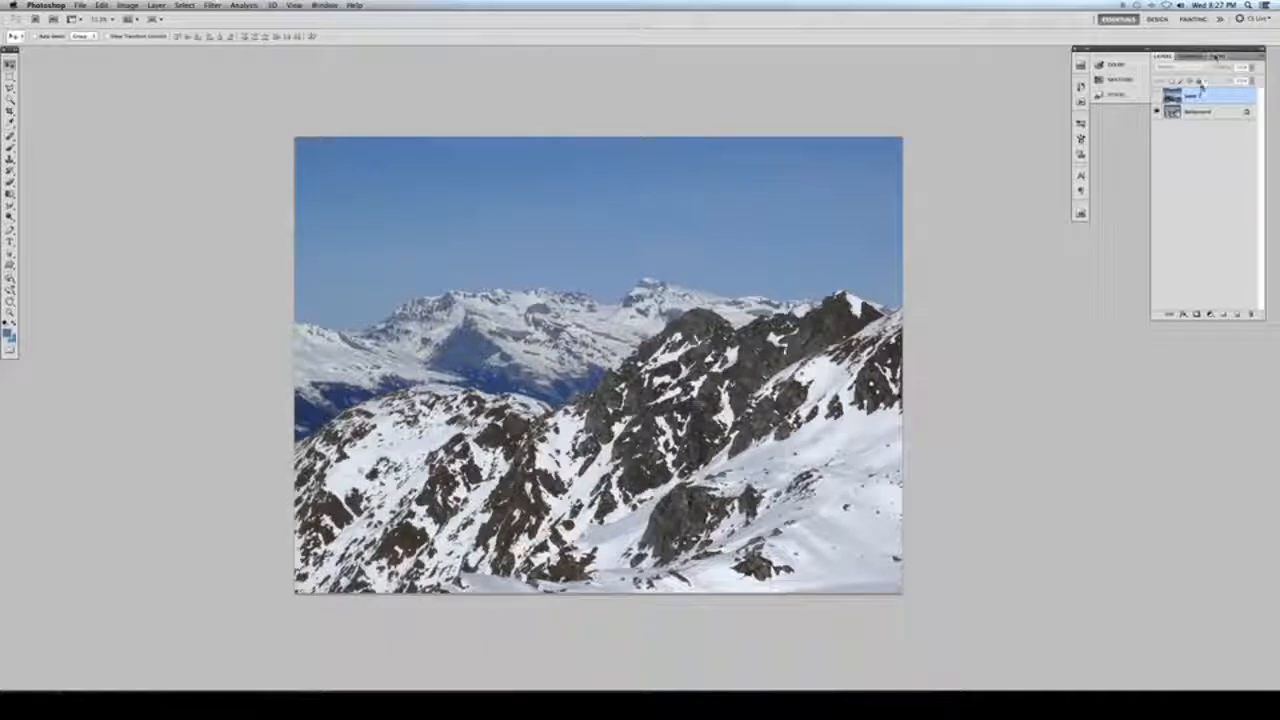
Create a new path in the mountain photo document.
left_click(1216, 57)
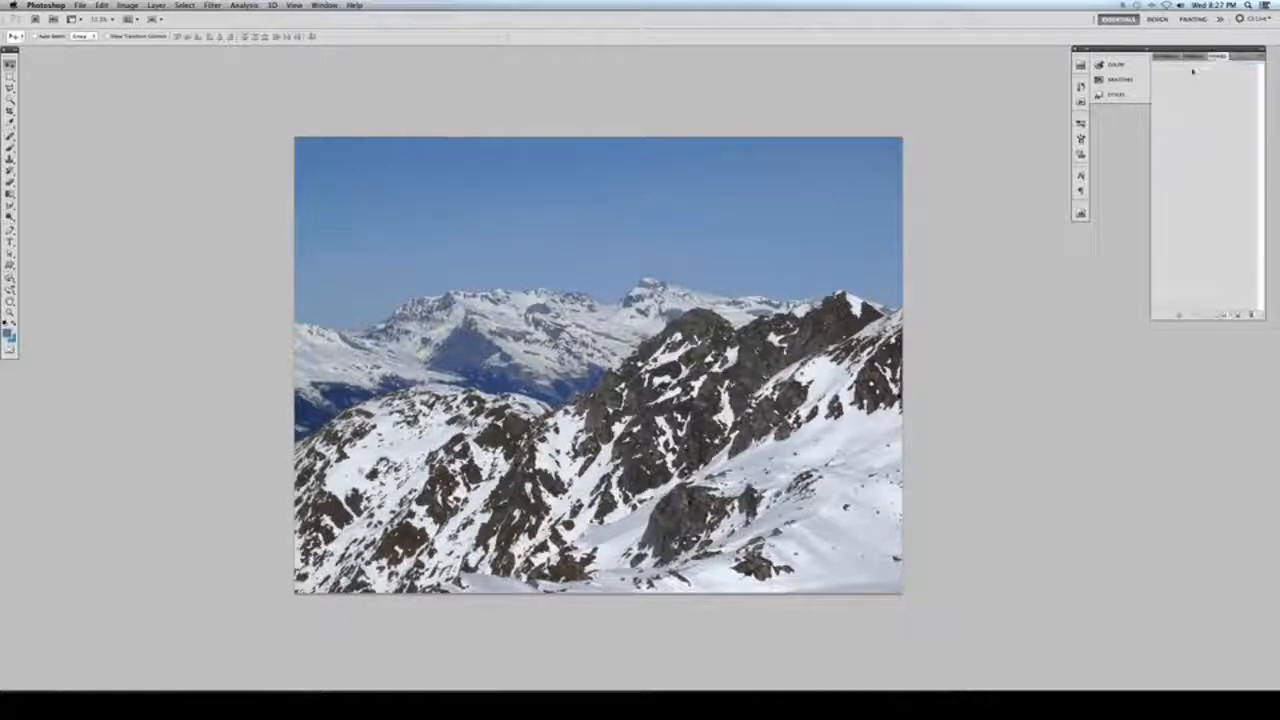
left_click(1235, 312)
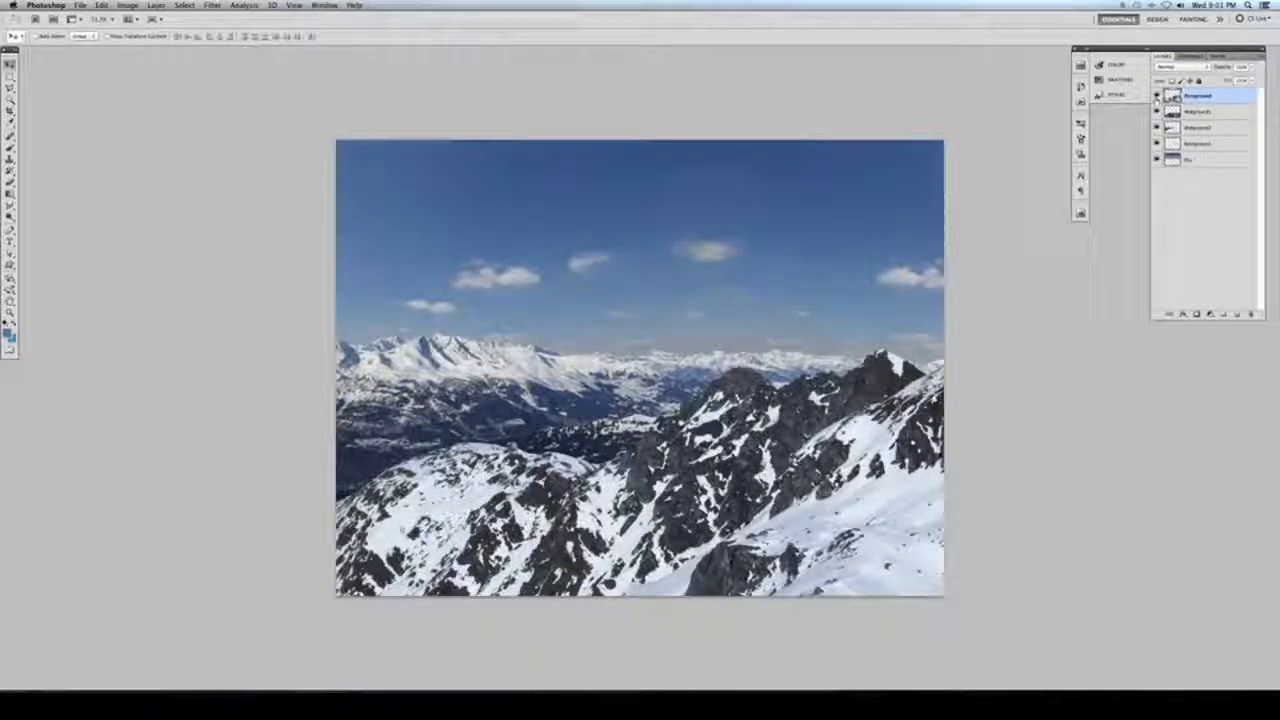
Hide the Foreground, Midground1 and Midground2 layers one after another to inspect how the matte painting is layered.
left_click(1156, 95)
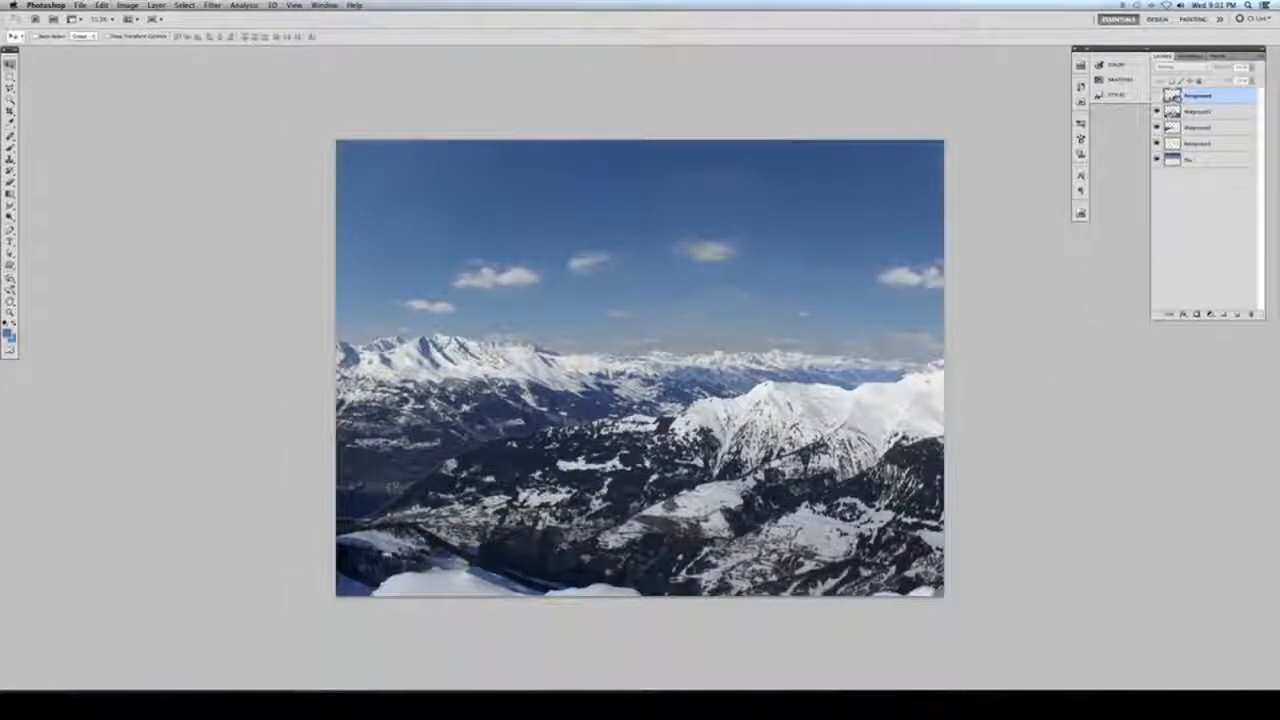
left_click(1165, 111)
left_click(1157, 111)
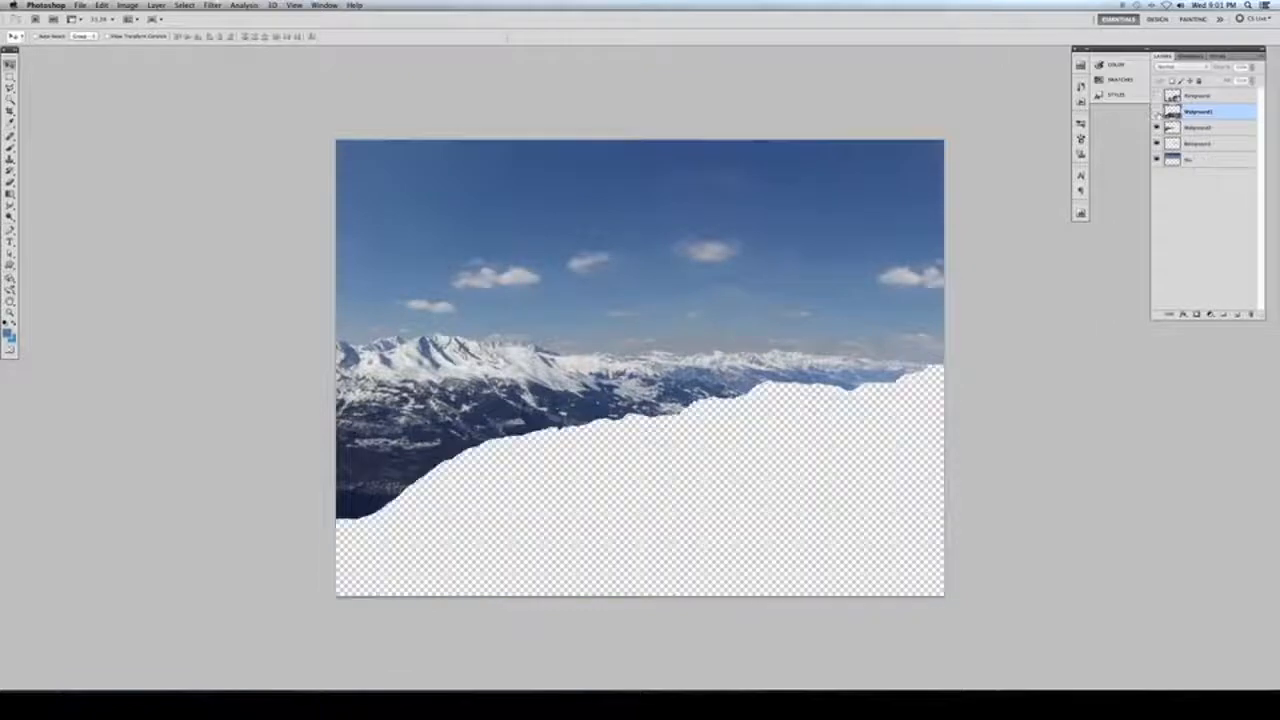
left_click(1167, 127)
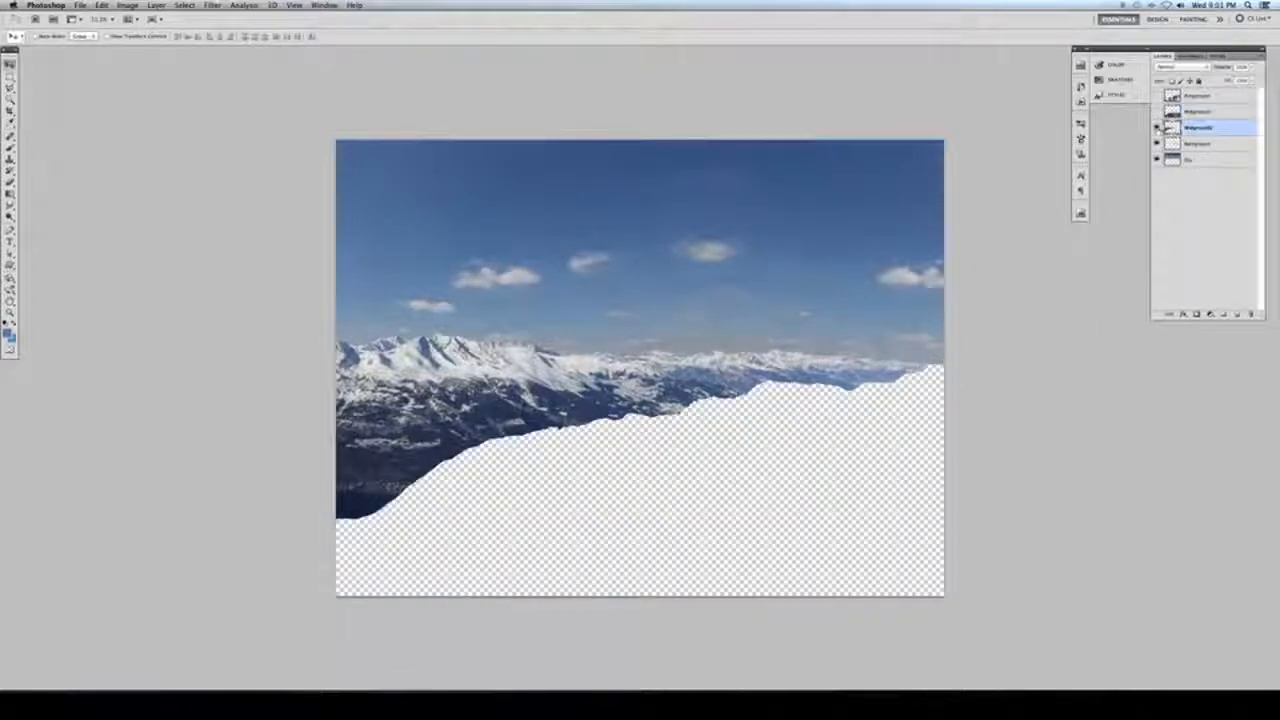
left_click(1157, 127)
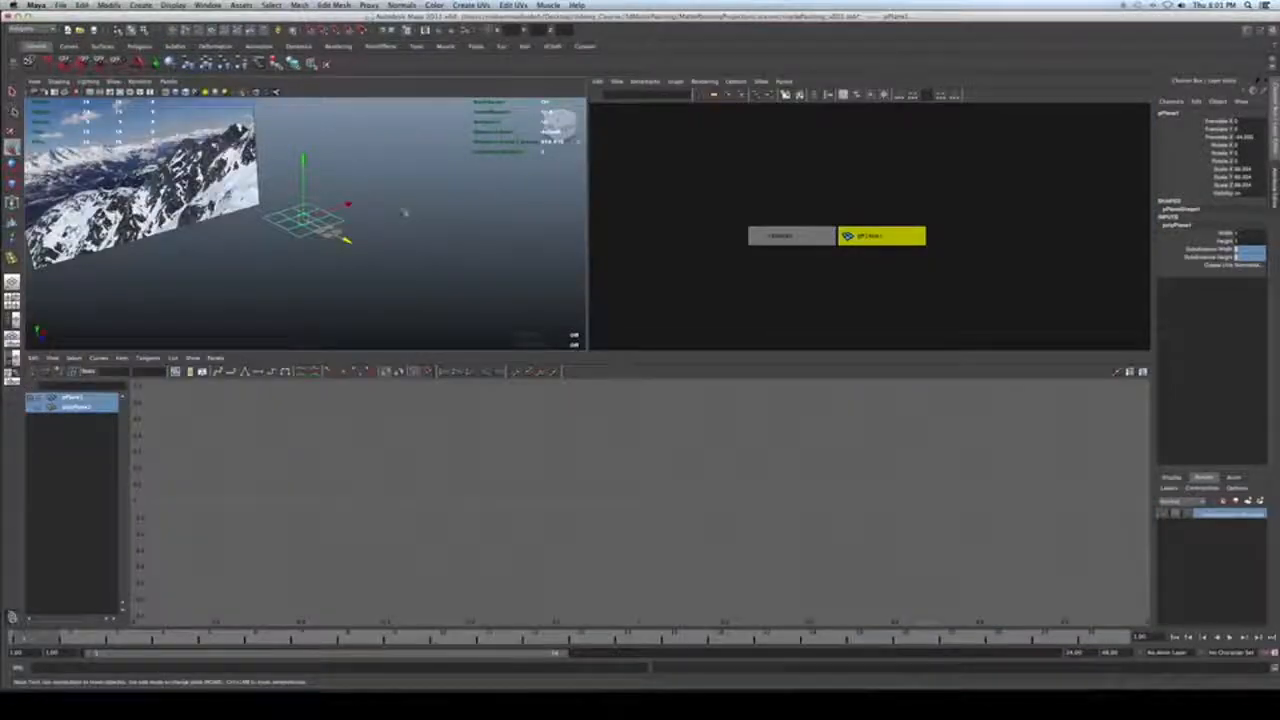
Switch to Maya, change the view shown in the node graph panel, and inspect the scene containing the mountain-textured plane.
left_click(783, 81)
left_click(902, 103)
left_click_drag(280, 246, 345, 236, "alt")
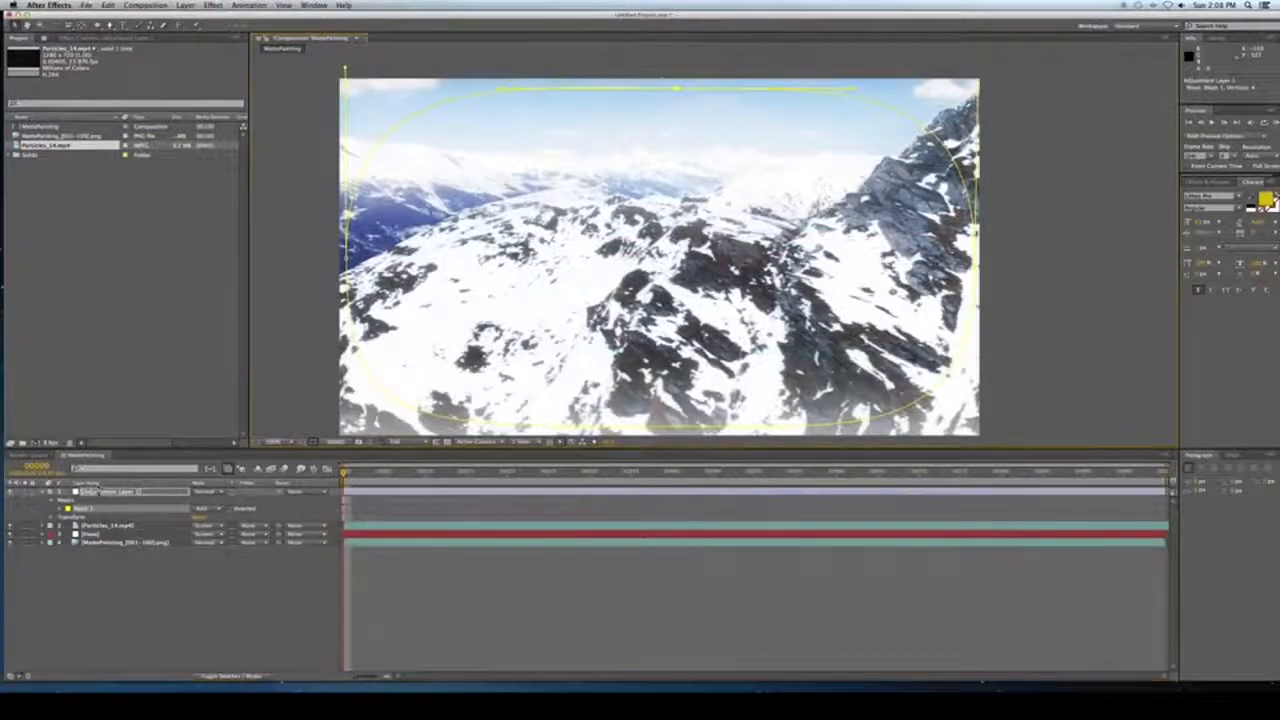
Switch to After Effects, rename the masked adjustment layer, and apply the Curves color correction effect to it.
left_click(98, 491)
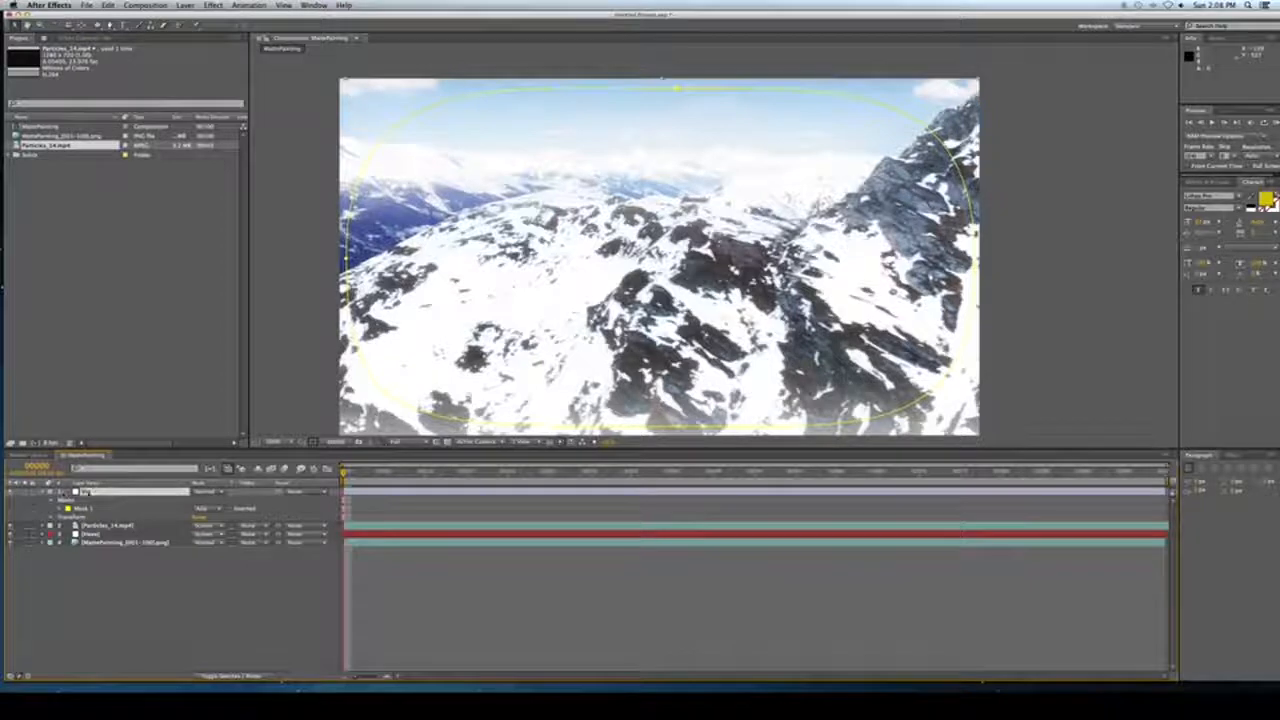
right_click(87, 492)
mouse_move(110, 485)
mouse_move(262, 481)
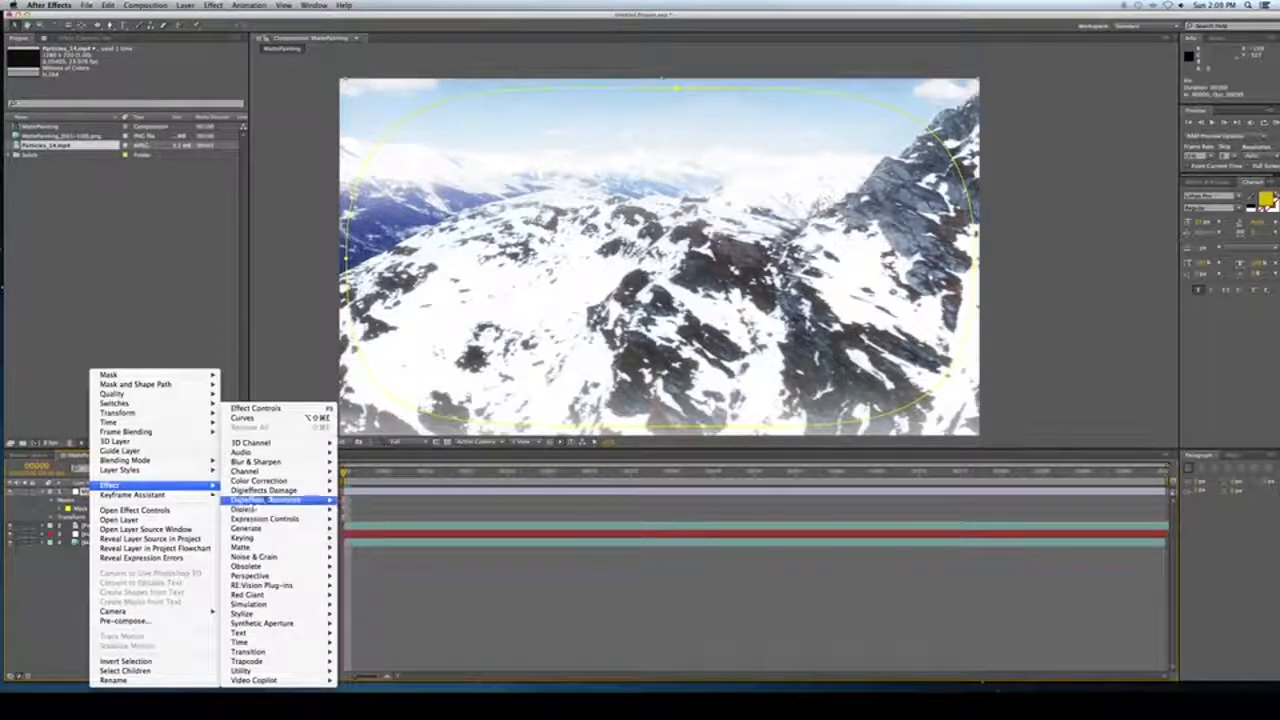
left_click(360, 547)
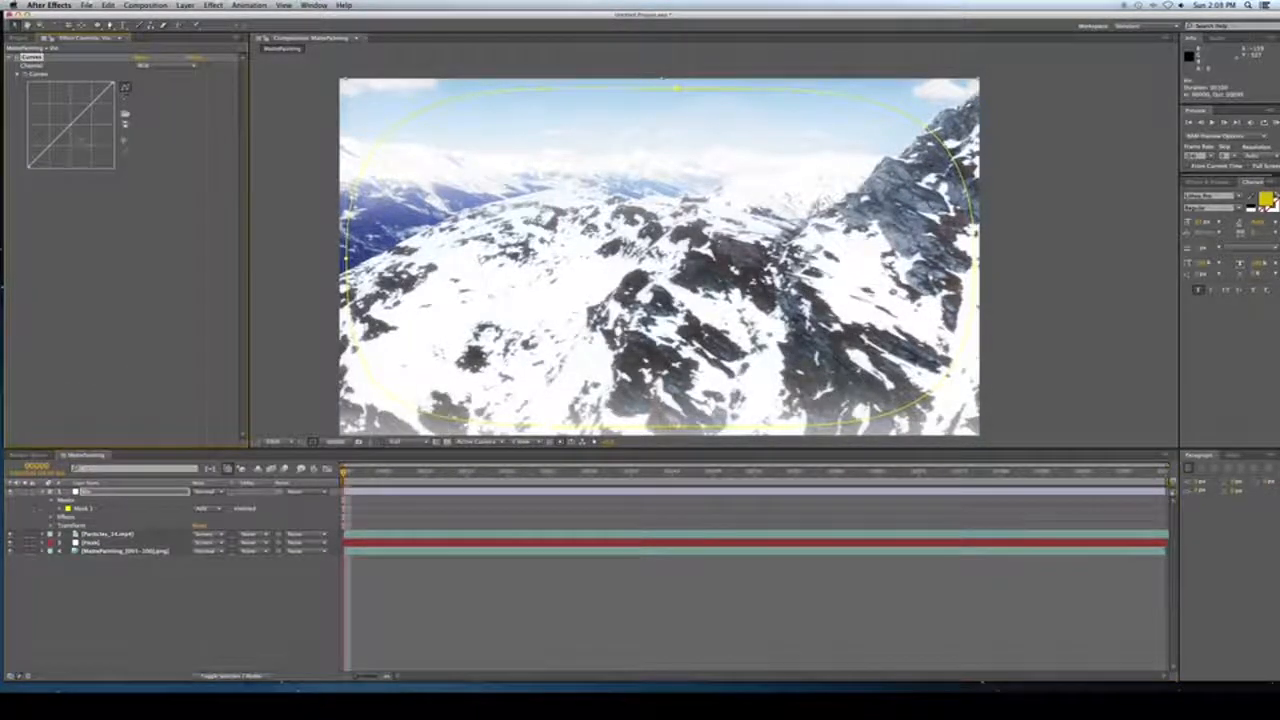
Darken the adjustment layer by pulling down its RGB curve, and set Mask 1 to Subtract to create a vignette.
left_click_drag(72, 132, 82, 148)
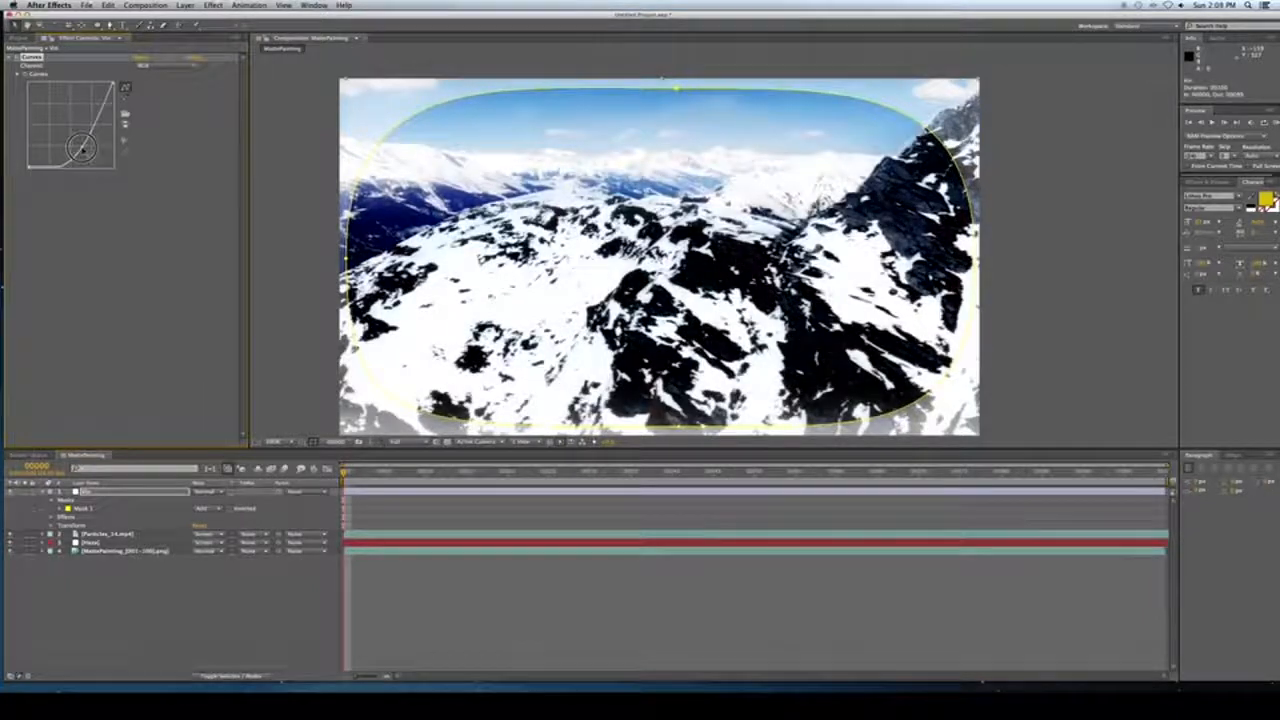
left_click(211, 509)
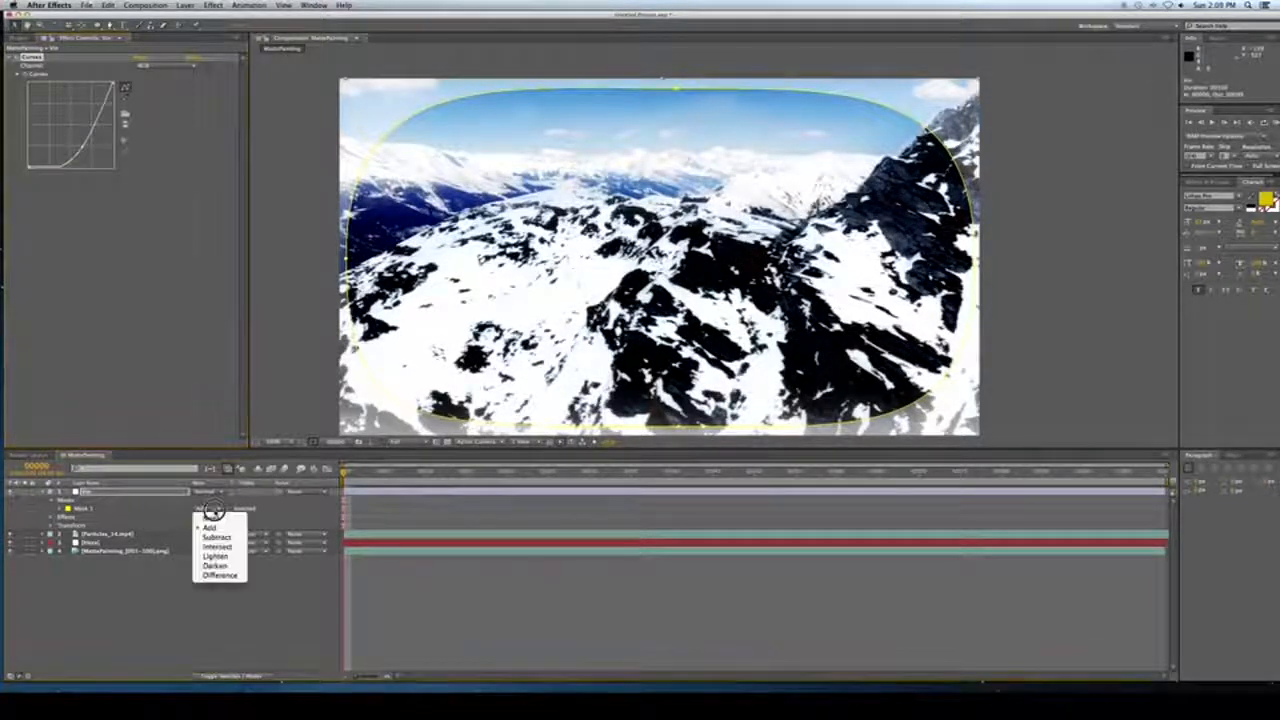
left_click(215, 537)
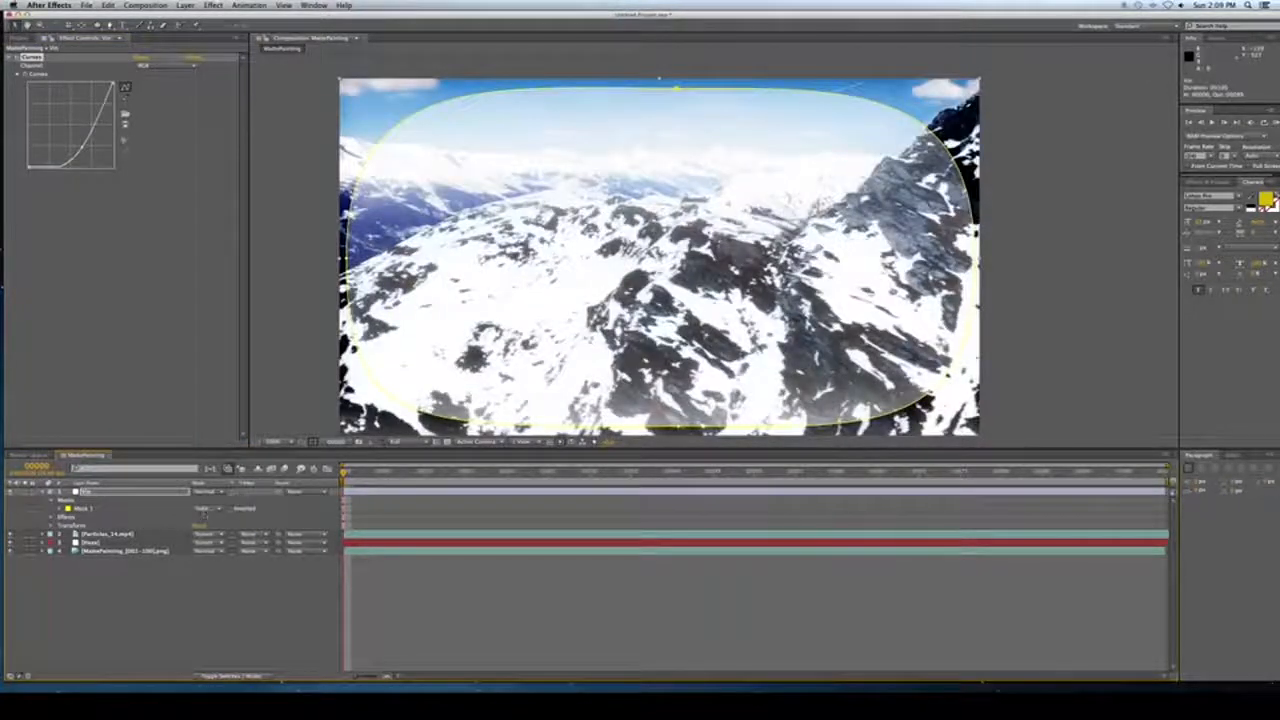
key("m")
key("m")
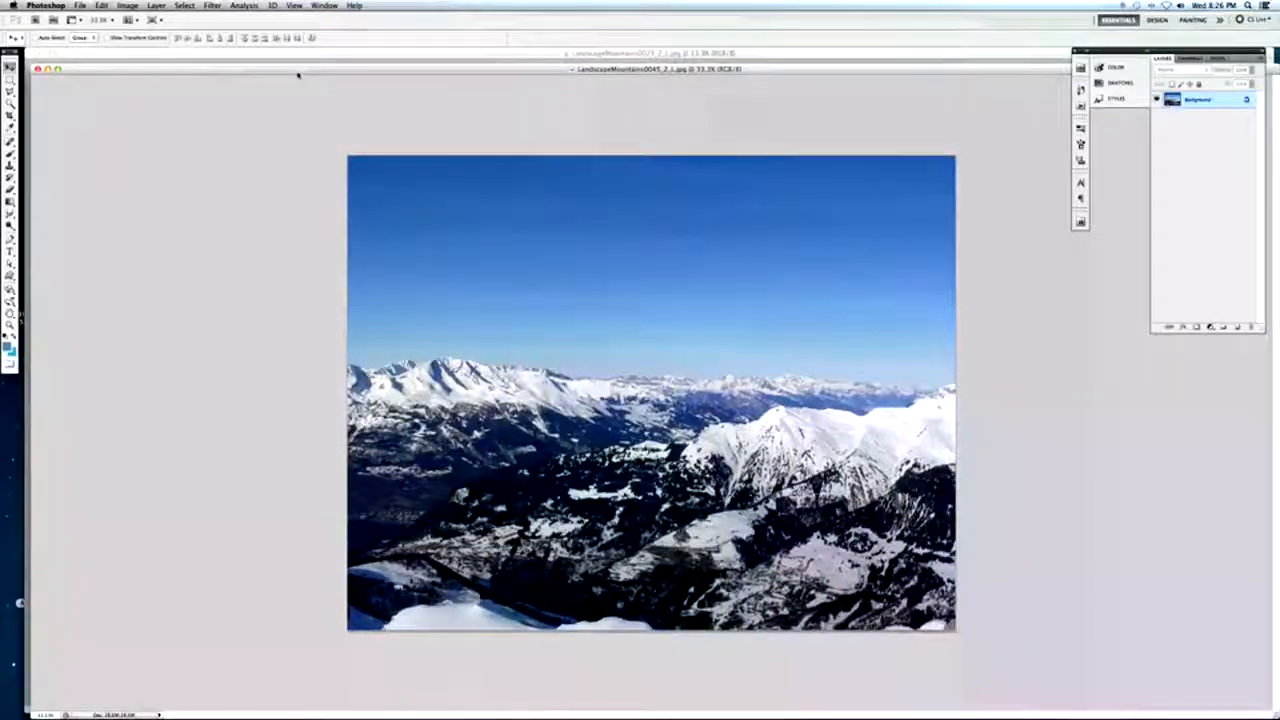
Switch to Photoshop, bring the second mountain photo into the other photo's document as a layer, and align it with the canvas.
left_click_drag(297, 74, 577, 74)
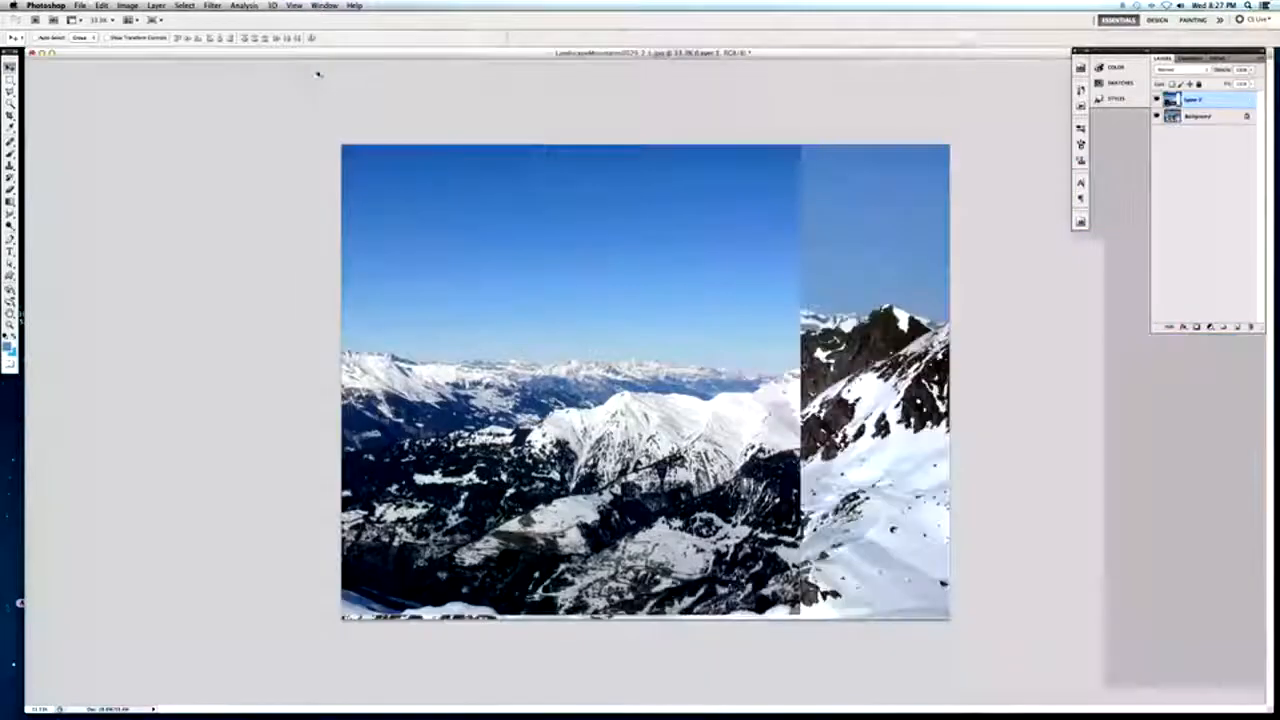
key("f")
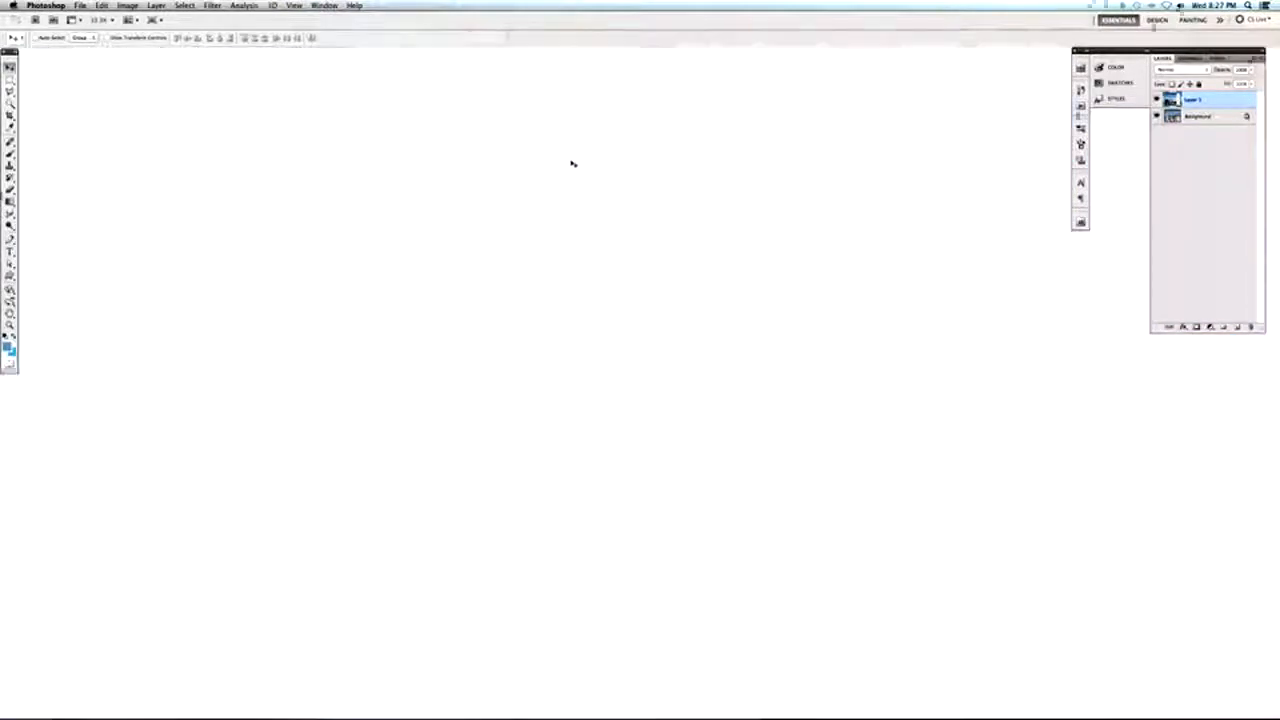
mouse_move(560, 302)
left_mouse_down()
mouse_move(517, 300)
mouse_move(691, 297)
left_mouse_up()
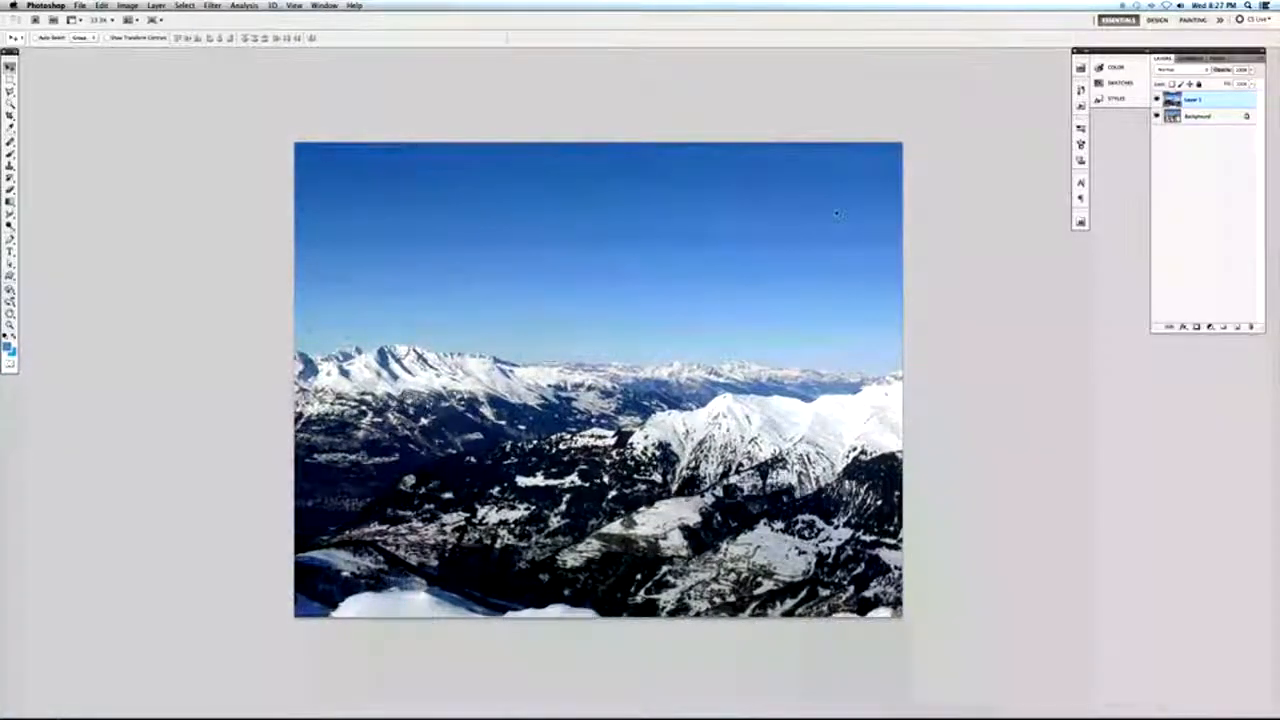
With Layer 1 hidden and the Background layer selected, create a new path named Foreground.
left_click(1158, 100)
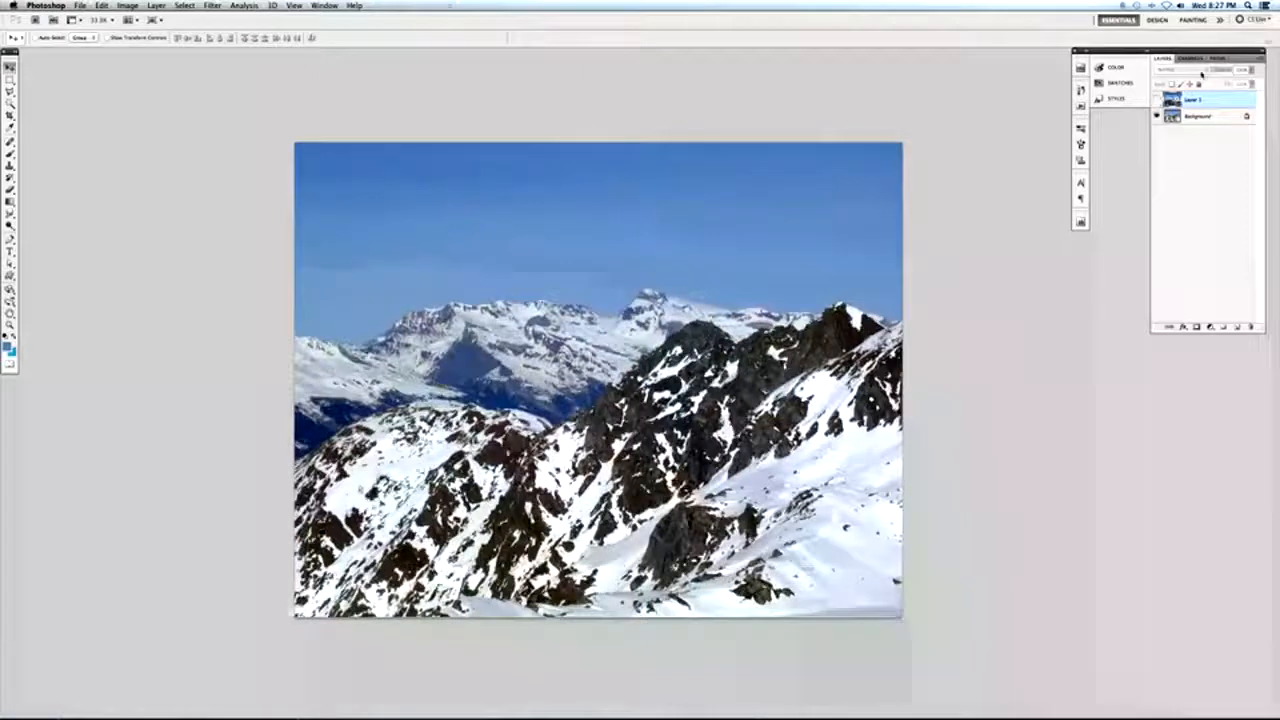
left_click(1195, 117)
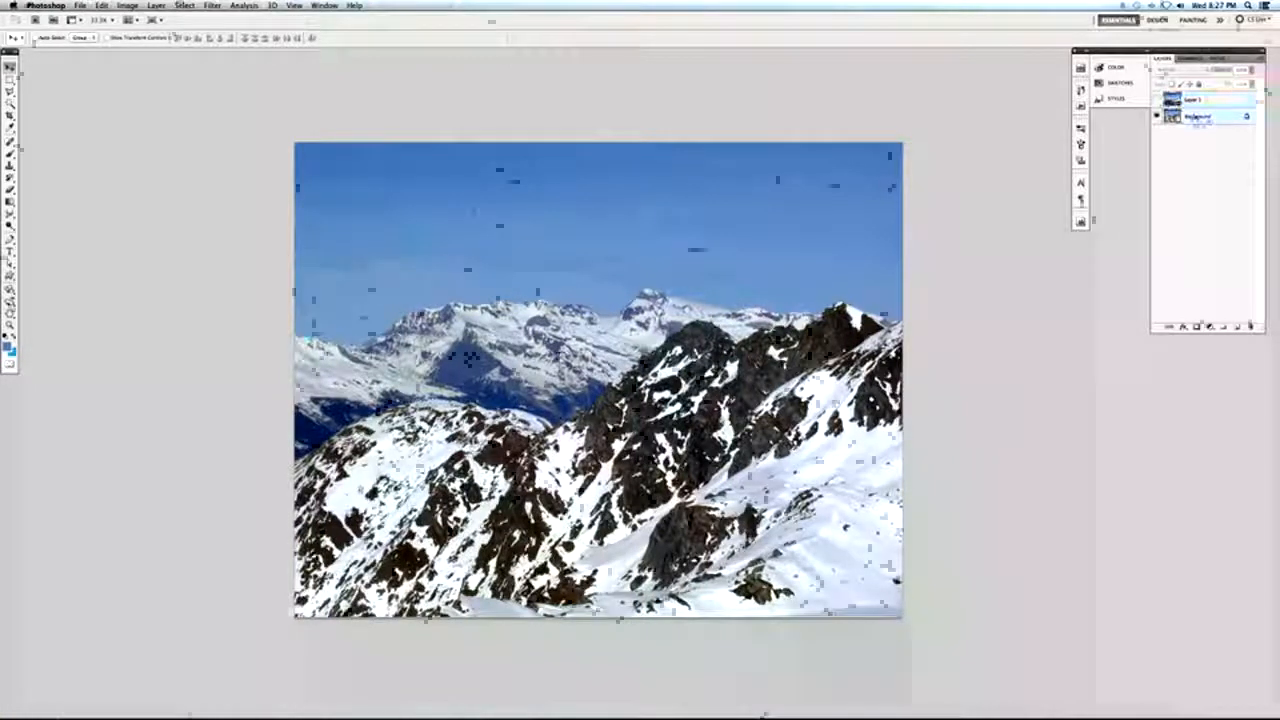
left_click(1218, 58)
left_click(1235, 325)
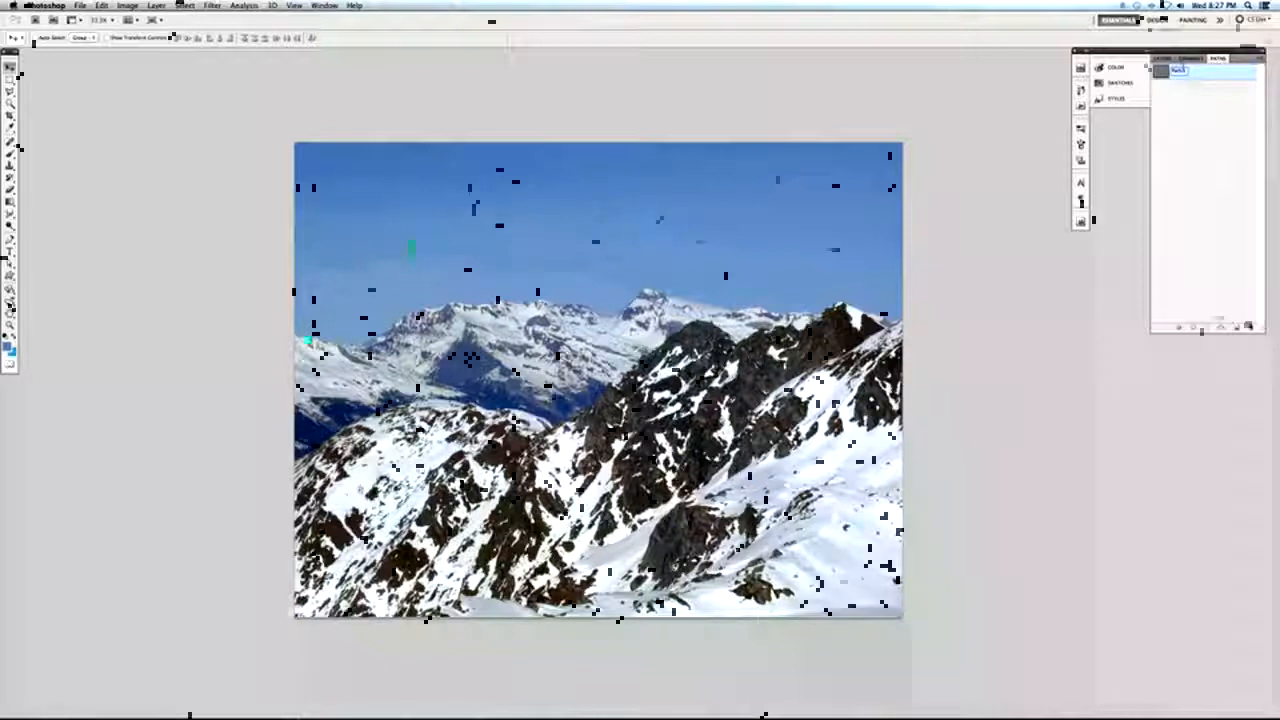
type("Foregro")
key("Return")
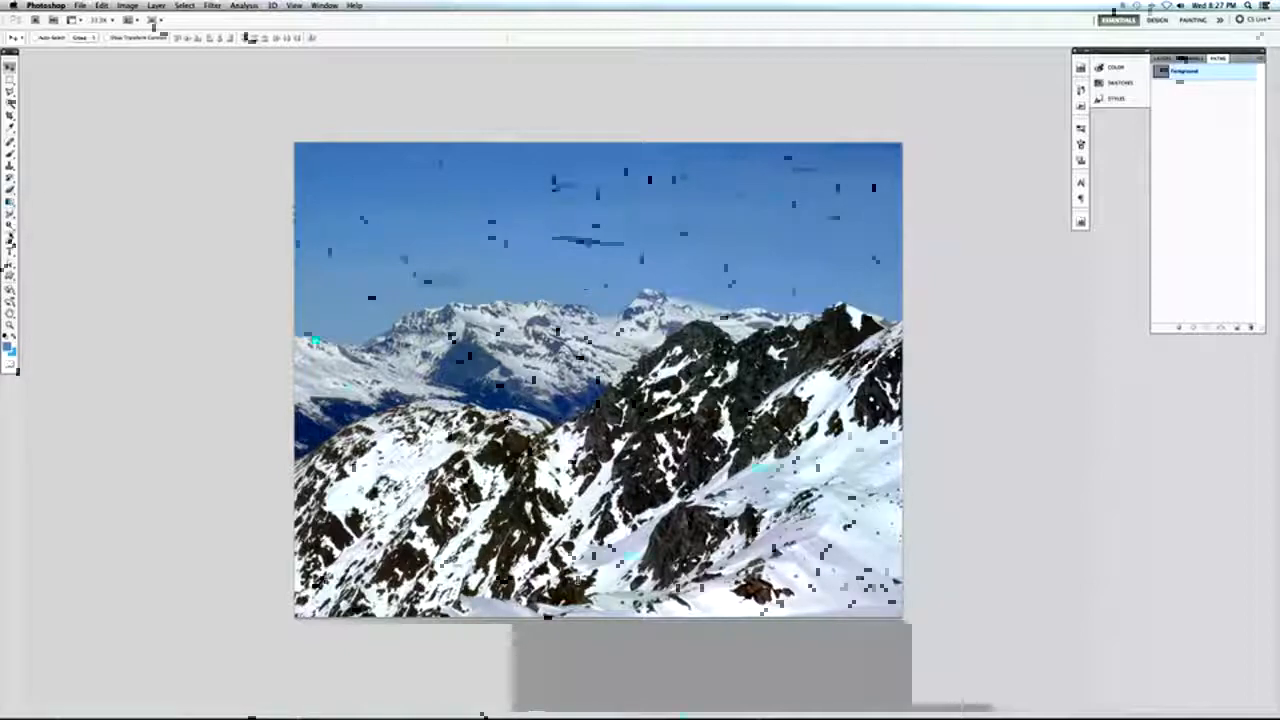
With the Pen tool, start the Foreground path at the image's left edge and trace the rounded snowy hill's ridge.
left_click(10, 240)
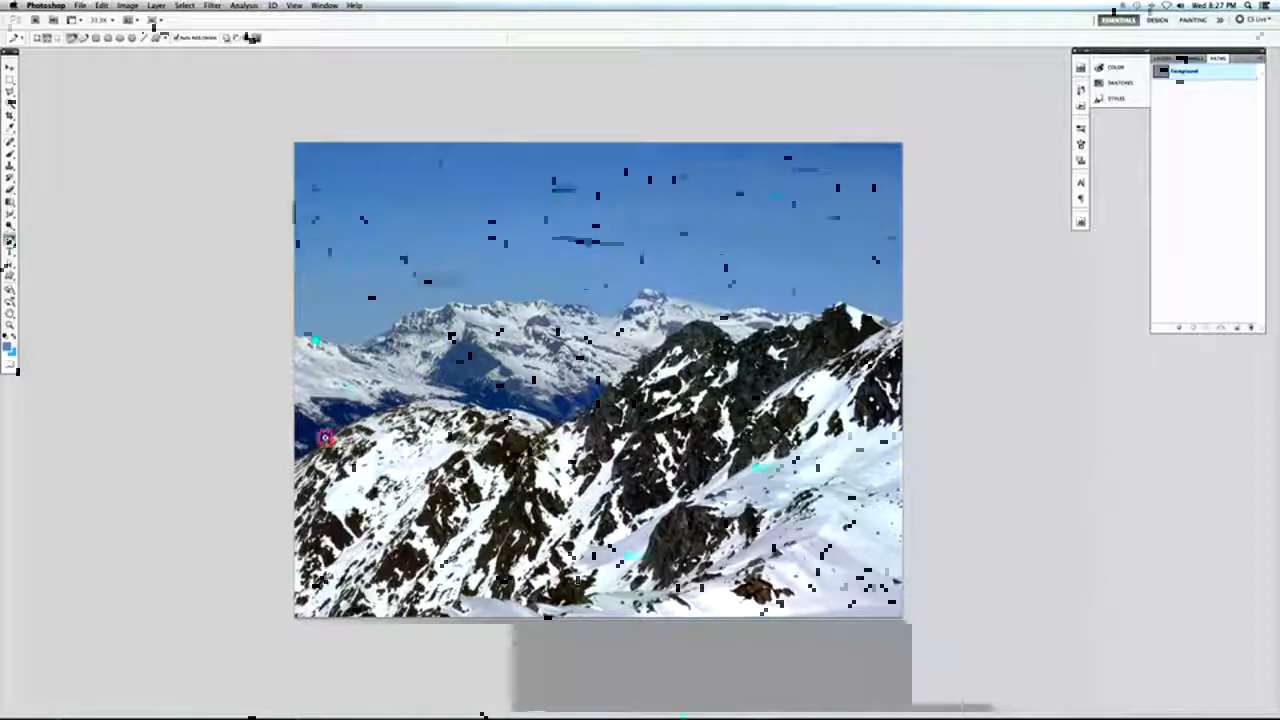
left_click(325, 438, "super")
left_click(323, 440, "super")
left_click(295, 463, "super")
left_click(286, 465, "super")
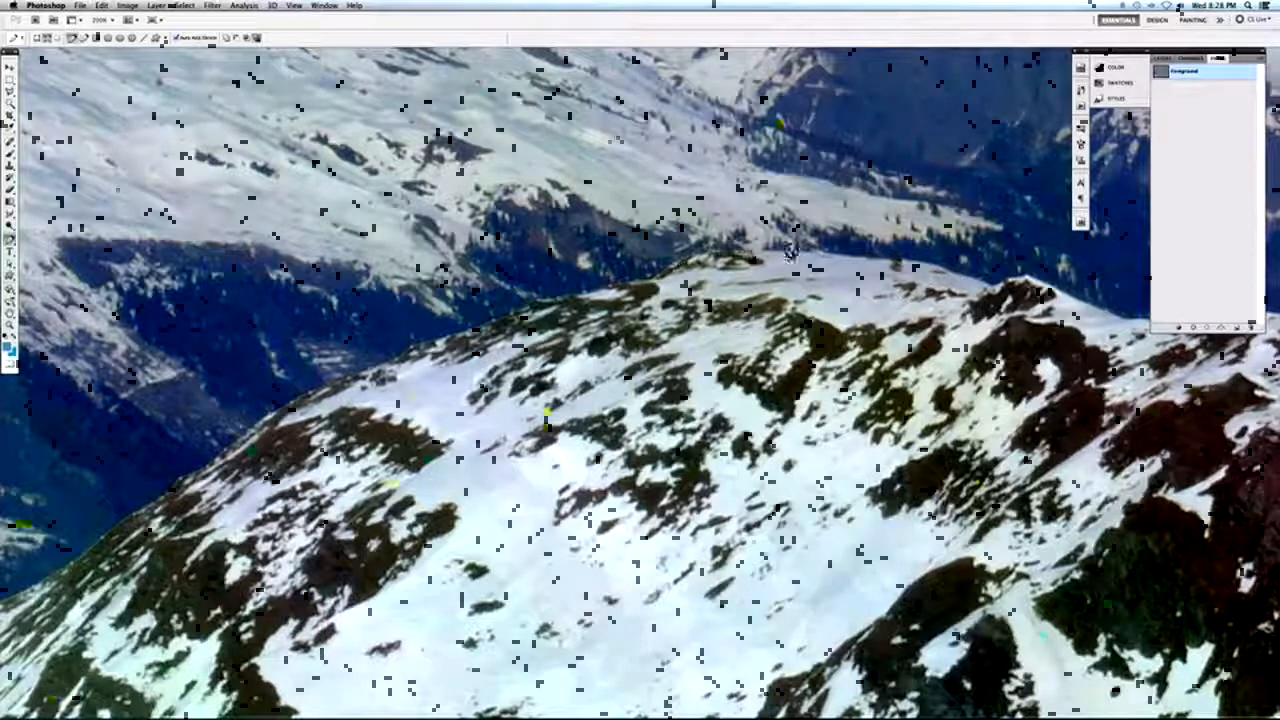
left_click_drag(837, 252, 567, 281)
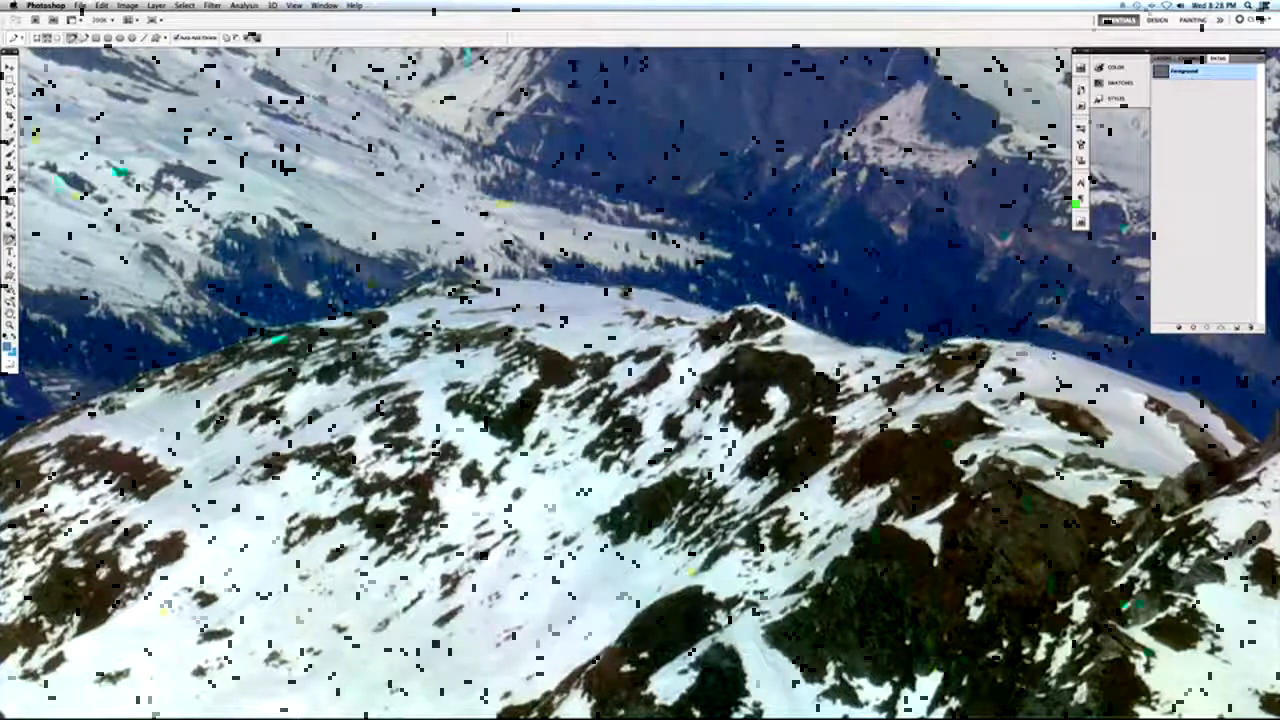
left_click_drag(1077, 354, 680, 356)
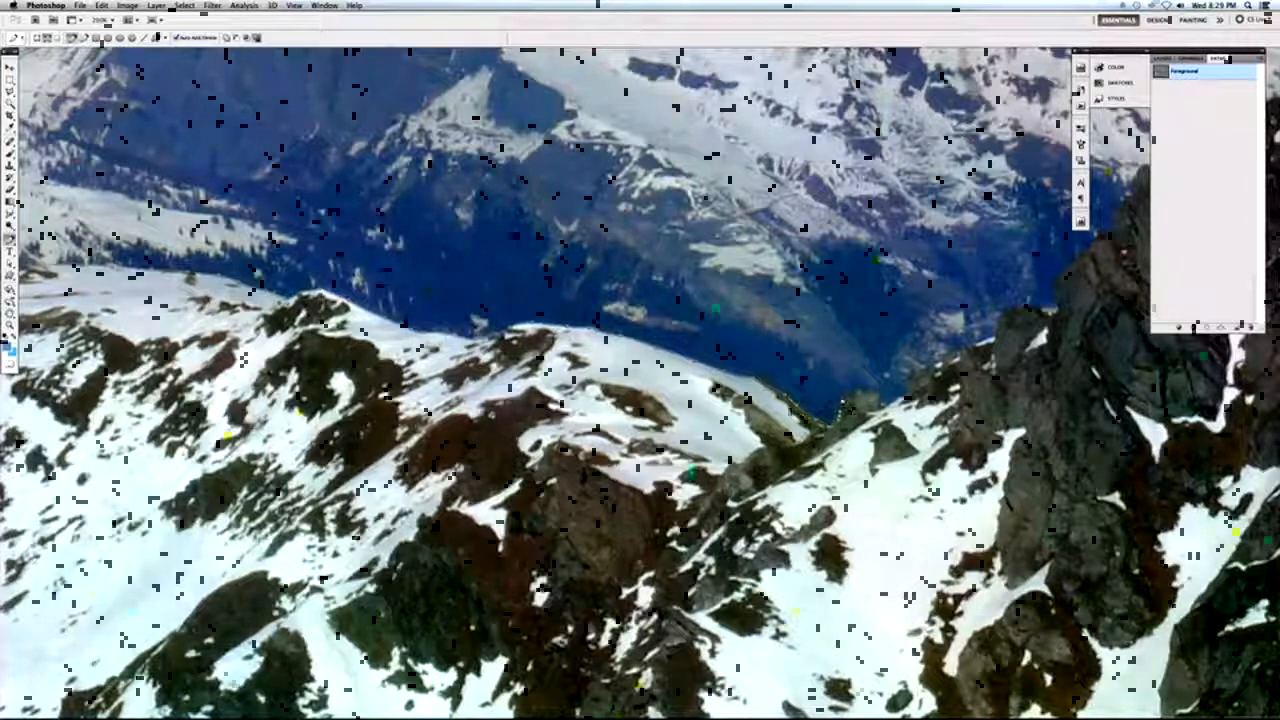
Continue the path around the small boulder in the notch and up the beginning of the rocky slope.
left_click(870, 393)
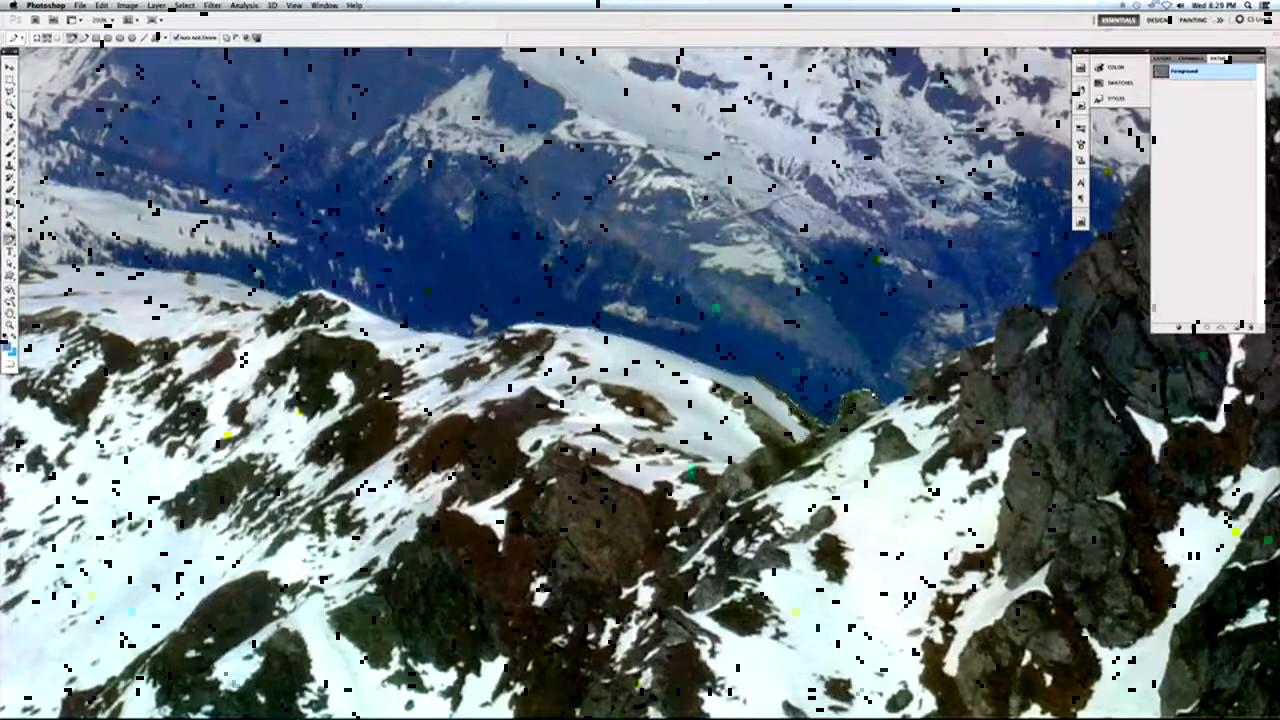
left_click(877, 397)
left_click(880, 405)
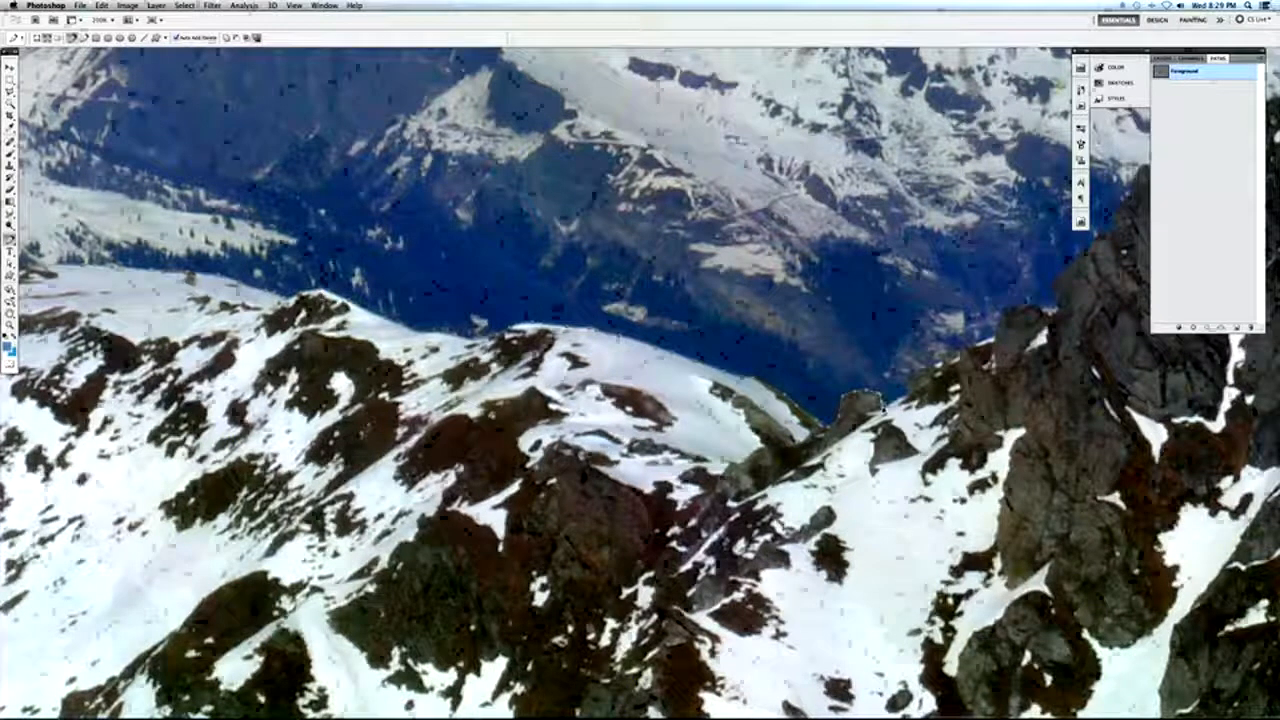
left_click(888, 403)
left_click(897, 399)
left_click(910, 392)
left_click(914, 383)
left_click(919, 372)
left_click(929, 370)
left_click(937, 366)
left_click(949, 356)
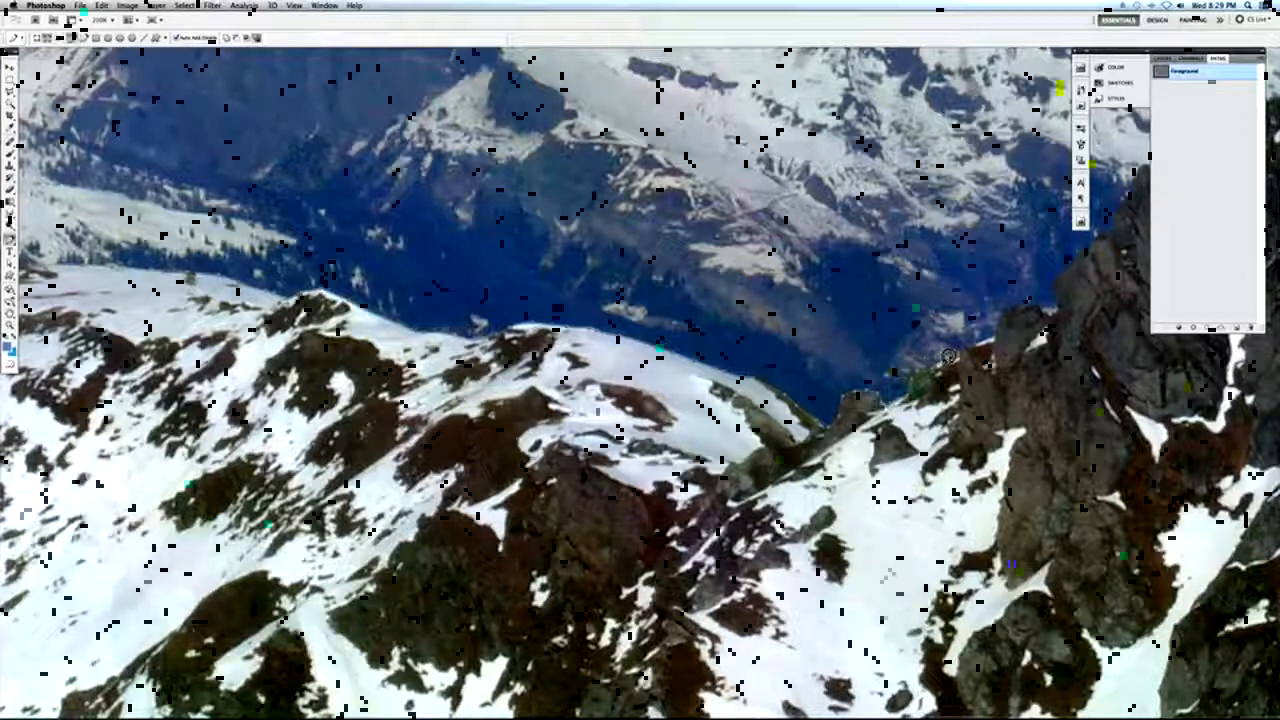
Extend the path up the brown slope and over the rounded top of the first rock outcrop.
left_click(959, 350)
left_click(975, 344)
left_click(985, 341)
left_click(994, 337)
left_click(1002, 320)
left_click(1005, 313)
left_click(1012, 307)
left_click(1021, 305)
left_click(1032, 305)
left_click(1041, 308)
left_click(1046, 312)
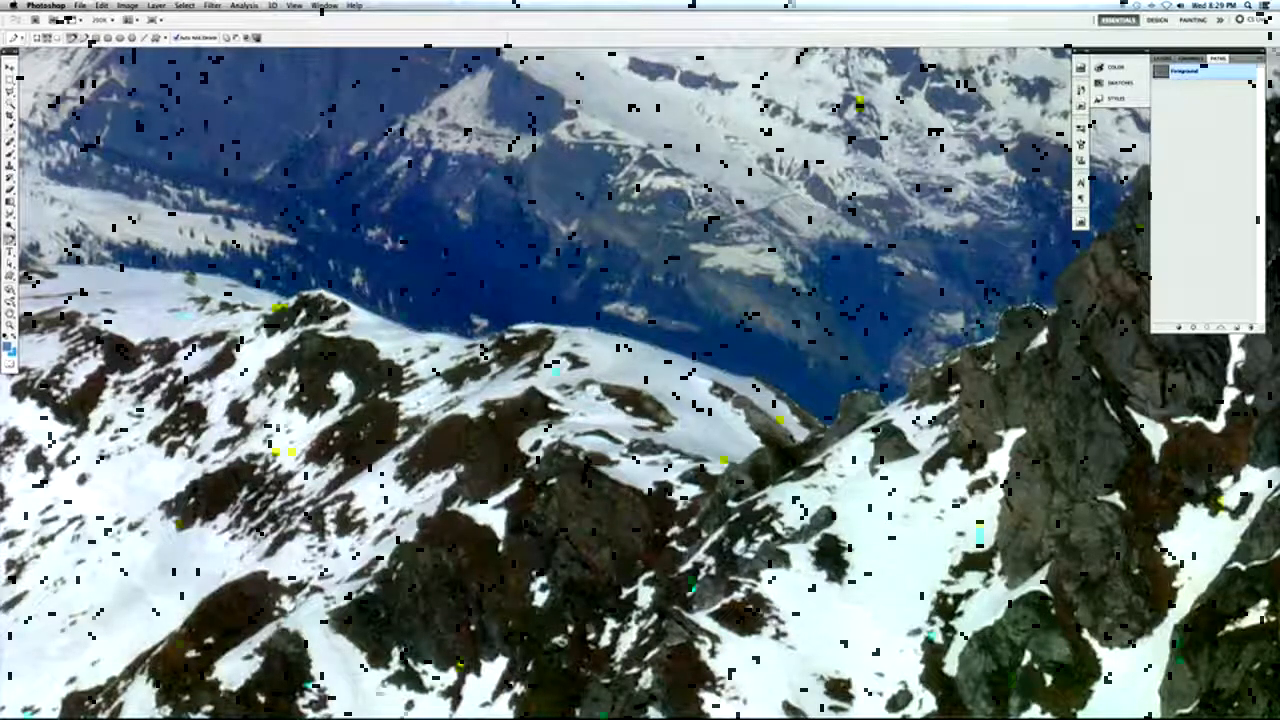
Trace the path from the outcrop's top up the short vertical edge at the dark cliff's base.
left_click(1048, 310)
left_click(1055, 301)
left_click(1056, 288)
left_click(1057, 279)
left_click(1063, 271)
left_click(1070, 266)
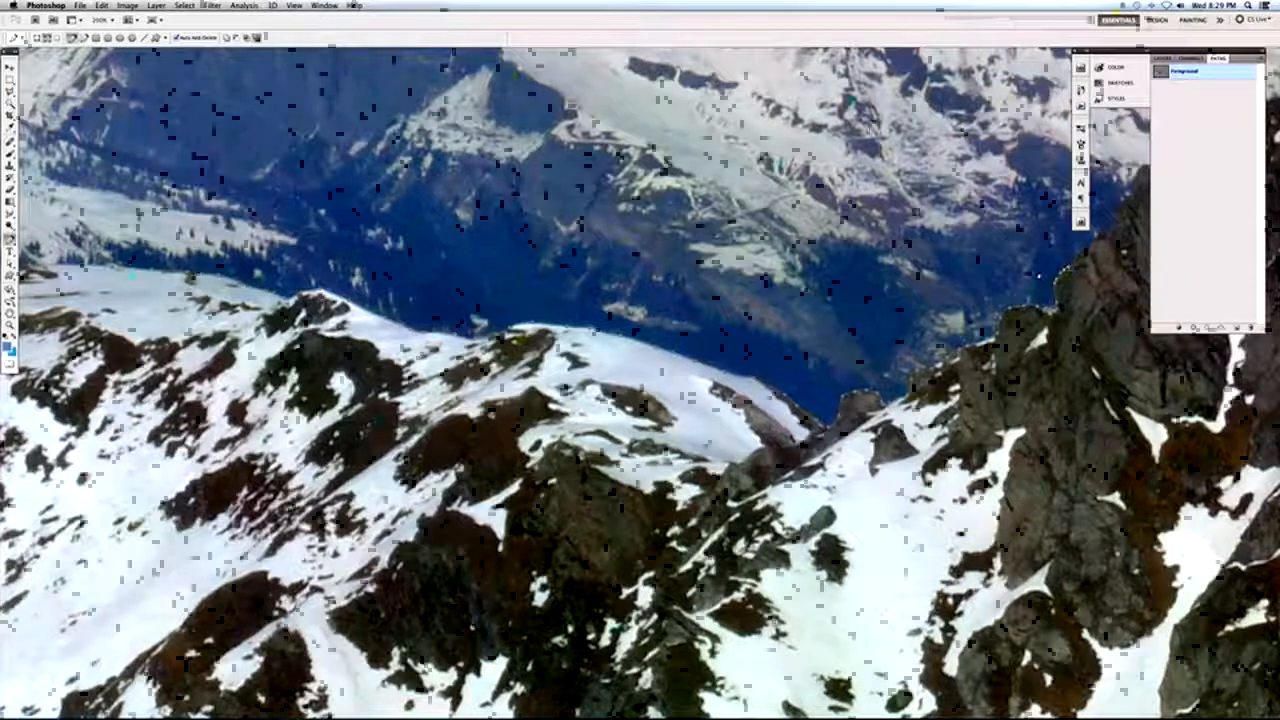
Trace the steep cliff edge closely with path points up to the beginning of the rock knob.
left_click_drag(1040, 272, 668, 394)
left_click(680, 384)
left_click(687, 377)
left_click(694, 370)
left_click(703, 362)
left_click(708, 357)
left_click(713, 354)
left_click(719, 351)
left_click(722, 344)
left_click(723, 337)
left_click(727, 329)
left_click(732, 321)
left_click(734, 316)
left_click(737, 310)
left_click(739, 302)
left_click(740, 292)
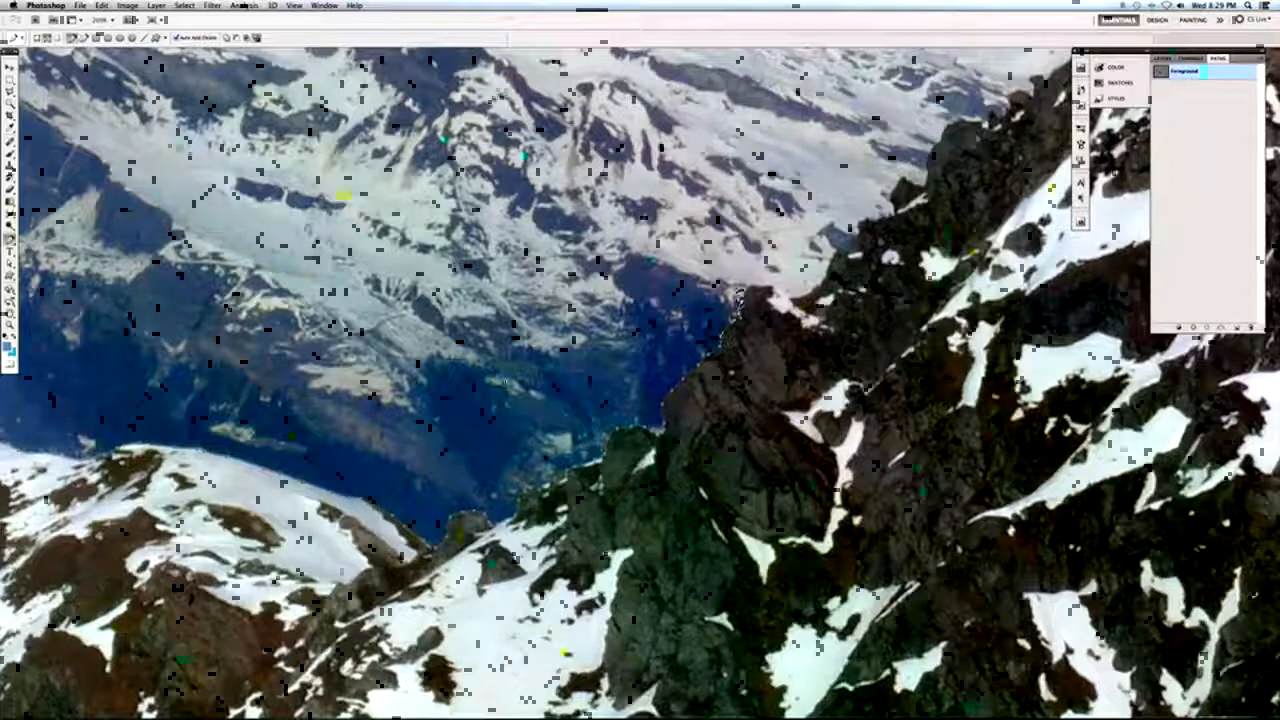
Carry the path across the top of the rock knob to the small snow patch beside it.
left_click(745, 290)
left_click(752, 289)
left_click(760, 287)
left_click(767, 289)
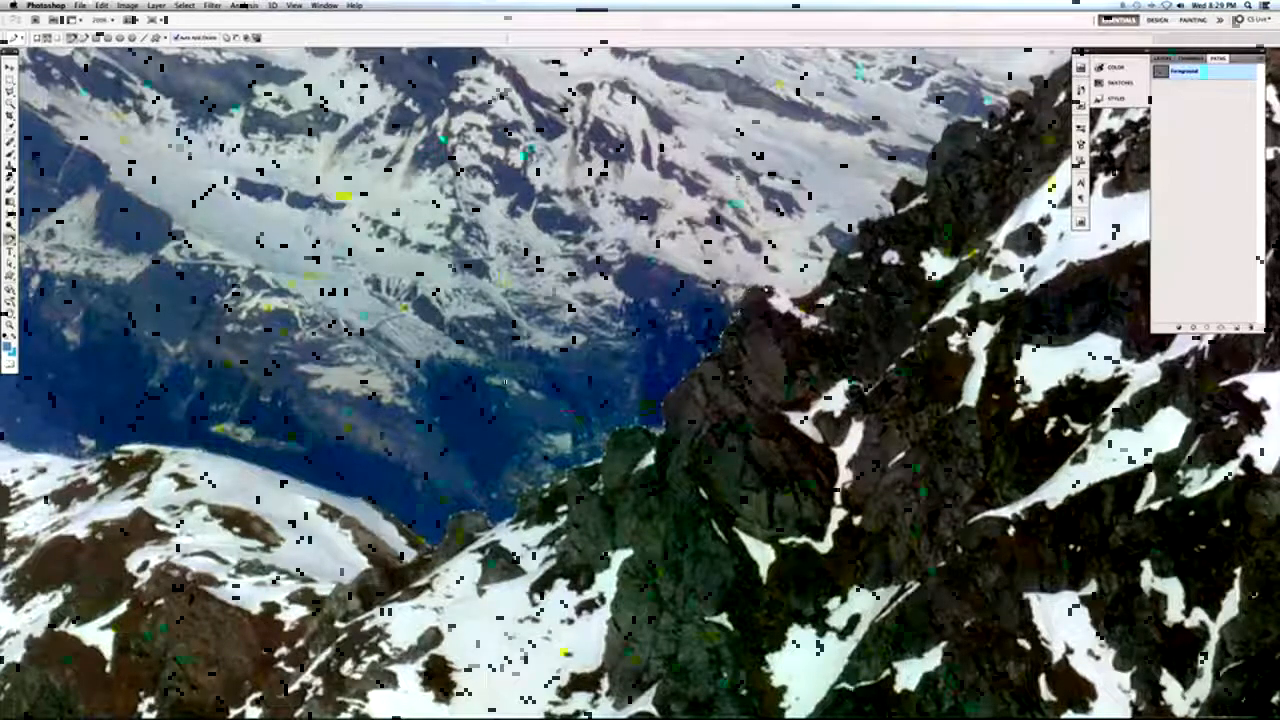
left_click(771, 293)
Extend the path from the snow patch past the small rock spike and up the steep side of the next outcrop.
left_click(772, 322, "alt")
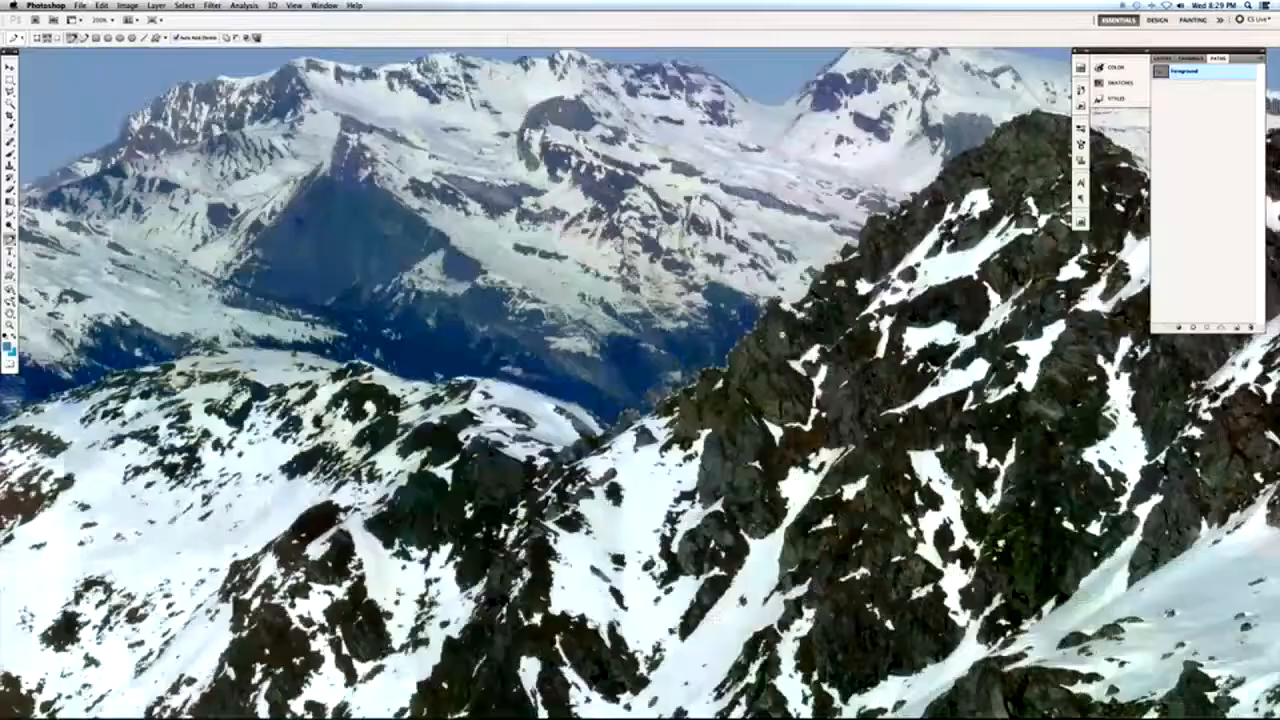
left_click(780, 322, "alt")
left_click(795, 308, "super")
left_click(795, 308, "super")
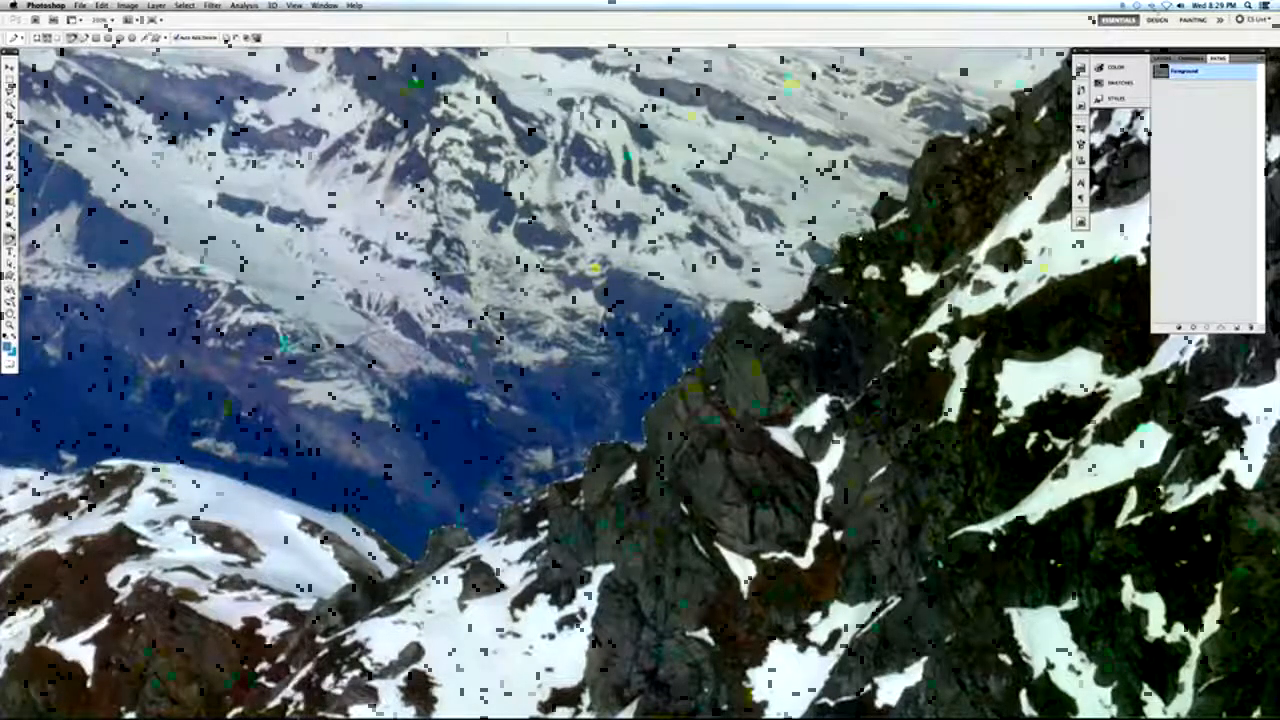
left_click(858, 235, "alt")
left_click_drag(884, 254, 803, 300)
left_click(805, 297, "super")
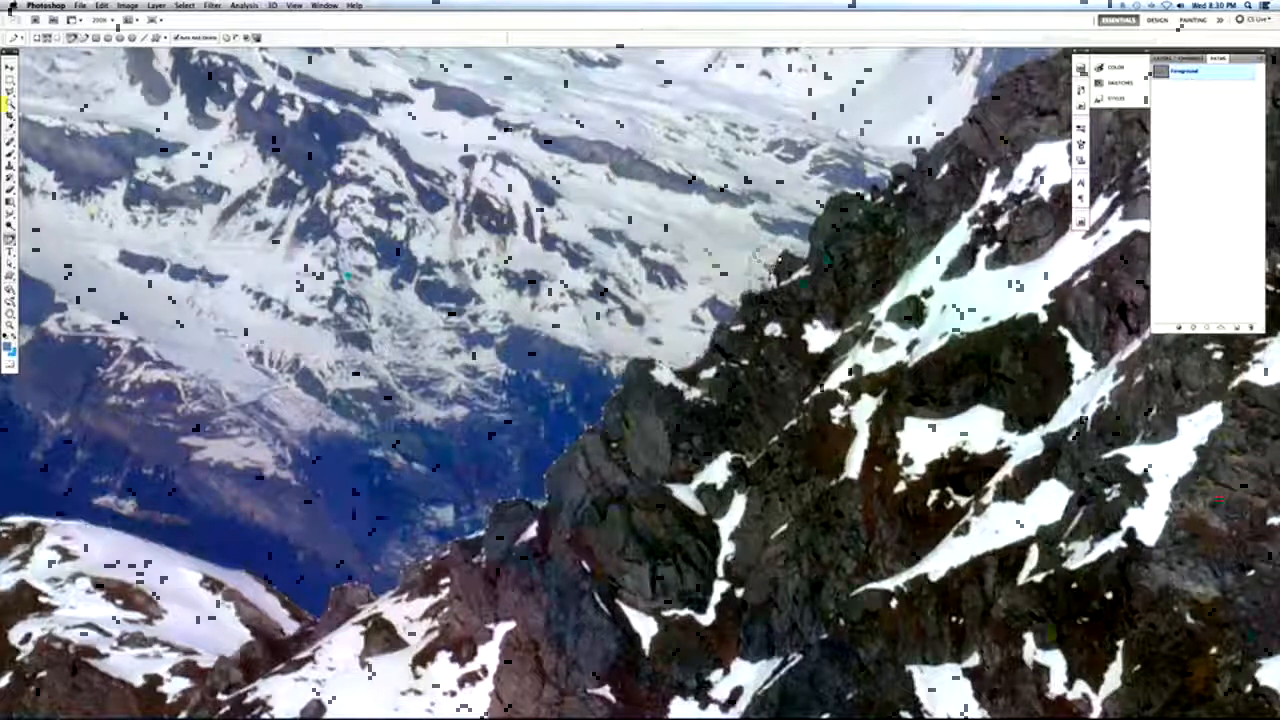
left_click(788, 247)
left_click(806, 241)
left_click(819, 215)
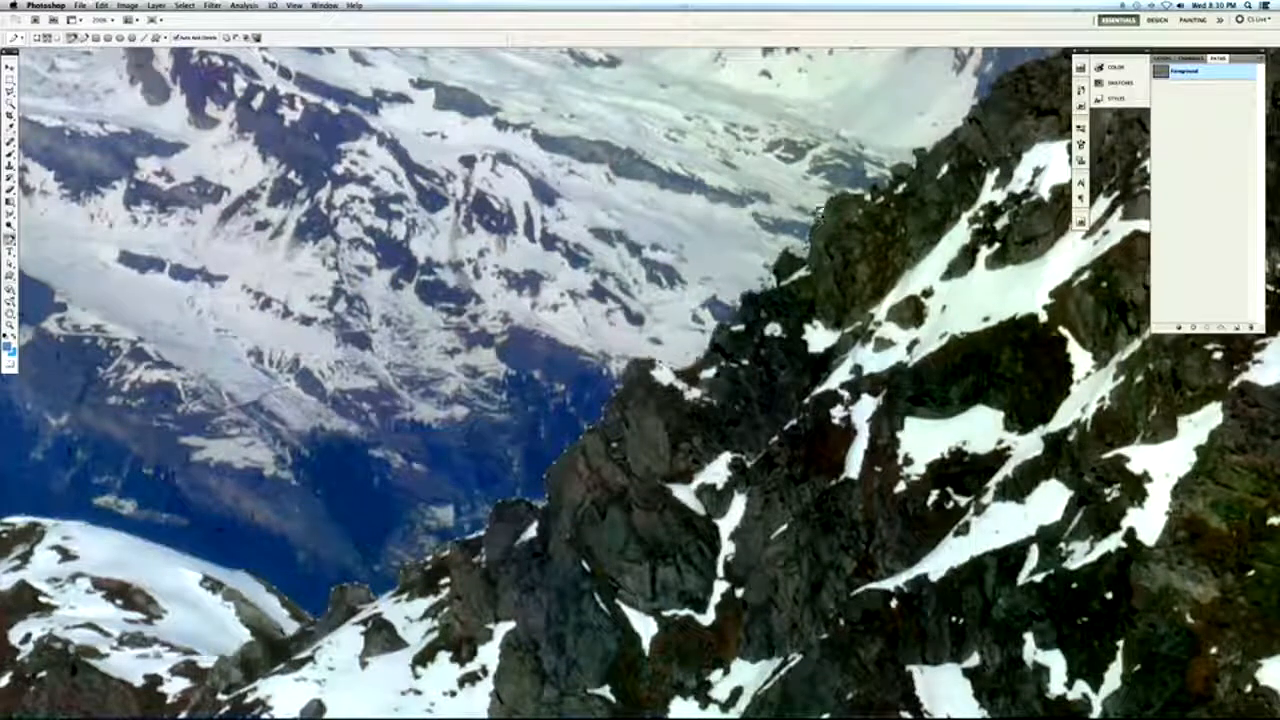
Trace the path across the outcrop's flat top and onto the rising slope behind it, replacing one misplaced point.
left_click(836, 194)
left_click(853, 191)
left_click(868, 191)
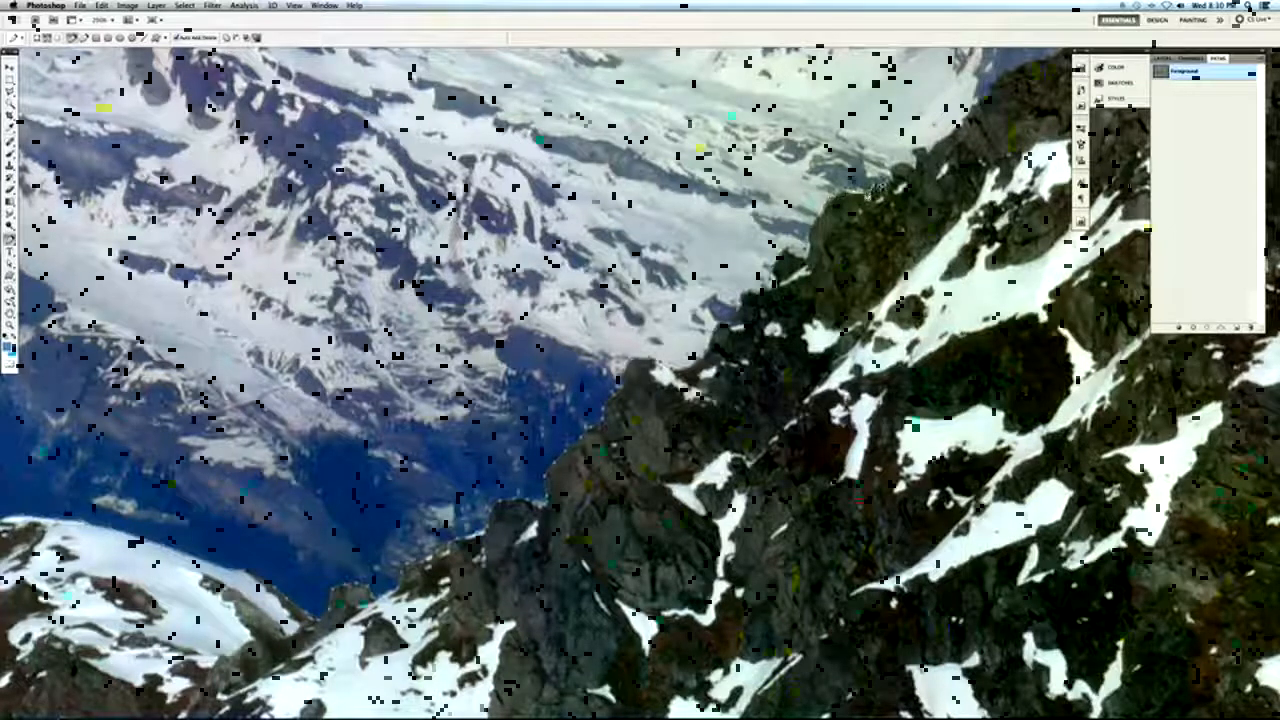
left_click(880, 187)
key("super+z")
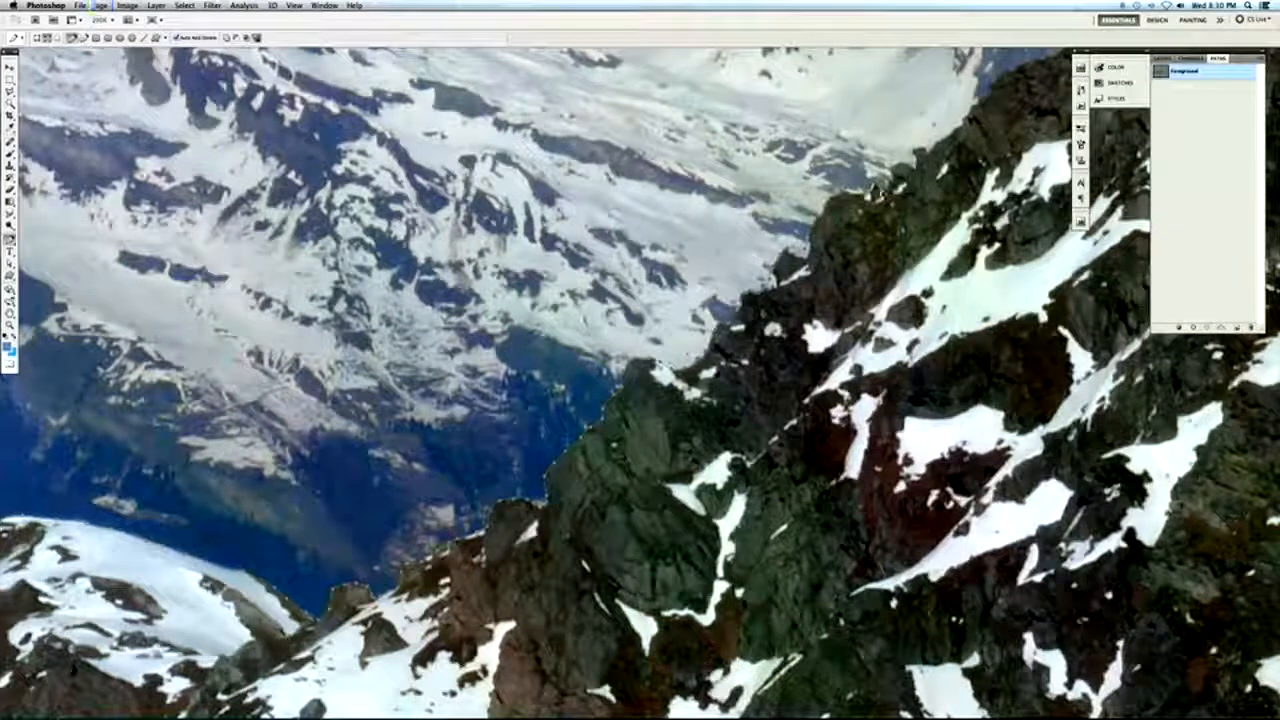
left_click(881, 191)
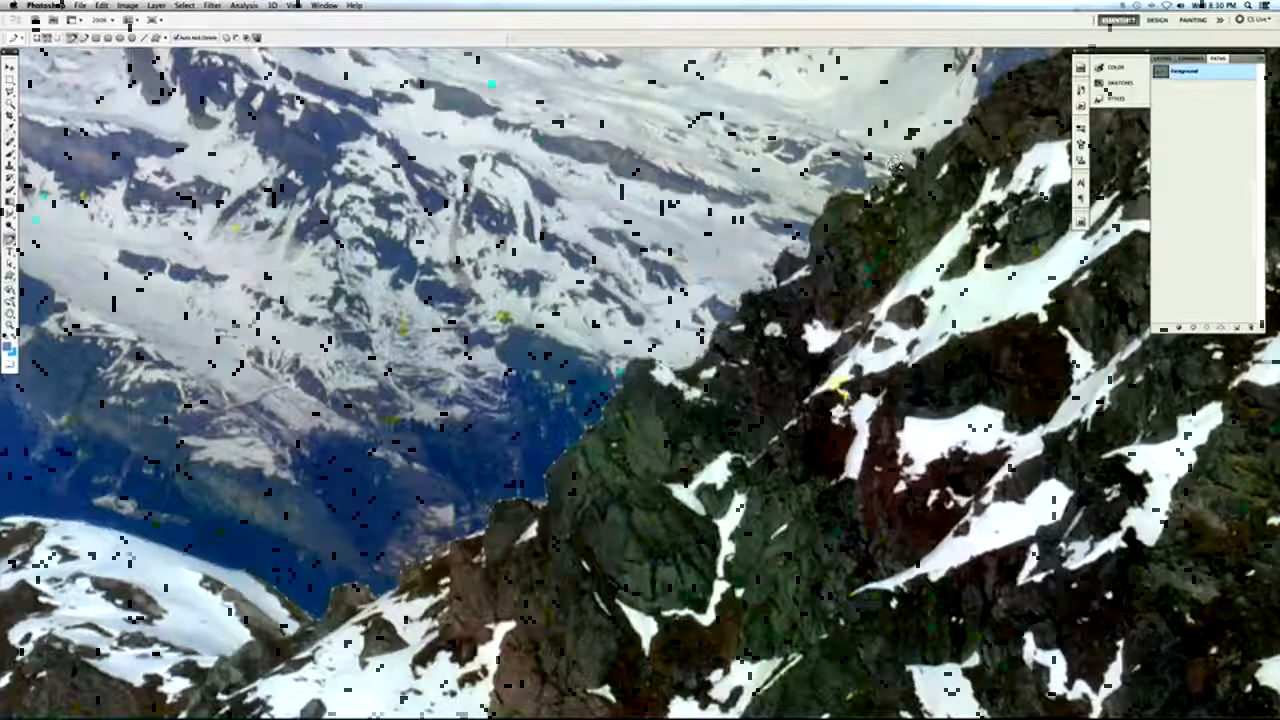
left_click(911, 168)
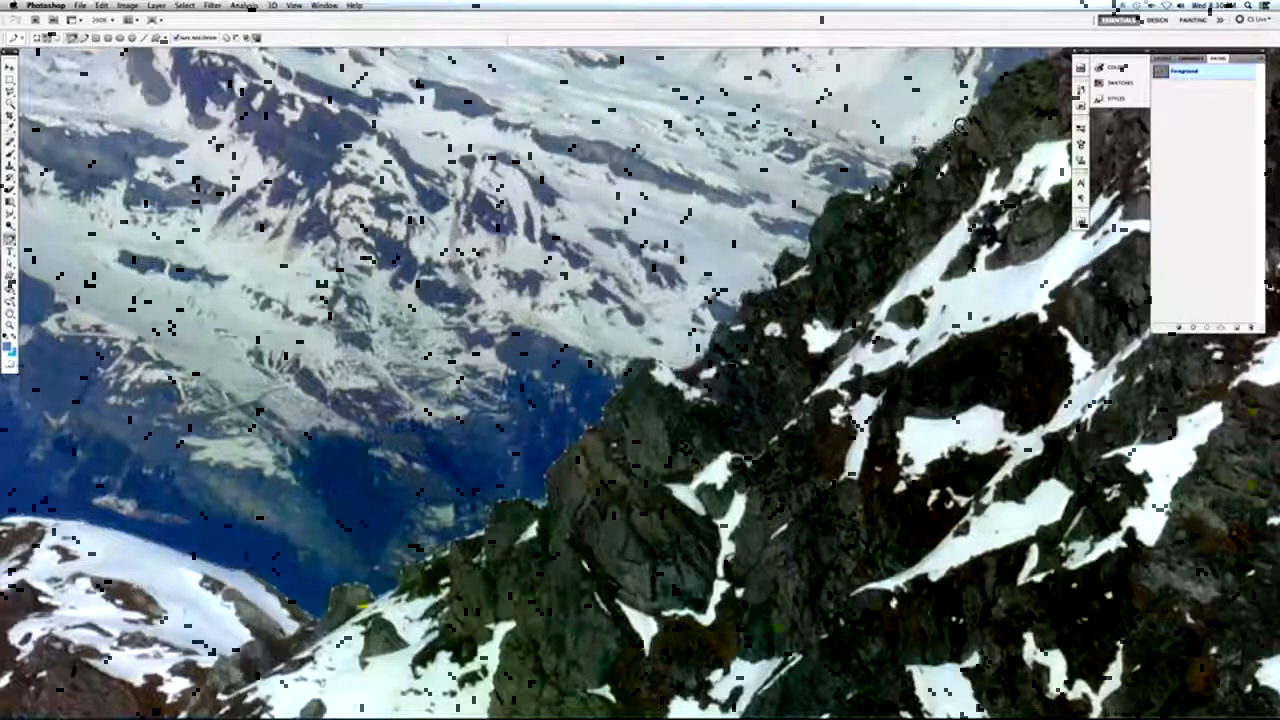
Carry the path up over the rounded dark summit and down its far side toward the snowy notch.
left_click_drag(973, 117, 608, 329)
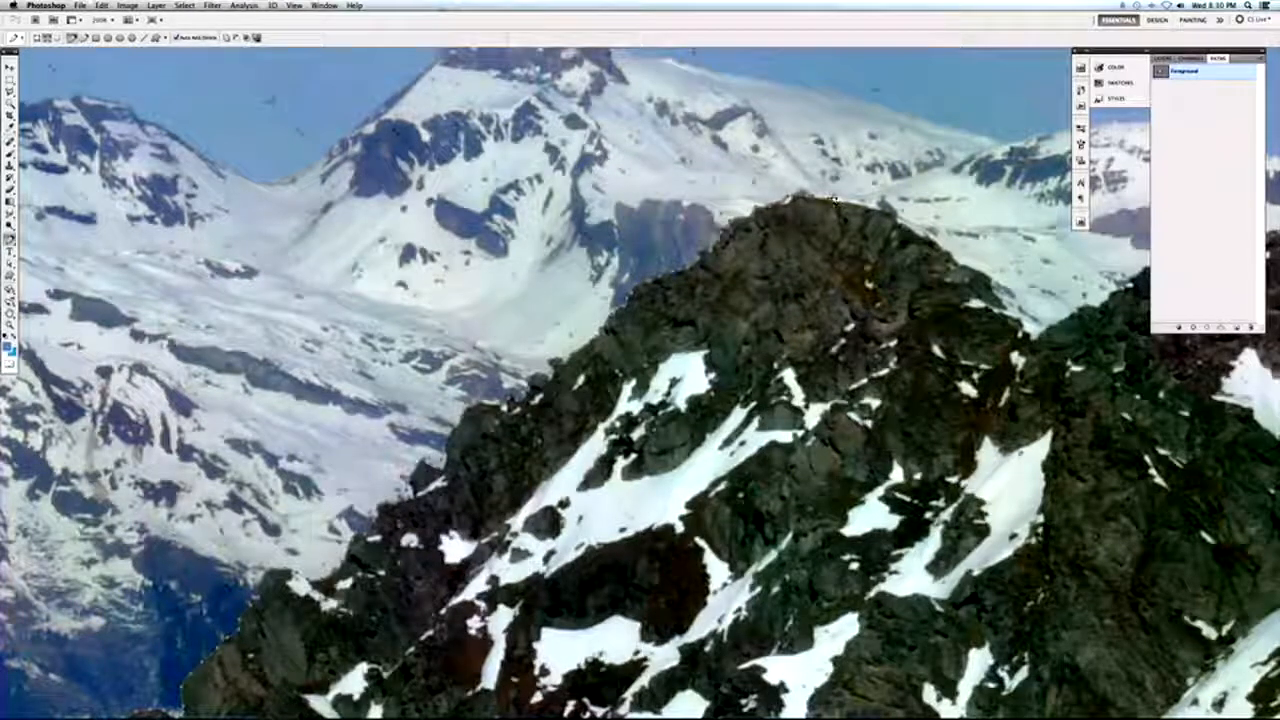
left_click_drag(889, 224, 630, 321)
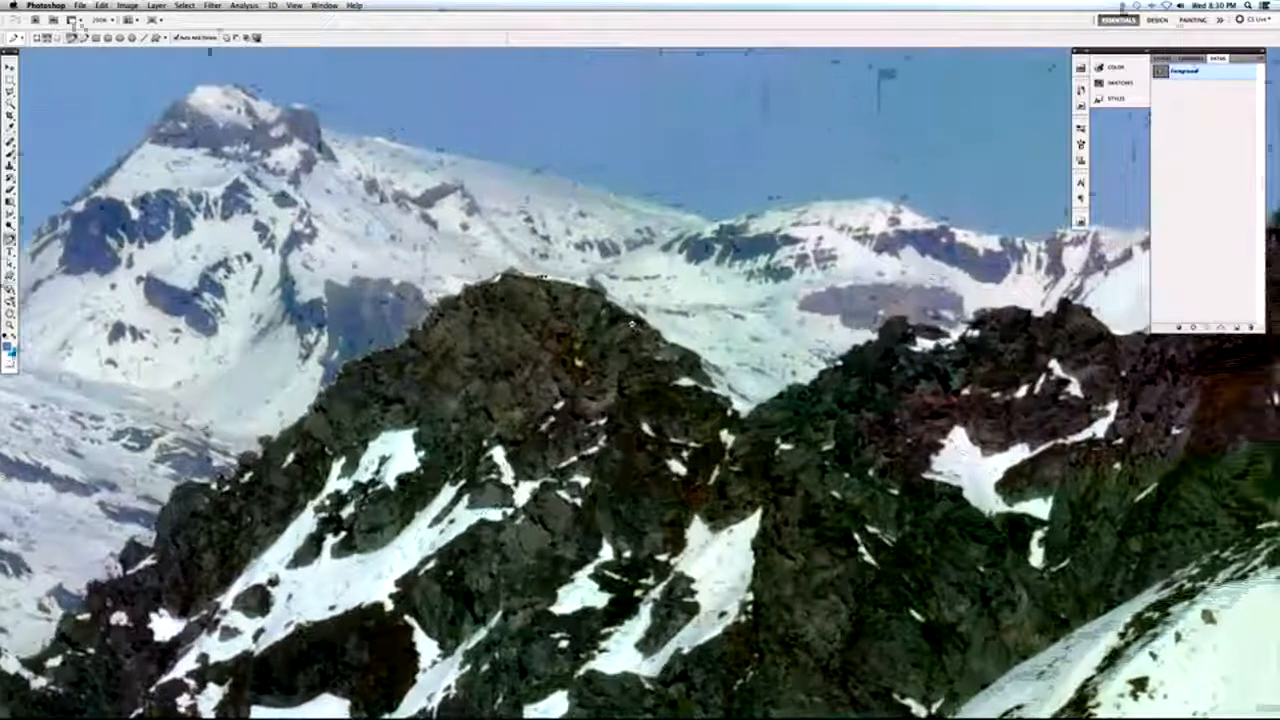
key("super+minus")
key("super+minus")
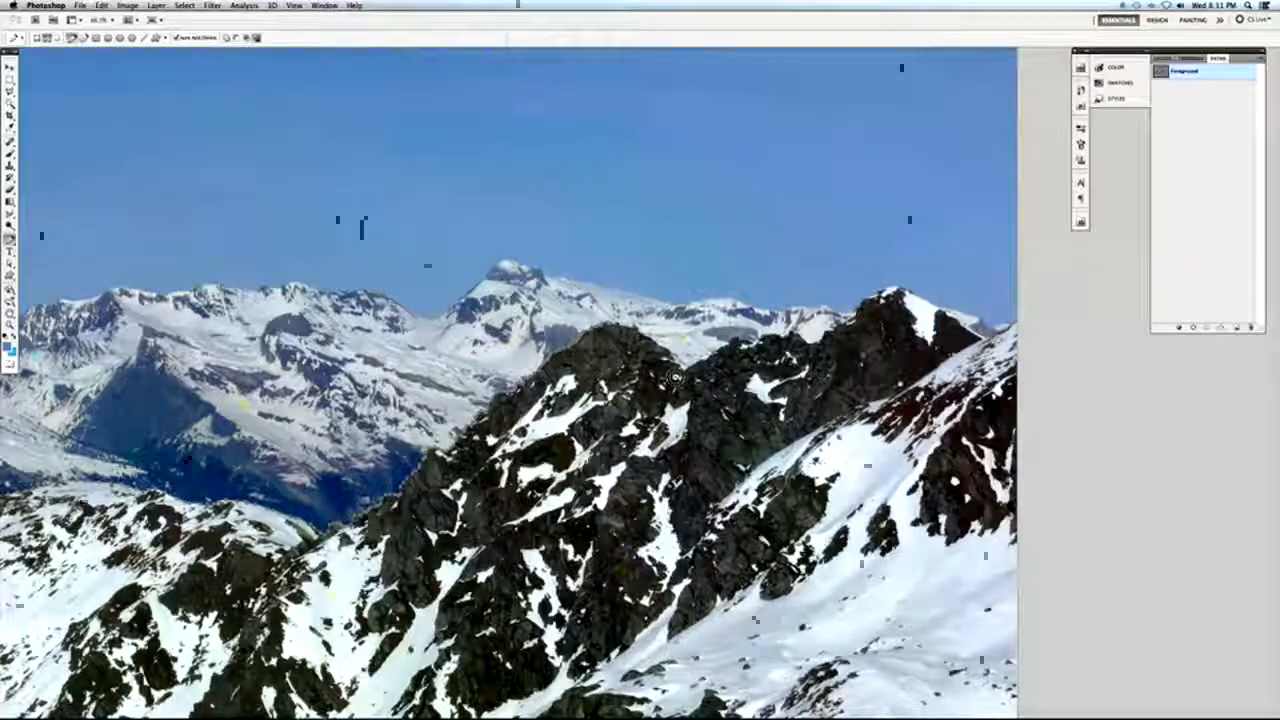
key("super+minus")
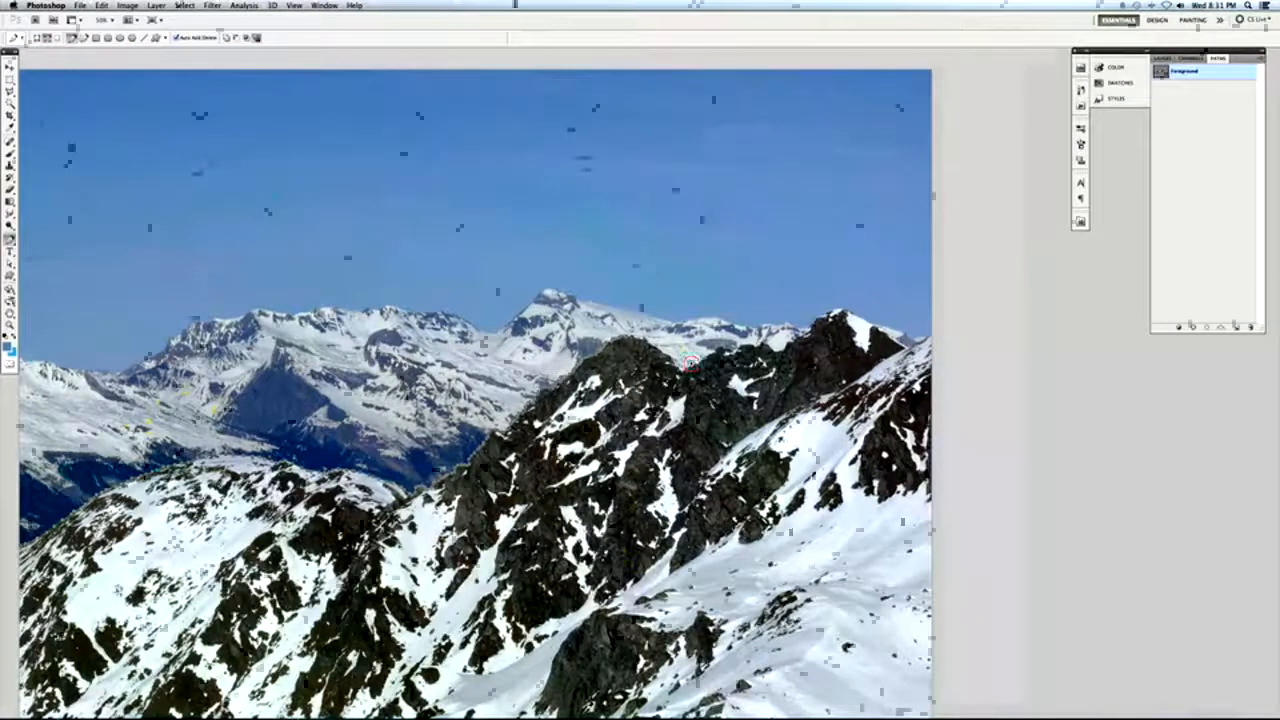
left_click(683, 346, "super")
left_click(683, 346, "super")
left_click(641, 357, "super")
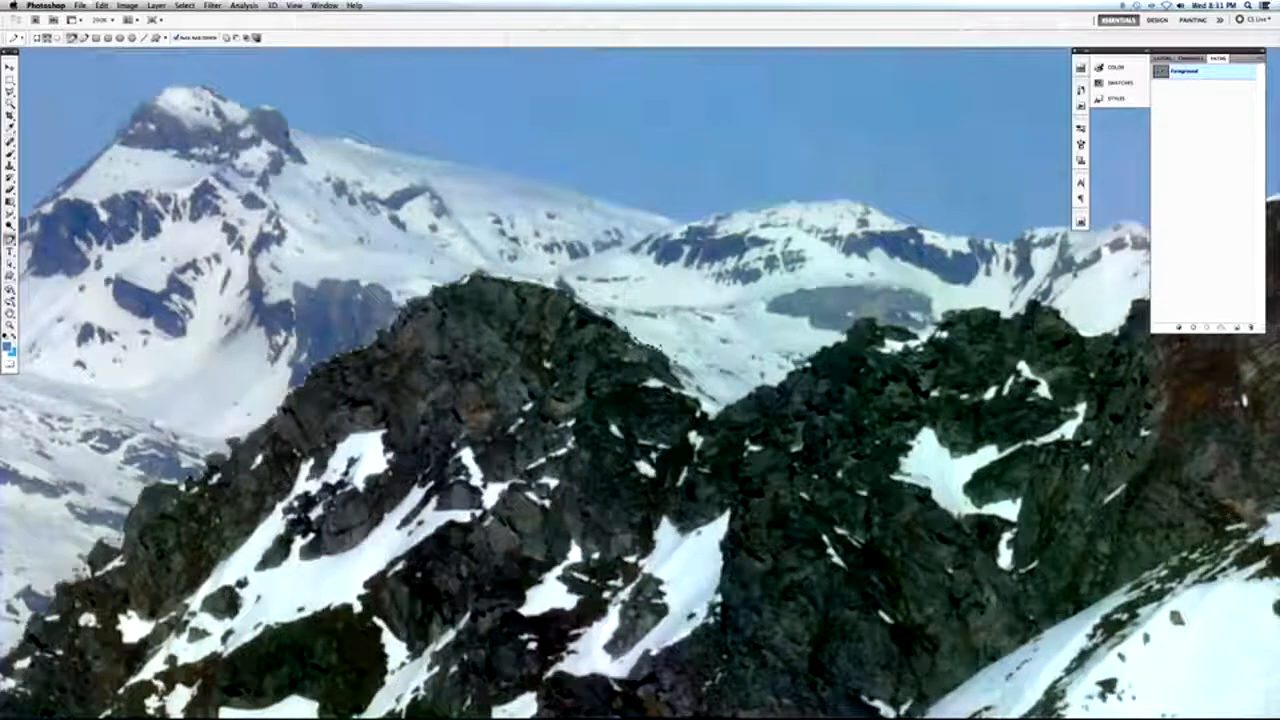
left_click(714, 373)
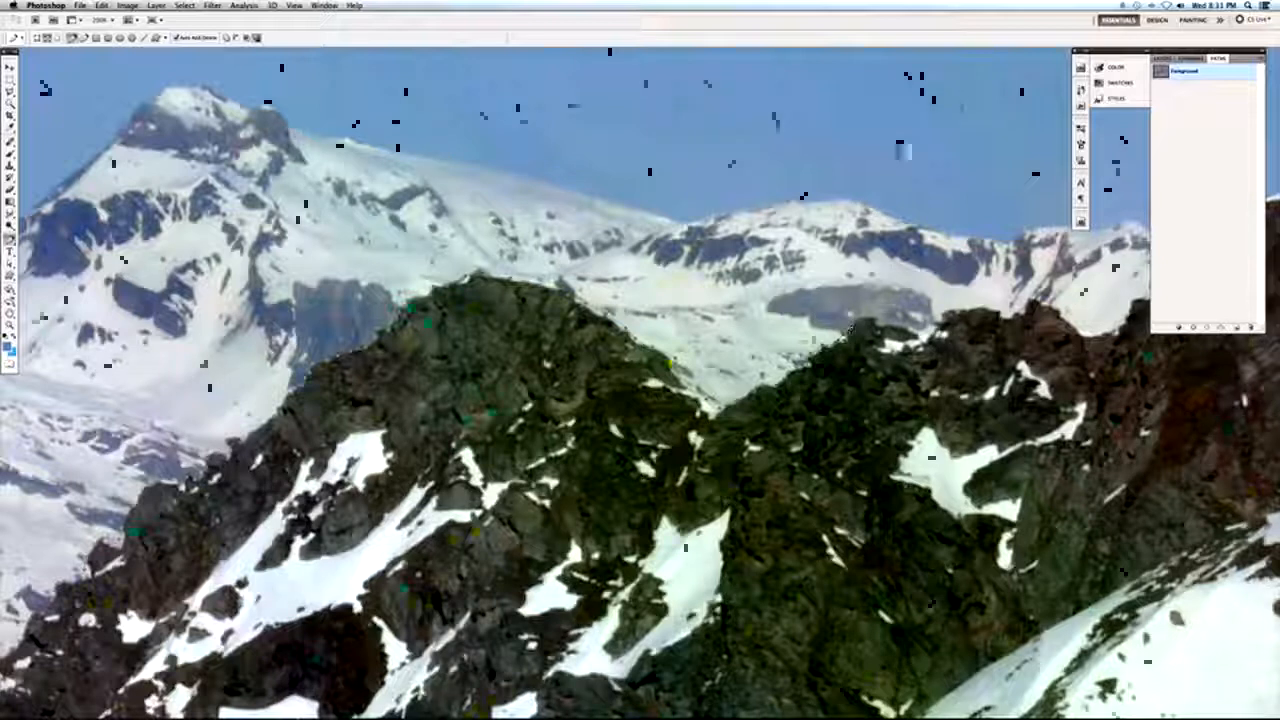
Trace the path out of the notch and along the jagged ridge across its rocky knobs.
key("super+minus")
key("super+minus")
key("super+minus")
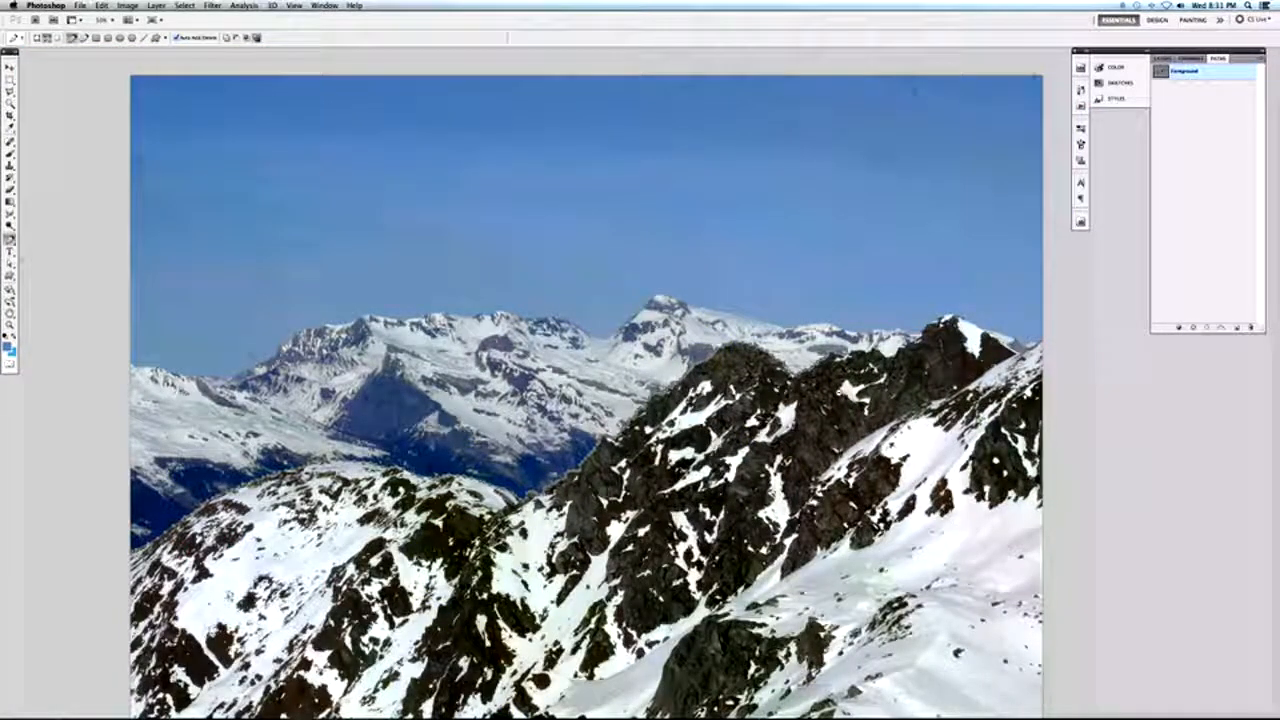
scroll(825, 360, "up", 3, "alt")
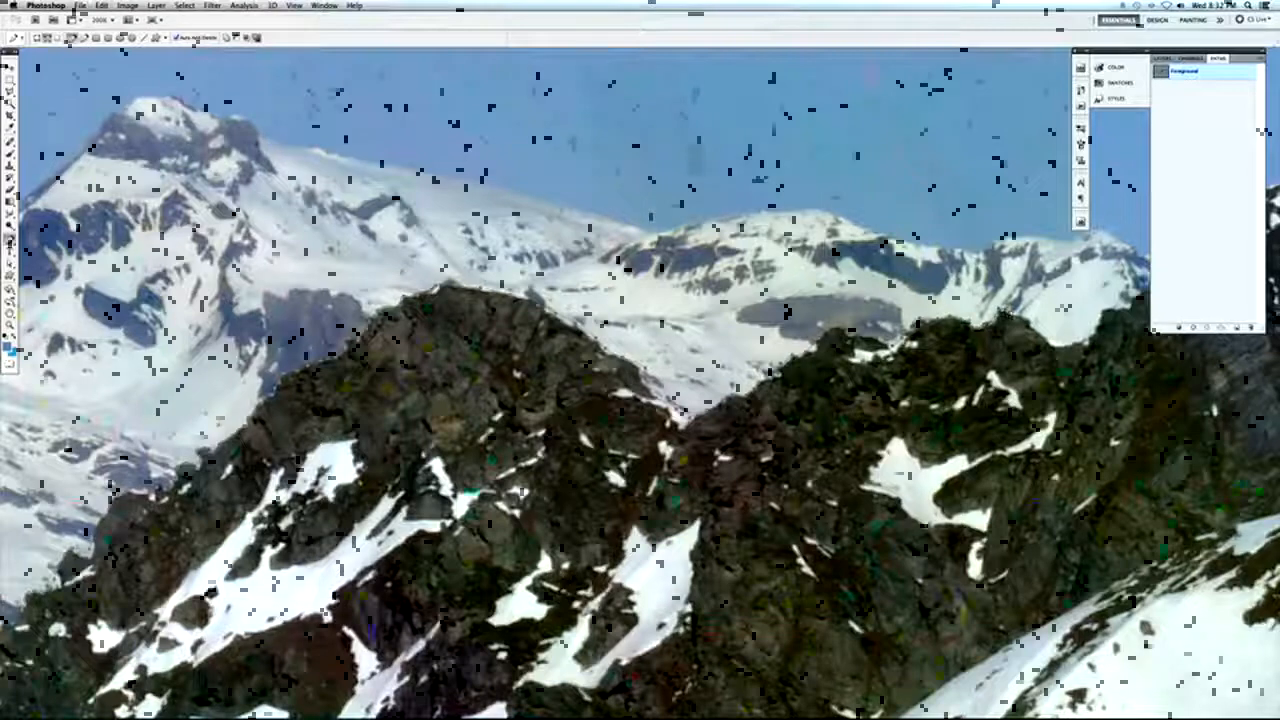
left_click_drag(998, 310, 812, 308)
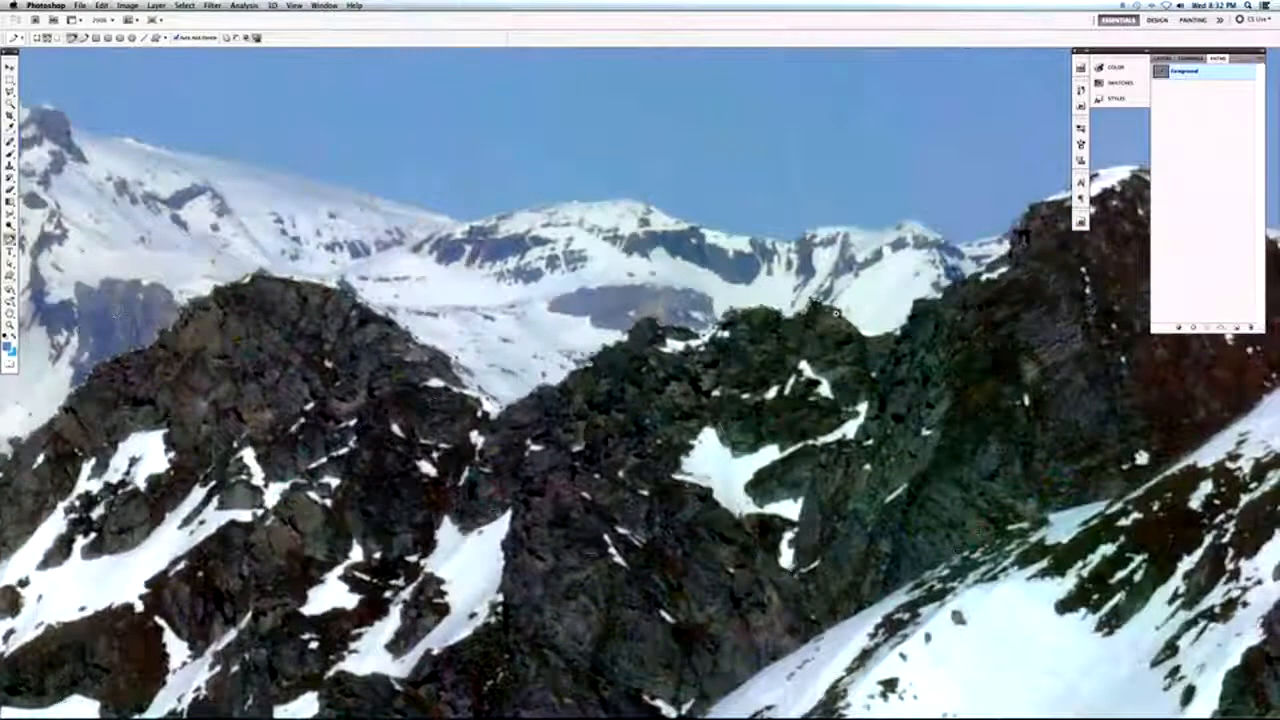
left_click(830, 307, "super")
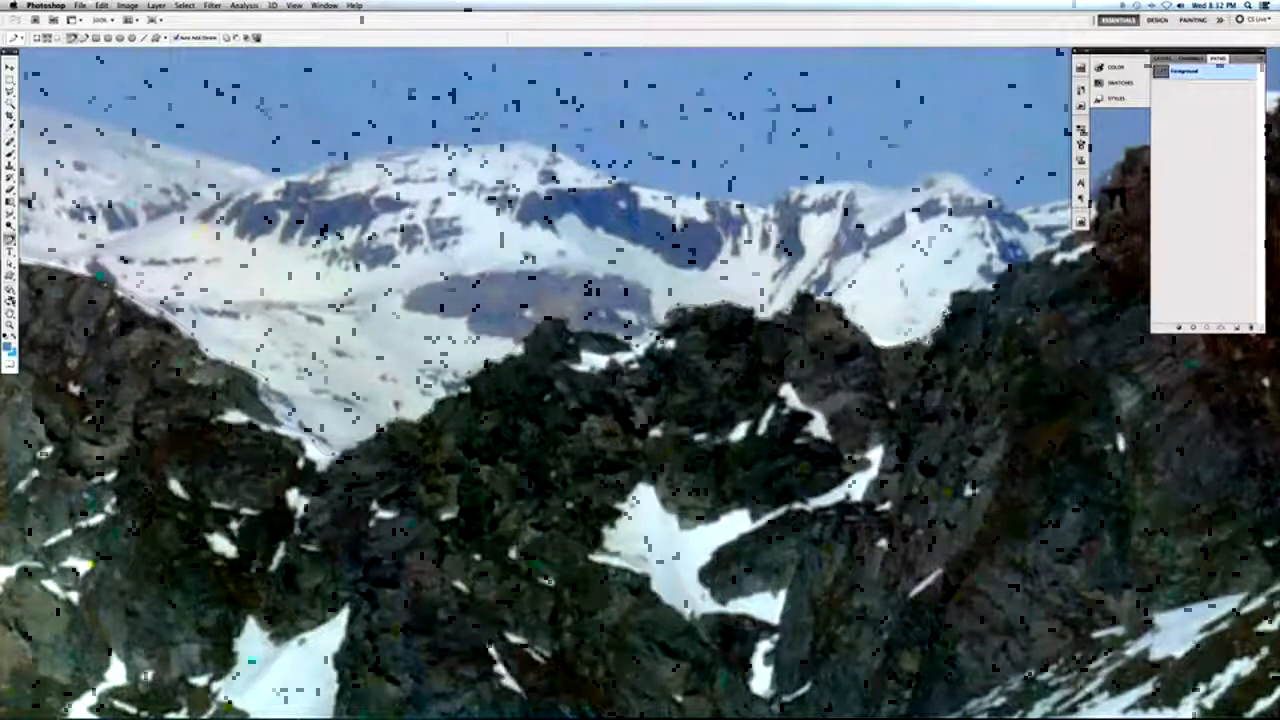
Place closely spaced path points up the dark ridge beyond the snowy dip toward the base of the snow-capped peak.
left_click(974, 294)
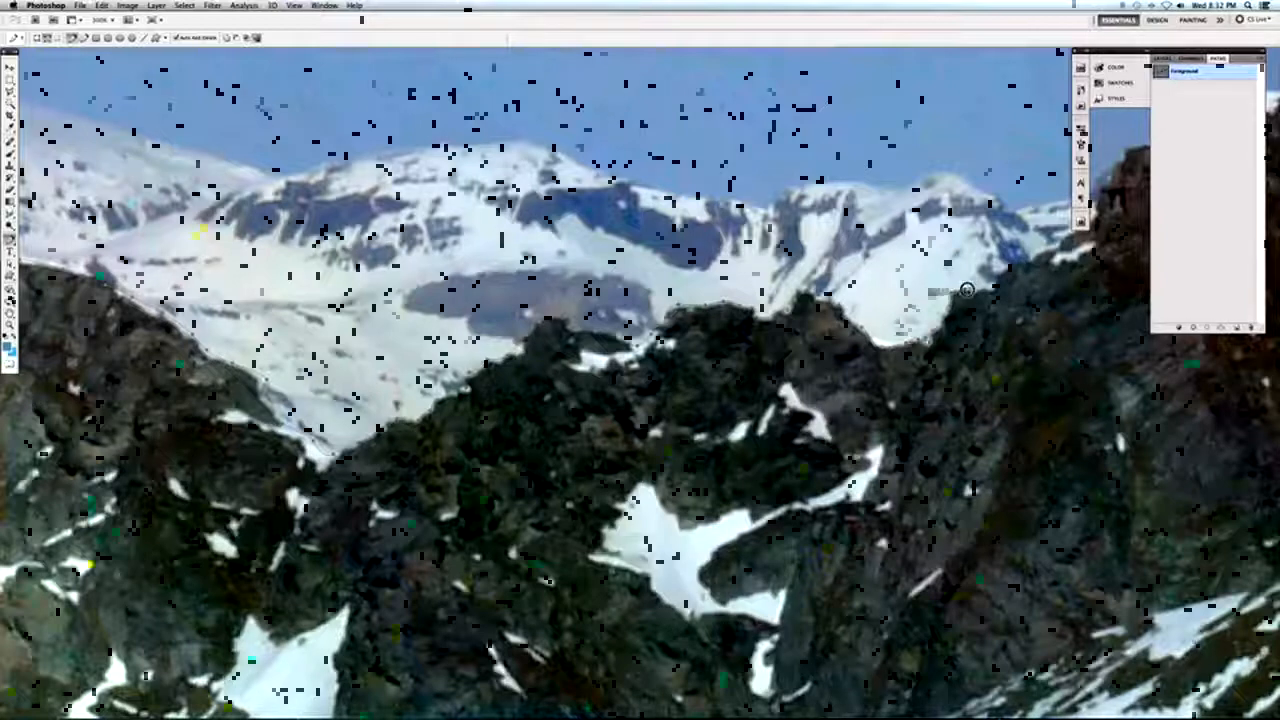
left_click(985, 288)
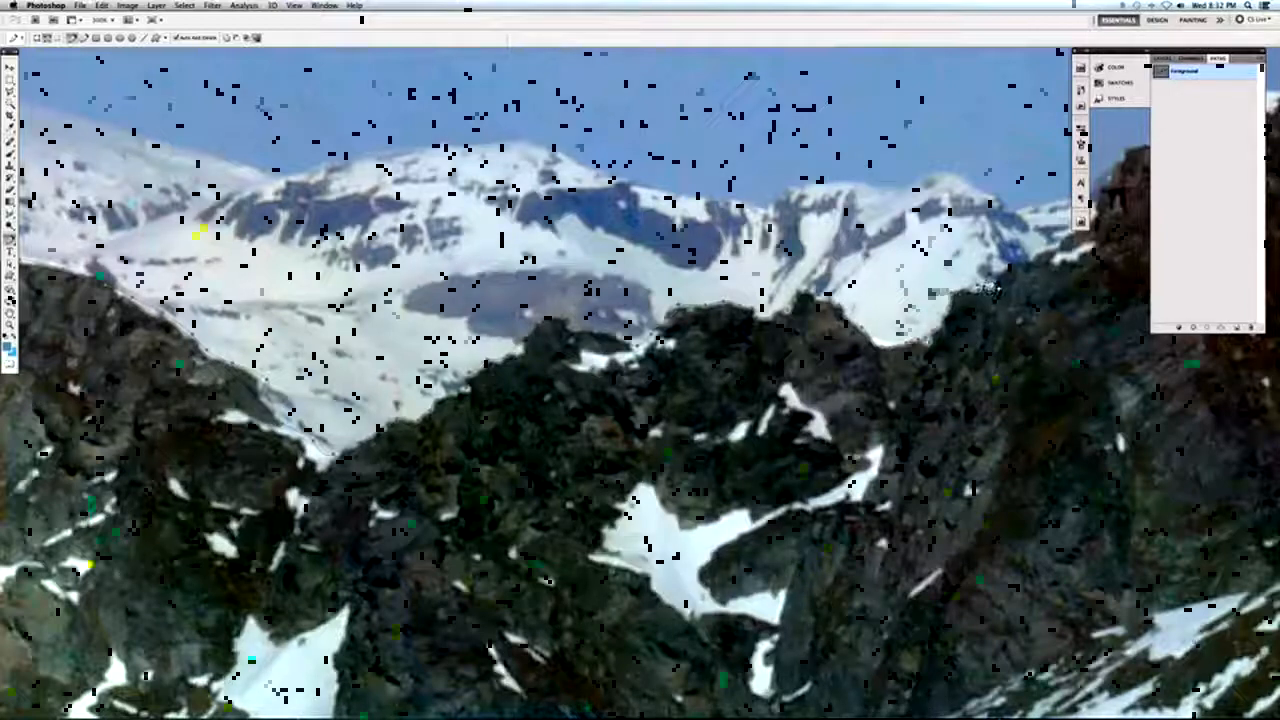
left_click(993, 282)
left_click(1003, 270)
left_click(1010, 267)
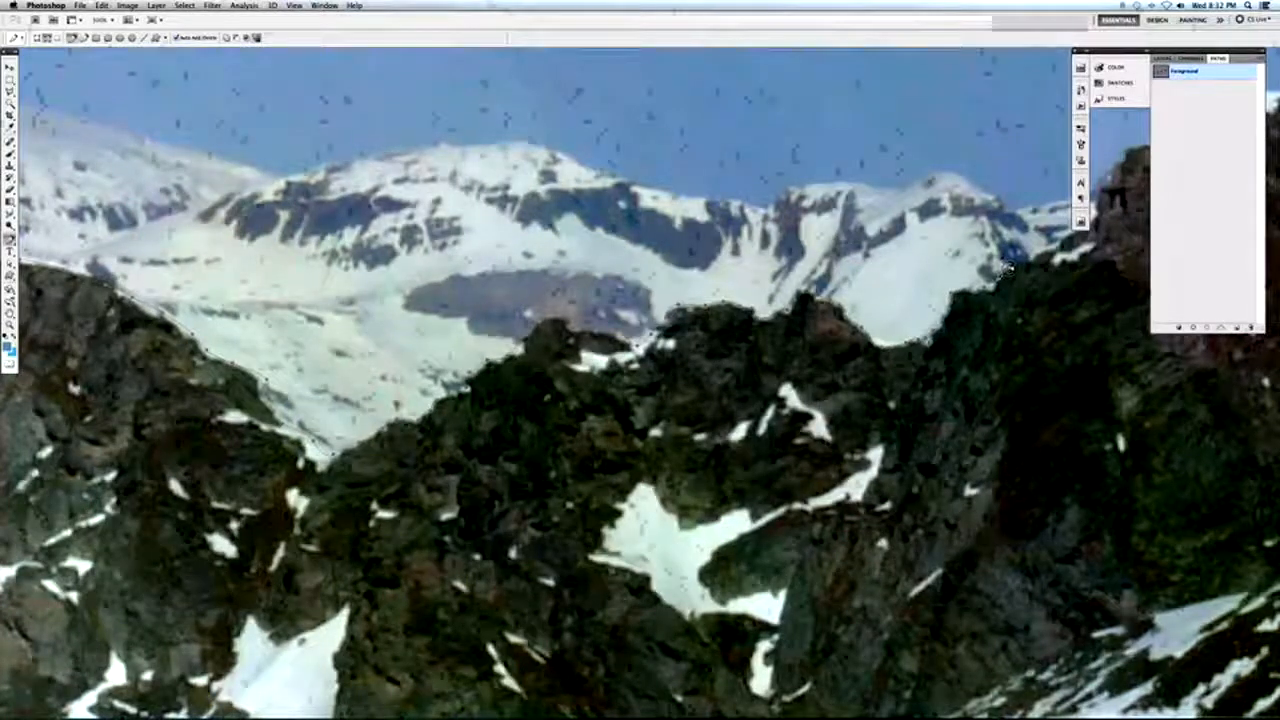
left_click(1018, 264)
Trace the path over the snow-capped peak, down its far side and up the snowy slope to the image's right edge.
left_click_drag(1046, 263, 760, 358)
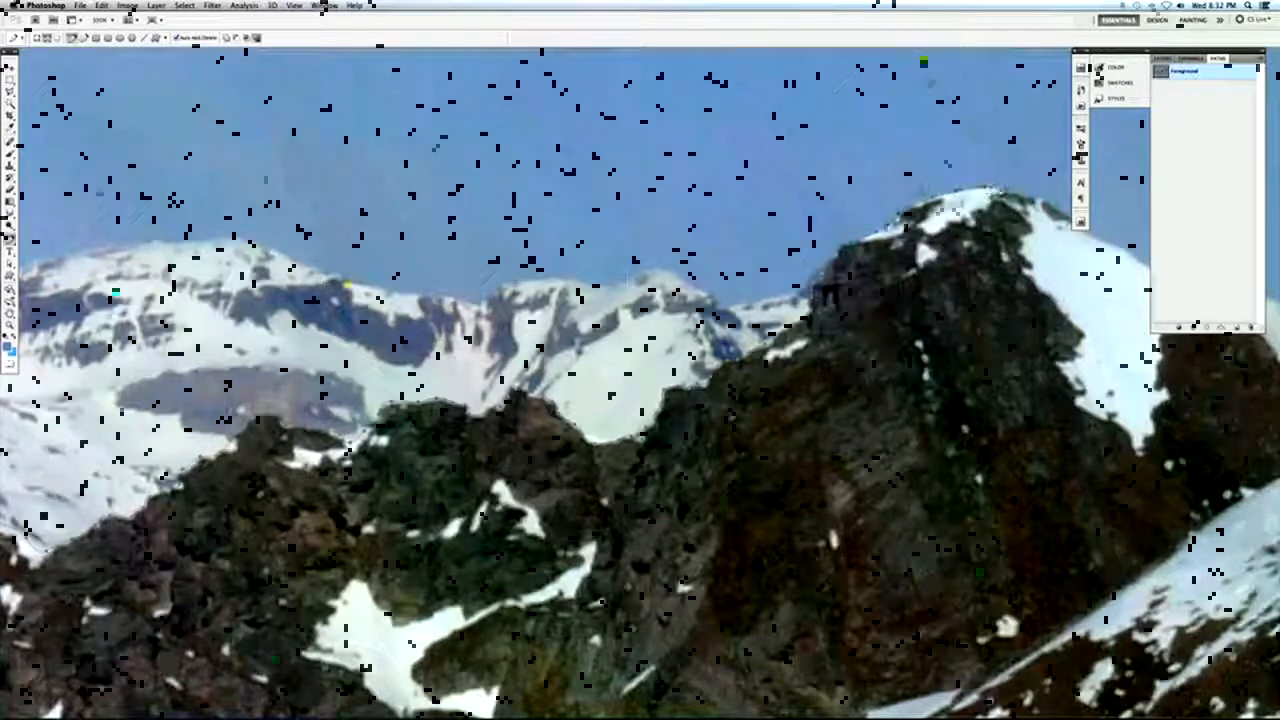
left_click_drag(1010, 197, 684, 232)
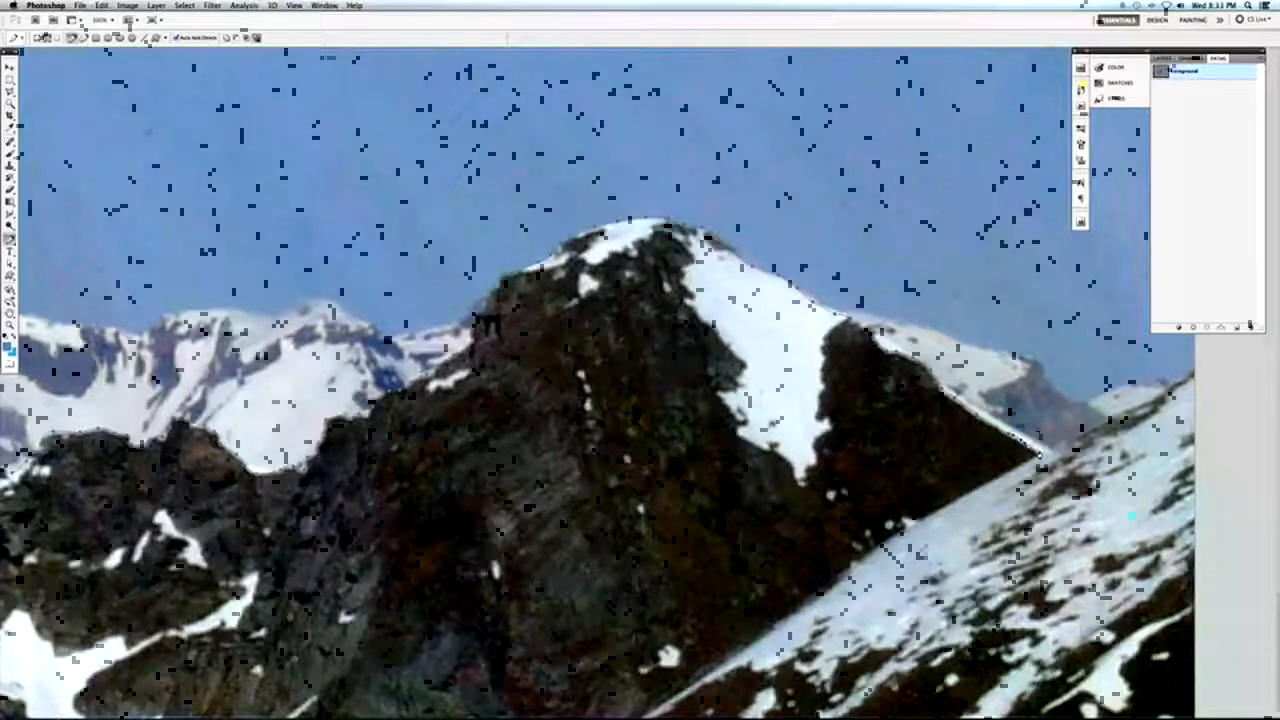
left_click_drag(1064, 443, 972, 449)
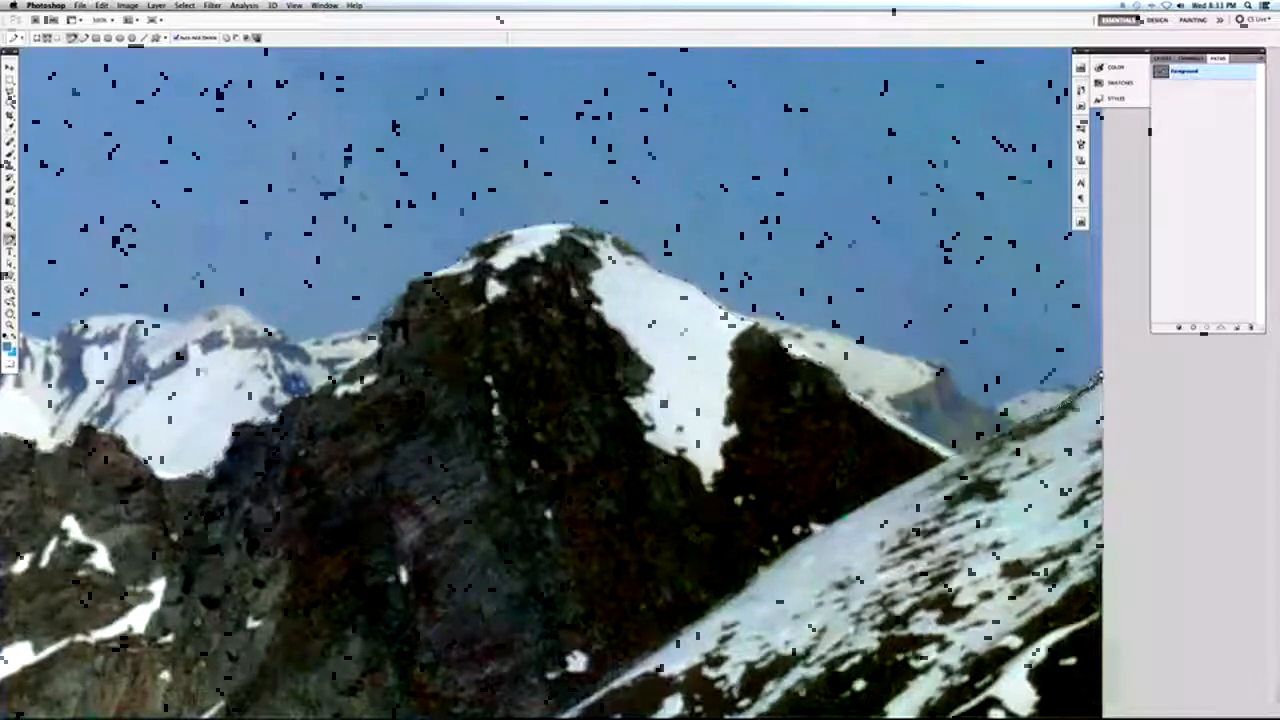
Run the path outside the canvas down the right side and along the bottom, and close it at its starting point.
left_click(1104, 454, "alt+super")
left_click(1104, 454, "alt+super")
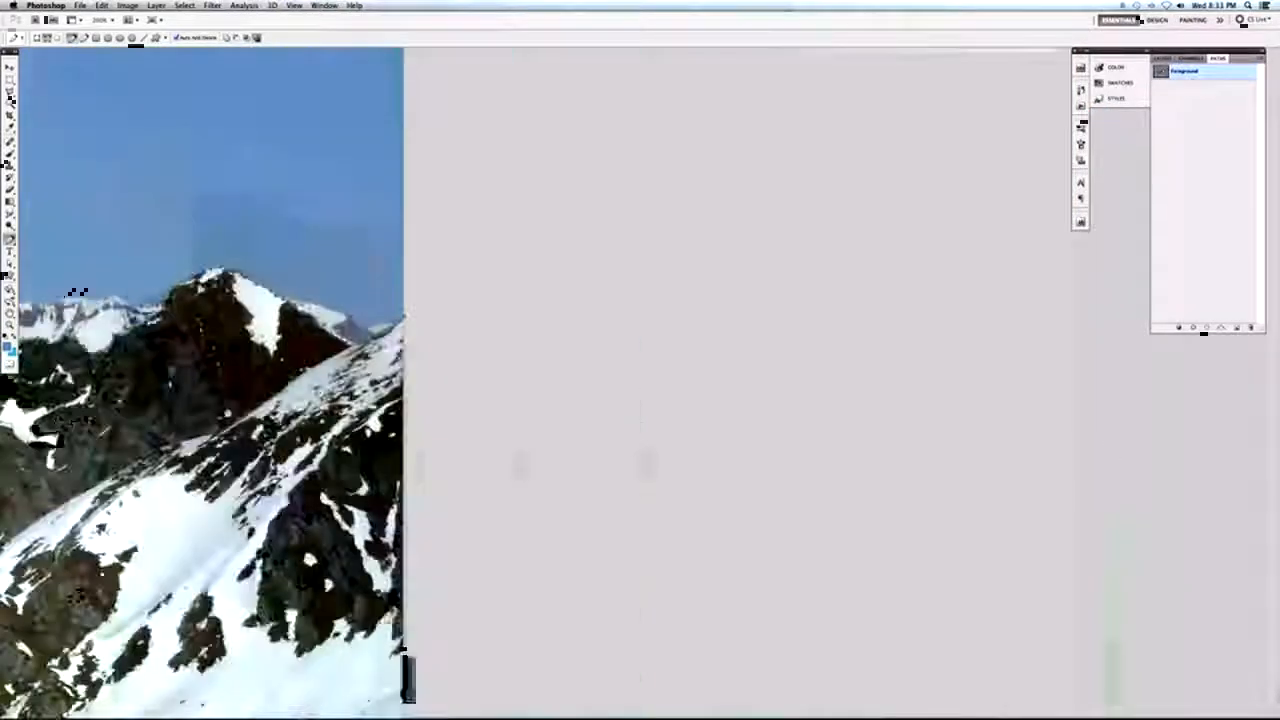
left_click(476, 429, "alt")
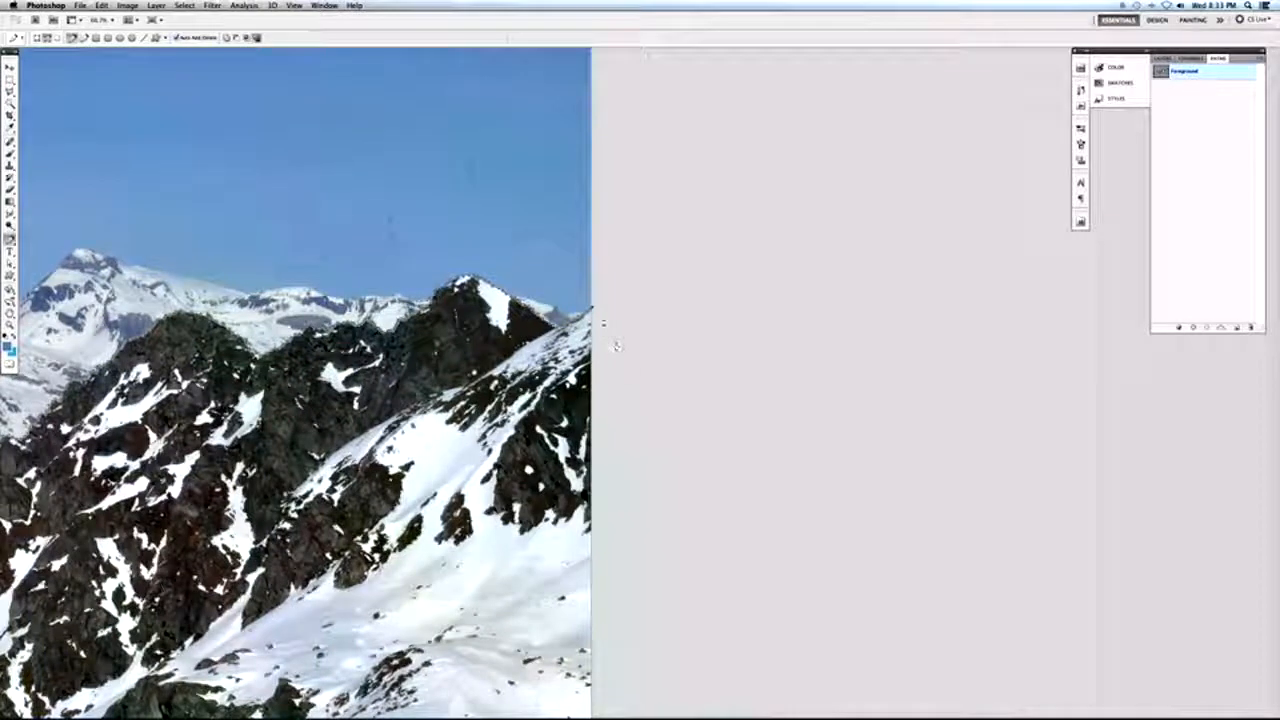
left_click(606, 600)
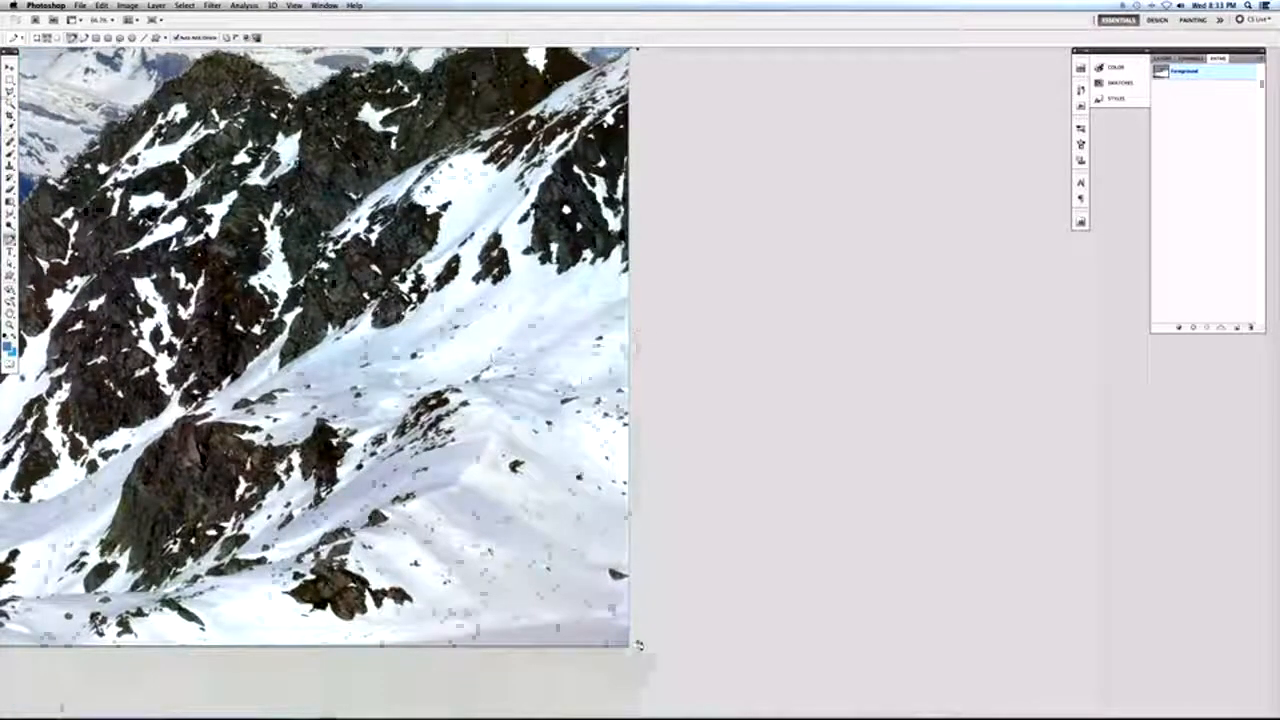
left_click_drag(446, 640, 723, 606)
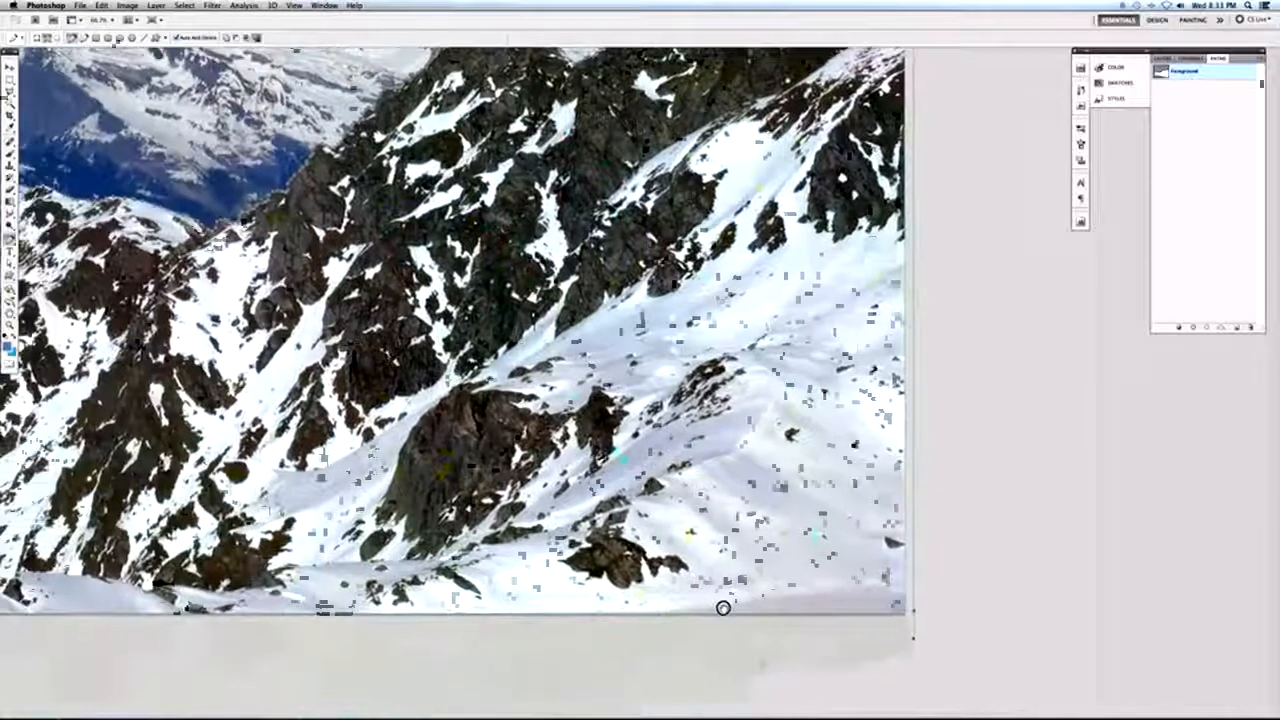
left_click(541, 558, "alt")
key("super+minus")
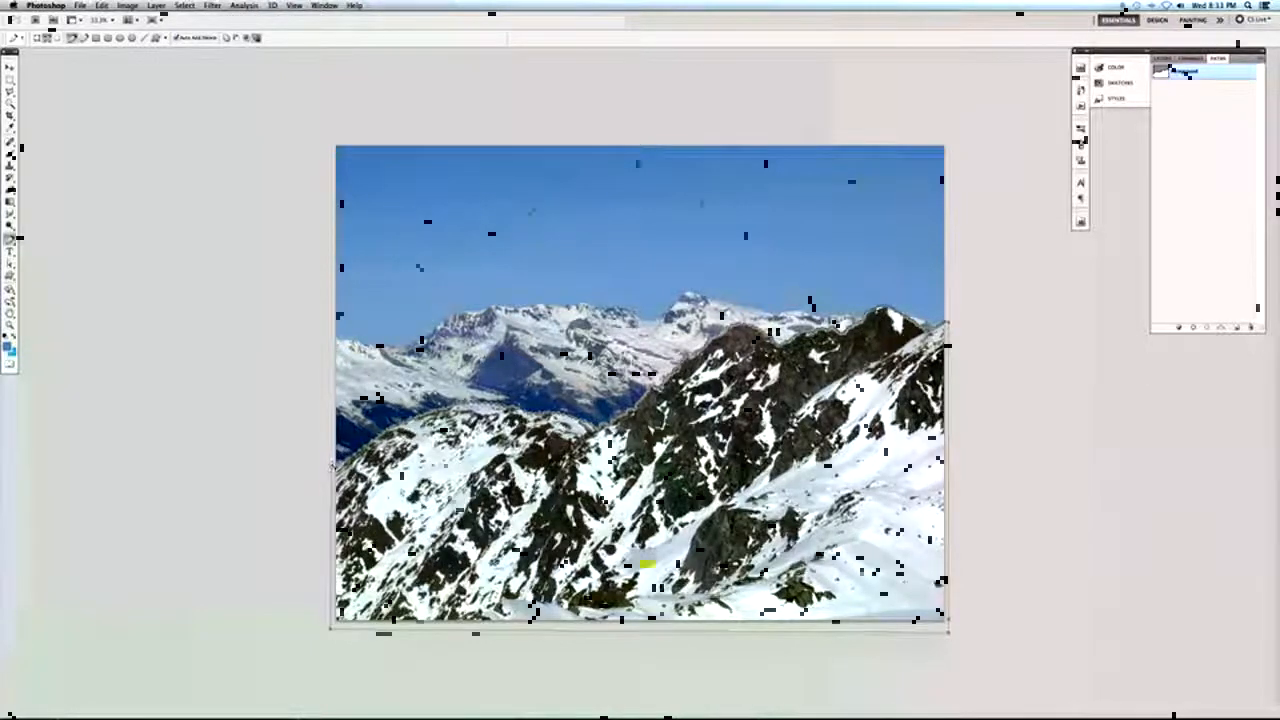
left_click(333, 466, "super")
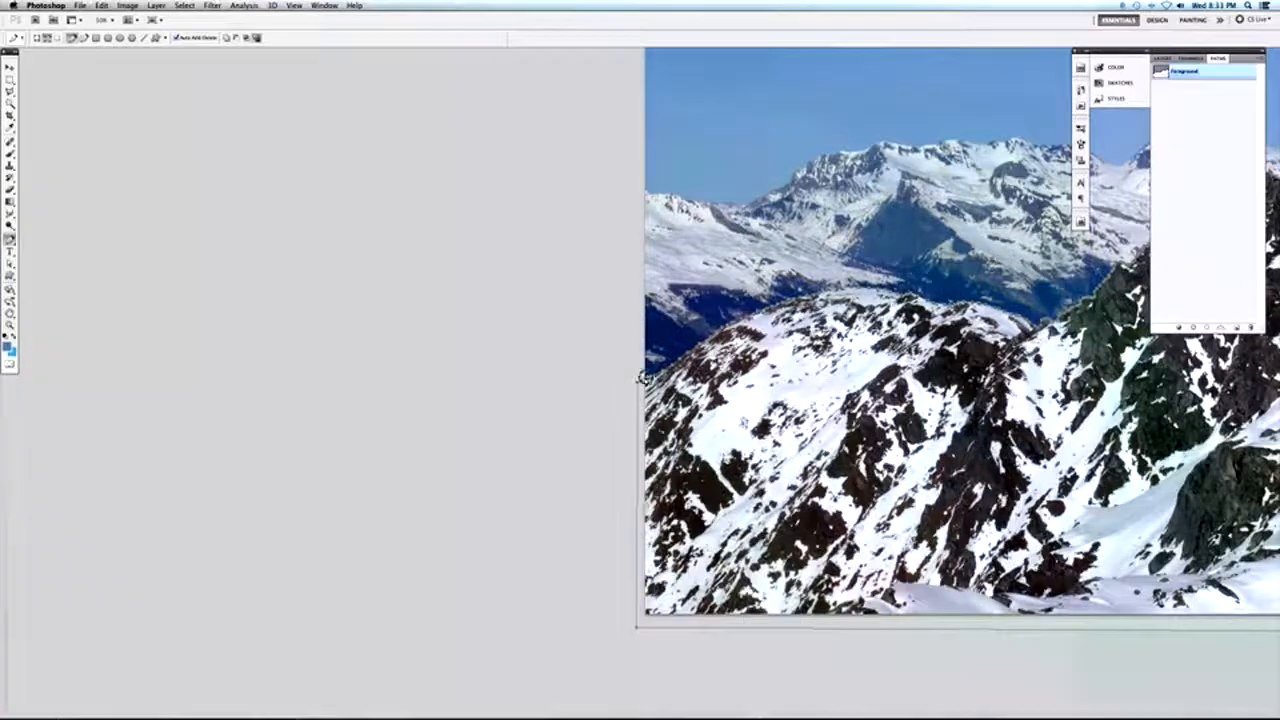
key("super+minus")
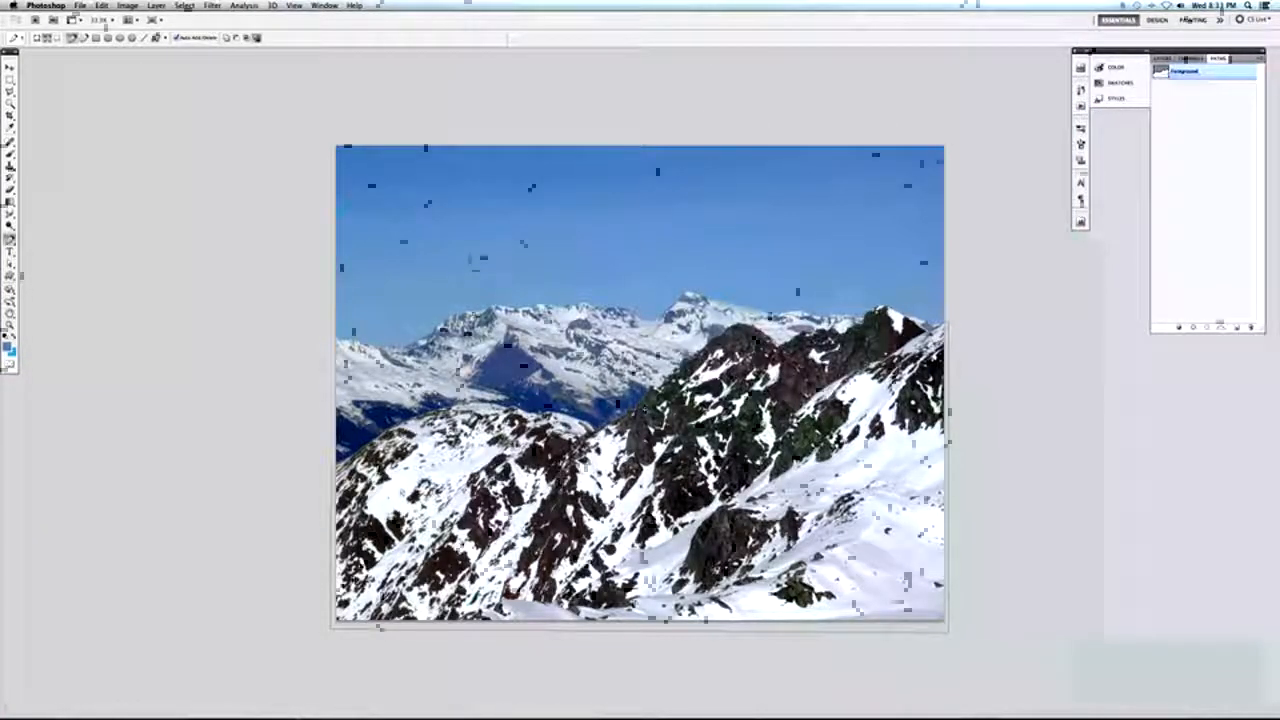
Load the Foreground path as a selection and convert the locked Background into a regular layer named Main.
key("v")
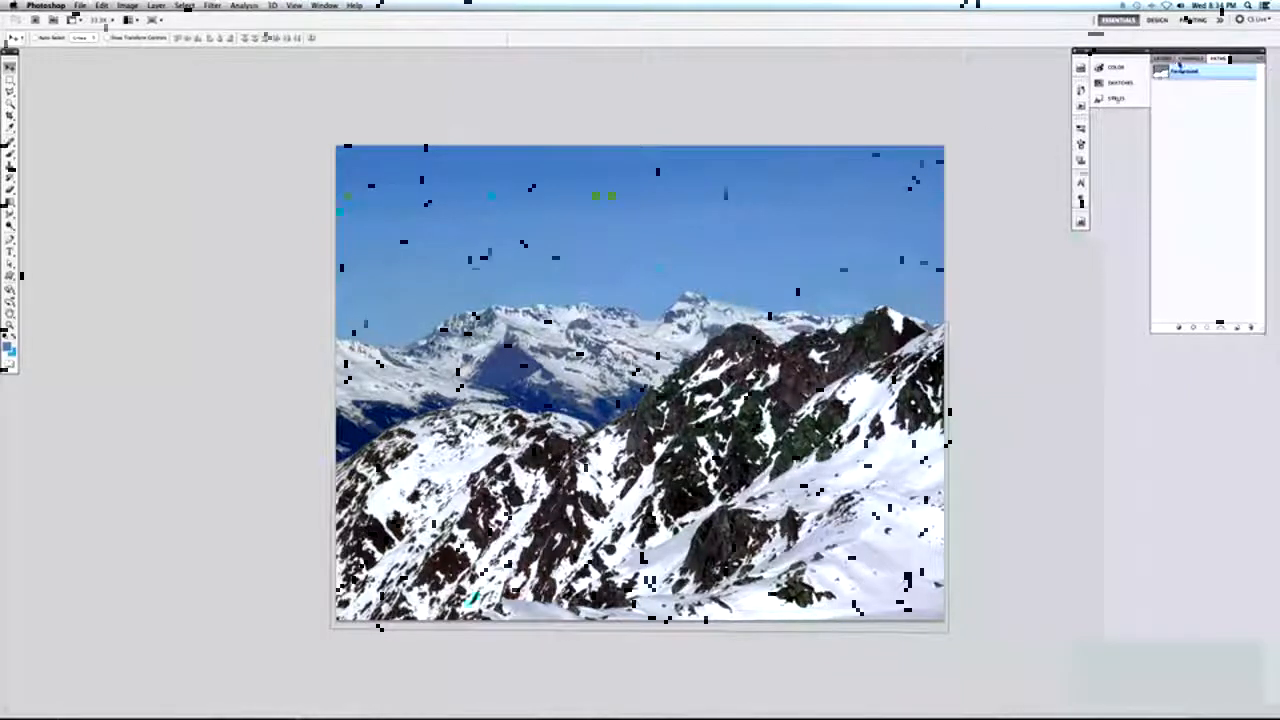
left_click(1162, 73, "super")
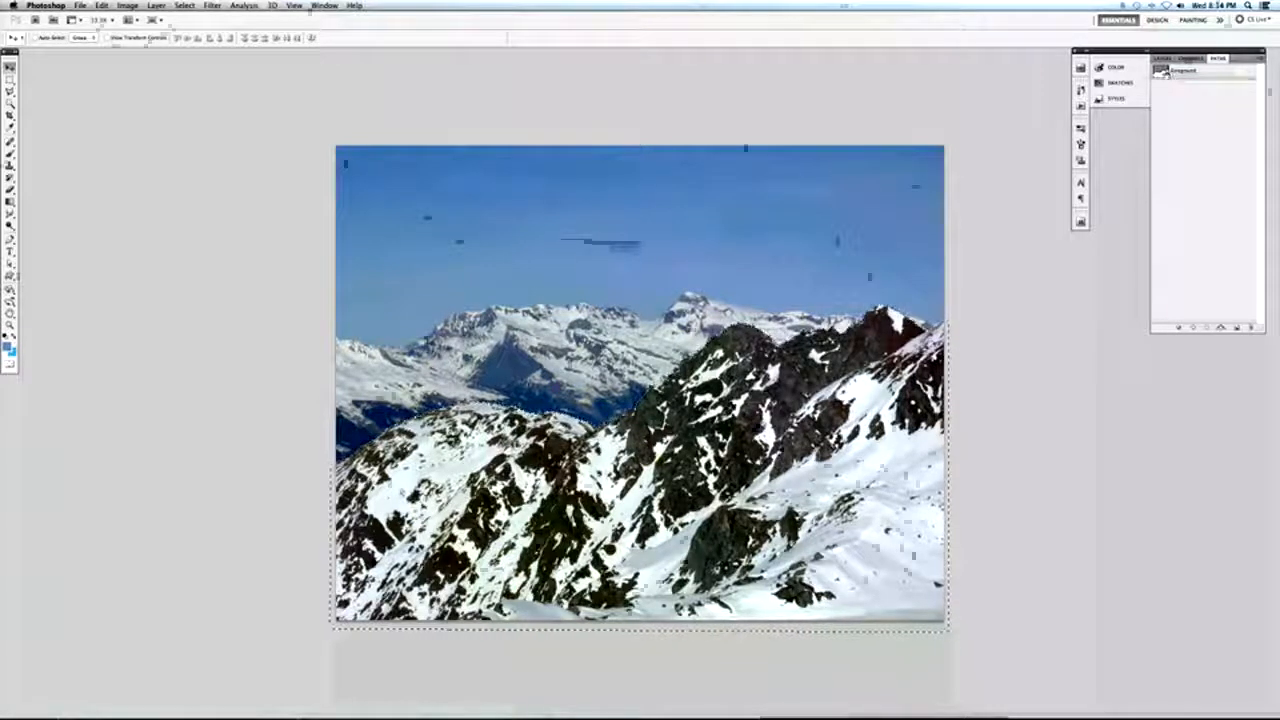
left_click(1162, 59)
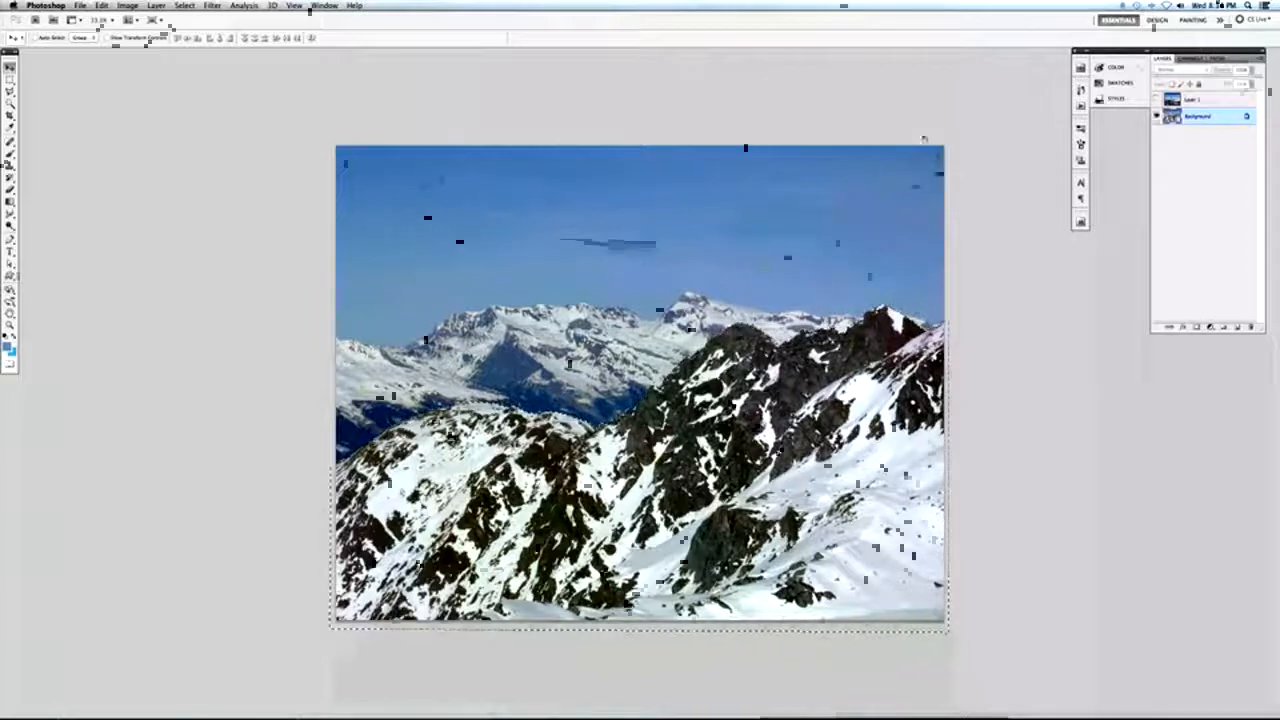
double_click(1170, 117)
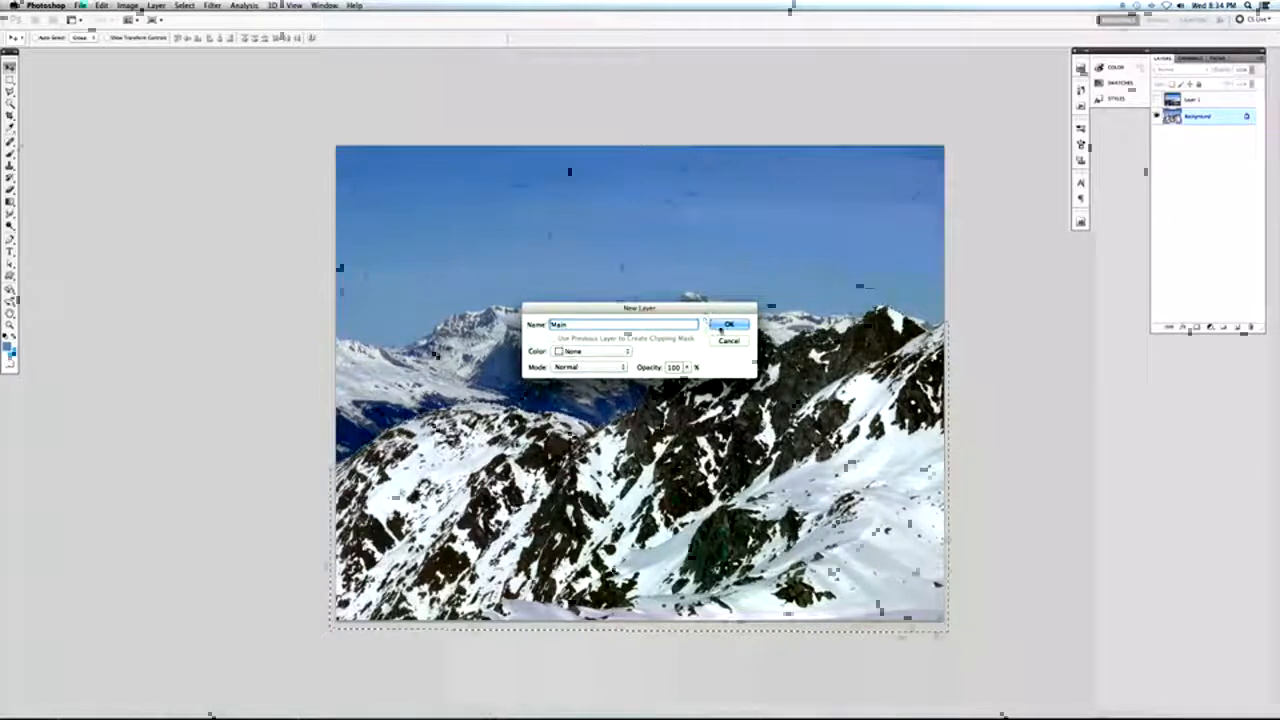
left_click(727, 326)
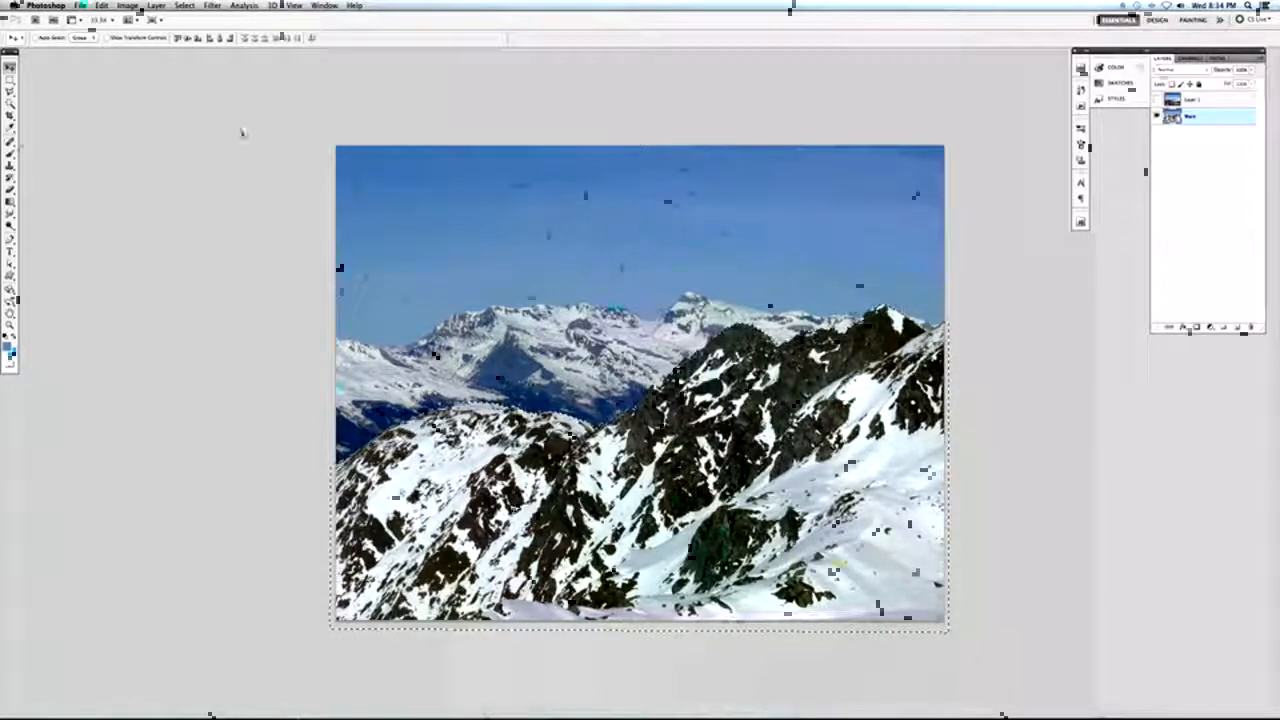
Cut the selected ridge out of the Main layer and paste it in place on a new layer named Foreground.
left_click(102, 5)
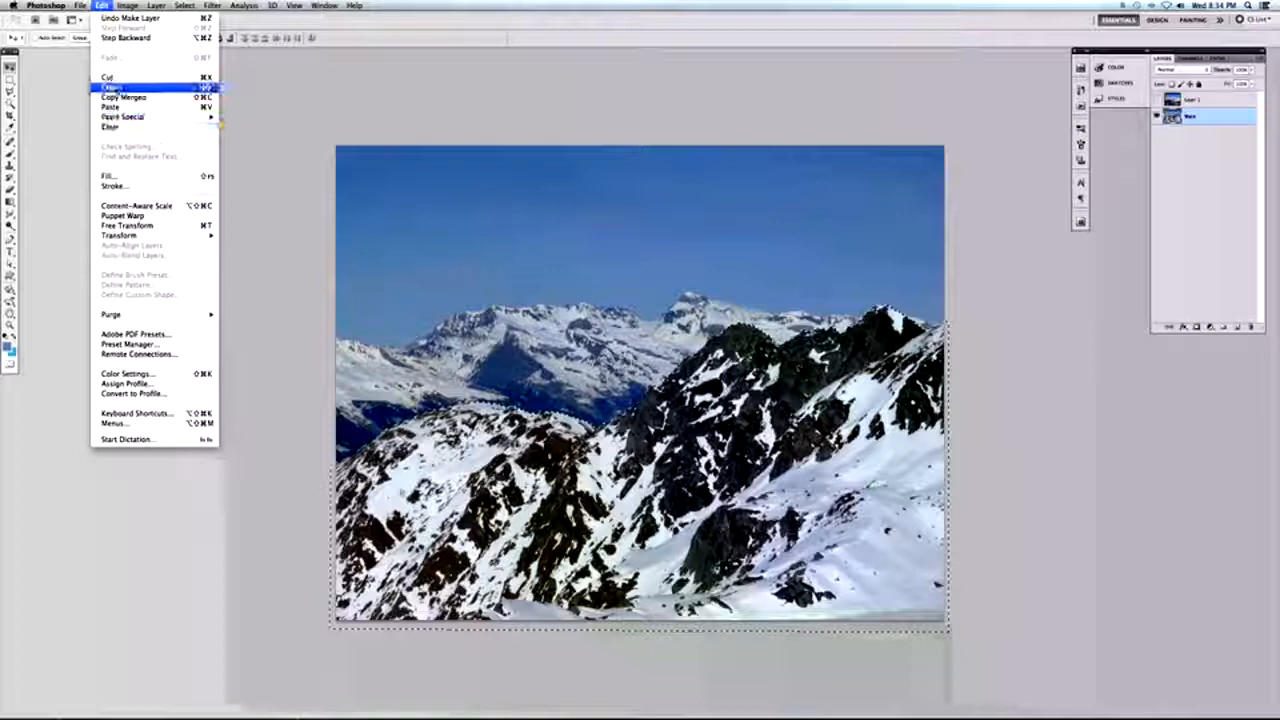
left_click(112, 78)
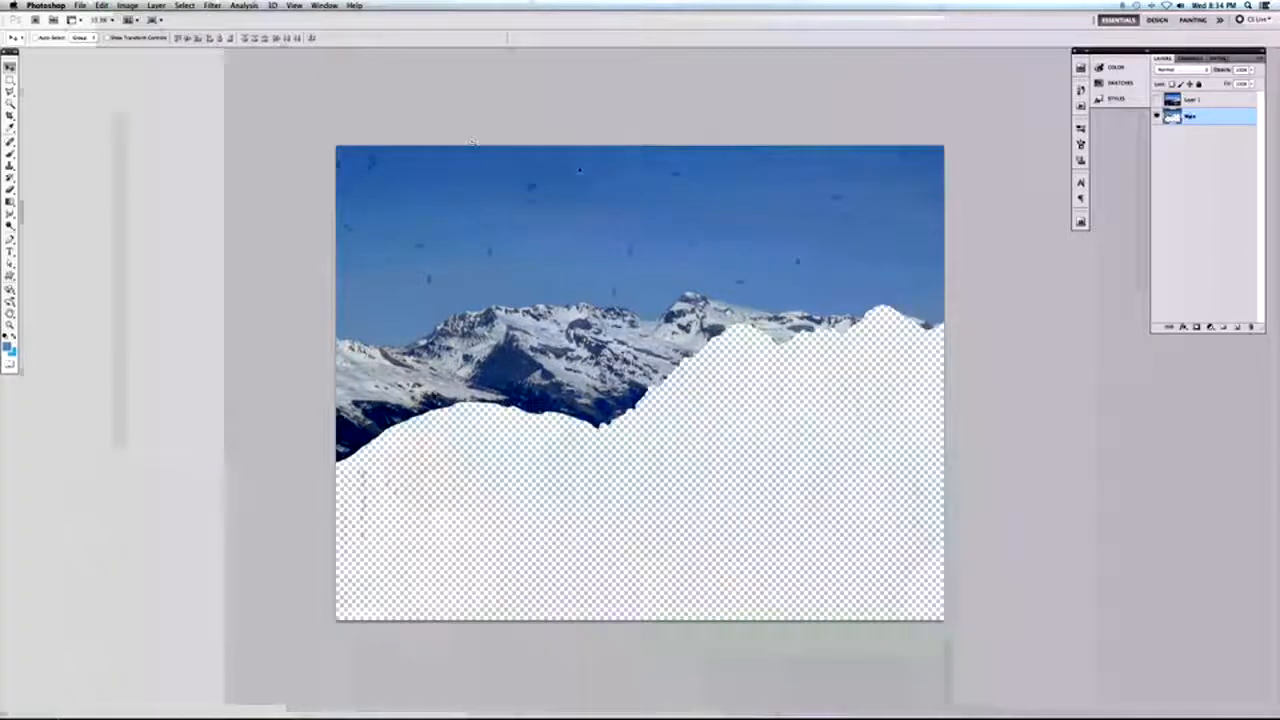
left_click(102, 5)
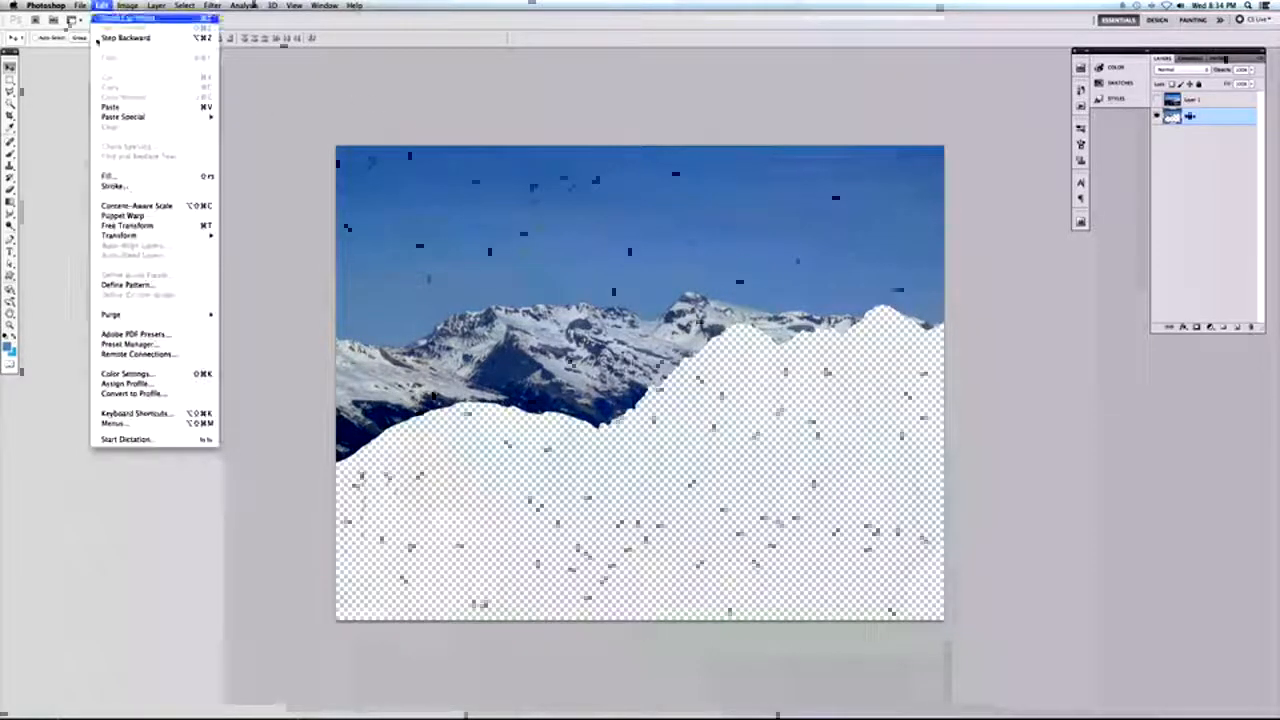
mouse_move(138, 121)
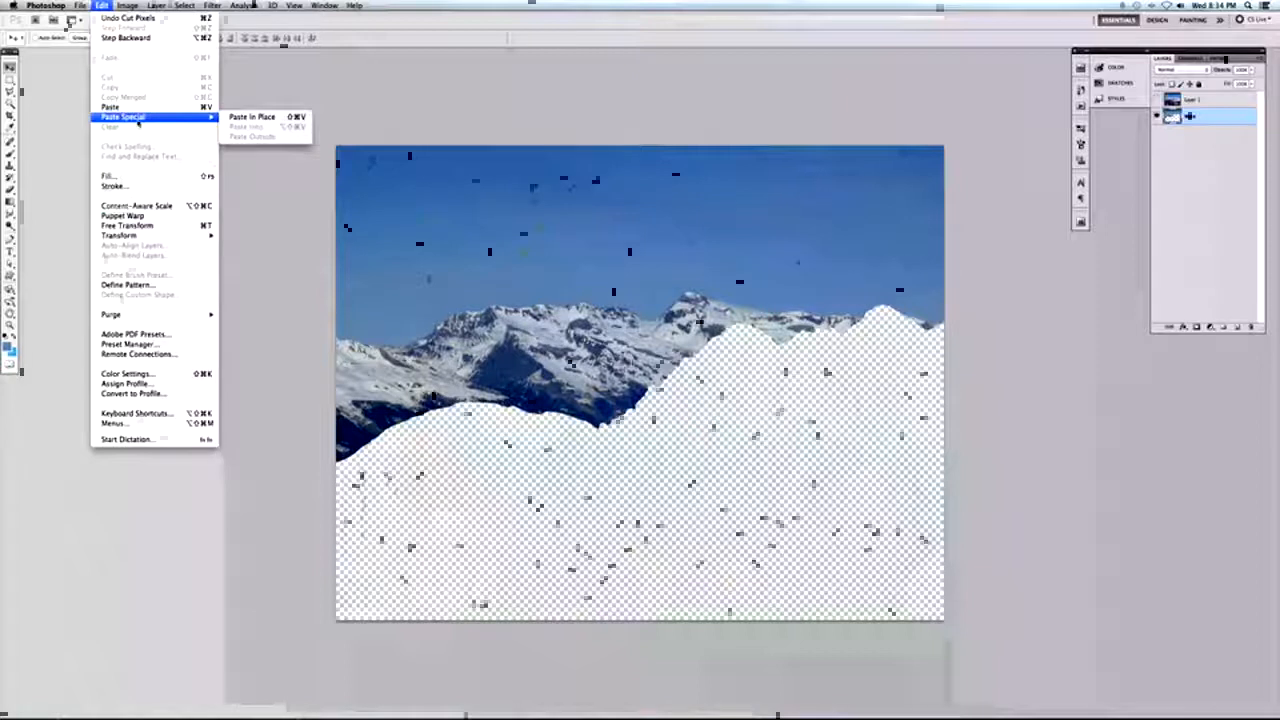
left_click(266, 117)
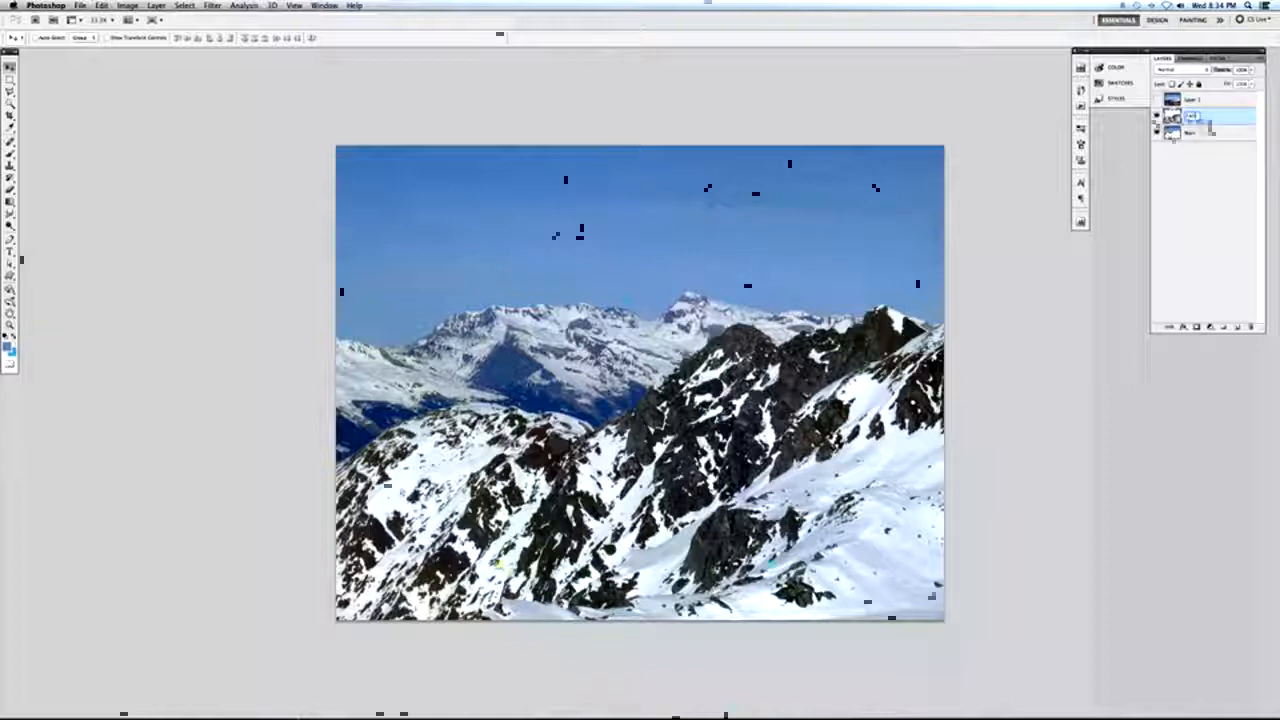
type("round")
key("Return")
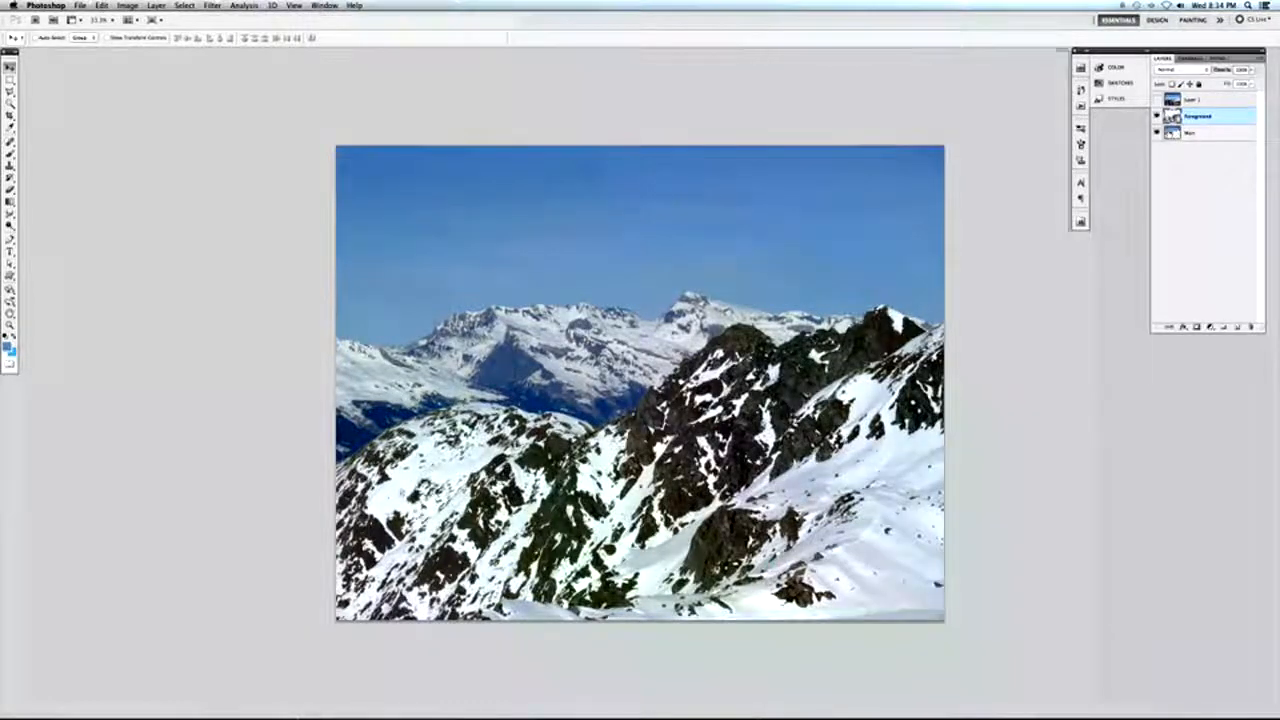
Hide the Main layer to isolate the cut-out ridge and make the Foreground layer active.
left_click(1170, 133)
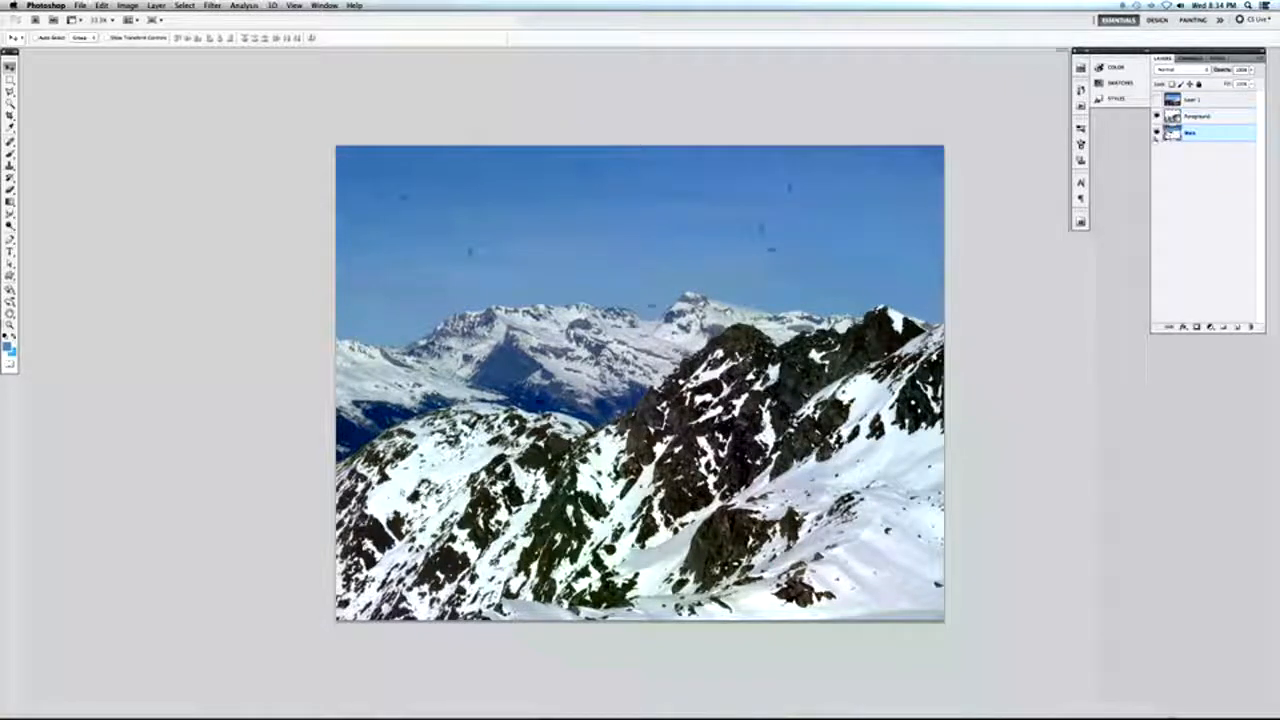
left_click(1158, 134)
left_click(1172, 117)
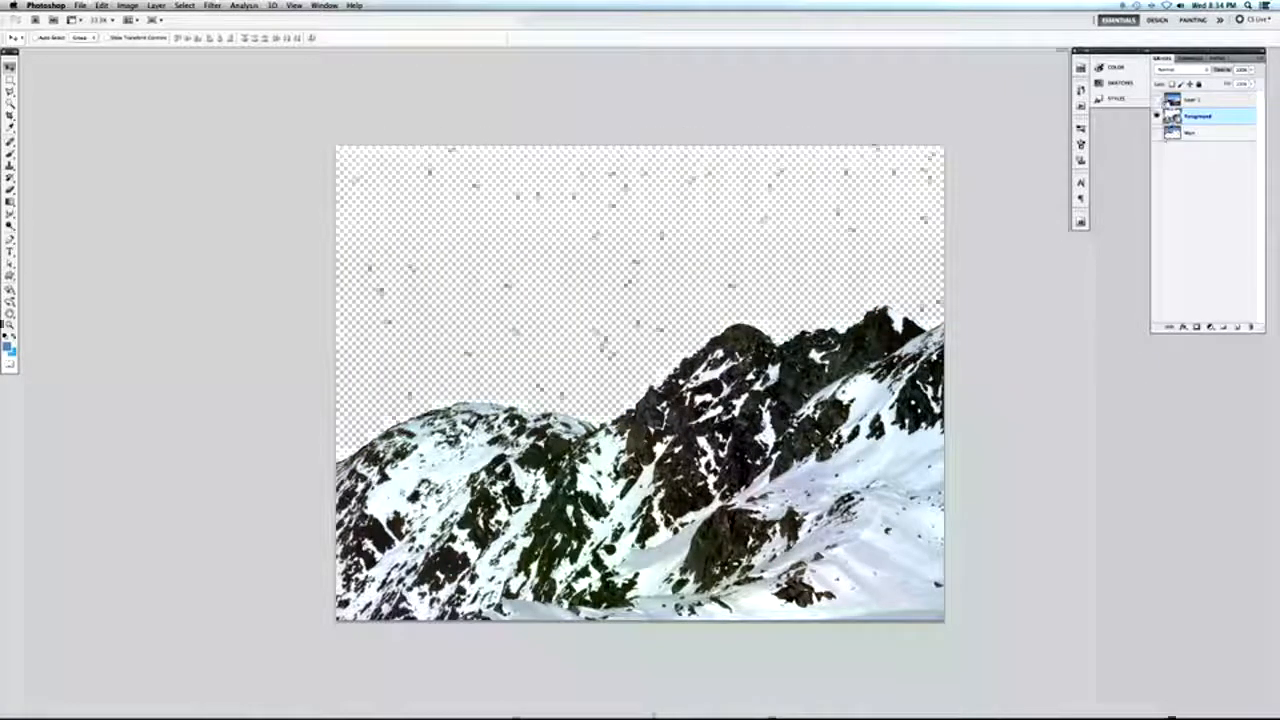
Move Layer 1 directly beneath the Foreground layer, rename it Background and make it visible.
left_click_drag(1171, 101, 1172, 124)
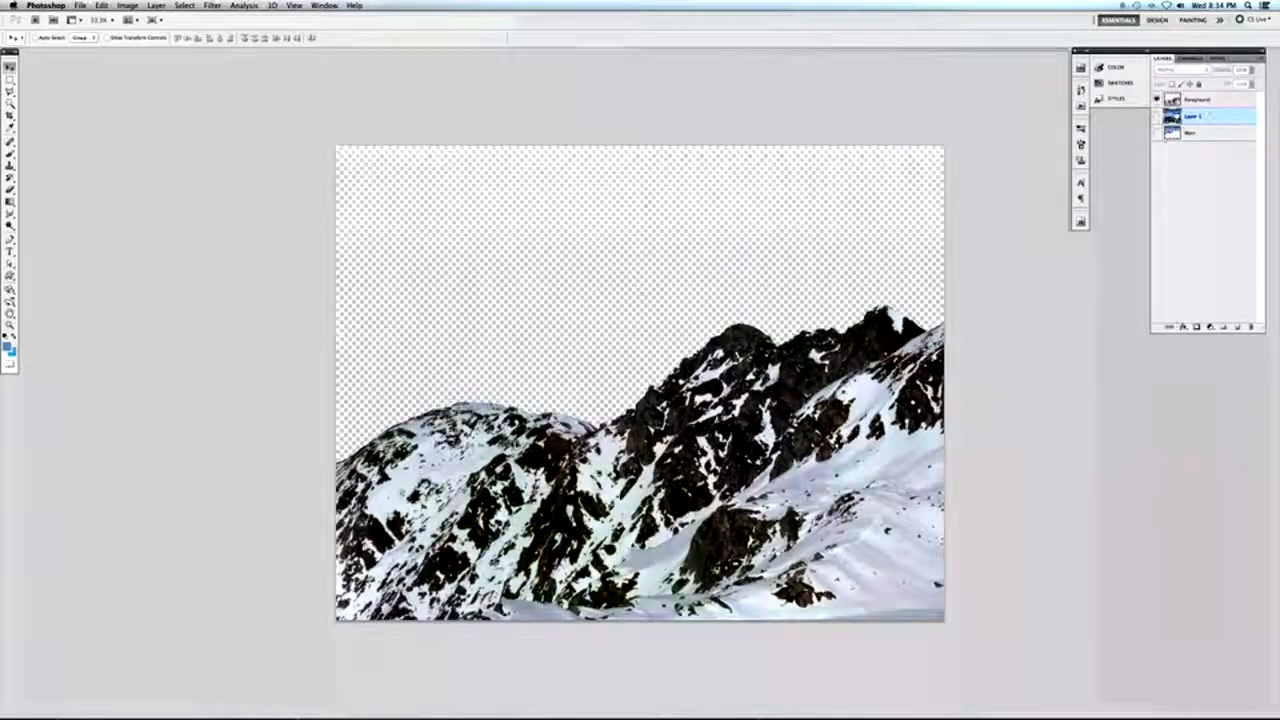
double_click(1190, 117)
type("Background")
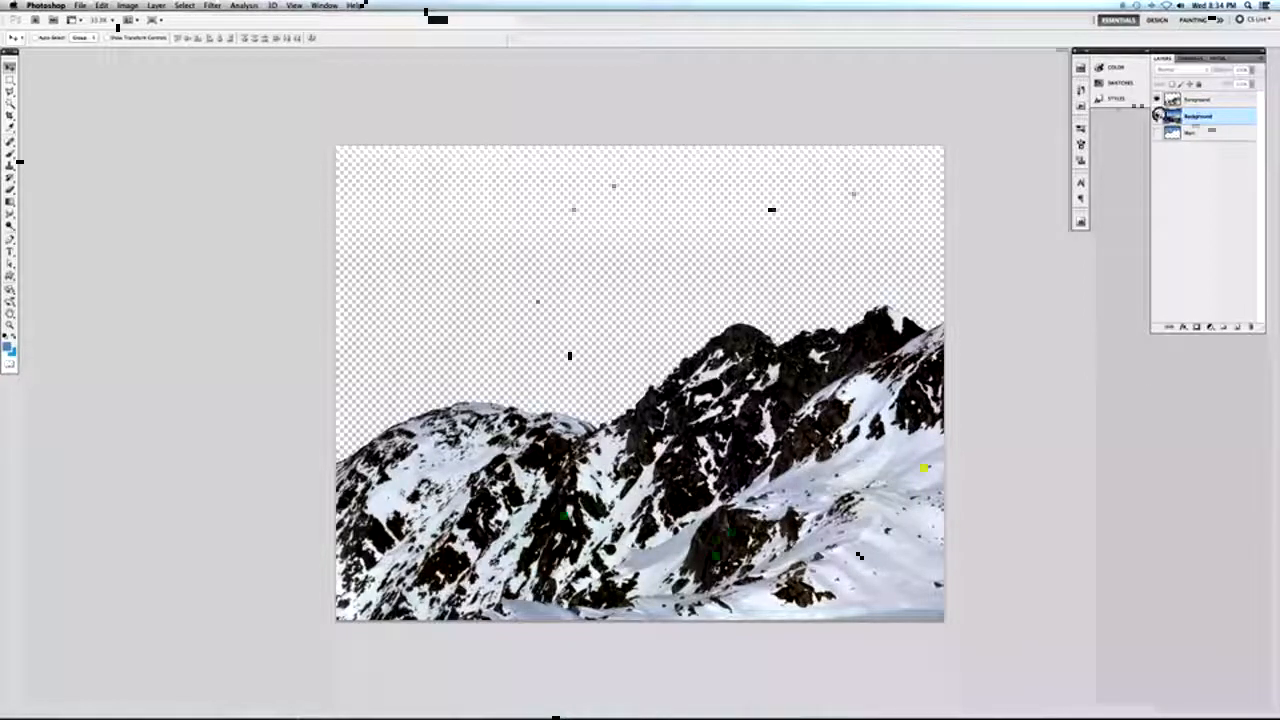
left_click(1157, 116)
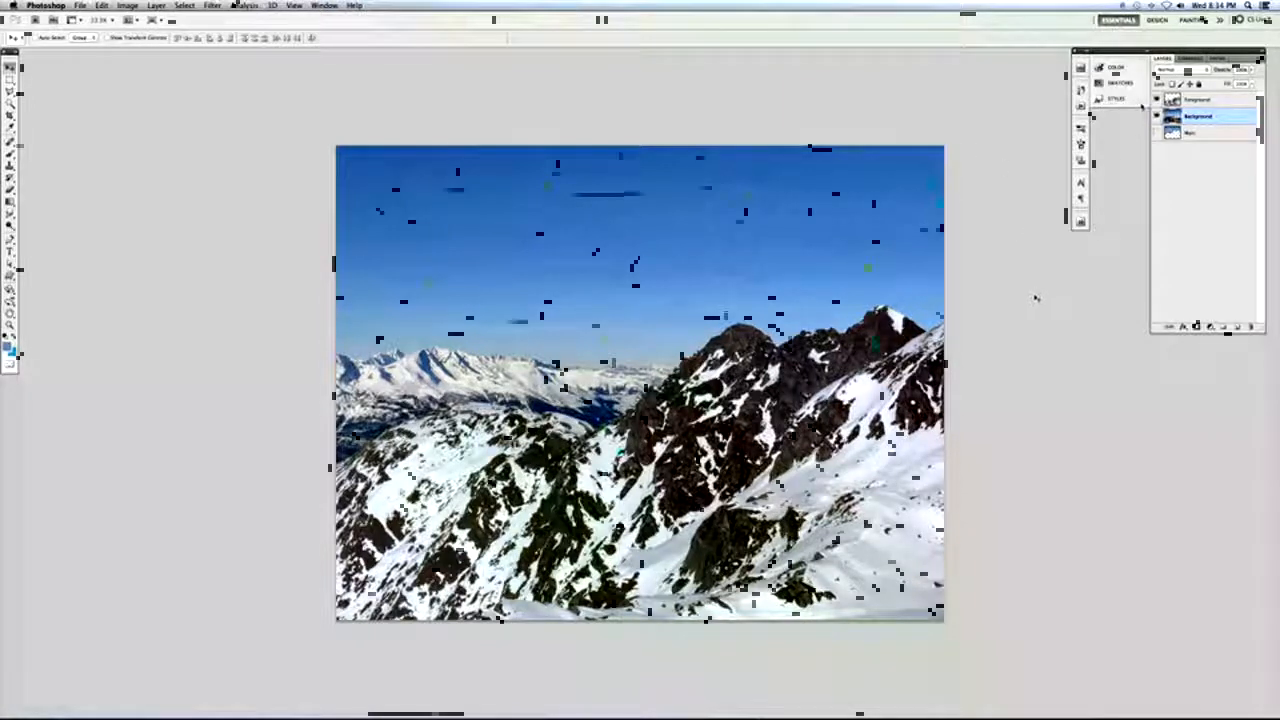
Shift the Foreground ridge down to reveal more of the distant mountains, and load its outline as a selection.
left_click(1190, 100)
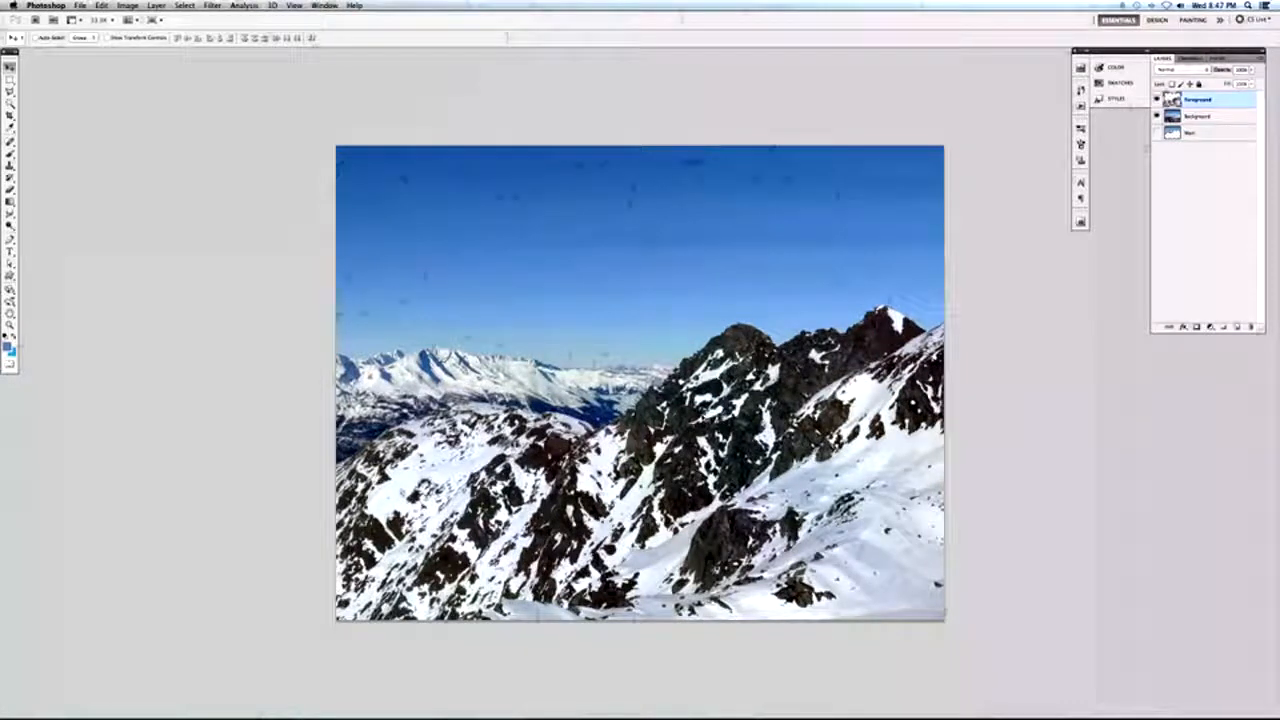
left_click_drag(703, 418, 705, 458)
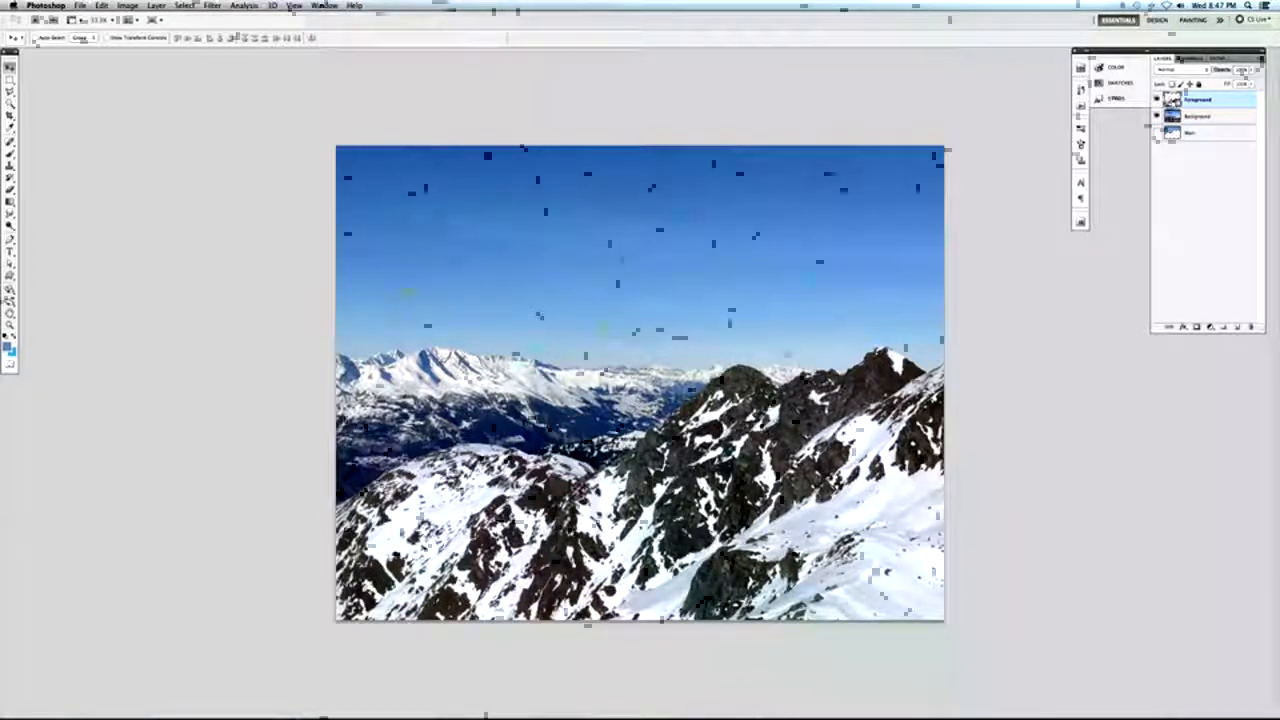
left_click(1174, 101, "super")
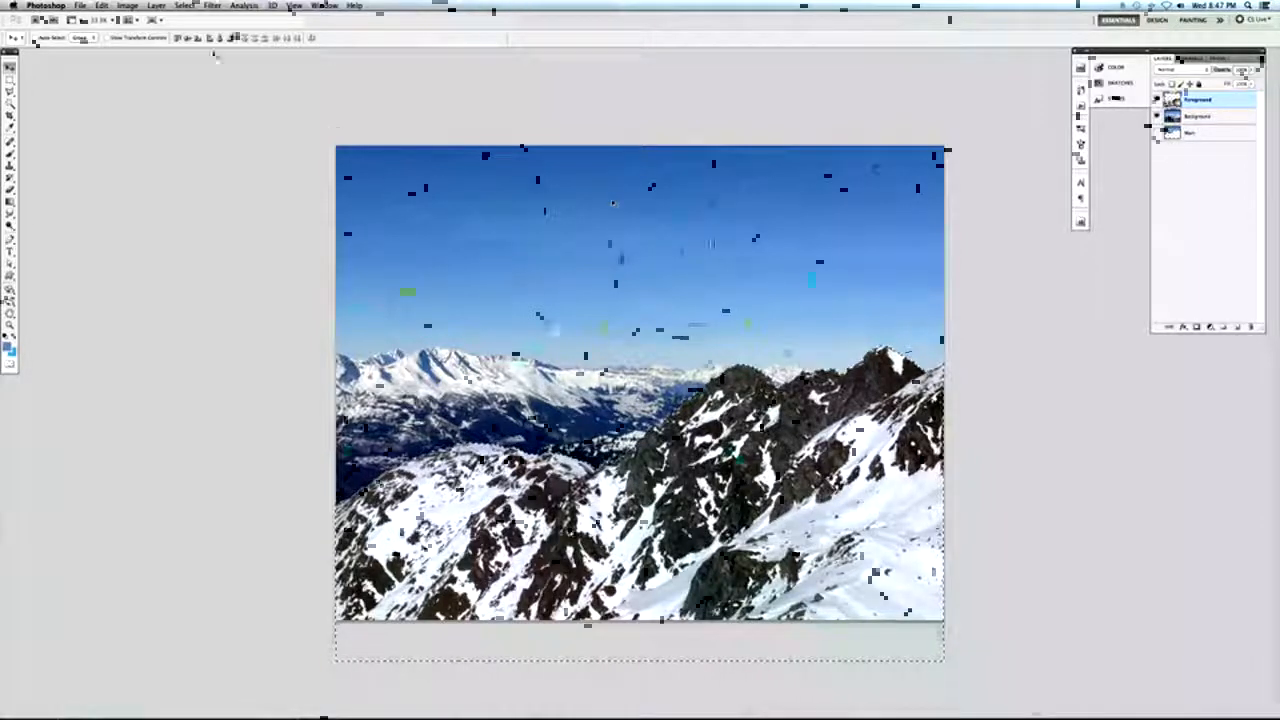
Start a Color Balance adjustment on the foreground ridge with midtone levels of -16, -8 and +11.
left_click(127, 5)
mouse_move(130, 37)
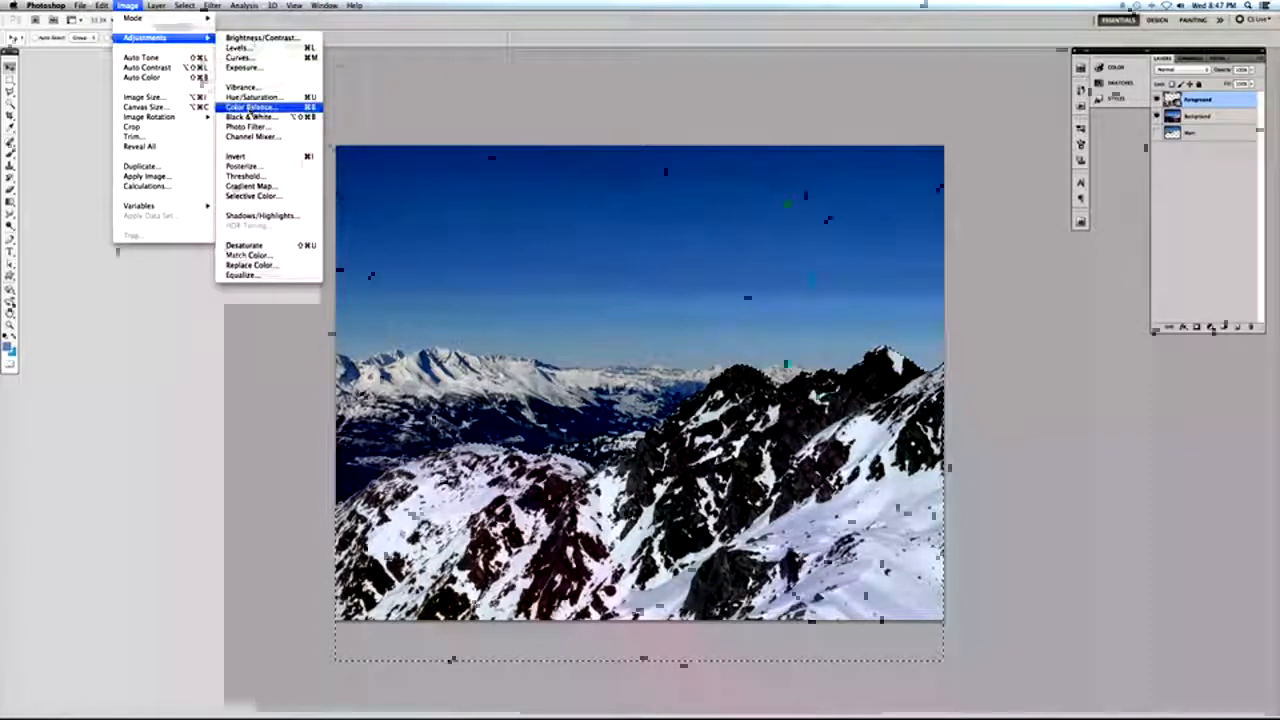
left_click(250, 107)
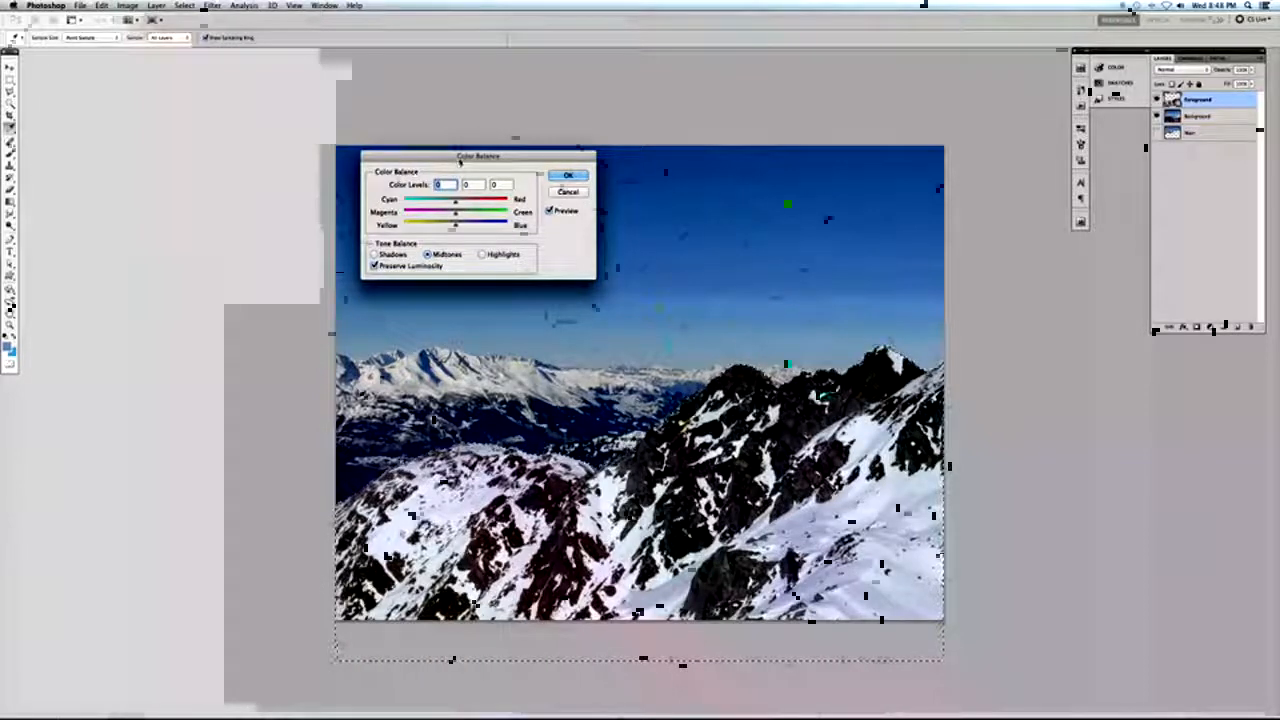
left_click_drag(460, 158, 466, 159)
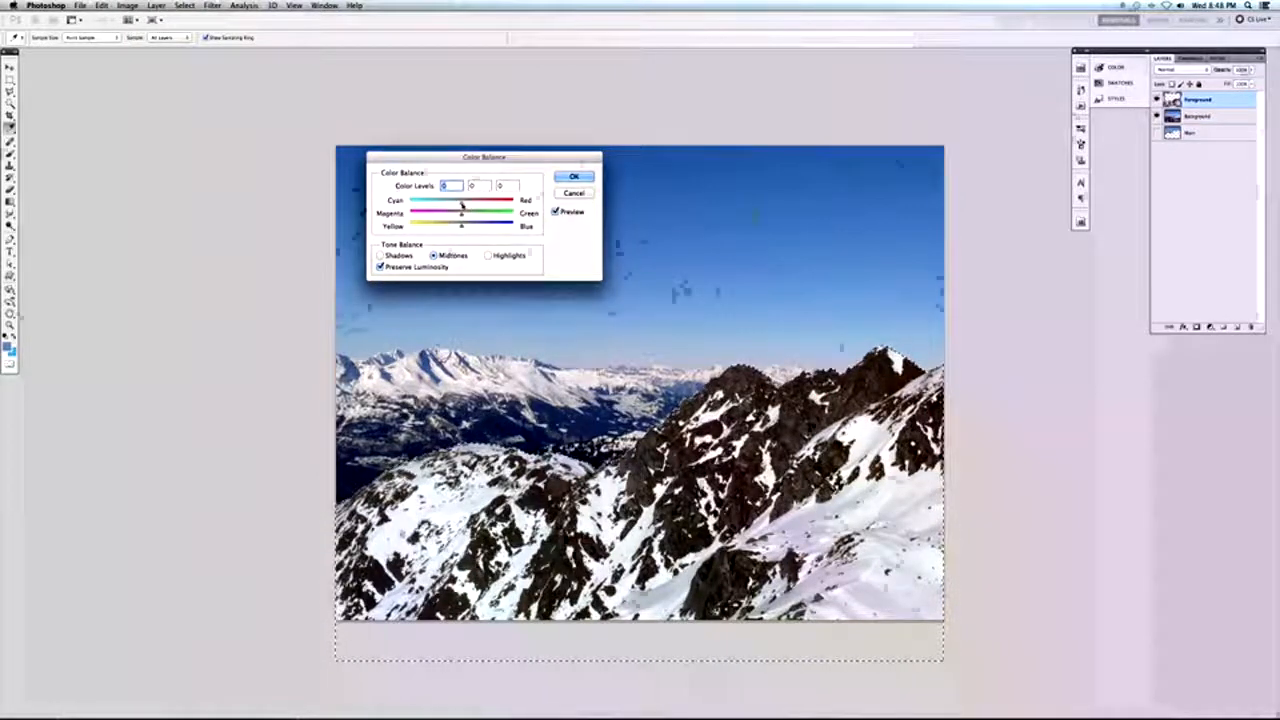
left_click_drag(460, 204, 458, 217)
left_click_drag(461, 226, 464, 227)
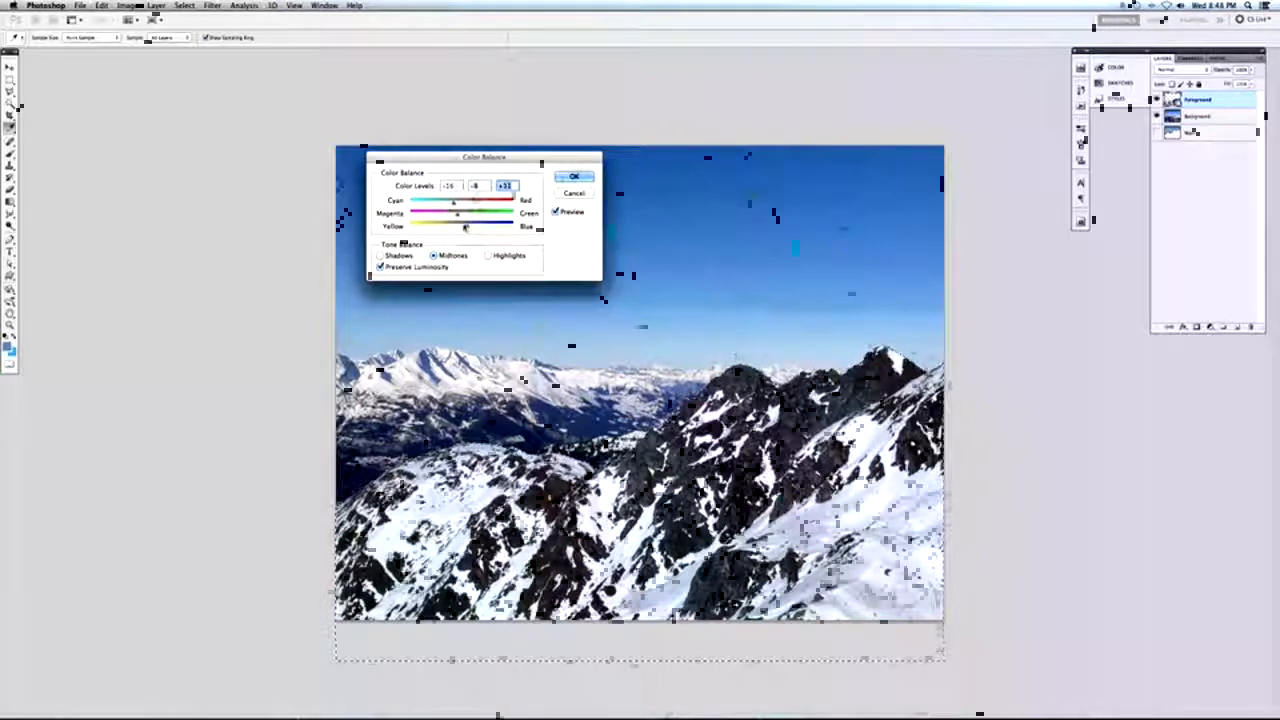
Set the Color Balance highlights to -16, +3 and +14, compare with and without the preview, and apply the adjustment.
left_click(489, 257)
mouse_move(462, 206)
left_mouse_down()
mouse_move(474, 226)
mouse_move(452, 206)
left_mouse_up()
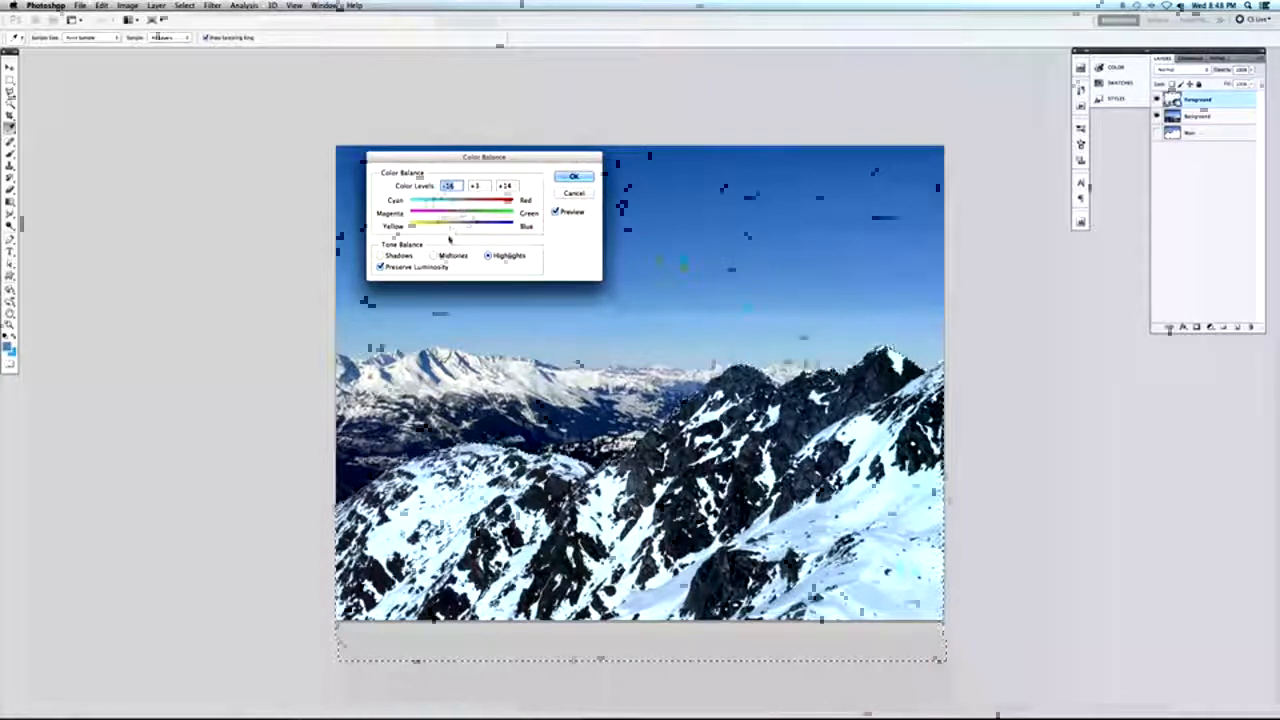
left_click(556, 212)
left_click(555, 213)
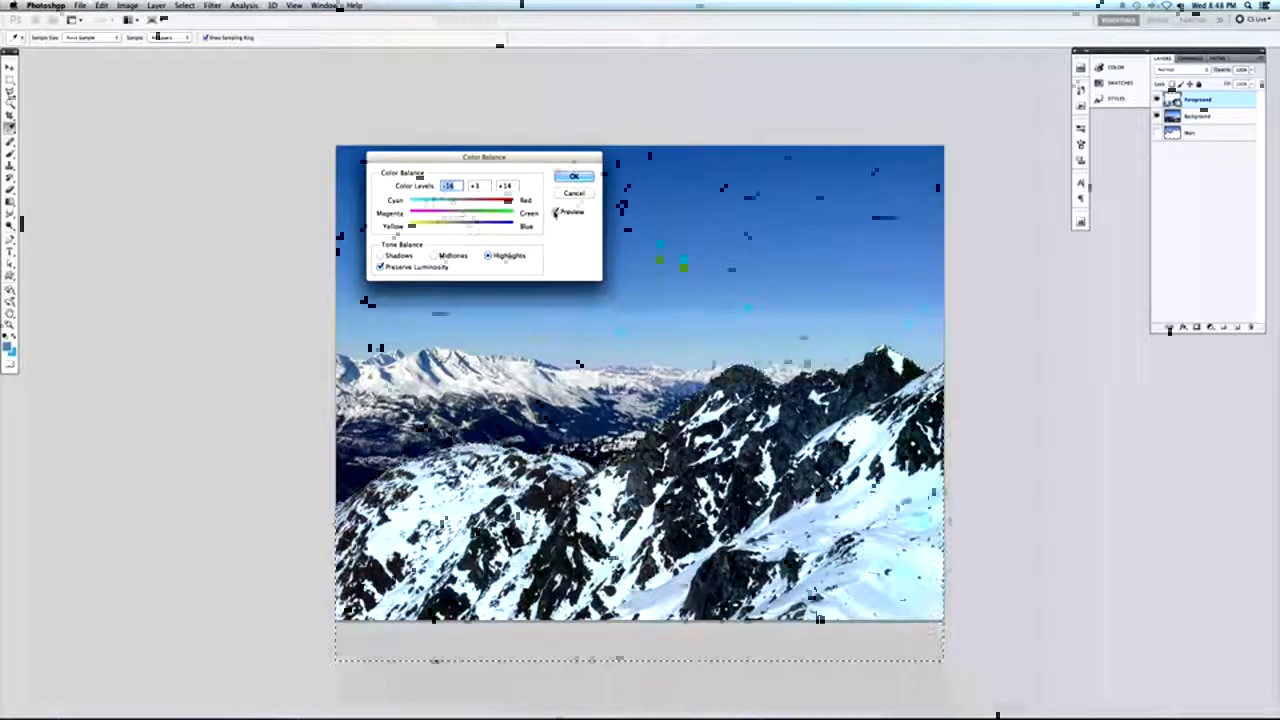
left_click(555, 213)
left_click(553, 213)
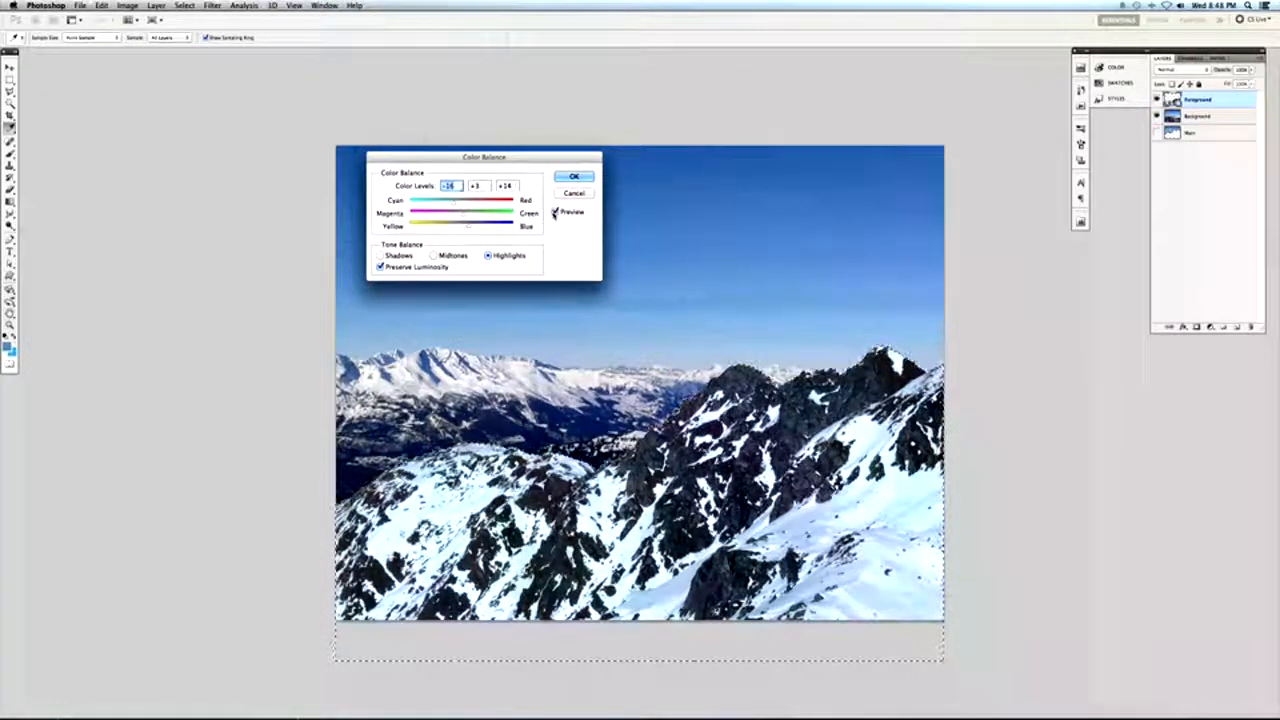
left_click(571, 178)
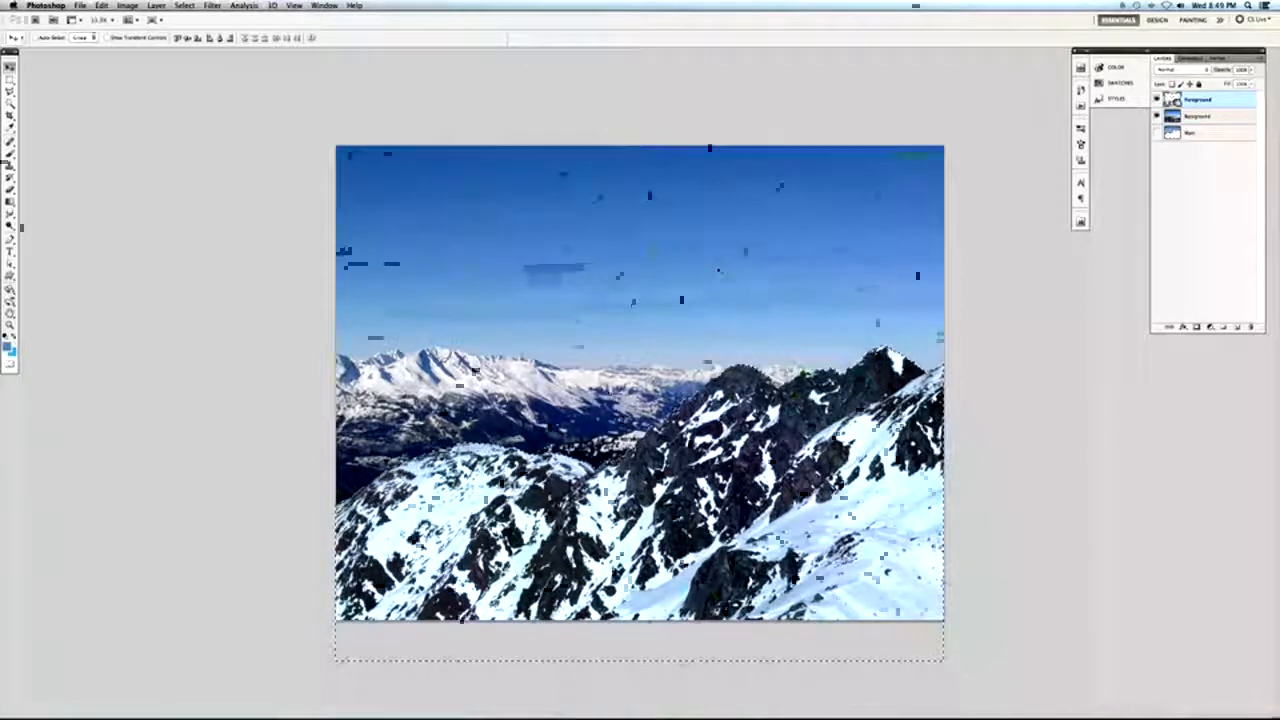
Deselect the foreground ridge and save the document.
key("super+d")
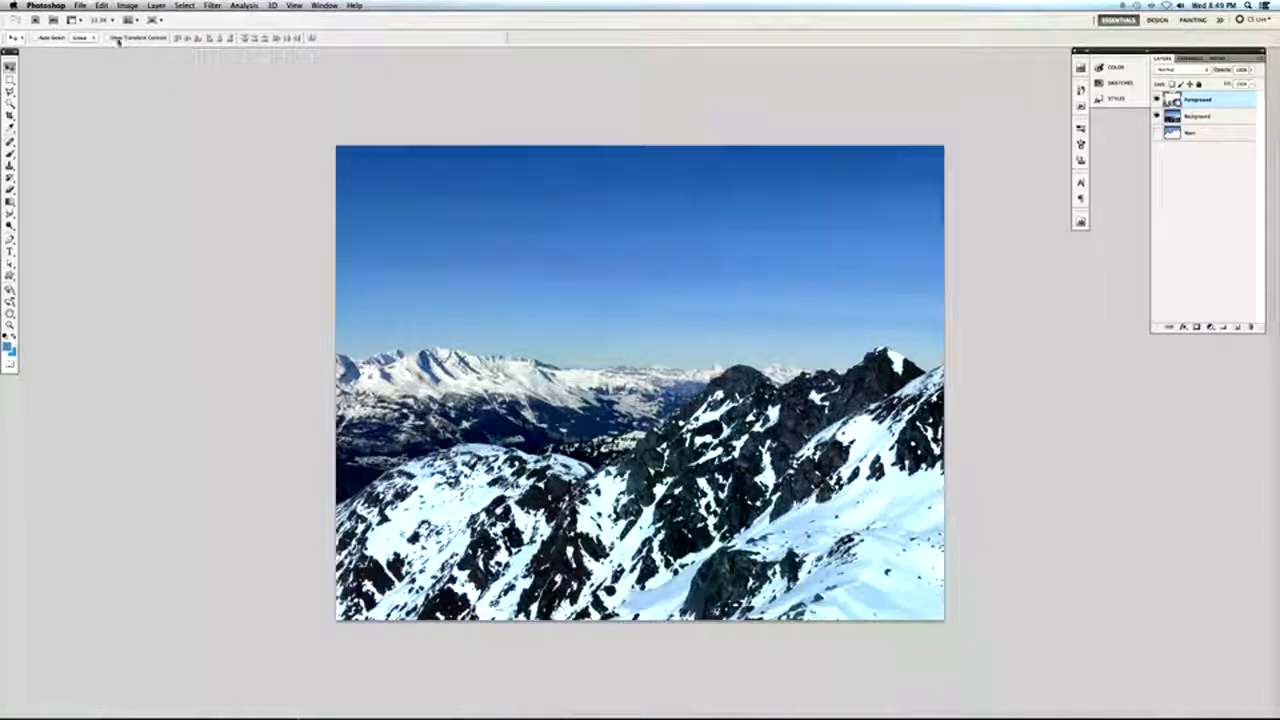
left_click(80, 5)
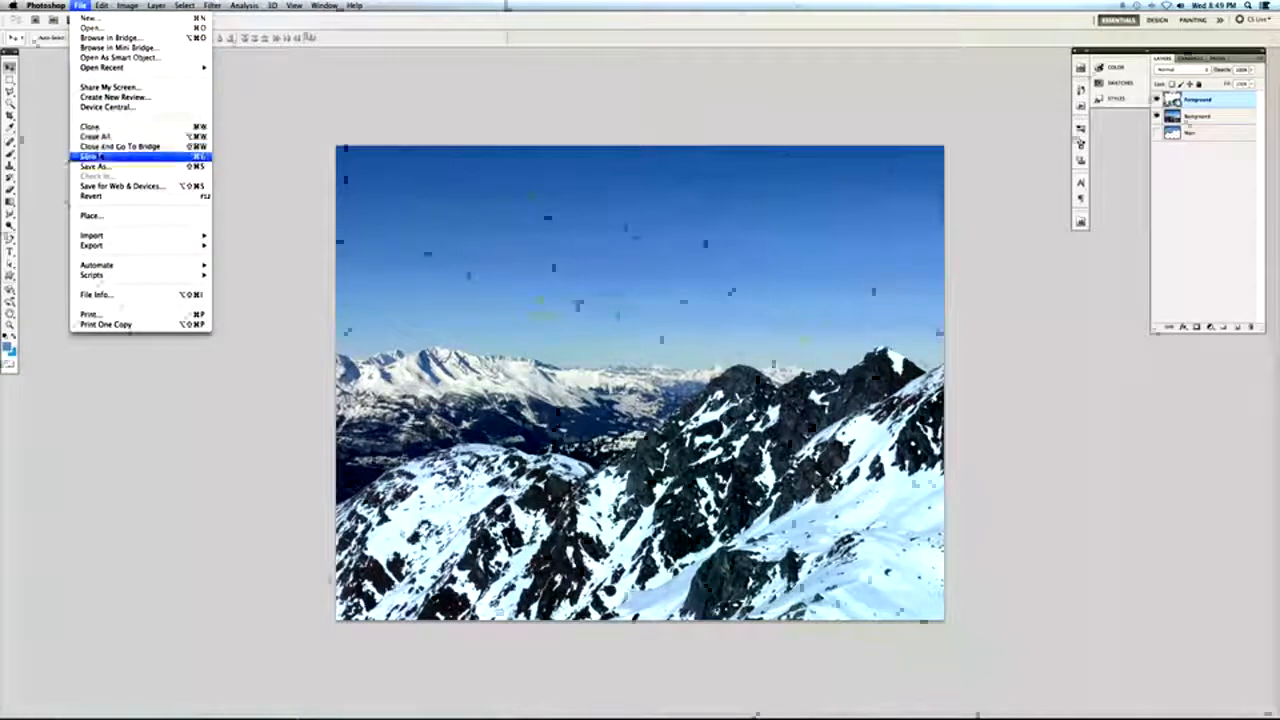
left_click(97, 156)
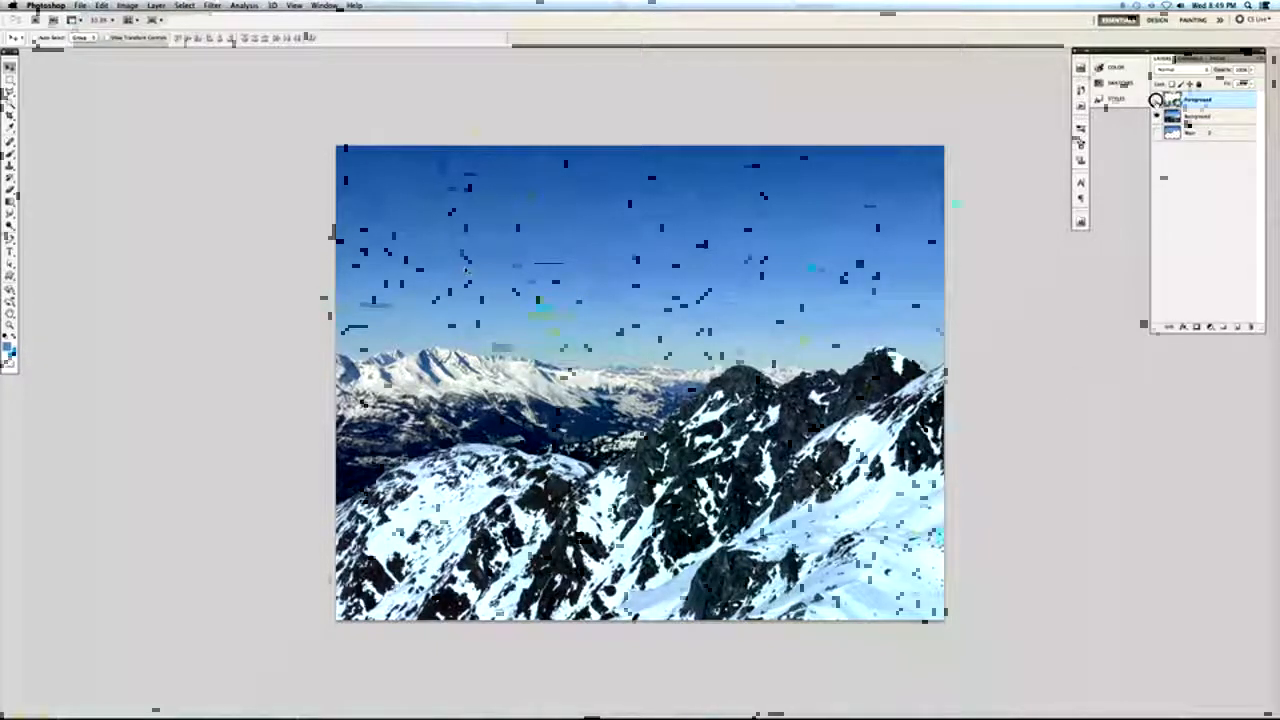
Hide the mountain layers one by one down to the sky to examine how they stack, and show them all again.
left_click(1198, 116)
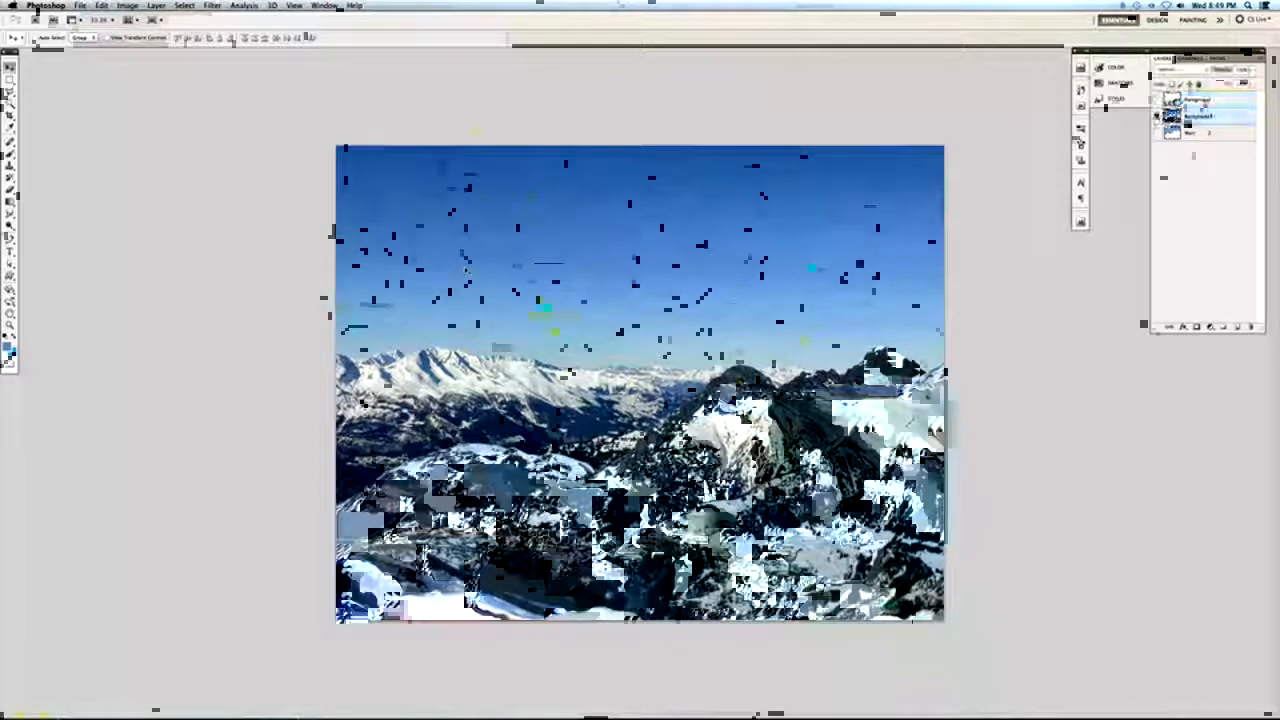
left_click(1157, 116)
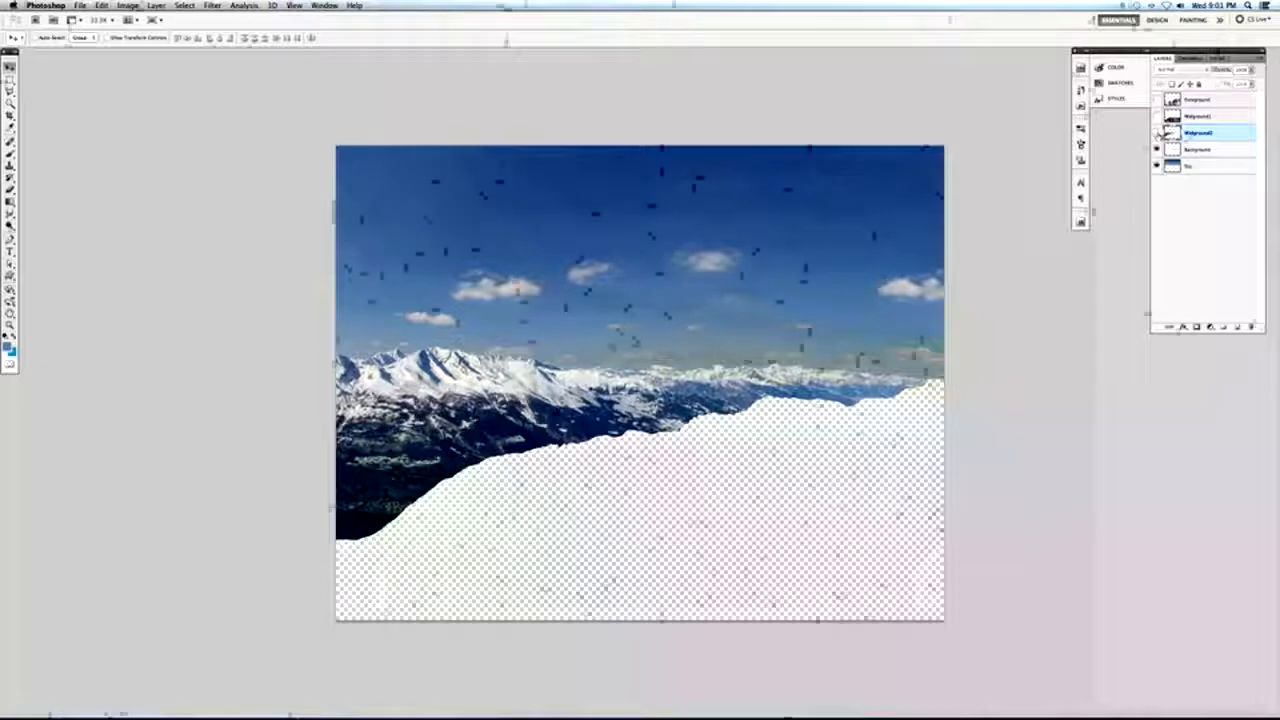
left_click(1157, 132)
left_click(1198, 149)
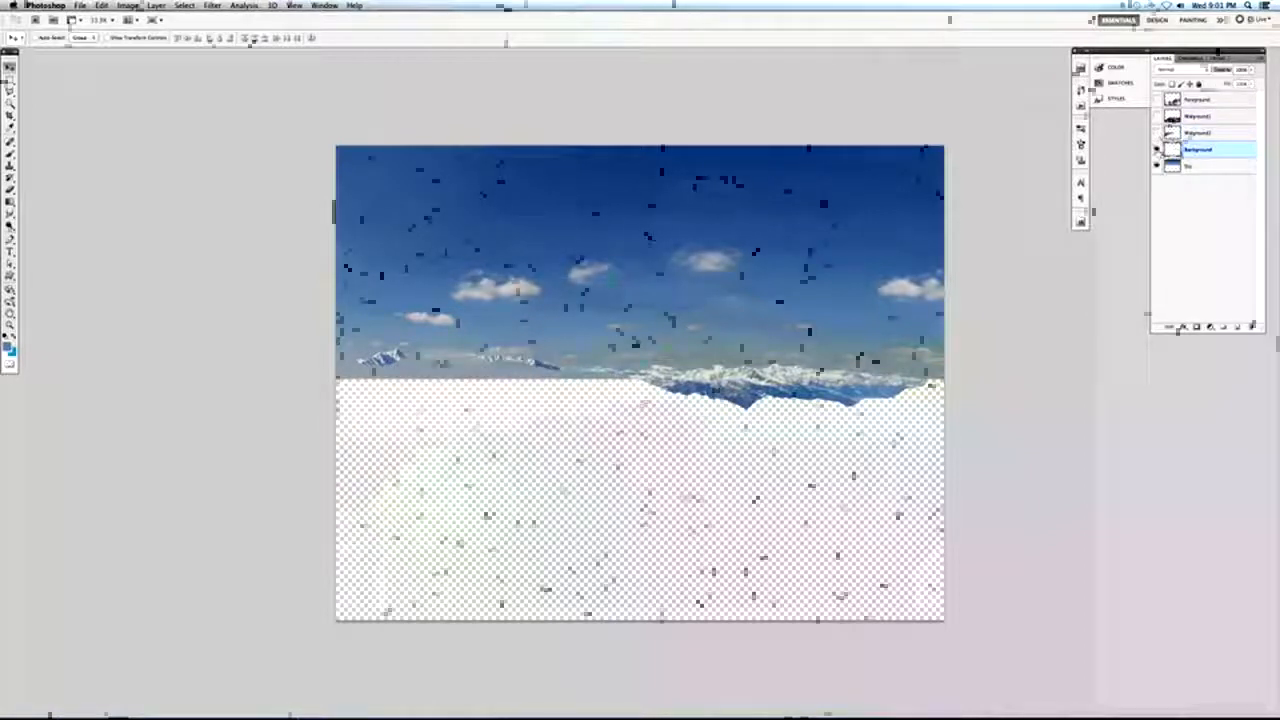
left_click(1157, 149)
left_click(1172, 165)
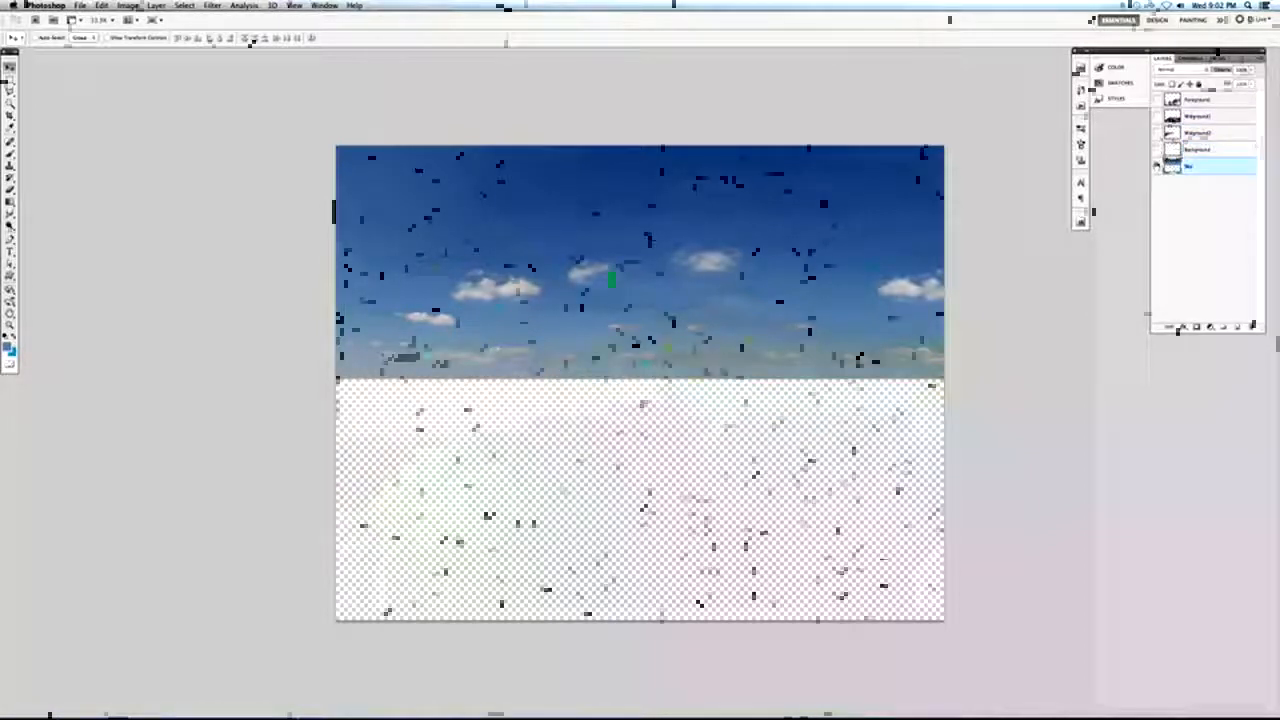
left_click_drag(1157, 149, 1157, 100)
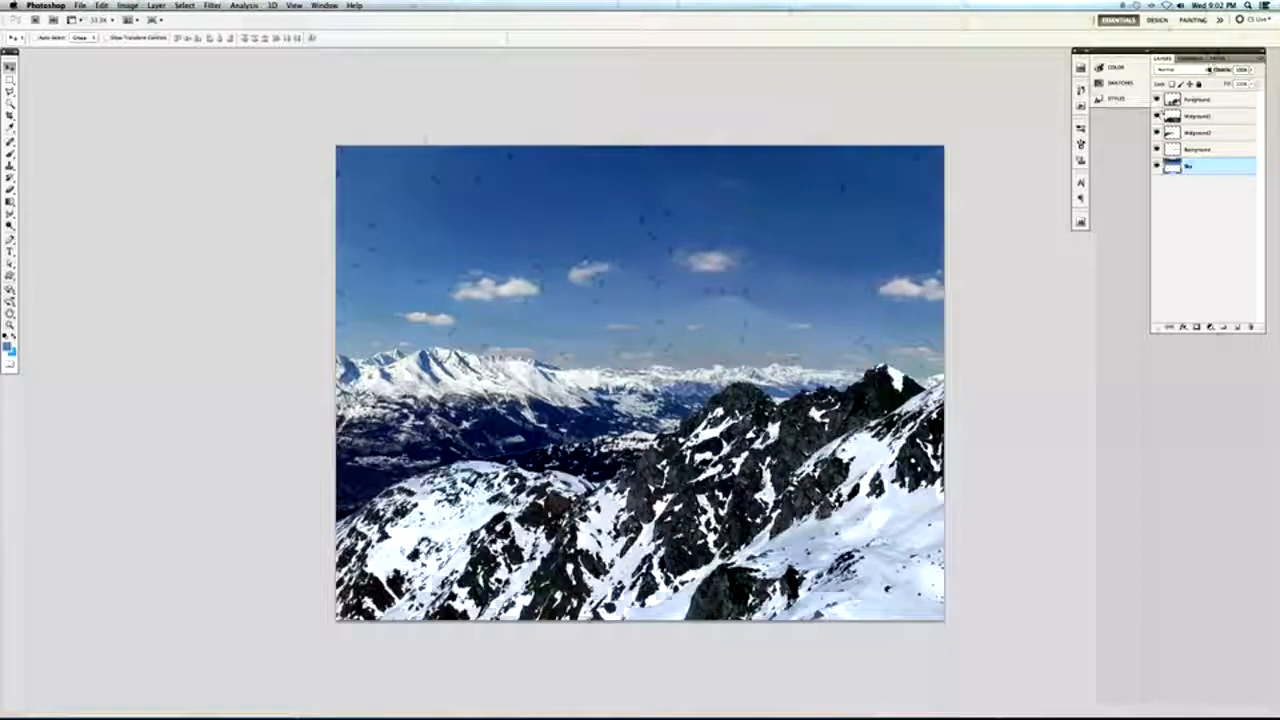
Review the saved midground and sky paths one after another, clear the path selection, and return to the layers.
left_click(1220, 57)
left_click(1184, 89)
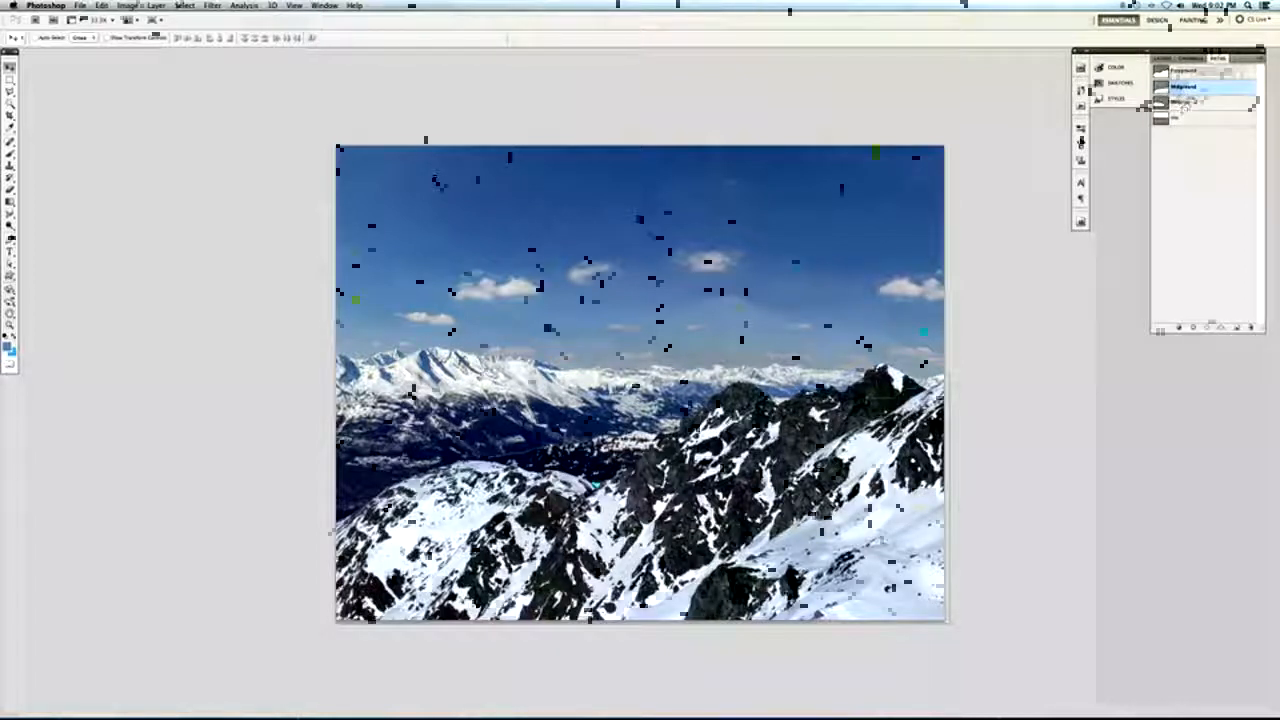
left_click(1186, 102)
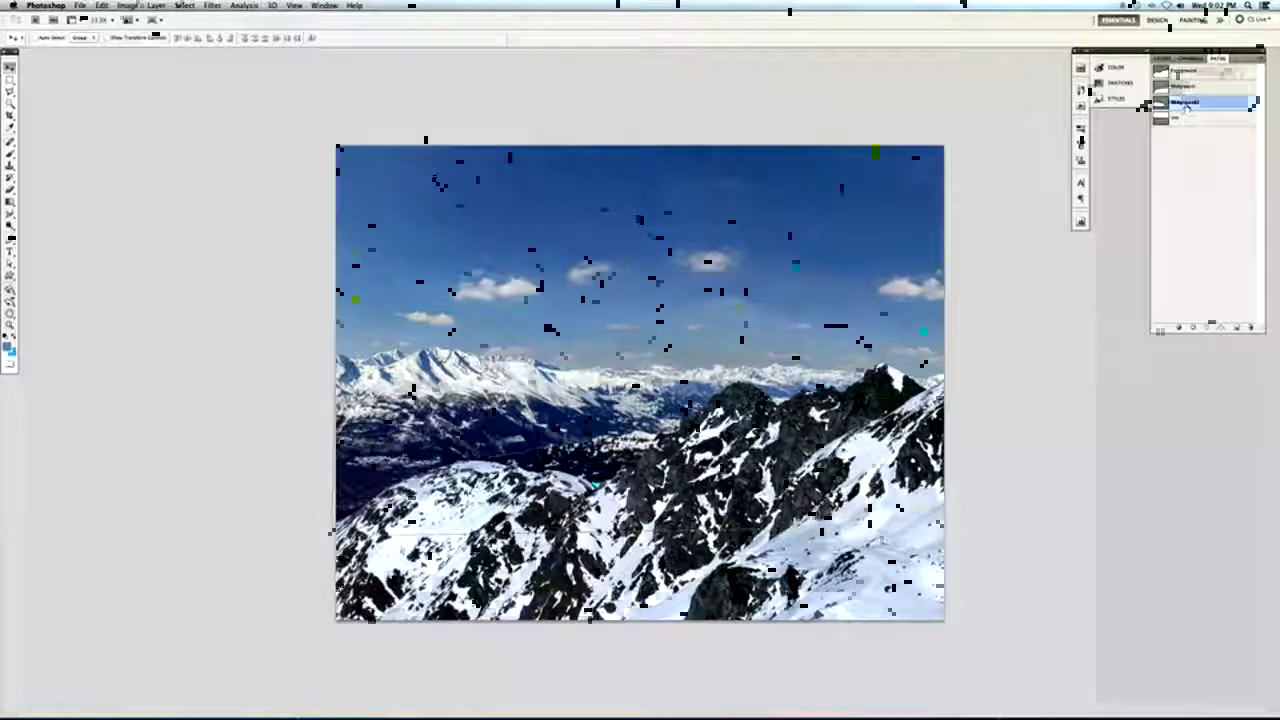
left_click(1175, 118)
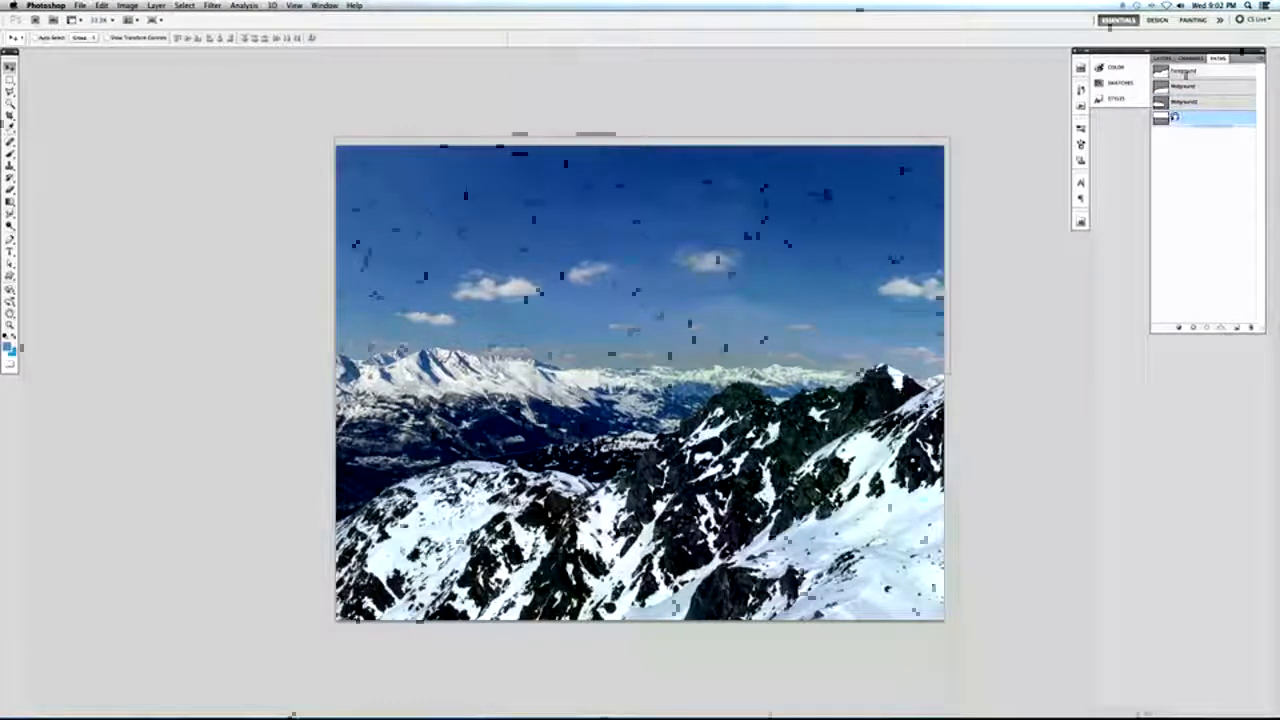
left_click(1180, 131)
left_click(1163, 58)
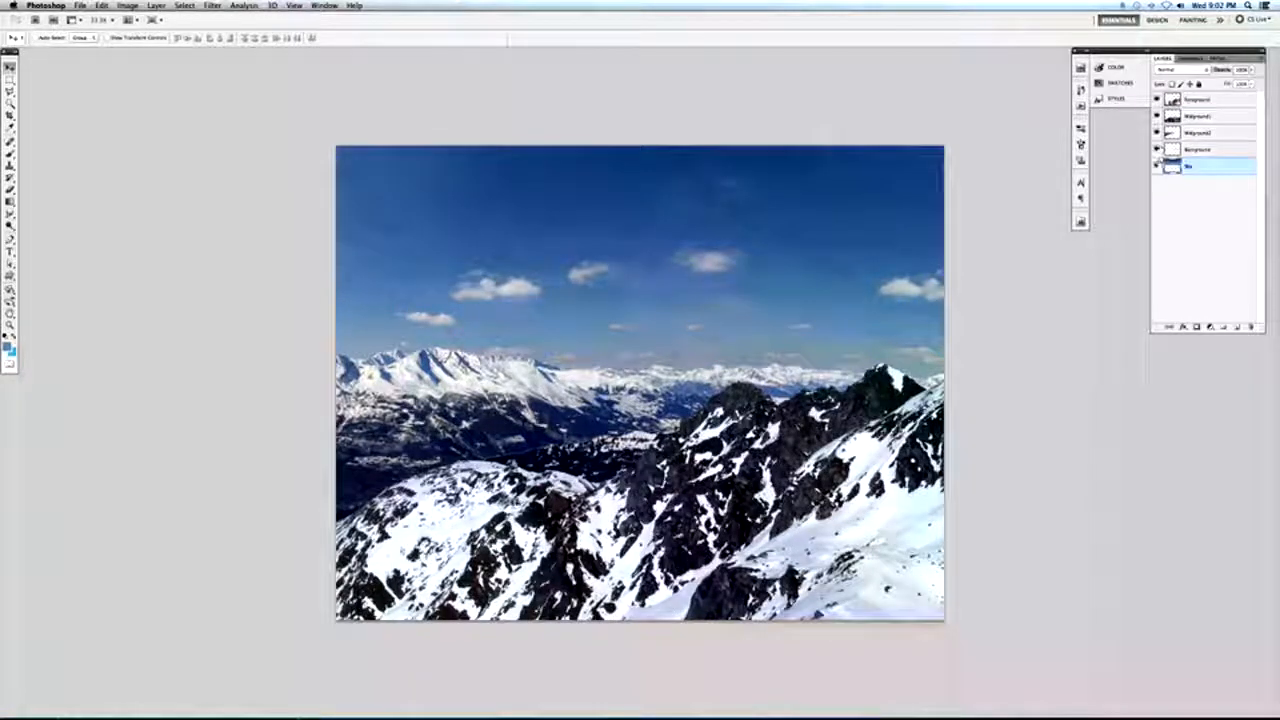
Hide every layer except Midground2 and make Midground2 the active layer.
left_click(1157, 166)
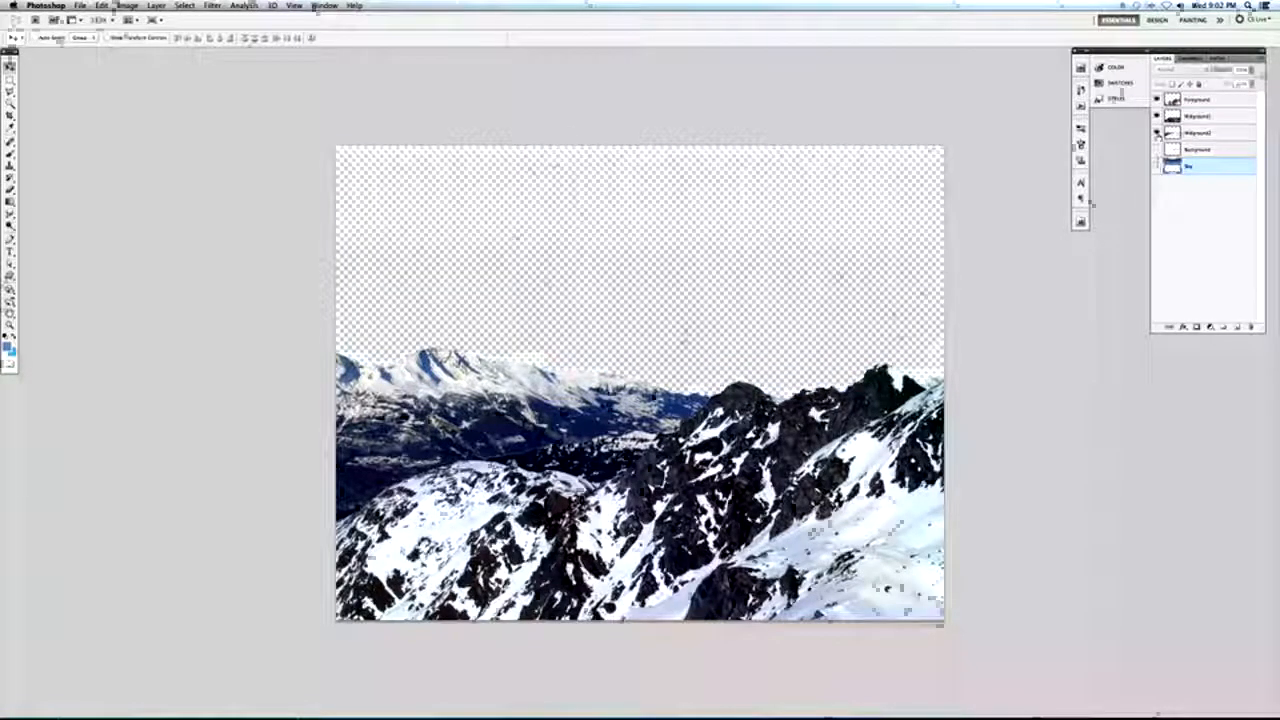
left_click(1157, 133)
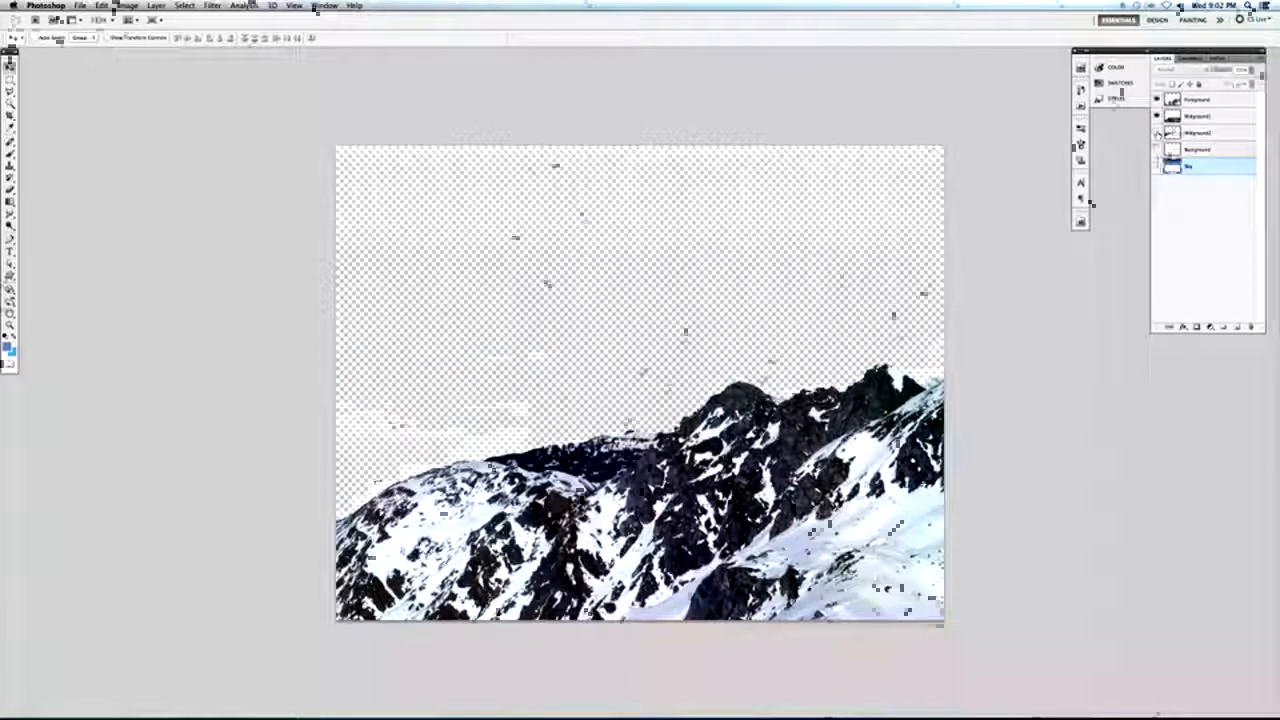
left_click(1157, 116)
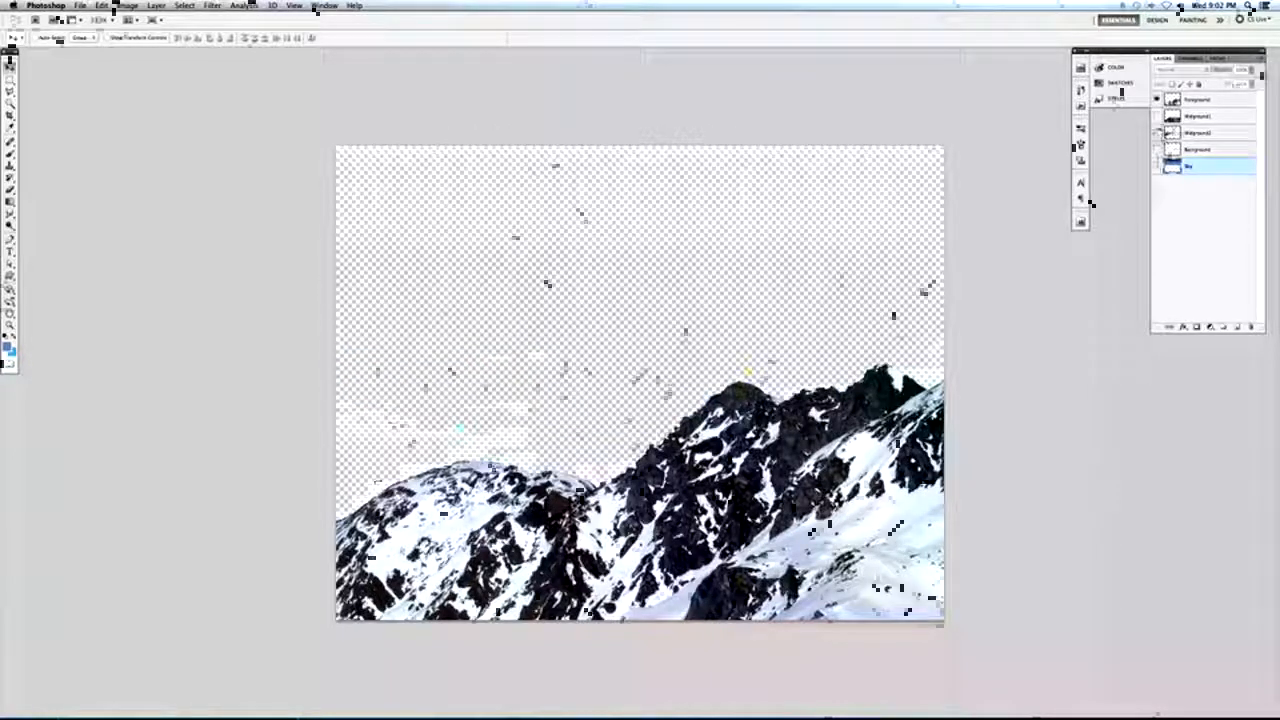
left_click(1157, 100)
left_click(1157, 133)
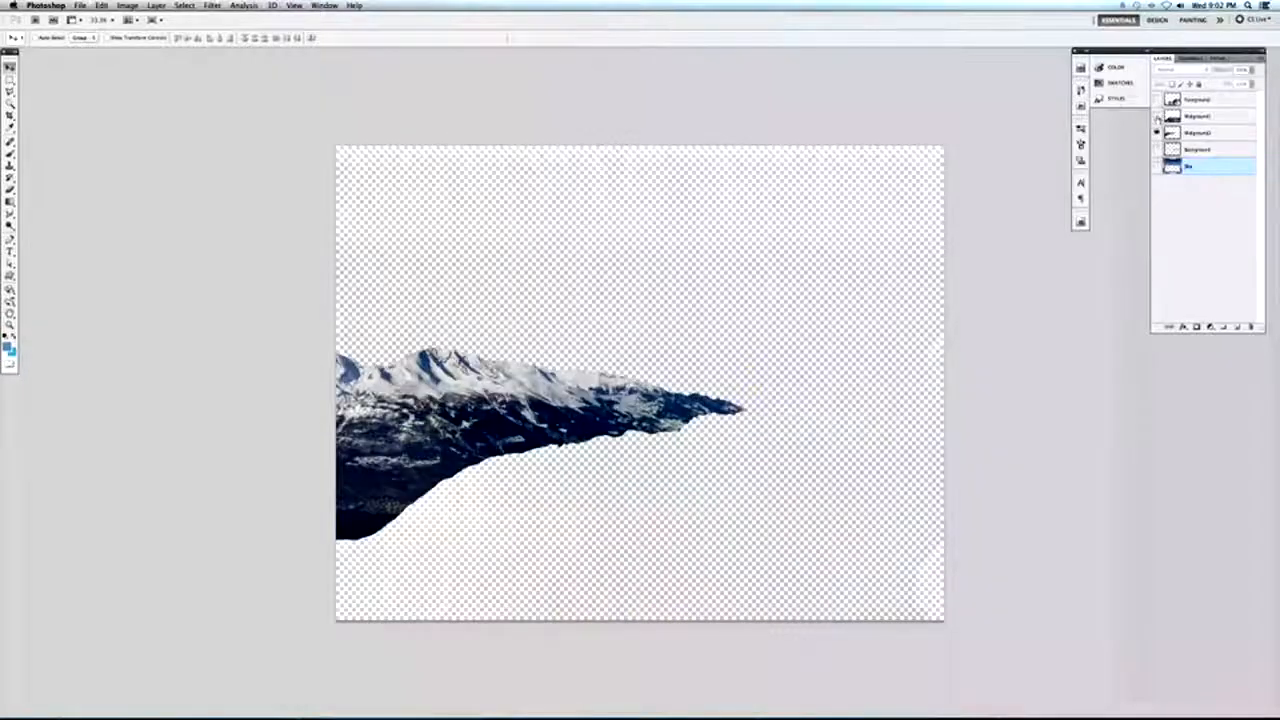
left_click(1175, 133)
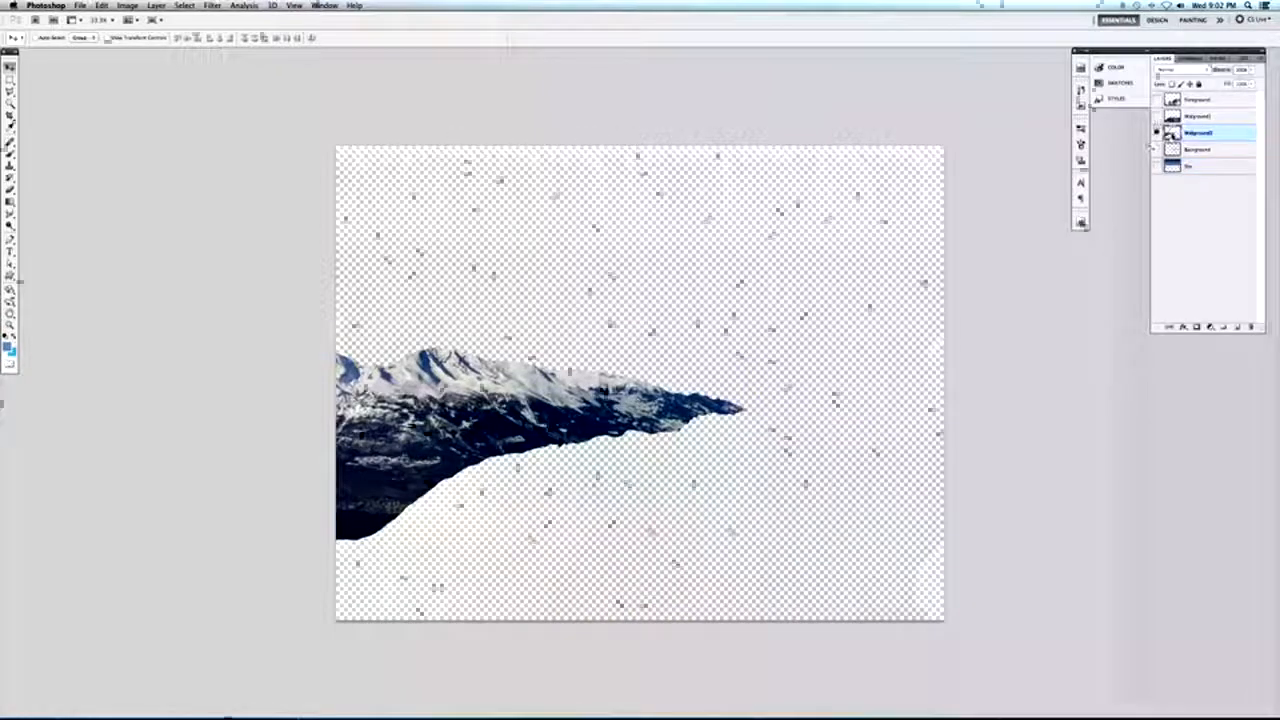
Load the saved Midground2 path as a selection around the distant ridge and return to the layers.
left_click(1218, 58)
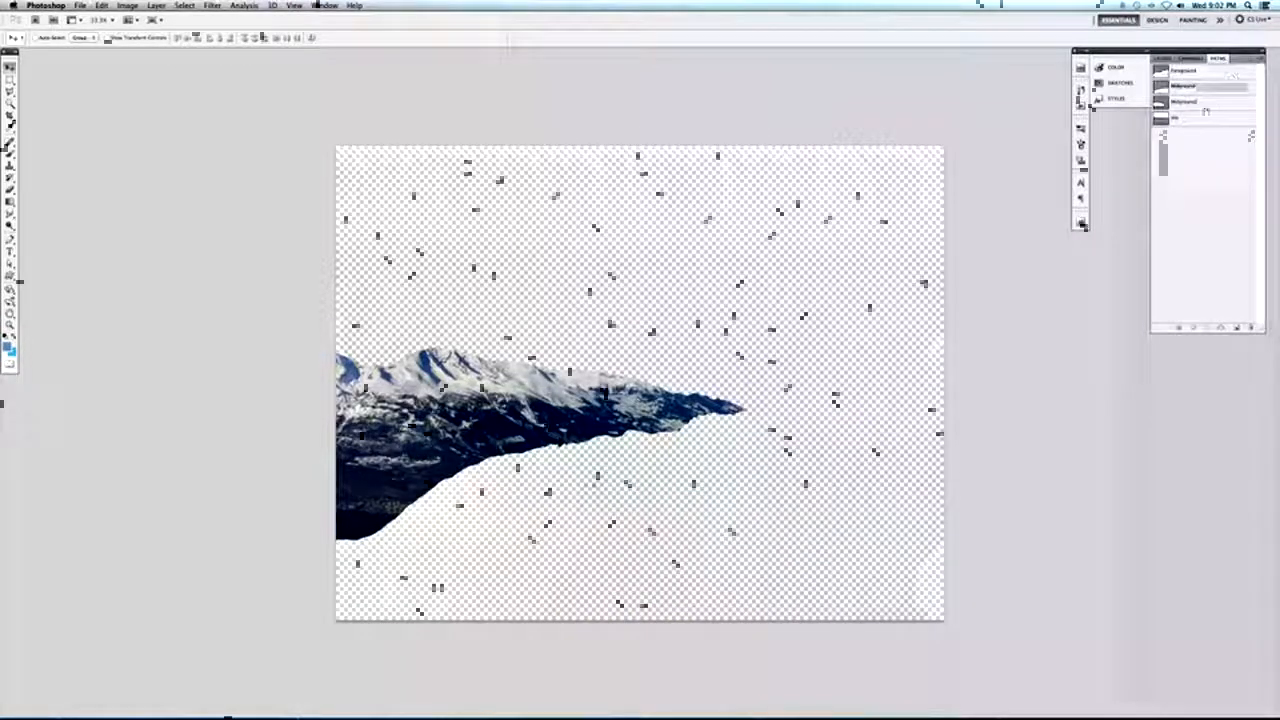
left_click(1160, 105, "super")
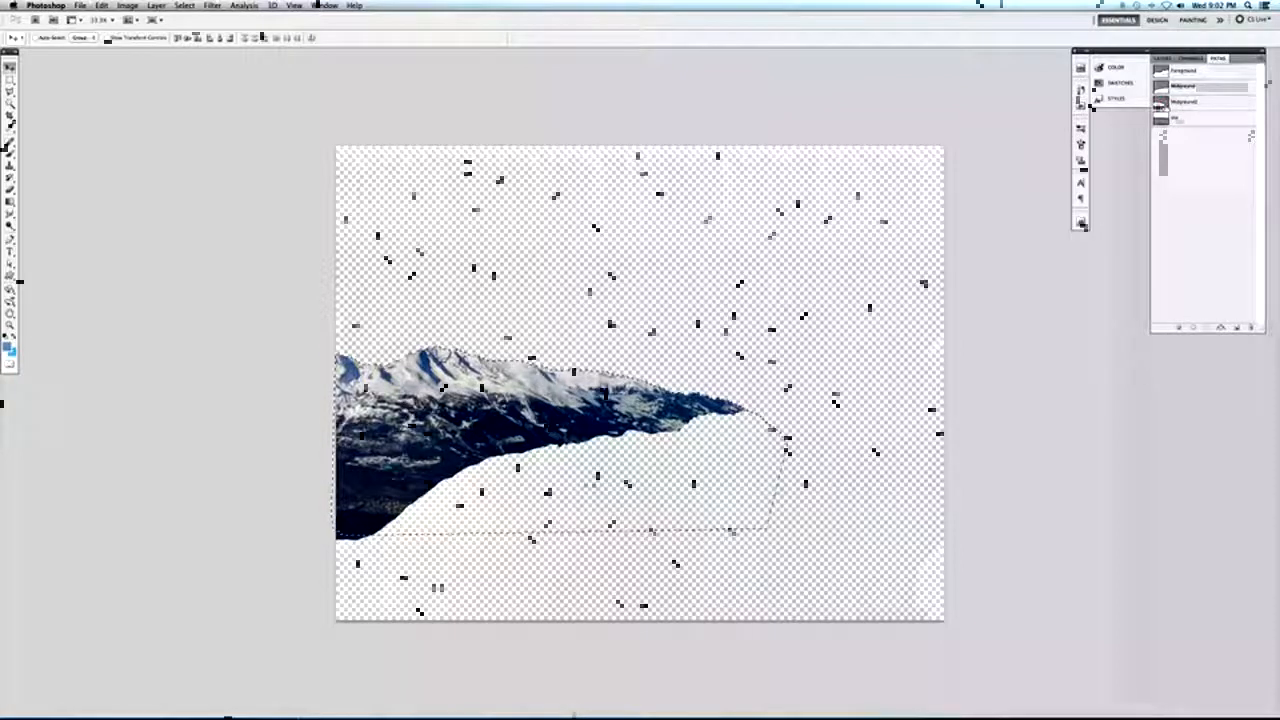
left_click(1162, 58)
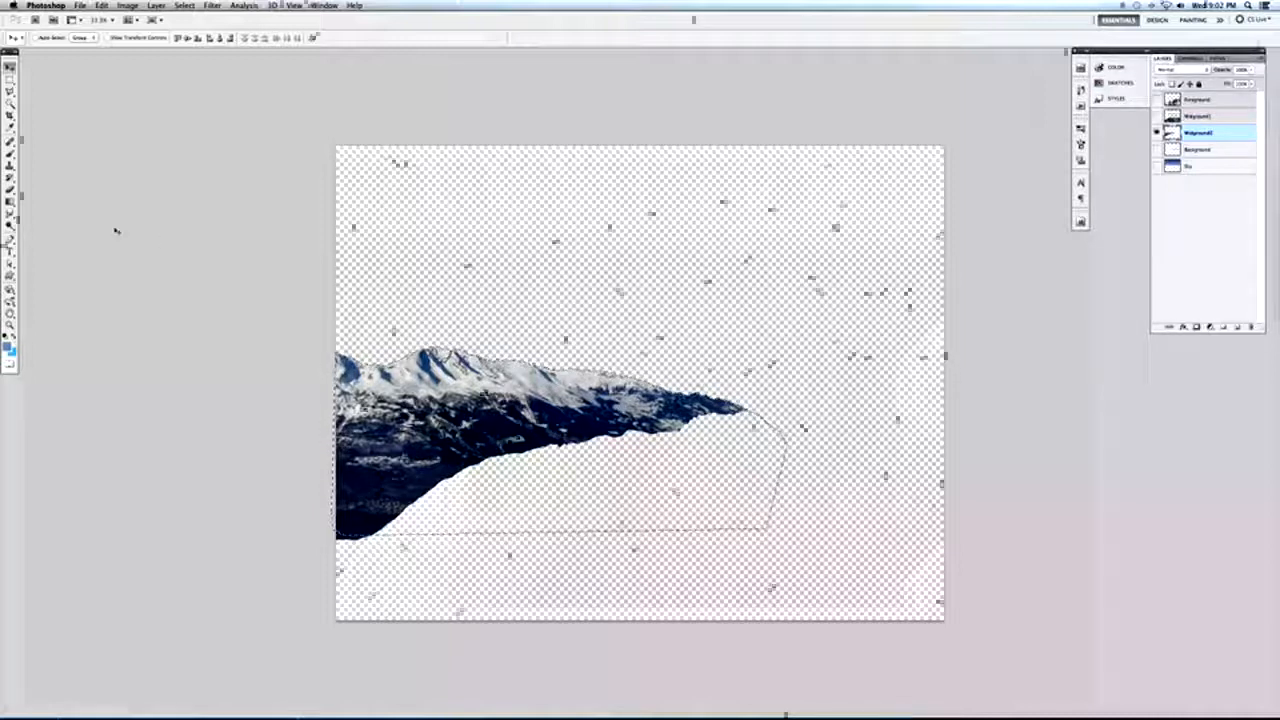
Subtract the visible mountain from the selection with the Polygonal Lasso, keeping only the empty area beneath the ridge selected.
left_click(10, 91)
key("alt")
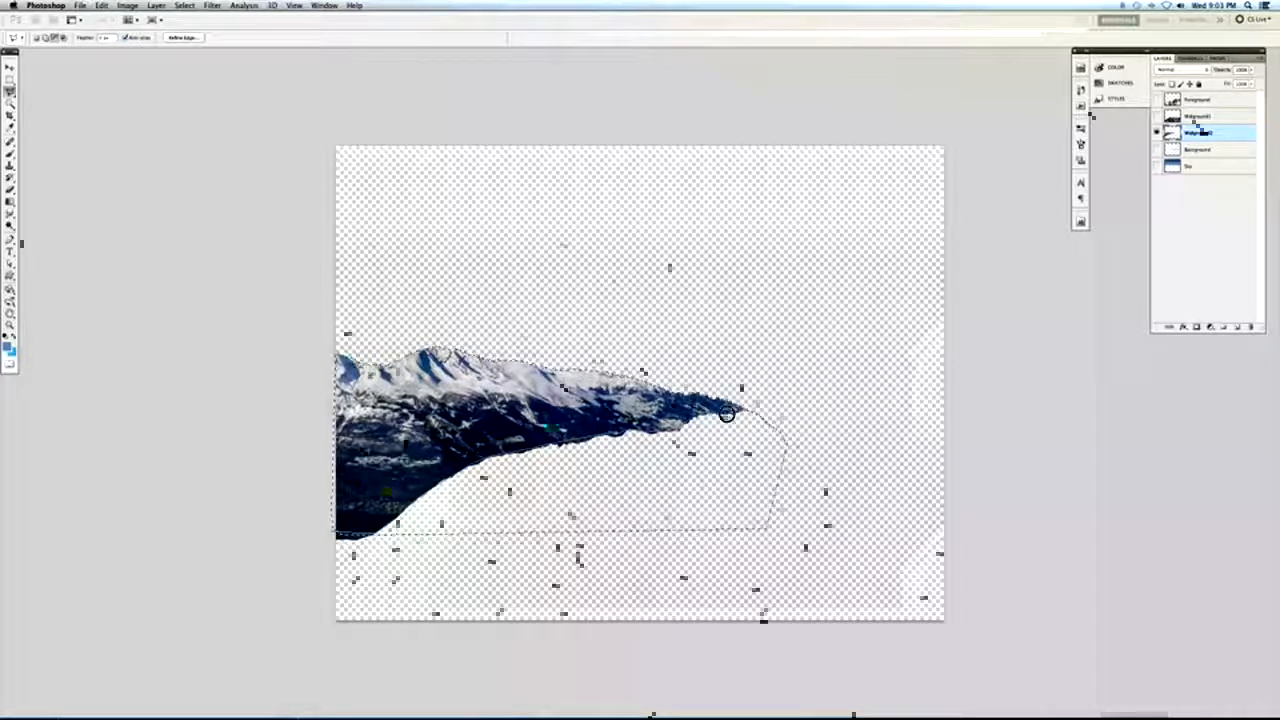
left_click(753, 405)
left_click(334, 212)
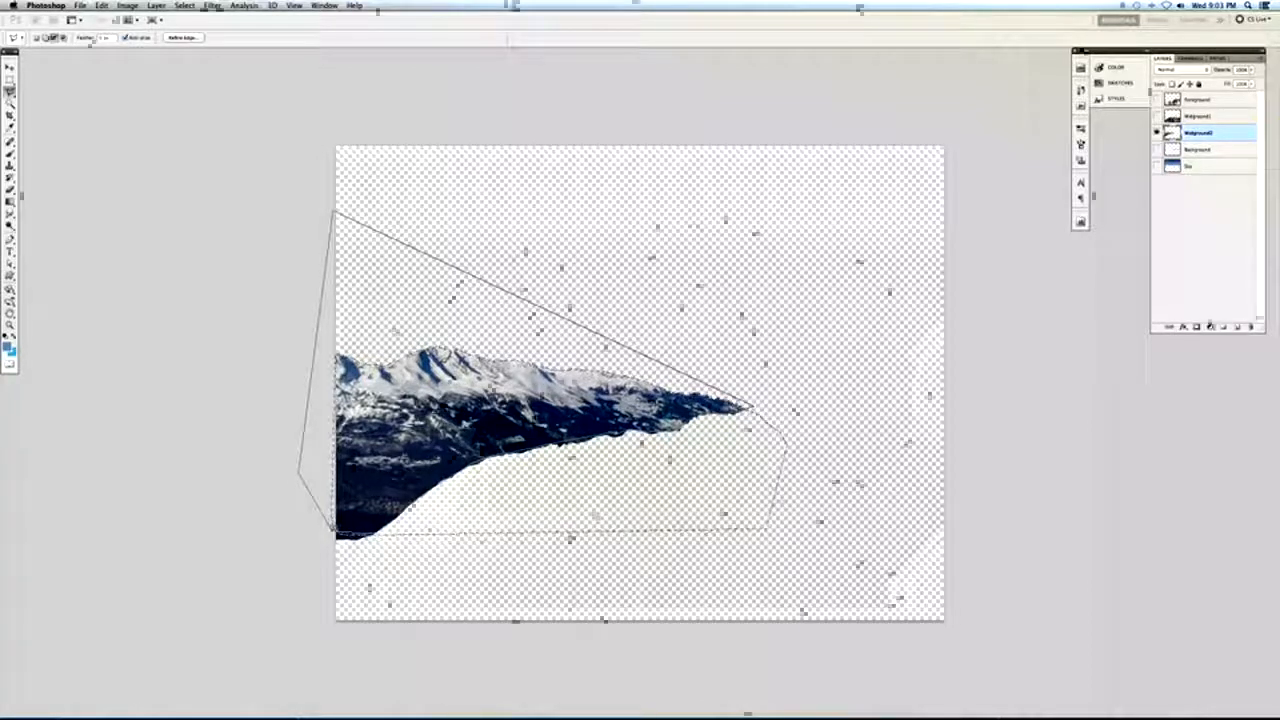
double_click(334, 530)
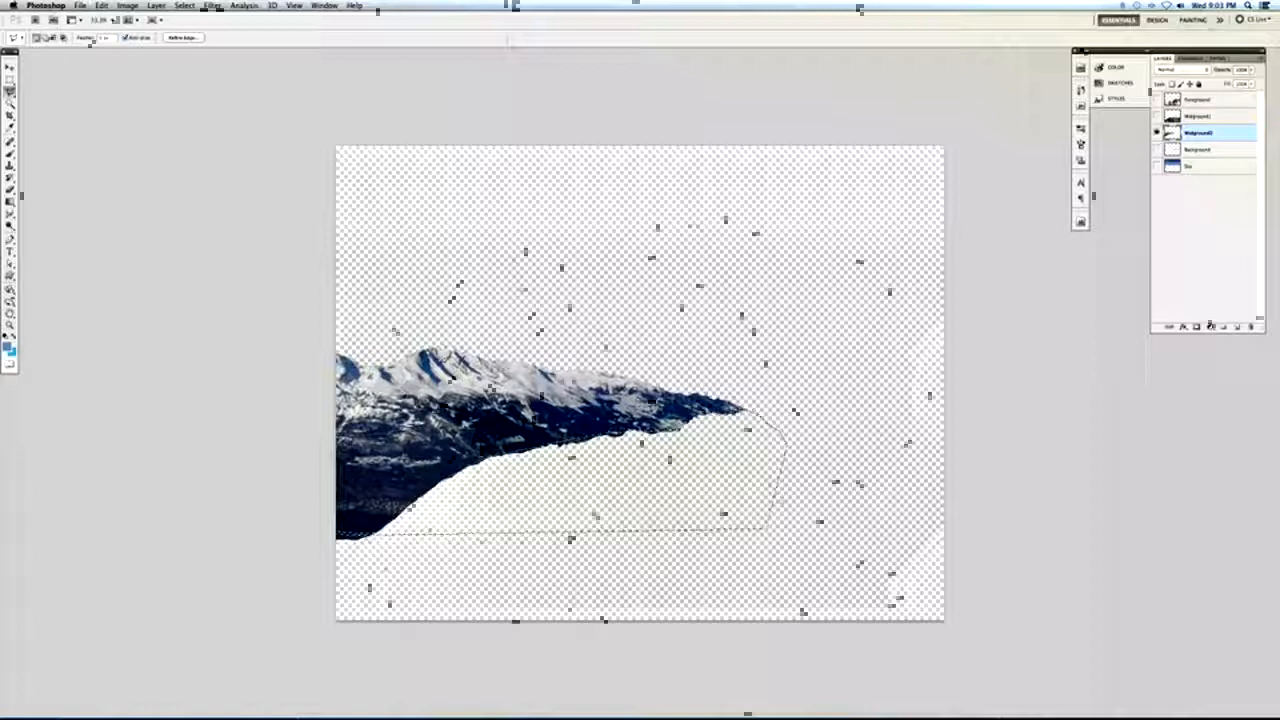
key("alt")
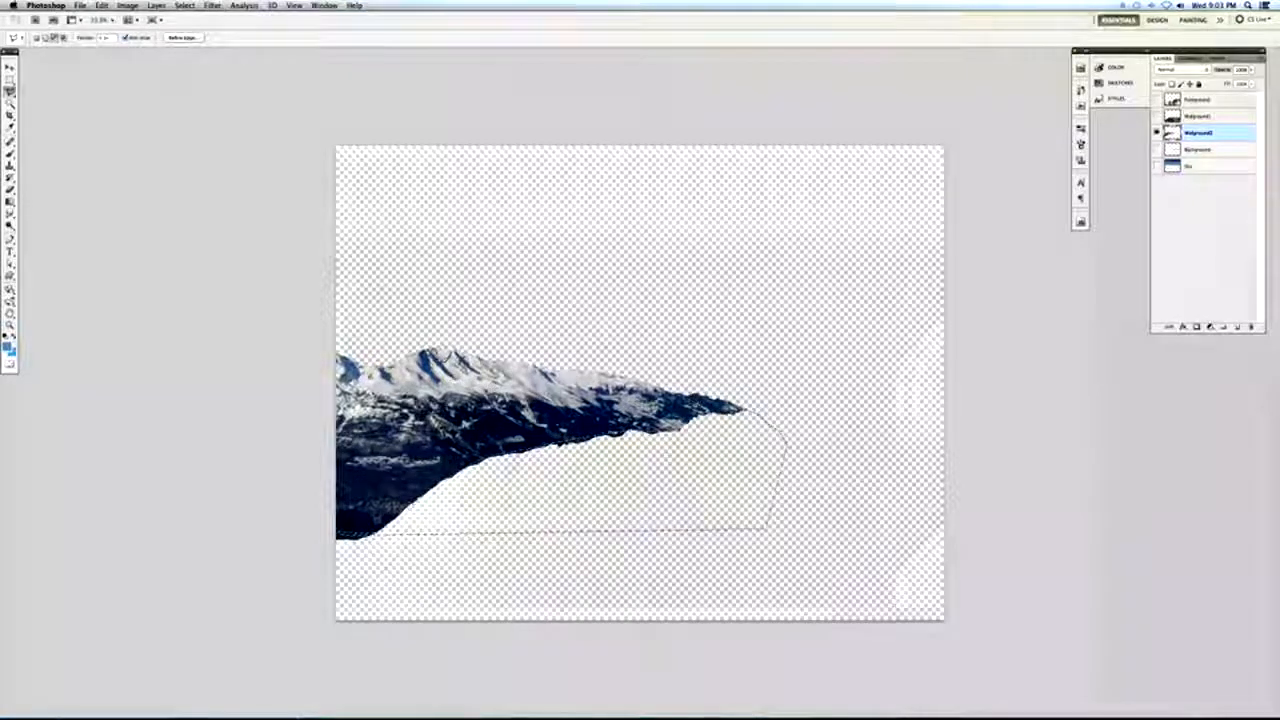
left_click(326, 548)
left_click(312, 508)
left_click(373, 524)
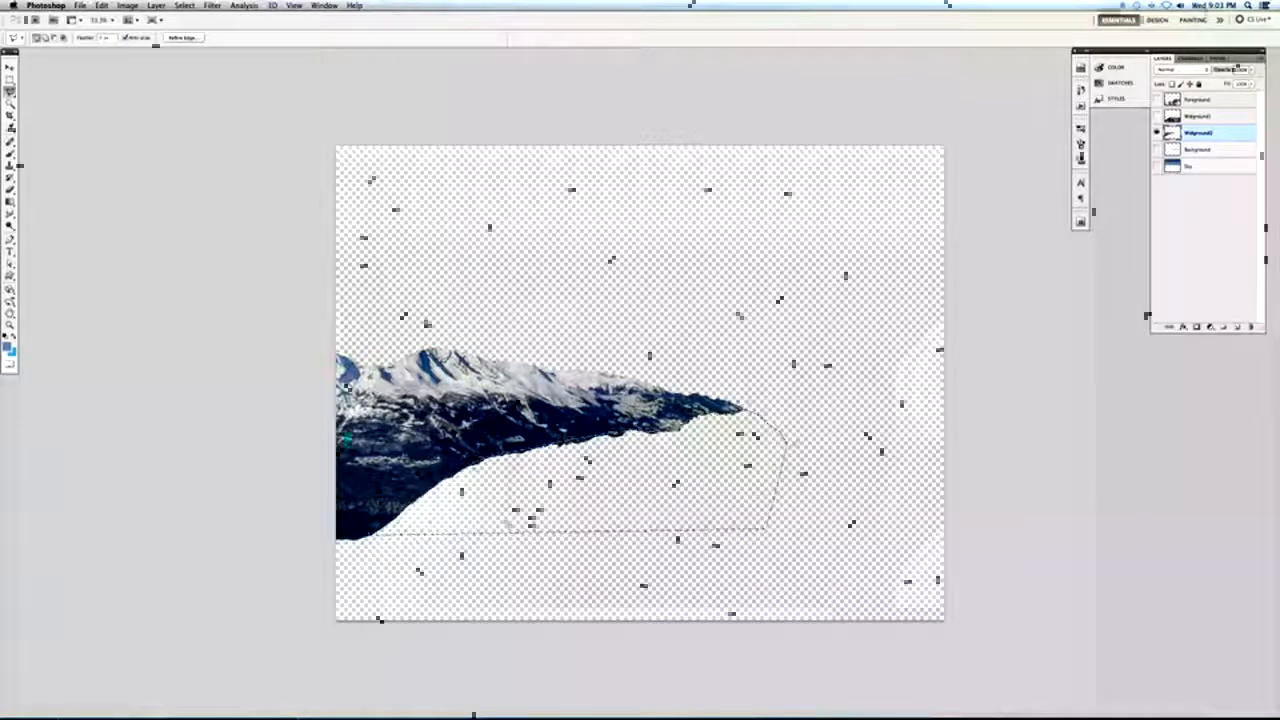
Add the transparent strip below and beside the ridge to the selection, reaching past the canvas's left edge.
key("shift")
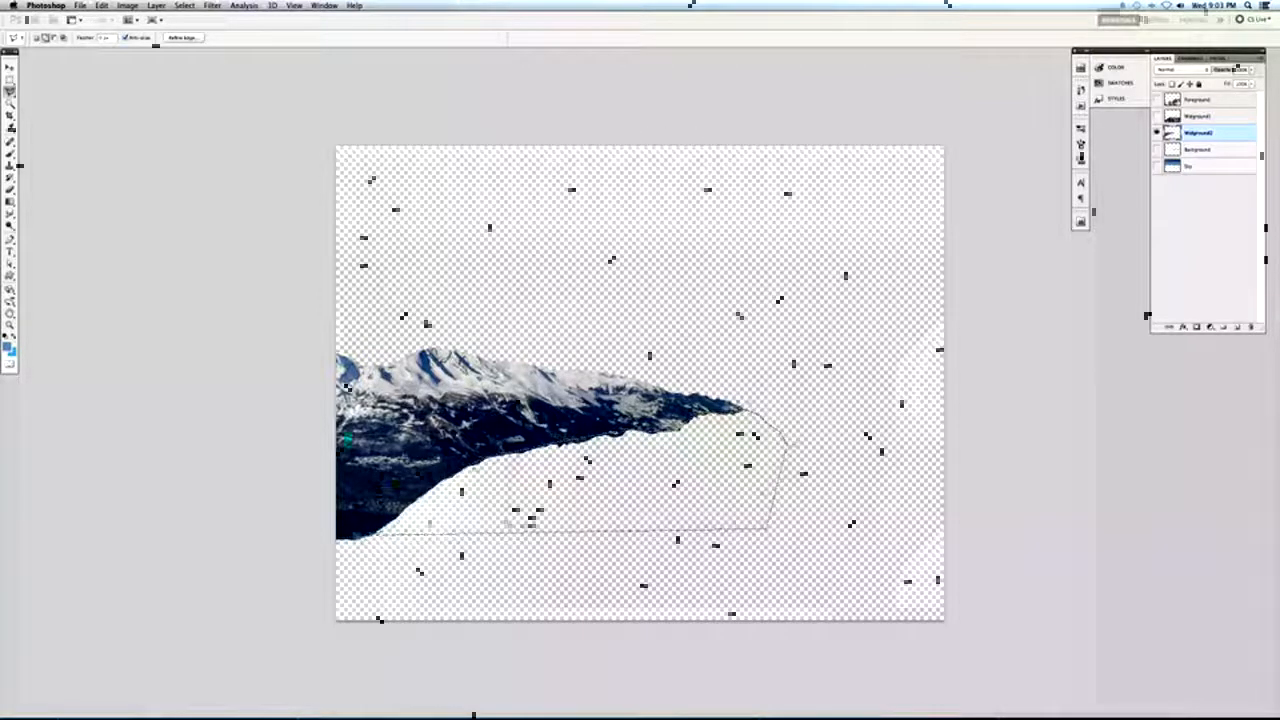
left_click(326, 541, "shift")
left_click(327, 592)
left_click(523, 600)
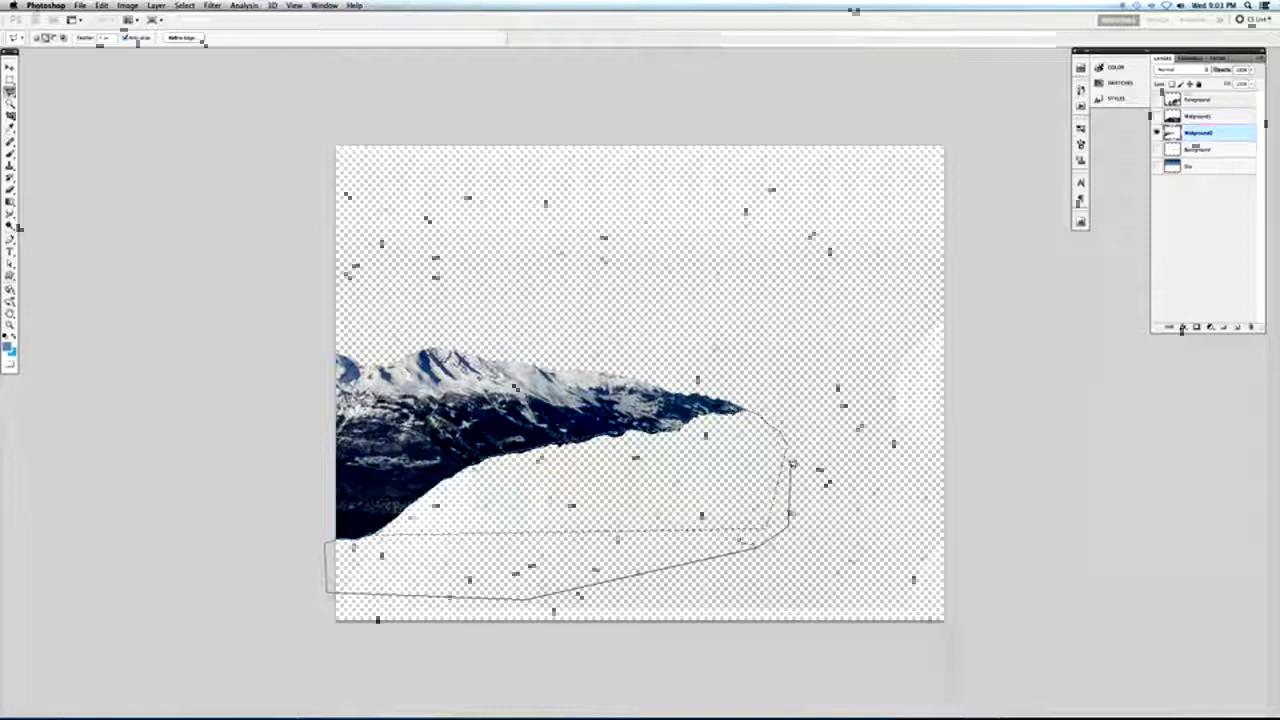
left_click(326, 543)
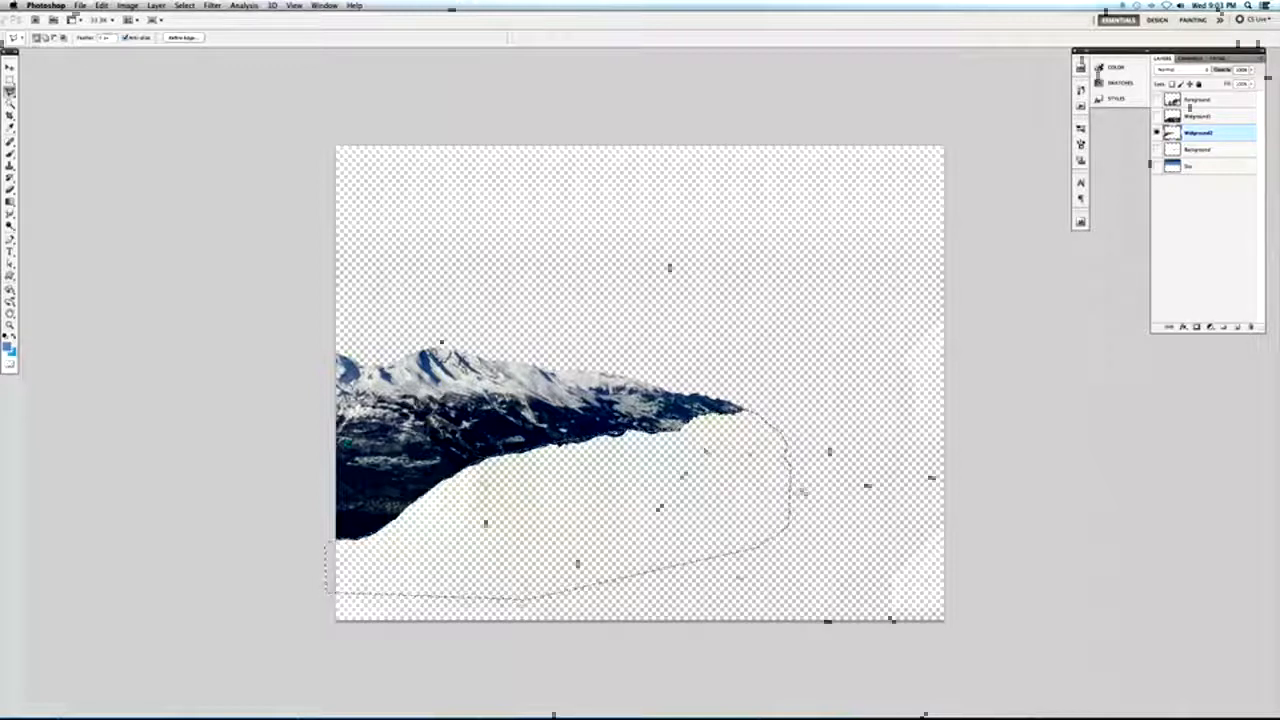
Fill the selected area under the ridge with Content-Aware in Normal mode at 100% opacity, and deselect.
key("shift+BackSpace")
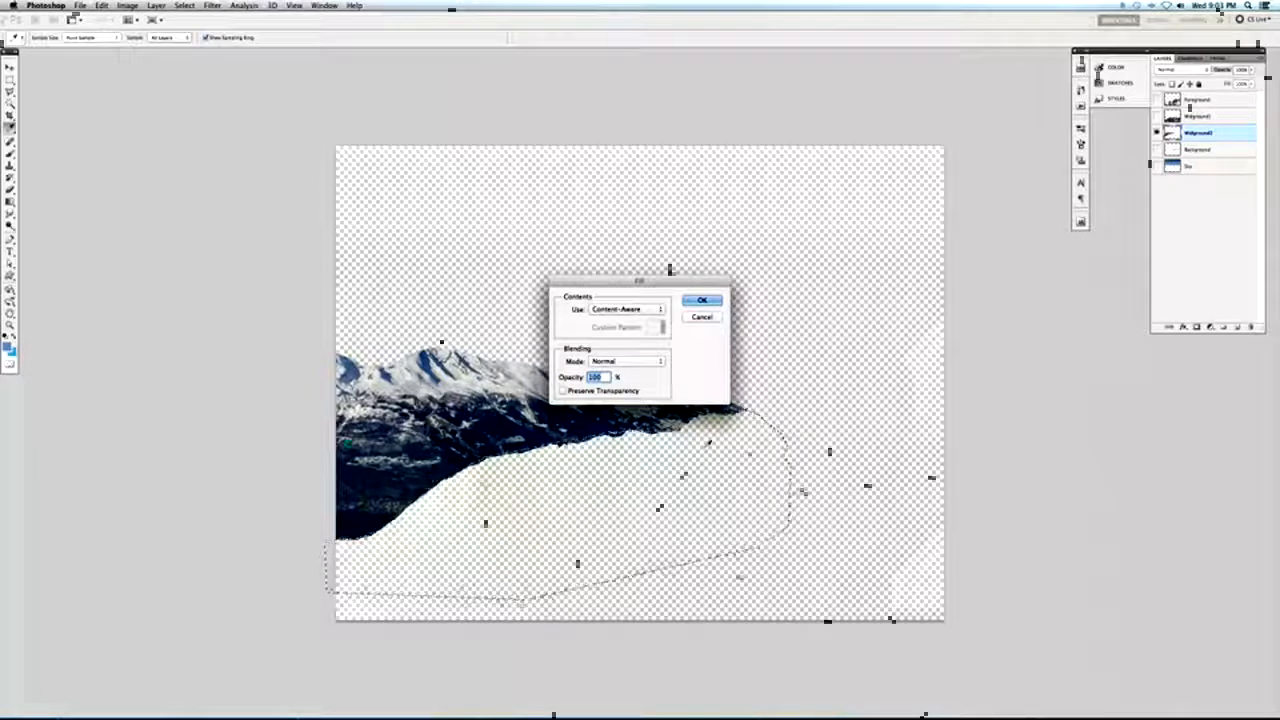
left_click(648, 310)
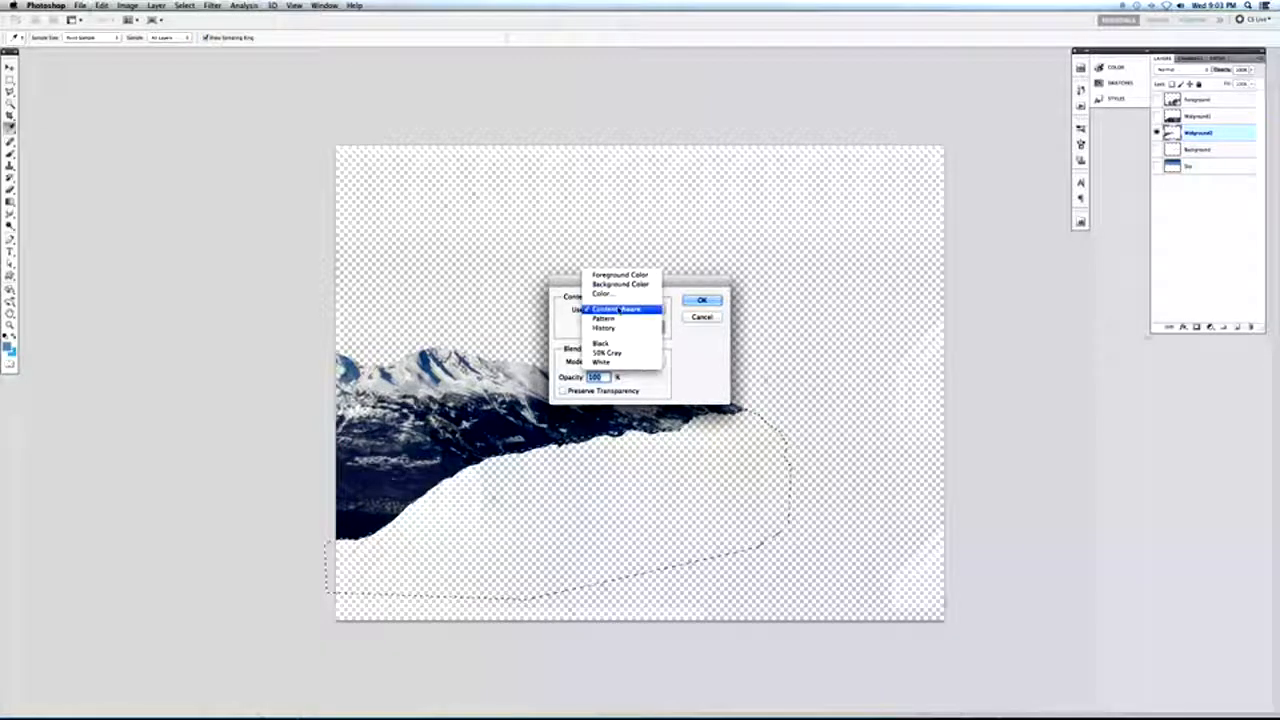
left_click(621, 310)
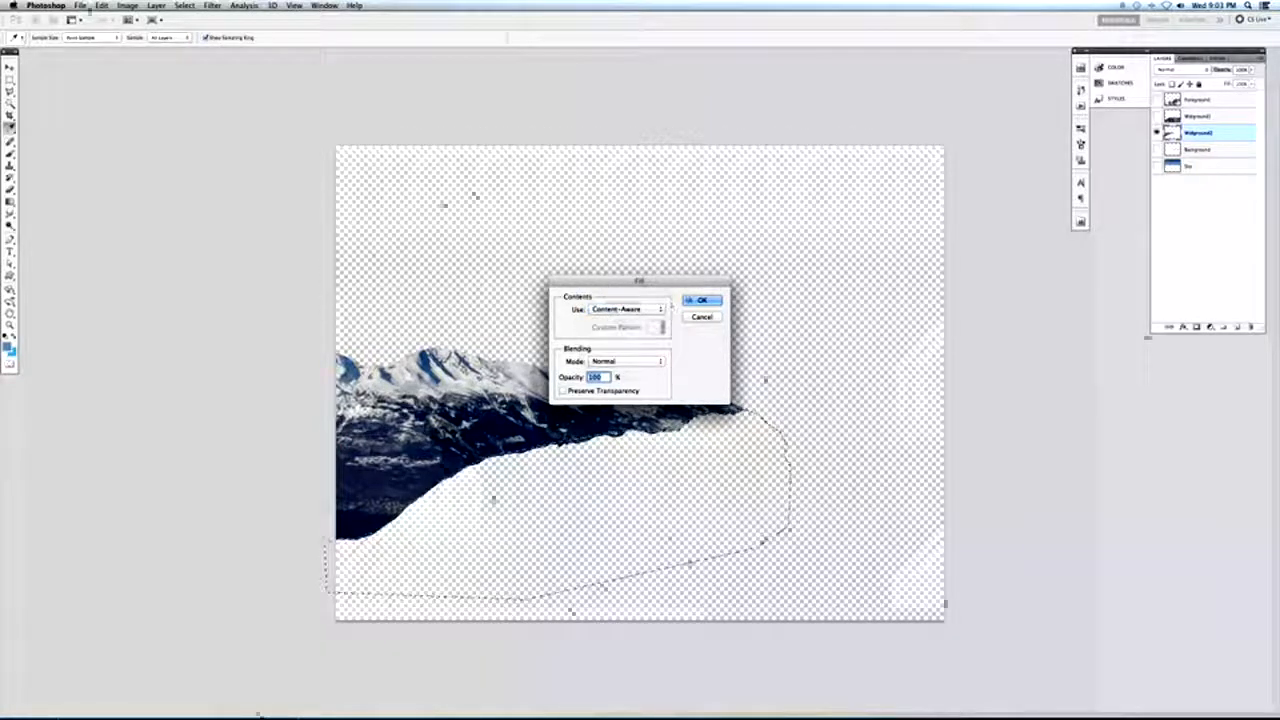
left_click(701, 300)
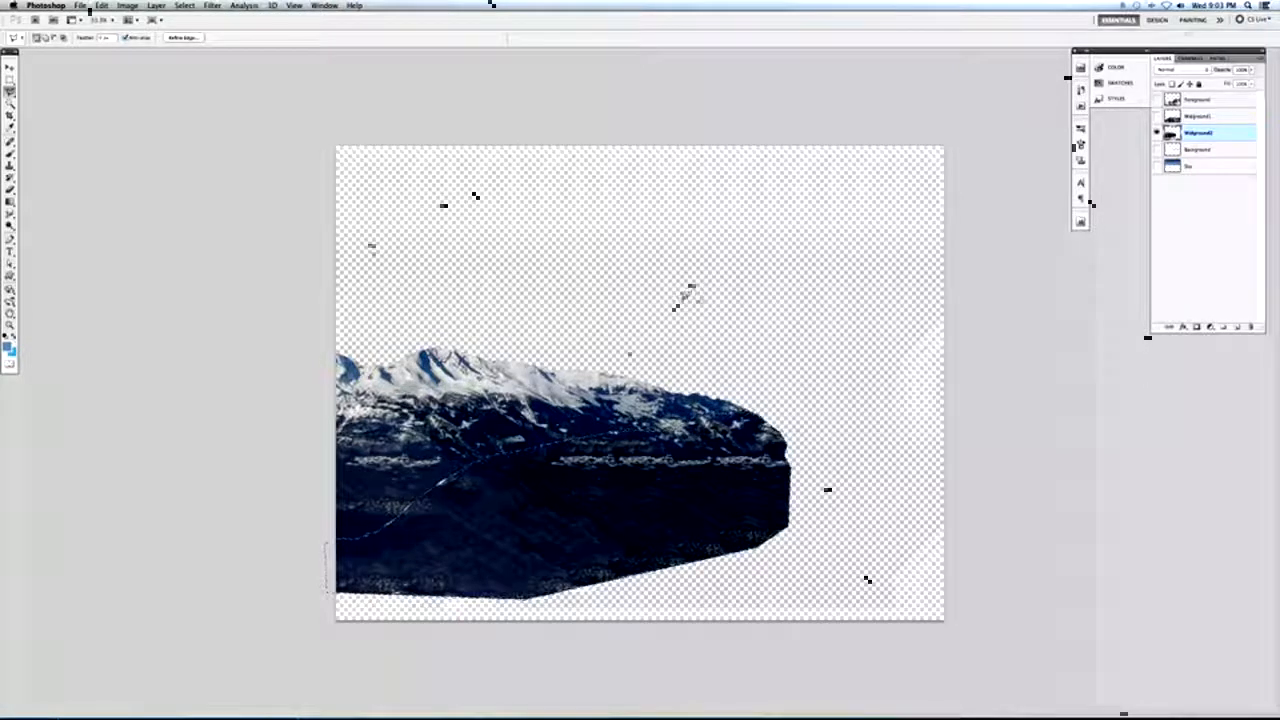
key("super+d")
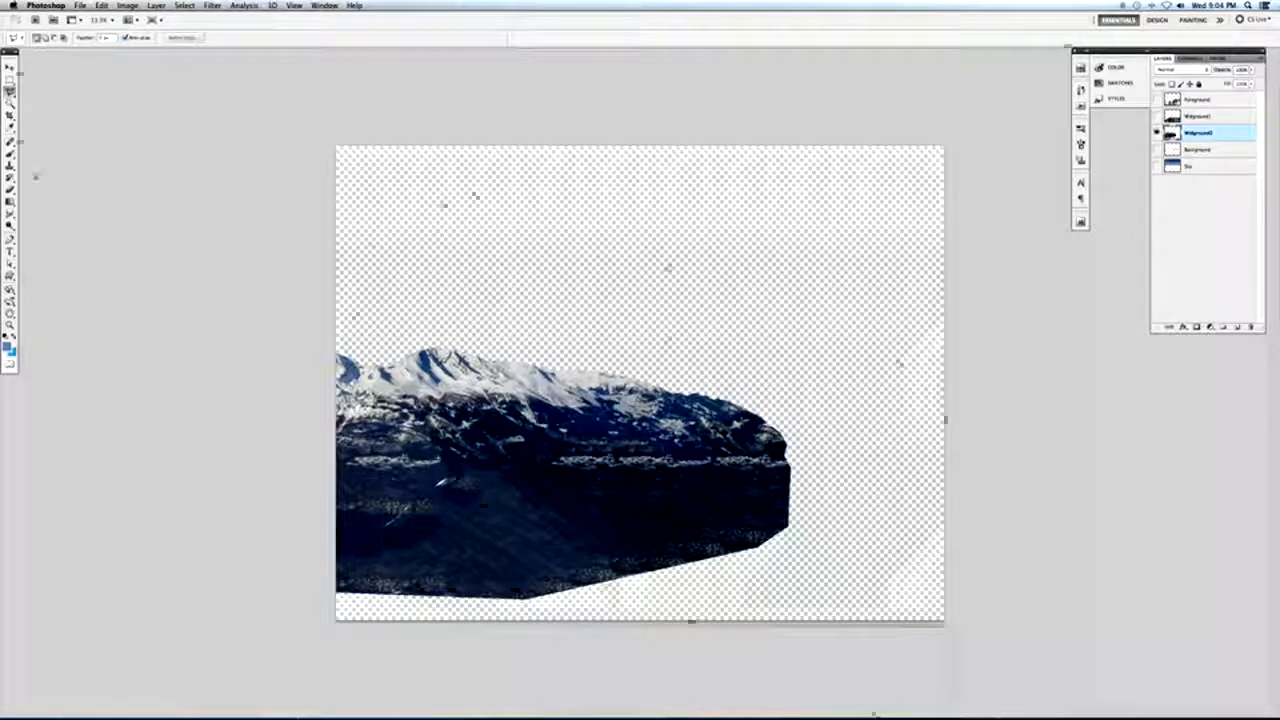
Clone out the white streaks and uneven patches in the filled dark slope of Midground2 with the Clone Stamp.
left_click(11, 165)
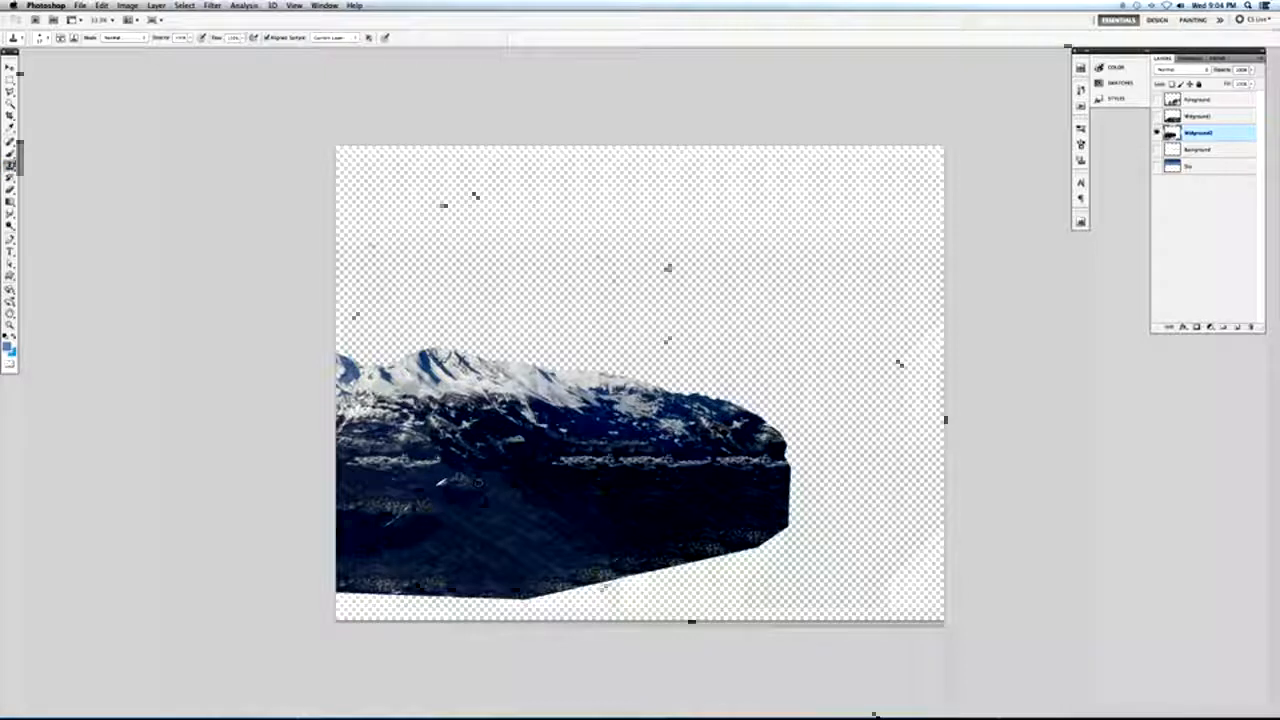
left_click(473, 475, "super")
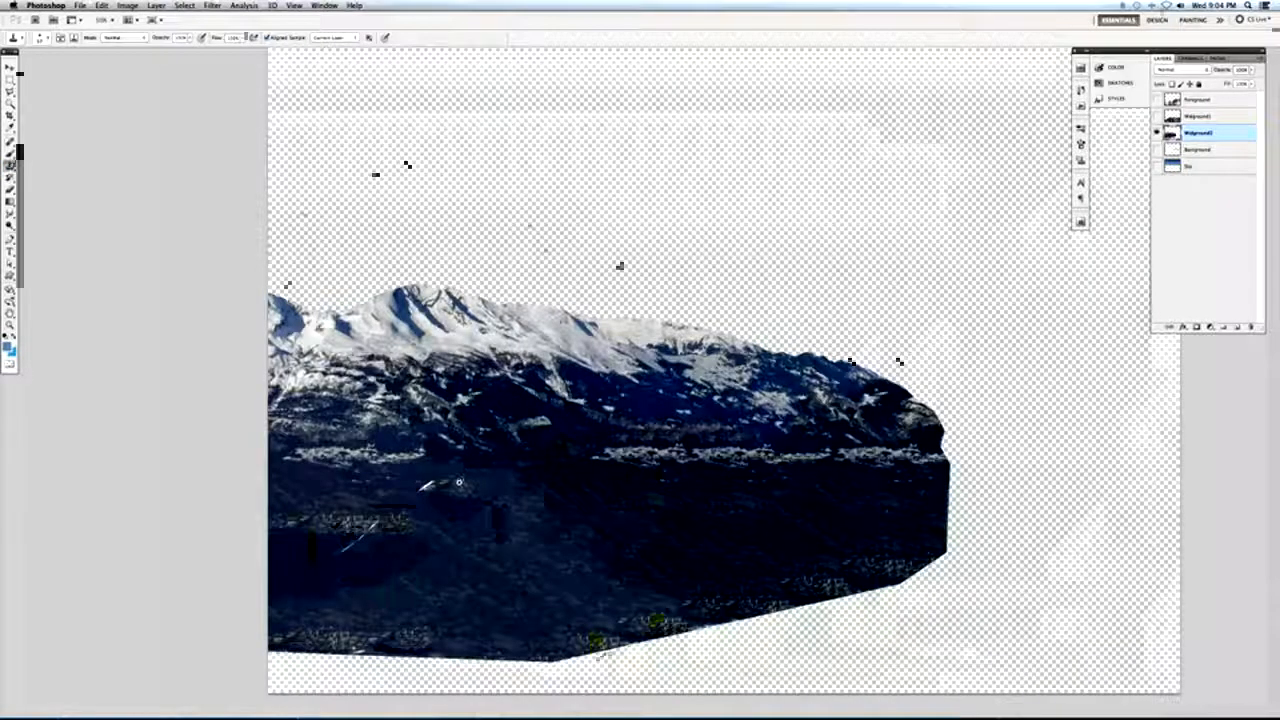
left_click(459, 486, "super")
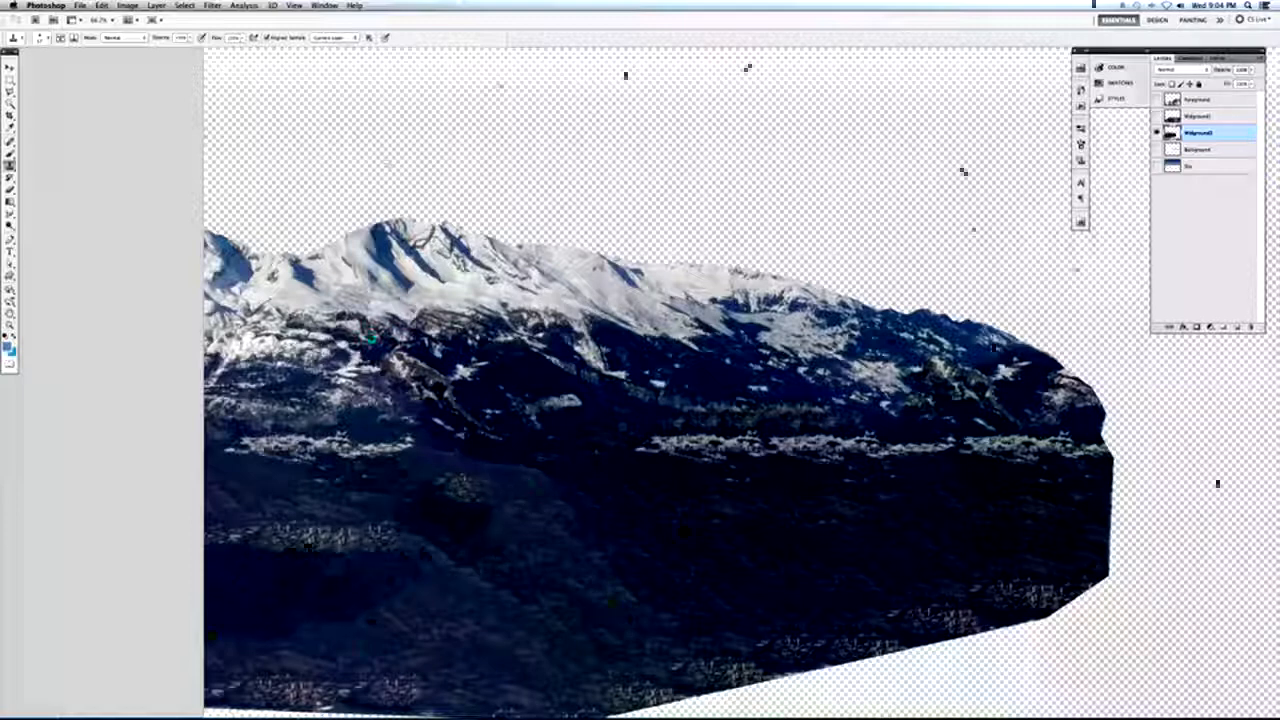
left_click_drag(875, 412, 831, 418)
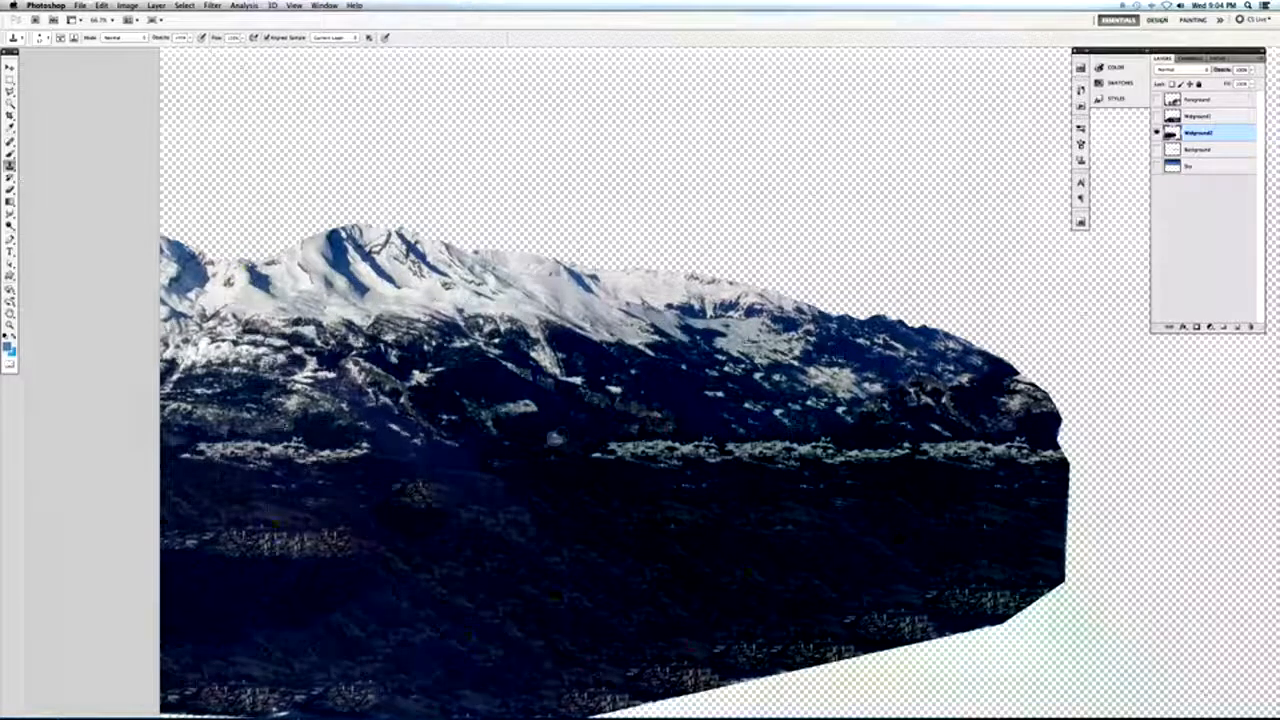
scroll(563, 440, "down", 3)
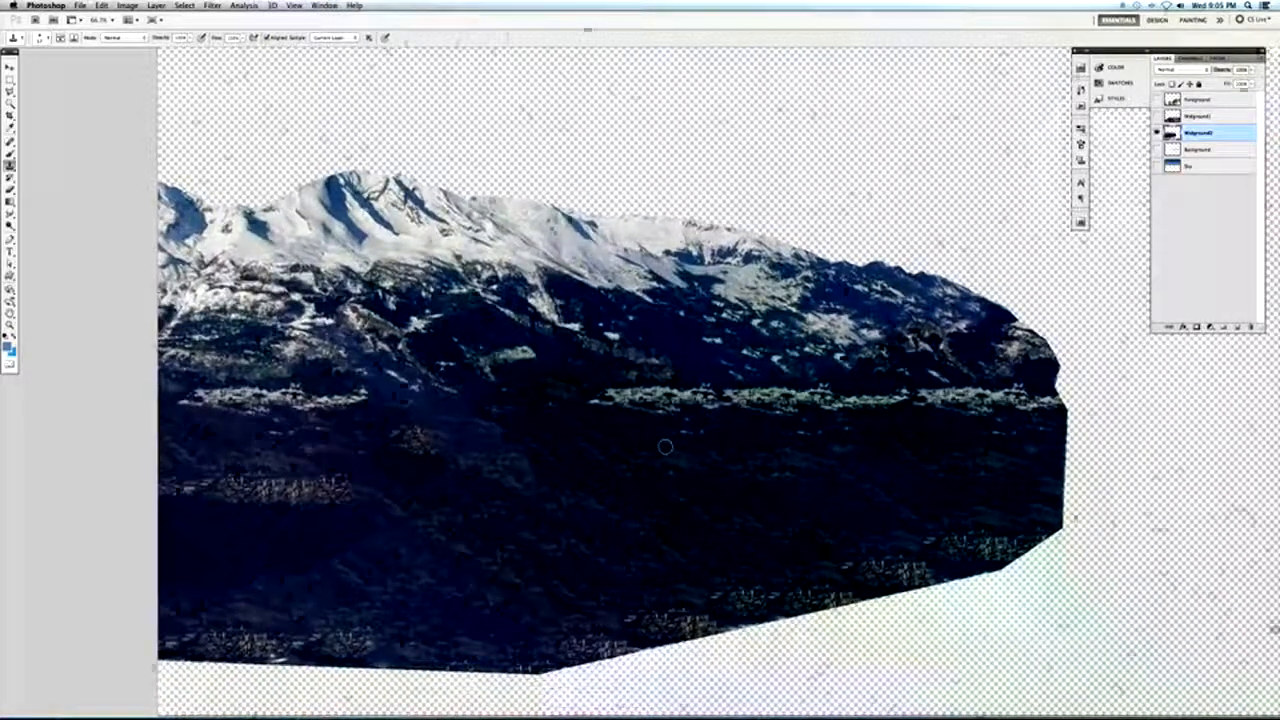
key("v")
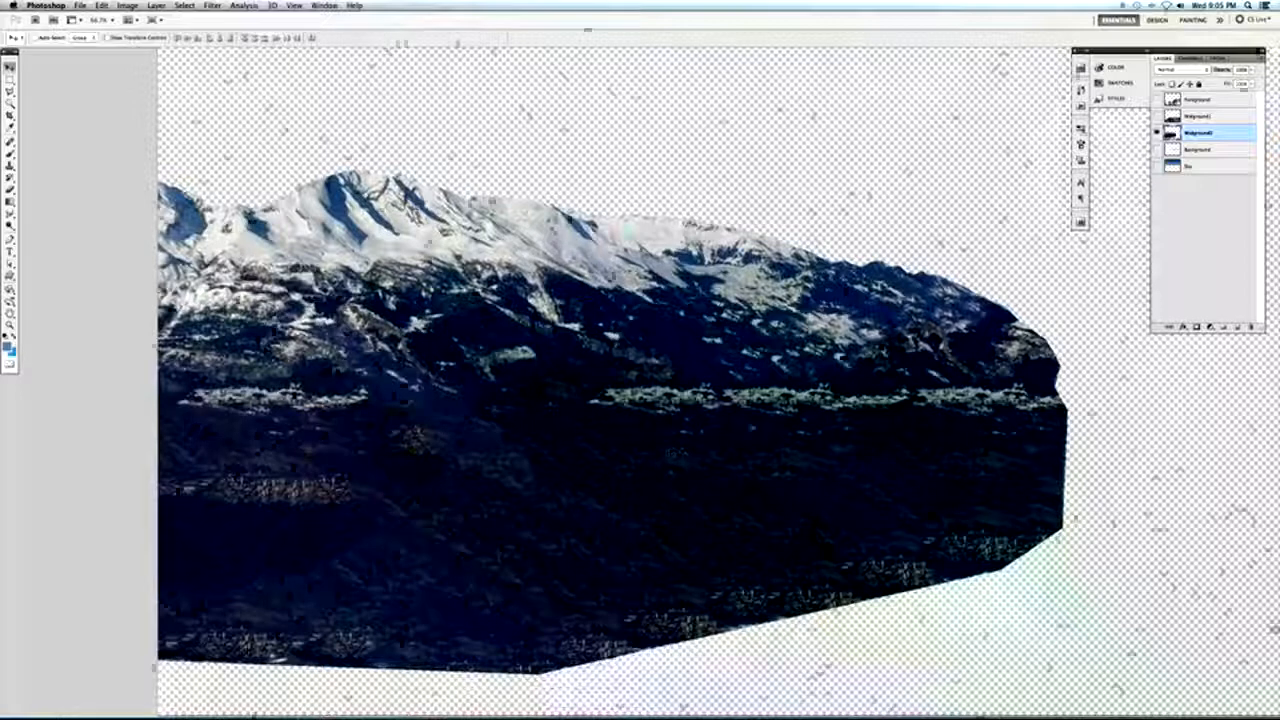
Show the Midground1 layer over the extended ridge and toggle its visibility to check how the two layers overlap.
left_click(1157, 116)
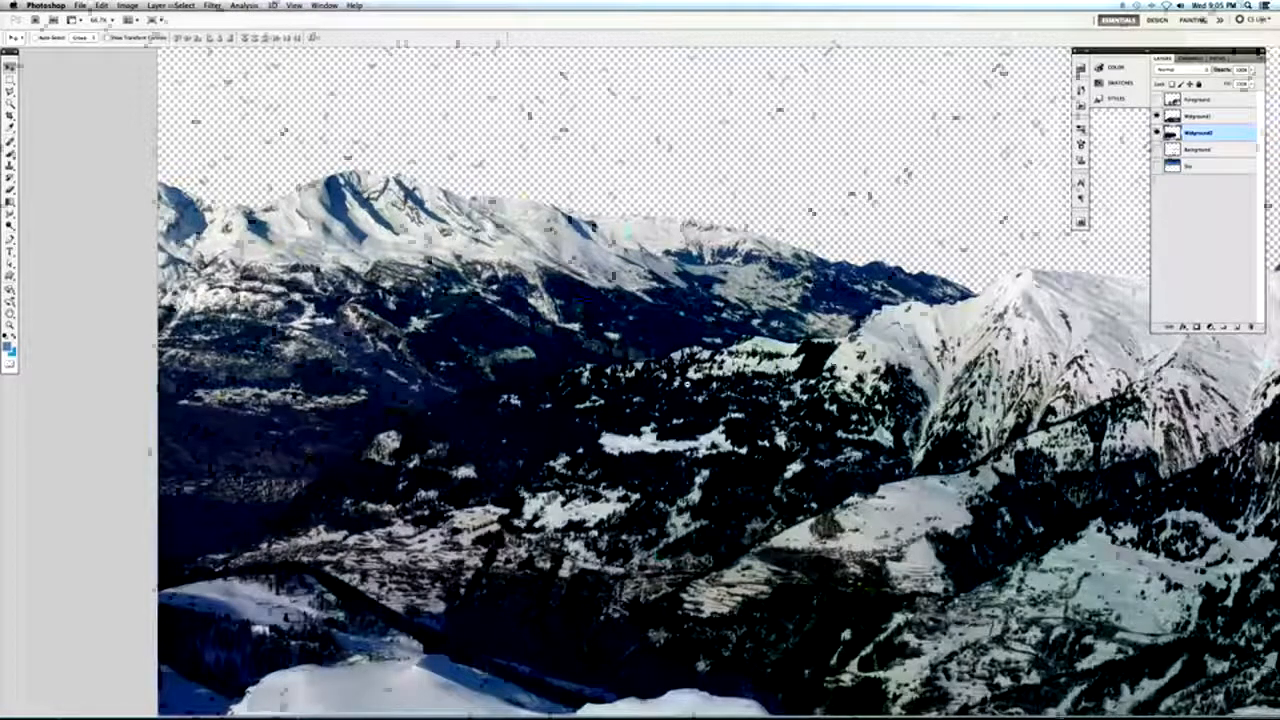
key("super+minus")
key("super+minus")
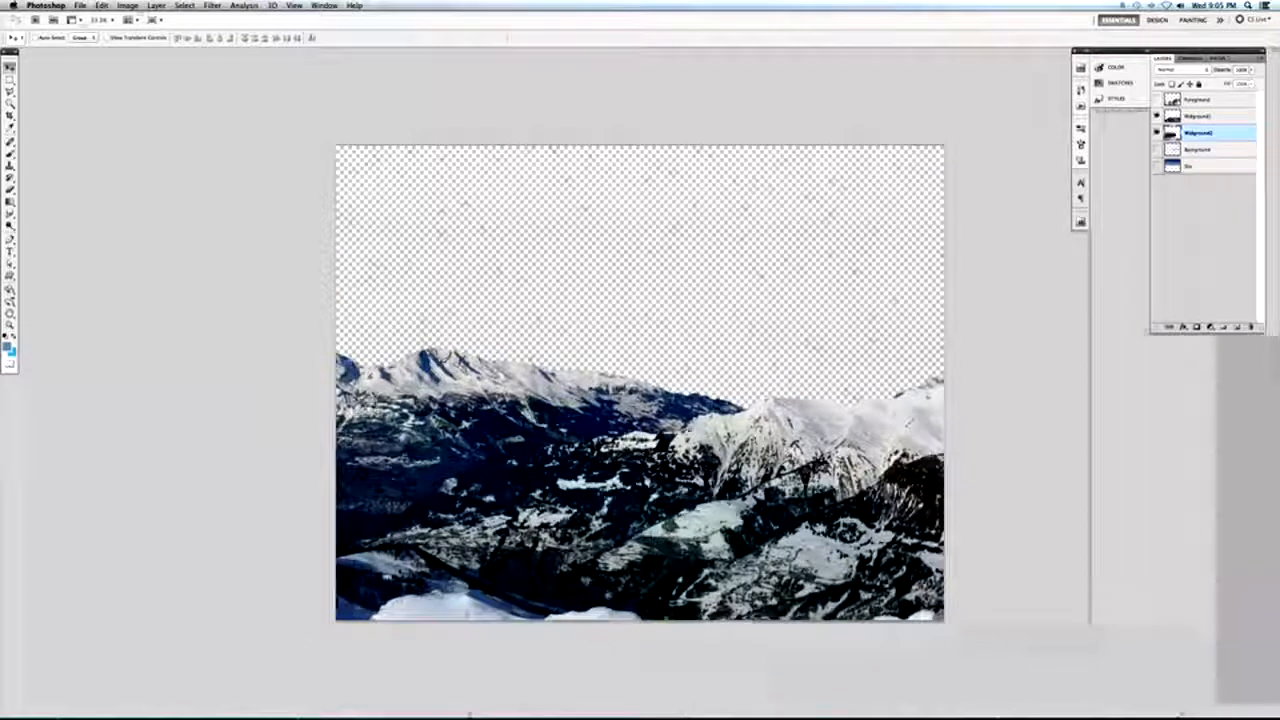
left_click(1157, 118)
left_click(1157, 118)
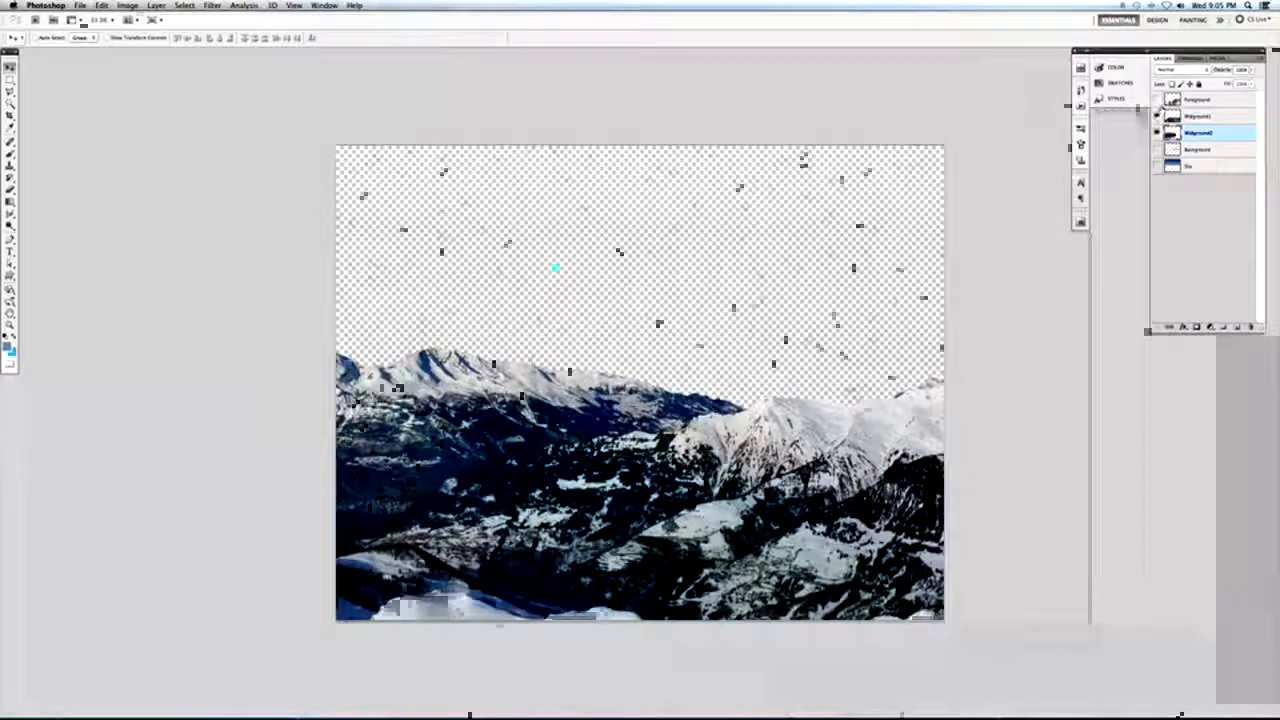
left_click(1157, 118)
left_click(1157, 118)
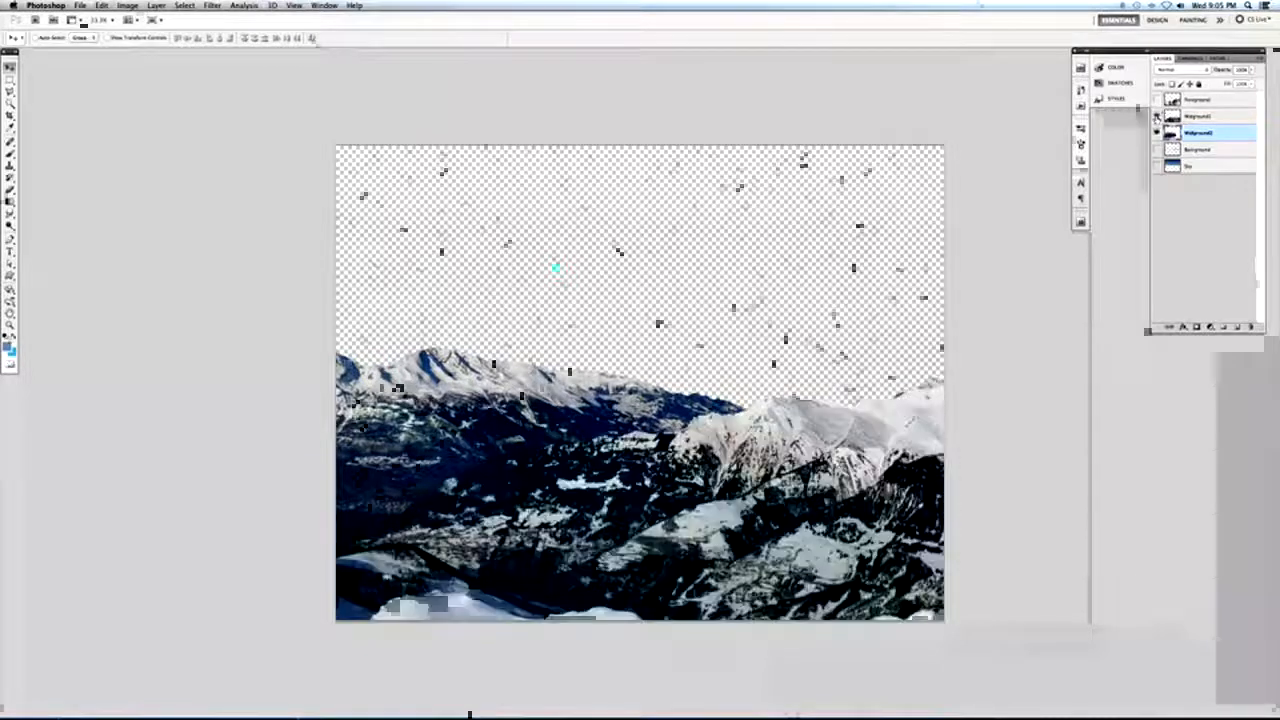
Show all the layers together, from Foreground down to Background and Sky, and save the document.
left_click(1162, 117)
left_click(1157, 118)
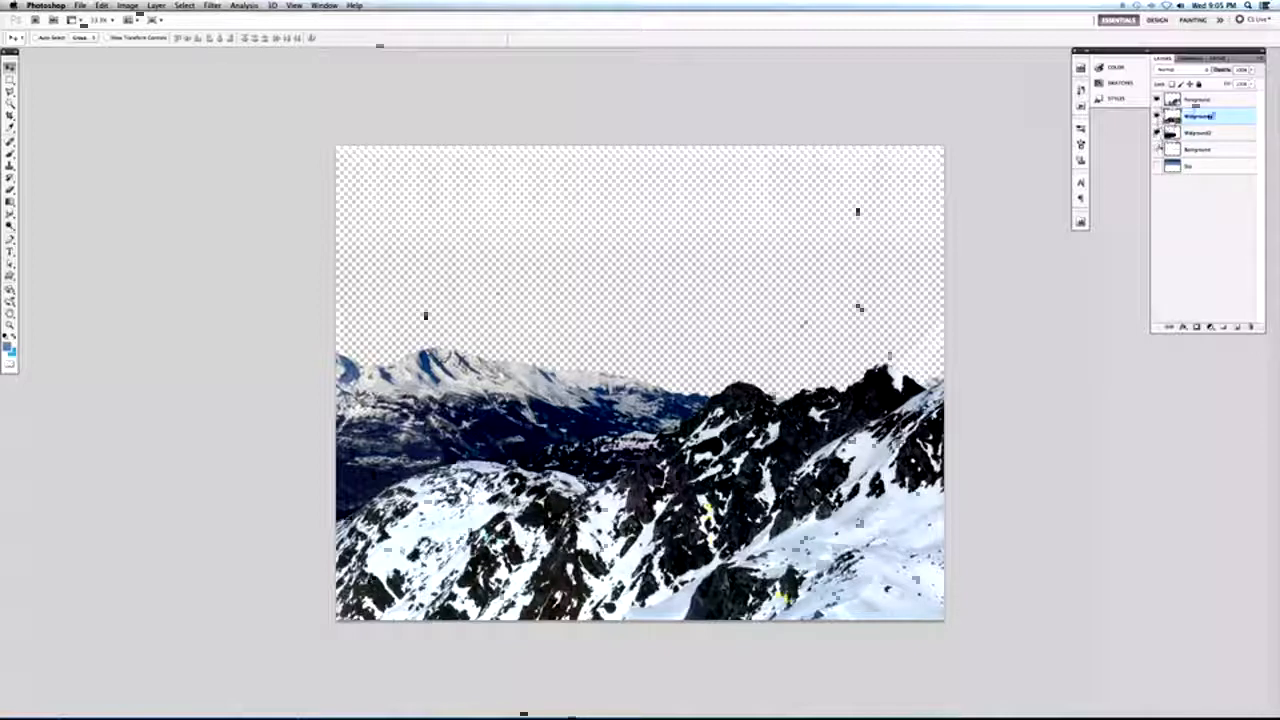
left_click(1157, 165)
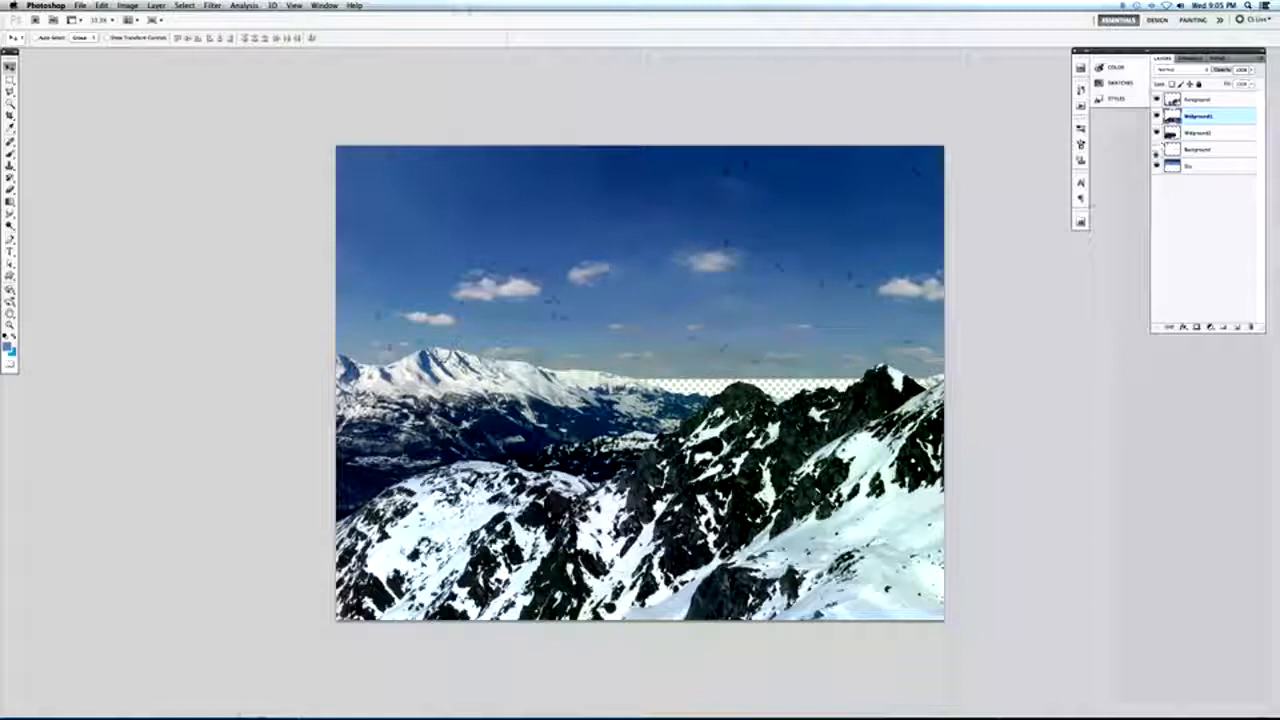
left_click(1157, 149)
left_click(79, 5)
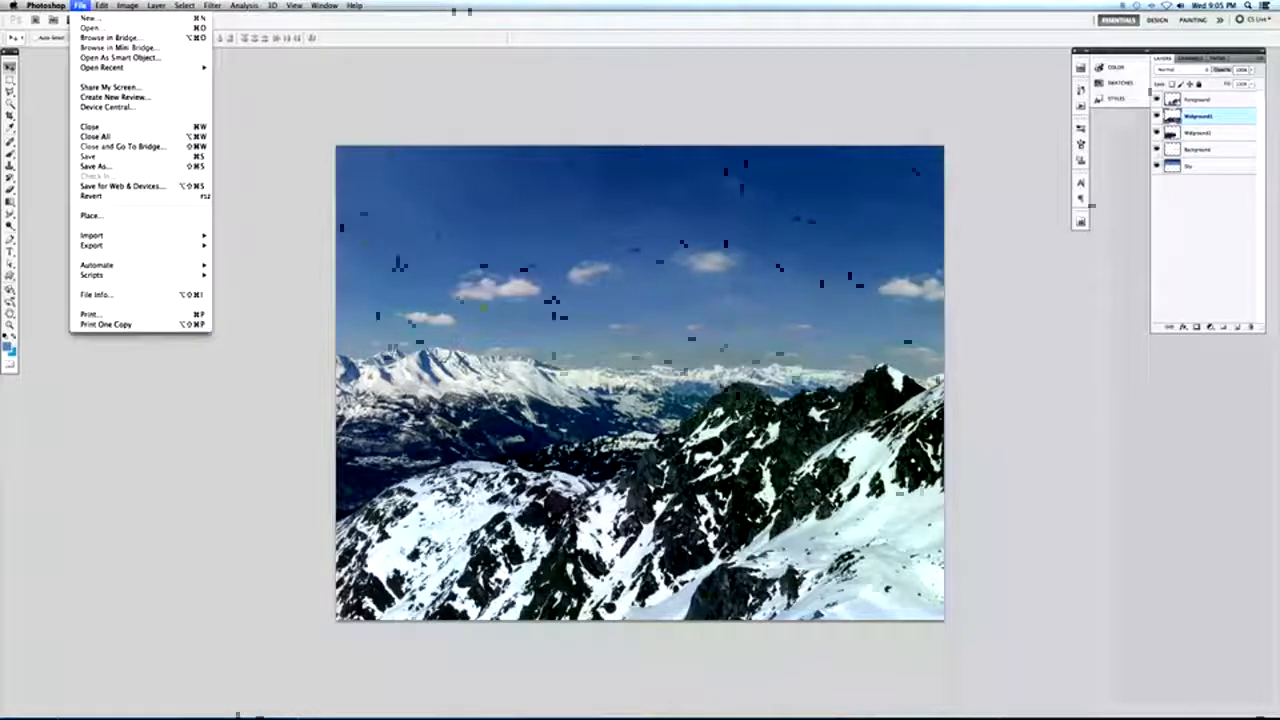
left_click(92, 157)
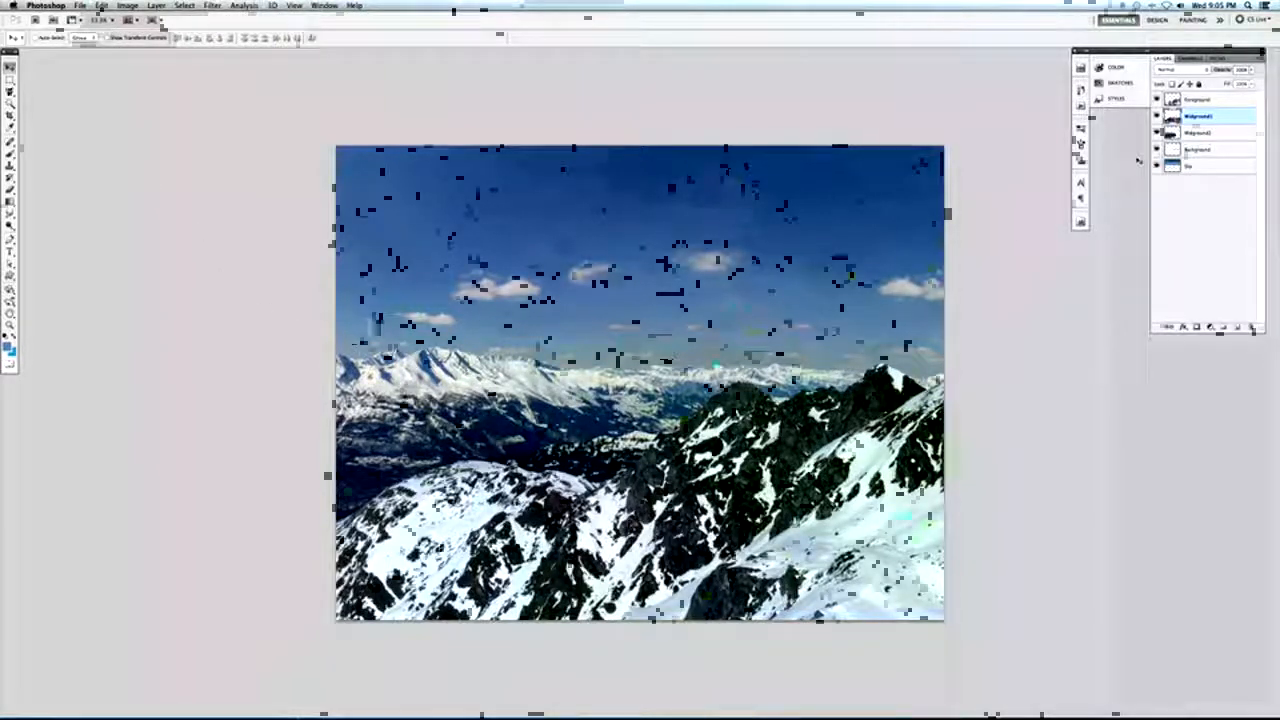
Toggle the Foreground, Midground2 and Background layers to inspect the extended areas behind each one, ending with the layers shown again.
left_click(1172, 100)
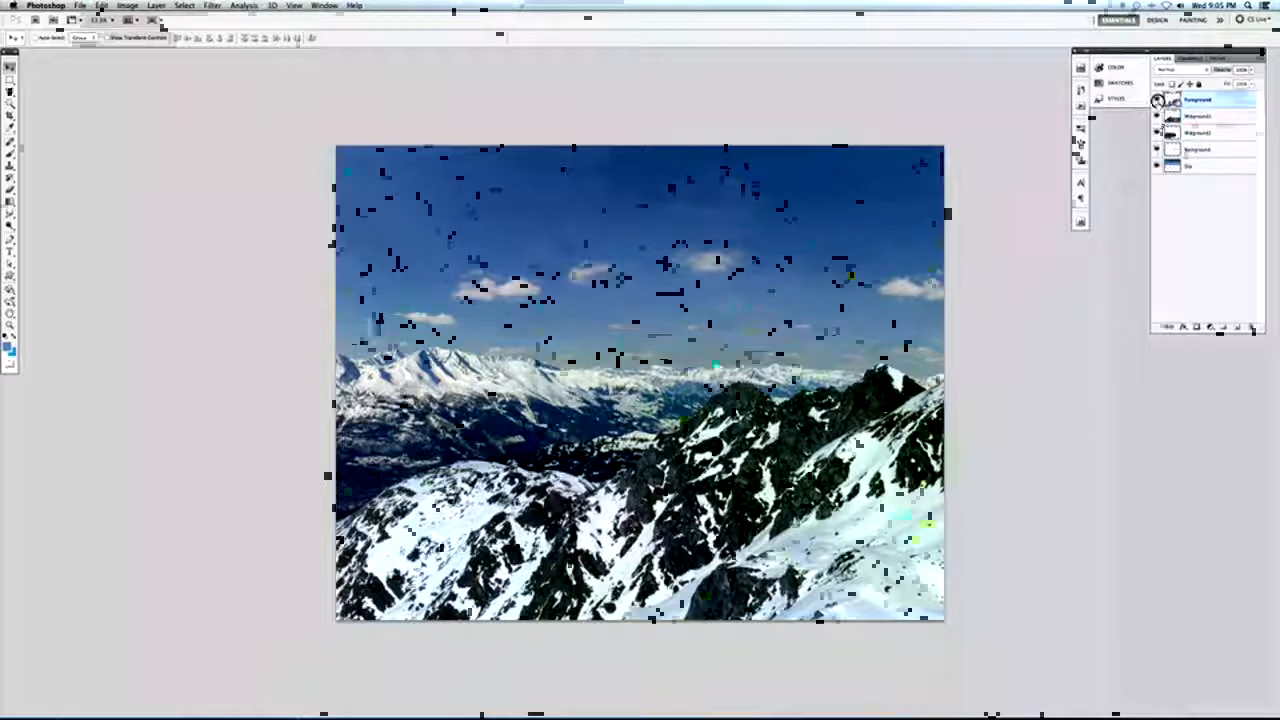
left_click(1157, 101)
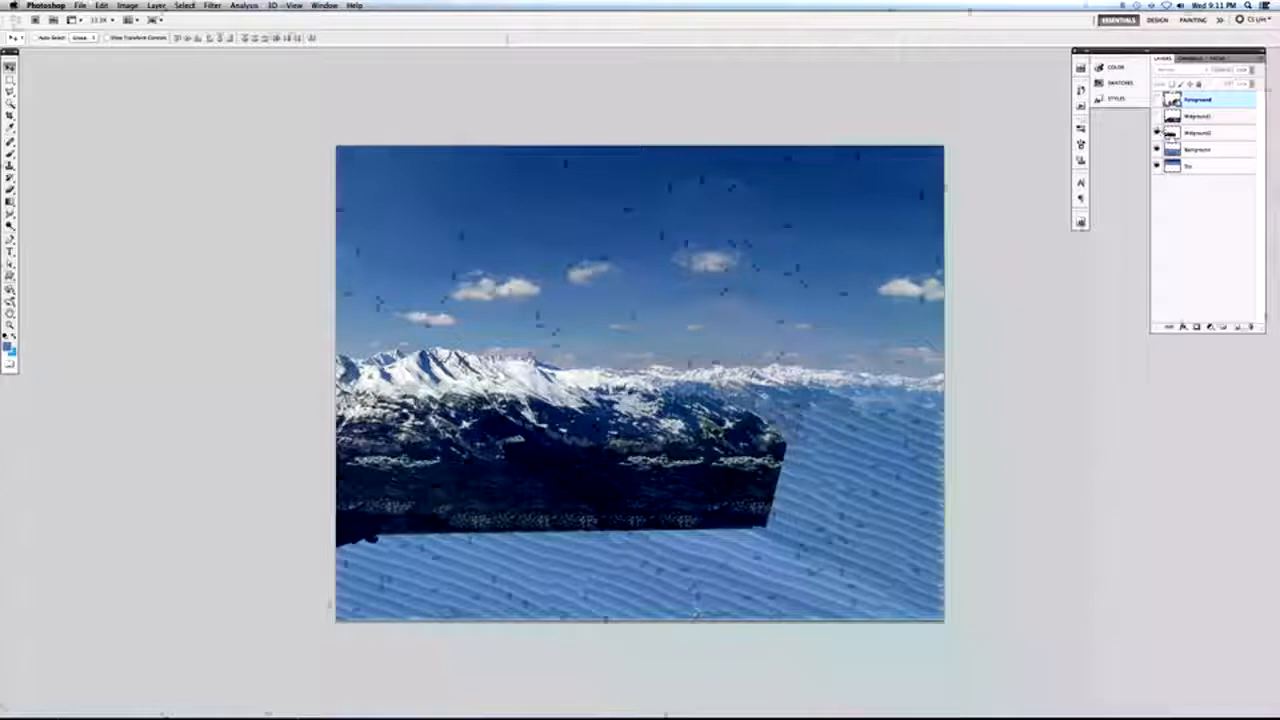
left_click(1172, 133)
left_click(1157, 133)
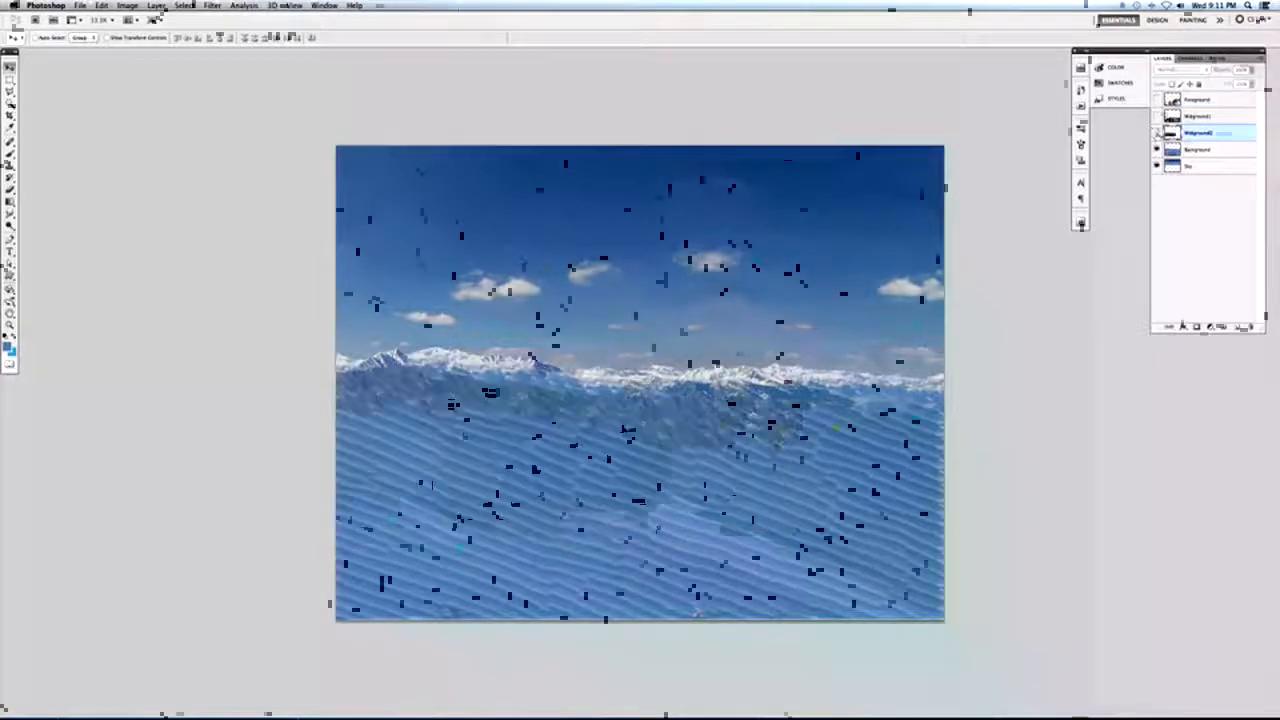
left_click(1190, 149)
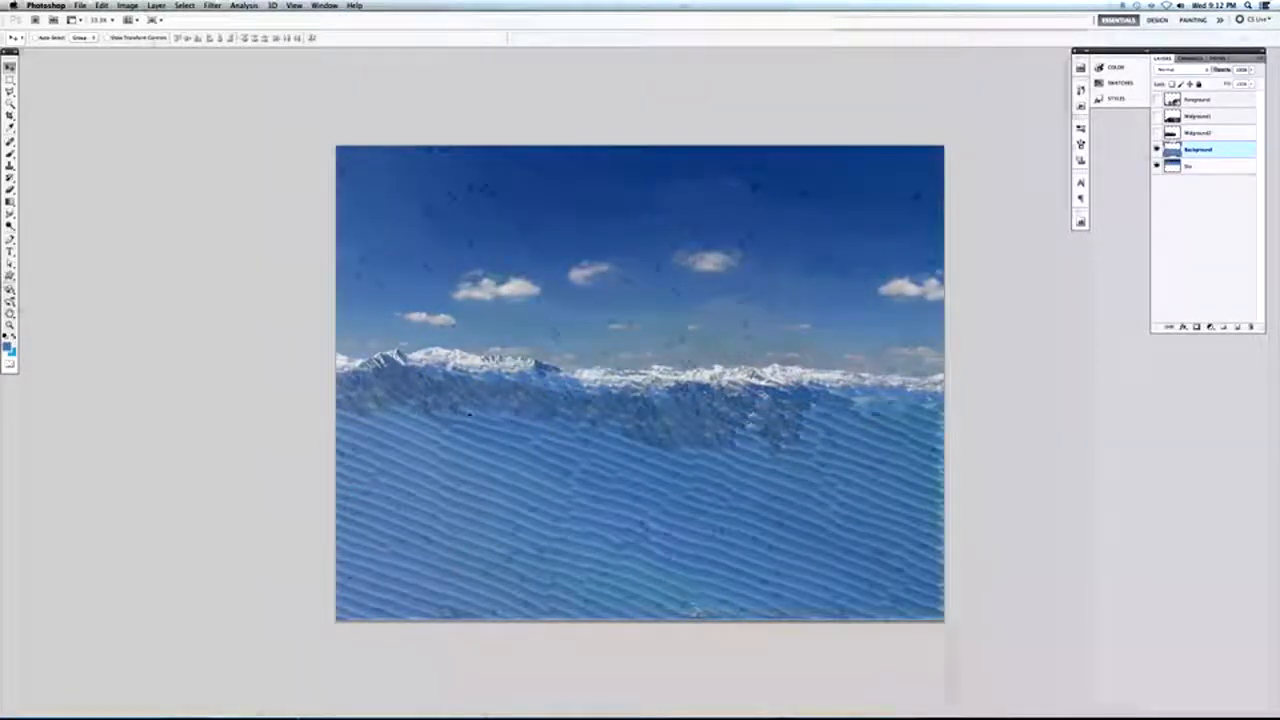
left_click(1158, 149)
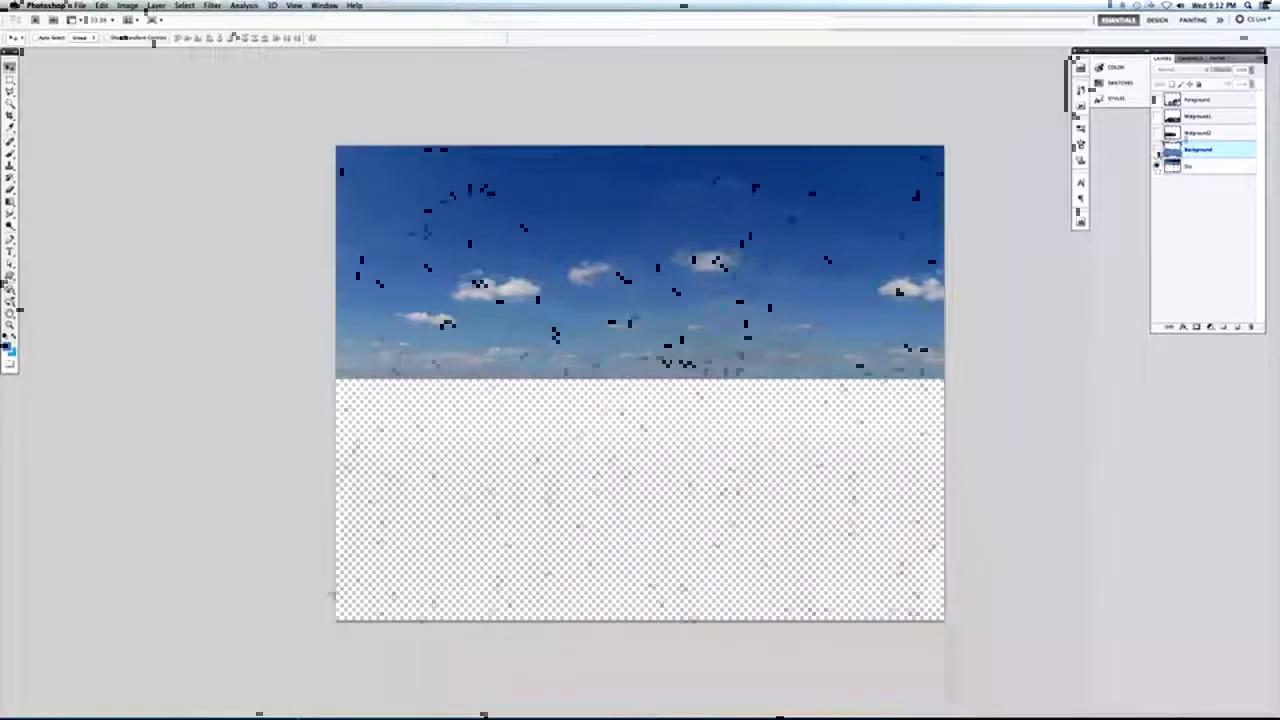
left_click(1158, 149)
left_click(1157, 133)
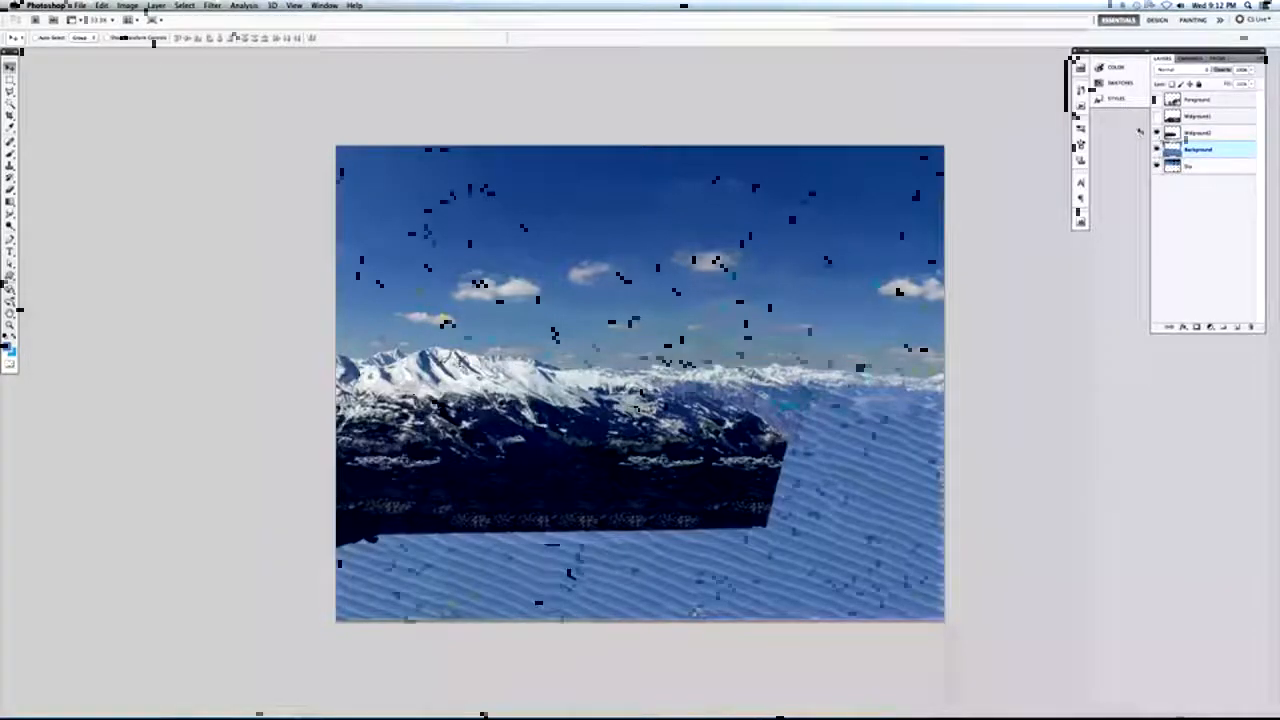
left_click(1158, 101)
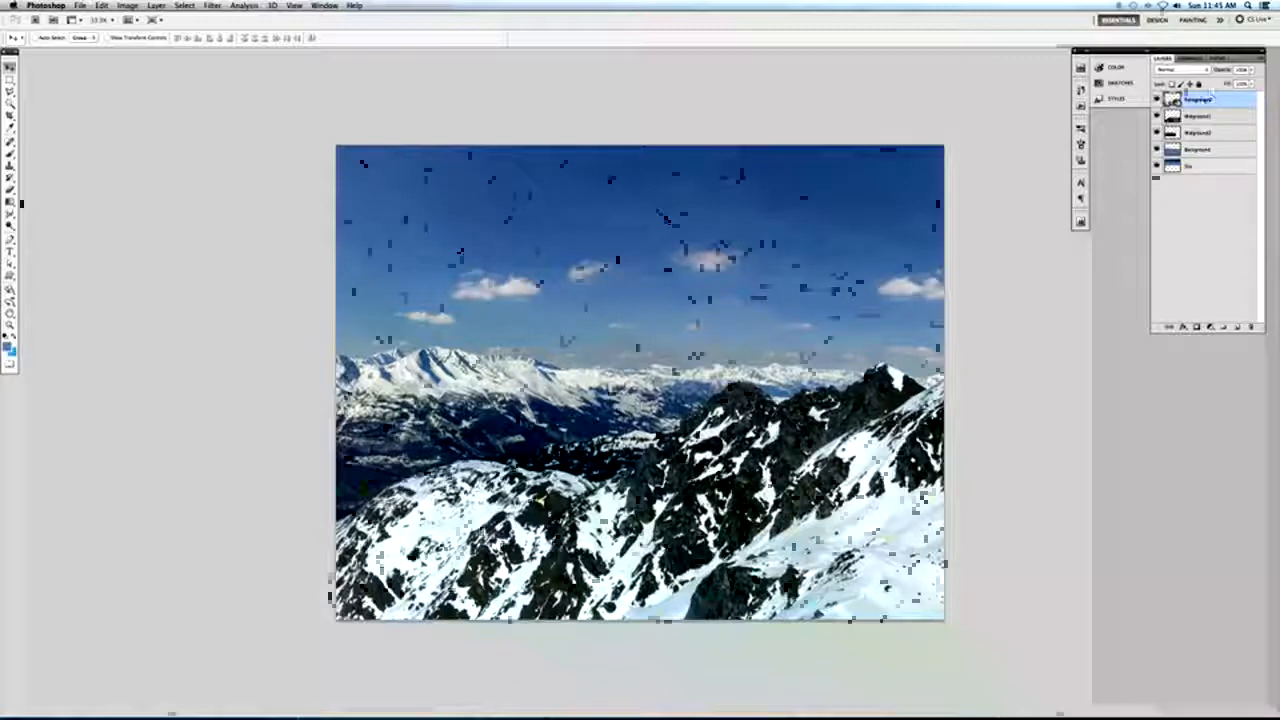
Leave only the Foreground layer visible, load its outline as a selection and add a new empty layer above it.
left_click(1158, 148)
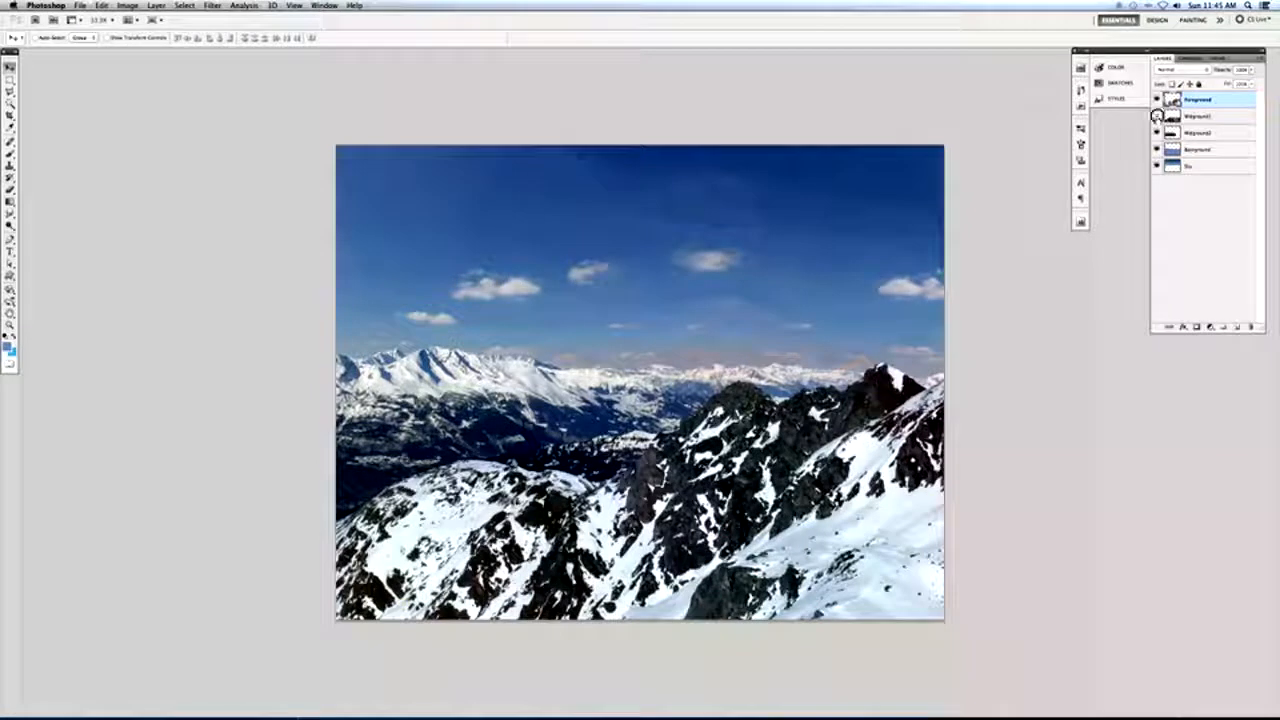
left_click(1158, 165)
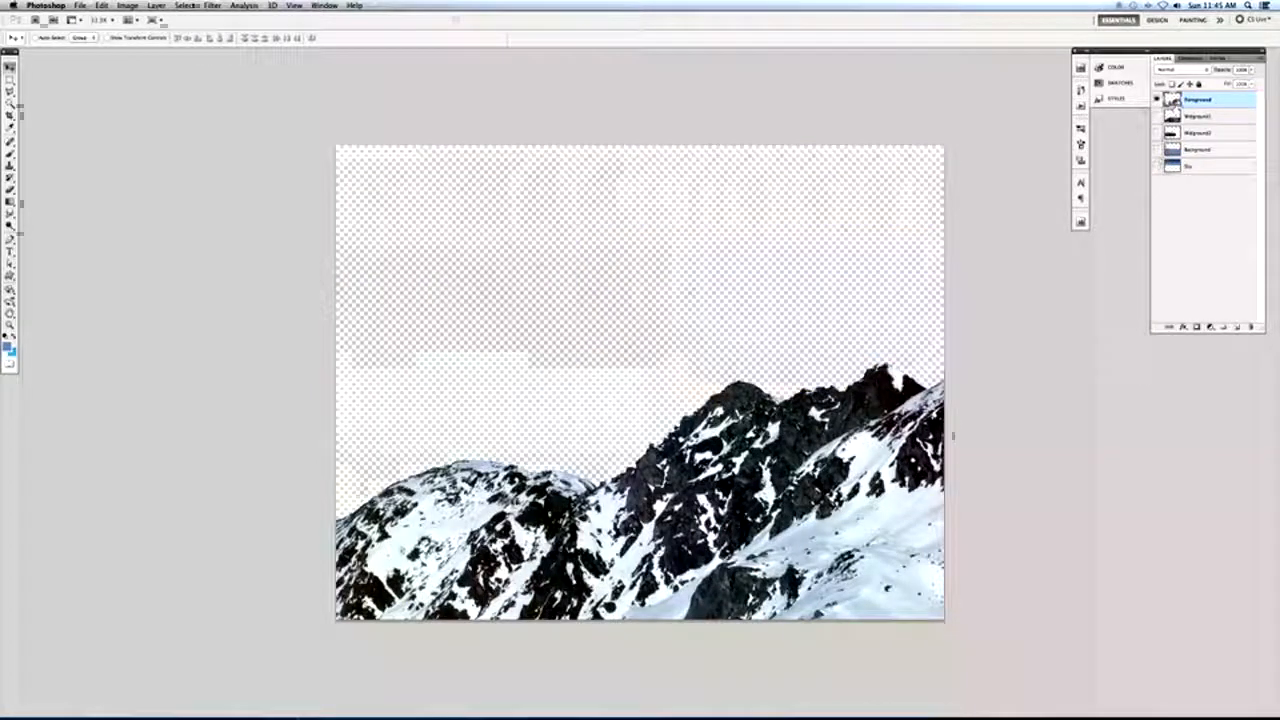
left_click(1172, 102, "super")
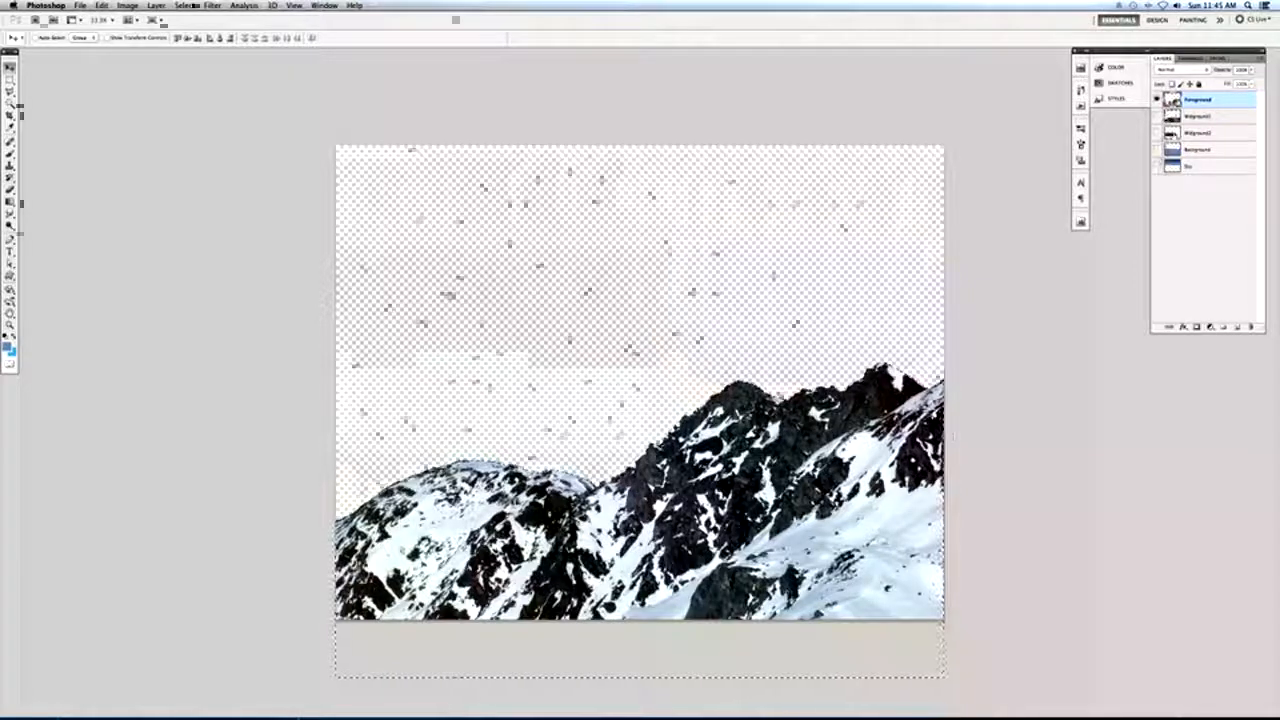
key("super+shift+alt+n")
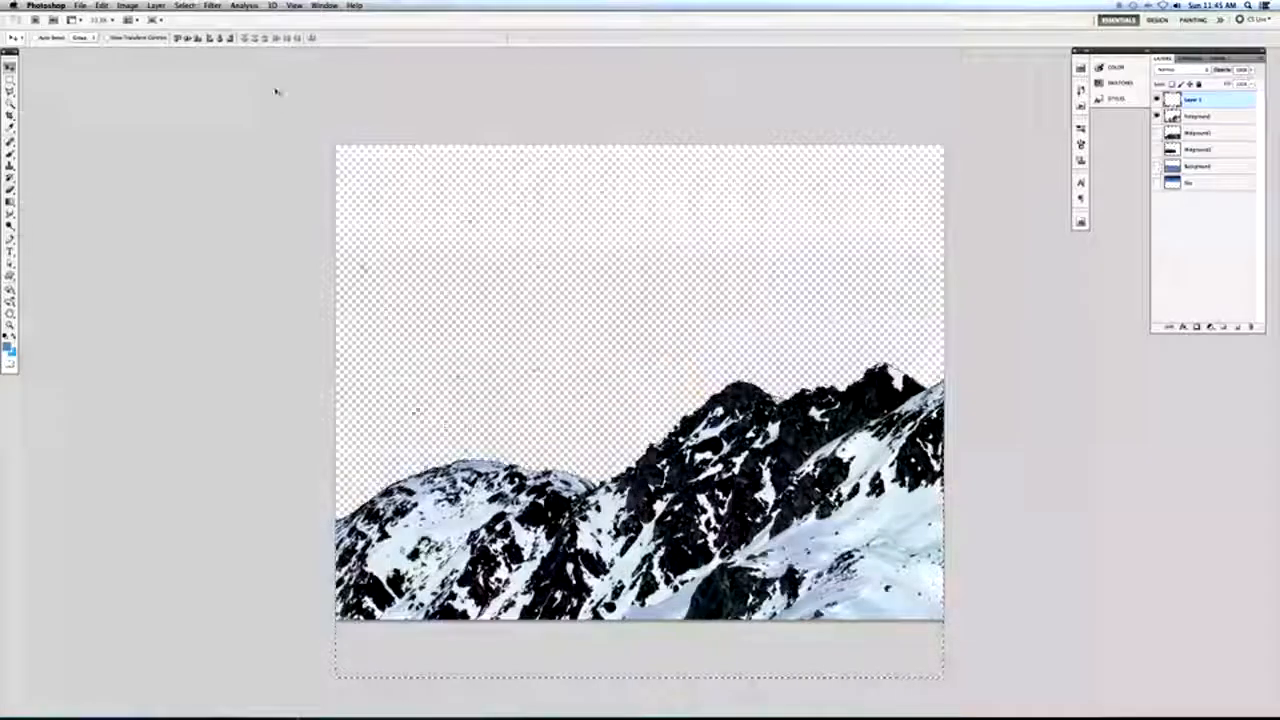
Fill the foreground selection with black on the new layer, deselect, and name the layer FG_Mask.
left_click(100, 6)
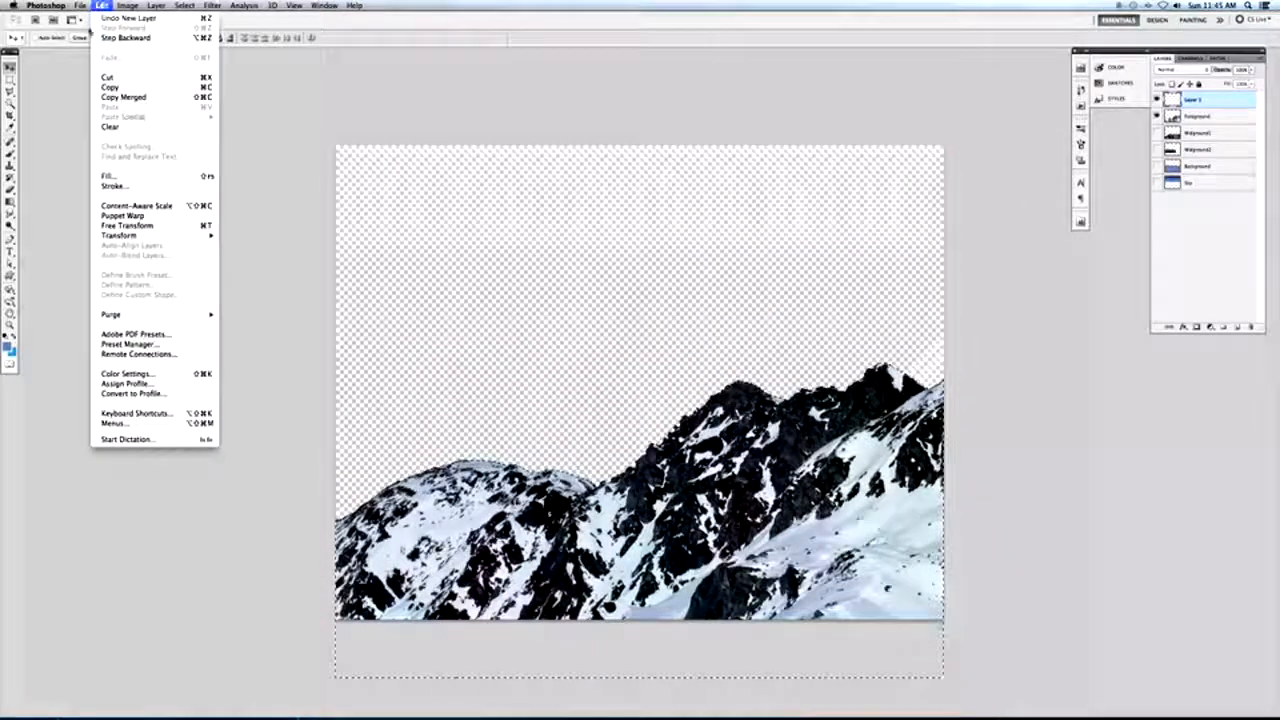
left_click(120, 171)
left_click(625, 309)
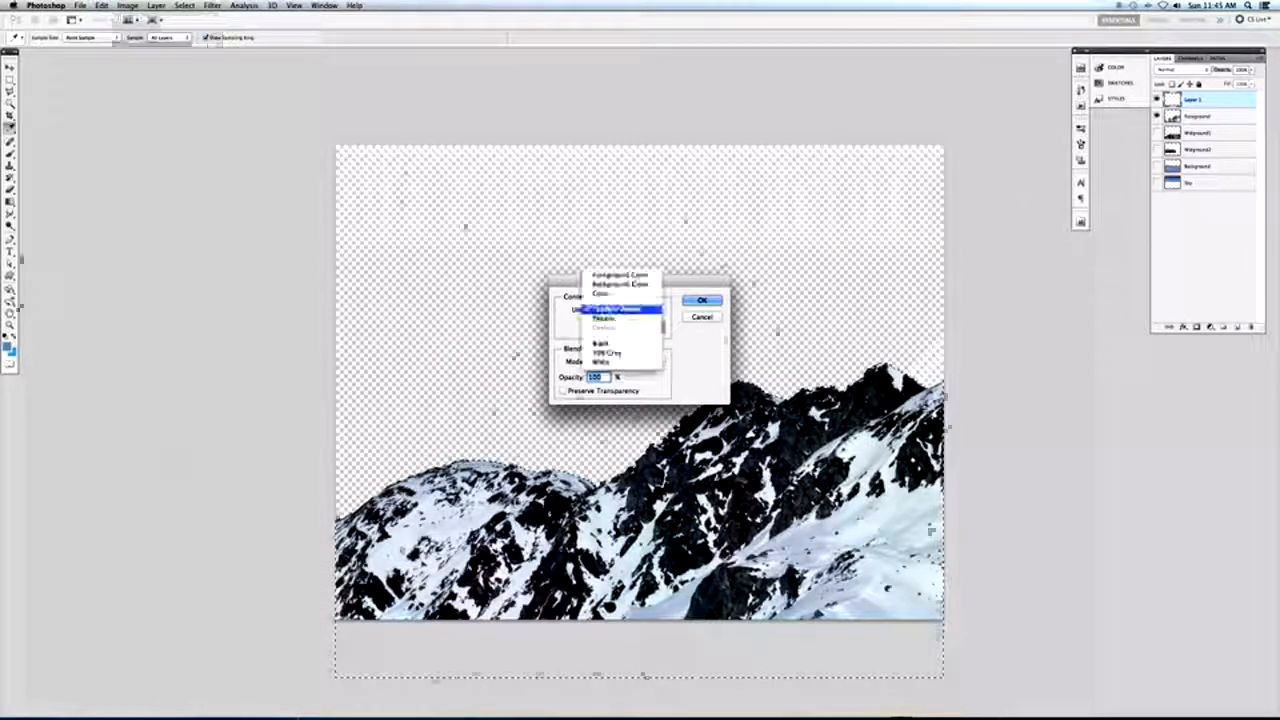
left_click(605, 344)
left_click(702, 300)
key("v")
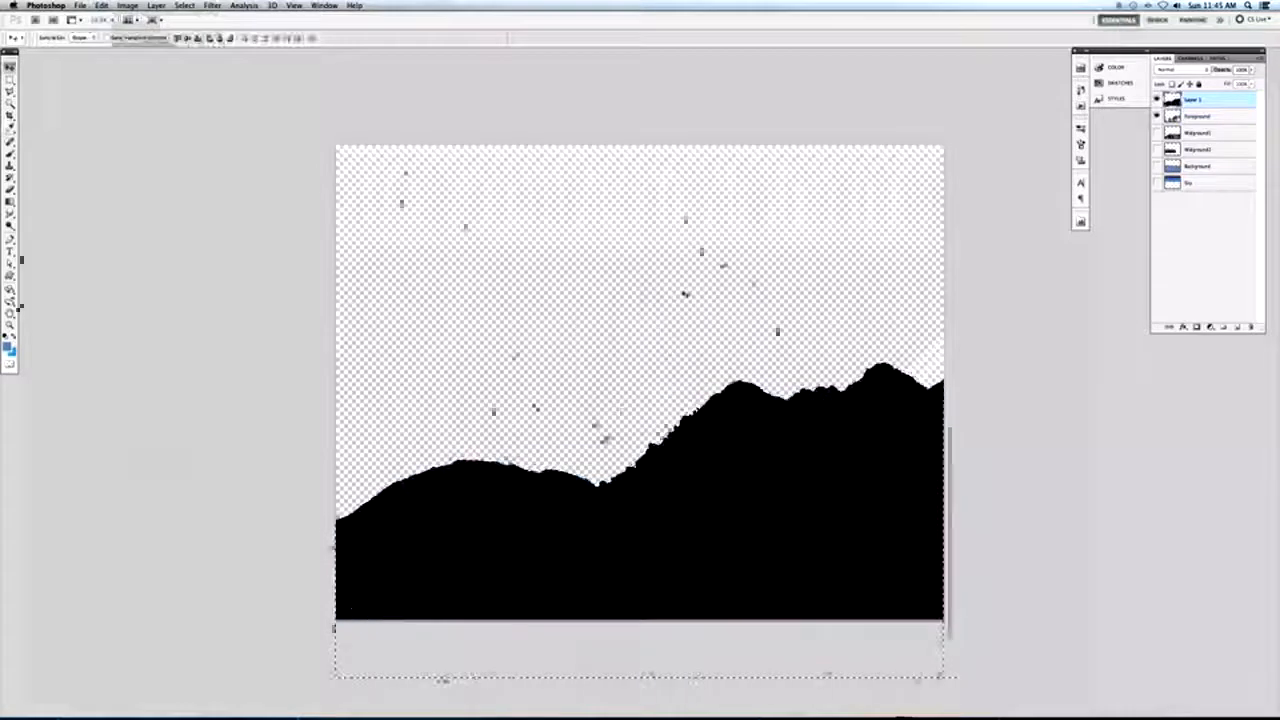
key("super+d")
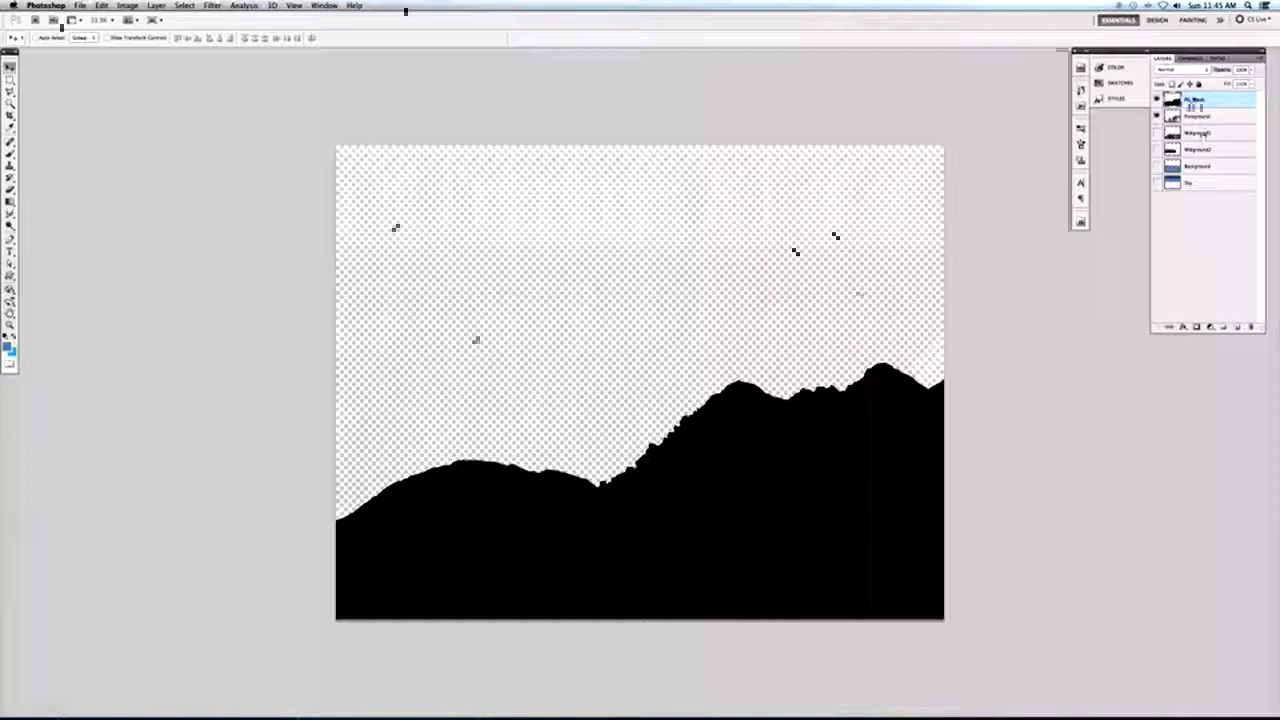
Add a new layer at the bottom of the layer stack, below Sky, and fill it with white at 100% opacity.
left_click(1237, 328)
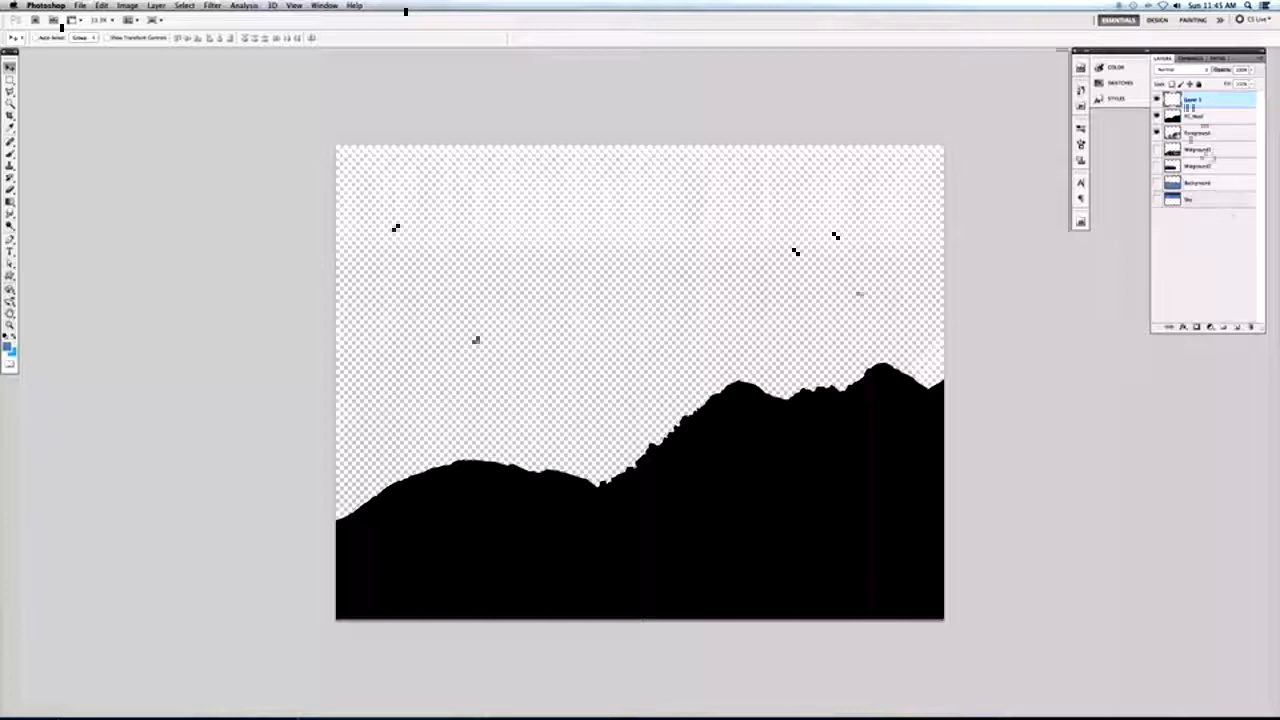
left_click_drag(1202, 101, 1199, 207)
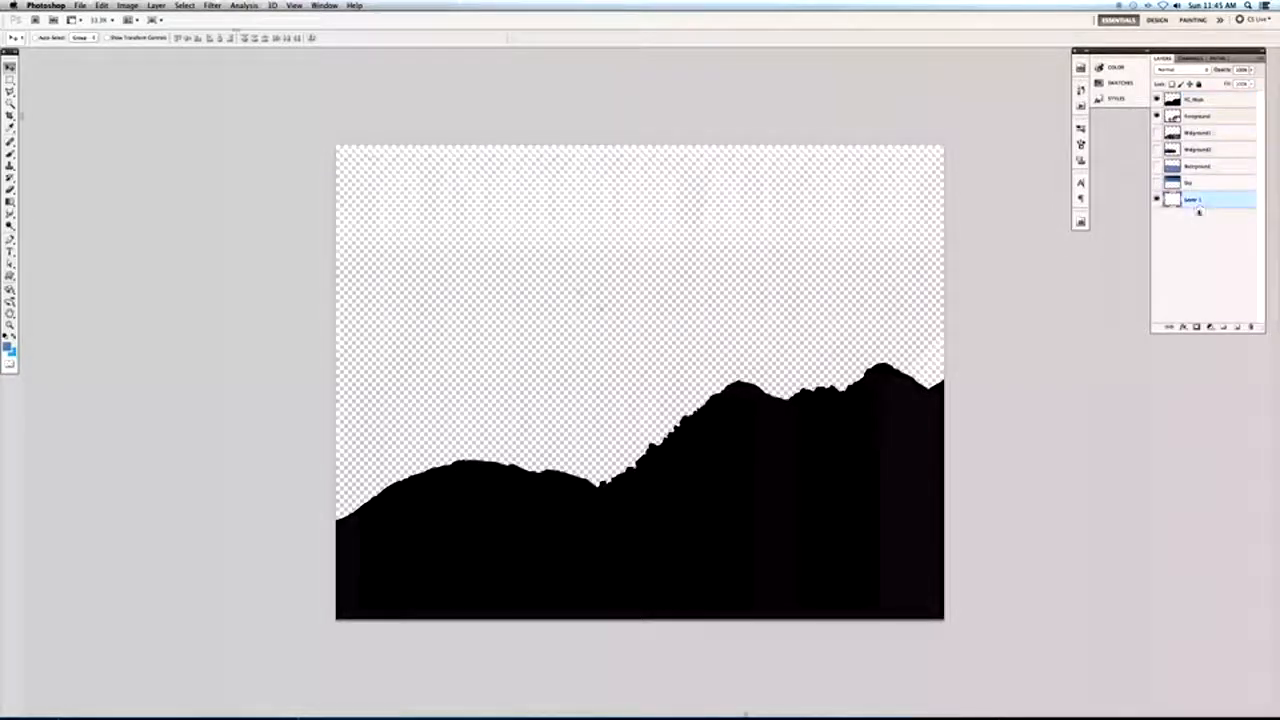
left_click(100, 5)
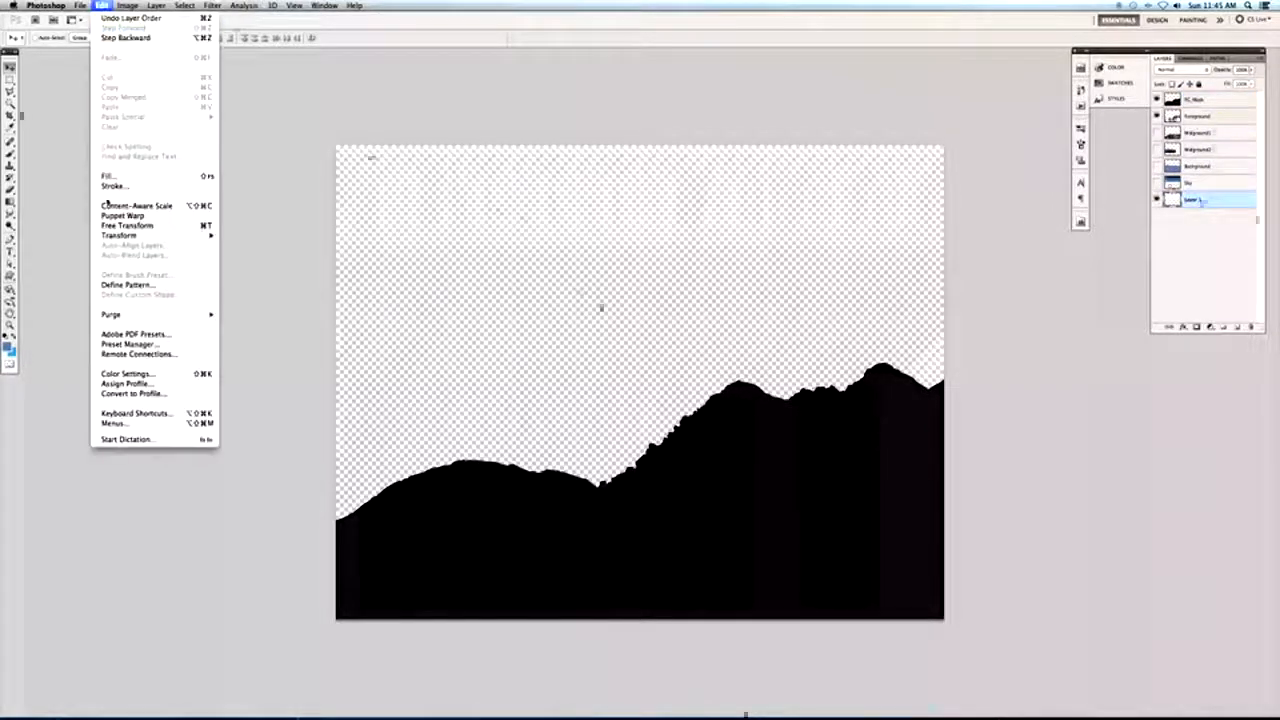
left_click(137, 178)
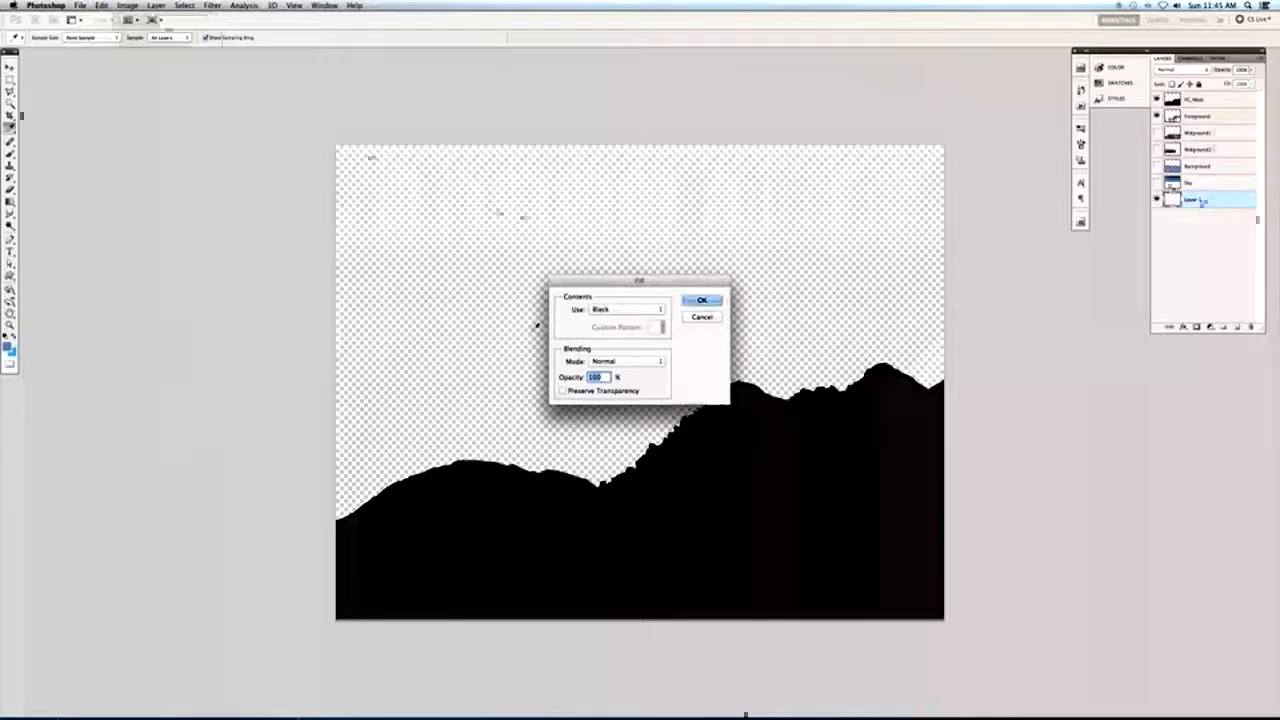
left_click(610, 309)
left_click(608, 328)
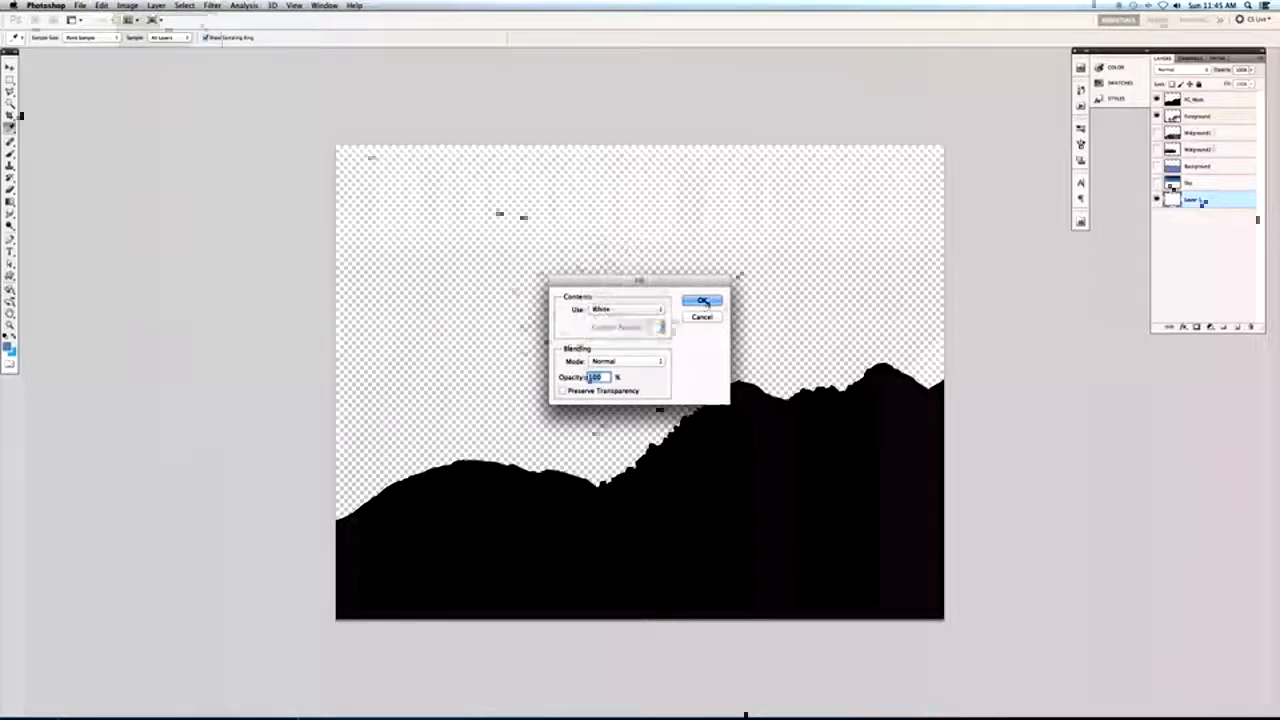
left_click(701, 300)
key("v")
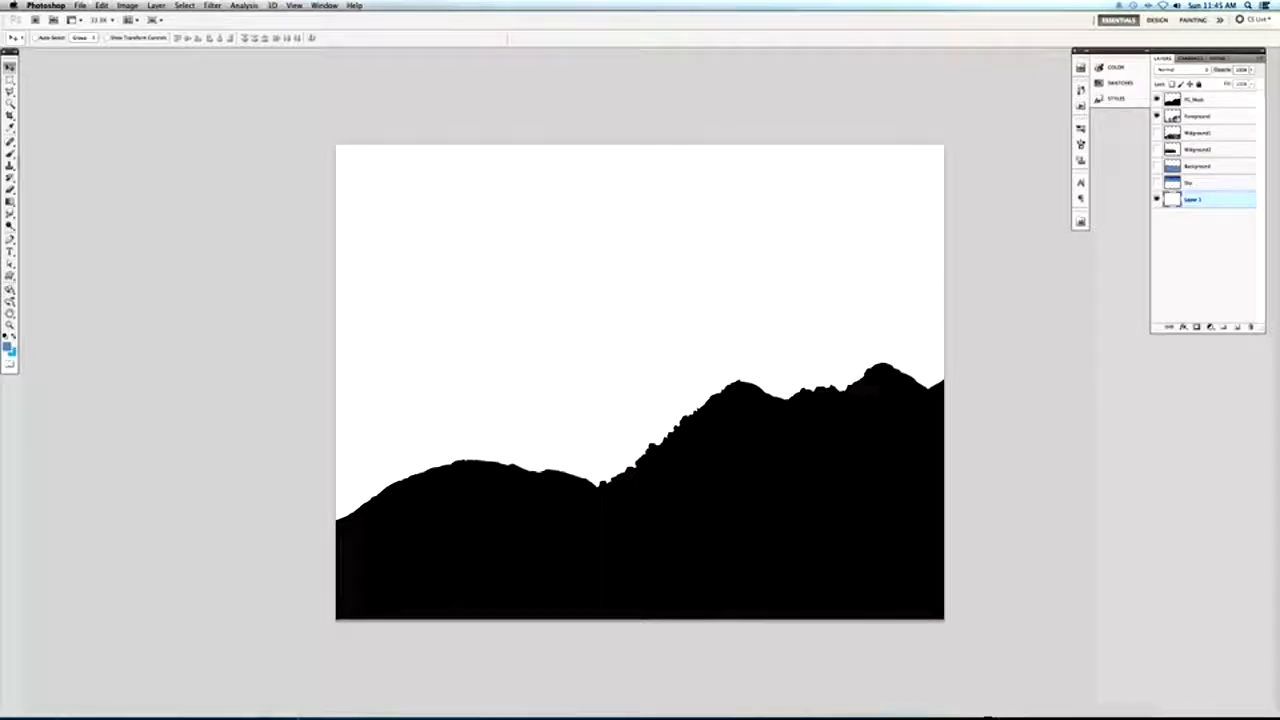
Save the black-and-white mask as a JPEG copy named Forground_MASK in the Source folder with quality 10 (Maximum).
left_click(80, 5)
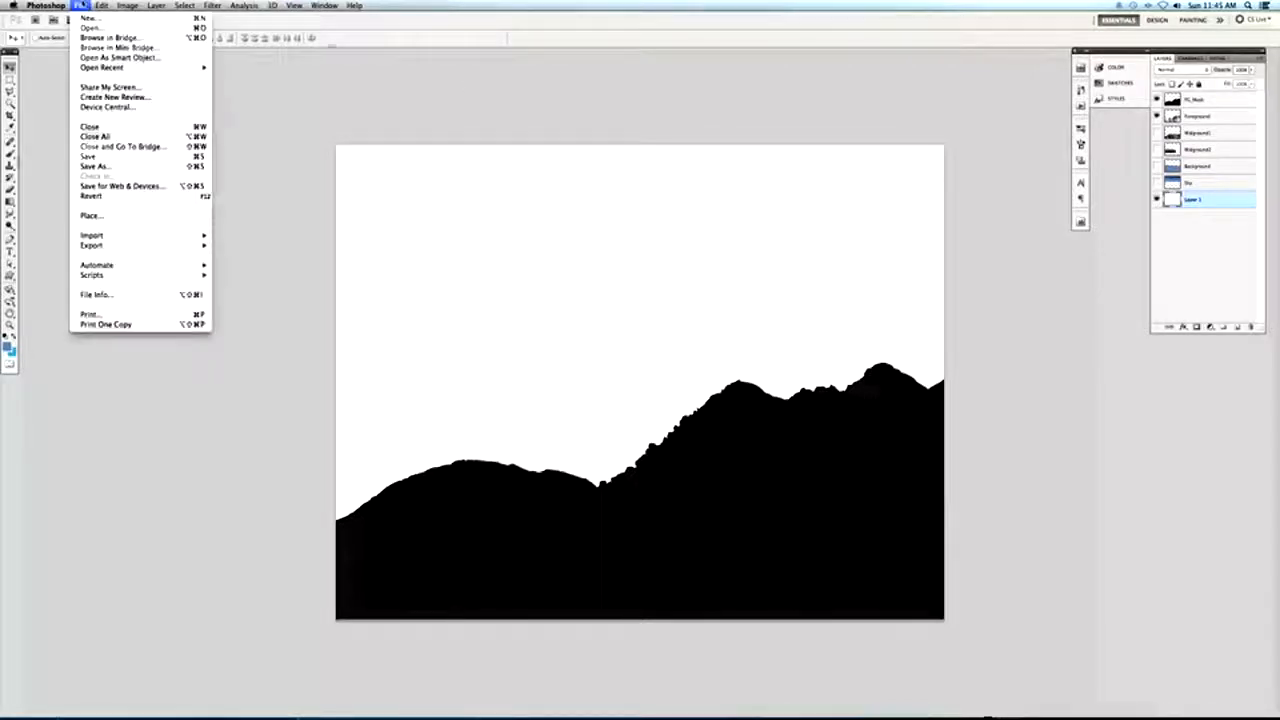
left_click(105, 166)
left_click(618, 304)
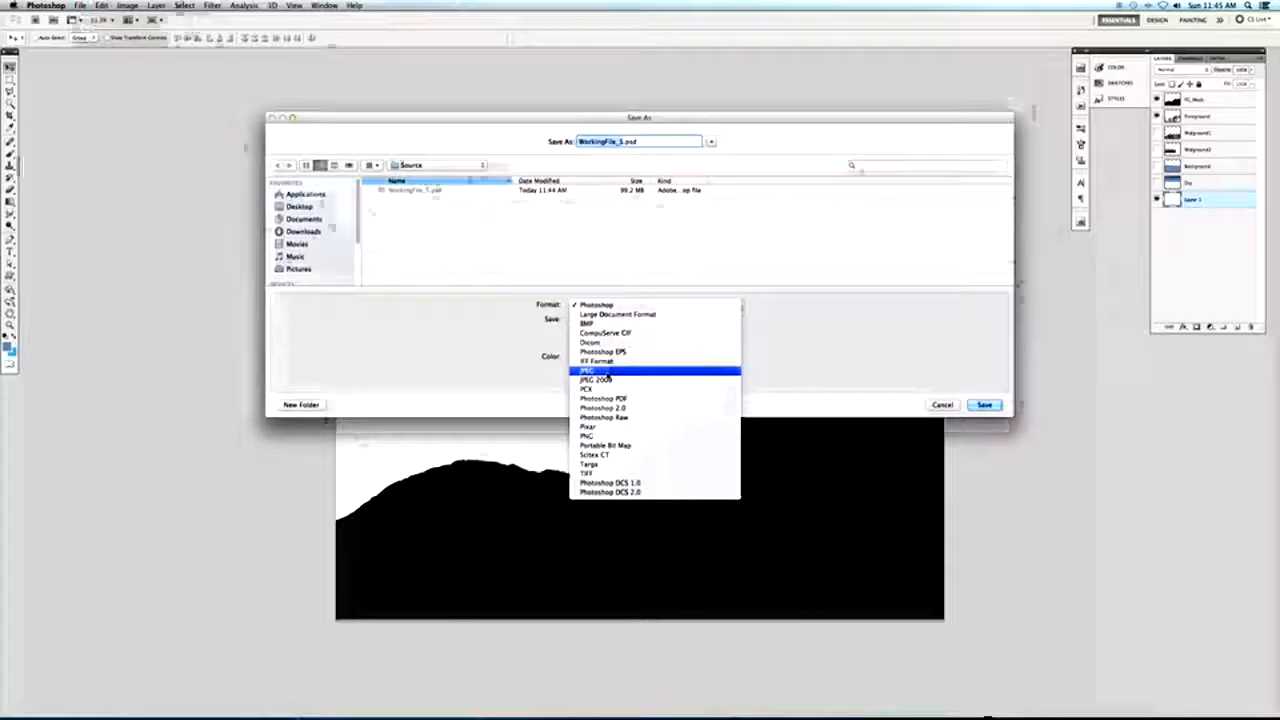
left_click(606, 372)
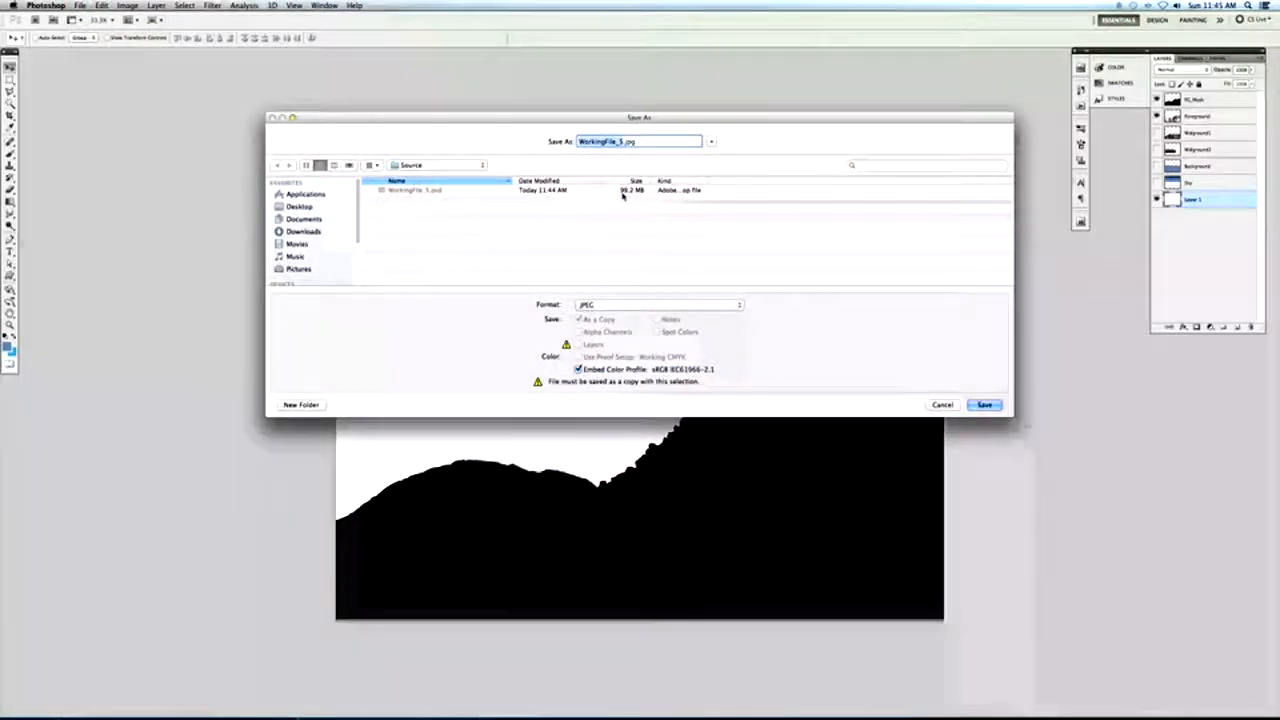
type("Foreground_MASK")
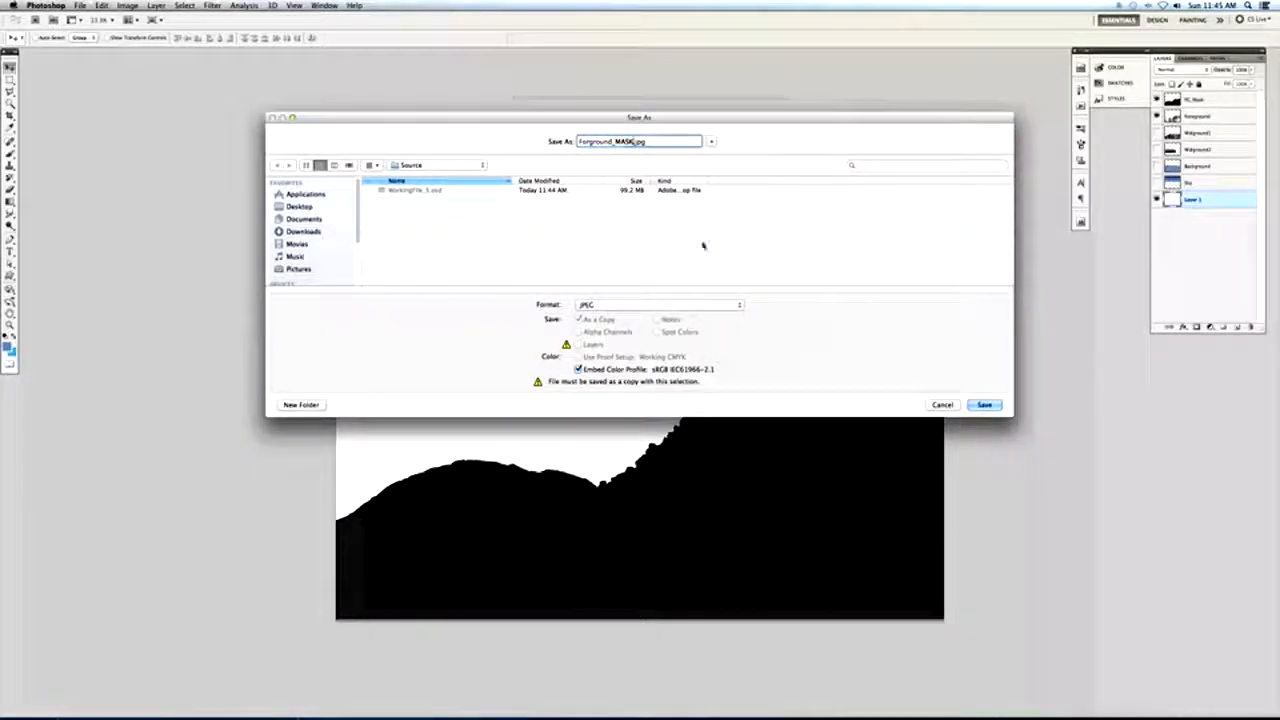
left_click(984, 404)
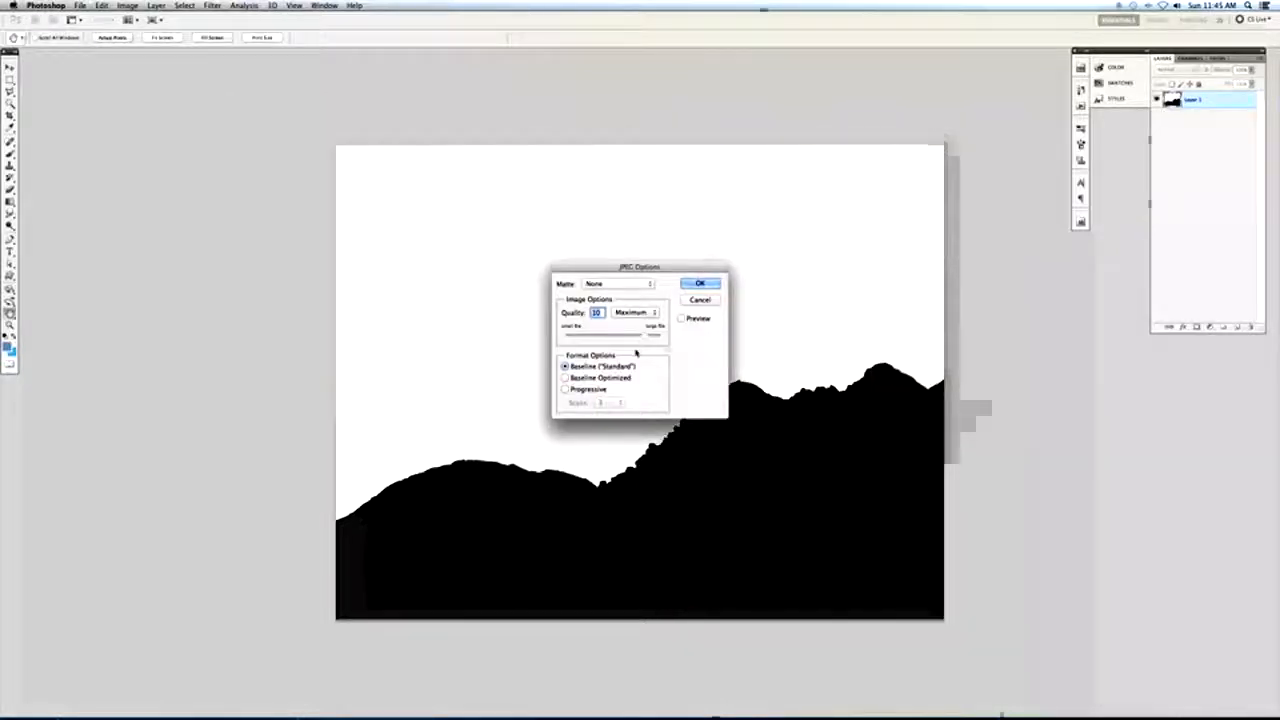
left_click(700, 283)
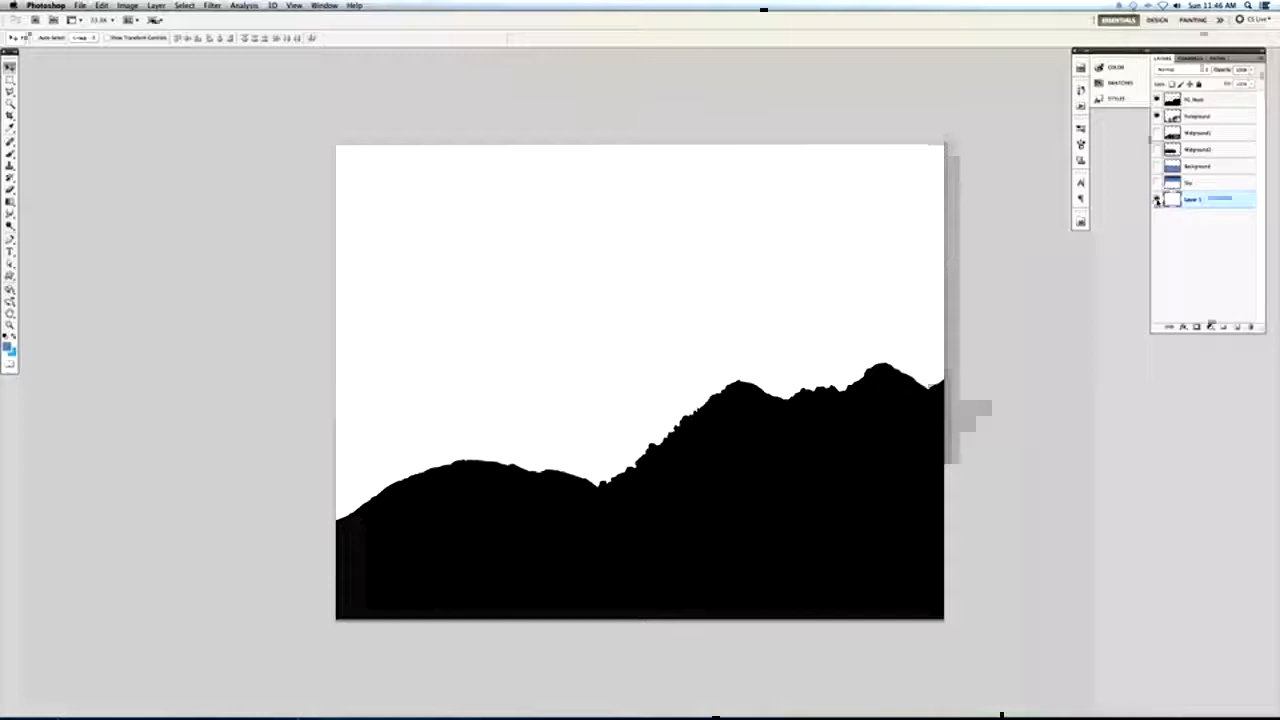
Hide FG_Mask and save the Foreground layer over white as a JPEG copy named Forground_WHITE in the Source folder, quality 12 (Maximum).
left_click(1157, 100)
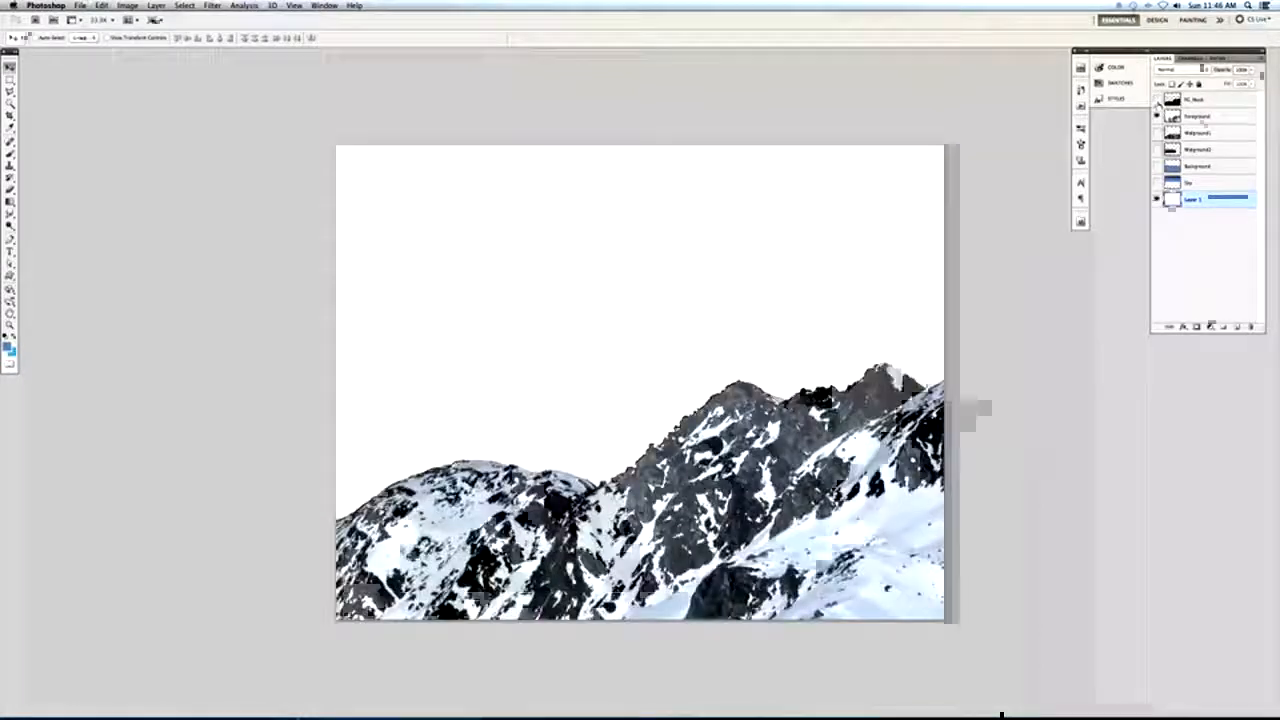
left_click(1173, 117)
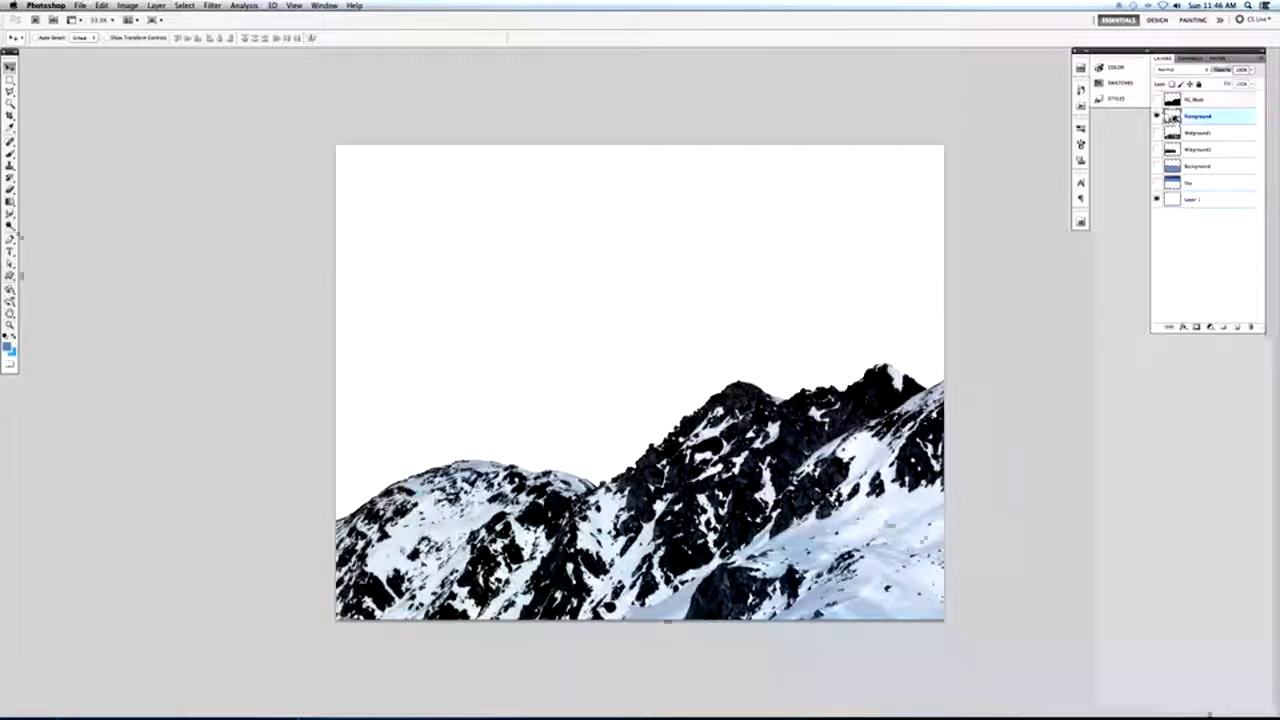
left_click(78, 6)
left_click(101, 165)
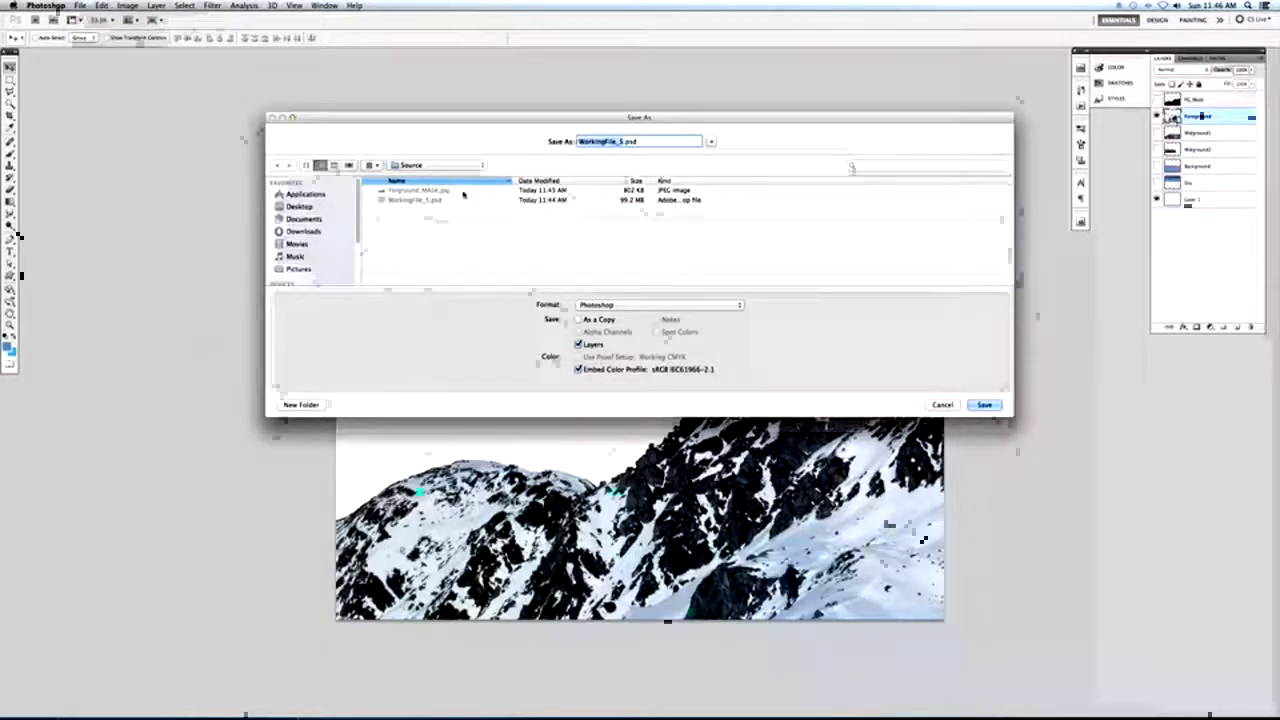
left_click(583, 304)
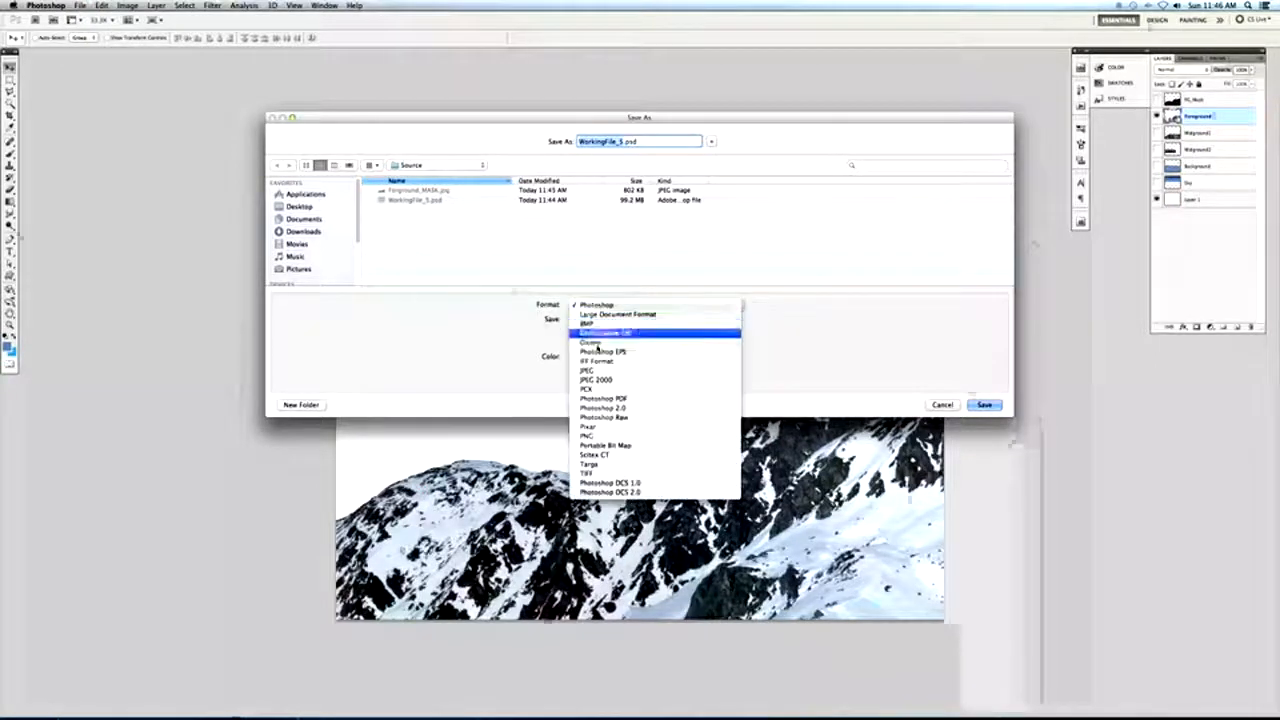
left_click(610, 368)
left_click(436, 190)
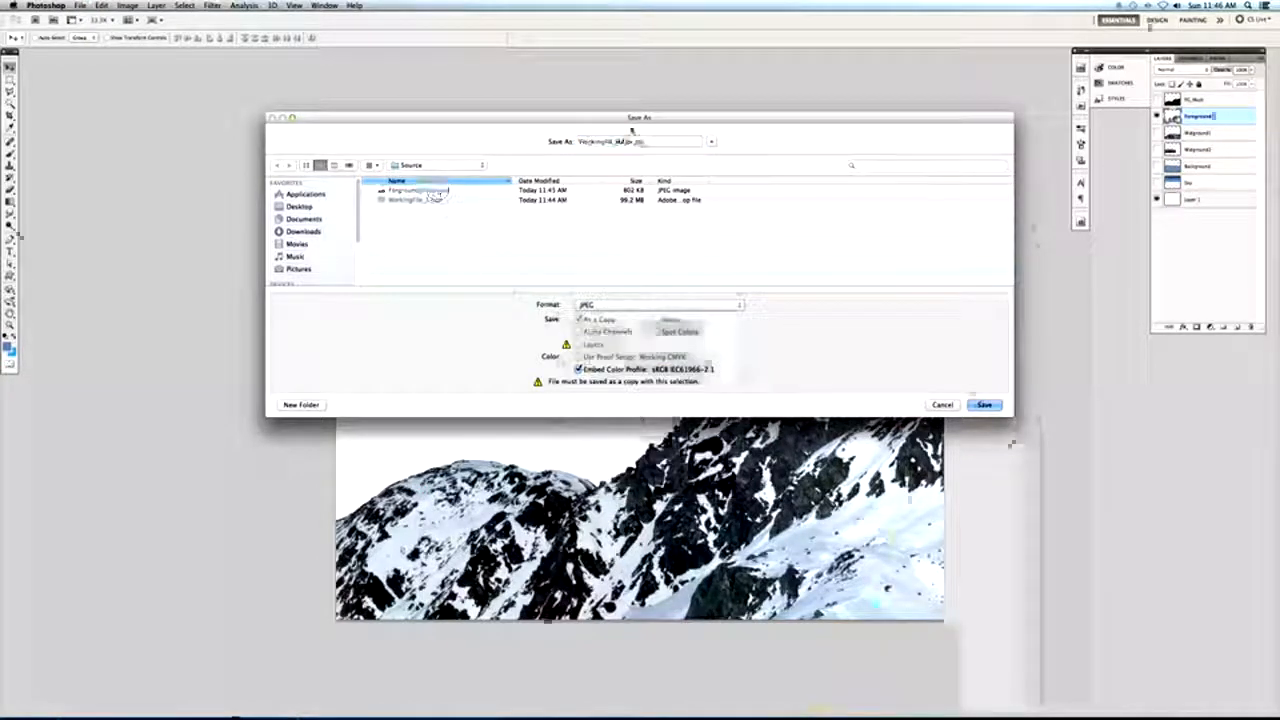
double_click(624, 141)
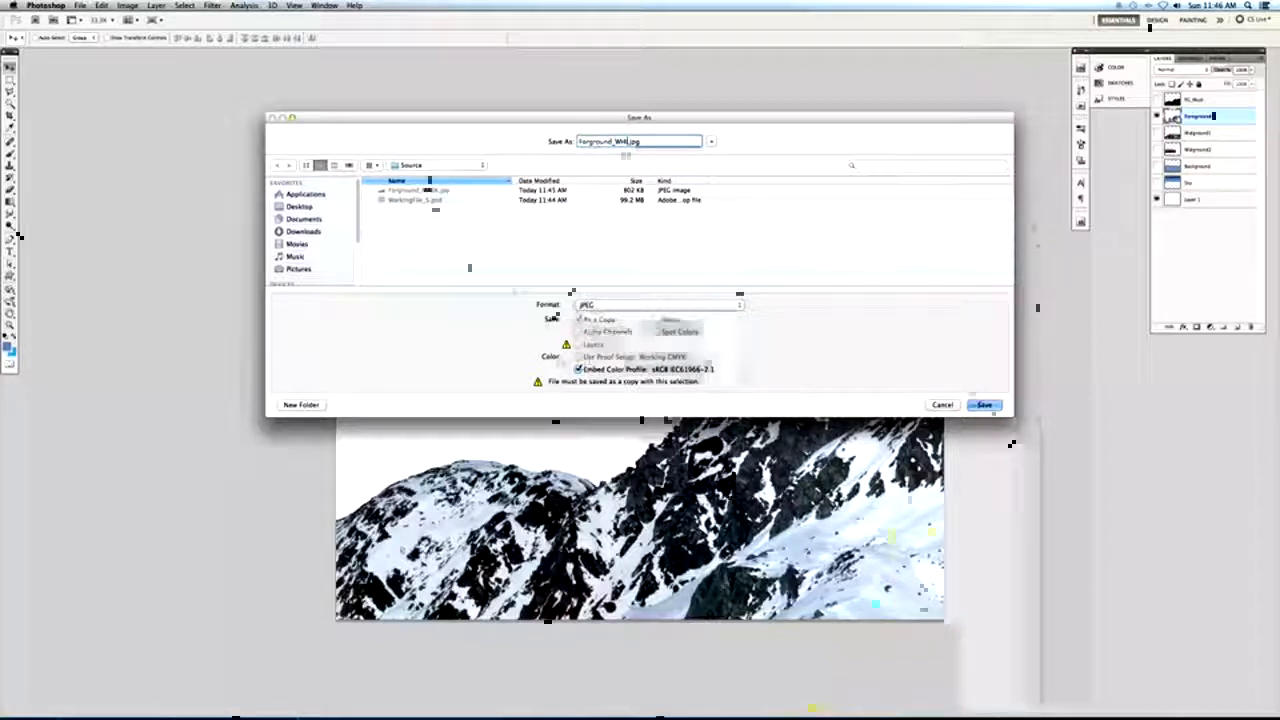
type("E")
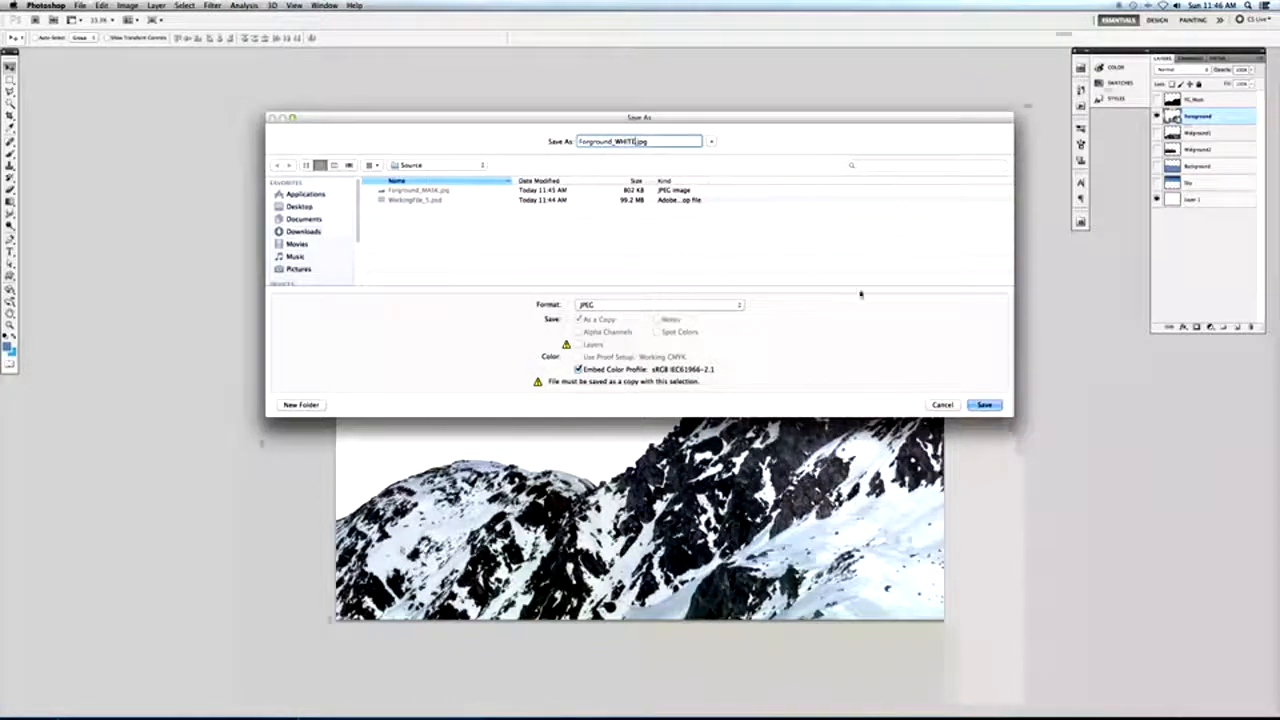
left_click(984, 404)
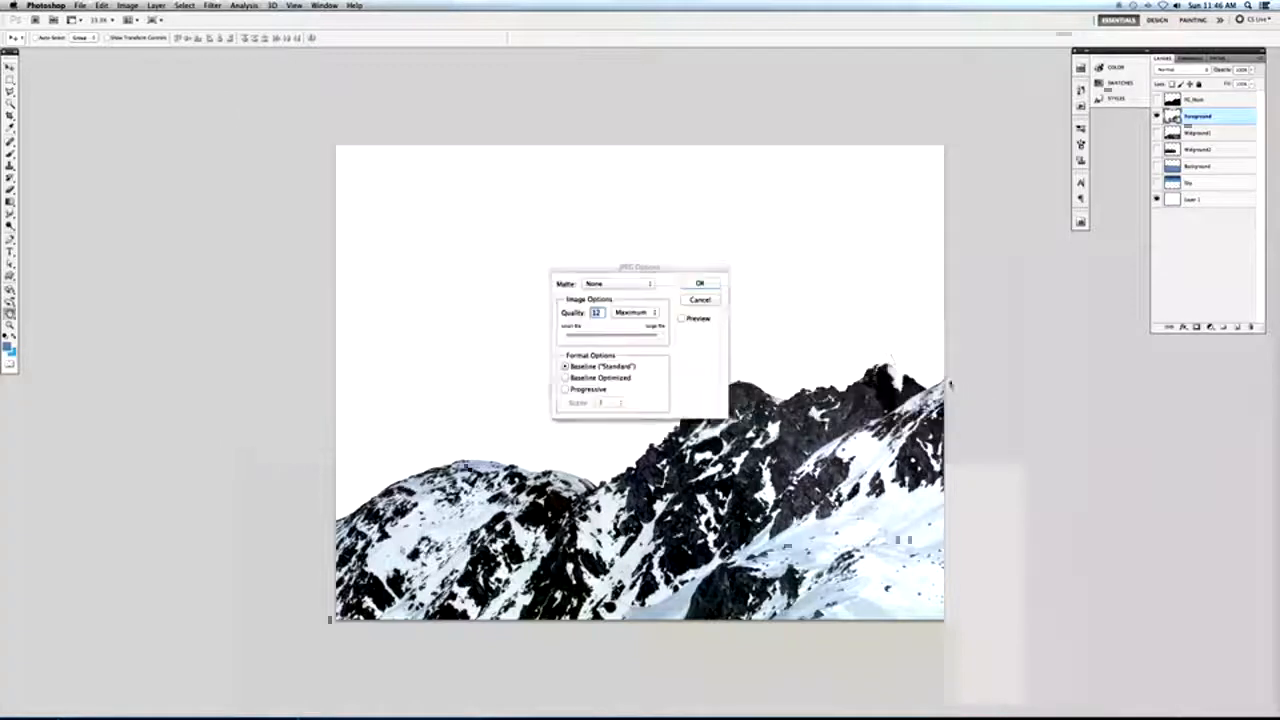
left_click(702, 283)
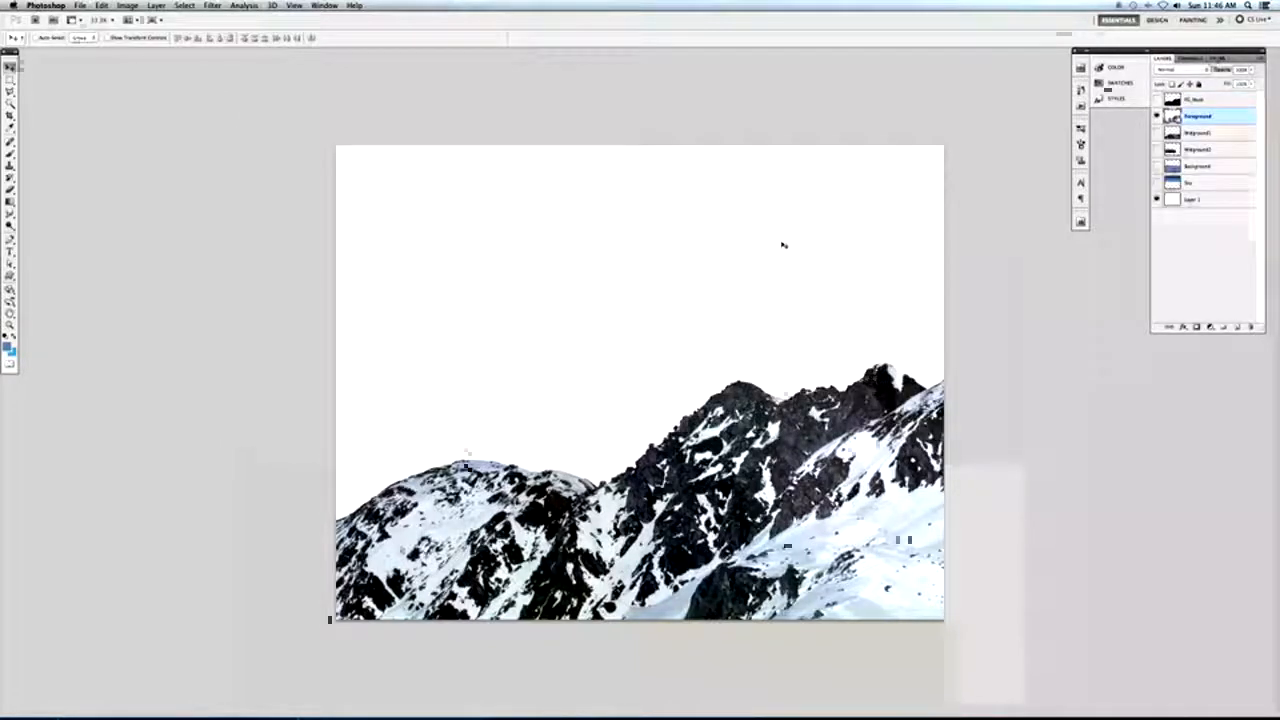
Show Midground1 instead of Foreground over the white layer, load its outline as a selection and add a new empty layer above it.
left_click(1157, 117)
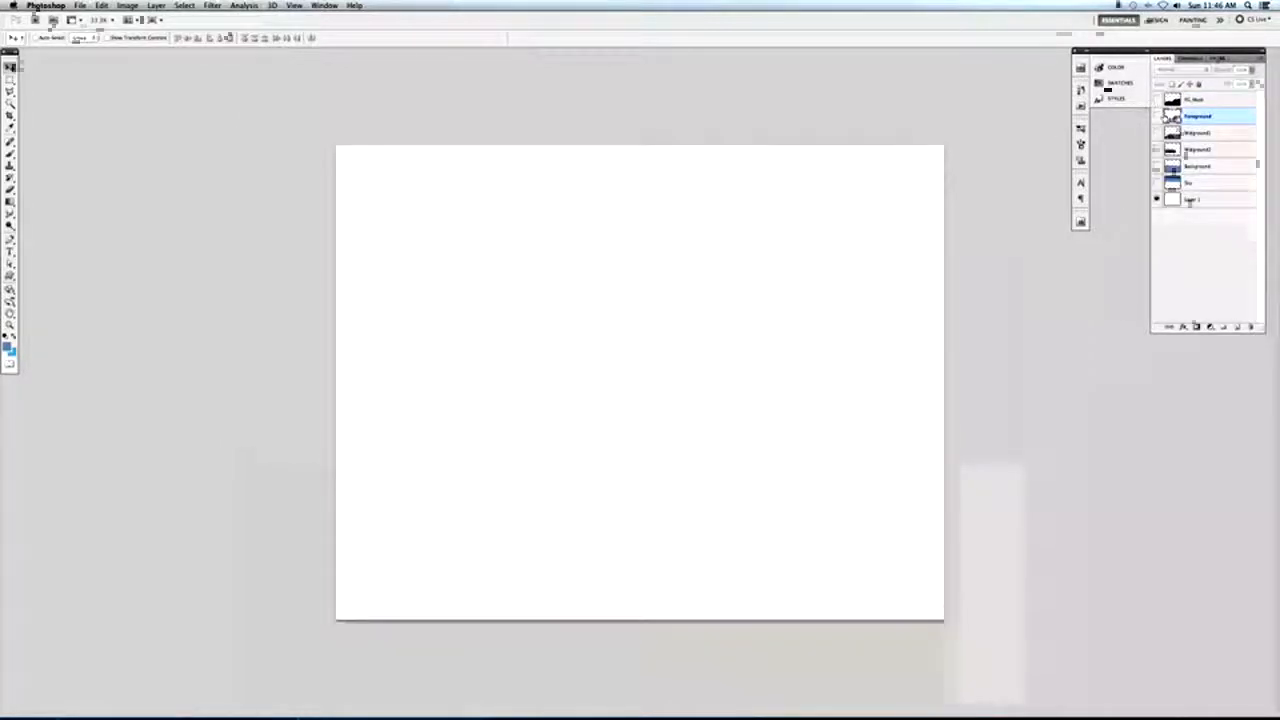
left_click(1195, 133)
left_click(1157, 133)
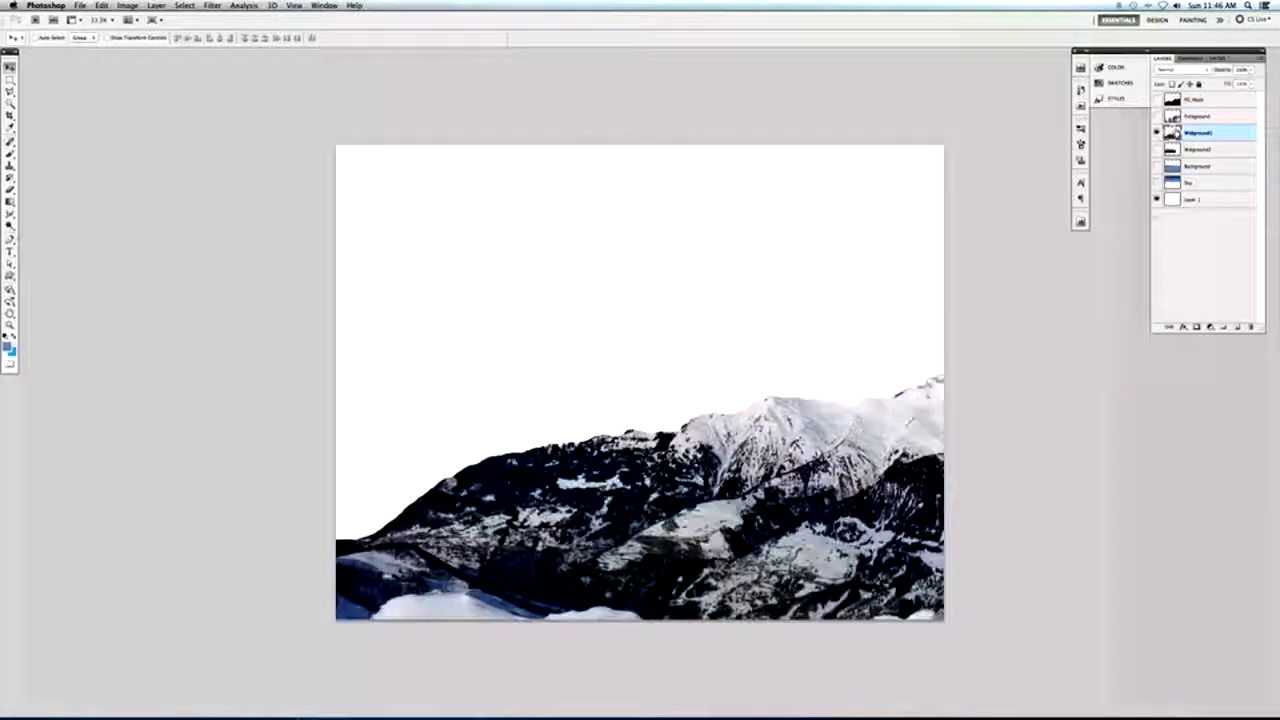
left_click(1173, 134, "super")
left_click(1237, 327)
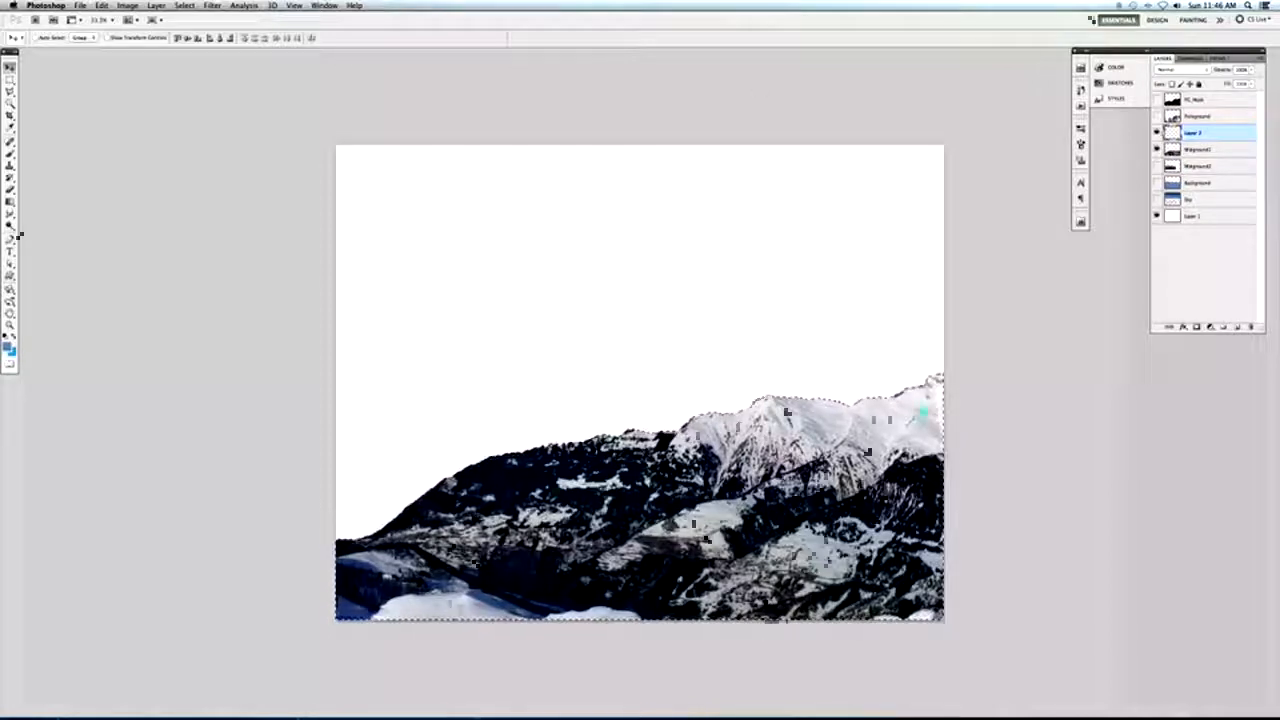
Fill the Midground1 selection with black on the new layer, deselect, hide Midground1, and name the new layer MID1_Mask.
left_click(102, 5)
left_click(108, 177)
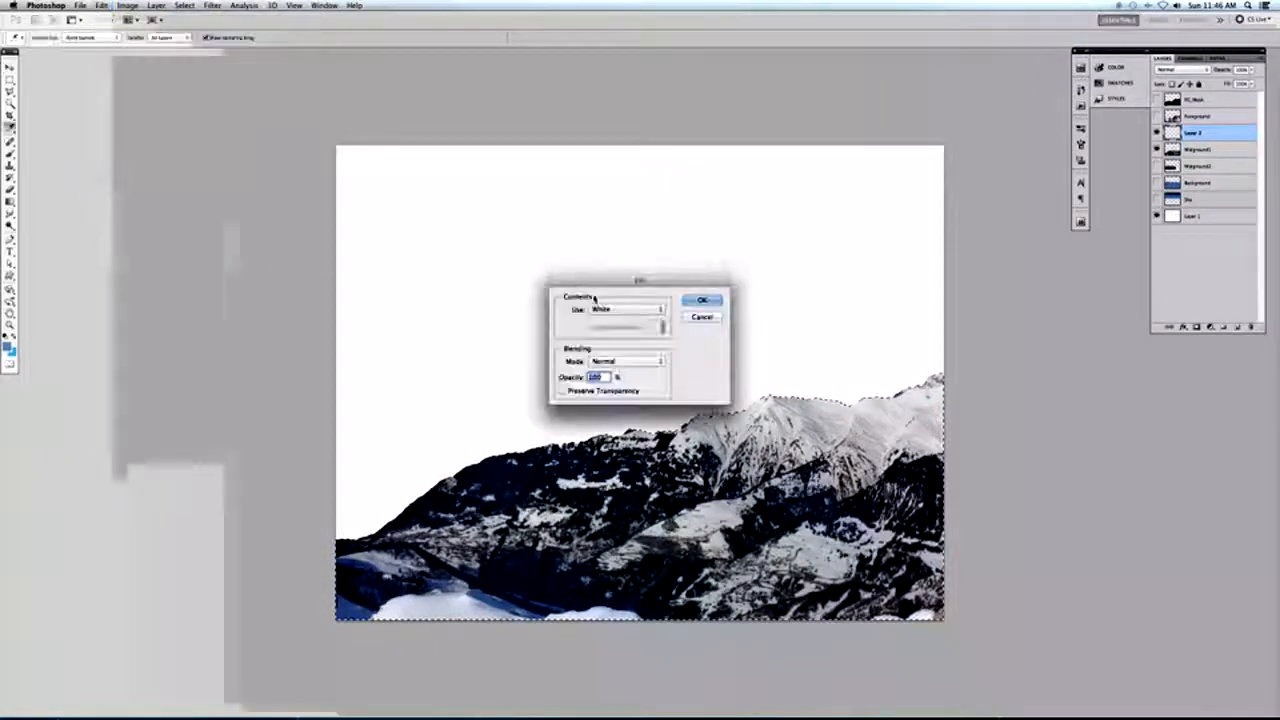
left_click(625, 309)
left_click(610, 298)
left_click(697, 301)
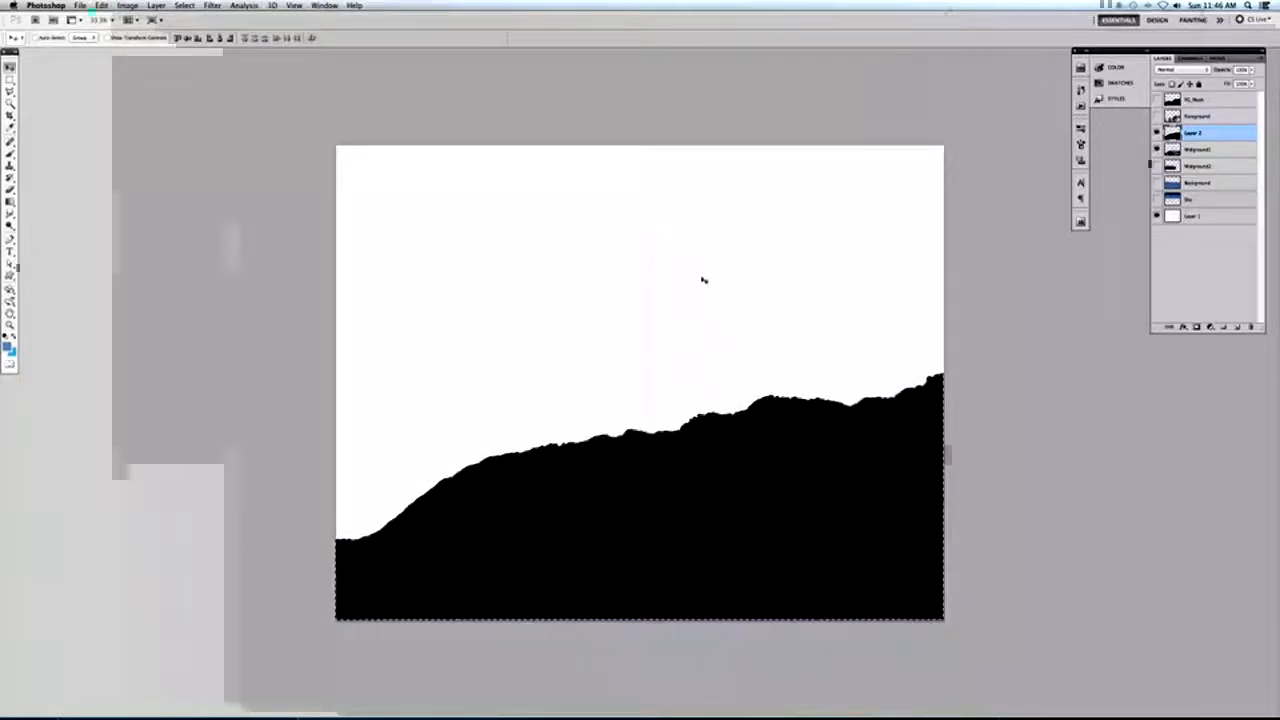
key("super+d")
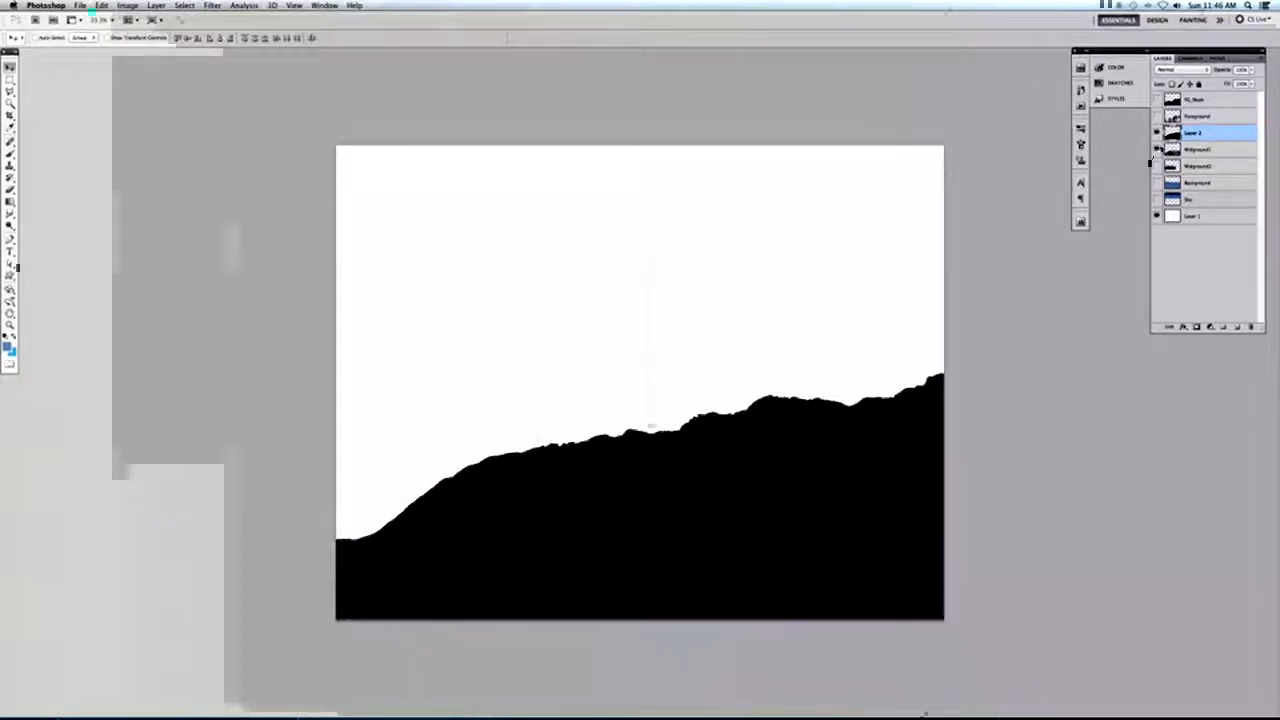
double_click(1192, 132)
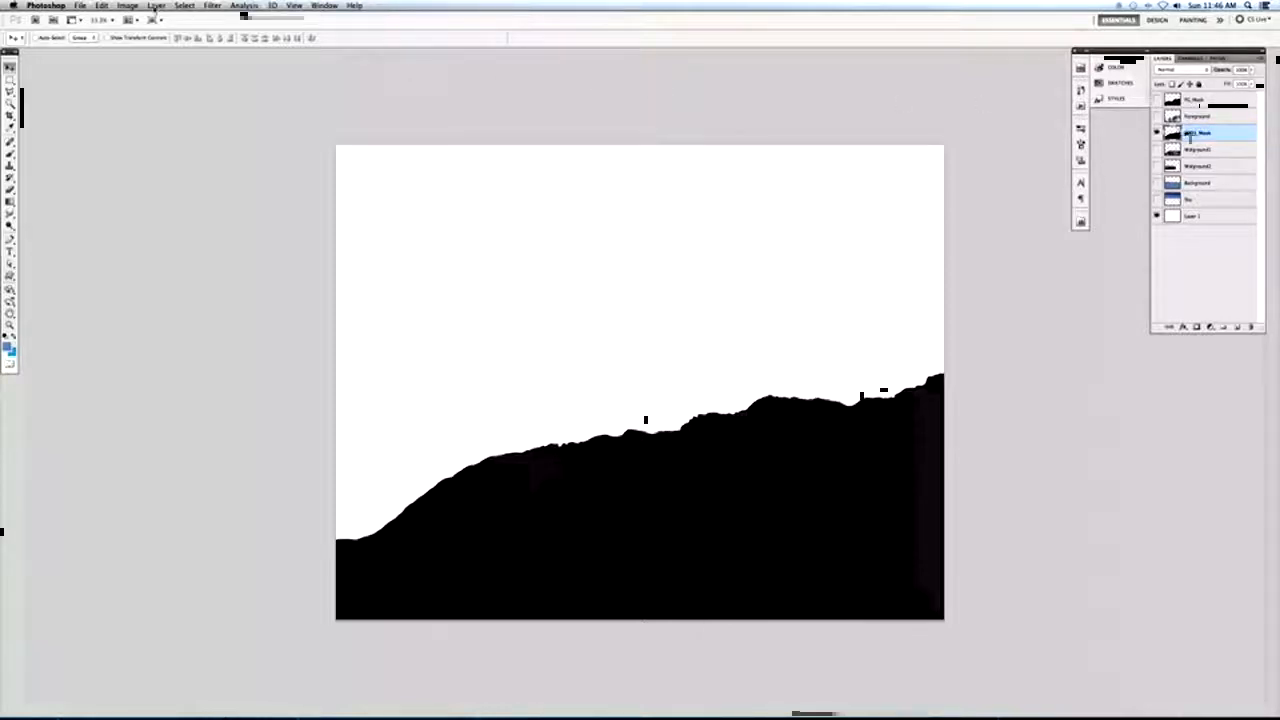
key("Return")
Save the Midground1 mask as a JPEG copy named MidGround1_MASK in the Source folder with quality 12 (Maximum).
left_click(80, 5)
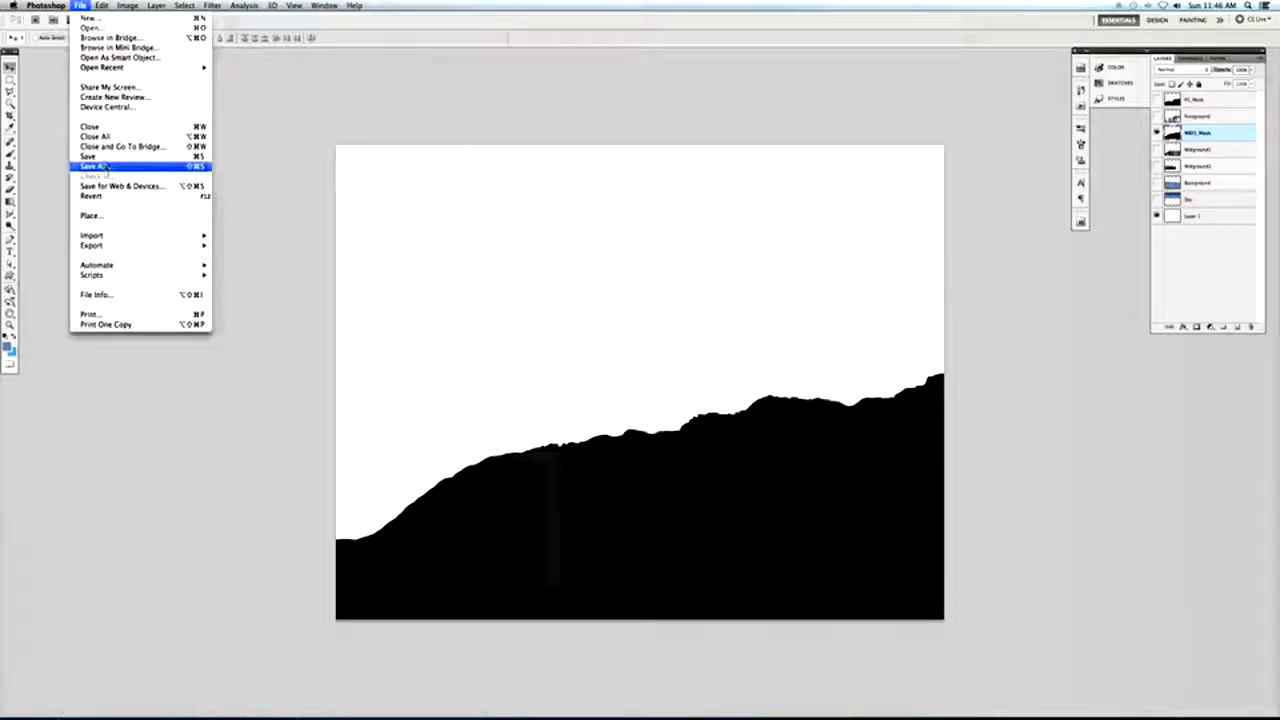
left_click(100, 166)
left_click(598, 304)
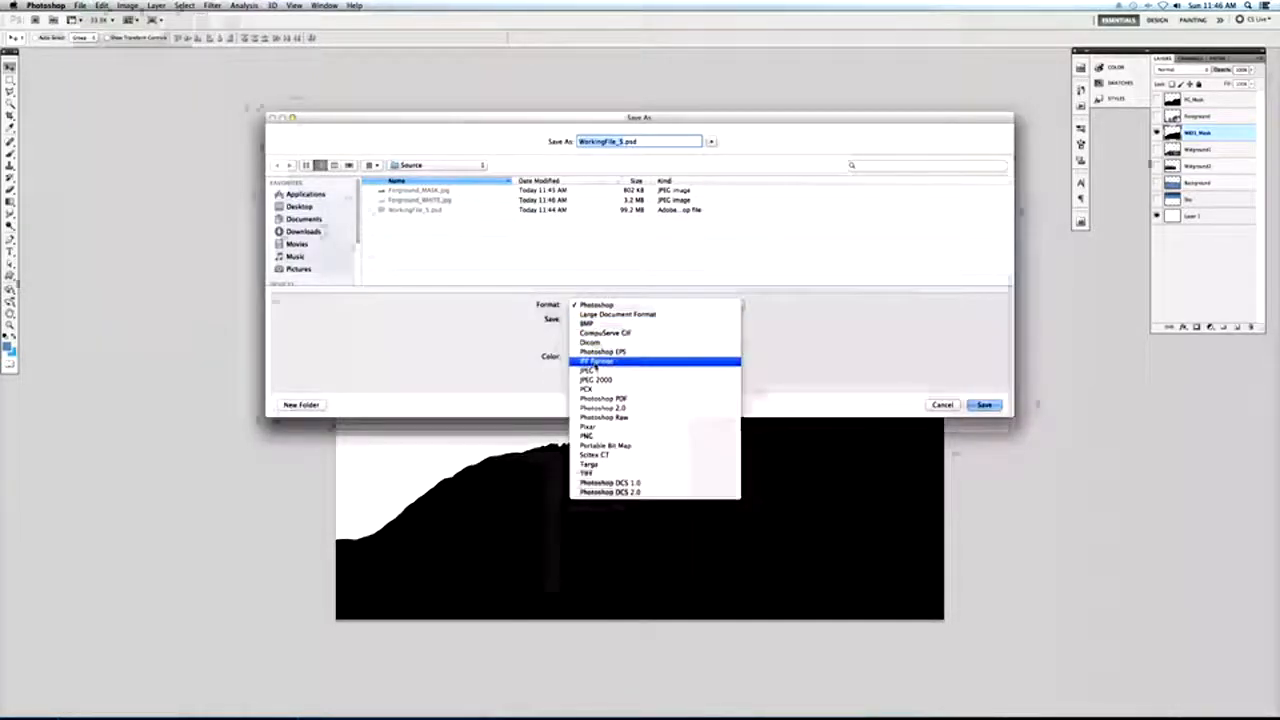
left_click(620, 364)
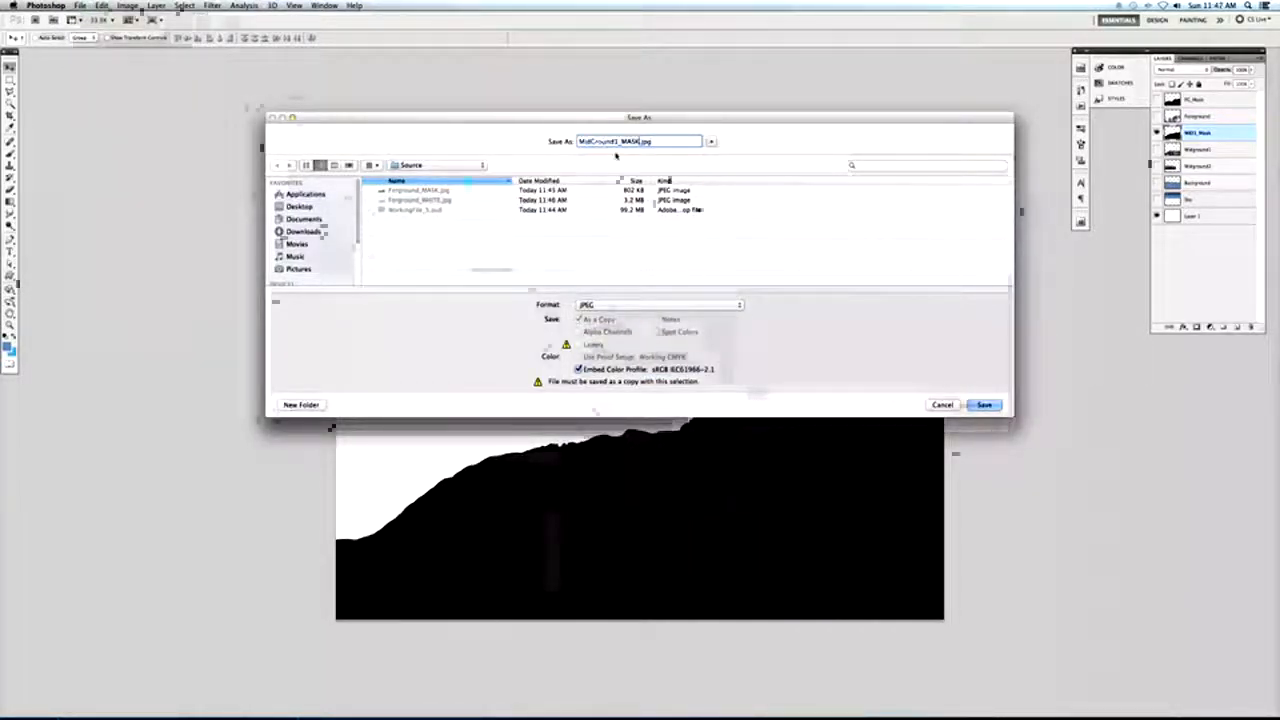
left_click(985, 405)
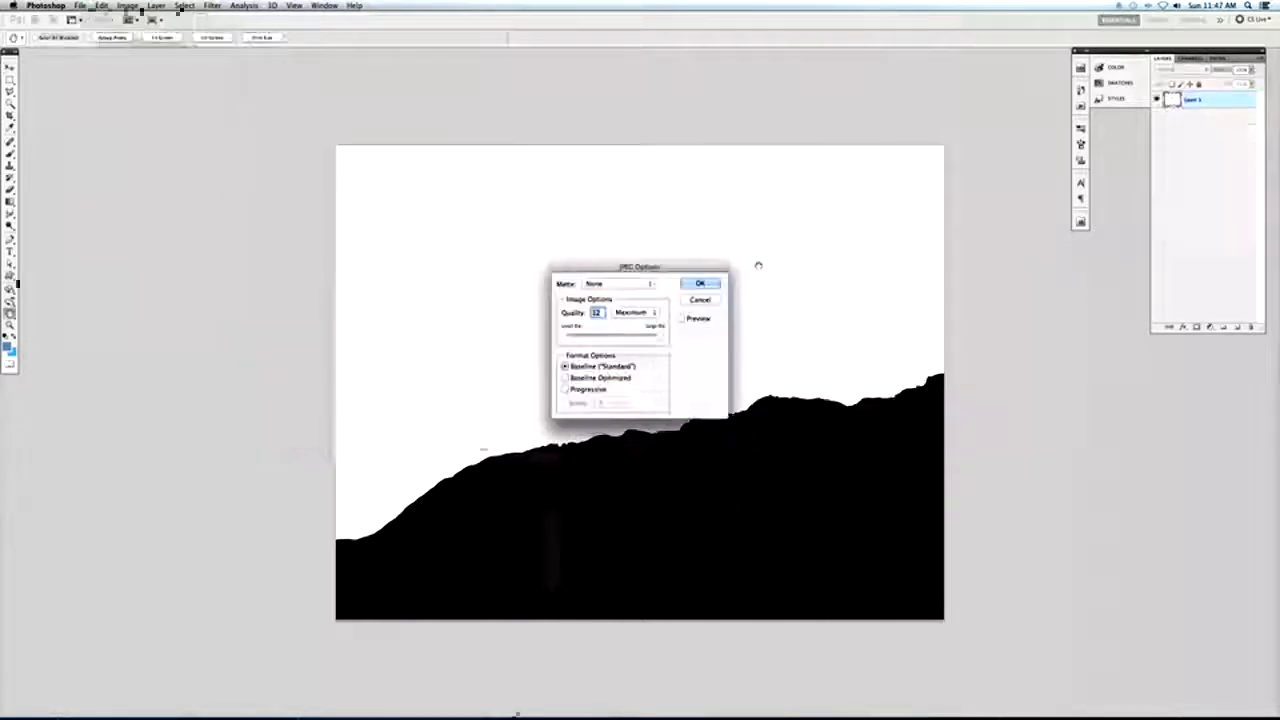
left_click(705, 284)
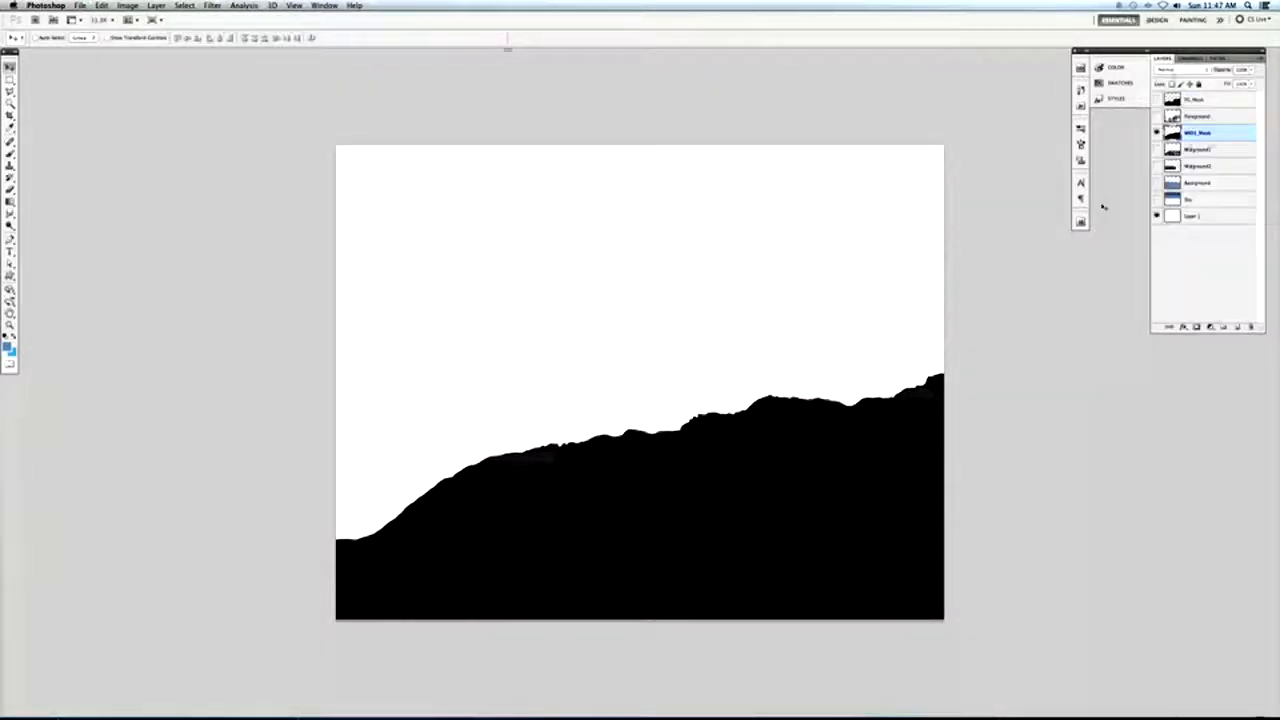
Hide MID1_Mask, show Midground1 over white, and save it as a JPEG copy in the Source folder, basing its name on MidGround1_MASK.
left_click(1157, 132)
left_click(1200, 148)
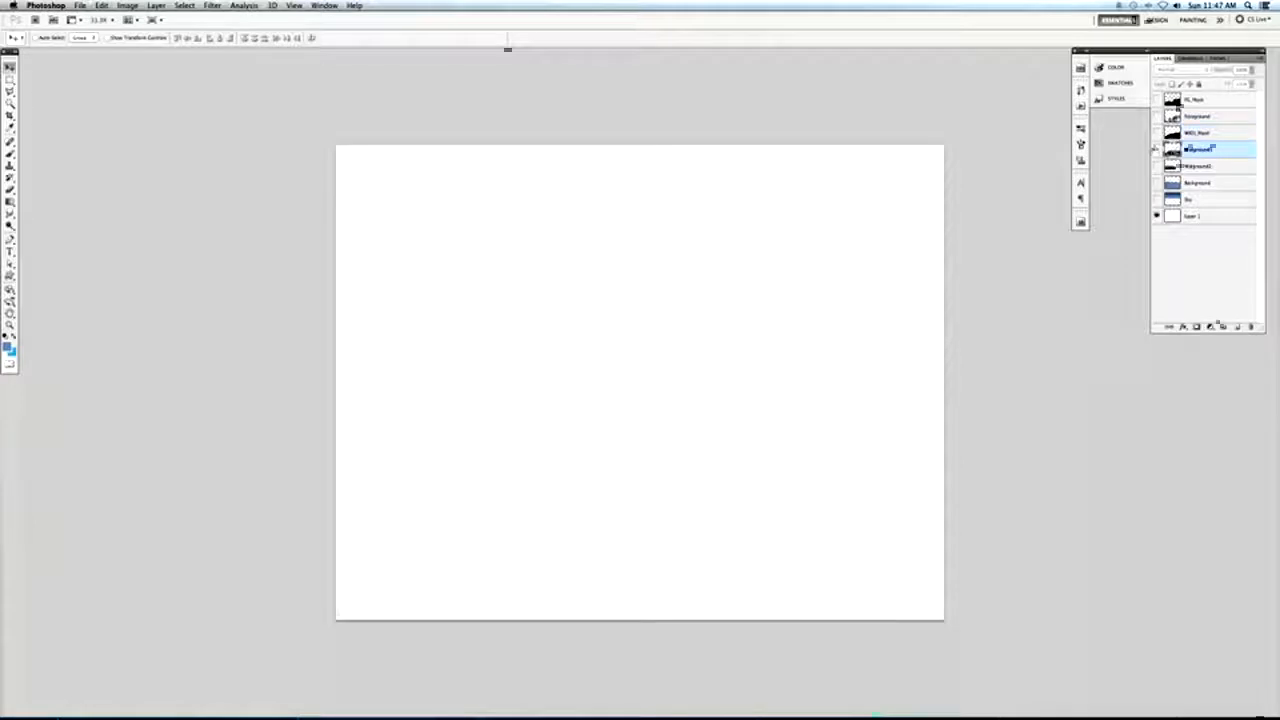
left_click(1157, 148)
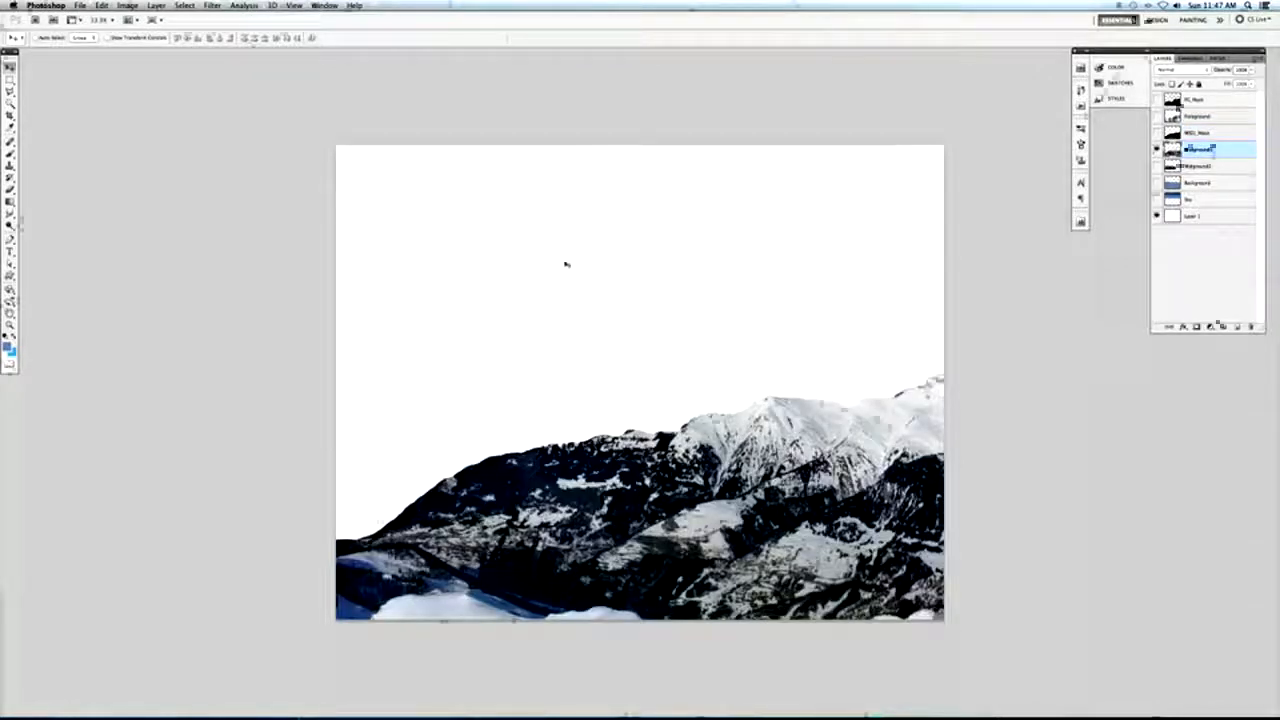
left_click(80, 5)
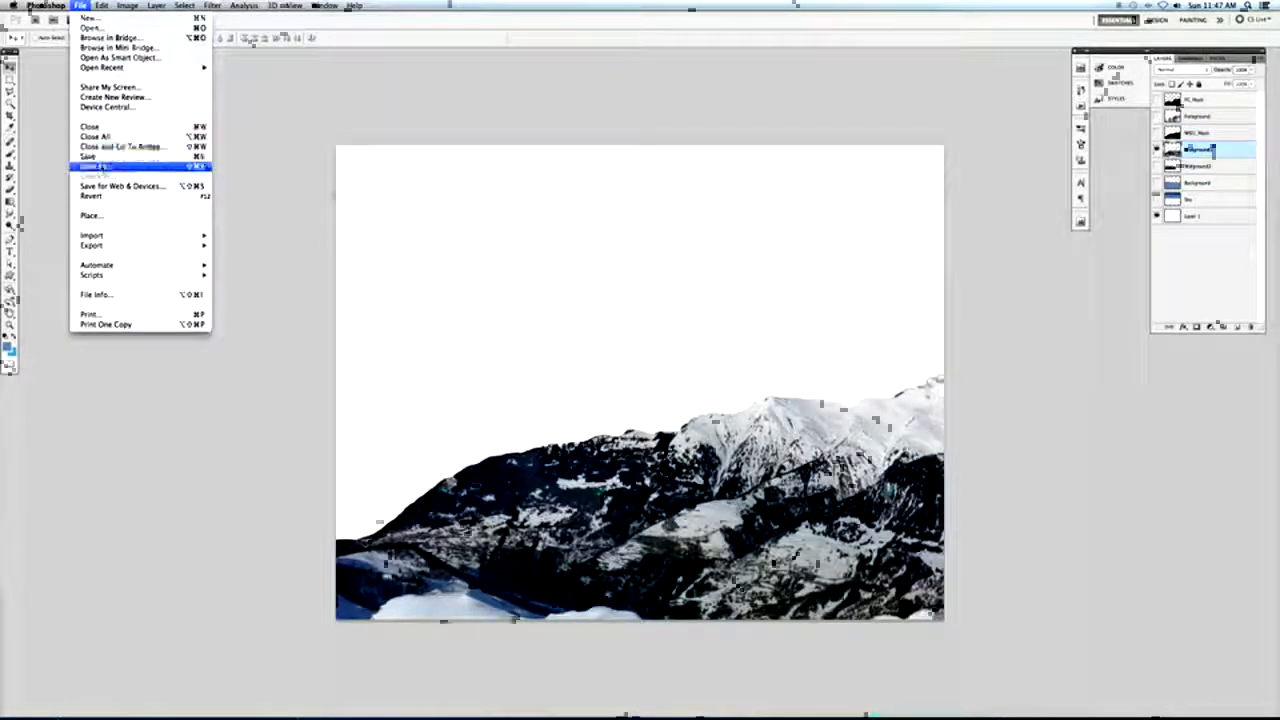
left_click(101, 166)
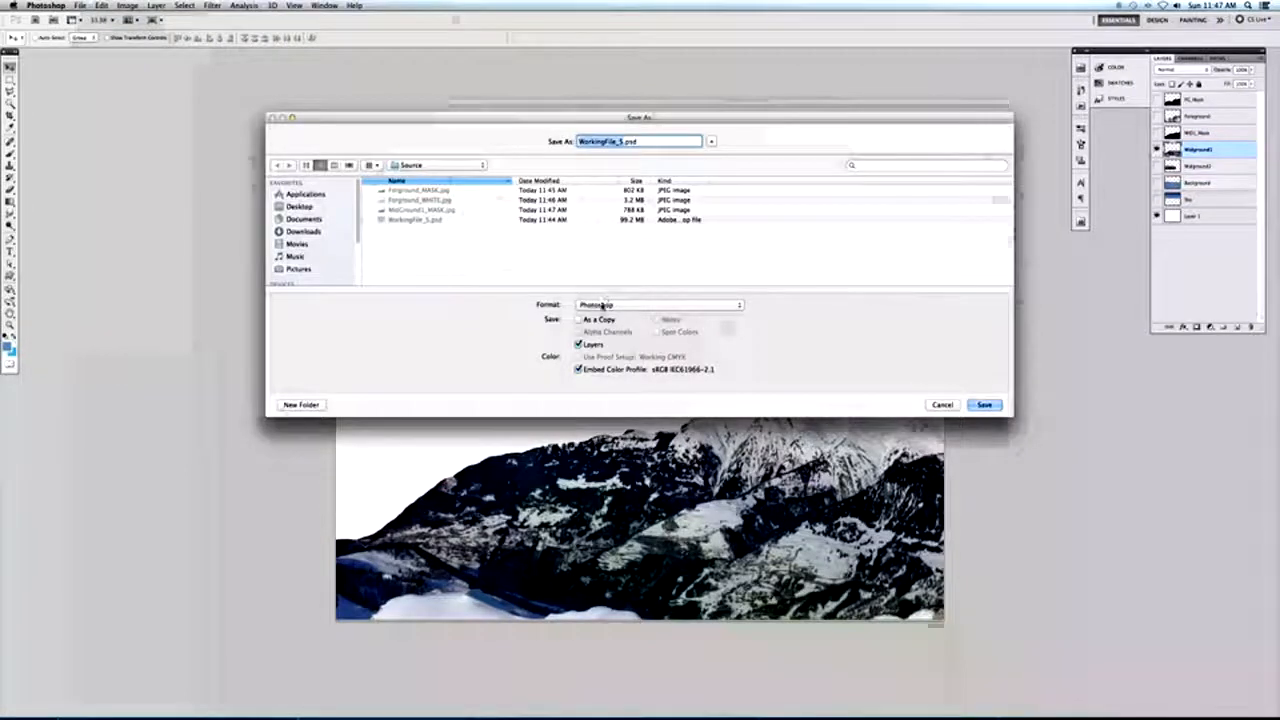
left_click(605, 304)
left_click(598, 370)
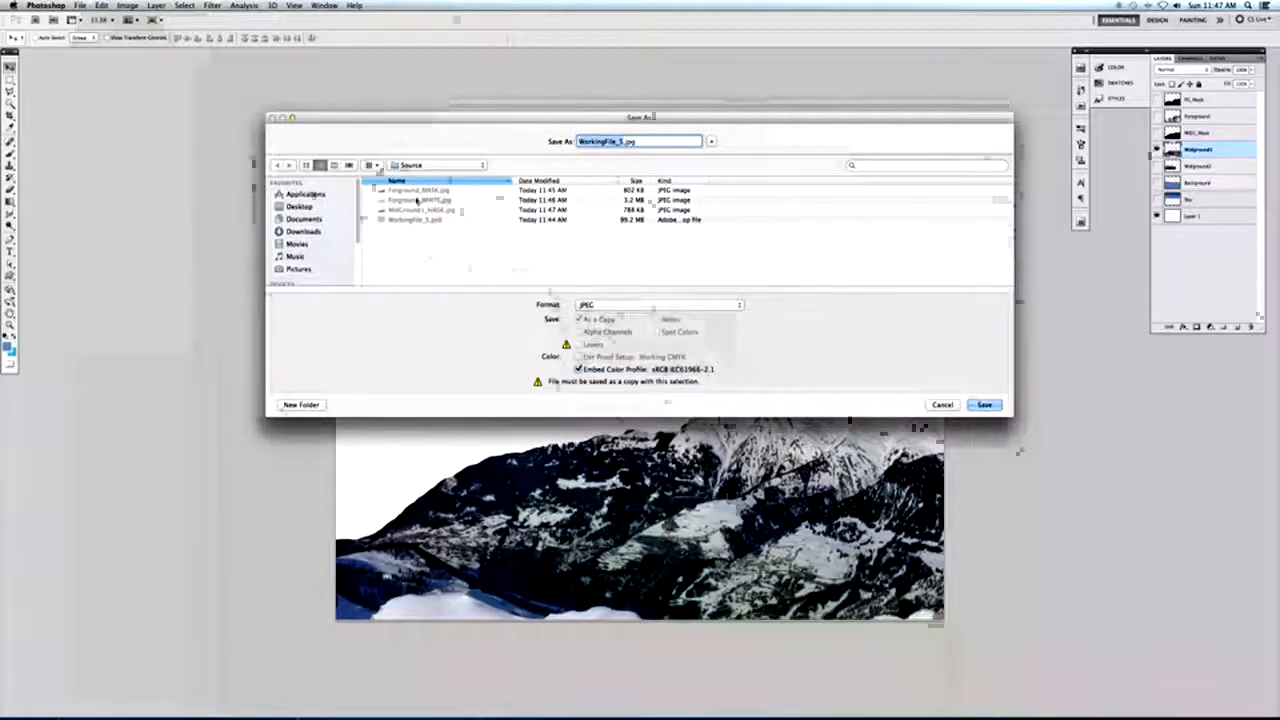
left_click(414, 210)
left_click(968, 402)
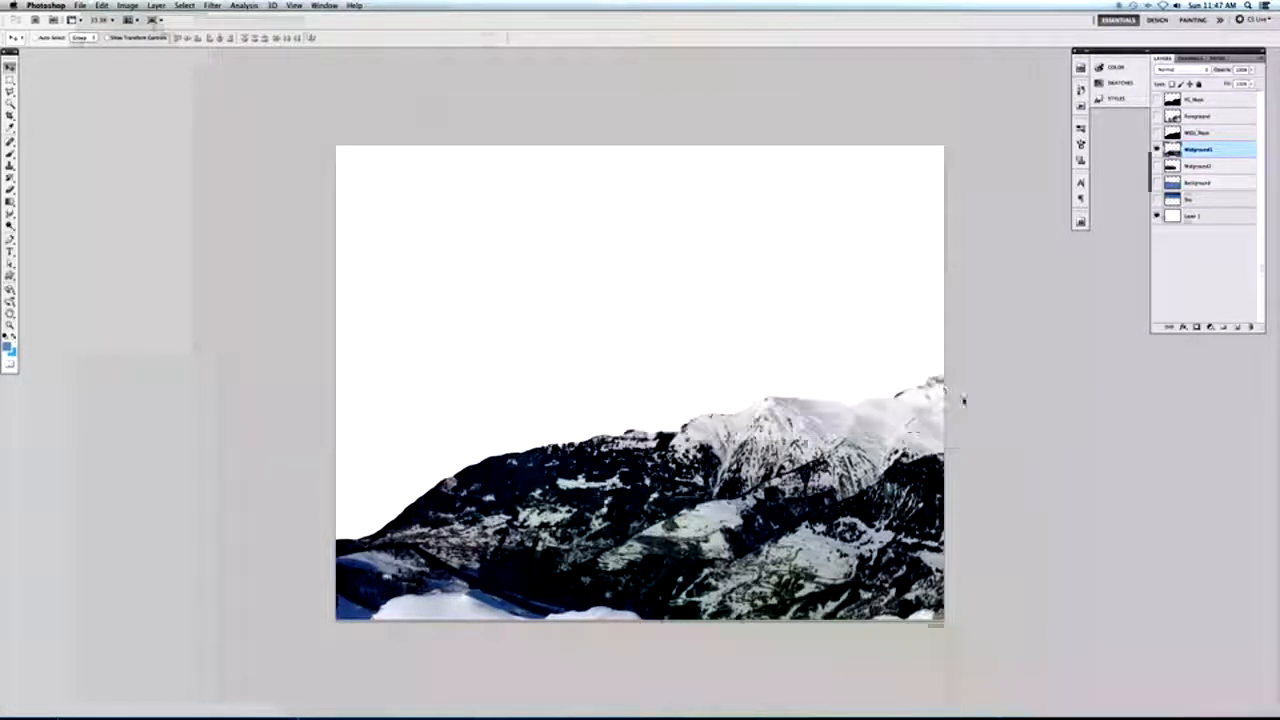
left_click(705, 280)
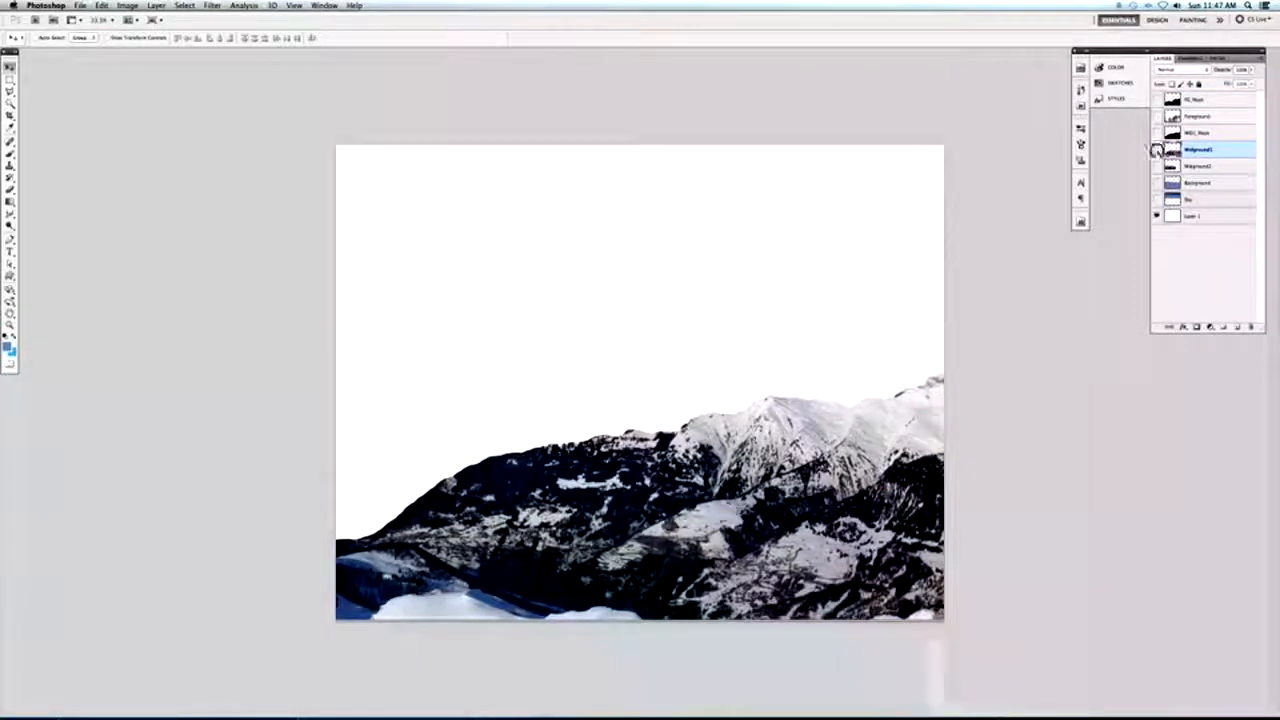
Show Midground2 instead of Midground1 over the white layer, load its outline as a selection and add a new empty layer above it.
left_click(1157, 149)
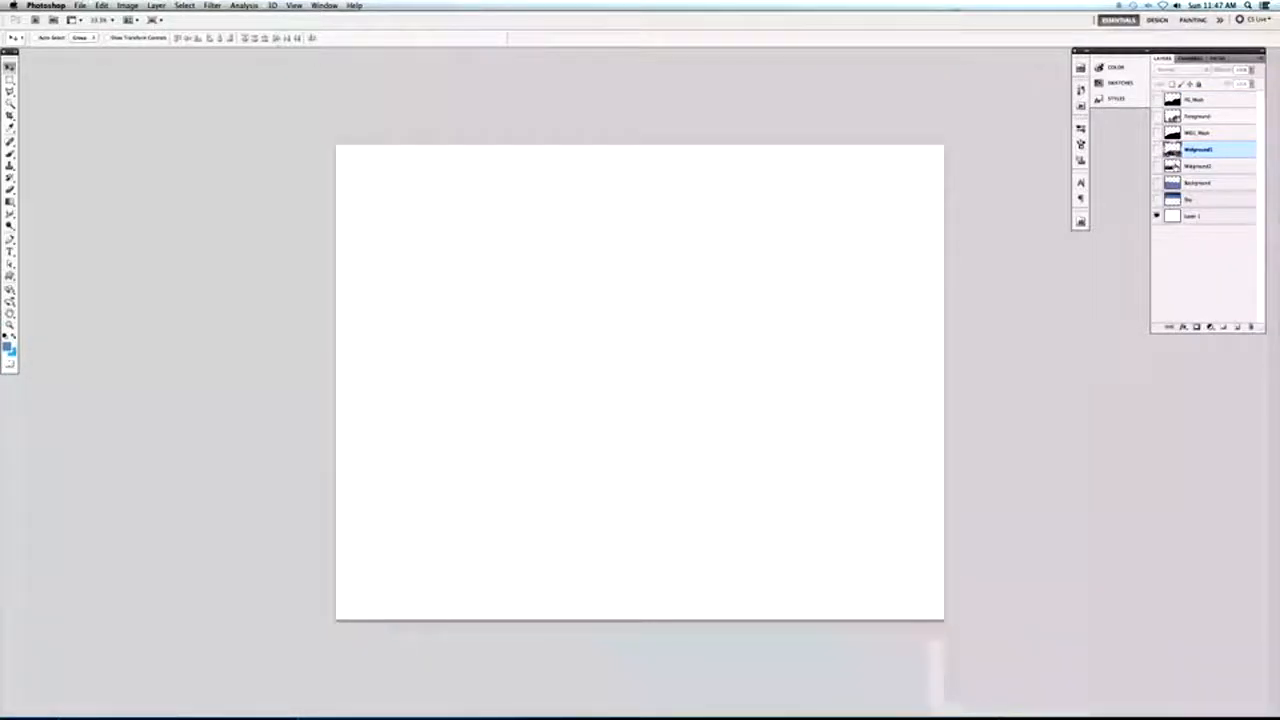
left_click(1185, 165)
left_click(1157, 165)
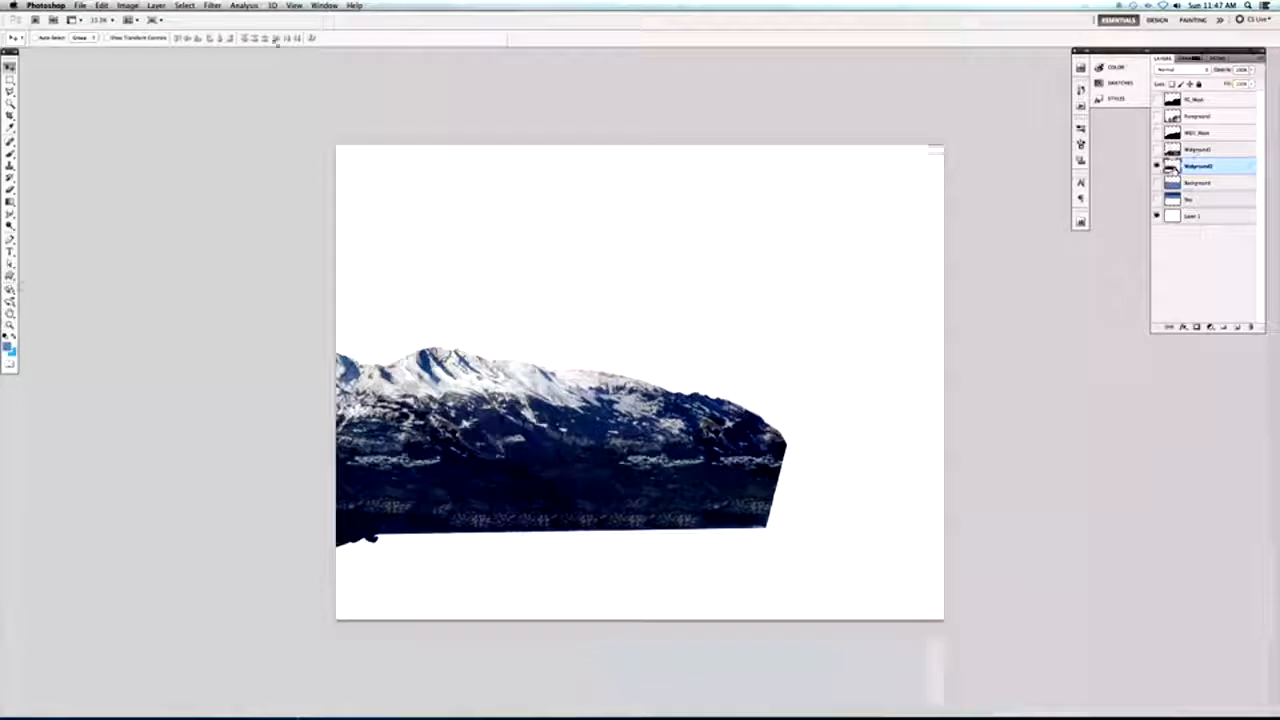
left_click(1172, 165, "super")
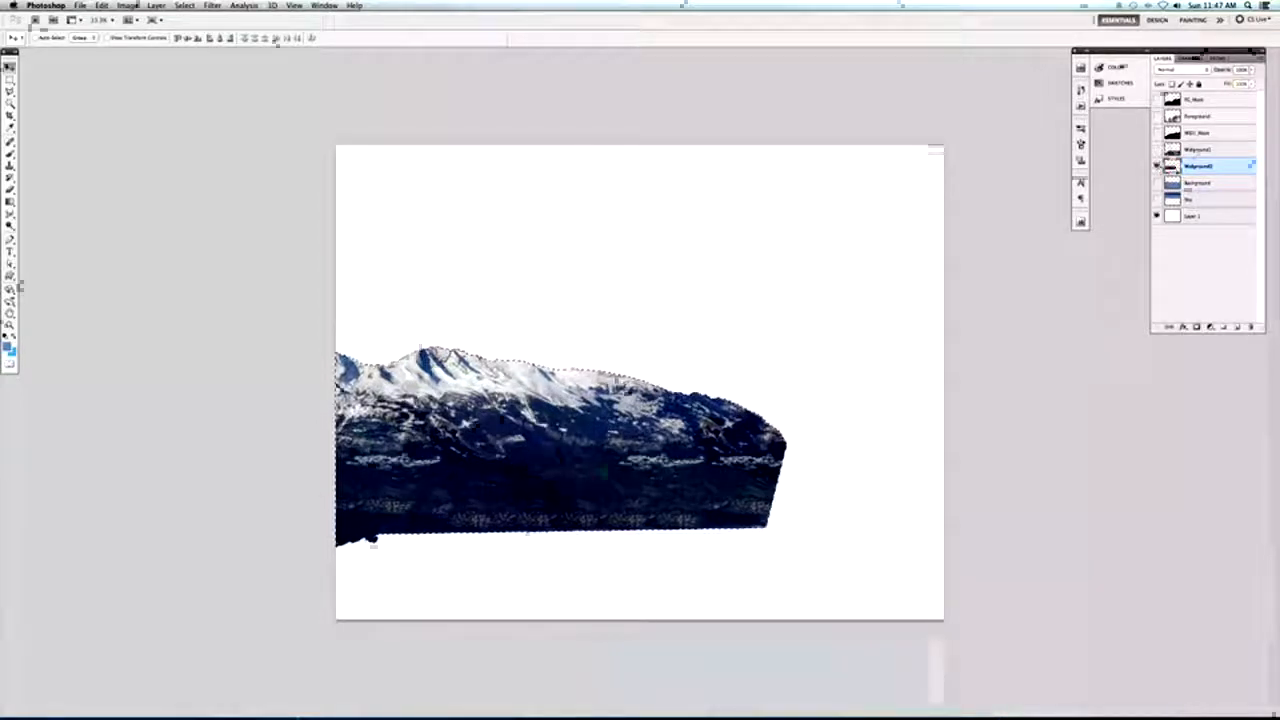
left_click(1238, 326)
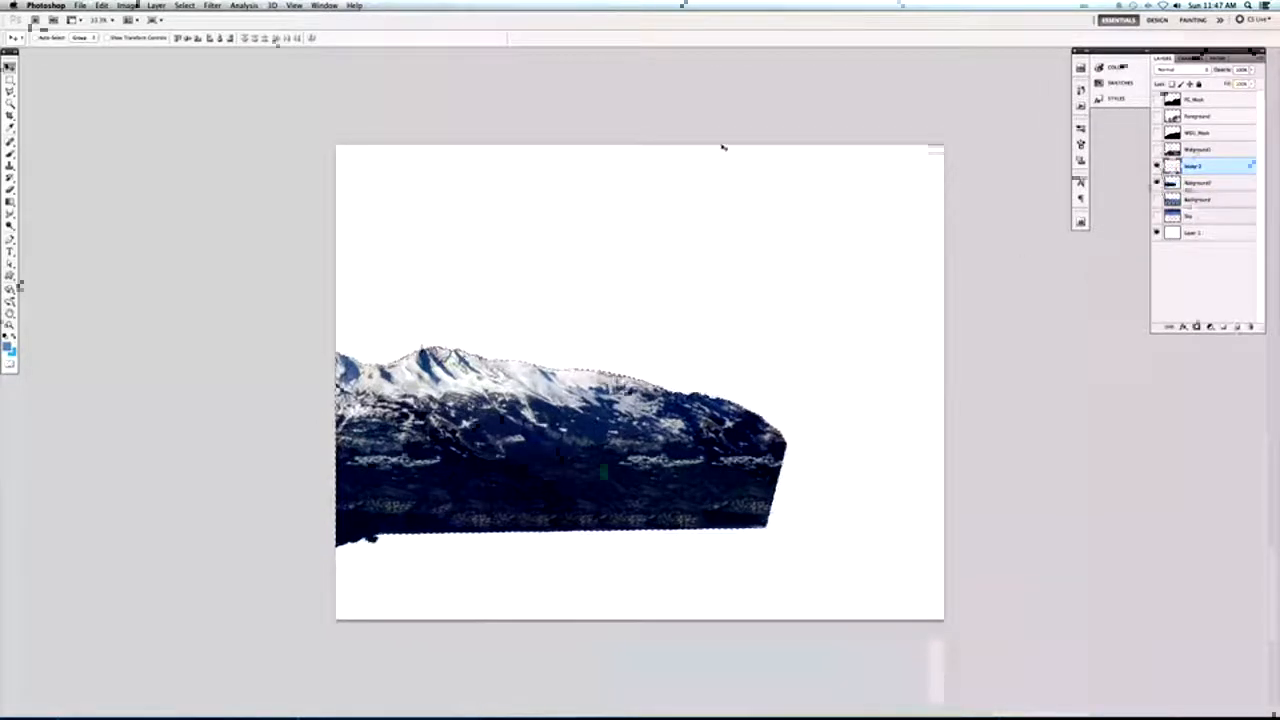
Fill the Midground2 selection with black on the new layer, deselect, hide Midground2, and name the new layer Mid2_MASK.
left_click(102, 5)
left_click(110, 177)
left_click(701, 300)
key("super+d")
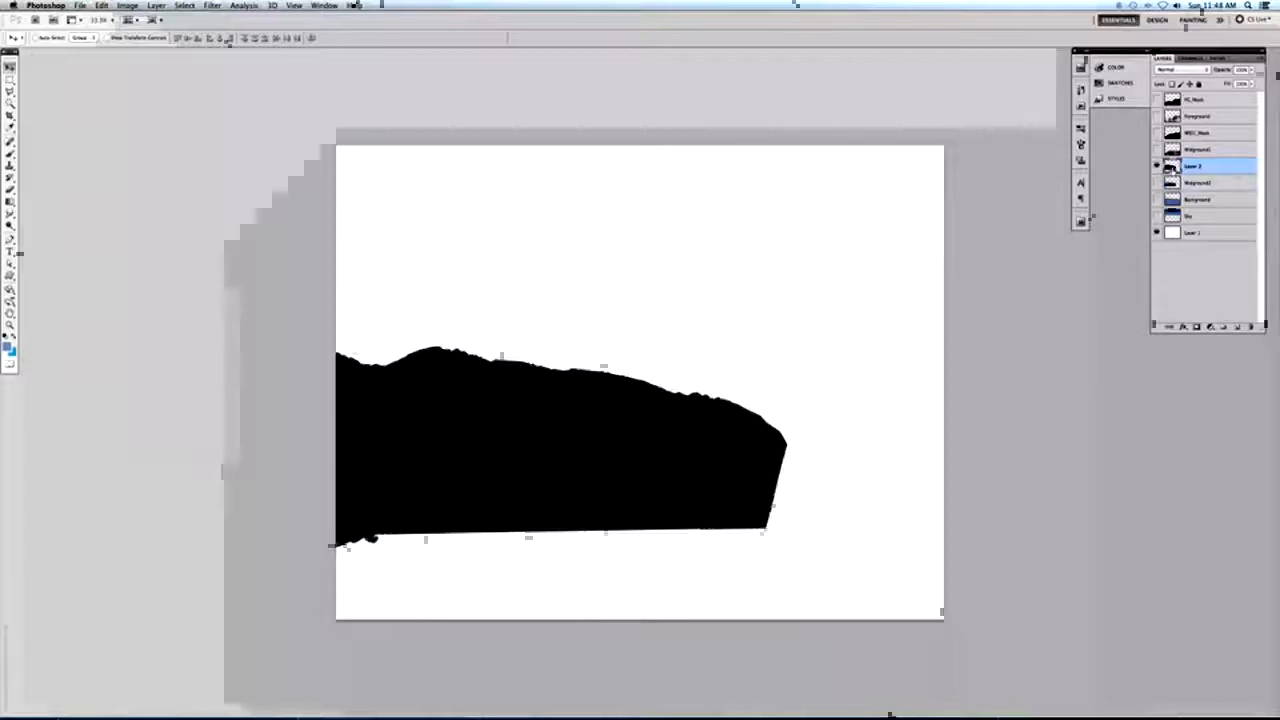
double_click(1190, 168)
type("Mid2_MASK")
key("Return")
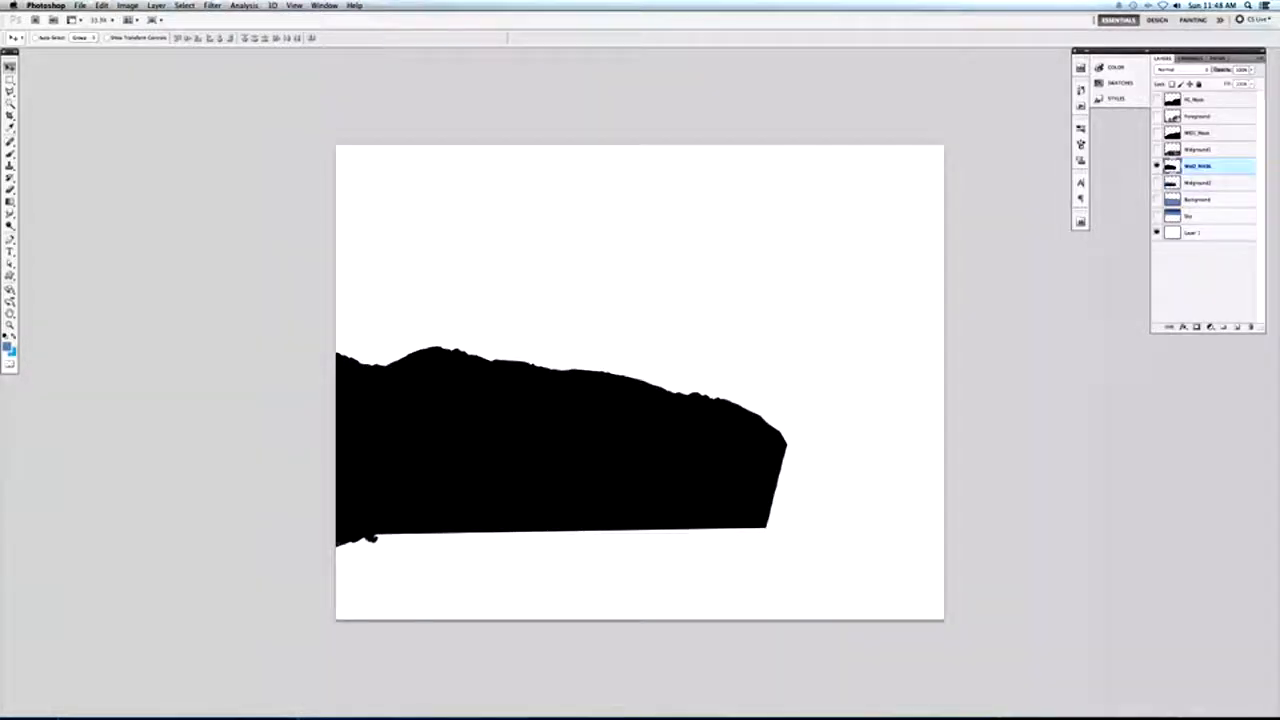
Save the Midground2 mask as a JPEG copy named MidGround2_MASK in the Source folder with quality 12 (Maximum).
left_click(79, 5)
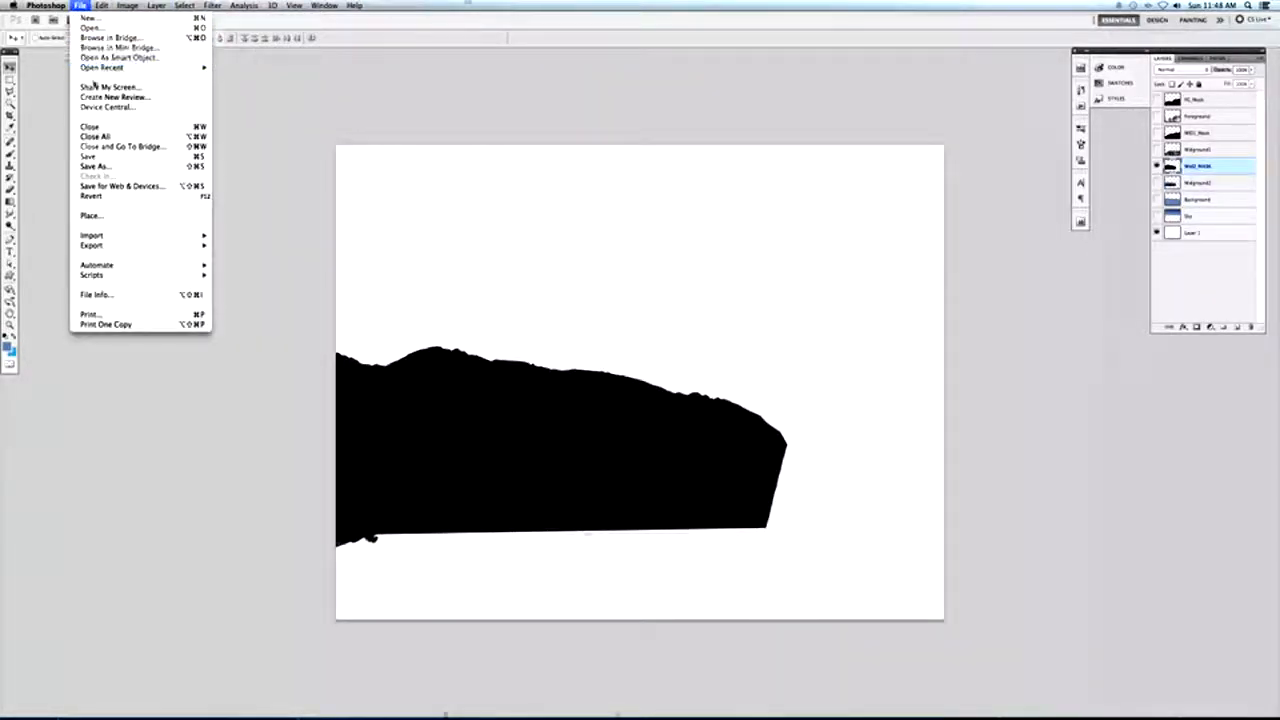
left_click(95, 166)
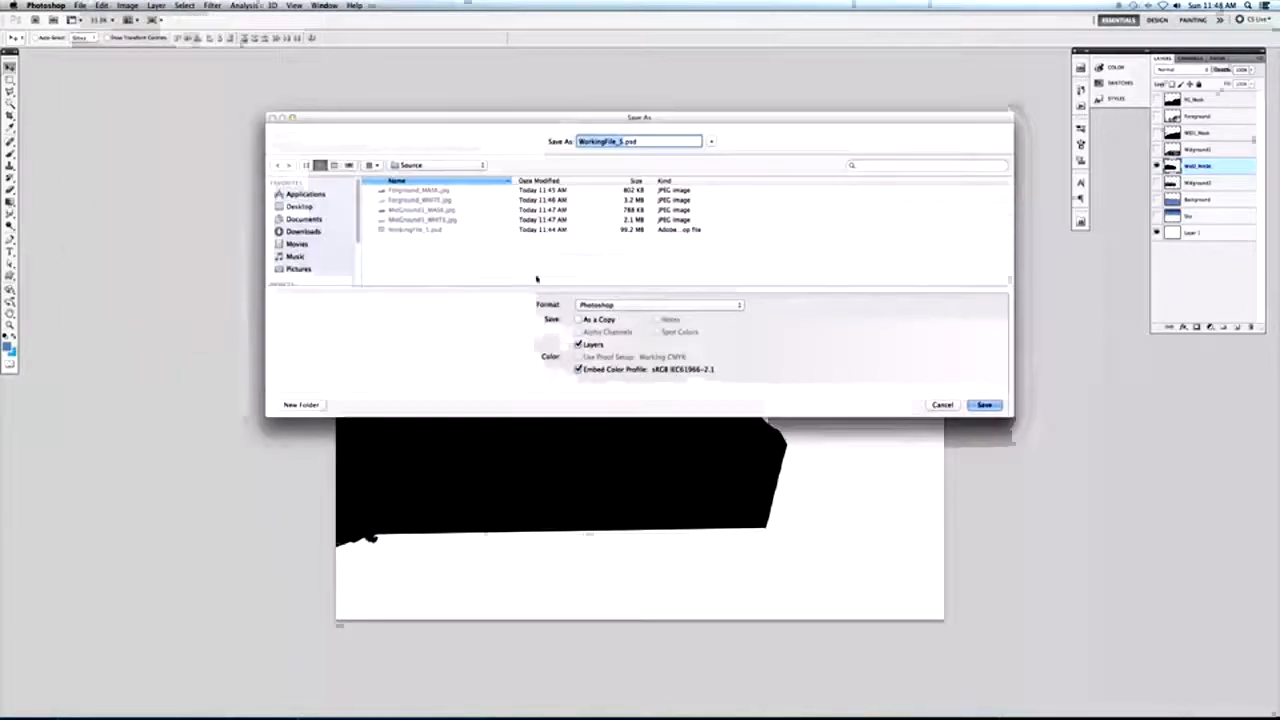
left_click(592, 304)
left_click(600, 371)
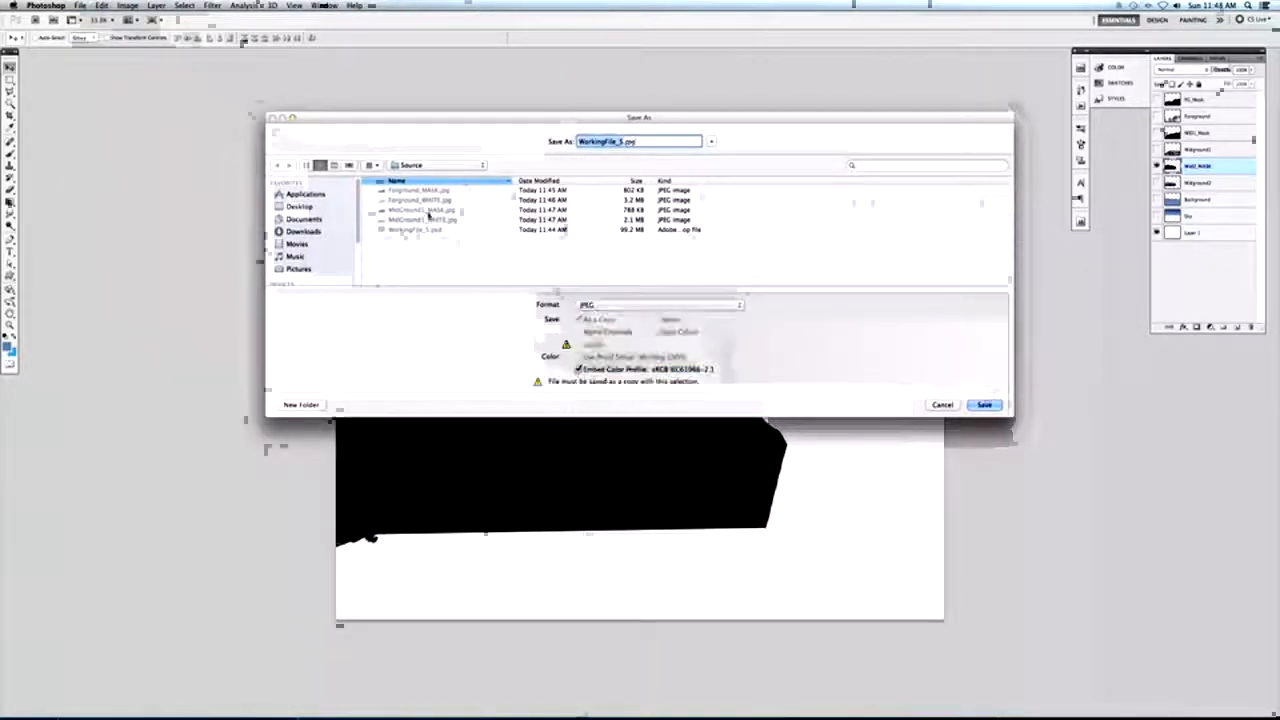
left_click(420, 210)
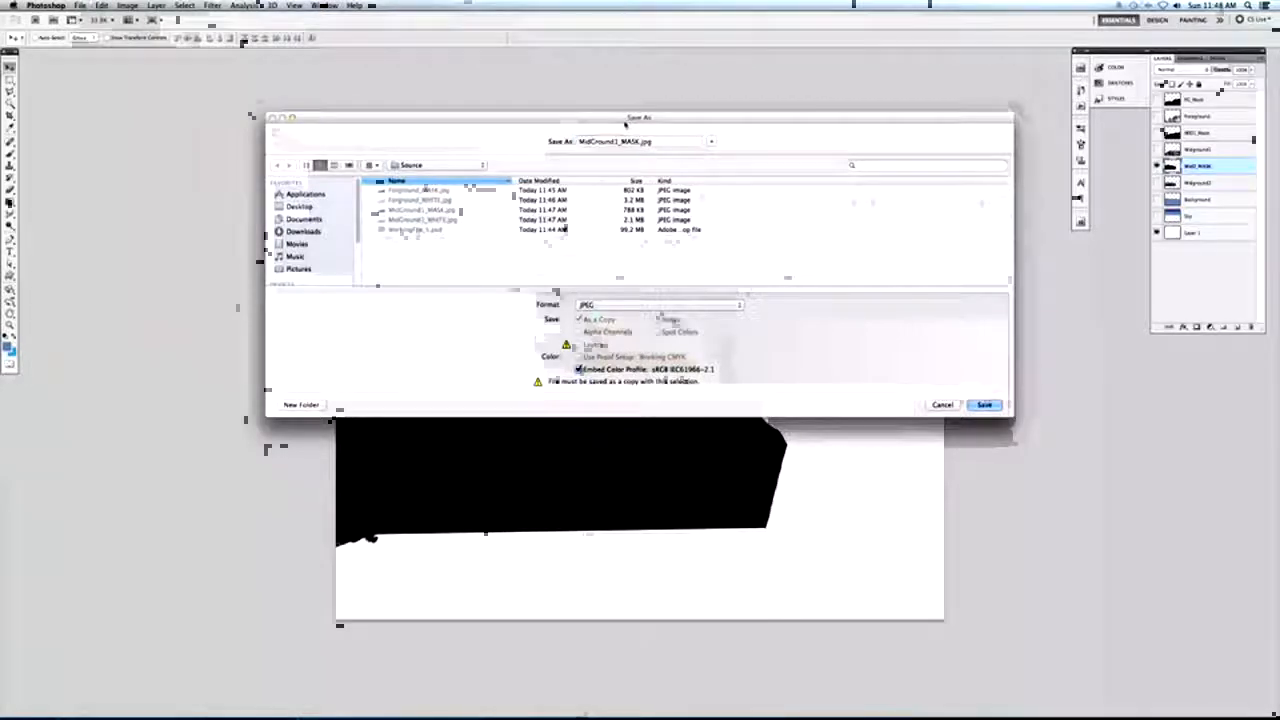
left_click(615, 141)
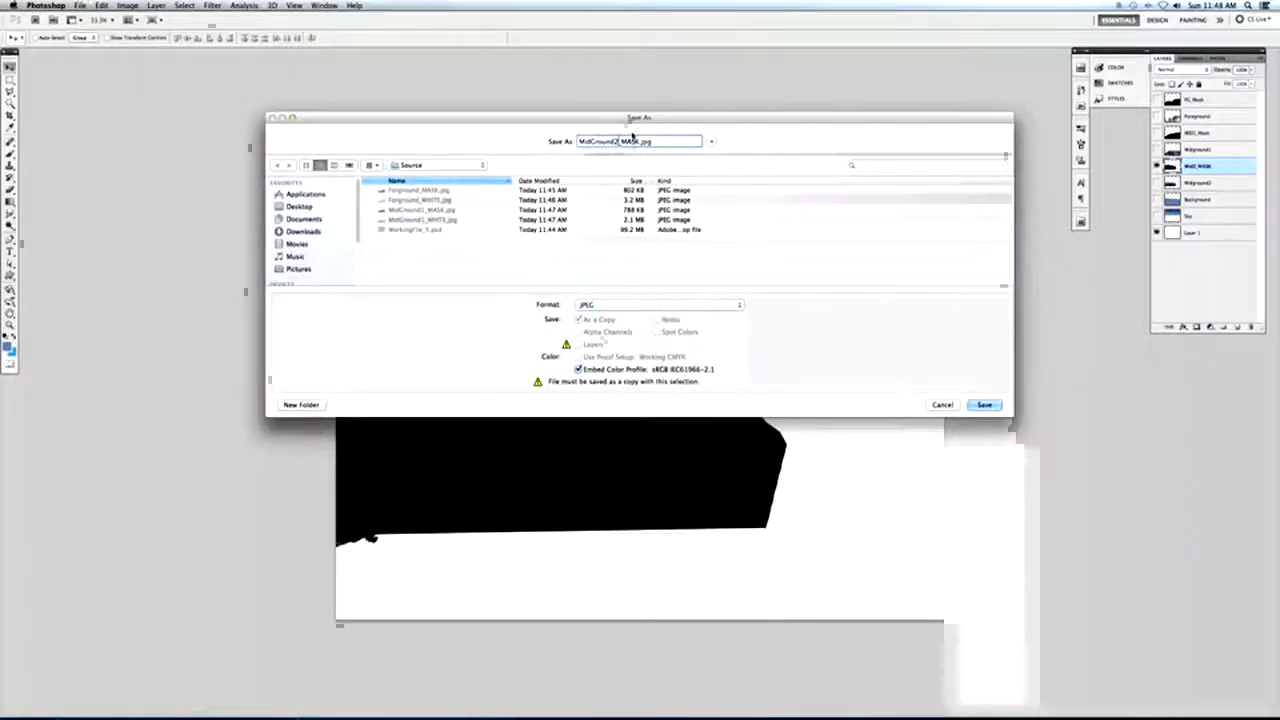
type("2")
key("Return")
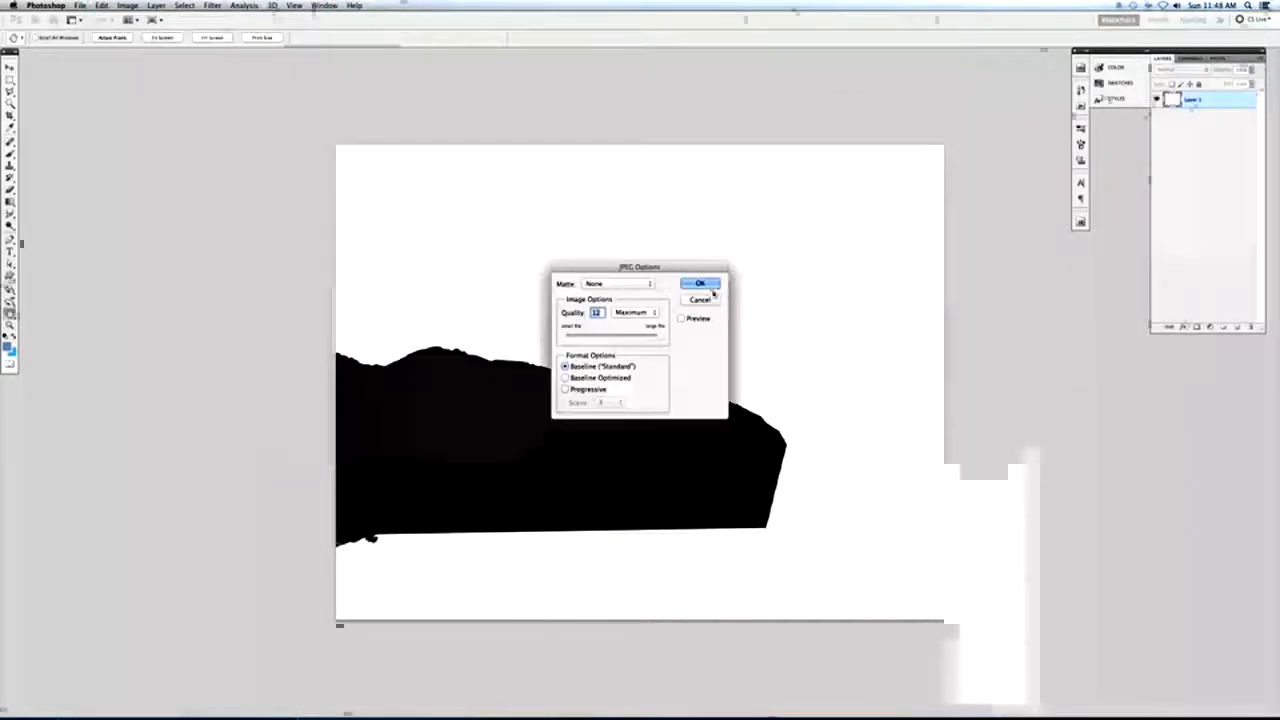
left_click(701, 285)
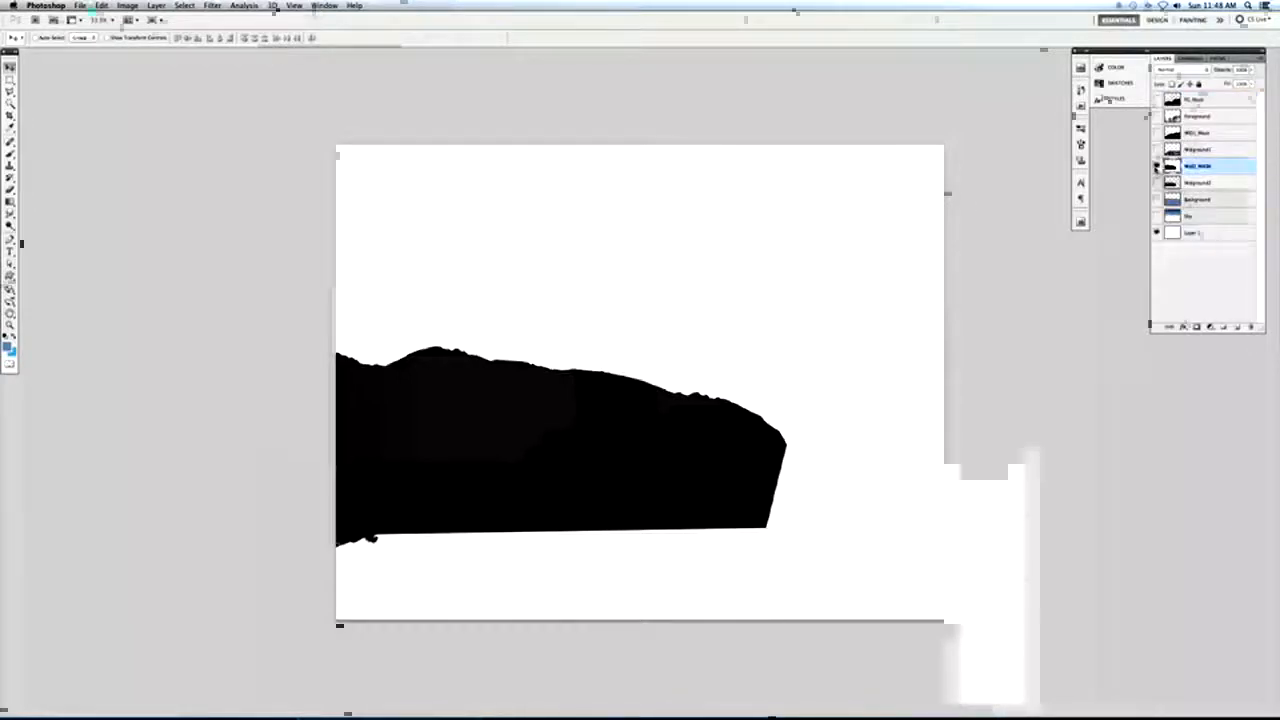
Hide Mid2_MASK and show the Midground2 layer over white, making it the active layer.
left_click(1157, 165)
left_click(1157, 182)
left_click(1178, 183)
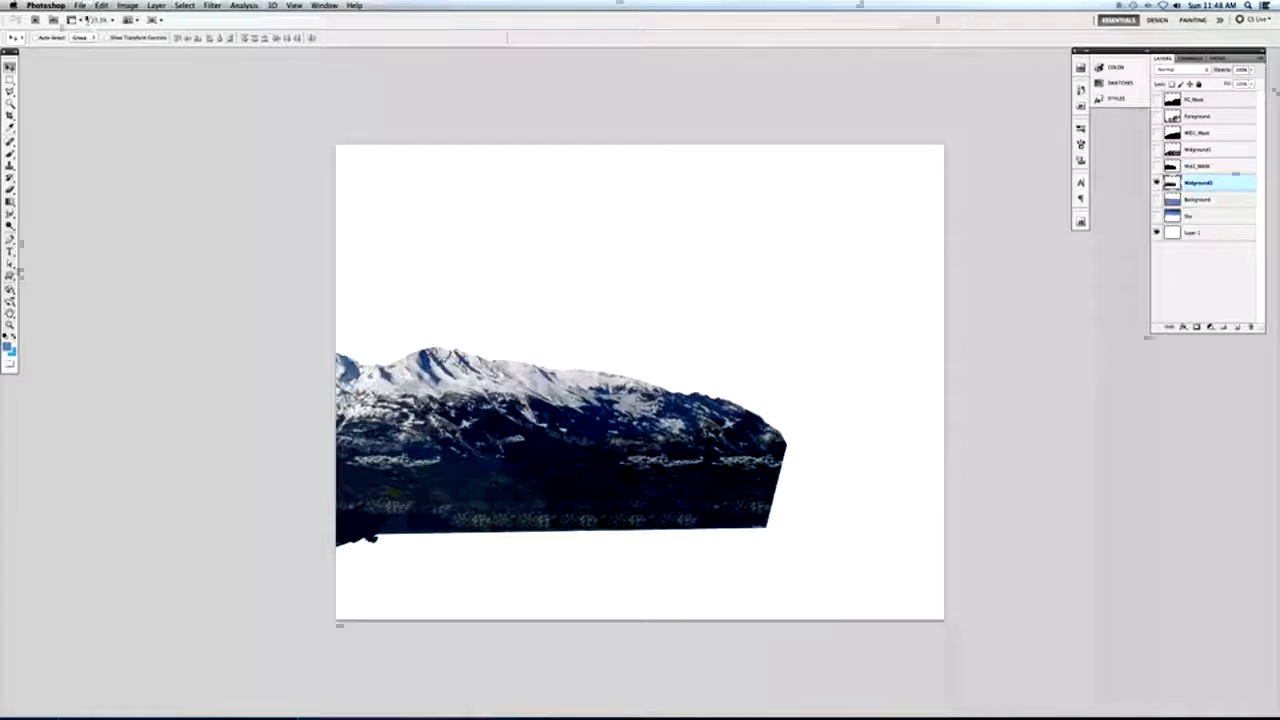
Save the Midground2 view on white as a JPEG copy named MidGround2_WHITE in the Source folder with quality 12 (Maximum).
left_click(80, 5)
left_click(100, 165)
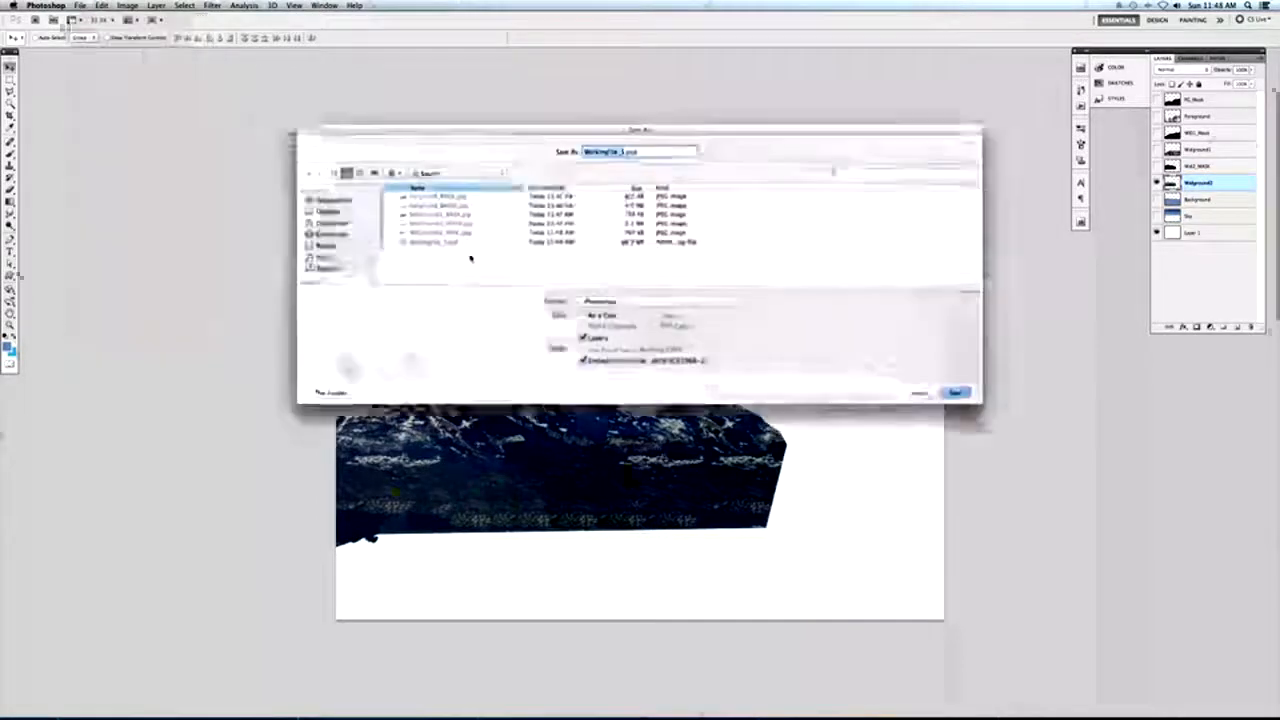
left_click(616, 306)
left_click(555, 332)
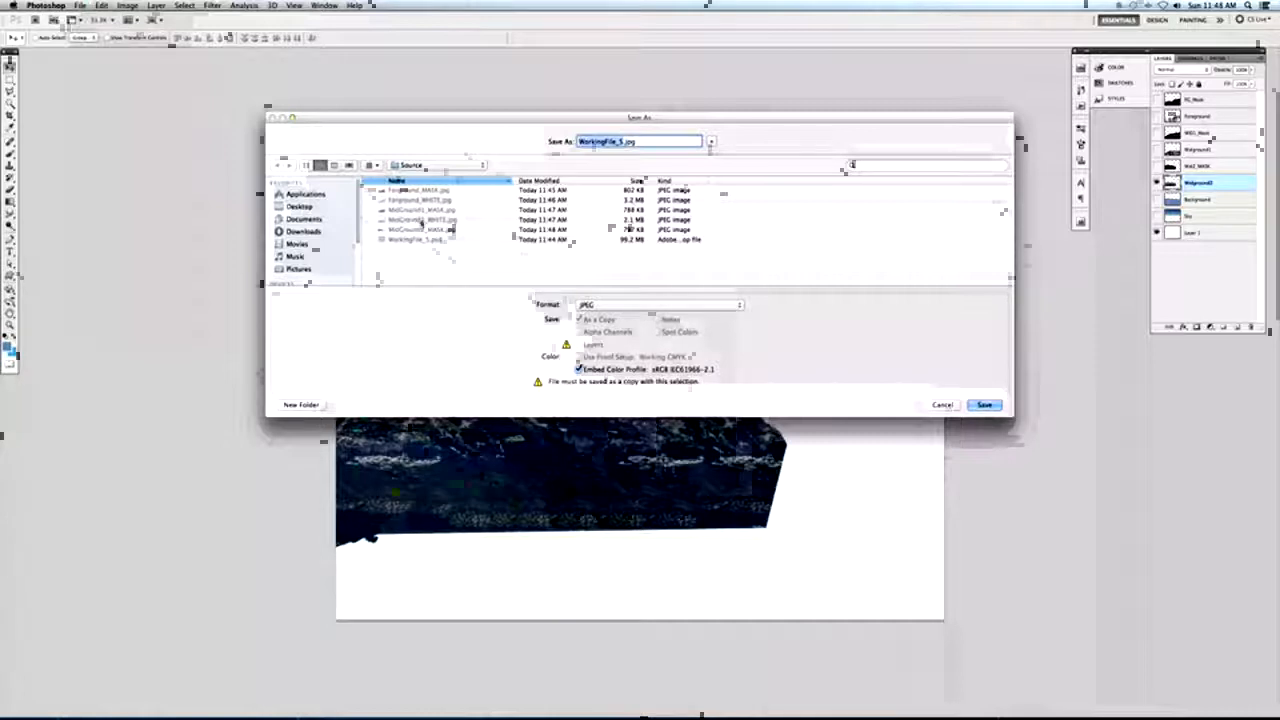
left_click(421, 220)
left_click(616, 141)
key("BackSpace")
type("2_WHITE")
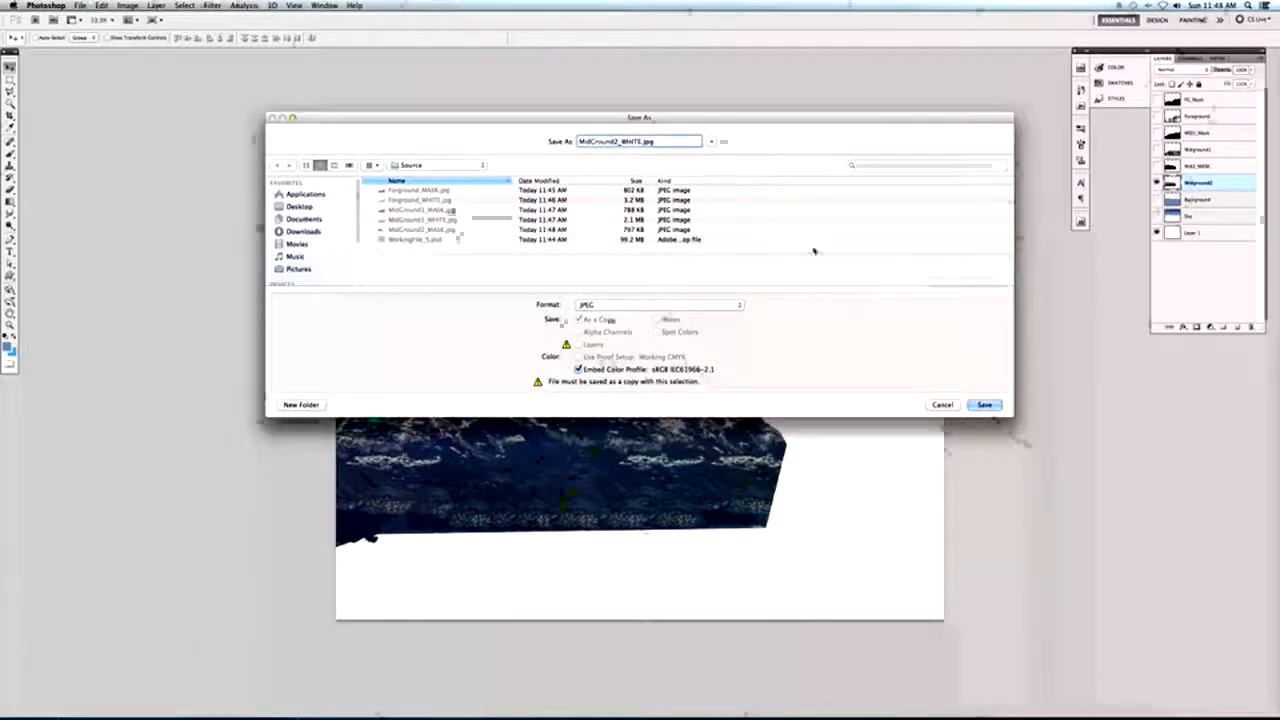
left_click(984, 404)
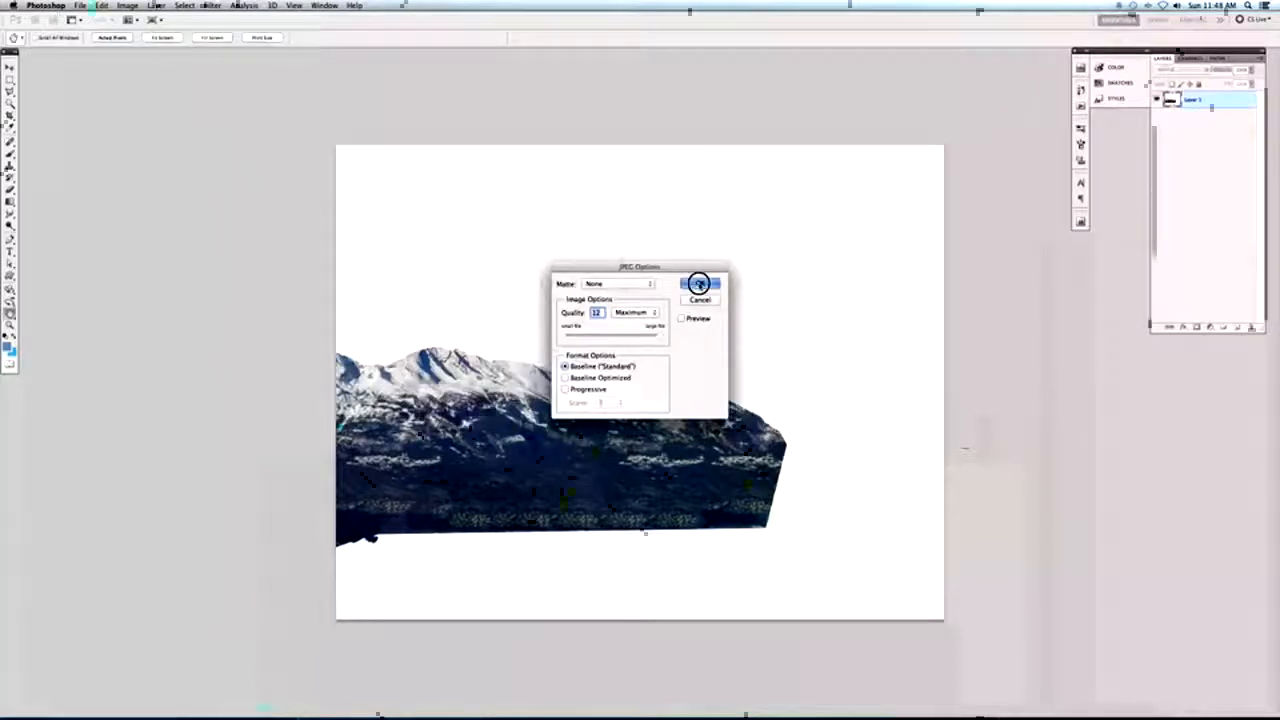
left_click(698, 284)
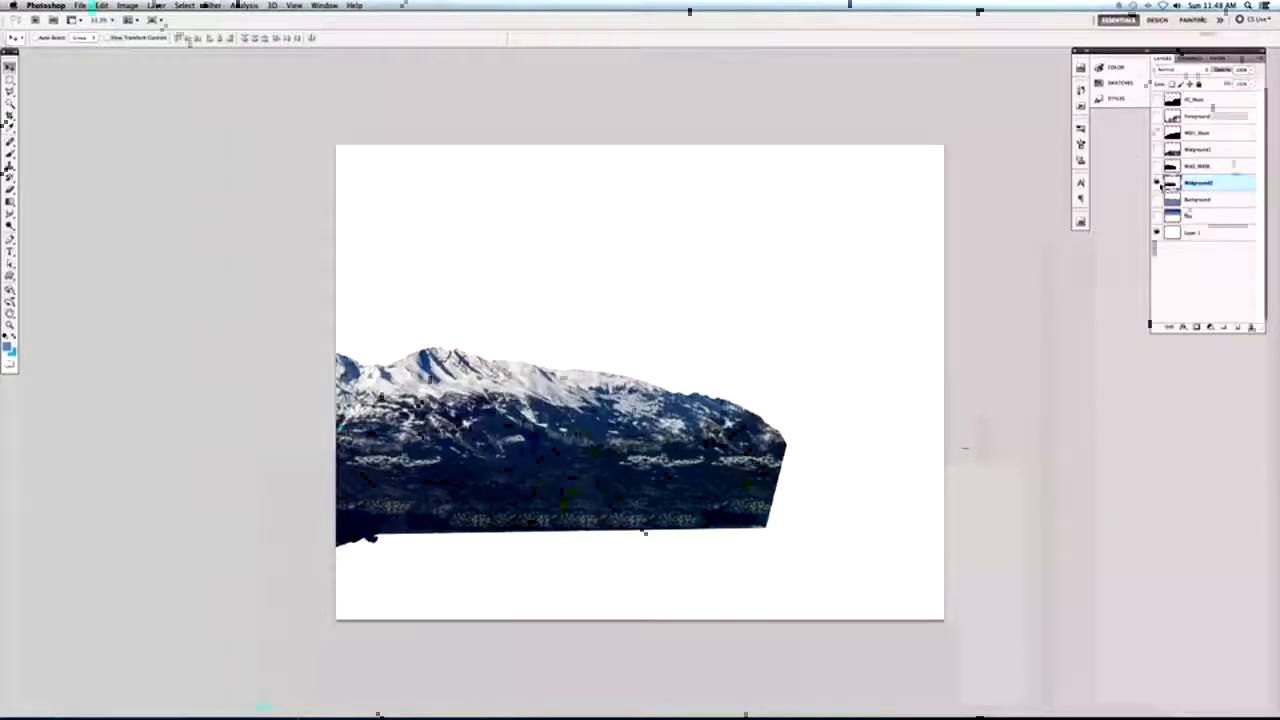
Hide Midground2 and the white Layer 1, leaving only the Background mountains layer visible on transparency.
left_click(1157, 184)
left_click(1163, 201)
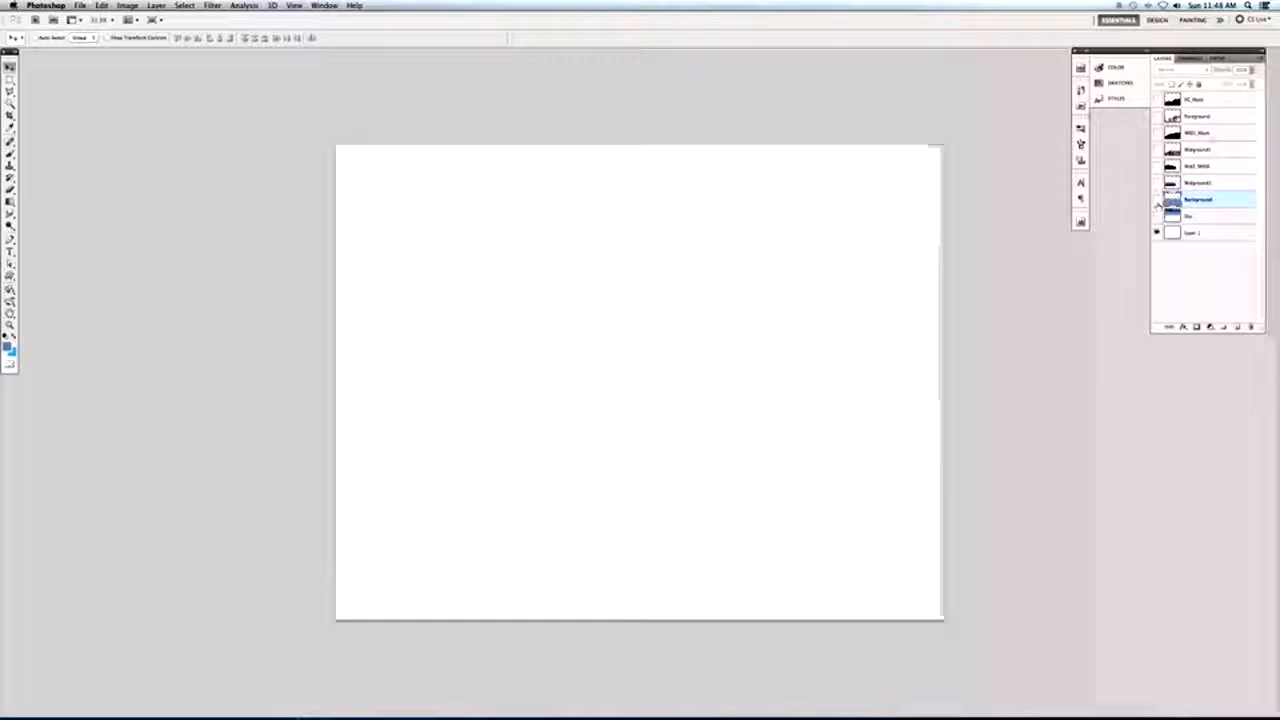
left_click(1157, 200)
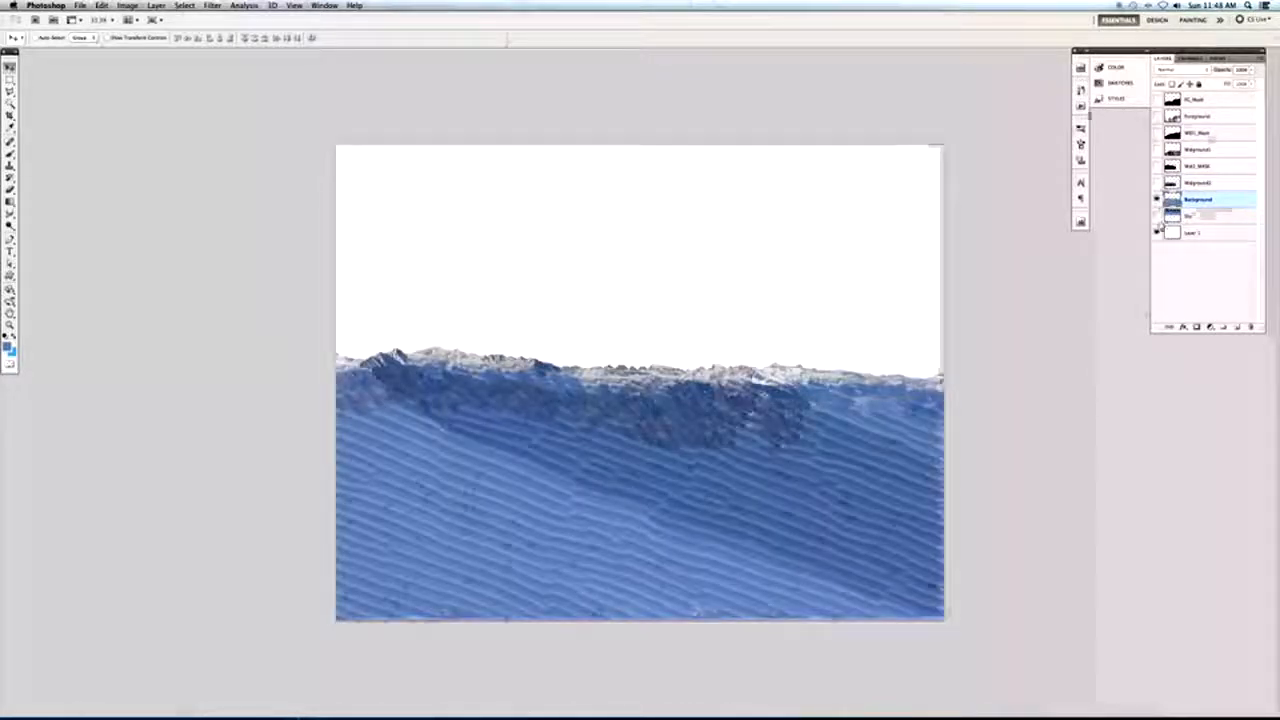
left_click(1157, 232)
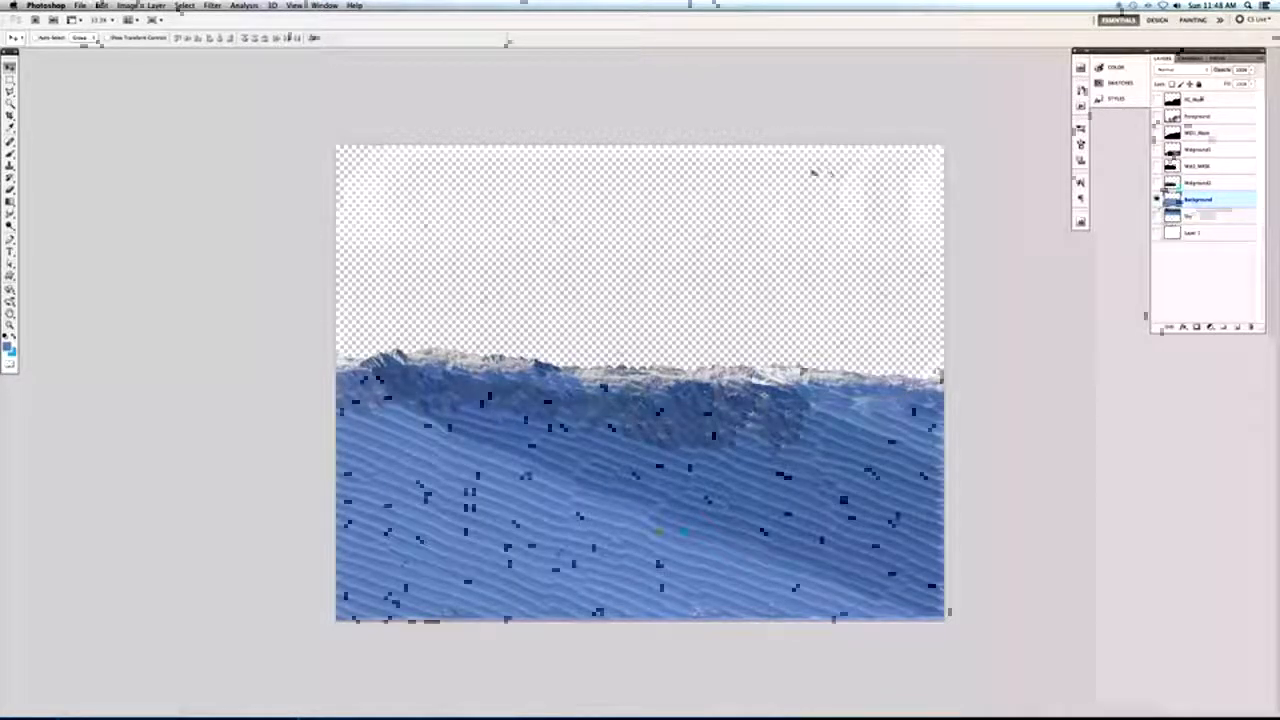
Save the isolated Background layer as a PNG copy named MountainsBack in the Source folder.
left_click(80, 5)
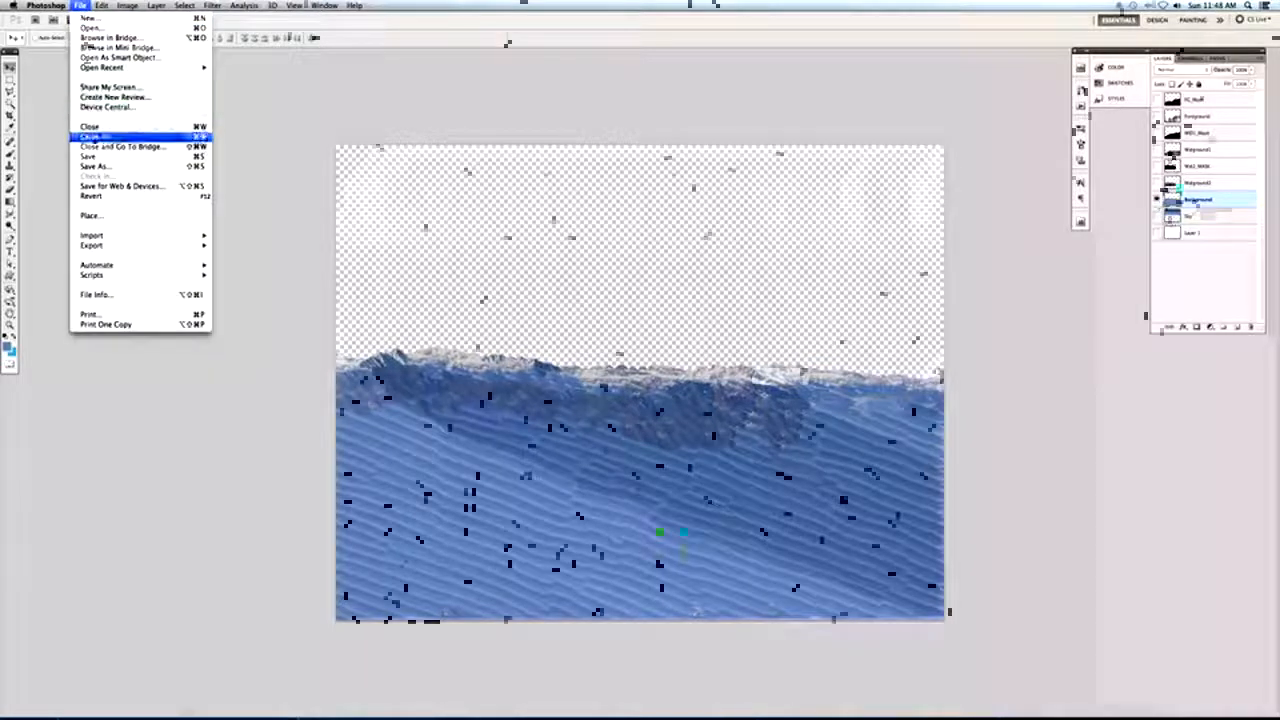
left_click(110, 166)
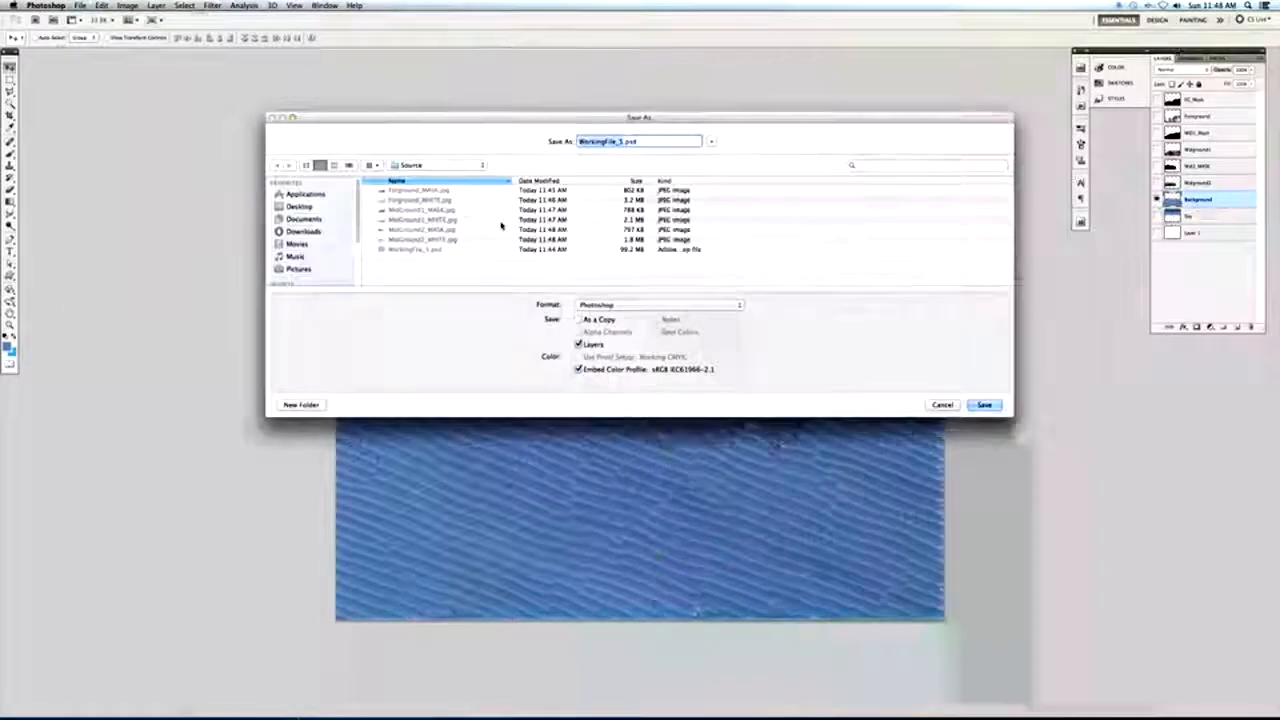
left_click(619, 304)
left_click(640, 436)
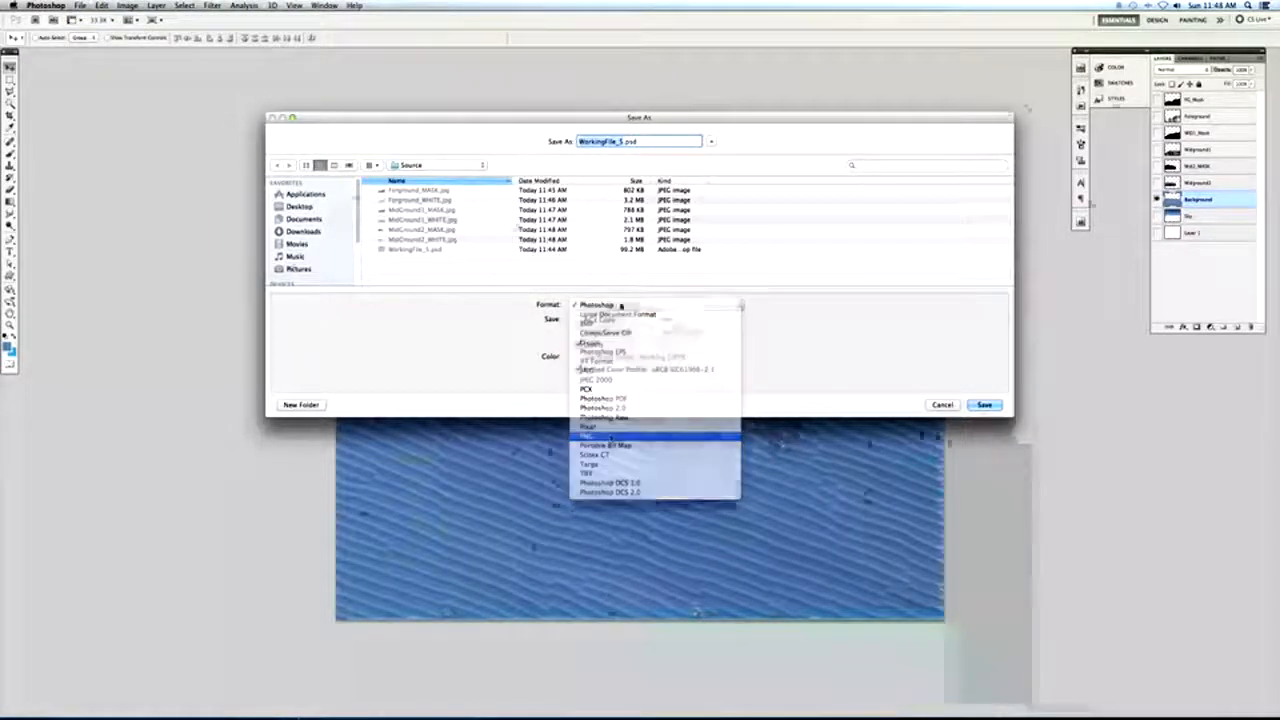
type("MountainsBack.png")
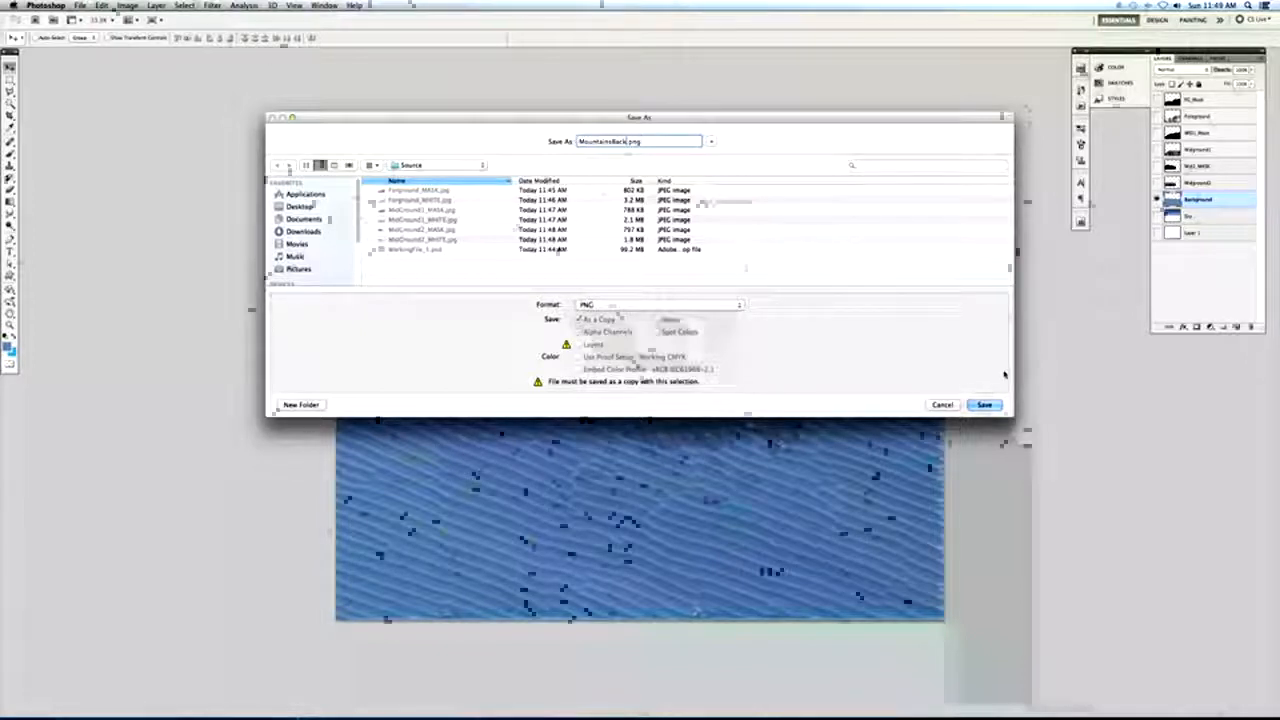
left_click(986, 405)
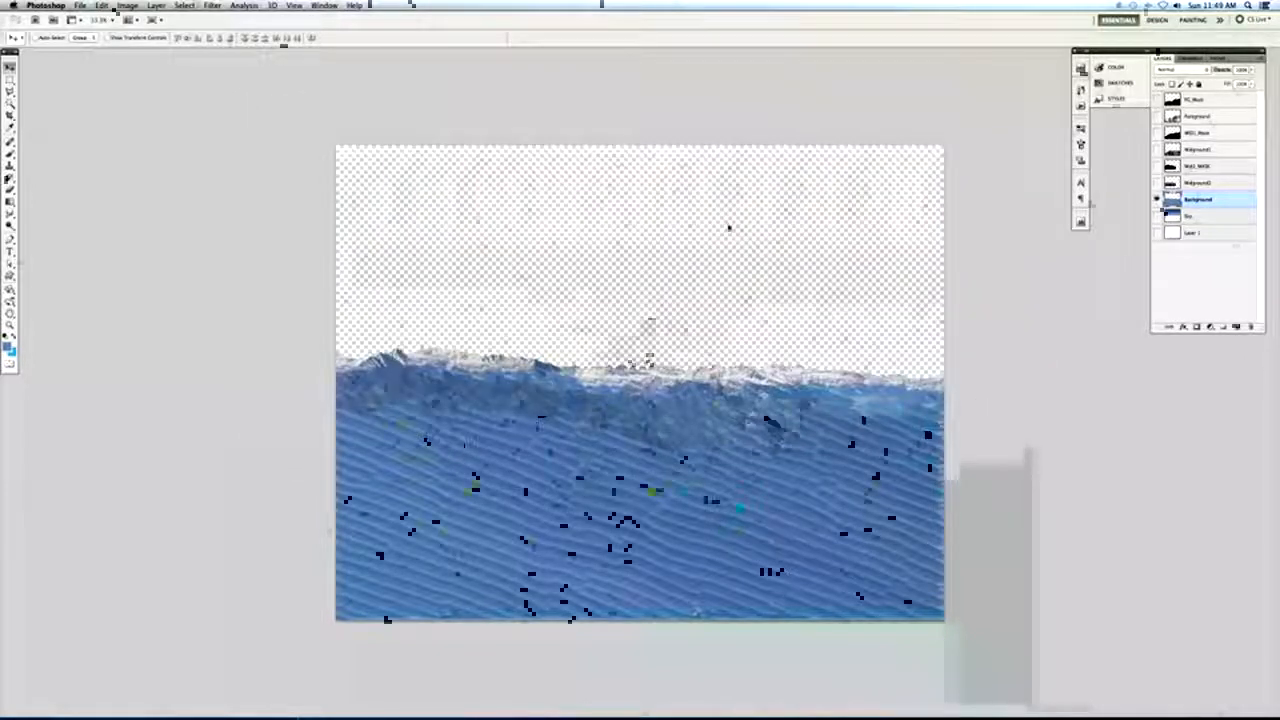
Hide the Background layer and show only the Sky layer, making it active.
left_click(1160, 200)
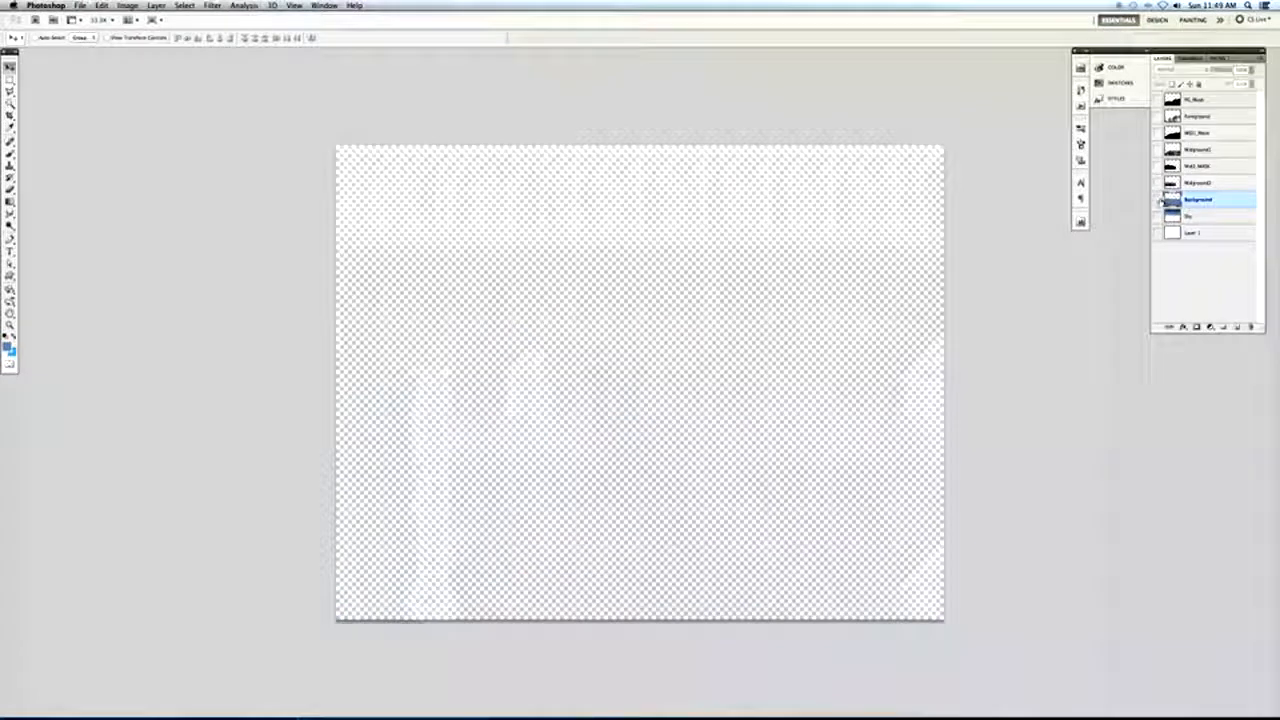
left_click(1172, 216)
left_click(1157, 216)
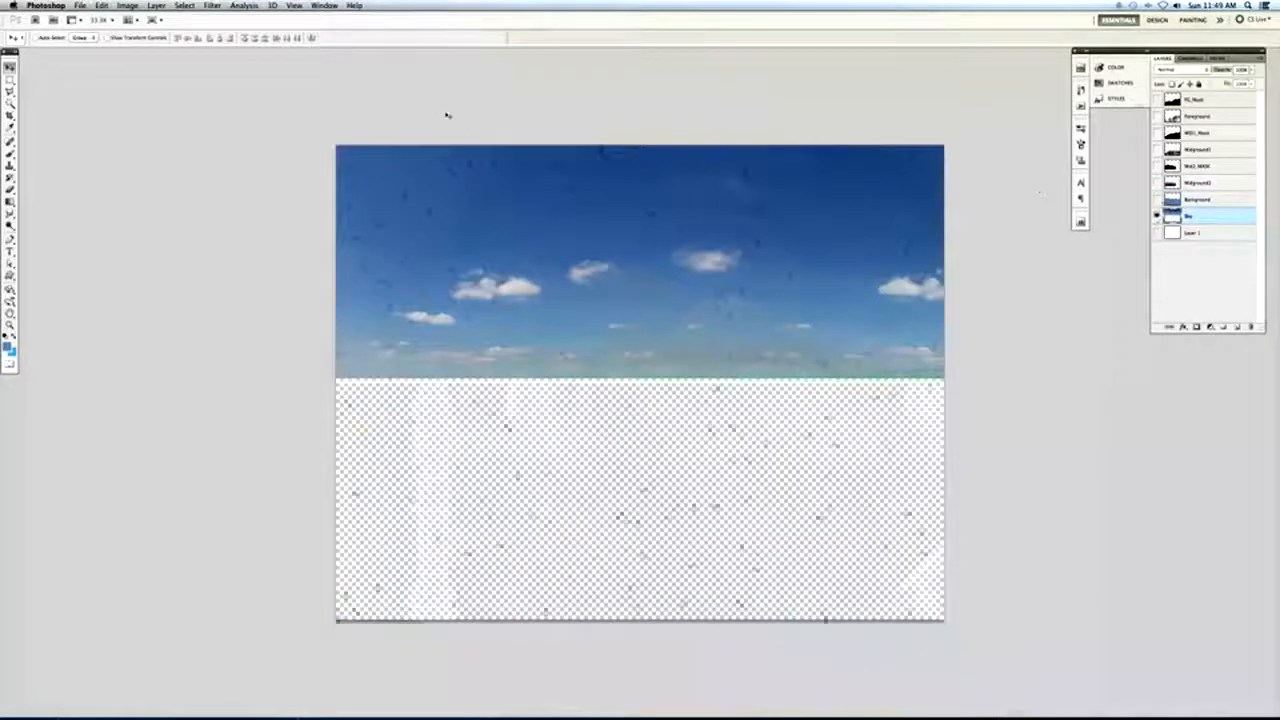
Save the isolated Sky layer as a PNG copy named SKY in the Source folder.
left_click(79, 5)
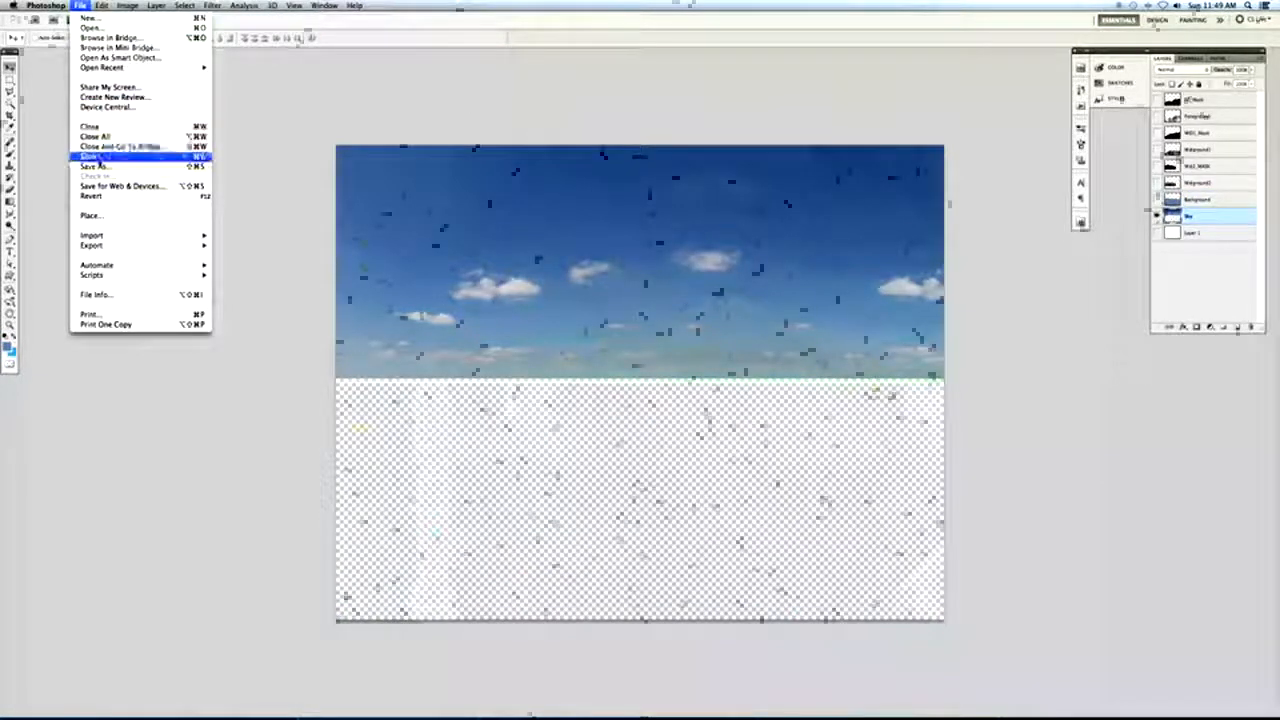
left_click(97, 165)
left_click(603, 303)
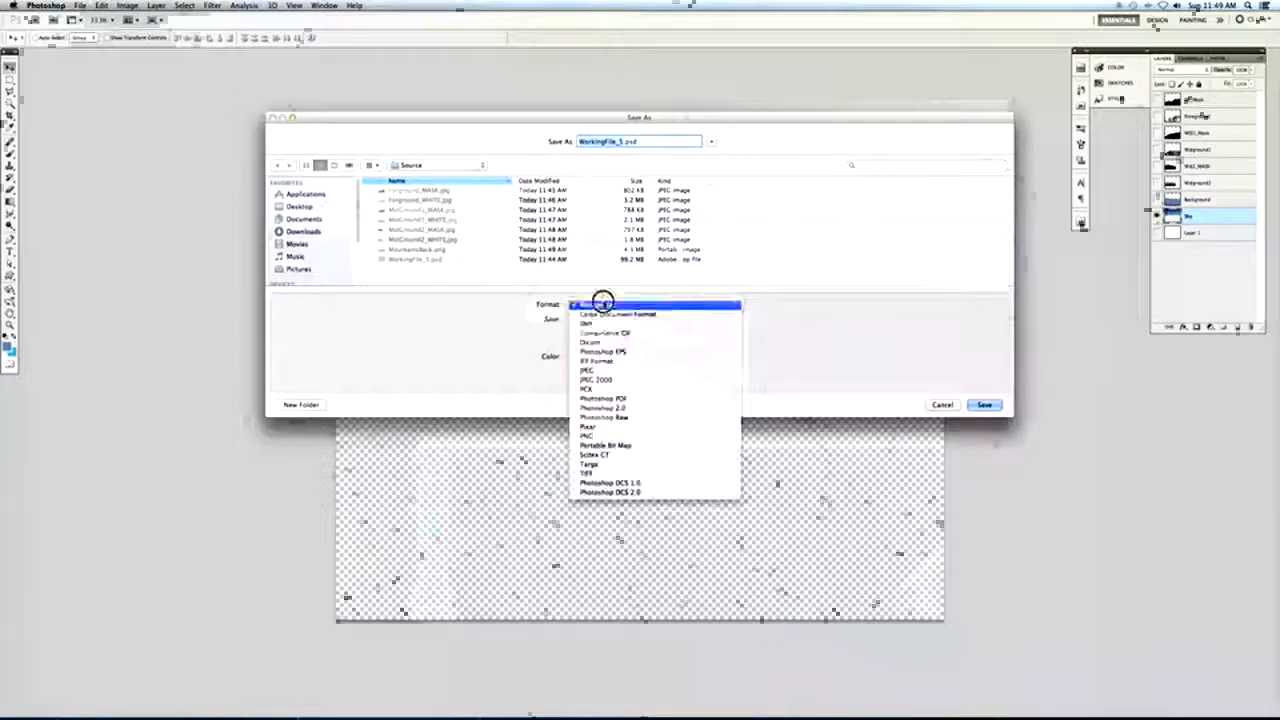
left_click(586, 435)
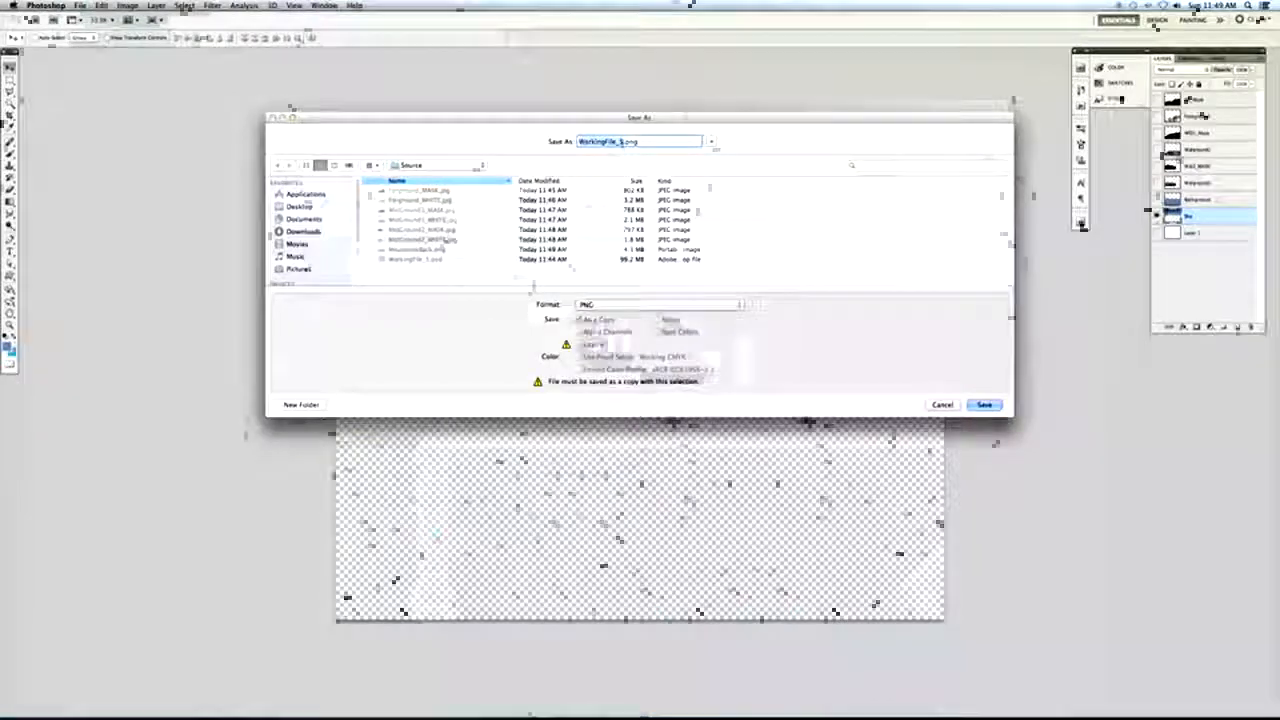
type("Sky")
left_click(984, 404)
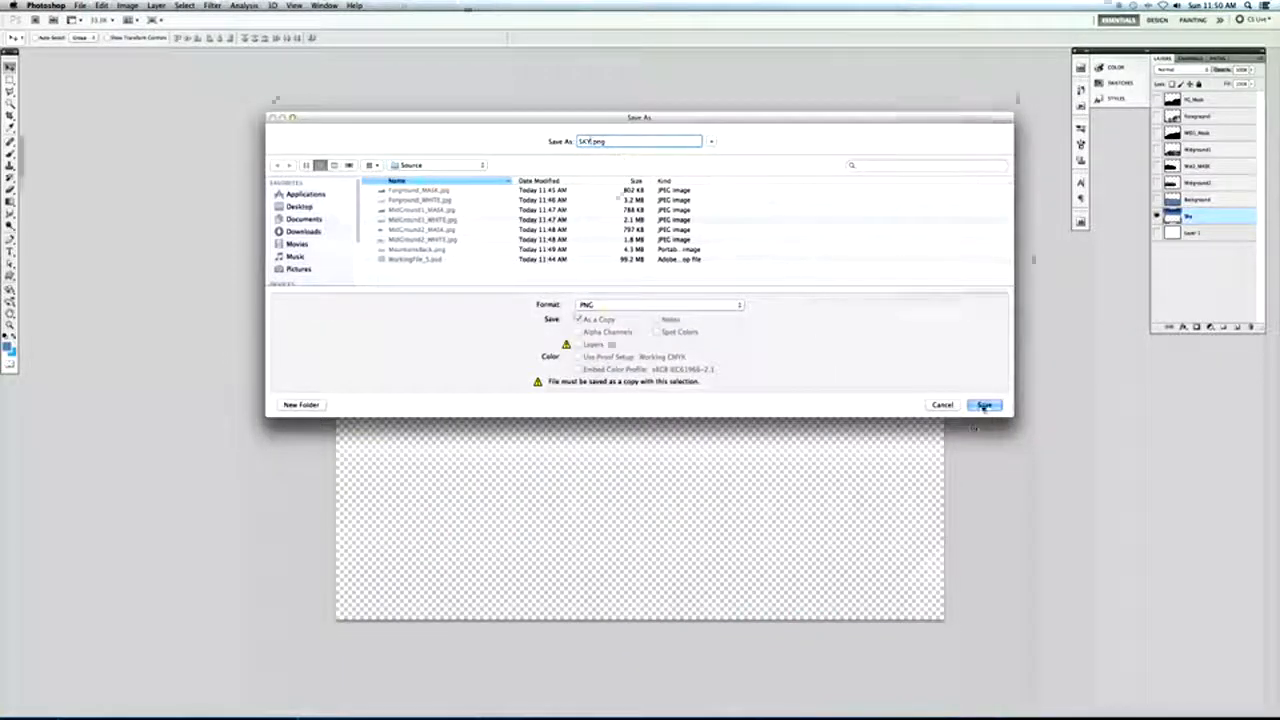
left_click(669, 242)
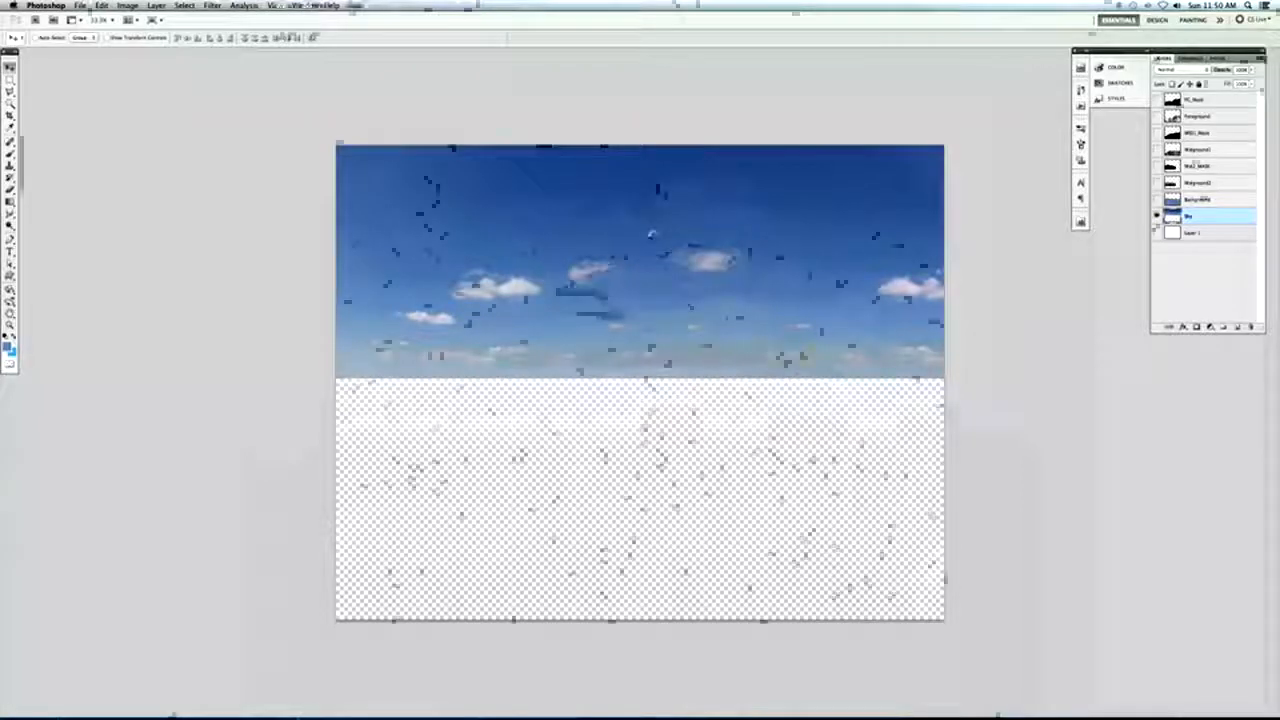
Show the Background, Midground2, Midground1 and Foreground layers together with the sky, keeping the mask layers hidden.
left_click(1157, 199)
left_click(1157, 182)
left_click(1157, 149)
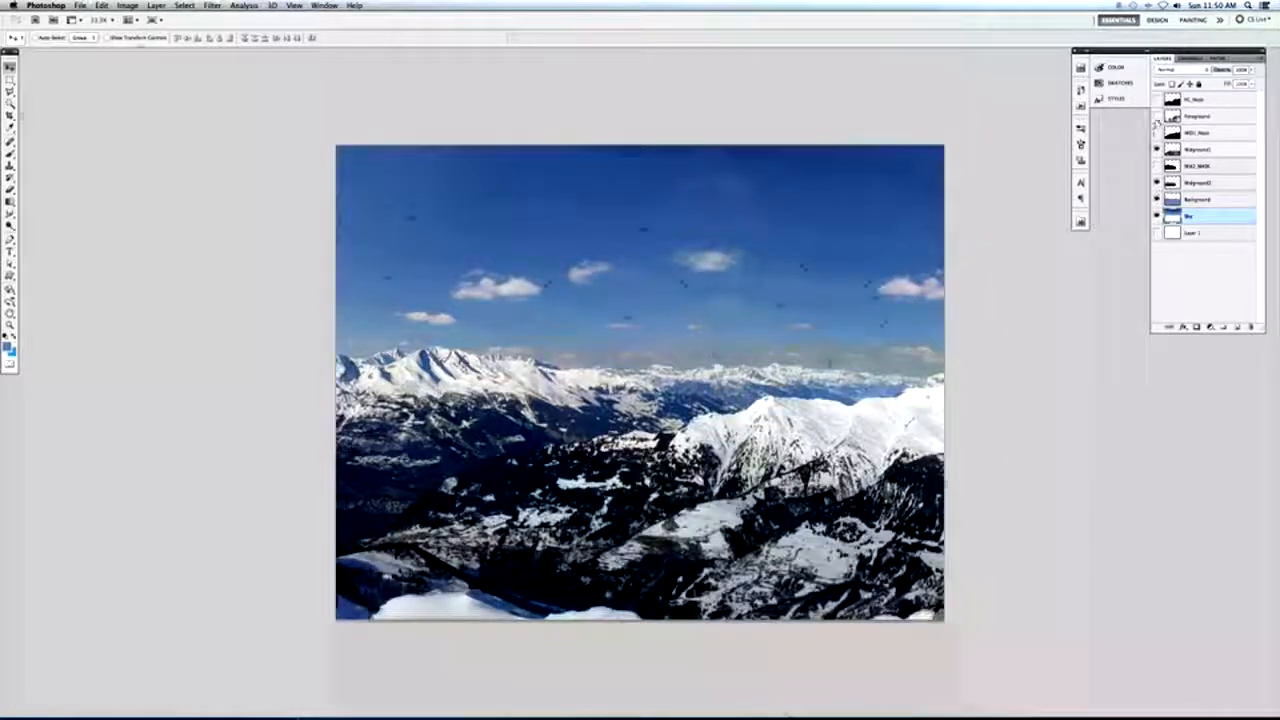
left_click(1157, 116)
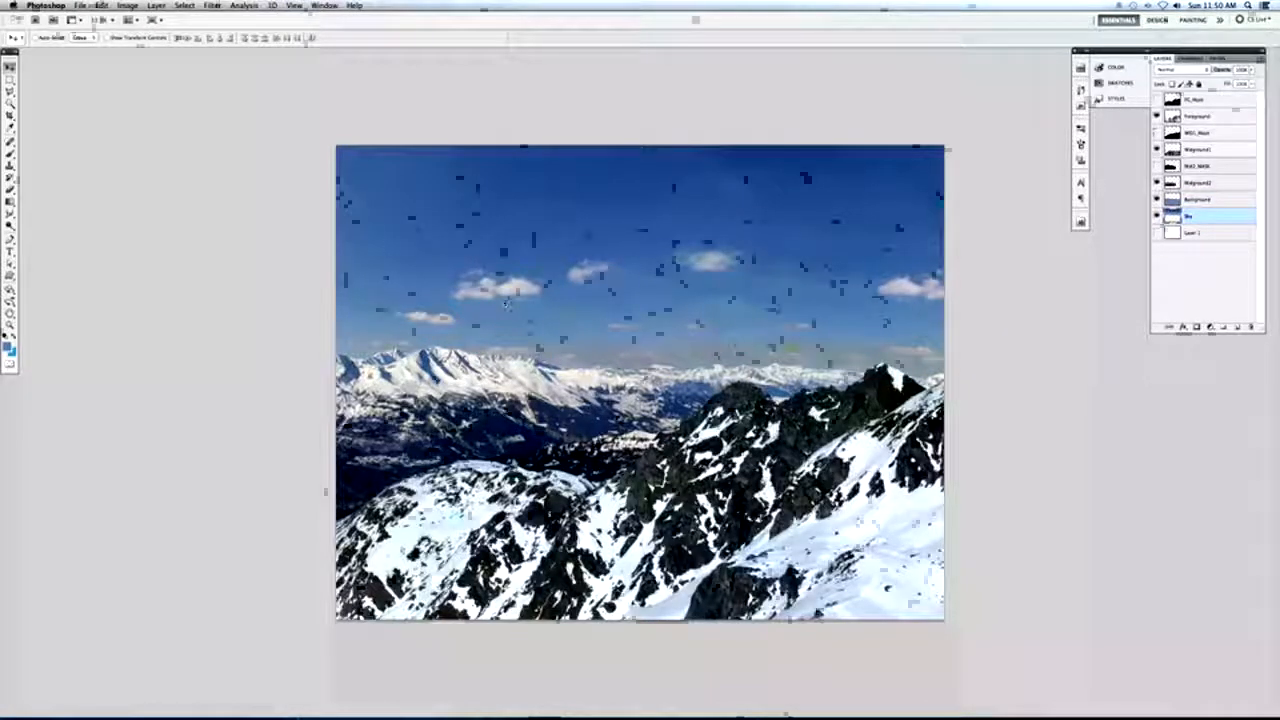
Save the full composite as a PNG copy named MattePainting in the Source folder, with no interlacing.
left_click(80, 5)
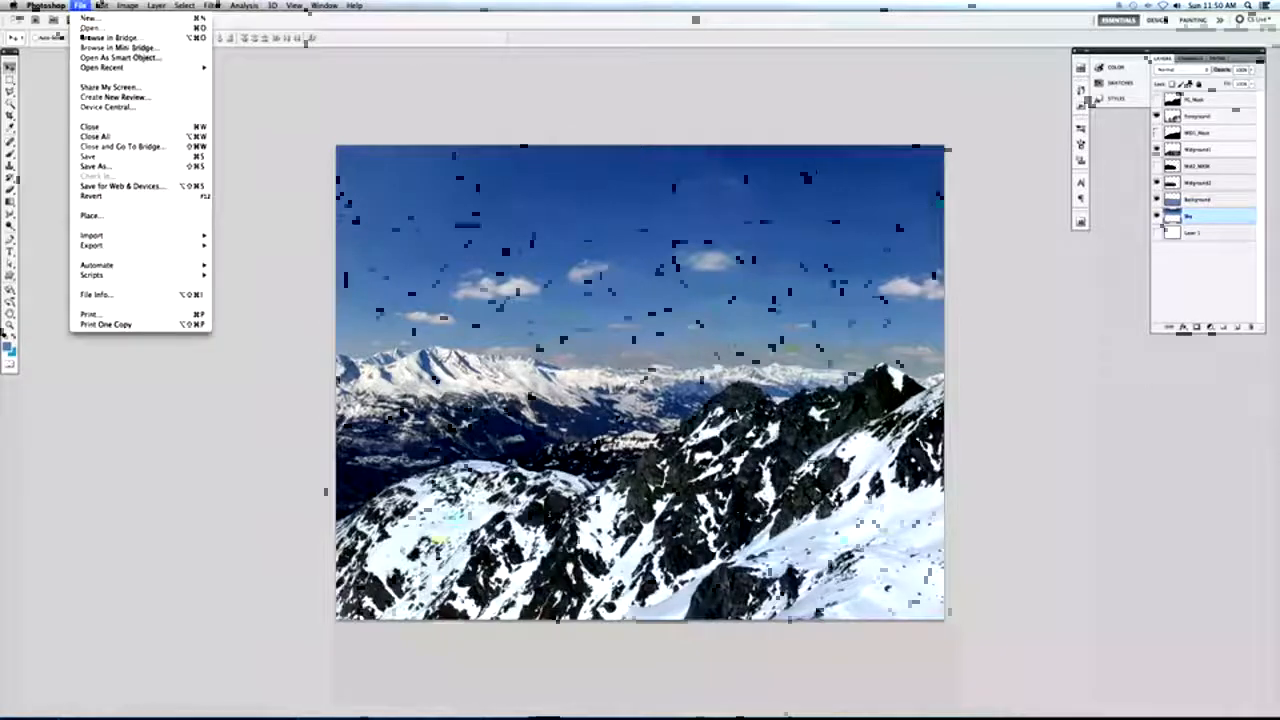
left_click(95, 166)
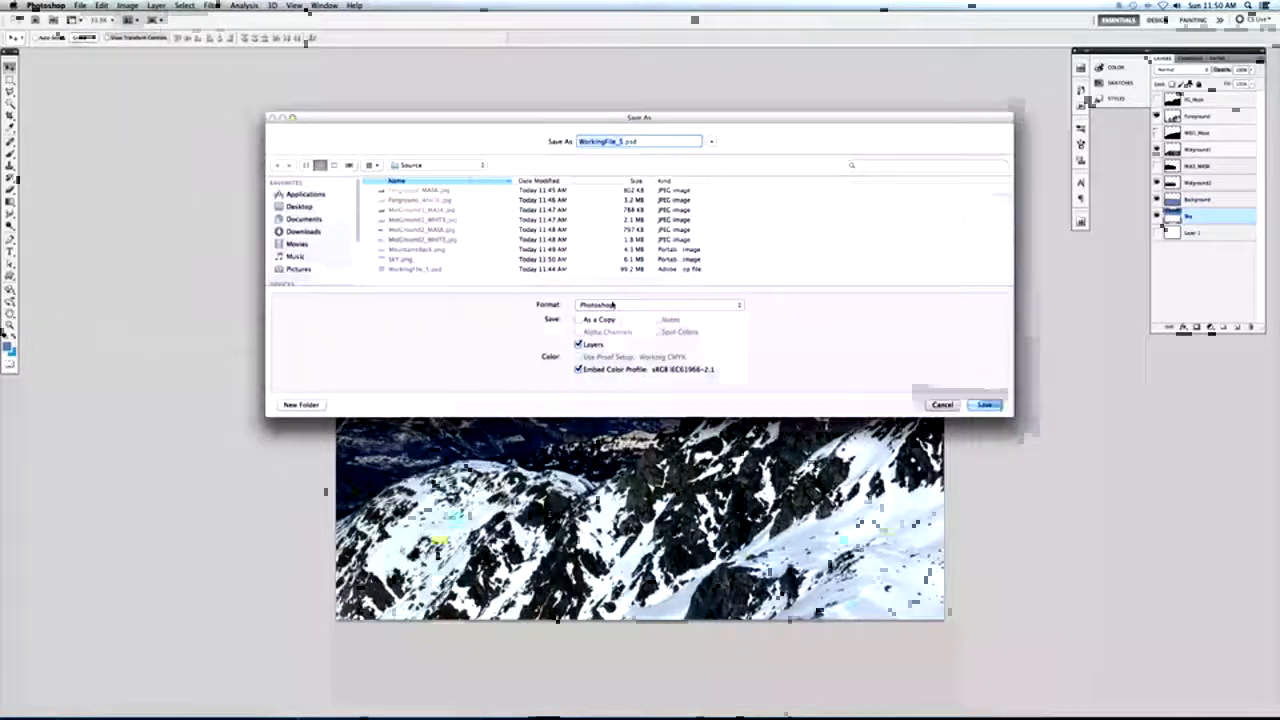
left_click(613, 303)
left_click(640, 437)
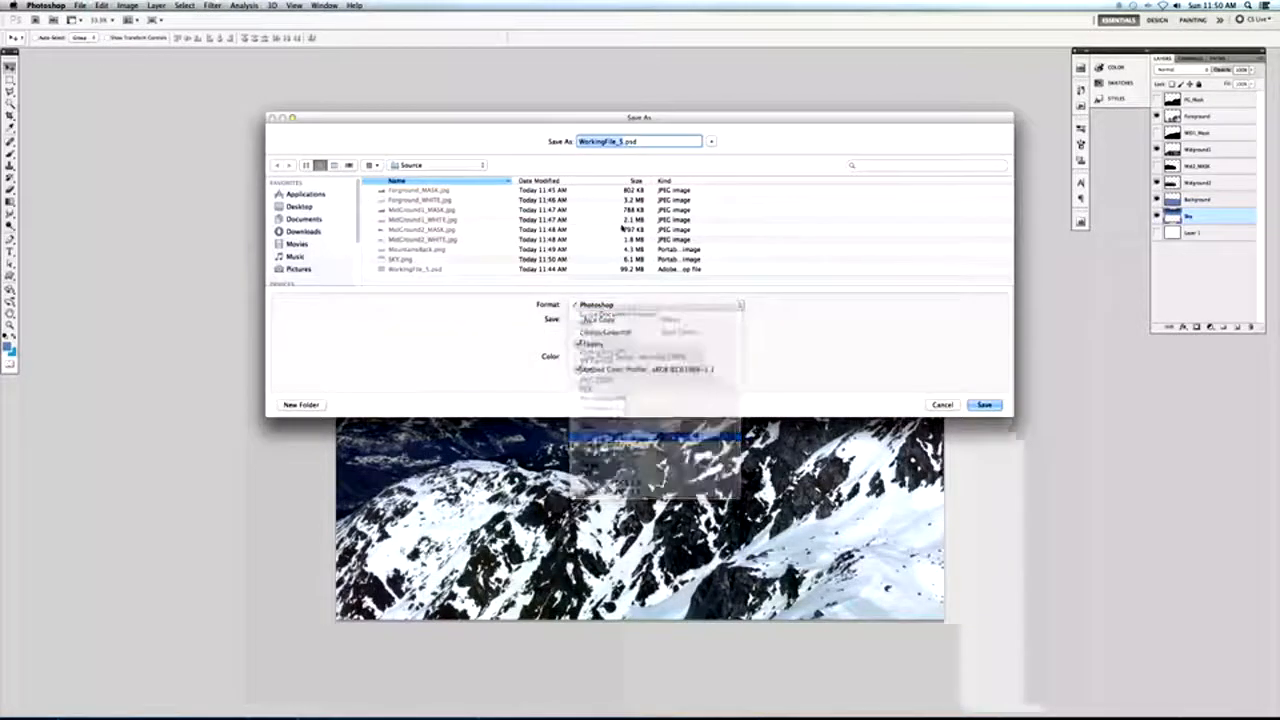
type("MattePainting")
left_click(980, 403)
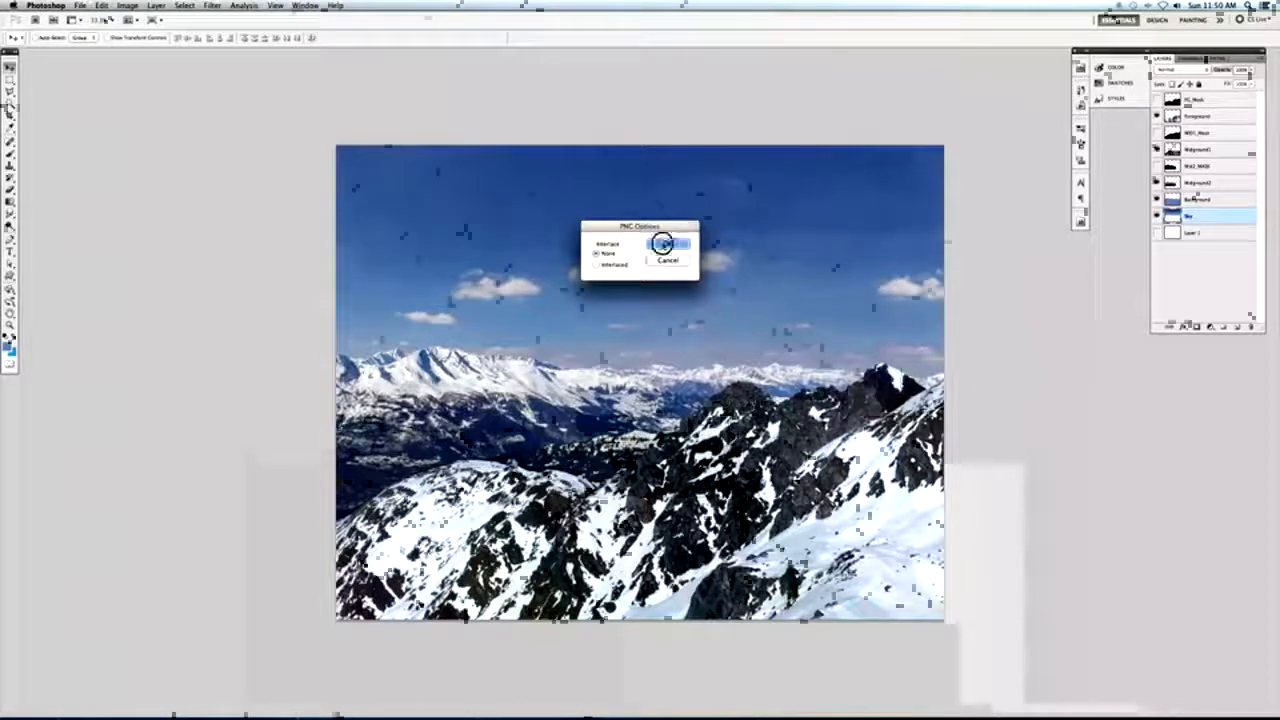
left_click(662, 244)
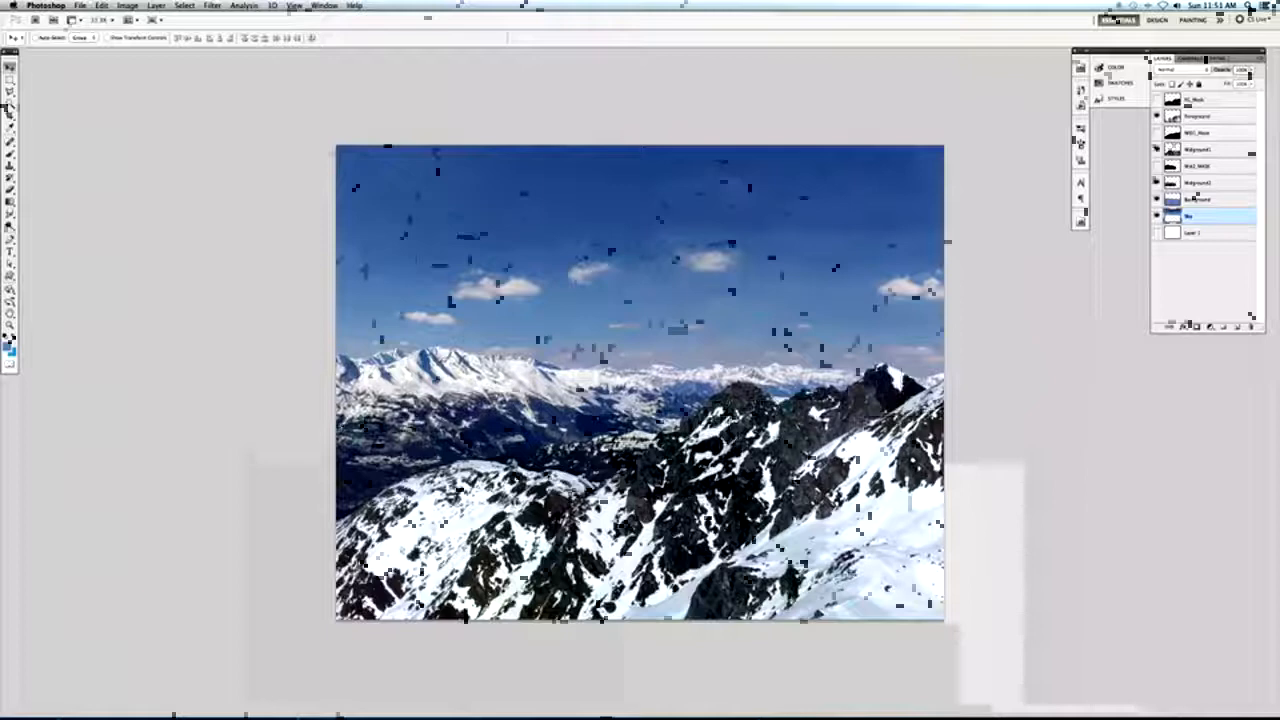
Save the layered matte painting document.
left_click(80, 5)
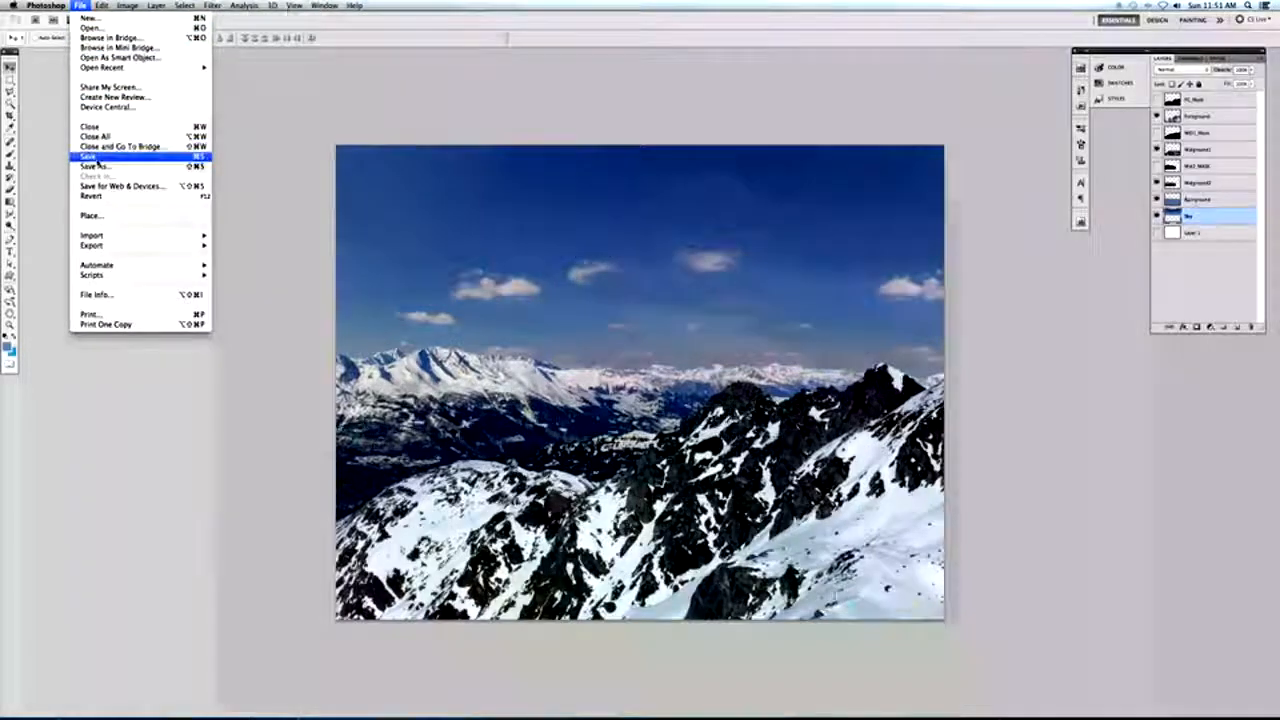
left_click(114, 153)
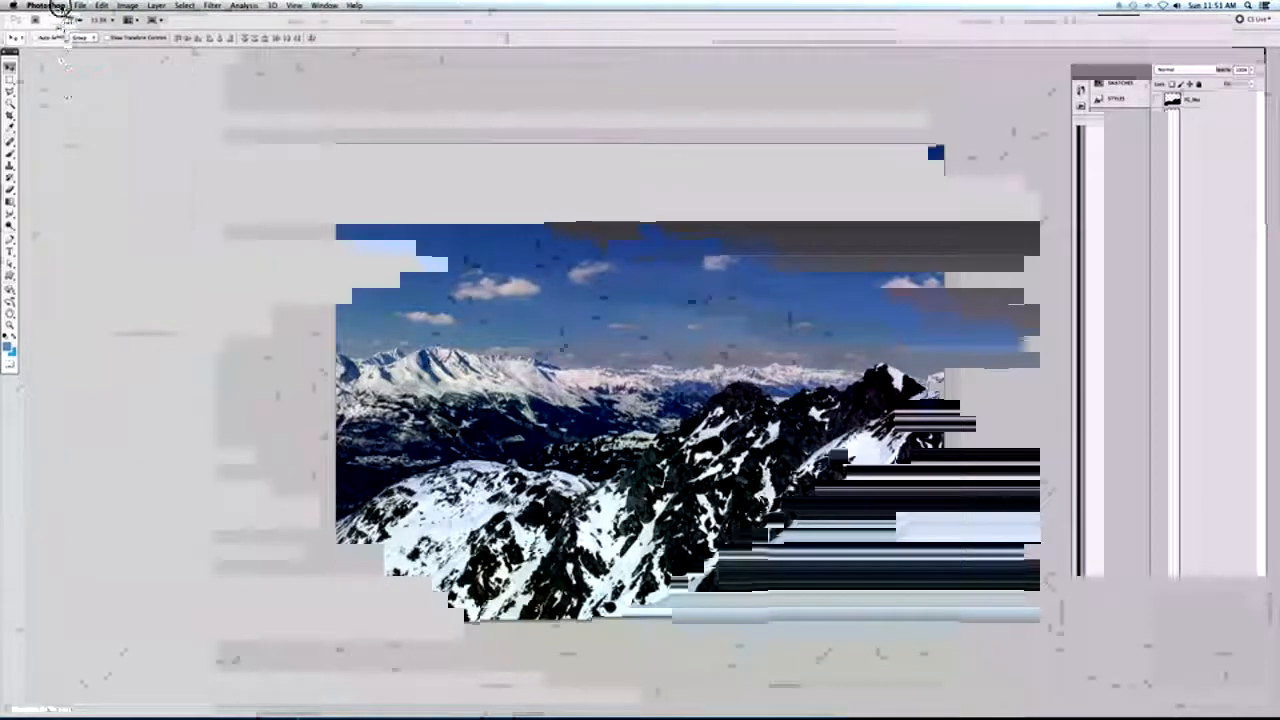
Switch to Maya and start a new project located in the 3dMattePainting folder.
left_click(60, 5)
mouse_move(150, 220)
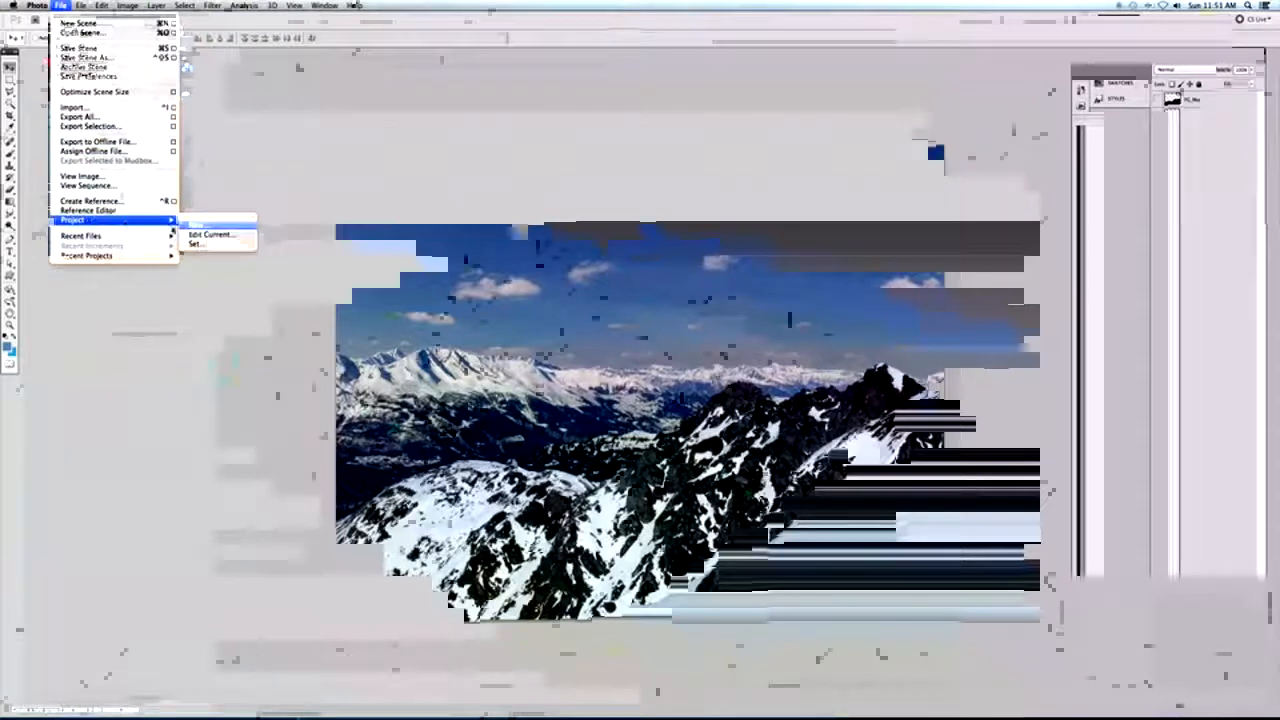
left_click(200, 221)
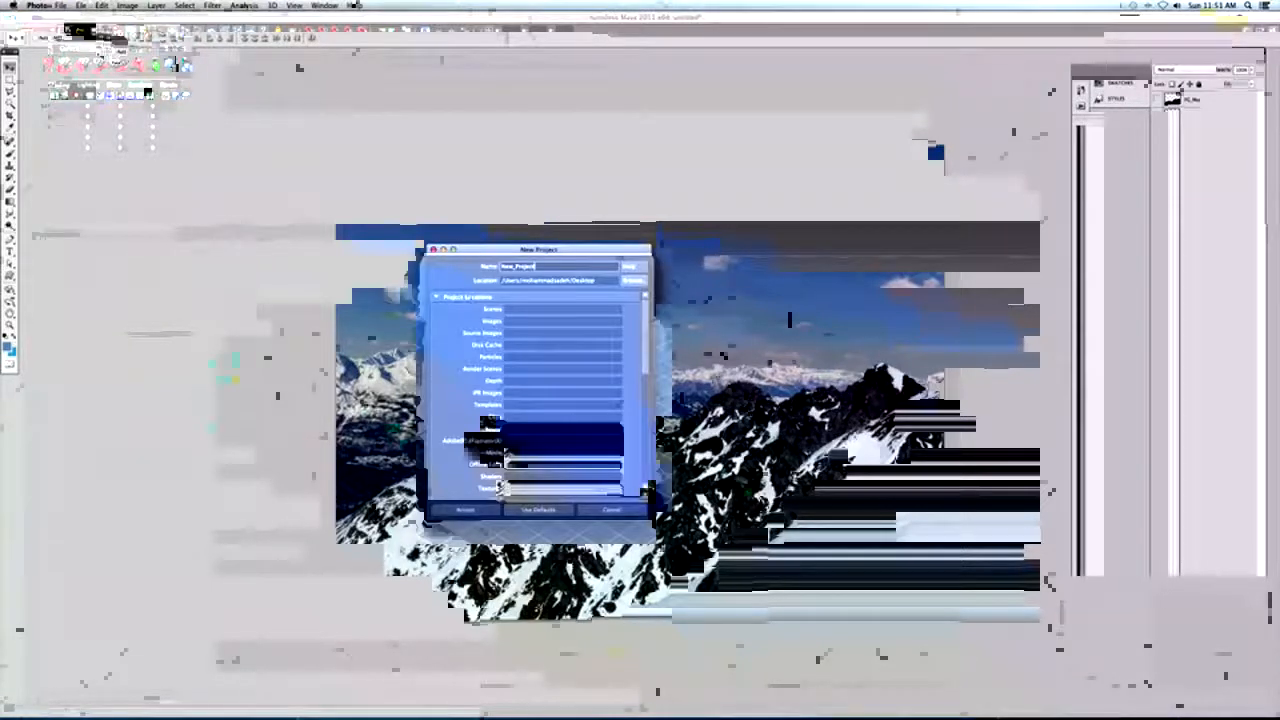
left_click(632, 281)
double_click(433, 216)
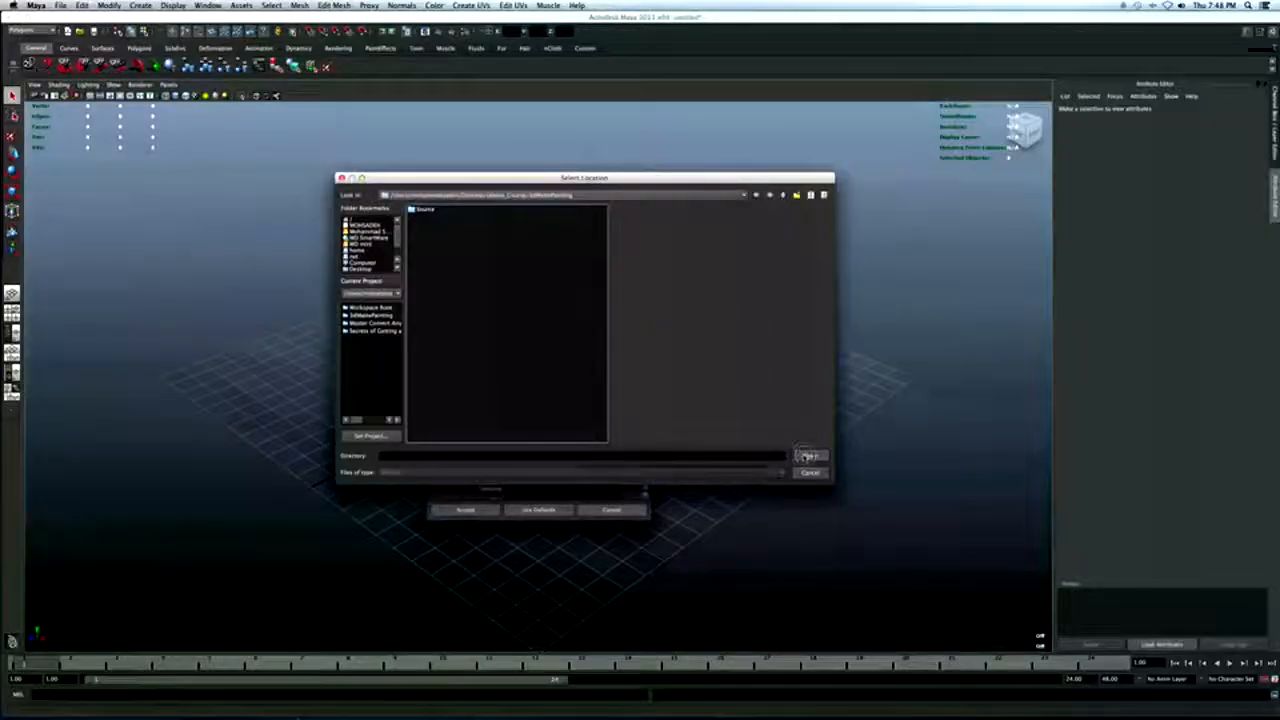
left_click(811, 456)
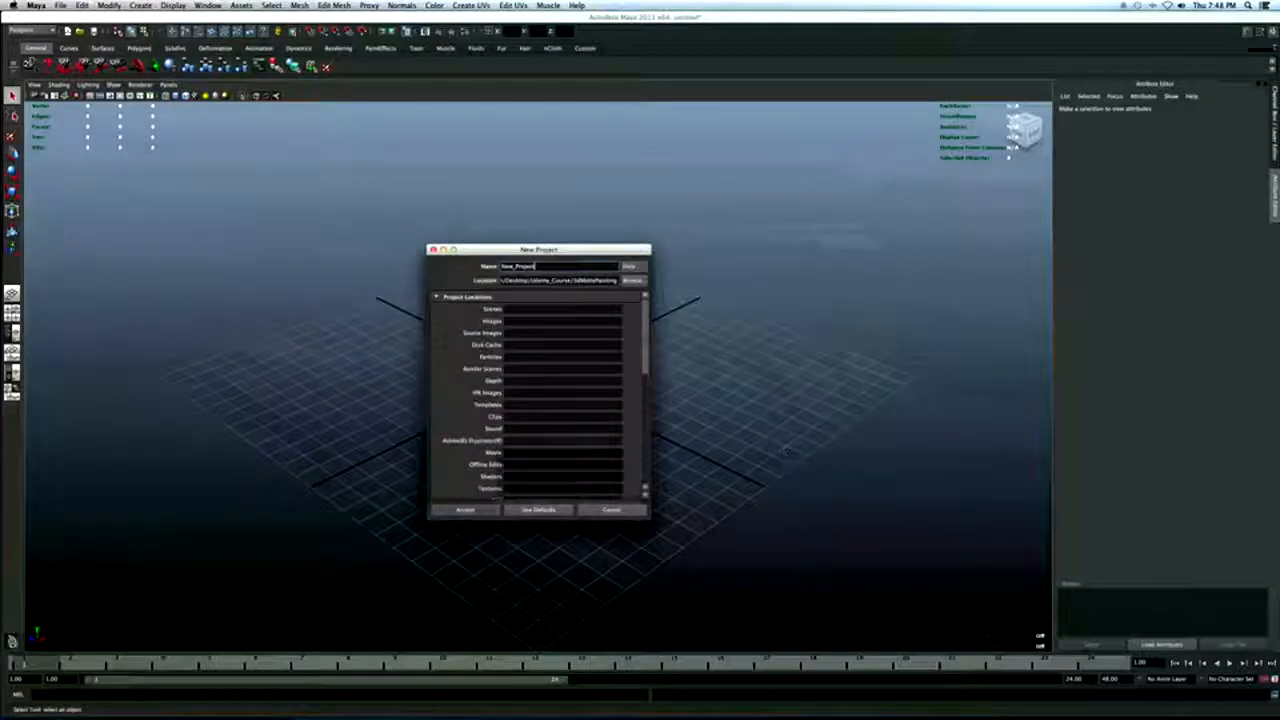
Name the project MattePaintingProjection, fill in the default folder locations and create it.
left_click_drag(551, 267, 485, 254)
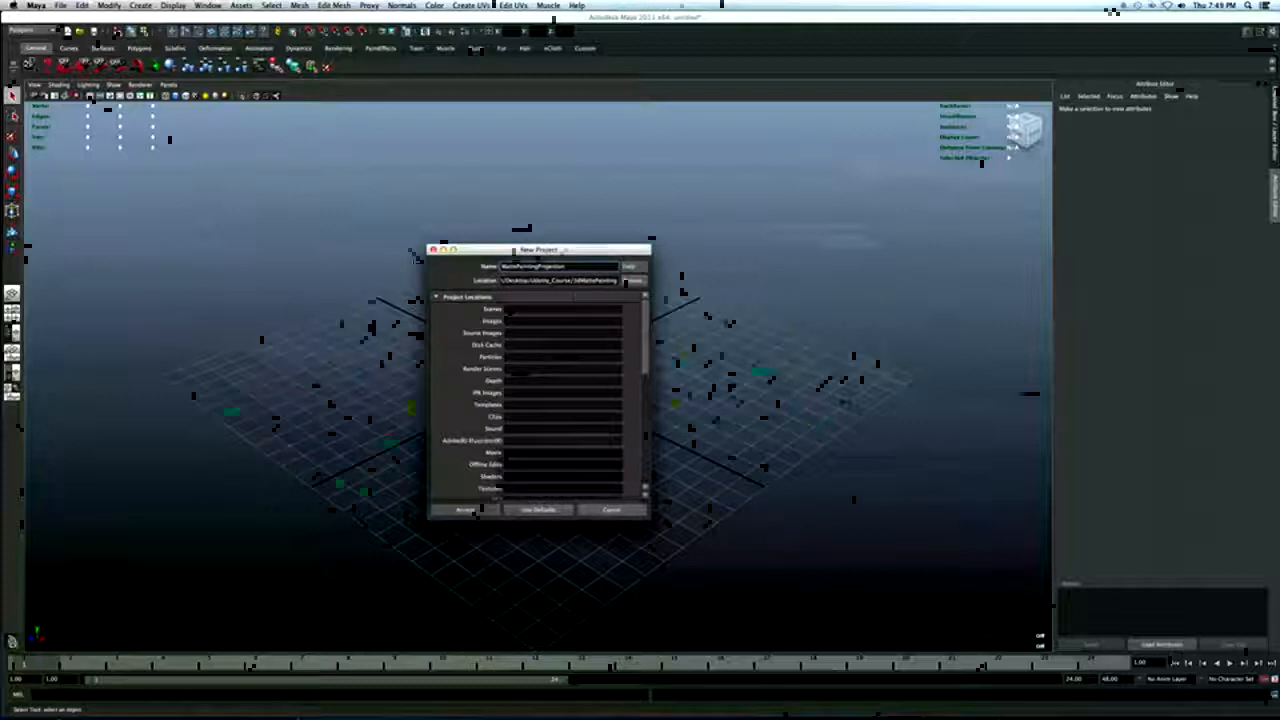
left_click(528, 510)
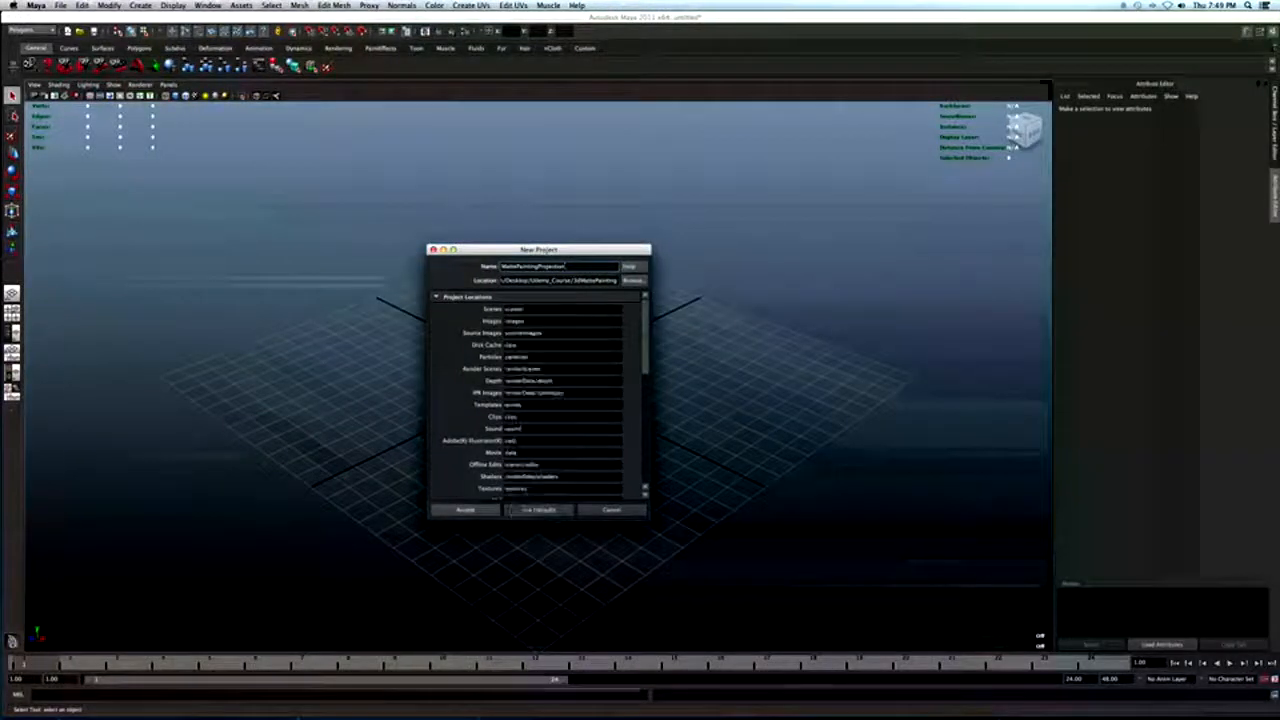
left_click(466, 510)
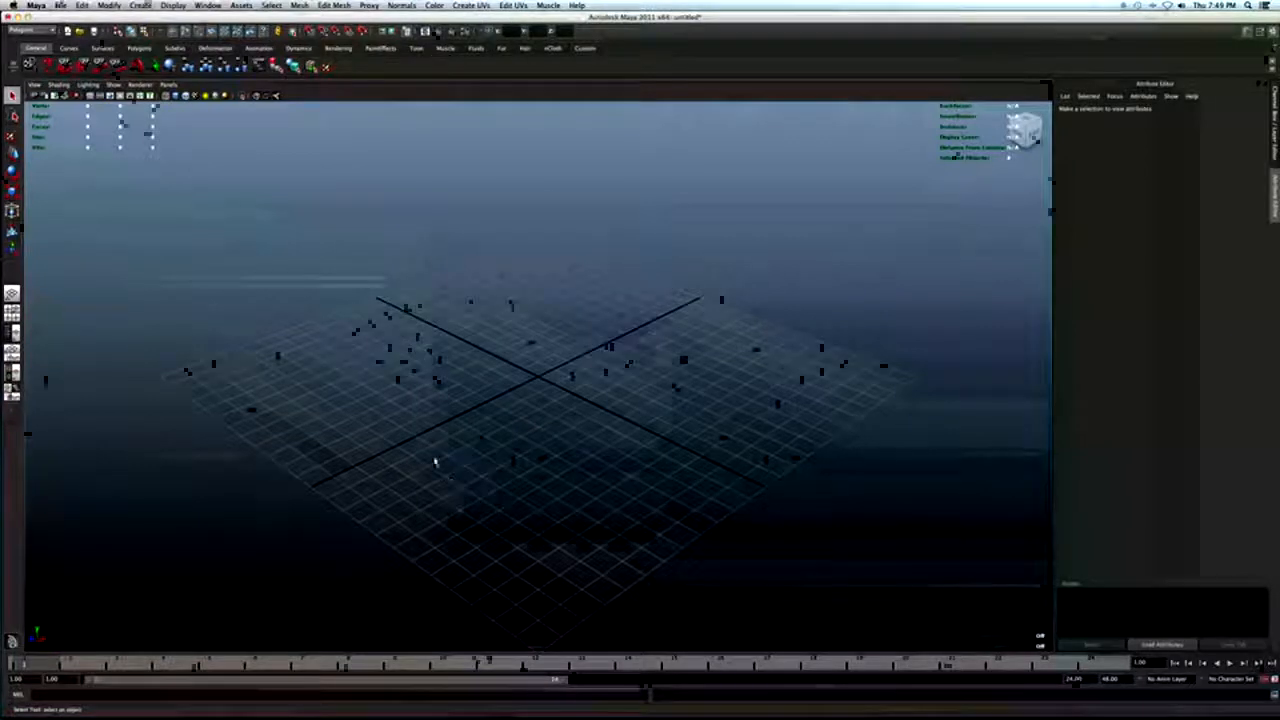
Create a basic single-node camera in the scene.
left_click(60, 5)
mouse_move(109, 6)
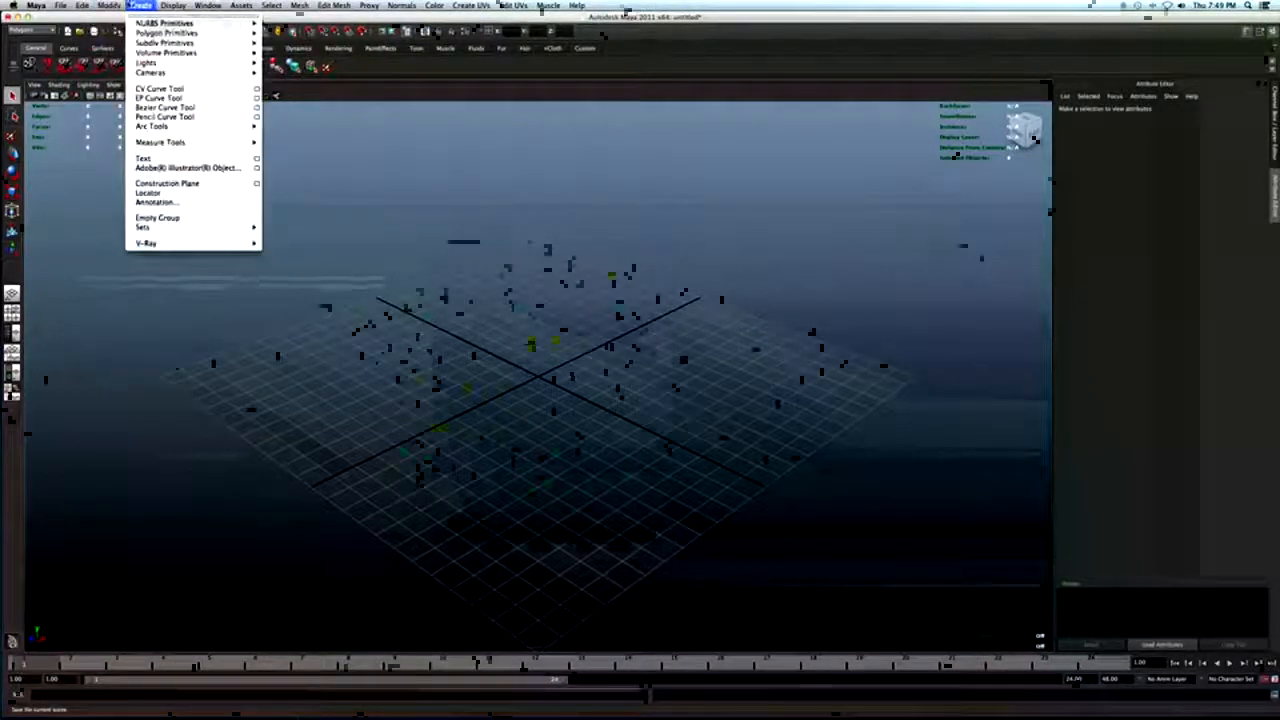
mouse_move(160, 74)
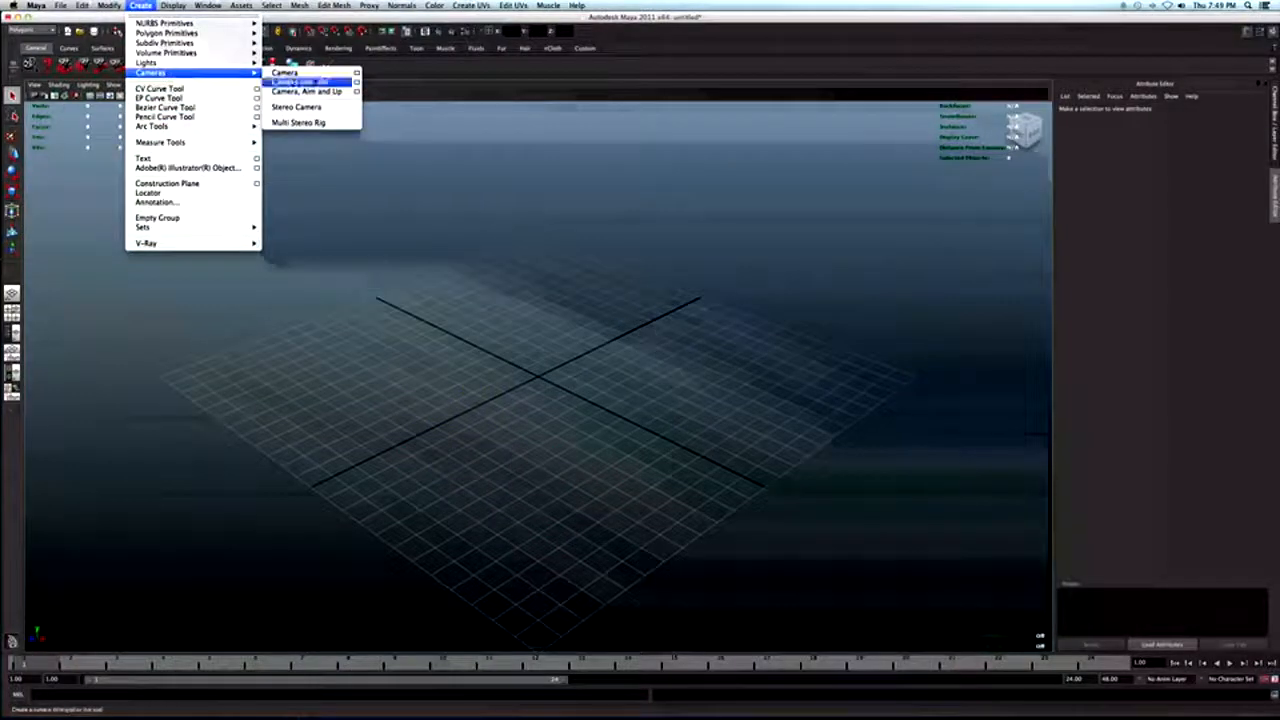
left_click(295, 75)
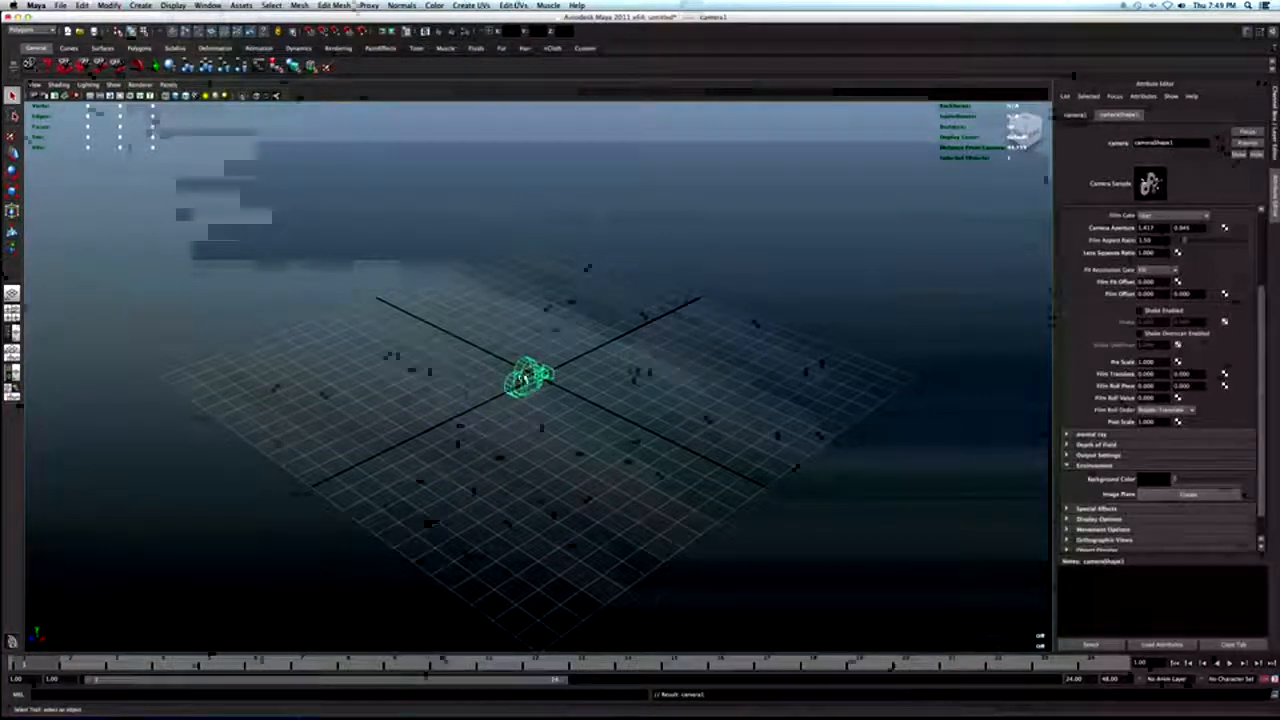
Add an image plane to the new camera and load MattePainting.png from the Source folder into it.
scroll(470, 380, "down", 1)
key("w")
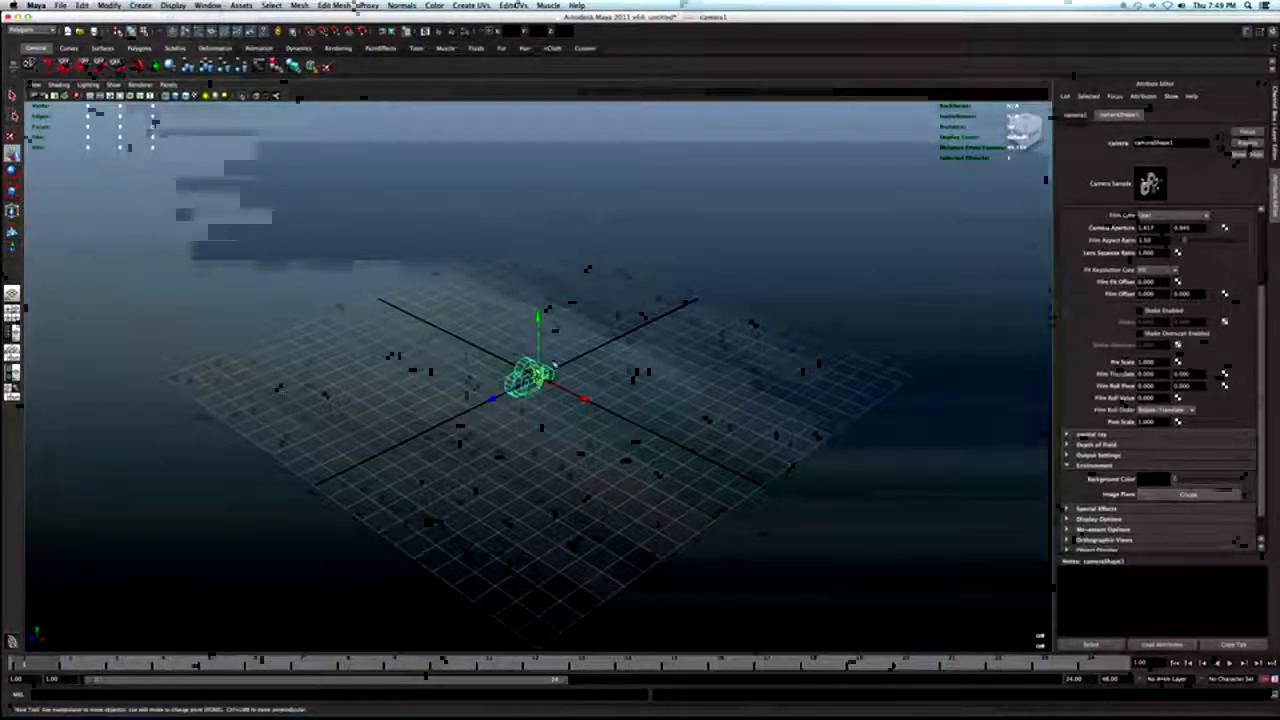
left_click_drag(752, 319, 708, 324, "alt")
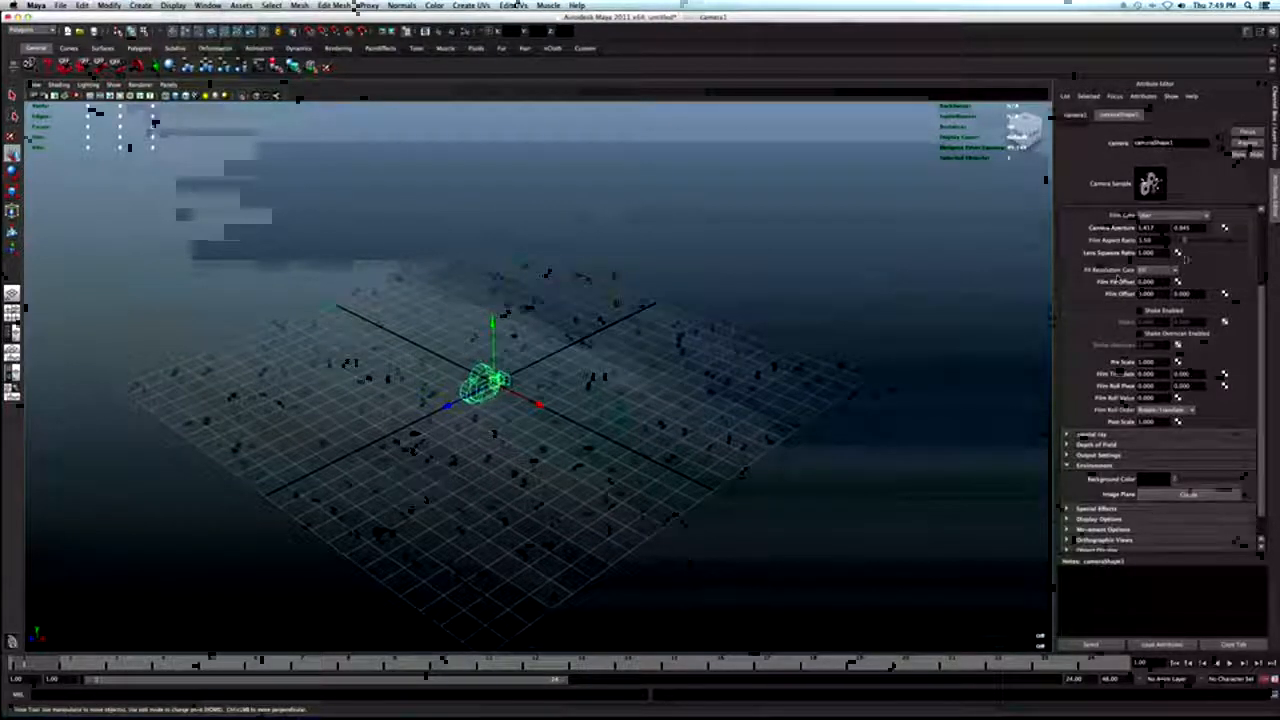
scroll(1245, 508, "down", 1)
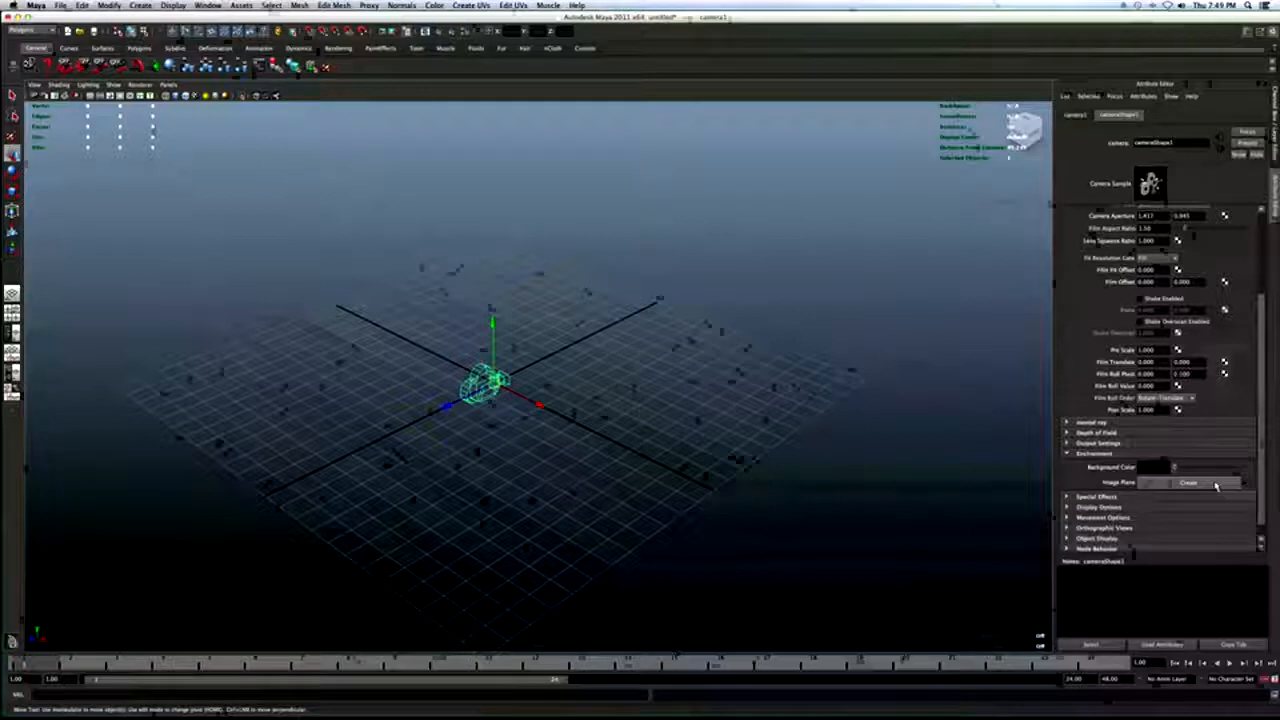
left_click(1215, 484)
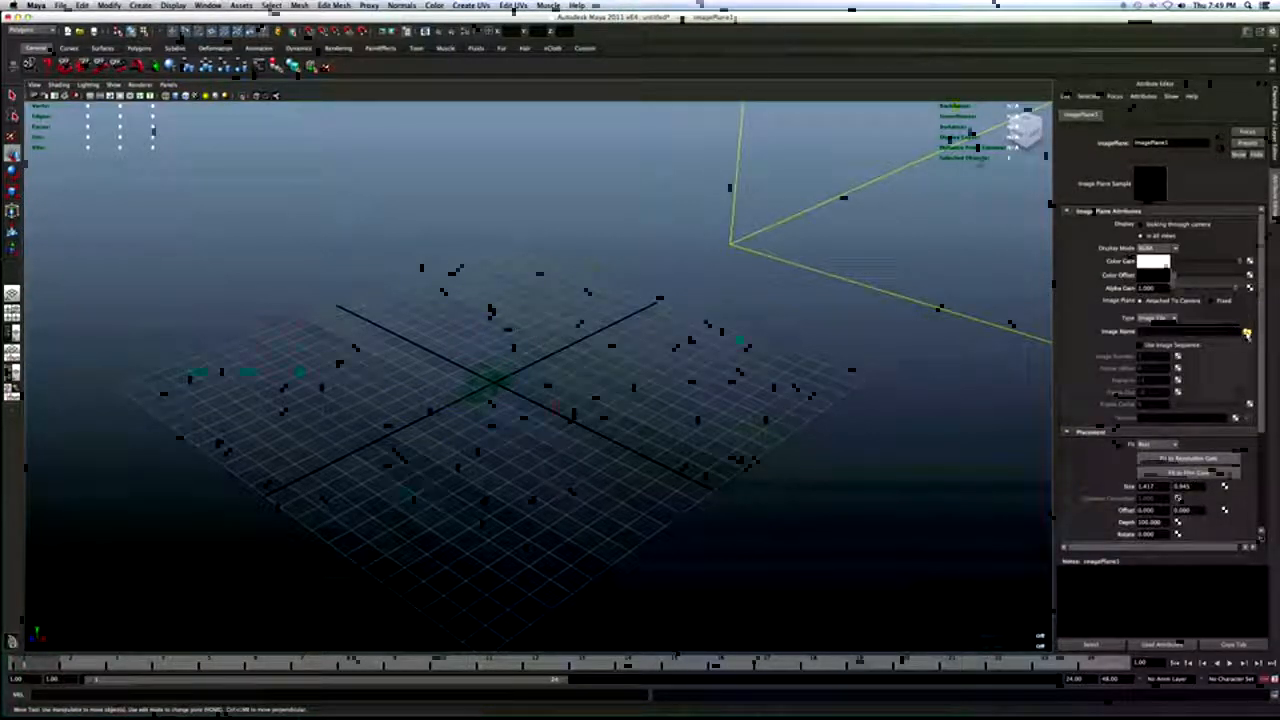
left_click(1247, 333)
double_click(425, 217)
left_click(438, 209)
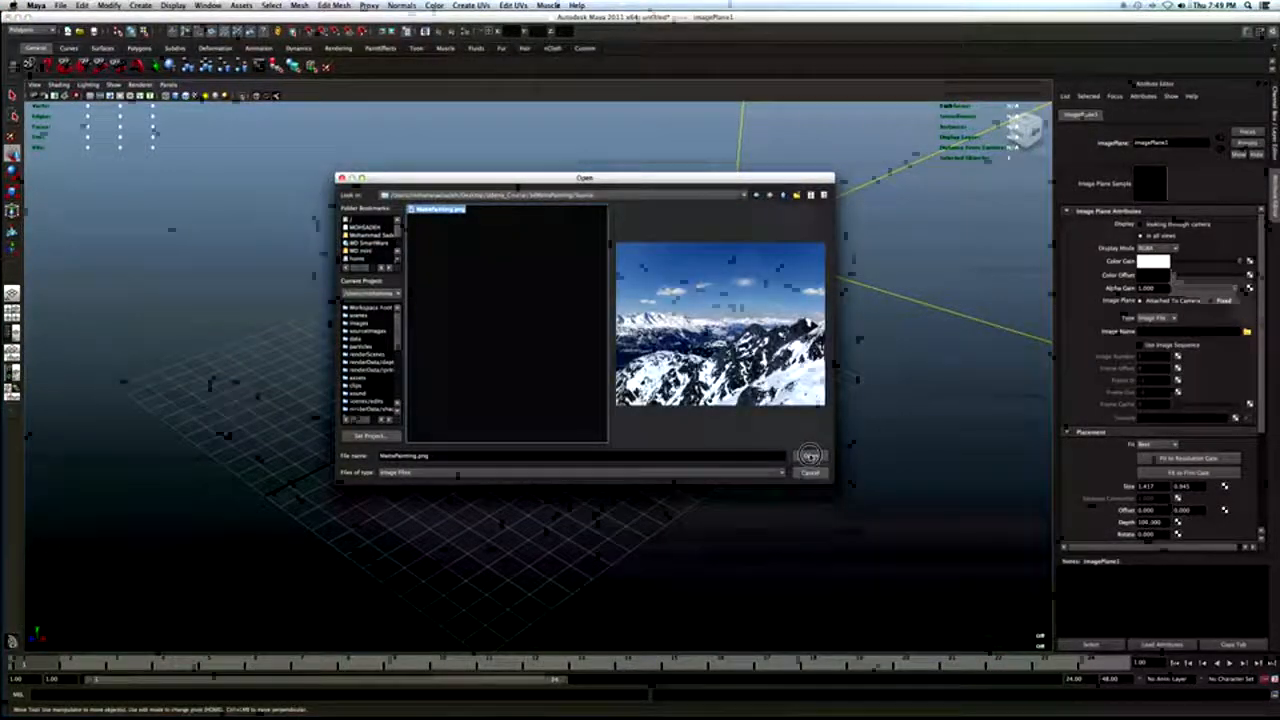
left_click(810, 456)
Look through the new camera in the perspective viewport.
right_click_drag(530, 350, 456, 384, "alt")
middle_click_drag(456, 384, 440, 398, "alt")
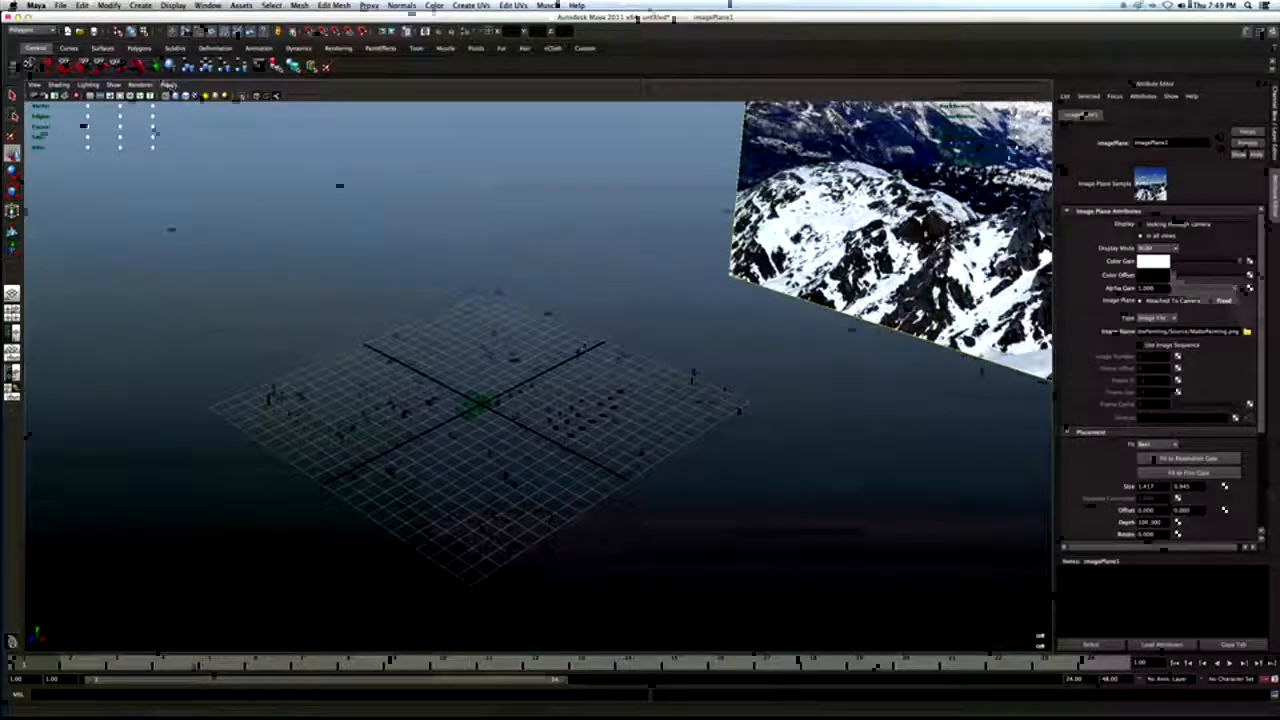
left_click(168, 84)
mouse_move(236, 96)
left_click(287, 97)
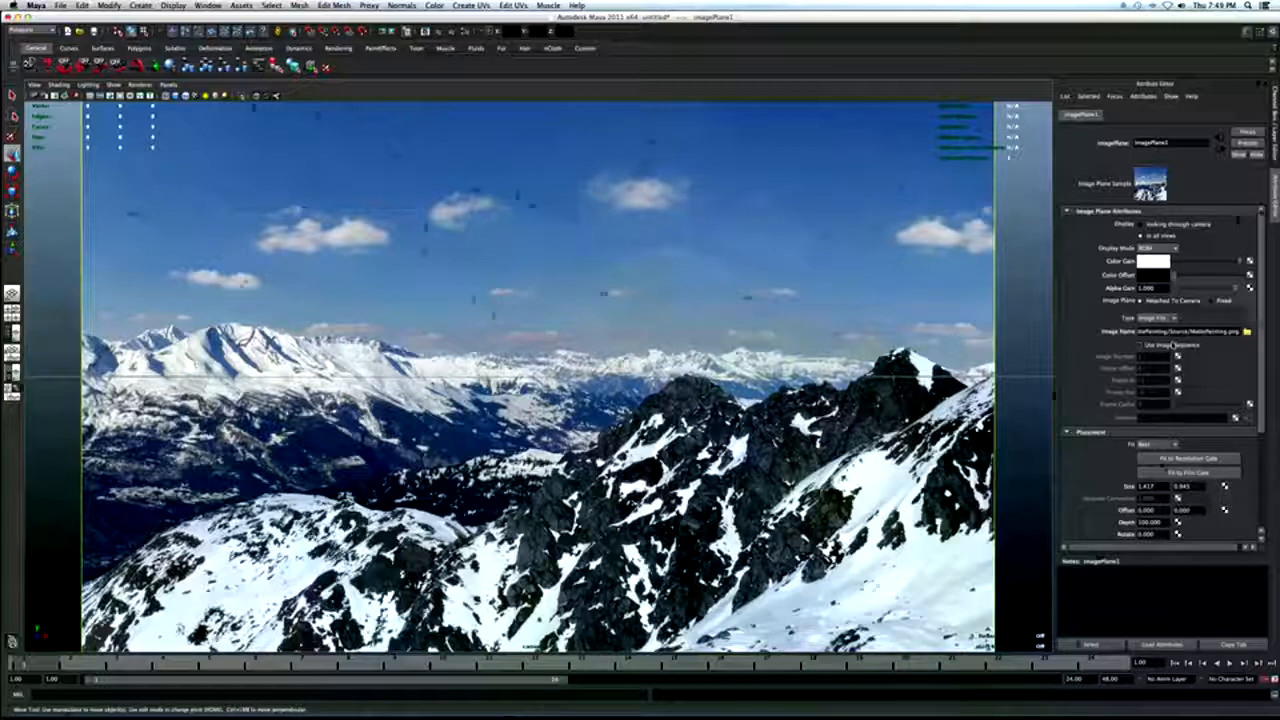
Set the image plane's depth to 500 and adjust the camera so the grid lies across the painting's foreground snow.
scroll(1245, 398, "down", 5)
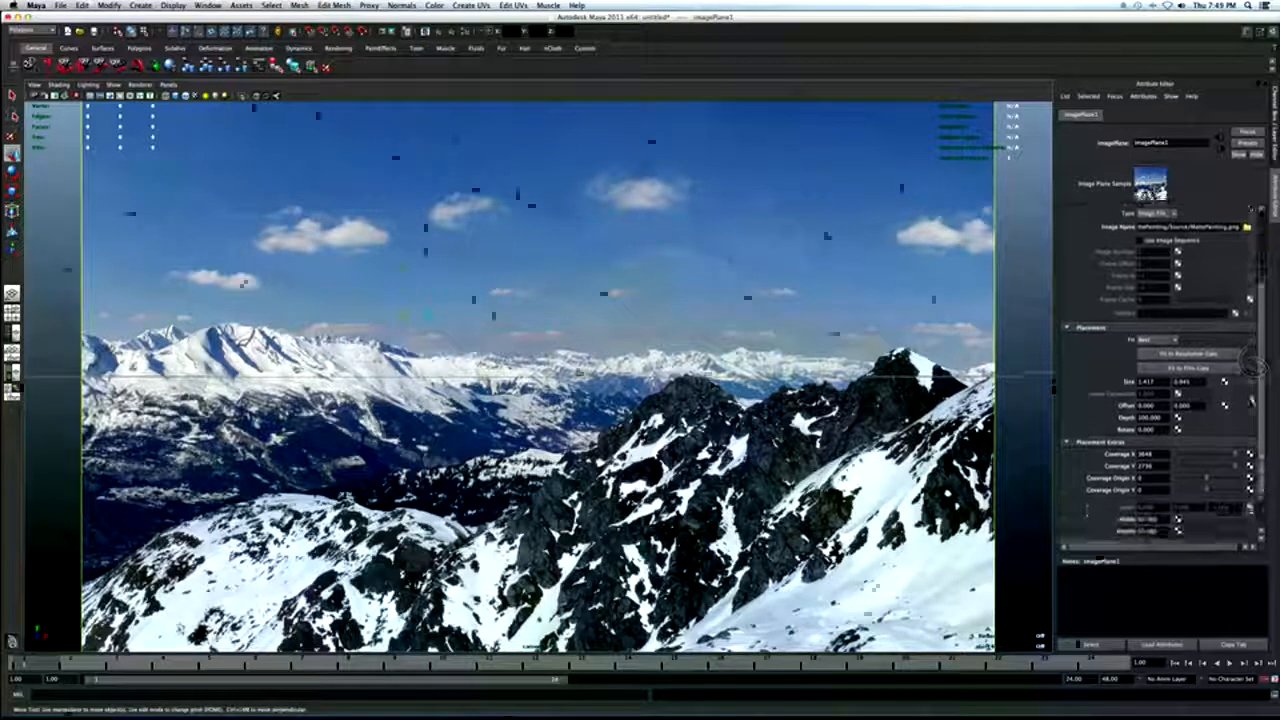
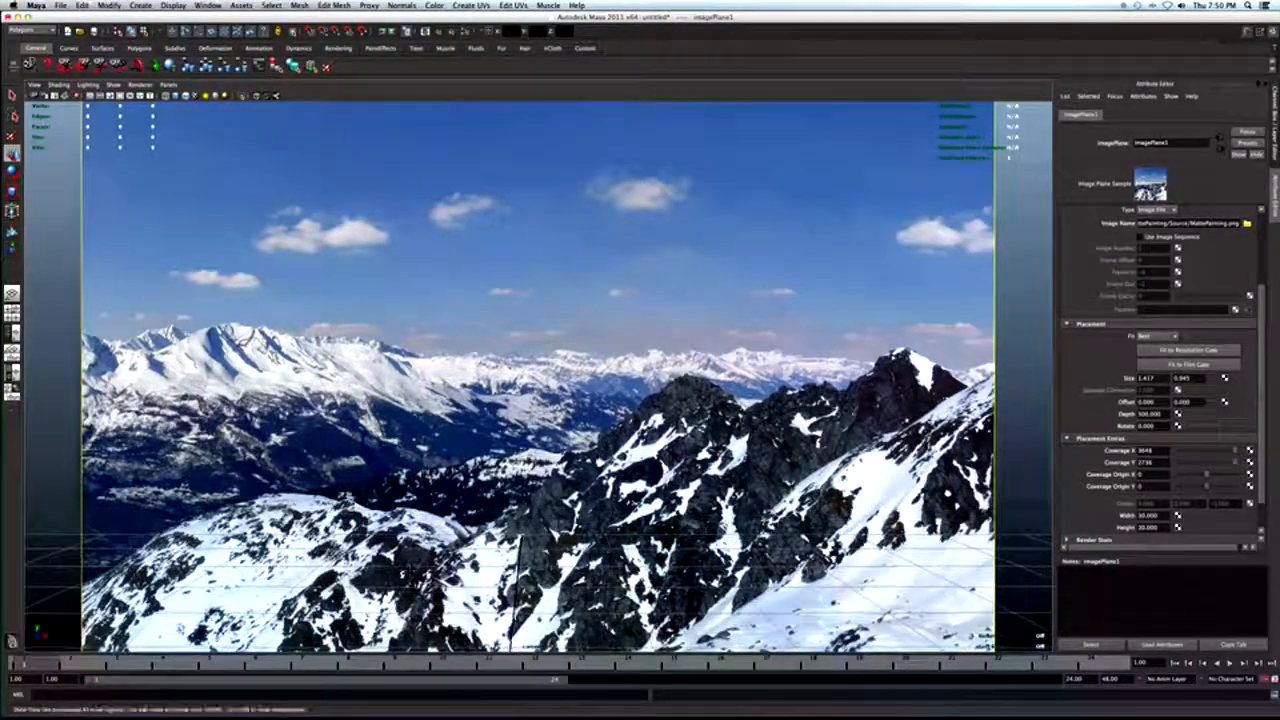
left_click_drag(427, 541, 424, 545, "alt")
middle_click_drag(424, 545, 426, 560, "alt")
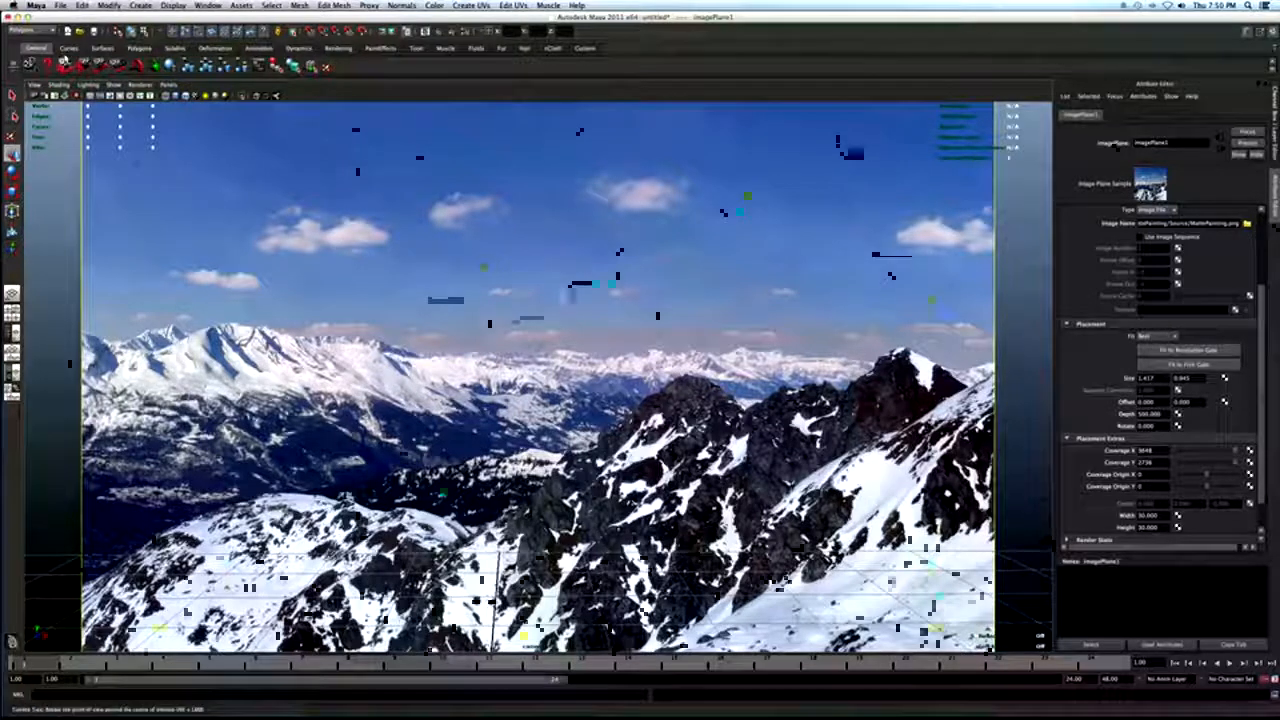
Save the scene as mattePainting_v001 in Maya Binary format in the project's scenes folder.
left_click(61, 5)
left_click(80, 57)
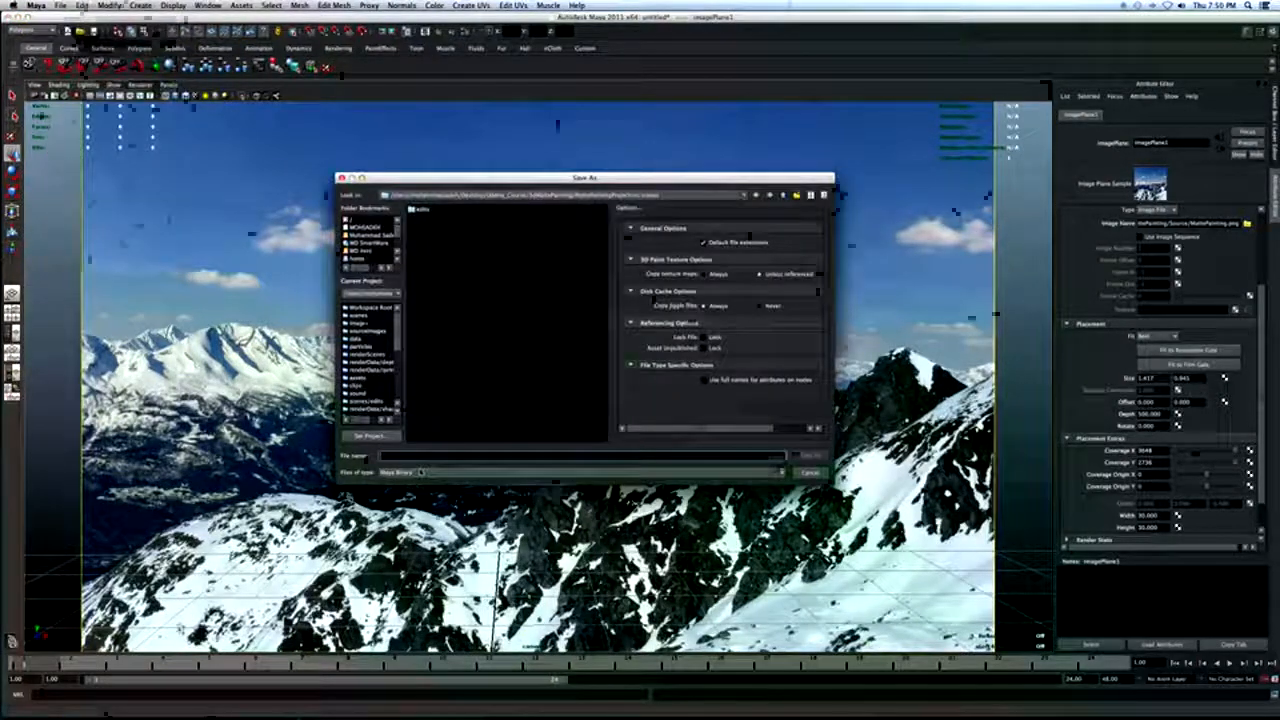
type("mattePainting_v001")
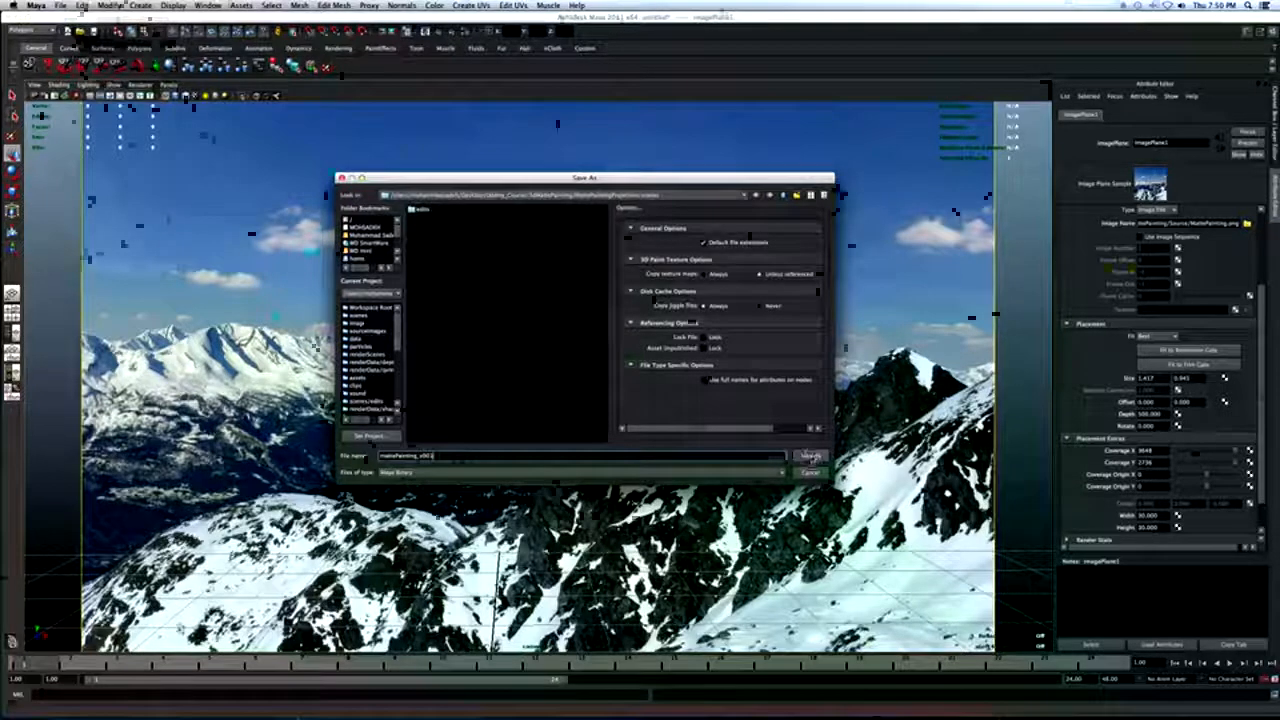
left_click(810, 456)
Lock all of the projection camera's translate, rotate, scale and visibility channels, deselect it and save the scene.
key("space")
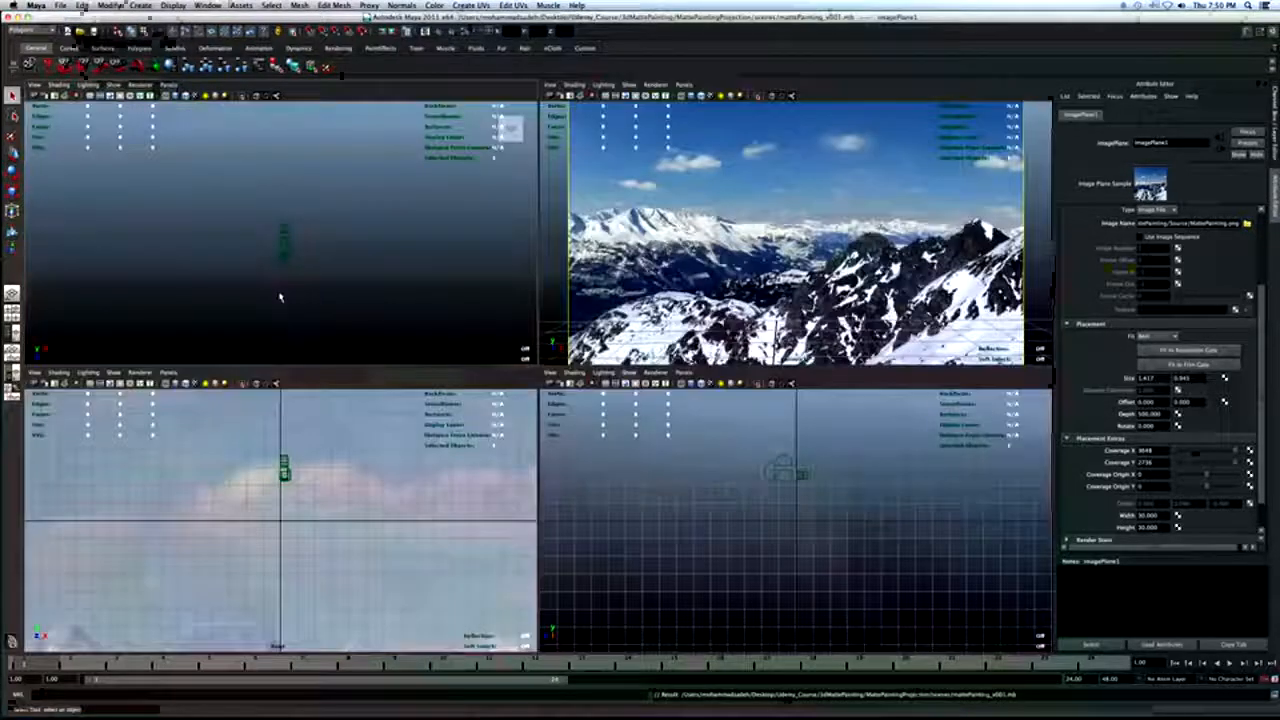
left_click(285, 256)
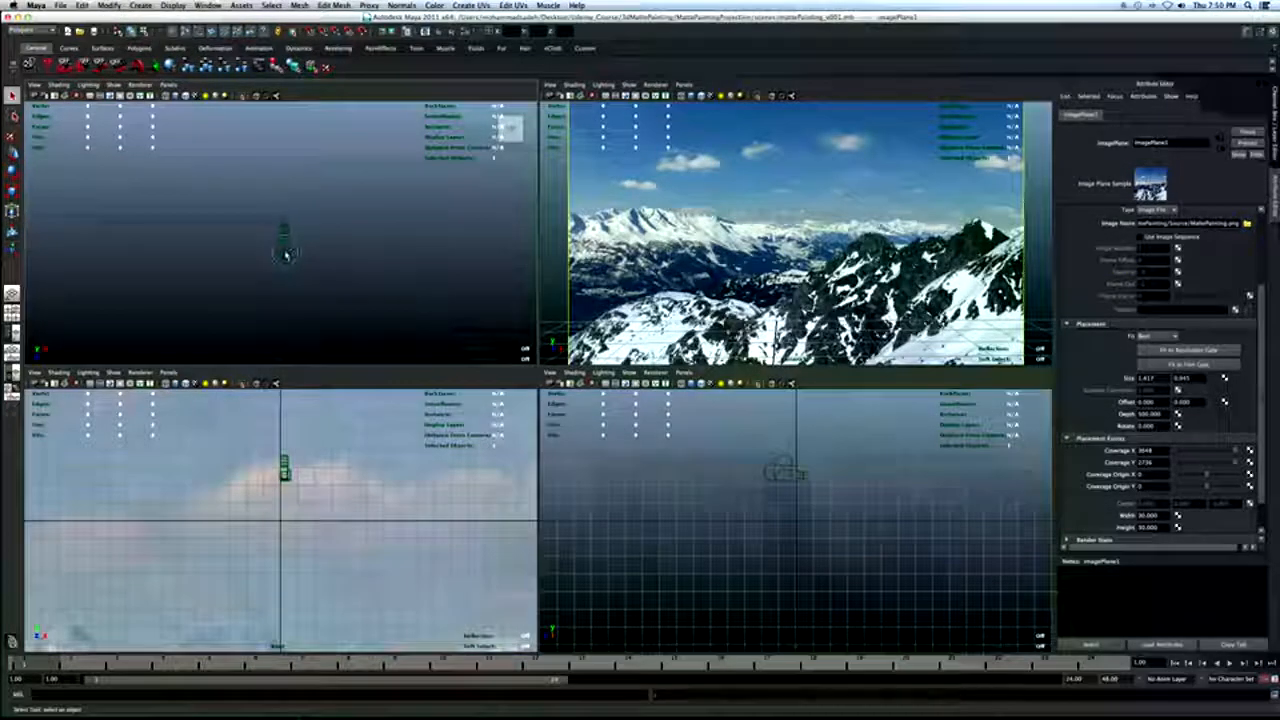
left_click(285, 256)
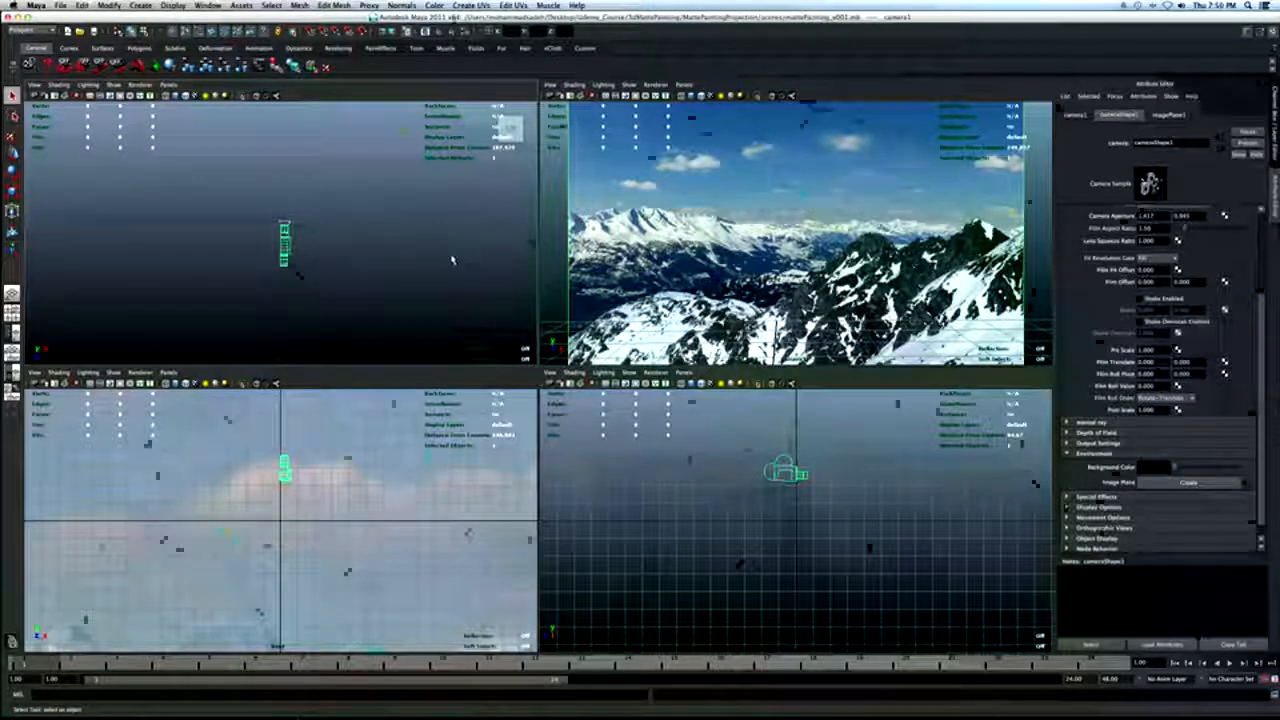
key("ctrl+a")
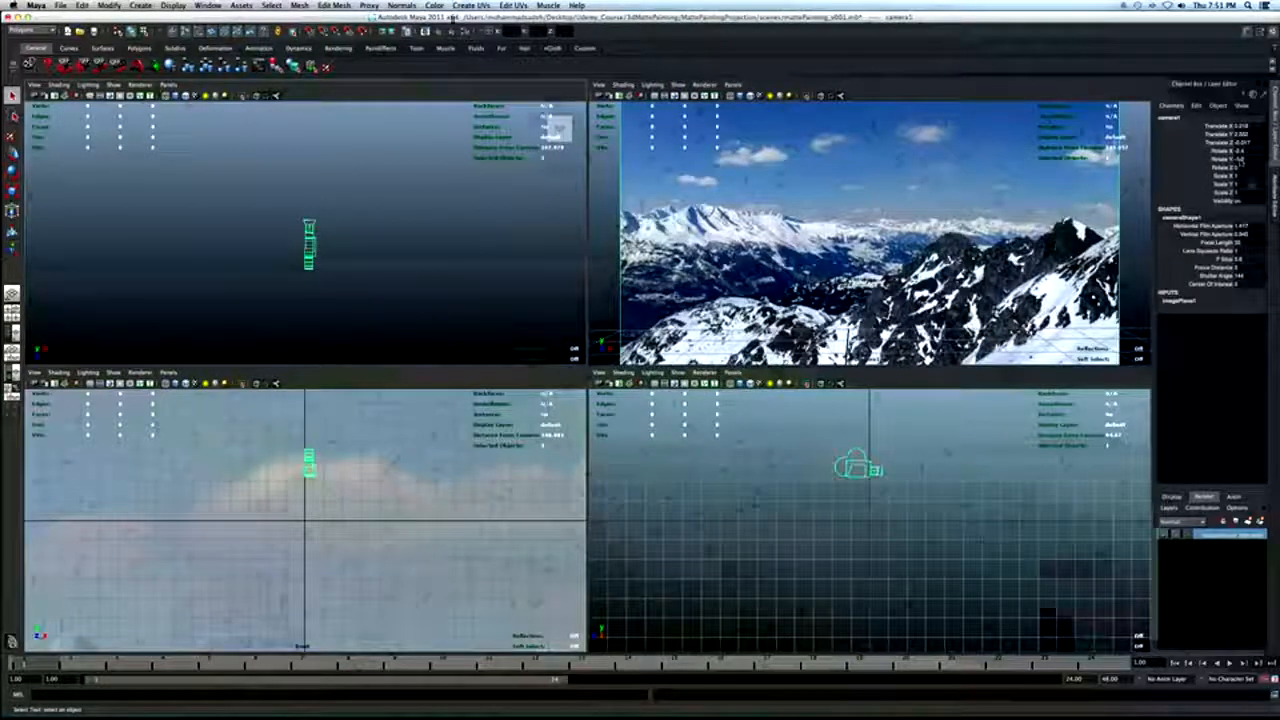
left_click_drag(1228, 200, 1224, 128)
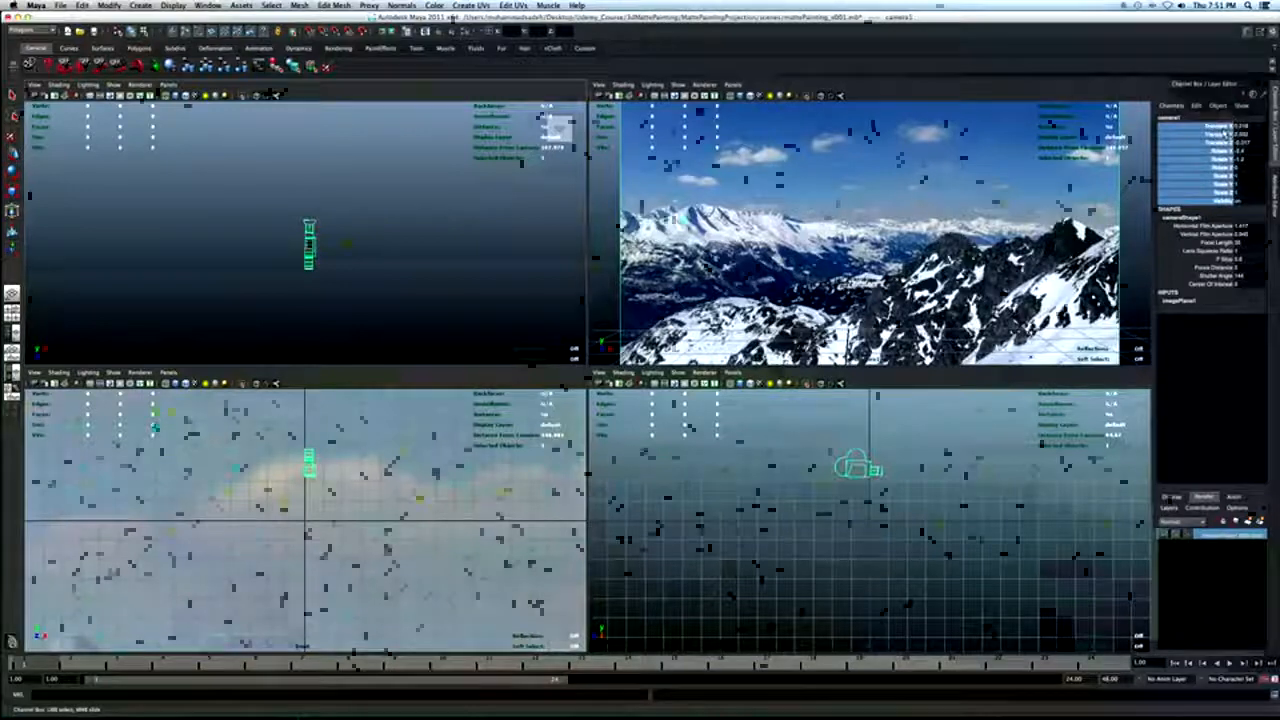
right_click(1224, 128)
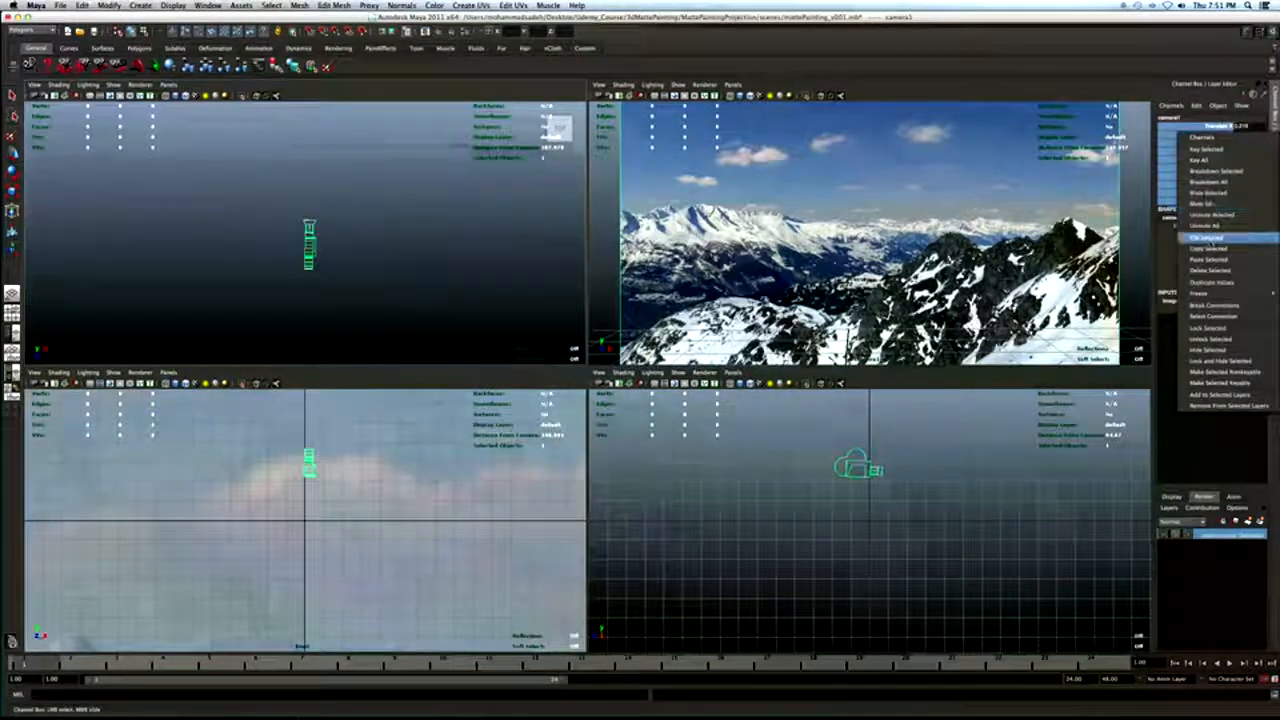
left_click(1211, 328)
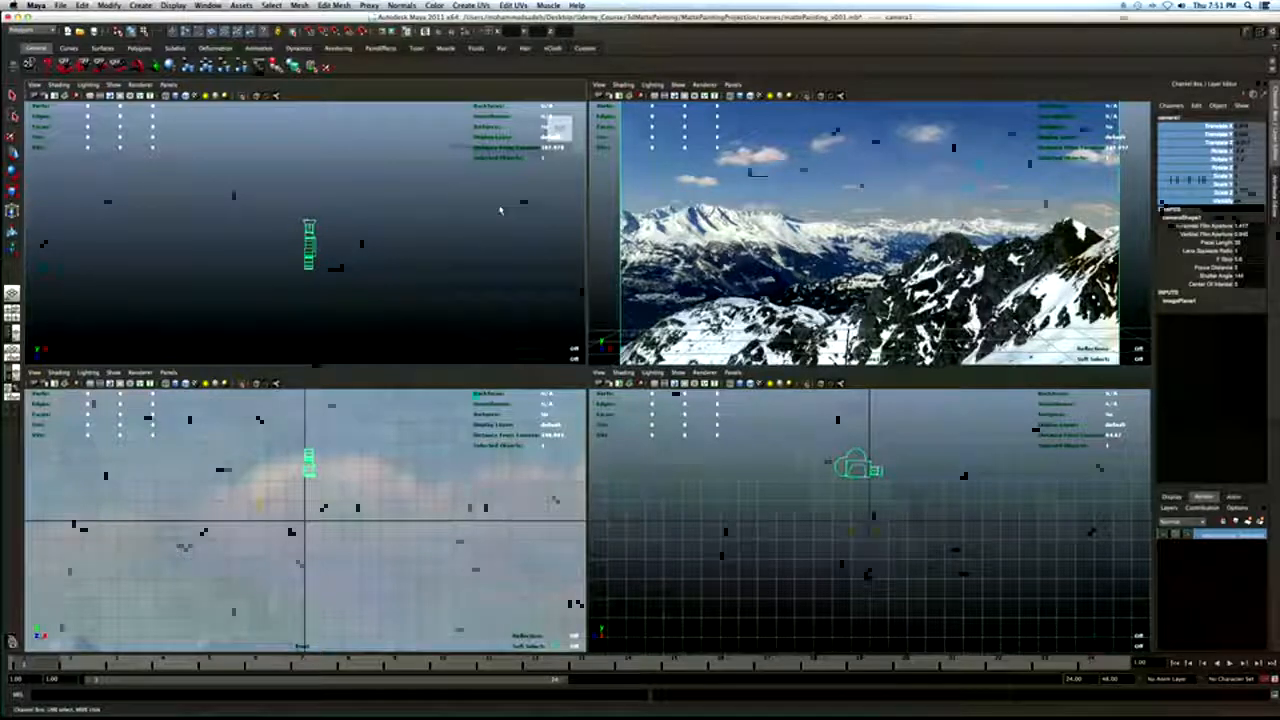
left_click(272, 146)
left_click(95, 33)
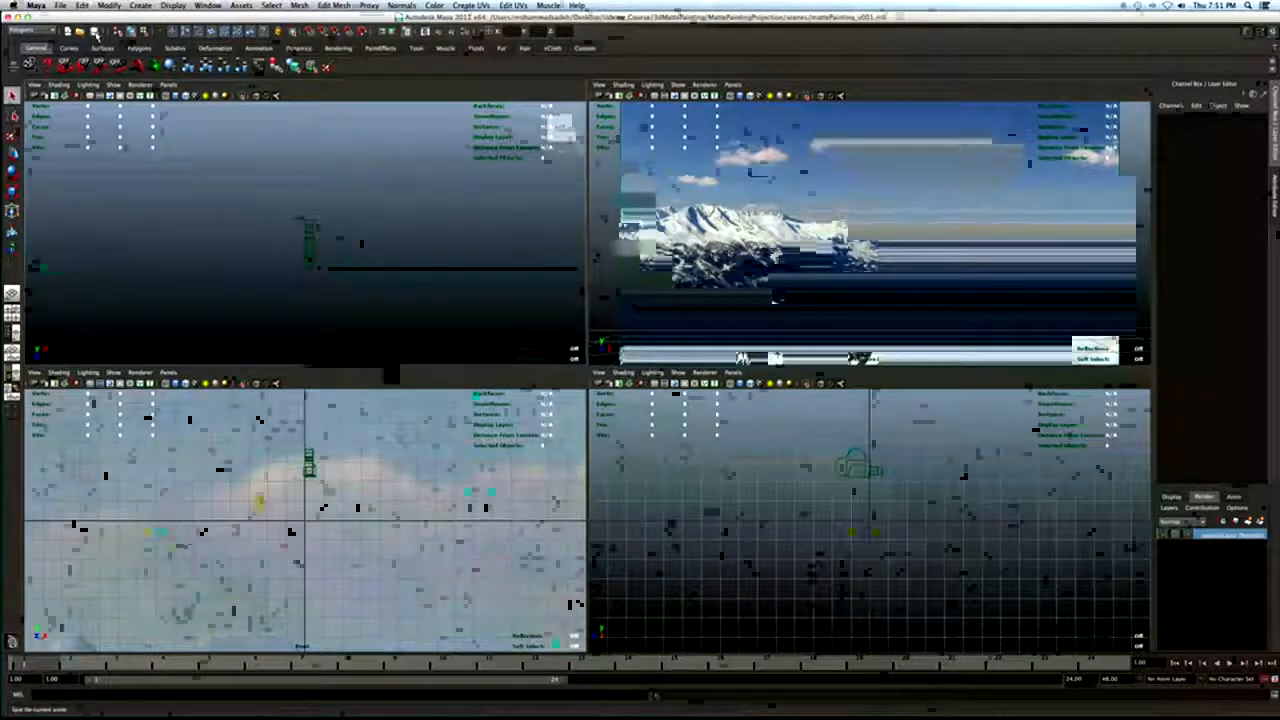
Create a polygon plane primitive in the scene.
left_click(140, 5)
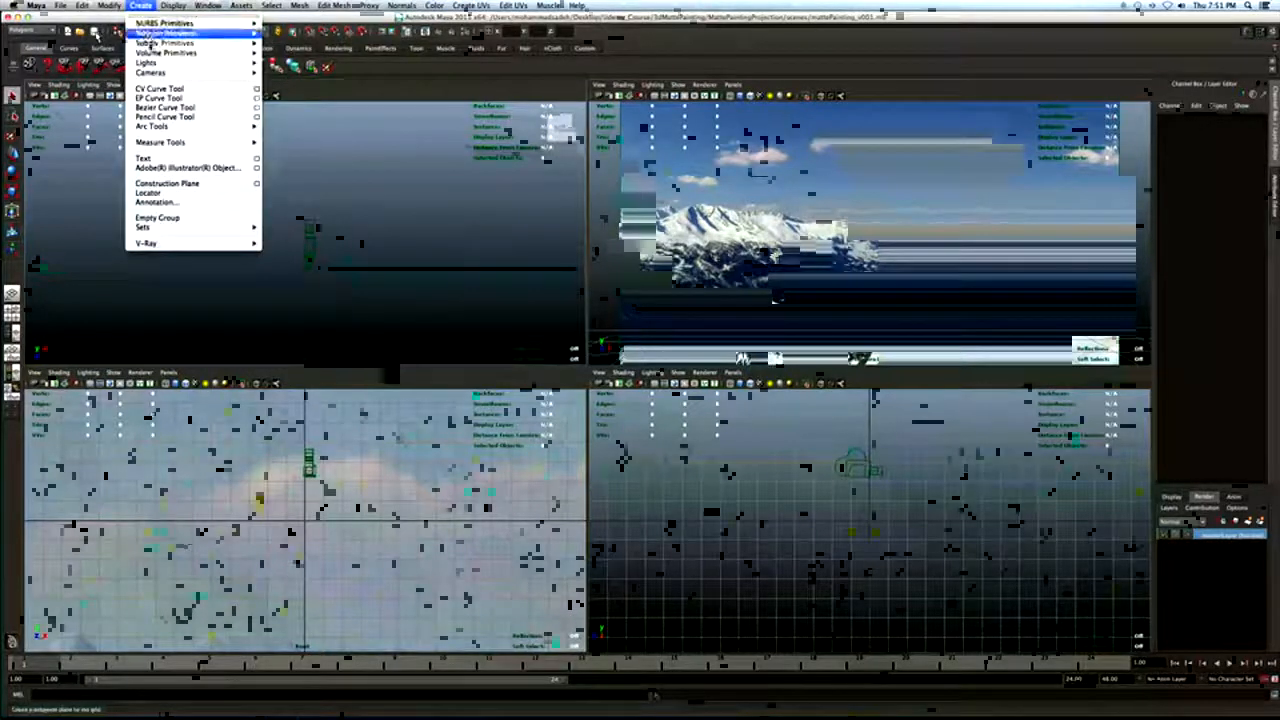
mouse_move(200, 33)
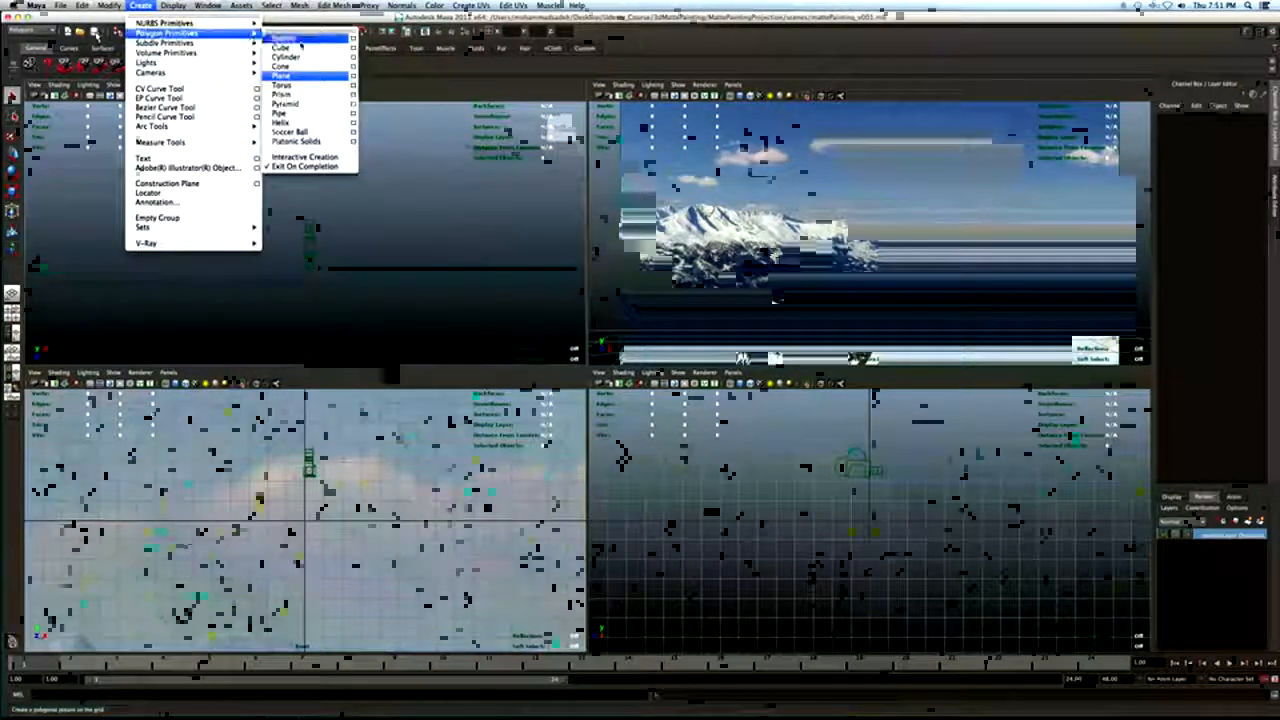
left_click(290, 75)
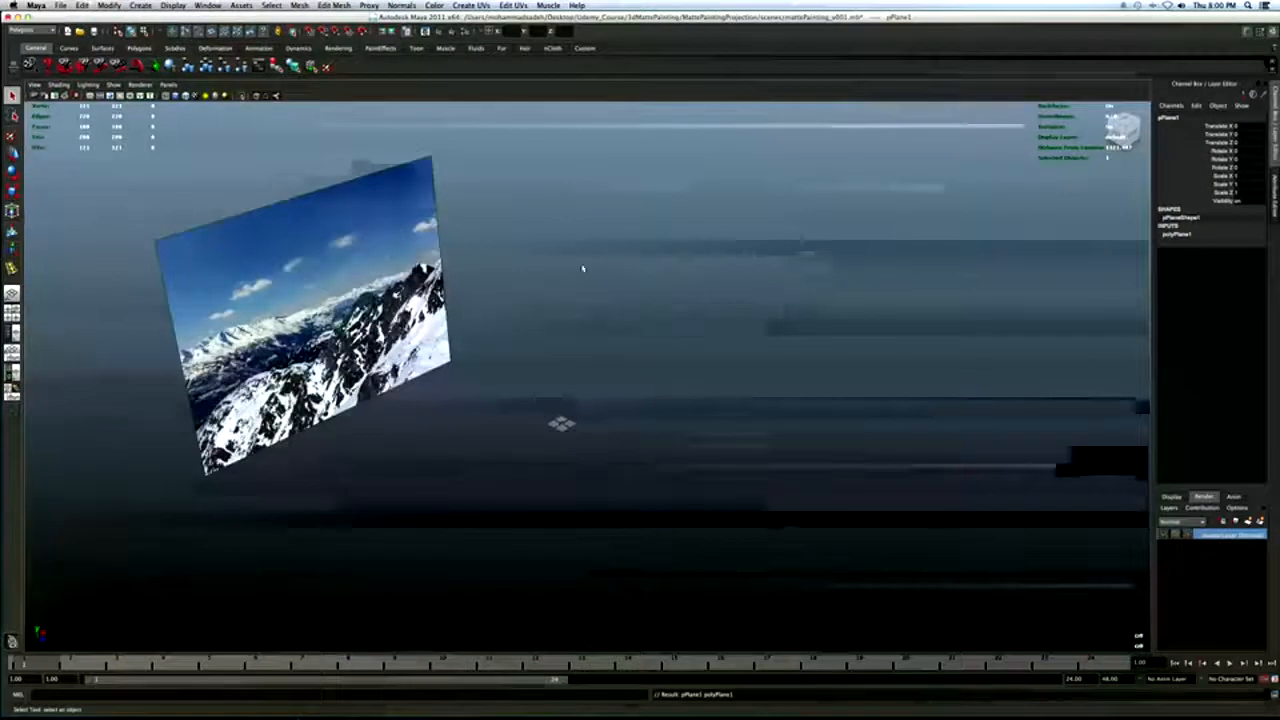
Scale the polygon plane up uniformly and move it back along Z toward the image plane.
left_click_drag(583, 266, 629, 266, "alt")
right_click_drag(629, 266, 683, 408, "alt")
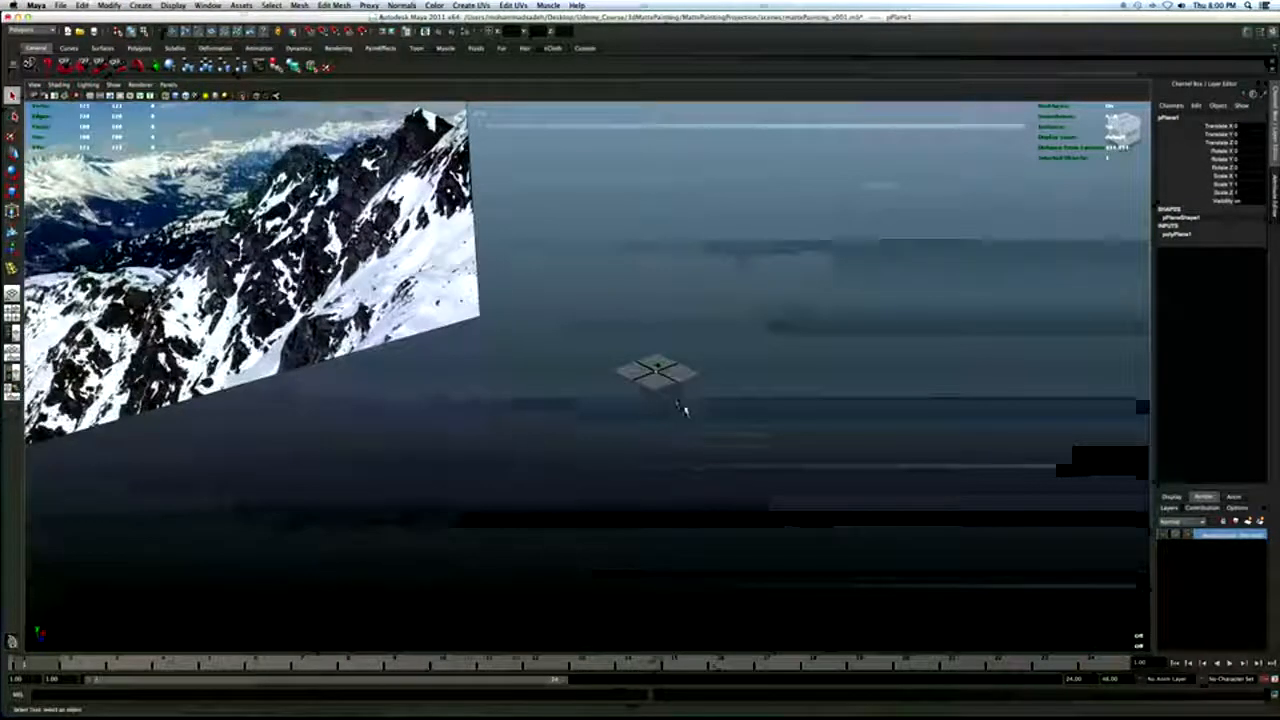
key("r")
left_click_drag(657, 372, 768, 357)
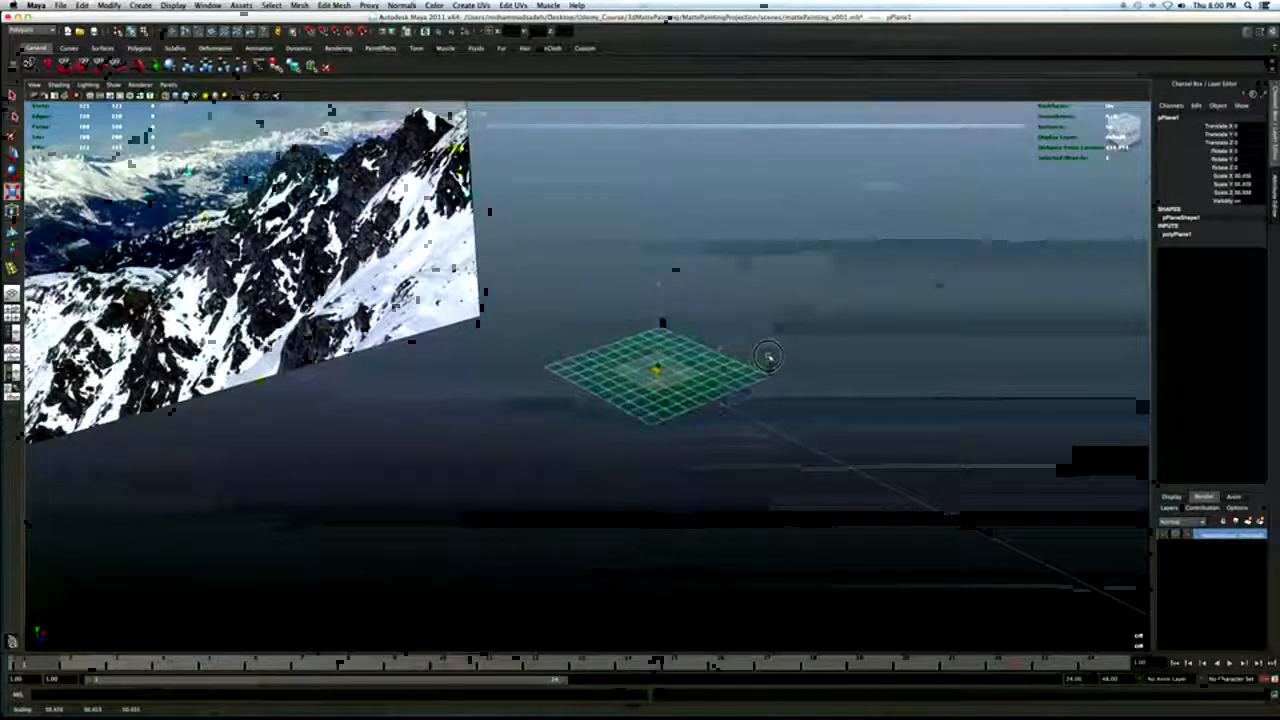
key("w")
left_click_drag(698, 387, 624, 358)
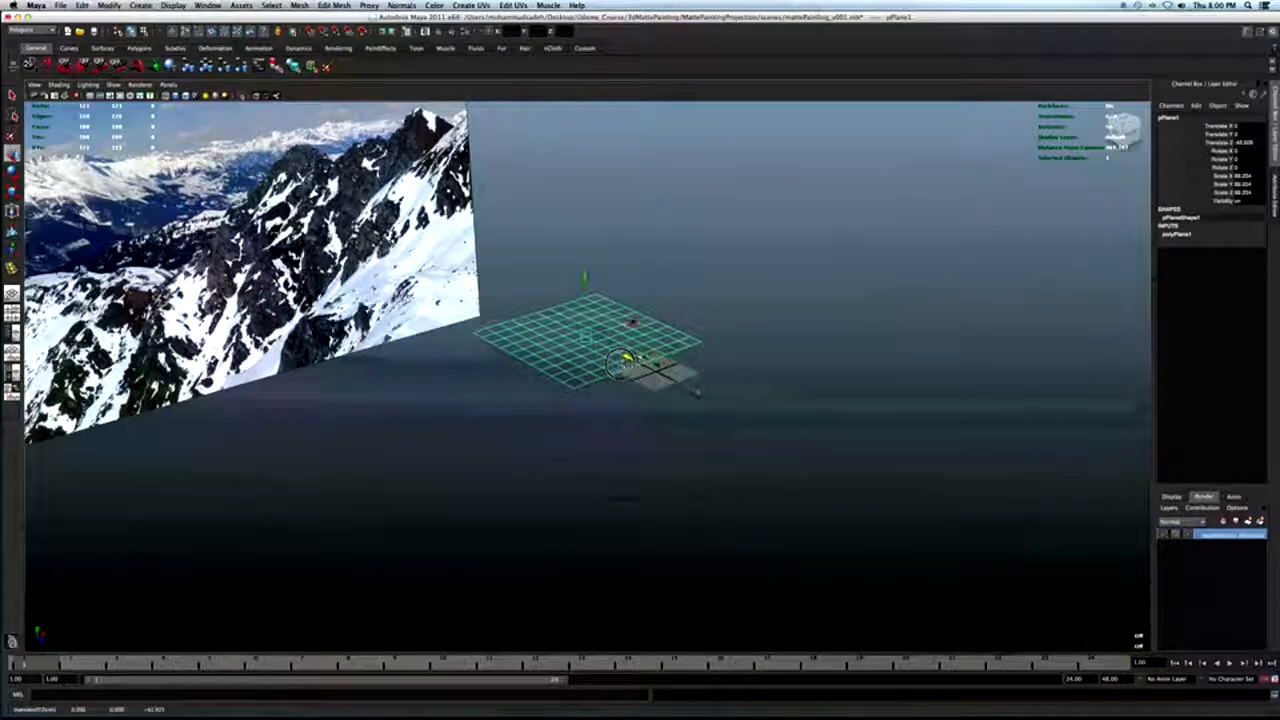
Set the plane's width and height subdivisions to 3.
left_click(1176, 236)
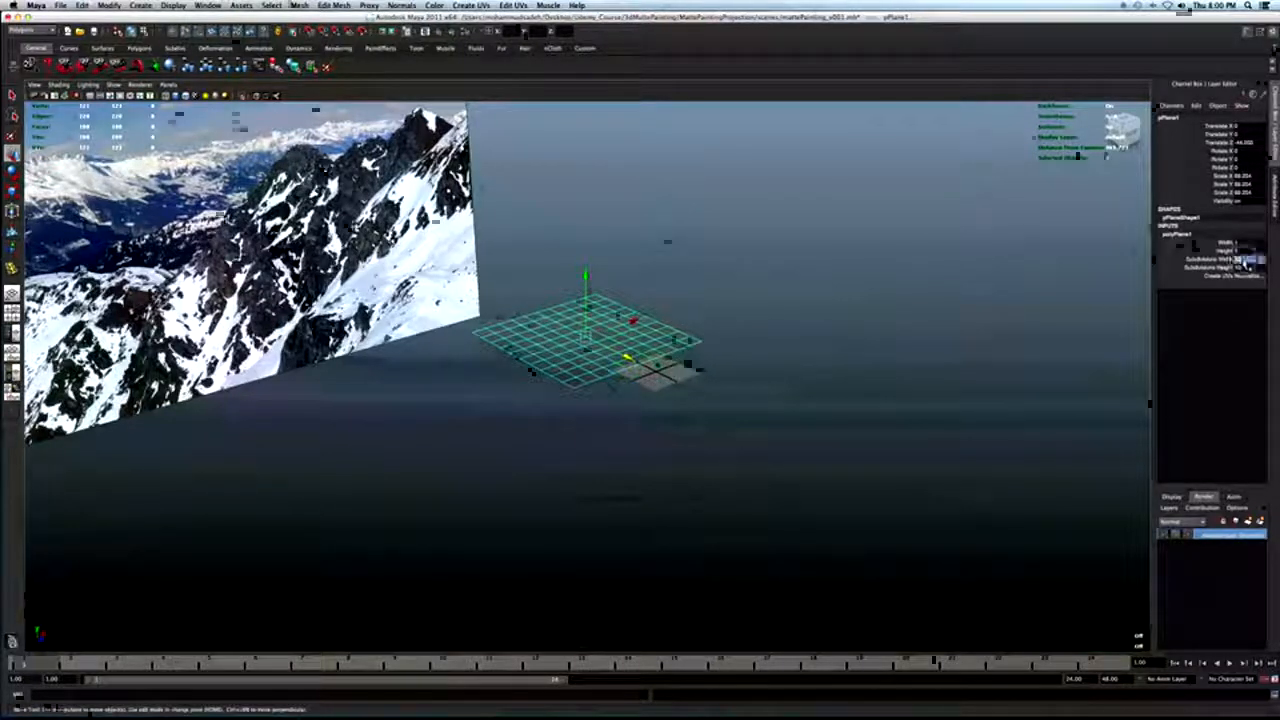
left_click_drag(1243, 266, 1243, 268)
type("1")
key("Return")
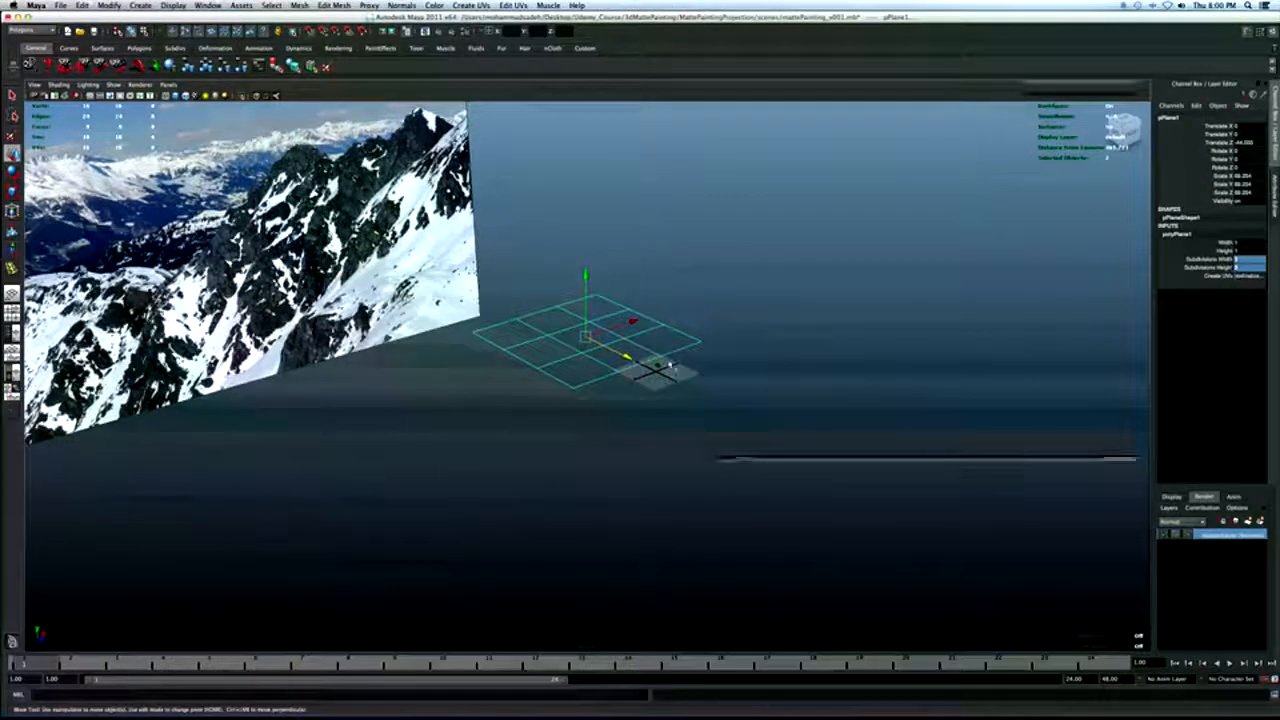
Set up a layout with the perspective view beside the projection camera's view, both enlarged over the graph editor.
right_click_drag(610, 380, 549, 323, "alt")
middle_click_drag(549, 323, 549, 345, "alt")
right_click_drag(526, 386, 548, 364, "alt")
key("space")
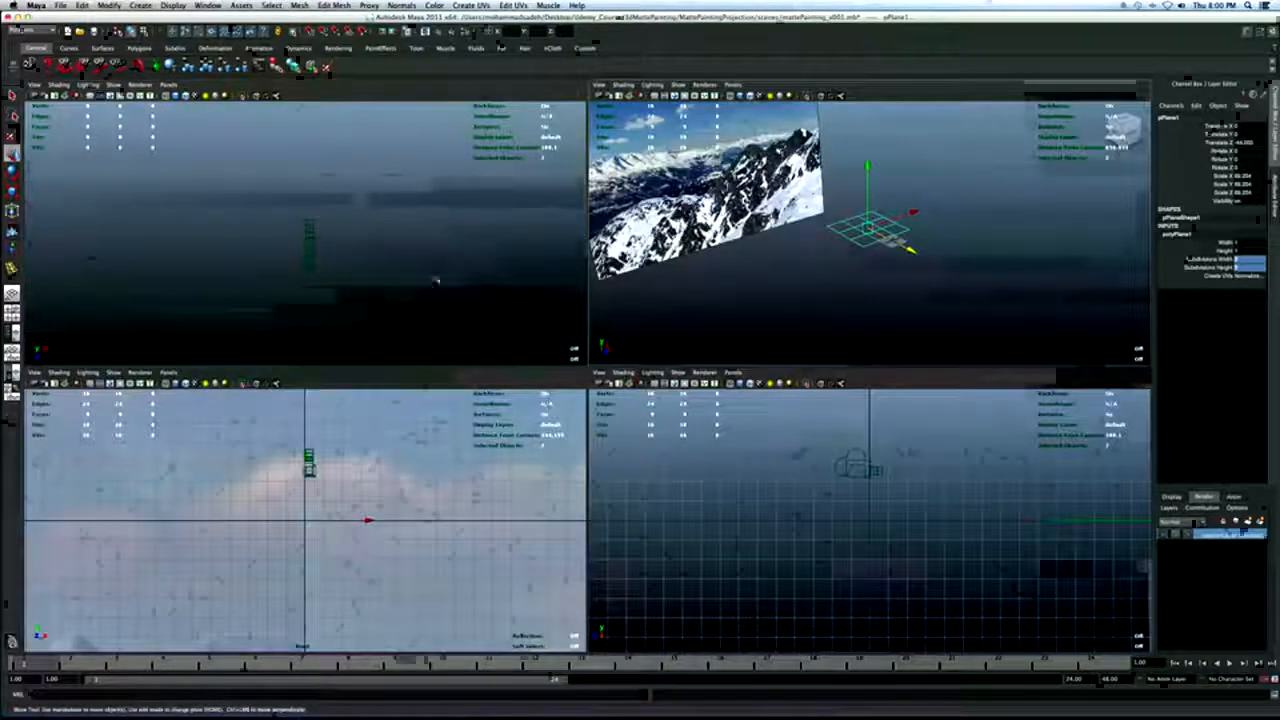
left_click(12, 380)
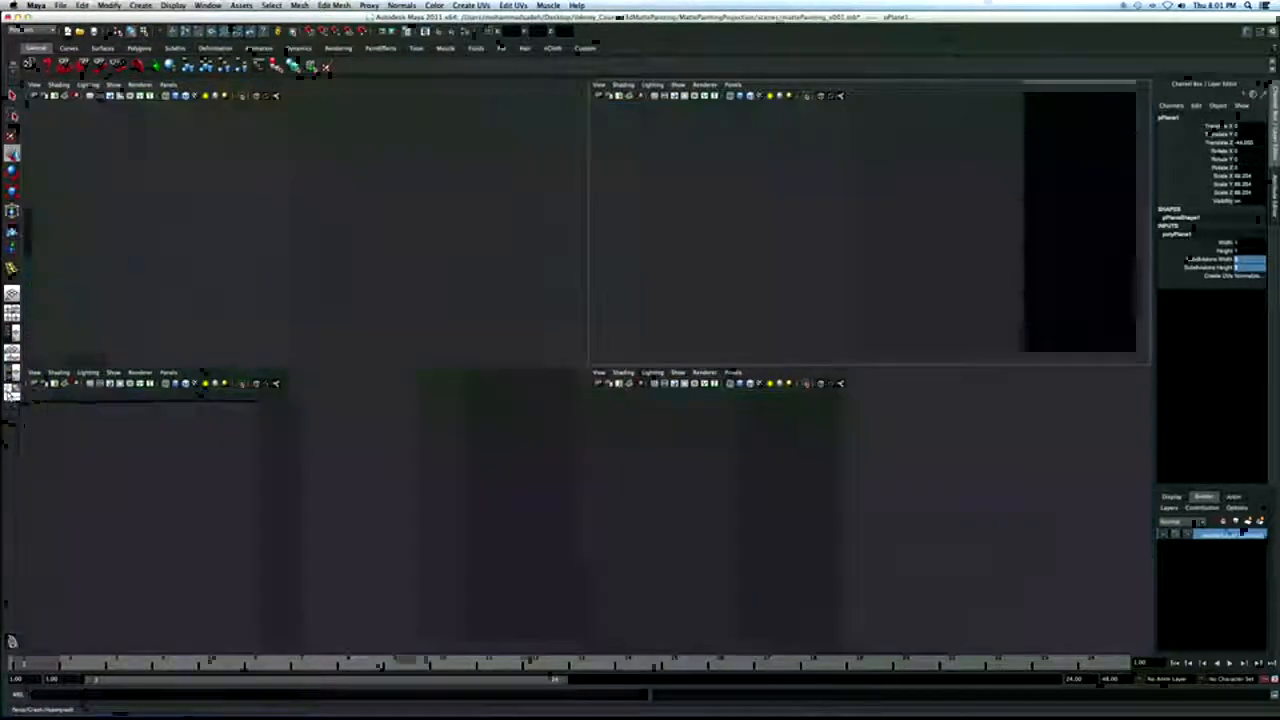
left_click(784, 84)
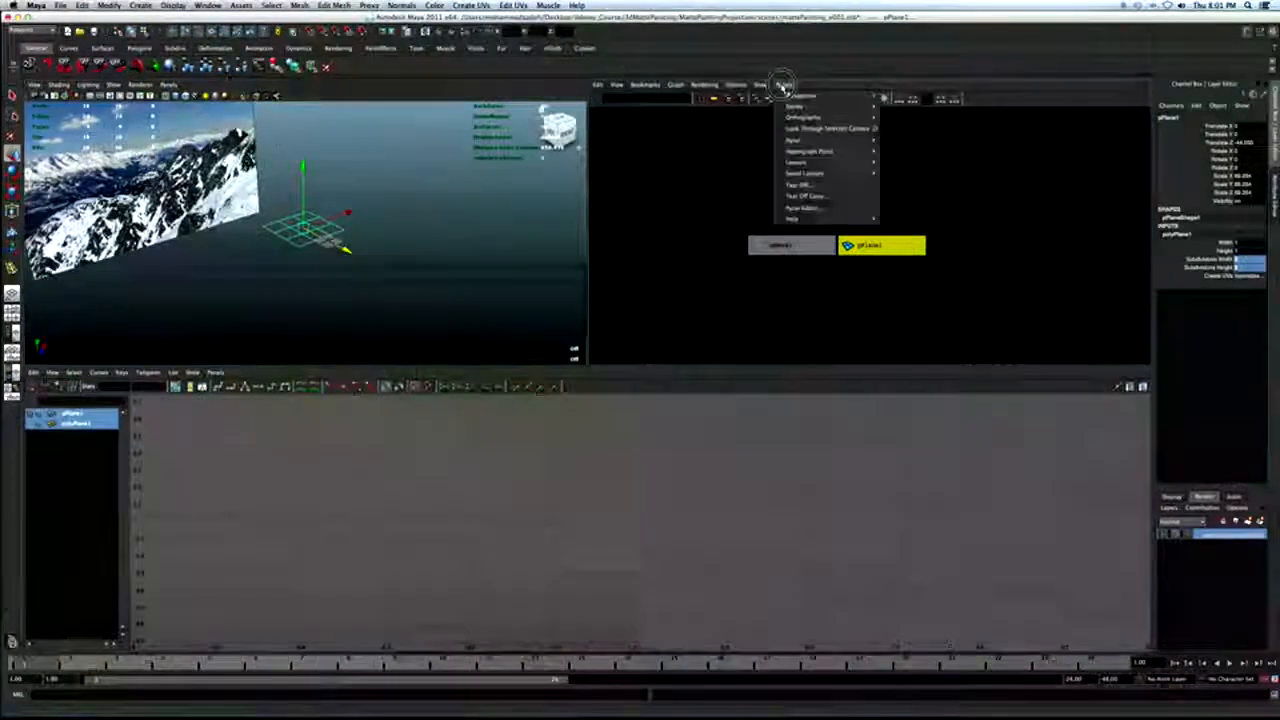
mouse_move(830, 97)
left_click(900, 97)
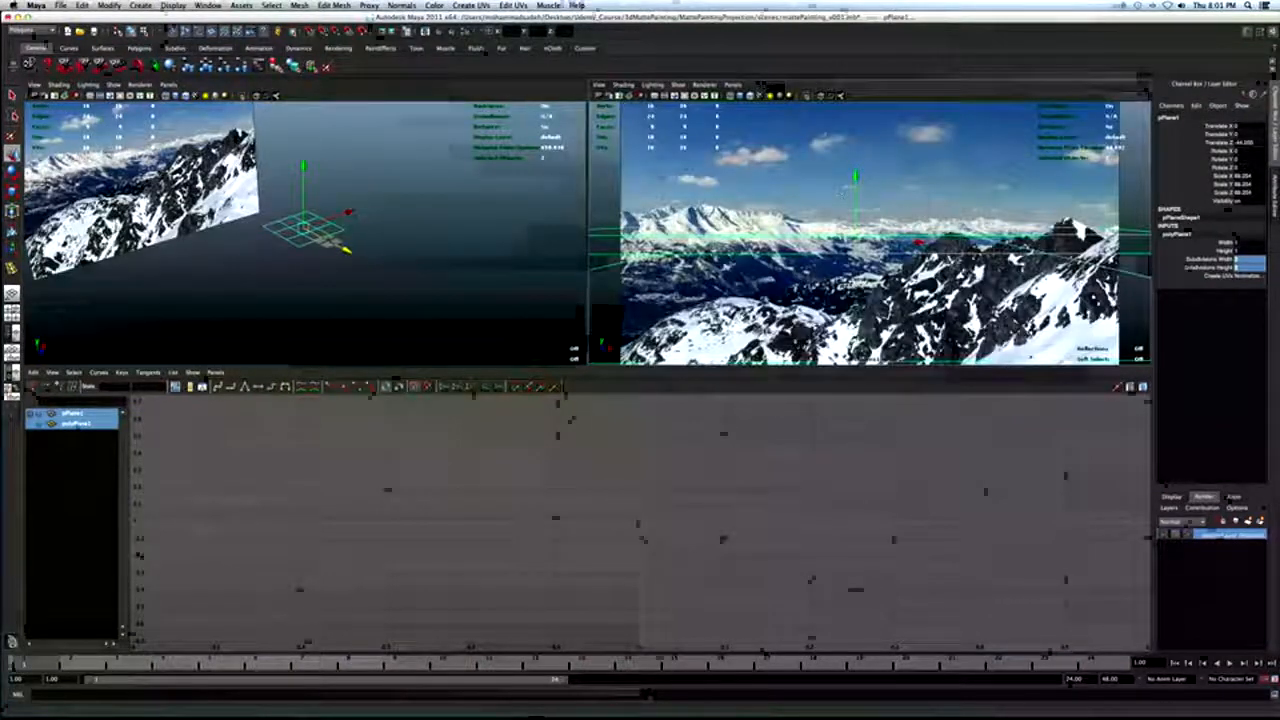
left_click_drag(290, 252, 384, 300, "alt")
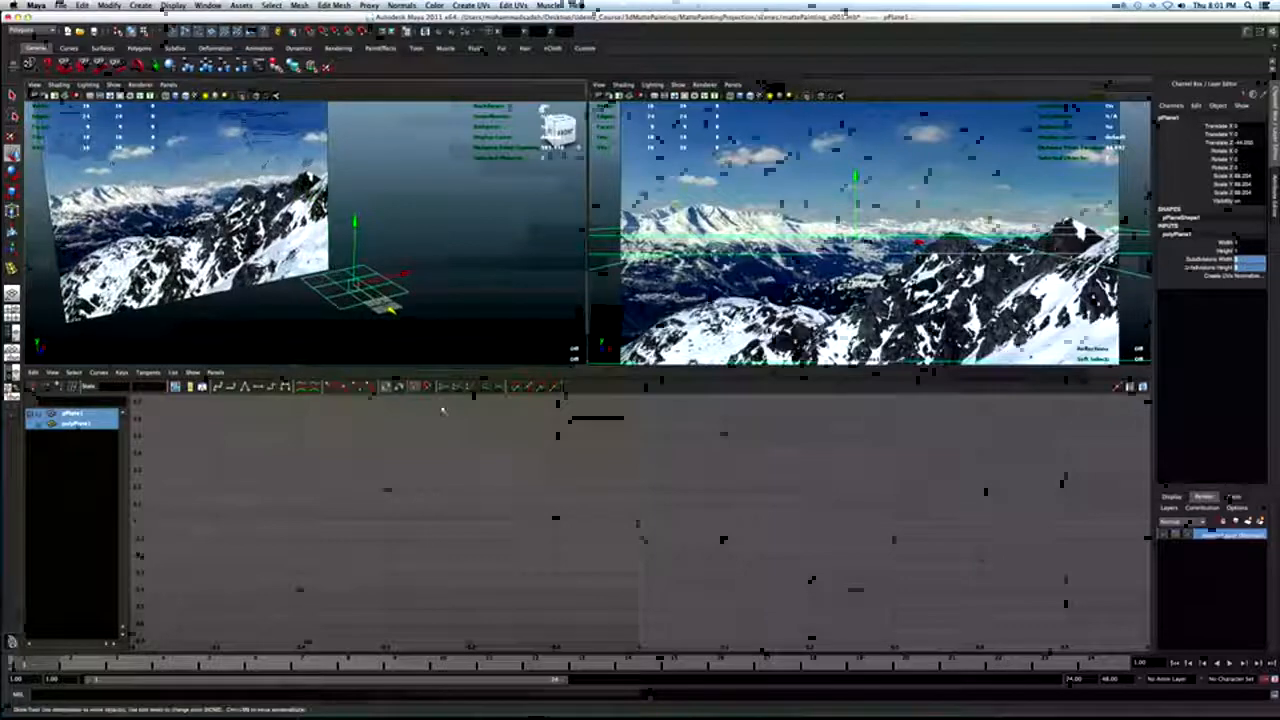
left_click_drag(443, 370, 395, 580)
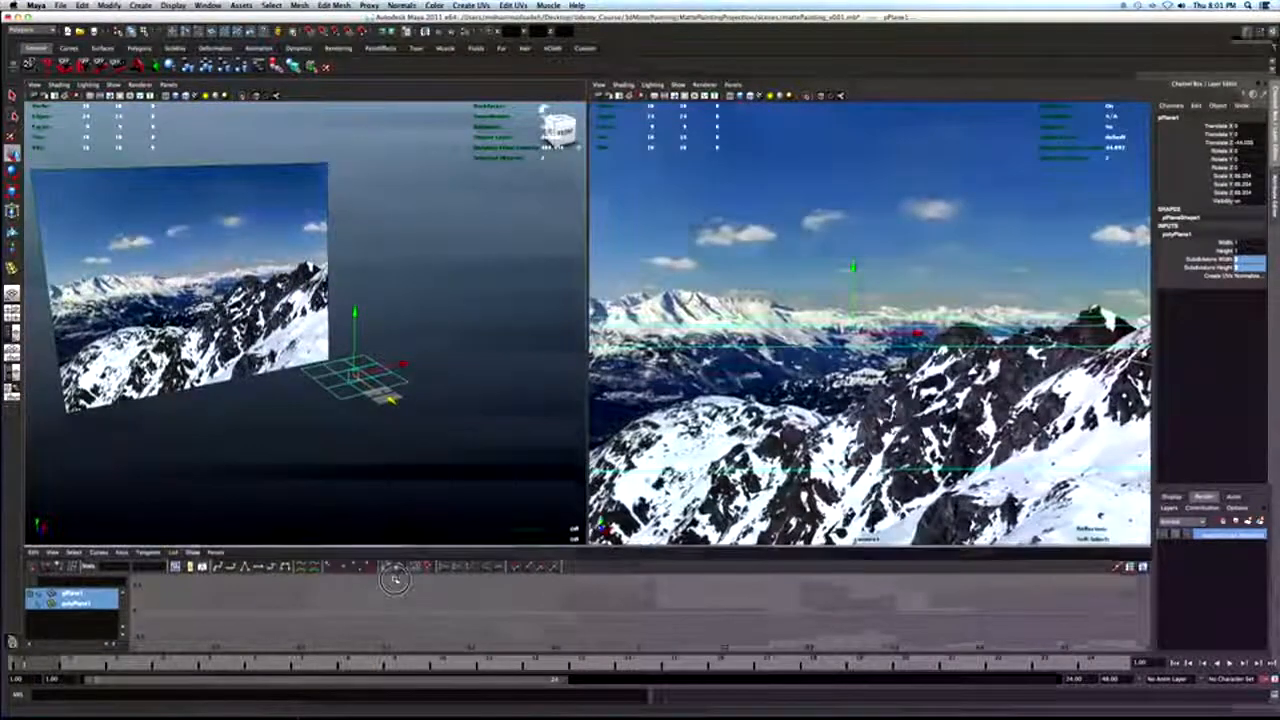
Stretch the plane along X beyond the painting's width and move it farther back along Z.
key("r")
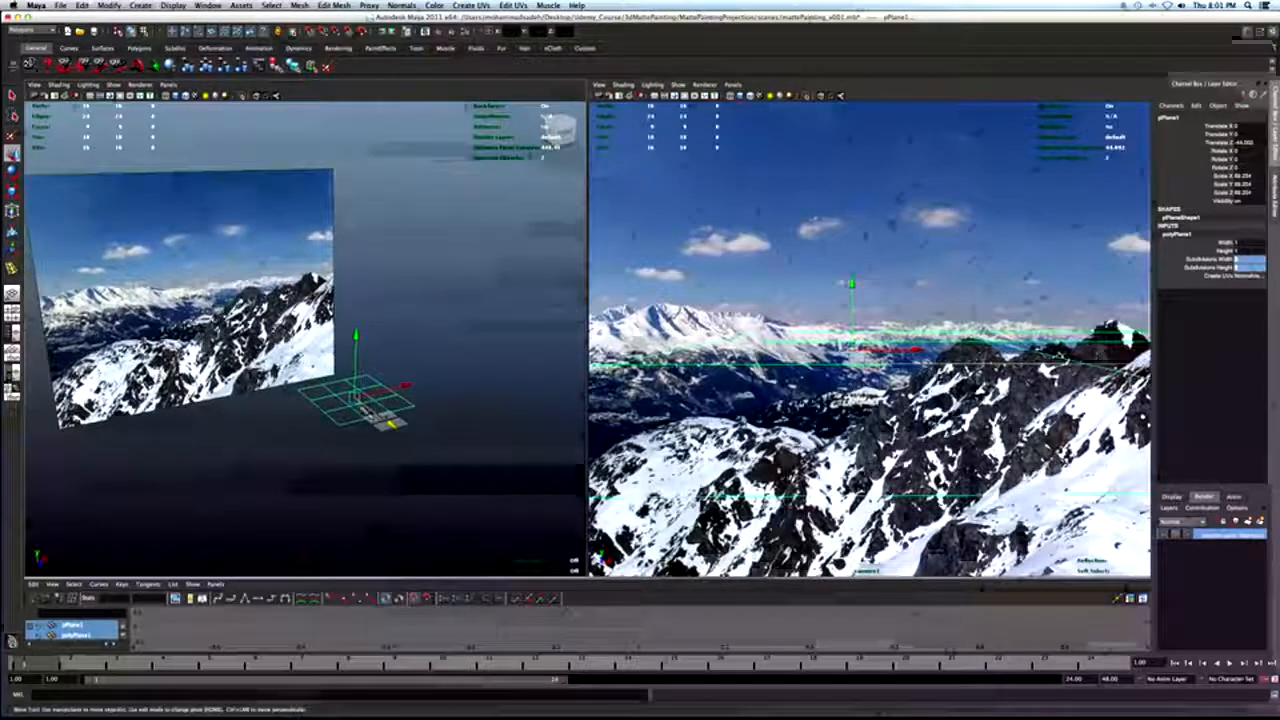
left_click_drag(357, 400, 425, 386)
left_click_drag(512, 360, 550, 347)
key("w")
left_click_drag(390, 425, 150, 386)
key("q")
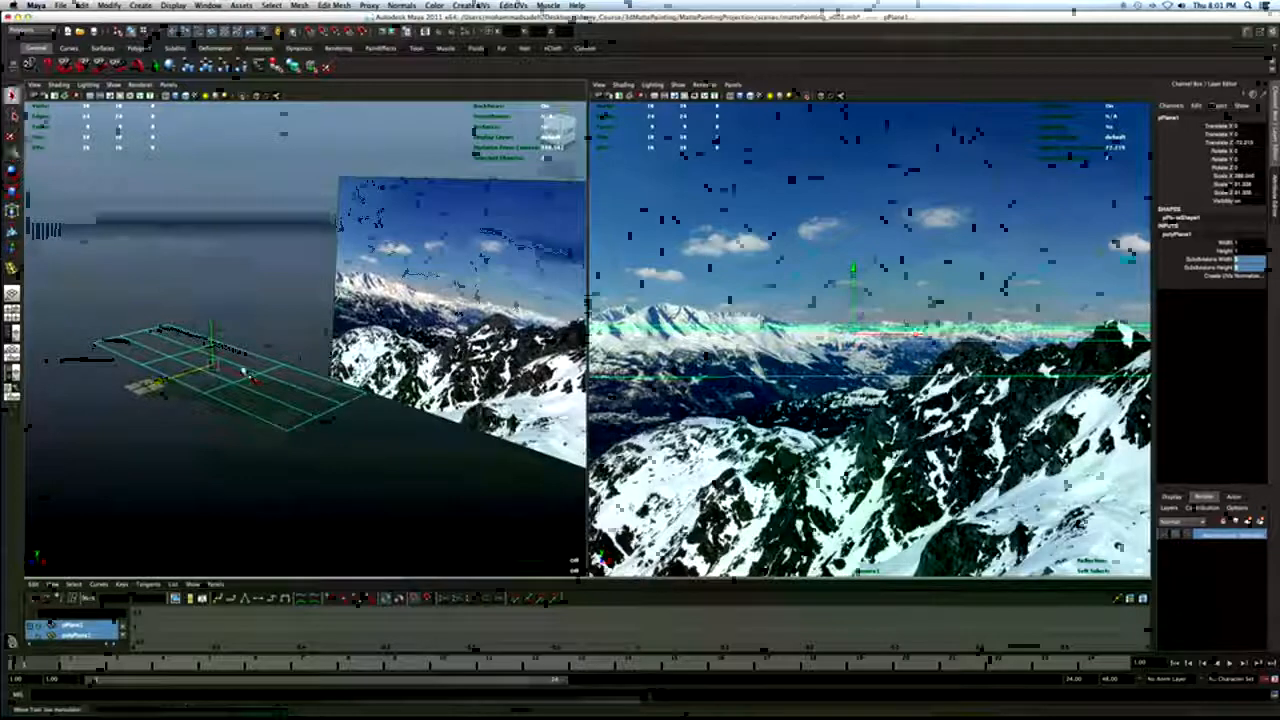
Switch the plane to edge editing and shift one of its lengthwise edge rows vertically.
right_click(243, 366)
right_click_drag(243, 364, 243, 352)
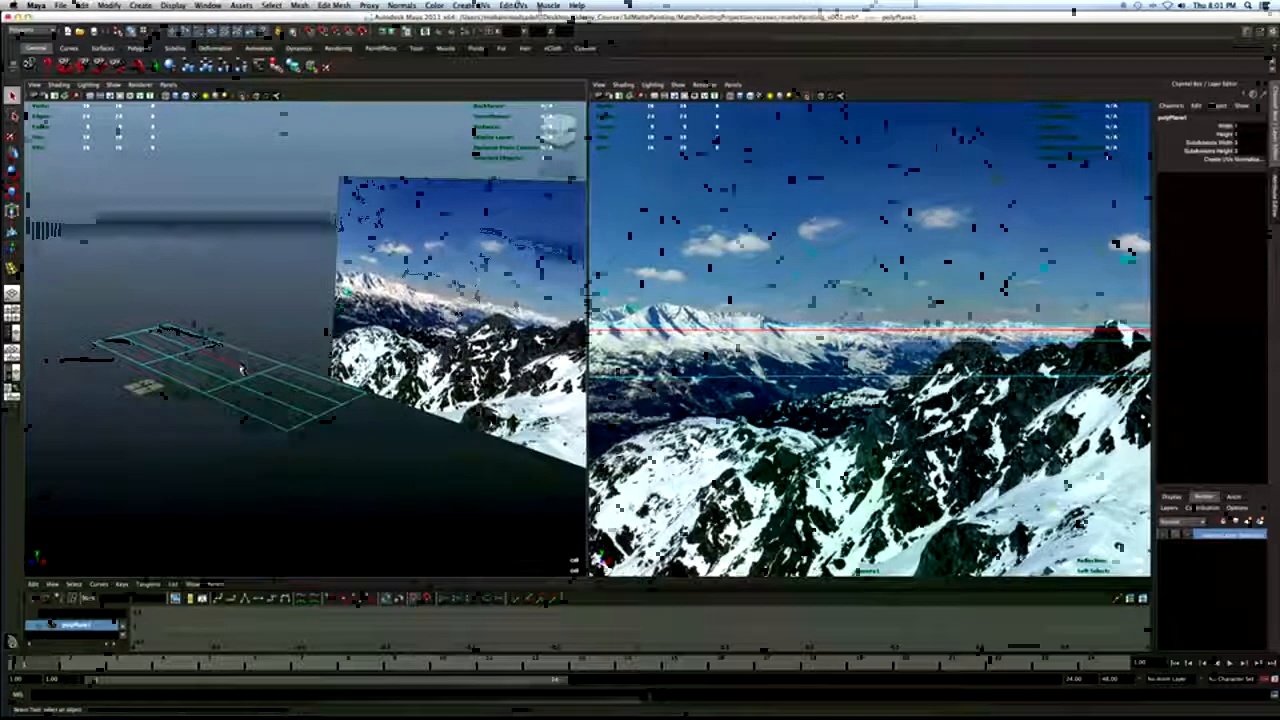
left_click(228, 378)
double_click(222, 380, "shift")
key("w")
left_click_drag(211, 300, 258, 342)
Lower another set of the plane's edges to bend it into an arched terrain profile.
key("q")
right_click_drag(260, 341, 300, 312)
key("w")
left_click_drag(200, 279, 350, 342)
left_click_drag(436, 404, 419, 398)
left_click_drag(419, 398, 224, 358, "alt")
Select the plane's back lengthwise edge row and adjust its height against the painting's foreground mountains.
key("q")
right_click_drag(224, 358, 224, 335)
double_click(224, 349)
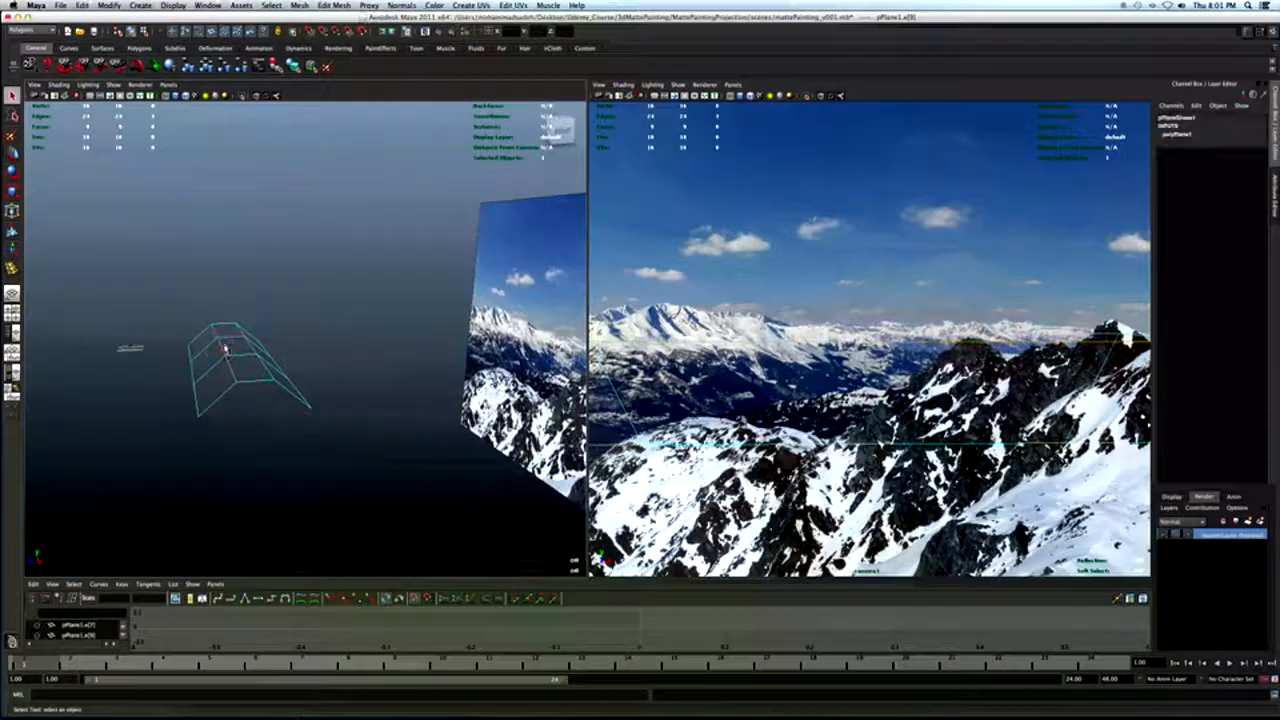
key("w")
left_click_drag(222, 286, 218, 286)
left_click_drag(225, 366, 366, 392, "alt")
key("q")
right_click_drag(340, 390, 360, 388, "alt")
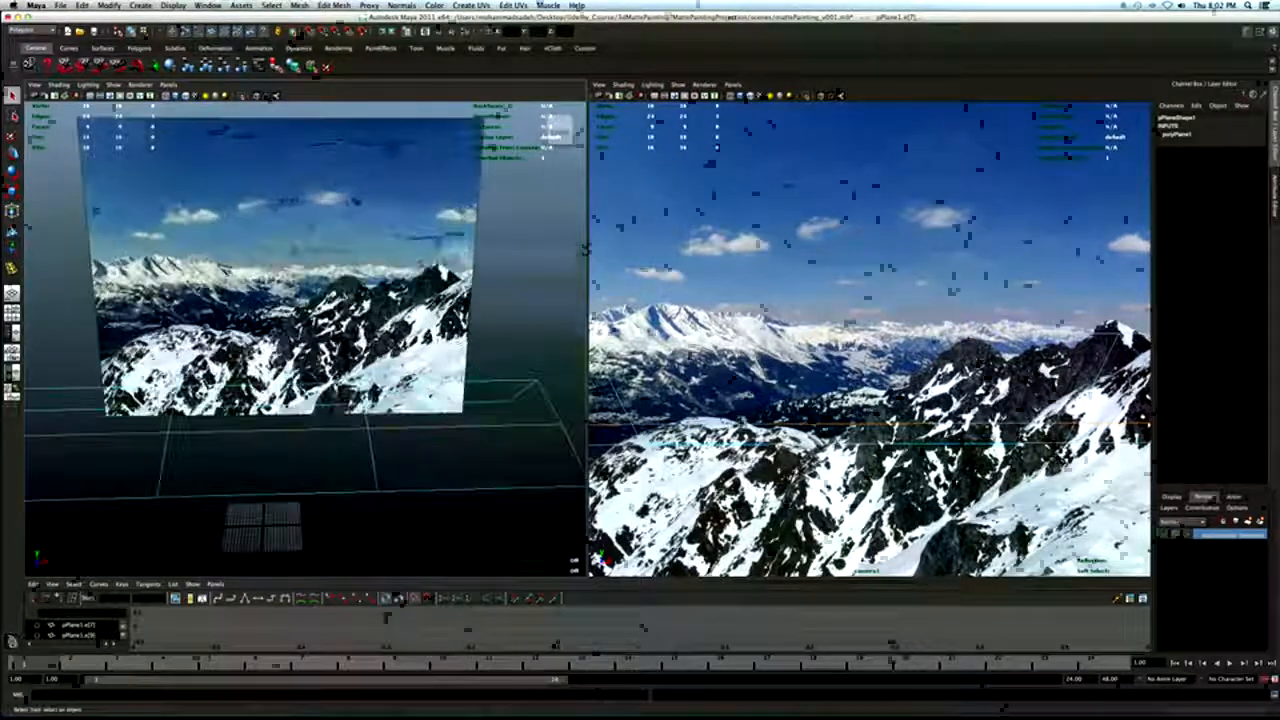
In vertex mode, raise a back-row vertex to the tall dark peak and adjust the height of its neighbour near the snowy ridge.
right_click(361, 379)
left_click_drag(361, 379, 371, 360, "alt")
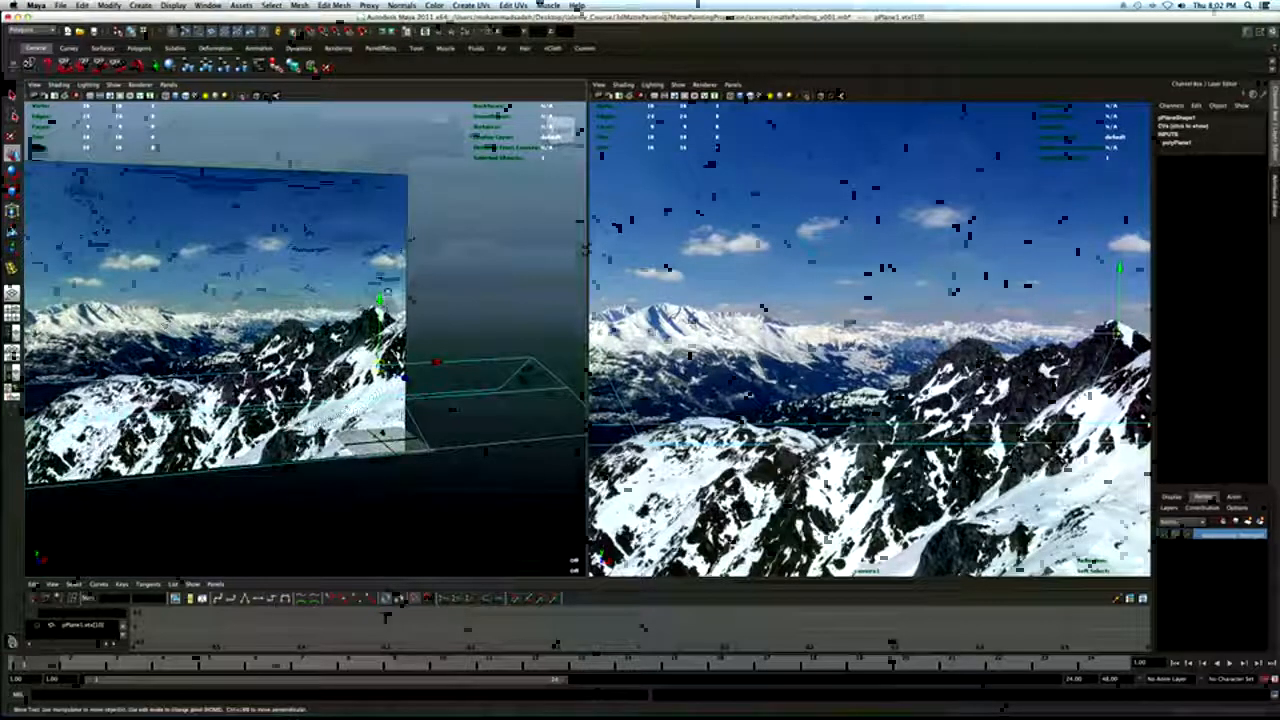
left_click(378, 297)
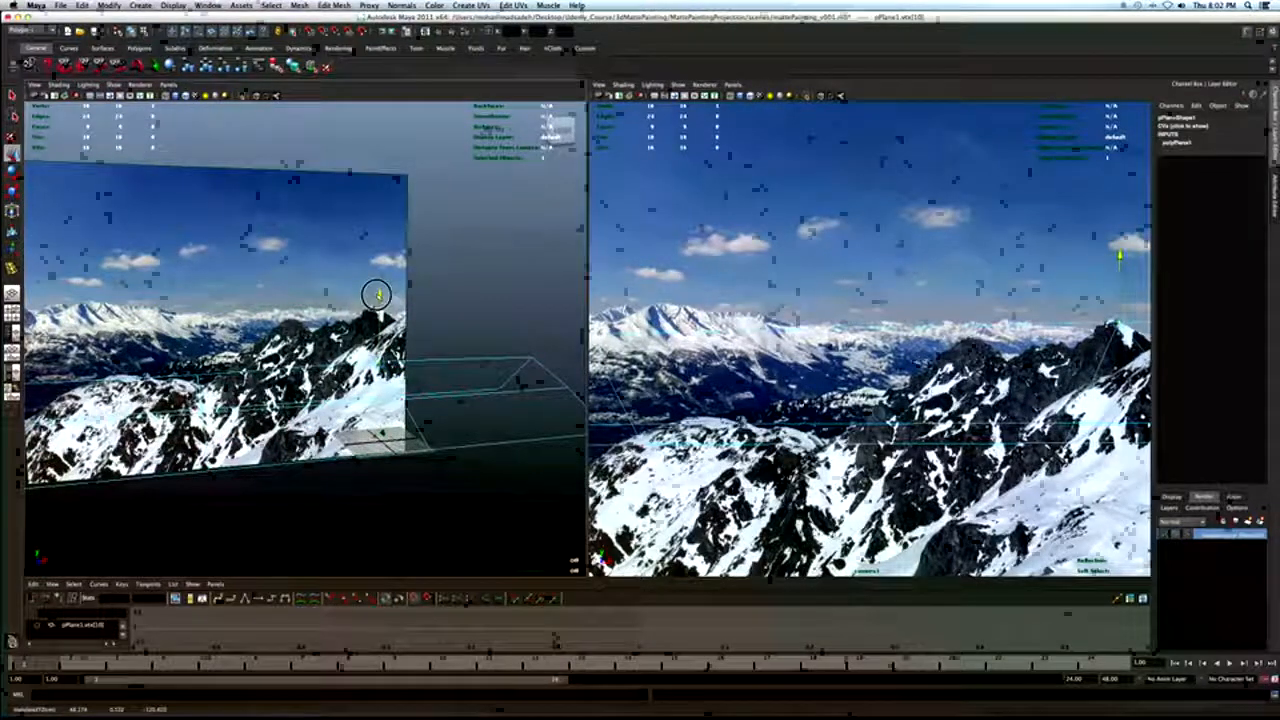
left_click_drag(388, 290, 402, 285, "alt")
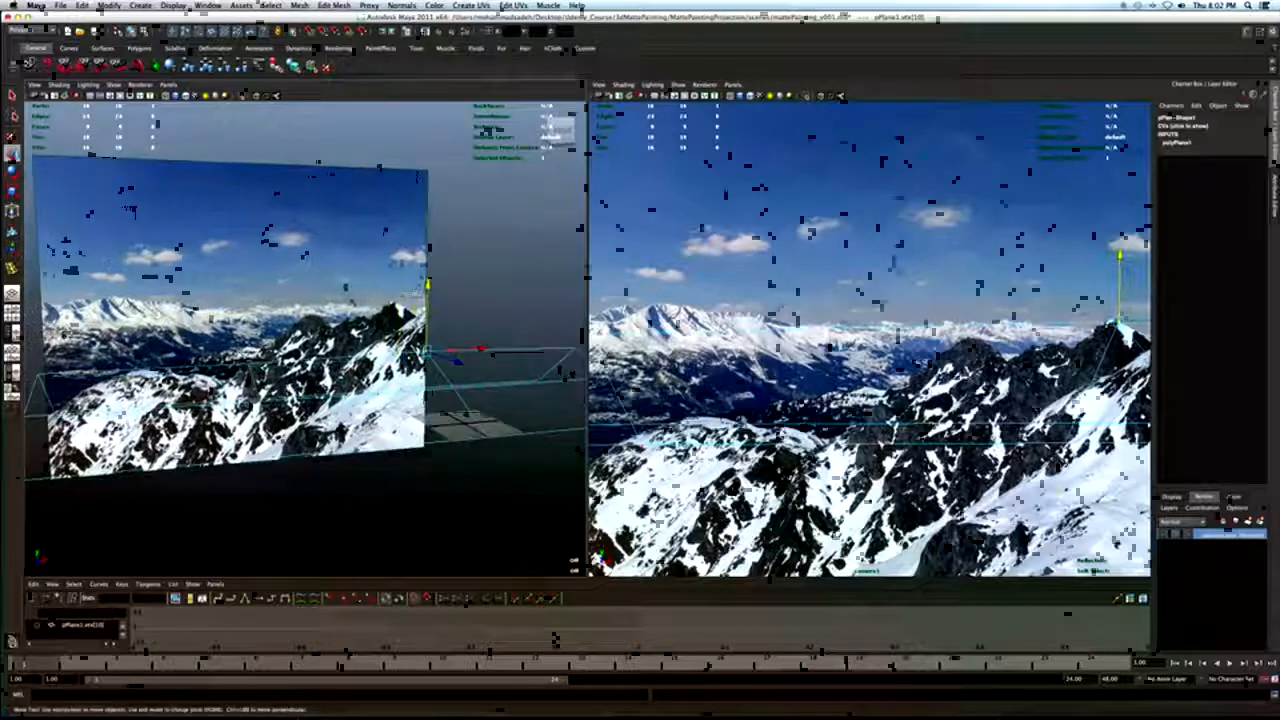
left_click(248, 367)
left_click_drag(249, 297, 313, 332)
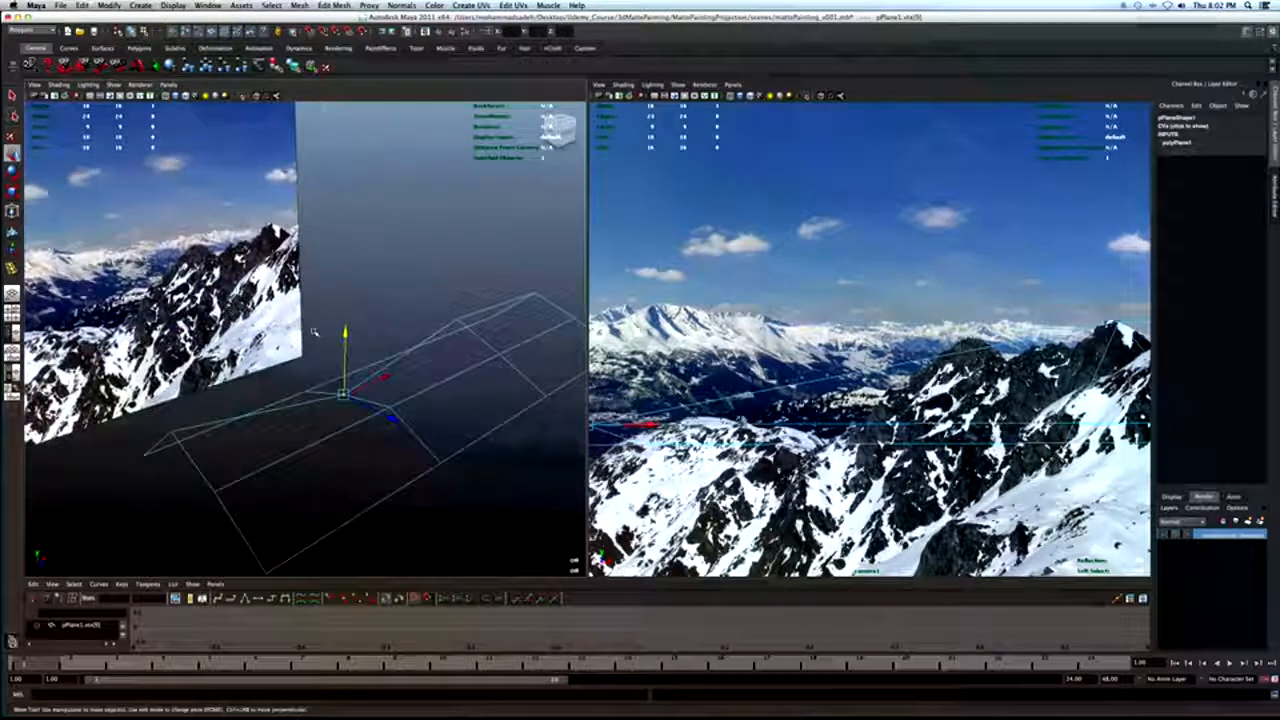
Adjust the heights of the vertices at the plane's left end in the back and adjoining rows.
left_click(391, 410)
key("w")
mouse_move(393, 347)
left_mouse_down()
mouse_move(410, 354)
mouse_move(390, 350)
left_mouse_up()
middle_click_drag(258, 440, 312, 454, "alt")
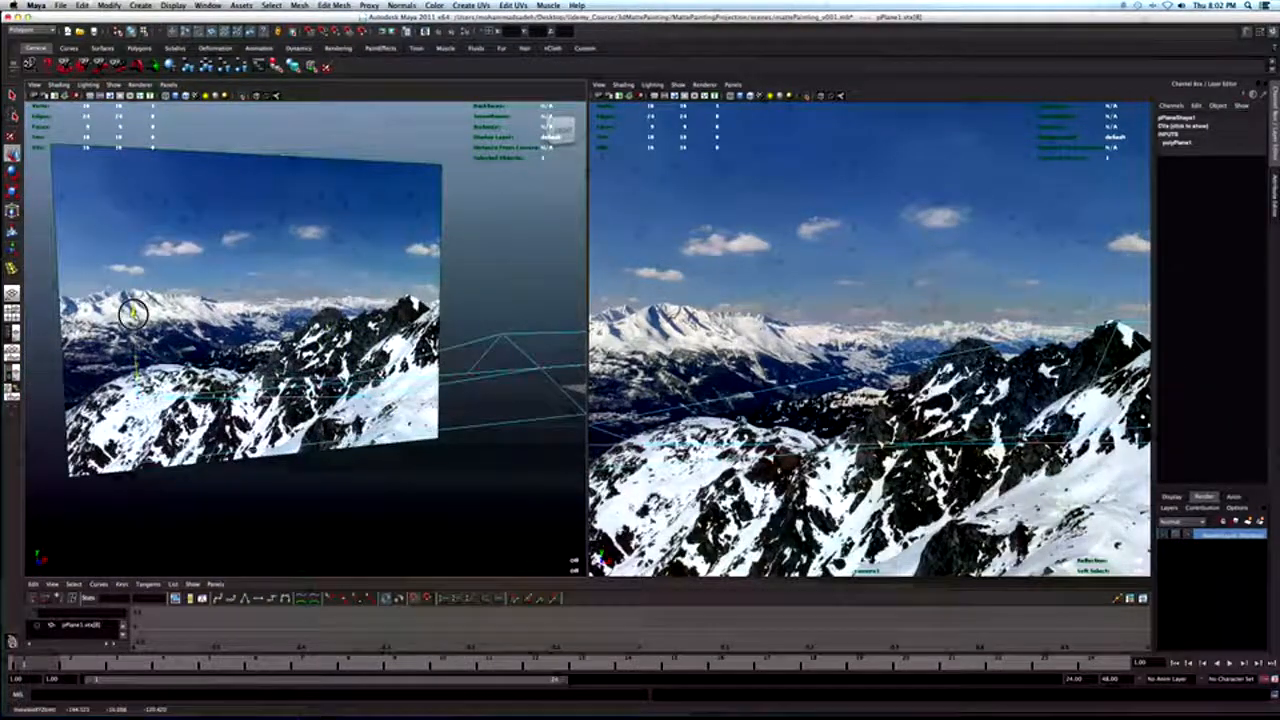
left_click_drag(290, 422, 365, 424, "alt")
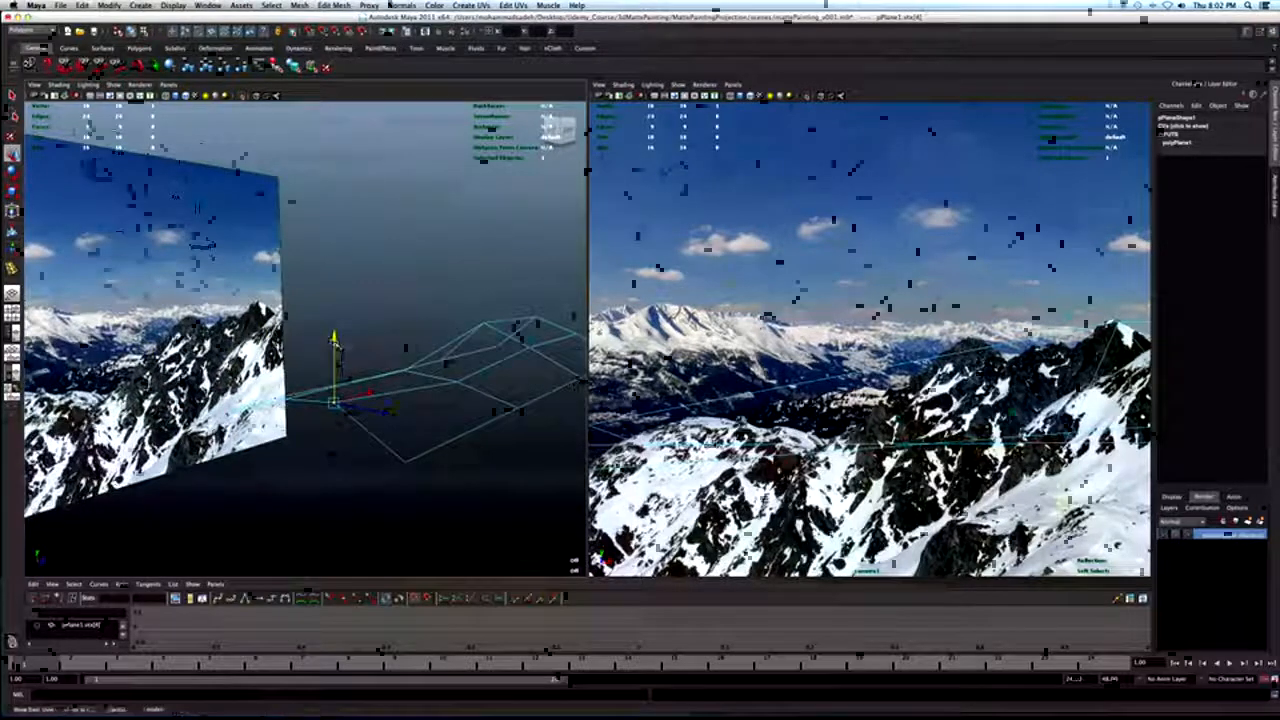
left_click_drag(334, 385, 185, 397, "alt")
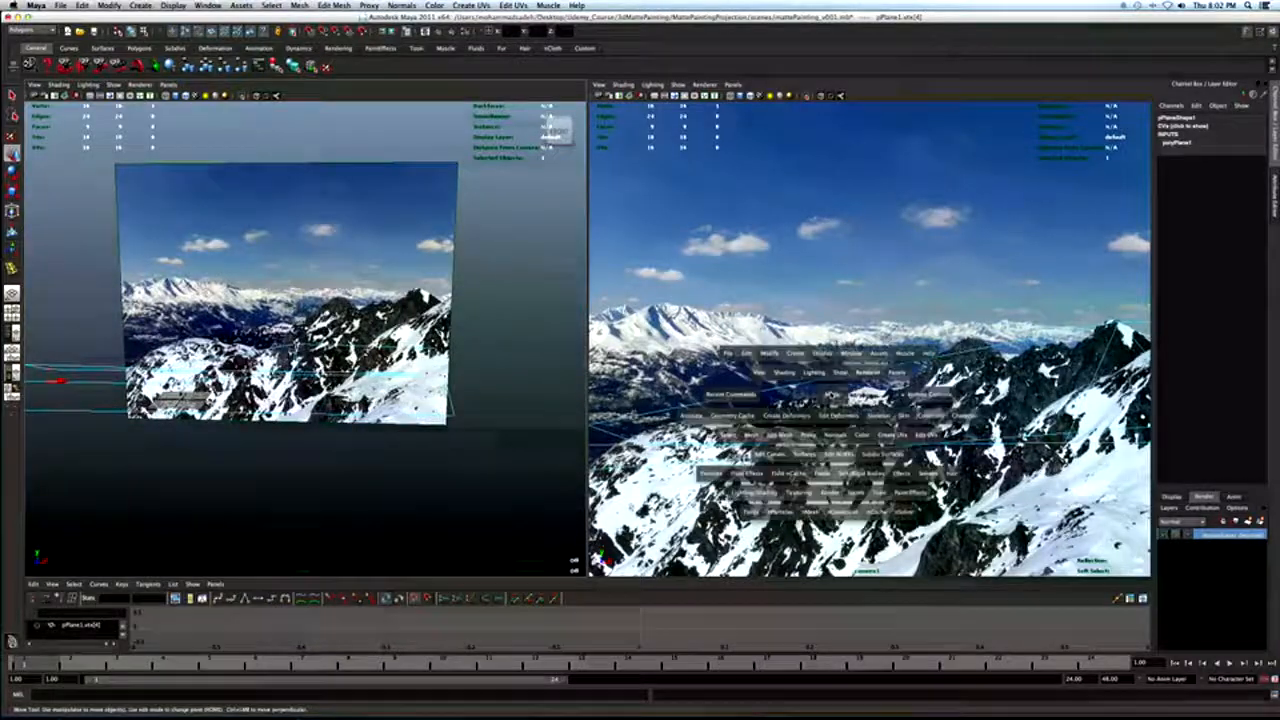
Adjust the heights of the right-end vertices in the back and adjoining rows to follow the foreground slope.
key("space")
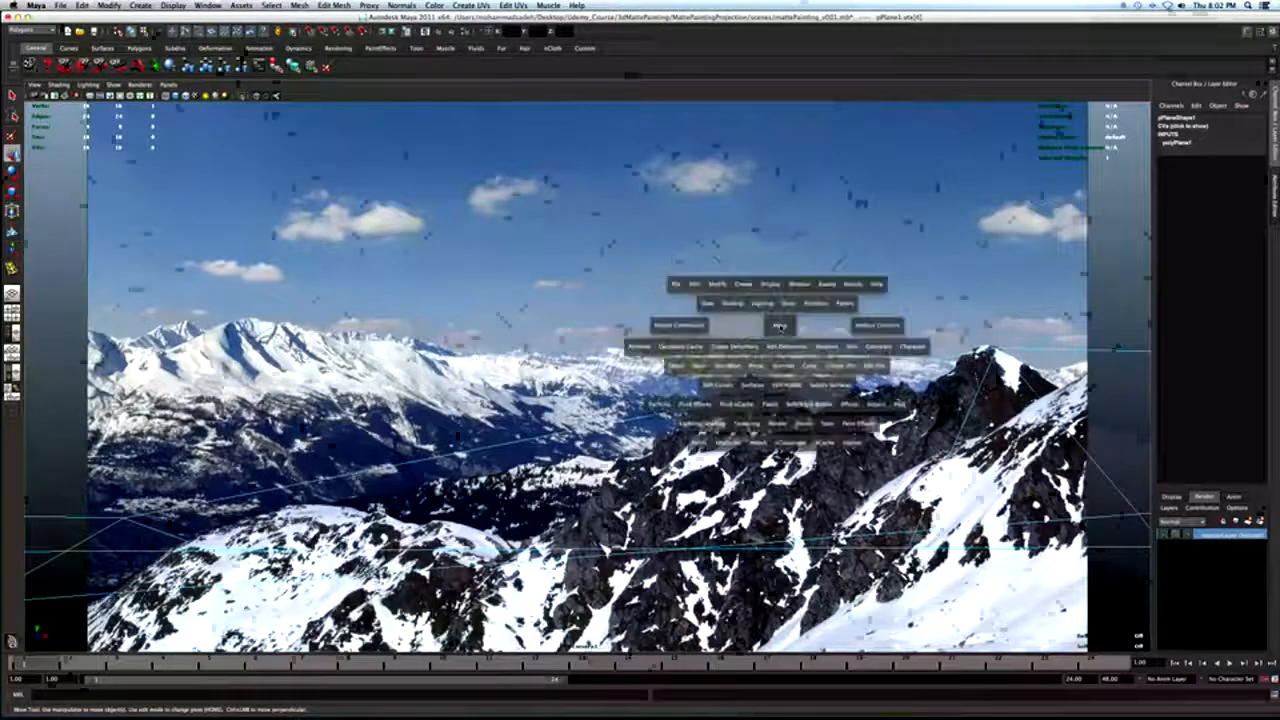
key("space")
left_click(441, 345)
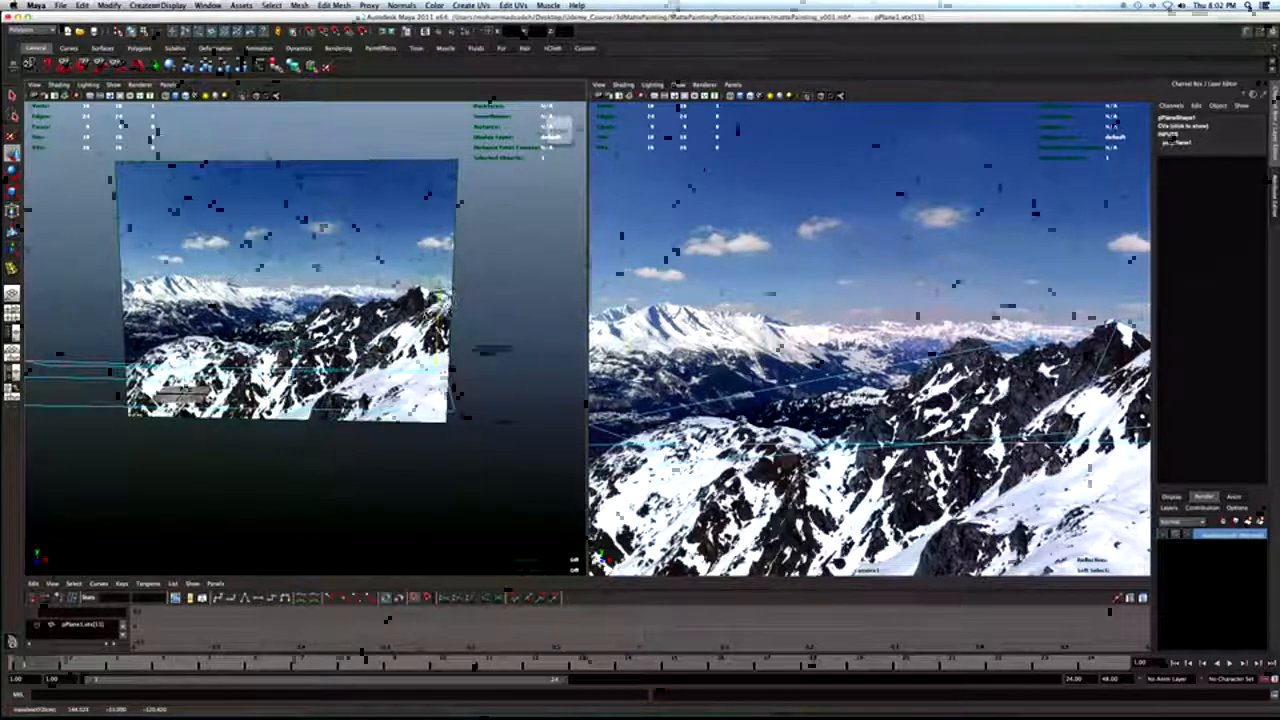
key("space")
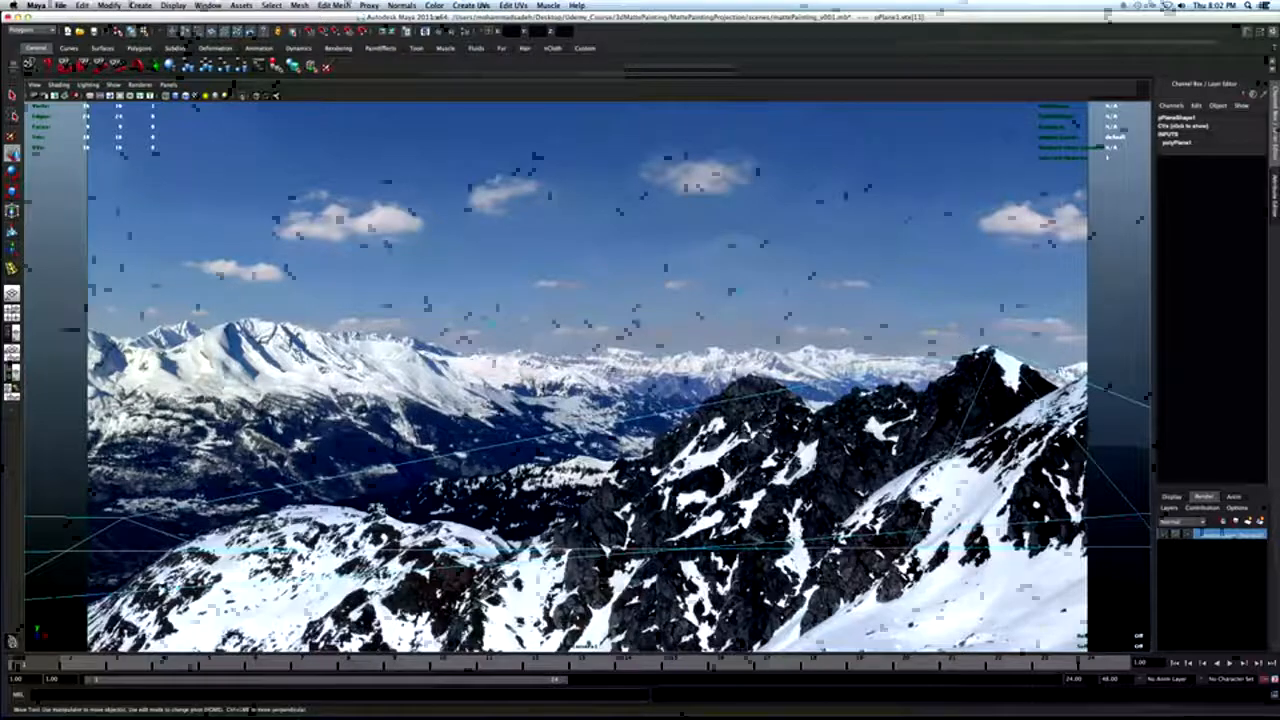
key("space")
left_click_drag(464, 322, 370, 360, "alt")
left_click_drag(472, 366, 475, 354)
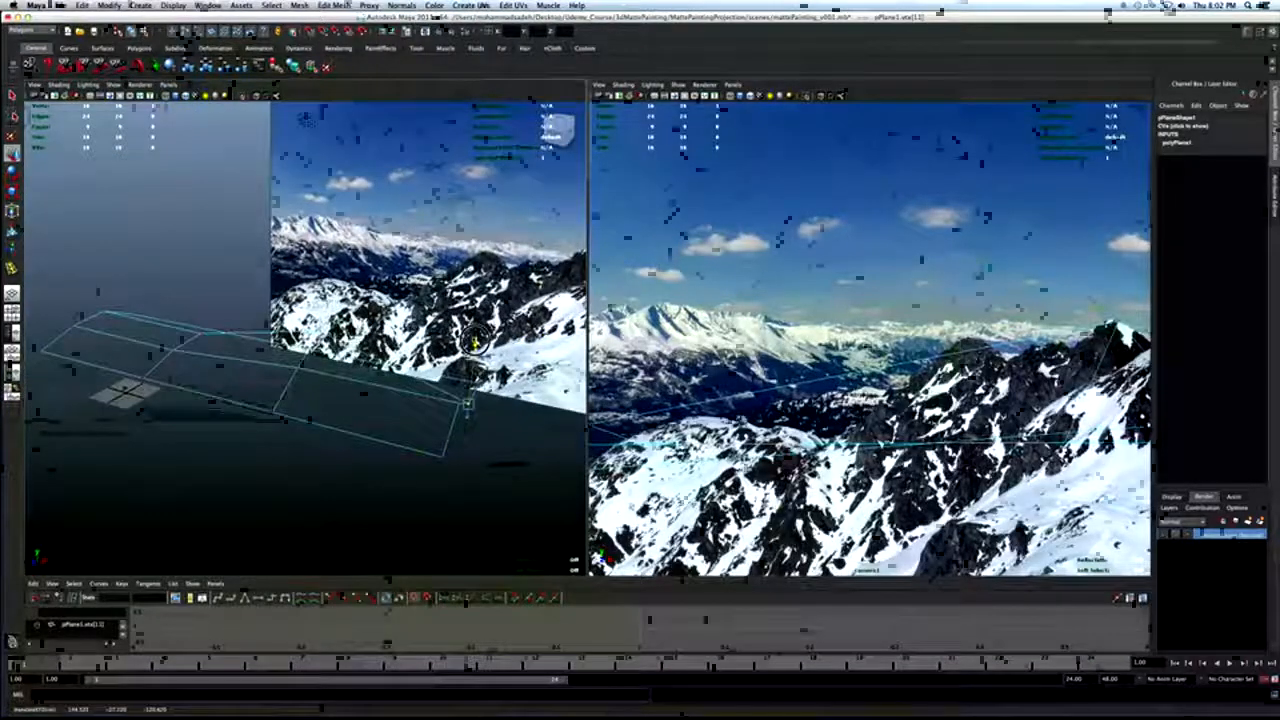
left_click(461, 396)
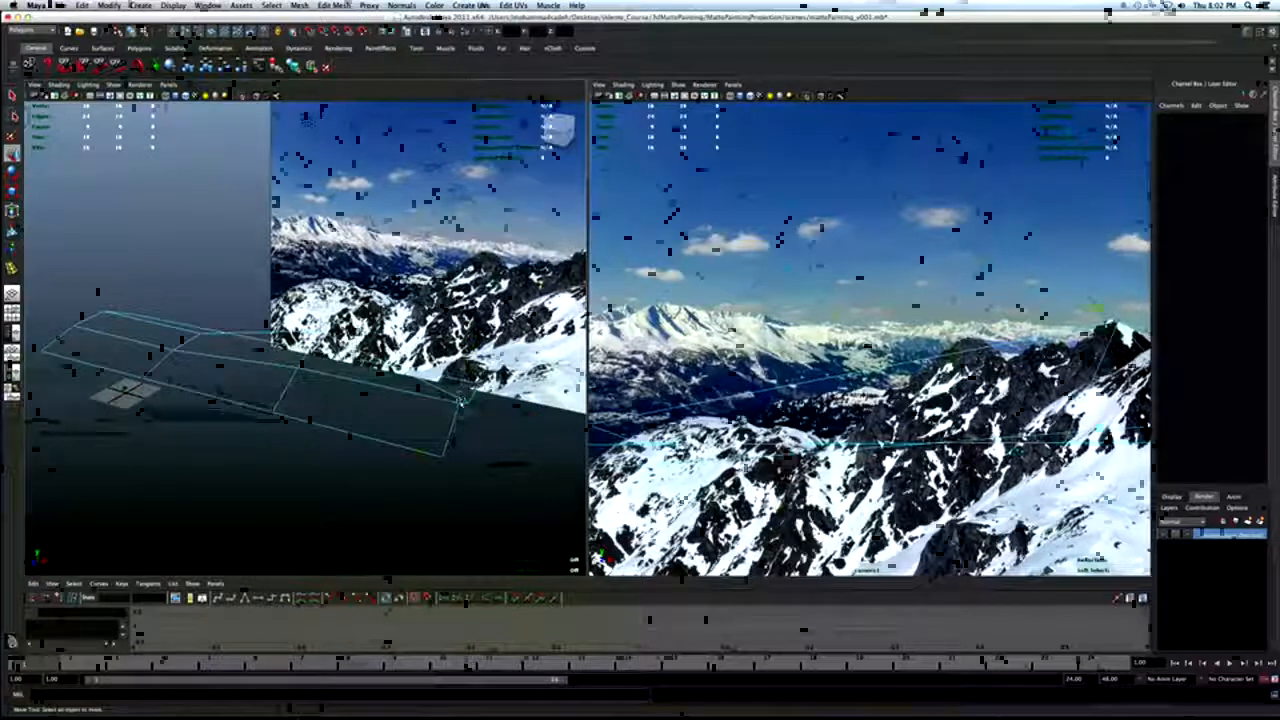
left_click(457, 412)
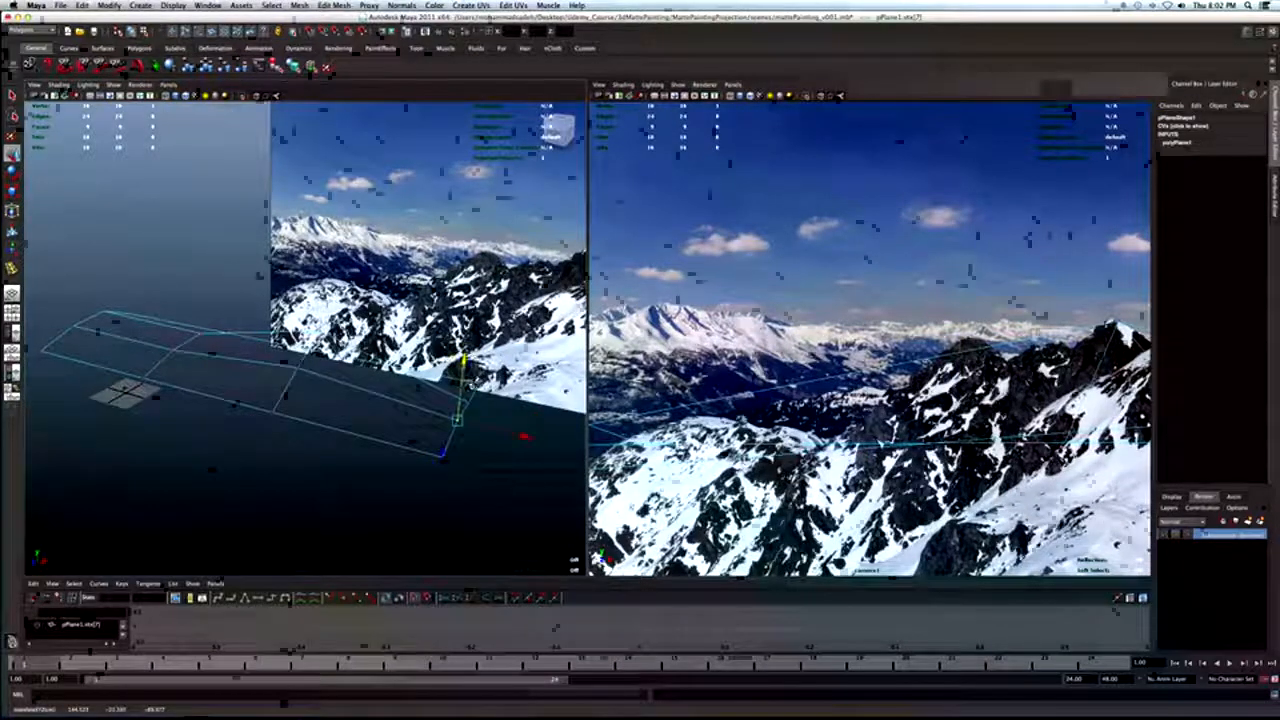
left_click_drag(457, 412, 340, 350, "alt")
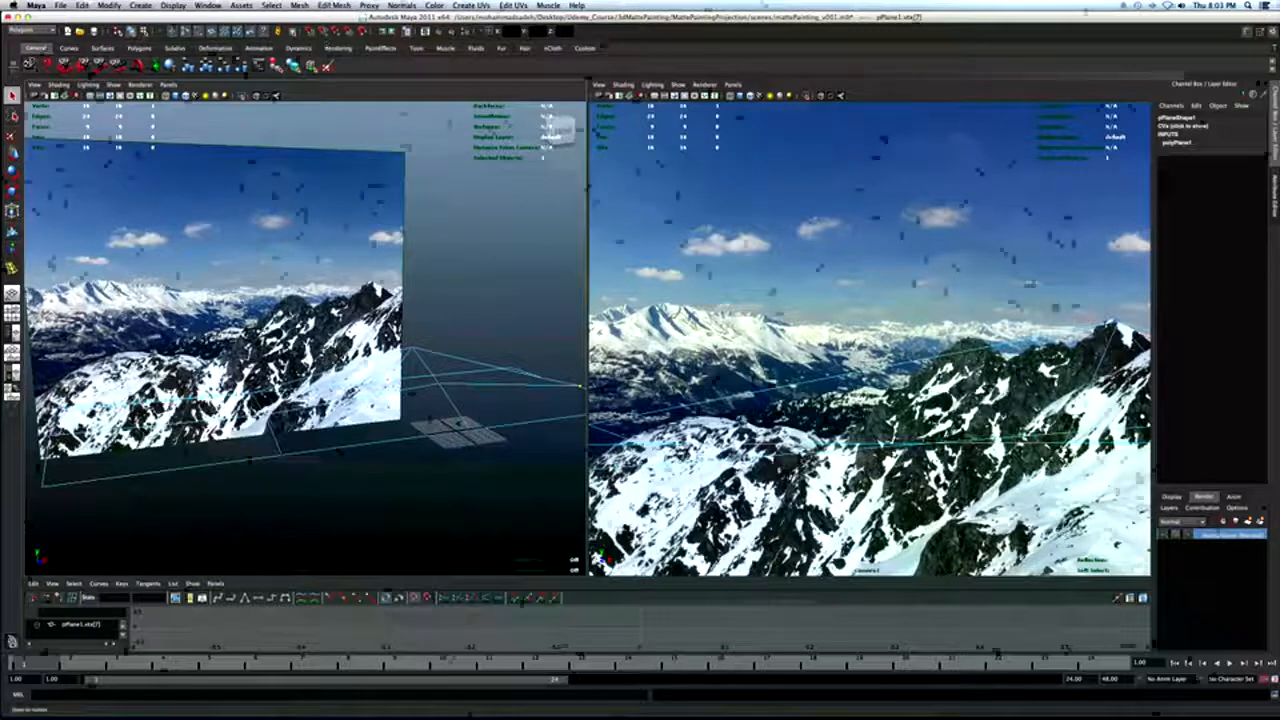
Insert three crosswise edge loops across the plane with the Insert Edge Loop Tool.
left_click(334, 5)
left_click(375, 90)
left_click_drag(392, 350, 337, 377, "alt")
left_click(335, 454)
left_click(351, 375)
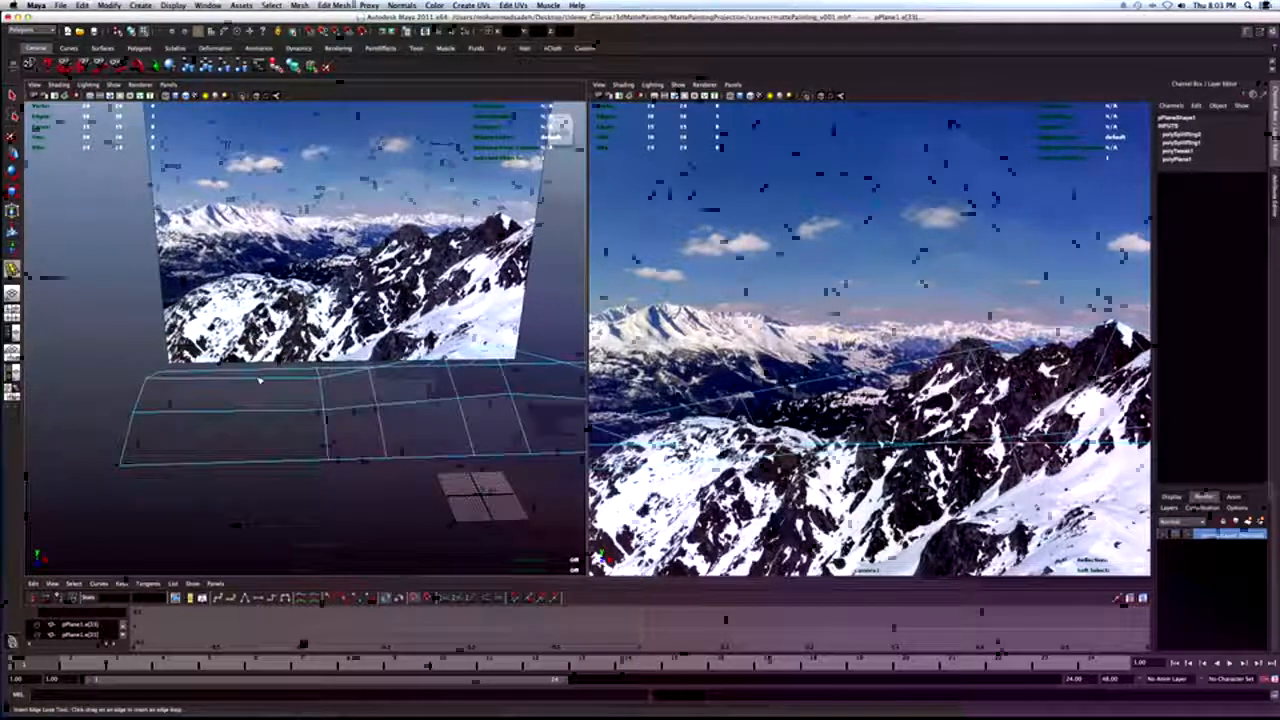
left_click_drag(260, 380, 333, 407, "alt")
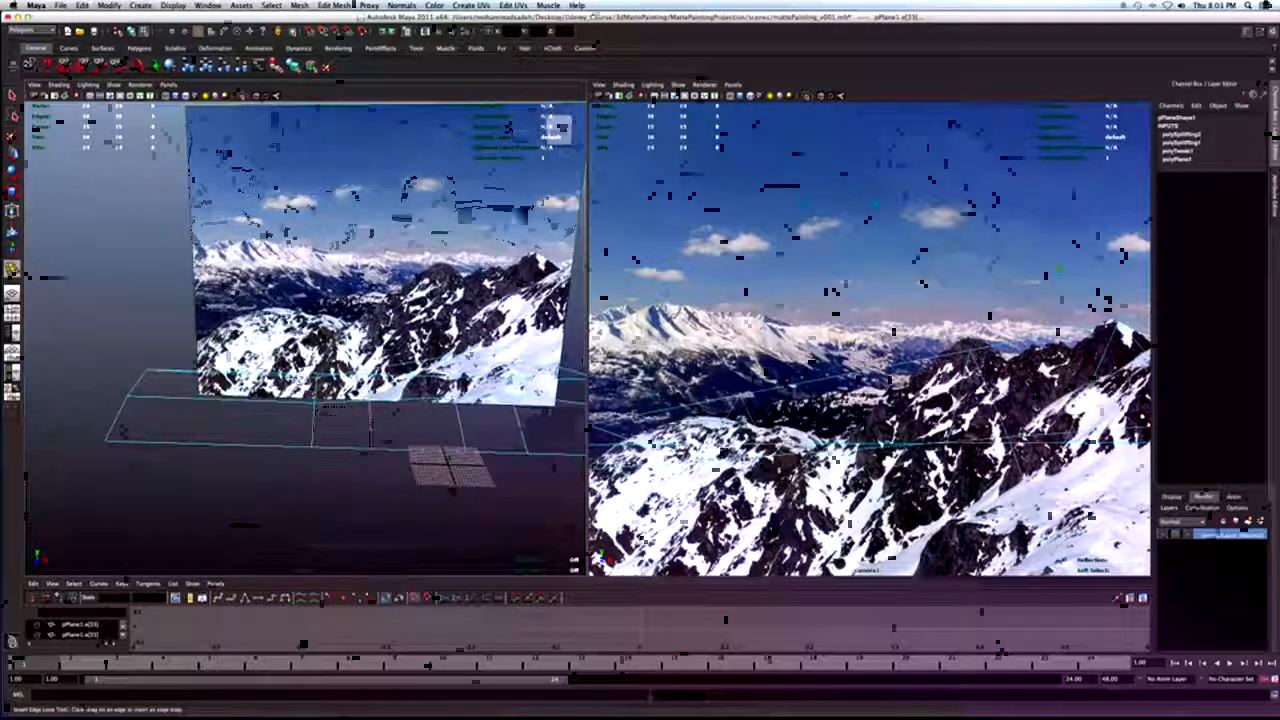
left_click(292, 400)
left_click_drag(370, 398, 298, 391, "alt")
Adjust the heights of two back-row vertices on the new edge loops to follow the painting's foreground ridge.
key("q")
right_click_drag(298, 391, 326, 396, "alt")
left_click_drag(326, 396, 350, 402, "alt")
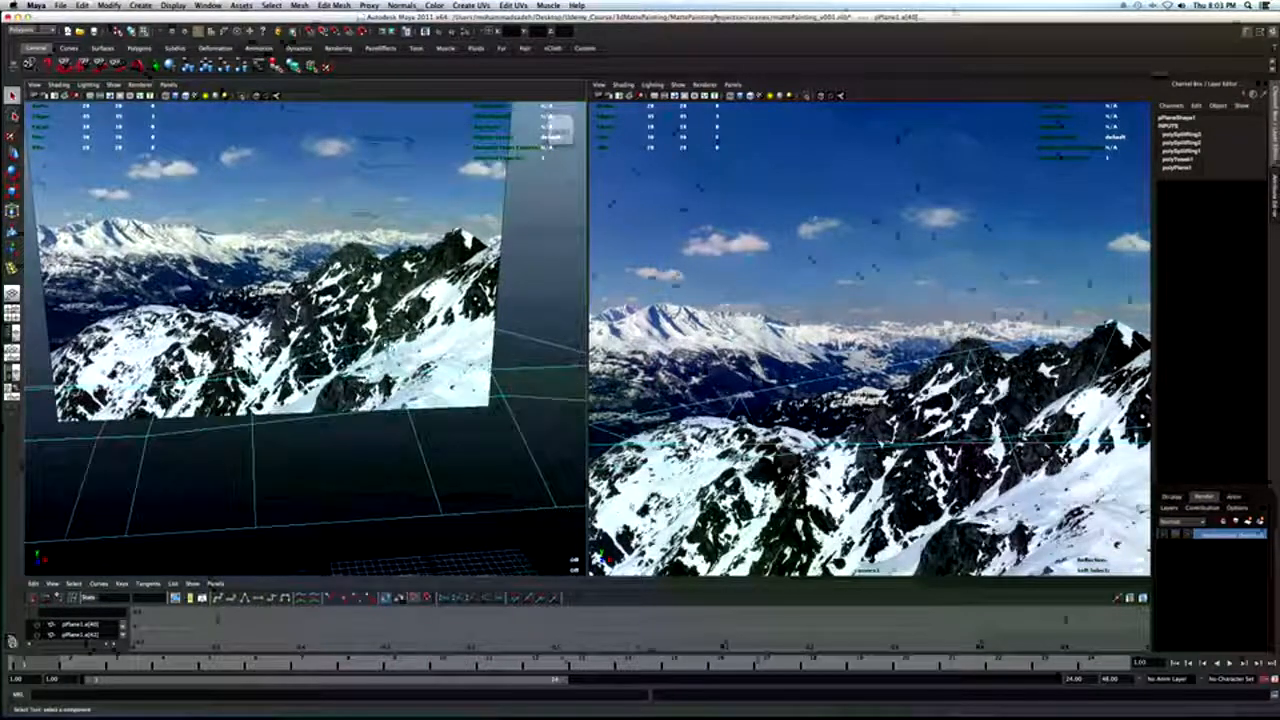
right_click_drag(383, 340, 340, 340)
left_click(409, 408)
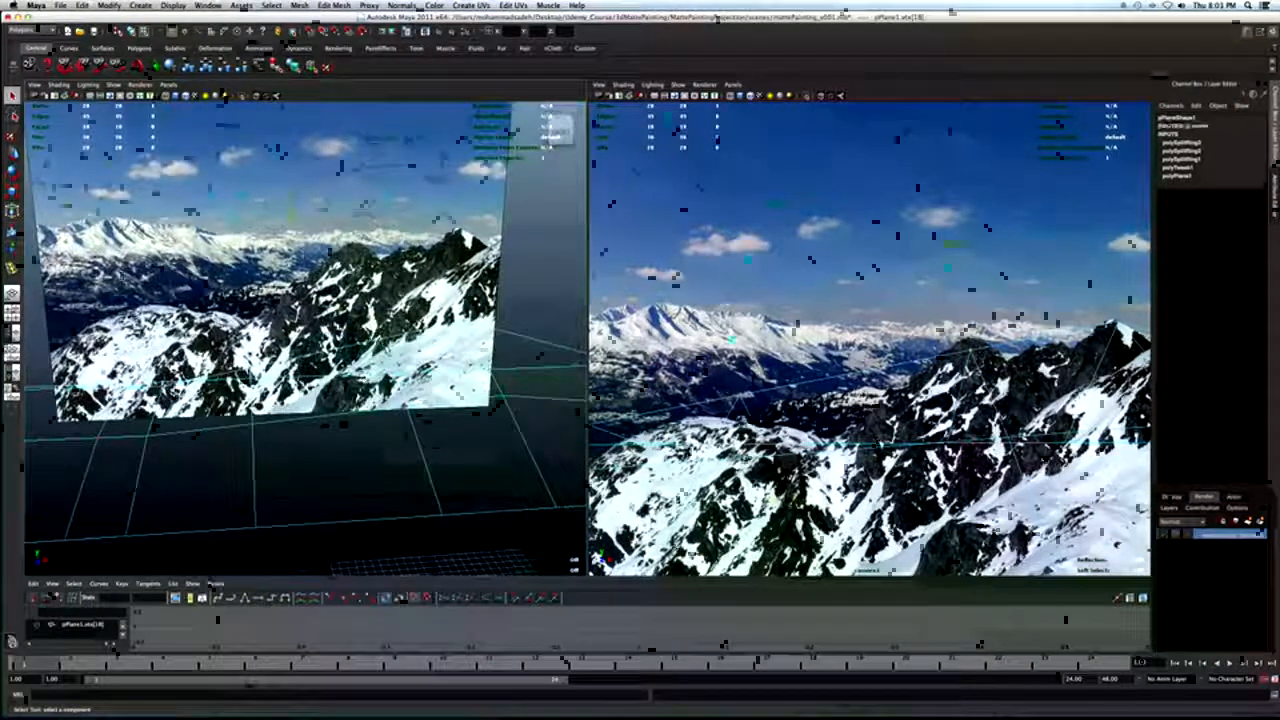
key("w")
left_click_drag(384, 272, 450, 243)
left_click(285, 353)
left_click_drag(285, 290, 285, 305)
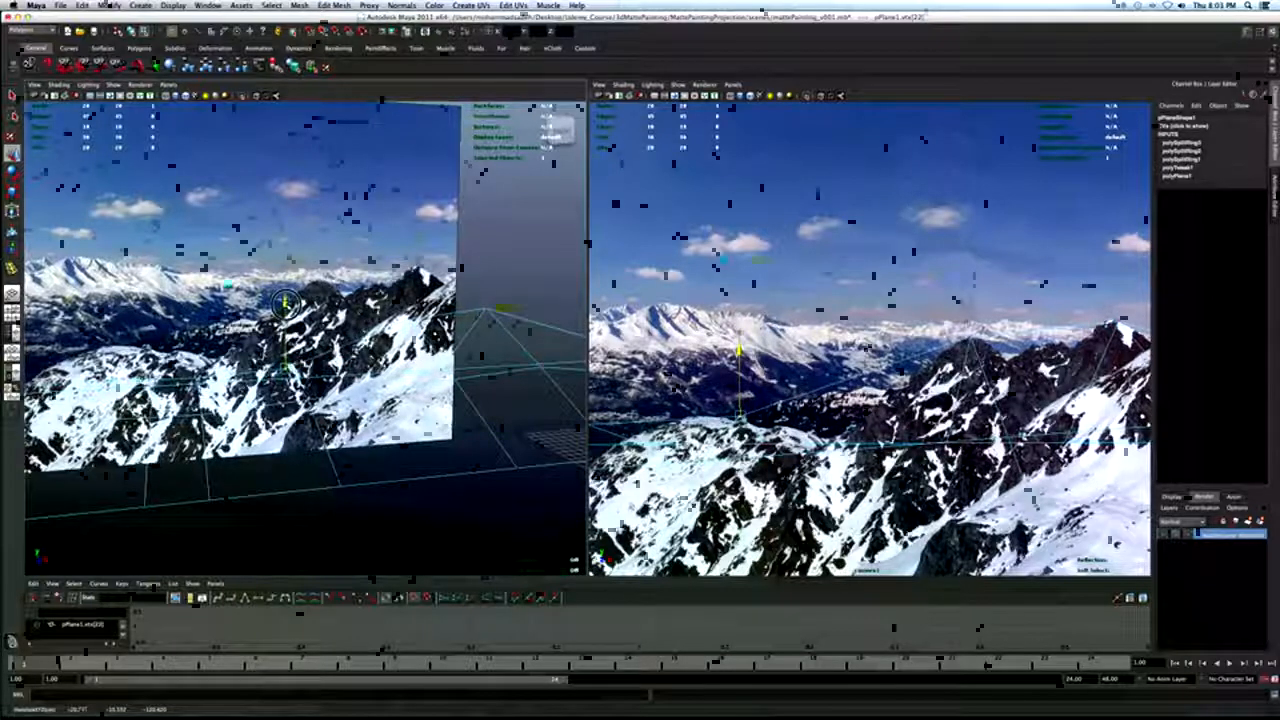
Adjust the heights of individual vertices in the back and adjoining rows around the left foreground hill.
left_click_drag(285, 302, 236, 320, "alt")
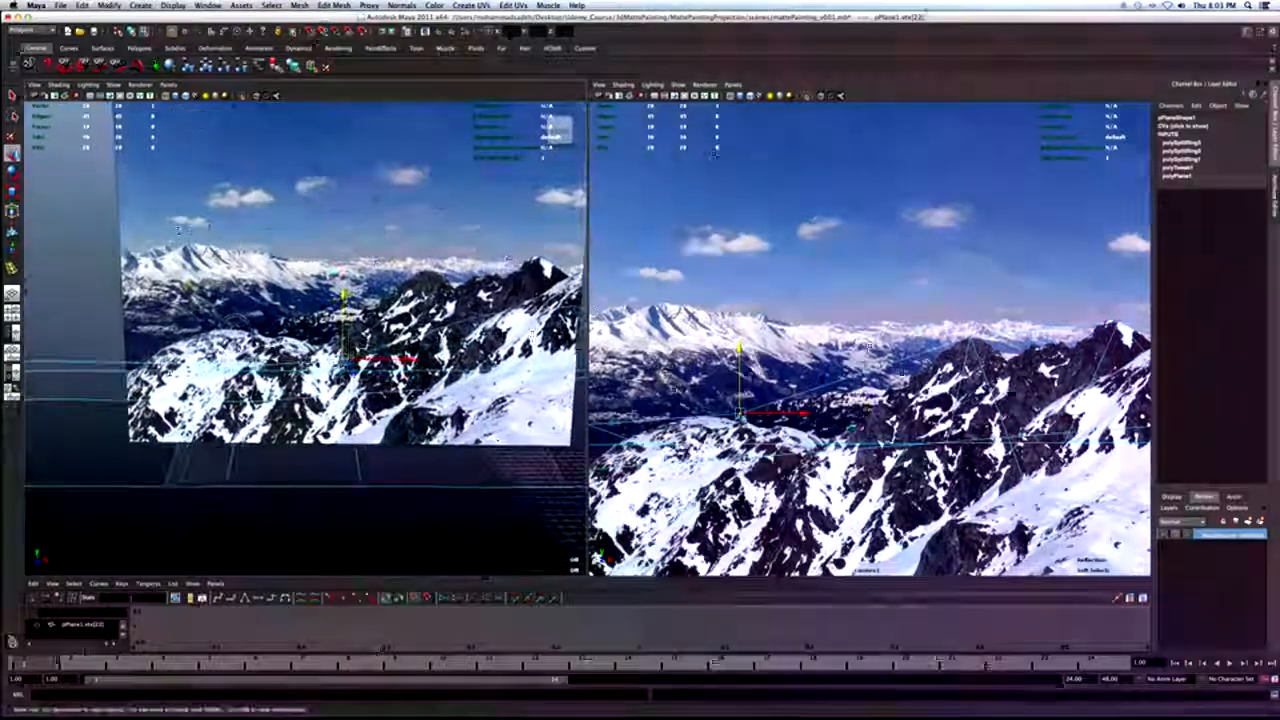
left_click(252, 366)
left_click_drag(252, 300, 307, 382)
left_click_drag(307, 378, 163, 335, "alt")
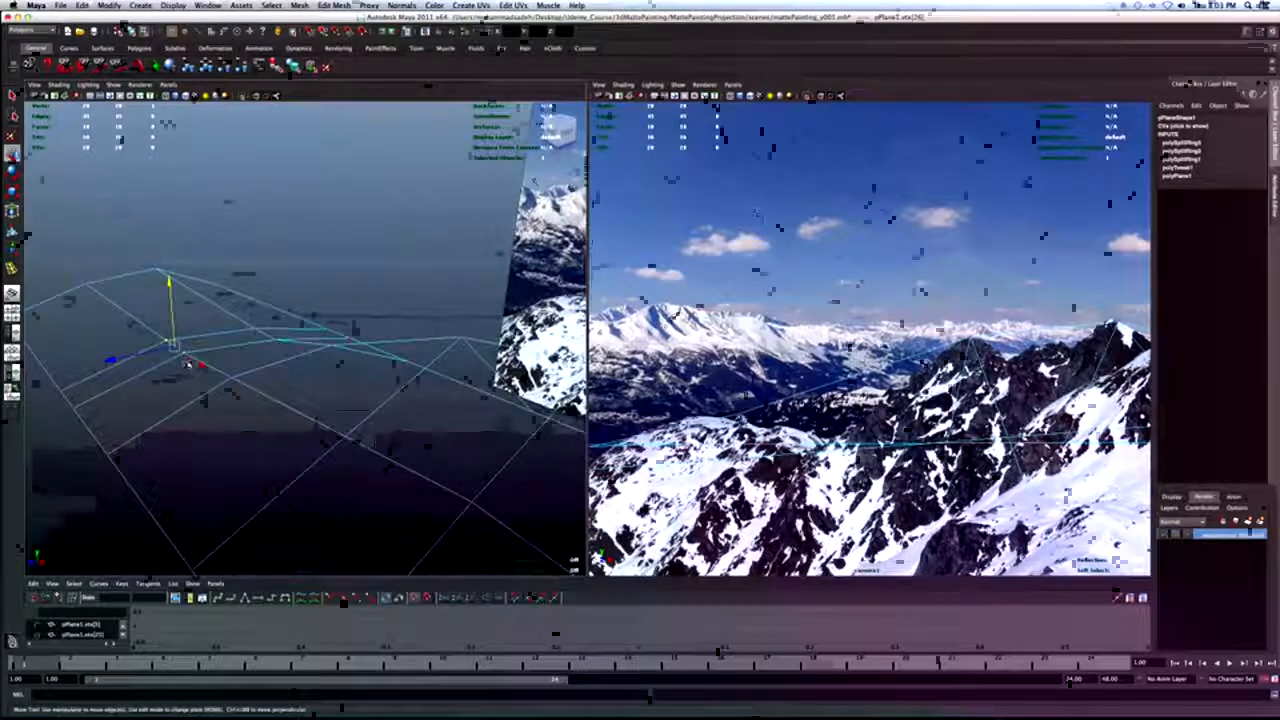
left_click(170, 284)
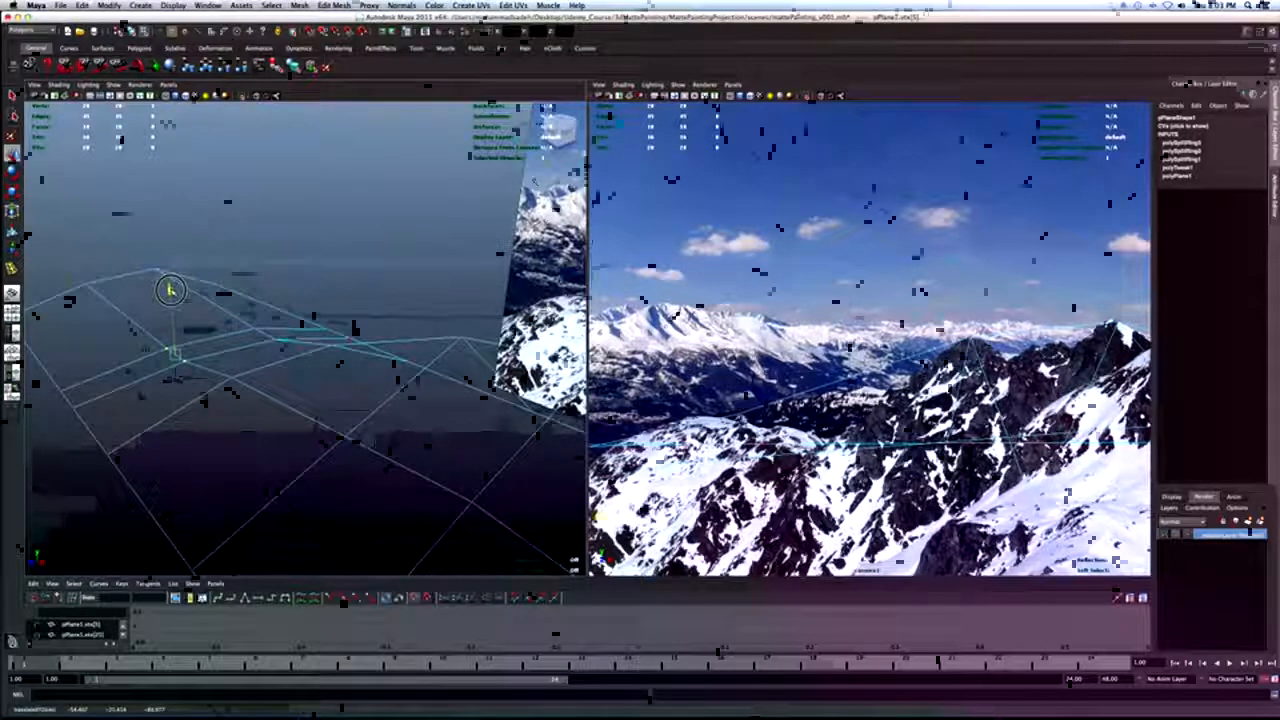
mouse_move(170, 290)
left_mouse_down("alt")
mouse_move(214, 311)
mouse_move(153, 340)
mouse_move(122, 314)
mouse_move(172, 290)
mouse_move(134, 262)
mouse_move(162, 269)
left_mouse_up("alt")
left_click(124, 345)
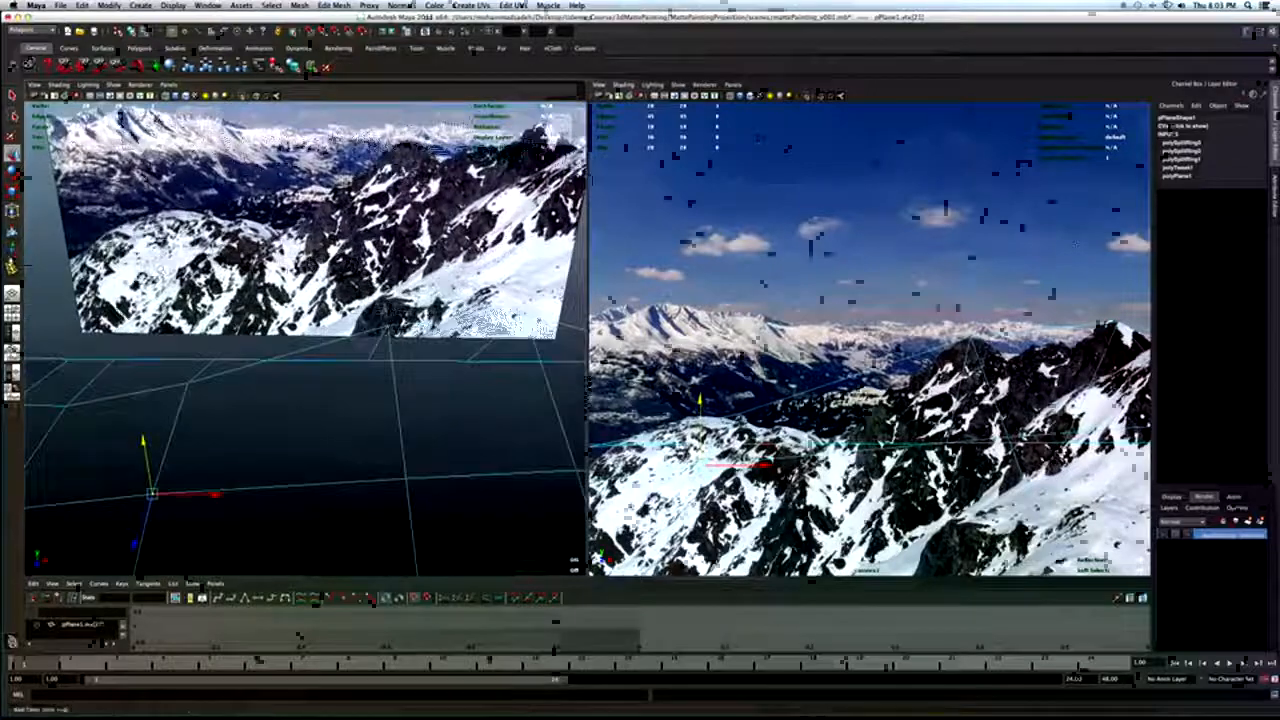
Insert a crosswise edge loop through the wide span of the plane beneath the left snowy foreground hill.
left_click(12, 269)
left_click_drag(308, 358, 406, 357, "alt")
left_click_drag(189, 383, 206, 371)
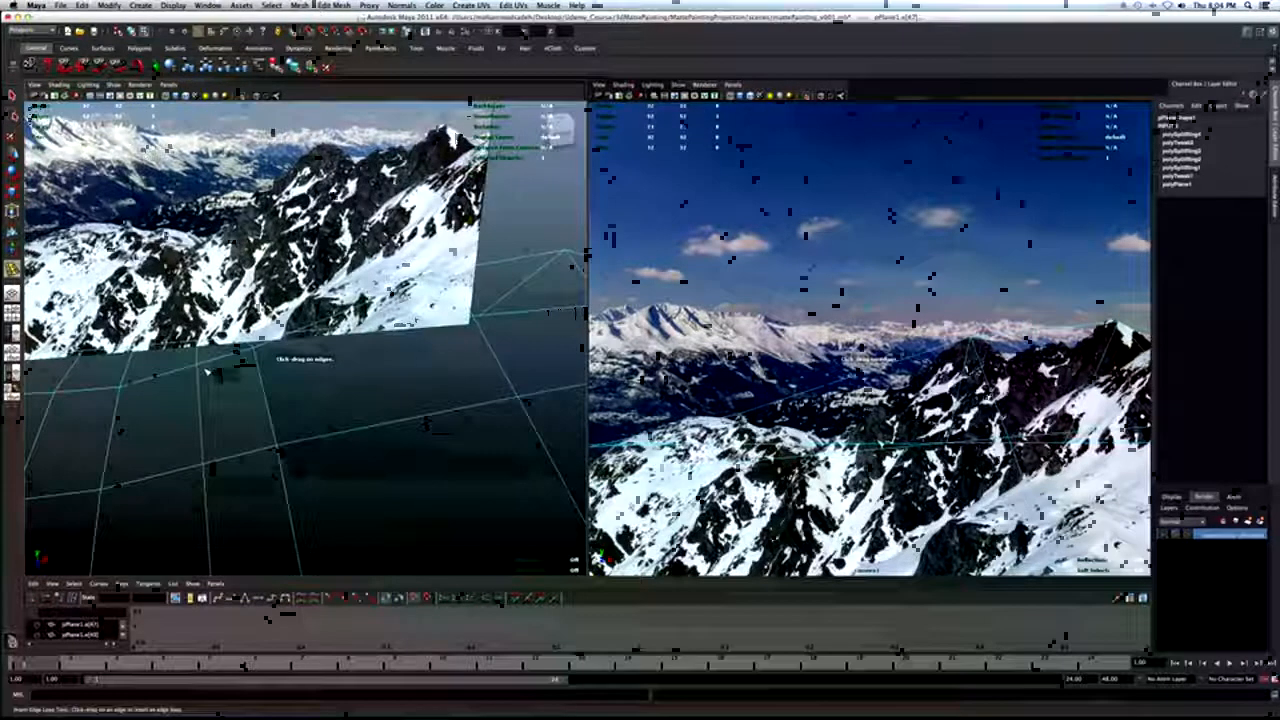
Adjust the heights of the new loop's back-row vertex and its right-hand neighbour to follow the snowy hill's outline.
key("q")
right_click(201, 365)
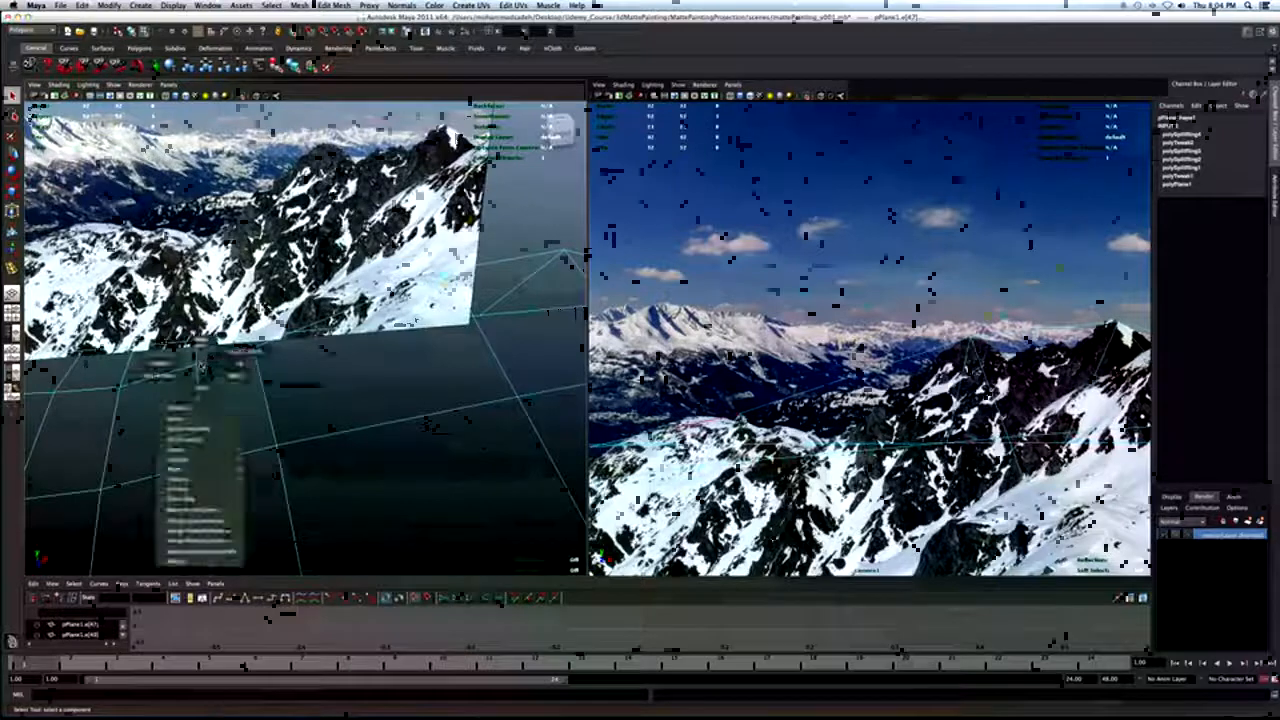
right_click_drag(201, 367, 163, 369)
left_click(198, 365)
key("w")
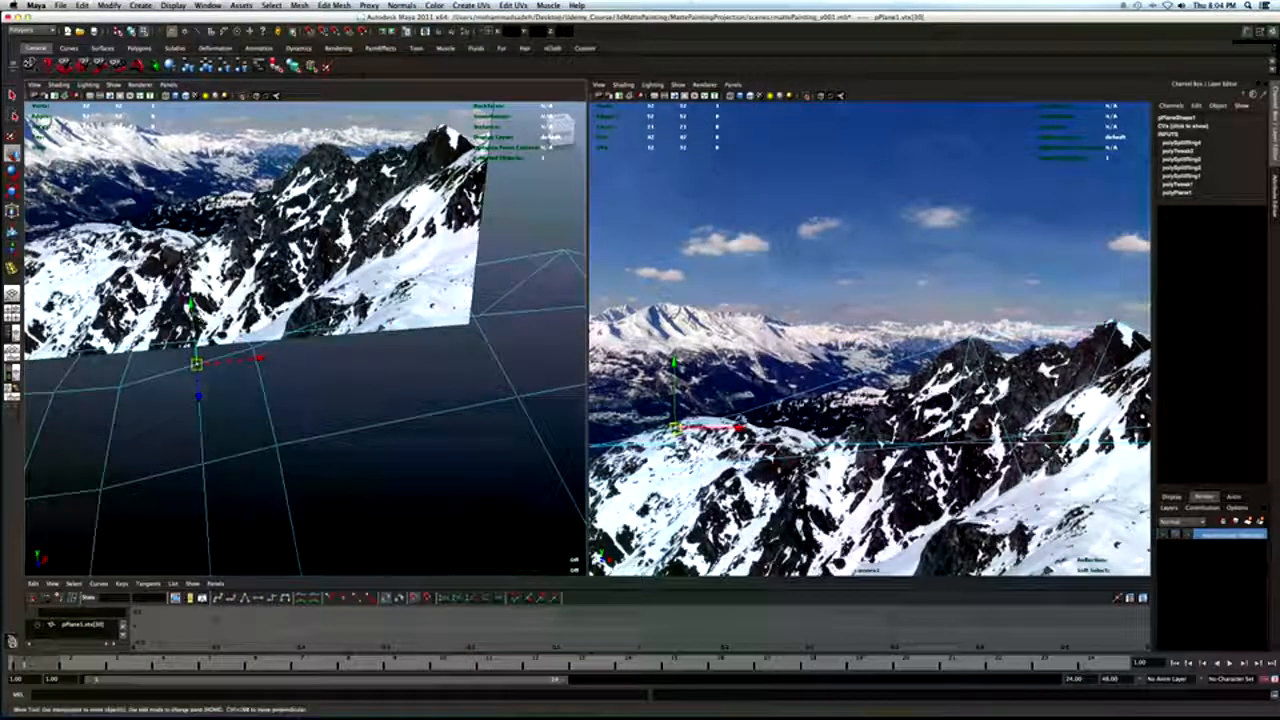
left_click_drag(191, 304, 190, 298)
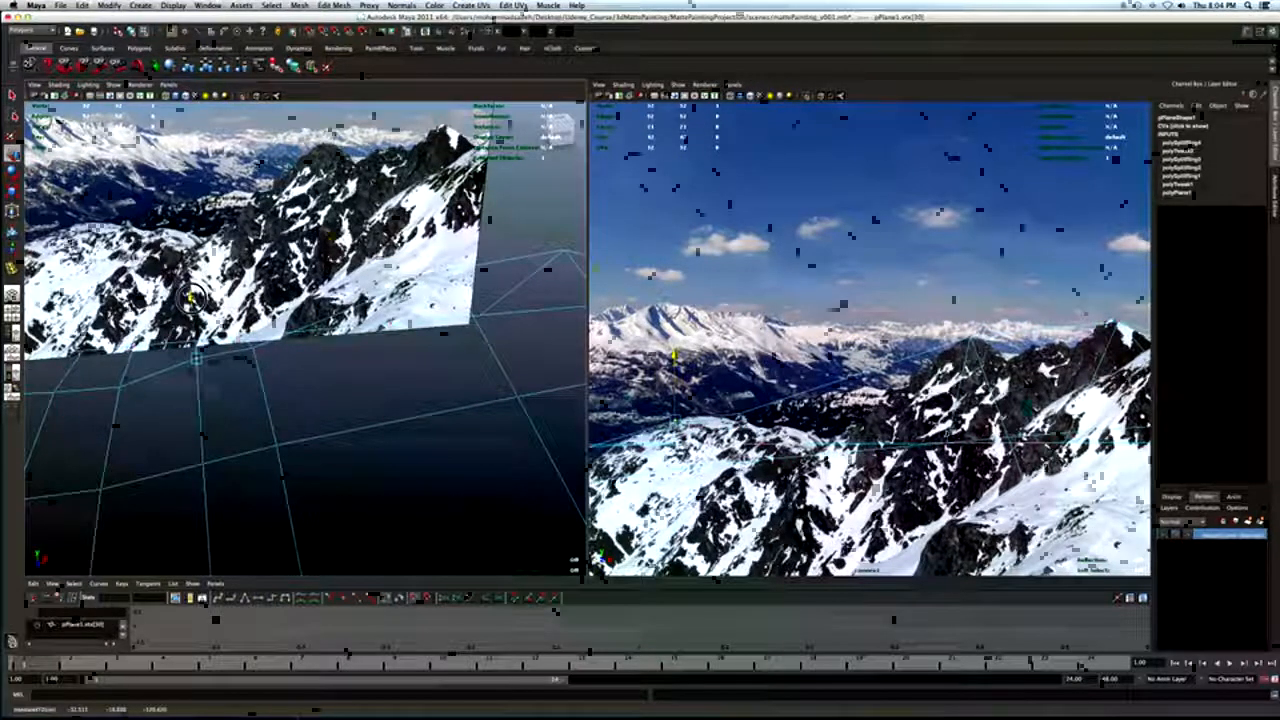
key("q")
left_click(256, 350)
key("w")
left_click_drag(251, 287, 252, 292)
Insert an edge loop between those two vertices and adjust its back-row vertex to match the top of the snowy hill.
key("q")
left_click(12, 268)
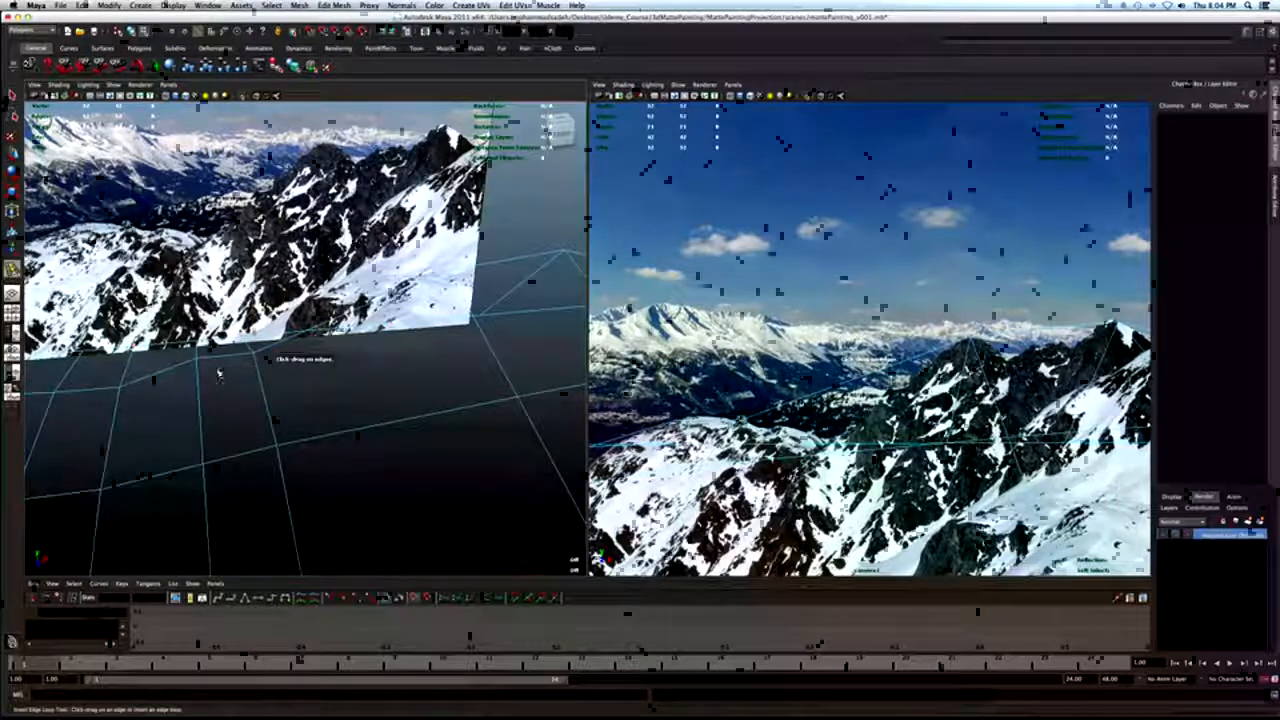
left_click_drag(222, 360, 225, 359)
key("q")
right_click_drag(225, 360, 212, 358)
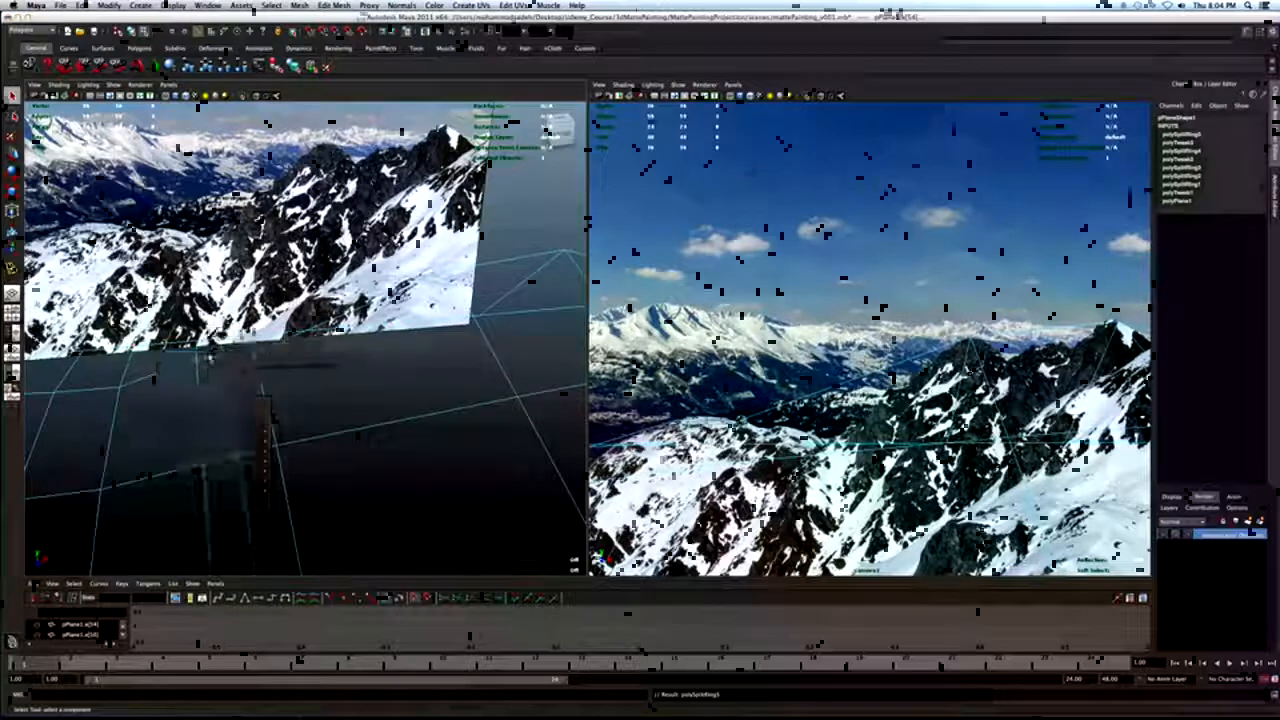
left_click(222, 351)
key("w")
left_click_drag(221, 321, 222, 326)
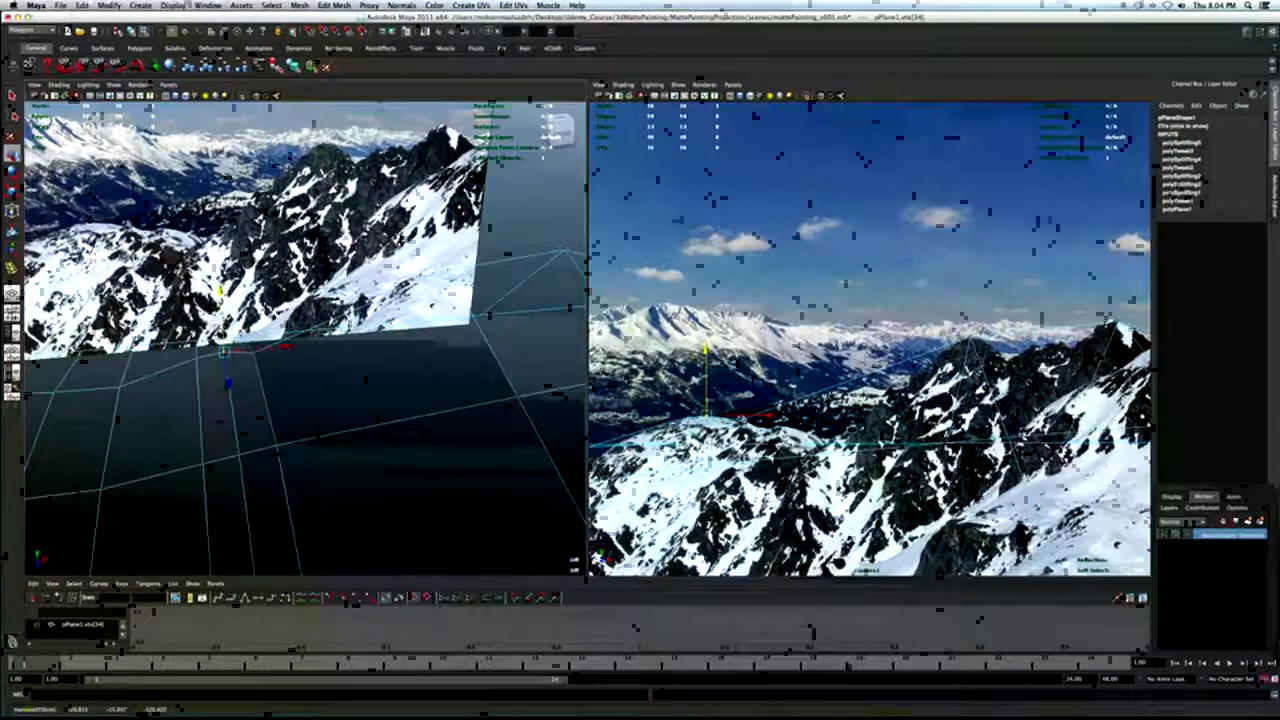
Insert another edge loop just left of the hilltop loop and fine-tune the height of its back-row vertex.
key("q")
key("g")
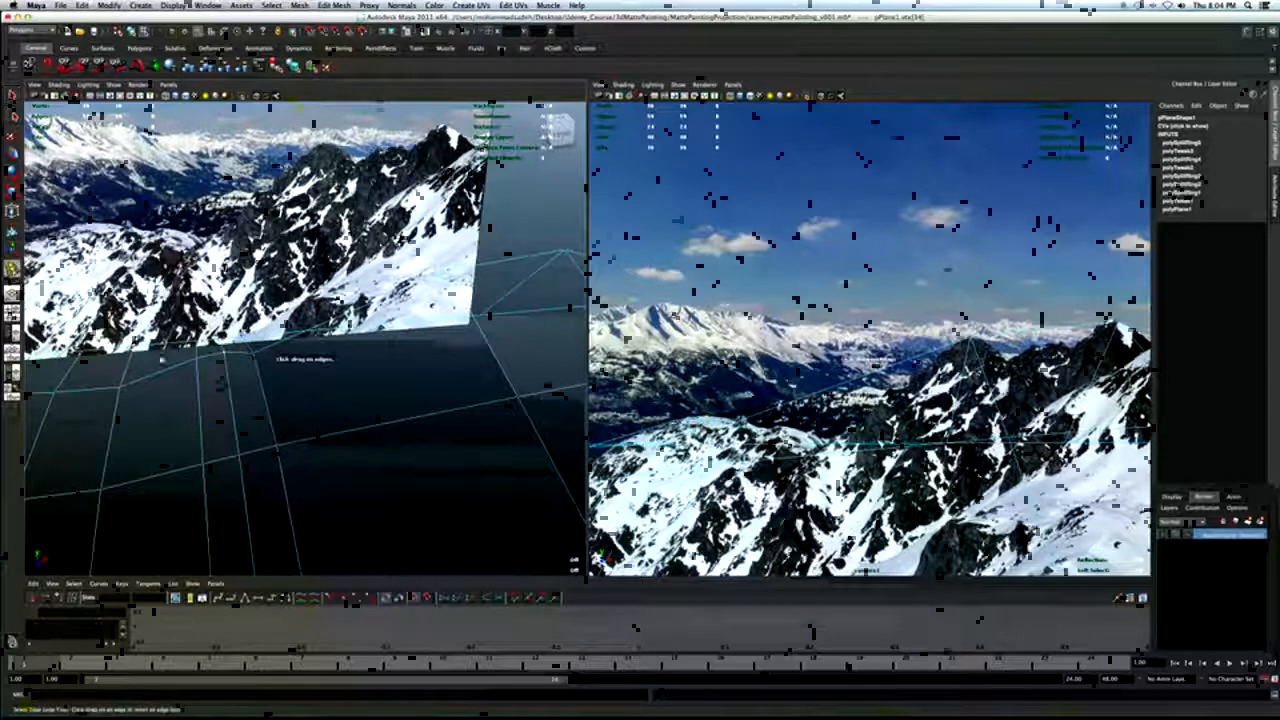
left_click_drag(211, 360, 212, 358)
key("q")
right_click_drag(211, 358, 203, 356)
left_click(209, 353)
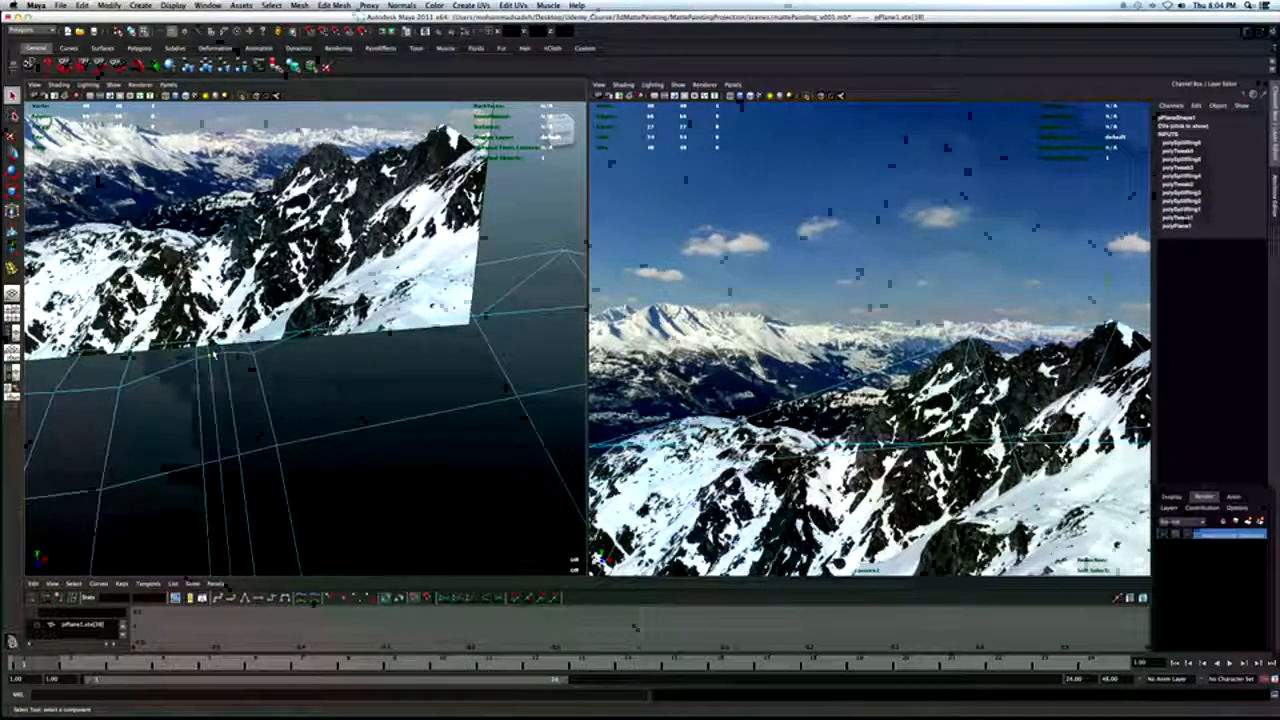
key("w")
left_click_drag(209, 342, 209, 343)
Insert an edge loop in the wider span left of the closely spaced hilltop loops.
key("q")
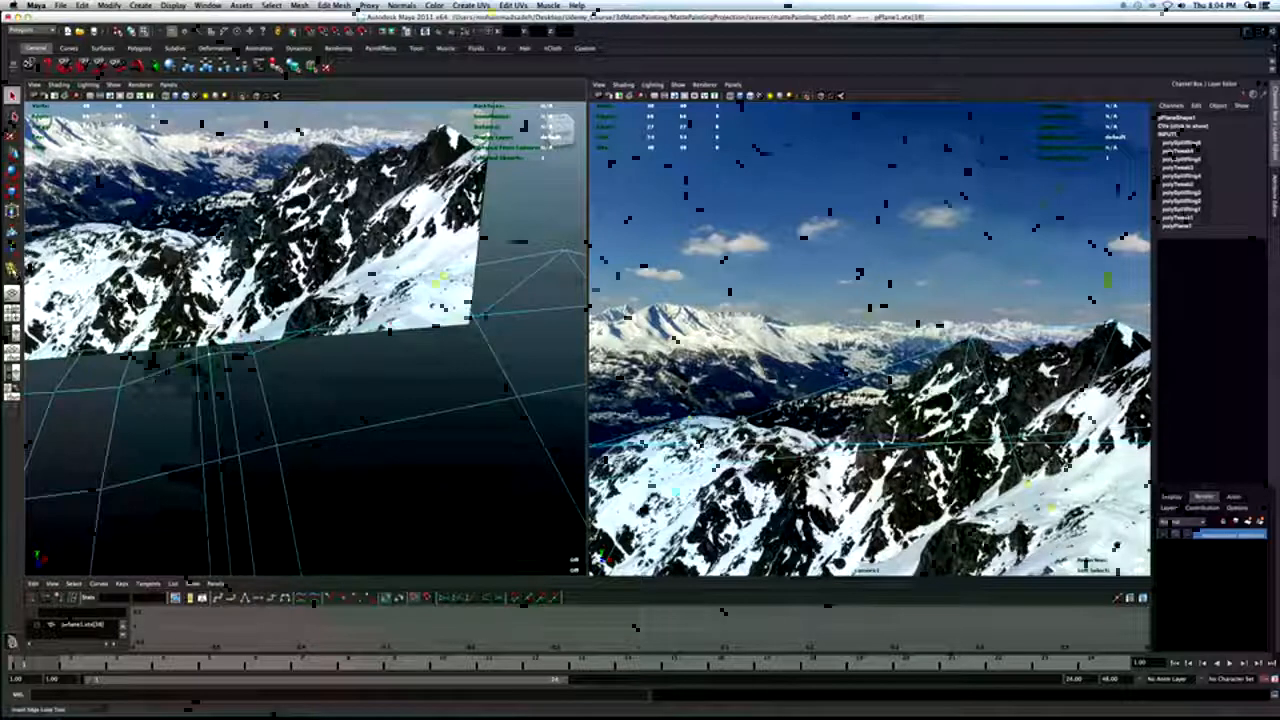
left_click(12, 268)
left_click_drag(155, 376, 166, 371)
Adjust the heights of the back-row vertex left of the newest loop and the matching vertex in the adjoining row.
key("q")
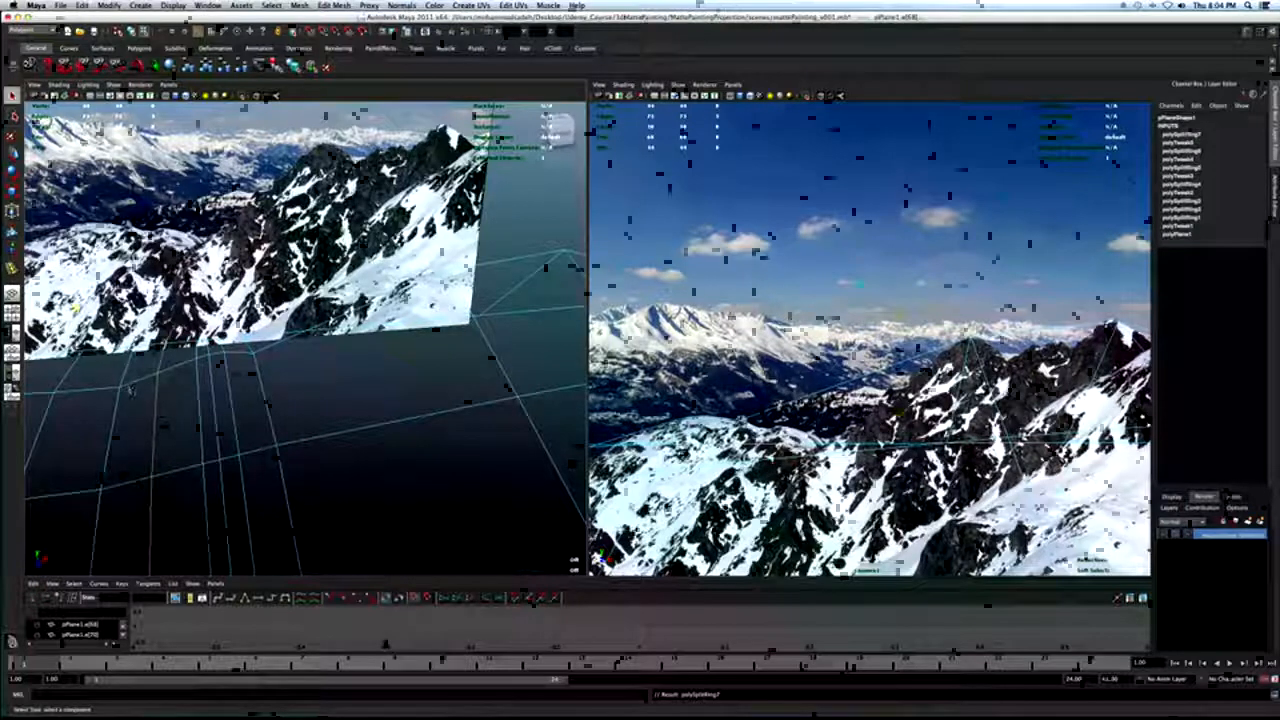
right_click_drag(128, 393, 88, 393)
left_click(121, 390)
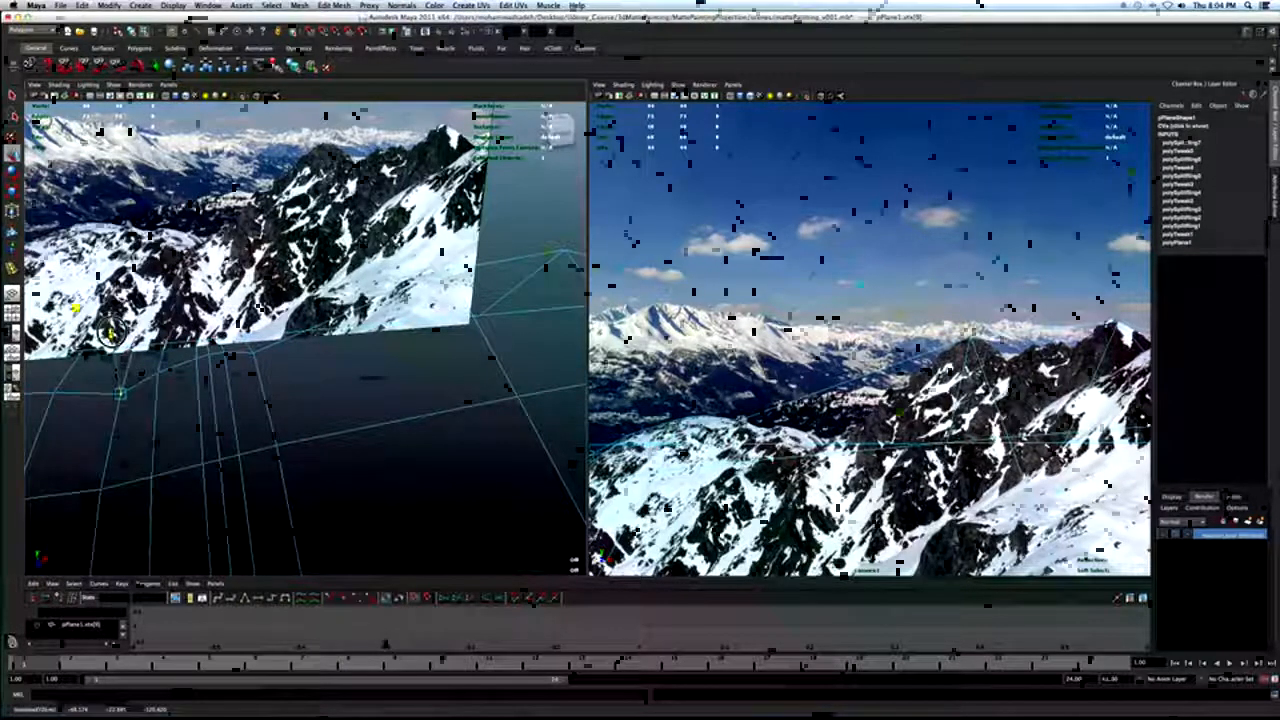
left_click_drag(114, 345, 158, 322, "alt")
left_click(170, 416)
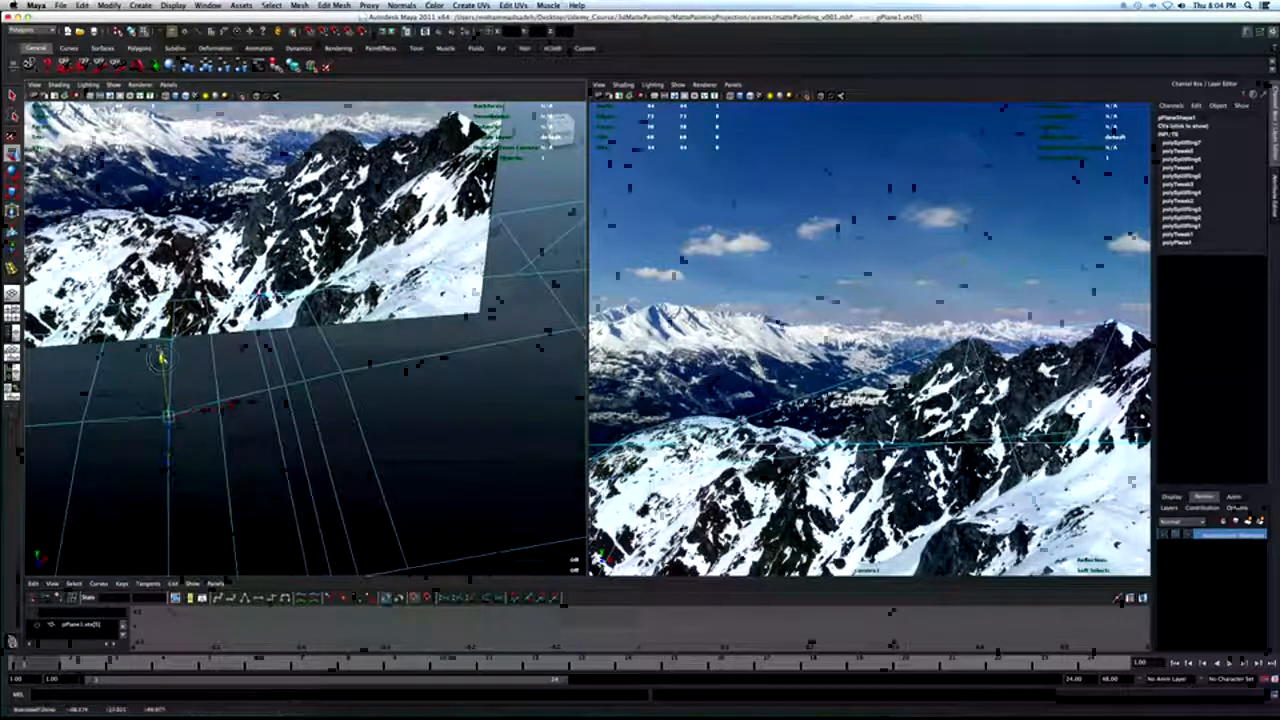
Move two inner vertices of the ground plane vertically to fit the snowy foreground hill.
left_click_drag(163, 371, 160, 303, "alt")
left_click_drag(197, 265, 197, 261)
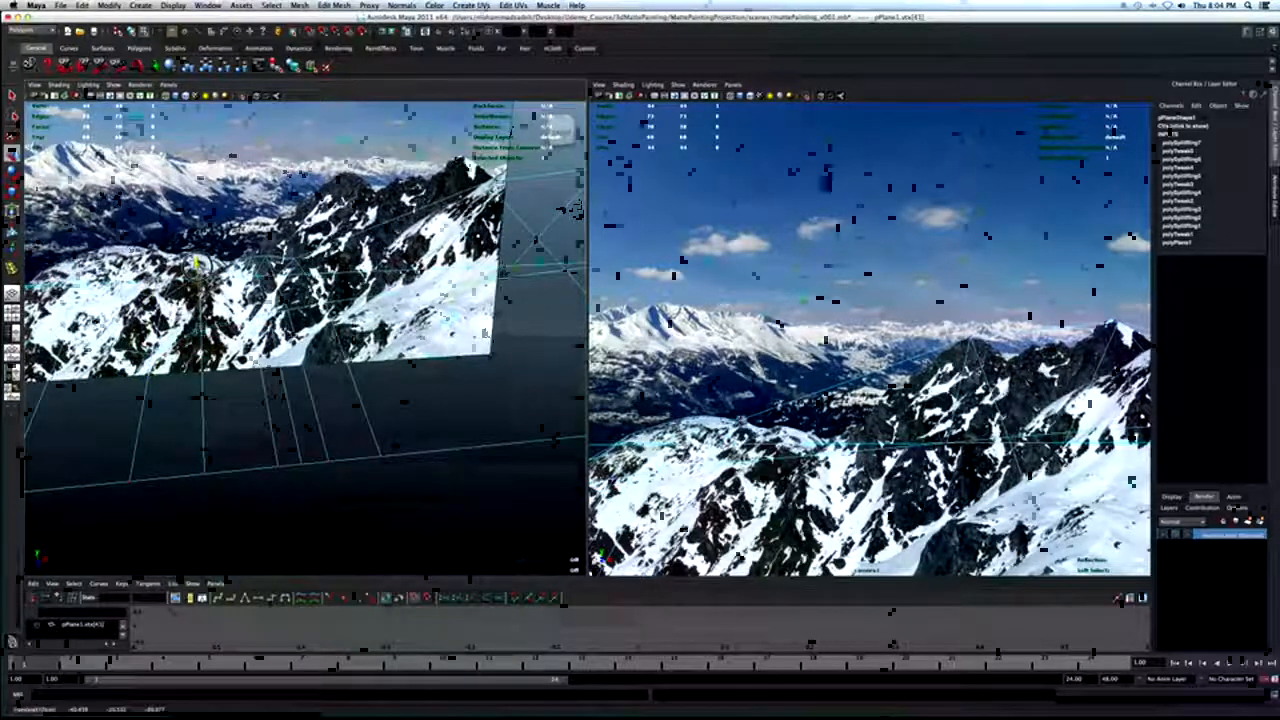
left_click_drag(200, 300, 280, 288, "alt")
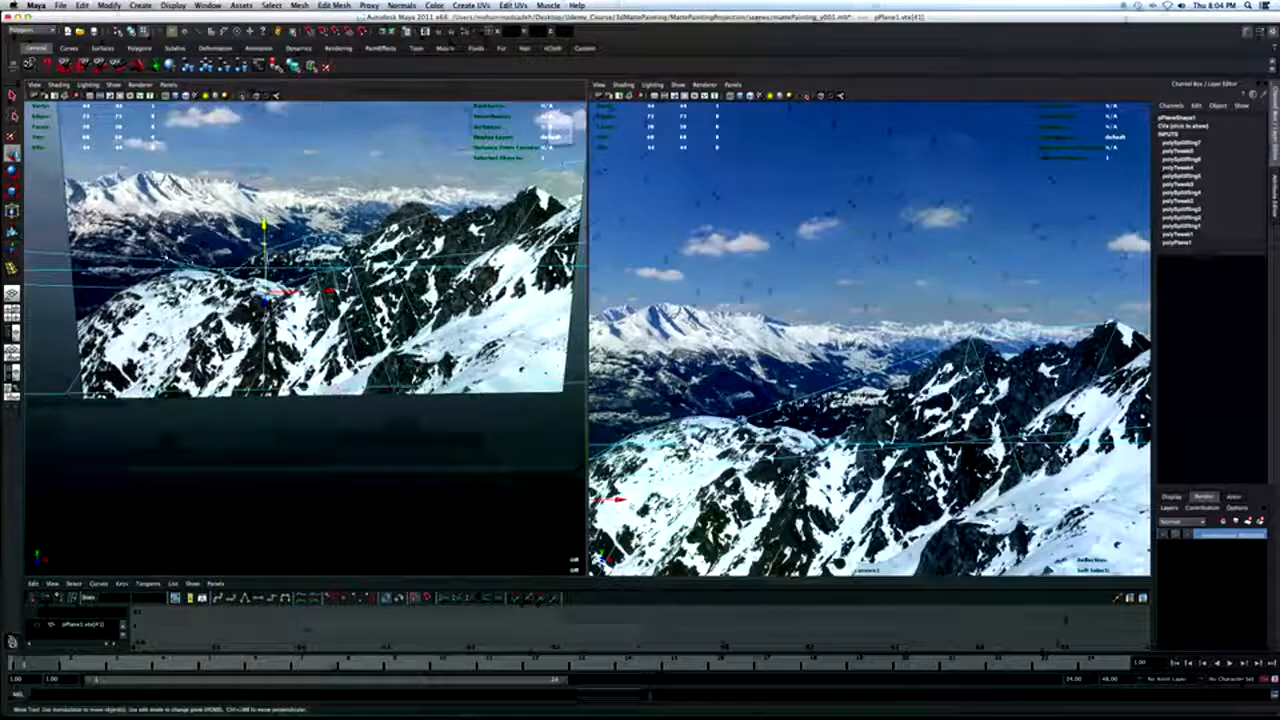
left_click_drag(166, 198, 130, 216)
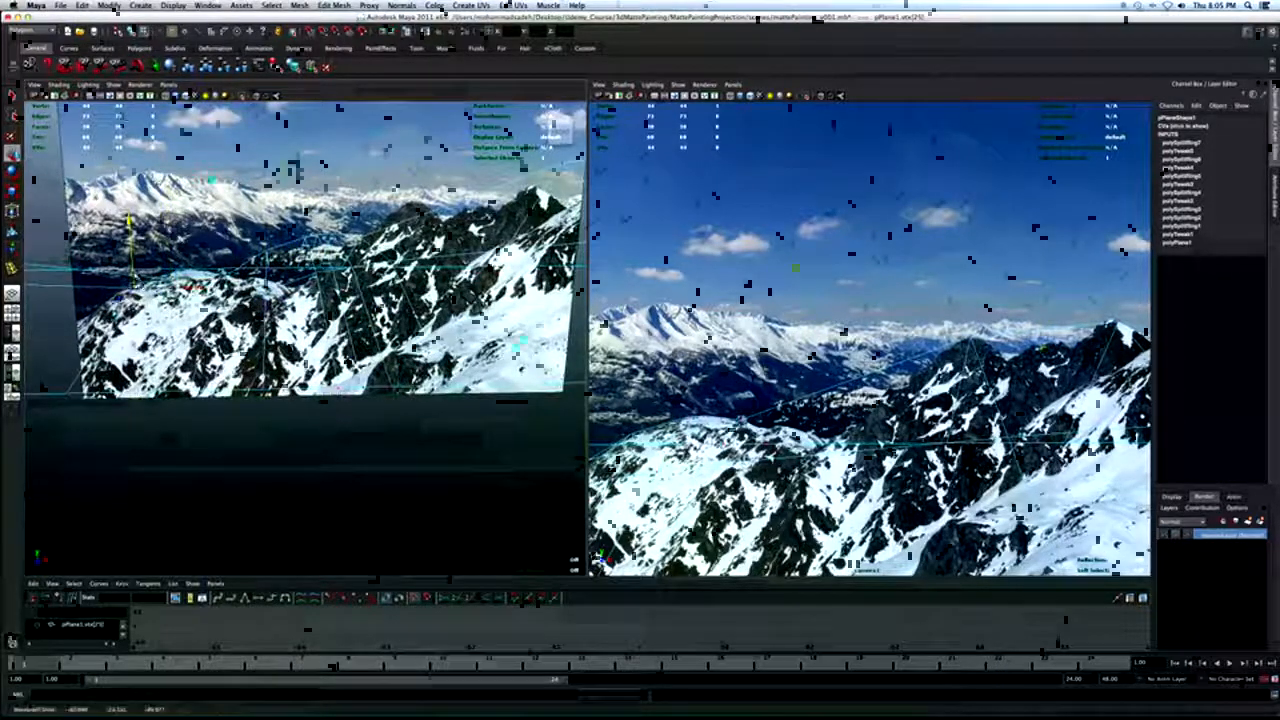
Reposition the ground plane's outer vertices beside the left end of the snowy foreground hill.
left_click_drag(133, 290, 89, 271, "alt")
left_click(98, 303)
middle_click_drag(46, 328, 122, 246, "alt")
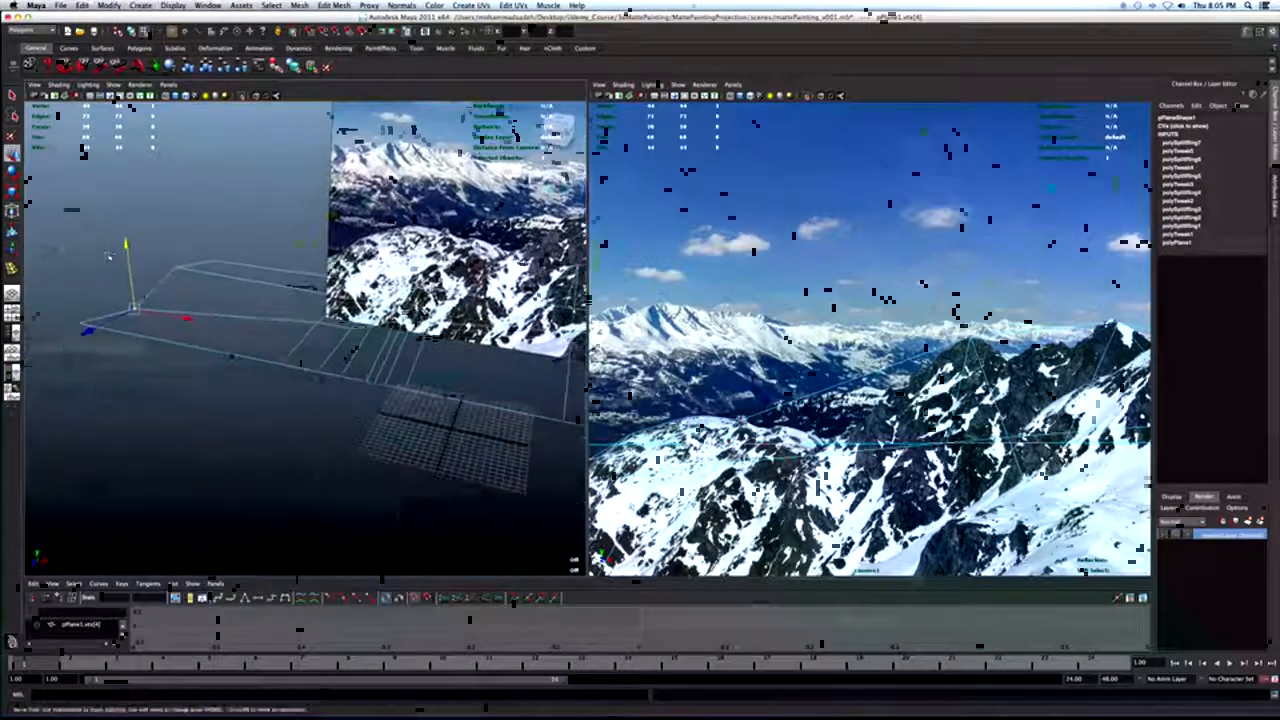
left_click_drag(69, 261, 165, 260)
left_click(161, 247)
left_click_drag(151, 177, 282, 300)
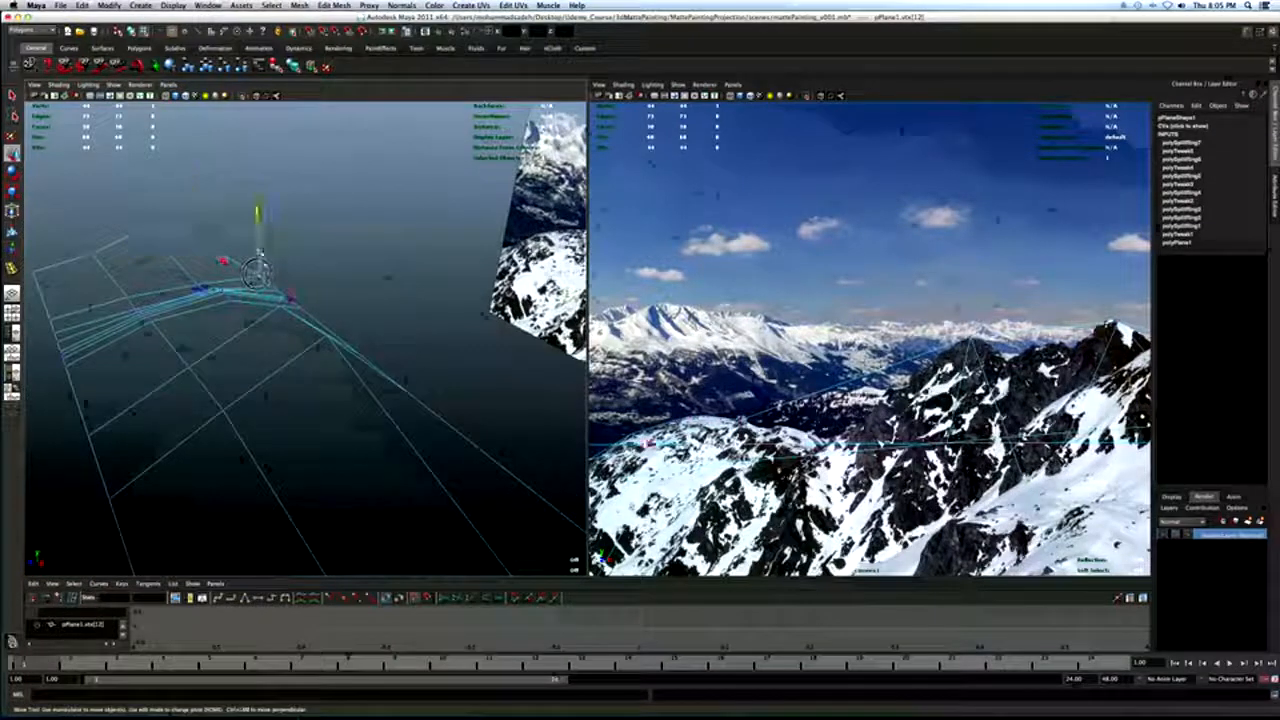
Adjust the height of the ground plane vertex on the left slope of the snowy hill.
left_click_drag(257, 214, 102, 276)
key("q")
left_click(243, 261)
key("w")
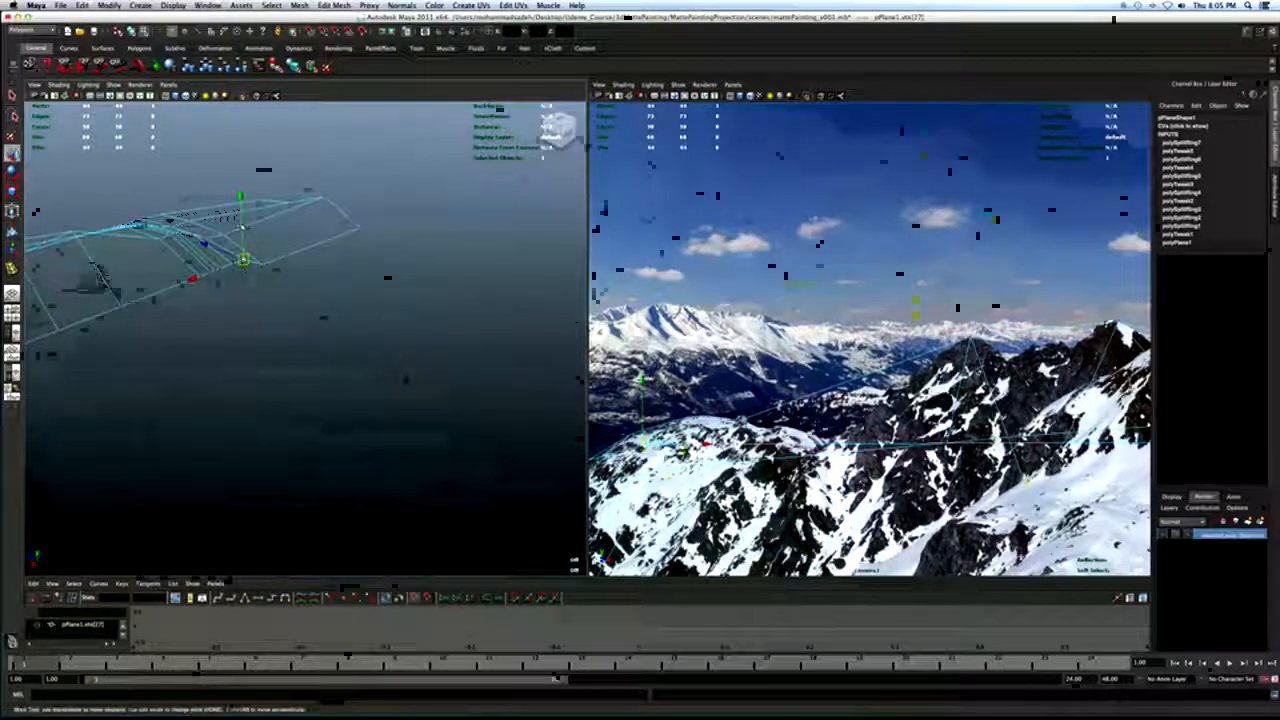
left_click_drag(242, 212, 243, 220)
Adjust the heights of the next two ground plane vertices along the crest of the snowy hill.
key("q")
left_click(235, 265)
key("w")
key("q")
left_click(220, 269)
key("w")
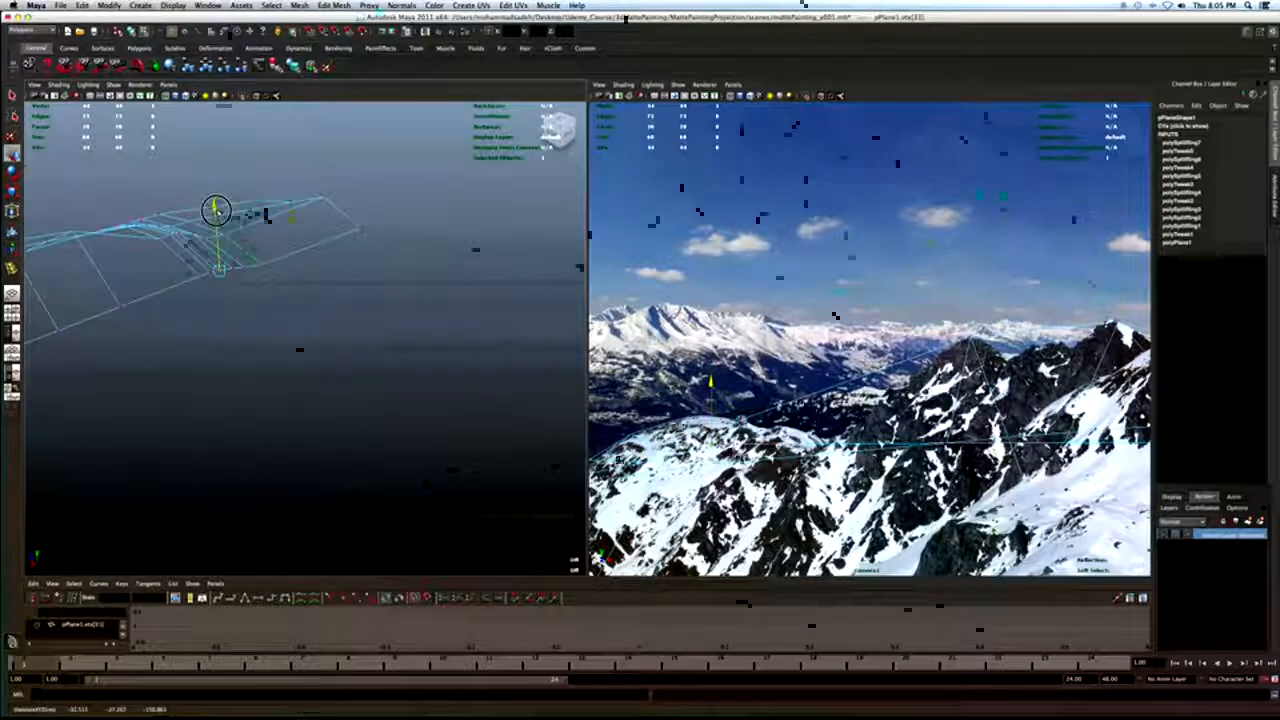
key("q")
key("w")
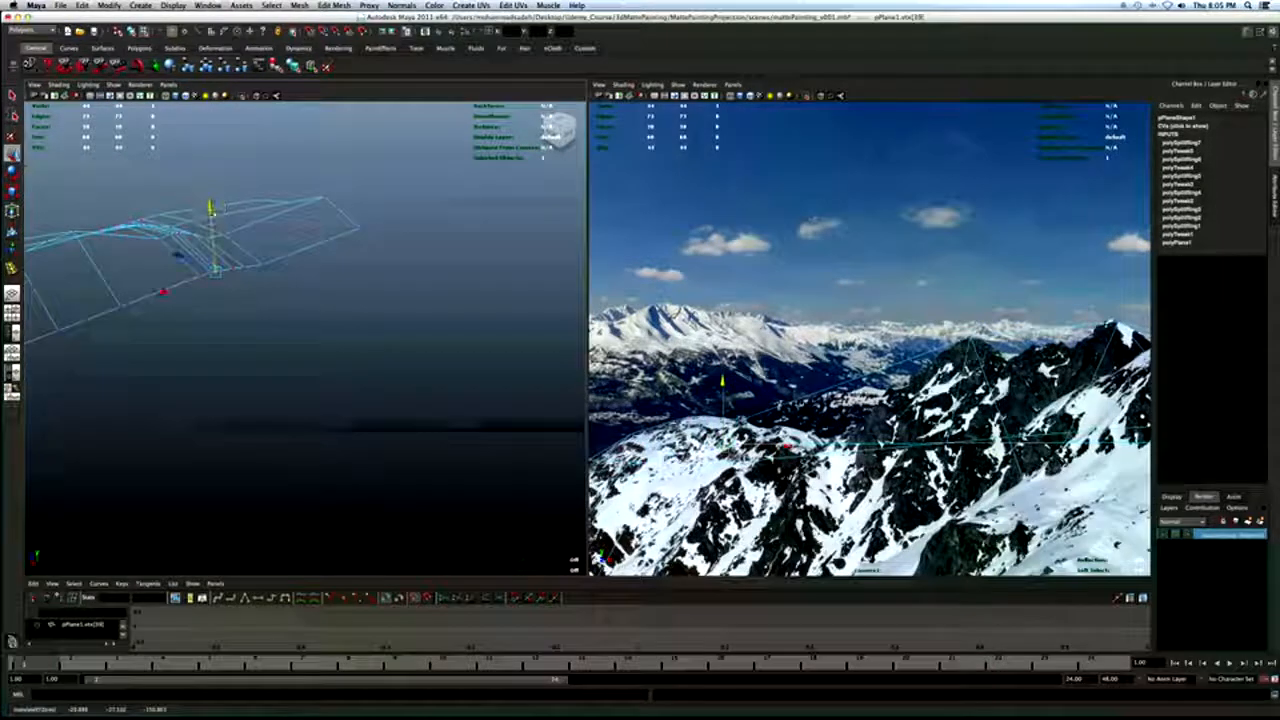
left_click_drag(212, 209, 263, 226, "alt")
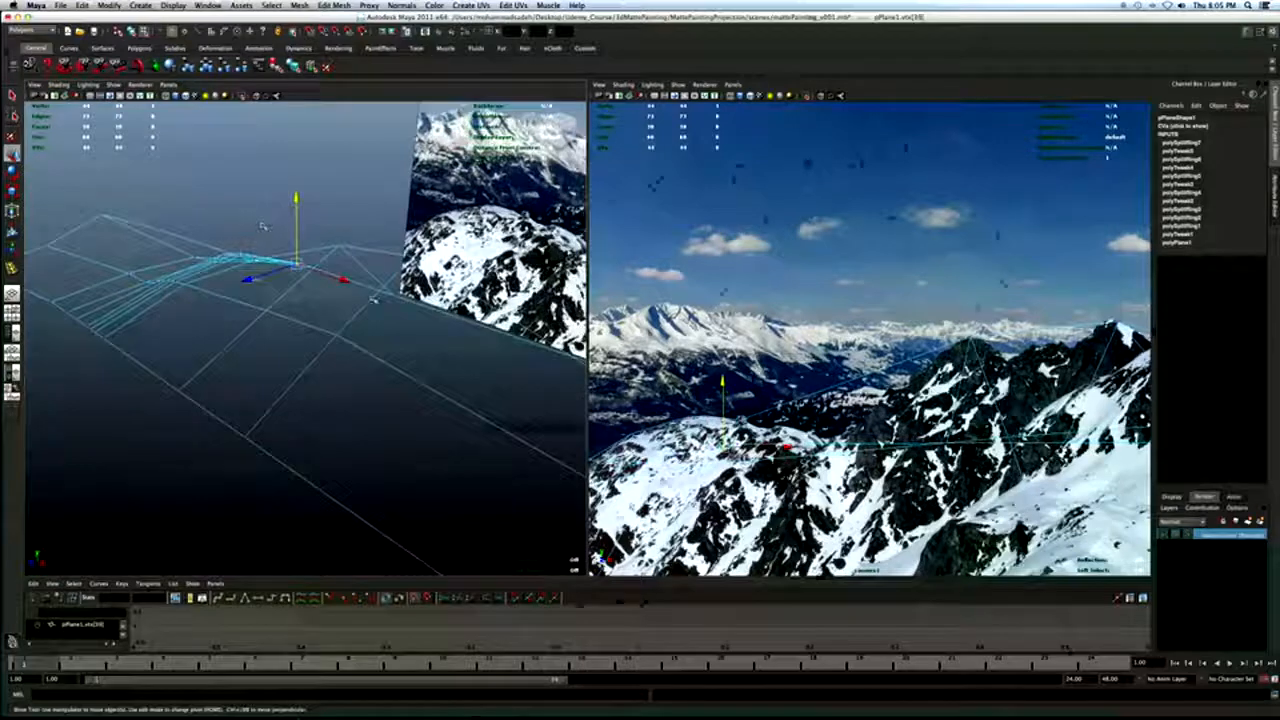
Insert an edge loop across the wide ground plane section between the snowy hill and the dark rocky ridge.
key("space")
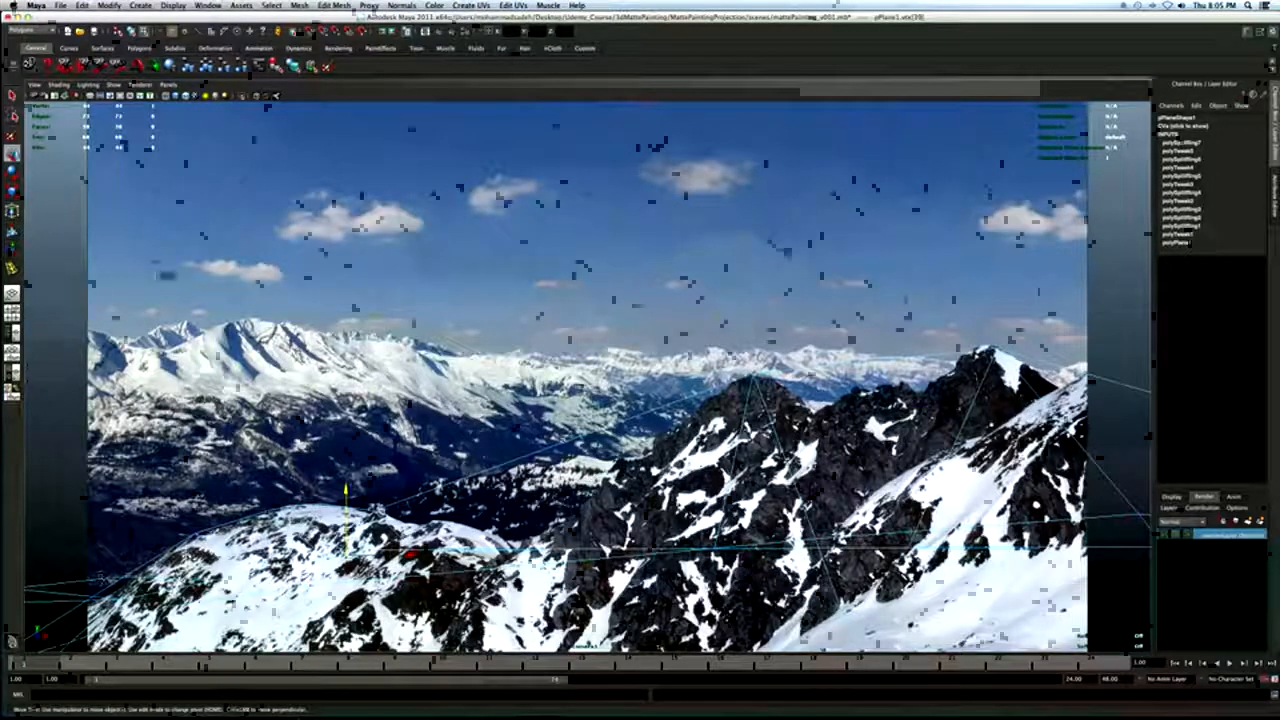
key("space")
left_click_drag(334, 302, 200, 293, "alt")
right_click_drag(240, 292, 130, 294, "alt")
middle_click_drag(130, 294, 303, 297, "alt")
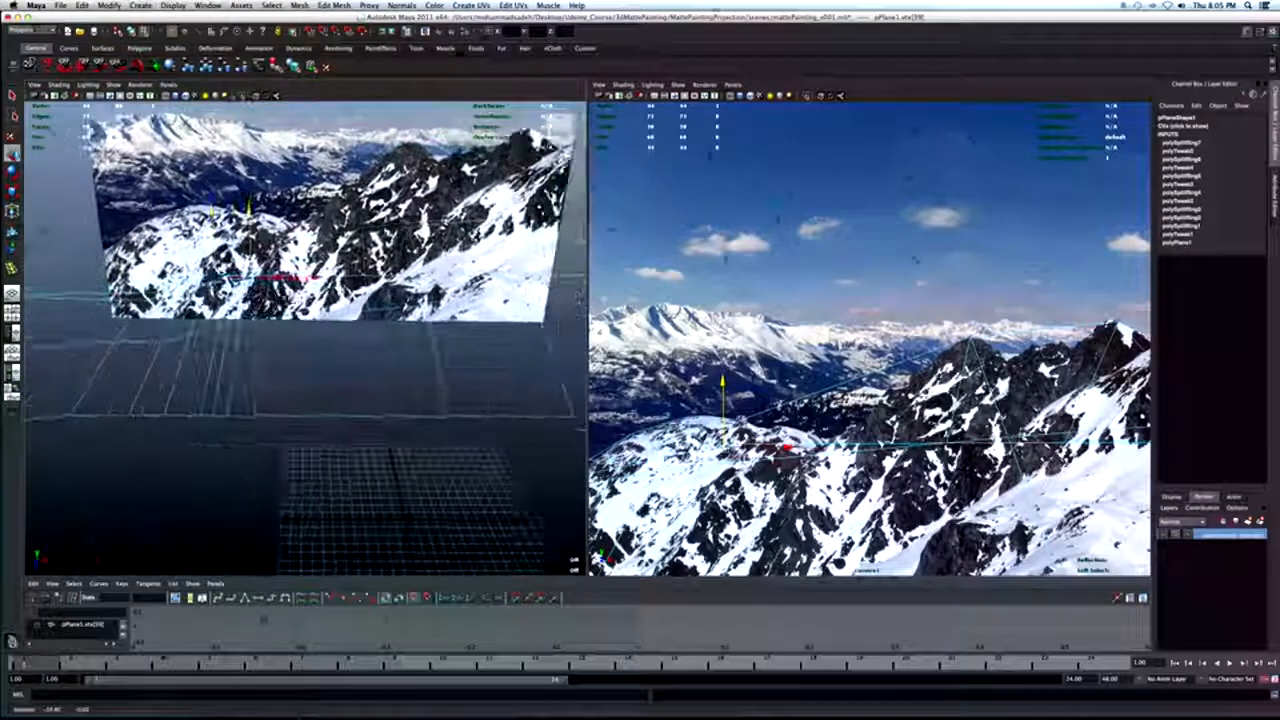
key("q")
left_click(12, 268)
mouse_move(310, 284)
left_mouse_down("alt")
mouse_move(306, 309)
mouse_move(328, 315)
mouse_move(302, 302)
left_mouse_up("alt")
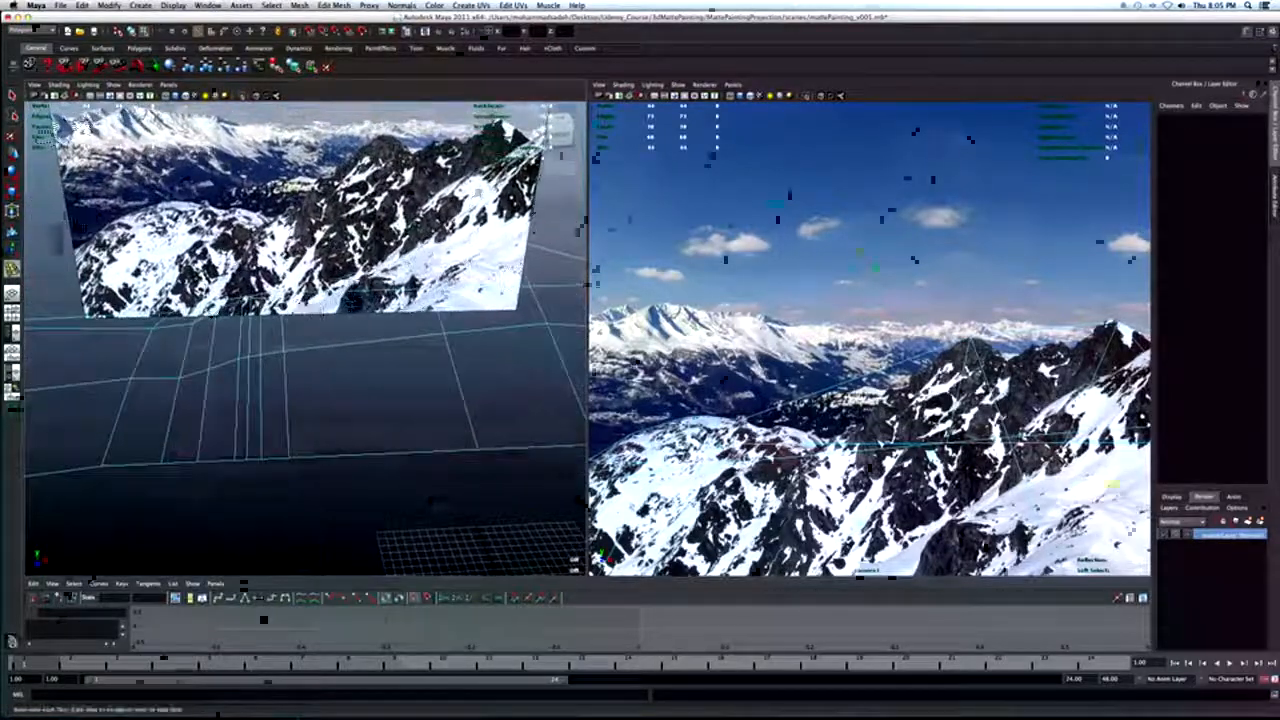
left_click_drag(384, 454, 395, 454)
Lower the new loop's rear vertex to match the terrain at the foot of the dark rocky ridge.
key("q")
right_click_drag(372, 290, 374, 262)
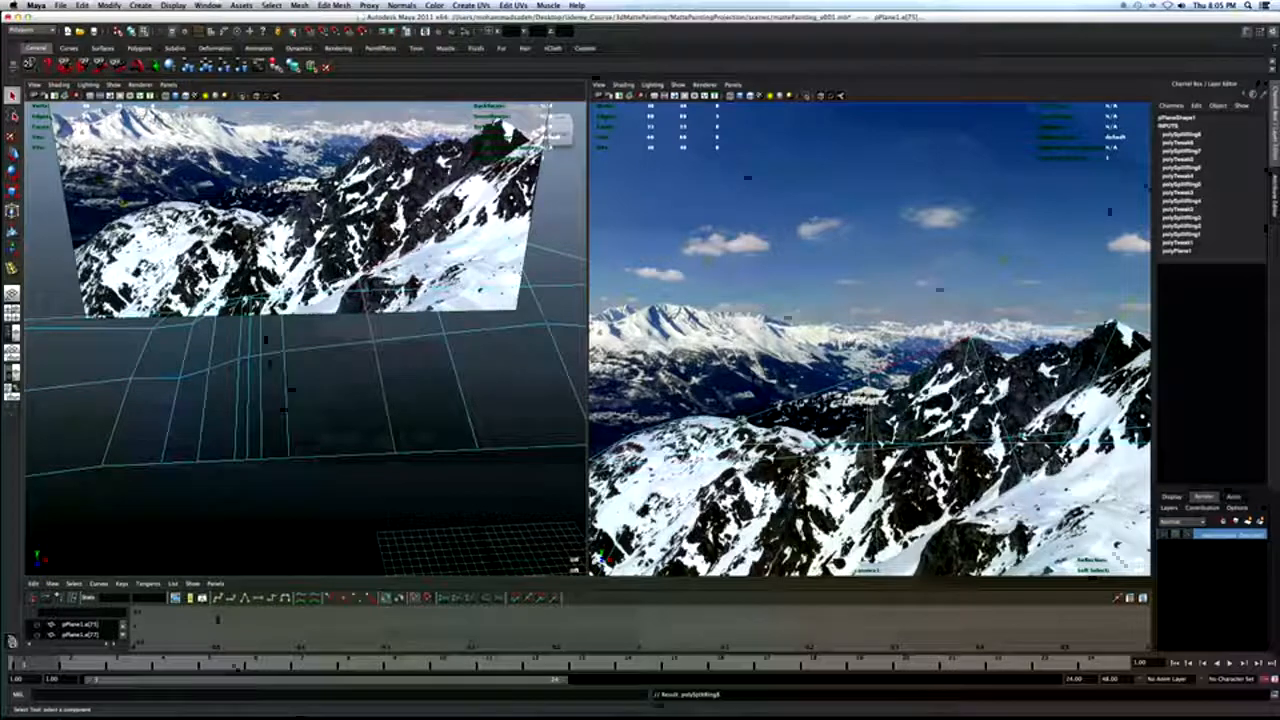
left_click(361, 278)
key("w")
left_click_drag(359, 206, 365, 231)
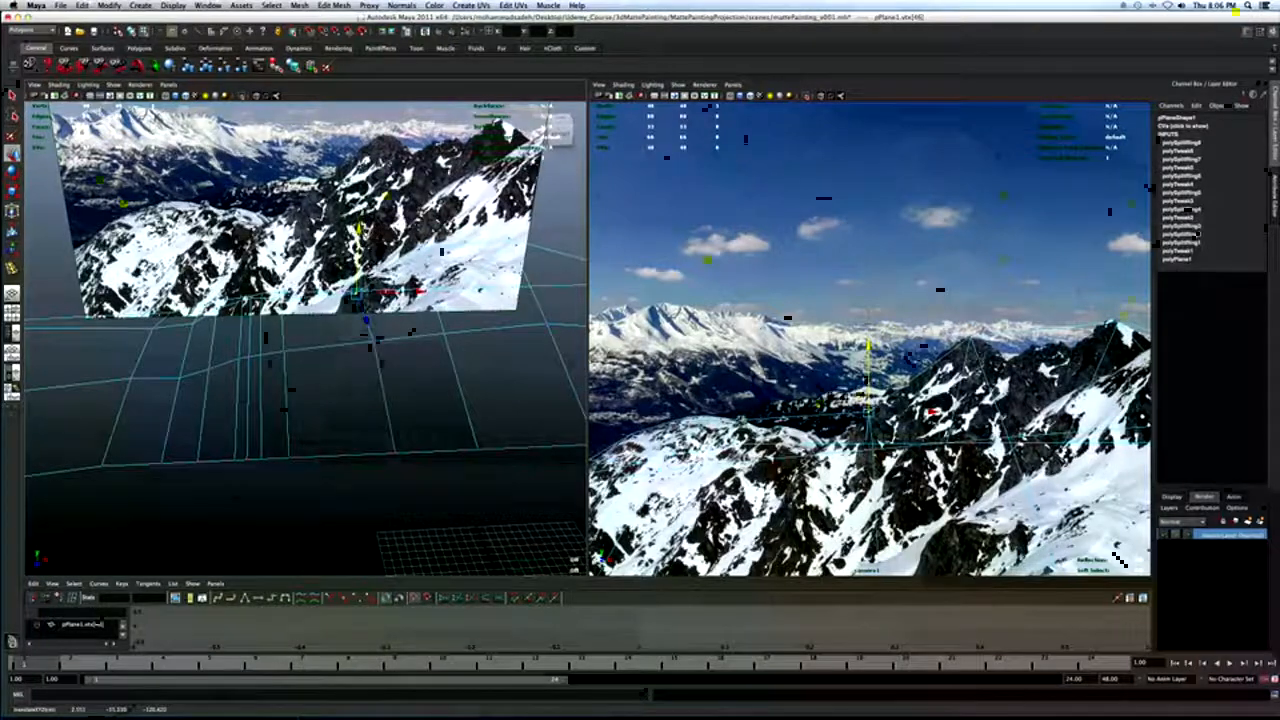
key("q")
Insert another edge loop on the hill side of the last one and lower its rear vertex to the terrain outline.
left_click(12, 268)
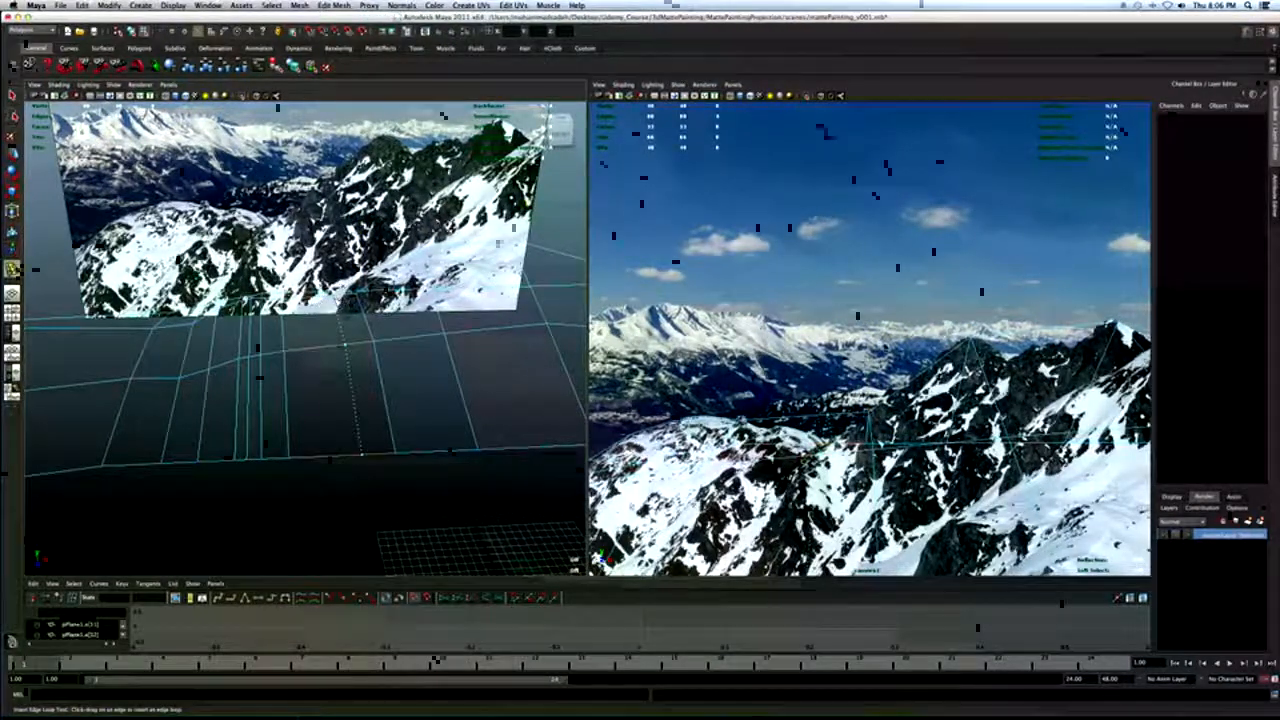
left_click(345, 350)
right_click_drag(338, 306, 298, 306)
left_click(338, 298)
key("w")
left_click_drag(334, 234, 334, 247)
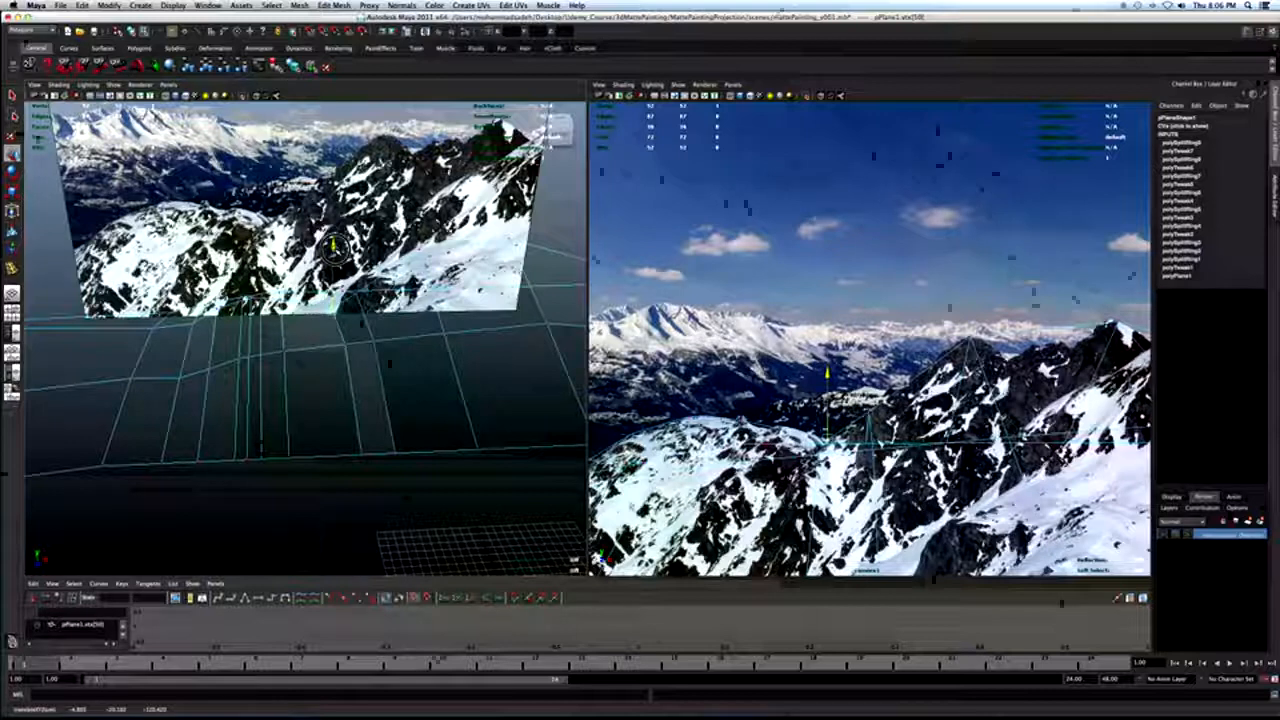
key("q")
Insert an edge loop midway across the remaining gap toward the snowy hill and adjust its rear vertex's height.
left_click(13, 268)
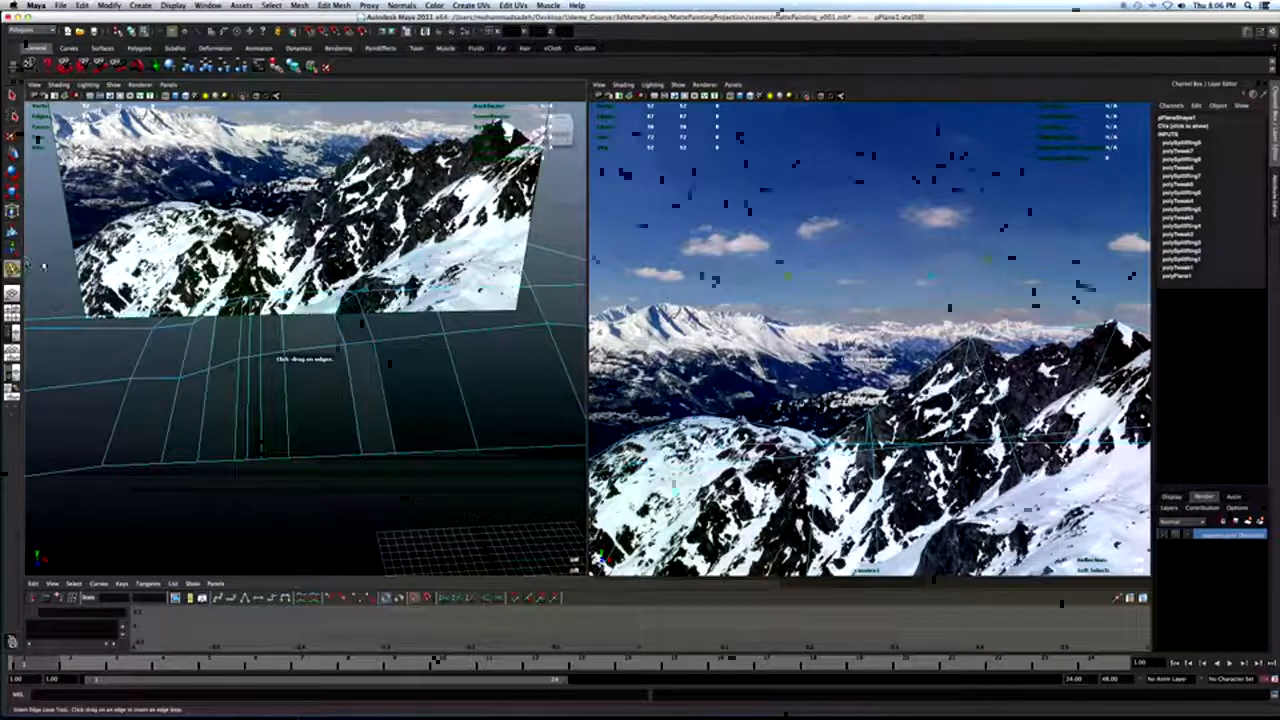
left_click_drag(306, 305, 305, 303)
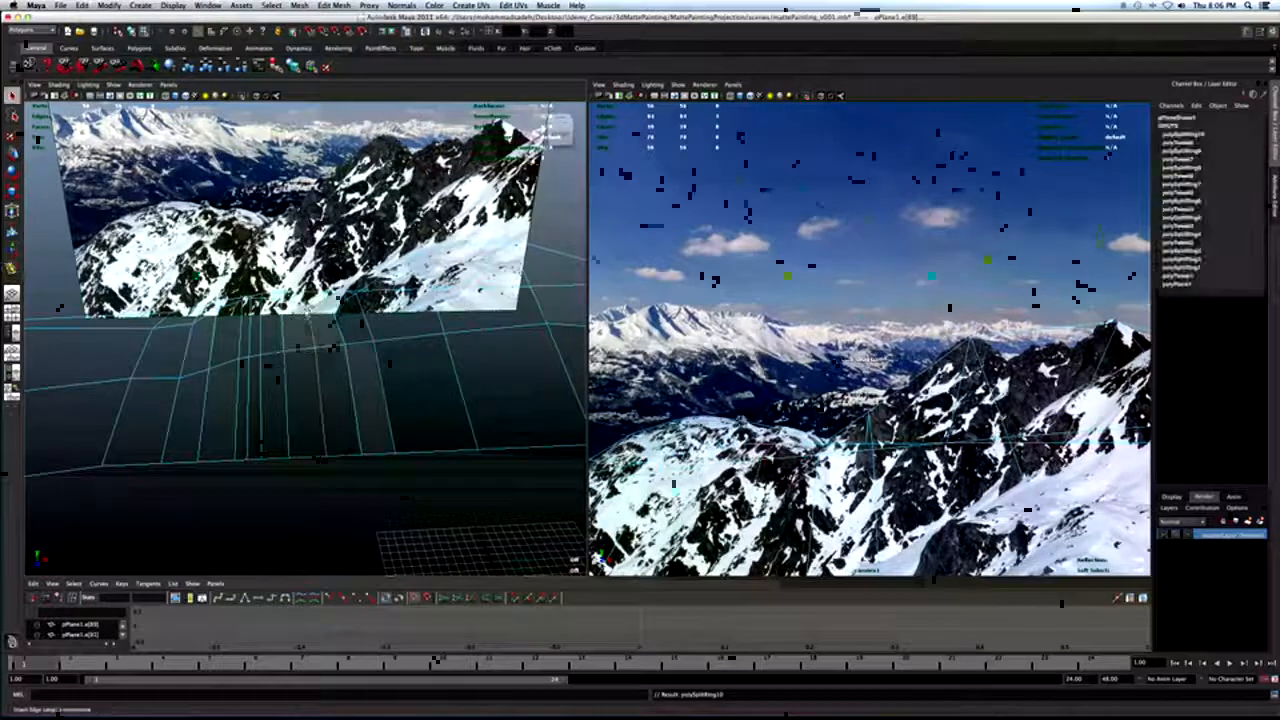
key("q")
key("F9")
left_click(307, 304)
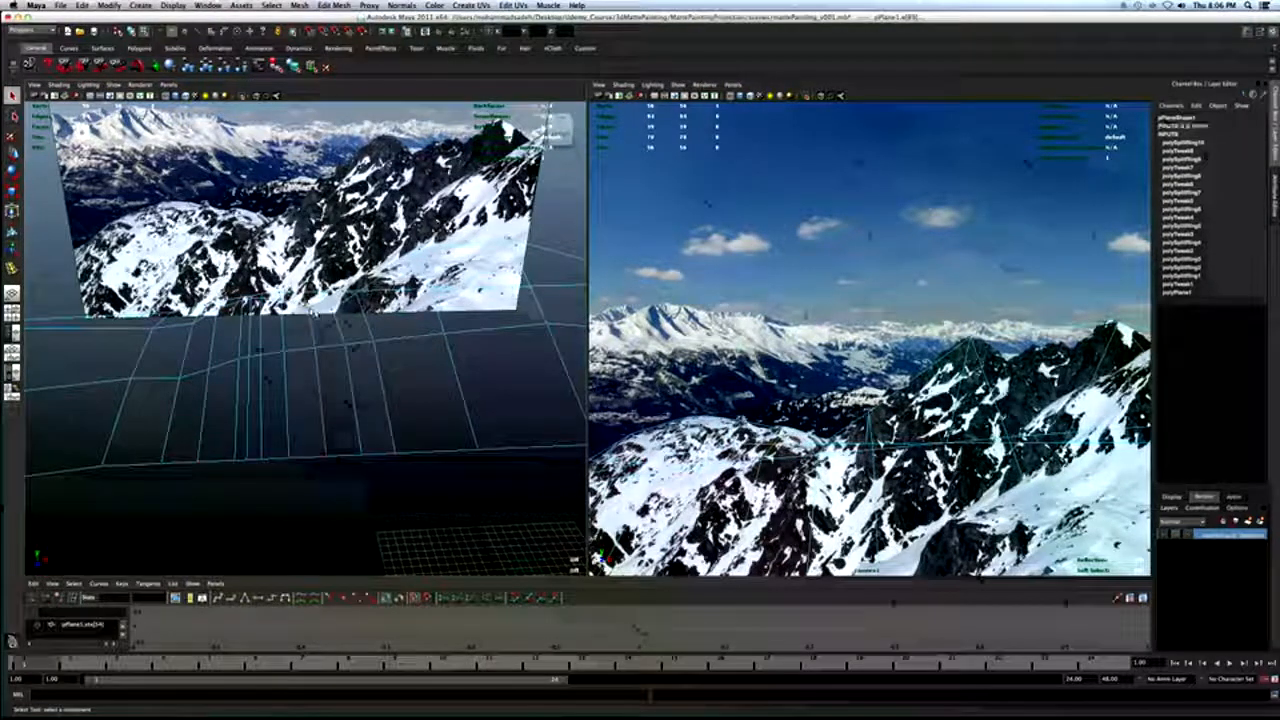
key("w")
left_click_drag(308, 261, 308, 263)
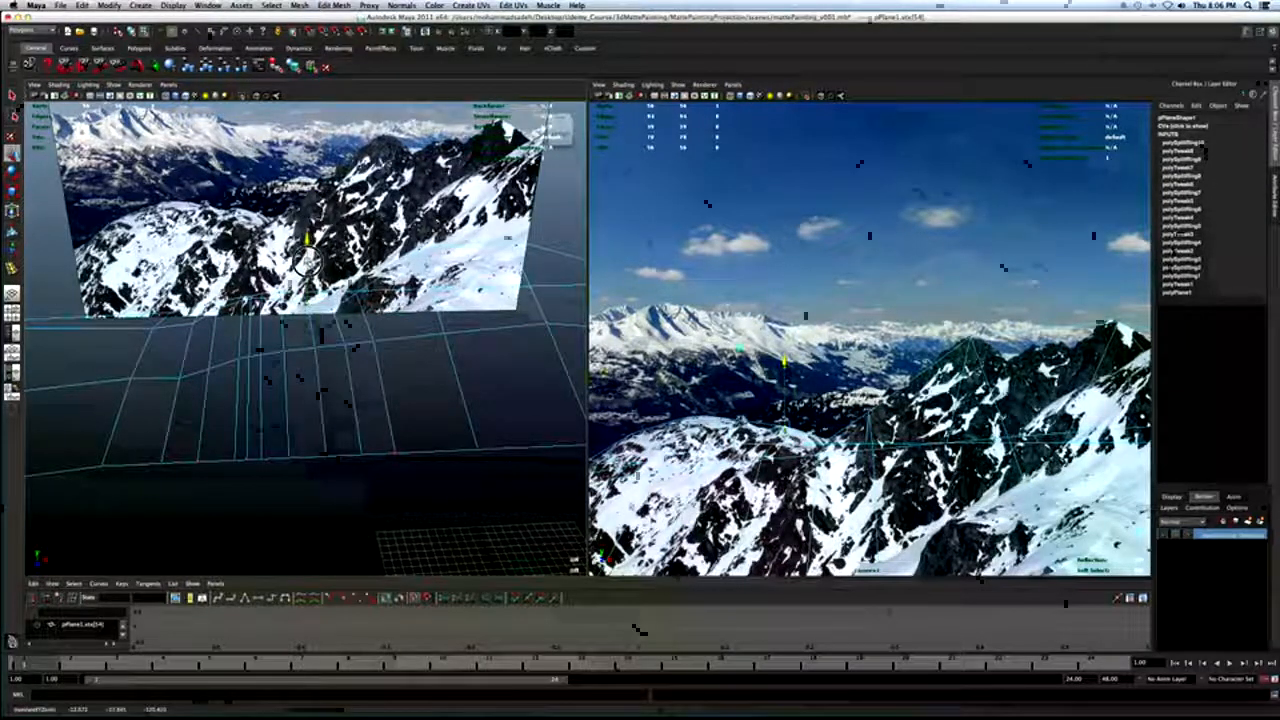
key("q")
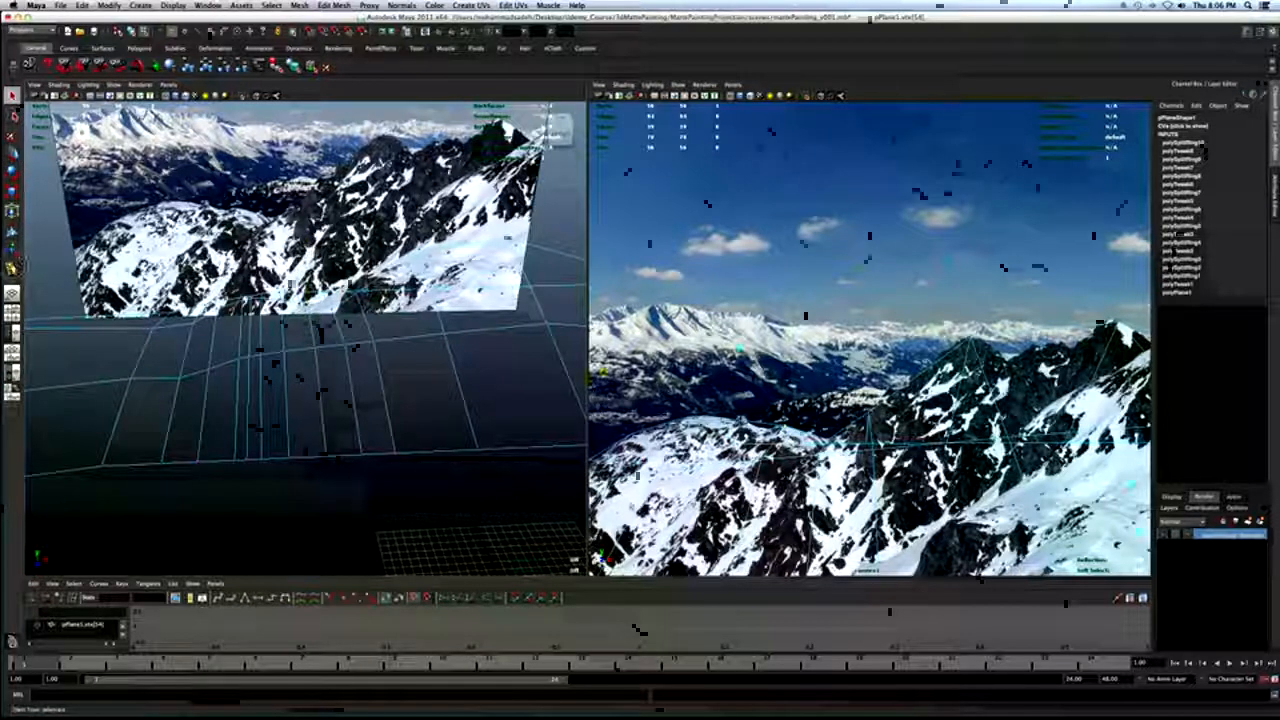
Add an edge loop beside the previous one and move its vertex to refine the snowy hill's right slope.
left_click(12, 268)
left_click_drag(308, 340, 297, 342)
key("q")
right_click_drag(295, 309, 256, 309)
left_click(298, 349)
key("w")
left_click_drag(350, 268, 320, 328, "alt")
left_click_drag(252, 243, 262, 232)
key("q")
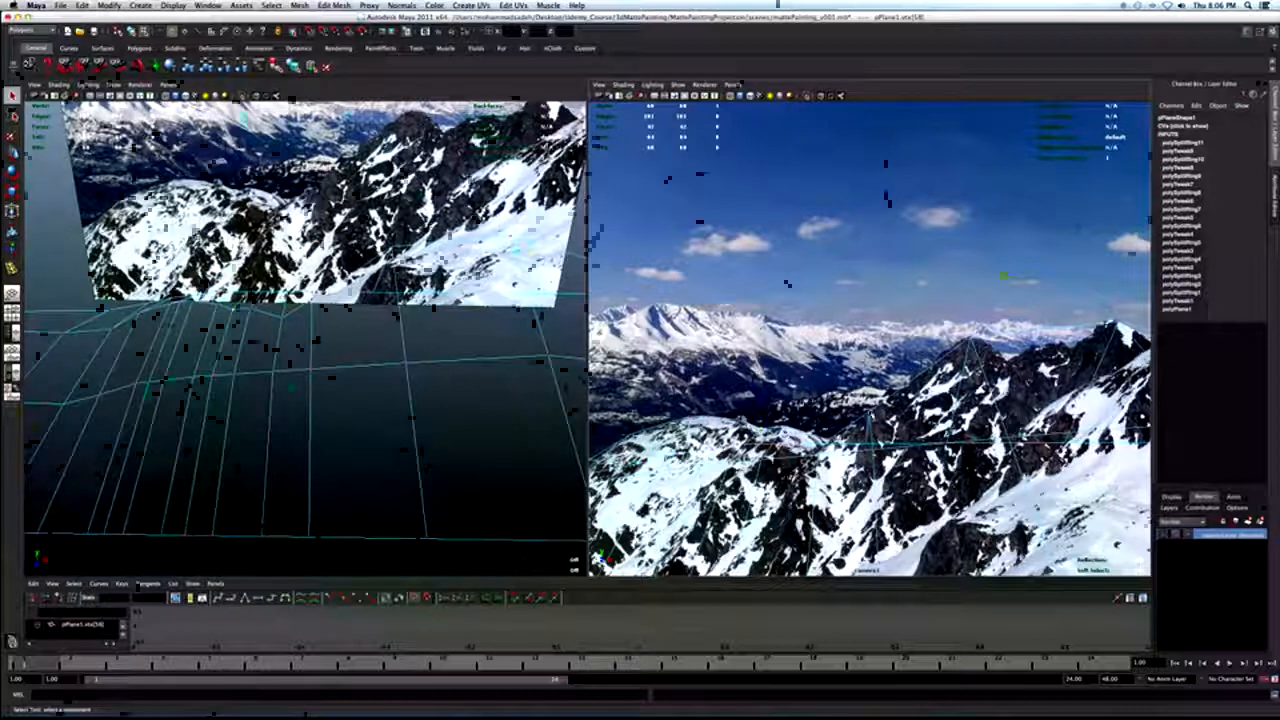
Insert an edge loop beneath the rocky peak's left slope and fit its rear vertex to the slope's outline.
left_click_drag(378, 323, 350, 266, "alt")
left_click(10, 268)
left_click_drag(379, 507, 376, 506)
left_click_drag(351, 266, 355, 265)
key("q")
right_click_drag(354, 268, 305, 268)
left_click(352, 250)
key("w")
left_click_drag(354, 204, 354, 201)
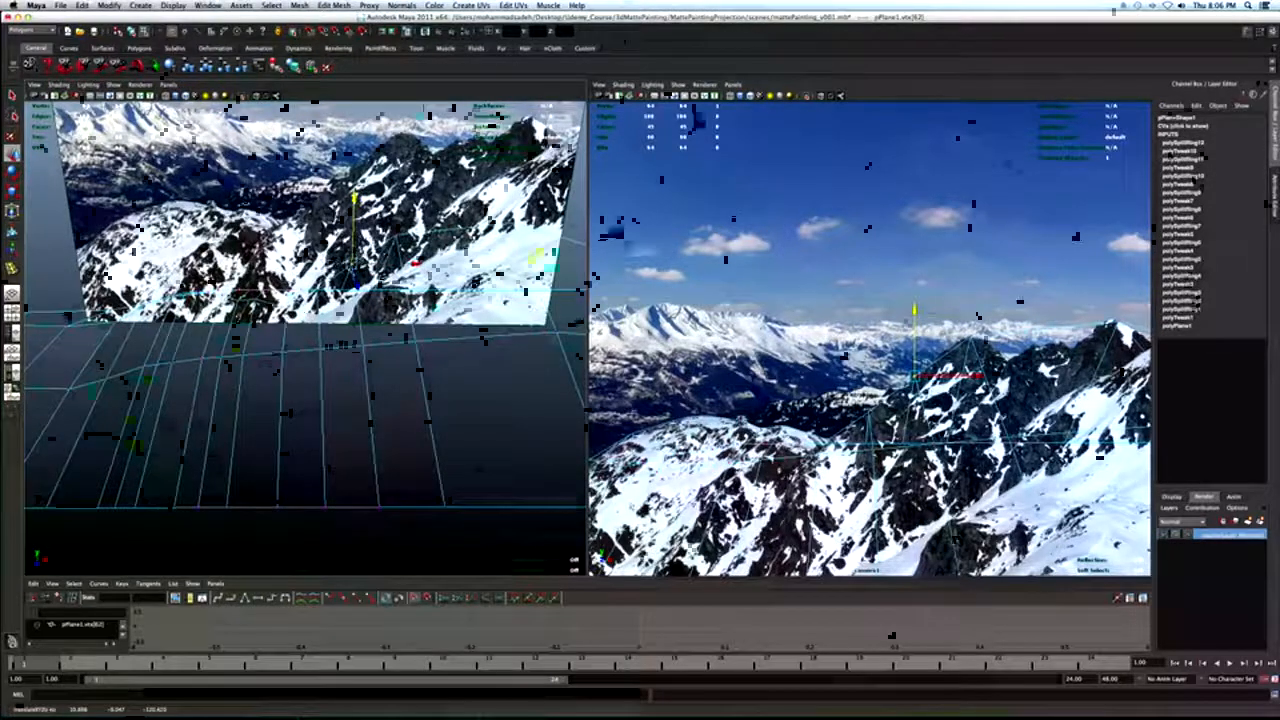
key("q")
Insert an edge loop lower on the rocky peak's left slope and raise its vertex to the ridge outline.
left_click(14, 270)
right_click_drag(325, 300, 365, 290, "alt")
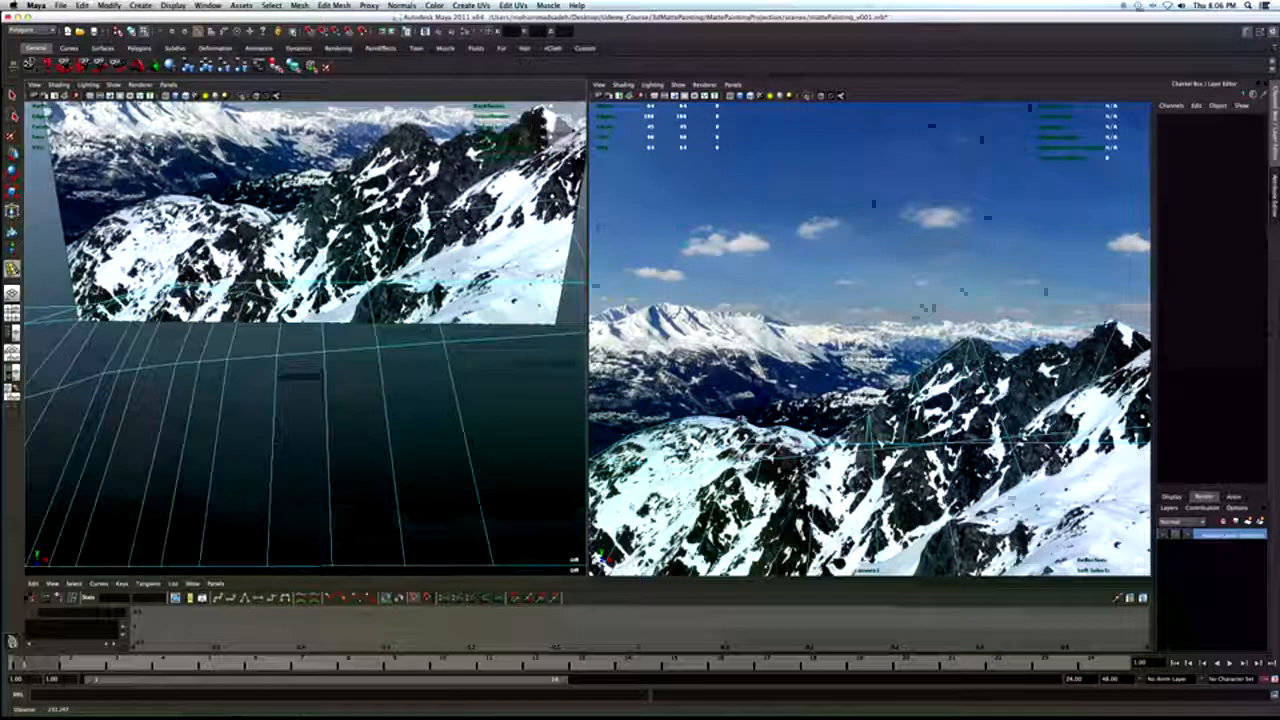
left_click(350, 349)
key("q")
right_click_drag(893, 402, 842, 402)
left_click(892, 402)
key("w")
left_click_drag(891, 394, 891, 386)
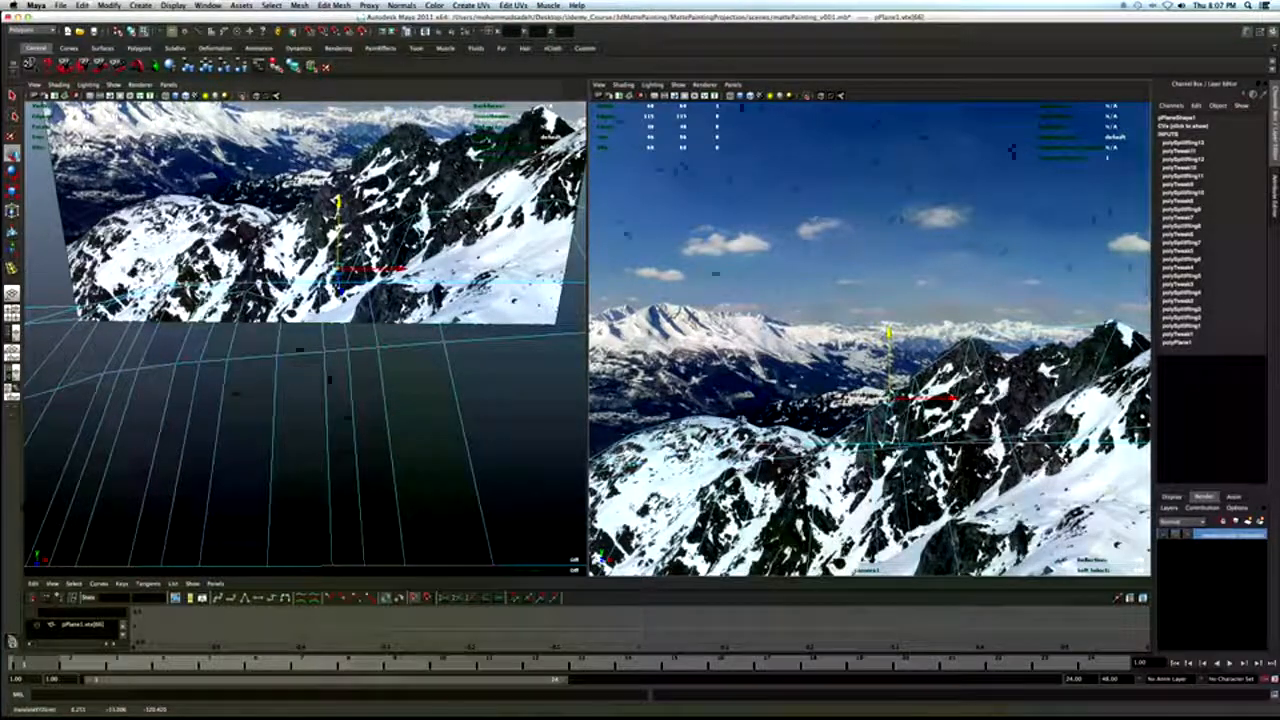
Working in the enlarged camera view, add an edge loop near the rocky peak's upper left slope and fit the vertices there.
key("space")
key("q")
left_click(13, 268)
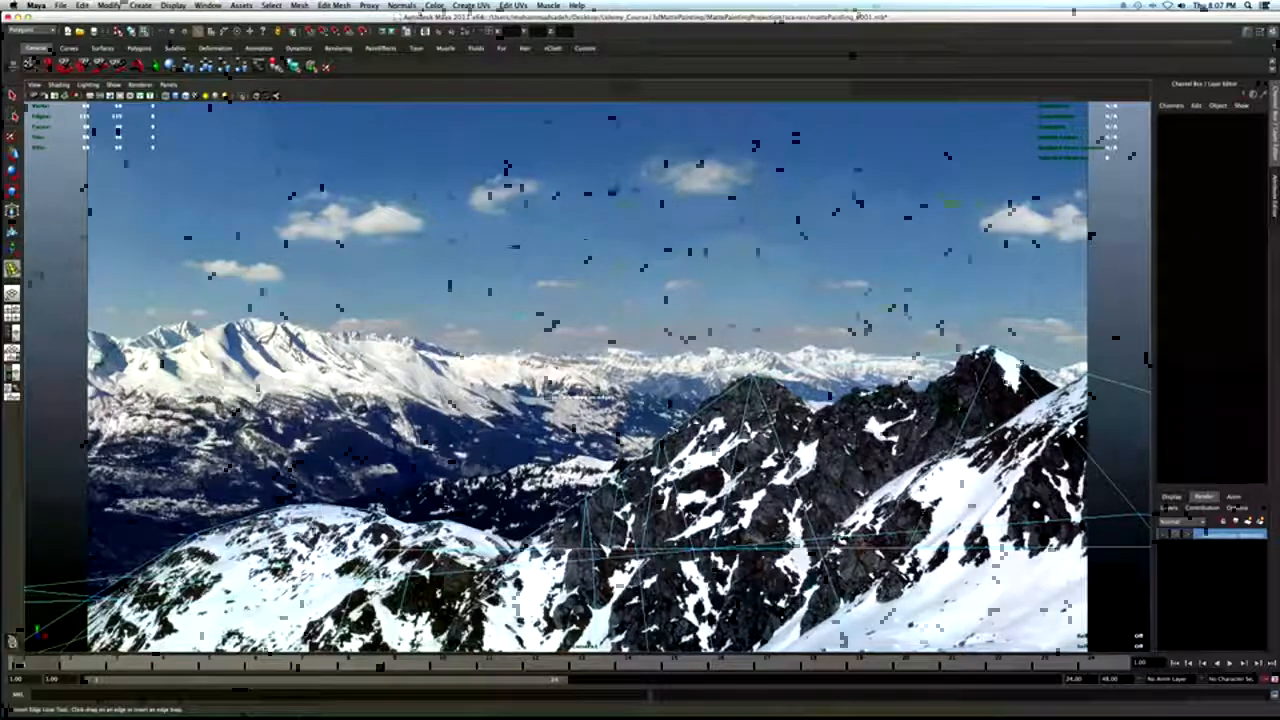
left_click(699, 408)
key("q")
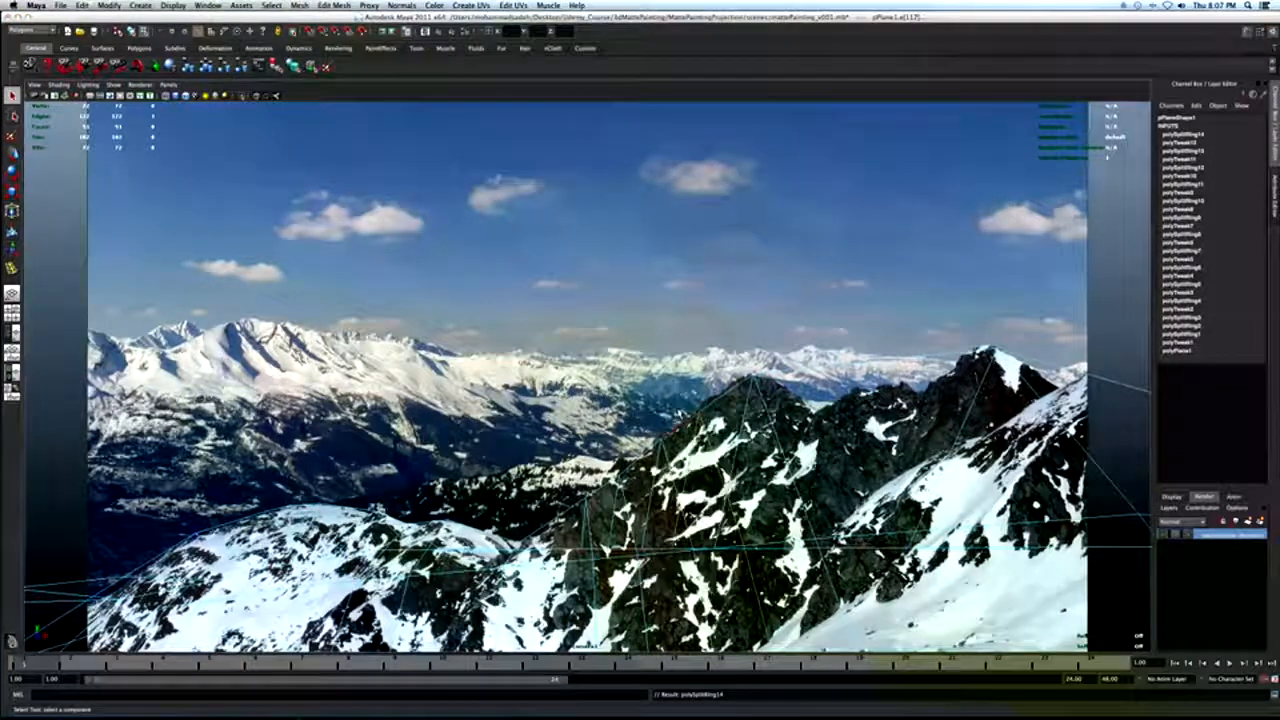
key("F9")
left_click(700, 408)
key("w")
left_click_drag(700, 398, 661, 424)
key("q")
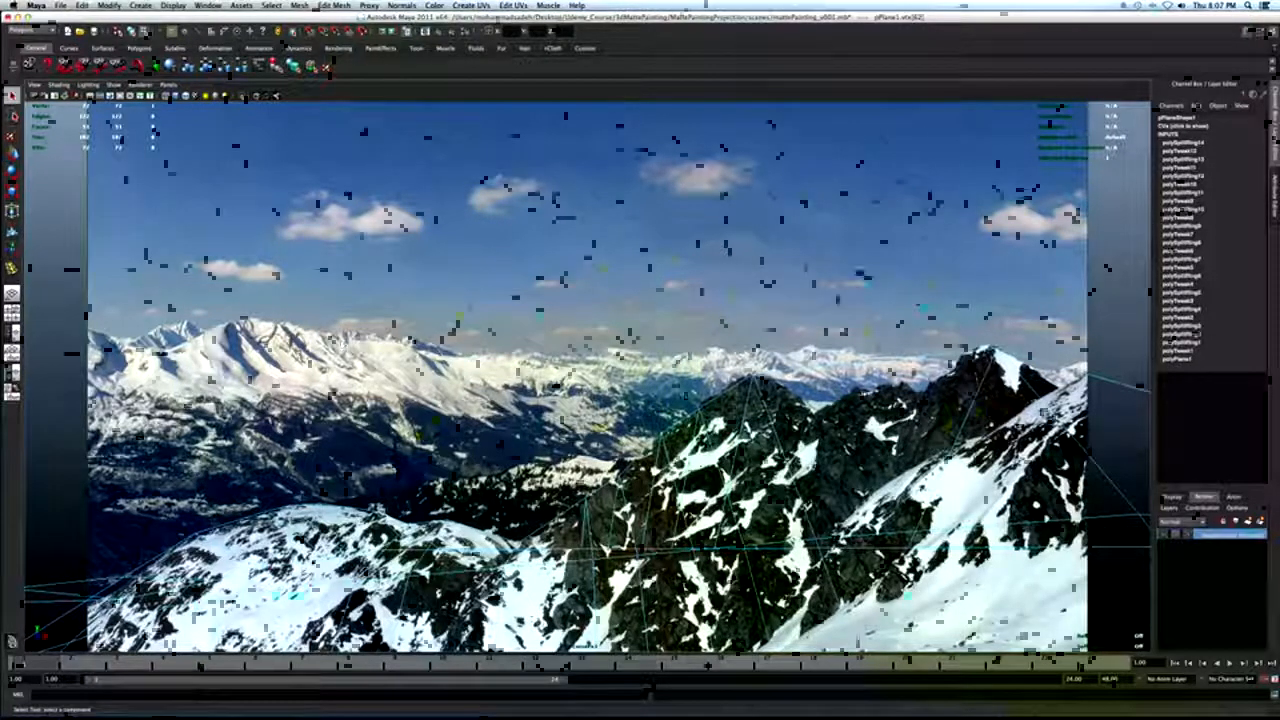
Insert an edge loop just right of the rocky peak's summit and align its top vertex with the ridge line.
left_click(12, 269)
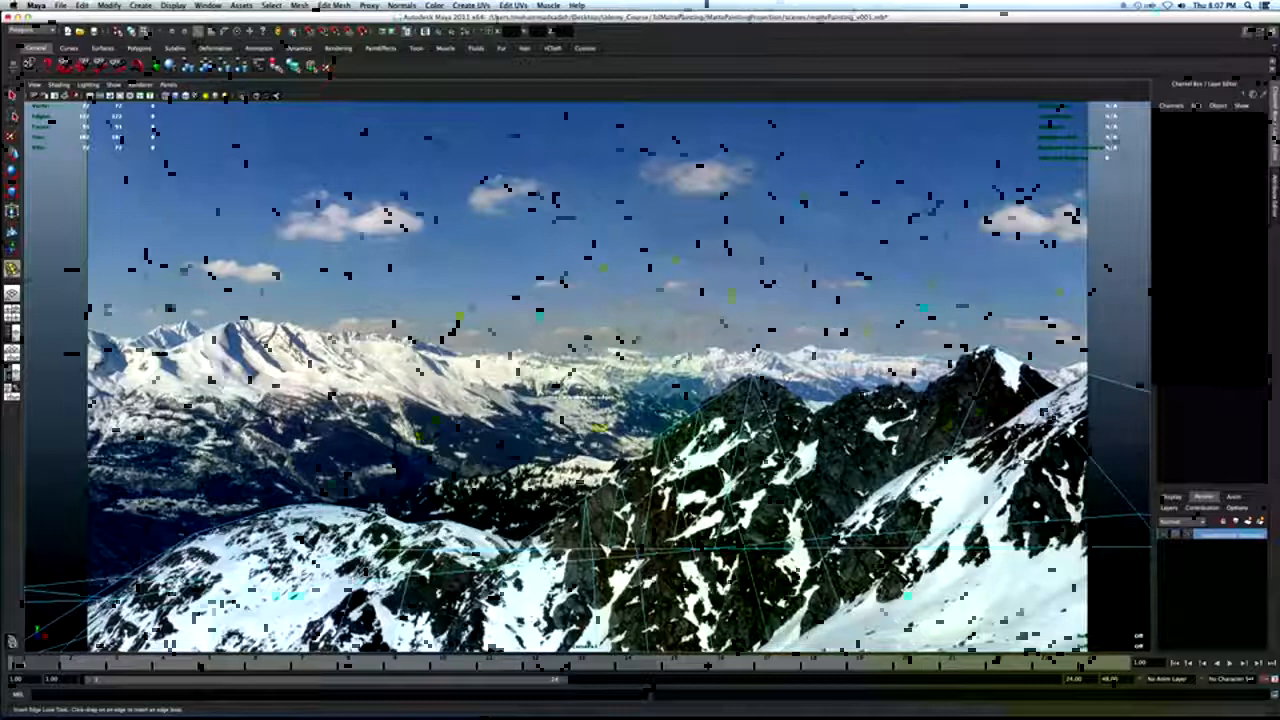
left_click(775, 372)
key("q")
right_click_drag(778, 373, 752, 373)
left_click(775, 371)
key("w")
mouse_move(775, 371)
left_mouse_down()
mouse_move(774, 349)
mouse_move(779, 359)
left_mouse_up()
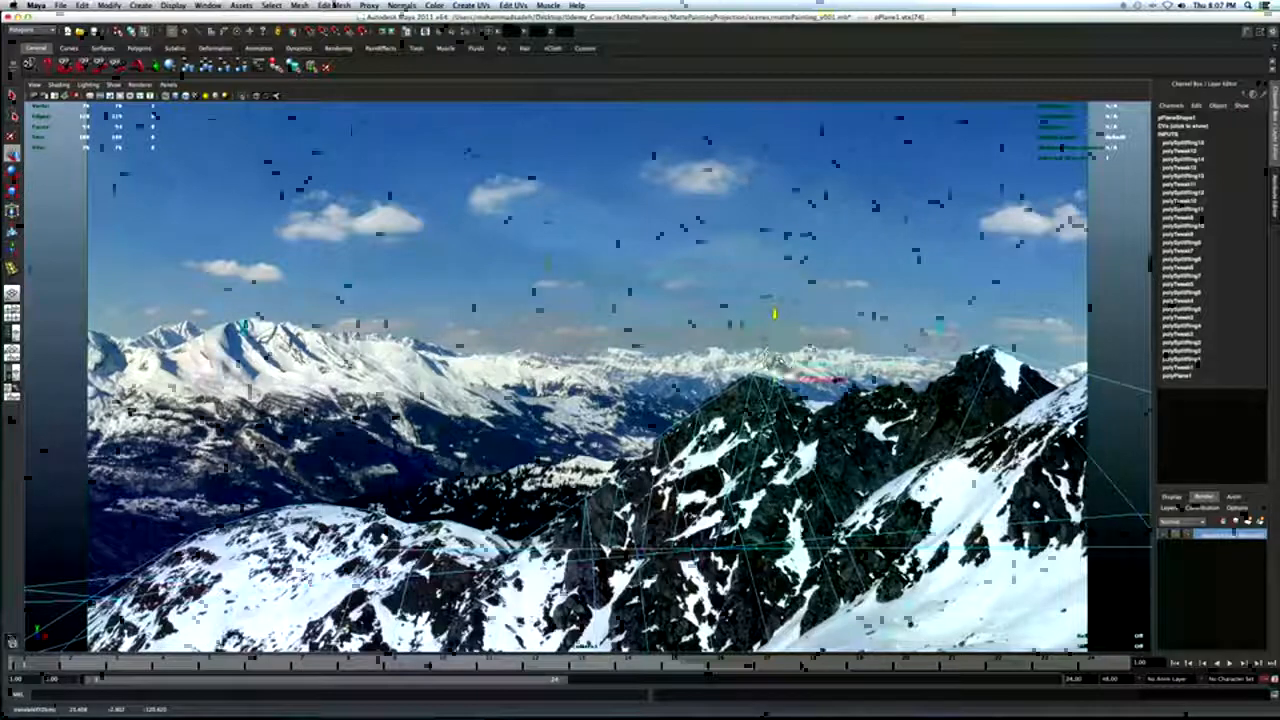
key("q")
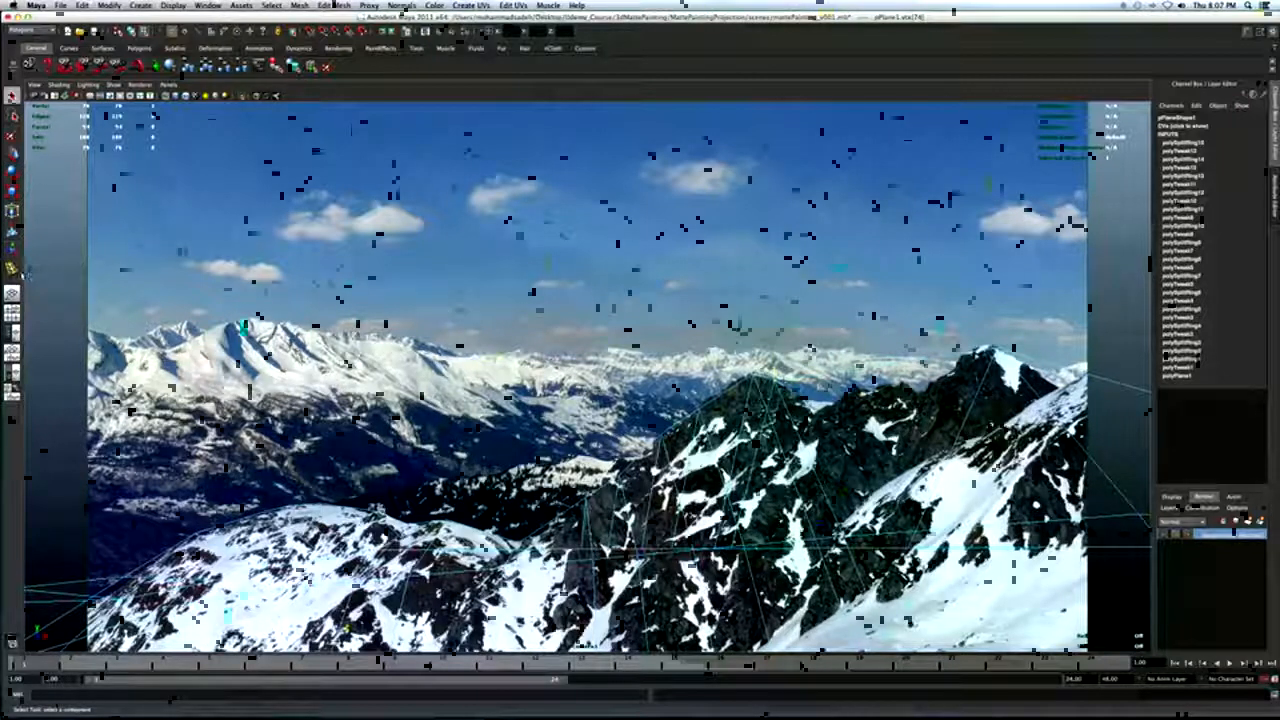
Insert an edge loop on the rocky peak's right slope and move its top vertex down toward the saddle.
left_click(11, 270)
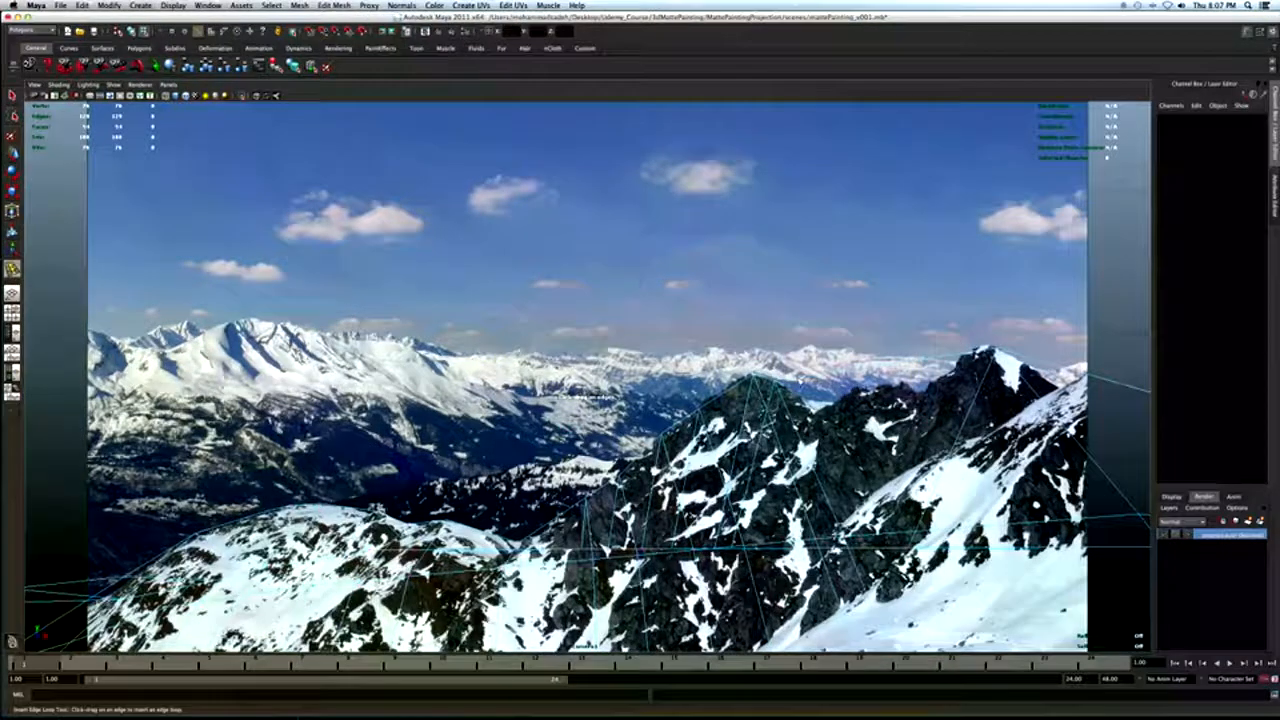
left_click(810, 374)
key("q")
right_click(810, 378)
right_click_drag(808, 378, 771, 377)
left_click(811, 376)
key("w")
left_click_drag(812, 358, 823, 377)
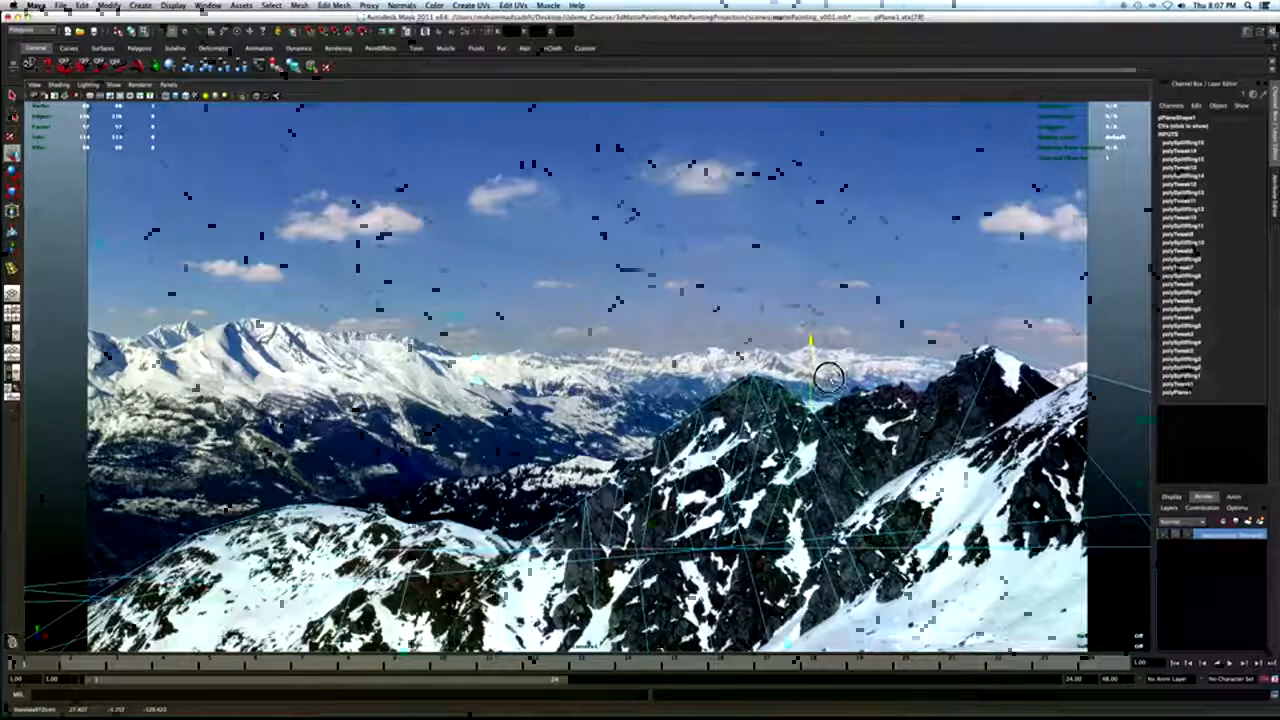
key("q")
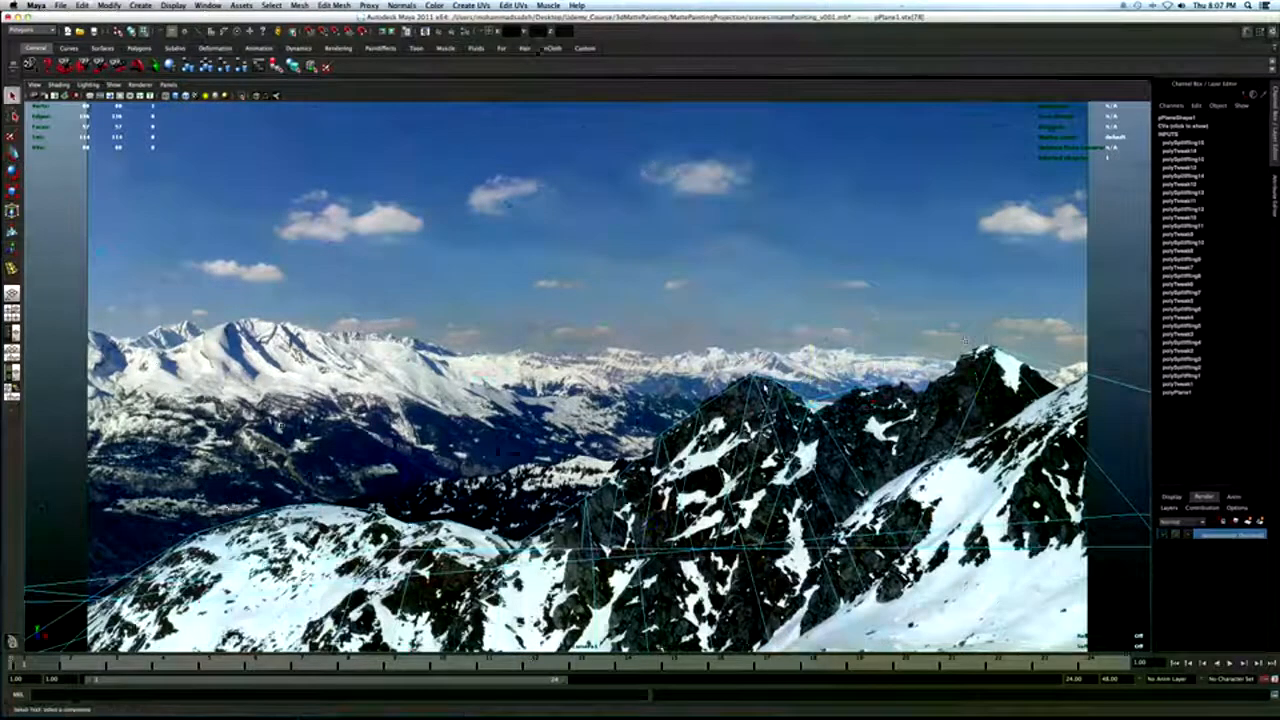
key("space")
left_click_drag(428, 372, 347, 316, "alt")
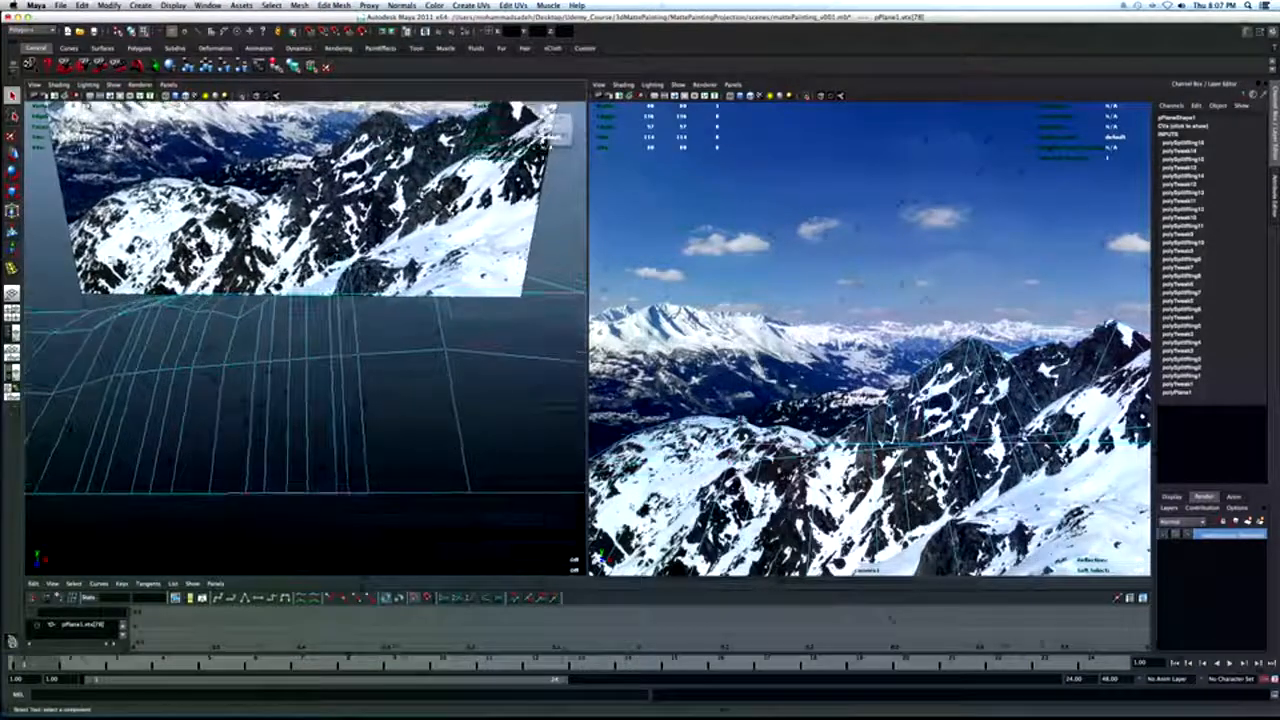
Insert edge loops across the ridge between the rocky peak and the snow-tipped summit and fit a top vertex to the outline.
key("g")
left_click_drag(380, 262, 390, 260)
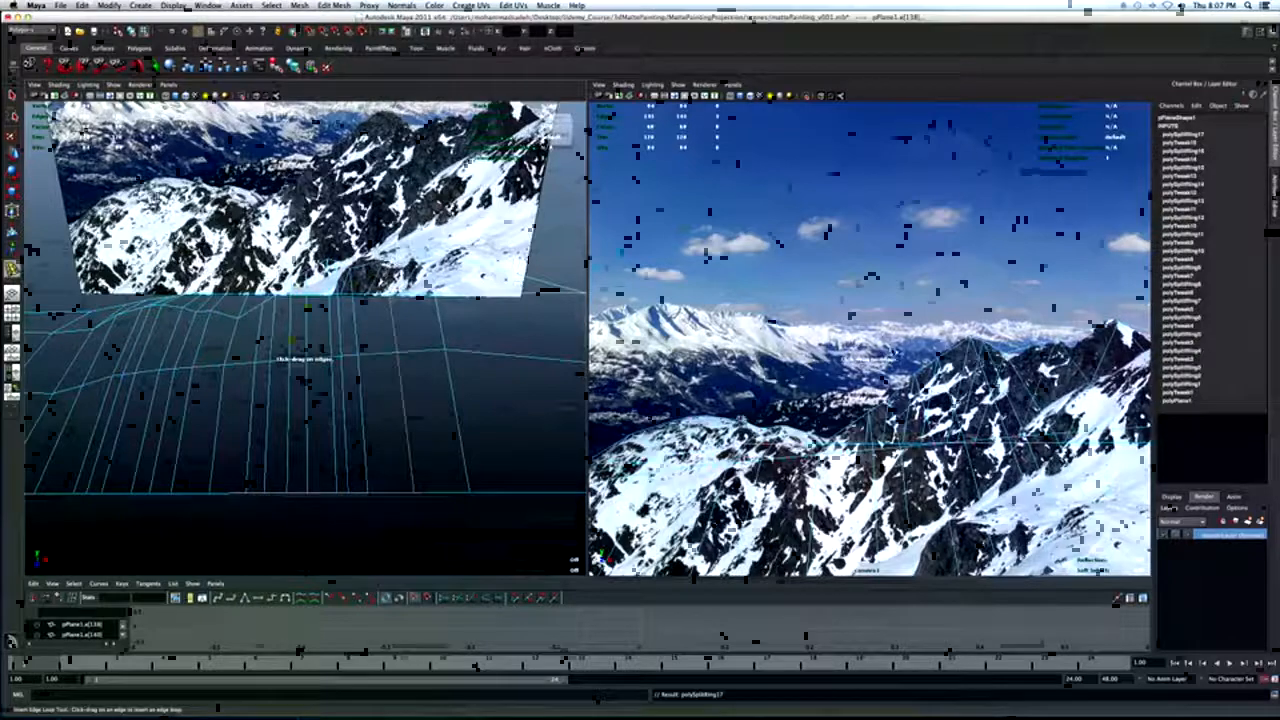
key("space")
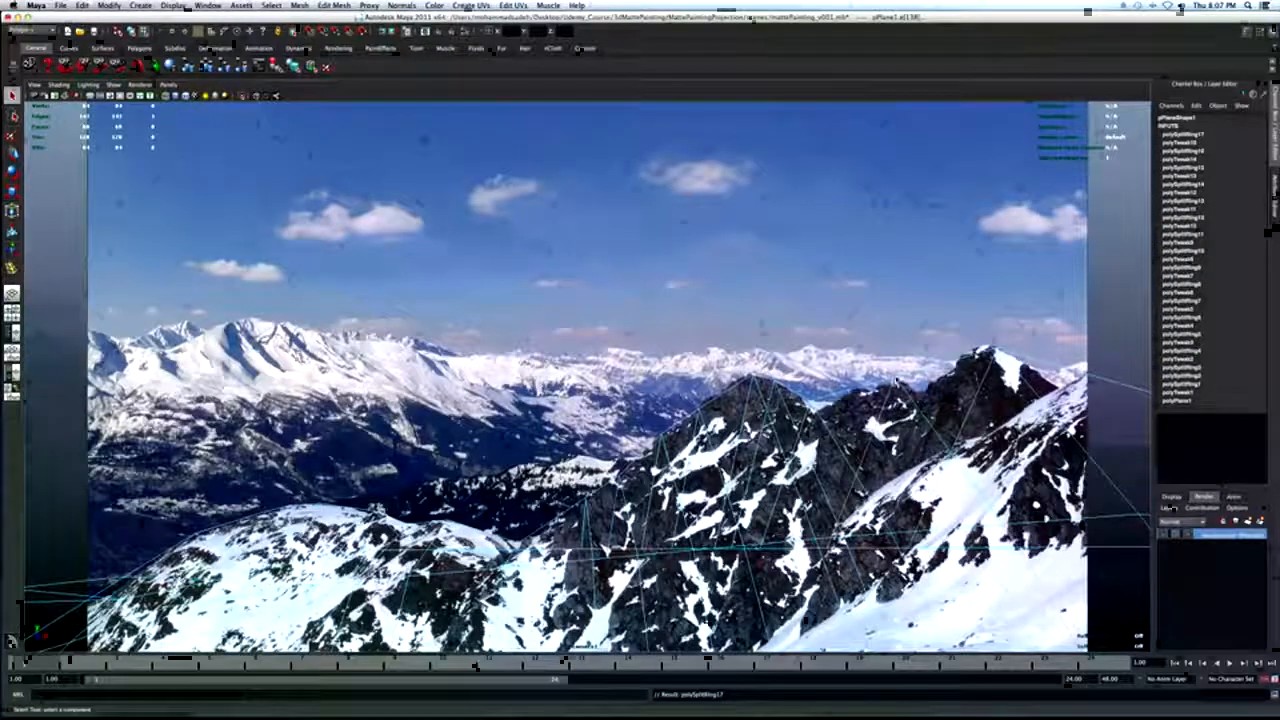
key("q")
left_click(889, 372)
key("w")
left_click_drag(893, 364, 896, 370)
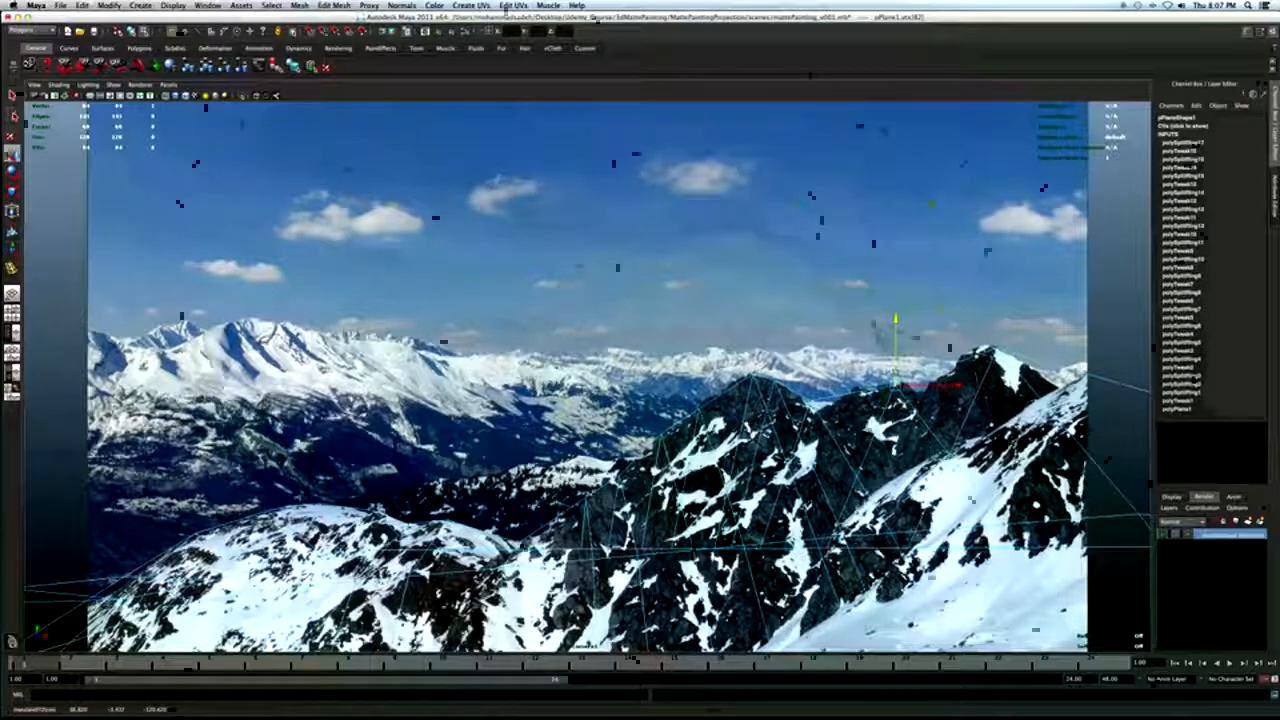
key("q")
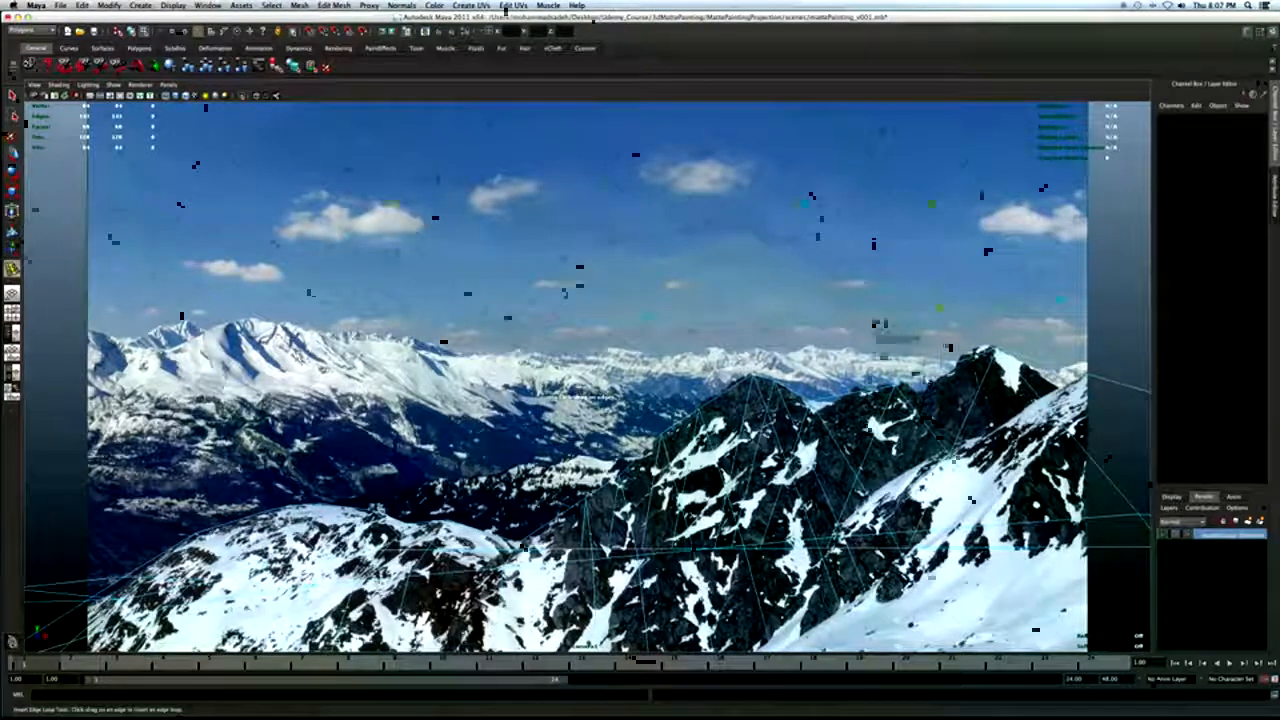
Insert an edge loop at the foot of the snow-tipped summit's left slope and raise its top vertex to the ridge line.
left_click(923, 378)
key("q")
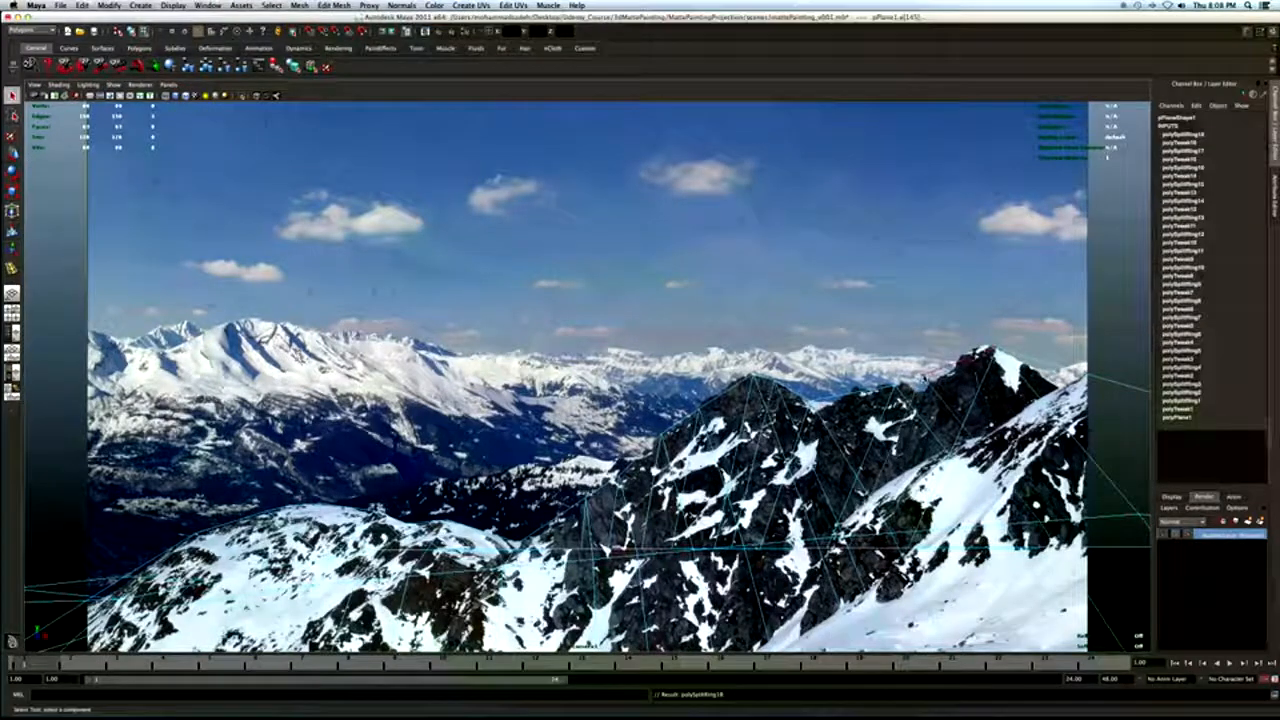
key("F9")
left_click(923, 379)
key("w")
left_click_drag(923, 362, 922, 359)
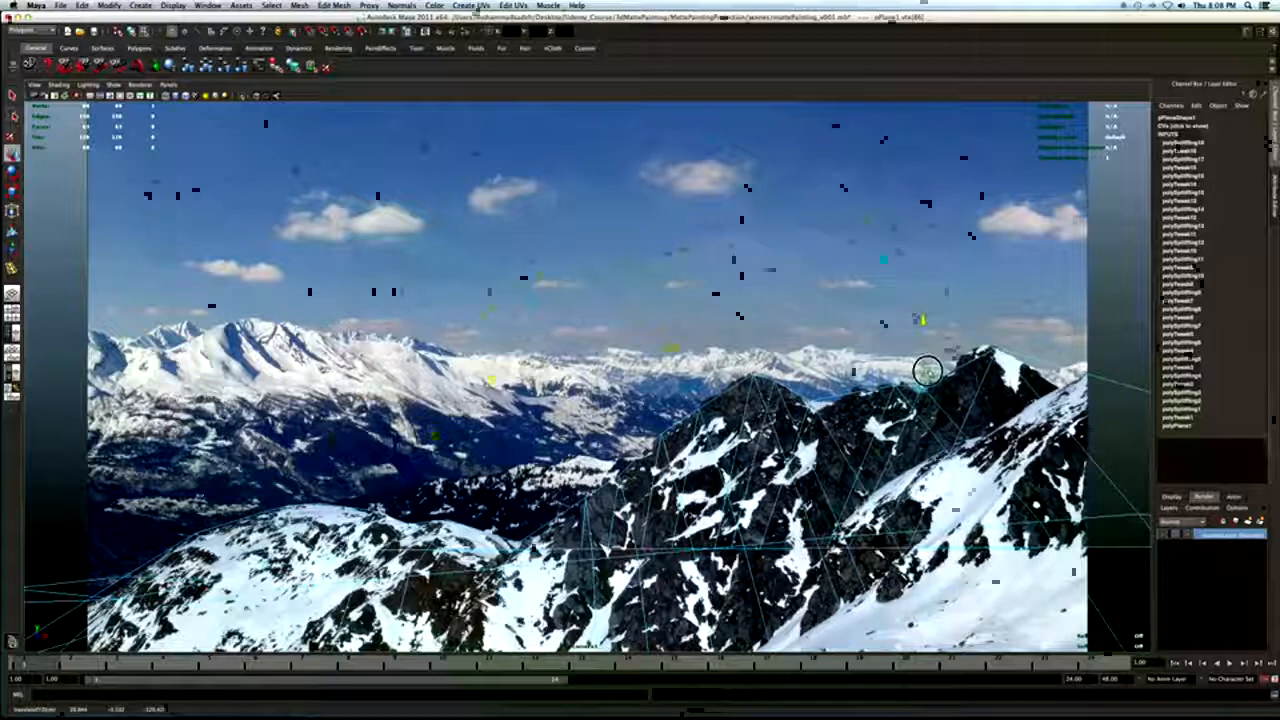
key("q")
Insert an edge loop higher on the snow-tipped summit's left slope and raise its top vertex to the outline.
left_click(12, 268)
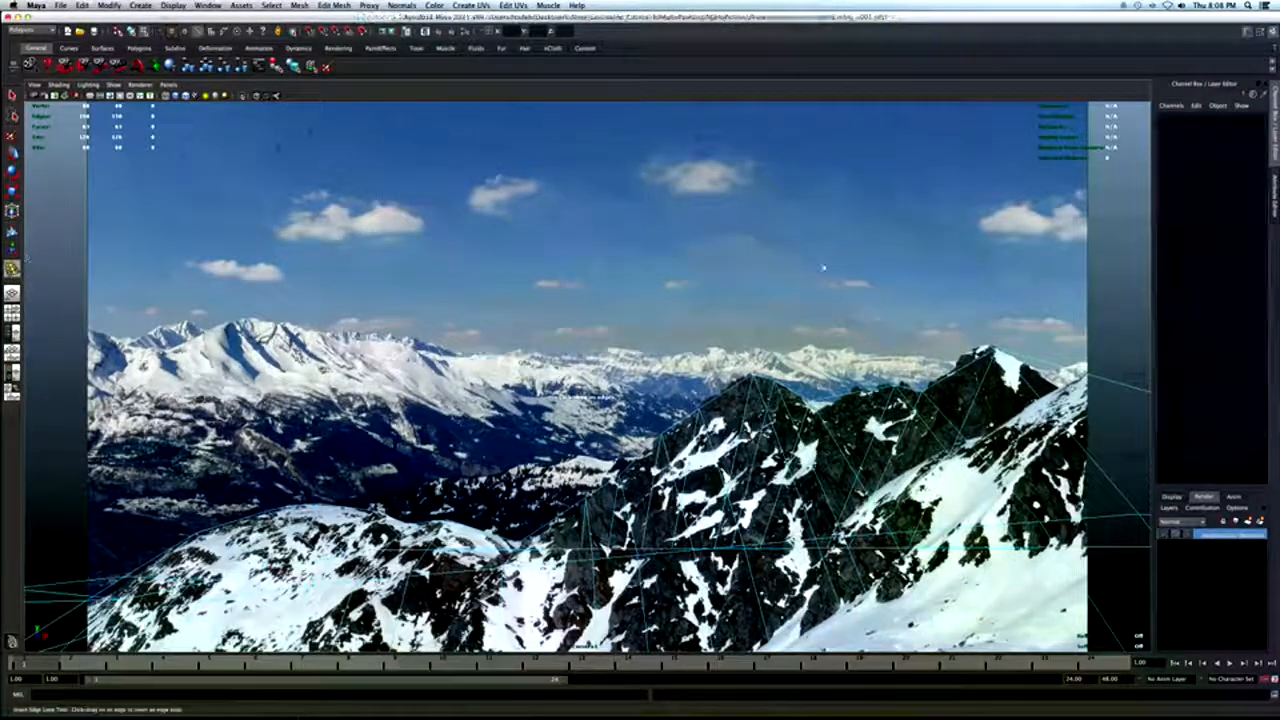
left_click(966, 376)
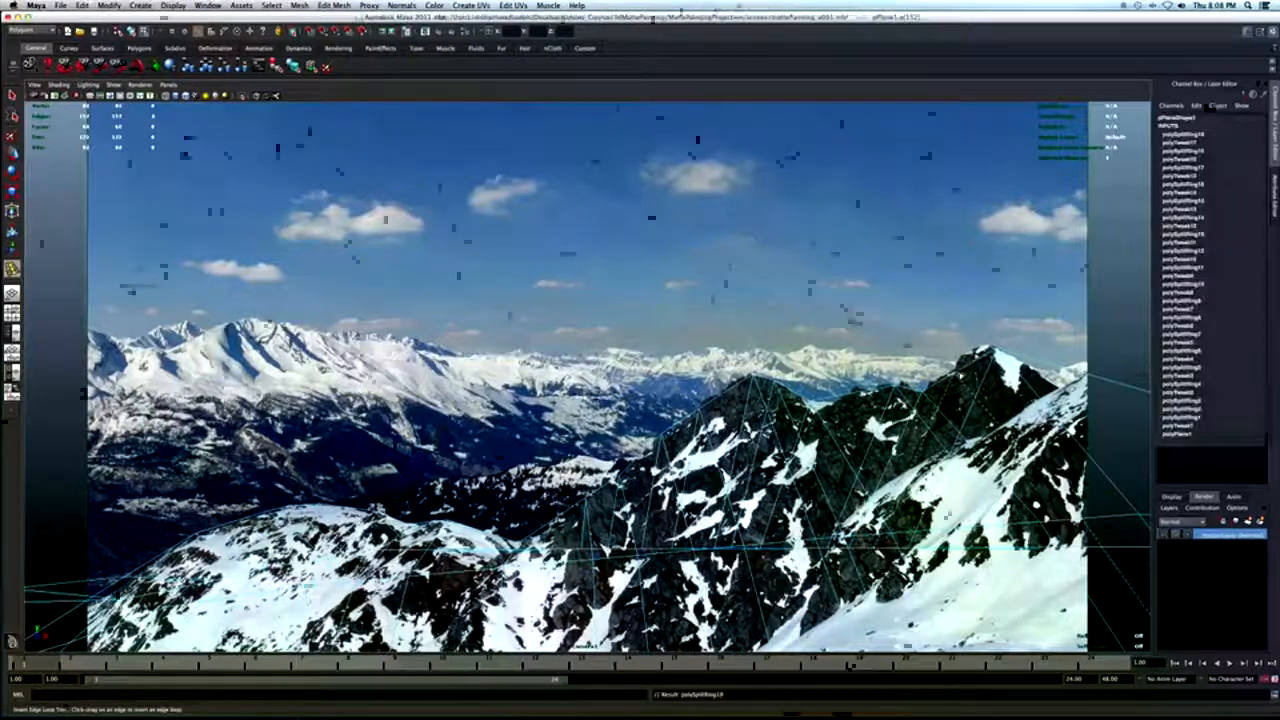
key("q")
right_click(957, 372)
left_click(914, 371)
left_click(956, 364)
key("w")
left_click_drag(955, 310, 955, 305)
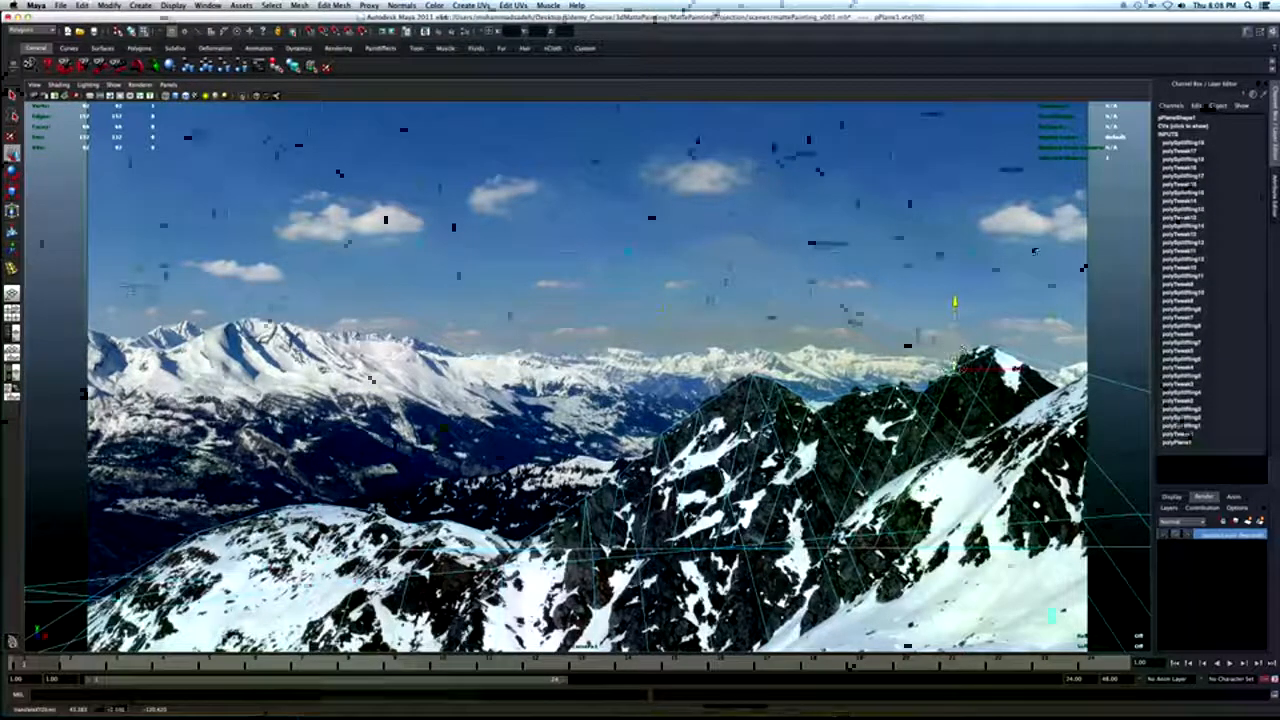
Insert an edge loop just right of the saddle beside the rocky peak and fit its top vertex to the middle ridge.
left_click(12, 268)
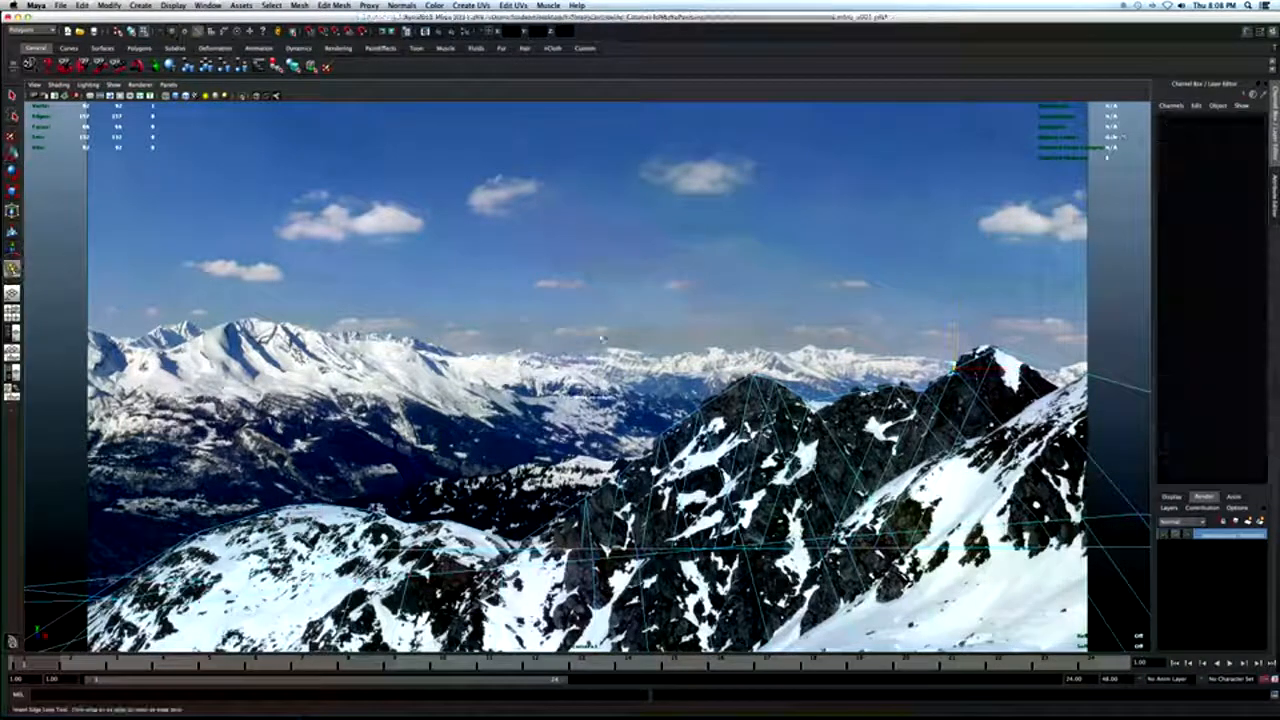
left_click(847, 395)
key("q")
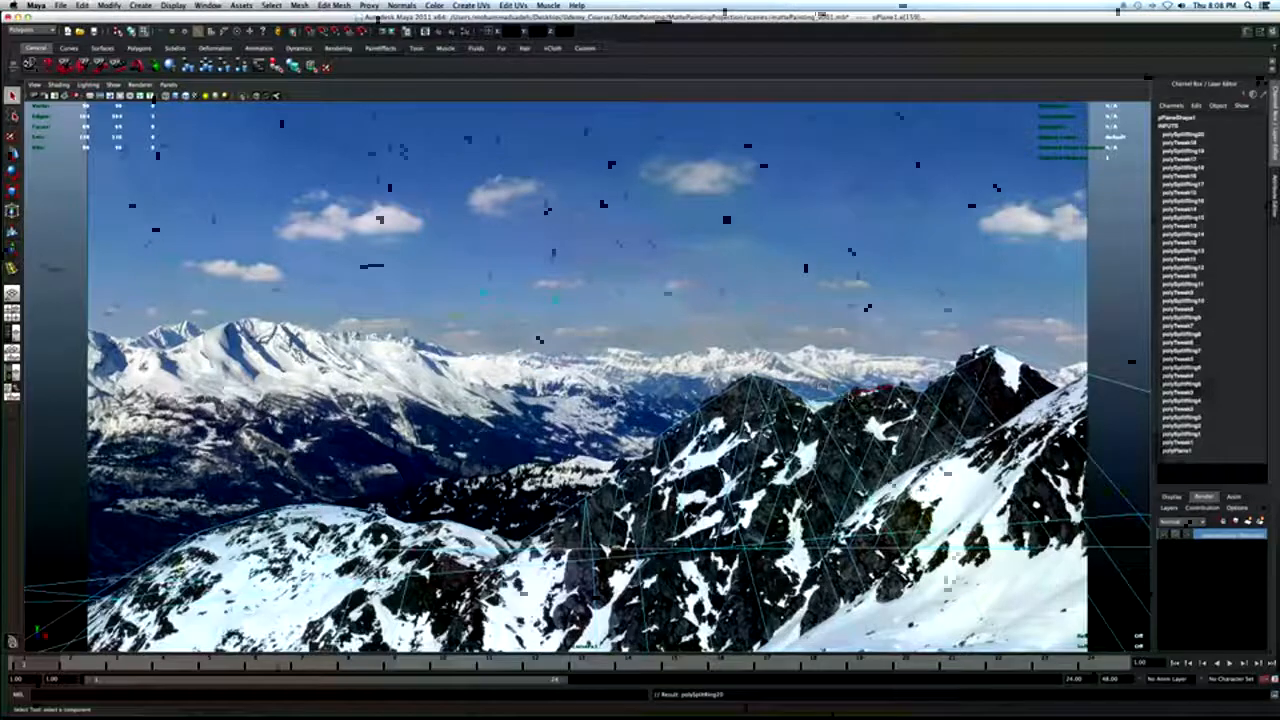
left_click(845, 396)
key("w")
left_click_drag(845, 372, 845, 373)
key("q")
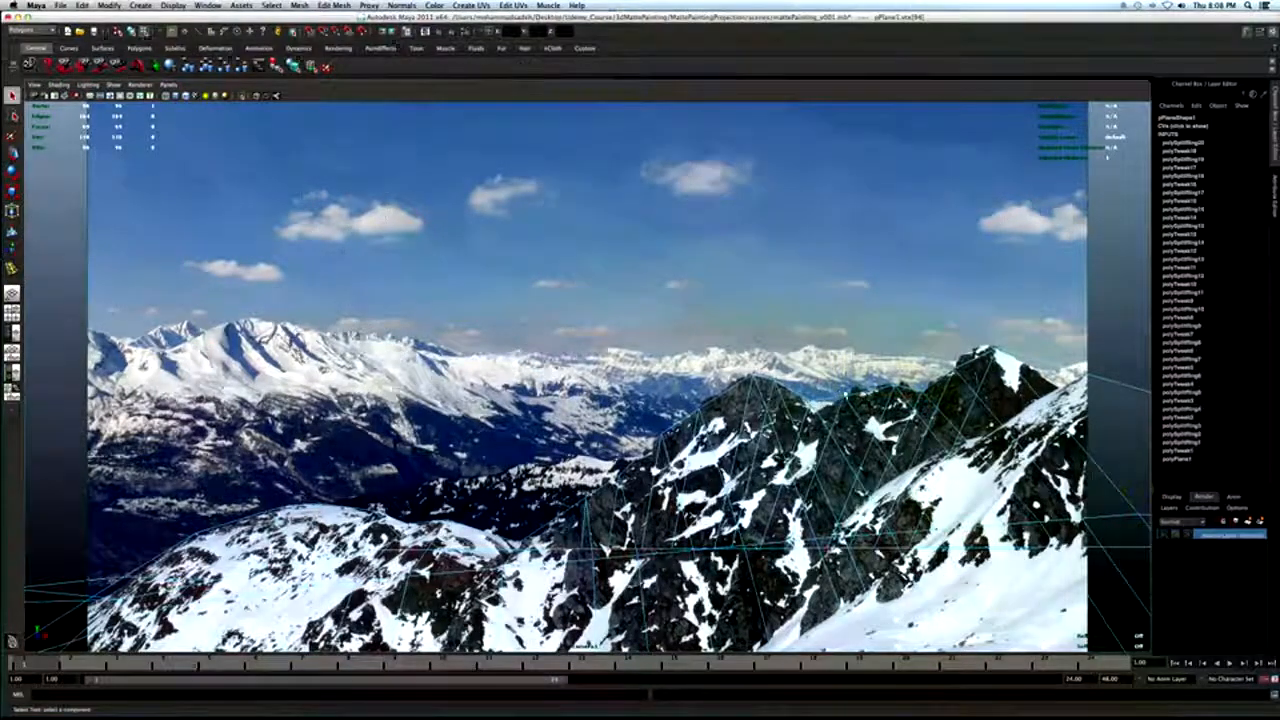
Insert three more edge loops along the middle ridge between the saddle and the snow-tipped summit.
left_click(12, 268)
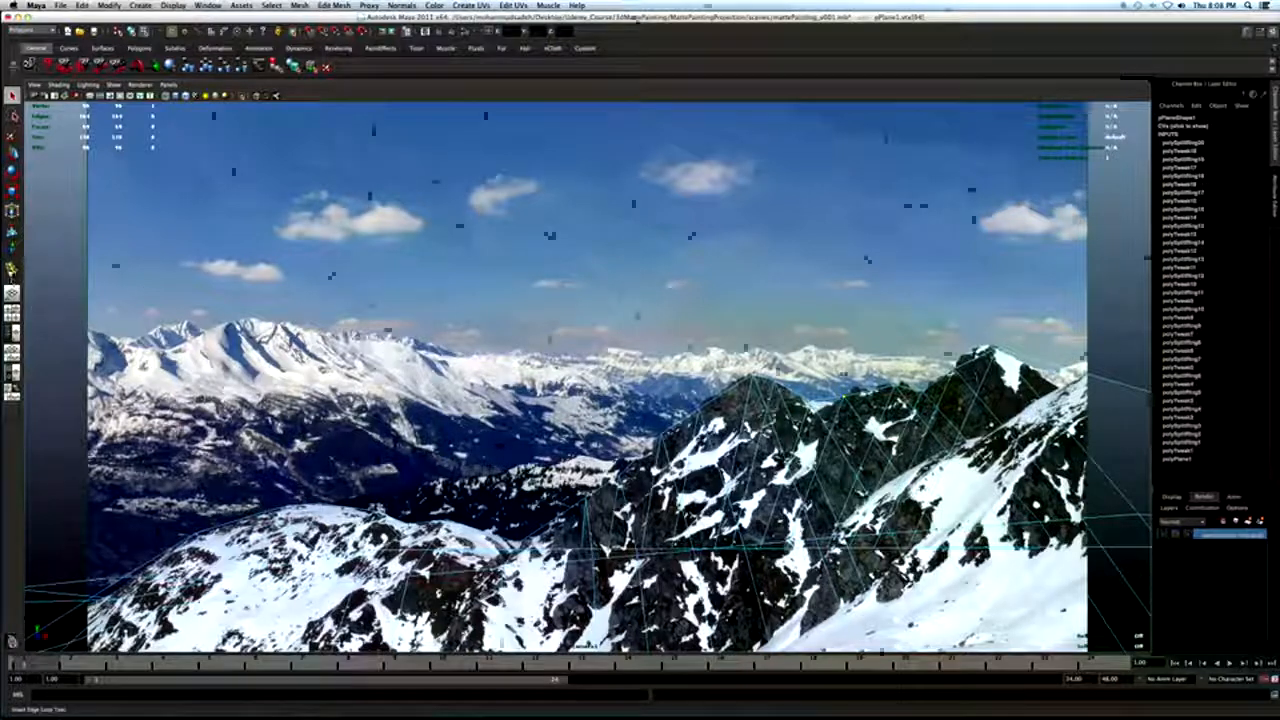
left_click(872, 390)
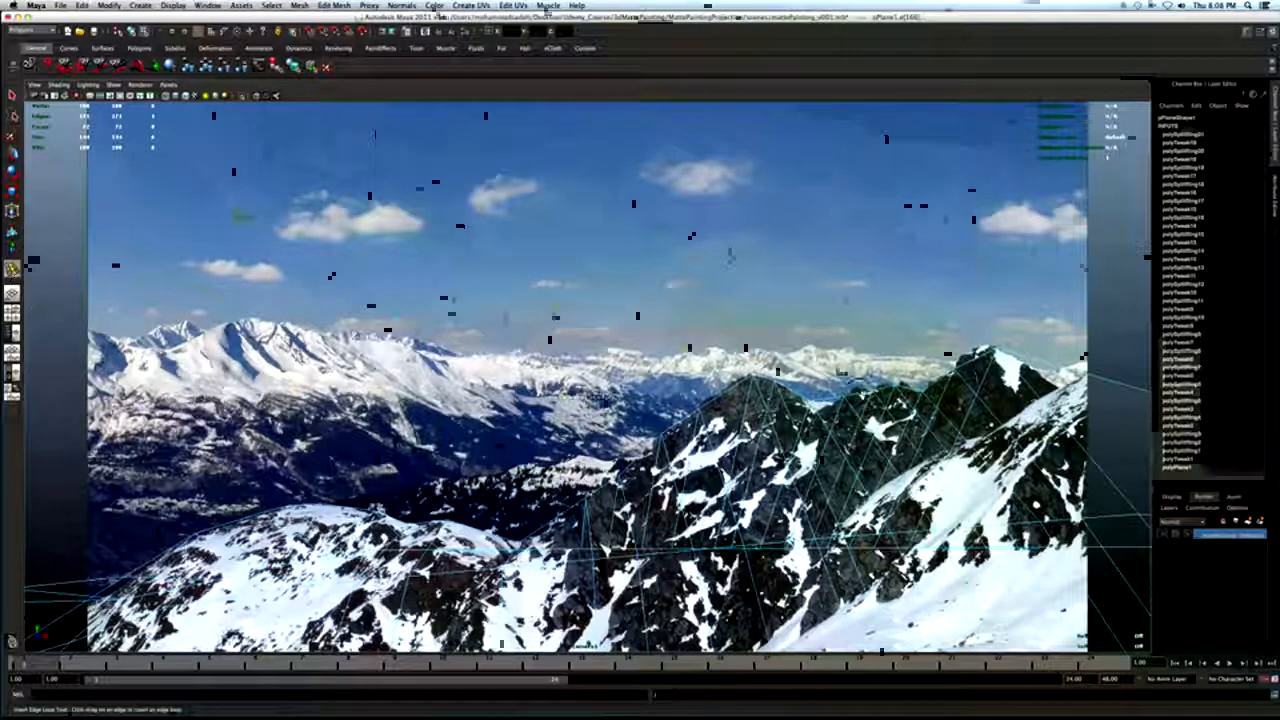
left_click(854, 379)
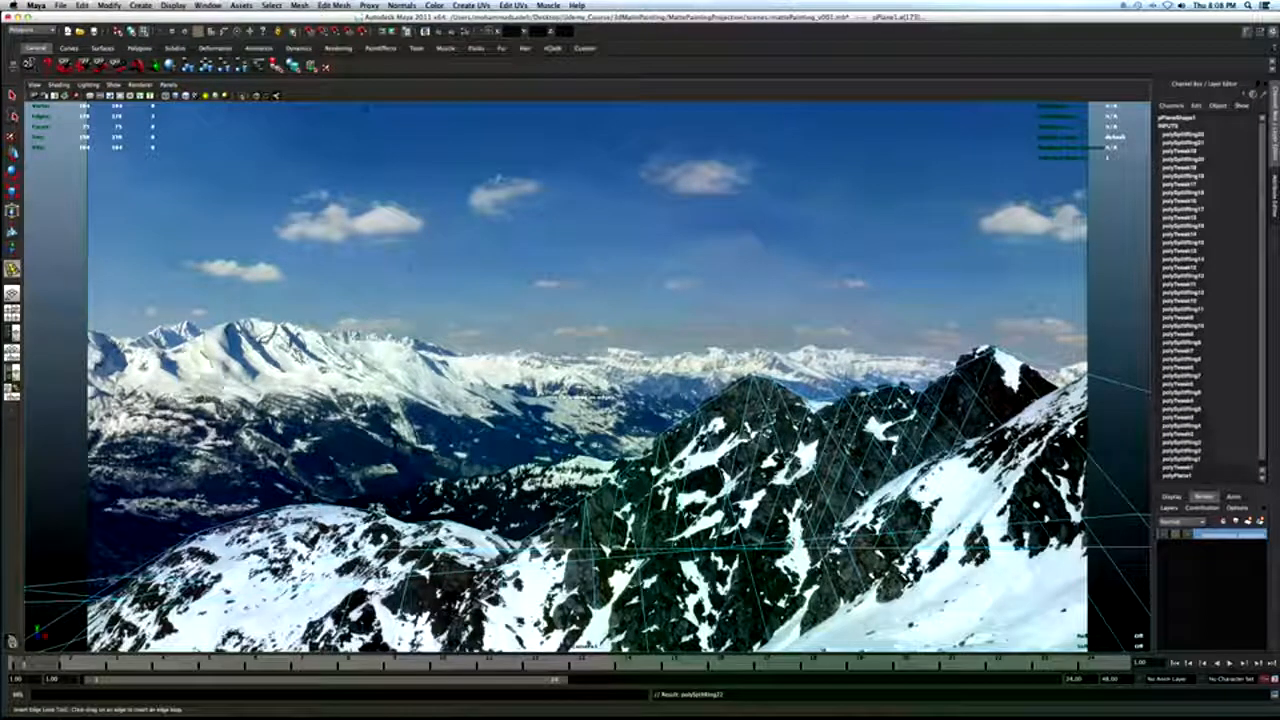
left_click(866, 400)
key("q")
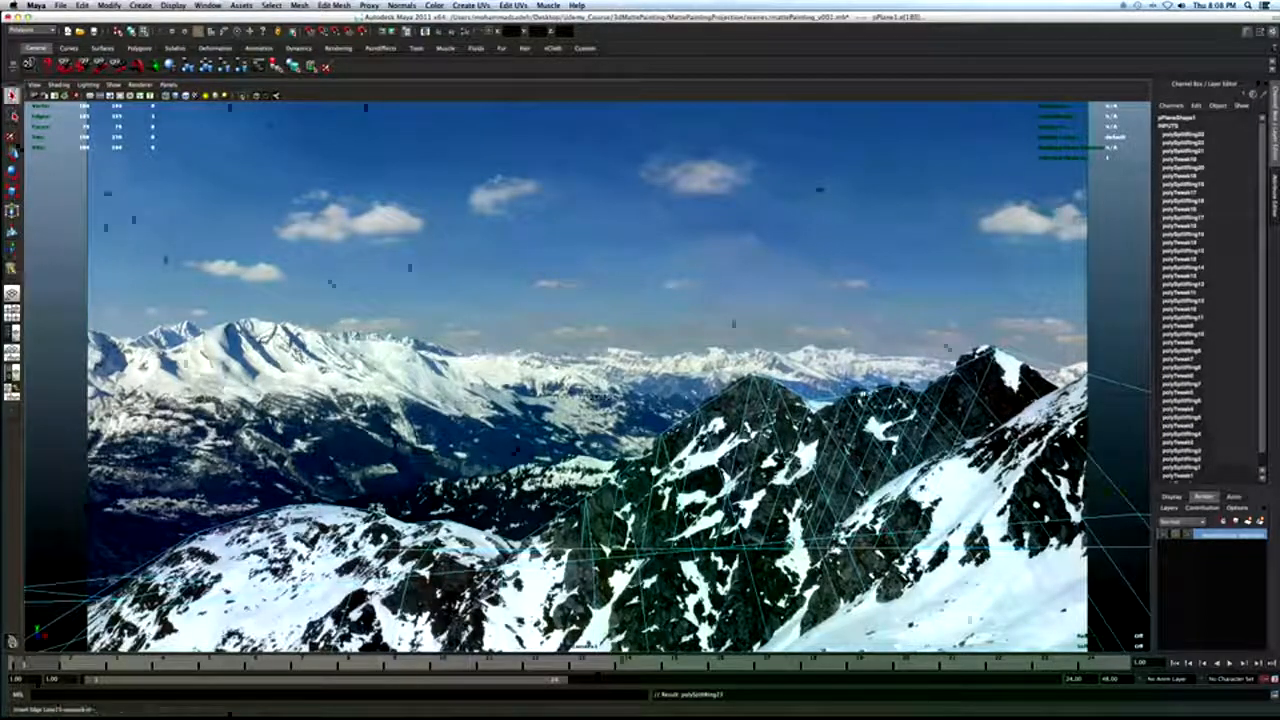
Switch to vertex selection and move the new top vertices on the middle ridge onto its outline.
right_click_drag(864, 440, 826, 438)
left_click(859, 385)
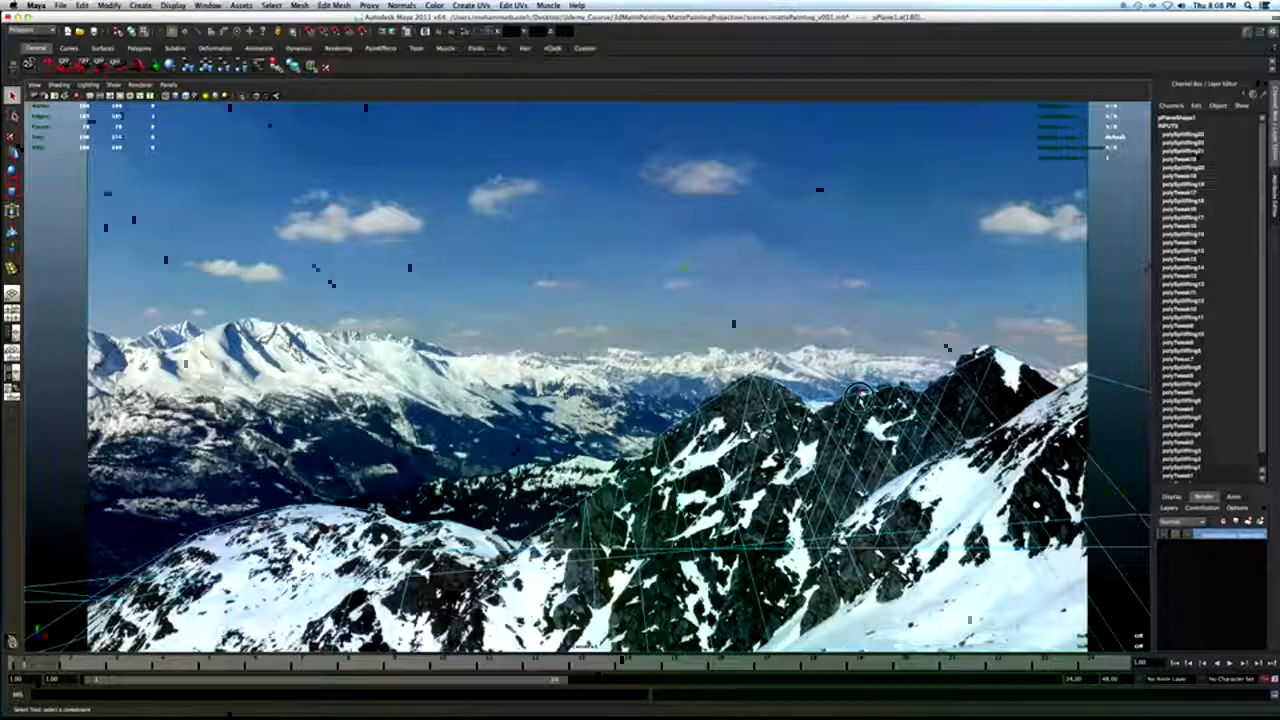
left_click(859, 394)
key("w")
left_click_drag(860, 377, 908, 374)
left_click(909, 387)
key("q")
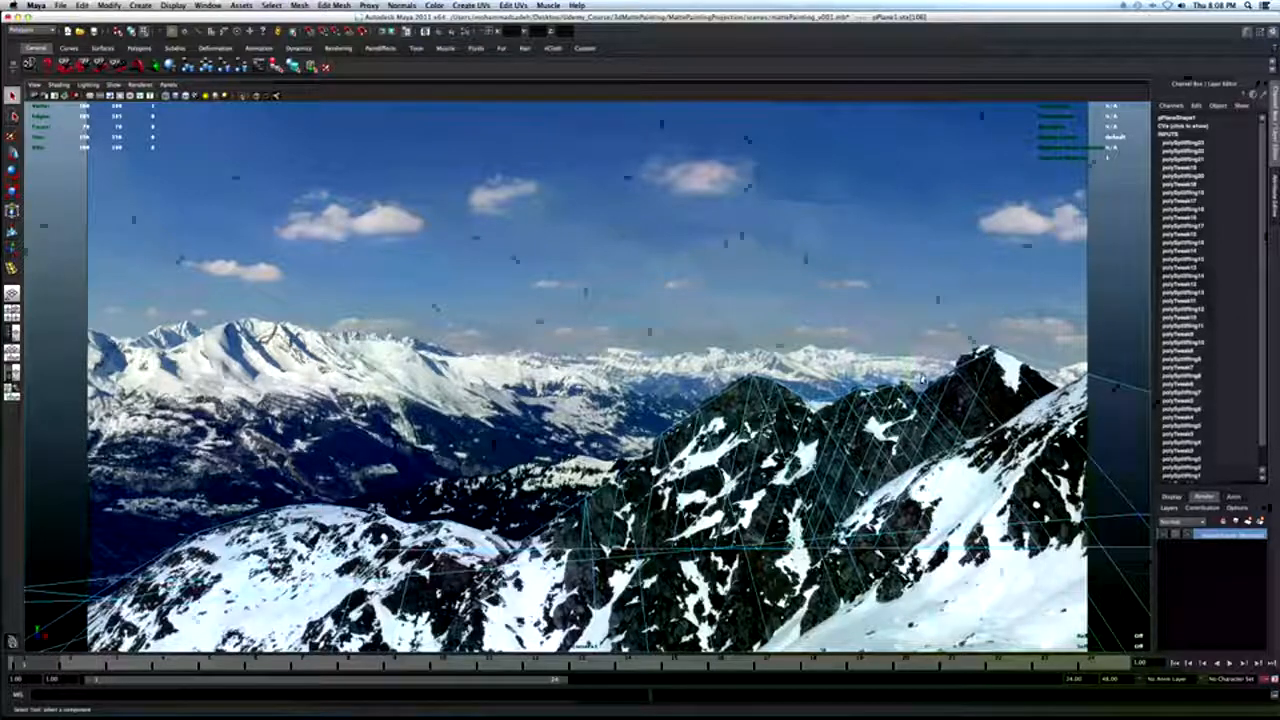
Fine-tune the top vertices around the saddle and the start of the middle ridge to match the mountain outline.
key("w")
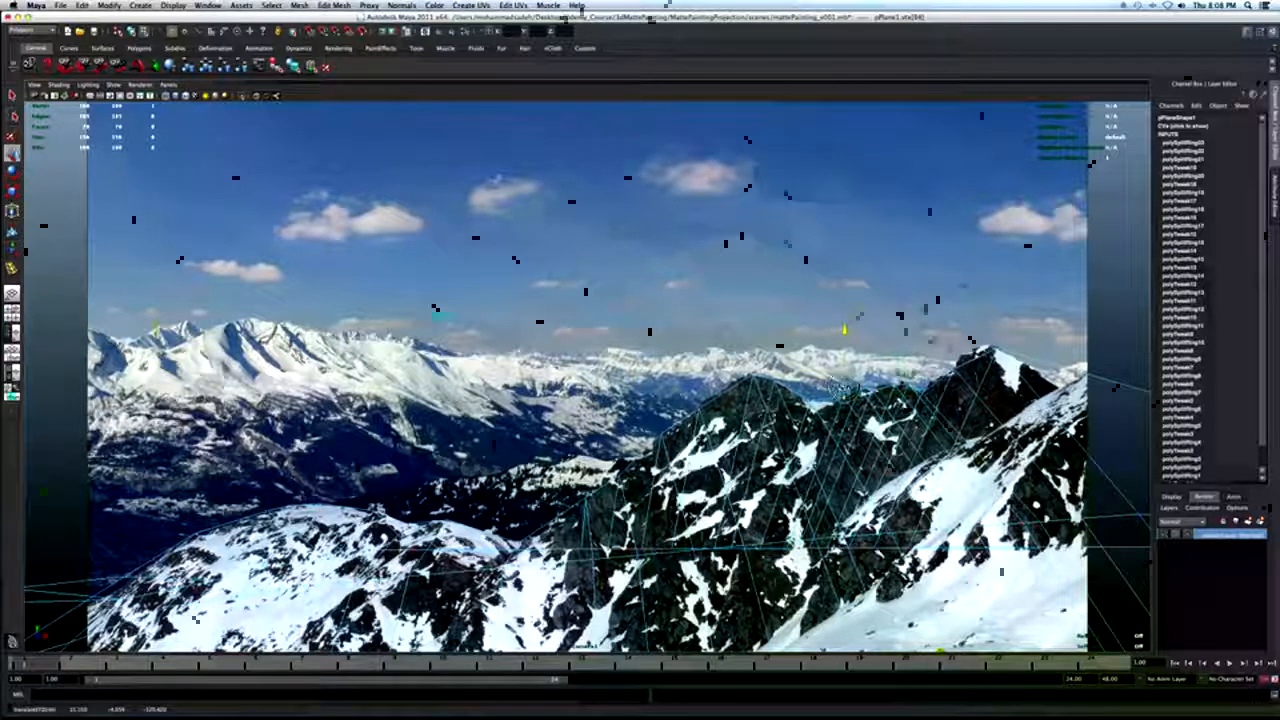
left_click(811, 402)
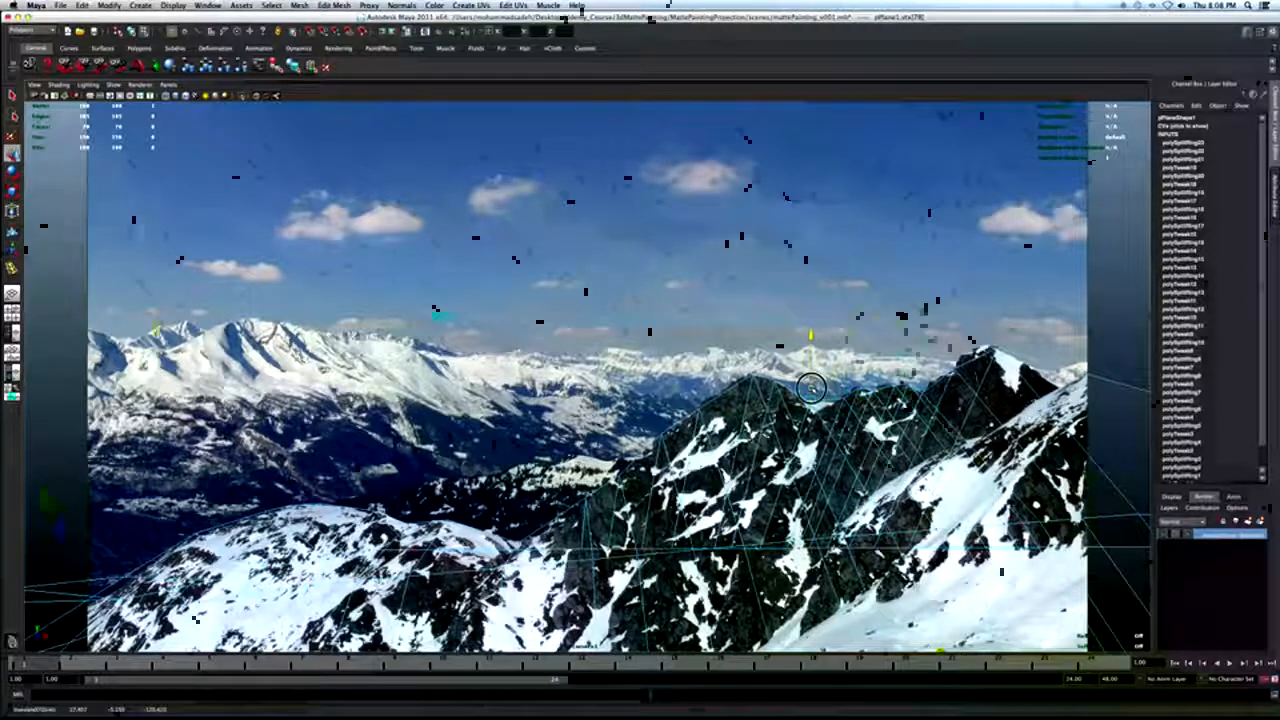
left_click(843, 387)
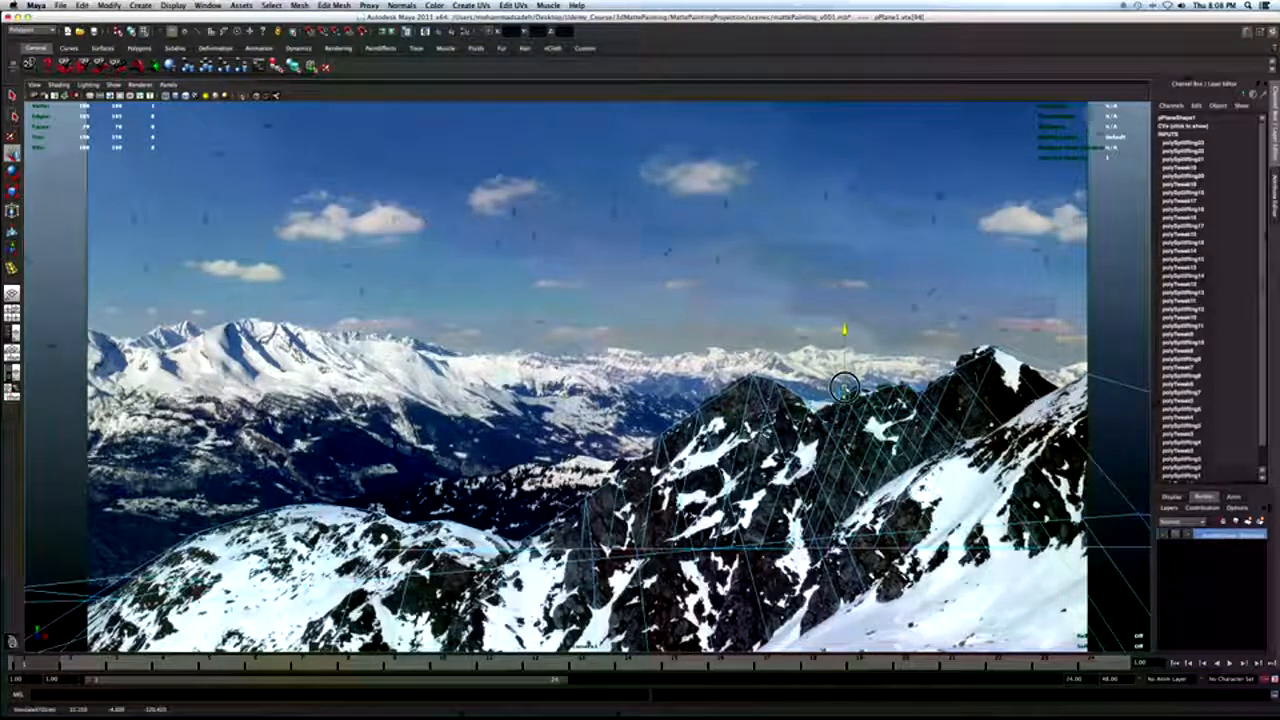
left_click(810, 385)
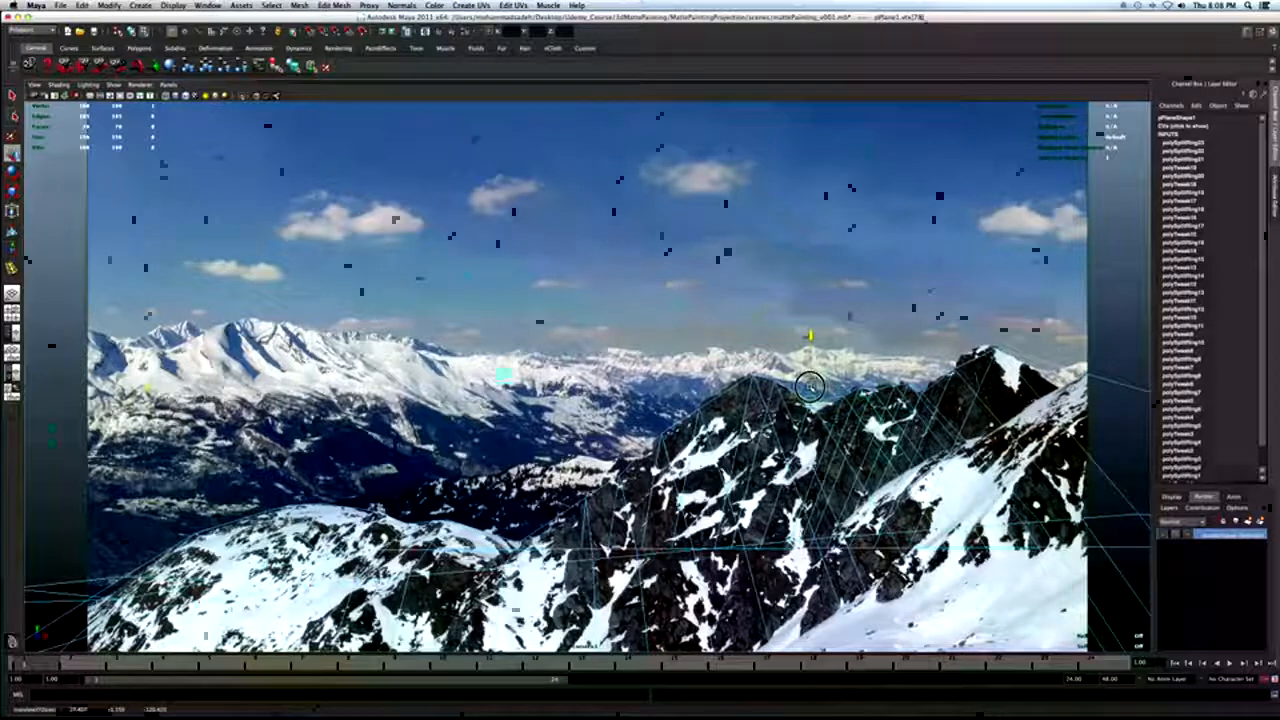
left_click(872, 386)
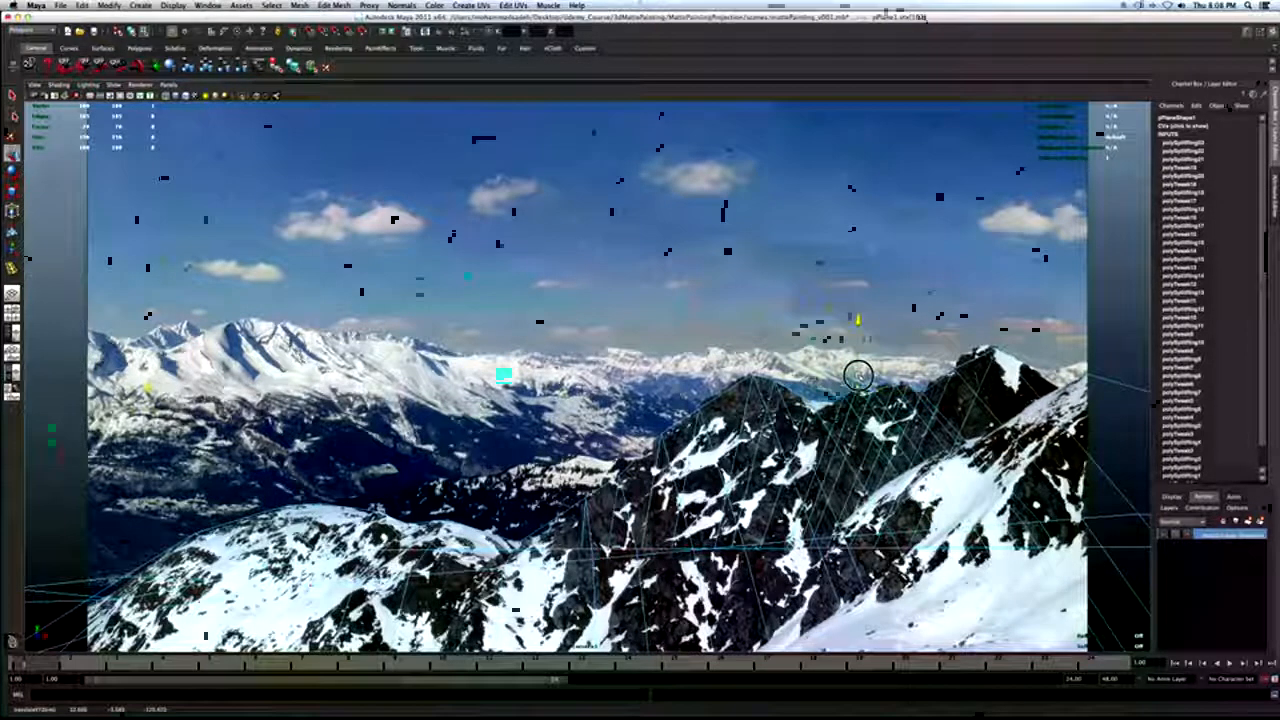
key("q")
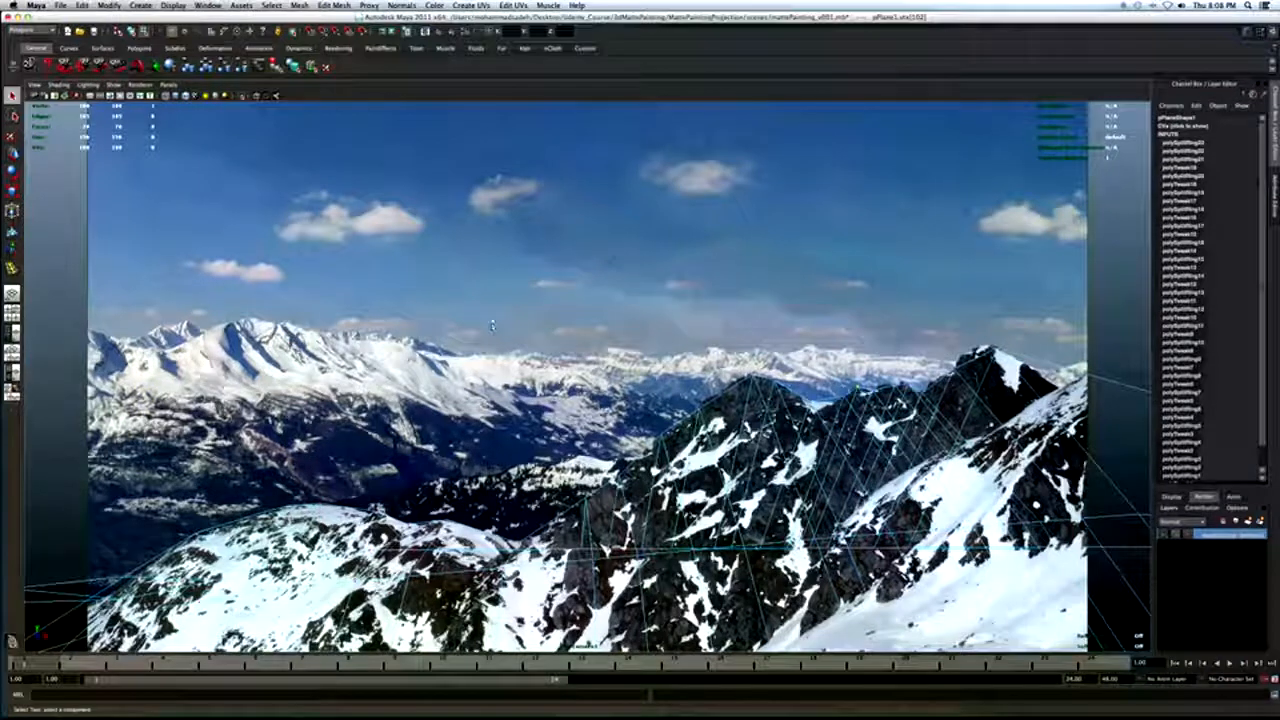
Insert another edge loop at the centre of the middle ridge and select its top vertex for moving.
key("y")
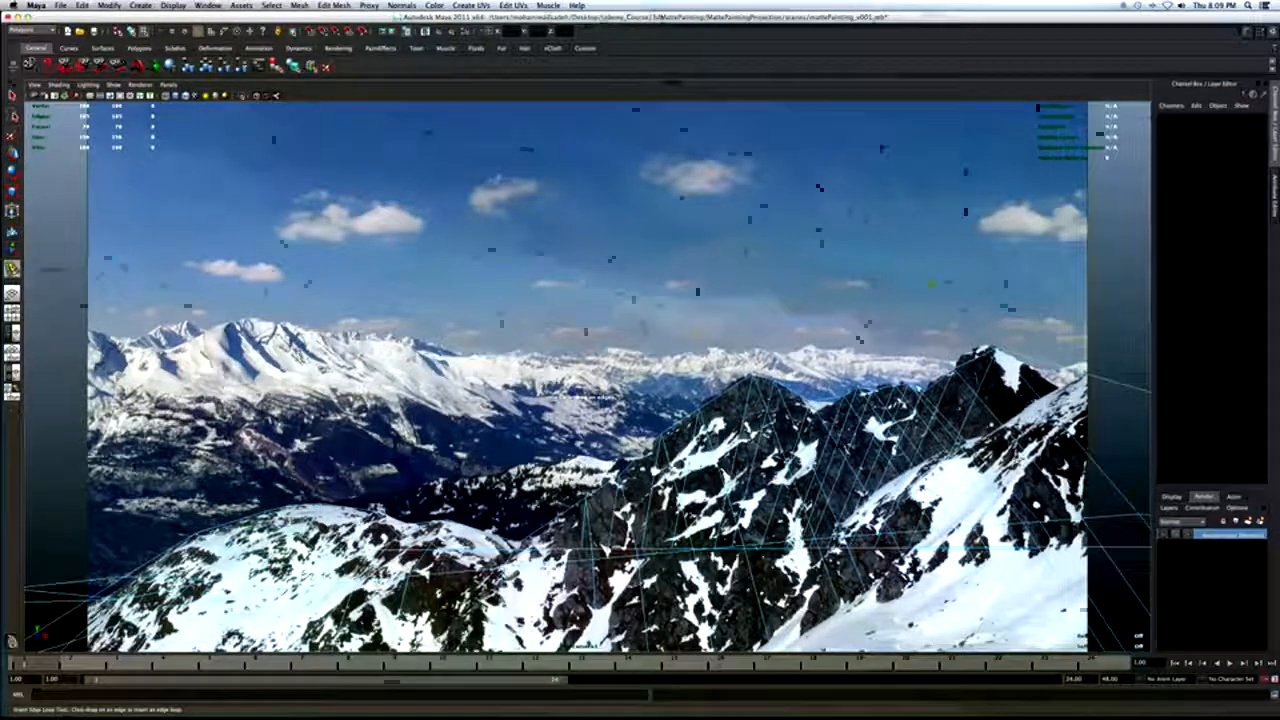
left_click(884, 382)
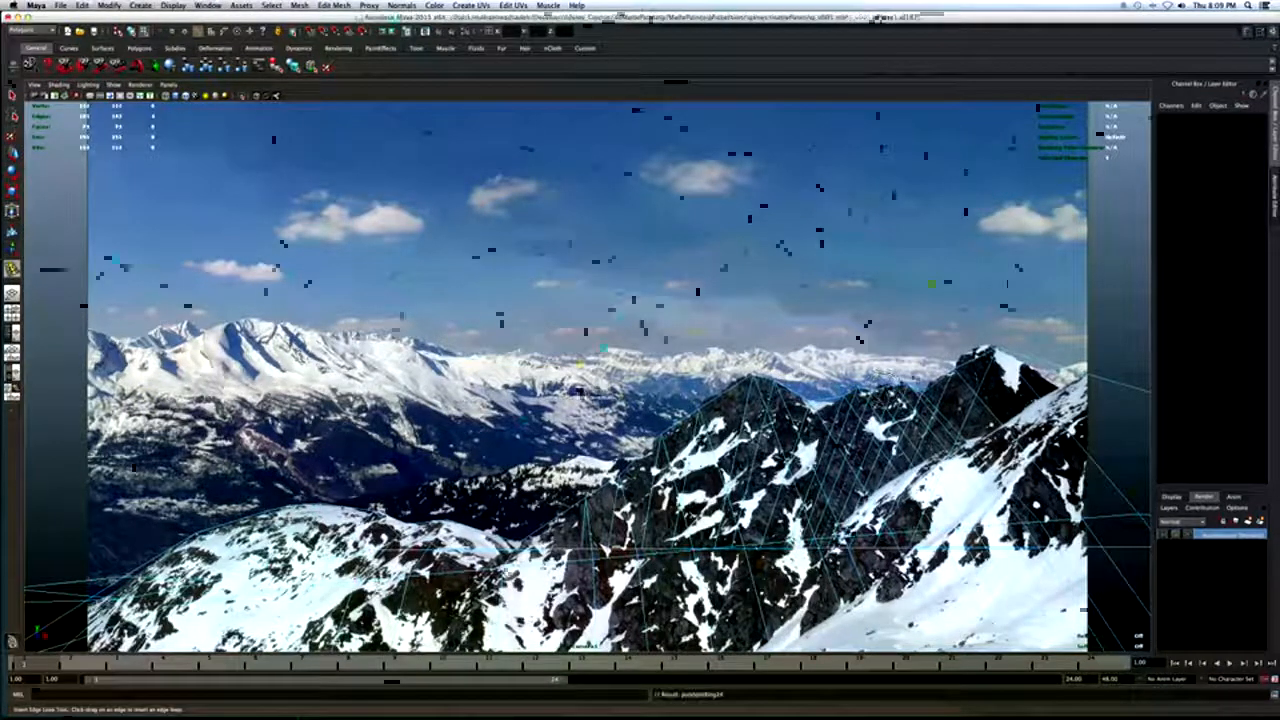
key("q")
right_click(882, 386)
left_click(880, 378)
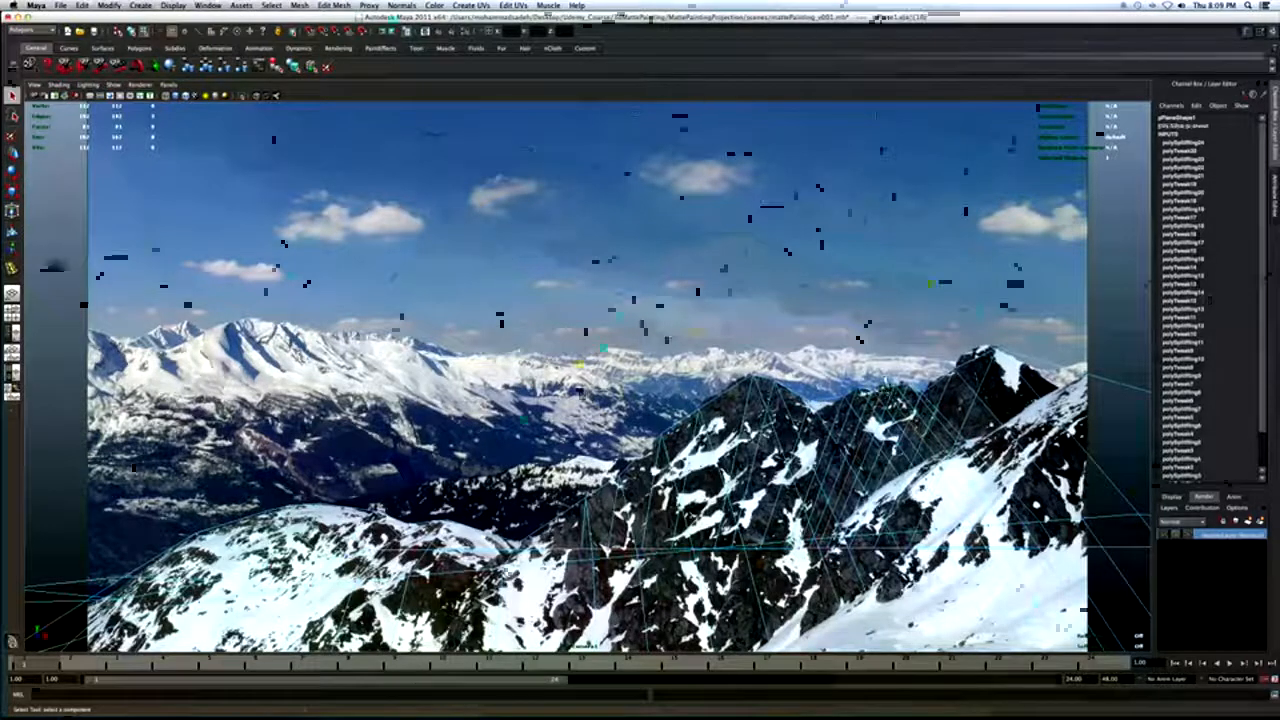
key("w")
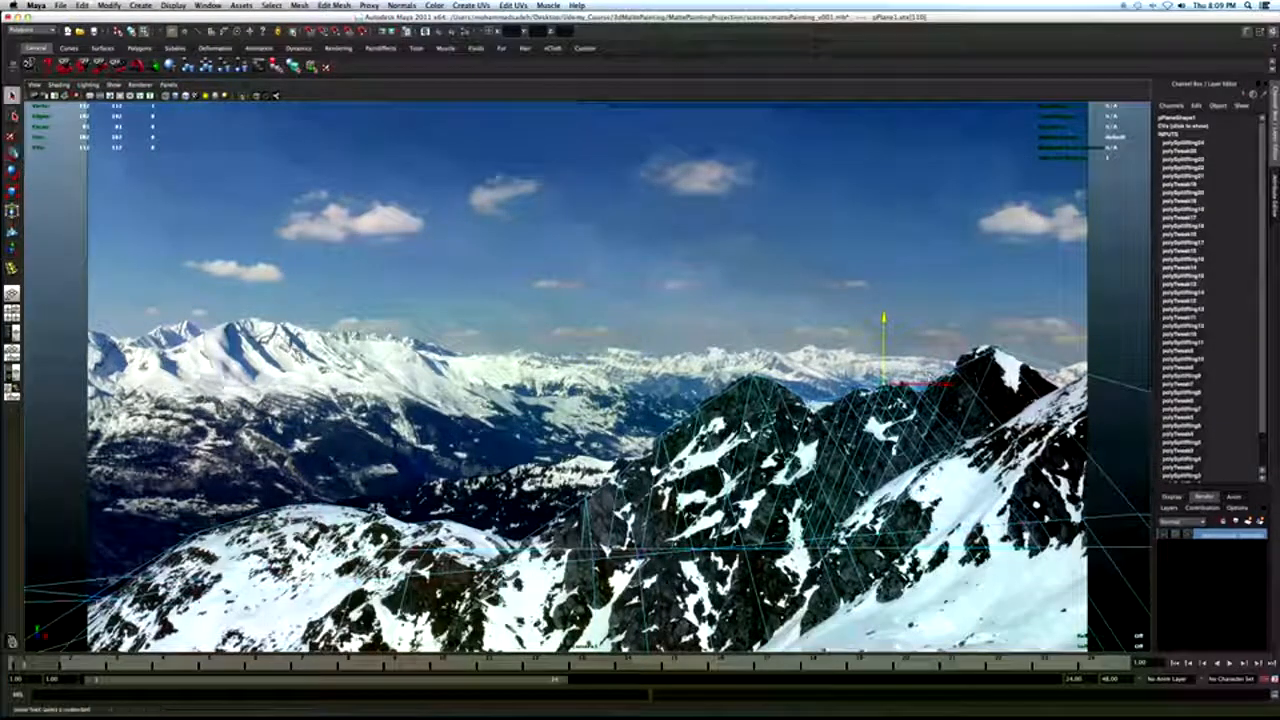
Insert an edge loop at the base of the snow-tipped summit's right slope and lower its vertex into the notch.
left_click(12, 268)
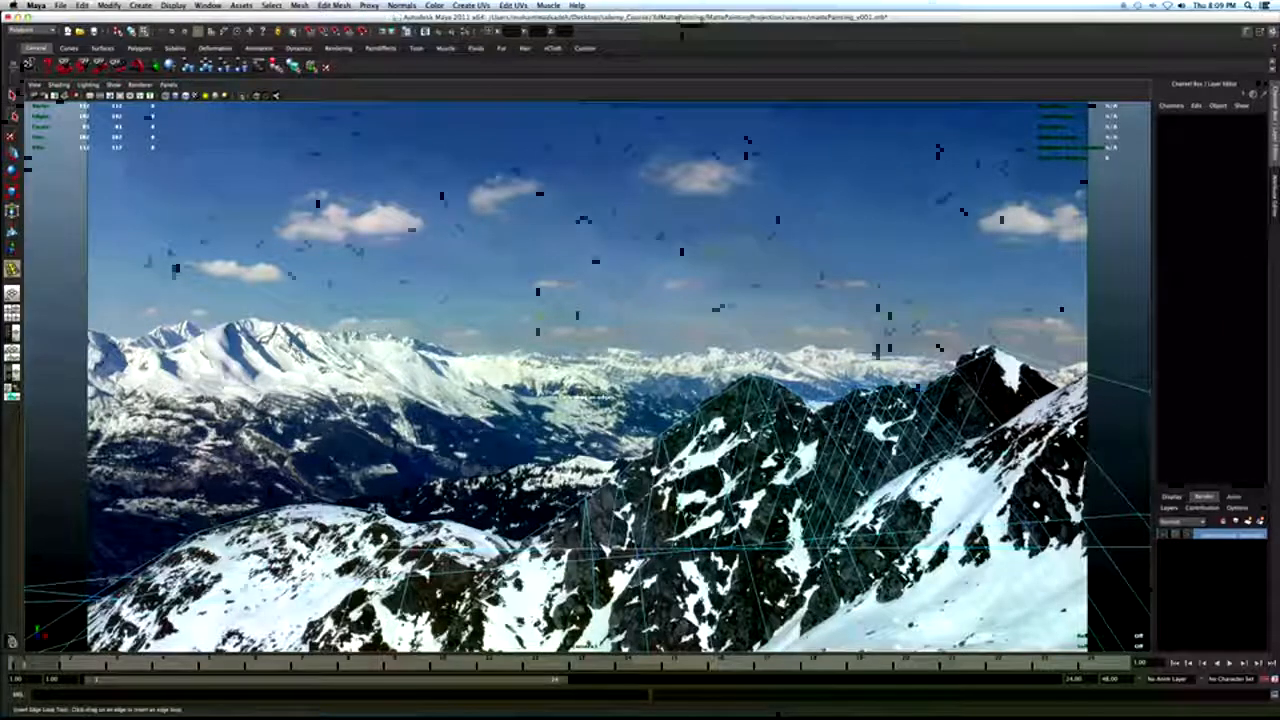
left_click(1051, 369)
key("q")
right_click(1052, 372)
right_click_drag(1052, 373, 1026, 378)
left_click(1058, 366)
key("w")
left_click(1060, 356)
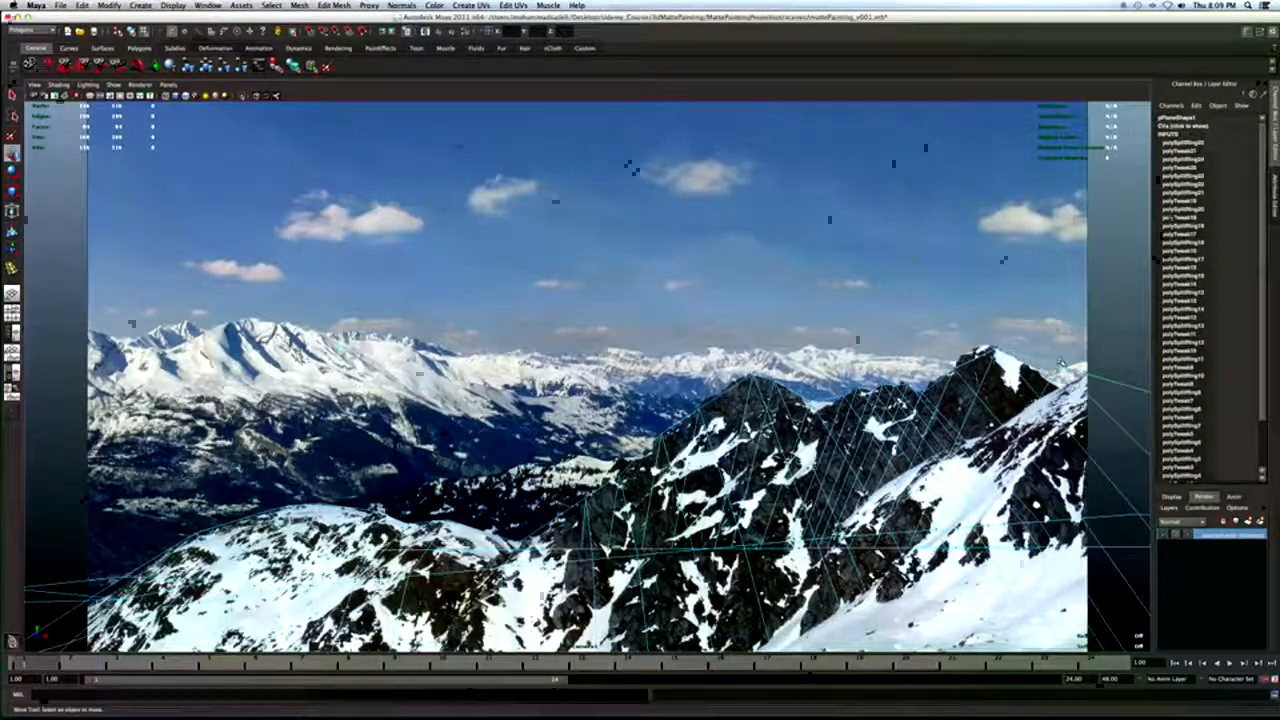
key("z")
left_click_drag(1060, 353, 1061, 369)
key("q")
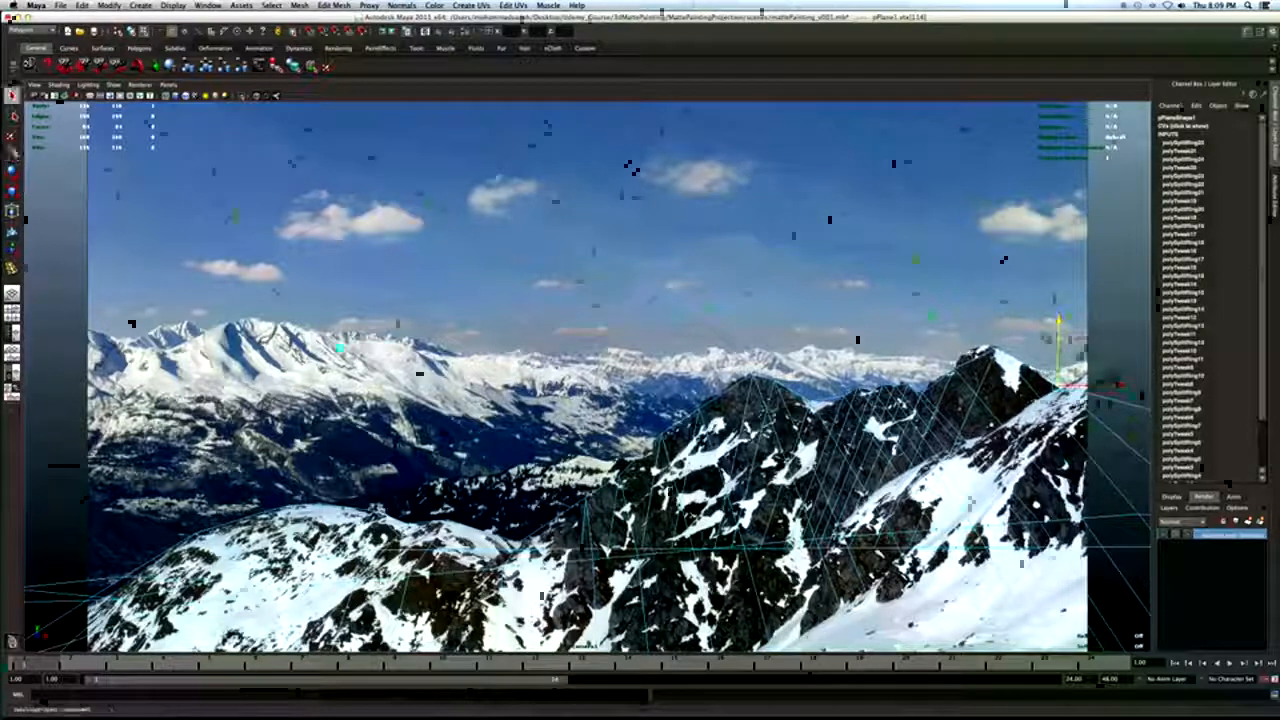
Insert an edge loop just left of the snow-tipped summit's top and raise its vertex to the peak outline.
left_click(12, 268)
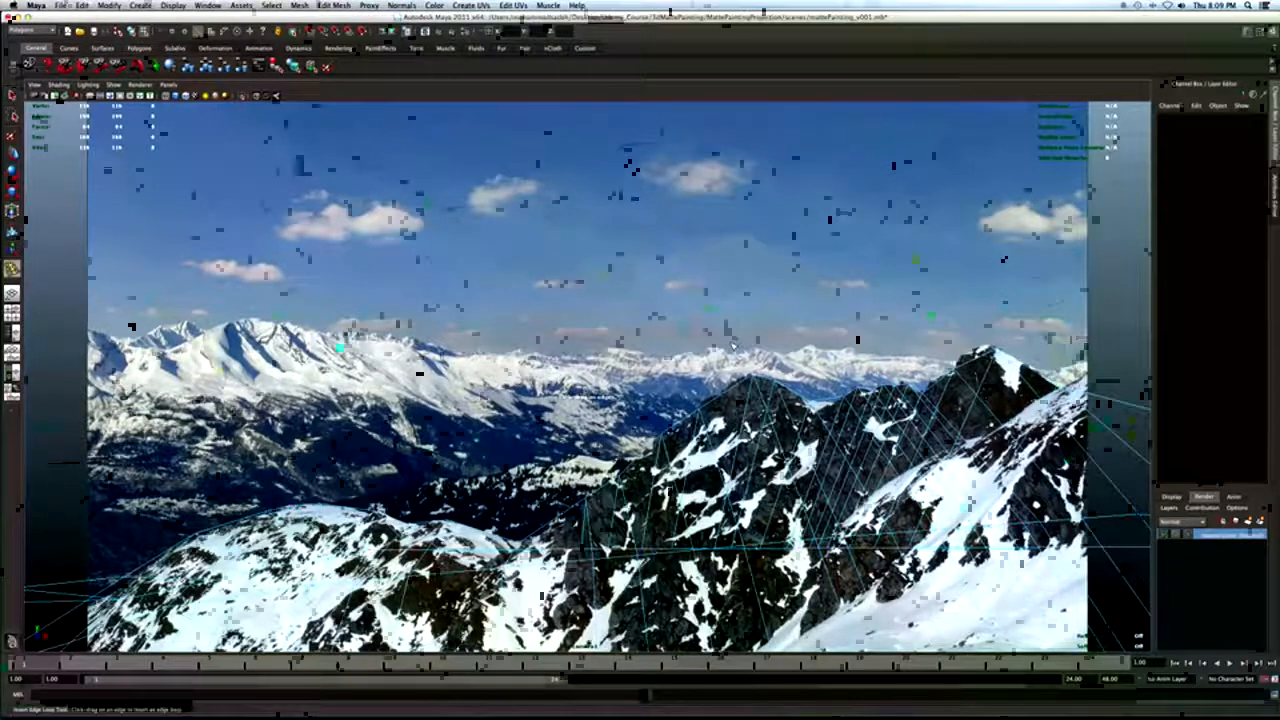
left_click(979, 347)
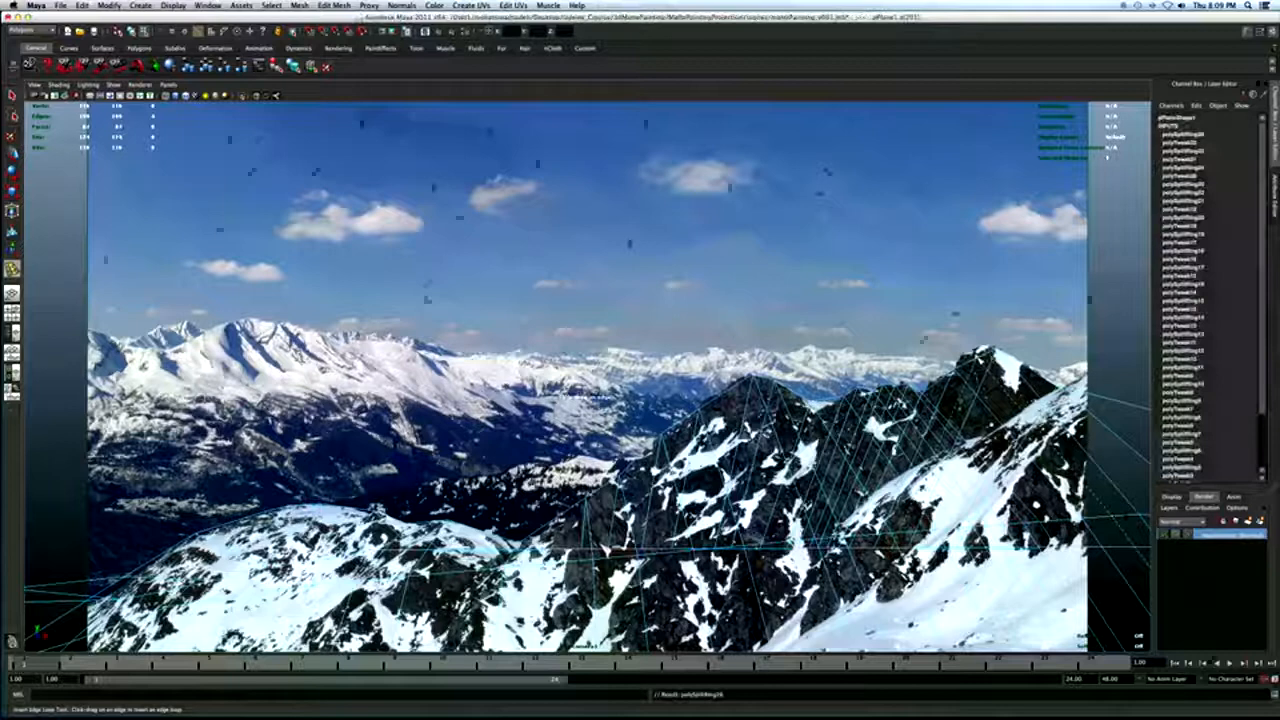
key("q")
right_click(978, 358)
right_click_drag(978, 358, 940, 358)
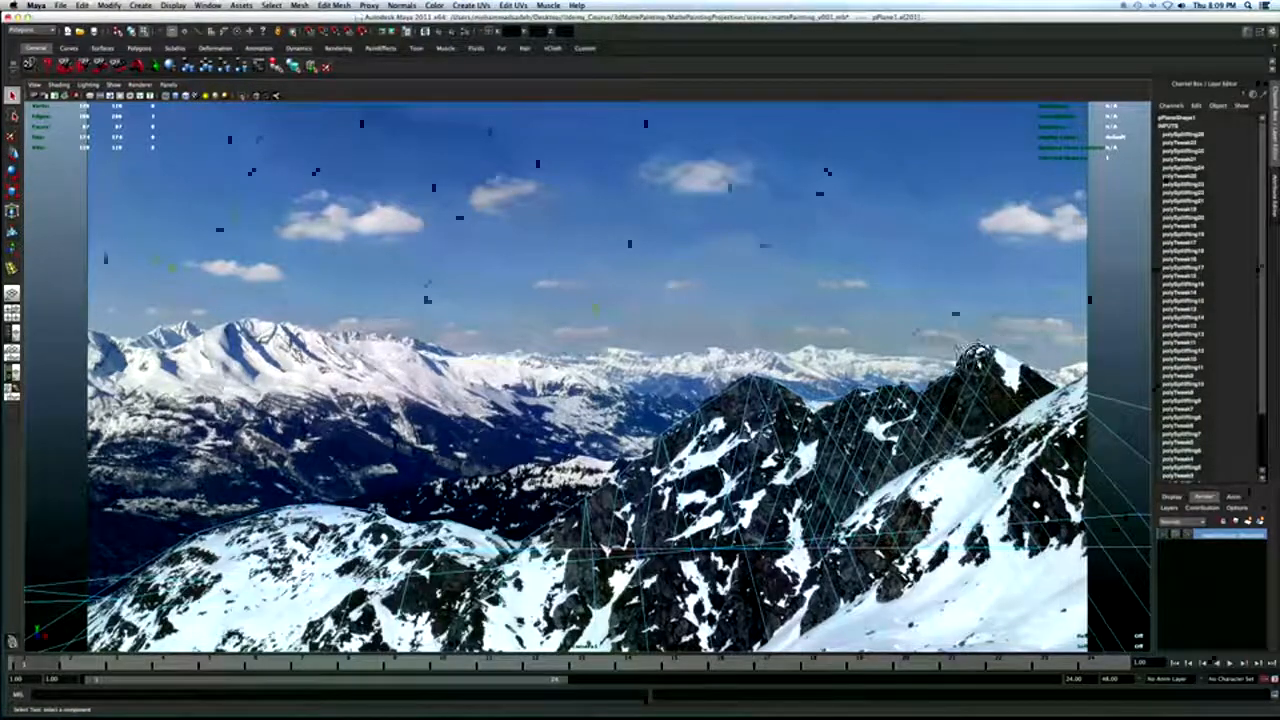
left_click(978, 356)
key("w")
left_click_drag(978, 342, 977, 337)
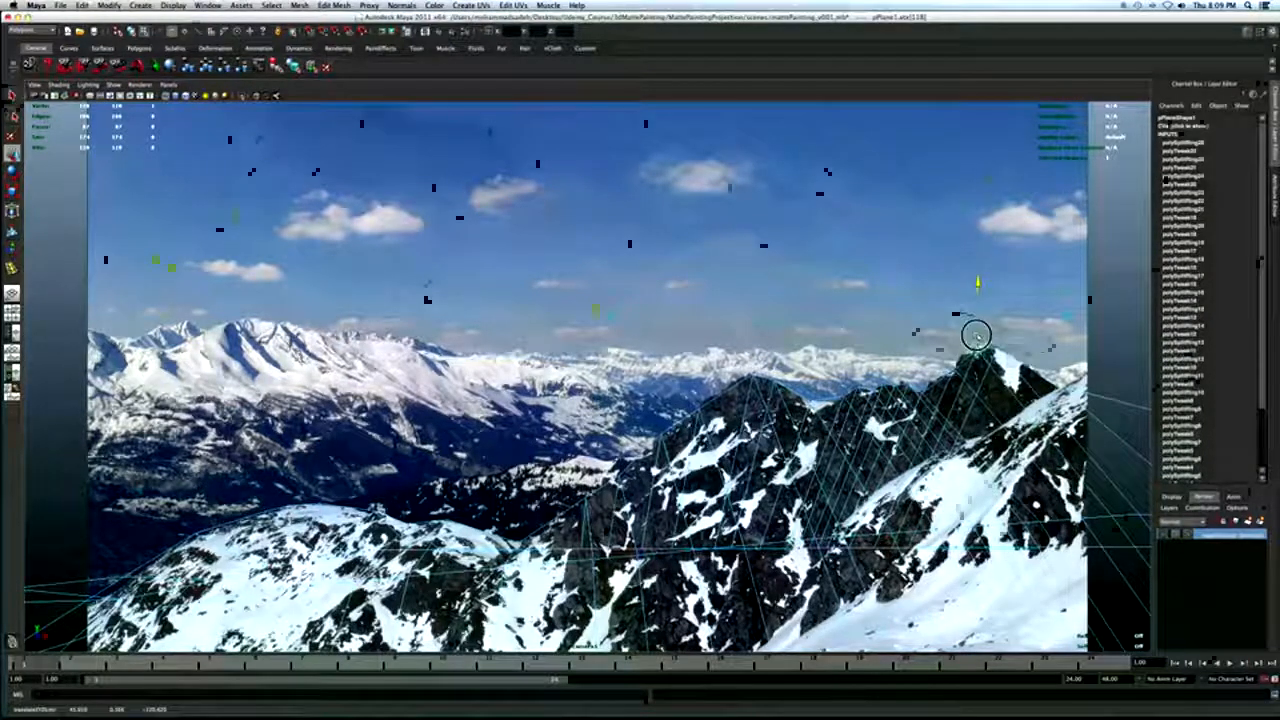
Insert an edge loop at the foot of the snow-tipped summit's left slope and move the top vertices there onto the outline.
key("q")
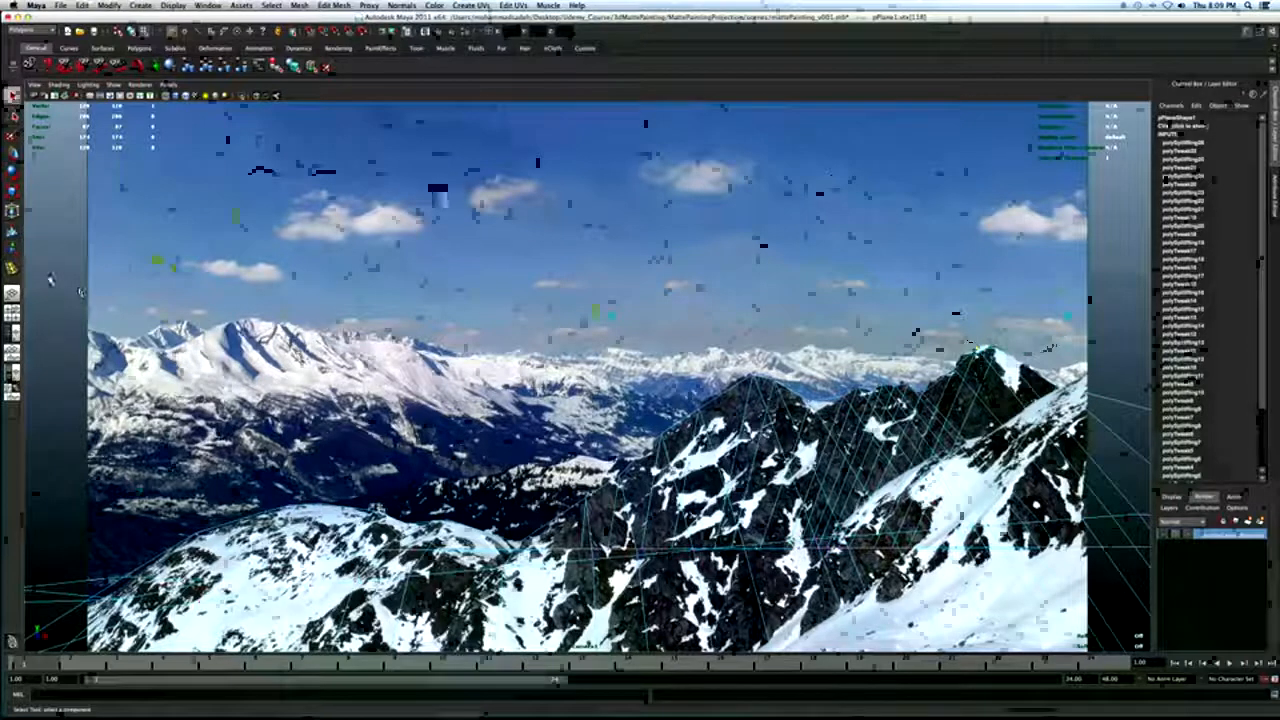
left_click(13, 269)
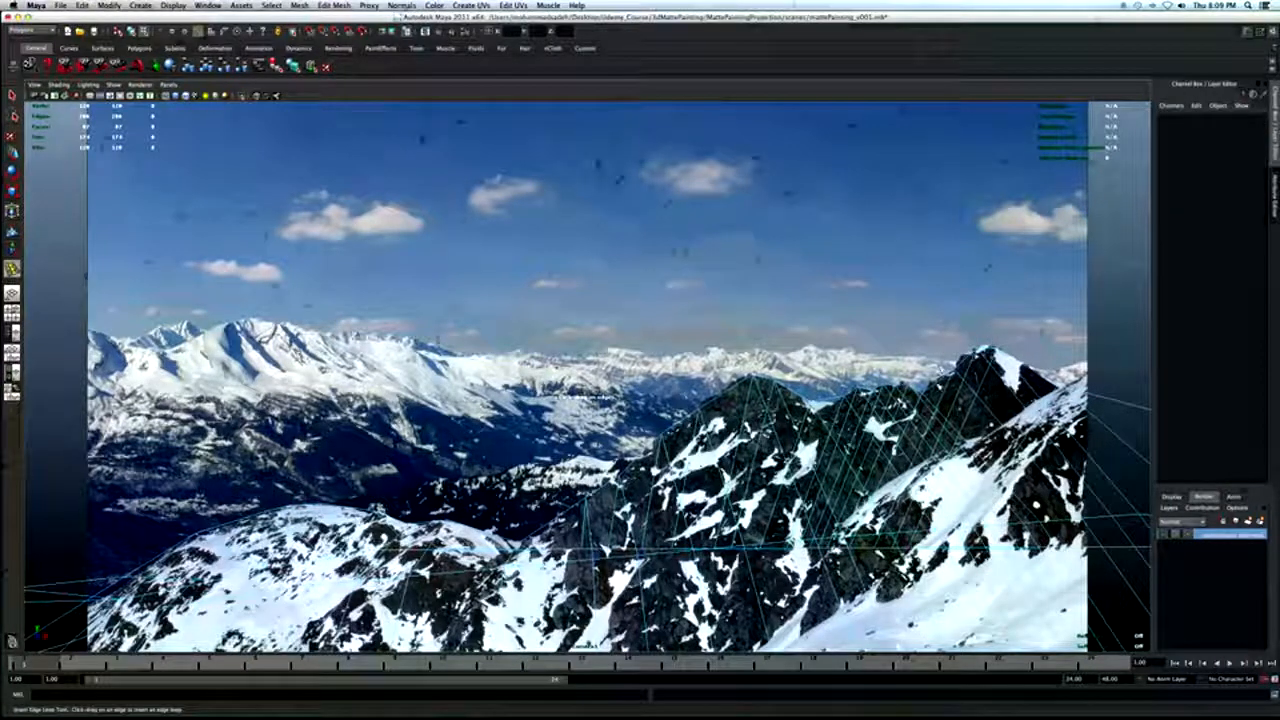
left_click(936, 384)
key("q")
right_click_drag(934, 388, 931, 376)
left_click(934, 382)
key("w")
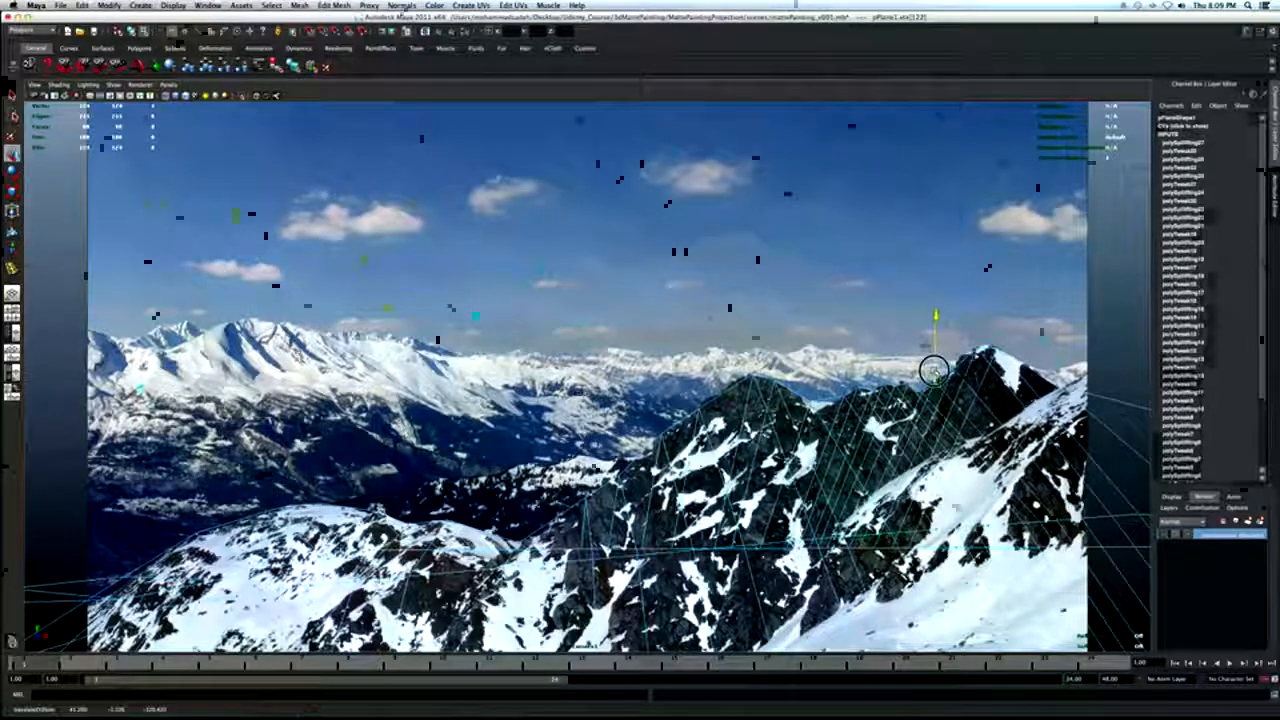
left_click(953, 372)
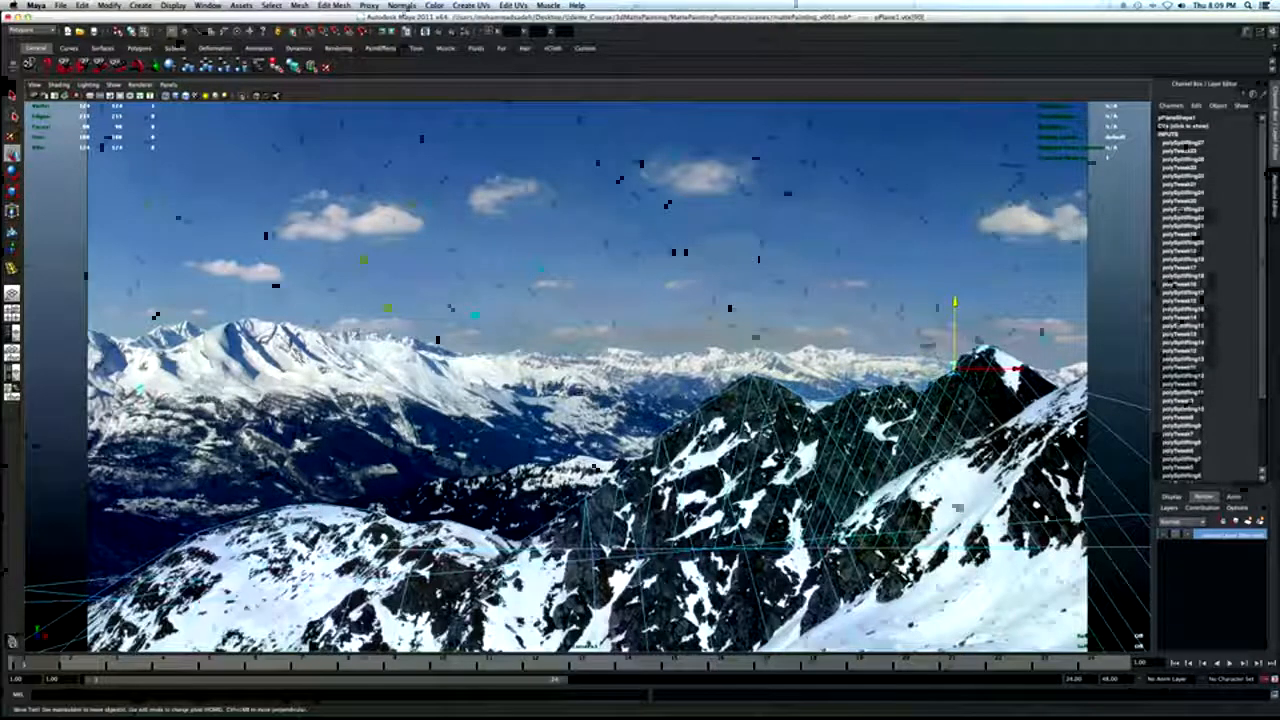
Insert another edge loop higher on the snow-tipped summit's left slope and move its top vertex onto the outline.
key("q")
left_click(12, 266)
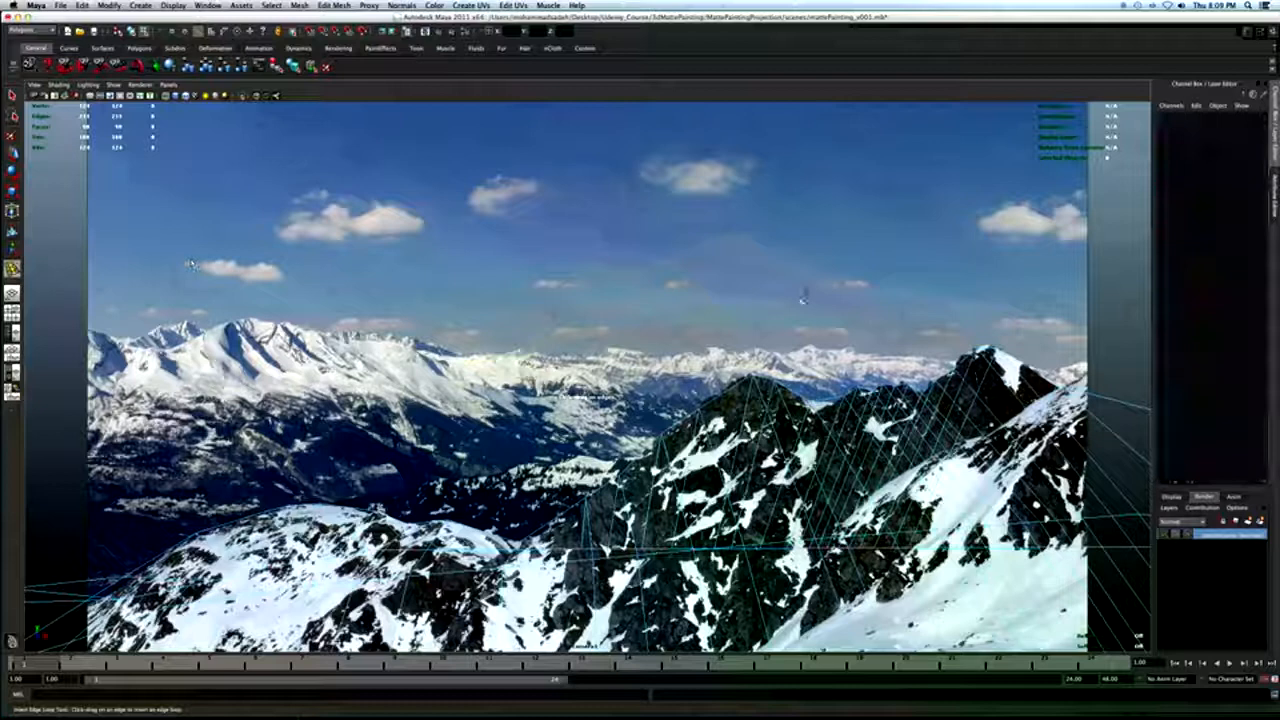
left_click(966, 357)
key("q")
right_click_drag(966, 361, 925, 367)
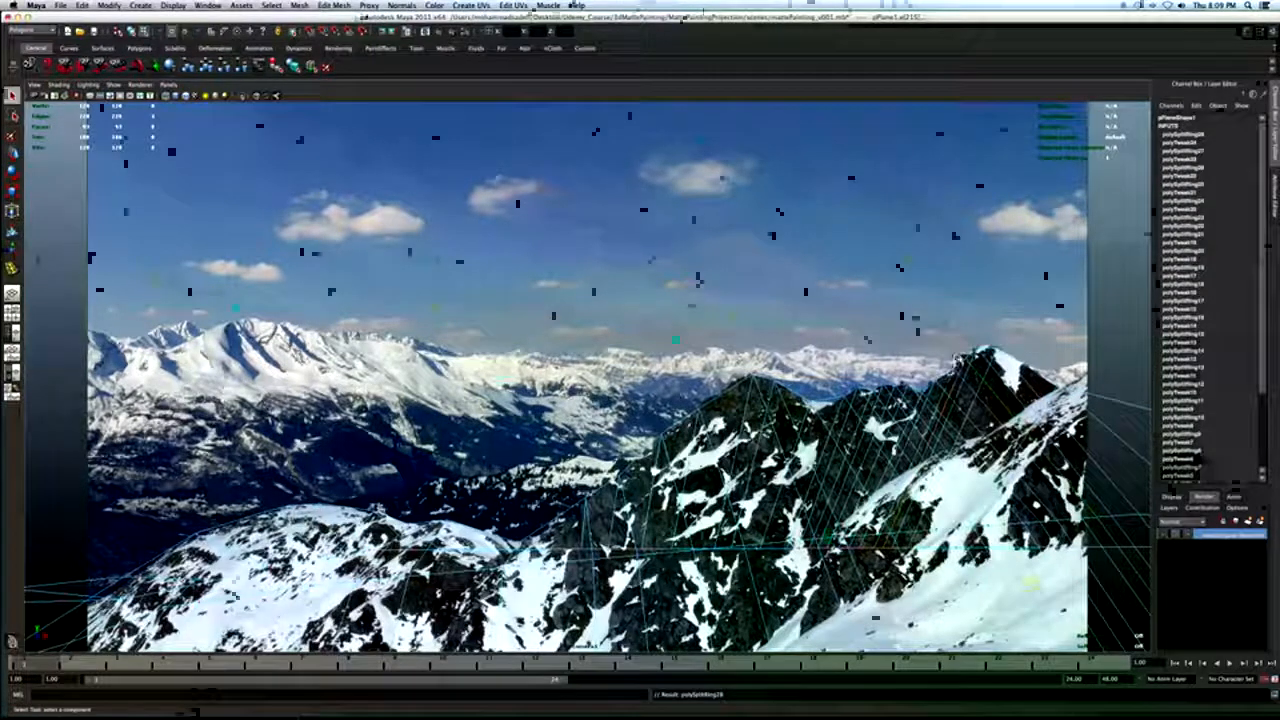
left_click(965, 357)
key("w")
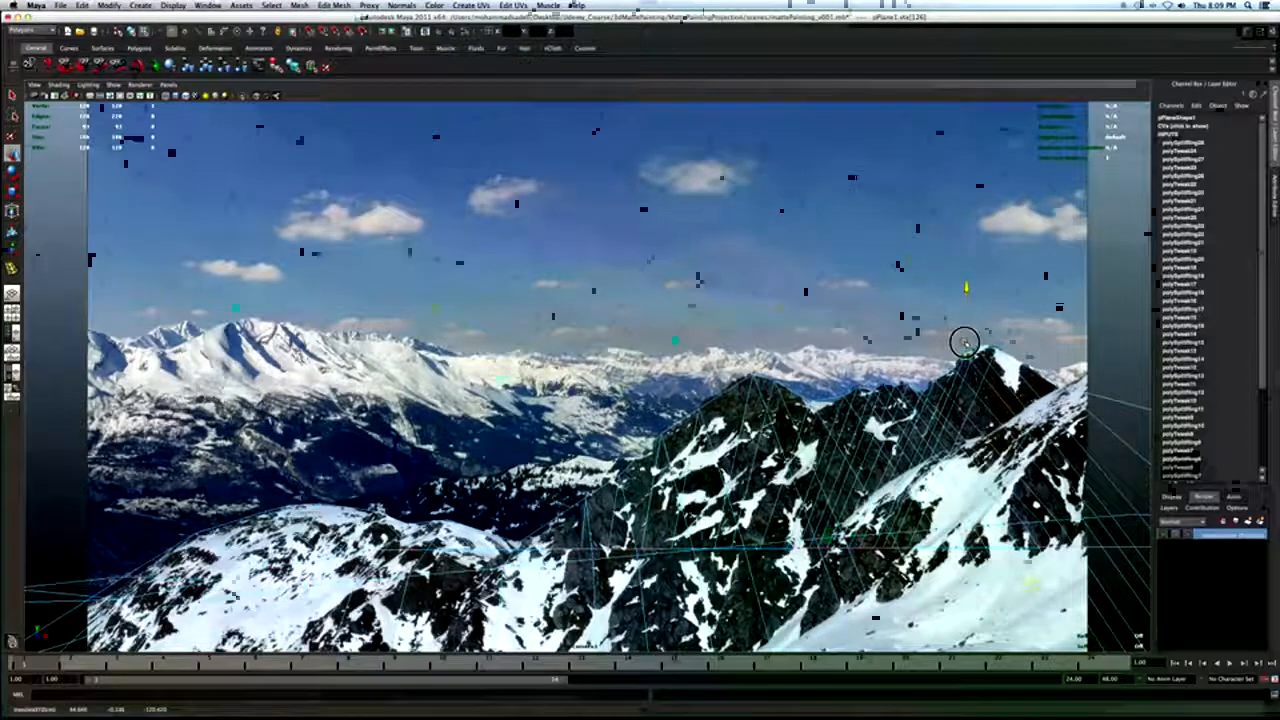
key("q")
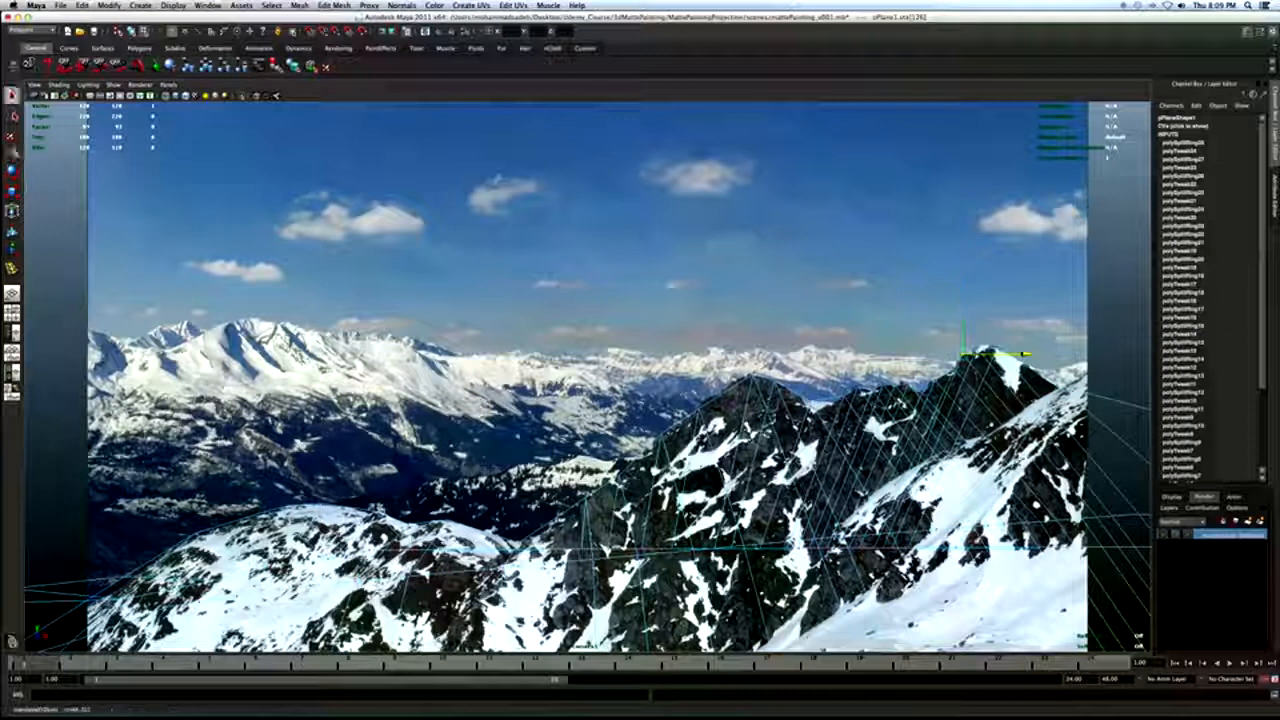
Insert an edge loop in the perspective view right of the summit's loops and raise its top vertex to the summit's right slope.
key("space")
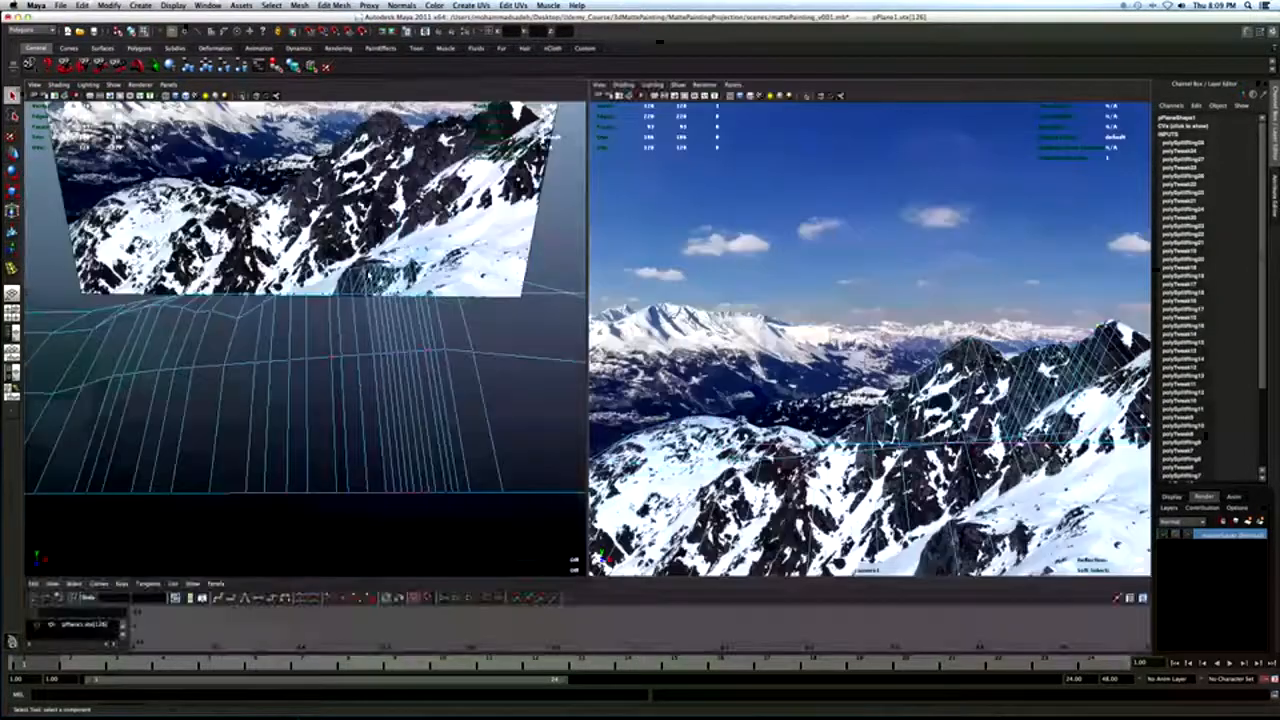
left_click_drag(405, 280, 185, 262, "alt")
left_click(12, 270)
left_click_drag(225, 345, 318, 352, "alt")
left_click_drag(404, 279, 398, 272)
right_click_drag(398, 272, 400, 246)
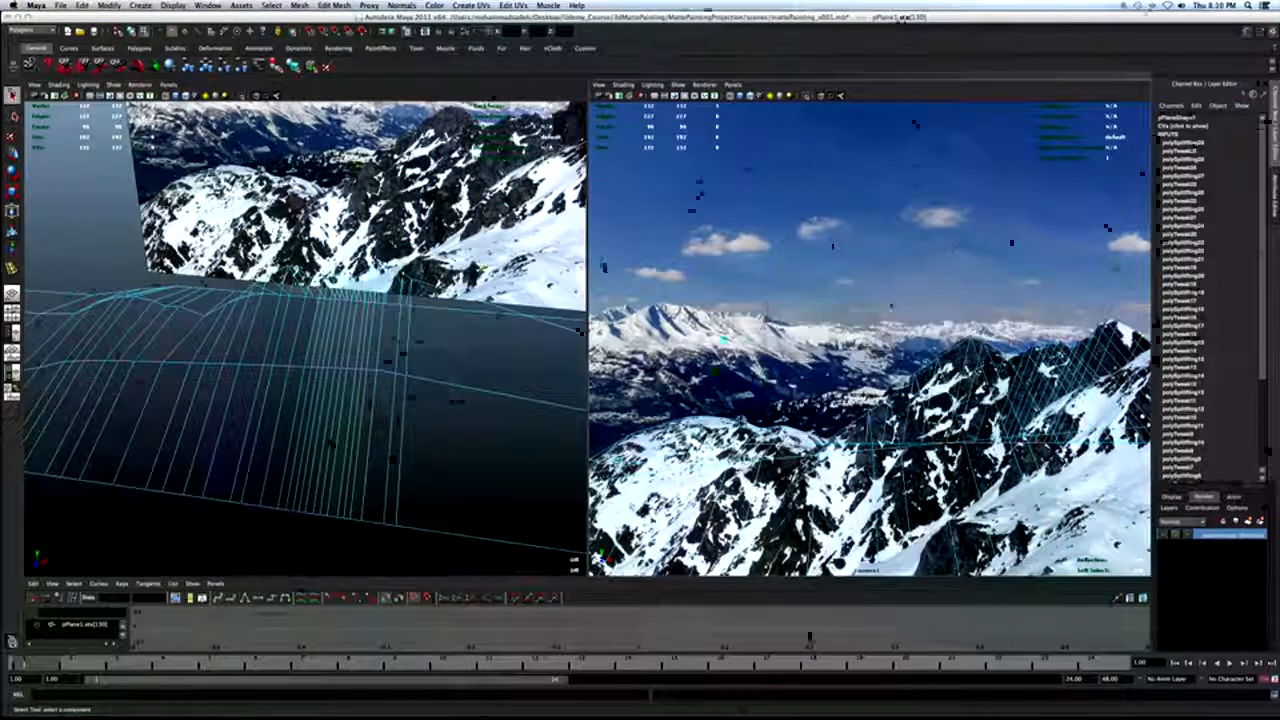
key("space")
key("w")
left_click_drag(1036, 362, 1036, 355)
key("space")
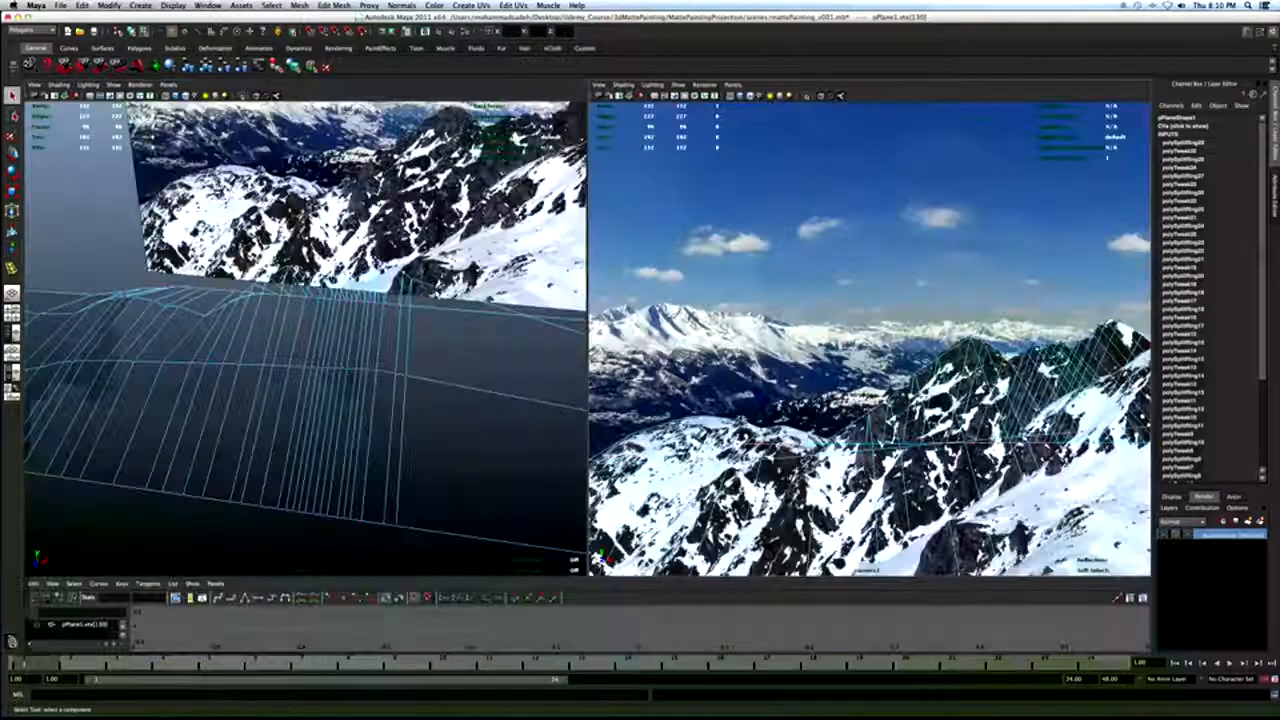
Insert one more edge loop further right on the plane and raise its far vertex, checking its height against the camera view.
left_click_drag(255, 275, 172, 271, "alt")
key("g")
left_click_drag(394, 306, 424, 283, "alt")
key("q")
right_click_drag(426, 284, 385, 284)
left_click(422, 302)
key("w")
key("space")
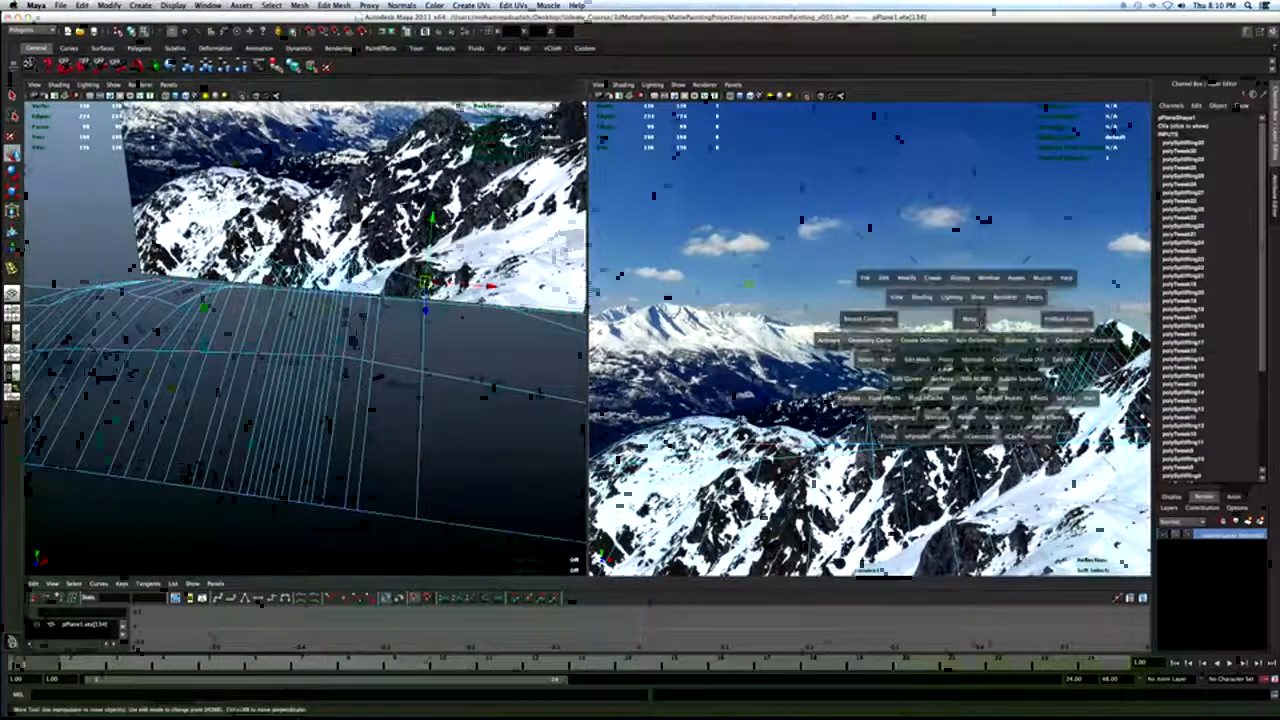
key("space")
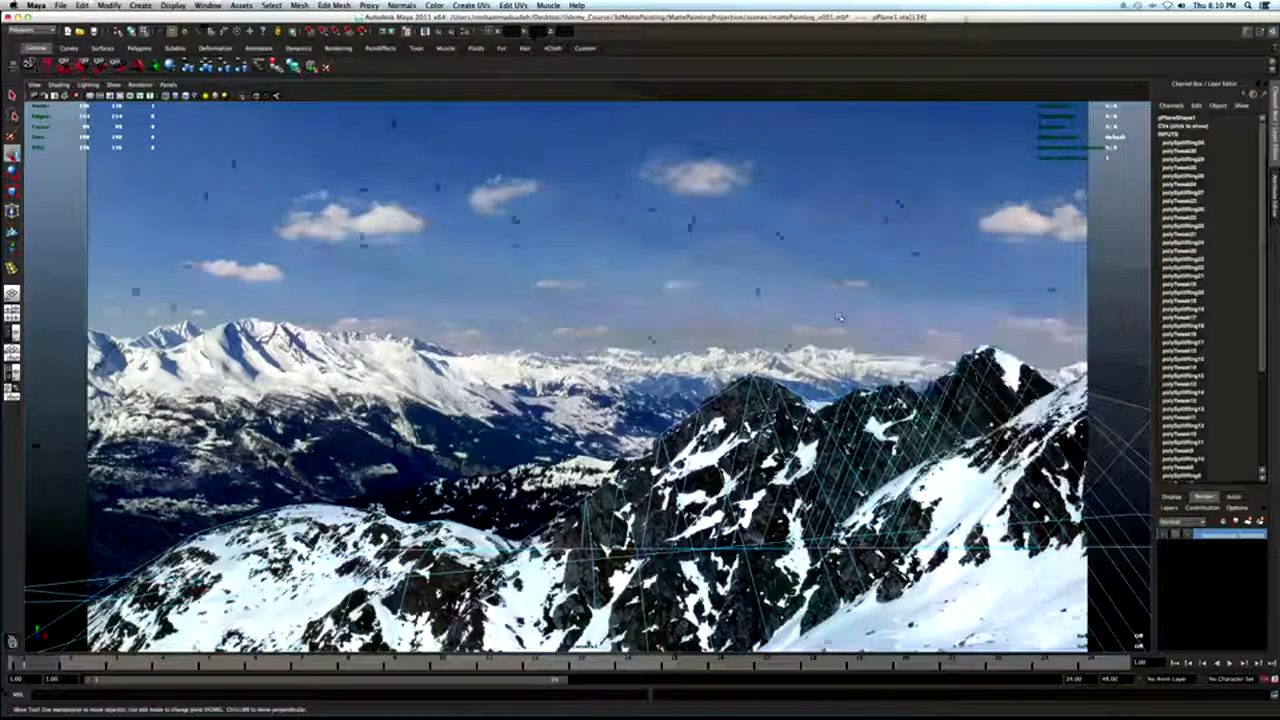
left_click_drag(432, 218, 432, 196)
key("space")
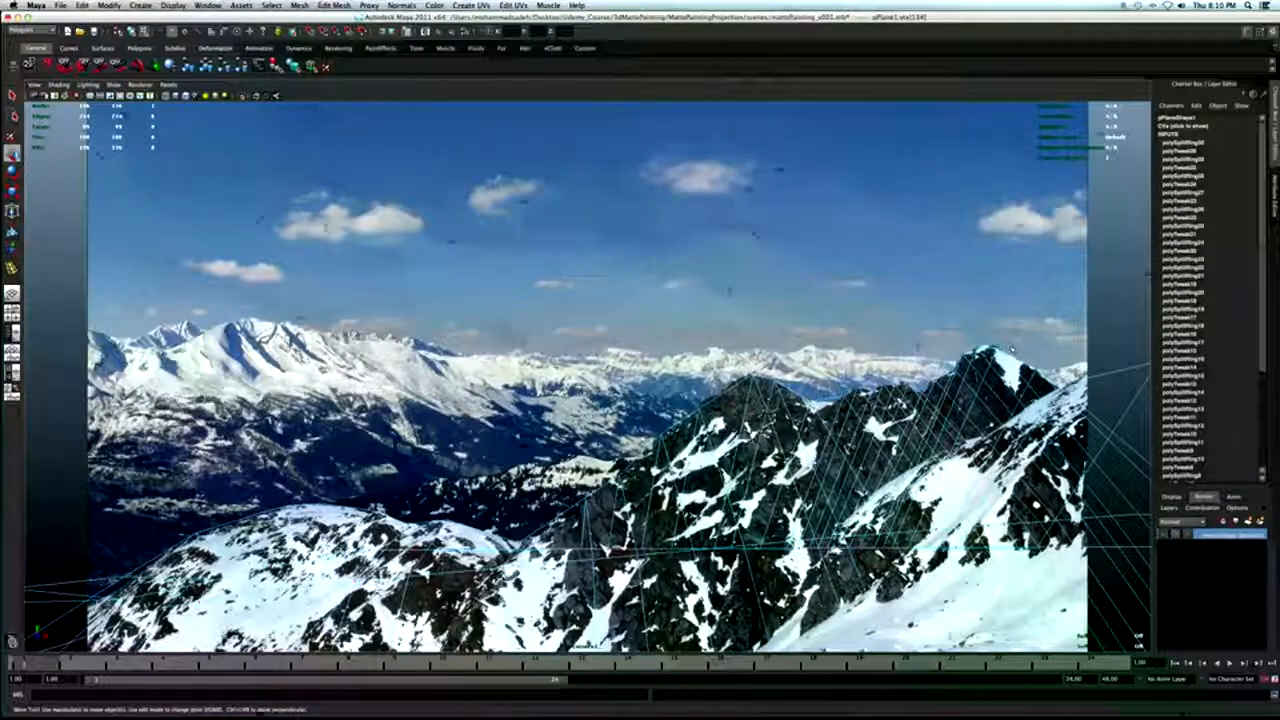
key("space")
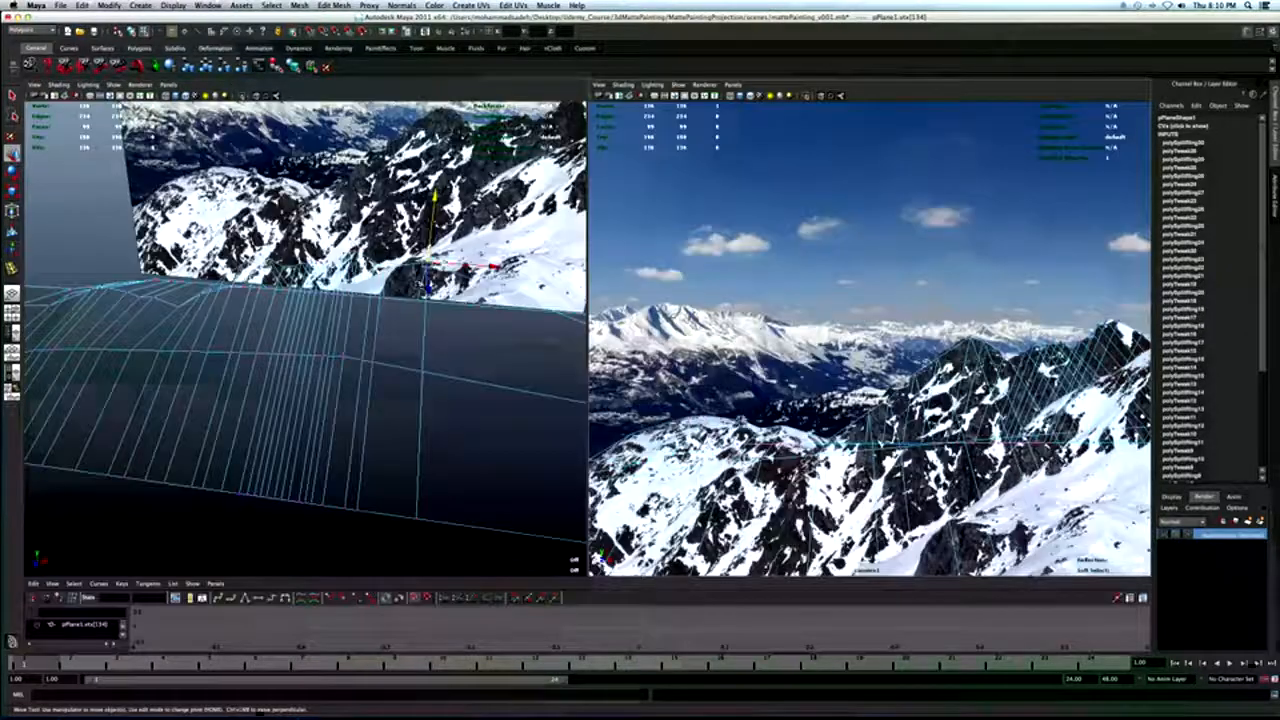
left_click_drag(436, 193, 437, 195)
key("space")
key("q")
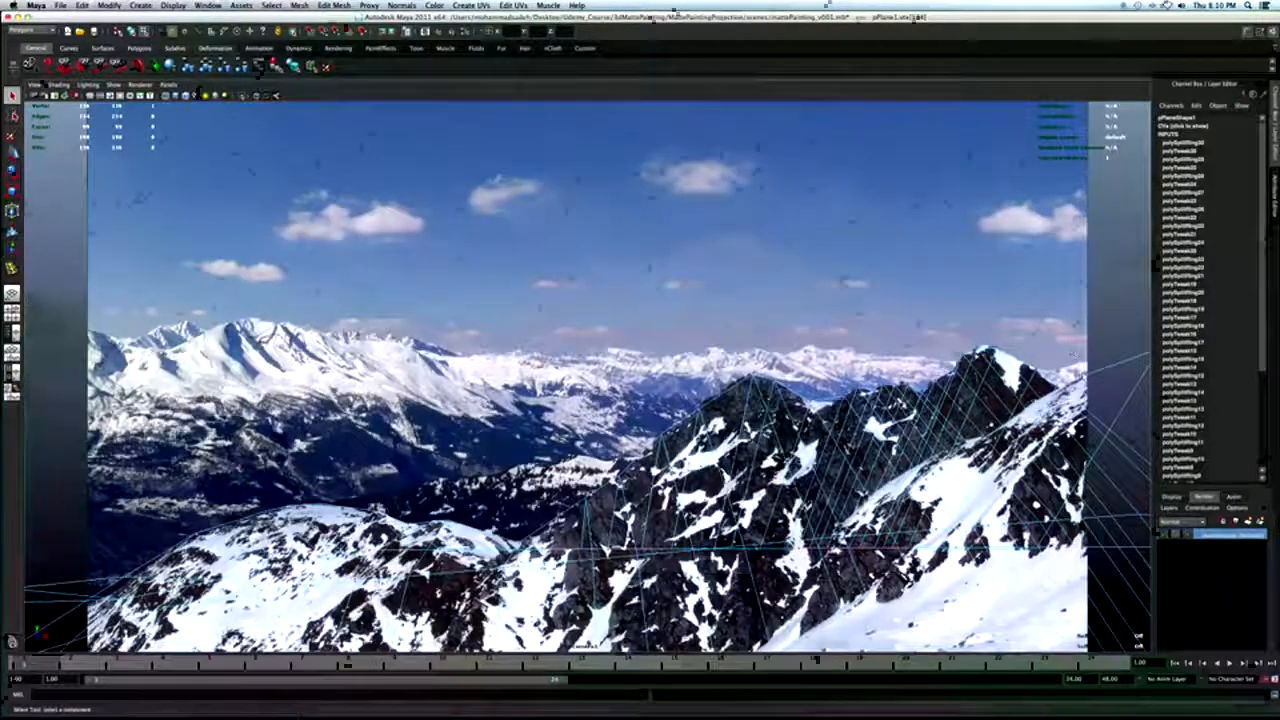
Examine the plane's shape in object mode from the perspective view, and compare its shaded and textured display through the projection camera.
key("space")
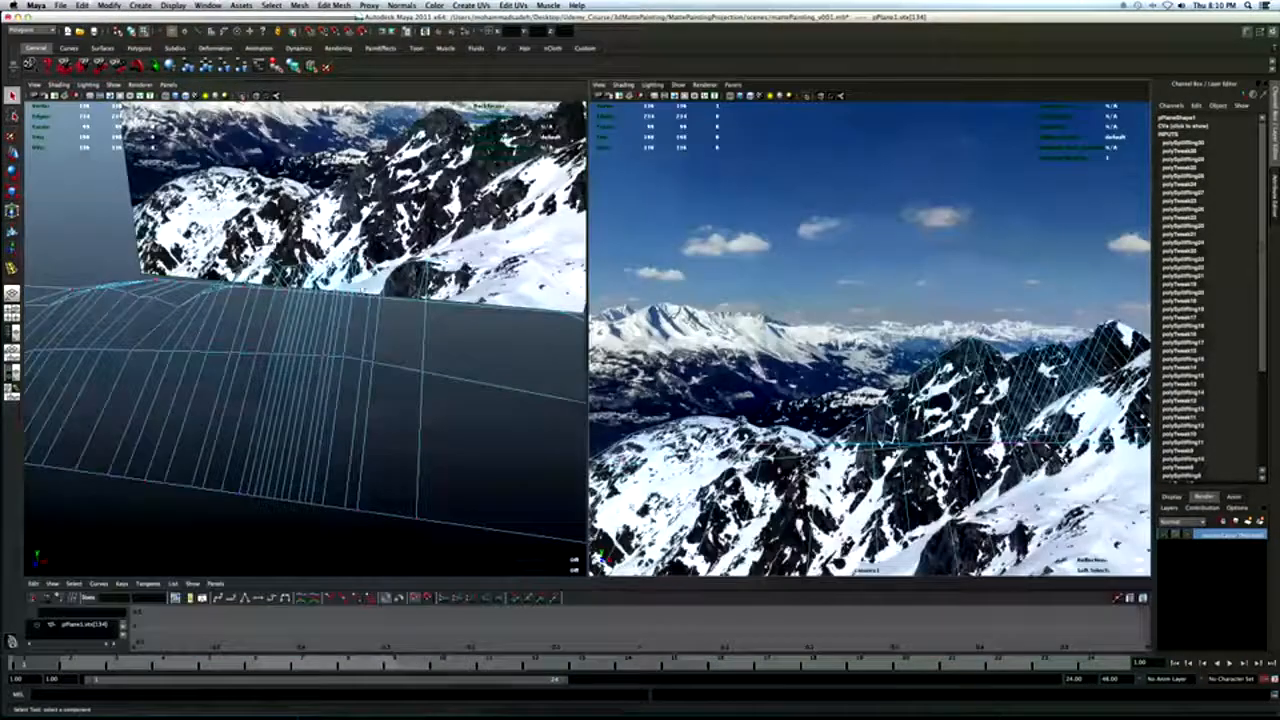
left_click_drag(453, 306, 311, 346, "alt")
right_click_drag(312, 339, 348, 328)
left_click(351, 286)
left_click_drag(334, 326, 135, 386, "alt")
left_click(397, 342)
key("space")
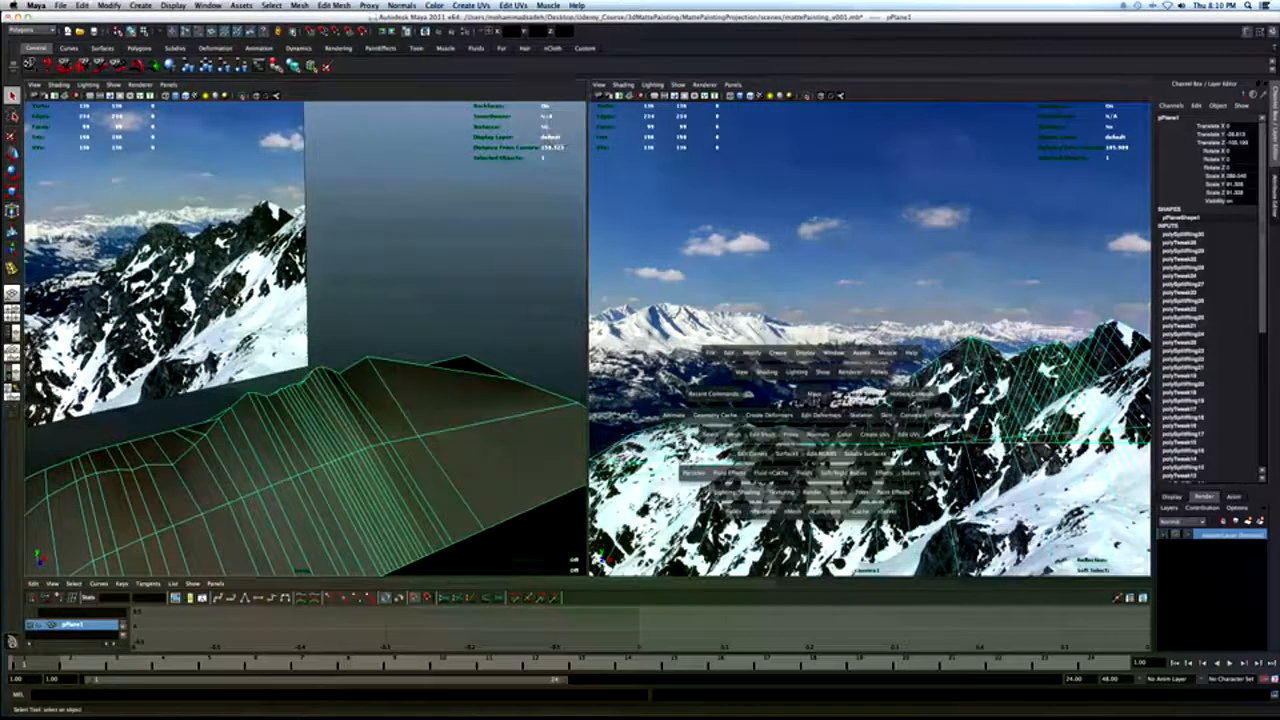
left_click(696, 385)
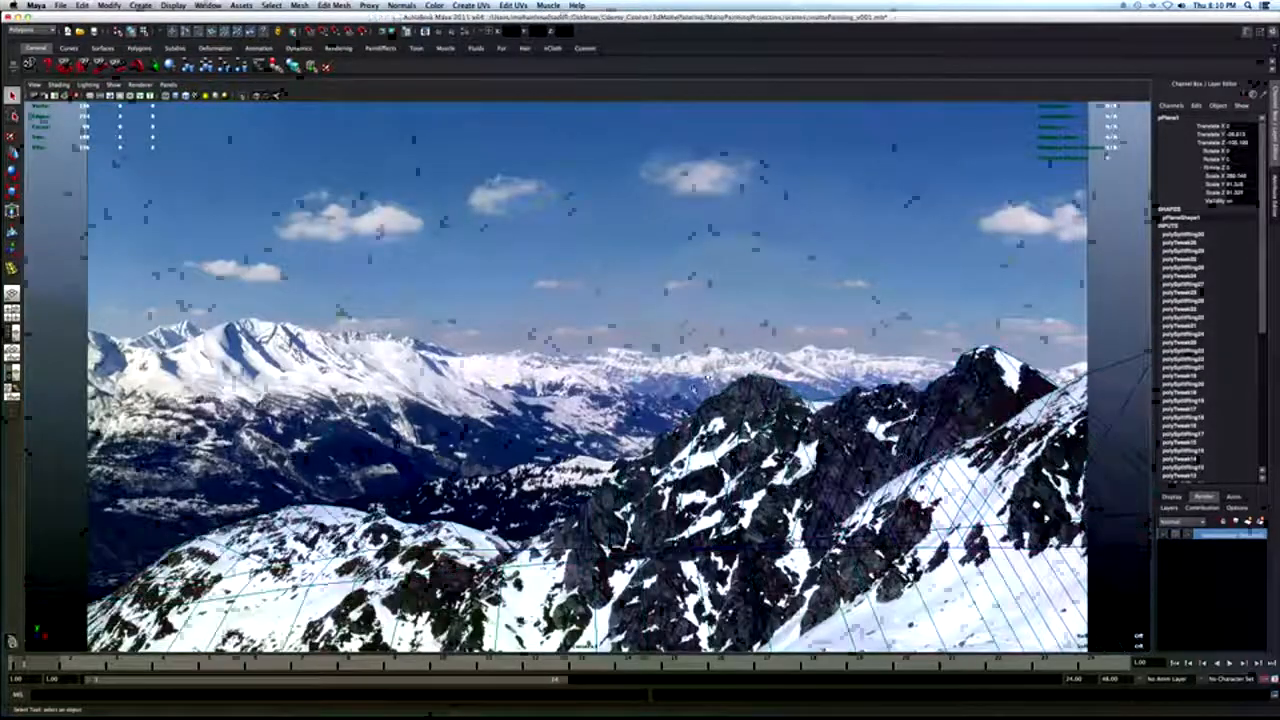
key("5")
key("6")
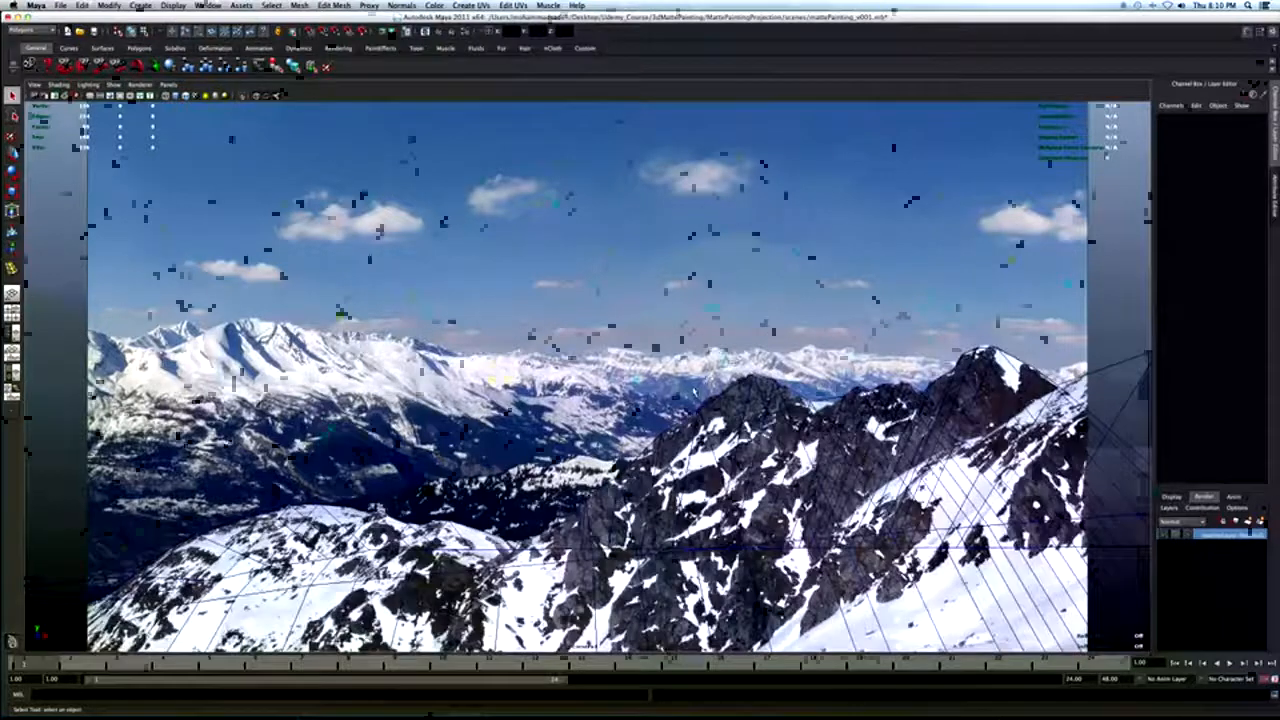
key("5")
key("6")
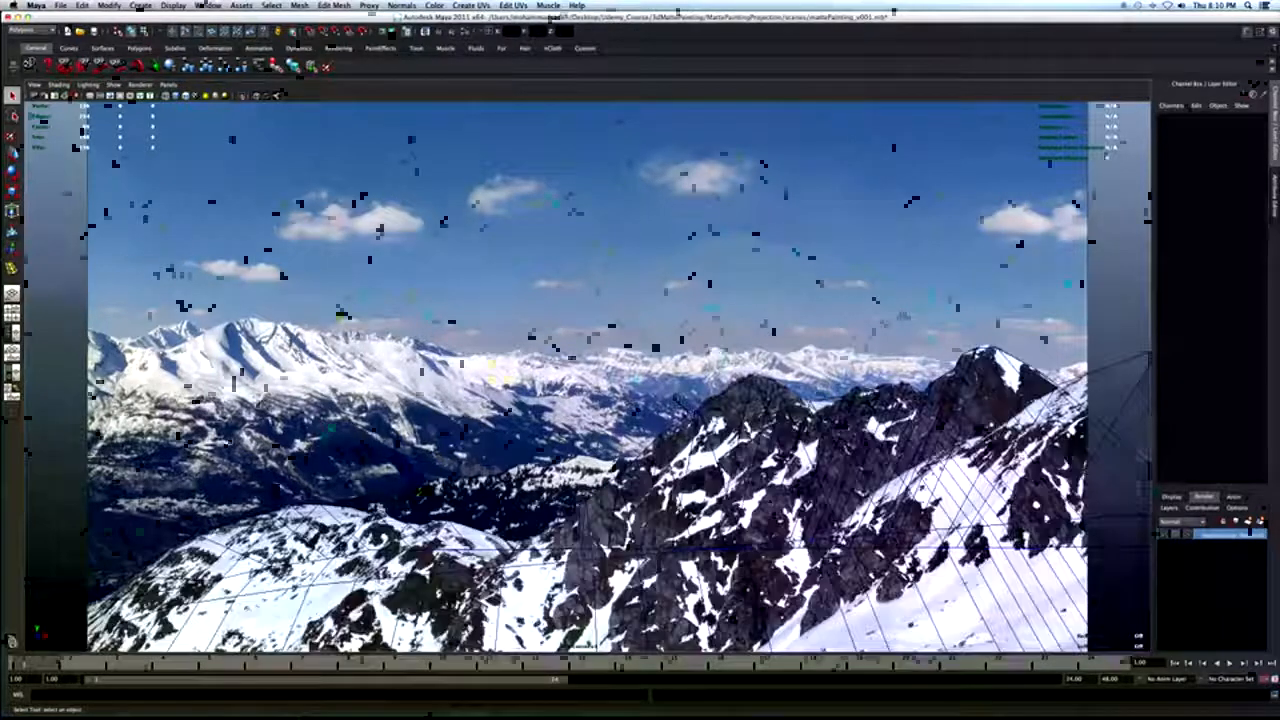
Insert three edge loops around the left rocky peak and move the top vertex on its left slope up to the peak's shoulder.
left_click(719, 401)
left_click(13, 269)
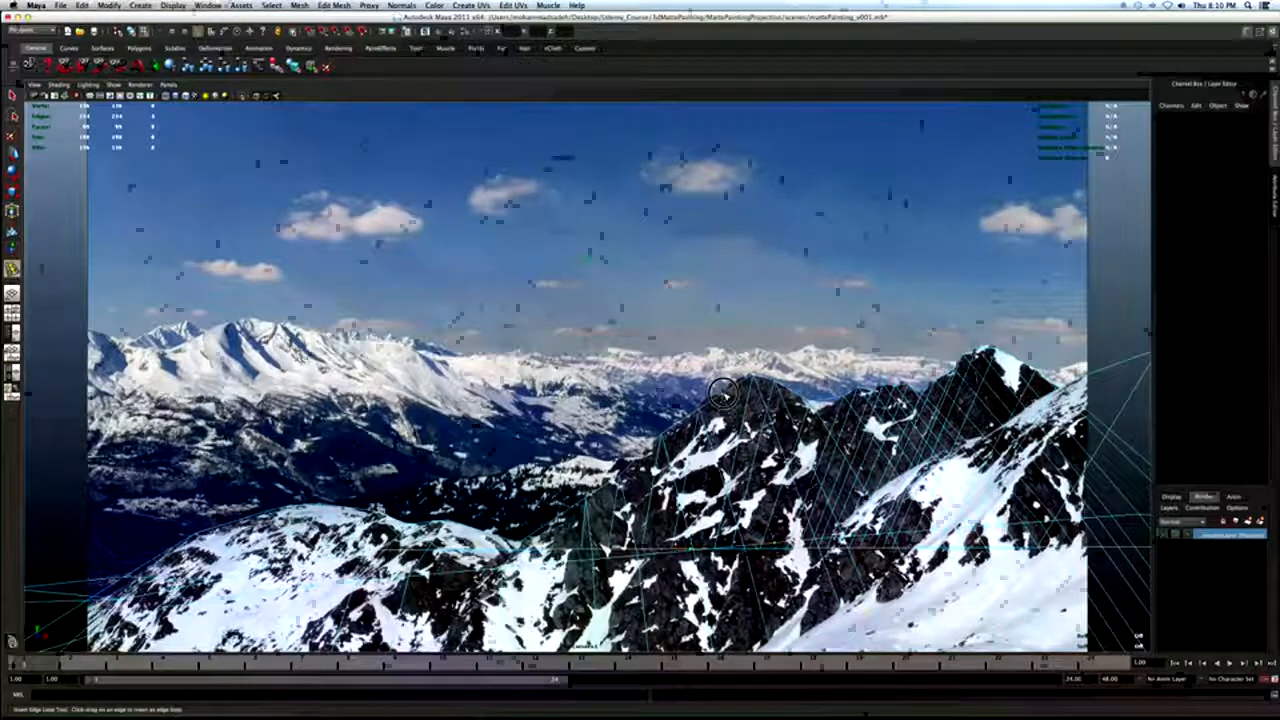
left_click(755, 478)
left_click(835, 475)
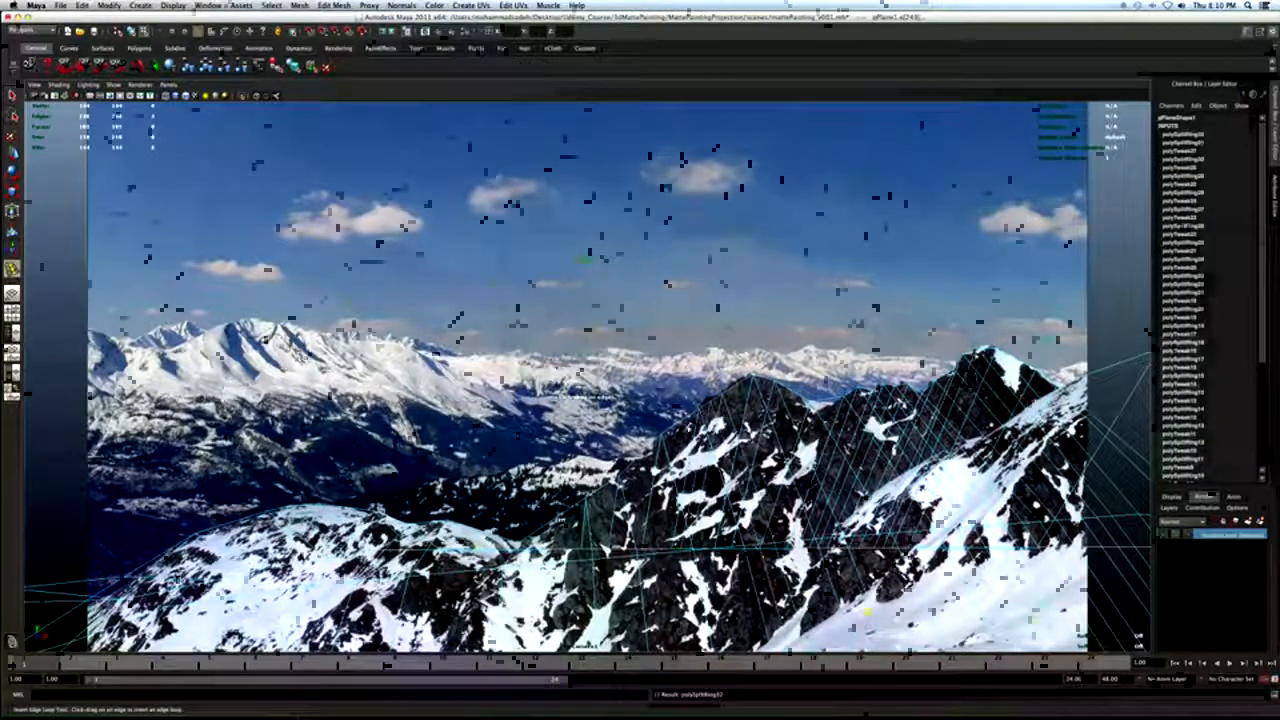
left_click(676, 425)
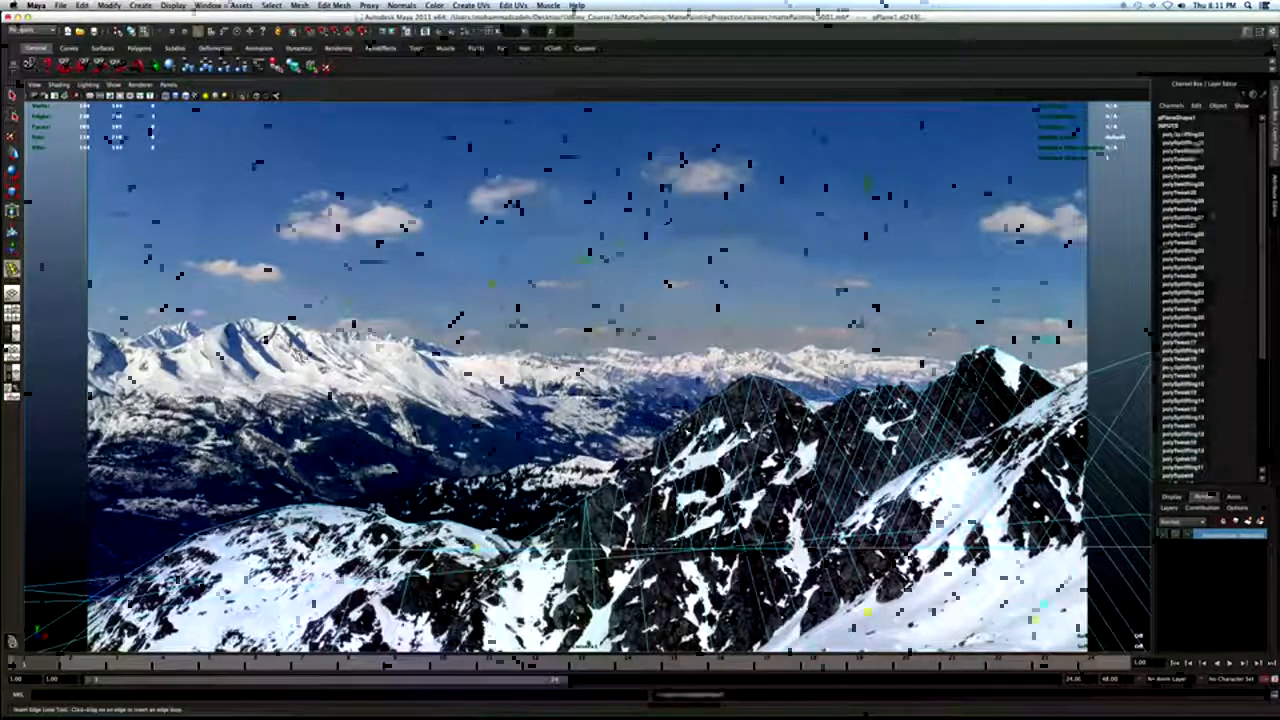
key("q")
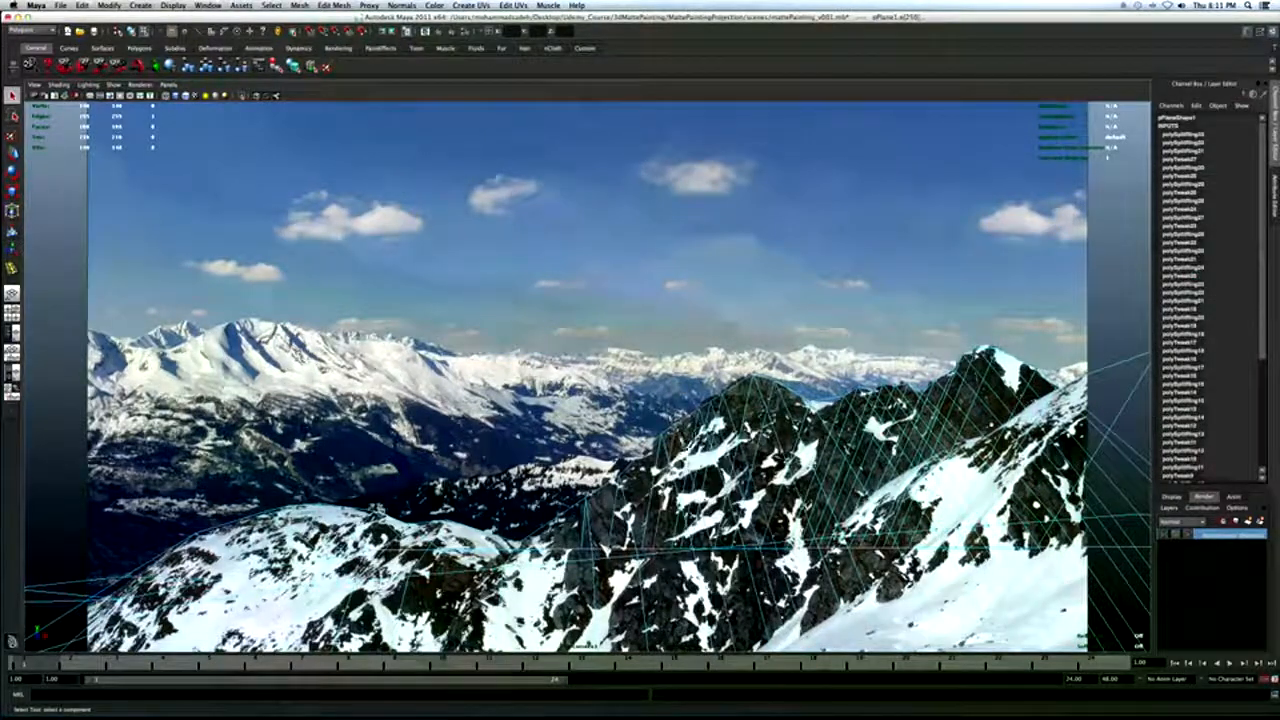
left_click(677, 425)
key("w")
left_click_drag(677, 425, 710, 386)
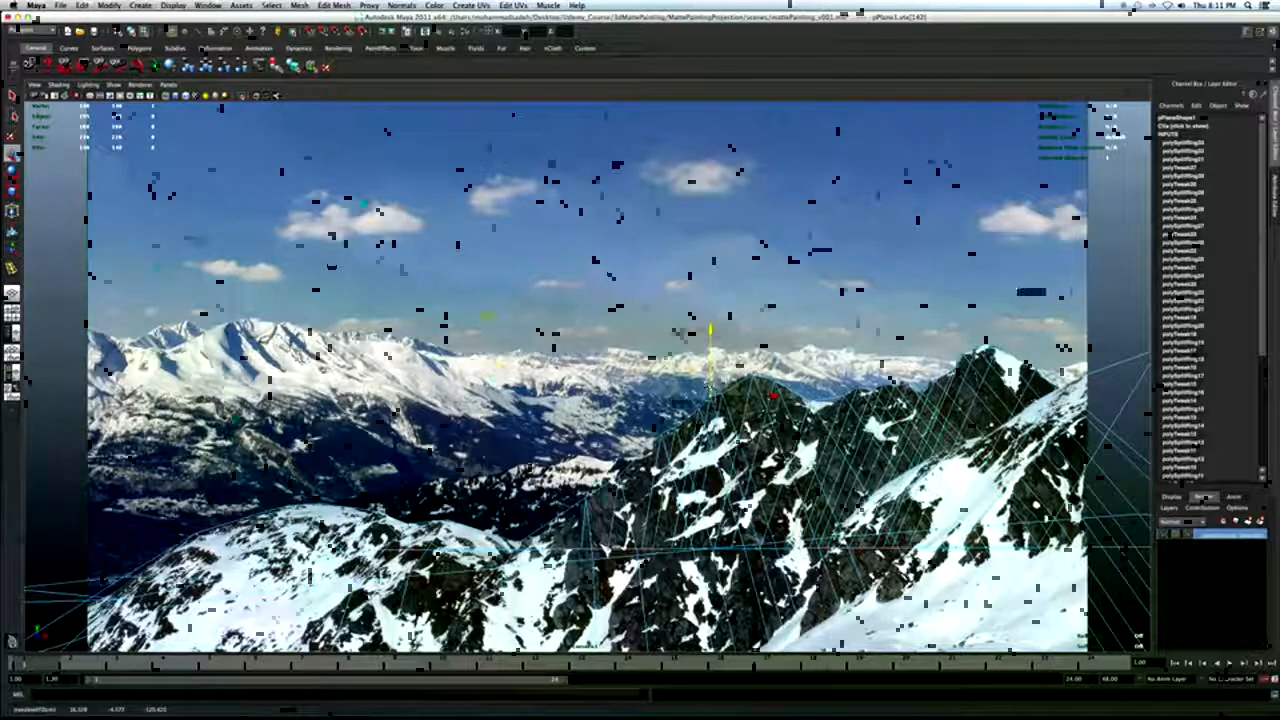
key("q")
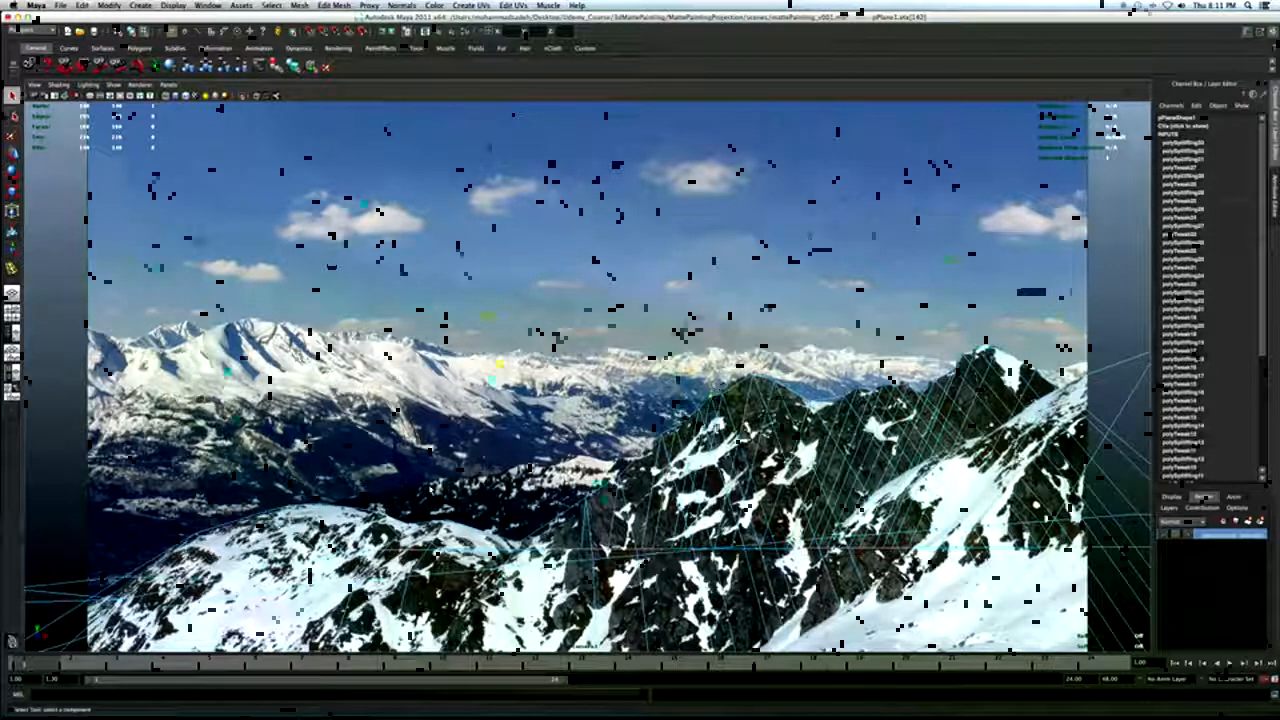
Insert two edge loops lower on the left rocky peak's left slope and move a top vertex there onto the outline.
left_click(12, 269)
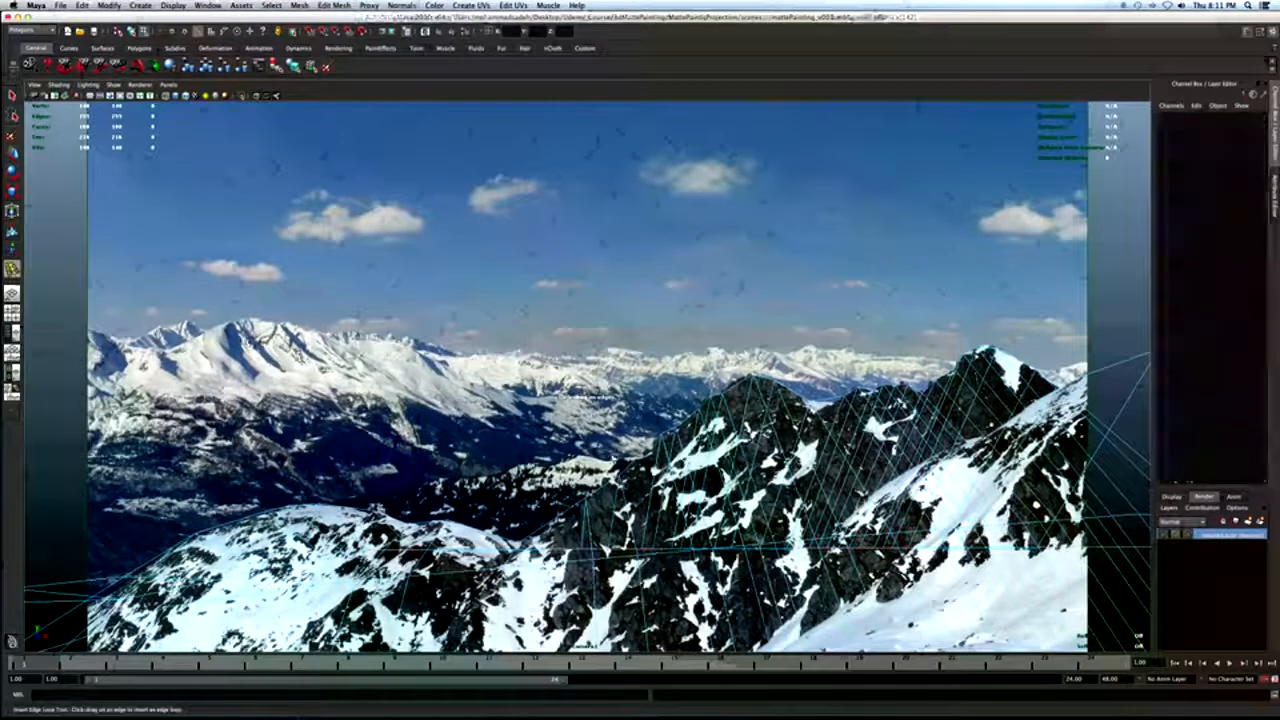
left_click(645, 440)
left_click(637, 450)
key("q")
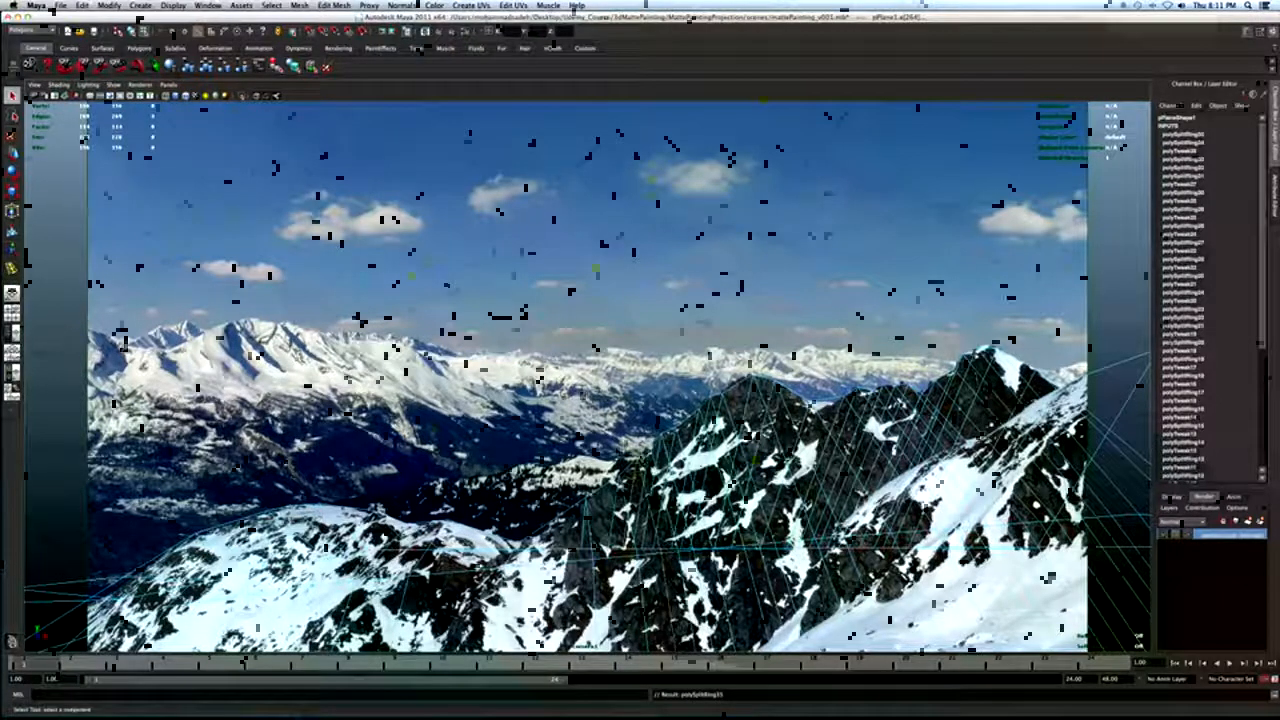
right_click_drag(640, 458, 590, 458)
left_click(637, 457)
key("w")
left_click_drag(638, 439, 638, 442)
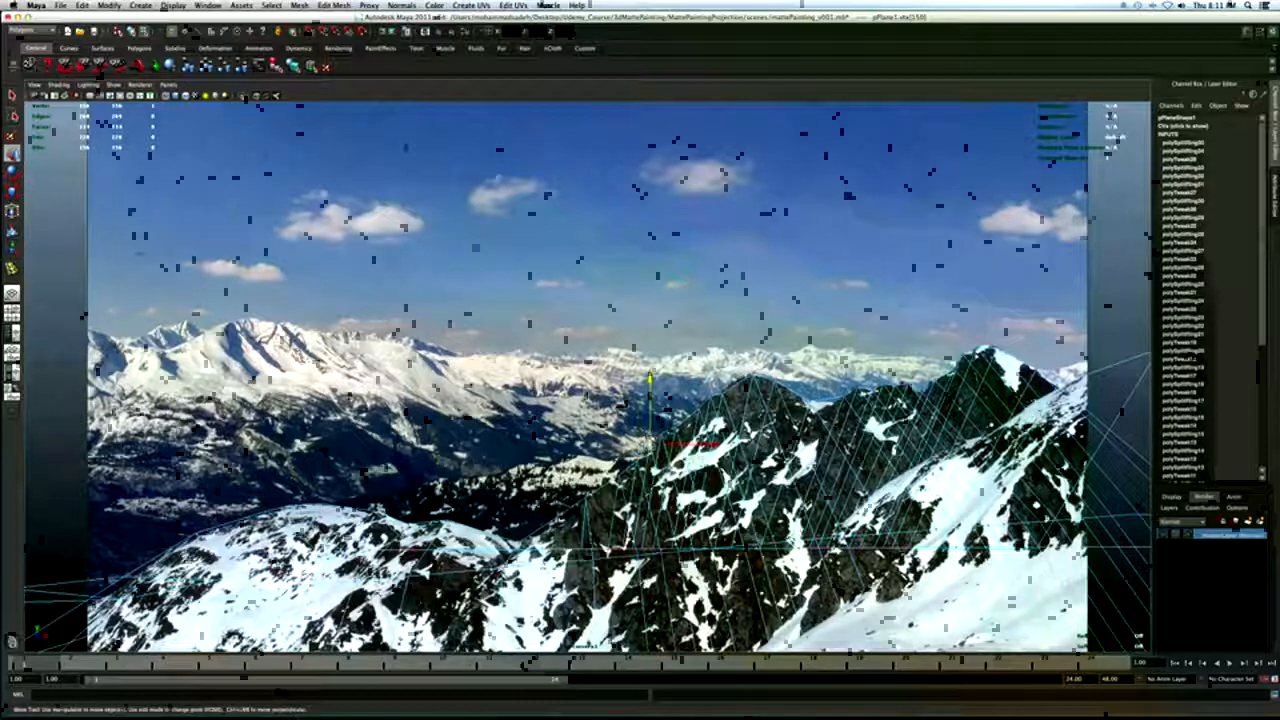
left_click_drag(650, 440, 649, 443)
key("q")
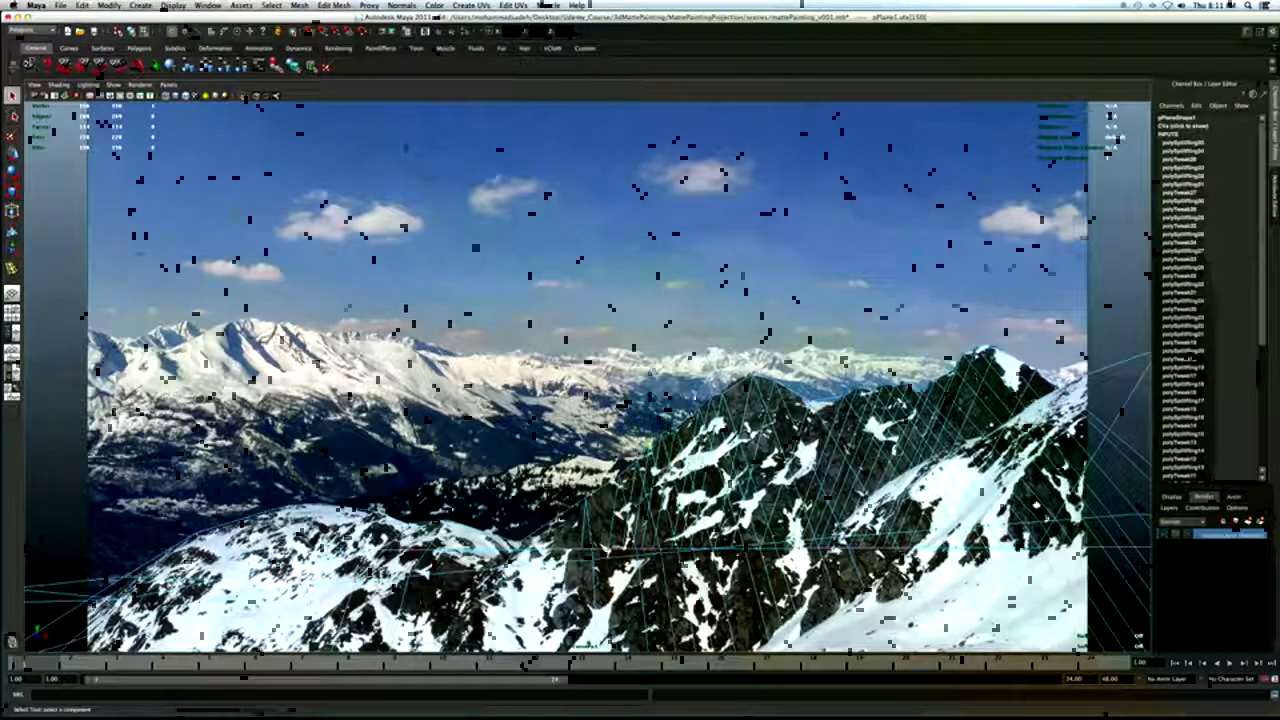
Insert an edge loop just left of the left rocky peak's top and fine-tune the shoulder vertex beside it.
left_click(12, 268)
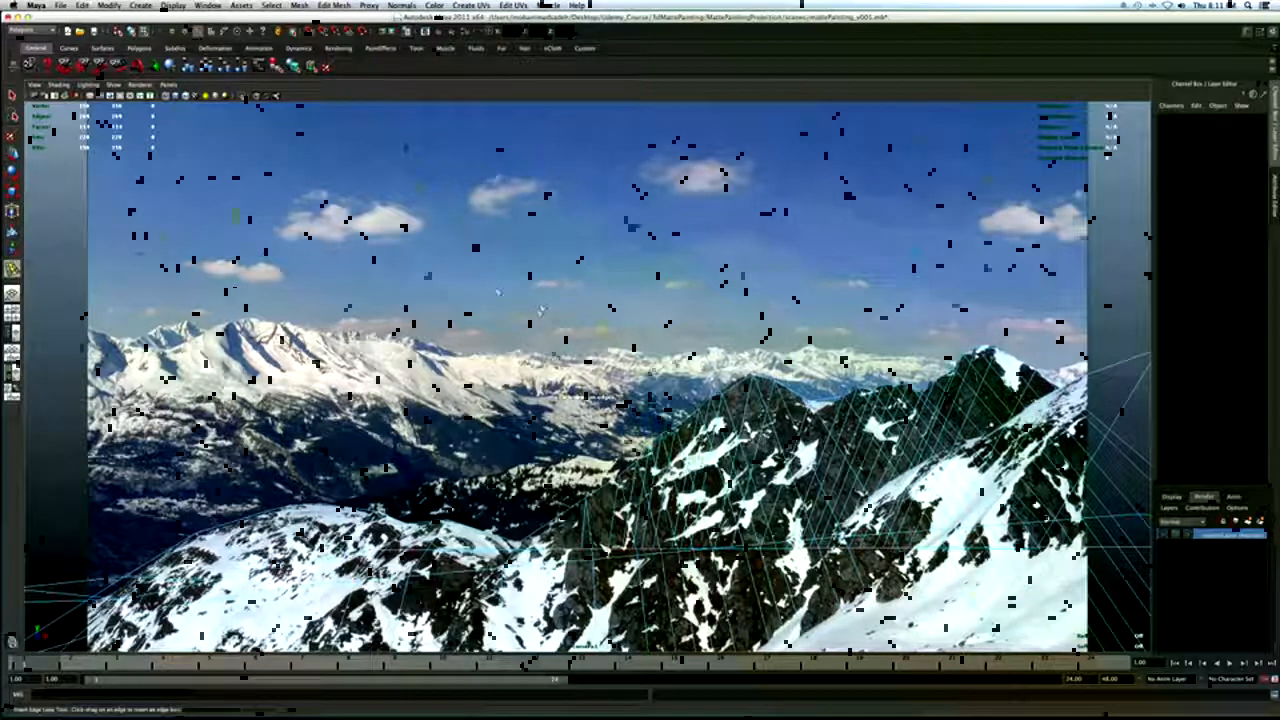
left_click(736, 382)
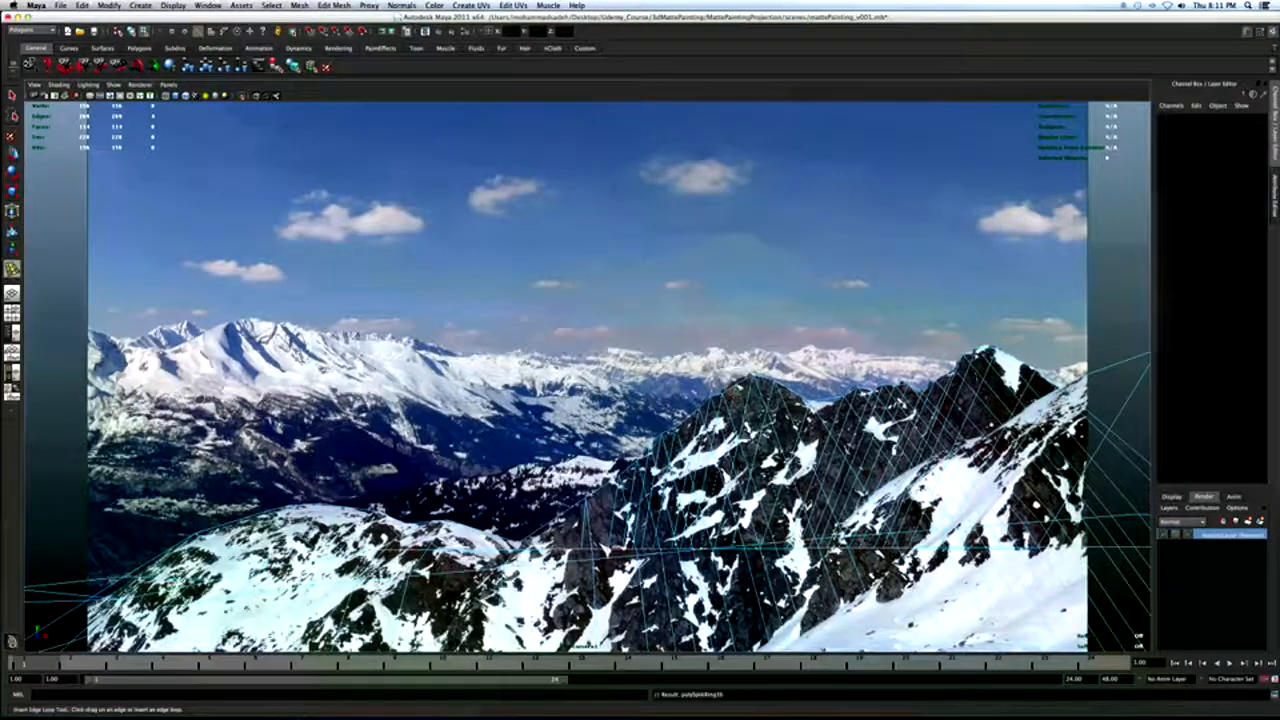
key("q")
right_click_drag(738, 386, 694, 384)
mouse_move(718, 368)
left_mouse_down()
mouse_move(752, 406)
mouse_move(735, 363)
mouse_move(710, 380)
left_mouse_up()
key("w")
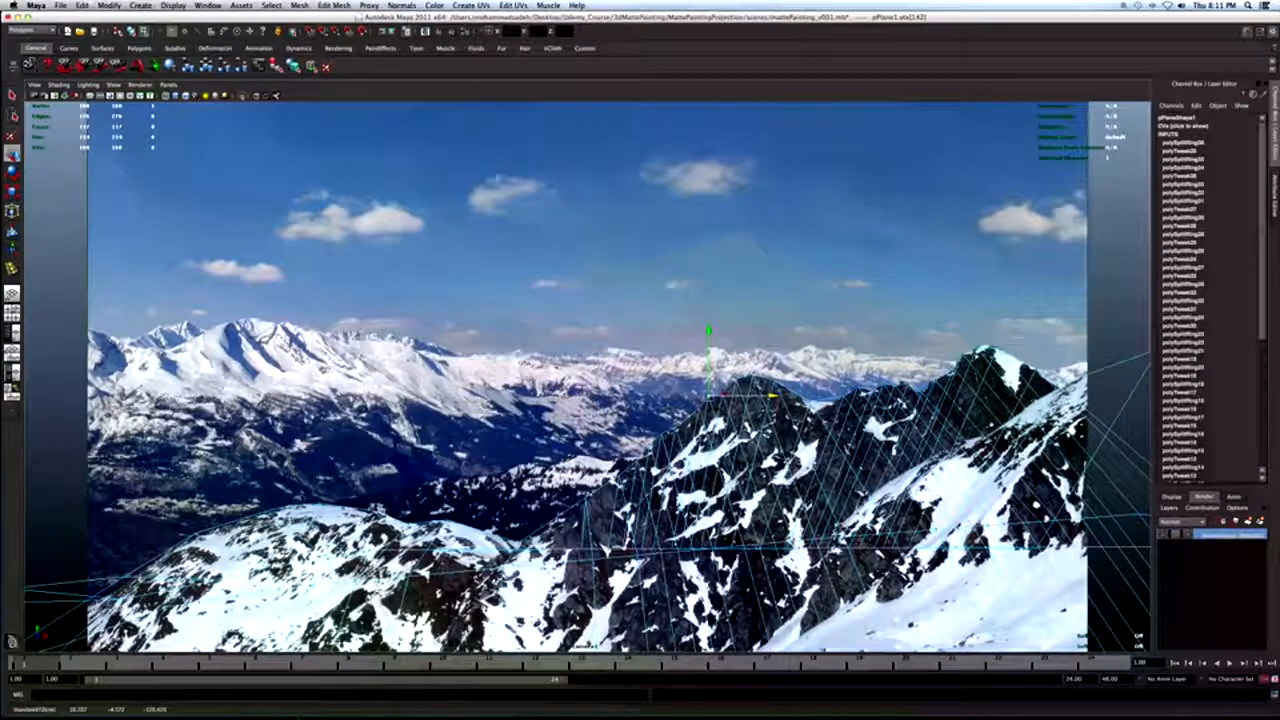
key("q")
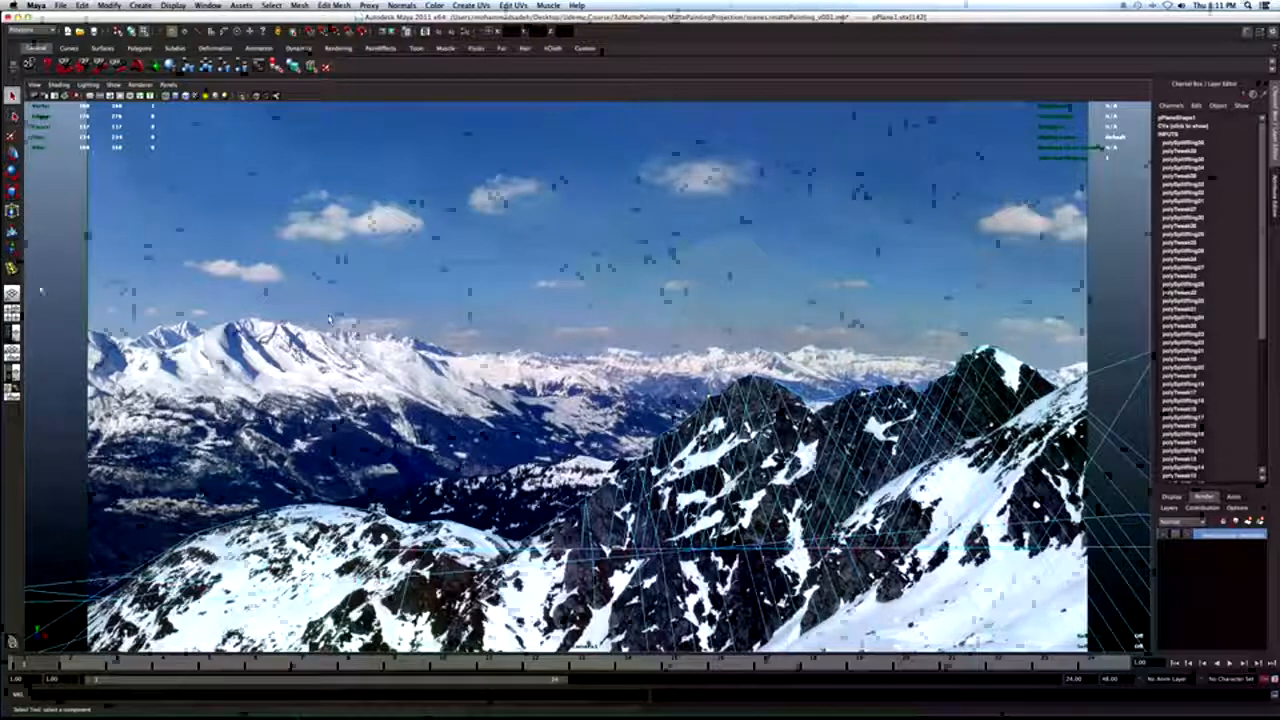
Insert an edge loop in the dip just right of the left rocky peak and move its top vertex onto the outline.
left_click(12, 268)
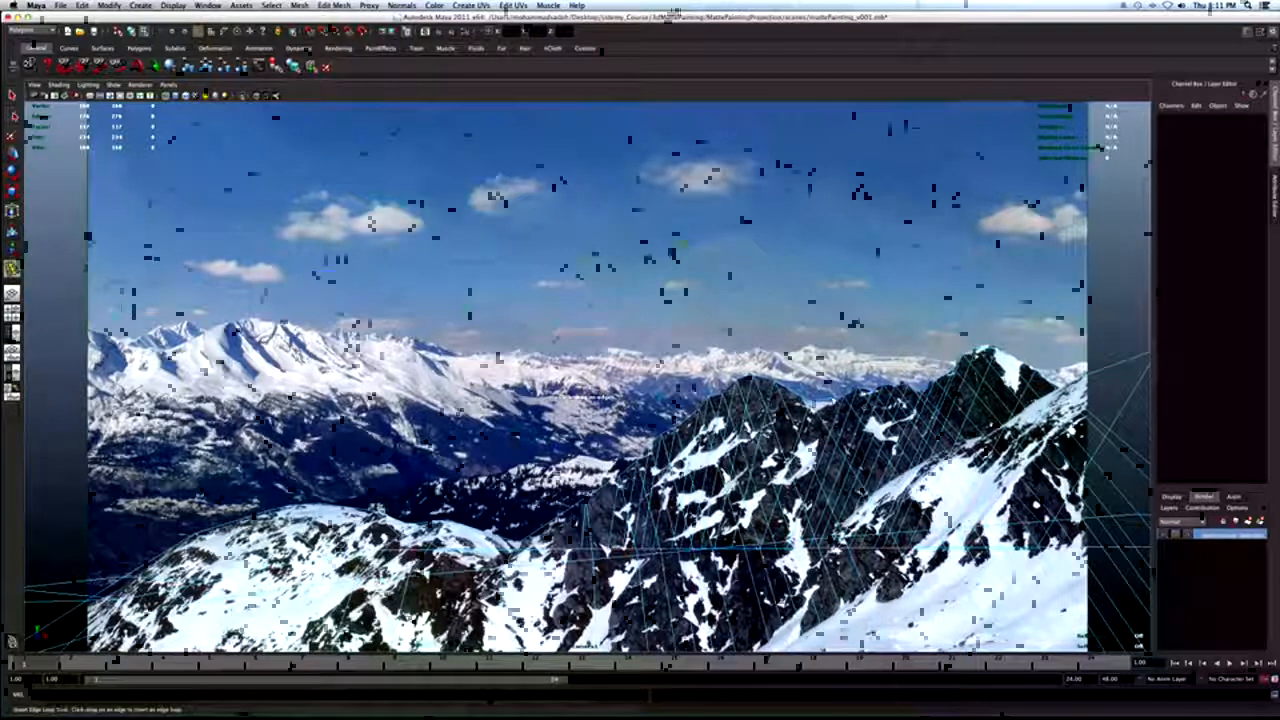
left_click(820, 397)
key("q")
right_click(835, 403)
right_click_drag(834, 399, 794, 399)
left_click(830, 395)
key("w")
left_click_drag(835, 379, 834, 383)
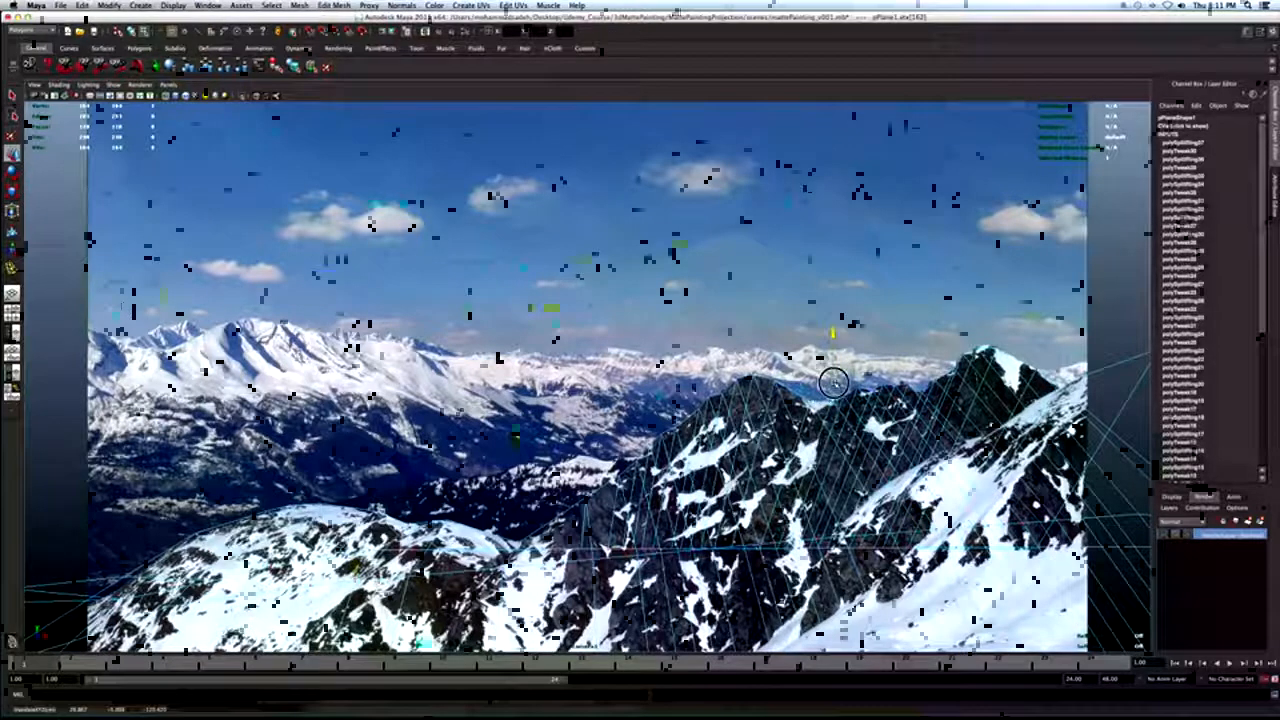
key("q")
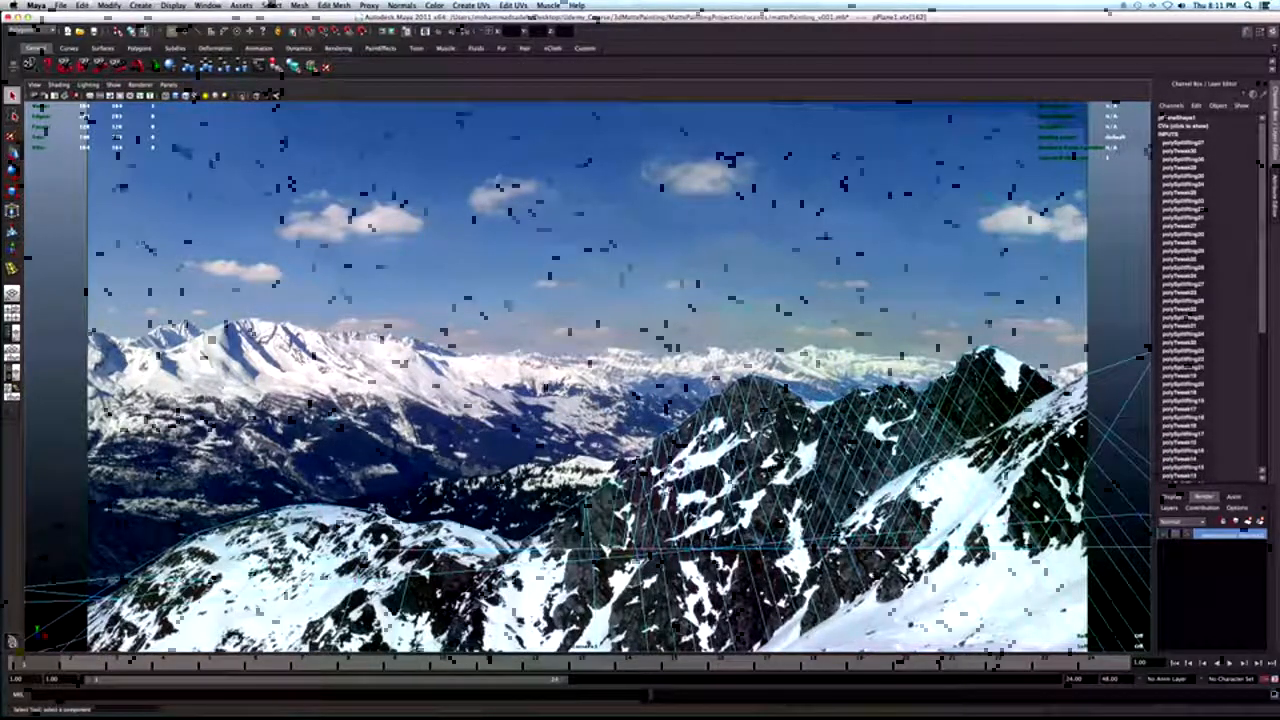
Move the top vertex of the right rocky peak onto the summit outline.
key("w")
left_click_drag(997, 336, 980, 345)
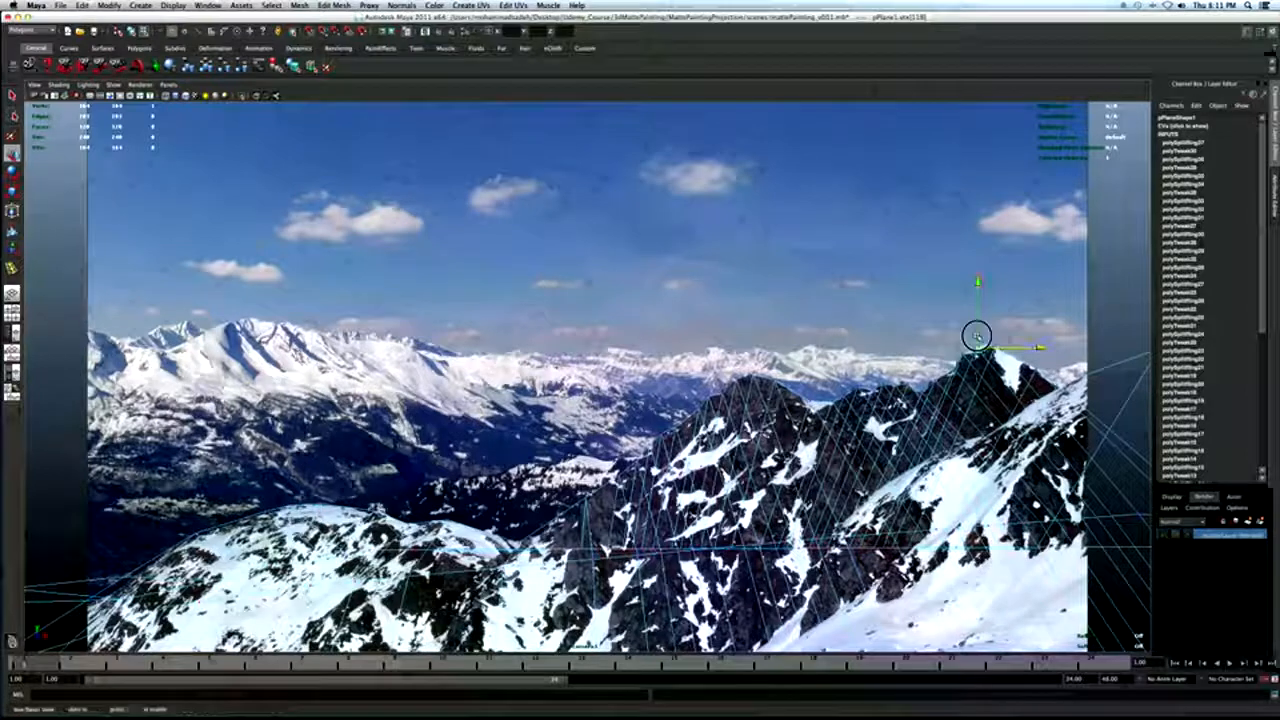
key("q")
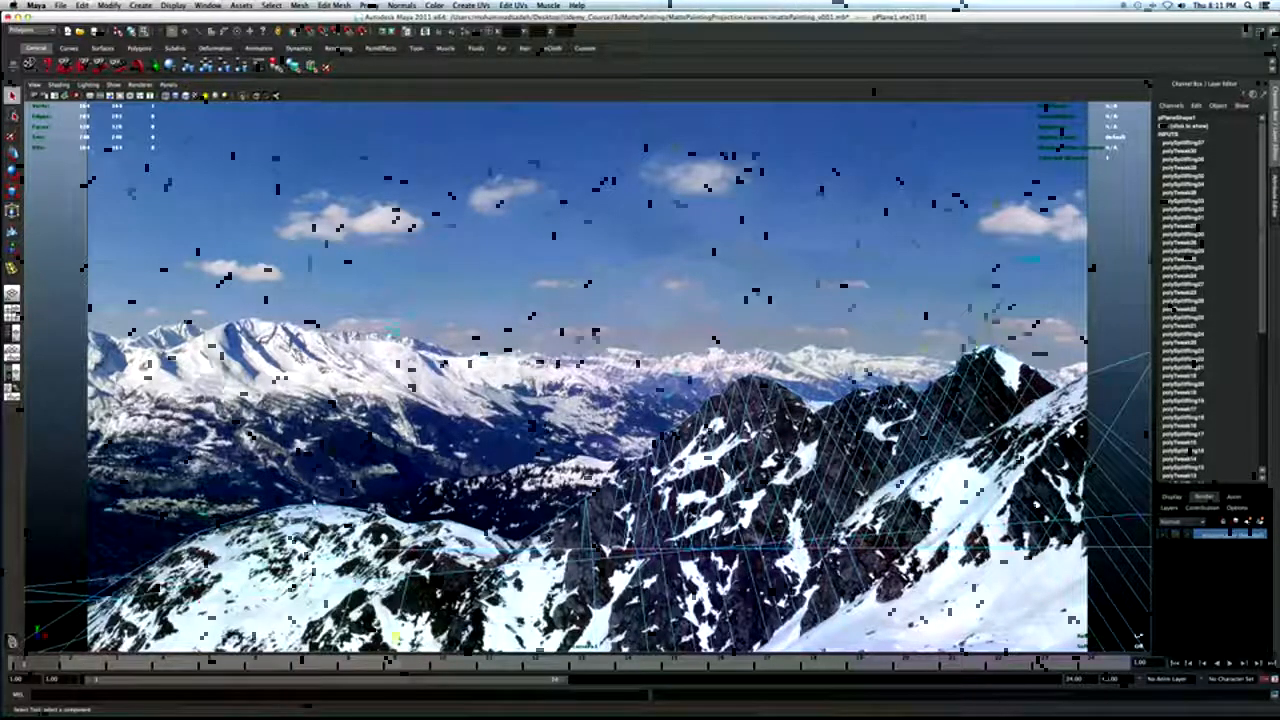
Insert two edge loops at the left foot of the rocky ridge and fit their top vertices to the outline.
left_click(12, 269)
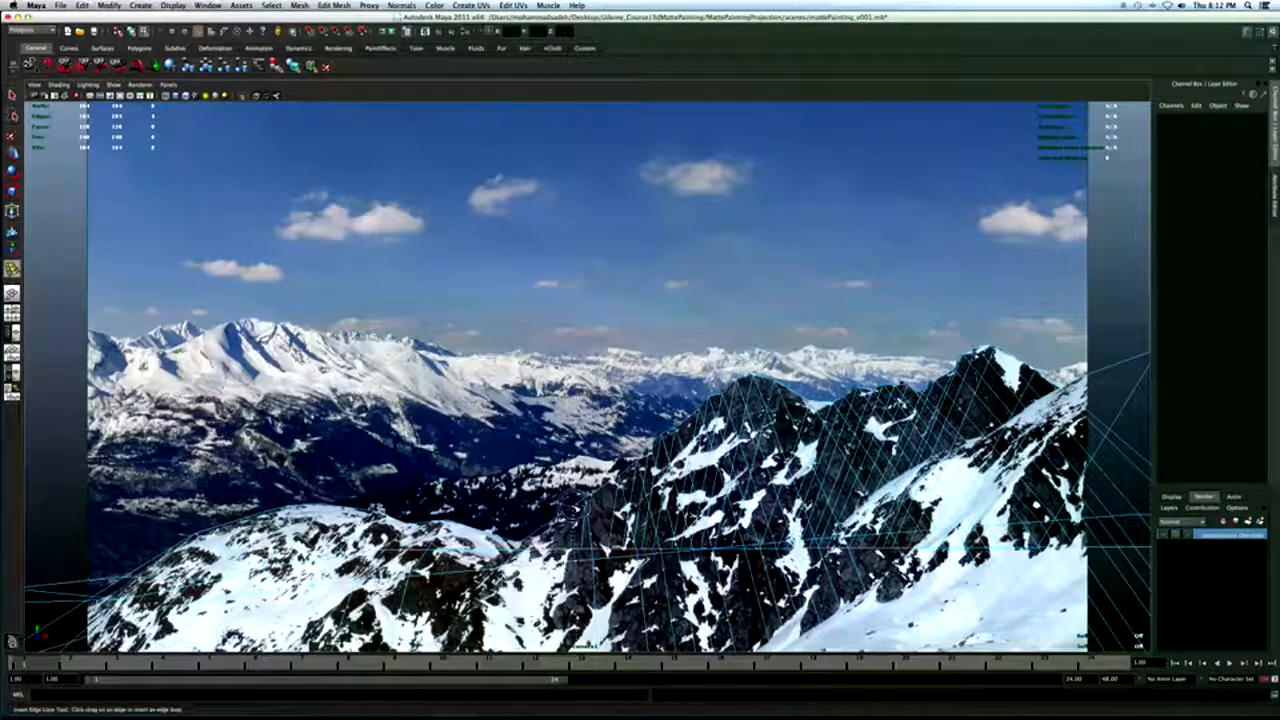
left_click(573, 508)
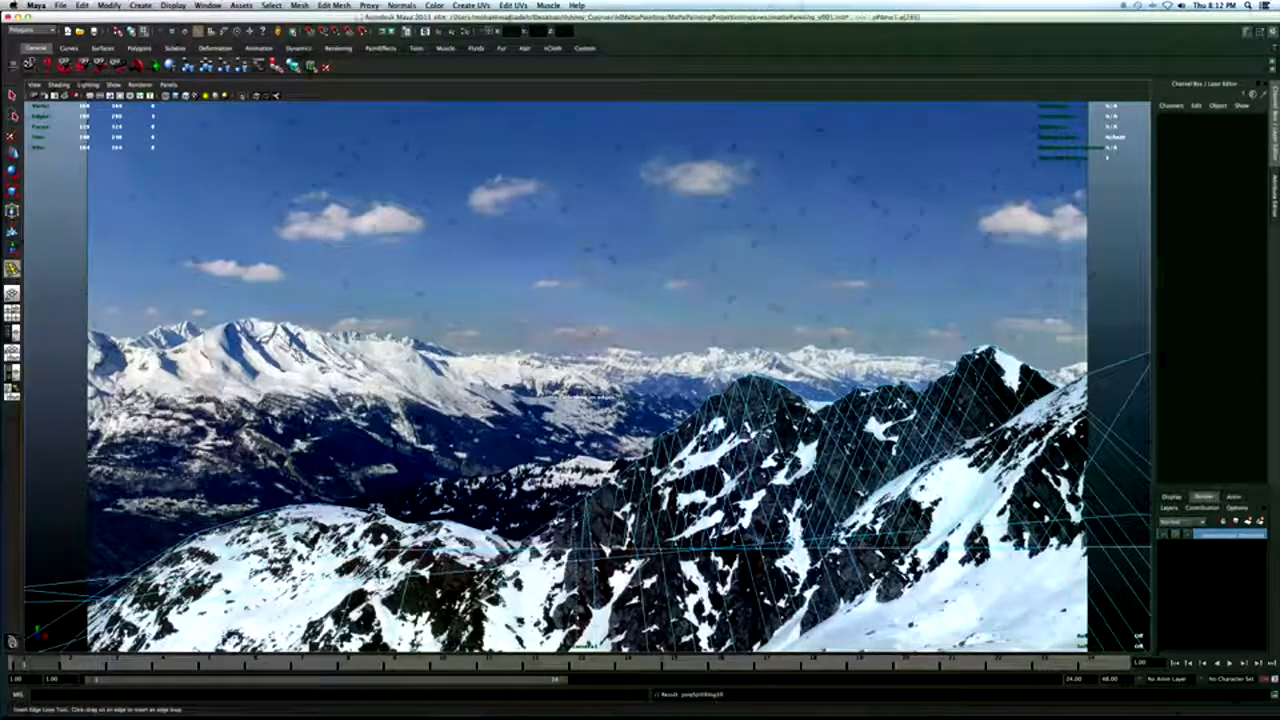
left_click(541, 538)
key("q")
right_click_drag(541, 532, 518, 532)
left_click(540, 537)
key("w")
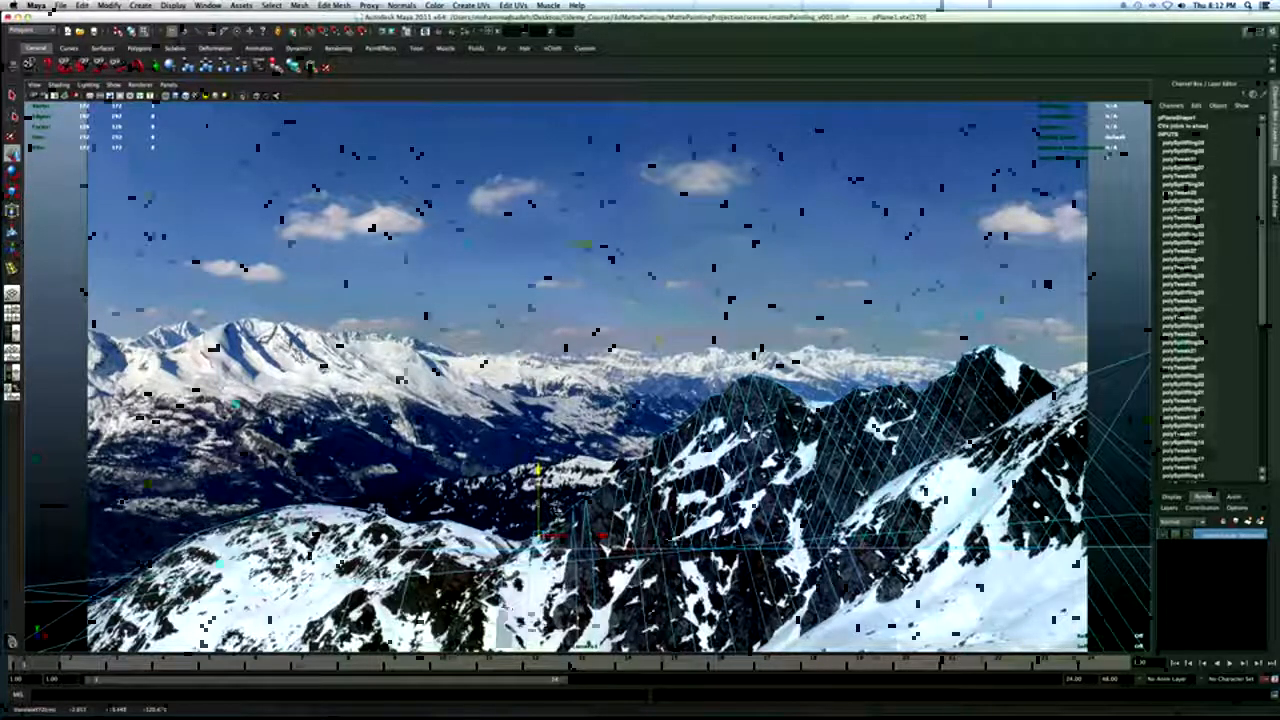
left_click_drag(573, 500, 574, 506)
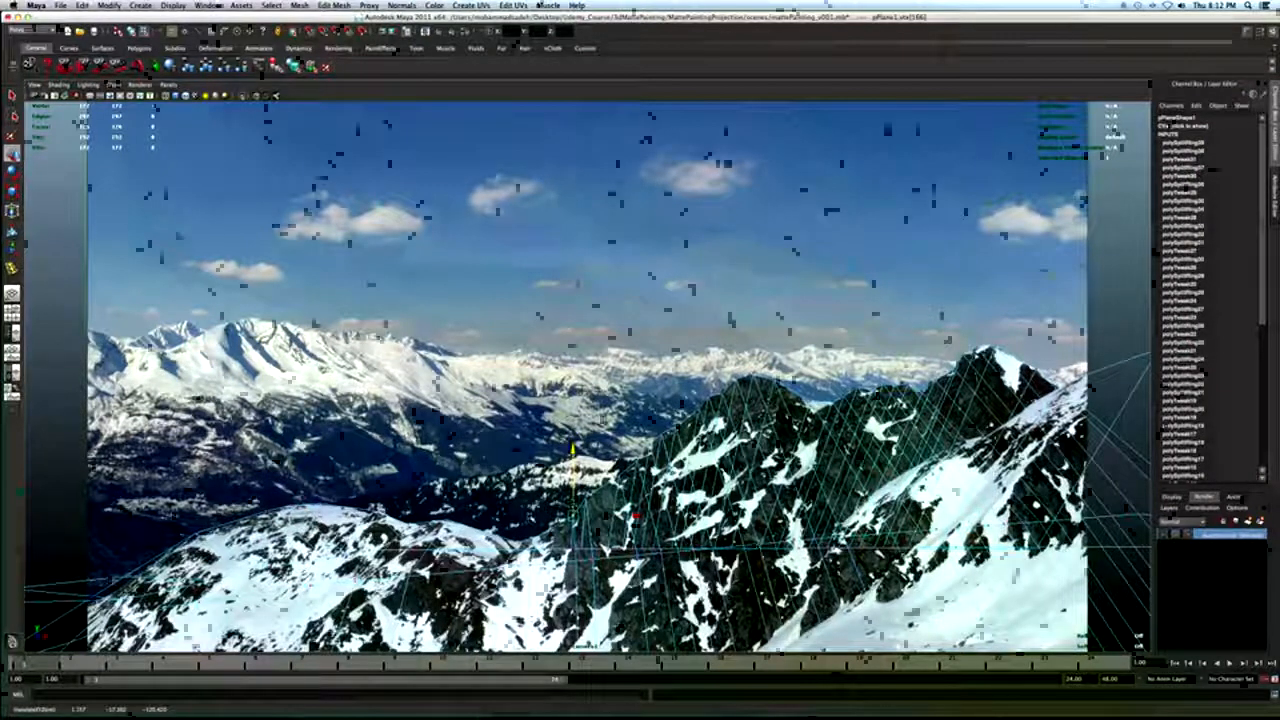
key("q")
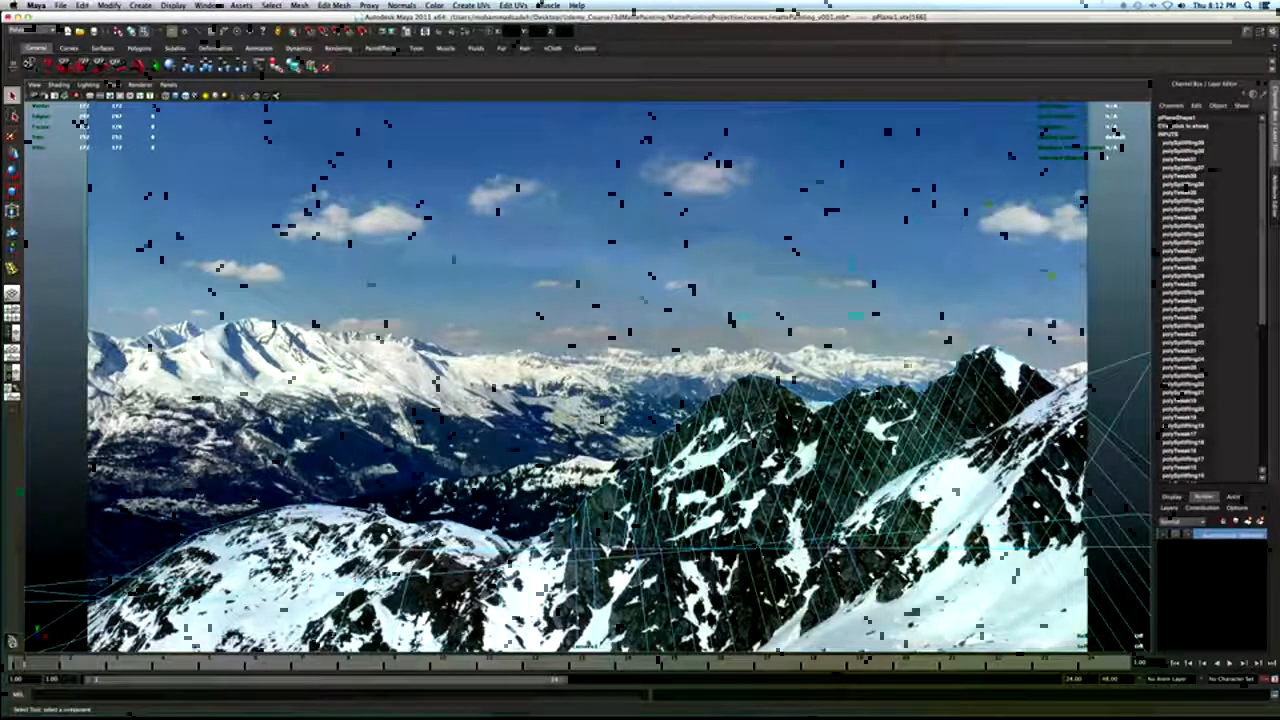
Fine-tune the vertices on the snowy hill's right shoulder and at its far left foot to match the hill's outline.
left_click(375, 510)
key("w")
left_click_drag(375, 511, 375, 508)
key("q")
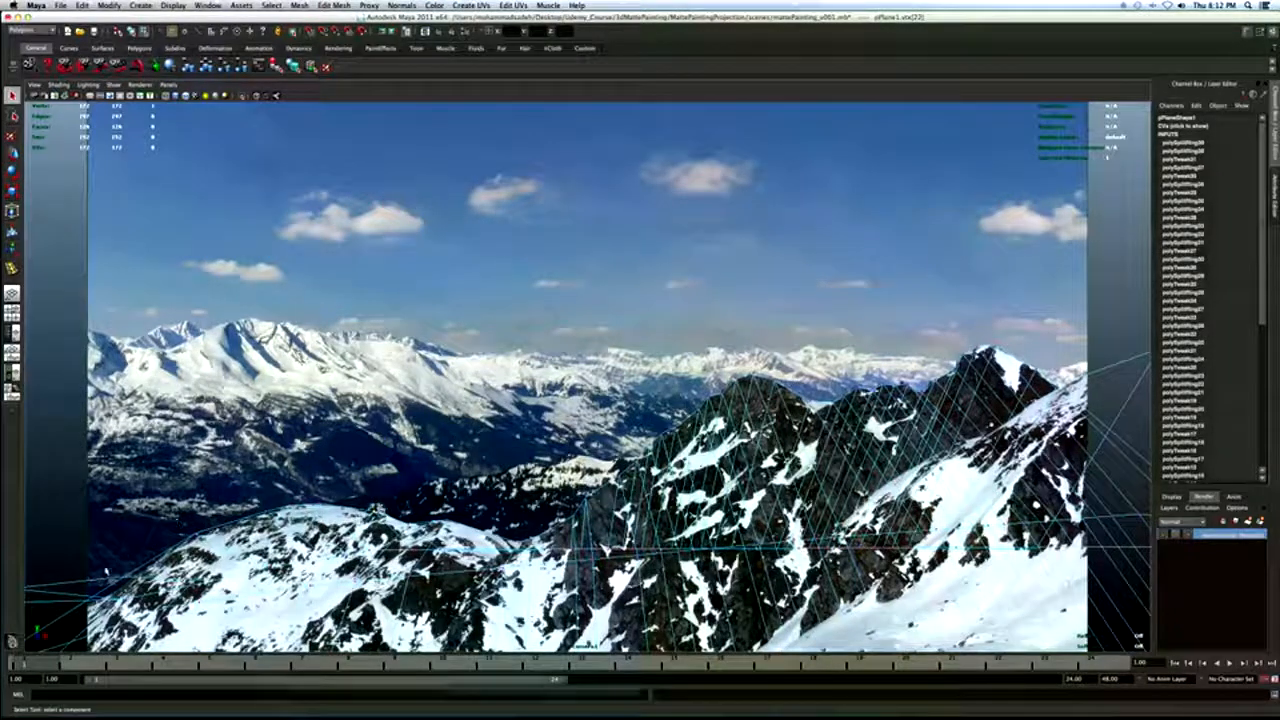
left_click(126, 576)
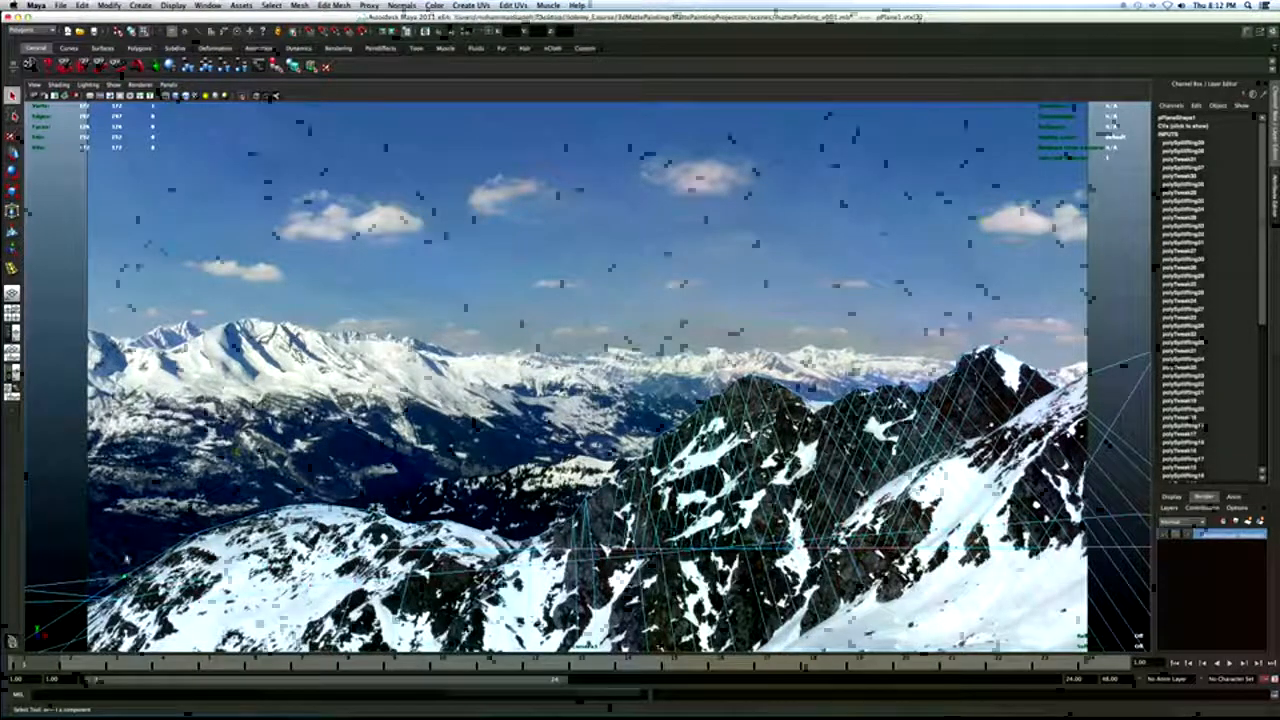
key("w")
left_click_drag(125, 547, 125, 551)
left_click_drag(125, 552, 125, 551)
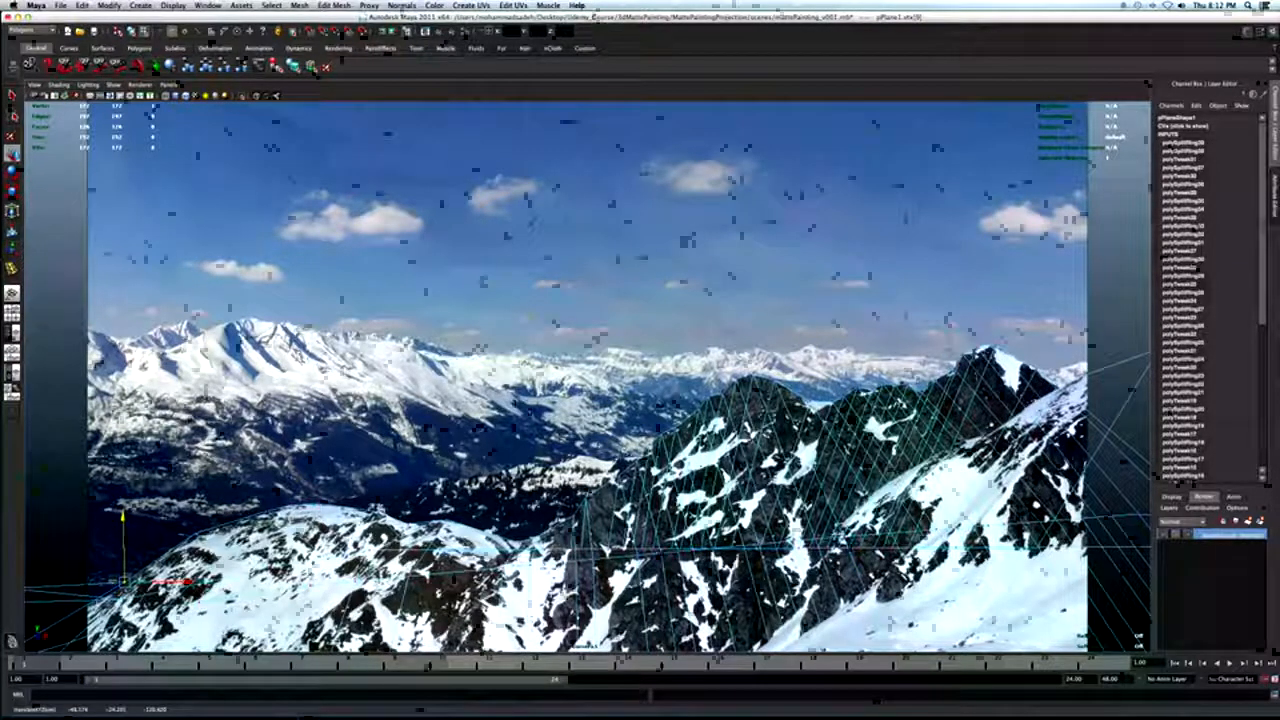
key("q")
Return to object mode and compare the plane's shaded and textured display against the mountain outlines.
right_click_drag(448, 534, 486, 517)
key("5")
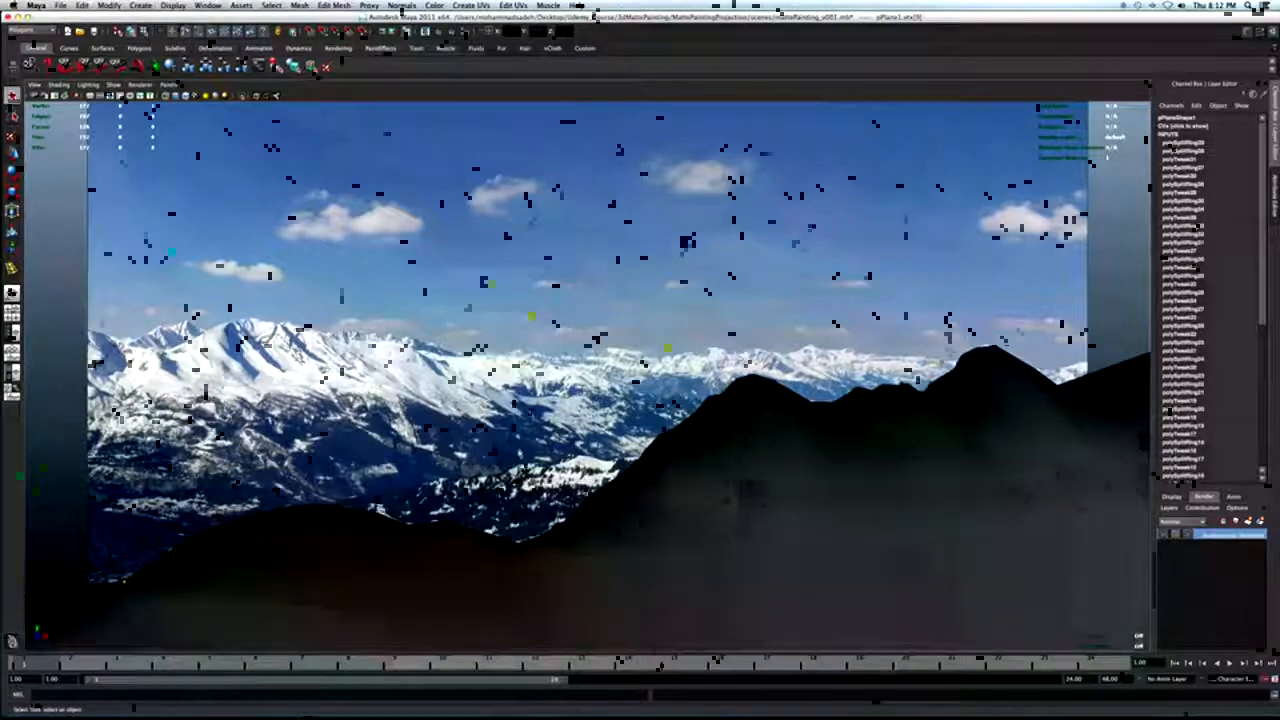
key("6")
key("5")
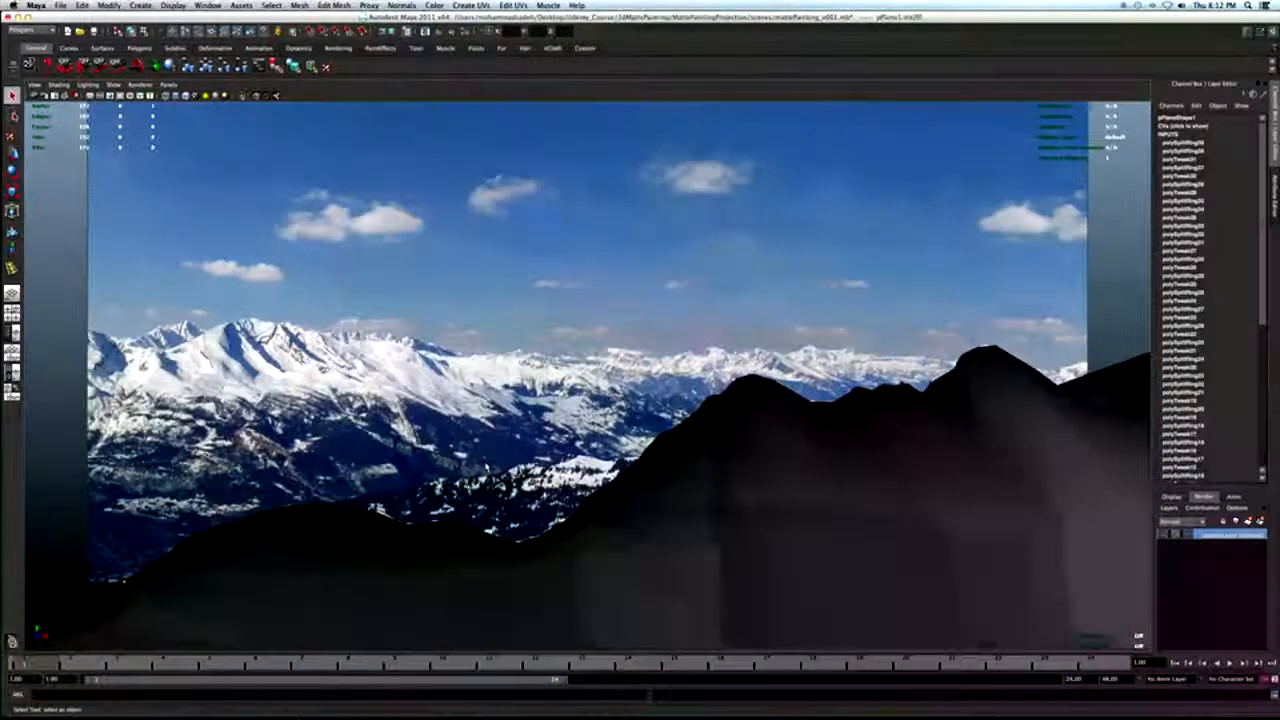
key("6")
key("5")
Readjust the vertex on the snowy hill's right shoulder, checking it in both textured and shaded display.
left_click(376, 527)
right_click(376, 521)
right_click_drag(357, 523, 340, 521)
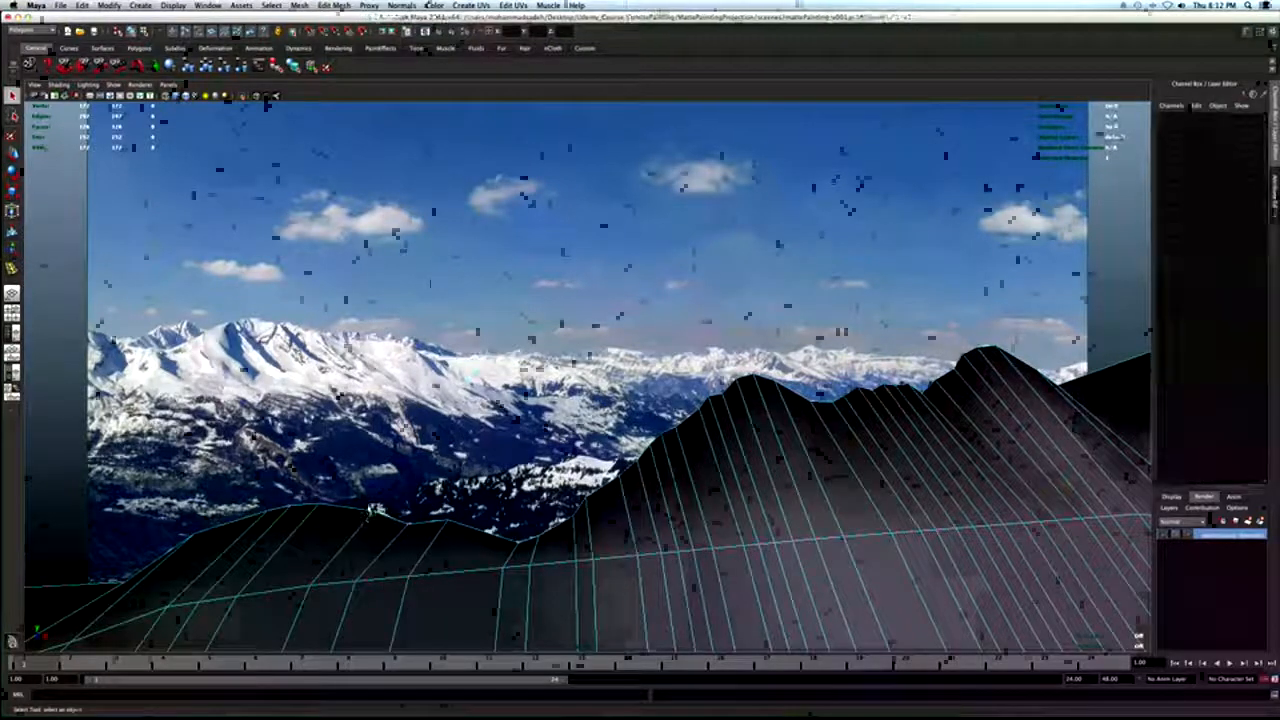
left_click(375, 510)
key("w")
key("6")
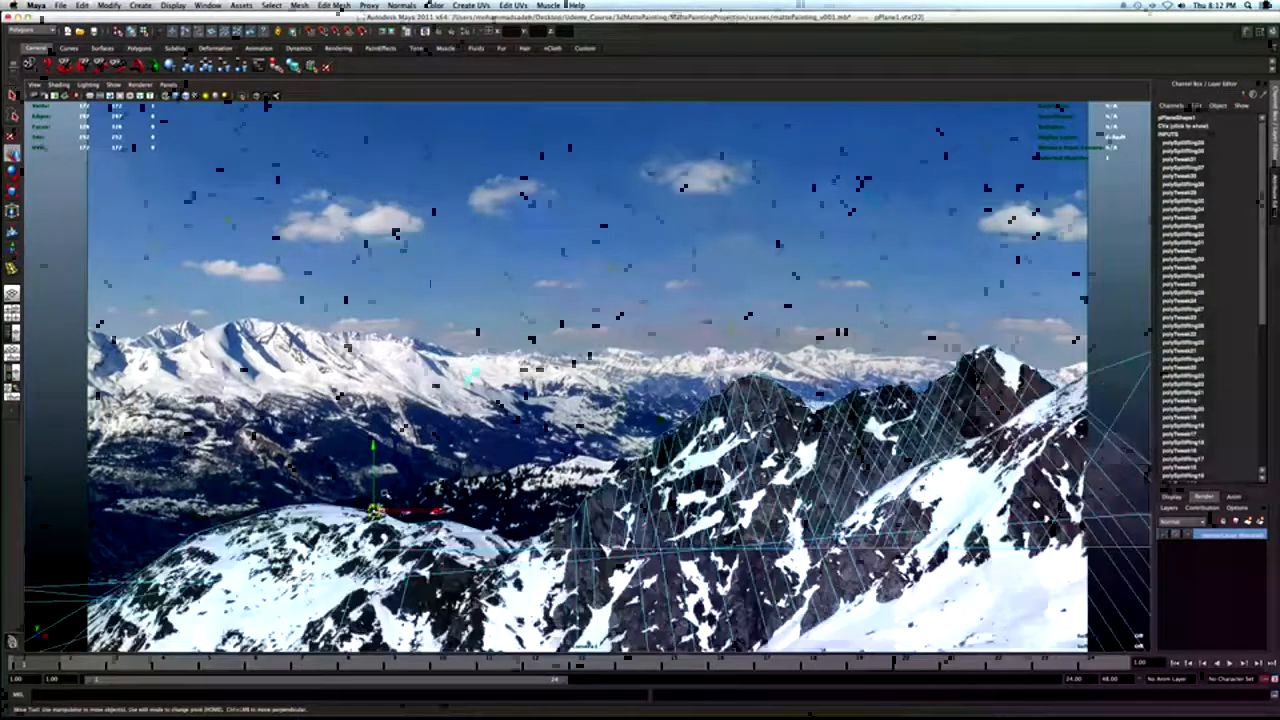
left_click_drag(387, 510, 388, 508)
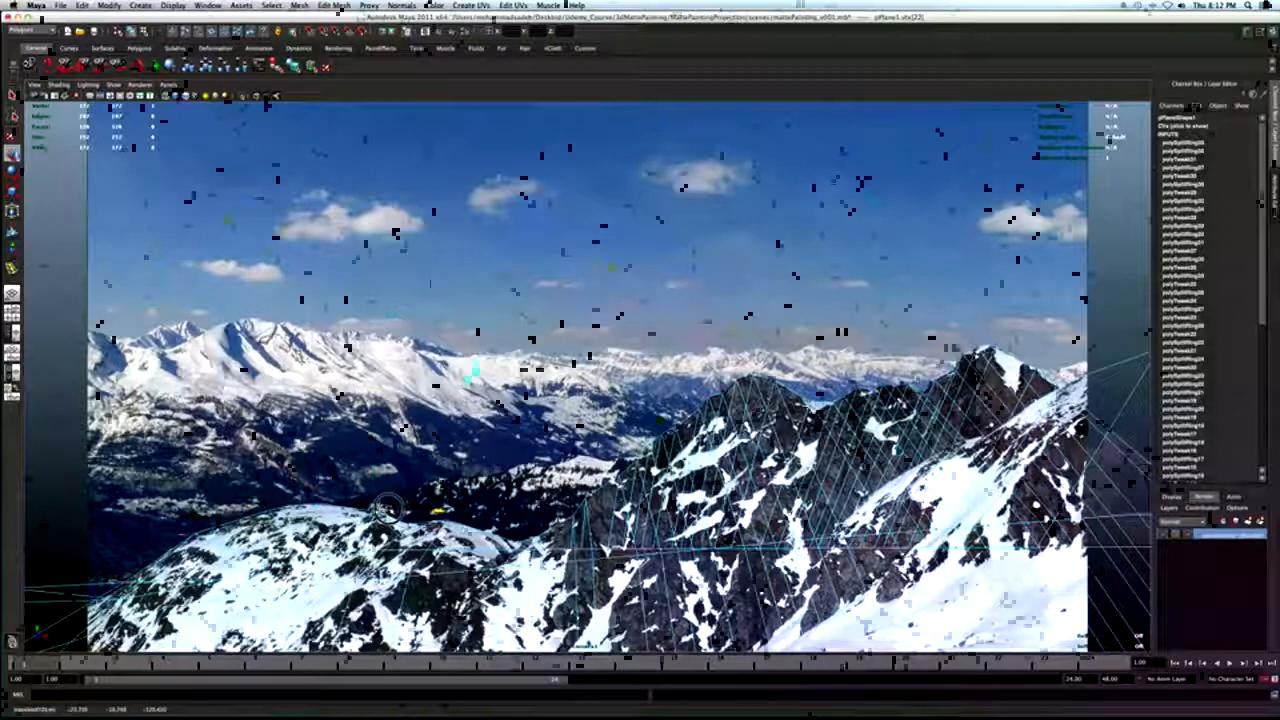
key("5")
left_click_drag(405, 510, 407, 509)
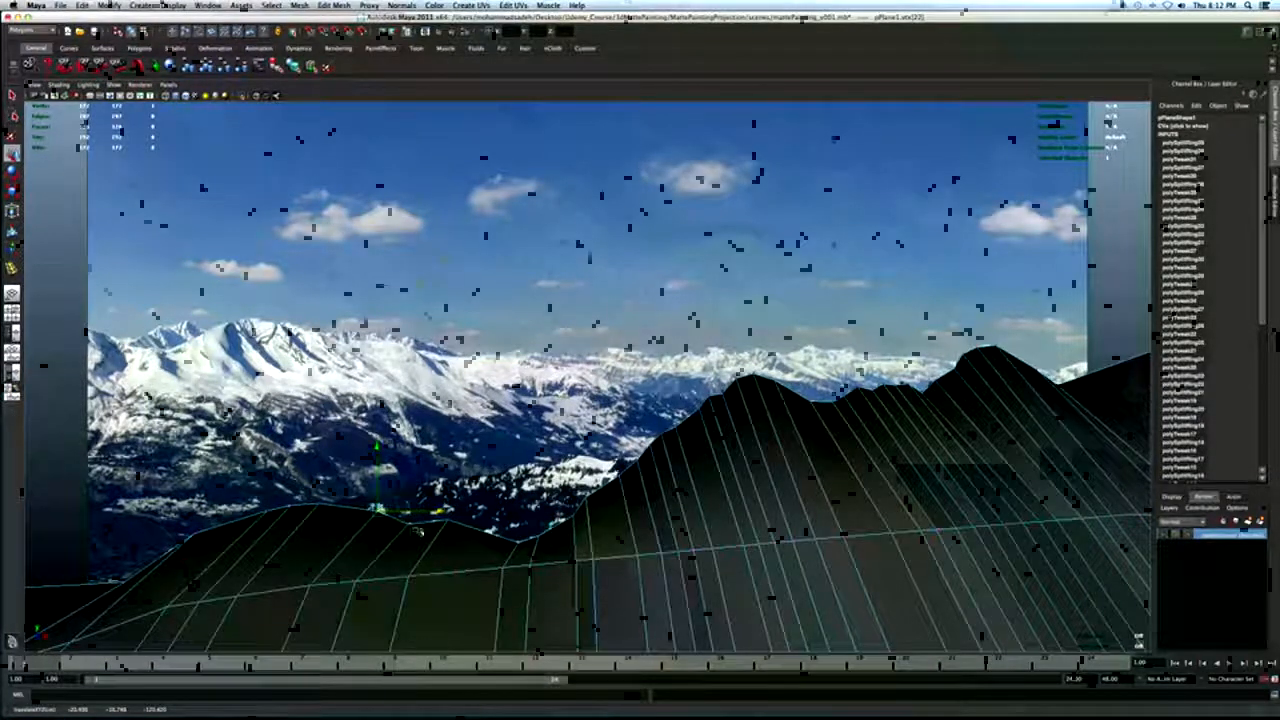
key("q")
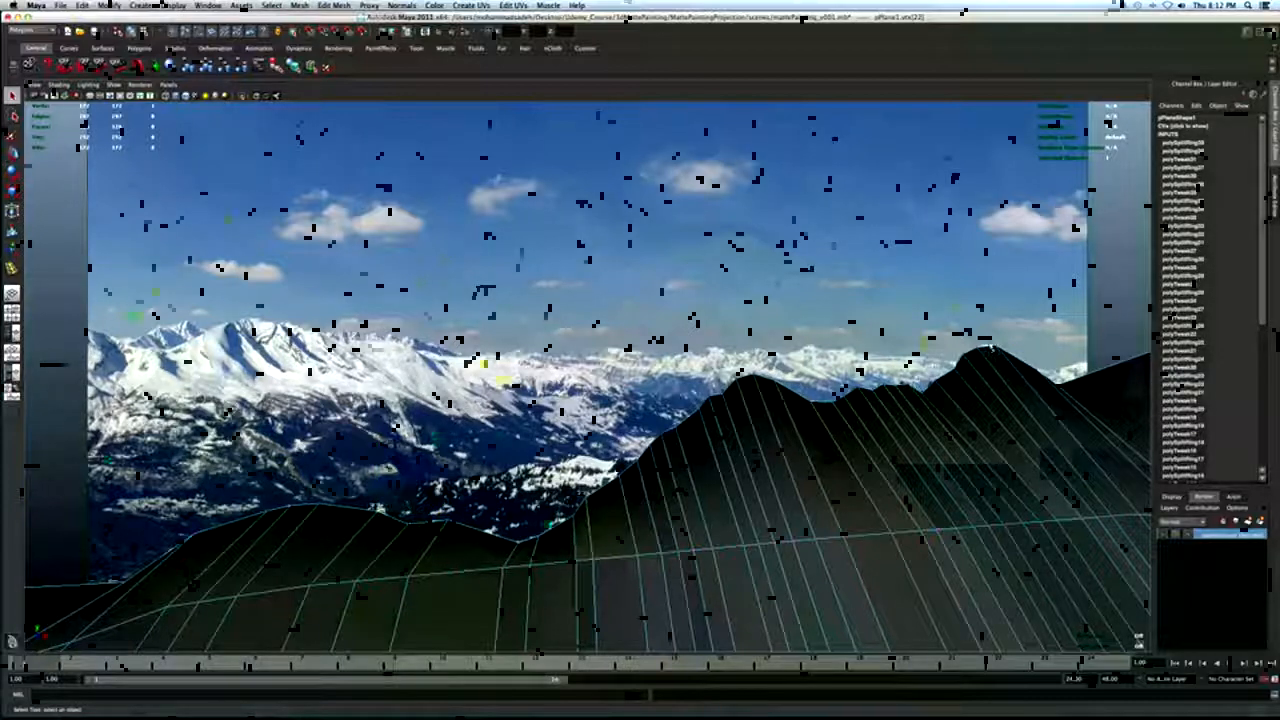
Fine-tune a vertex at the right rocky peak's summit and check the plane in object mode with textured display.
left_click(997, 350)
key("w")
left_click_drag(1004, 345, 979, 335)
key("q")
right_click_drag(979, 338, 990, 346)
left_click(975, 322)
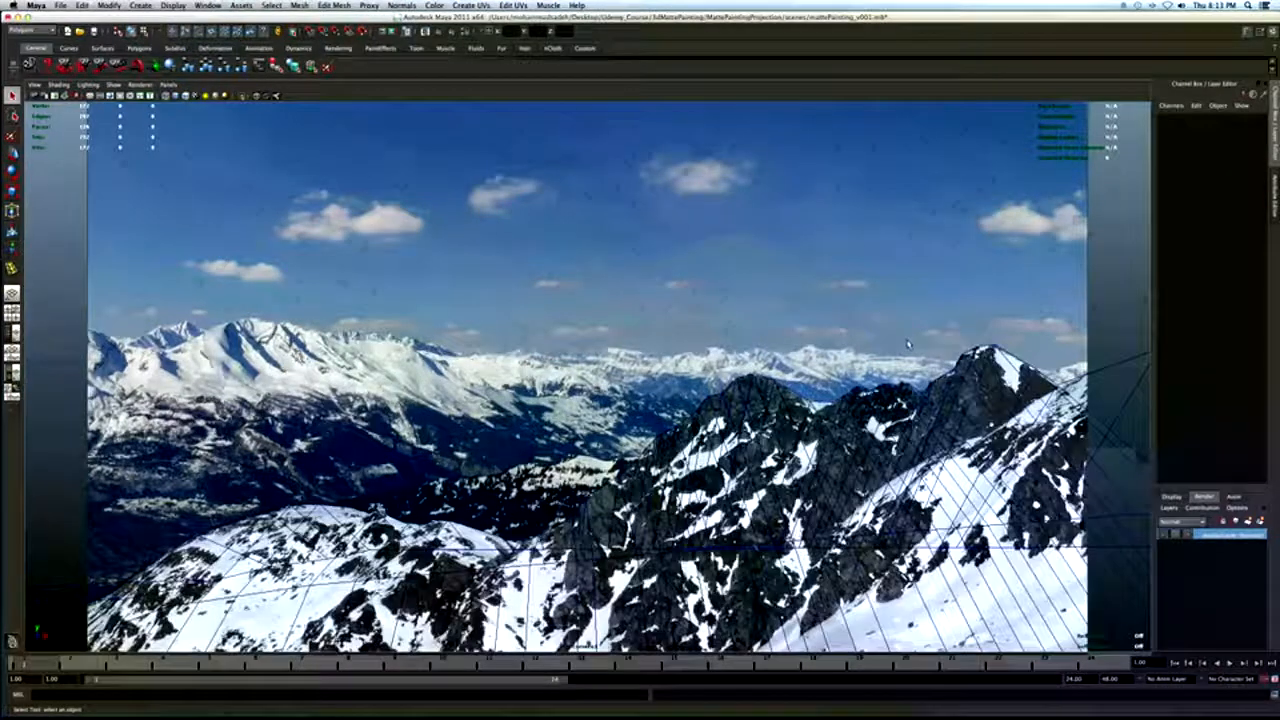
left_click(908, 345)
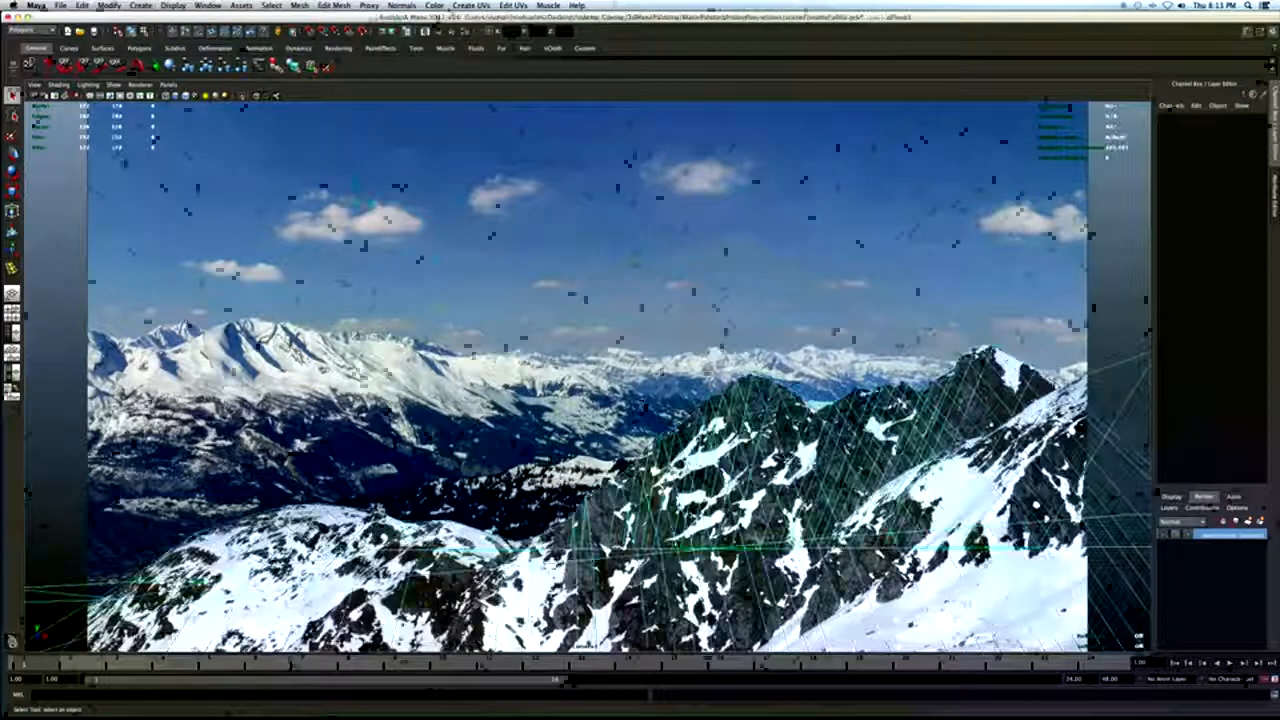
Move the vertex in the notch between the right rocky peak and the snow slope, and check the silhouette in shaded object mode.
right_click_drag(1063, 387, 1018, 388)
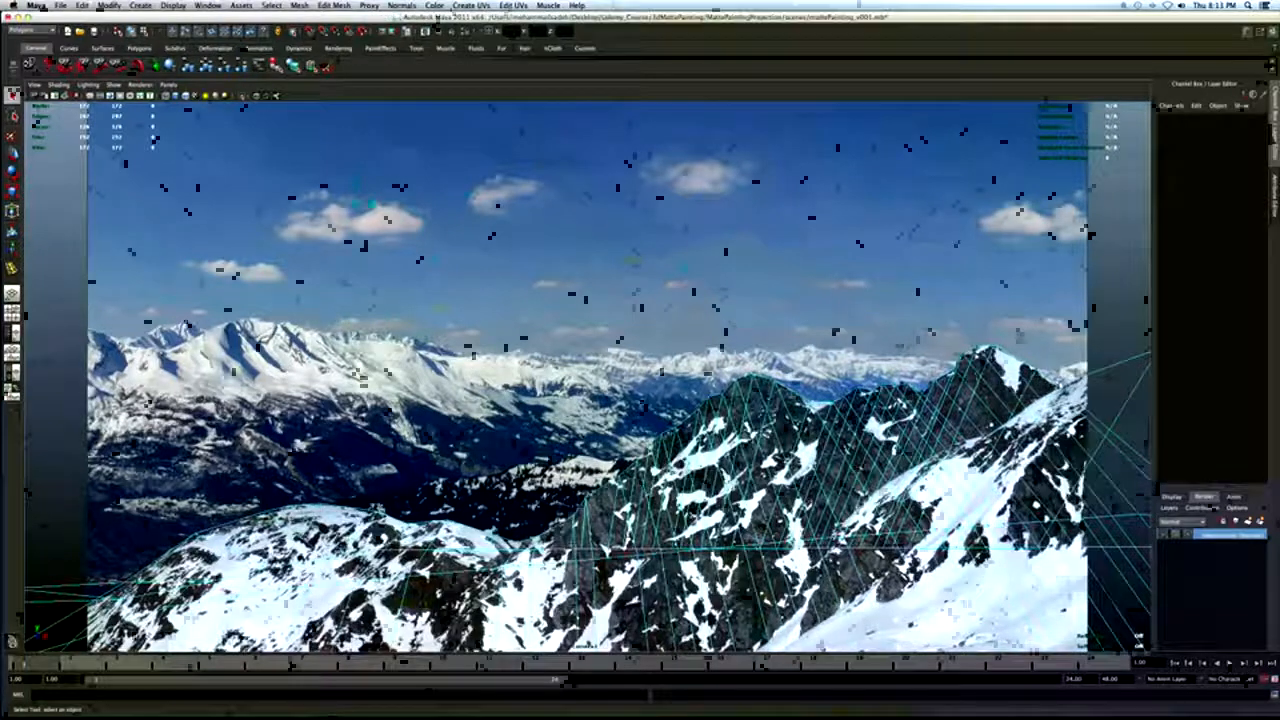
left_click(1060, 382)
key("w")
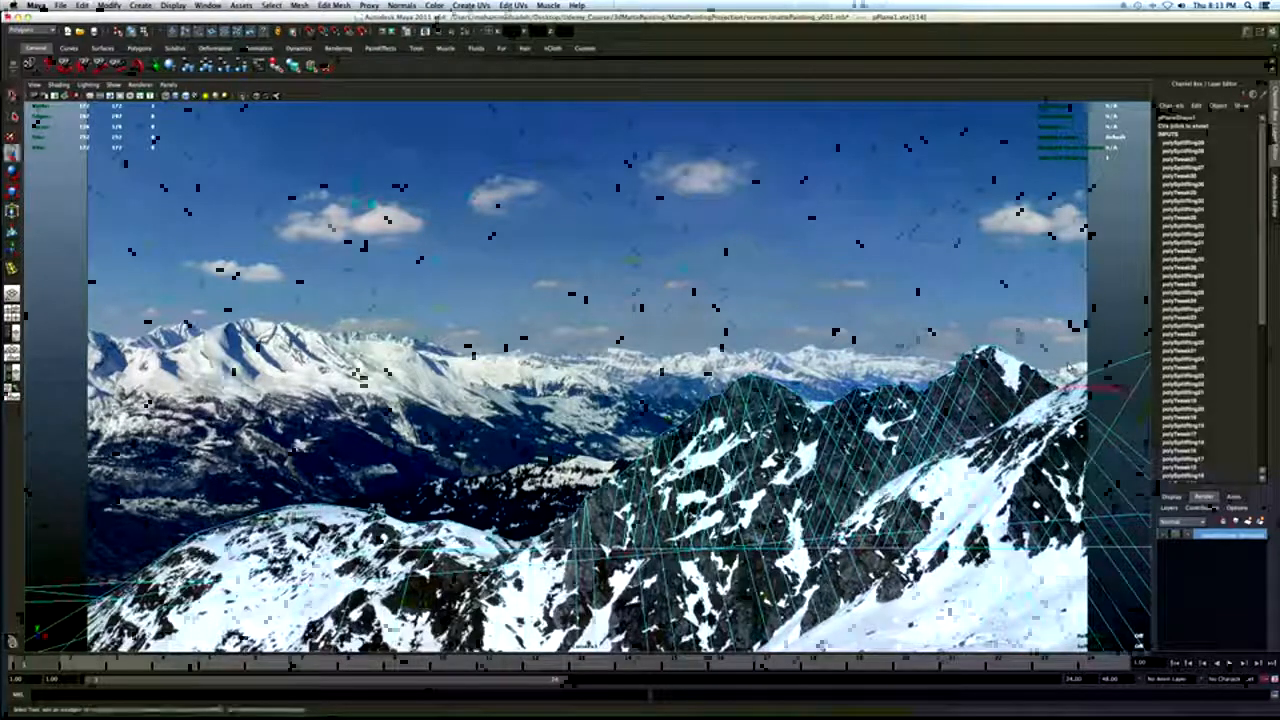
left_click_drag(1072, 385, 1061, 366)
key("q")
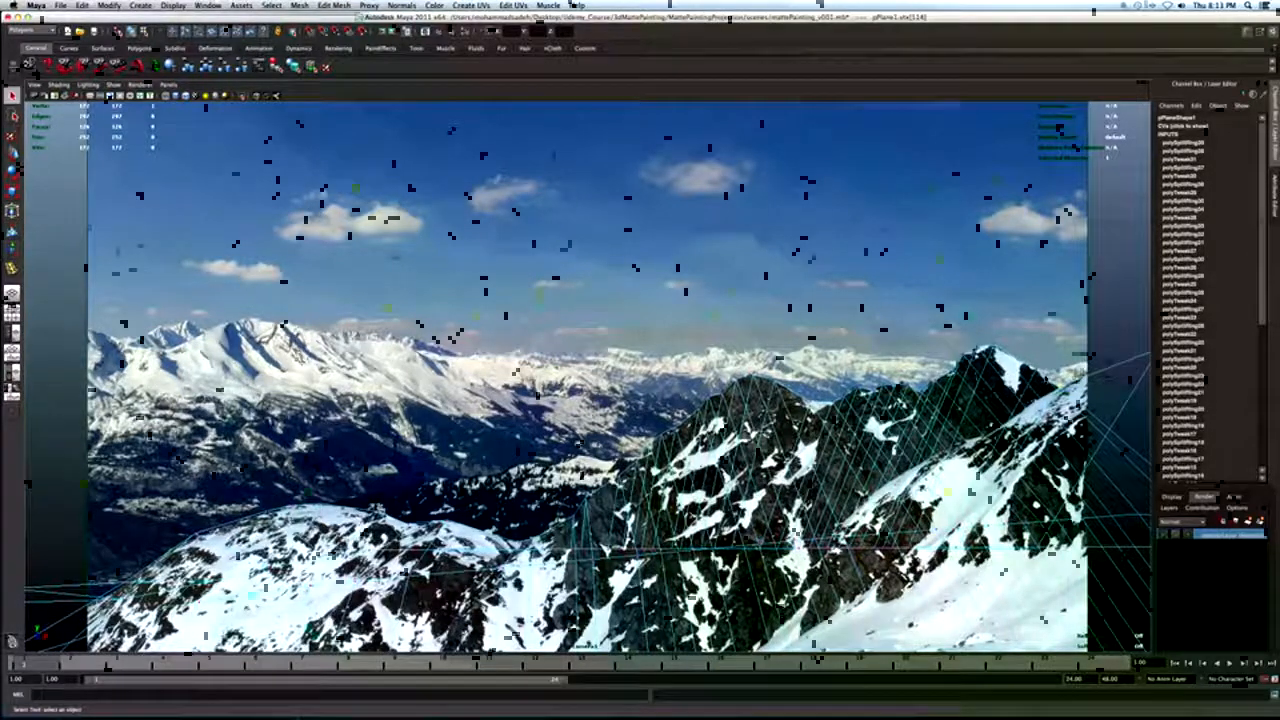
right_click_drag(1044, 376, 1062, 367)
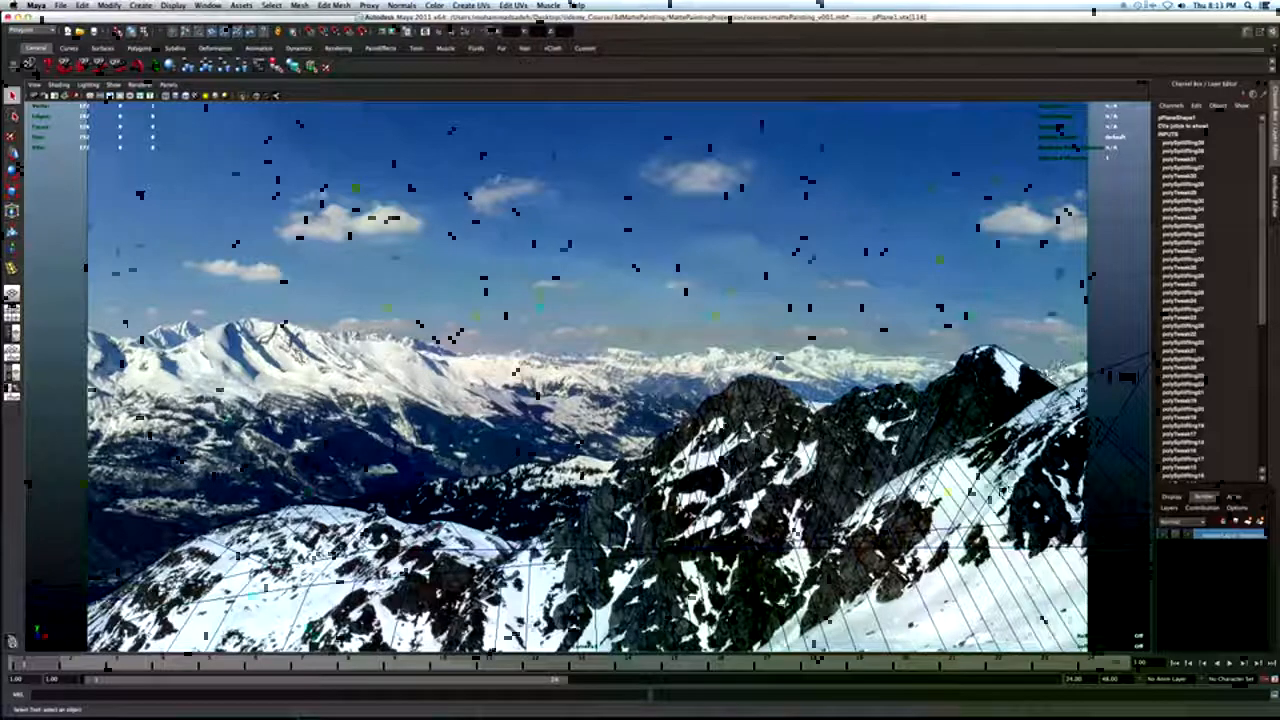
key("5")
Insert an edge loop at the snow slope near the image's right edge and raise its top vertex to the outline.
left_click(1094, 381)
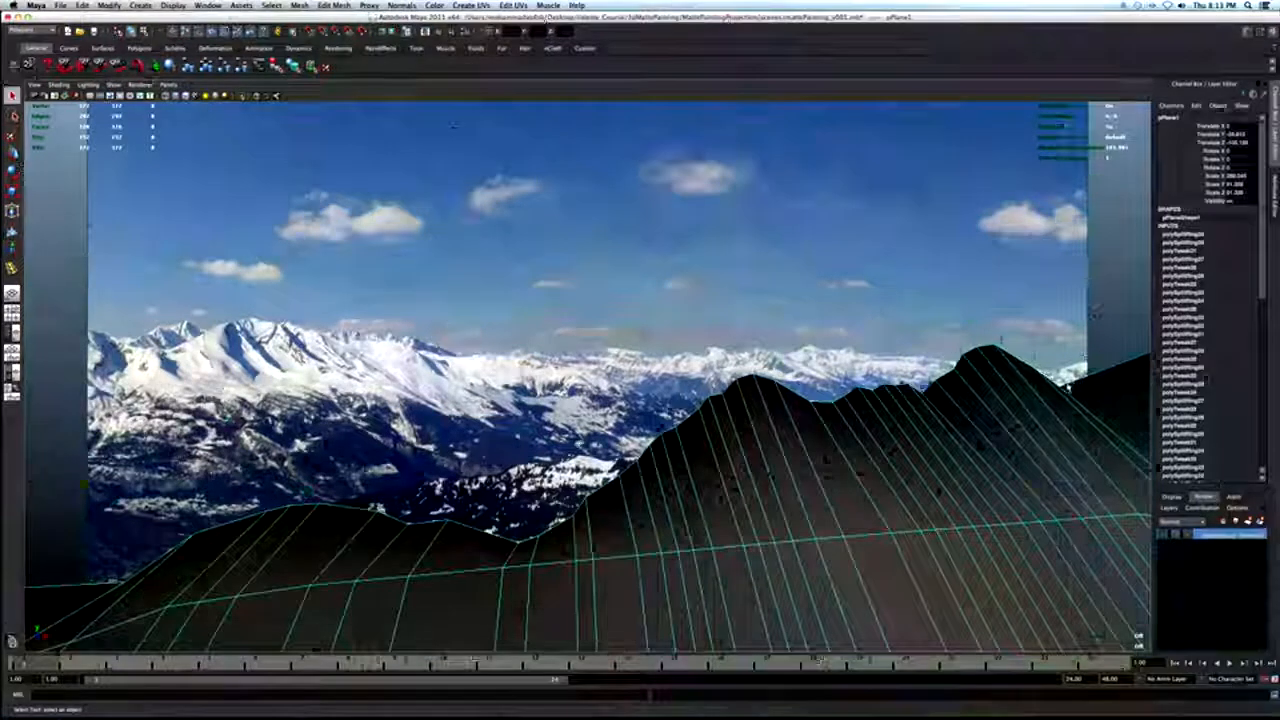
key("6")
left_click(12, 268)
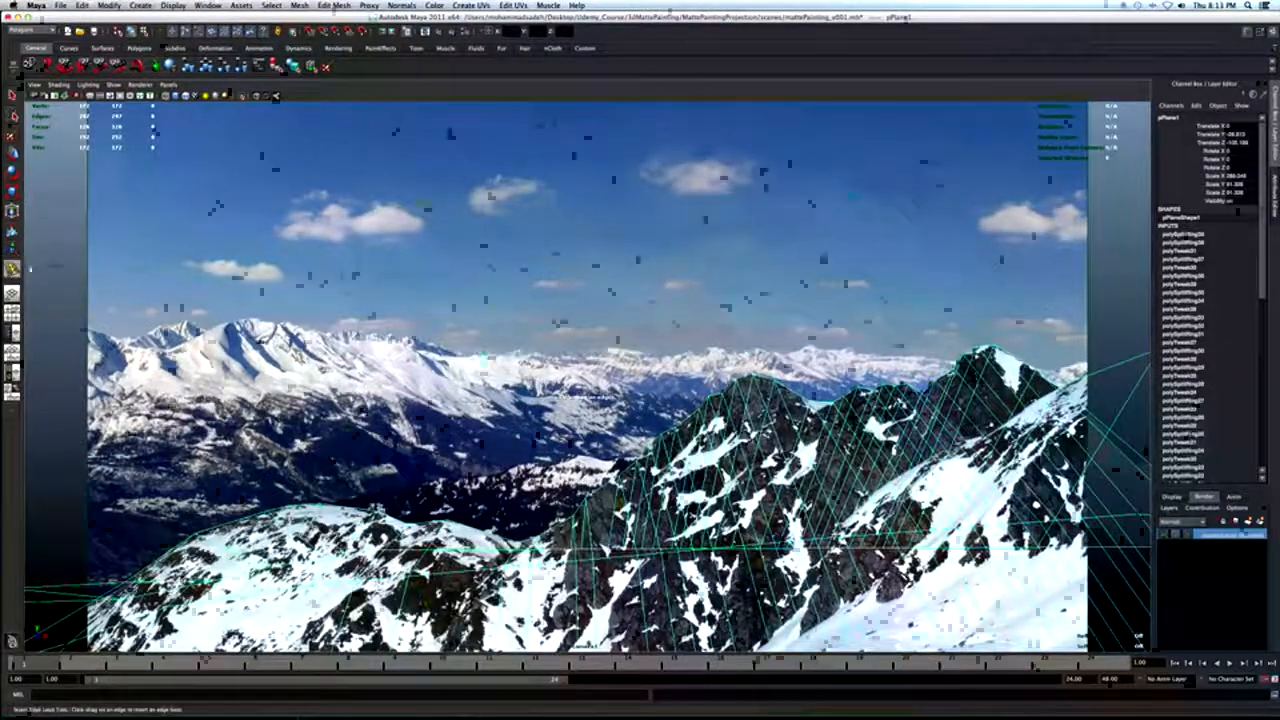
left_click(1088, 375)
key("q")
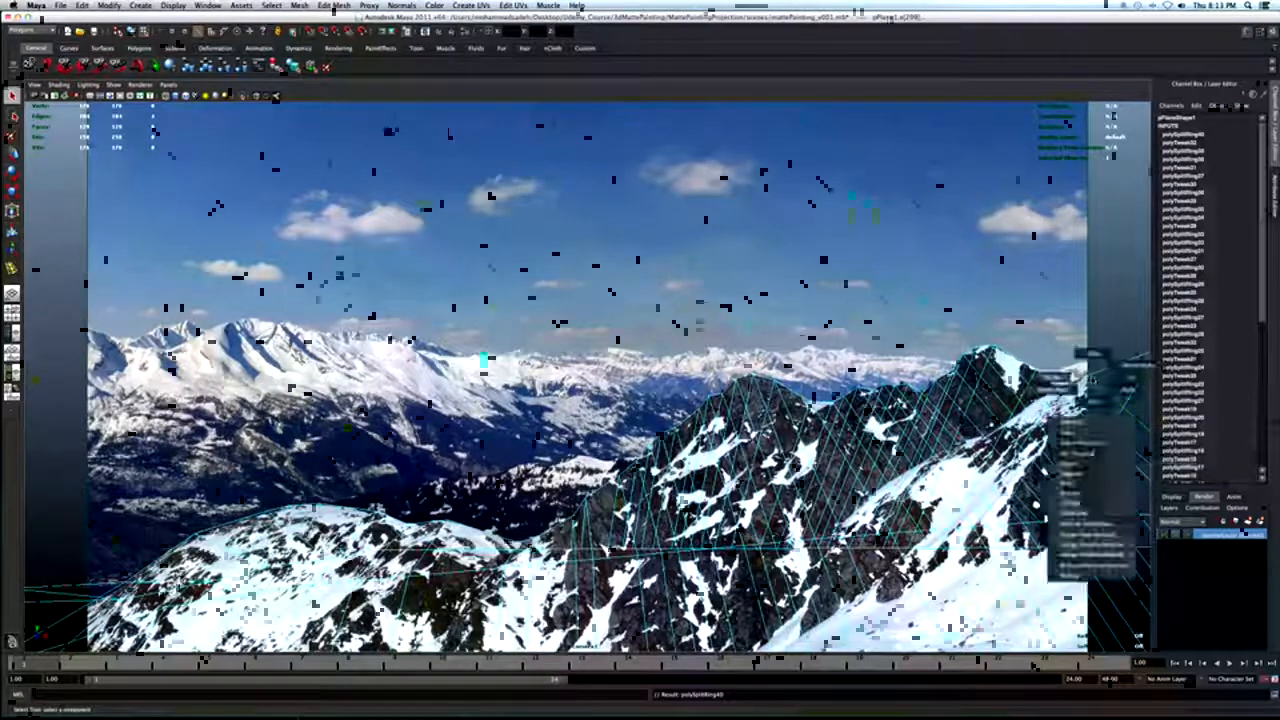
right_click_drag(1095, 378, 1045, 378)
left_click(1089, 375)
key("w")
left_click_drag(1088, 365, 1088, 358)
key("q")
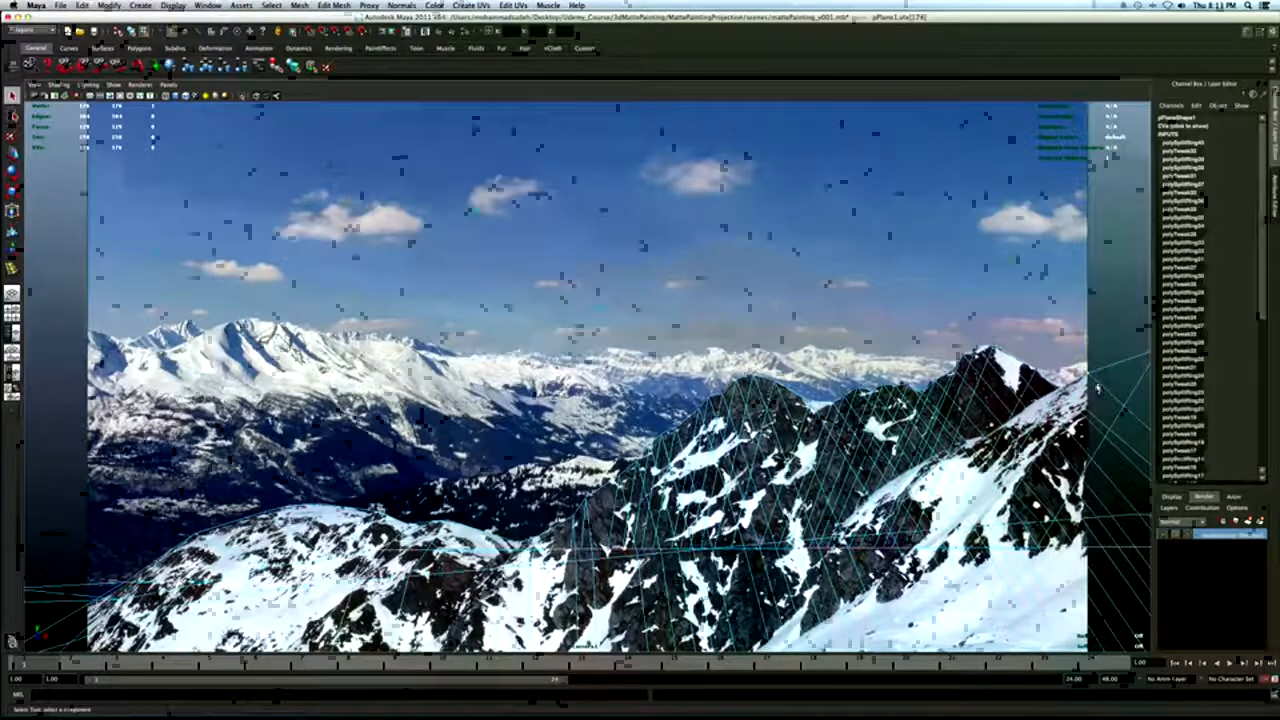
Examine the plane in object mode, comparing its display through the projection camera and orbiting around its shape in the perspective view.
right_click(1100, 380)
right_click_drag(1103, 383, 1108, 379)
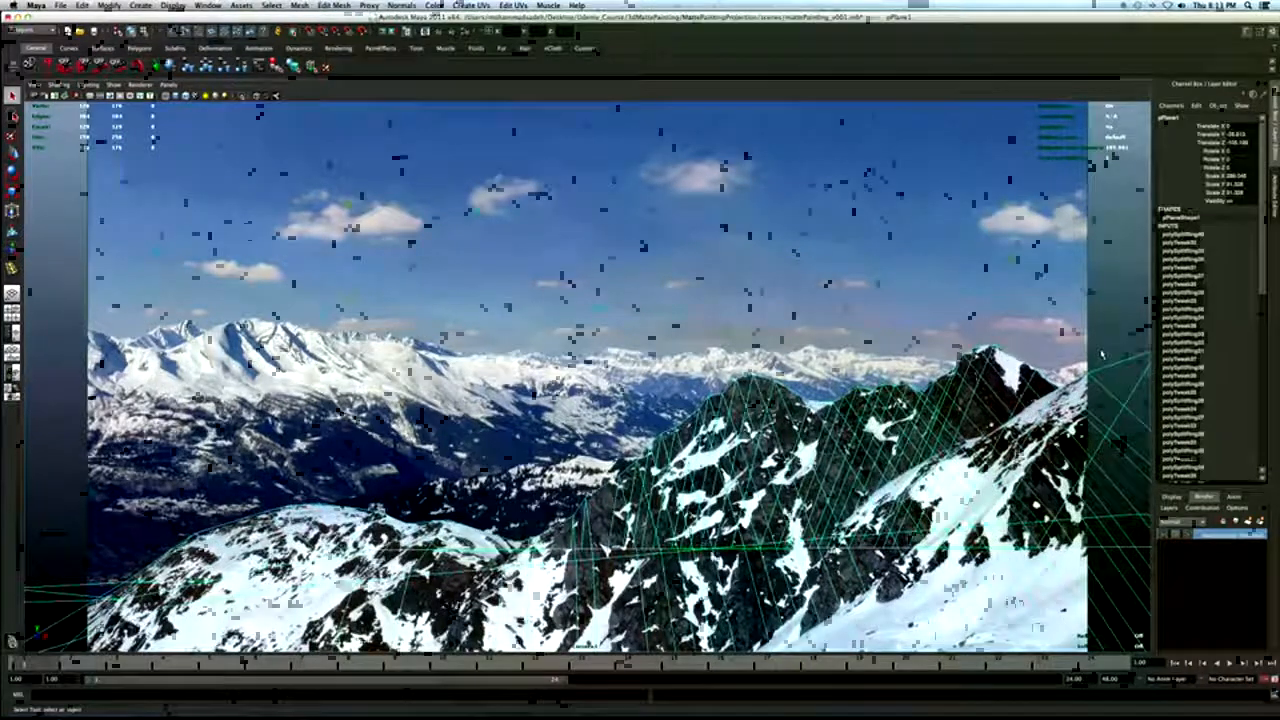
left_click(1076, 350)
key("5")
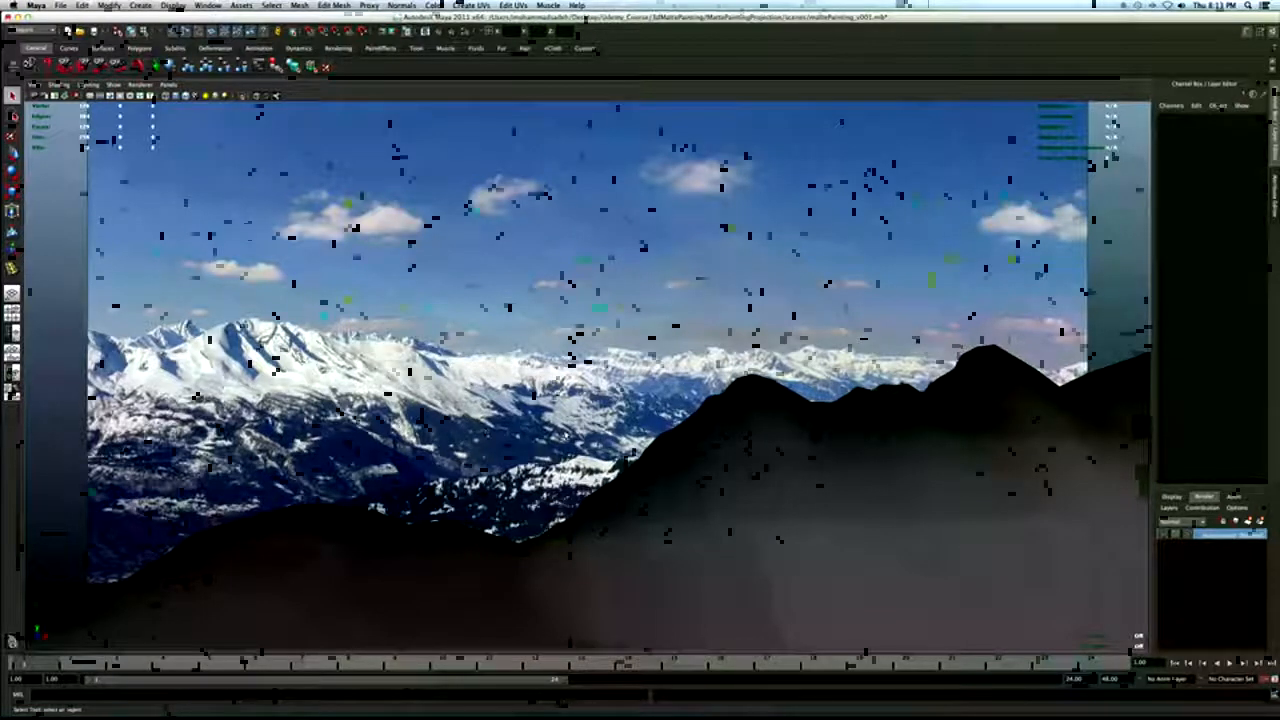
key("4")
key("5")
left_click(591, 530)
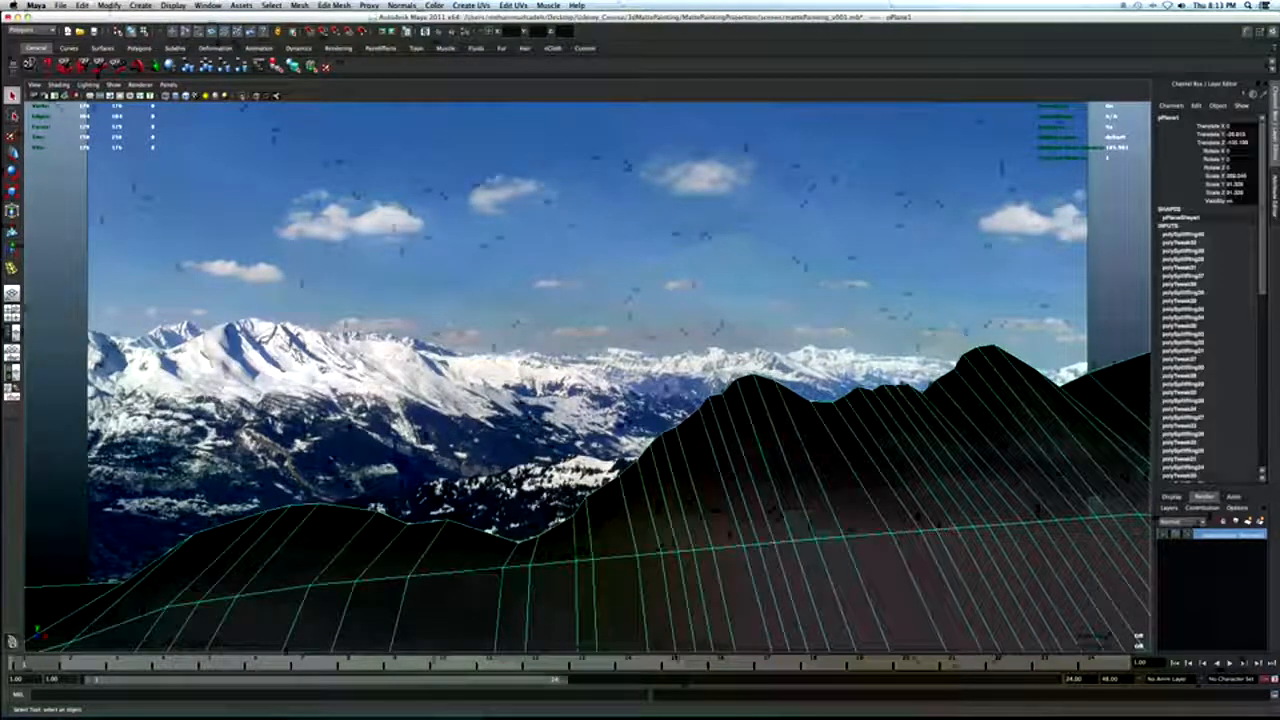
key("space")
key("space")
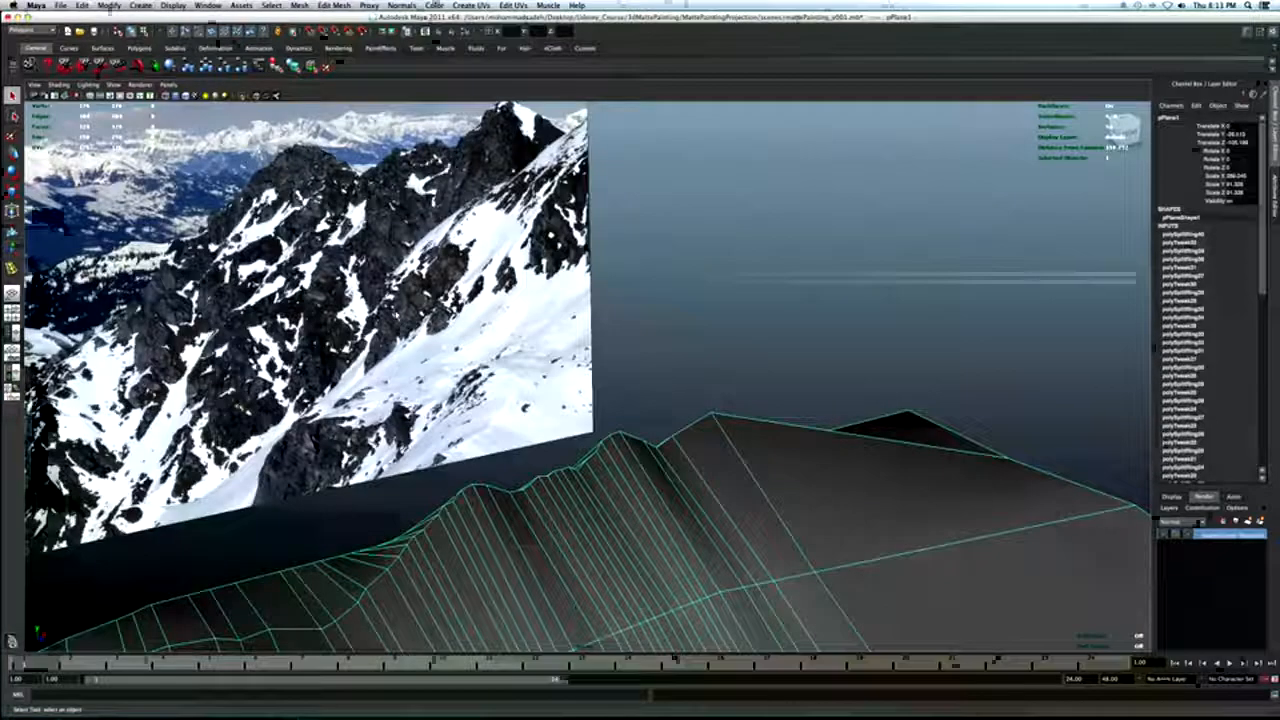
left_click_drag(526, 388, 623, 360, "alt")
right_click_drag(631, 361, 662, 351)
left_click_drag(628, 351, 549, 346, "alt")
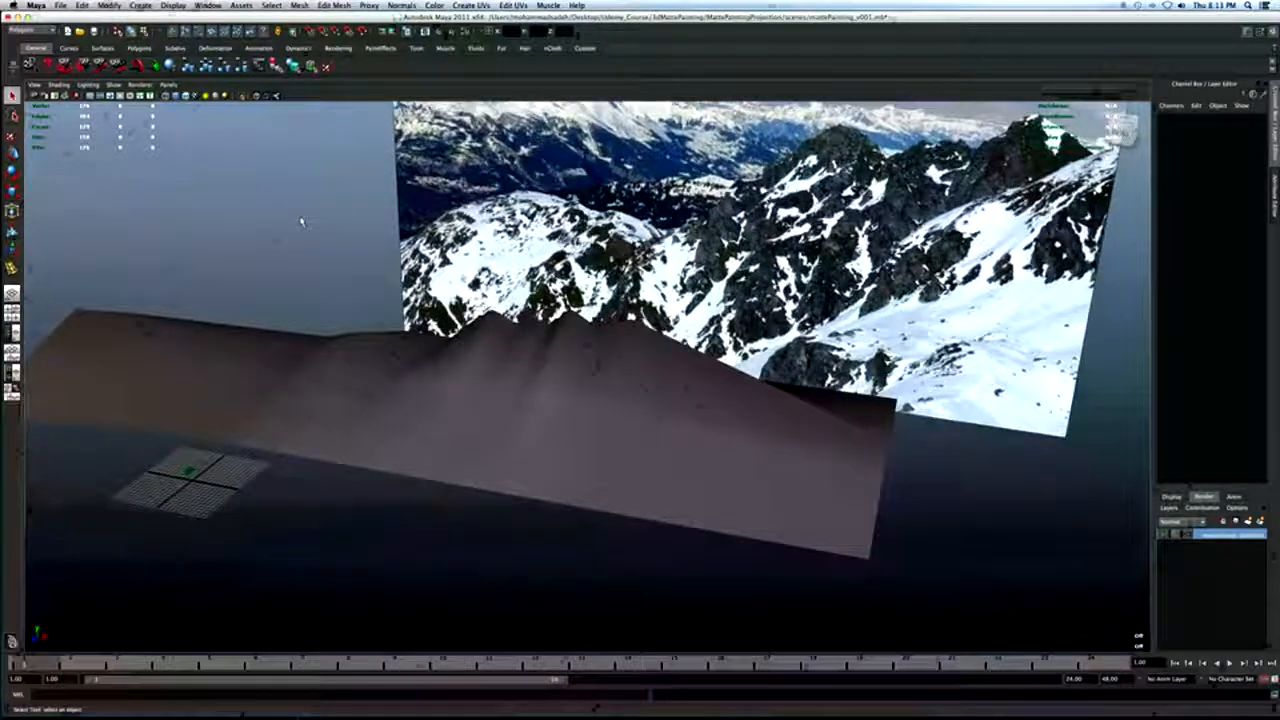
Save the scene, and put the foreground mountain plane in a new display layer named foreground.
left_click(60, 5)
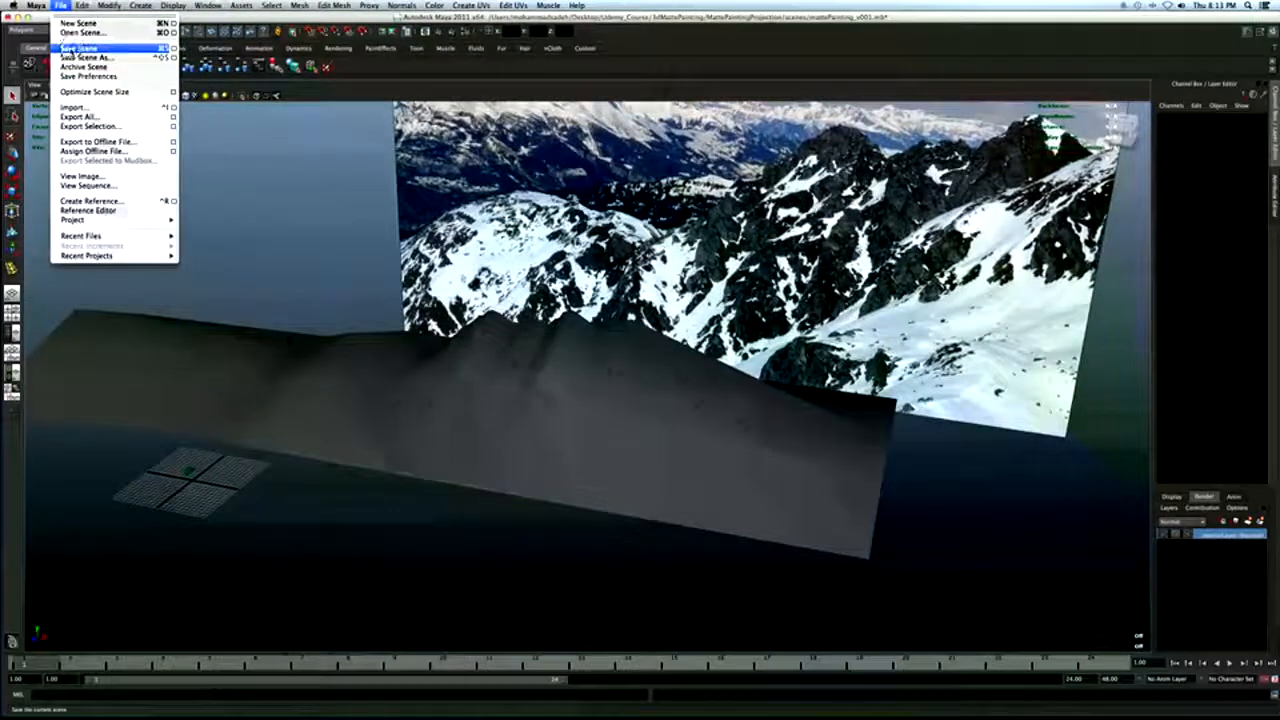
left_click(80, 48)
mouse_move(889, 511)
left_mouse_down("alt")
mouse_move(806, 262)
mouse_move(667, 384)
left_mouse_up("alt")
left_click(661, 468)
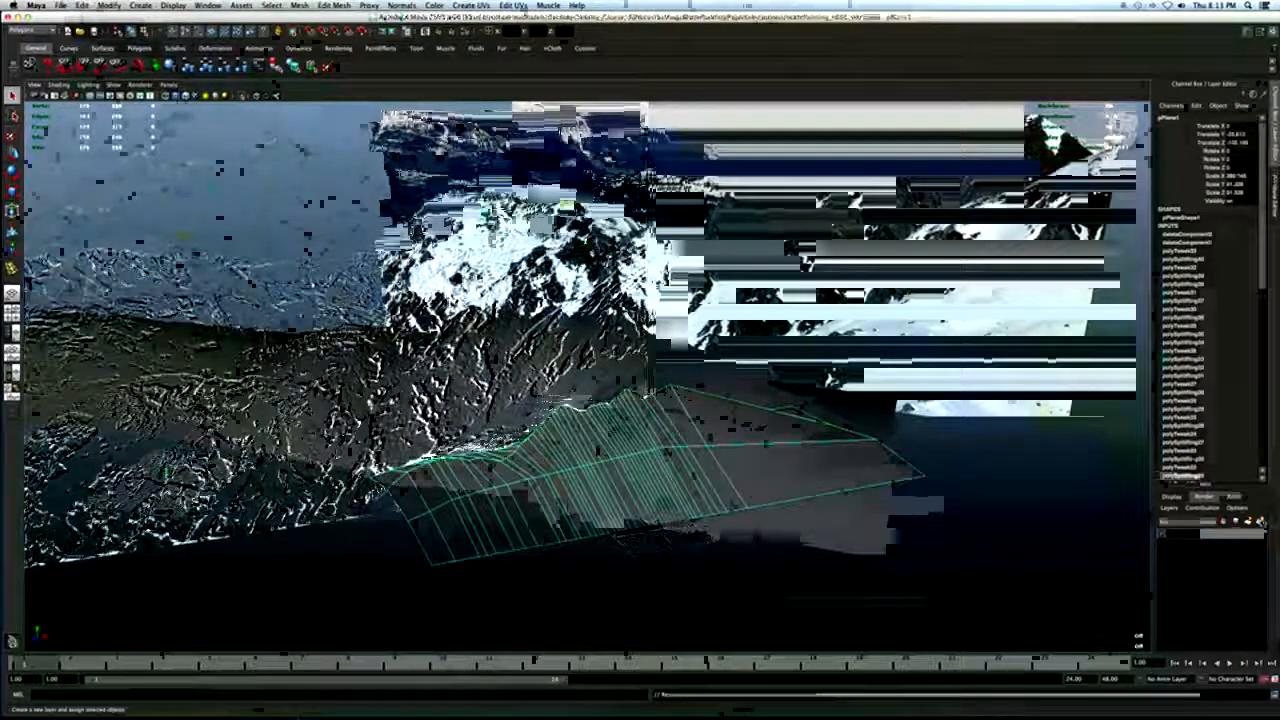
left_click(1260, 521)
double_click(1200, 536)
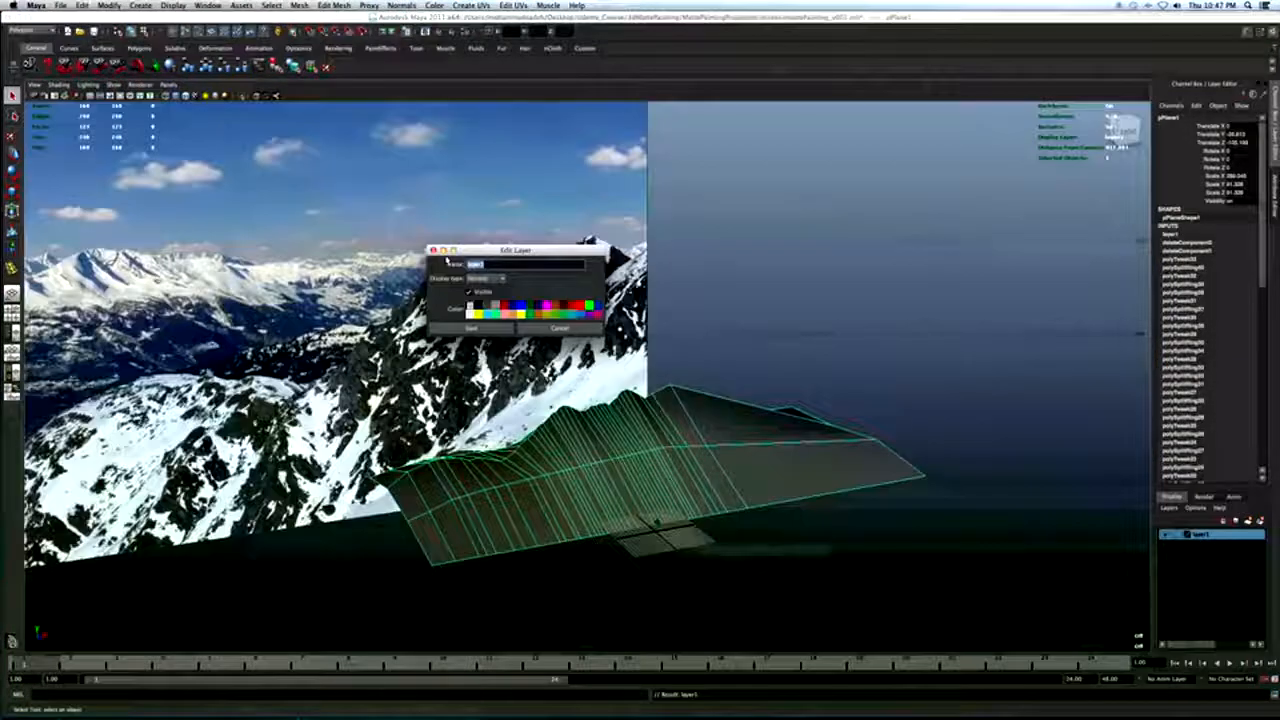
type("foreg")
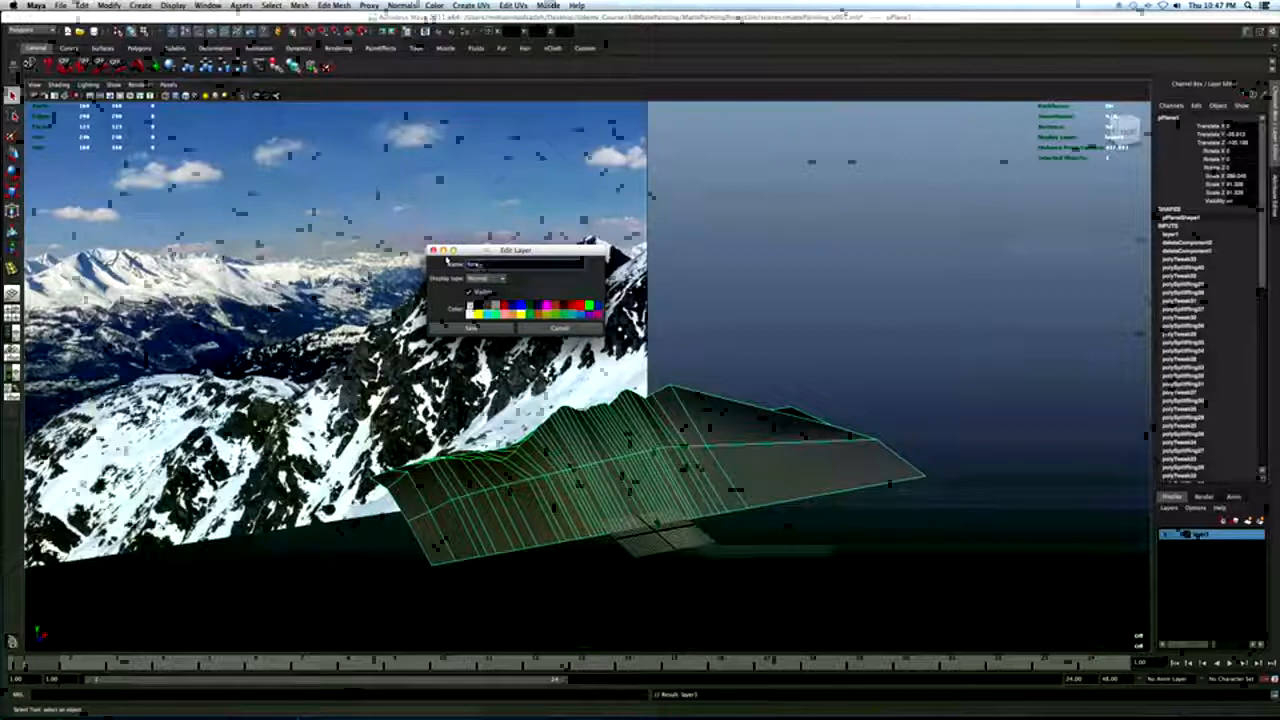
type("round")
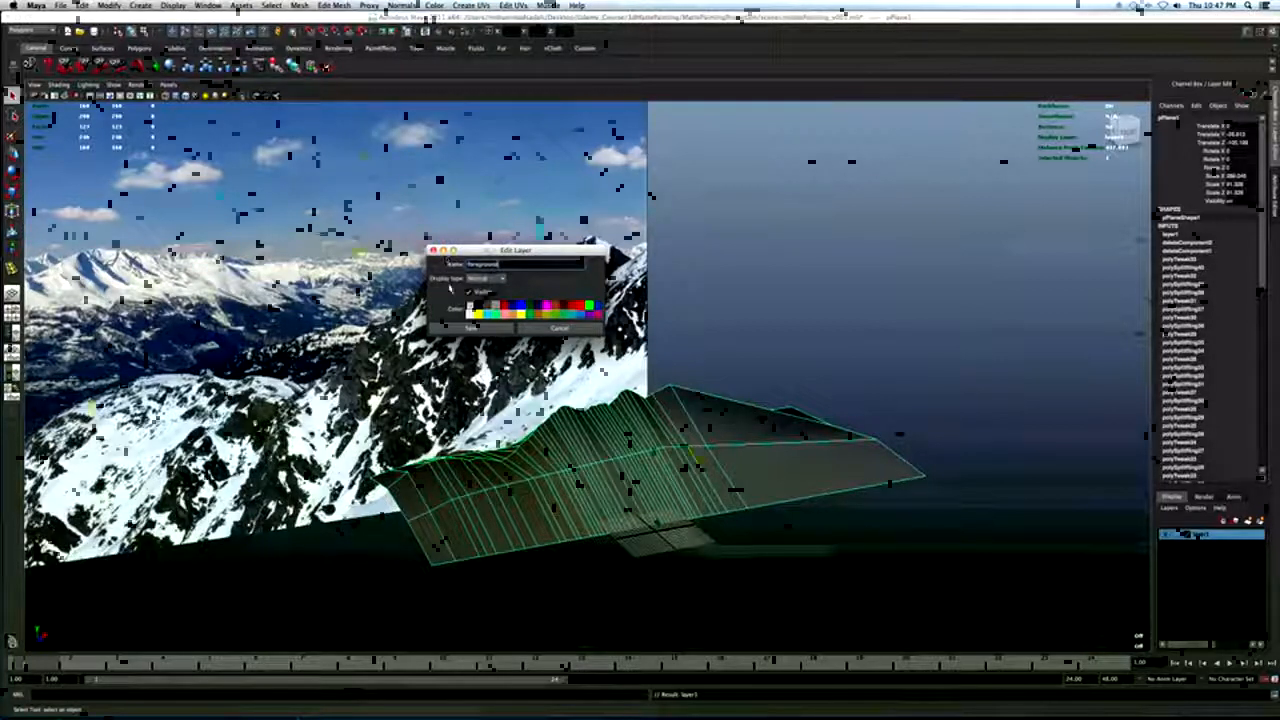
left_click(471, 328)
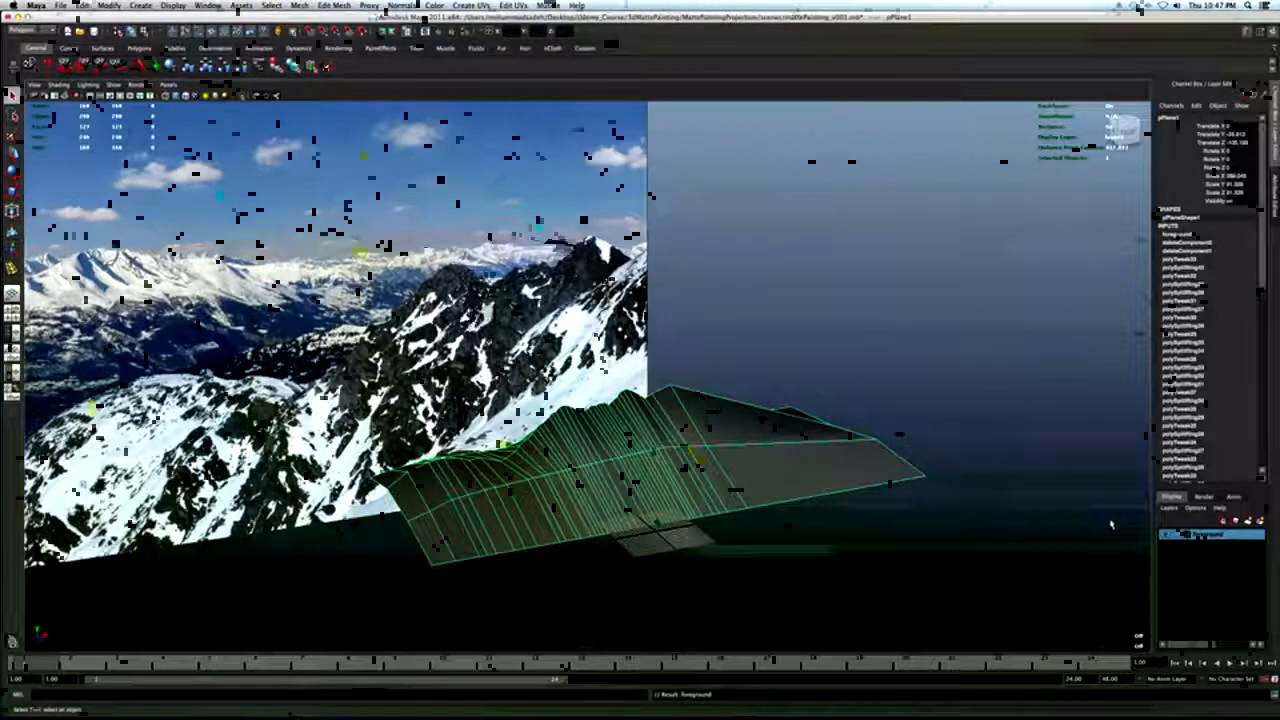
Replace the projection camera's image plane picture with MidGround1_WHITE.jpg.
left_click(971, 528)
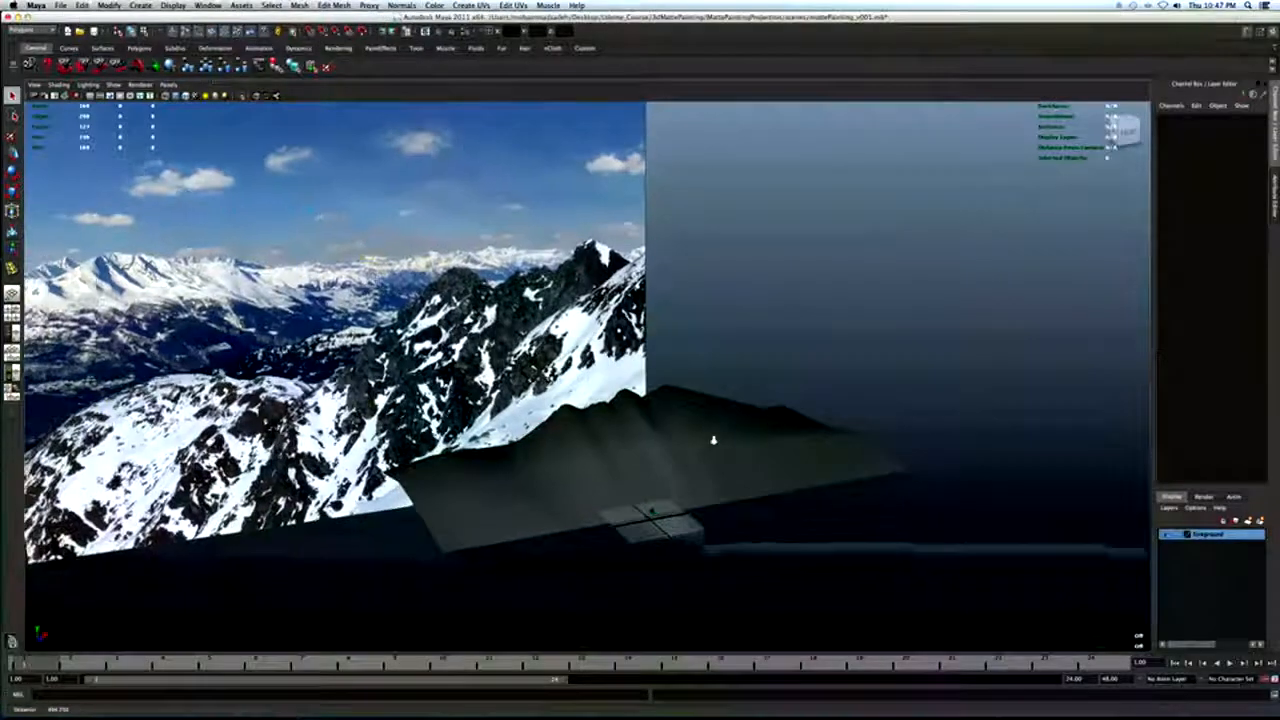
left_click(651, 508)
key("space")
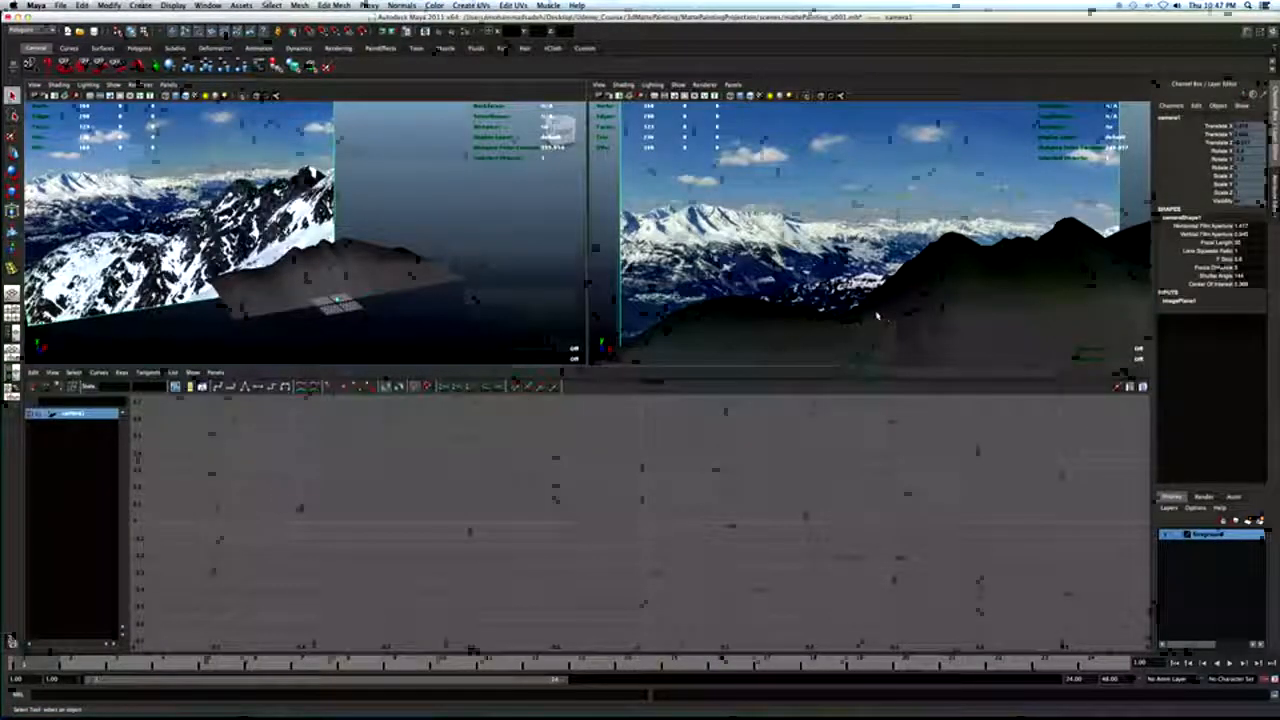
key("ctrl+a")
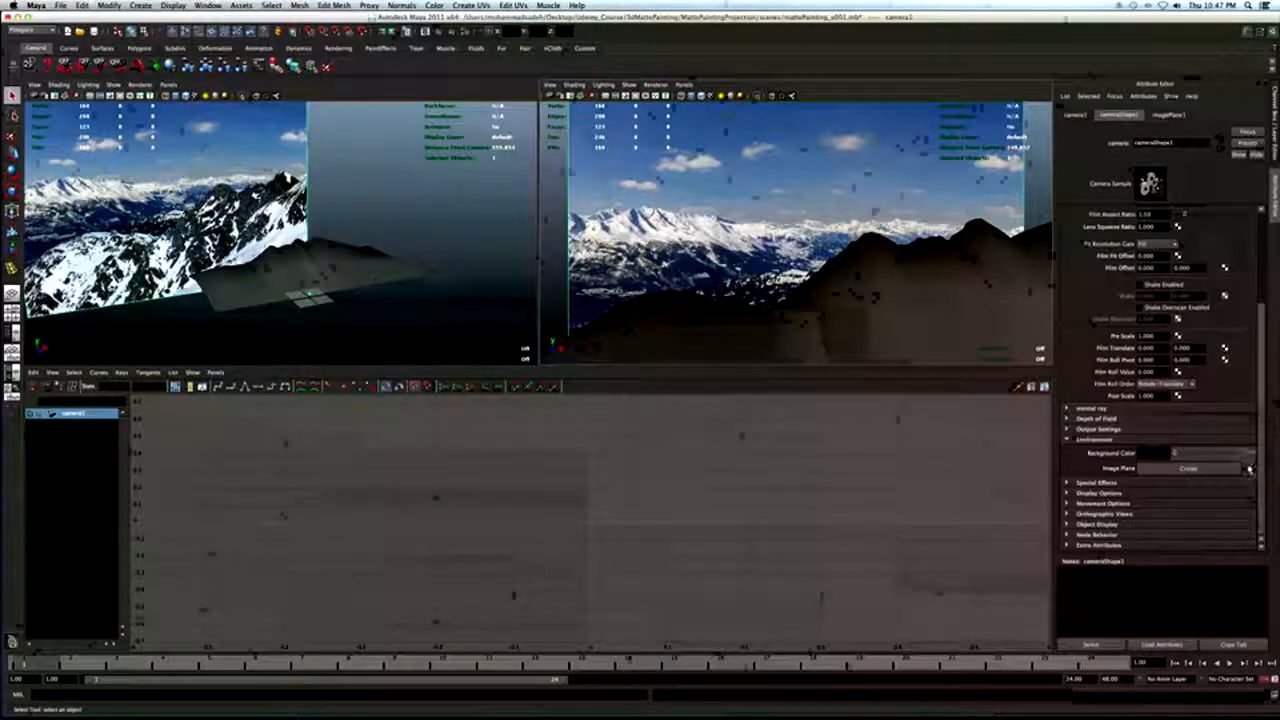
left_click(1247, 468)
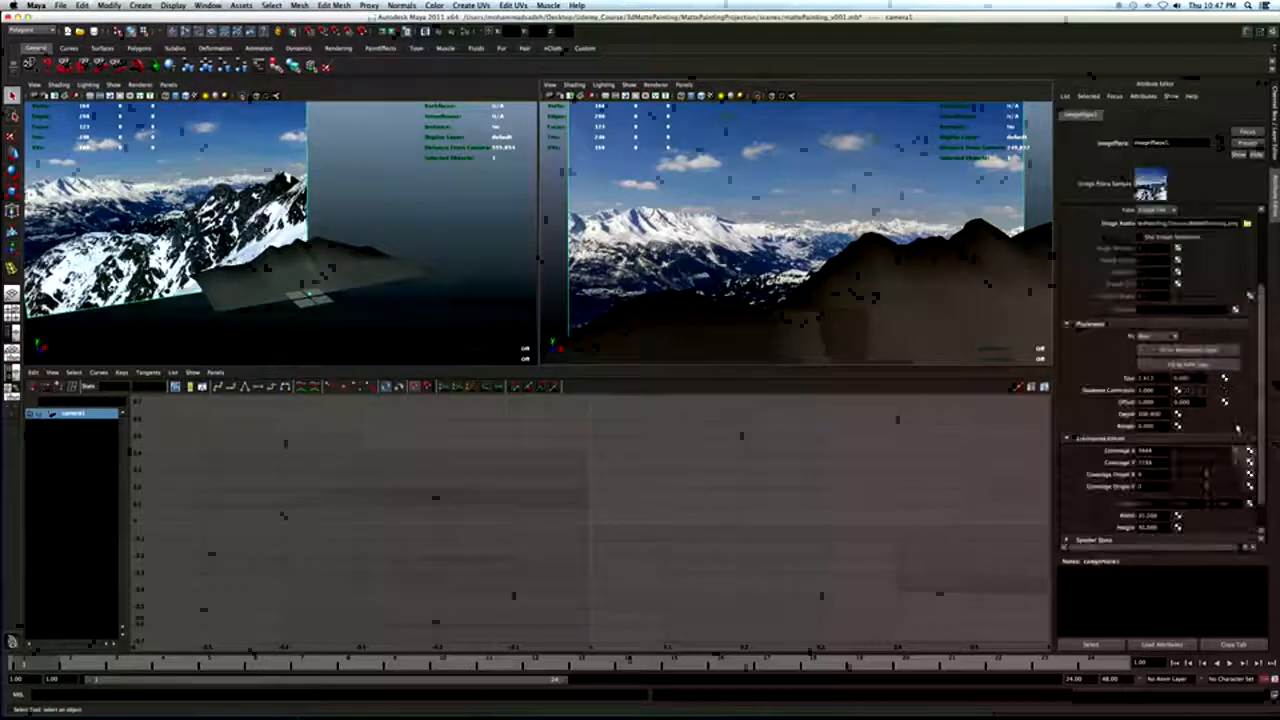
scroll(1258, 350, "up", 3)
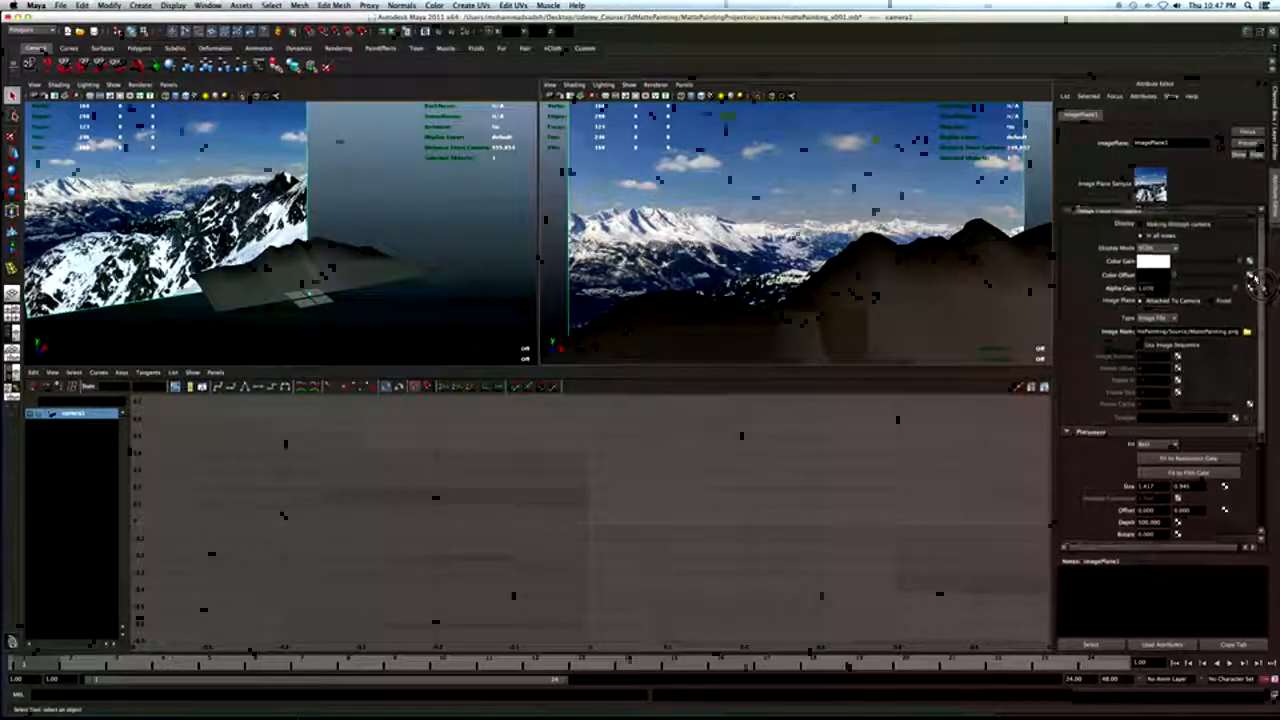
left_click(1247, 333)
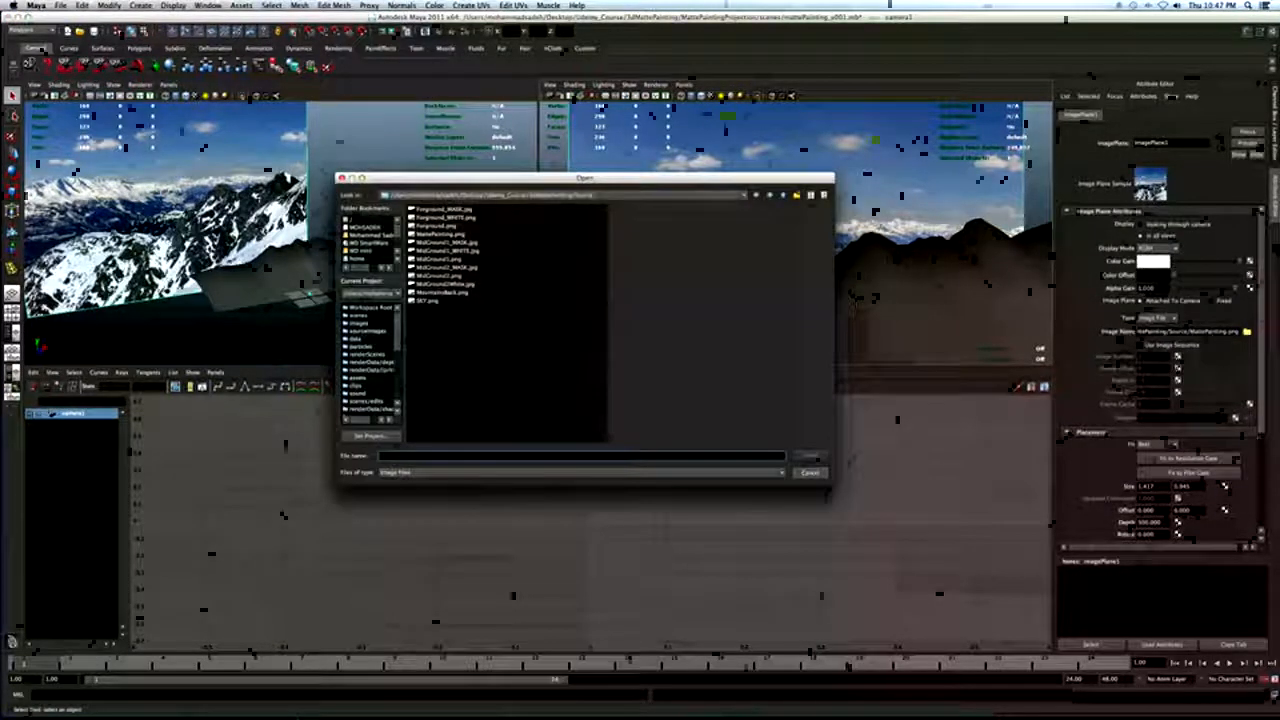
left_click(446, 250)
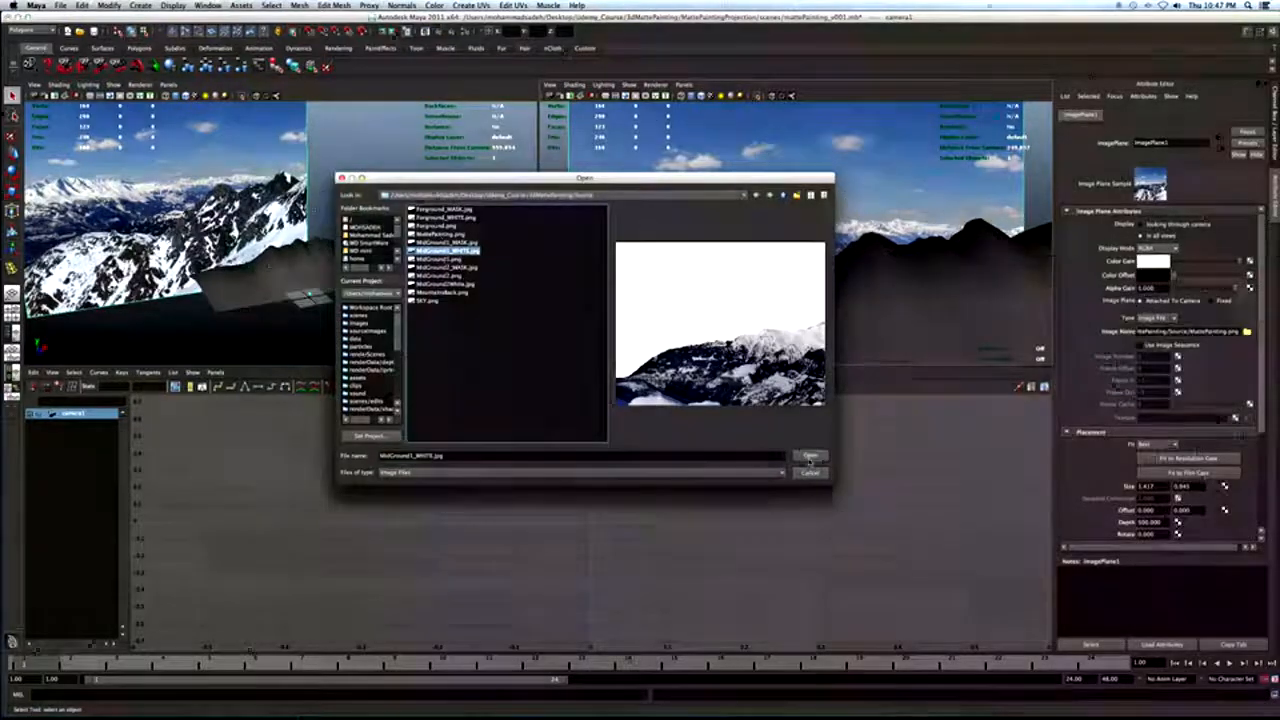
left_click(810, 456)
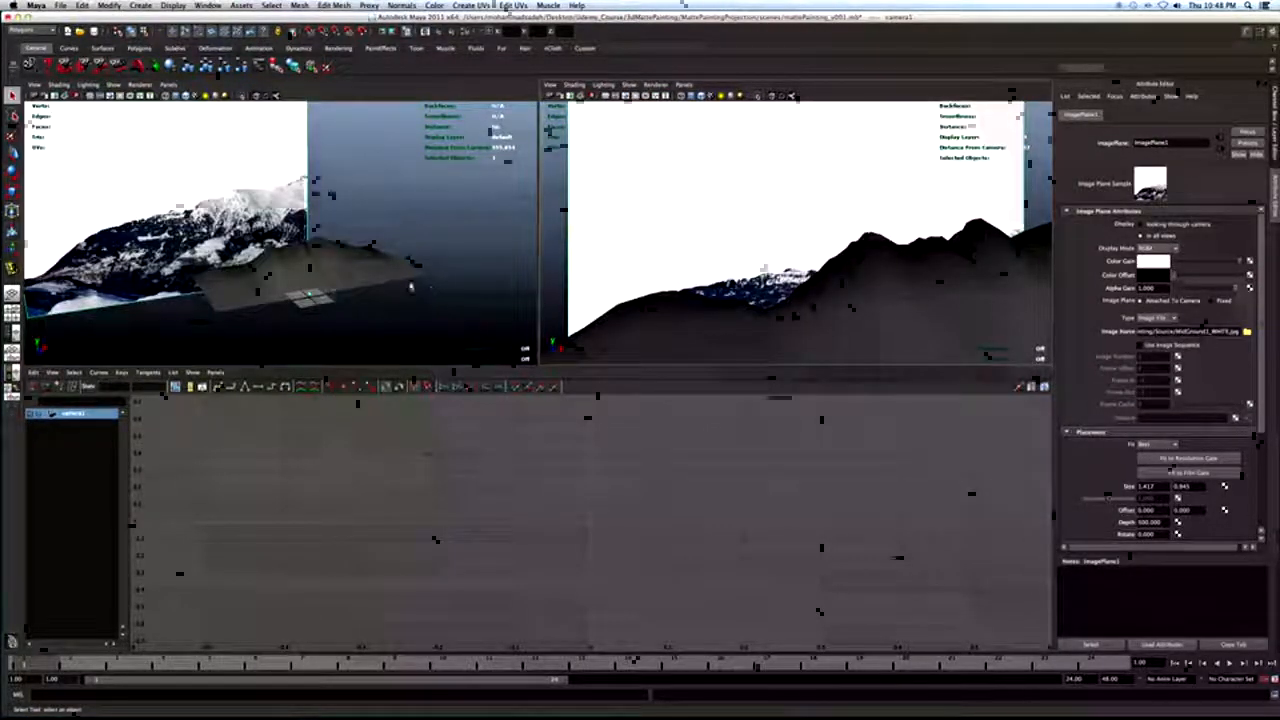
Create a polygon plane at the origin for the midground and scale it up uniformly.
left_click_drag(389, 294, 440, 292, "alt")
left_click(440, 300)
key("space")
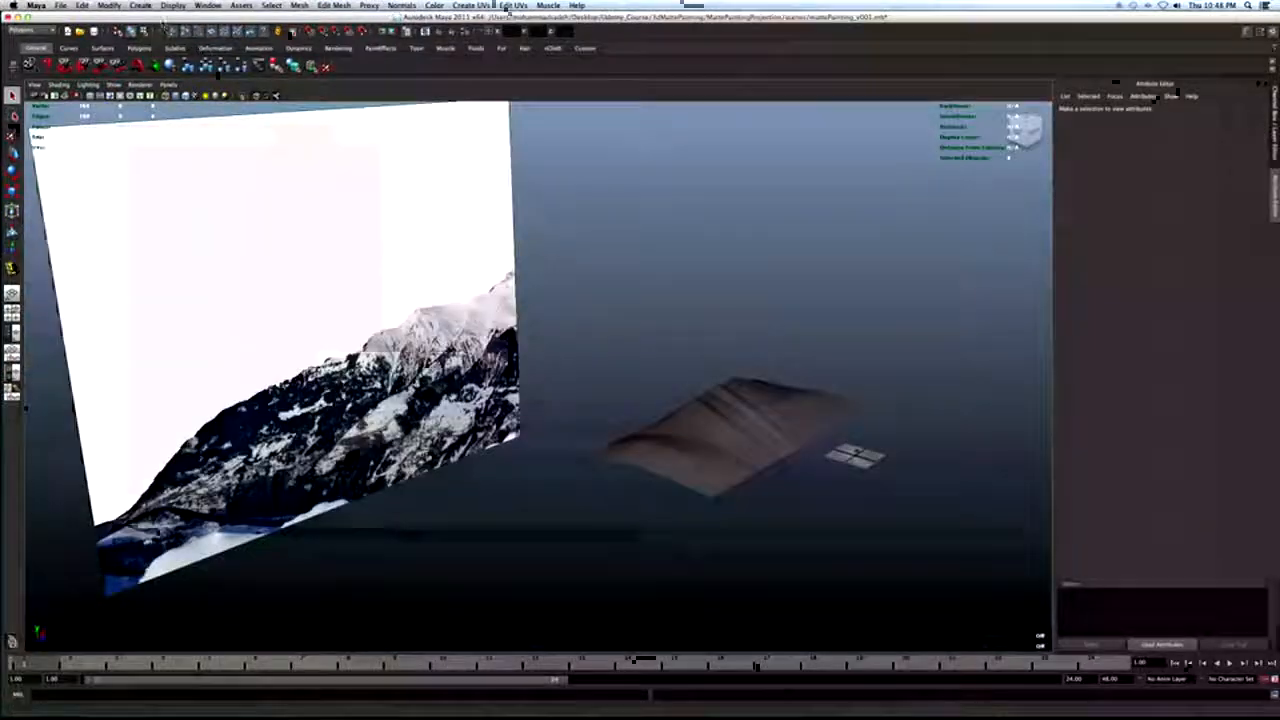
left_click(146, 6)
mouse_move(145, 33)
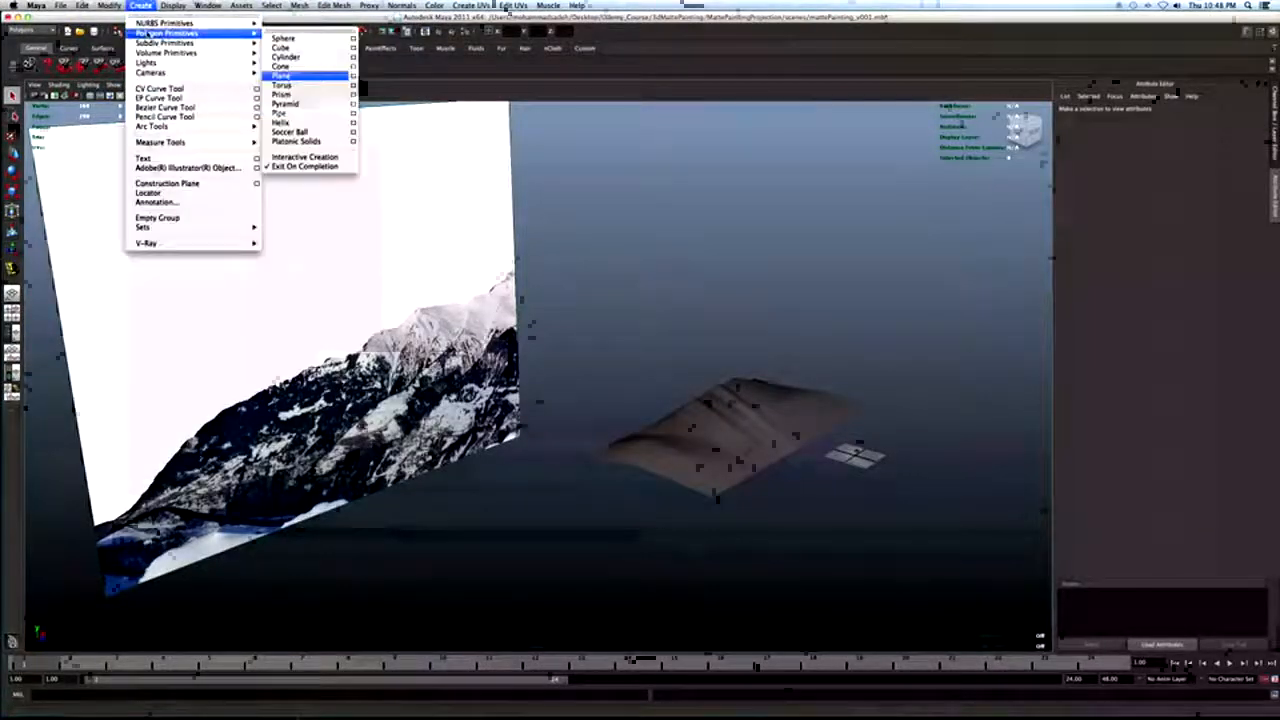
left_click(281, 75)
middle_click_drag(705, 345, 622, 341, "alt")
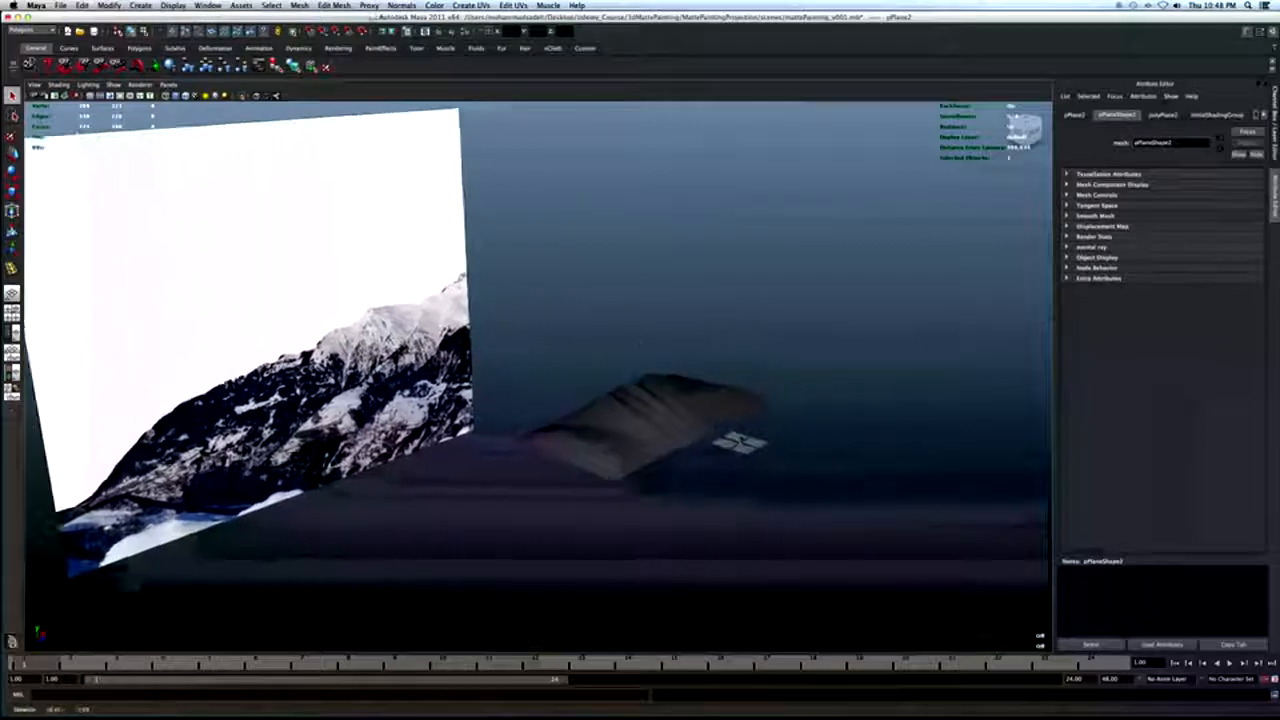
key("r")
left_click_drag(740, 442, 789, 430)
Set the new plane's subdivisions to 3 in both width and height.
key("ctrl+a")
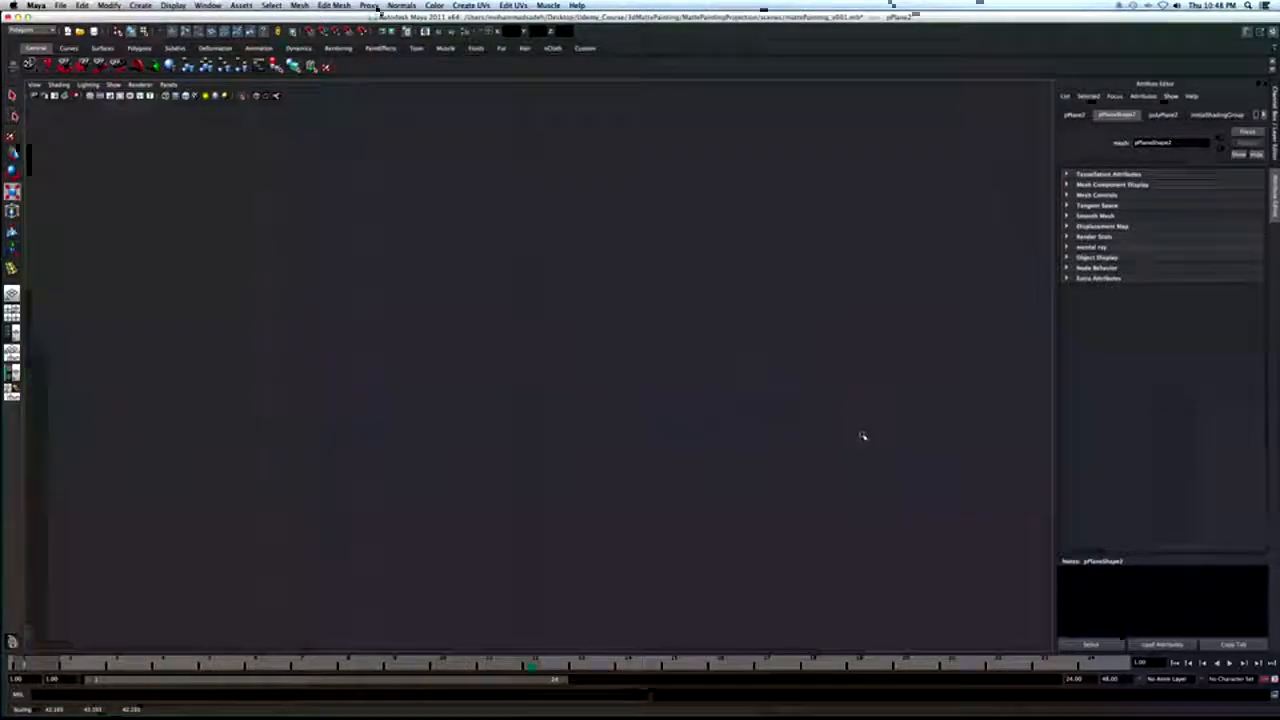
left_click(1190, 234)
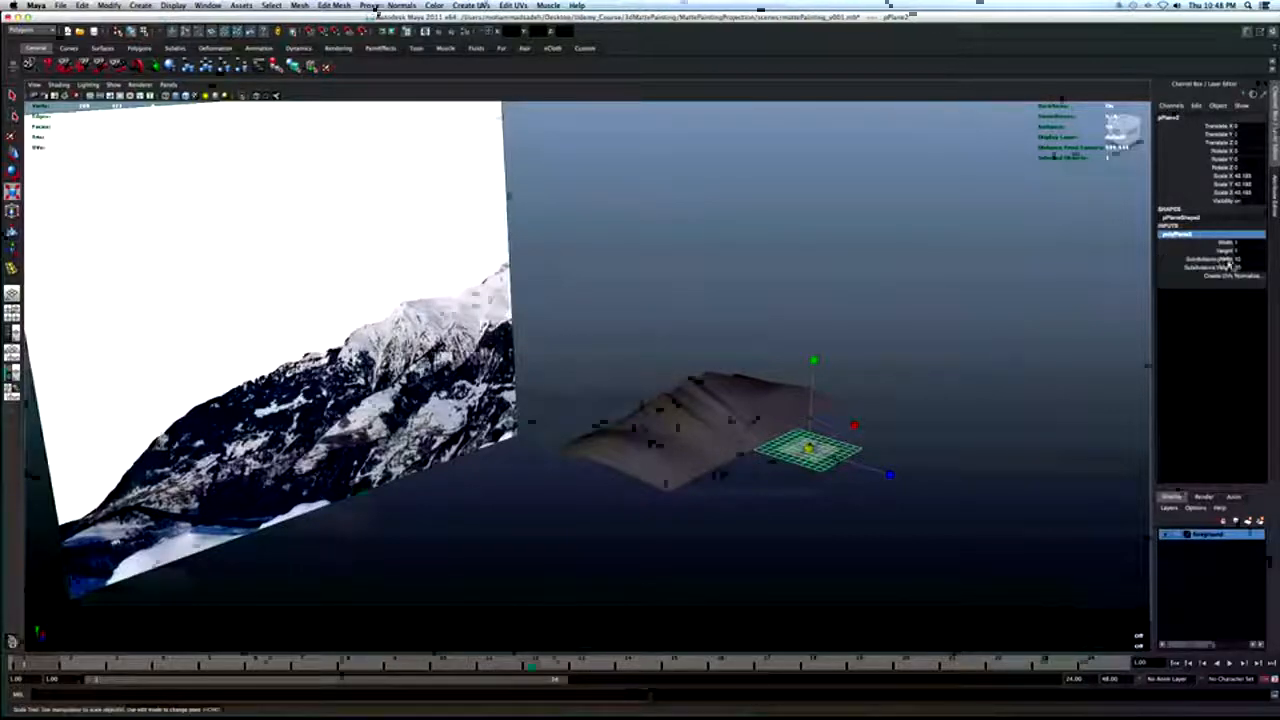
left_click_drag(1241, 259, 1241, 268)
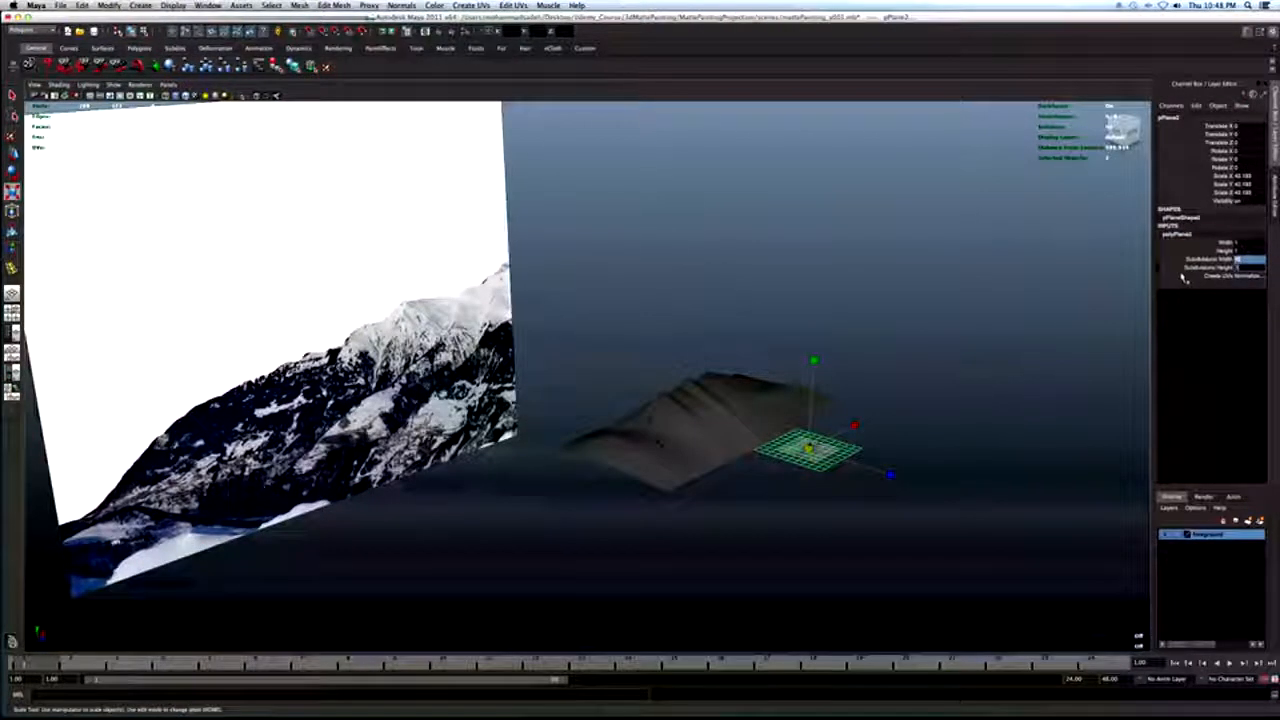
key("Return")
Enlarge the midground plane, stretch it wide along X, and move it back behind the foreground mesh to about -251 in Z.
left_click_drag(822, 411, 788, 426, "alt")
middle_click_drag(788, 426, 763, 409, "alt")
left_click_drag(726, 468, 810, 446)
key("w")
left_click_drag(777, 497, 728, 317)
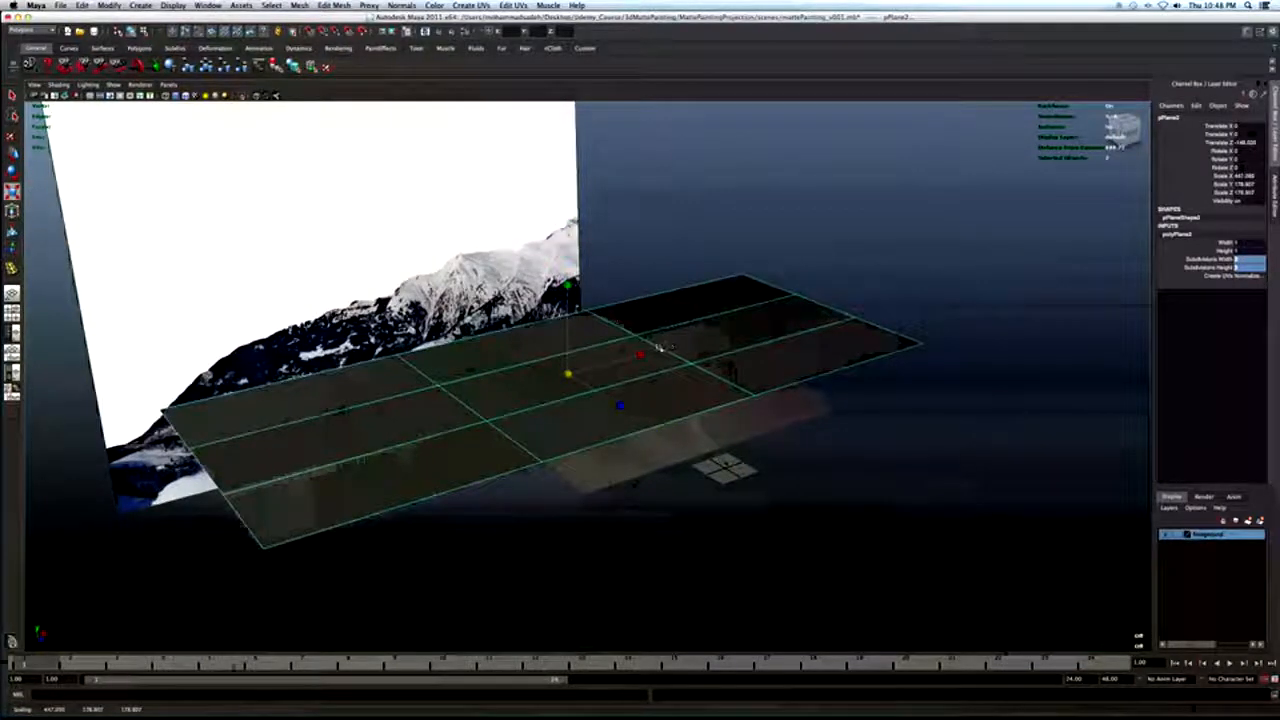
left_click_drag(638, 354, 660, 344)
key("w")
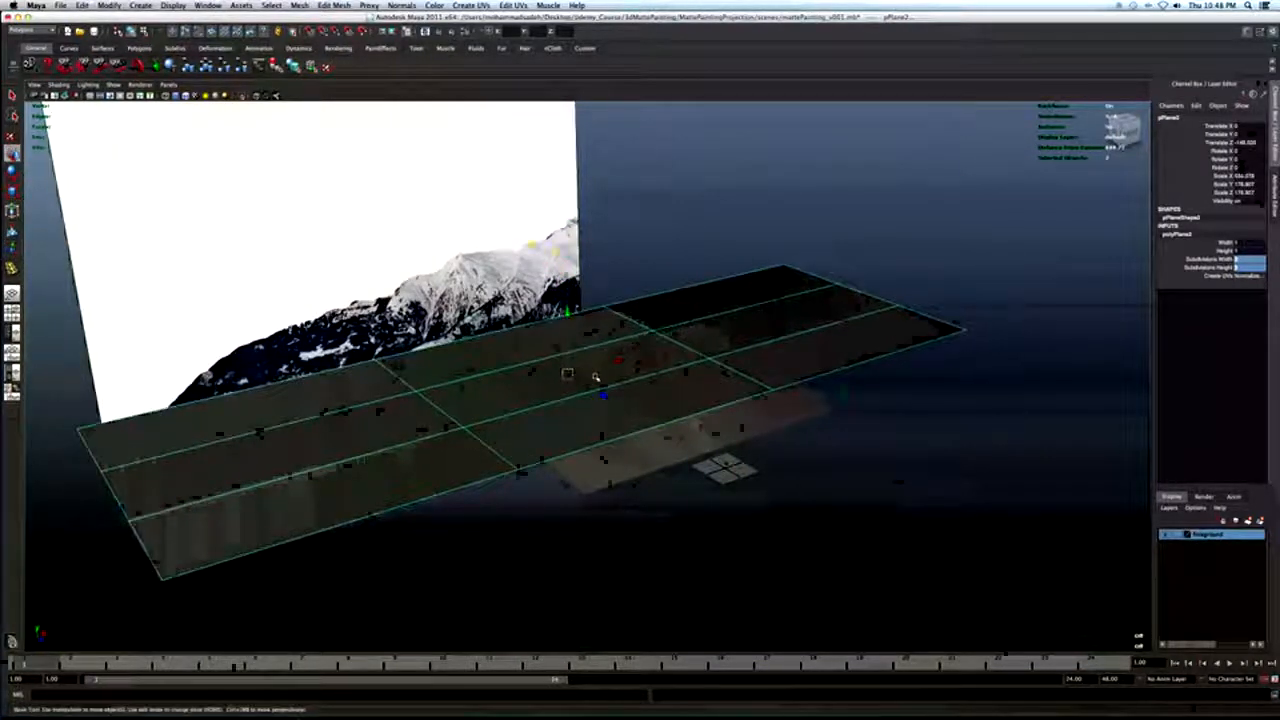
left_click_drag(600, 395, 530, 350)
Raise the plane's inner lengthwise edge row on the image side to form a ridge along its width.
left_click_drag(515, 302, 531, 357, "alt")
key("q")
right_click_drag(531, 360, 503, 336)
left_click(499, 330)
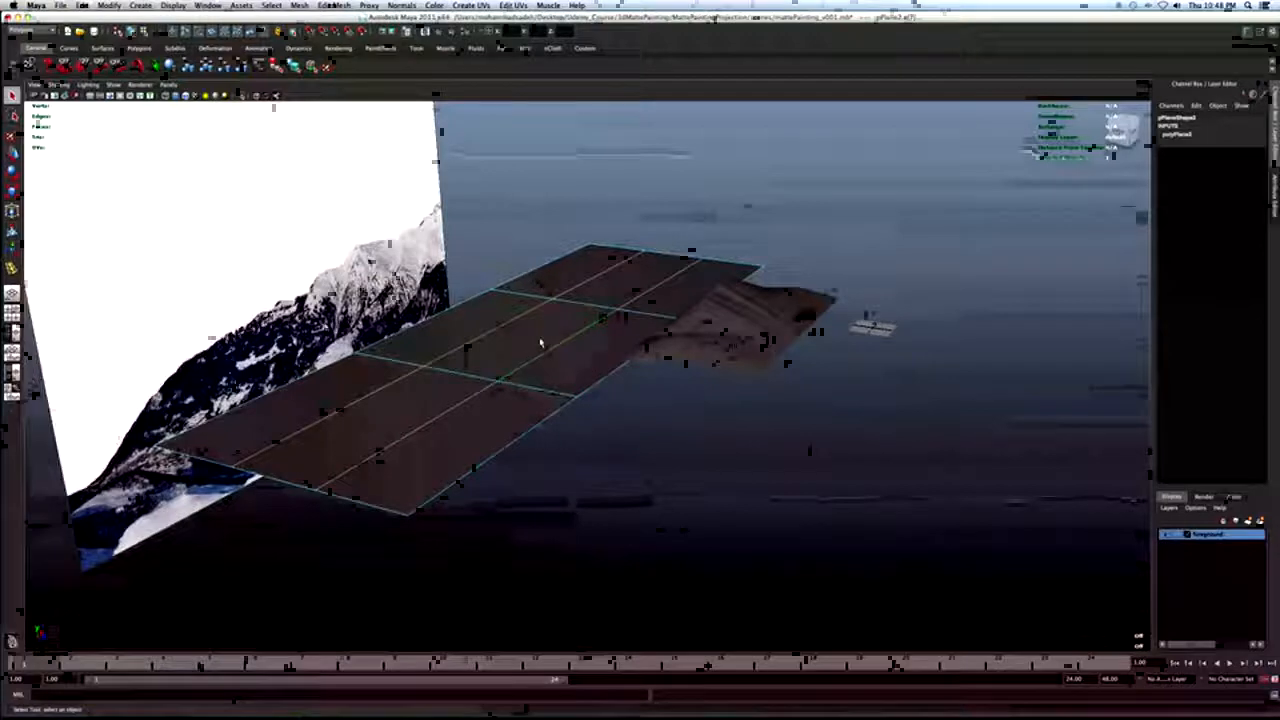
key("w")
left_click_drag(527, 274, 556, 241)
left_click(548, 281)
mouse_move(498, 290)
left_mouse_down("alt")
mouse_move(524, 300)
mouse_move(494, 294)
left_mouse_up("alt")
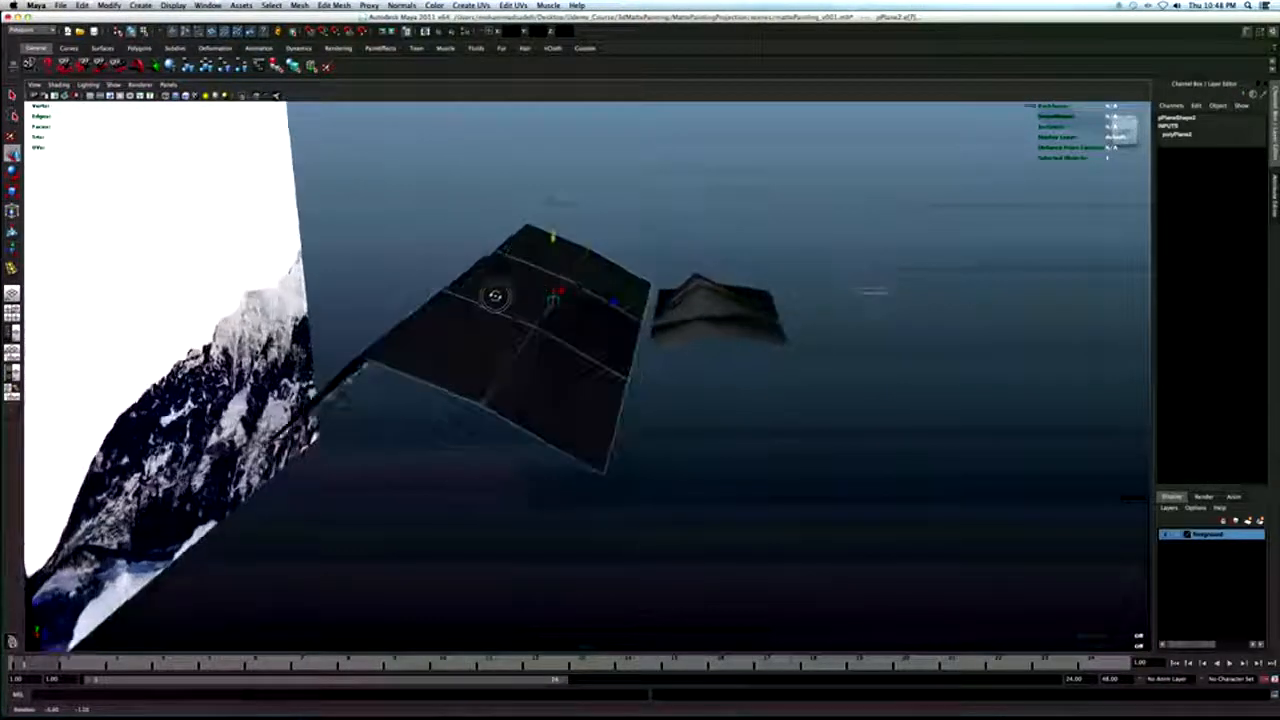
Lower the whole midground plane to about -68 in Y, hiding the foreground layer to compare it with the mountain image.
key("q")
right_click_drag(490, 302, 508, 293)
key("w")
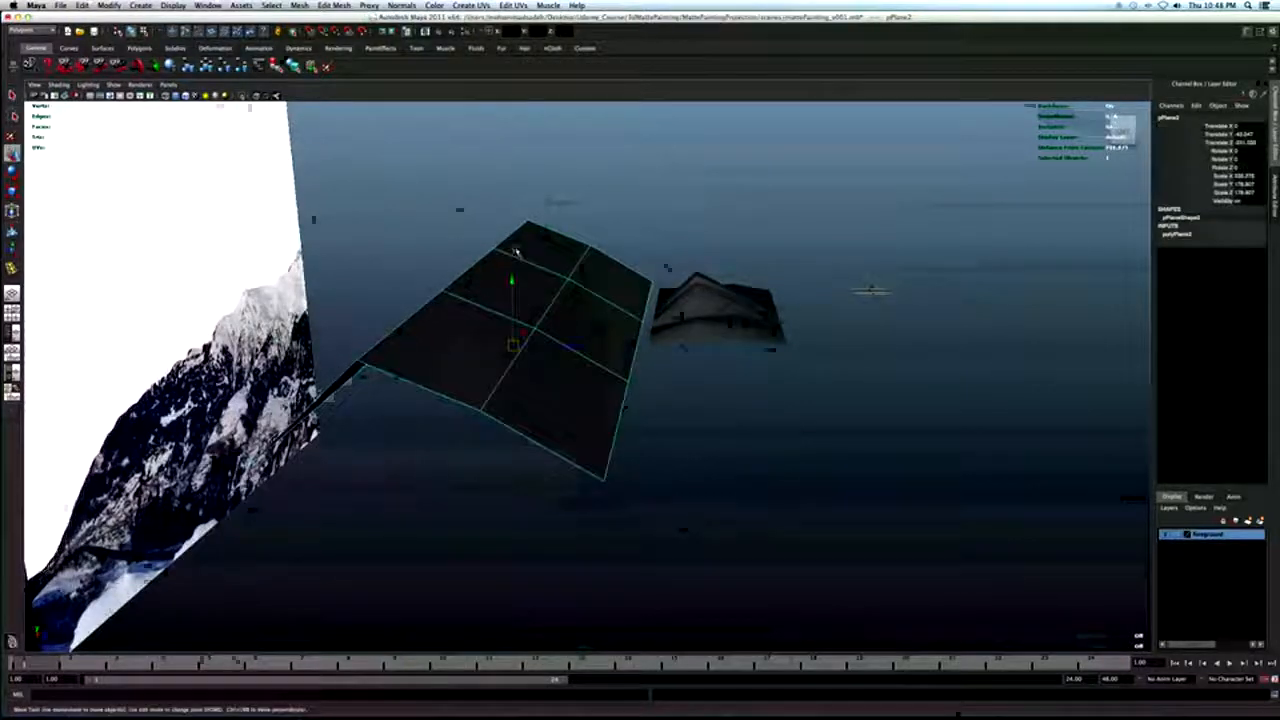
left_click_drag(515, 281, 471, 286)
key("space")
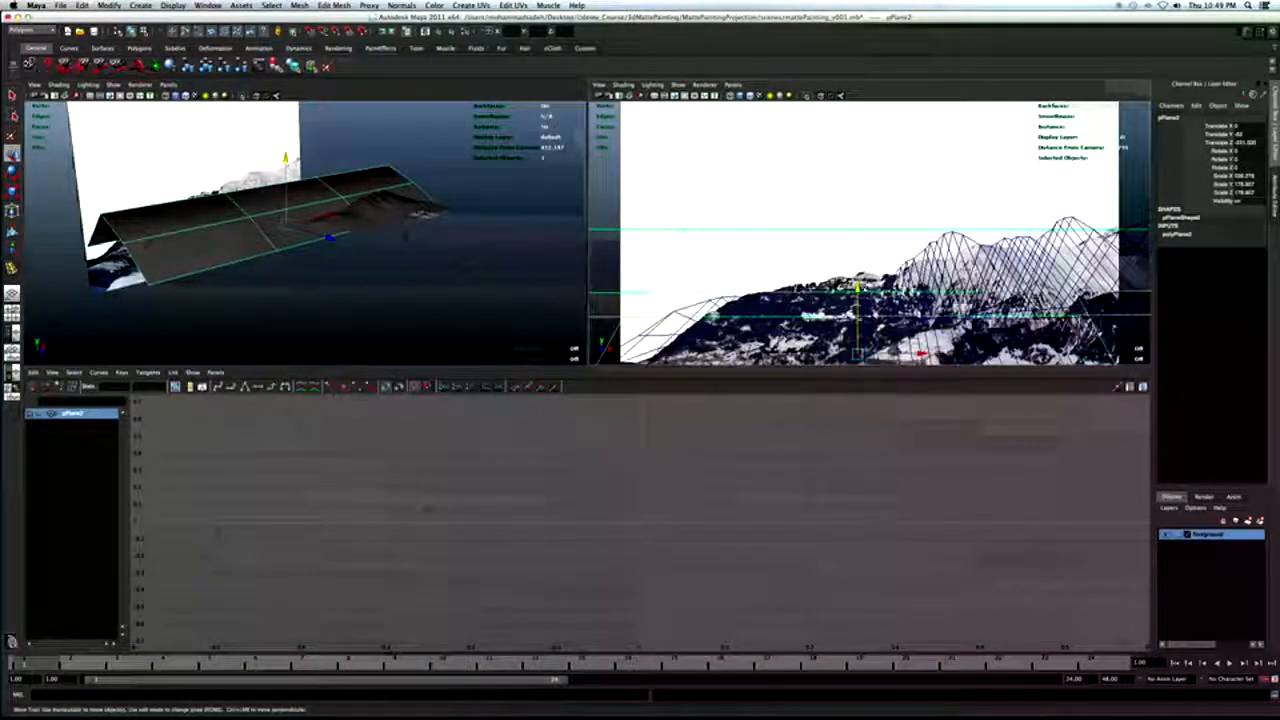
left_click(1167, 535)
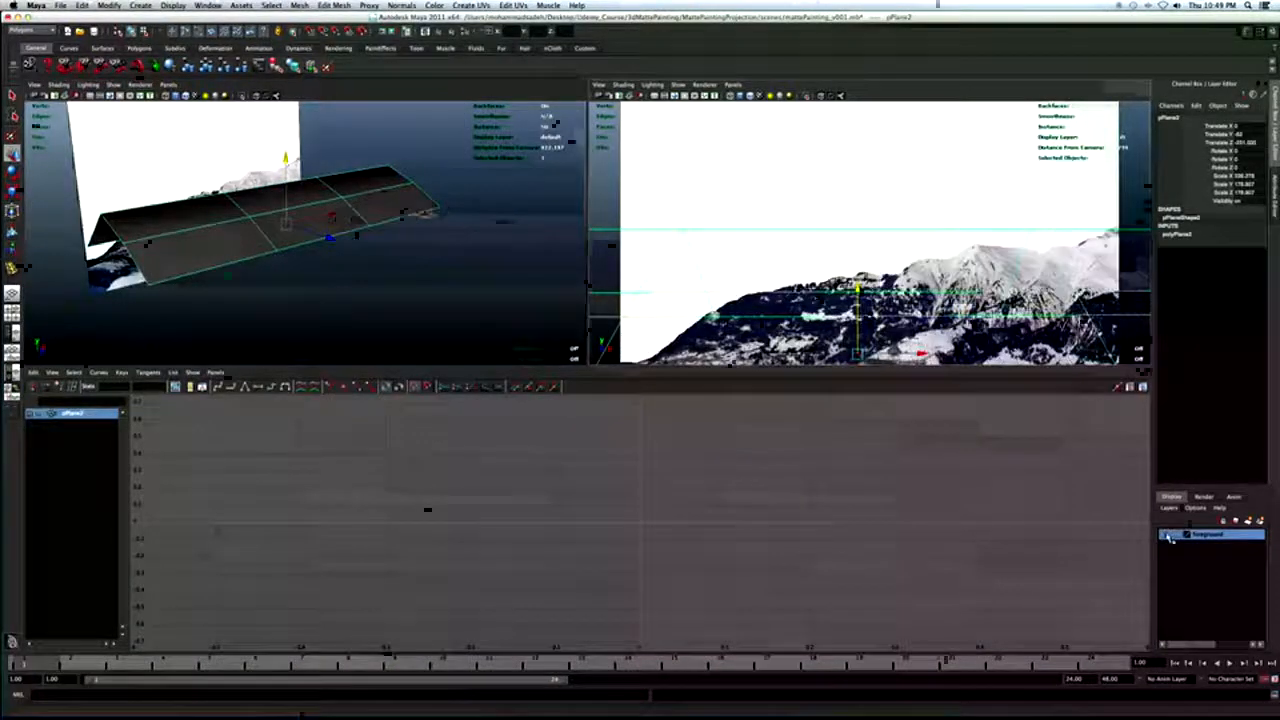
left_click_drag(857, 286, 857, 304)
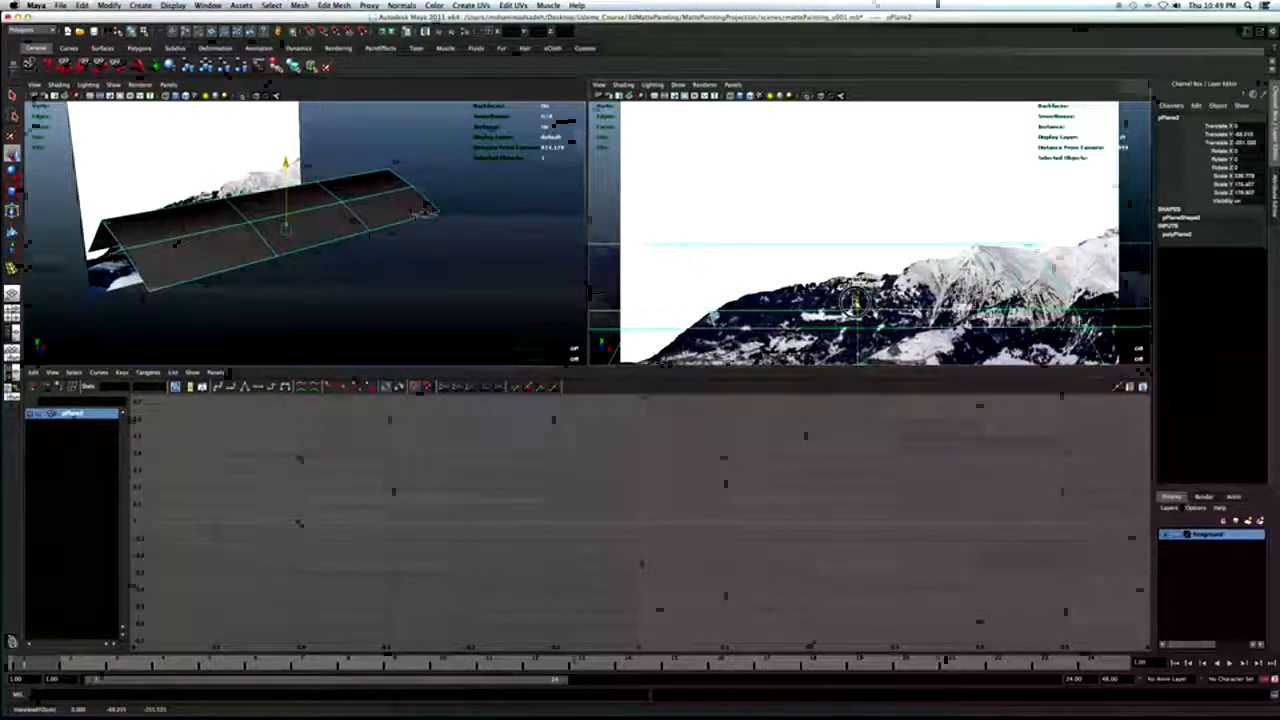
left_click_drag(512, 240, 443, 262, "alt")
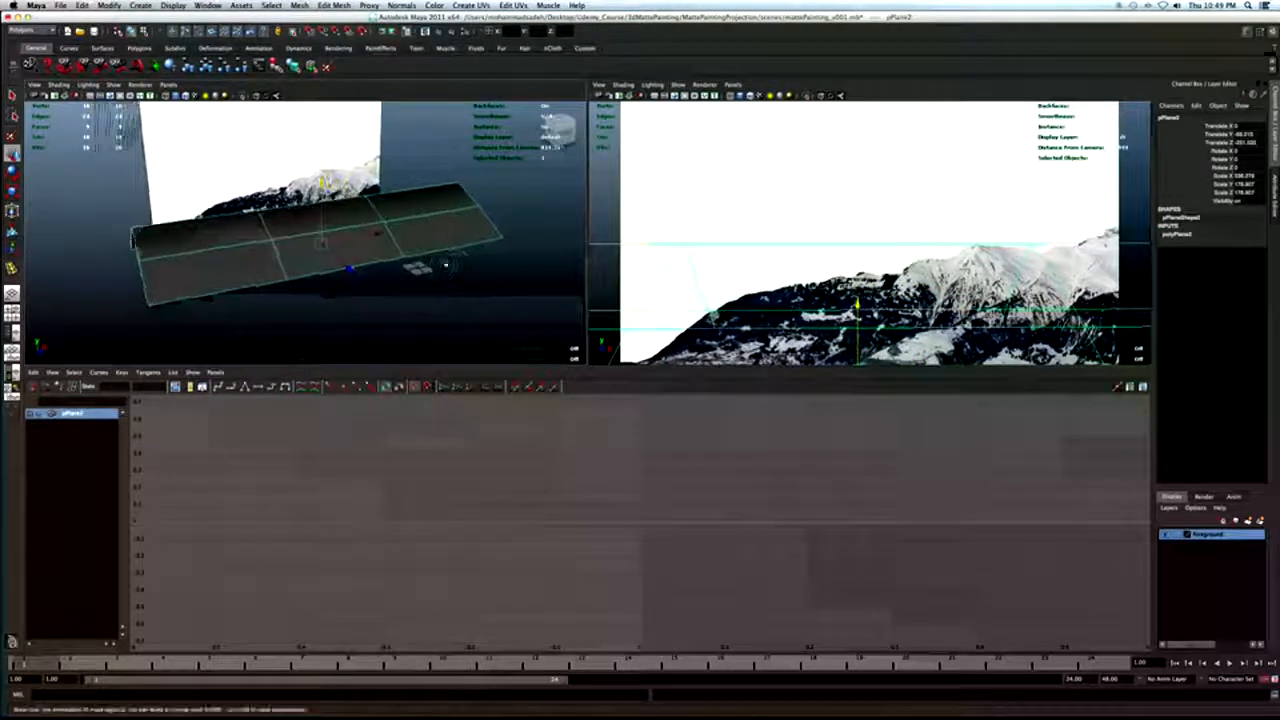
Insert an edge loop across the midground plane midway along the middle section of its length.
key("q")
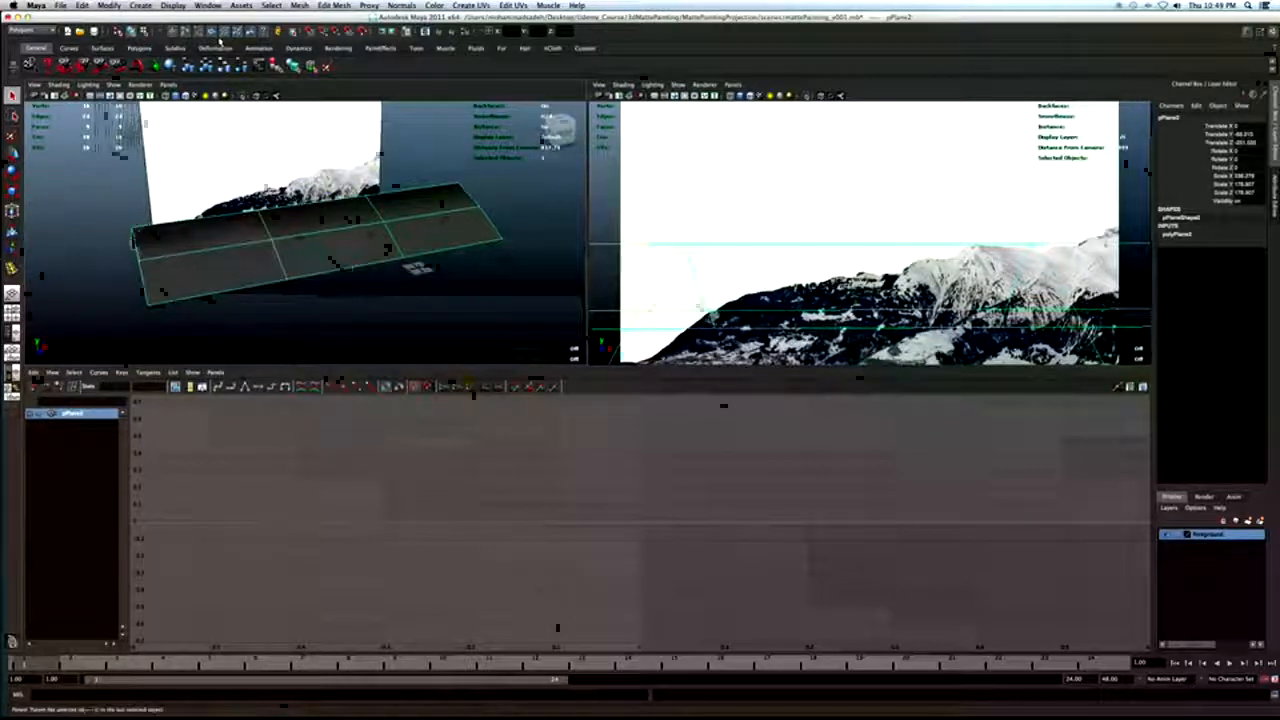
left_click(334, 5)
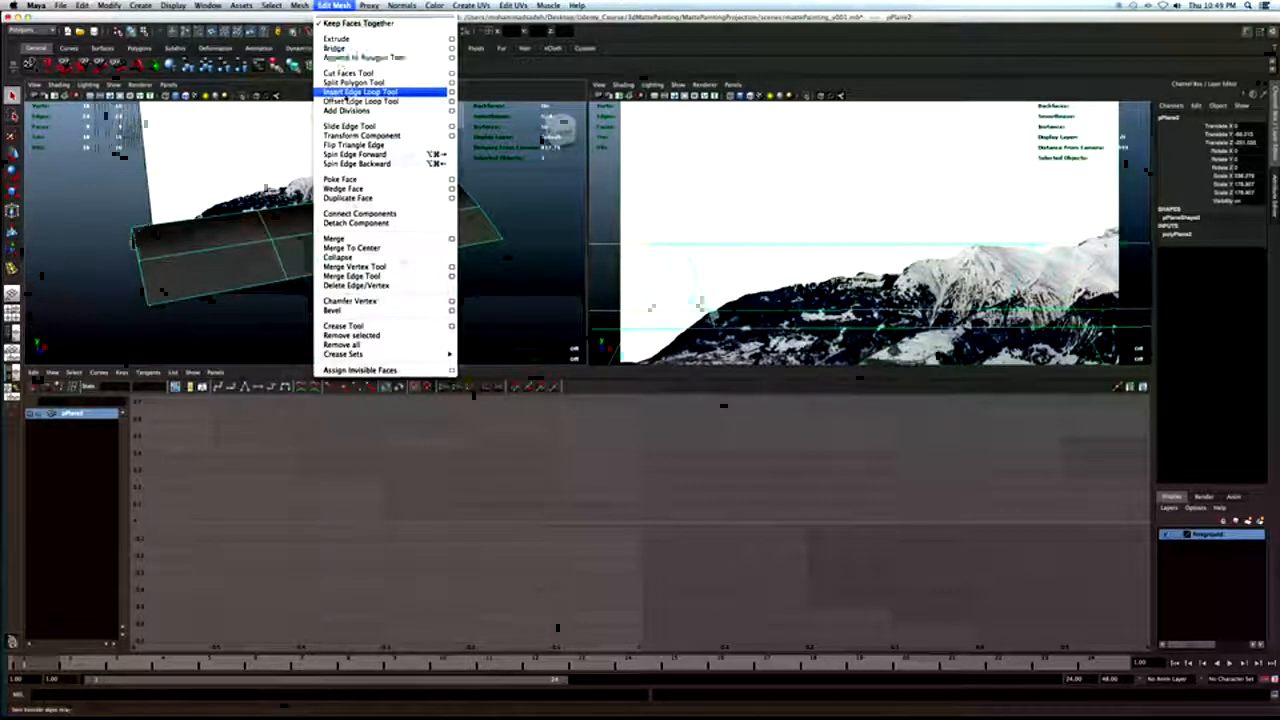
left_click(357, 87)
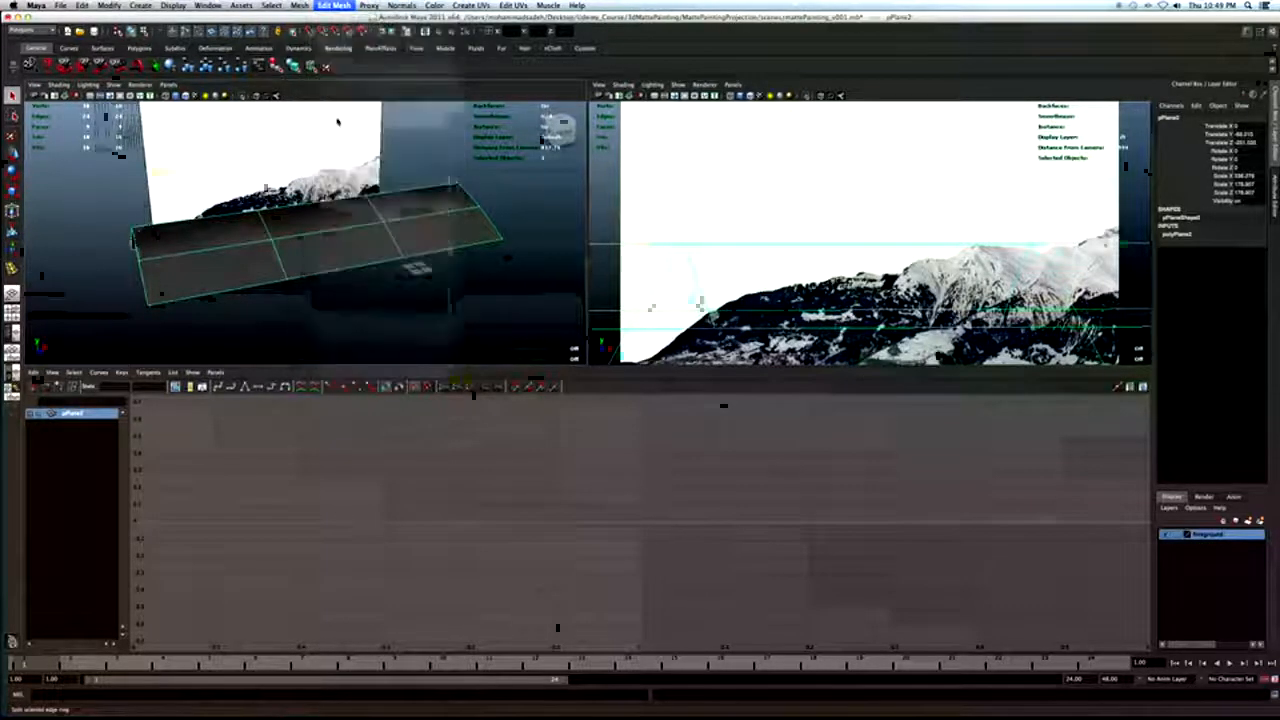
left_click(333, 232)
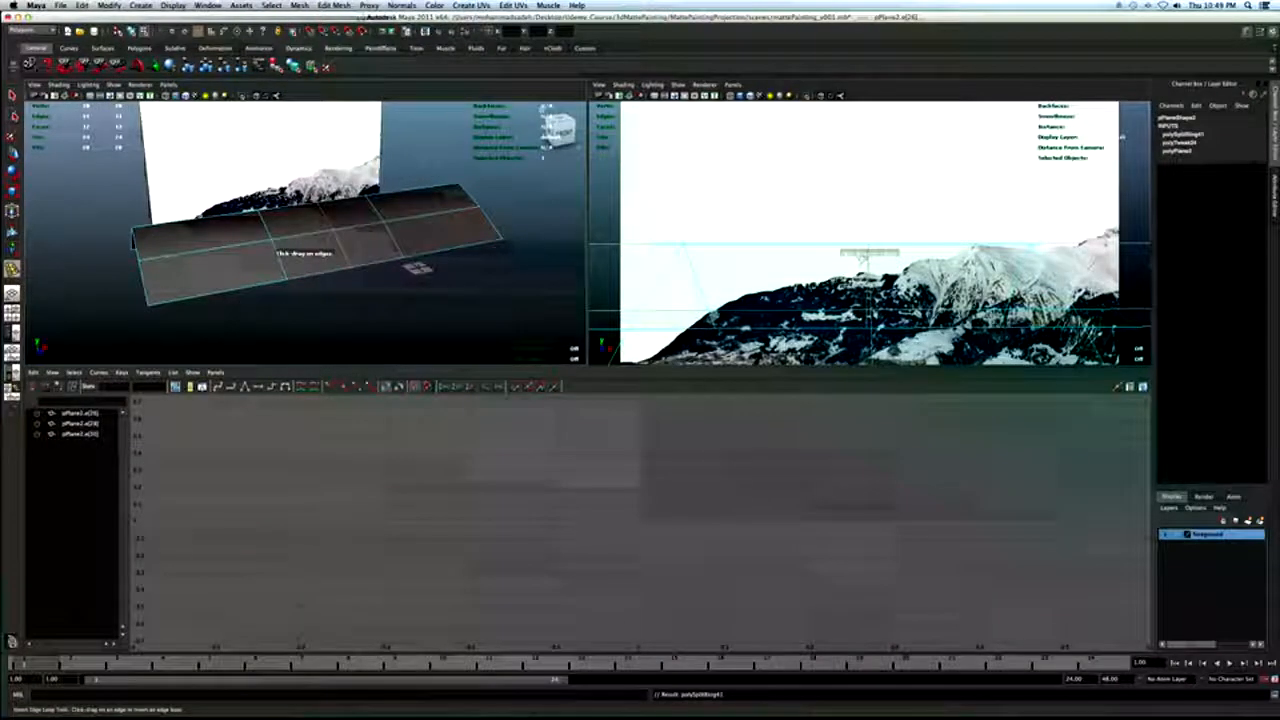
Lower the ridge vertices on the new loop and on the column left of it to the mountain outline.
key("space")
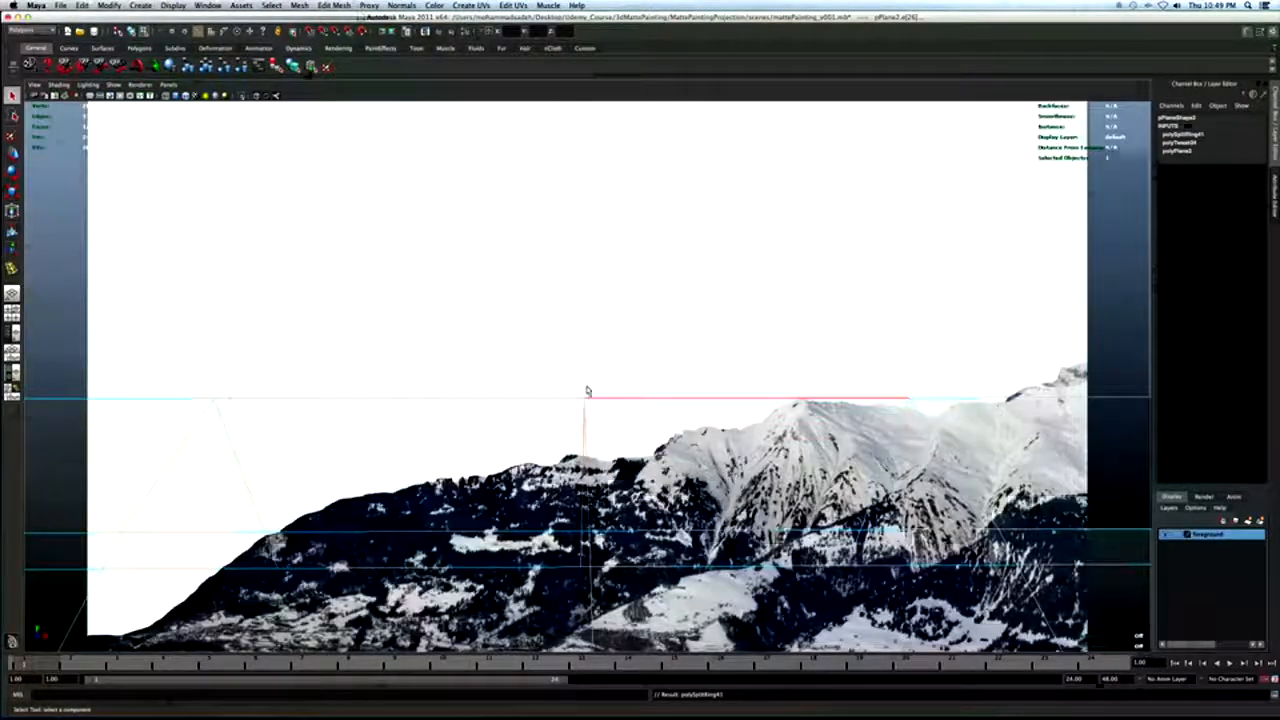
left_click_drag(570, 388, 591, 414)
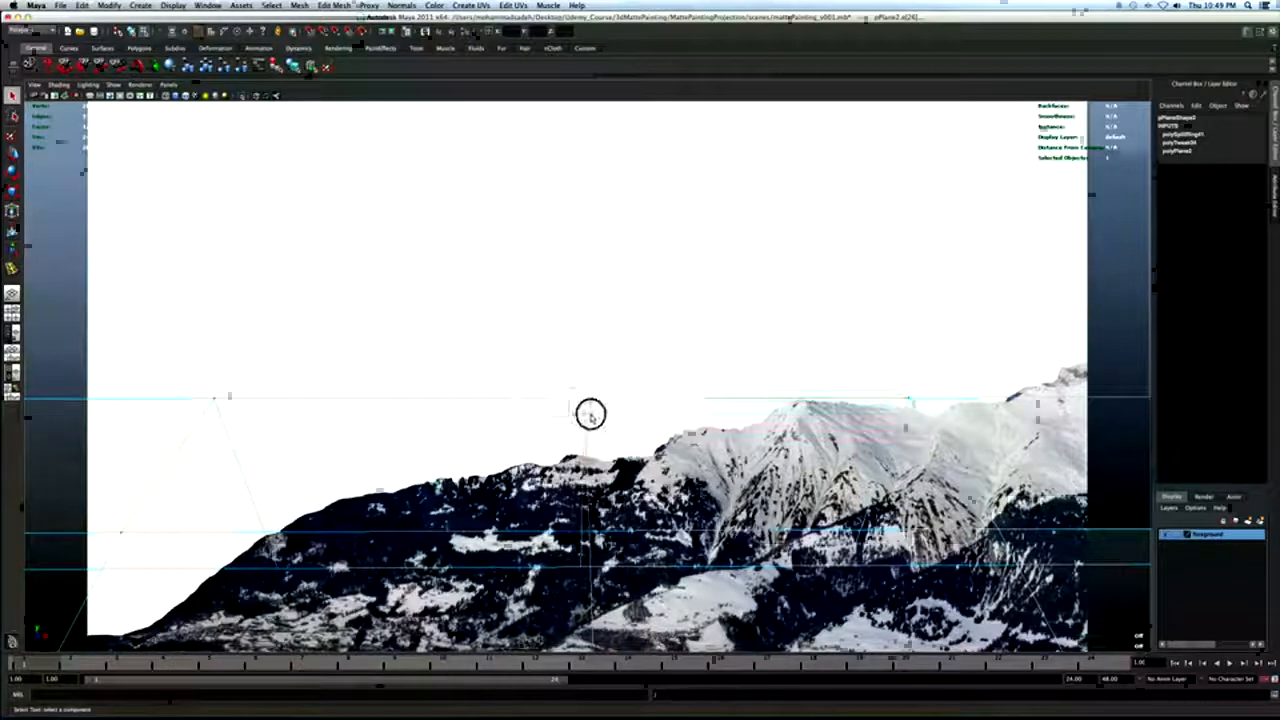
key("w")
left_click_drag(584, 331, 584, 361)
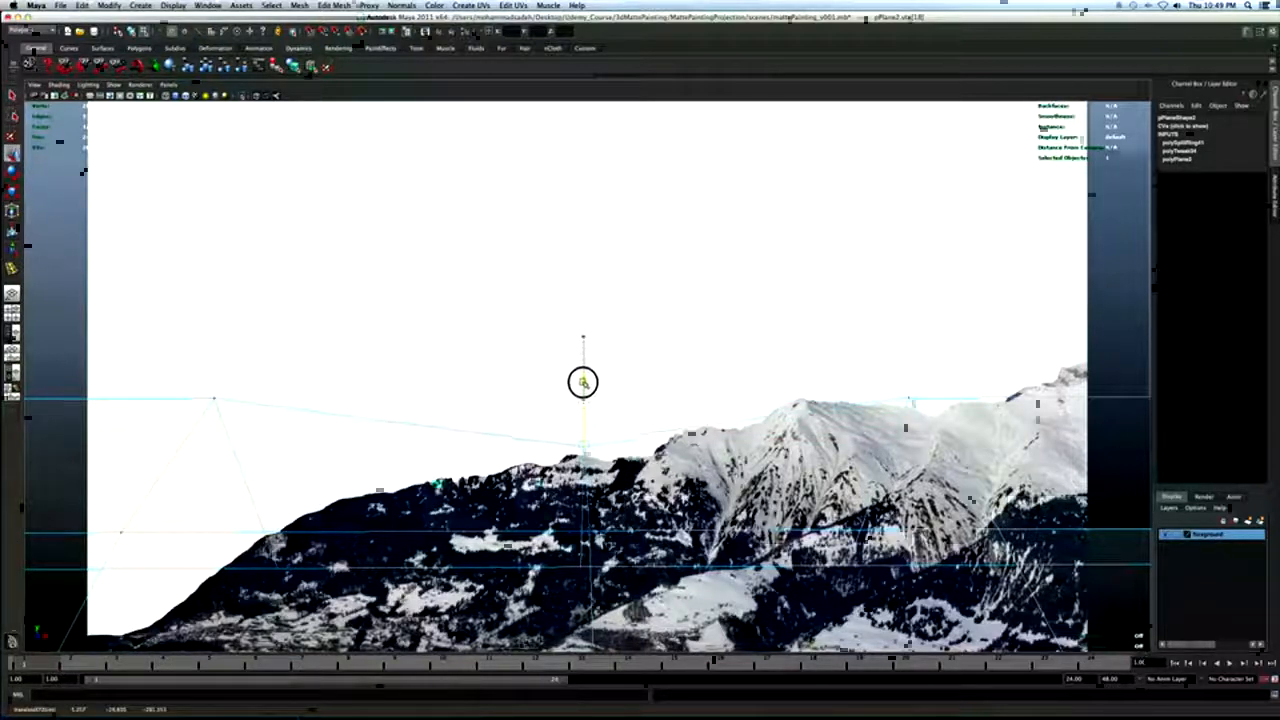
left_click_drag(202, 387, 241, 421)
left_click_drag(214, 332, 220, 439)
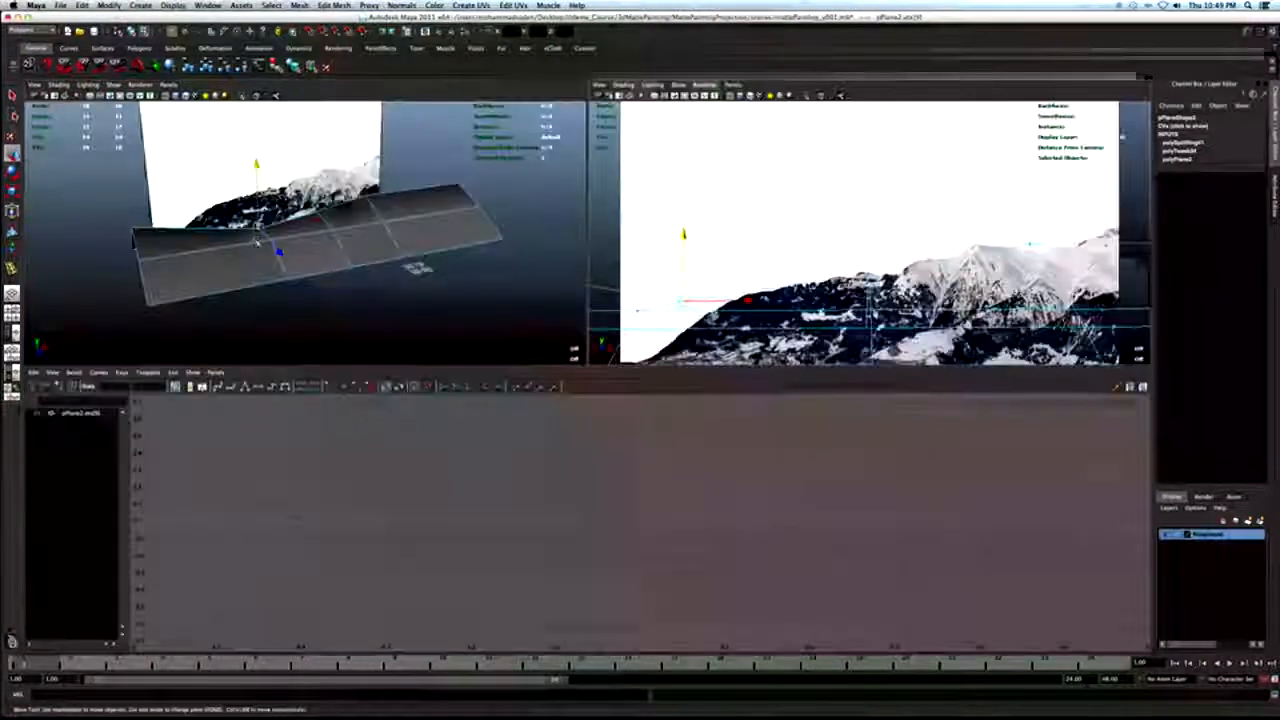
Lower the inner-row vertex on the left column and the ridge vertex at the plane's left end to continue the descending slope.
left_click_drag(259, 243, 284, 250, "alt")
key("q")
left_click(279, 246)
key("w")
mouse_move(277, 185)
left_mouse_down()
mouse_move(275, 205)
mouse_move(313, 209)
mouse_move(278, 210)
left_mouse_up()
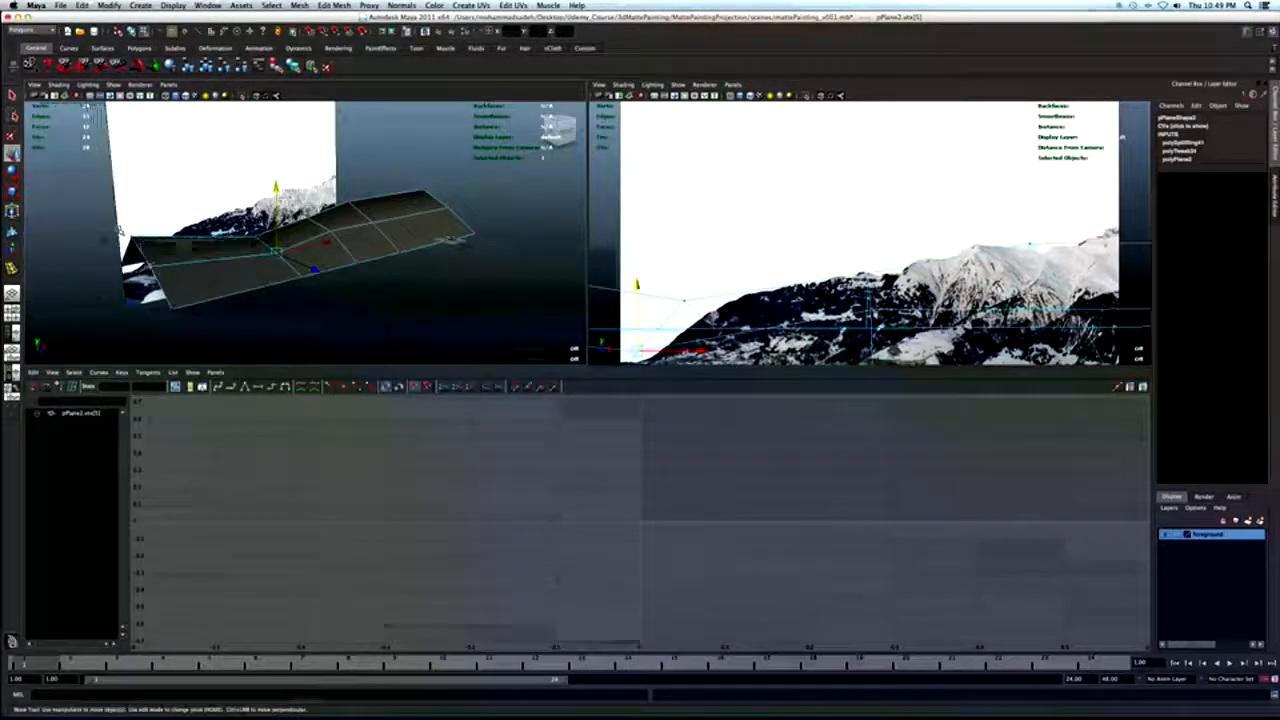
left_click_drag(145, 258, 146, 274)
left_click_drag(126, 188, 147, 207)
key("q")
left_click(152, 268)
key("w")
left_click_drag(268, 237, 186, 249, "alt")
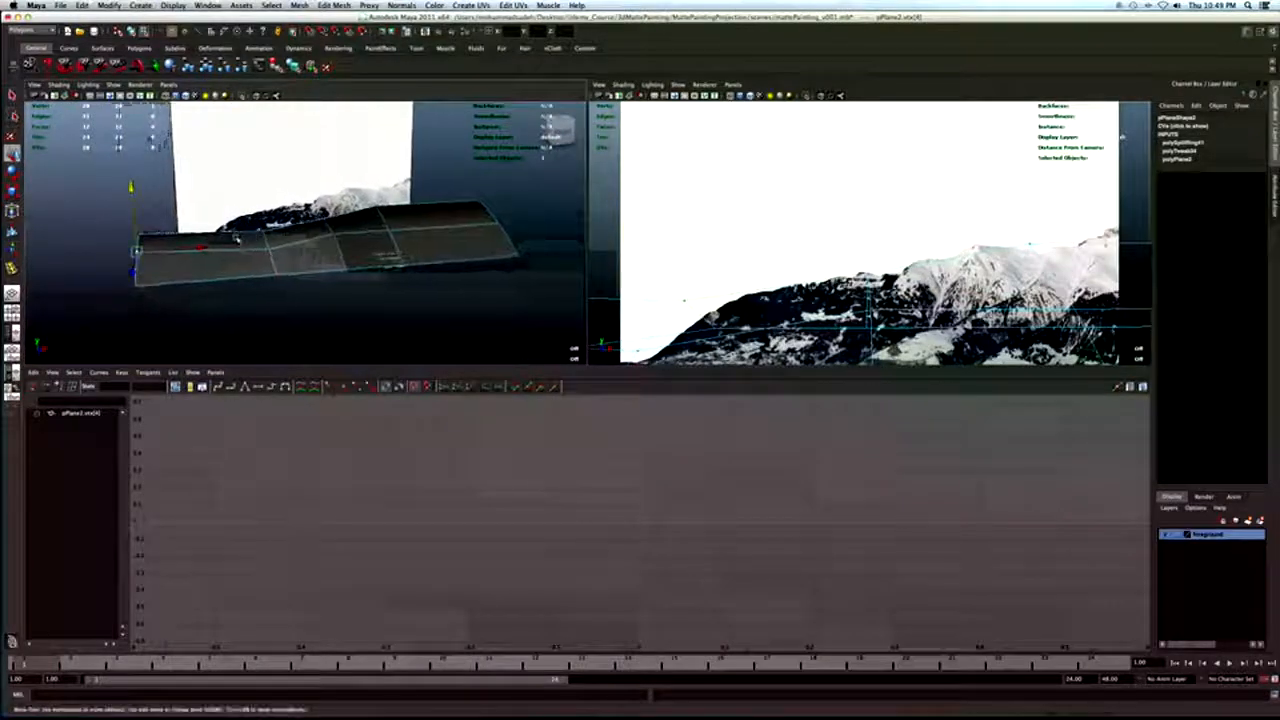
Insert an edge loop between the left and middle columns and set its ridge vertex on the mountain outline.
key("q")
left_click(13, 269)
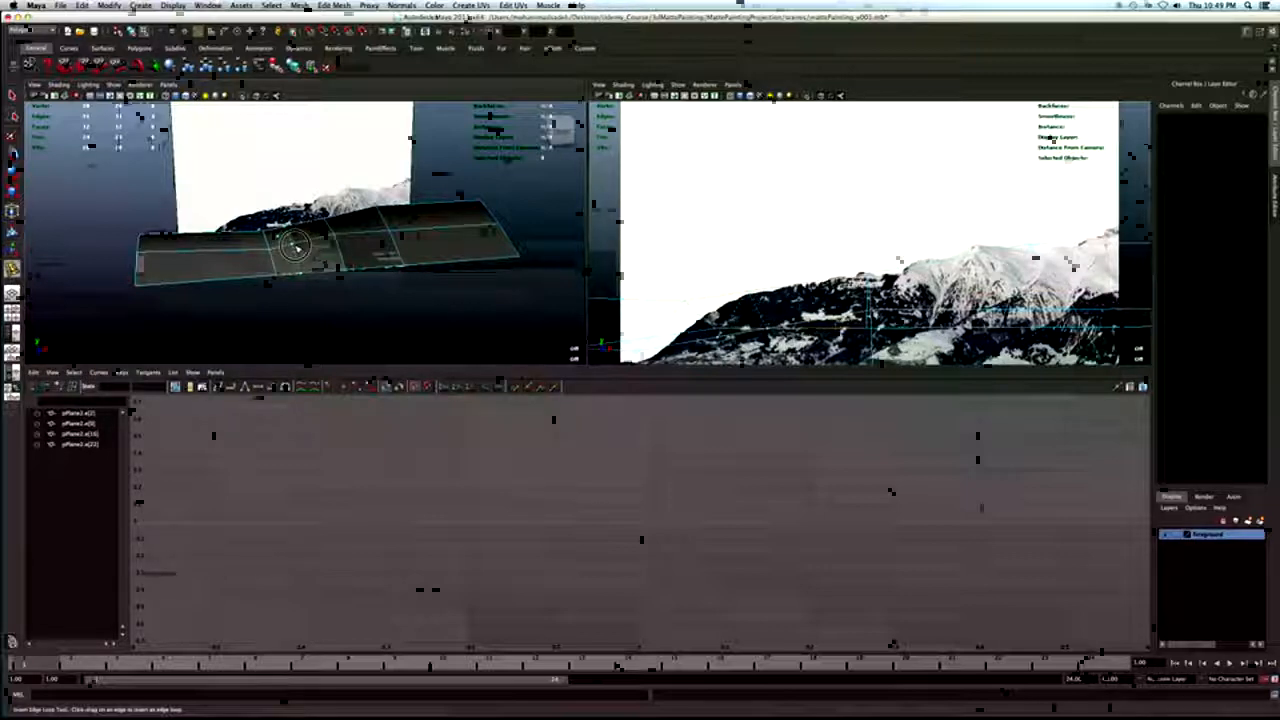
left_click(295, 245)
right_click_drag(291, 236, 246, 231)
left_click(283, 228)
key("w")
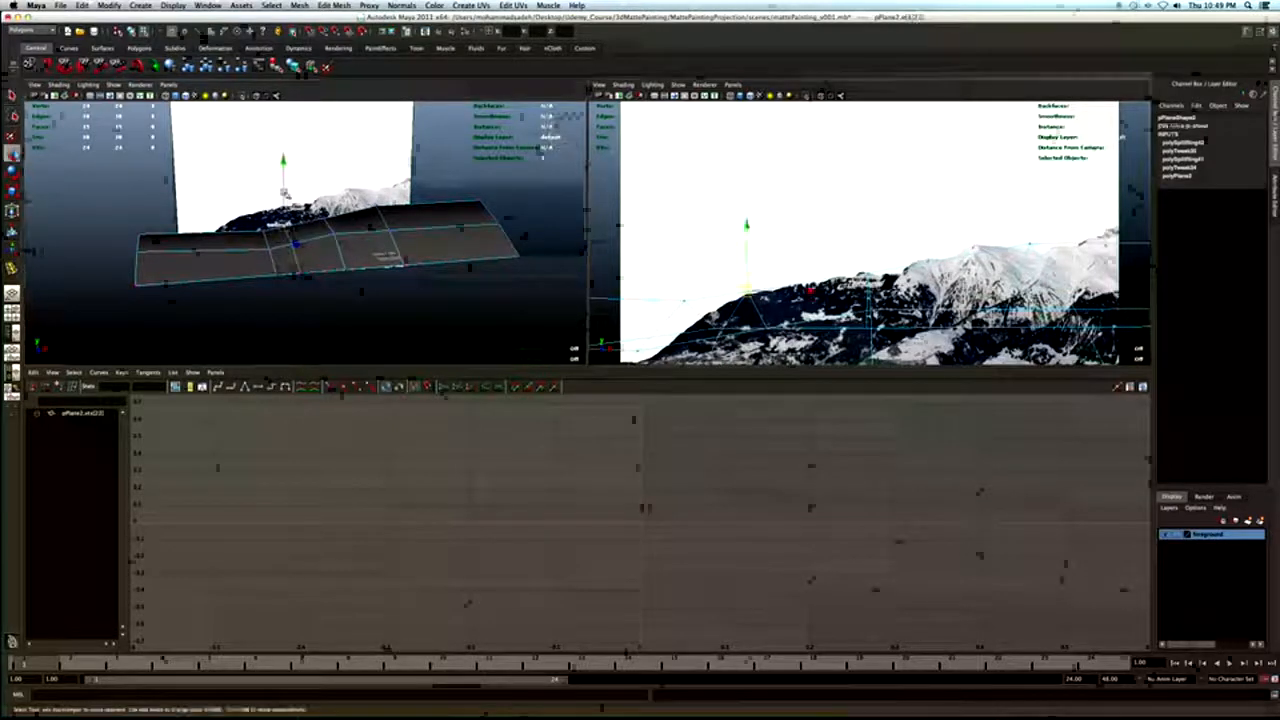
left_click_drag(283, 163, 281, 168)
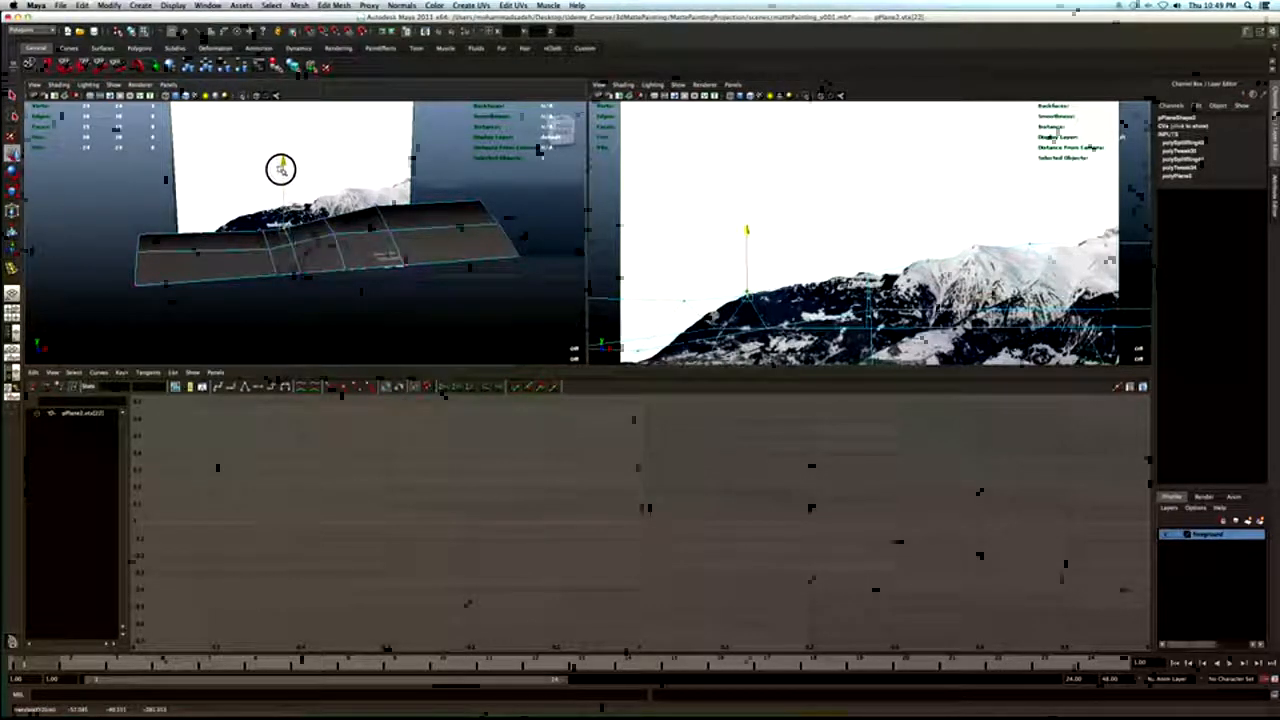
Lower the vertices of the left inner column and of the plane's left end beneath the descending mountain slope.
left_click_drag(251, 214, 268, 250)
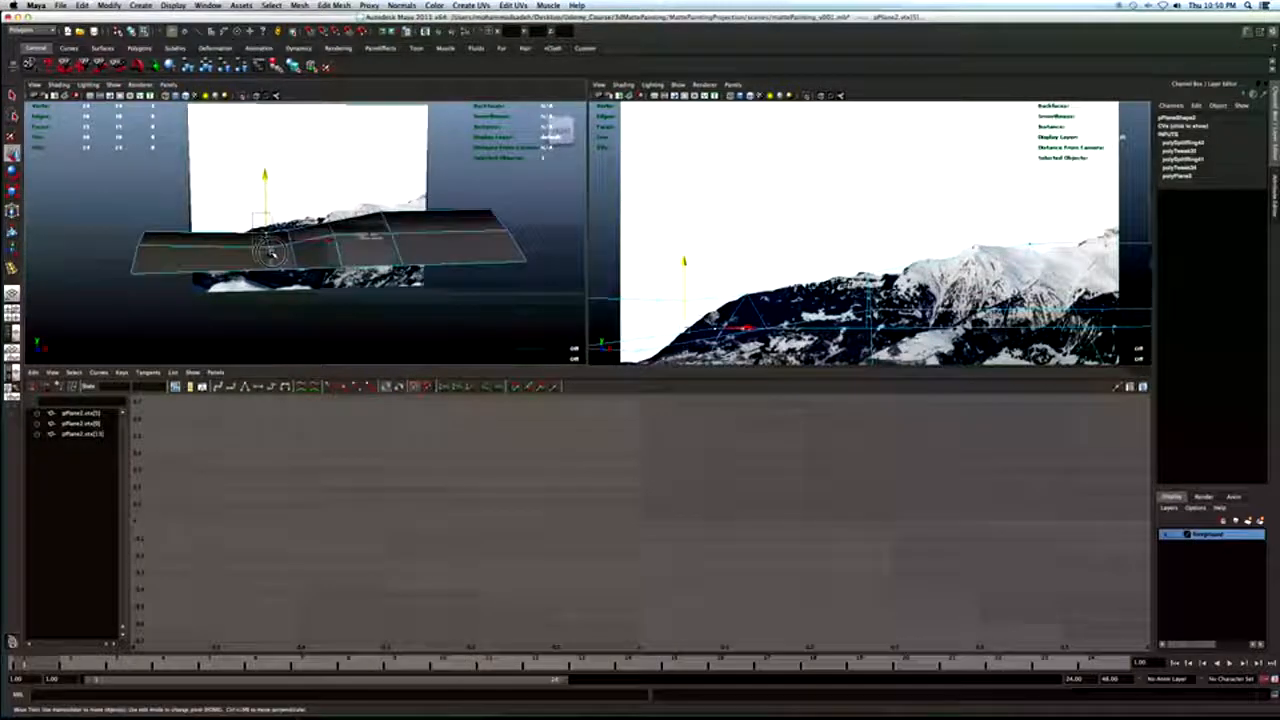
left_click_drag(266, 171, 266, 184)
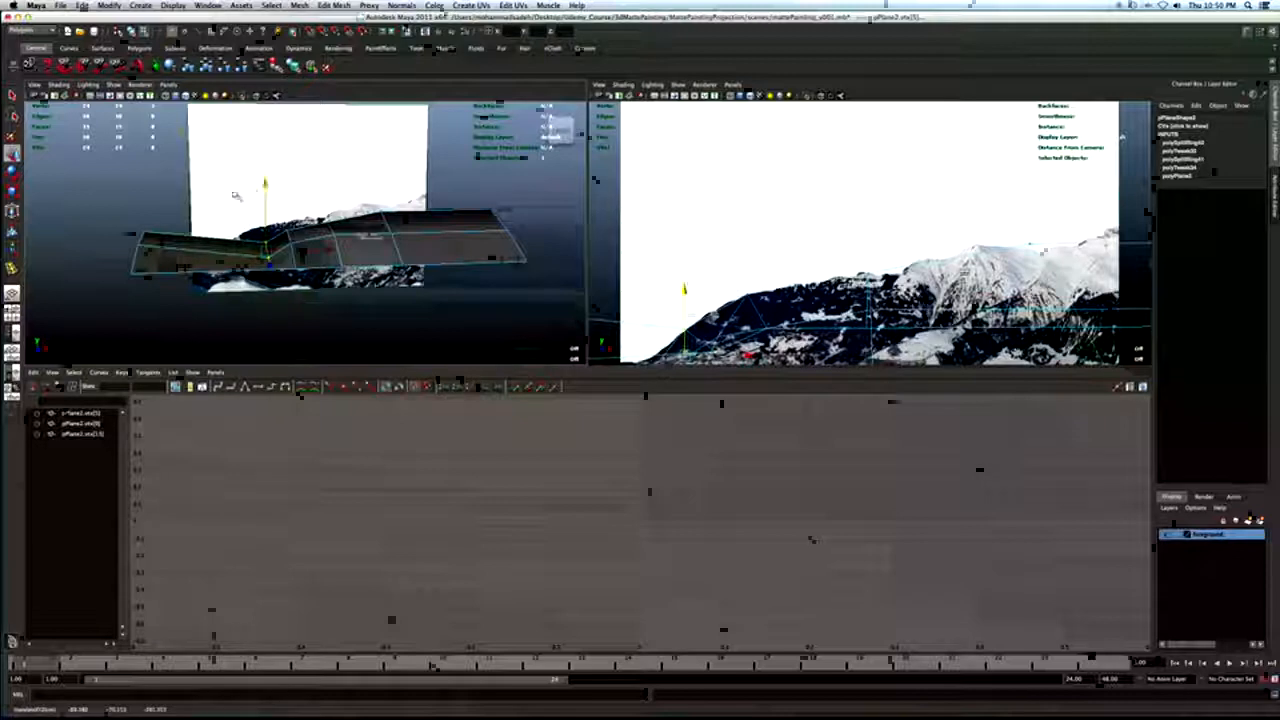
left_click_drag(125, 215, 168, 254)
left_click_drag(137, 172, 139, 187)
Show the foreground layer and scale the midground plane up, first in height and then uniformly, so it extends beyond the foreground mesh.
key("q")
left_click_drag(376, 212, 472, 212, "alt")
right_click_drag(300, 261, 322, 243)
left_click(316, 236)
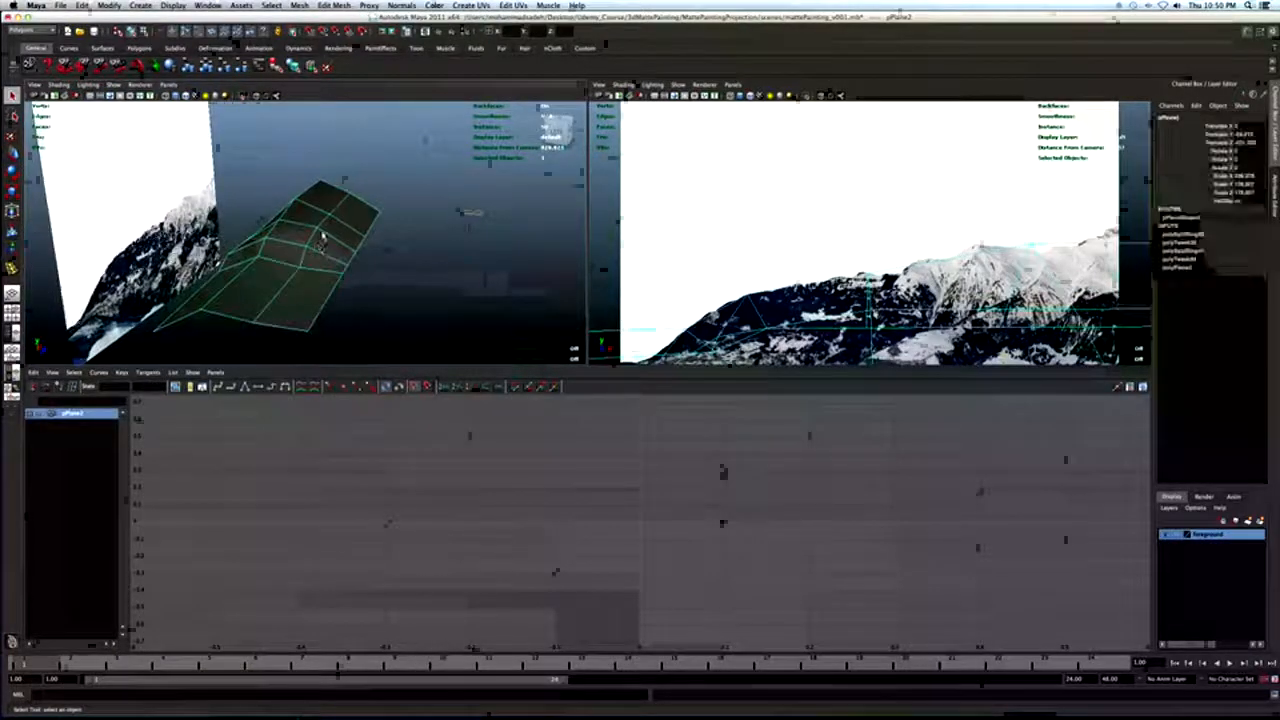
left_click_drag(316, 236, 509, 284, "alt")
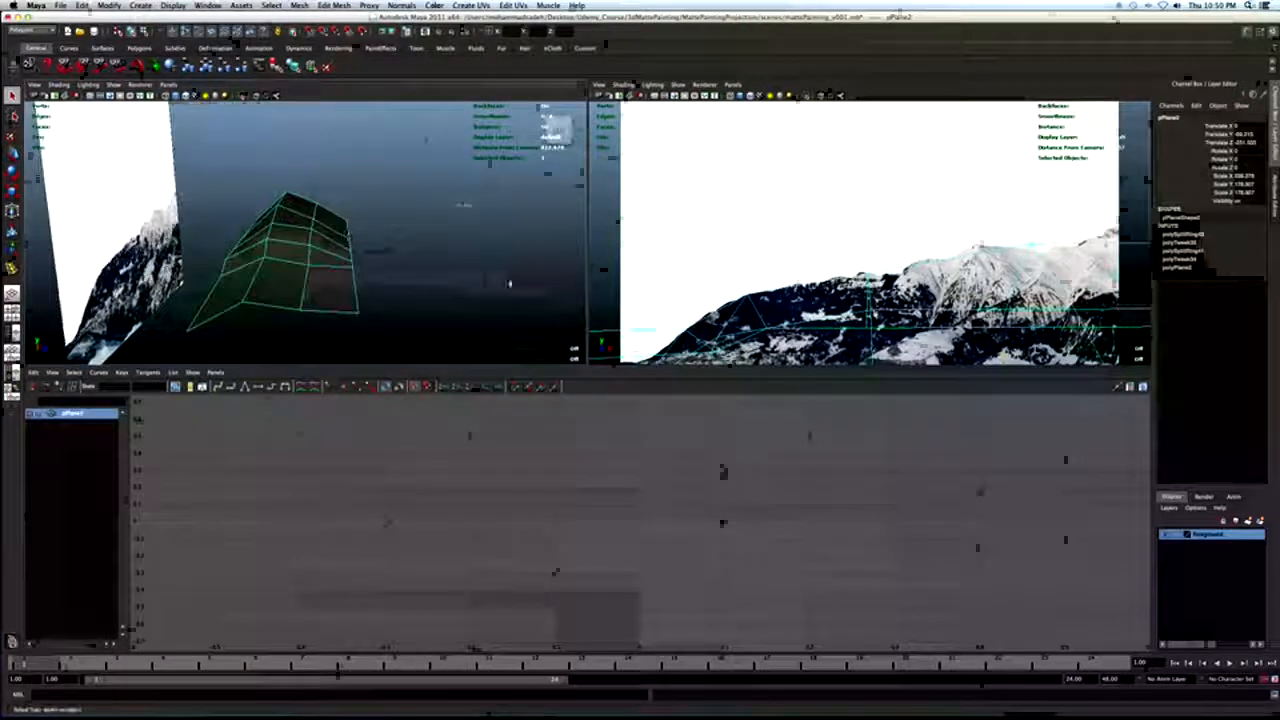
left_click(1169, 536)
left_click_drag(373, 256, 309, 210, "alt")
key("r")
left_click_drag(303, 157, 300, 128)
left_click_drag(303, 252, 328, 248)
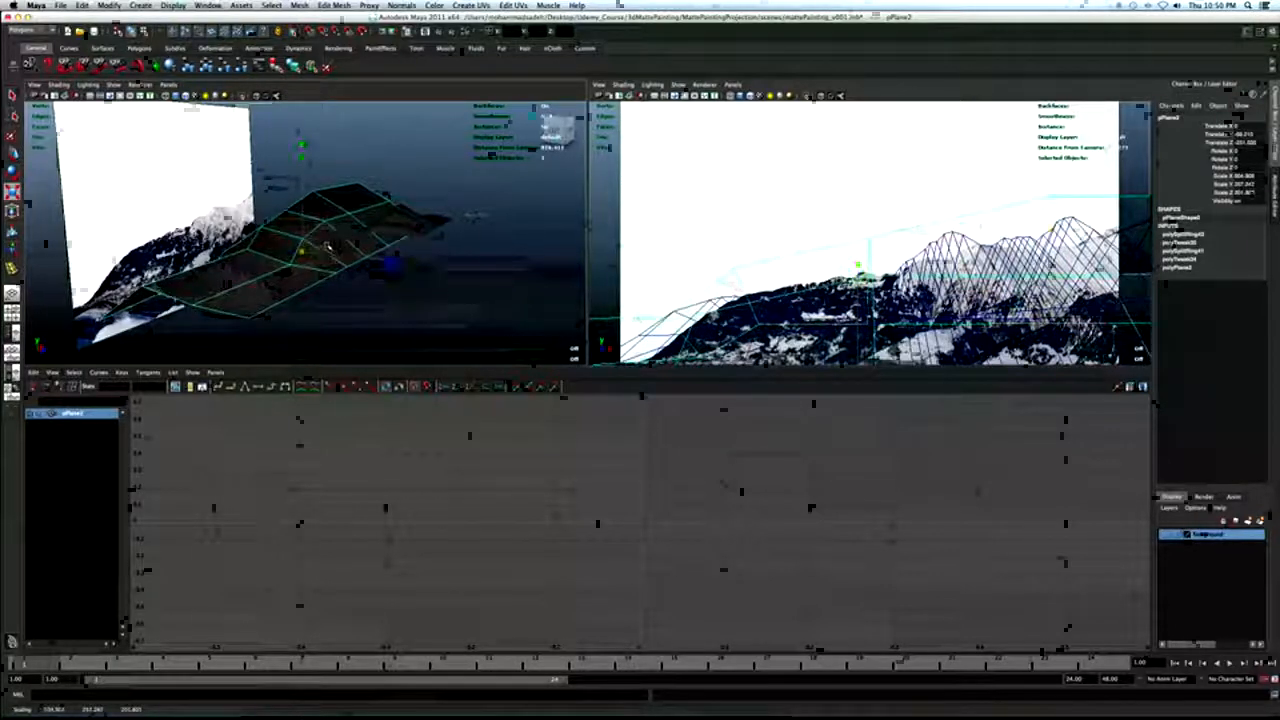
Lower the enlarged midground plane in Y behind the foreground mesh, and hide the foreground layer.
key("w")
left_click_drag(305, 187, 350, 224)
key("q")
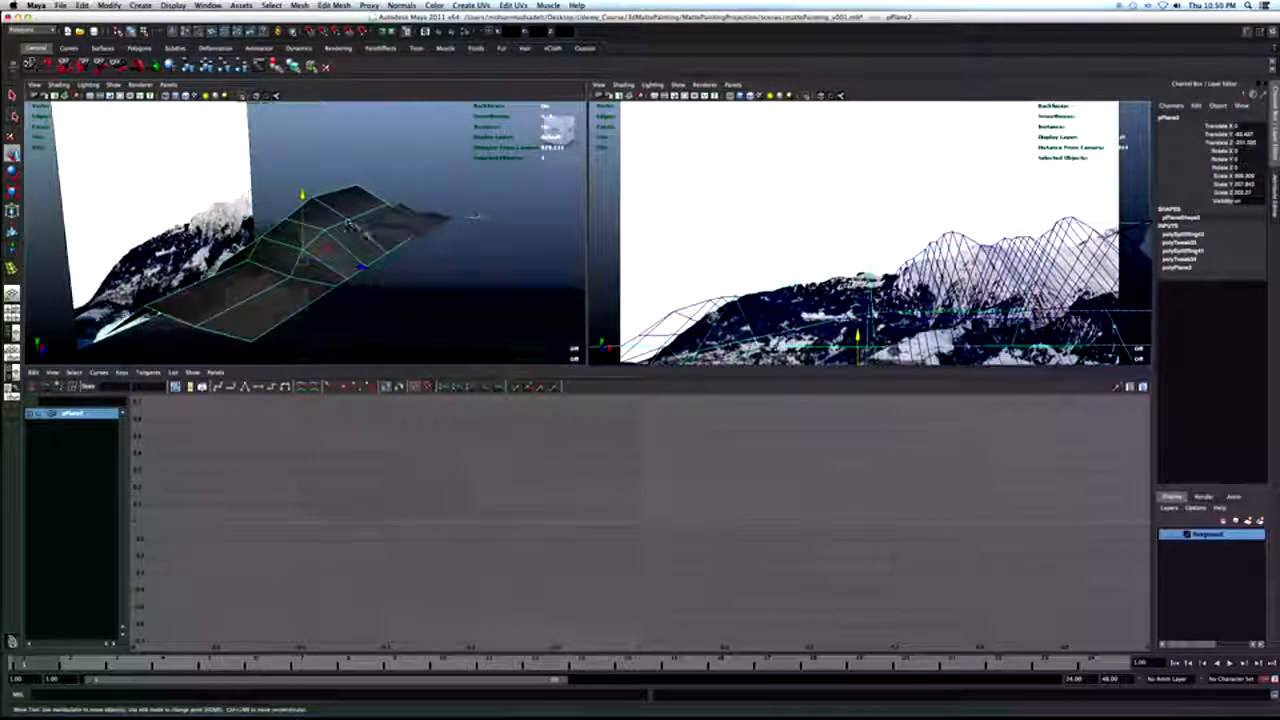
left_click(1166, 537)
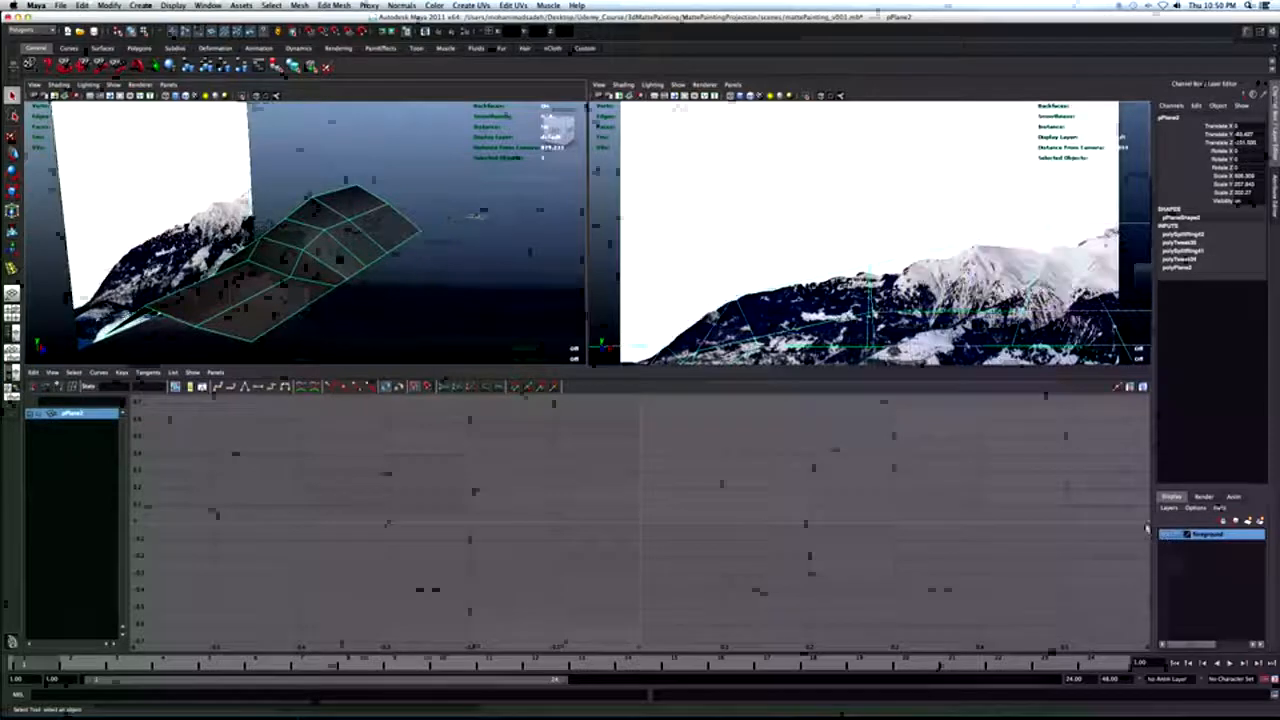
In the enlarged camera view, lower the right-column and middle ridge vertices onto the mountain outline.
key("space")
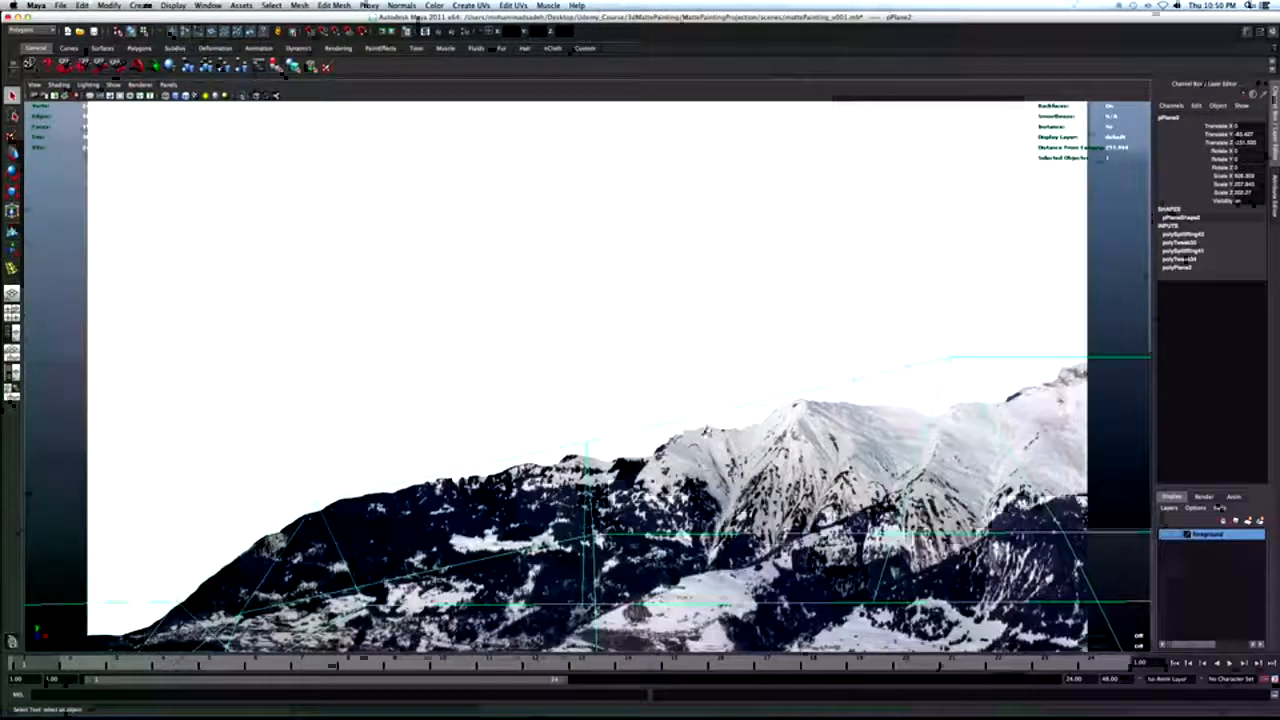
mouse_move(959, 364)
right_mouse_down()
mouse_move(915, 360)
mouse_move(938, 360)
right_mouse_up()
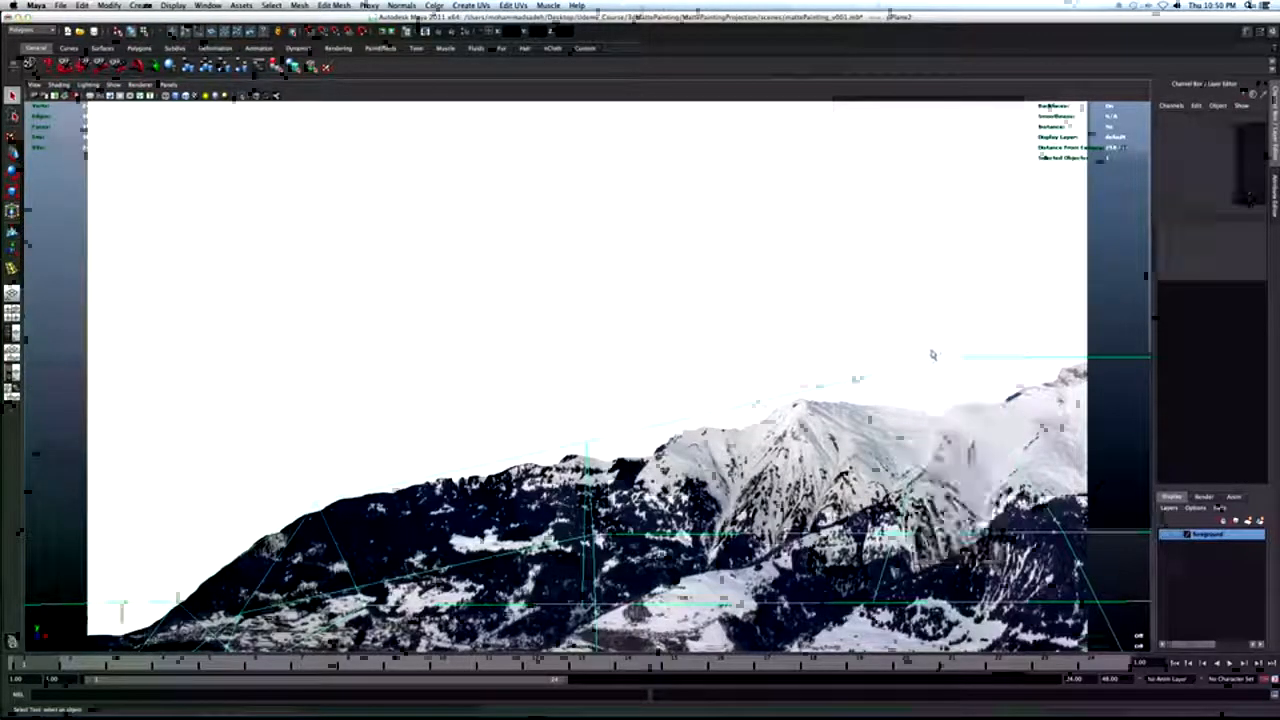
left_click(948, 358)
key("w")
left_click_drag(948, 300, 956, 349)
key("q")
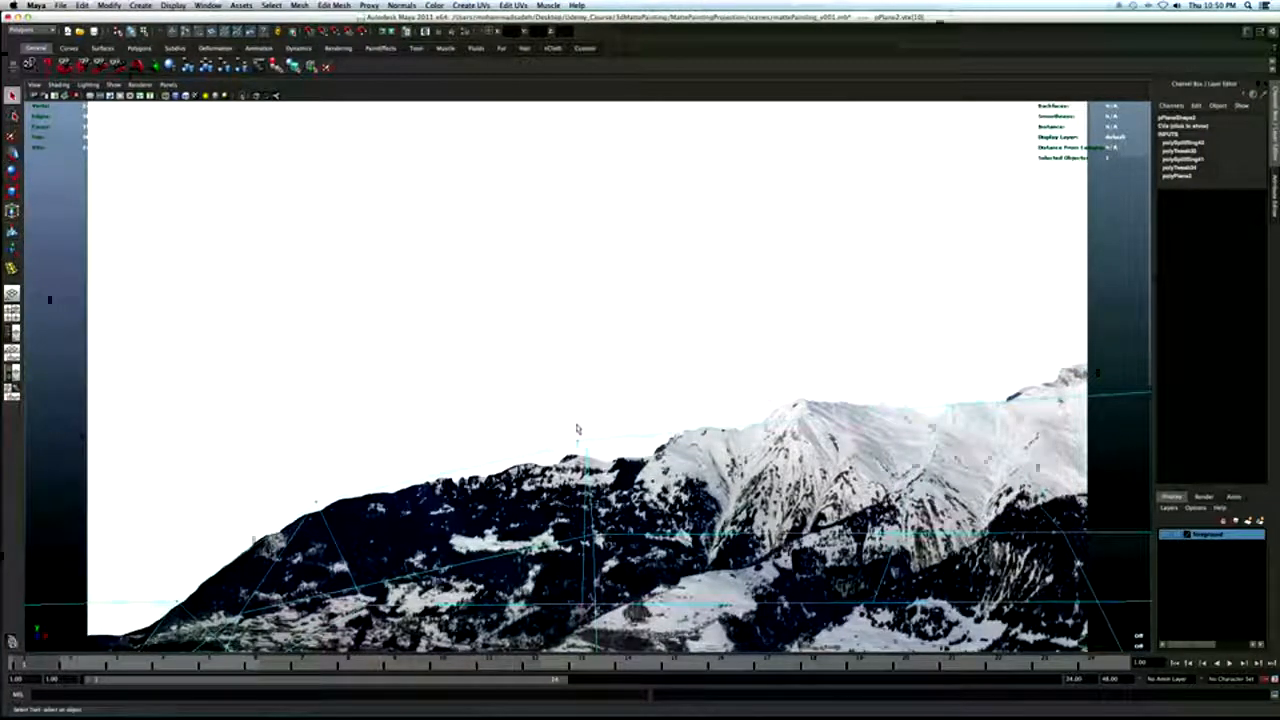
left_click(588, 441)
key("w")
left_click_drag(586, 377, 586, 391)
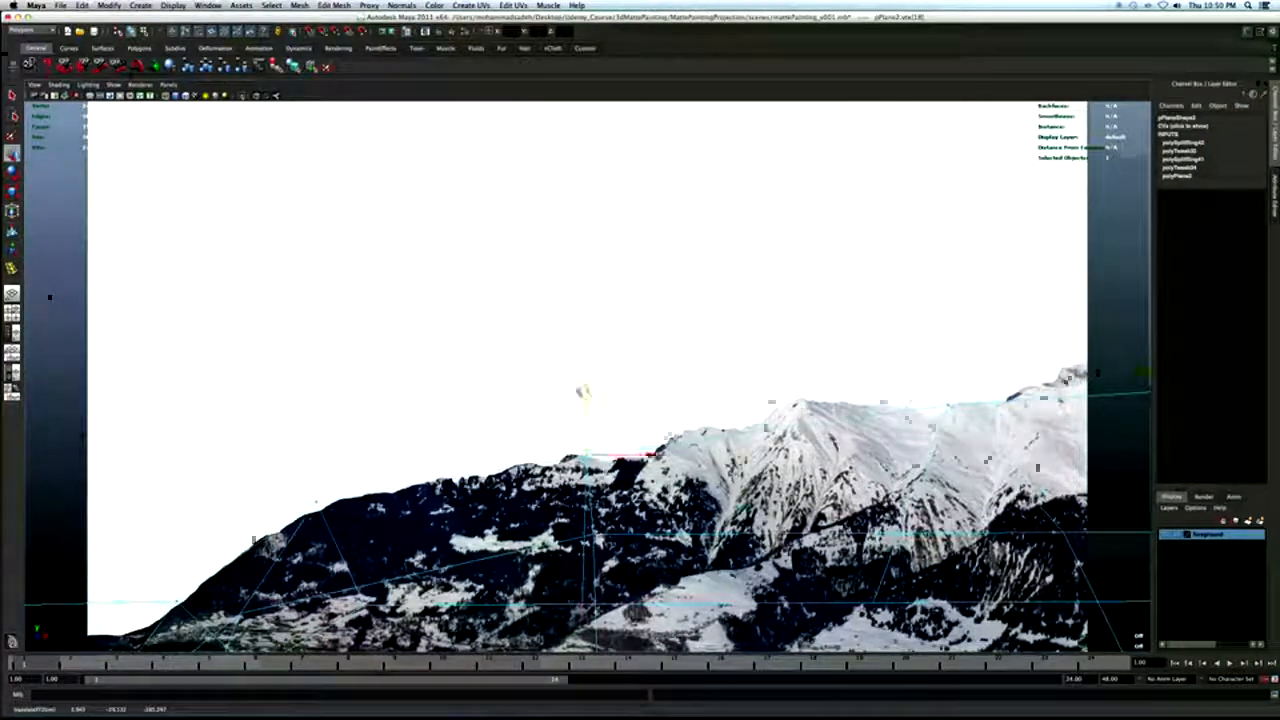
Insert four edge loops along the ridge: left of the middle loop, at the snowy shoulder, at the main peak and near the image's right edge.
key("q")
left_click(13, 268)
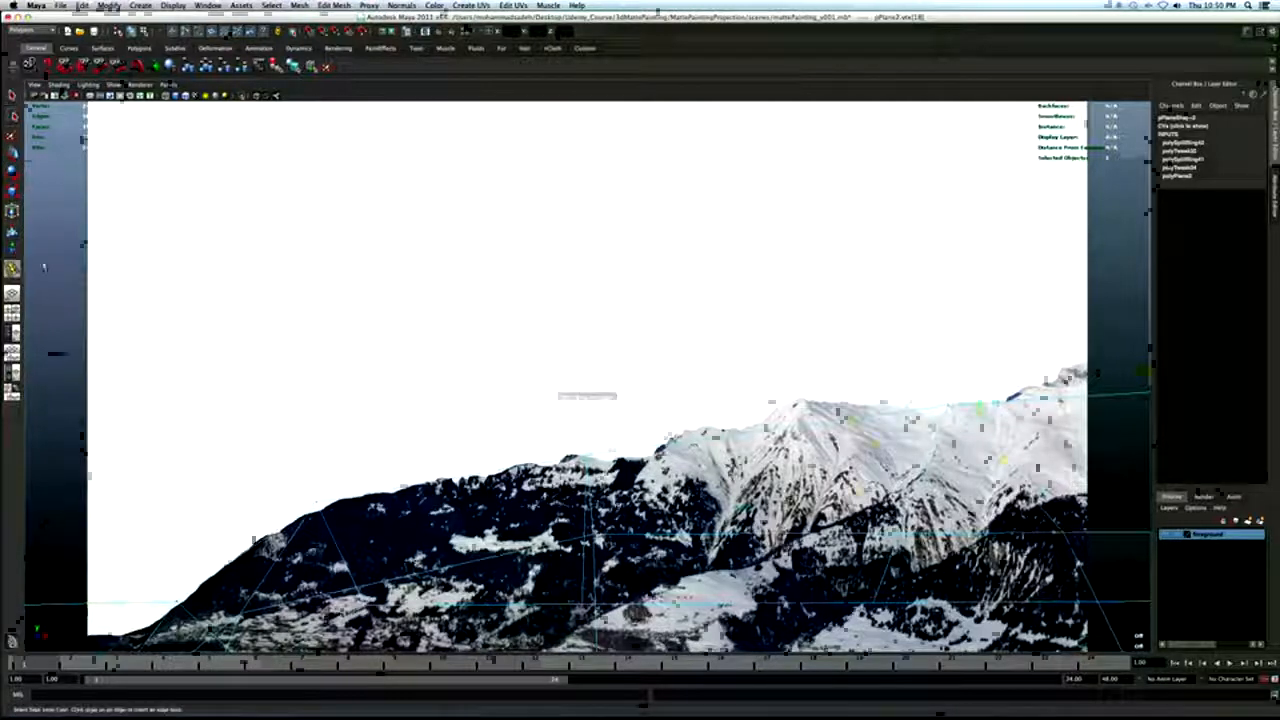
left_click(472, 474)
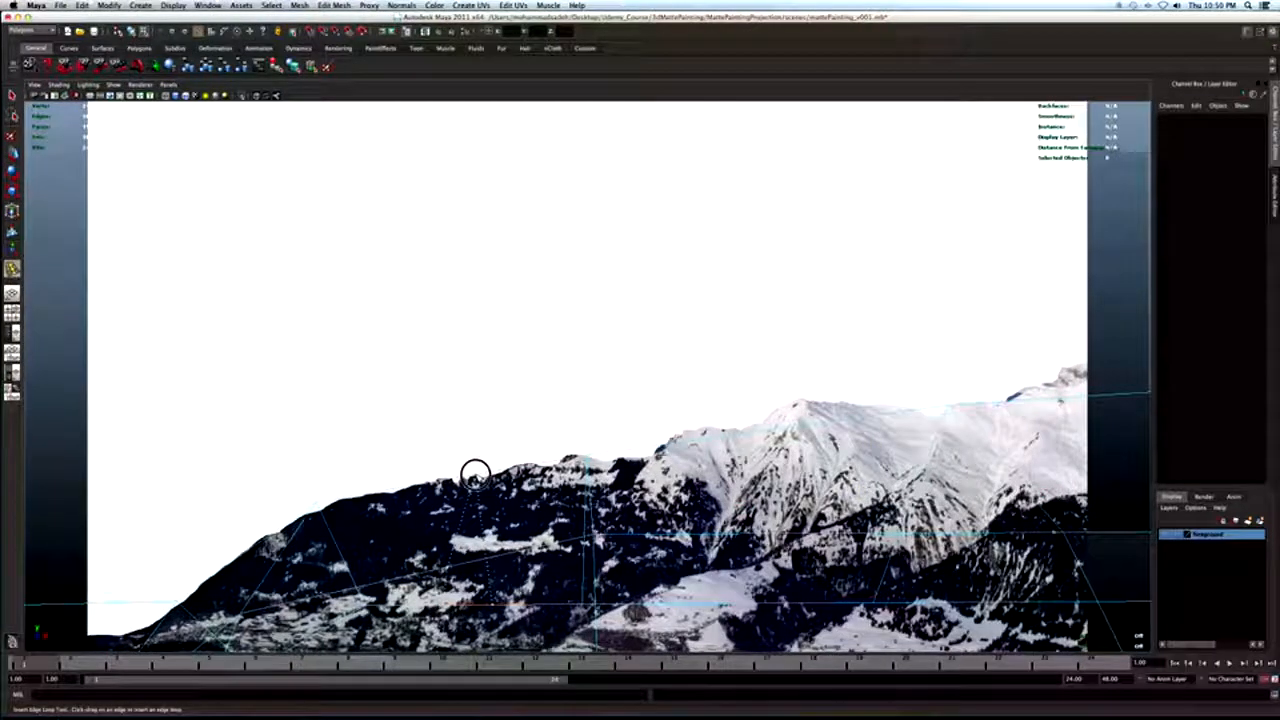
left_click(686, 443)
left_click(810, 424)
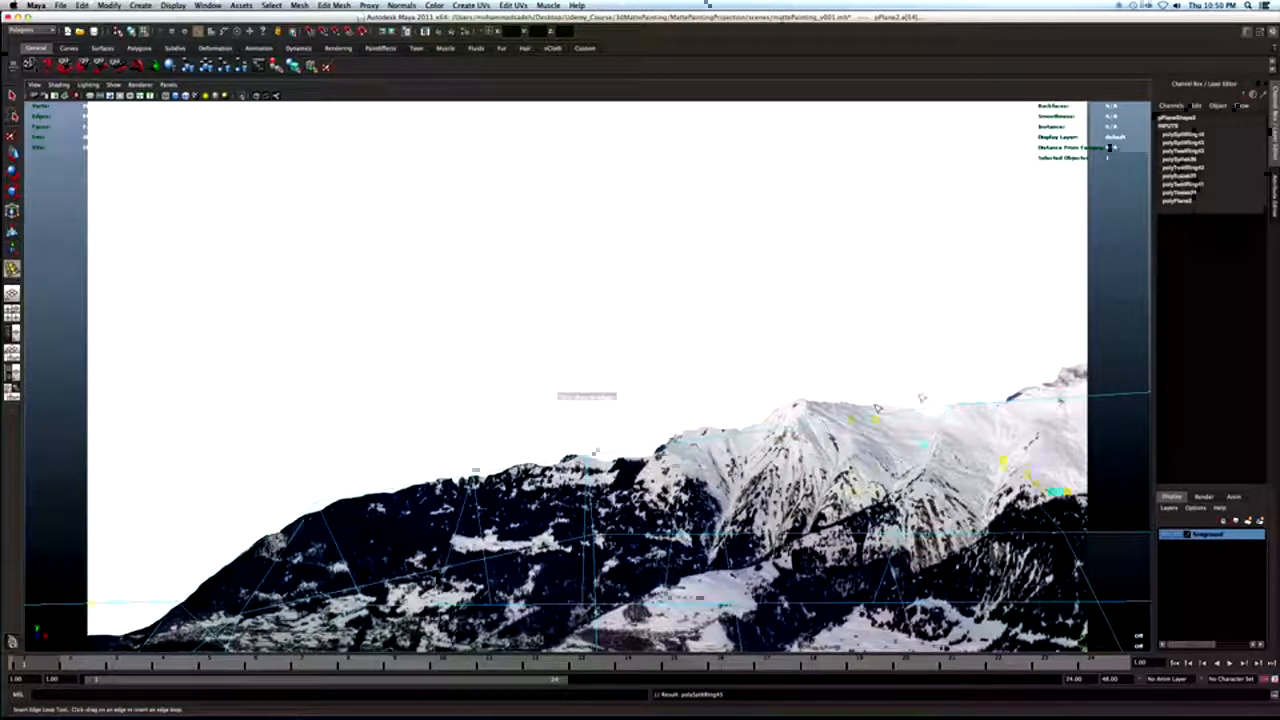
left_click(1077, 399)
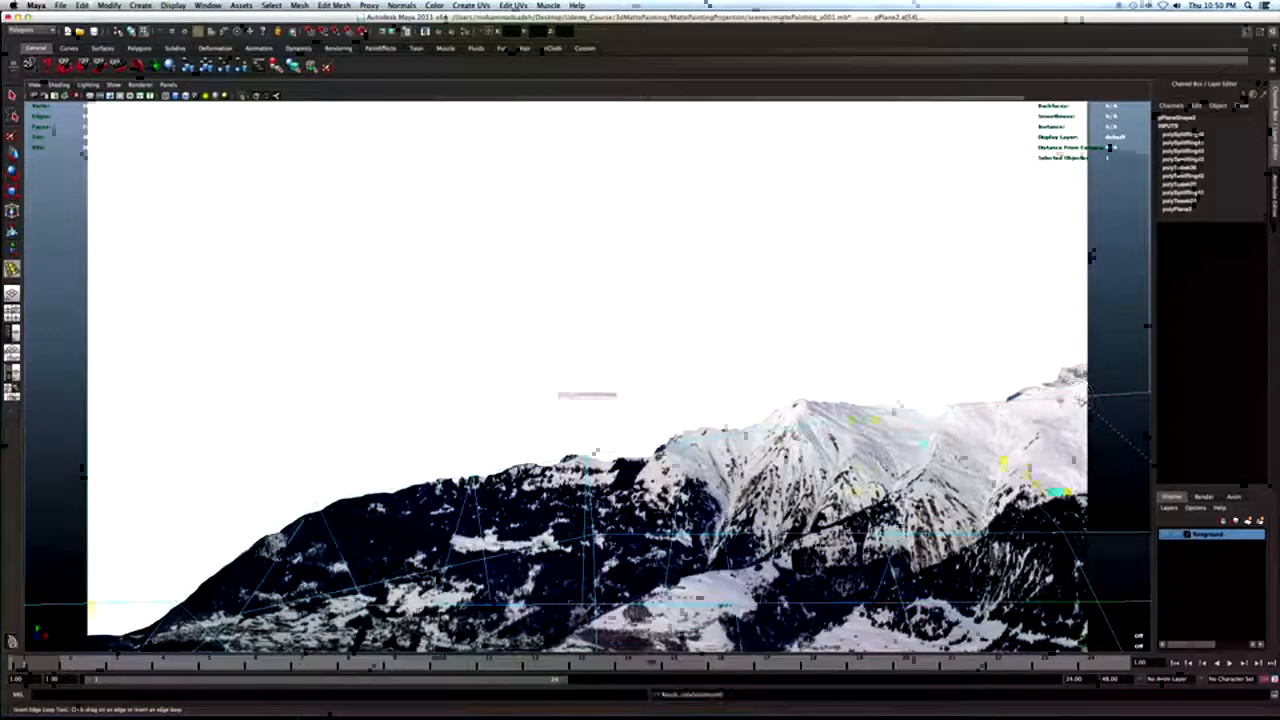
Fit the ridge vertices at the image's right edge, main peak, snowy shoulder and left slope to the mountain outline.
key("q")
right_click_drag(1080, 398, 1056, 398)
left_click(1078, 397)
key("w")
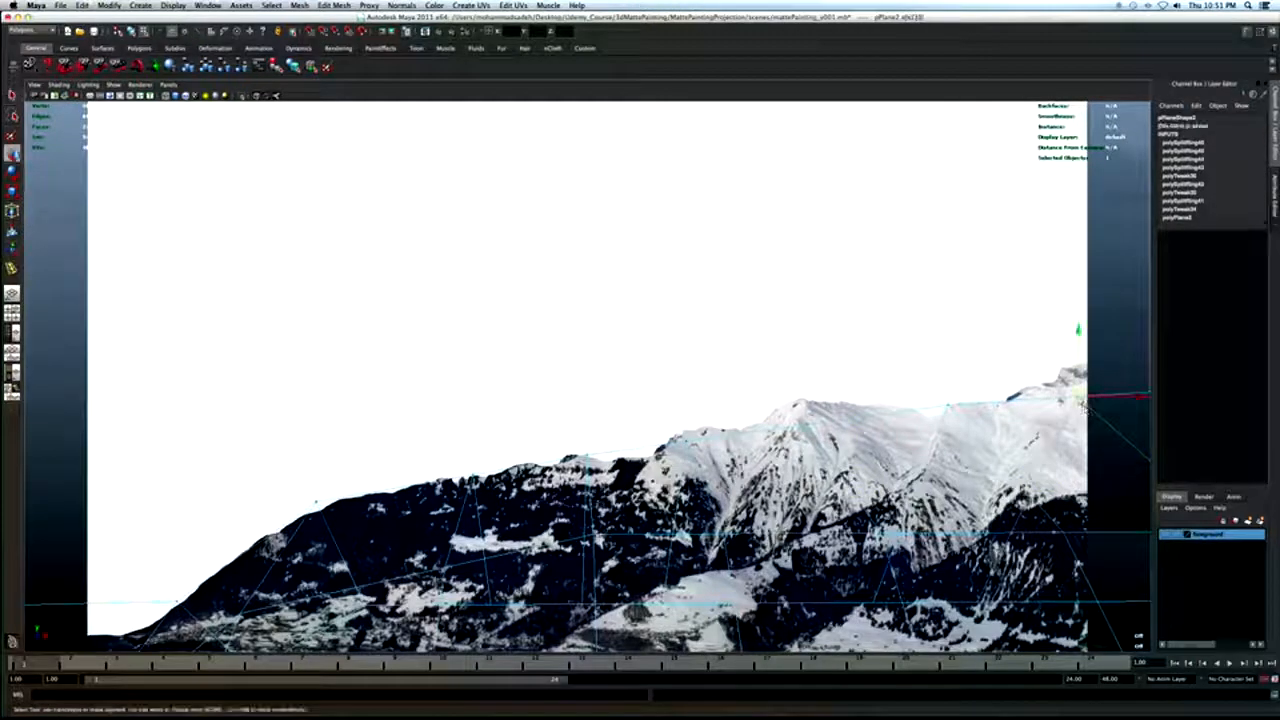
left_click_drag(1078, 375, 1076, 339)
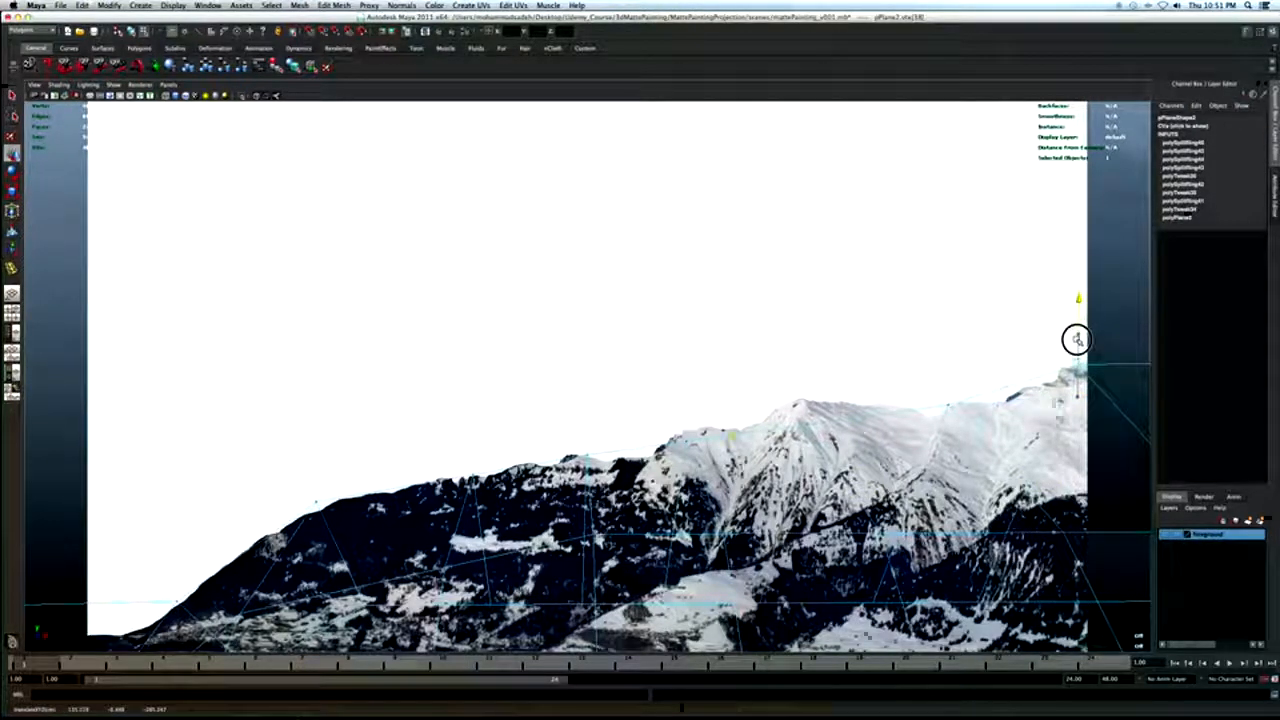
left_click_drag(809, 410, 803, 382)
left_click(680, 443)
left_click_drag(686, 426, 686, 430)
left_click(316, 488)
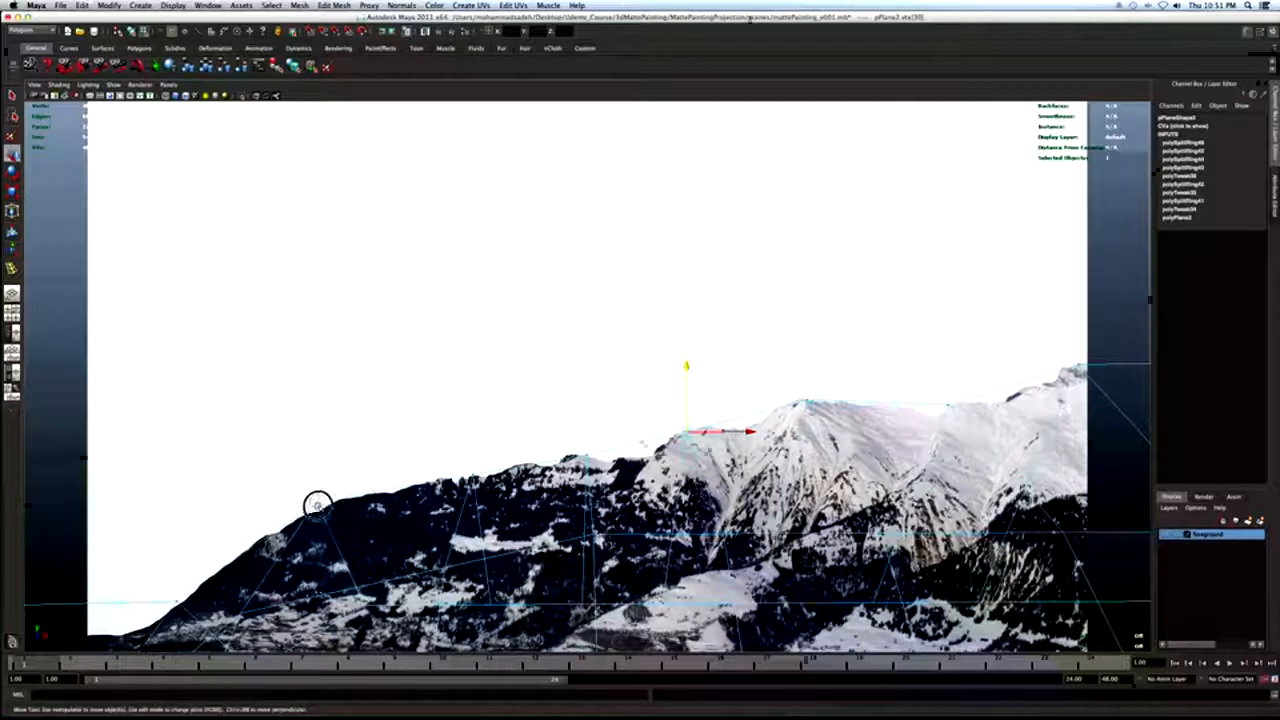
left_click_drag(316, 487, 316, 487)
Insert six more edge loops along the midground ridge, from the dark left slope across the main peak to the image's right edge.
key("q")
key("g")
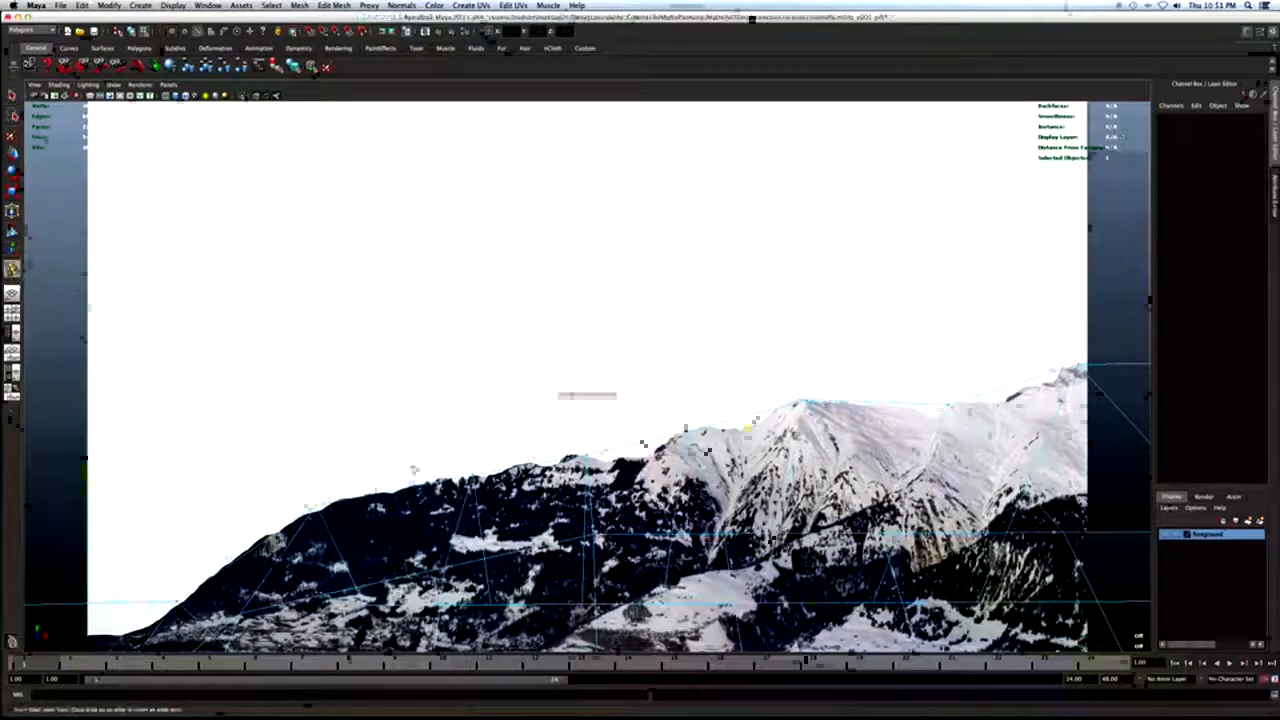
left_click(389, 491)
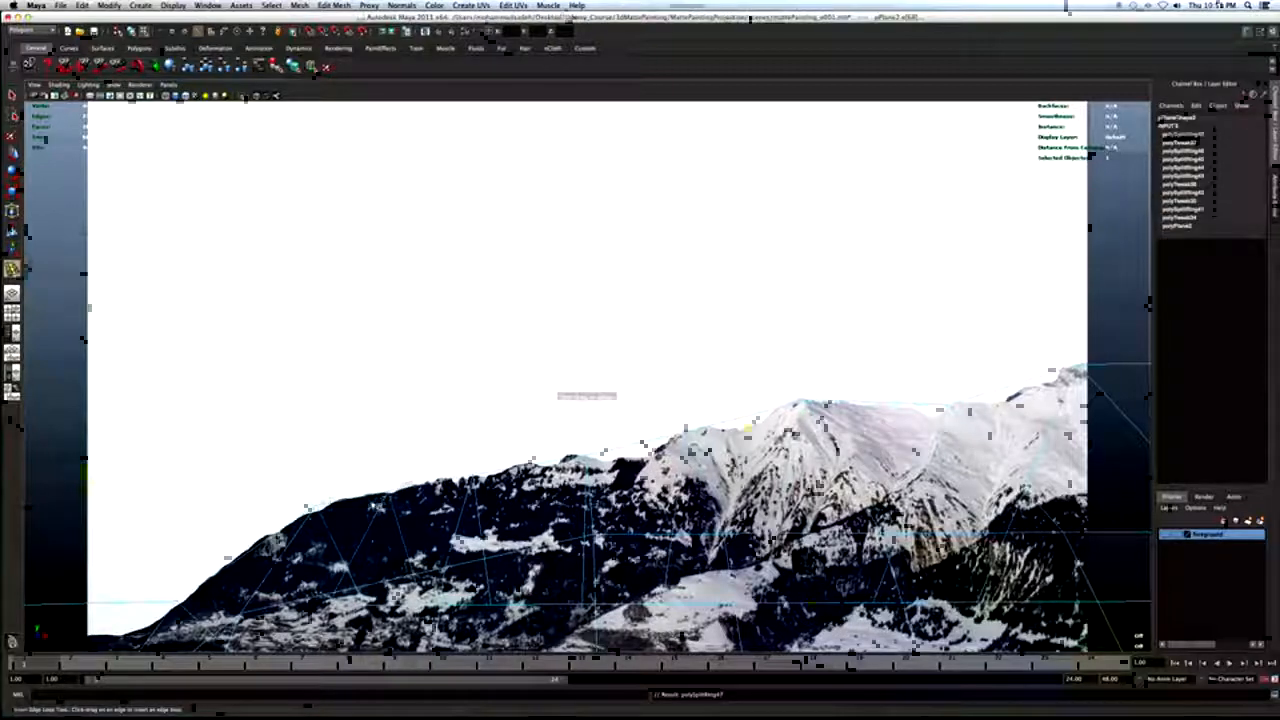
left_click(523, 463)
left_click(639, 443)
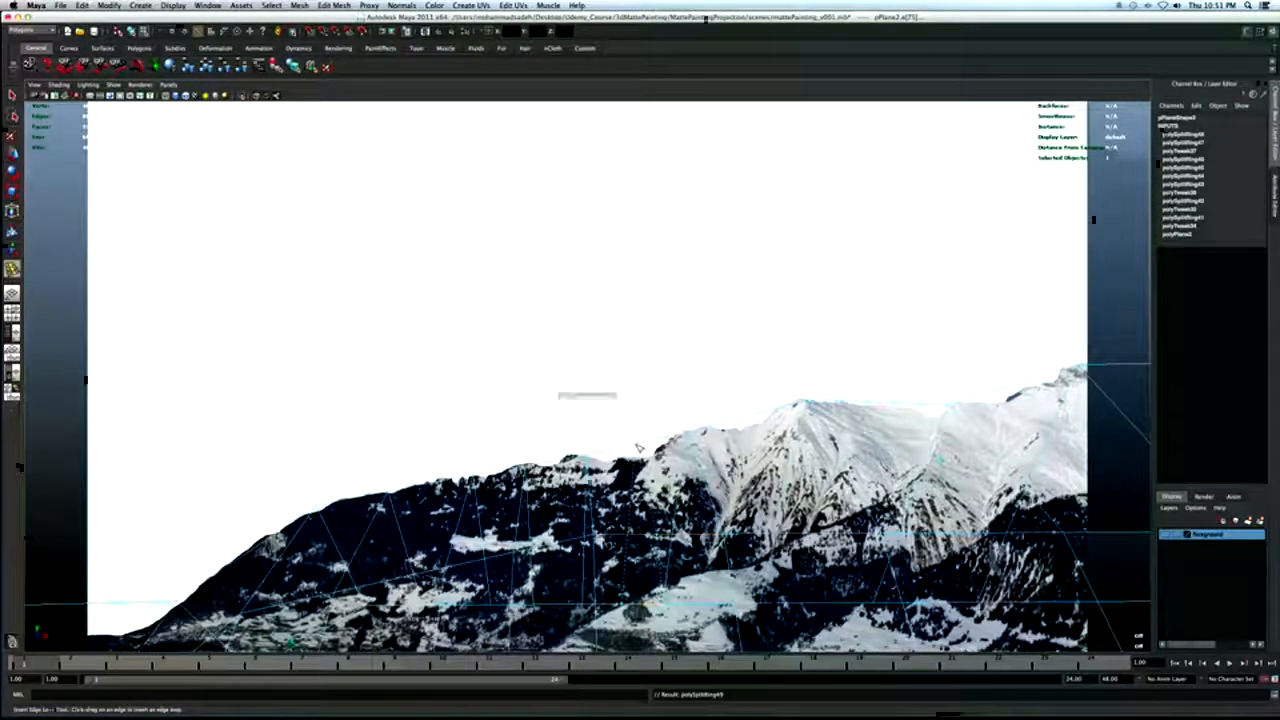
left_click(748, 416)
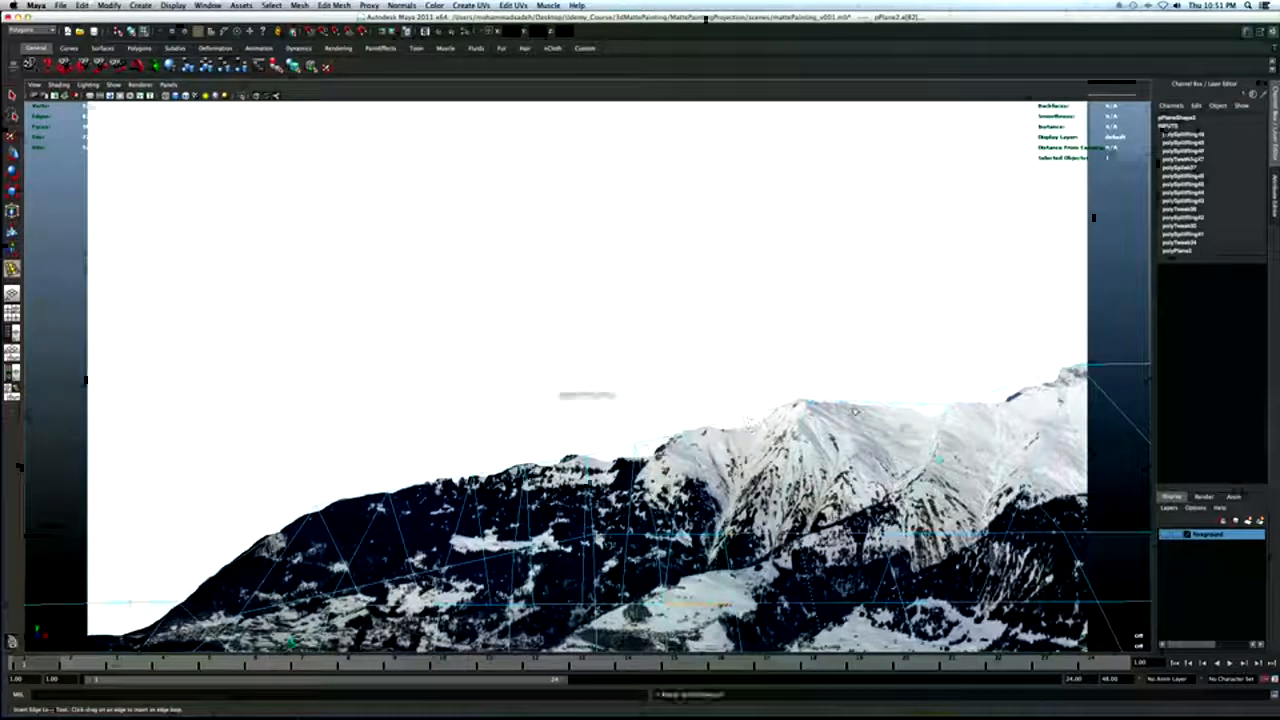
left_click(867, 403)
left_click(1014, 388)
left_click(1012, 388)
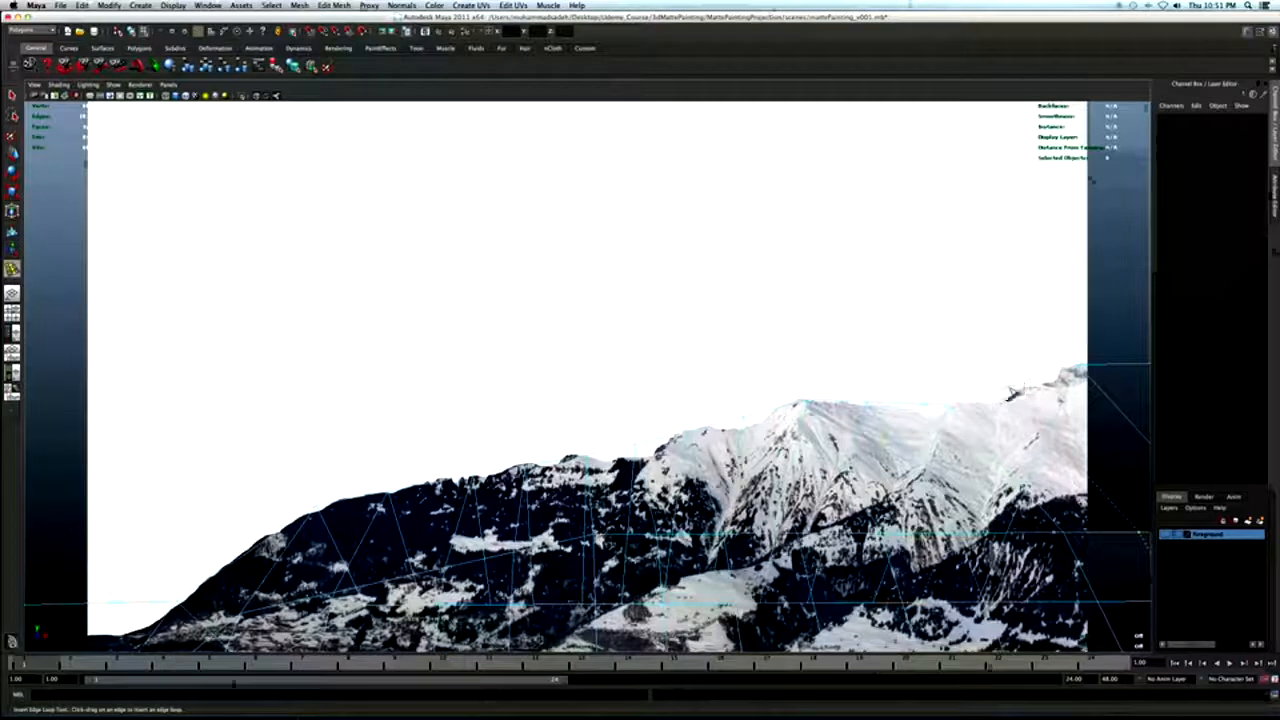
Fit the new ridge vertices near the image's right edge and beside the main peak, plus the peak vertex, to the mountain outline.
key("q")
right_click_drag(1012, 390, 975, 387)
mouse_move(1000, 380)
left_mouse_down()
mouse_move(1024, 399)
mouse_move(1008, 375)
left_mouse_up()
key("w")
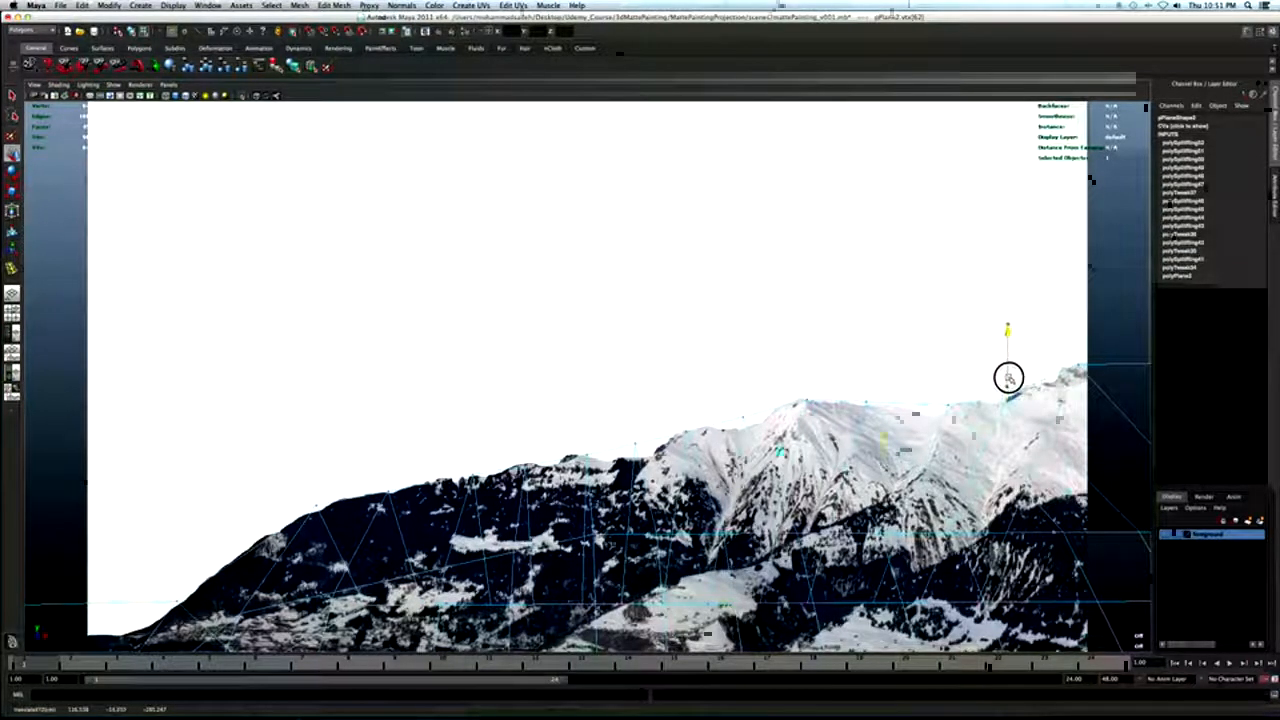
left_click(866, 395)
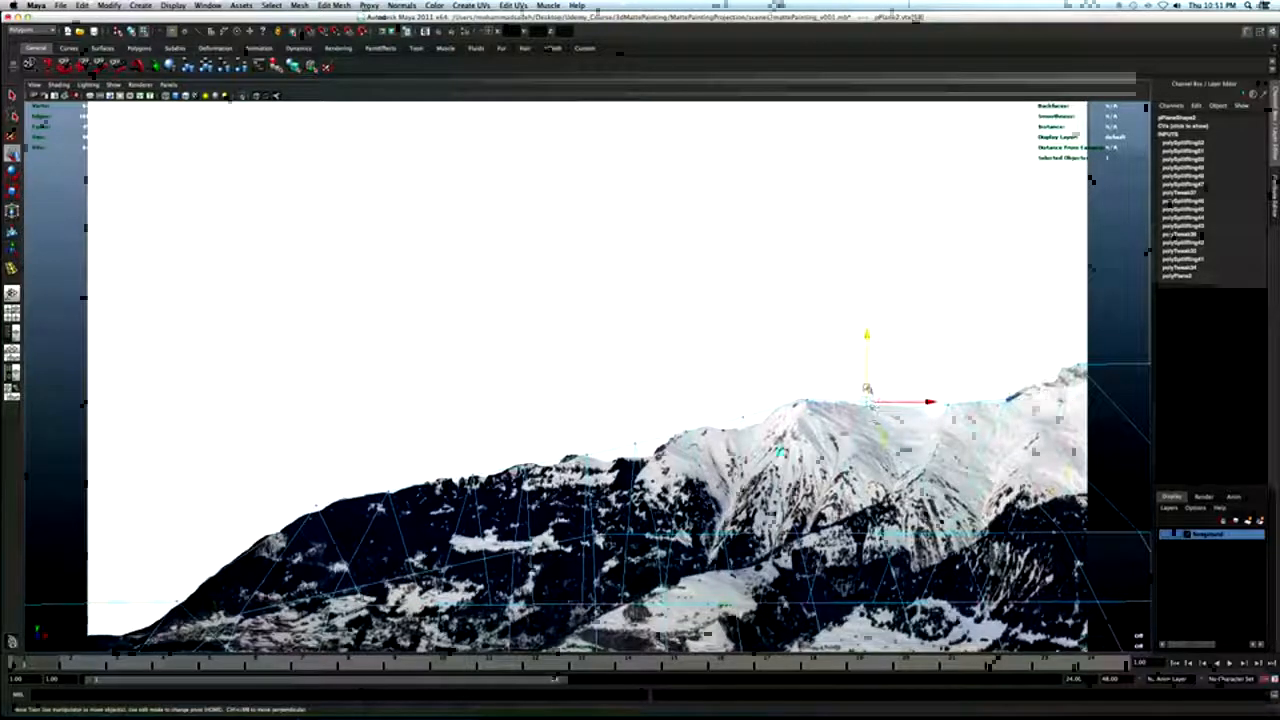
left_click(805, 395)
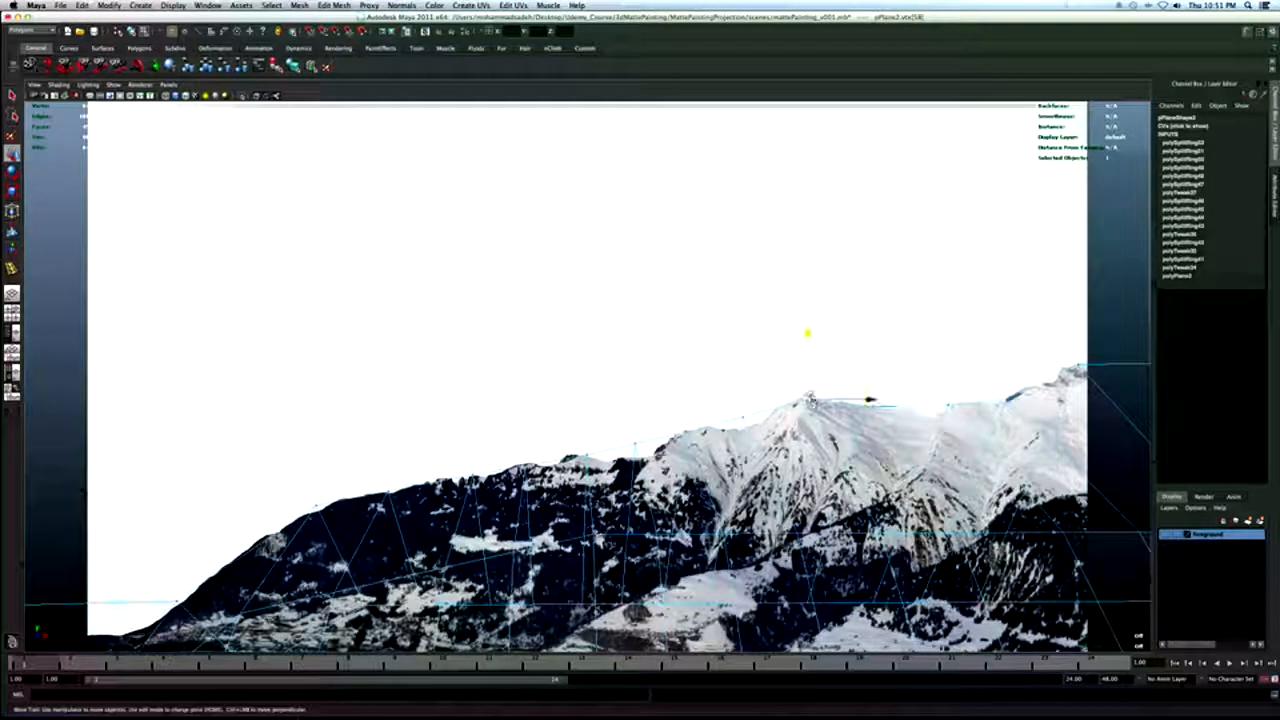
Align the ridge vertices between the main peak and the dark ridge, and the one on the left slope, with the mountain outline.
left_click(743, 411)
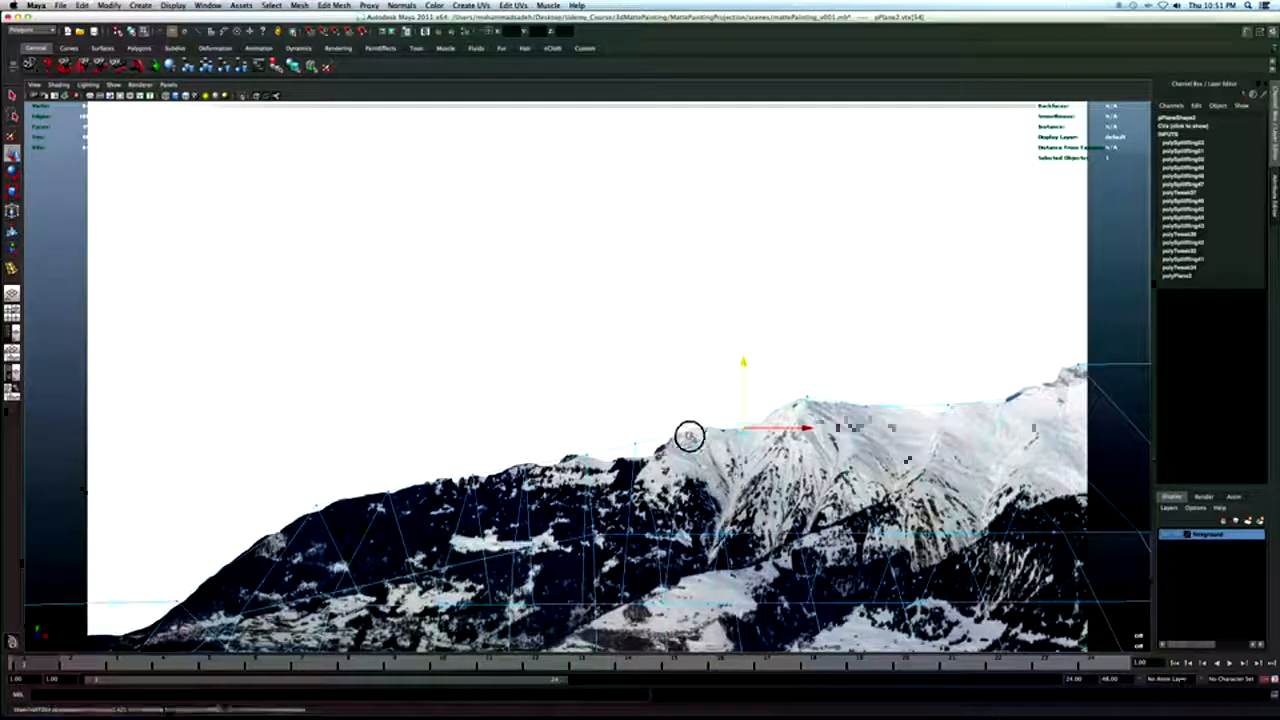
left_click(685, 411)
left_click(634, 432)
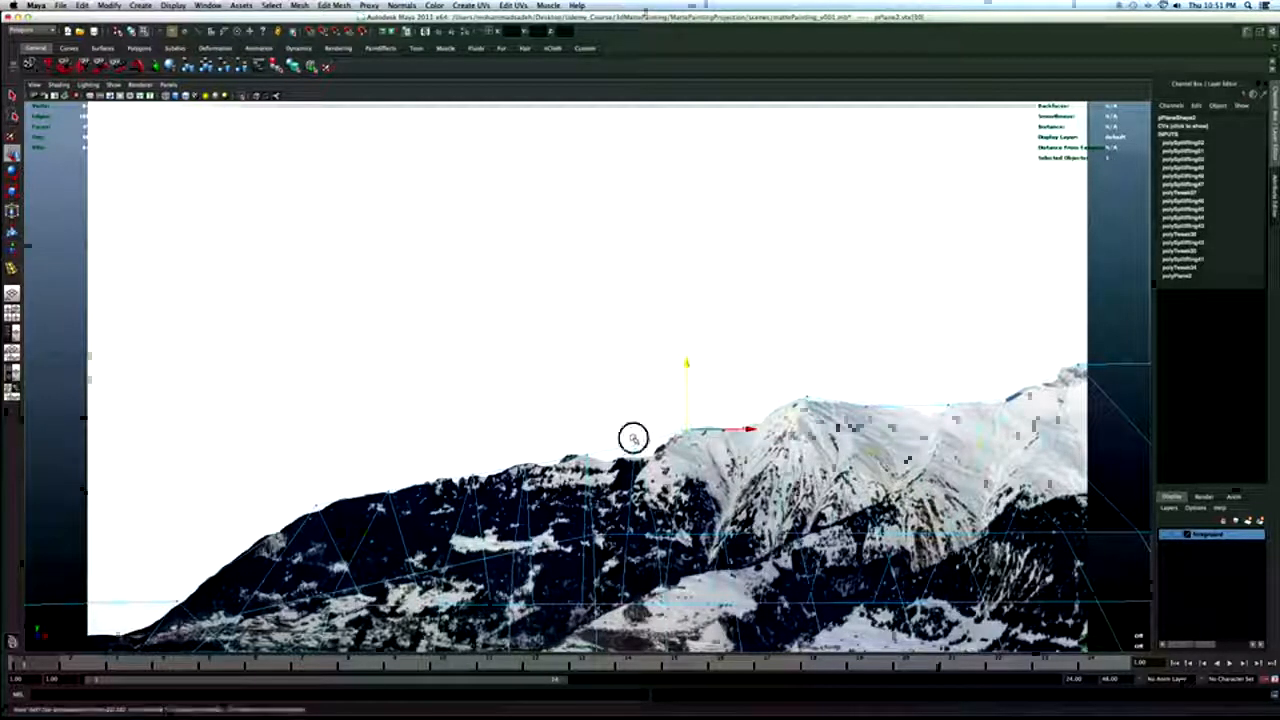
left_click_drag(636, 428, 586, 453)
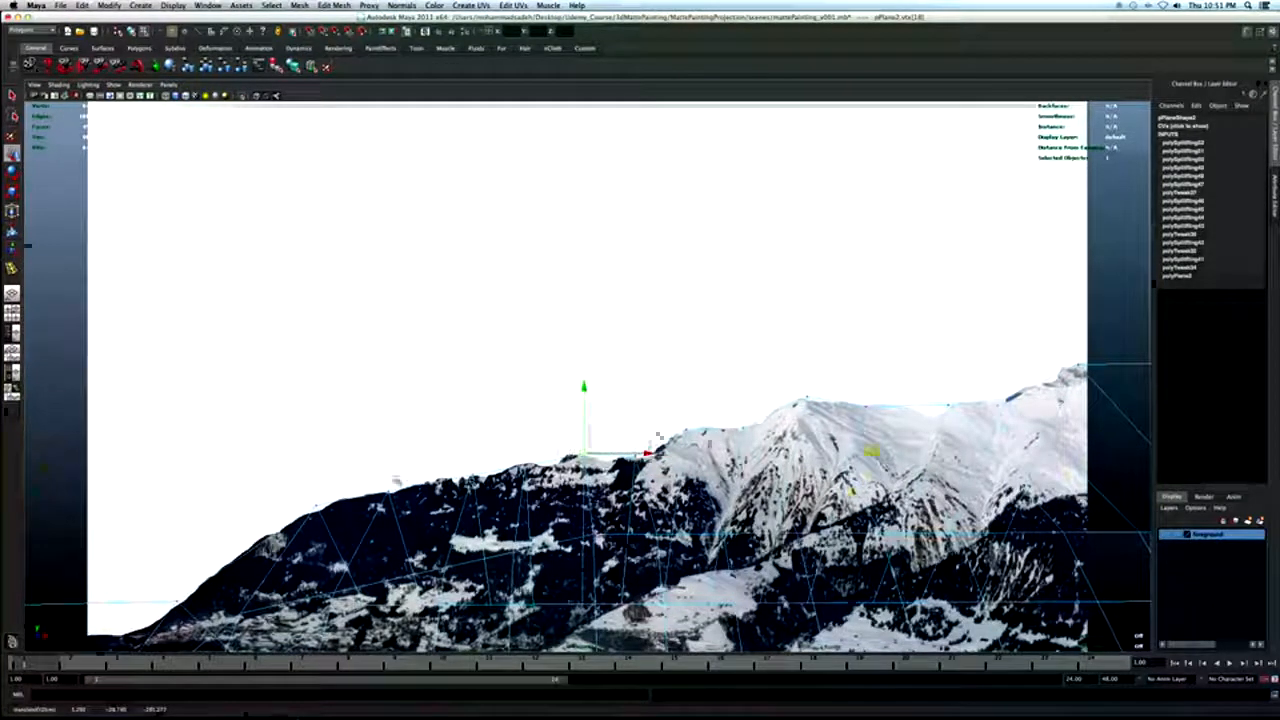
left_click(310, 501)
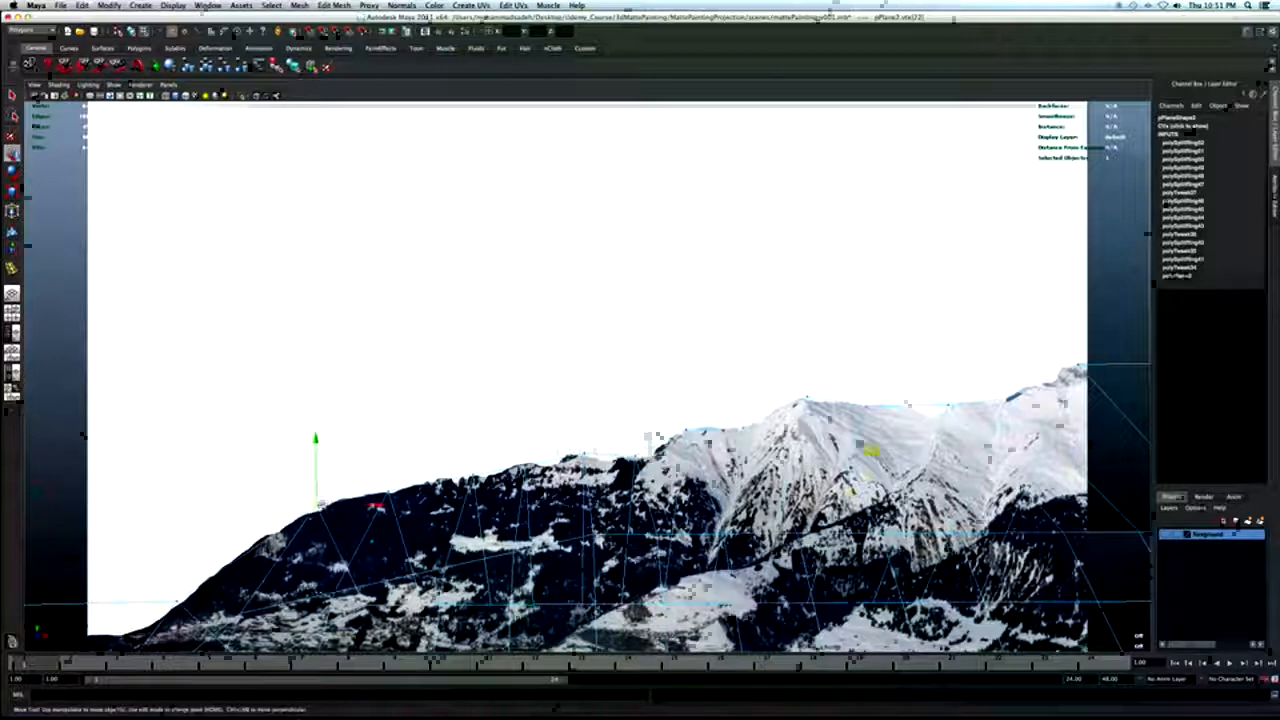
left_click_drag(315, 507, 313, 511)
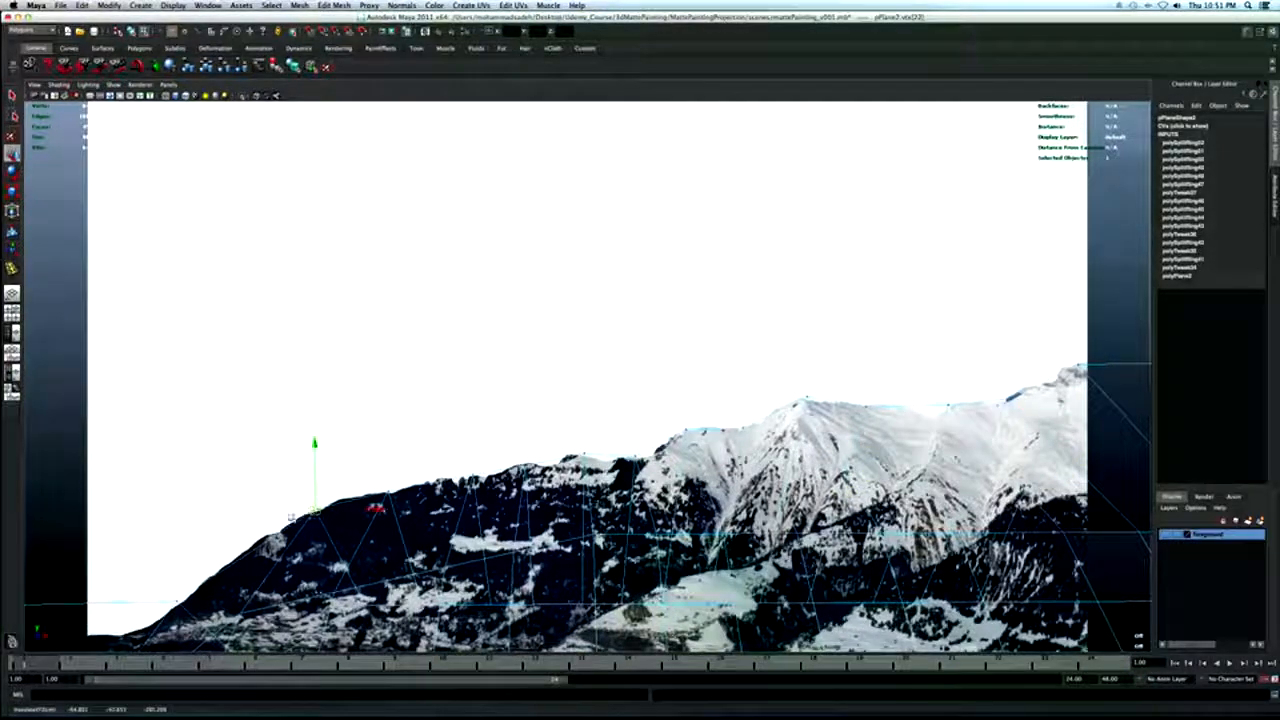
Insert two edge loops on the dark left slope, one on either side of the existing slope vertex.
key("q")
left_click(12, 268)
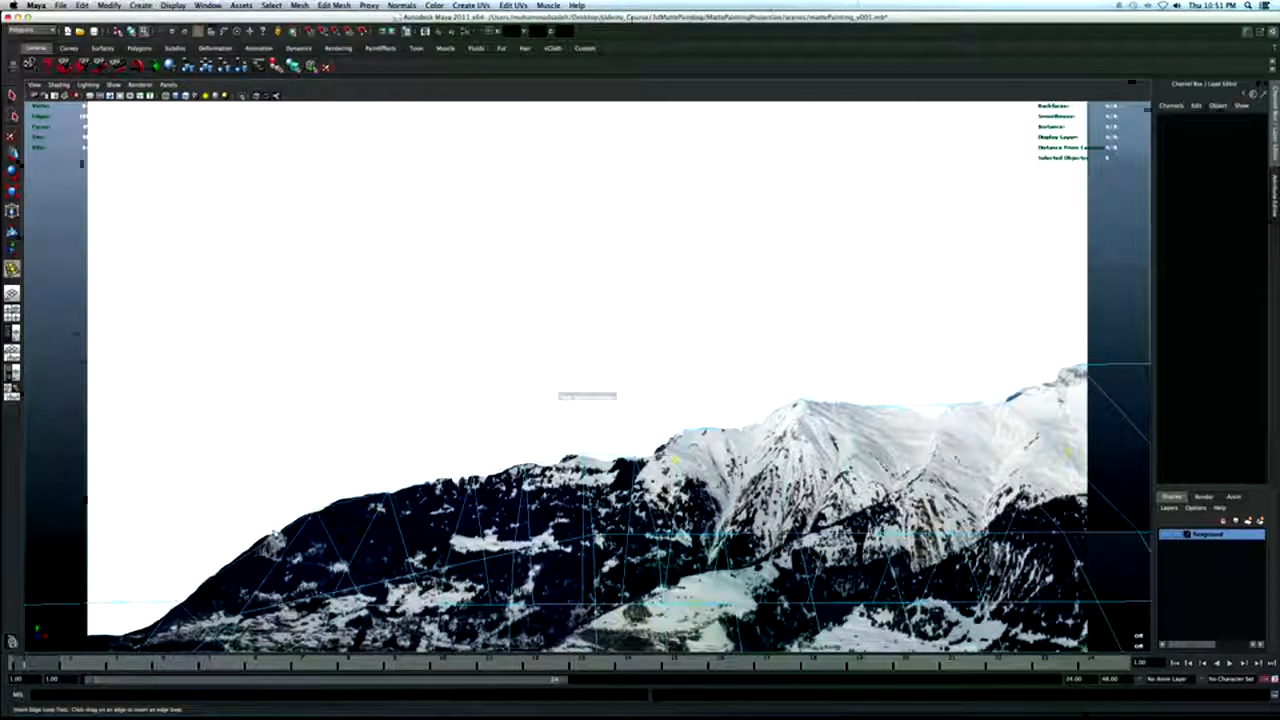
left_click(258, 543)
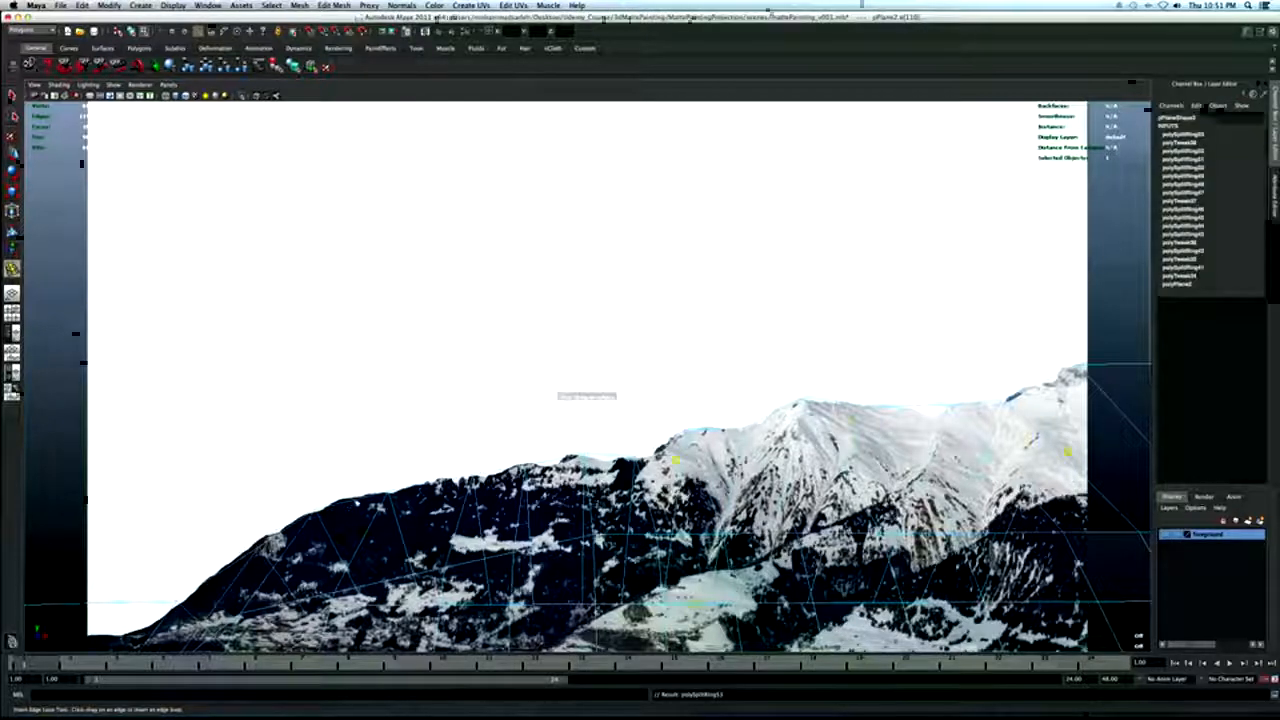
left_click(354, 494)
key("q")
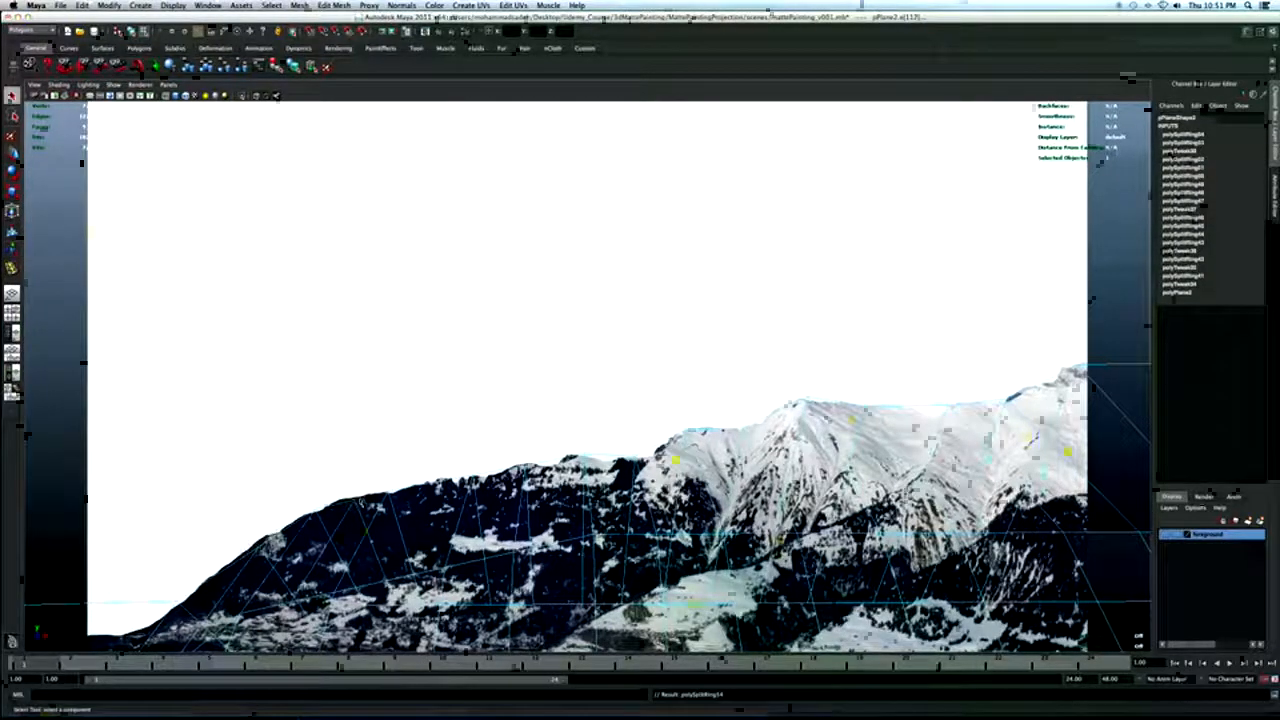
Move the two new left-slope vertices and the vertex at the foot of the slope onto the mountain outline.
left_click(354, 496)
key("w")
left_click_drag(354, 489, 354, 484)
left_click_drag(236, 525, 270, 577)
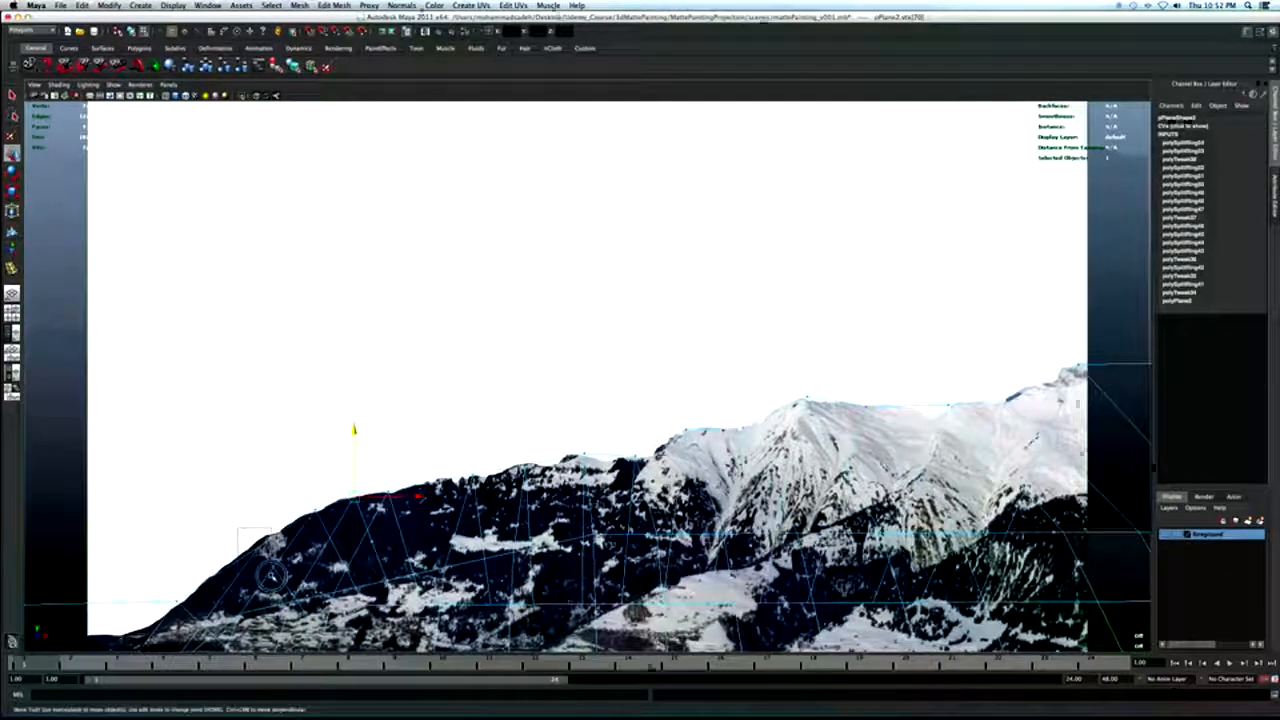
left_click_drag(258, 530, 258, 525)
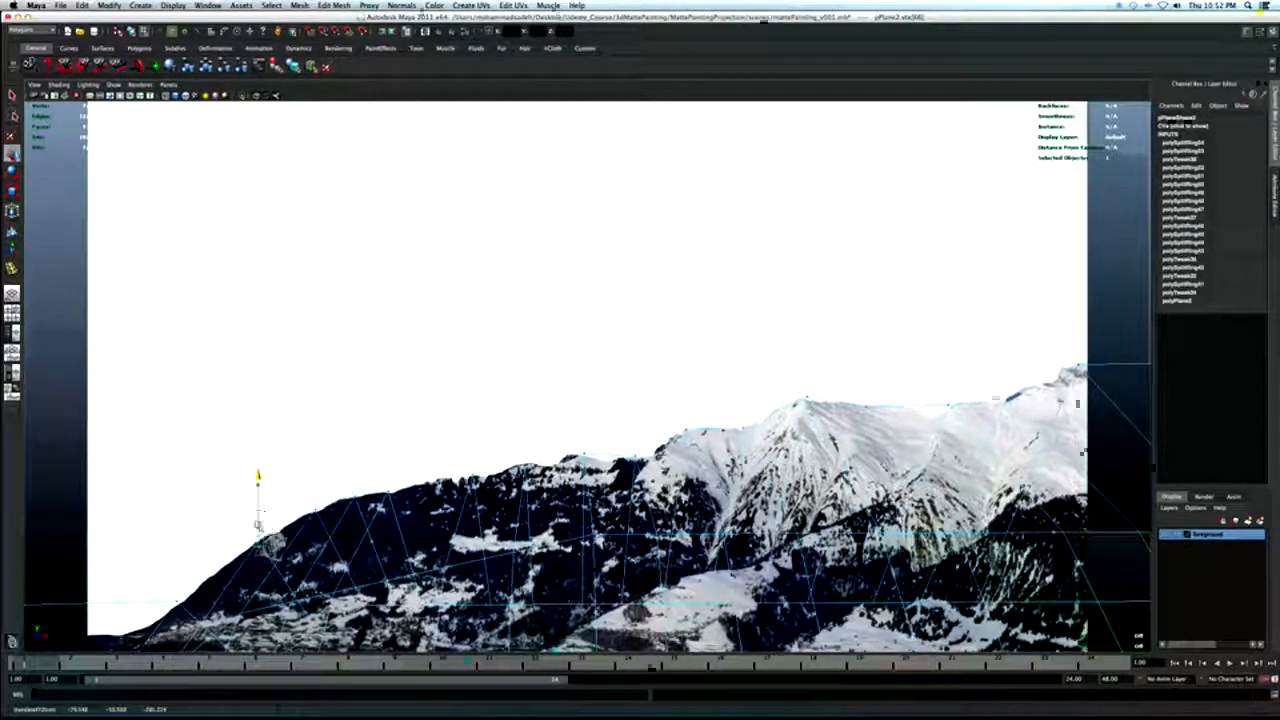
left_click(176, 591)
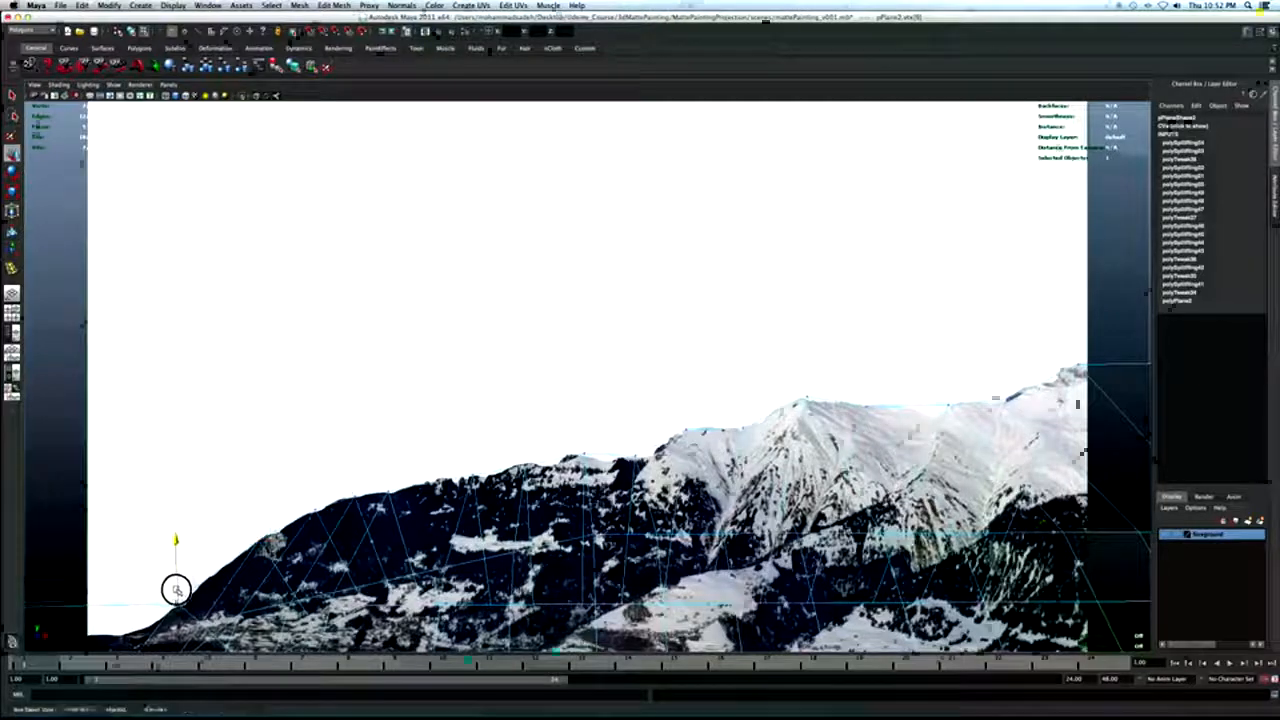
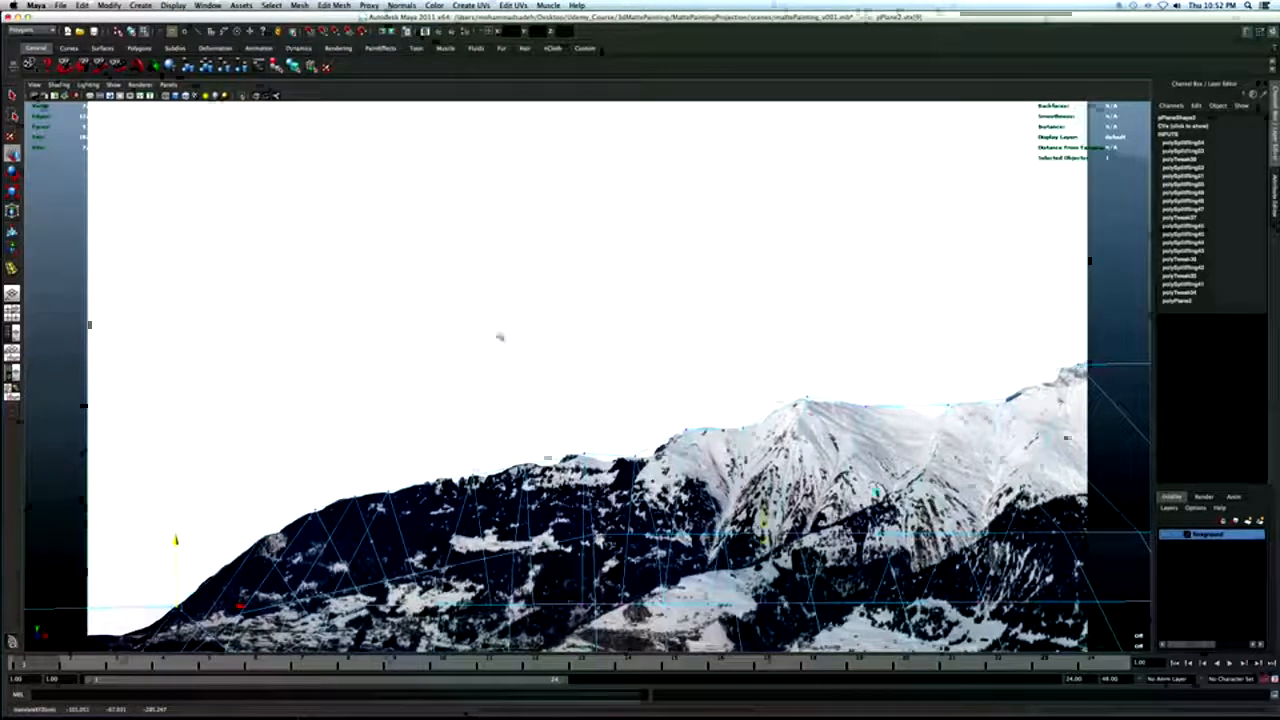
Insert an edge loop at the snowy saddle right of the main peak and lower its ridge vertex onto the outline.
left_click(12, 268)
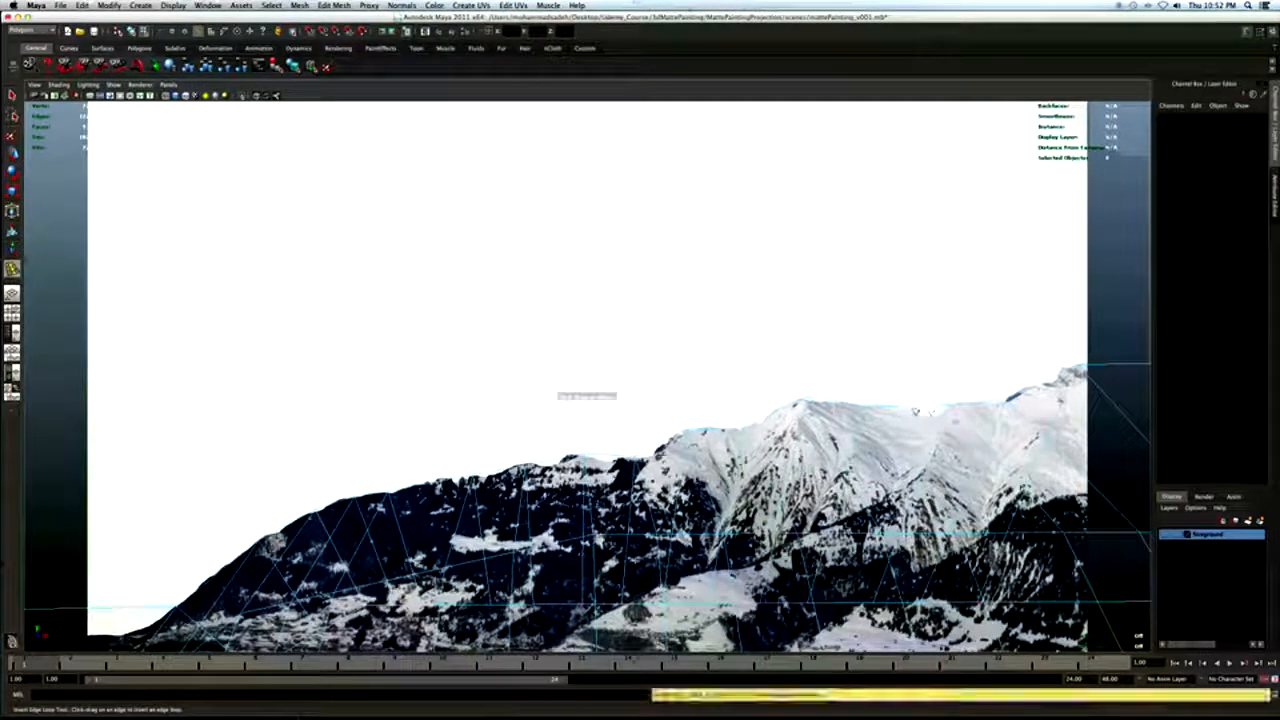
left_click(918, 404)
key("q")
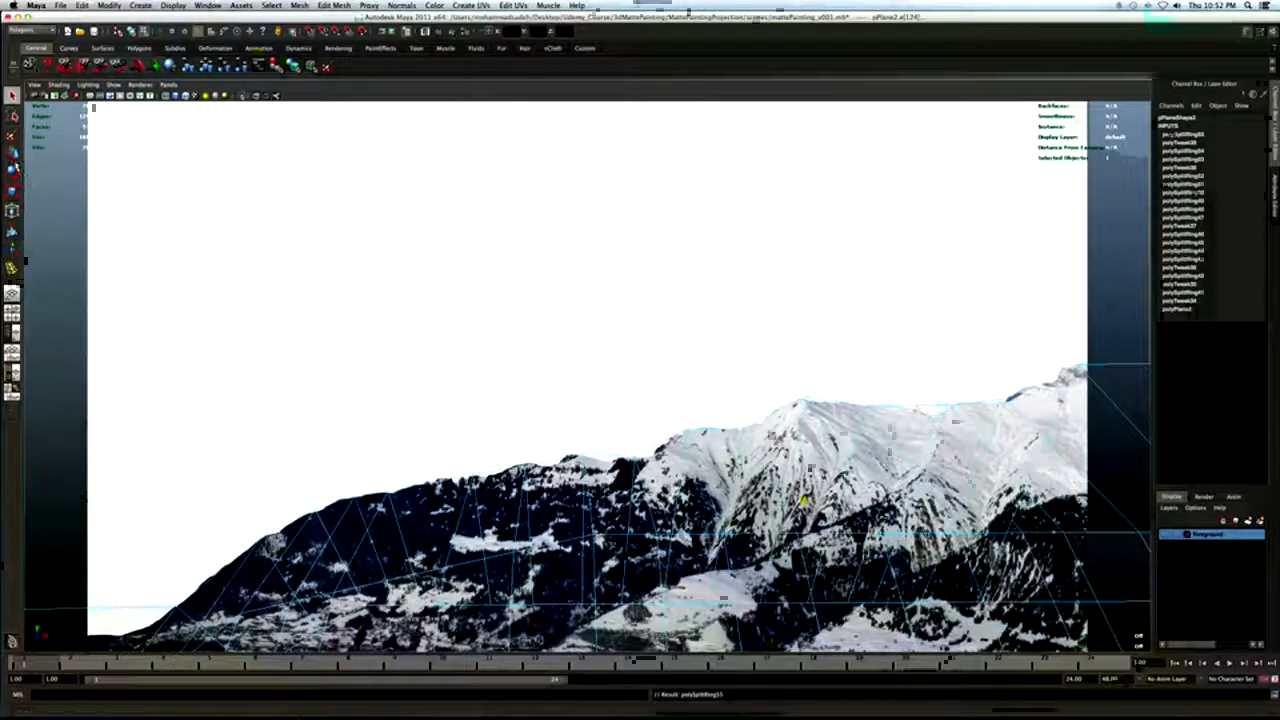
left_click(13, 153)
left_click(916, 408)
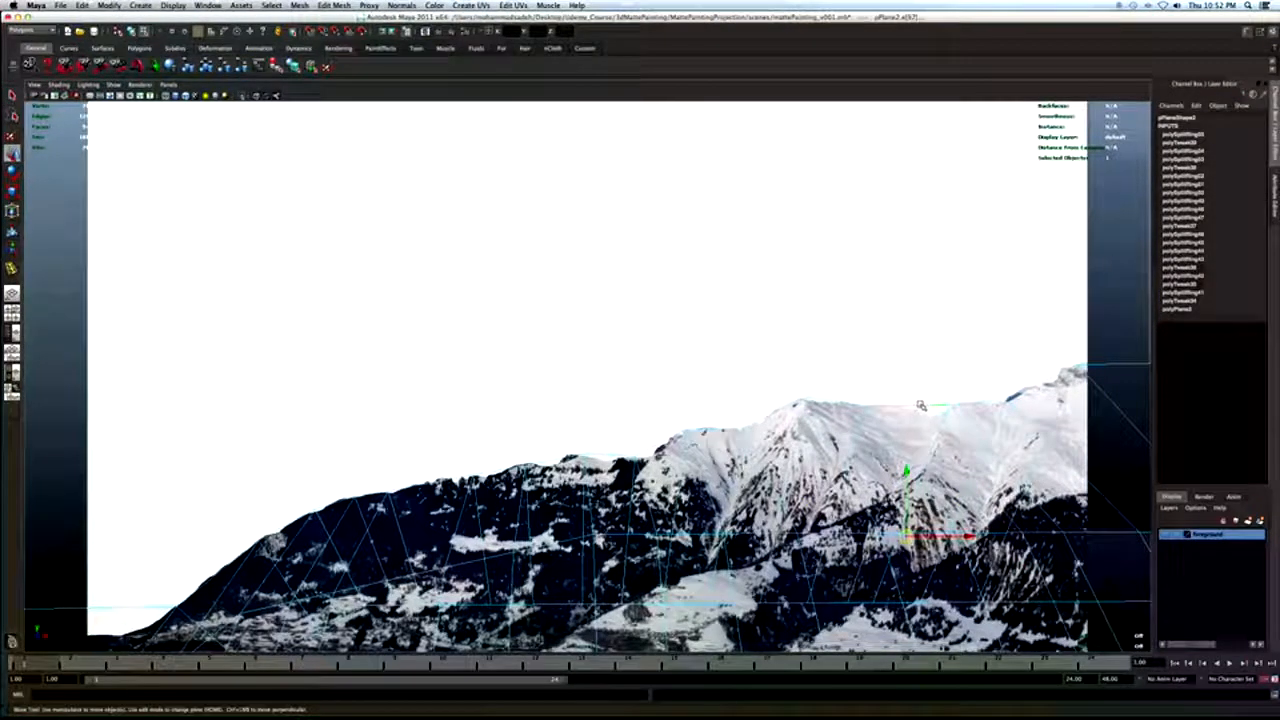
right_click_drag(920, 408, 910, 400)
left_click(917, 395)
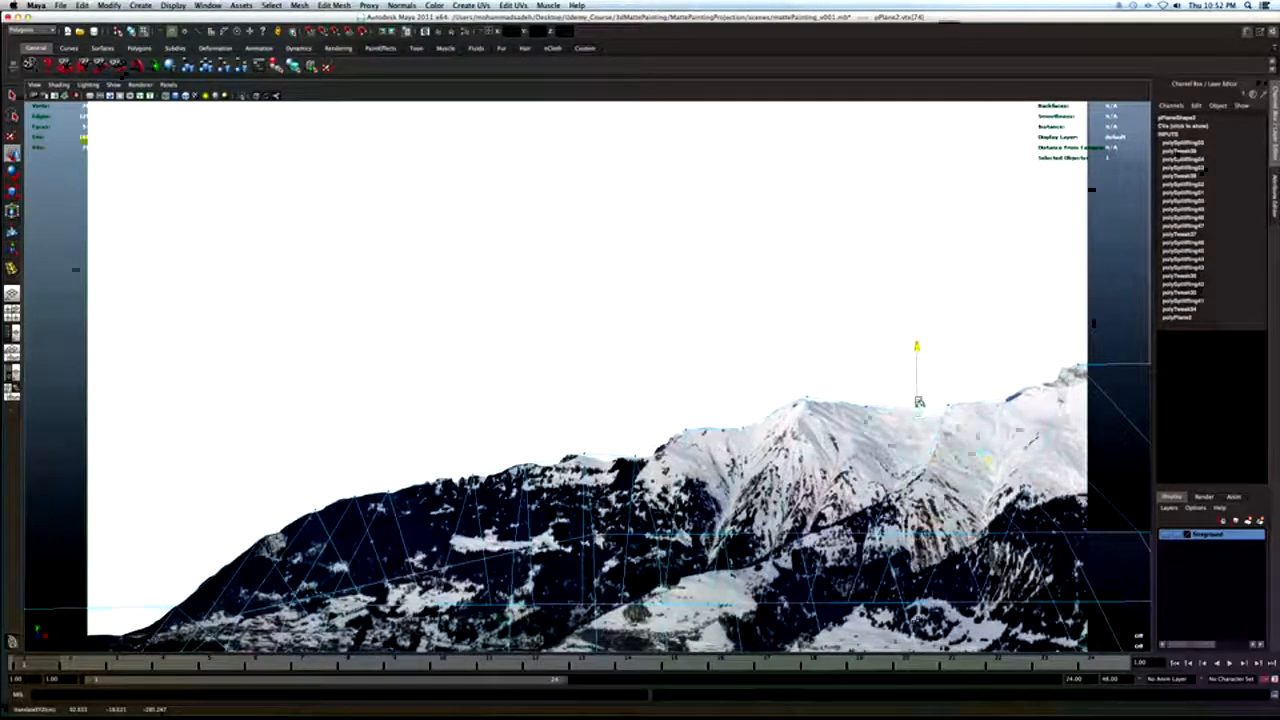
left_click(934, 412)
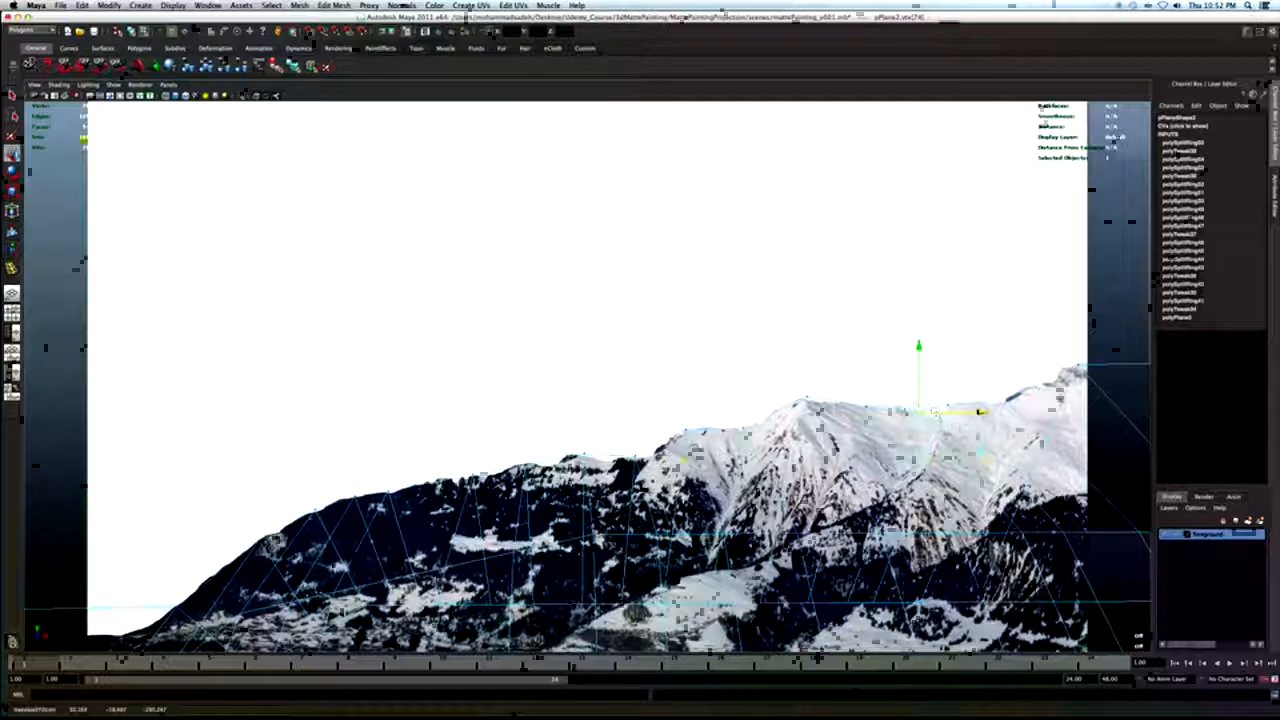
Insert eight edge loops along the ridge: two around the saddle, one near the image's right edge and five across the dark ridge.
left_click(12, 268)
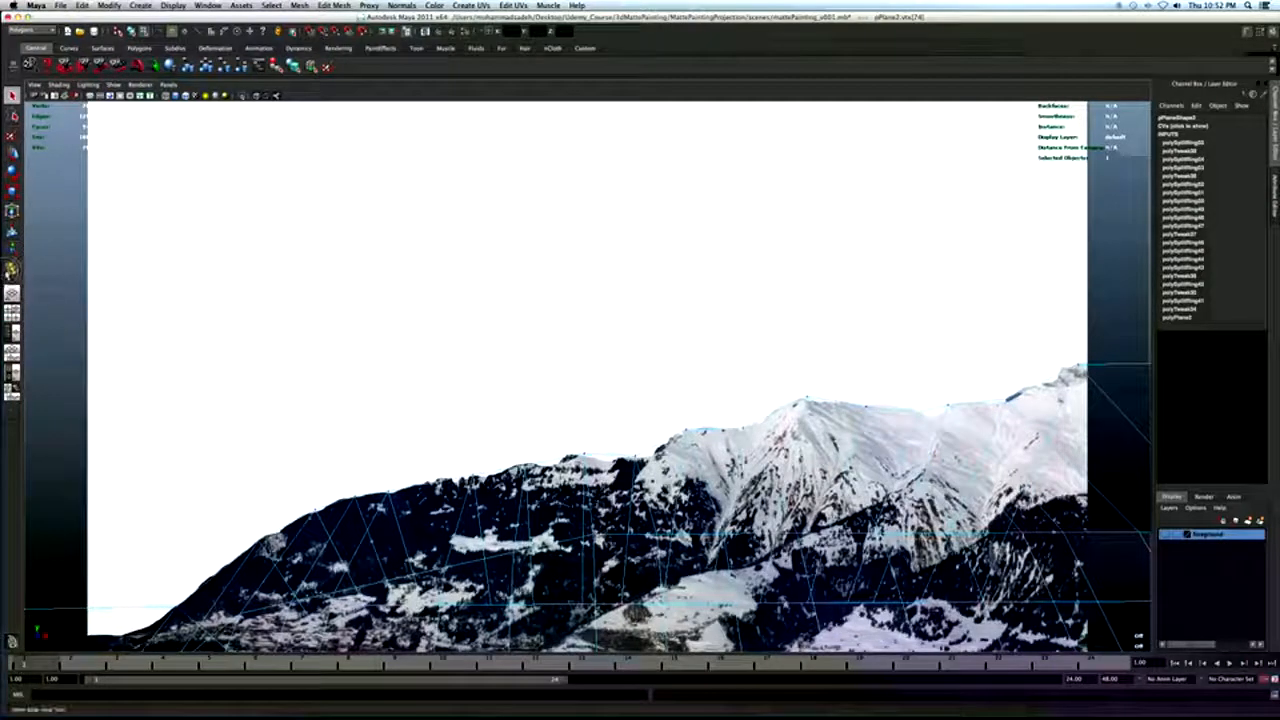
left_click(900, 410)
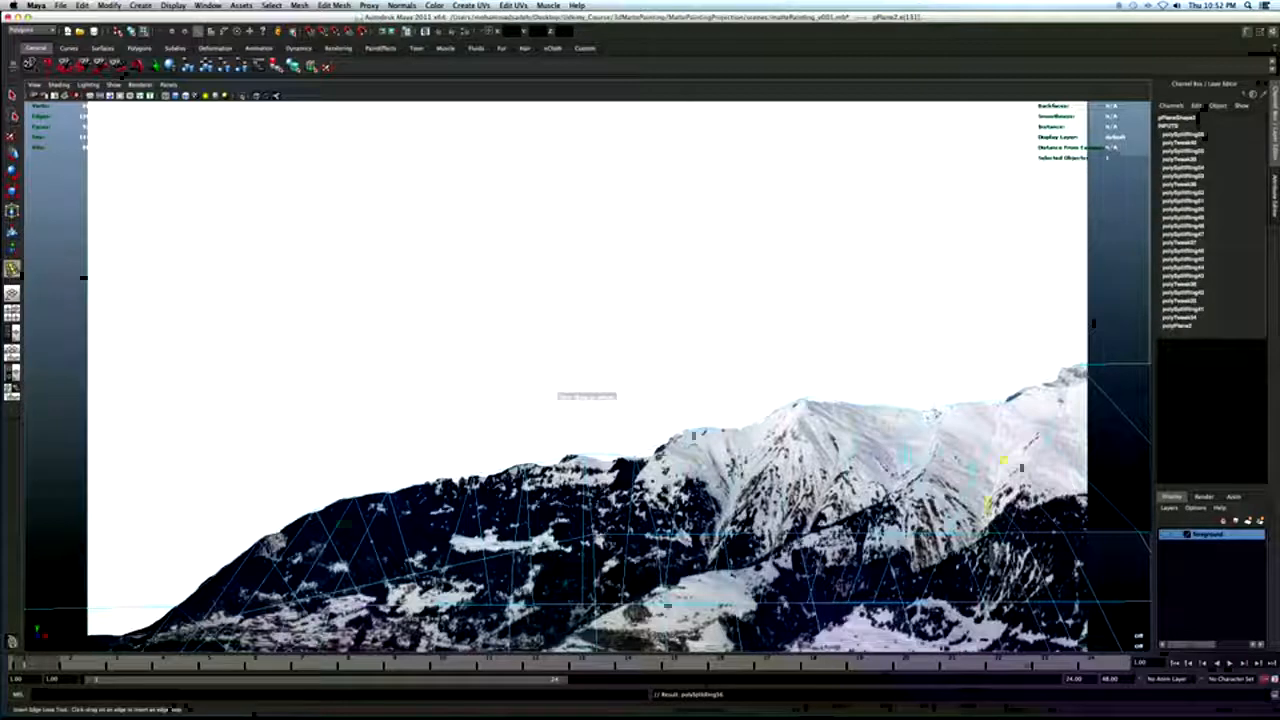
left_click(934, 408)
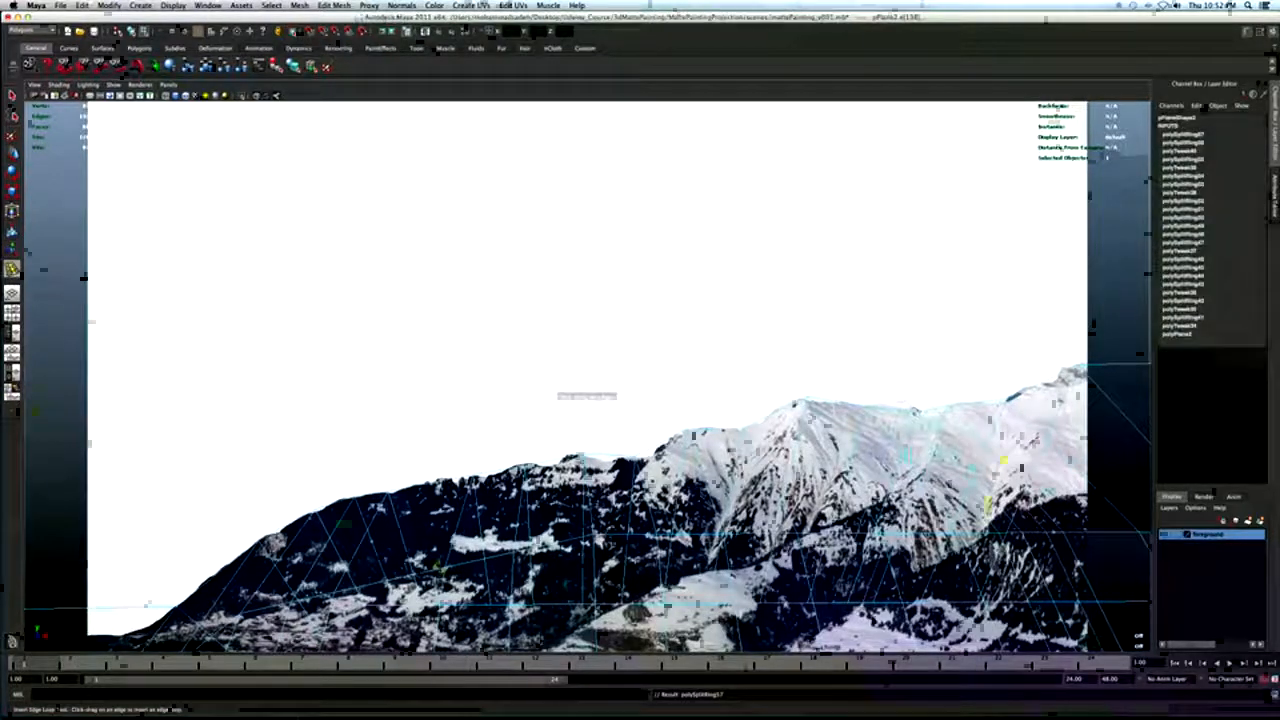
left_click(1055, 378)
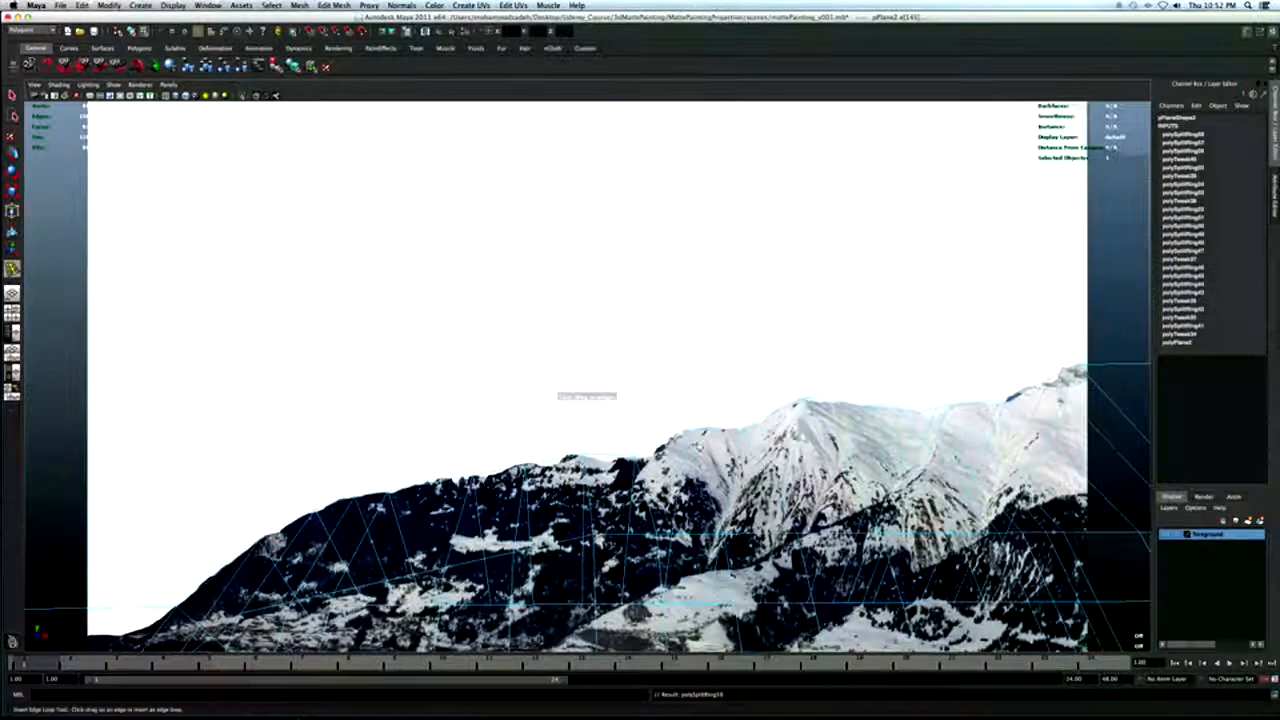
left_click(659, 450)
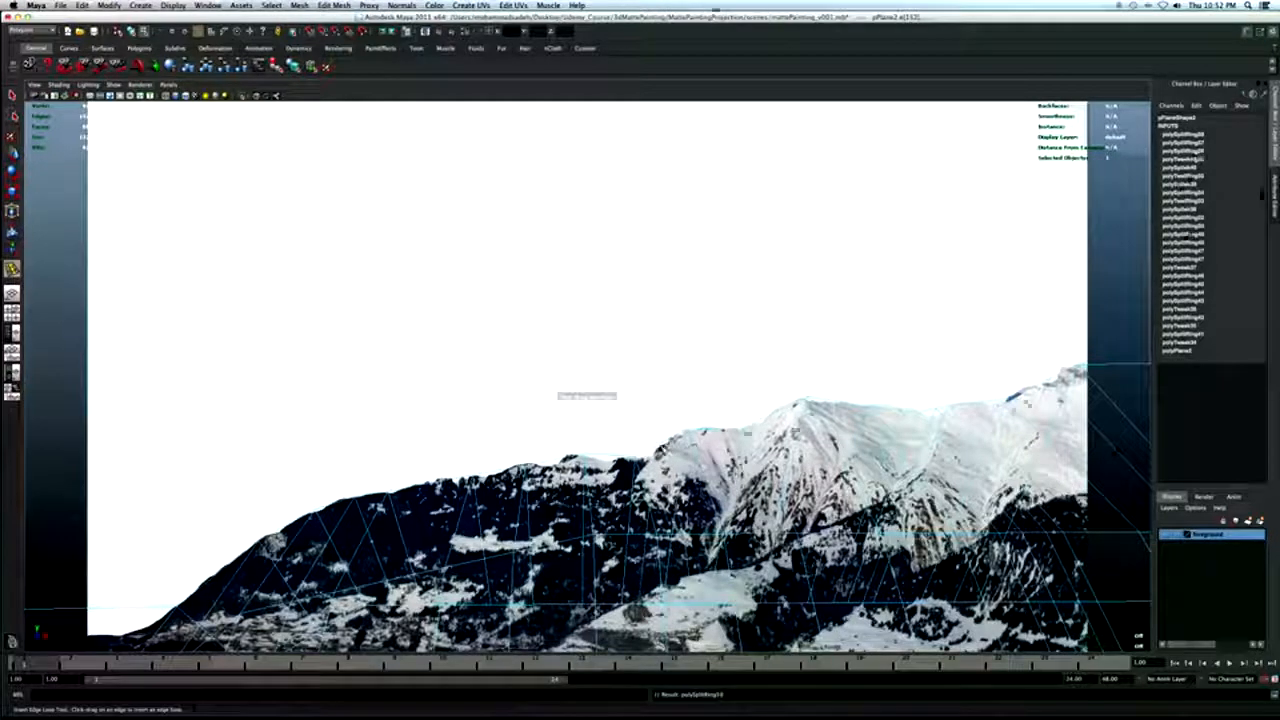
left_click(604, 455)
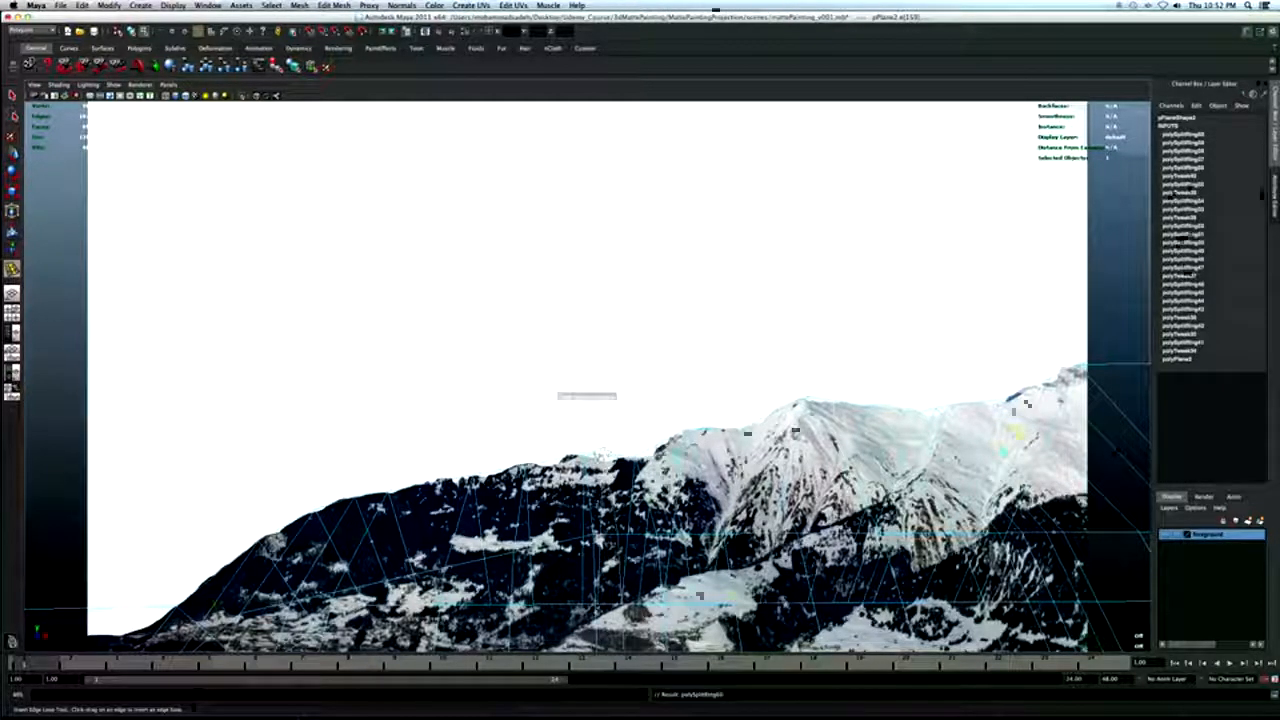
left_click(552, 461)
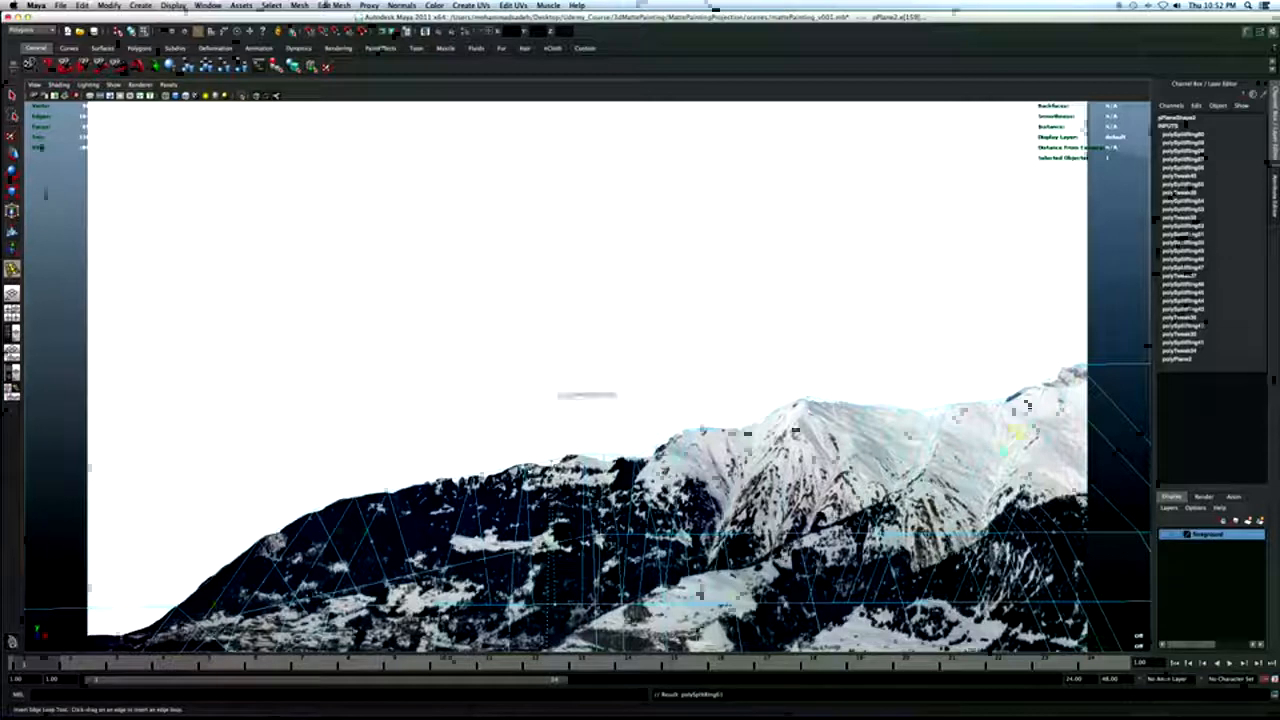
left_click(487, 466)
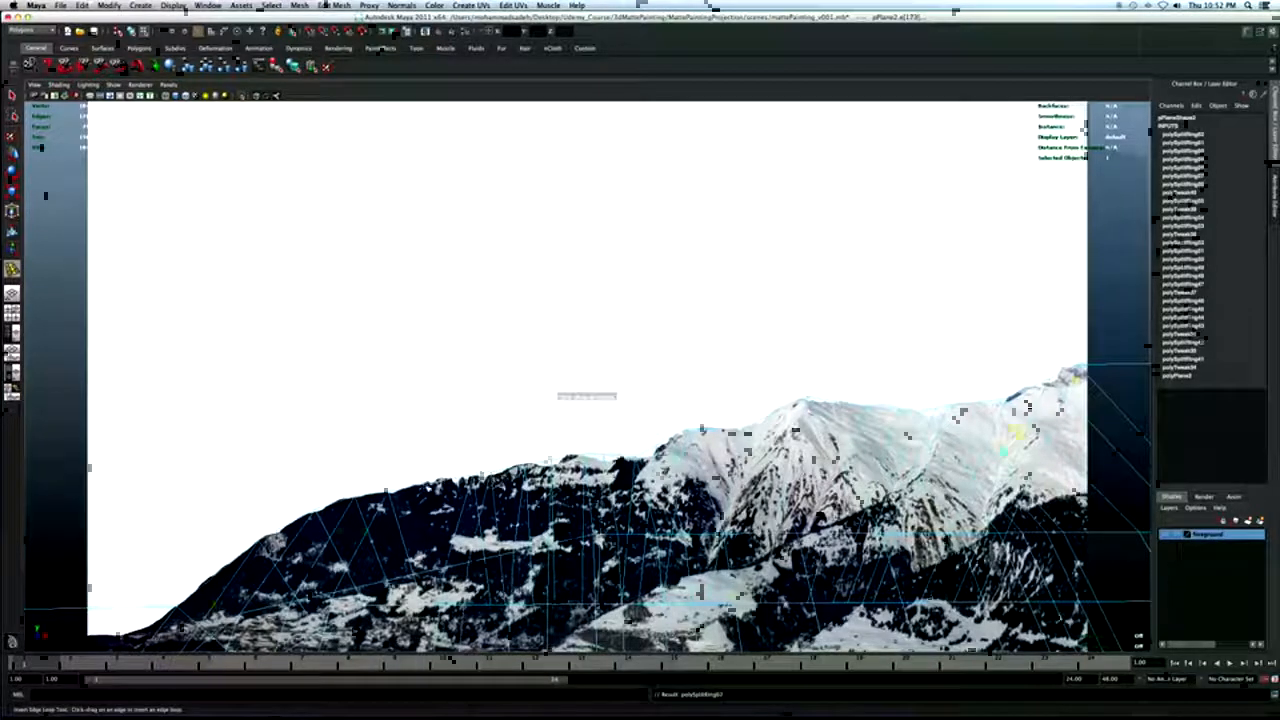
left_click(434, 484)
Move the ridge vertices across the dark mountain, up to the start of the snowy slope, onto the outline.
key("q")
right_click_drag(435, 483, 394, 483)
left_click(427, 471)
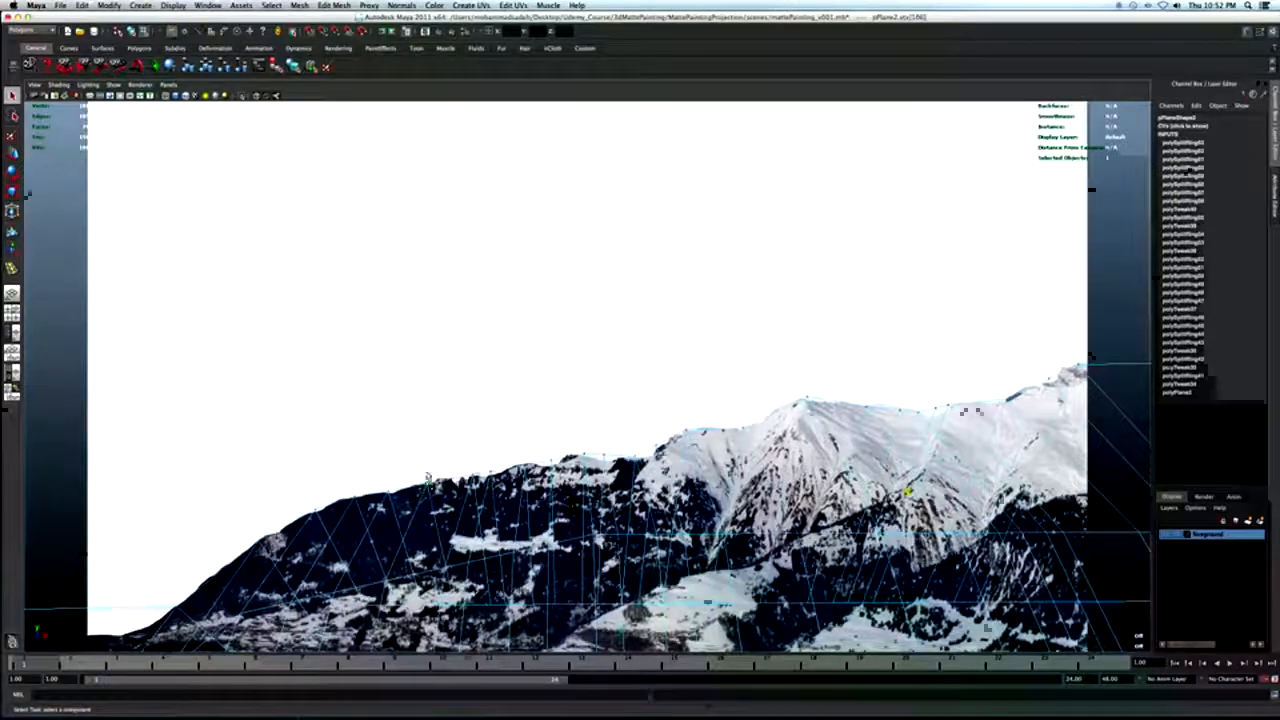
key("w")
left_click(427, 467)
left_click_drag(483, 461, 525, 451)
left_click(526, 458)
left_click(582, 454)
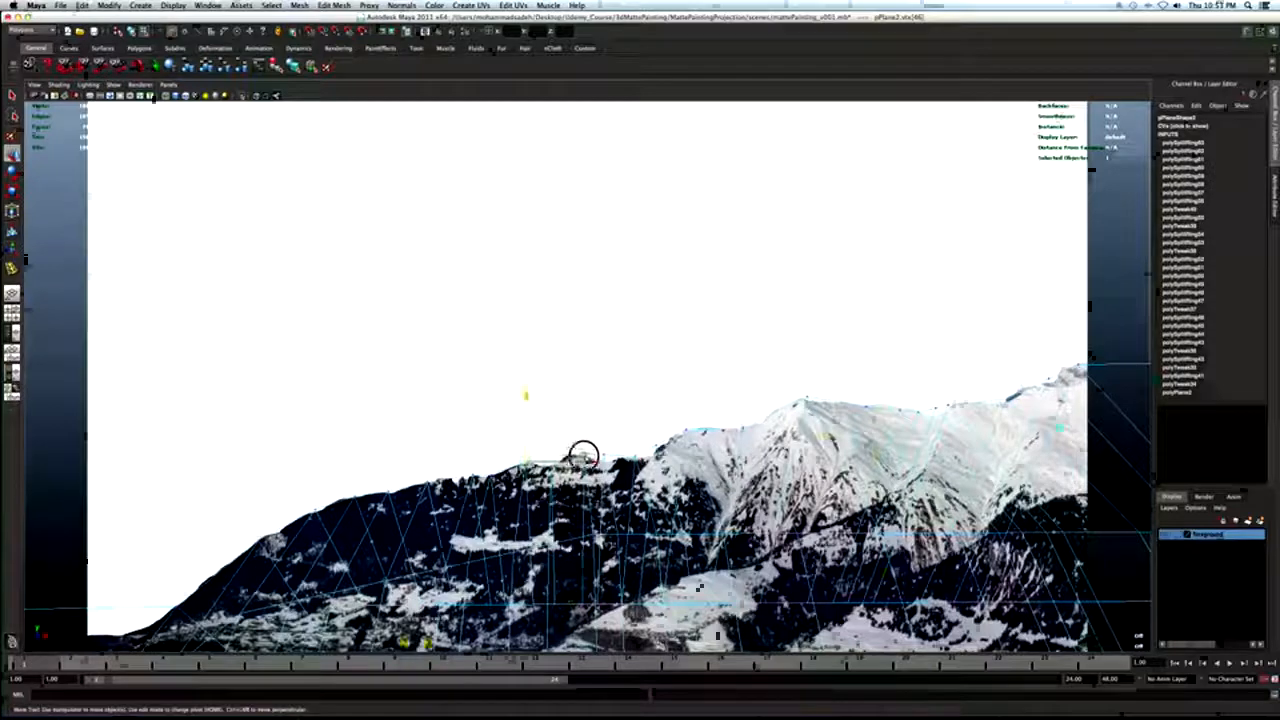
left_click(597, 455)
key("super+z")
left_click_drag(603, 453, 657, 433)
Move the vertices at the snowy saddle and near the image's right edge onto the mountain outline.
left_click_drag(888, 398, 936, 405)
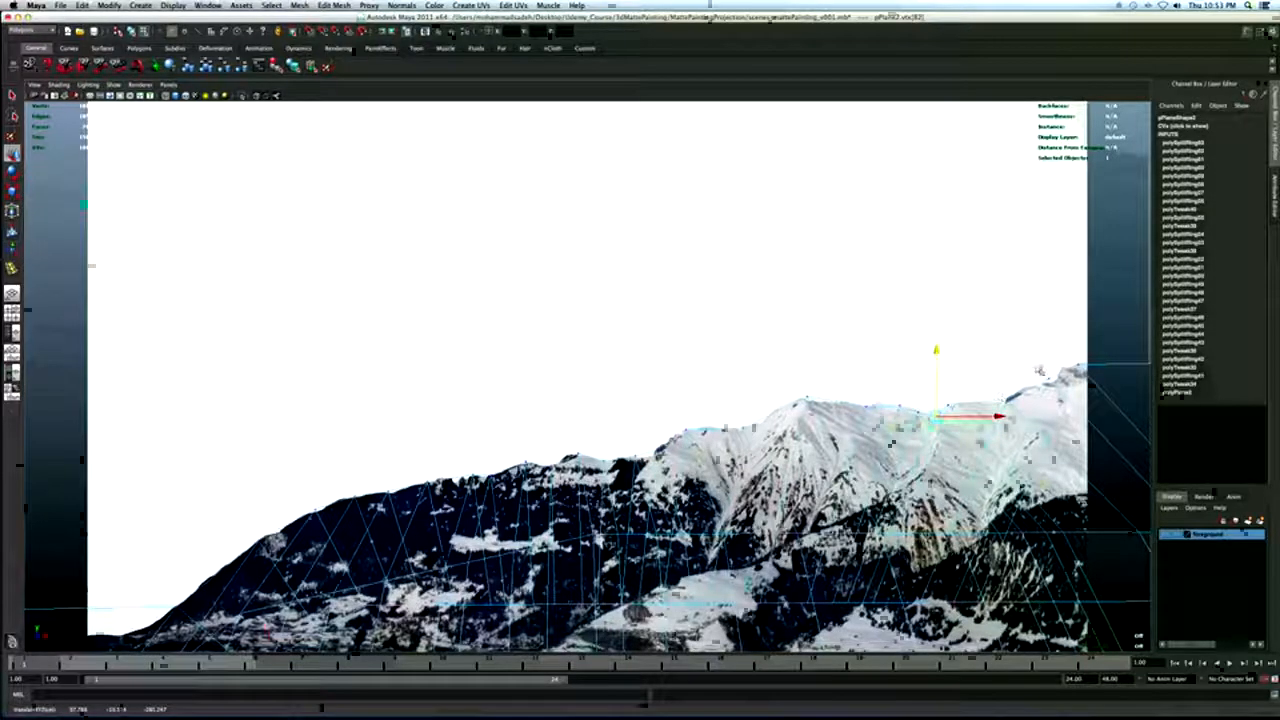
left_click(1051, 370)
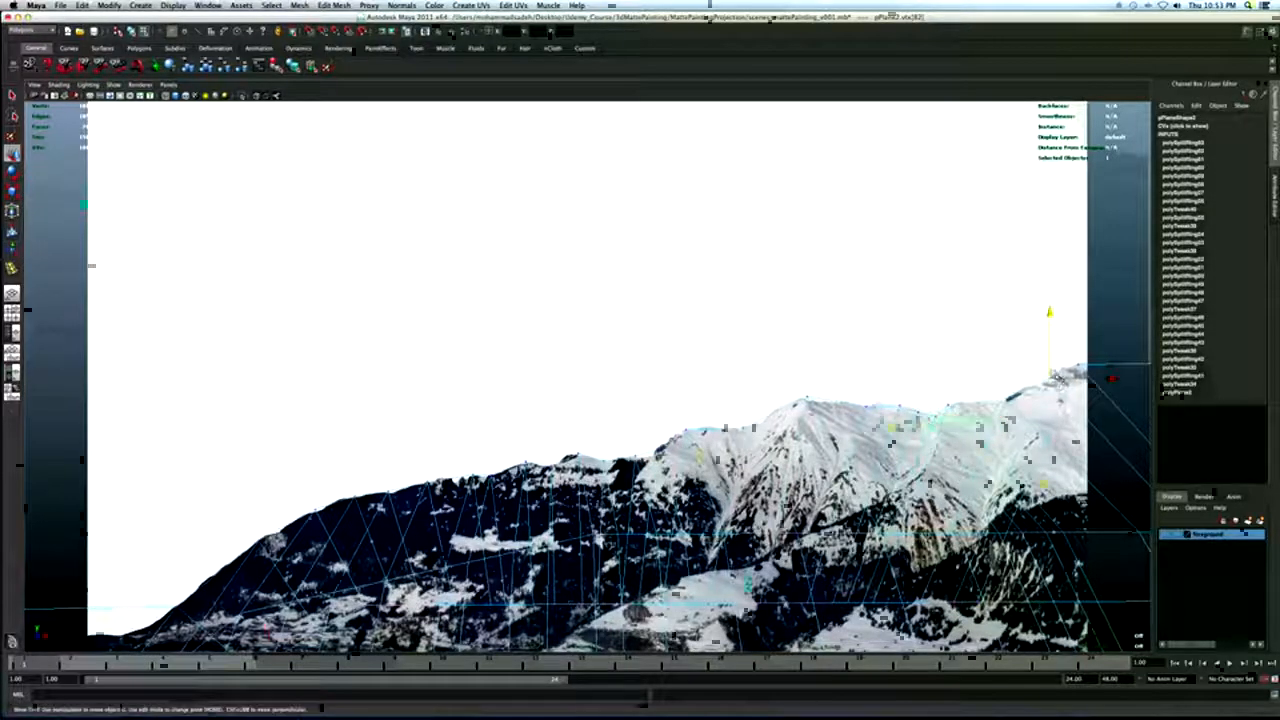
left_click(1048, 368)
left_click(1050, 367)
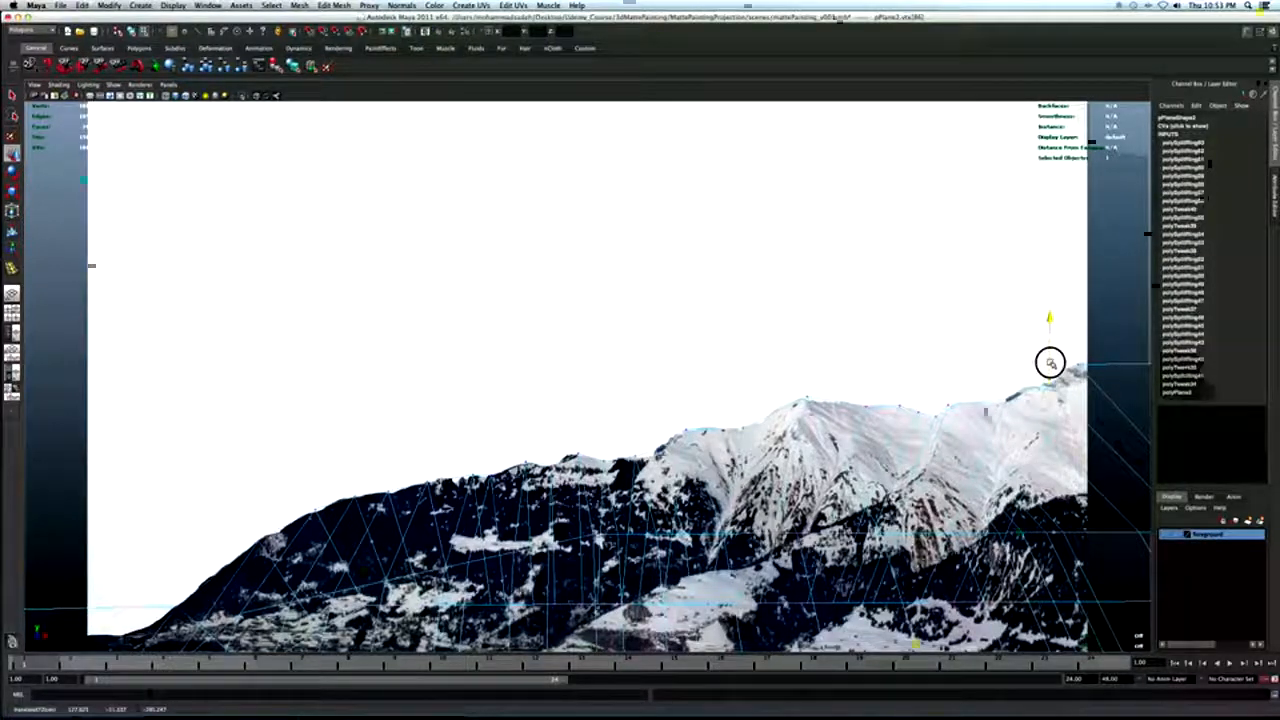
Insert two edge loops near the image's right edge, one on either side of the existing ridge vertex.
key("q")
key("y")
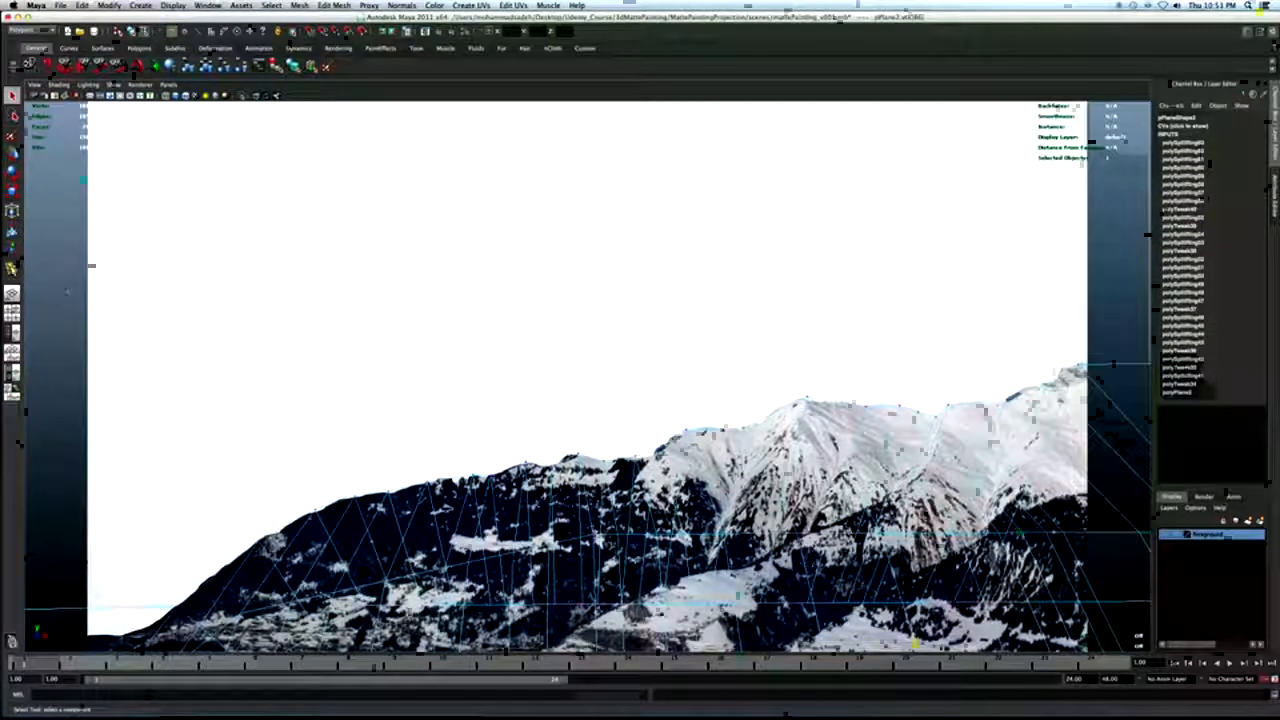
left_click(1063, 374)
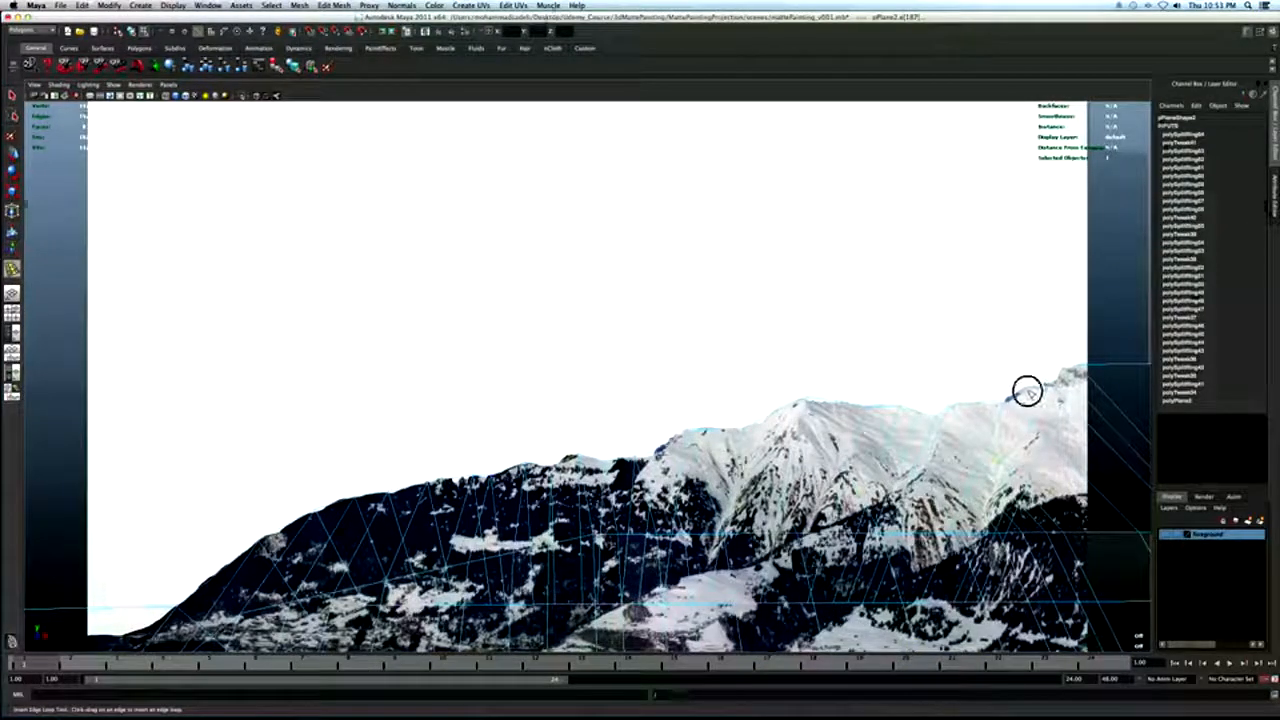
left_click(1028, 390)
Move the two new ridge vertices near the image's right edge up onto the mountain outline.
key("q")
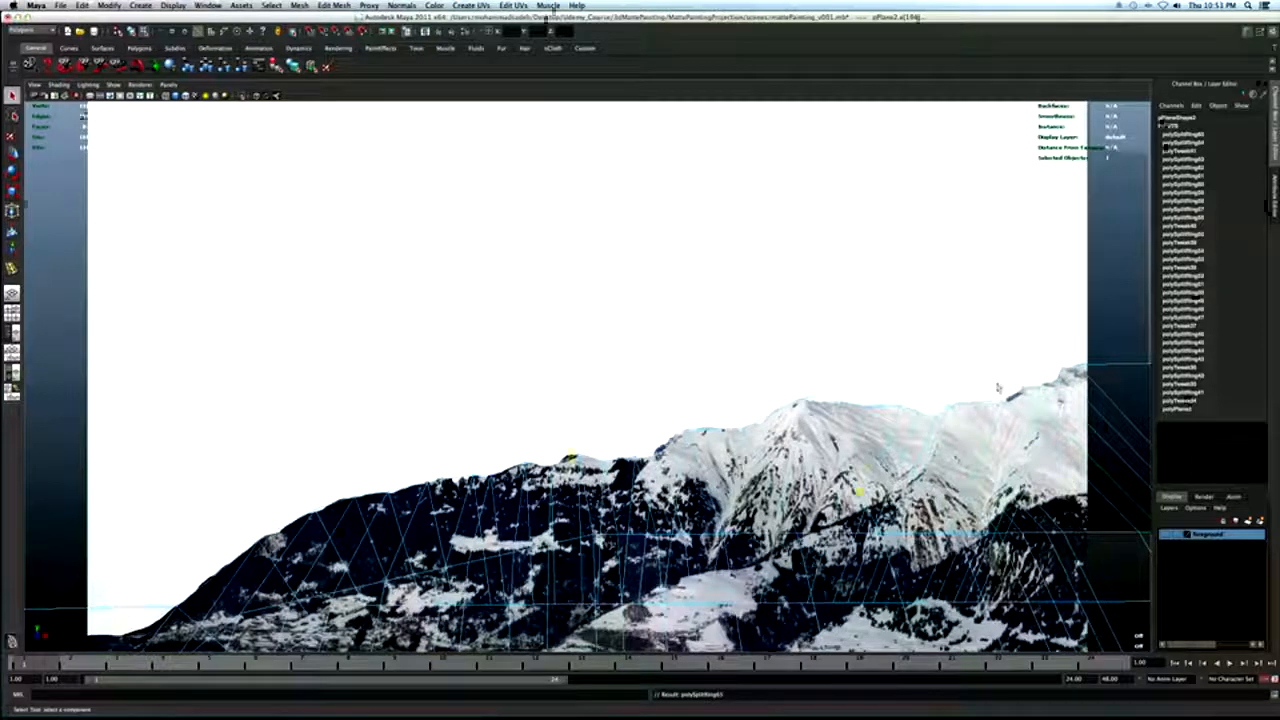
left_click(1022, 390)
key("w")
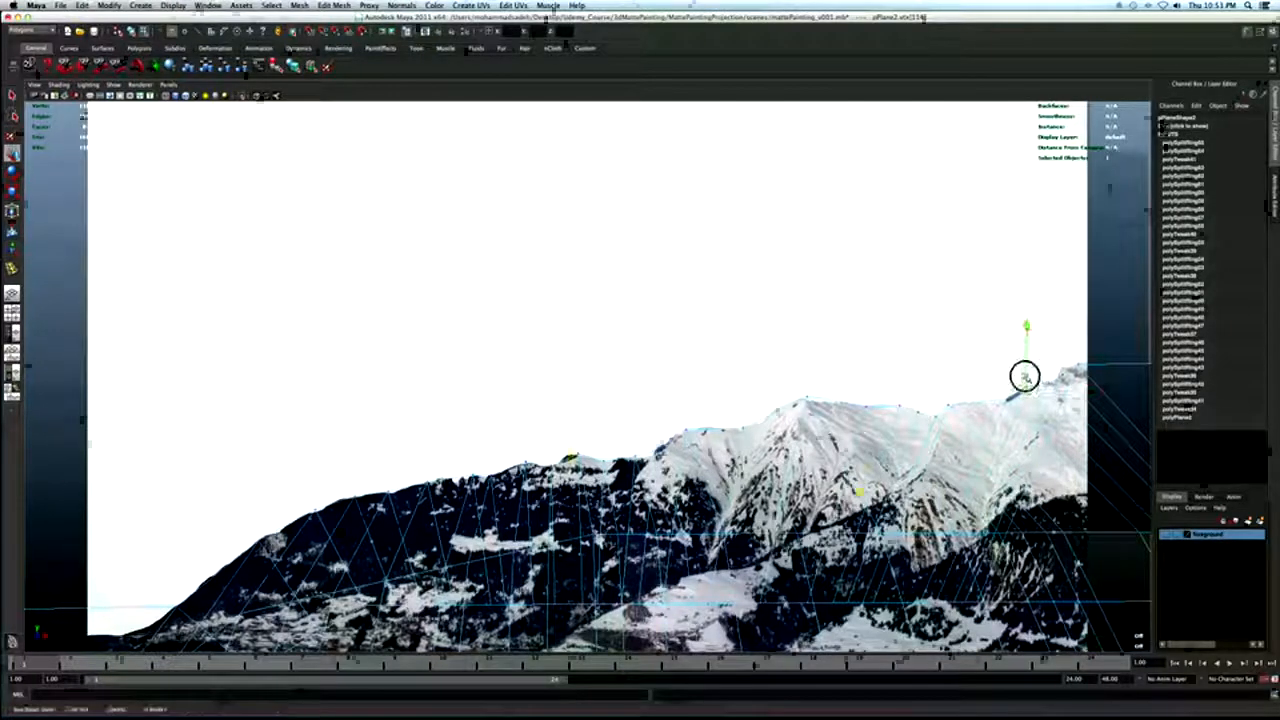
left_click(1057, 374)
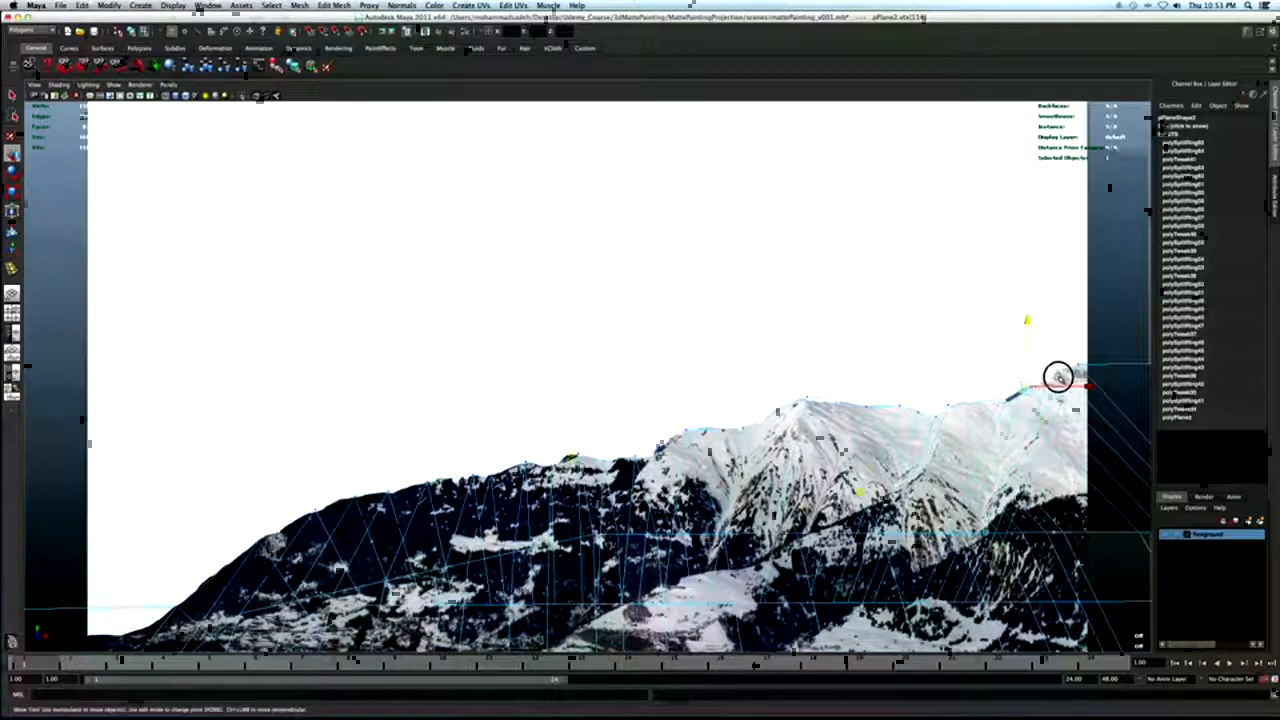
left_click_drag(1063, 366, 1062, 353)
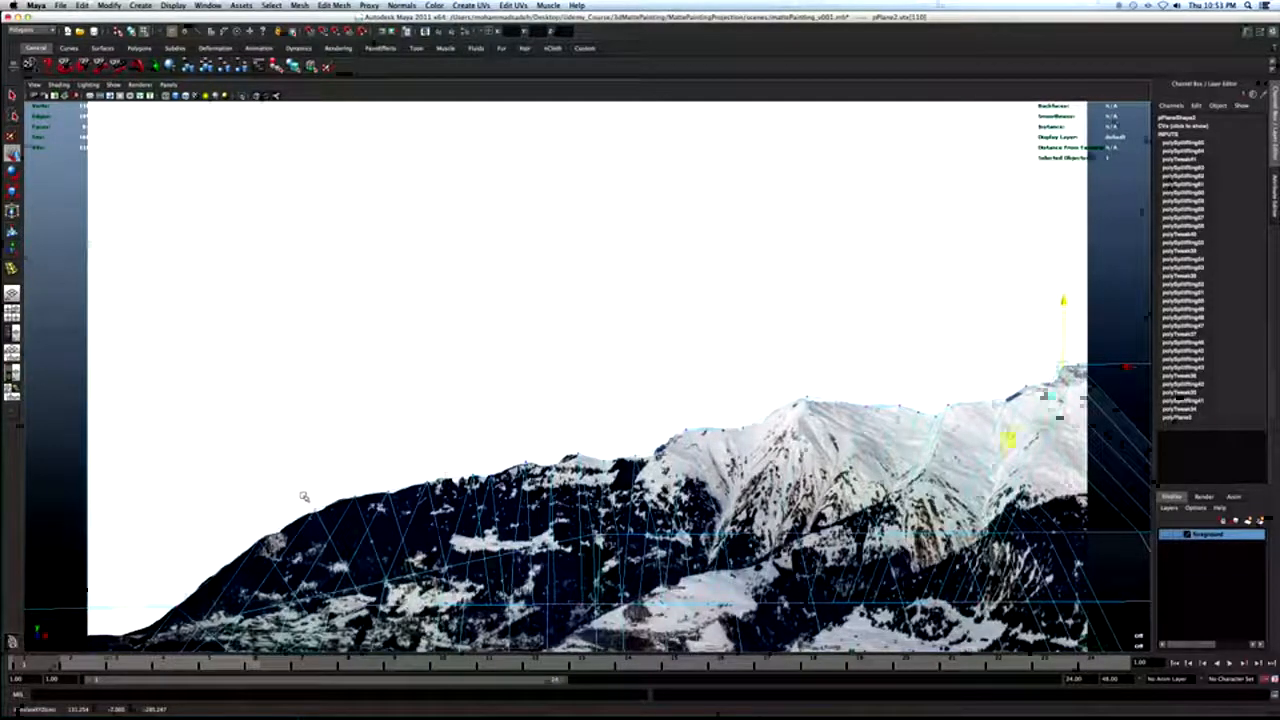
Insert an edge loop on the upper left slope of the dark mountain and fit the vertices there to the outline.
left_click(12, 268)
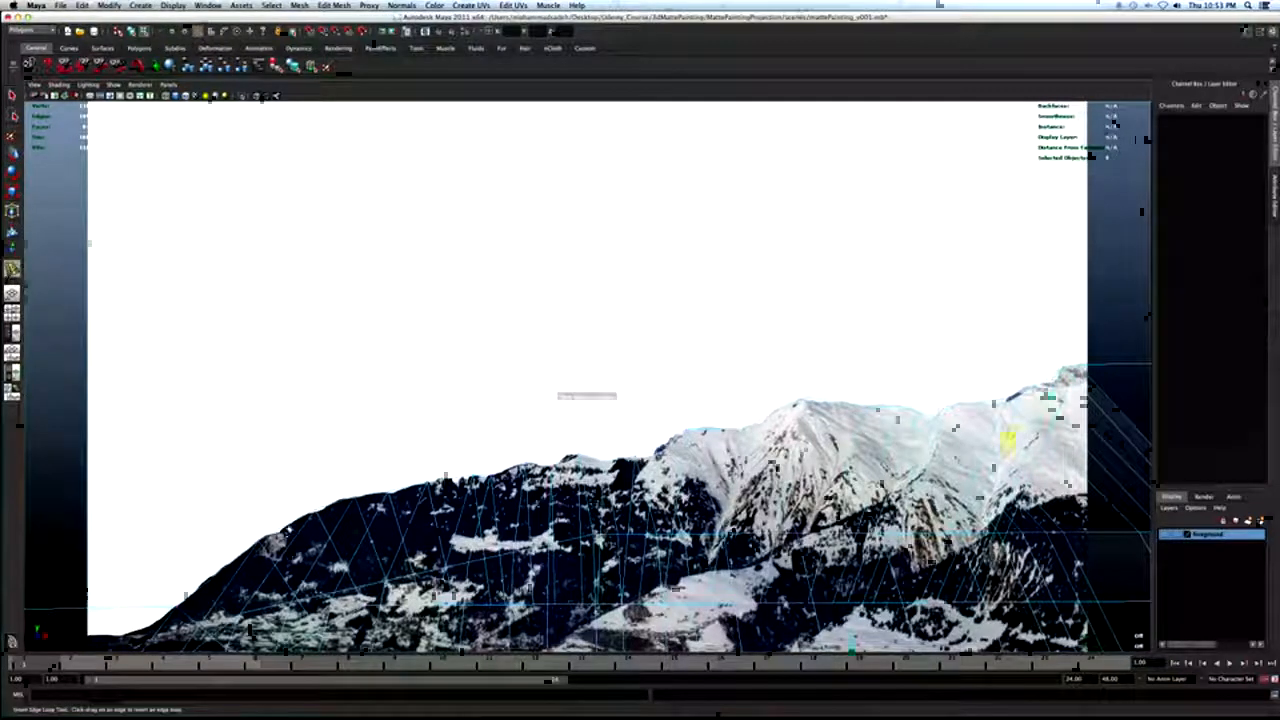
left_click(286, 523)
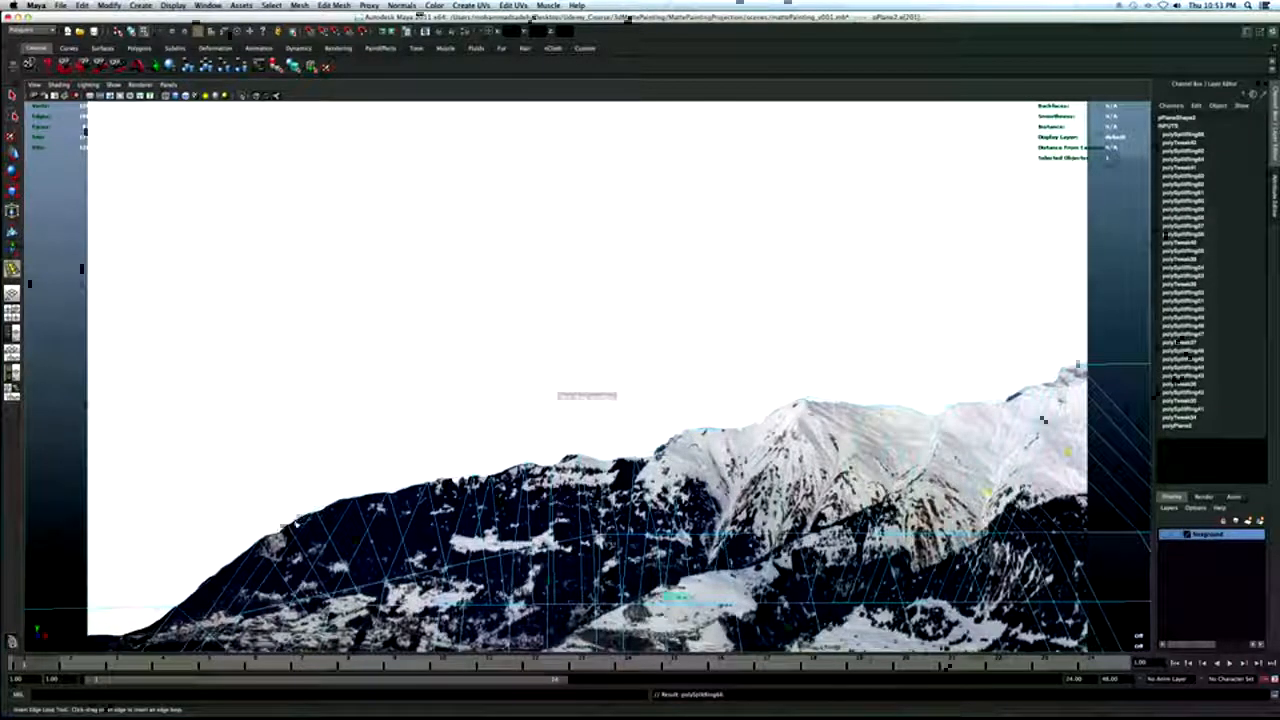
key("q")
right_click_drag(294, 523, 263, 523)
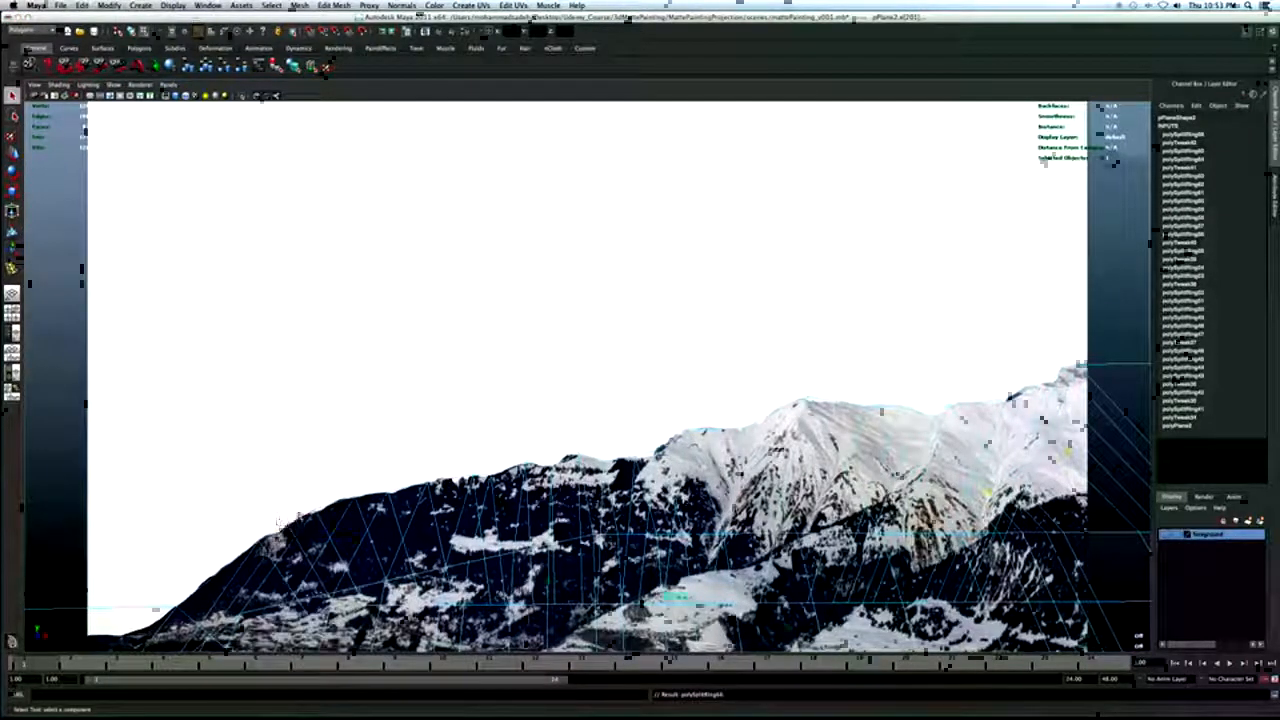
key("w")
left_click(315, 500)
left_click_drag(285, 517, 362, 496)
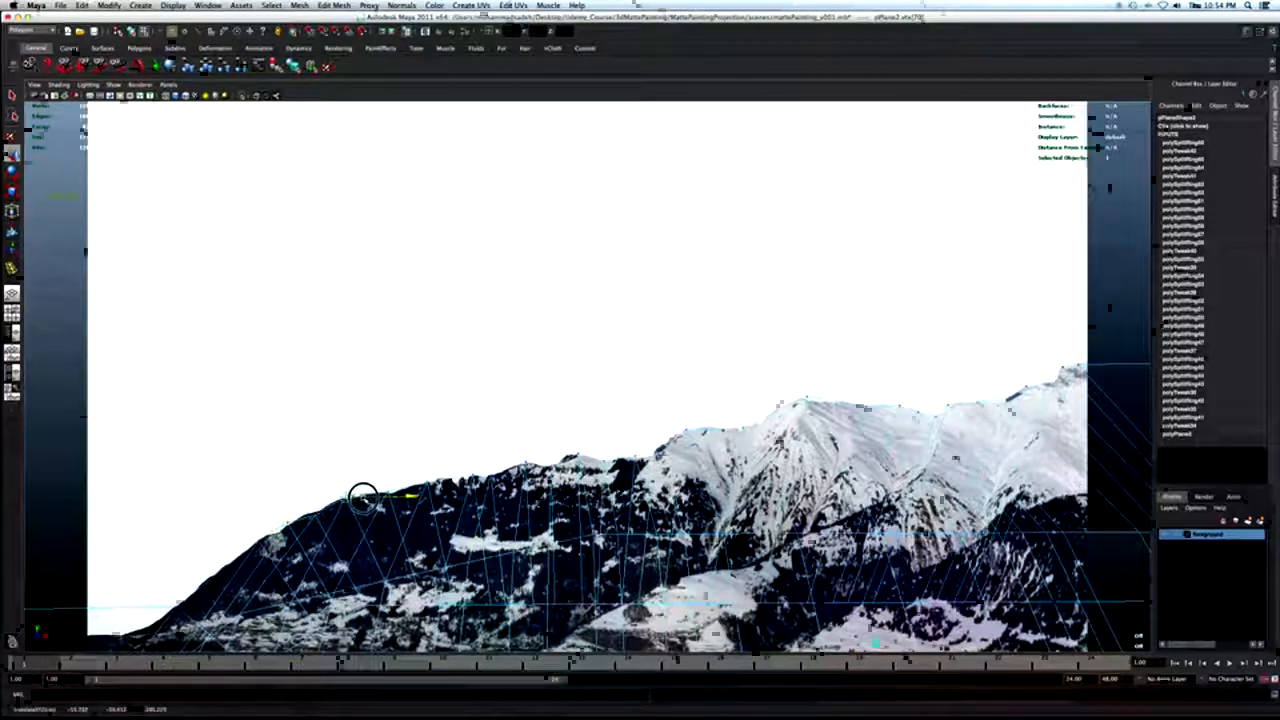
Adjust the vertices along the left shoulder of the dark ridge so they follow the mountain outline.
left_click(346, 484)
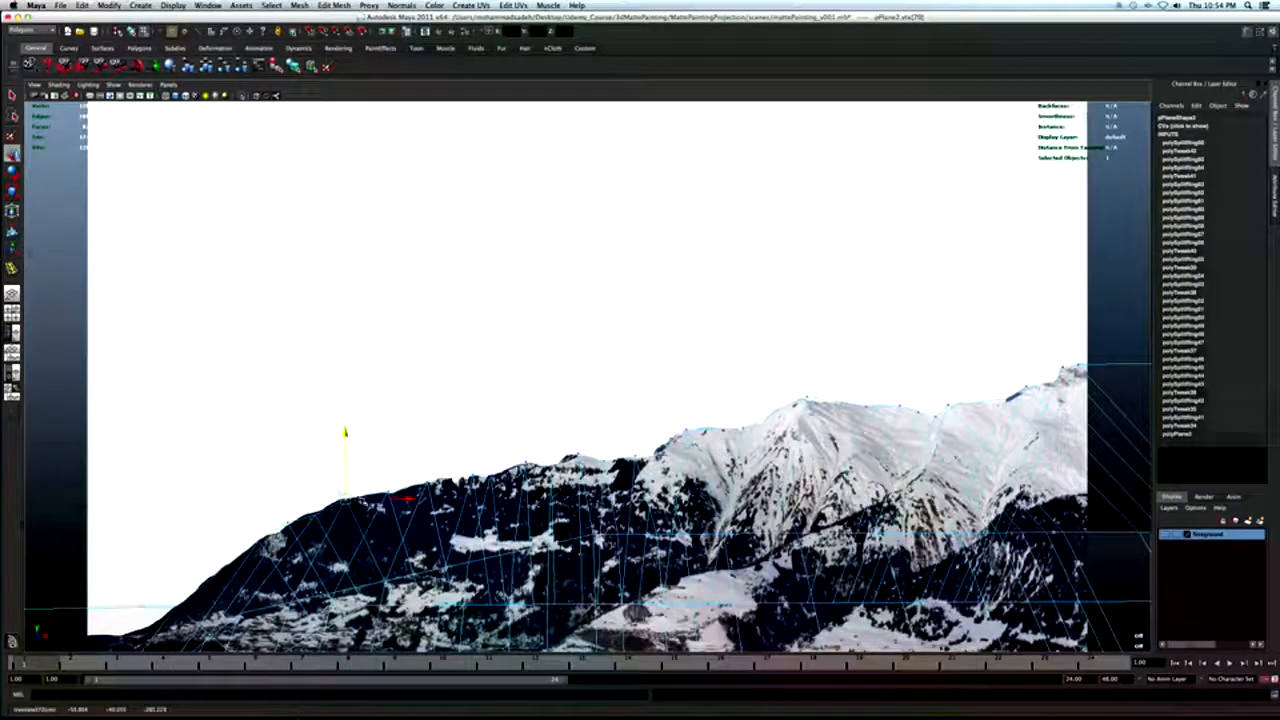
left_click(362, 500)
key("super+z")
left_click_drag(366, 498, 386, 468)
key("q")
key("w")
key("q")
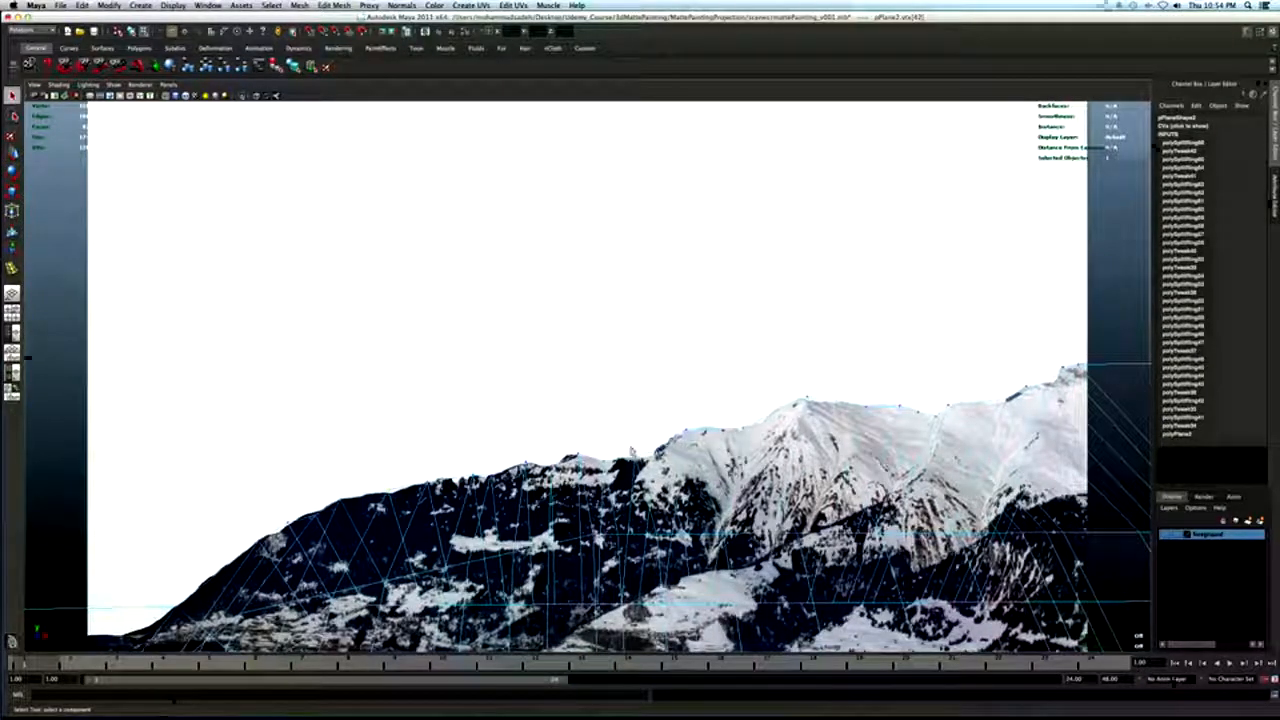
Adjust the vertices at the right end of the dark ridge and on the main snowy summit to the outline.
key("w")
left_click_drag(642, 466, 604, 450)
key("q")
mouse_move(801, 379)
left_mouse_down()
mouse_move(823, 403)
mouse_move(802, 396)
left_mouse_up()
key("w")
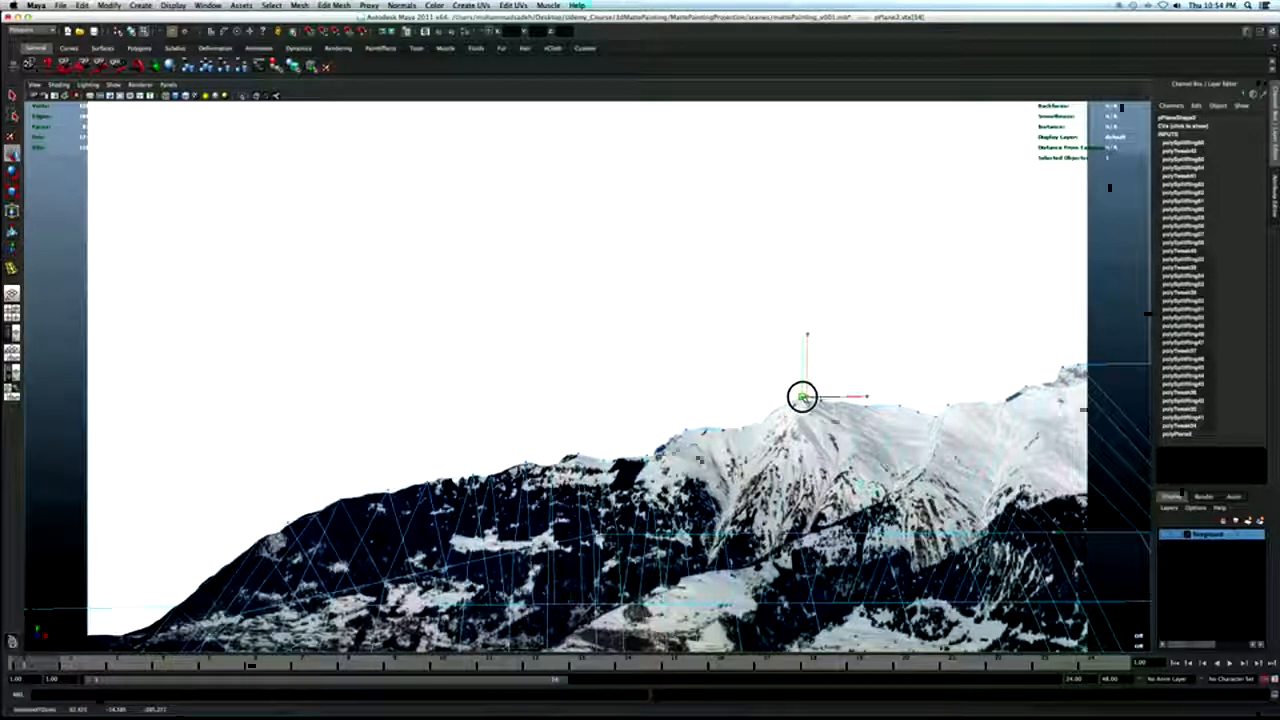
key("q")
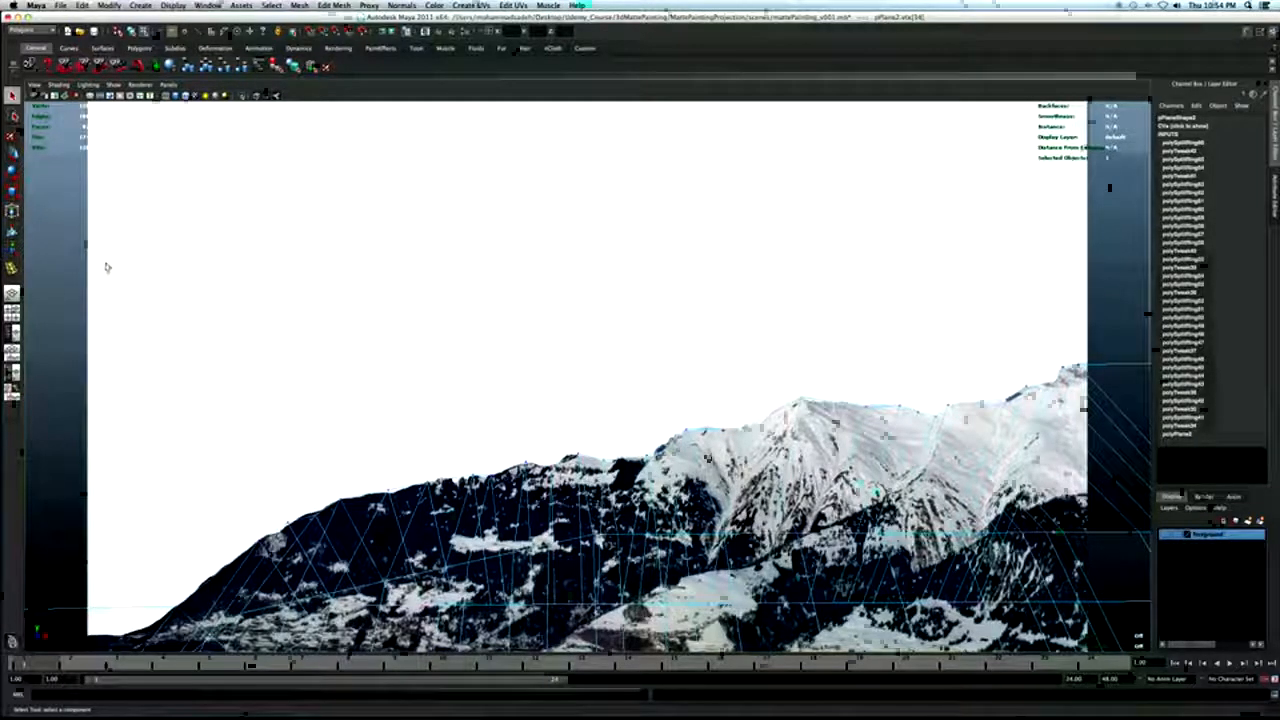
Insert an edge loop just right of the main summit and move its ridge vertex onto the outline.
left_click(12, 268)
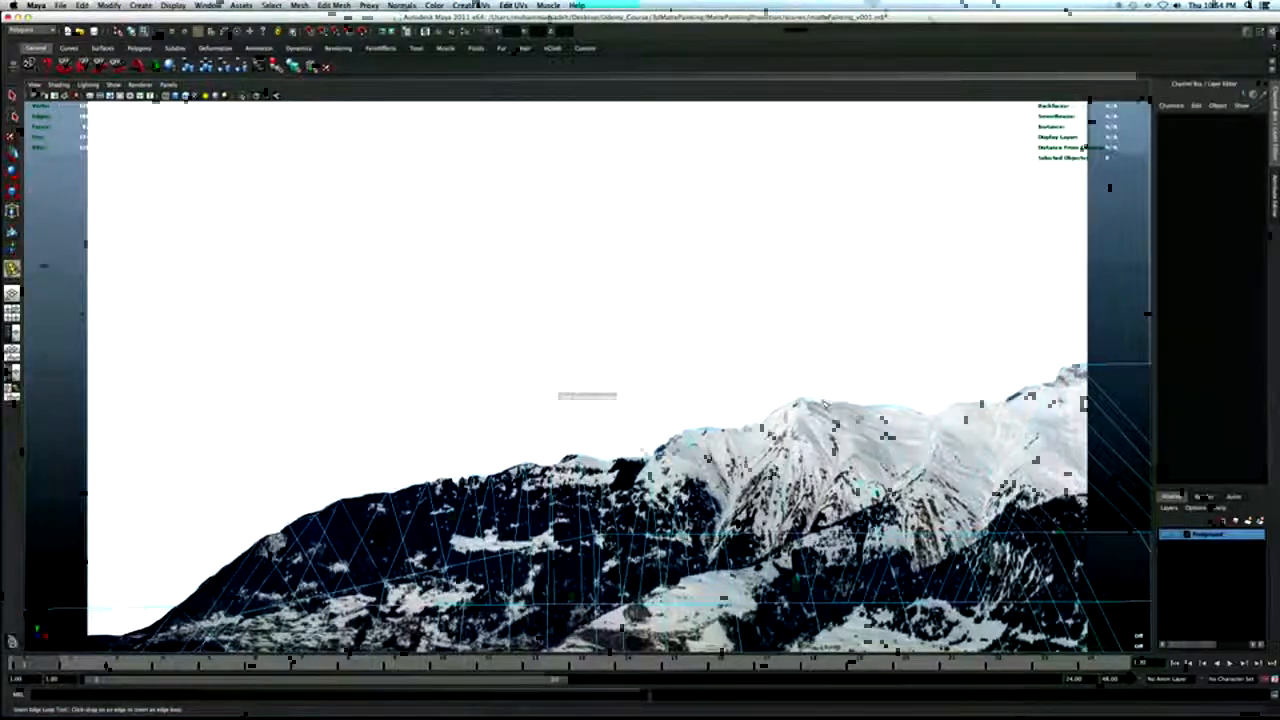
left_click(823, 401)
key("q")
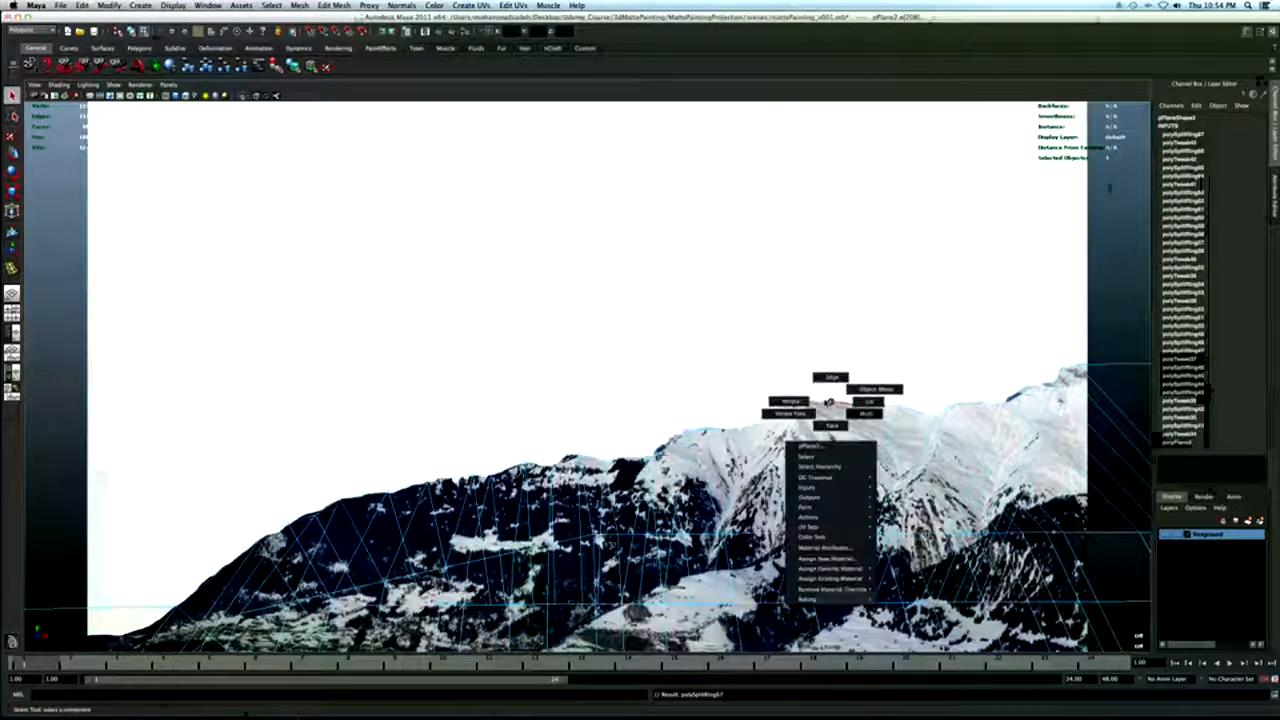
left_click(818, 403)
key("w")
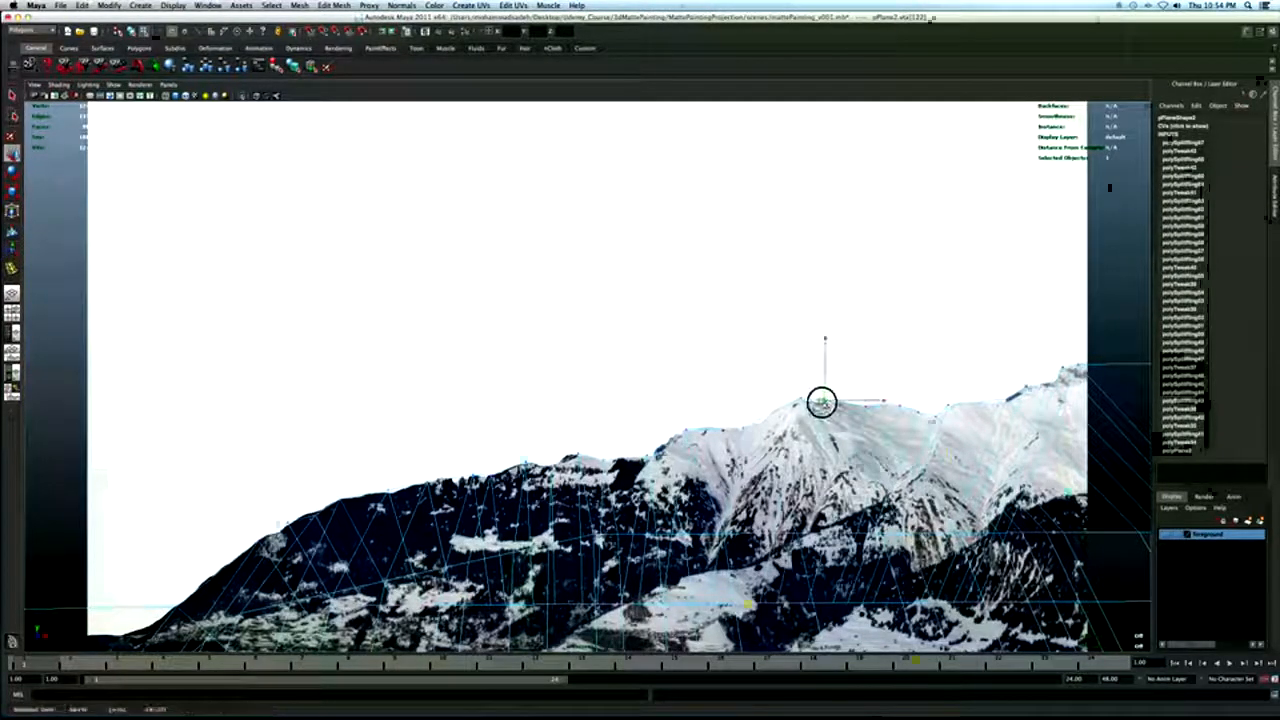
left_click_drag(816, 404, 814, 404)
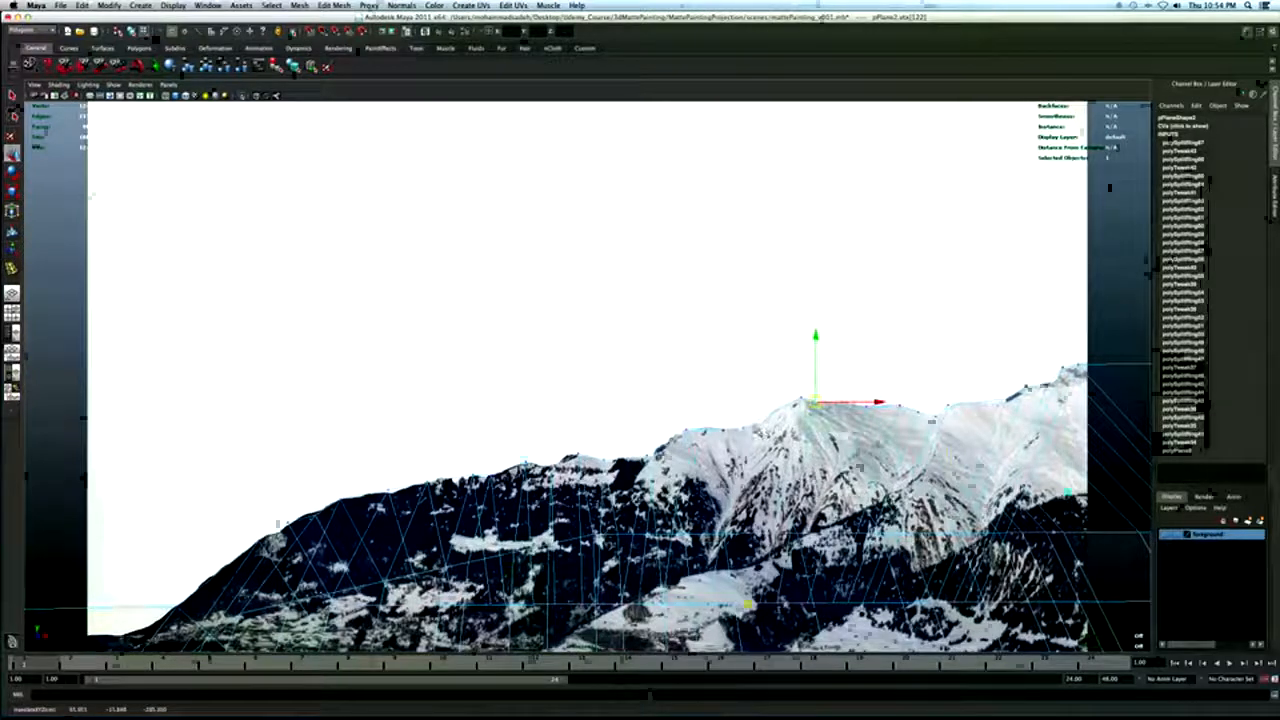
key("q")
Insert an edge loop at the foot of the main peak's left flank and place its ridge vertex on the outline.
key("g")
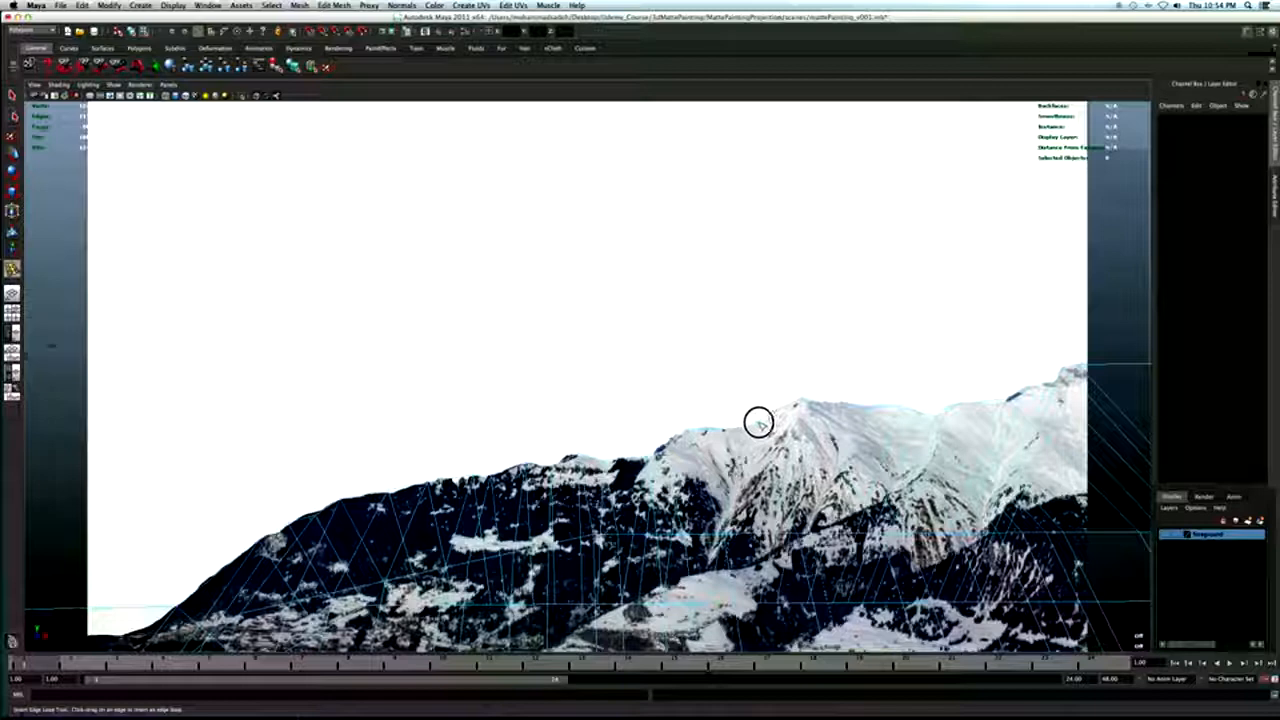
left_click(758, 422)
key("q")
right_click_drag(750, 426, 748, 418)
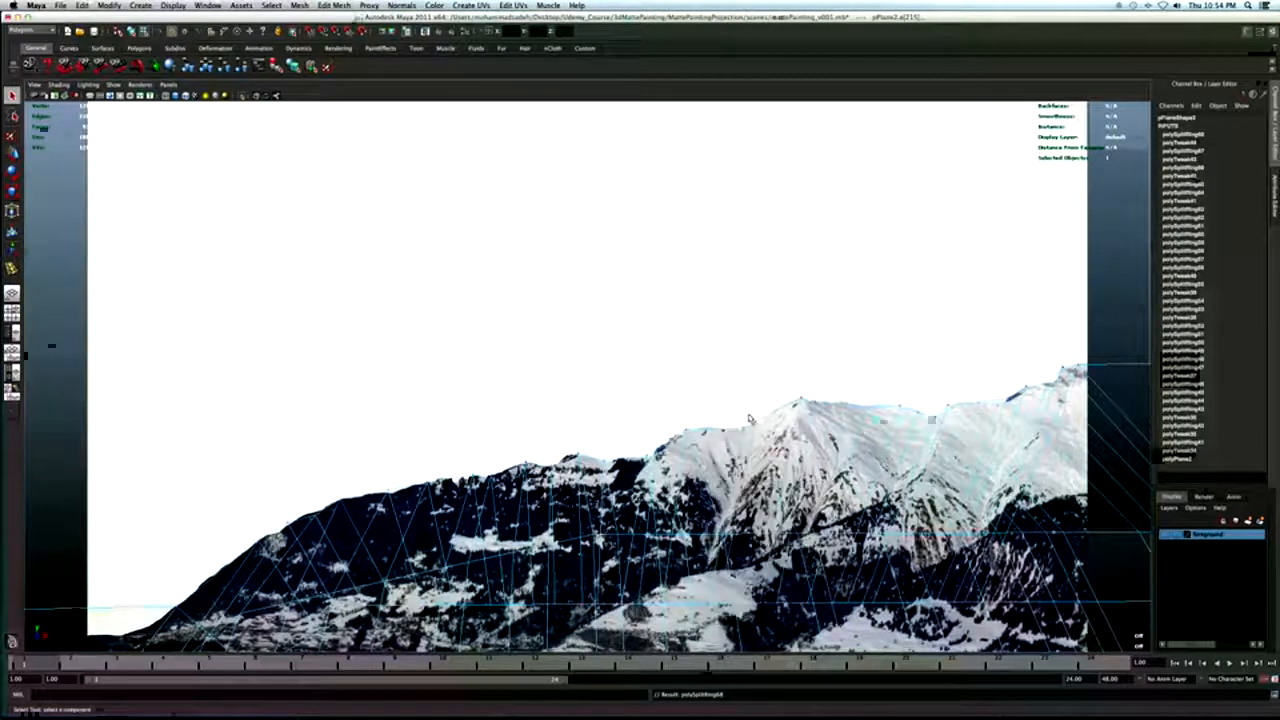
left_click(760, 422)
key("w")
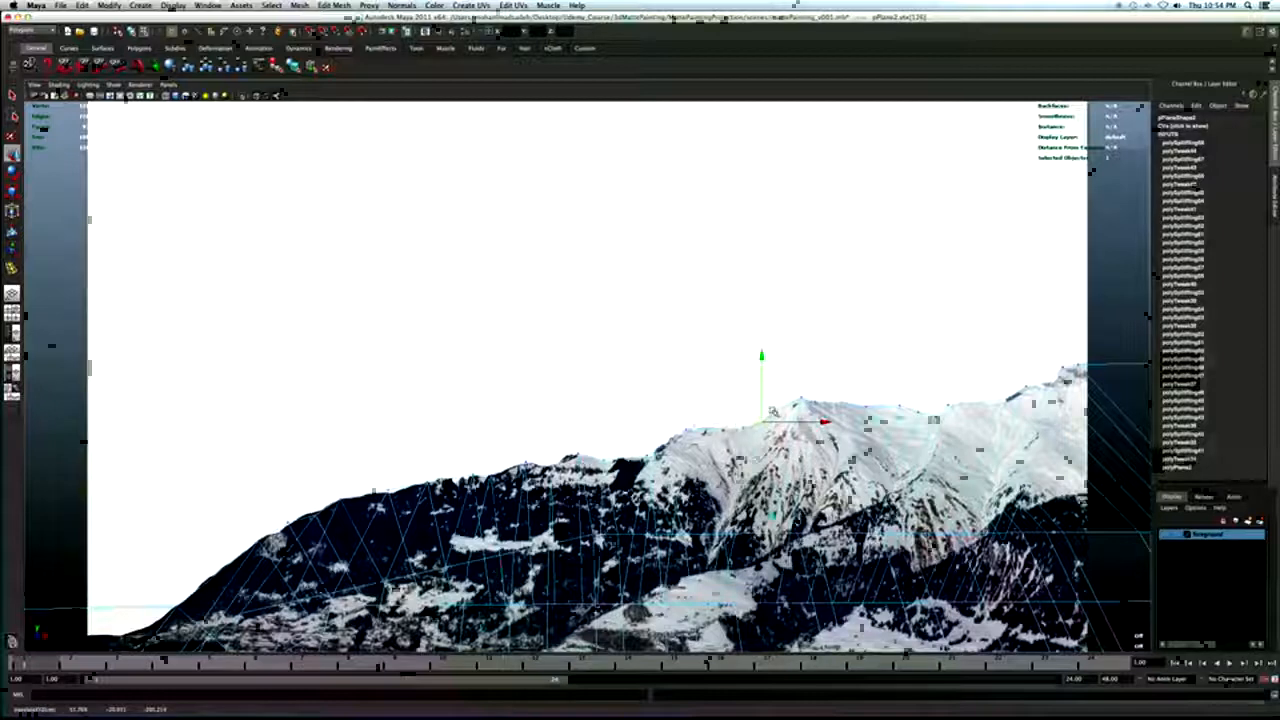
key("q")
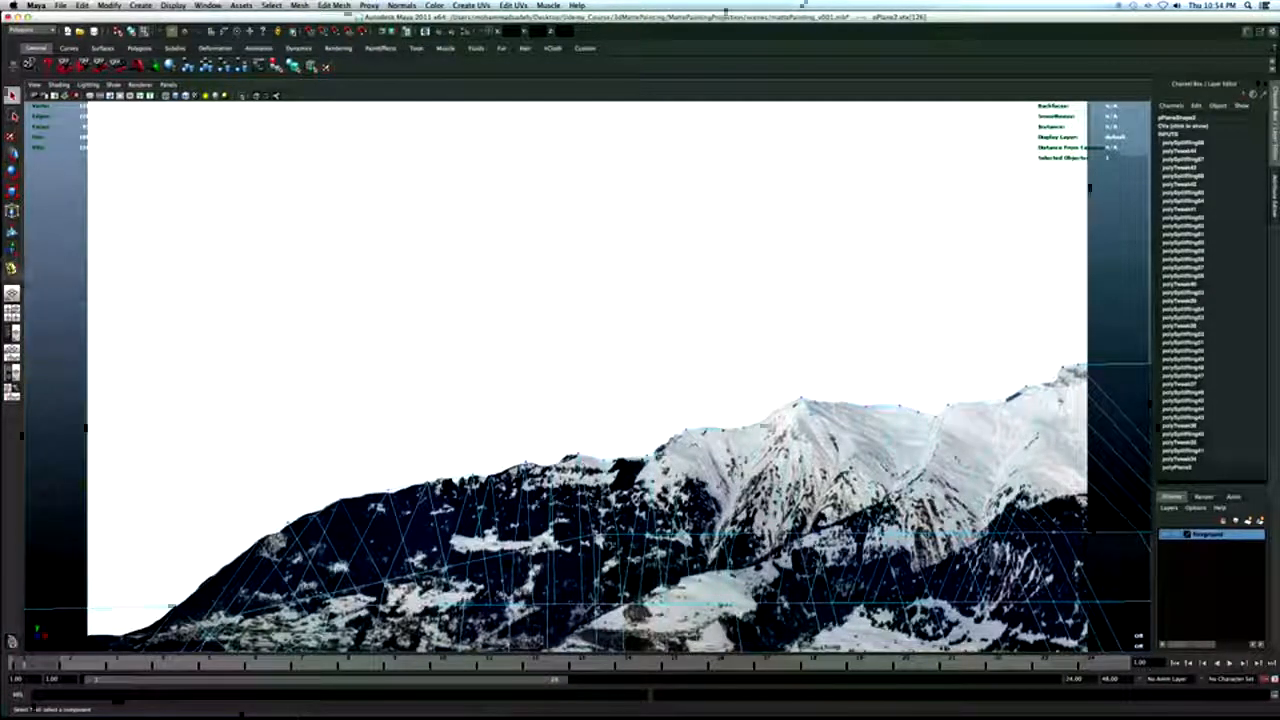
Insert another edge loop halfway up the main peak's left flank and move its ridge vertex onto the outline.
key("y")
left_click_drag(776, 410, 782, 410)
key("q")
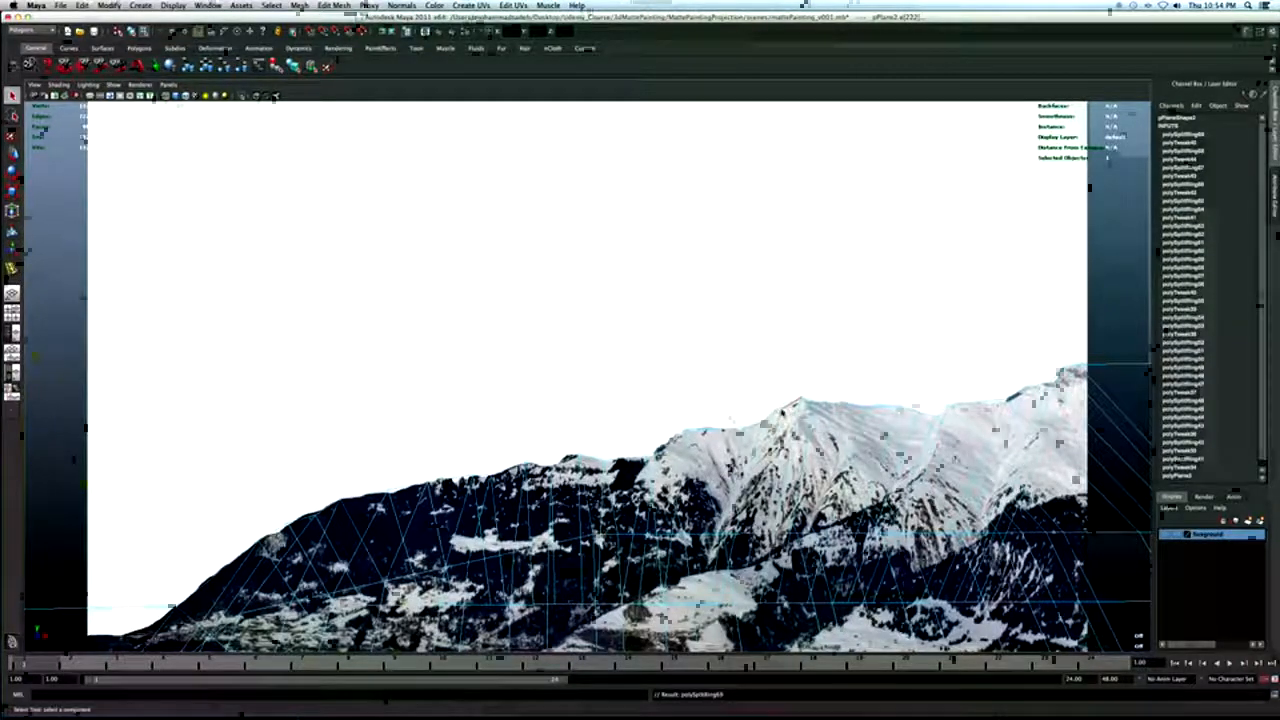
key("w")
left_click(780, 409)
left_click_drag(783, 411, 777, 407)
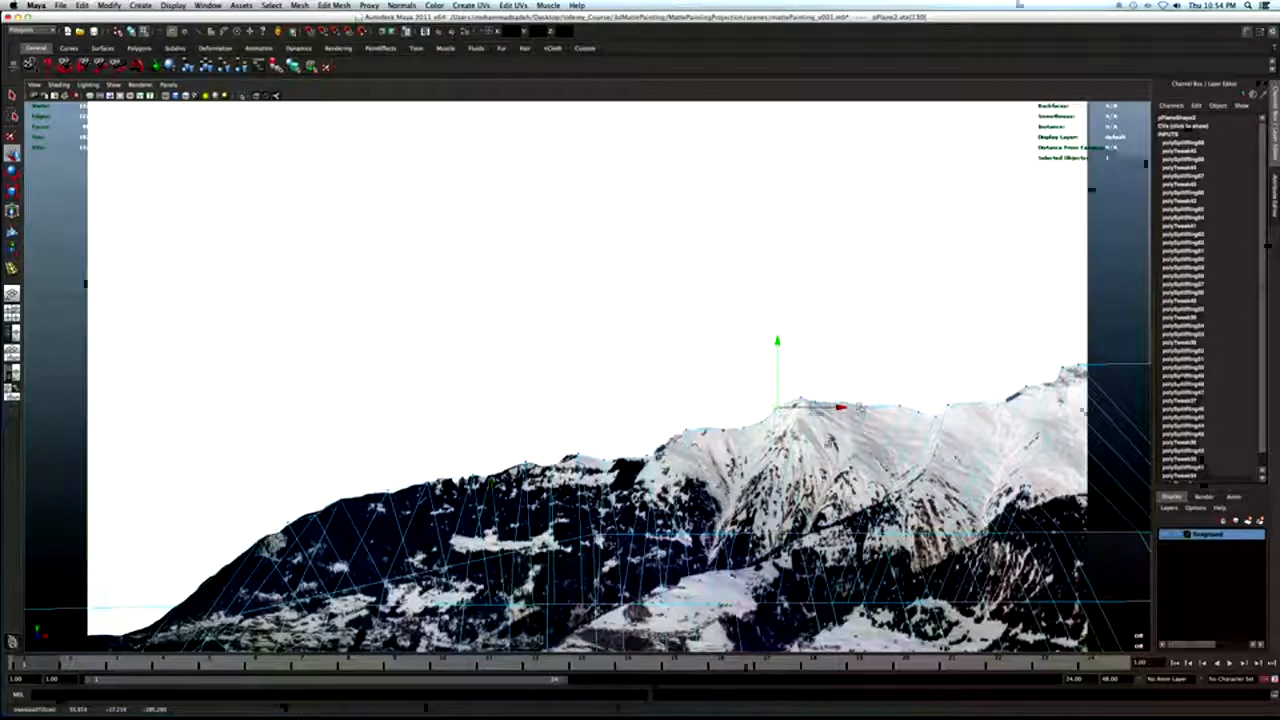
Move the ridge vertex between the main peak and the snowy saddle onto the mountain outline.
key("q")
left_click(895, 401)
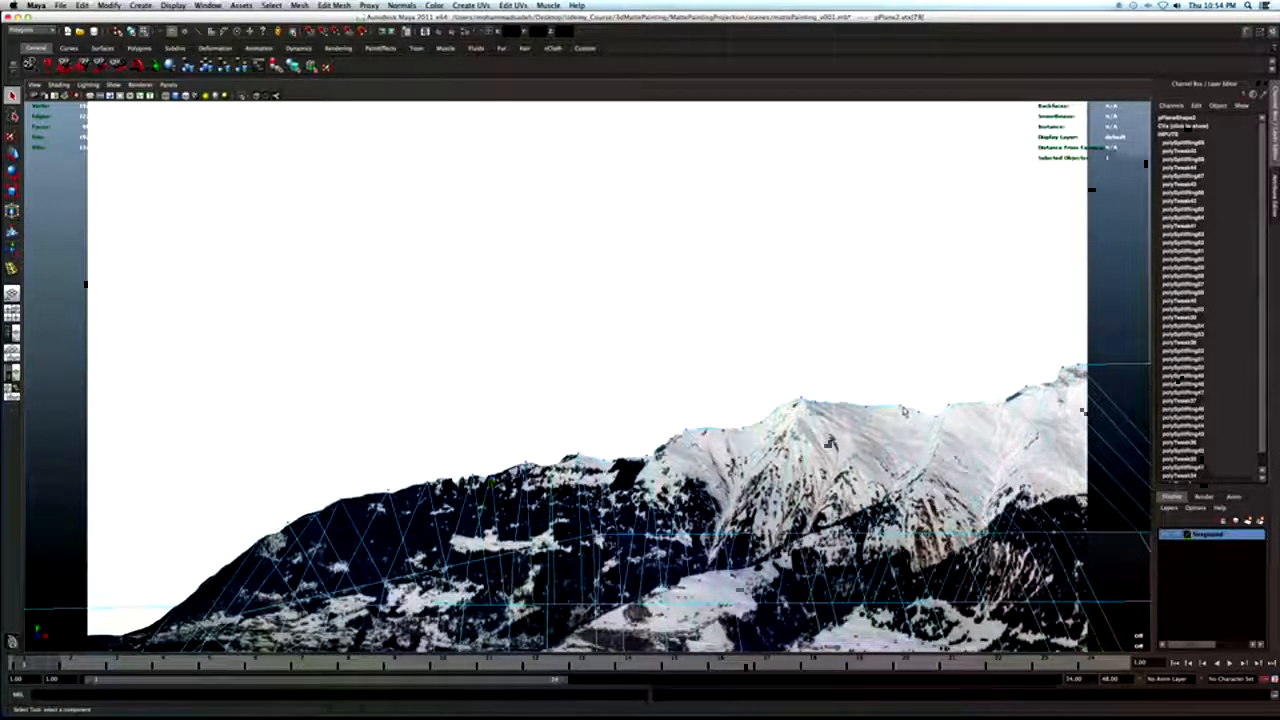
key("w")
left_click_drag(896, 403, 895, 402)
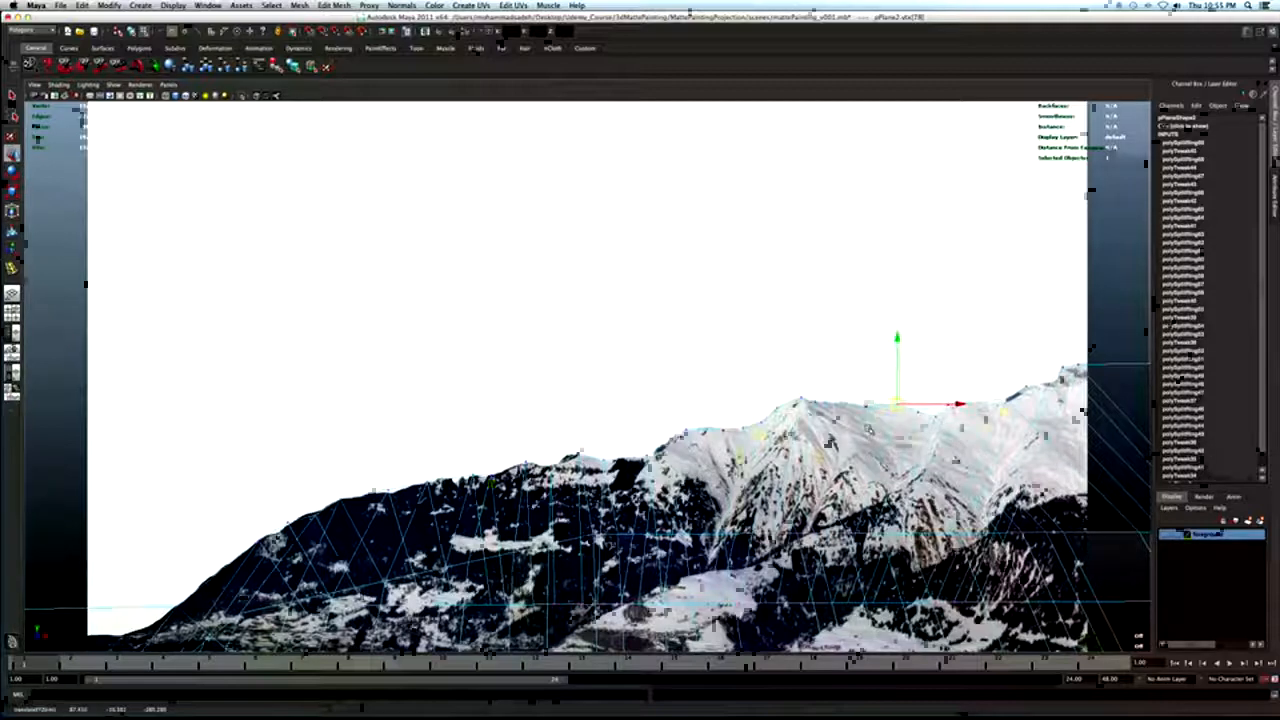
key("q")
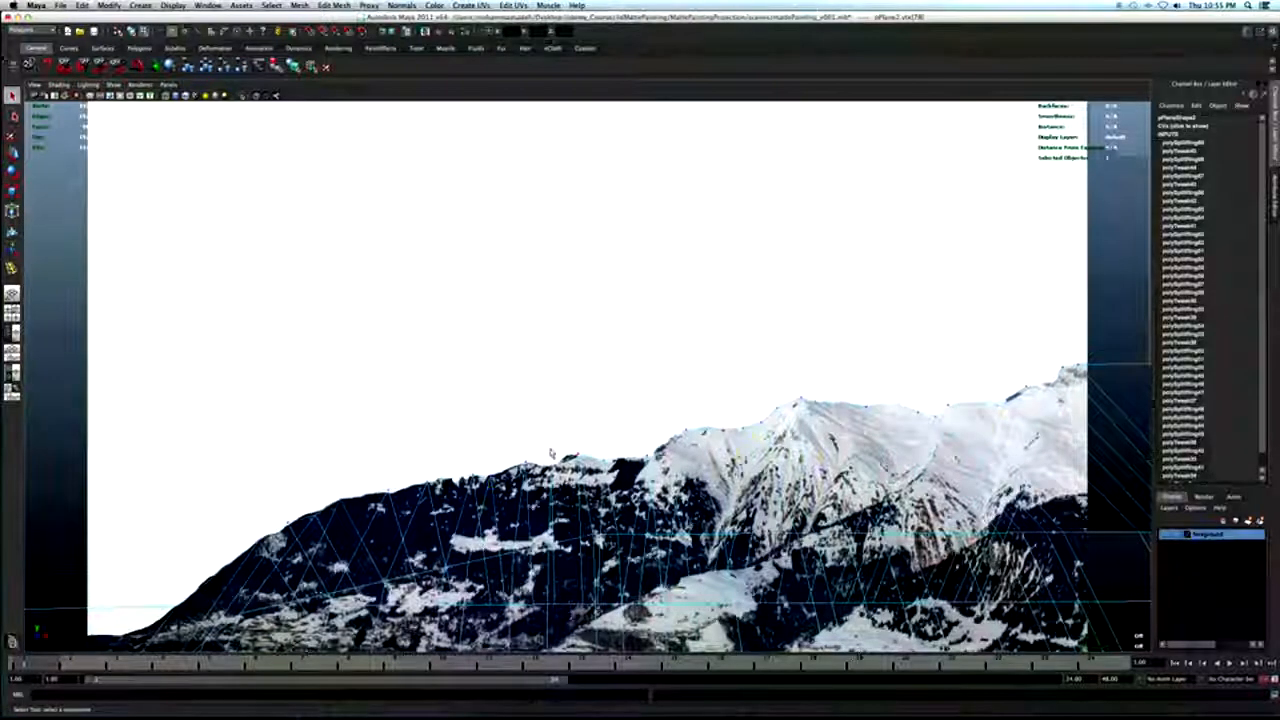
Lower the four vertices at the far left end of the foreground plane in the perspective view.
key("space")
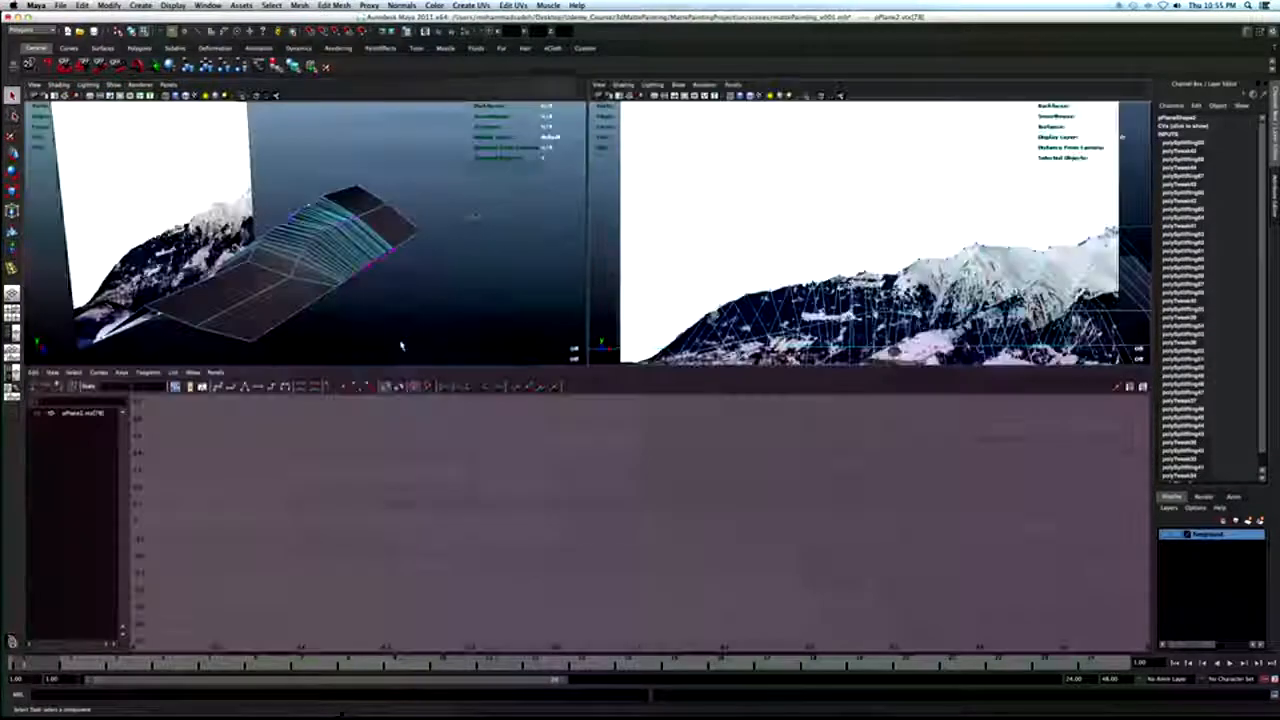
left_click_drag(348, 294, 238, 281, "alt")
left_click_drag(108, 244, 176, 387)
key("w")
left_click_drag(132, 231, 135, 252)
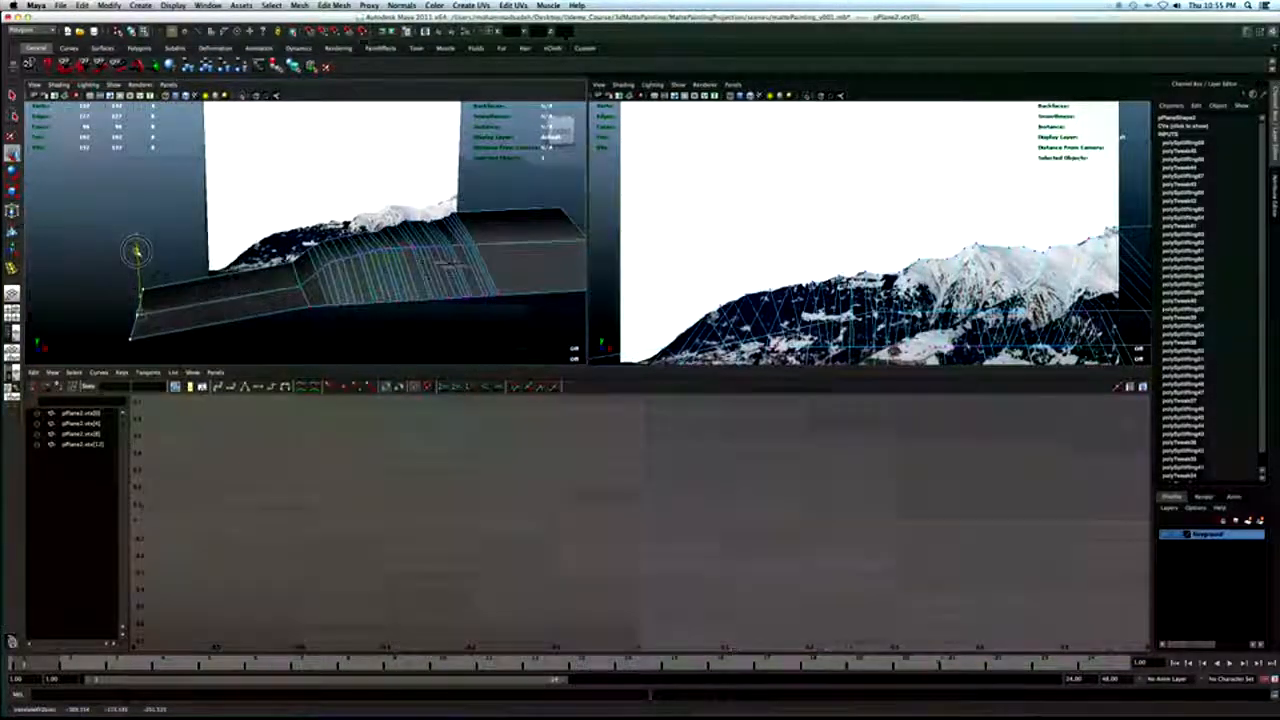
Insert an edge loop across the foreground plane's left section in the perspective view and raise it to round the slope.
key("q")
left_click(12, 268)
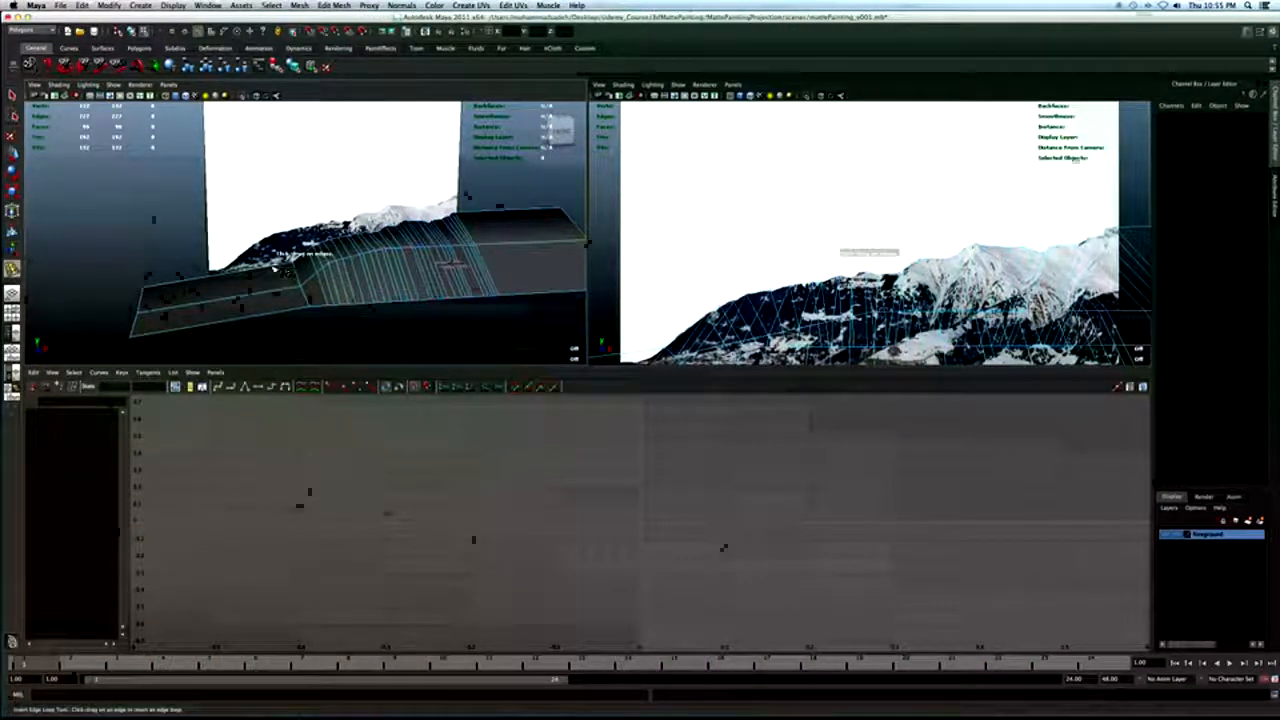
left_click(284, 273)
key("w")
left_click_drag(283, 222, 282, 229)
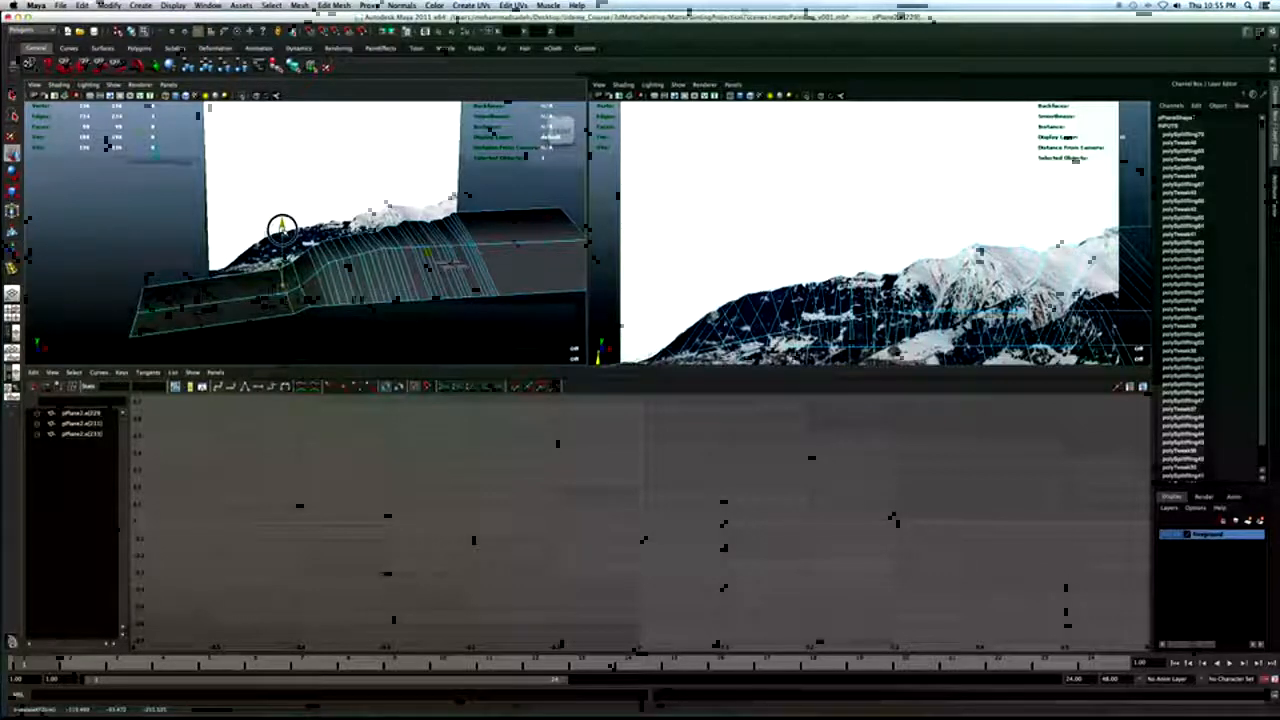
In the enlarged camera view, insert an edge loop at the foot of the dark ridge's left slope and move its top vertex onto the outline.
key("space")
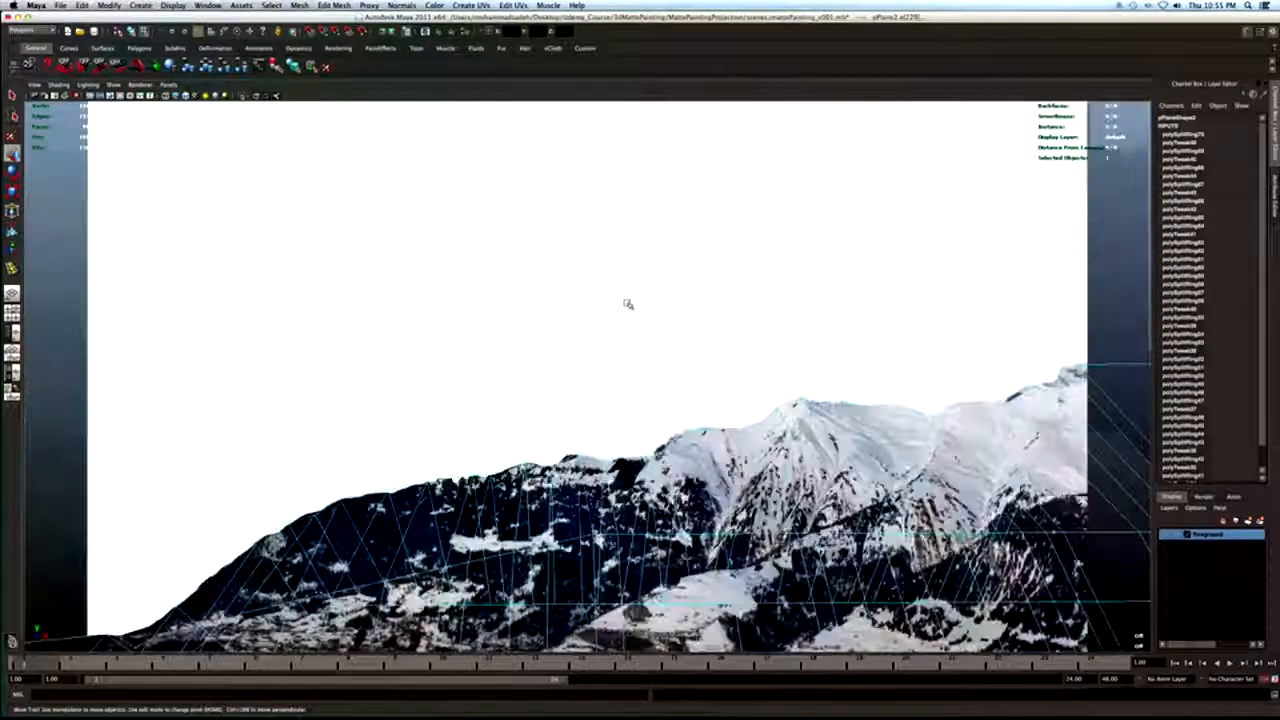
left_click(12, 268)
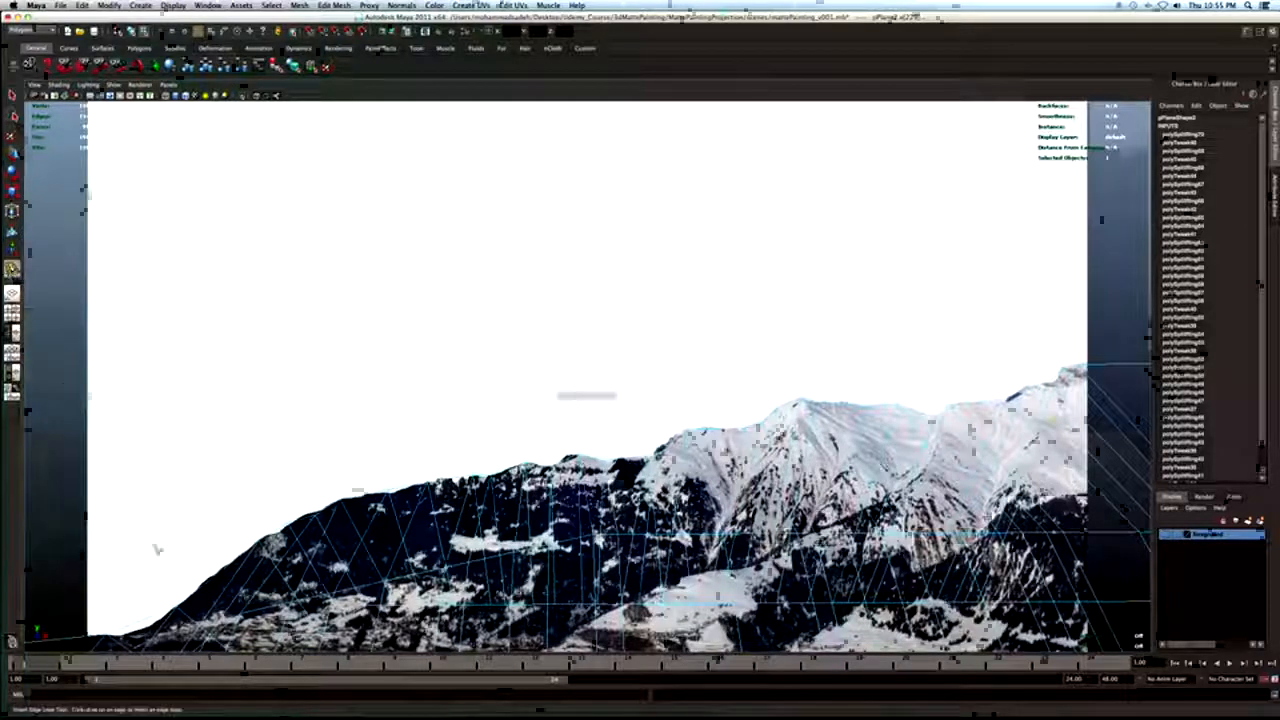
left_click(141, 621)
key("q")
right_click(141, 621)
right_click_drag(128, 618, 112, 541)
left_click(141, 621)
key("w")
left_click_drag(139, 598, 106, 608)
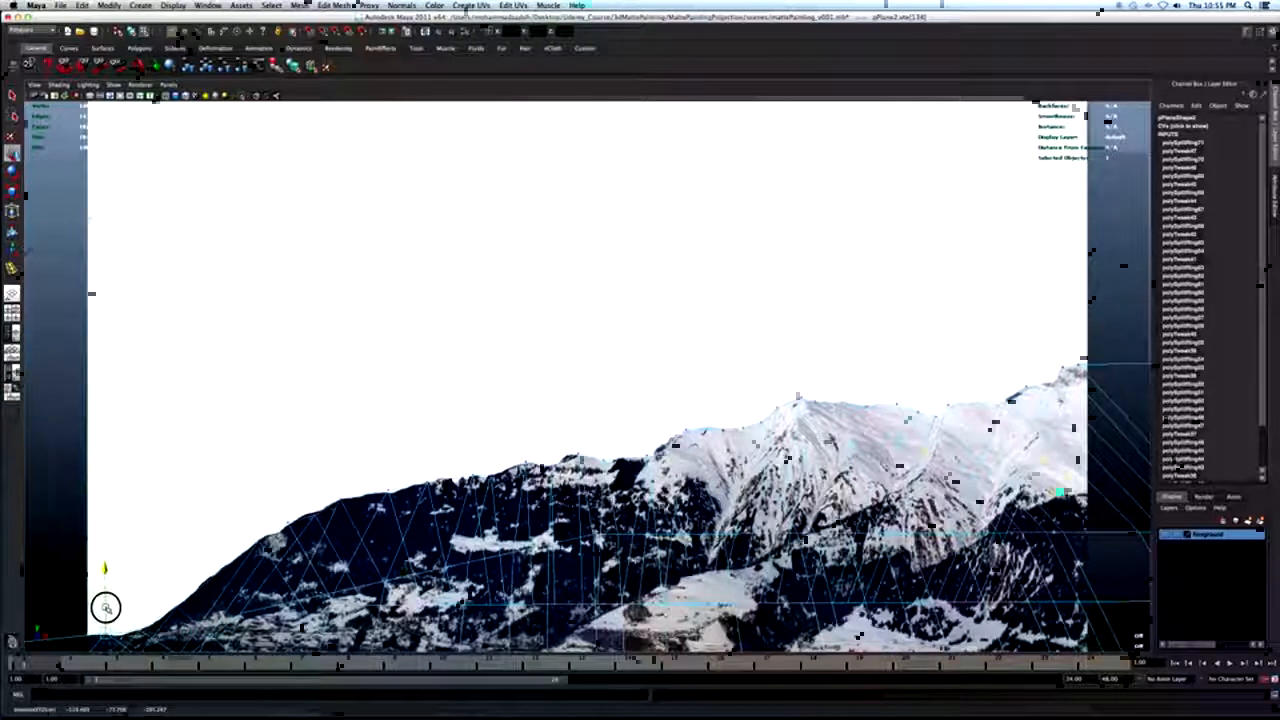
key("q")
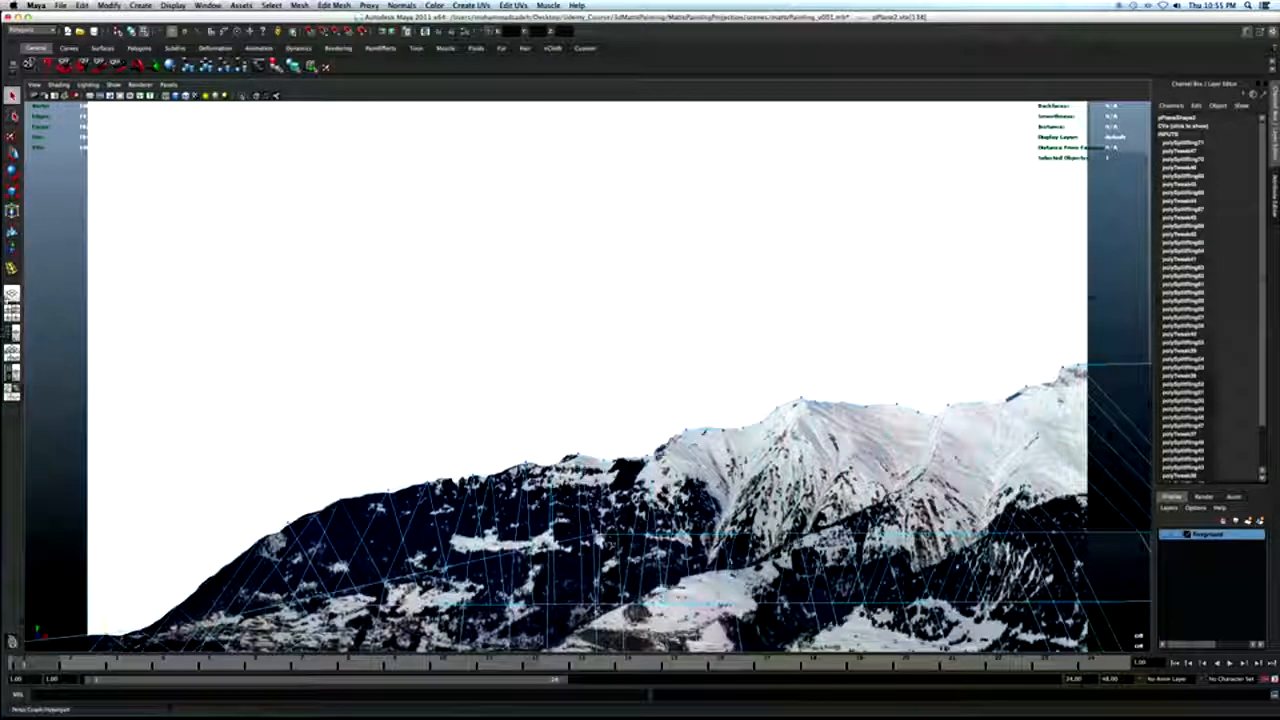
Insert an edge loop halfway up the dark ridge's left slope and move its top vertex onto the mountain outline.
left_click(12, 270)
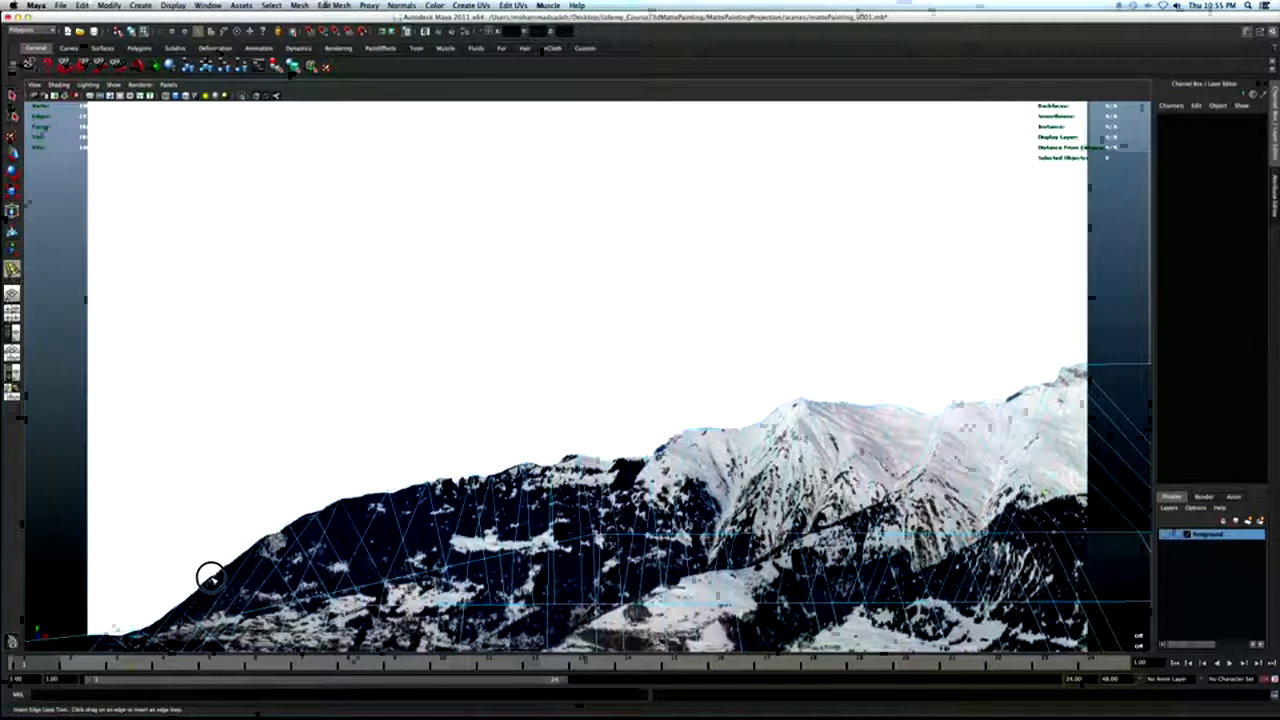
left_click(211, 577)
key("q")
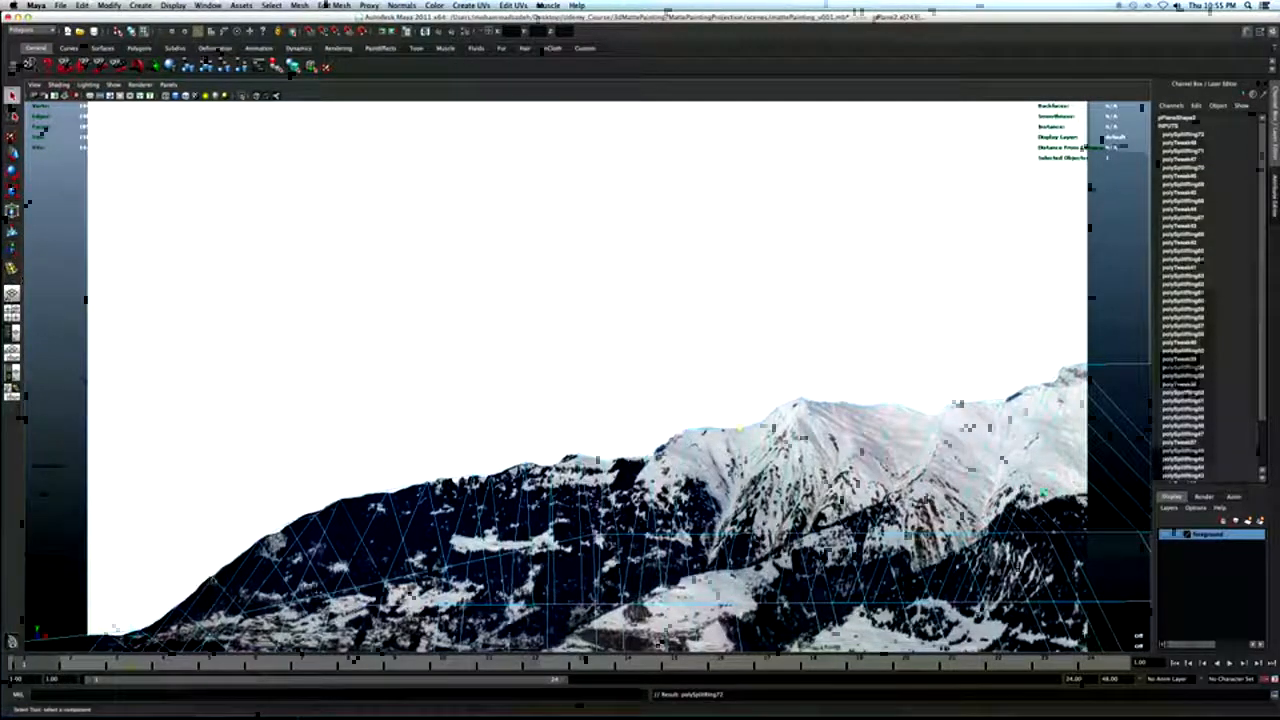
right_click(211, 543)
right_click_drag(193, 553, 185, 540)
left_click(211, 576)
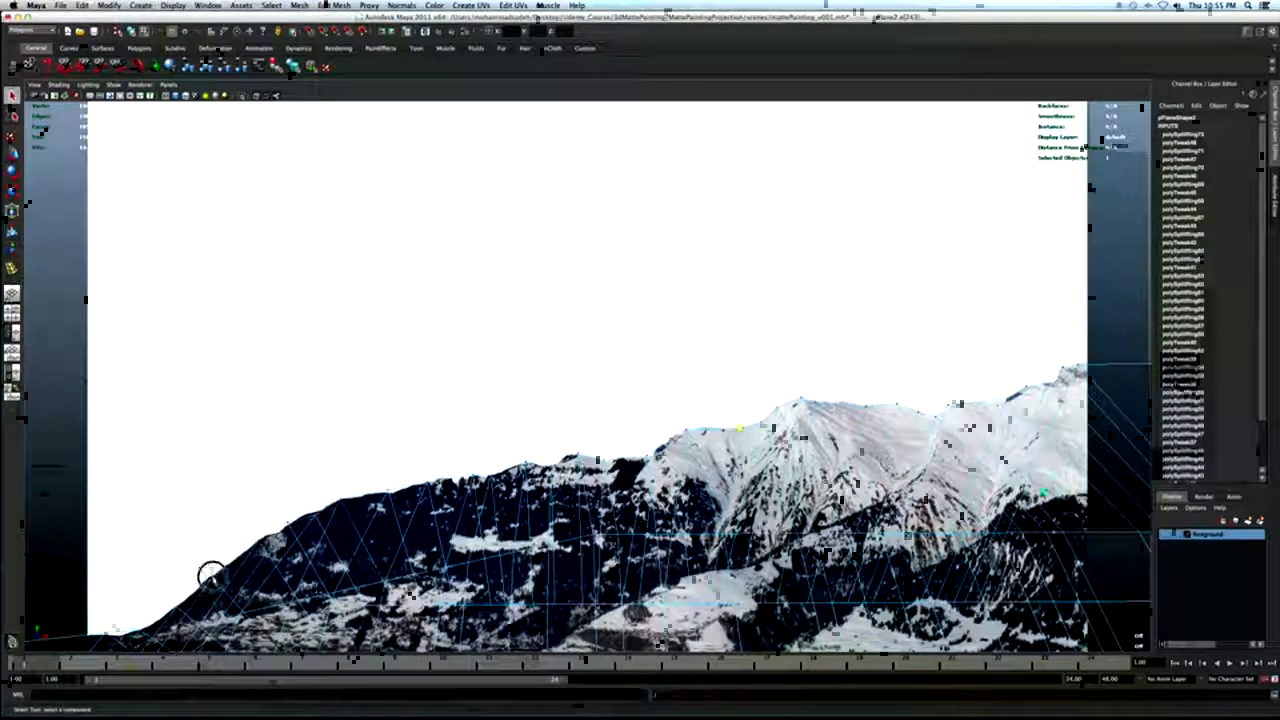
key("w")
left_click(212, 563)
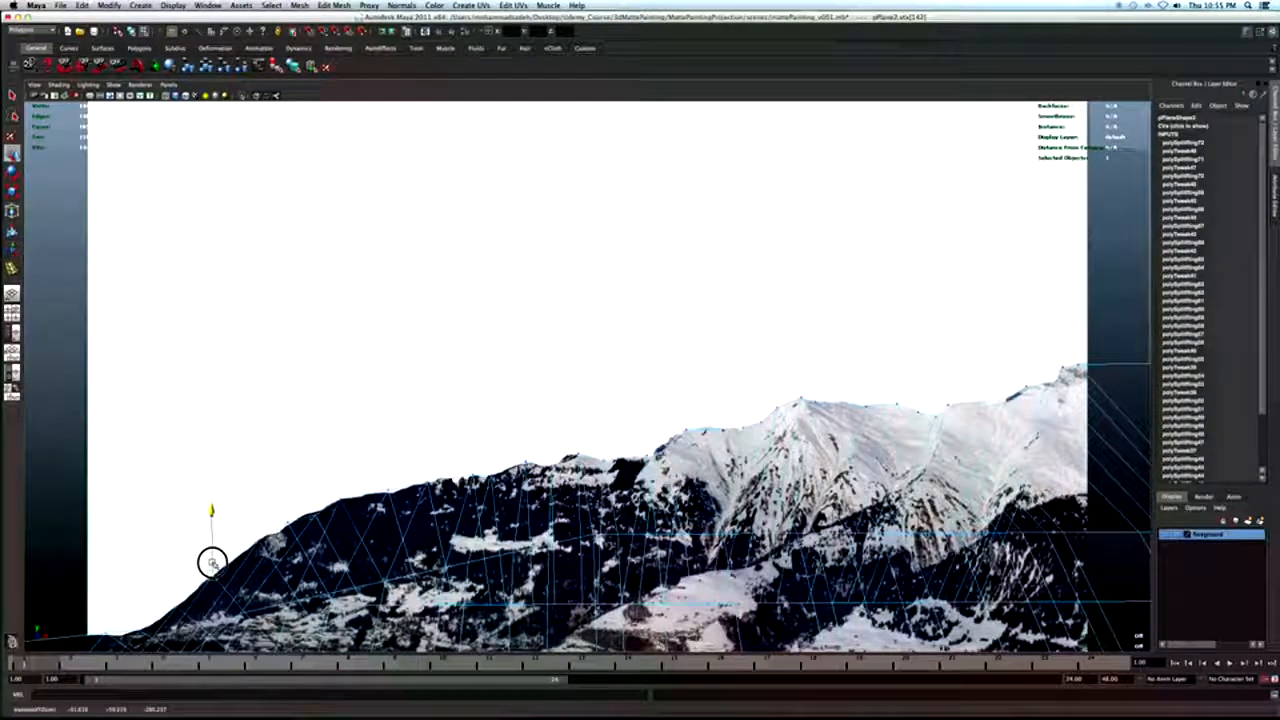
key("q")
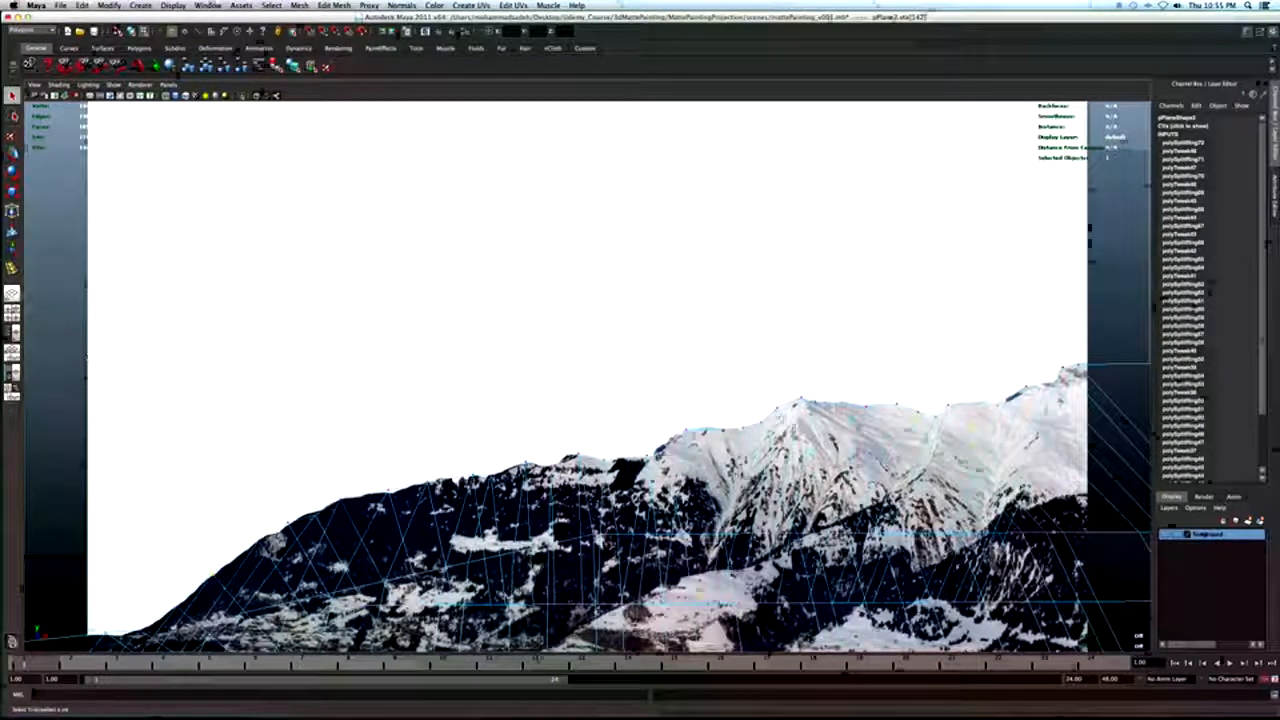
Insert an edge loop near the rocky shoulder above the left slope and align the nearby ridge vertex with the outline.
left_click(12, 268)
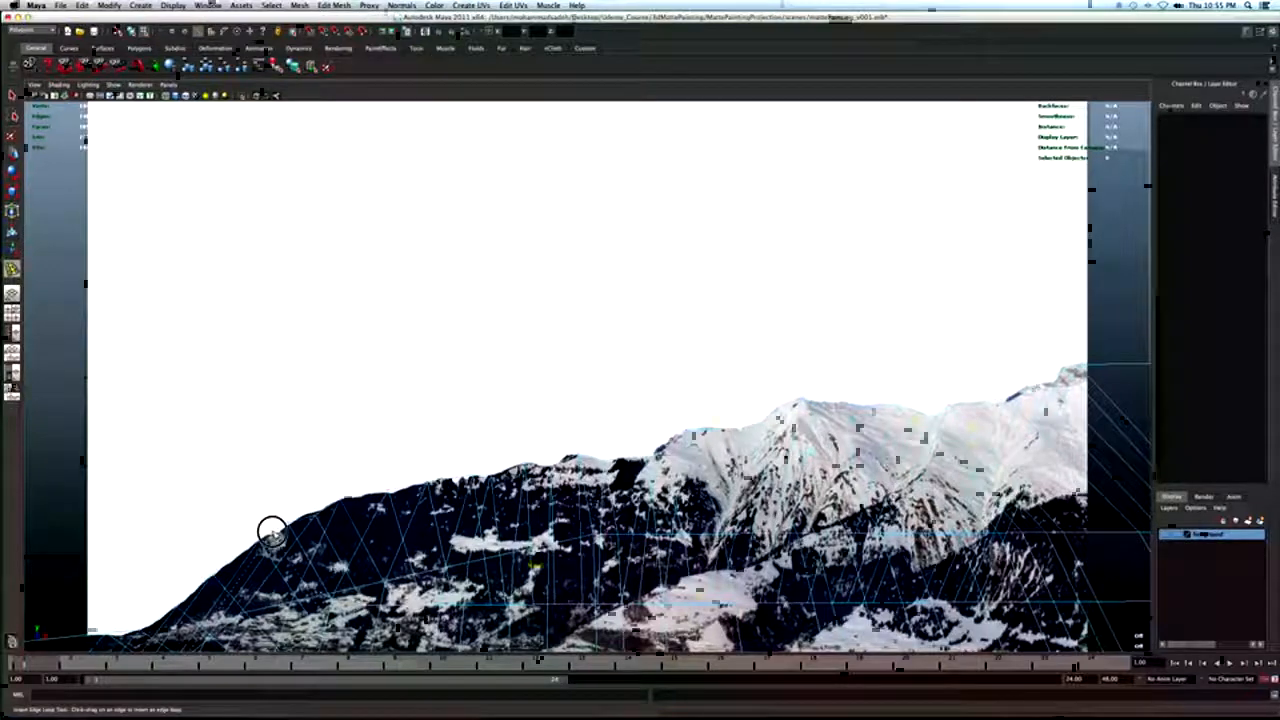
left_click(277, 530)
key("q")
right_click_drag(275, 530, 258, 531)
left_click(273, 524)
key("w")
left_click(259, 540)
left_click_drag(260, 540, 261, 538)
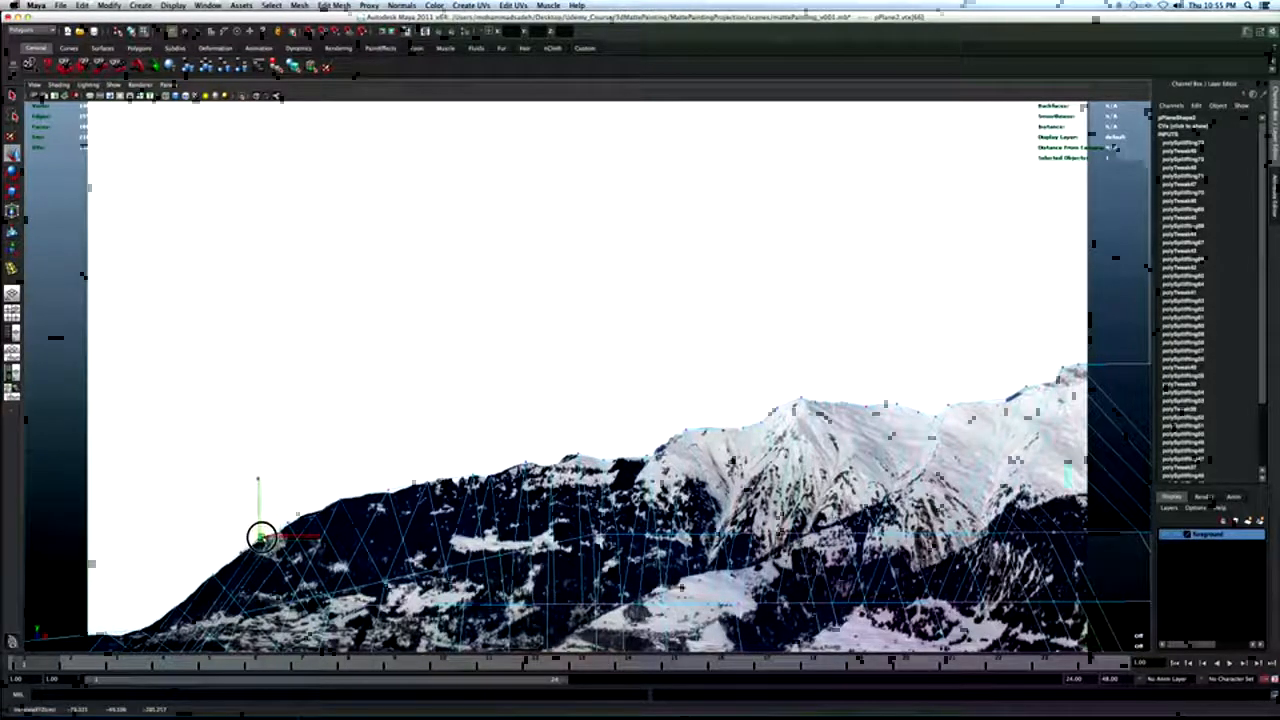
Adjust the existing ridge vertices between the rocky shoulder and the dark ridge's crest to follow the outline.
left_click(289, 522)
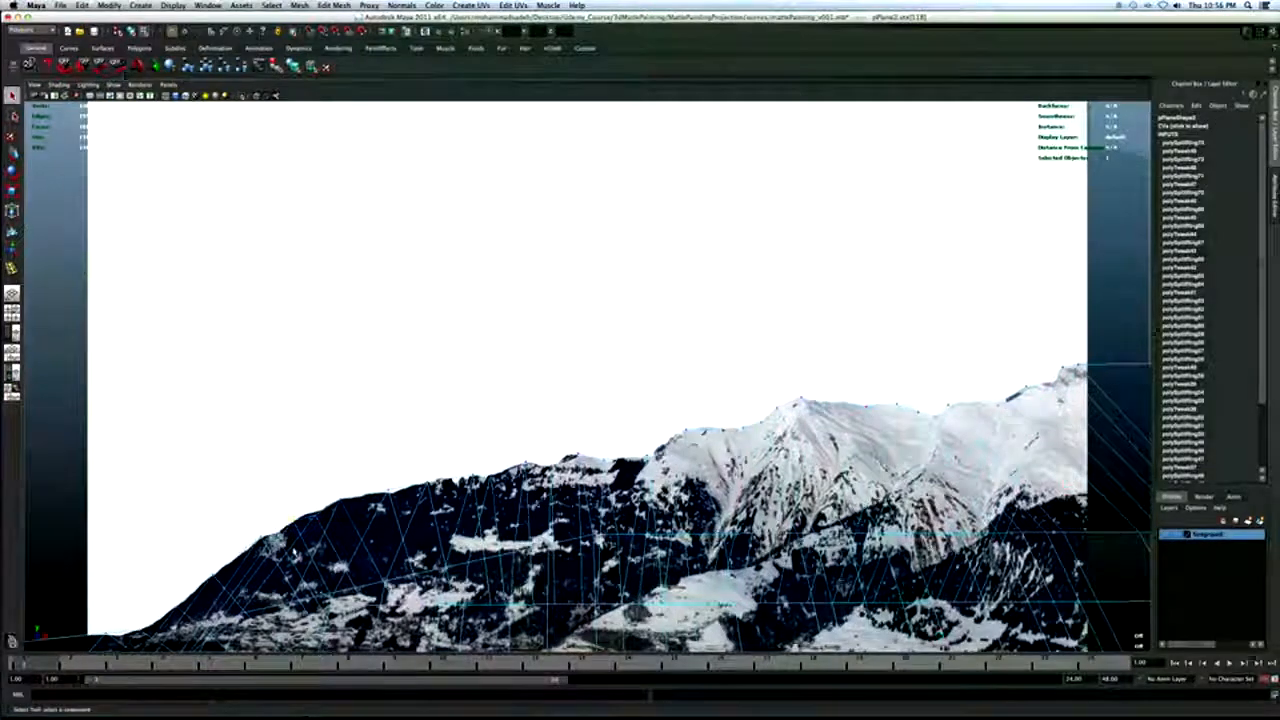
left_click(315, 513)
left_click_drag(315, 513, 314, 501)
key("q")
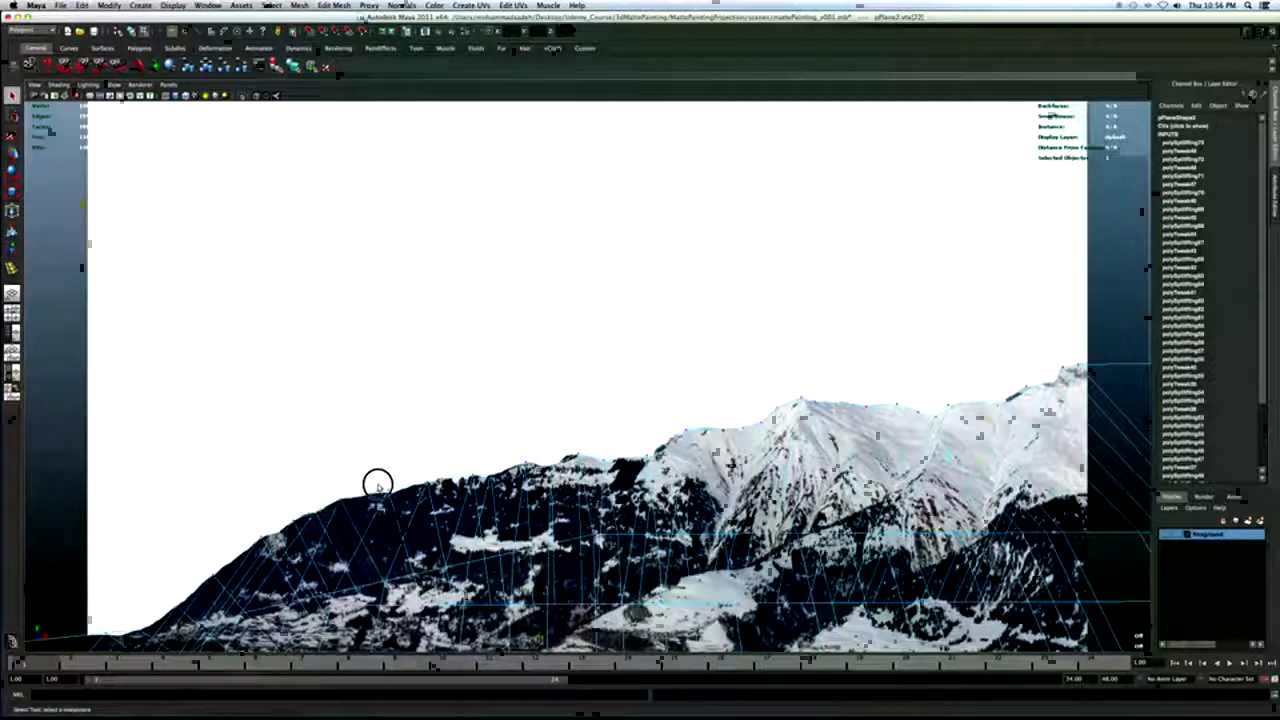
key("w")
left_click(389, 478)
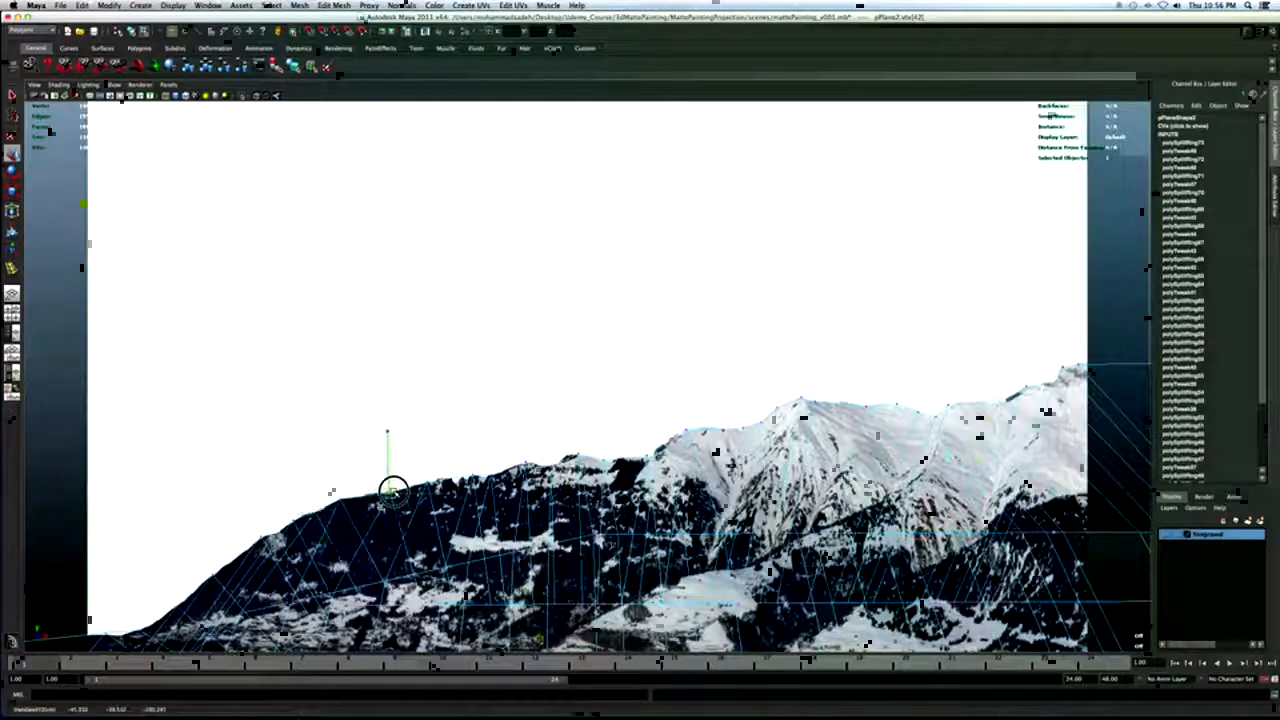
key("q")
Insert an edge loop just before the dark ridge's flat crest and fit its top vertex to the outline.
left_click(13, 271)
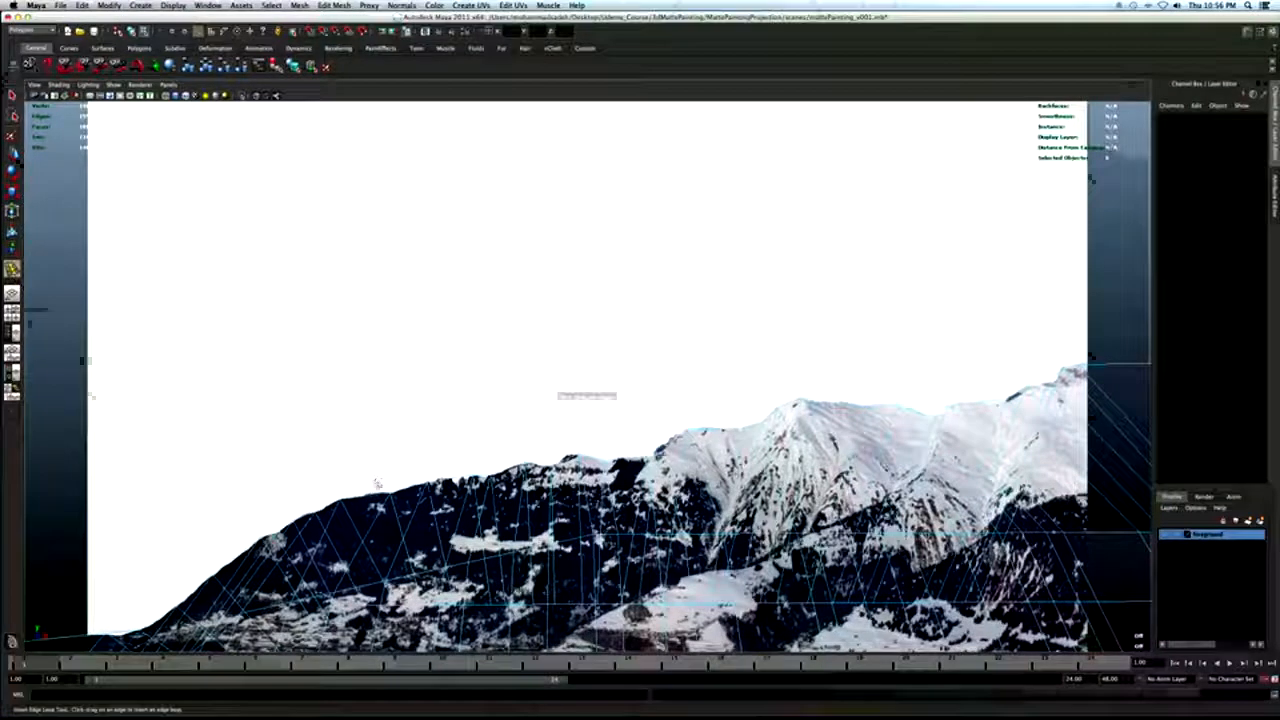
left_click(373, 494)
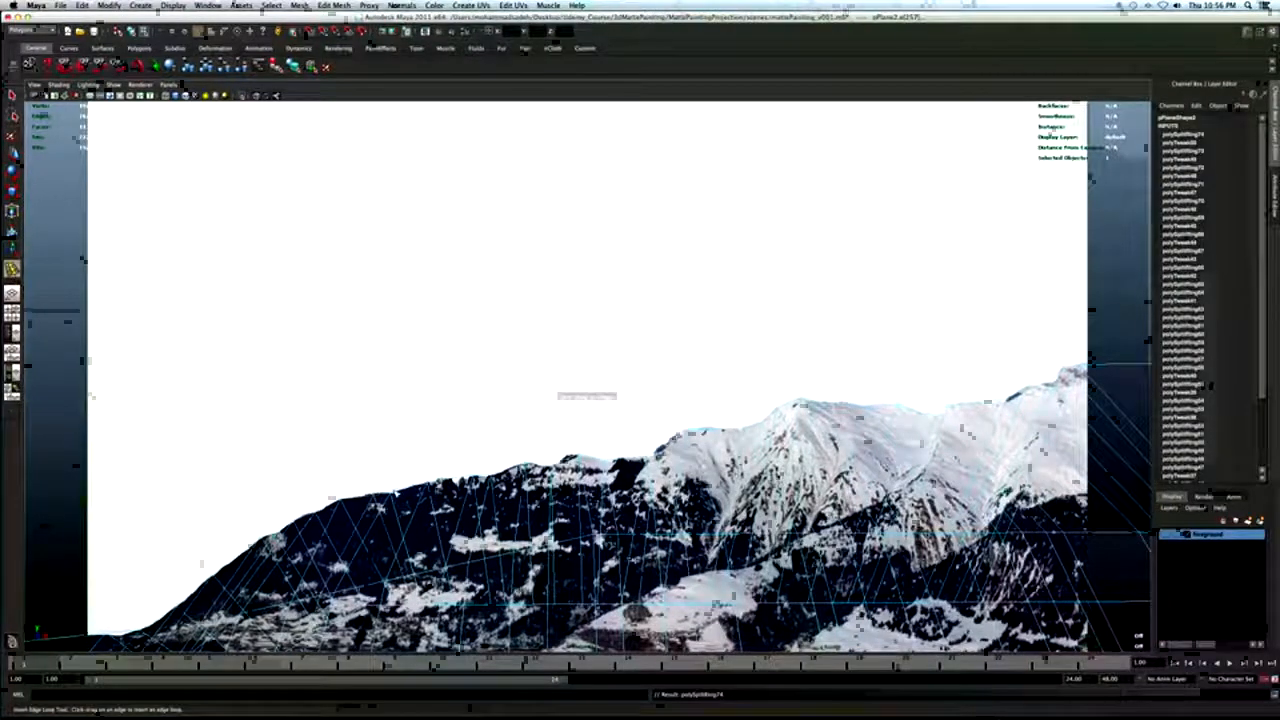
right_click_drag(372, 500, 360, 486)
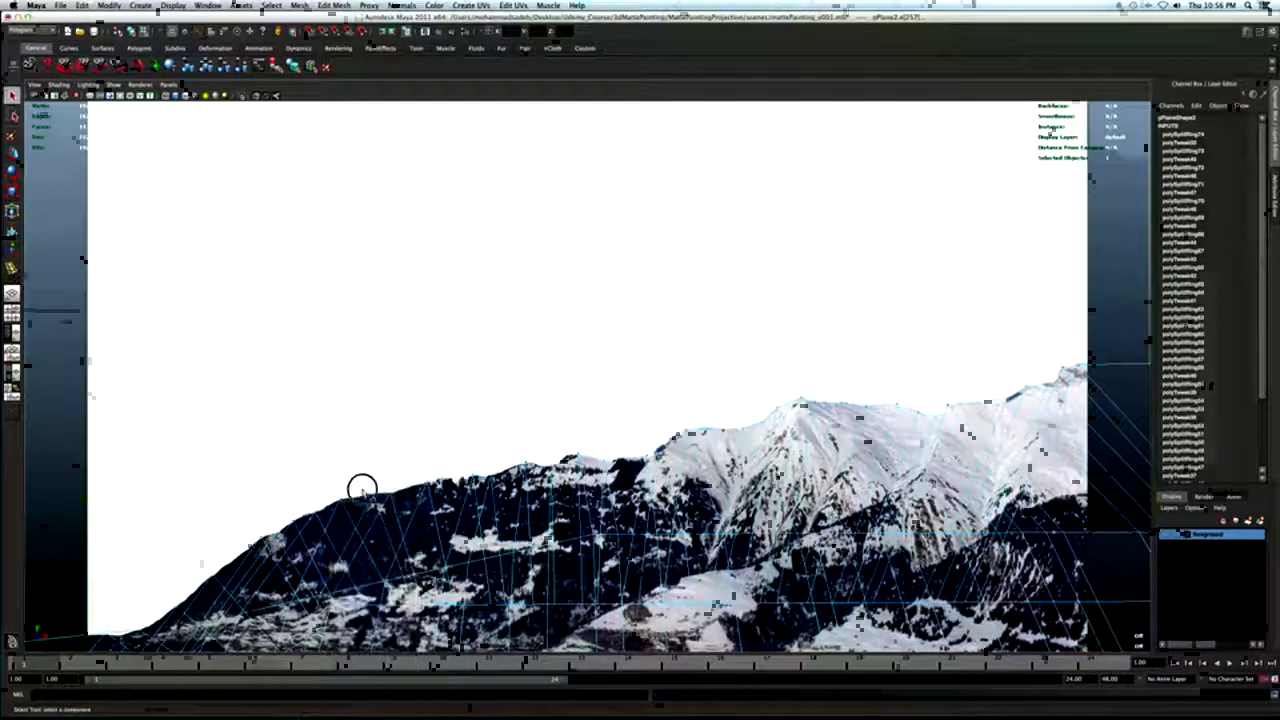
left_click(377, 492)
key("w")
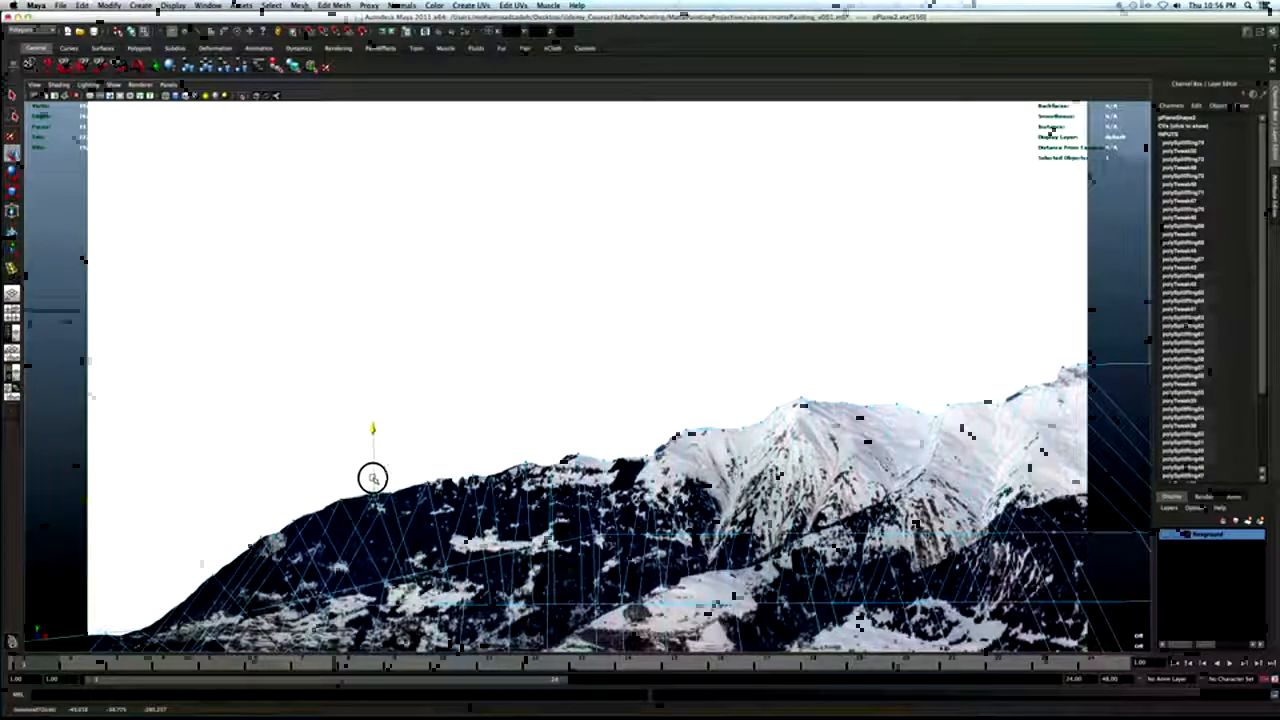
key("q")
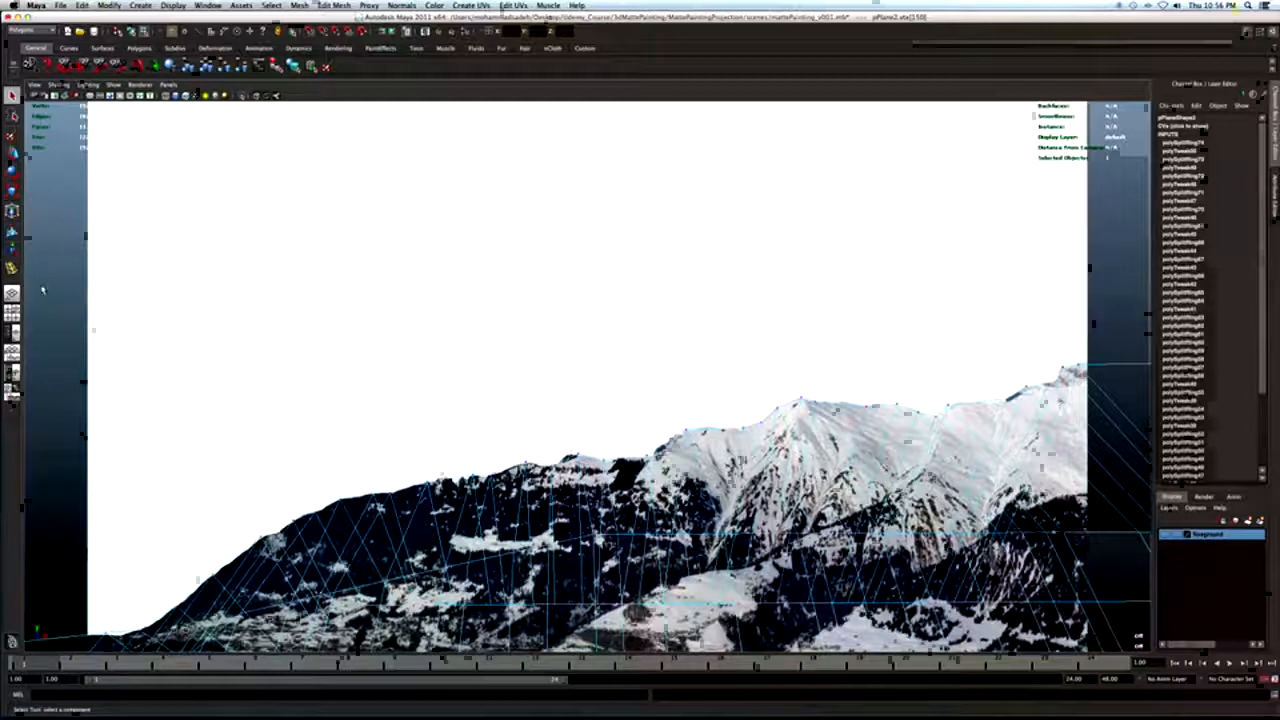
Insert an edge loop on the snowy shoulder left of the main peak and adjust the ridge vertices there to the outline.
left_click(12, 268)
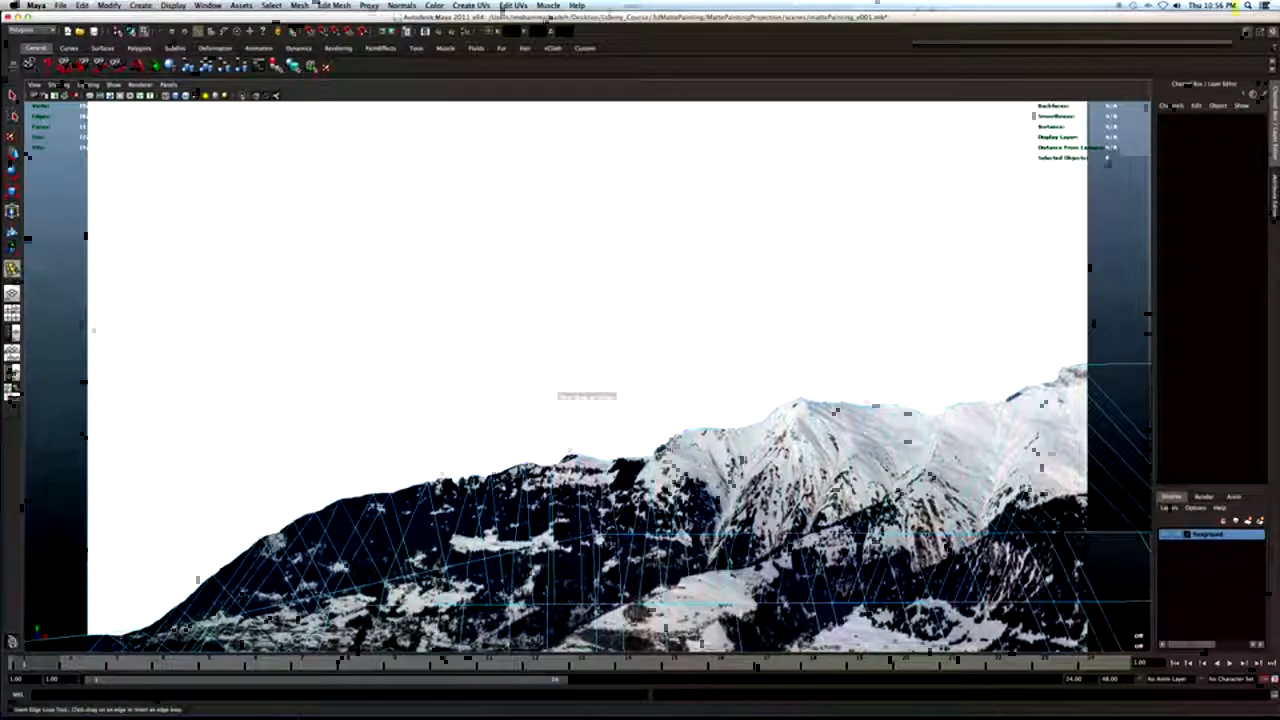
left_click(716, 430)
key("q")
right_click_drag(717, 431, 703, 432)
left_click(716, 430)
key("w")
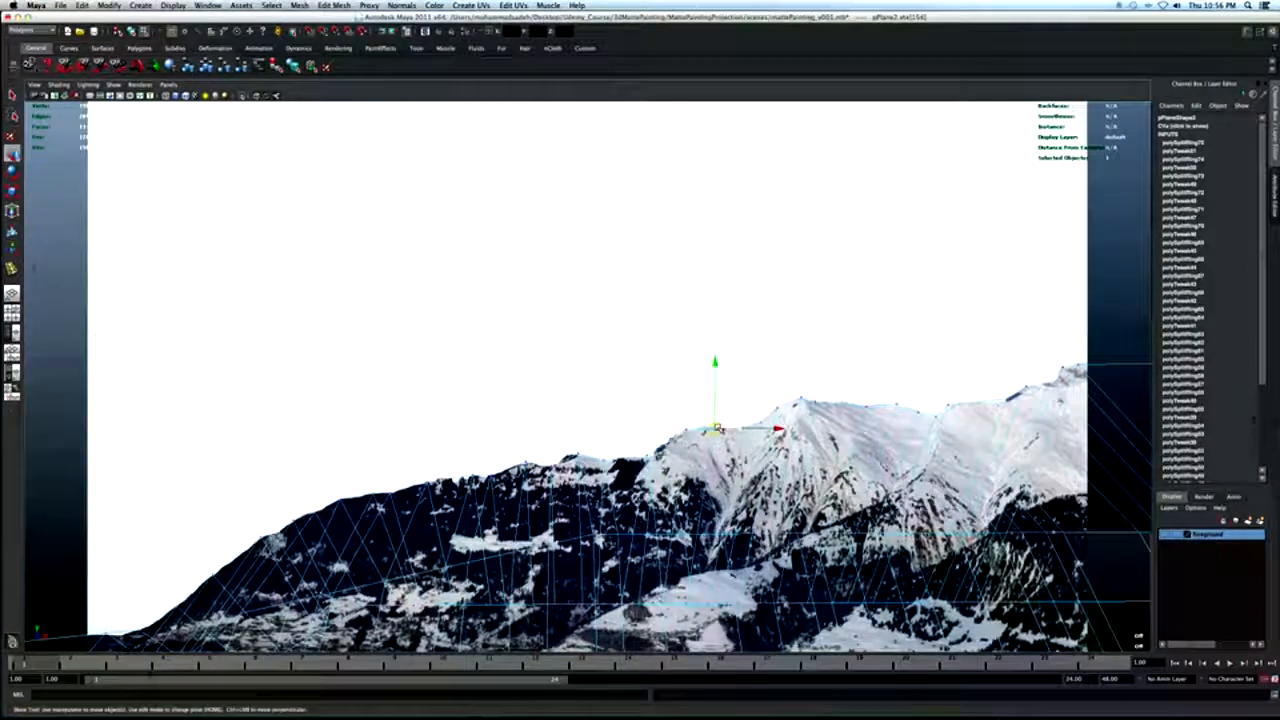
left_click_drag(712, 428, 687, 431)
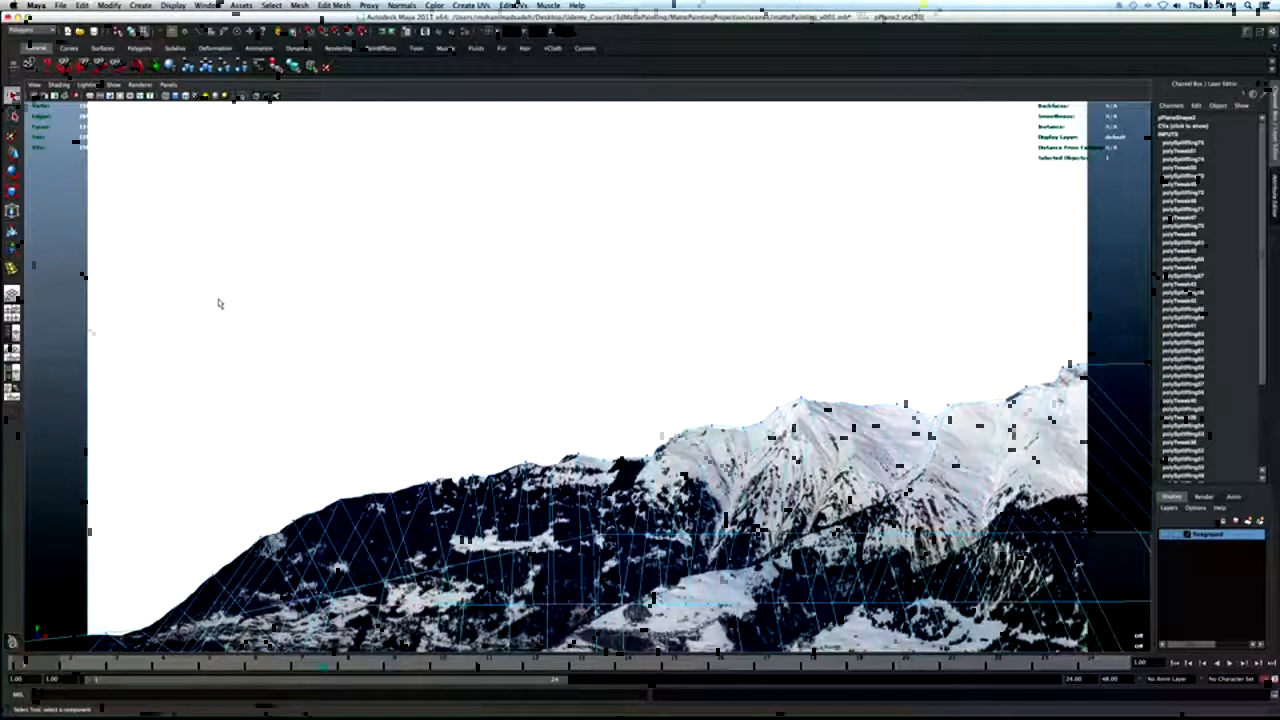
Insert another edge loop between the snowy shoulder and the main peak and place its ridge vertex on the outline.
key("y")
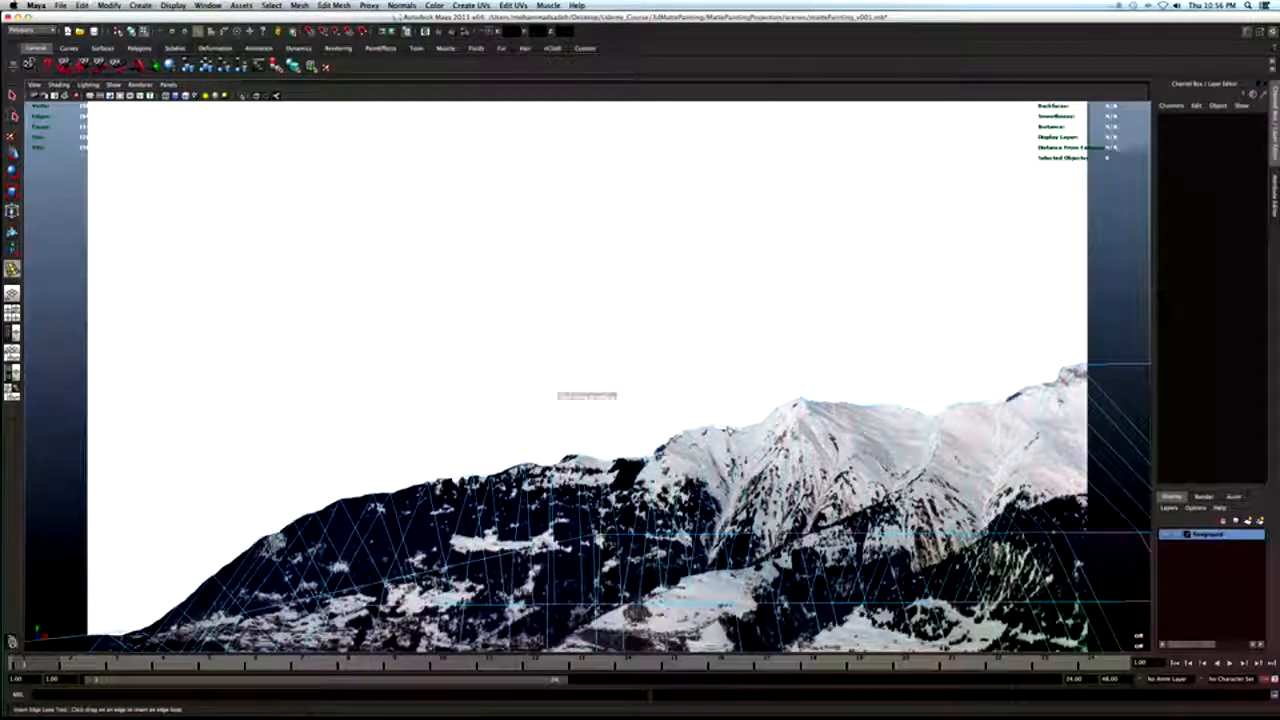
left_click(726, 426)
right_click_drag(727, 427, 689, 434)
left_click(729, 420)
key("w")
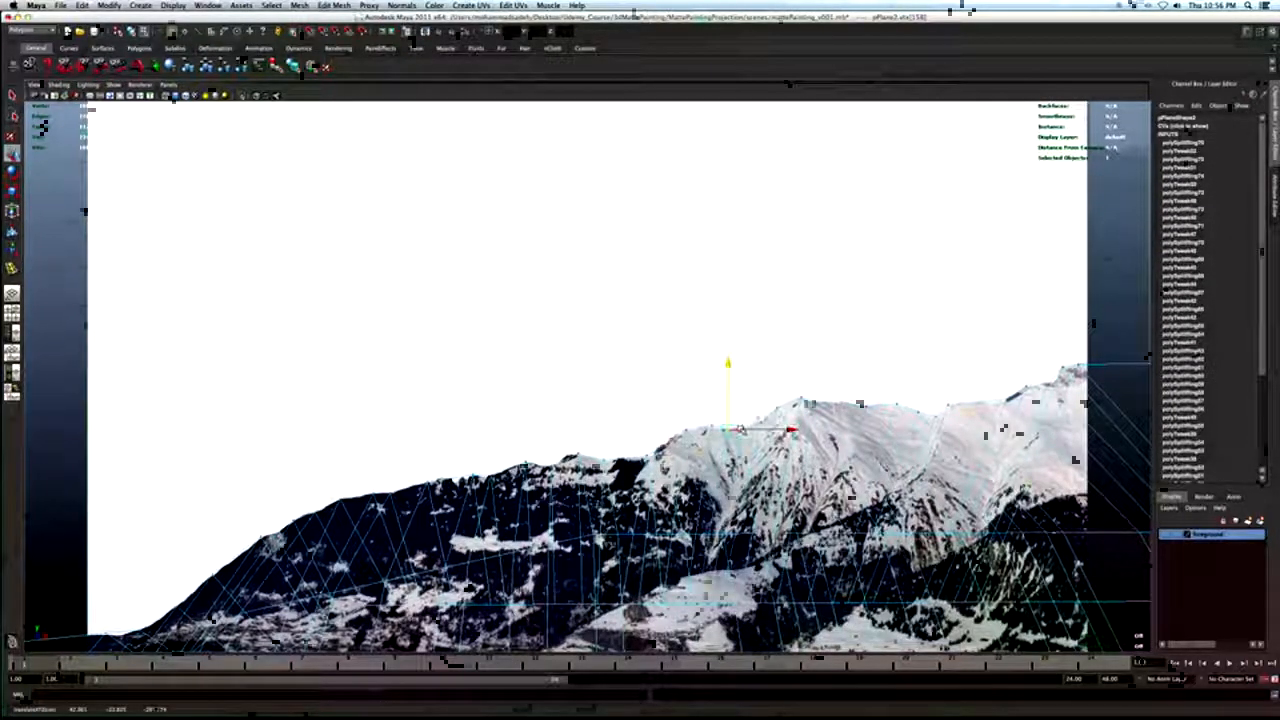
key("q")
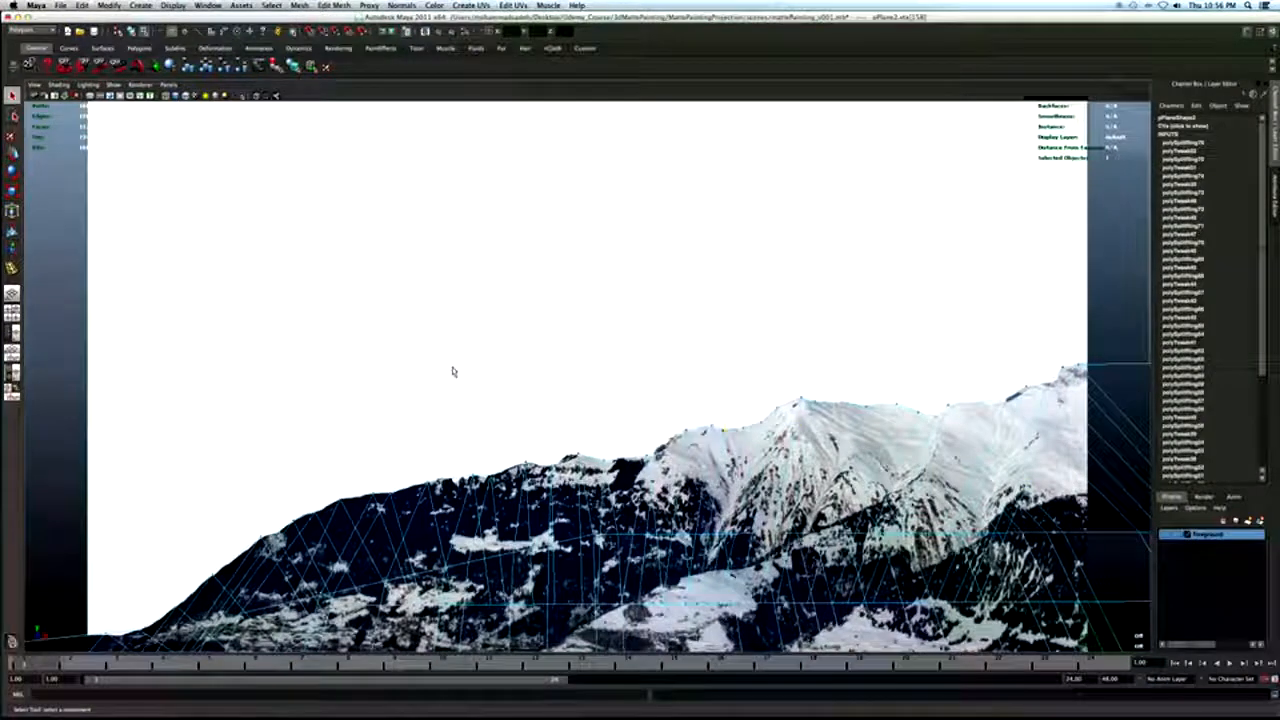
Insert an edge loop where the snowy shoulder rises from the dark ridge and nudge its top vertex onto the outline.
left_click(13, 272)
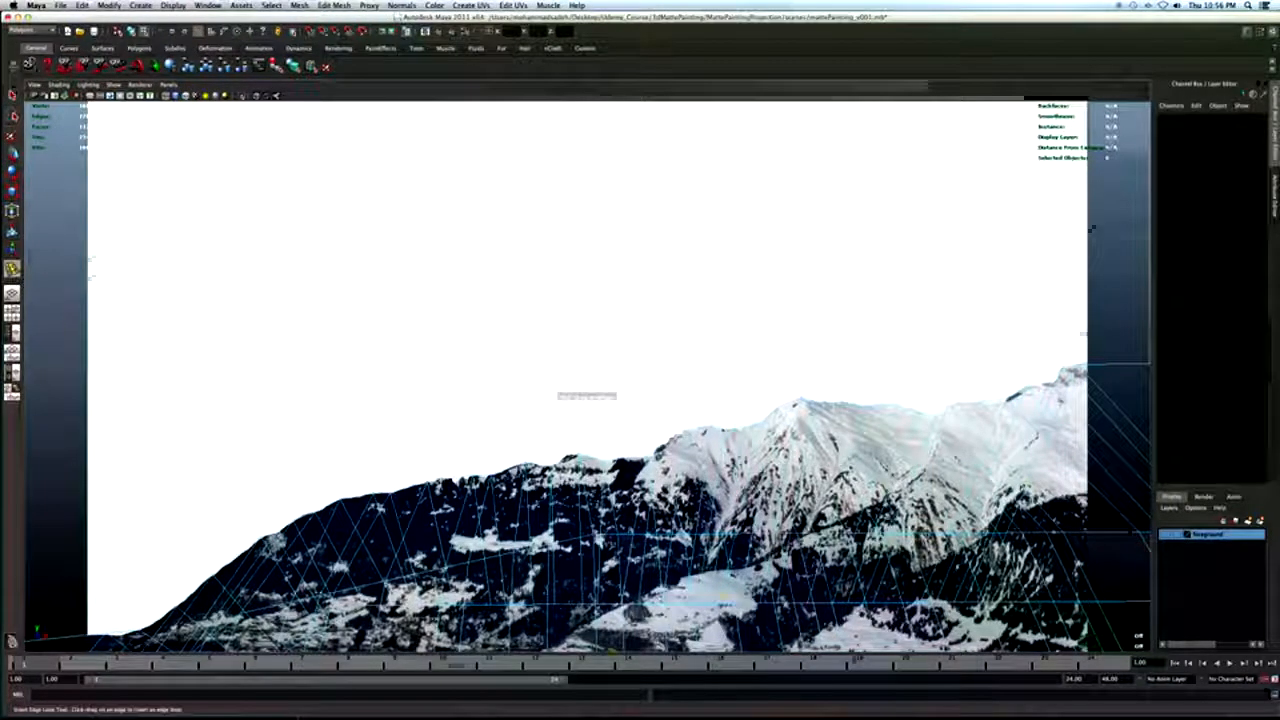
left_click(669, 441)
key("q")
right_click_drag(670, 443, 634, 443)
left_click(667, 440)
key("w")
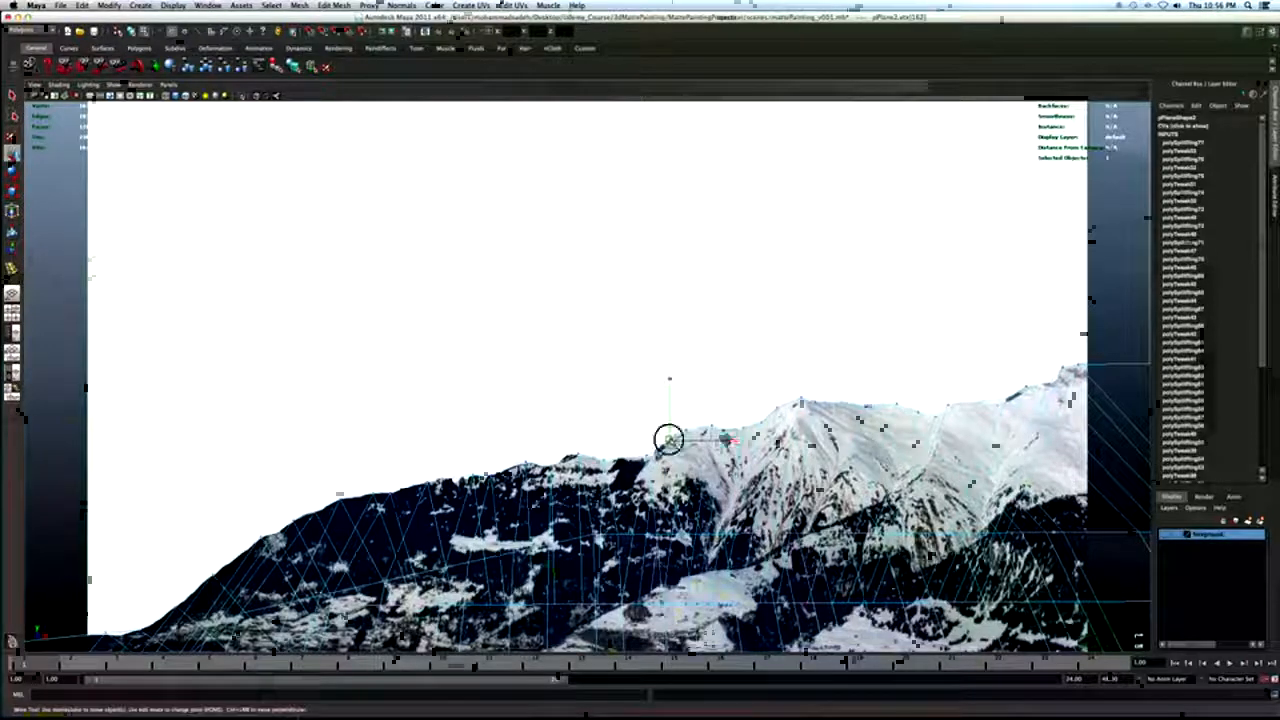
left_click_drag(667, 439, 665, 440)
key("q")
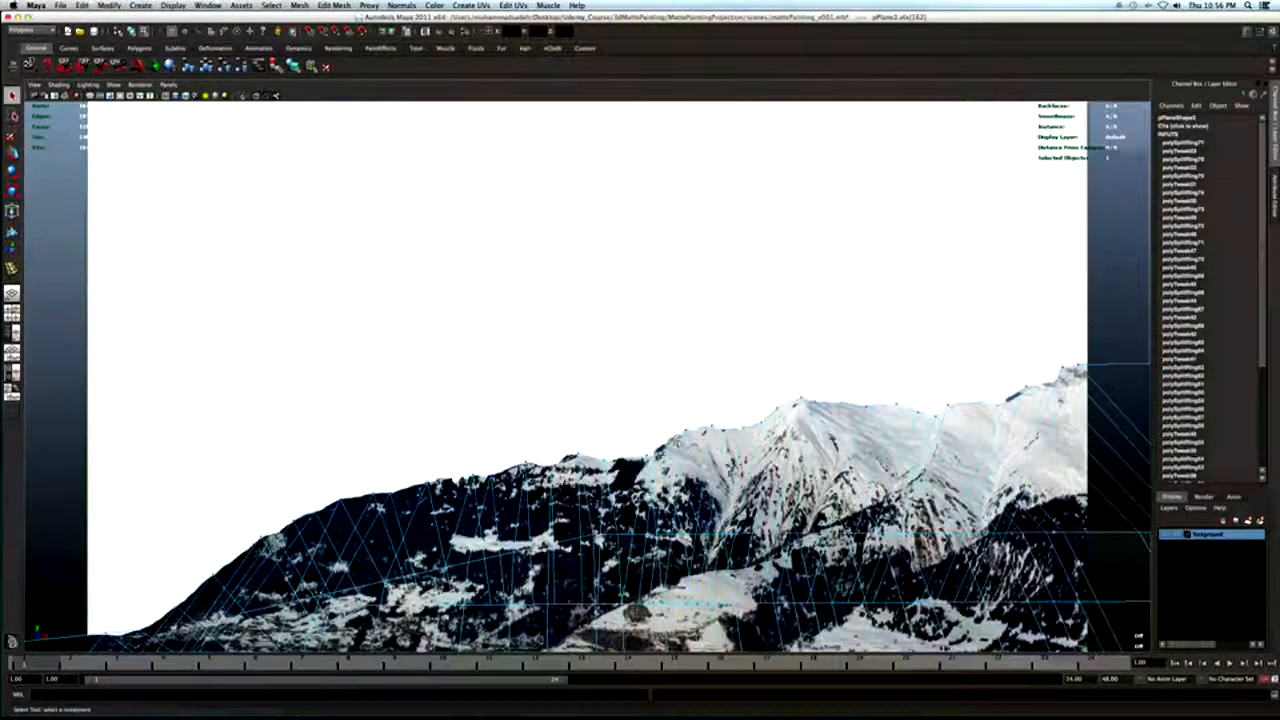
Display the foreground mesh solid shaded to check its silhouette, and examine its shape in the enlarged perspective view.
right_click_drag(657, 443, 706, 432)
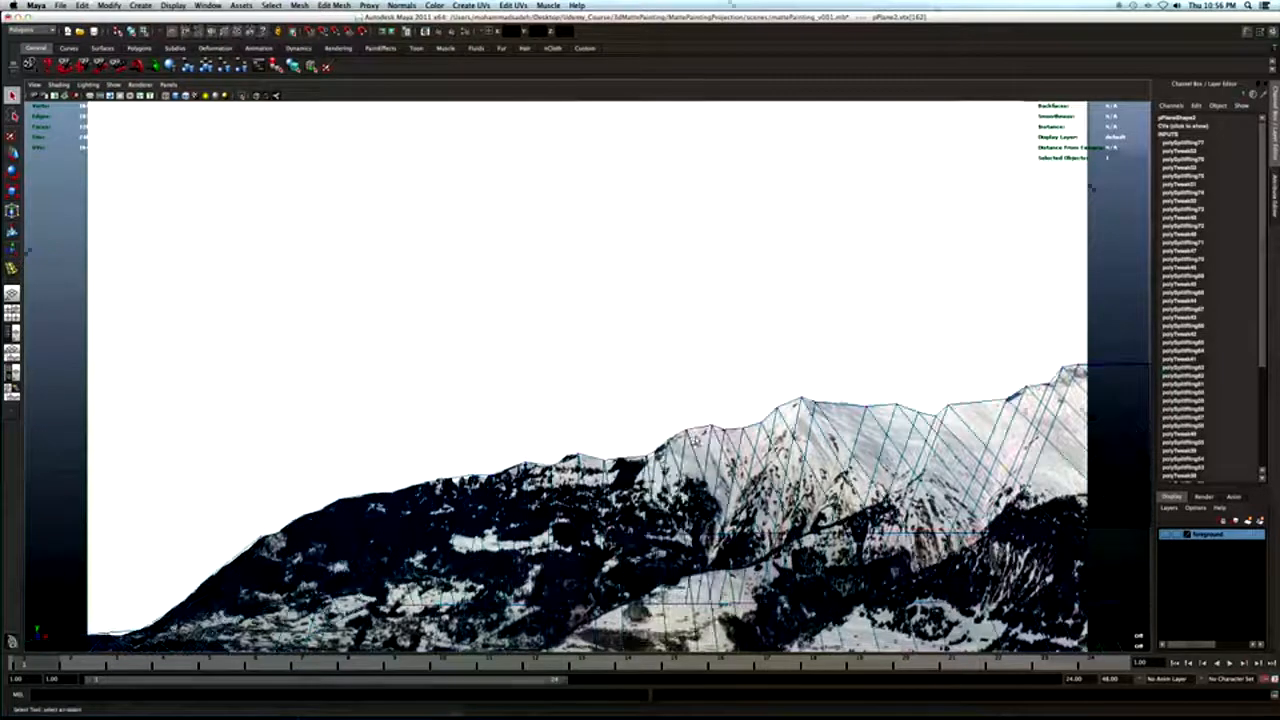
key("5")
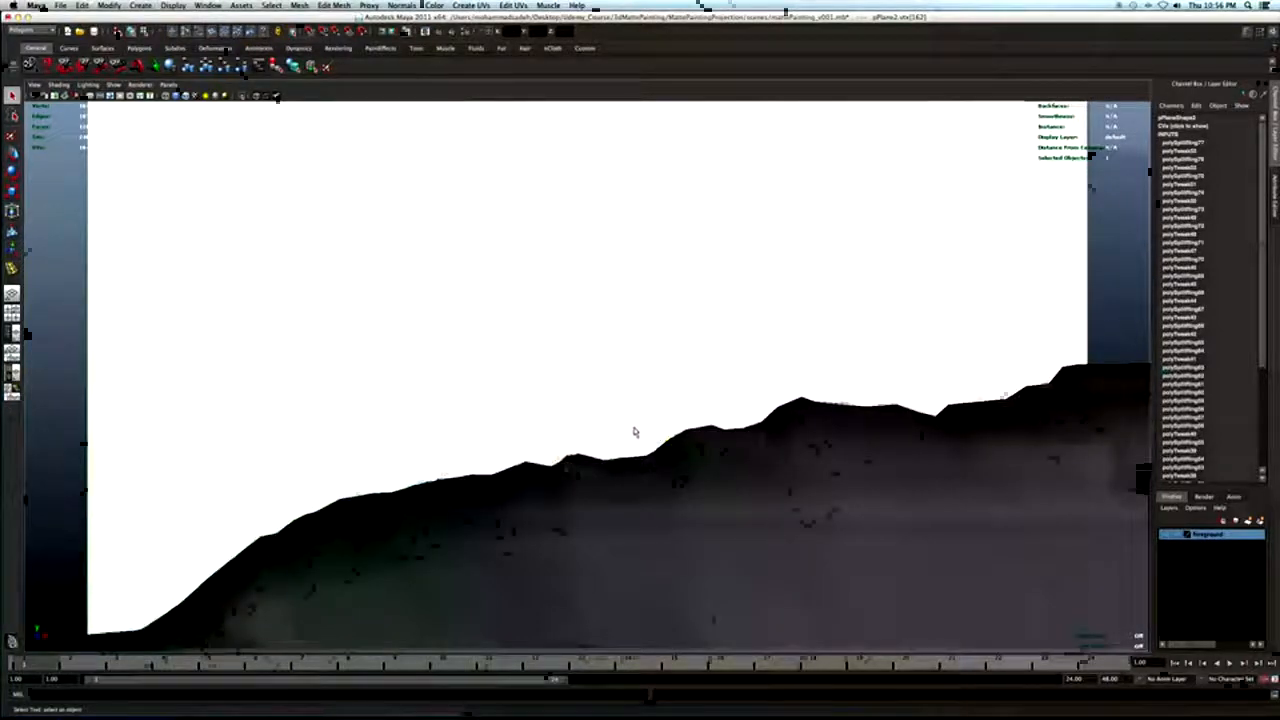
key("space")
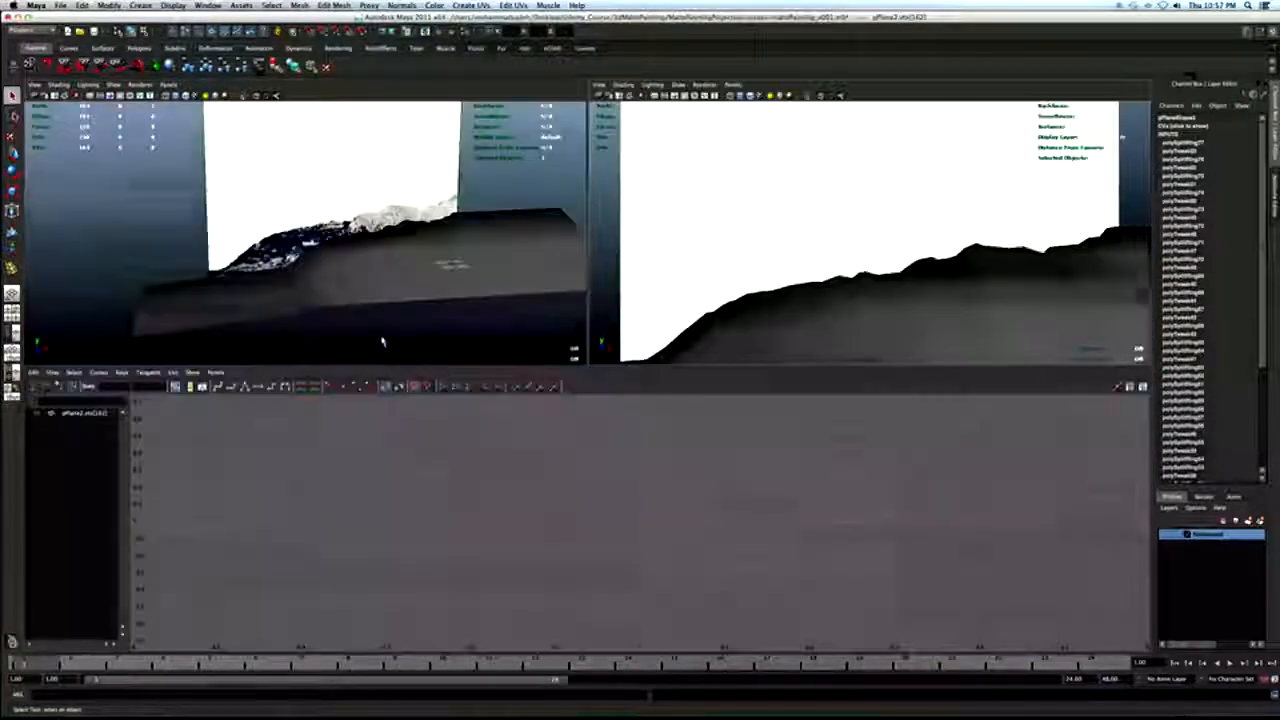
key("space")
key("space")
left_click_drag(388, 335, 640, 388, "alt")
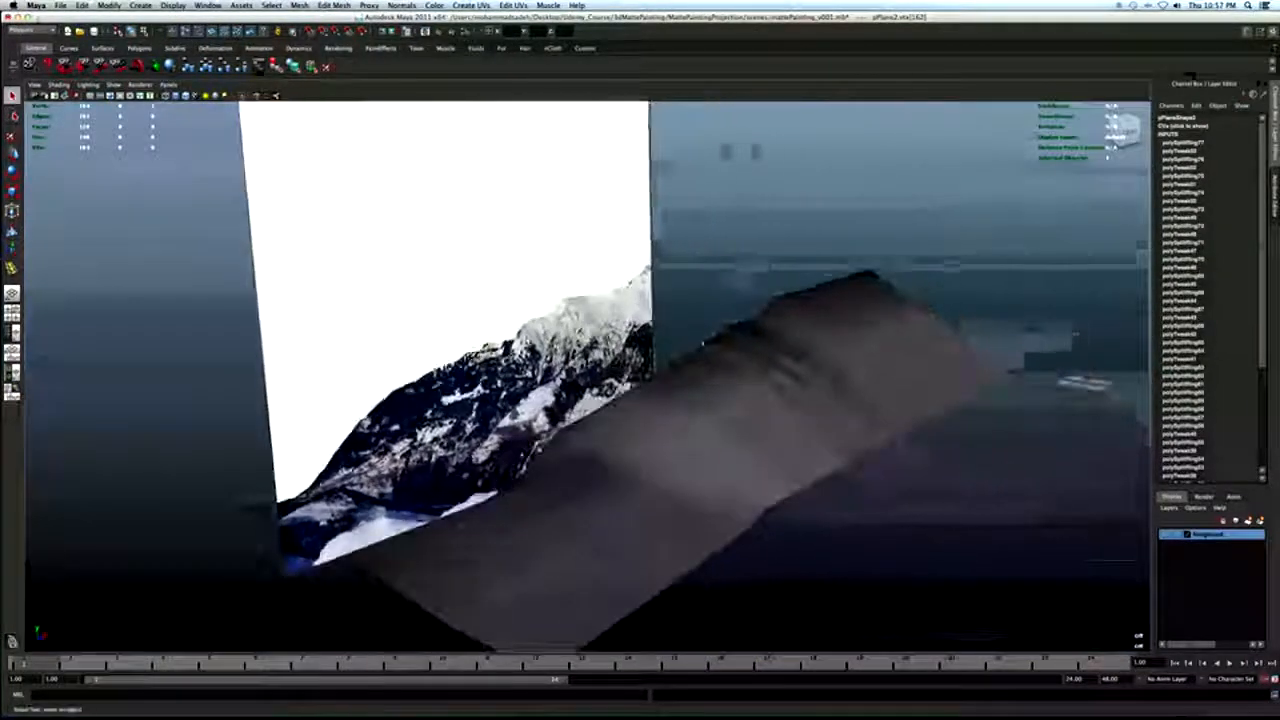
Switch the foreground plane to object mode, select the whole mesh and view it from the side in perspective.
right_click(688, 402)
right_click_drag(688, 402, 727, 388)
left_click(697, 408)
left_click_drag(697, 408, 804, 432, "alt")
left_click(823, 405)
left_click(823, 405)
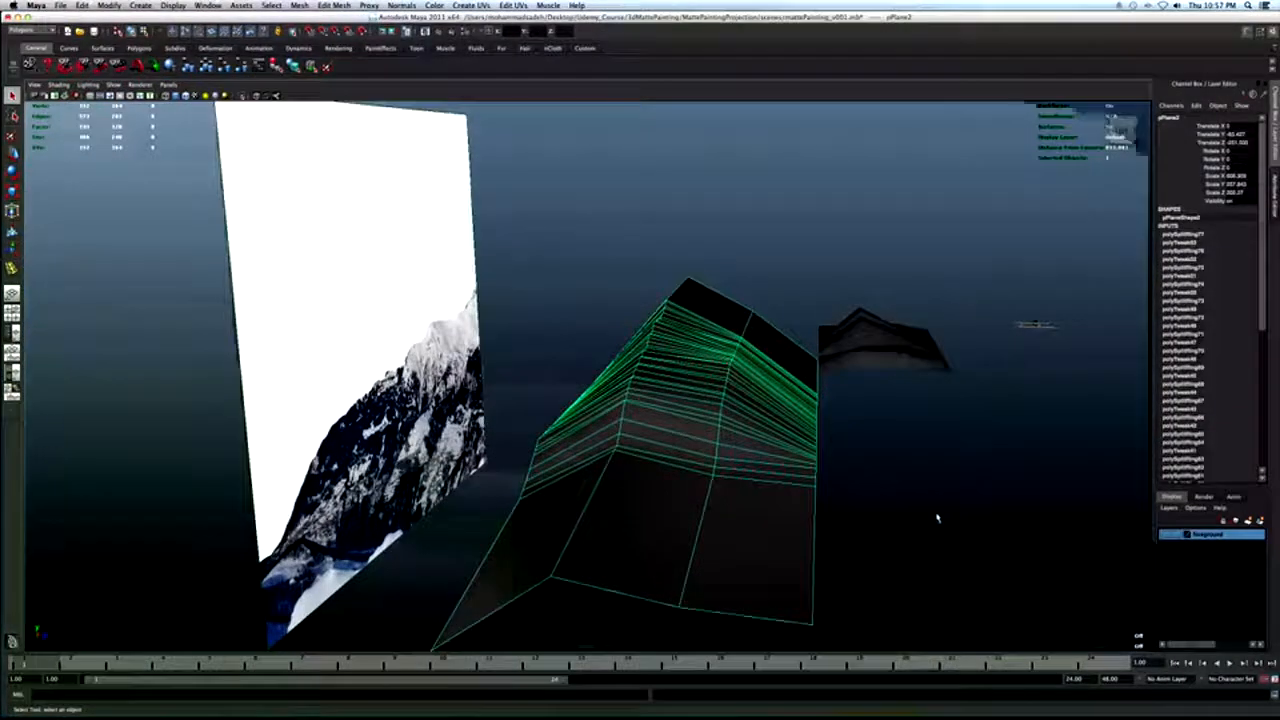
Clear the mesh selection, select the projection camera in the perspective view and show its attributes.
left_click(938, 518)
left_click_drag(938, 518, 820, 498, "alt")
left_click_drag(760, 382, 705, 373, "alt")
left_click(992, 378)
middle_click_drag(912, 425, 760, 450, "alt")
left_click_drag(760, 450, 764, 450, "alt")
key("space")
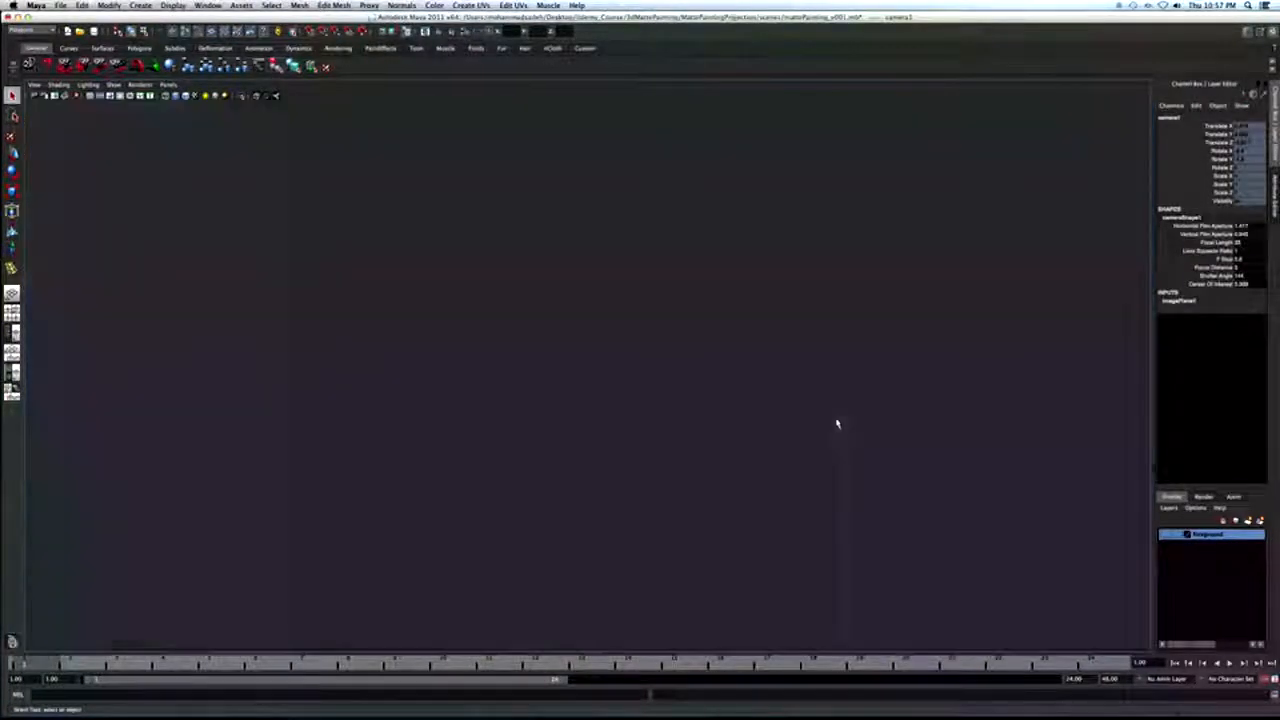
key("ctrl+a")
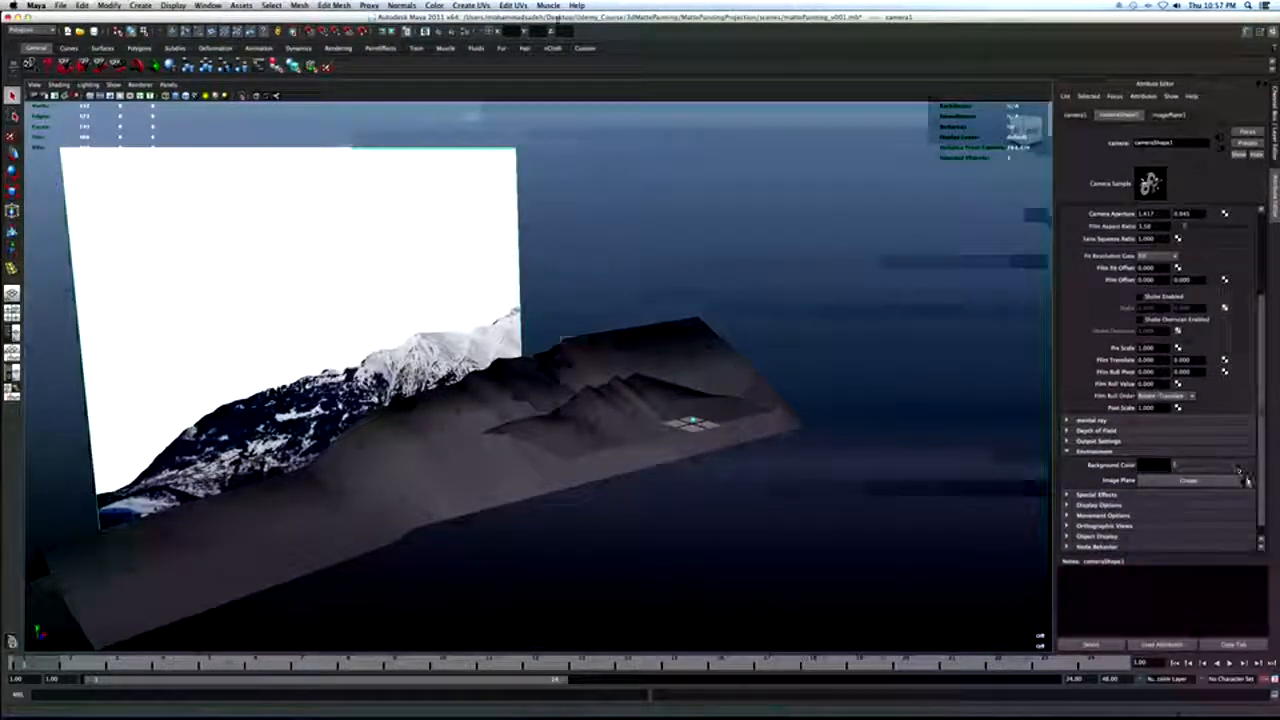
Replace the camera image plane's midground picture with the full painting, MattePainting.png, and deselect the camera.
left_click(1245, 481)
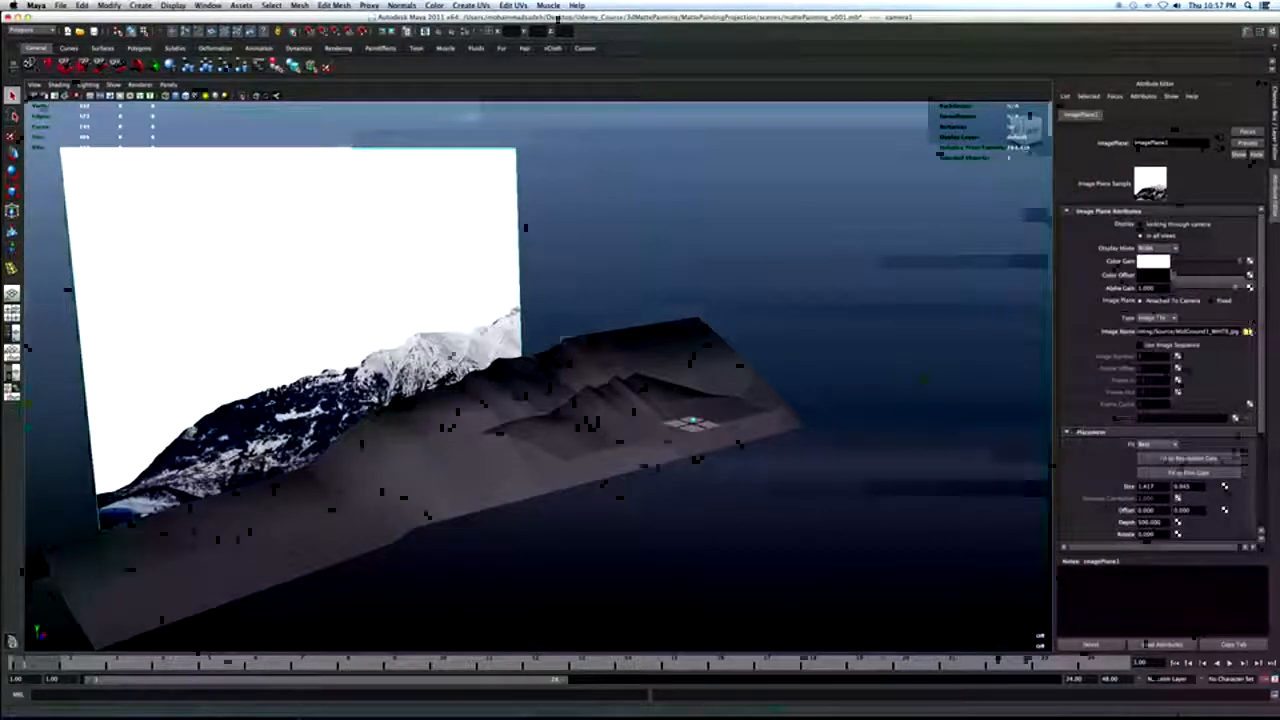
left_click(1247, 331)
left_click(806, 456)
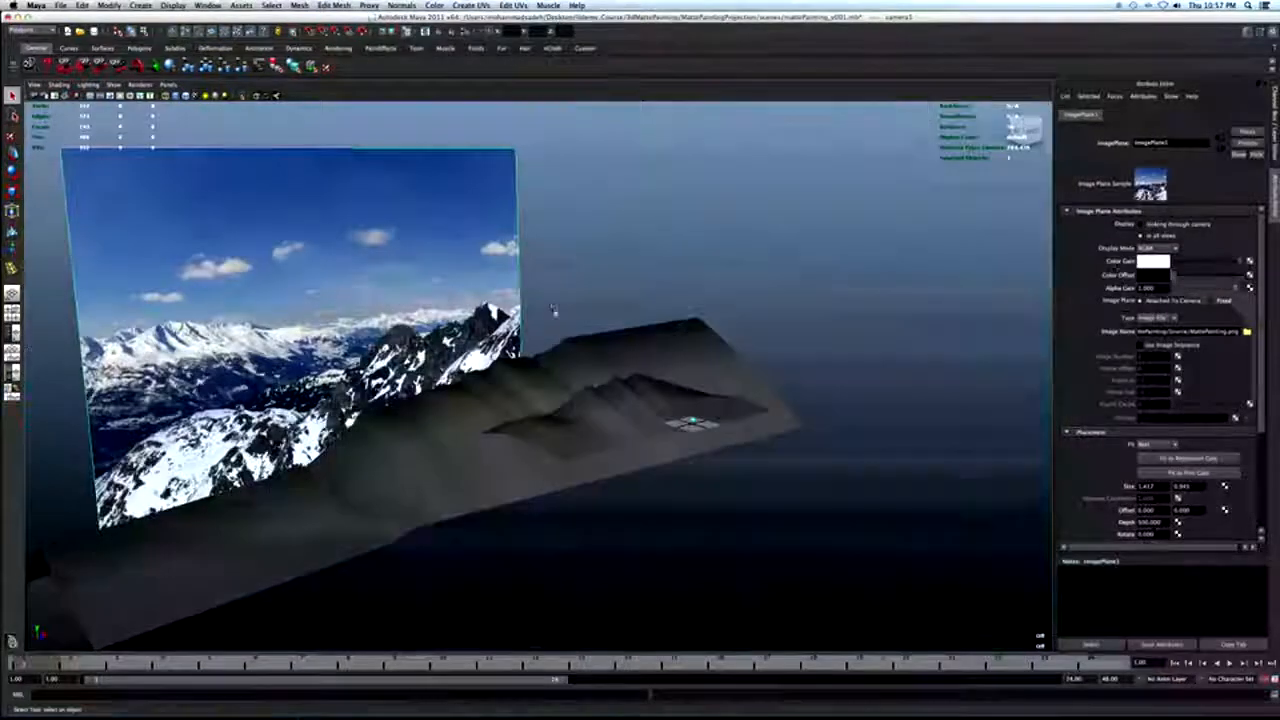
left_click(557, 314)
Check the solid-shaded mountain meshes against the full painting through the projection camera, and save the scene.
left_click_drag(557, 314, 514, 344, "alt")
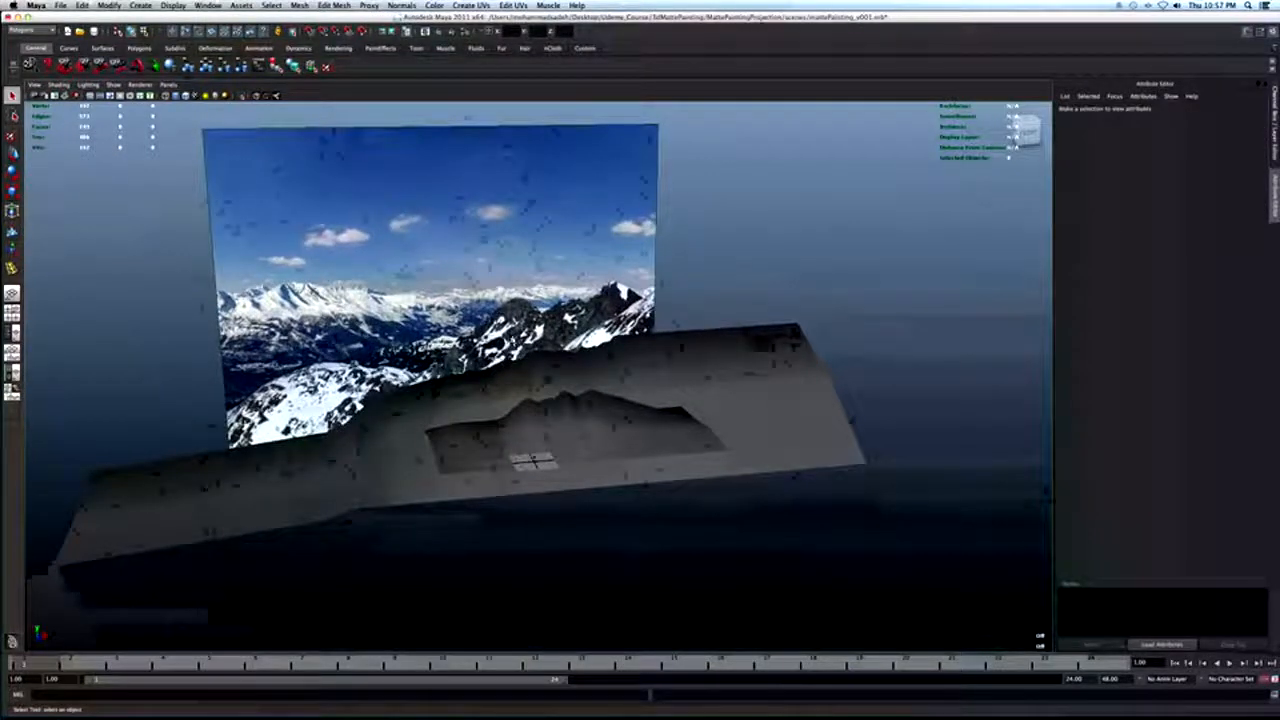
key("space")
key("space")
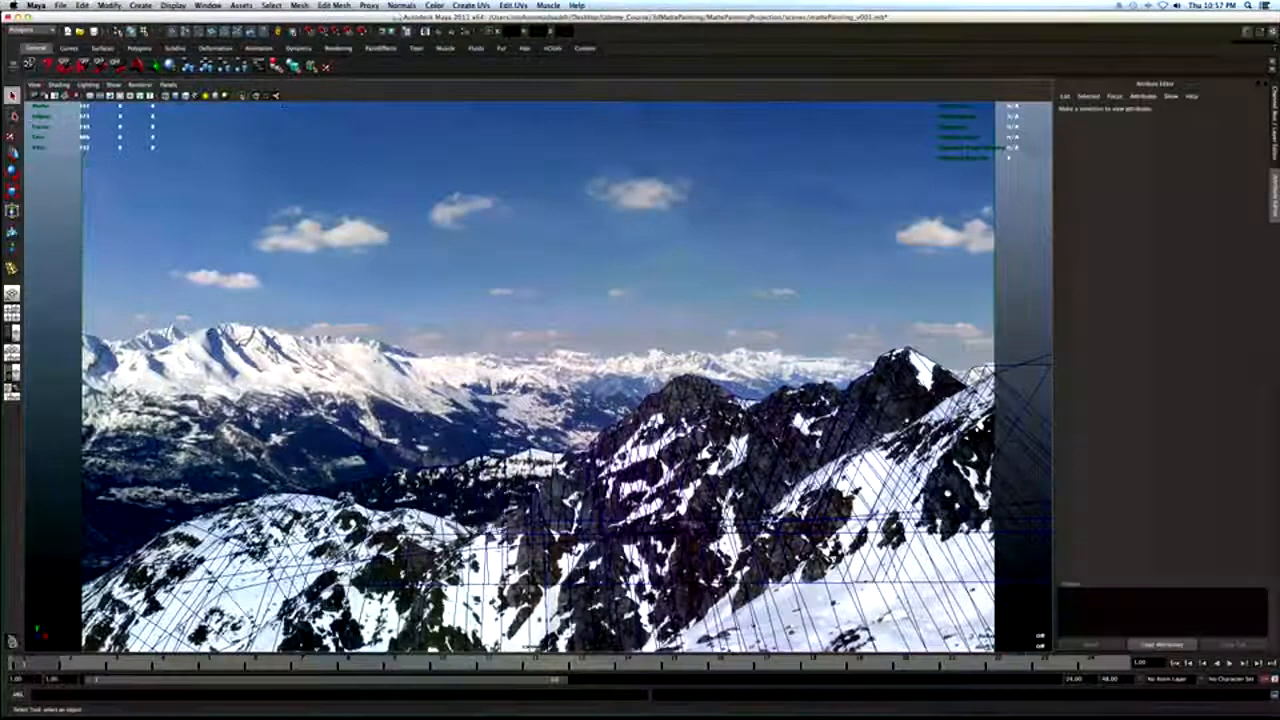
key("5")
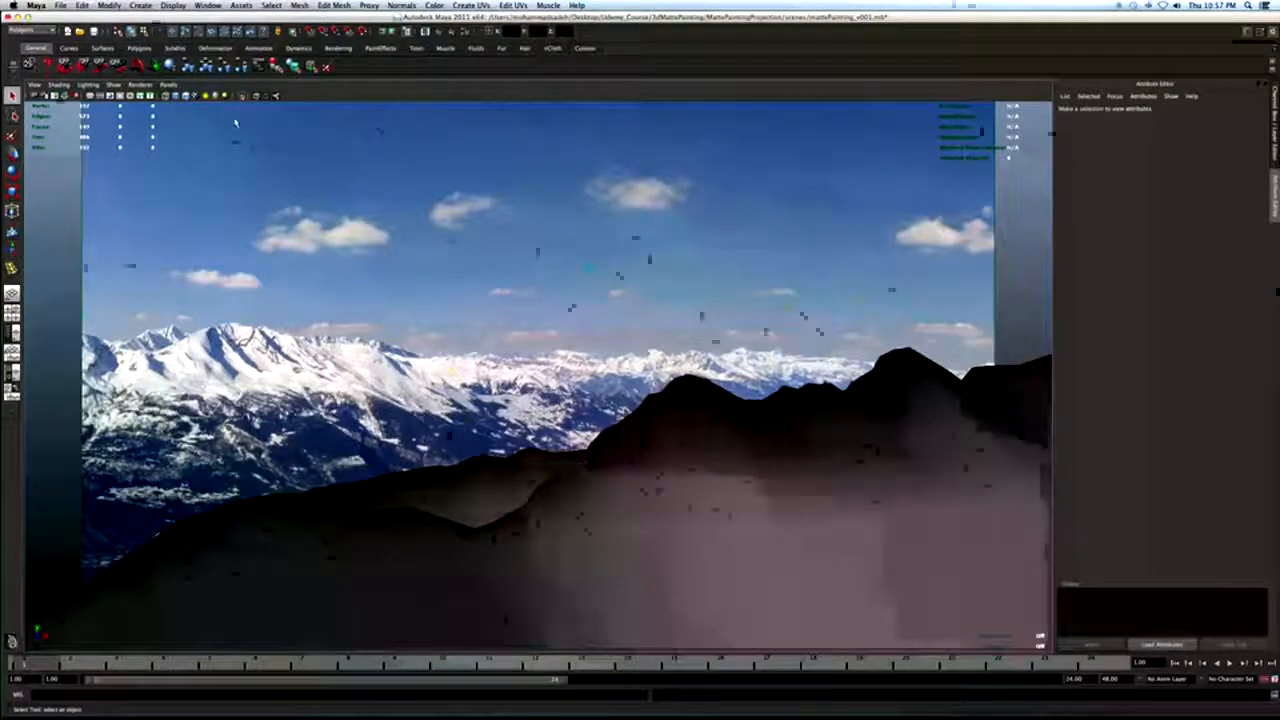
left_click(60, 5)
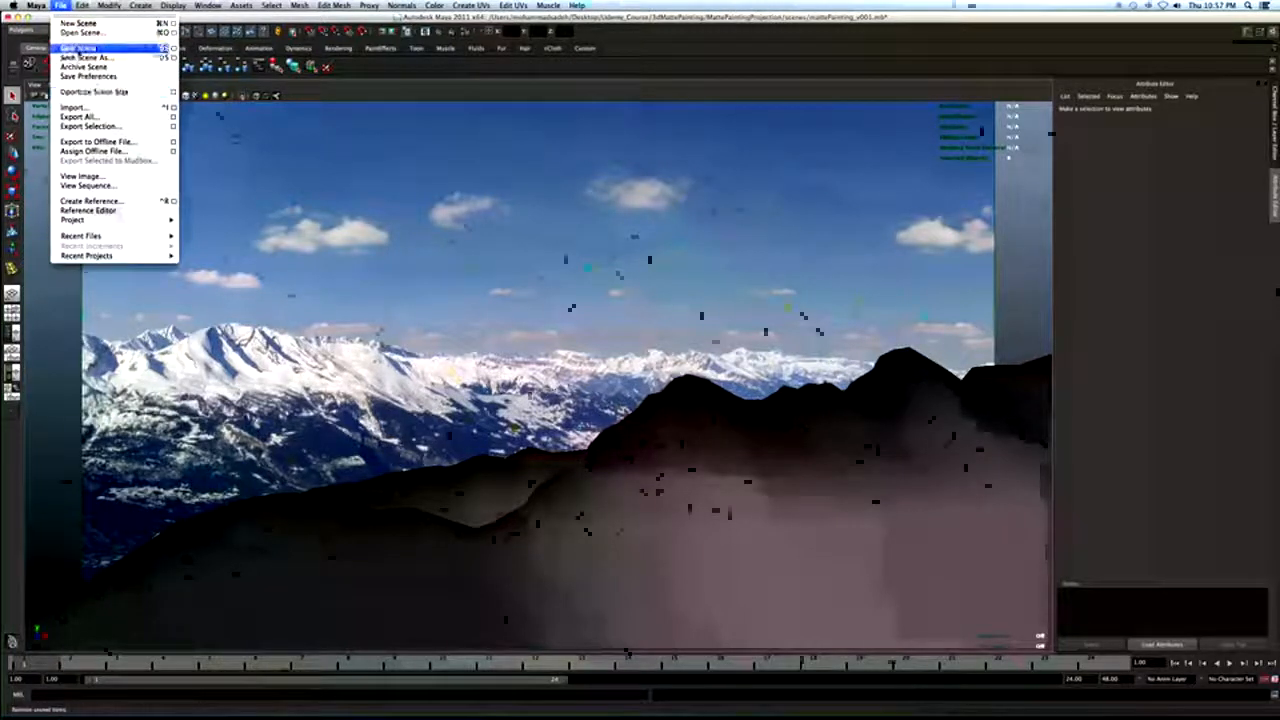
left_click(76, 48)
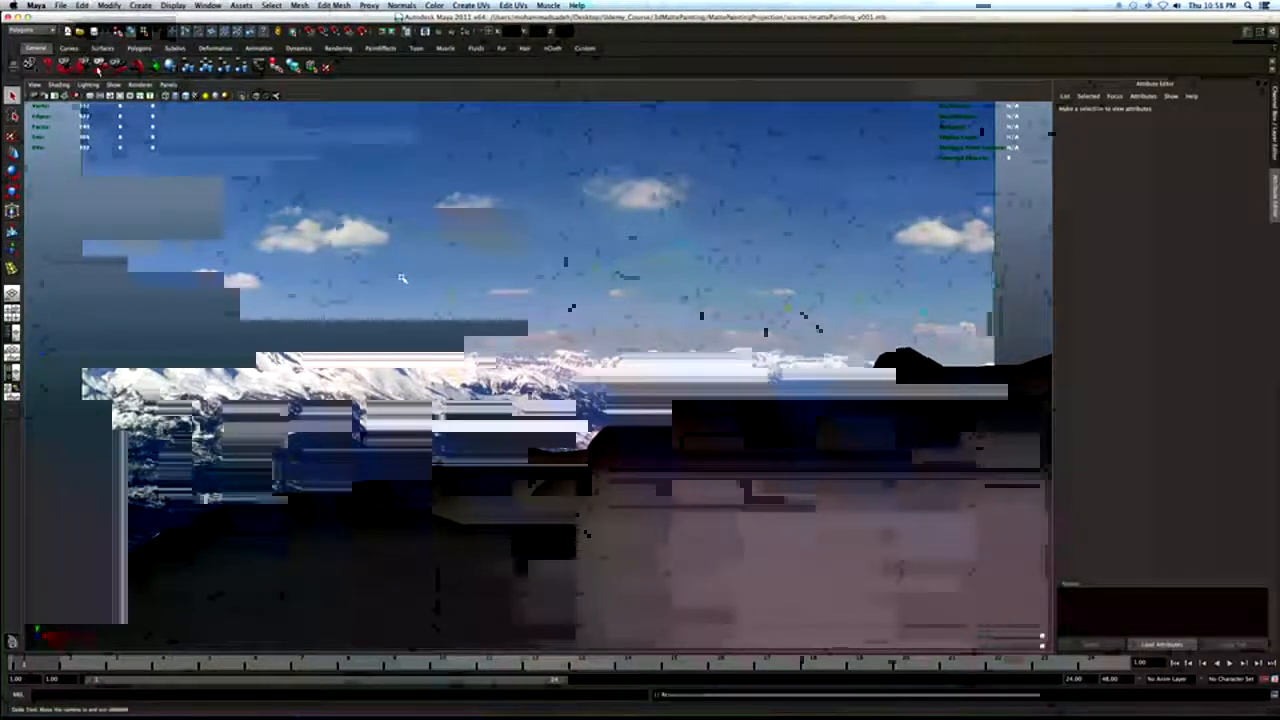
Create a new polygon plane in the perspective view and scale it up uniformly to about 96.
key("space")
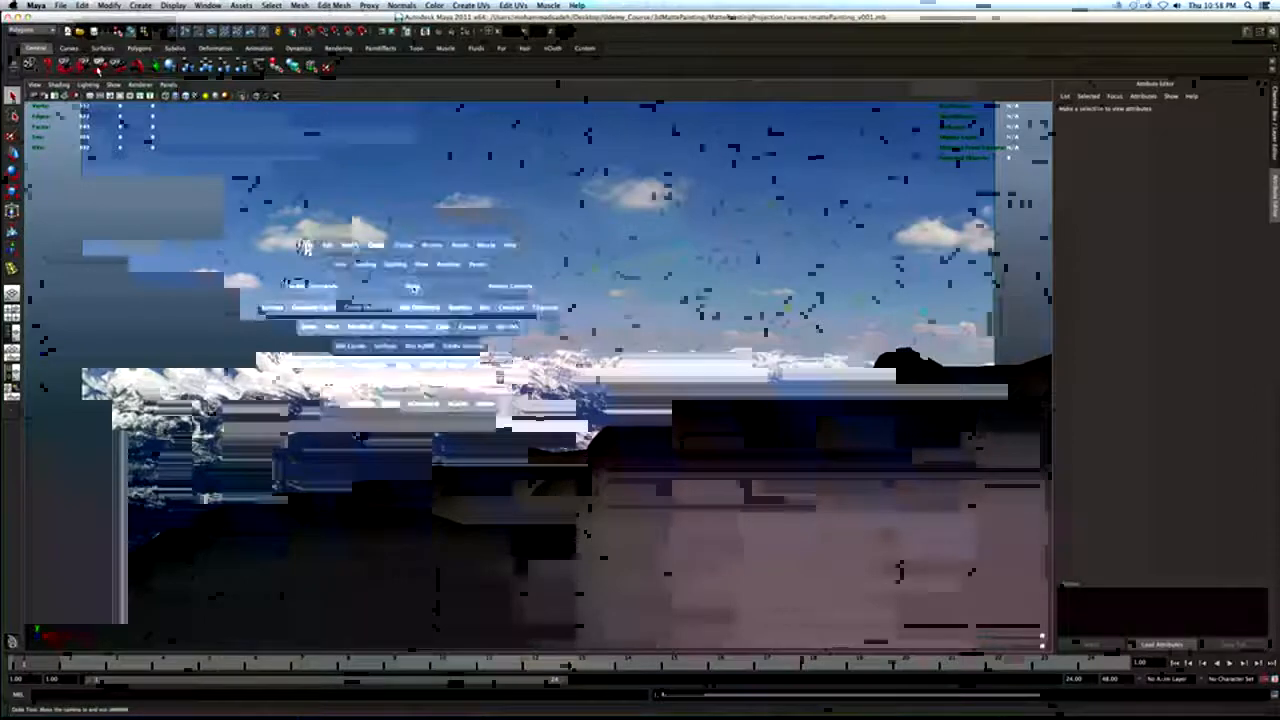
left_click_drag(413, 287, 413, 258)
left_click_drag(520, 304, 486, 307, "alt")
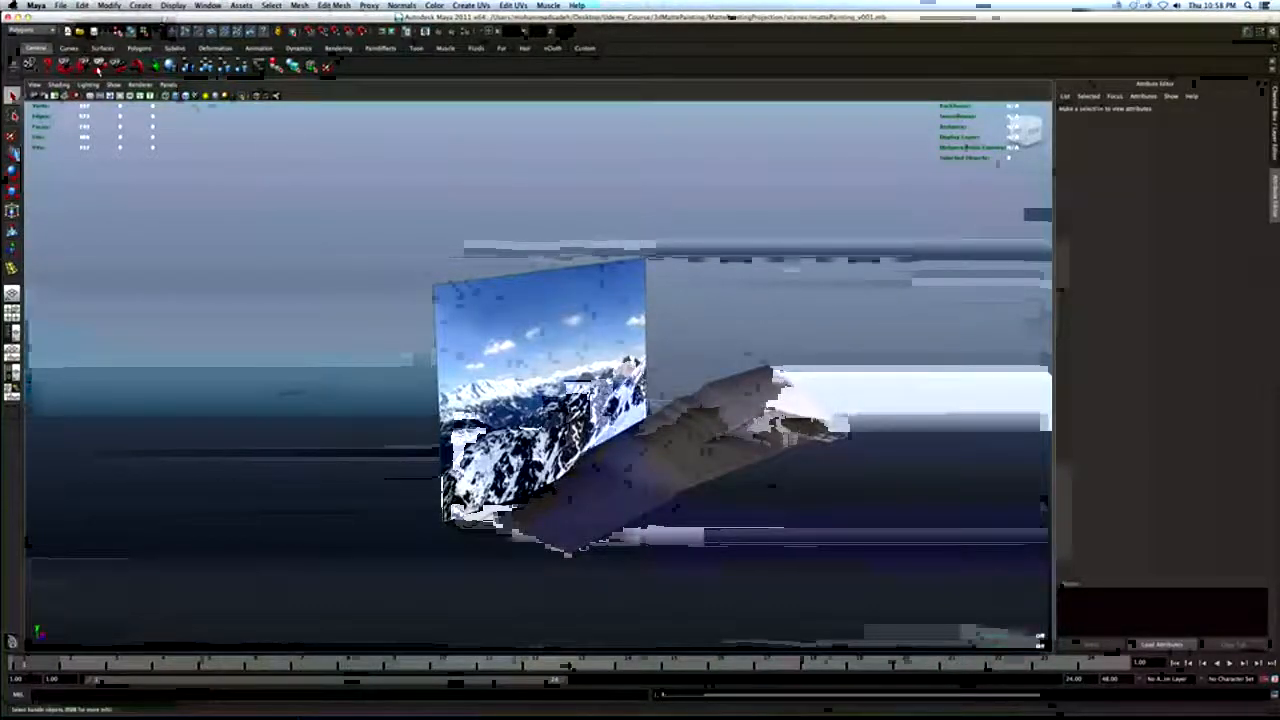
left_click(140, 5)
mouse_move(164, 36)
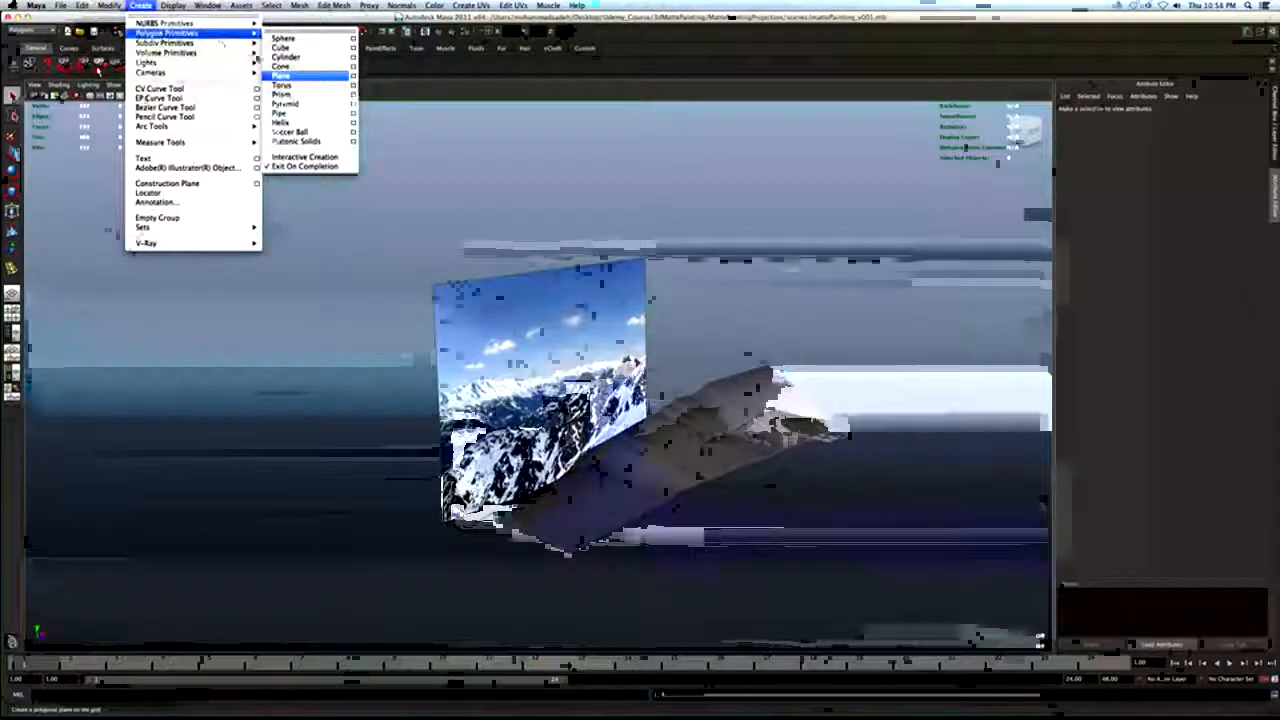
left_click(285, 74)
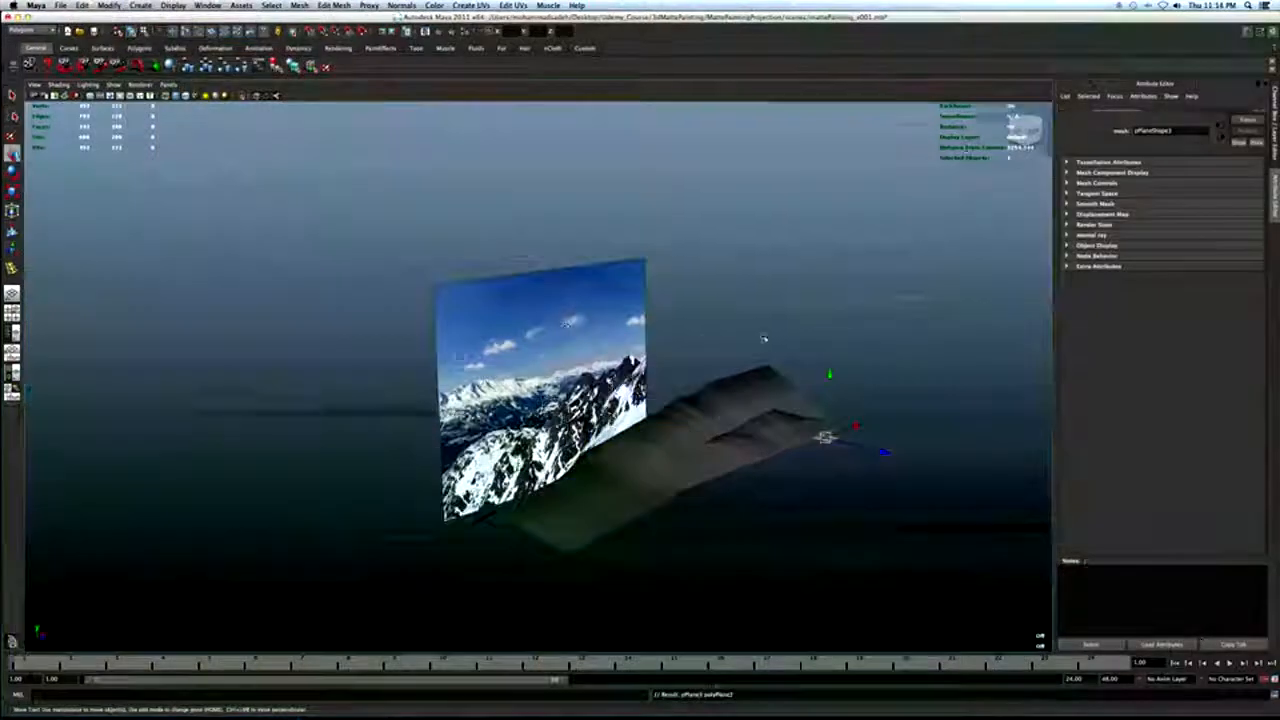
left_click_drag(763, 338, 486, 300, "alt")
key("r")
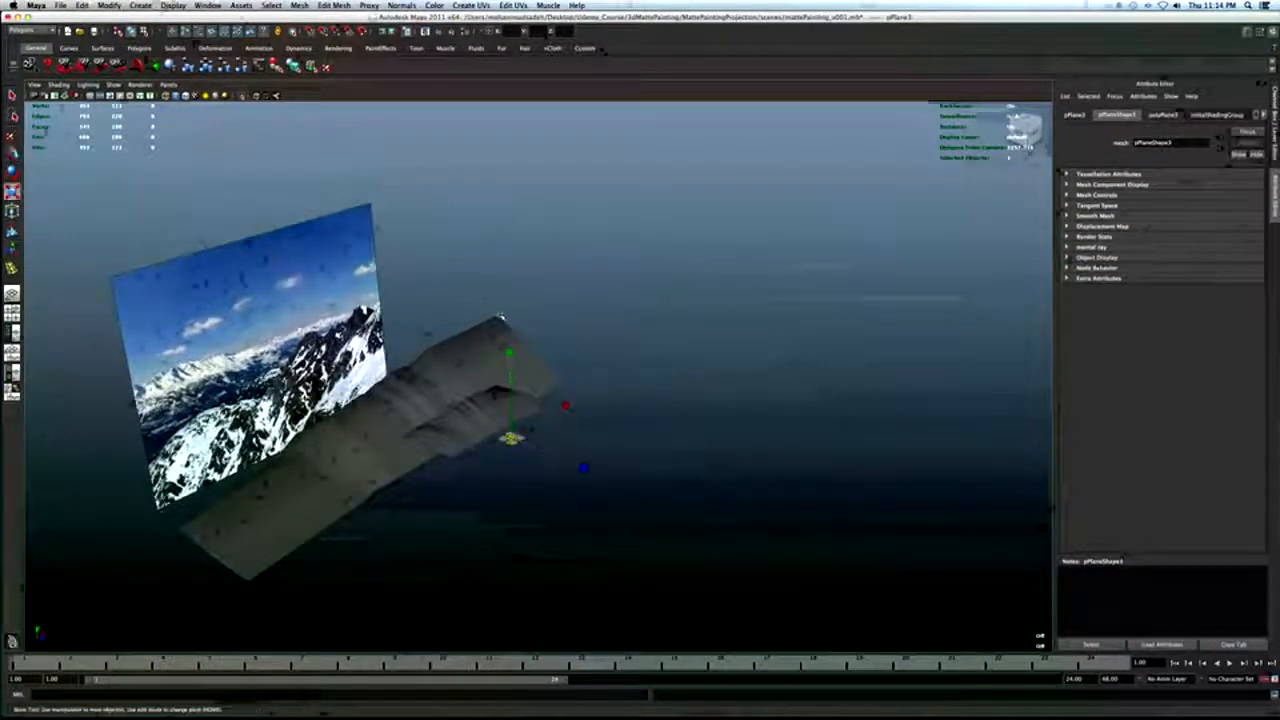
left_click_drag(512, 438, 563, 413)
Set the new plane's width and height subdivisions to 3.
key("ctrl+a")
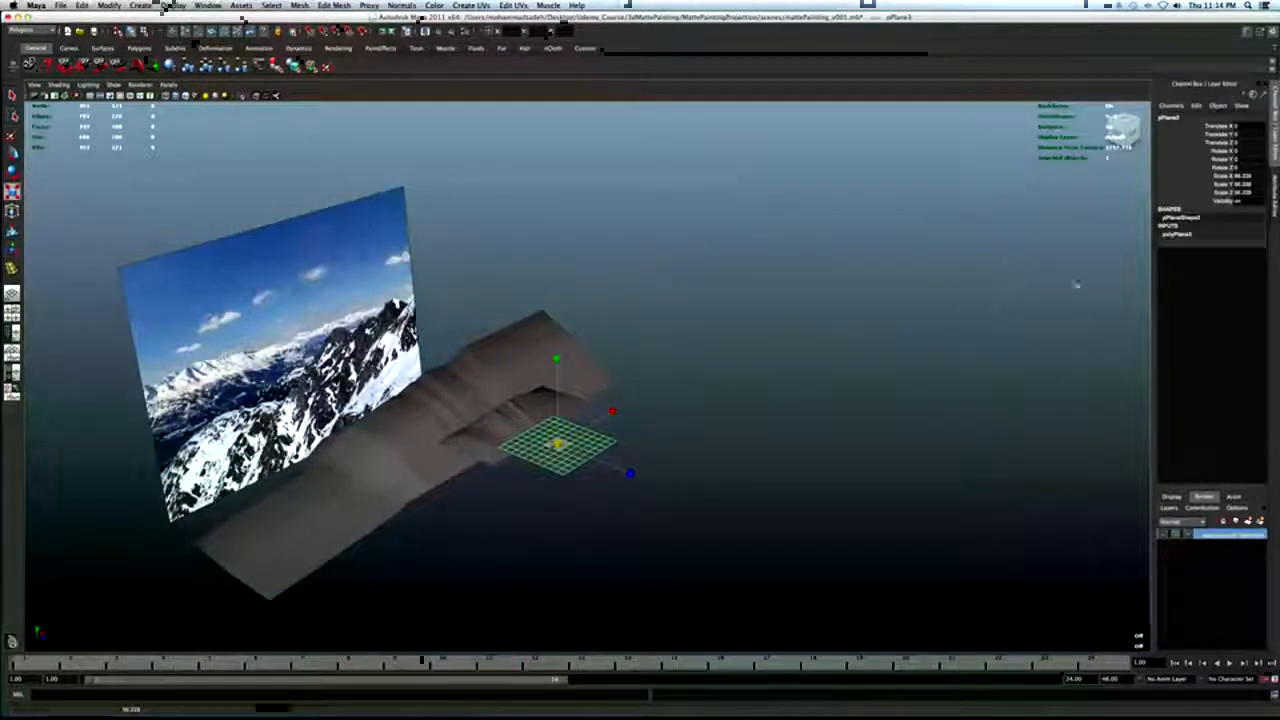
left_click(1188, 236)
left_click(1242, 261)
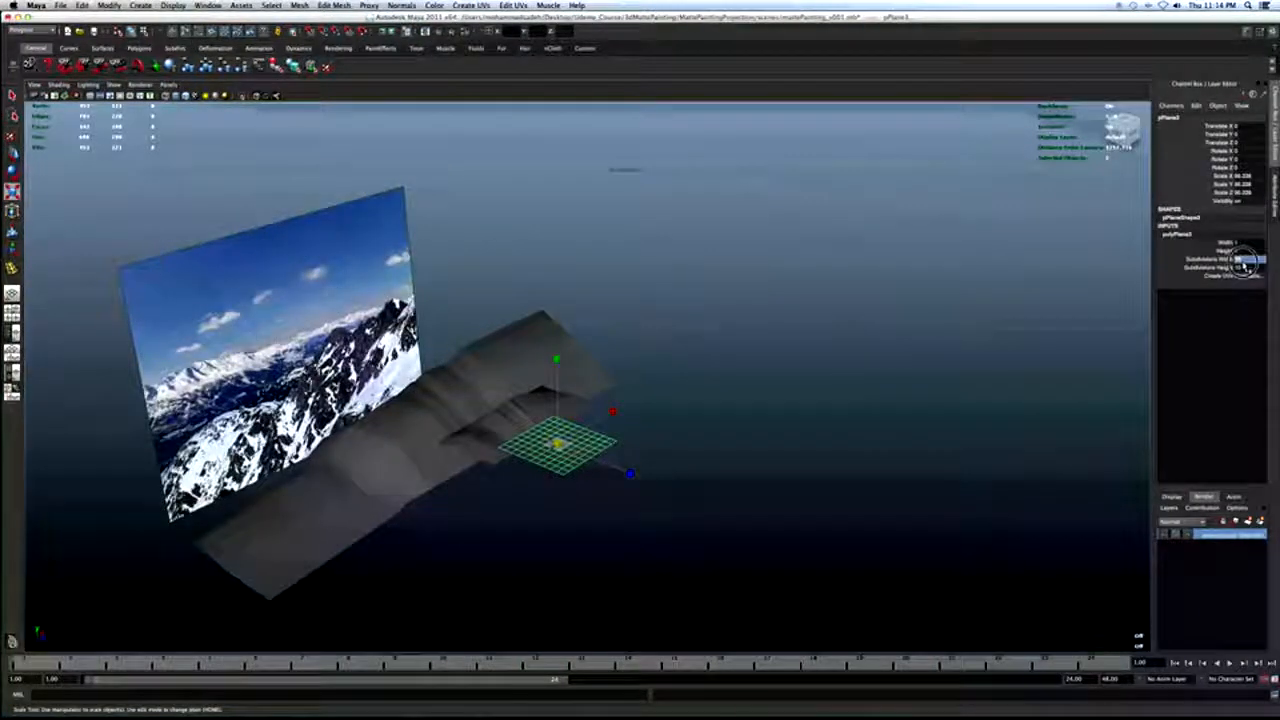
type("3")
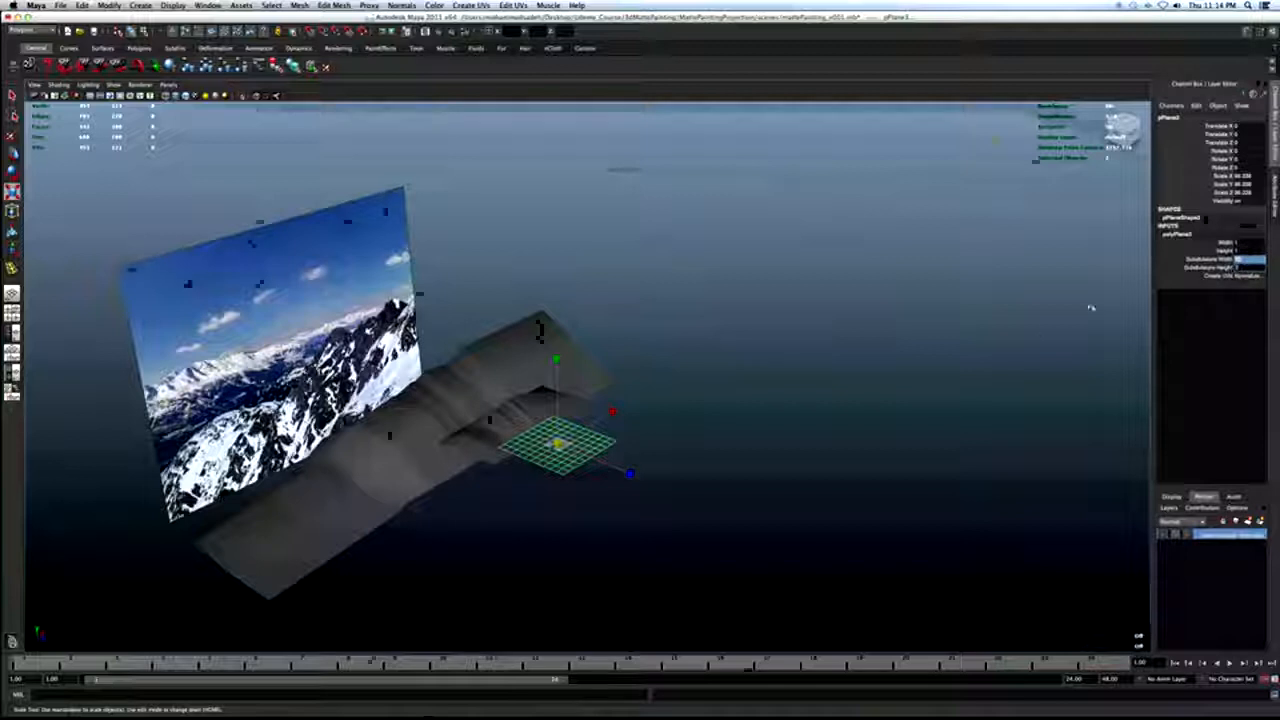
key("Return")
Widen the new plane with a depth scale of about 244 and move it down and back, between the midground mesh and the image plane.
left_click_drag(558, 443, 795, 378)
key("w")
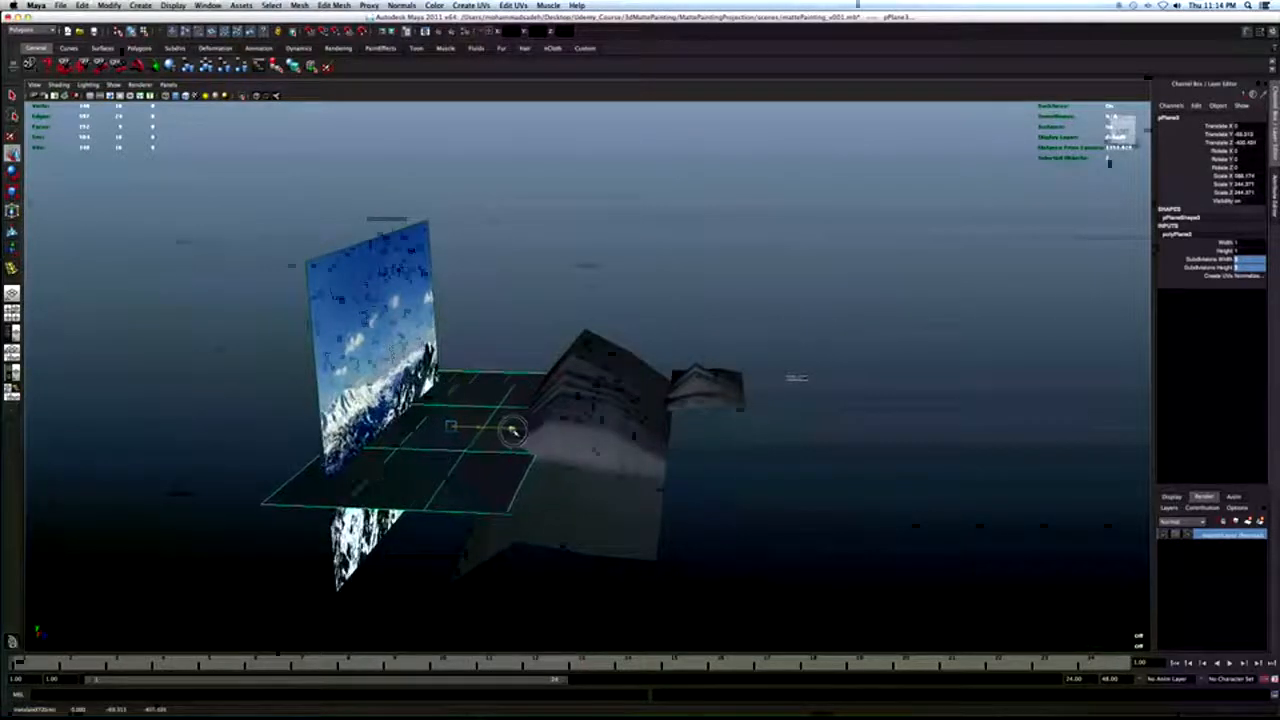
left_click_drag(511, 431, 630, 420, "alt")
key("q")
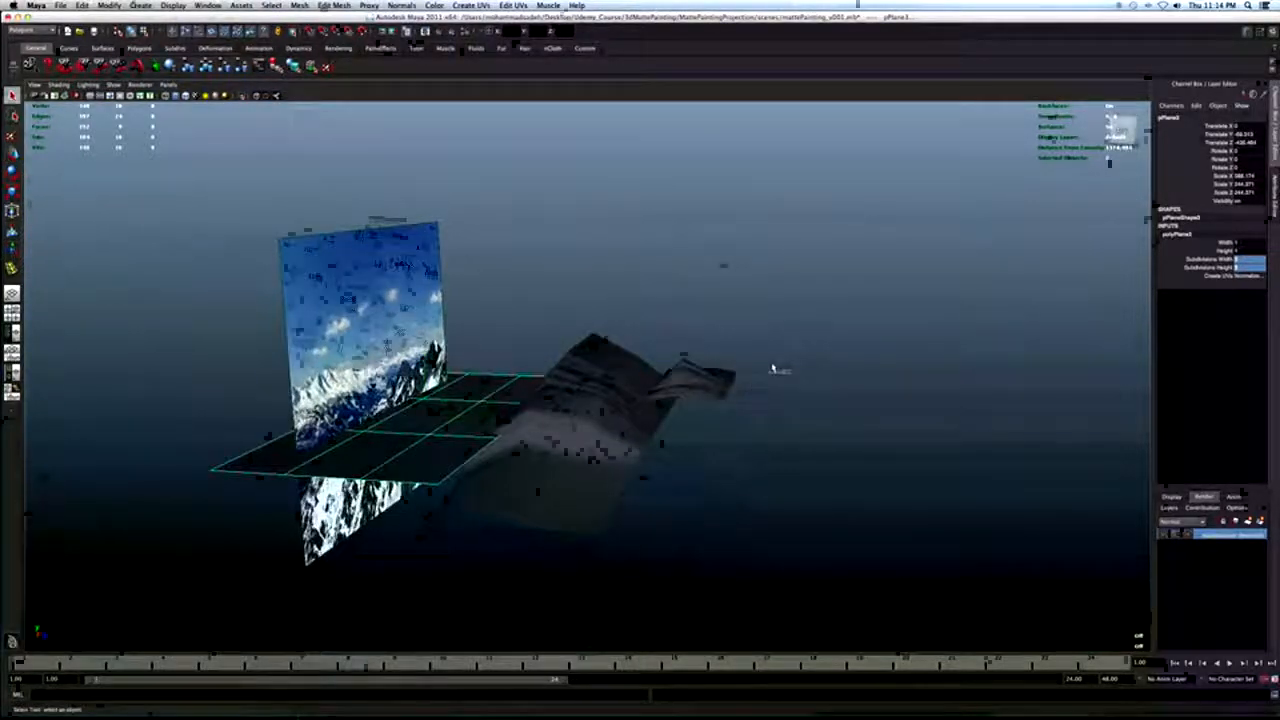
Replace the camera's image plane picture with MidGround2White.jpg and set the image plane's depth to 1000.
left_click(779, 372)
left_click_drag(780, 374, 745, 392, "alt")
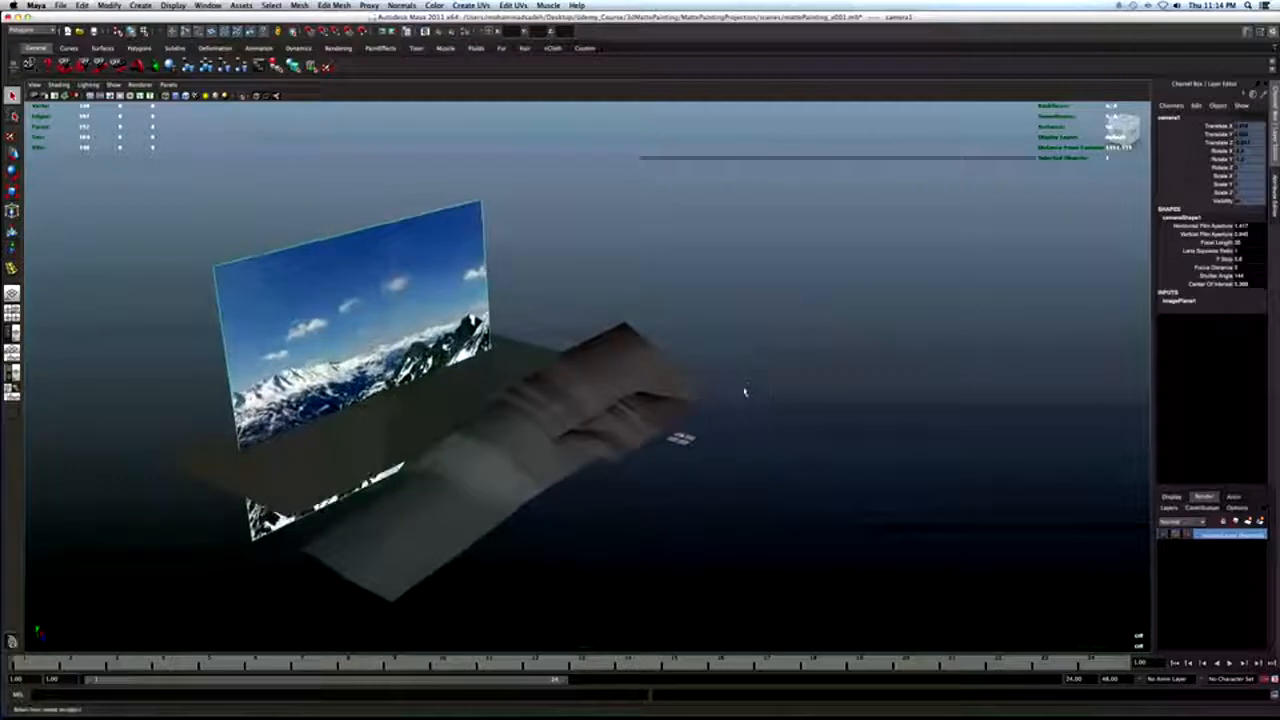
key("w")
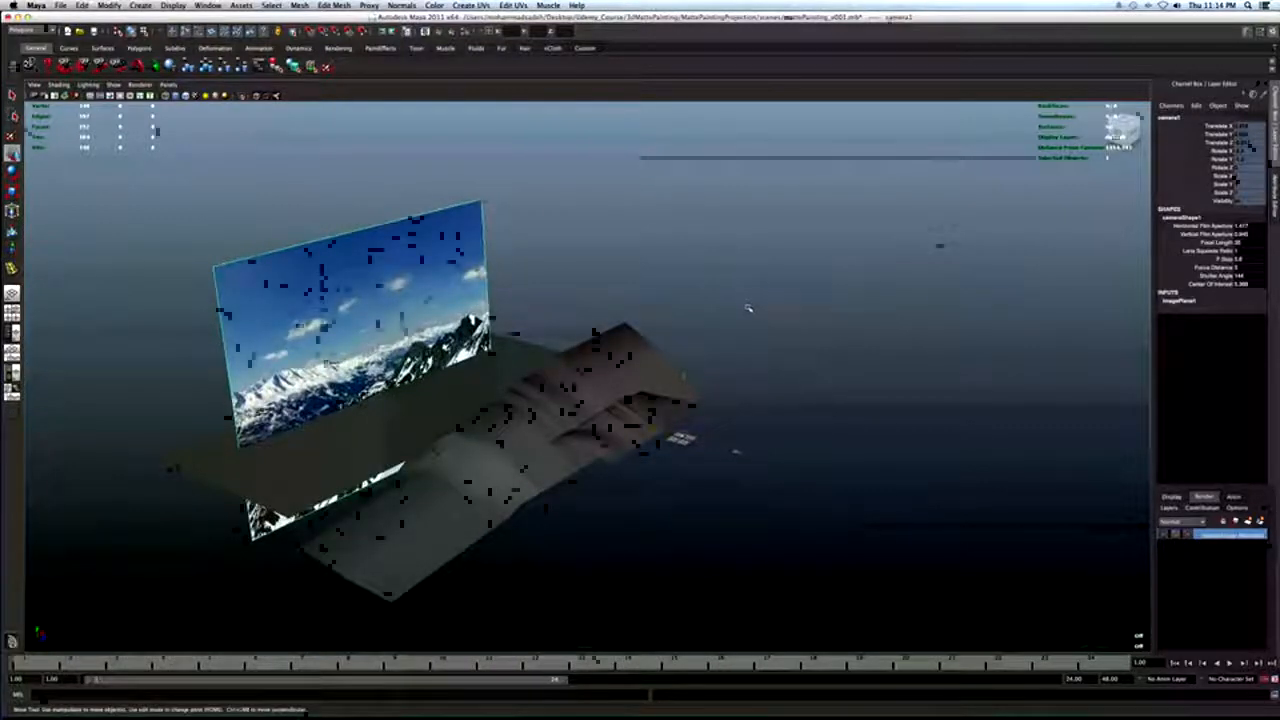
key("ctrl+a")
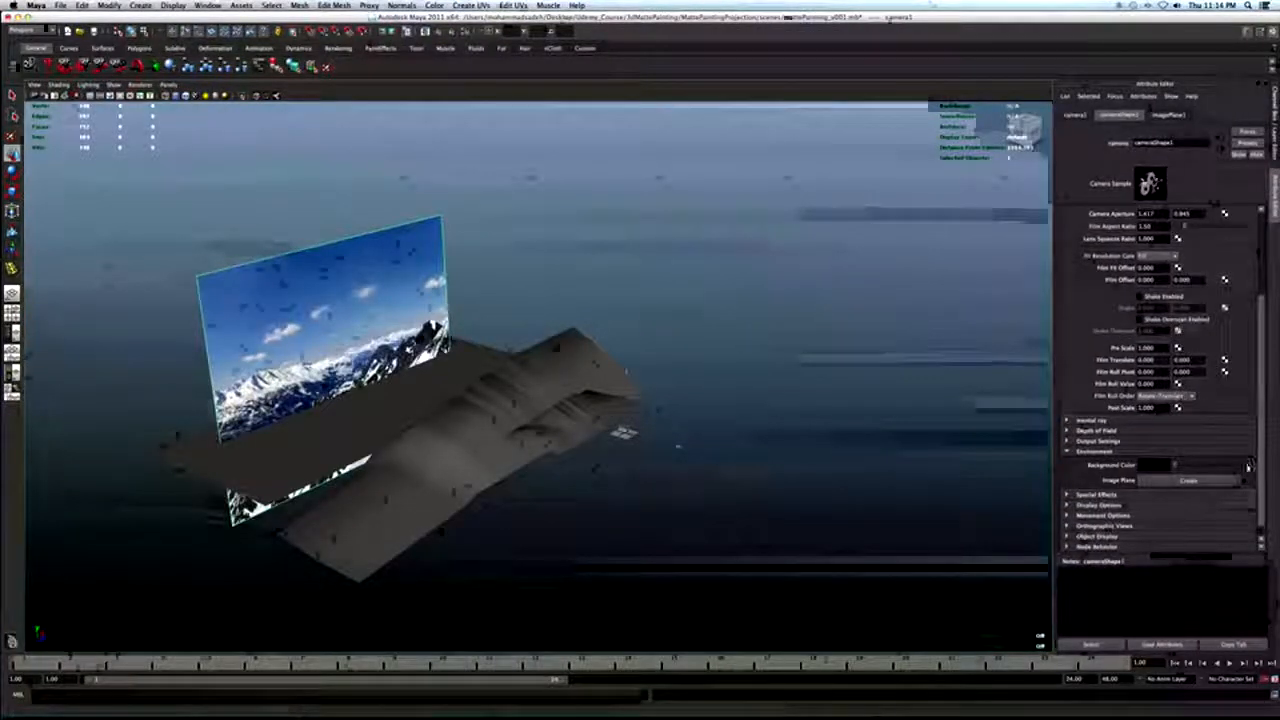
left_click(1248, 478)
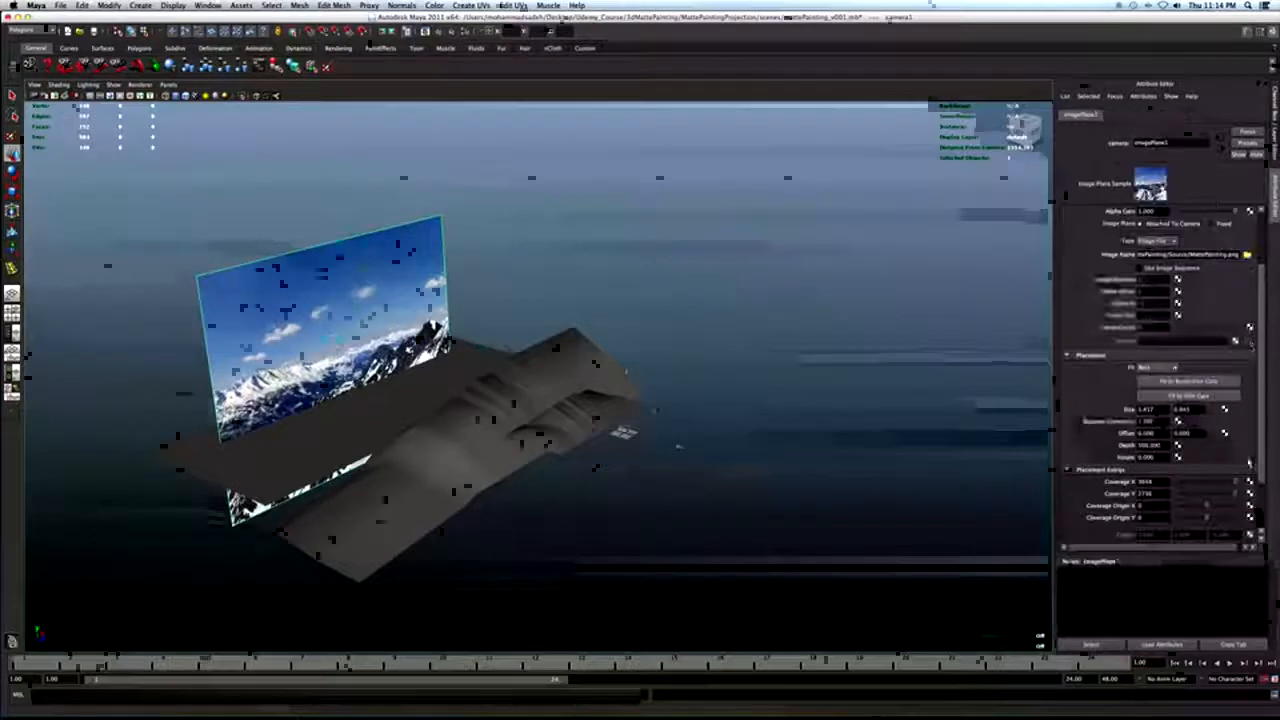
left_click(1247, 255)
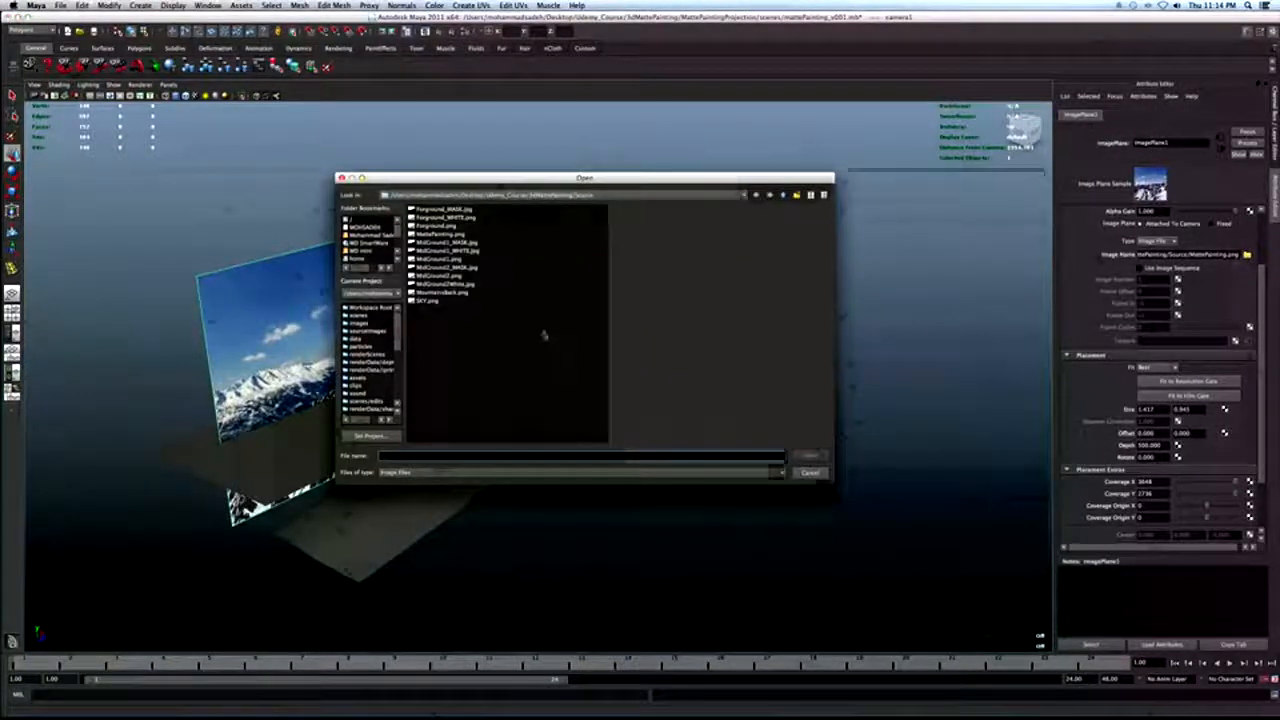
left_click(446, 284)
left_click(811, 456)
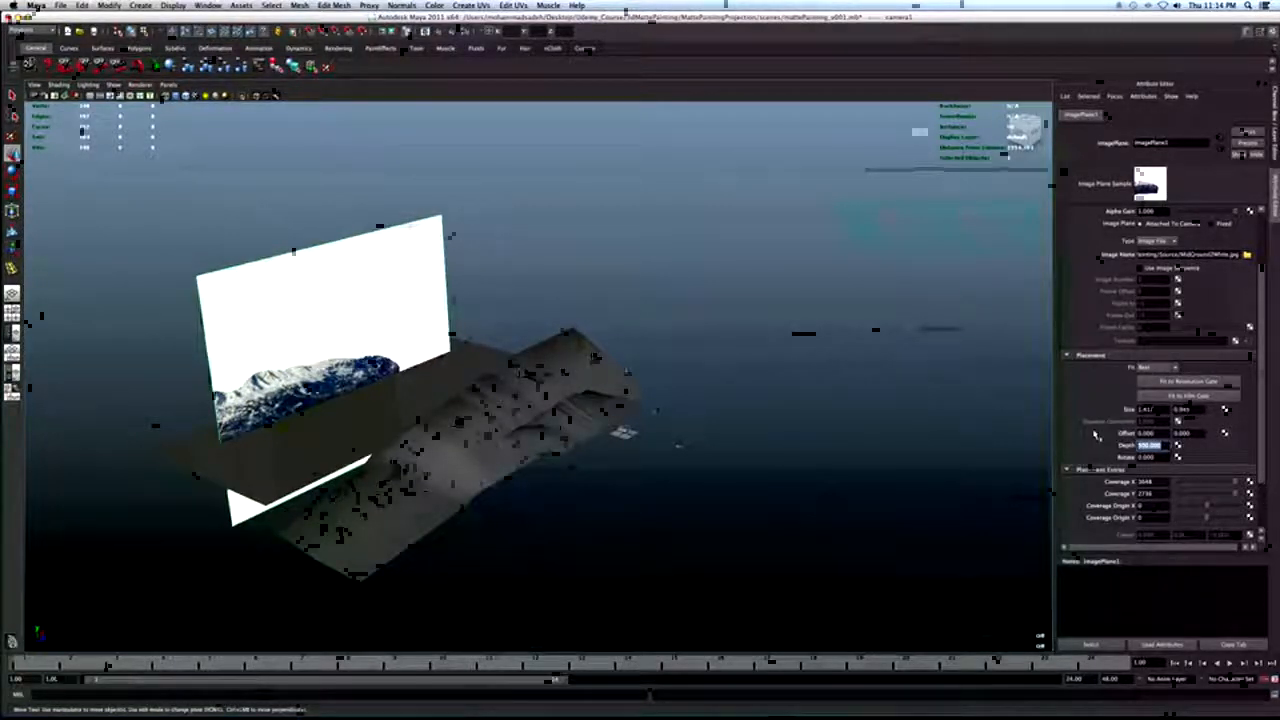
type("1000")
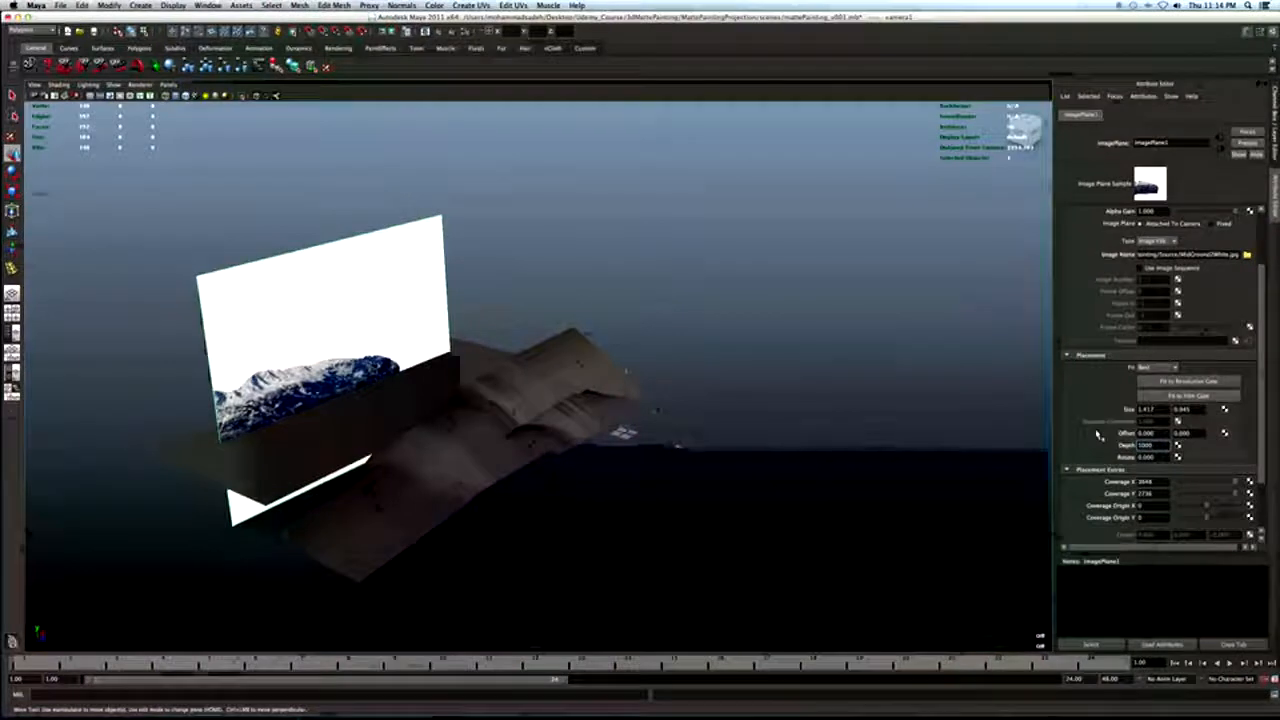
key("Return")
Move the flat subdivided plane back, away from the mountain meshes and closer to the image plane.
left_click_drag(569, 352, 654, 437, "alt")
right_click_drag(654, 437, 657, 428, "shift")
key("w")
mouse_move(738, 412)
left_mouse_down()
mouse_move(654, 417)
mouse_move(754, 407)
left_mouse_up()
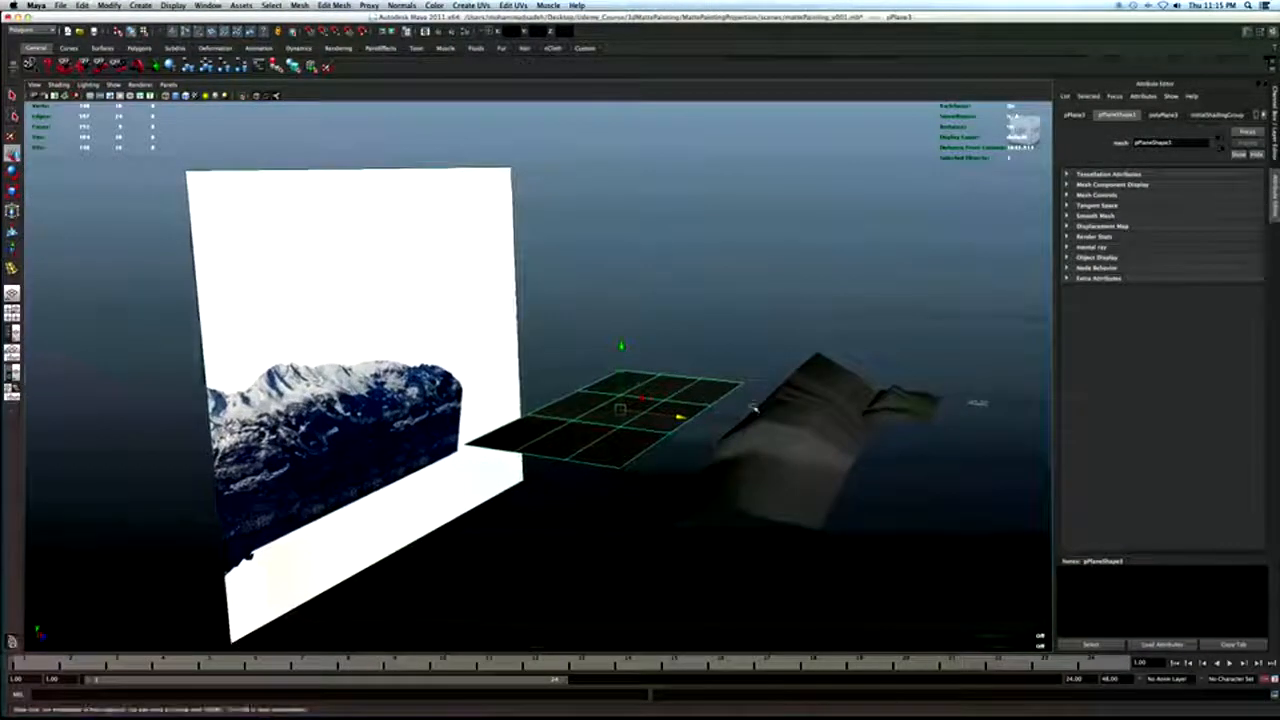
Put the larger middle mountain mesh on a new display layer and name the layer midground1.
left_click(790, 408)
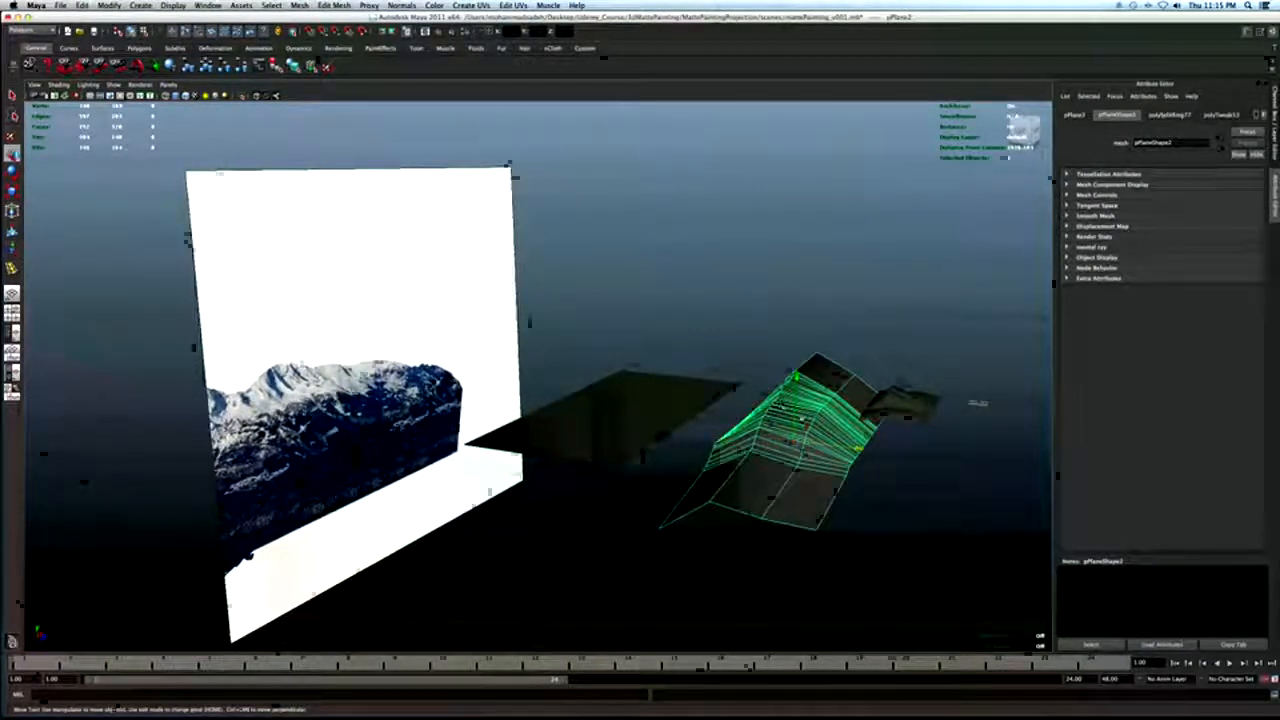
key("ctrl+a")
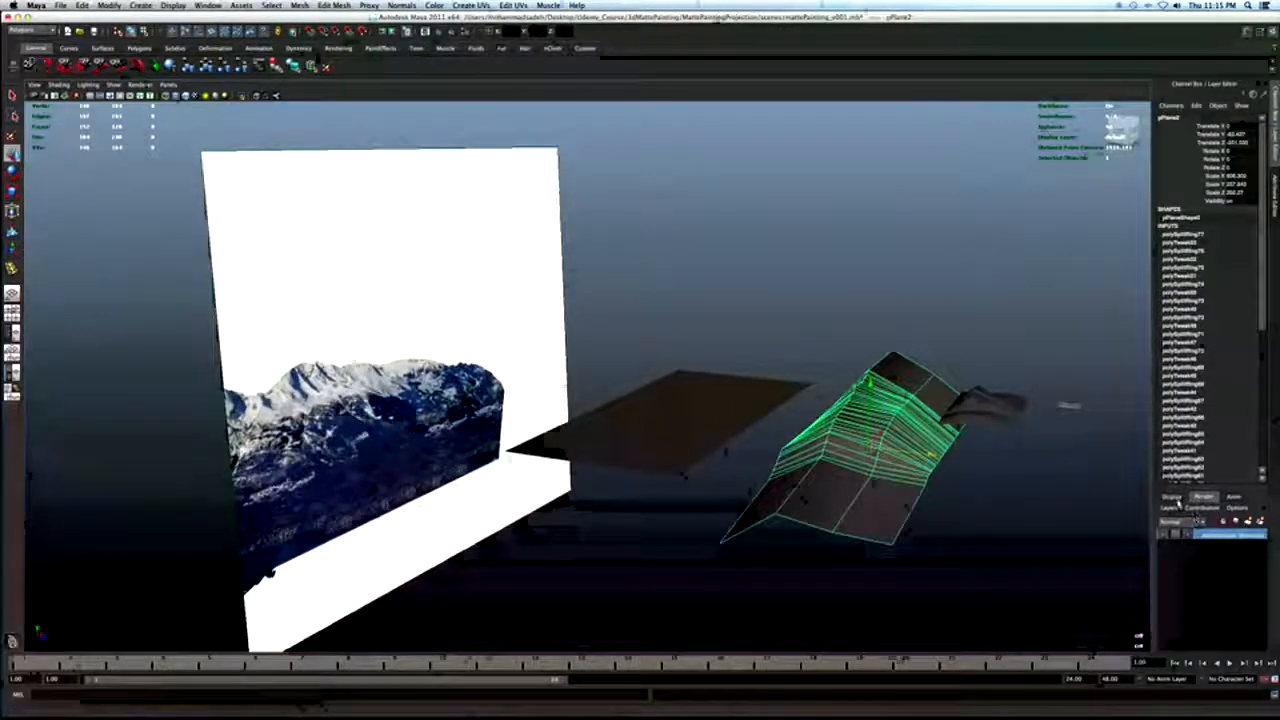
left_click(1172, 497)
left_click(1259, 522)
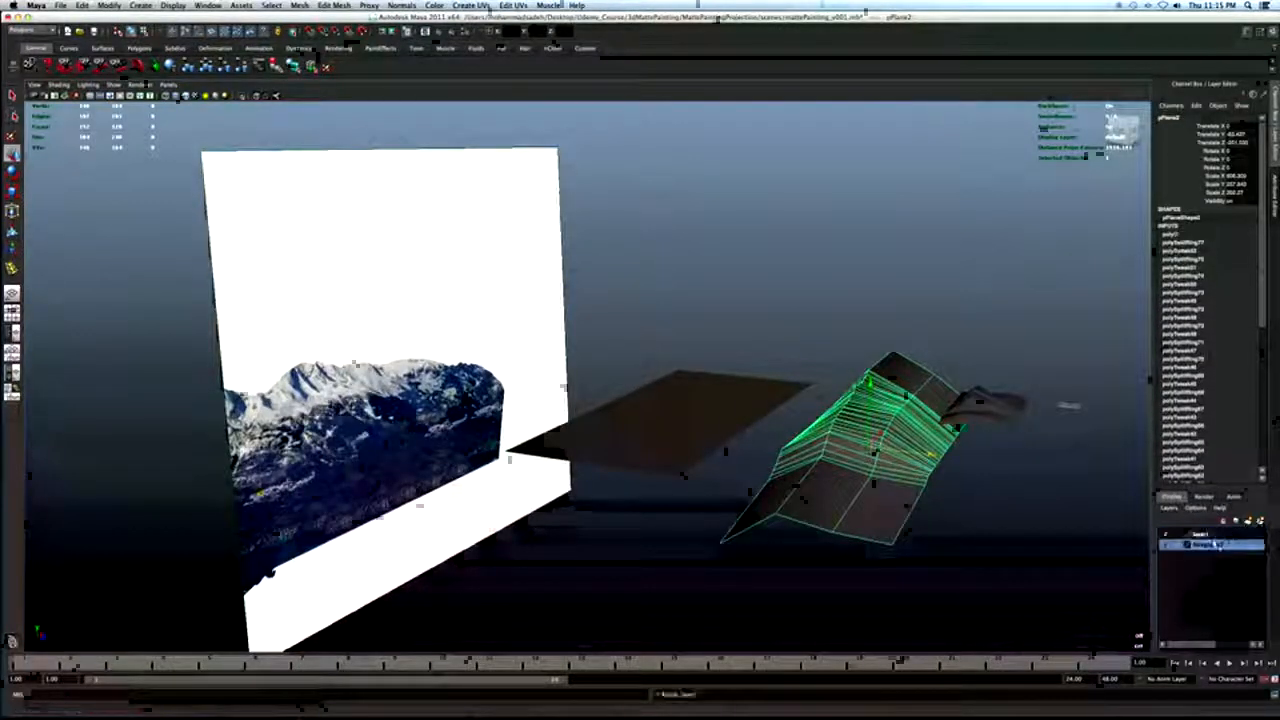
double_click(1205, 535)
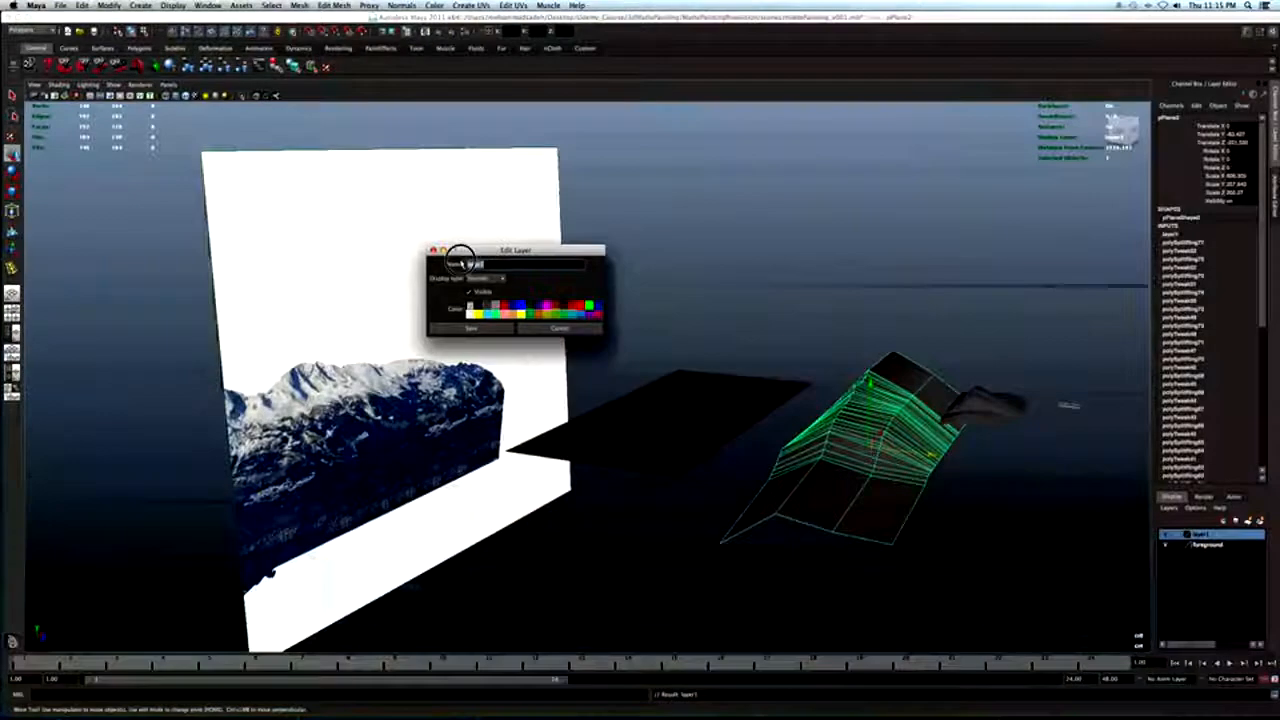
left_click(455, 260)
type("midground")
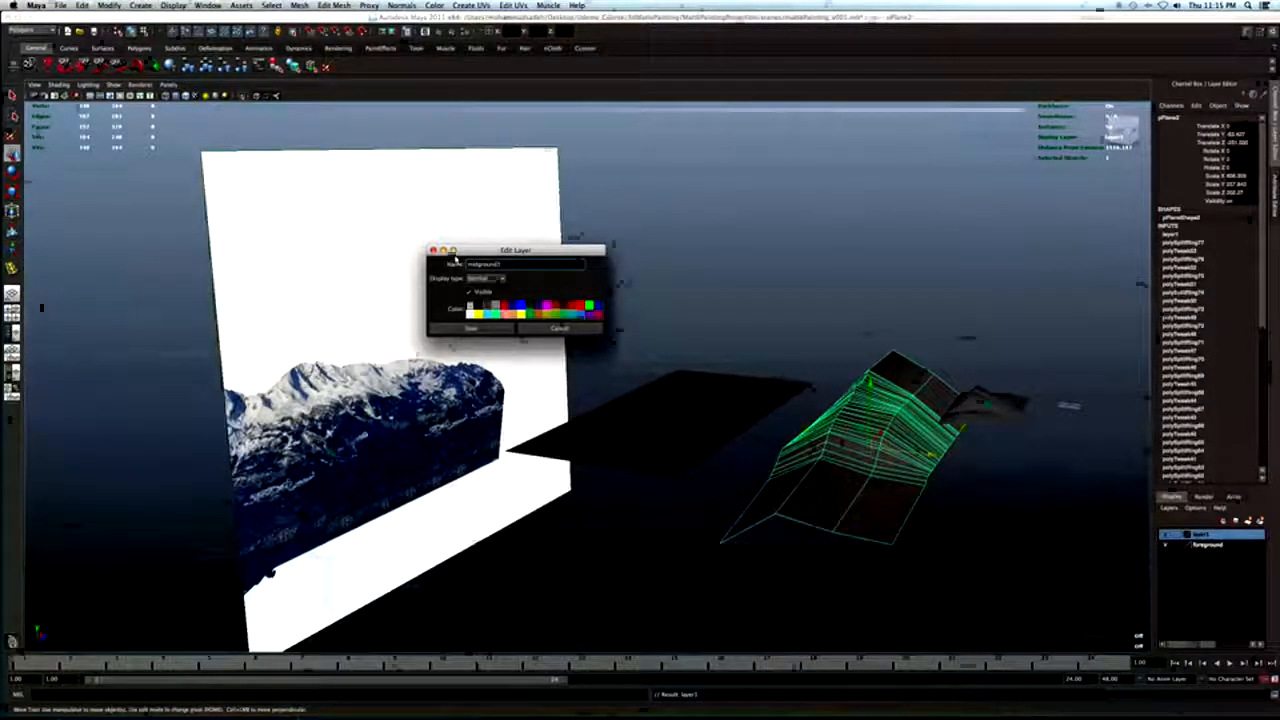
left_click(488, 331)
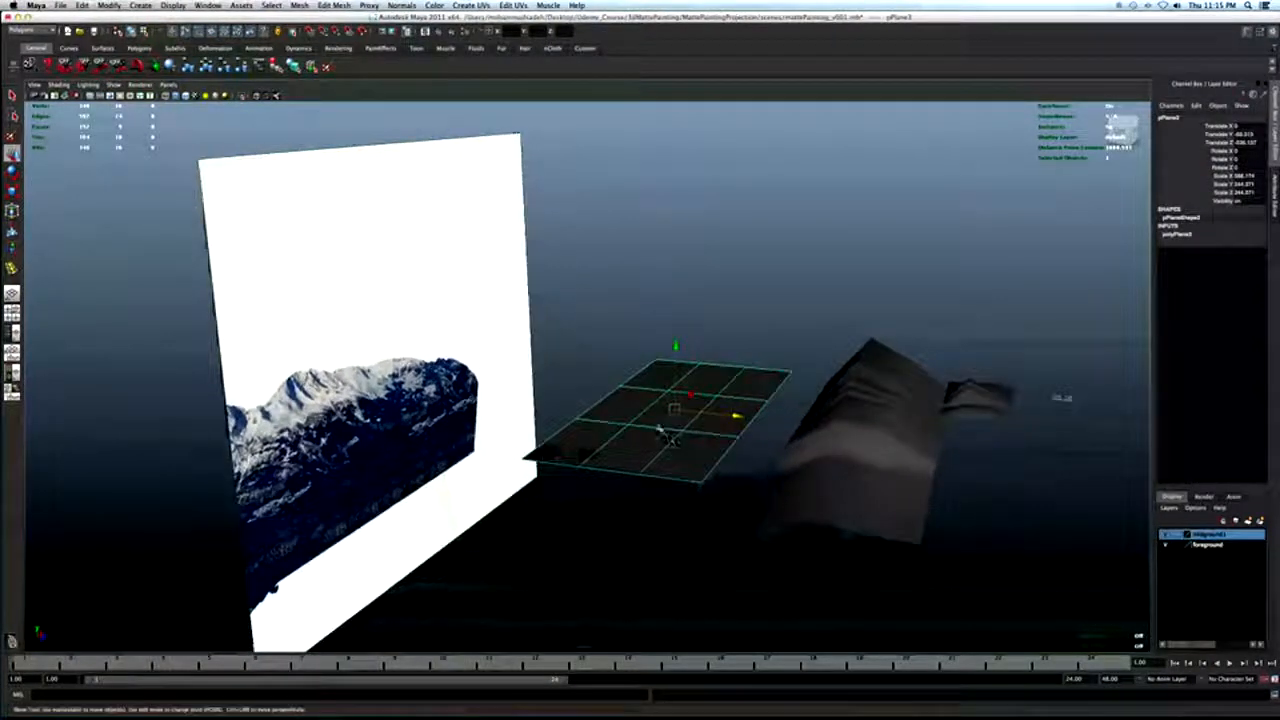
Raise the flat plane's interior crosswise edges to fold it into a ridge.
key("q")
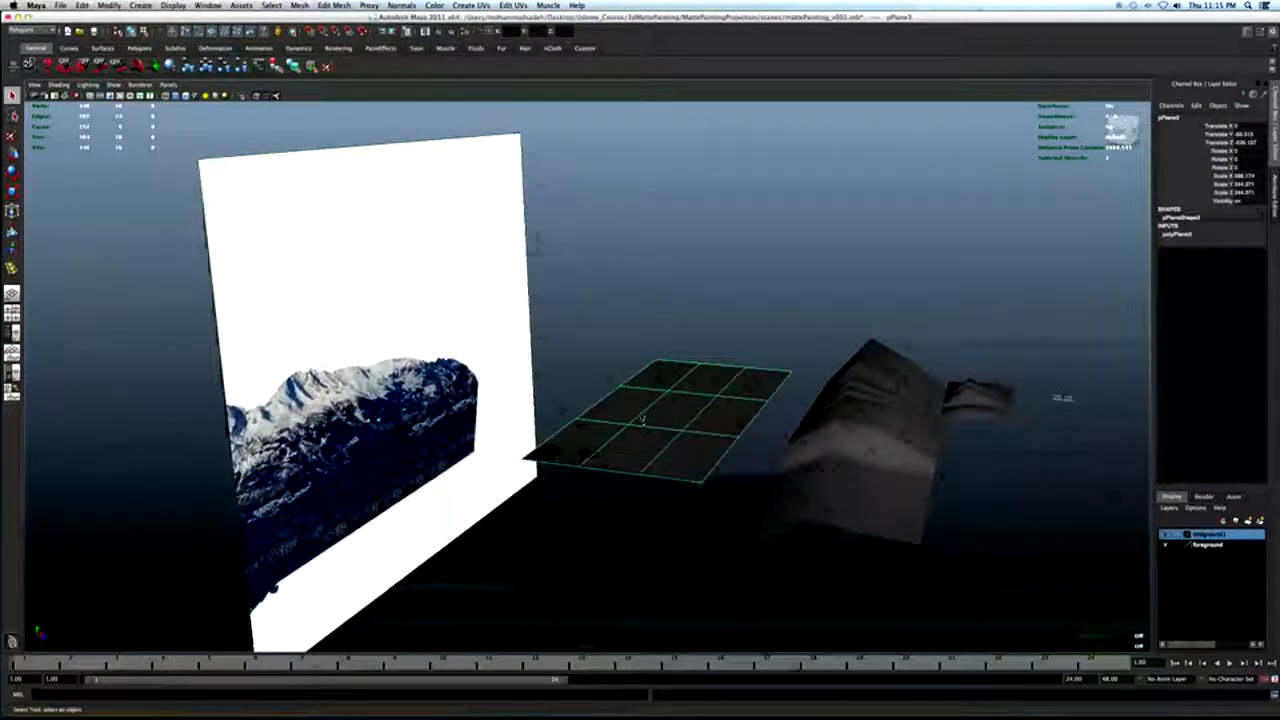
right_click(638, 413)
right_click_drag(639, 400, 641, 390)
left_click(649, 411)
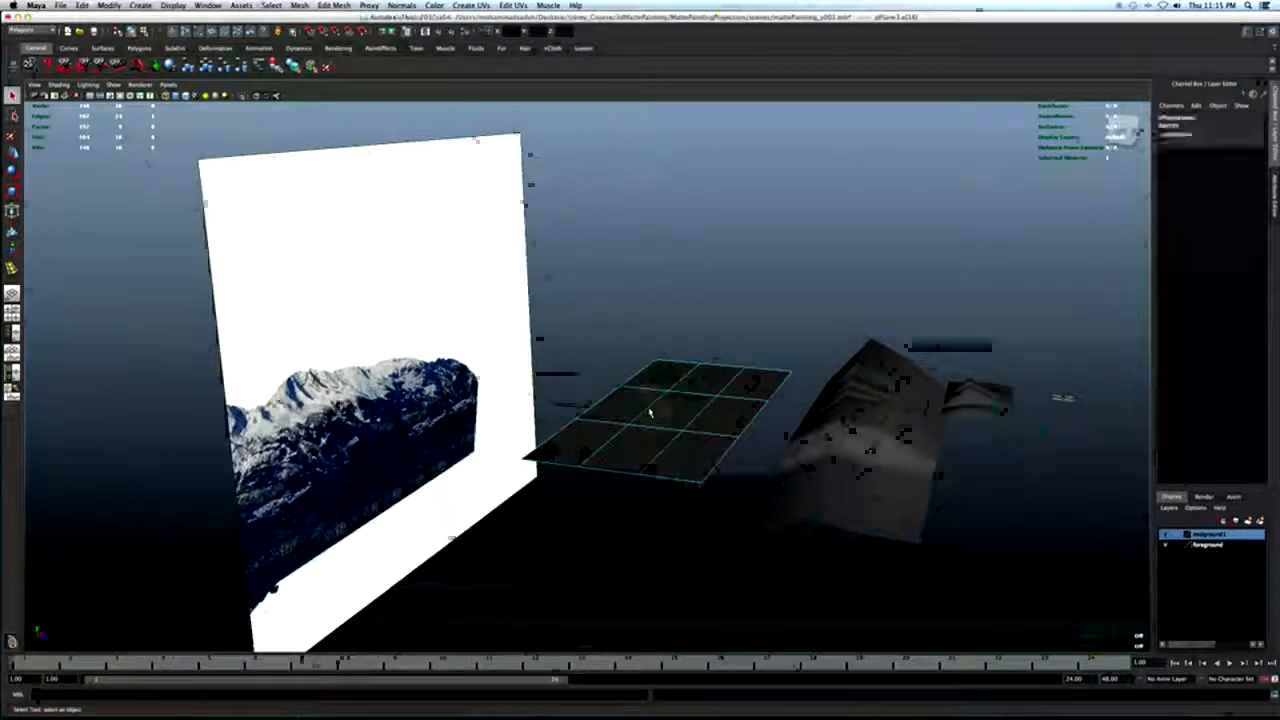
key("w")
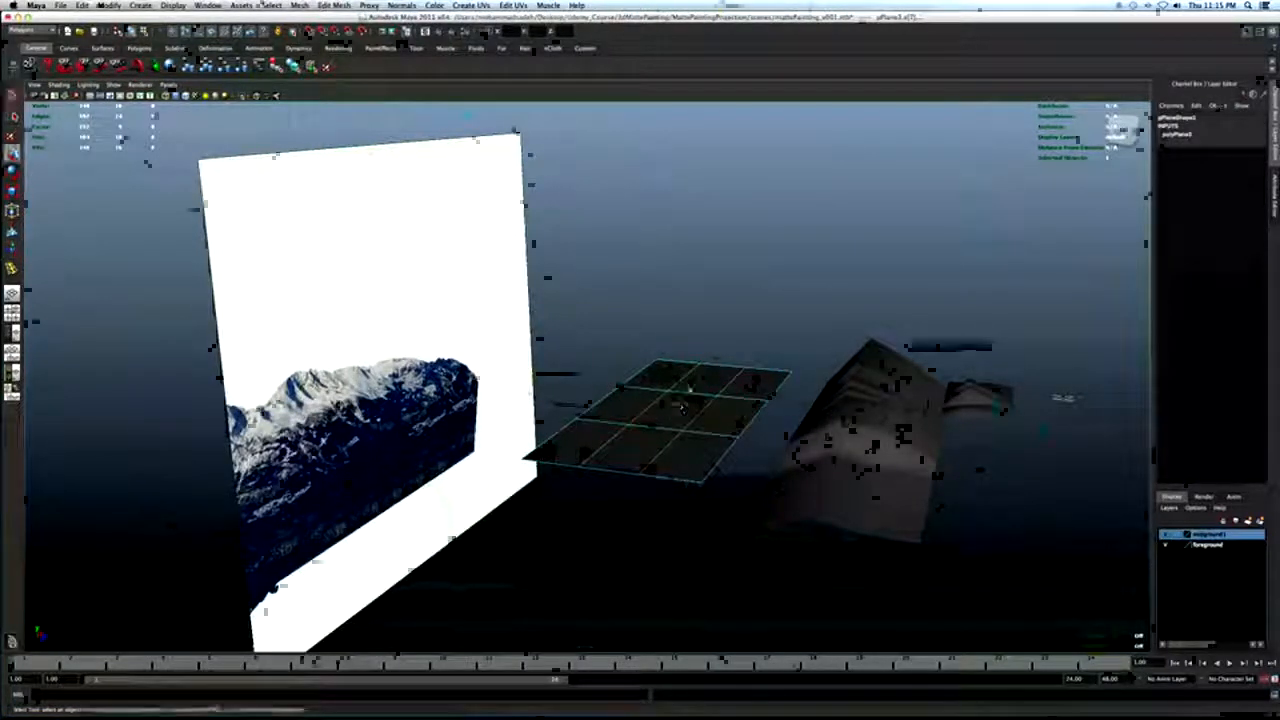
left_click_drag(687, 352, 677, 306)
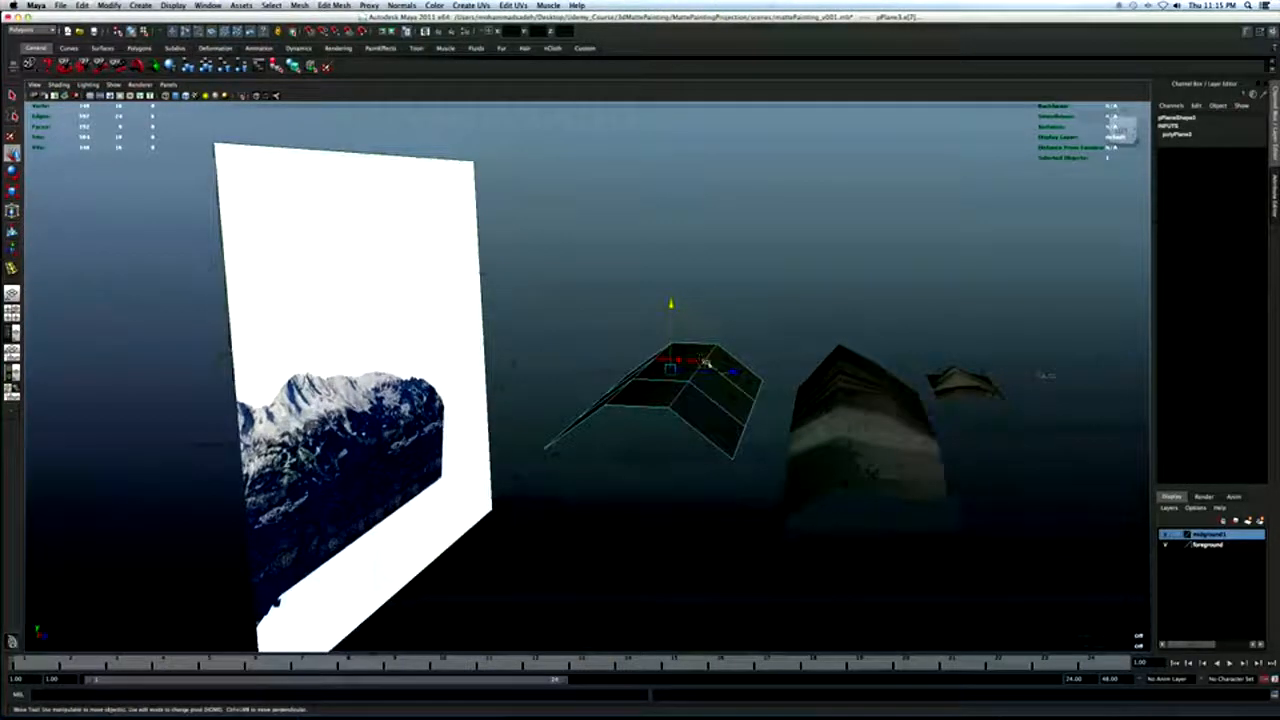
left_click_drag(706, 363, 703, 372, "alt")
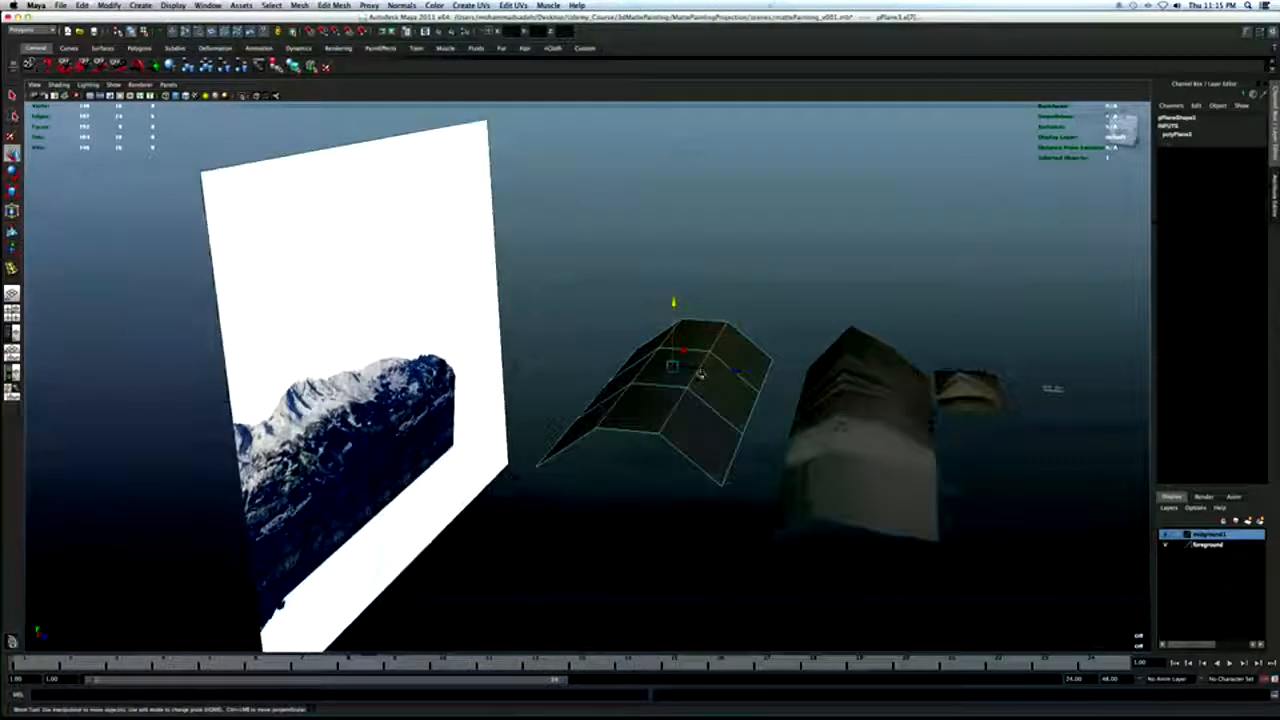
Lower the front interior edge row so the plane slopes straight down from its rear ridge.
key("q")
left_click(697, 377)
key("w")
mouse_move(700, 305)
left_mouse_down()
mouse_move(689, 320)
mouse_move(702, 330)
left_mouse_up()
left_click_drag(722, 375, 759, 377, "alt")
key("q")
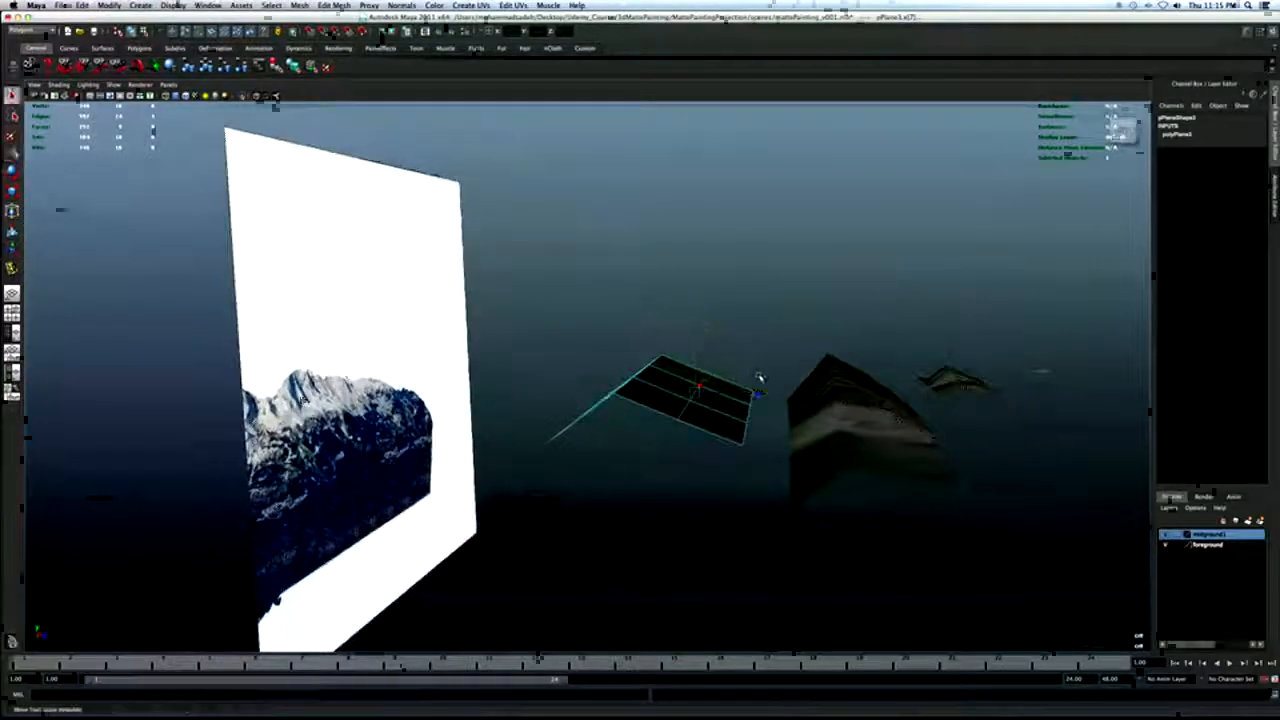
right_click_drag(746, 421, 730, 378)
left_click_drag(768, 487, 767, 485)
key("w")
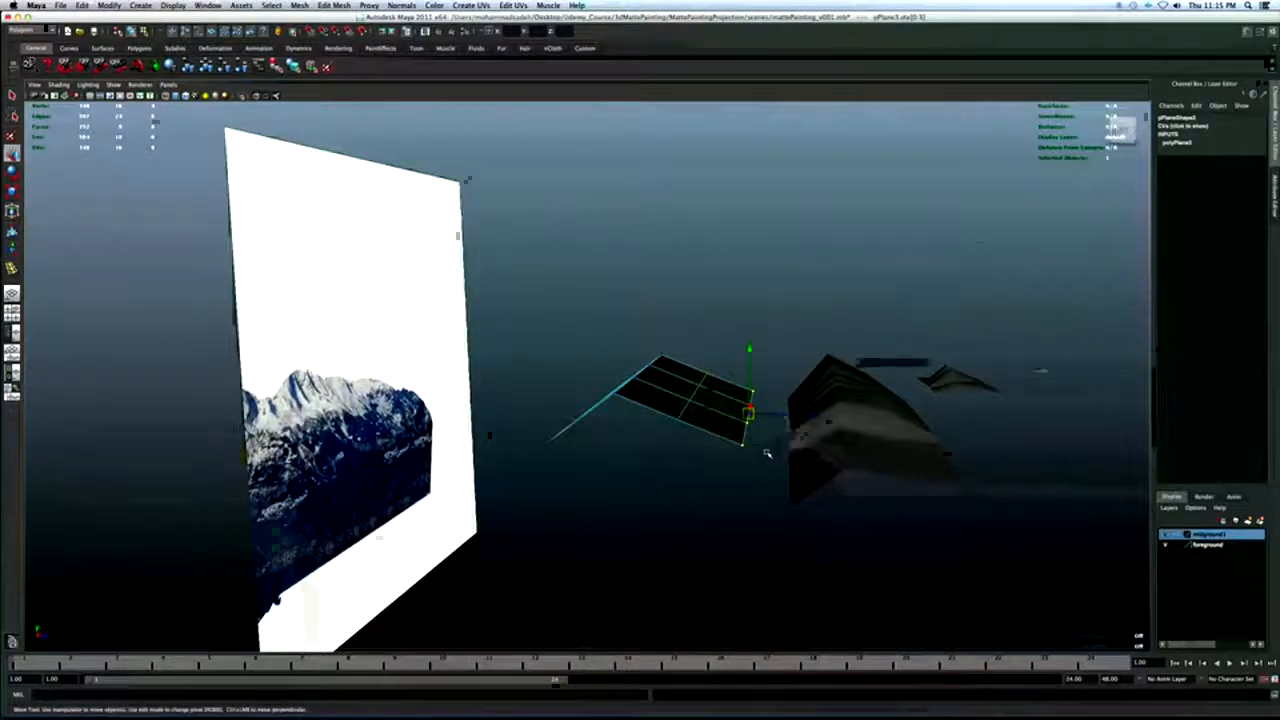
left_click_drag(808, 418, 711, 436, "alt")
Scale up the whole folded plane and reposition it lower and closer to the image plane.
key("q")
right_click_drag(676, 427, 699, 406)
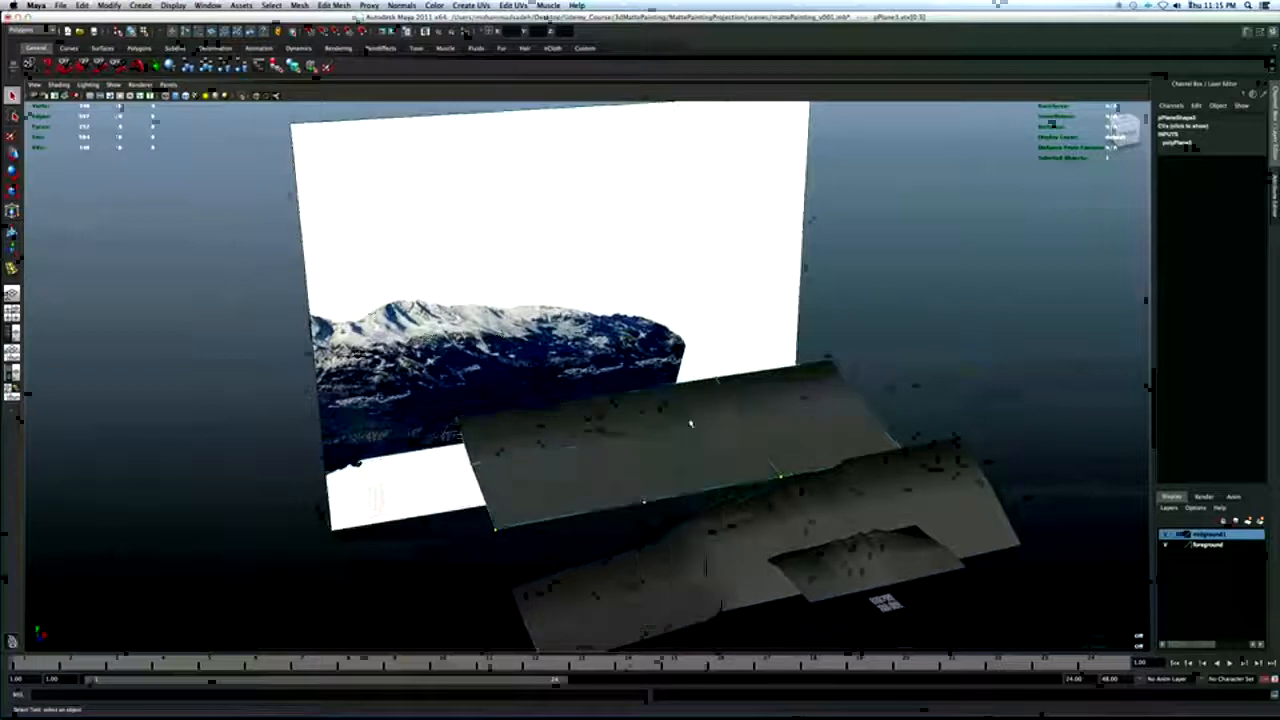
left_click(691, 423)
key("r")
left_click_drag(668, 437, 688, 360)
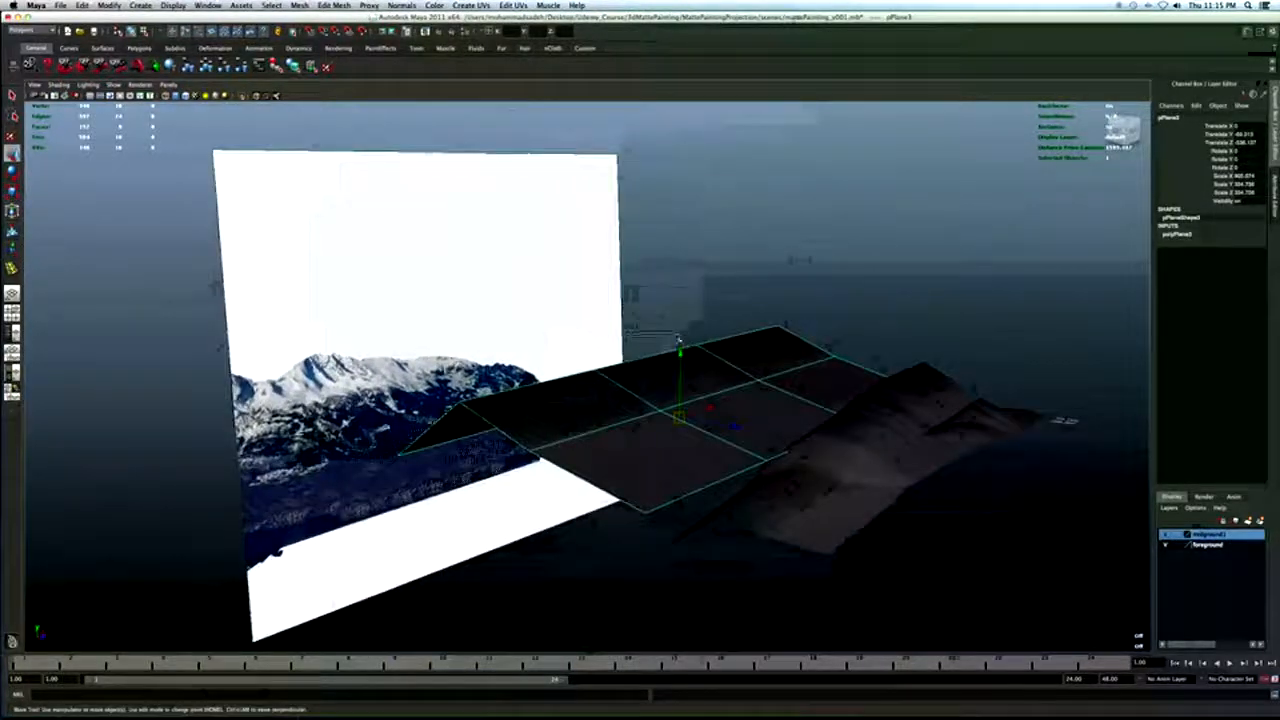
mouse_move(700, 430)
left_mouse_down("alt")
mouse_move(735, 443)
mouse_move(705, 448)
left_mouse_up("alt")
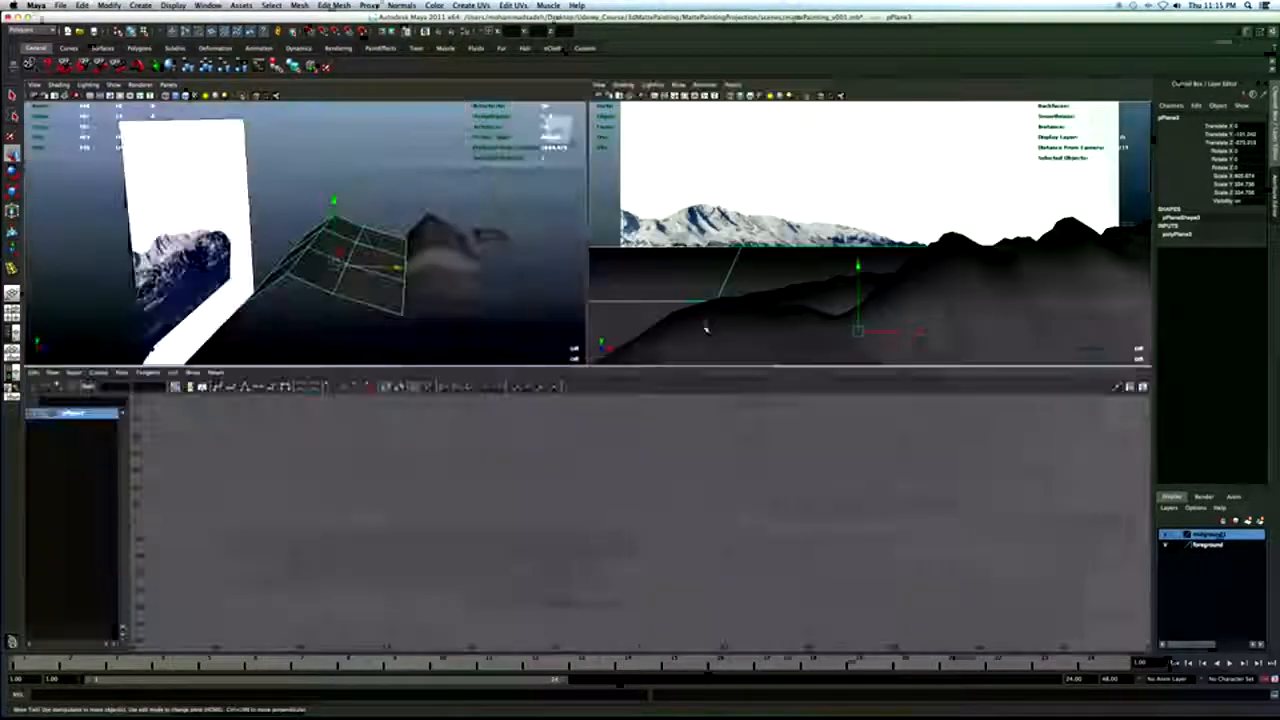
In an enlarged camera view, hide the midground1 and foreground layers and display the plane in wireframe.
key("space")
key("space")
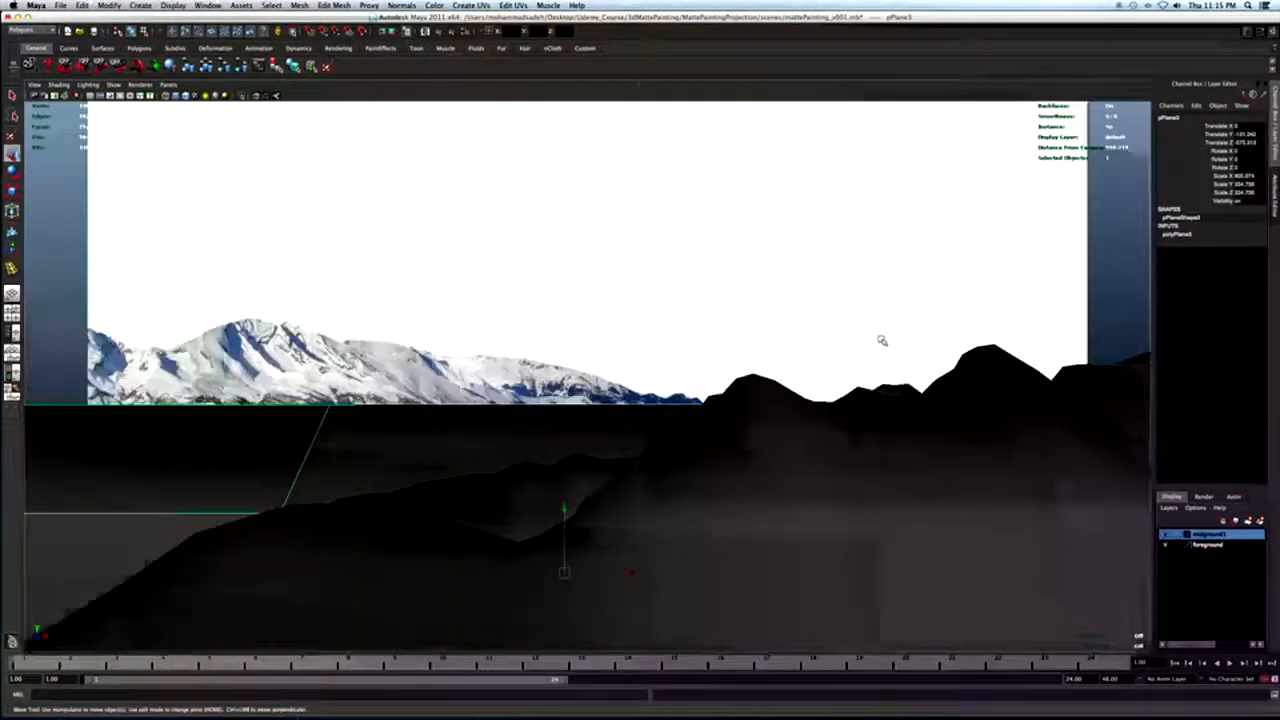
key("ctrl+a")
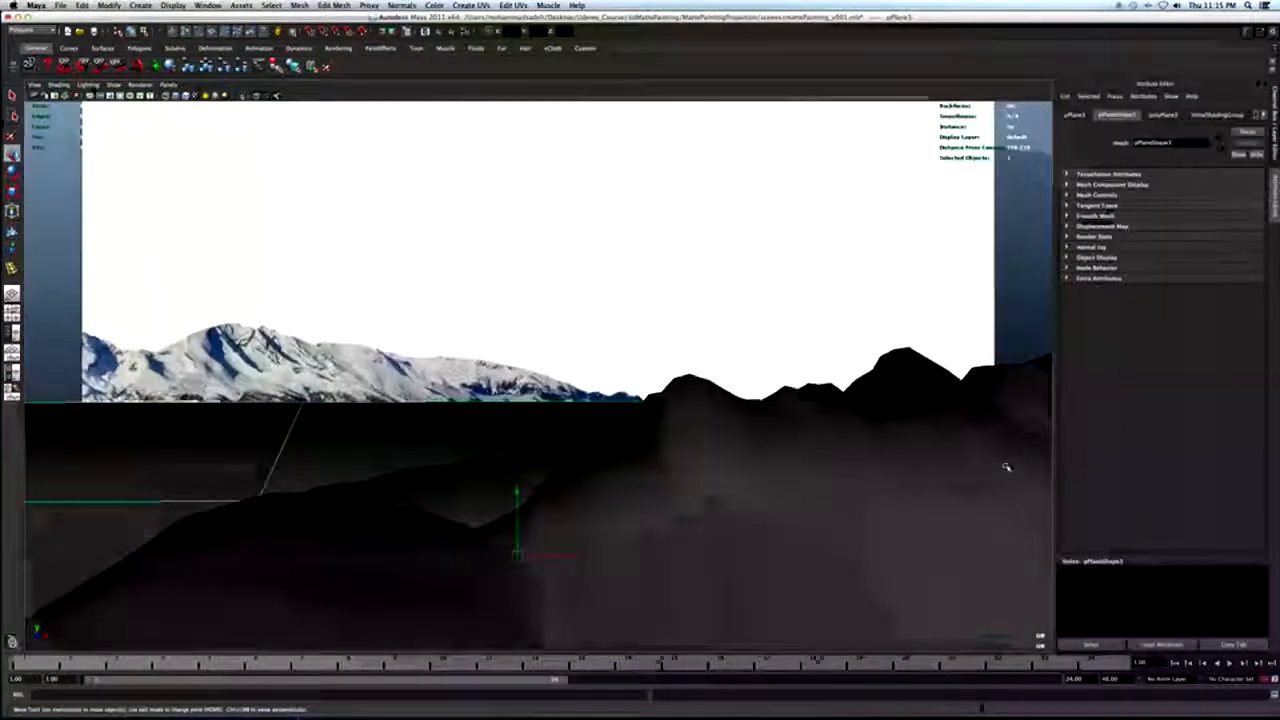
key("ctrl+a")
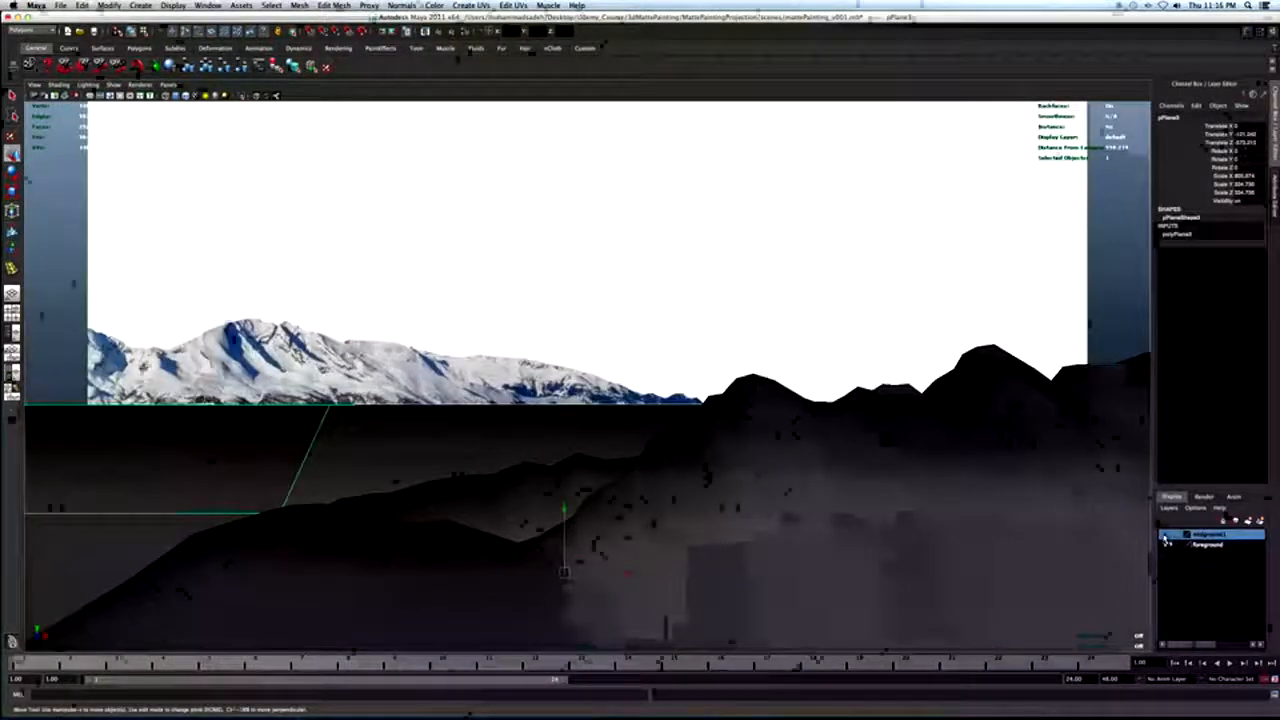
left_click(1164, 536)
left_click(1165, 545)
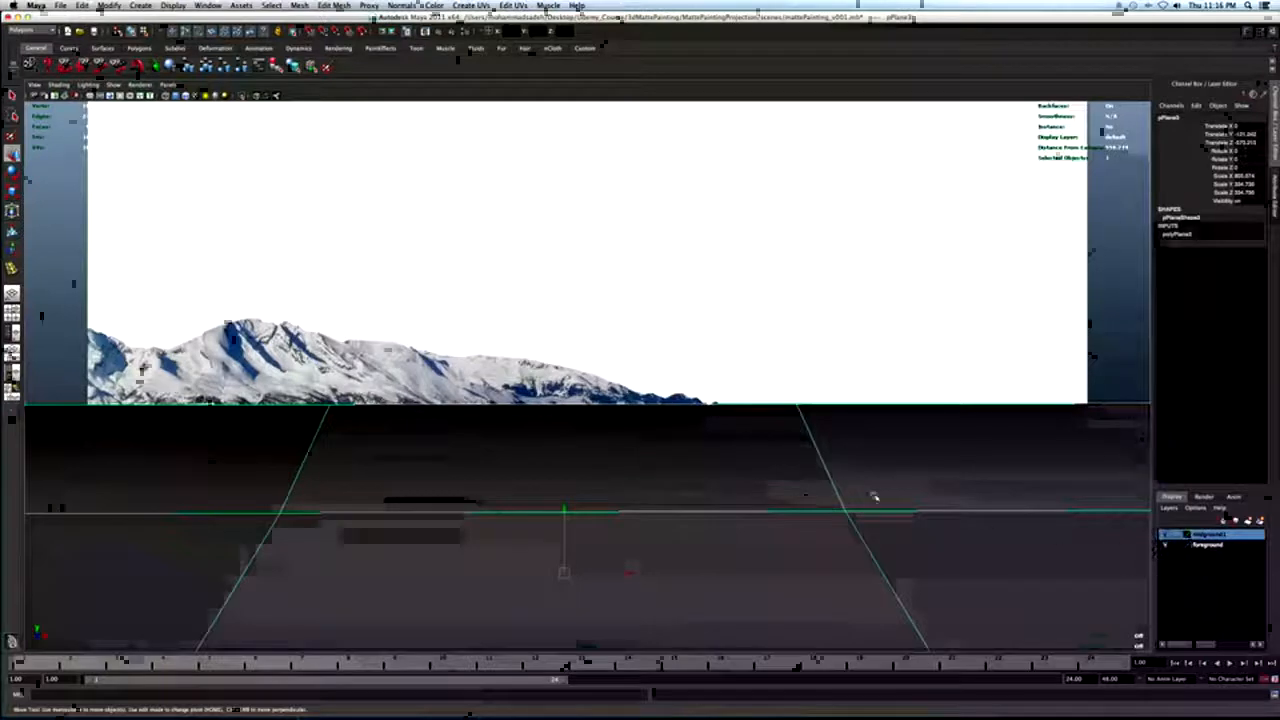
key("4")
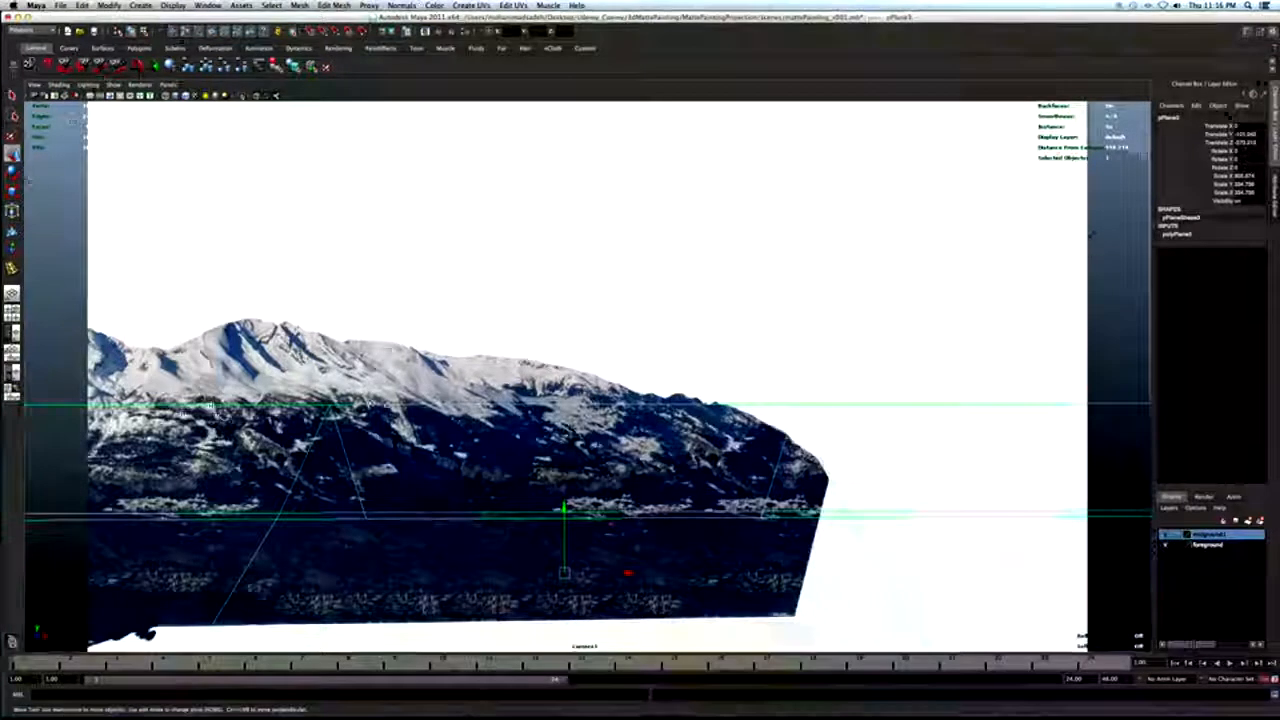
Raise the plane's left inner ridge vertex toward the snowy mountain outline in the camera view.
right_click_drag(354, 404, 314, 405)
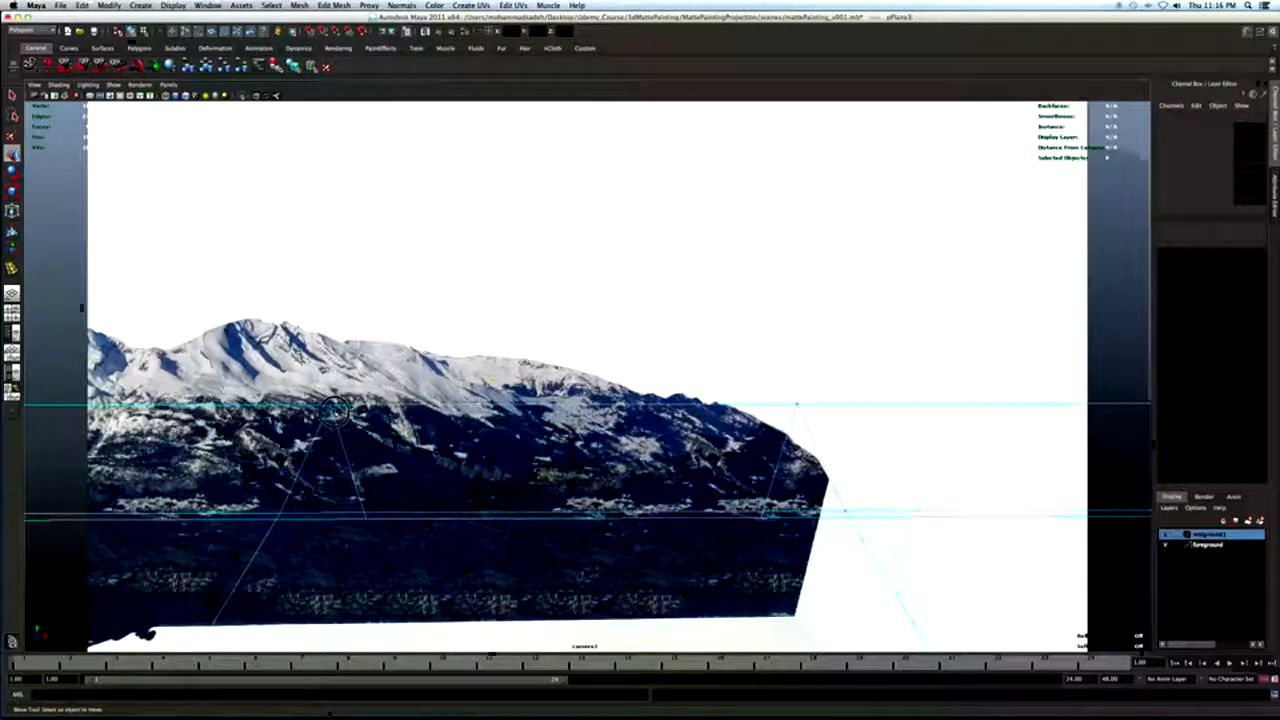
left_click(330, 404)
left_click_drag(331, 372, 335, 308)
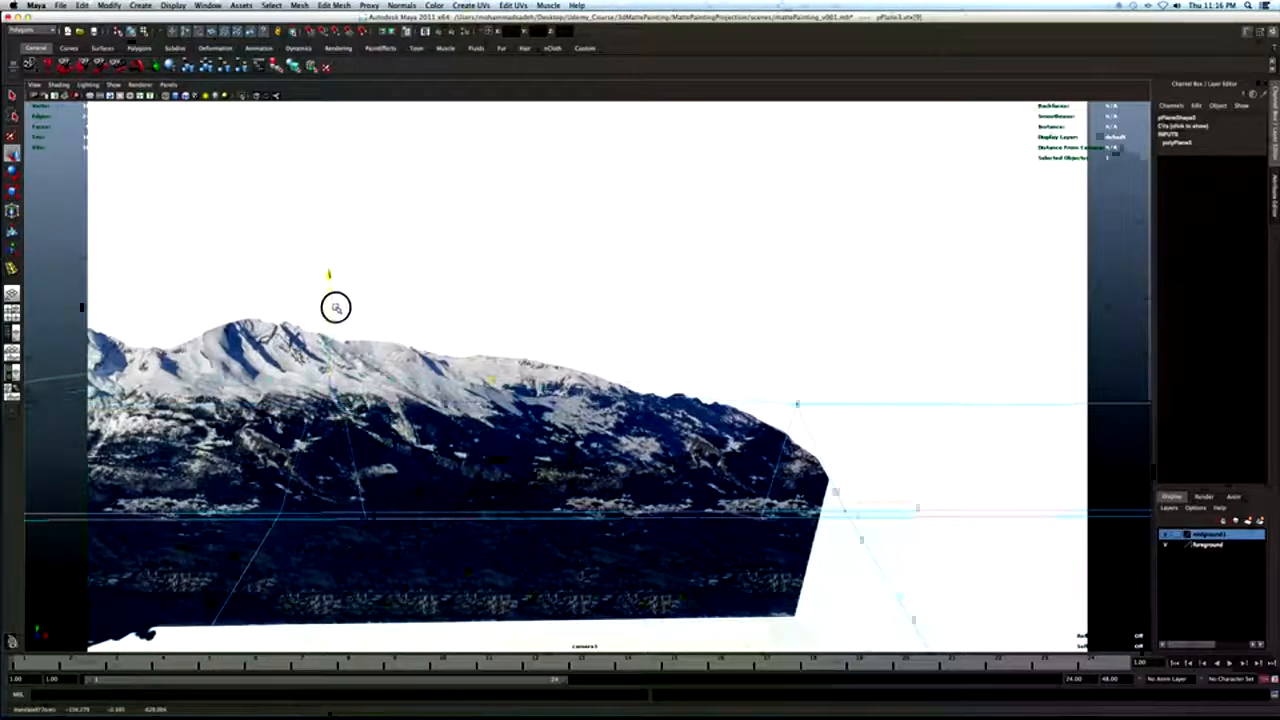
Raise the vertex at the left end of the plane's ridge, working in the perspective view beside the camera view.
key("space")
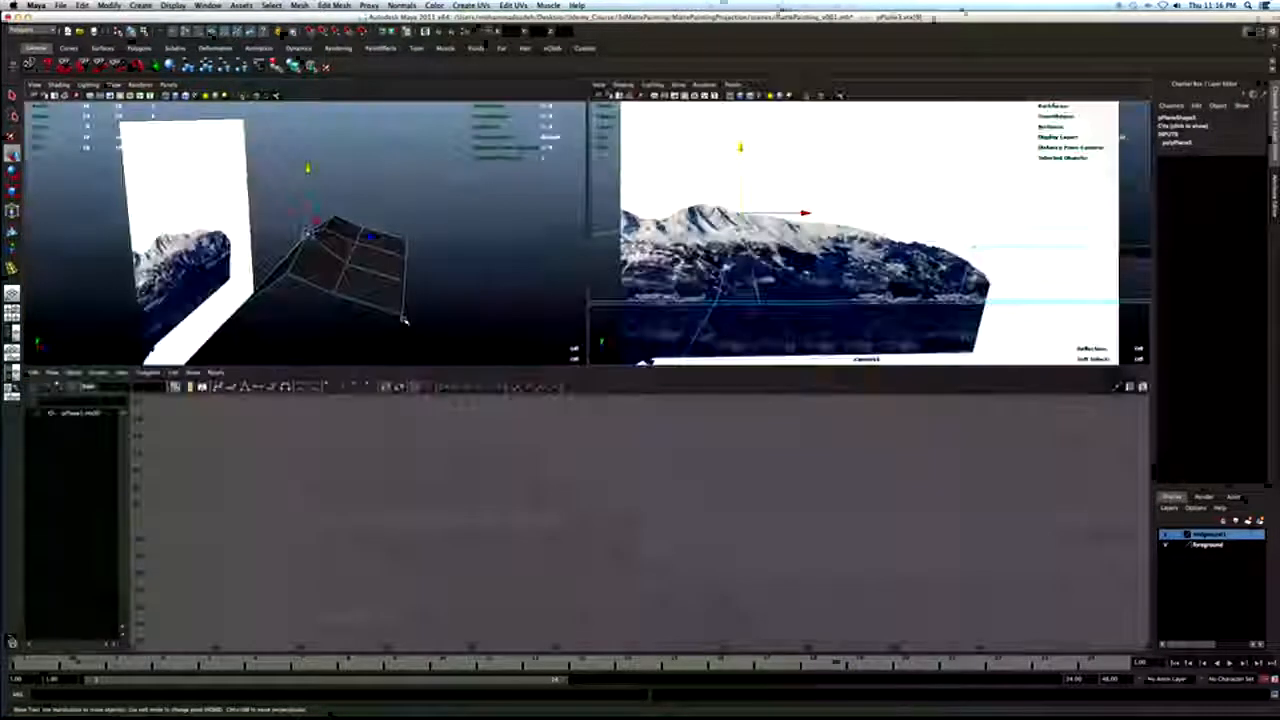
left_click_drag(314, 278, 511, 272, "alt")
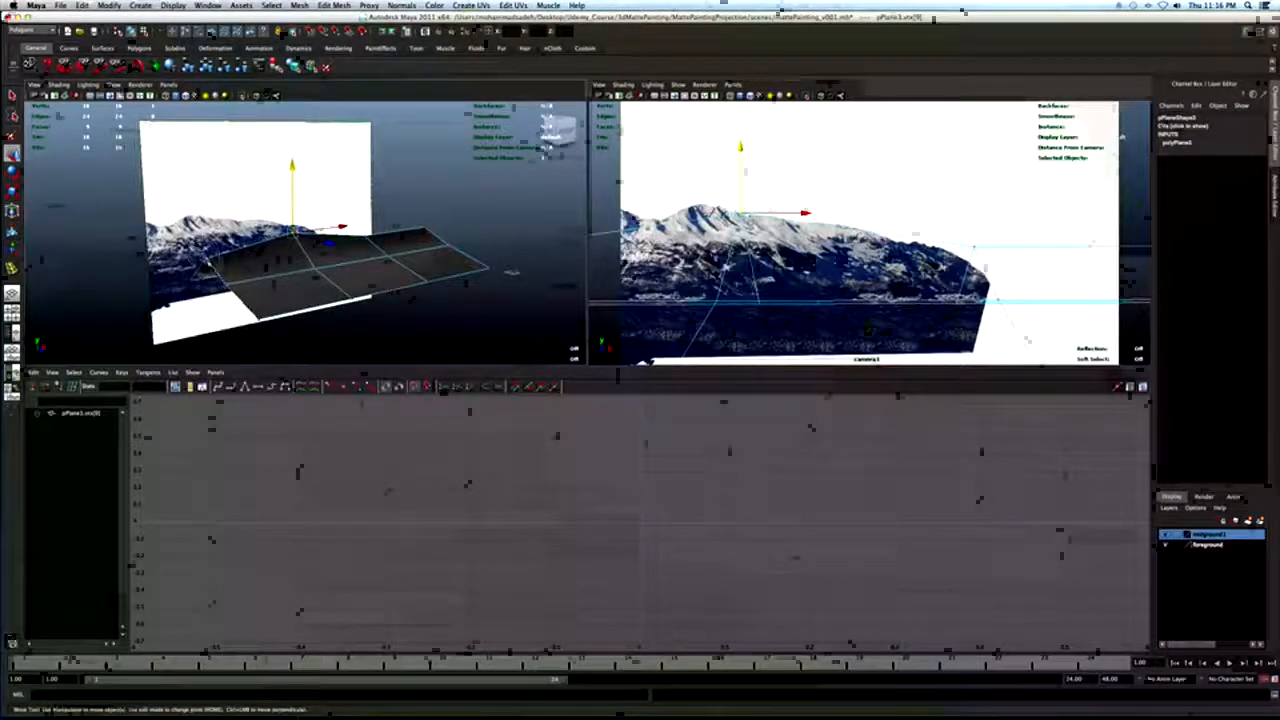
left_click(207, 262)
left_click_drag(206, 247, 207, 224)
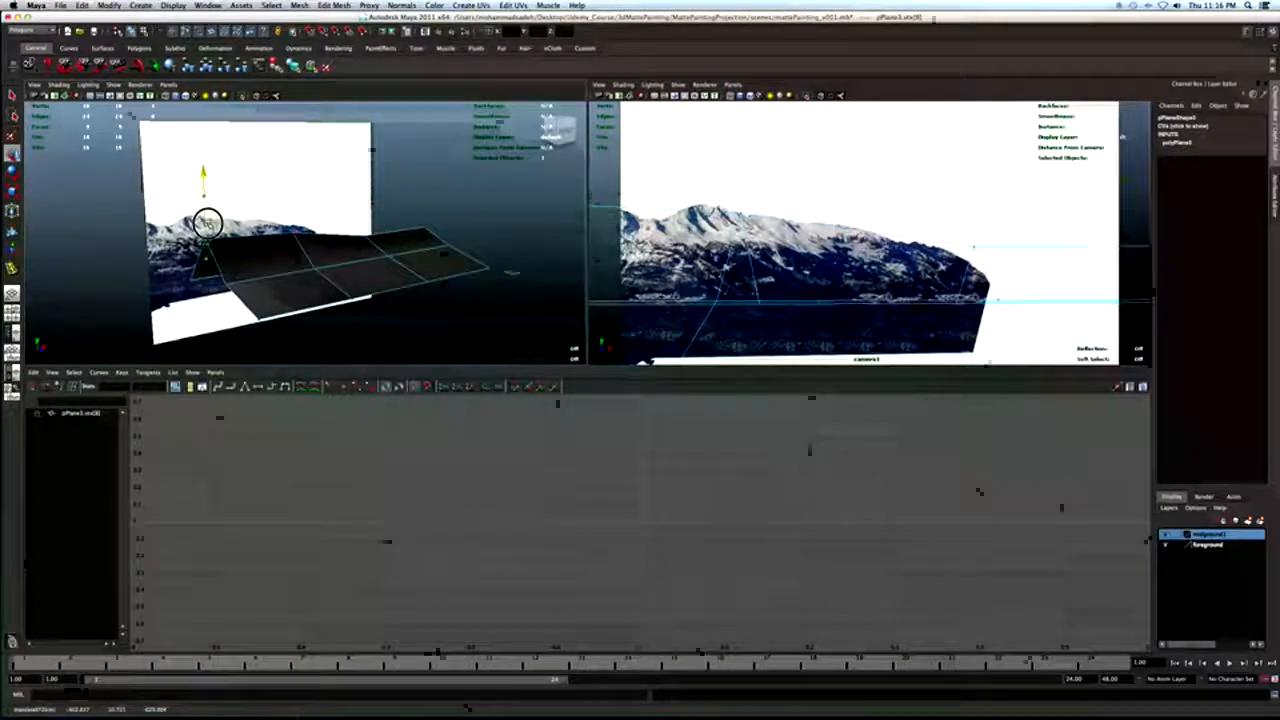
left_click_drag(498, 255, 421, 232, "alt")
middle_click_drag(444, 225, 419, 219, "alt")
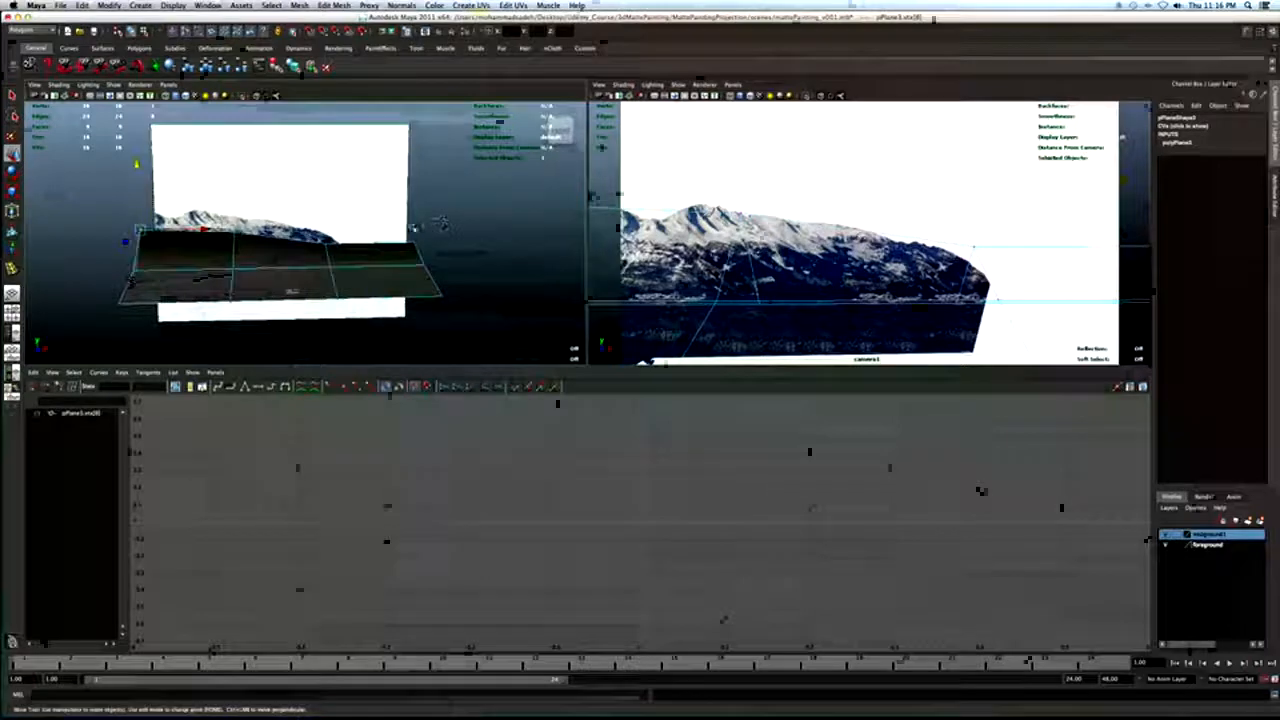
Move the plane's right end column of vertices inward toward the mountain's right end.
left_click(413, 228)
left_click_drag(392, 227, 457, 325)
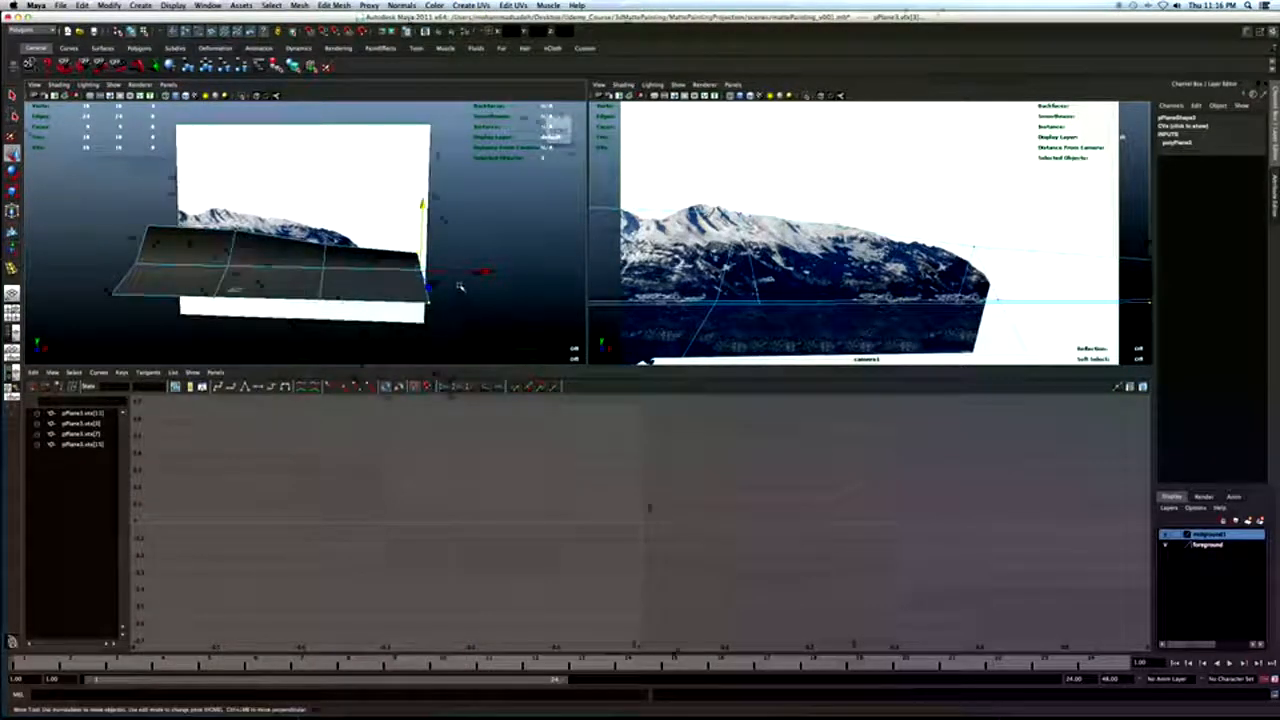
left_click_drag(469, 272, 396, 282)
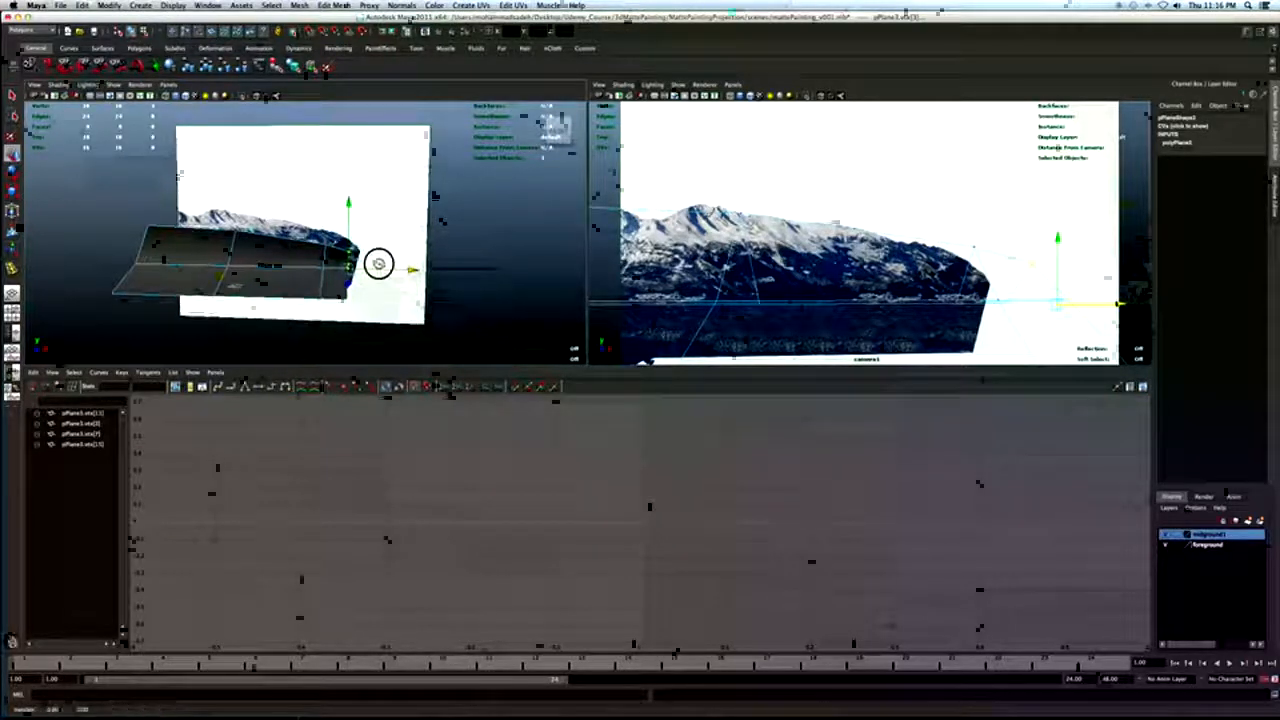
Shift the second vertex column from the plane's right end inward and adjust its ridge vertex to the mountain outline.
left_click_drag(327, 329, 334, 340)
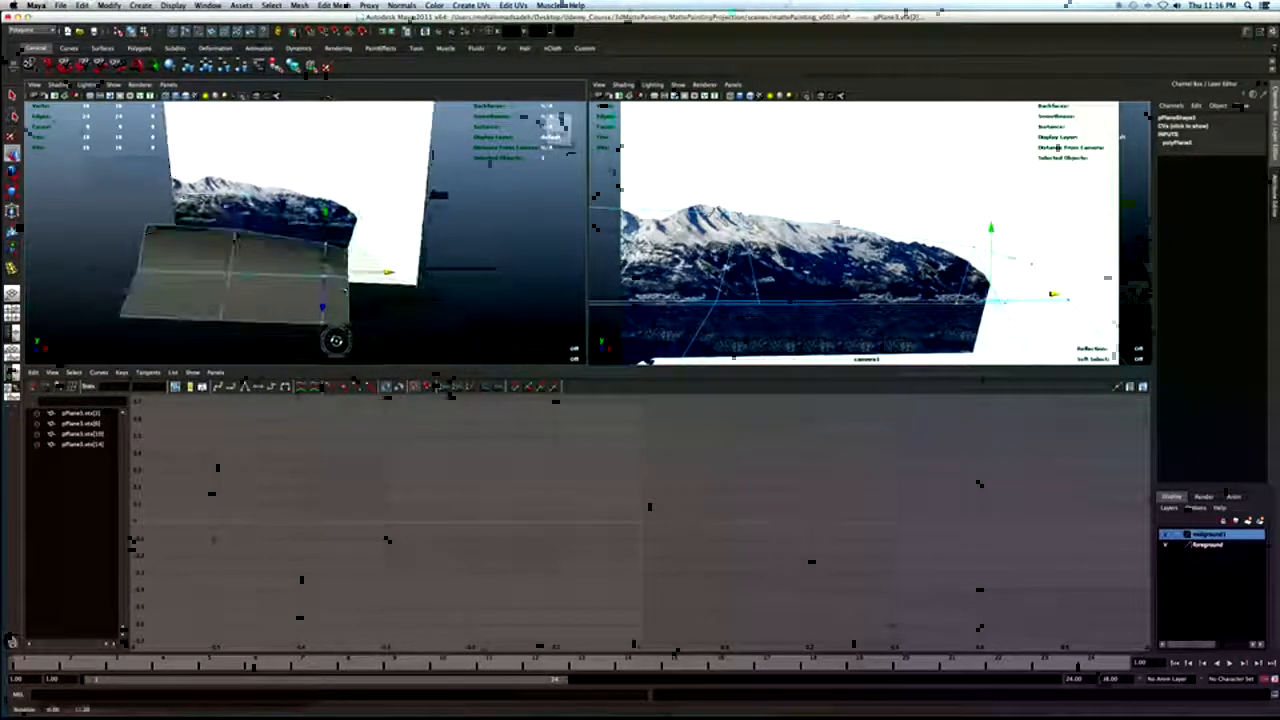
left_click_drag(377, 271, 358, 266)
left_click_drag(288, 230, 308, 251)
left_click_drag(298, 181, 298, 182)
left_click_drag(368, 230, 335, 238, "alt")
left_click_drag(295, 332, 294, 336)
Adjust the height of the ridge vertex at the plane's right end to meet the mountain's upper right corner.
left_click_drag(330, 288, 290, 239)
right_click_drag(264, 252, 284, 264, "alt")
left_click_drag(284, 268, 296, 266, "alt")
key("q")
left_click(296, 270)
key("w")
left_click_drag(294, 206, 295, 210)
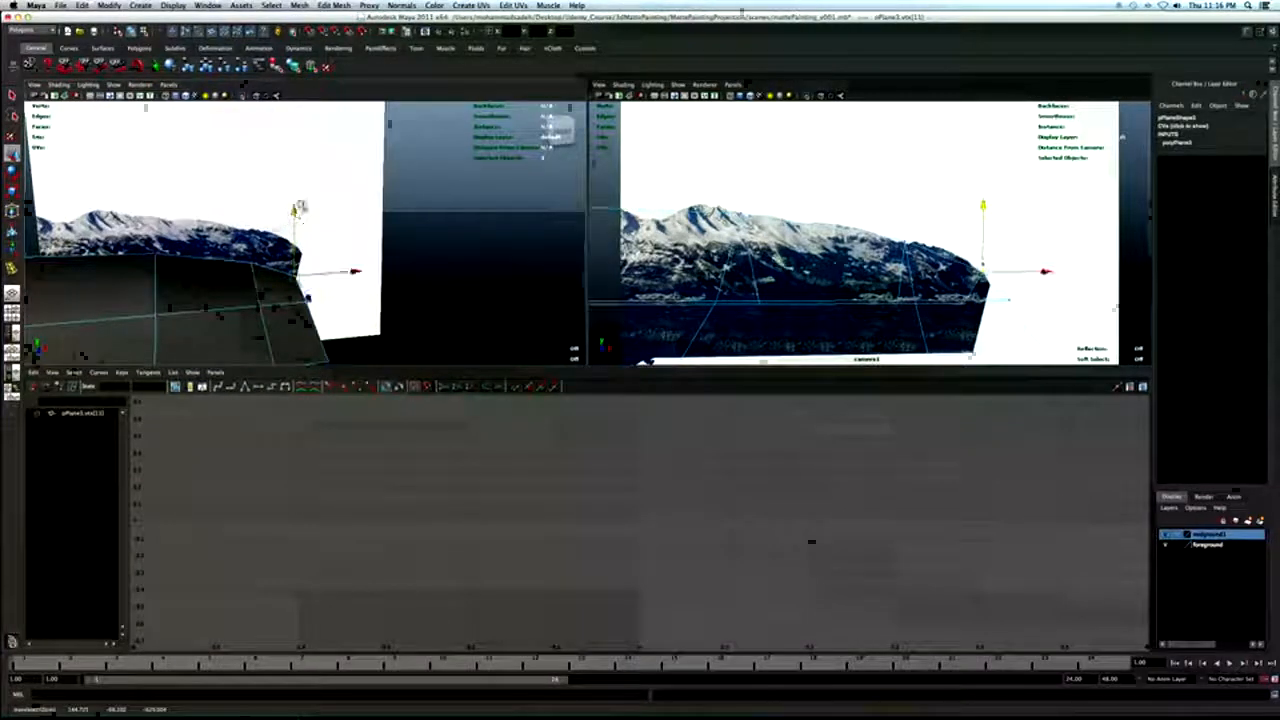
Adjust the height of the whole vertex row along the fold below the ridge on the plane's front slope.
key("q")
left_click_drag(320, 209, 433, 196, "alt")
left_click(420, 251, "shift")
left_click_drag(426, 256, 428, 218, "alt")
key("w")
left_click_drag(414, 144, 413, 143)
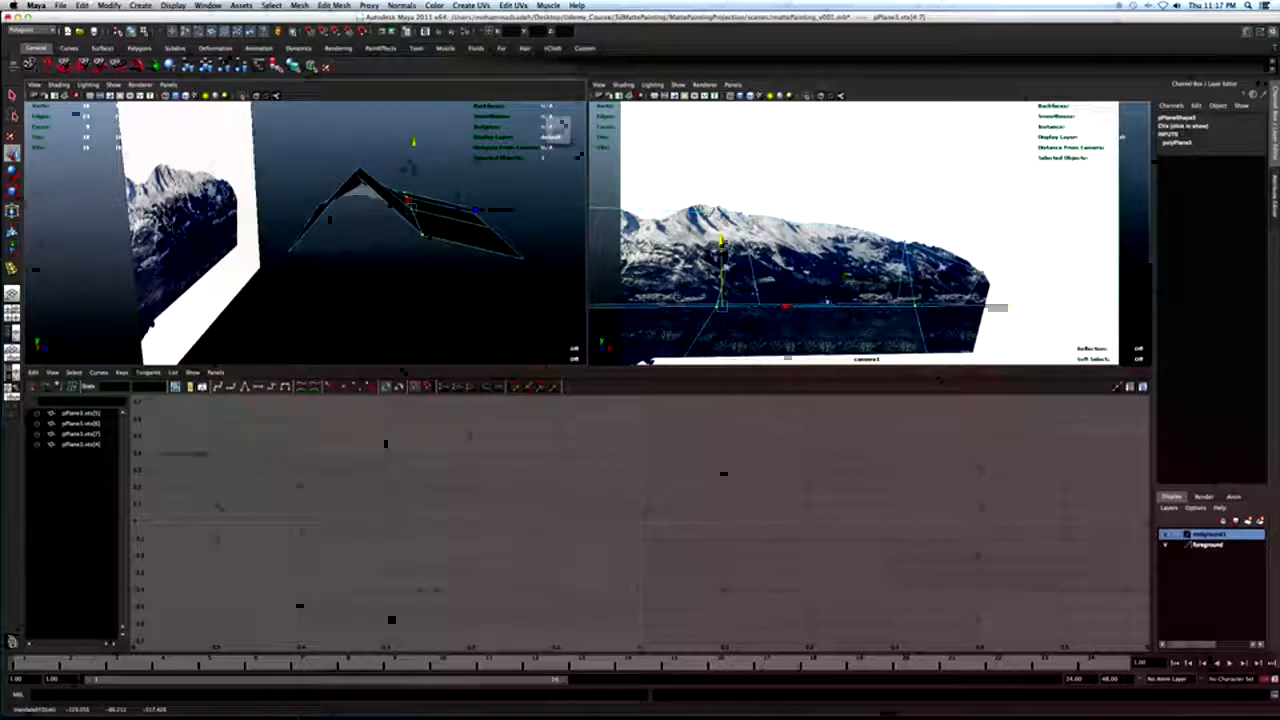
Insert an edge loop along the plane's front slope, between the ridge and the lower fold.
mouse_move(368, 222)
left_mouse_down("alt")
mouse_move(380, 220)
mouse_move(343, 215)
mouse_move(368, 213)
left_mouse_up("alt")
right_click_drag(368, 213, 402, 192)
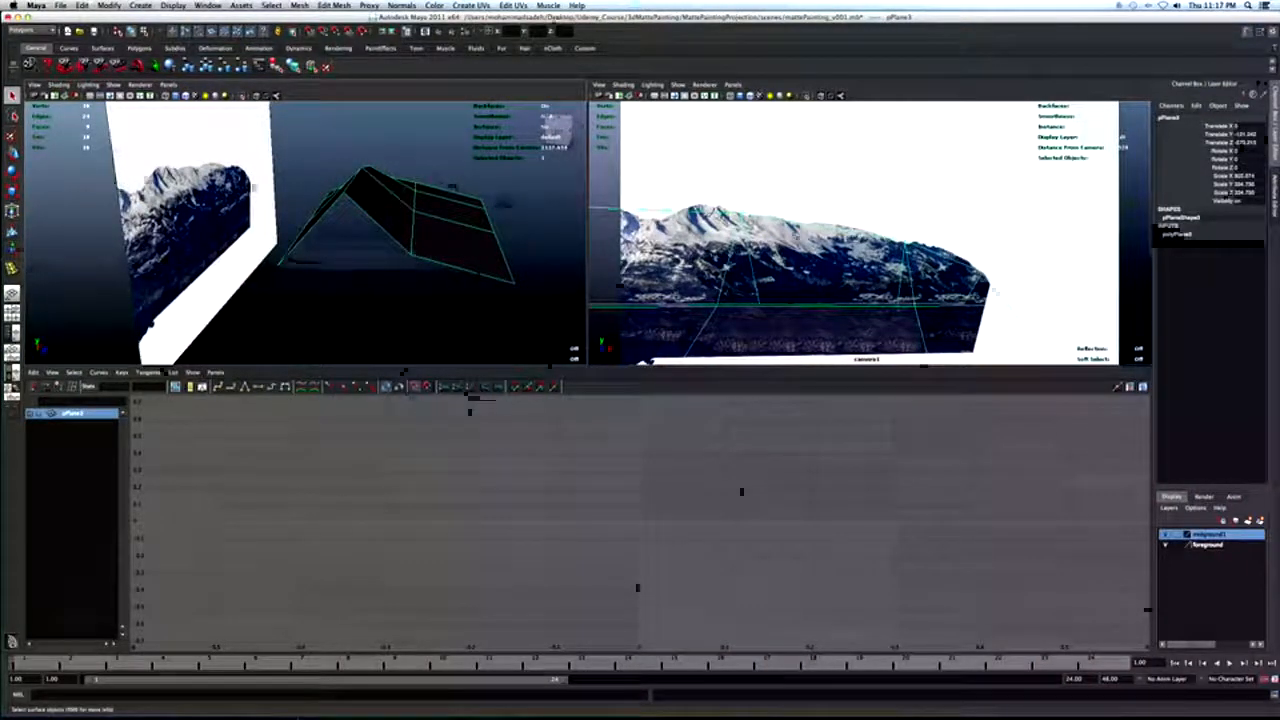
left_click(334, 5)
left_click(370, 89)
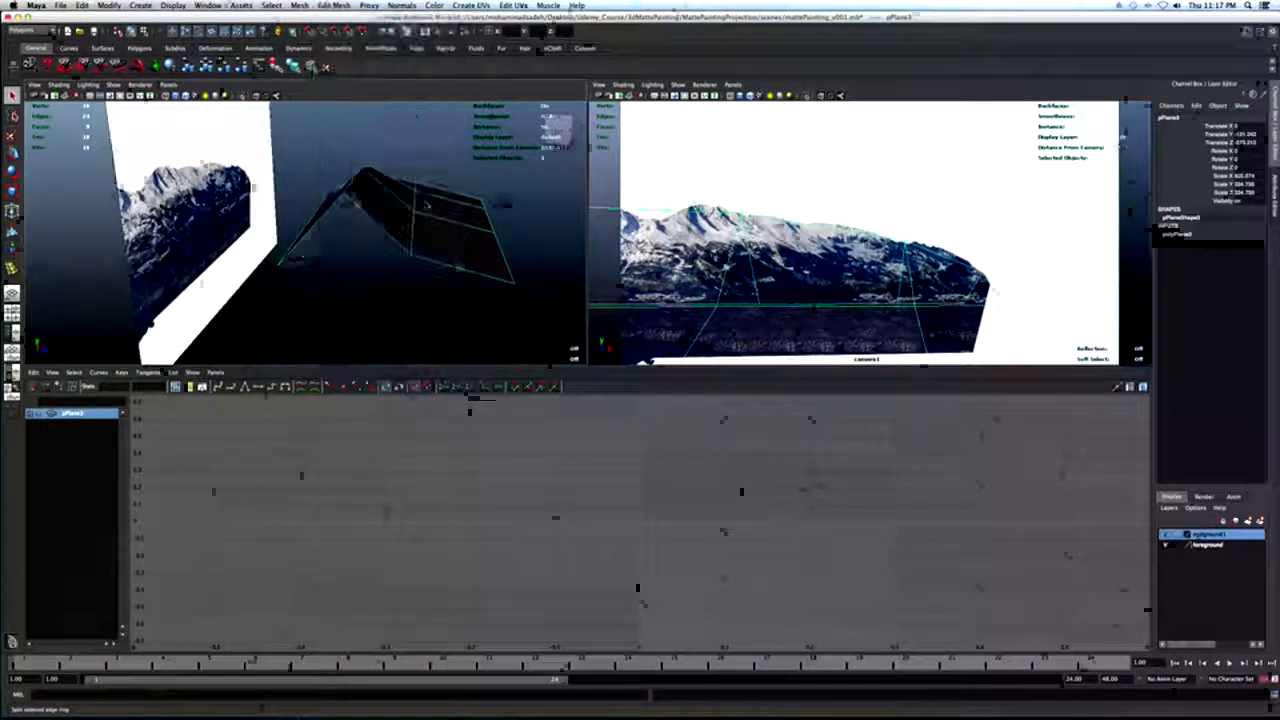
left_click_drag(397, 209, 388, 208, "alt")
left_click(375, 208)
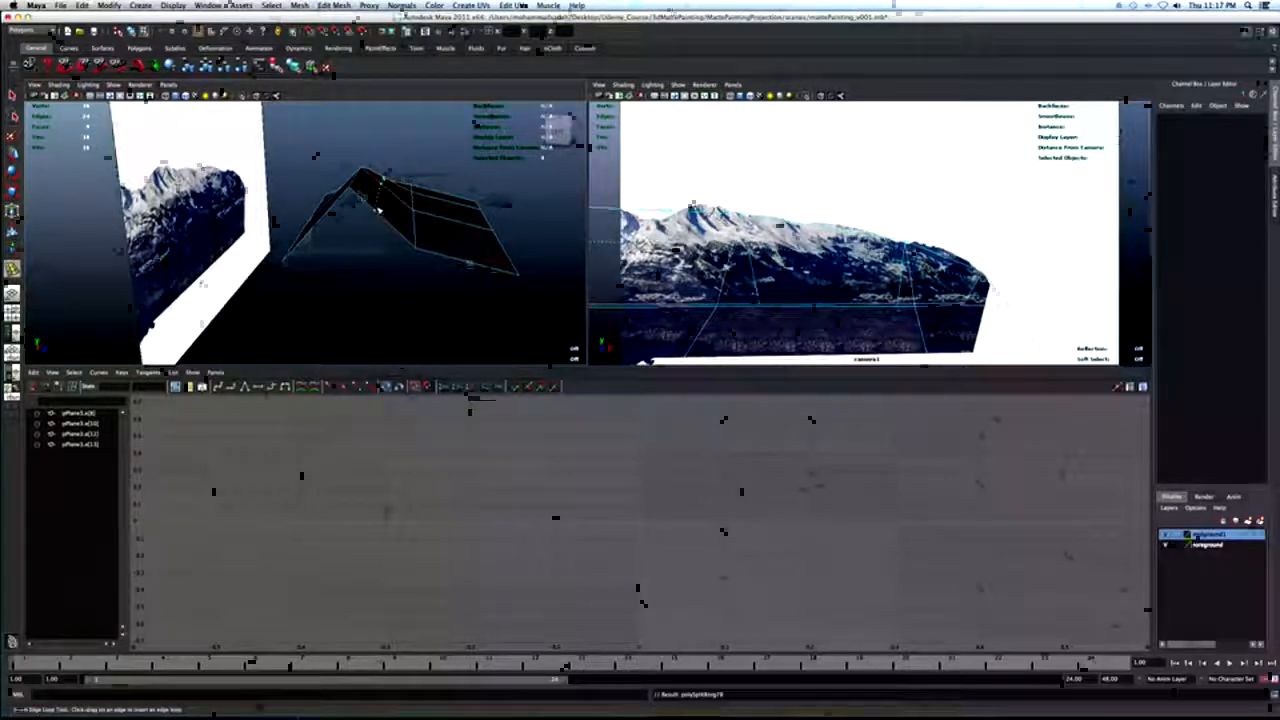
Reposition the new edge loop to reshape the front slope, and select the edge loop along the lower fold.
left_click_drag(391, 194, 397, 203, "alt")
key("w")
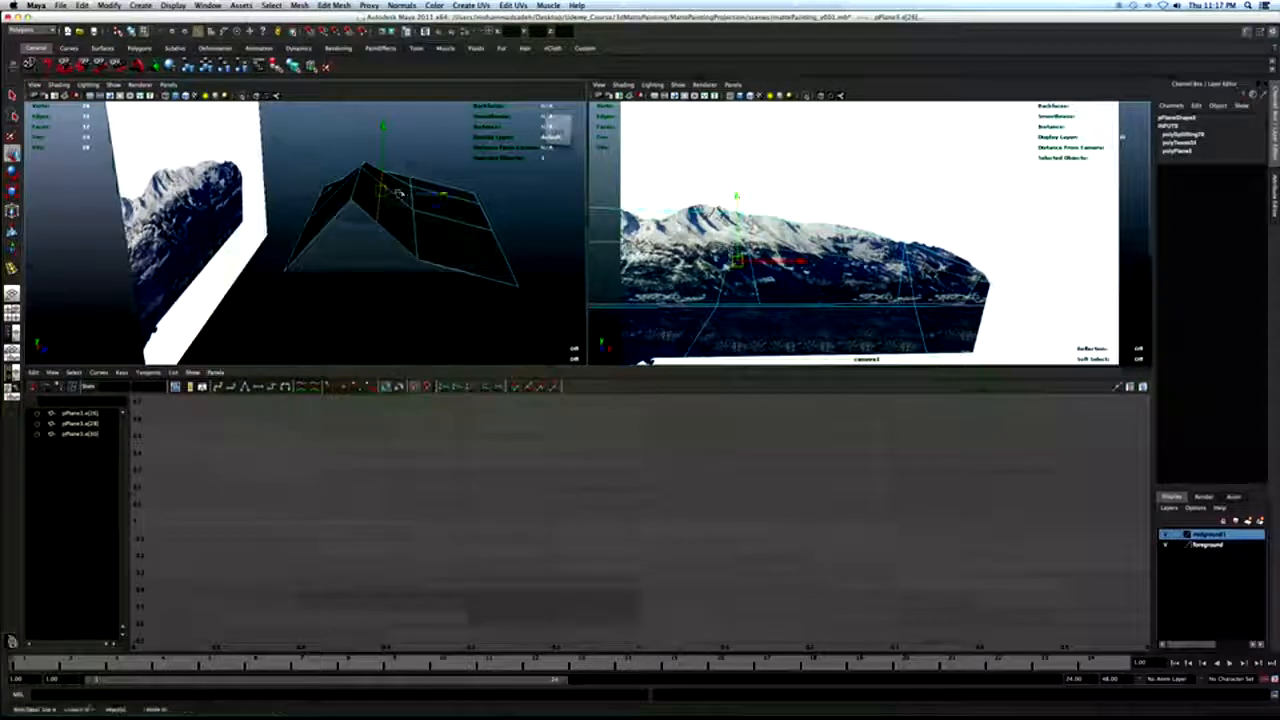
mouse_move(408, 188)
left_mouse_down()
mouse_move(422, 219)
mouse_move(452, 213)
mouse_move(405, 178)
left_mouse_up()
double_click(417, 214)
left_click_drag(456, 265, 399, 248, "alt")
key("q")
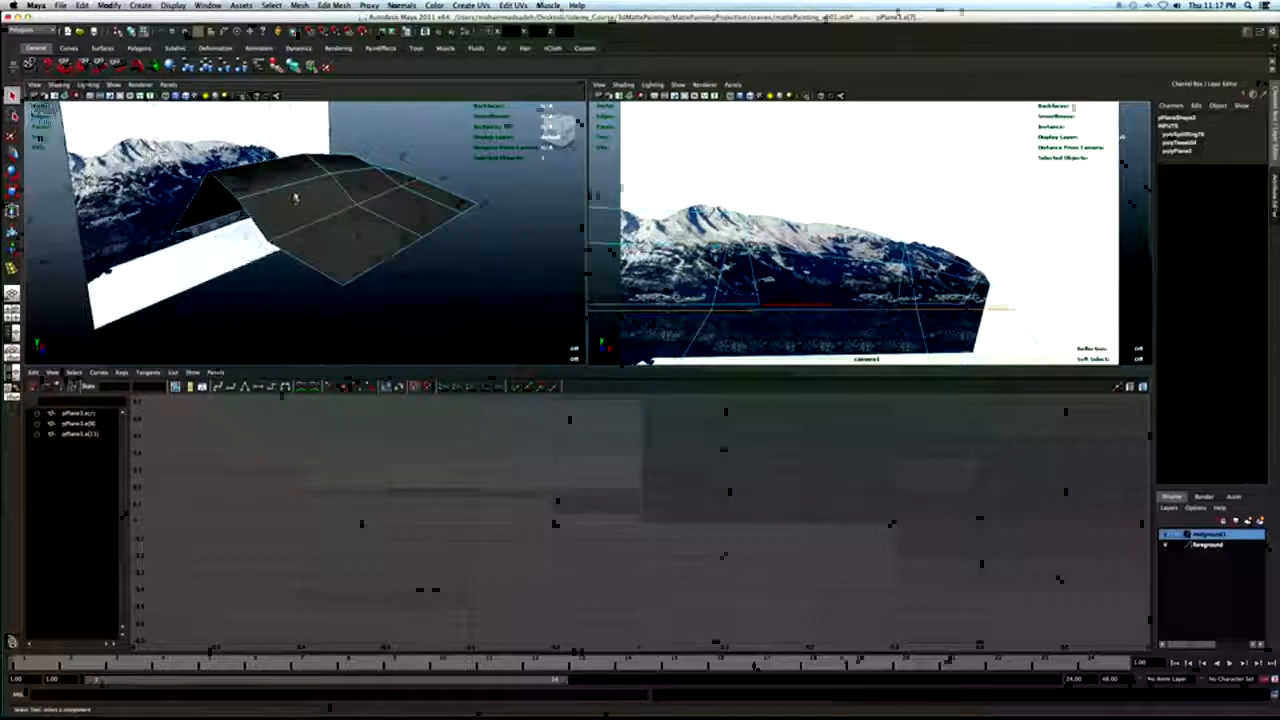
Return the plane to object selection, reselect it, and enlarge the camera view.
right_click_drag(297, 197, 341, 180)
left_click_drag(329, 219, 303, 222, "alt")
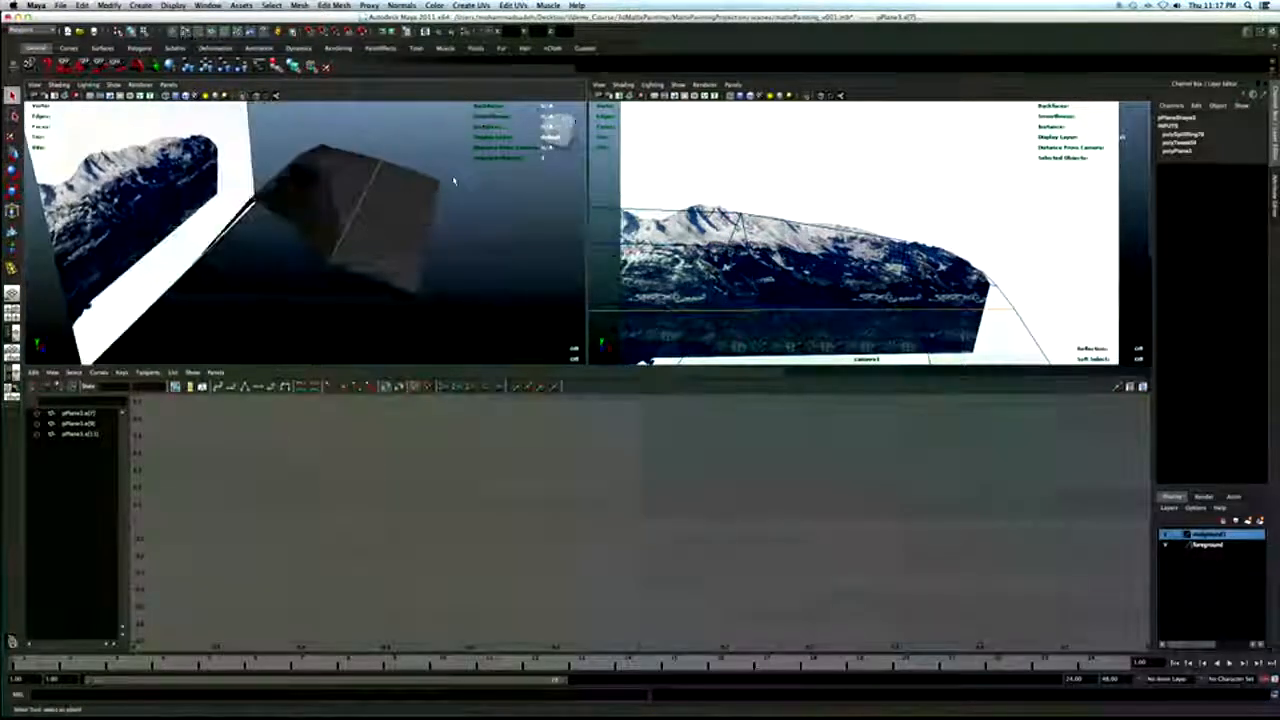
left_click(454, 180)
left_click_drag(450, 186, 365, 220, "alt")
left_click(322, 183)
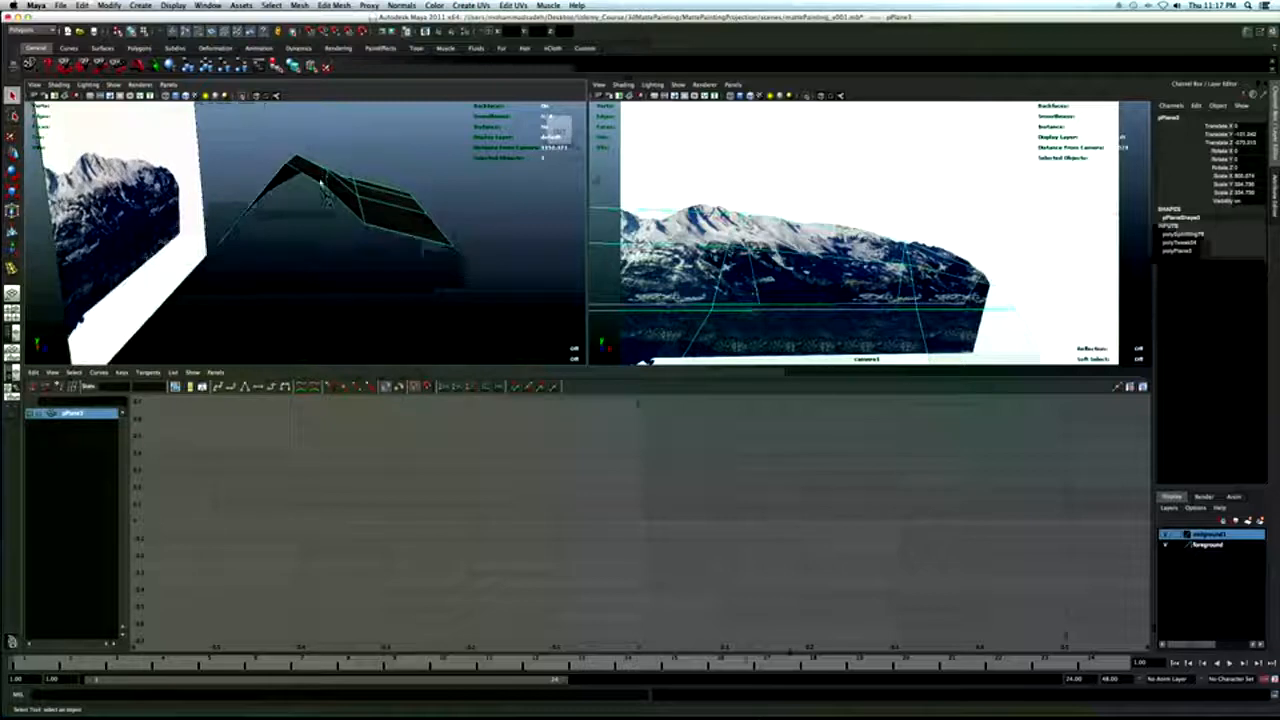
left_click_drag(397, 219, 583, 230, "alt")
key("space")
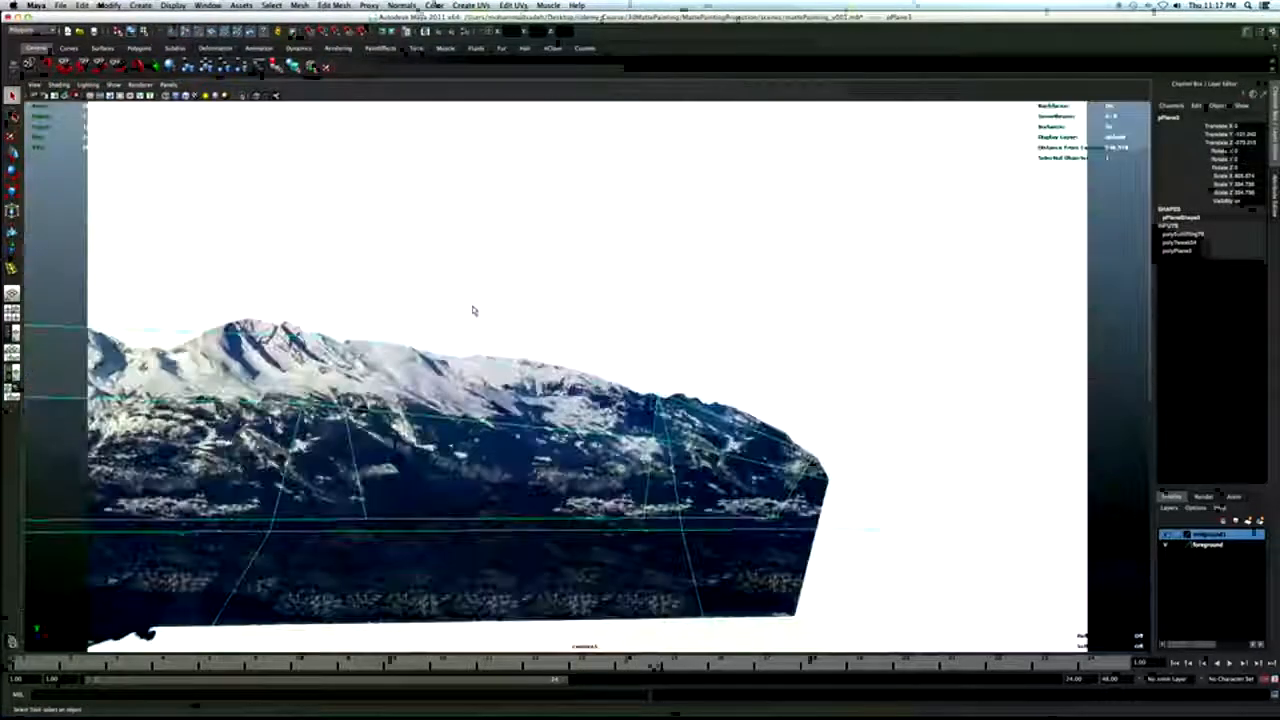
Insert edge loops across the plane's left part and lower the ridge vertex into the dip of the snowy outline.
left_click(12, 269)
left_click_drag(153, 335, 88, 328)
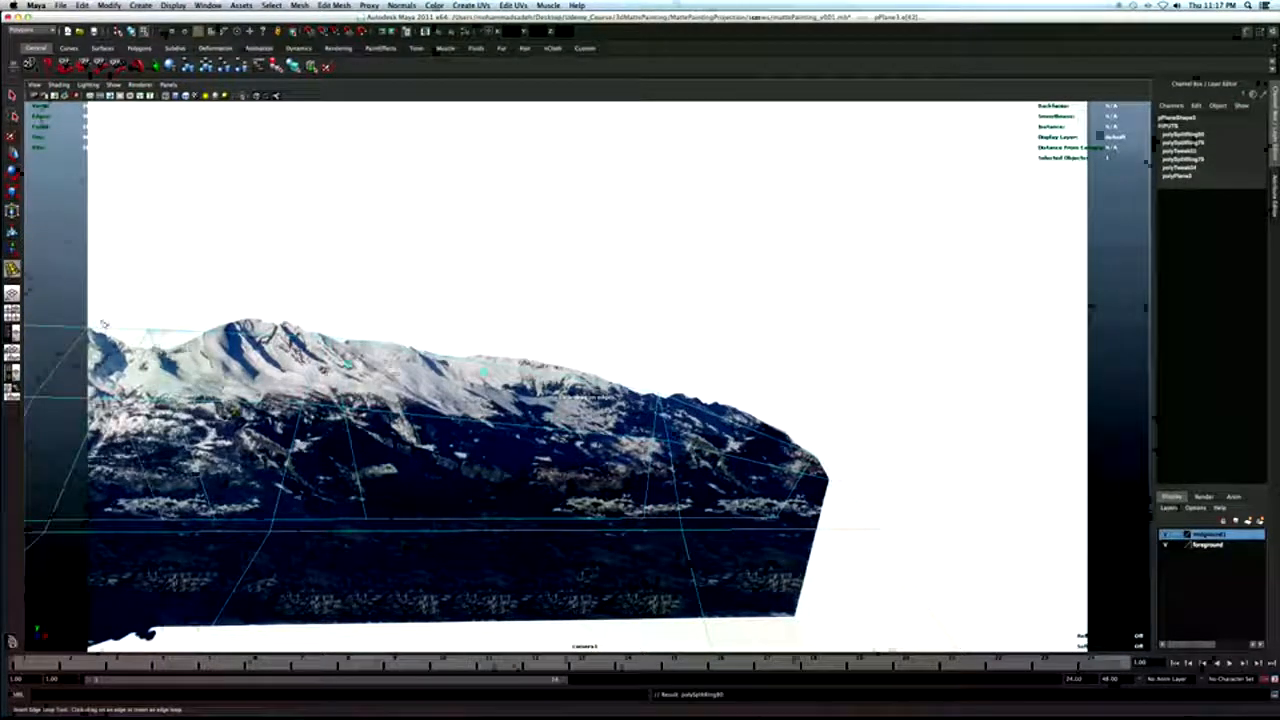
key("q")
right_click_drag(146, 332, 114, 336)
left_click(148, 330)
key("w")
left_click_drag(150, 314, 149, 330)
Insert an edge loop through the highest snowy peak and raise its ridge vertex to the summit.
key("q")
left_click(12, 268)
left_click_drag(236, 342, 236, 342)
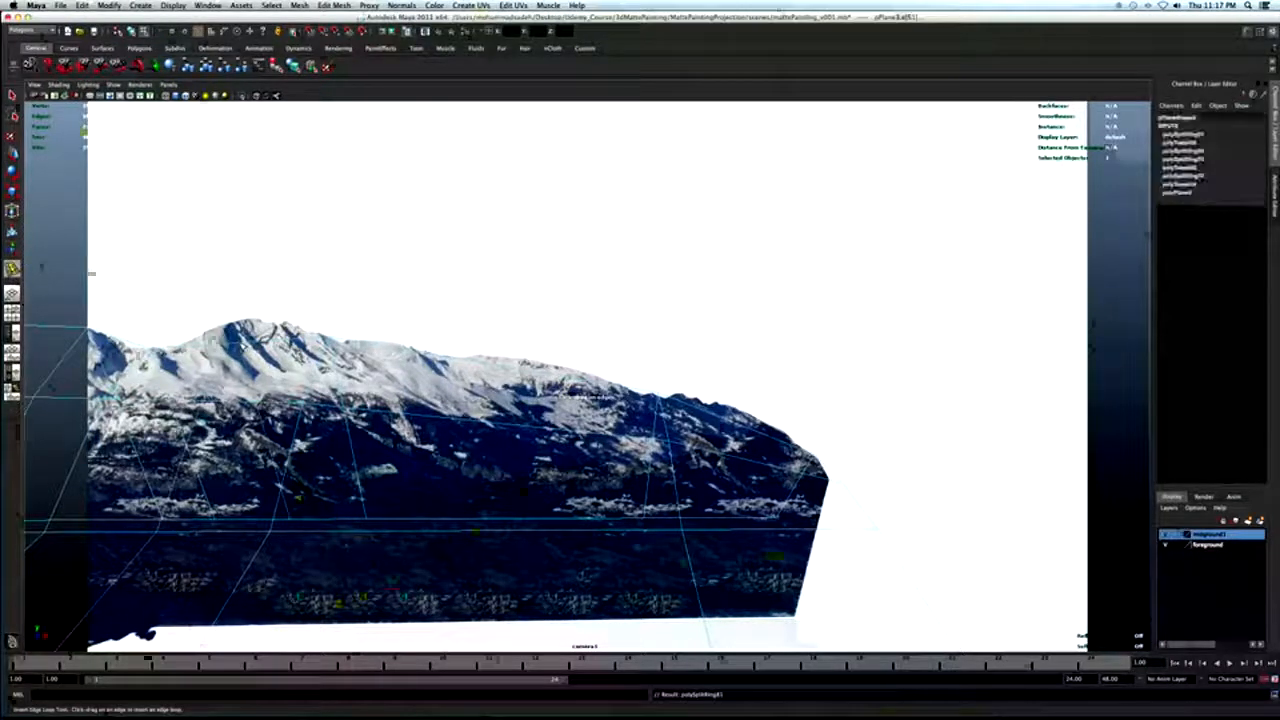
key("q")
left_click(244, 348)
key("w")
left_click_drag(240, 318, 241, 300)
Insert an edge loop just right of the highest peak and raise its ridge vertex to the outline.
left_click(12, 268)
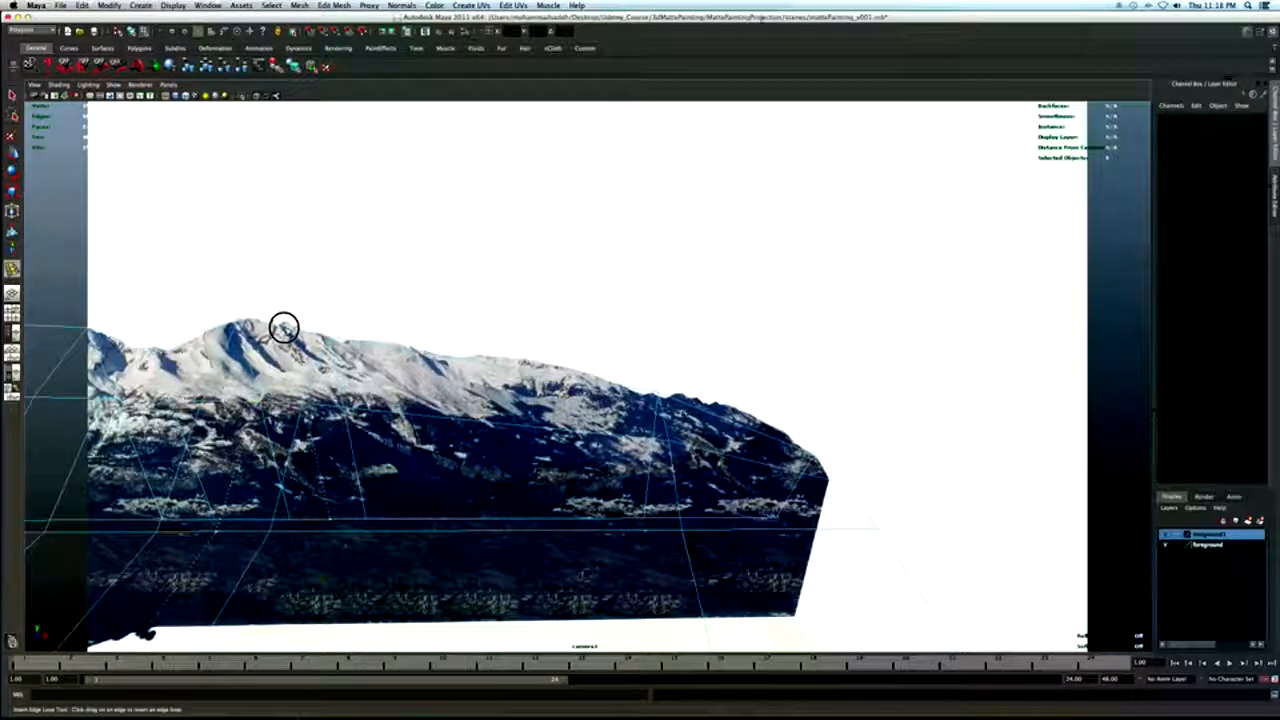
left_click(284, 327)
key("q")
left_click(284, 318)
key("w")
left_click_drag(284, 318, 285, 310)
Insert four edge loops across the middle and right parts of the plane, spaced along the descending ridge.
left_click(12, 268)
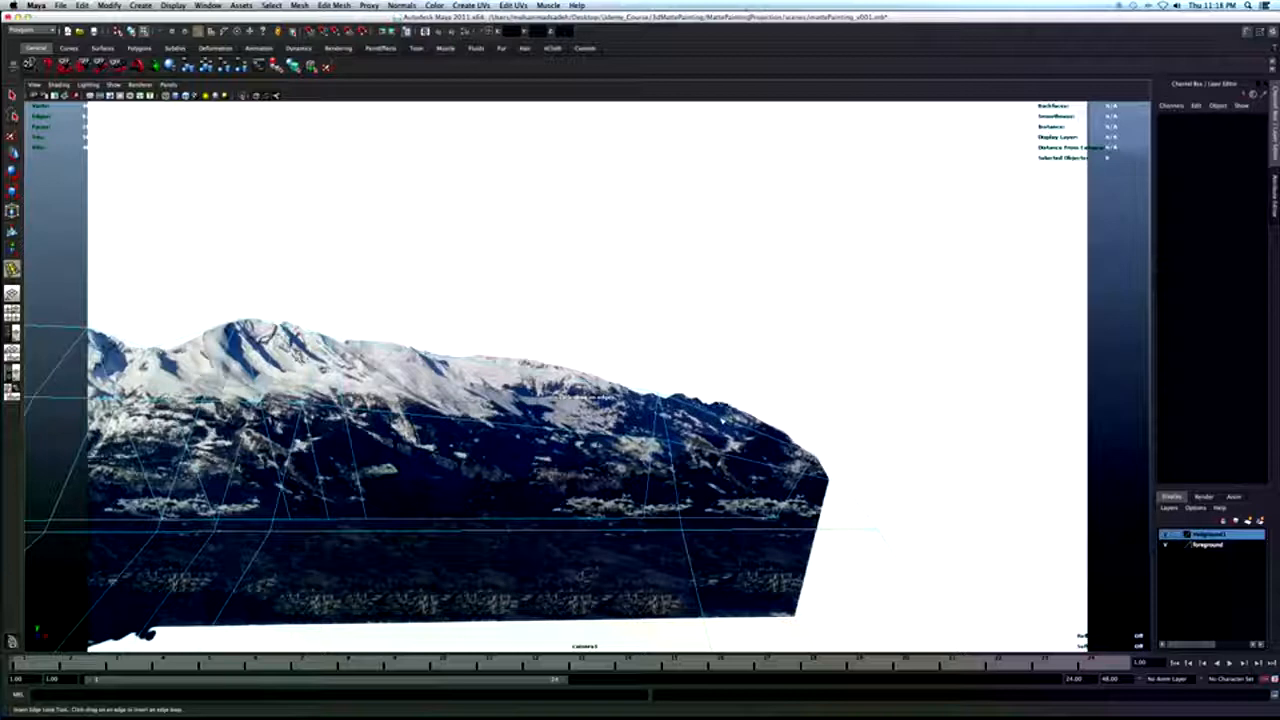
left_click(733, 420)
left_click(557, 379)
left_click(444, 357)
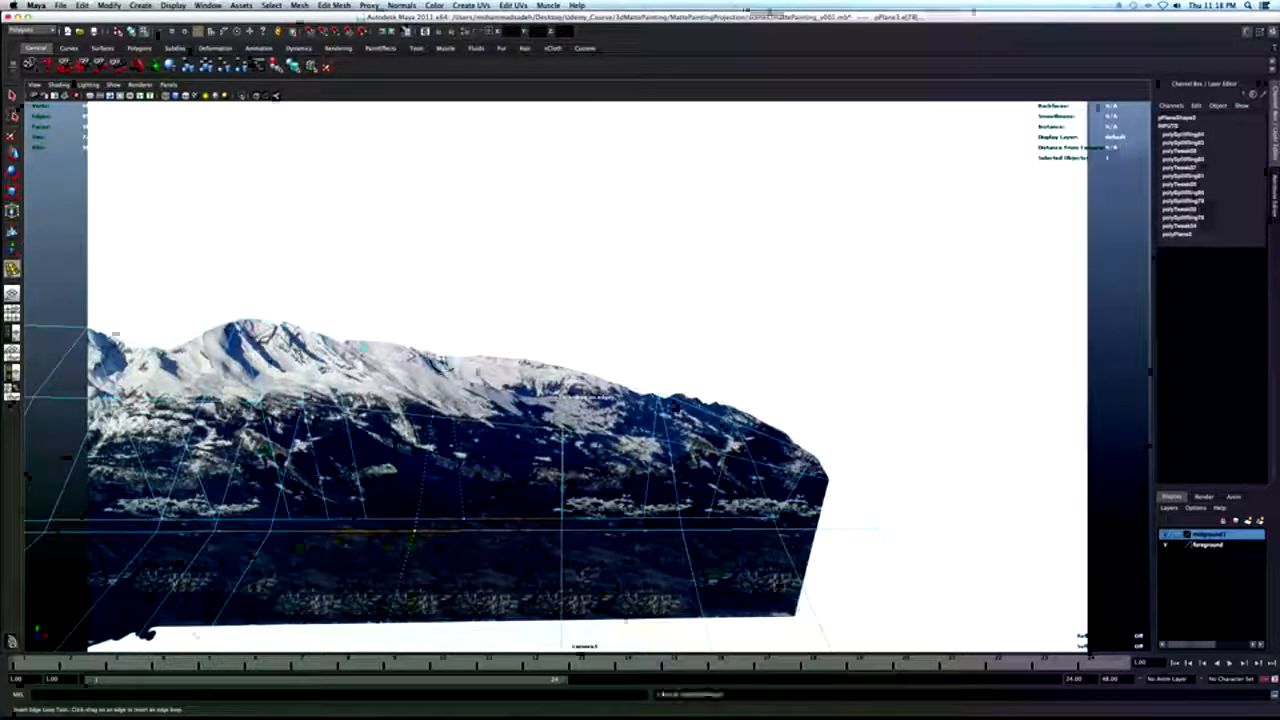
left_click(386, 351)
Raise the ridge vertex of the leftmost of the four new loops to the snowy outline.
key("q")
right_click_drag(386, 351, 386, 322)
left_click(385, 340)
key("w")
left_click_drag(385, 334, 385, 327)
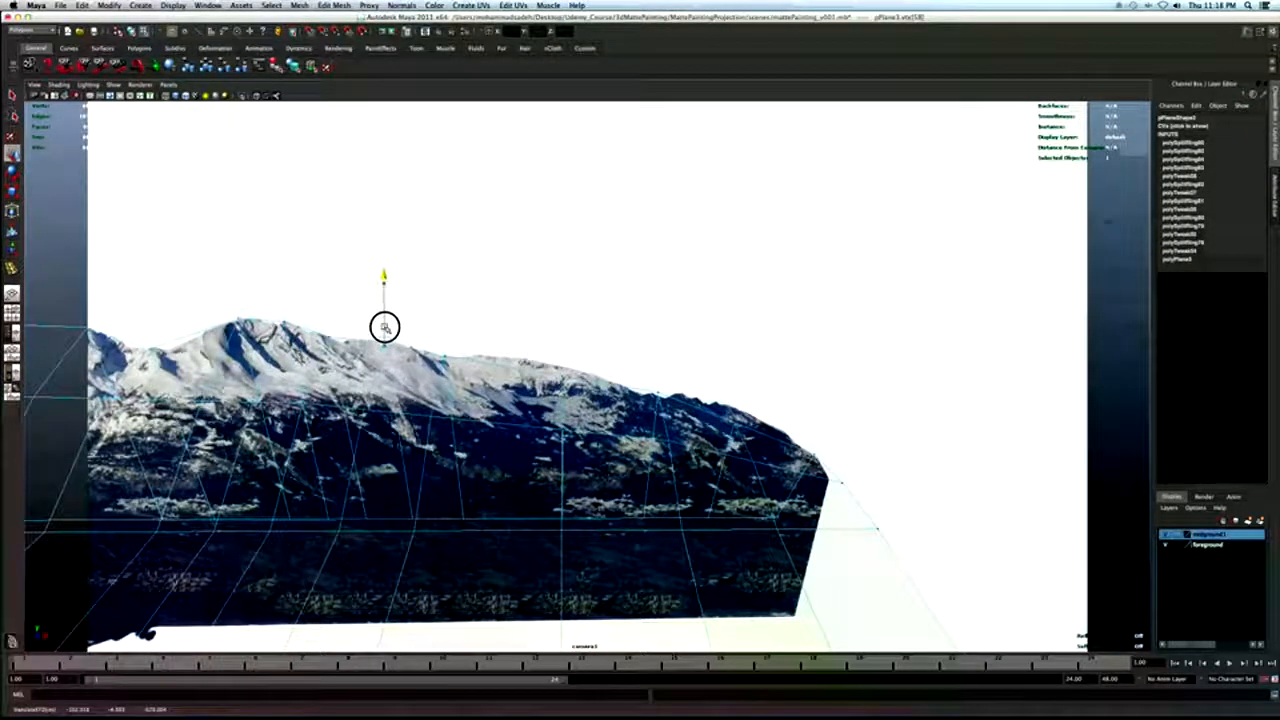
Raise the ridge vertices at the middle and on the dark right slope to follow the mountain outline.
left_click(565, 374)
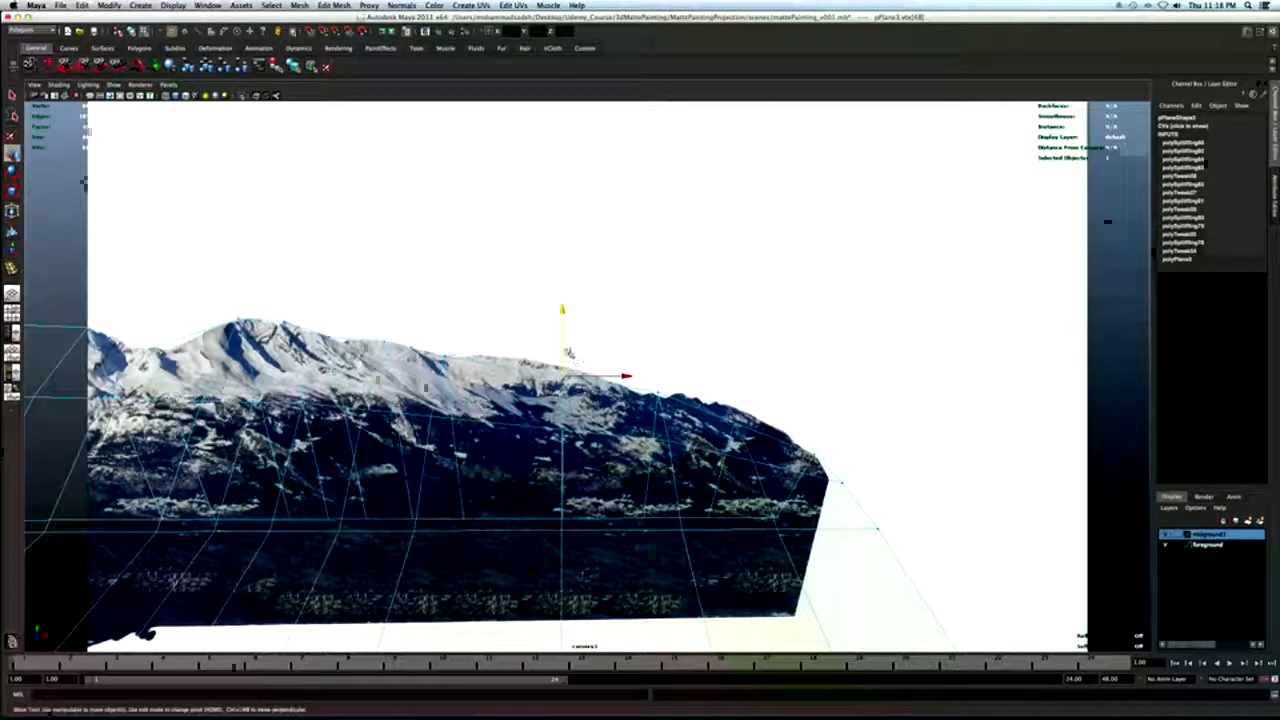
left_click_drag(562, 353, 562, 343)
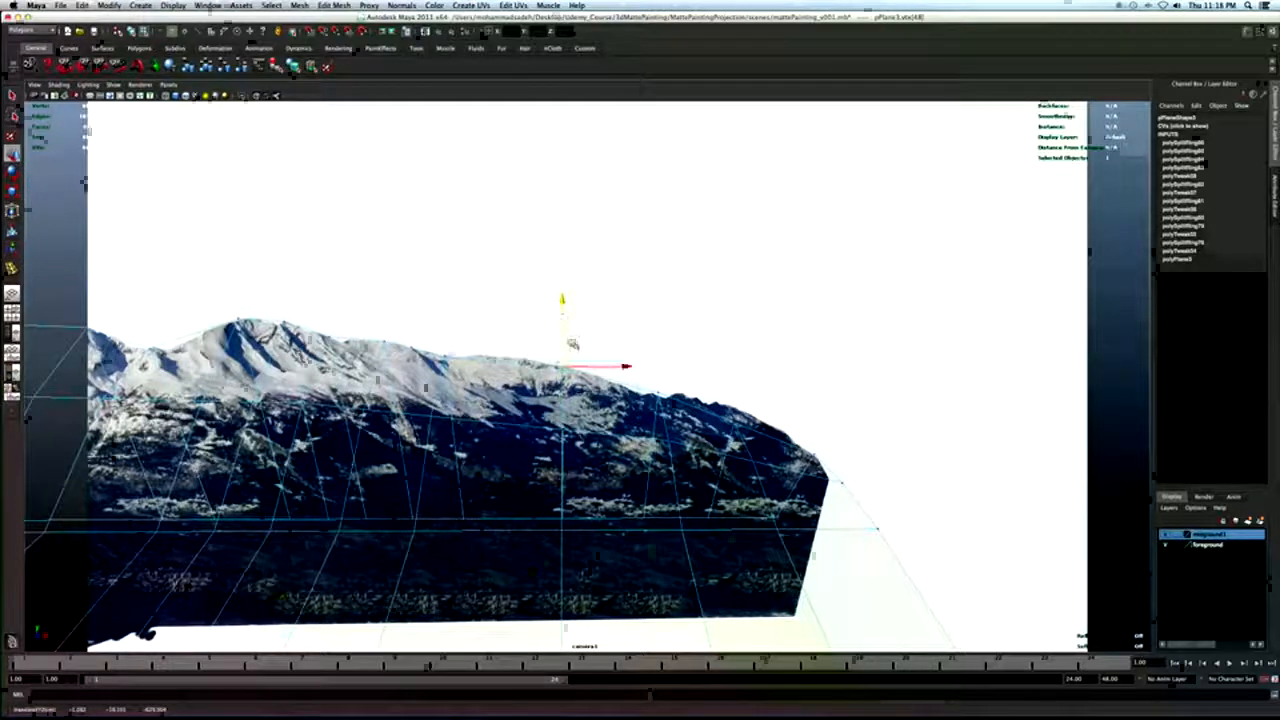
left_click(654, 382)
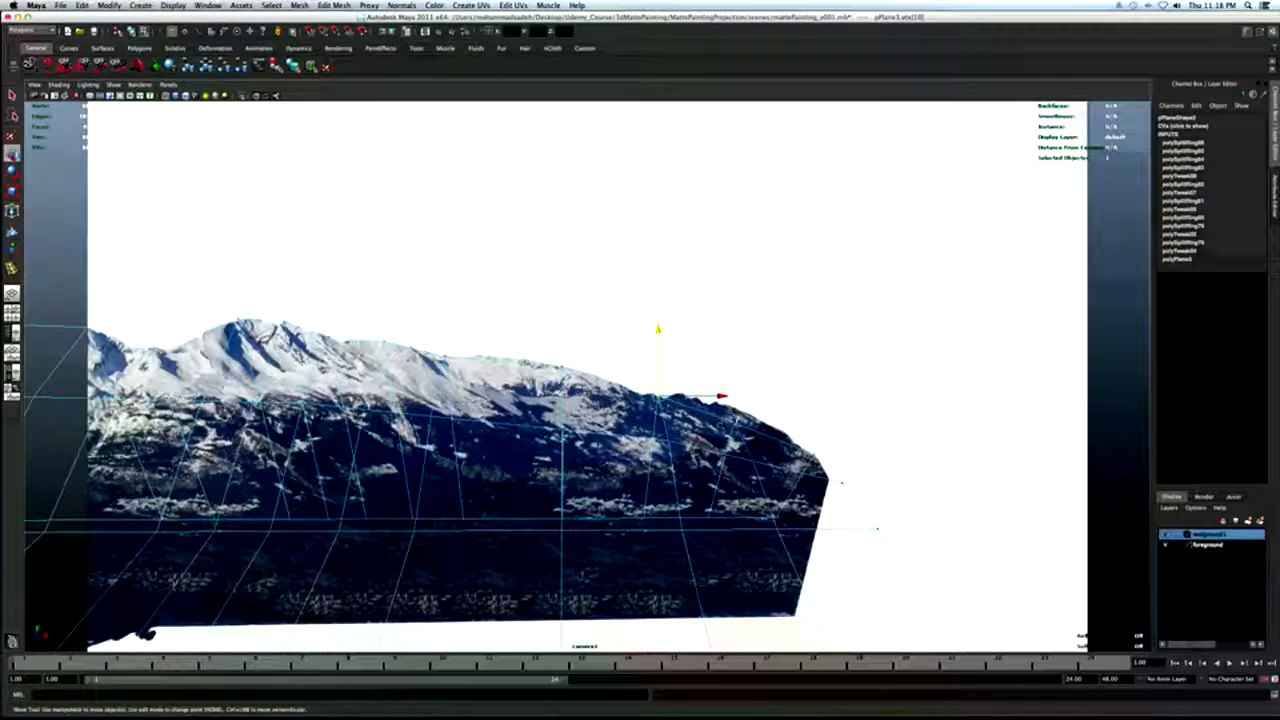
left_click_drag(735, 422, 735, 393)
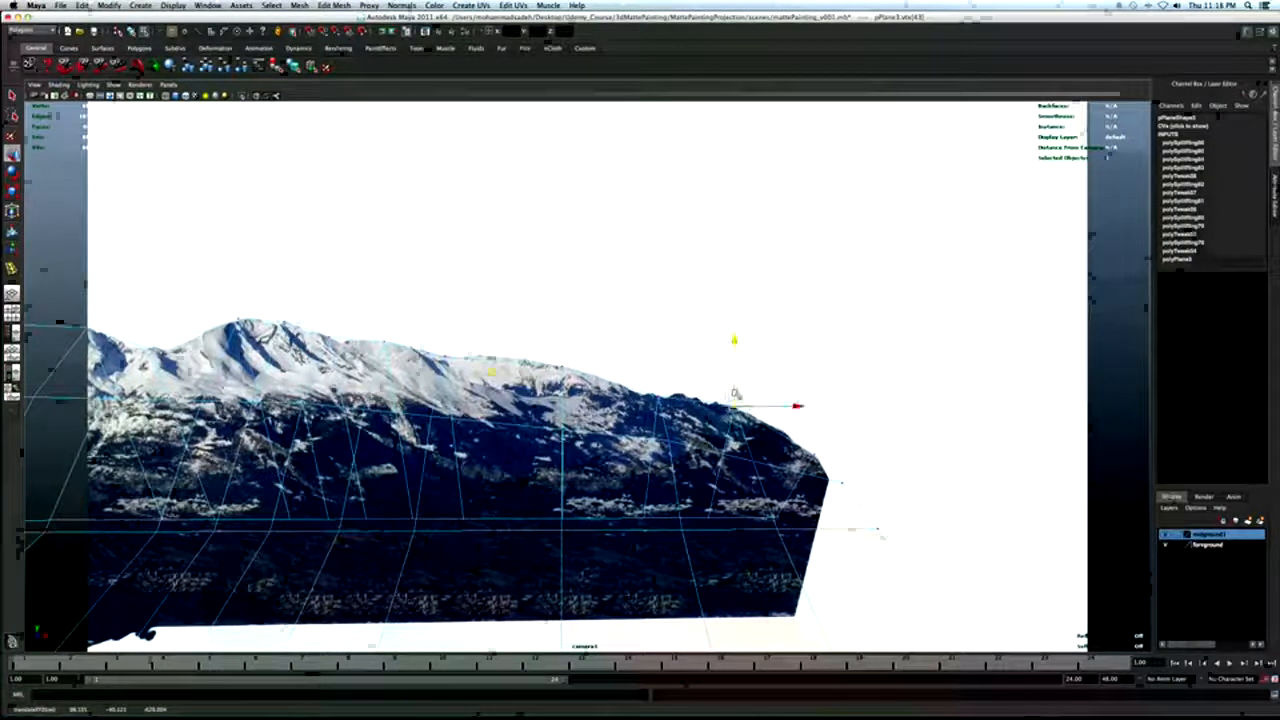
key("q")
Insert three more edge loops around the highest peak: on its left slope, near its summit and on its right slope.
left_click(12, 268)
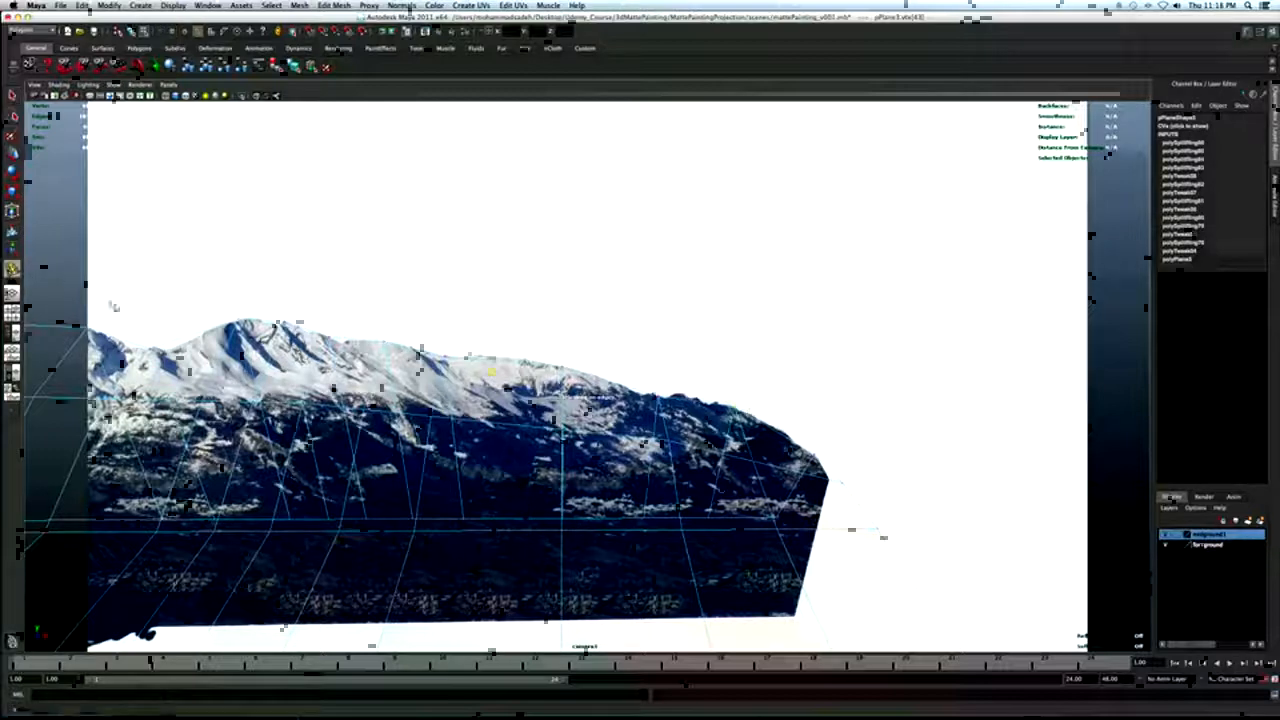
left_click(196, 334)
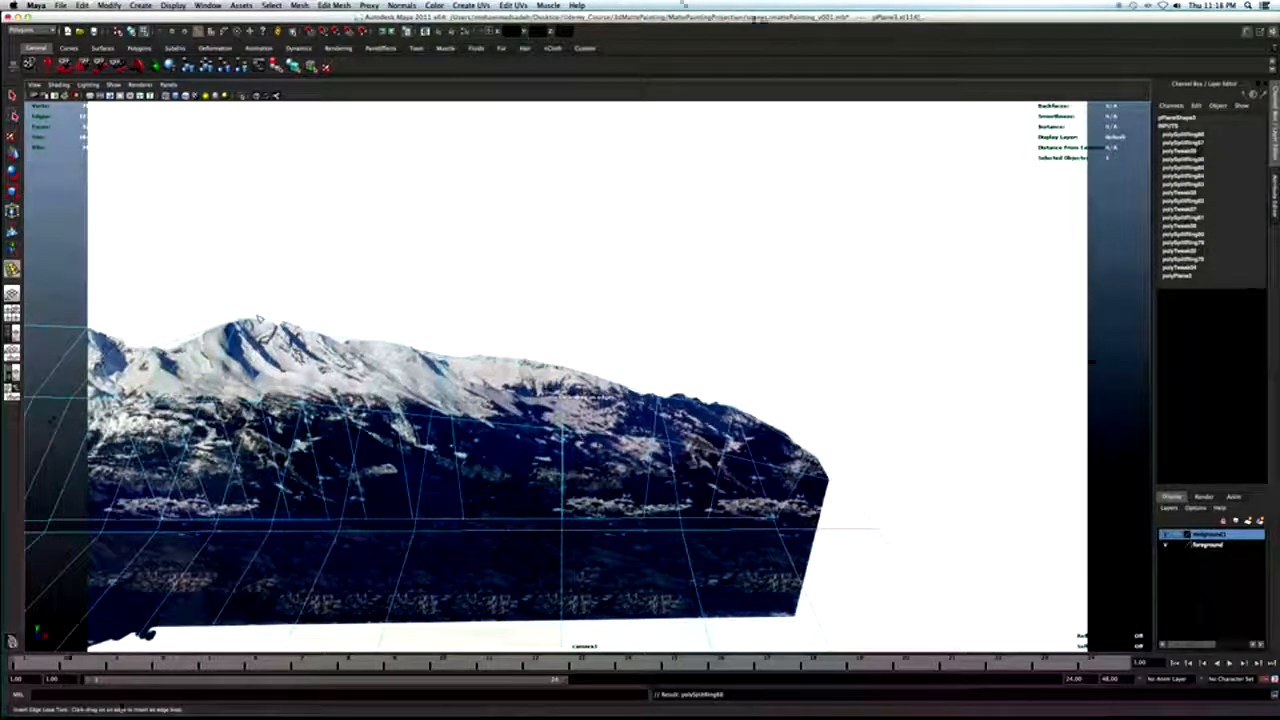
left_click(268, 324)
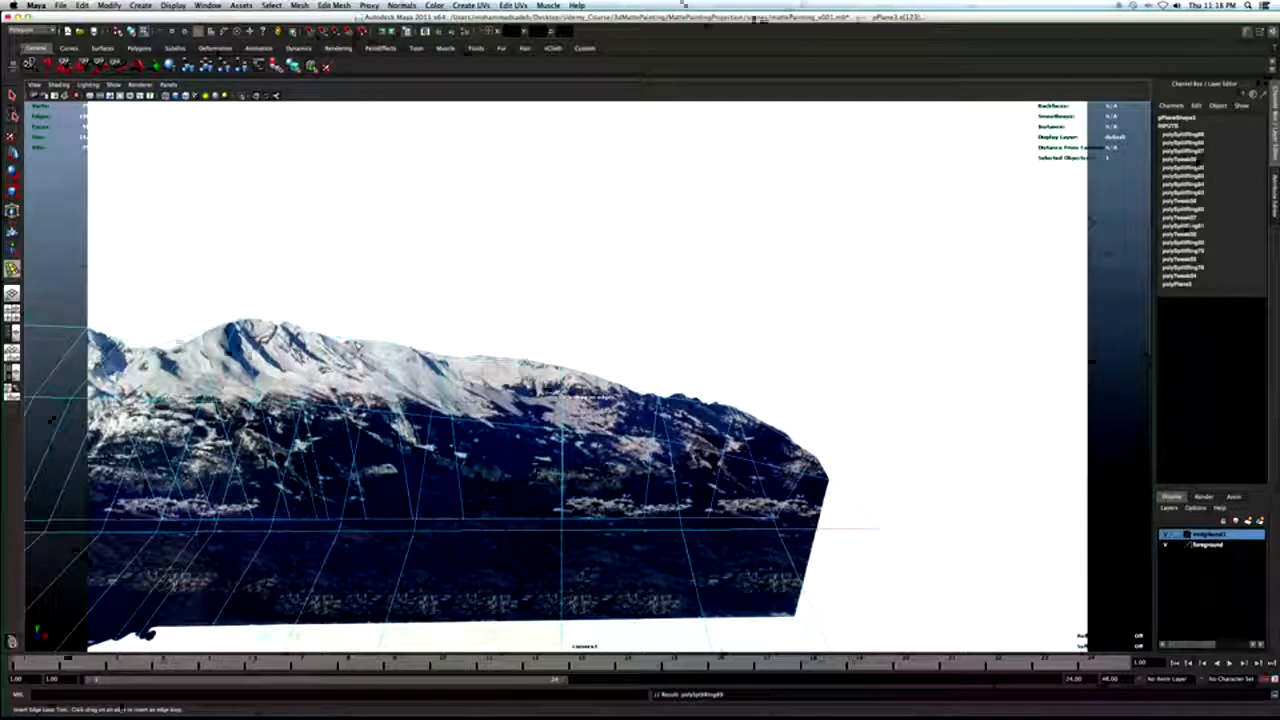
left_click(345, 341)
Fit the ridge vertices on the peak's right slope, its left slope and near the image's left edge to the outline.
key("q")
right_click(344, 338)
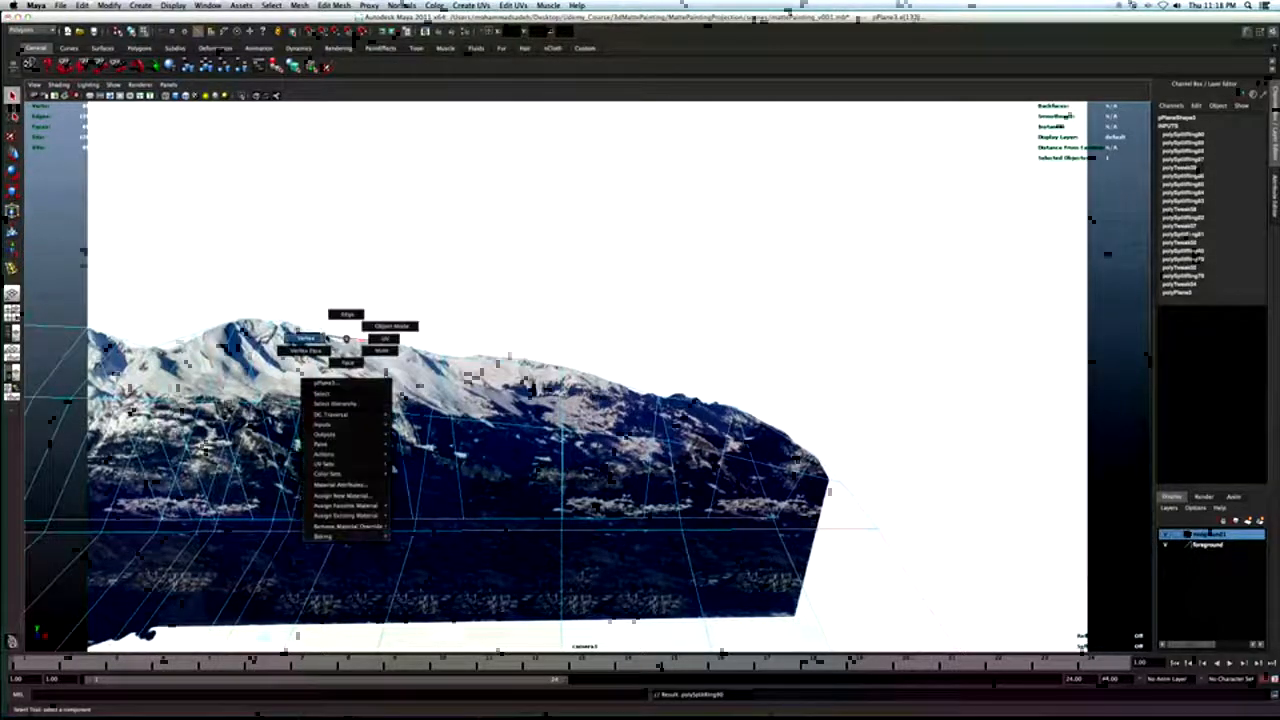
left_click(344, 339)
key("w")
left_click_drag(345, 323, 344, 330)
left_click(194, 336)
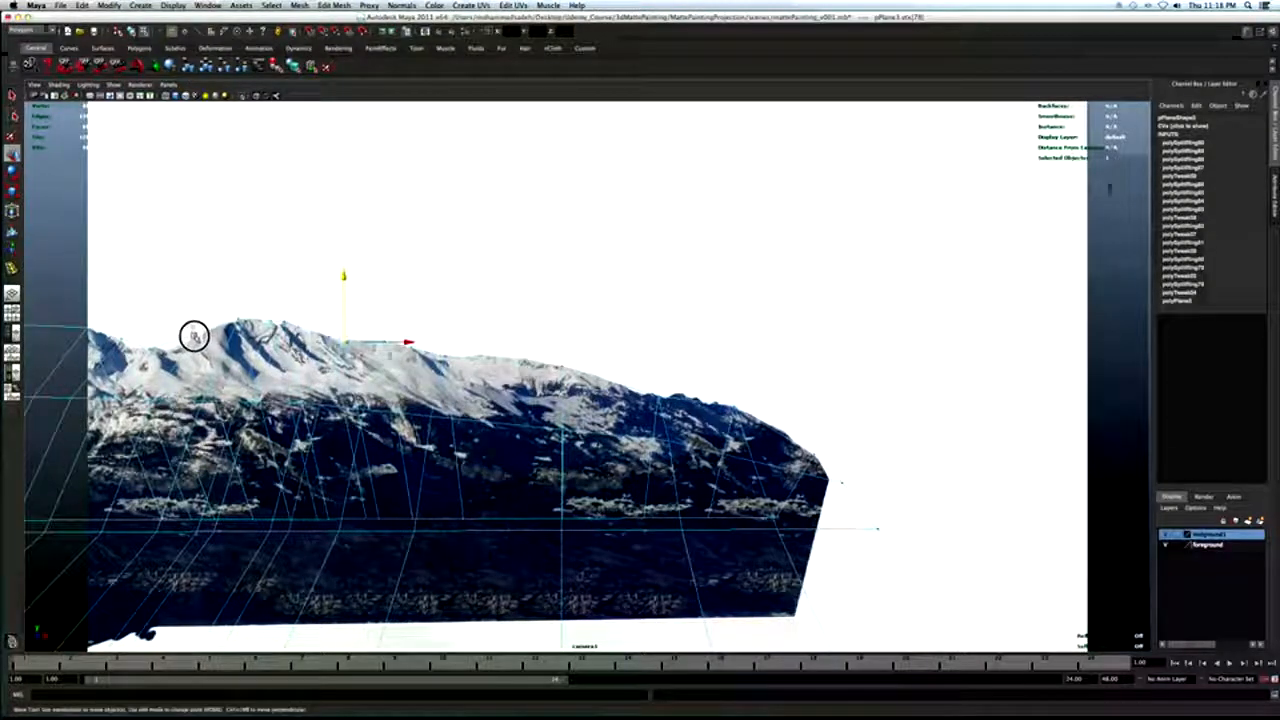
left_click_drag(194, 320, 121, 326)
left_click(122, 339)
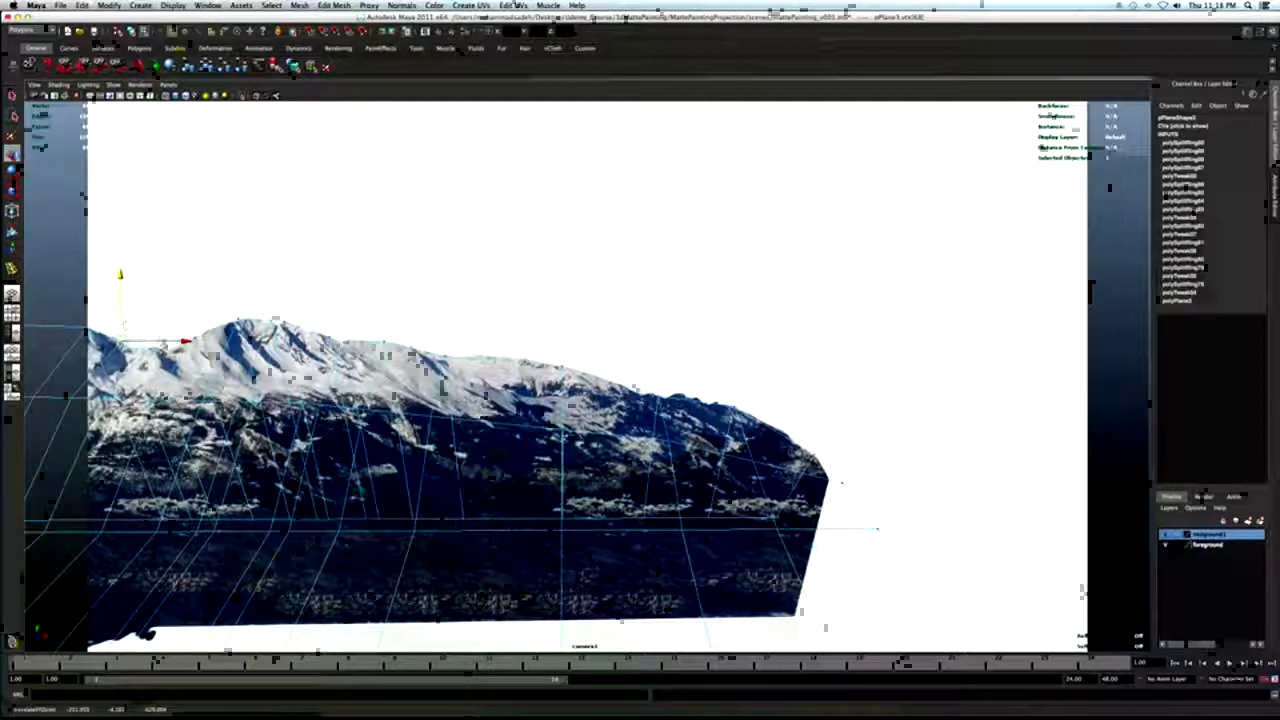
Fine-tune the height of the ridge vertex on the highest peak's right slope.
key("q")
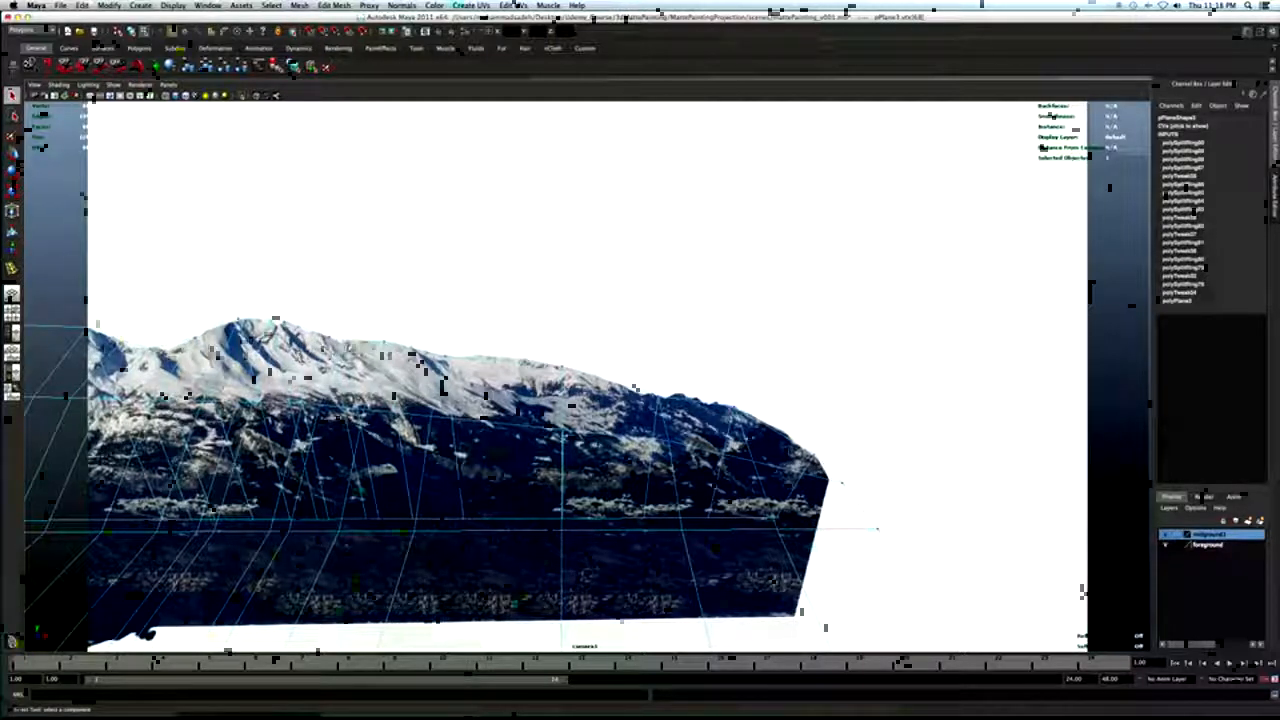
left_click(346, 339)
key("w")
left_click_drag(345, 323, 345, 326)
key("q")
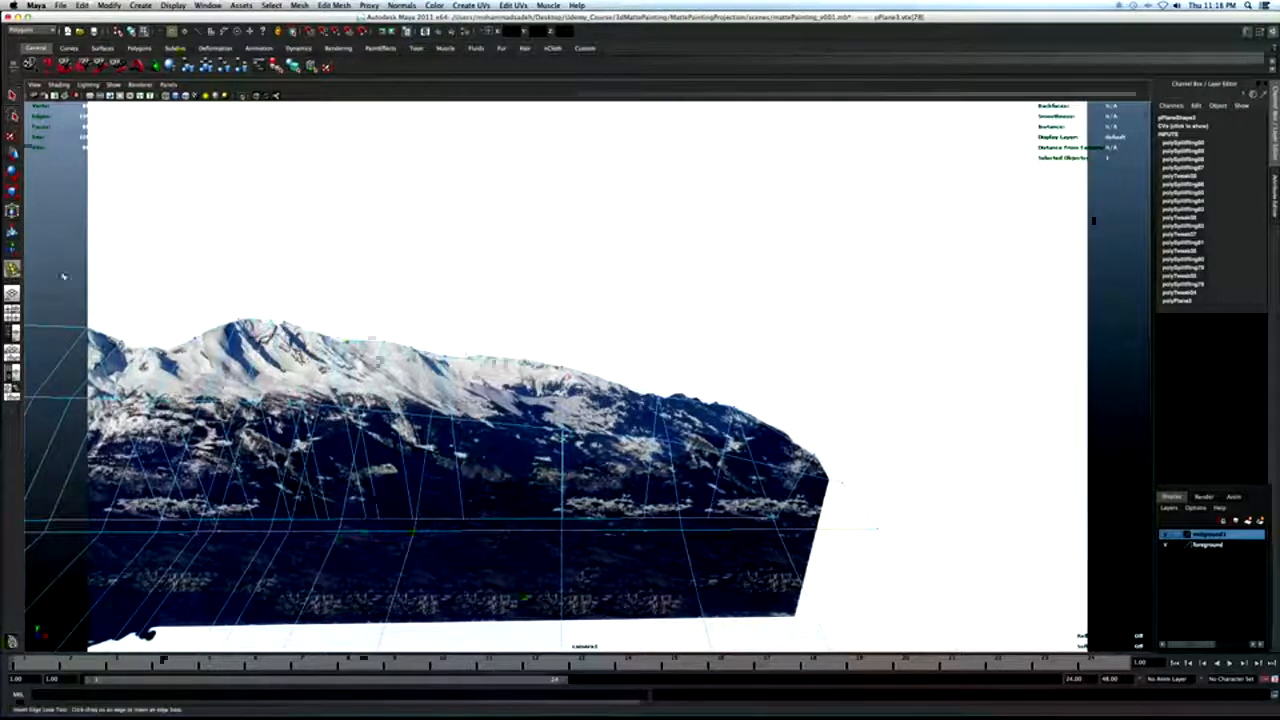
Insert one edge loop left of the ridge's middle and three more across the dark slope at the right end.
left_click(12, 268)
left_click(491, 361)
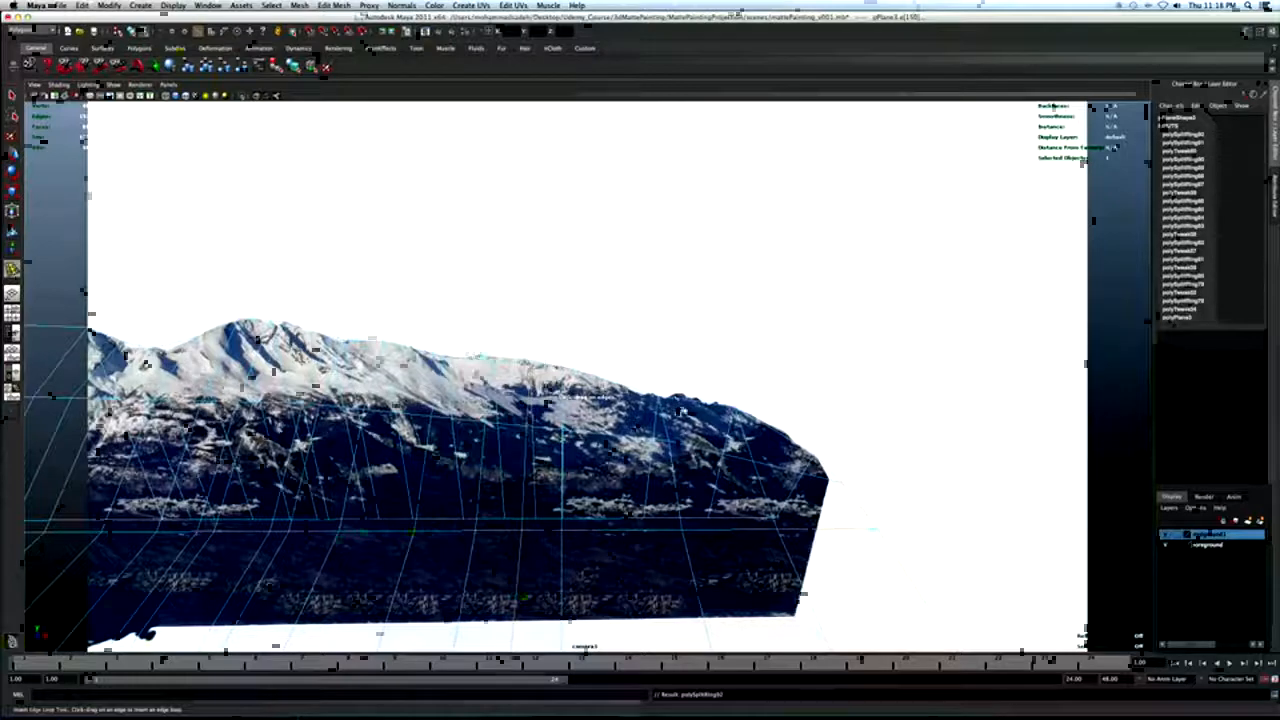
left_click(688, 400)
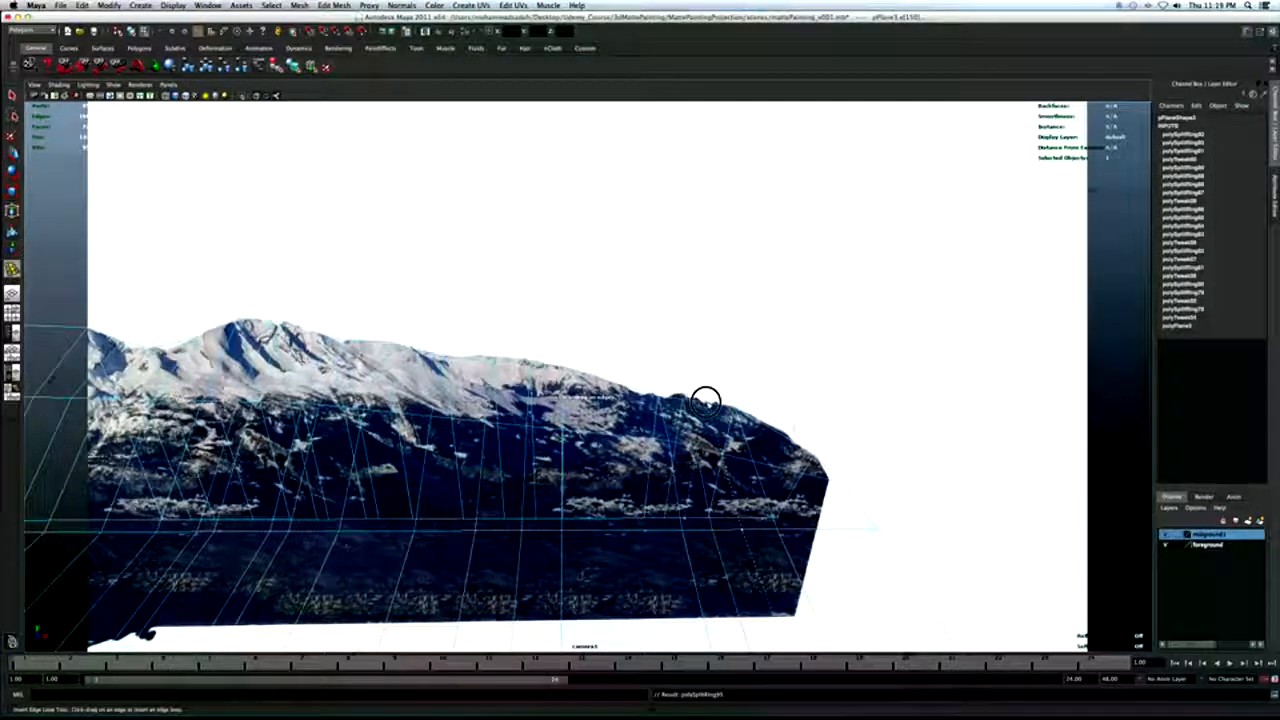
left_click(720, 405)
left_click(784, 434)
Fit the ridge vertices along the dark slope at the mountain's right end to the image outline.
key("q")
right_click_drag(780, 435, 770, 432)
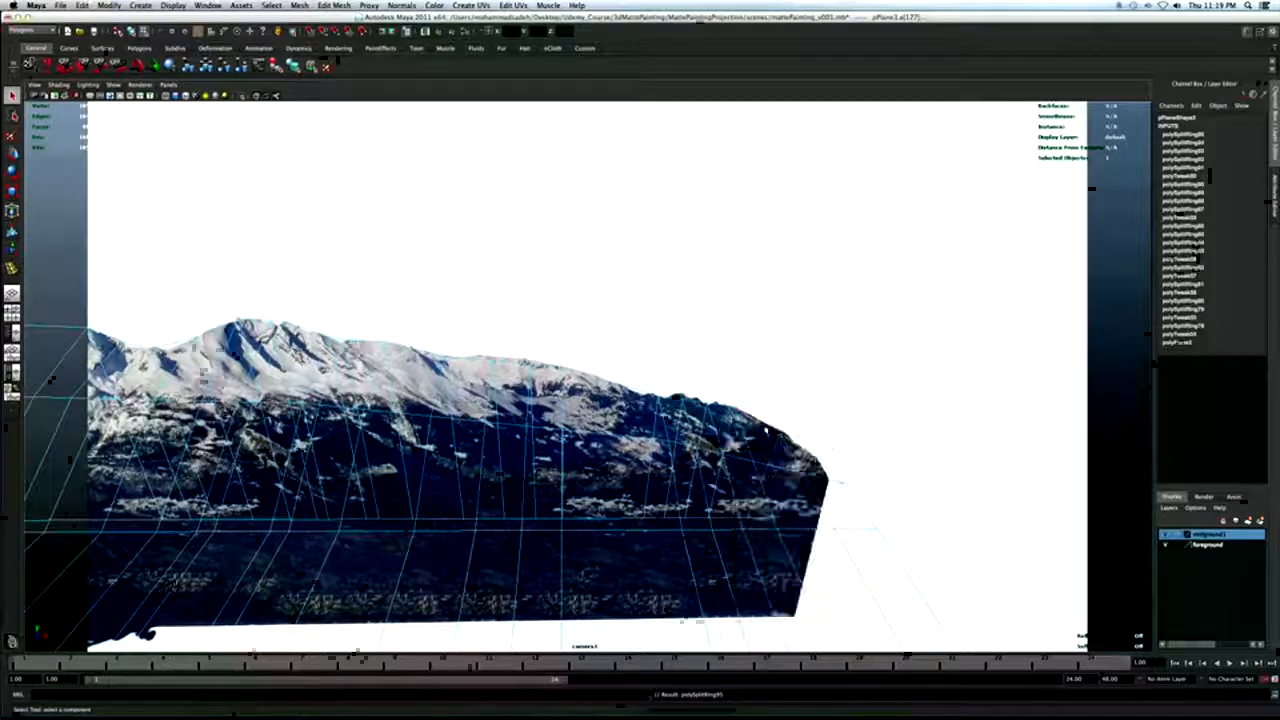
left_click(780, 416)
key("w")
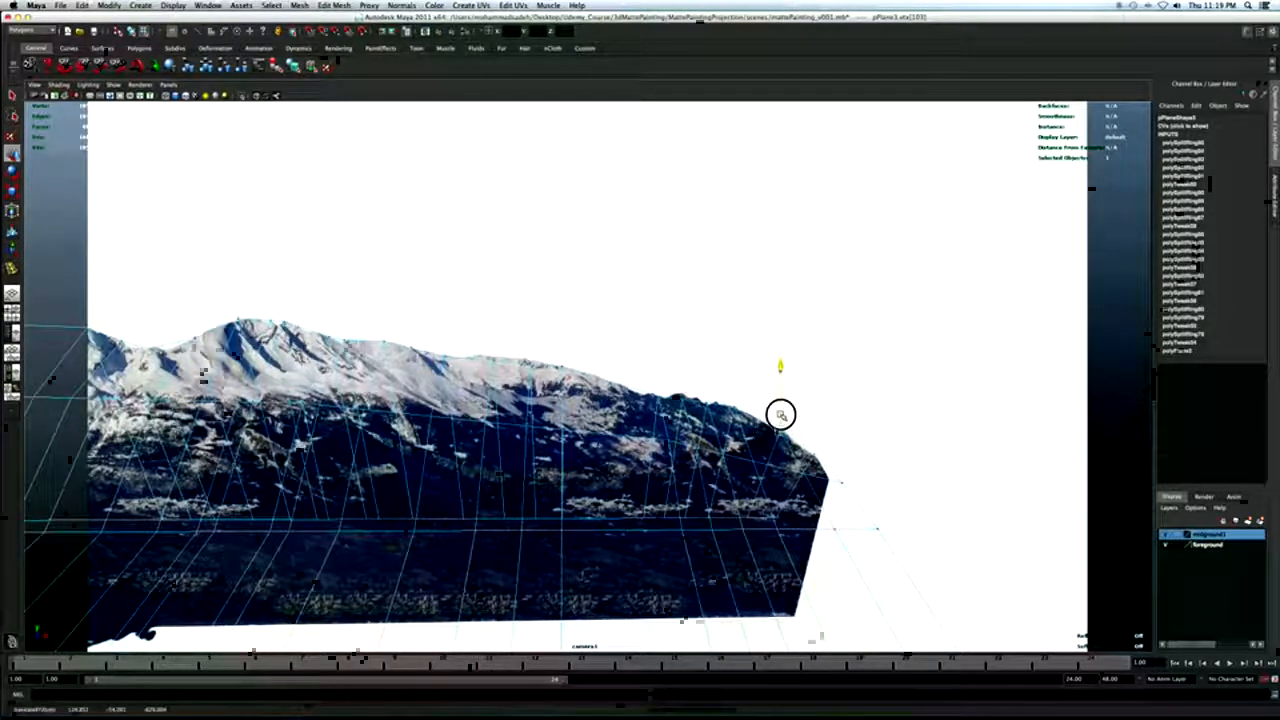
left_click(680, 388)
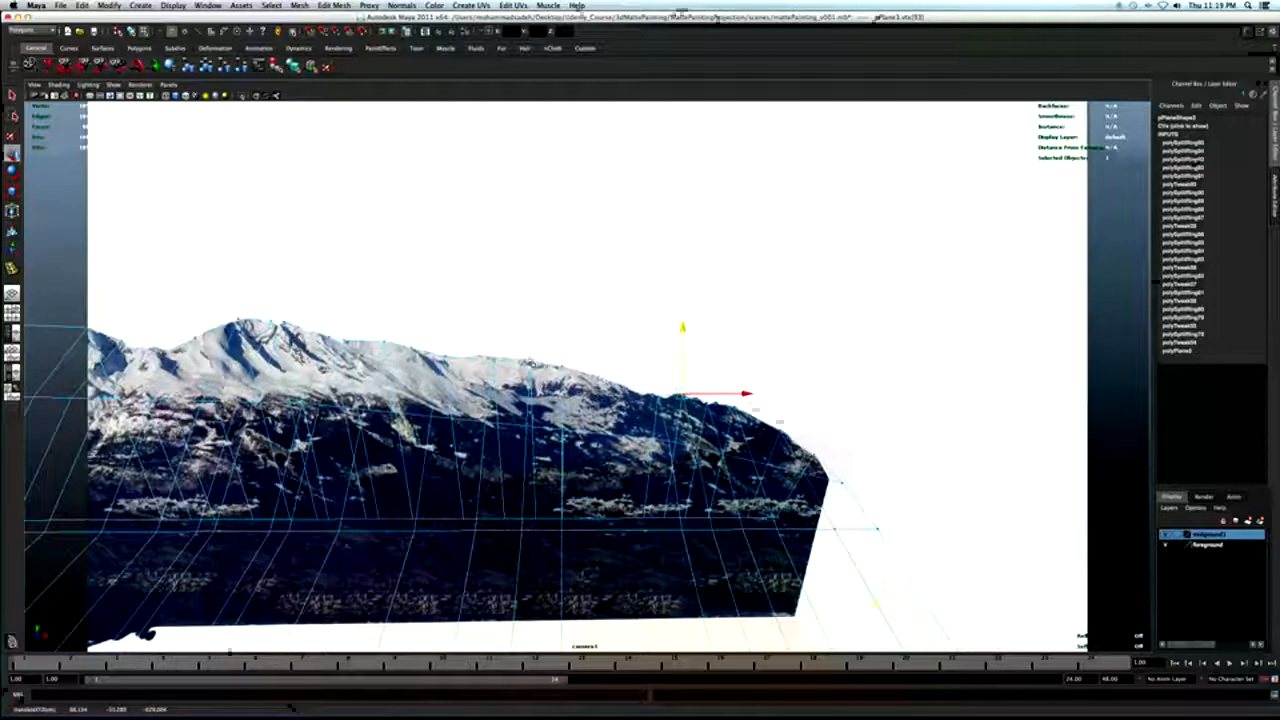
Adjust the heights of the ridge vertices near the ridge's middle and at the foot of the highest peak's right slope.
left_click_drag(530, 352, 530, 348)
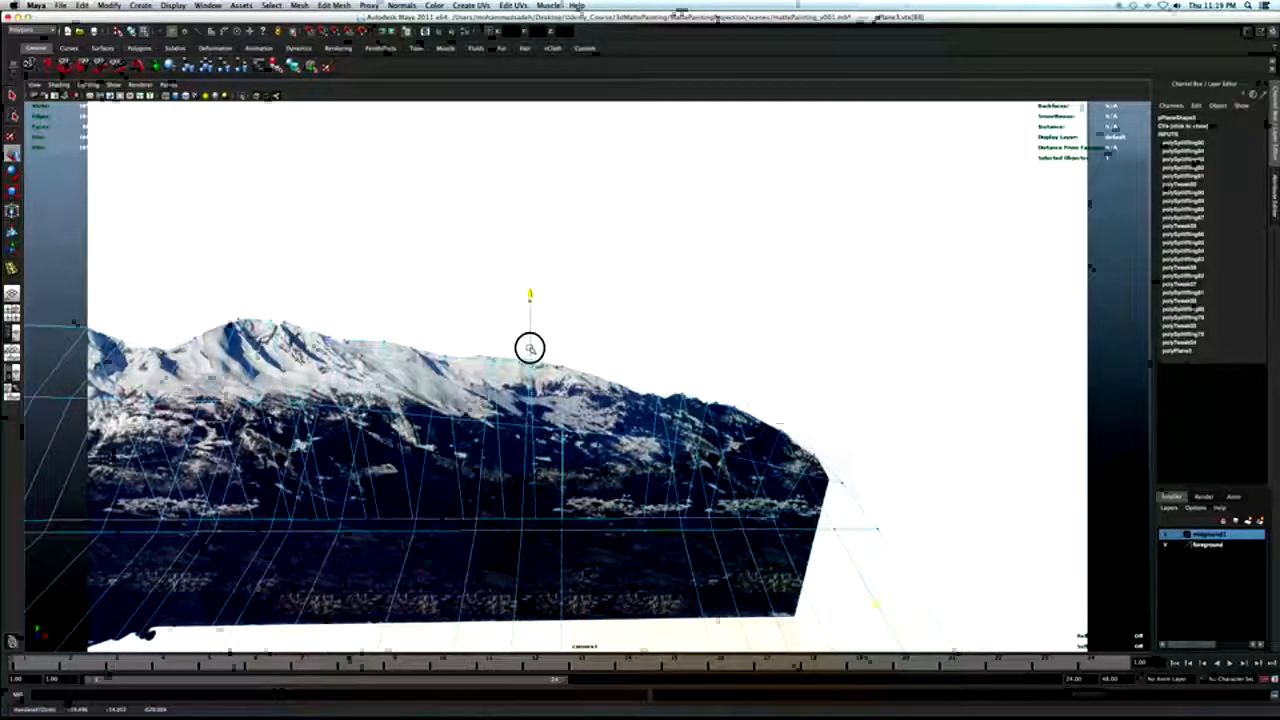
left_click(486, 357)
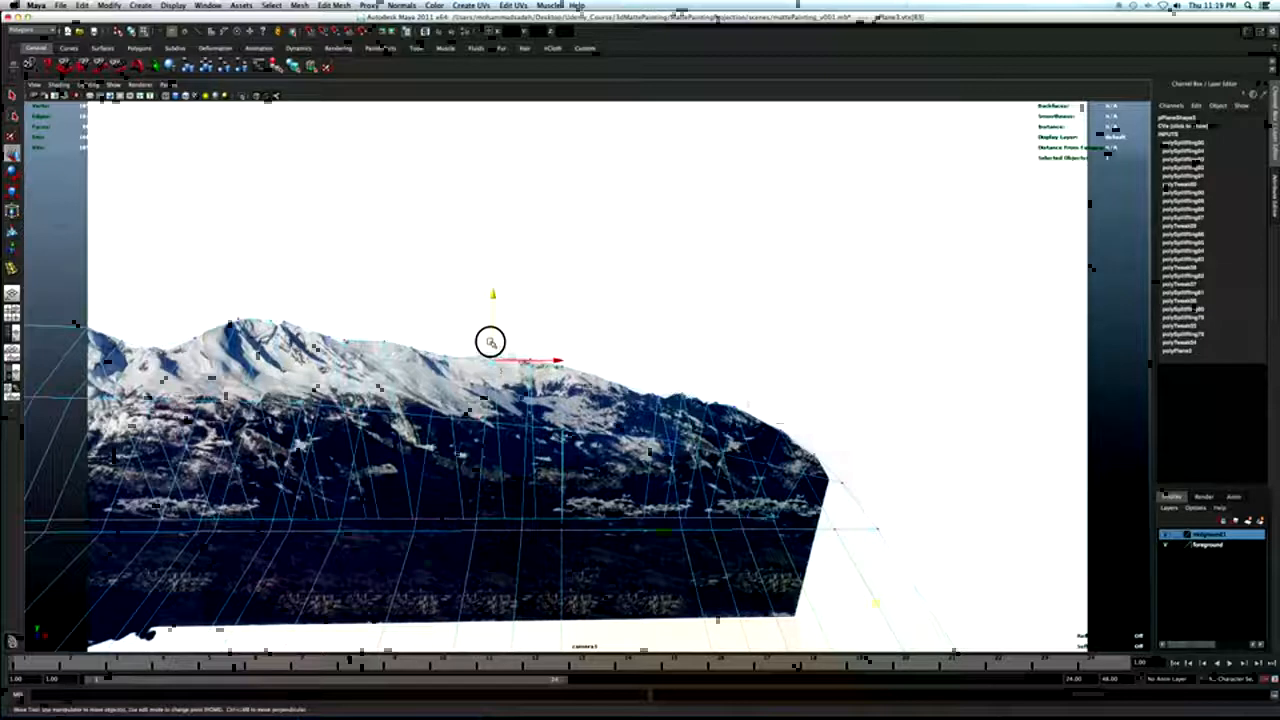
left_click(491, 346)
left_click(489, 359)
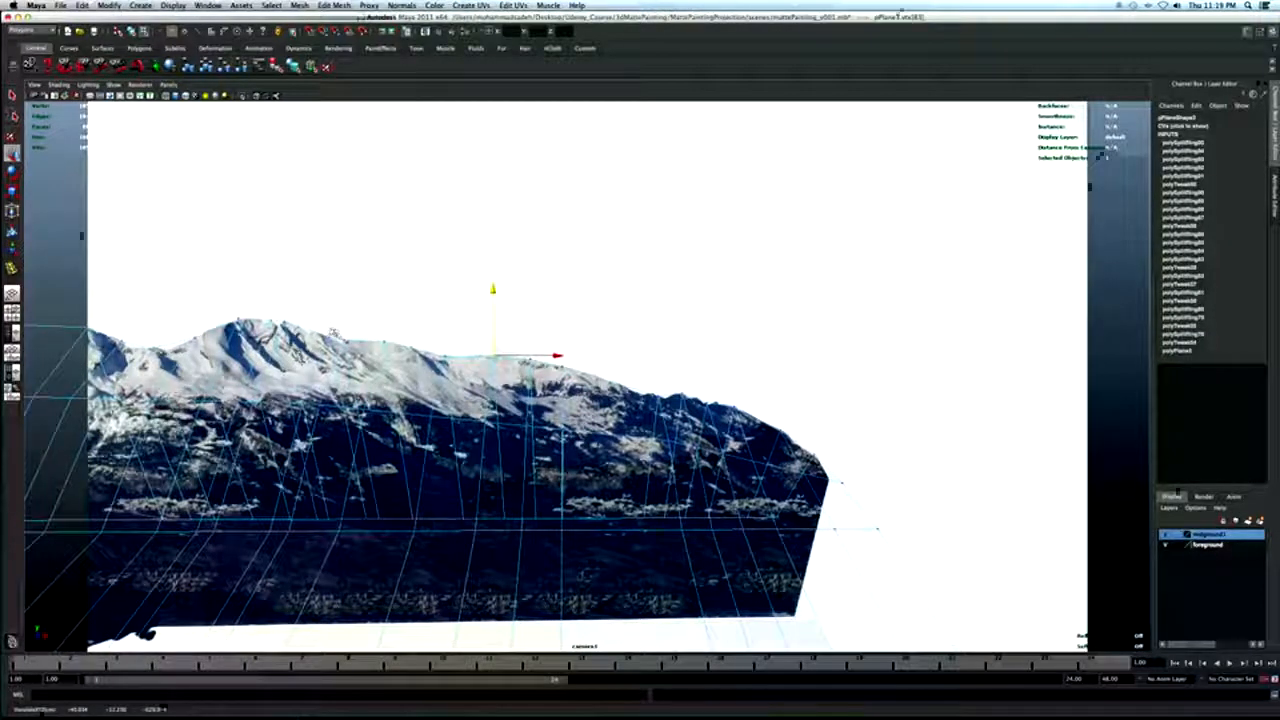
left_click(343, 333)
left_click(343, 326)
left_click_drag(344, 340, 342, 340)
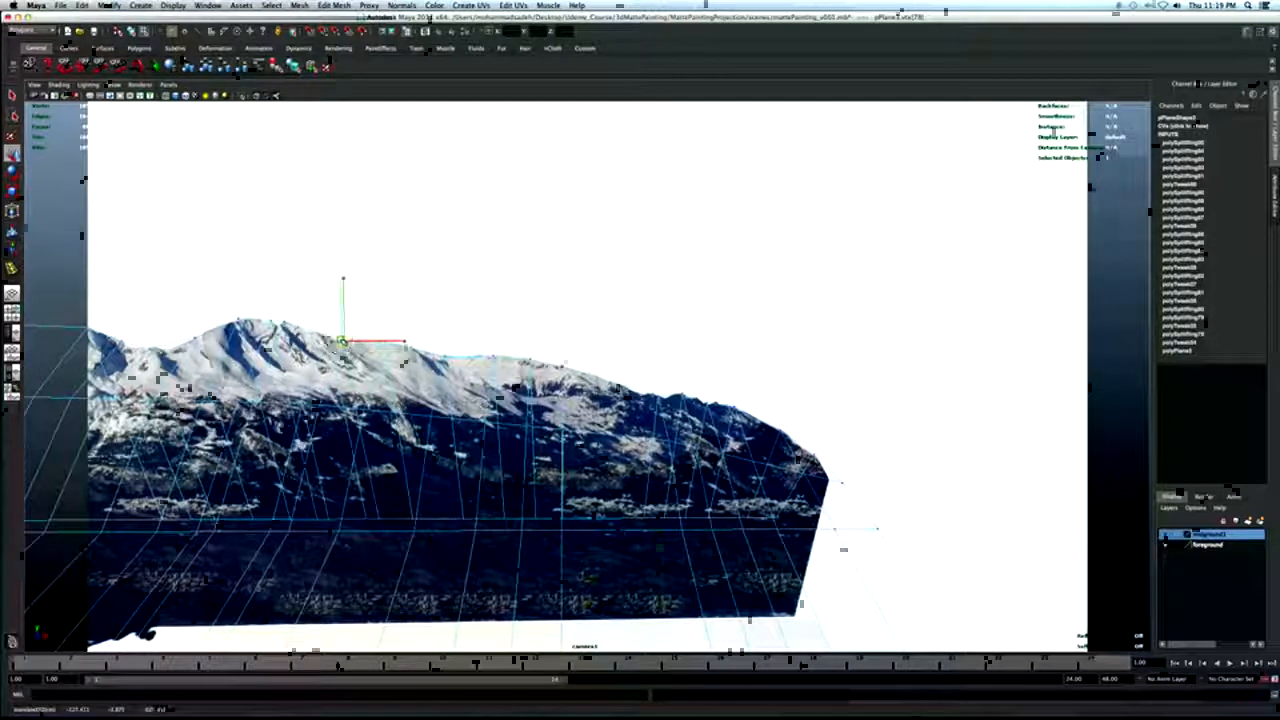
Insert two edge loops through the saddle left of the highest peak.
key("q")
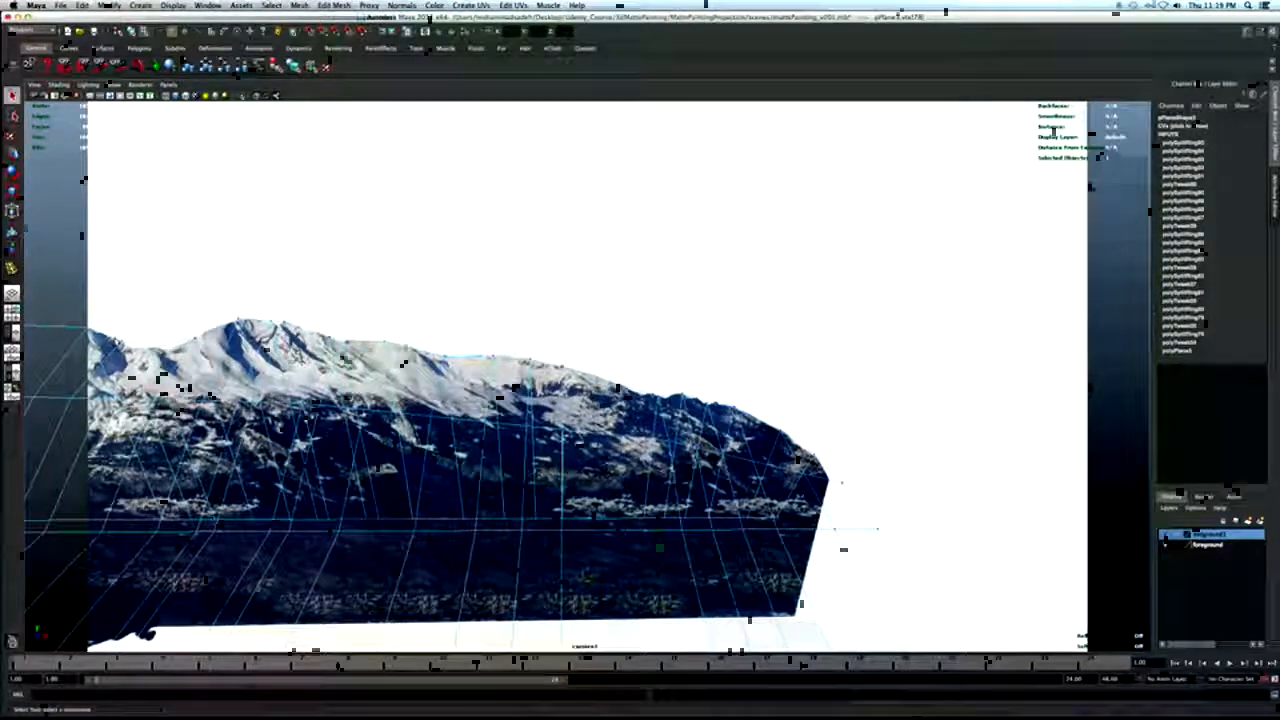
key("y")
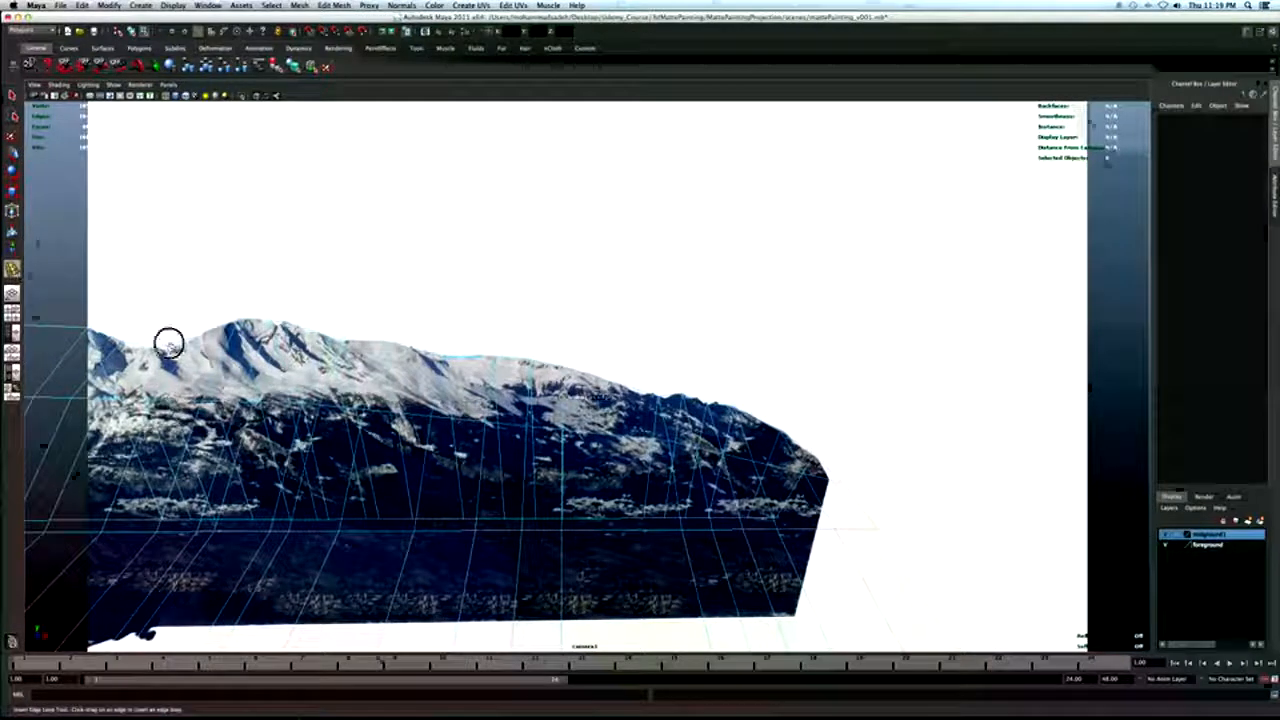
left_click(168, 343)
left_click(137, 349)
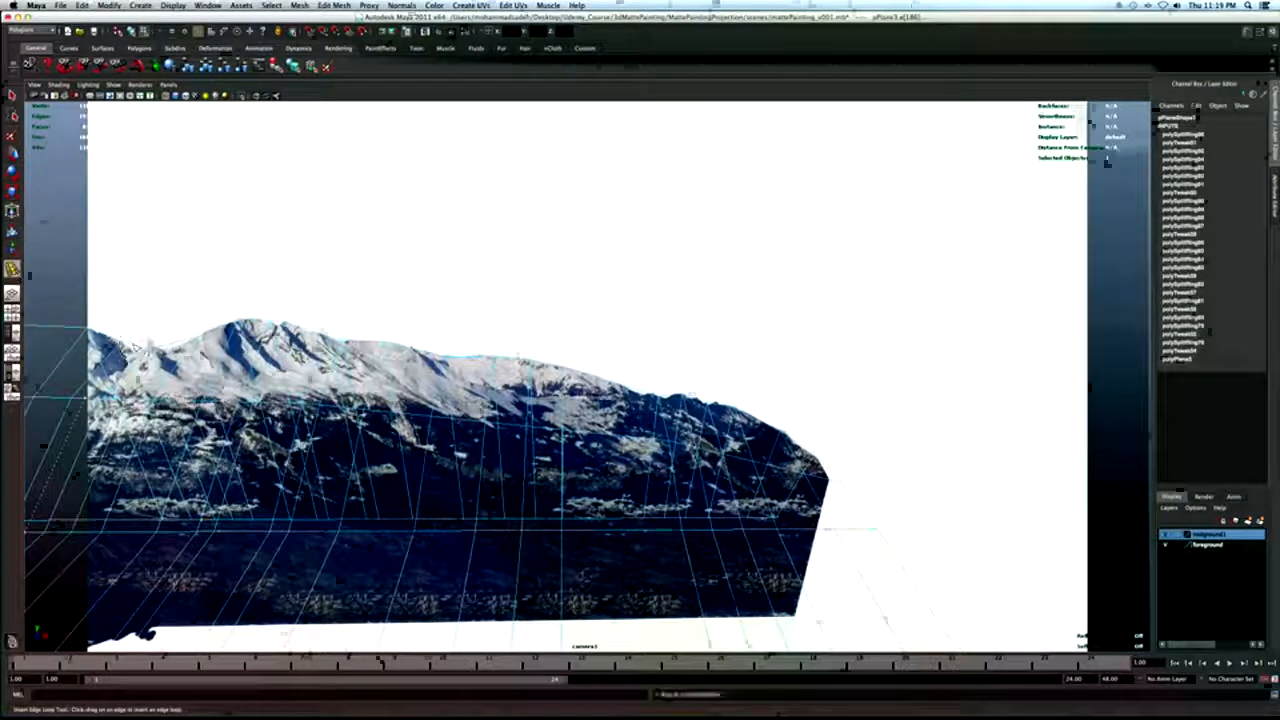
Move the ridge vertices in the saddle left of the highest peak onto the mountain outline.
key("q")
right_click_drag(132, 349, 92, 349)
left_click(131, 344)
key("w")
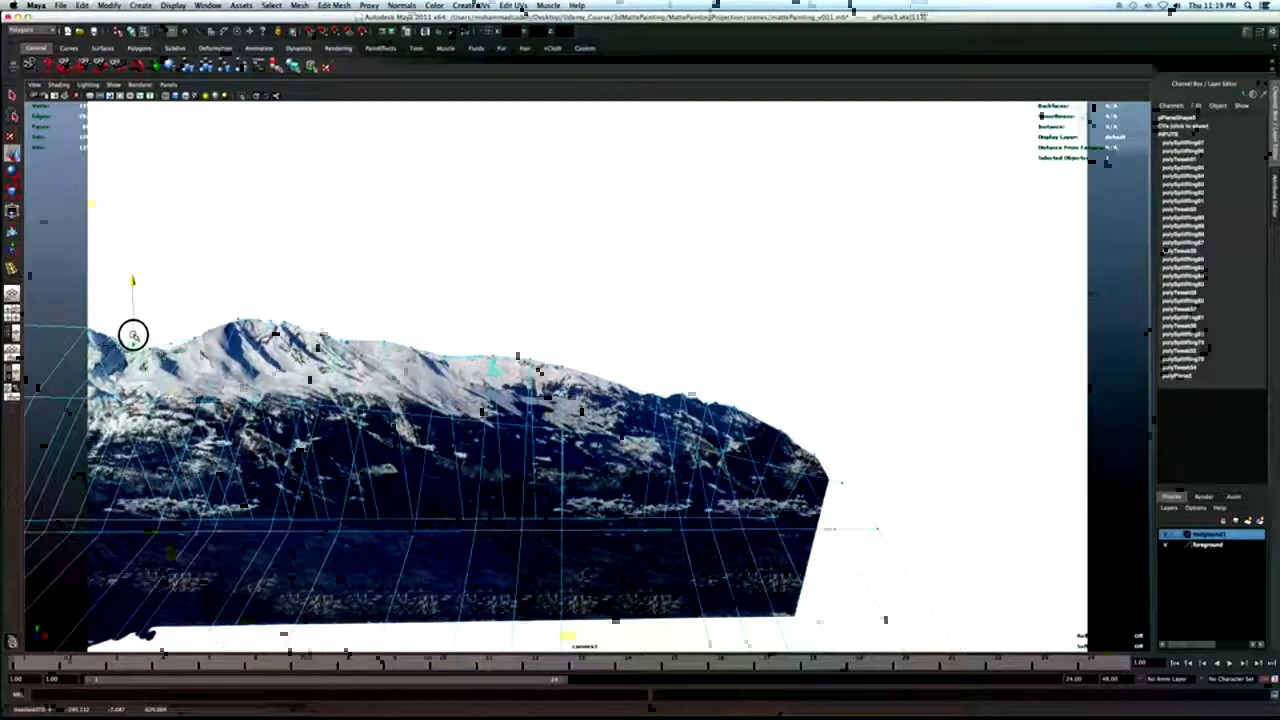
left_click_drag(172, 333, 169, 336)
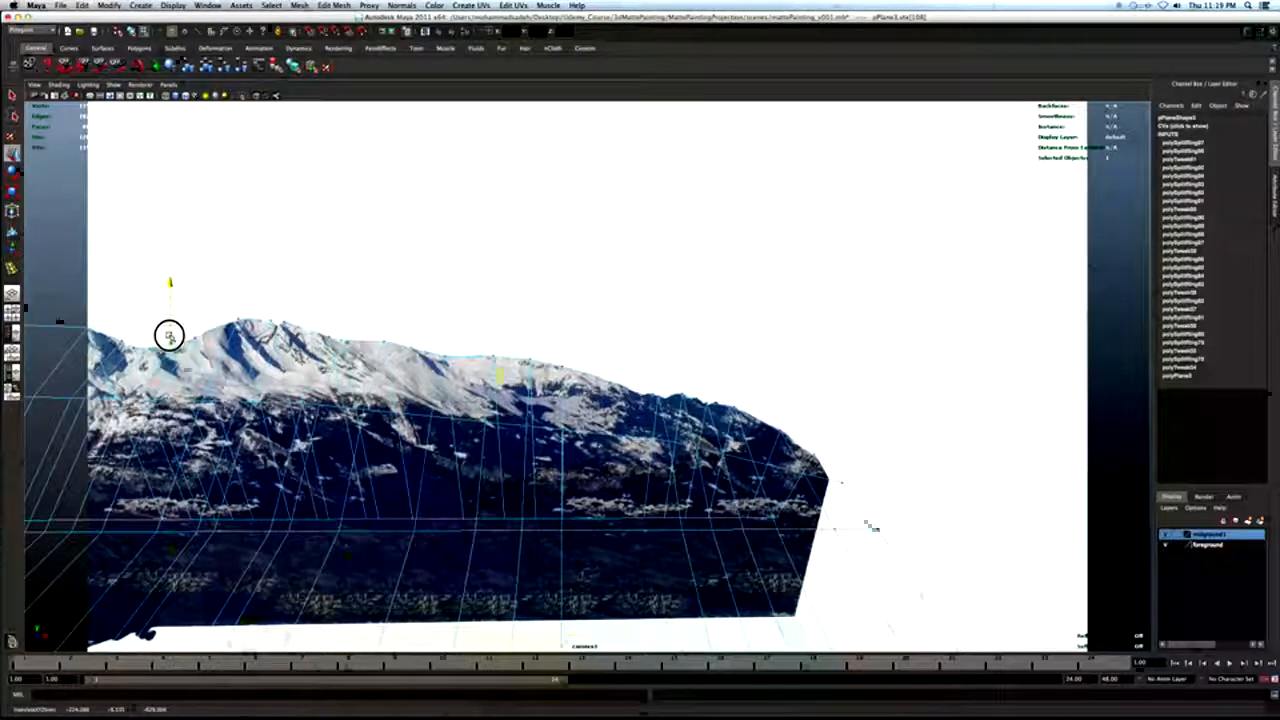
key("q")
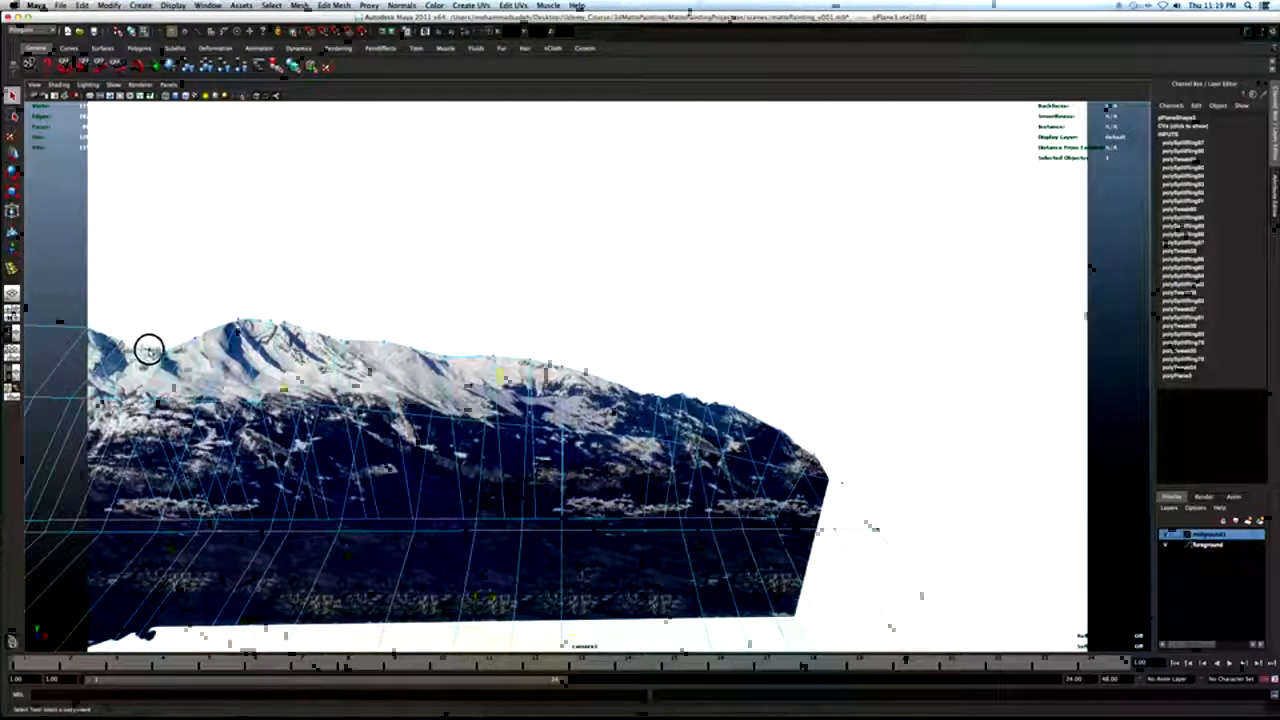
key("w")
key("q")
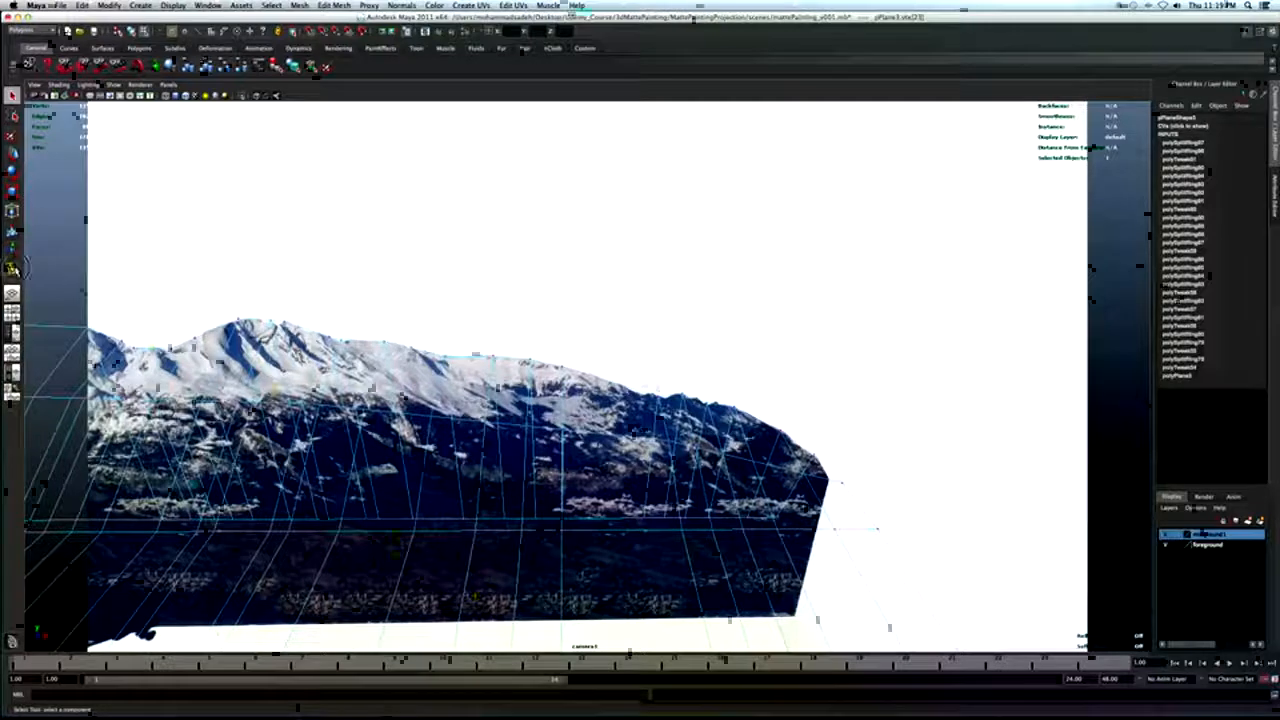
Insert two edge loops where the snowy ridge meets the dark right slope and fit the ridge vertices there to the outline.
left_click(12, 268)
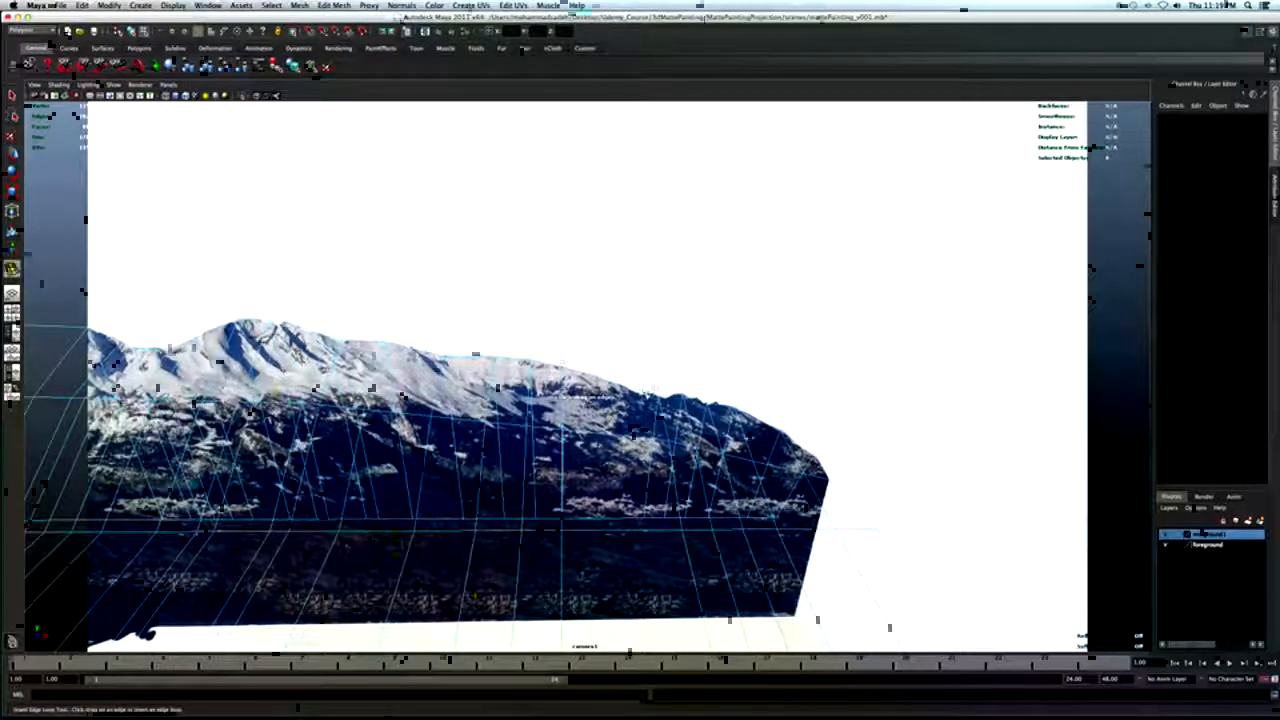
left_click(630, 390)
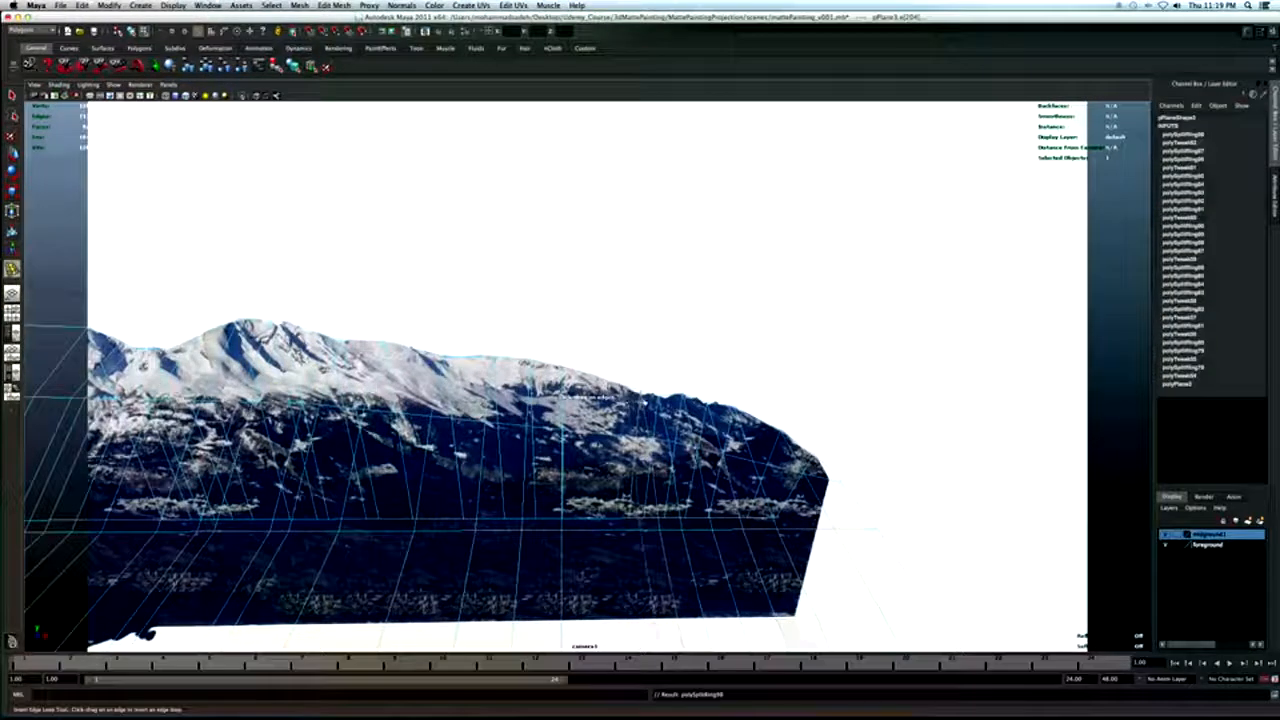
key("q")
left_click(635, 388)
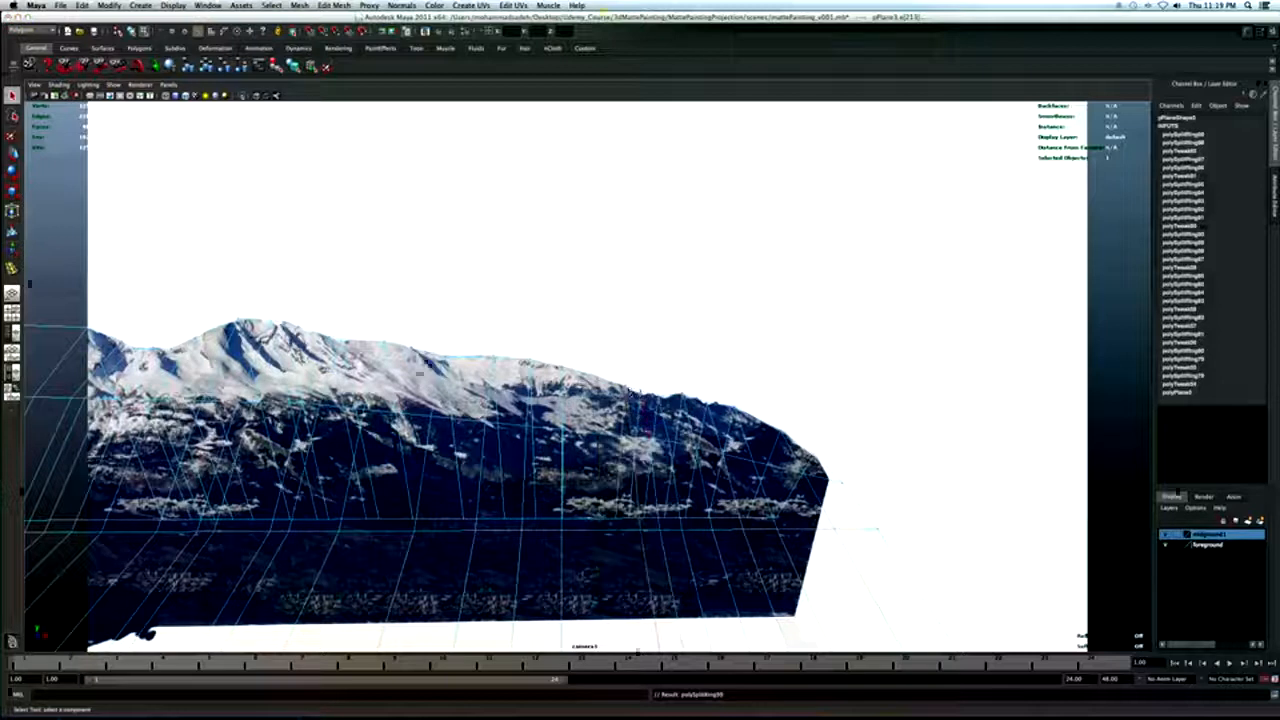
left_click(639, 387)
key("w")
left_click_drag(641, 383, 641, 381)
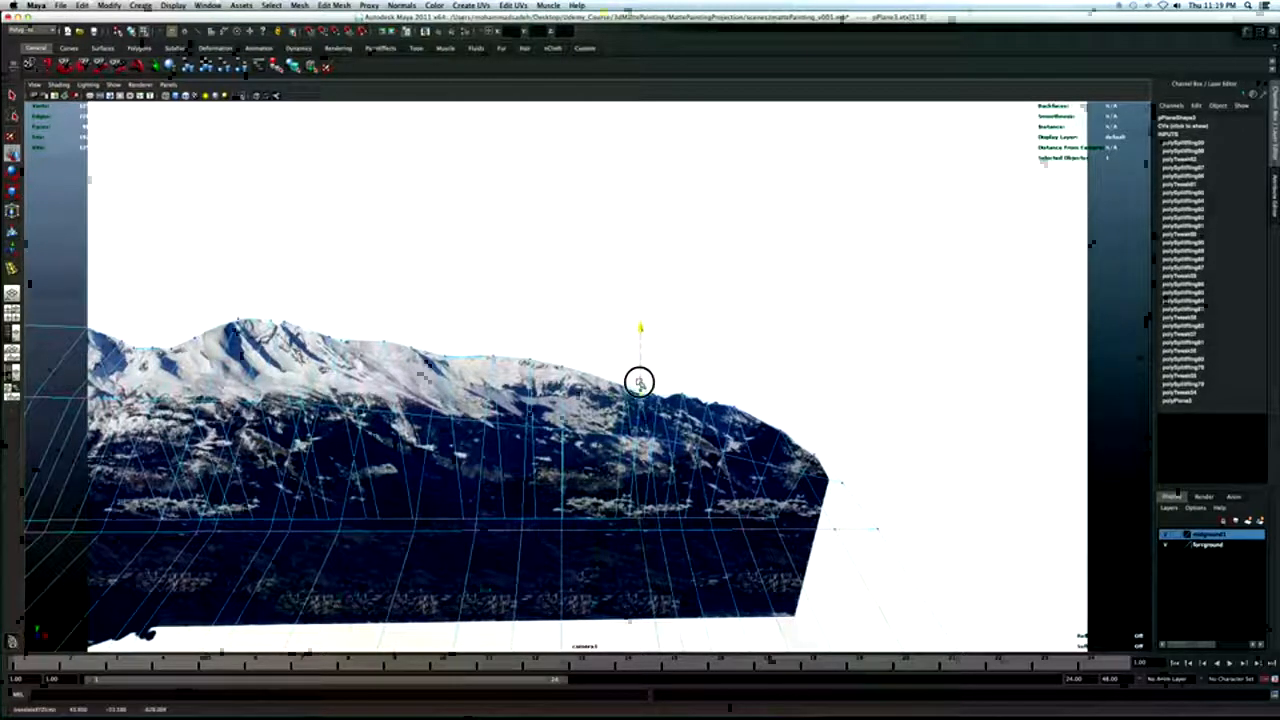
key("q")
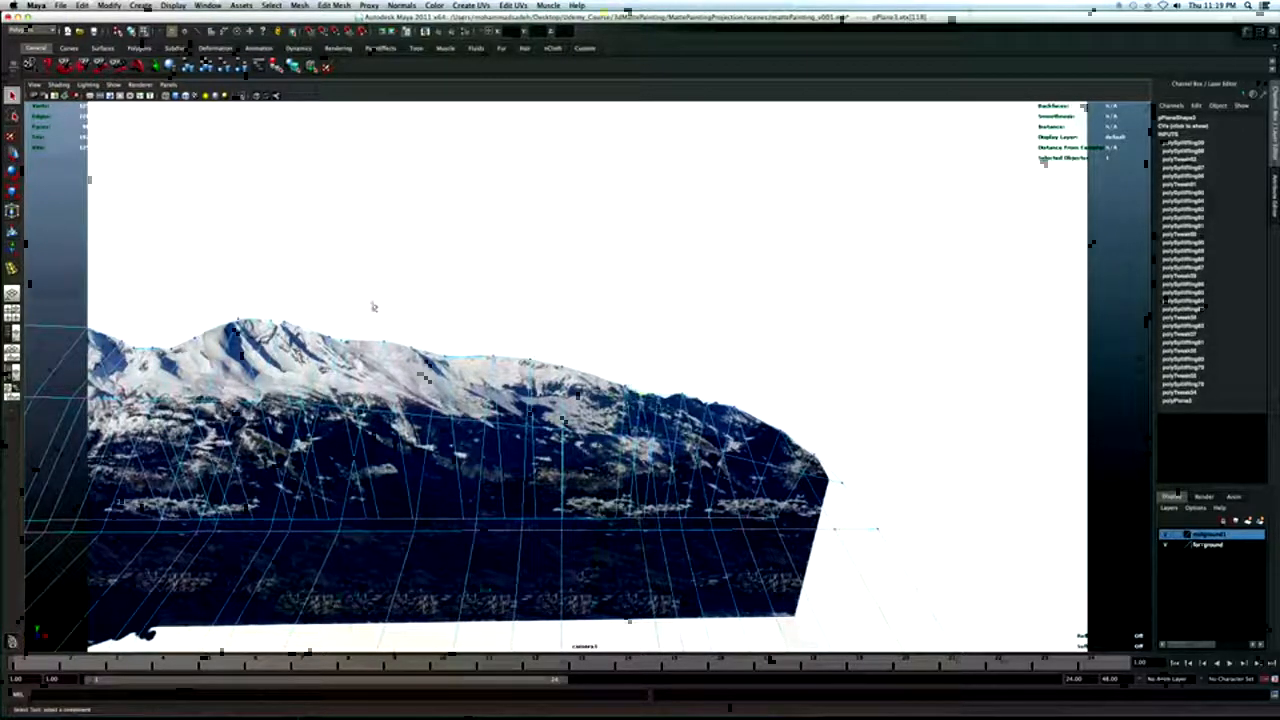
left_click(655, 390)
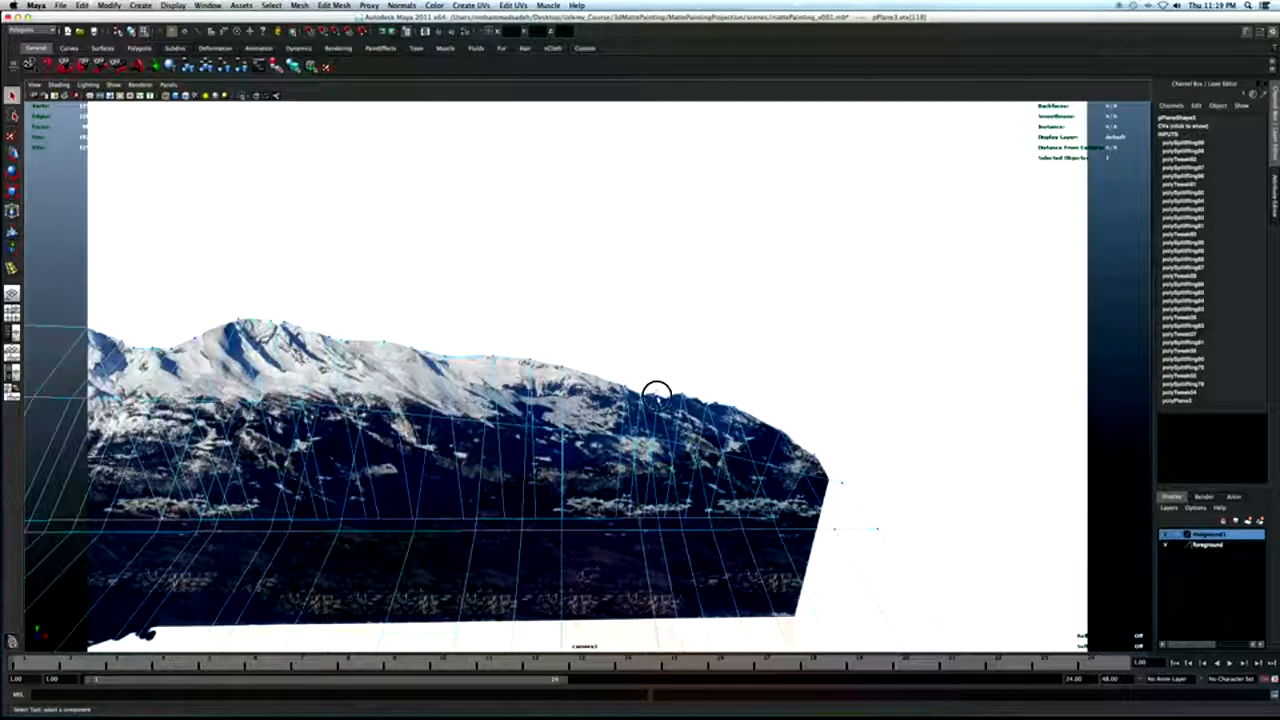
key("w")
left_click_drag(656, 391, 656, 393)
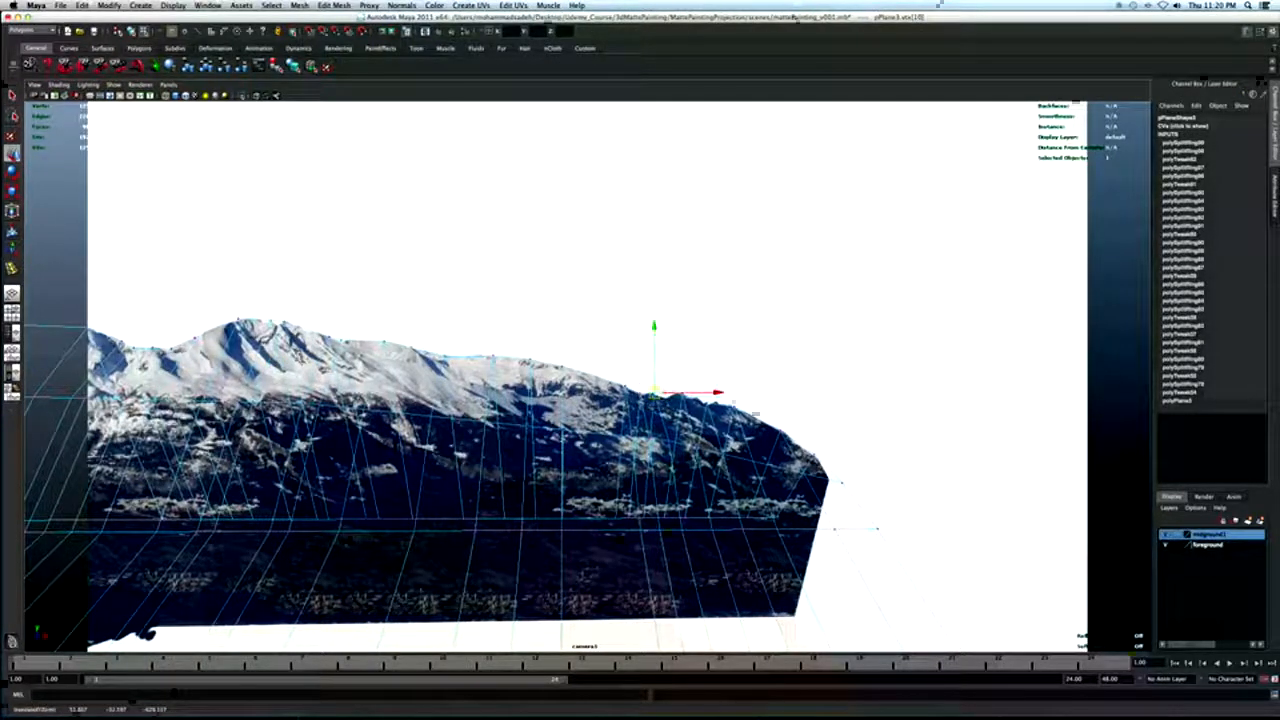
Insert one edge loop in the small dip at the start of the dark slope and fit its ridge vertices.
left_click(12, 268)
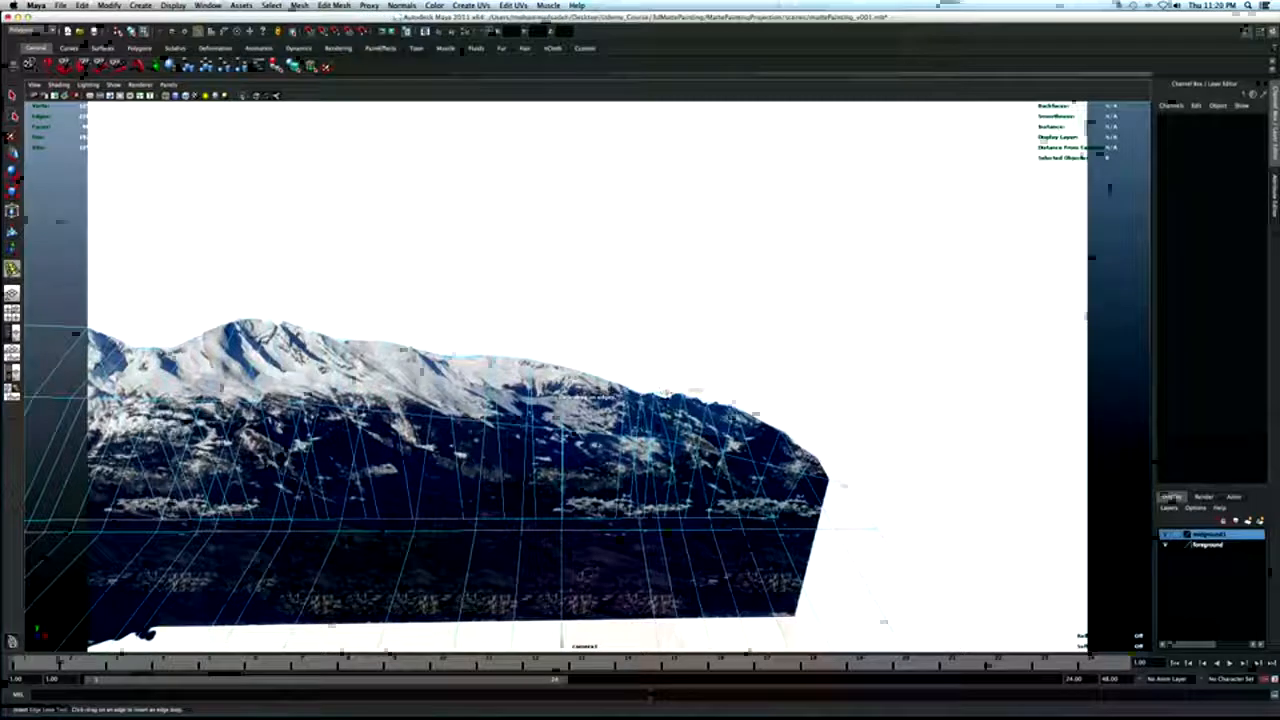
left_click(666, 391)
right_click(664, 391)
left_click(664, 388)
key("w")
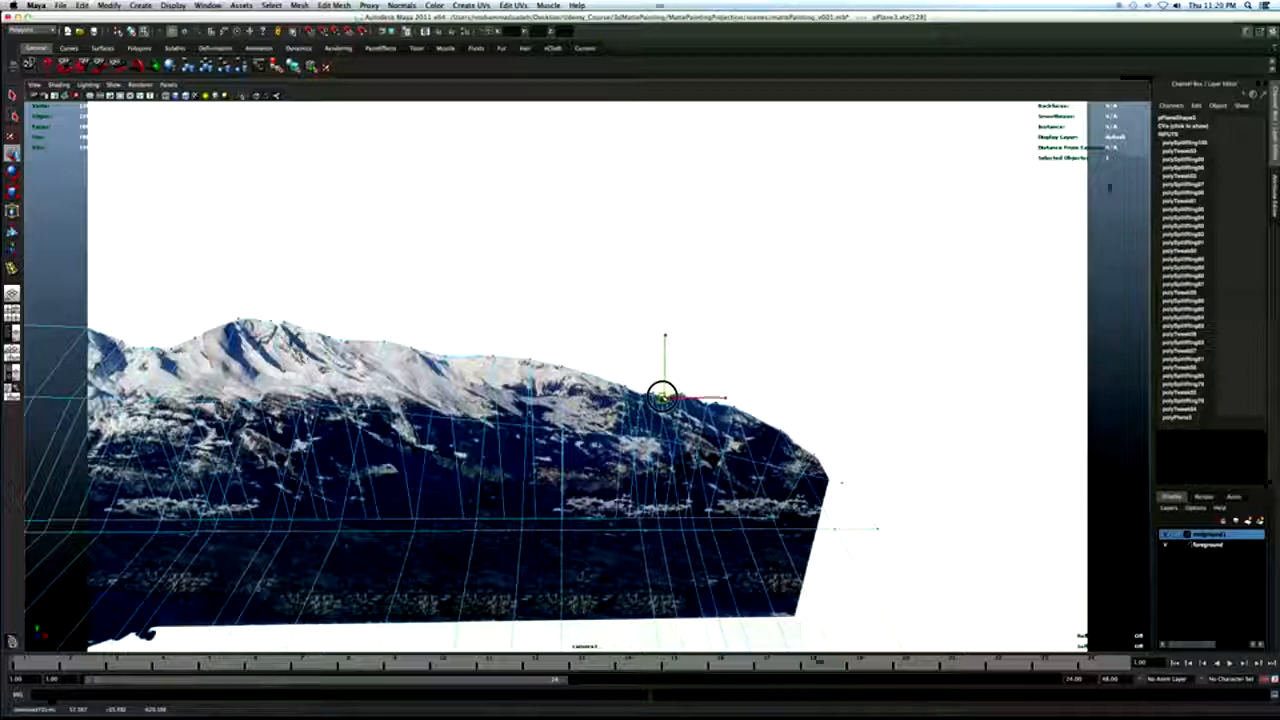
left_click(677, 394)
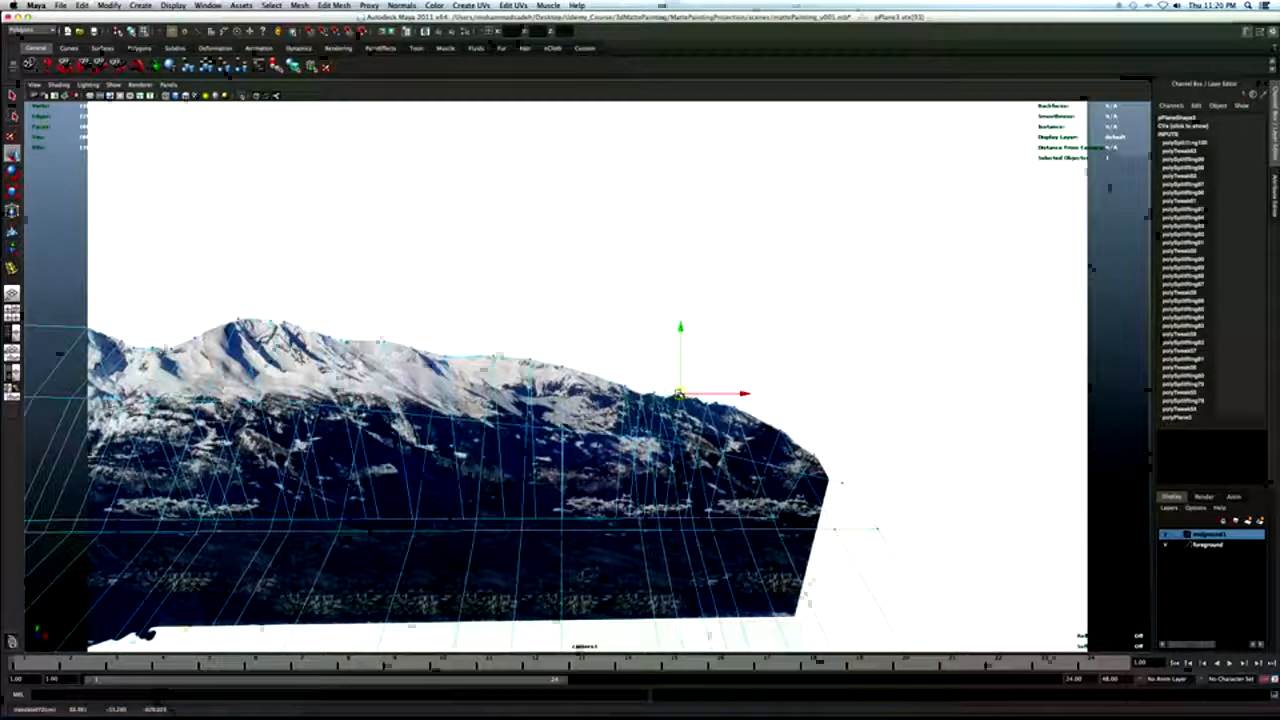
key("q")
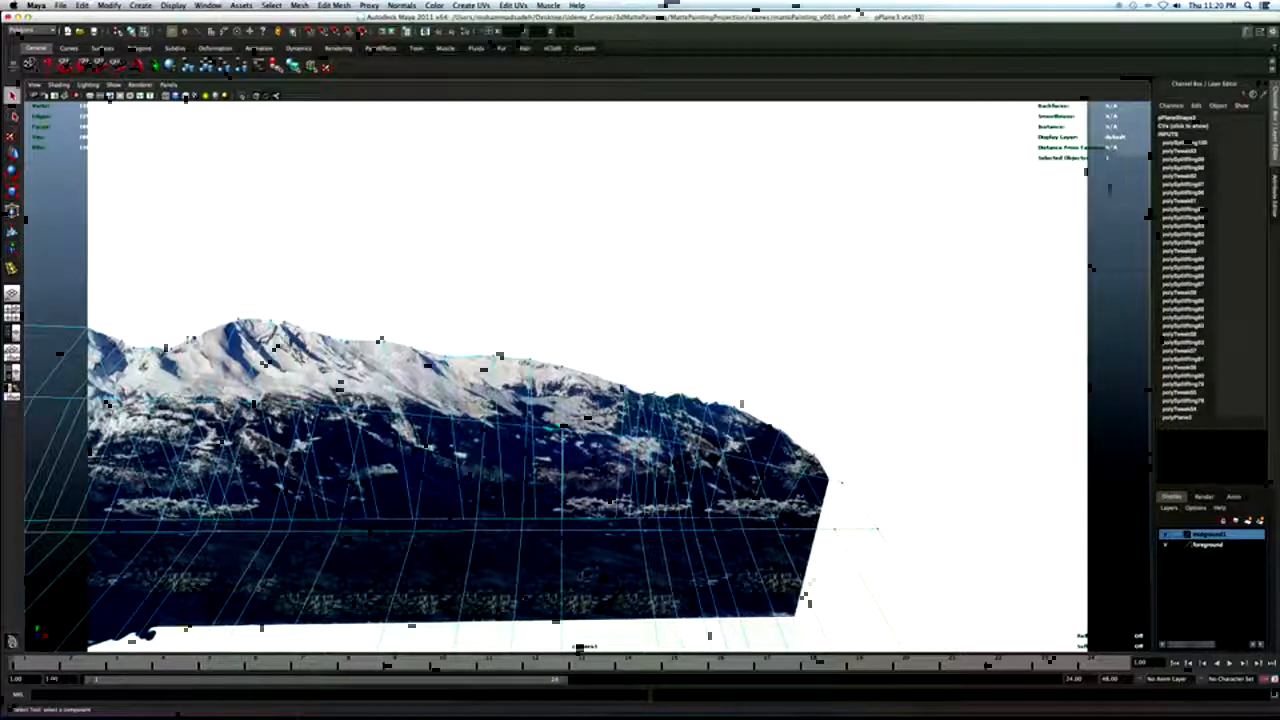
Insert two edge loops, one on the highest peak's right slope and one at the end of the snowy shoulder beyond it.
left_click(12, 272)
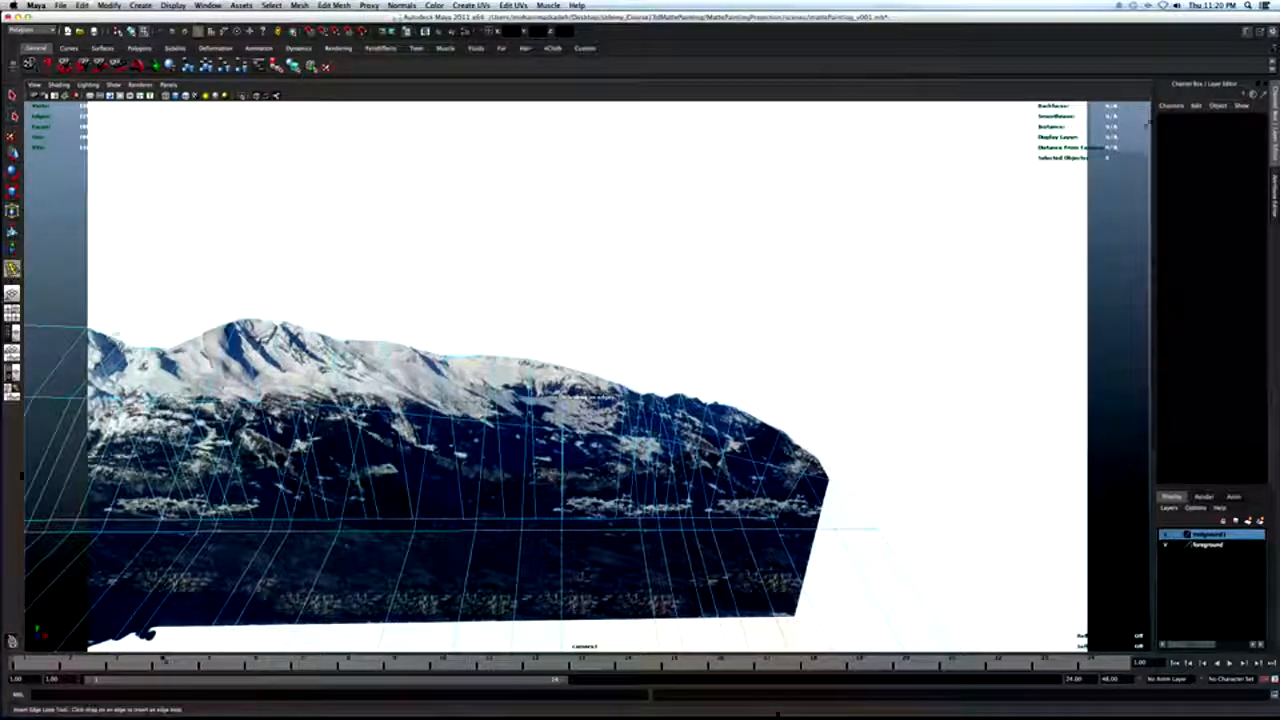
left_click(306, 331)
left_click(412, 349)
Fit the ridge vertices down the highest peak's right slope to the mountain outline.
key("q")
left_click(304, 329)
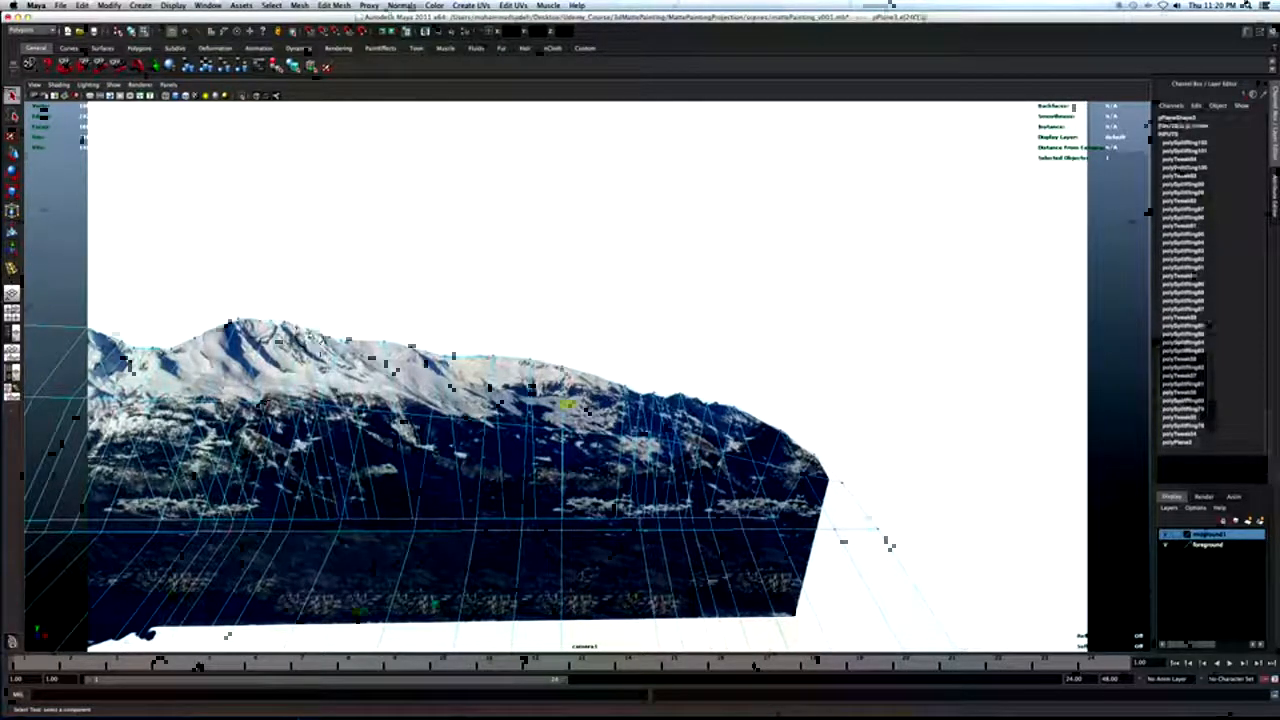
key("w")
key("q")
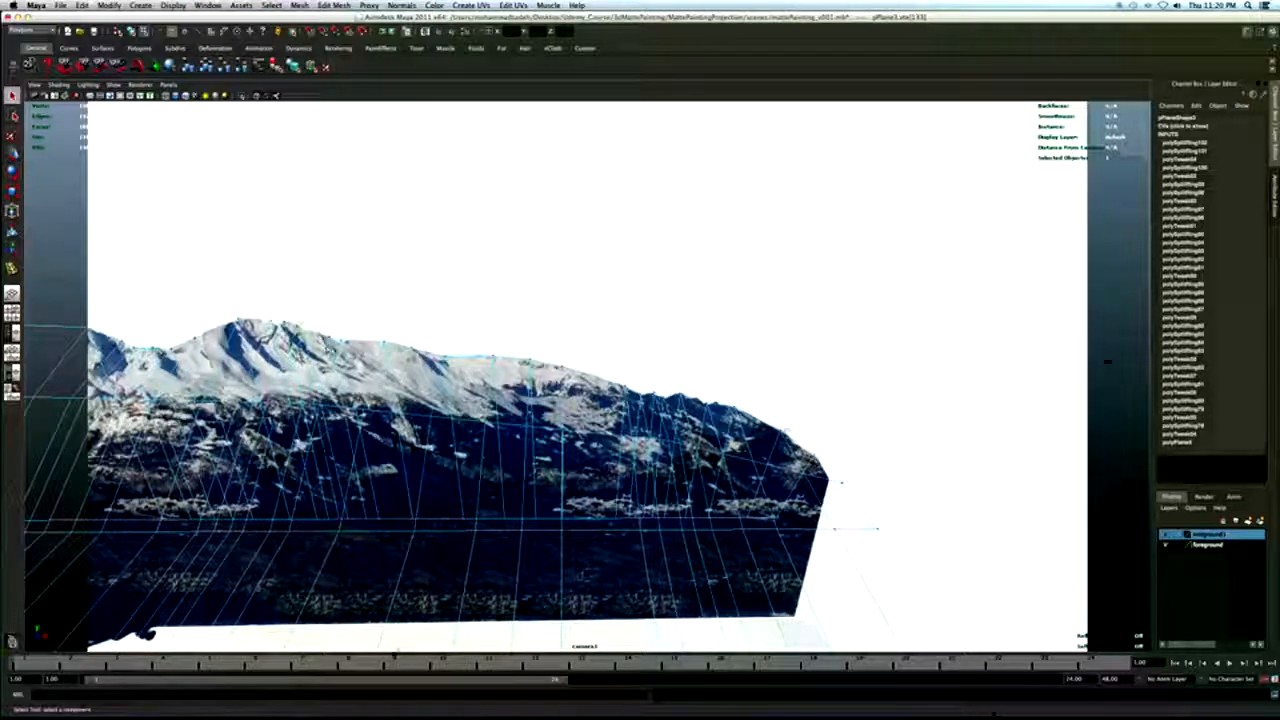
left_click(323, 335)
key("w")
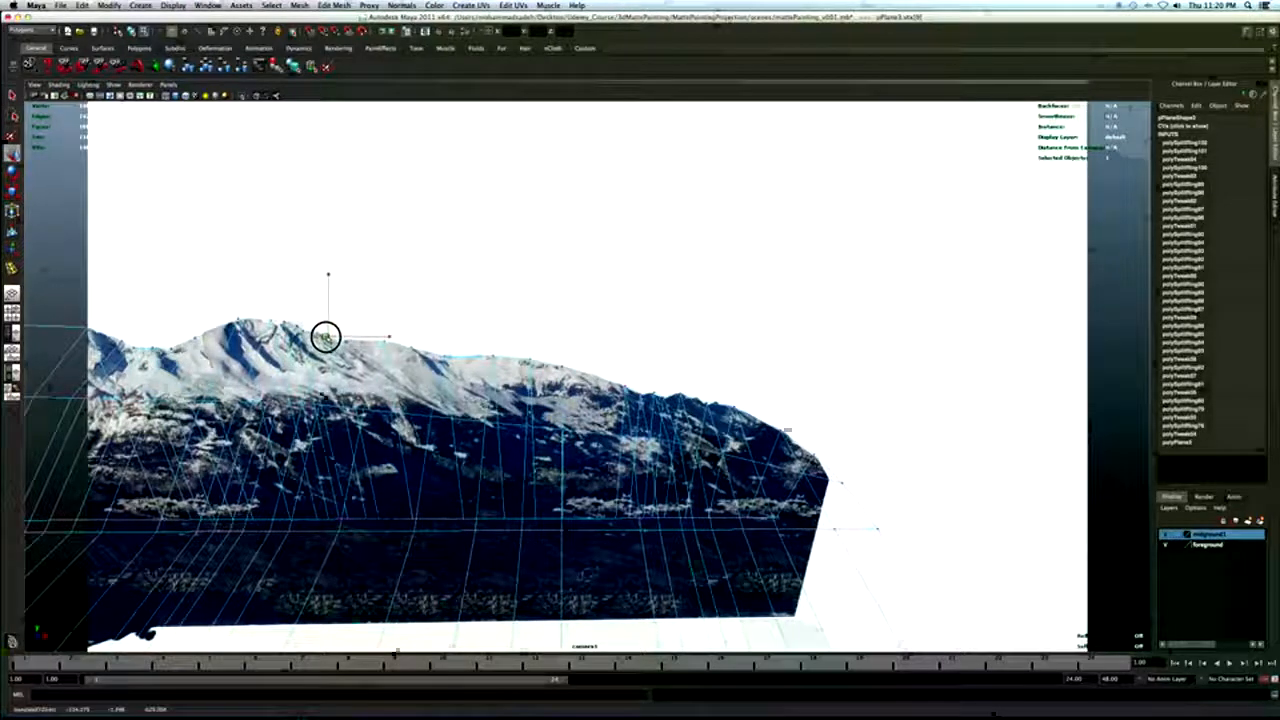
left_click(341, 339)
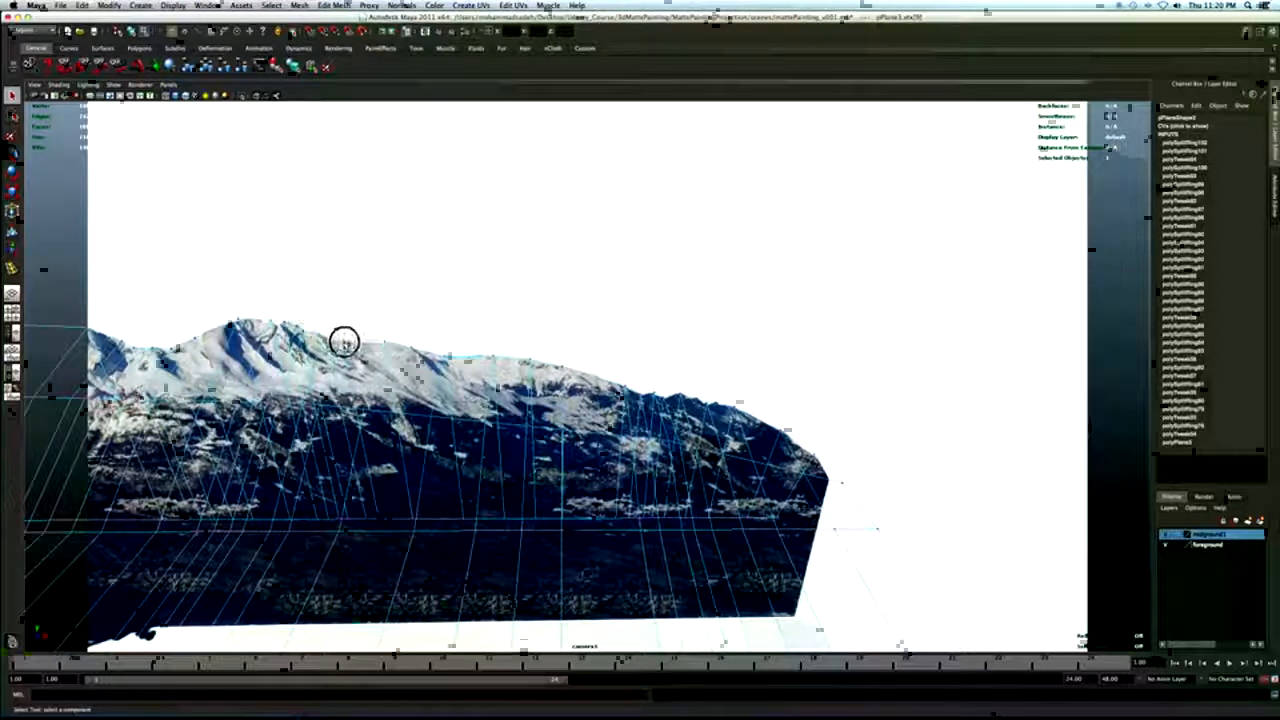
key("q")
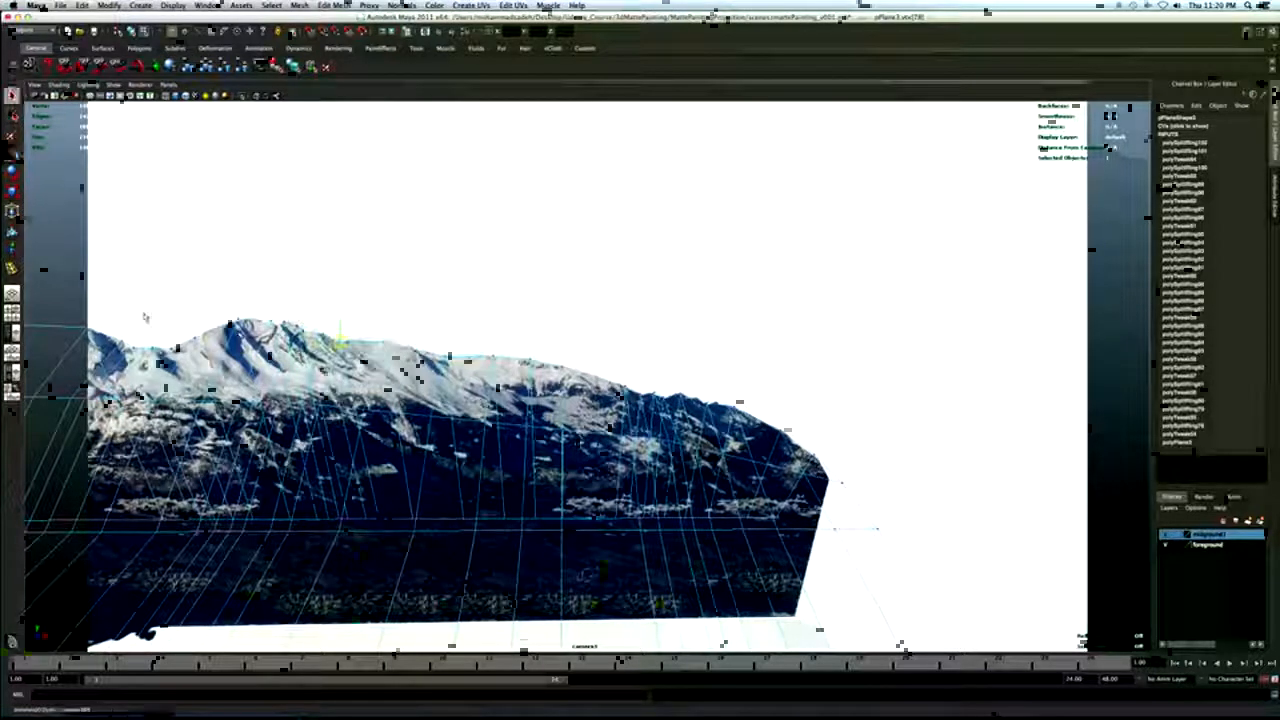
Insert one edge loop at the start of the snowy shoulder right of the highest peak and fit its ridge vertex.
left_click(14, 268)
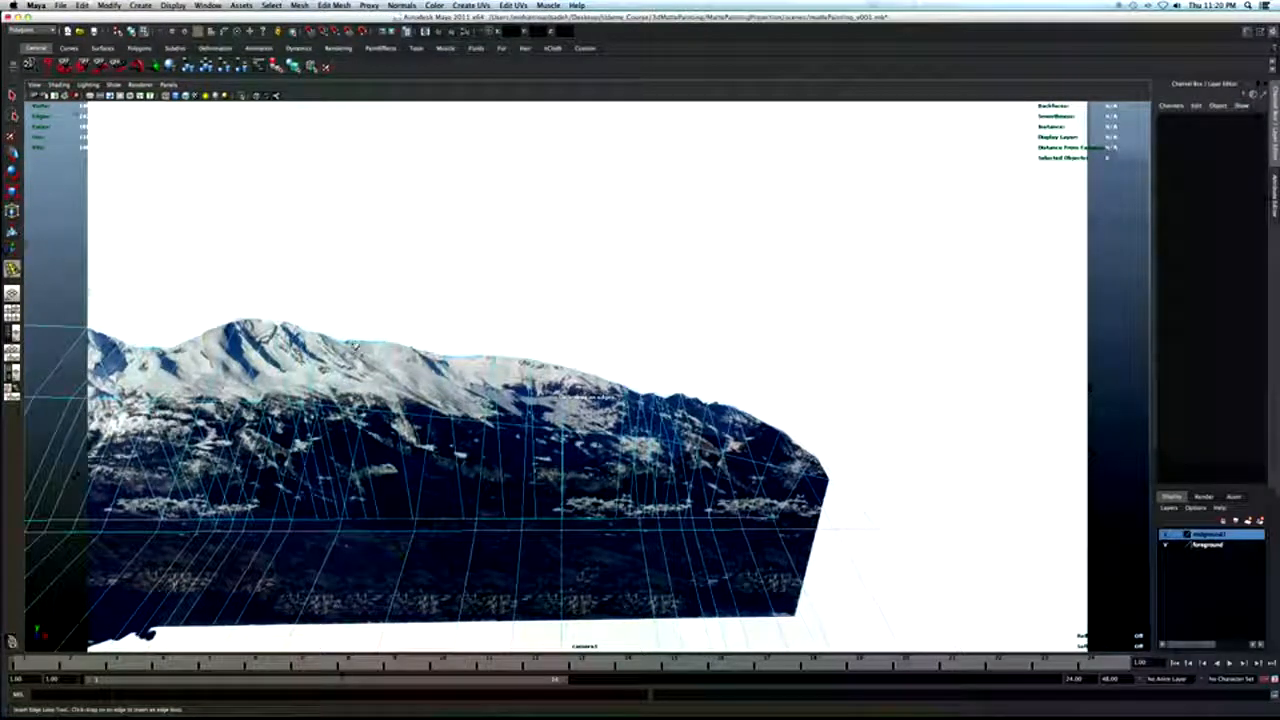
left_click(362, 342)
key("q")
right_click_drag(358, 343, 322, 343)
left_click(352, 340)
key("w")
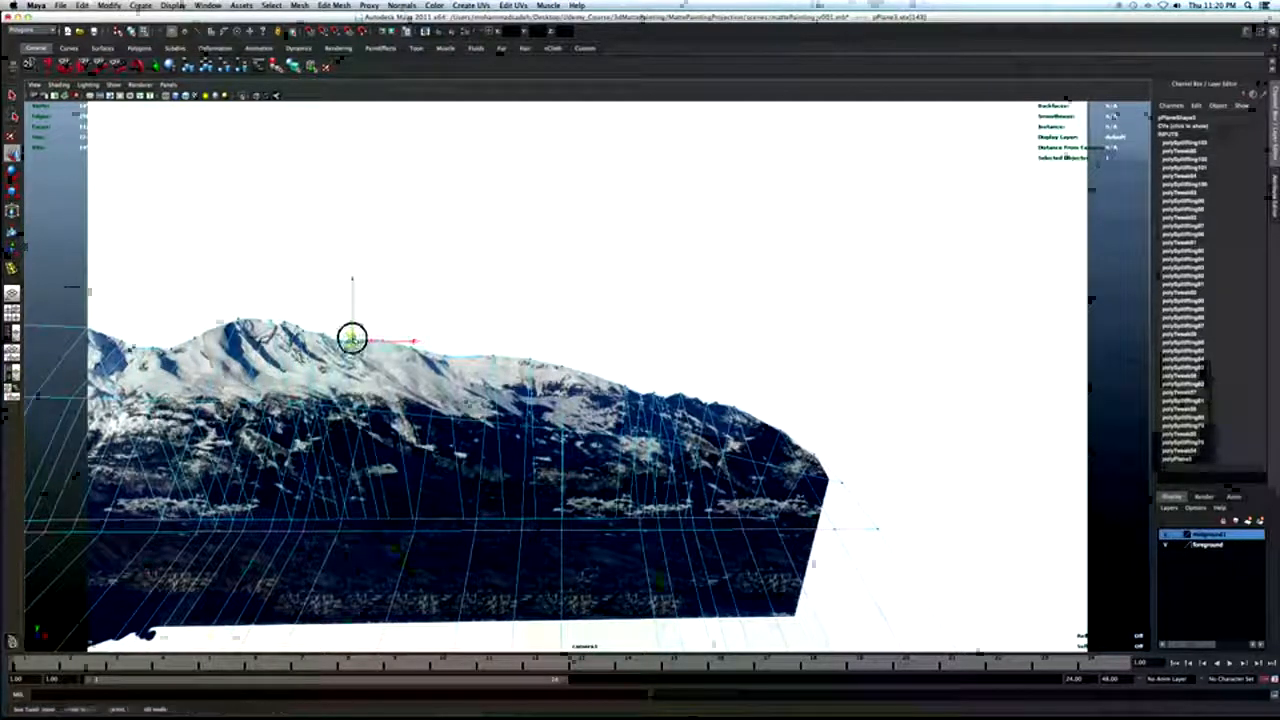
key("q")
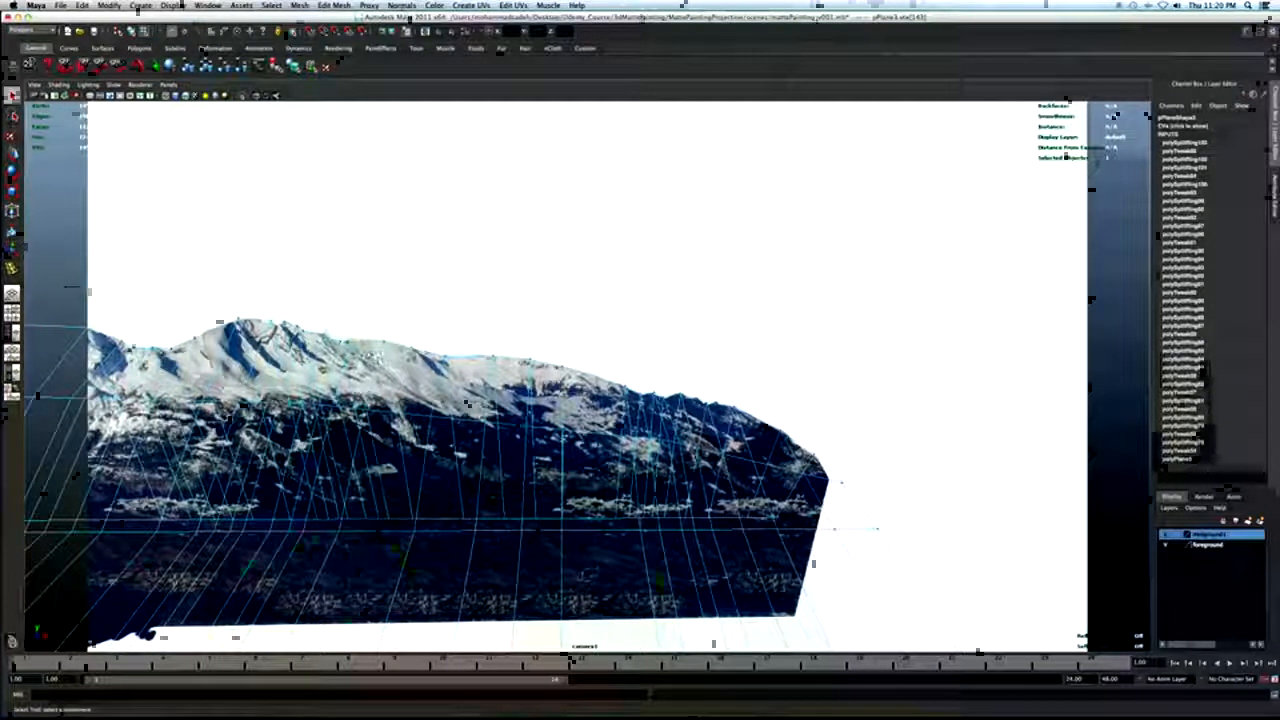
right_click_drag(379, 363, 418, 348)
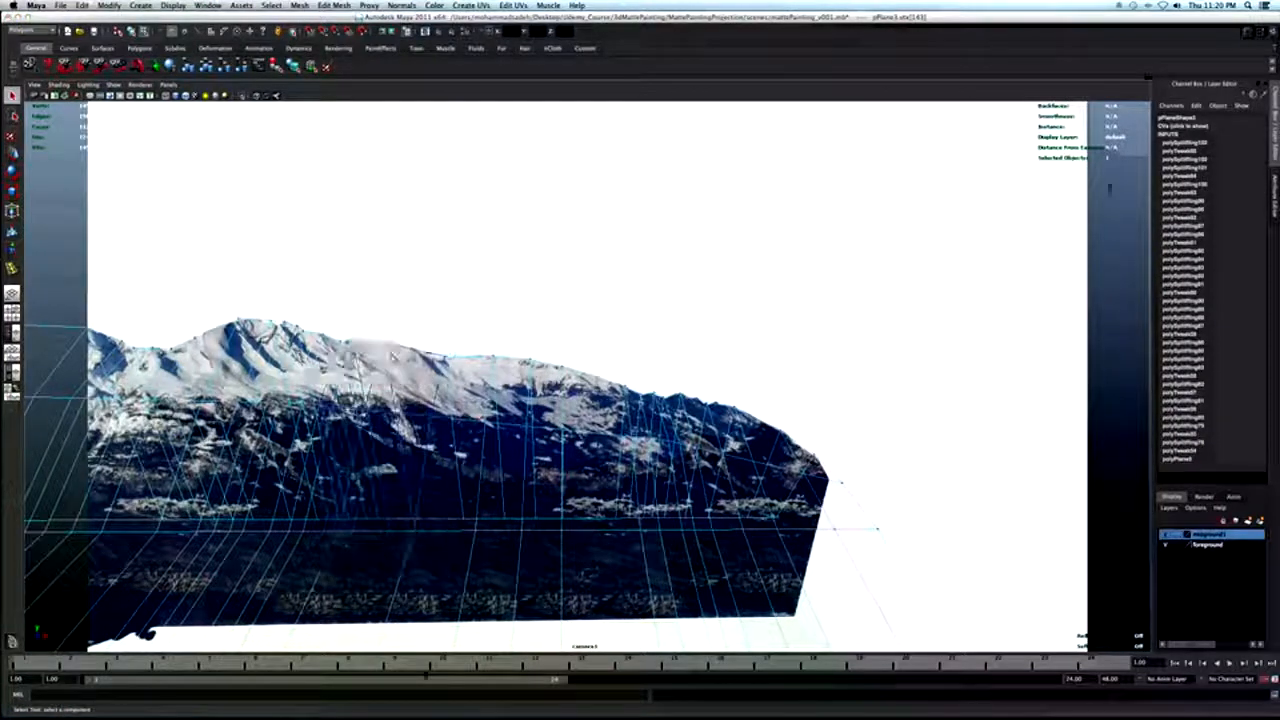
Insert two edge loops on the dark slope's small bumps near the far right end of the ridge.
left_click(452, 324)
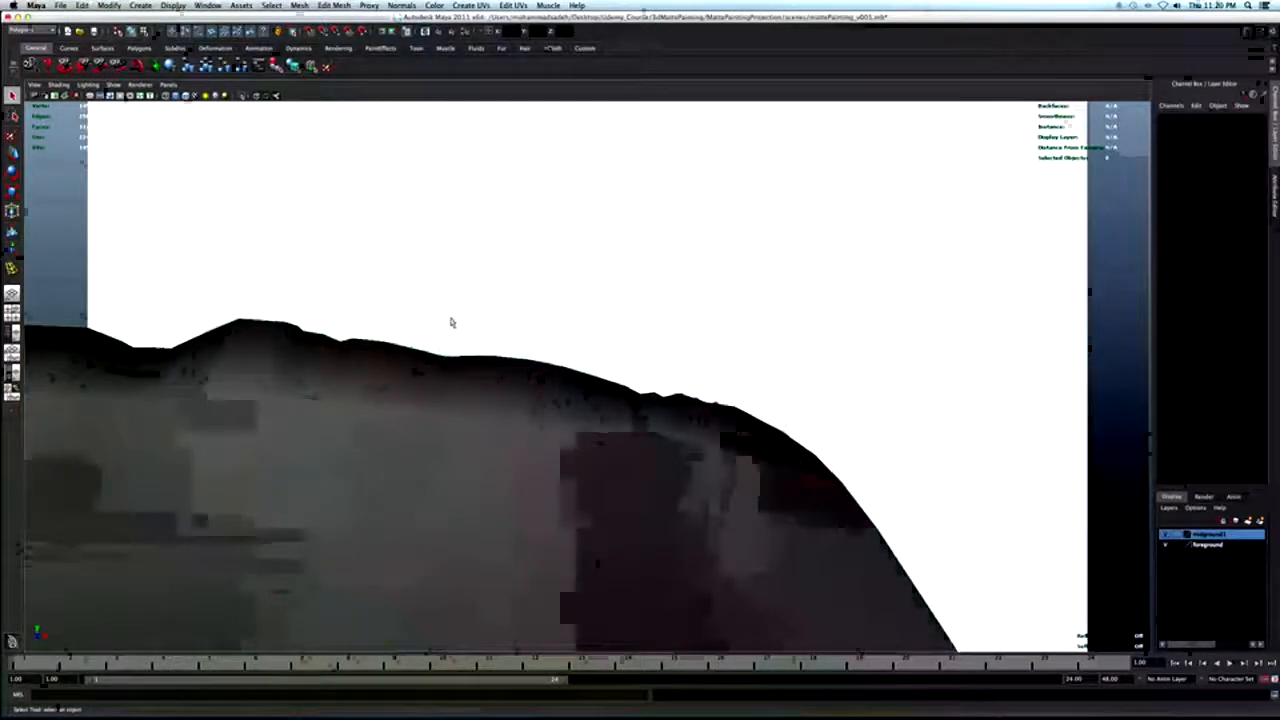
left_click(697, 393)
key("y")
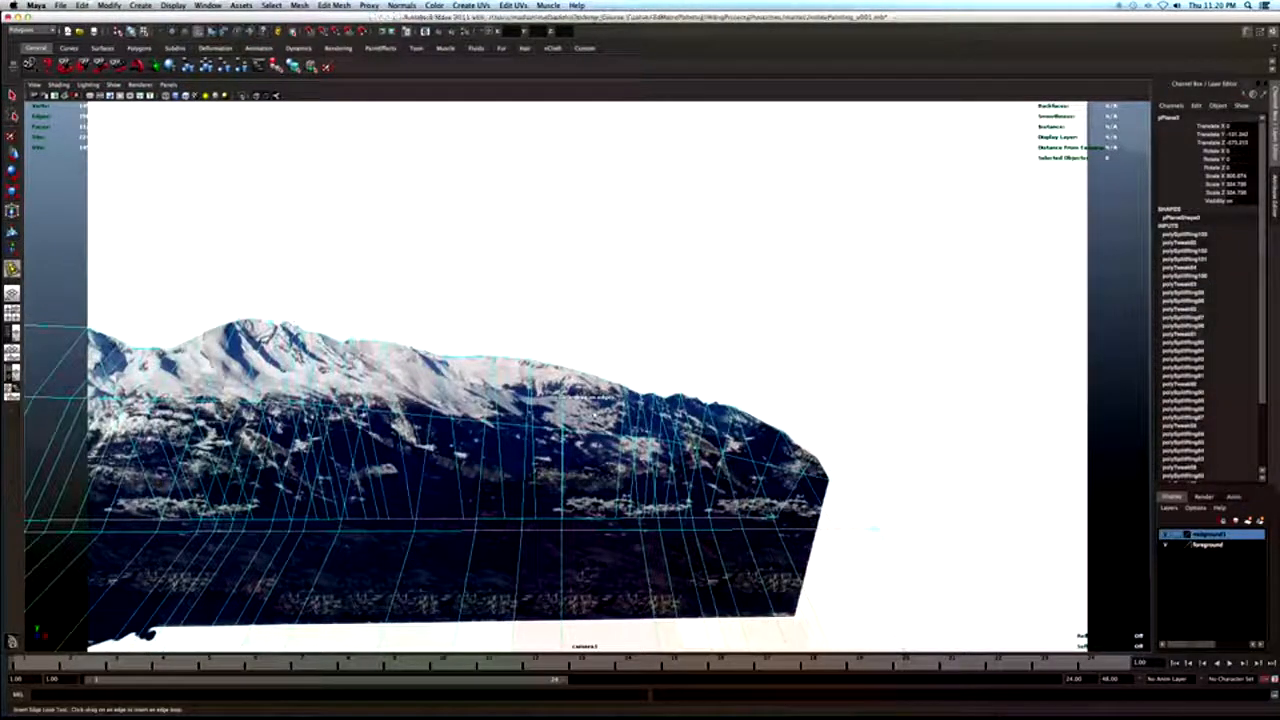
left_click(694, 394)
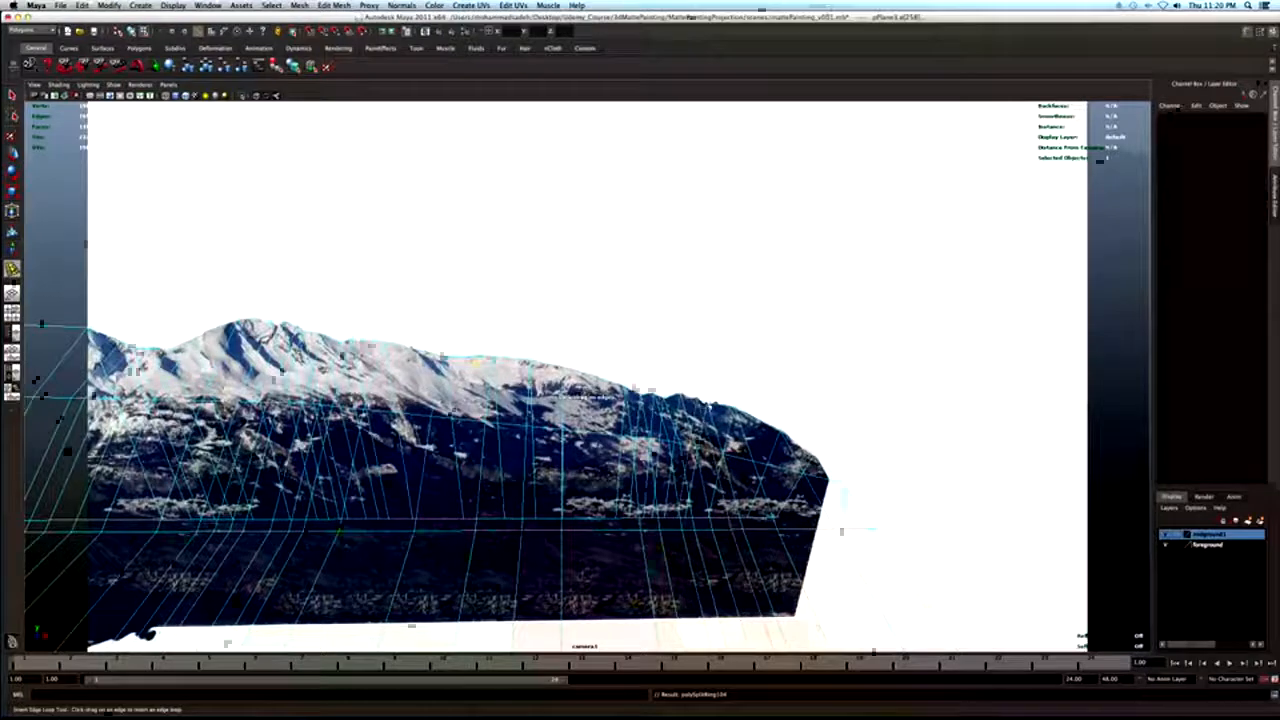
left_click(716, 401)
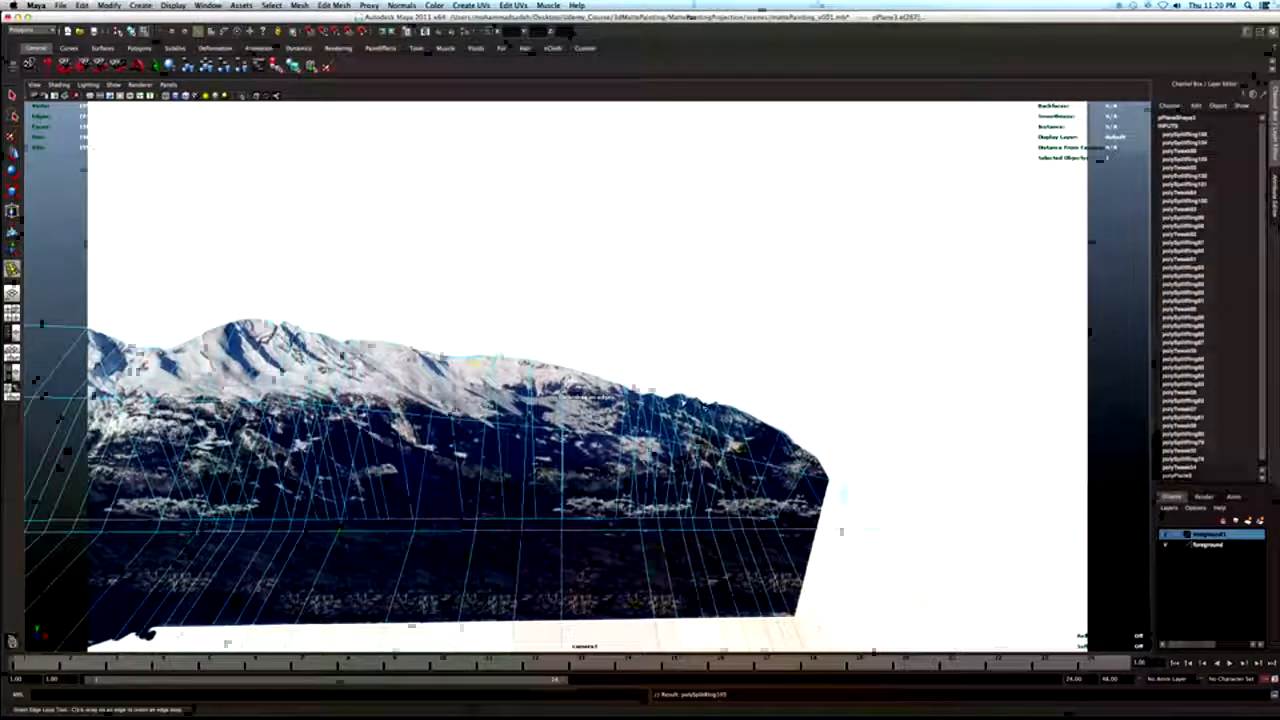
Fit the ridge vertices of the dark slope's small bumps to the mountain outline.
key("q")
right_click_drag(697, 405, 660, 404)
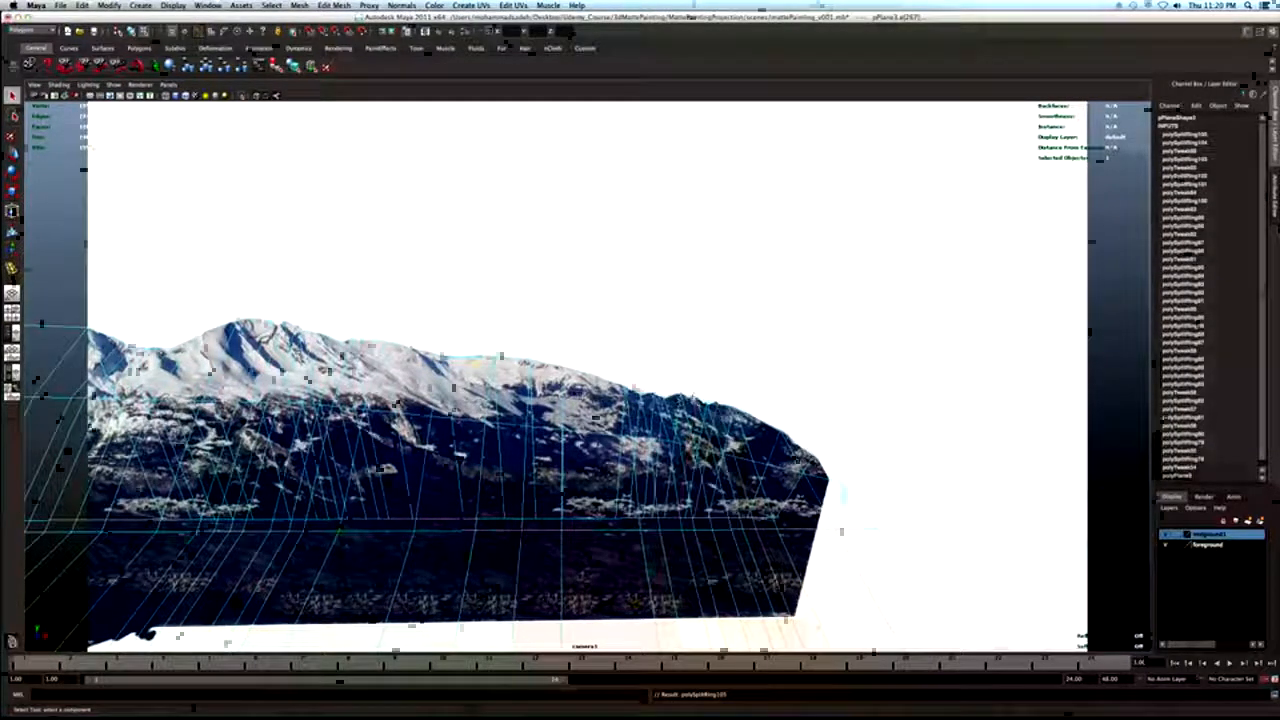
key("w")
left_click_drag(695, 405, 681, 383)
key("q")
left_click(719, 406)
key("w")
left_click(682, 396)
key("q")
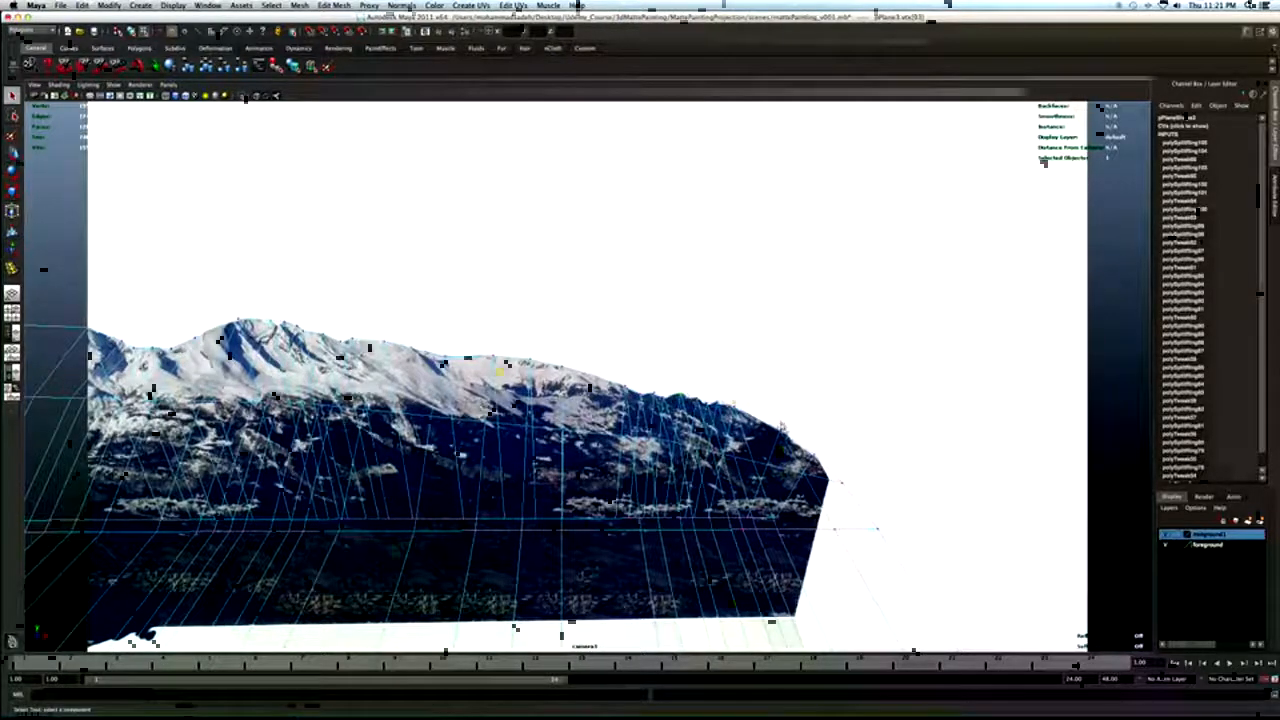
Fit the ridge vertices down the dark slope's far end and check the vertex at the start of the snowy shoulder.
left_click(780, 429)
key("w")
left_click_drag(784, 421, 812, 441)
left_click(811, 452)
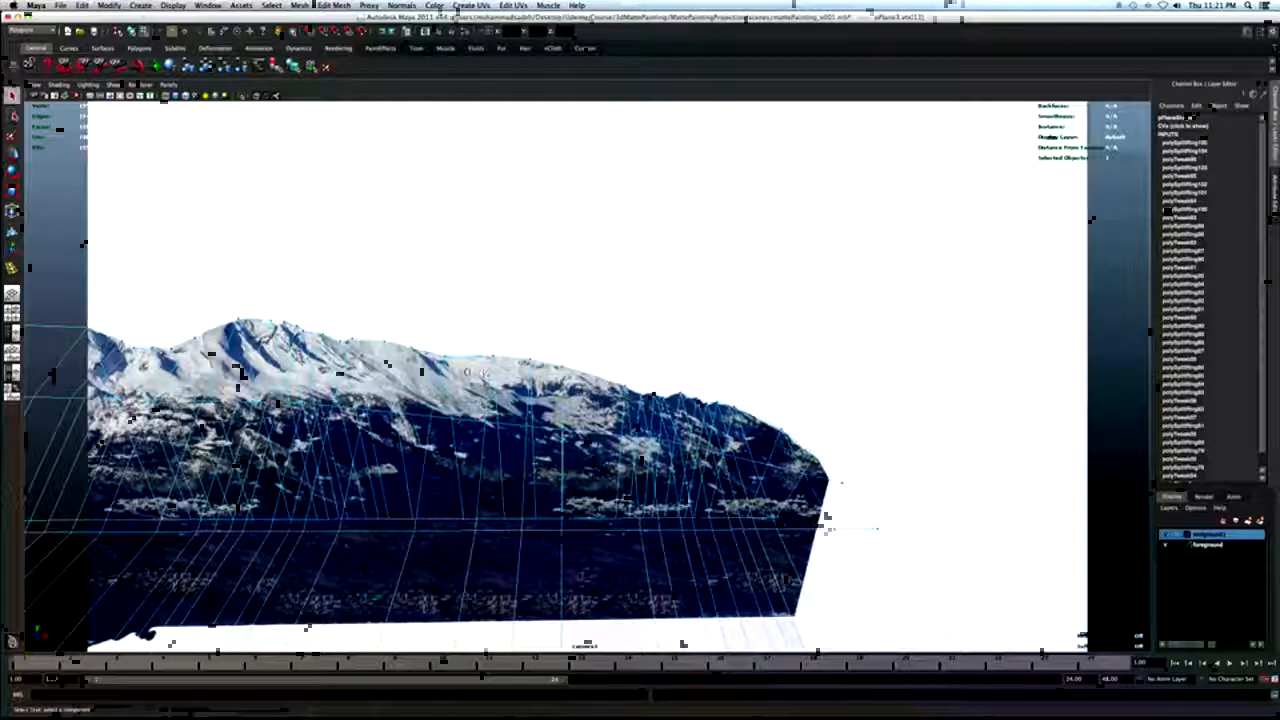
key("q")
left_click(447, 355)
key("w")
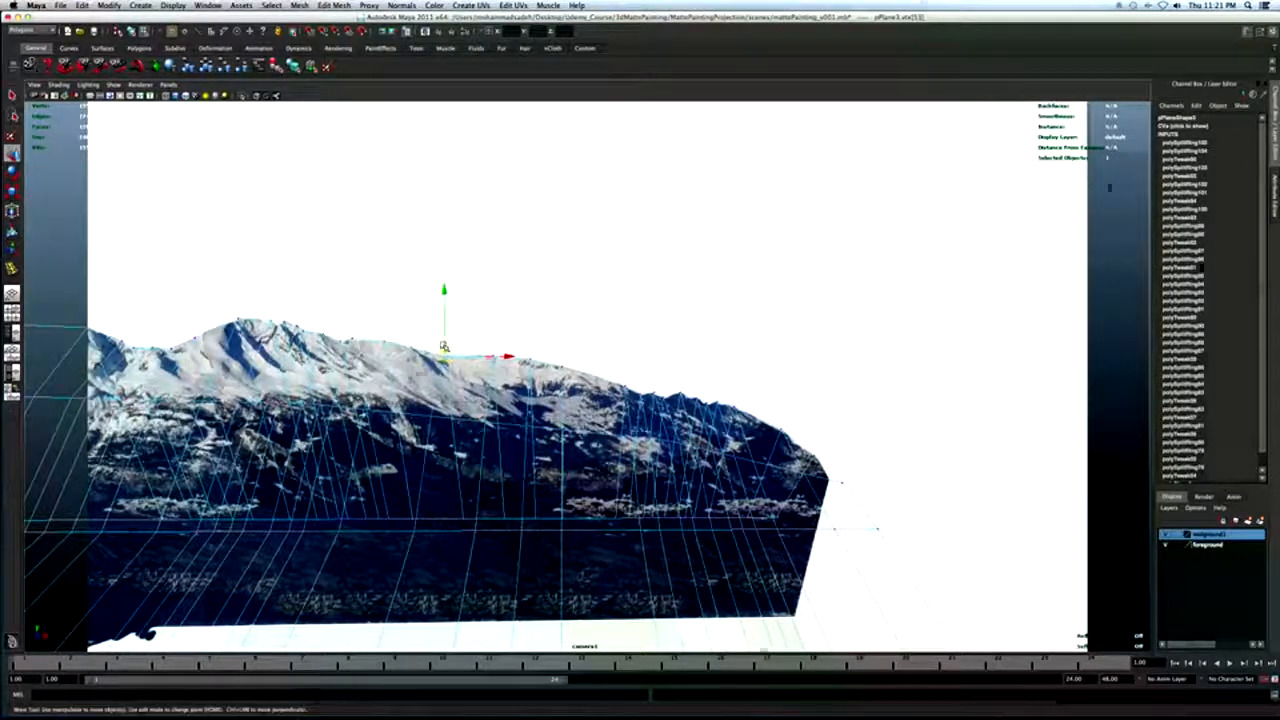
key("q")
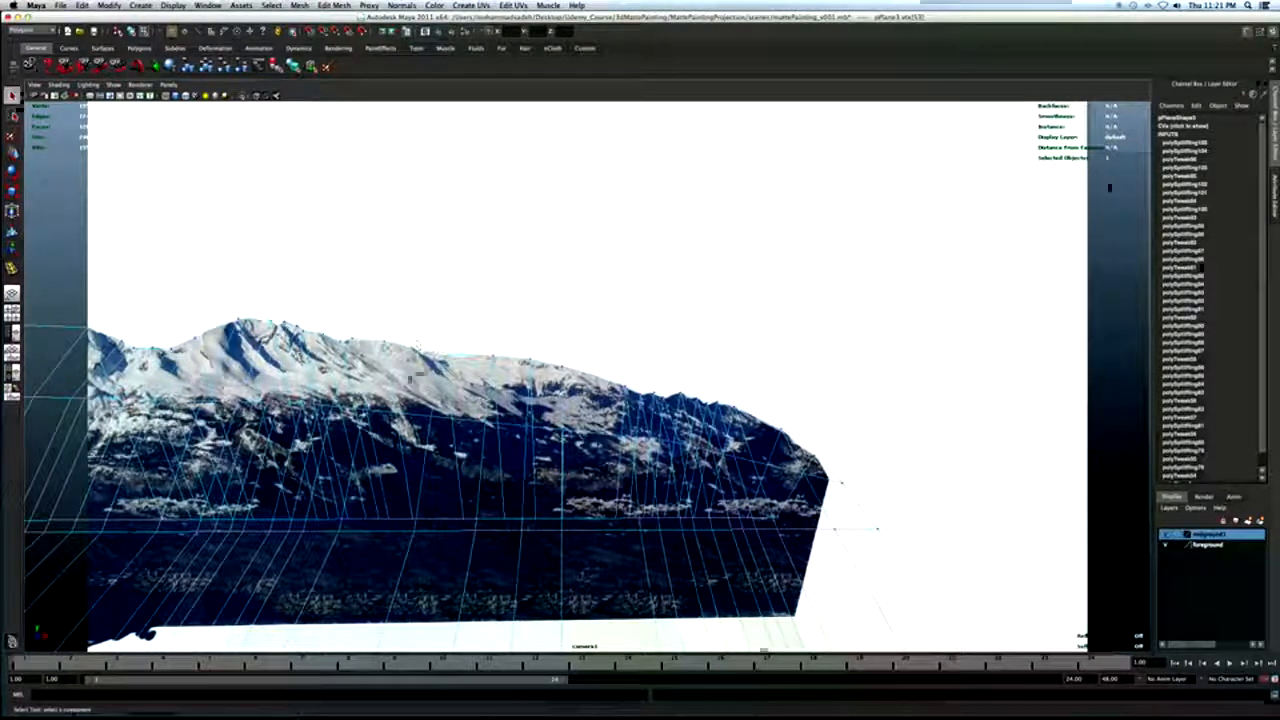
Return to object selection and compare the mesh silhouette with the mountain image in shaded and wireframe display.
right_click_drag(386, 350, 418, 328)
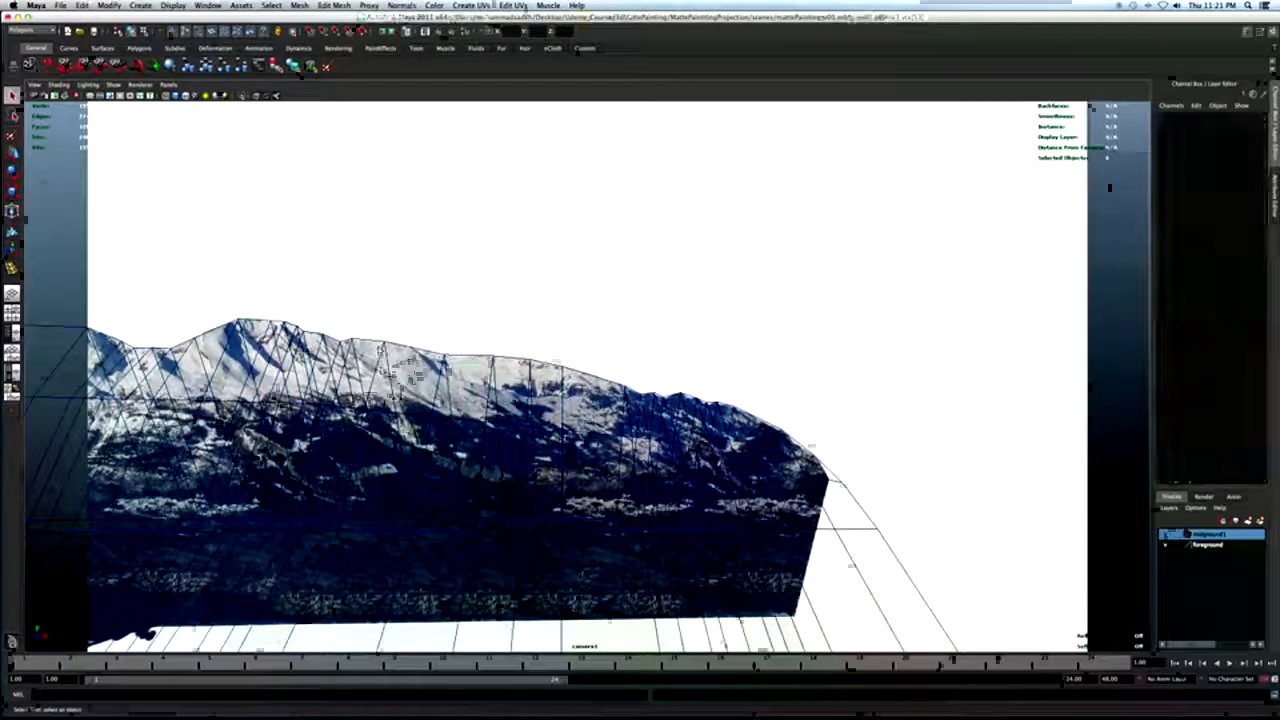
key("5")
key("4")
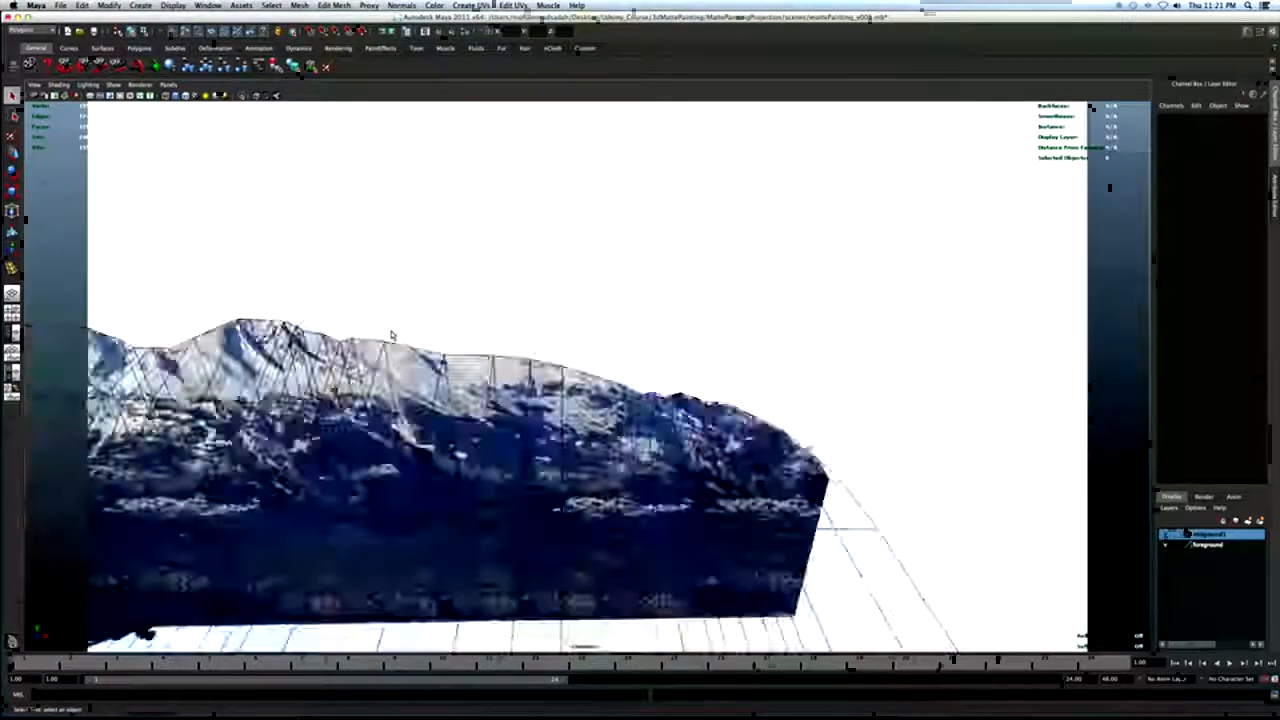
key("5")
key("4")
key("5")
Show the midground1 and foreground display layers and view all the mountain meshes together in perspective.
key("space")
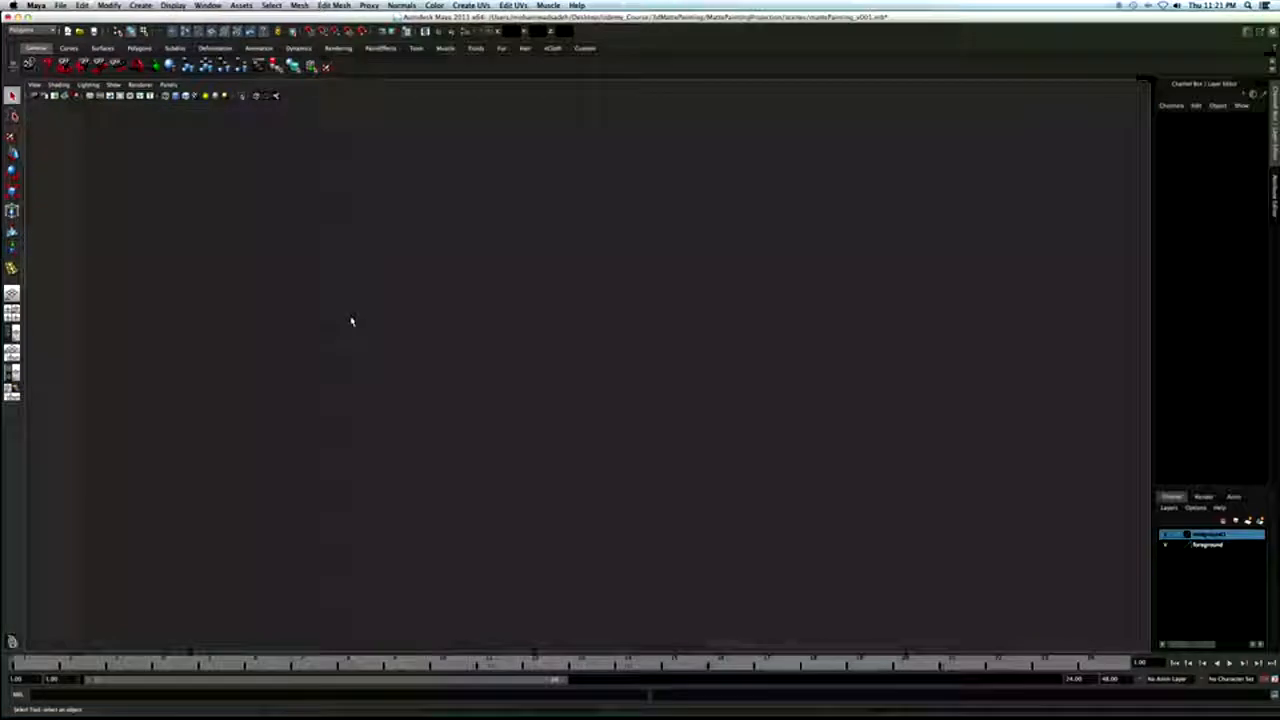
left_click_drag(291, 228, 305, 256, "alt")
left_click(309, 257)
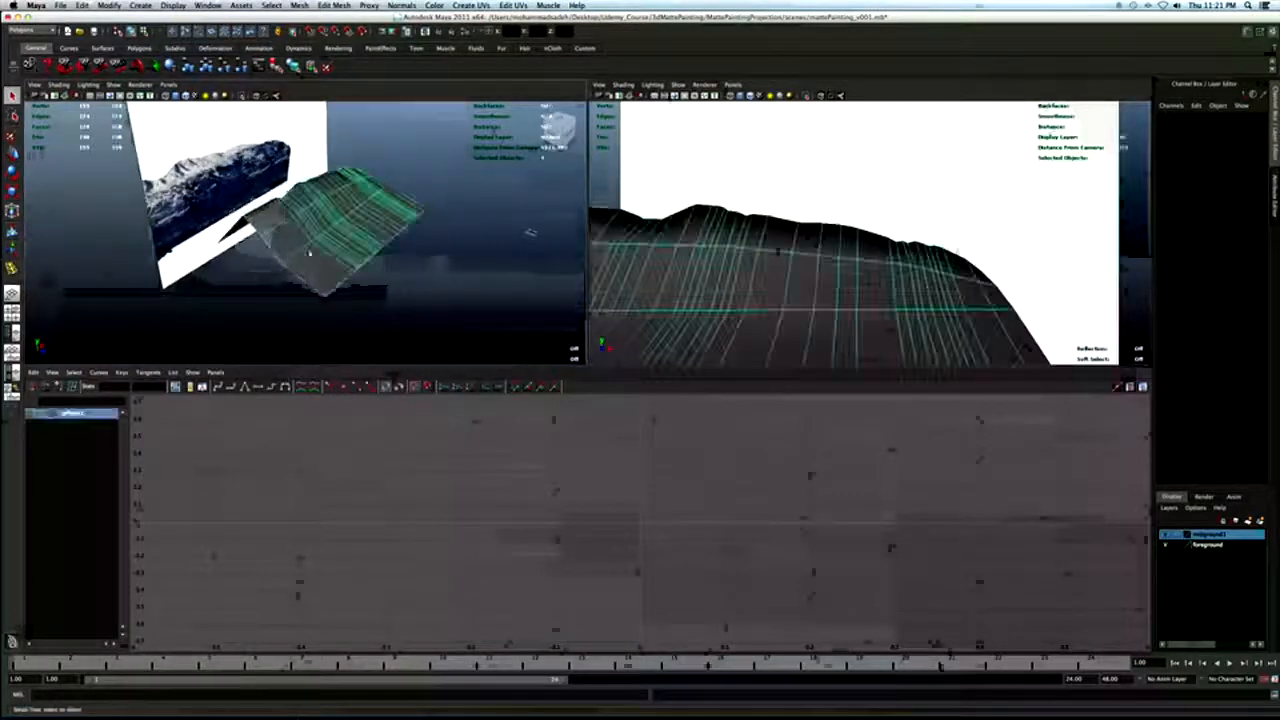
left_click(431, 293)
key("ctrl+a")
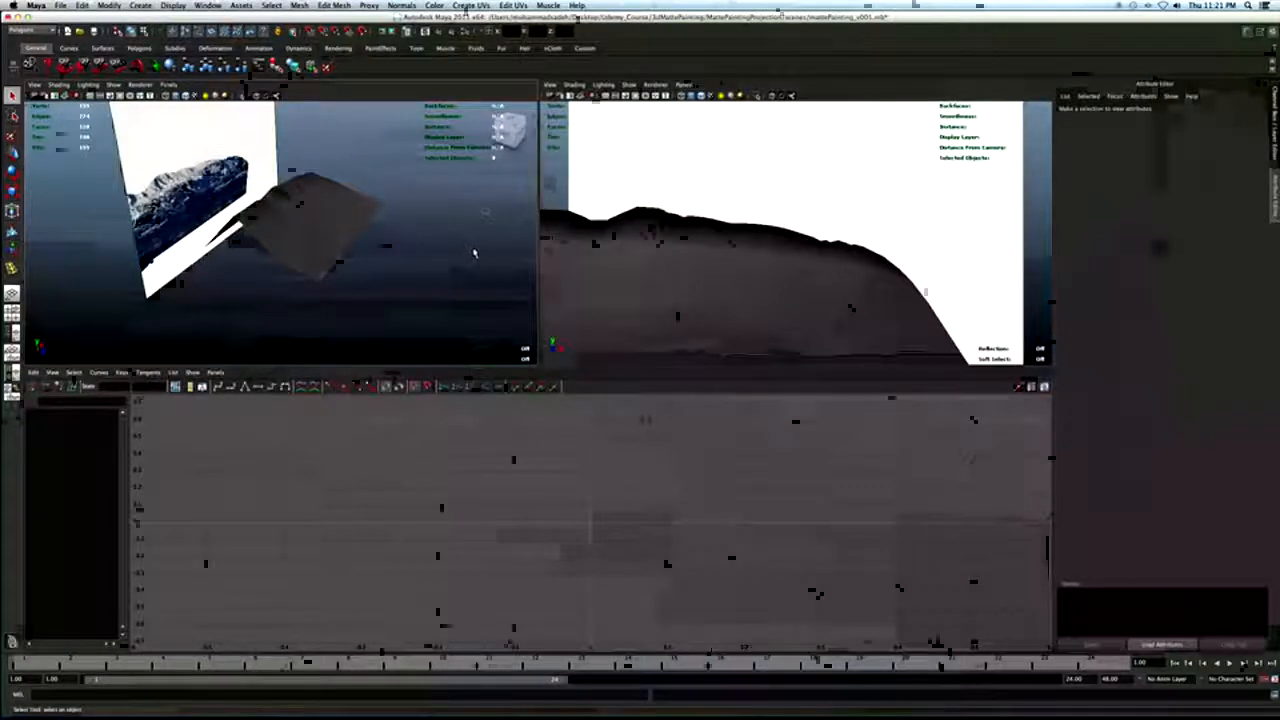
key("ctrl+a")
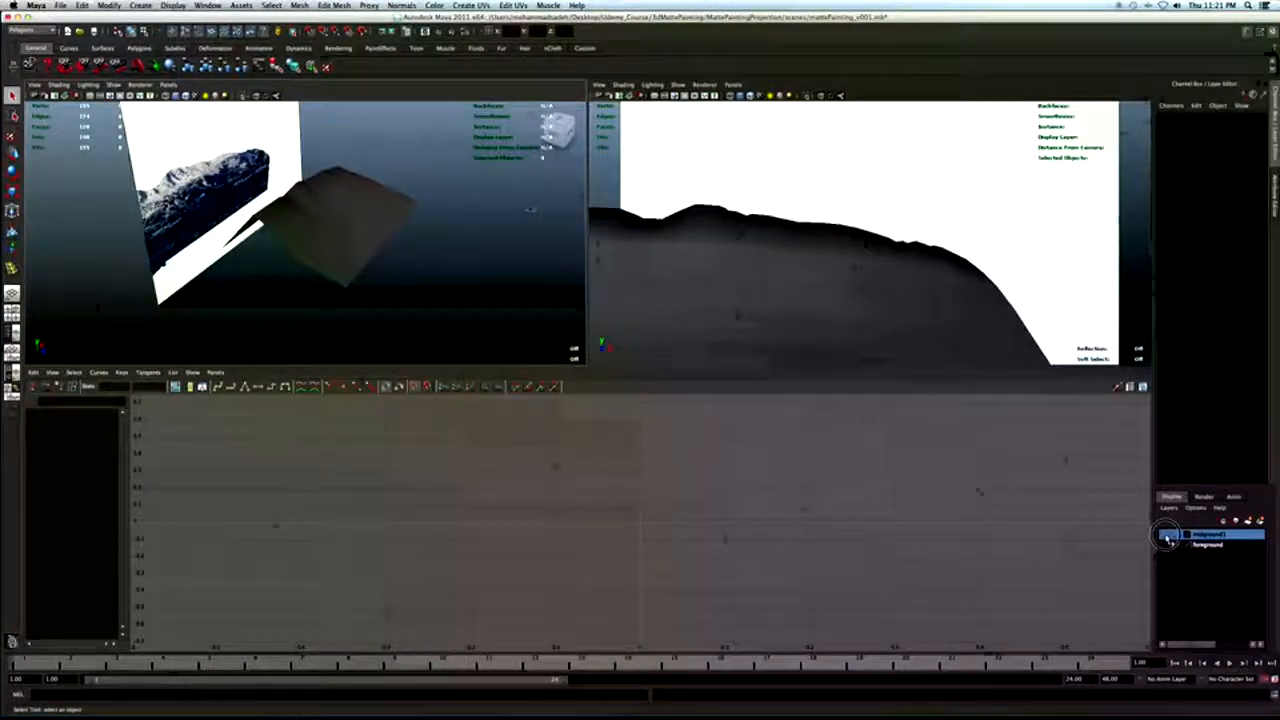
key("space")
left_click_drag(597, 315, 566, 300, "alt")
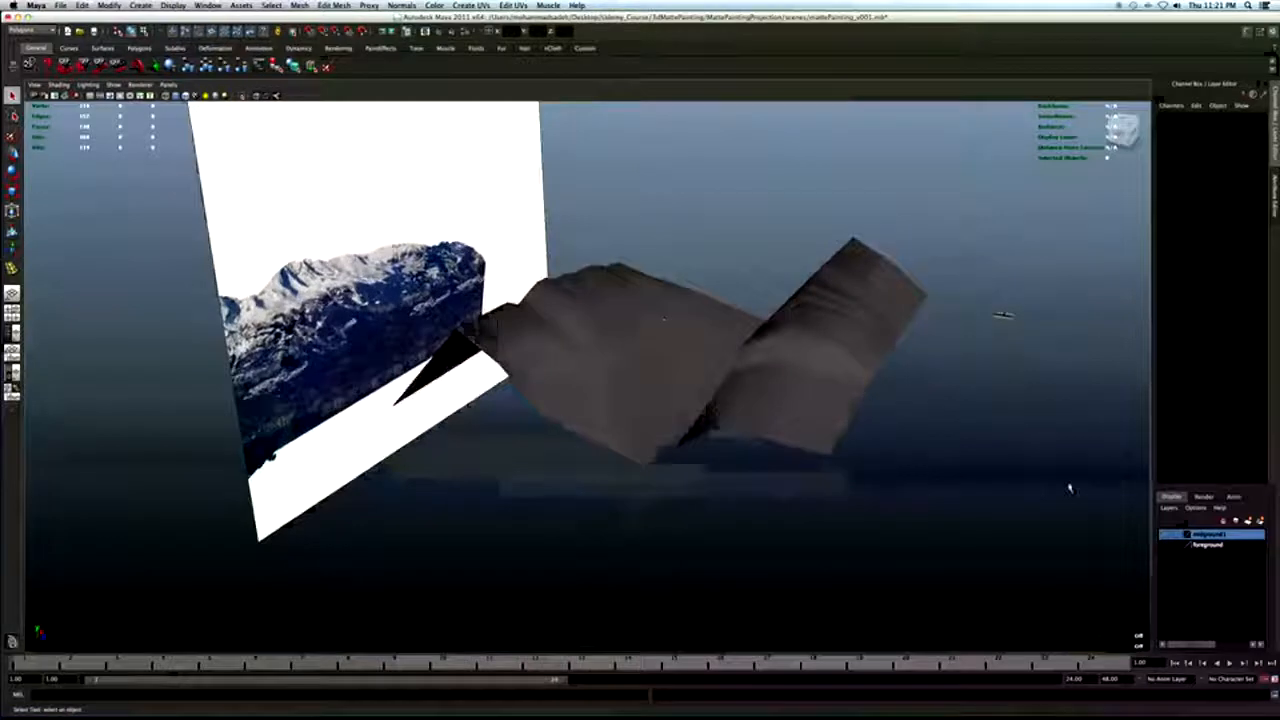
left_click(1213, 544)
left_click(1166, 545)
left_click_drag(859, 421, 736, 350, "alt")
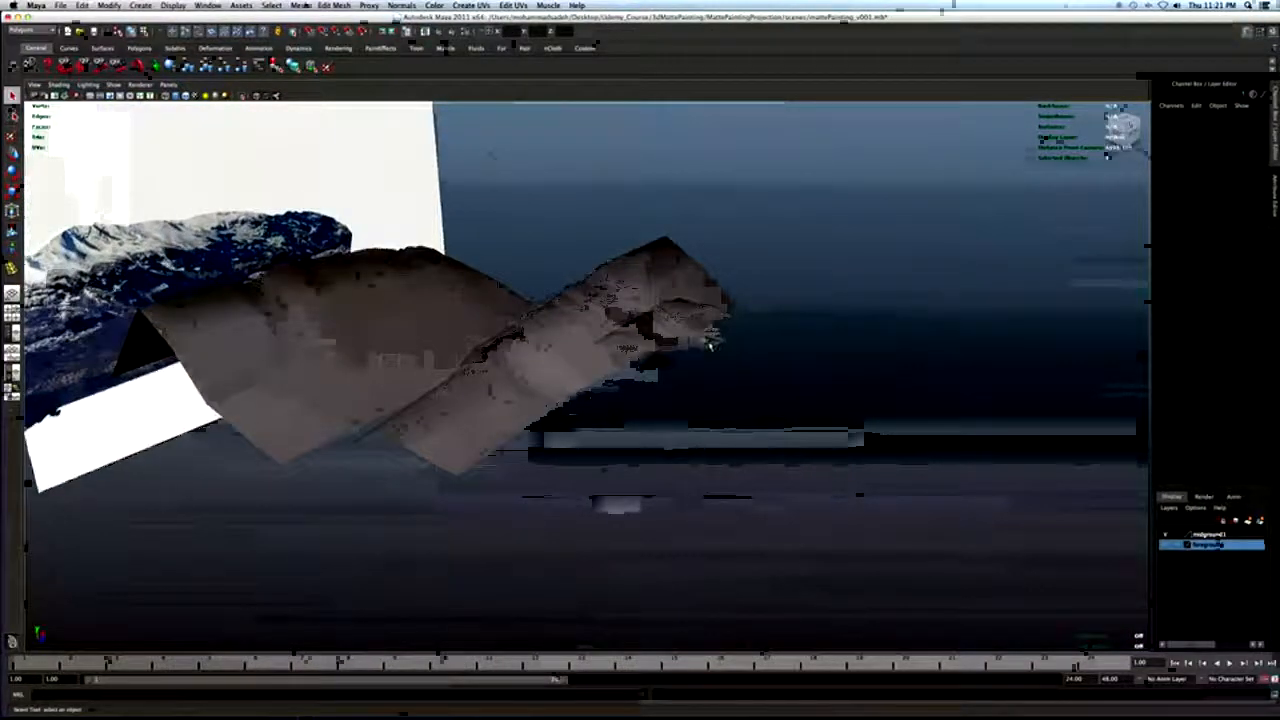
Replace the image on camera1's image plane with MattePainting.png.
left_click(710, 343)
key("space")
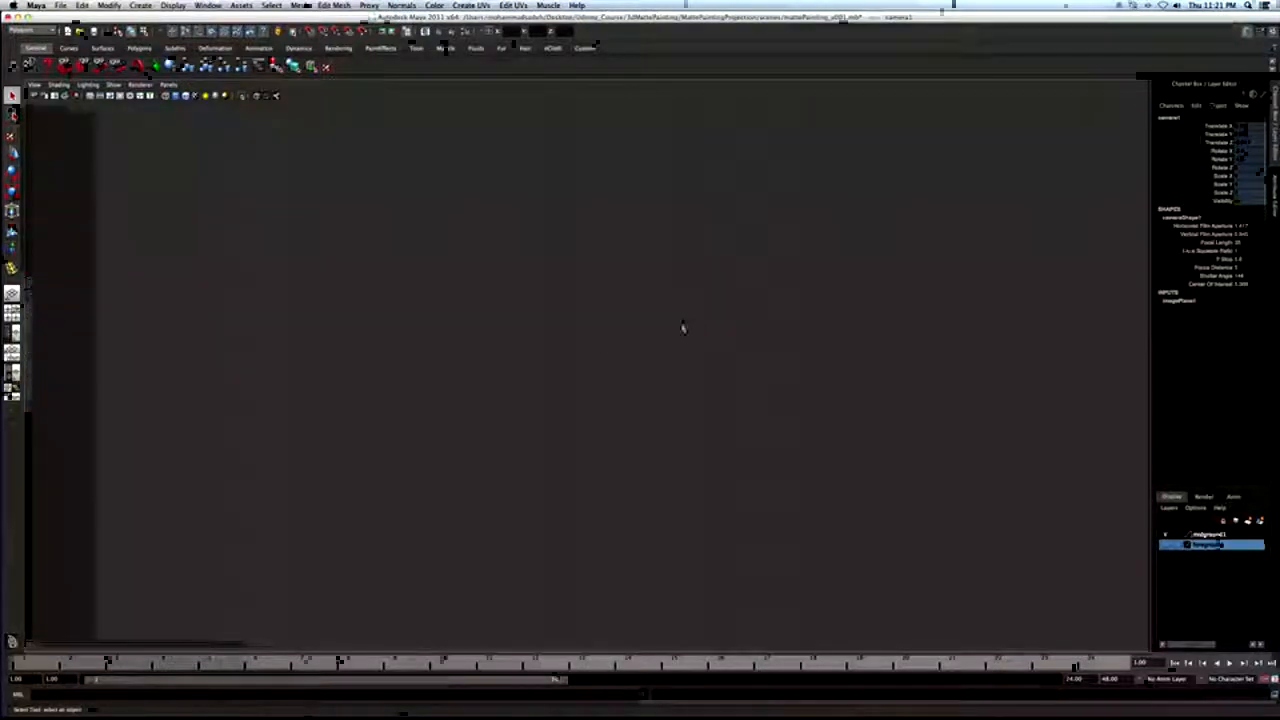
key("ctrl+a")
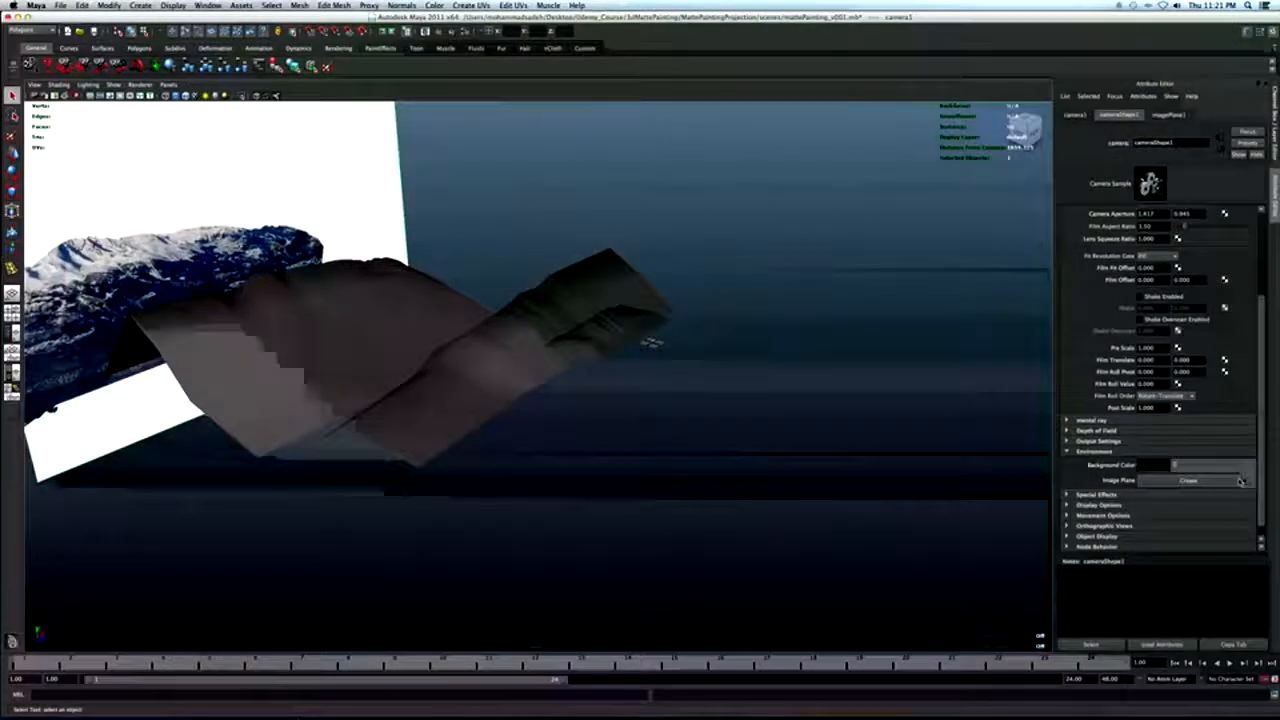
left_click(1240, 481)
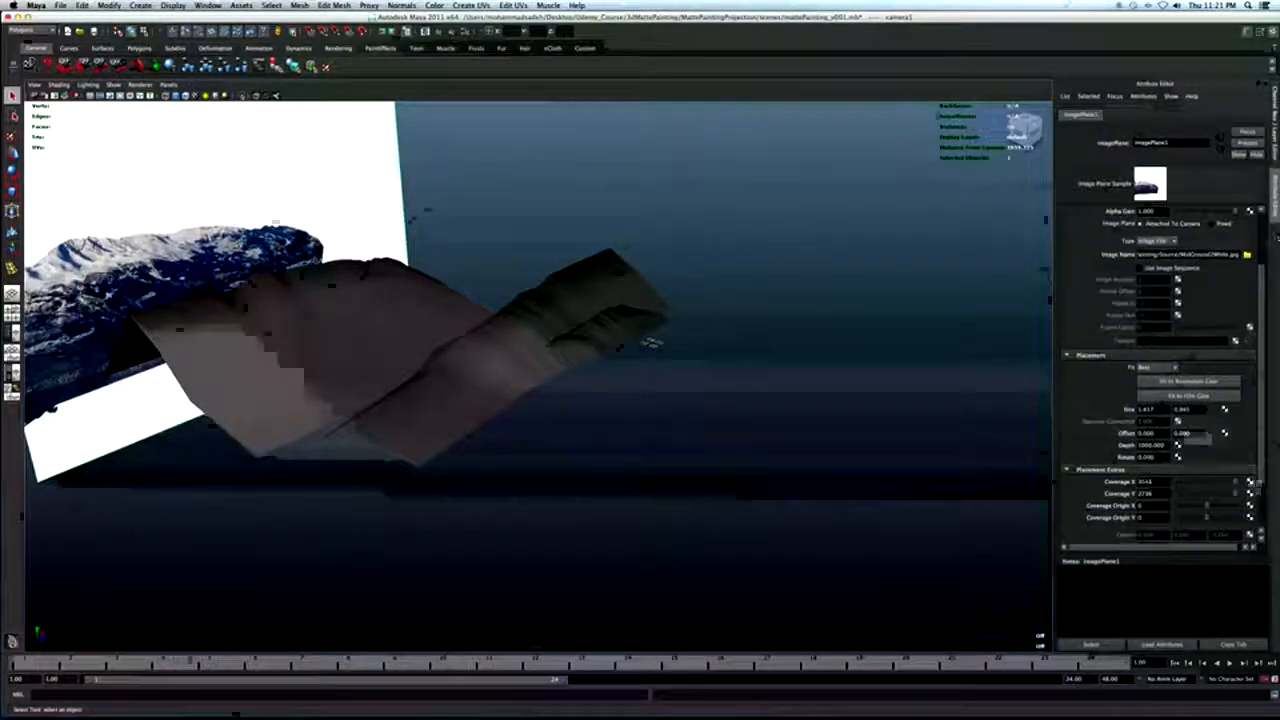
left_click(1246, 254)
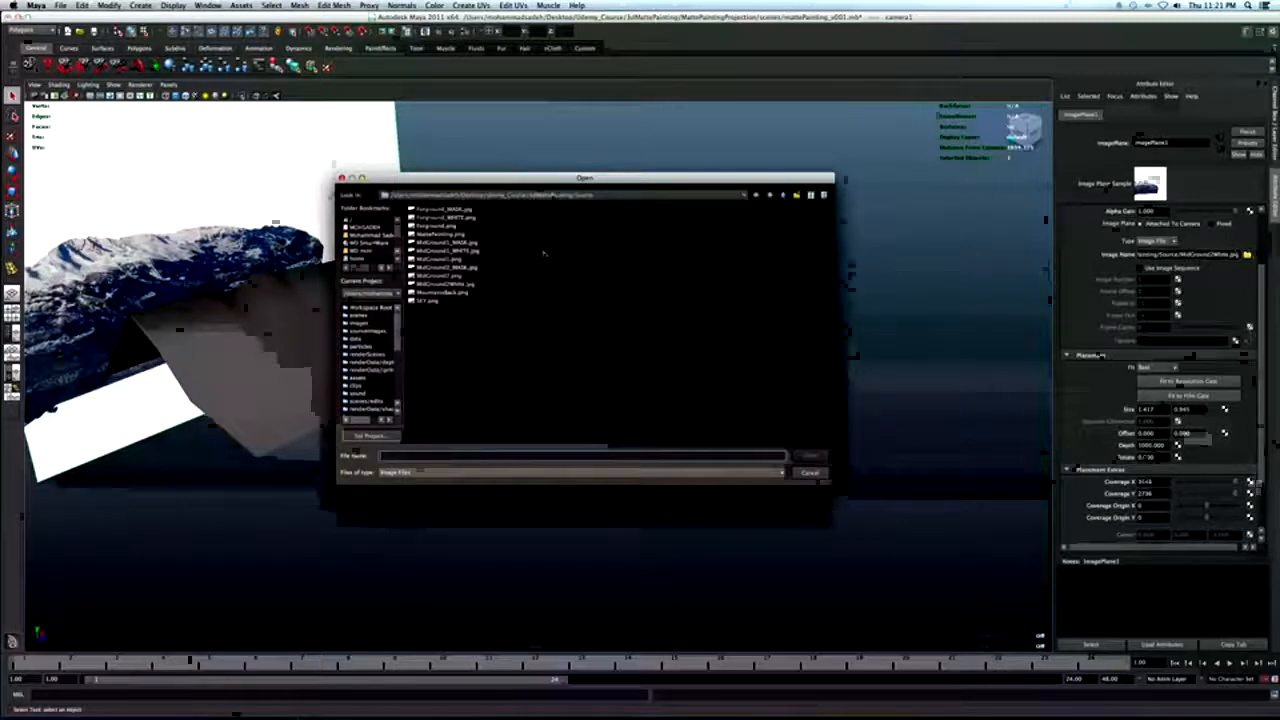
left_click(442, 234)
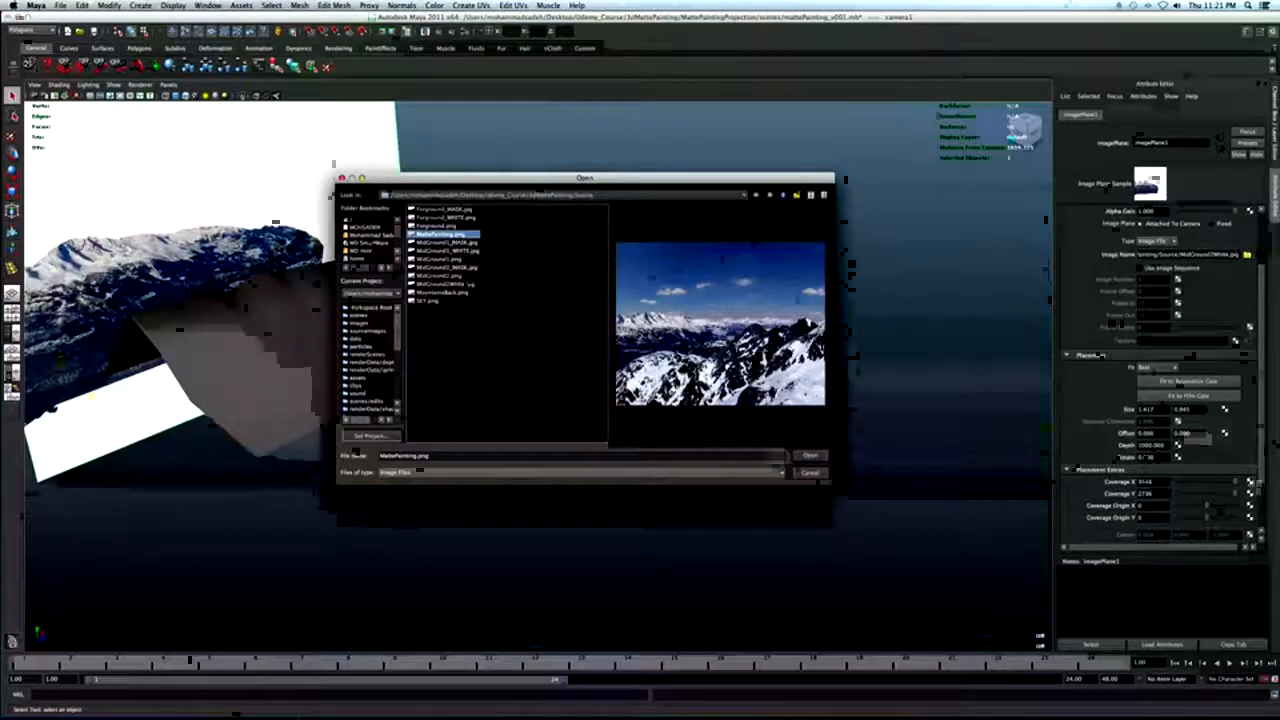
left_click(812, 457)
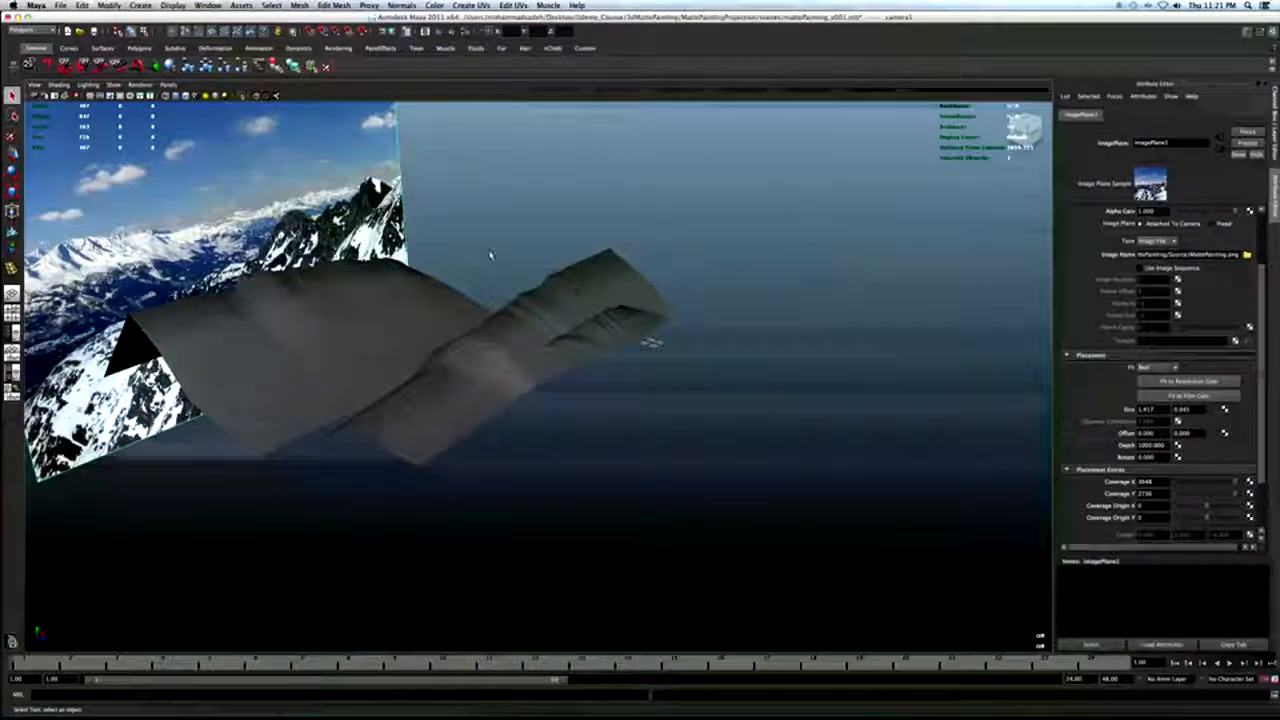
Look through the projection camera and compare all mountain meshes with the full matte painting in shaded and wireframe display.
left_click(465, 263)
mouse_move(464, 262)
left_mouse_down("alt")
mouse_move(468, 277)
mouse_move(457, 274)
left_mouse_up("alt")
key("space")
key("space")
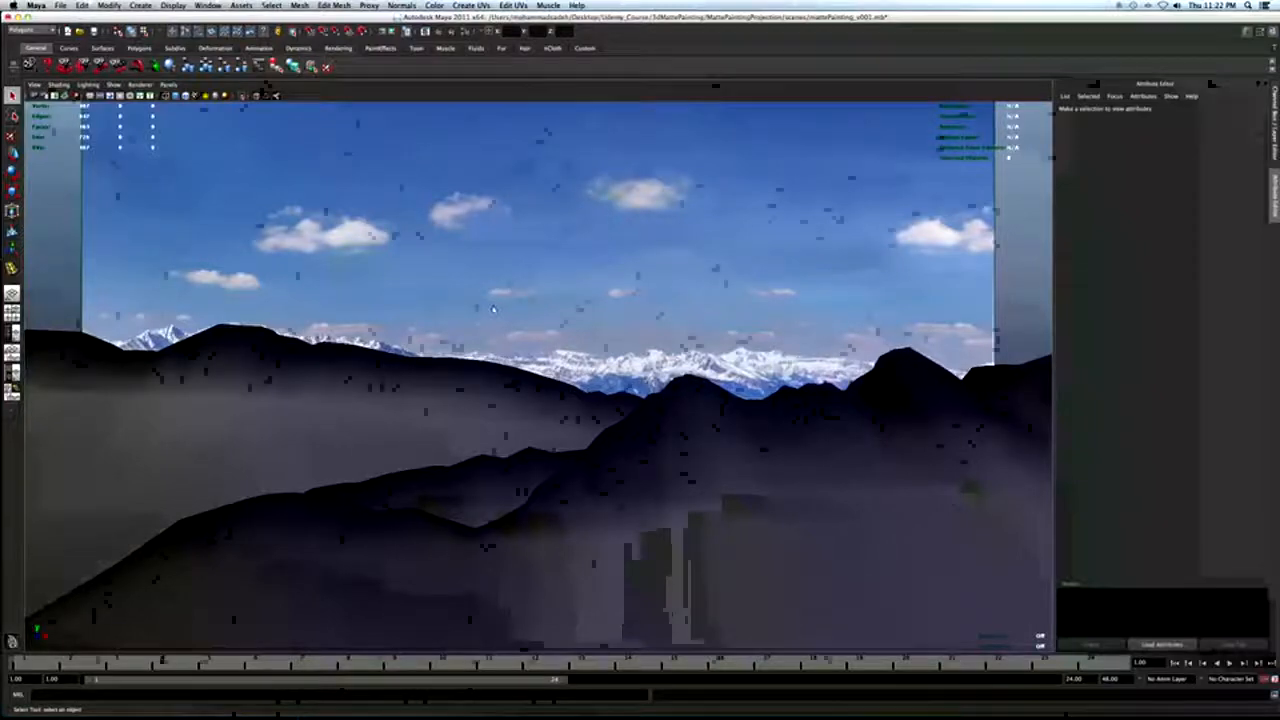
key("6")
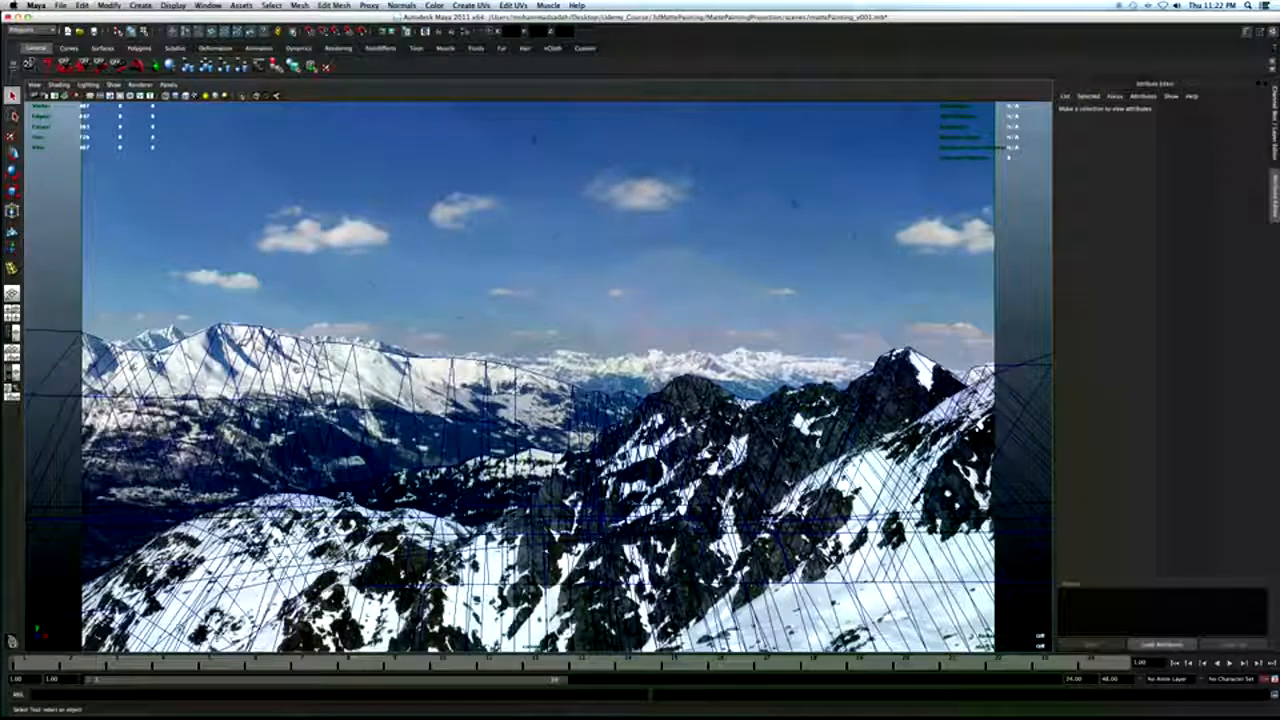
left_click(149, 362)
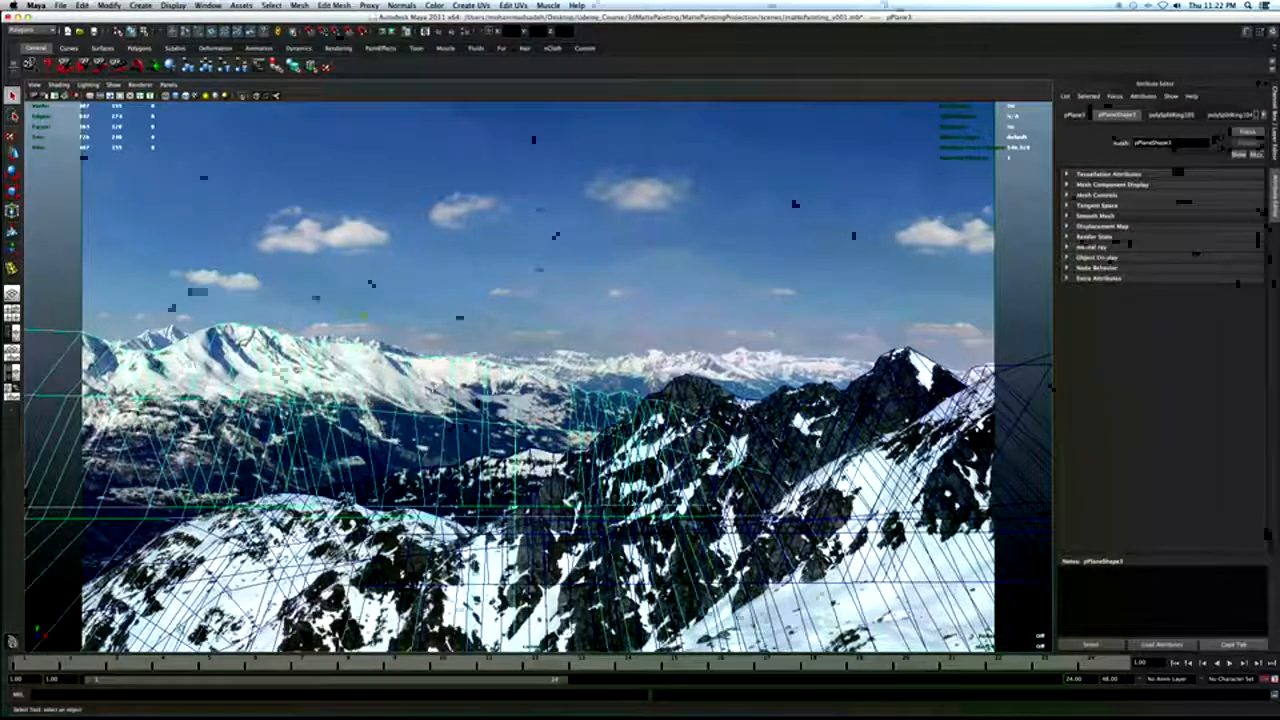
key("5")
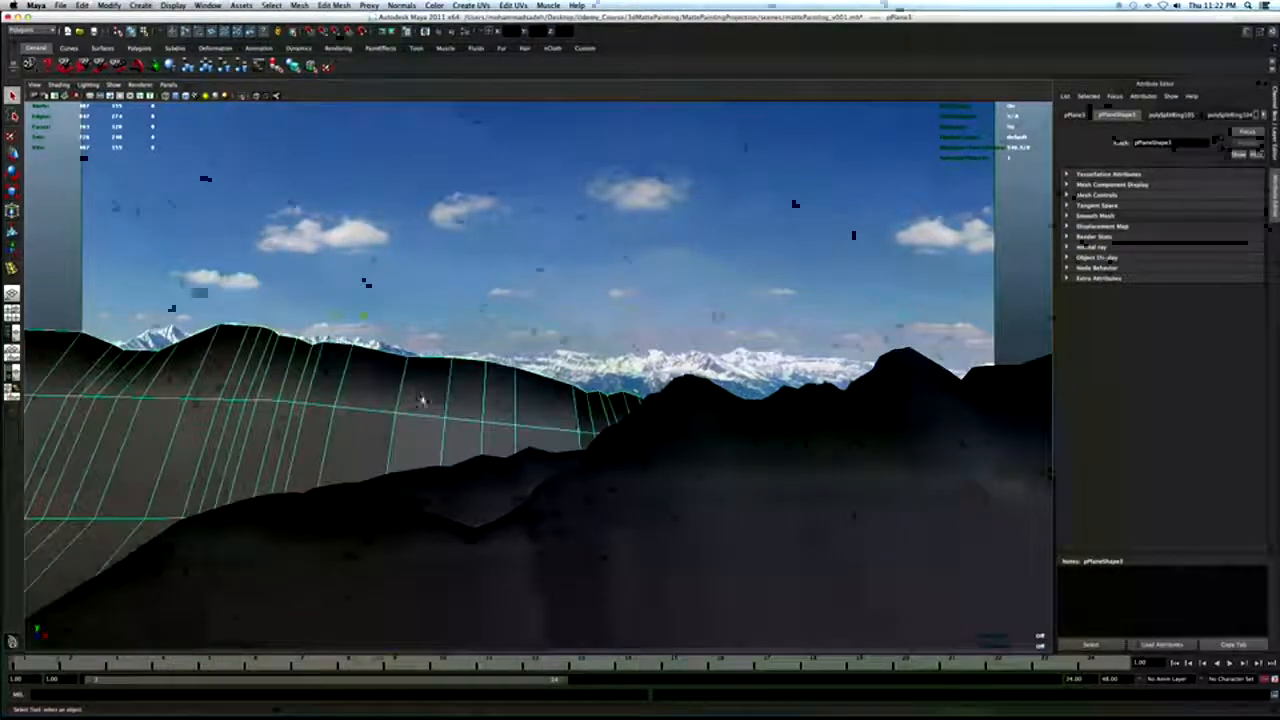
left_click(724, 310)
key("4")
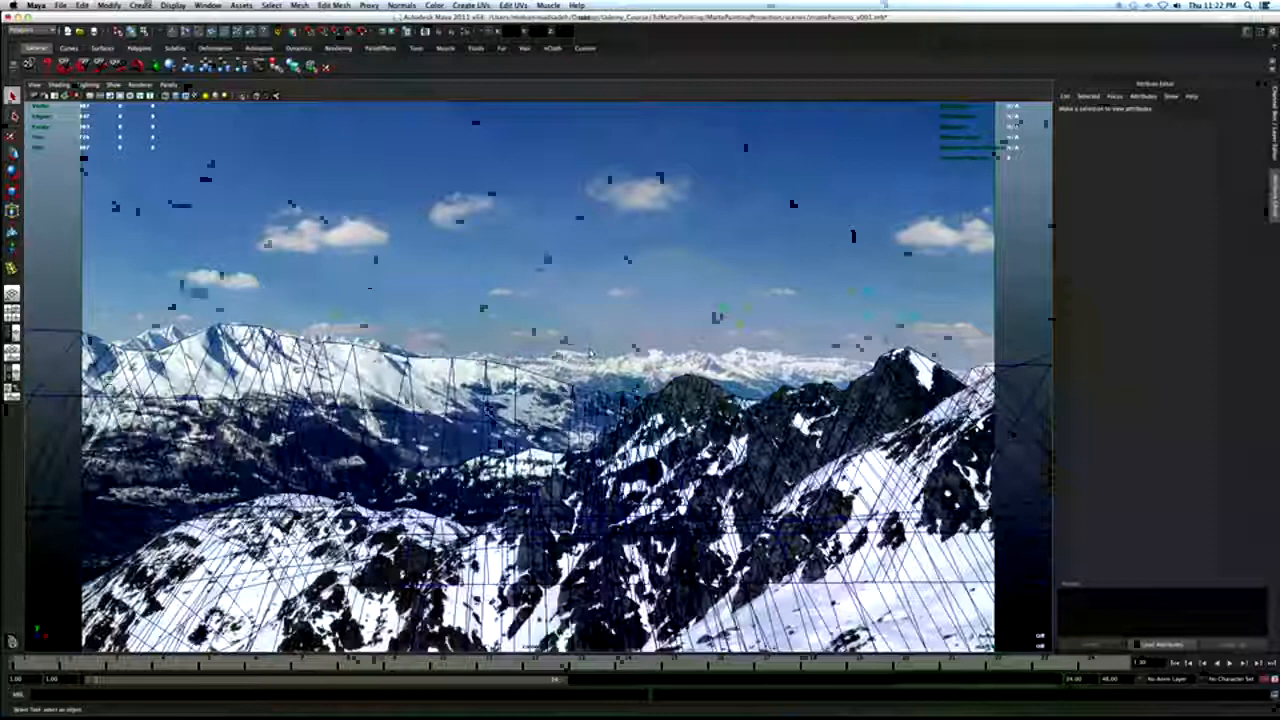
key("5")
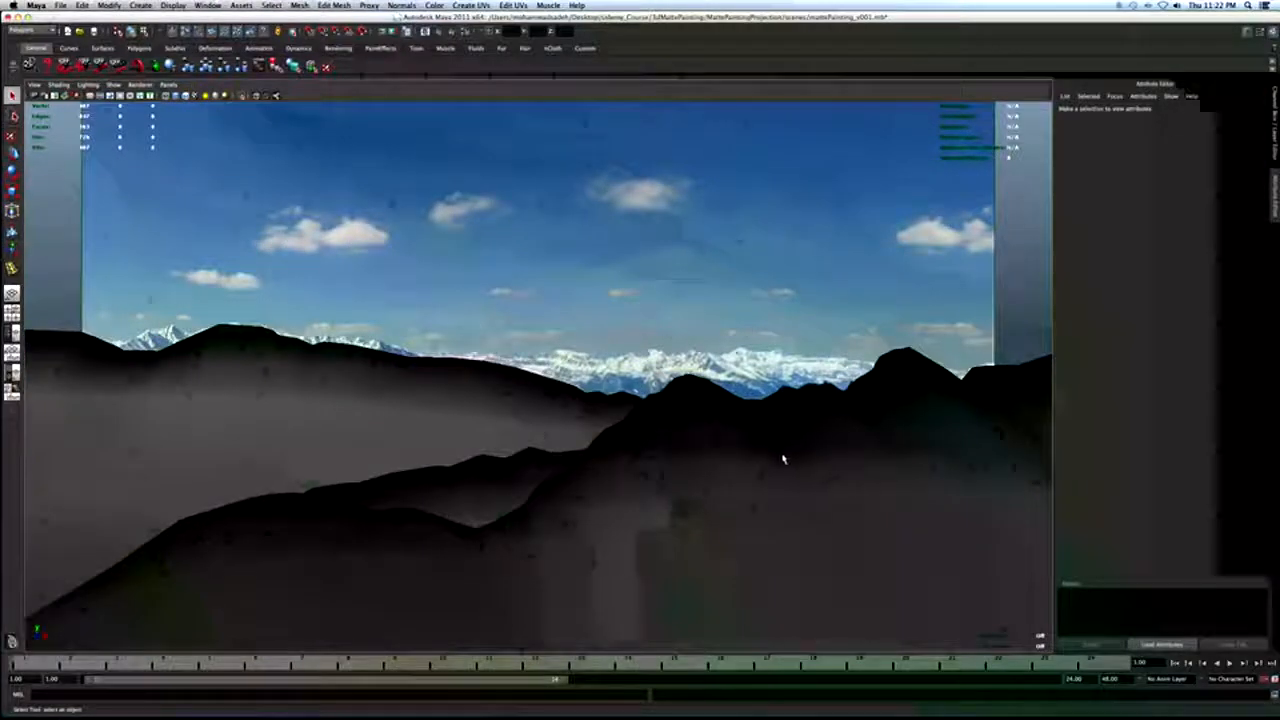
Create a display layer named midground2 from the new midground mountain mesh and clear the selection.
key("ctrl+a")
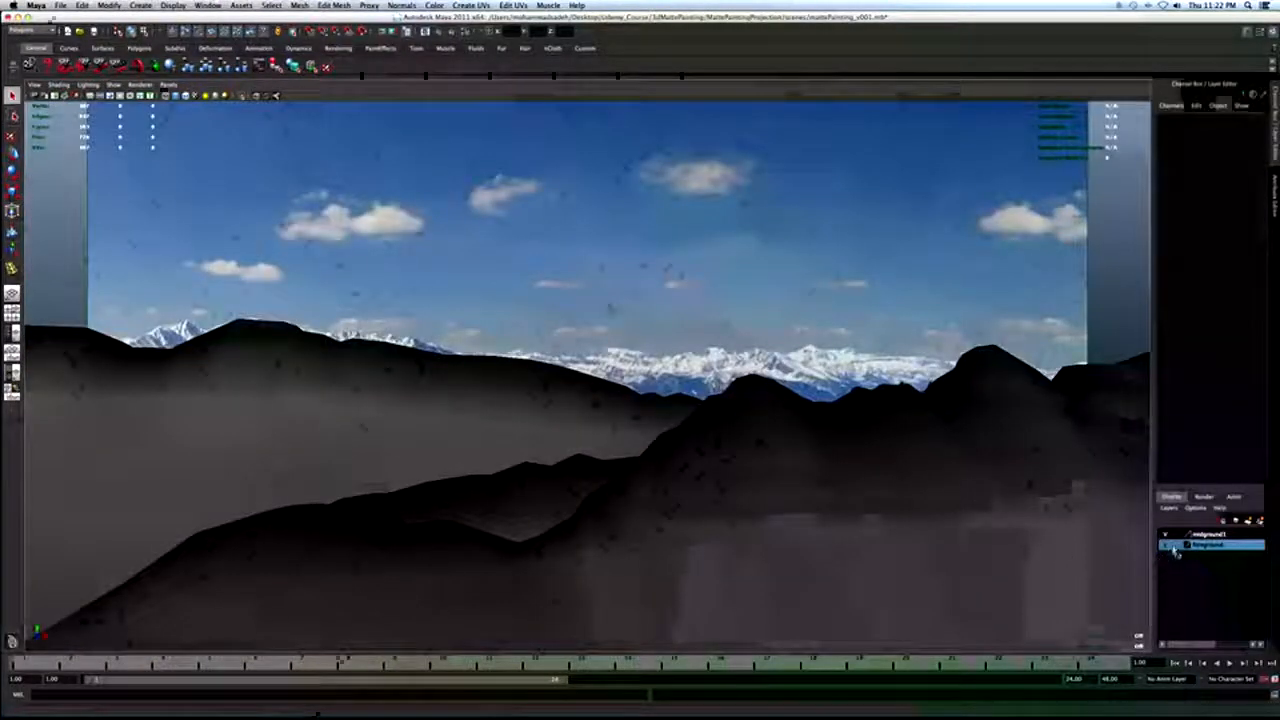
left_click(430, 382)
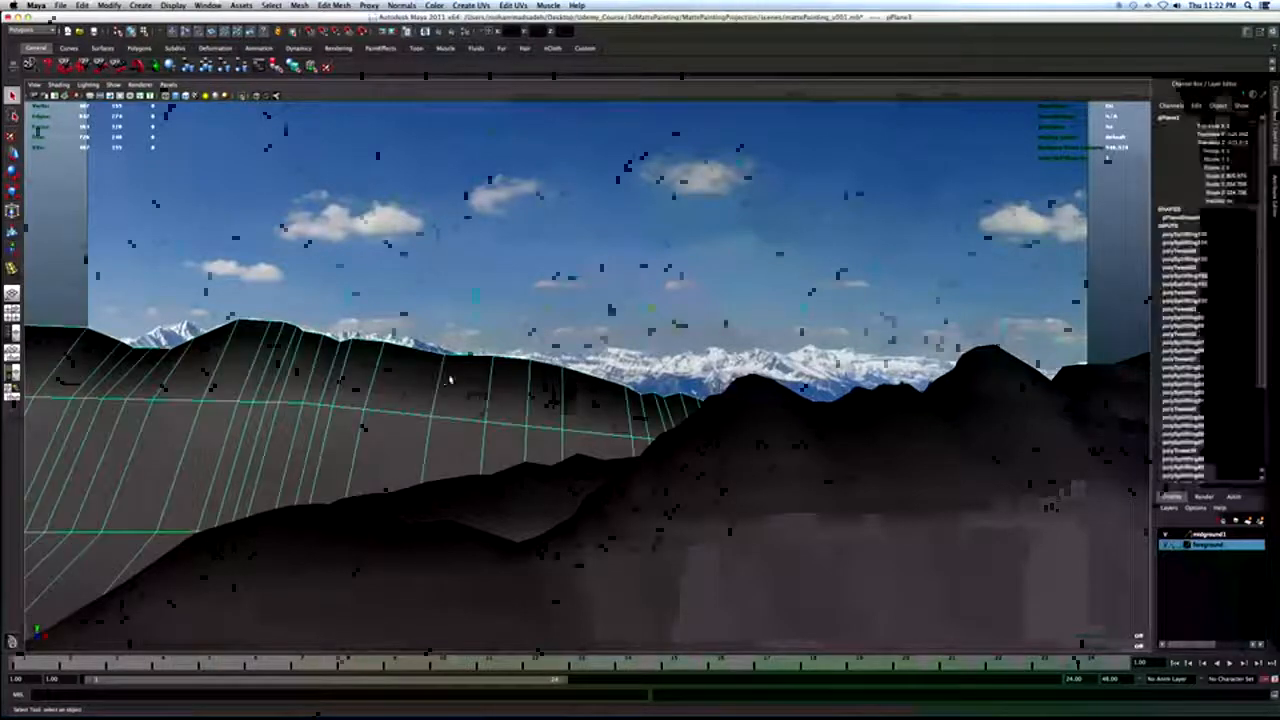
left_click(1260, 520)
double_click(1210, 535)
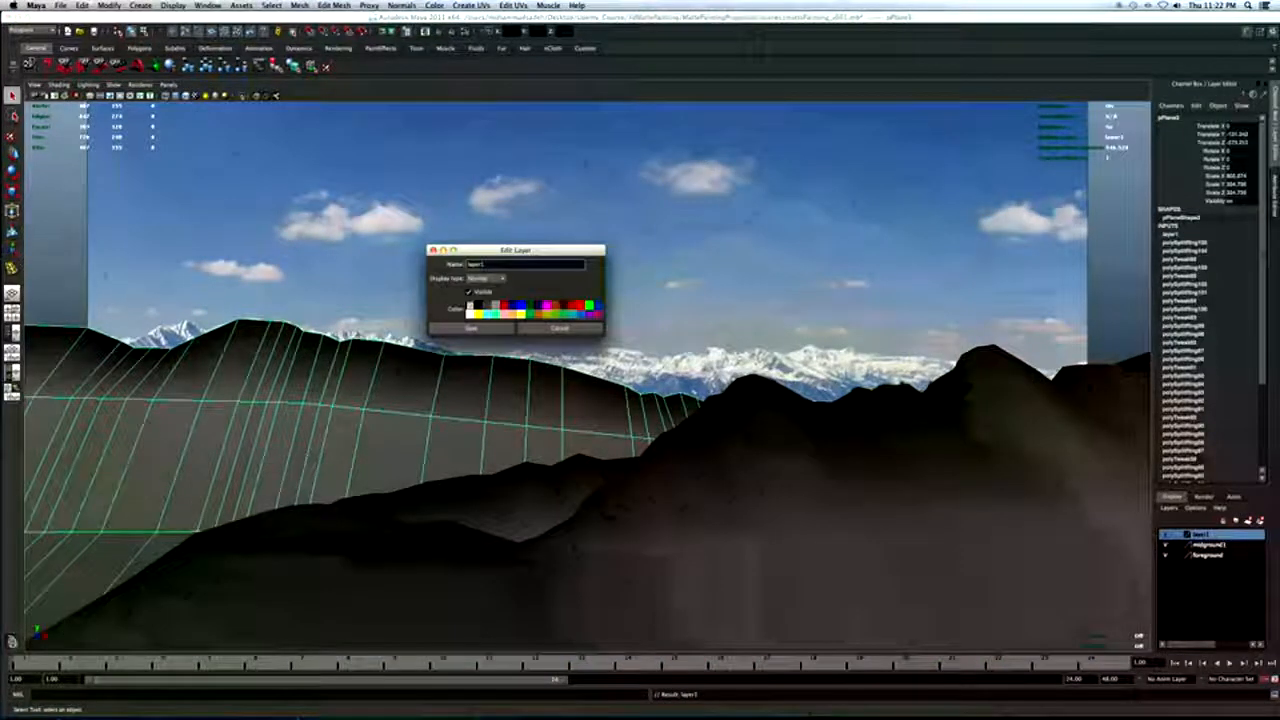
double_click(475, 264)
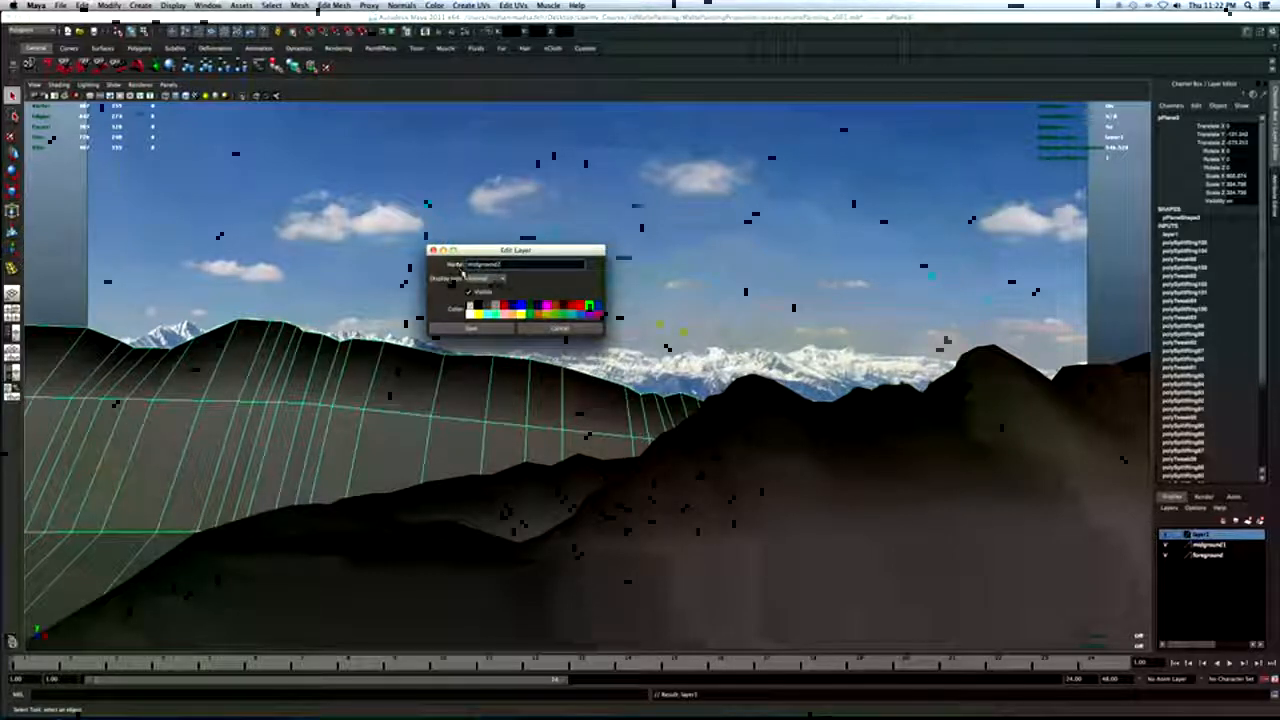
left_click(472, 328)
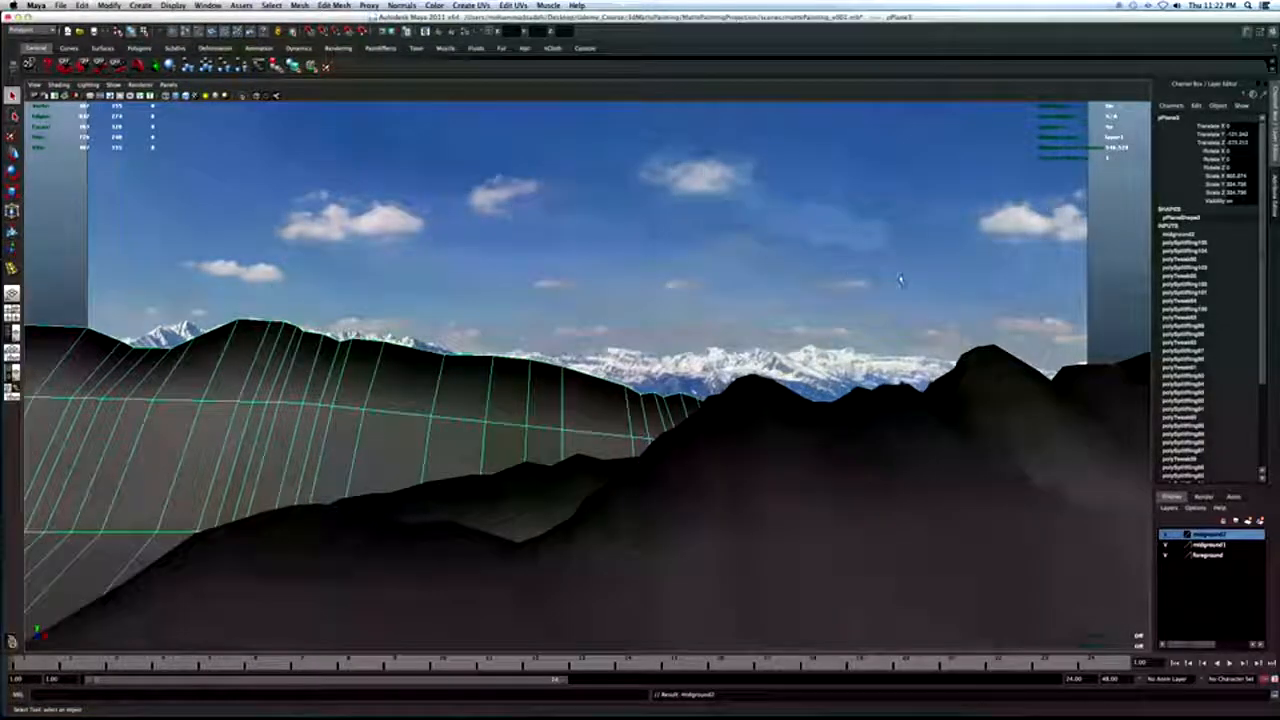
left_click(997, 303)
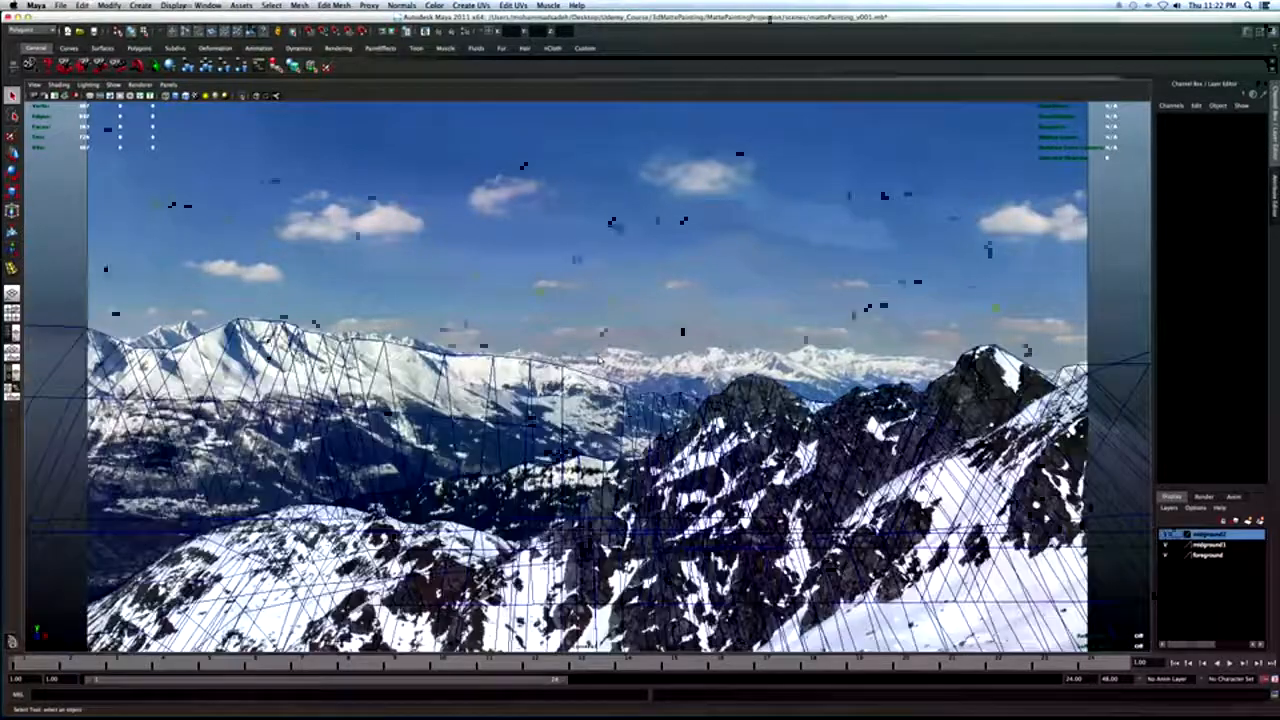
Display the mountain meshes shaded through the projection camera, save the scene and view the meshes in perspective.
left_click(1165, 555)
key("5")
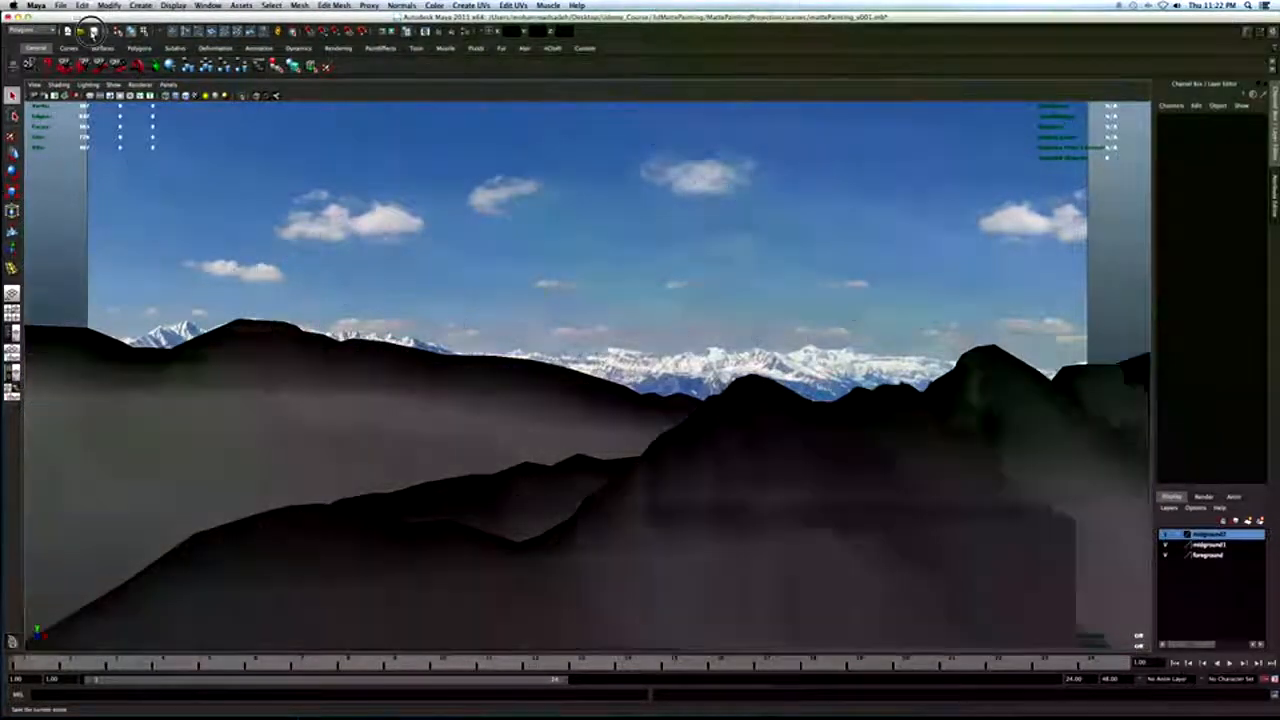
left_click(94, 32)
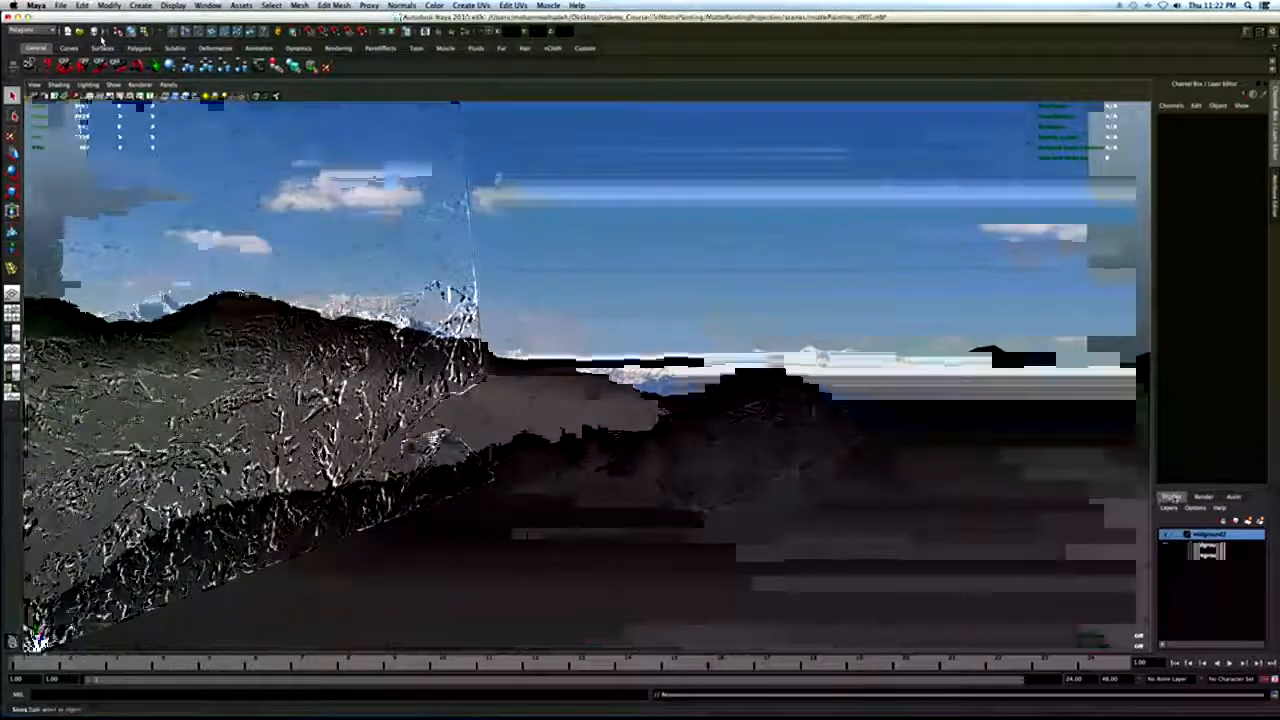
left_click_drag(919, 427, 915, 427, "alt")
left_click_drag(836, 391, 855, 436, "alt")
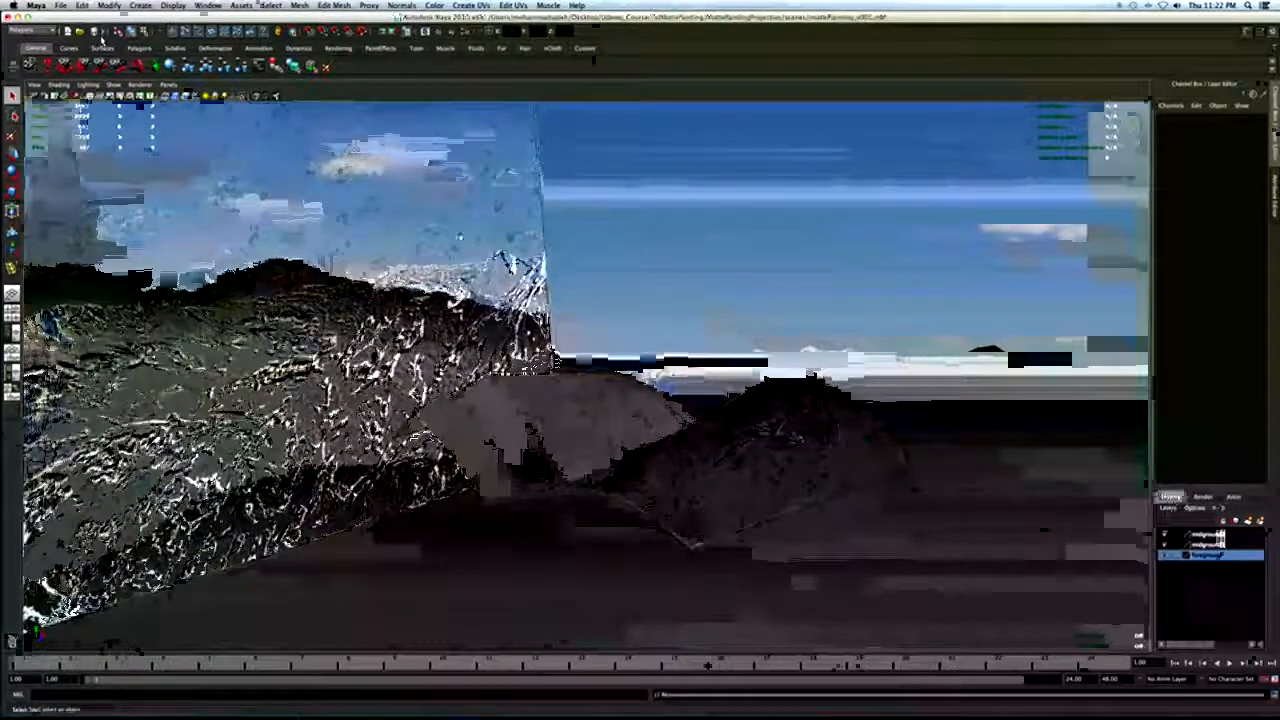
Open Hypershade, widen its node creation list and create a new Lambert material.
left_click(208, 5)
mouse_move(228, 22)
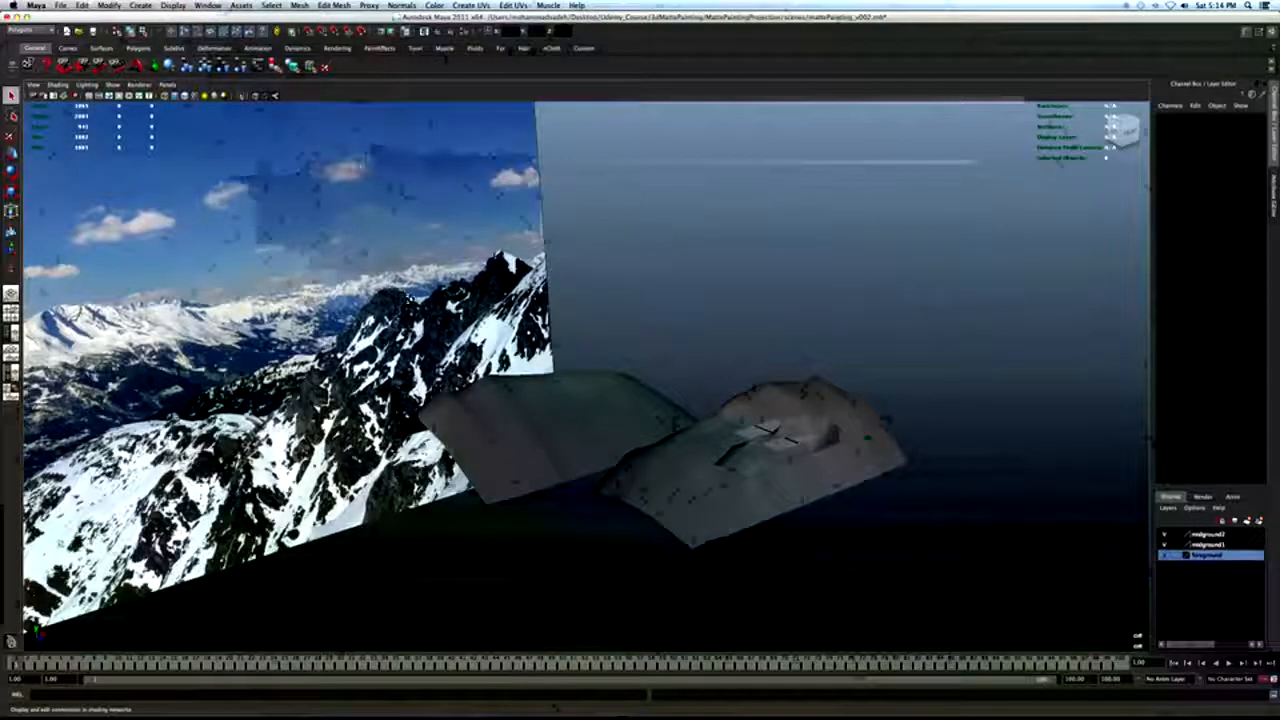
left_click_drag(578, 318, 272, 219)
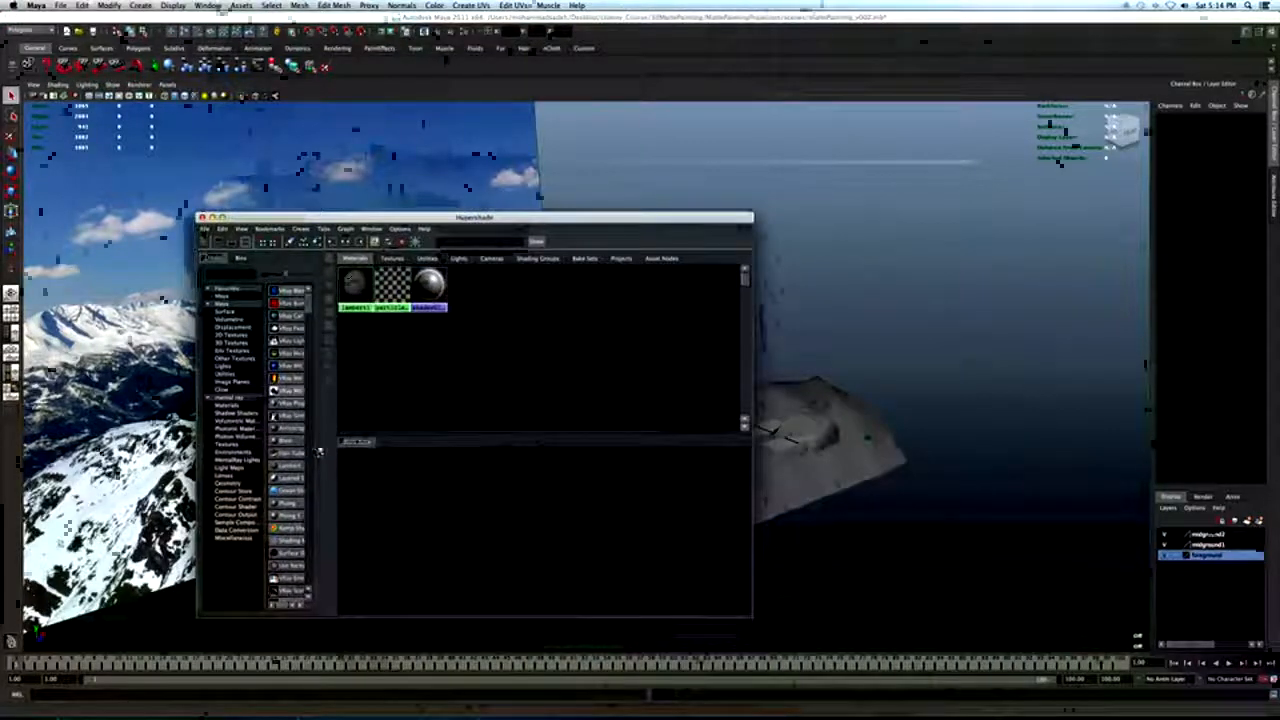
left_click_drag(318, 452, 403, 436)
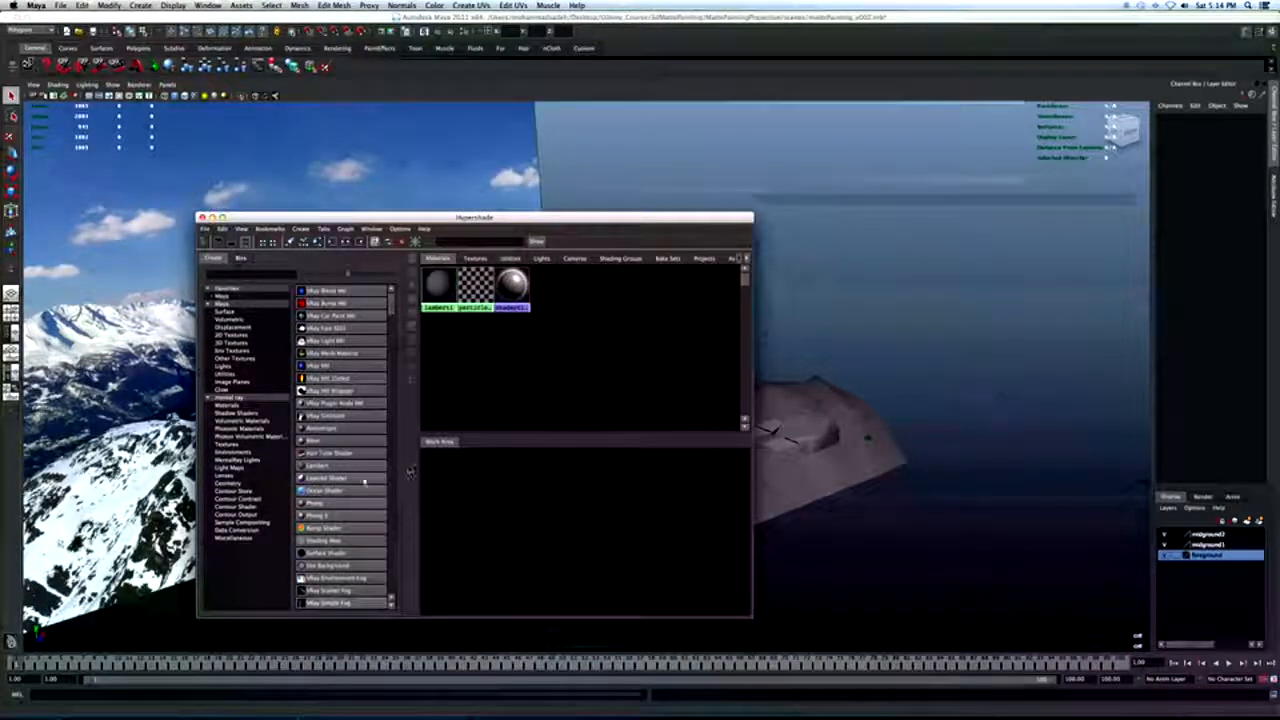
left_click(317, 465)
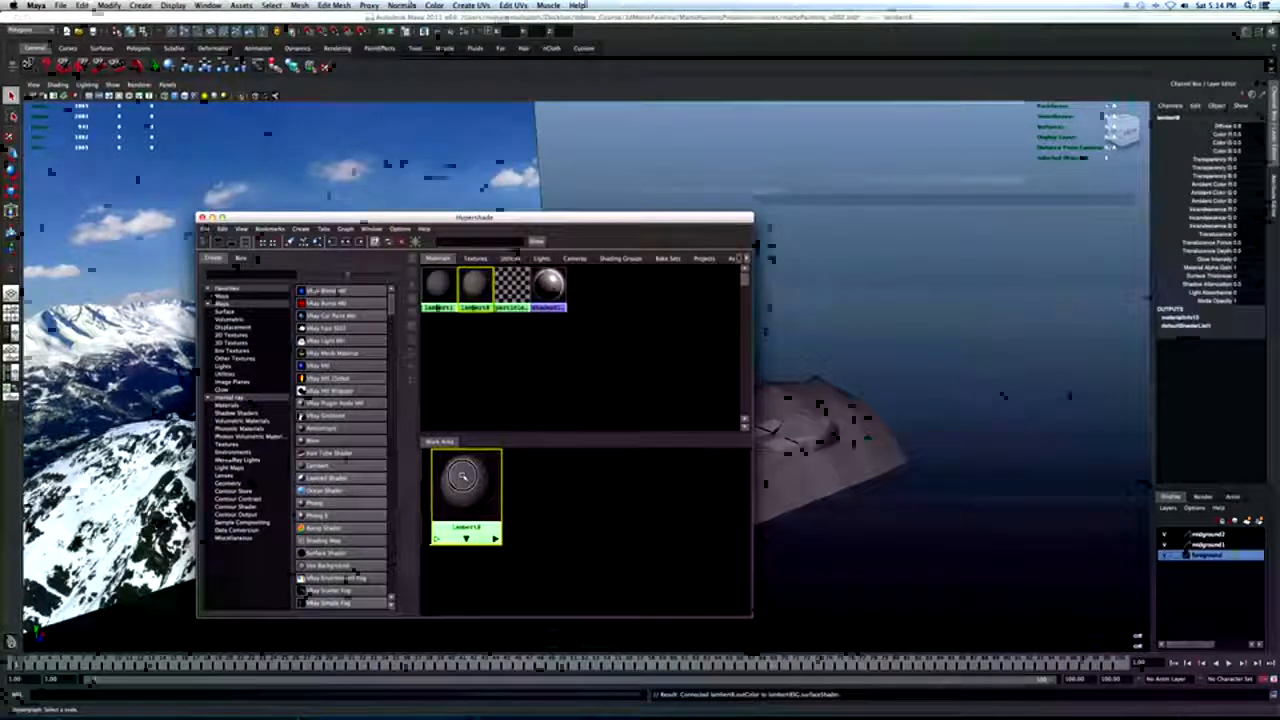
Rename the new Lambert material as Foreground.
left_click(1170, 117)
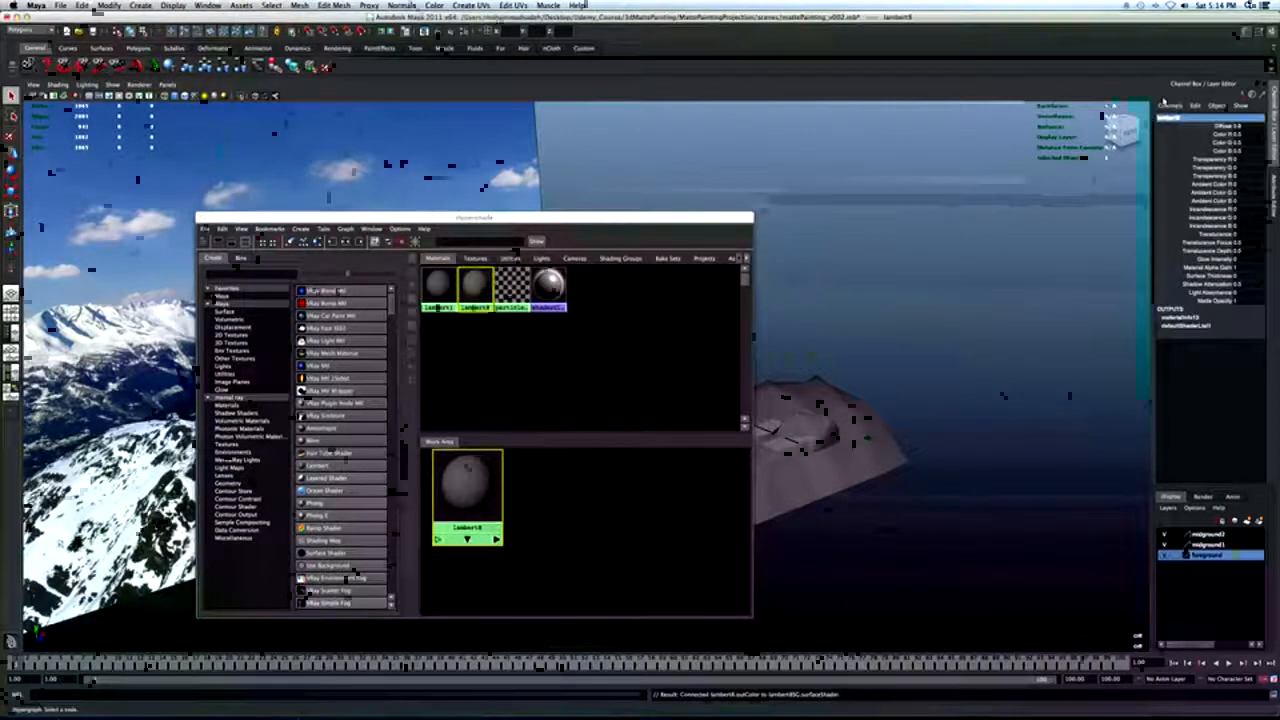
double_click(1184, 120)
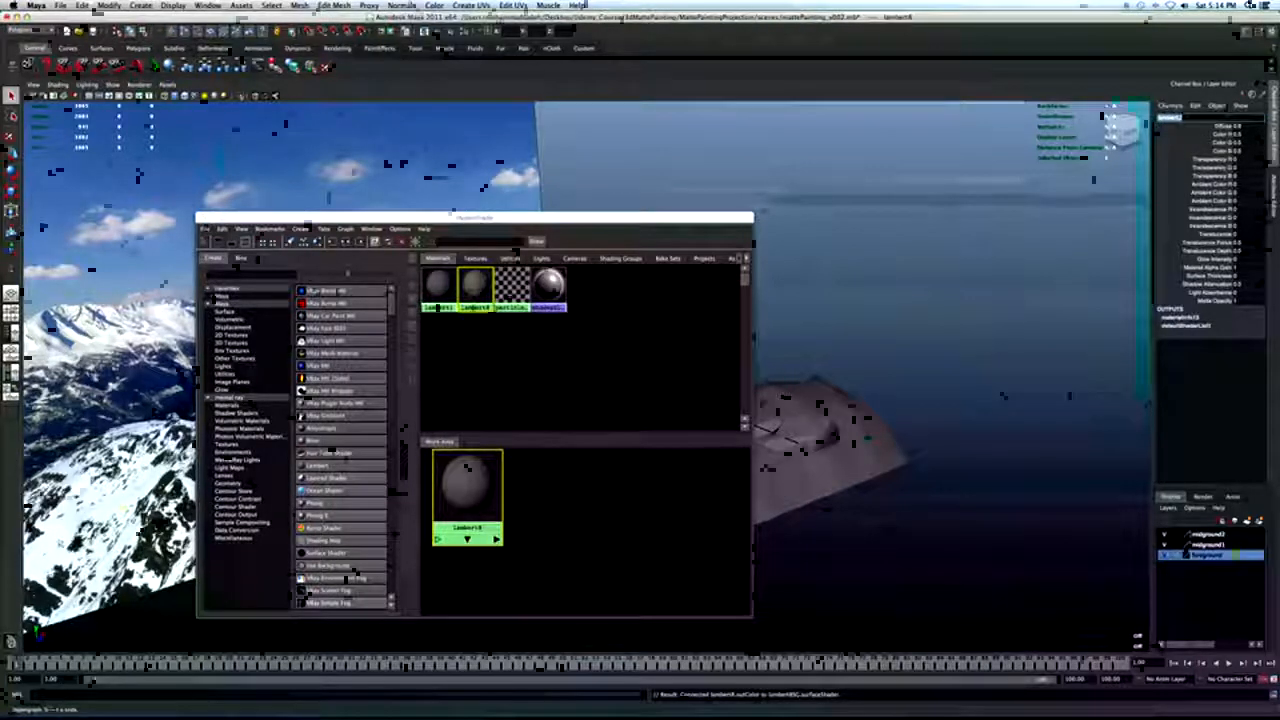
type("foreground")
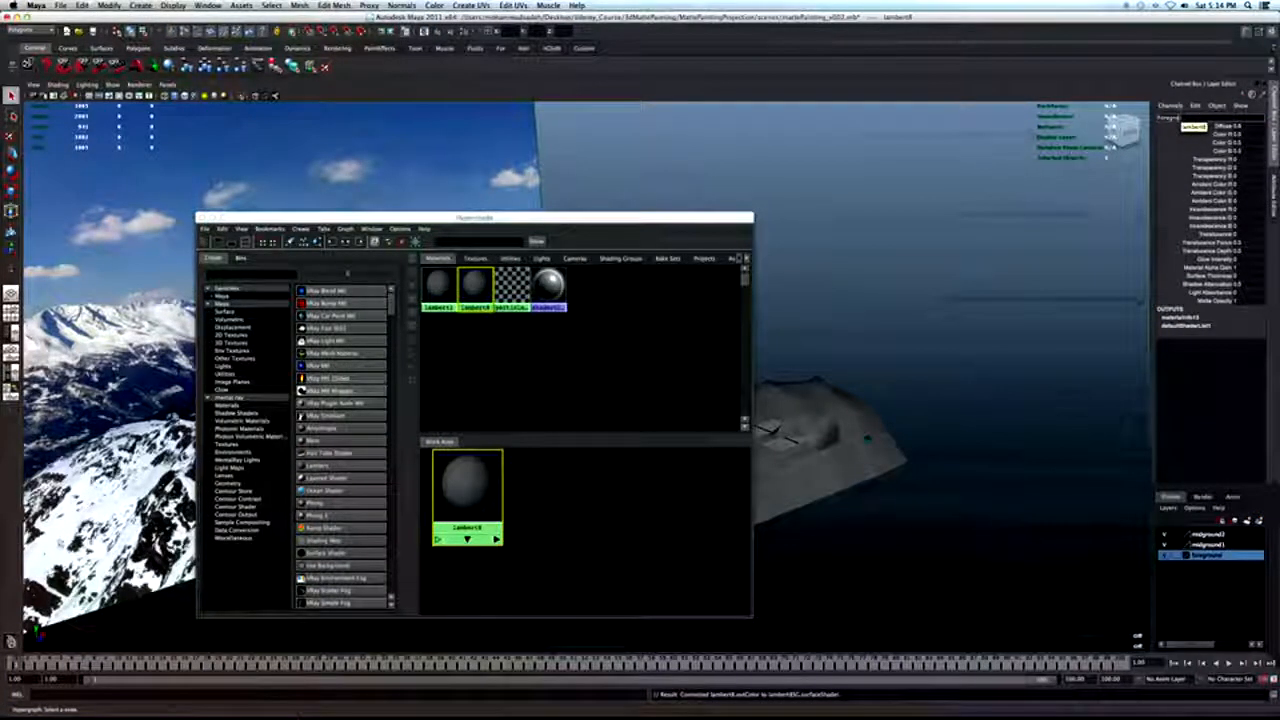
key("Return")
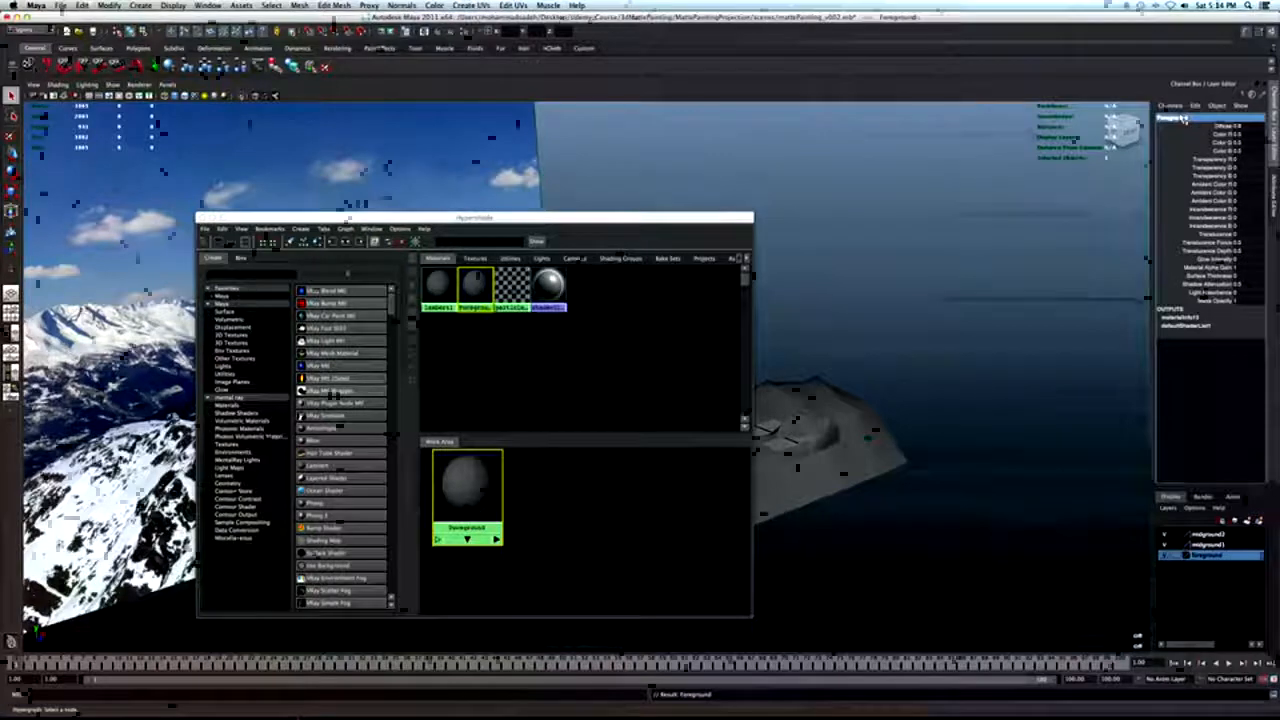
Map the Foreground material's Color with a file texture created as a projection.
left_click_drag(560, 213, 494, 192)
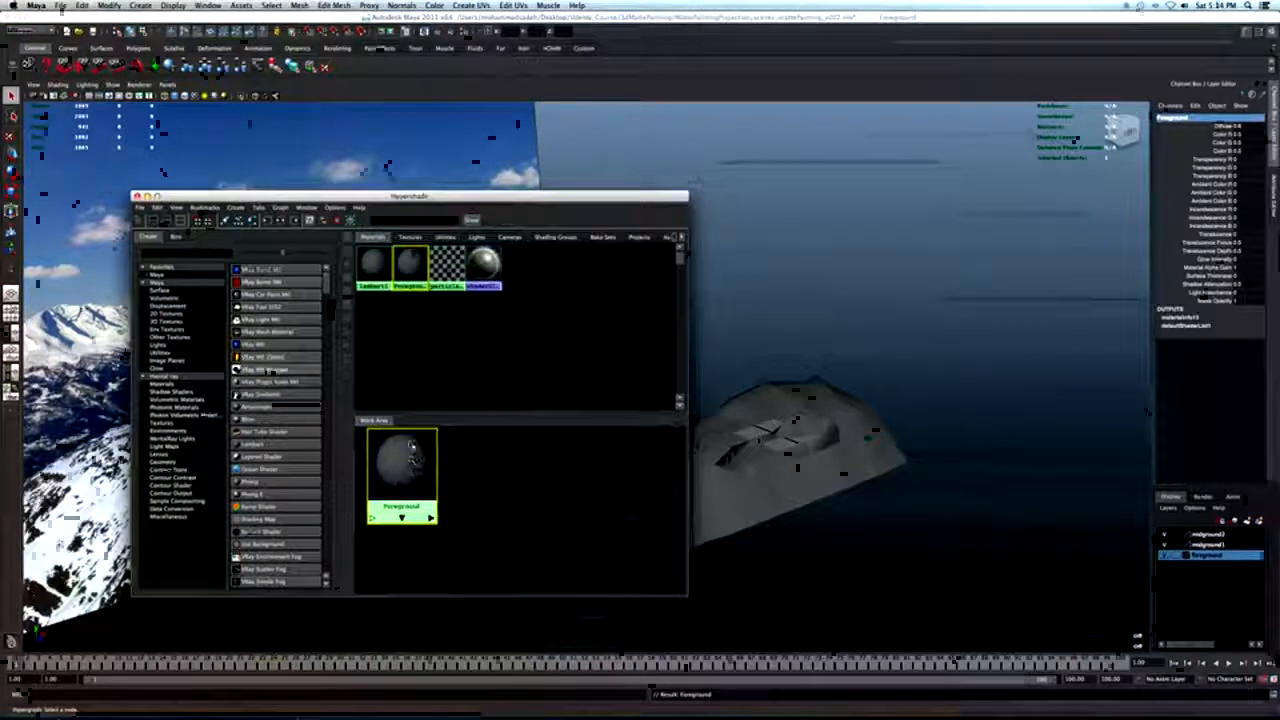
double_click(420, 457)
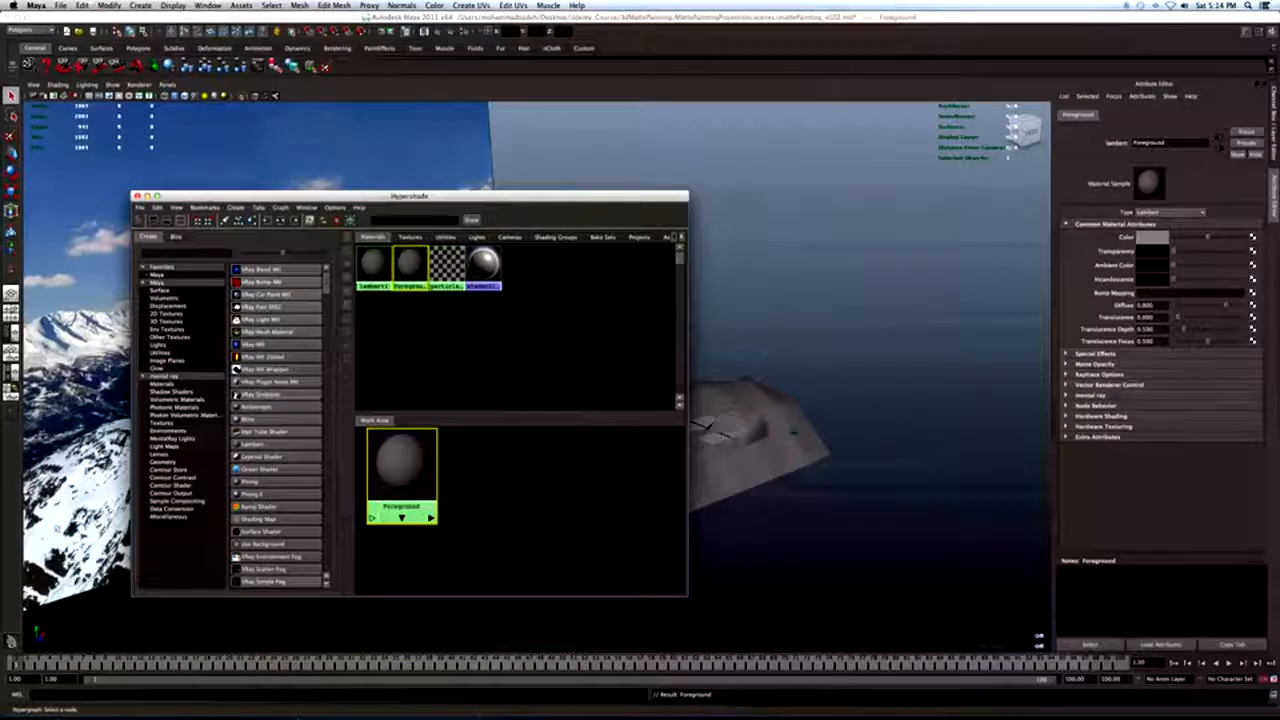
left_click(1253, 240)
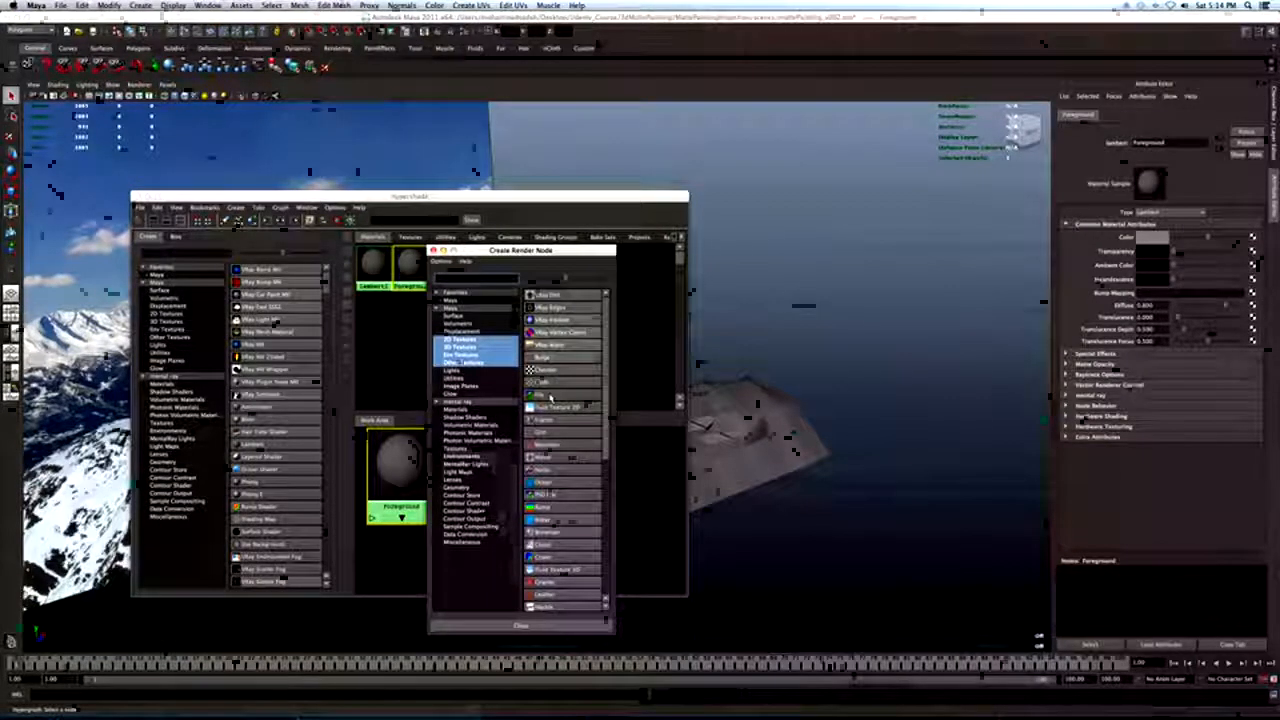
right_click(551, 399)
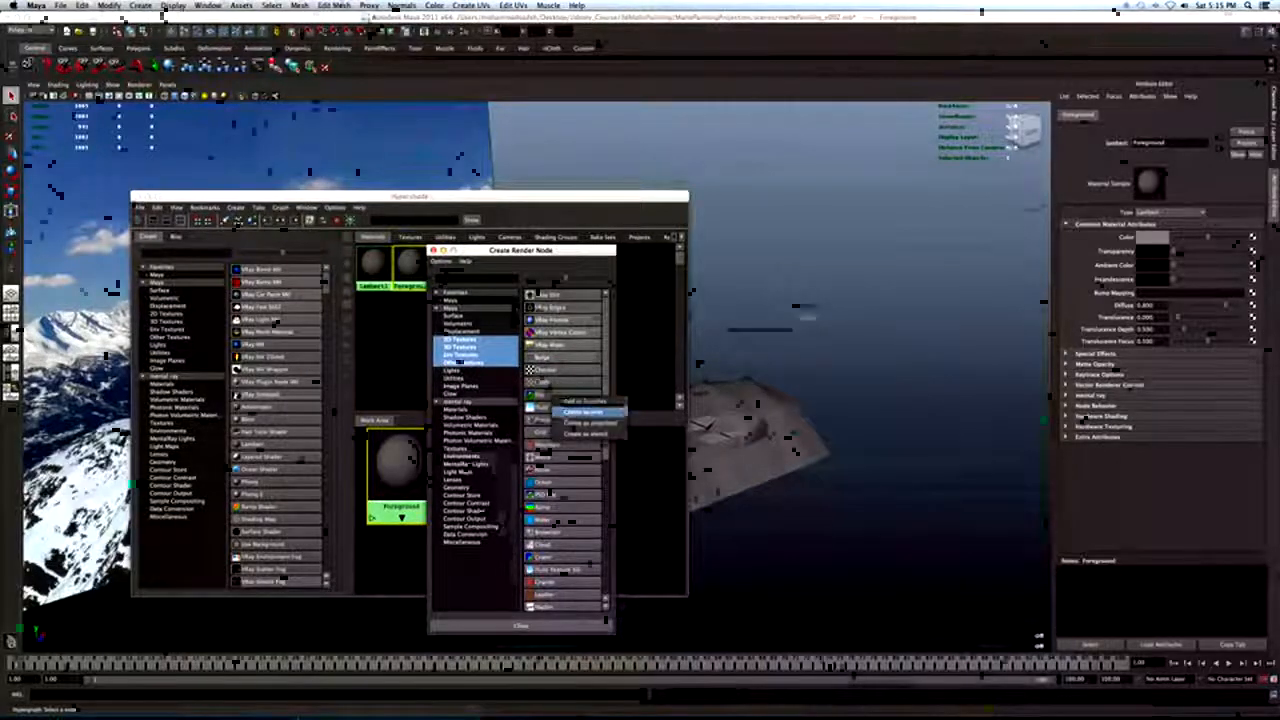
left_click(588, 422)
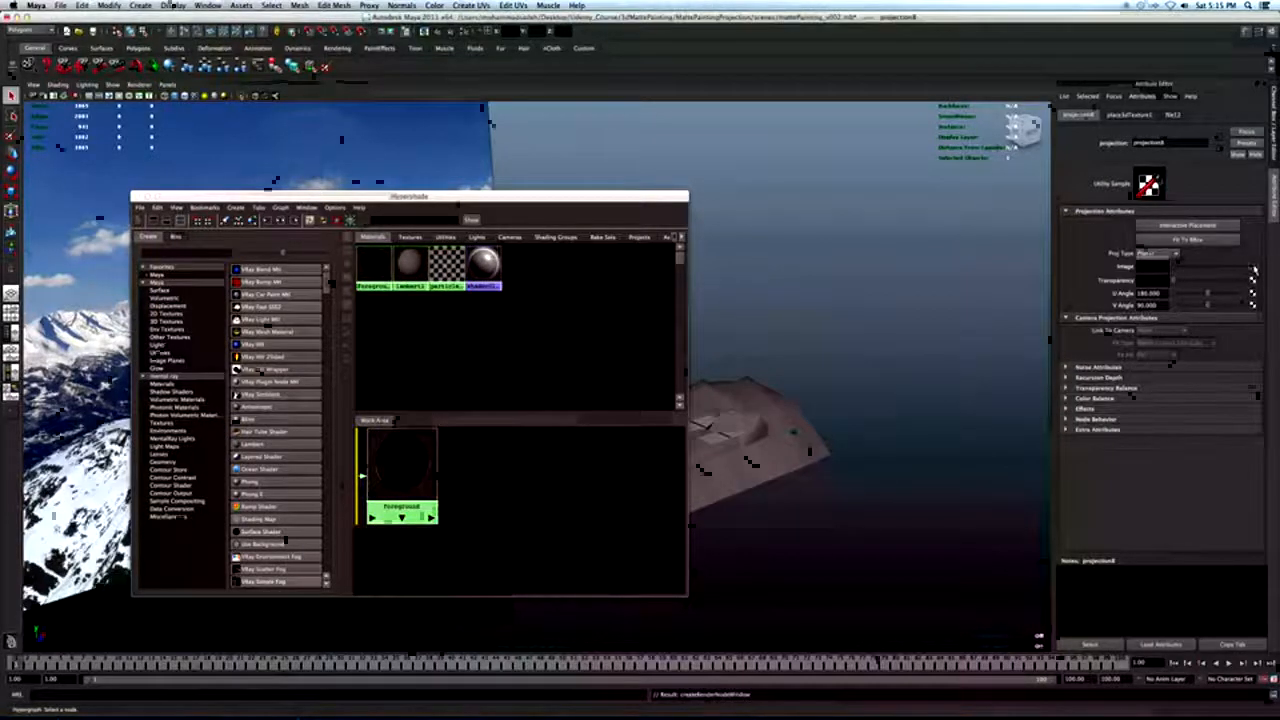
Load Forground_WHITE.png into the file texture of the Color projection.
left_click(1253, 268)
left_click(1245, 266)
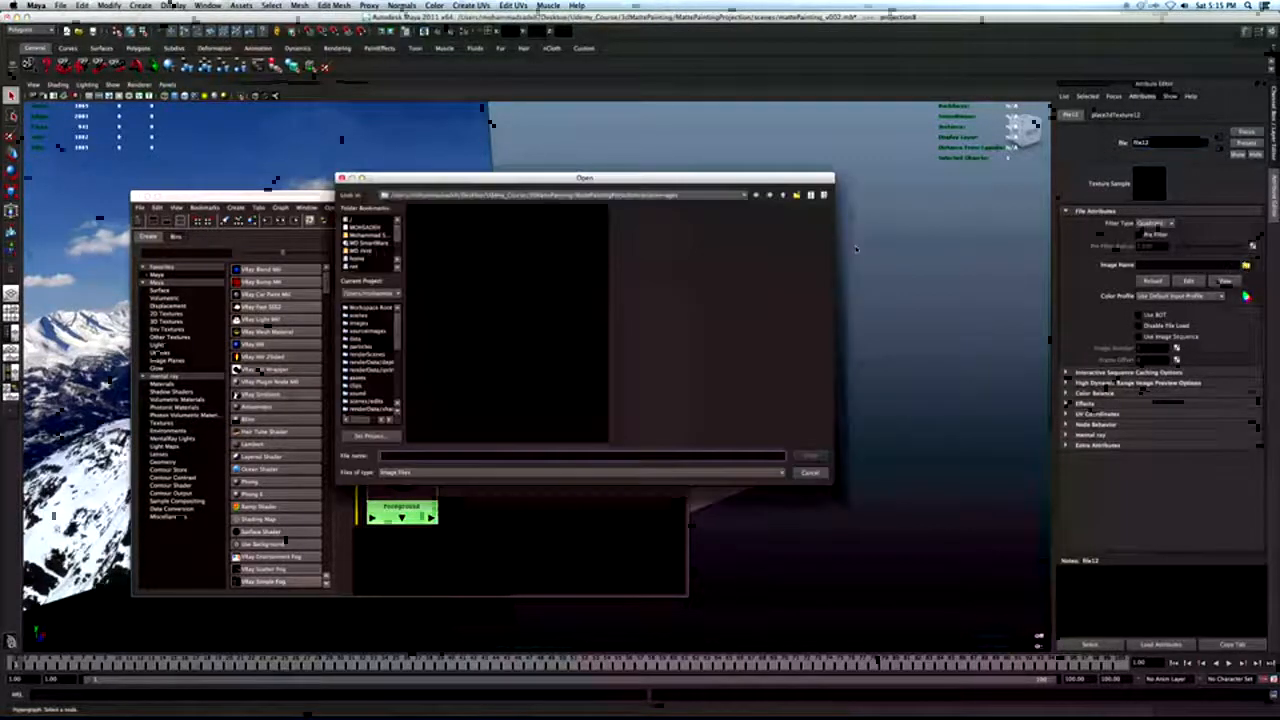
left_click(806, 456)
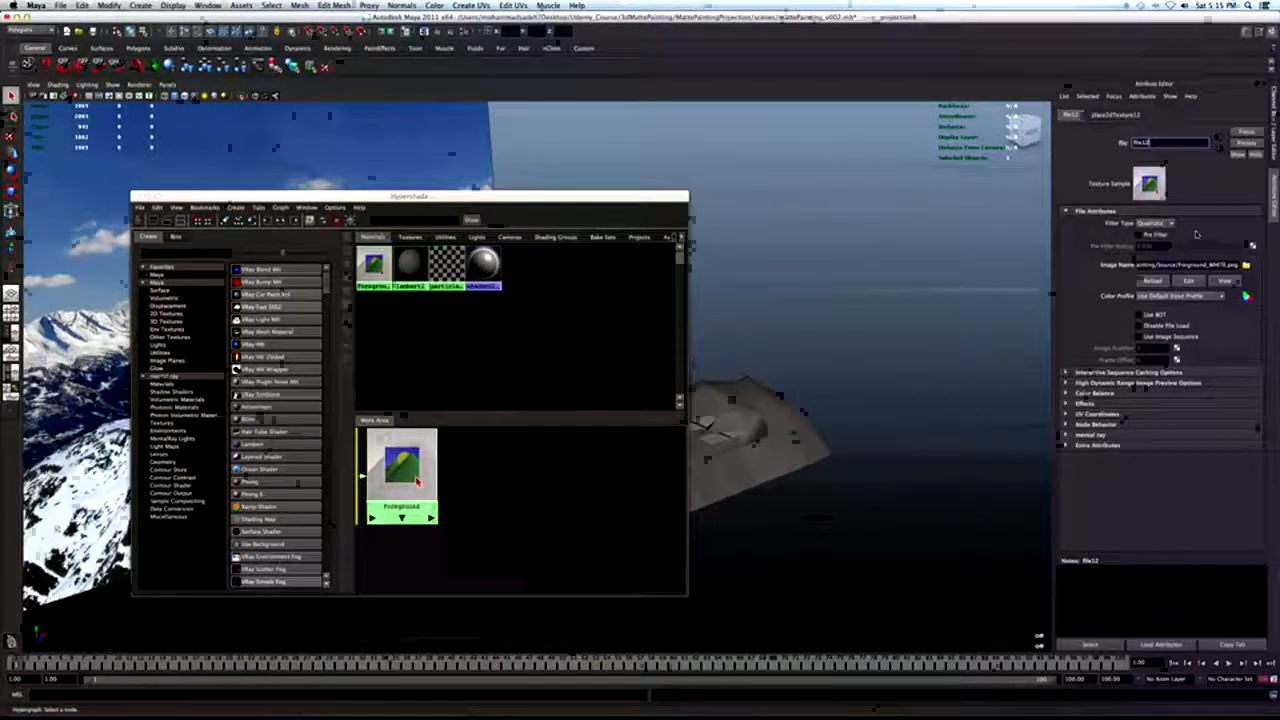
Set the Color projection to Perspective, linked to cameraShape1, with the fit type Match Camera Film Gate.
left_click(1225, 156)
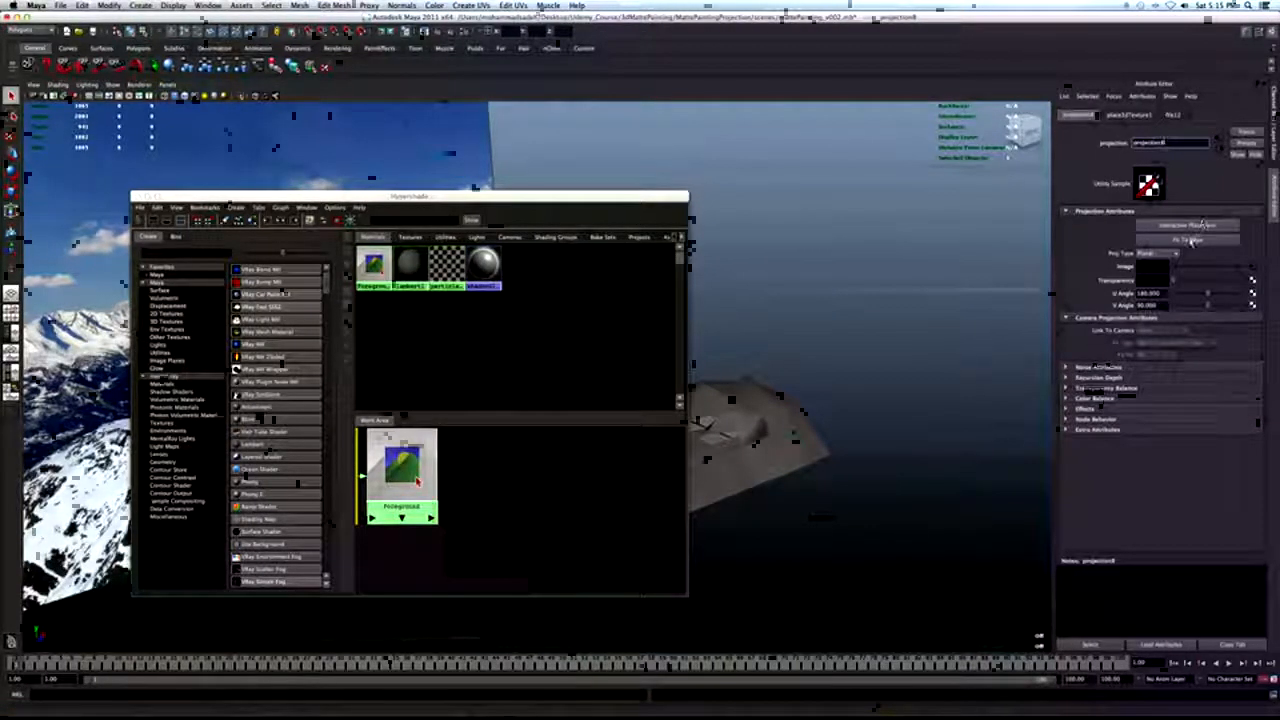
left_click(1157, 254)
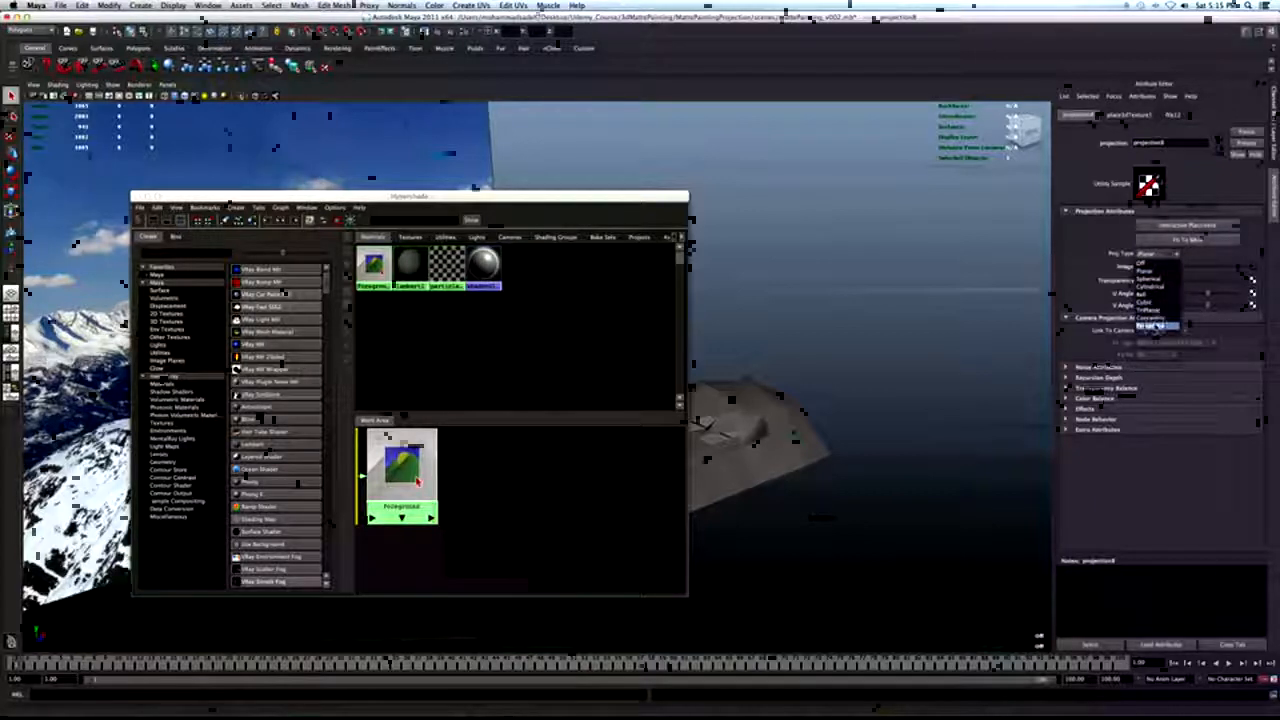
left_click(1152, 326)
left_click(1178, 336)
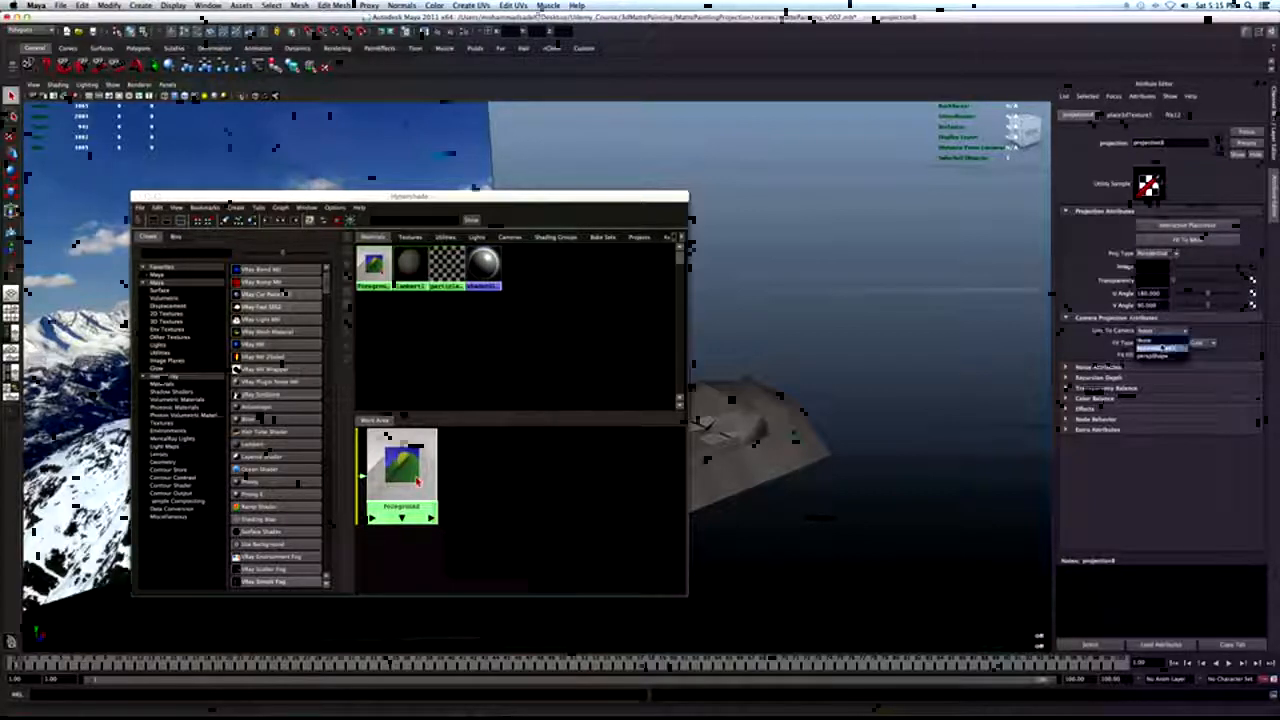
left_click(1160, 347)
left_click(1180, 340)
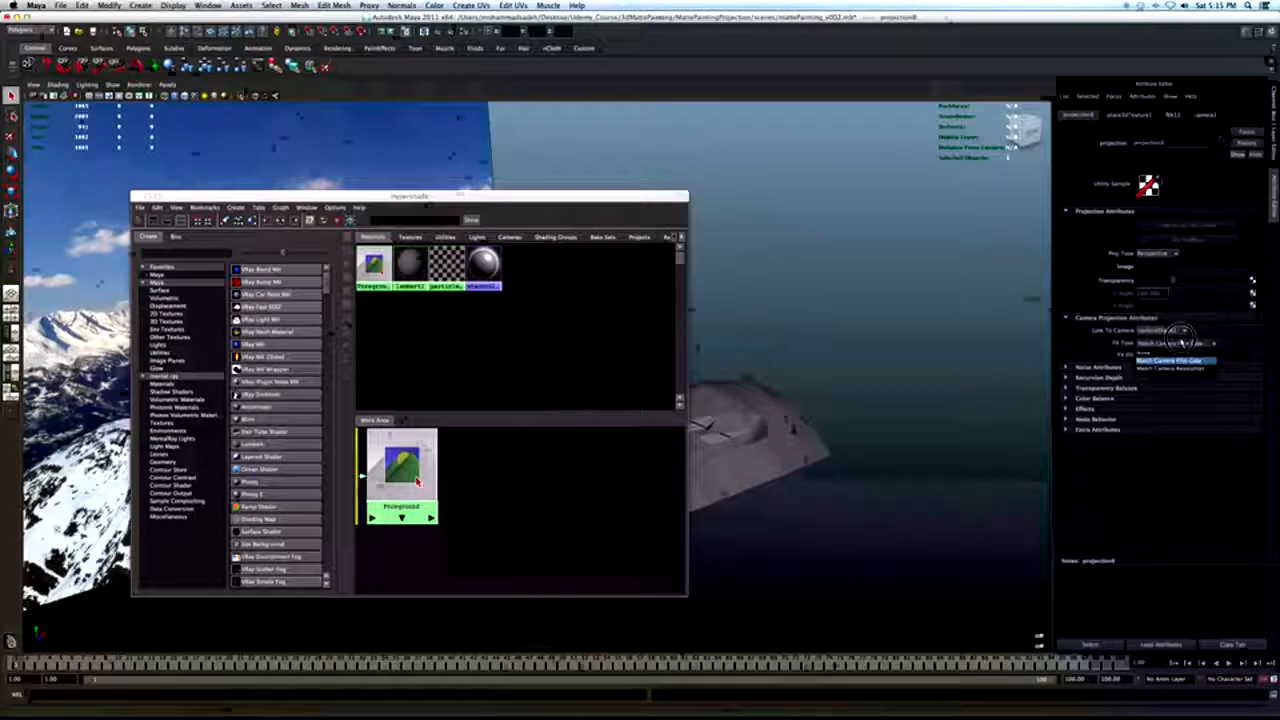
left_click(1195, 343)
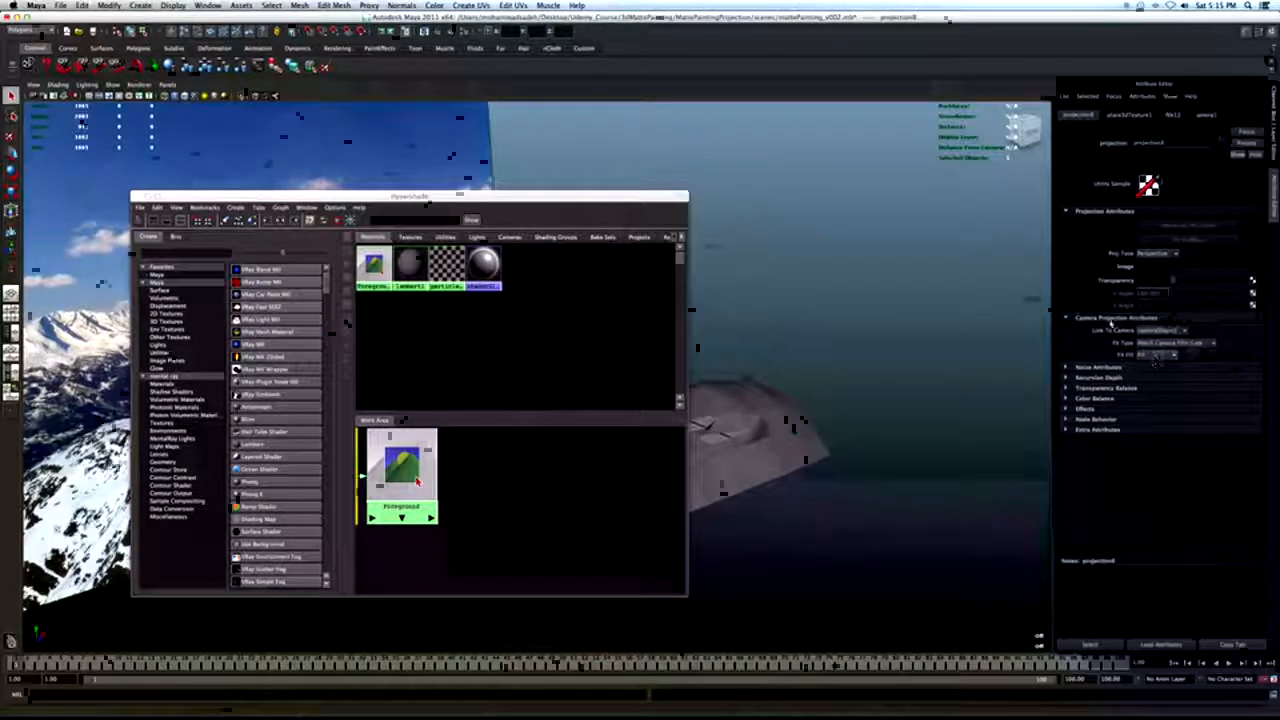
Map the Foreground material's Transparency with a file texture created as a projection.
left_click(1218, 140)
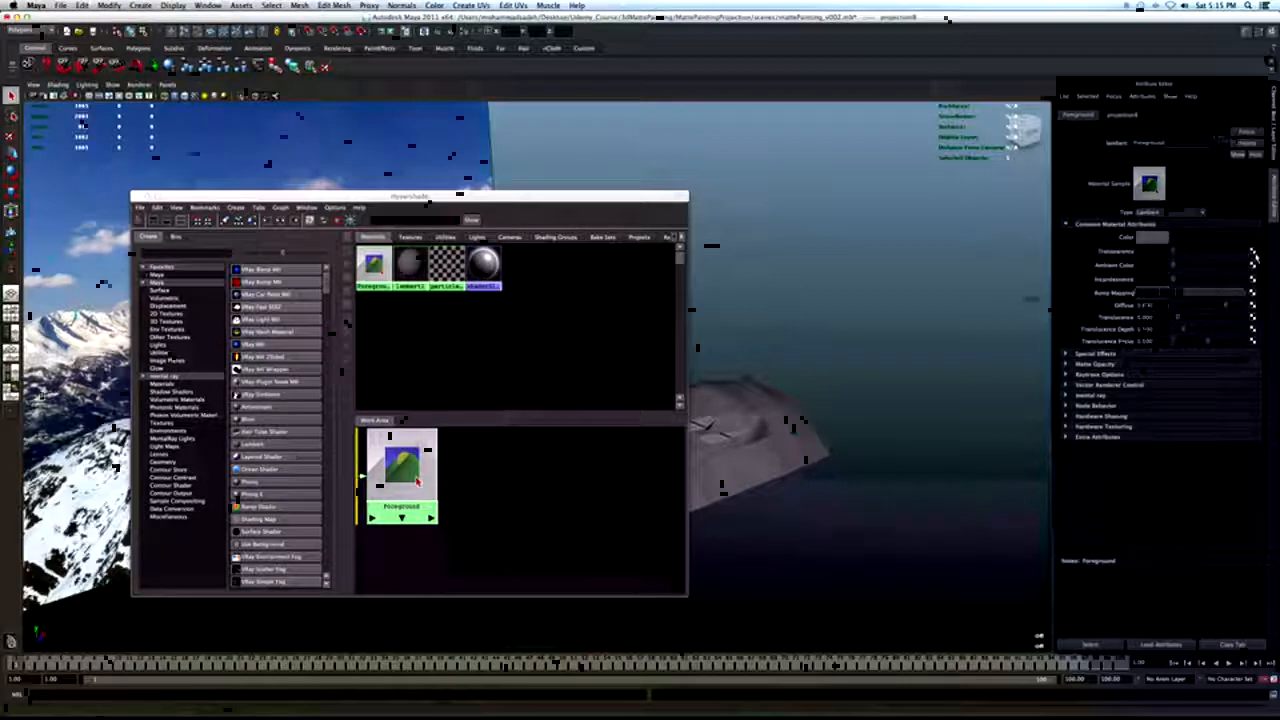
left_click(1252, 256)
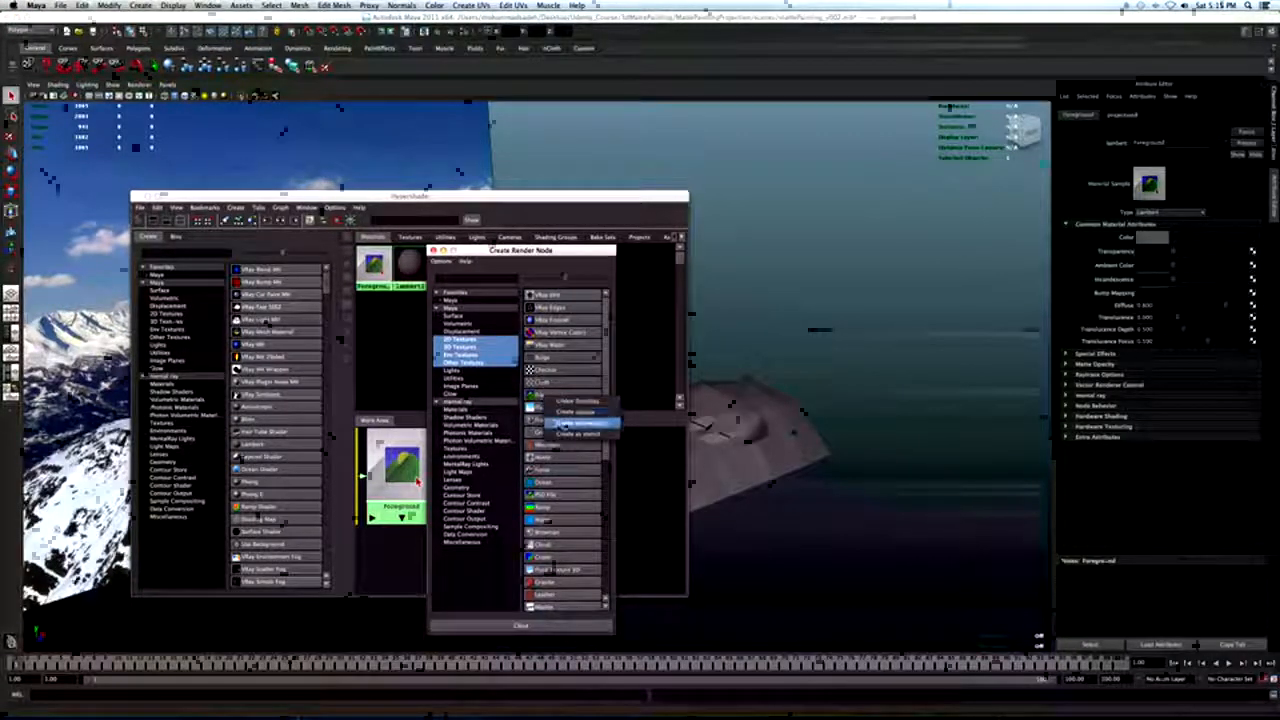
left_click(565, 425)
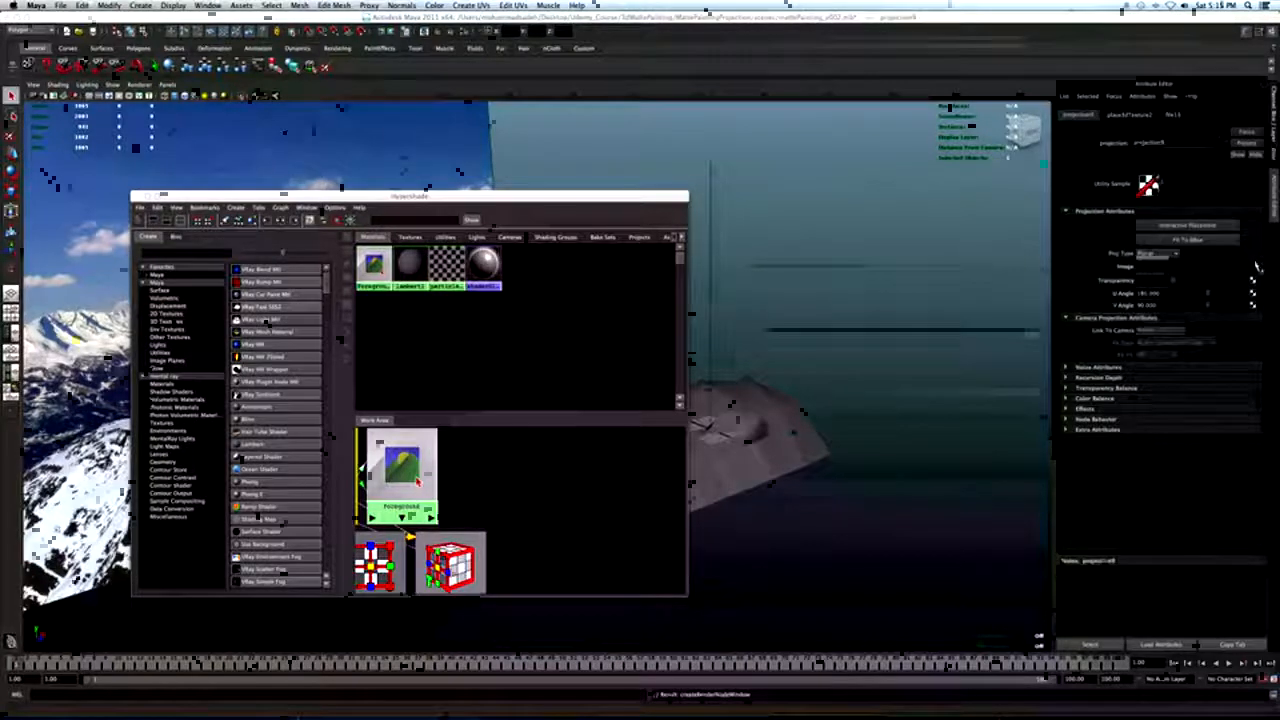
Load Forground_MASK.jpg into the file texture of the Transparency projection.
left_click(1245, 265)
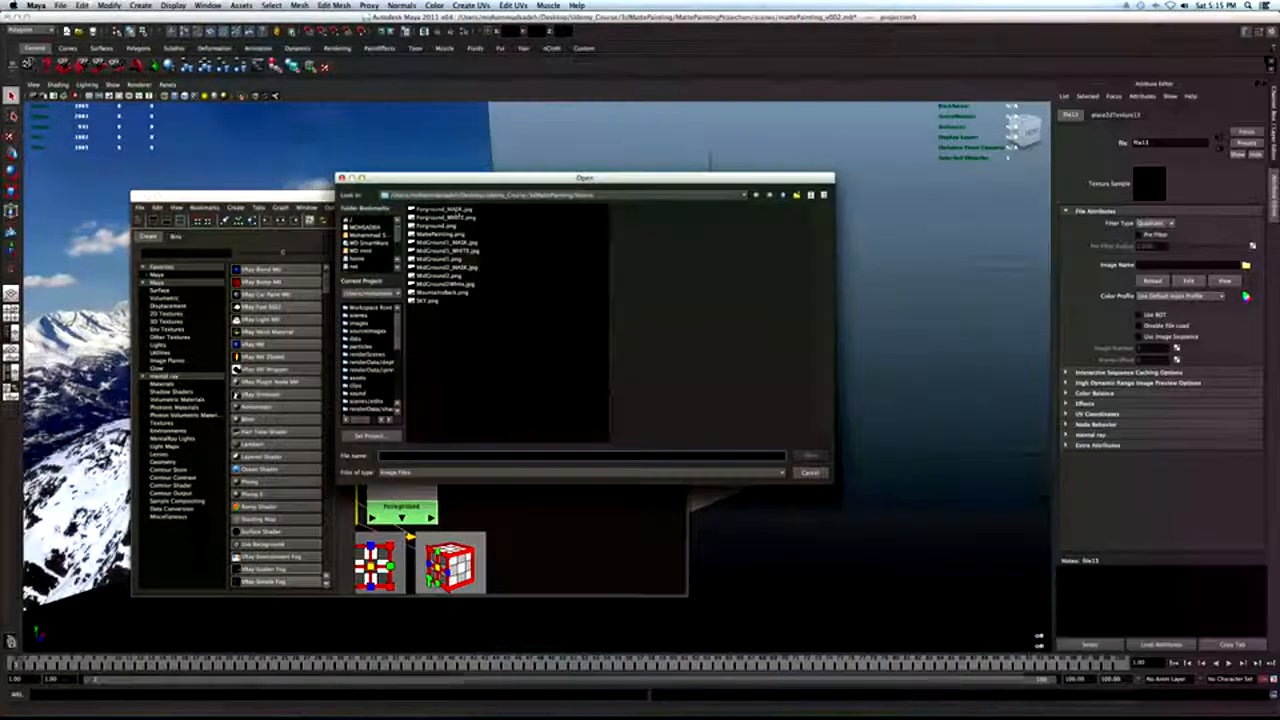
left_click(440, 210)
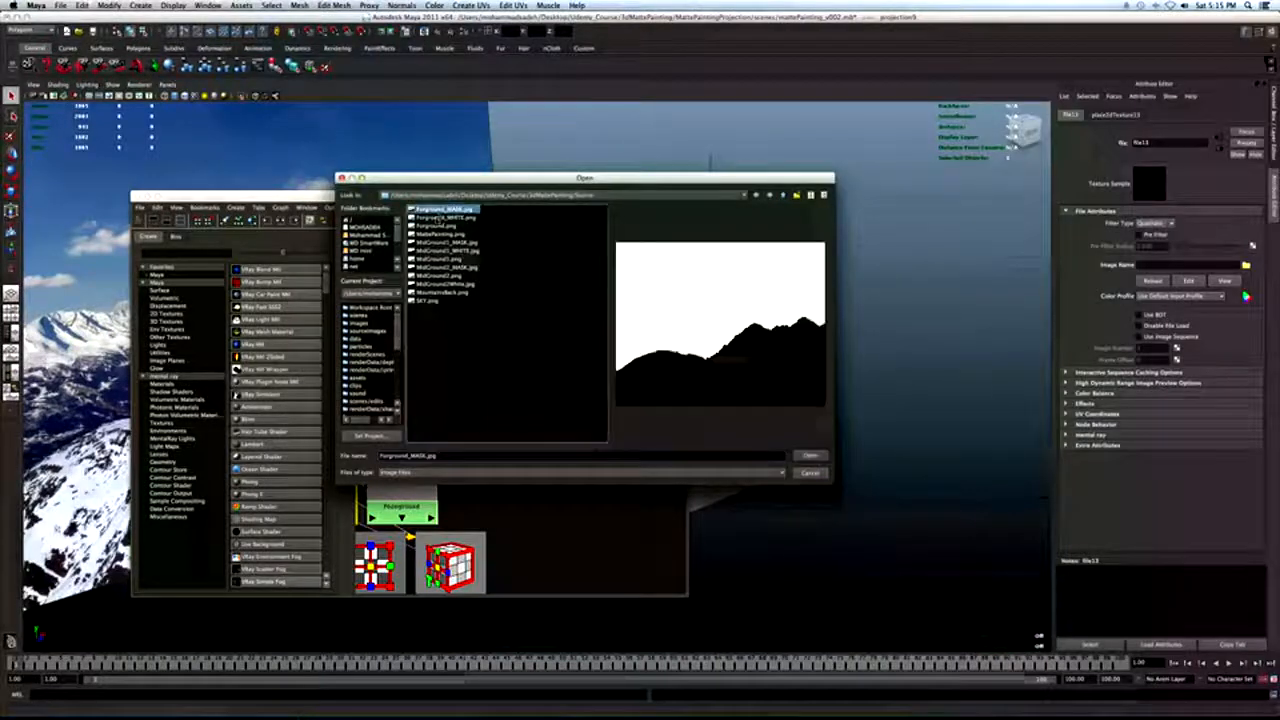
left_click(811, 457)
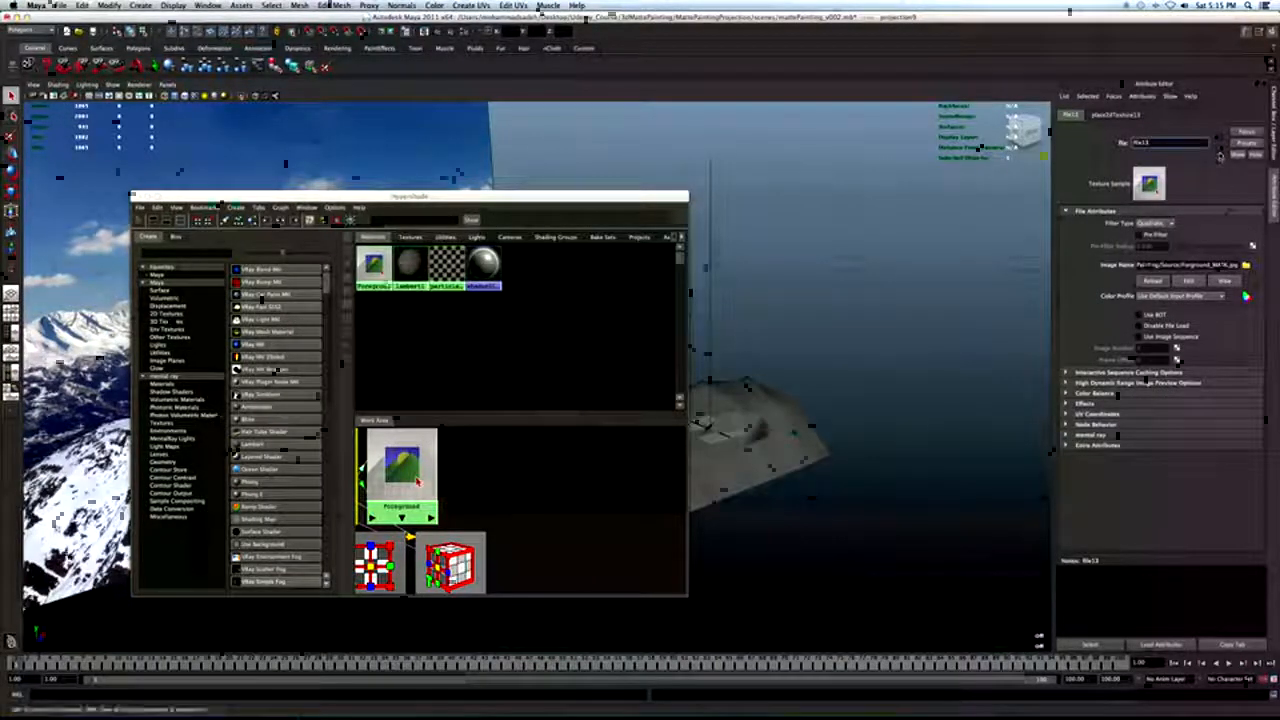
Set the Transparency projection to Perspective and link it to cameraShape1.
left_click(1220, 155)
left_click(1160, 254)
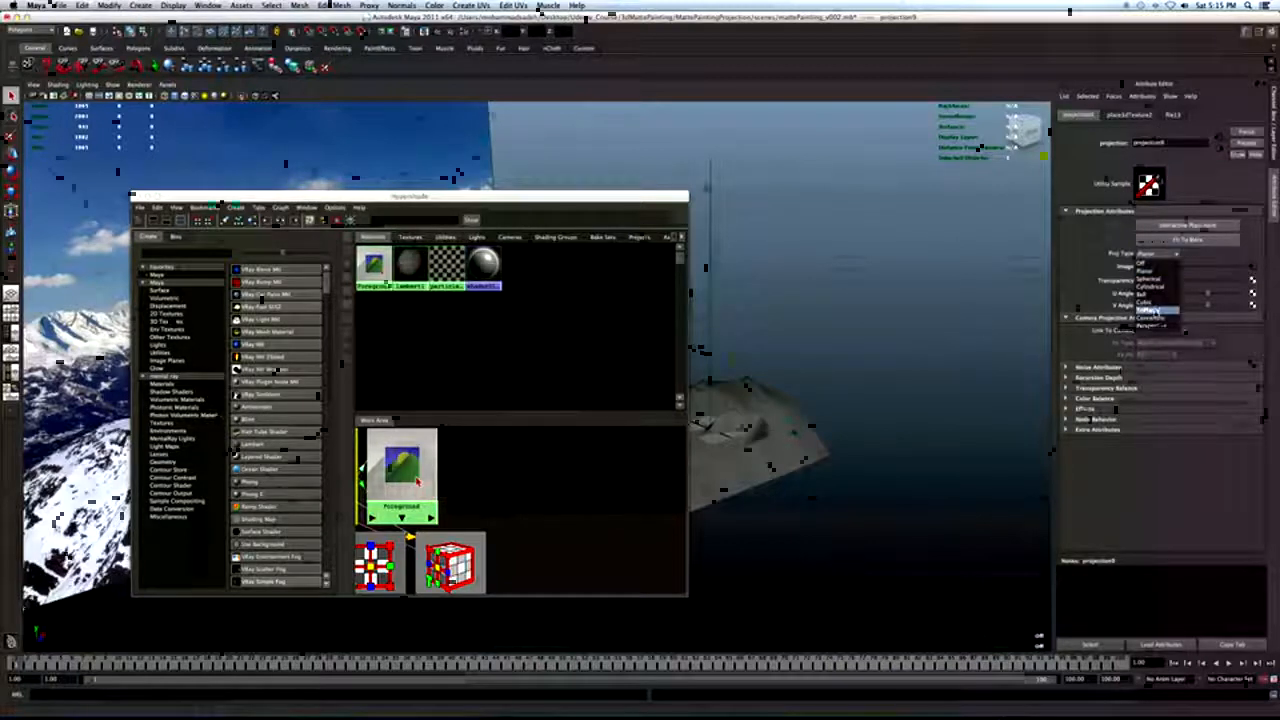
left_click(1151, 311)
left_click(1150, 330)
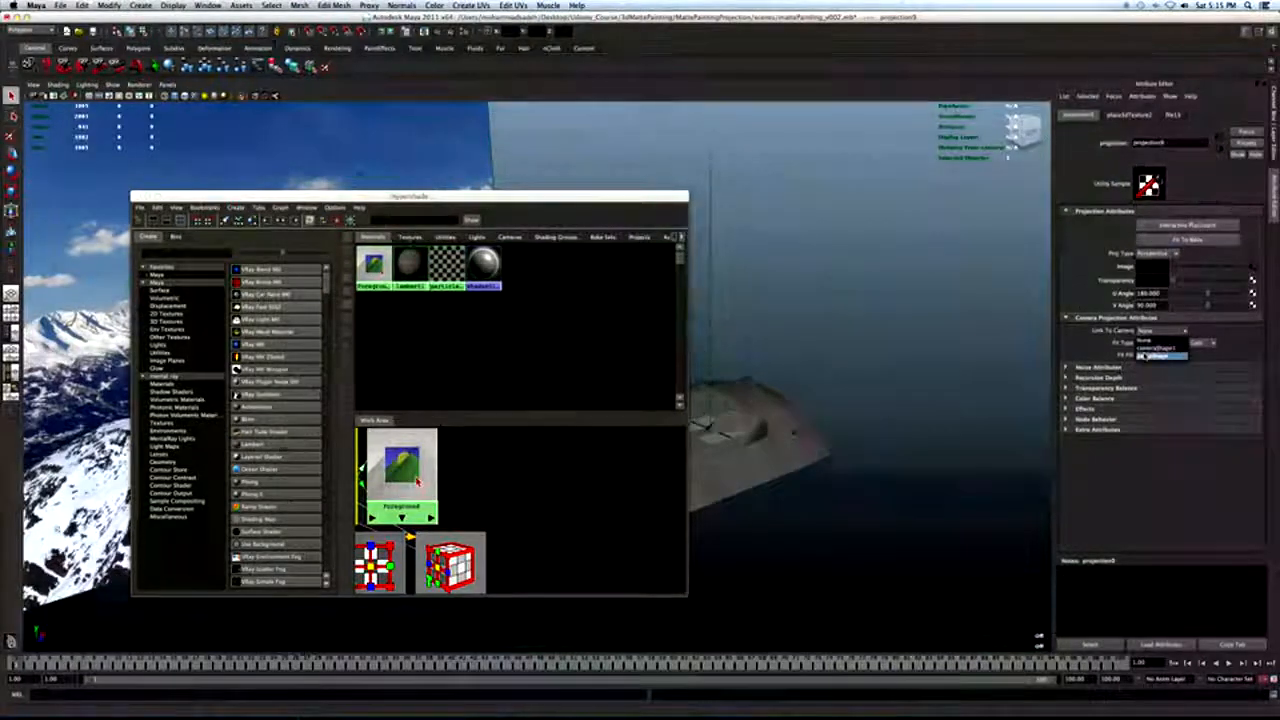
left_click(1158, 347)
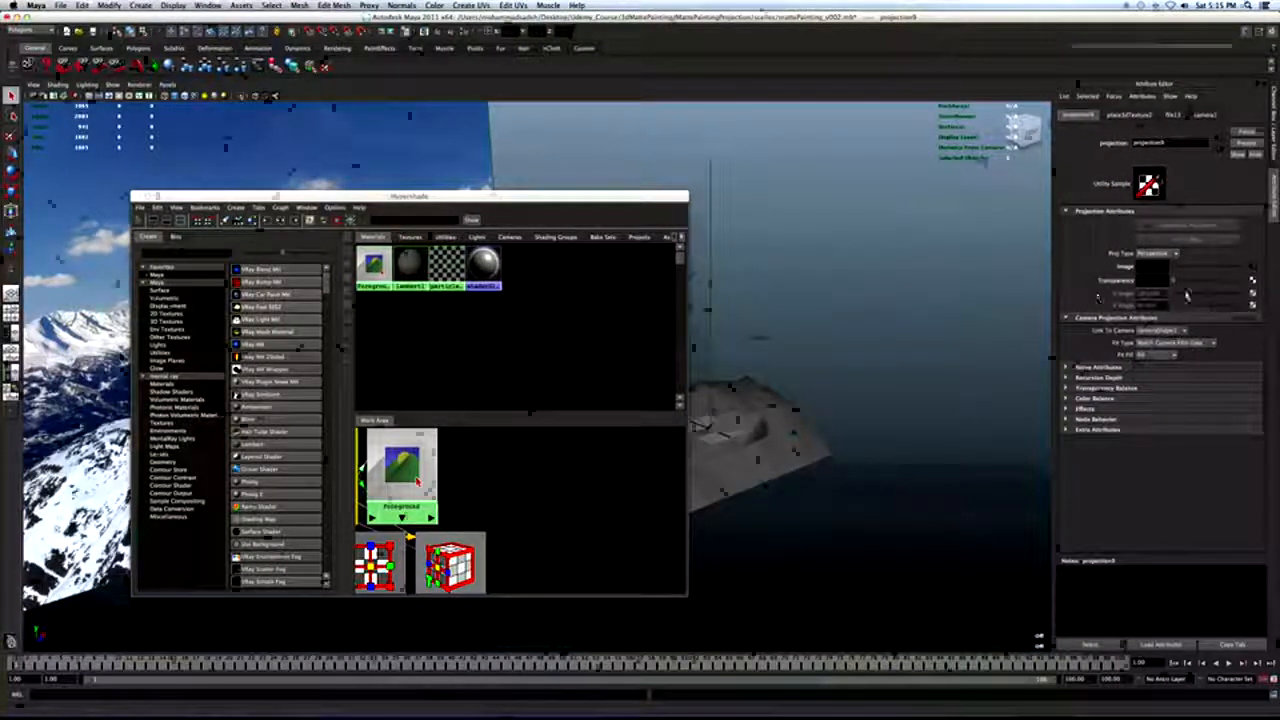
Set the Foreground material's Ambient Color to white and its Diffuse to 0.
left_click(1222, 148)
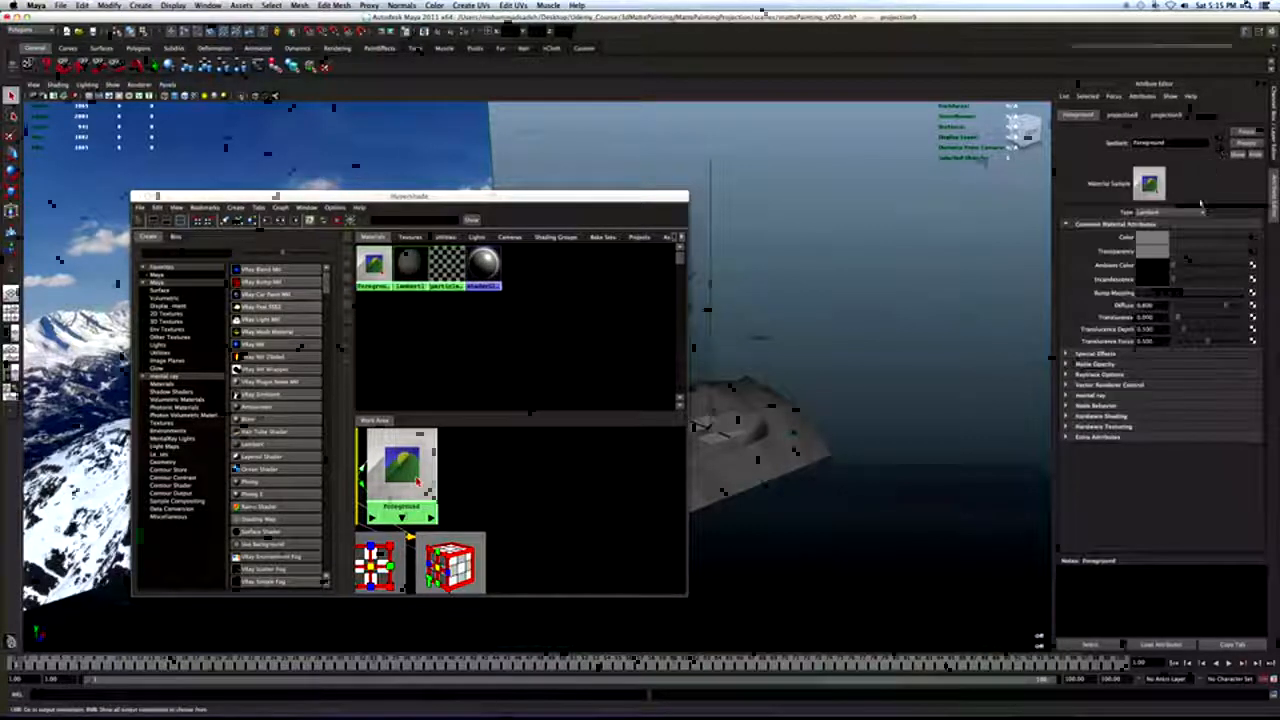
left_click_drag(1176, 268, 1250, 265)
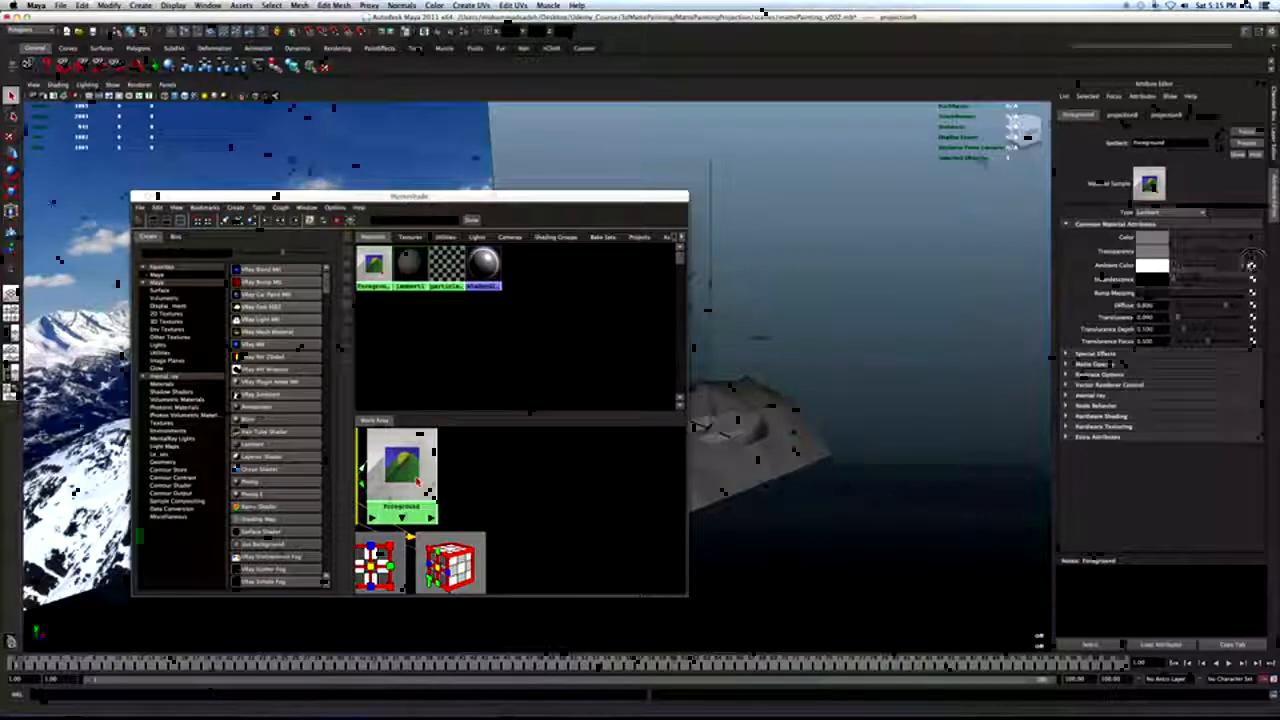
left_click_drag(1228, 307, 1169, 309)
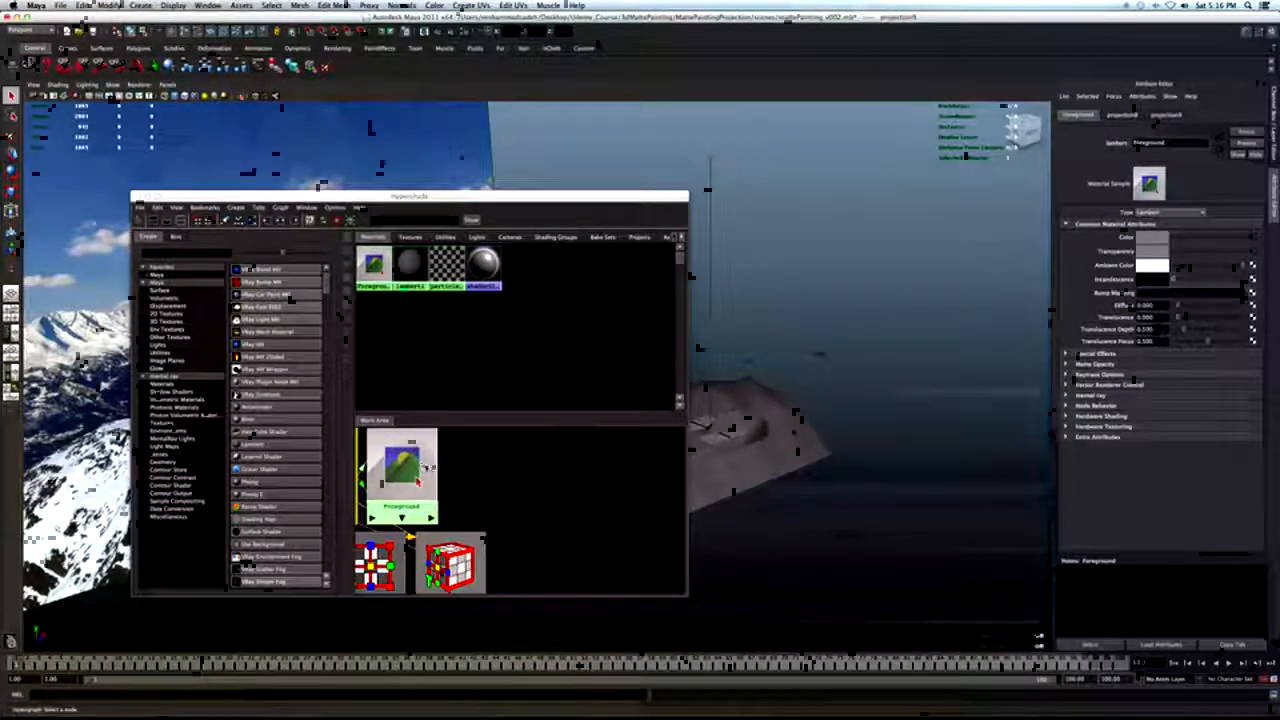
Assign the Foreground material to the small foreground mountain mesh.
left_click_drag(458, 197, 390, 190)
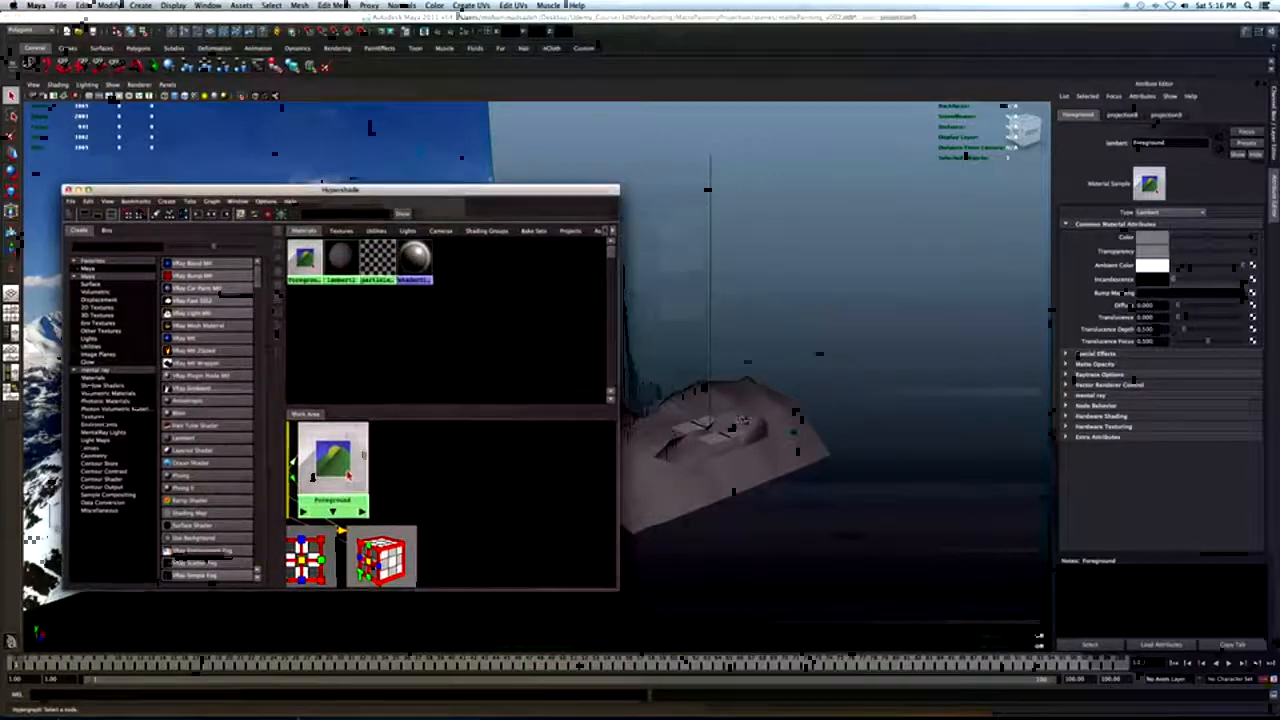
left_click(702, 418)
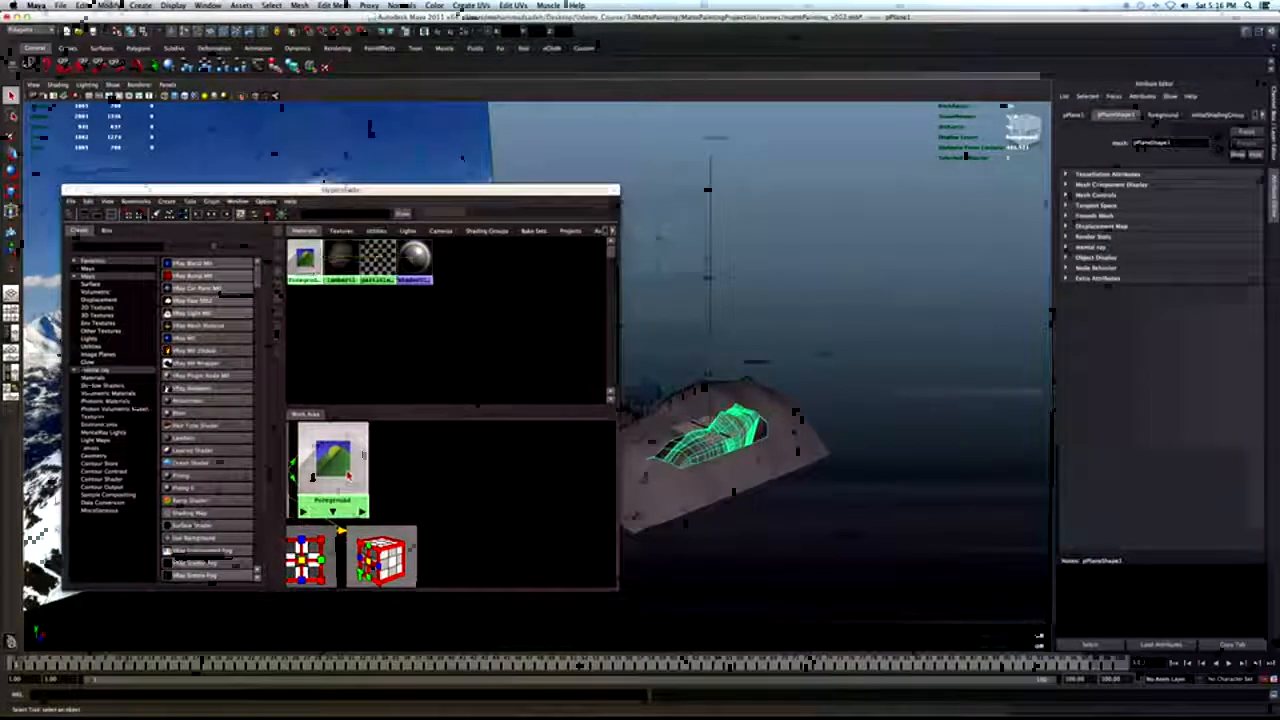
right_click_drag(306, 260, 311, 237)
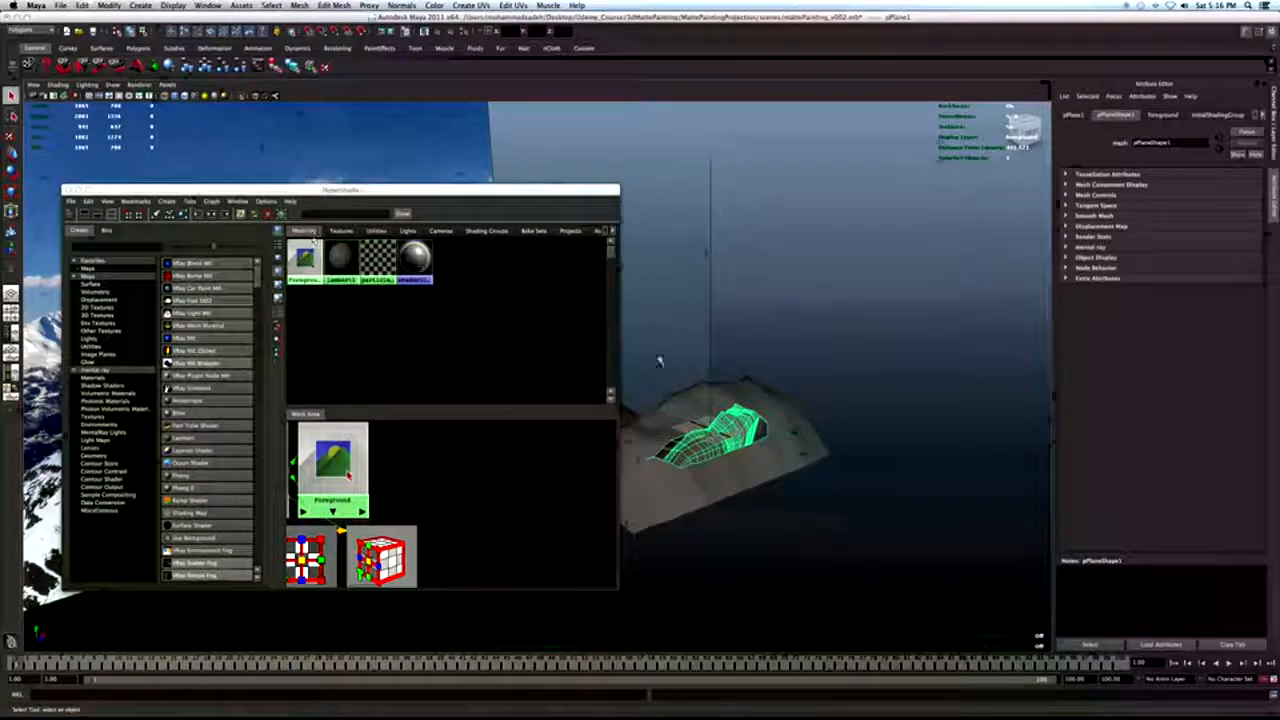
left_click(852, 436)
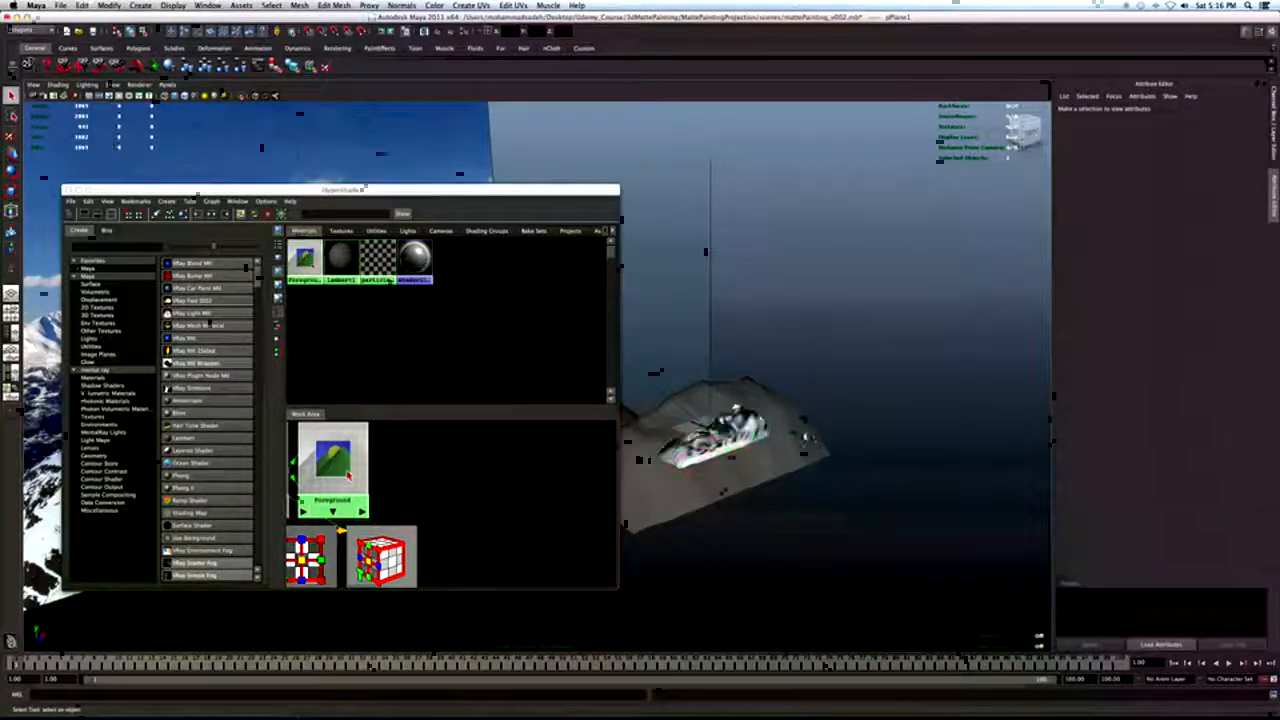
Set the Display Mode of the projection camera's image plane to None and close the Hypershade.
left_click(795, 435)
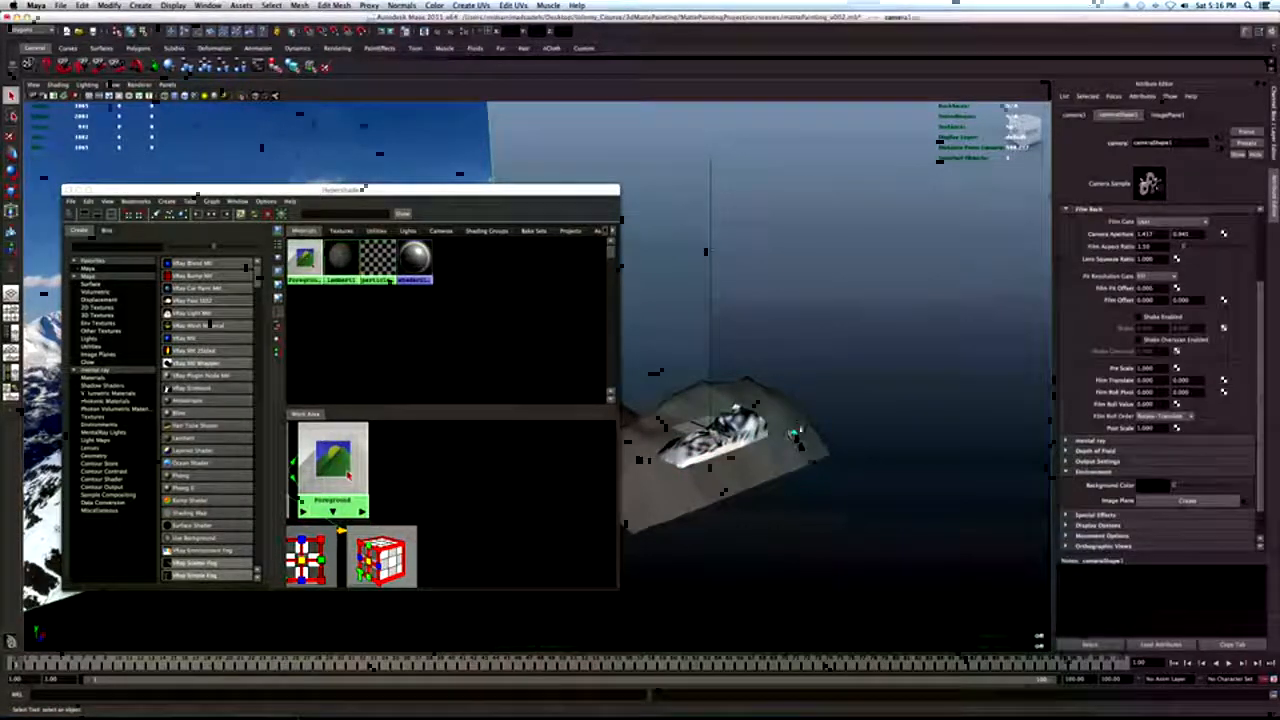
scroll(1255, 320, "down", 2)
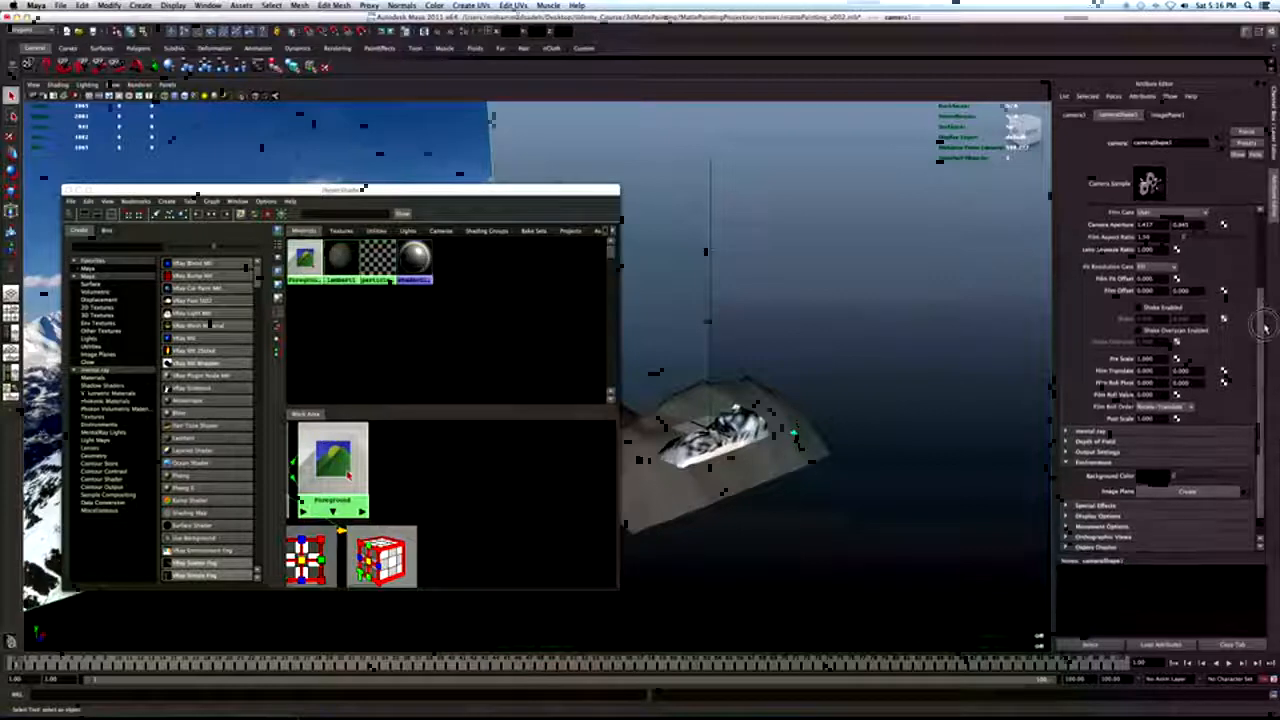
left_click(1246, 485)
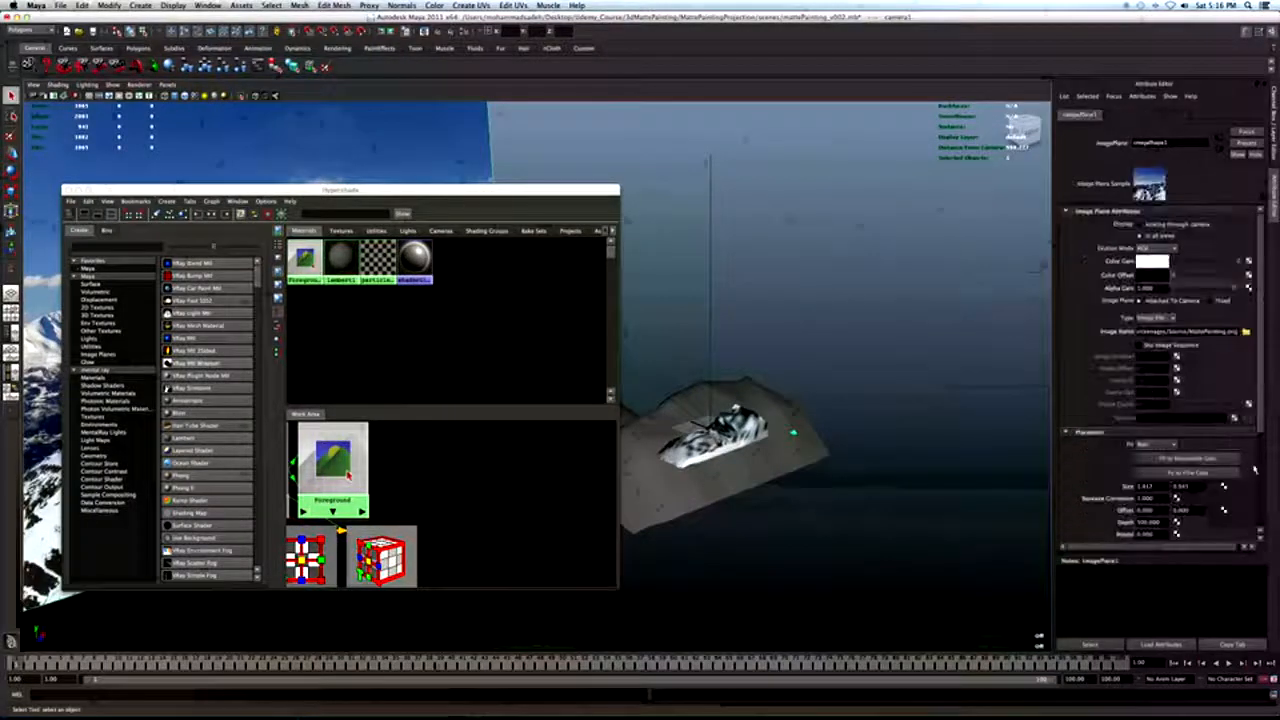
left_click(1166, 250)
left_click(1147, 257)
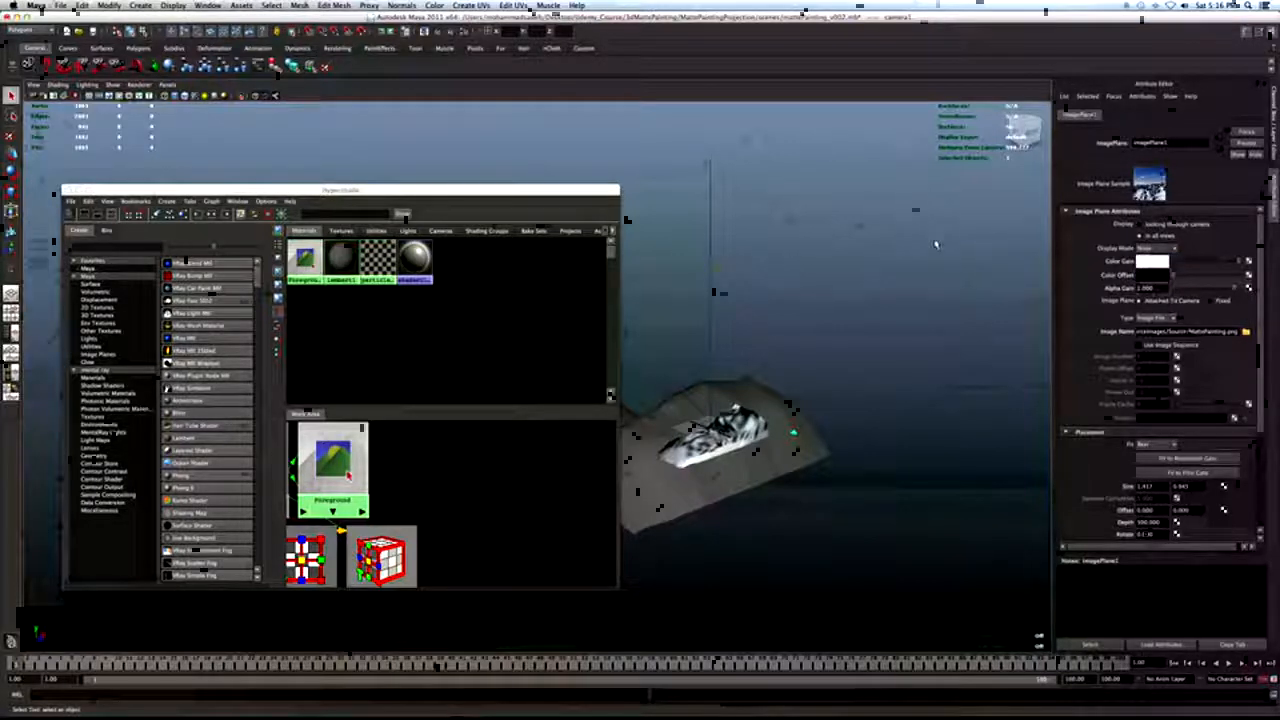
left_click_drag(140, 191, 132, 189)
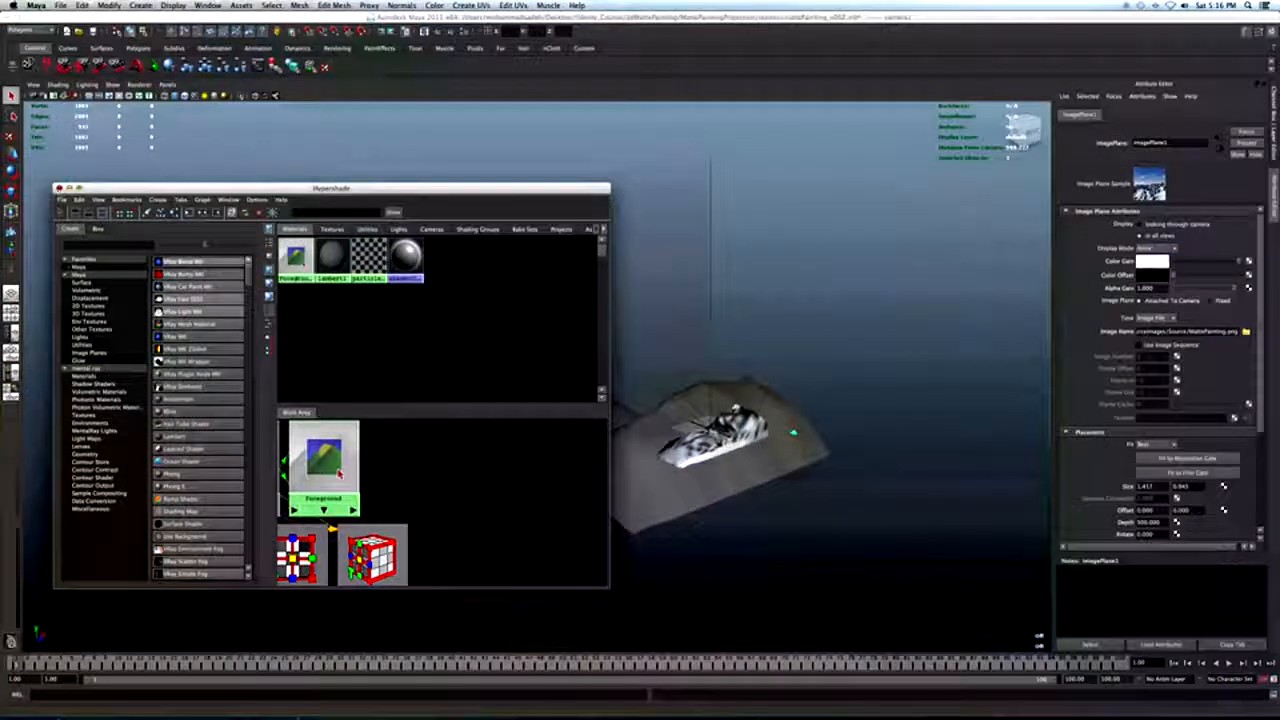
left_click(57, 187)
left_click(533, 339)
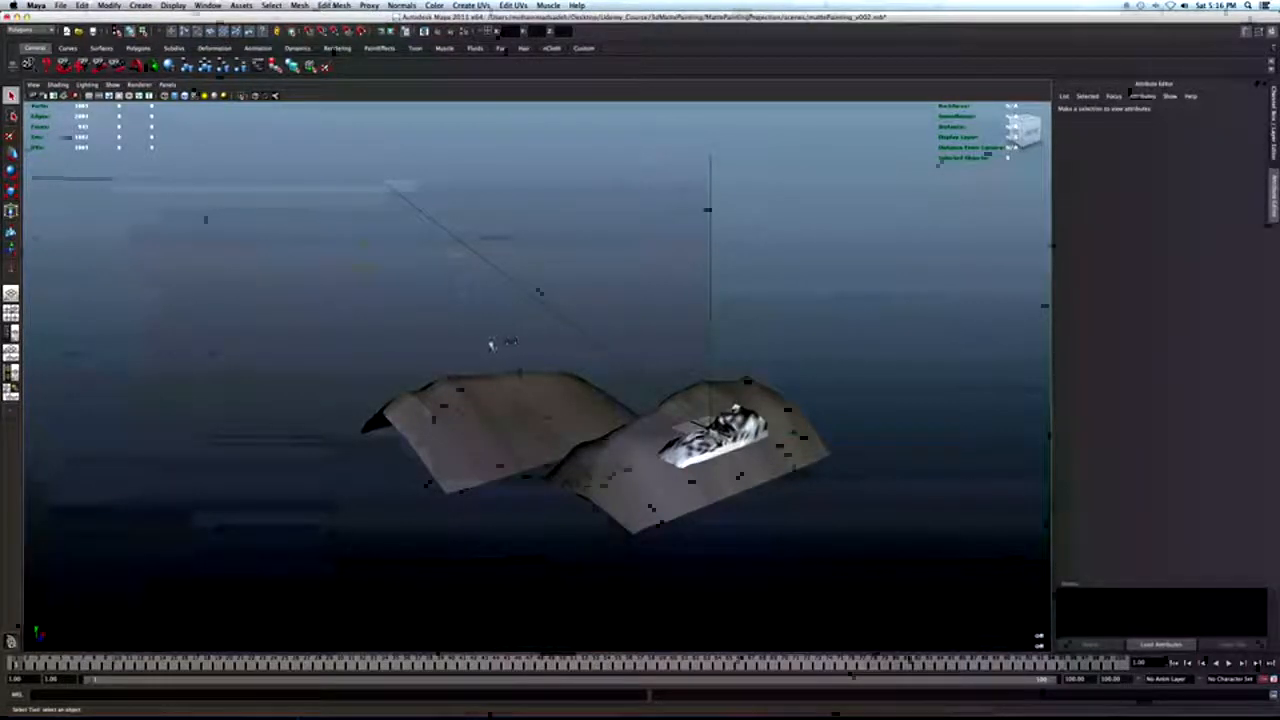
Render the scene through camera1 to check the foreground projection, and close the render window.
key("space")
key("space")
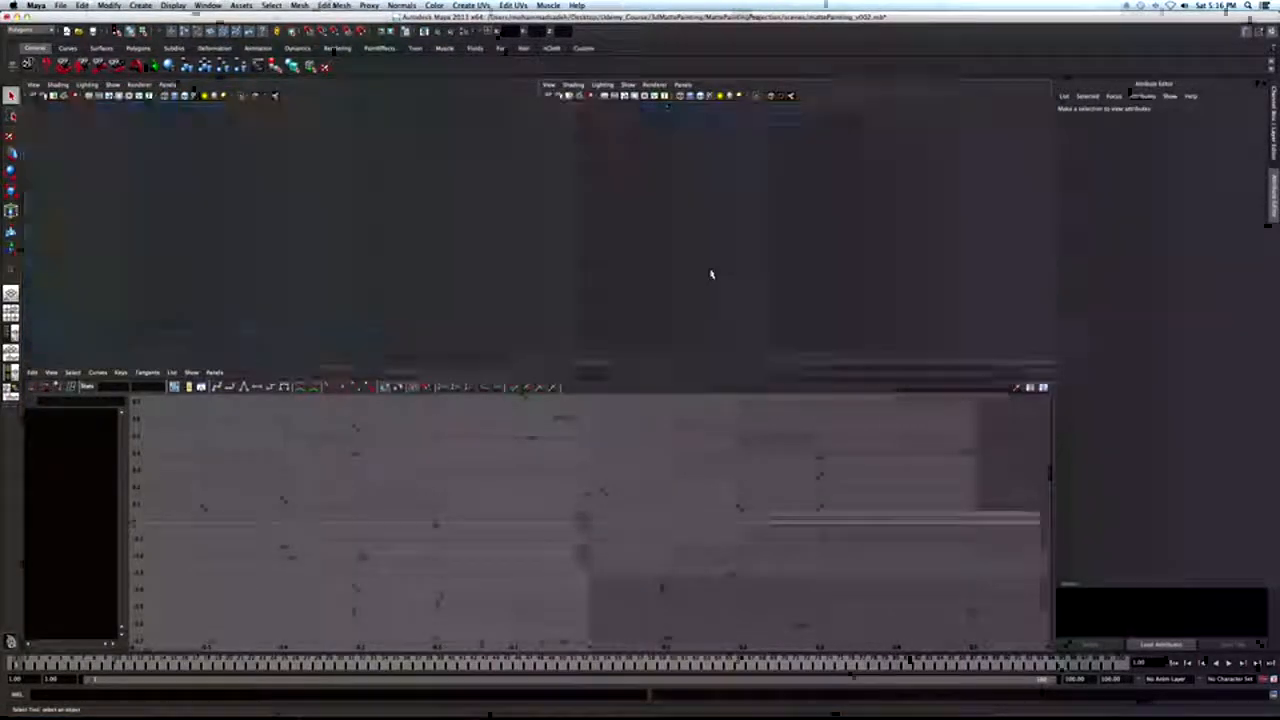
left_click(439, 33)
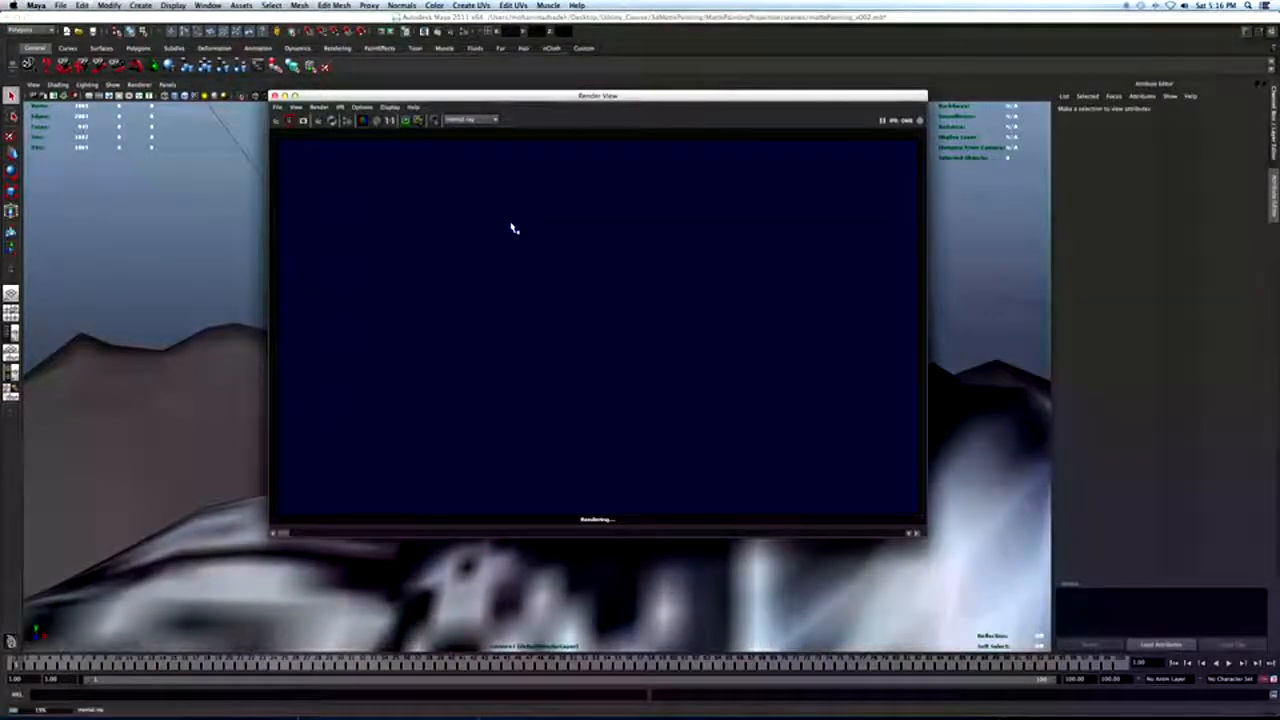
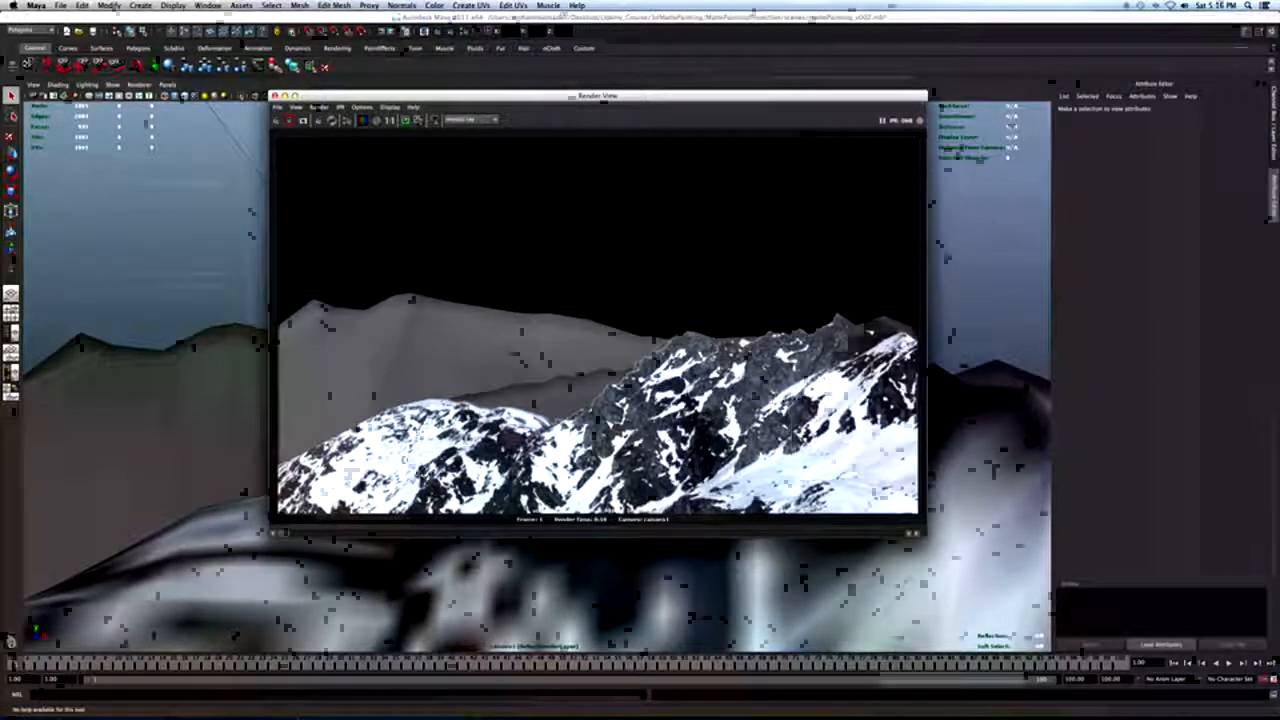
left_click(275, 96)
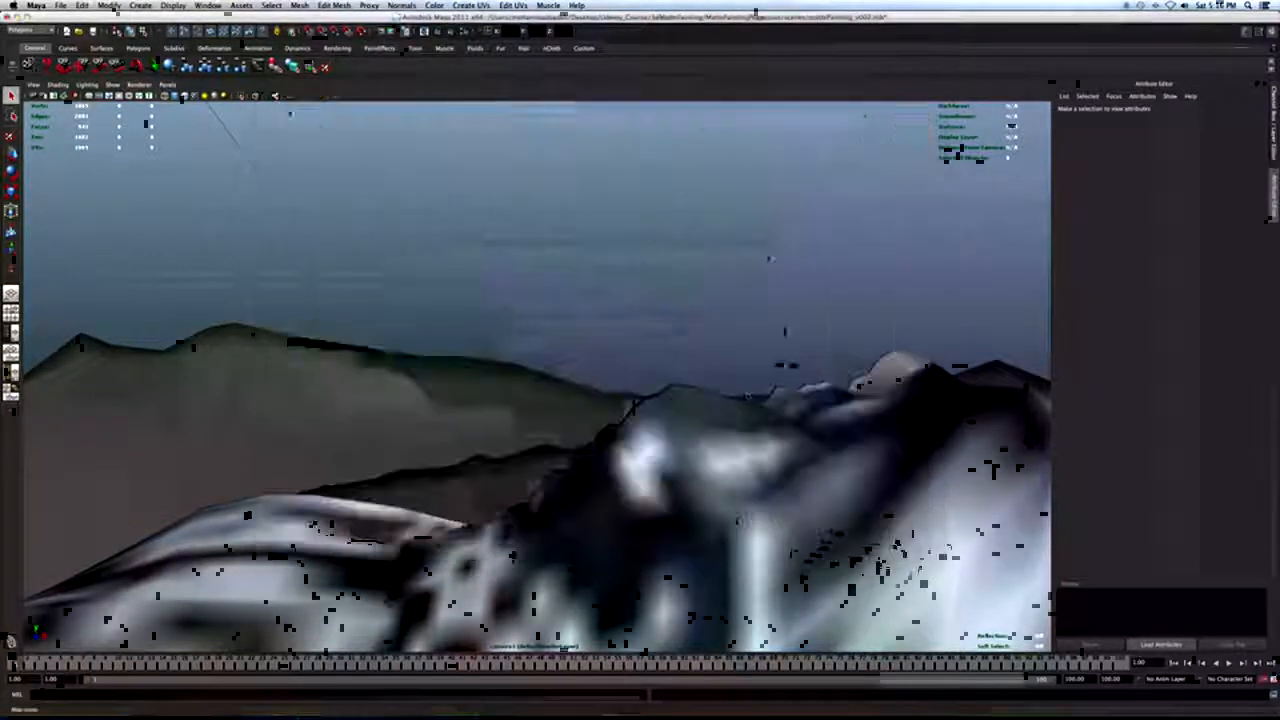
Assign a new Lambert material to the middle mountain mesh behind the foreground and name it Midground1.
left_click(505, 466)
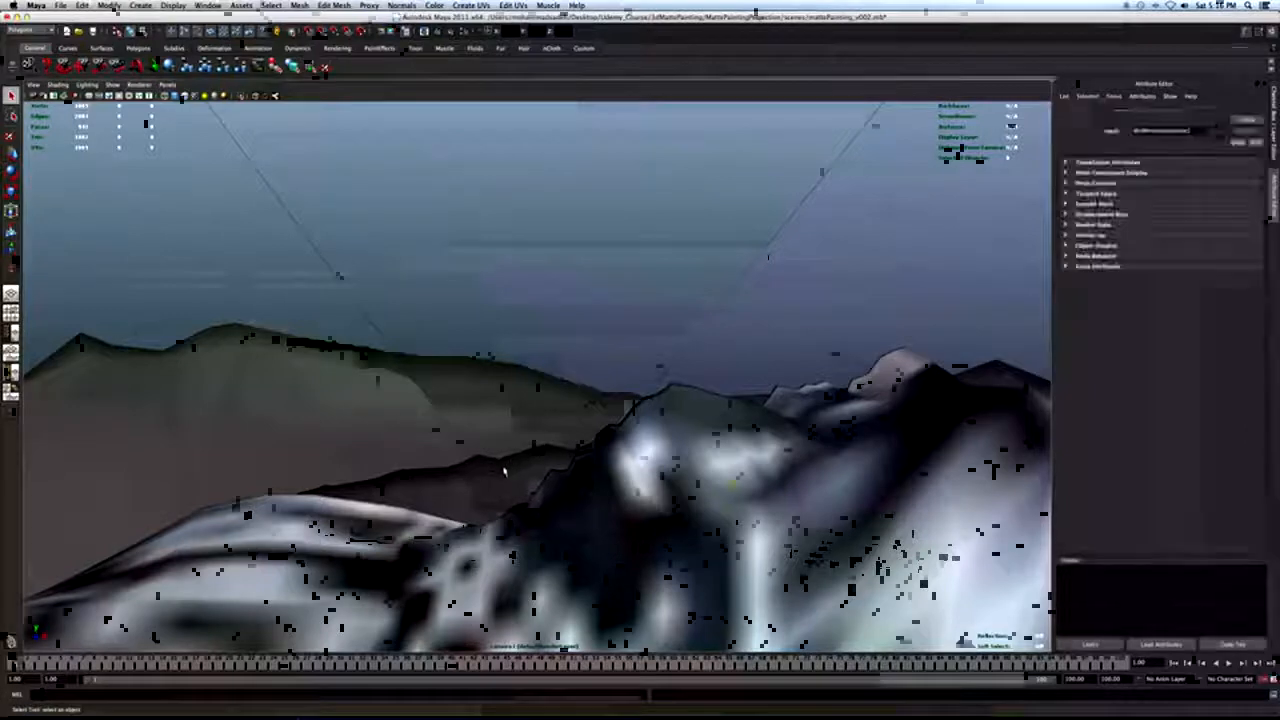
right_click_drag(513, 466, 508, 618)
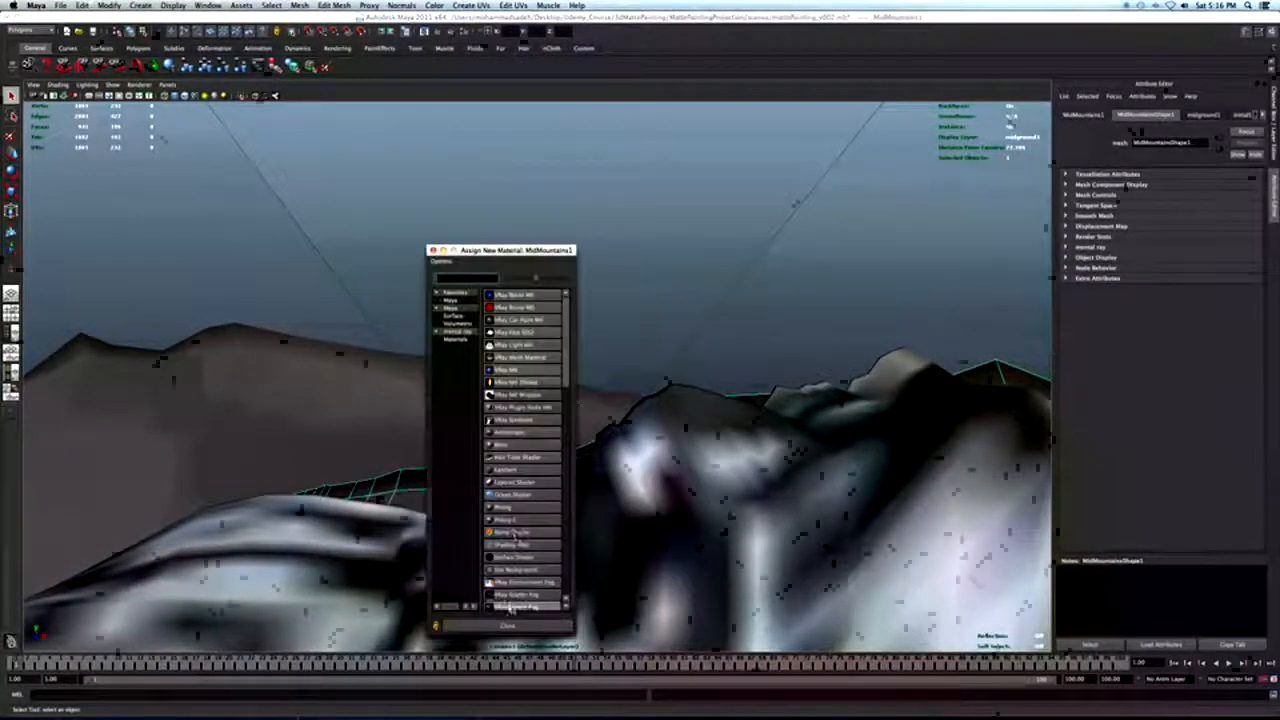
left_click(512, 470)
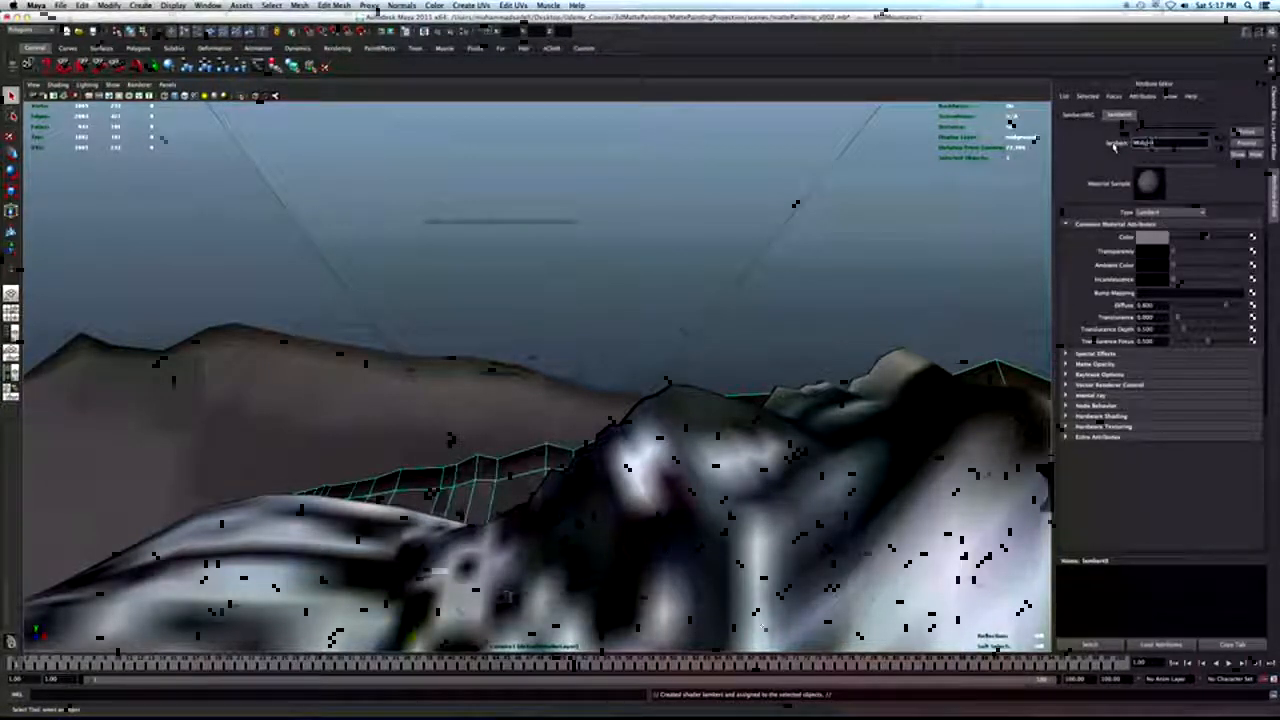
type("Midground")
key("Return")
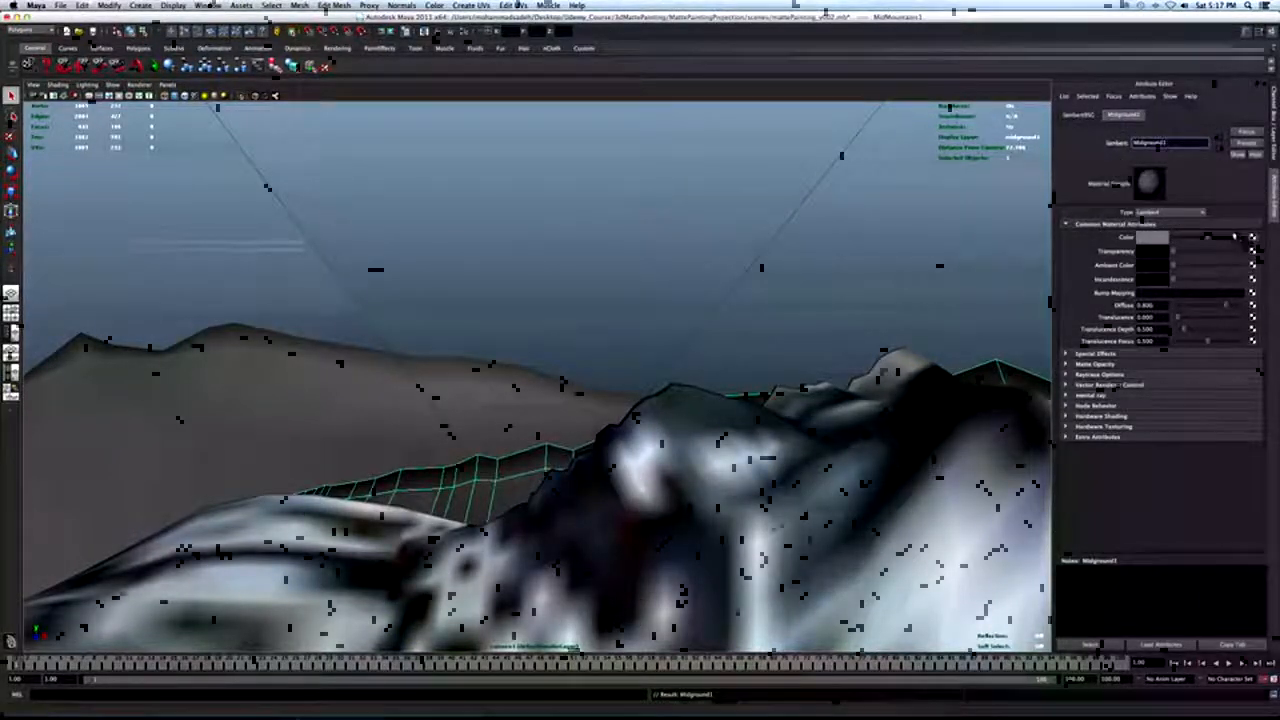
Map the Midground1 material's Color with a file texture created as a projection.
left_click(1252, 237)
right_click(540, 396)
left_click(571, 420)
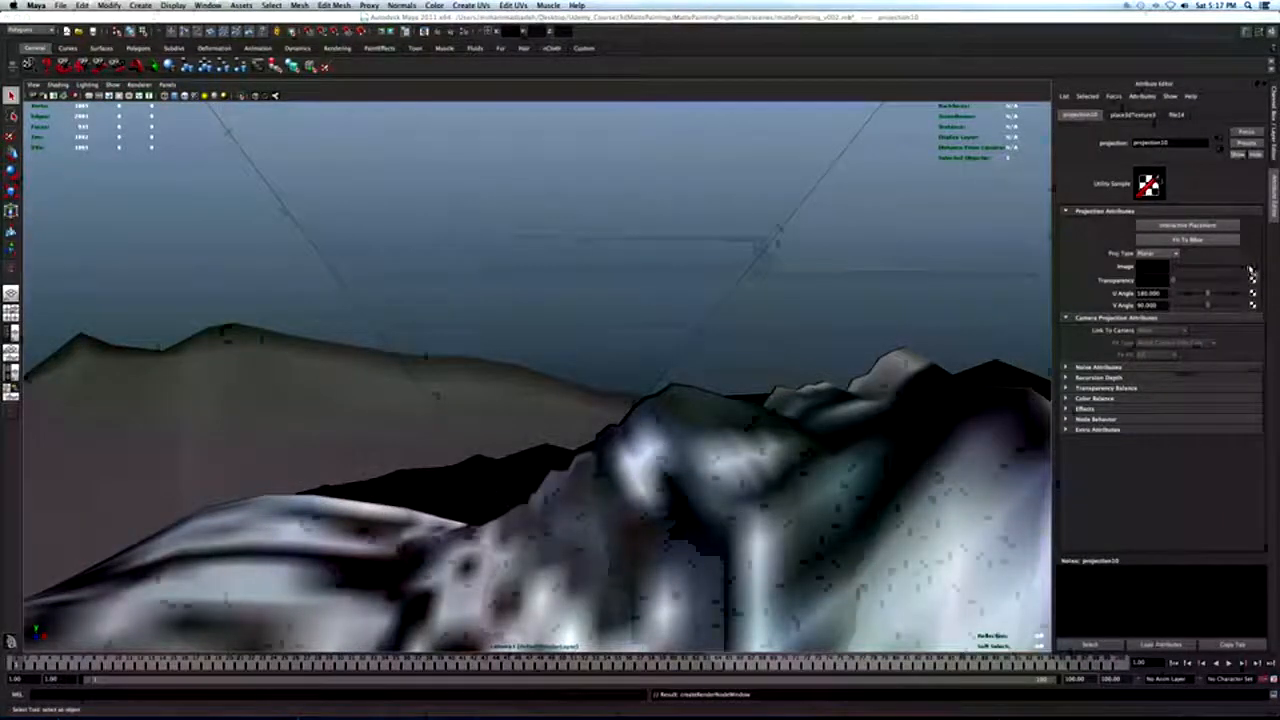
Load MidGround1_WHITE.jpg into the file texture of the Color projection.
left_click(1251, 279)
left_click(1245, 266)
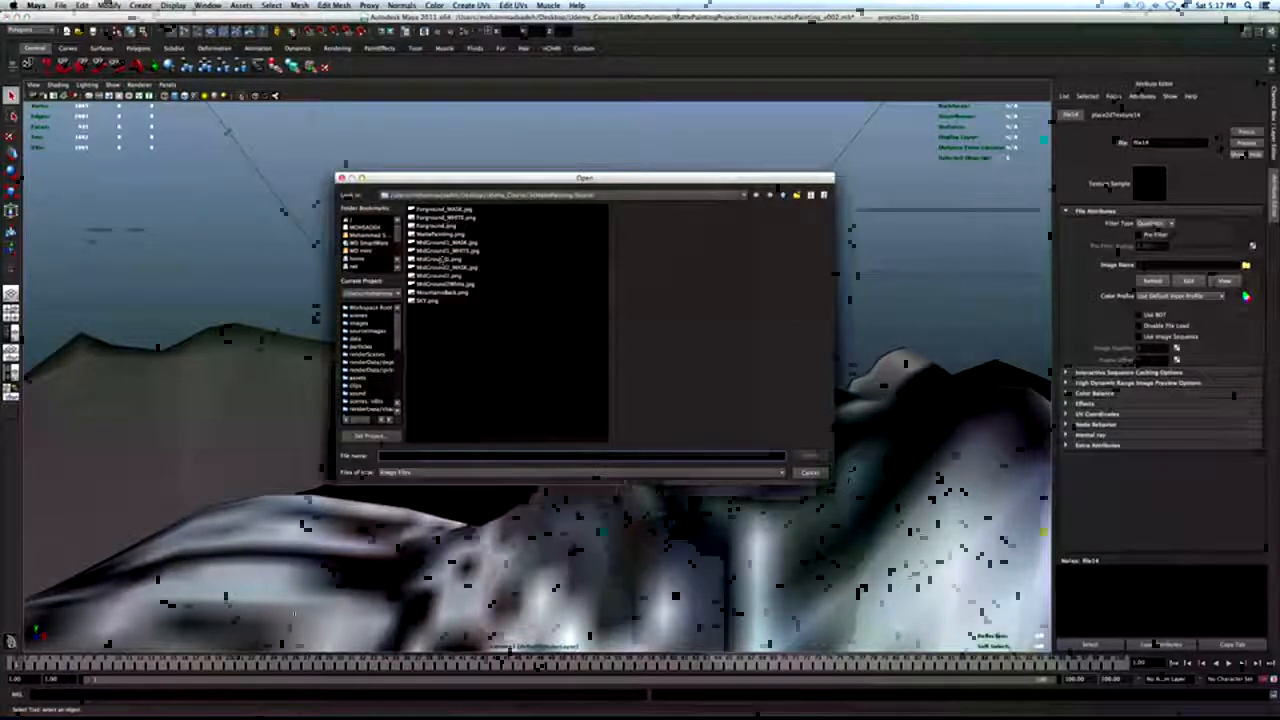
left_click(445, 250)
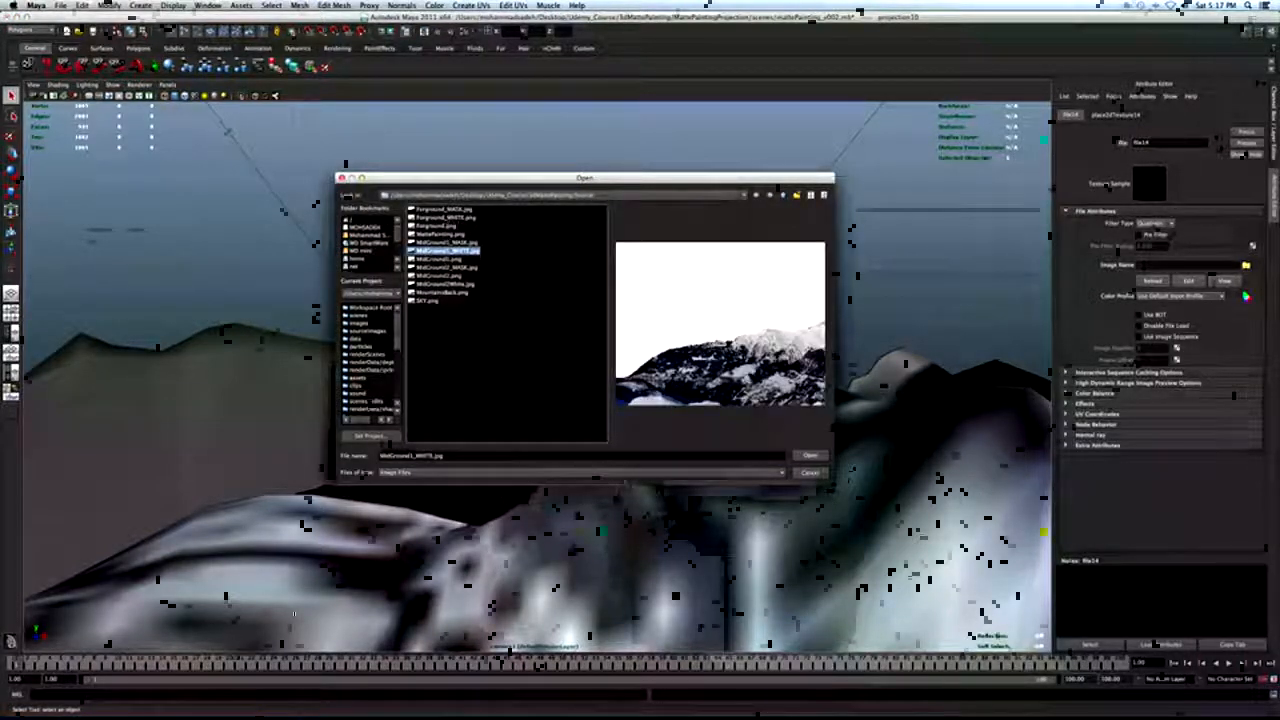
left_click(811, 458)
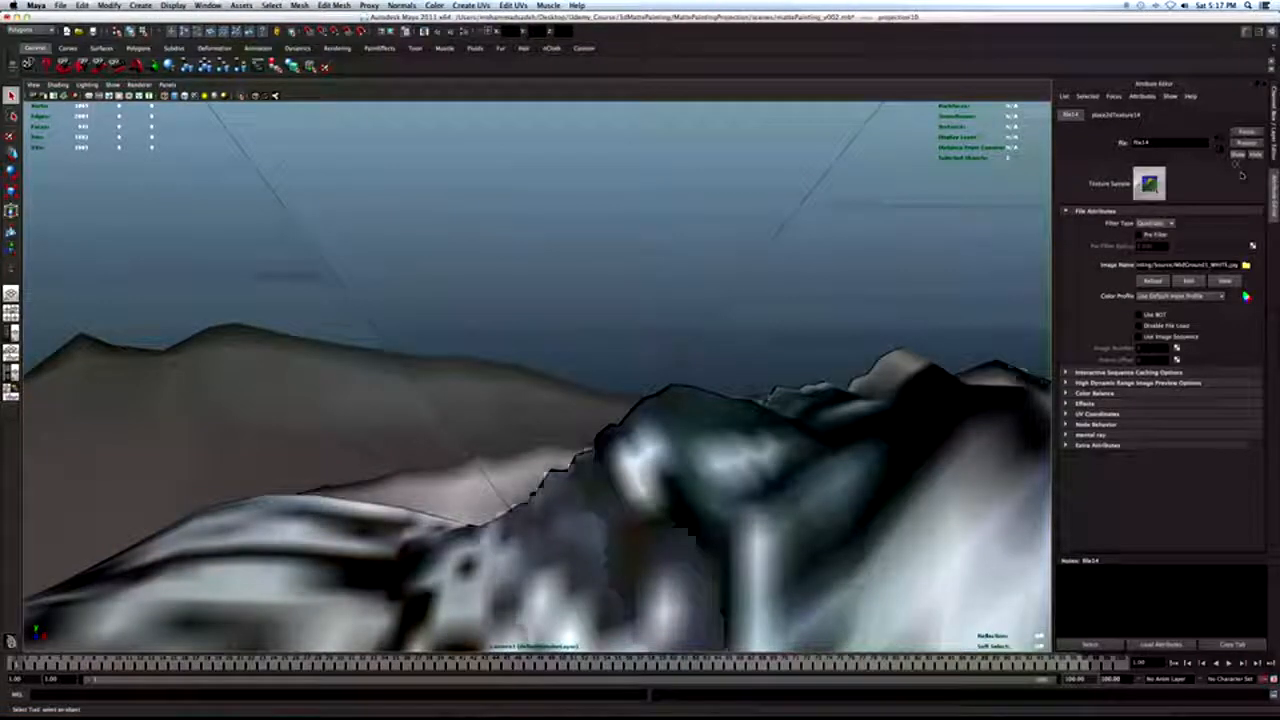
Set the Midground1 Color projection to Perspective and link it to cameraShape1.
left_click(1221, 148)
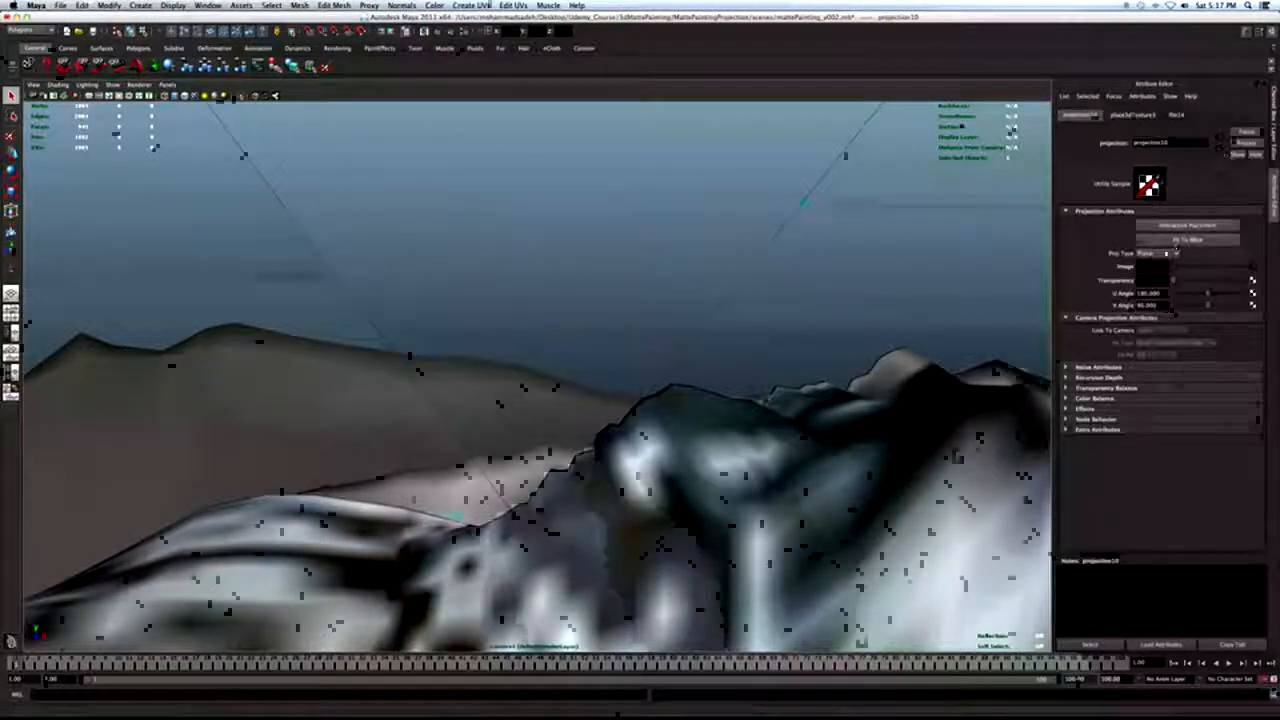
left_click(1155, 256)
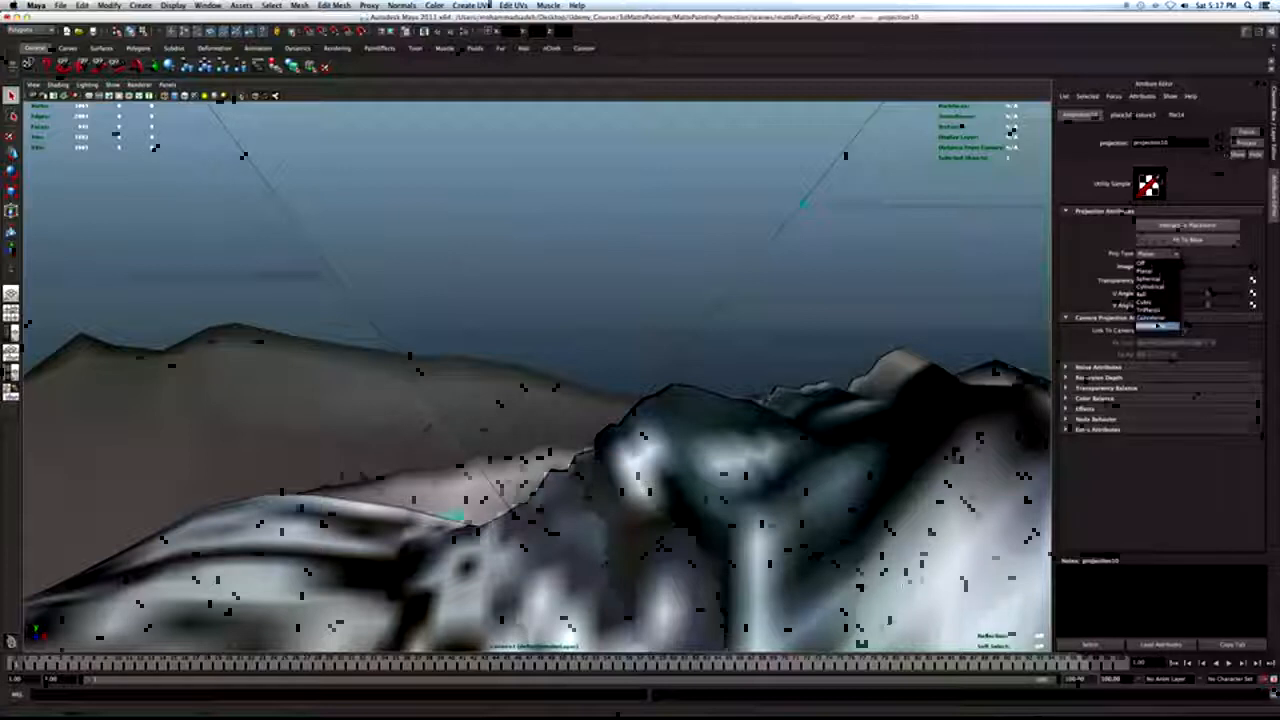
left_click(1146, 321)
left_click(1160, 330)
left_click(1160, 345)
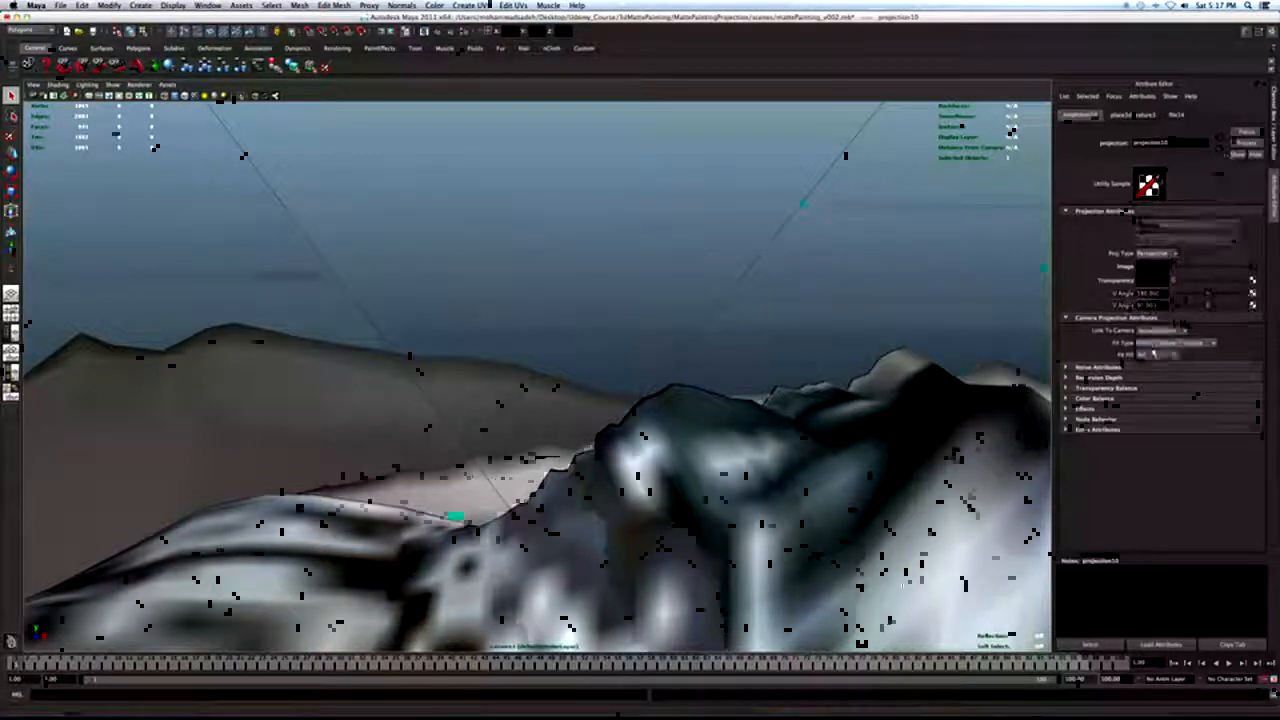
Map the Midground1 material's Transparency with a file texture created as a projection.
left_click(1221, 149)
left_click(1250, 254)
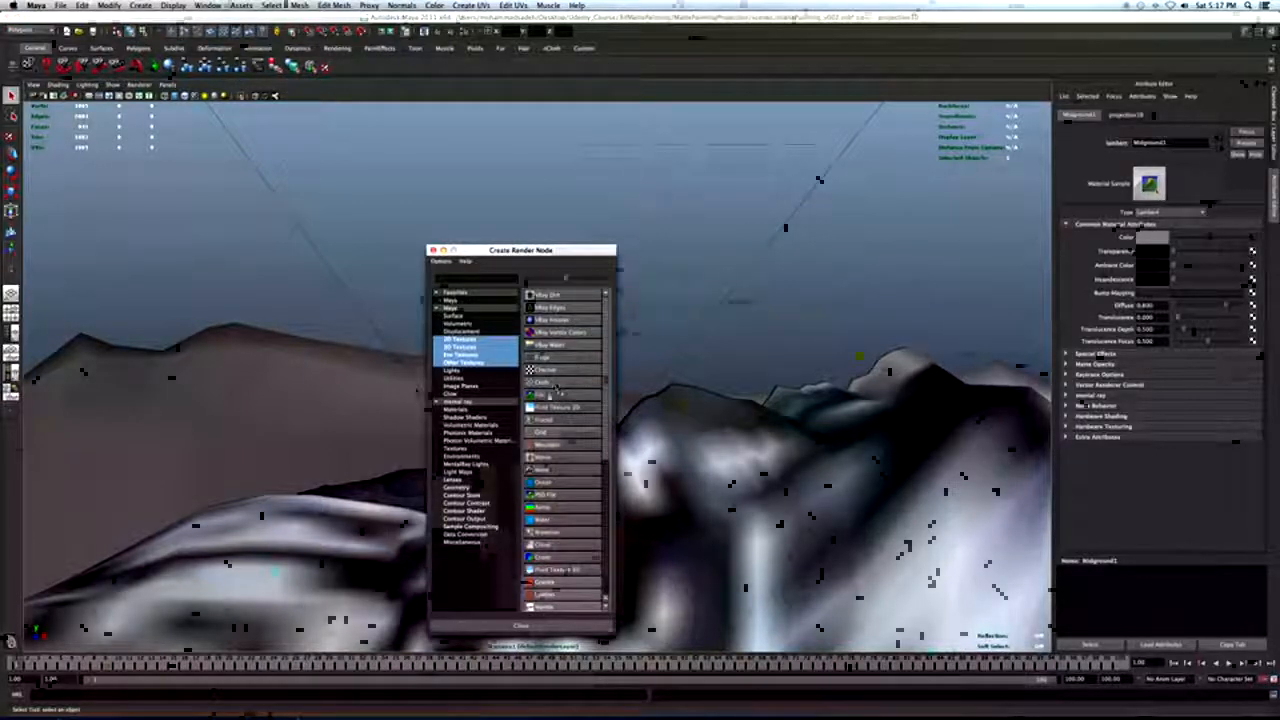
right_click(545, 390)
left_click(568, 421)
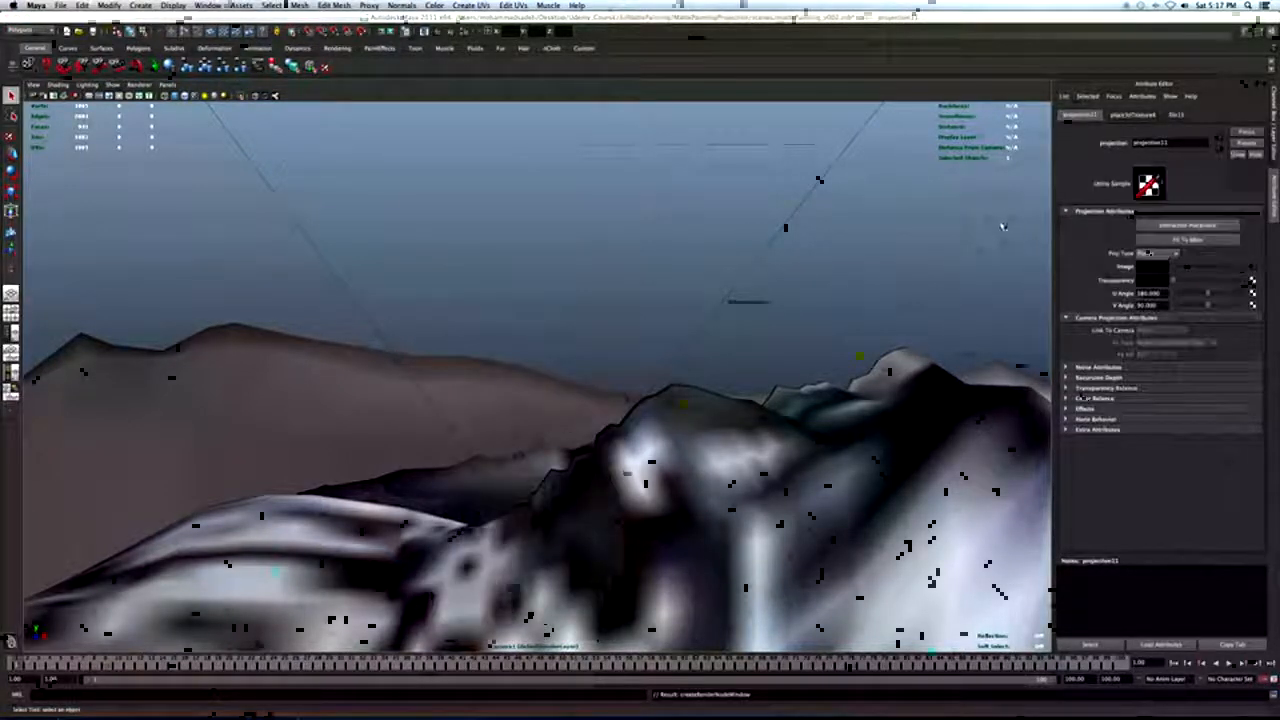
Load MidGround1_MASK.jpg into the file texture of the Transparency projection.
left_click(1252, 267)
left_click(1246, 265)
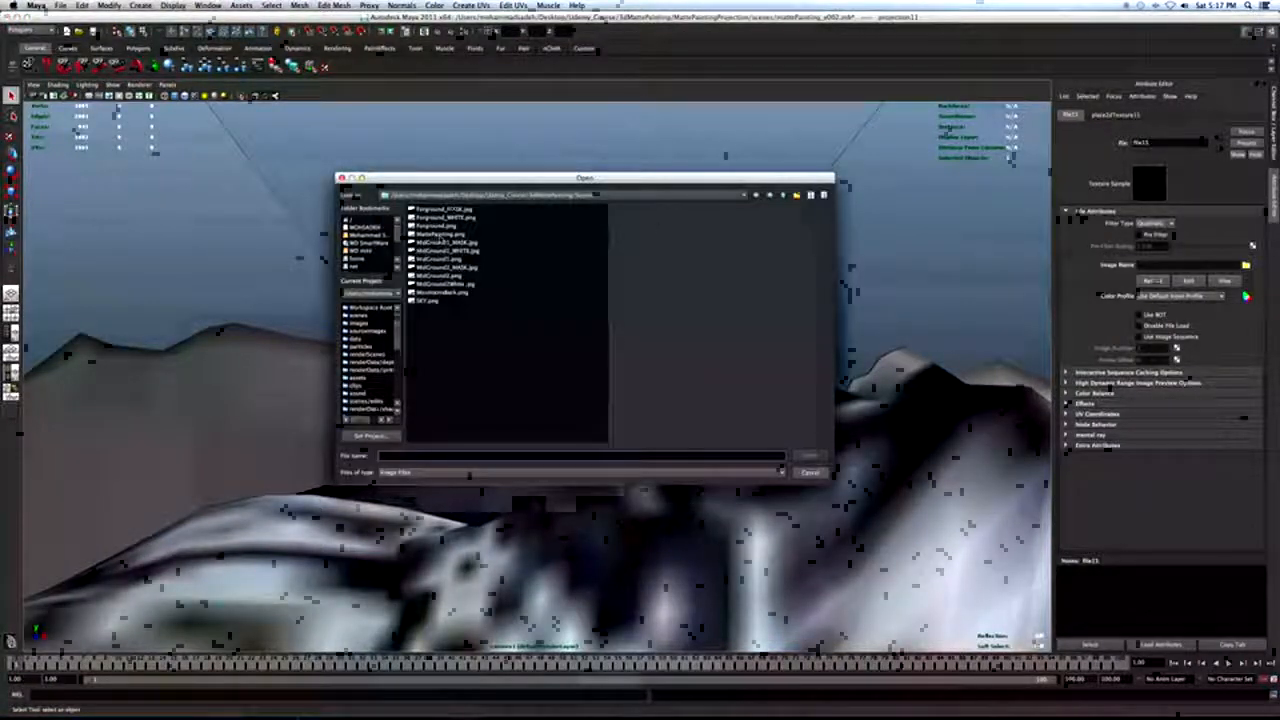
left_click(447, 243)
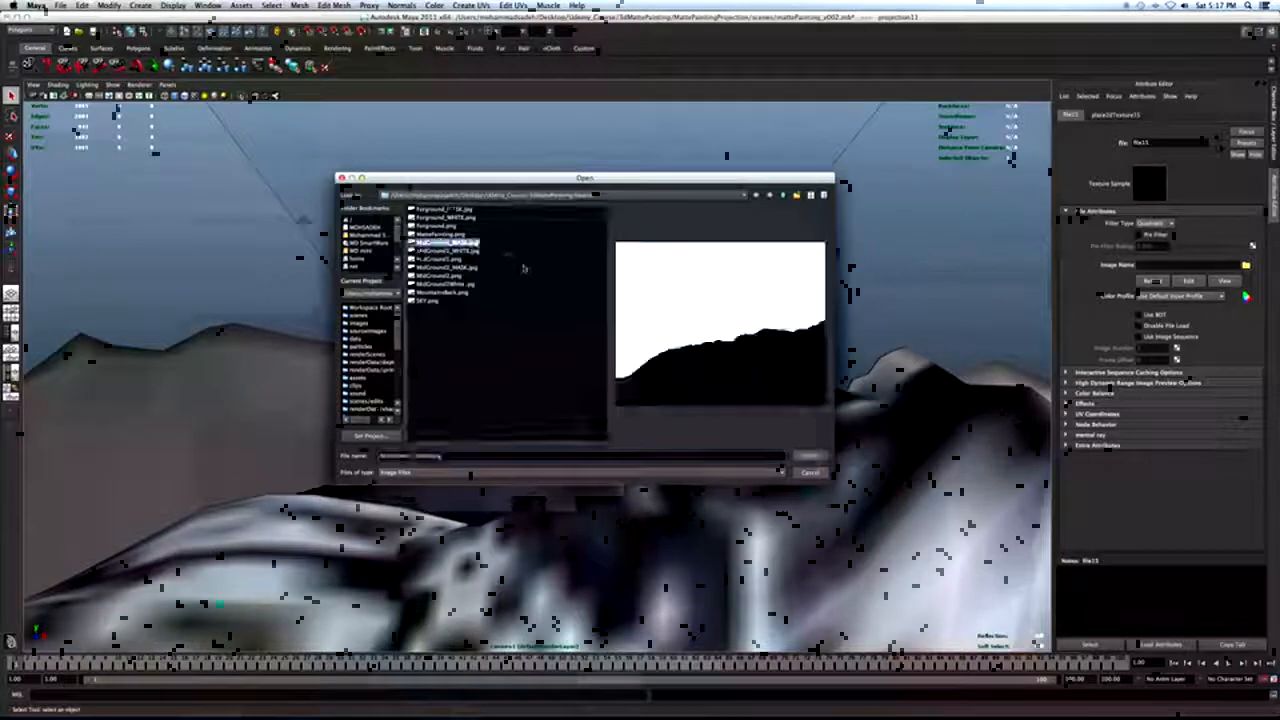
left_click(810, 456)
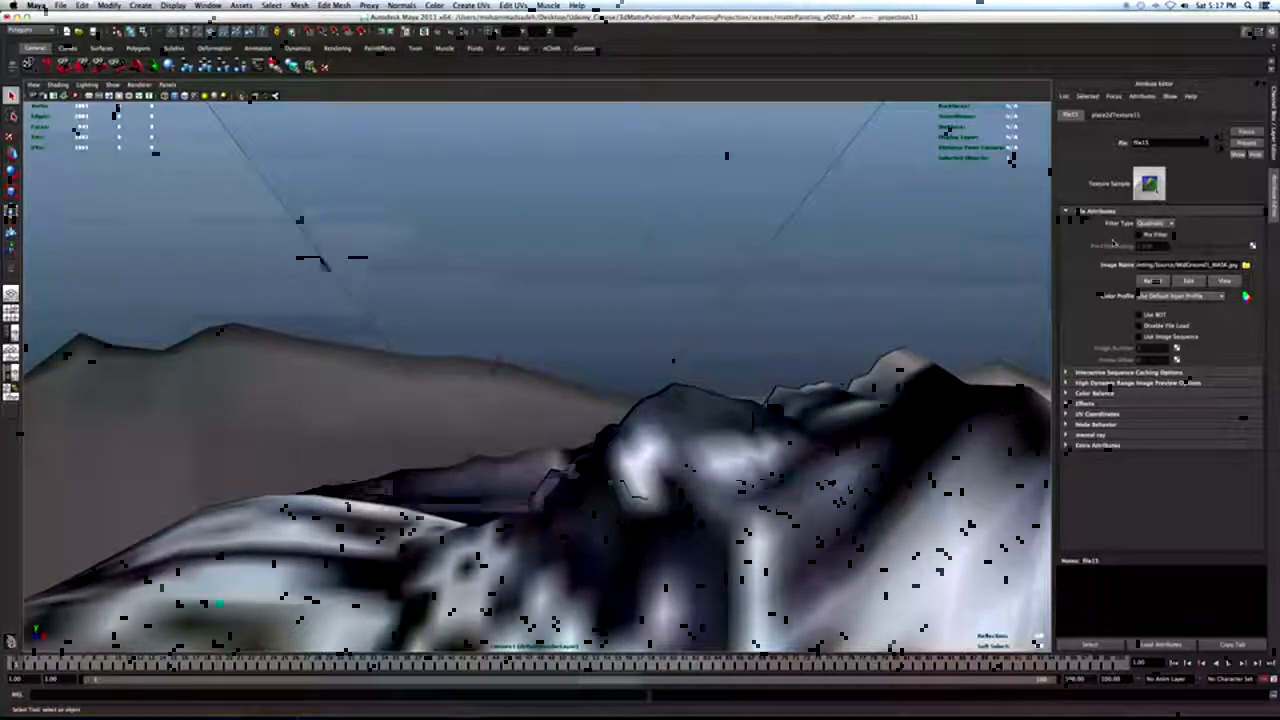
Set the Midground1 Transparency projection to Perspective and link it to cameraShape1.
left_click(1218, 145)
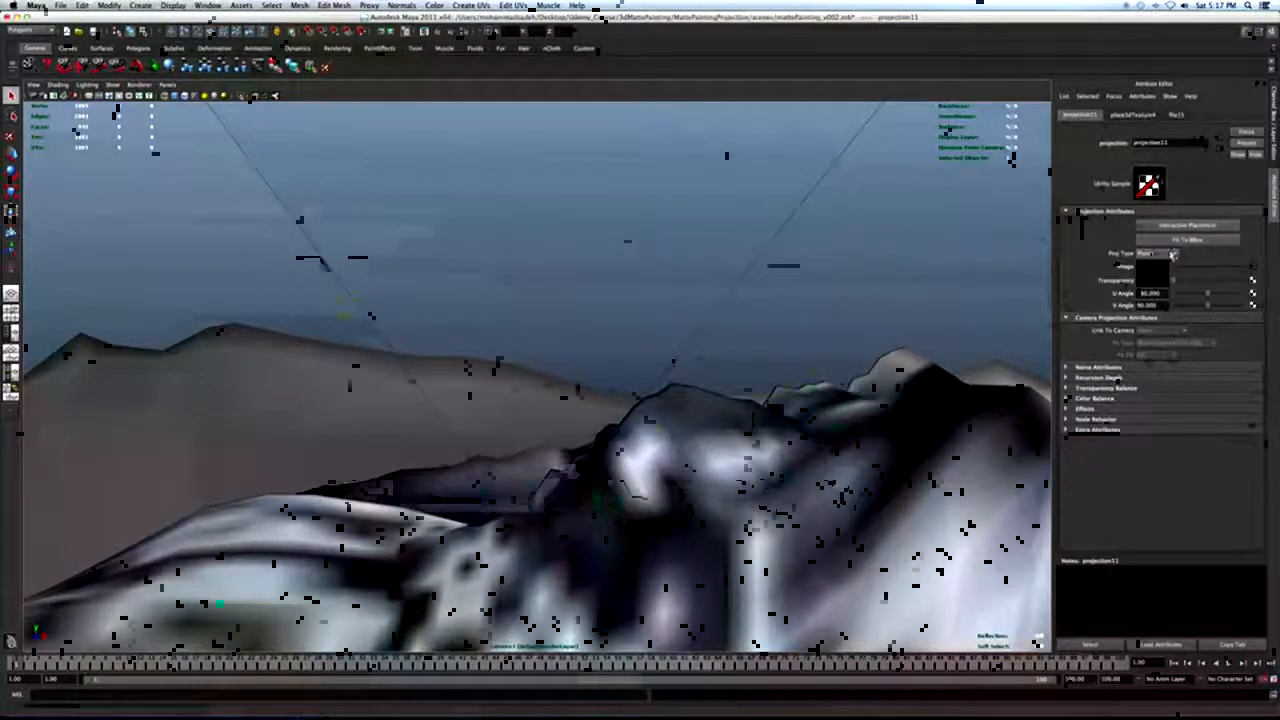
left_click(1173, 257)
left_click(1155, 327)
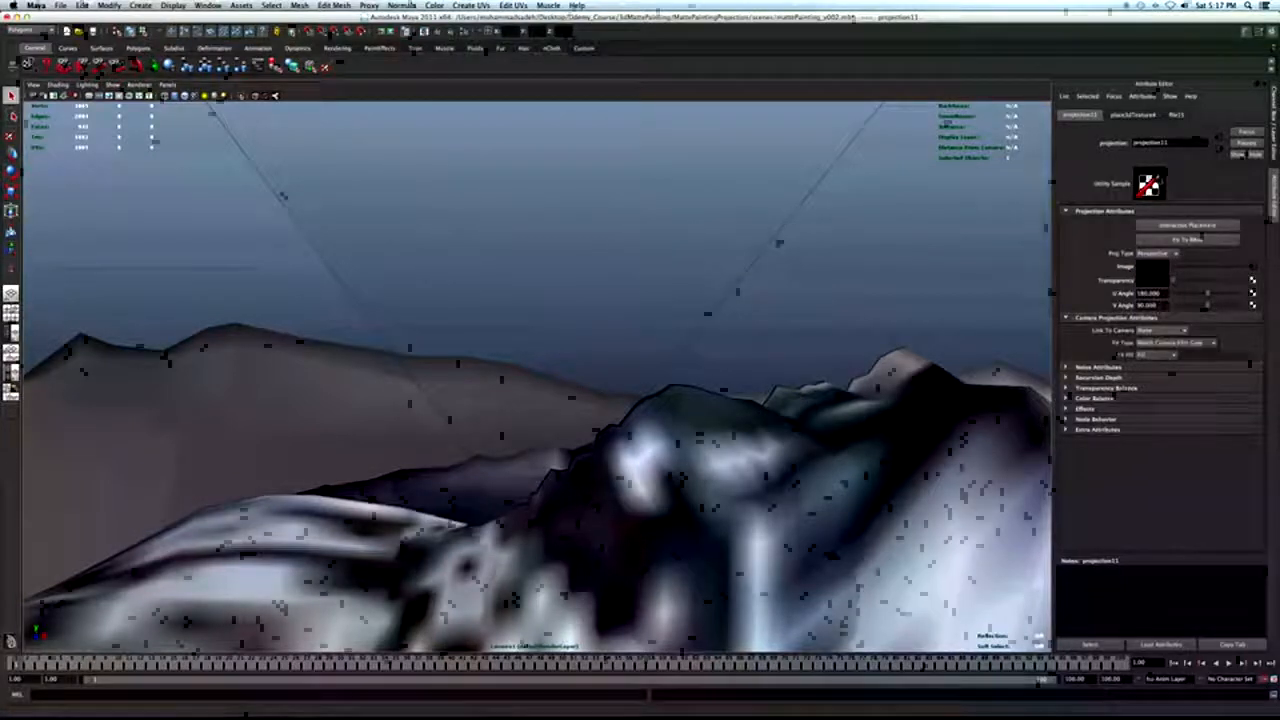
left_click(1166, 329)
left_click(1160, 342)
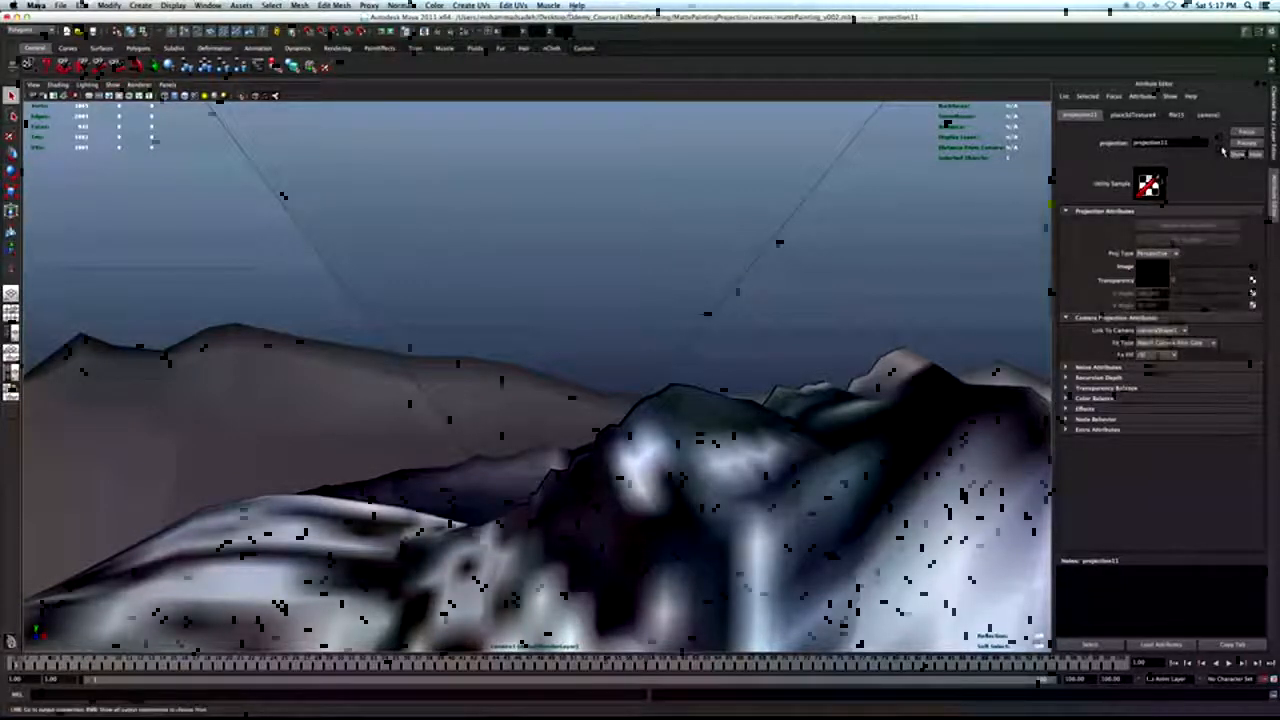
Set the Midground1 material's Ambient Color to white and its Diffuse to 0.
left_click(1224, 143)
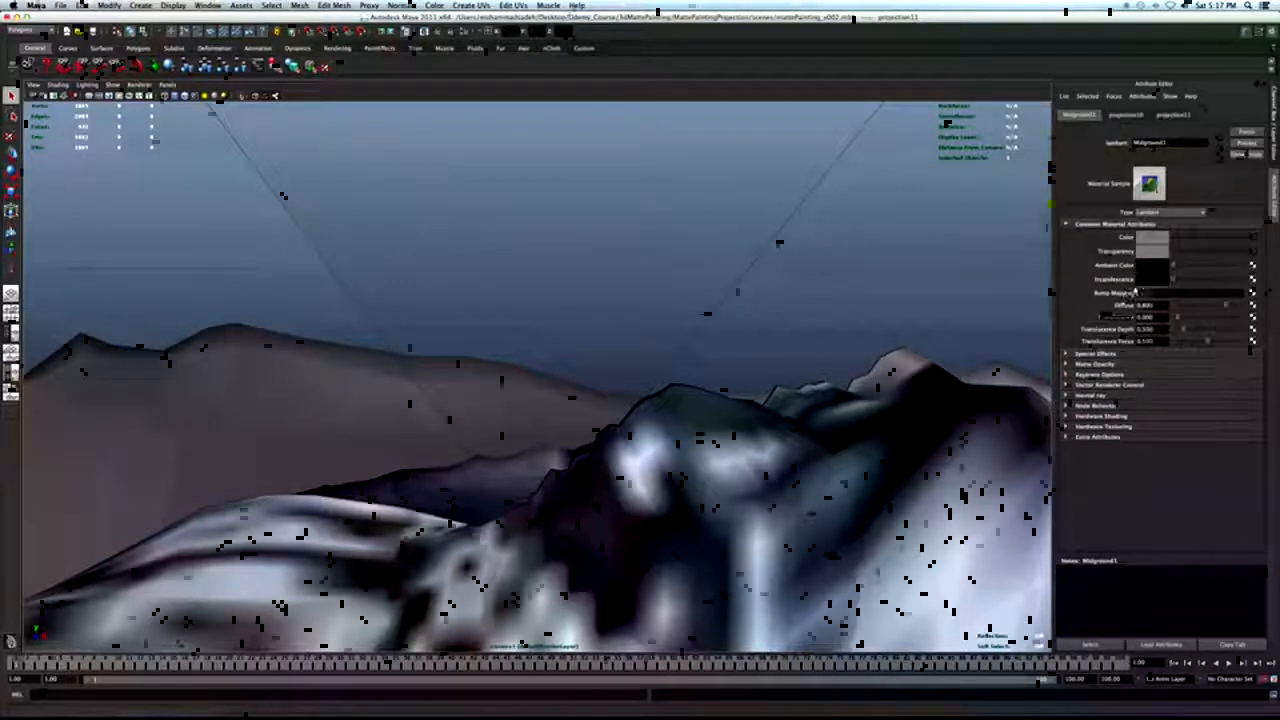
left_click_drag(1178, 267, 1240, 270)
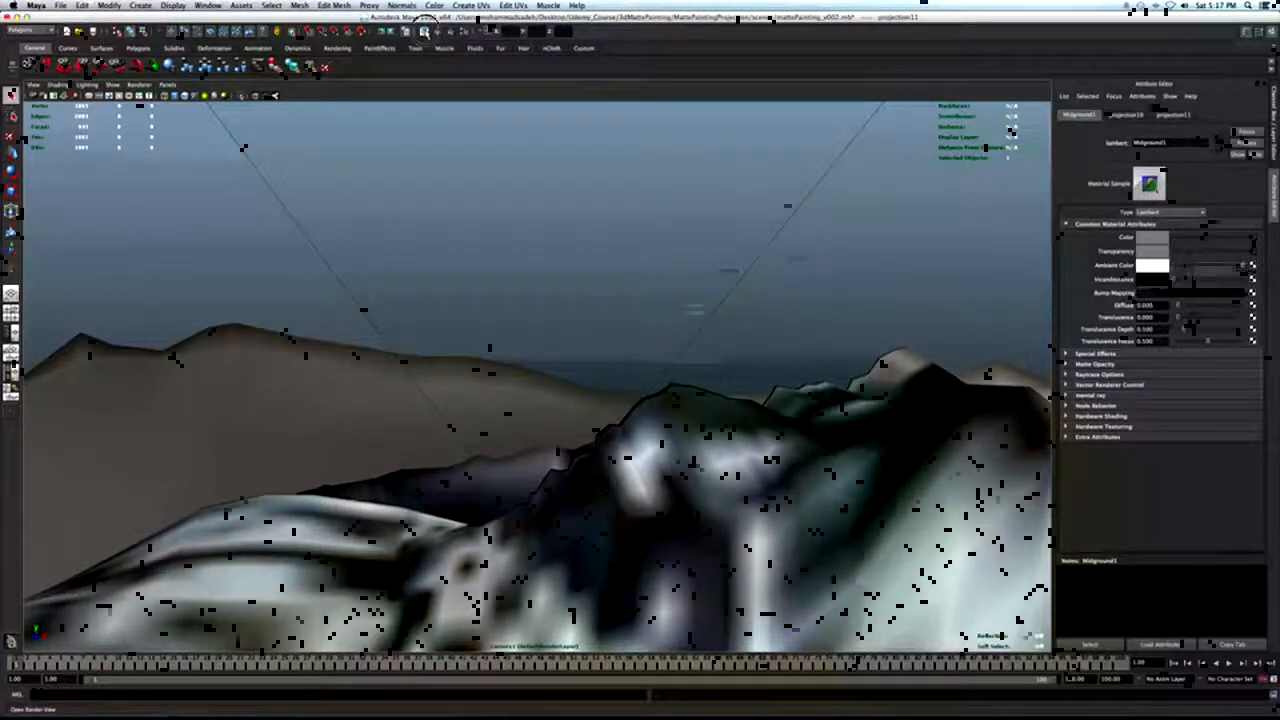
Render the camera view to check the Midground1 material, and close the render window.
left_click(425, 30)
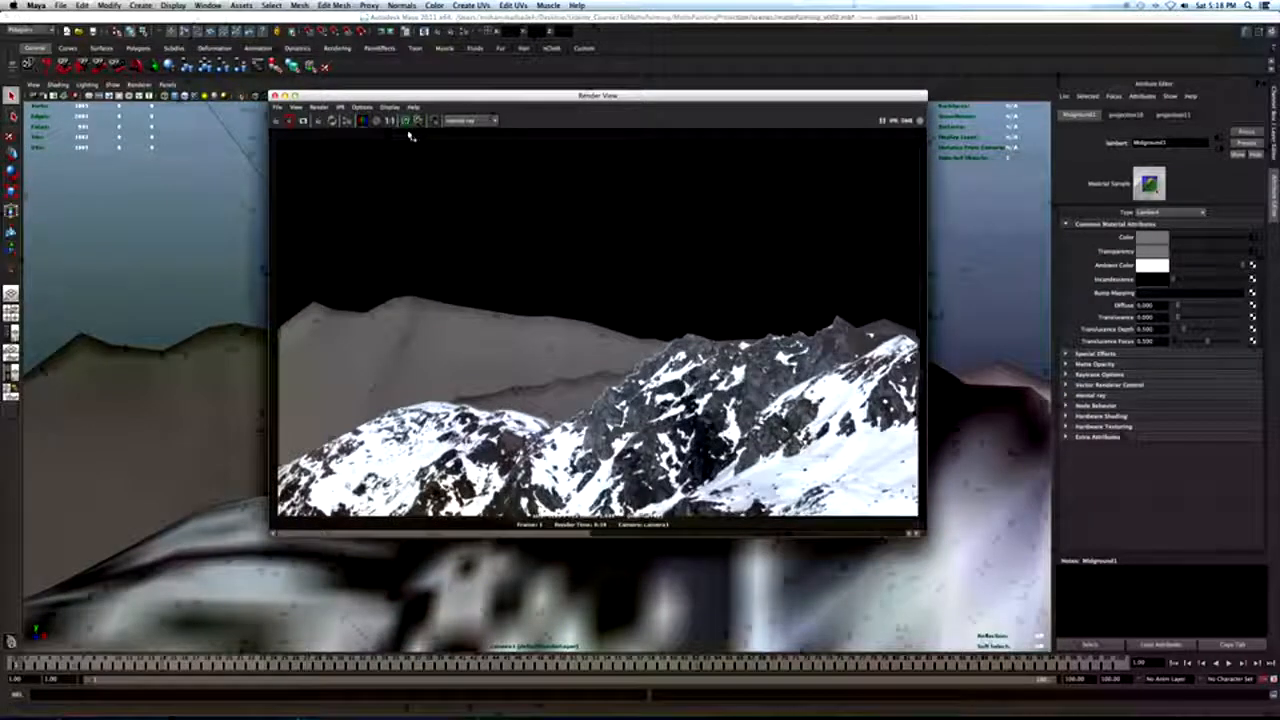
left_click(288, 120)
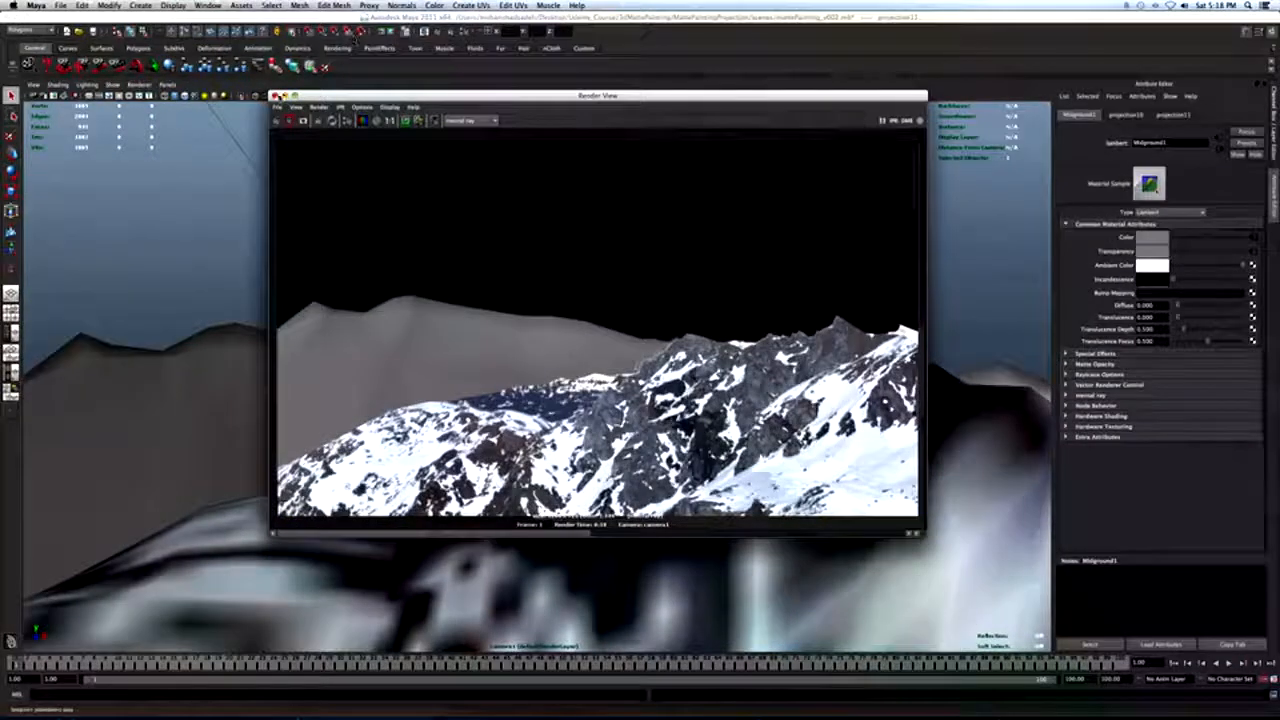
left_click(276, 96)
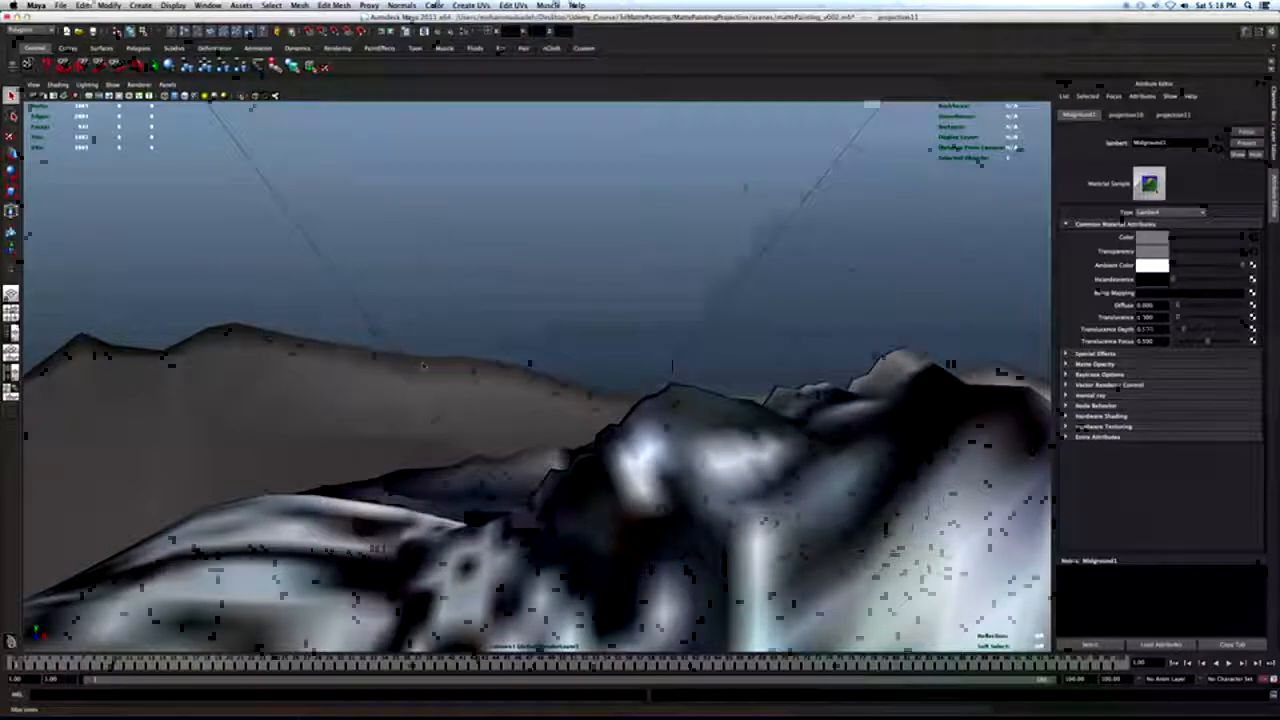
Assign a new Lambert material to the MidMountains2 mesh and map its Color with a file texture created as a projection.
left_click(488, 372)
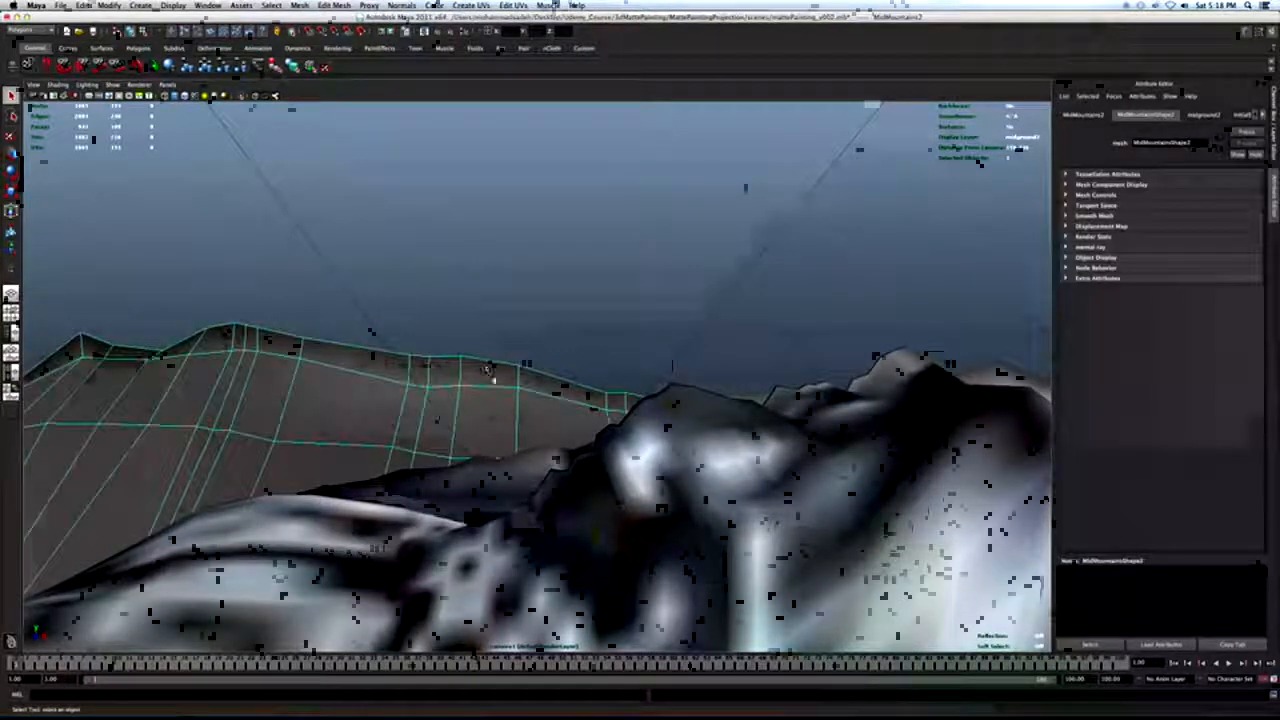
right_click_drag(487, 381, 482, 537)
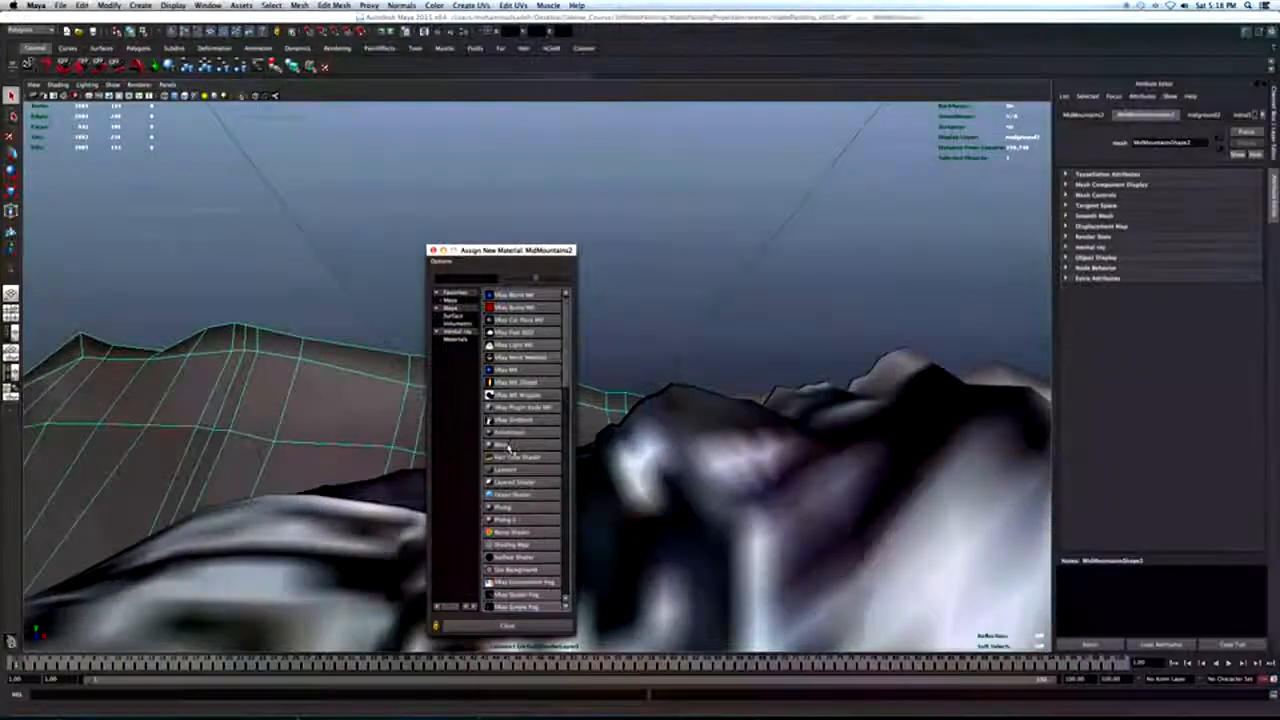
left_click(506, 470)
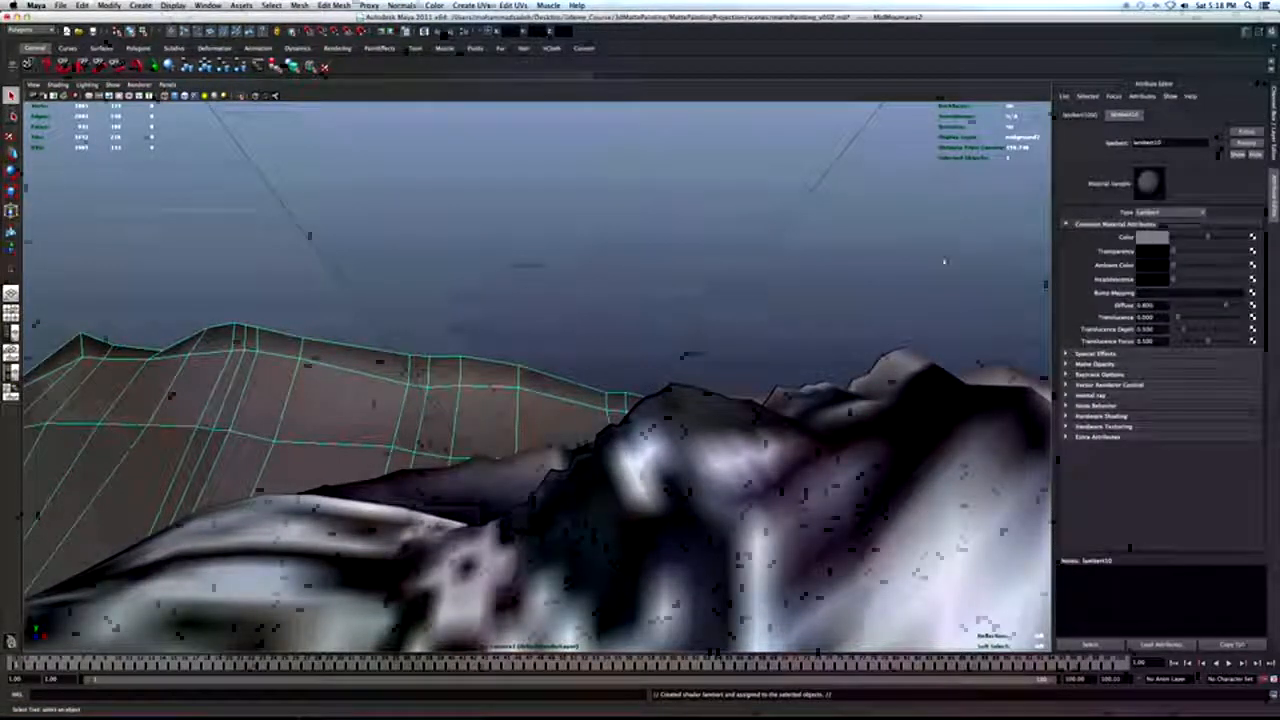
left_click(1252, 238)
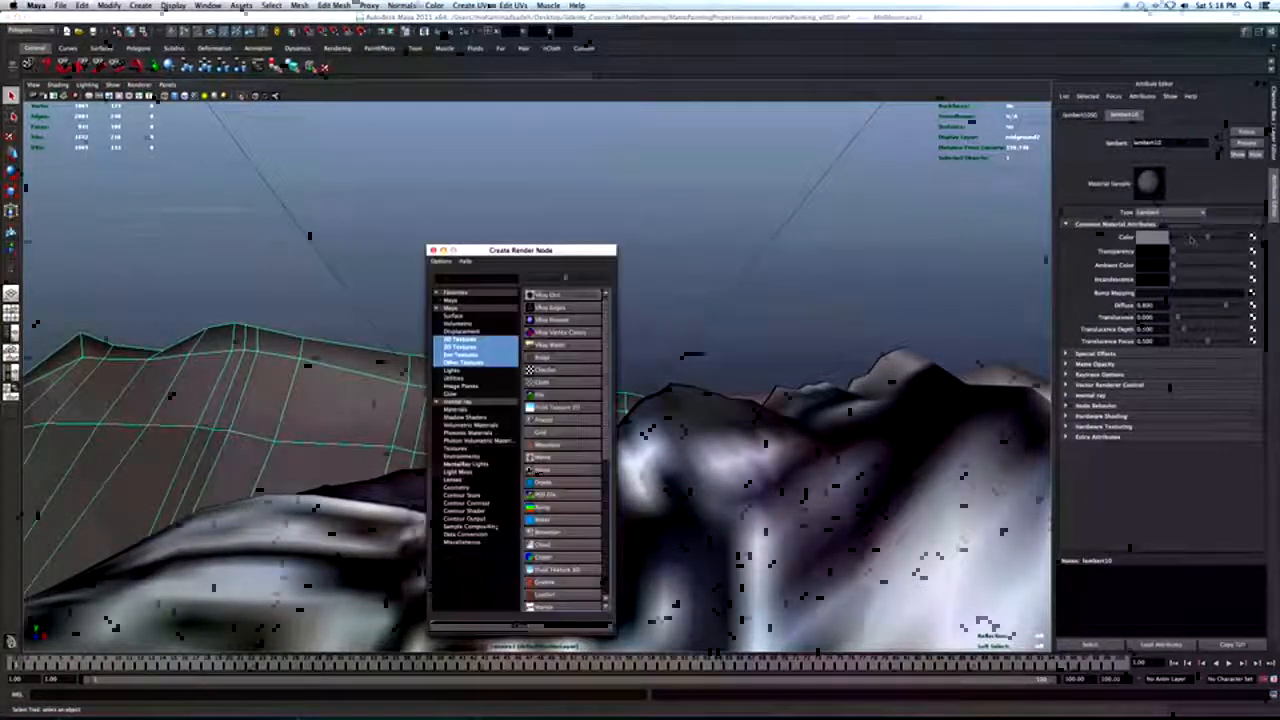
right_click(560, 404)
left_click(578, 424)
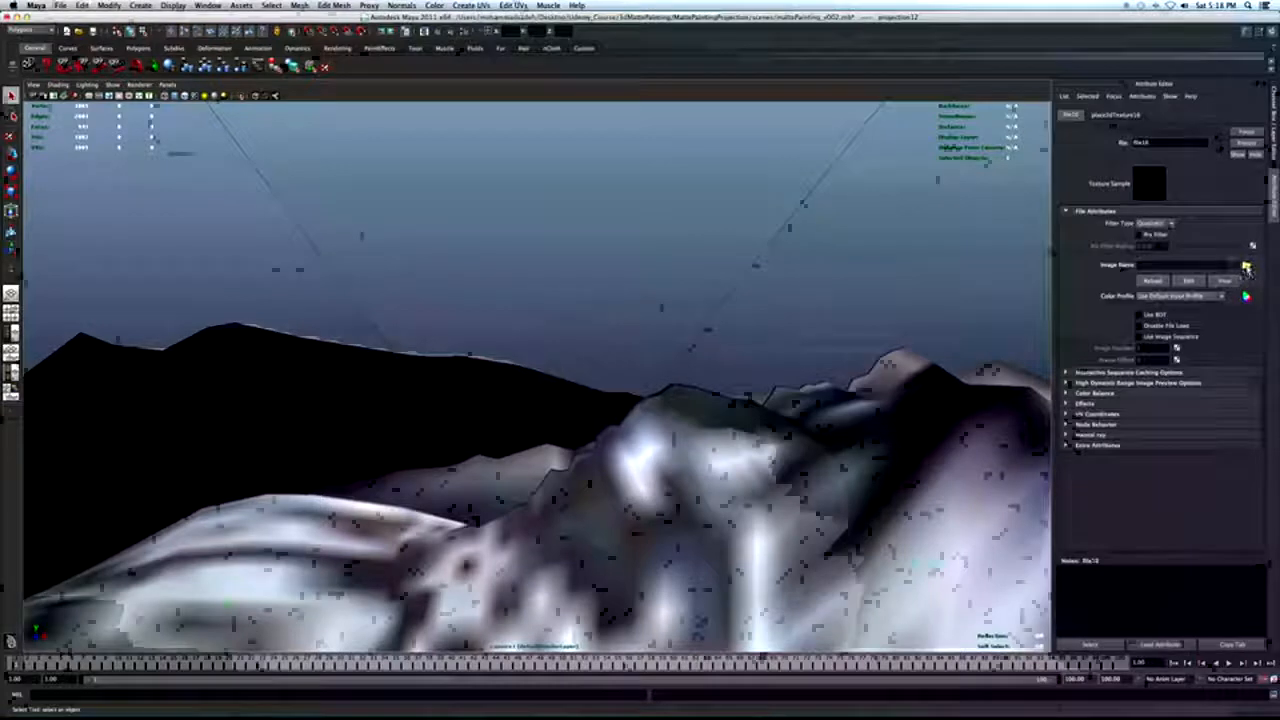
Load MidGround2.png into the file texture of the MidMountains2 Color projection.
left_click(1245, 265)
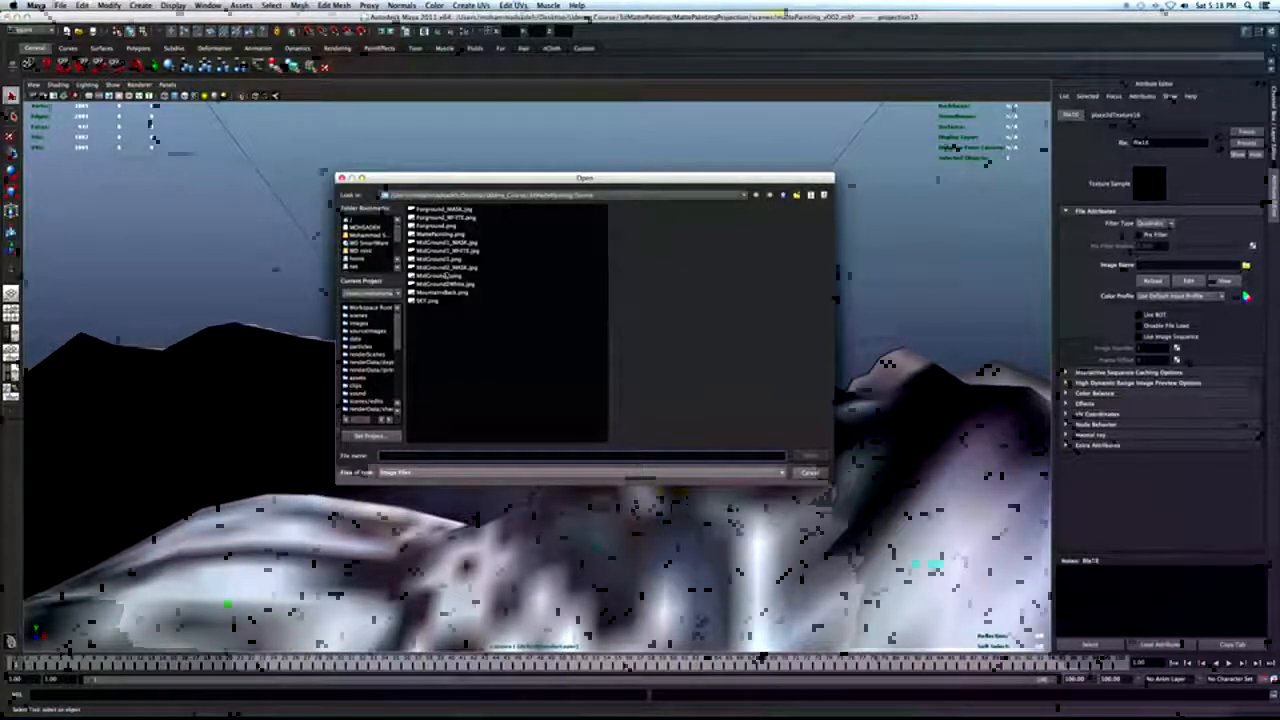
left_click(442, 275)
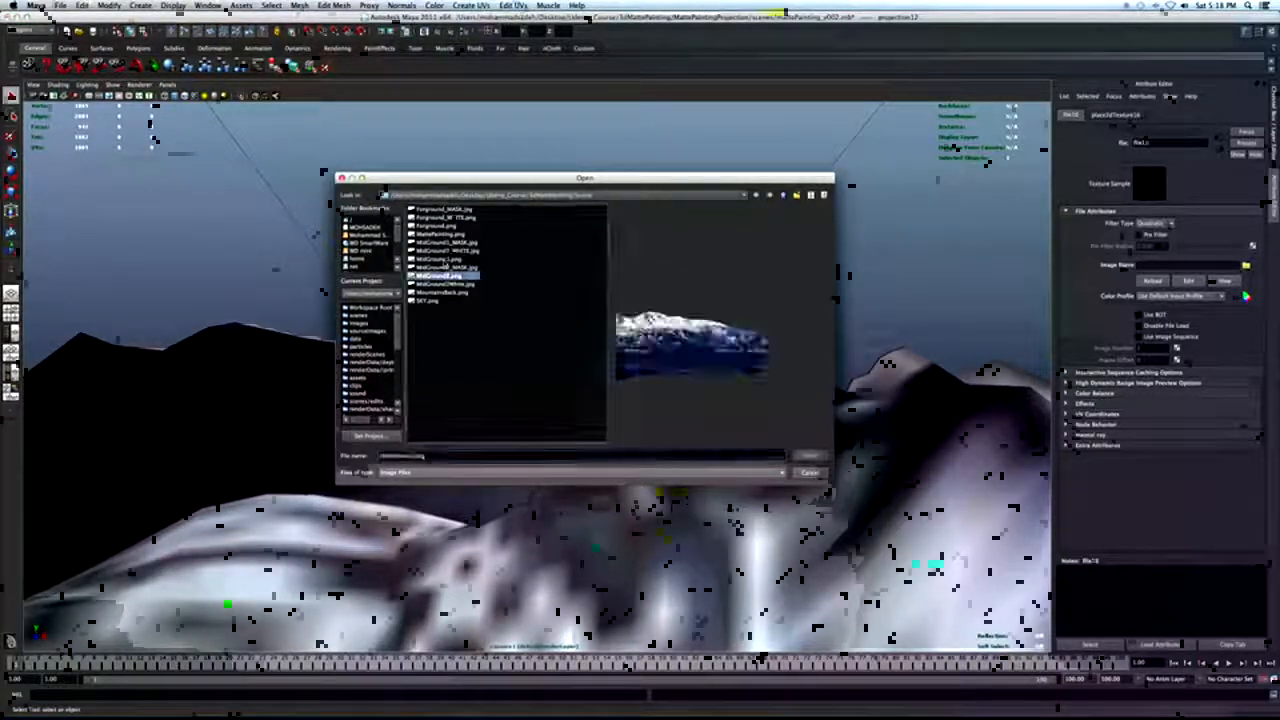
left_click(819, 460)
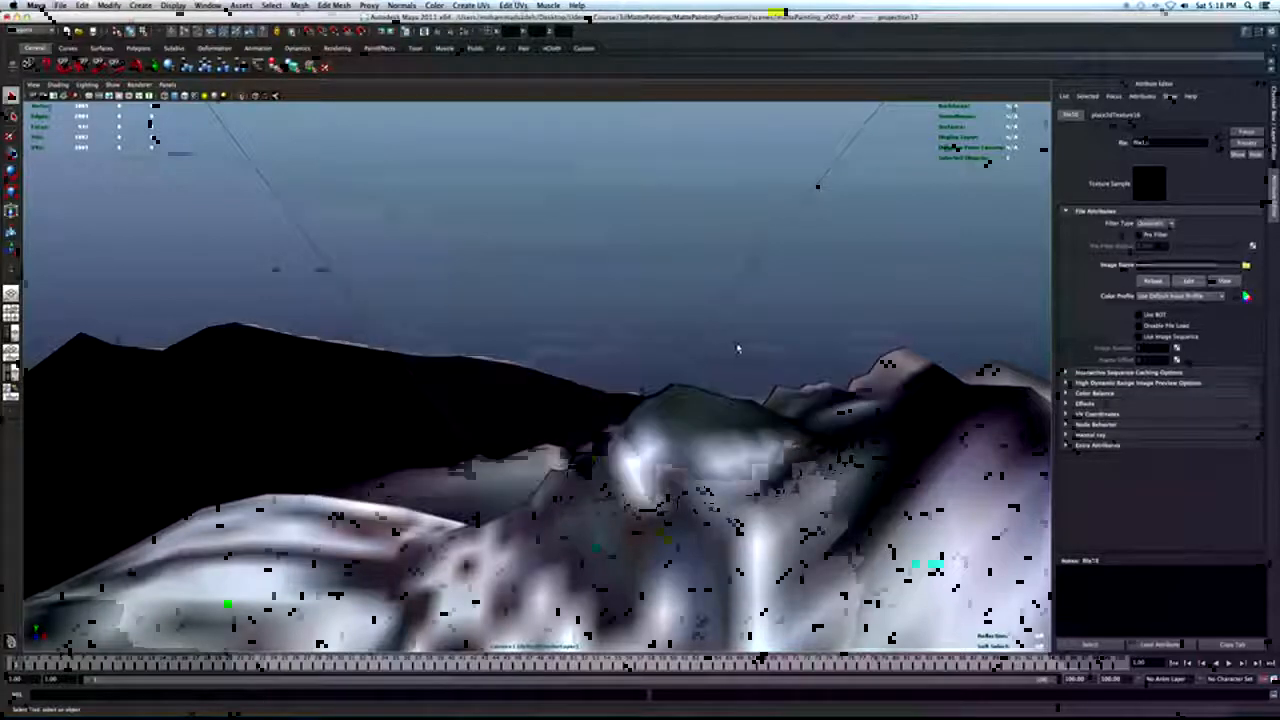
Set the MidMountains2 Color projection to Perspective and link it to cameraShape1.
left_click(1217, 152)
left_click(1166, 256)
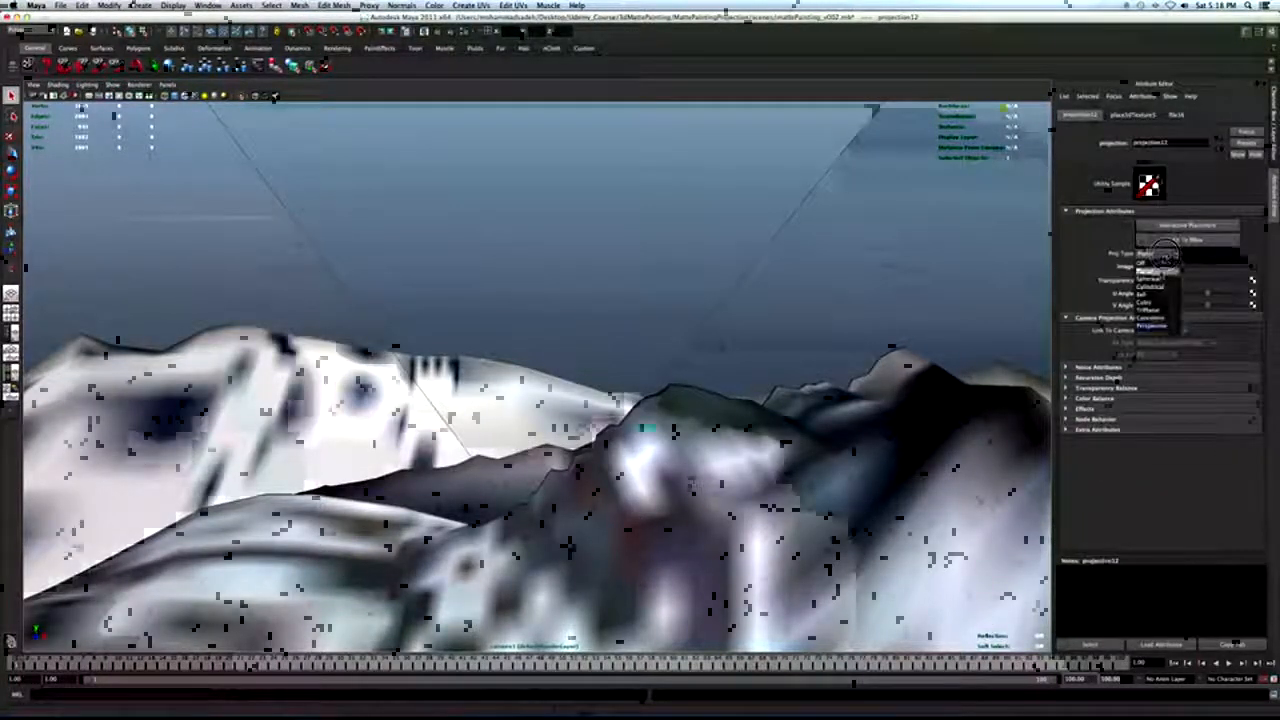
left_click(1150, 325)
left_click(1150, 338)
left_click(1130, 350)
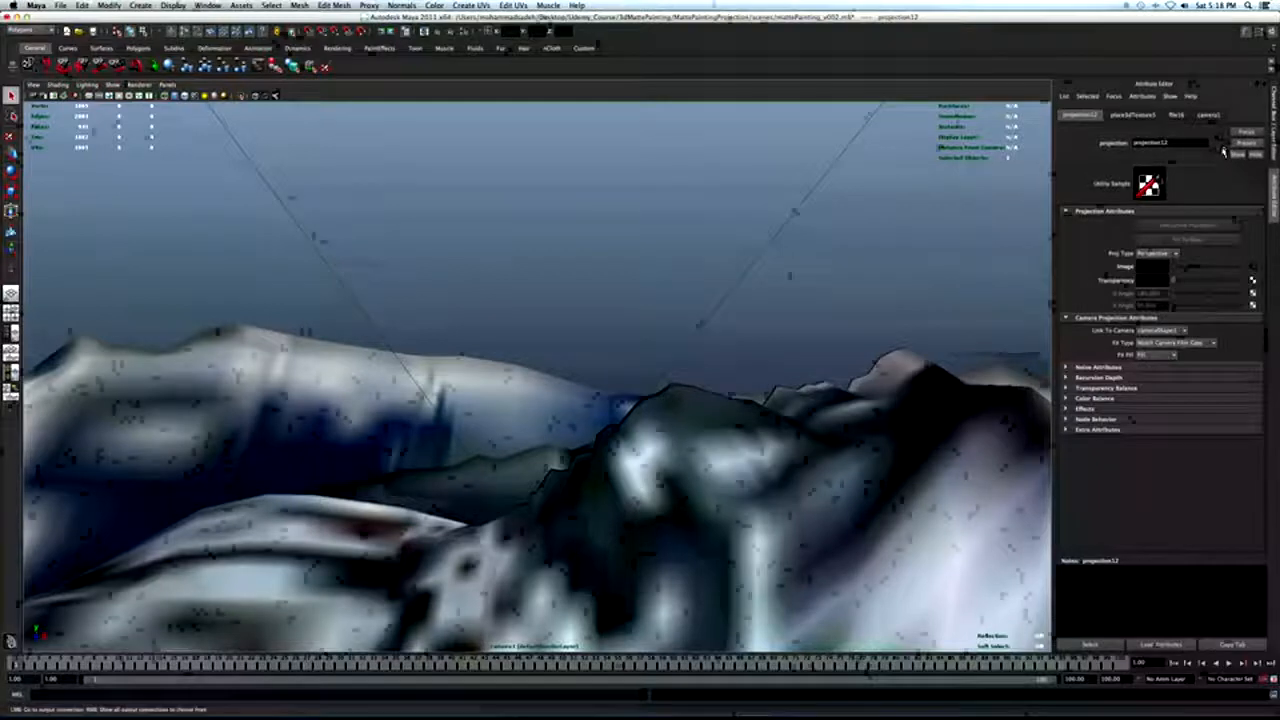
Map the MidMountains2 material's Transparency with a file texture created as a projection.
left_click(1222, 150)
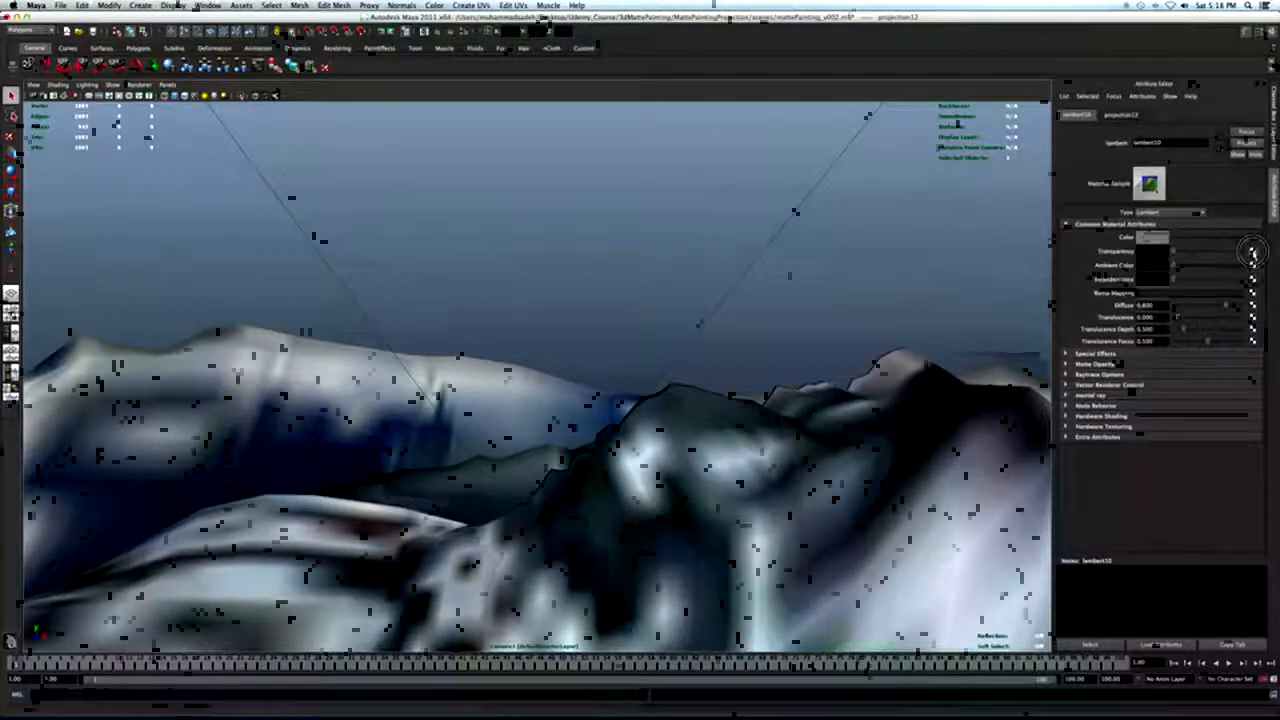
left_click(1253, 252)
right_click(551, 396)
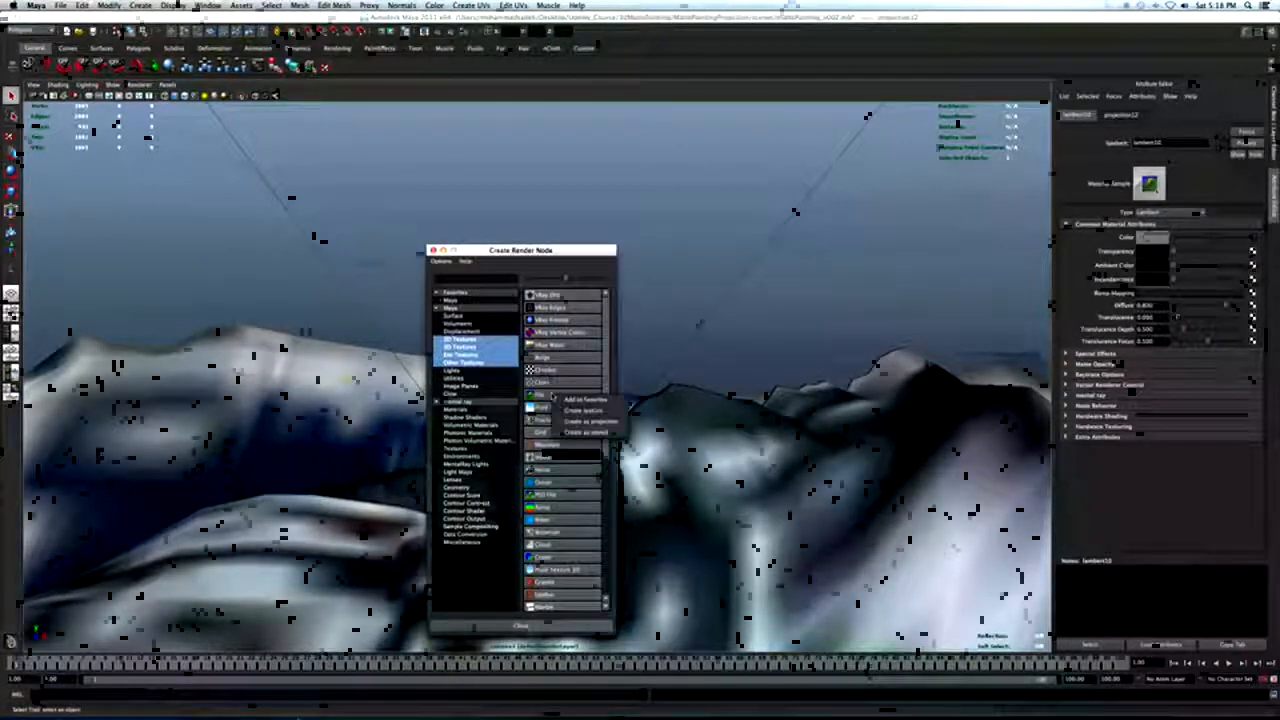
left_click(575, 421)
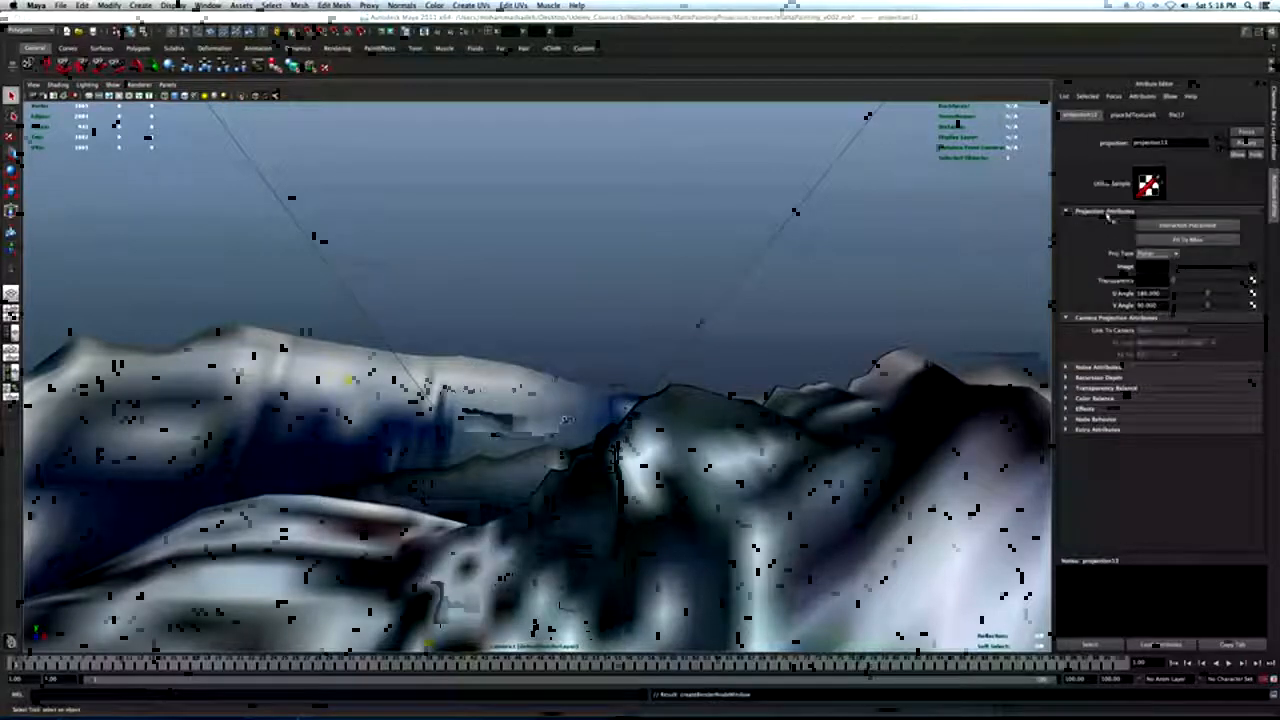
Load MidGround2_MASK.jpg into the file texture of the MidMountains2 Transparency projection.
left_click(1256, 270)
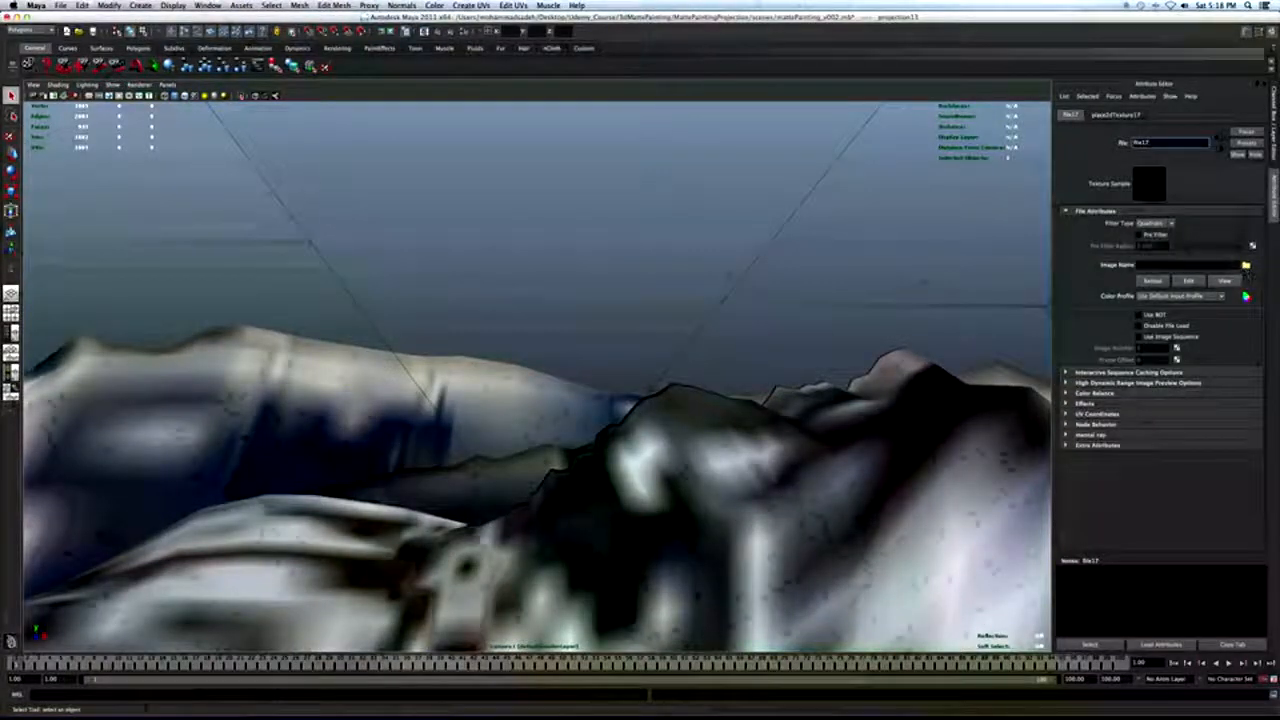
left_click(1245, 265)
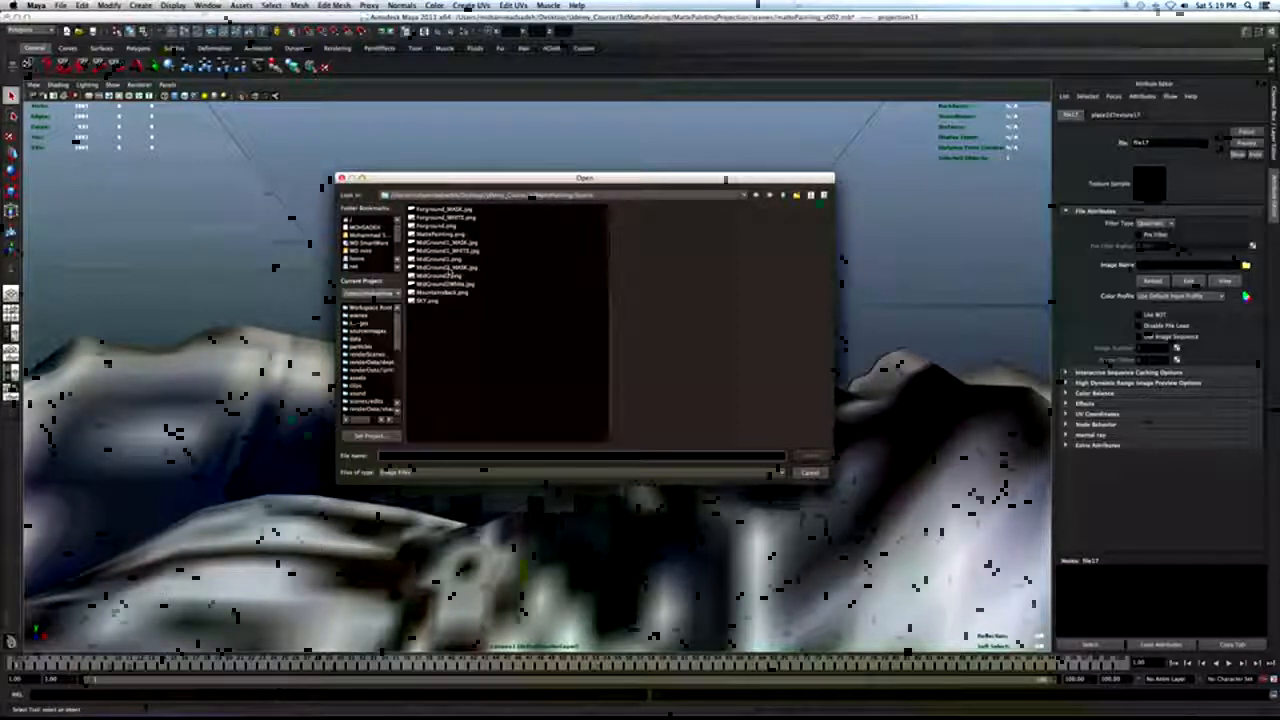
left_click(450, 268)
left_click(810, 456)
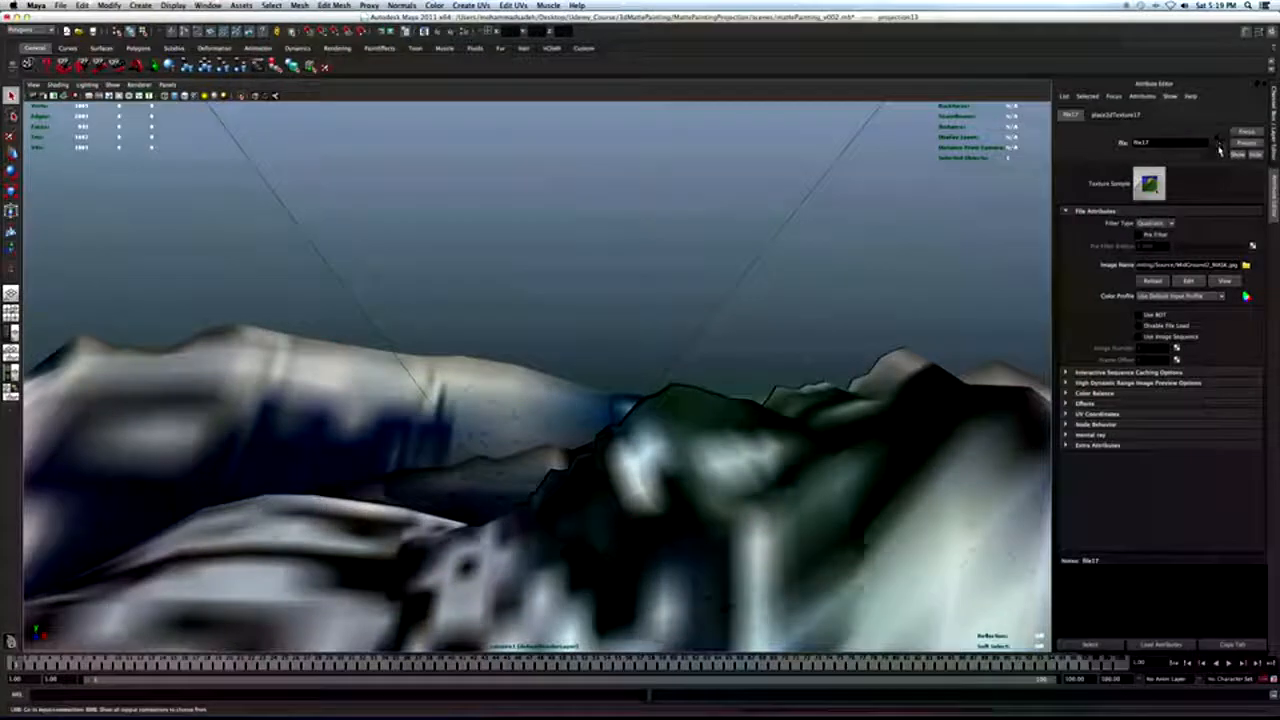
Set the MidMountains2 Transparency projection to Perspective and link it to cameraShape1.
left_click(1219, 150)
left_click(1160, 254)
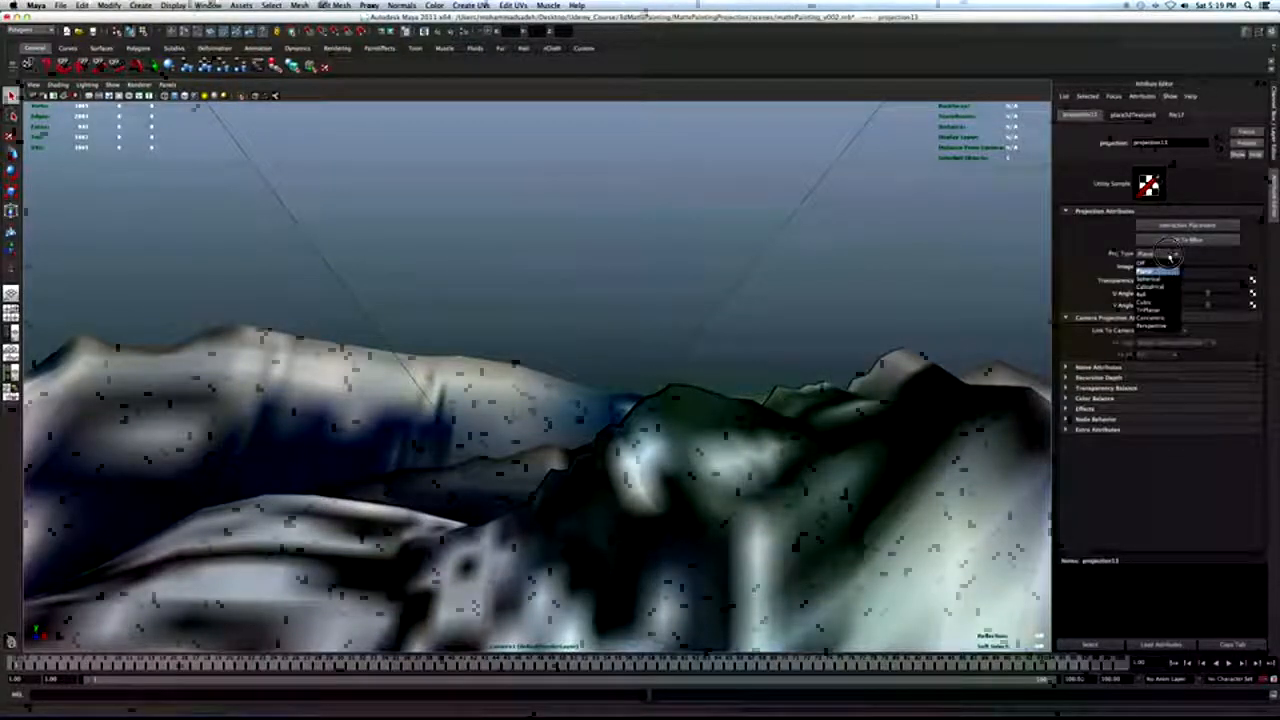
left_click(1148, 325)
left_click(1163, 331)
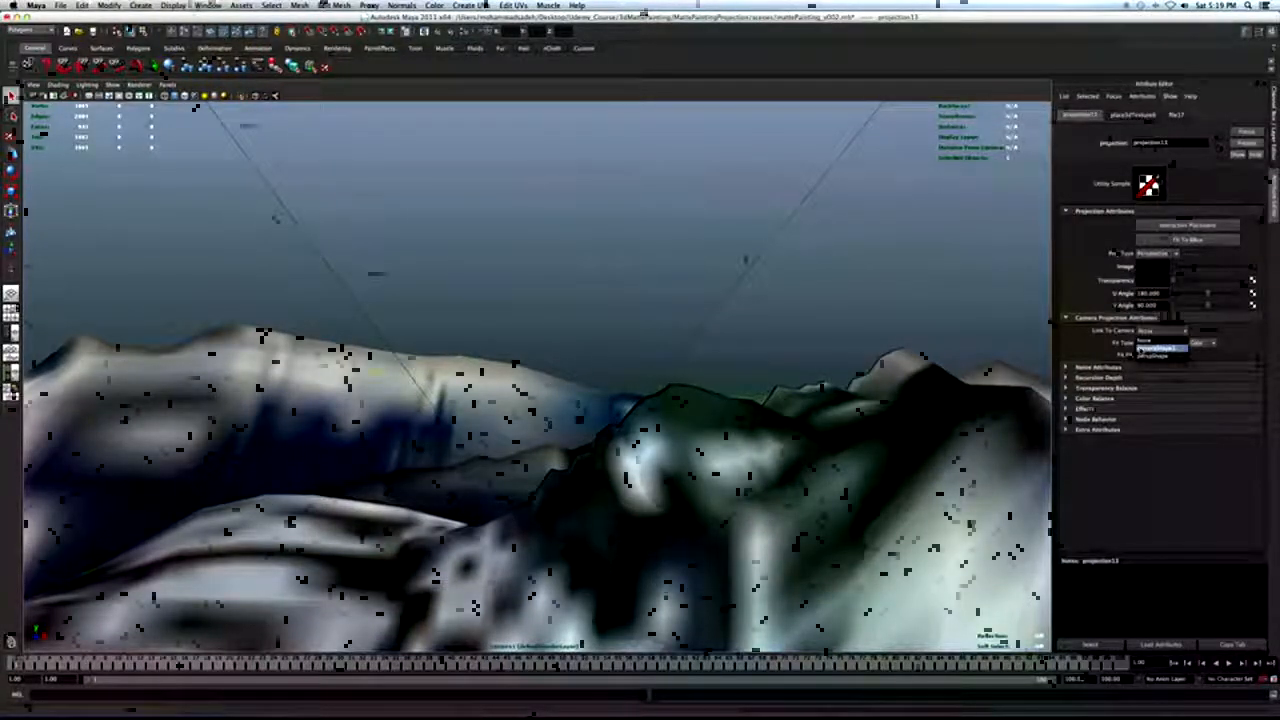
left_click(1144, 350)
Set the MidMountains2 material's Ambient Color to white and its Diffuse to 0.
left_click(1220, 151)
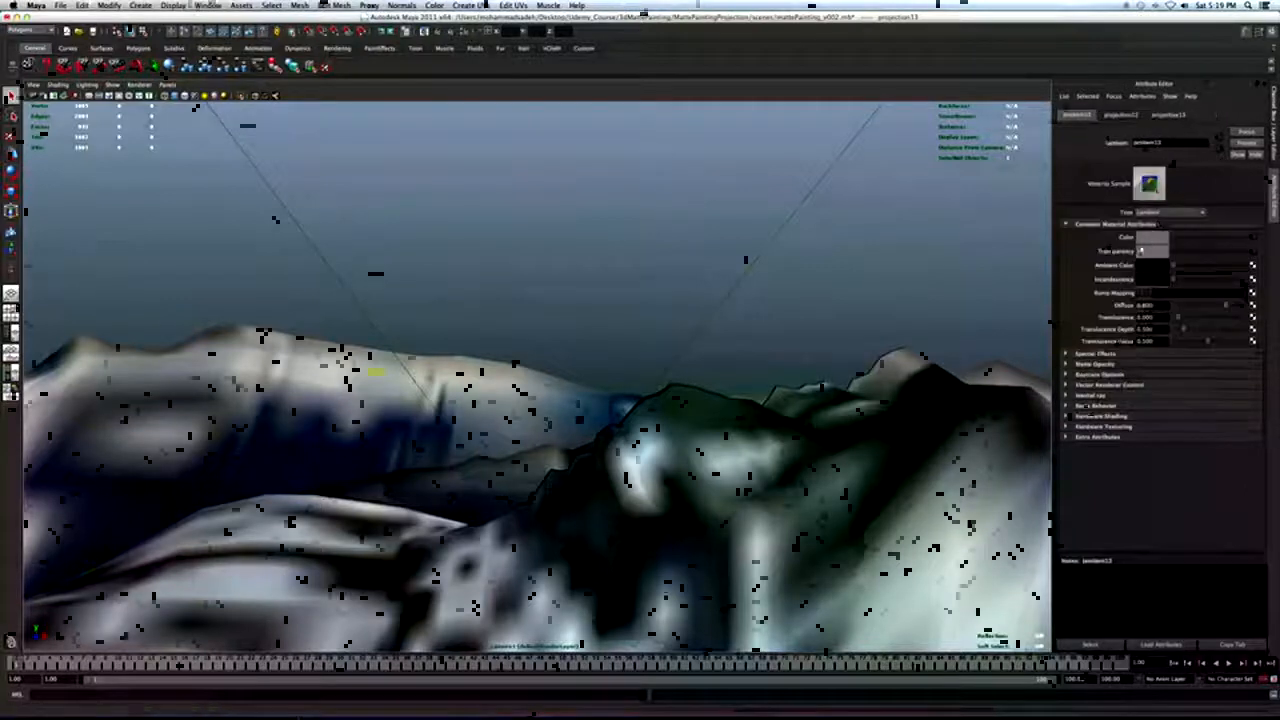
left_click_drag(1175, 270, 1247, 265)
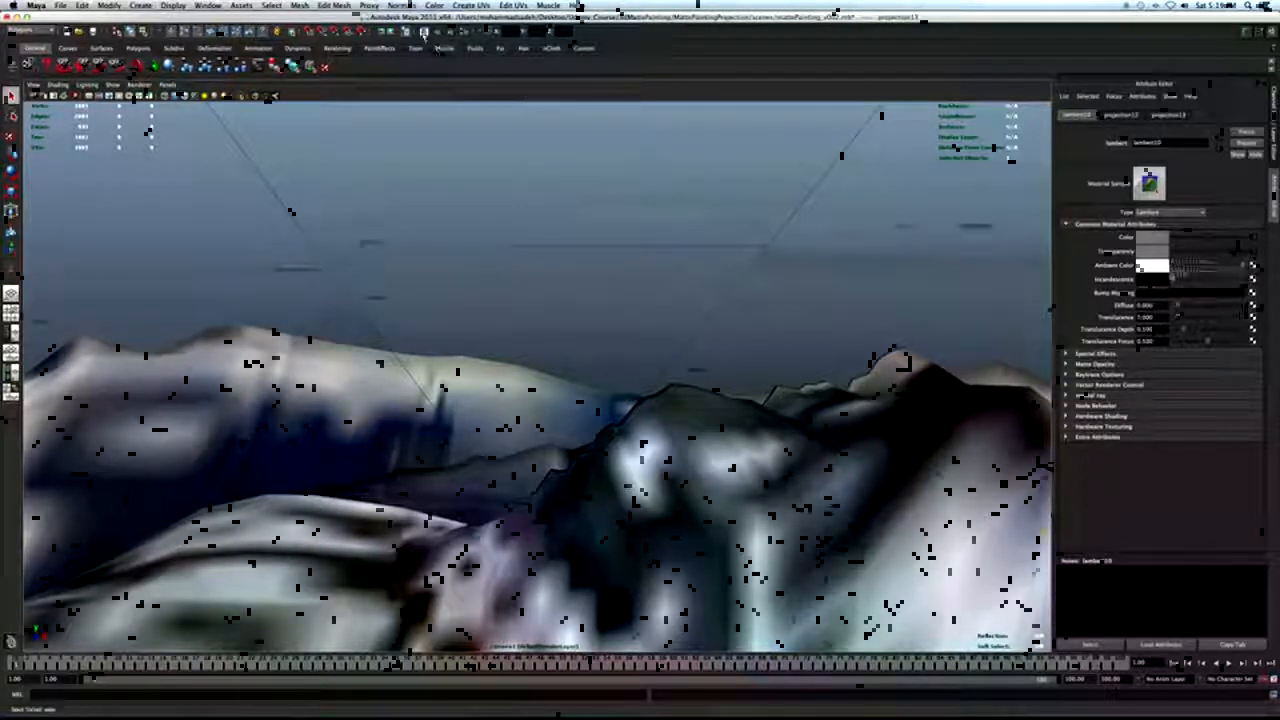
Render the camera view again and compare it with the stored render to check the MidMountains2 projection.
left_click(424, 32)
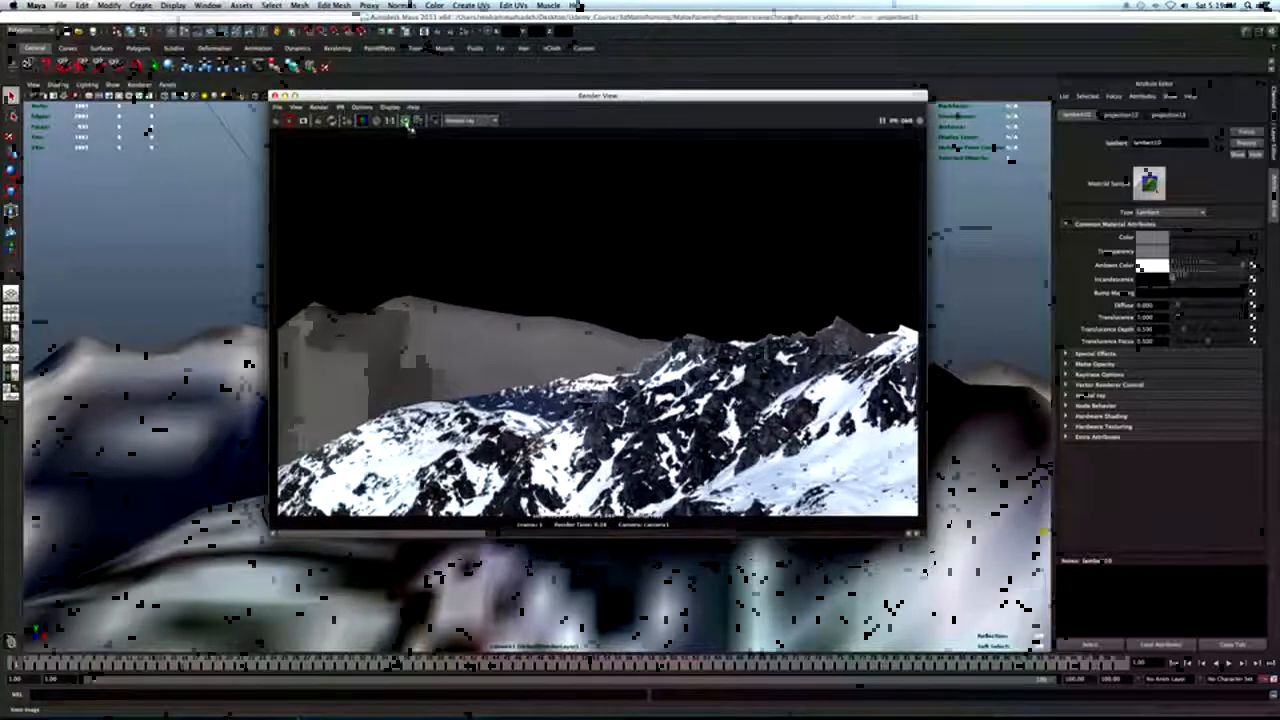
left_click(289, 121)
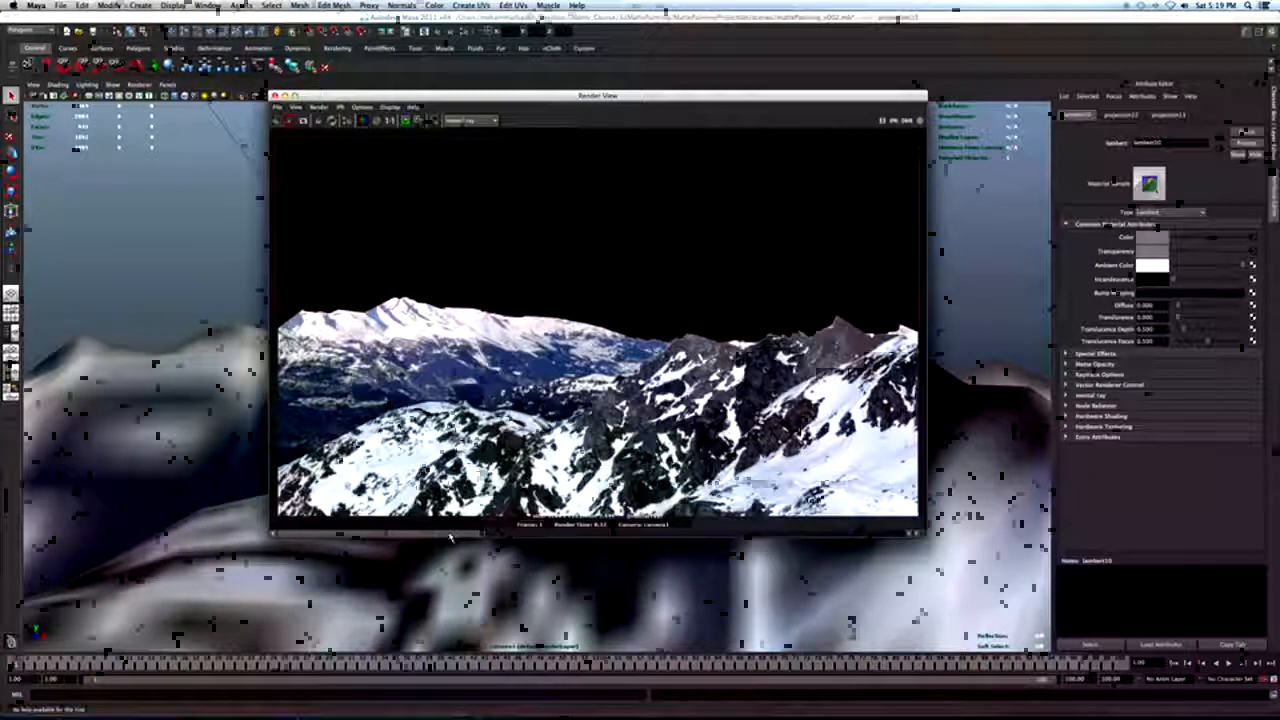
left_click_drag(450, 536, 132, 433)
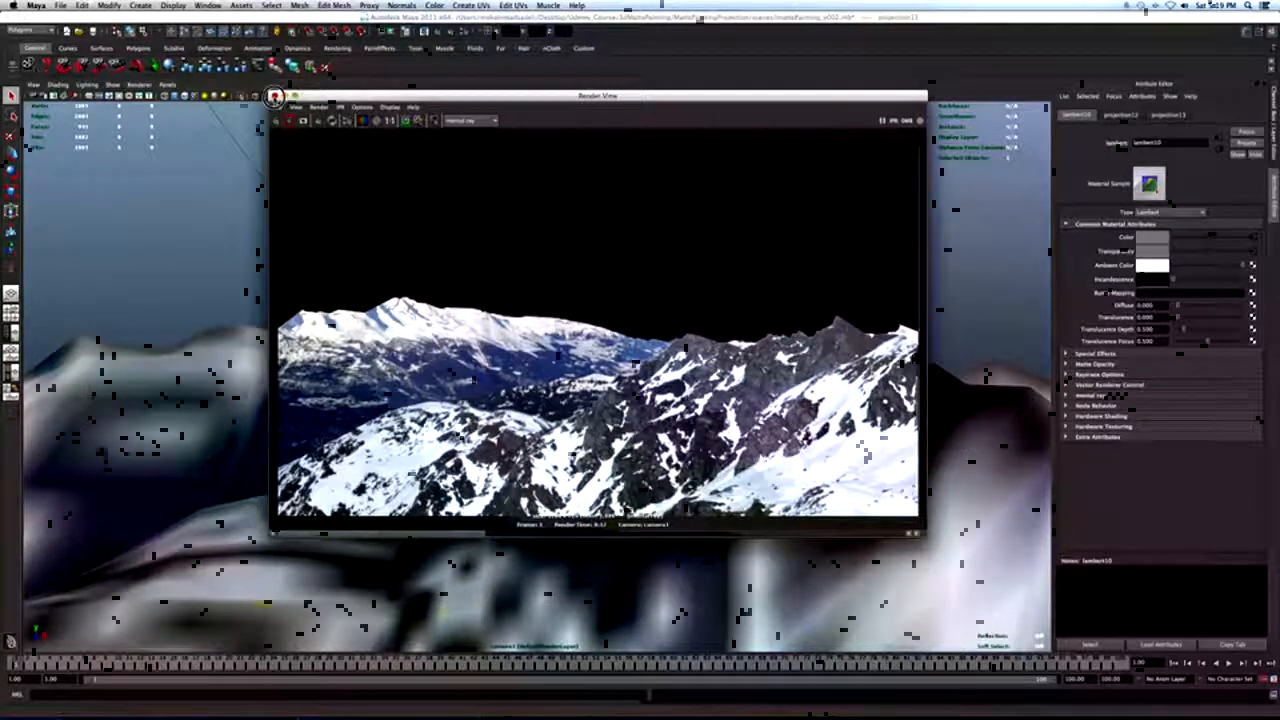
left_click(274, 96)
Save the scene and create a polygon plane.
left_click(90, 30)
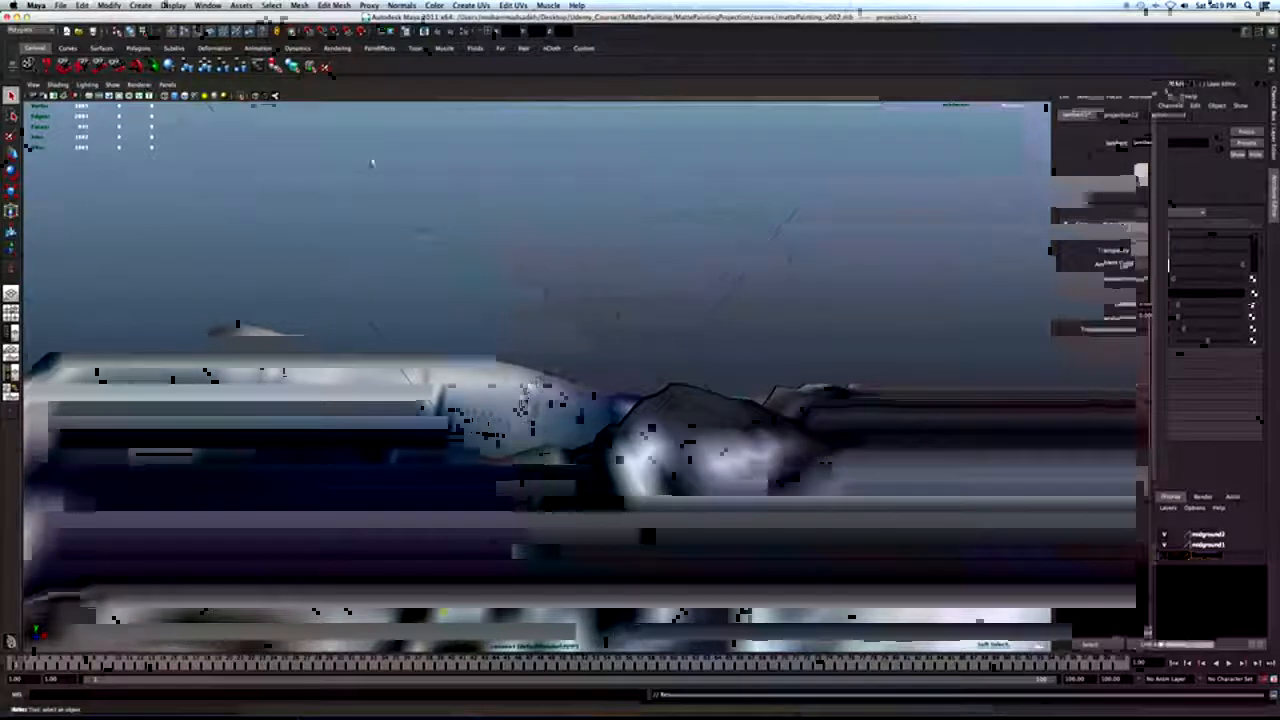
left_click(140, 6)
mouse_move(200, 33)
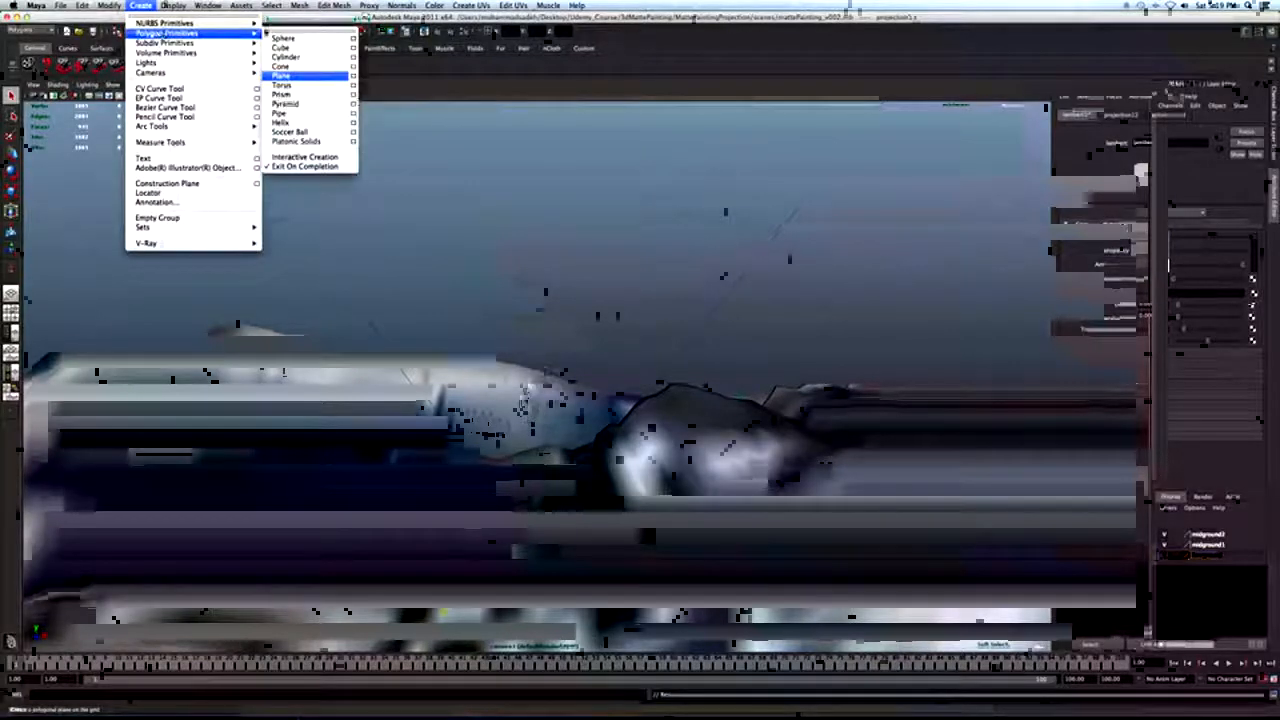
left_click(290, 76)
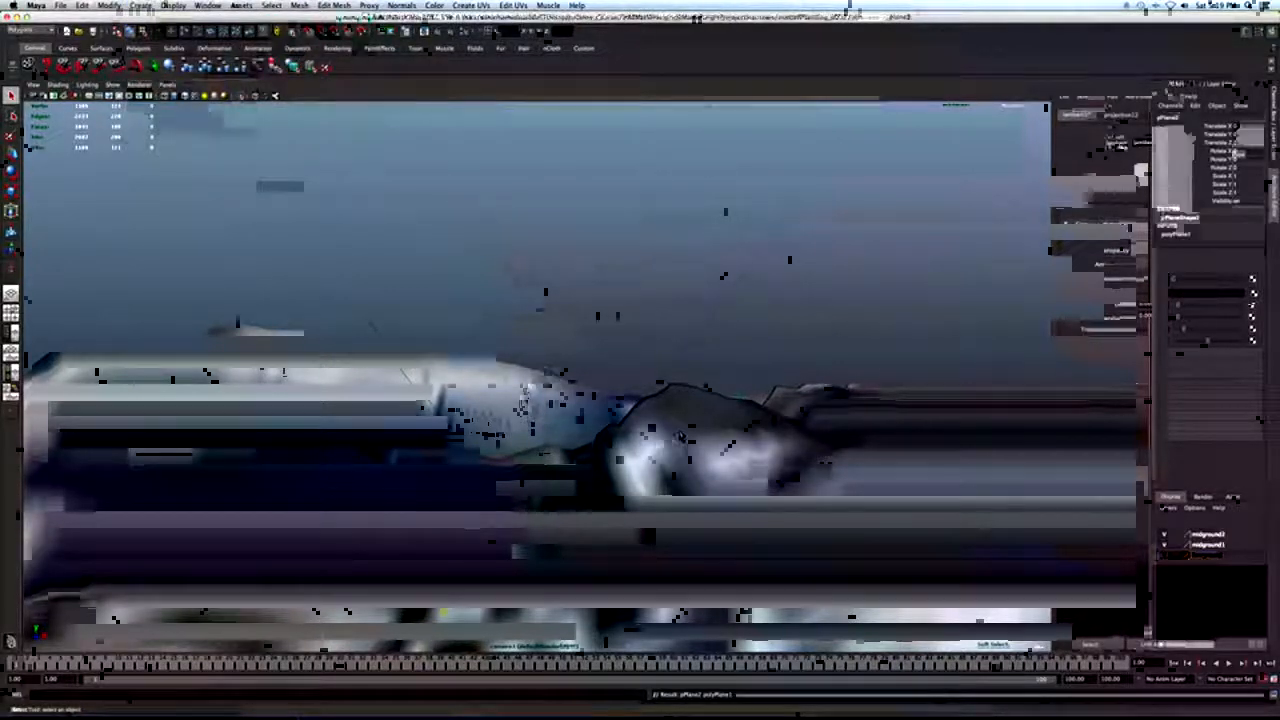
Move the new plane along Z to the front edge of the mountains, enlarge its Scale X and set its Scale Z to 2736.
left_click_drag(668, 428, 676, 432, "alt")
key("r")
key("w")
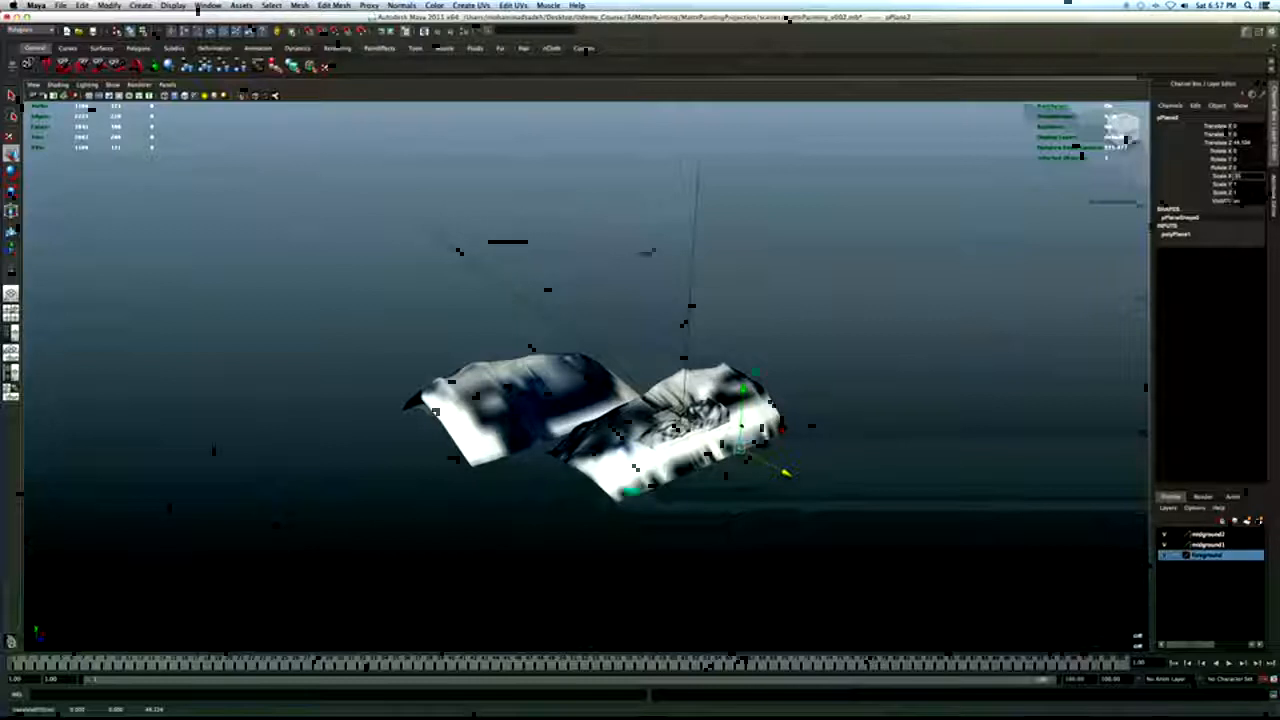
type("8")
key("Return")
left_click_drag(1241, 193, 1201, 191)
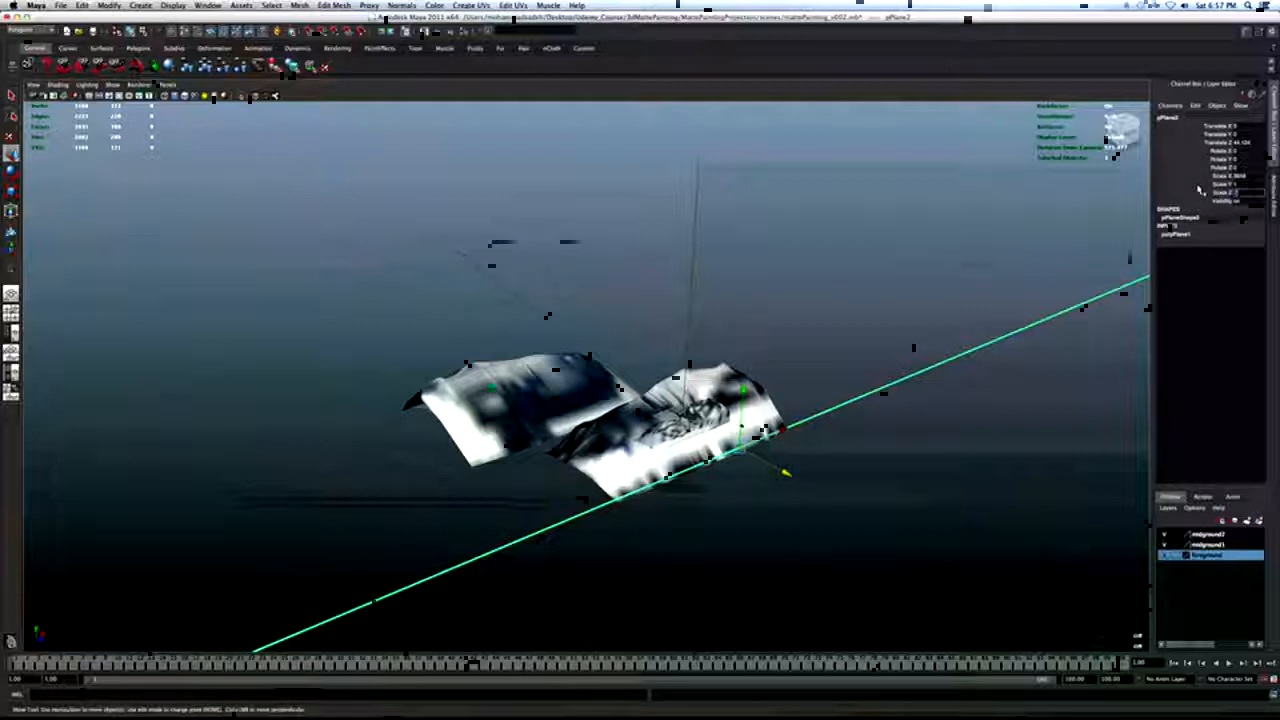
type("2736")
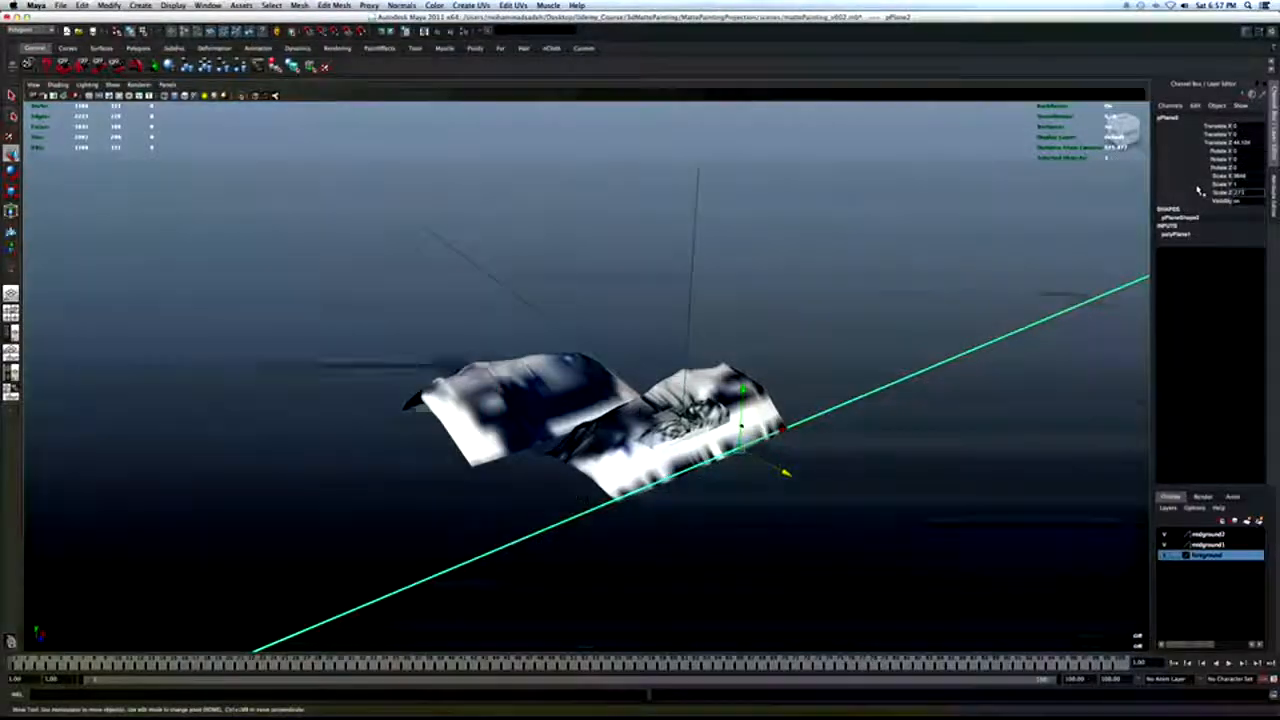
key("Return")
Assign a new Lambert material to the large ground plane.
right_click_drag(845, 376, 617, 254, "alt")
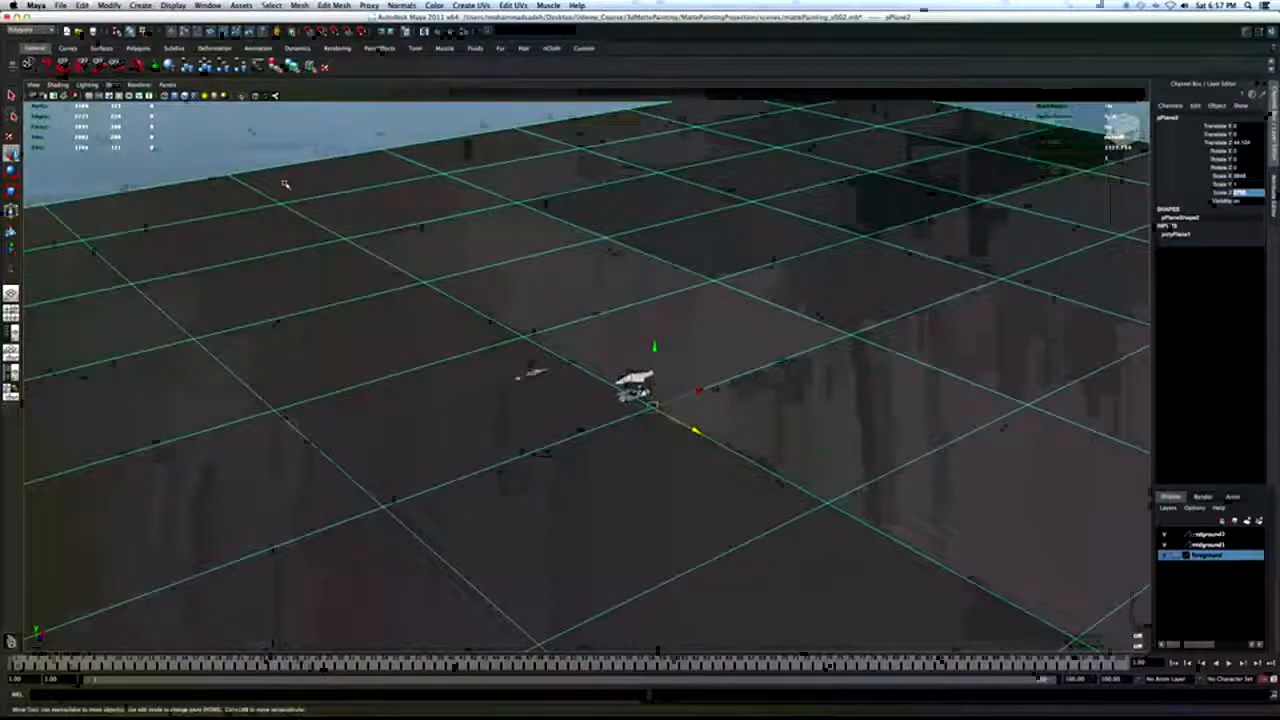
right_click_drag(284, 184, 299, 372)
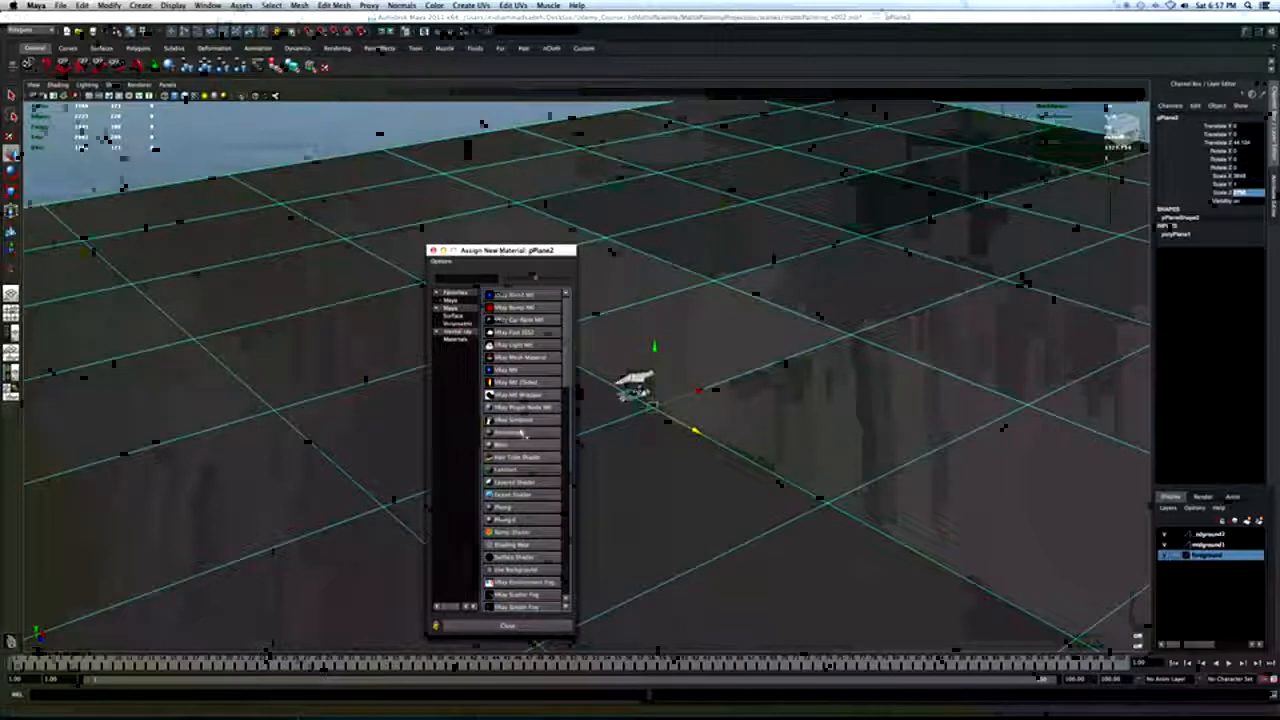
left_click(511, 470)
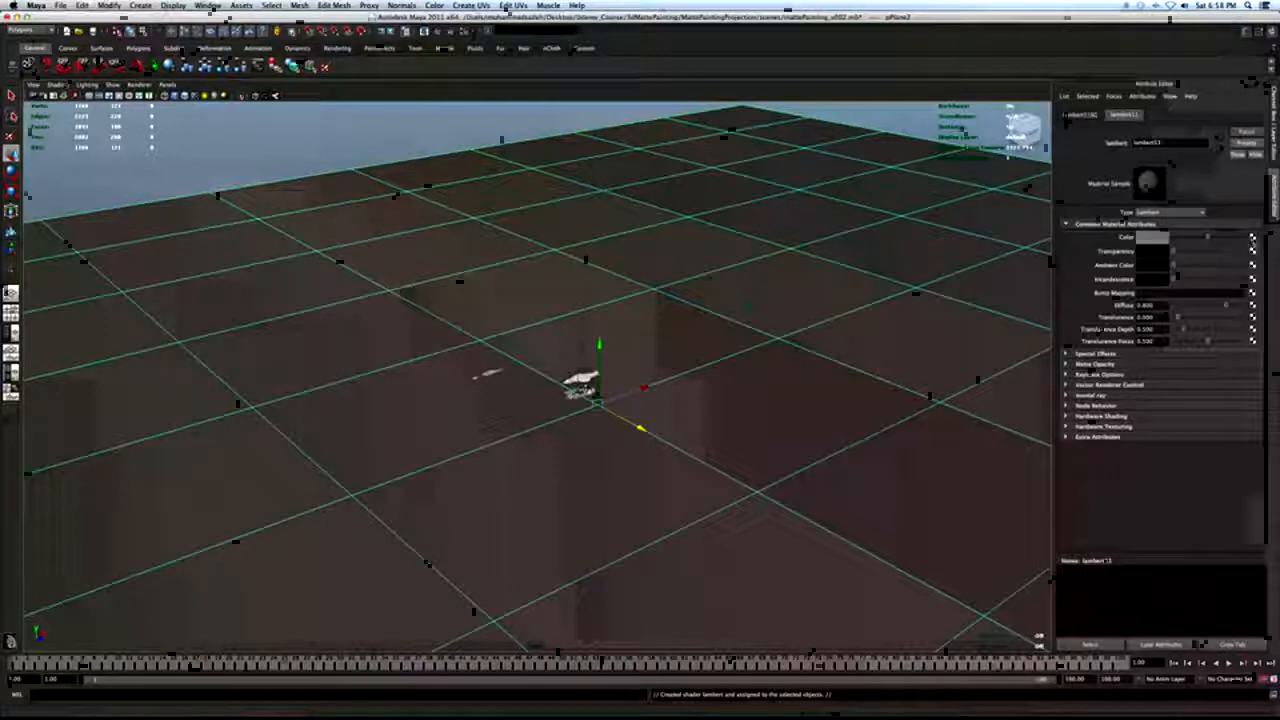
Map a file texture to the new Lambert's Color and load MountainsBack.png as its image.
left_click(1252, 238)
left_click(548, 394)
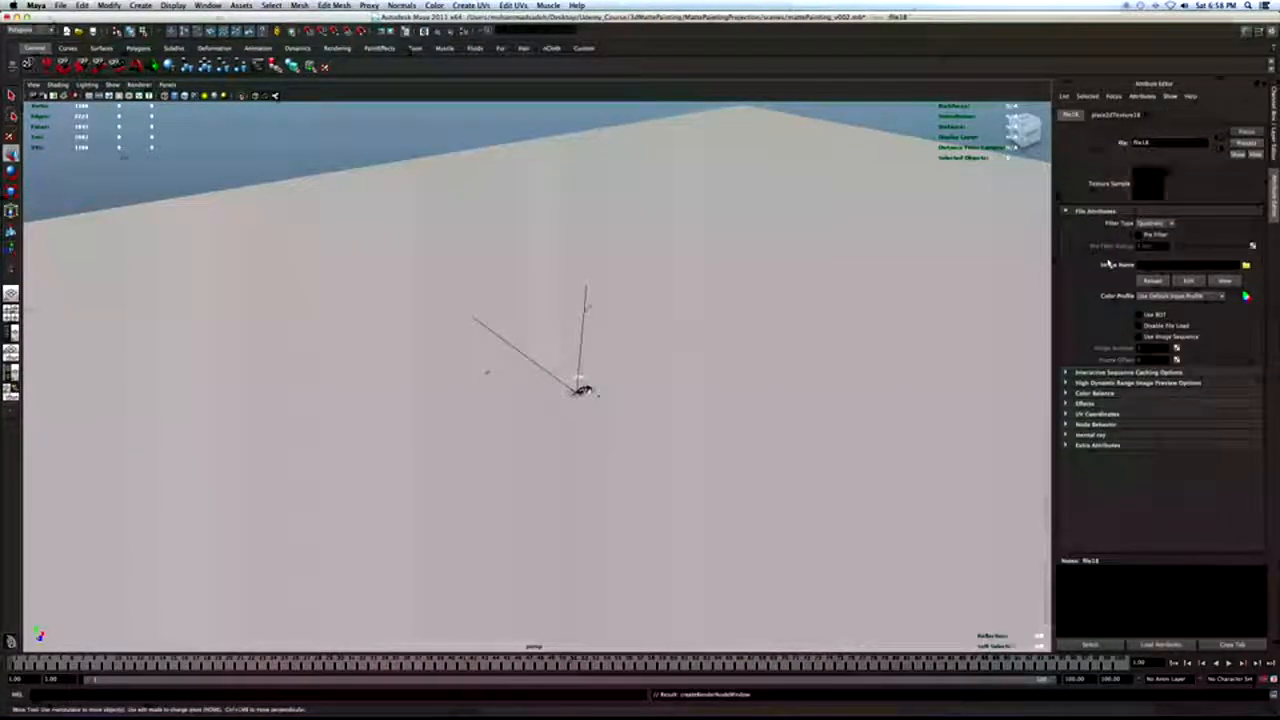
left_click(1246, 265)
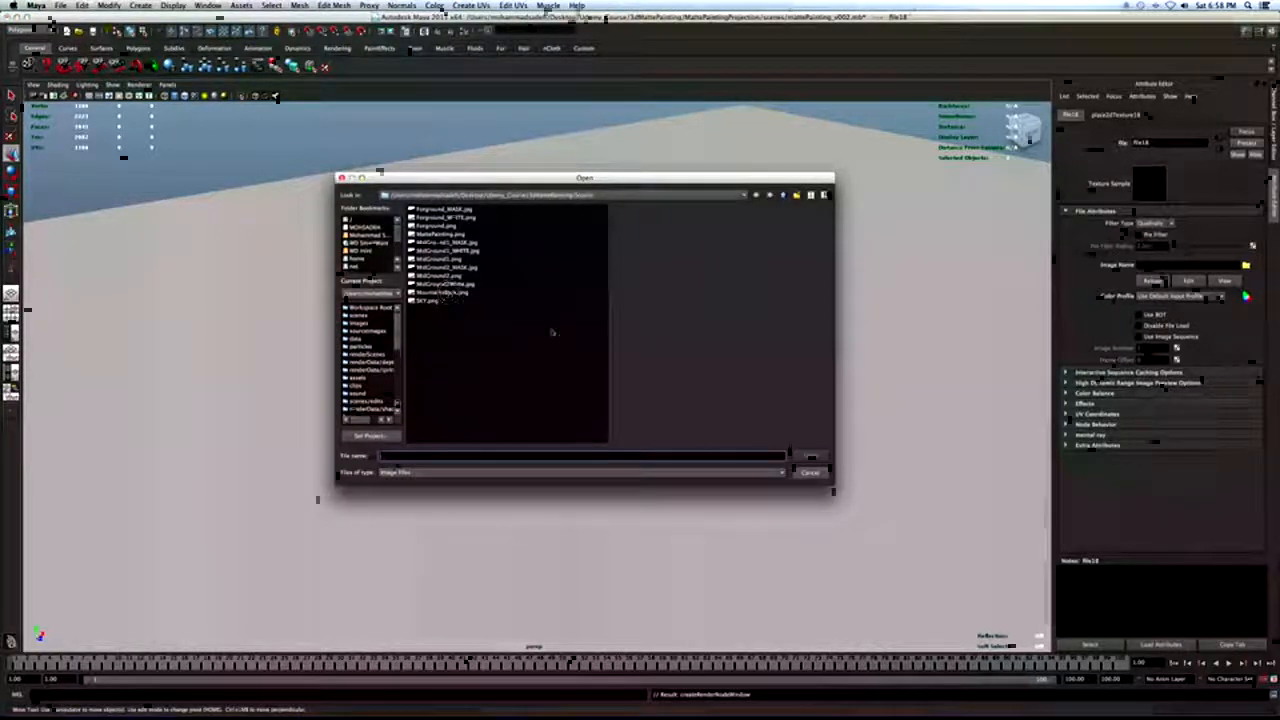
left_click(445, 292)
left_click(810, 455)
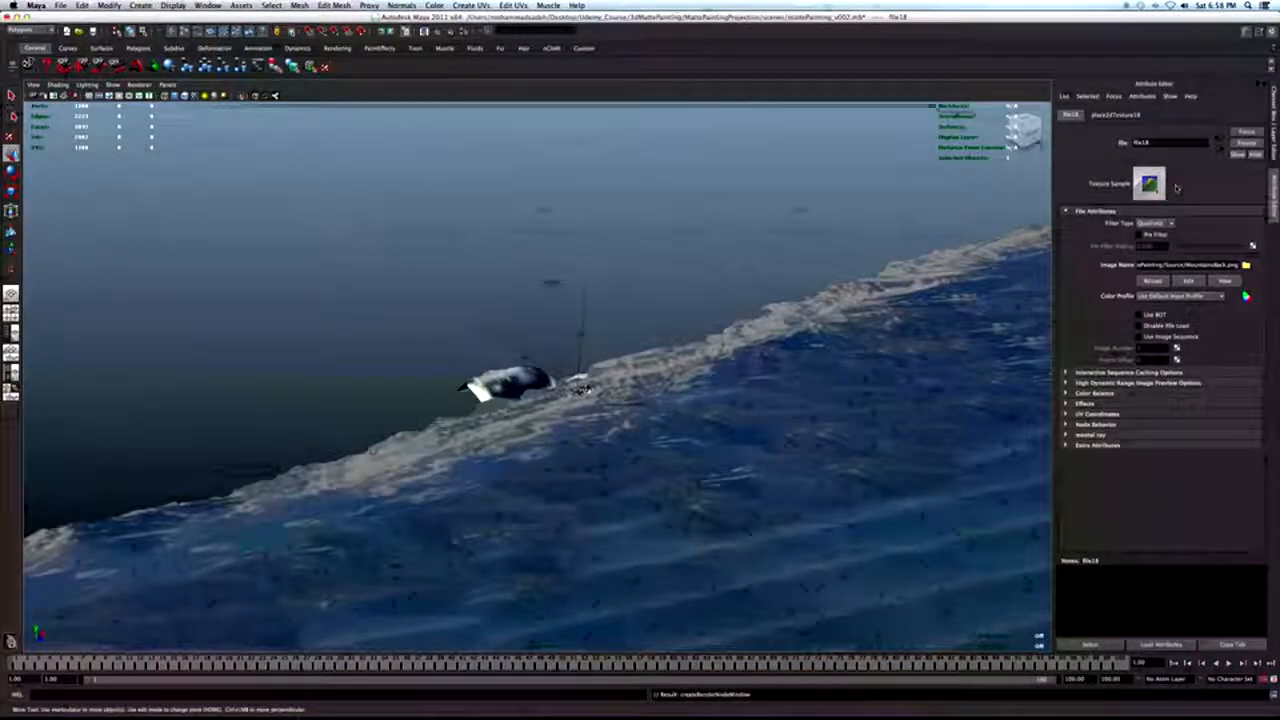
left_click(1221, 150)
Stand the textured plane upright by setting its Rotate X to 90.
right_click_drag(658, 385, 606, 446, "alt")
middle_click_drag(606, 446, 605, 392, "alt")
left_click_drag(605, 393, 631, 400, "alt")
left_click(632, 402)
right_click_drag(706, 463, 533, 365, "alt")
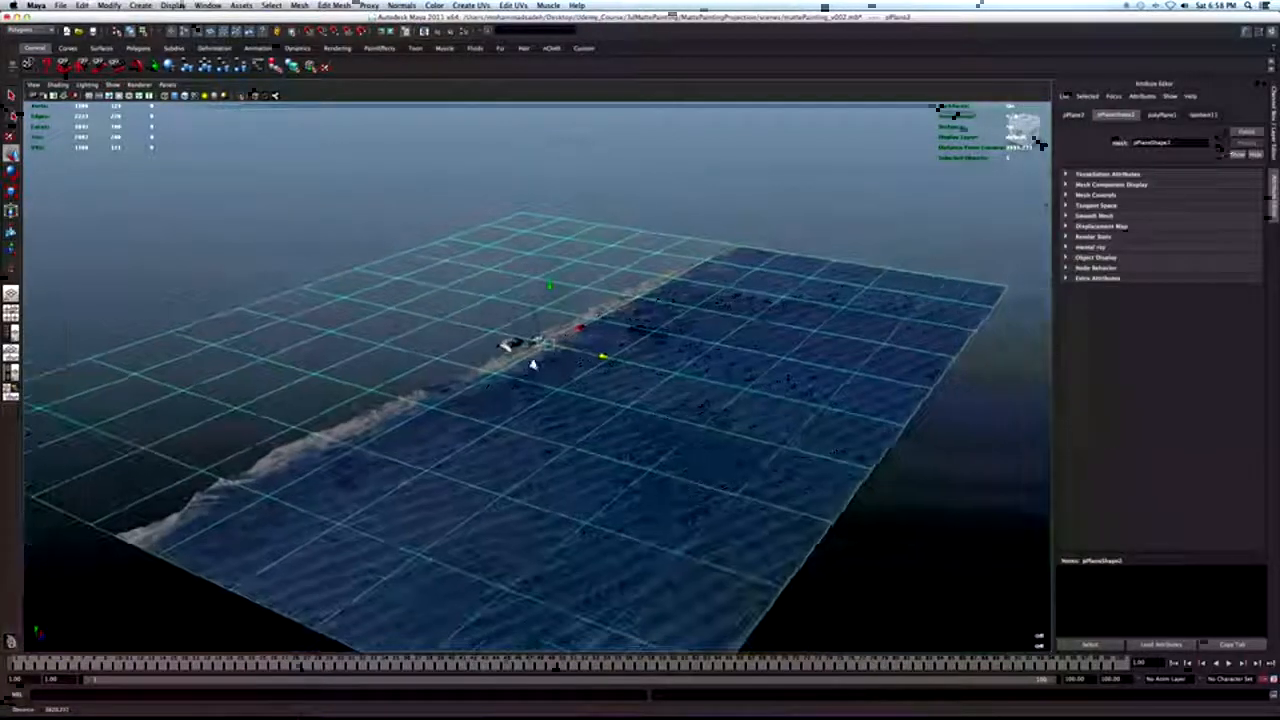
key("e")
left_click_drag(621, 316, 726, 329)
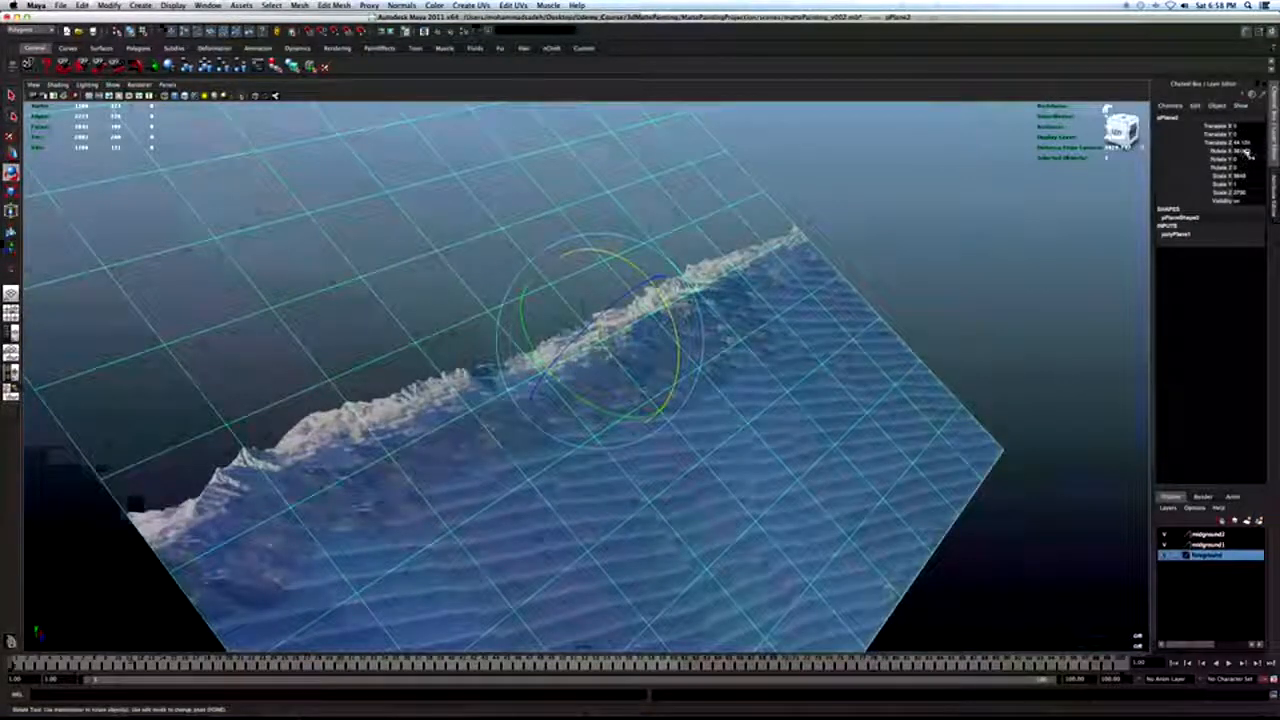
left_click(1247, 152)
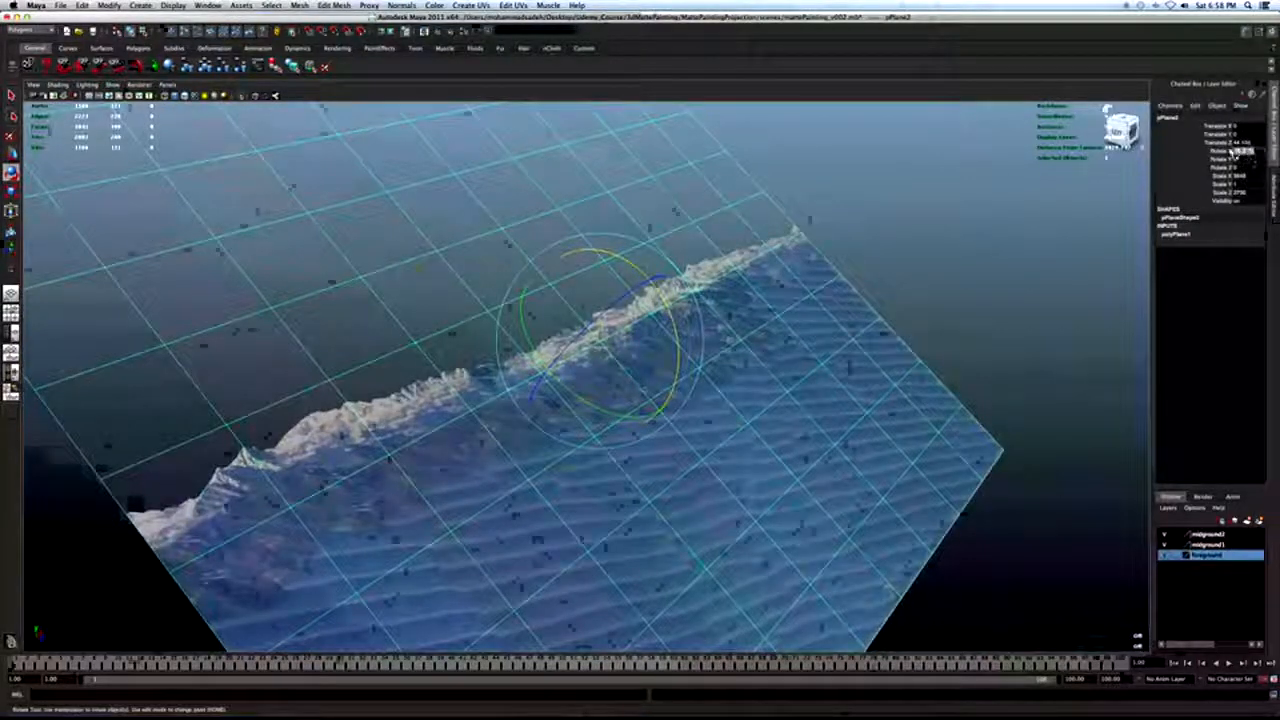
type("90")
key("Return")
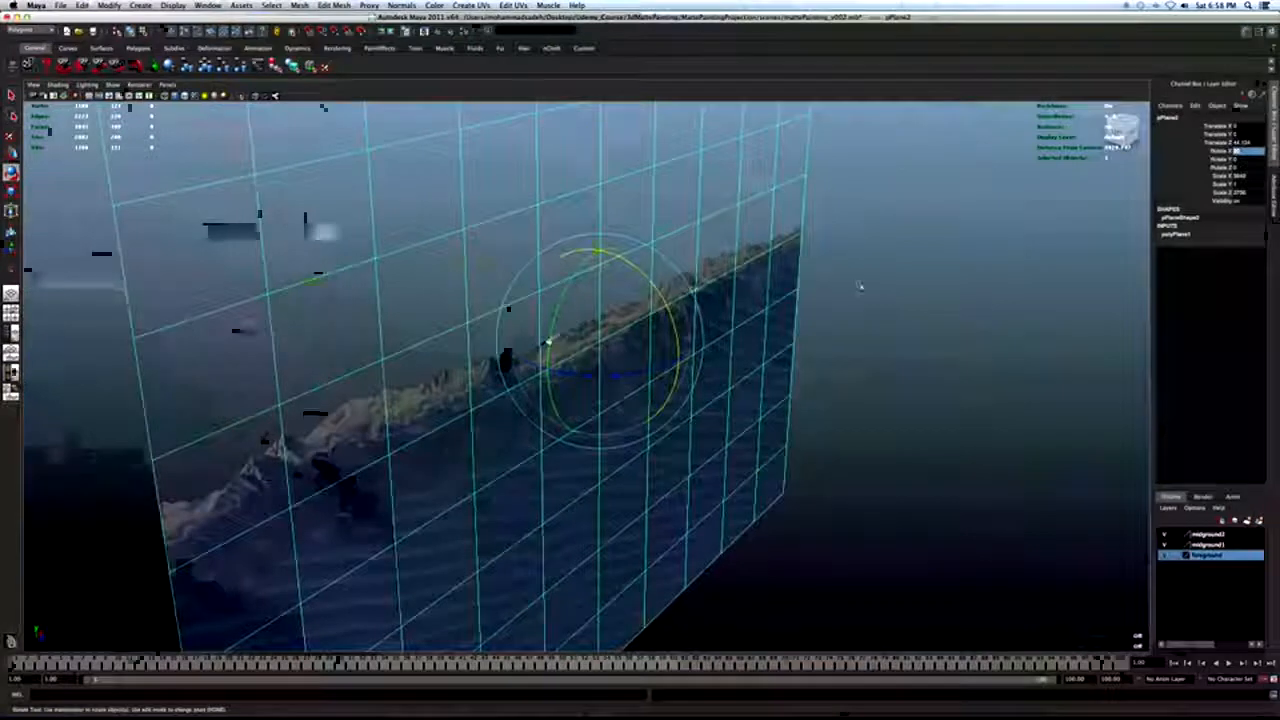
Move the upright plane back along Z to about -319, well behind the mountain meshes.
key("w")
left_click_drag(652, 351, 570, 294)
key("q")
right_click_drag(590, 308, 637, 394, "alt")
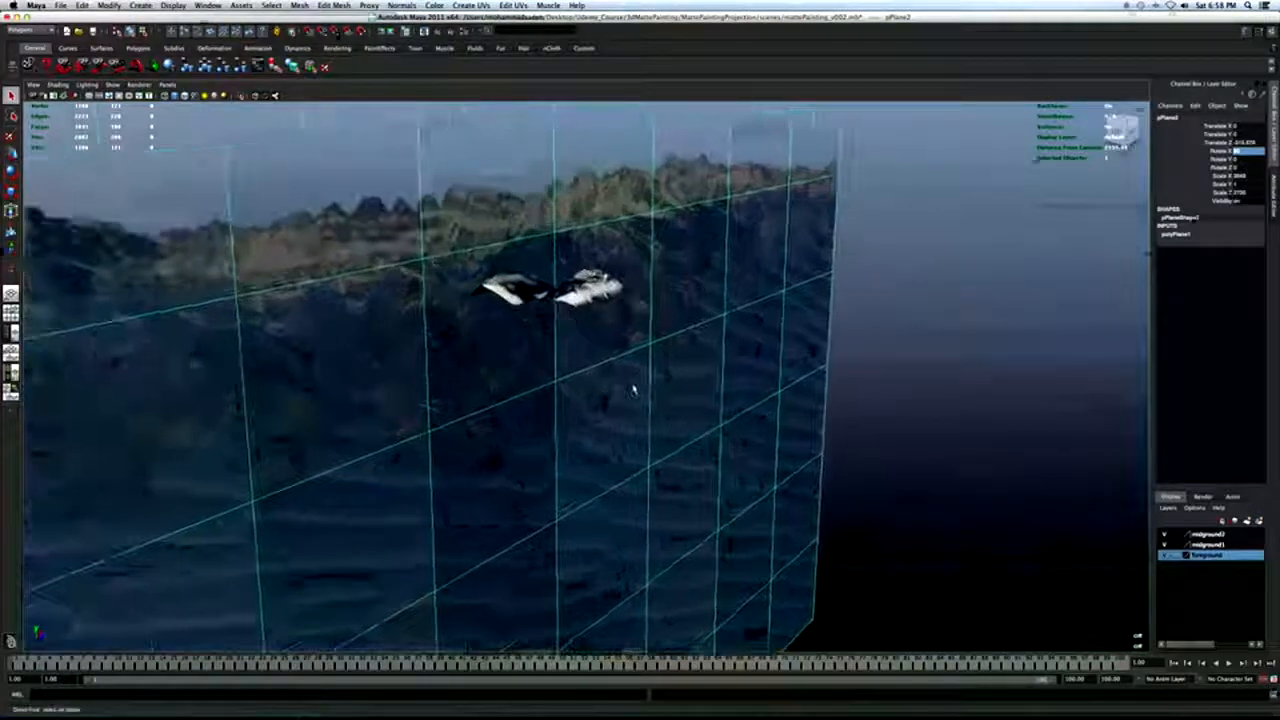
middle_click_drag(637, 394, 714, 471, "alt")
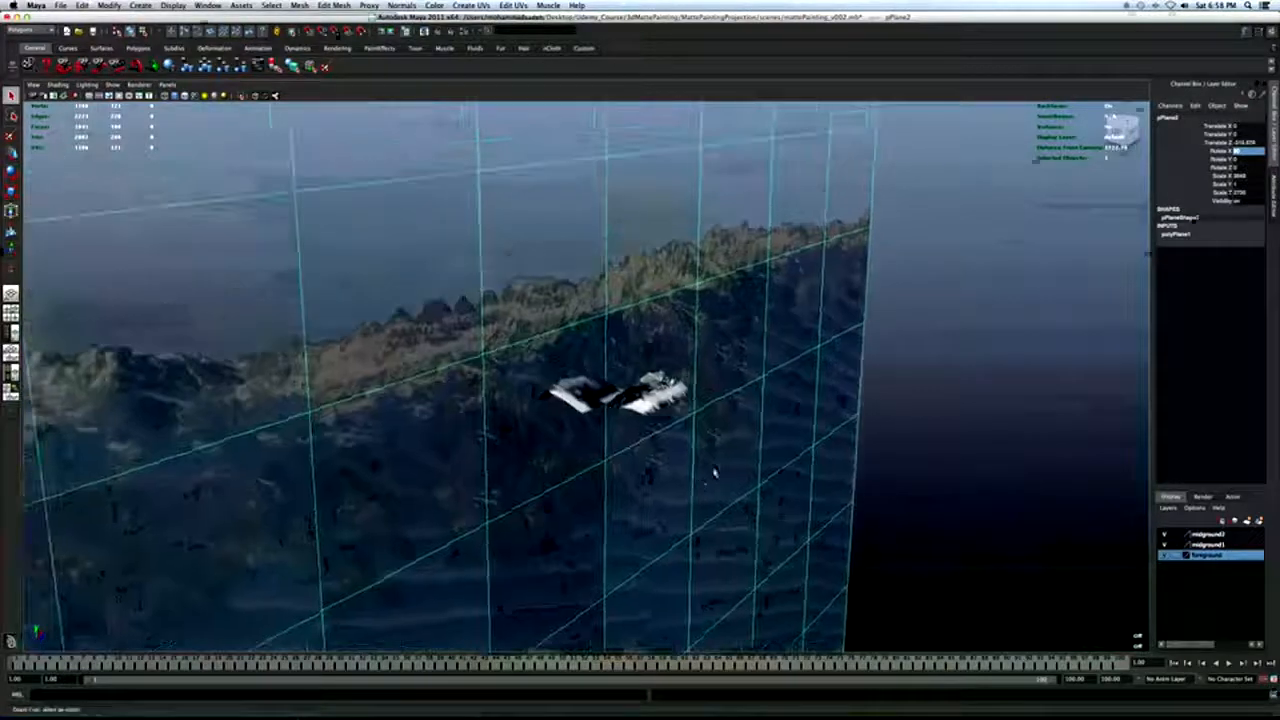
Hide the mountain layers and set the camera image plane's Display Mode to RGB.
left_click(1164, 553)
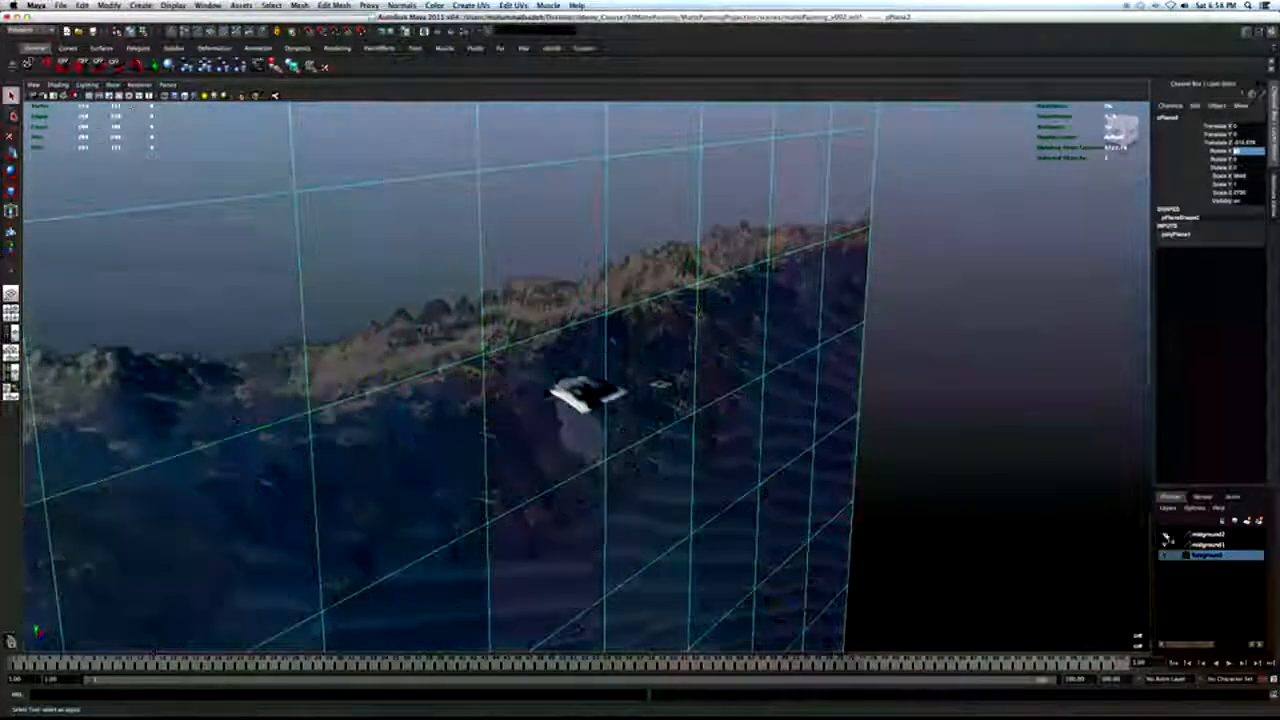
left_click_drag(686, 395, 711, 385, "alt")
left_click(664, 379)
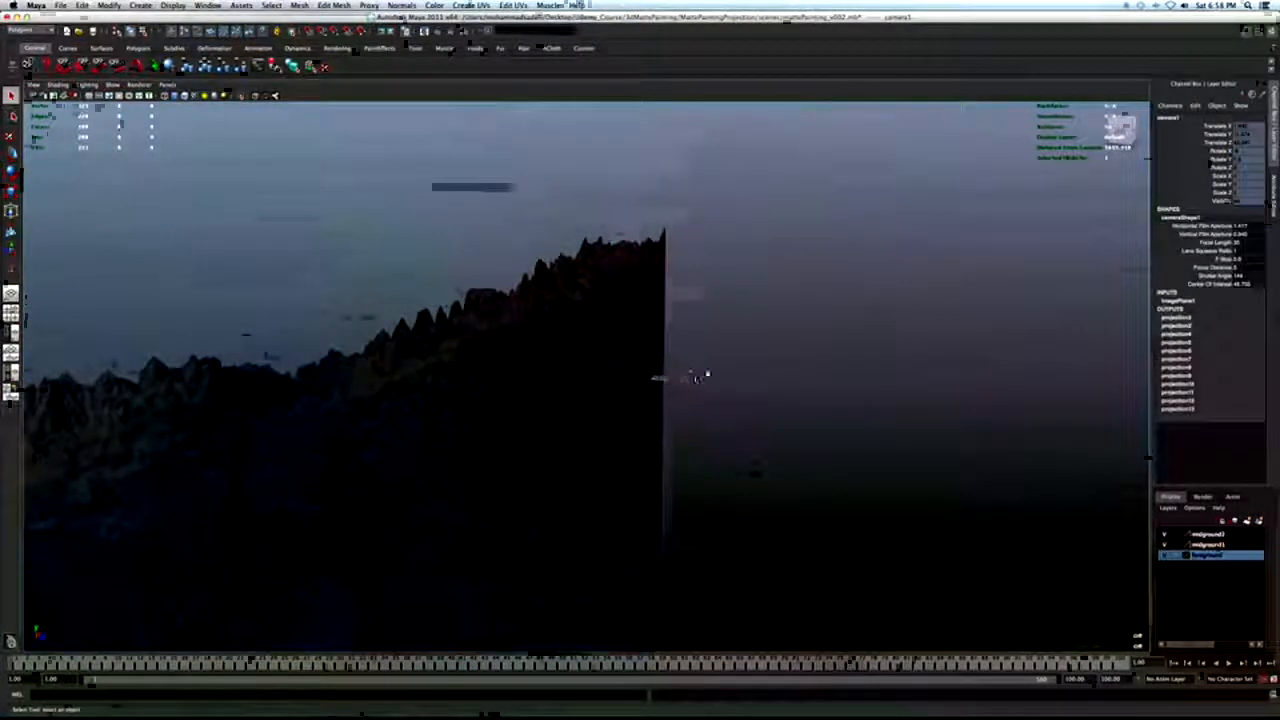
key("ctrl+a")
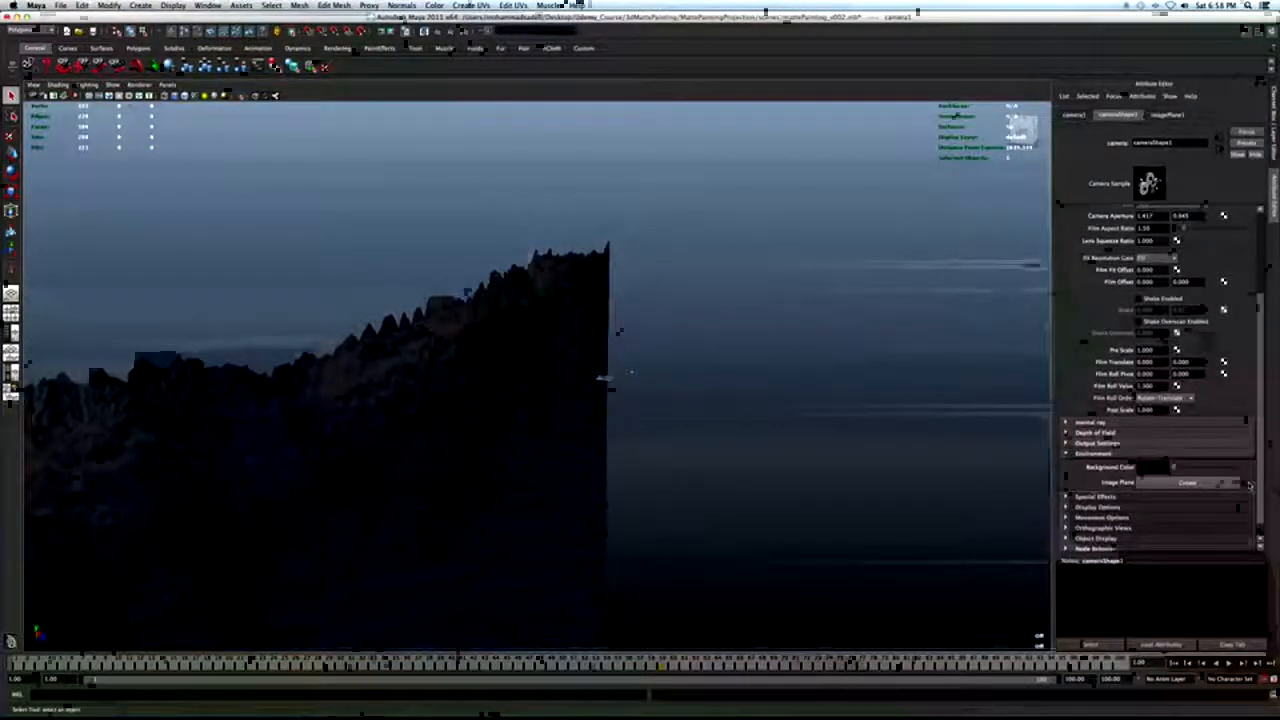
left_click(1248, 484)
left_click(1165, 247)
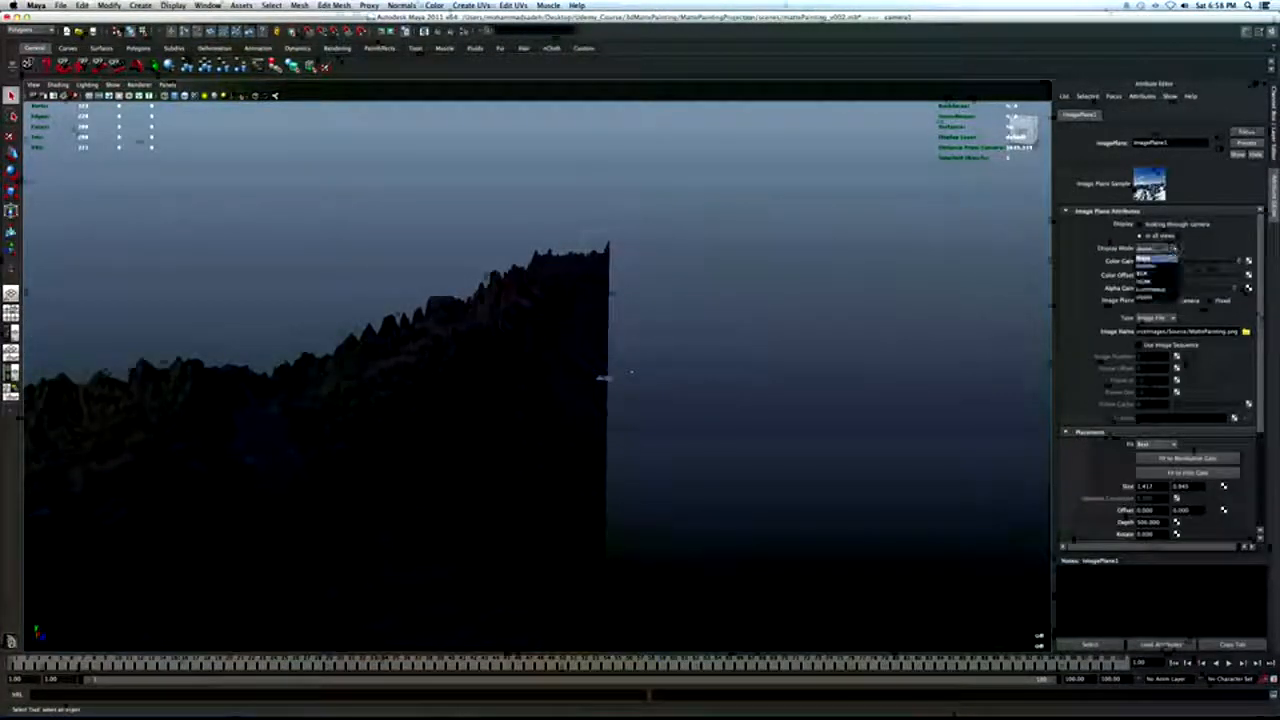
left_click(1155, 283)
Scale the background plane down uniformly until it is roughly the size of the camera's image plane.
left_click_drag(400, 351, 349, 346, "alt")
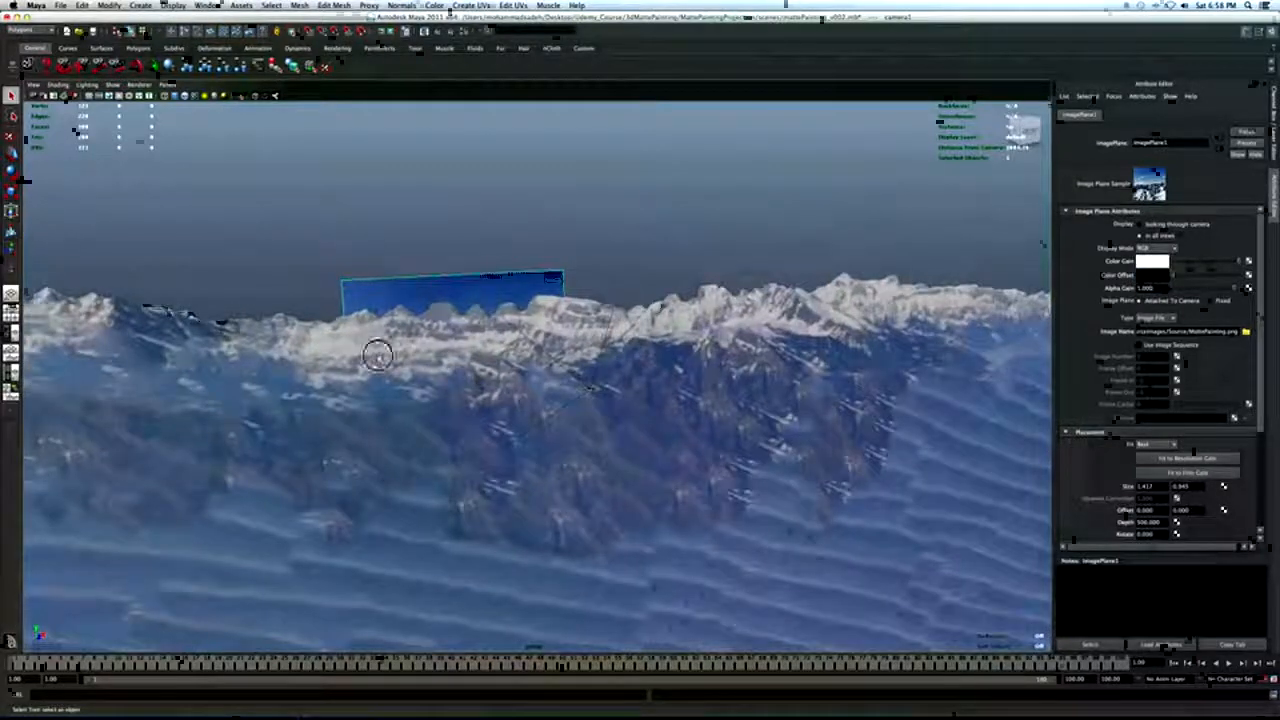
left_click(378, 355)
key("r")
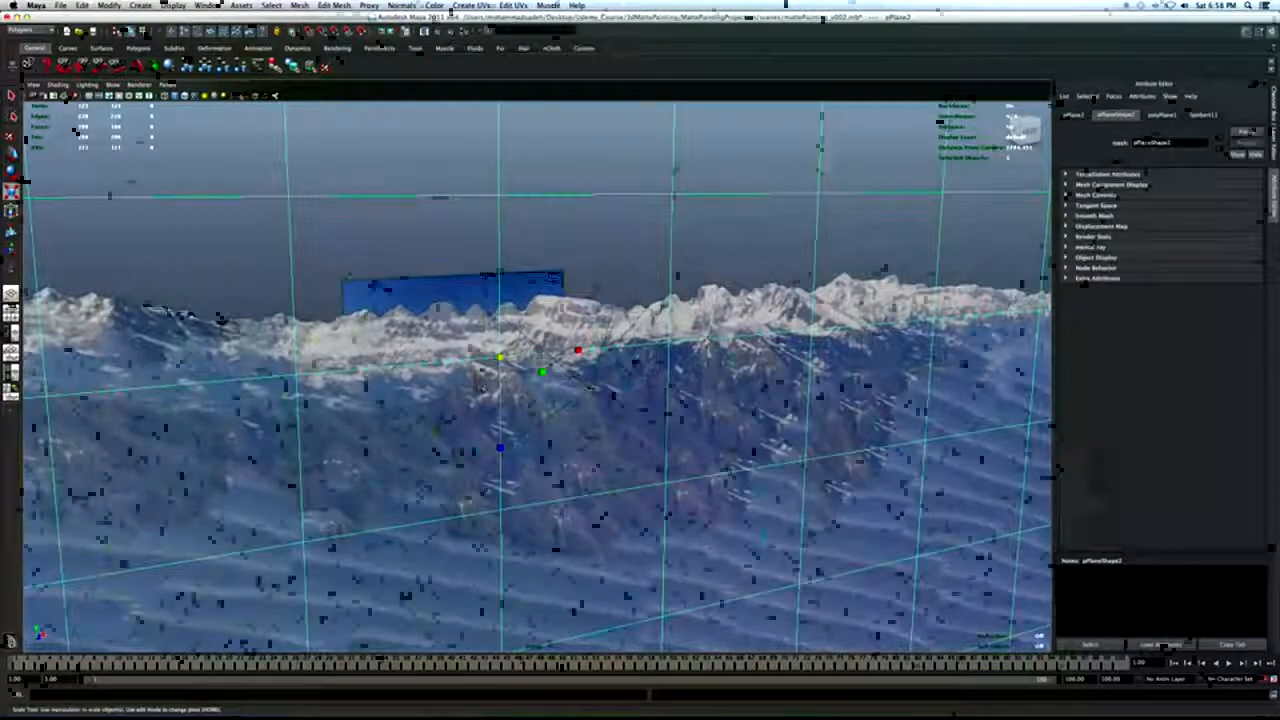
left_click_drag(500, 357, 3, 578)
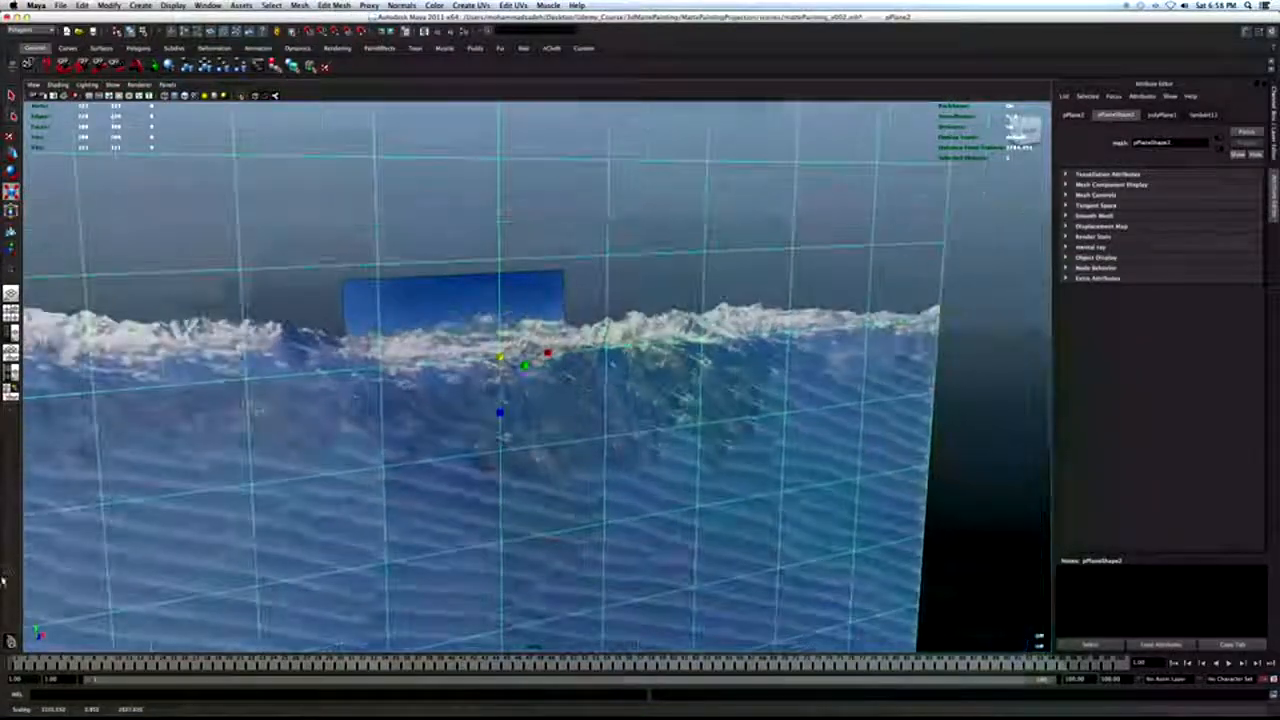
left_click_drag(500, 357, 3, 590)
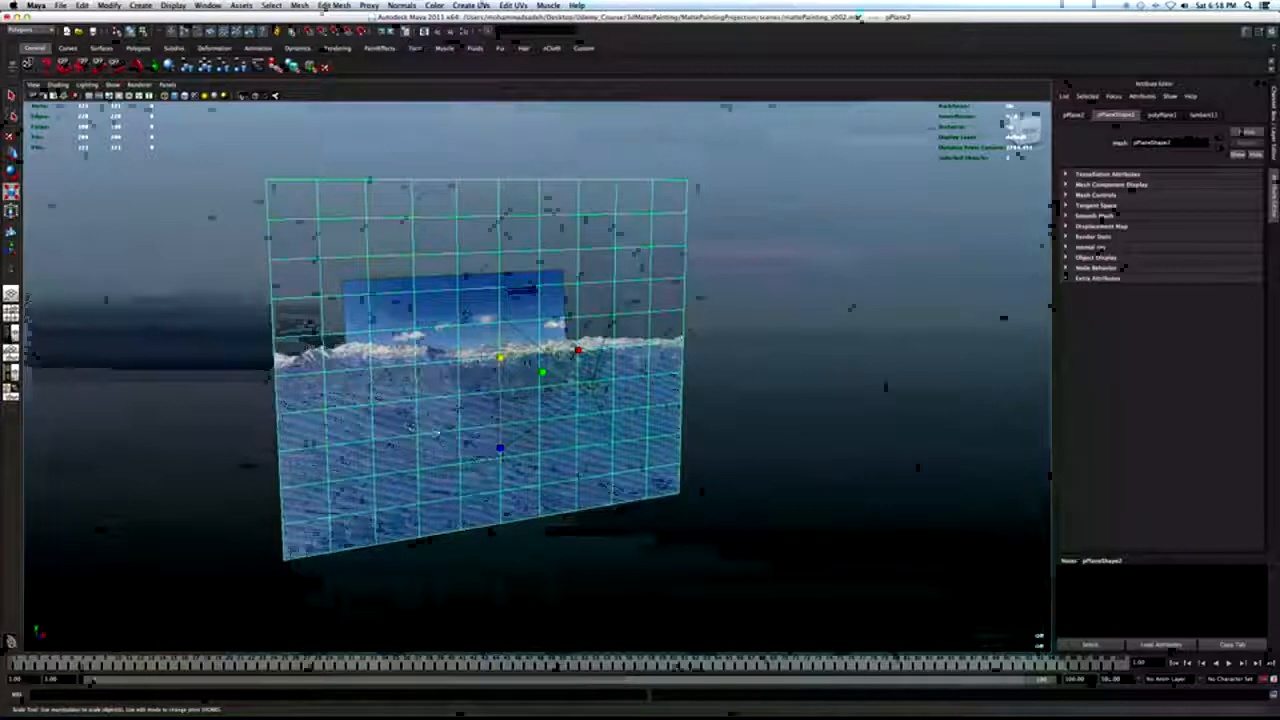
key("ctrl+a")
left_click_drag(547, 357, 404, 432)
Shift the background plane sideways along X to line it up roughly with the image plane.
right_click_drag(645, 390, 680, 385, "alt")
left_click_drag(680, 385, 643, 409, "alt")
key("w")
left_click_drag(640, 314, 611, 320)
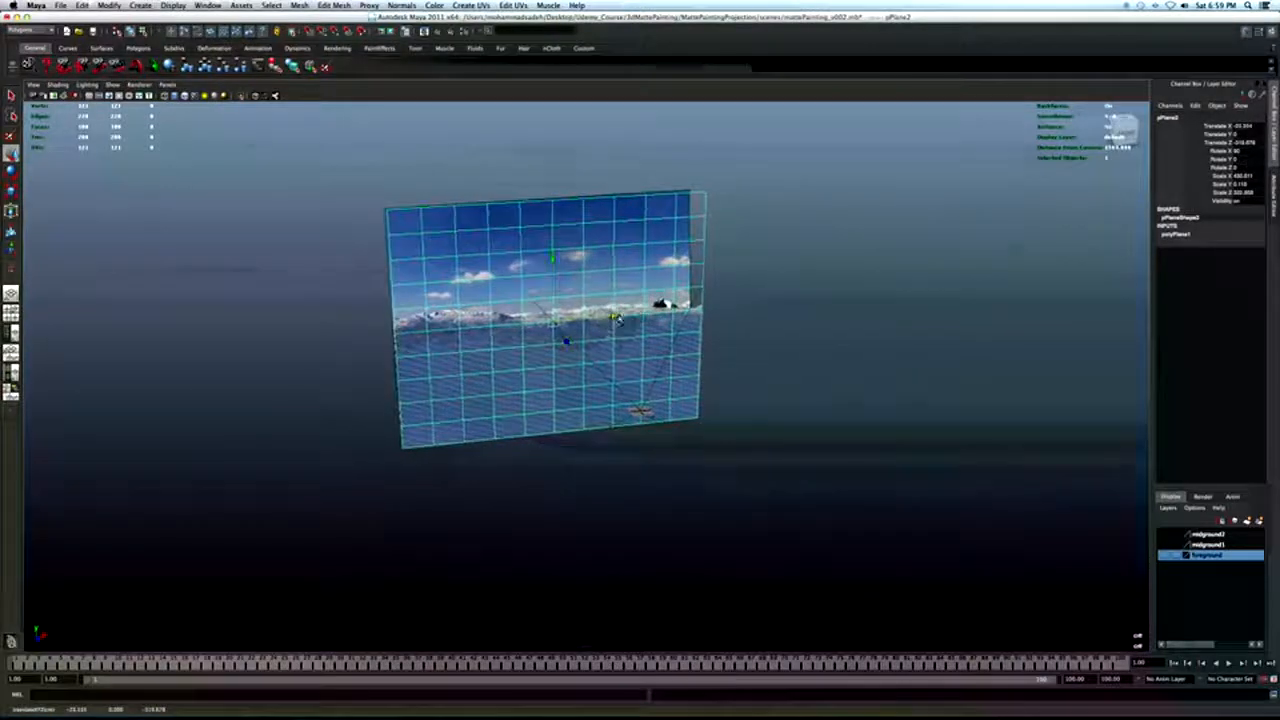
Using the camera view, lower and shrink the background plane and shift it to about 7.6 in X to match the painting's distant mountains.
key("space")
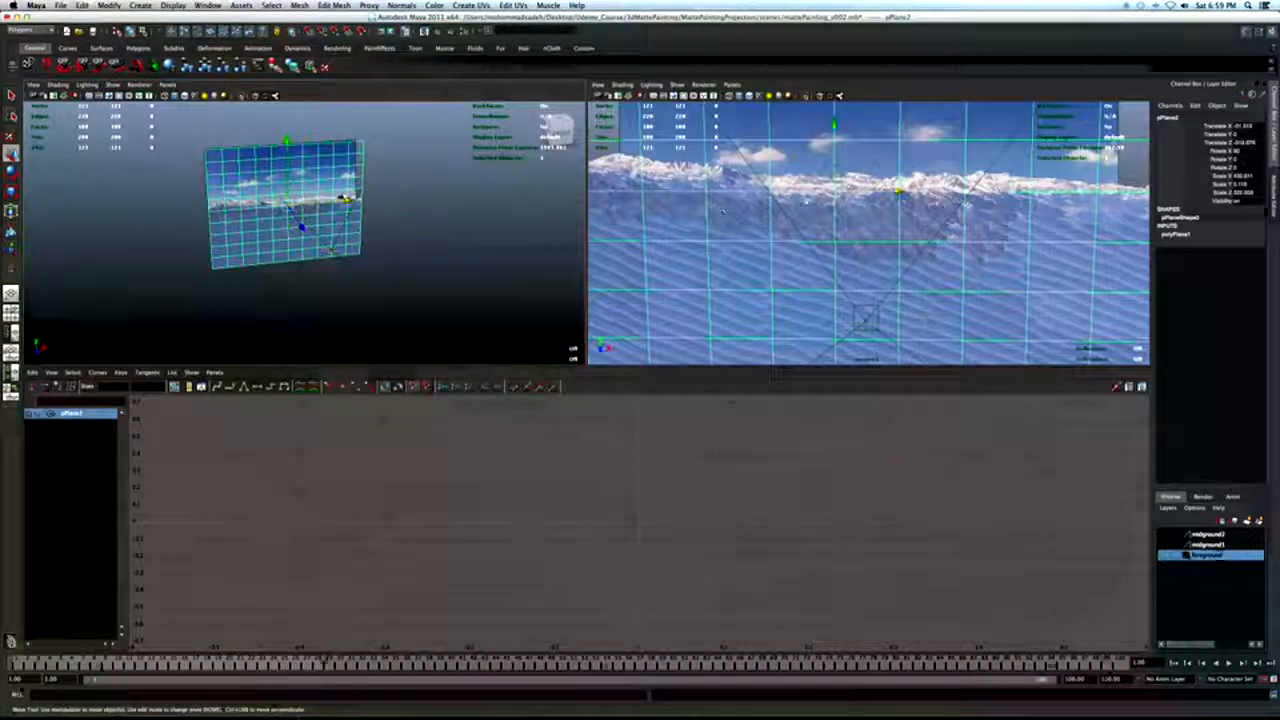
left_click_drag(836, 126, 840, 180)
key("r")
left_click_drag(289, 220, 277, 229)
key("e")
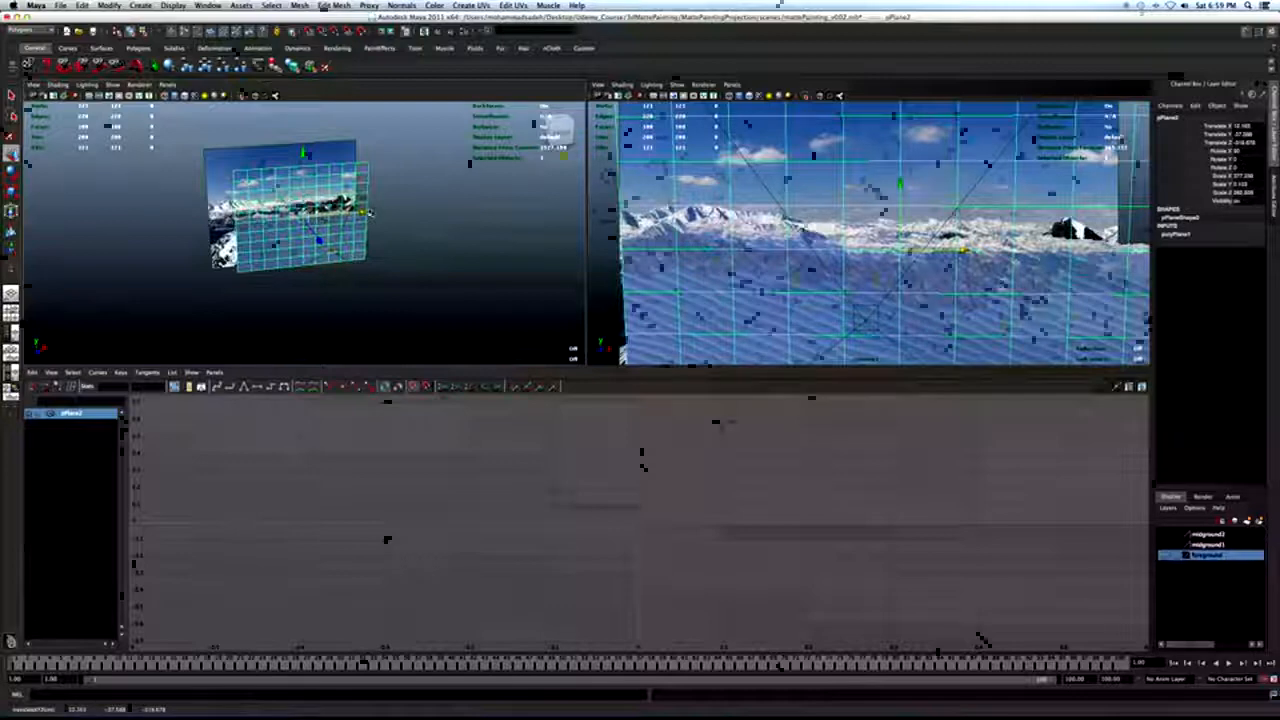
left_click_drag(365, 212, 363, 212)
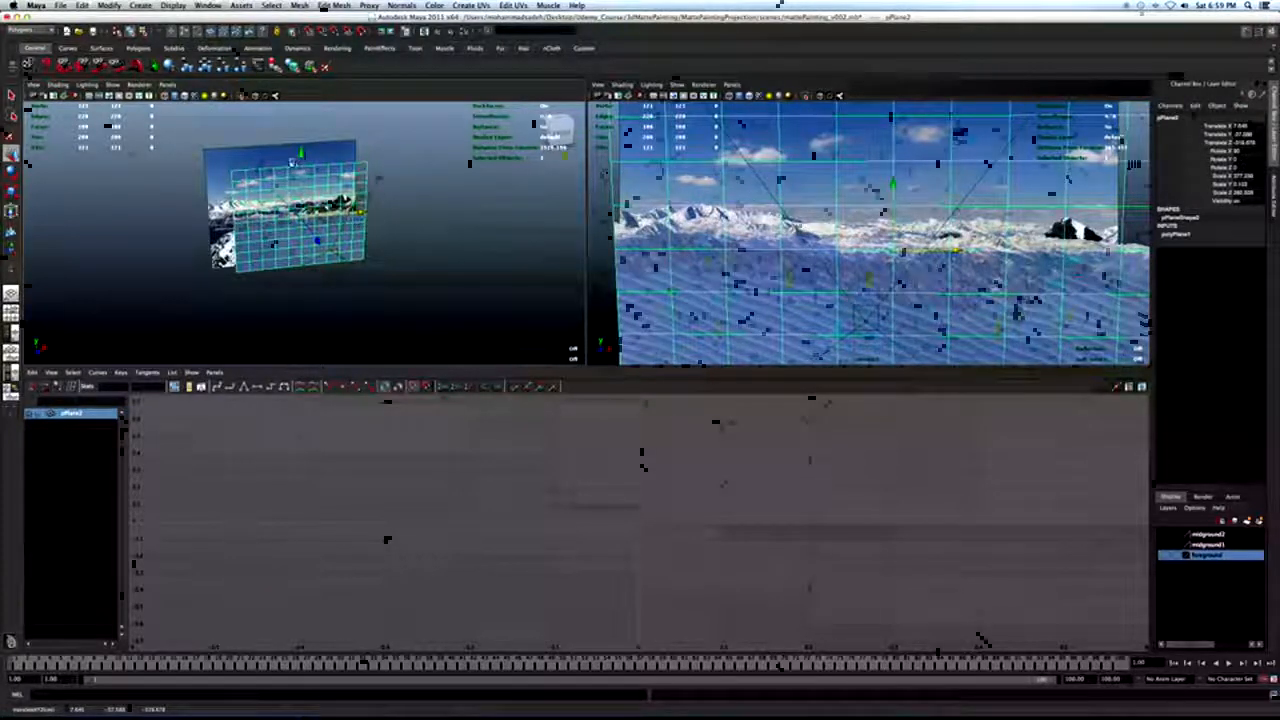
left_click_drag(302, 153, 302, 149)
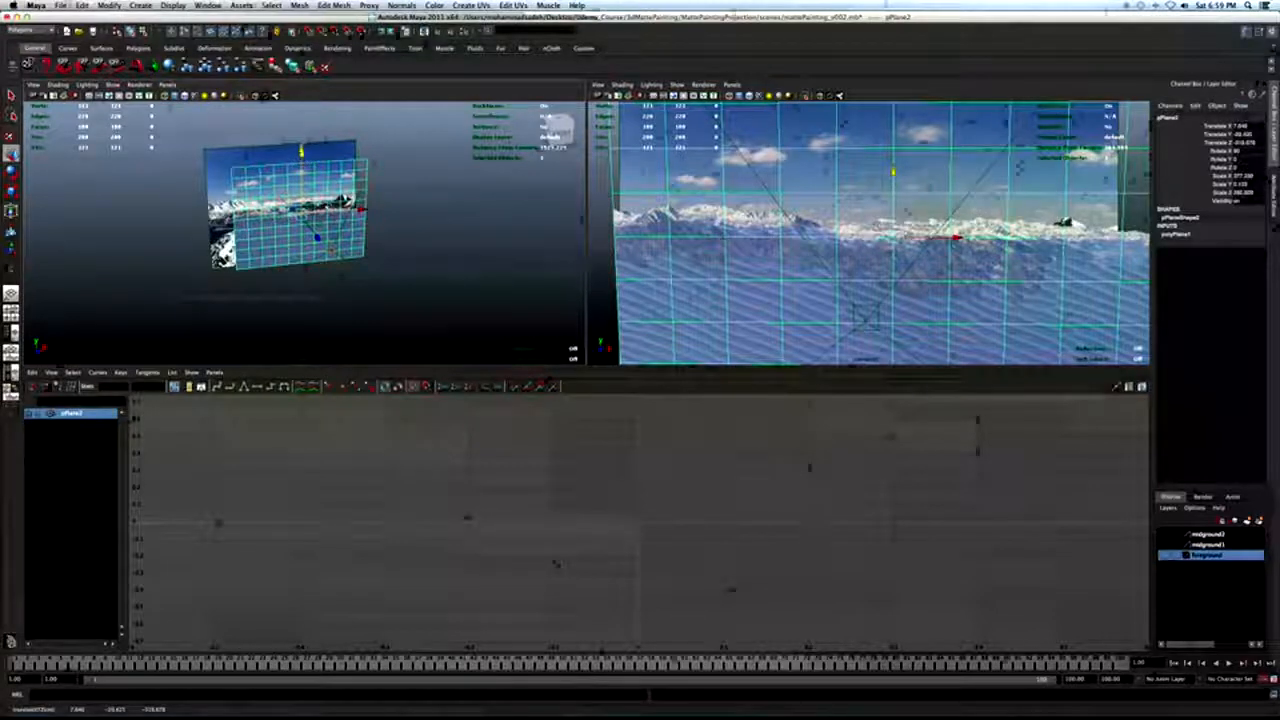
Enlarge the background plane slightly and lower it to about -31 in Y to match the painted ridge line.
key("r")
left_click_drag(302, 212, 305, 213)
key("w")
left_click_drag(302, 149, 302, 151)
key("q")
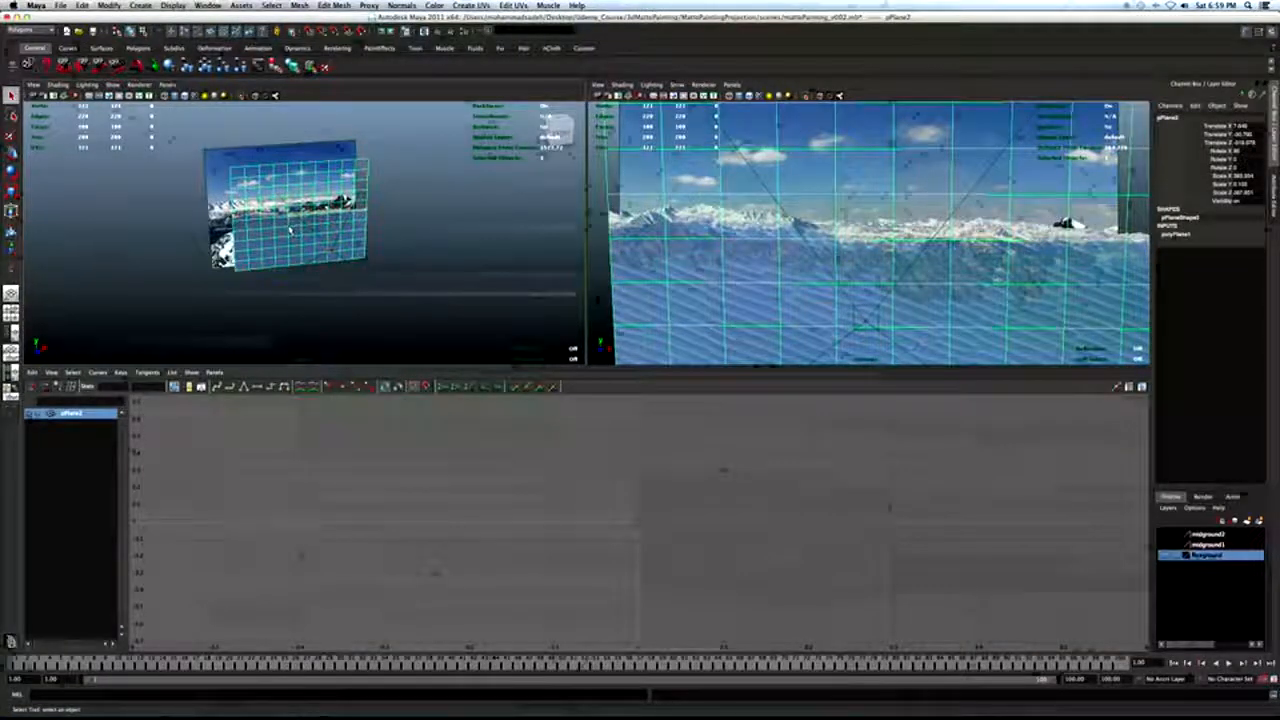
key("space")
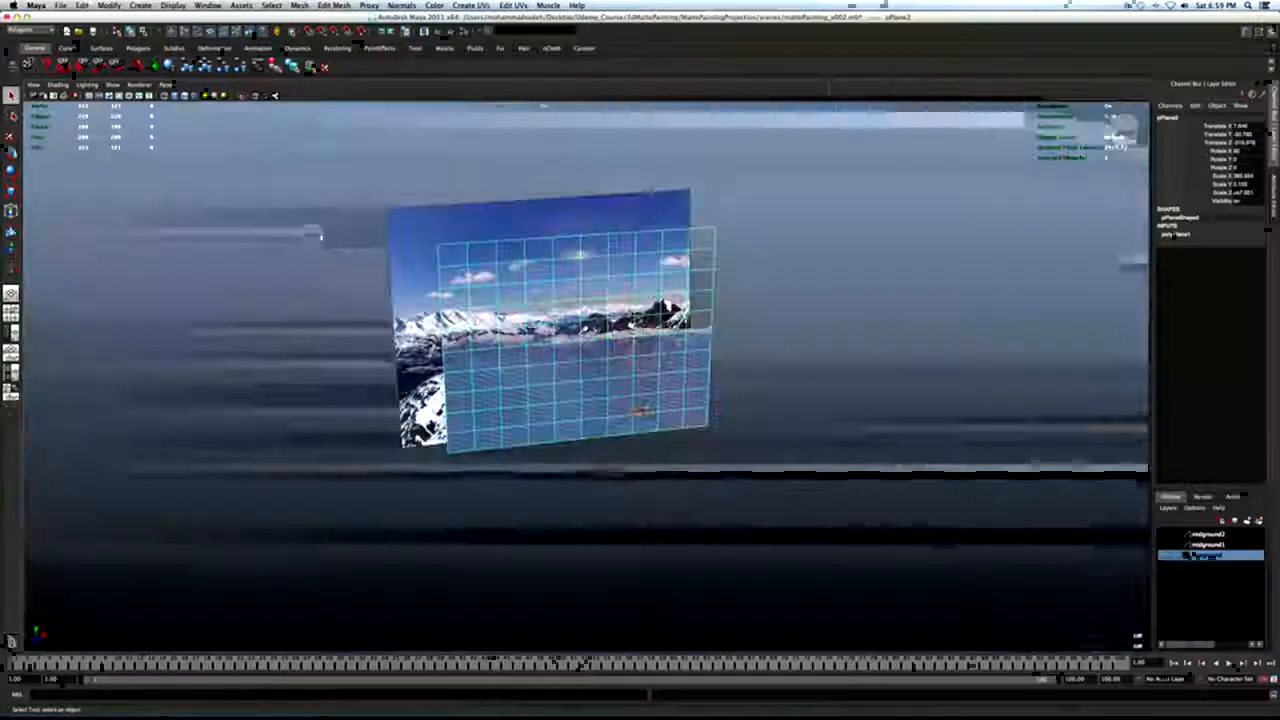
Show the mountain layers to bring the background plane forward to about -223 in Z, and hide the layers again.
left_click_drag(373, 268, 470, 276, "alt")
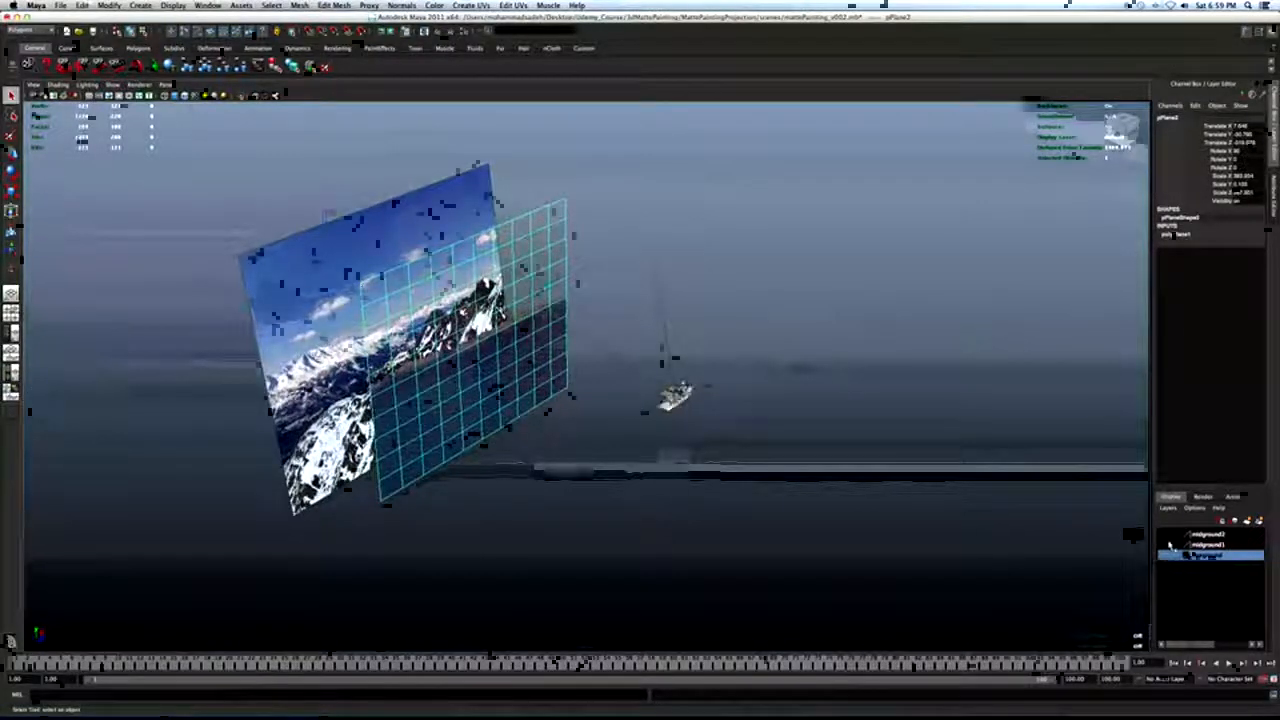
left_click(1164, 546)
left_click(1164, 535)
left_click_drag(580, 328, 1036, 434, "alt")
key("w")
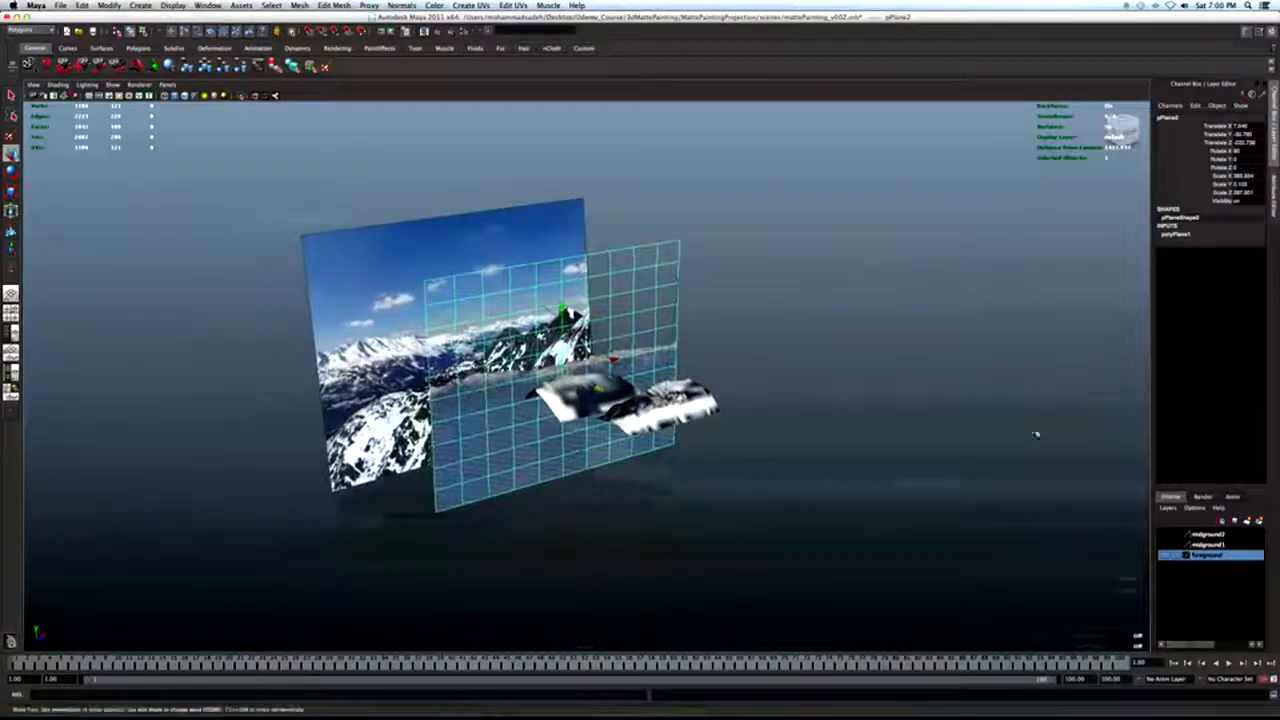
left_click(1165, 555)
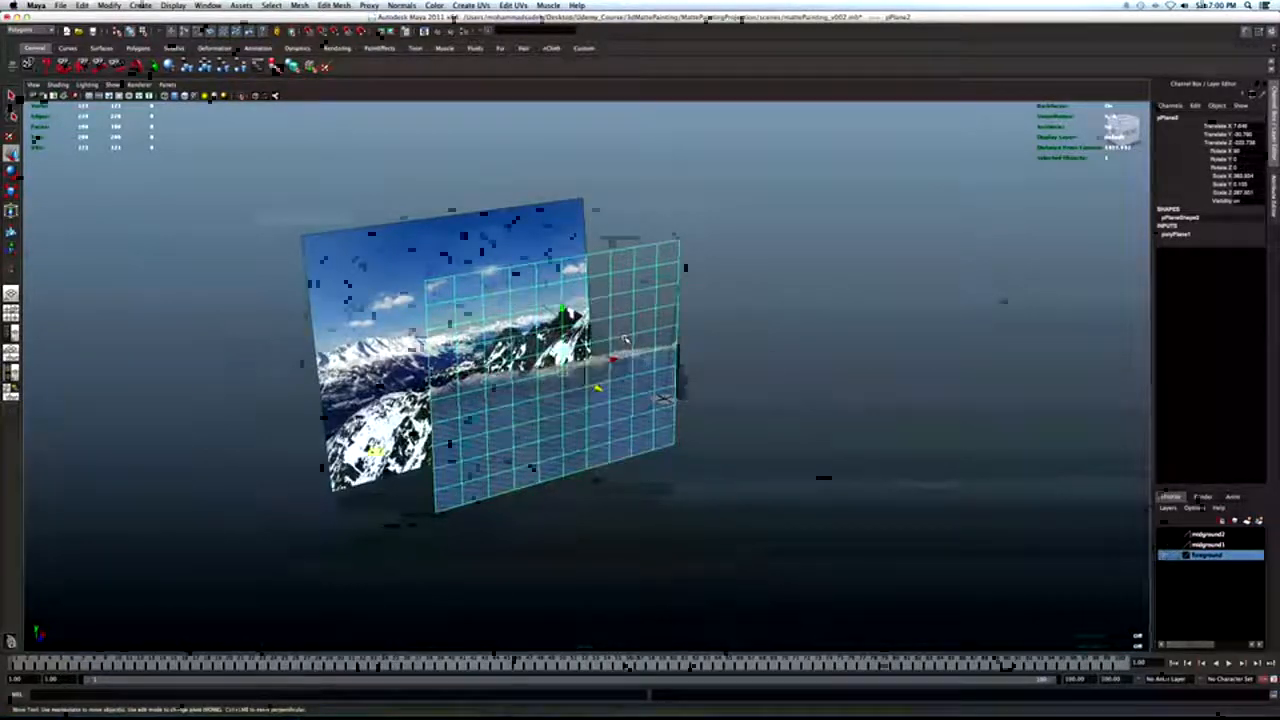
Scale the background plane down to about 325 in X and raise it until its mountains match the painting in the camera view.
key("space")
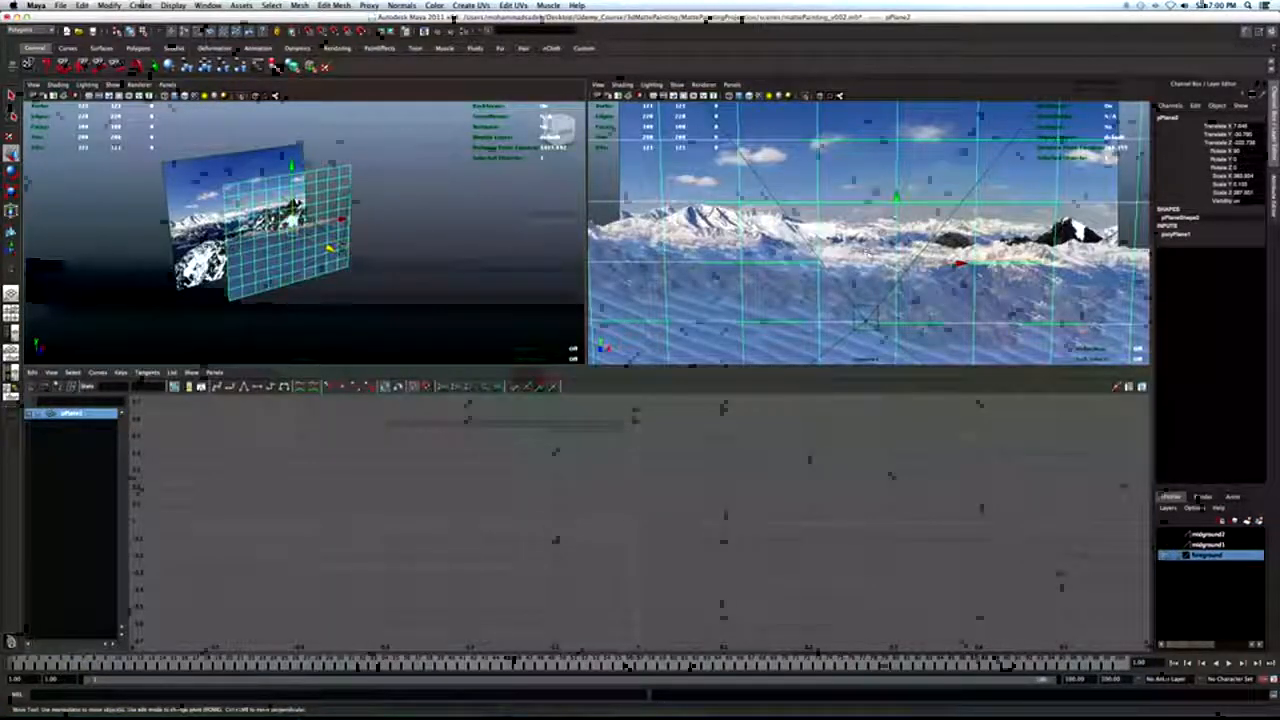
key("r")
mouse_move(896, 263)
left_mouse_down()
mouse_move(840, 286)
mouse_move(893, 262)
mouse_move(875, 268)
left_mouse_up()
key("w")
left_click_drag(896, 206, 897, 176)
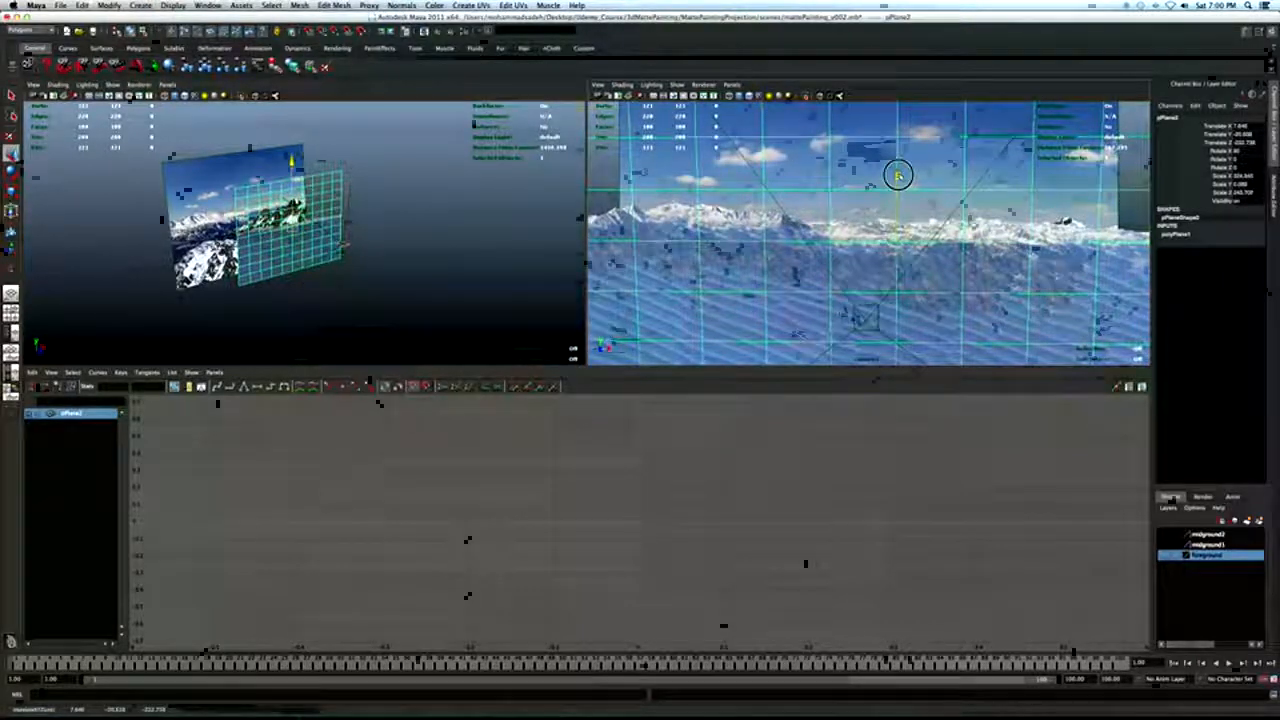
key("space")
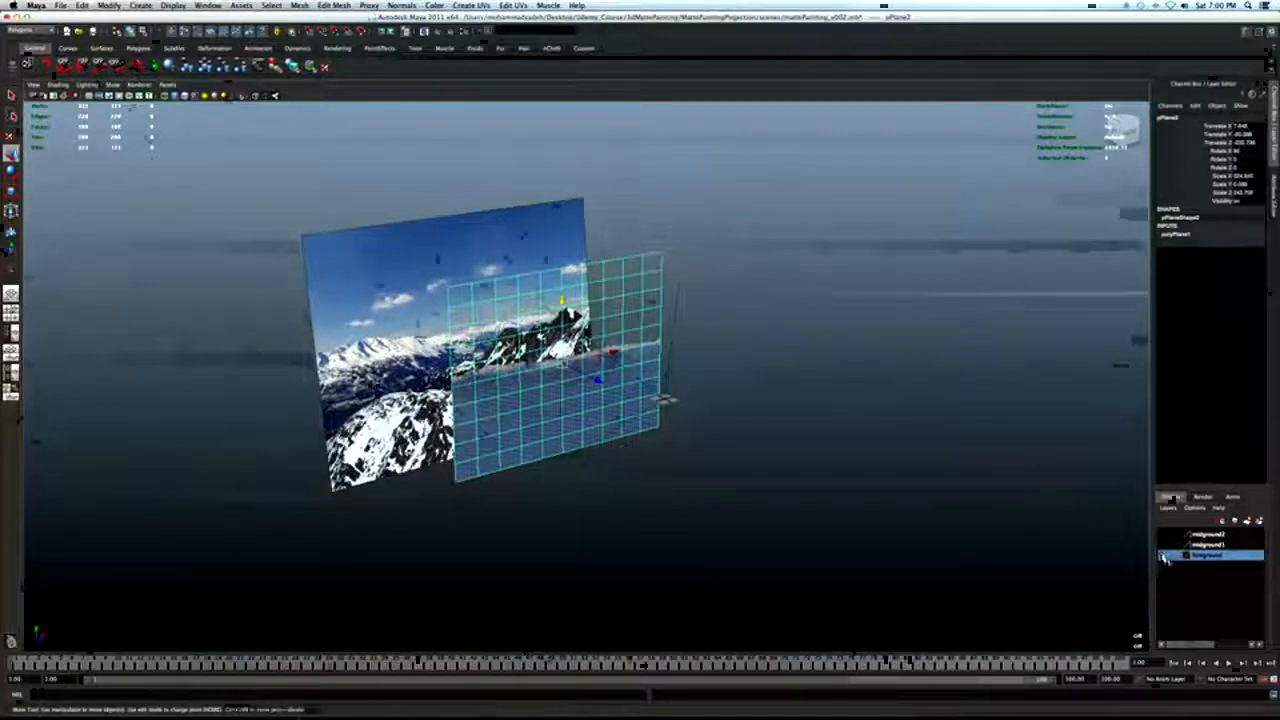
Create a display layer from the selected background plane and name it background.
left_click_drag(868, 479, 754, 470, "alt")
left_click(742, 465)
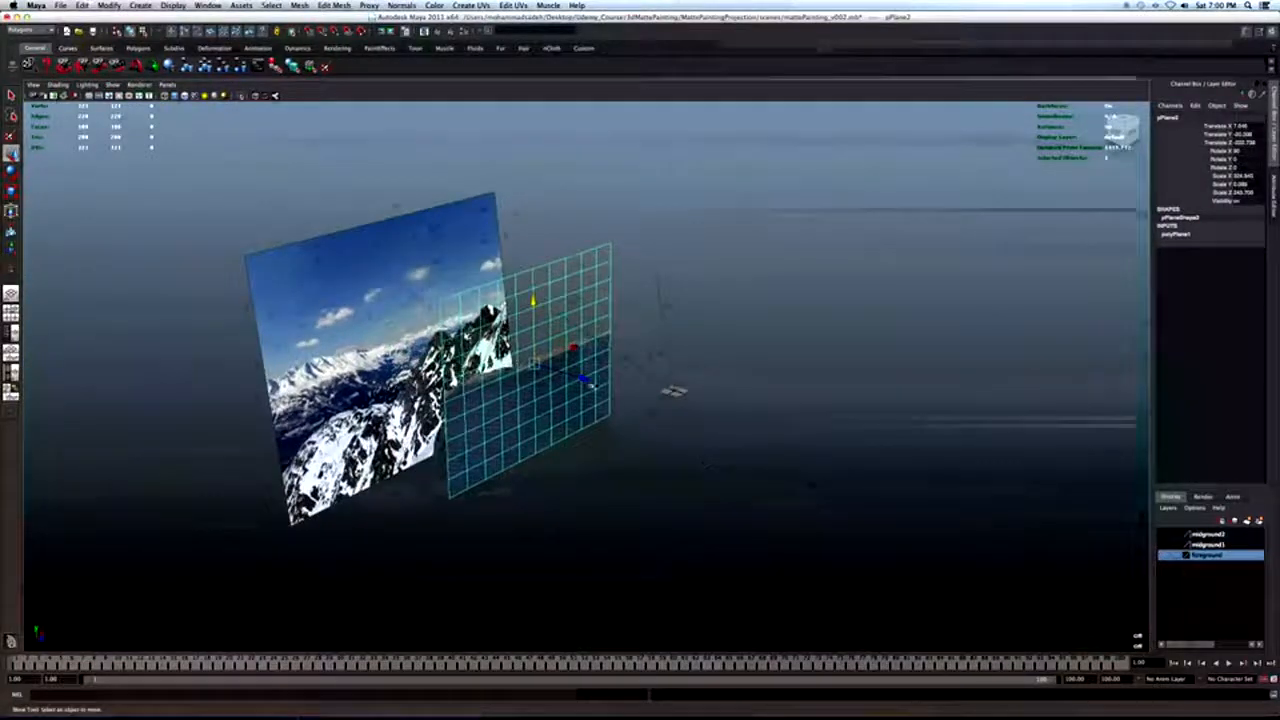
left_click(530, 374)
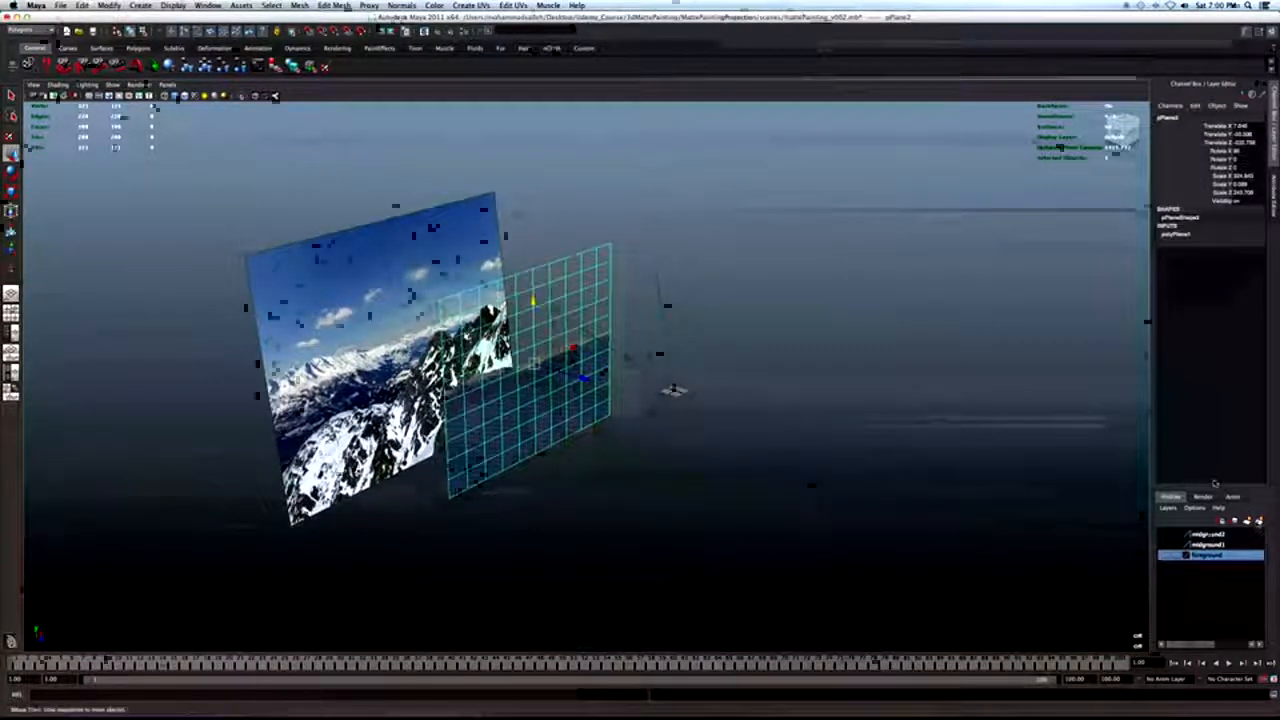
left_click(1258, 521)
double_click(1208, 535)
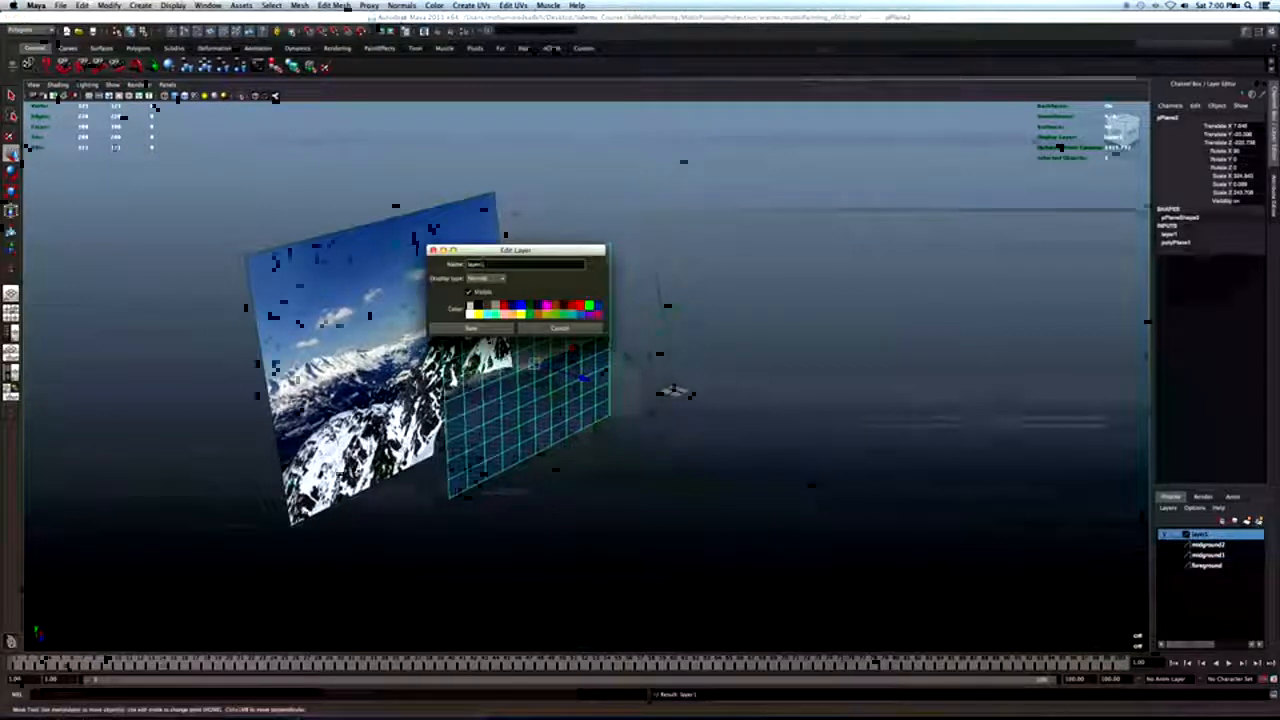
type("background")
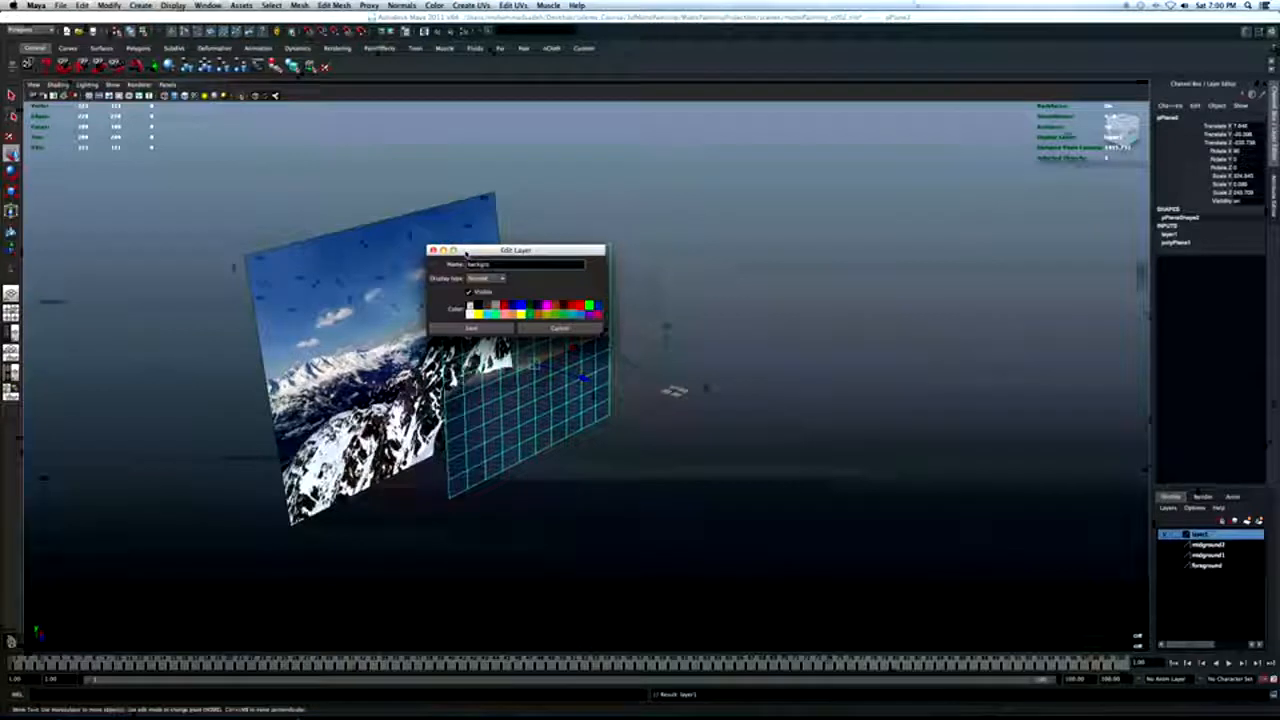
left_click(470, 328)
left_click(1083, 518)
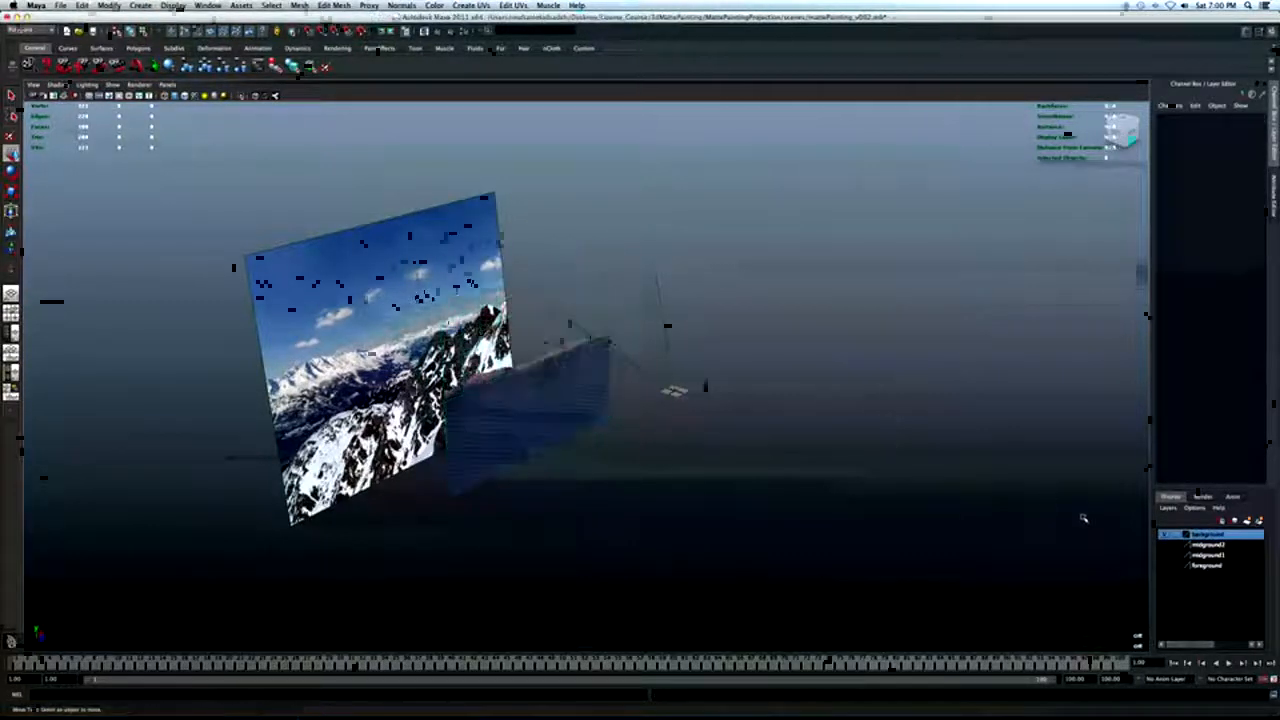
Hide the background layer, create a polygon plane for the sky, and enlarge it in X and Z.
left_click(1164, 535)
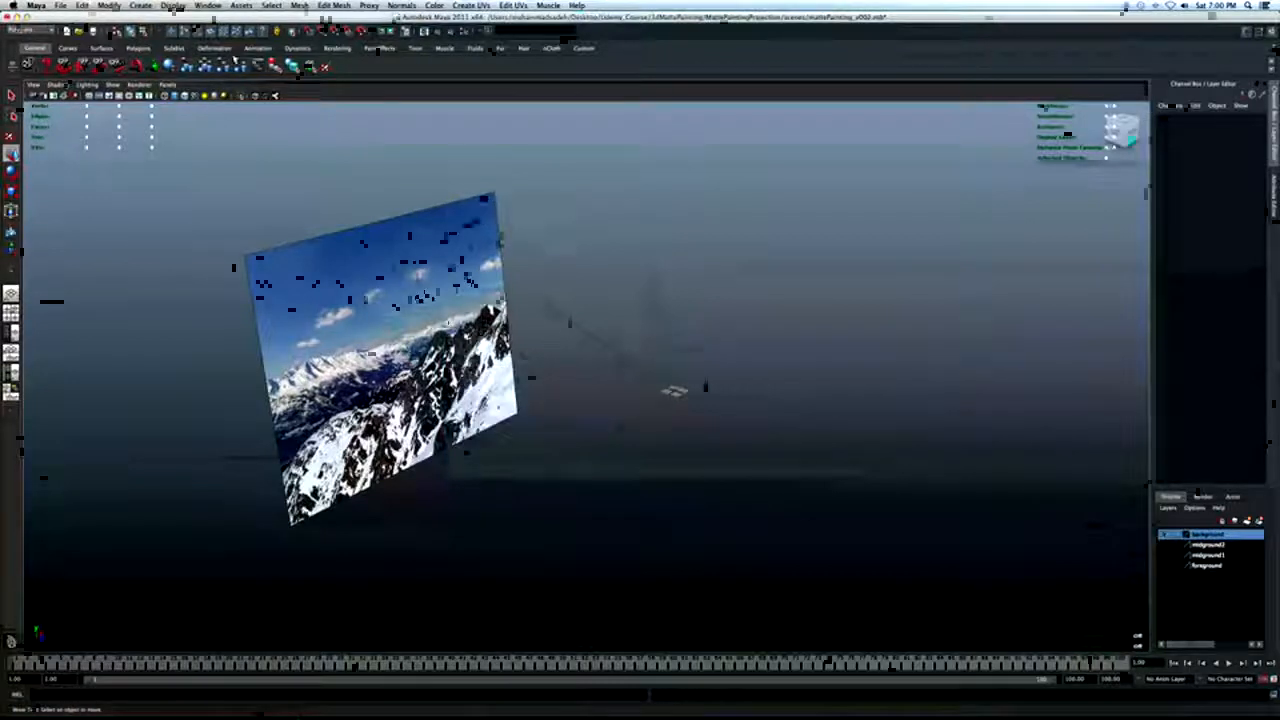
left_click(140, 5)
mouse_move(167, 33)
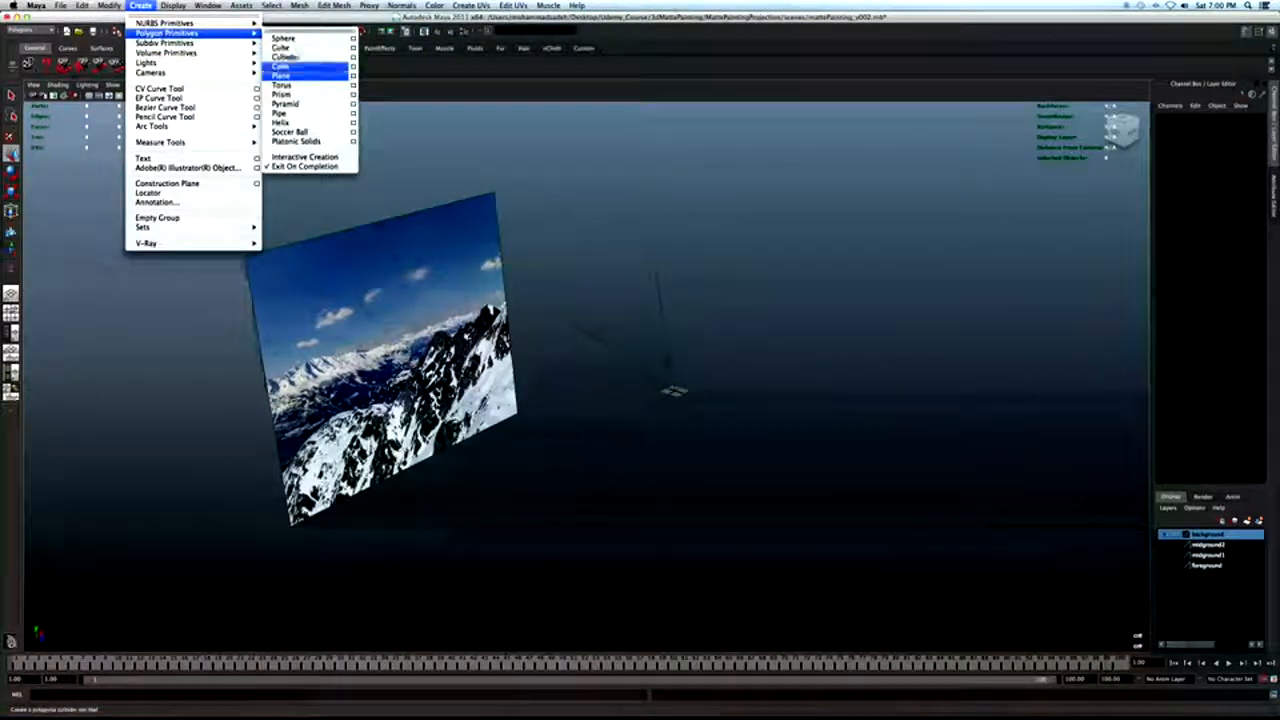
left_click(294, 77)
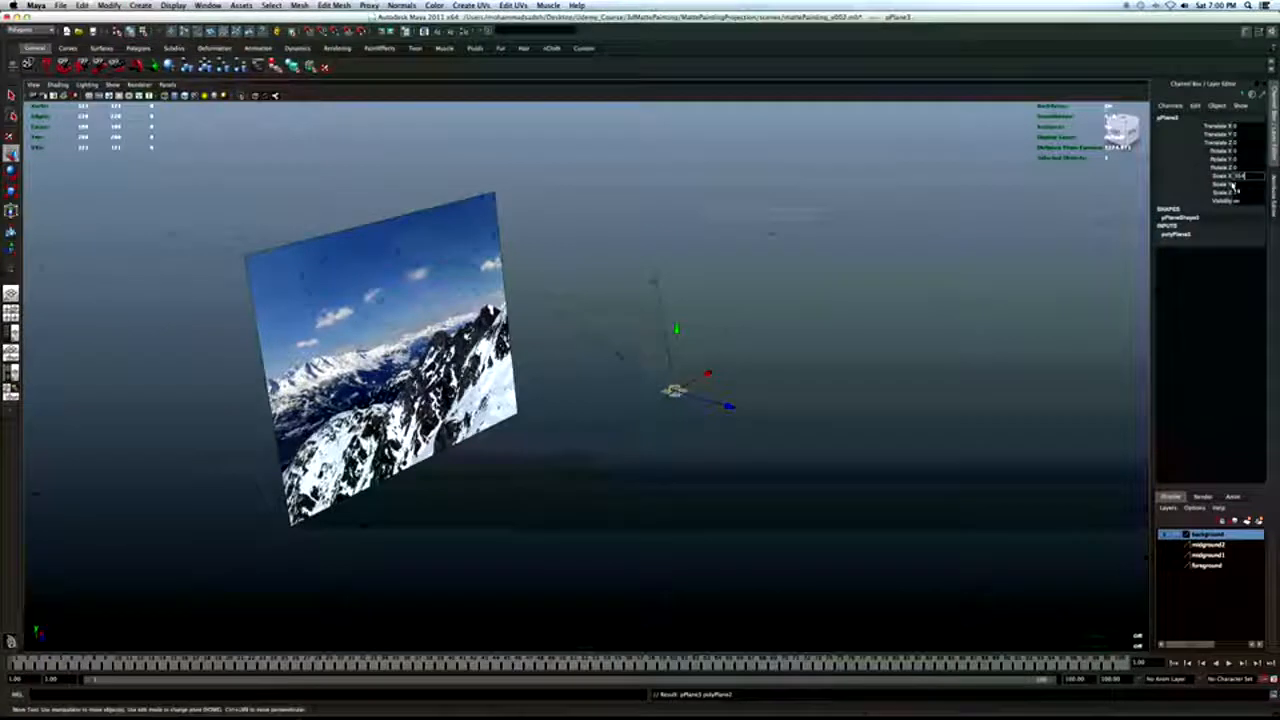
left_click(1234, 184)
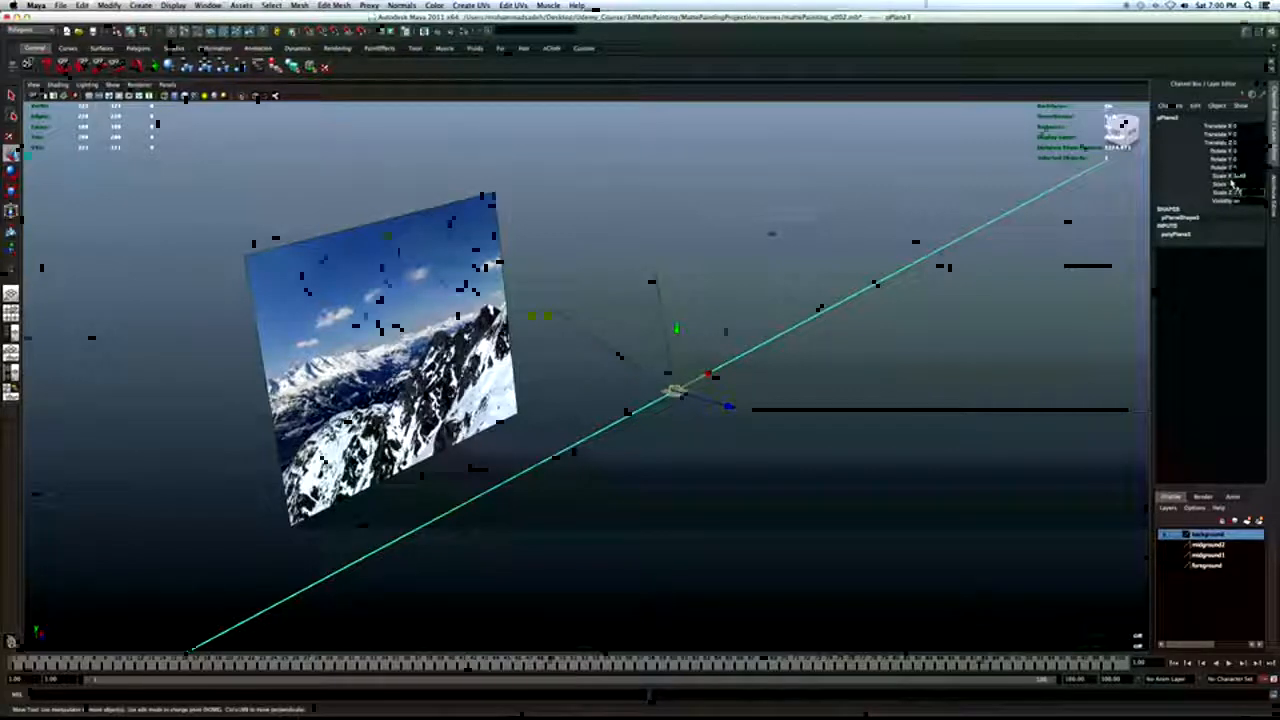
key("Return")
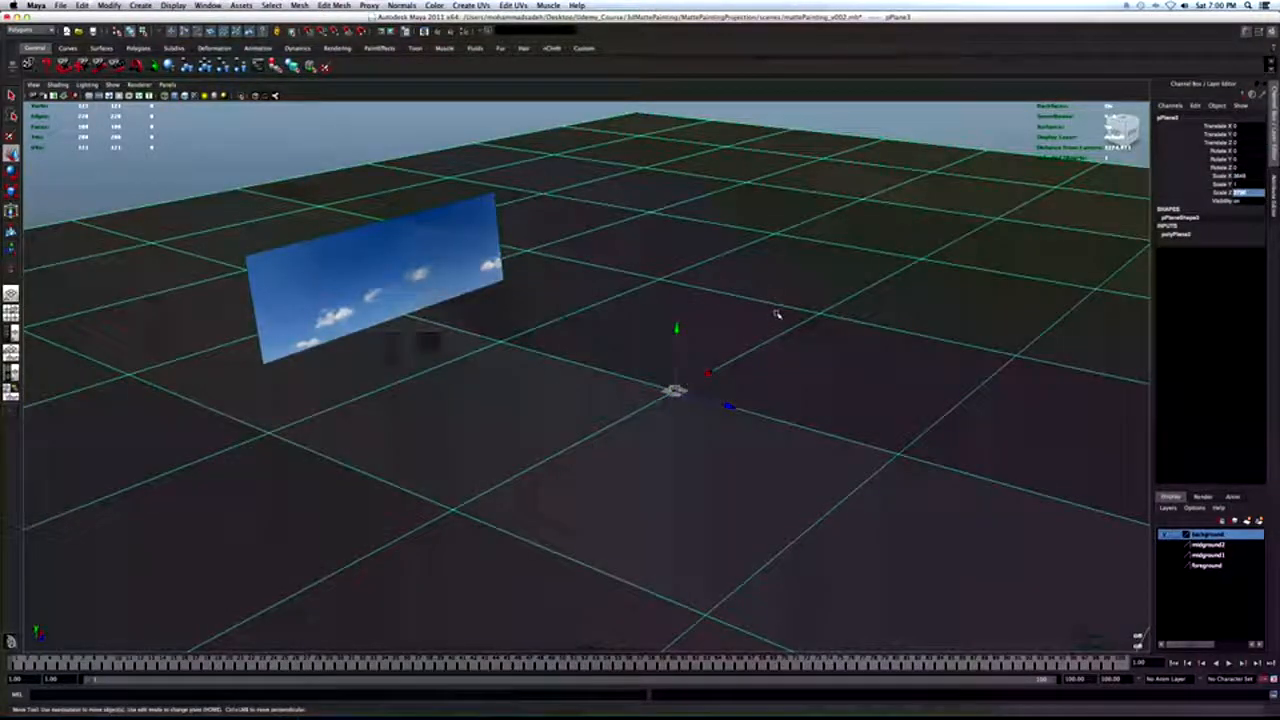
Assign a new Lambert material to the sky plane with SKY.png as its colour texture and a white ambient color.
right_click_drag(383, 428, 372, 585)
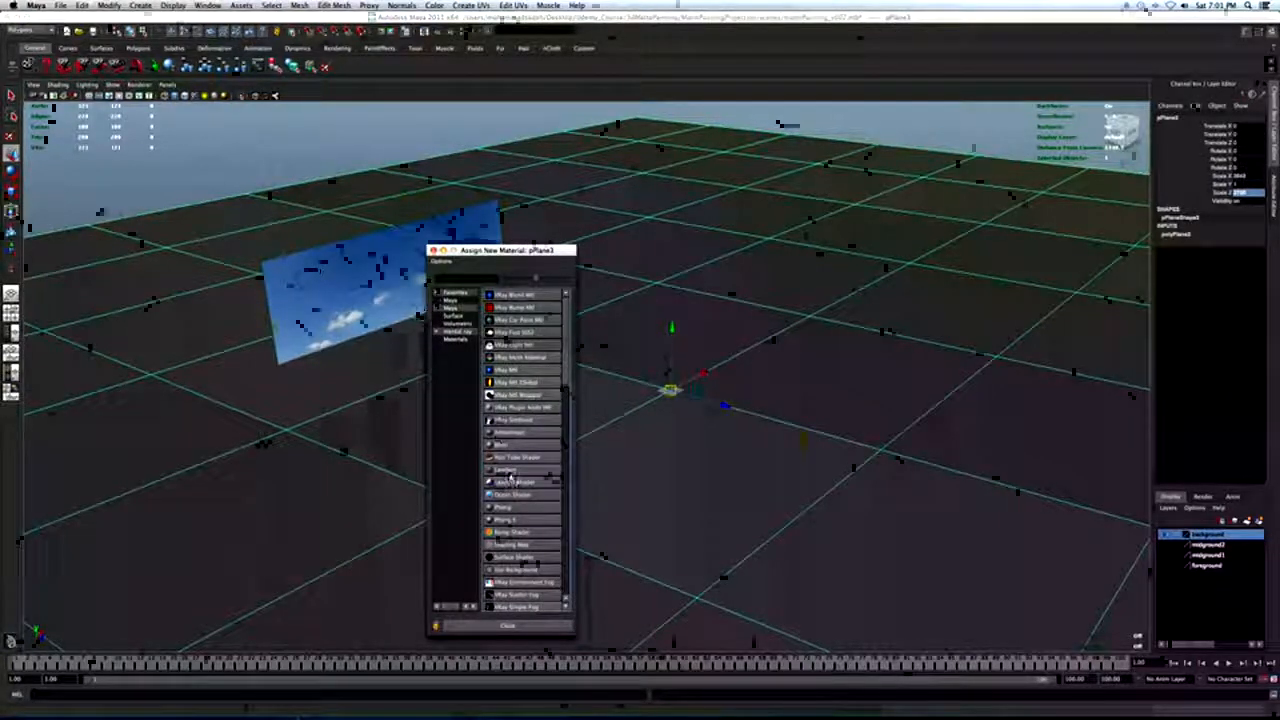
left_click(510, 472)
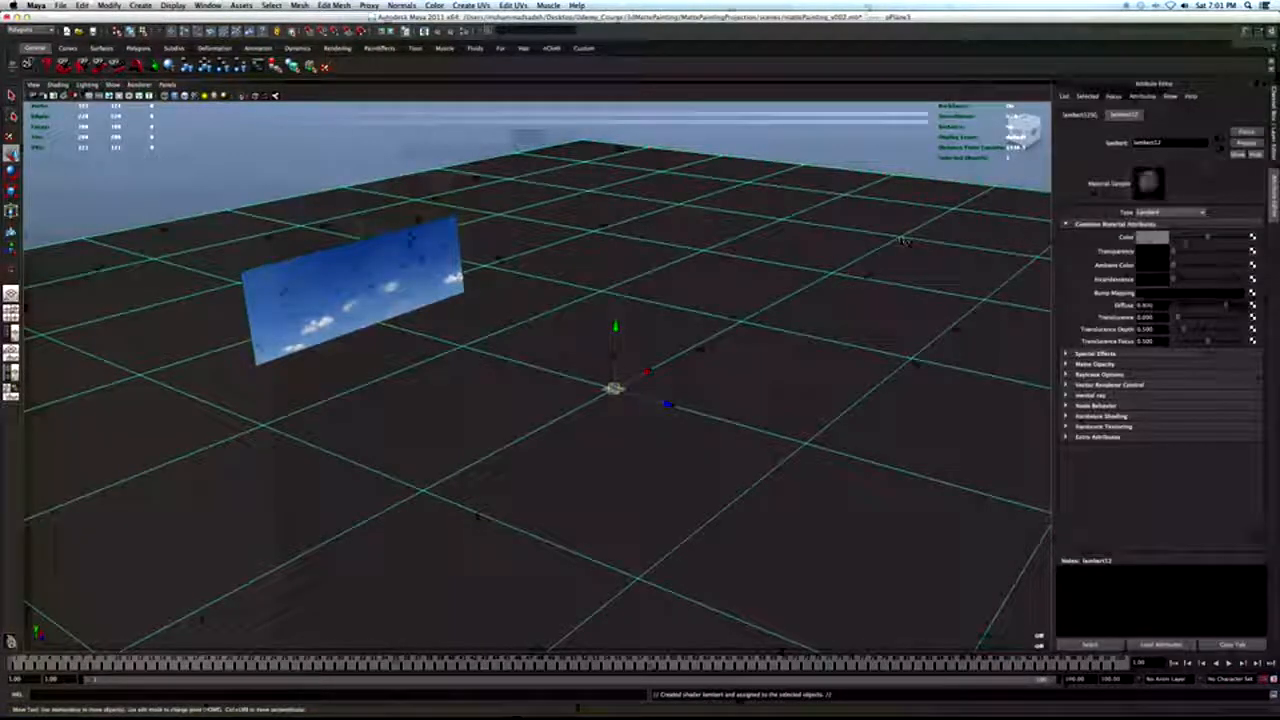
left_click(1253, 238)
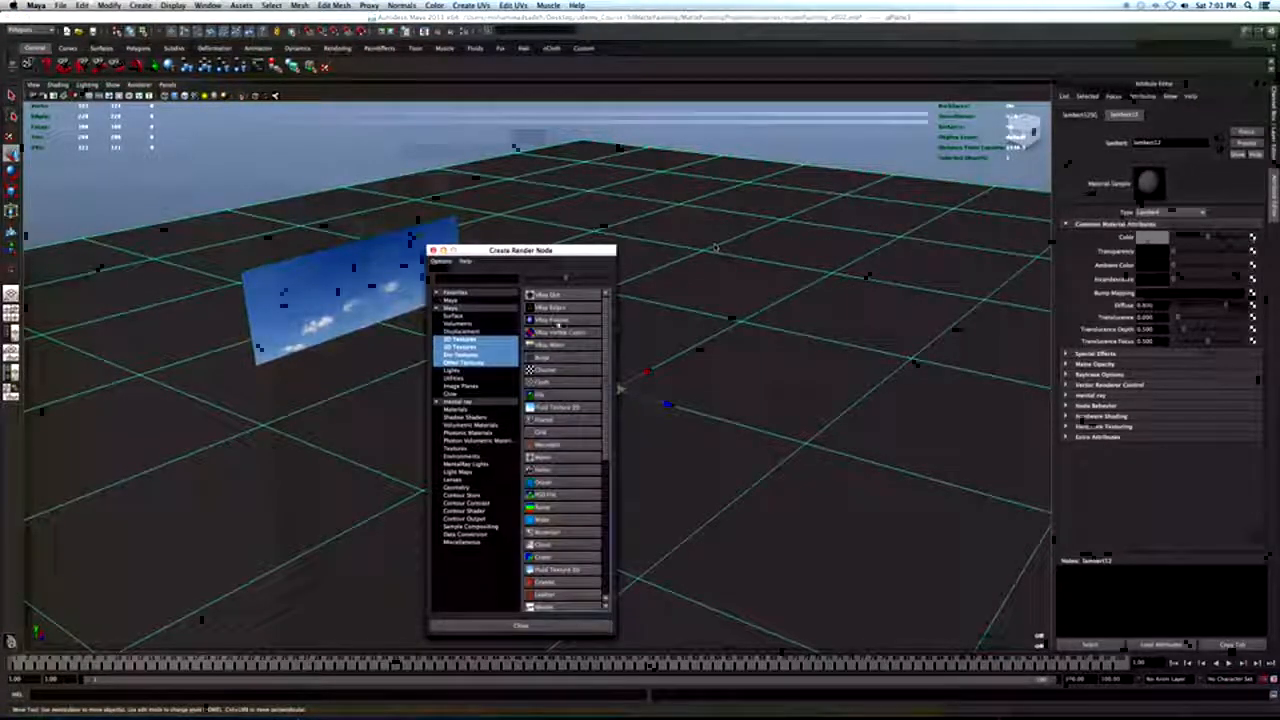
left_click(551, 398)
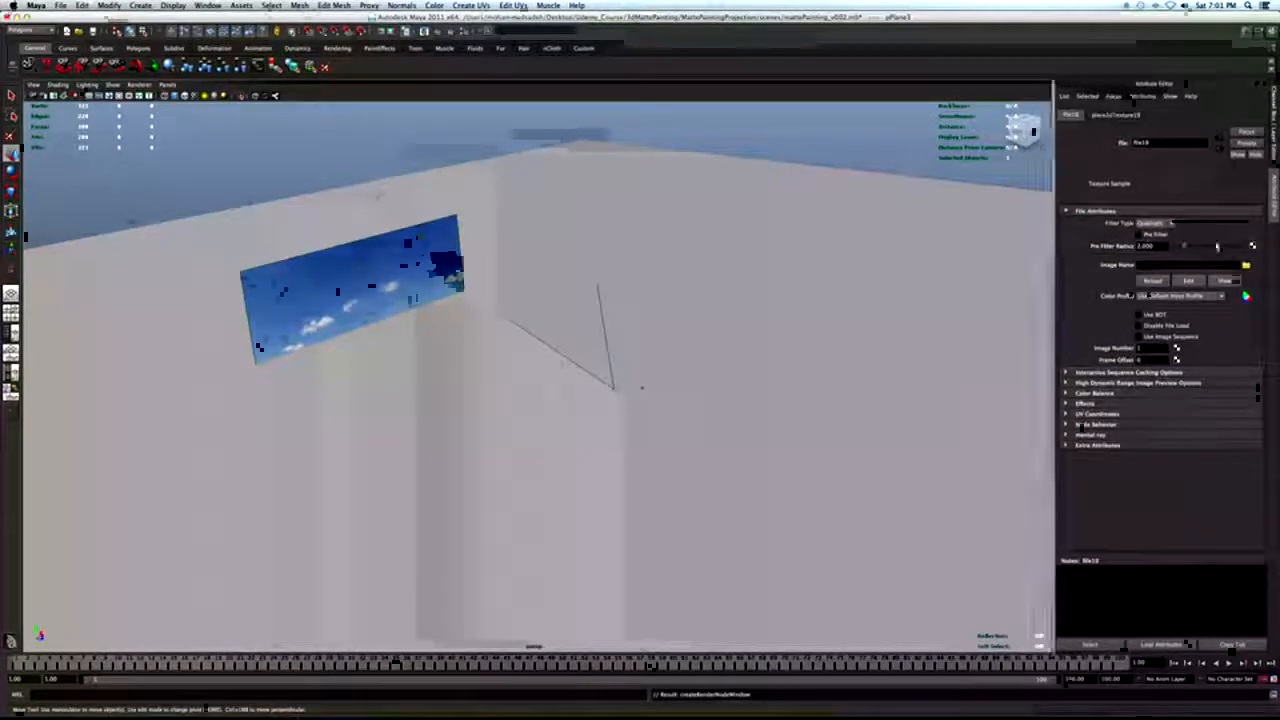
left_click(1245, 265)
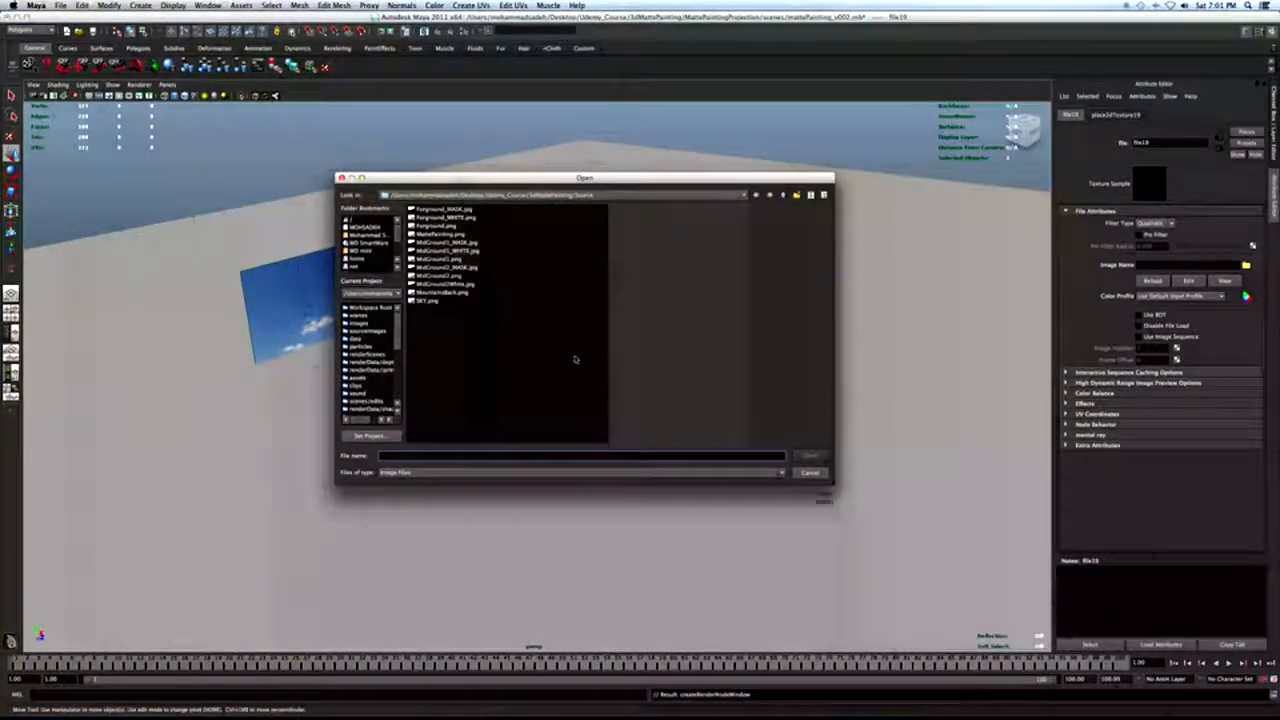
left_click(430, 300)
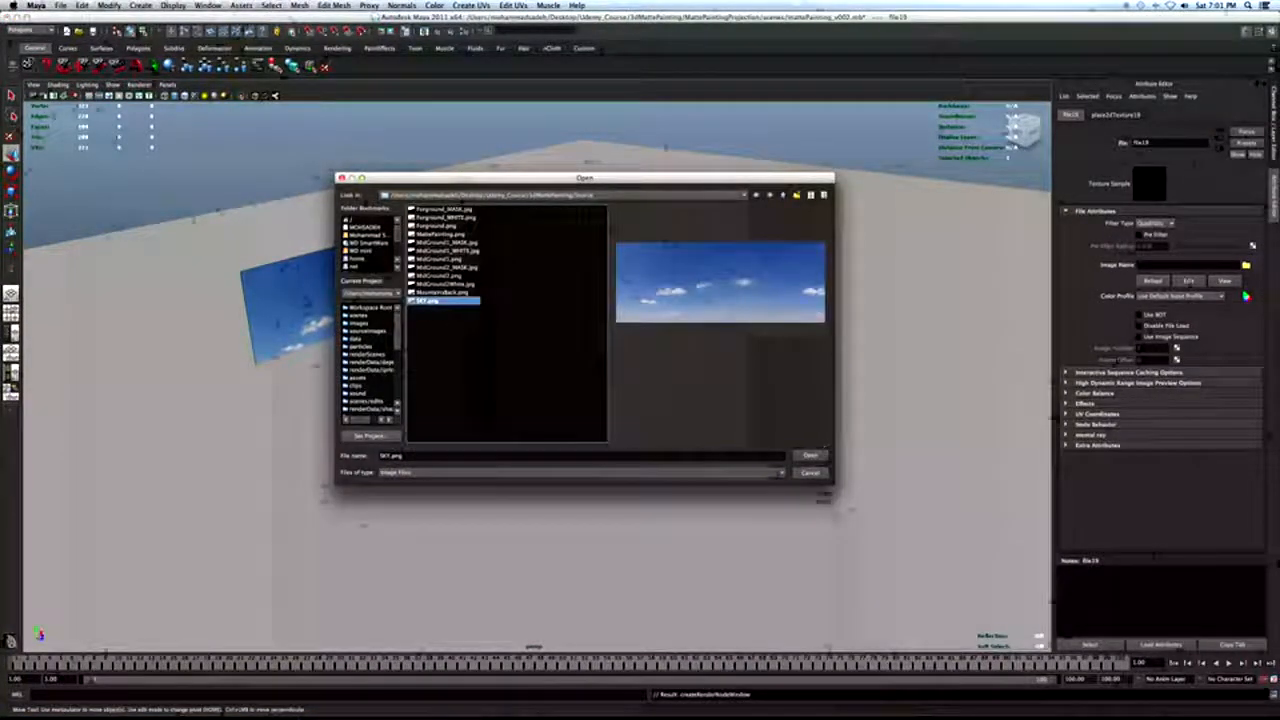
left_click(810, 456)
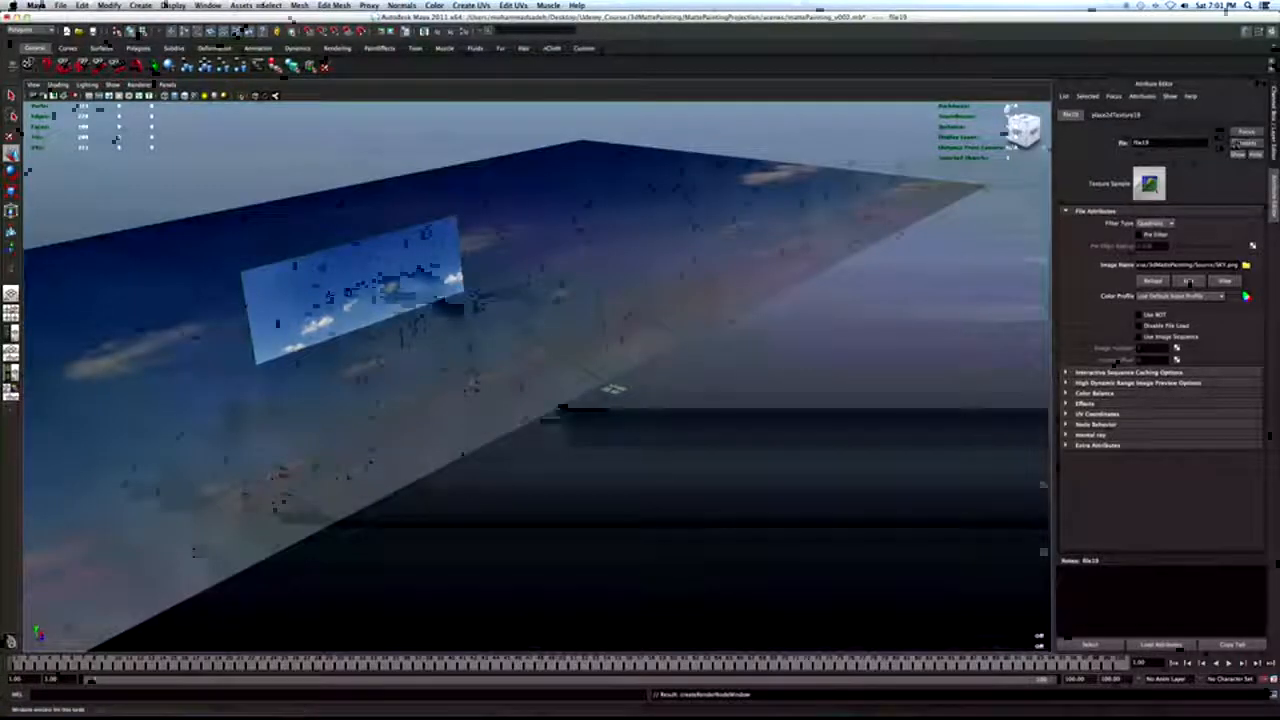
left_click(1221, 151)
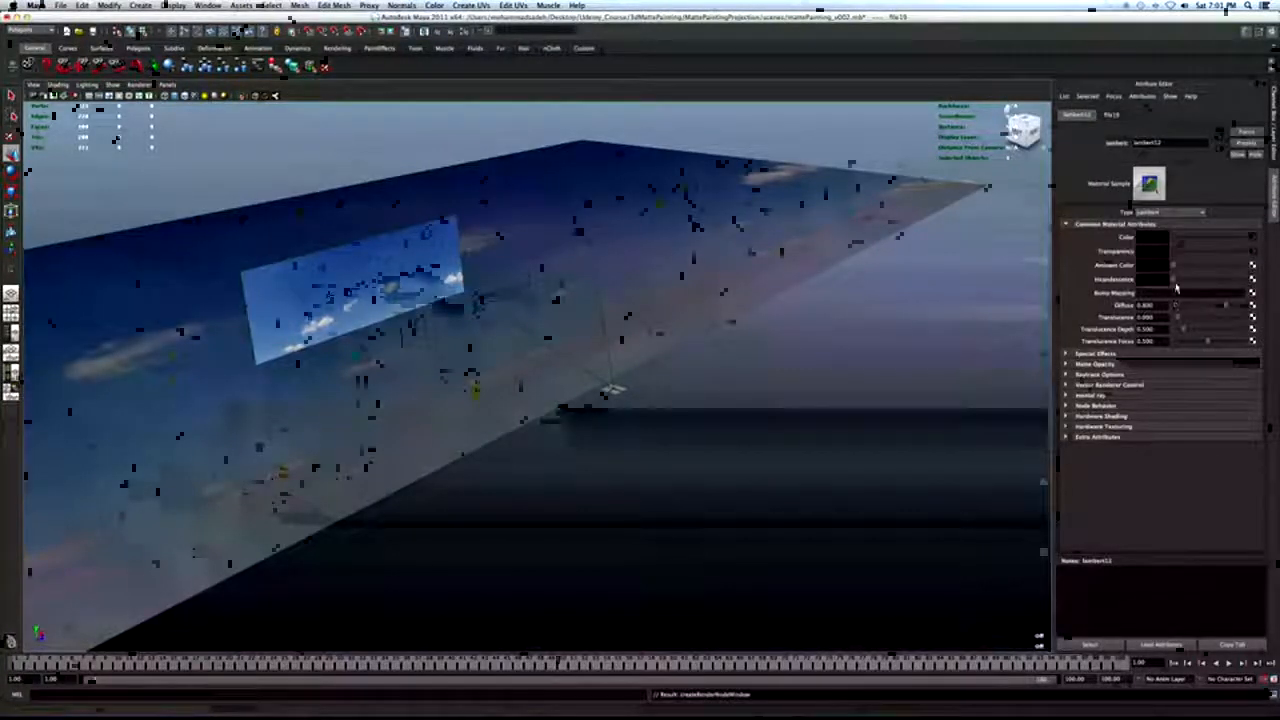
left_click_drag(1177, 271, 1244, 270)
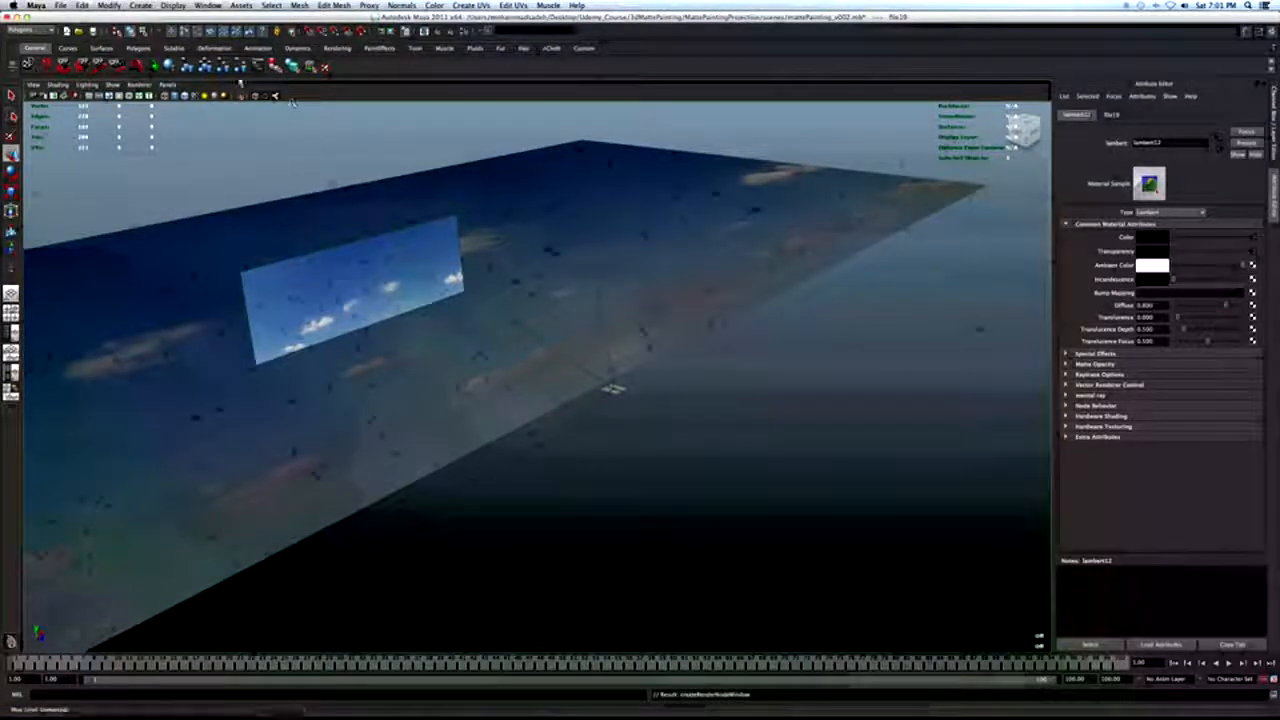
Set the background mountain material's ambient color to white and rename the material bg_mountains.
left_click(195, 4)
mouse_move(290, 37)
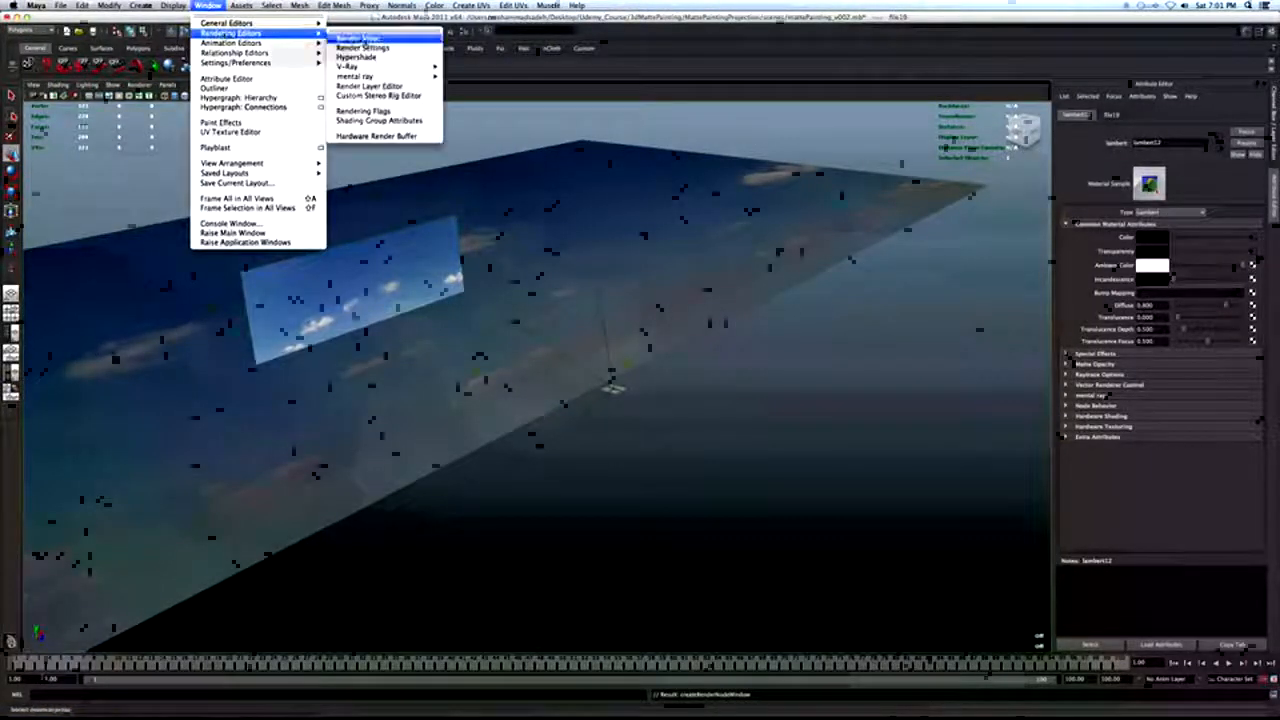
left_click(353, 61)
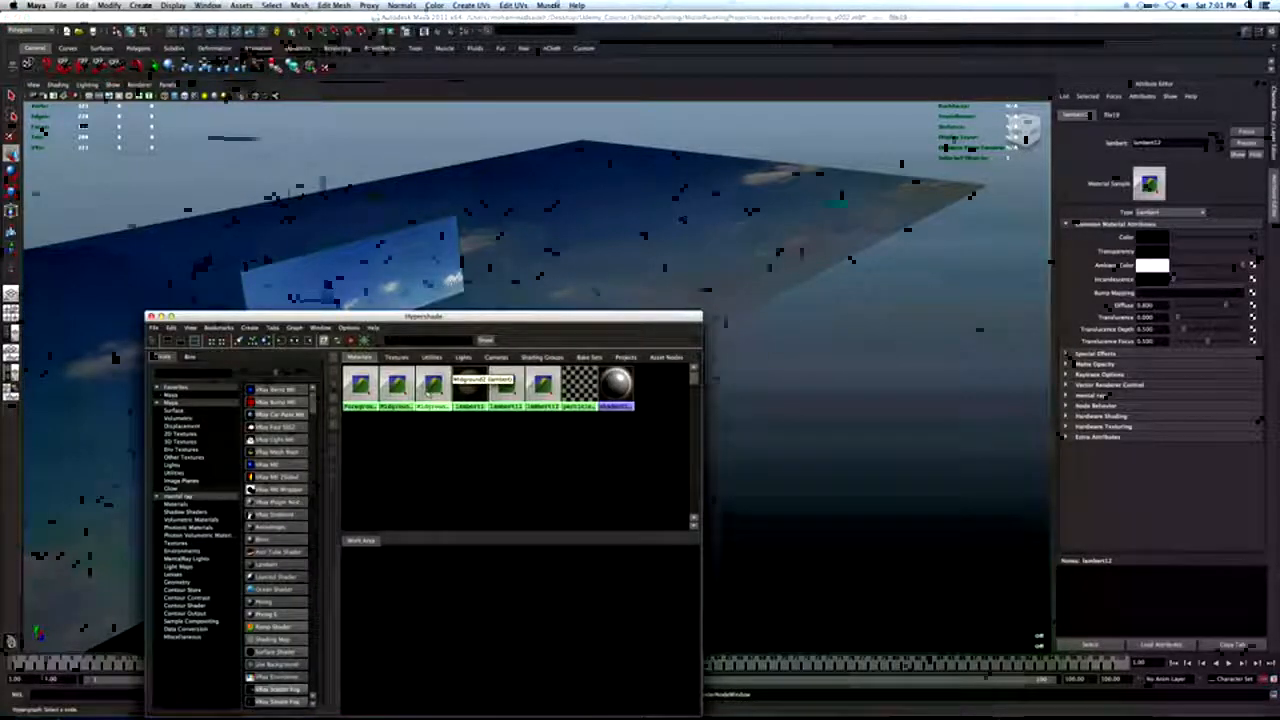
left_click(508, 394)
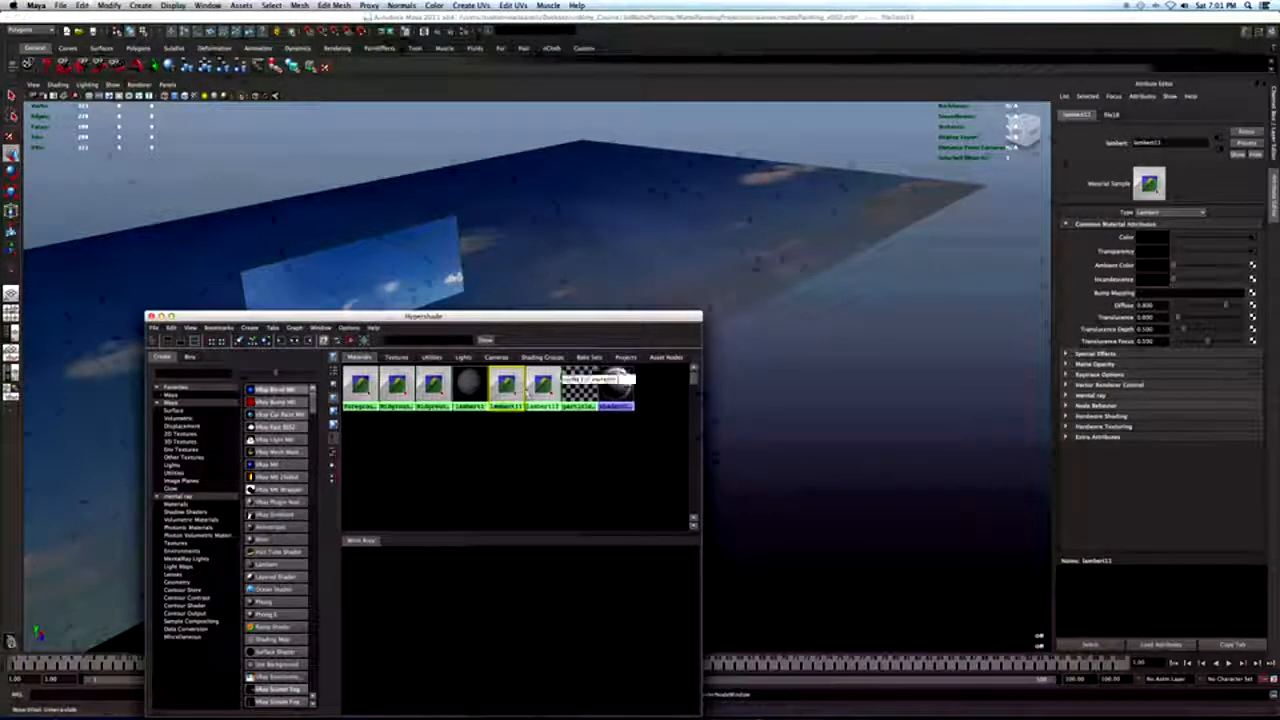
left_click_drag(1174, 266, 1248, 268)
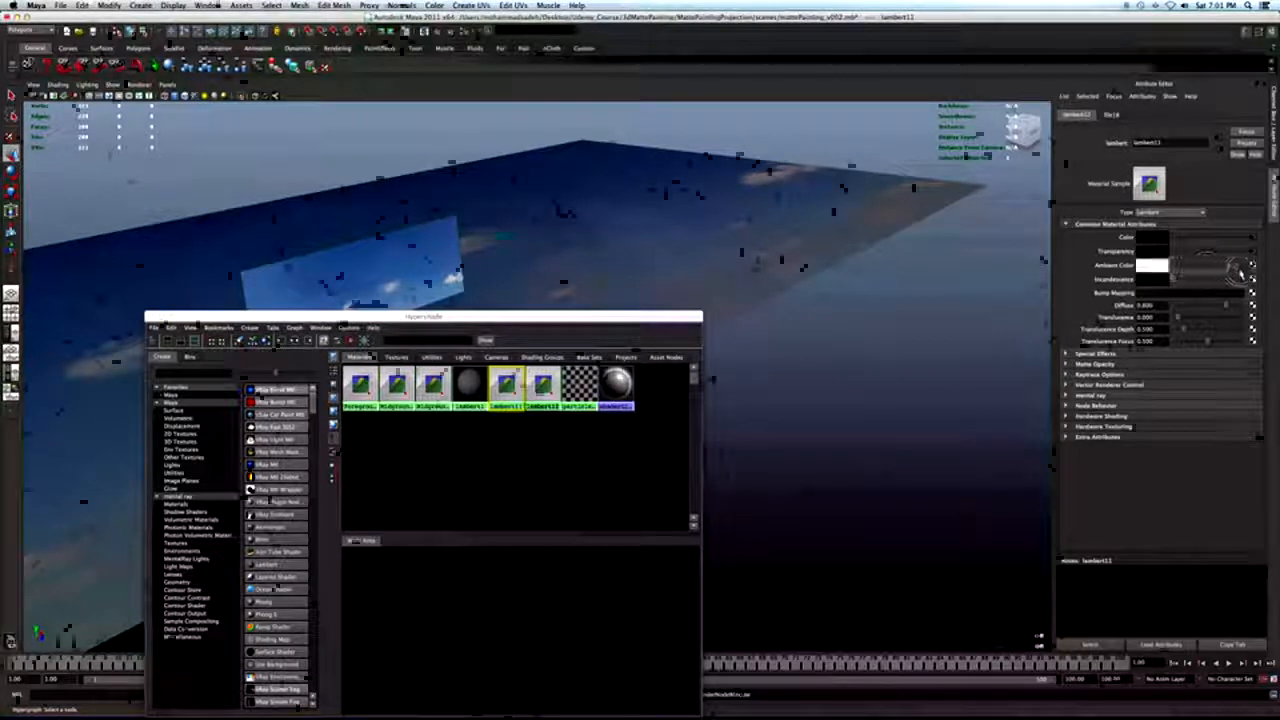
double_click(1168, 141)
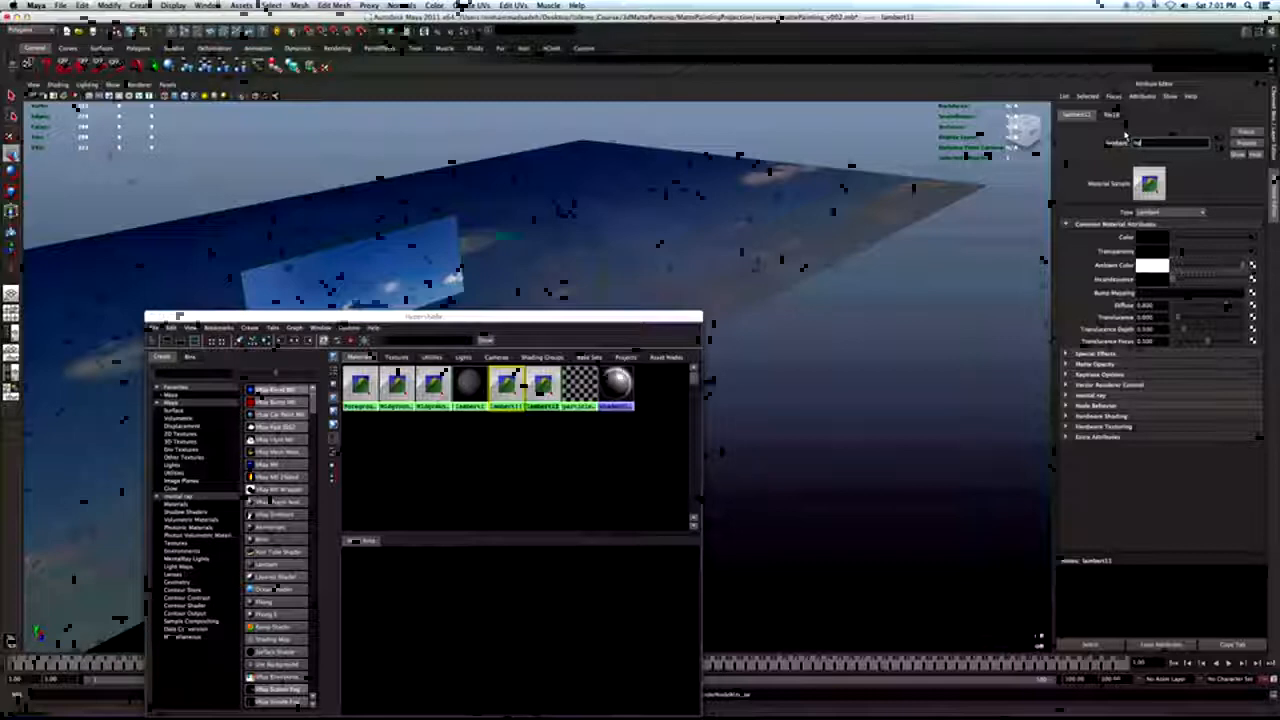
type("bg_mou")
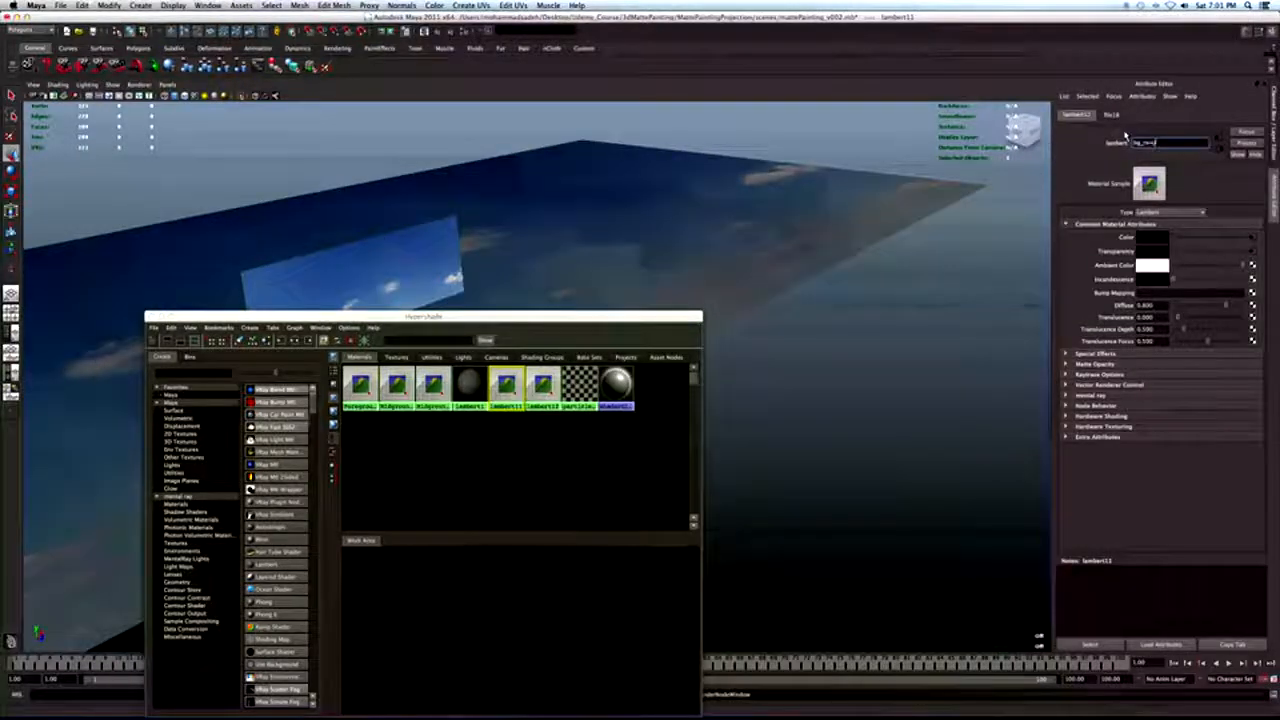
type("ntain")
key("Return")
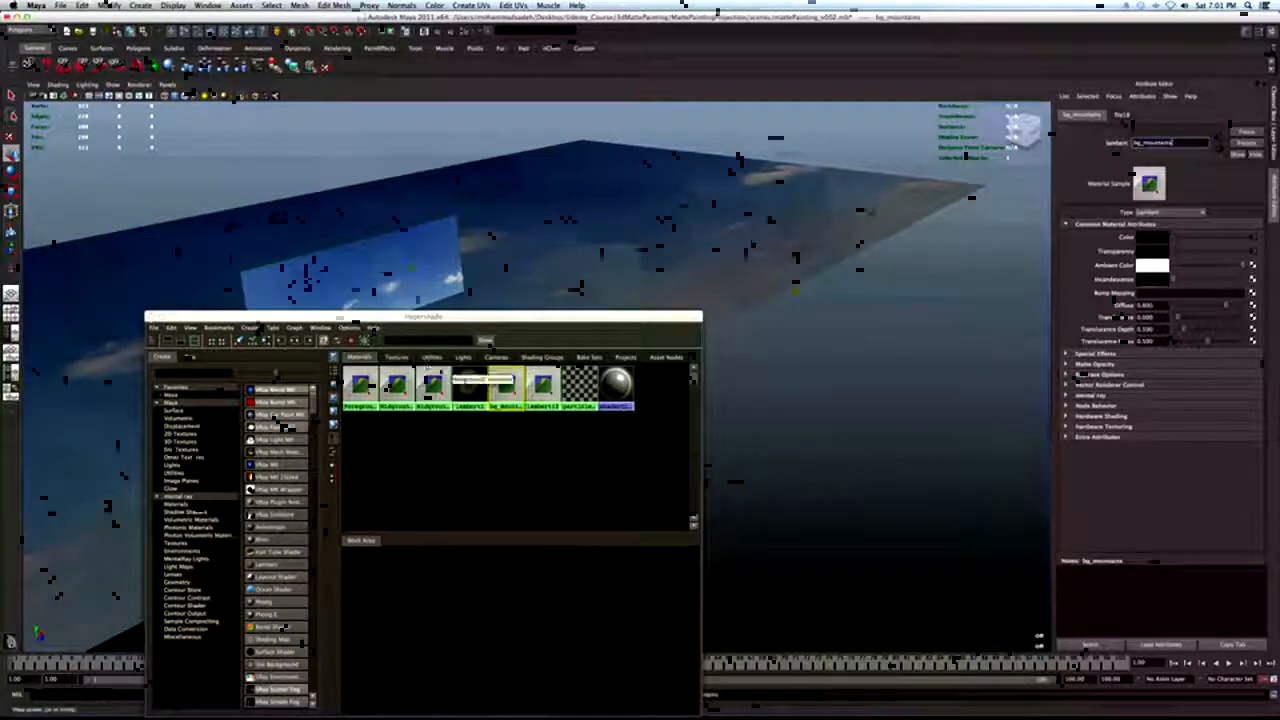
Rename the sky plane's Lambert material sky_bg and close Hypershade.
left_click(543, 385)
double_click(1142, 142)
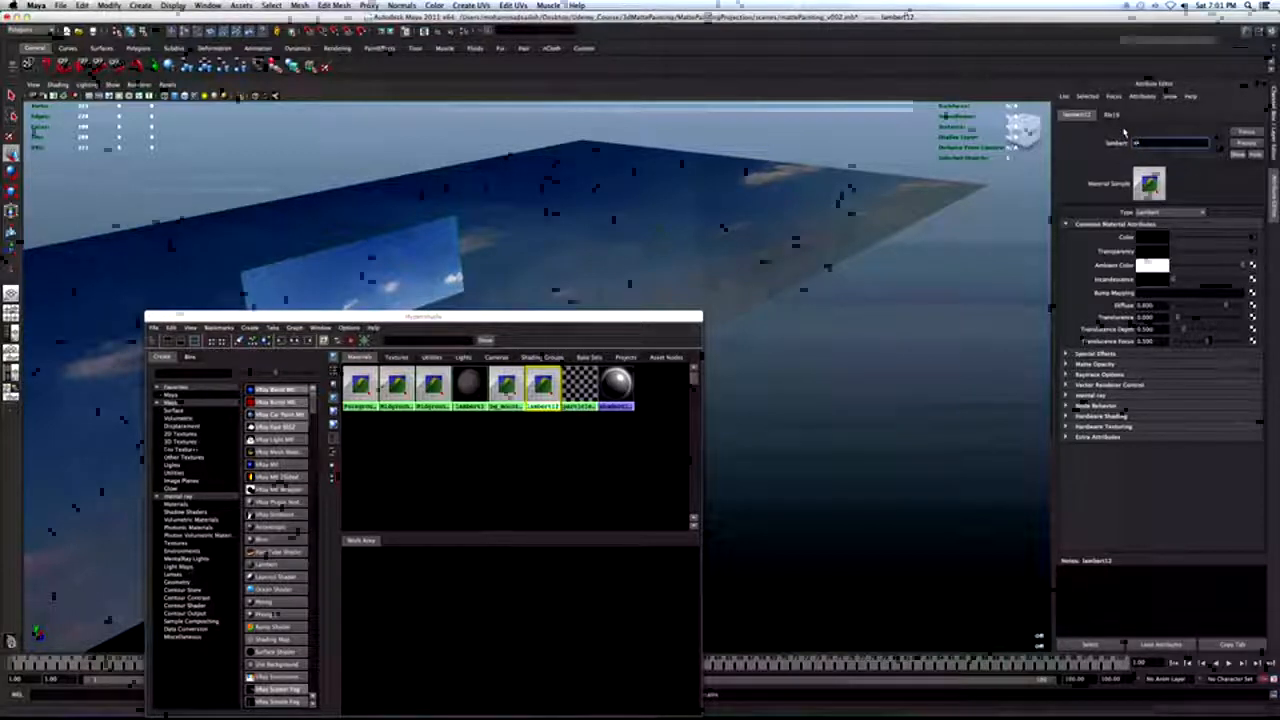
type("sky_bg")
key("Return")
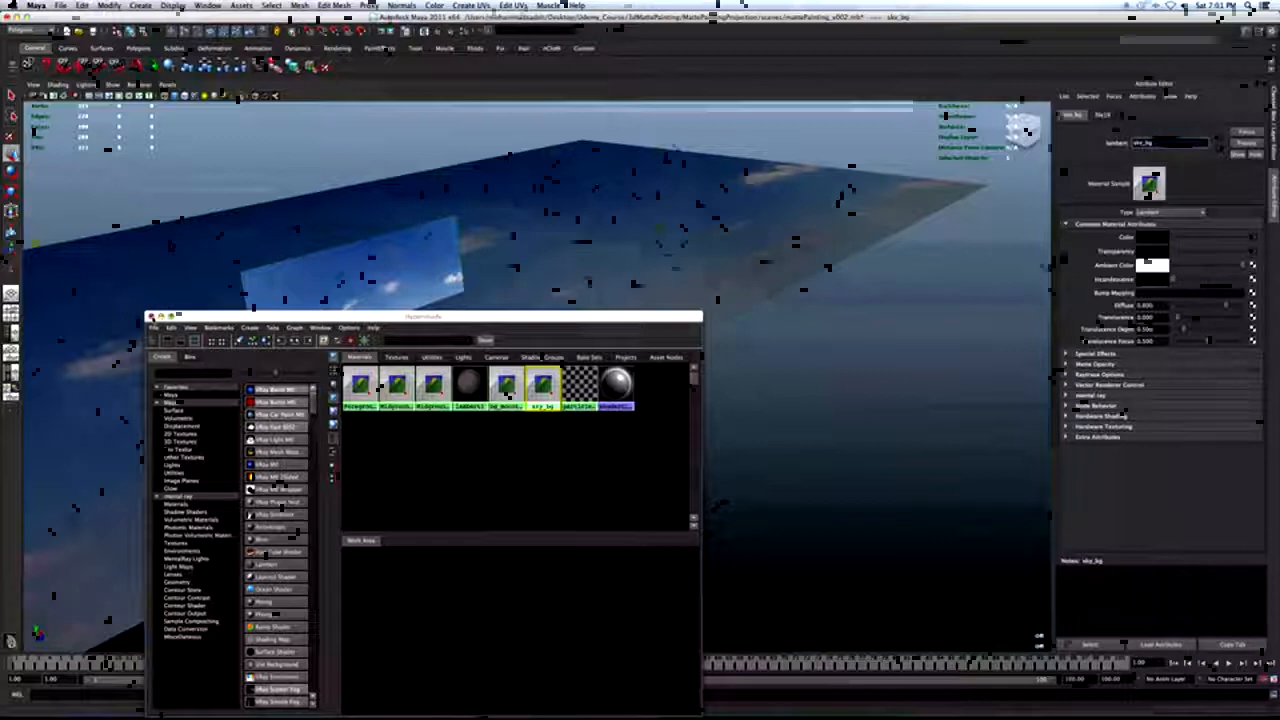
key("super+w")
Stand the sky plane upright by setting its Rotate X to 90.
left_click(482, 364)
right_click_drag(545, 335, 521, 321, "alt")
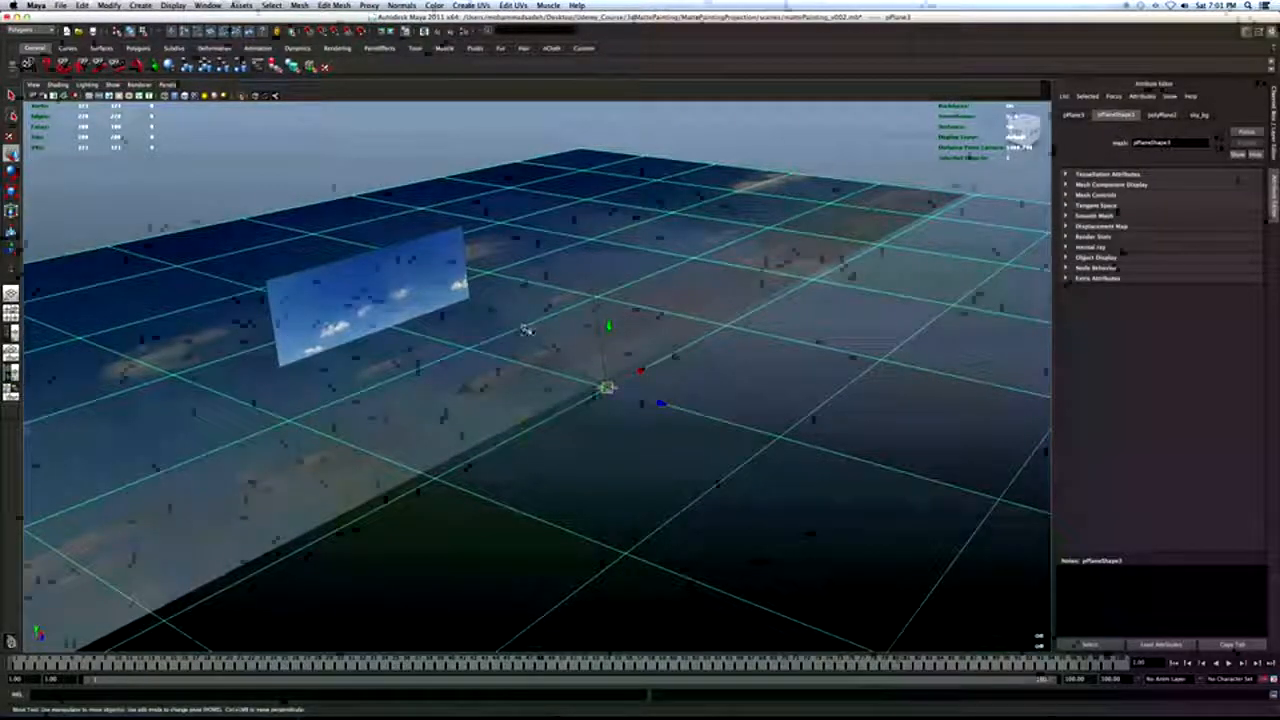
key("space")
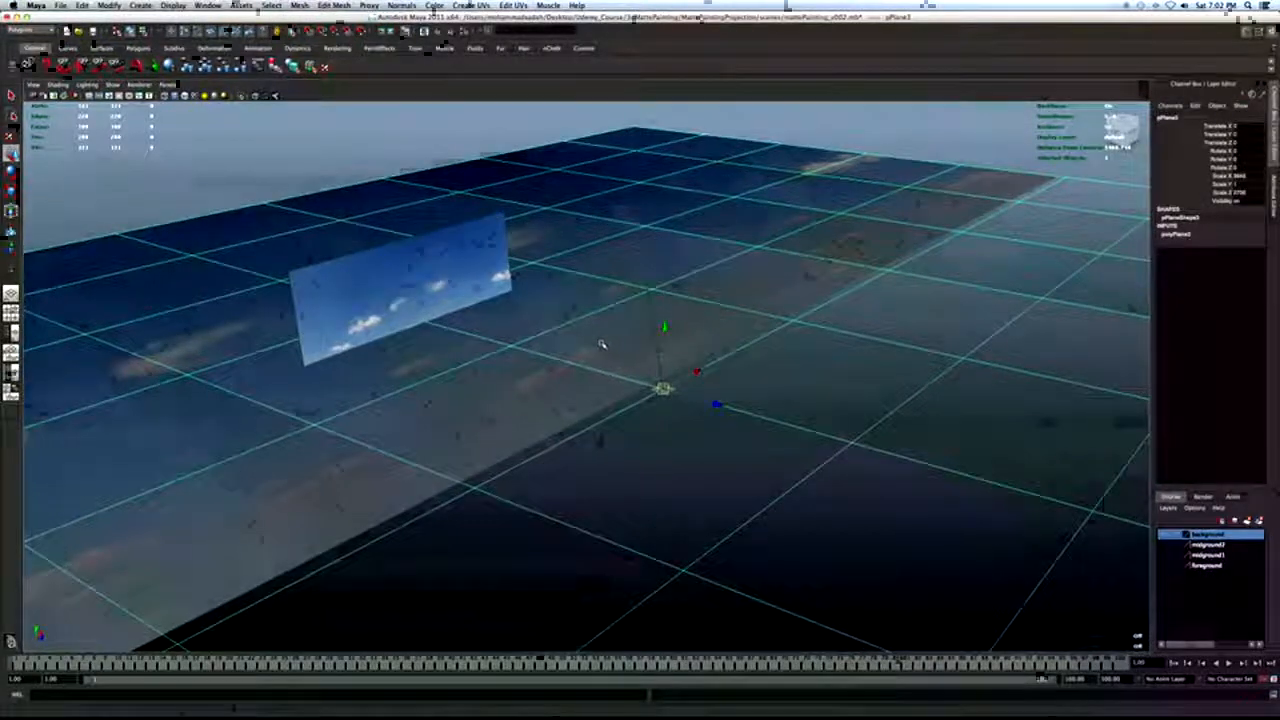
key("e")
left_click_drag(716, 336, 728, 330)
left_click(1246, 151)
type("90")
key("Return")
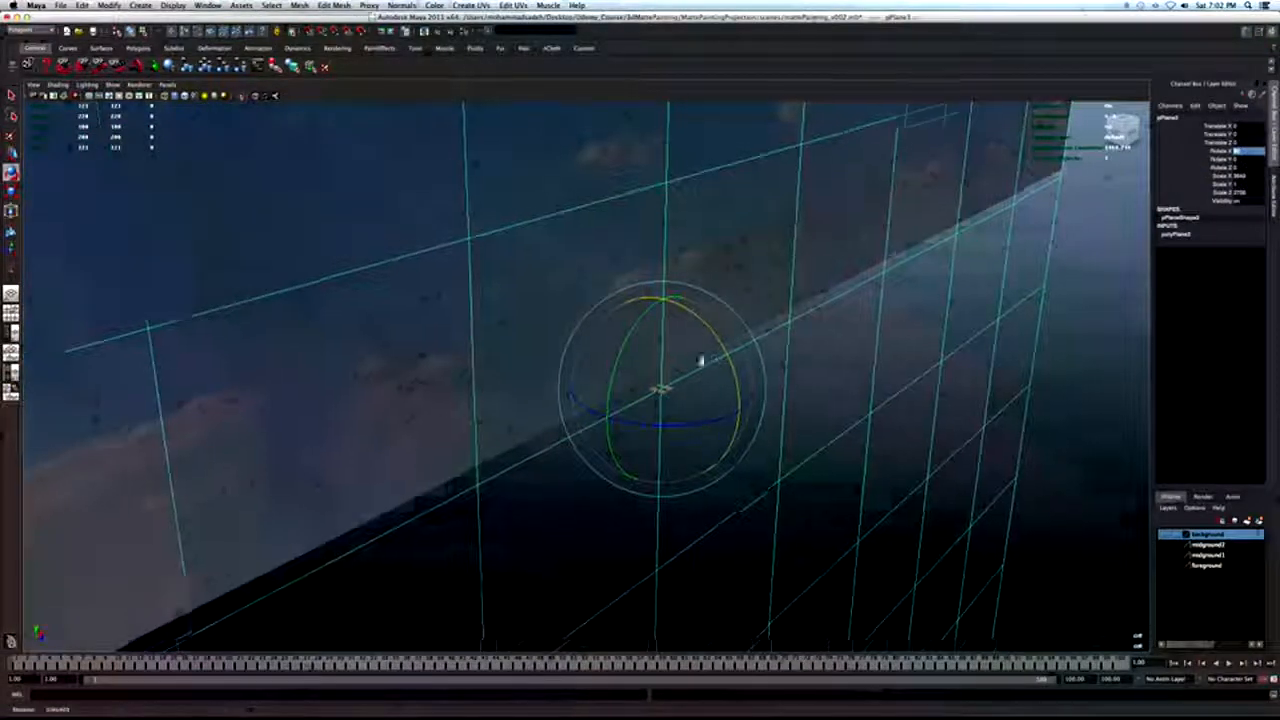
Scale the sky plane down uniformly to about 442 in X and move it back to about -140 in Z.
key("w")
key("e")
key("r")
left_click_drag(655, 390, 593, 290)
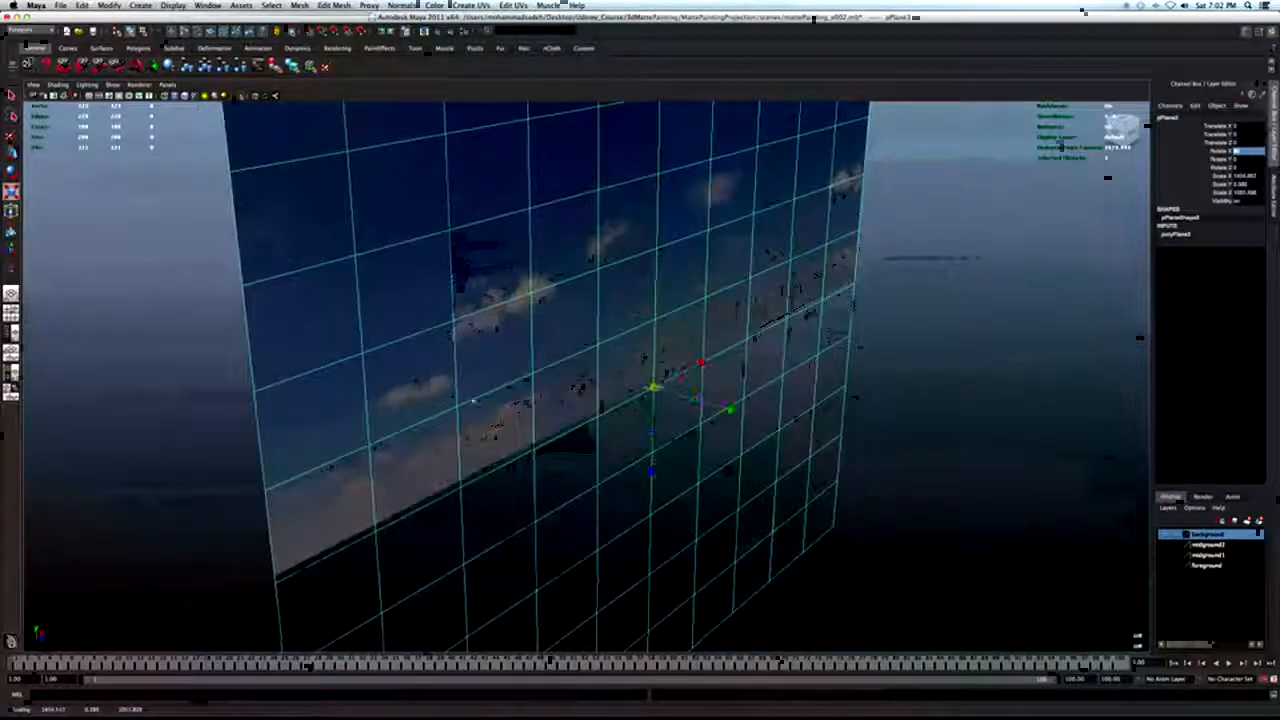
left_click_drag(654, 387, 289, 547)
key("w")
left_click_drag(708, 403, 634, 380)
left_click_drag(600, 343, 588, 380, "alt")
key("r")
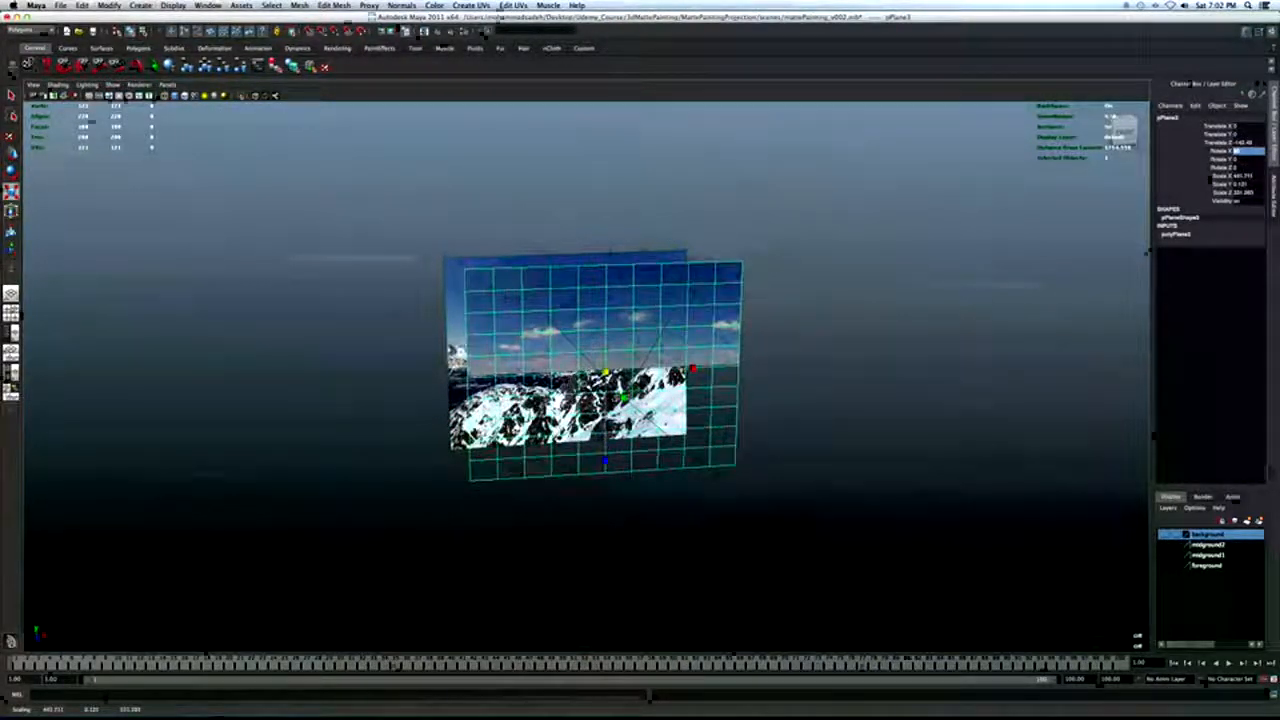
Show the background layer and lower the sky plane to about -23 in Y behind the mountains in the camera view.
left_click(1166, 534)
left_click_drag(658, 405, 547, 356, "alt")
key("space")
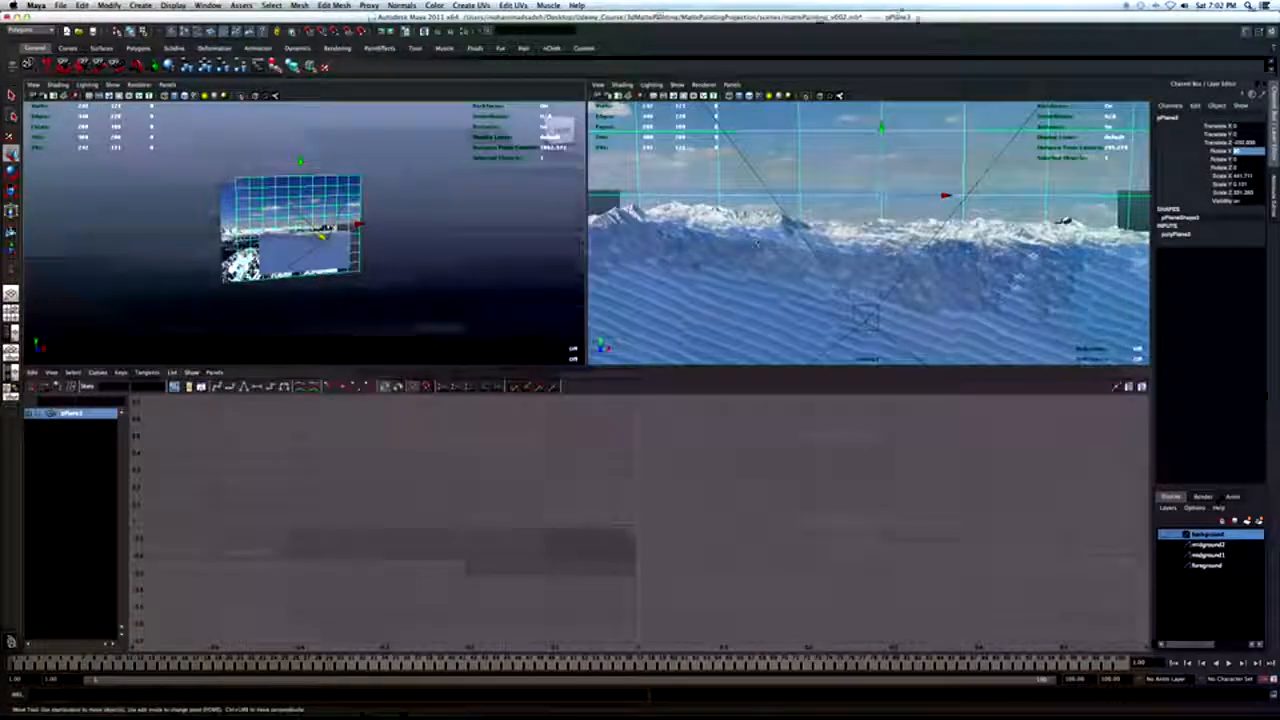
left_click_drag(882, 129, 881, 172)
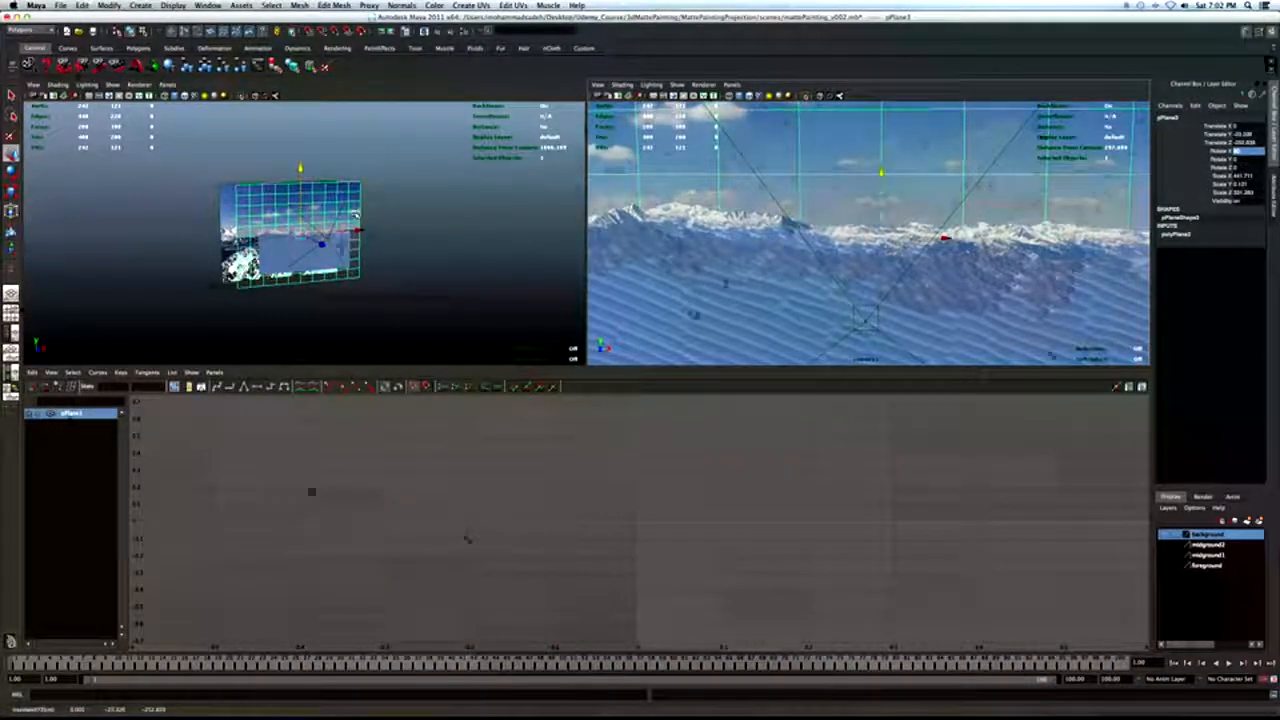
Push the sky plane back to about -313 in Z and lower it to about -31 in Y.
scroll(355, 215, "up", 2)
scroll(315, 225, "up", 1)
left_click_drag(314, 224, 292, 243, "alt")
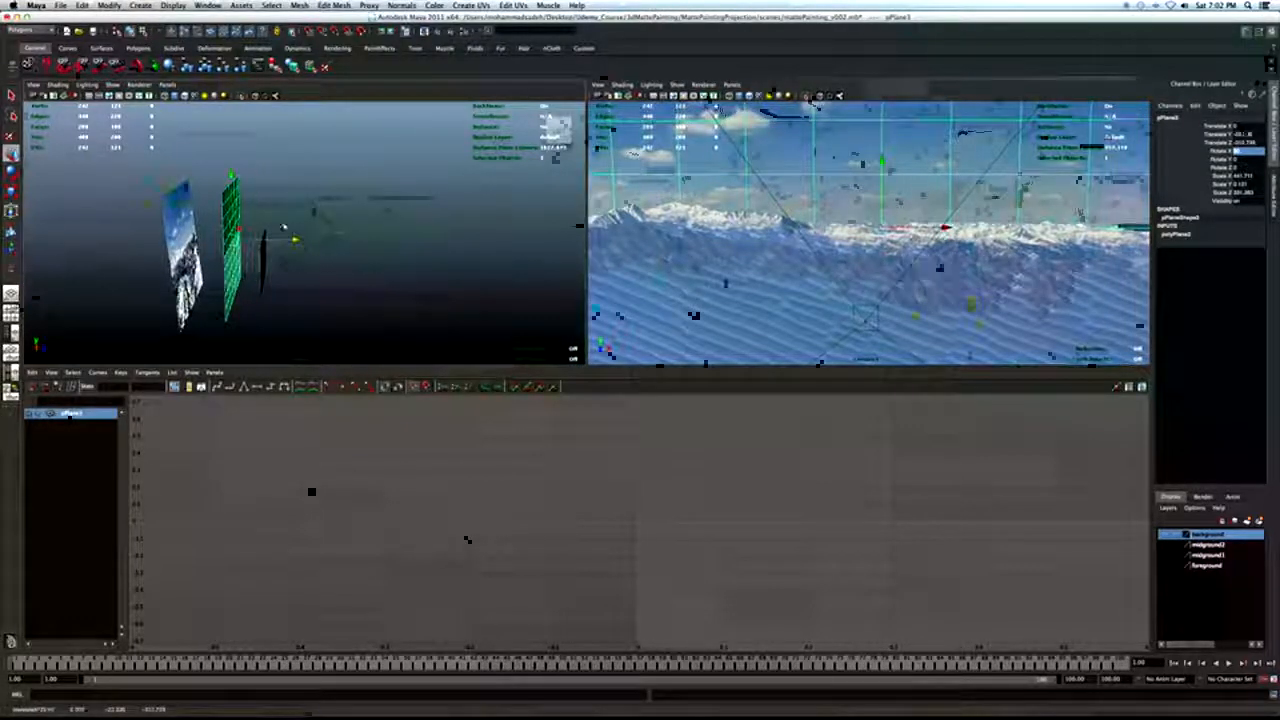
left_click_drag(229, 175, 230, 177)
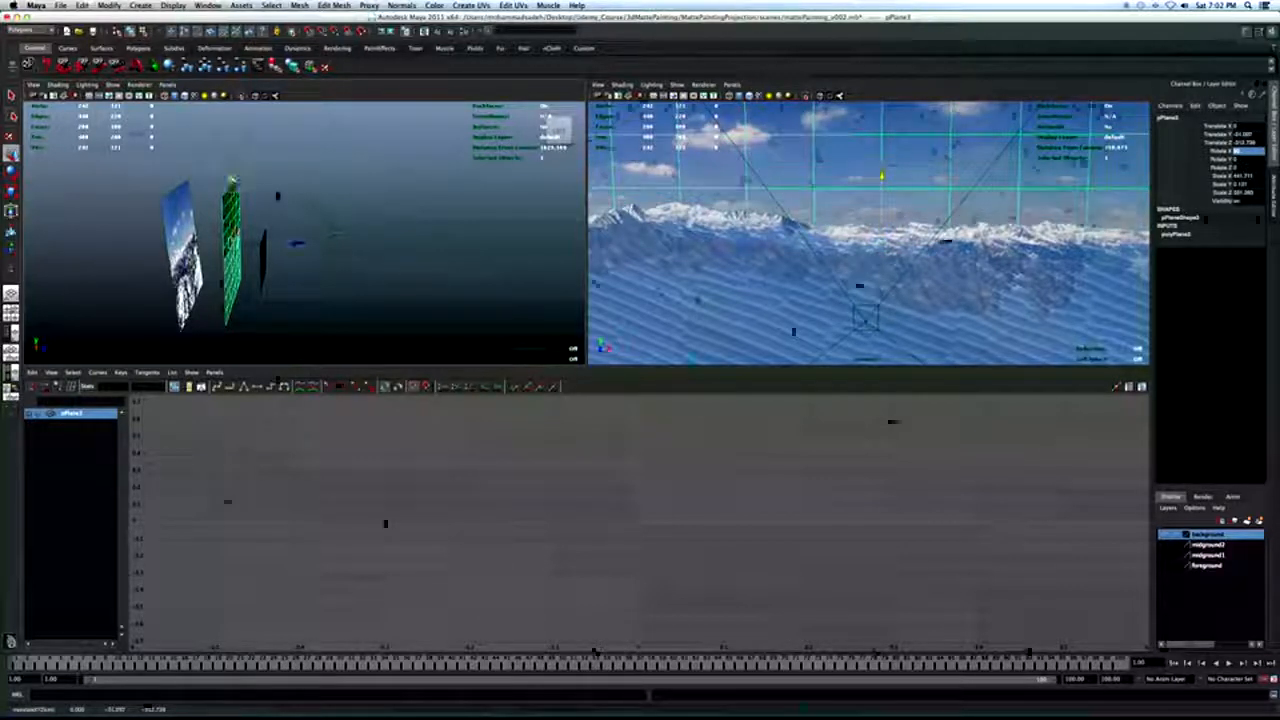
key("q")
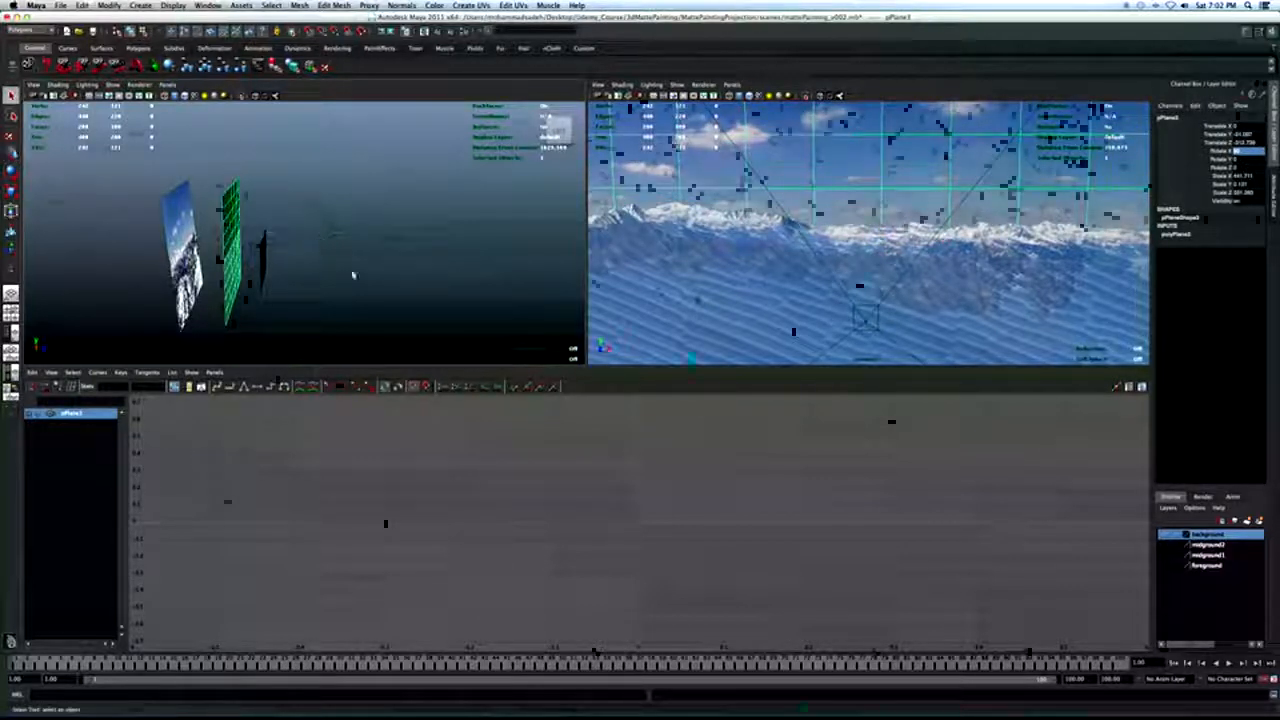
Set the projection camera's image plane Display Mode to None so that only the scene planes are shown.
key("space")
left_click_drag(582, 356, 548, 368, "alt")
left_click(663, 380)
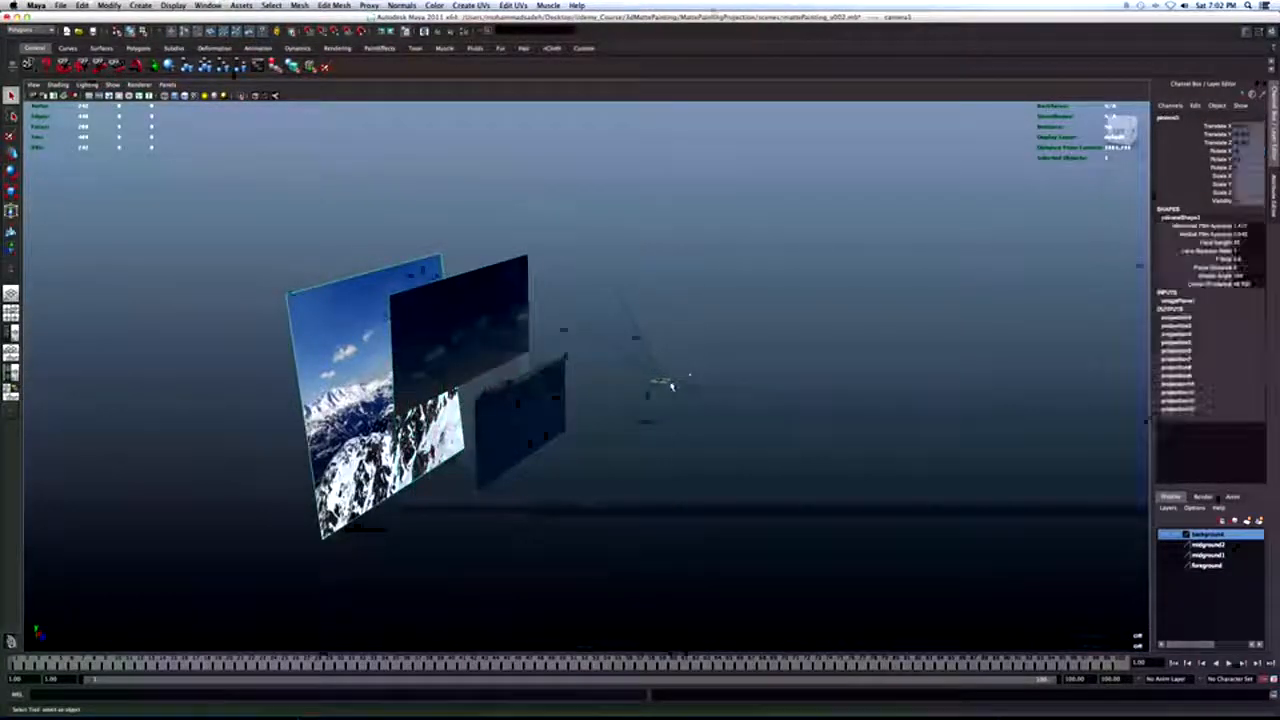
key("ctrl+a")
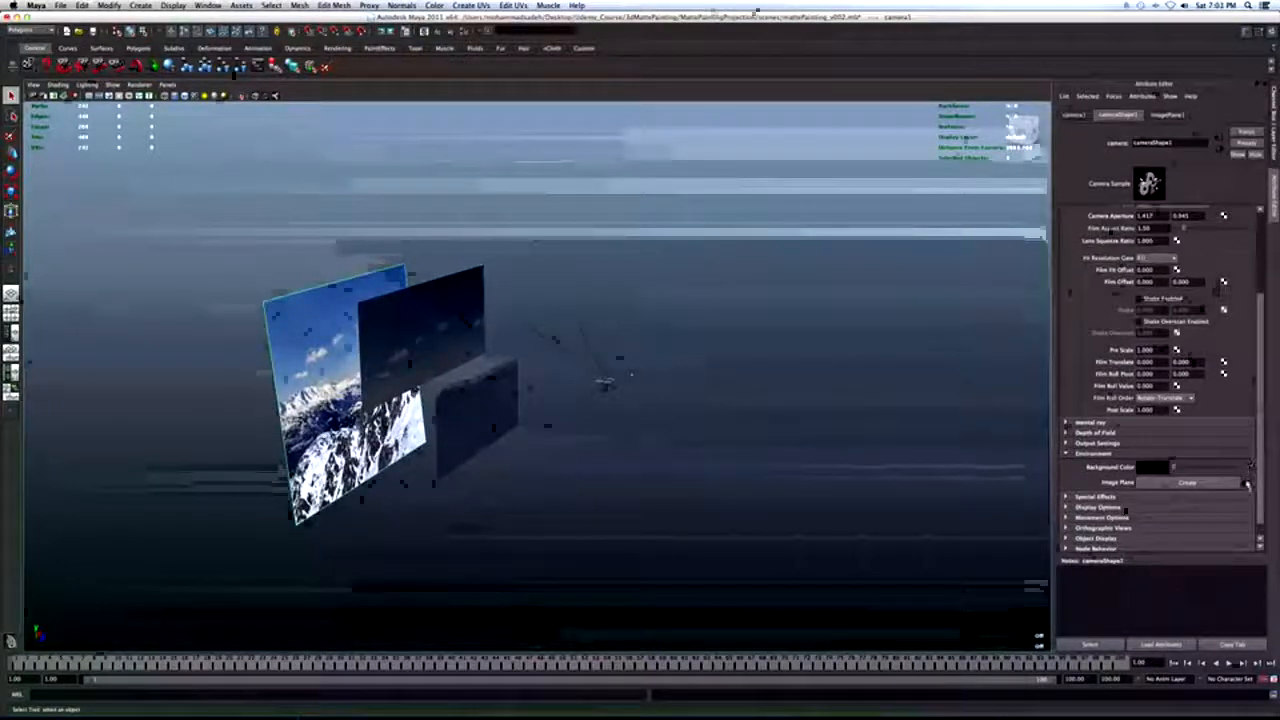
left_click(1247, 484)
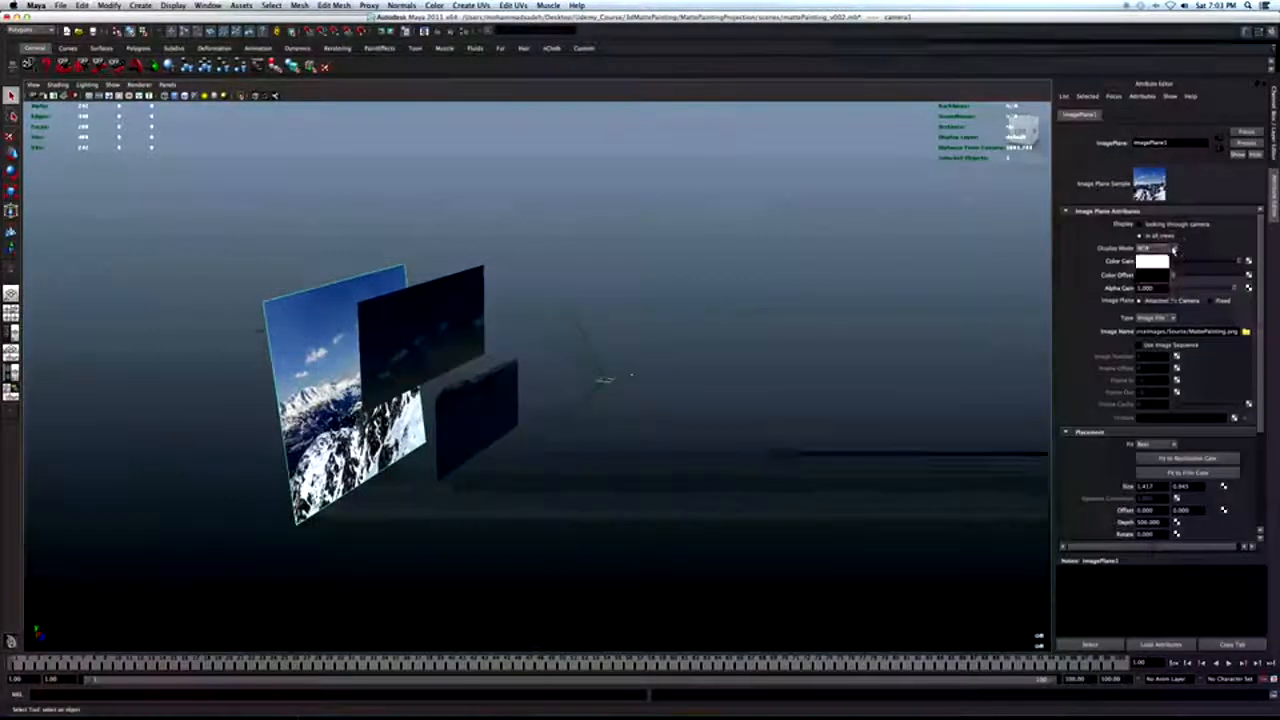
left_click(1152, 247)
left_click(1130, 260)
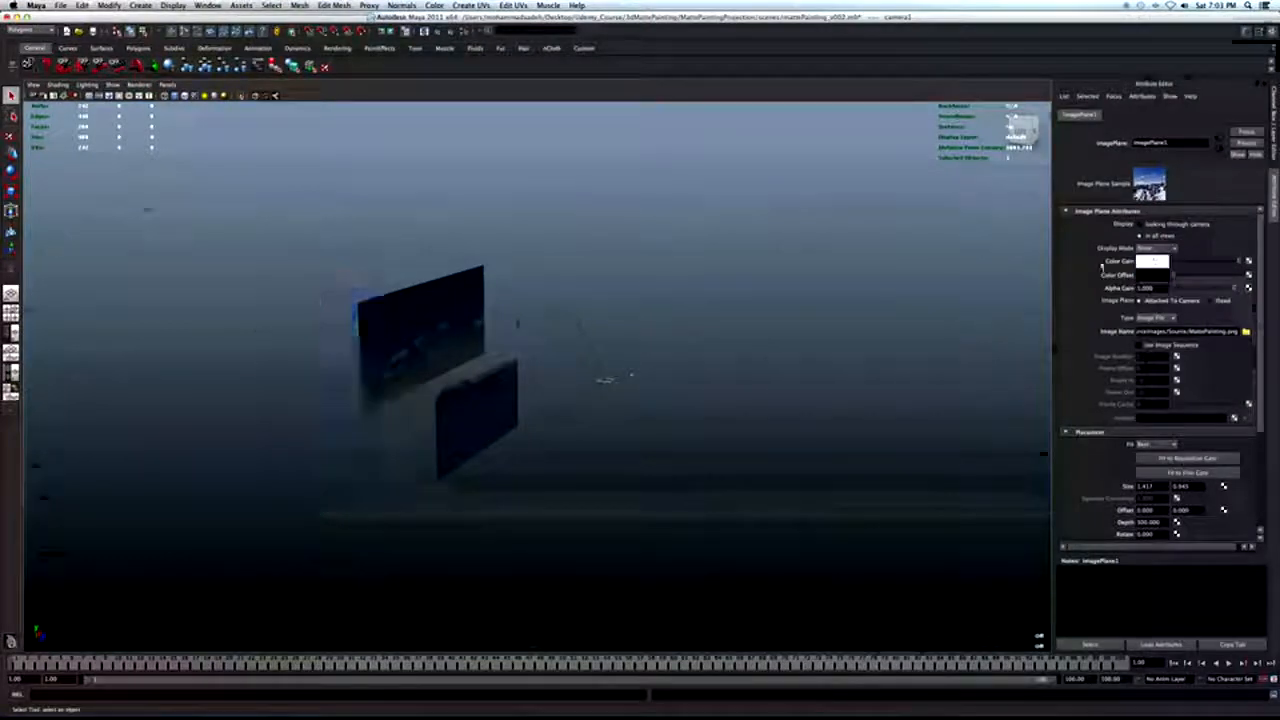
key("ctrl+a")
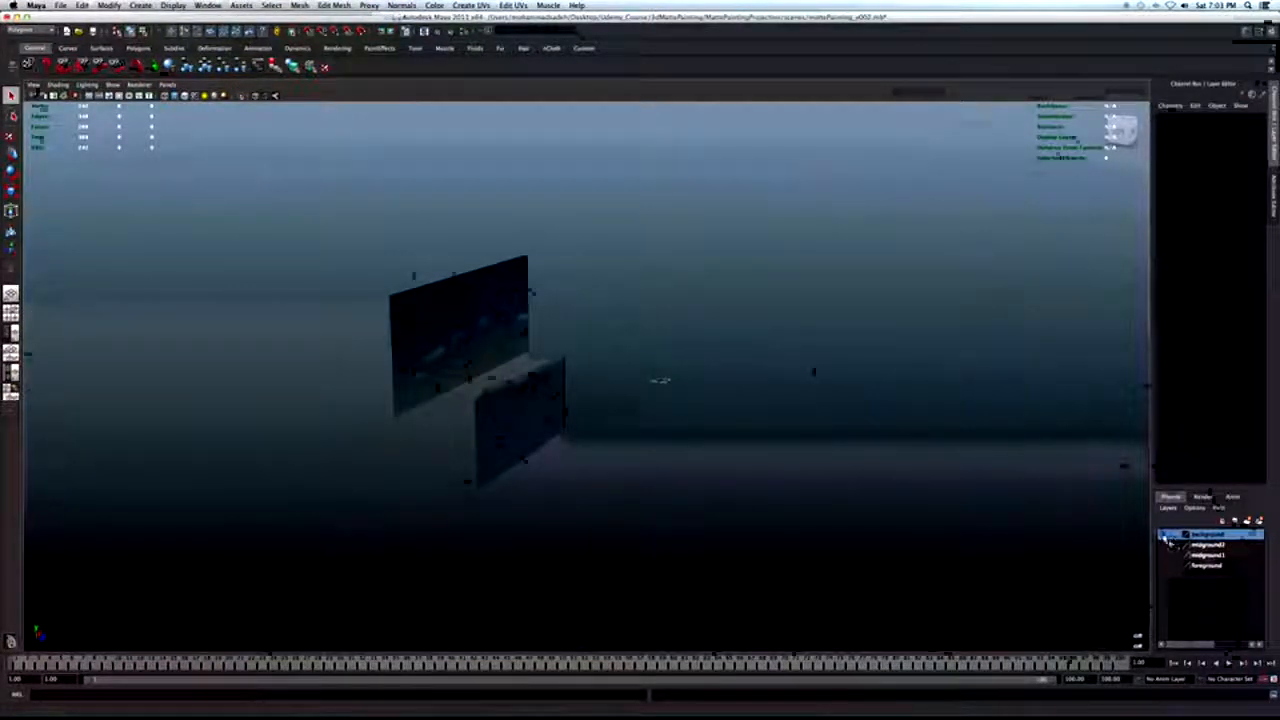
Assign the sky plane to a new display layer and name the layer sky_bg.
left_click(506, 363)
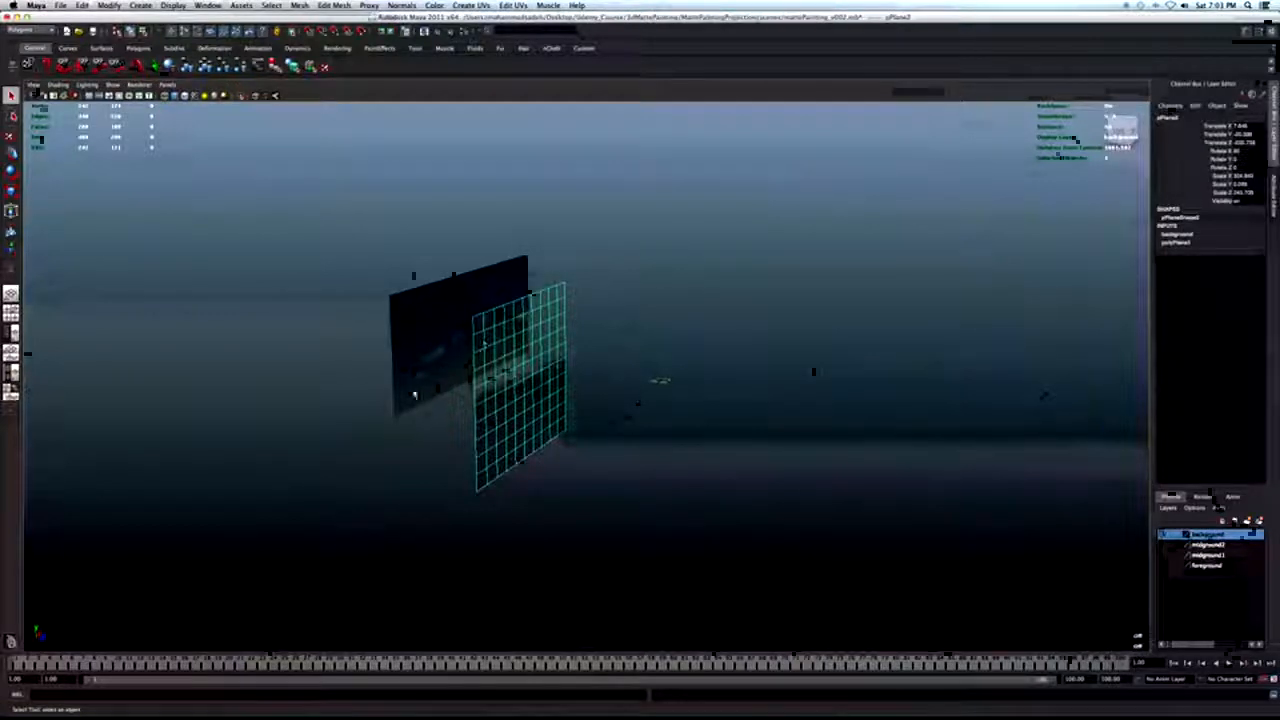
left_click(415, 385)
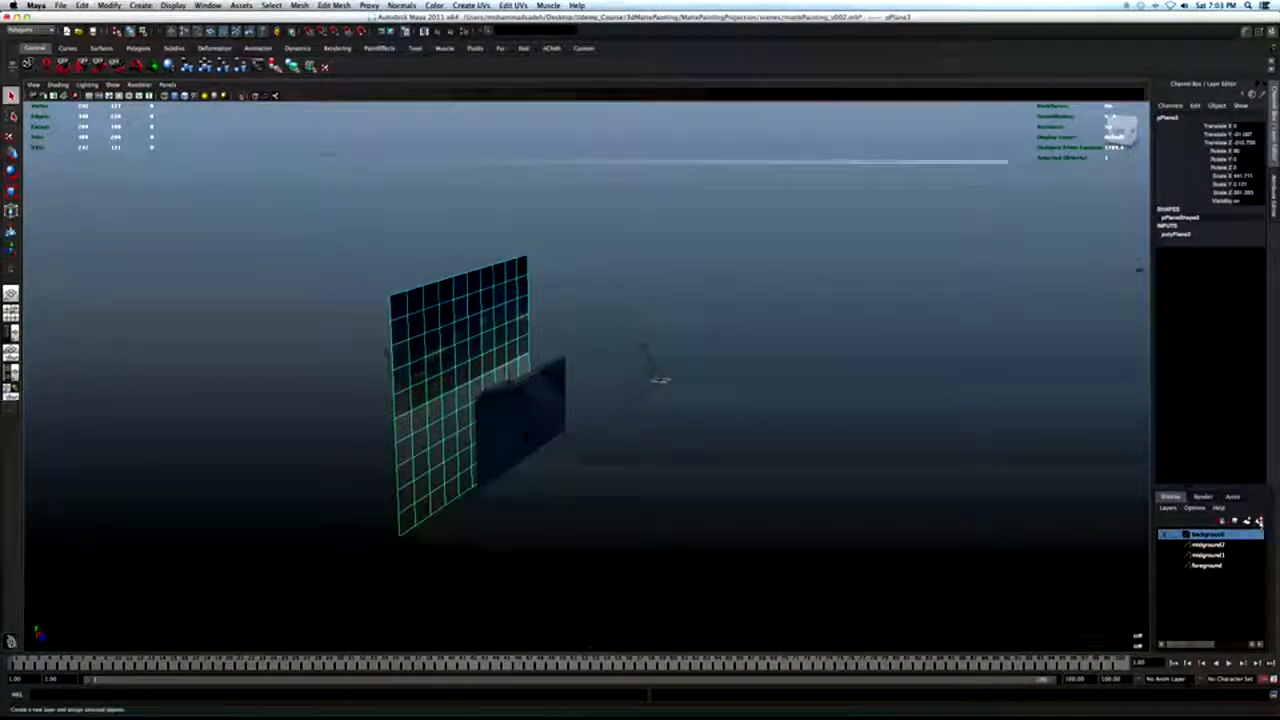
left_click(1259, 521)
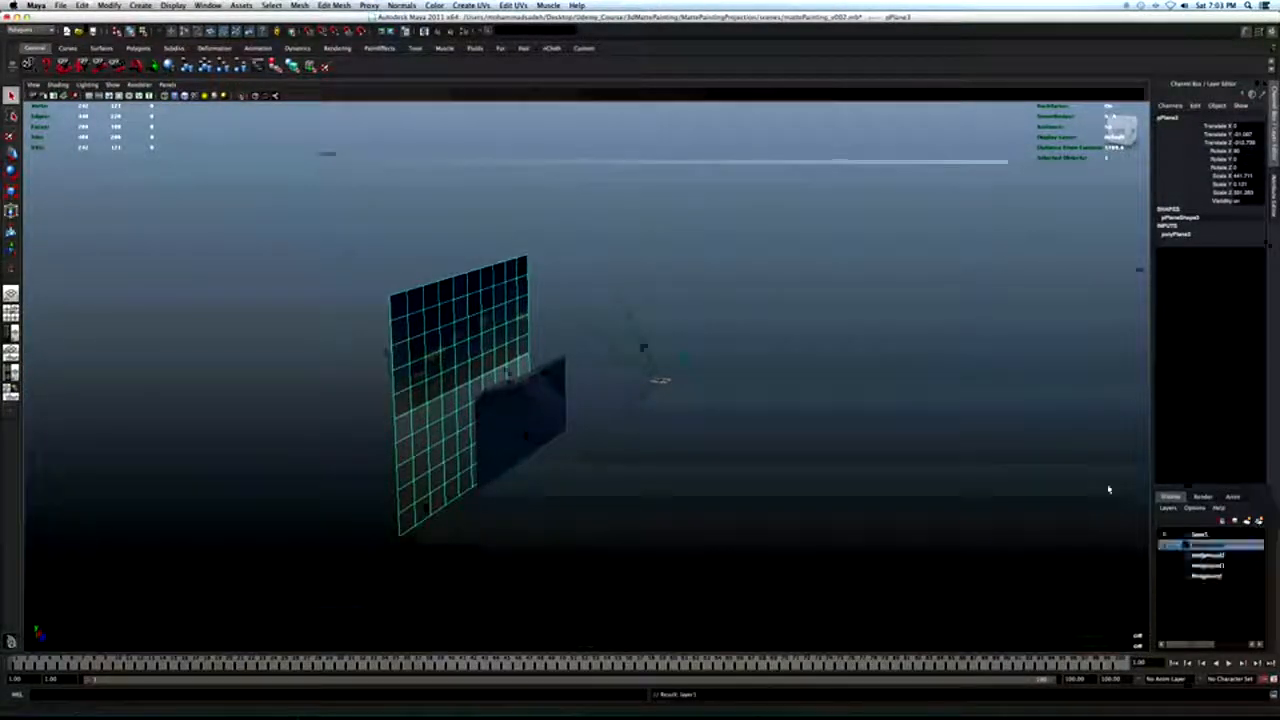
double_click(1208, 537)
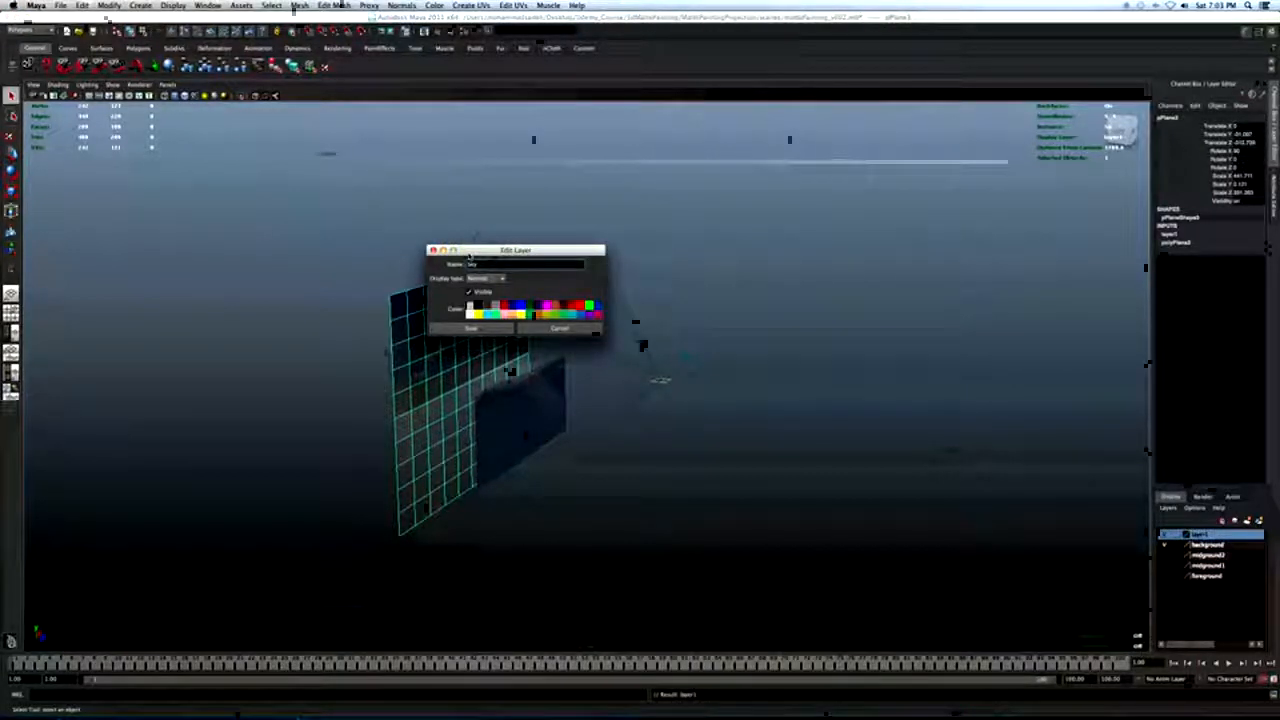
type("sky_bg")
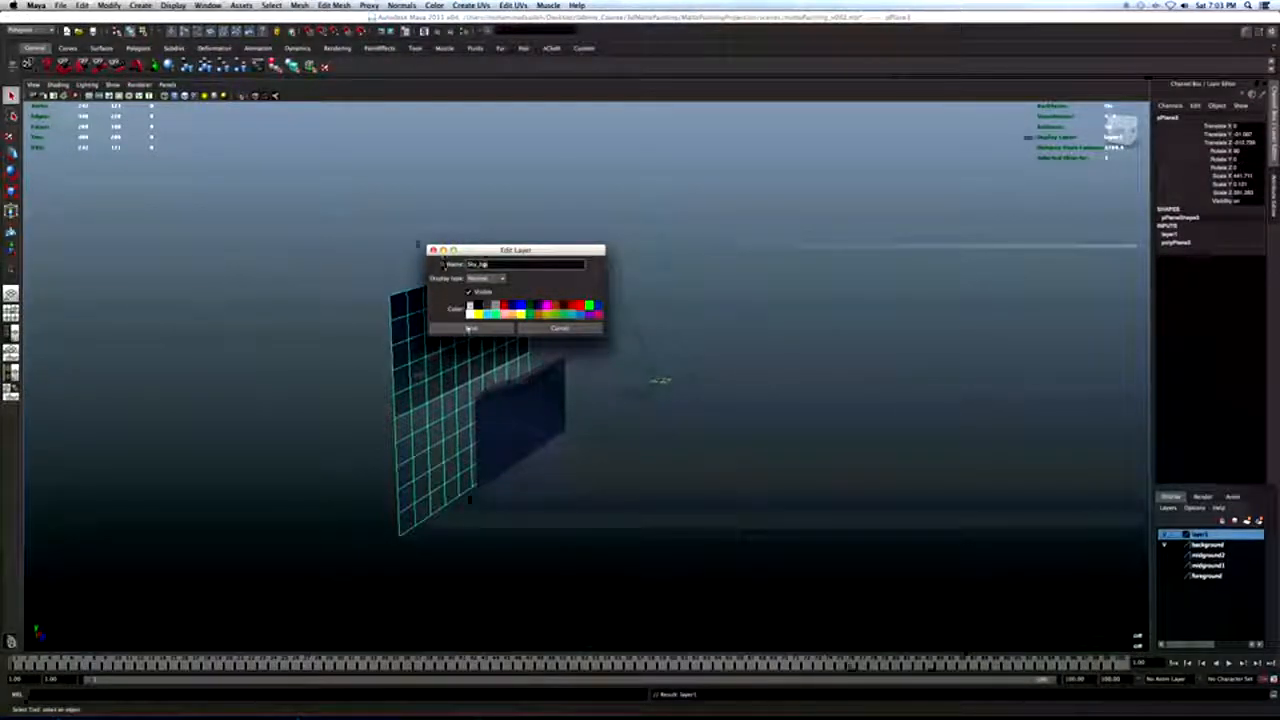
Name the new display layer Sky_bg and make the midground2, midground1 and foreground layers visible.
left_click(467, 329)
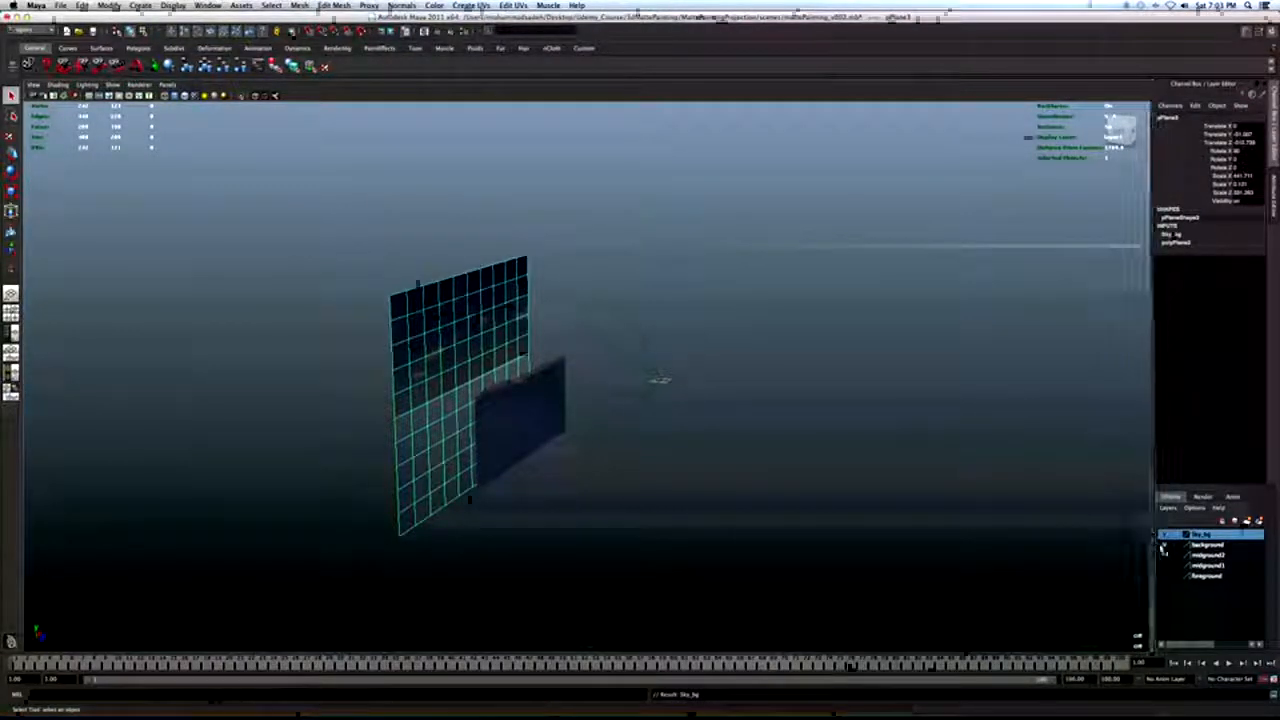
left_click(1203, 556)
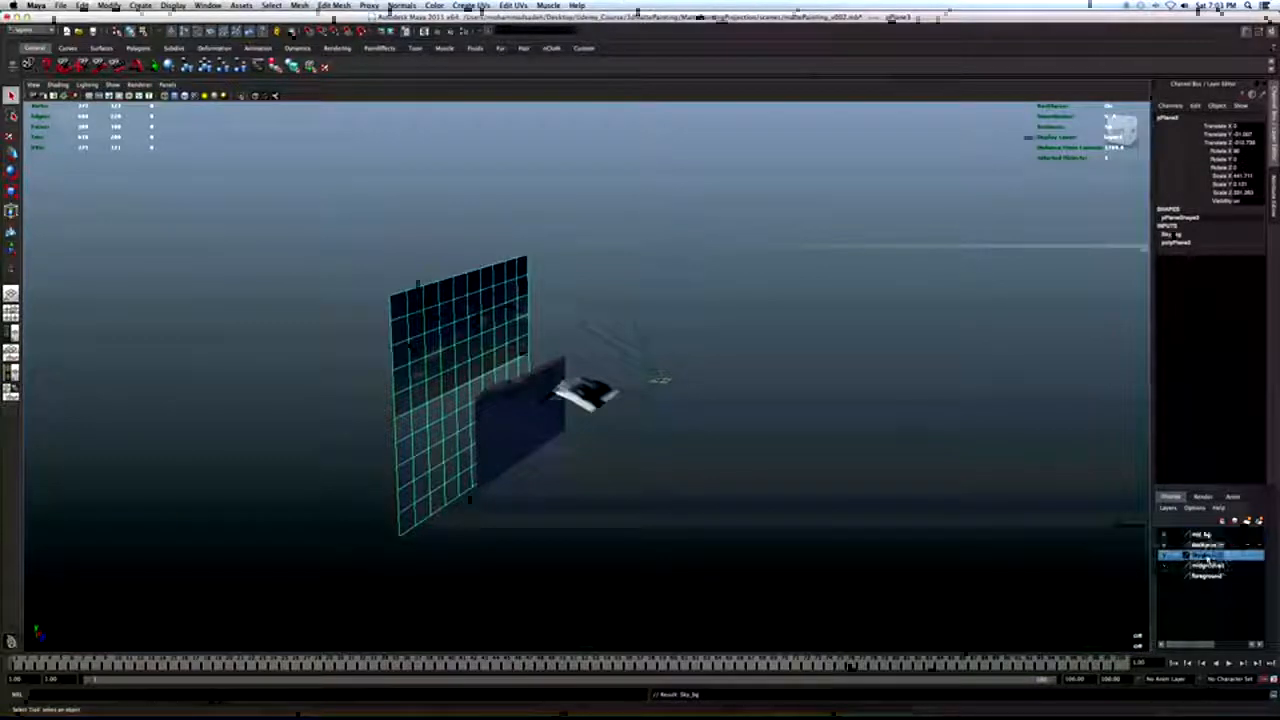
left_click(1168, 566)
left_click(1198, 567)
left_click(1165, 577)
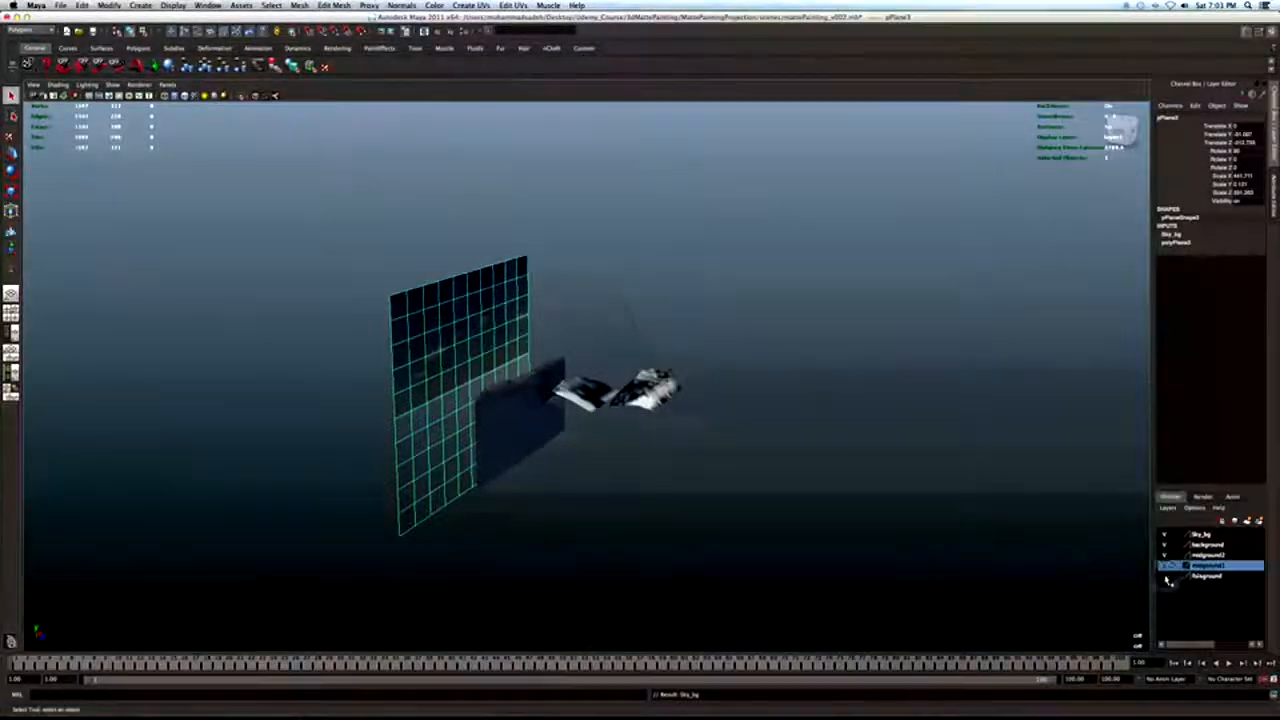
left_click(1202, 578)
left_click(797, 517)
Render the scene through the projection camera and check how the sky and mountain layers look together.
left_click_drag(609, 362, 531, 352, "alt")
right_click_drag(531, 352, 584, 412, "alt")
key("space")
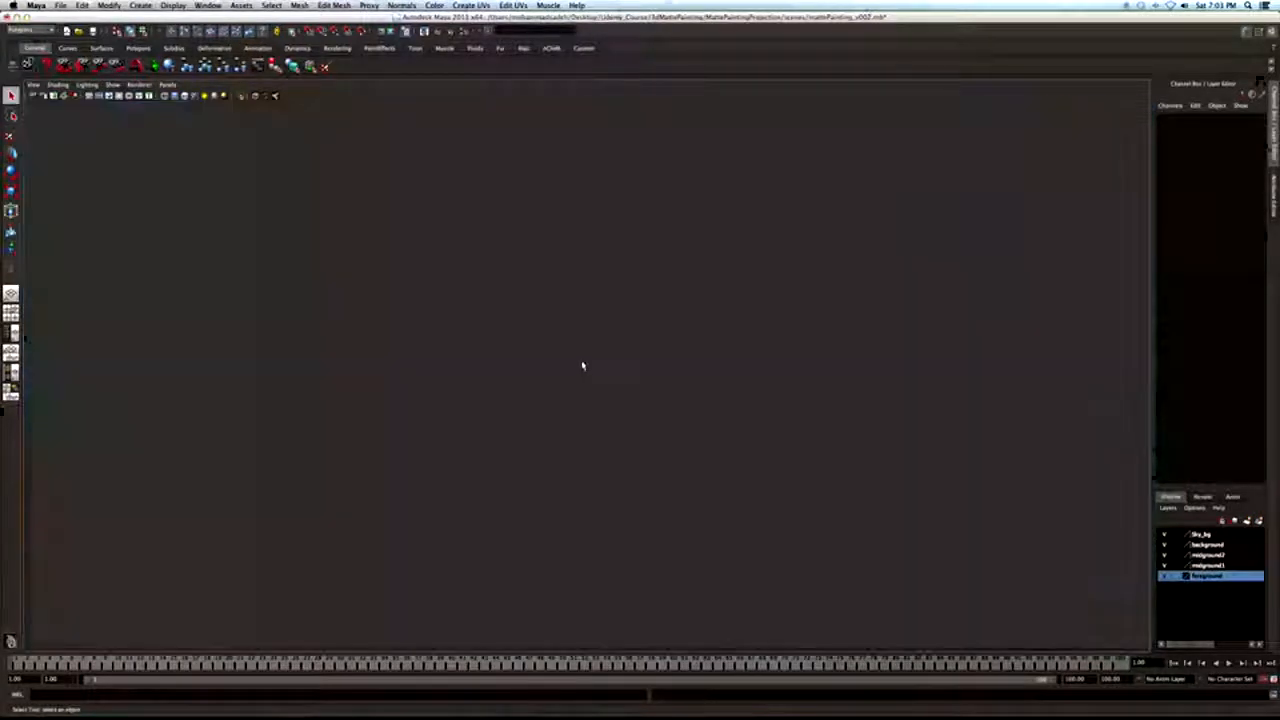
key("space")
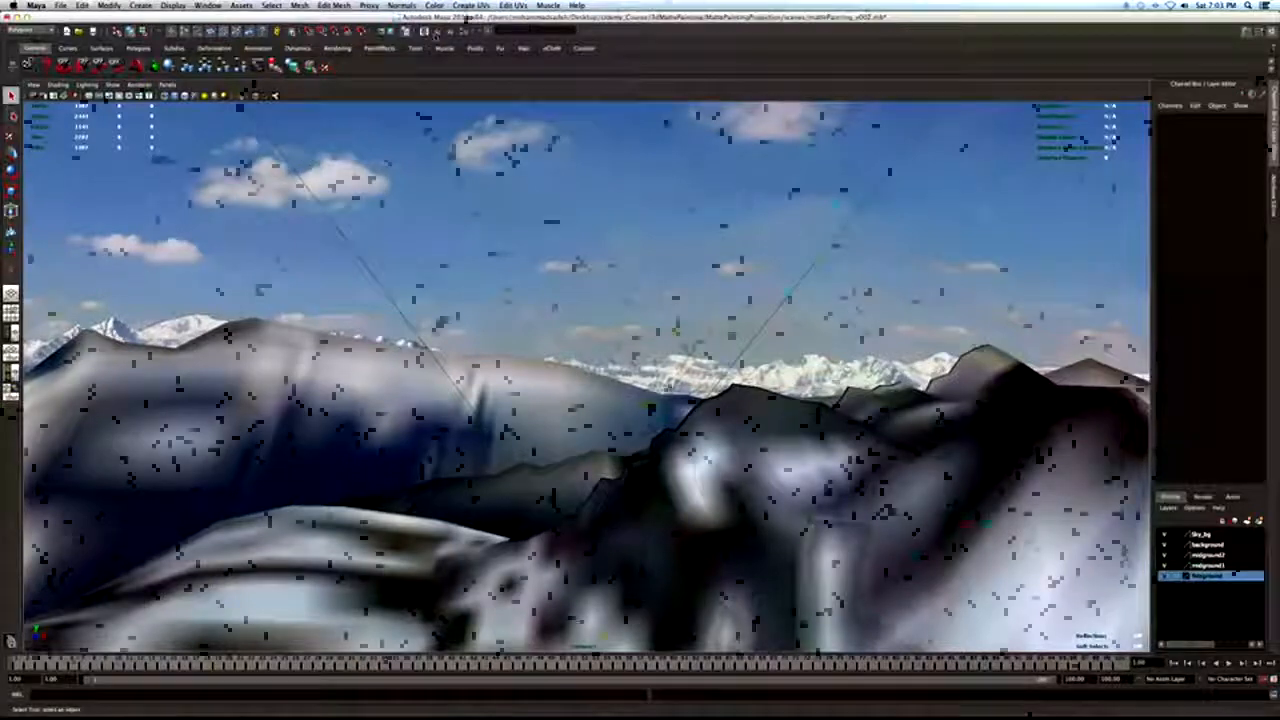
left_click(437, 33)
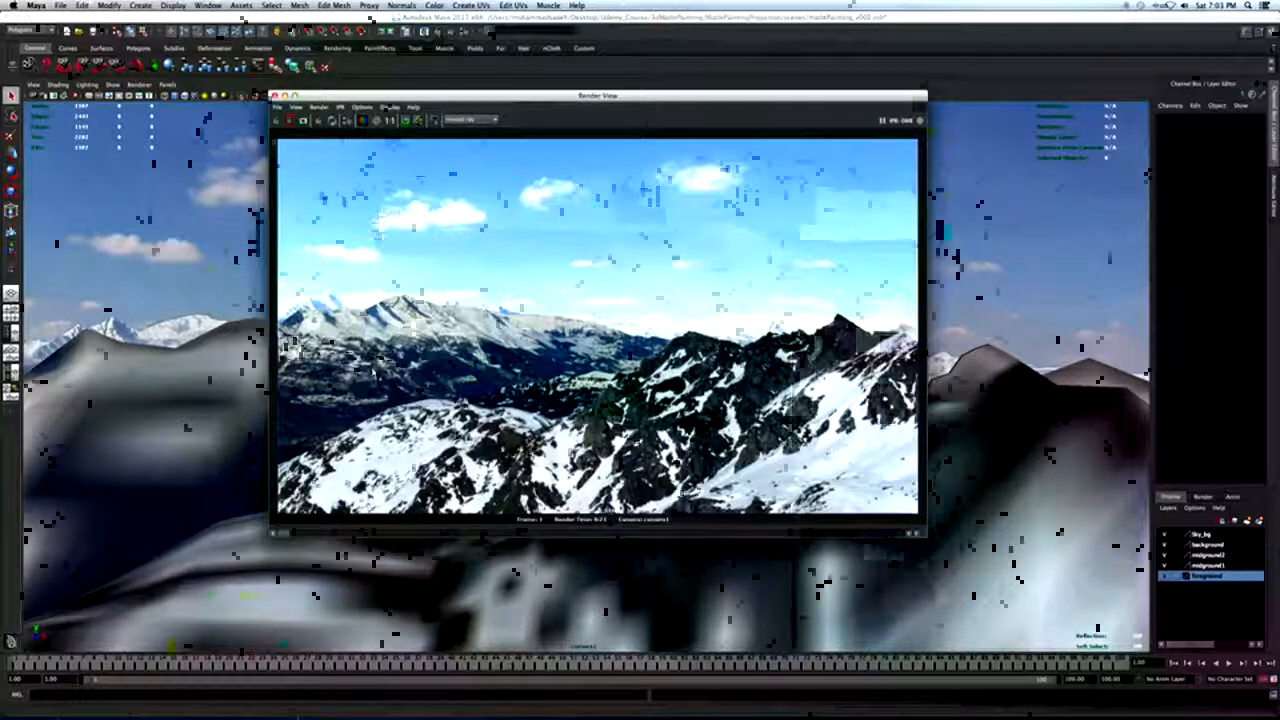
key("F2")
key("F2")
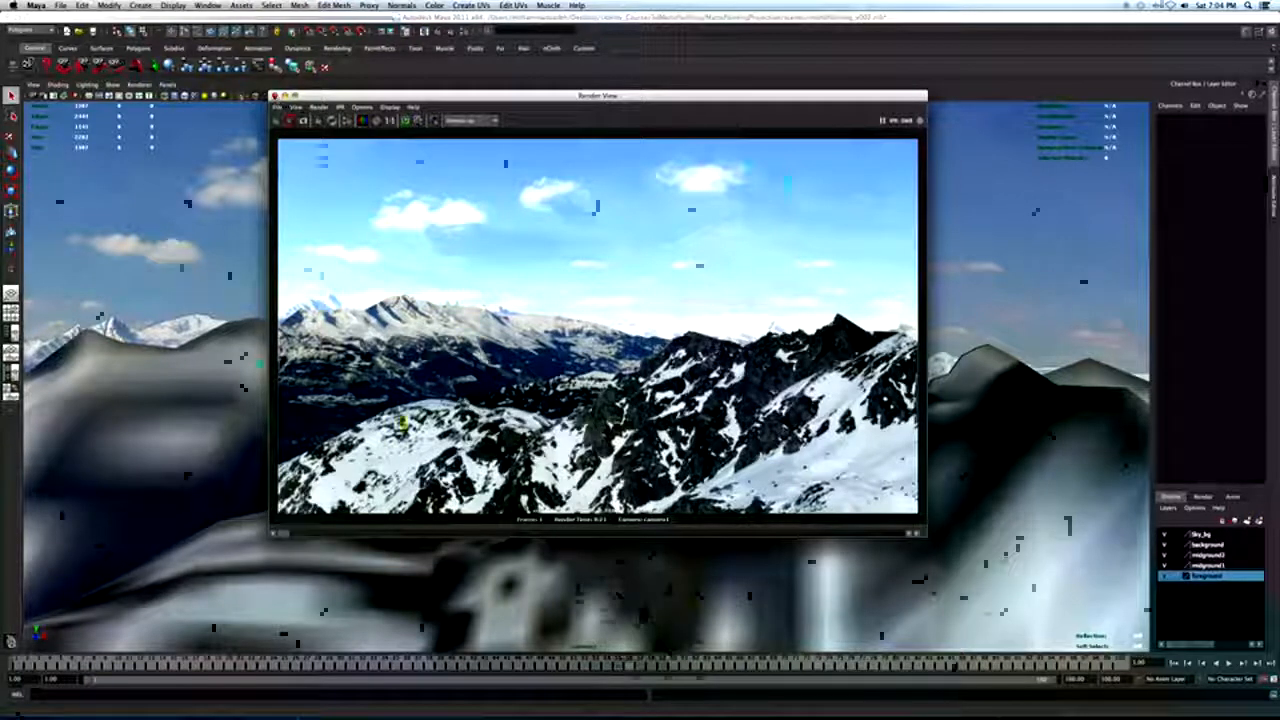
left_click(275, 96)
Lower the ambient color of the sky plane's sky_bg material to black.
key("space")
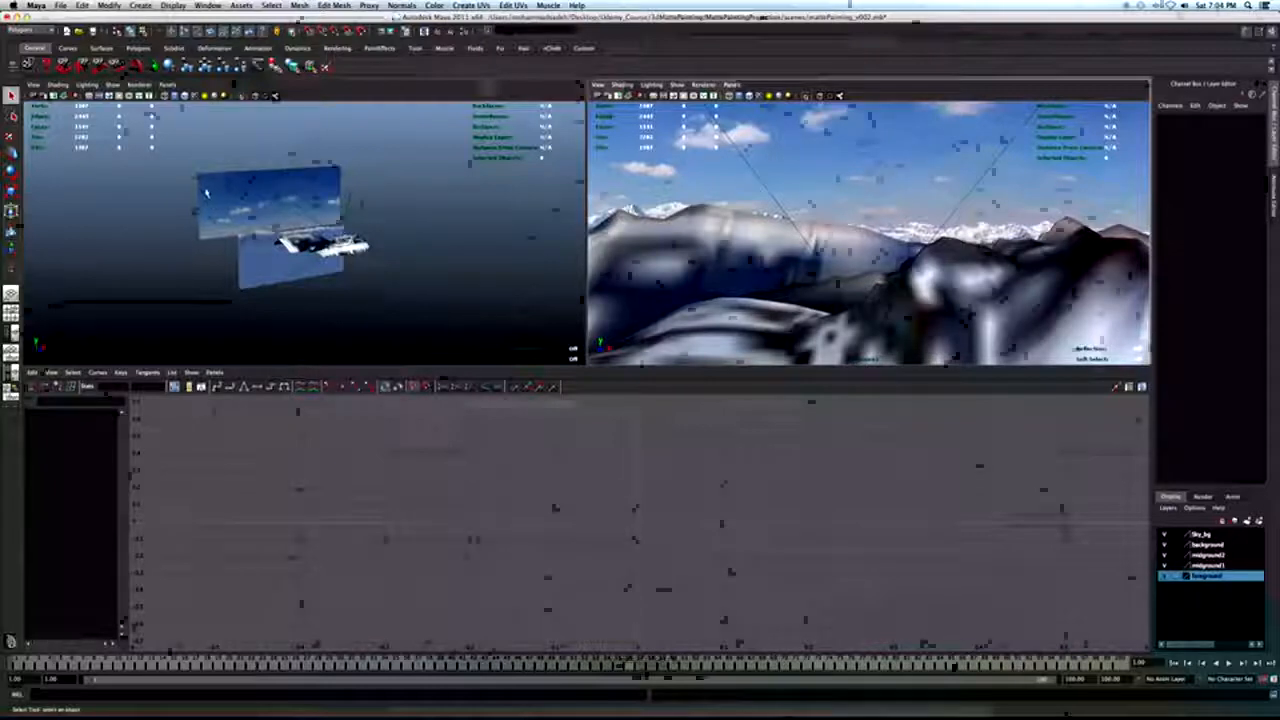
left_click(211, 199)
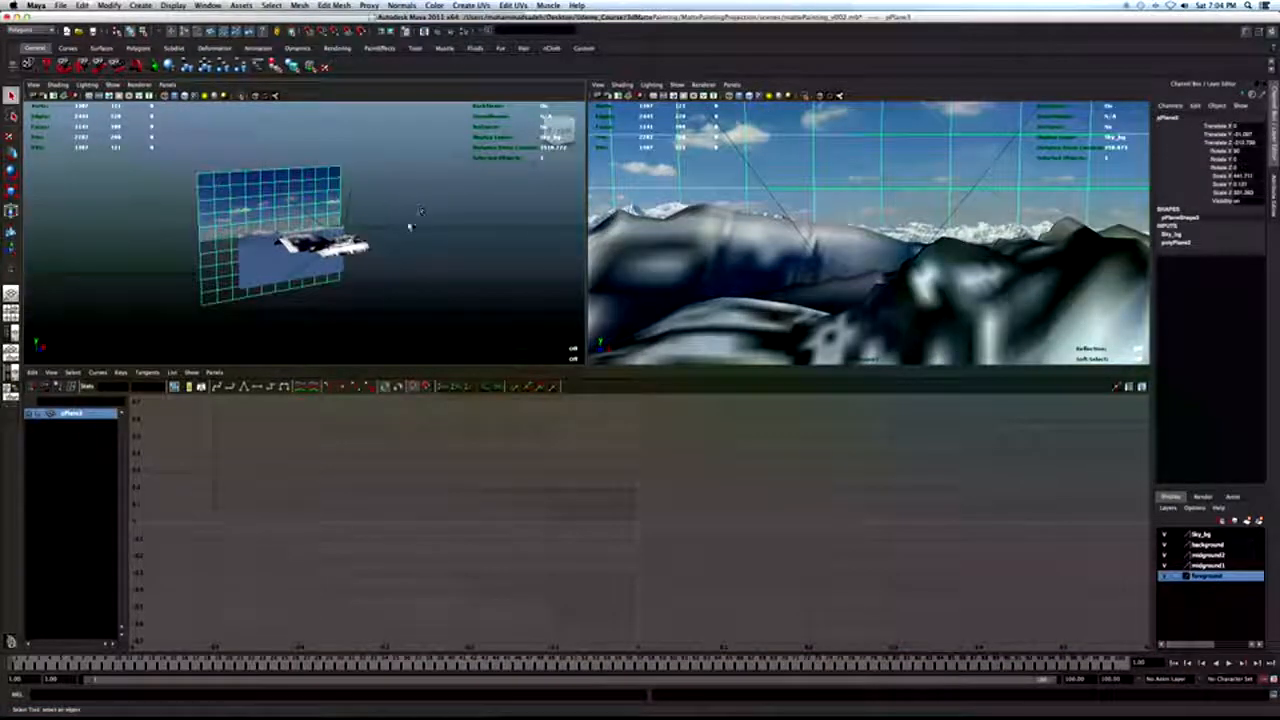
key("ctrl+a")
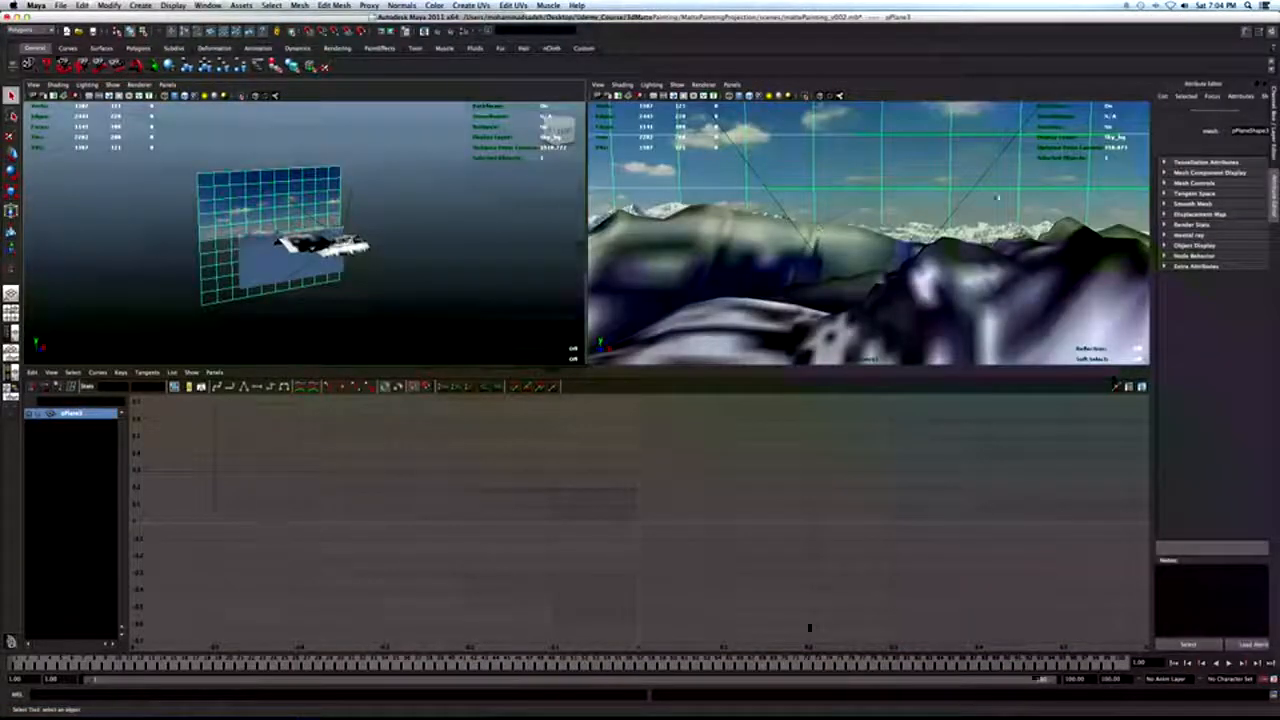
left_click_drag(1153, 174, 1052, 173)
left_click(1230, 115)
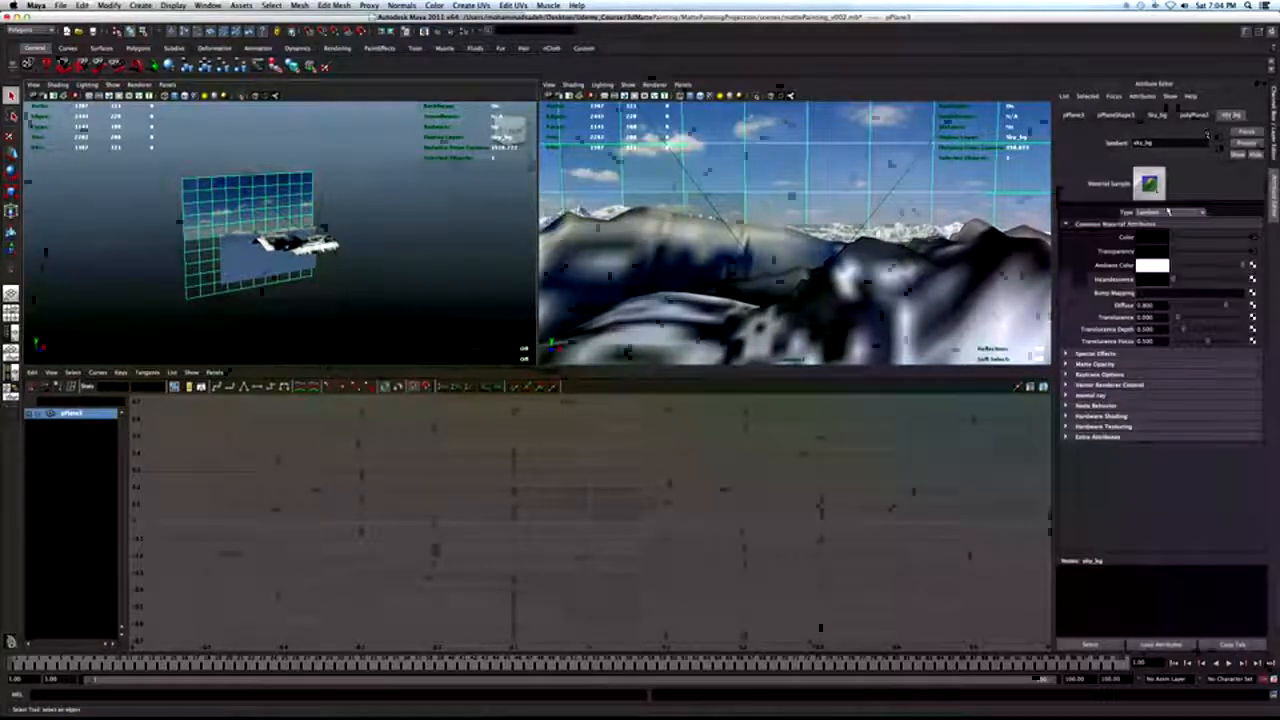
mouse_move(1219, 268)
left_mouse_down()
mouse_move(1240, 265)
mouse_move(1205, 266)
left_mouse_up()
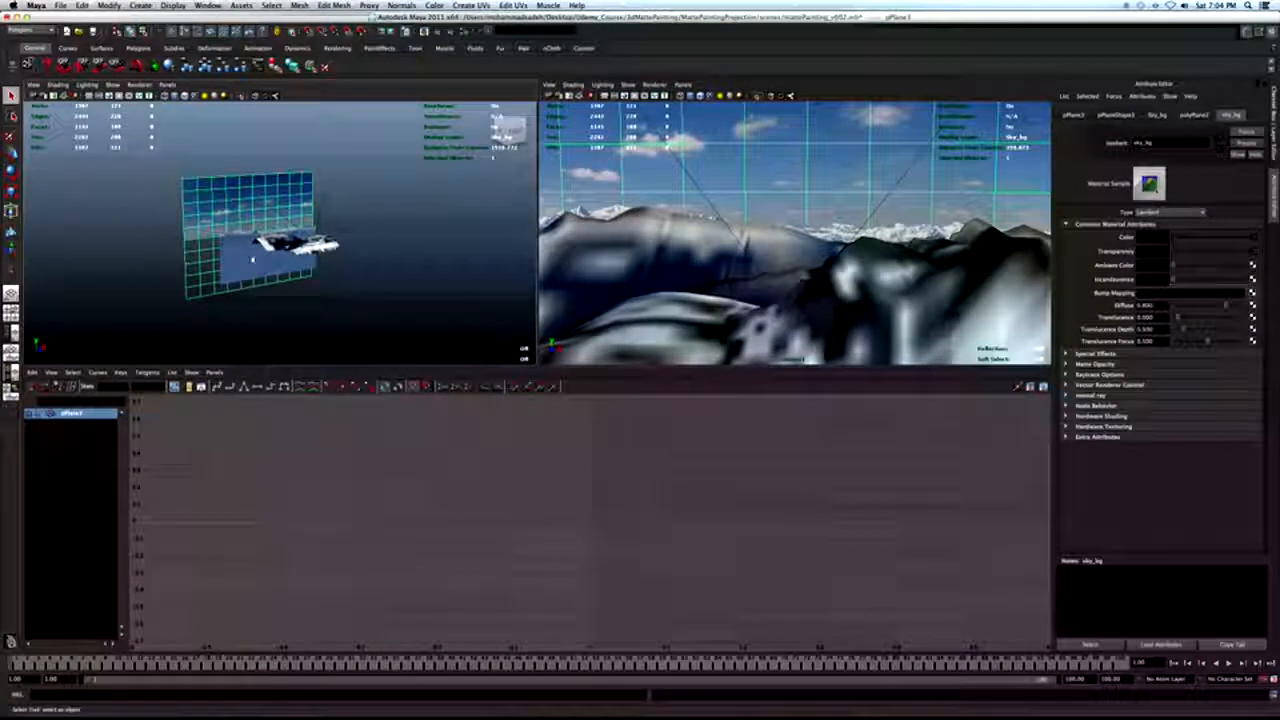
Lower the ambient color of the background plane's bg_mountains material to black and render the camera view.
left_click(228, 266)
left_click_drag(1188, 267, 1171, 266)
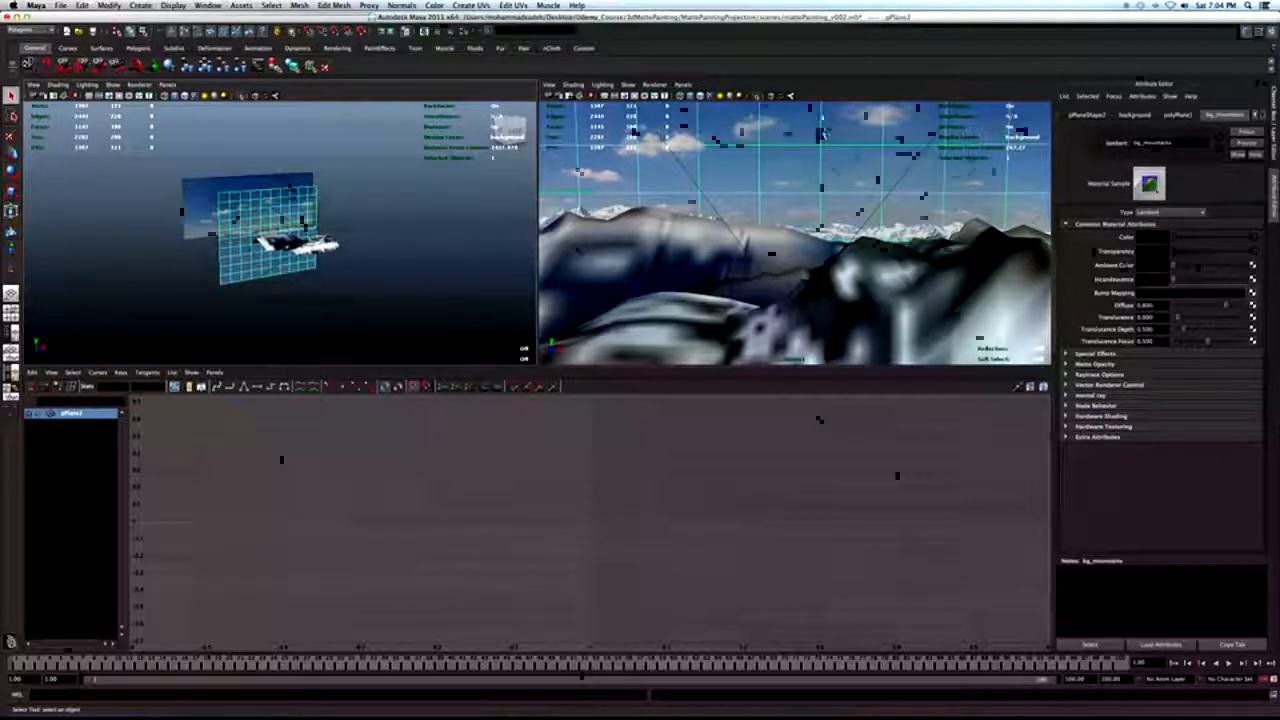
key("space")
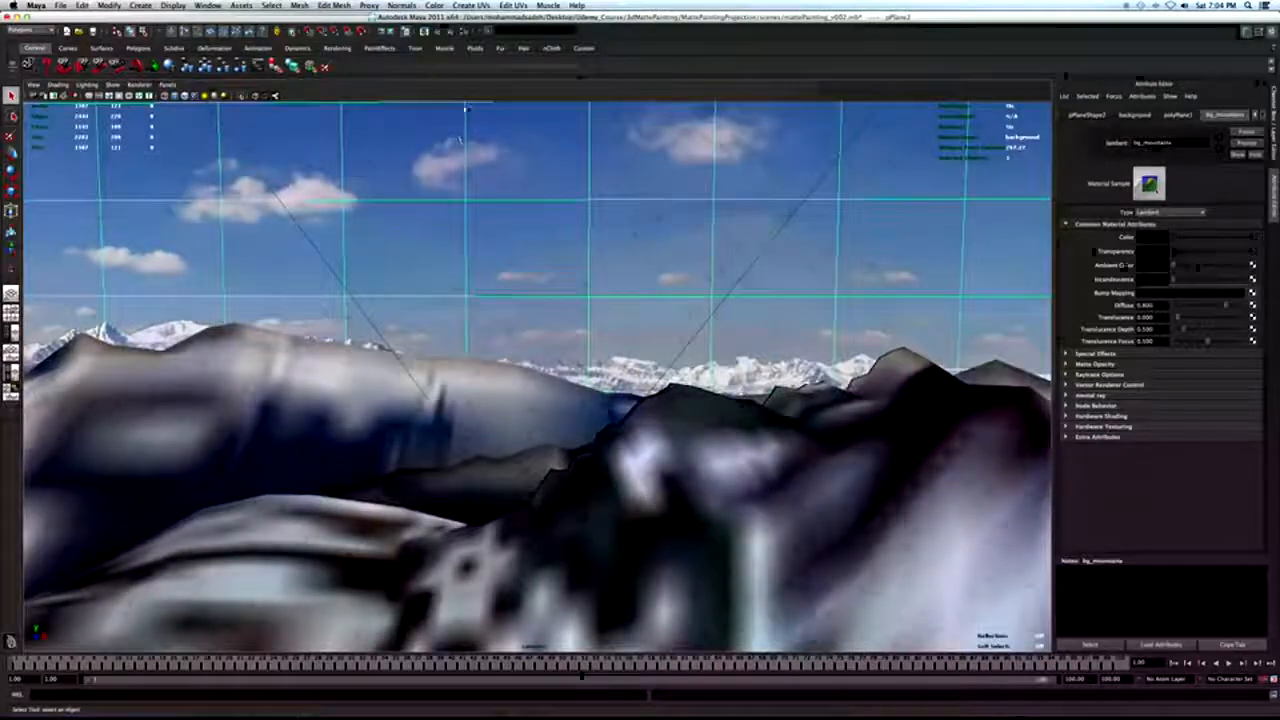
left_click(435, 32)
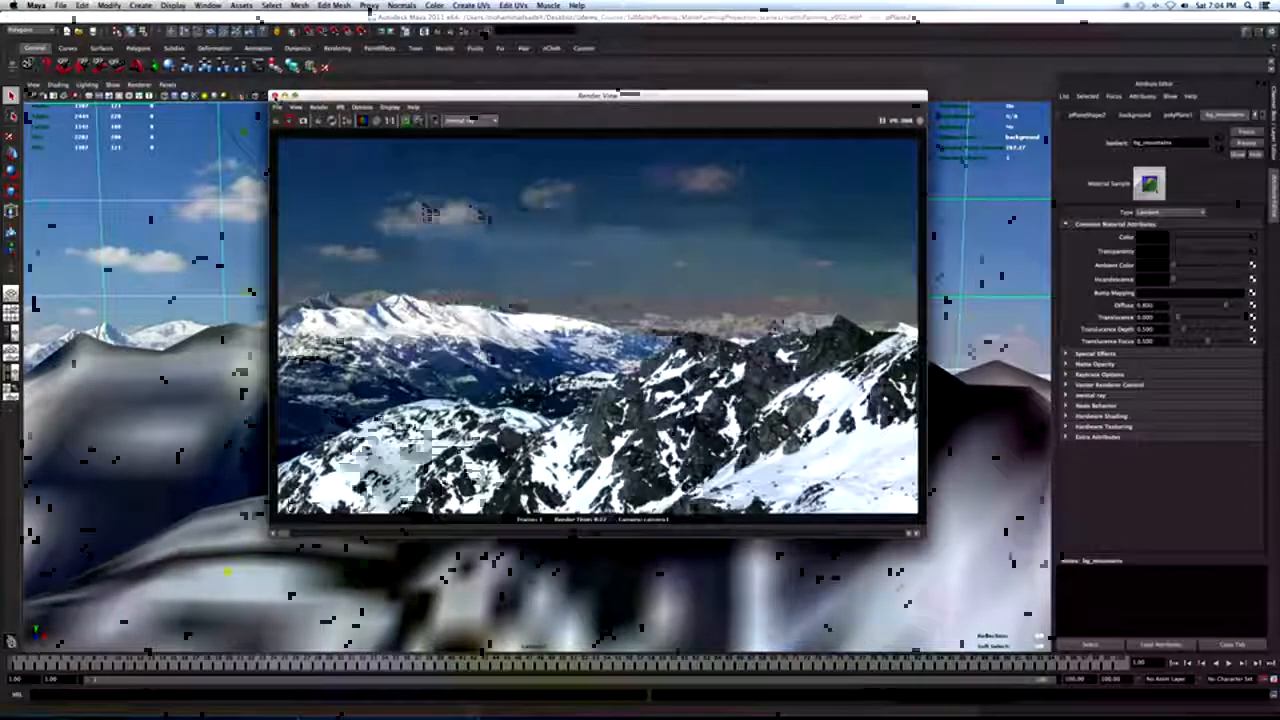
left_click(276, 96)
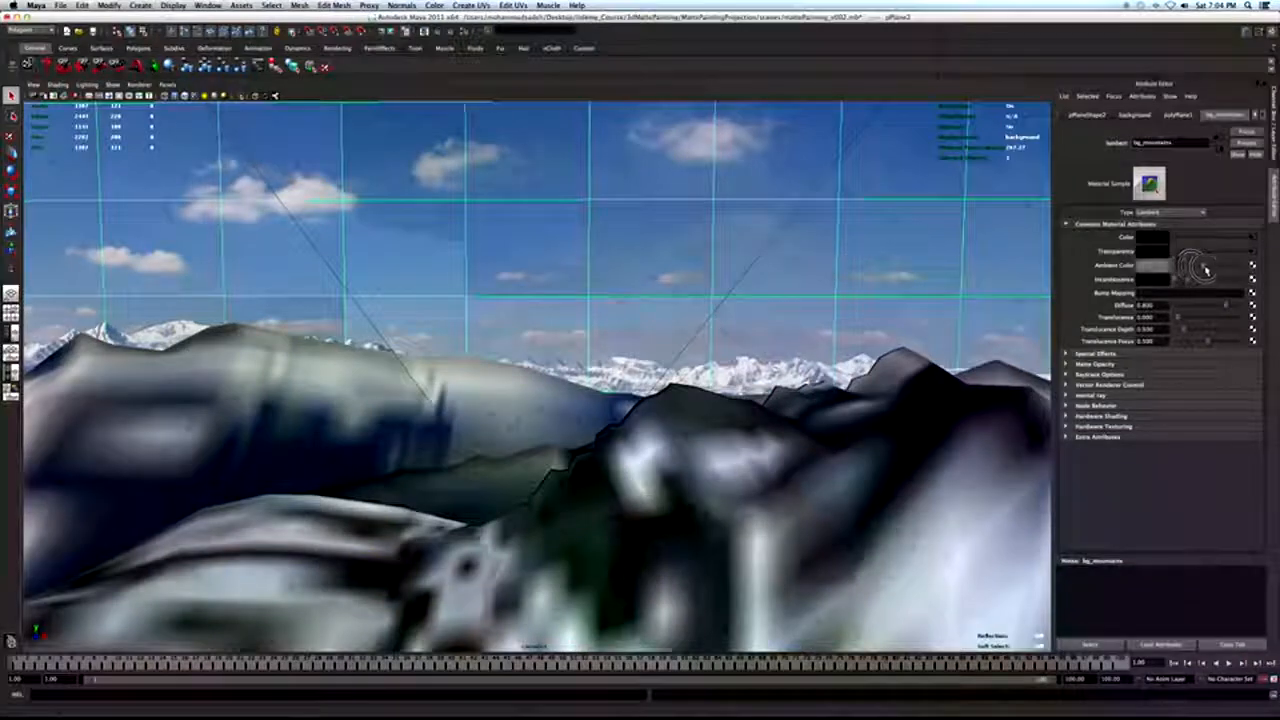
Raise the ambient color of the bg_mountains and sky_bg materials to a mid grey and render the camera view.
left_click_drag(1205, 270, 1215, 268)
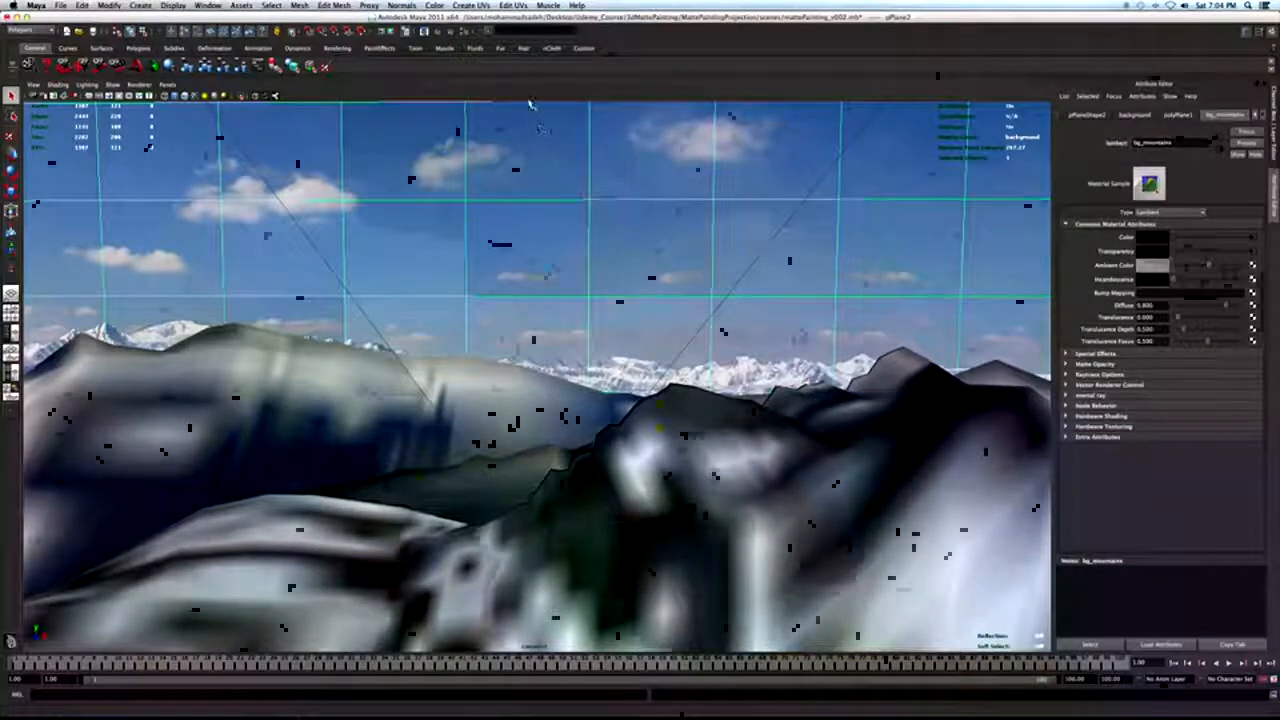
key("space")
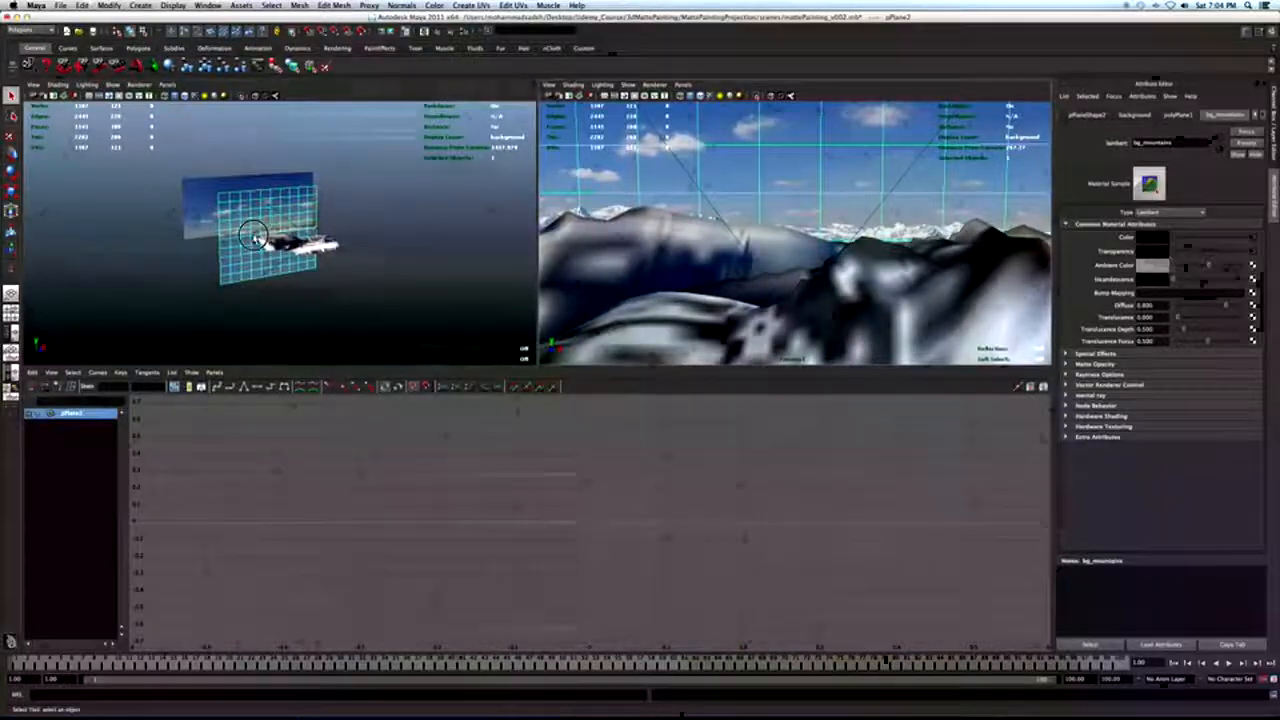
left_click(188, 228)
key("space")
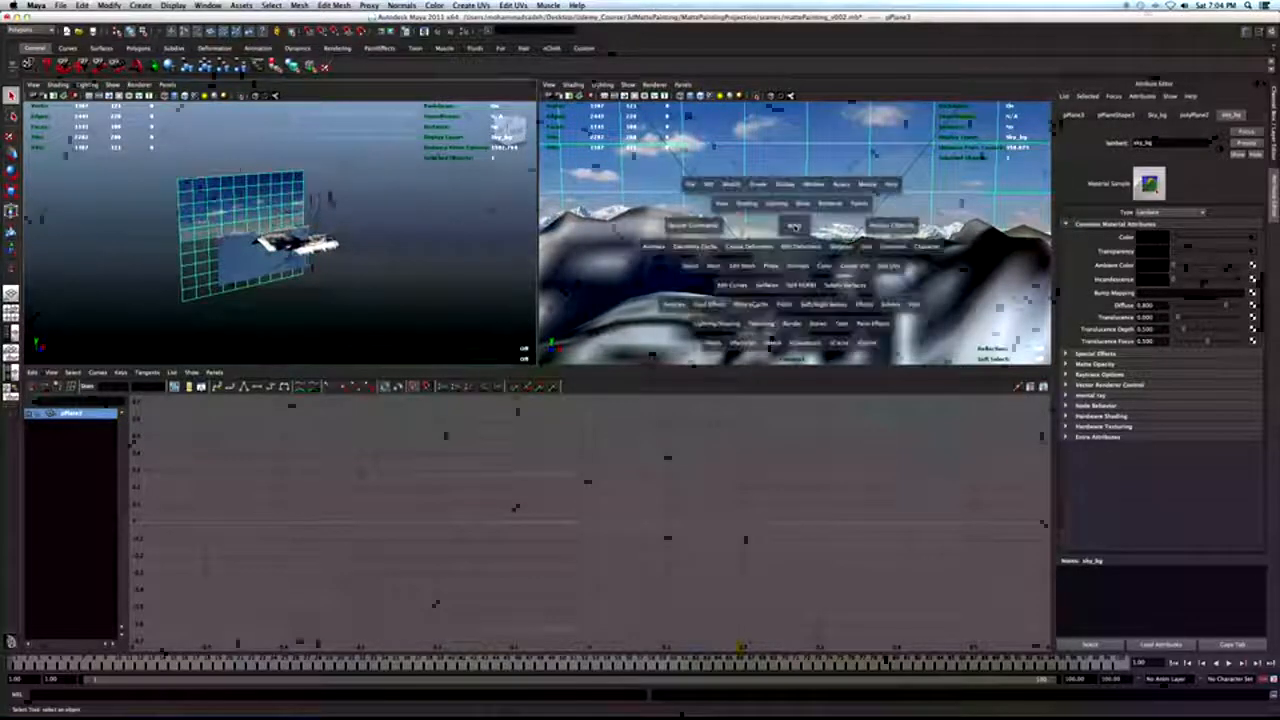
left_click_drag(1187, 267, 1210, 269)
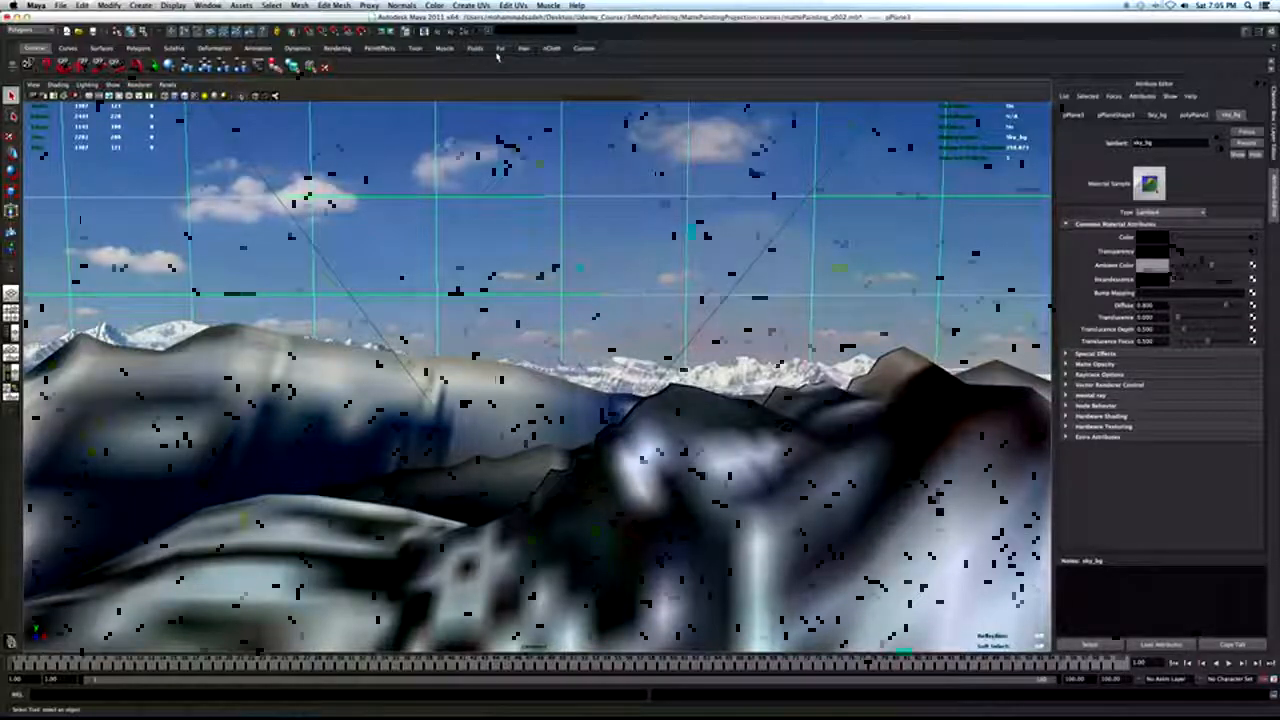
left_click(436, 32)
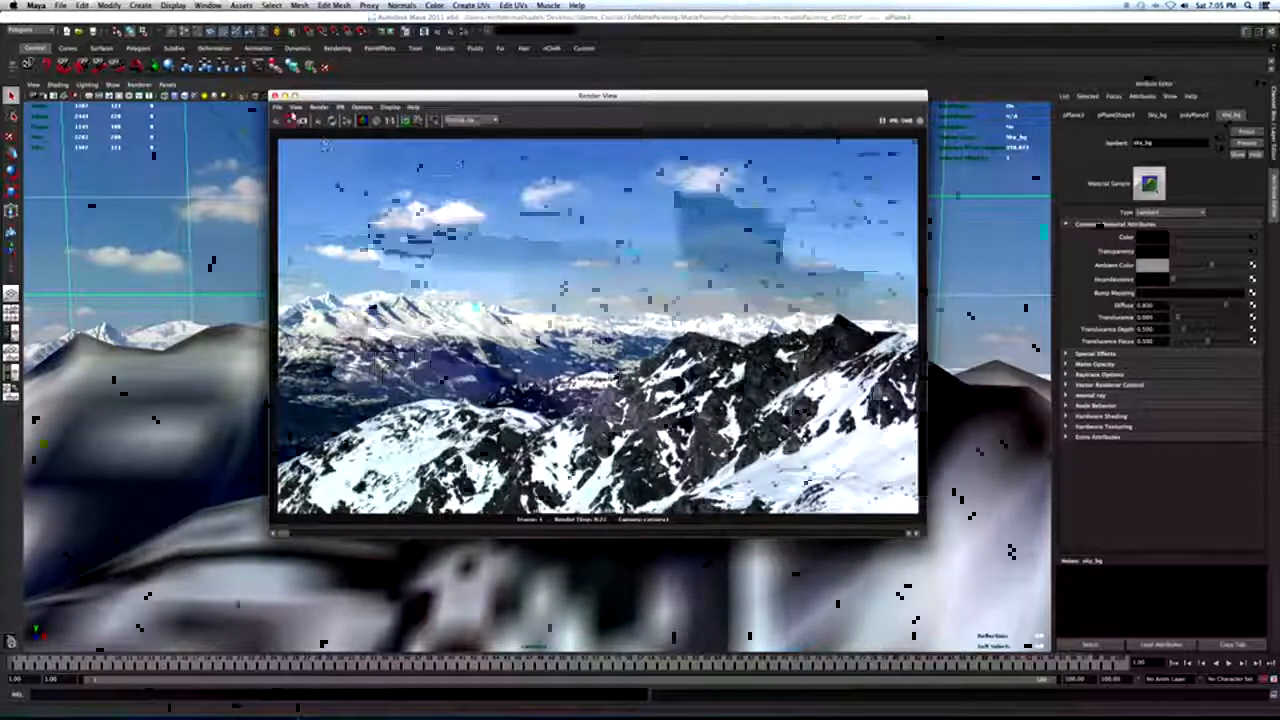
left_click(276, 96)
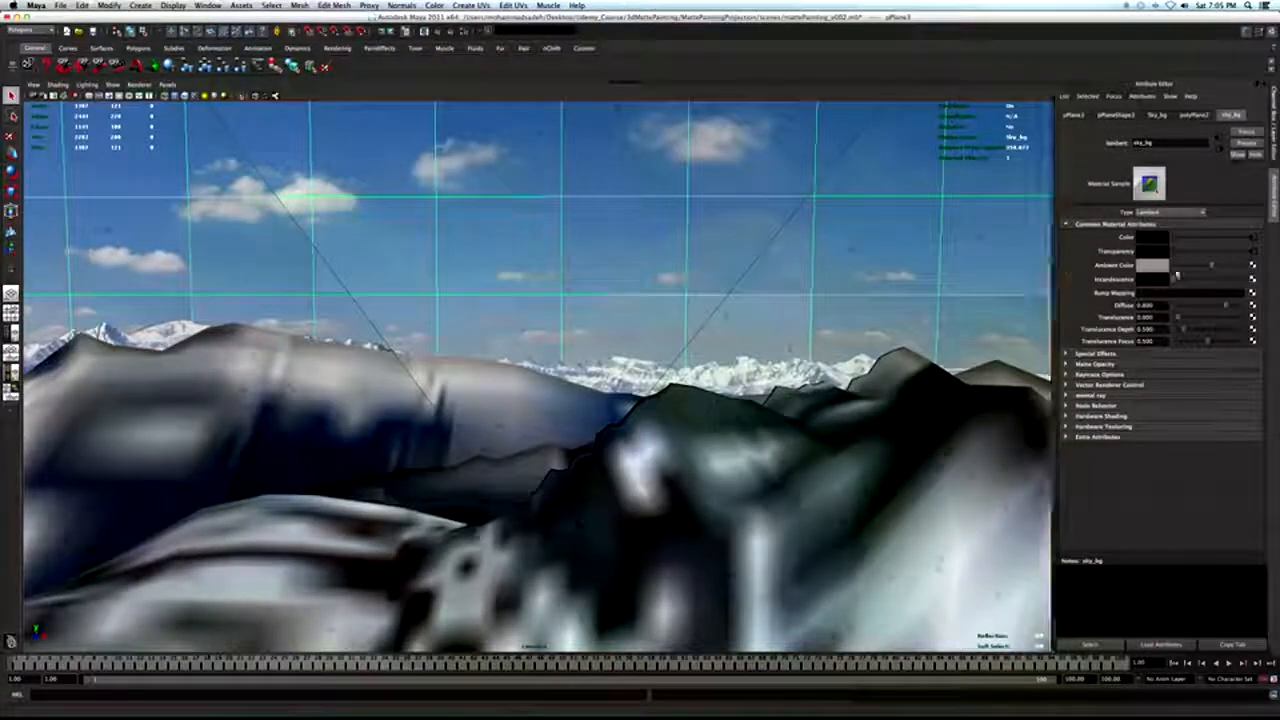
Set the sky_bg material's ambient color to white and its diffuse to 0, and render the camera view.
left_click_drag(1208, 268, 1252, 268)
left_click_drag(1215, 311, 1178, 306)
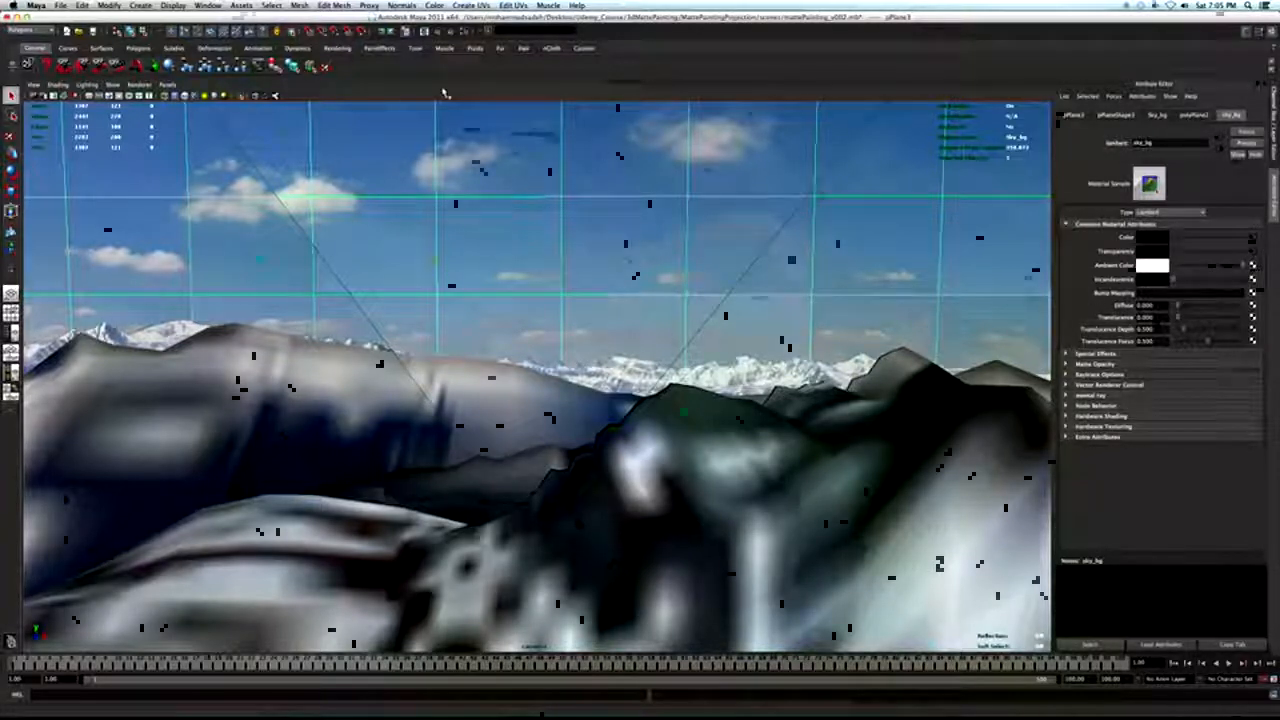
key("ctrl+r")
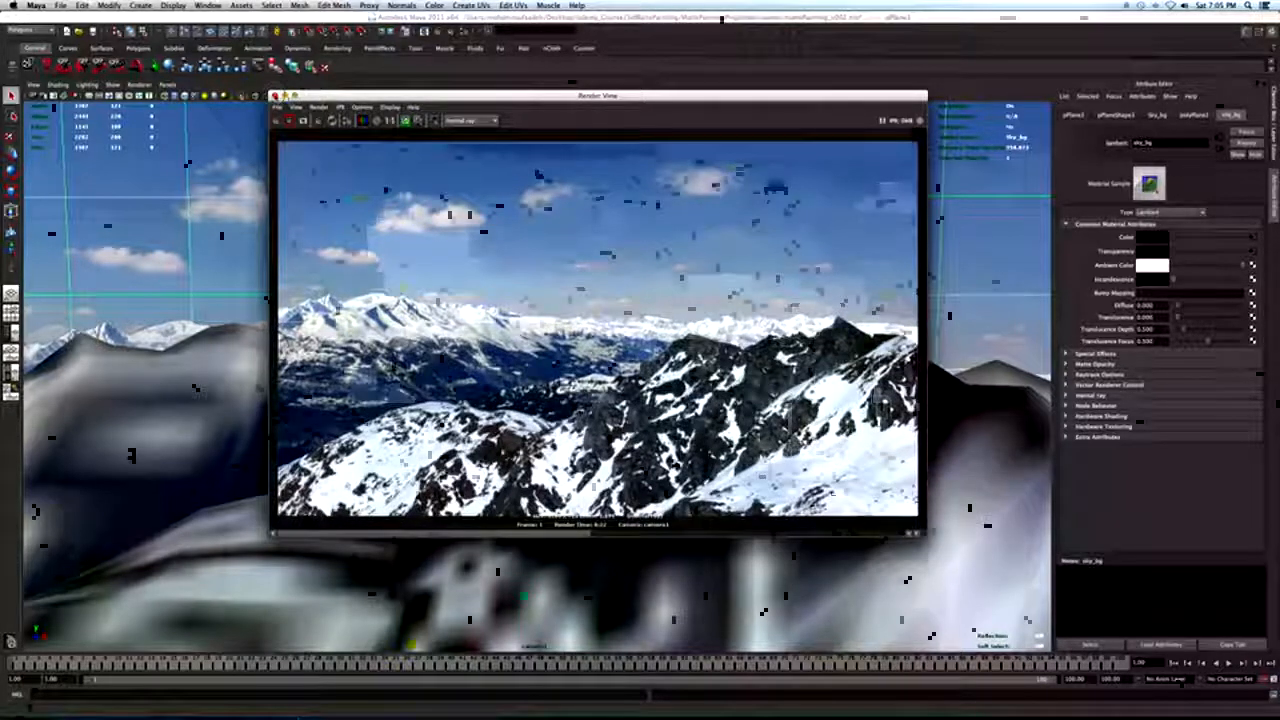
left_click(275, 96)
Set the ambient color of the background plane's bg_mountains material to white and its diffuse to 0.
key("space")
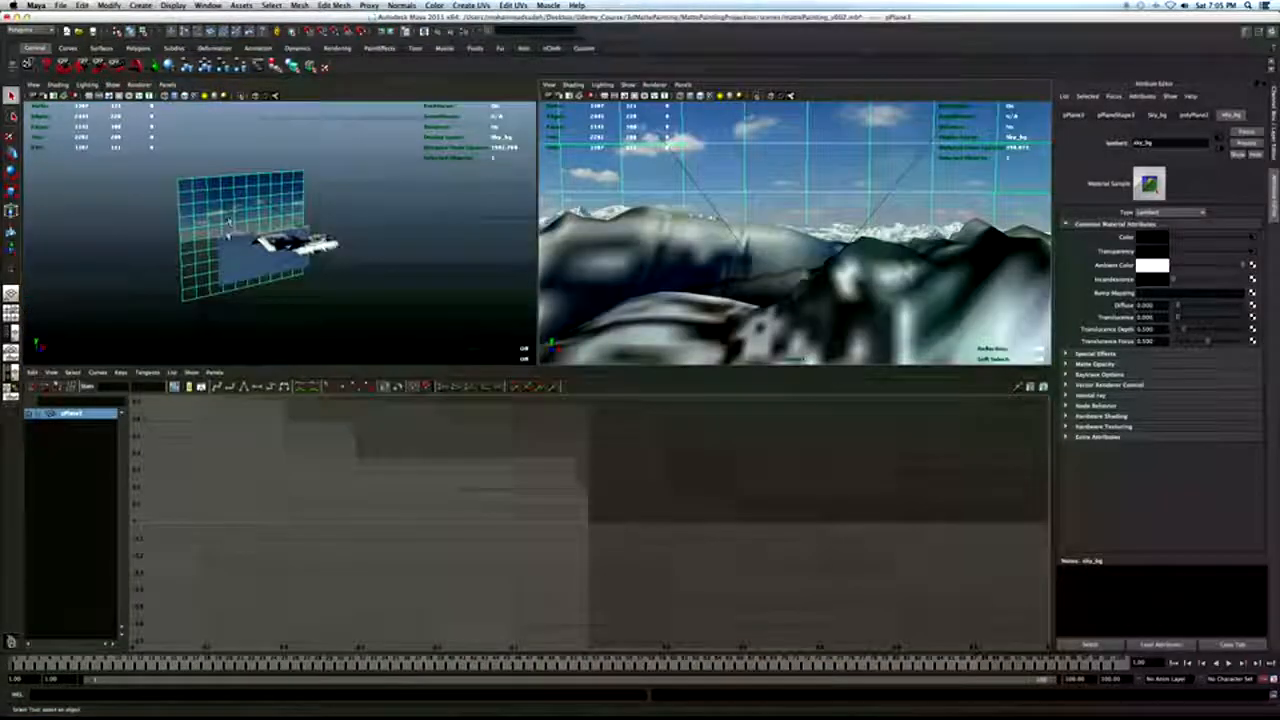
left_click(229, 220)
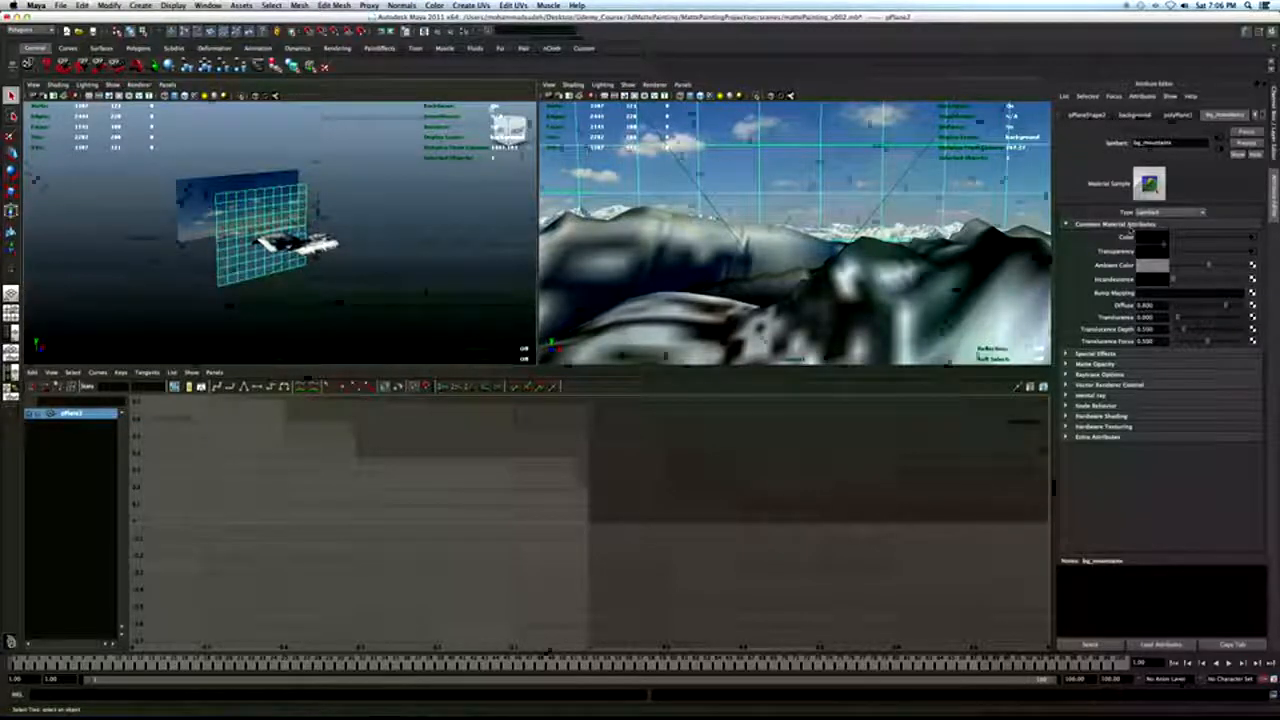
left_click_drag(1210, 264, 1248, 265)
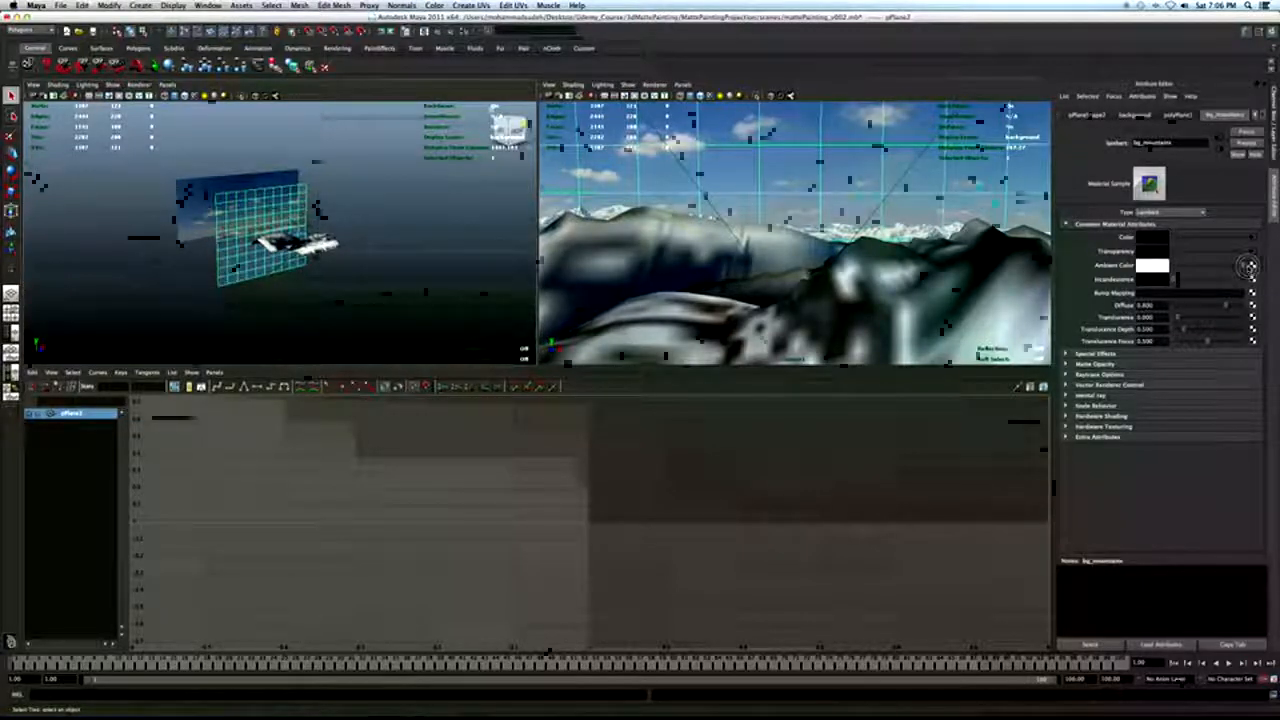
Render the camera view again to check the corrected materials, and save the scene.
key("space")
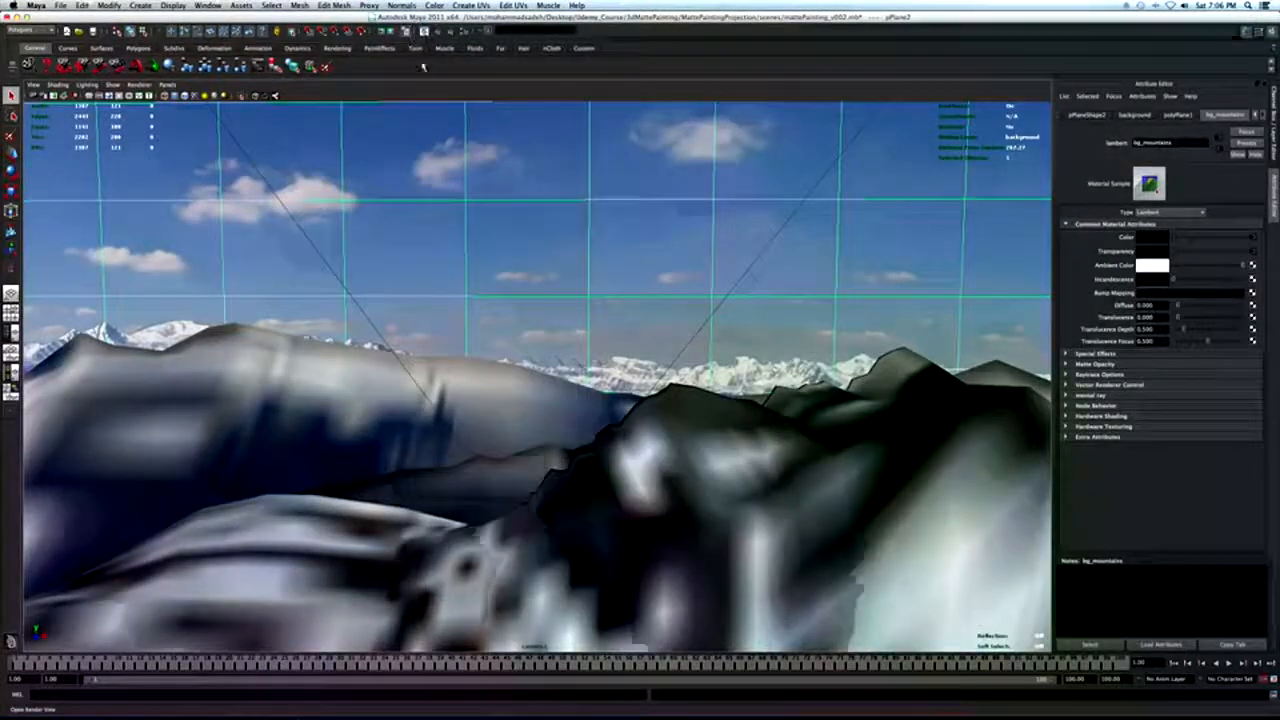
left_click(408, 31)
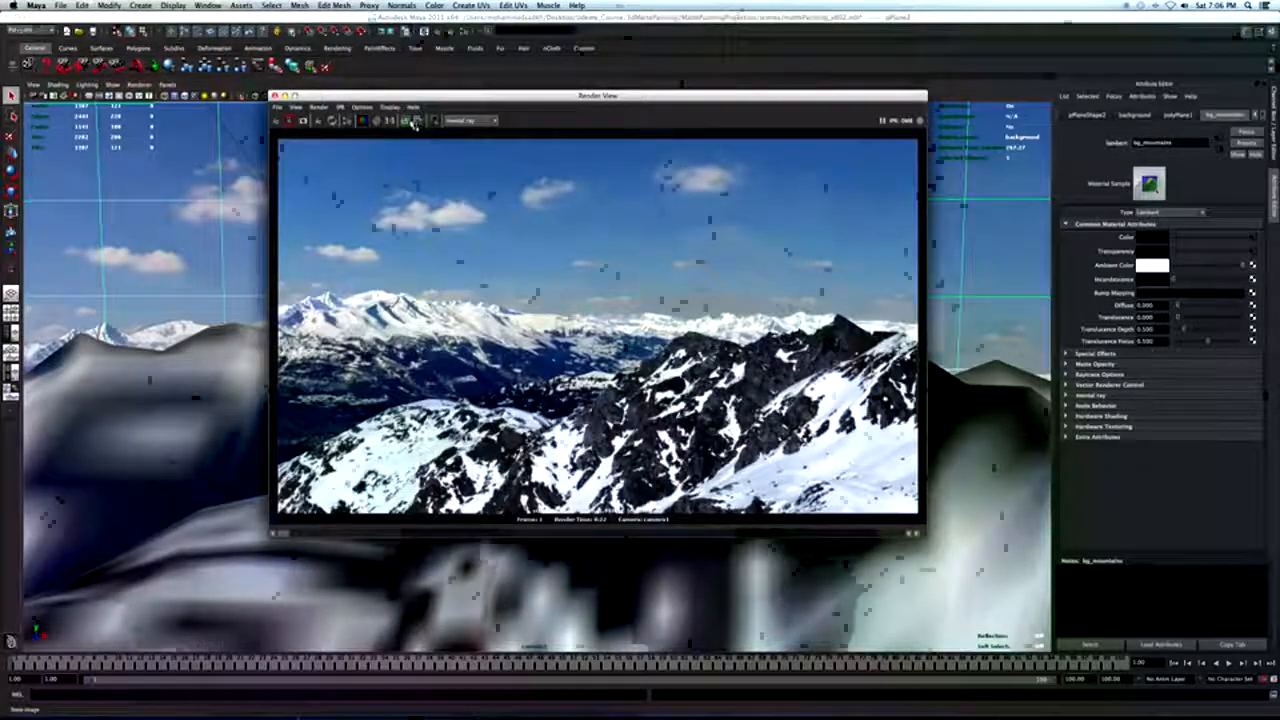
left_click(277, 123)
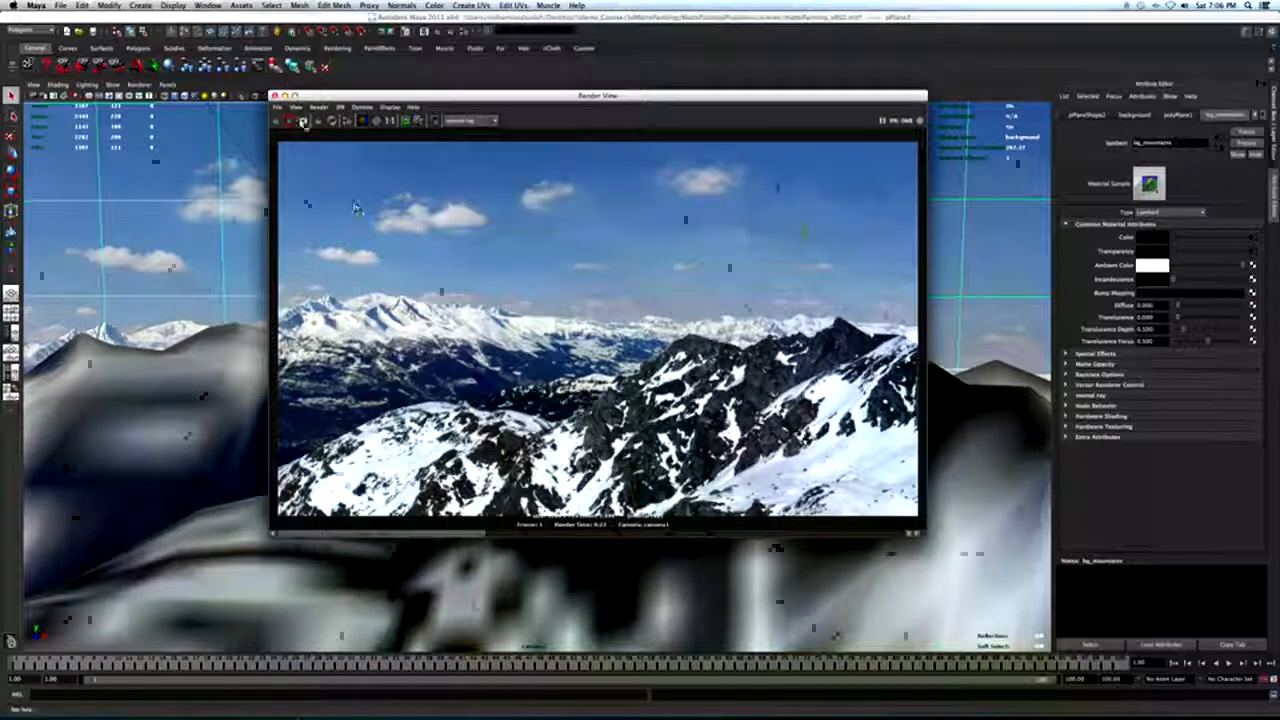
left_click(275, 96)
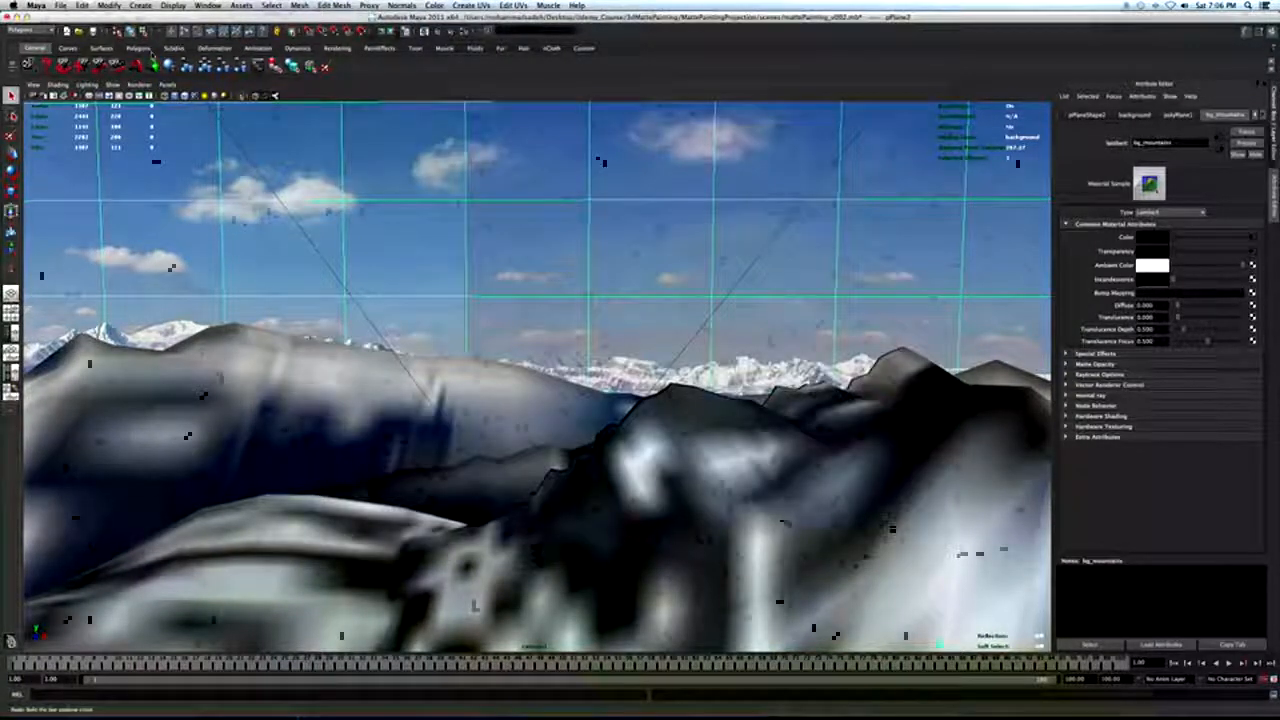
left_click(93, 31)
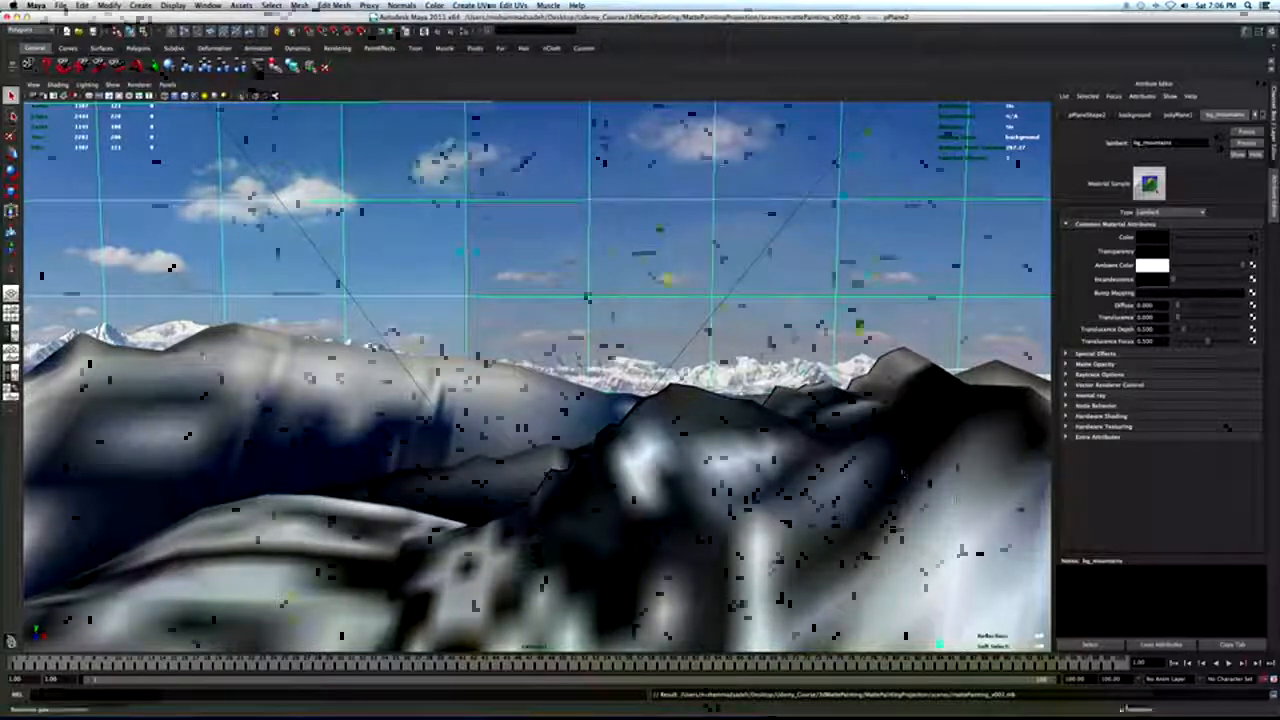
Select the projection camera in the perspective view and duplicate it.
left_click(383, 274)
left_click_drag(413, 317, 438, 288, "alt")
key("space")
left_click_drag(489, 363, 476, 344, "alt")
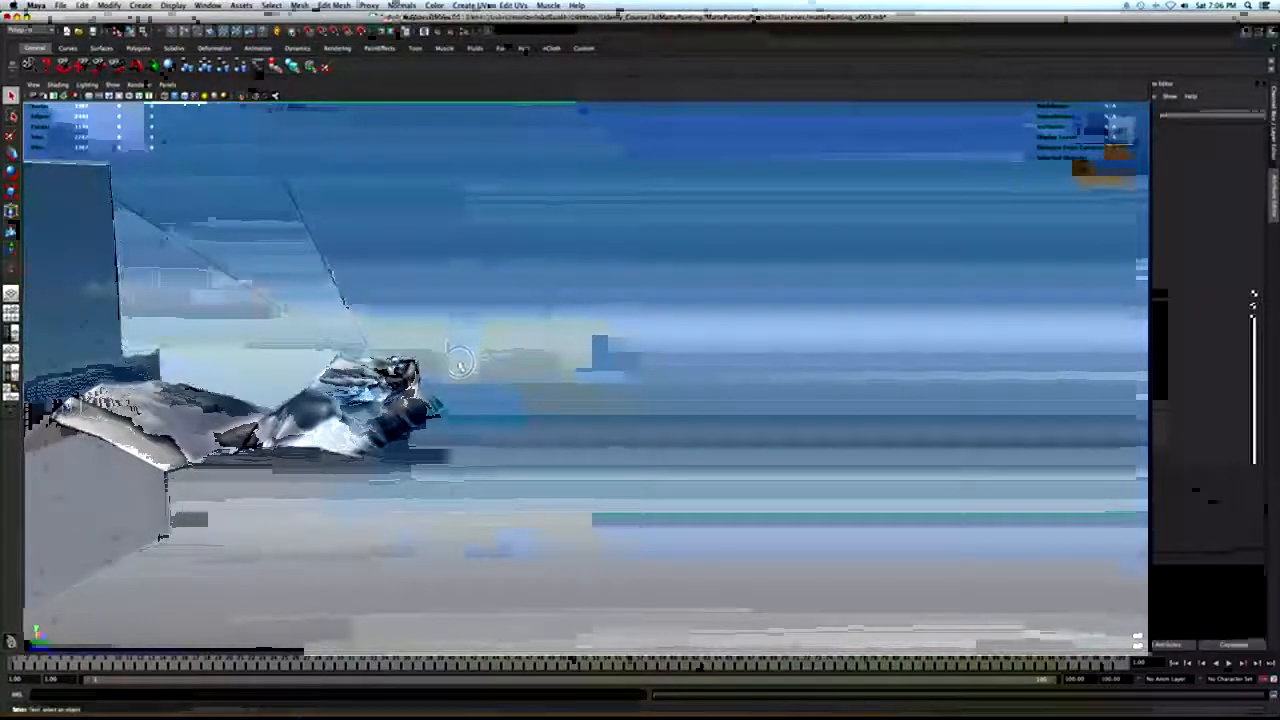
left_click(462, 356)
left_click(82, 5)
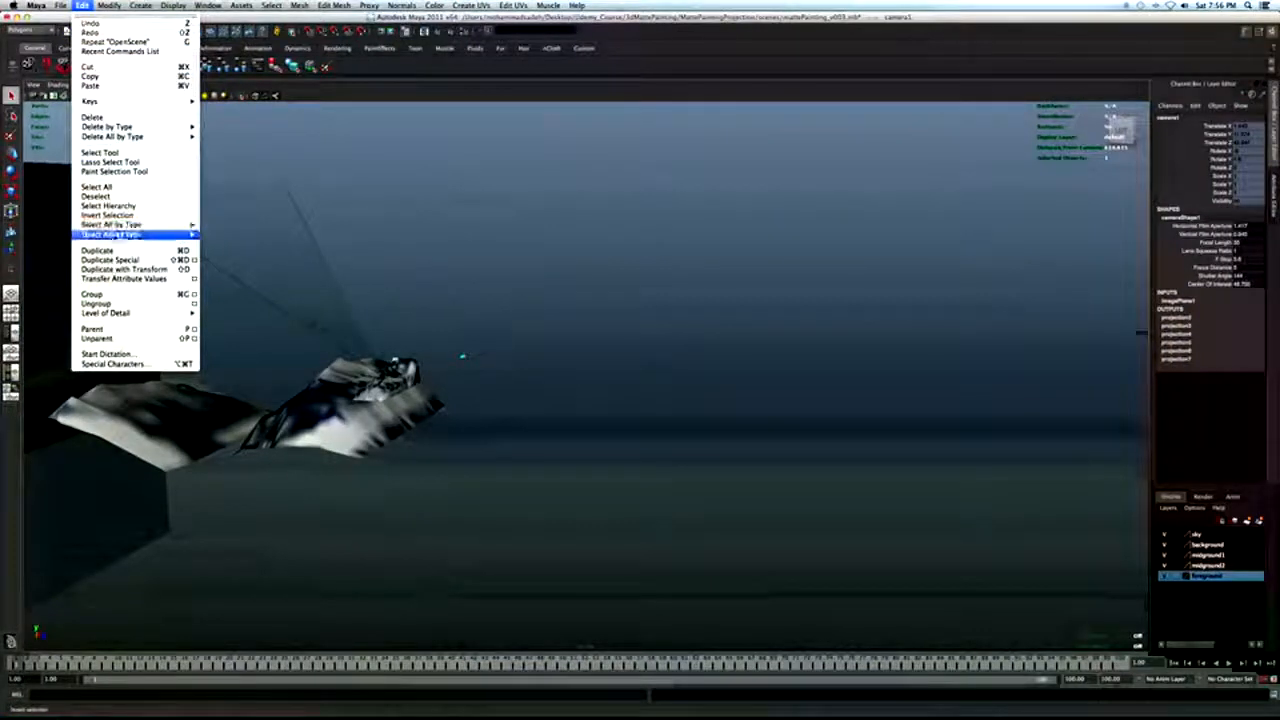
left_click(117, 250)
key("w")
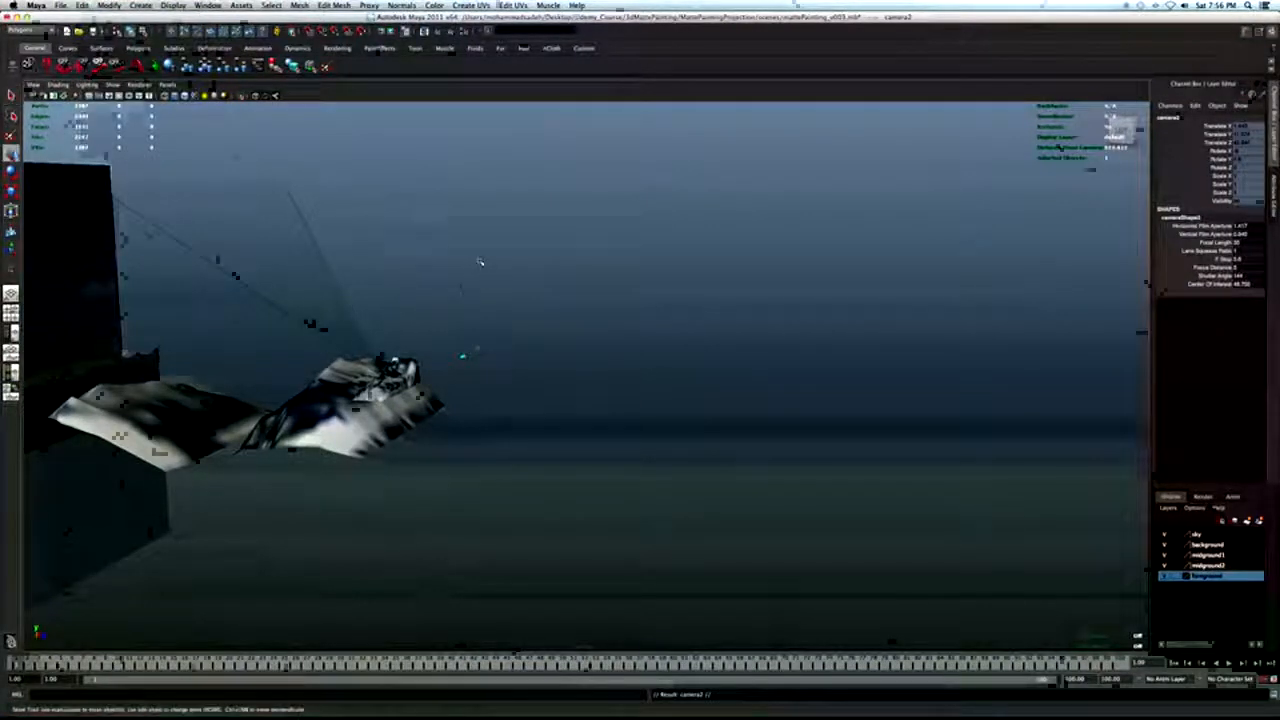
Unlock all transform channels of the duplicated camera.
left_click_drag(1215, 126, 1222, 200)
right_click(1212, 168)
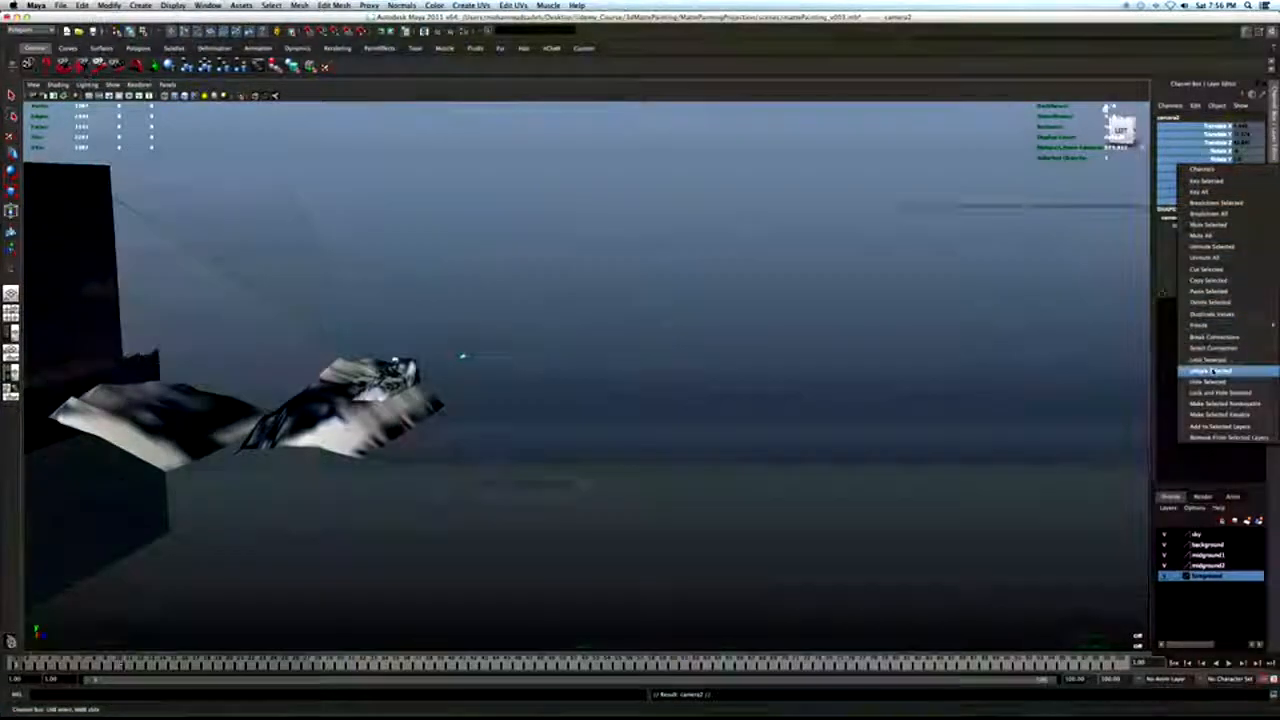
left_click(1214, 370)
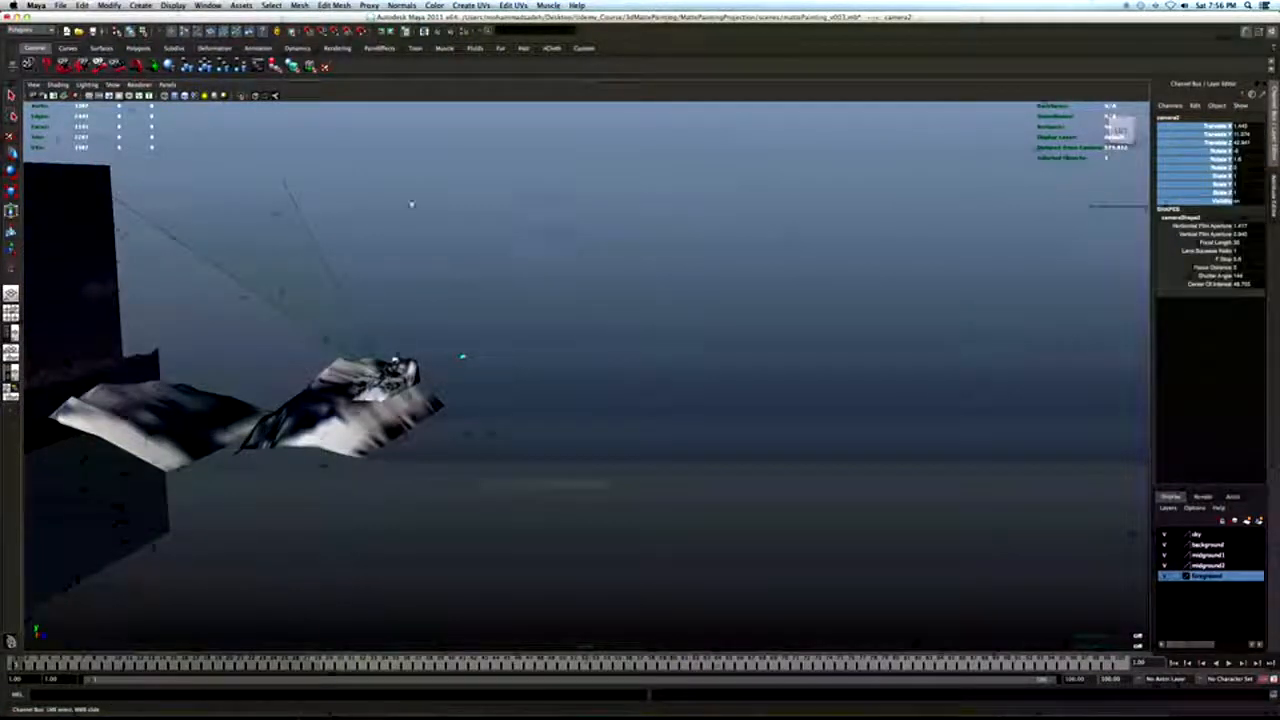
Switch the projection camera's viewport to look through the duplicated camera and enlarge that view.
key("space")
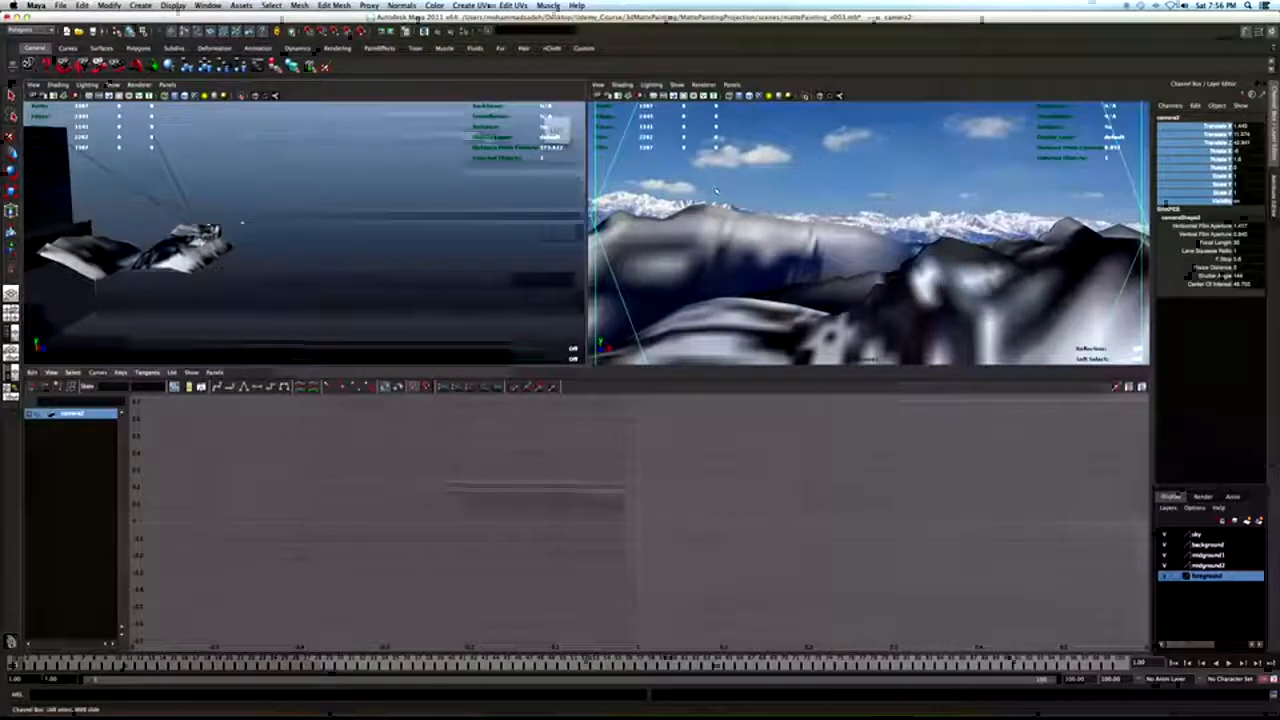
left_click(731, 87)
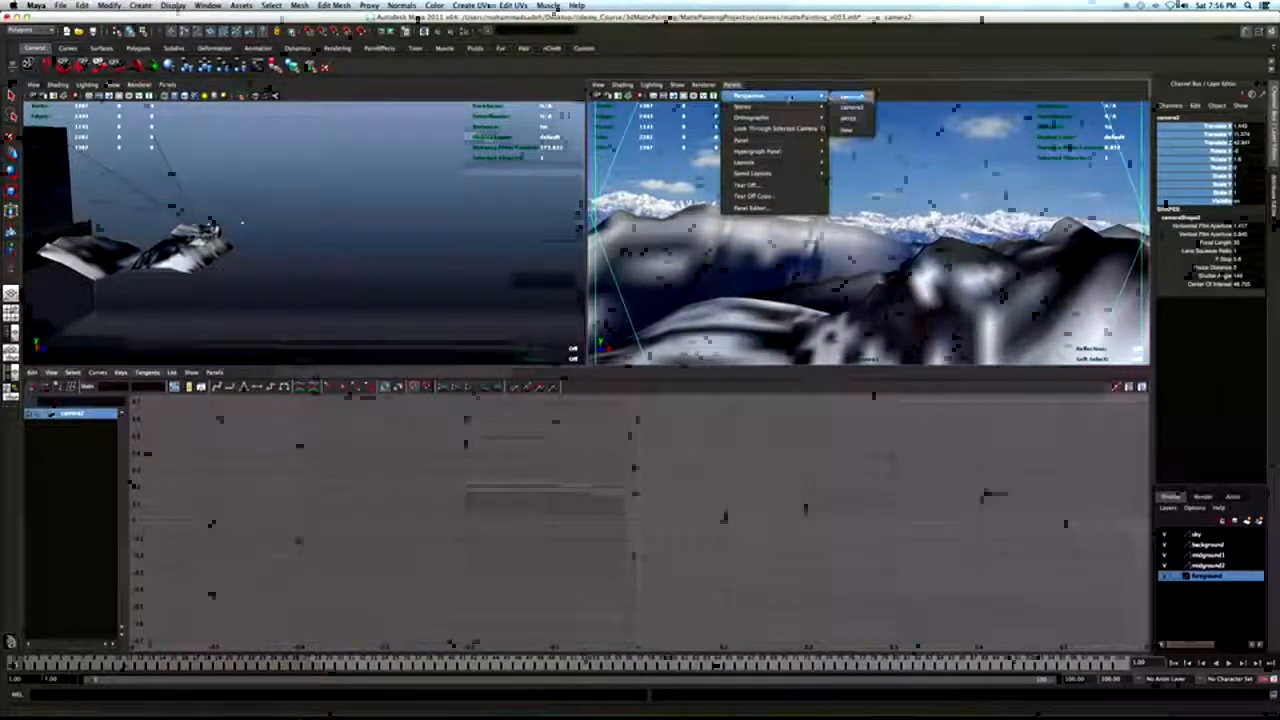
left_click(848, 95)
key("space")
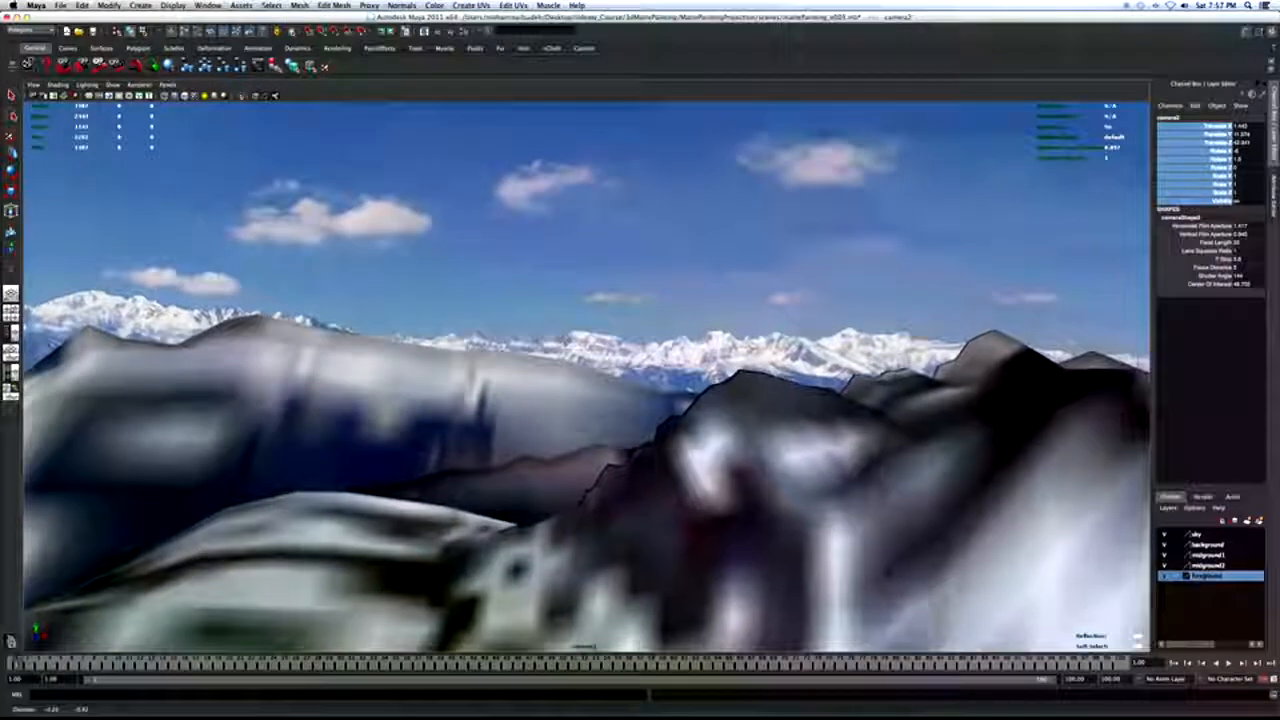
Track and dolly the duplicated camera in closer to the foreground mountains.
middle_click_drag(578, 342, 607, 310, "alt")
right_click_drag(429, 411, 443, 432, "alt")
middle_click_drag(351, 449, 378, 422, "alt")
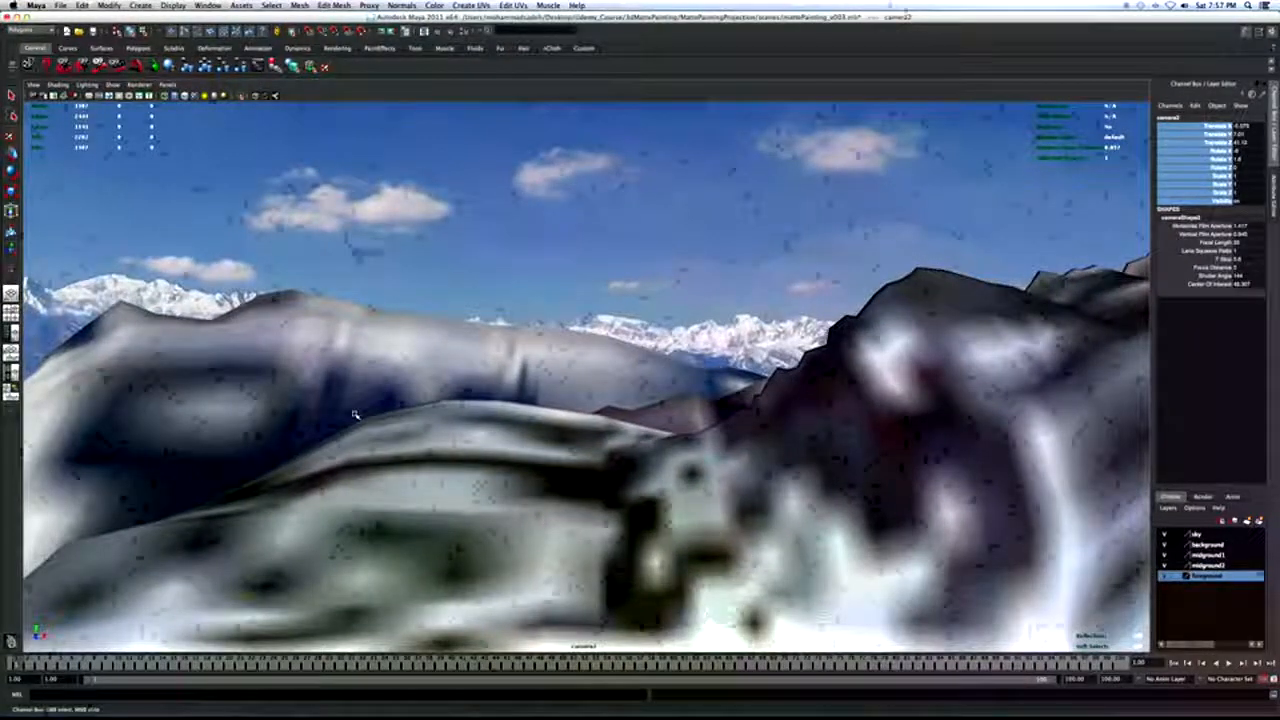
right_click_drag(371, 427, 377, 444, "alt")
mouse_move(377, 444)
middle_mouse_down("alt")
mouse_move(410, 449)
mouse_move(378, 441)
middle_mouse_up("alt")
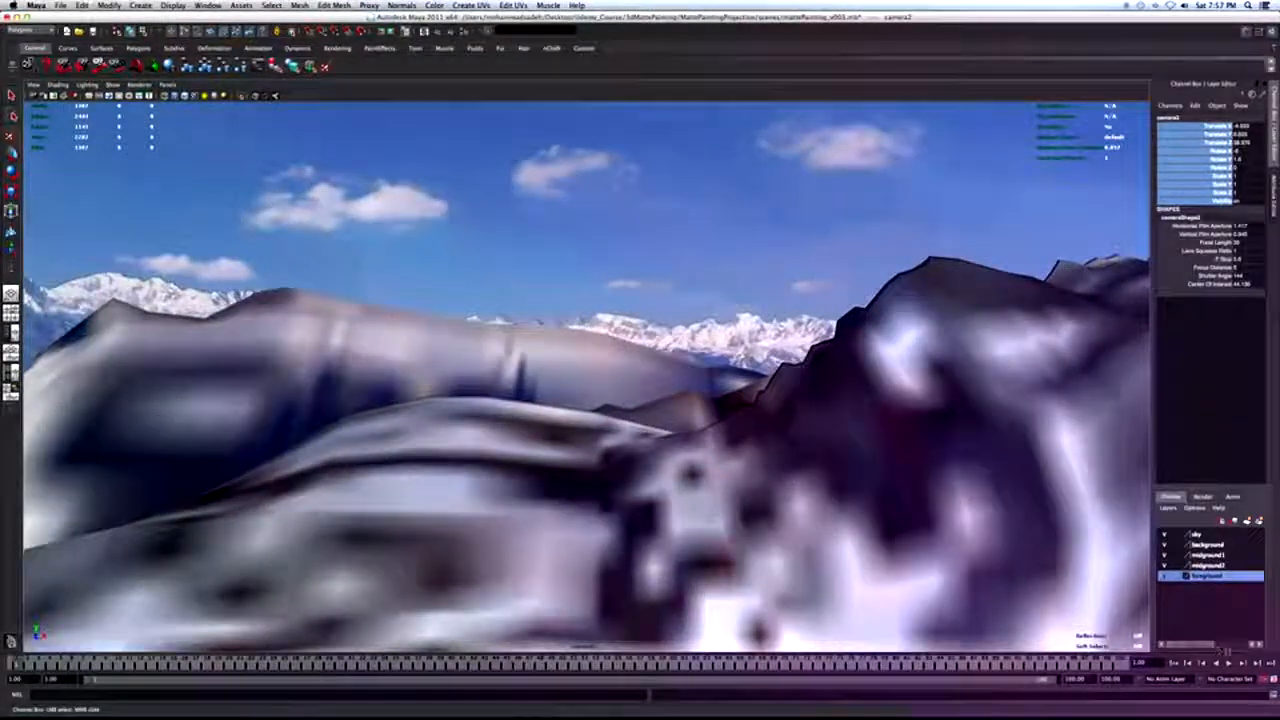
Change the playback speed in the Time Slider preferences and save the preferences.
left_click(1272, 679)
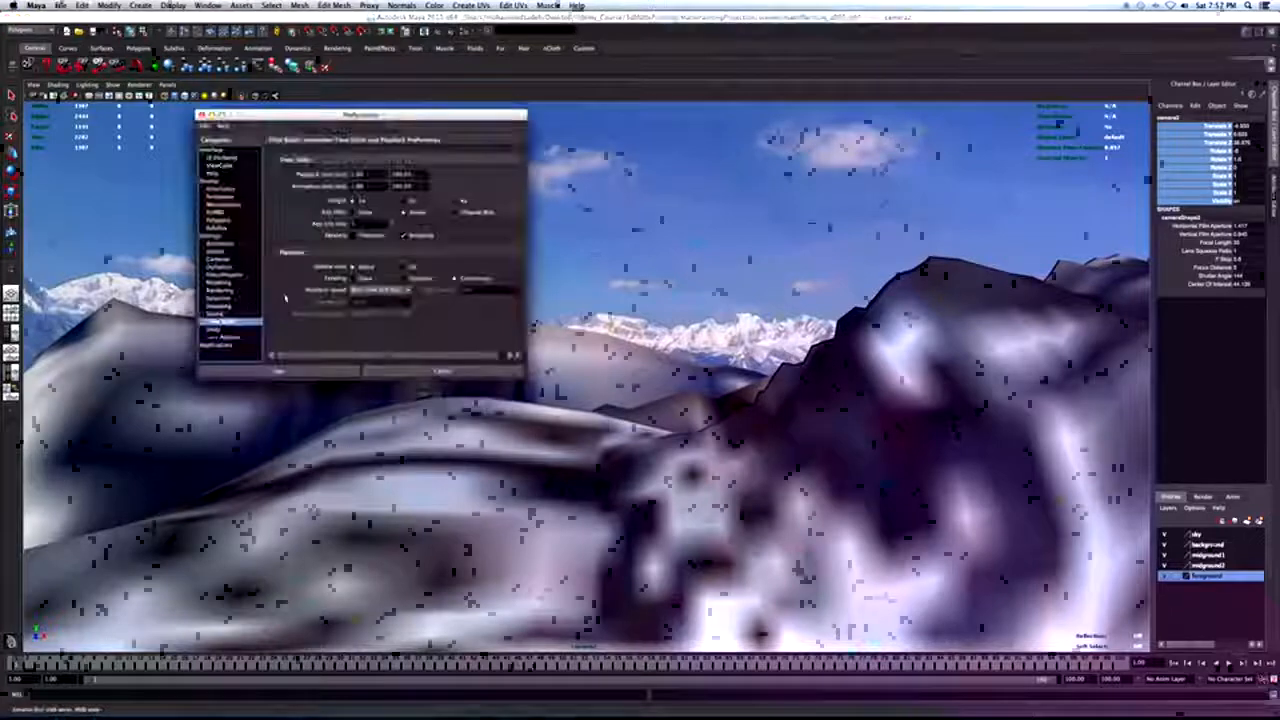
left_click(380, 289)
left_click(378, 307)
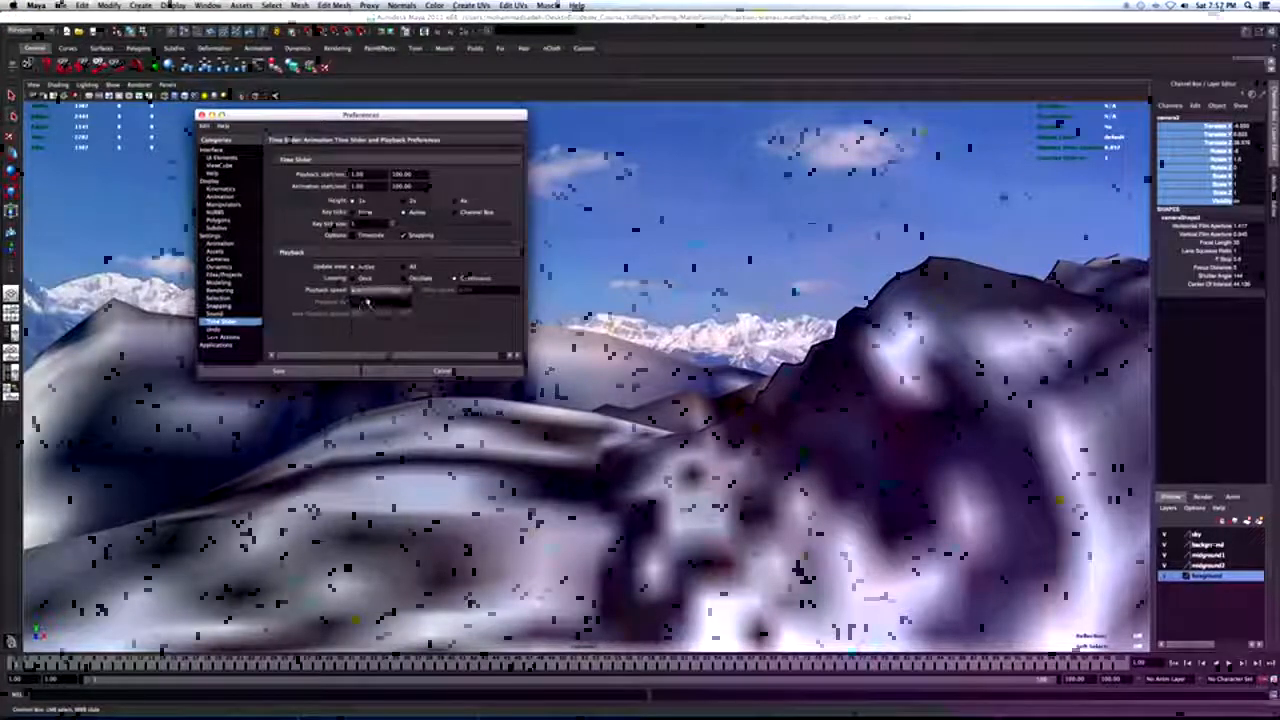
left_click(280, 371)
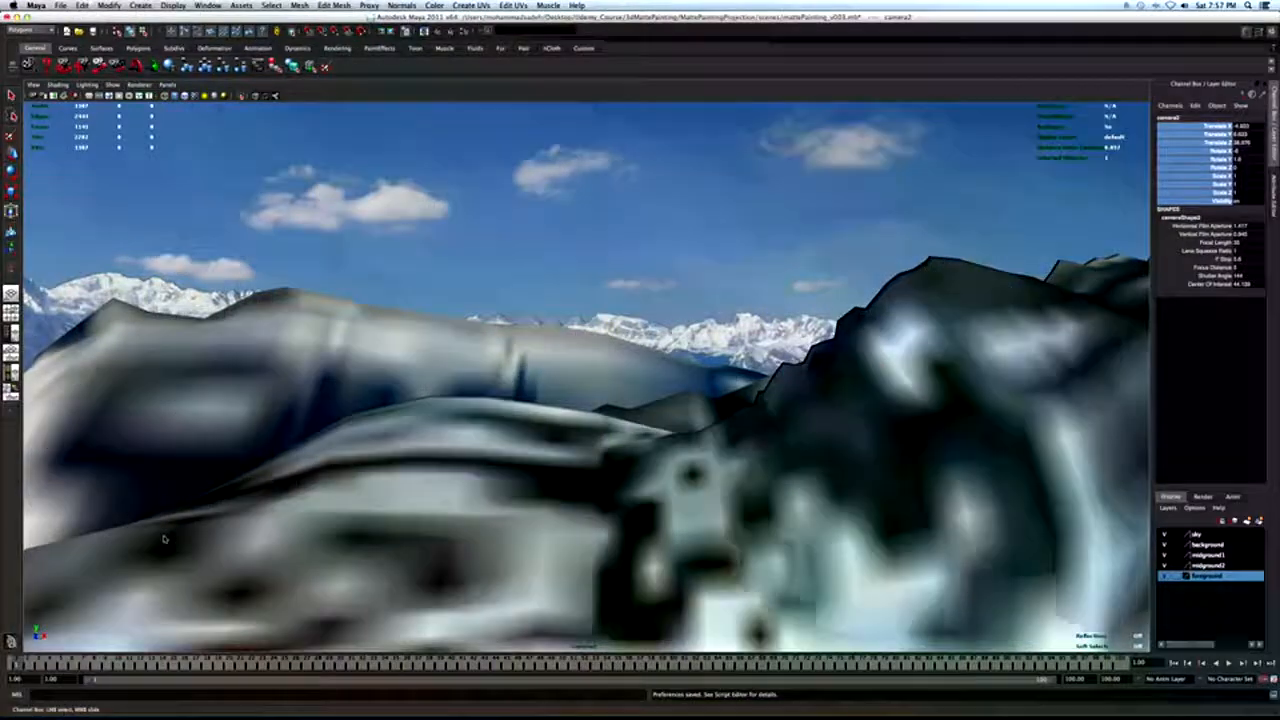
Position the duplicated camera for the opening frame, with Translate X at about -12 and adjusted Translate Y and Z.
middle_click_drag(283, 414, 372, 387, "alt")
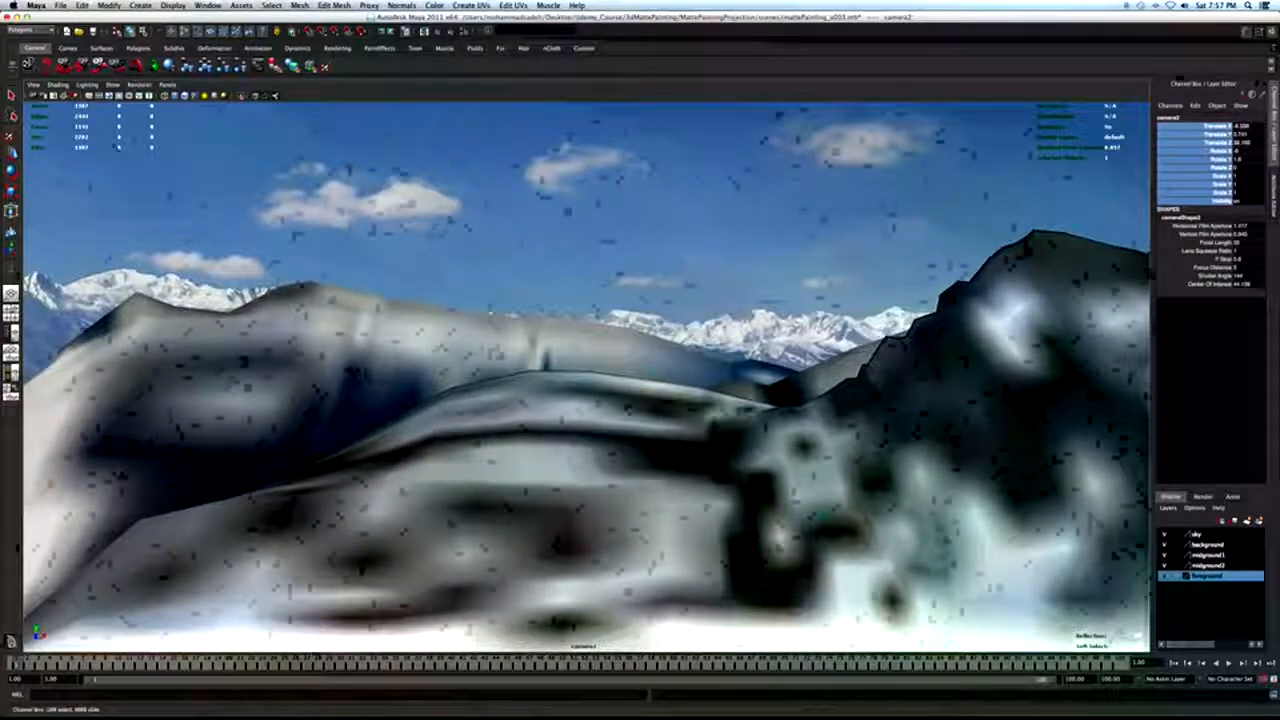
left_click(1213, 127)
left_click(1245, 126)
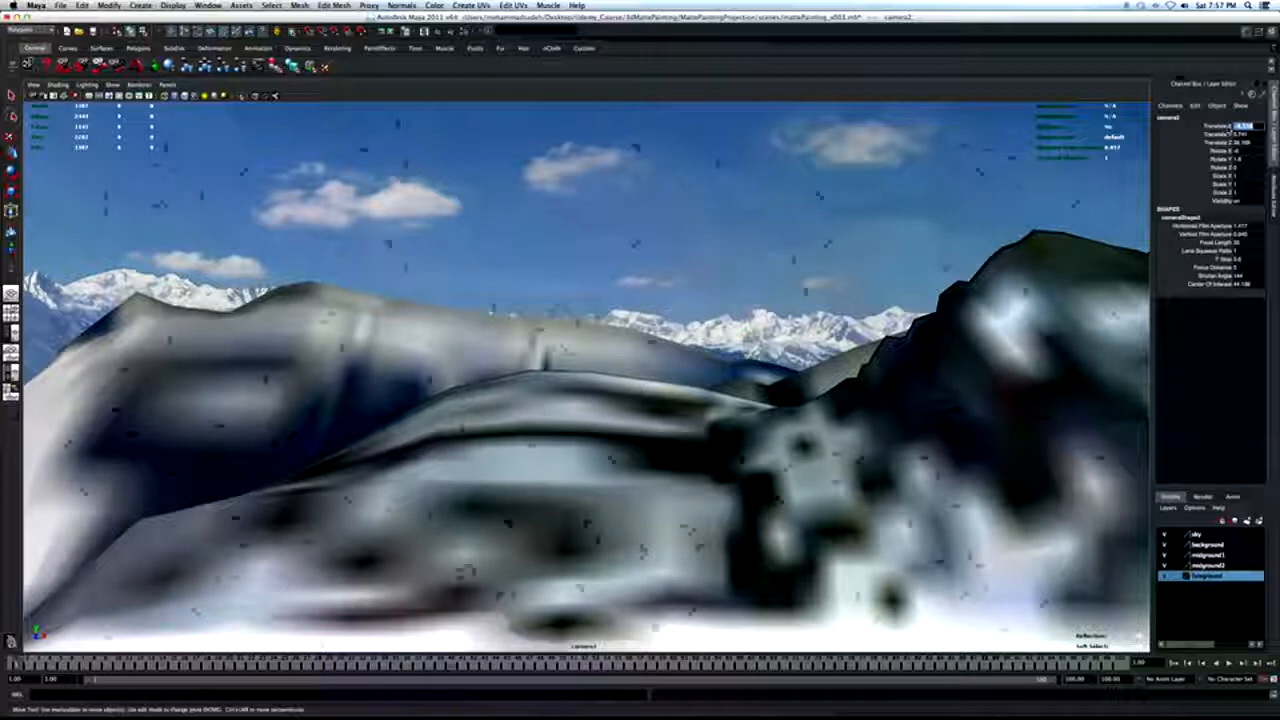
type("-12")
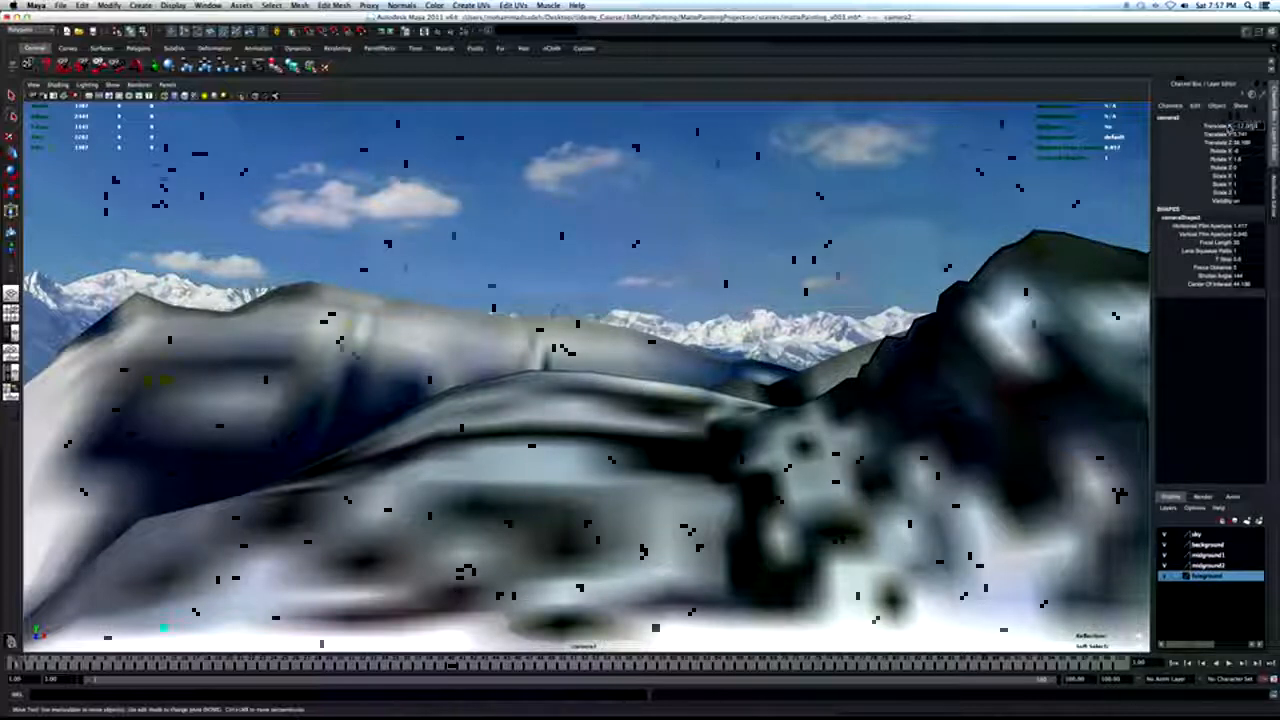
key("Tab")
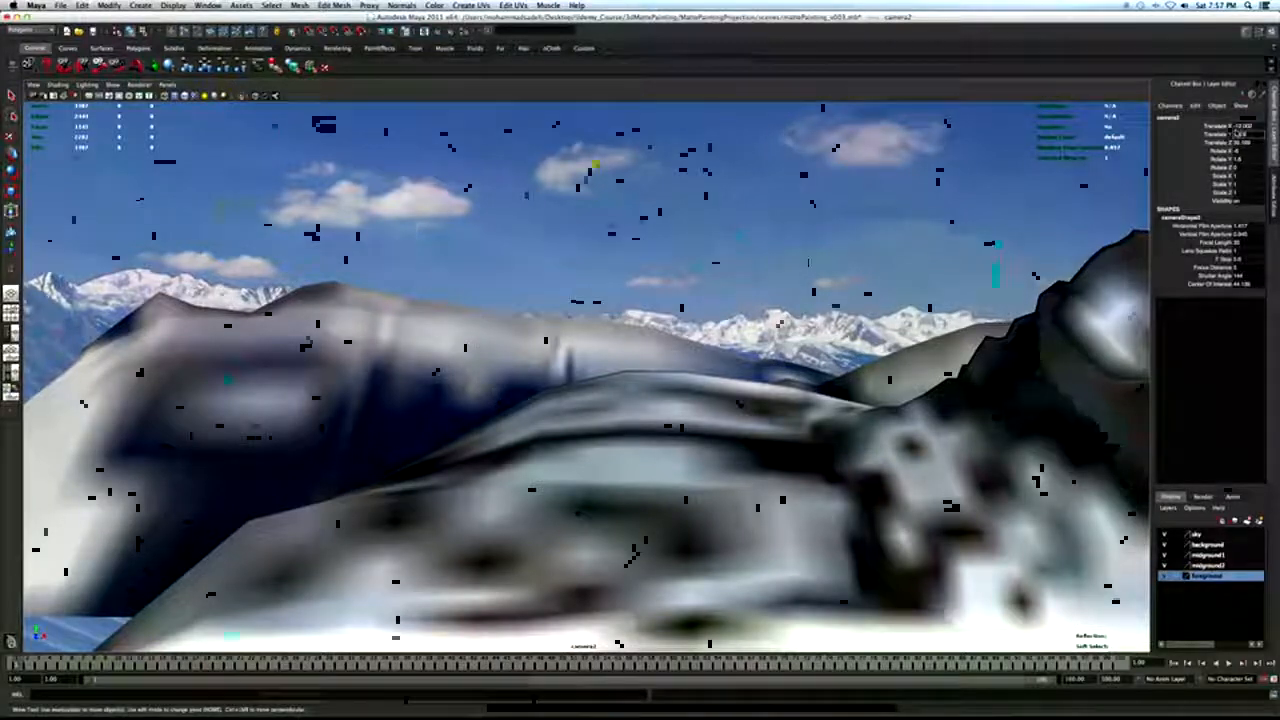
left_click(1246, 142)
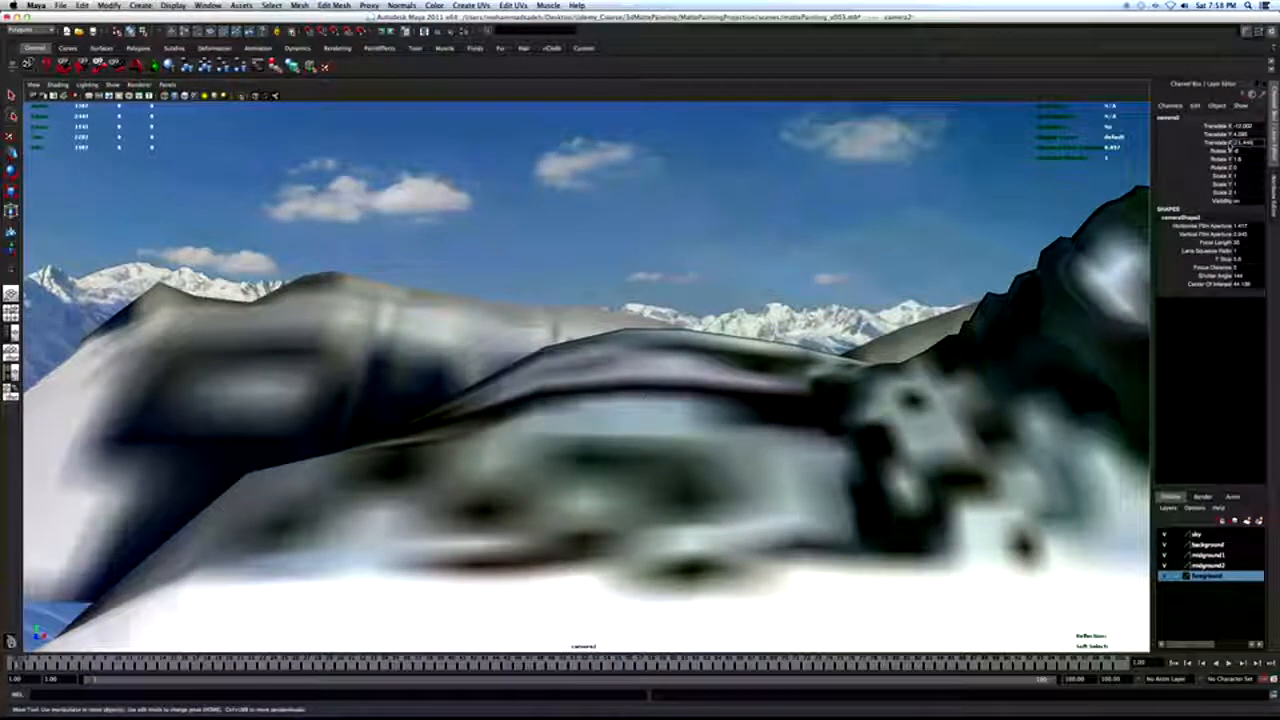
key("Return")
Tilt the camera down and turn it toward the dark rocky peak using its Rotate X, Y and Z values.
left_click(1238, 151)
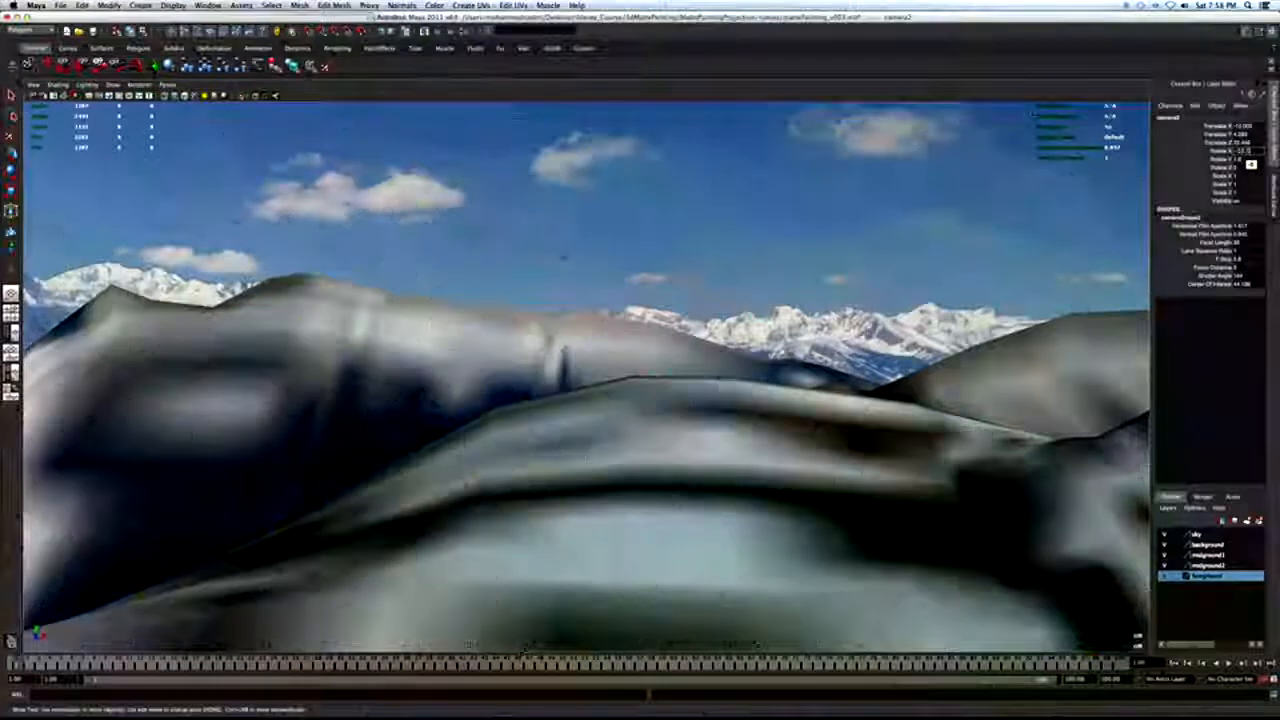
key("Return")
left_click(1245, 160)
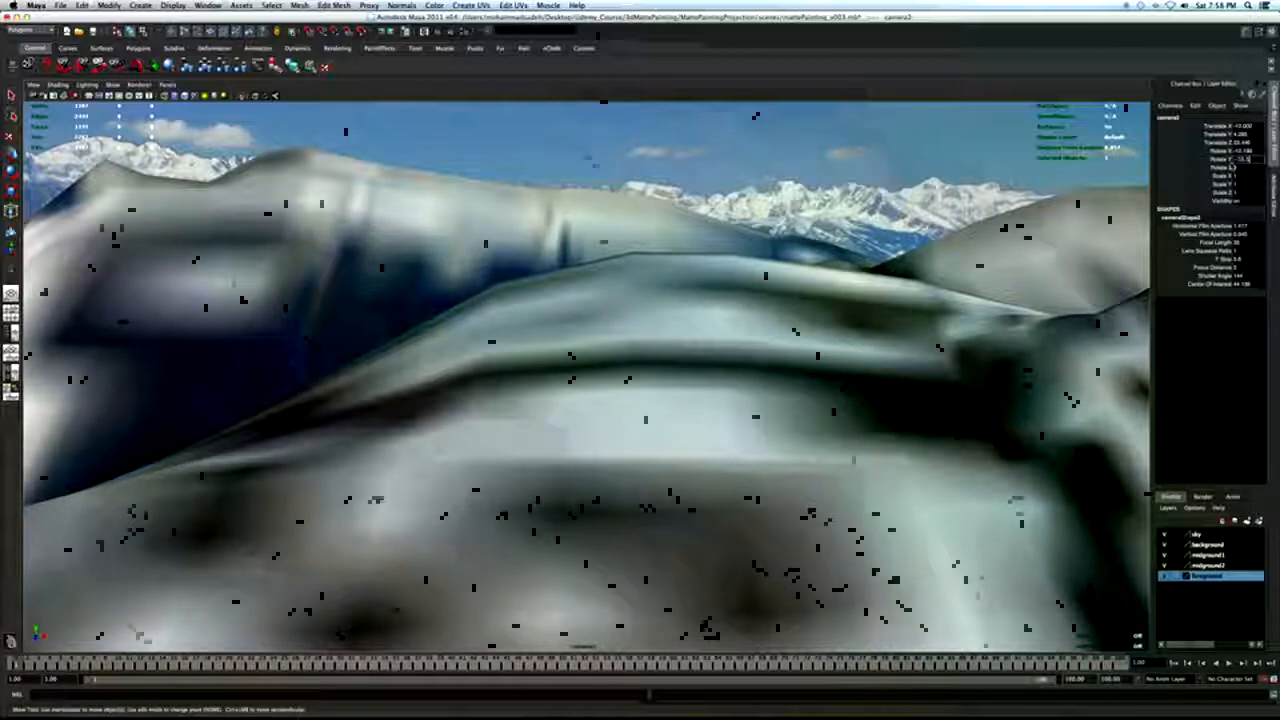
left_click_drag(750, 410, 521, 410, "alt")
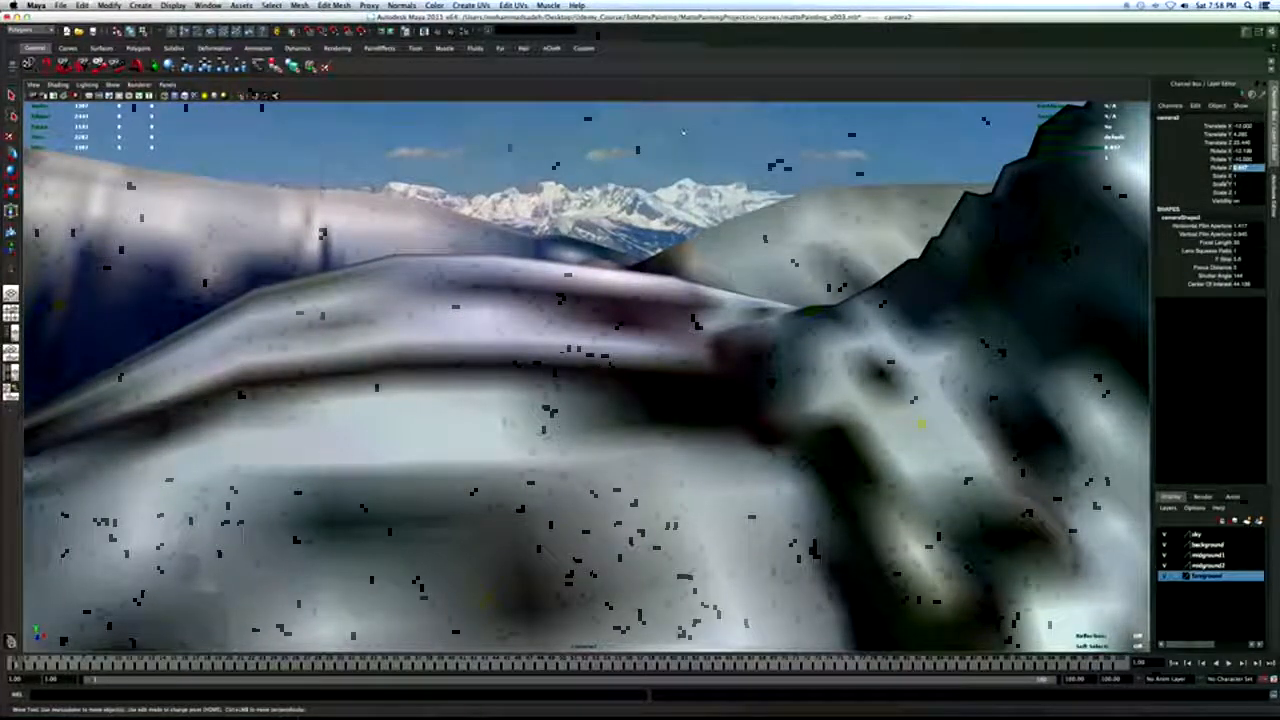
Key all of the duplicated camera's transform channels at frame 1.
left_click_drag(1213, 128, 1213, 202)
right_click(1213, 134)
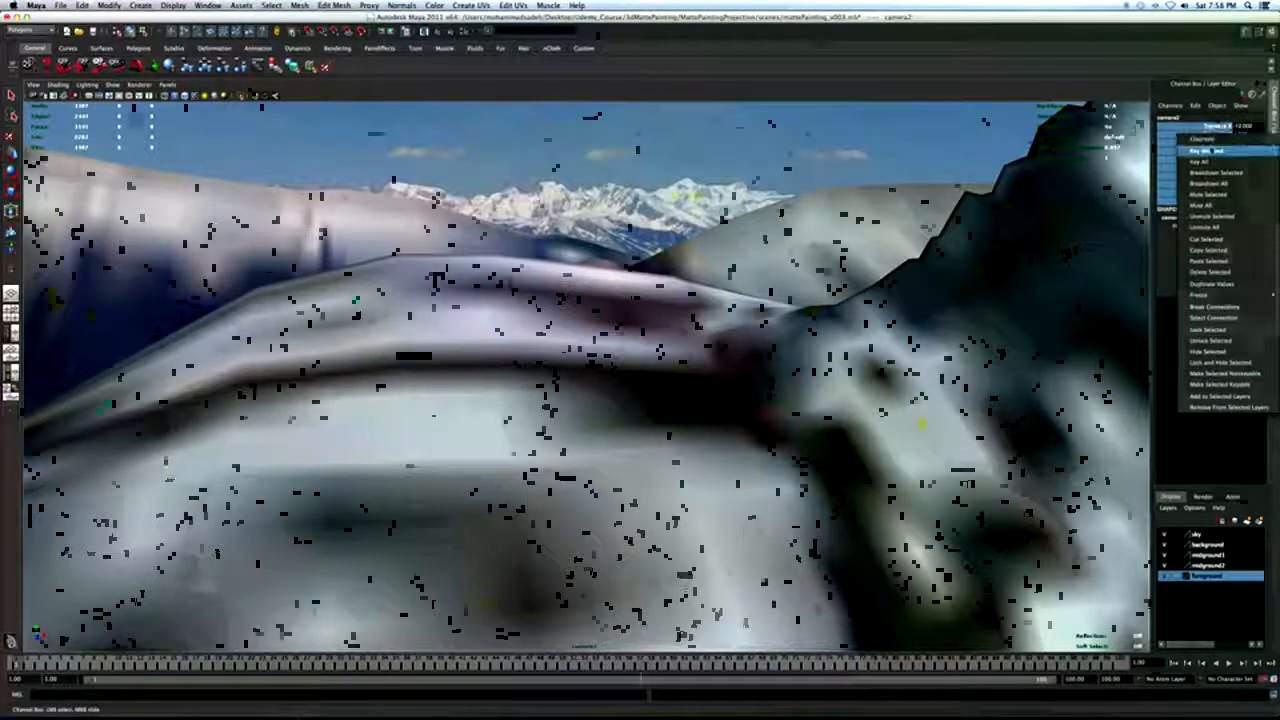
left_click(1206, 150)
Go to frame 100 and reposition the camera farther along the ridge by changing its Translate X, Y and Z.
left_click_drag(62, 662, 1122, 662)
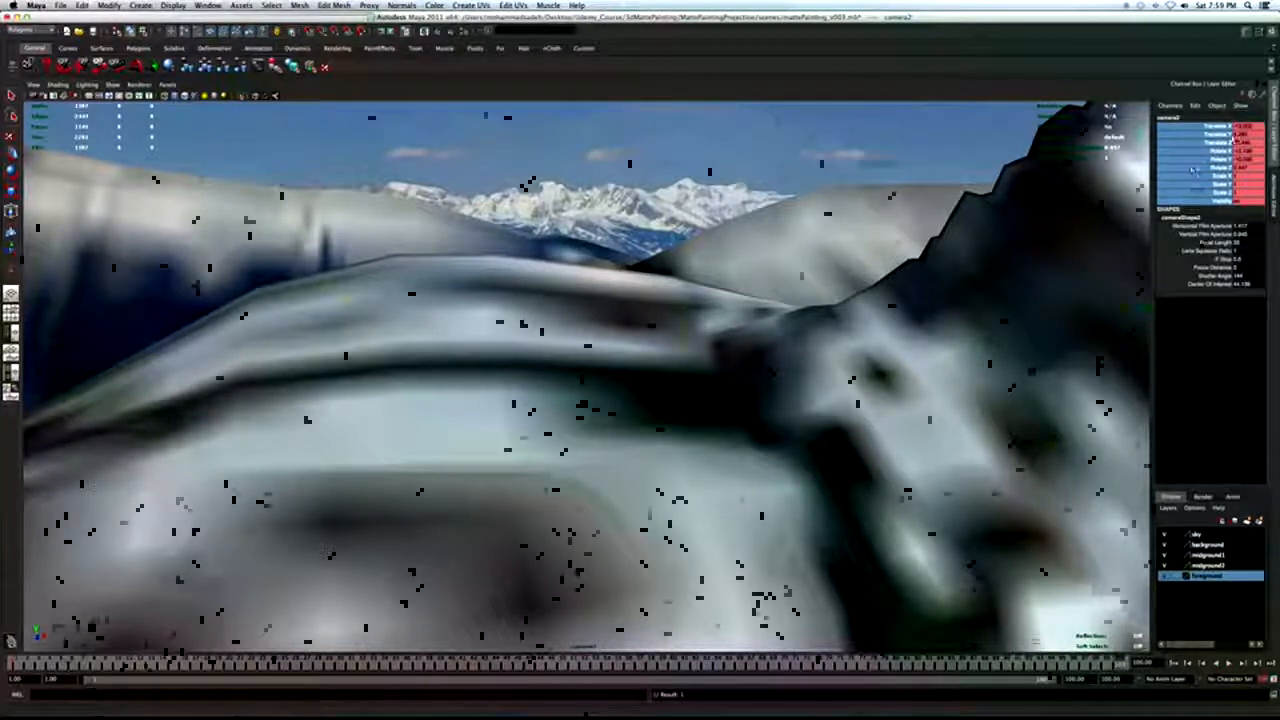
left_click(1245, 127)
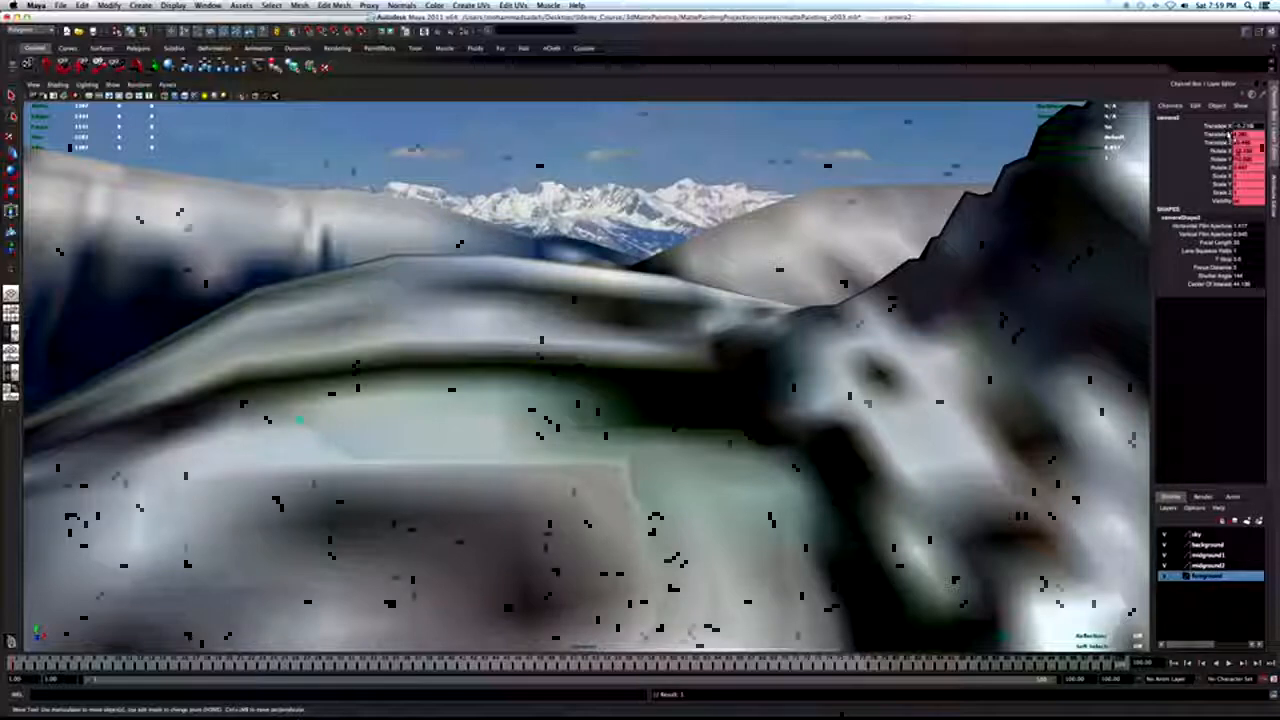
key("Return")
left_click_drag(1252, 134, 1229, 141)
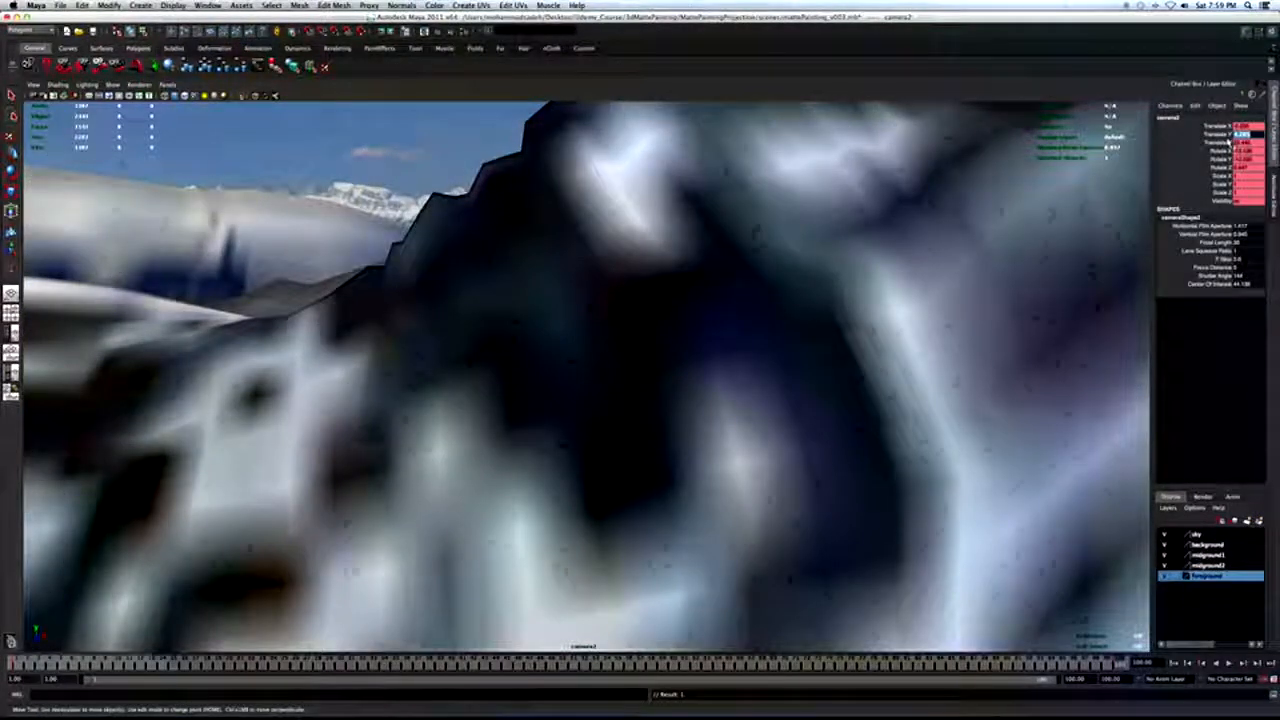
type("3.")
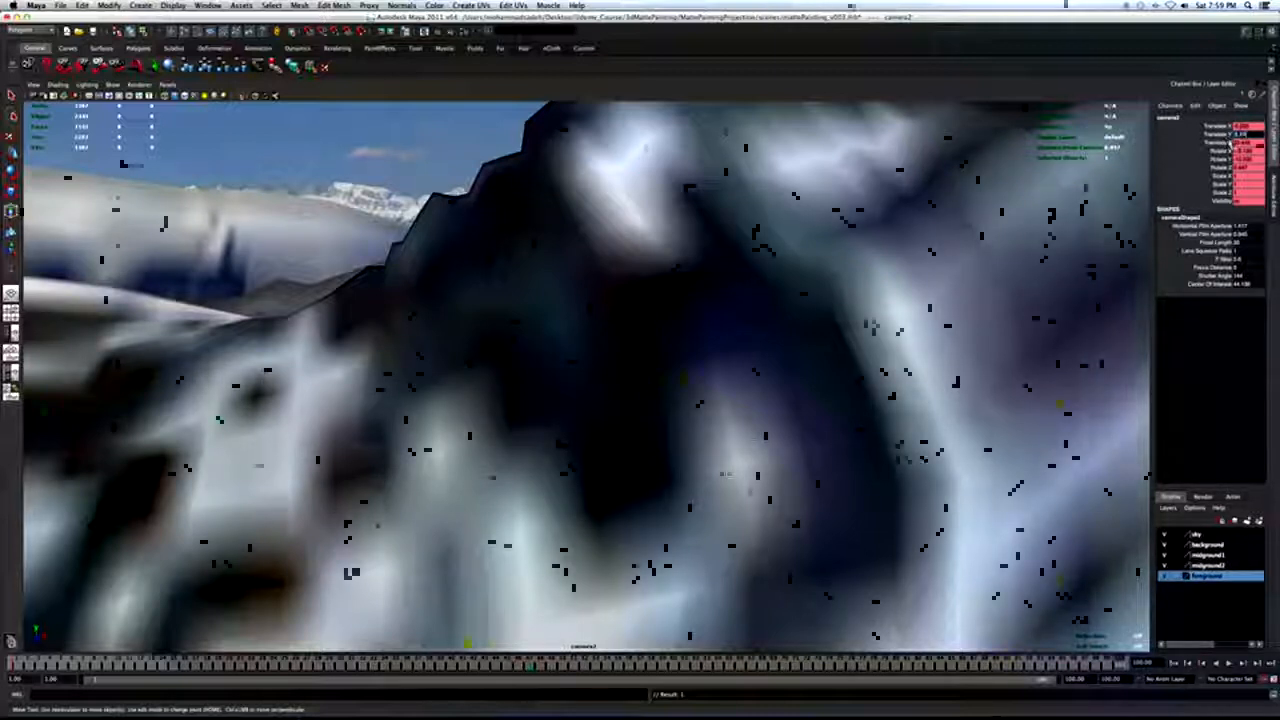
key("Tab")
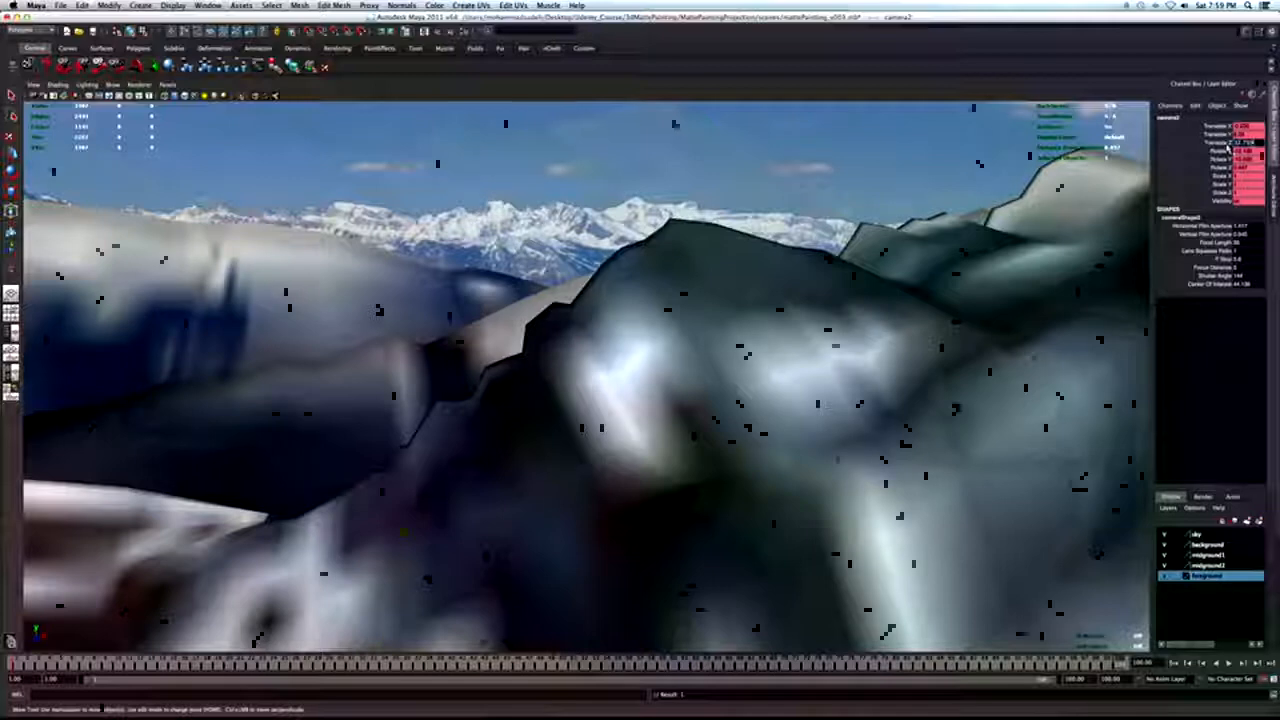
key("Tab")
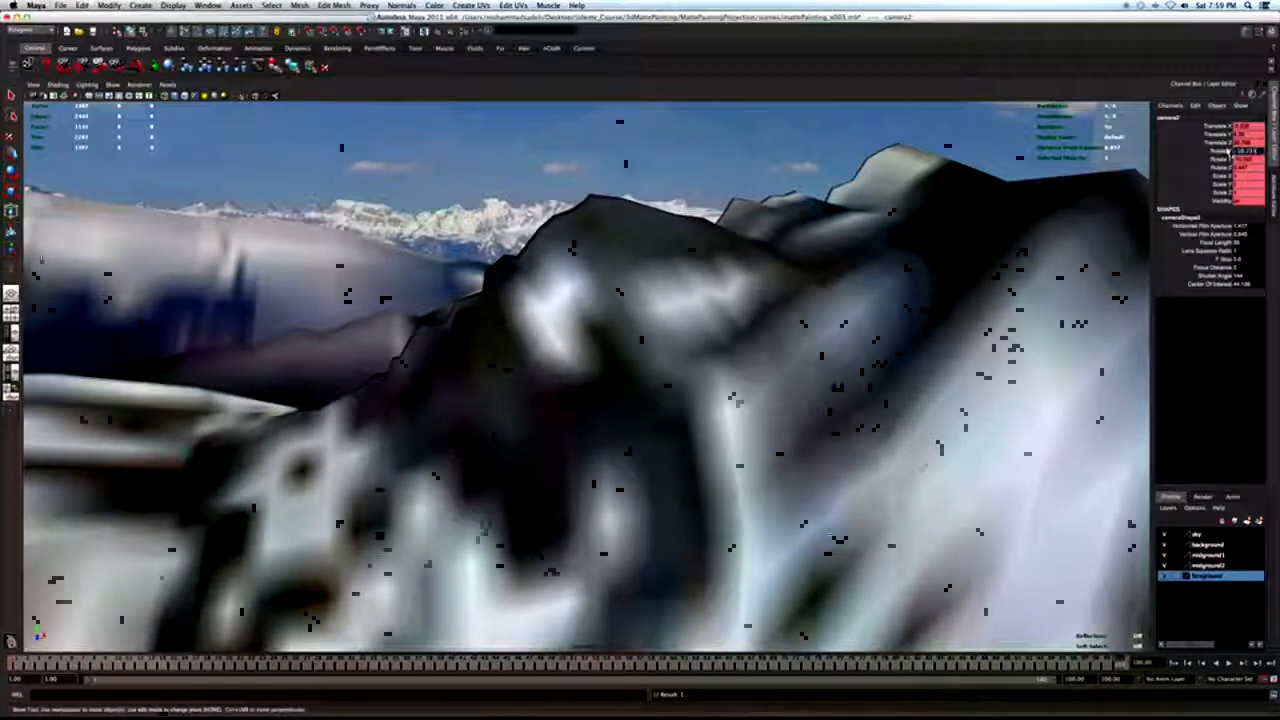
Adjust the camera's Rotate X, Y and Z at frame 100 to frame the peak and the valley.
key("Tab")
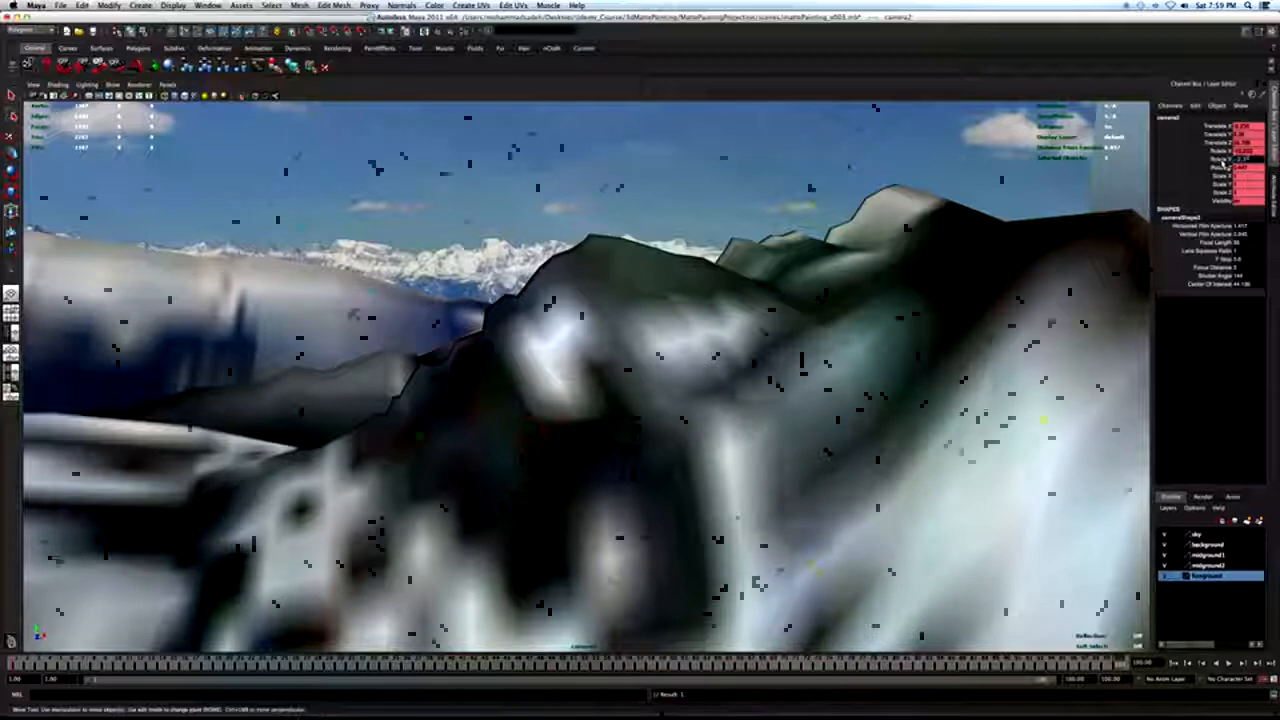
key("Tab")
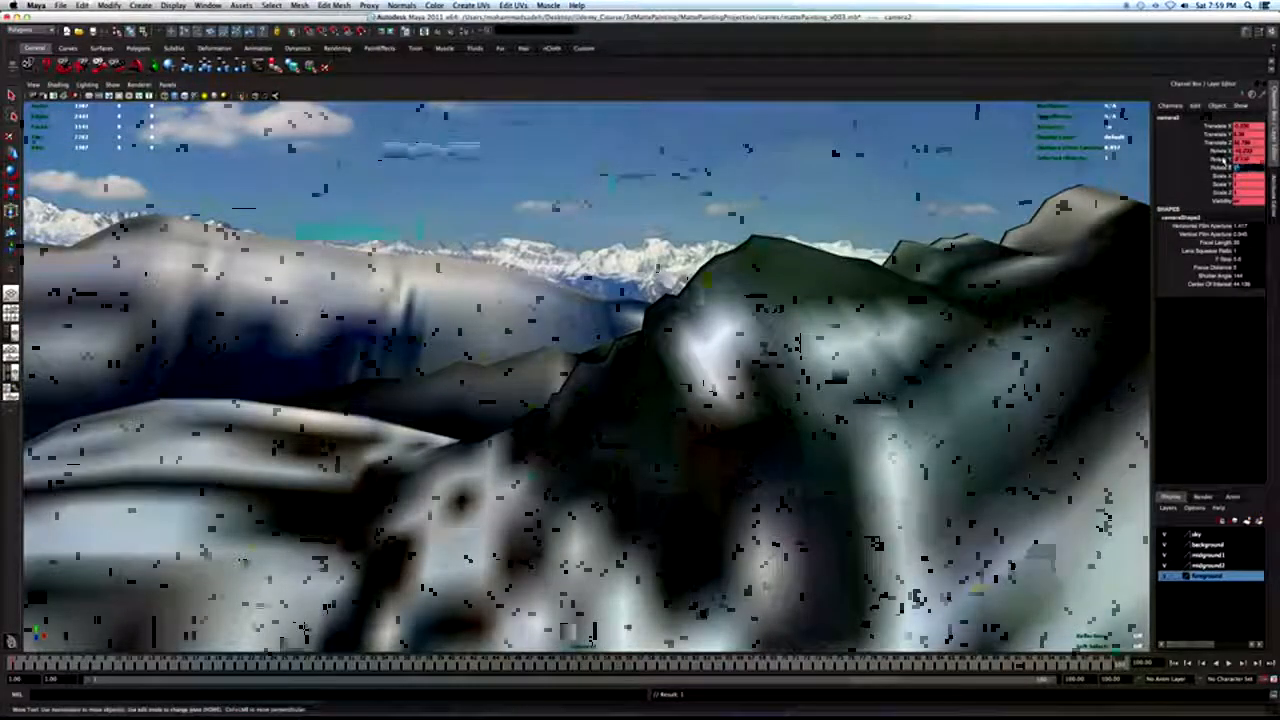
key("Return")
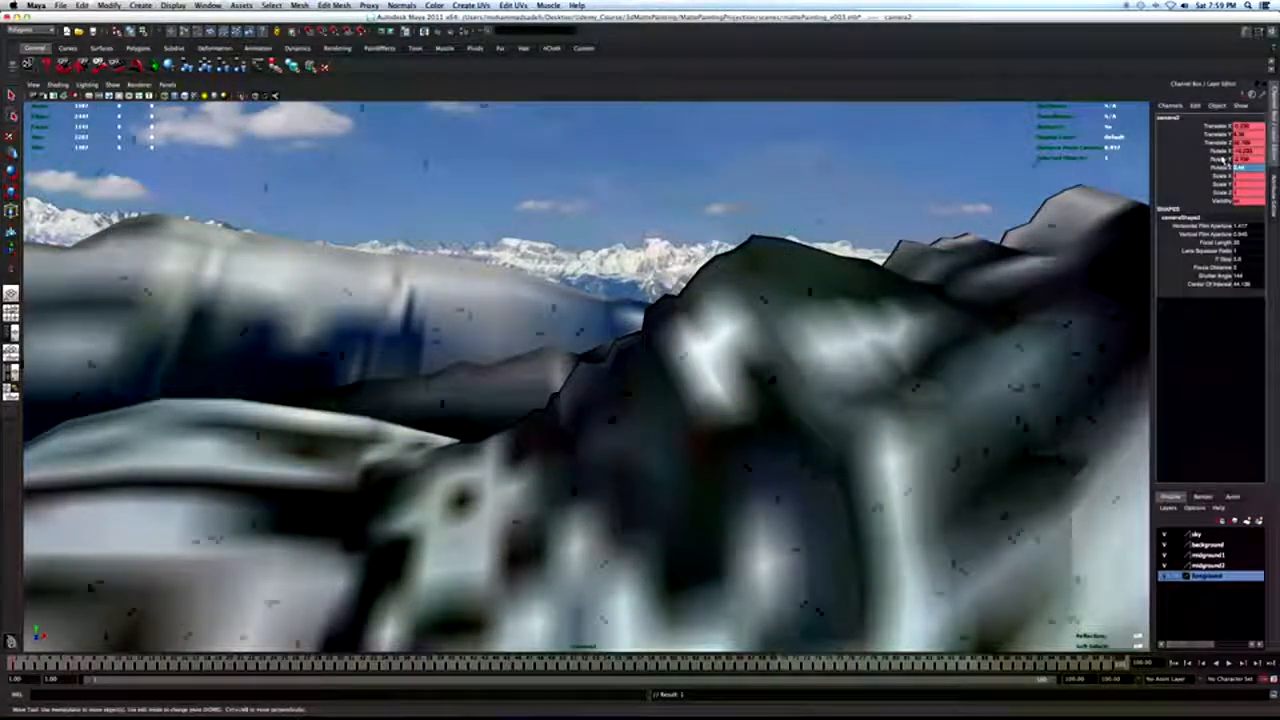
Key all of the camera's transform channels at frame 100.
left_click_drag(1220, 126, 1219, 202)
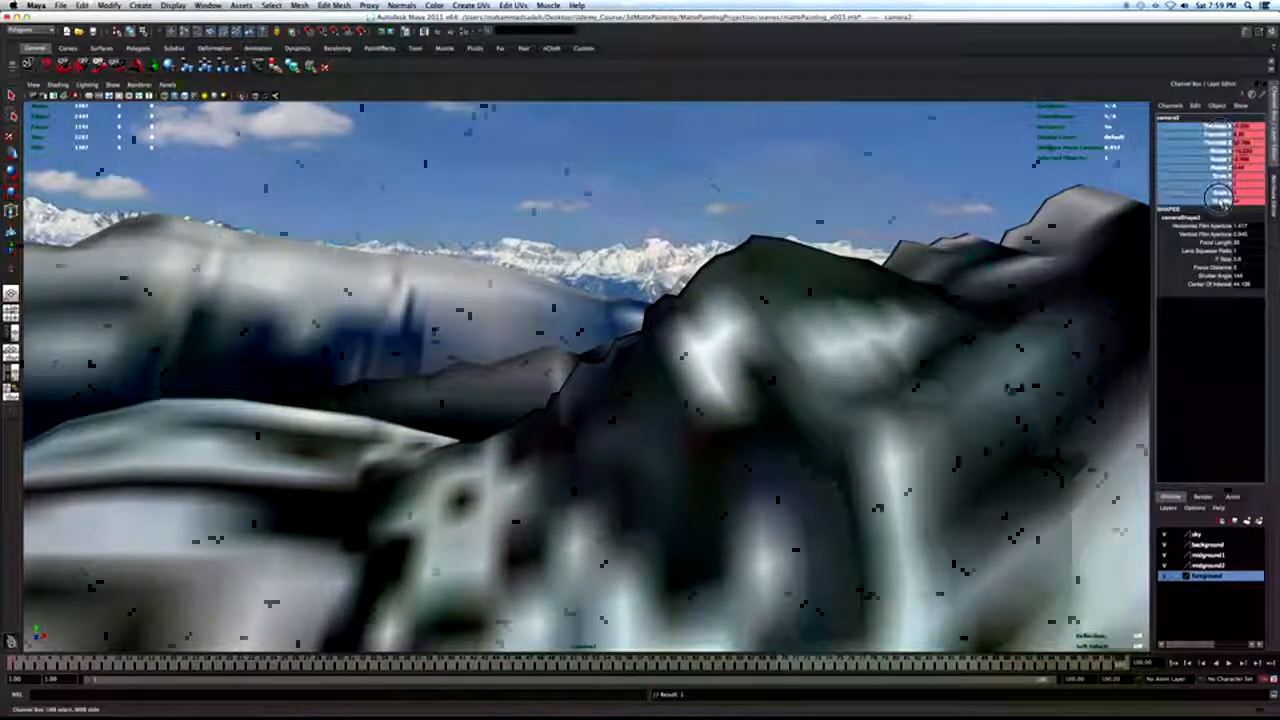
right_click(1206, 149)
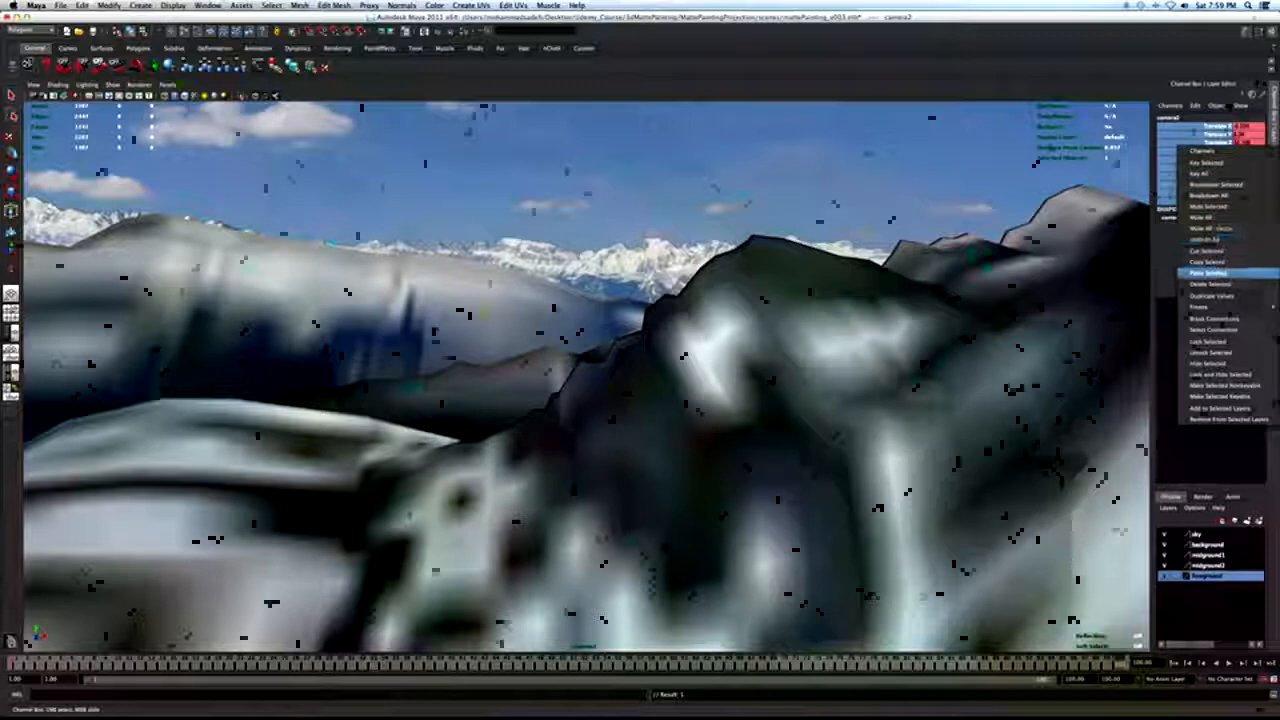
left_click(1208, 162)
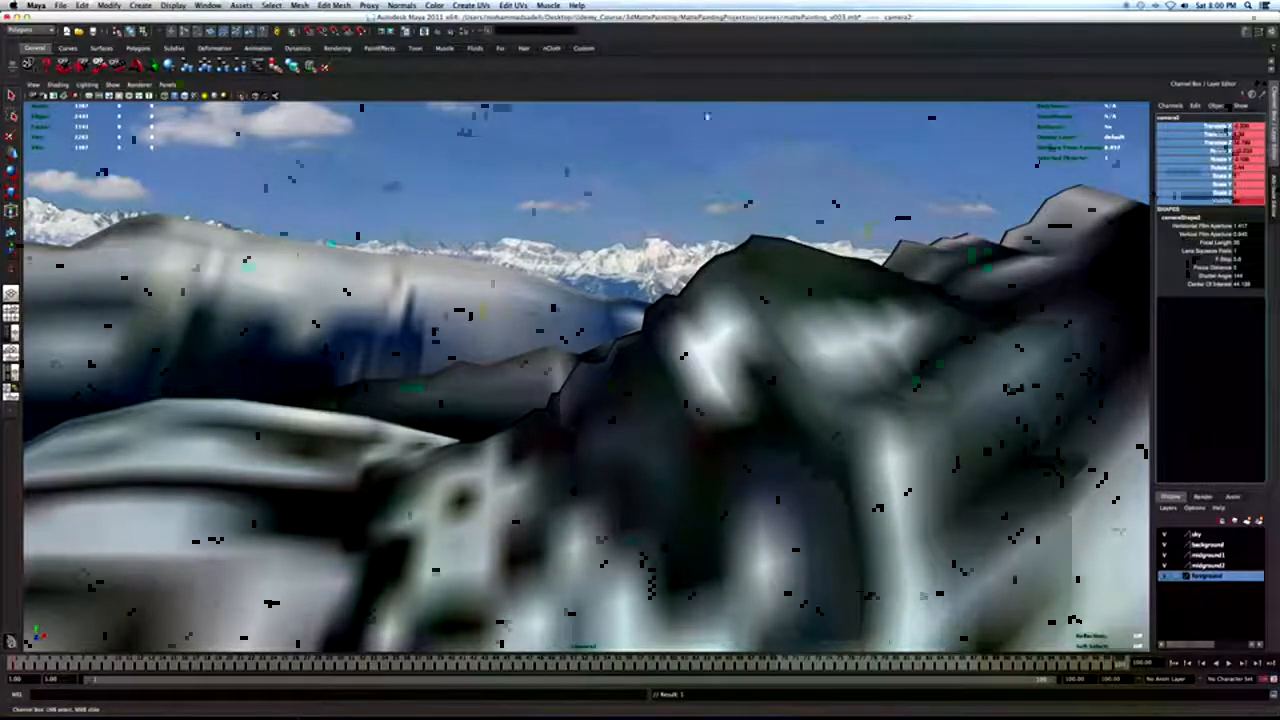
Select all of the camera's animation keys in the Graph Editor and set their tangents to linear.
key("space")
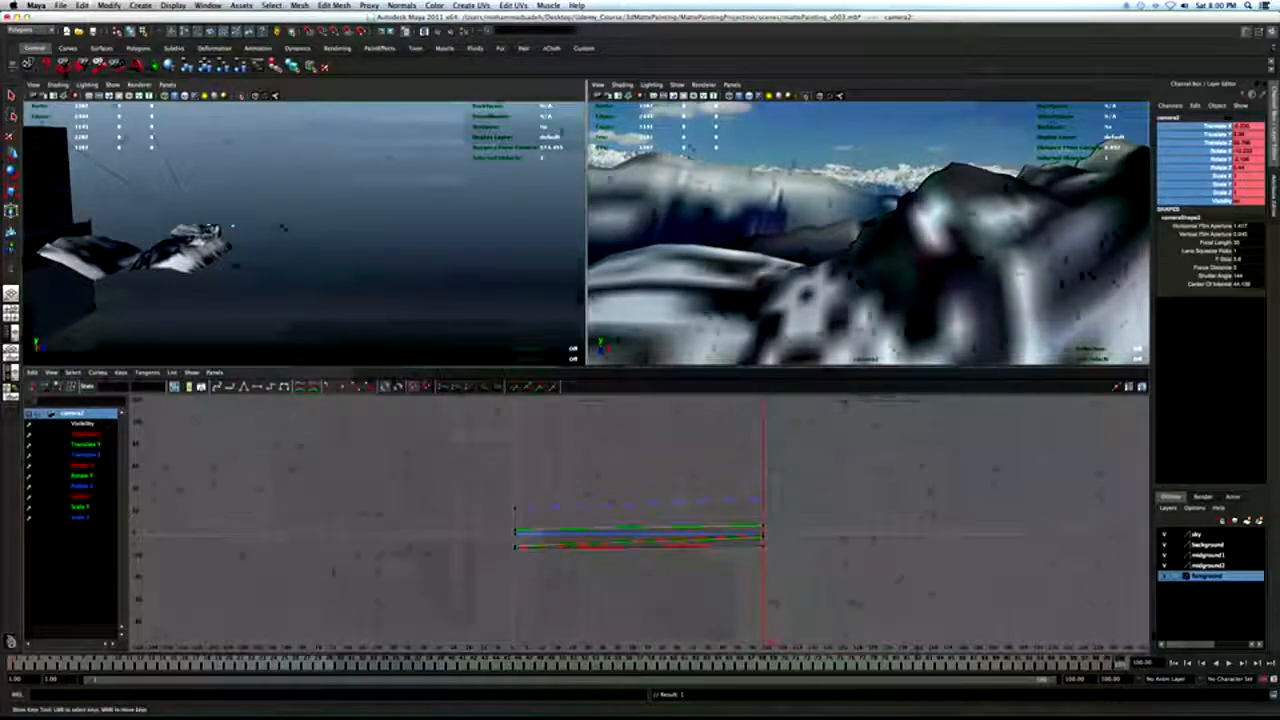
key("f")
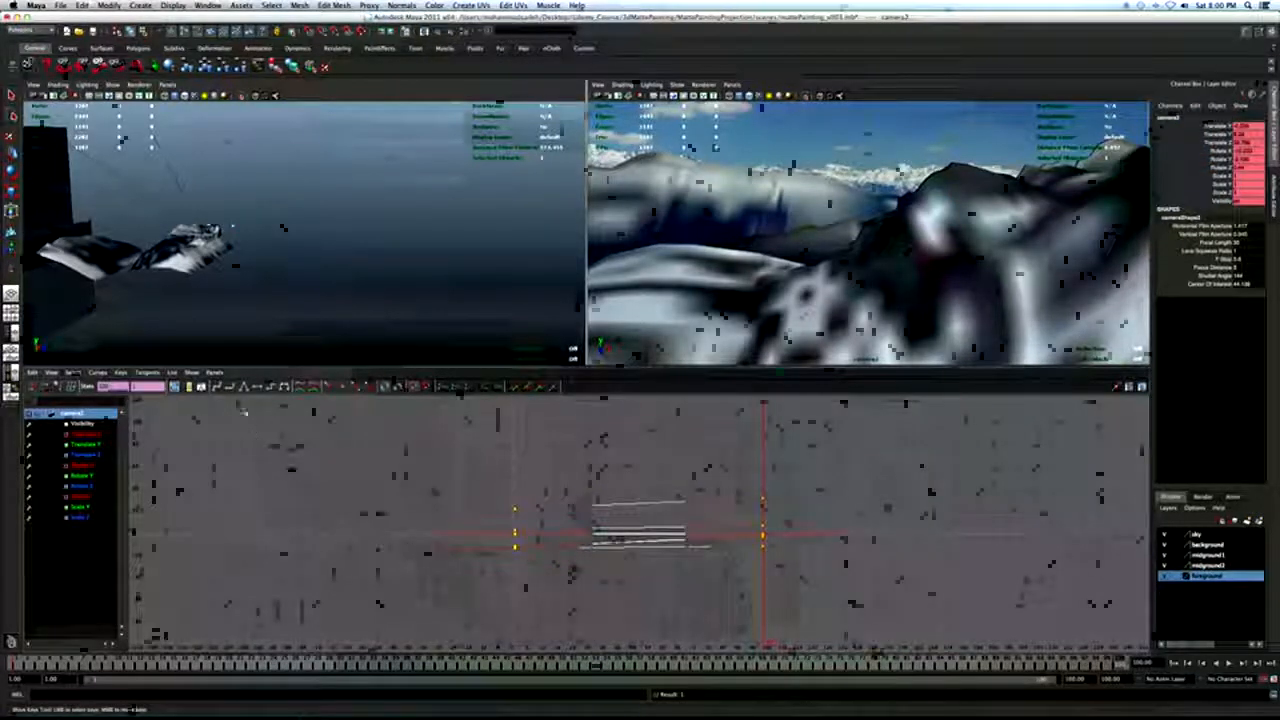
left_click(245, 388)
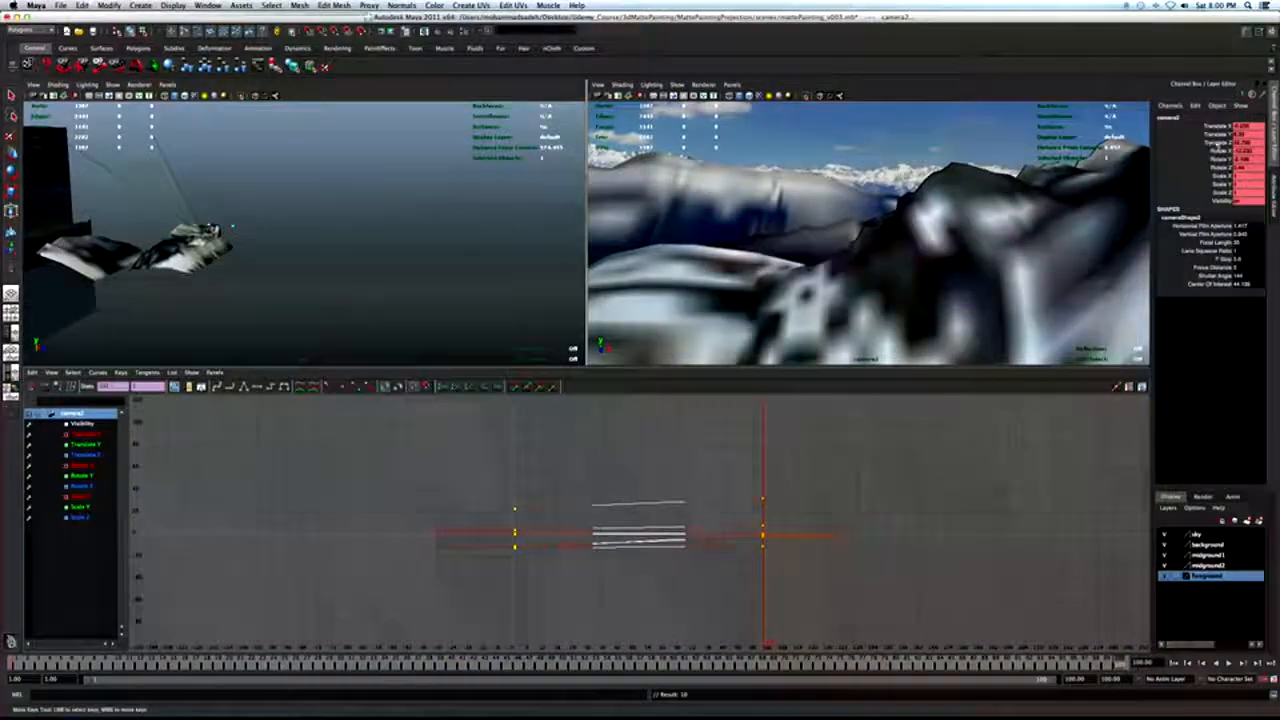
Lock all of the animated camera's transform and visibility channels.
left_click_drag(1218, 127, 1222, 197)
right_click(1220, 170)
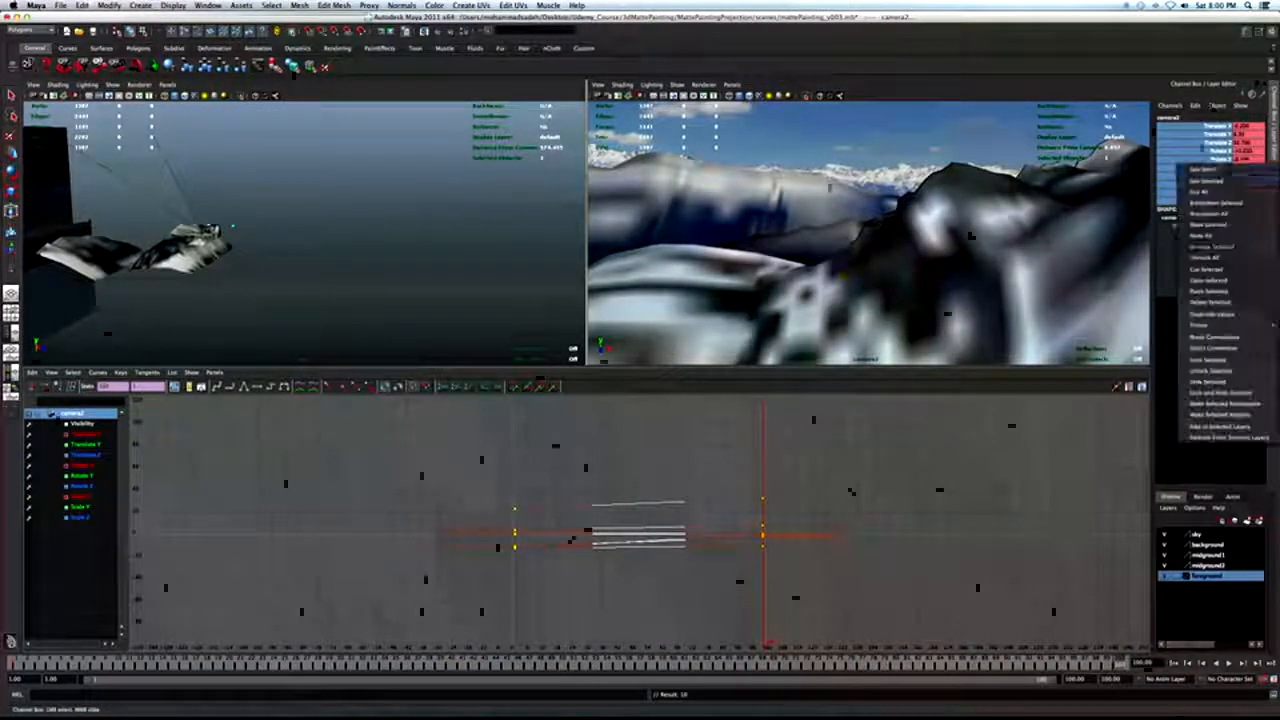
left_click(1212, 336)
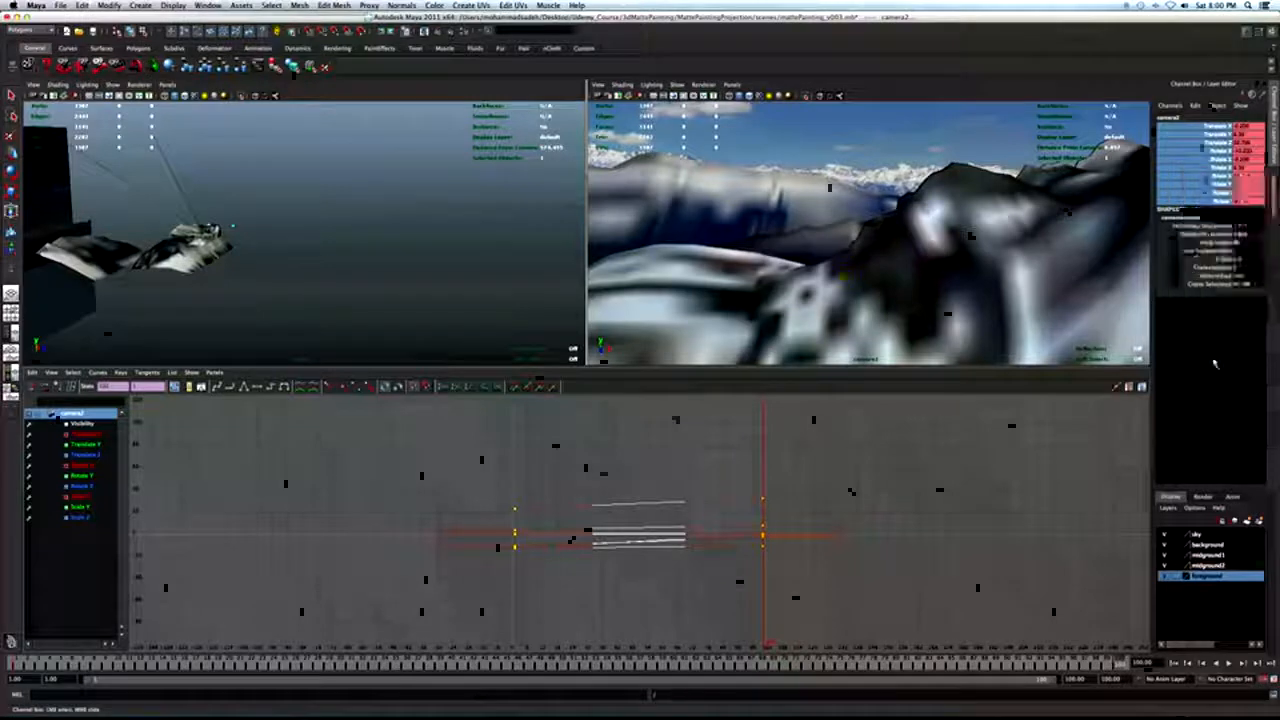
Maximize the second camera's view and test-render frame 100, closing the render window when done.
key("space")
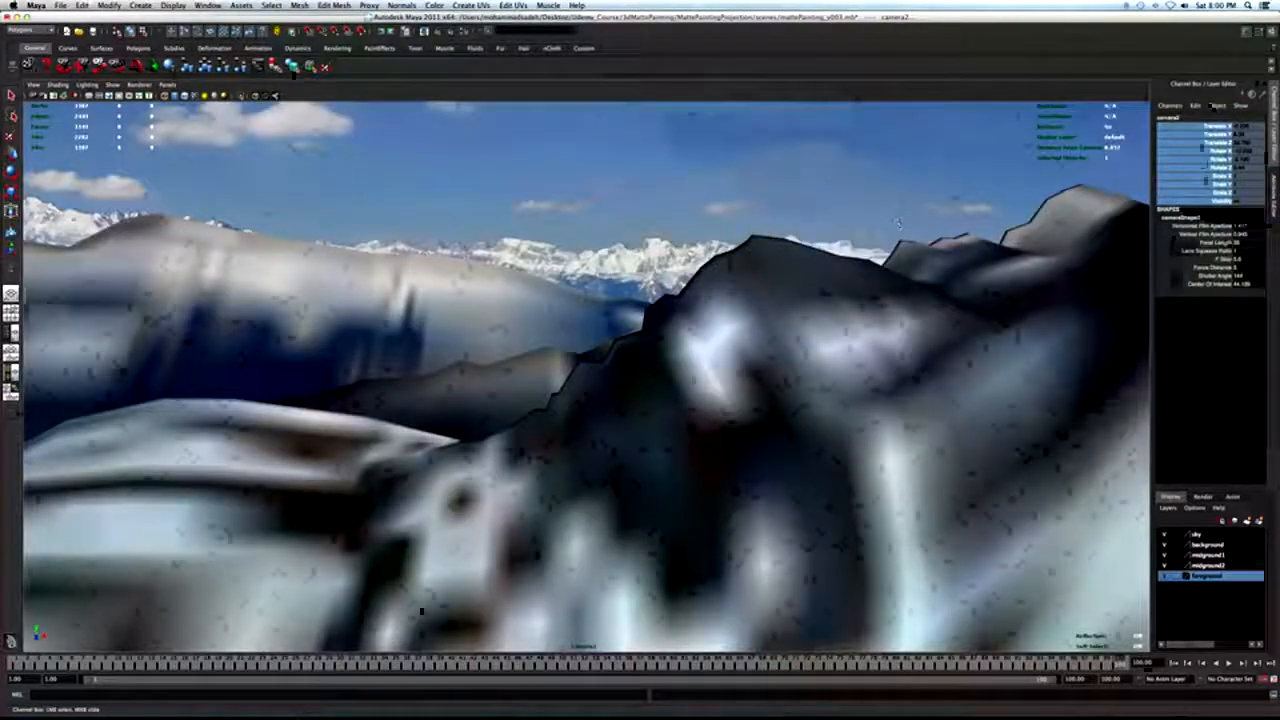
left_click(436, 31)
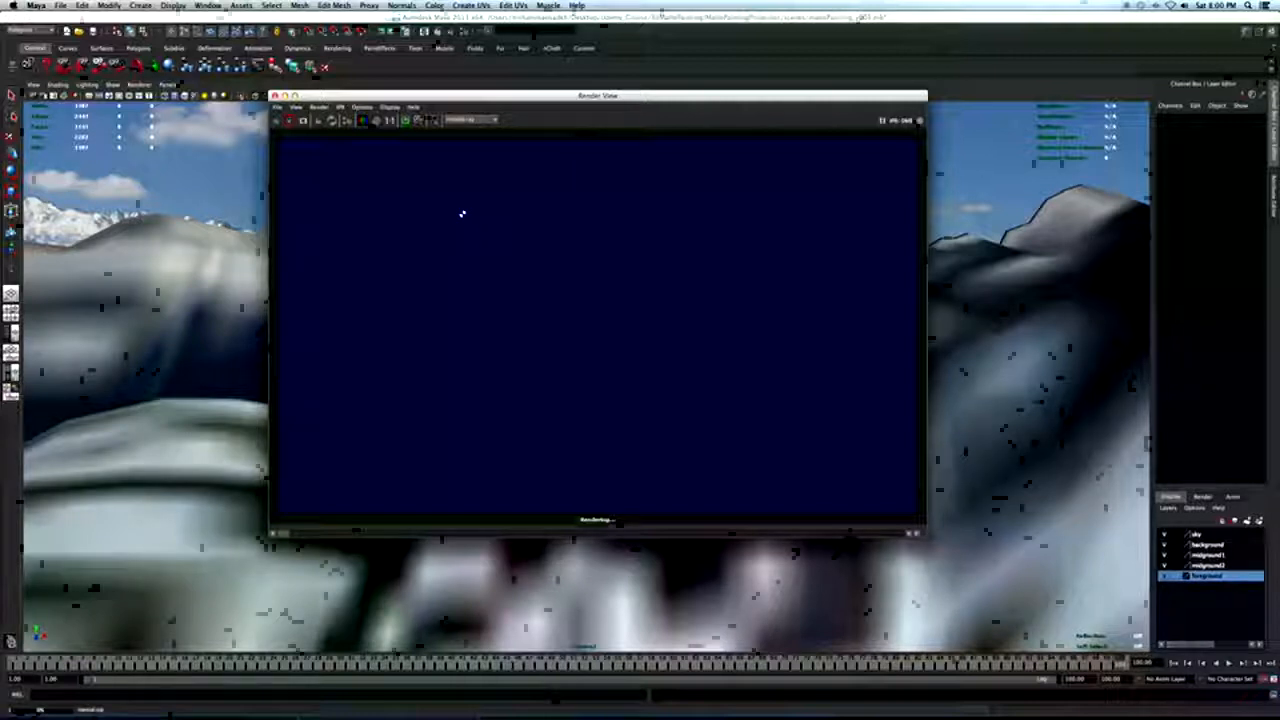
left_click(406, 121)
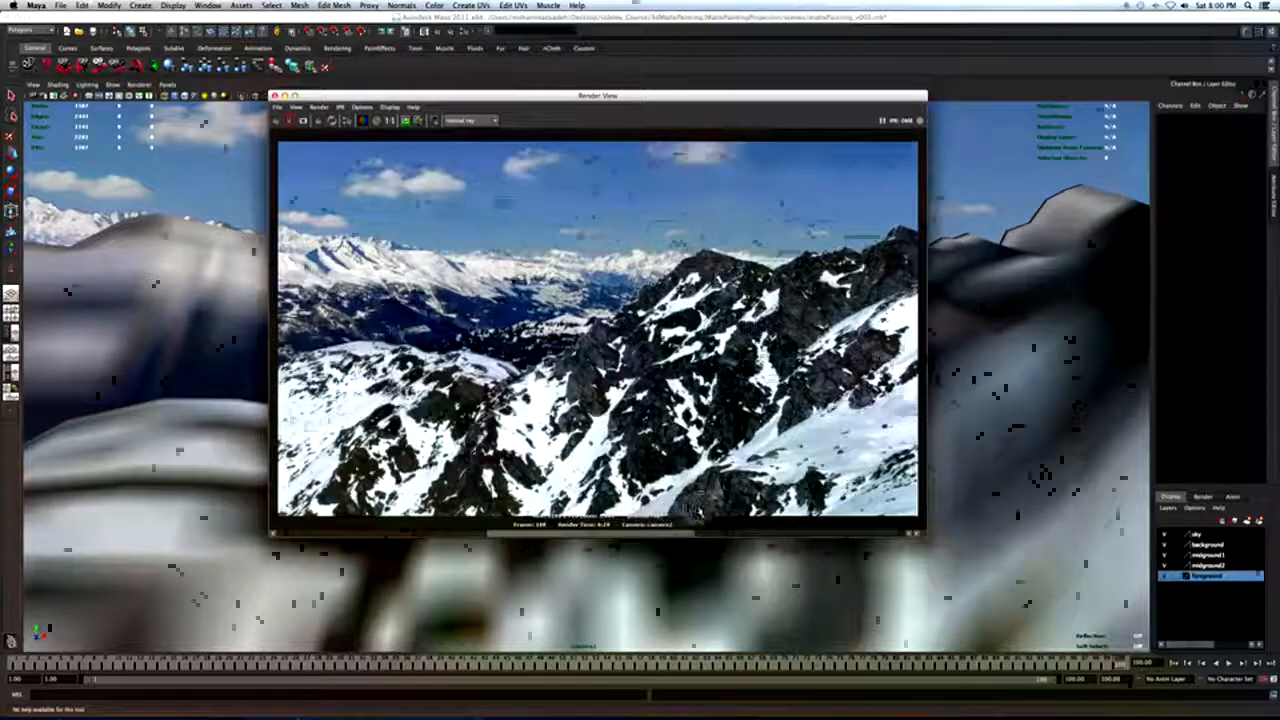
left_click(275, 96)
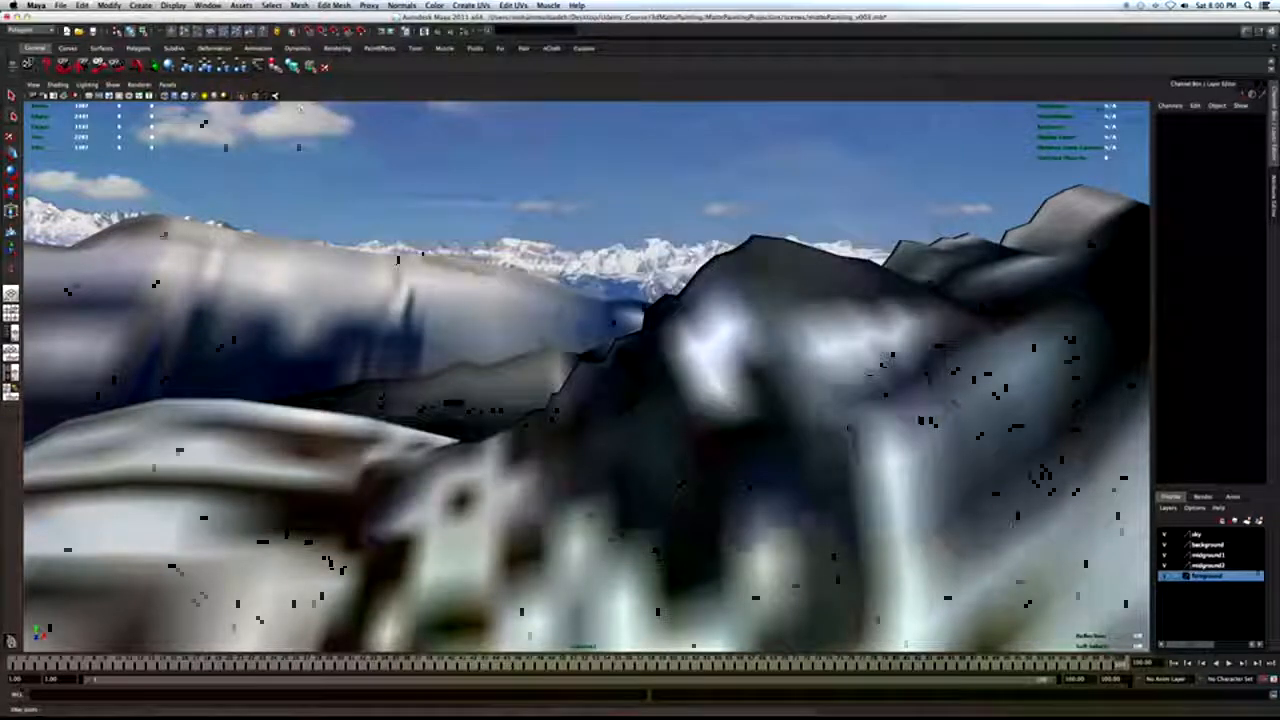
Play back the camera animation from frame 1 through the camera view and stop it.
left_click(1175, 665)
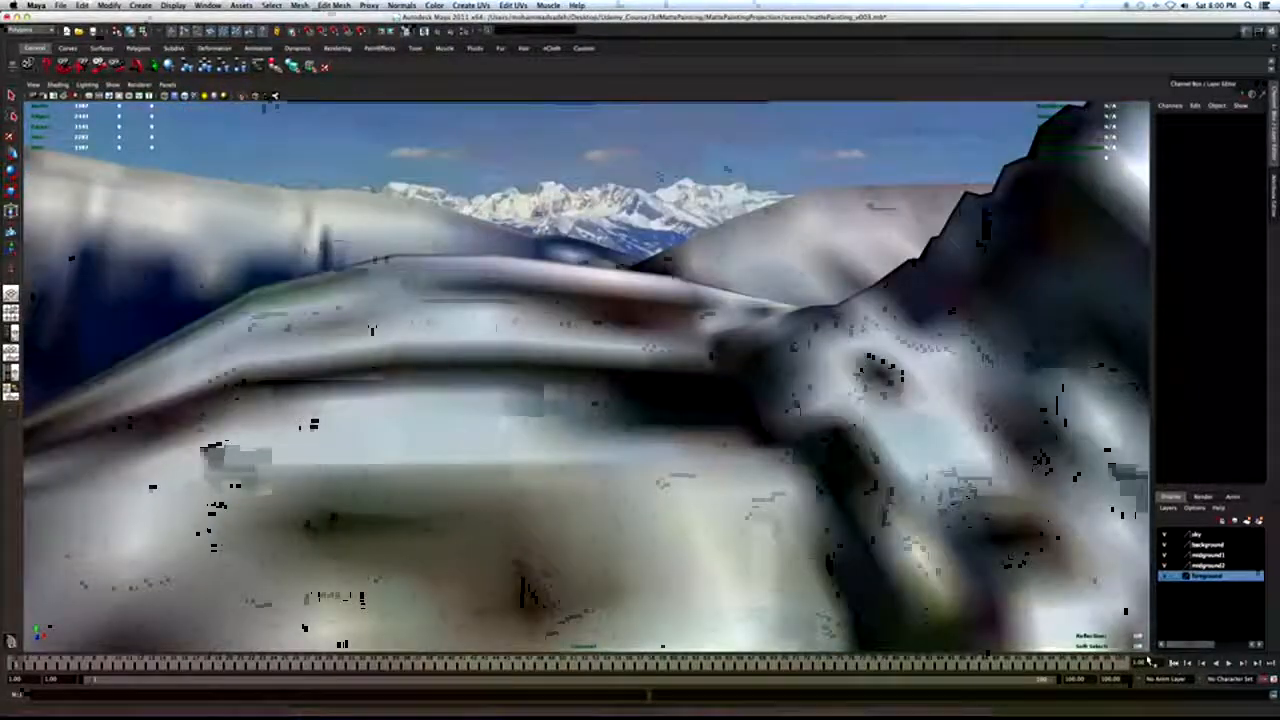
left_click(1223, 665)
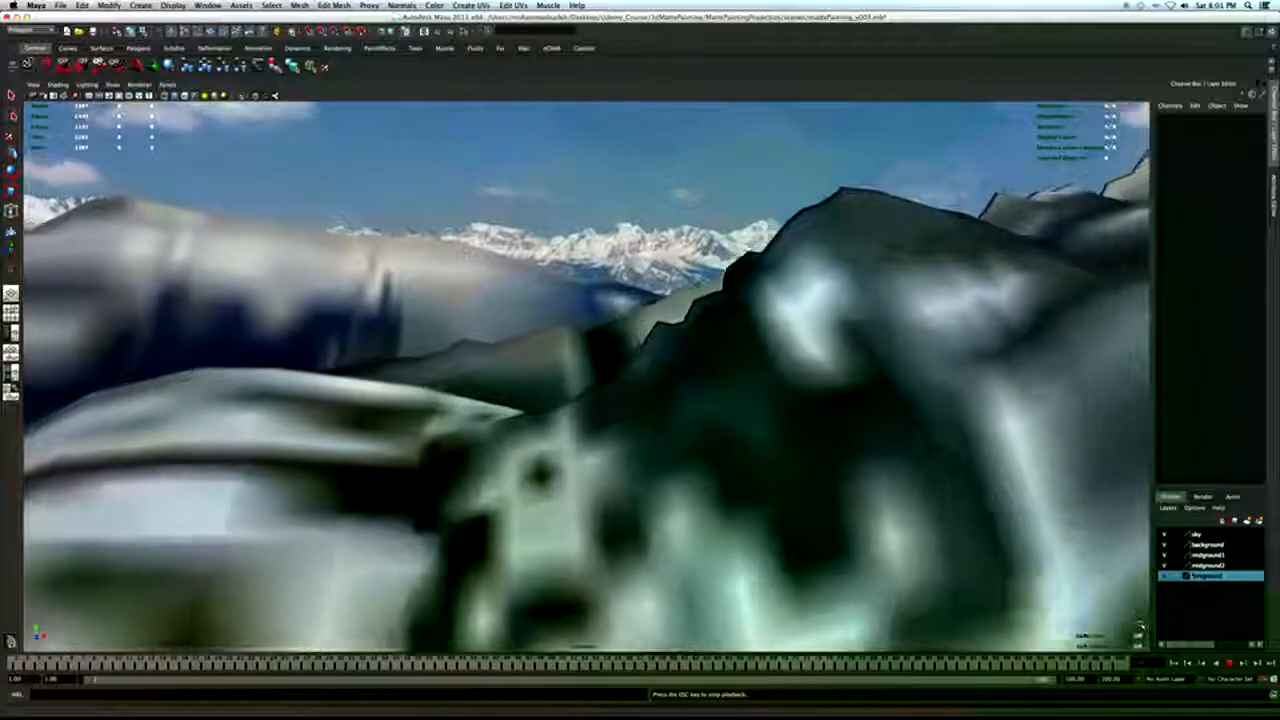
key("Escape")
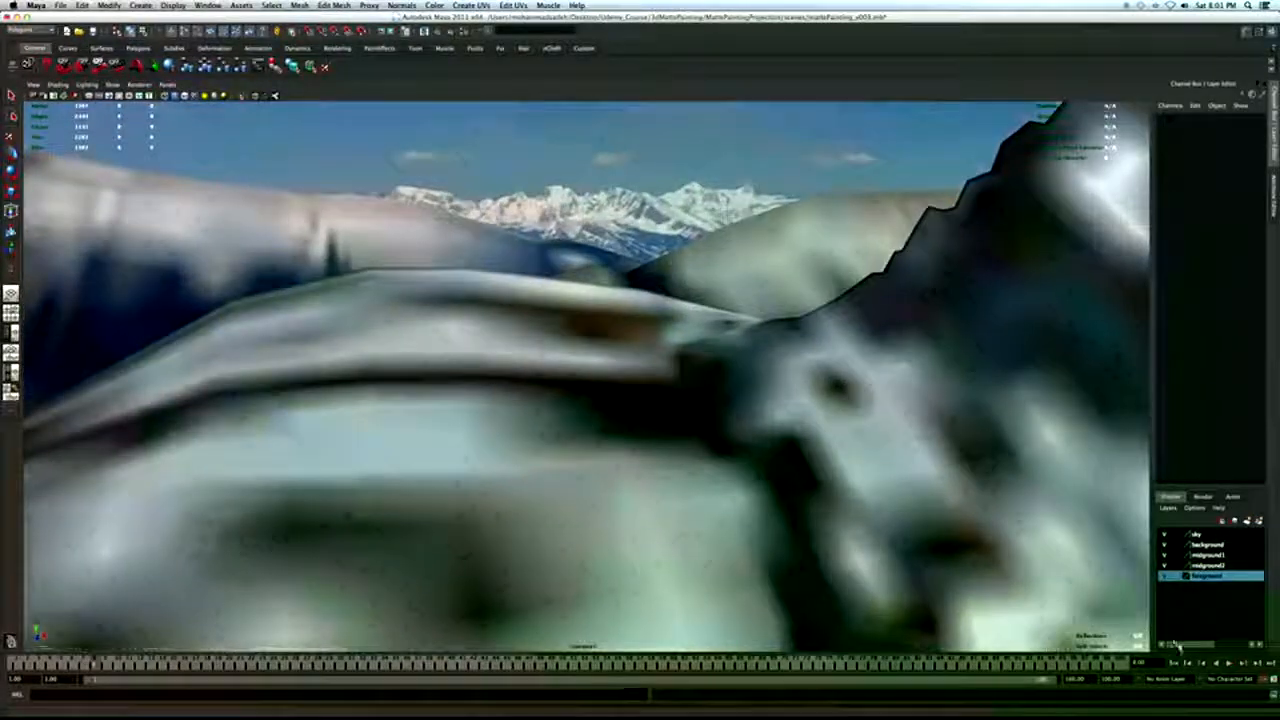
Return to frame 1 and save the scene.
left_click(1176, 663)
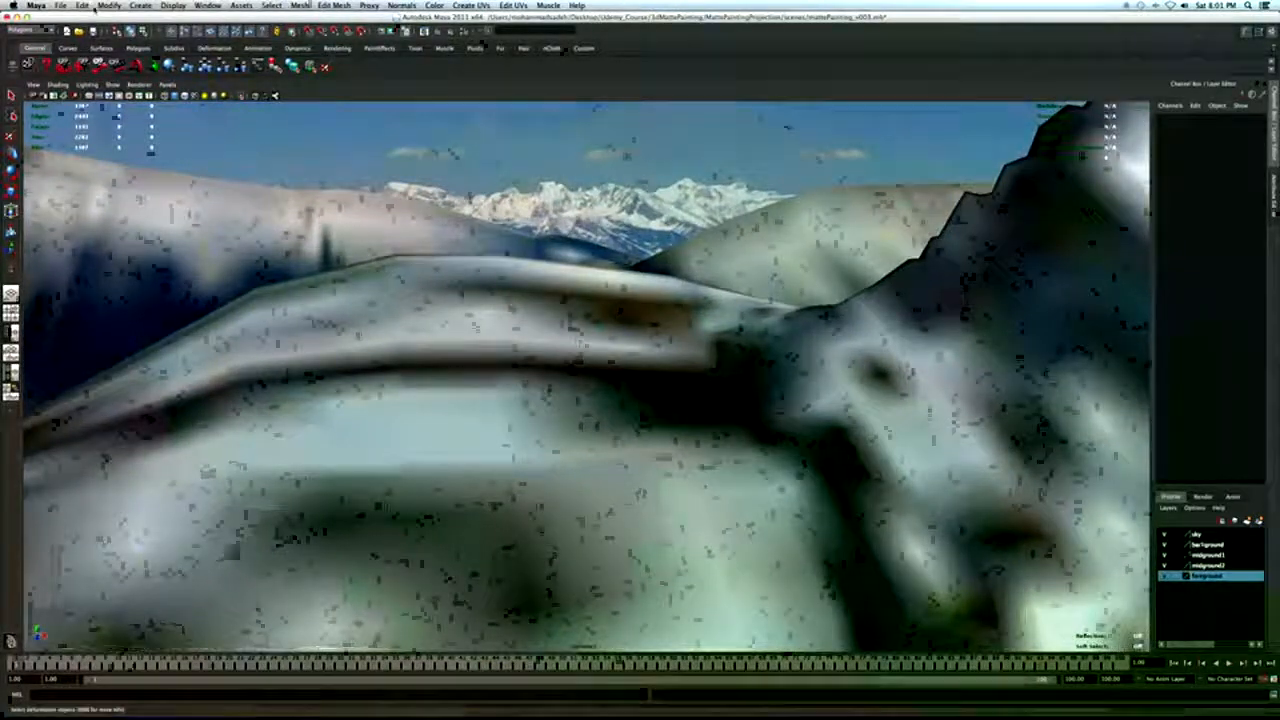
left_click(61, 5)
left_click(63, 49)
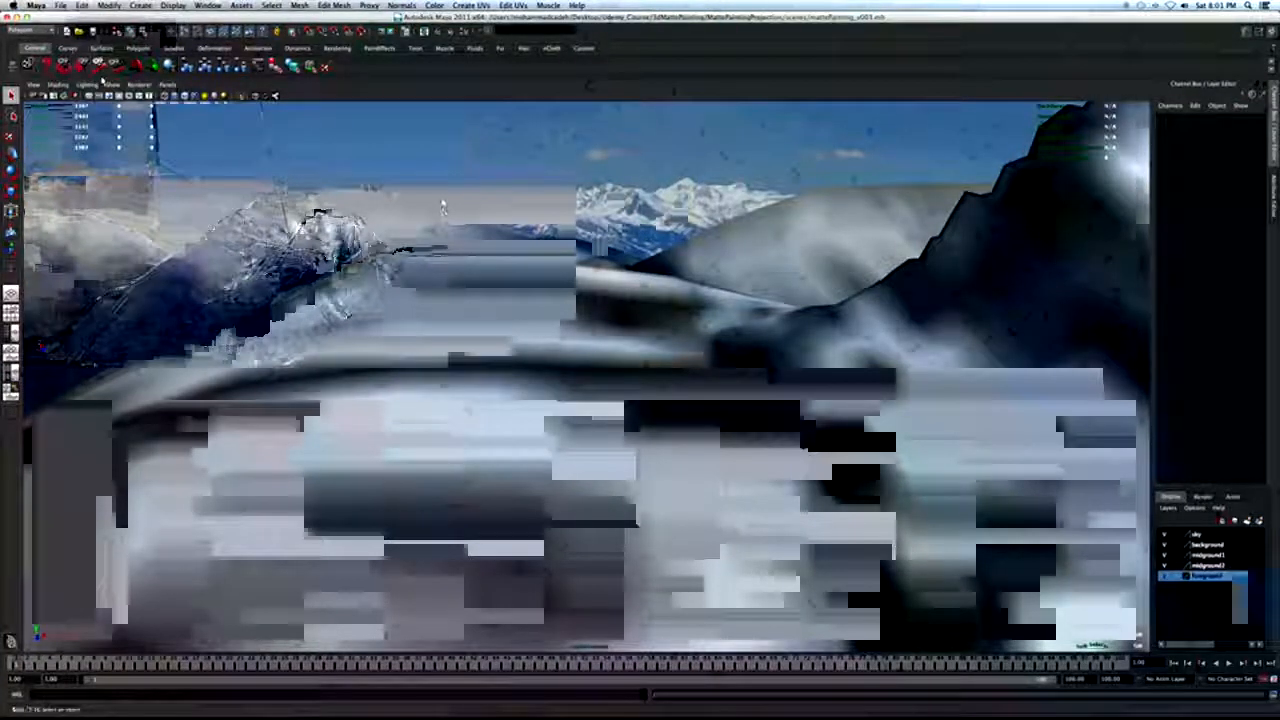
Open the Render Settings and set the output file name prefix to MattePainting.
left_click(464, 32)
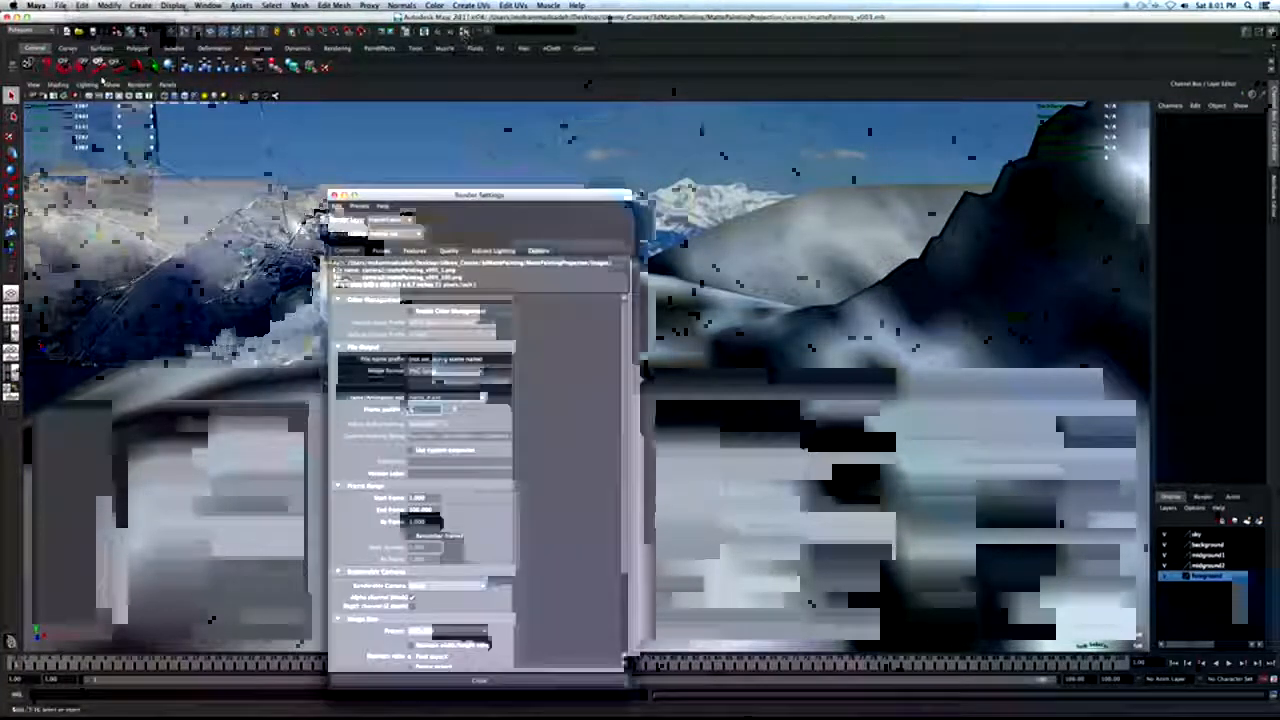
left_click_drag(446, 195, 443, 171)
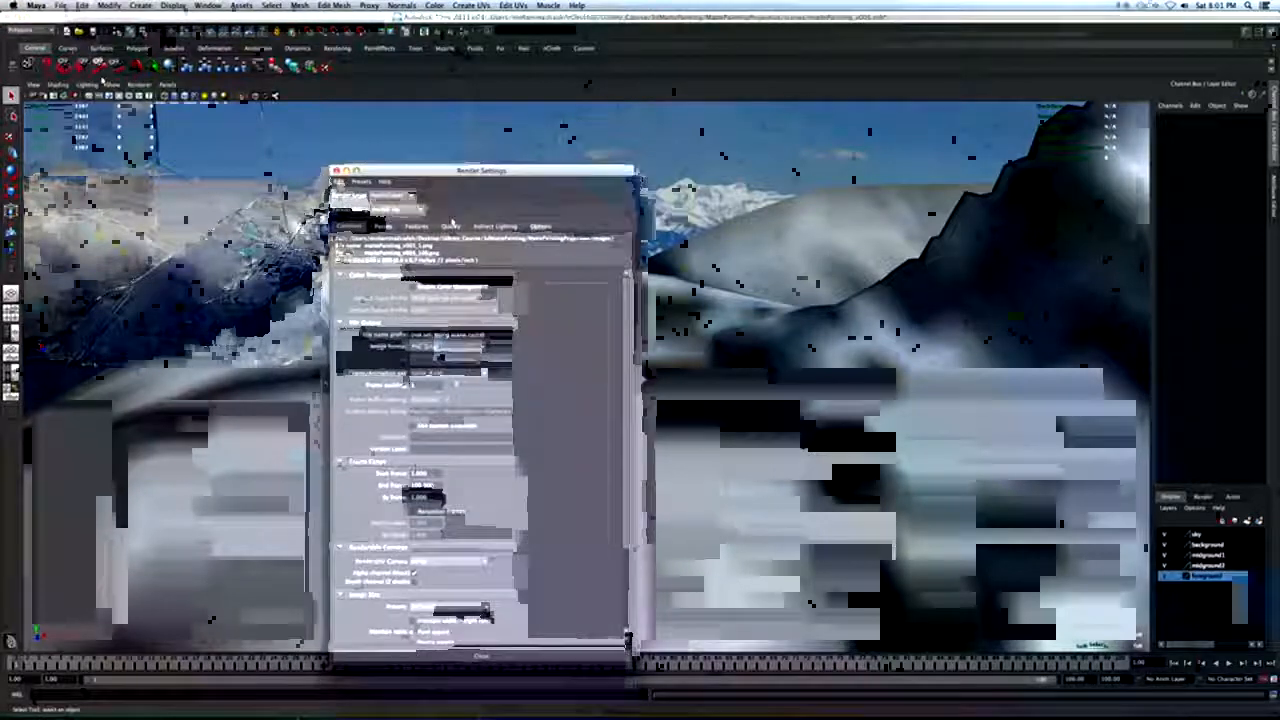
double_click(412, 335)
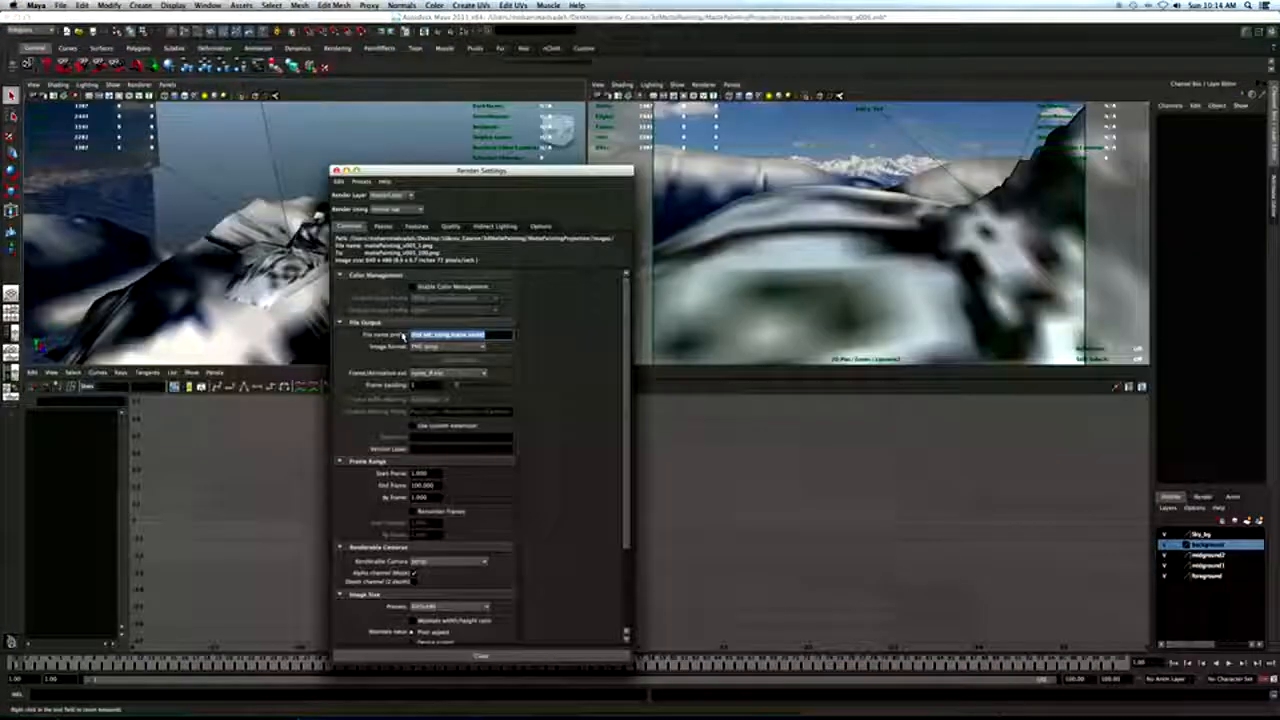
type("MatteFinal")
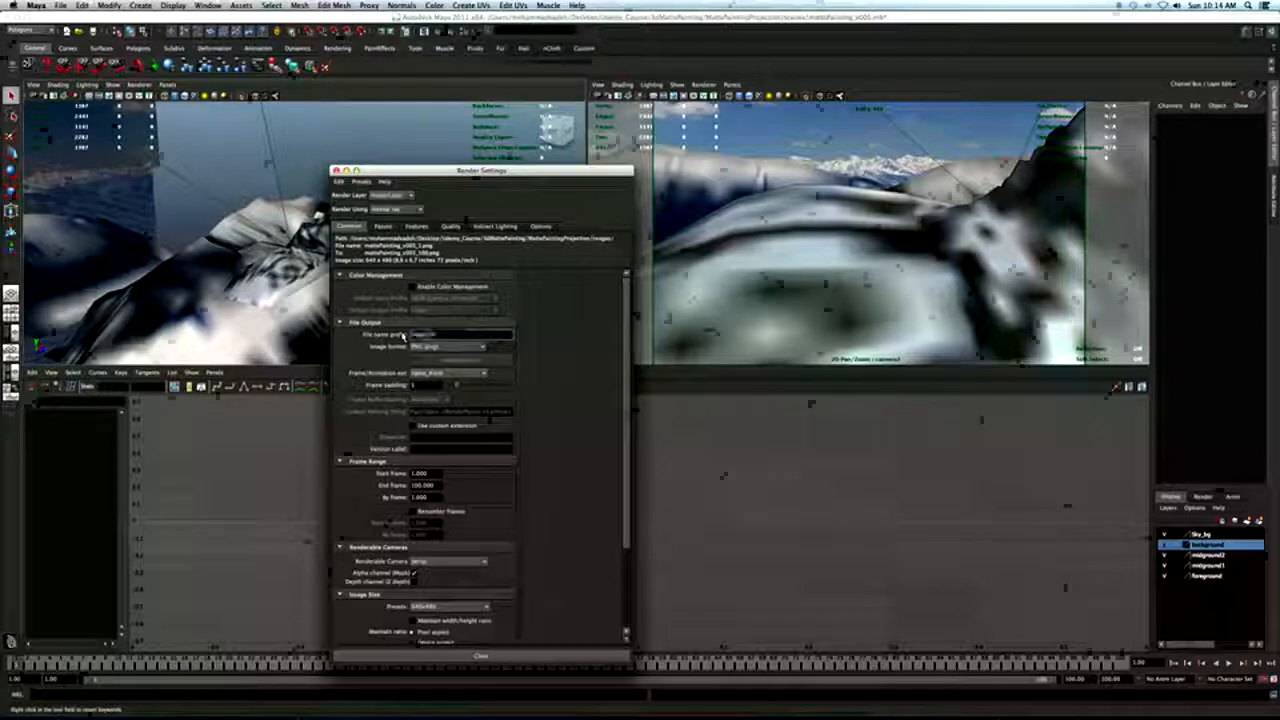
type("ing")
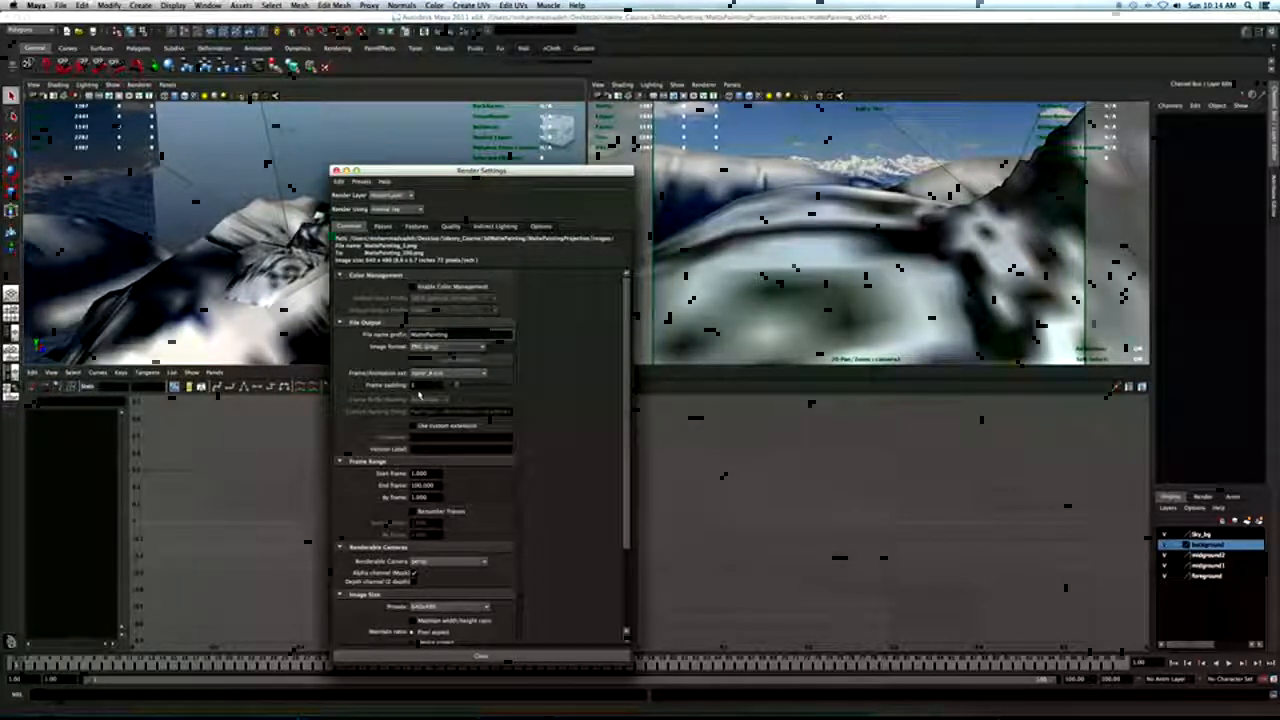
Set the frame/animation extension to name_#.ext with a frame padding of 3.
left_click_drag(421, 386, 405, 388)
left_click(432, 374)
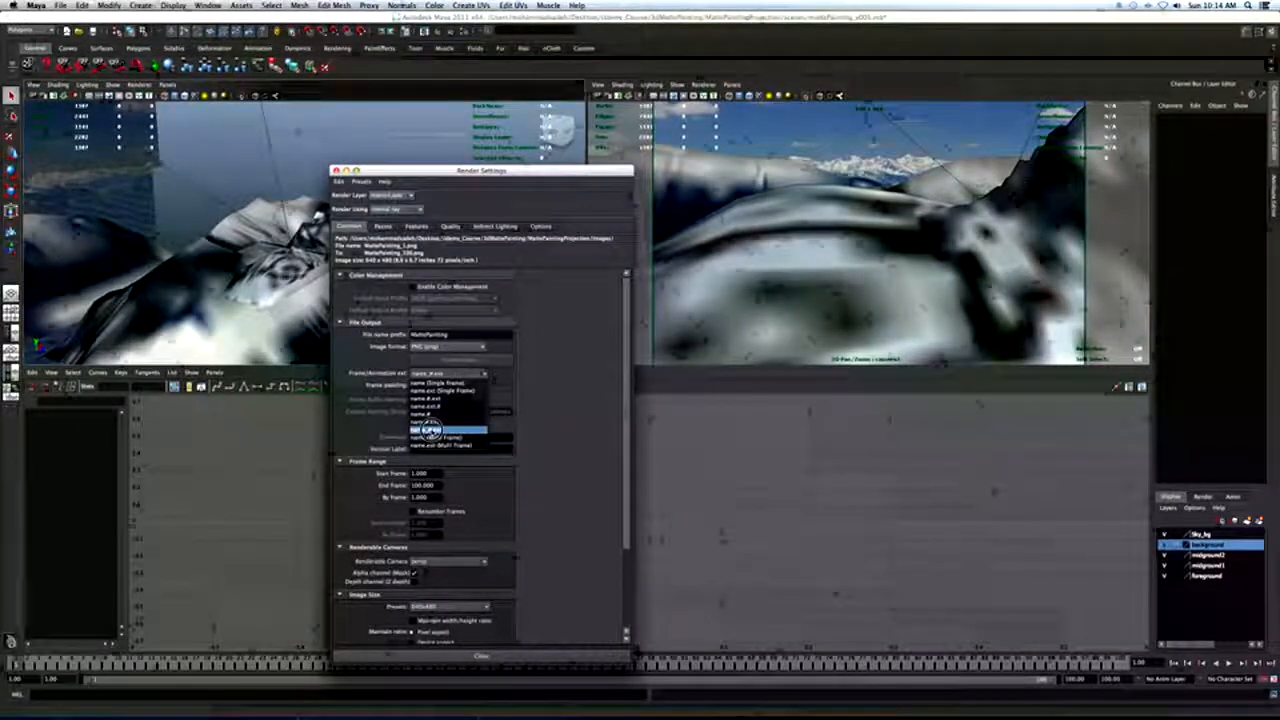
left_click(428, 430)
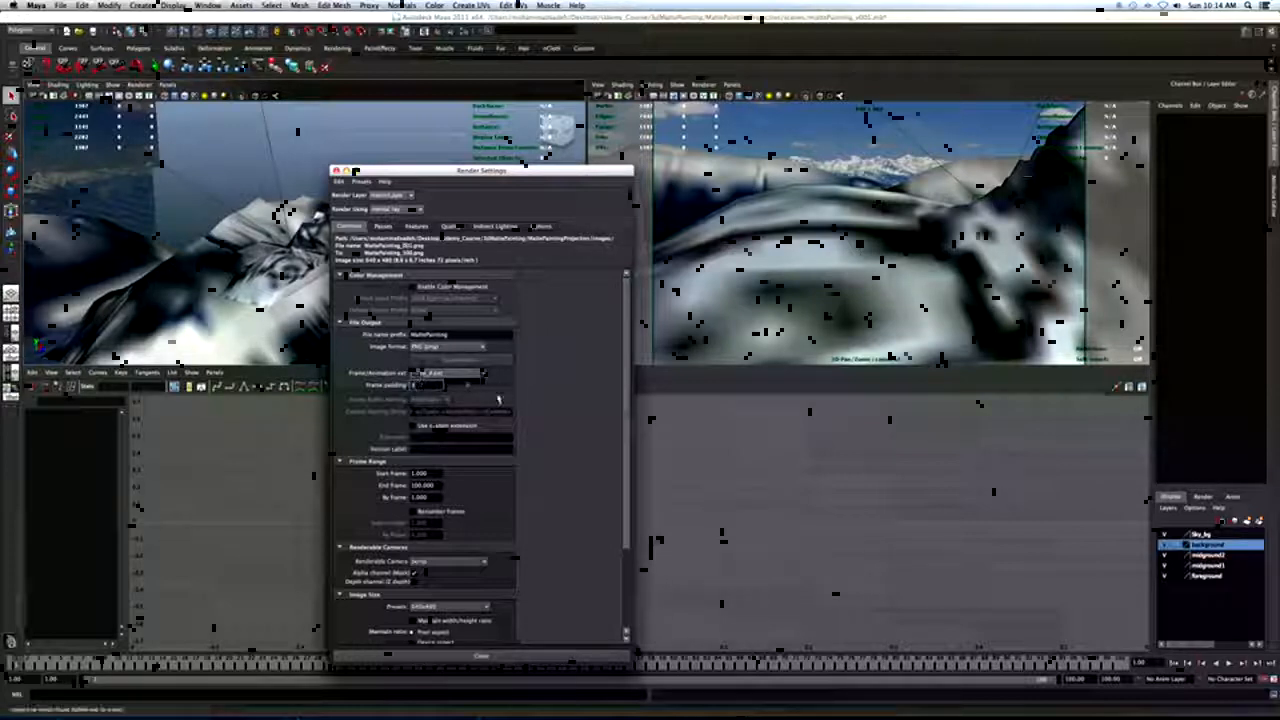
Set the renderable camera to camera2.
scroll(623, 417, "down", 3)
scroll(616, 444, "down", 2)
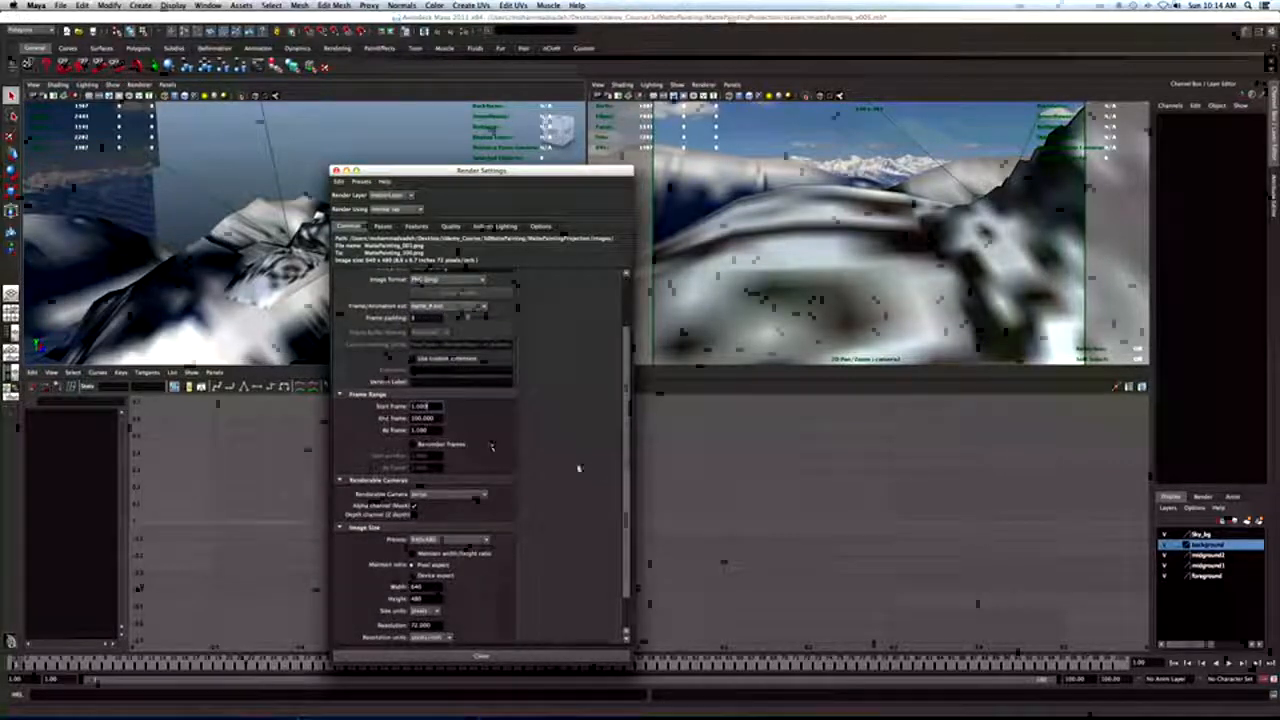
left_click(463, 495)
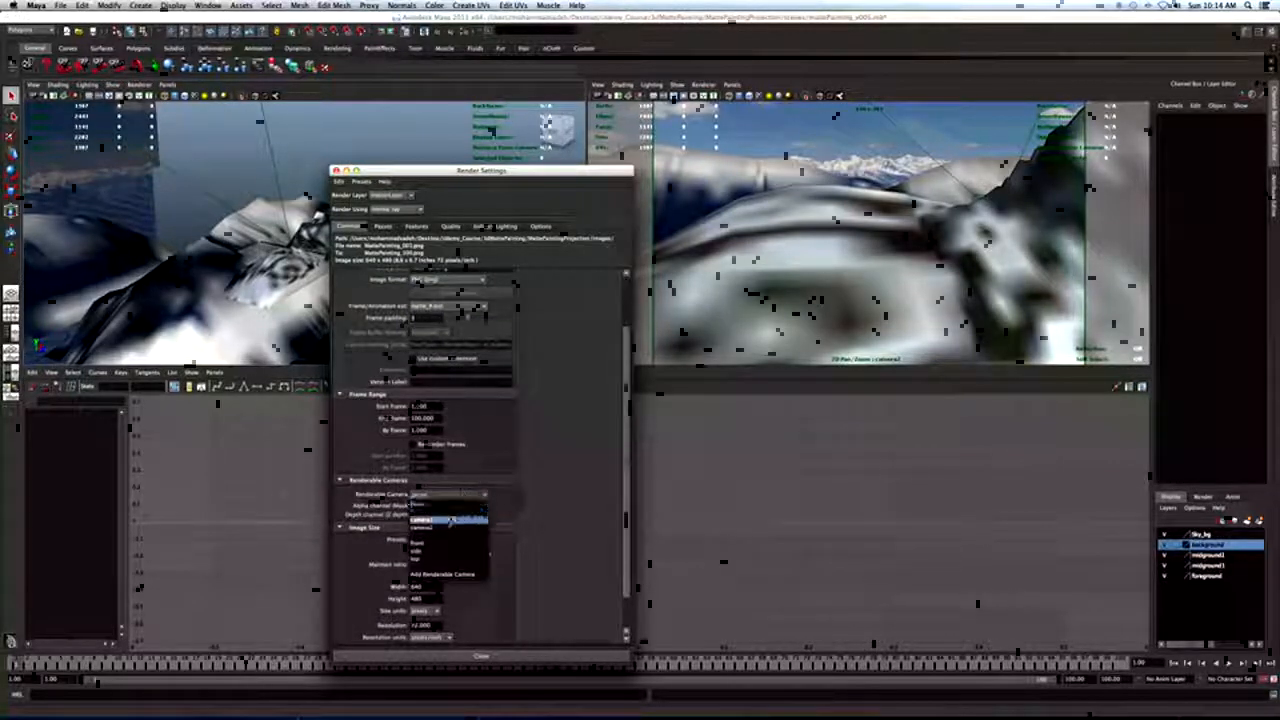
left_click(442, 527)
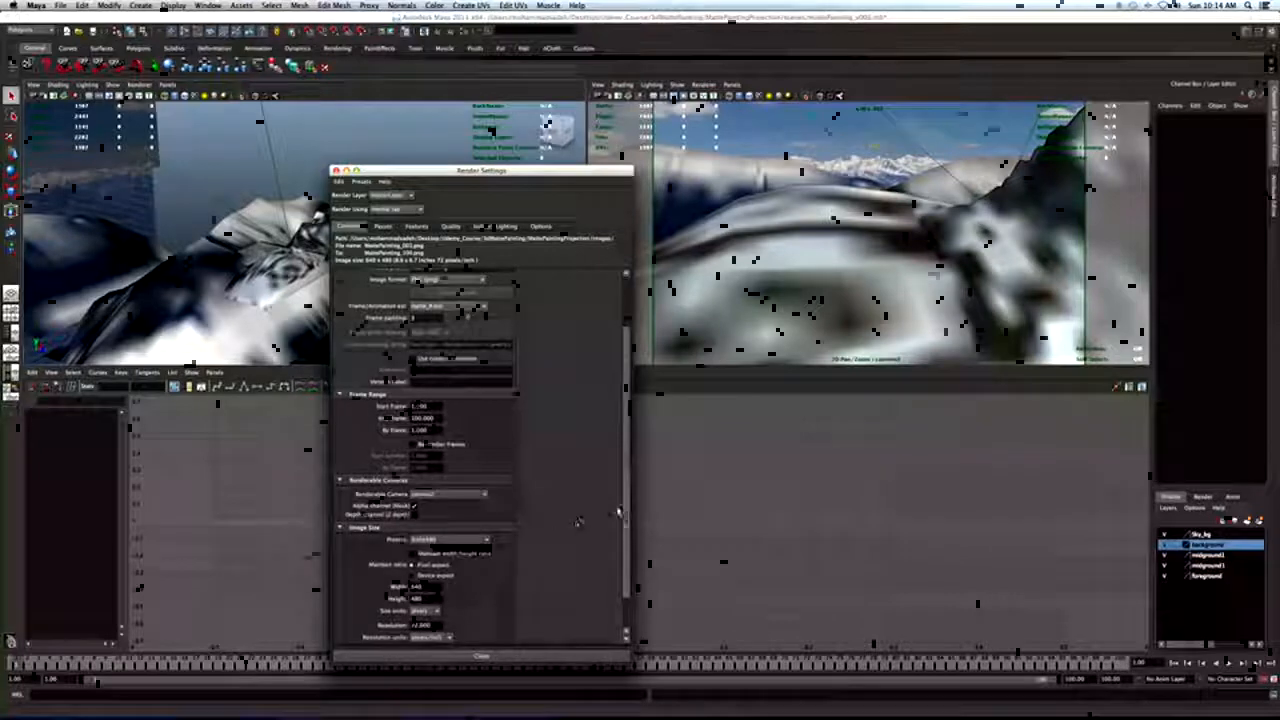
Set the render image size to the HD 720 preset.
scroll(612, 522, "down", 2)
left_click(447, 501)
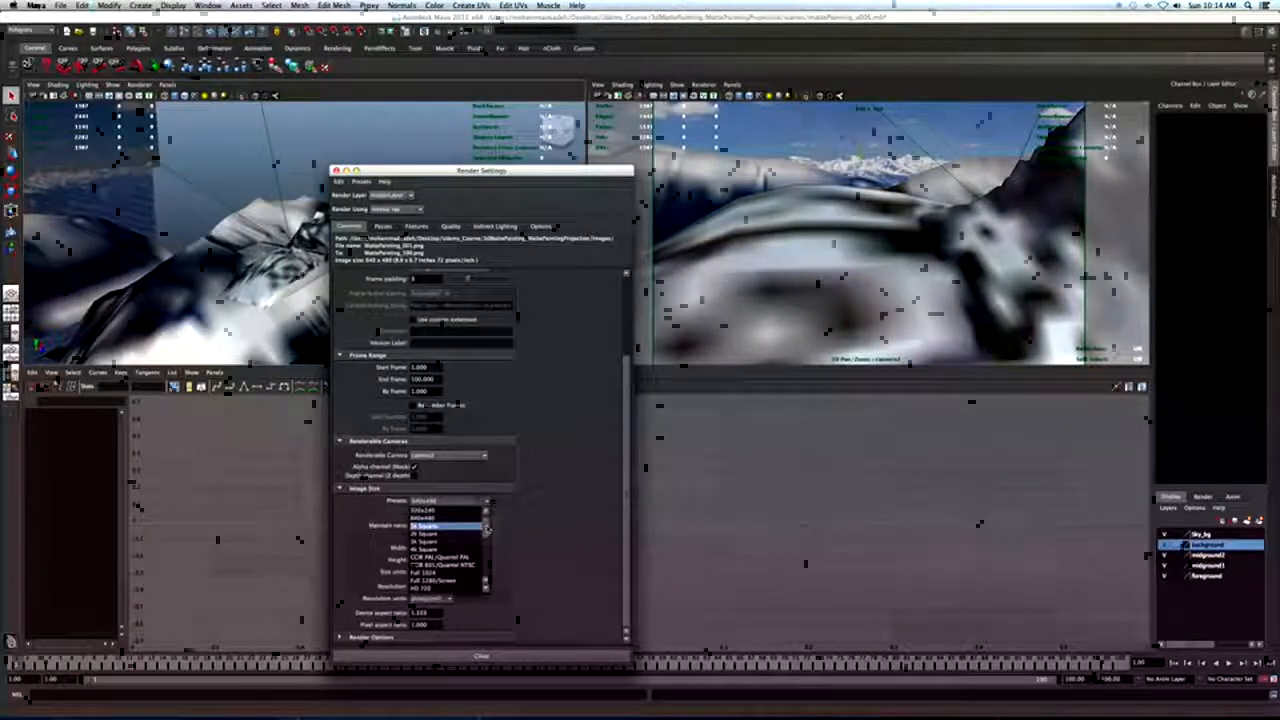
scroll(487, 540, "down", 3)
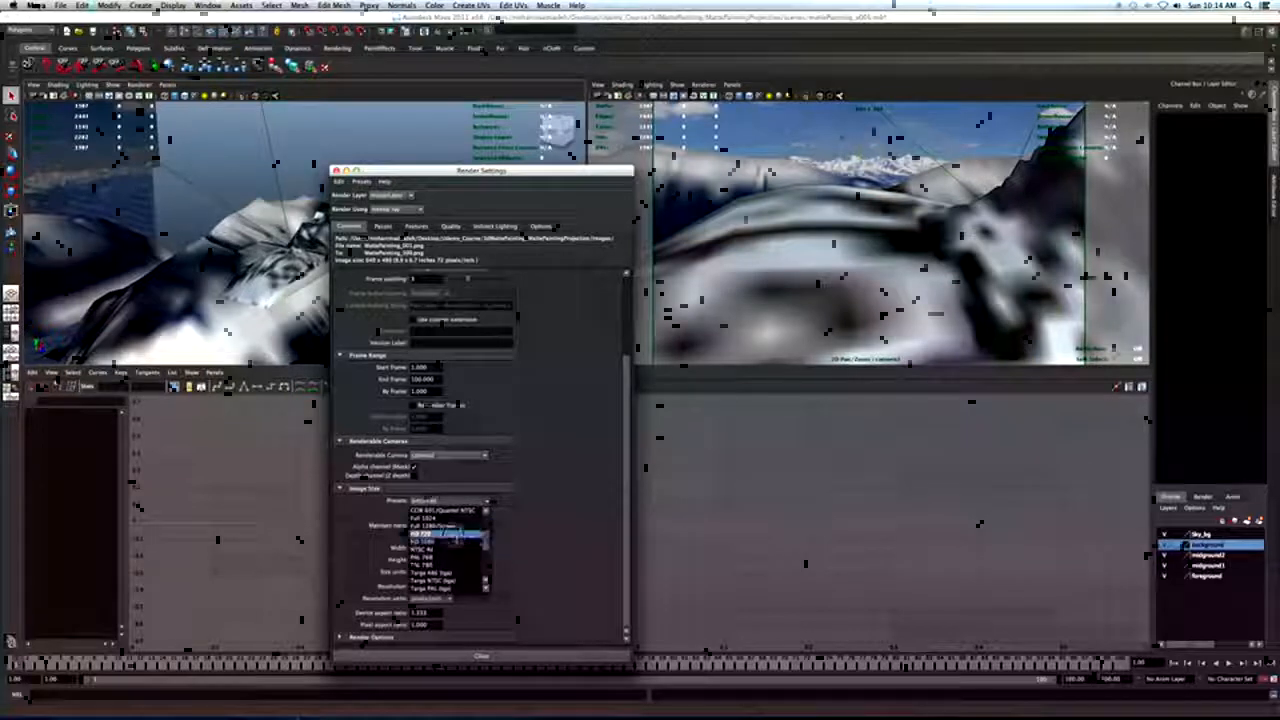
left_click(428, 533)
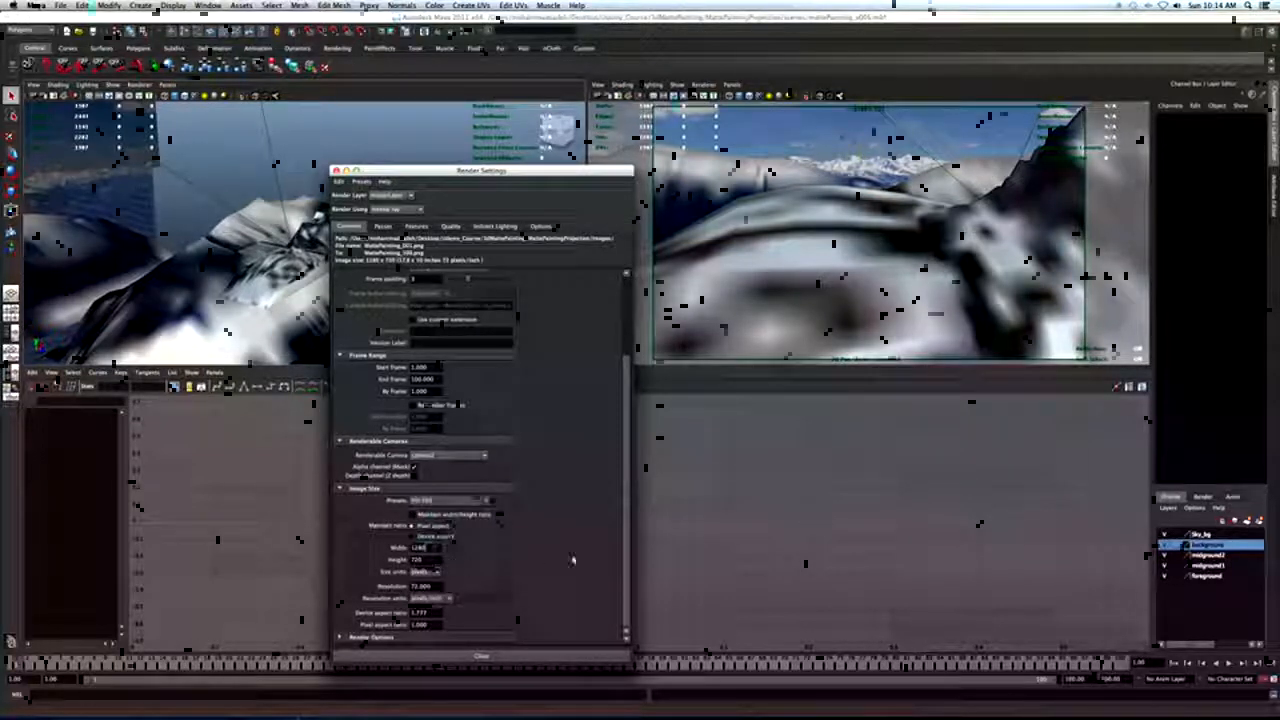
Choose PNG as the output image format.
scroll(620, 560, "up", 4)
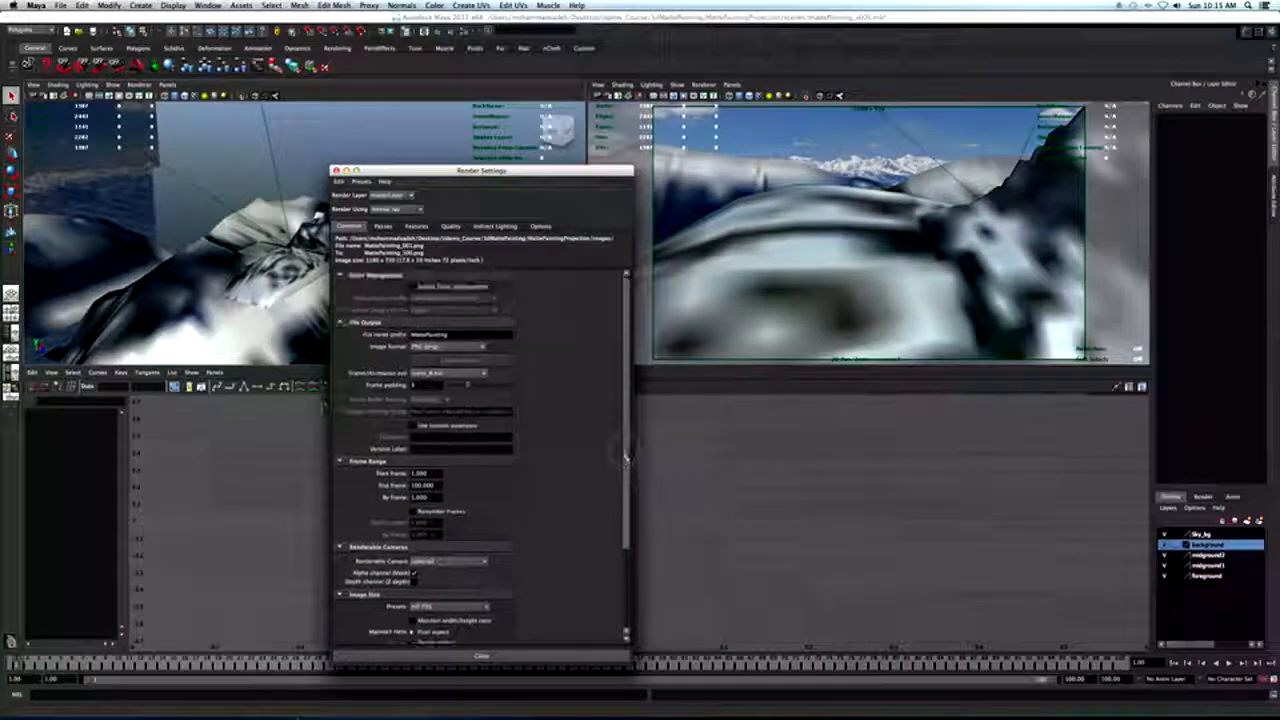
left_click(448, 346)
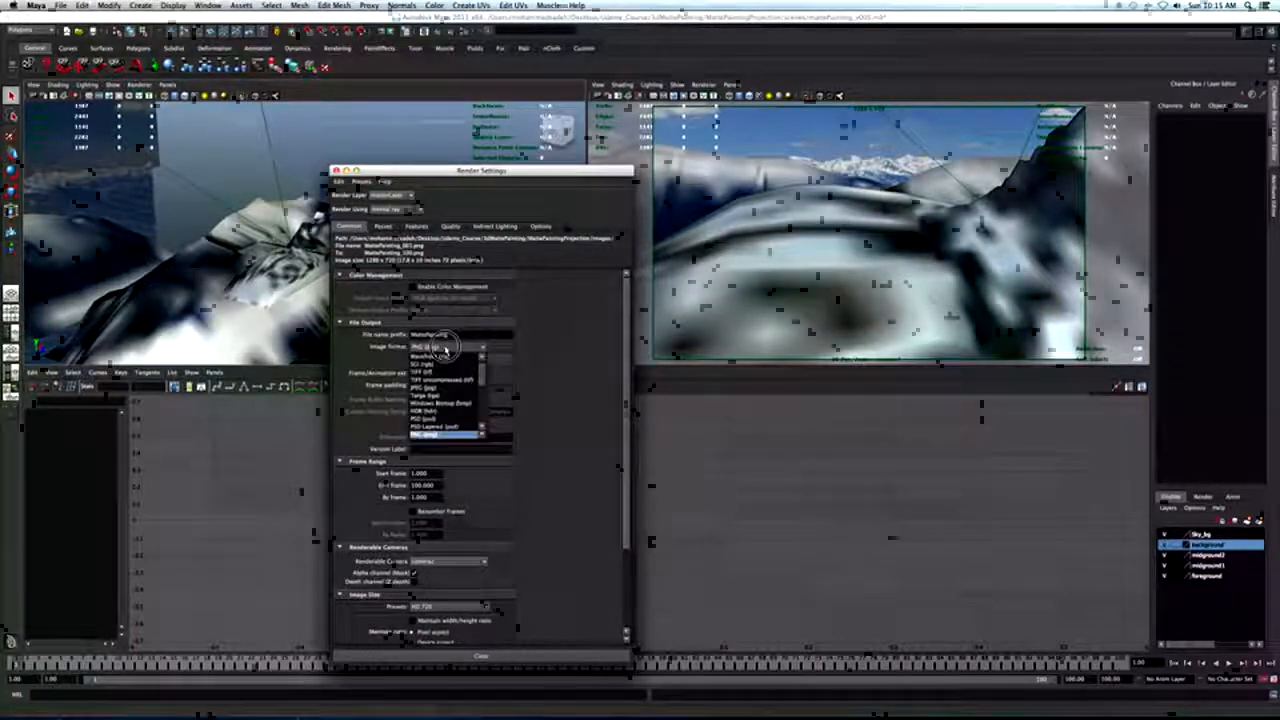
left_click(435, 436)
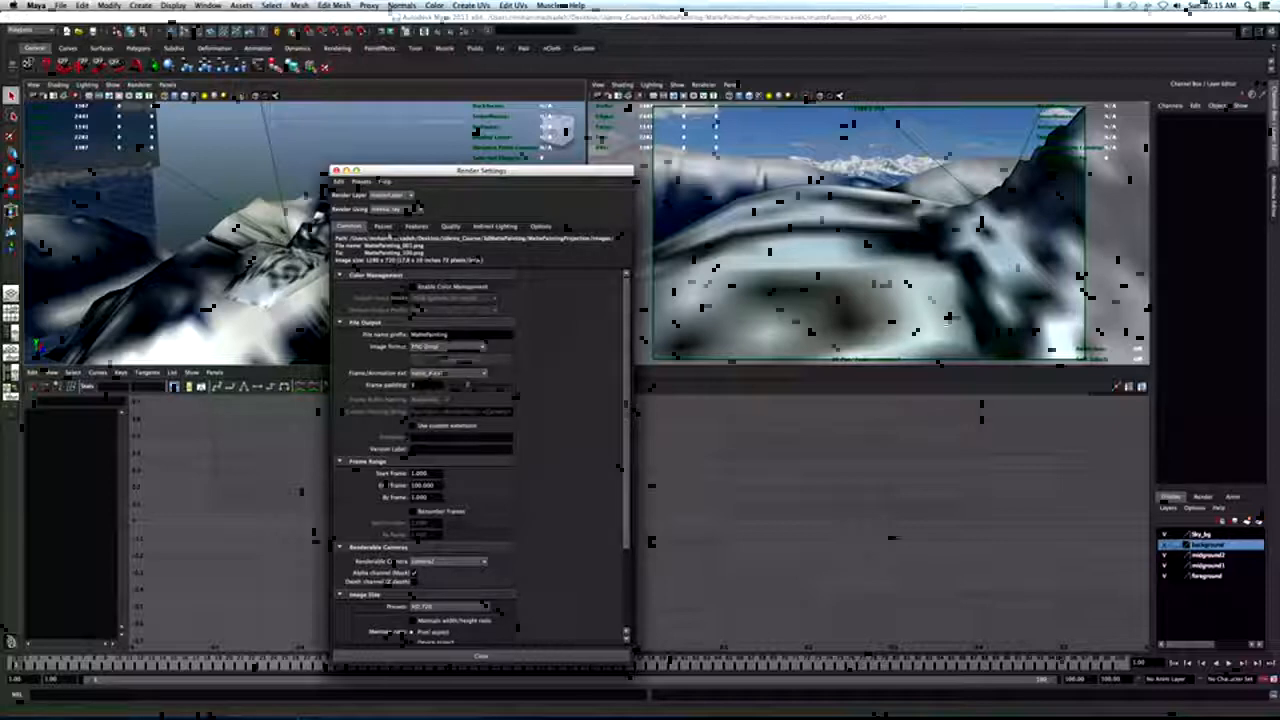
Set the render quality preset to Production and the sampling mode to Custom Sampling.
left_click(385, 227)
left_click(414, 226)
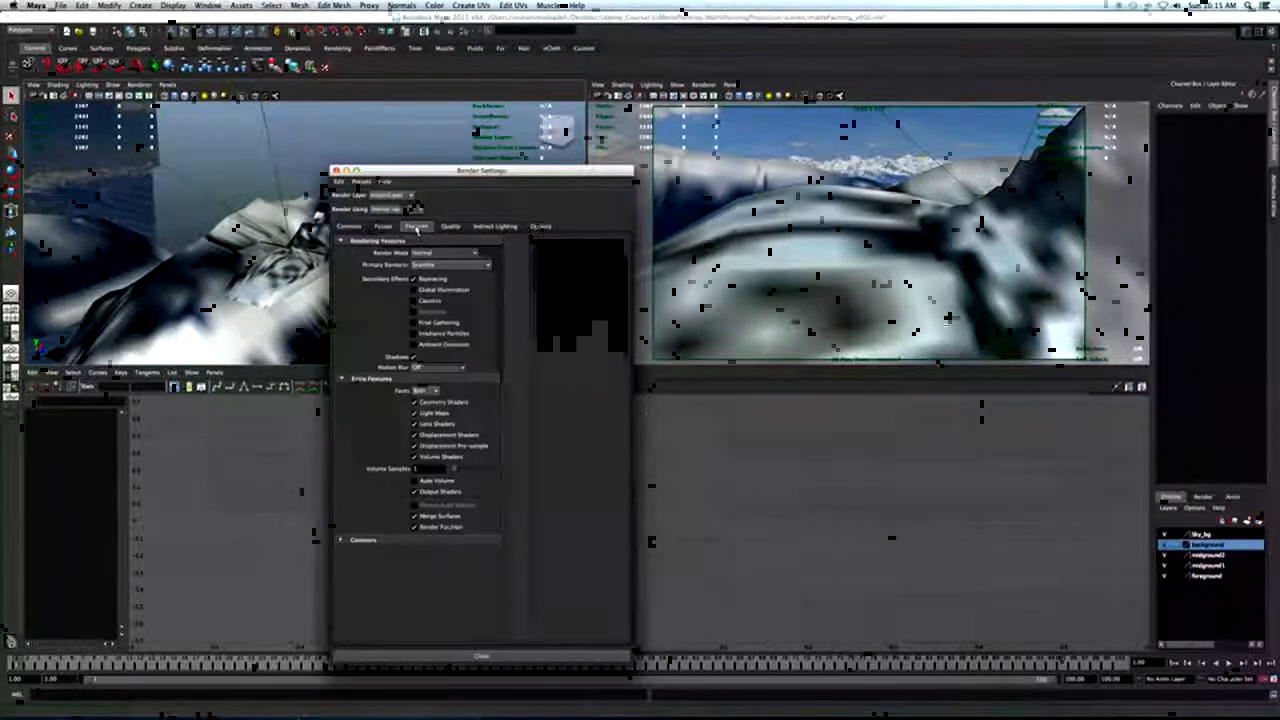
left_click(451, 226)
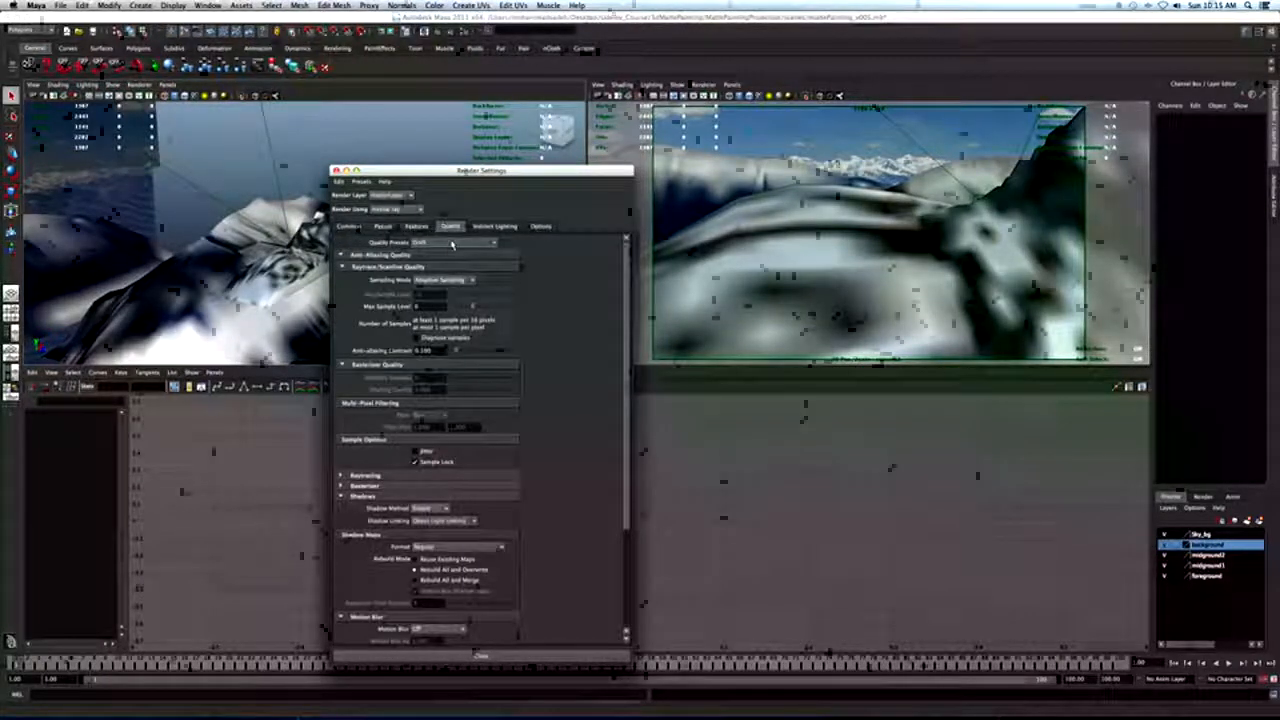
left_click(482, 244)
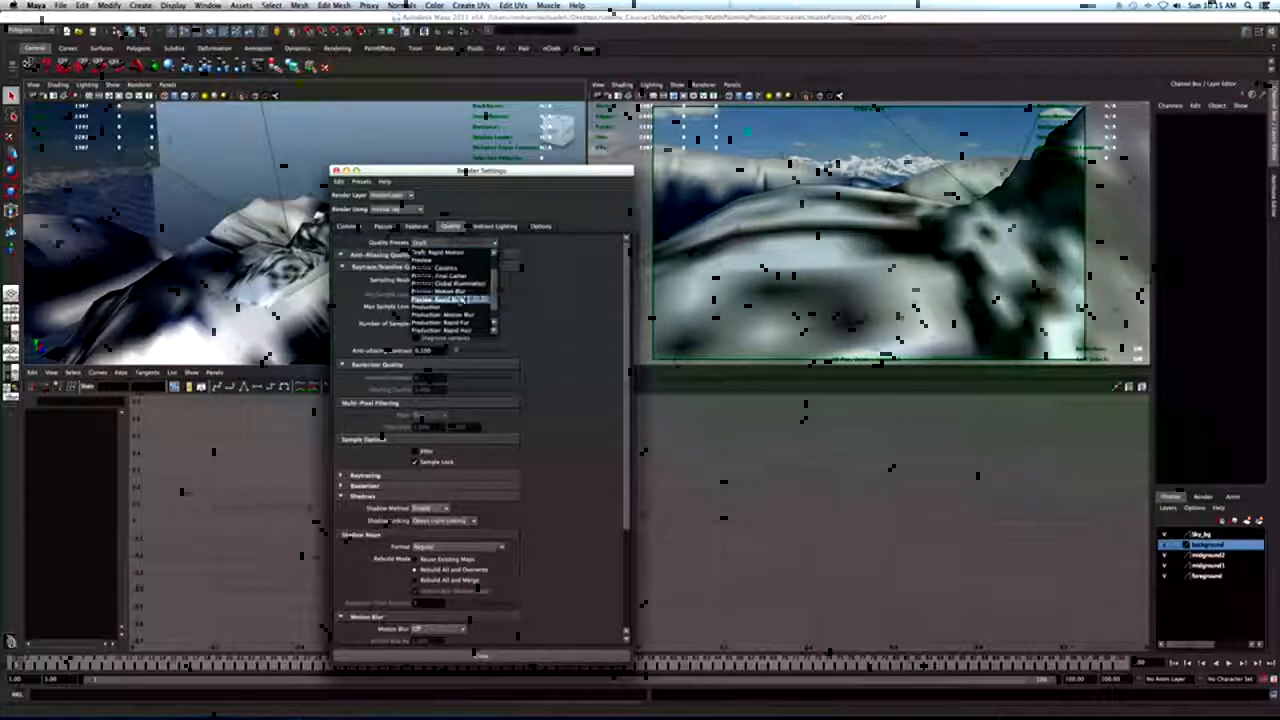
left_click(450, 306)
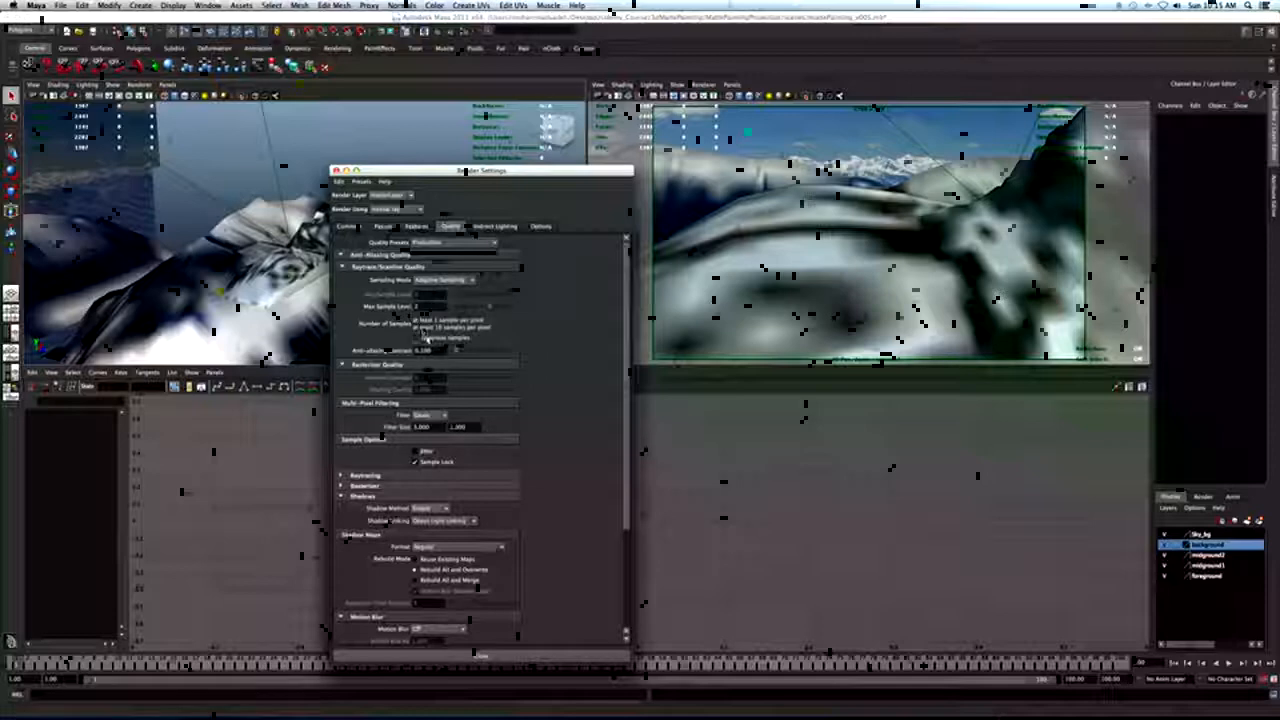
left_click(463, 281)
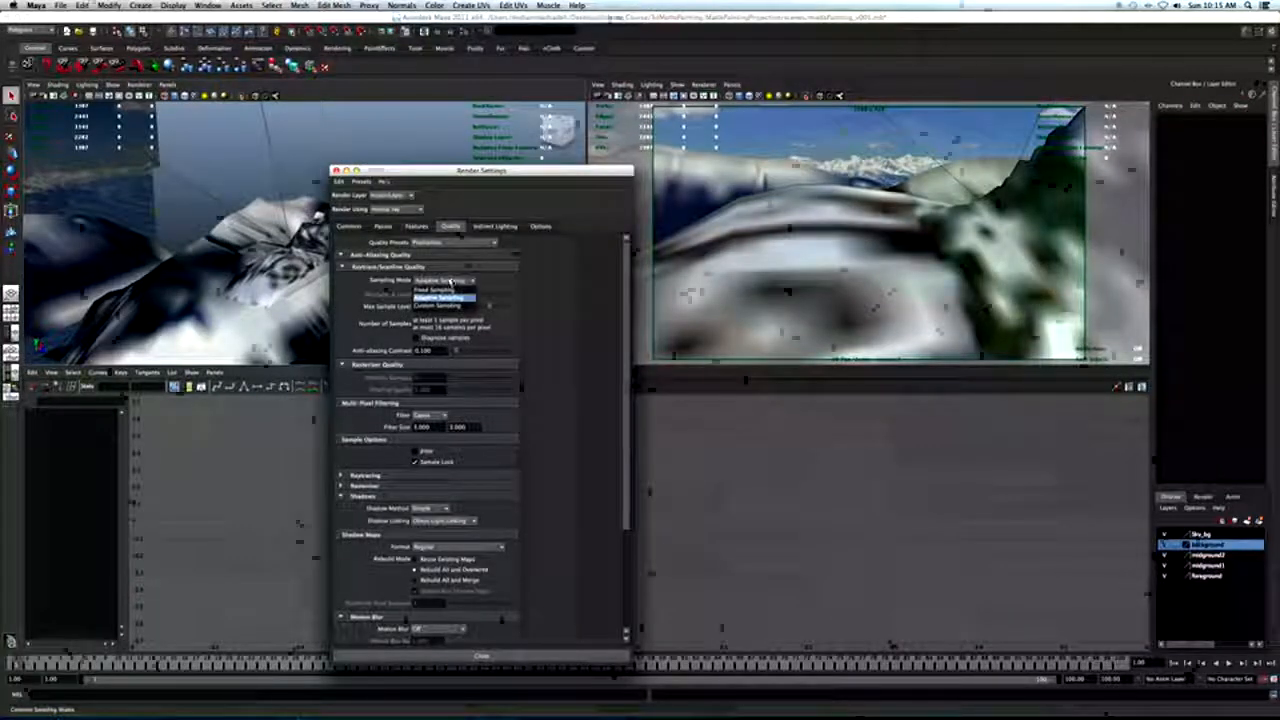
left_click_drag(421, 308, 410, 307)
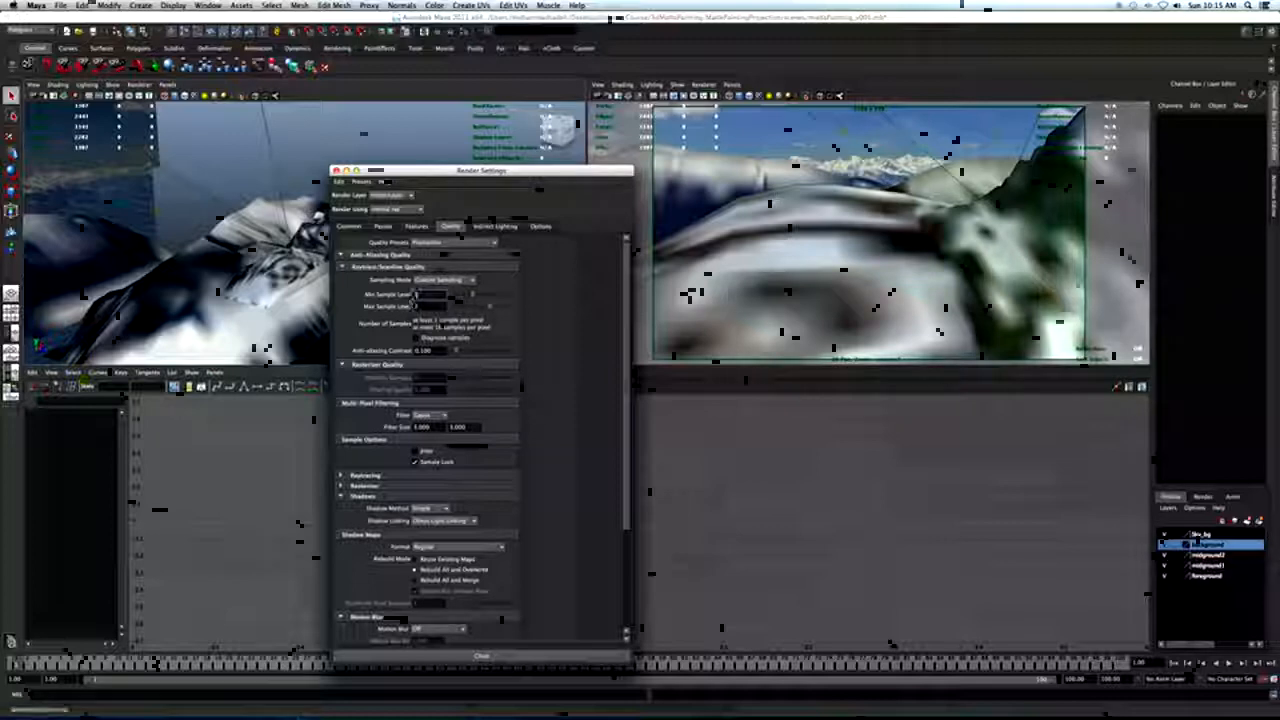
Set the motion blur in the render quality settings to No Deformation.
left_click_drag(622, 314, 600, 460)
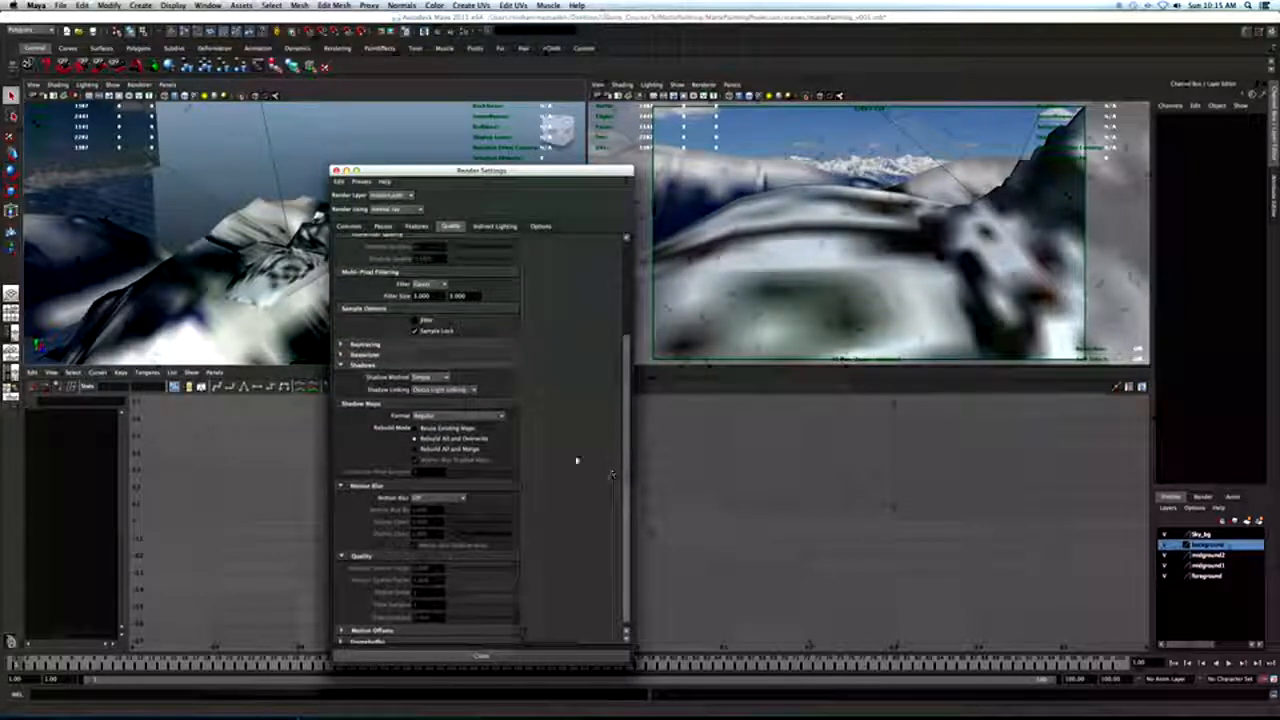
left_click(440, 497)
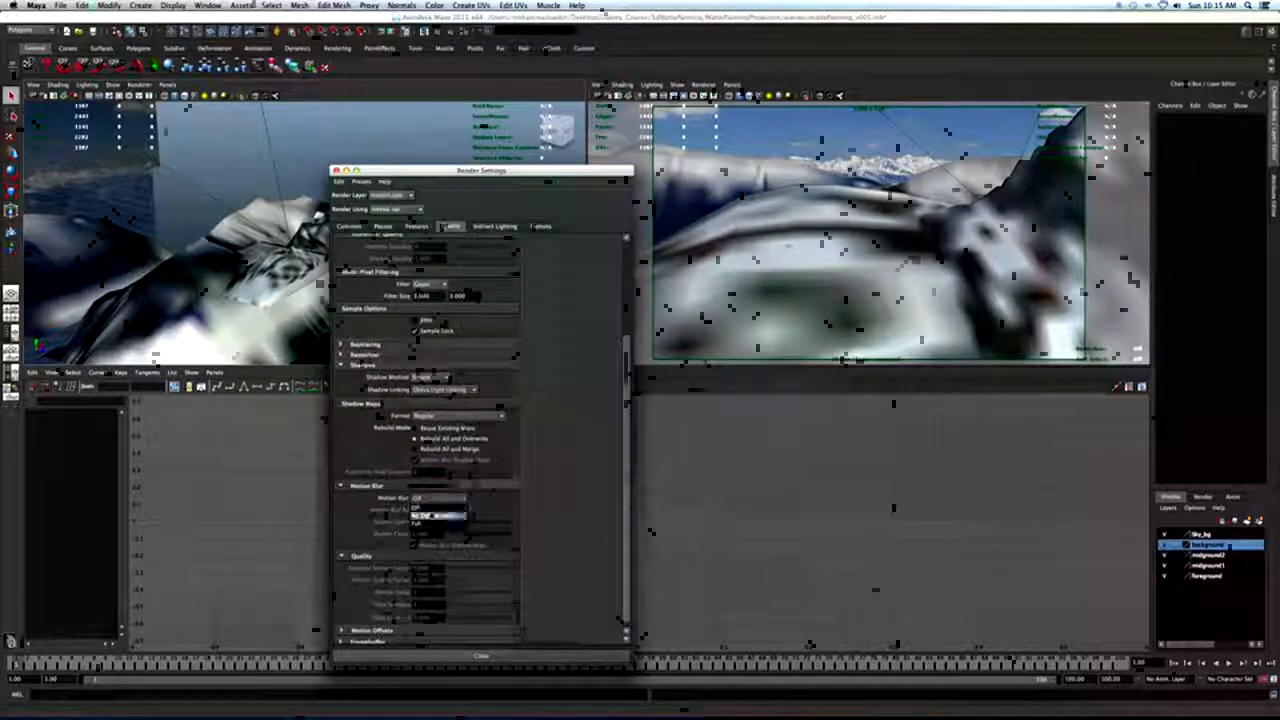
left_click(430, 515)
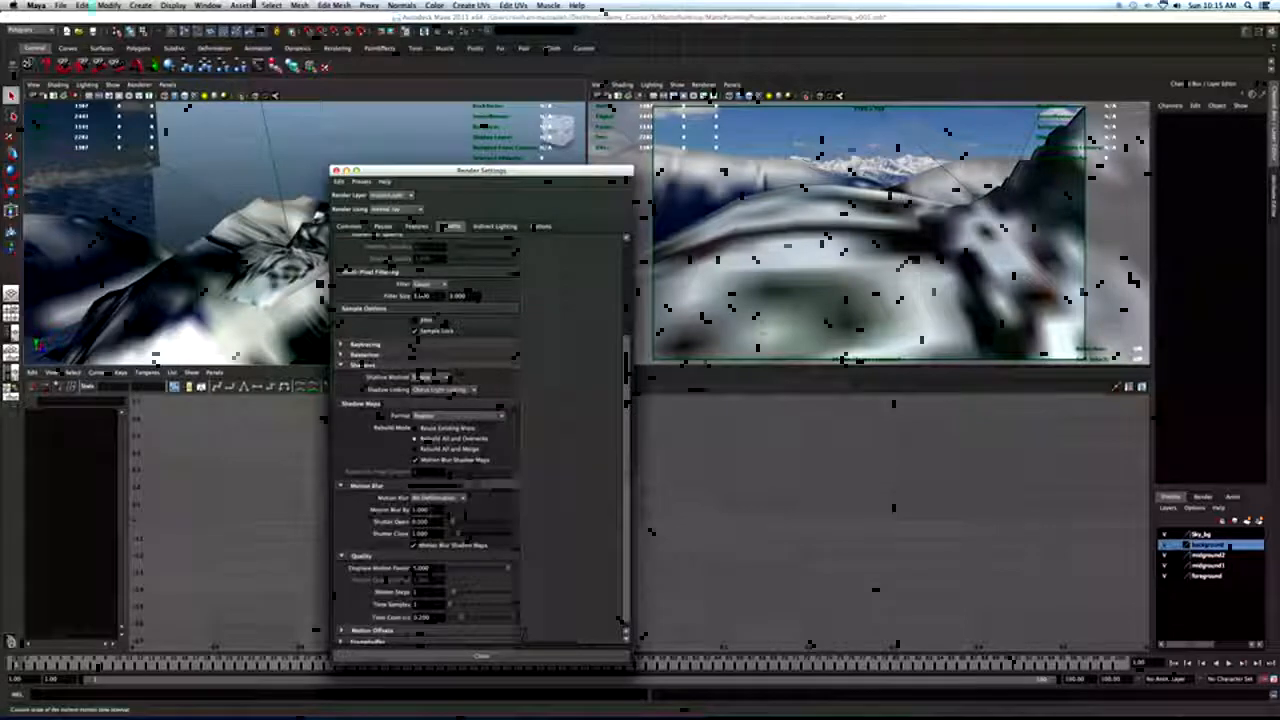
left_click_drag(624, 542, 641, 415)
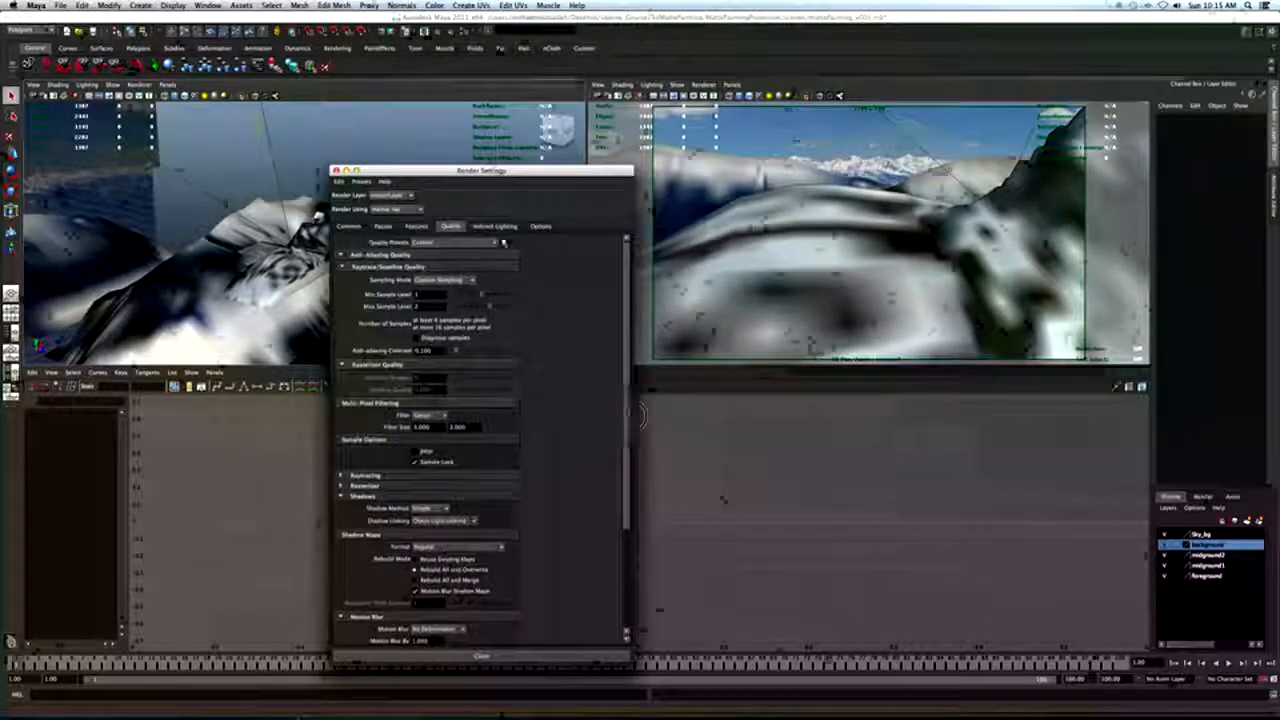
Review the Indirect Lighting and Options render settings, and close the render settings.
left_click(495, 226)
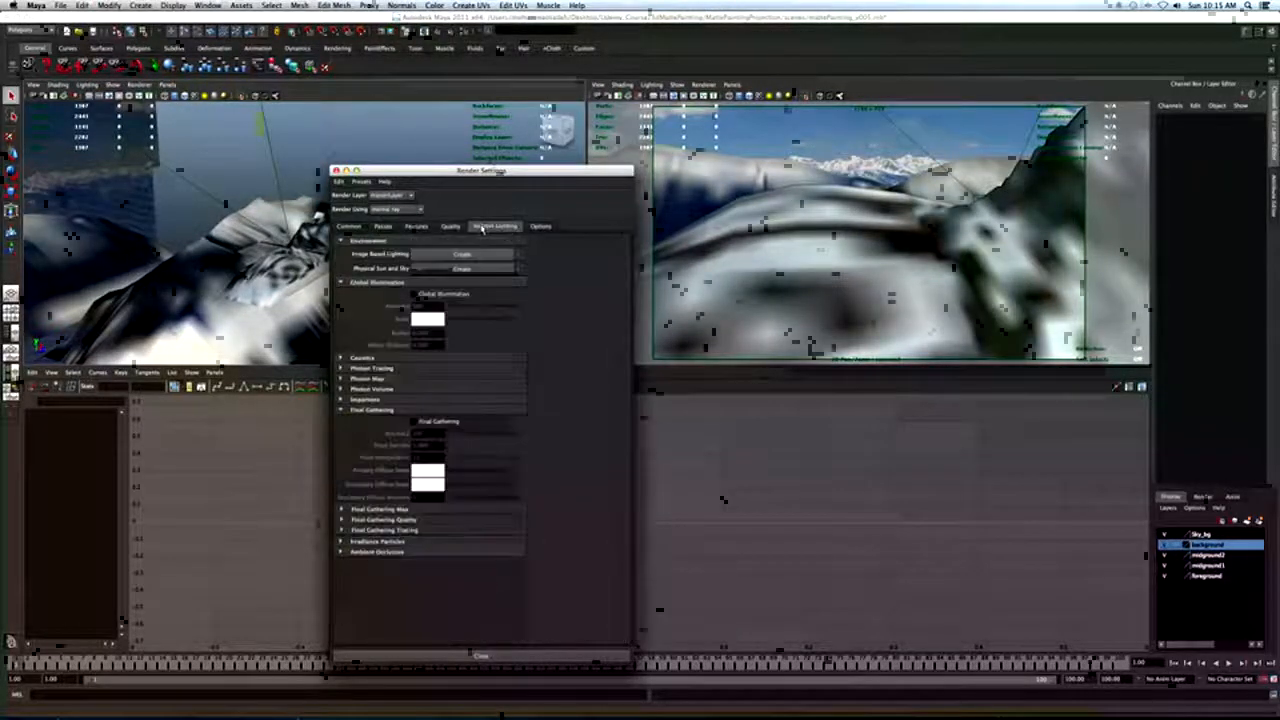
left_click(540, 226)
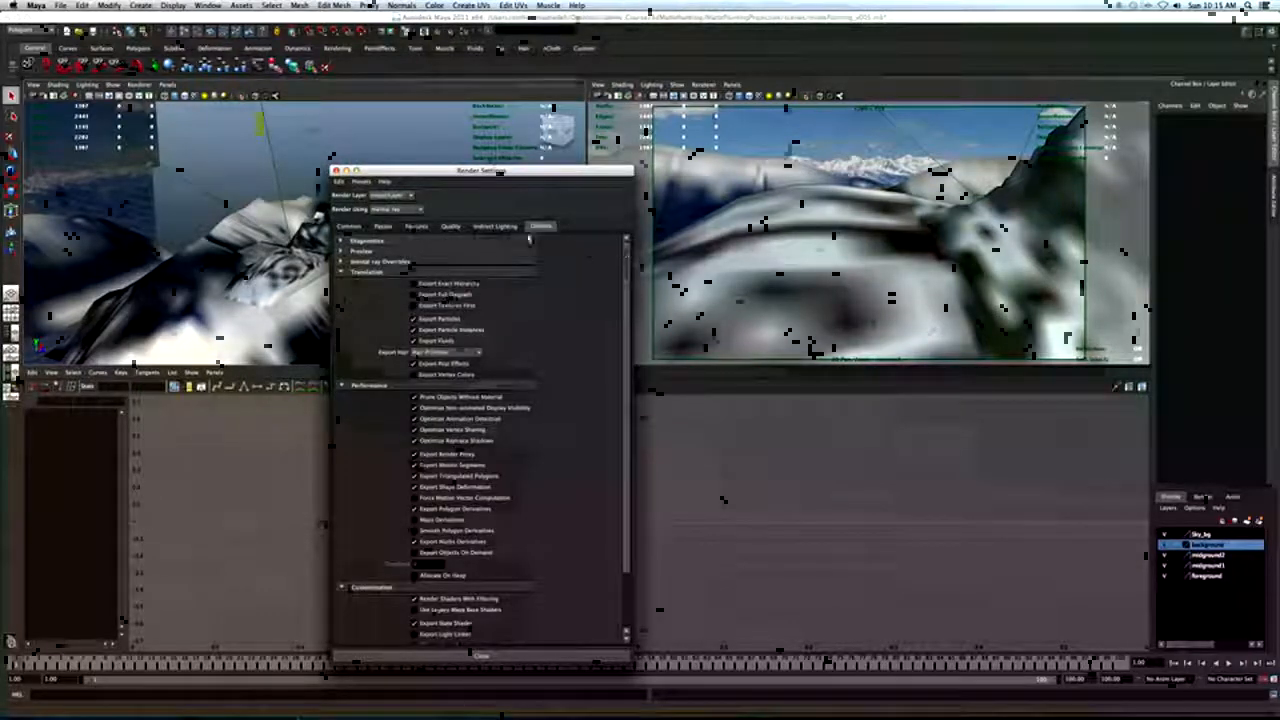
left_click(428, 224)
left_click(451, 226)
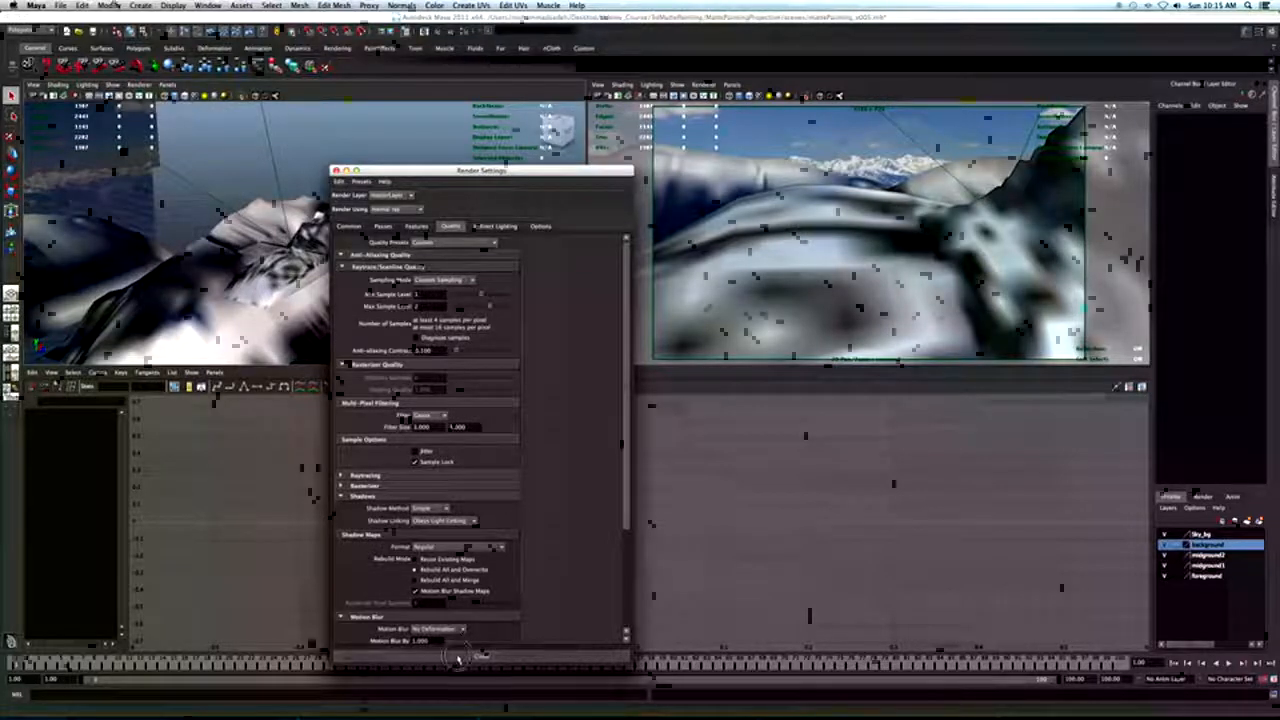
left_click(462, 655)
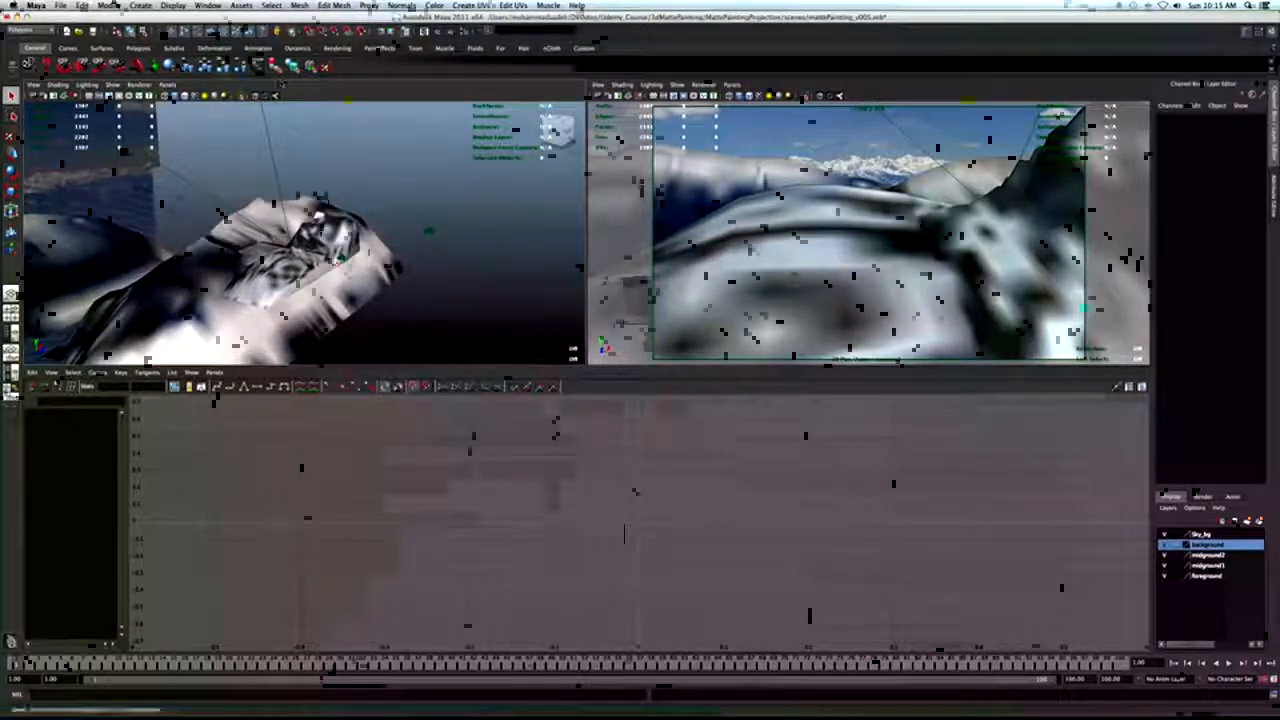
Save the scene and test-render the current frame from the enlarged camera2 view.
left_click(61, 5)
left_click(80, 48)
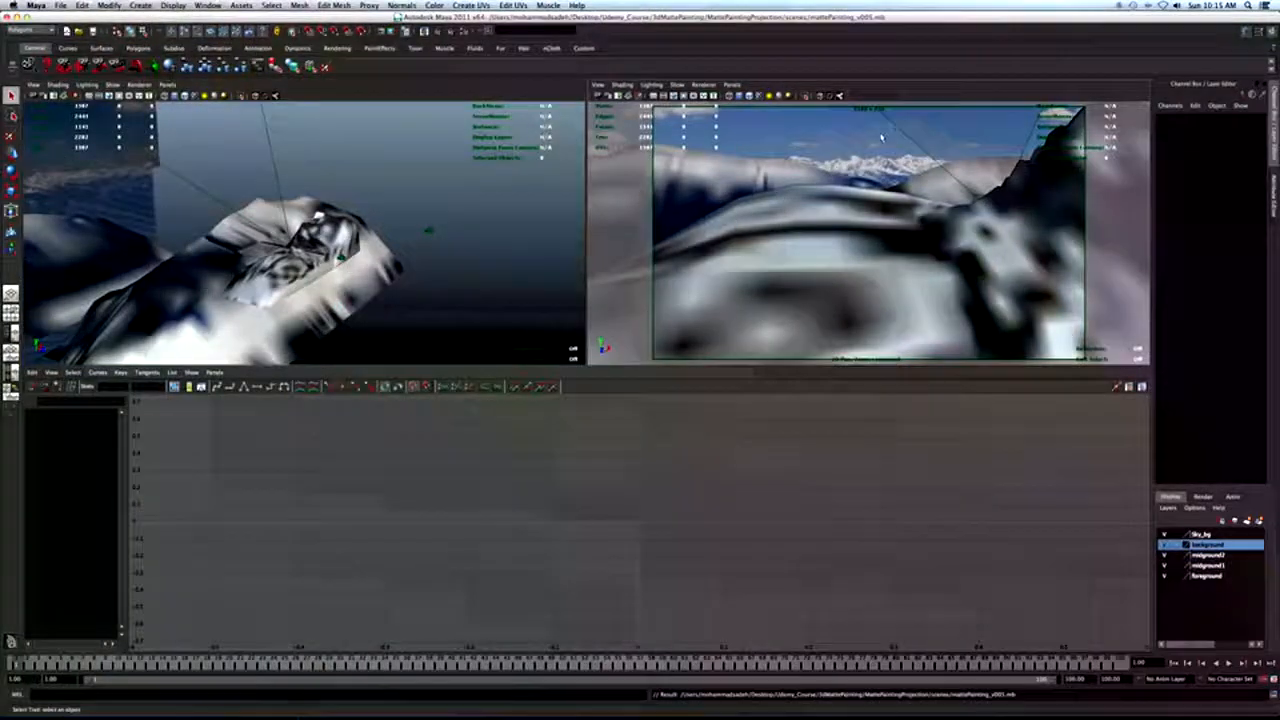
key("space")
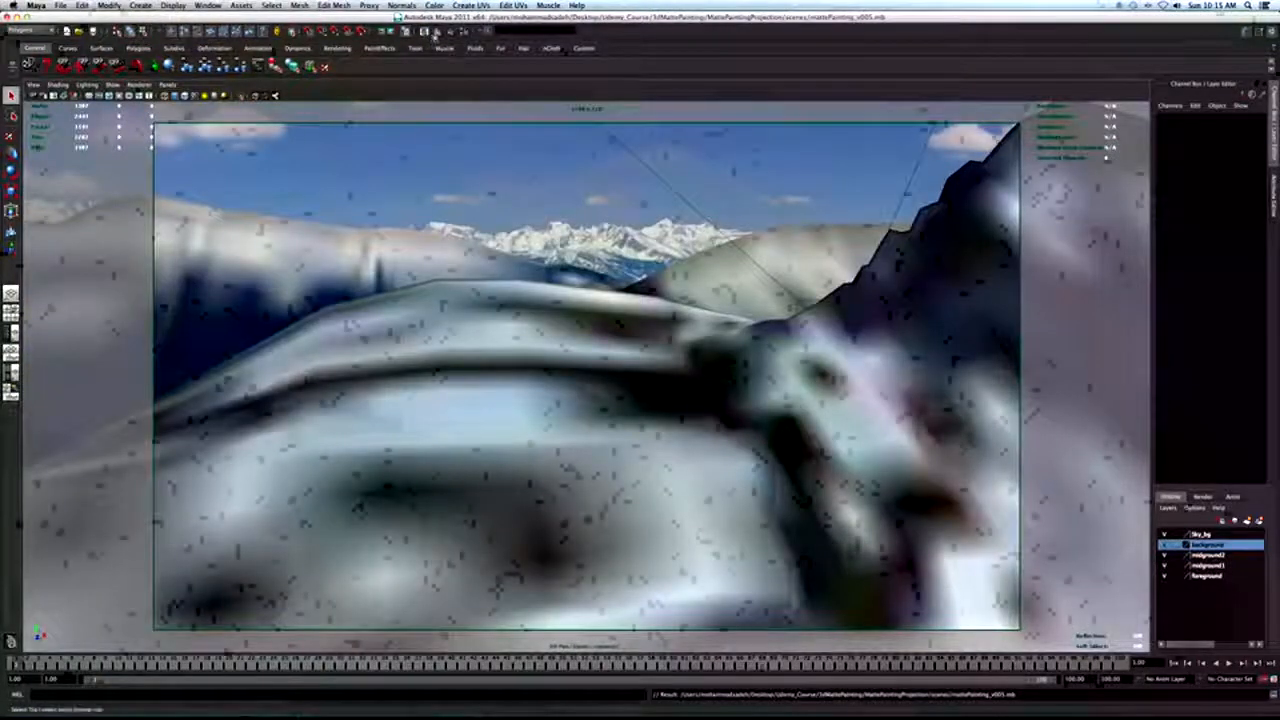
left_click(436, 32)
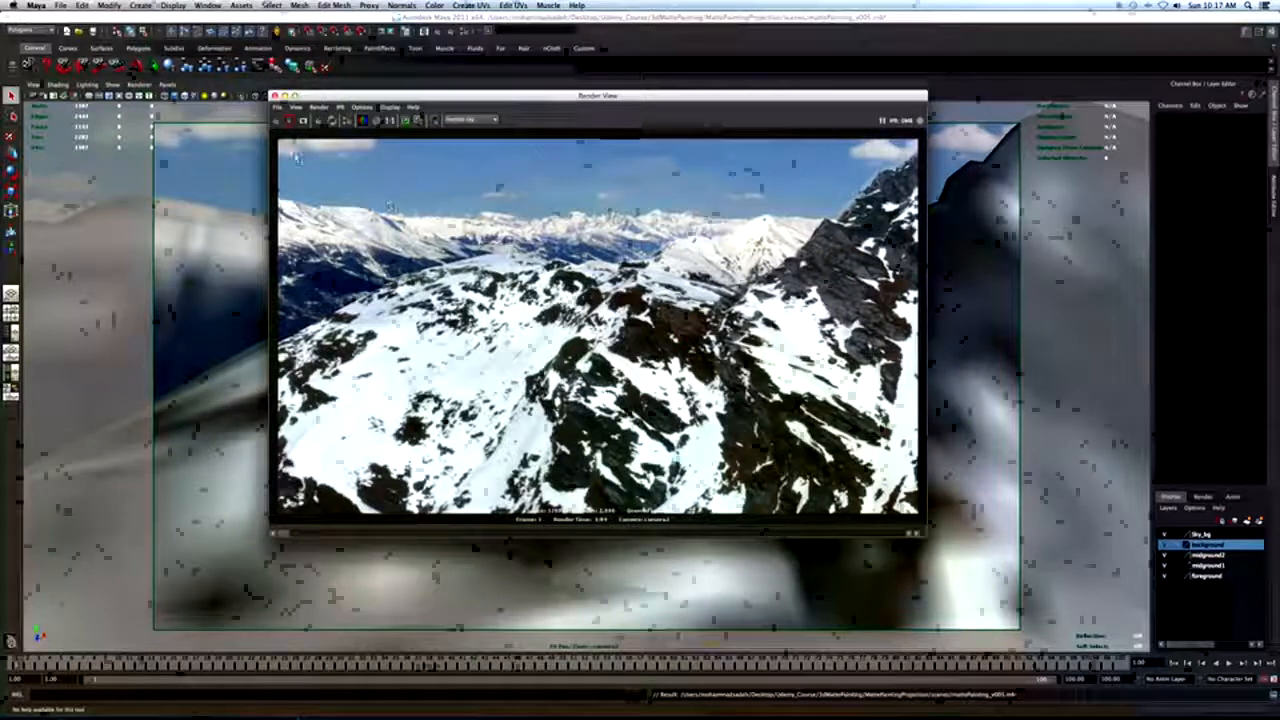
left_click(274, 96)
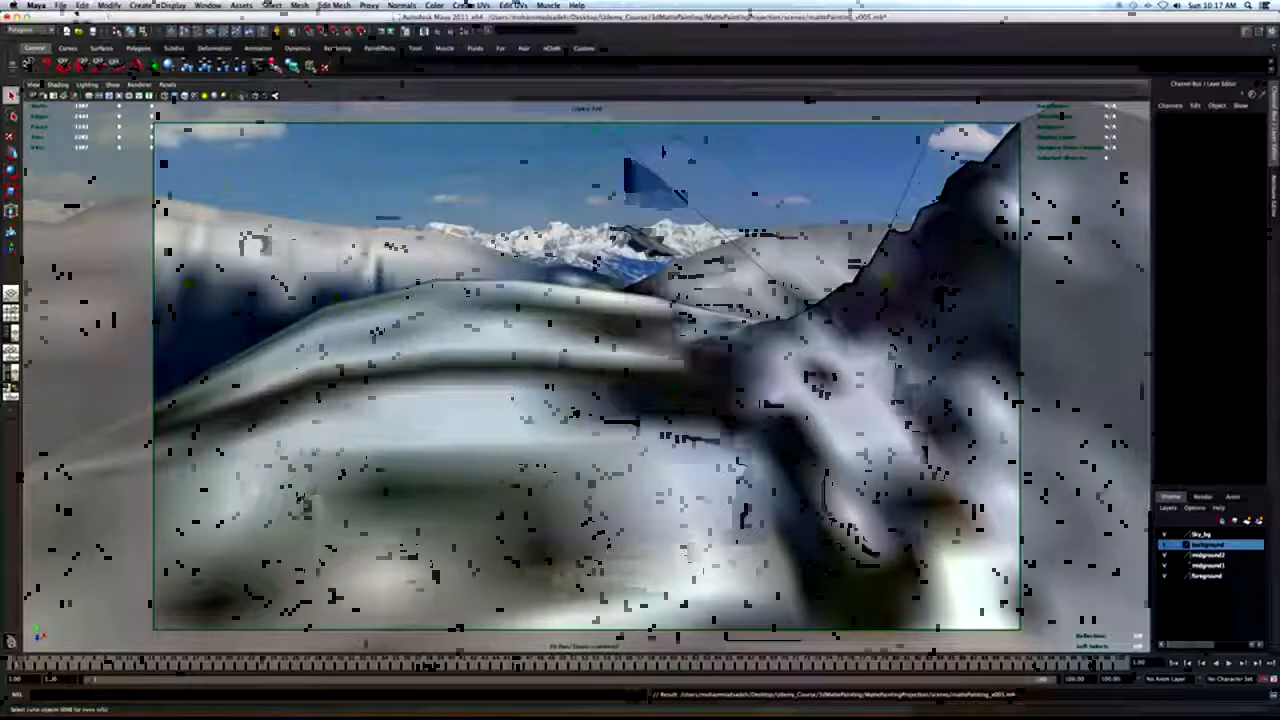
Switch to the Rendering menu set and start a batch render of the animation.
left_click(30, 30)
left_click(22, 70)
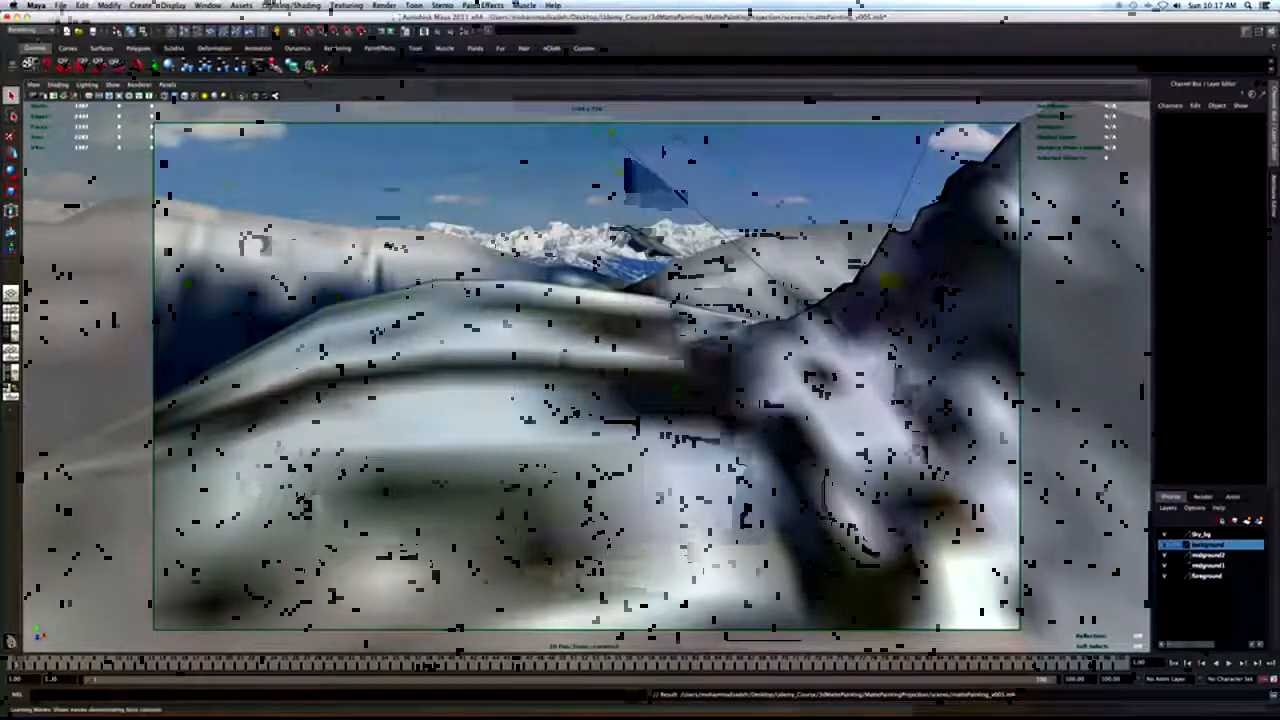
left_click(384, 5)
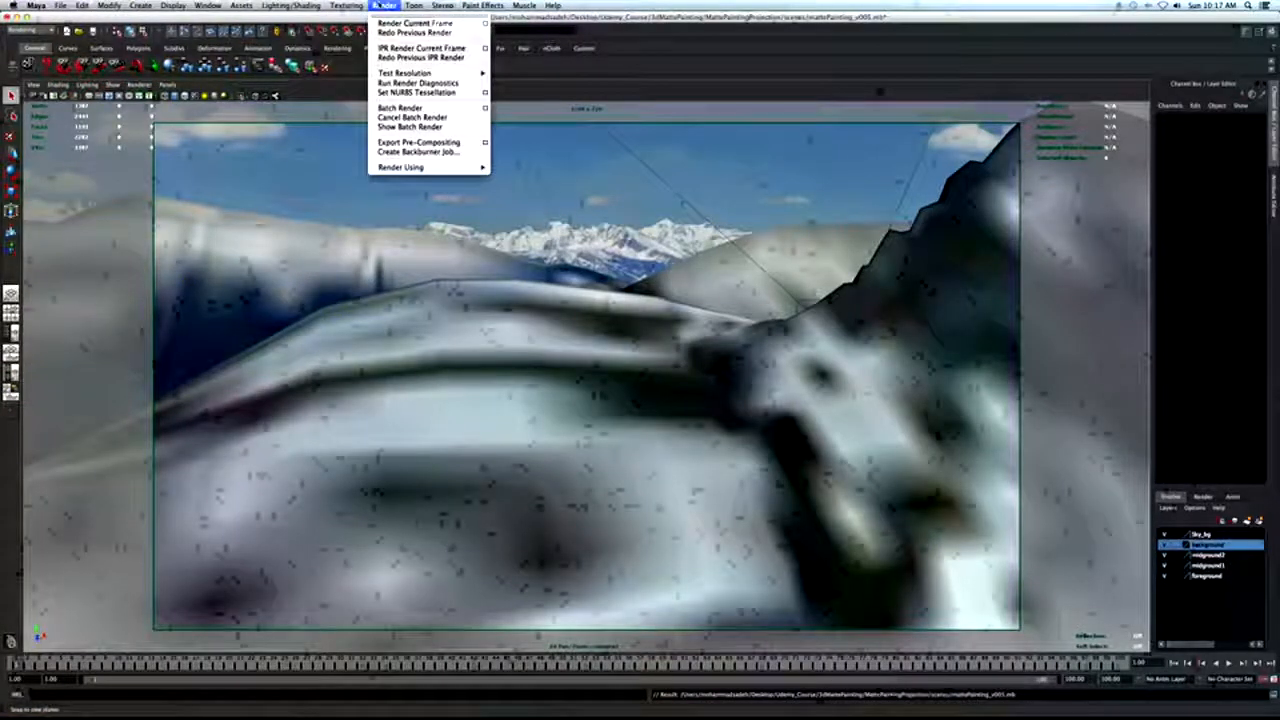
left_click(401, 107)
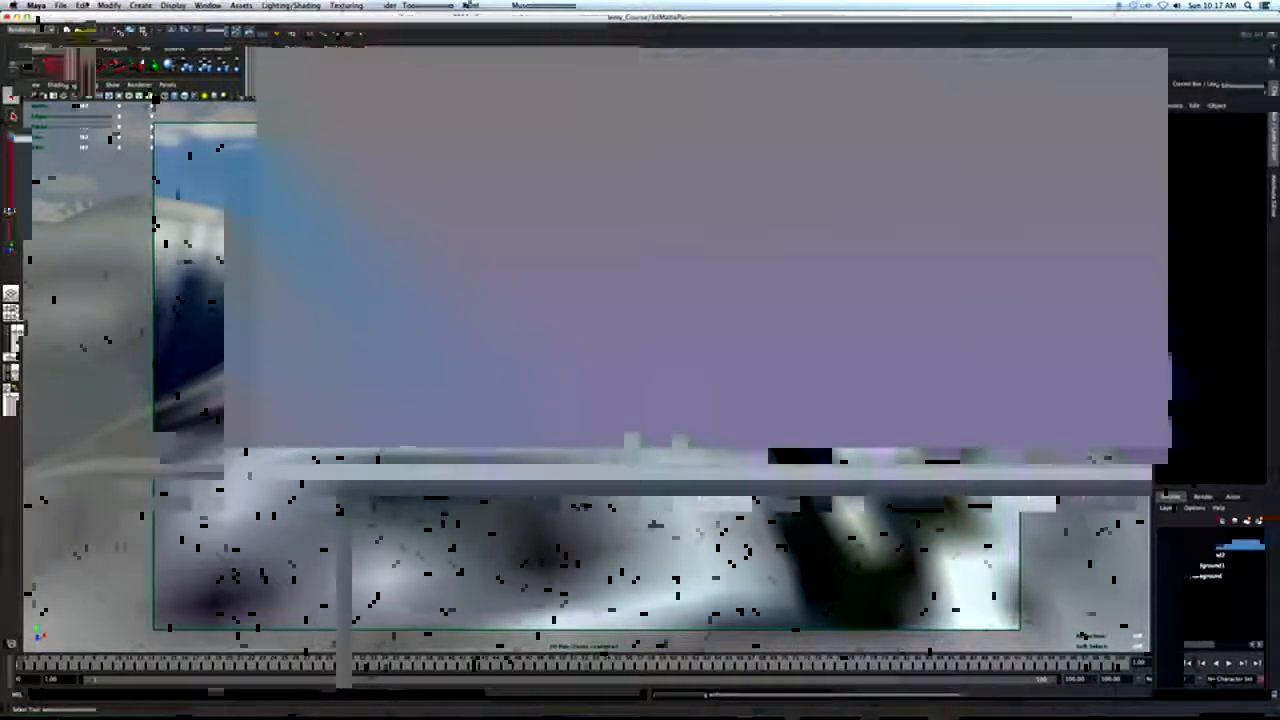
In After Effects, import the rendered frames as a PNG sequence starting with MattePainting_001.png.
left_click(83, 5)
mouse_move(110, 139)
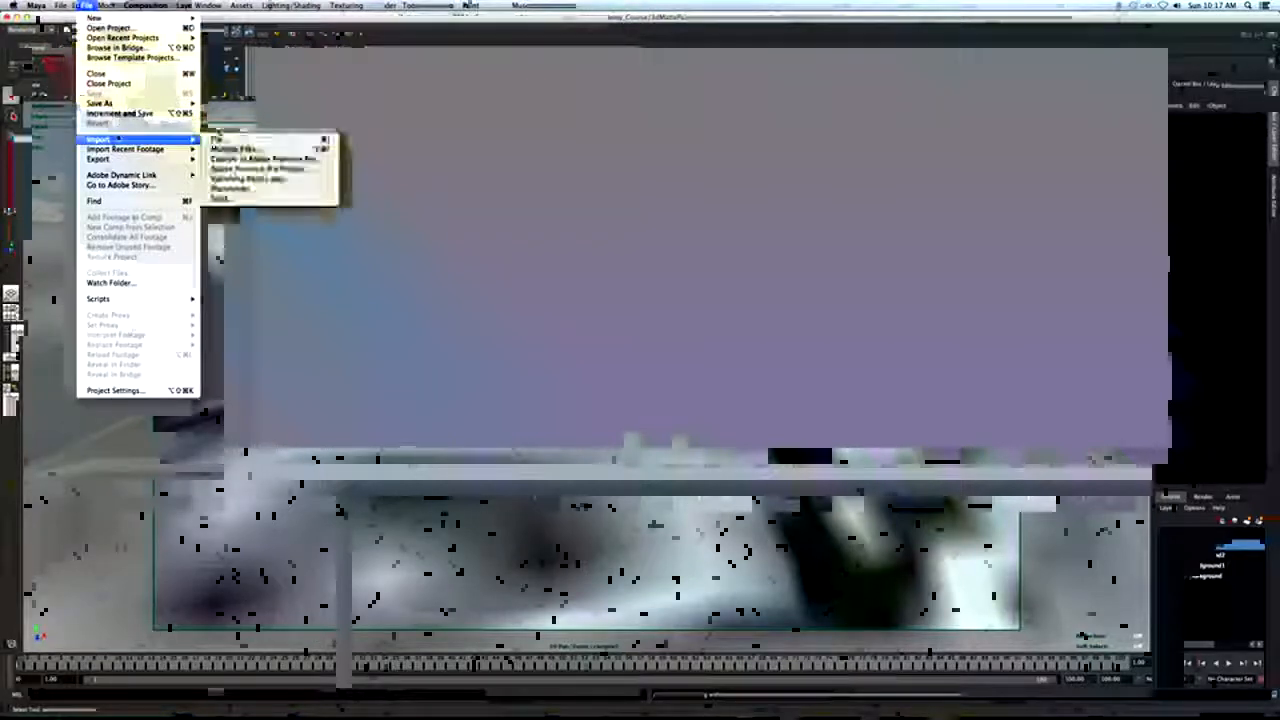
left_click(240, 139)
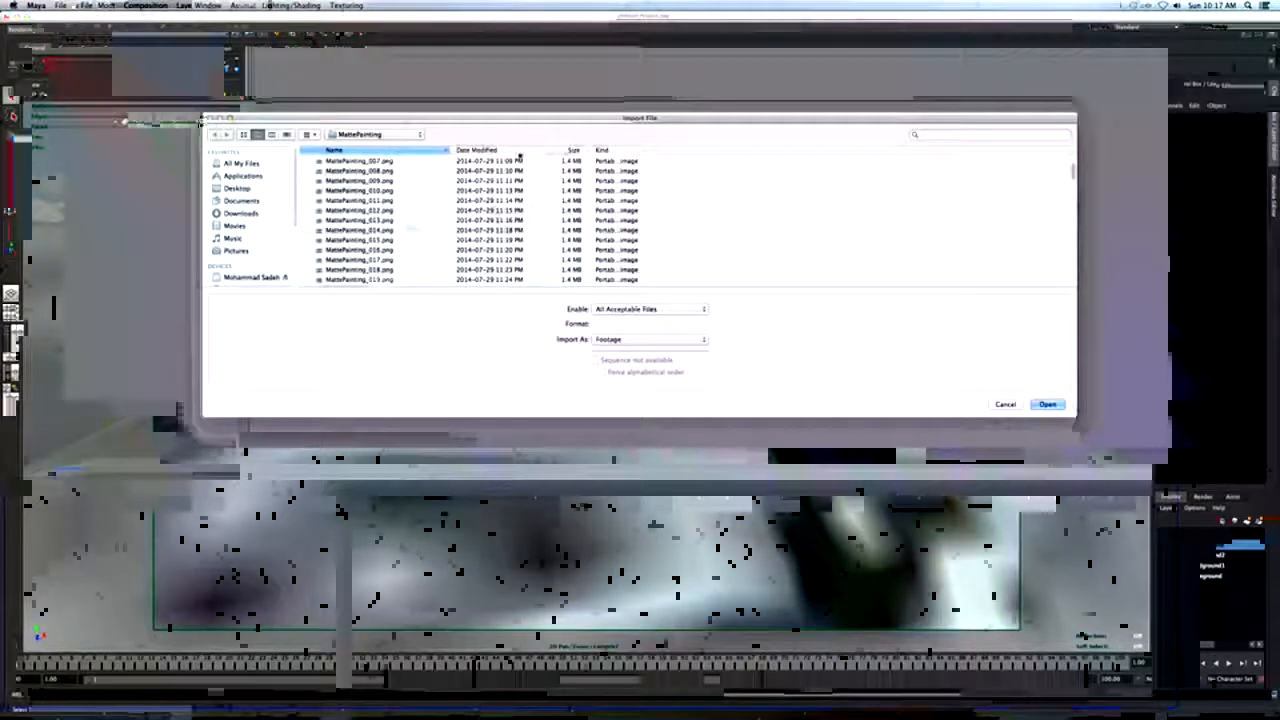
left_click_drag(1071, 172, 1070, 155)
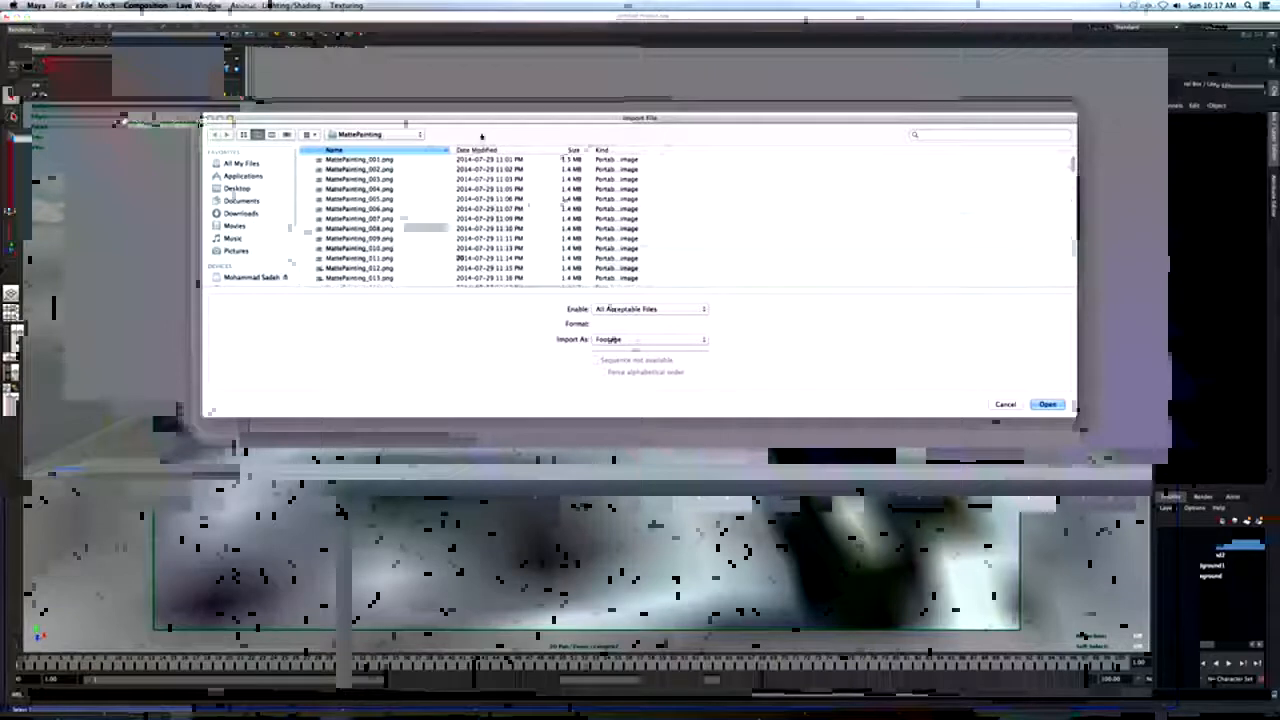
left_click(390, 159)
left_click(1050, 404)
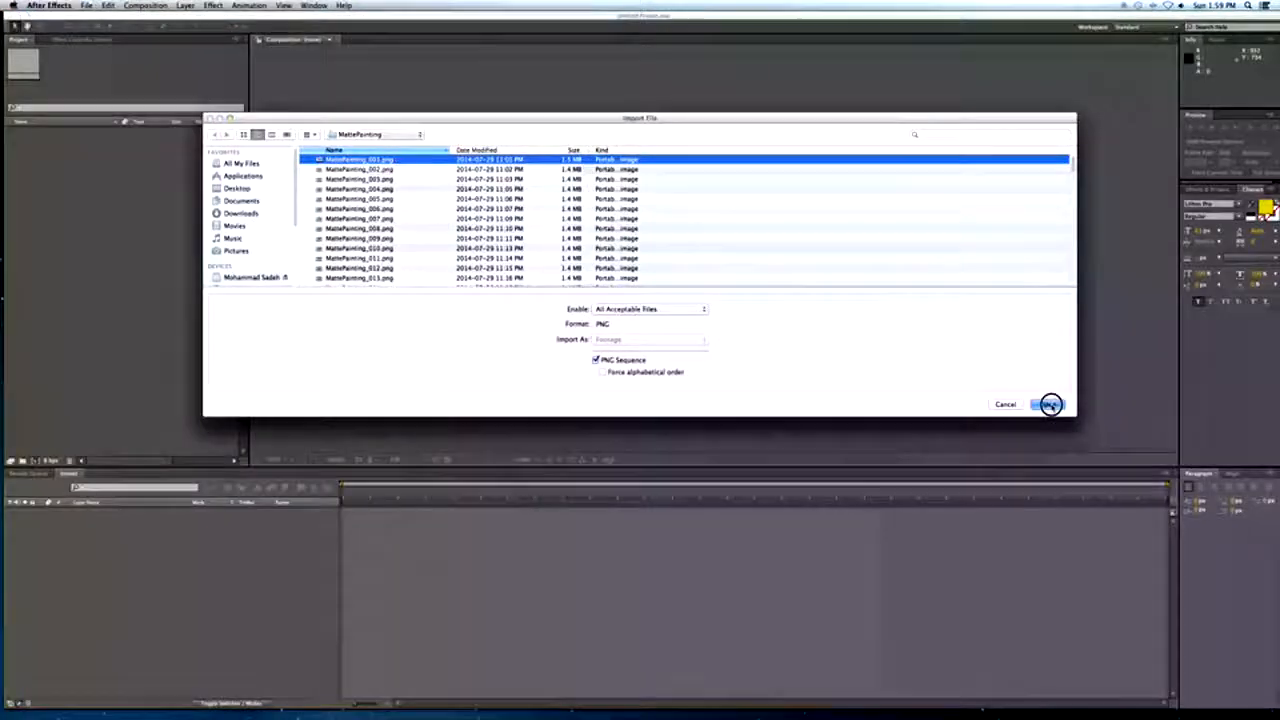
Interpret the imported MattePainting sequence at 24 frames per second.
right_click(90, 131)
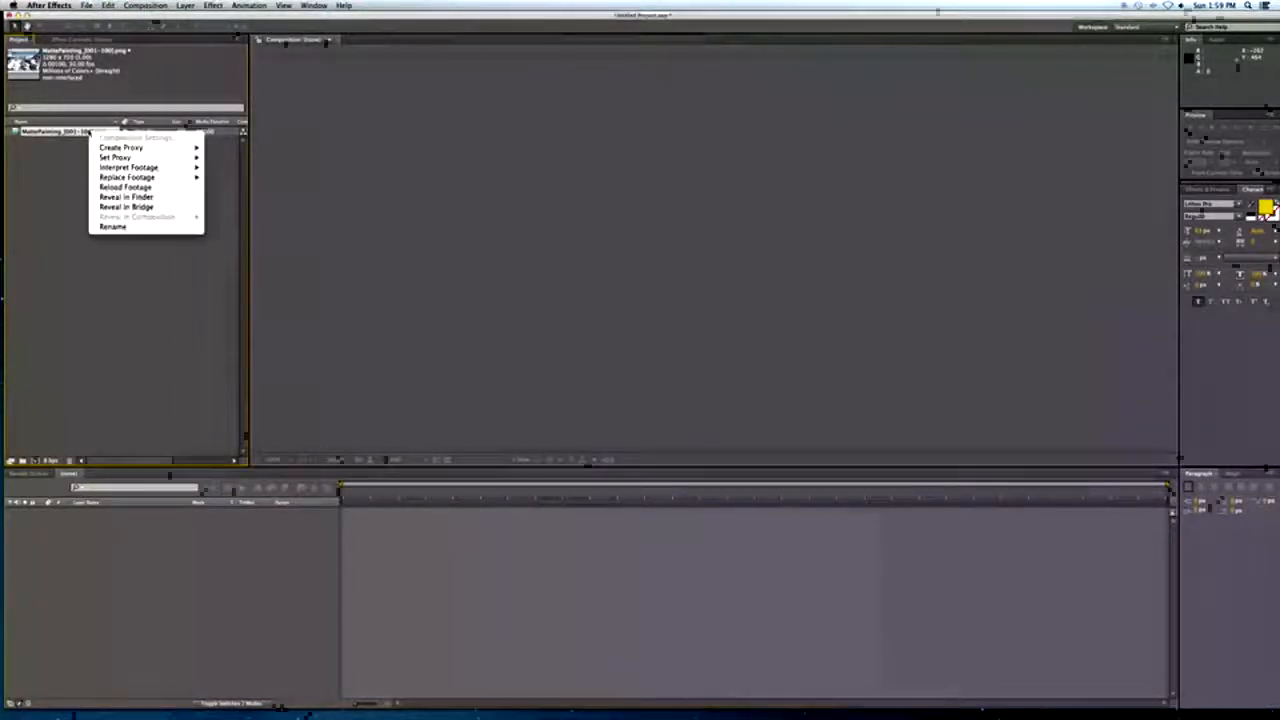
mouse_move(150, 167)
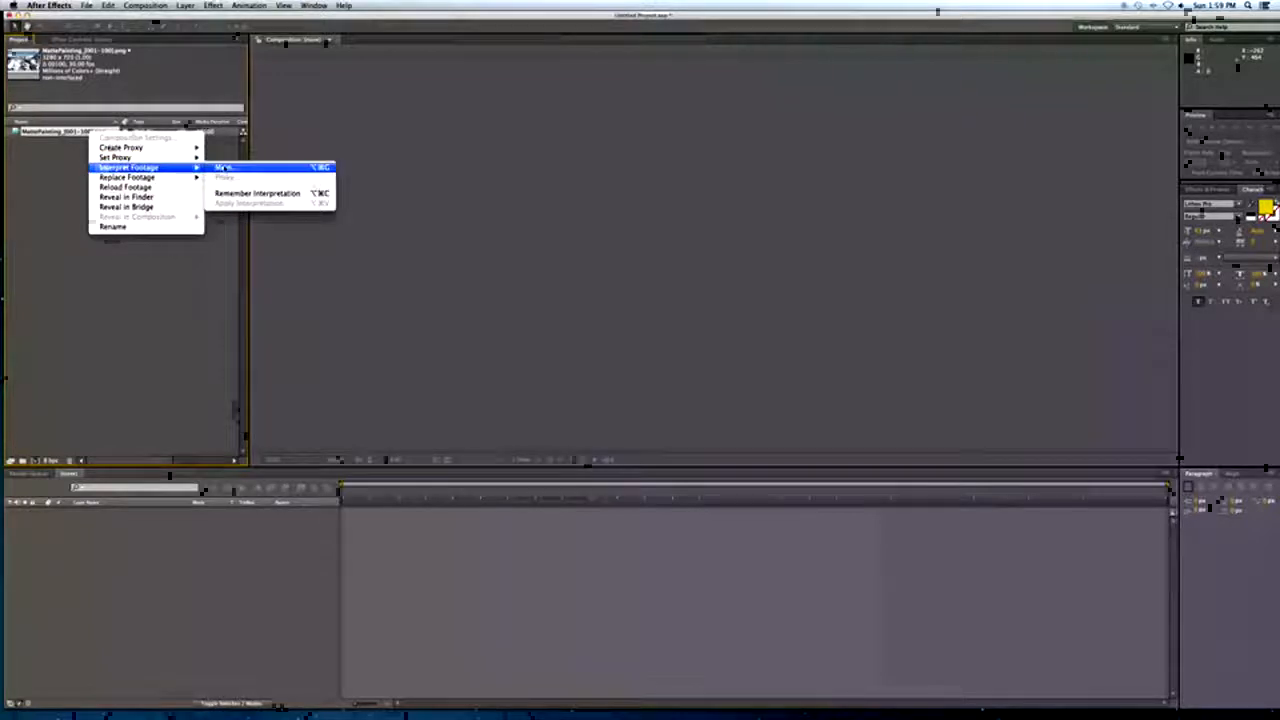
left_click(222, 167)
type("24")
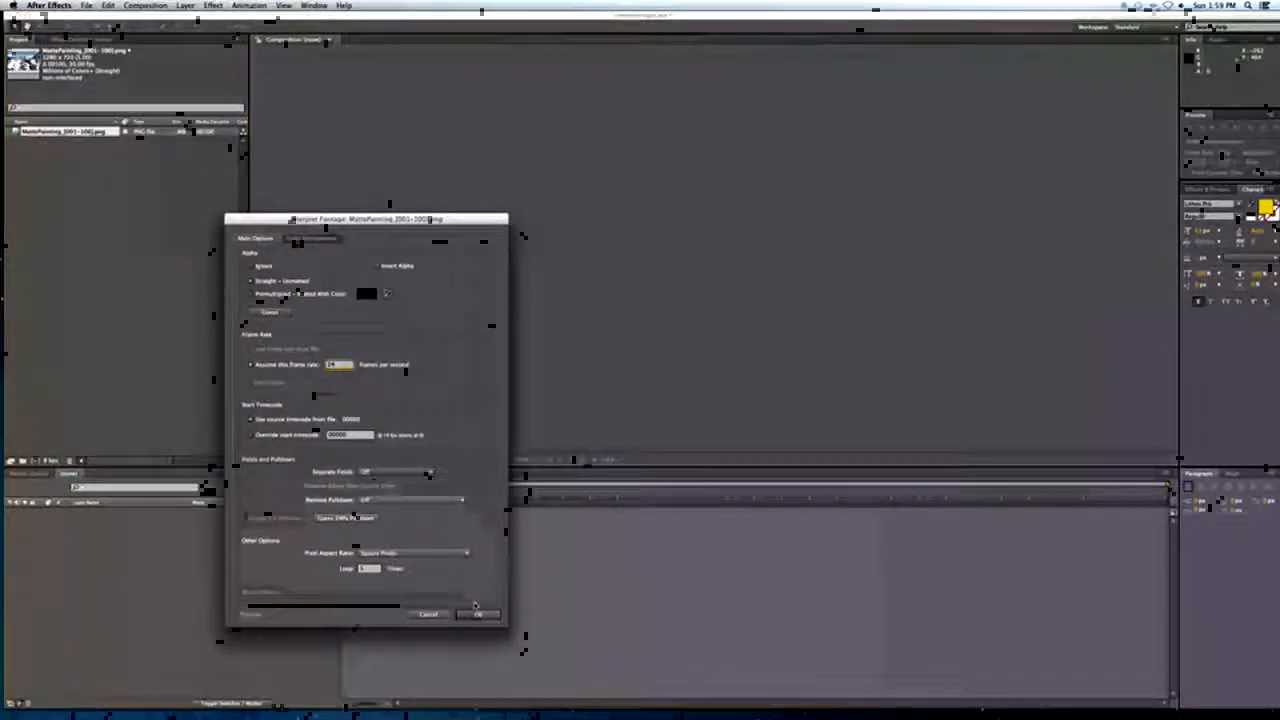
left_click(478, 613)
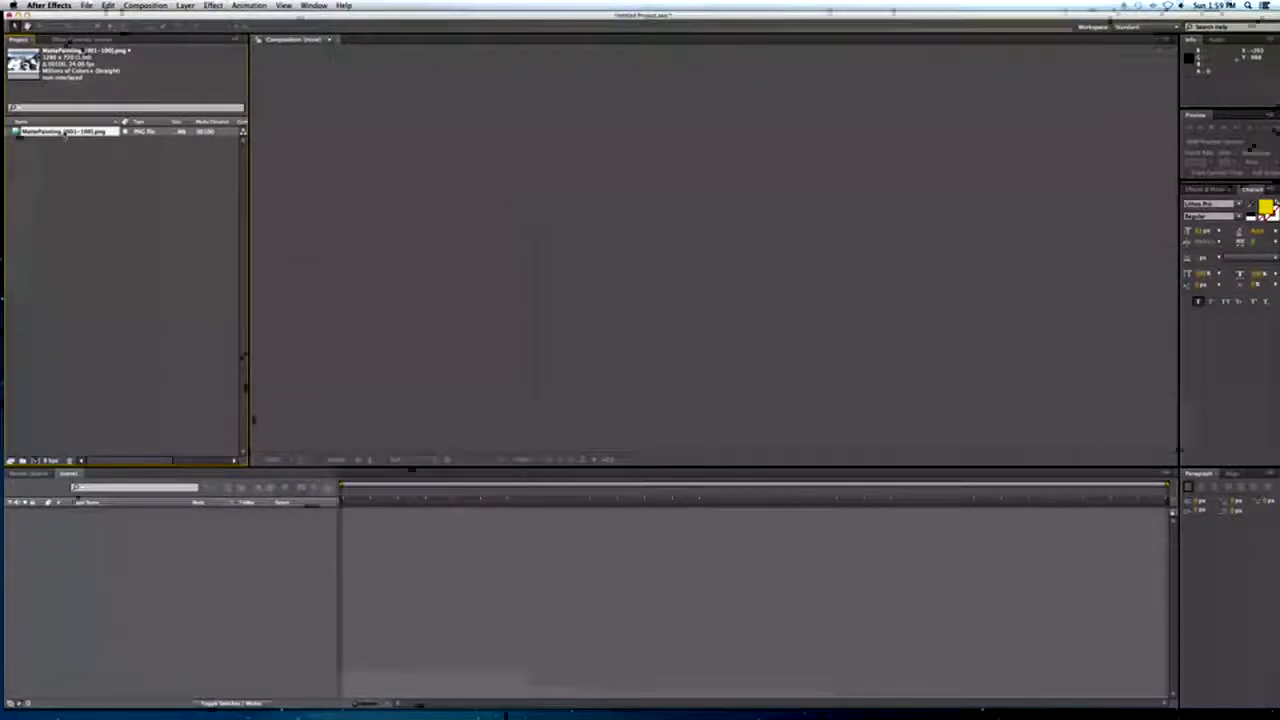
Create a composition from the MattePainting sequence and preview the camera move, ending back at the first frame.
left_click_drag(65, 133, 37, 460)
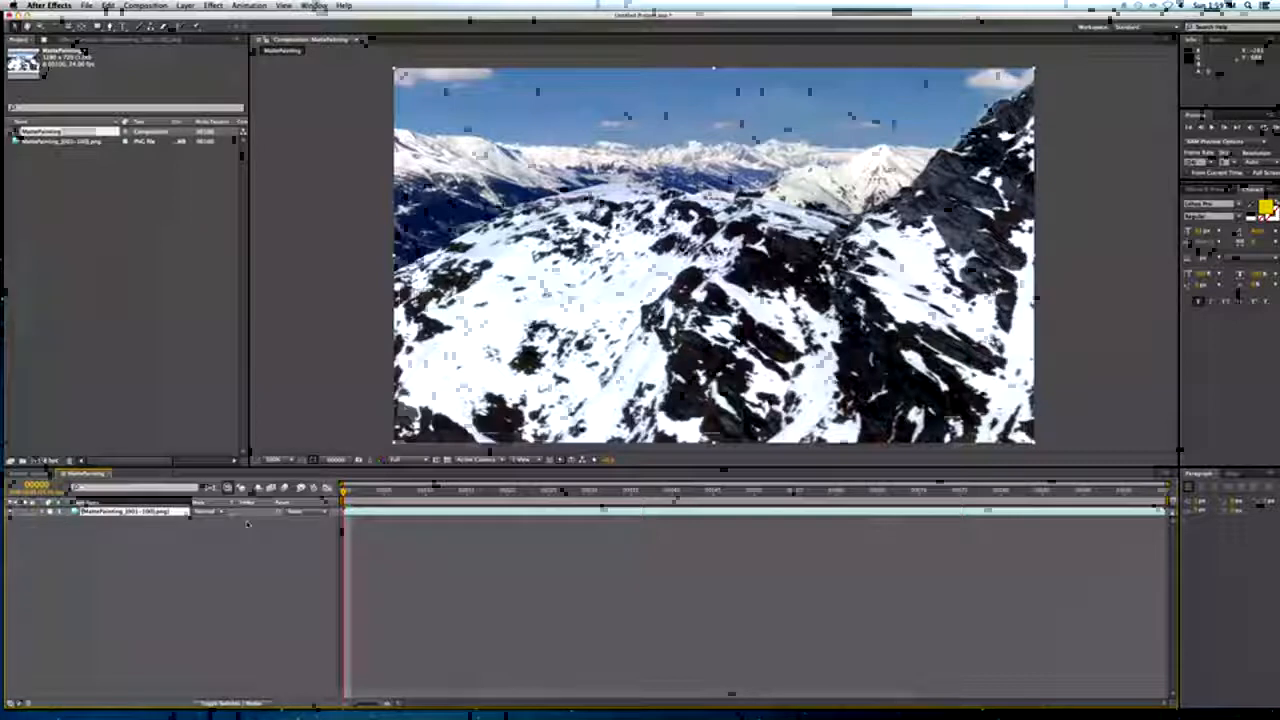
left_click_drag(345, 490, 823, 487)
key("KP_0")
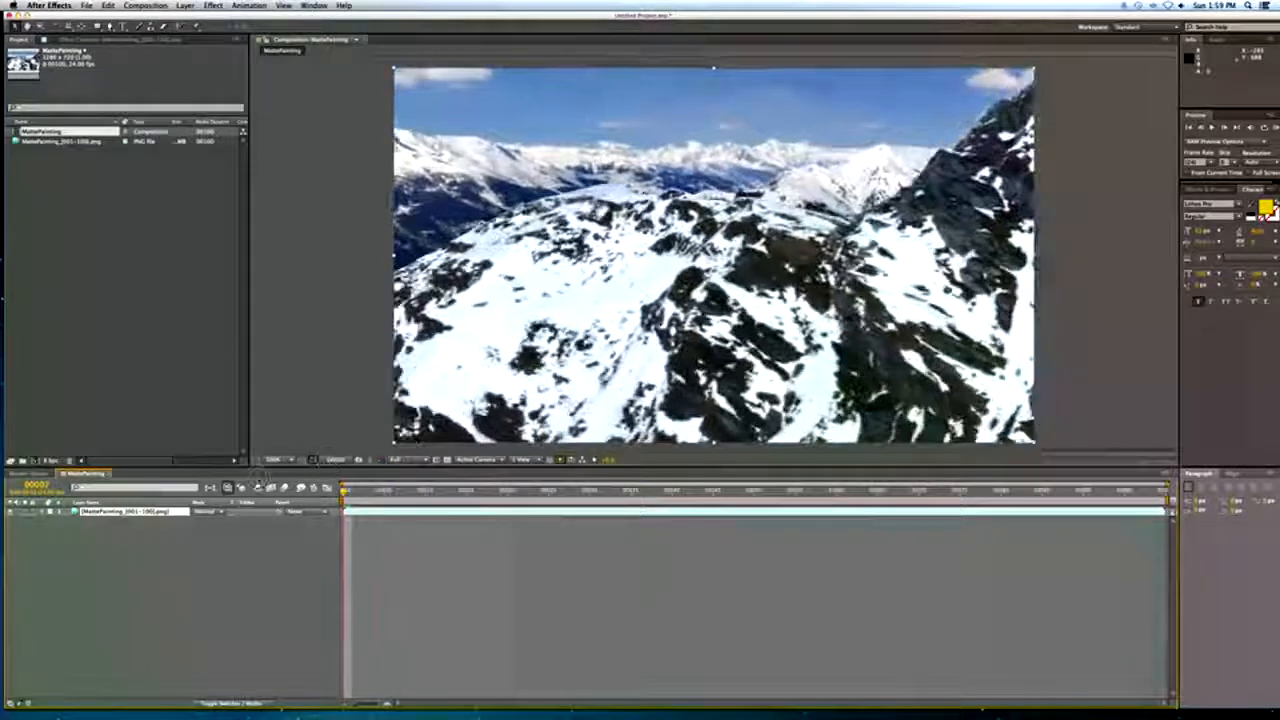
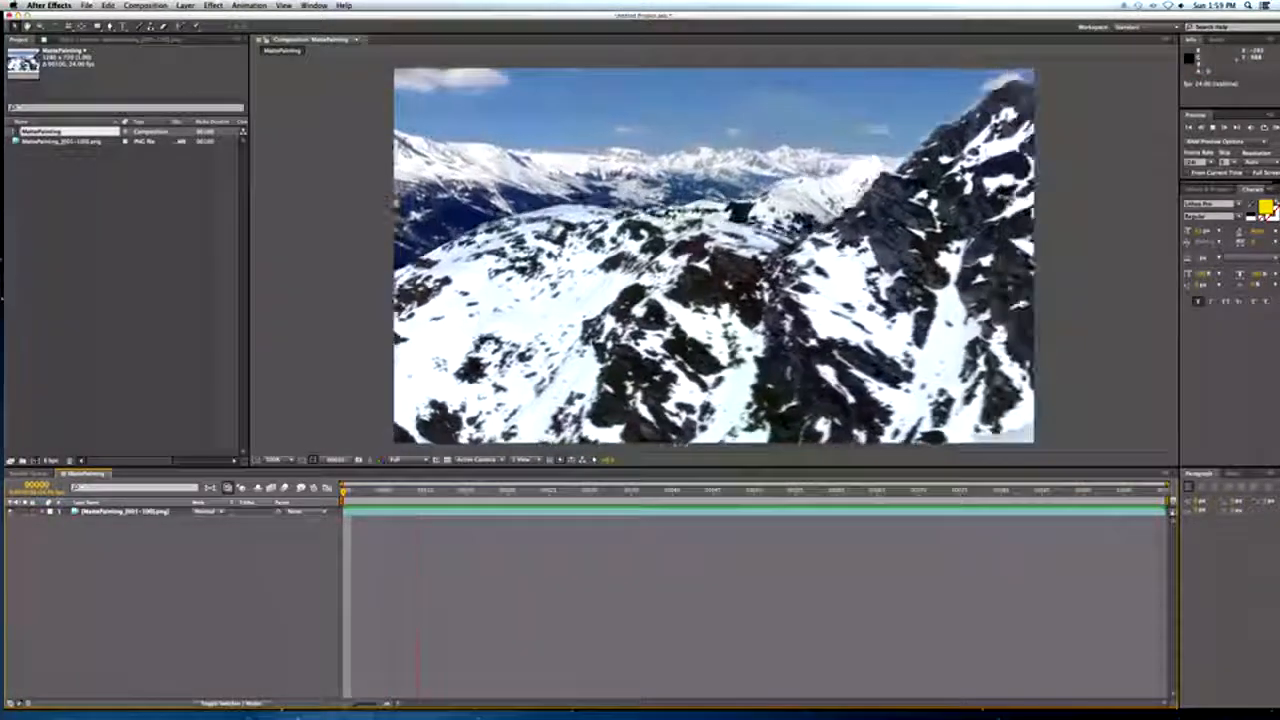
key("space")
left_click_drag(378, 491, 342, 491)
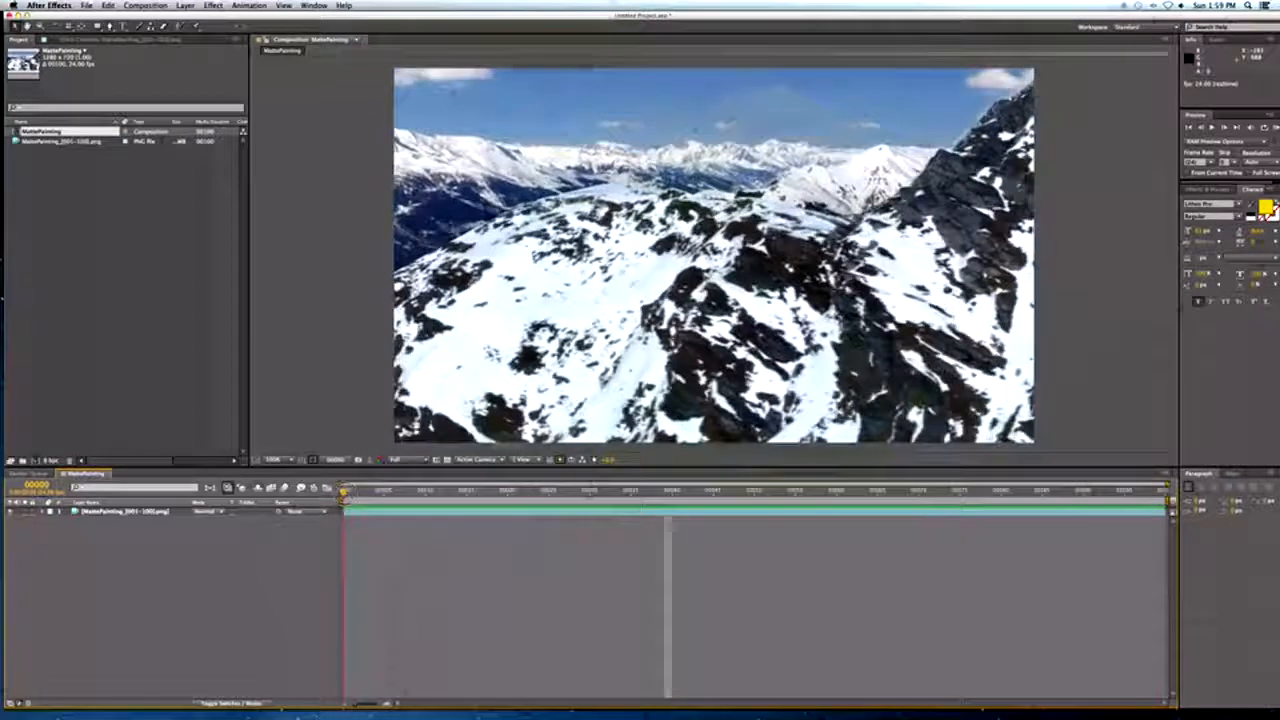
Add a Curves effect to the MattePainting layer and shape the RGB curve into a gentle S with raised midtones and highlights.
right_click(166, 512)
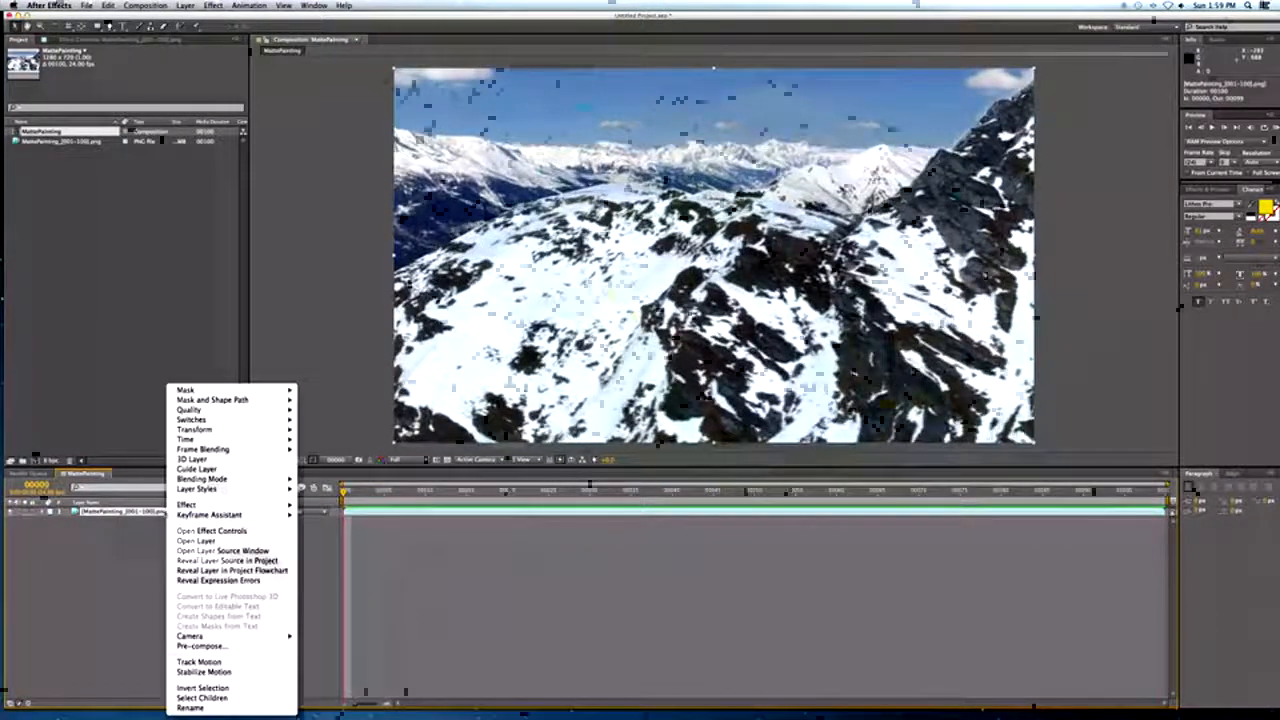
mouse_move(230, 504)
mouse_move(370, 500)
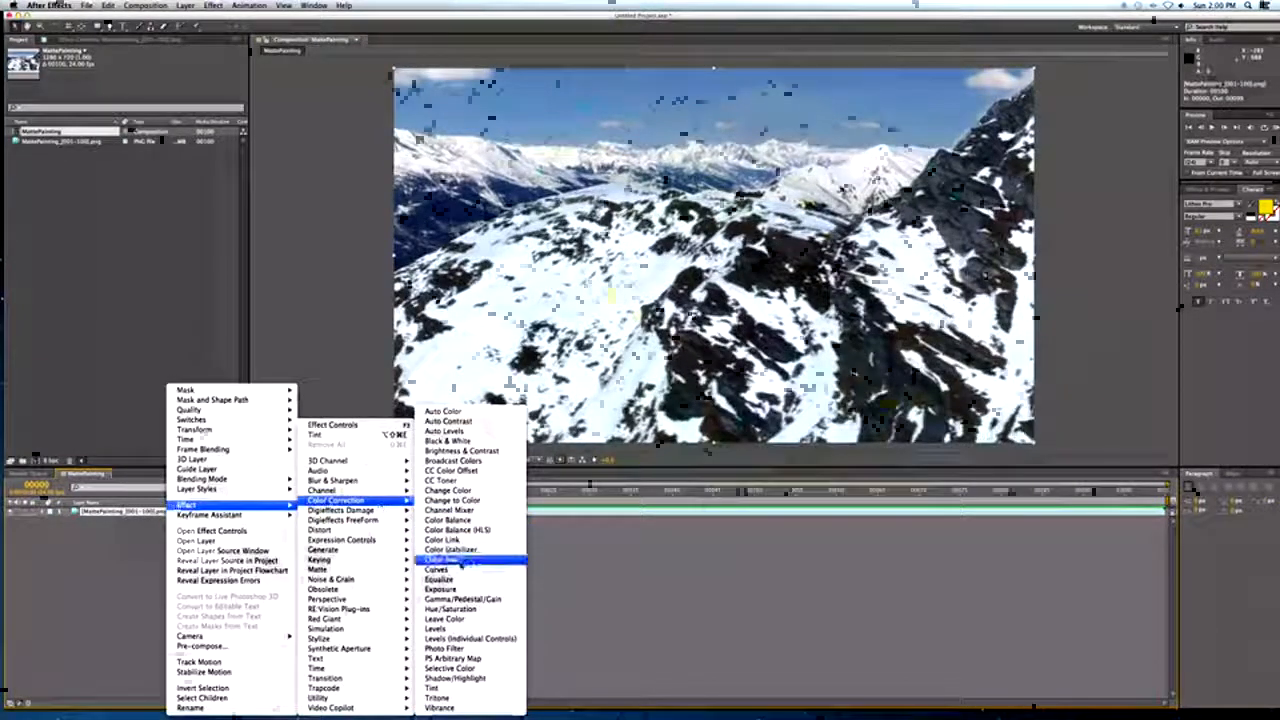
left_click(437, 569)
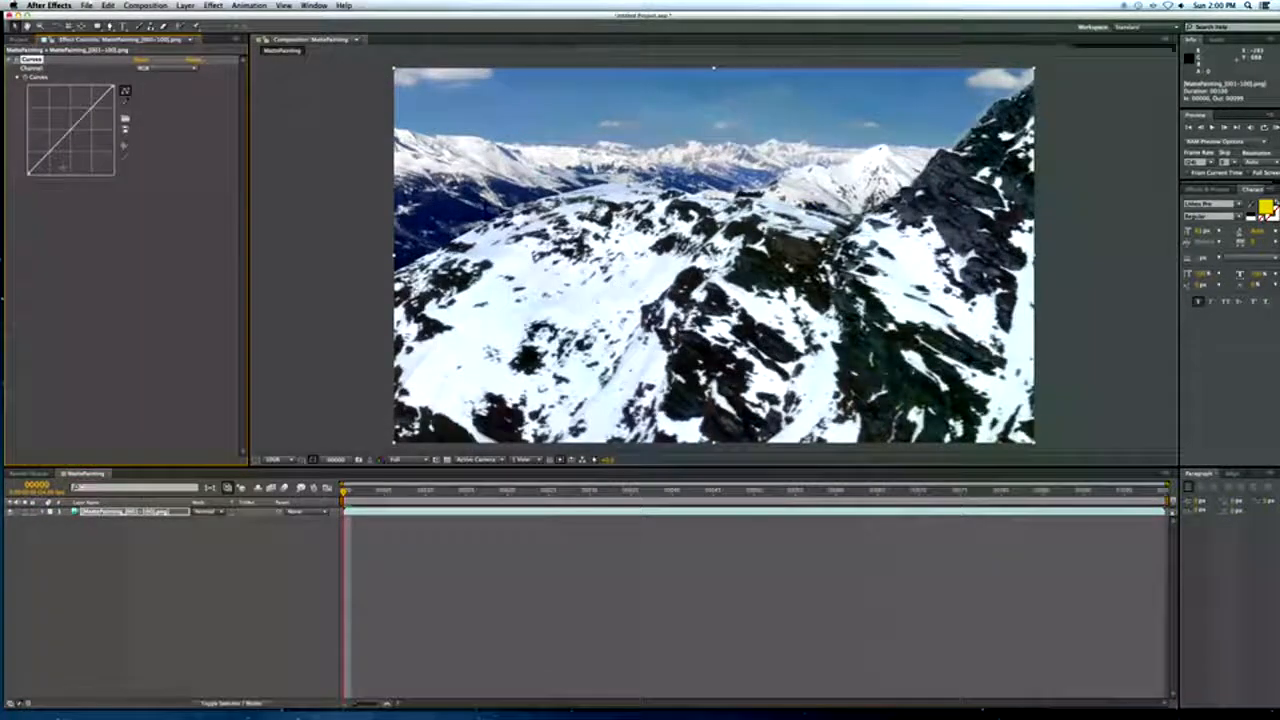
left_click_drag(72, 135, 46, 158)
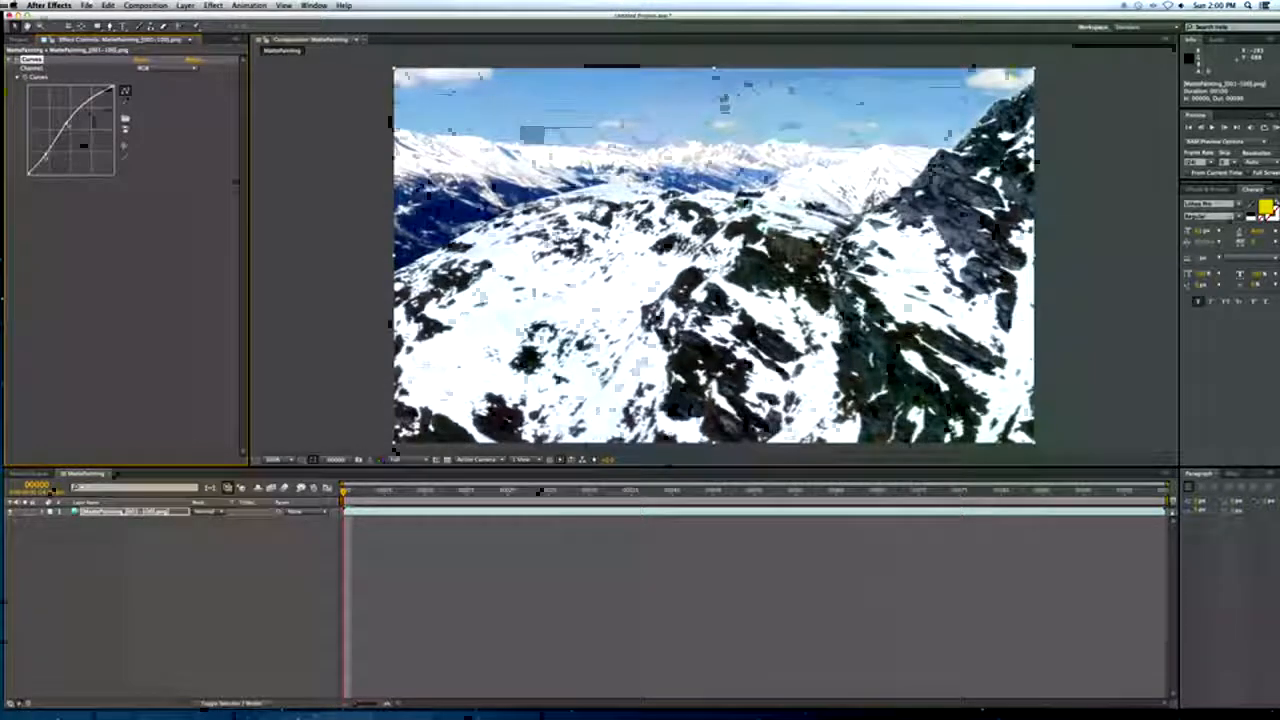
Apply a Glow effect to the MattePainting layer.
right_click(140, 512)
mouse_move(212, 505)
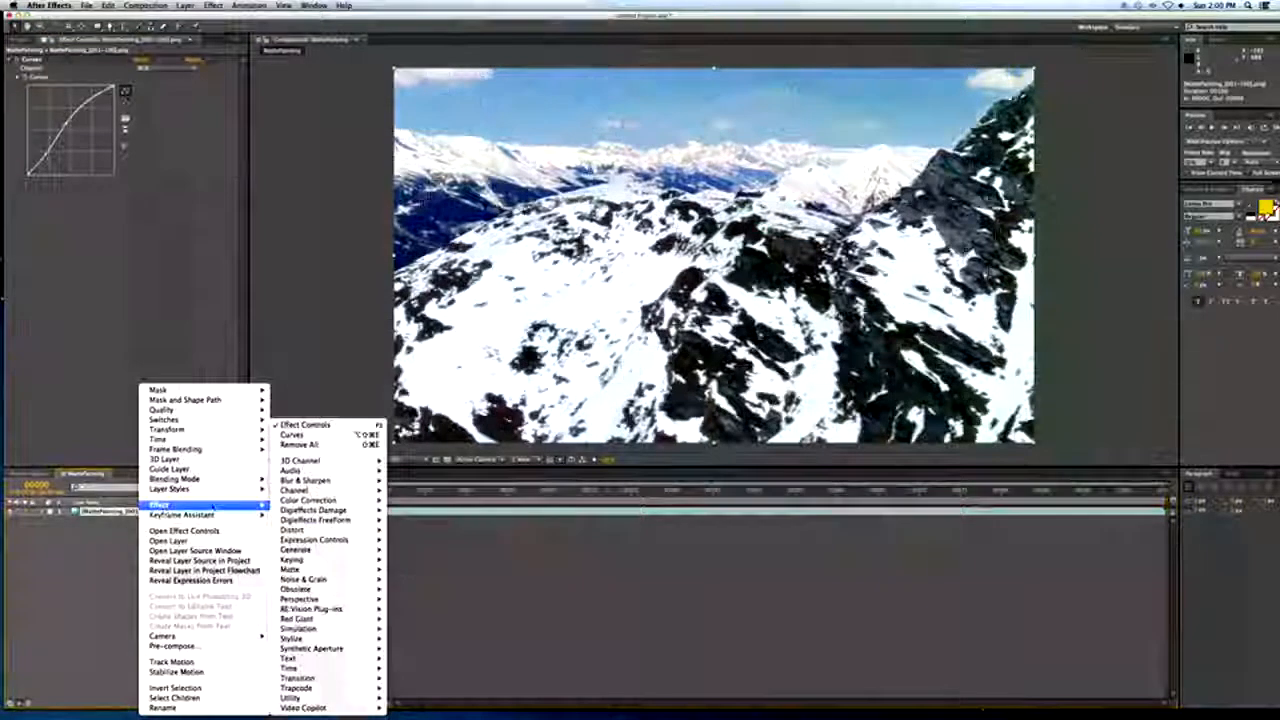
mouse_move(342, 640)
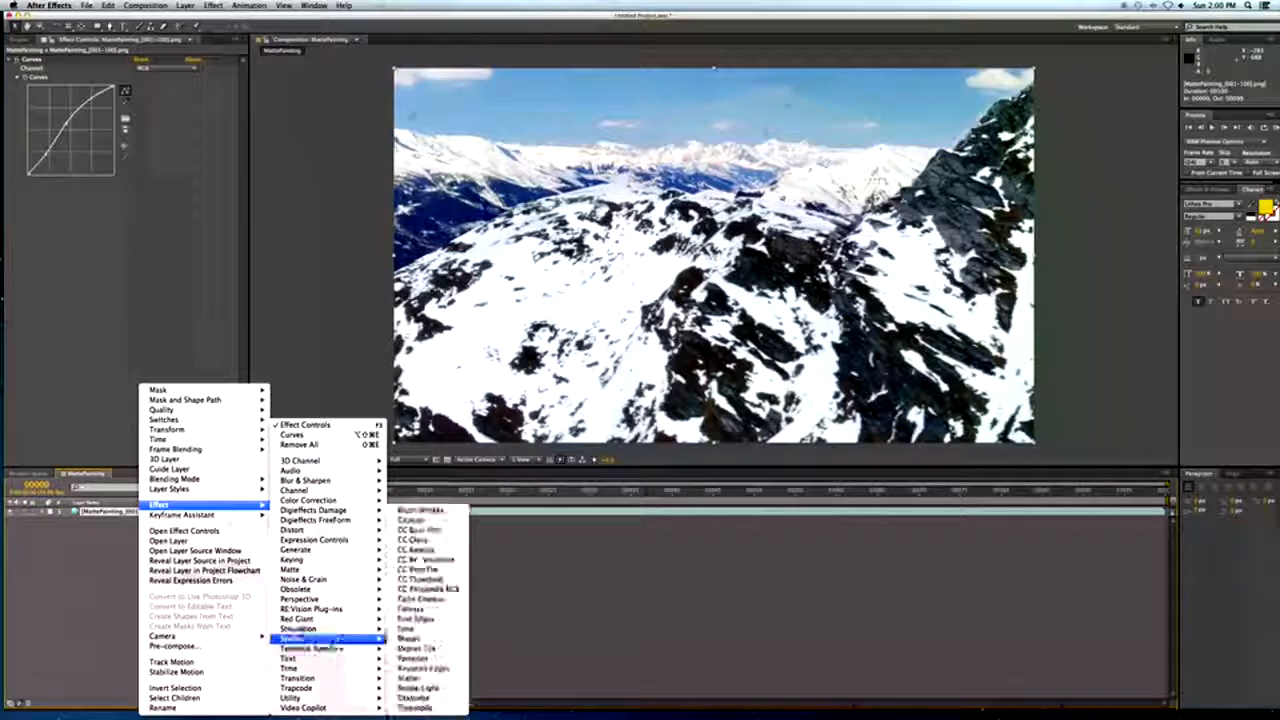
left_click(408, 628)
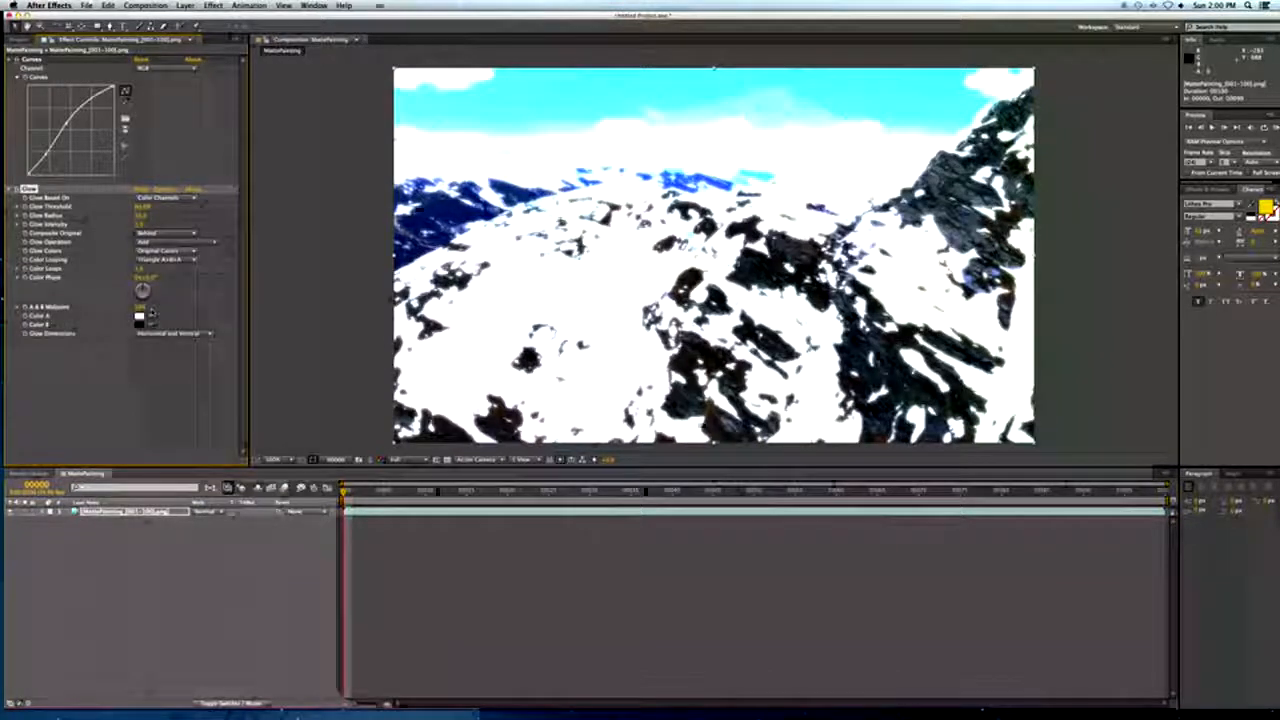
Widen the Glow radius, reduce the Glow intensity to a subtle level, and compare the image with and without the effect.
left_click_drag(140, 218, 142, 222)
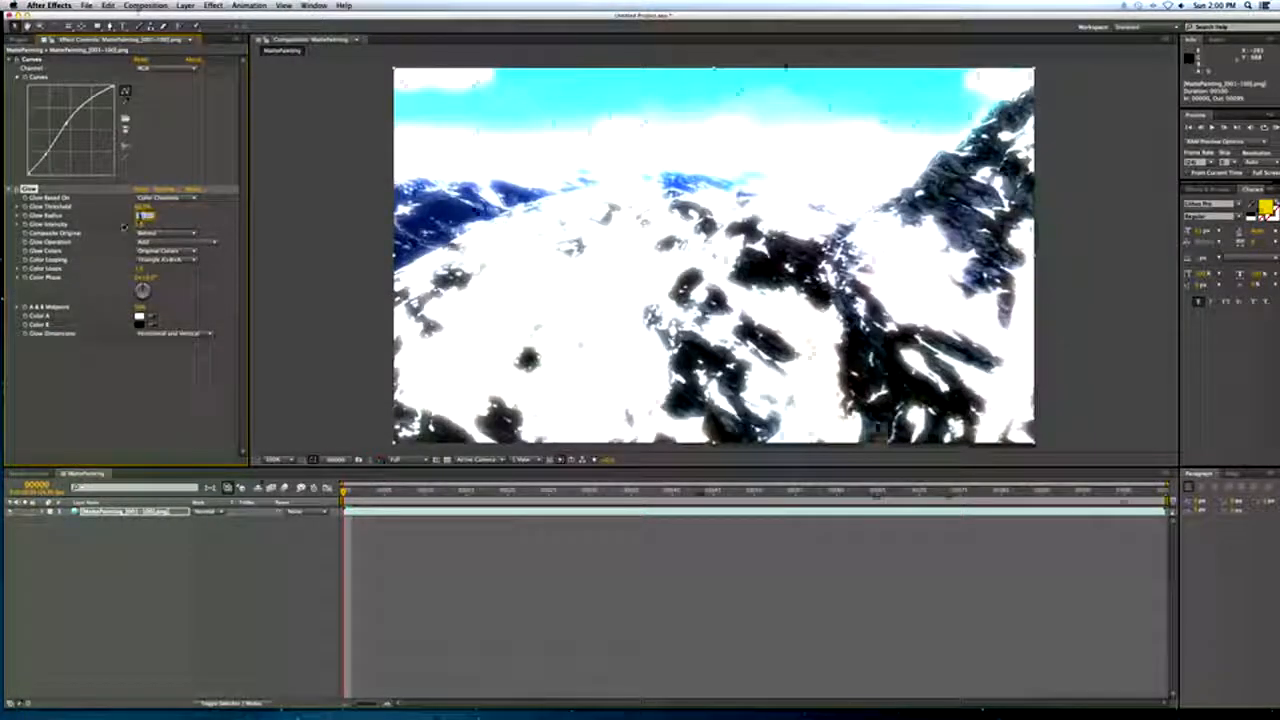
key("Return")
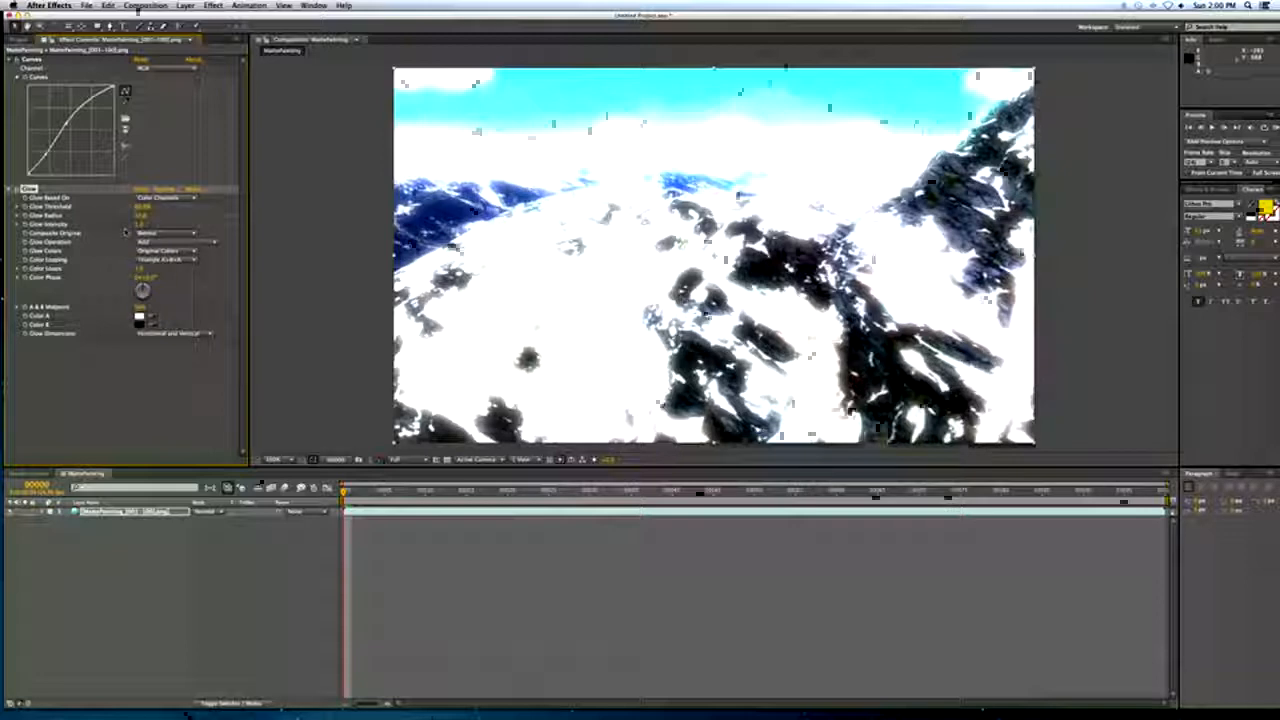
left_click(136, 225)
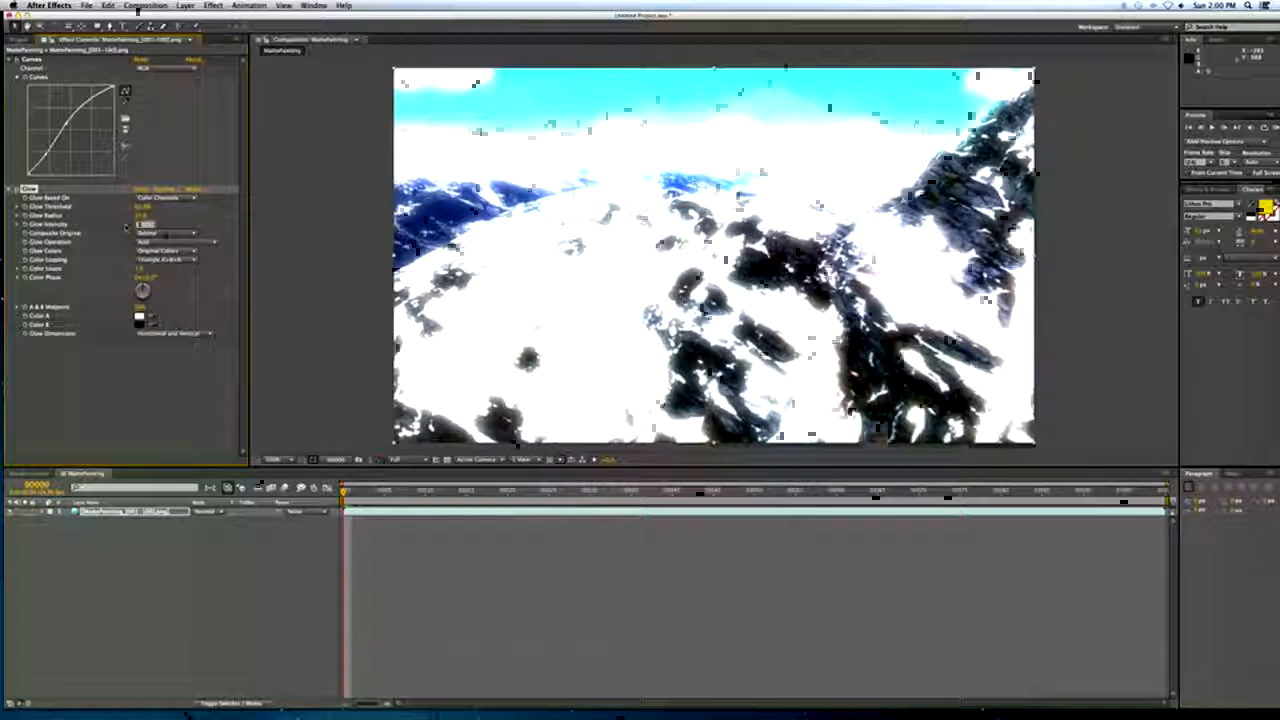
key("Return")
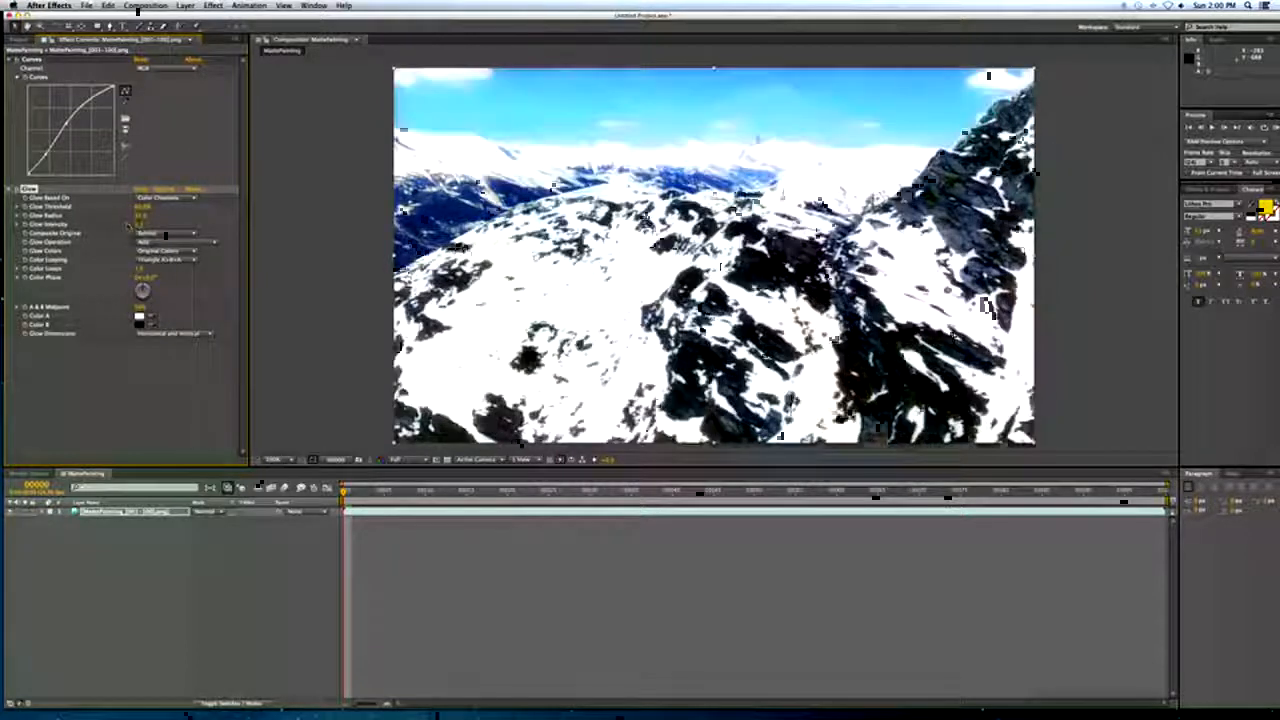
left_click(17, 188)
left_click(17, 188)
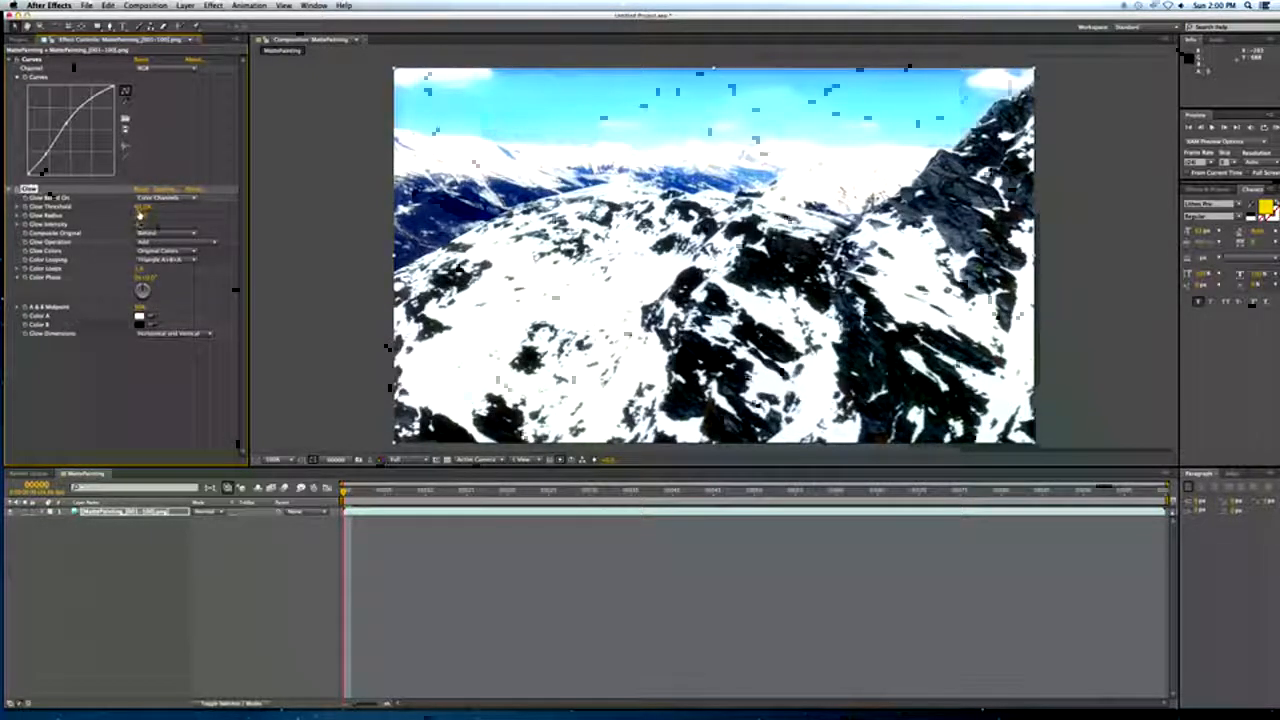
Lower the Glow threshold and compare the image with the effect off and on.
mouse_move(127, 210)
left_mouse_down()
mouse_move(101, 216)
mouse_move(133, 215)
mouse_move(116, 219)
left_mouse_up()
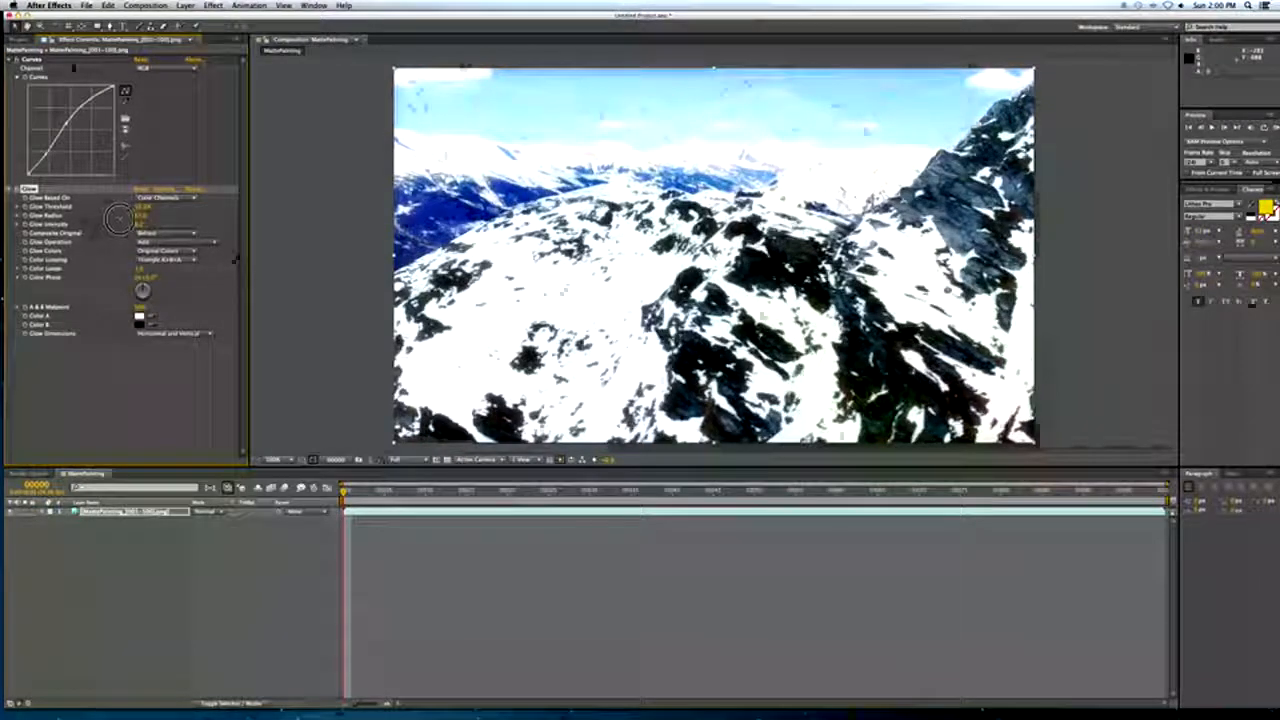
left_click(17, 189)
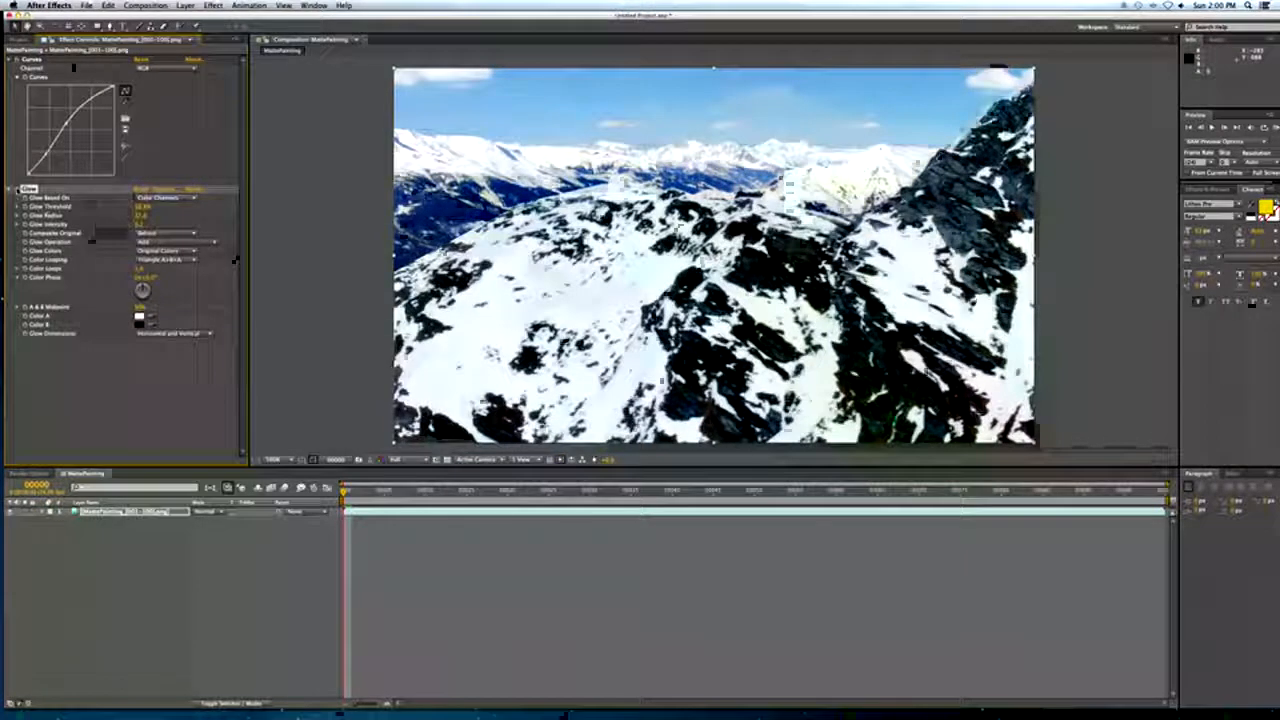
left_click(17, 189)
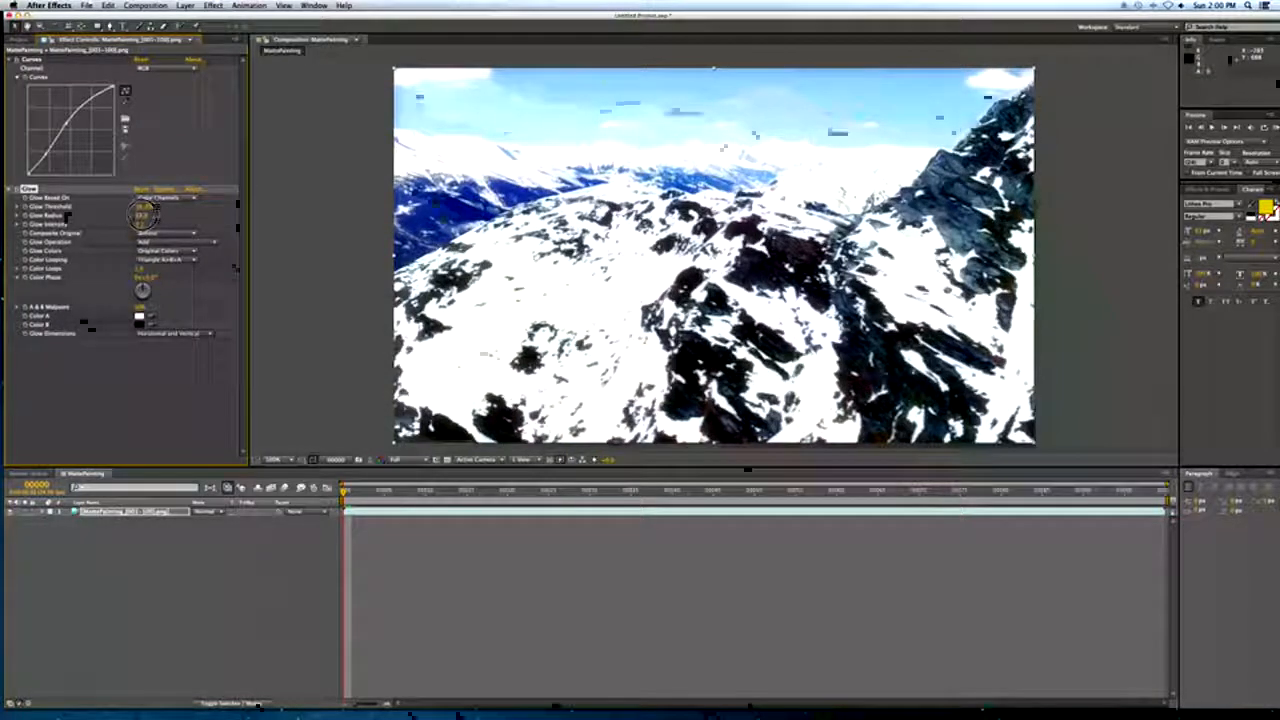
Increase the Glow radius, fine-tune the intensity down to a fainter glow, and compare the image with and without it.
left_click_drag(139, 216, 146, 215)
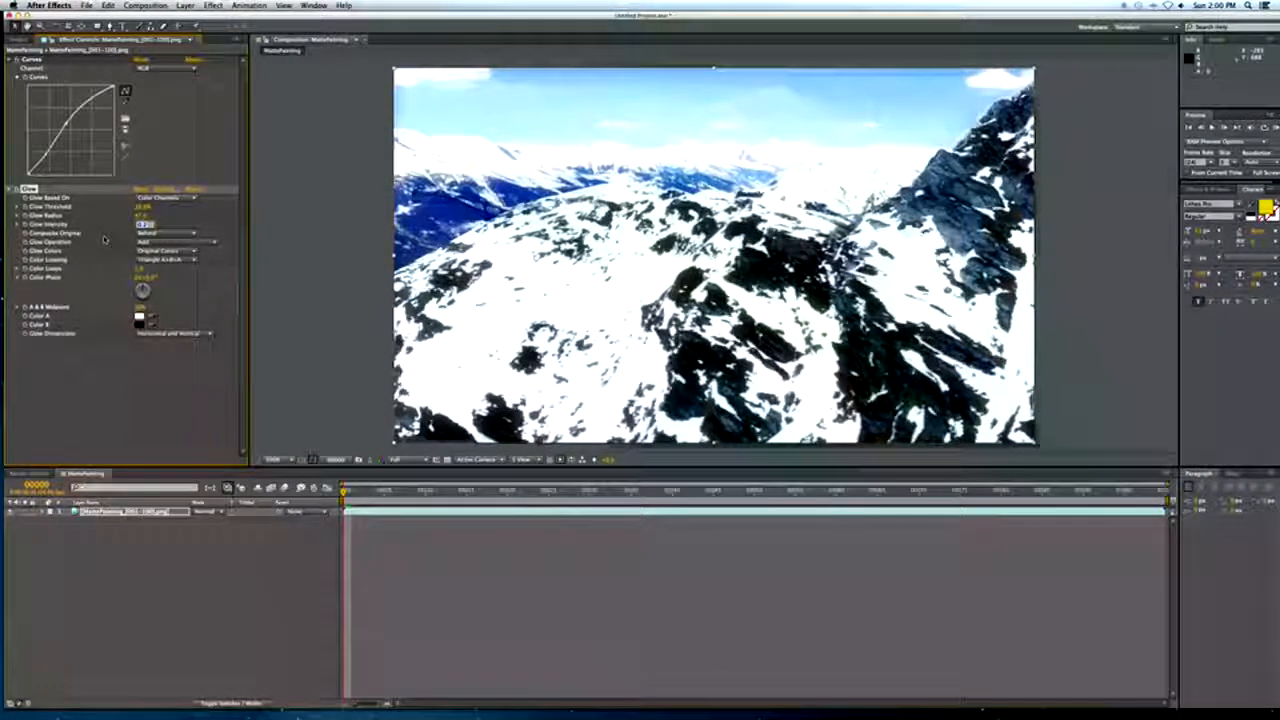
type("0.2")
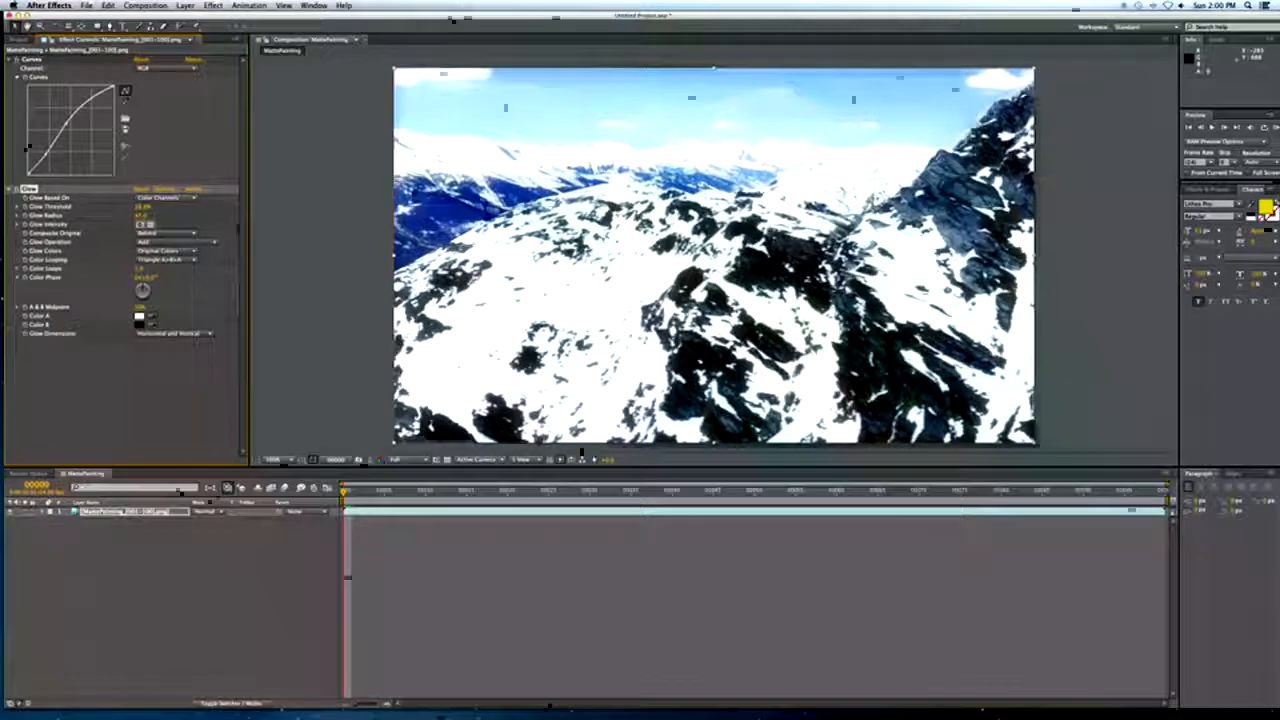
key("Return")
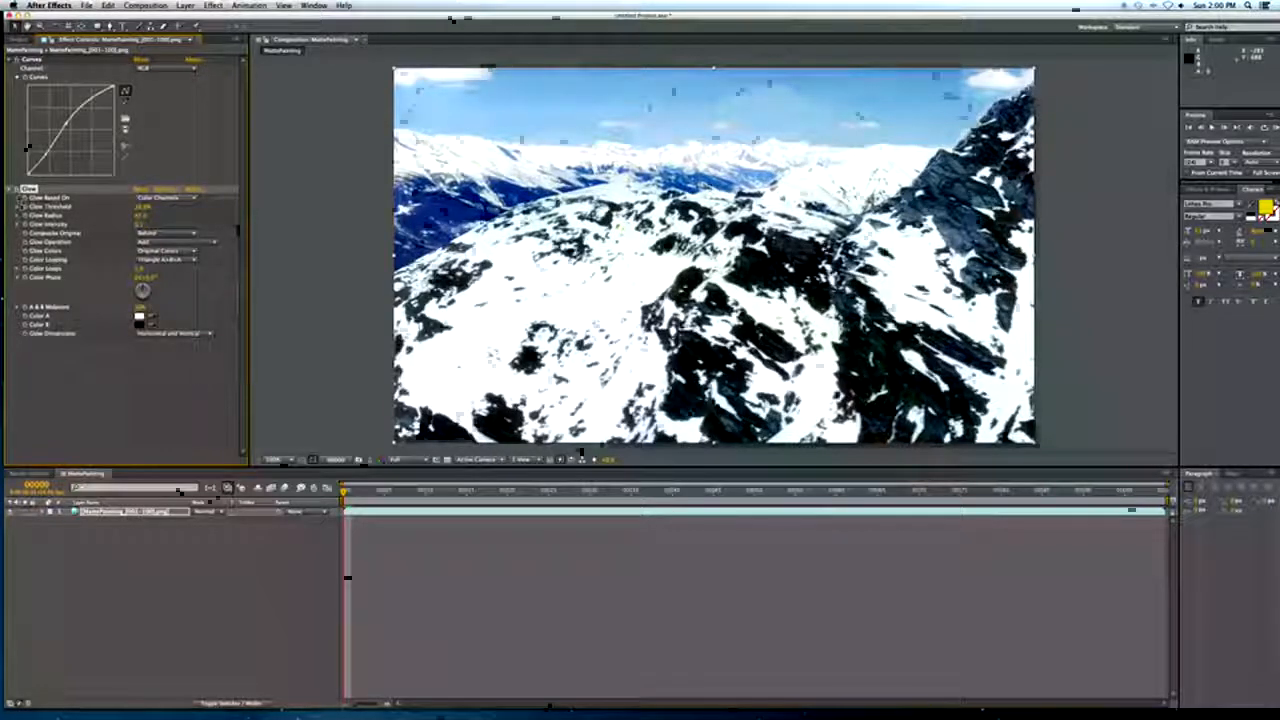
left_click(15, 189)
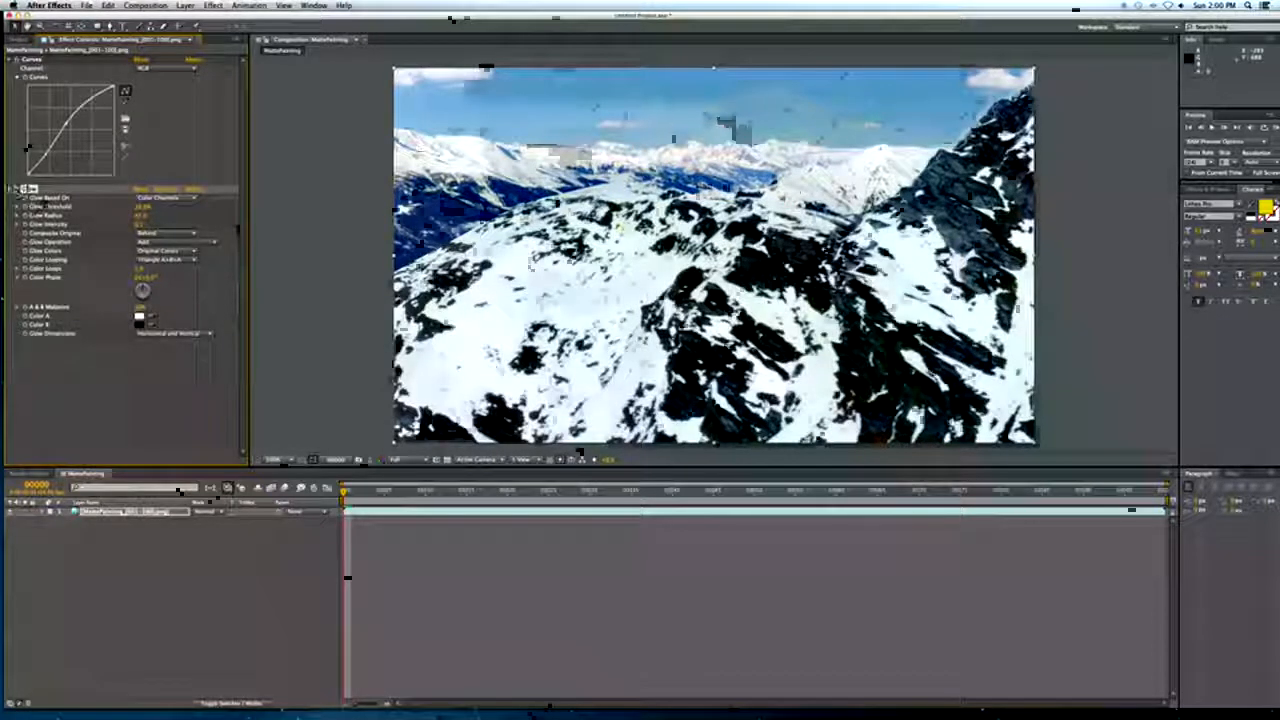
left_click(15, 189)
left_click(15, 189)
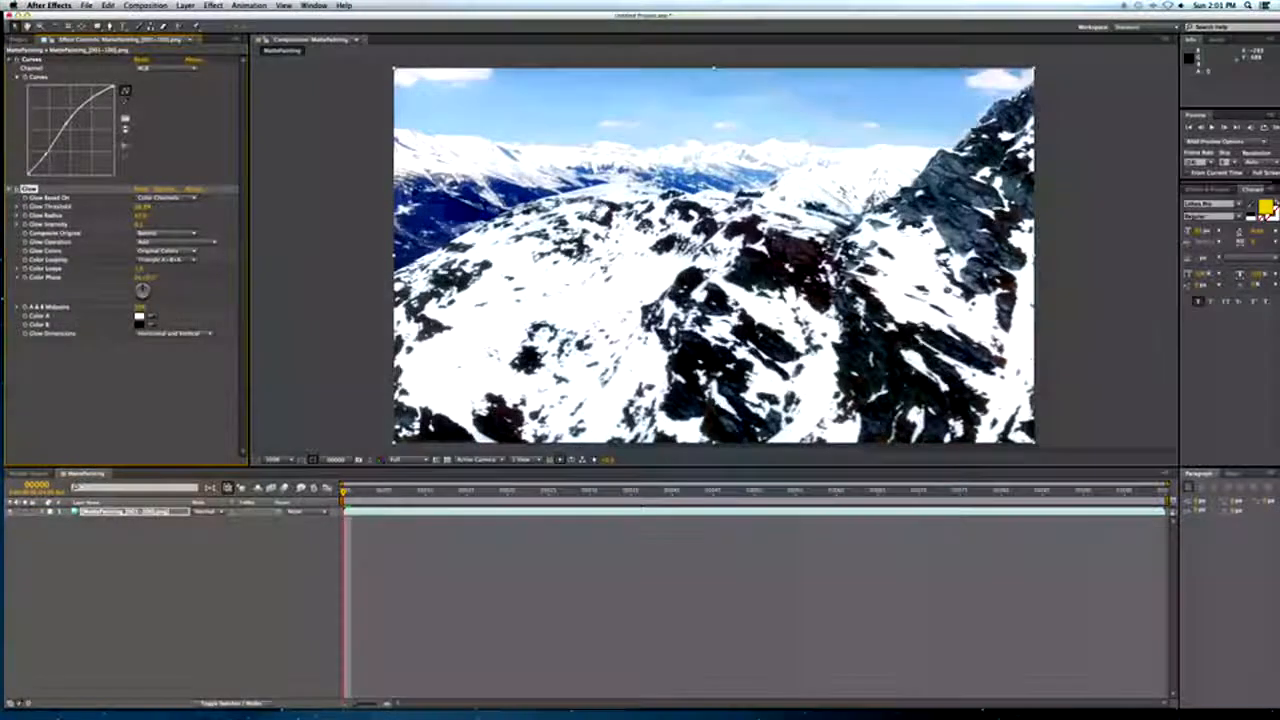
Add a second Curves effect after the Glow and shape its RGB curve into a mild S, comparing it off and on.
right_click(125, 512)
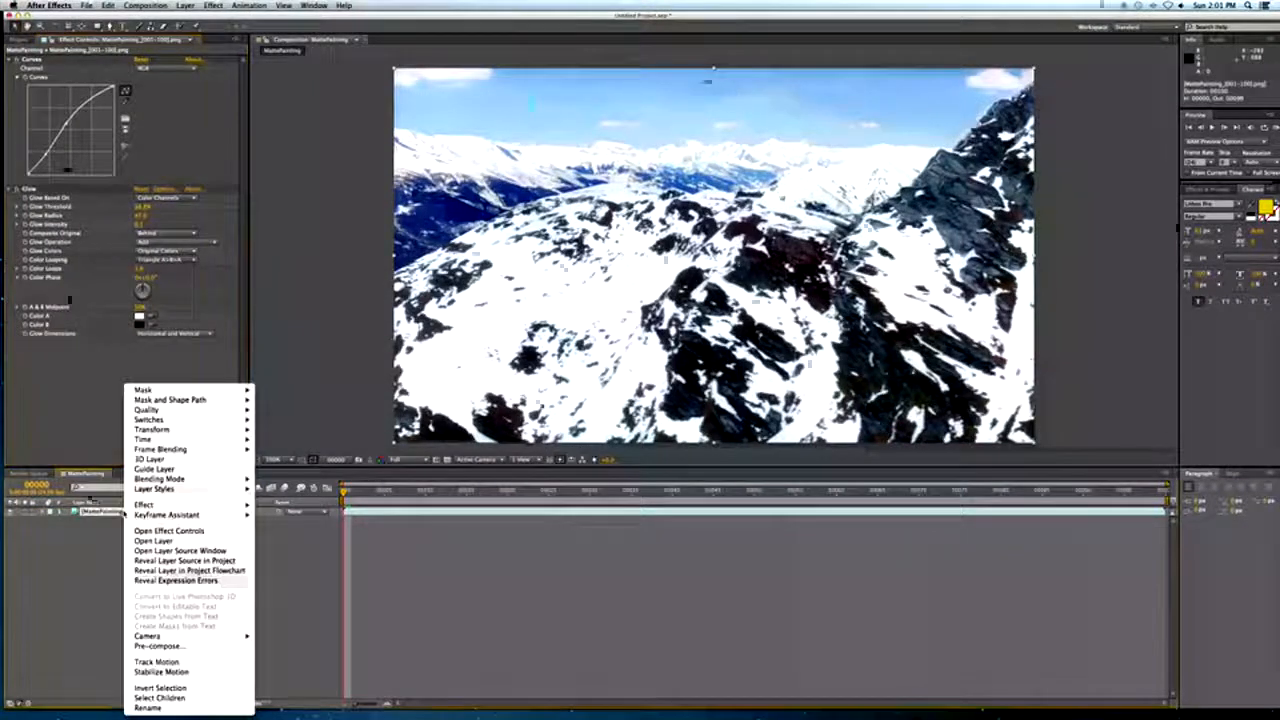
mouse_move(145, 505)
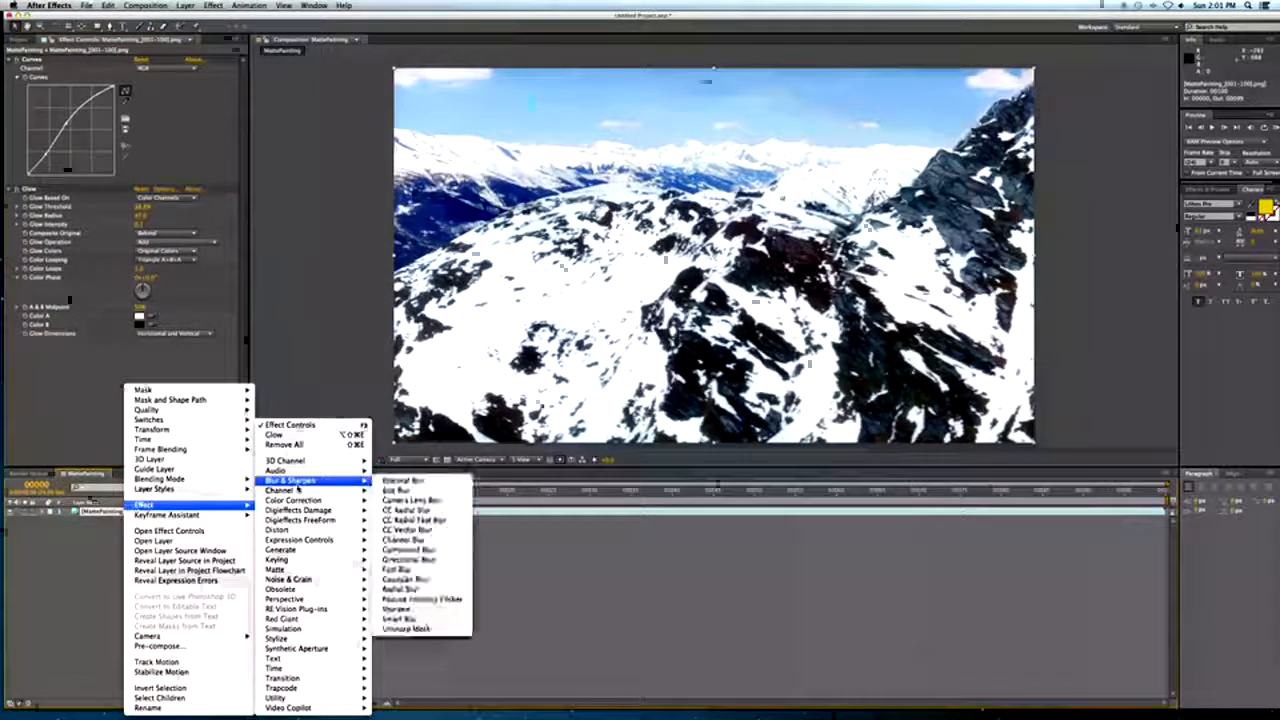
mouse_move(300, 500)
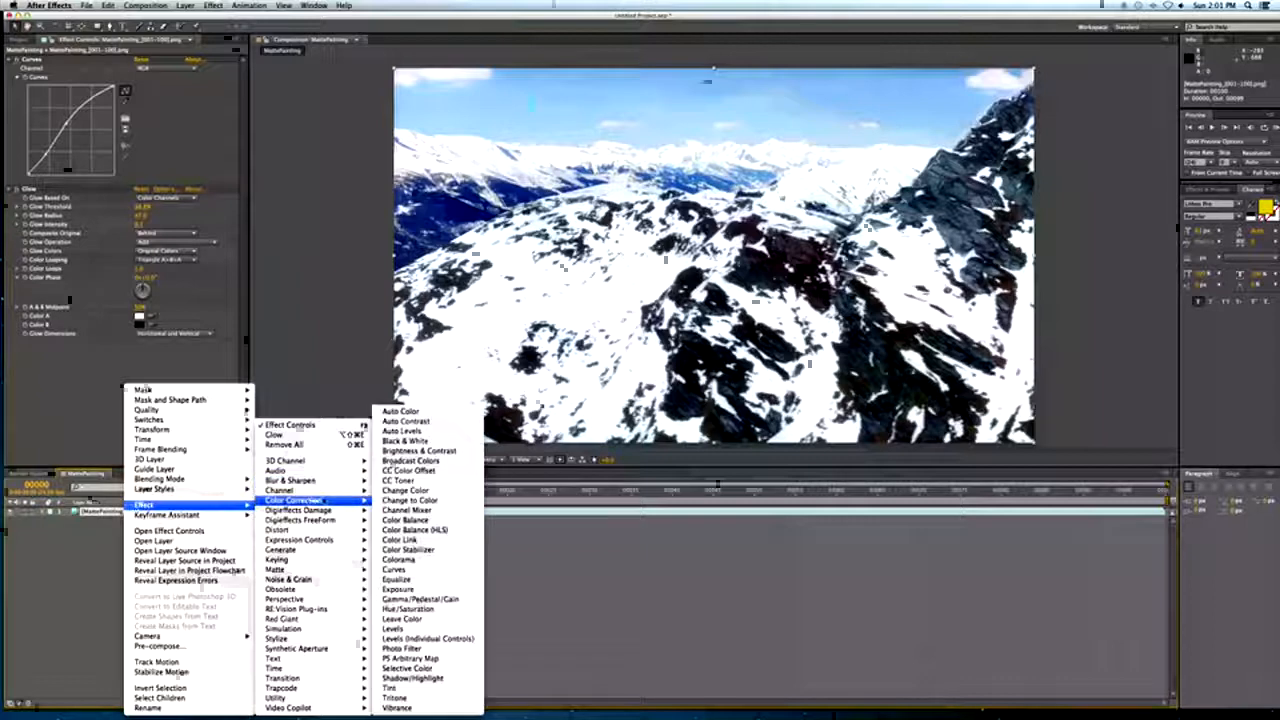
left_click(395, 569)
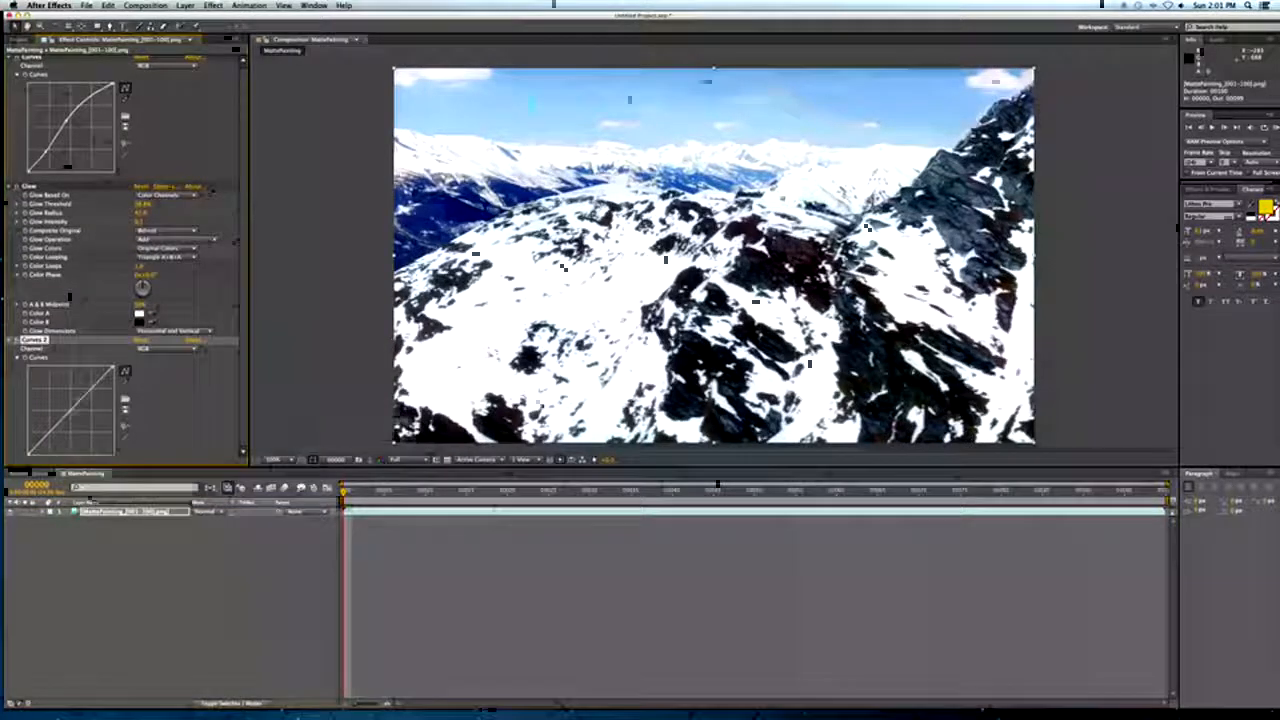
left_click_drag(69, 408, 47, 436)
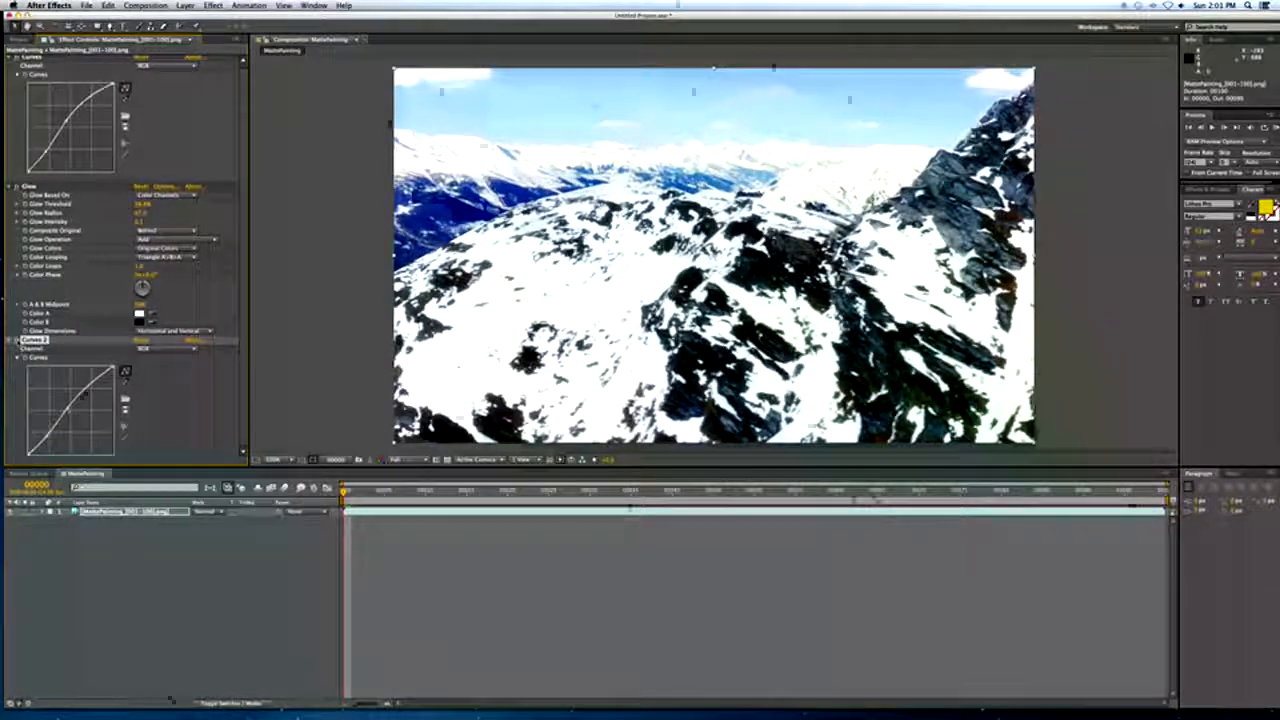
left_click(17, 341)
left_click(17, 341)
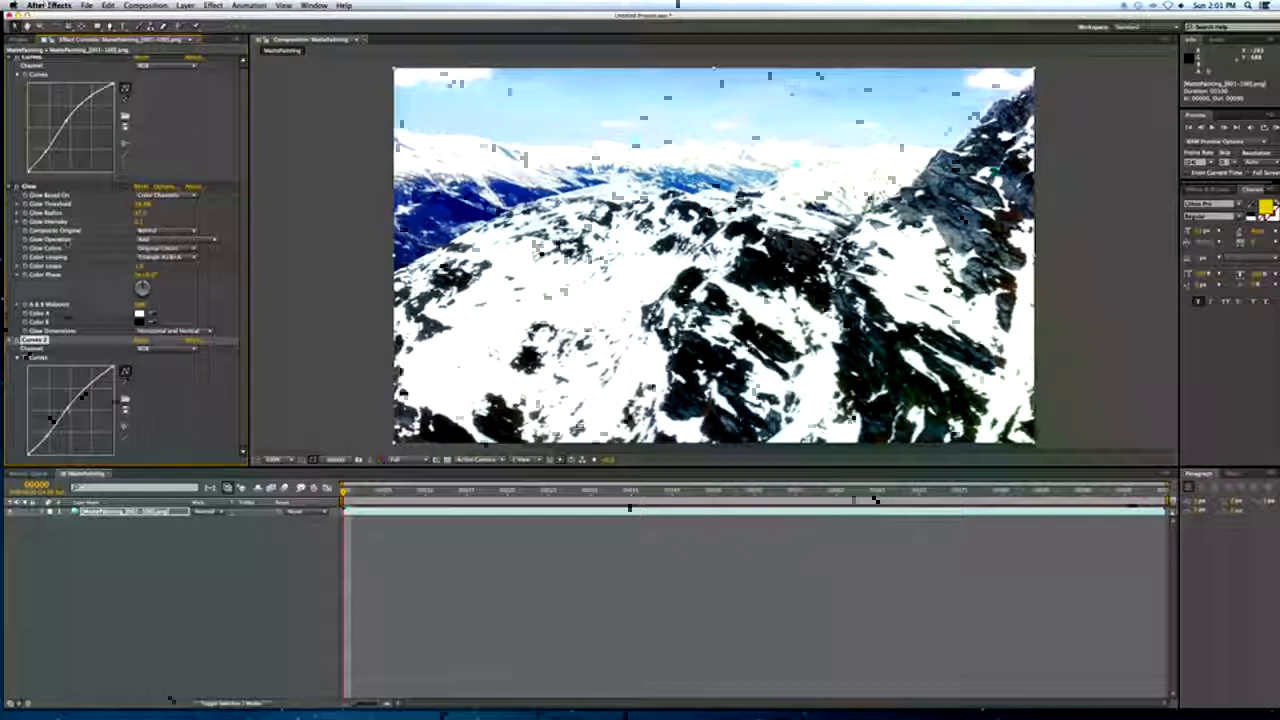
Preview the graded camera move, check frames near the end, return to the first frame and compare the image with Glow off and on.
left_click(170, 595)
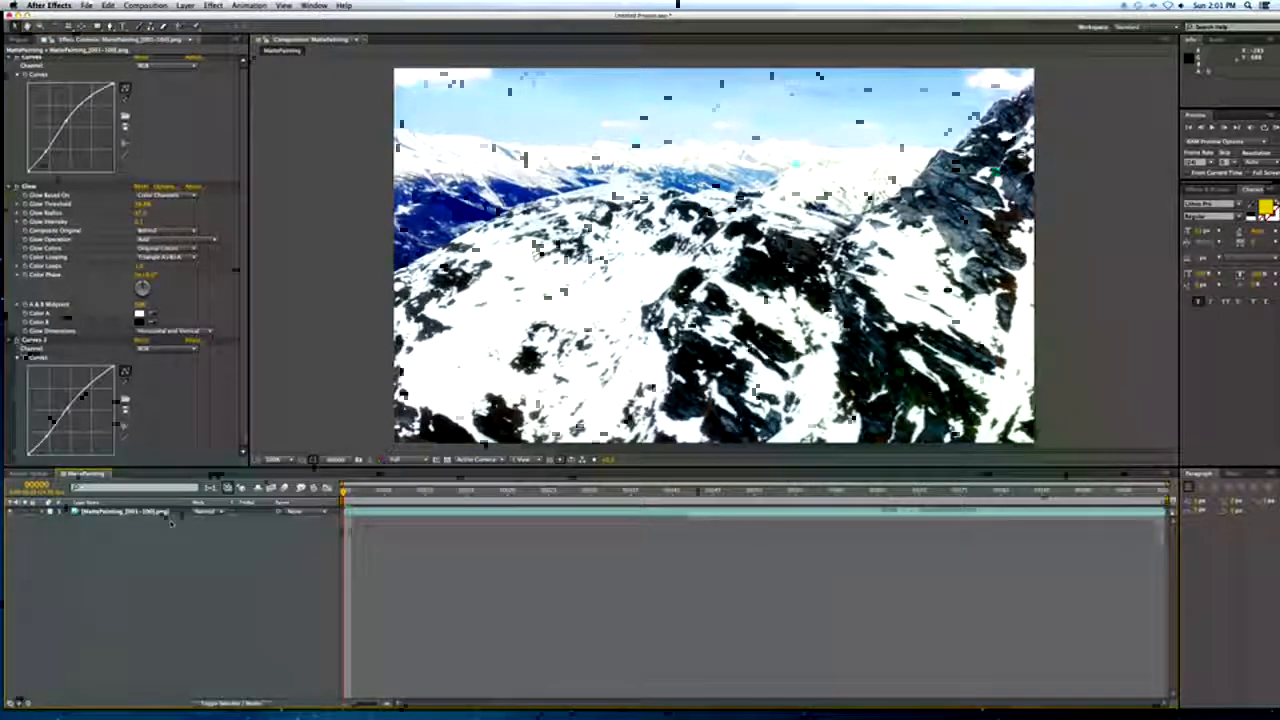
key("space")
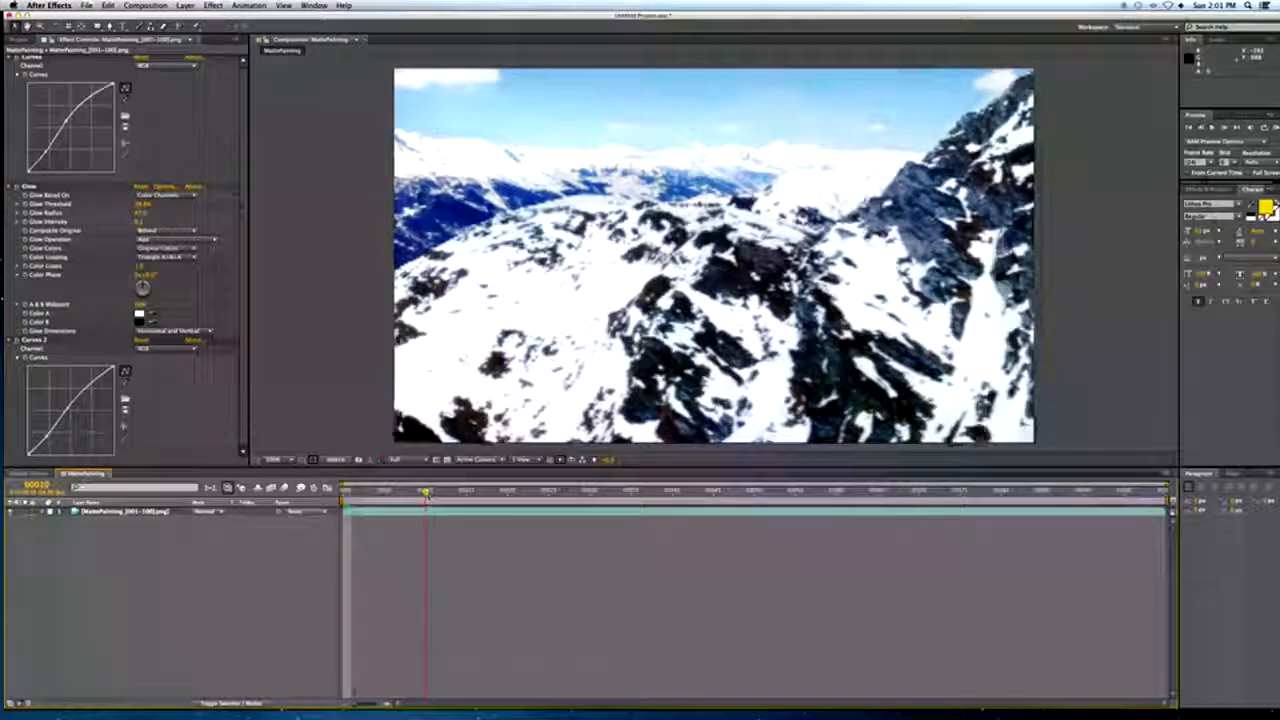
left_click(1010, 492)
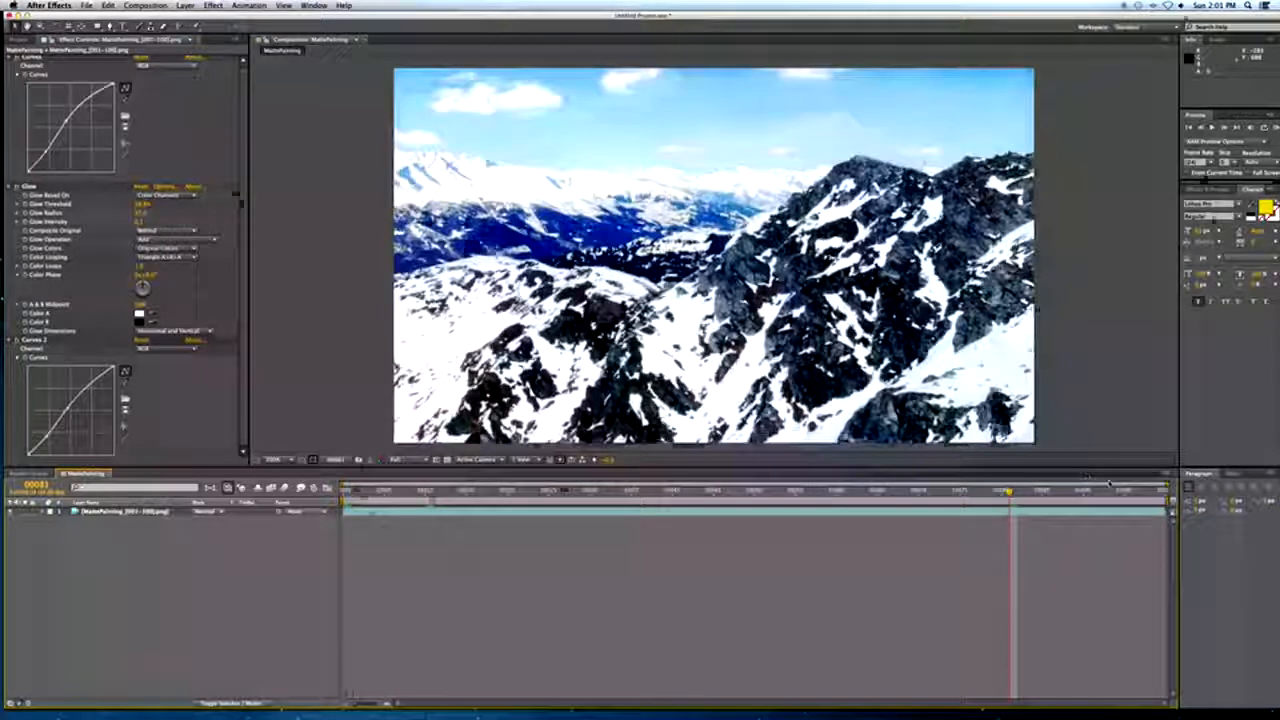
left_click(1141, 491)
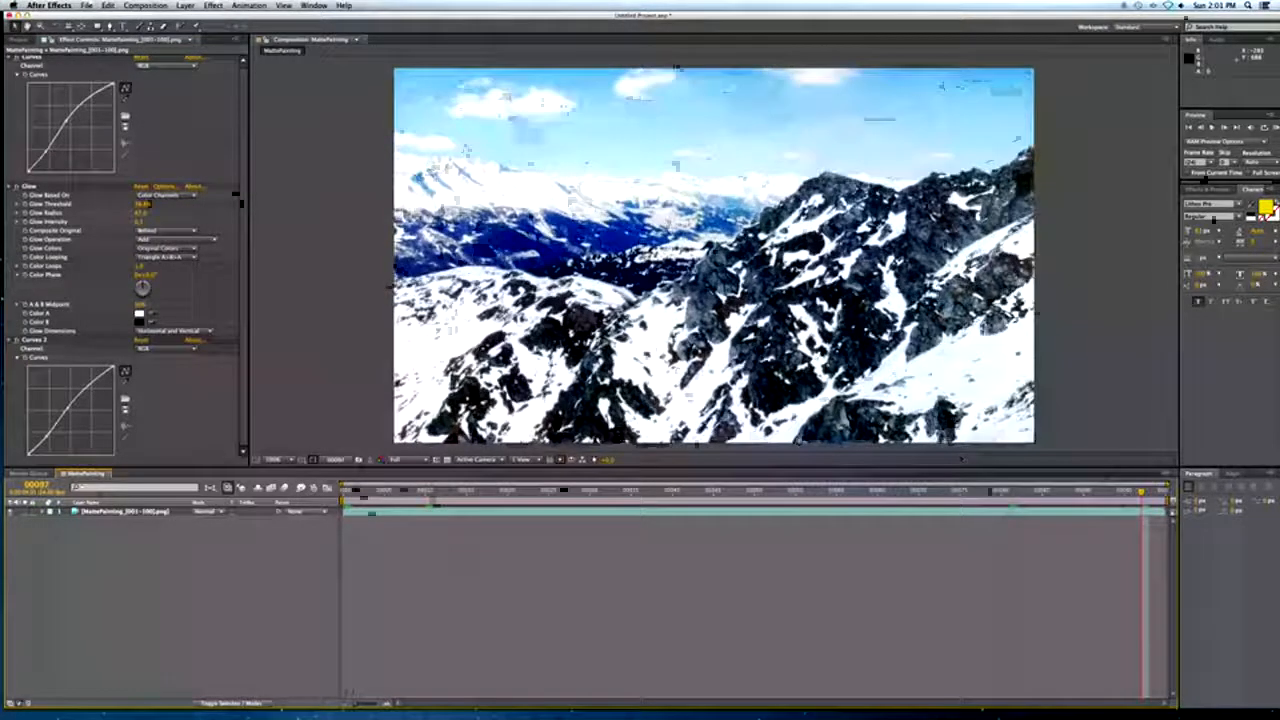
left_click(345, 491)
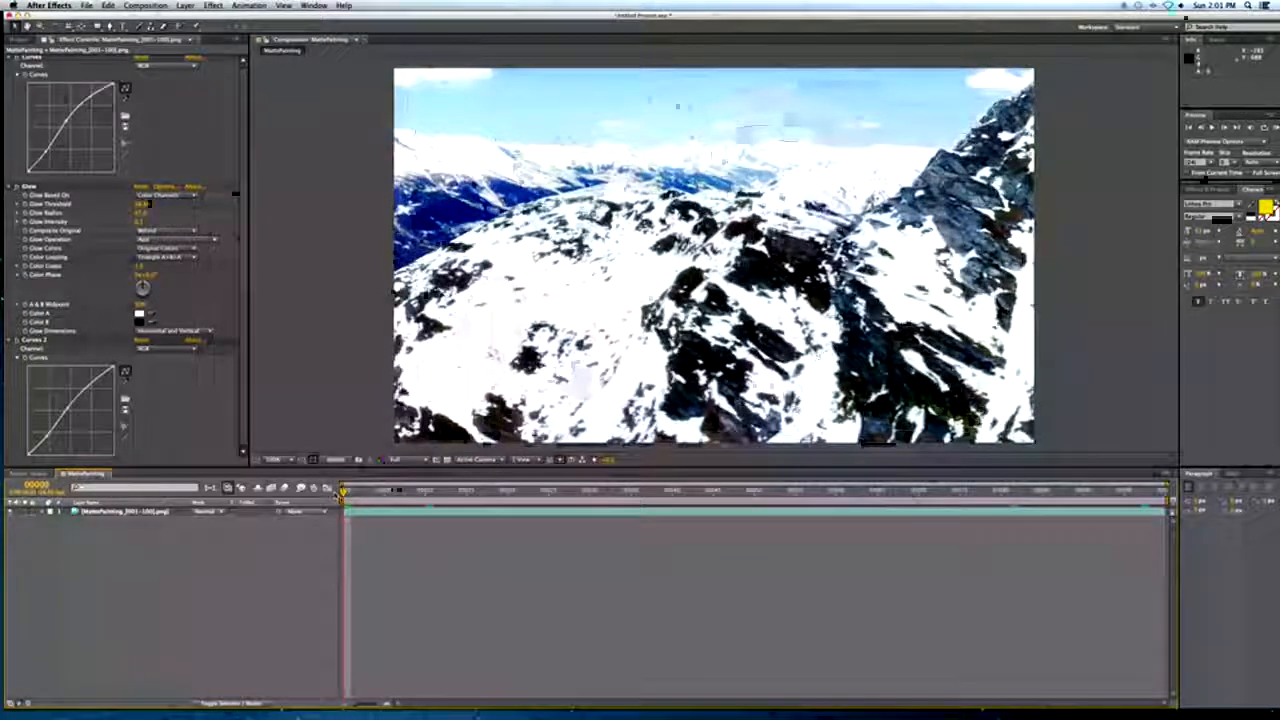
left_click(18, 187)
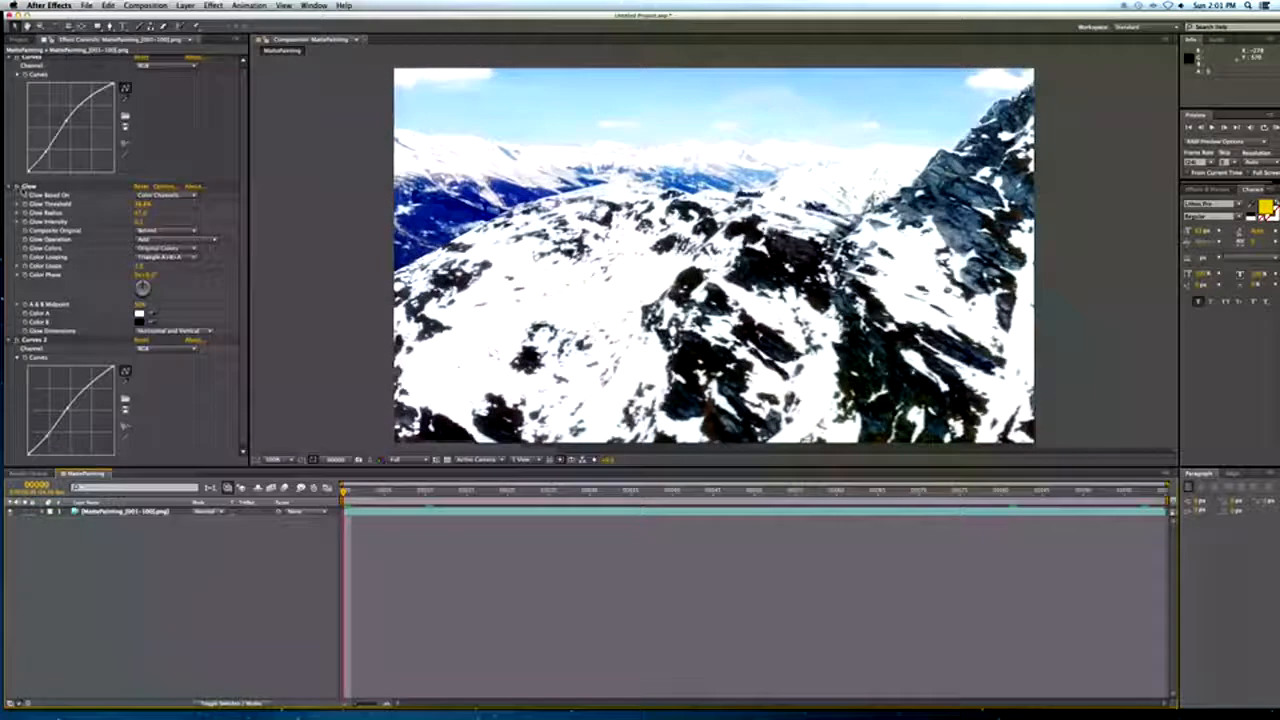
left_click(18, 187)
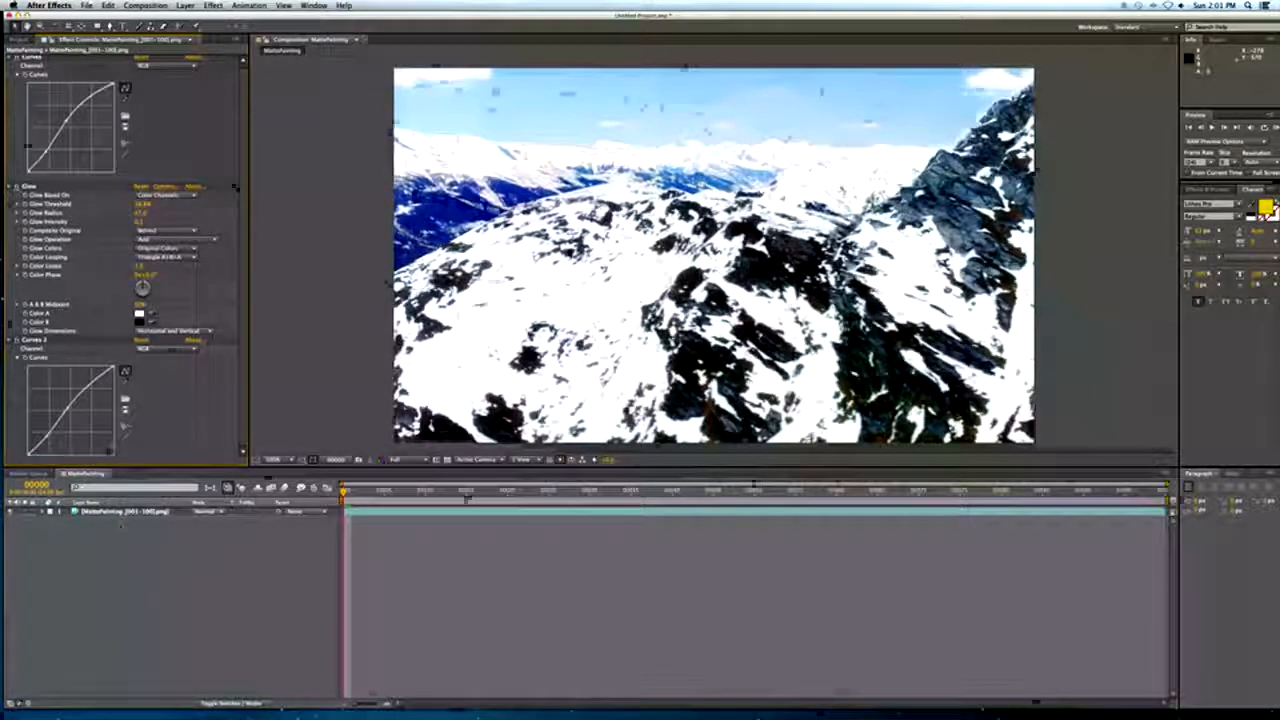
Create a white solid named Haze and draw a rectangular mask on it covering roughly the upper third of the frame.
left_click(185, 5)
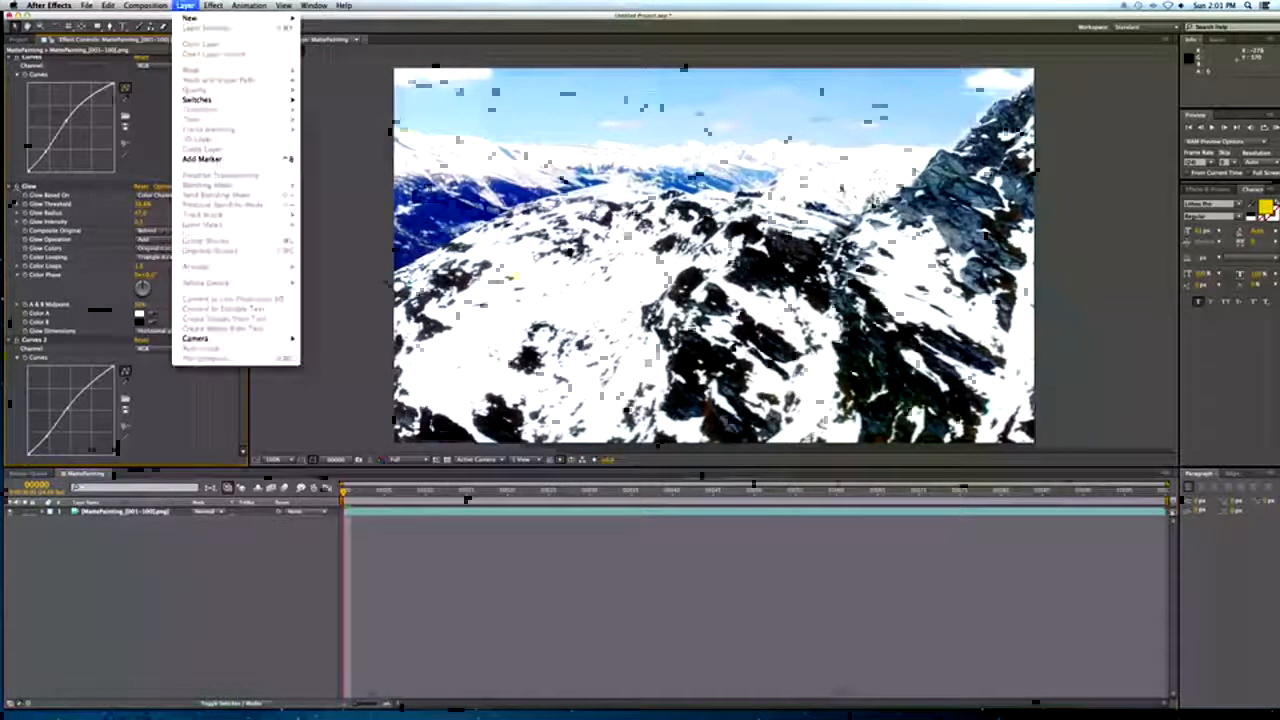
mouse_move(190, 18)
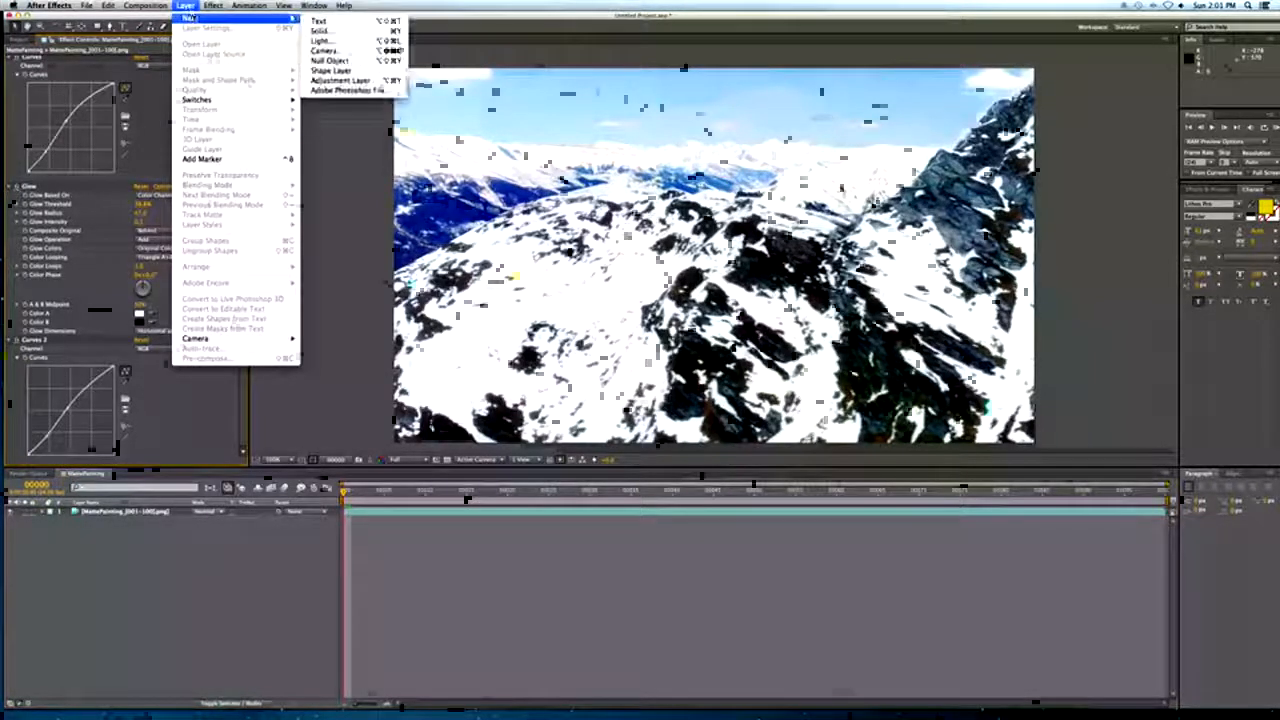
left_click(323, 31)
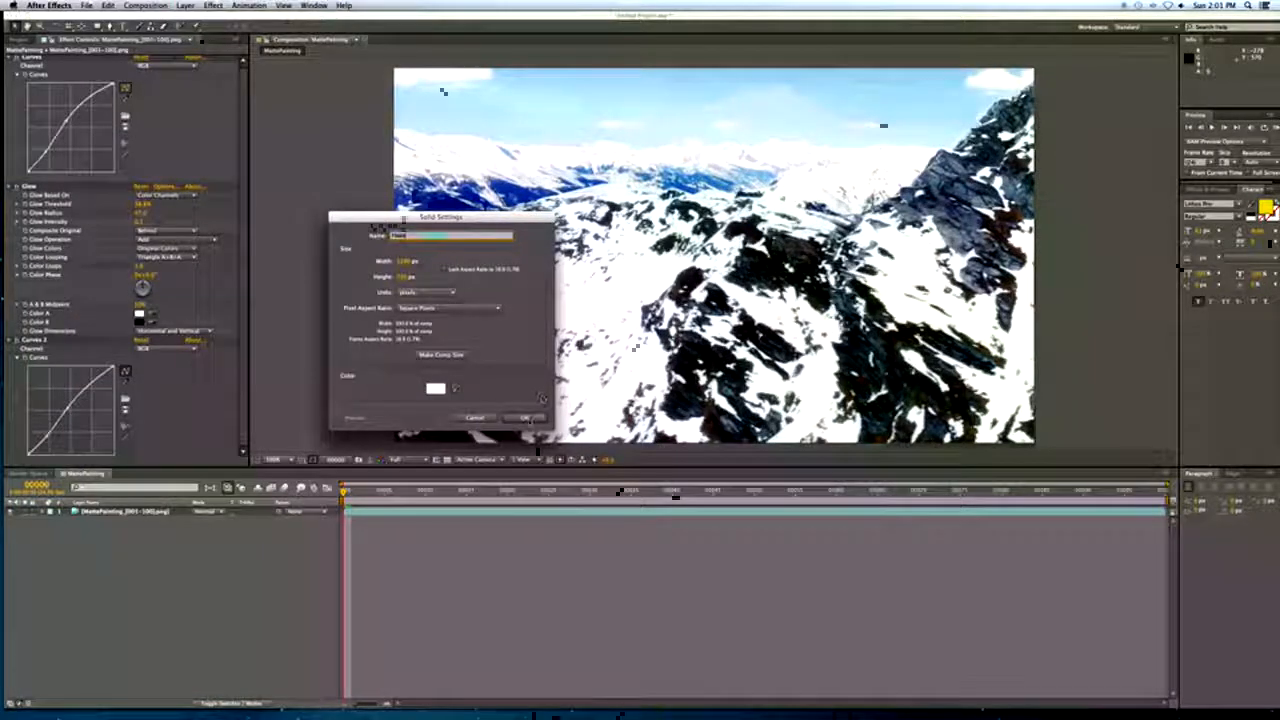
key("Return")
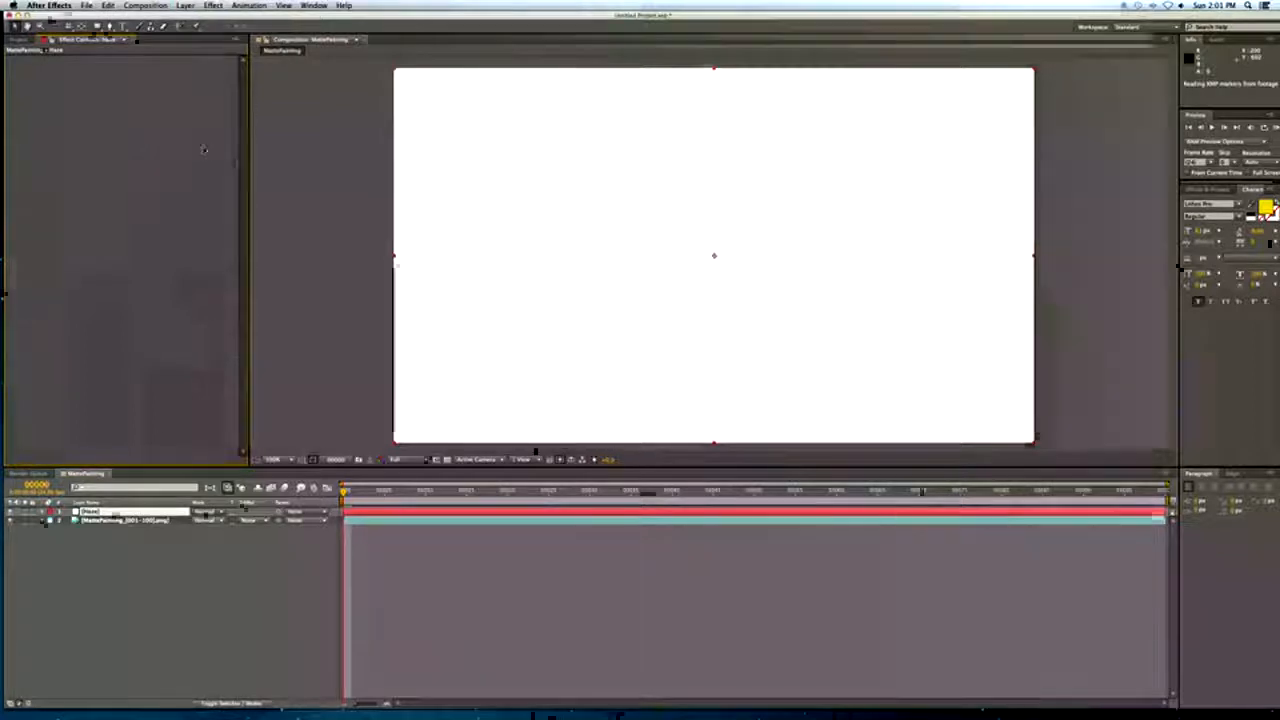
left_click(97, 27)
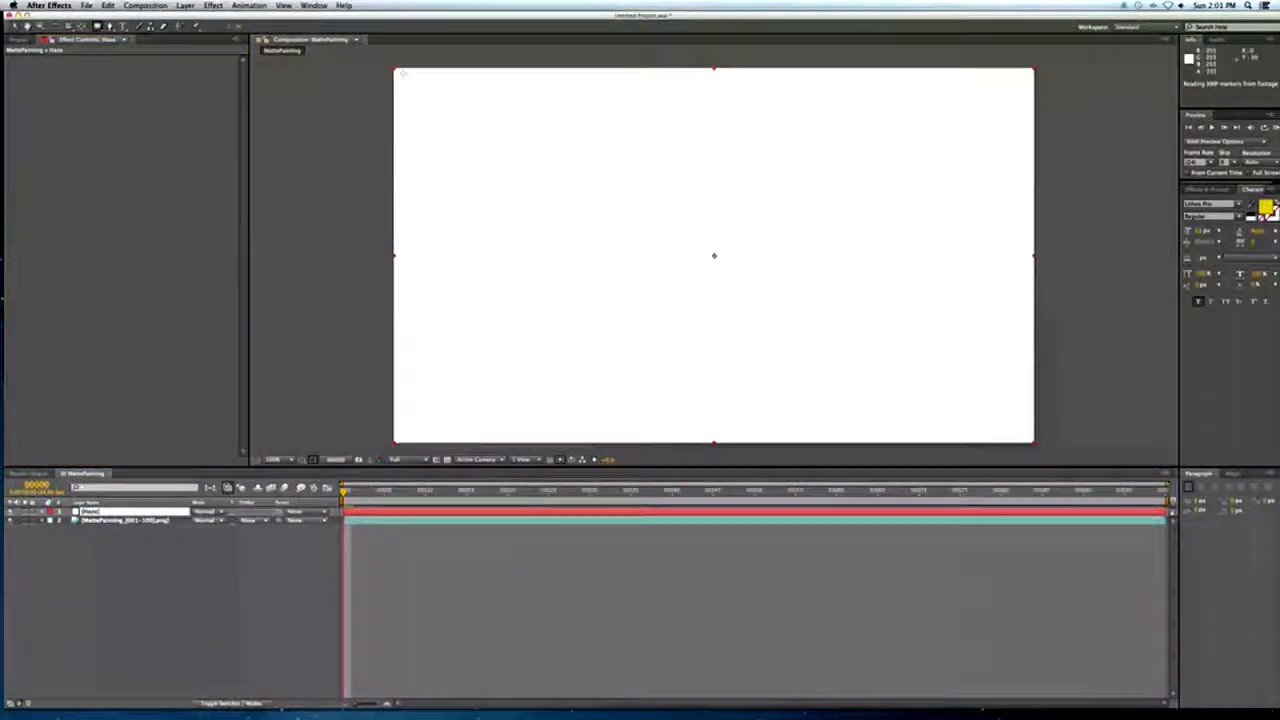
left_click_drag(369, 60, 1107, 201)
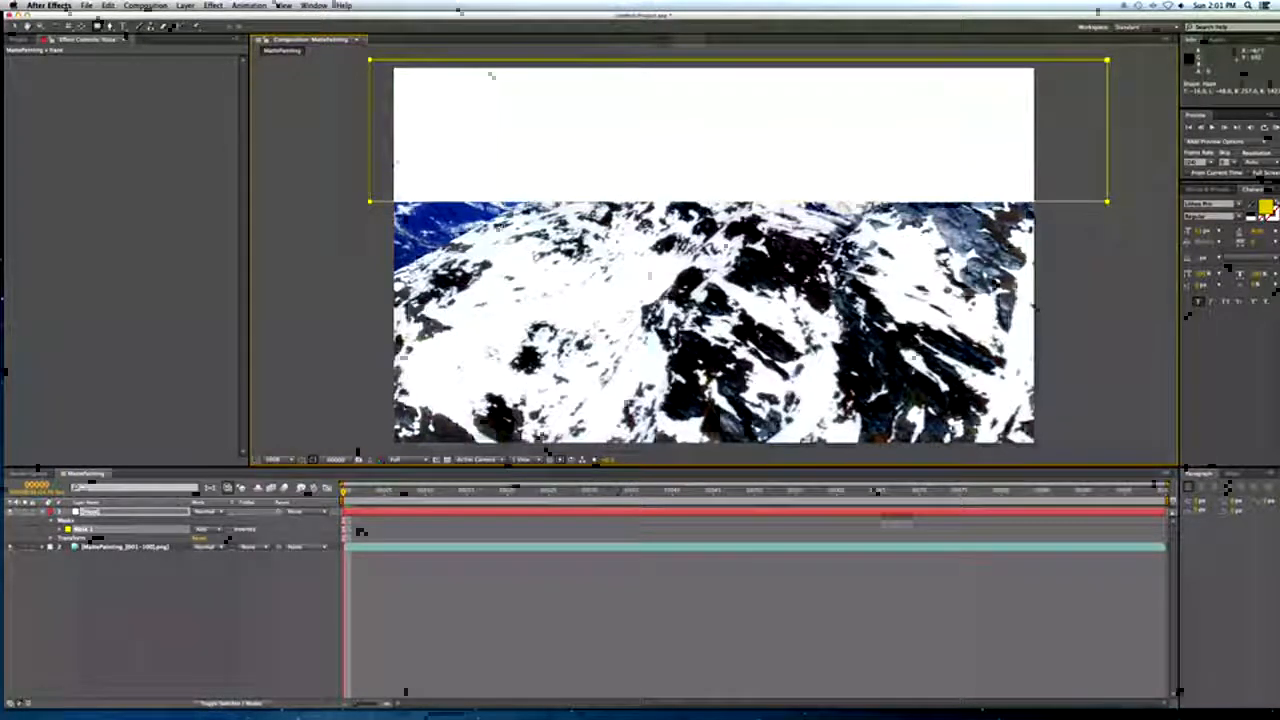
Draw a second rectangular mask on the Haze solid across the lower part of the frame, then lower its upper edge slightly.
left_click_drag(330, 340, 1088, 485)
left_click_drag(560, 281, 545, 242)
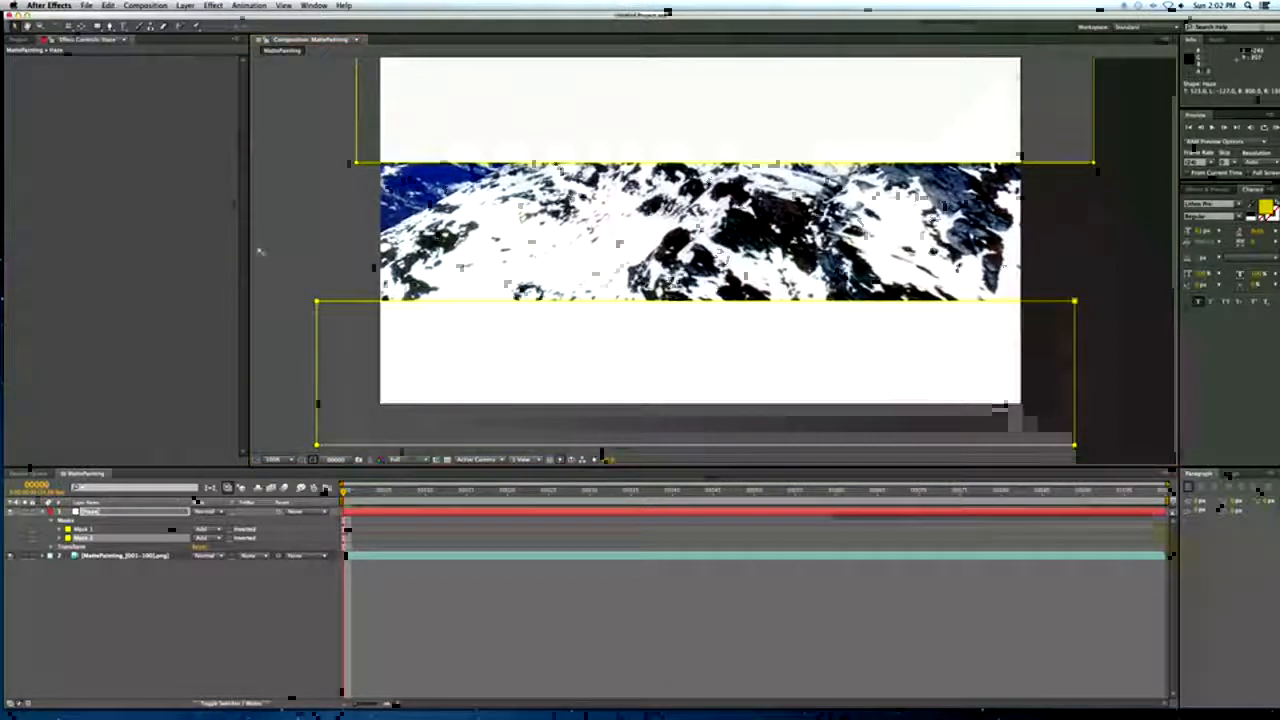
left_click(683, 369)
left_click_drag(1075, 301, 1075, 321)
Raise the lower edge of the upper Haze mask slightly by moving its two bottom corner points.
left_click_drag(908, 255, 910, 325)
left_click_drag(297, 189, 1104, 246)
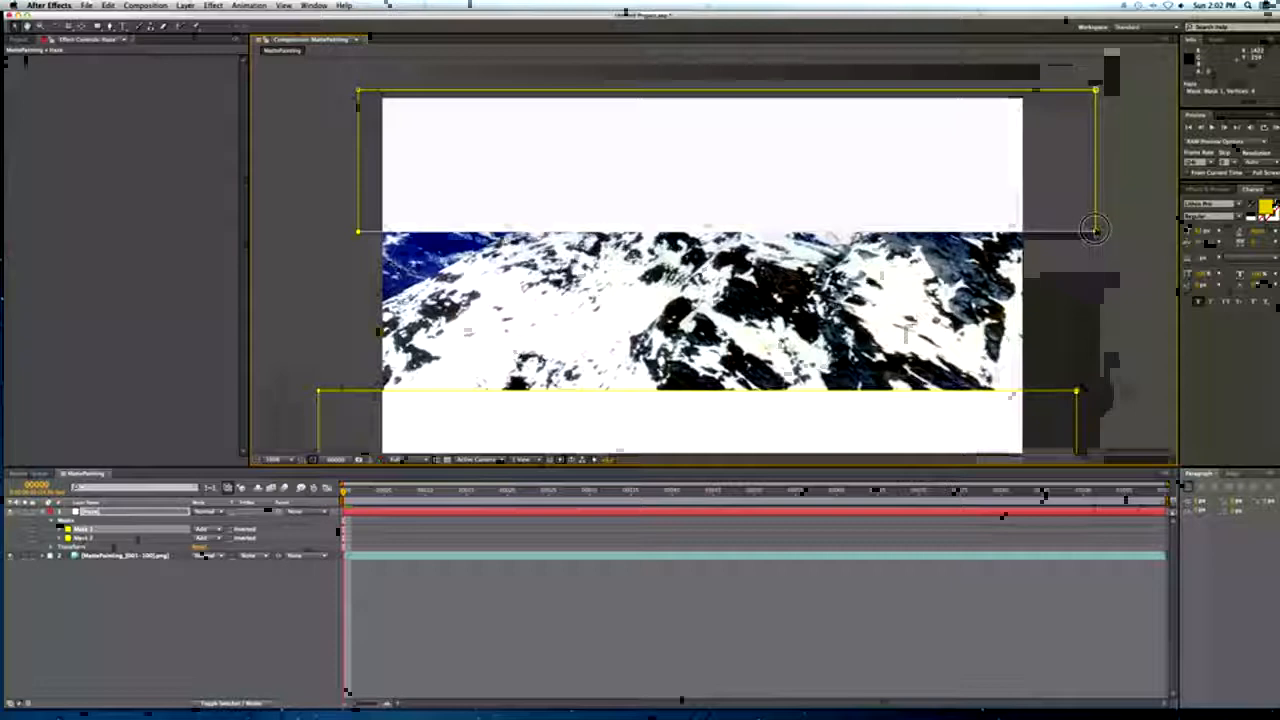
left_click_drag(306, 193, 1096, 225)
left_click_drag(592, 319, 590, 303)
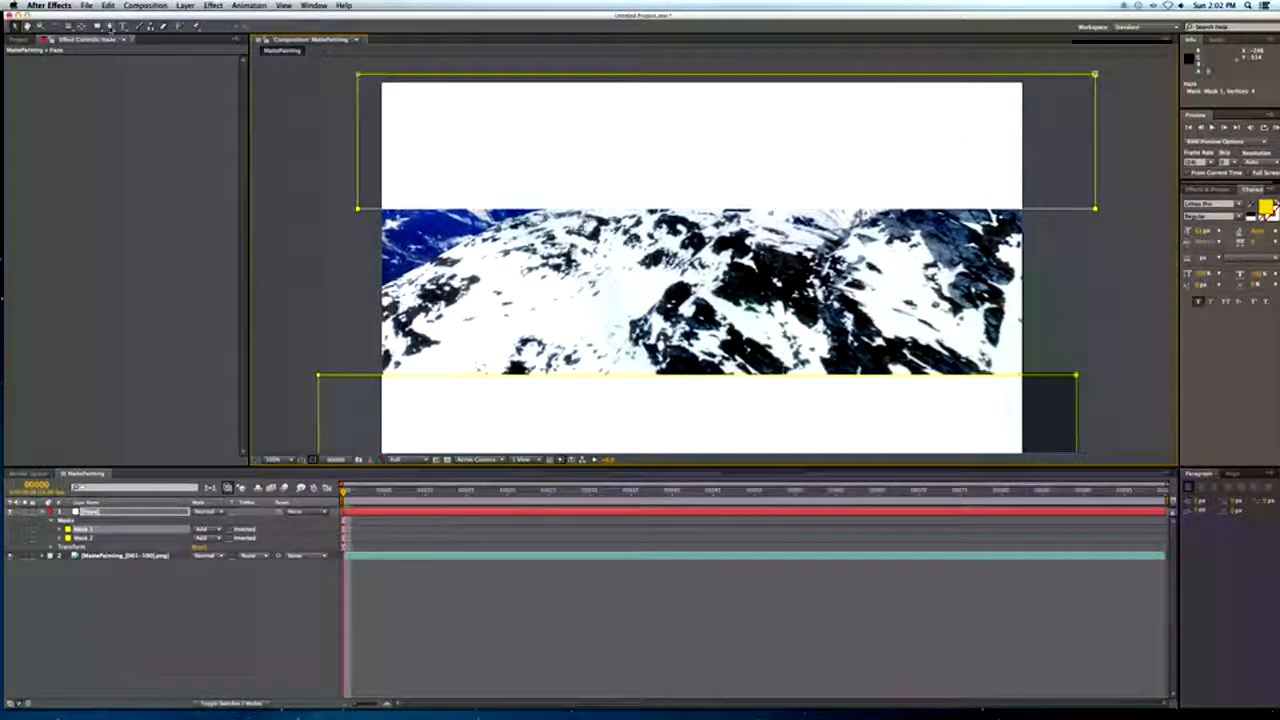
At frame 92, draw a closed Pen mask on the Haze solid around the dark foreground mountain, following its ridge and running past the frame edge.
left_click(1100, 491)
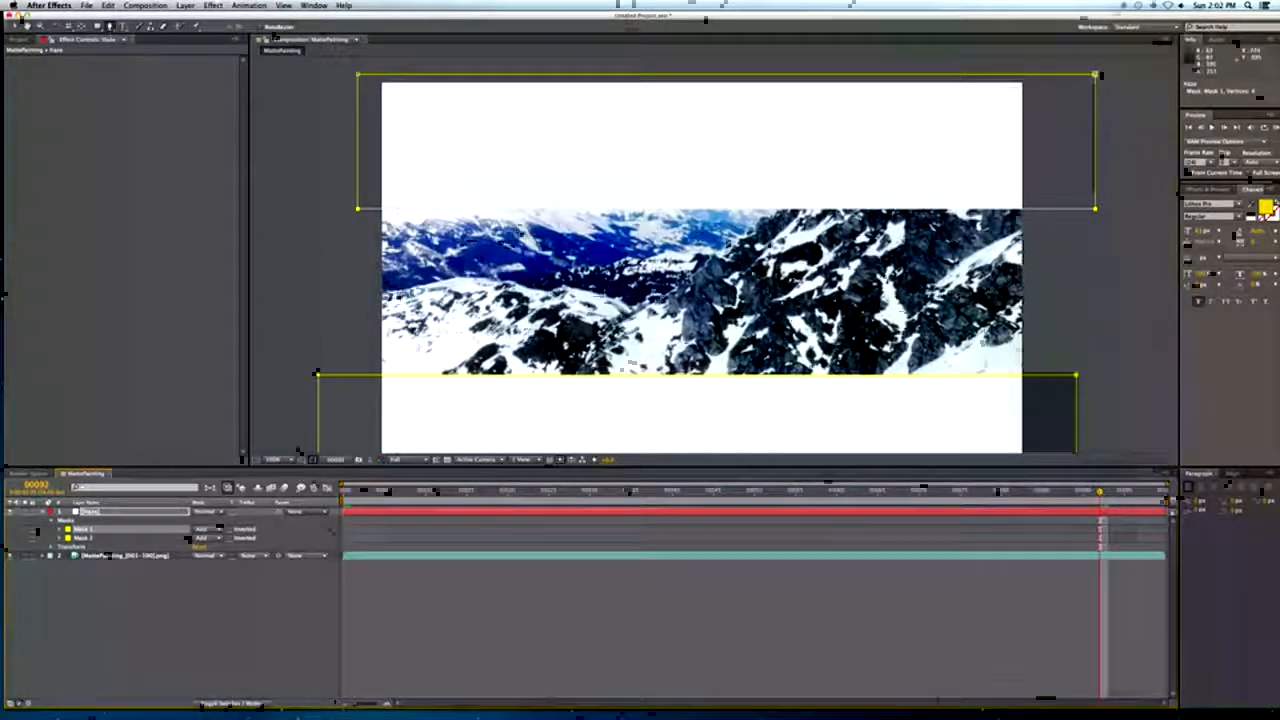
left_click(657, 298)
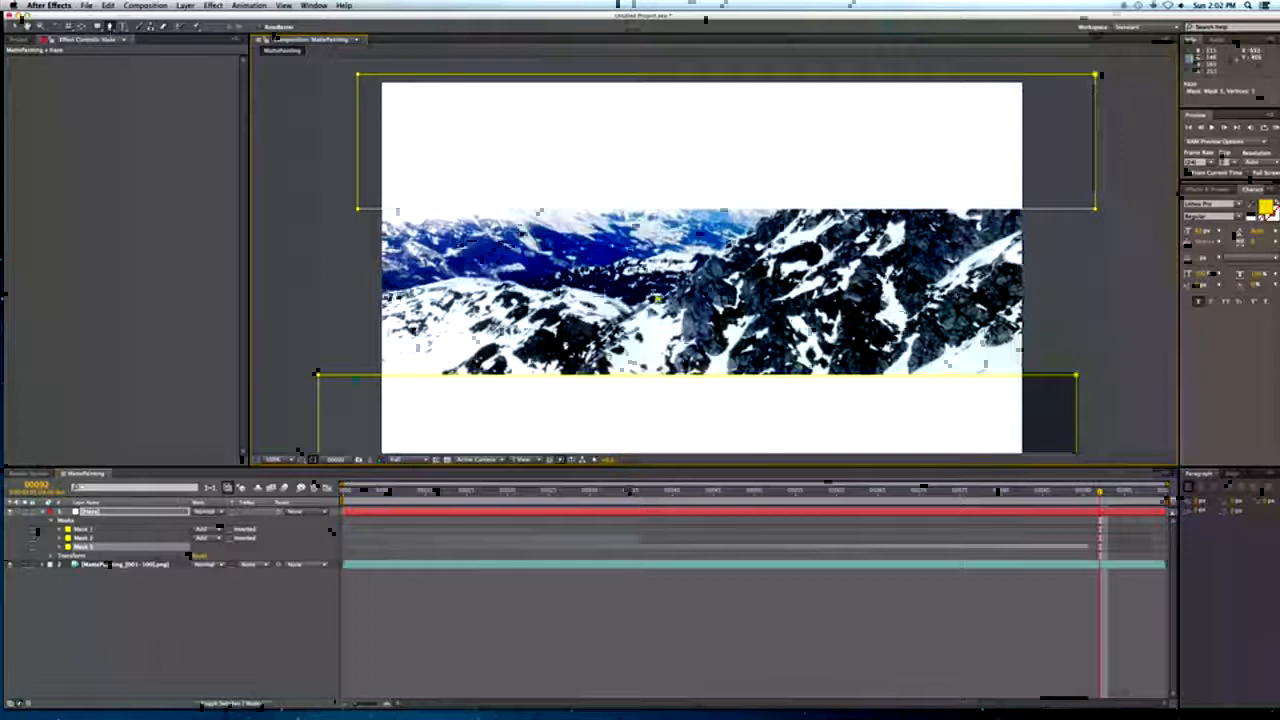
left_click(703, 265)
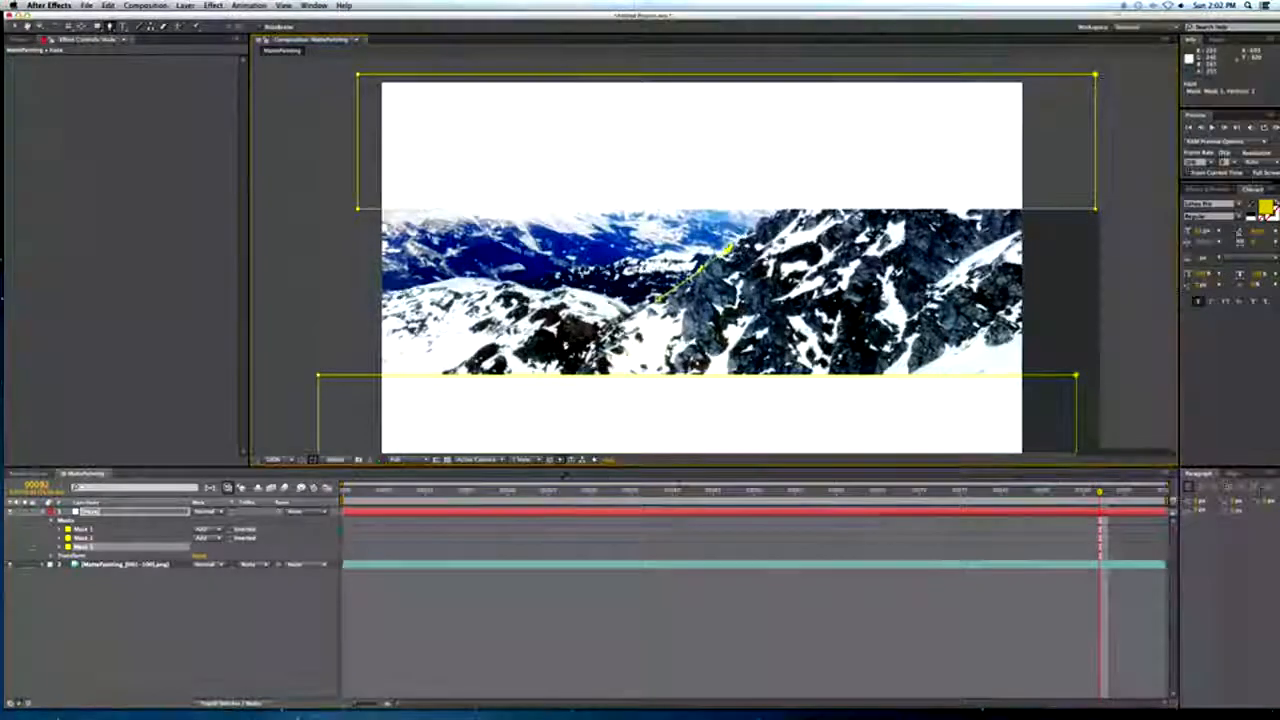
left_click(752, 226)
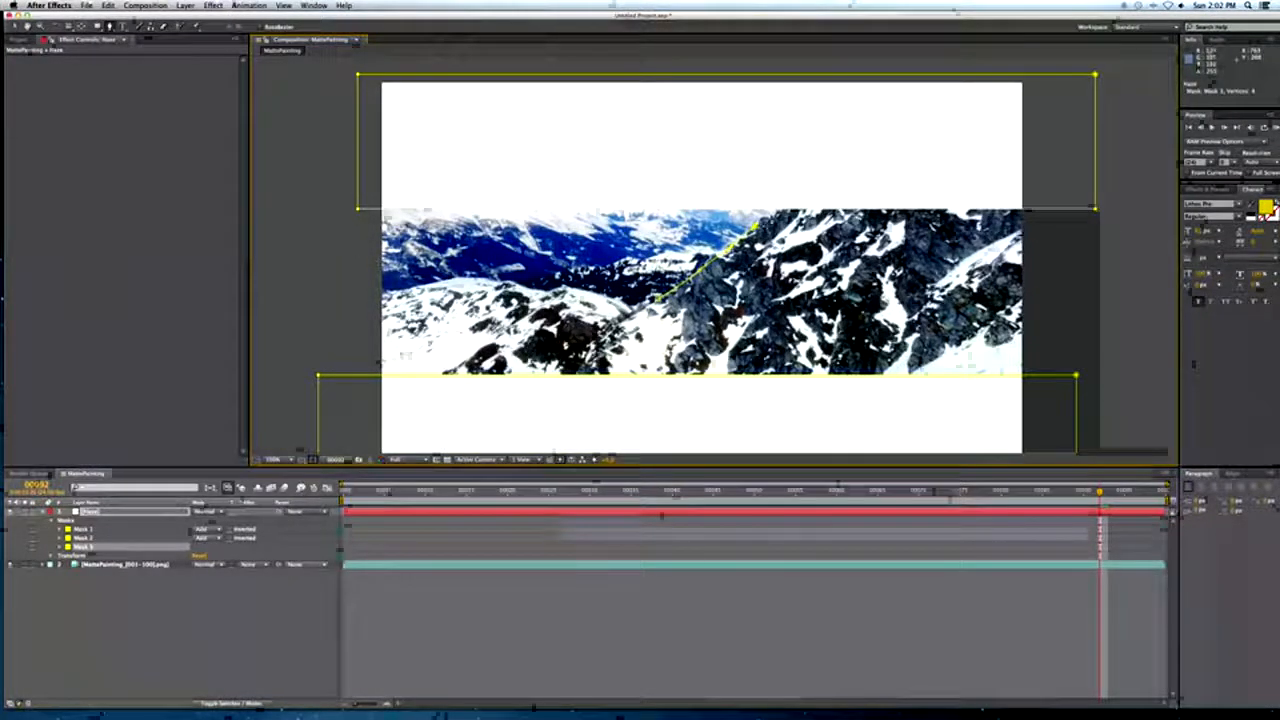
left_click(810, 181)
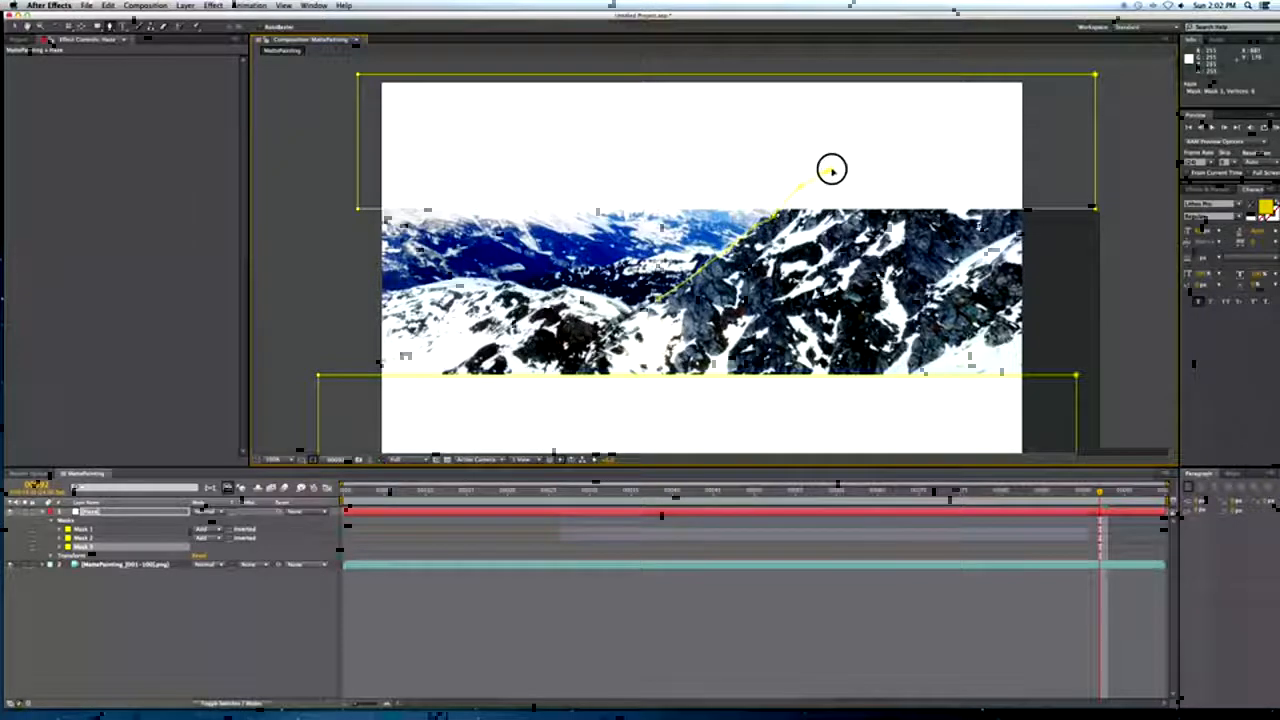
left_click(947, 180)
left_click(998, 176)
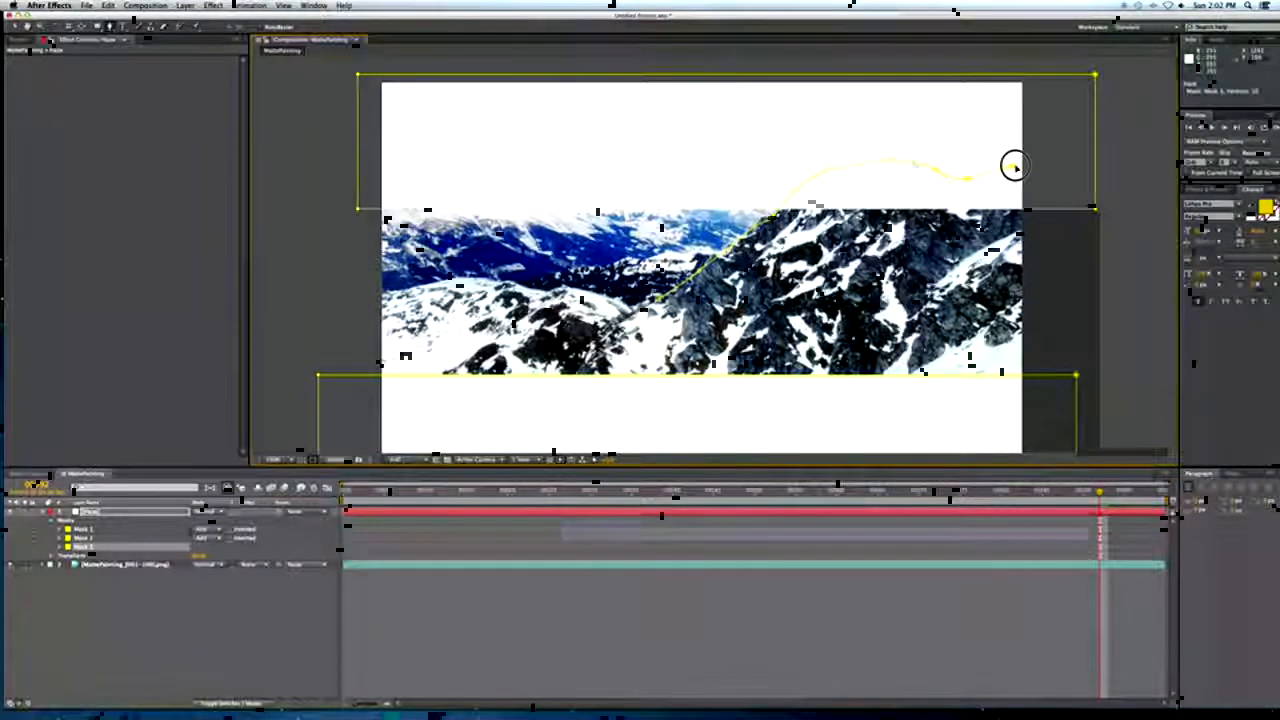
left_click(1021, 166)
left_click(1033, 268)
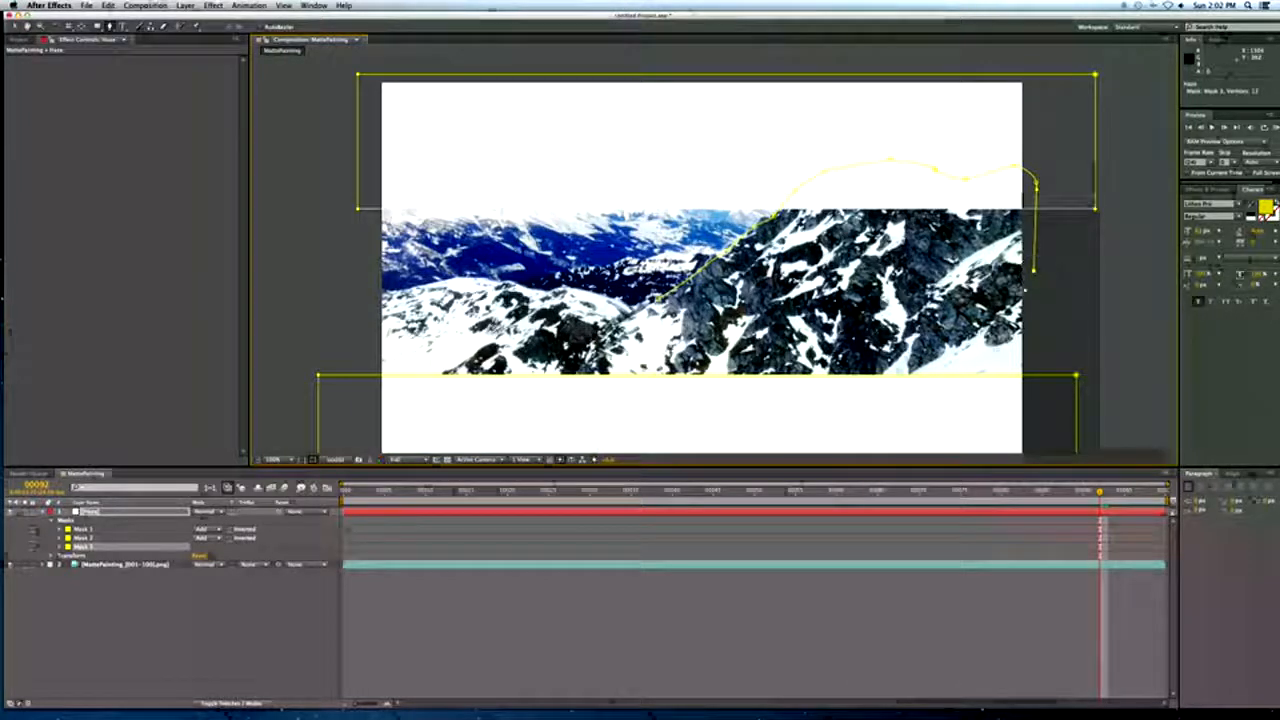
left_click(1029, 302)
left_click(920, 324)
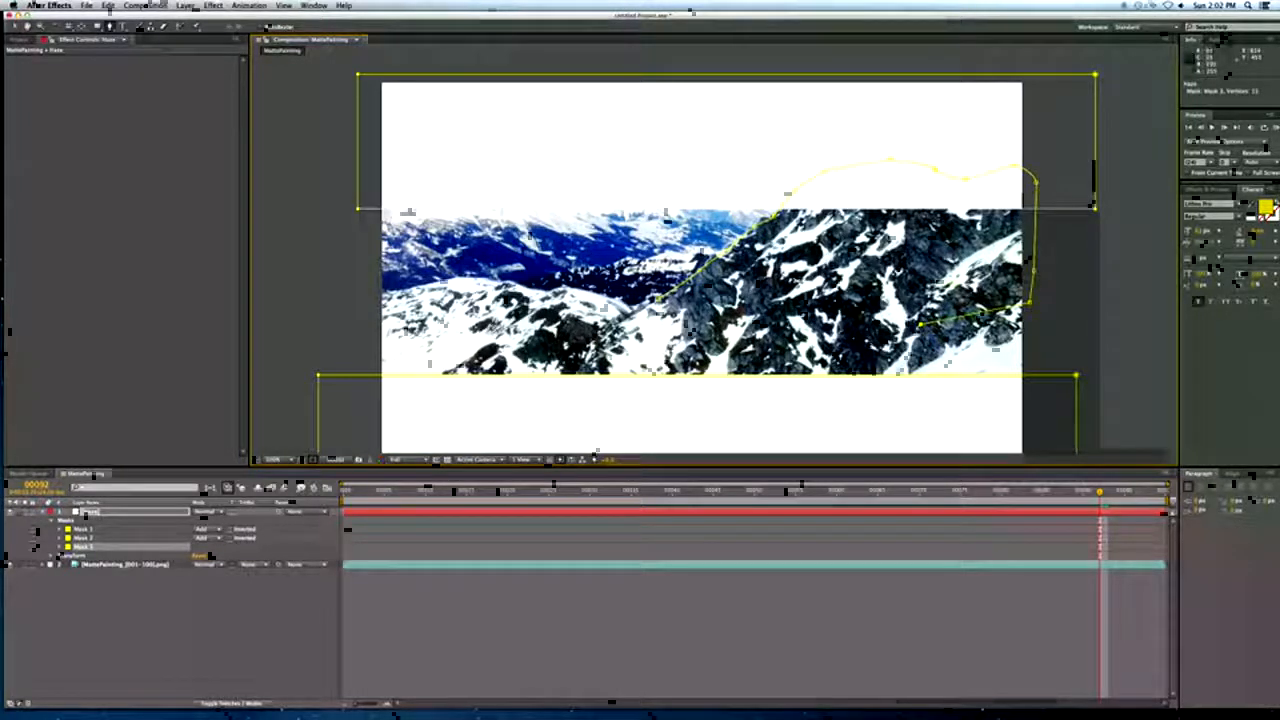
left_click(765, 326)
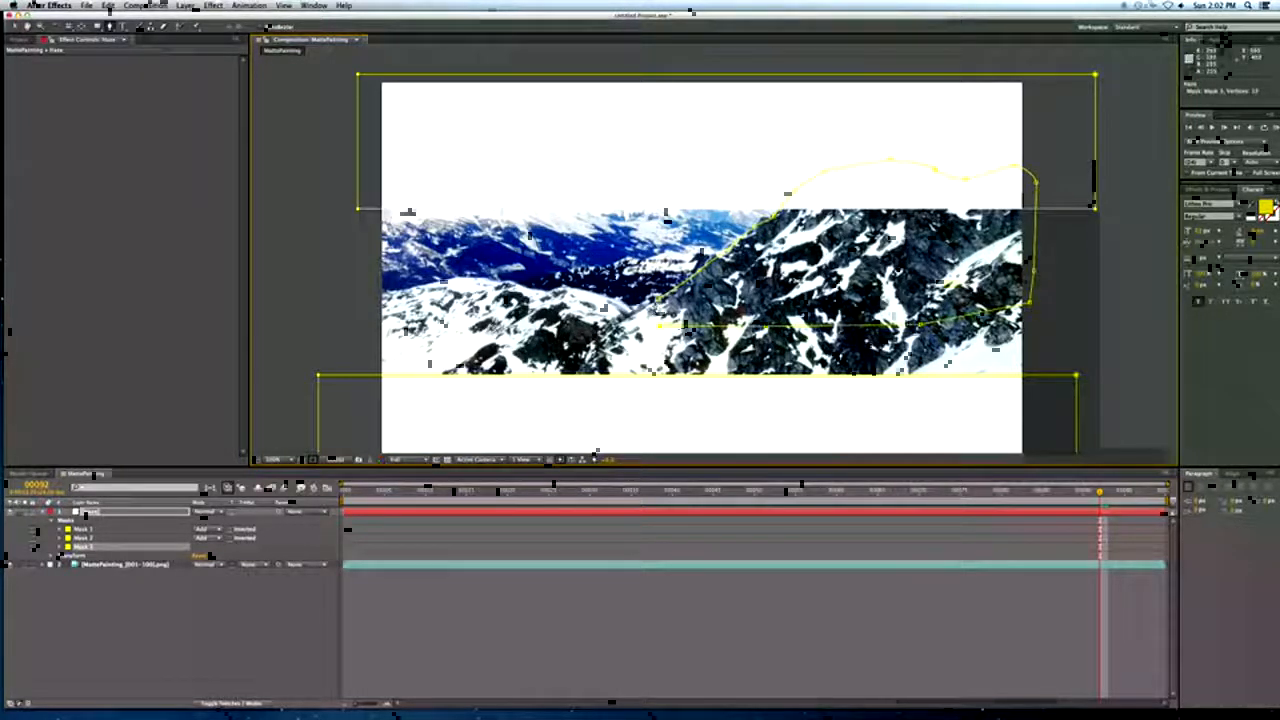
left_click(657, 299)
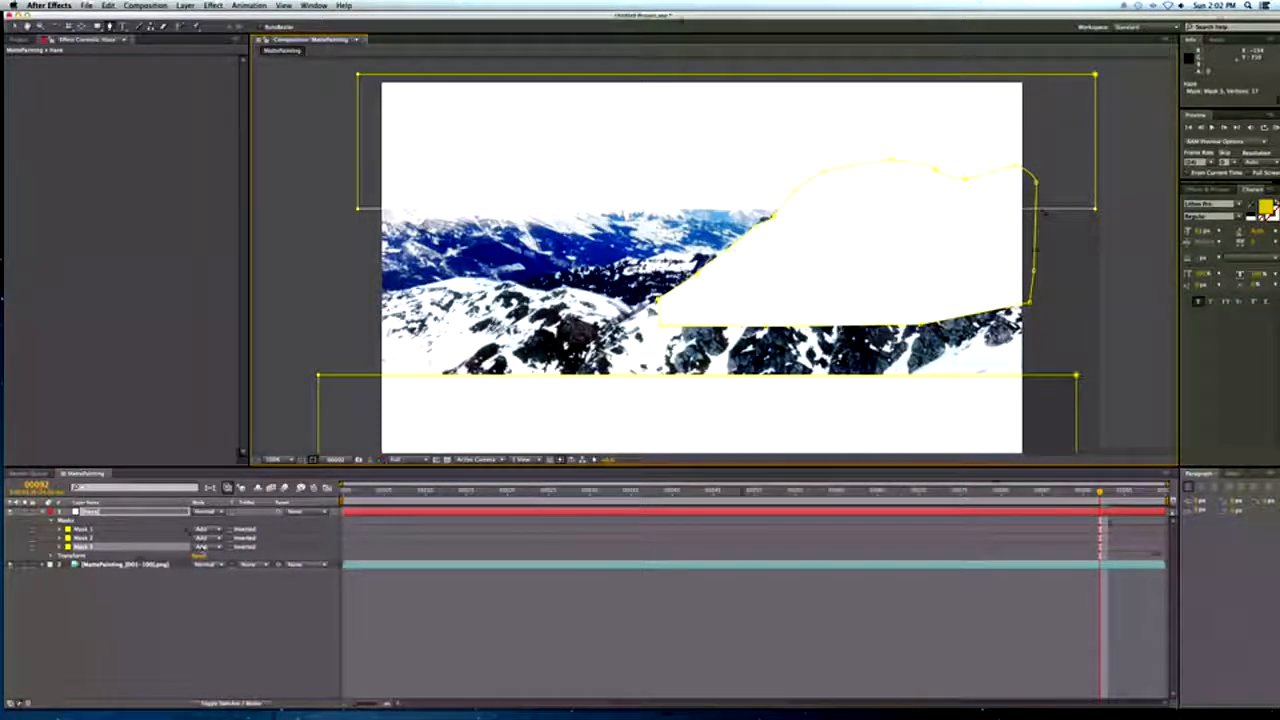
Reveal all mask properties of the Haze layer and set Mask 3 to Subtract.
left_click(98, 512)
key("m")
key("m")
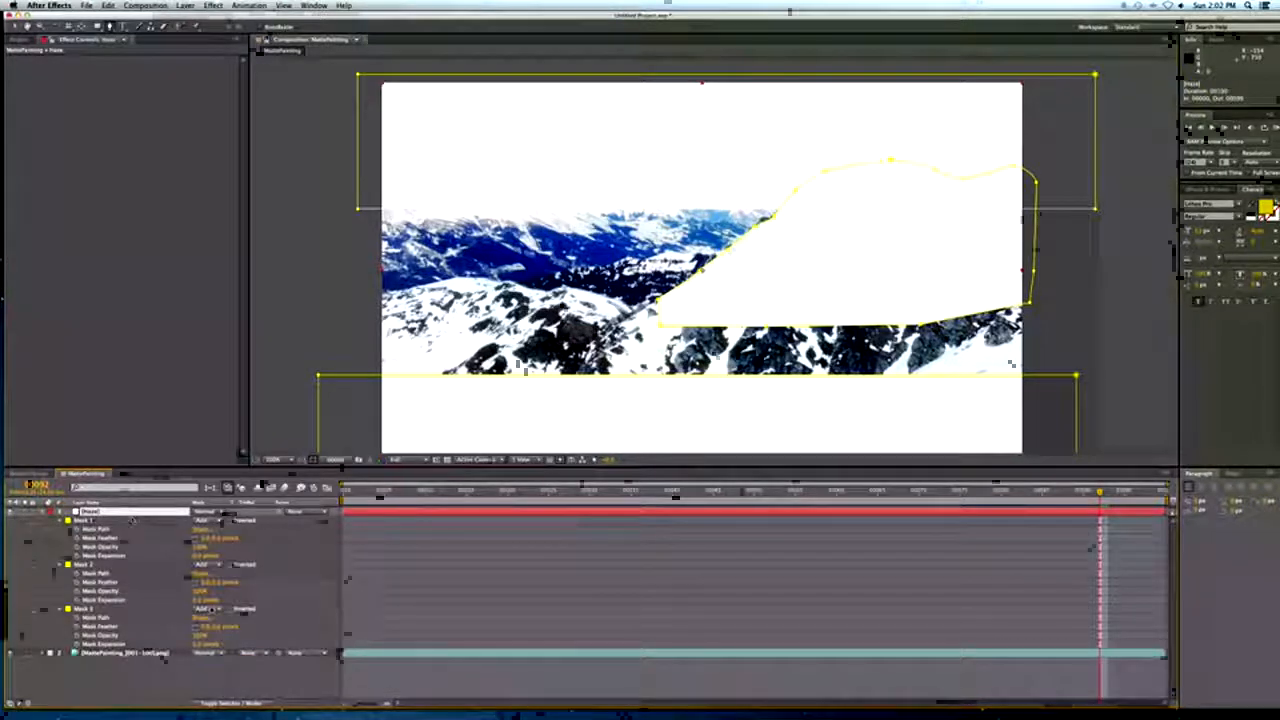
left_click(205, 608)
left_click(210, 639)
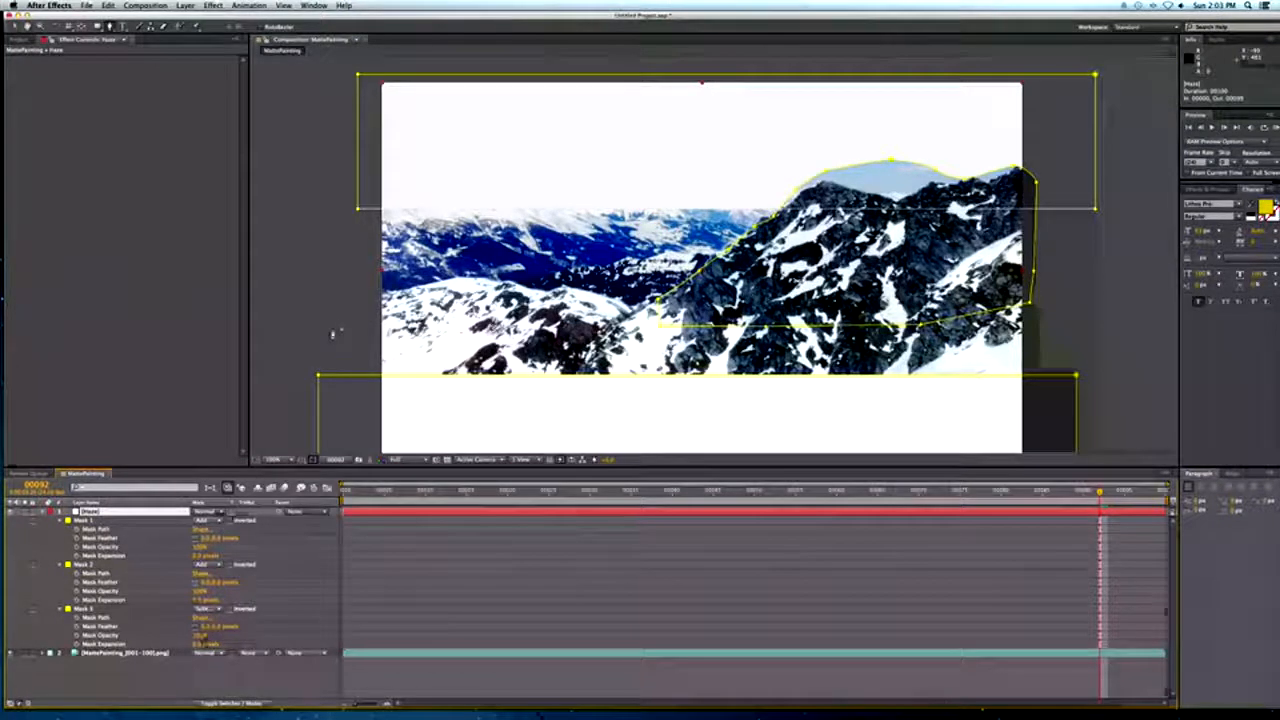
Lock Mask 1 and Mask 2 on the Haze layer and select only Mask 3 for editing.
left_click(33, 566)
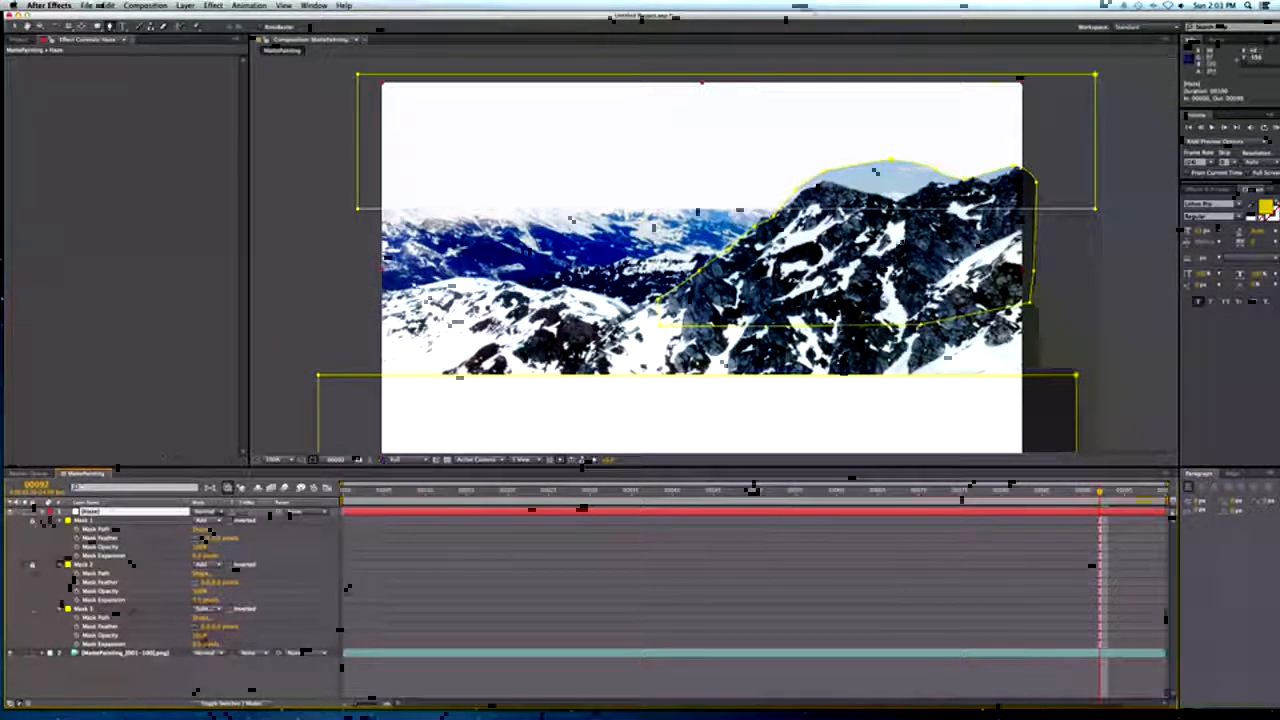
mouse_move(786, 174)
left_mouse_down()
mouse_move(809, 197)
mouse_move(786, 174)
left_mouse_up()
left_click(1053, 290)
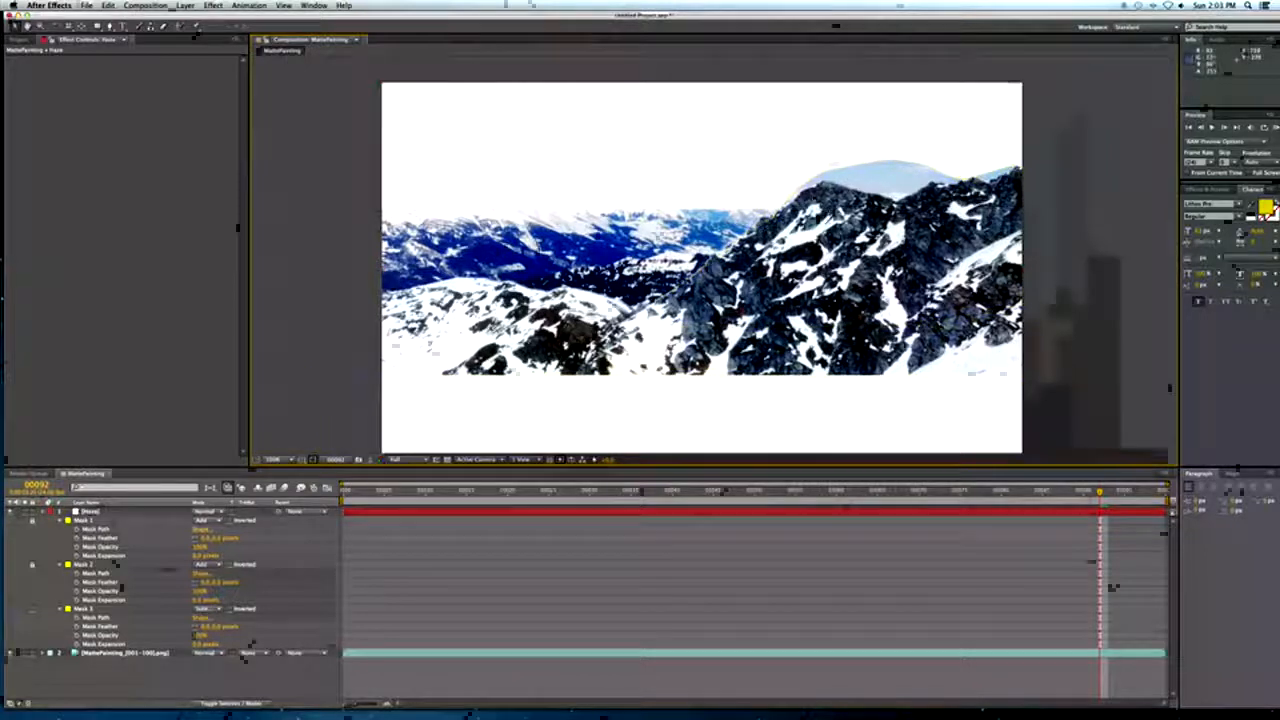
left_click(86, 610)
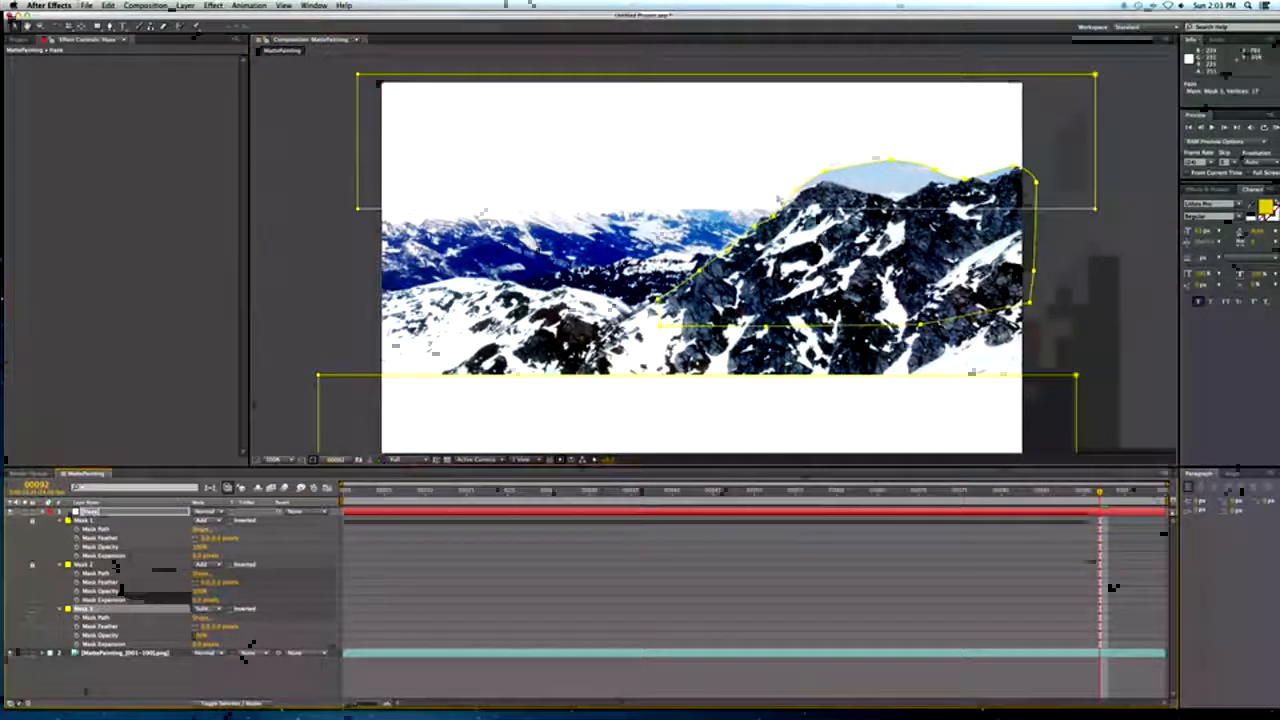
Move the upper points of Mask 3 onto the mountain's ridge line so that no sky is enclosed.
left_click(774, 215)
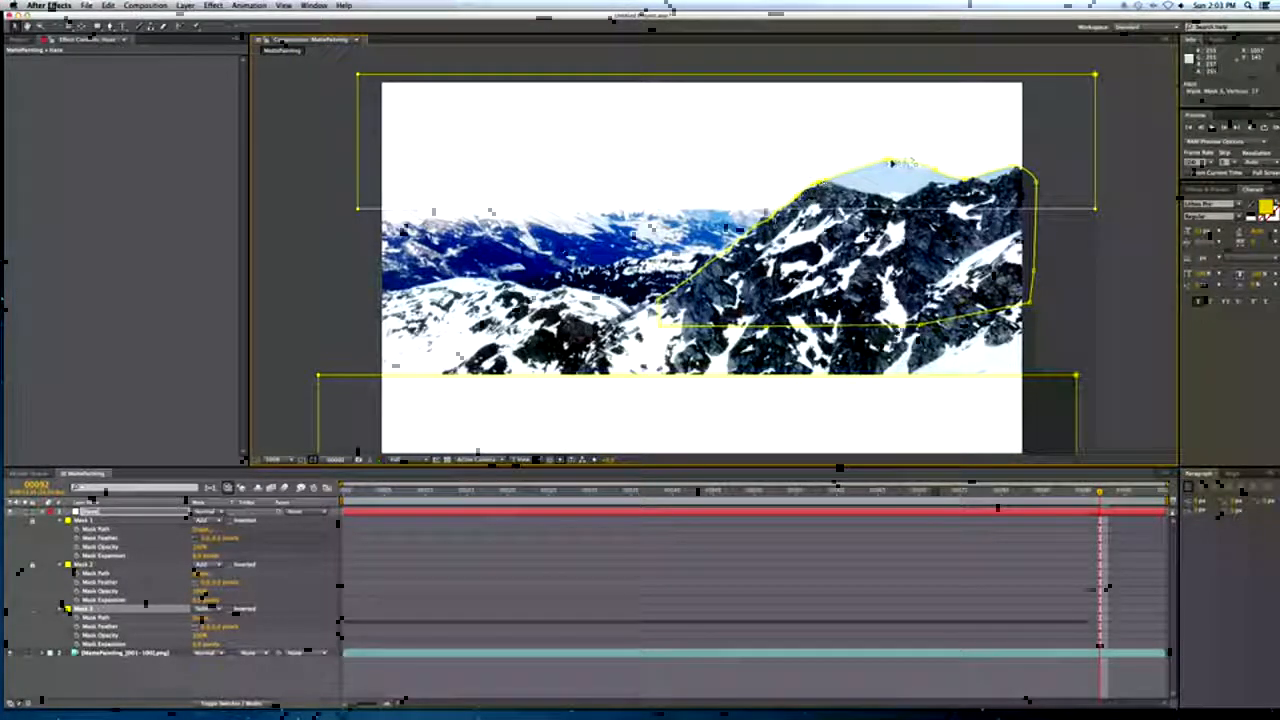
left_click_drag(843, 182, 862, 190)
left_click_drag(932, 168, 884, 198)
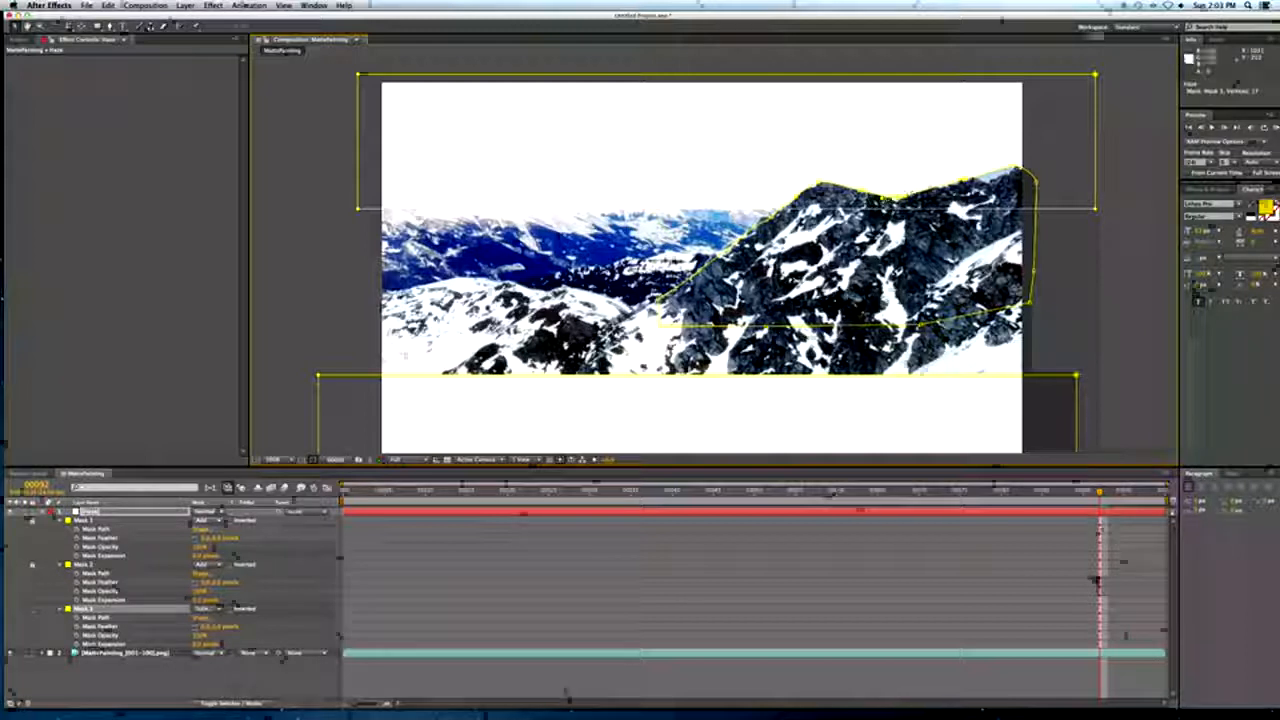
left_click_drag(966, 179, 1031, 170)
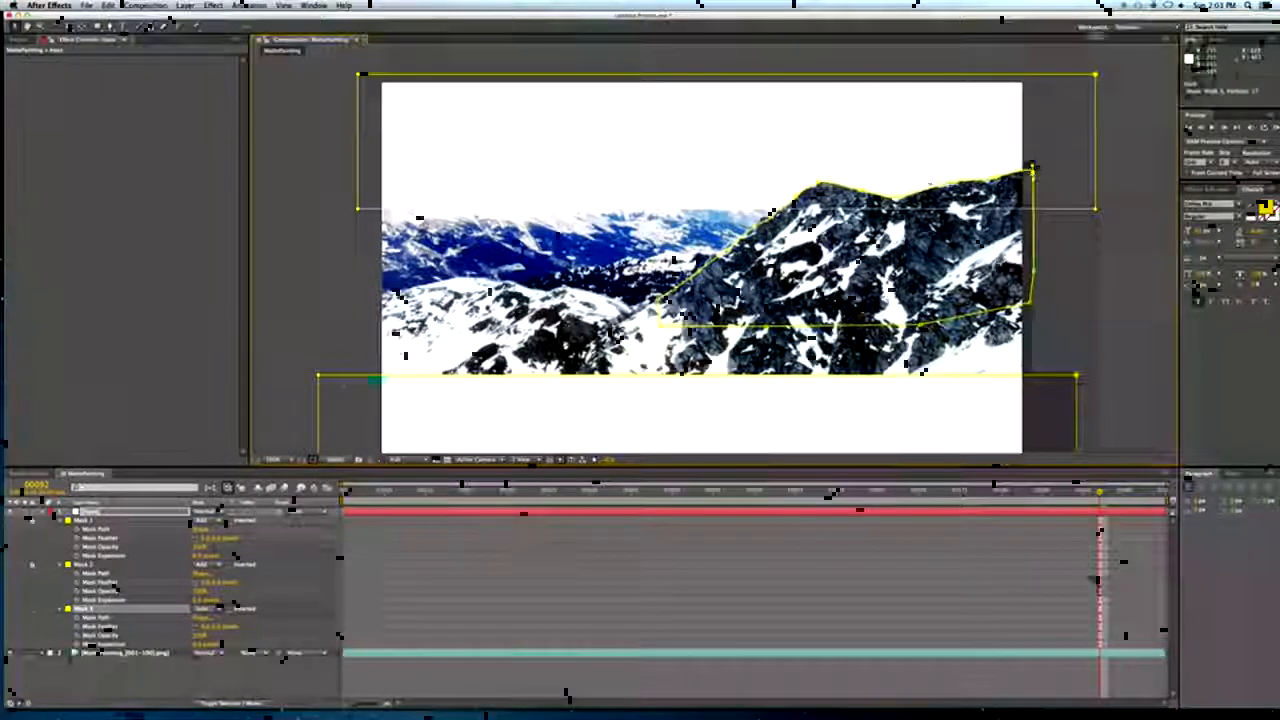
Feather all three Haze masks by 150 pixels, unlocking Mask 1 and Mask 2 for the change and locking them again.
left_click(206, 628)
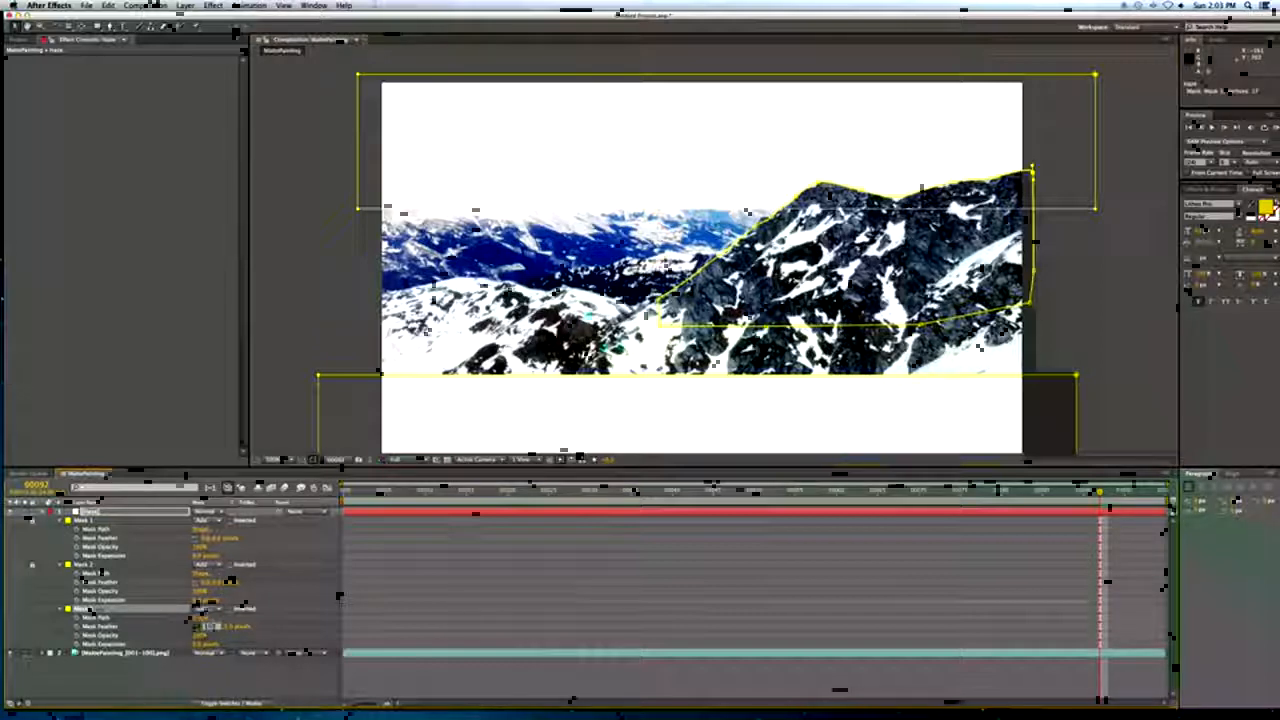
key("Return")
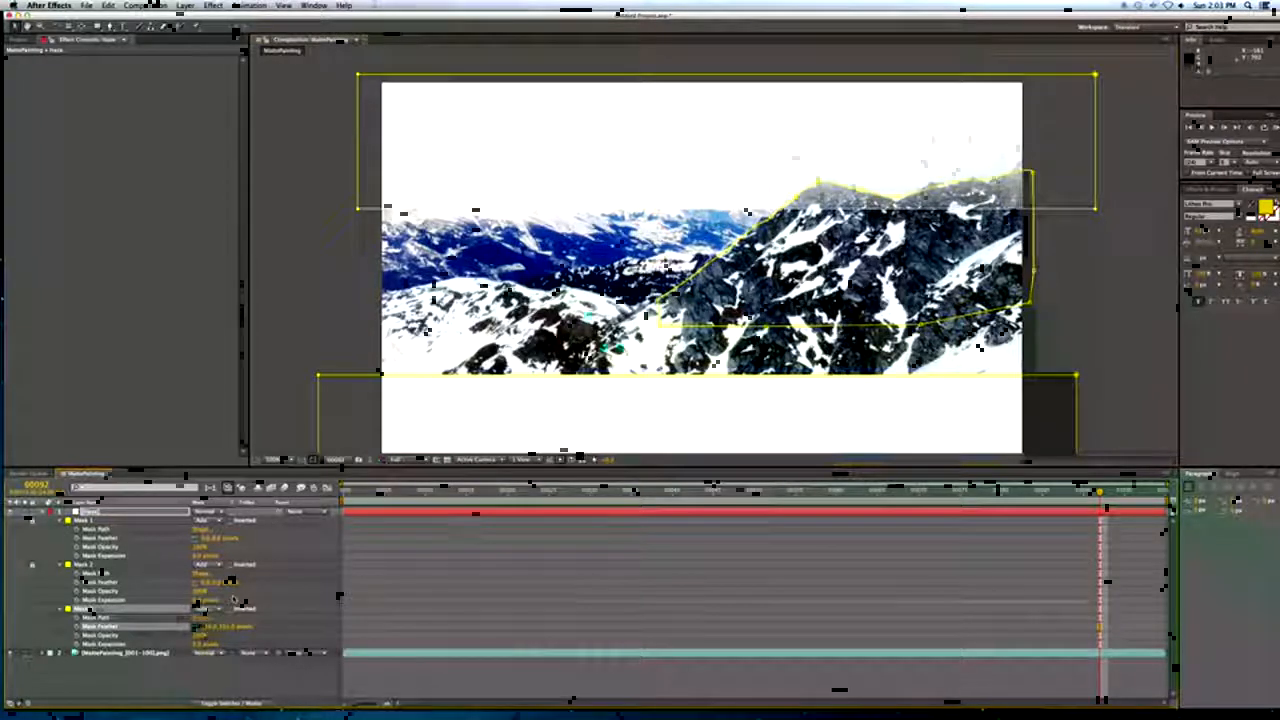
left_click(33, 567)
left_click(33, 567)
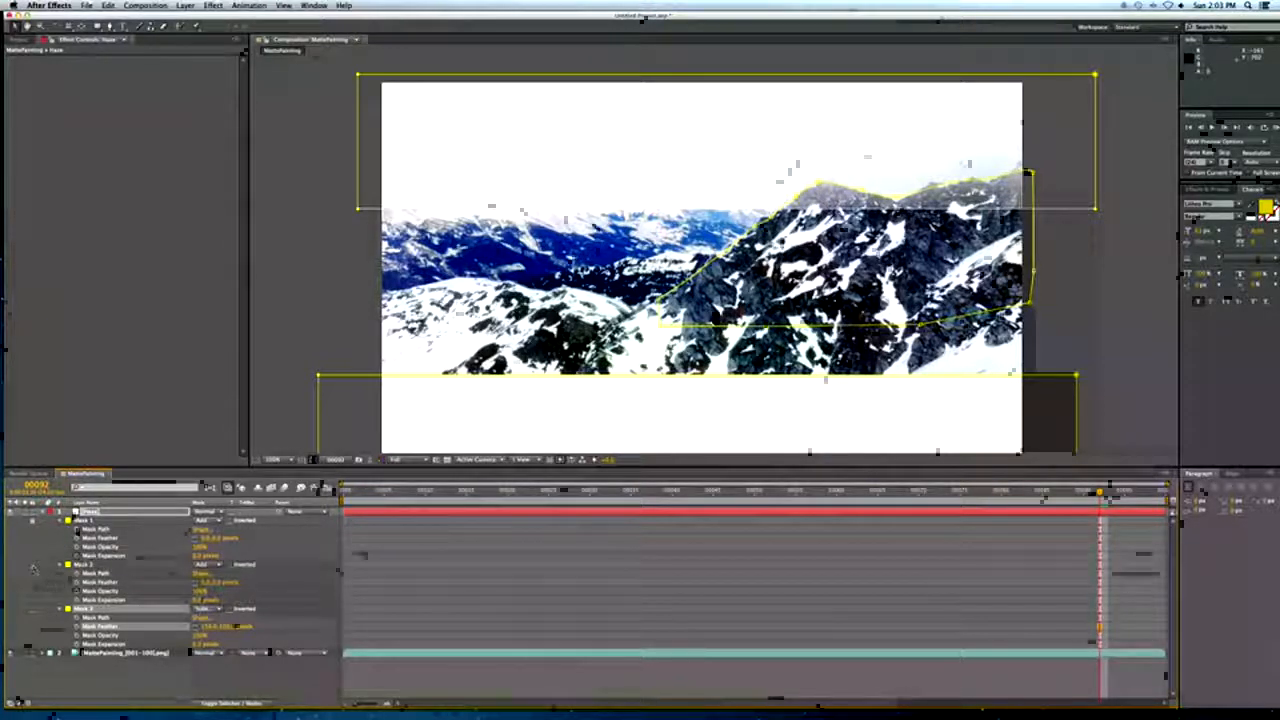
left_click(206, 583)
type("1")
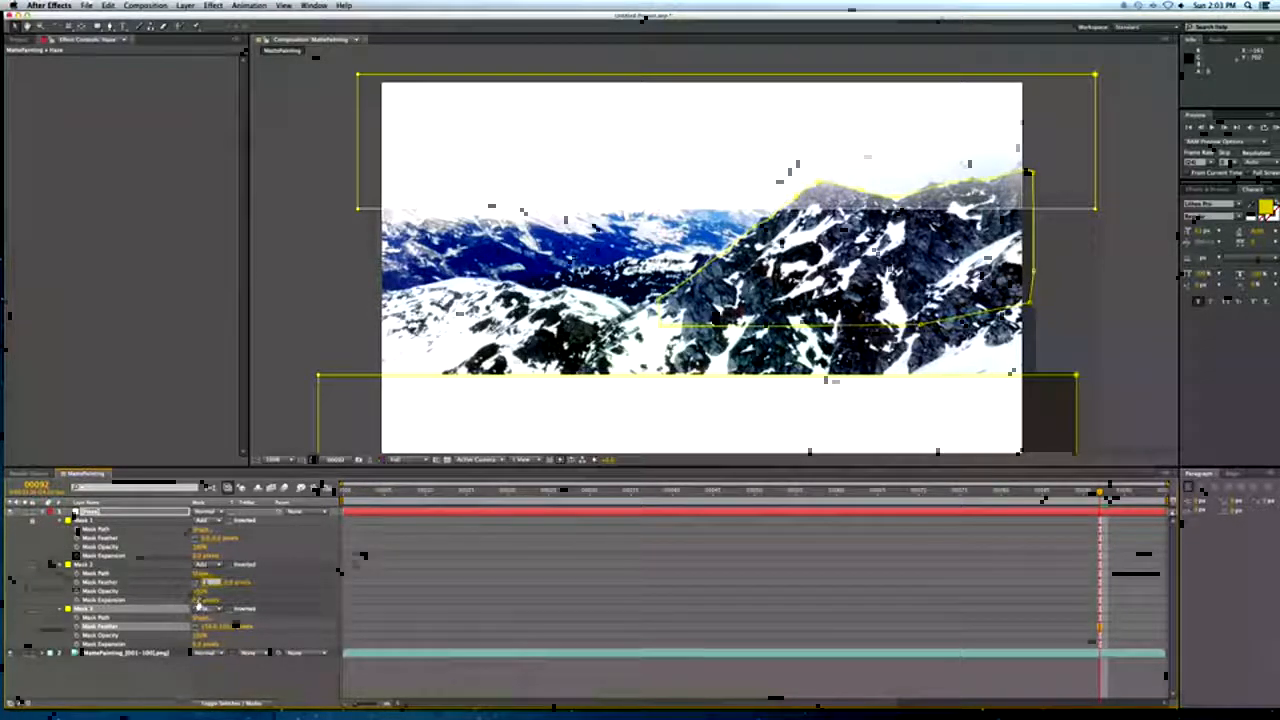
key("Return")
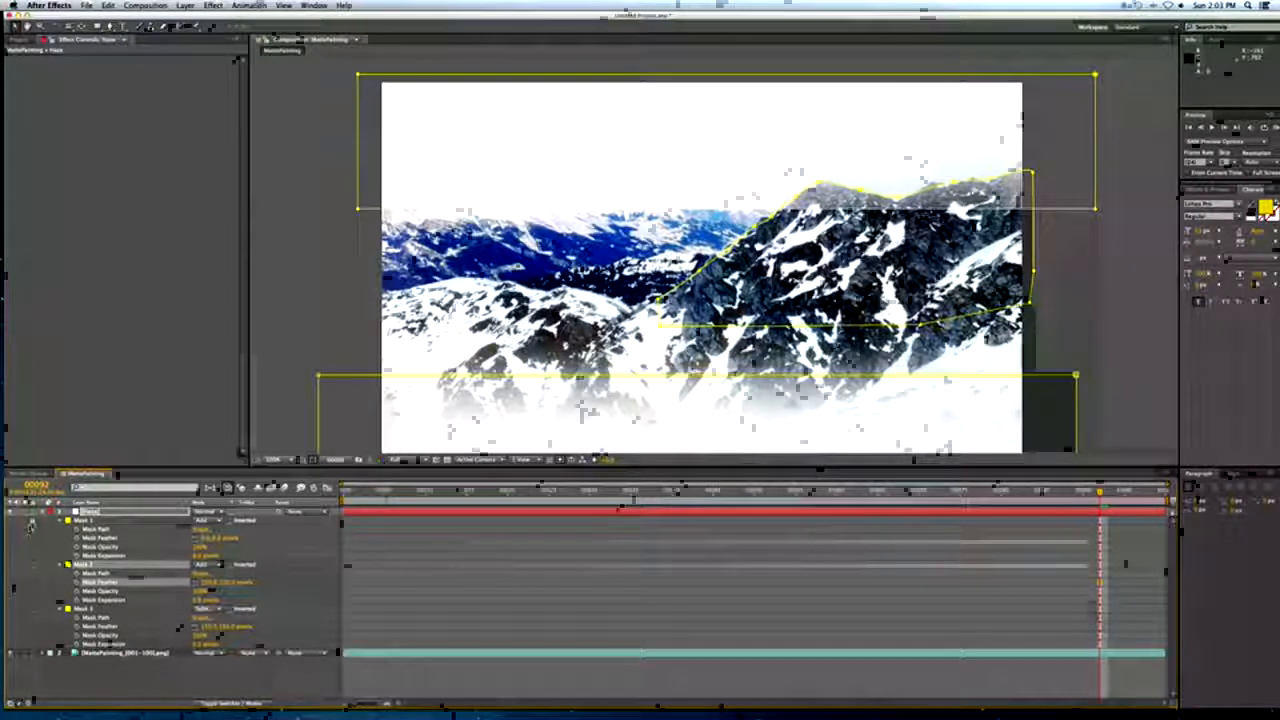
left_click(206, 539)
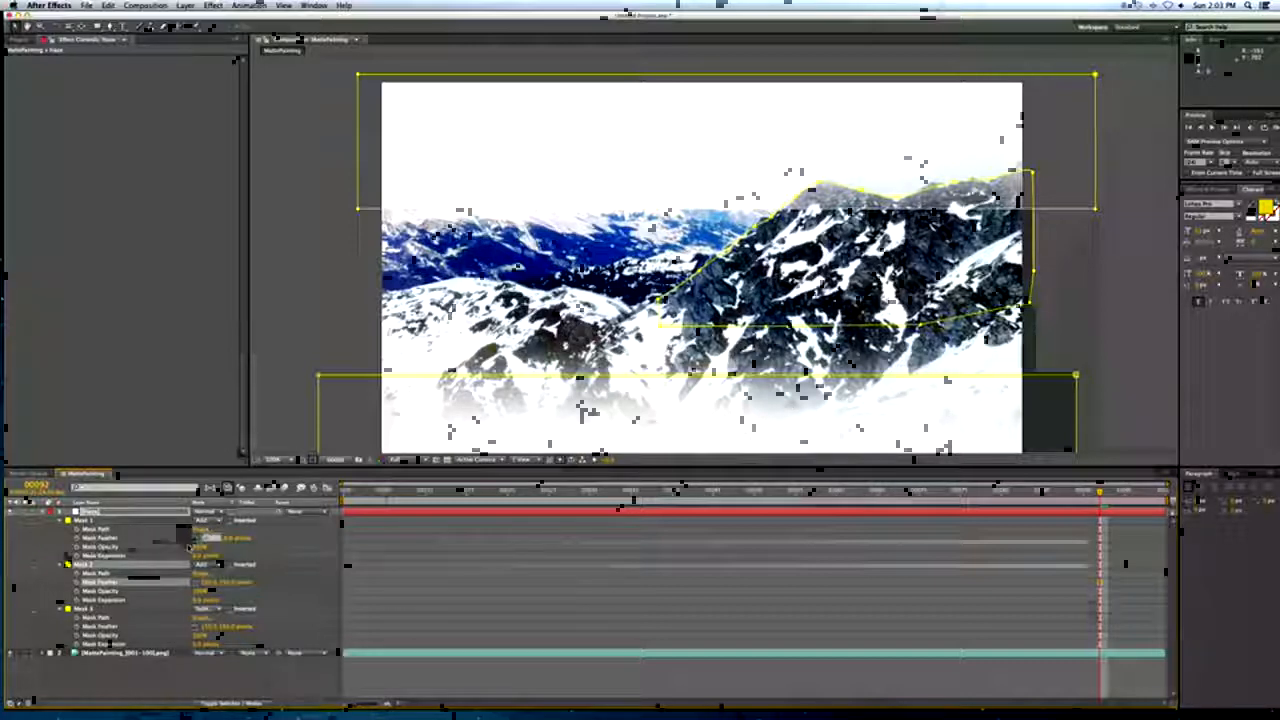
key("Return")
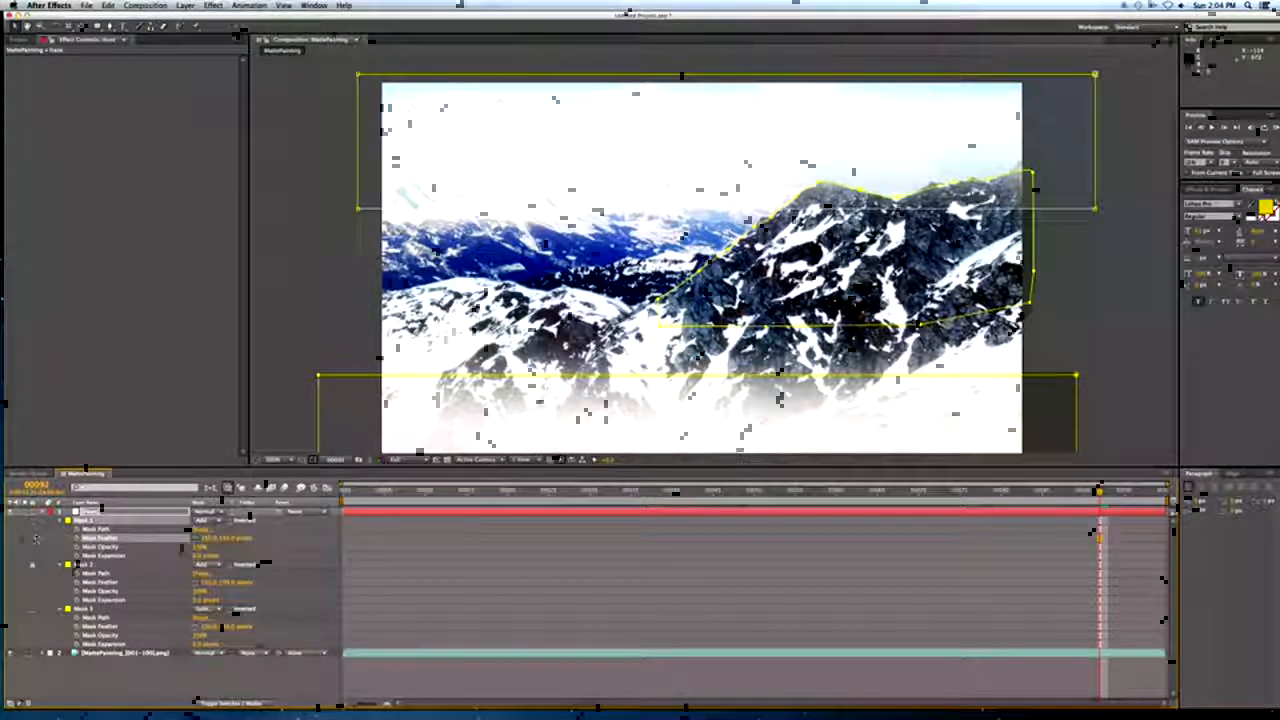
left_click(32, 521)
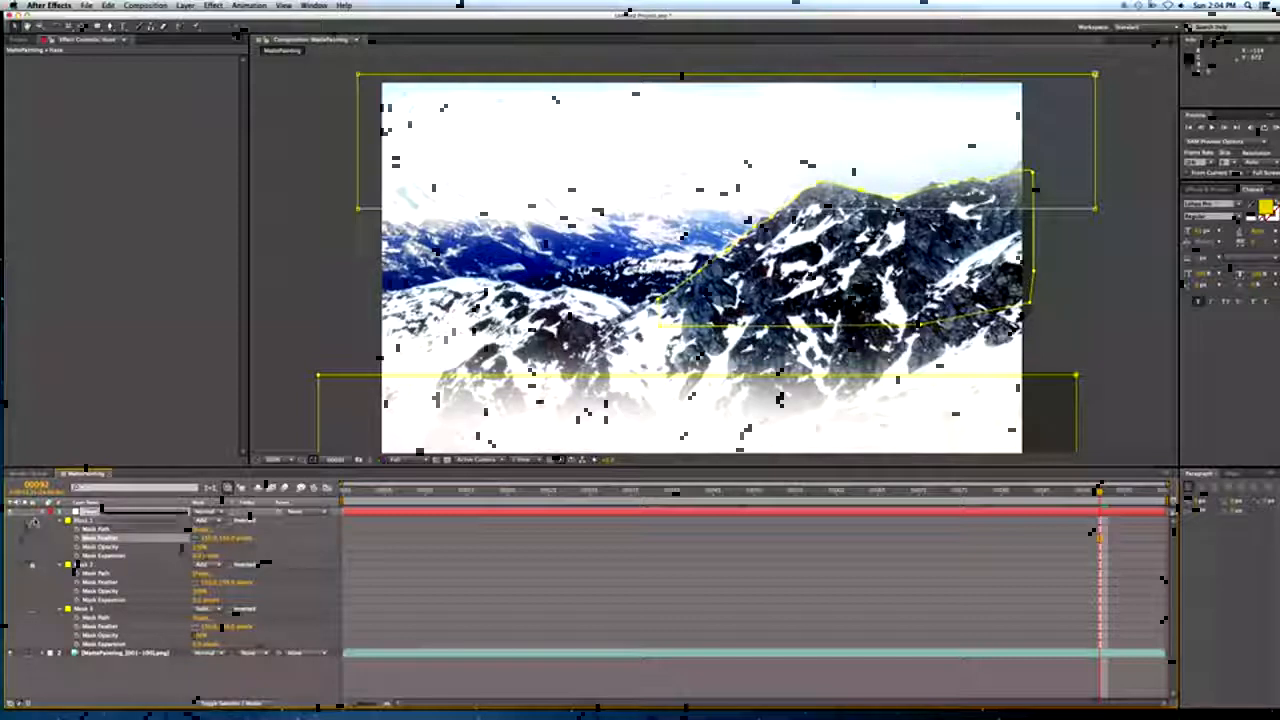
Enable keyframing on the Mask Path of Mask 3 at frame 92.
left_click(98, 512)
left_click(85, 609)
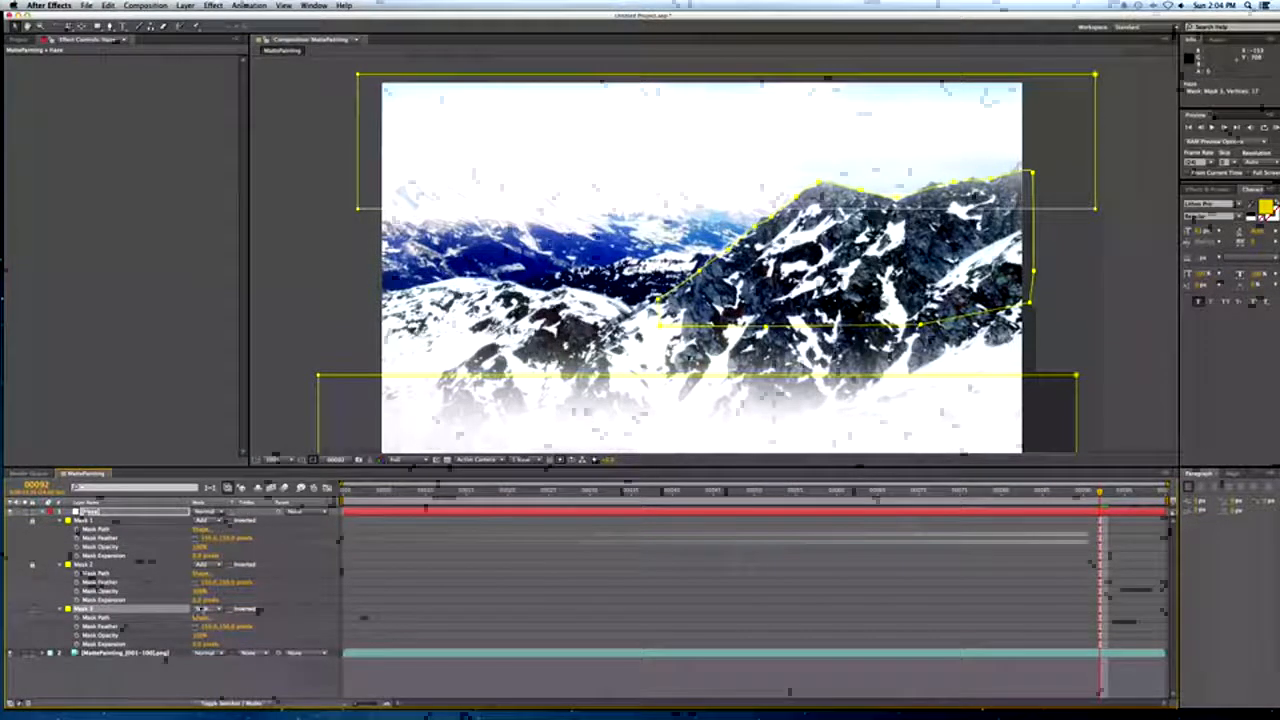
left_click(148, 618)
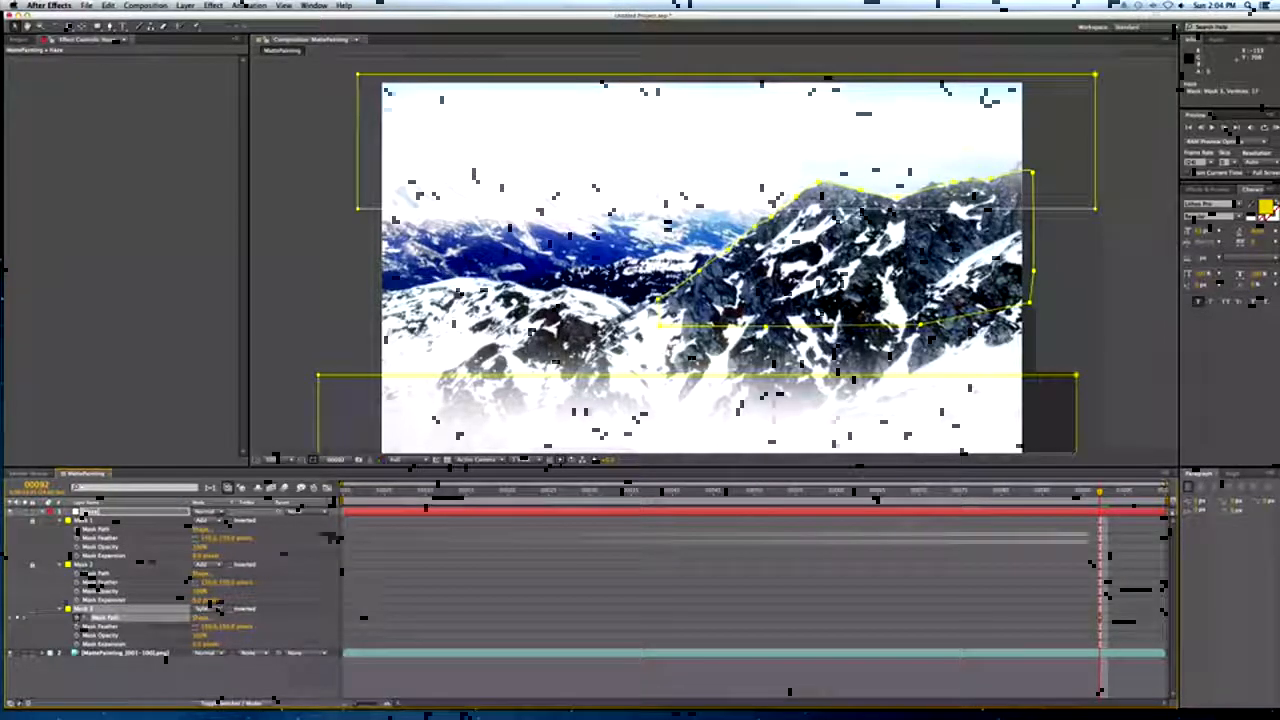
At frame 99, shift the ridge points of Mask 3 to match the mountain's position at the end of the camera move.
left_click_drag(1100, 492, 1172, 494)
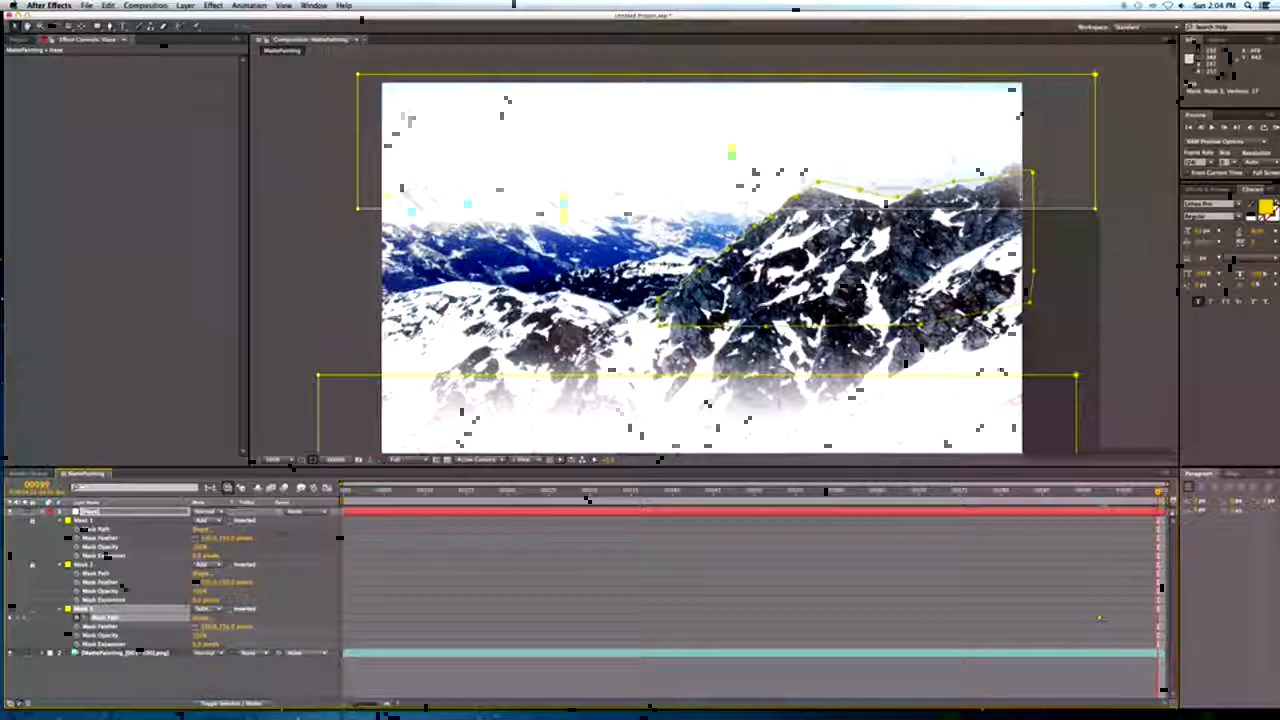
left_click(660, 298)
left_click_drag(657, 304, 694, 268)
left_click_drag(798, 198, 922, 186)
left_click(934, 182)
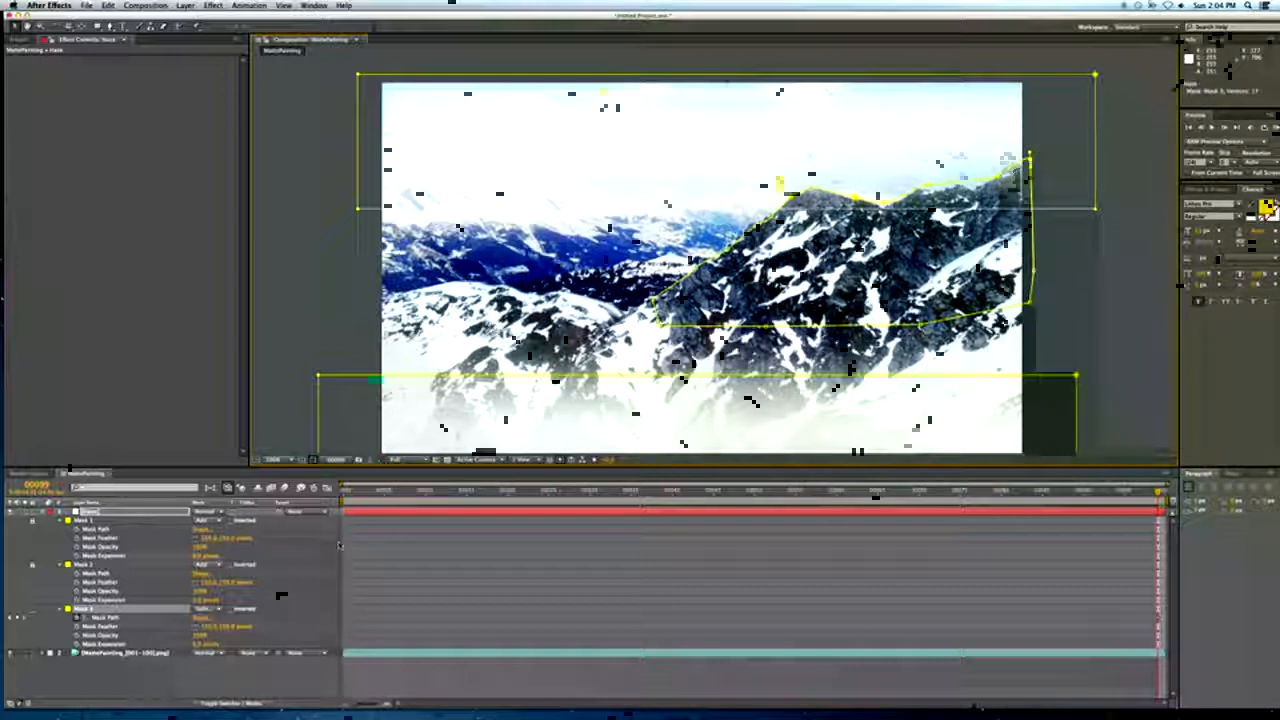
At frame 0, move the whole Mask 3 shape up along the mountain so it fits the ridge's position at the start.
left_click(344, 491)
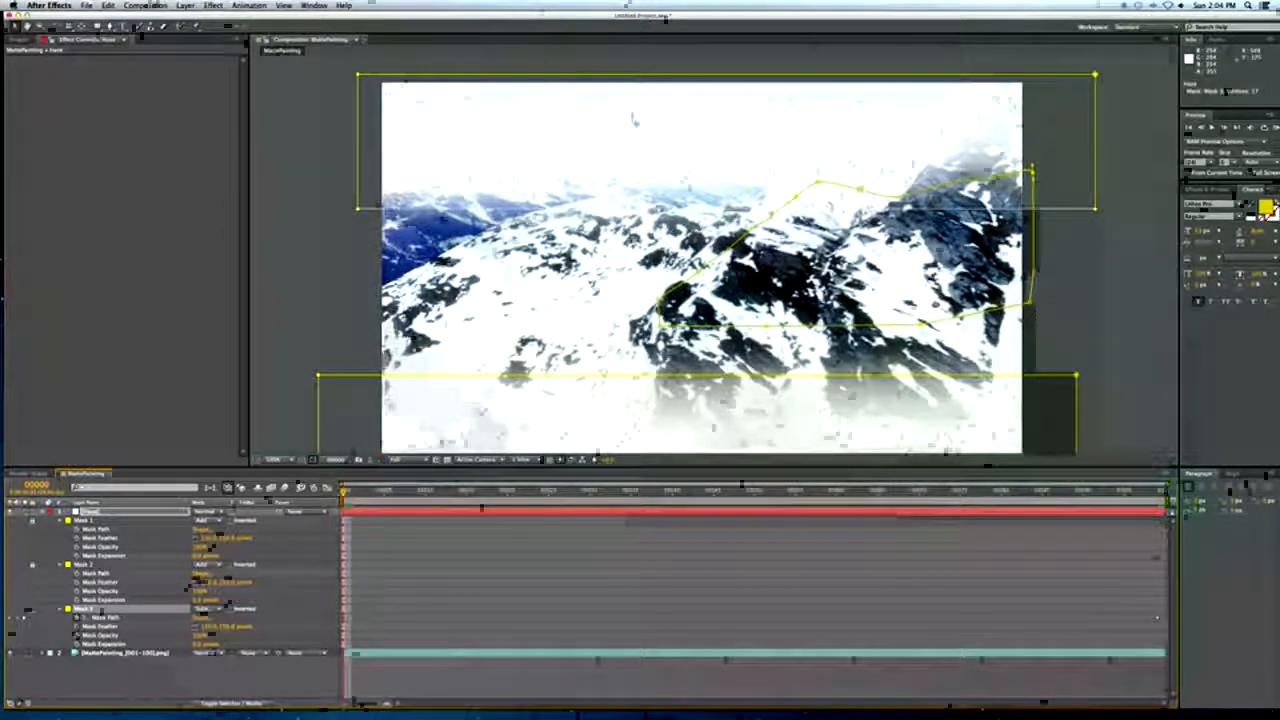
left_click_drag(626, 130, 1061, 343)
left_click_drag(859, 189, 1052, 101)
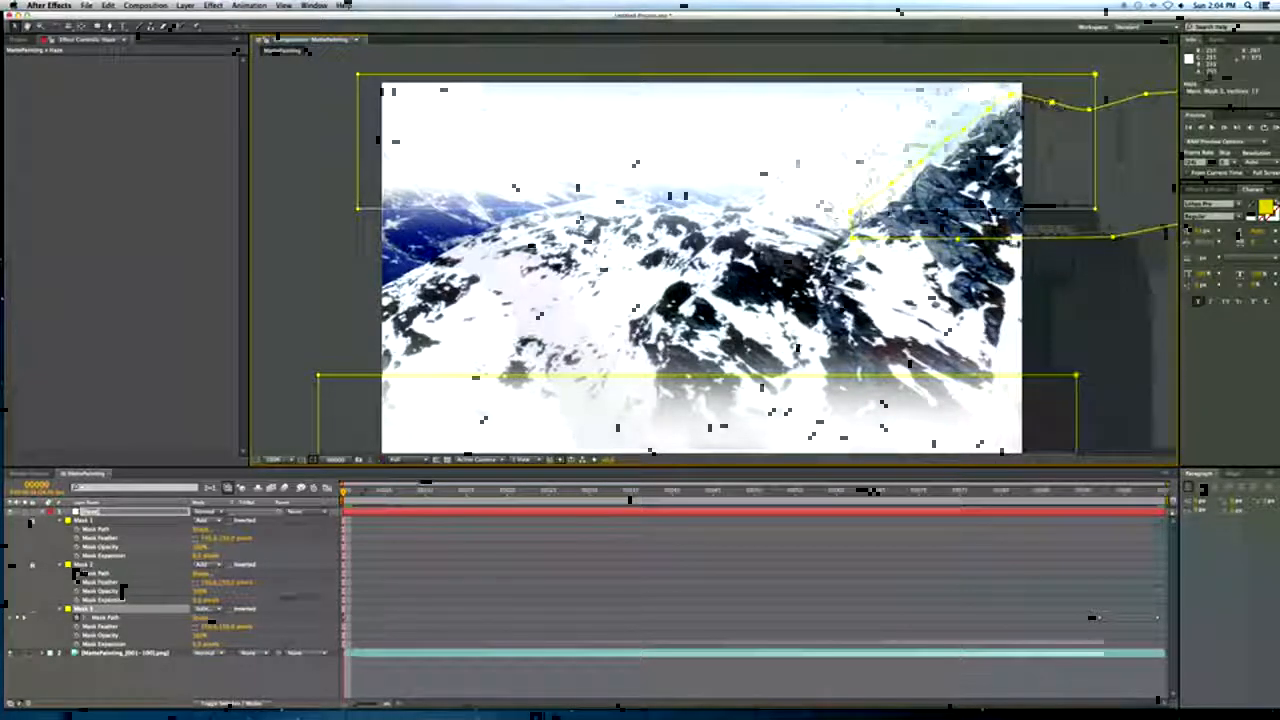
At frames 25 and 49, move the points of Mask 3 so its outline follows the mountain's ridge and peak.
left_click_drag(347, 493, 549, 491)
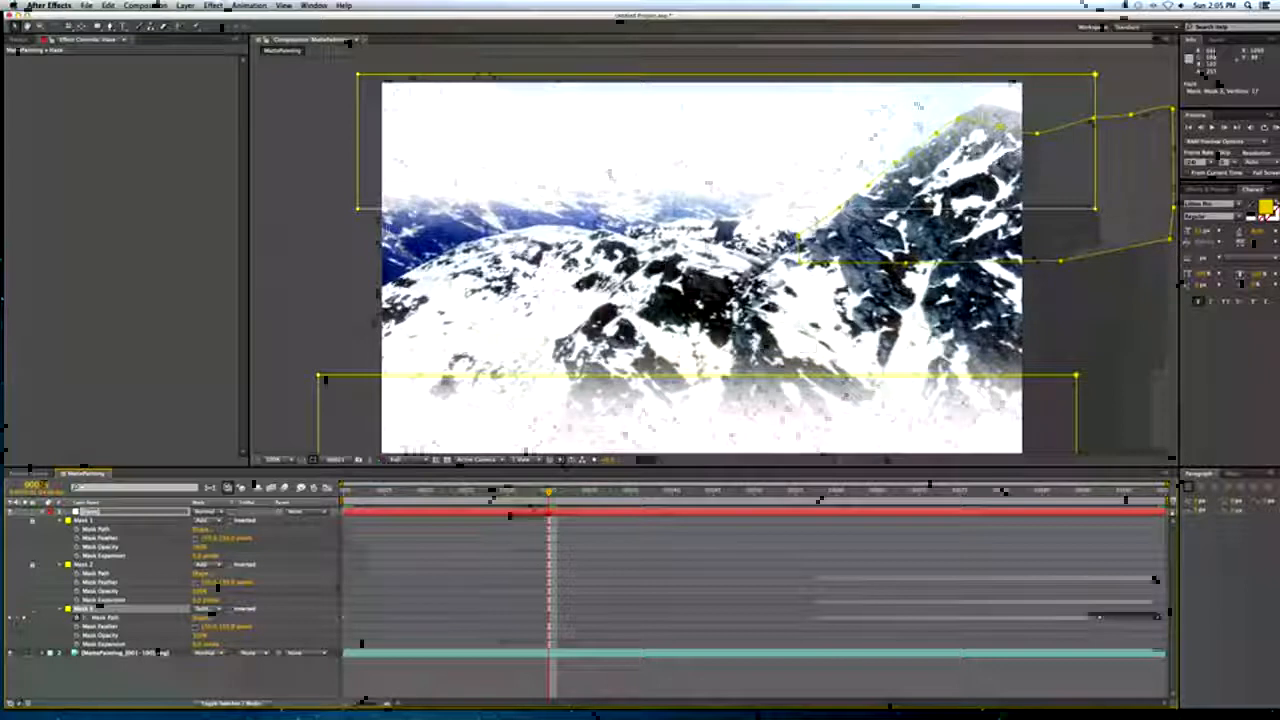
left_click_drag(999, 122, 1024, 104)
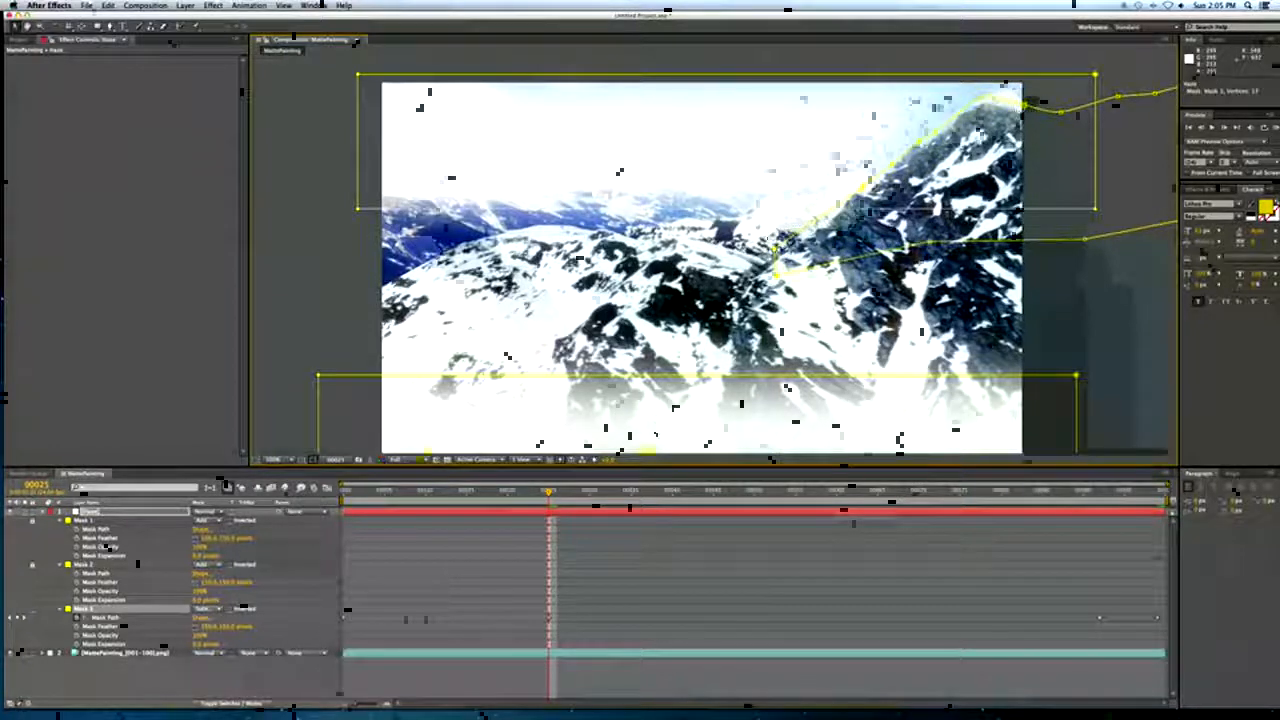
left_click_drag(575, 490, 748, 490)
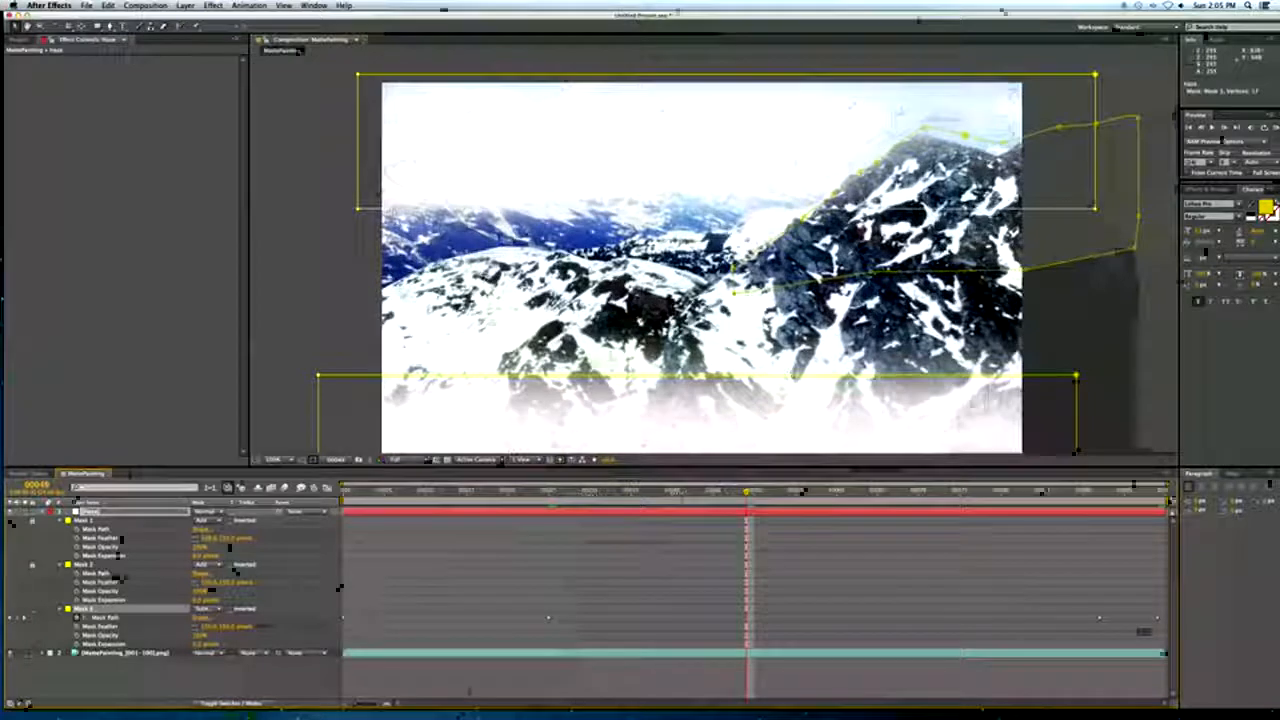
mouse_move(913, 138)
left_mouse_down()
mouse_move(932, 119)
mouse_move(911, 131)
mouse_move(956, 139)
left_mouse_up()
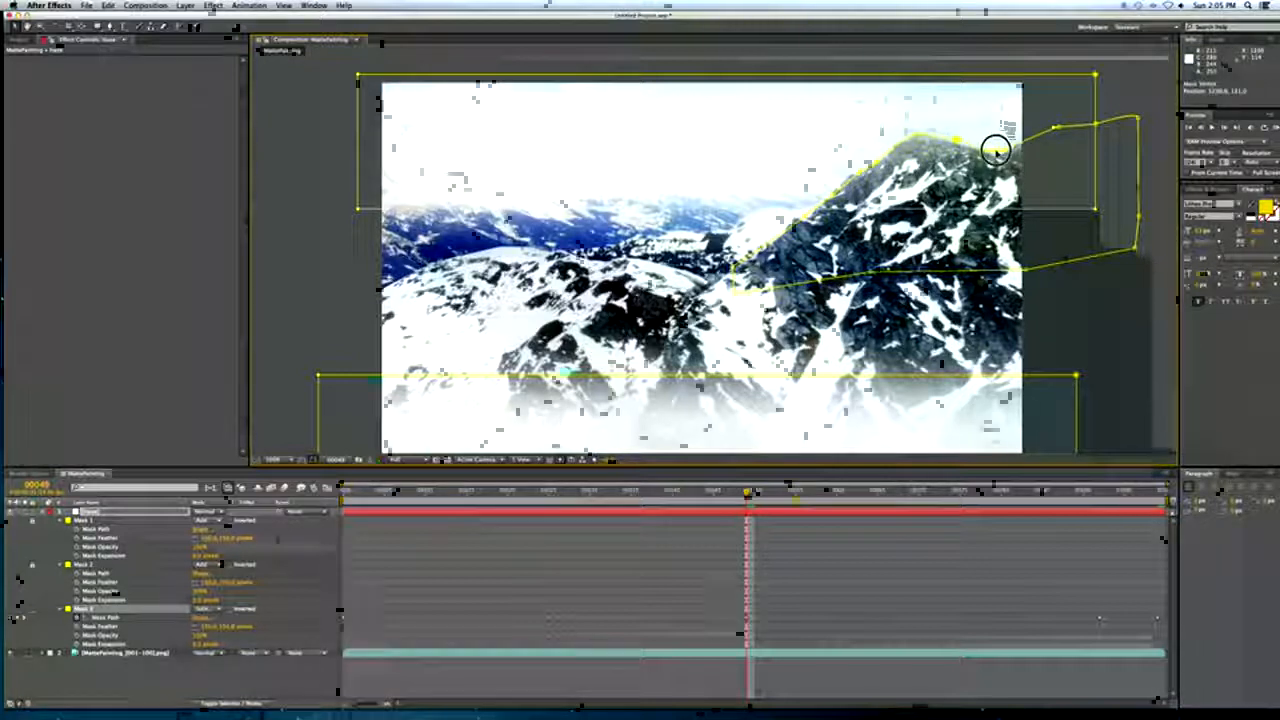
left_click_drag(1057, 129, 1046, 131)
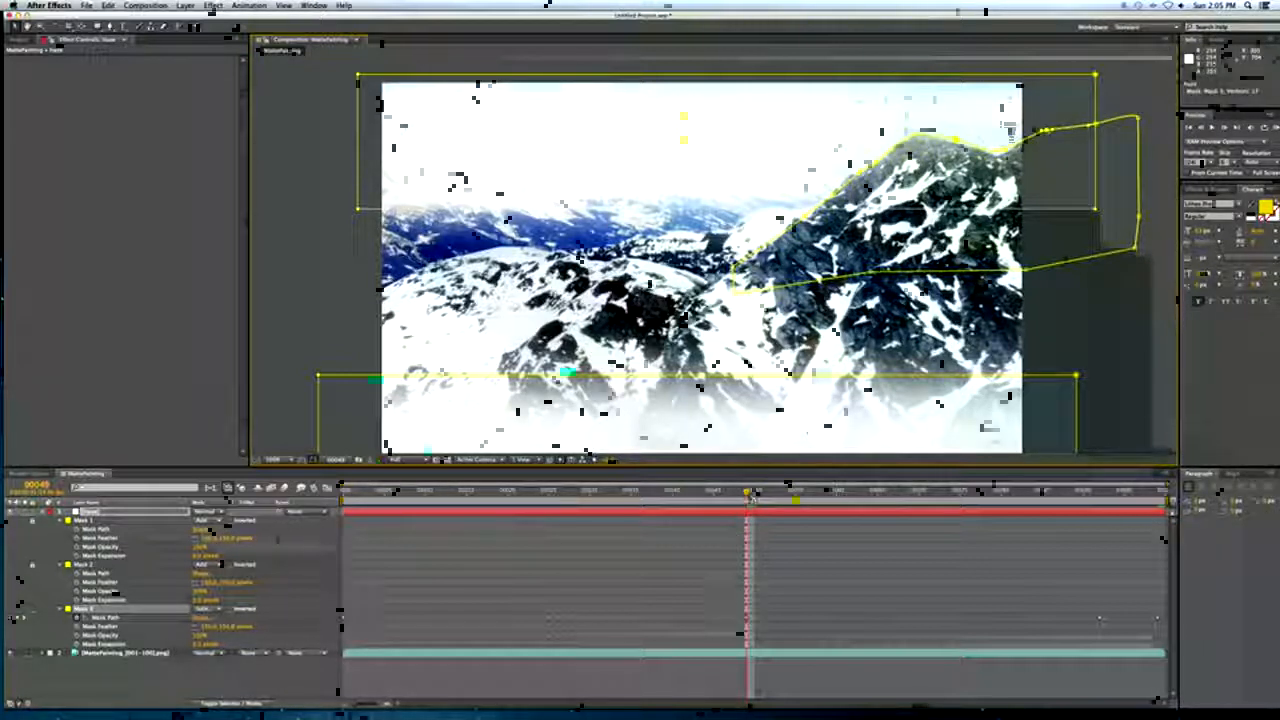
At frame 73, fit the peak points of Mask 3 to the mountain's ridge, and play back the animated mask.
left_click_drag(750, 496, 944, 497)
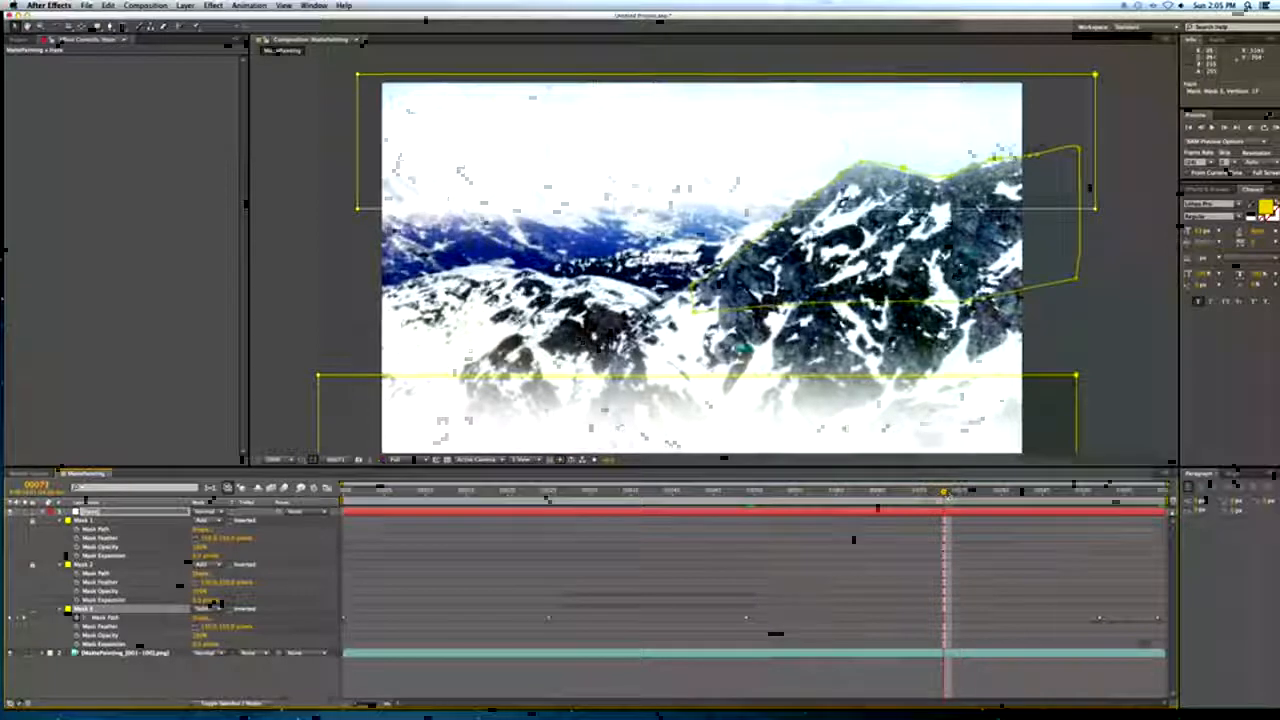
left_click_drag(861, 162, 856, 160)
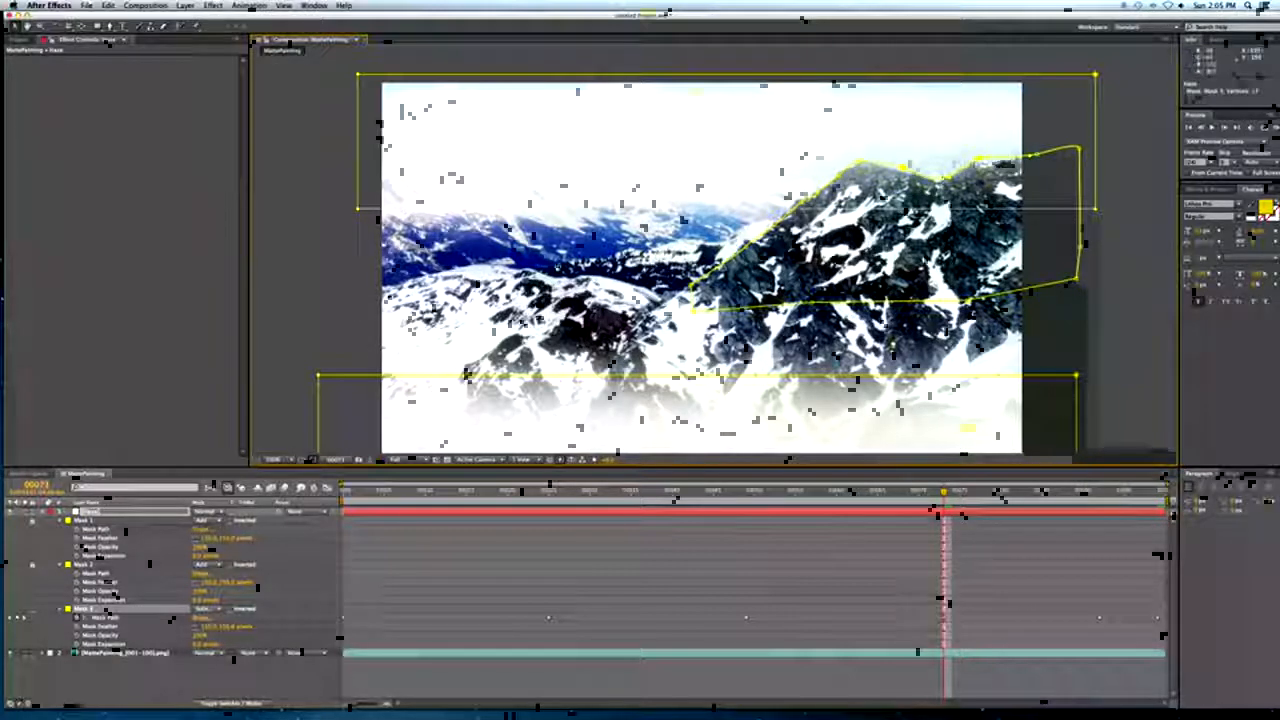
key("space")
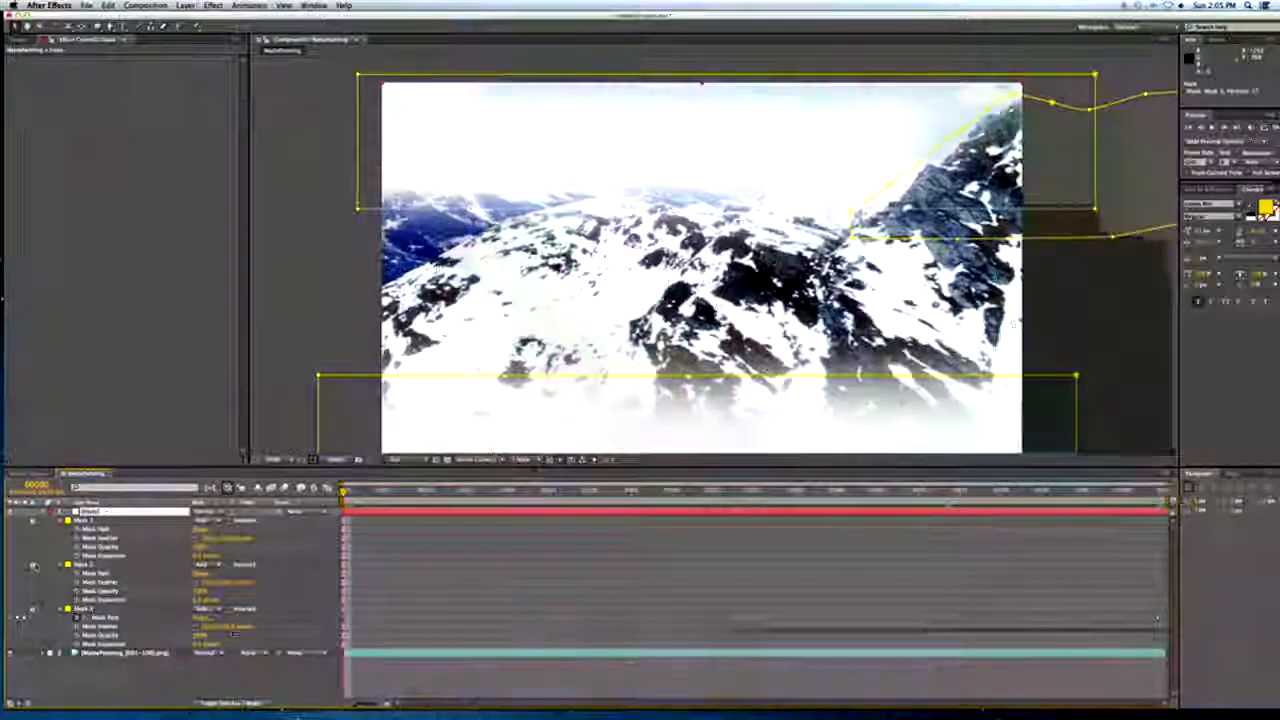
Unlock Mask 2 and lower its top edge so the haze covers only the base of the foreground slopes.
left_click(84, 565)
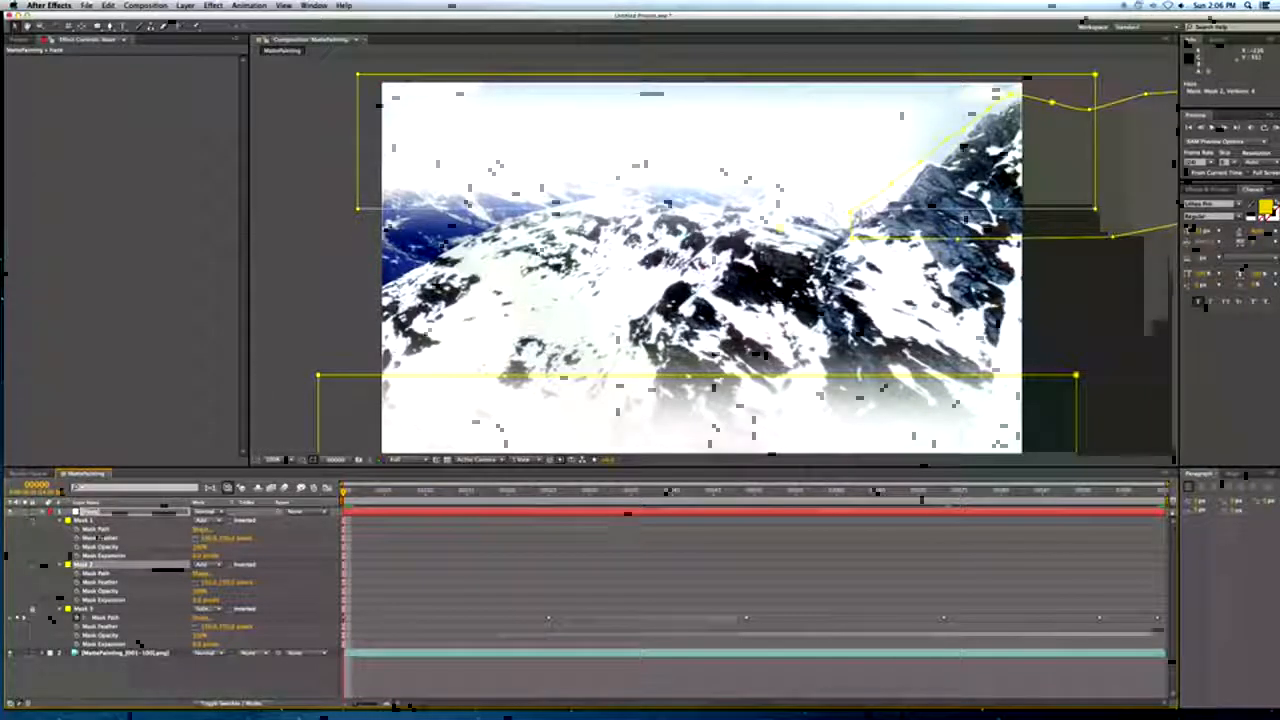
left_click_drag(348, 287, 333, 222)
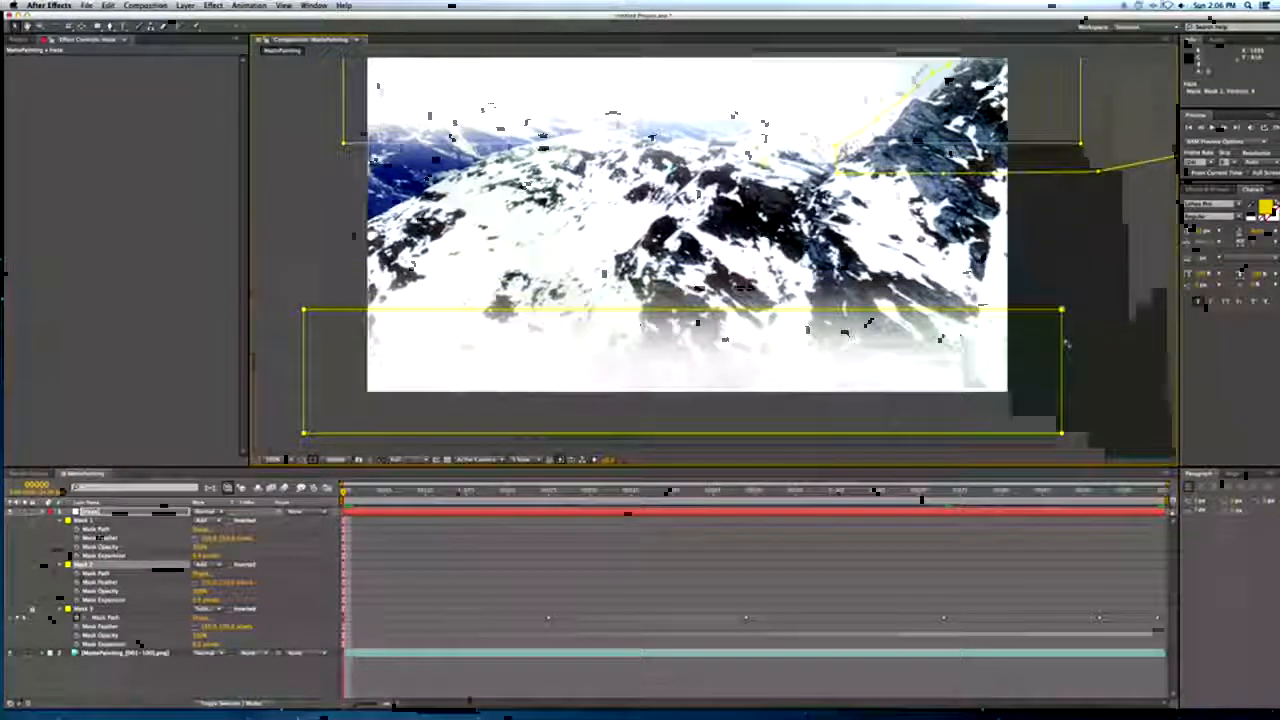
left_click_drag(1062, 311, 1064, 367)
key("space")
Lower the top edge of Mask 1 to clear the haze from the upper sky, and collapse the Haze layer's properties.
left_click_drag(985, 232, 1020, 340)
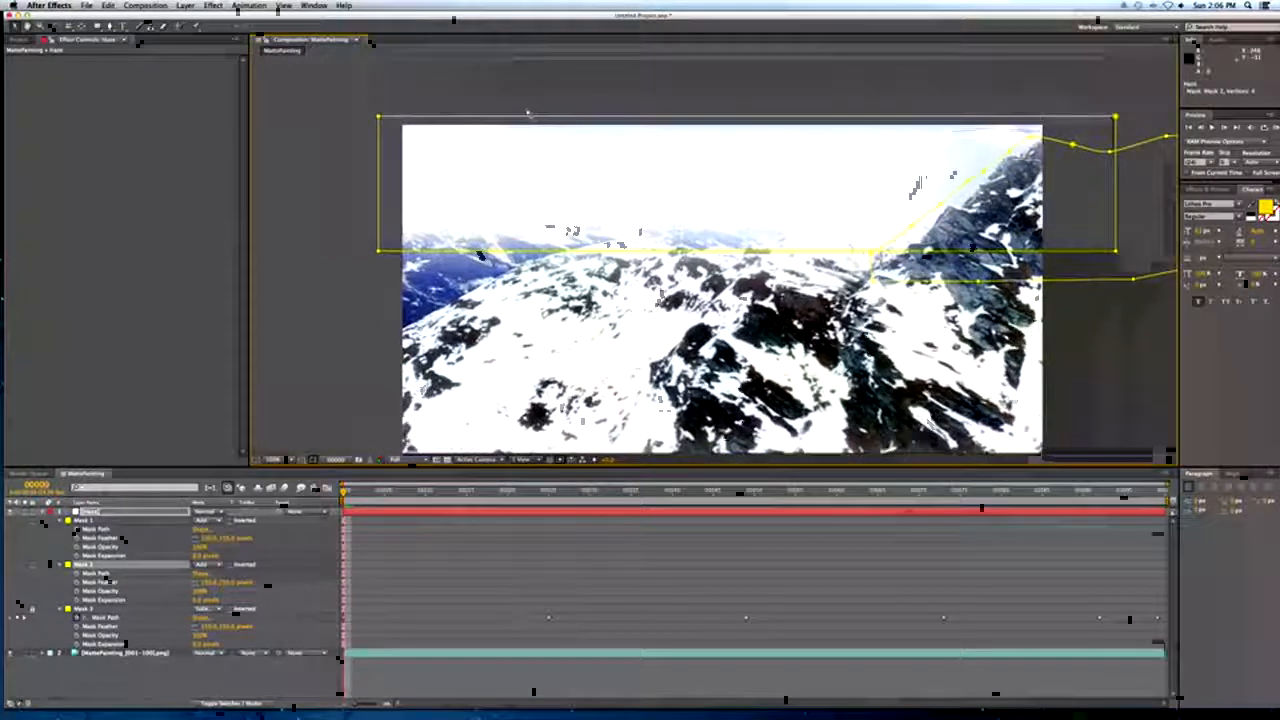
left_click_drag(352, 97, 1115, 168)
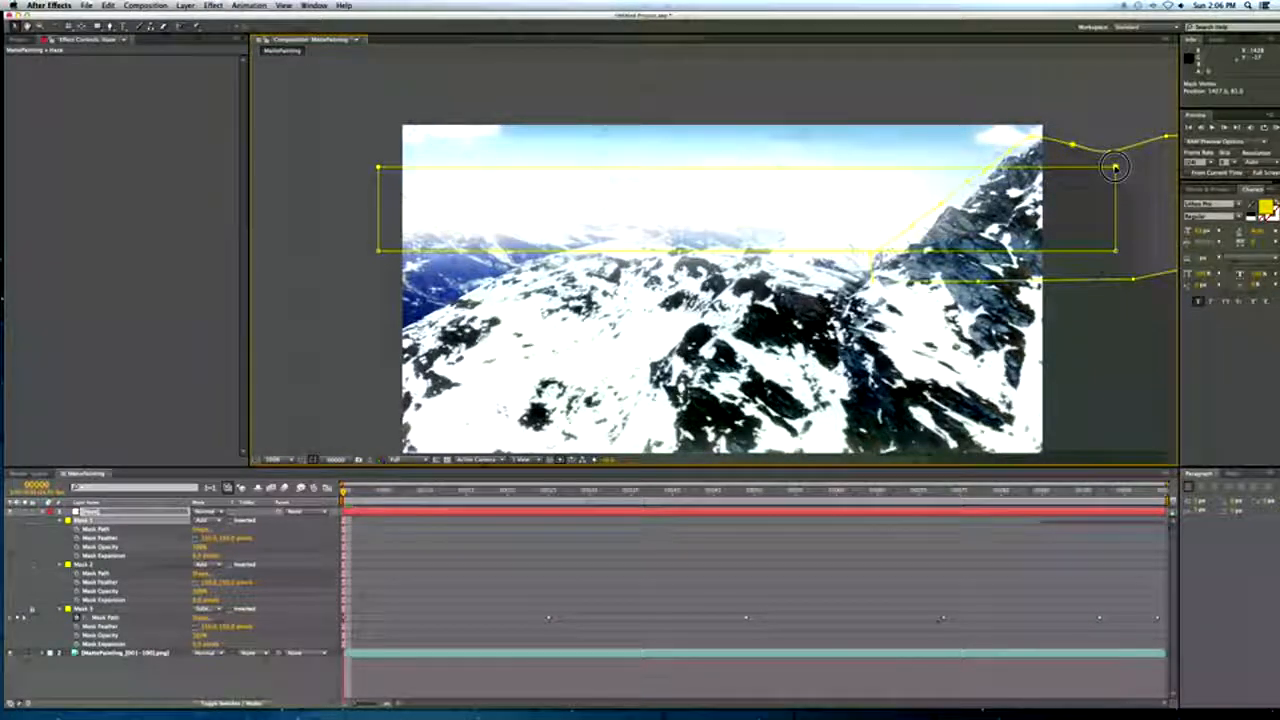
left_click_drag(408, 266, 390, 222)
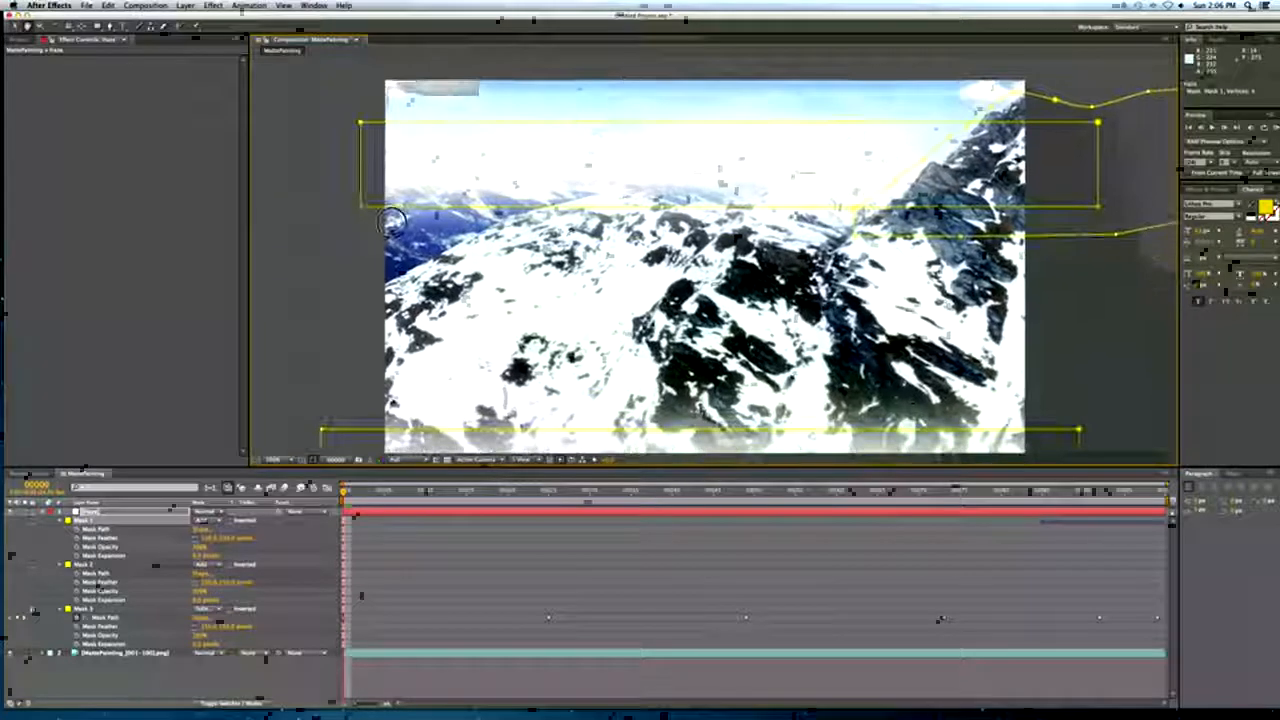
left_click(175, 677)
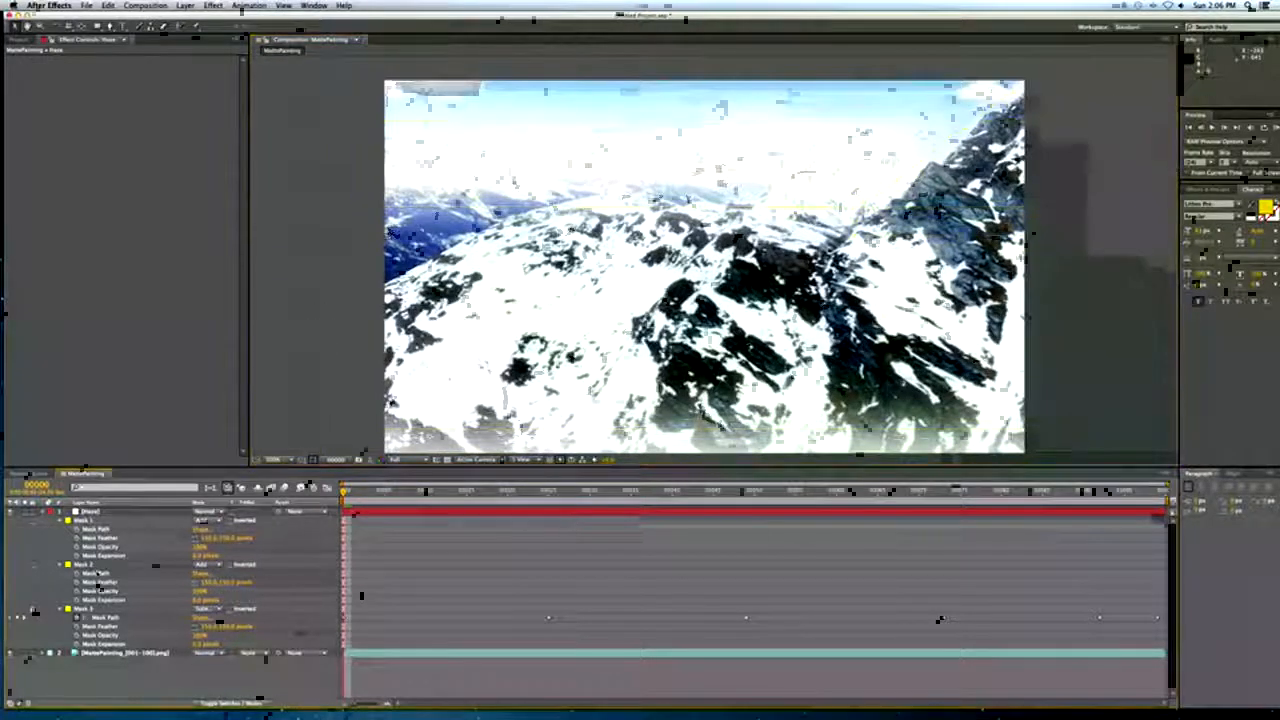
left_click(68, 511)
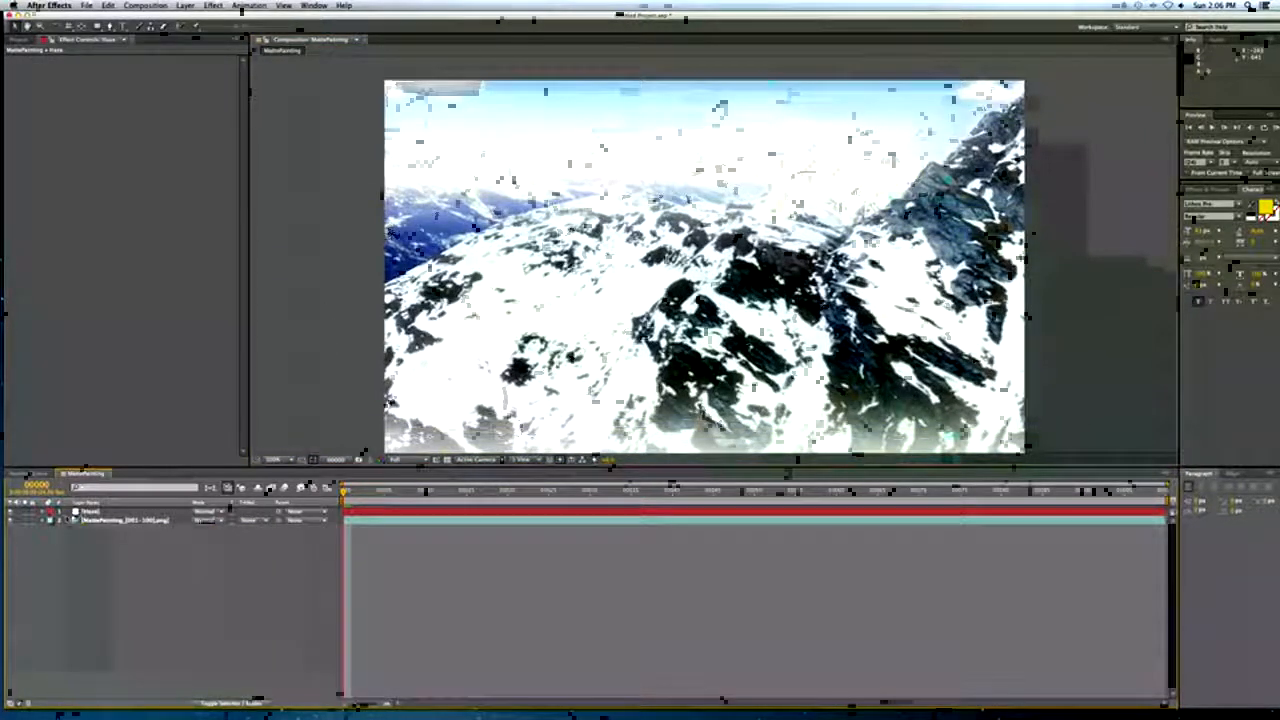
Set the Haze layer's blending mode to Screen.
left_click(88, 511)
left_click_drag(540, 285, 520, 271)
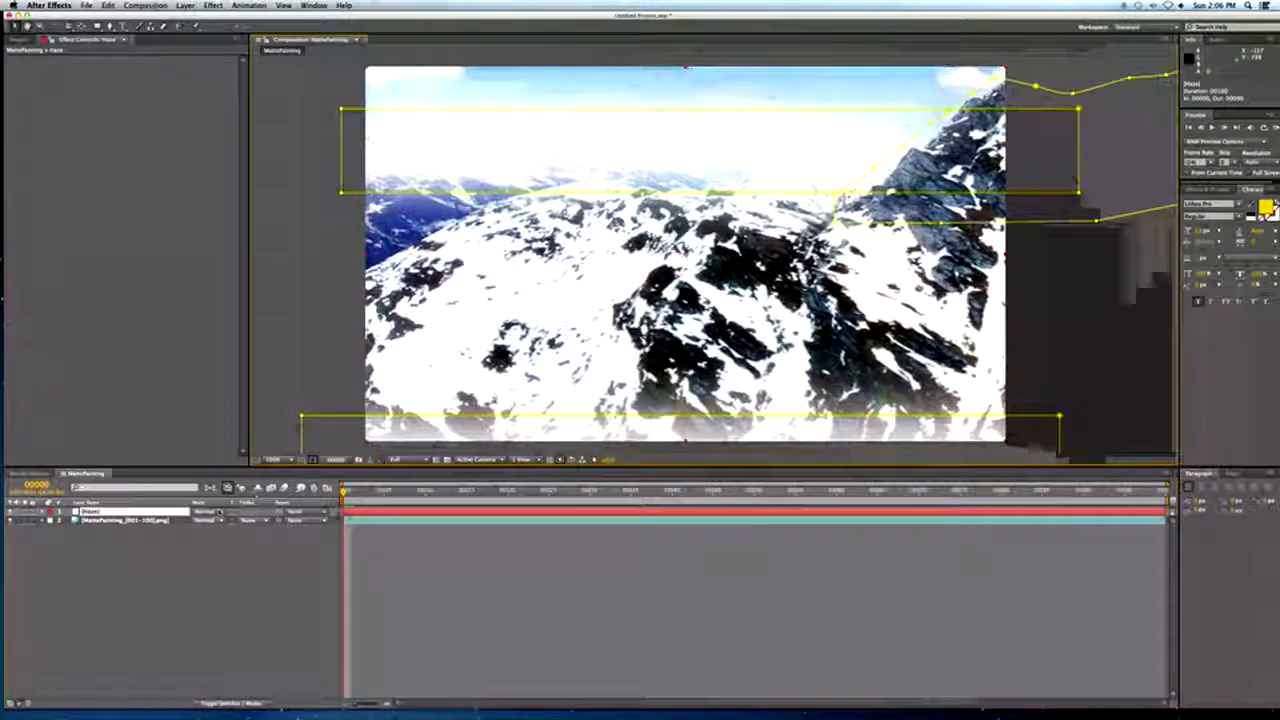
left_click(207, 511)
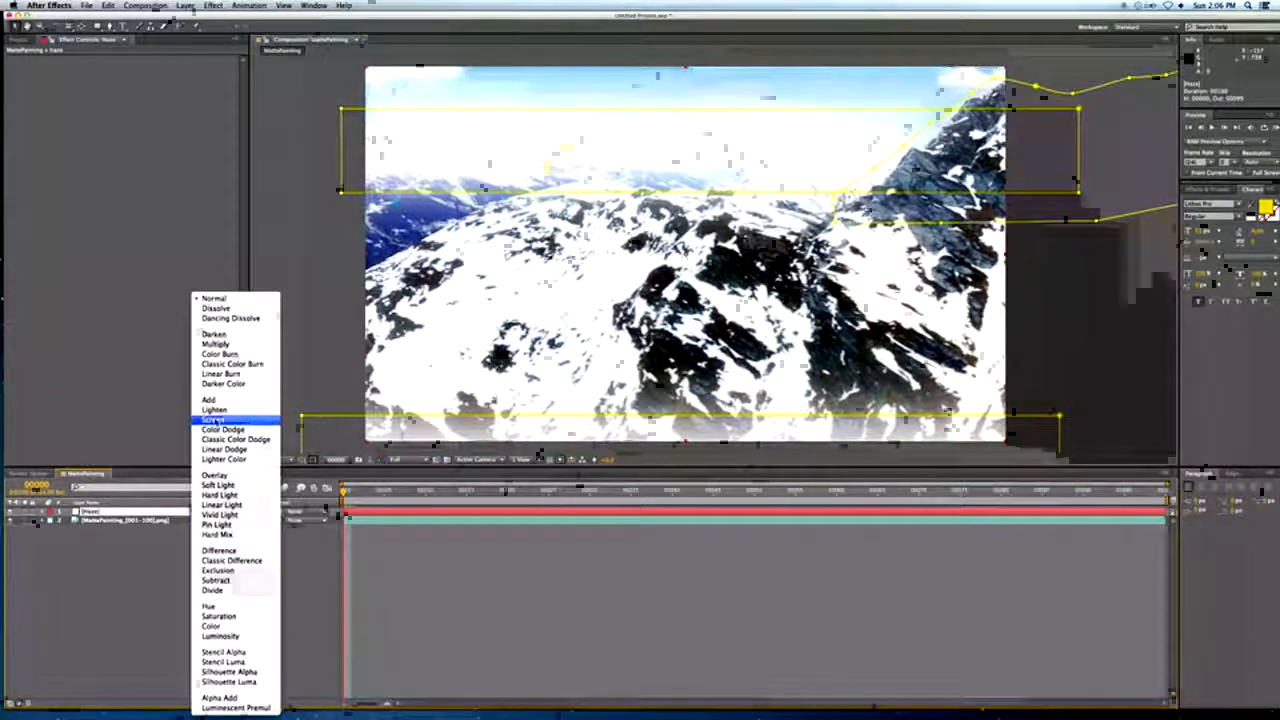
left_click(211, 421)
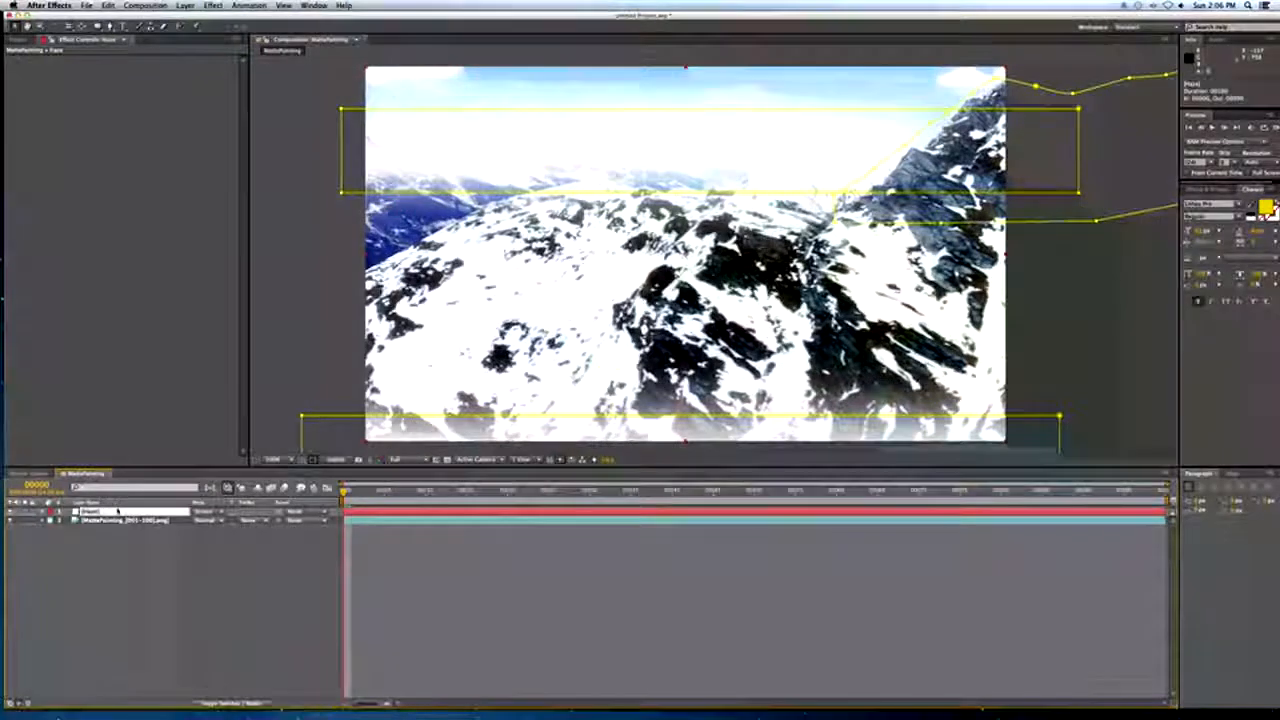
Reveal the Haze layer's Opacity and reduce it for a subtler haze.
key("t")
left_click(200, 521)
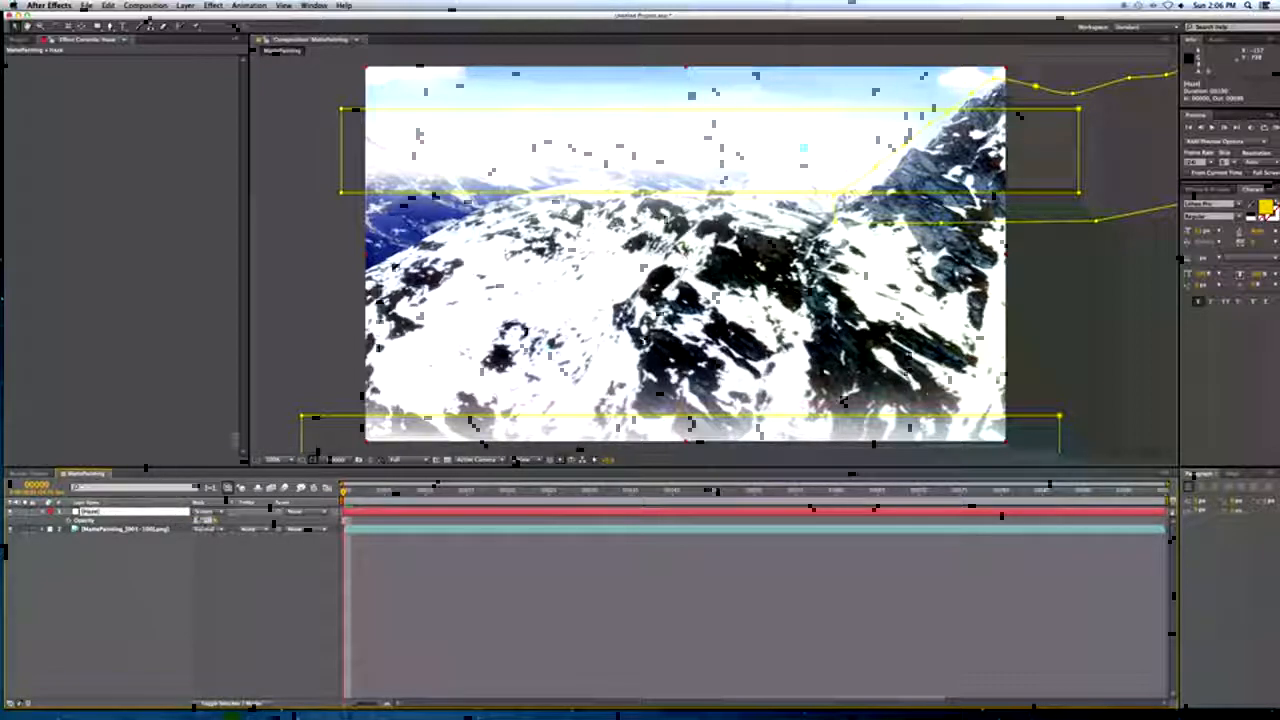
type("20")
key("Return")
left_click(182, 580)
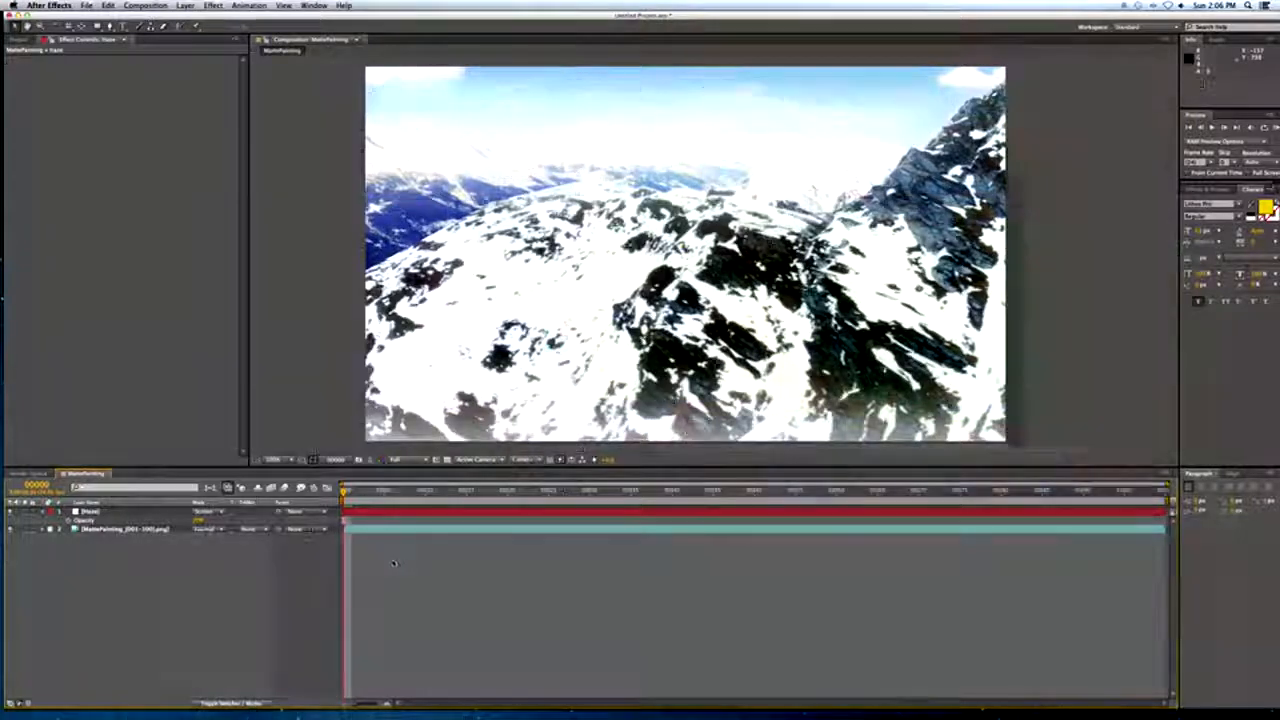
Play back the composition and compare the shot with the Haze layer hidden and shown.
key("space")
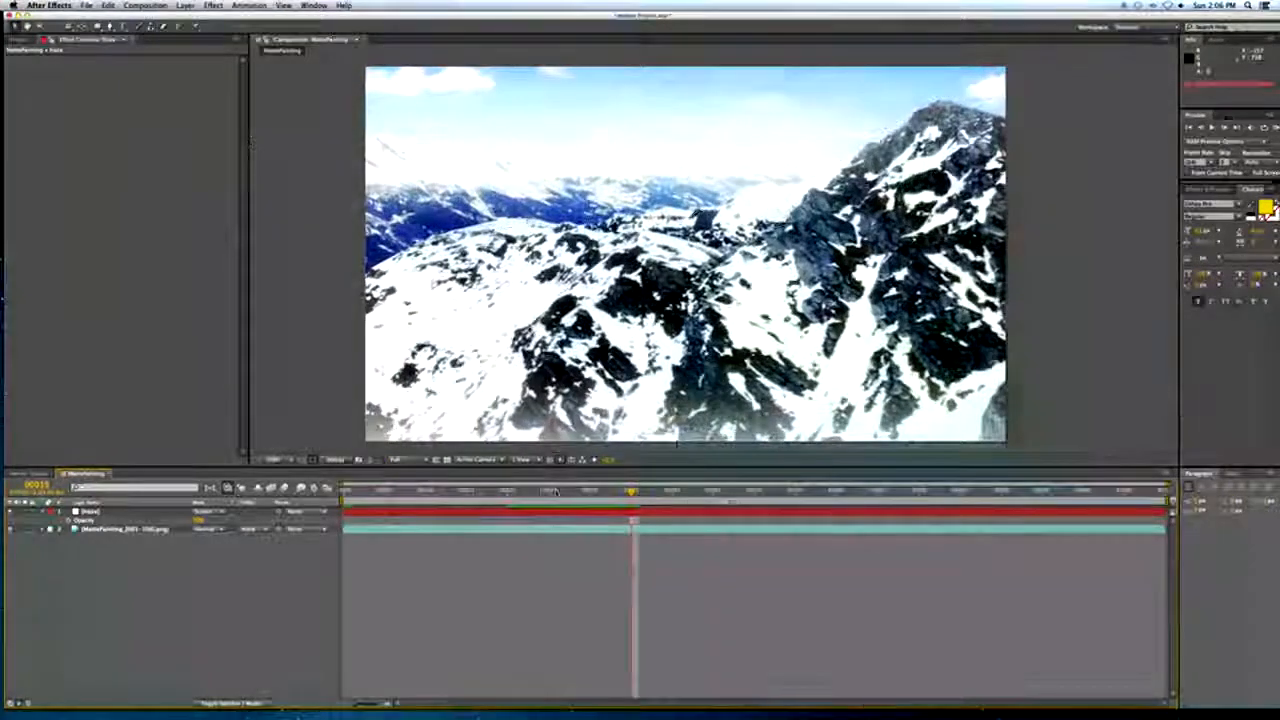
left_click_drag(632, 493, 517, 500)
key("space")
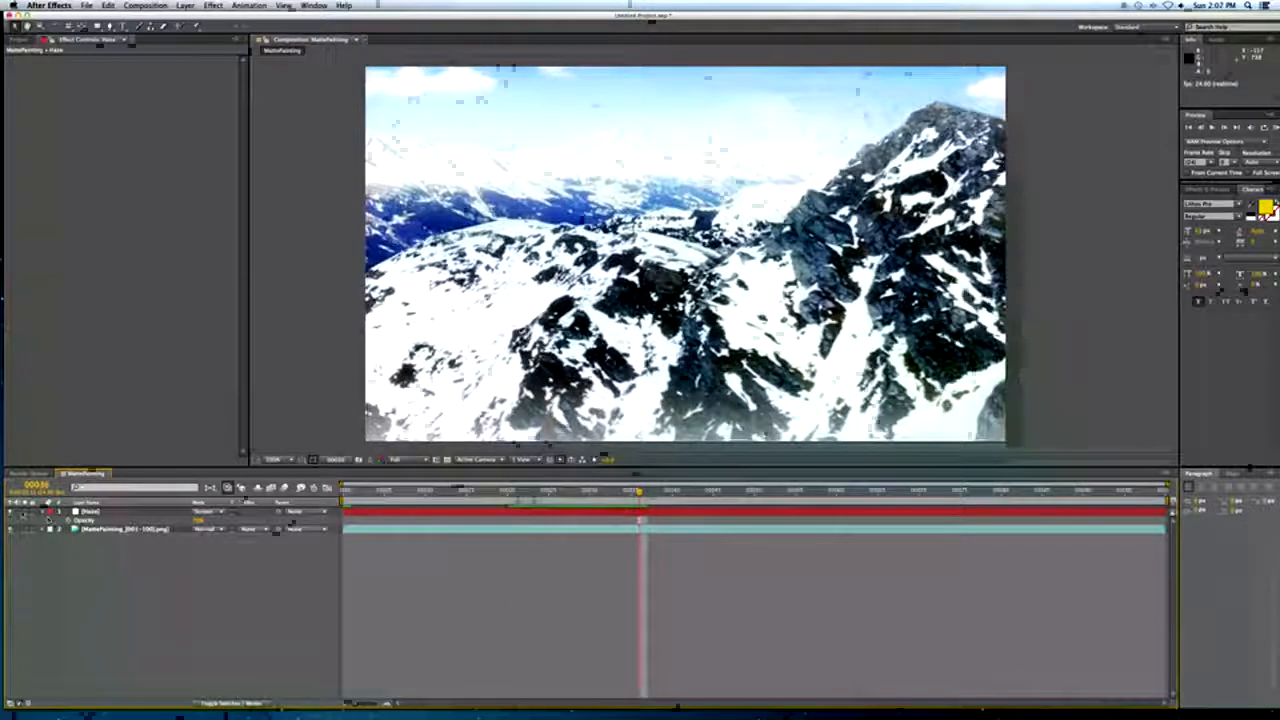
left_click(11, 511)
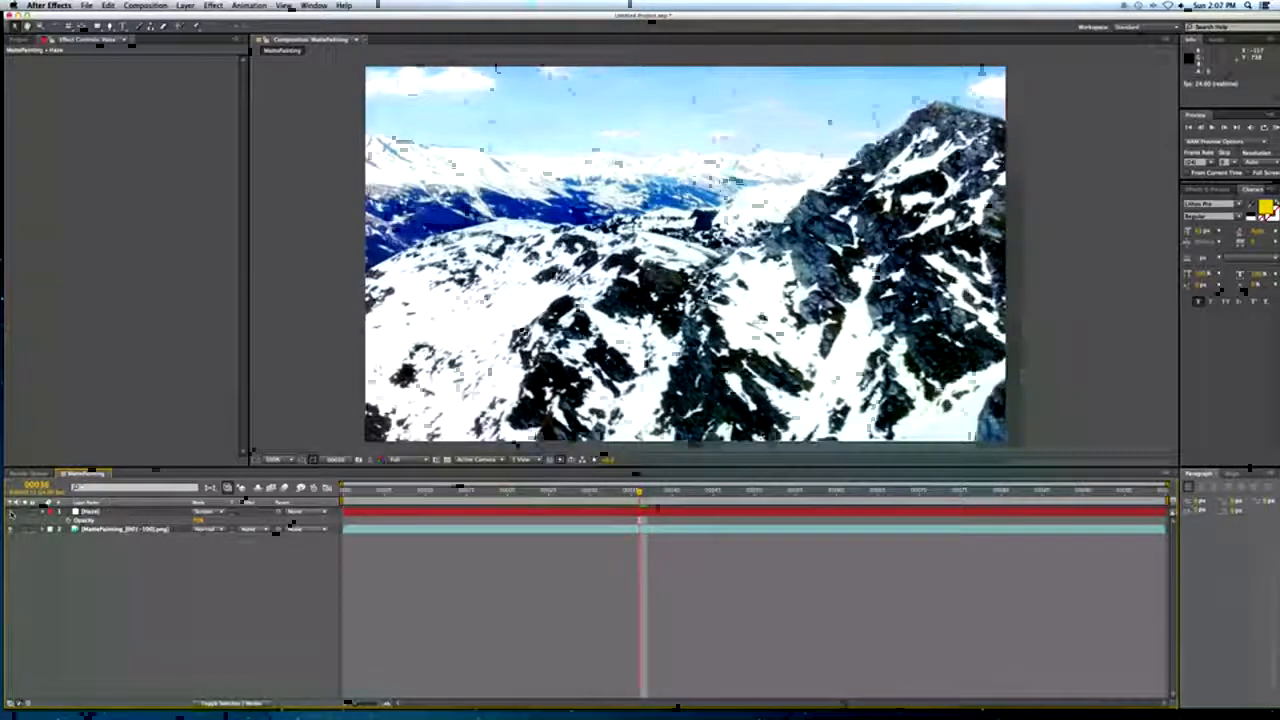
left_click(11, 511)
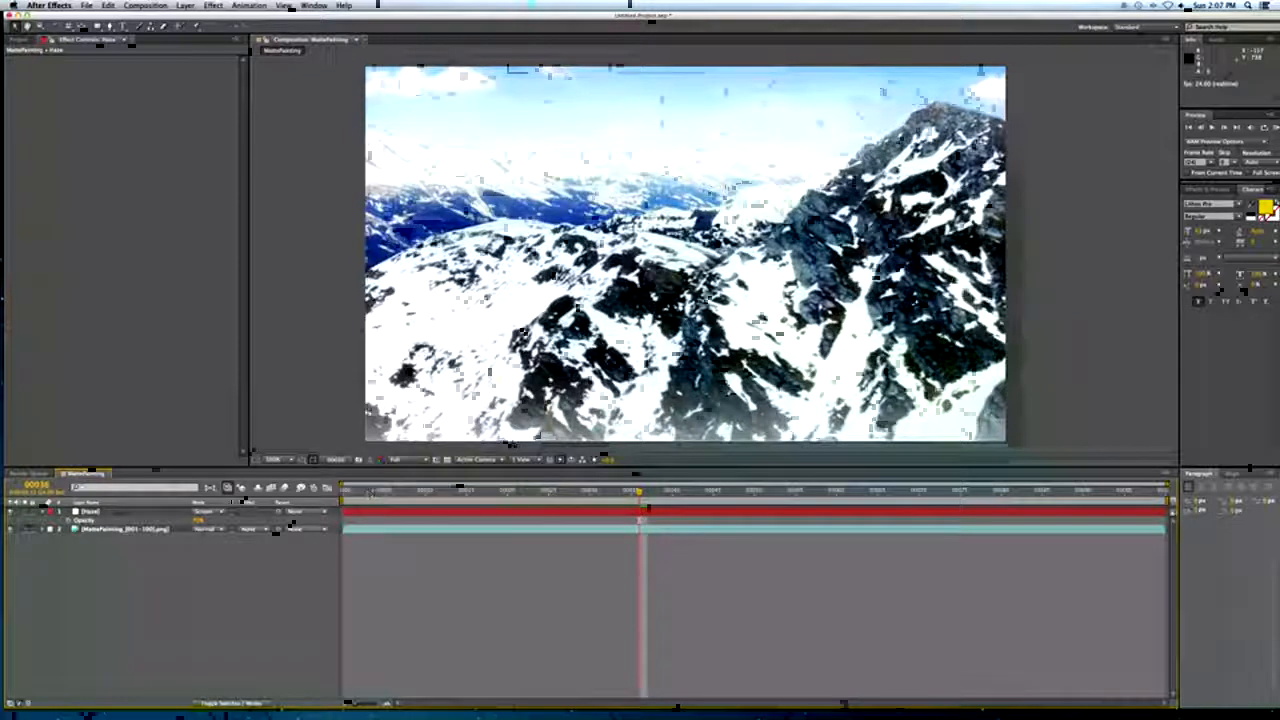
left_click(344, 492)
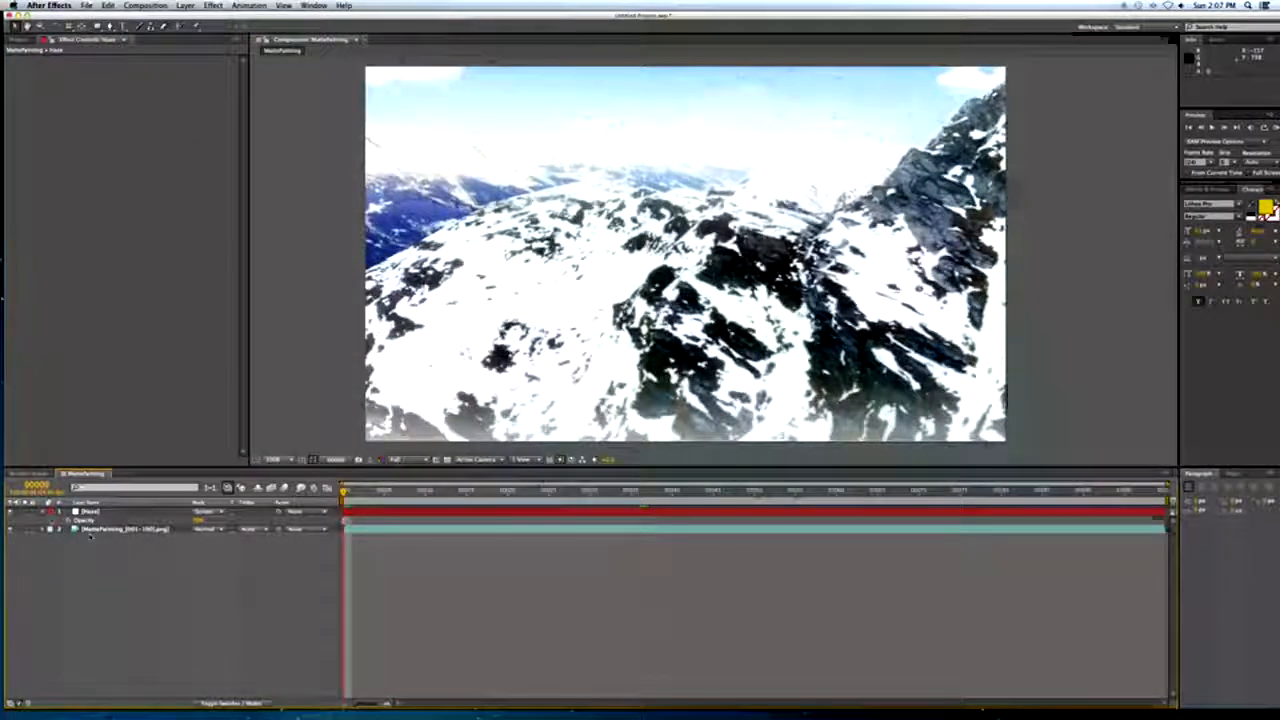
left_click(42, 512)
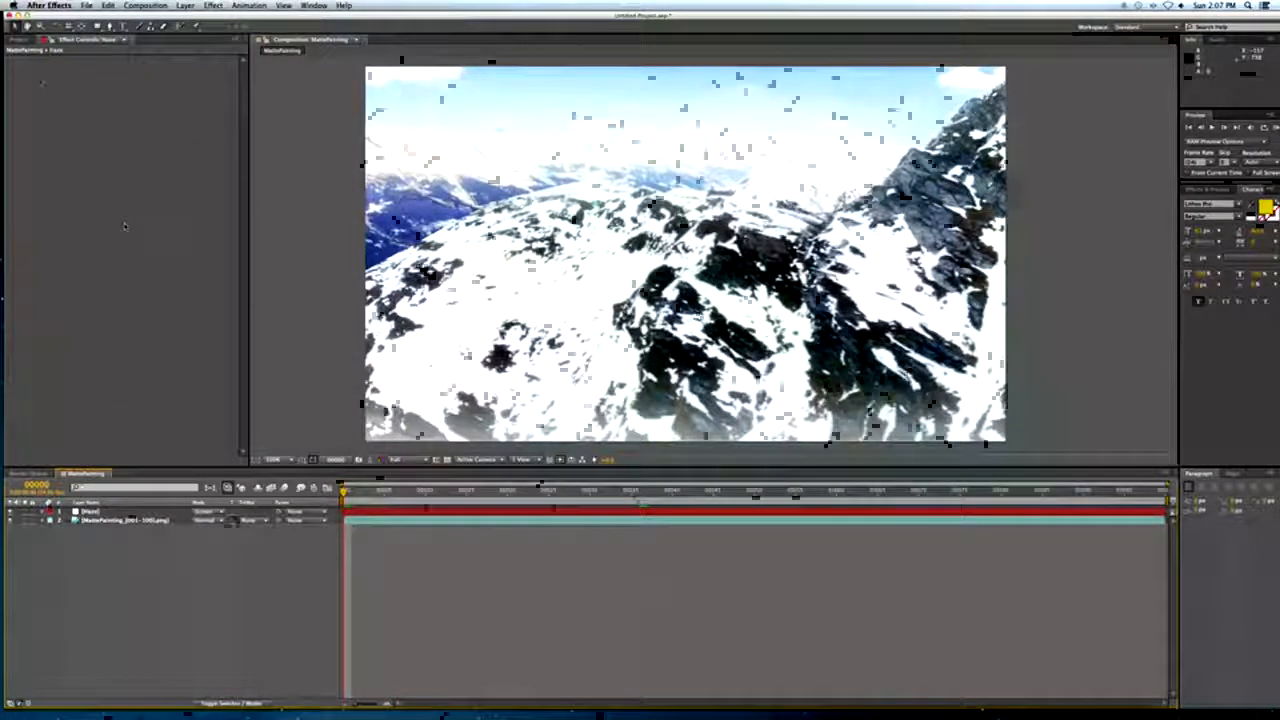
Import the Particles_14.mp4 footage from the Source folder into the project.
left_click(21, 40)
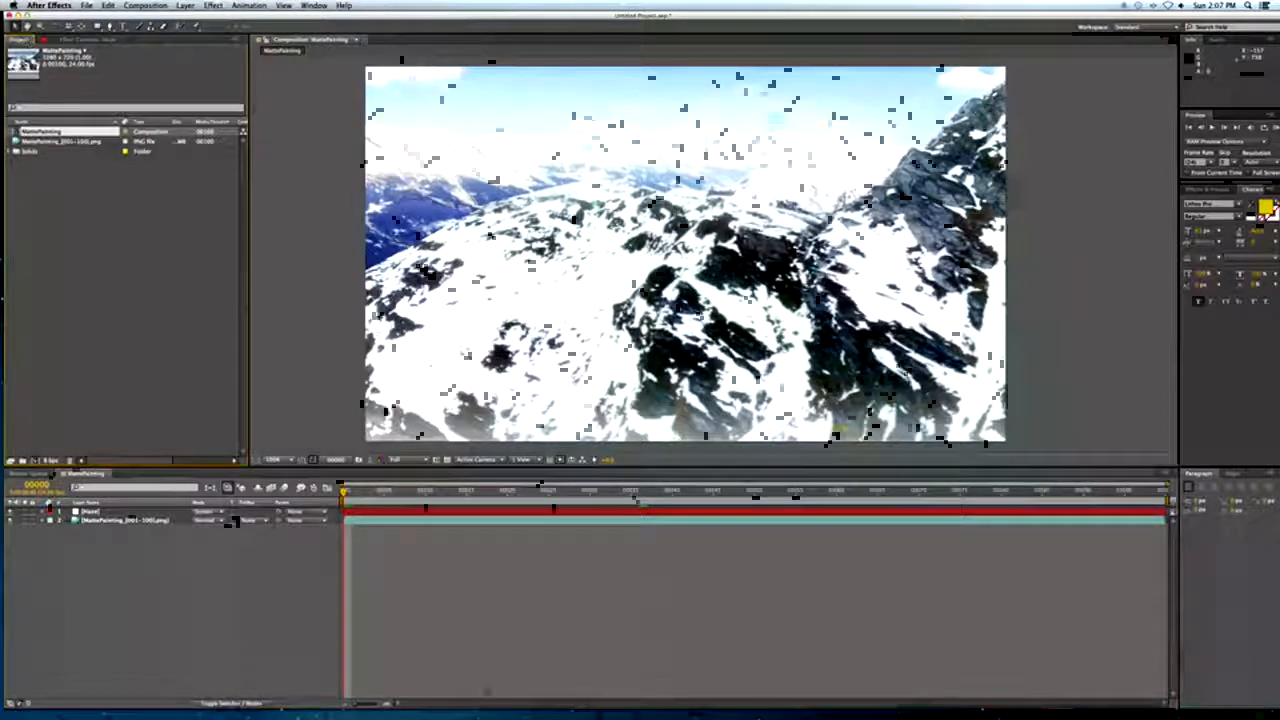
left_click(58, 180)
left_click(86, 5)
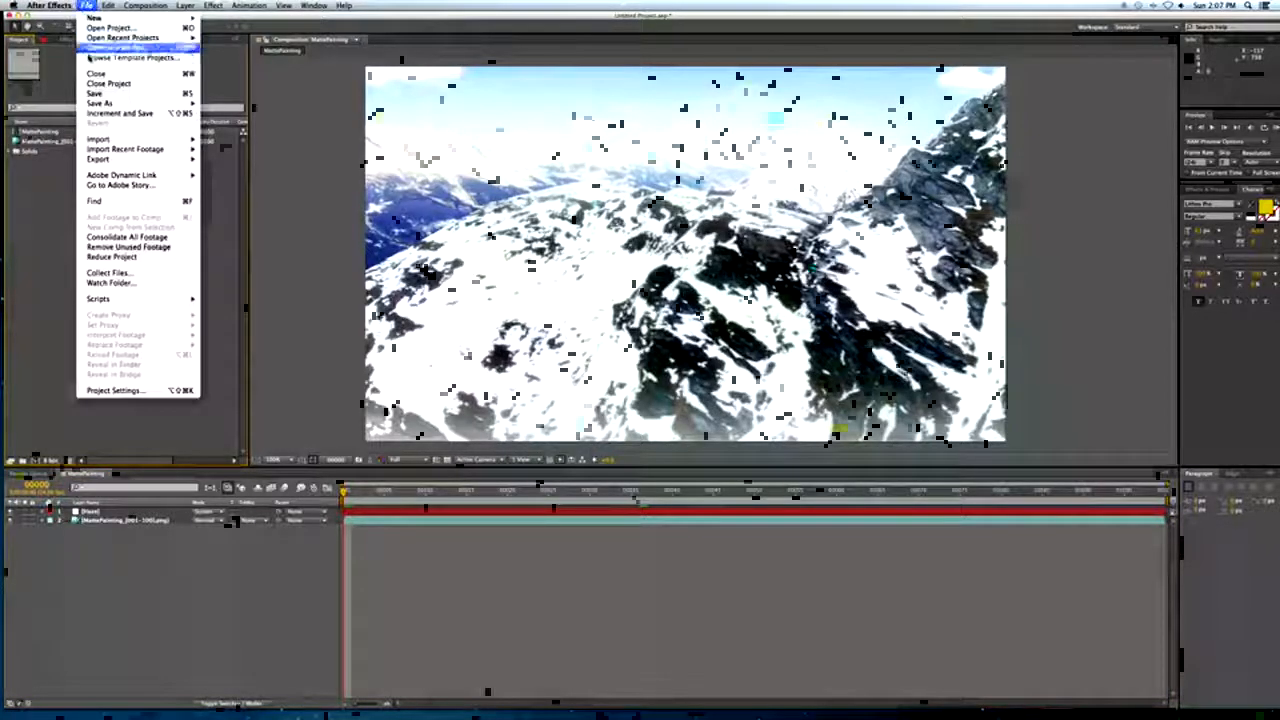
mouse_move(157, 138)
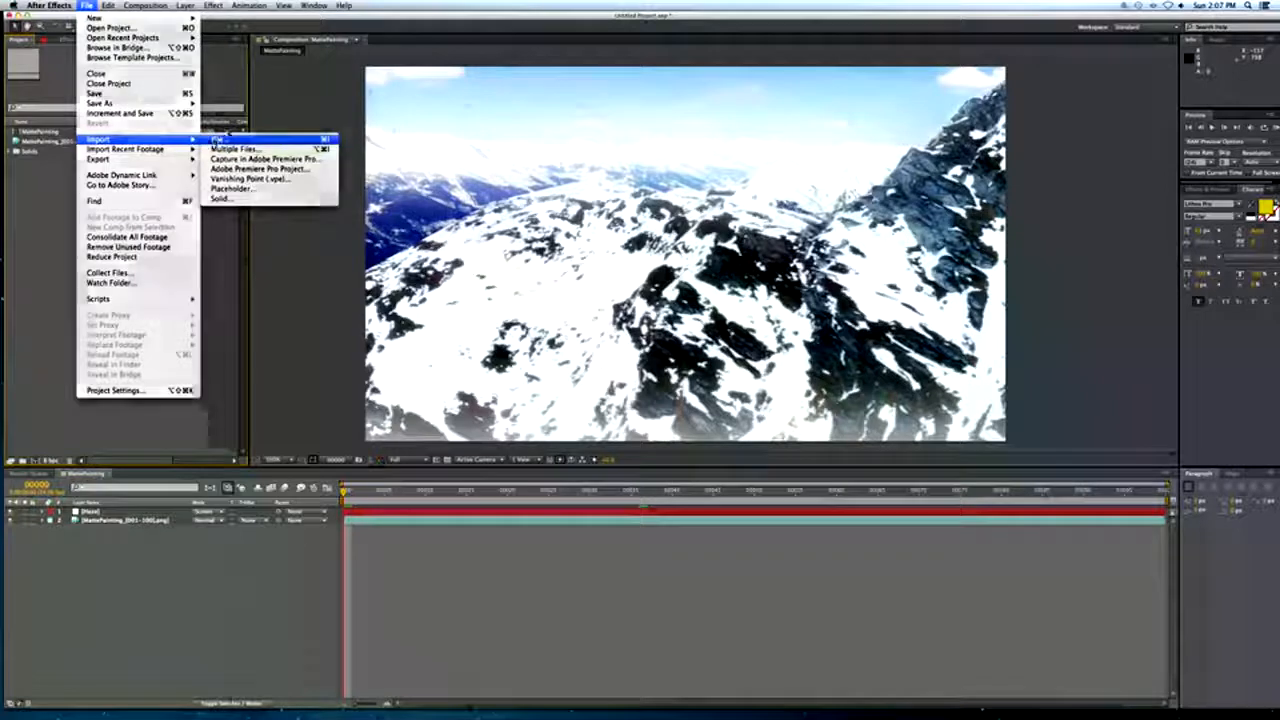
left_click(232, 139)
left_click(383, 136)
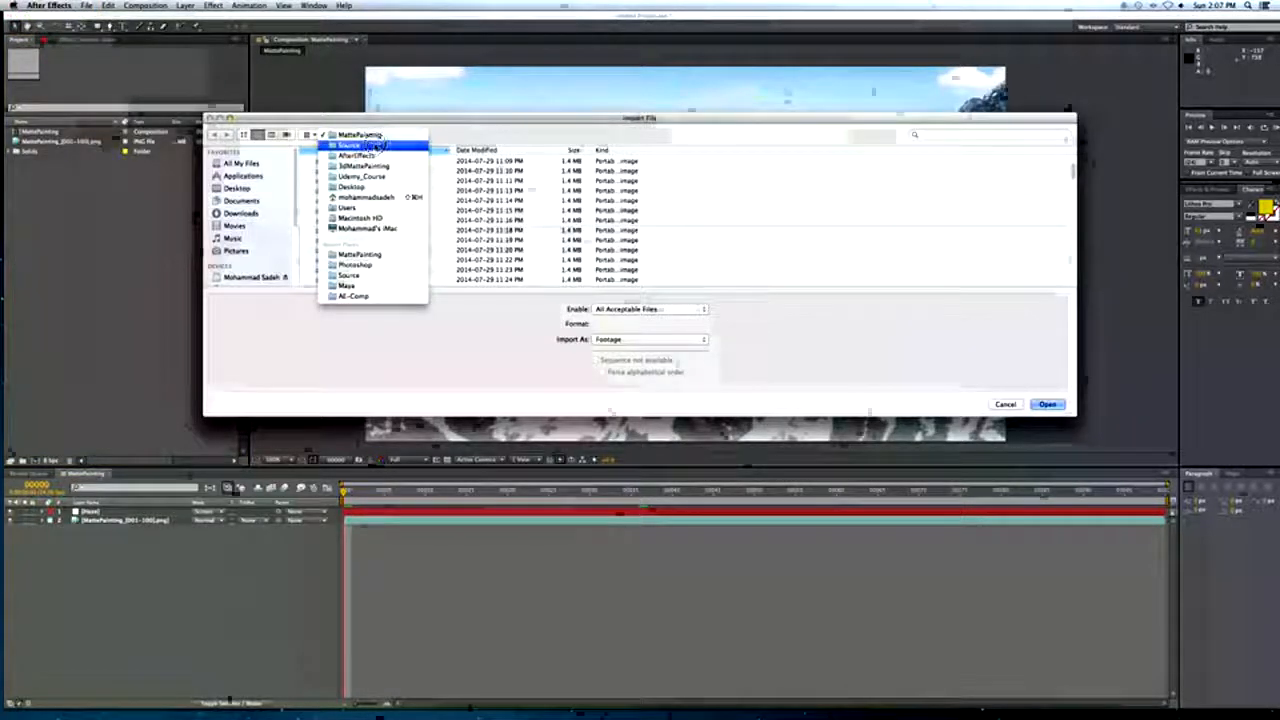
left_click(377, 147)
left_click(343, 170)
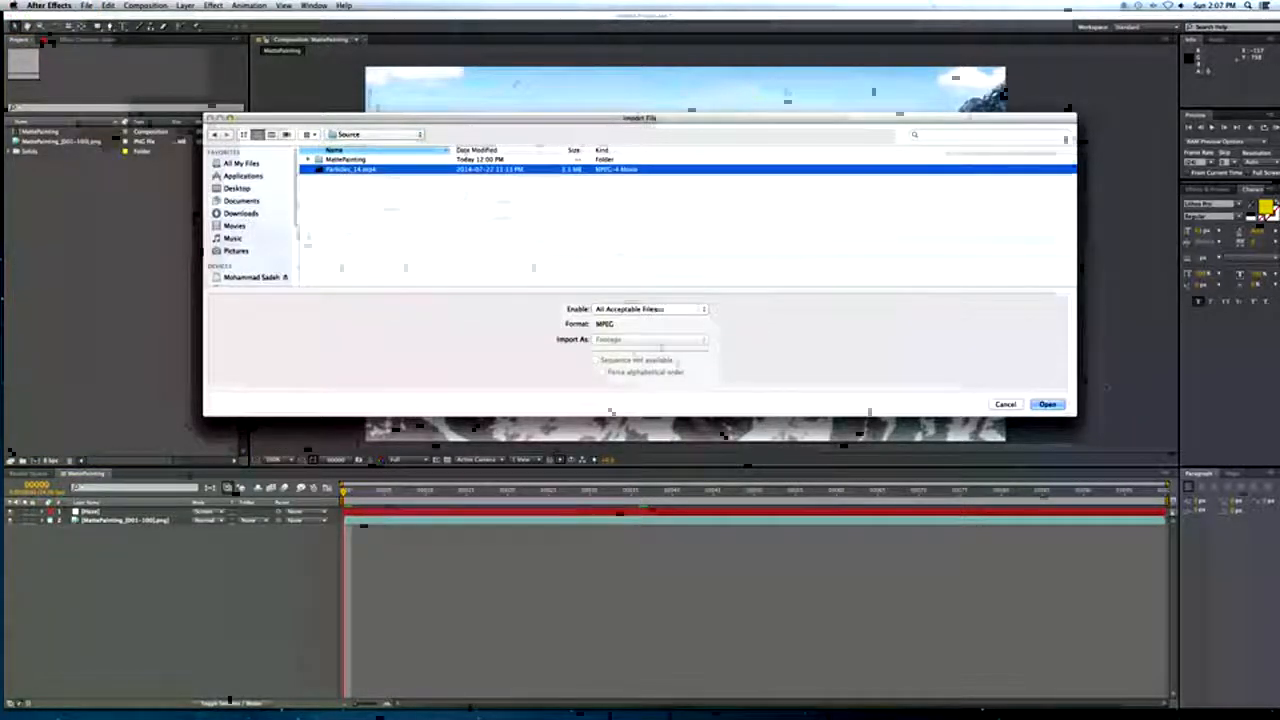
left_click(1050, 404)
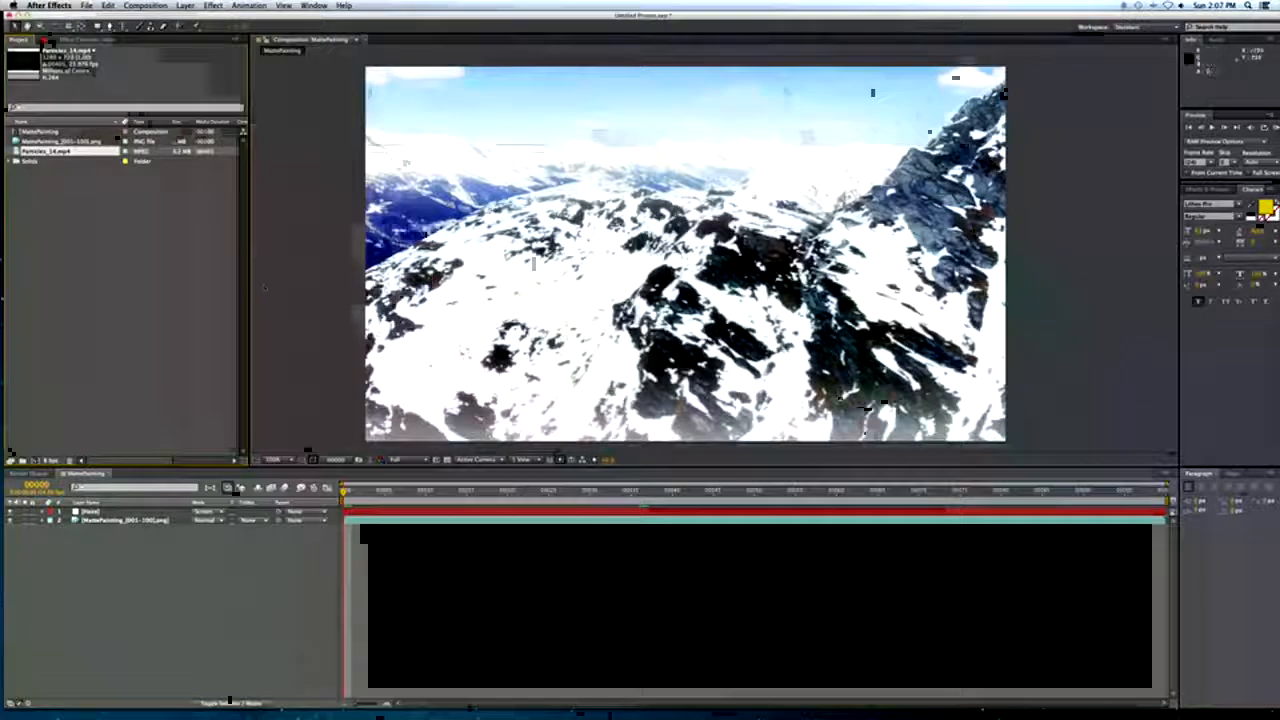
Add Particles_14.mp4 to the MattePainting composition above the Haze layer and scrub through its first frames.
left_click_drag(46, 150, 82, 512)
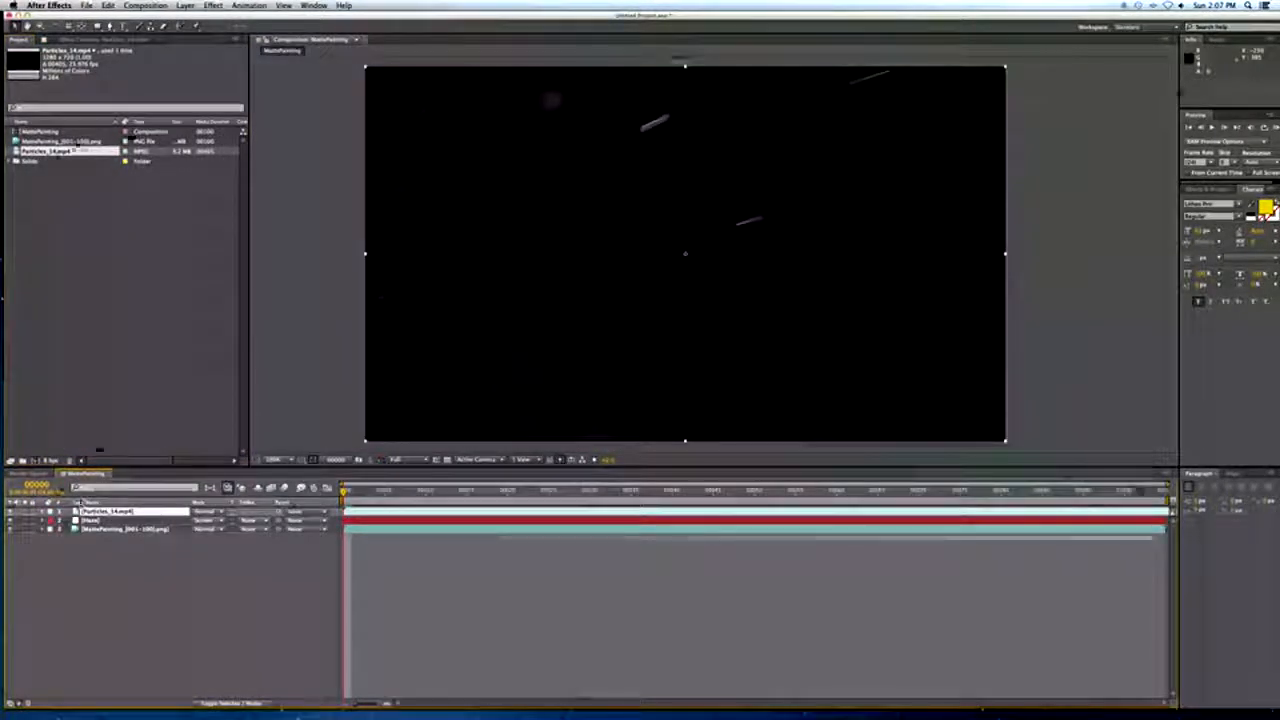
left_click(362, 492)
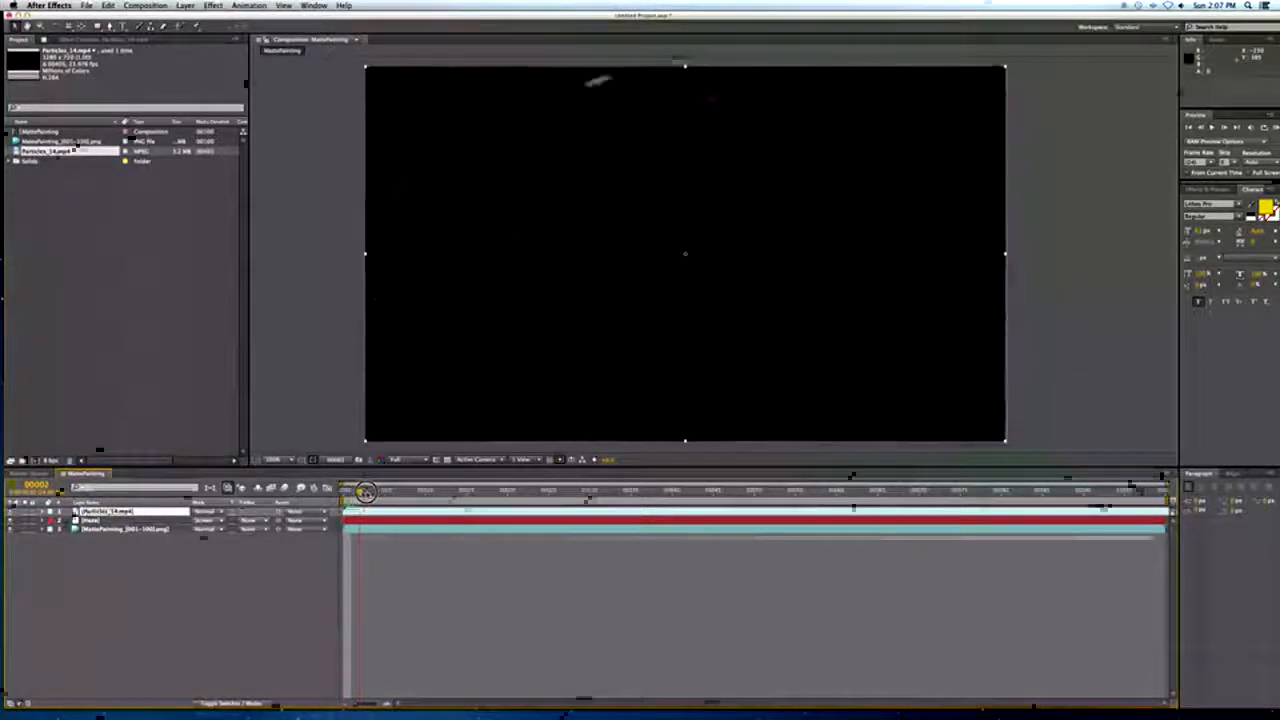
left_click_drag(405, 490, 345, 491)
Set the Particles_14.mp4 layer's blending mode to Screen, preview the composition and return to the first frame.
left_click(207, 511)
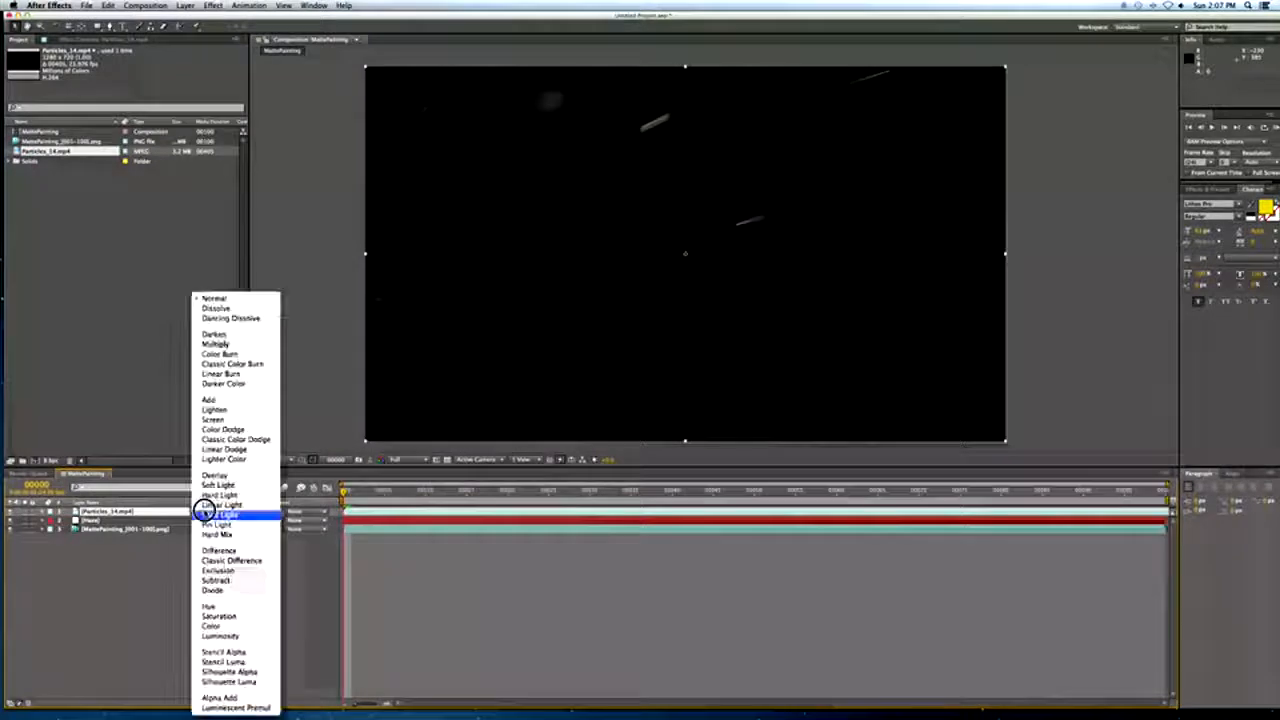
left_click(213, 419)
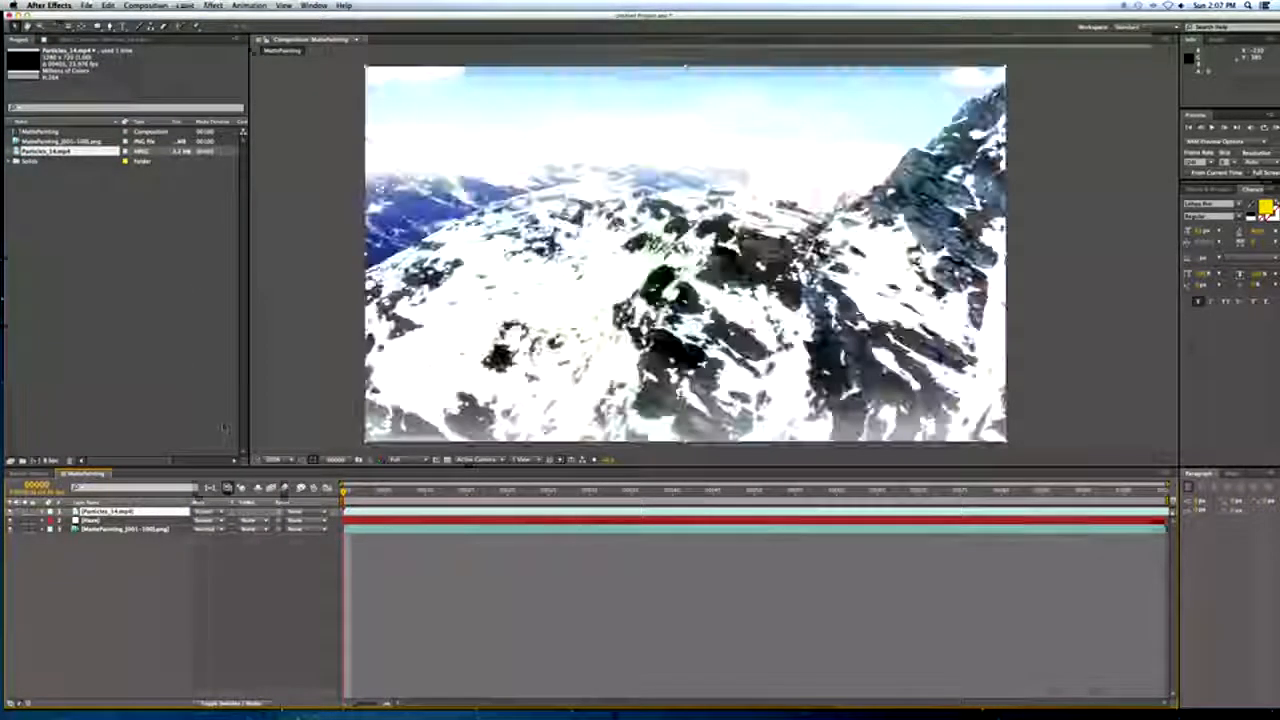
key("space")
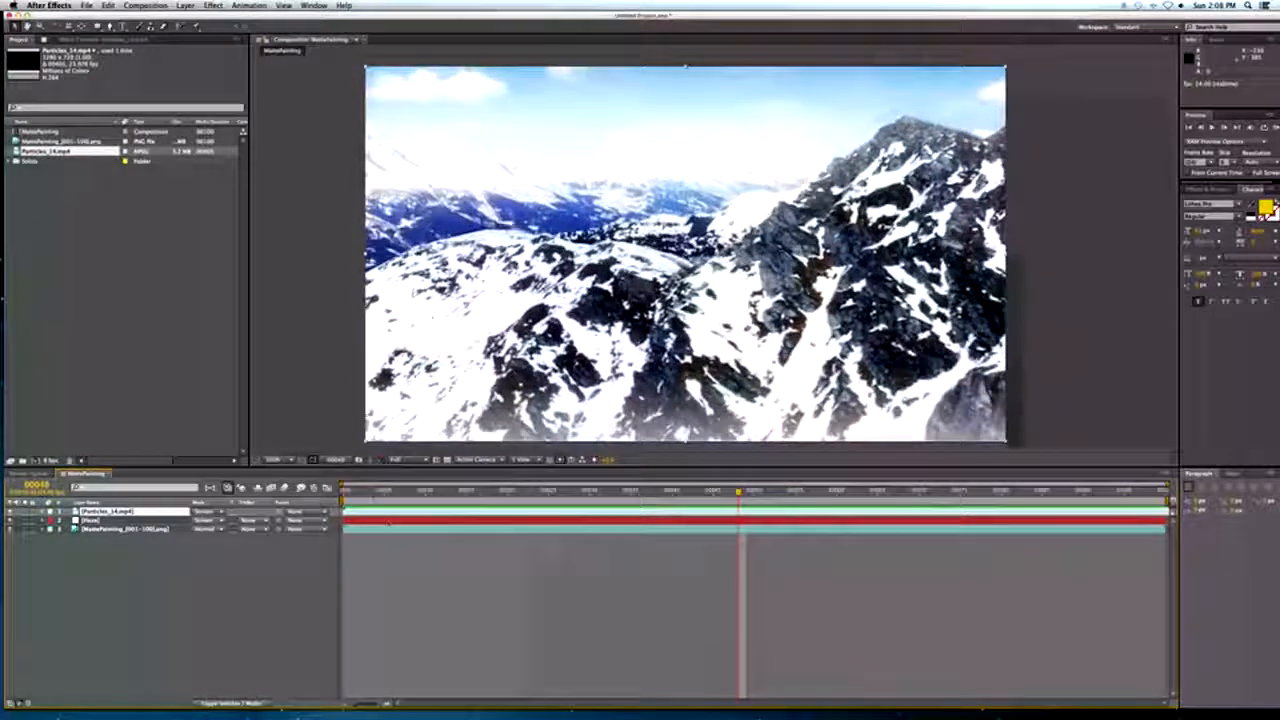
left_click_drag(372, 491, 342, 492)
left_click(234, 586)
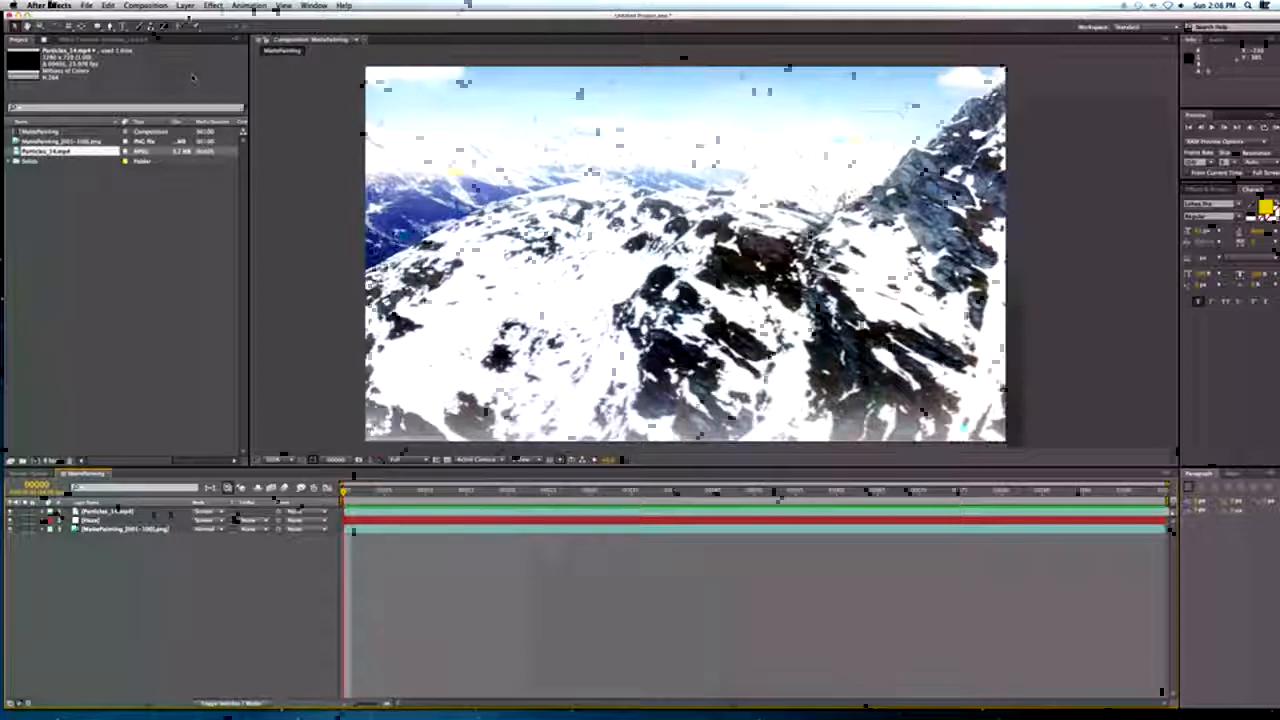
Create an adjustment layer above the particles and draw an elliptical mask spanning most of the frame on it.
left_click(185, 5)
mouse_move(195, 18)
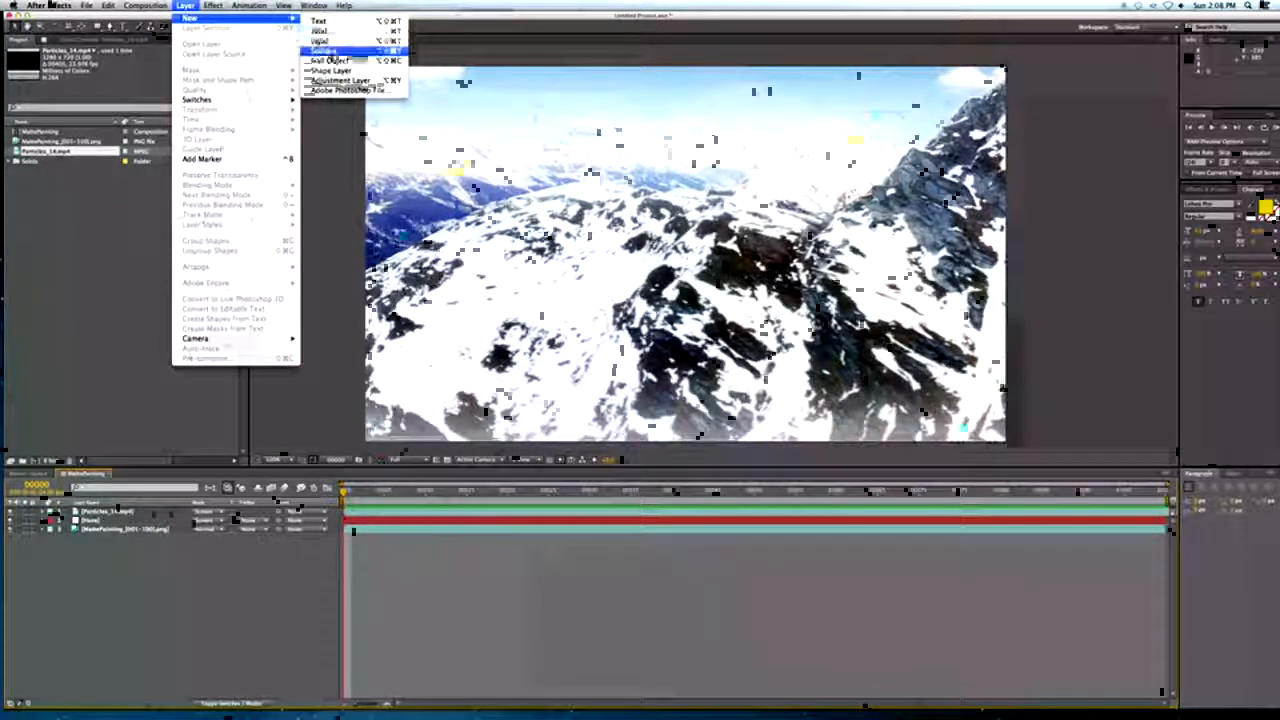
left_click(338, 80)
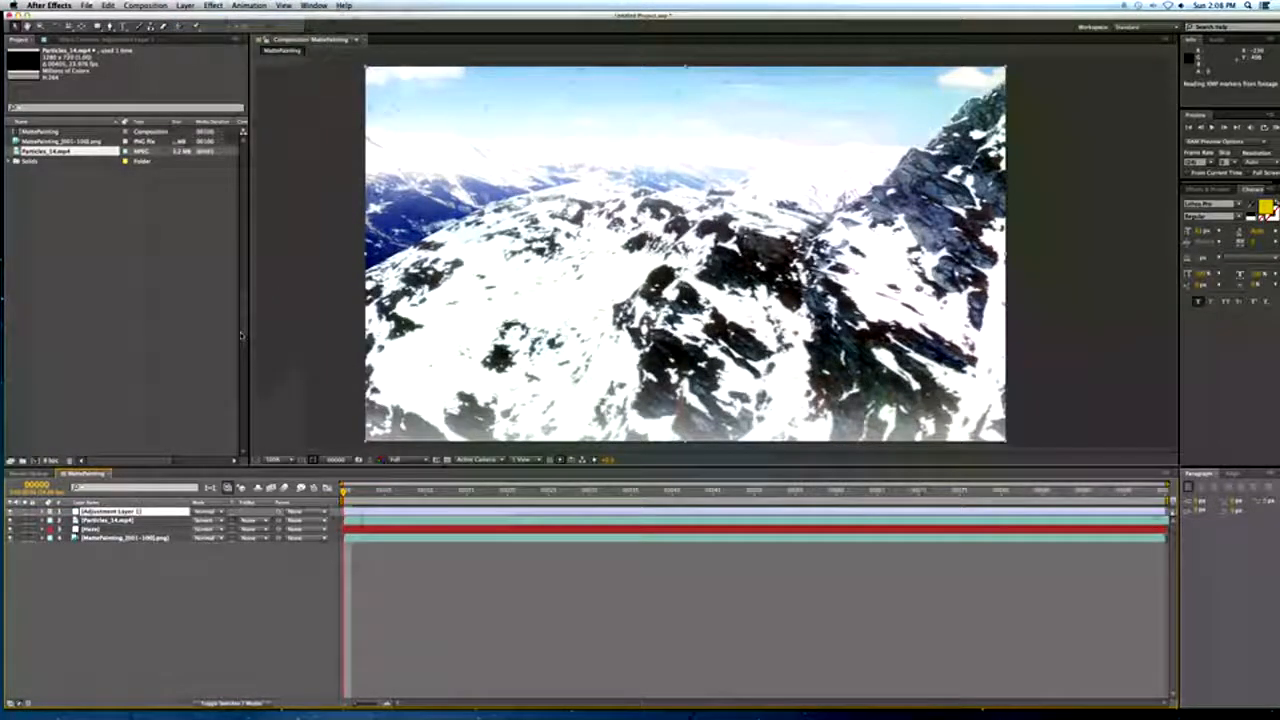
left_click(97, 25)
left_click(118, 37)
mouse_move(384, 85)
left_mouse_down()
mouse_move(638, 242)
mouse_move(866, 335)
mouse_move(1030, 432)
left_mouse_up()
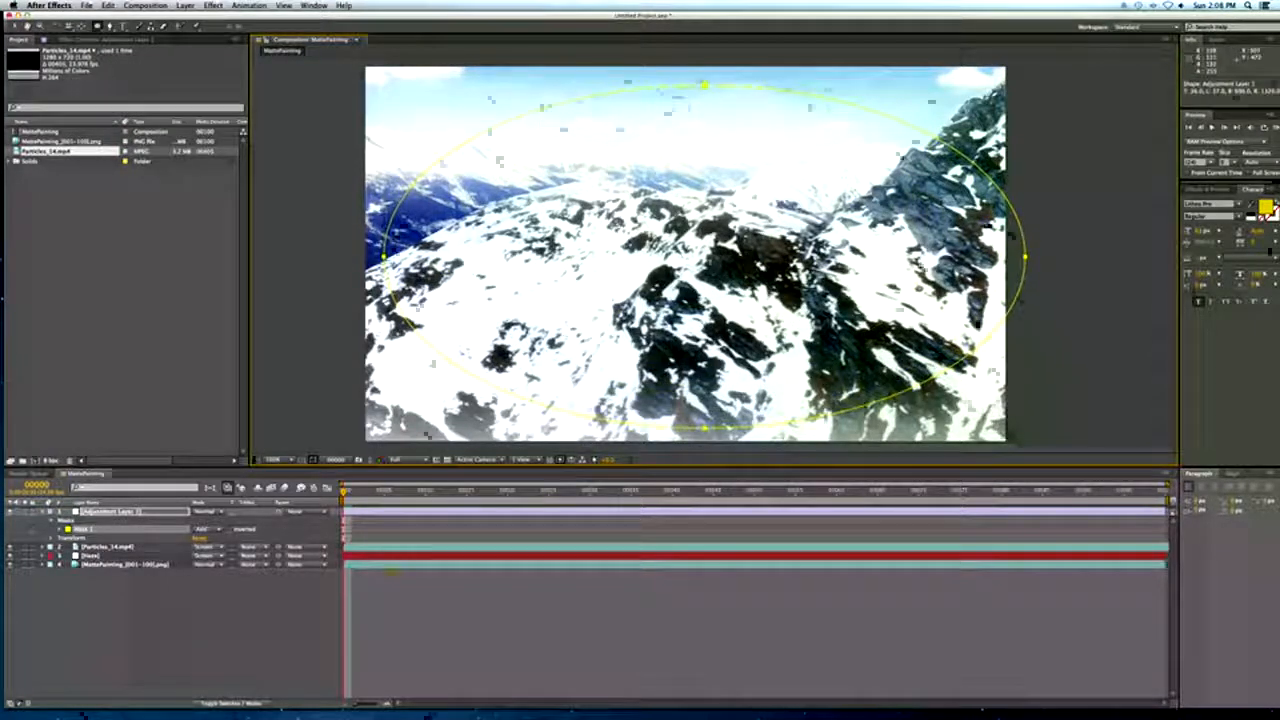
Reshape the left half of the adjustment layer's mask by extending its curve handles and moving its left point out towards the frame edge.
key("v")
left_click_drag(684, 402, 735, 451)
left_click_drag(528, 429, 433, 429)
left_click_drag(385, 257, 372, 253)
left_click_drag(372, 159, 376, 55)
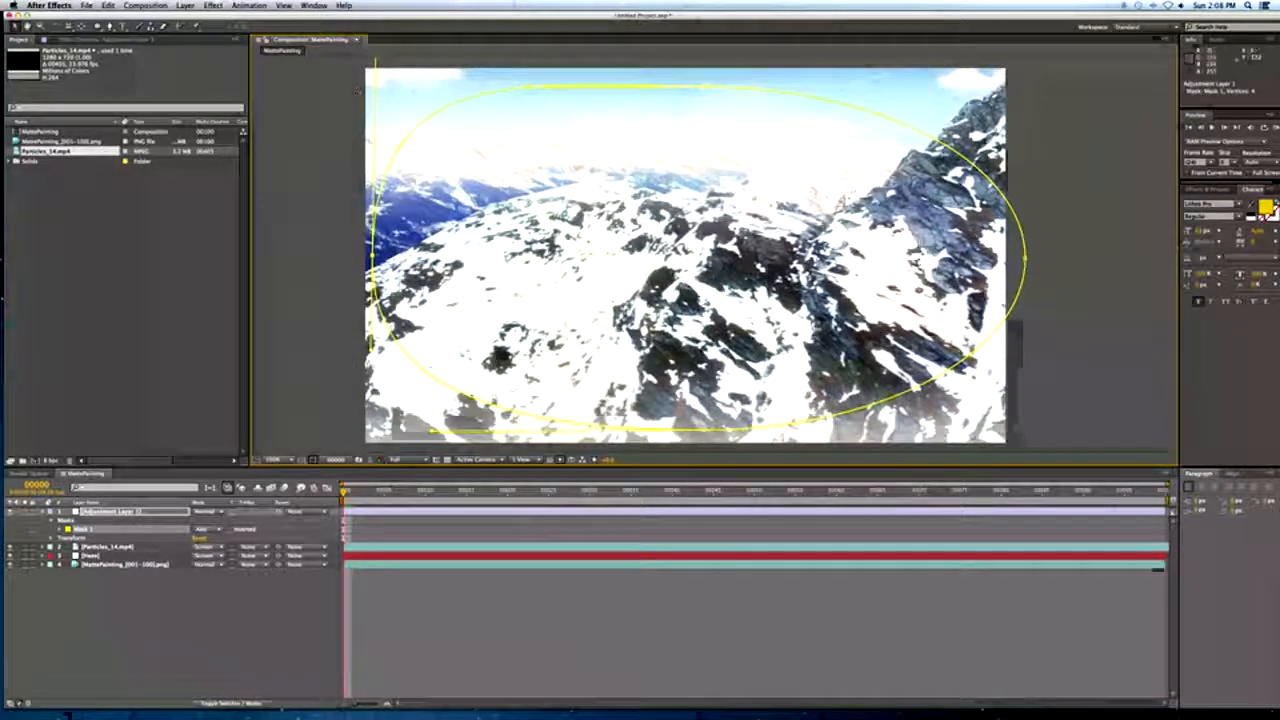
left_click_drag(373, 345, 378, 425)
Pull the mask's right point inside the frame, lengthen its vertical handles for fuller corners and raise the mask's top edge slightly.
left_click(1025, 258)
left_click_drag(1025, 258, 1002, 262)
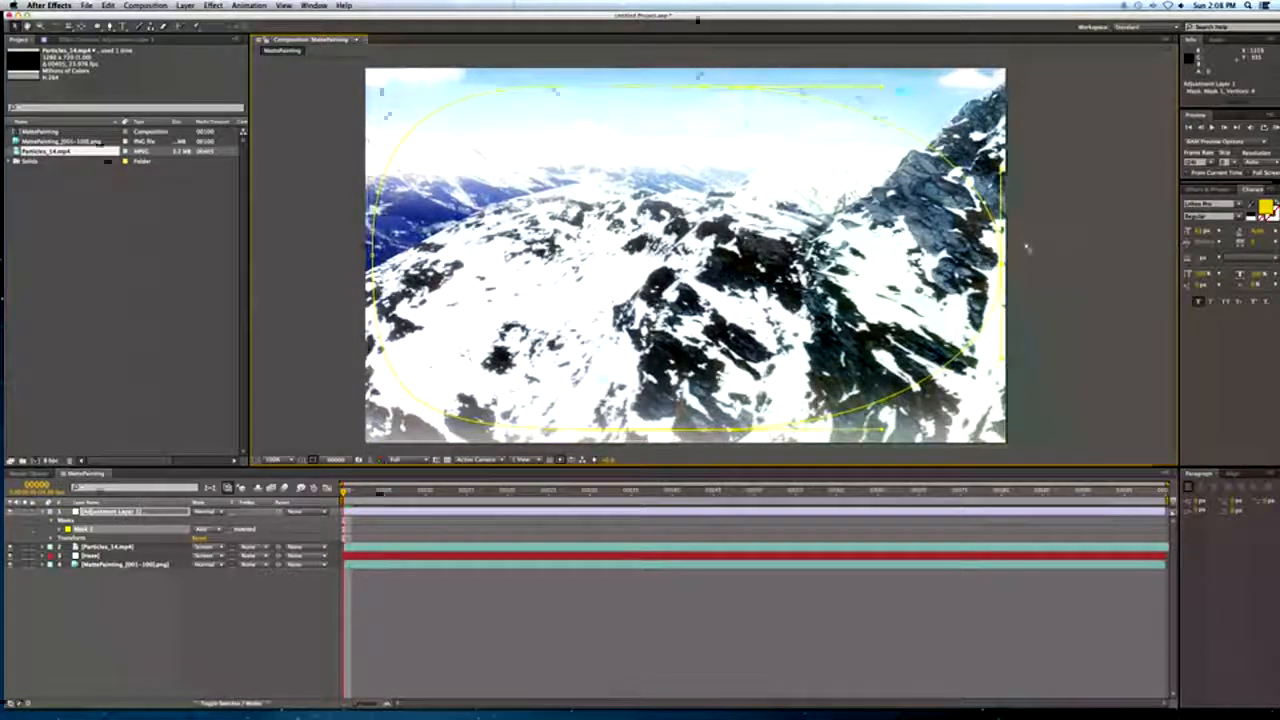
left_click_drag(1002, 169, 1000, 79)
left_click_drag(990, 310, 948, 193)
left_click_drag(959, 243, 973, 443)
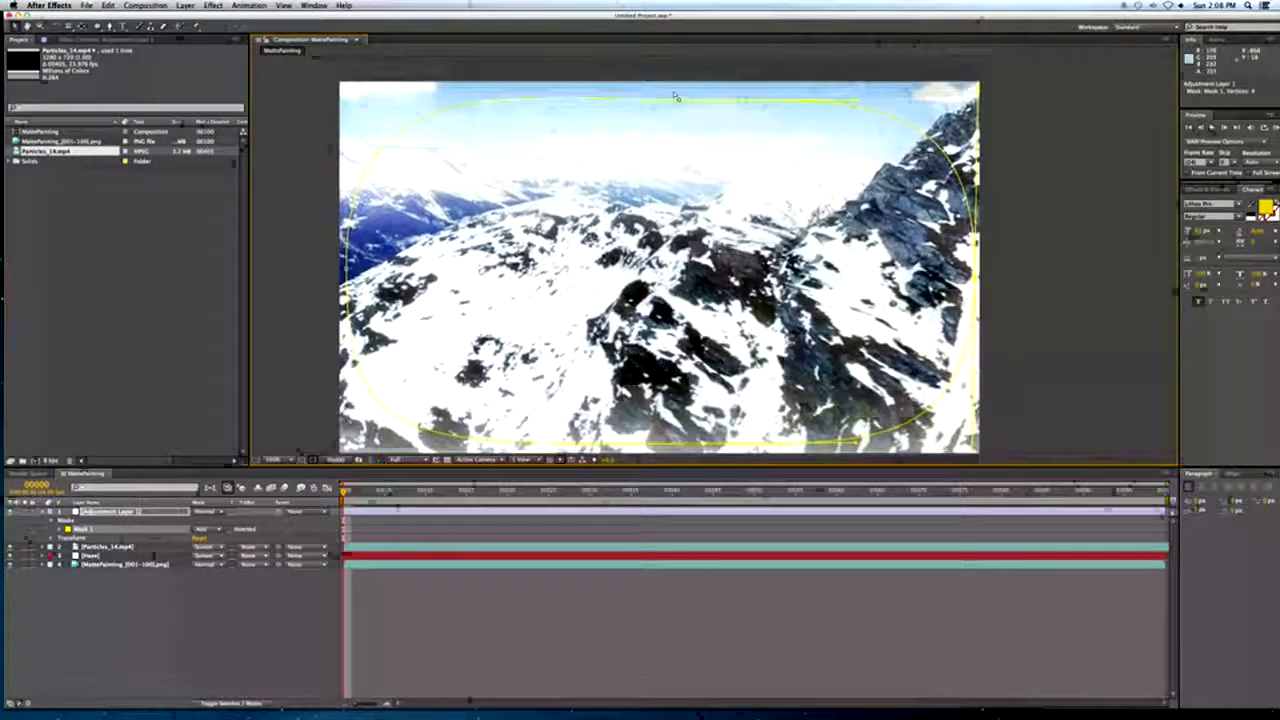
left_click_drag(677, 101, 676, 92)
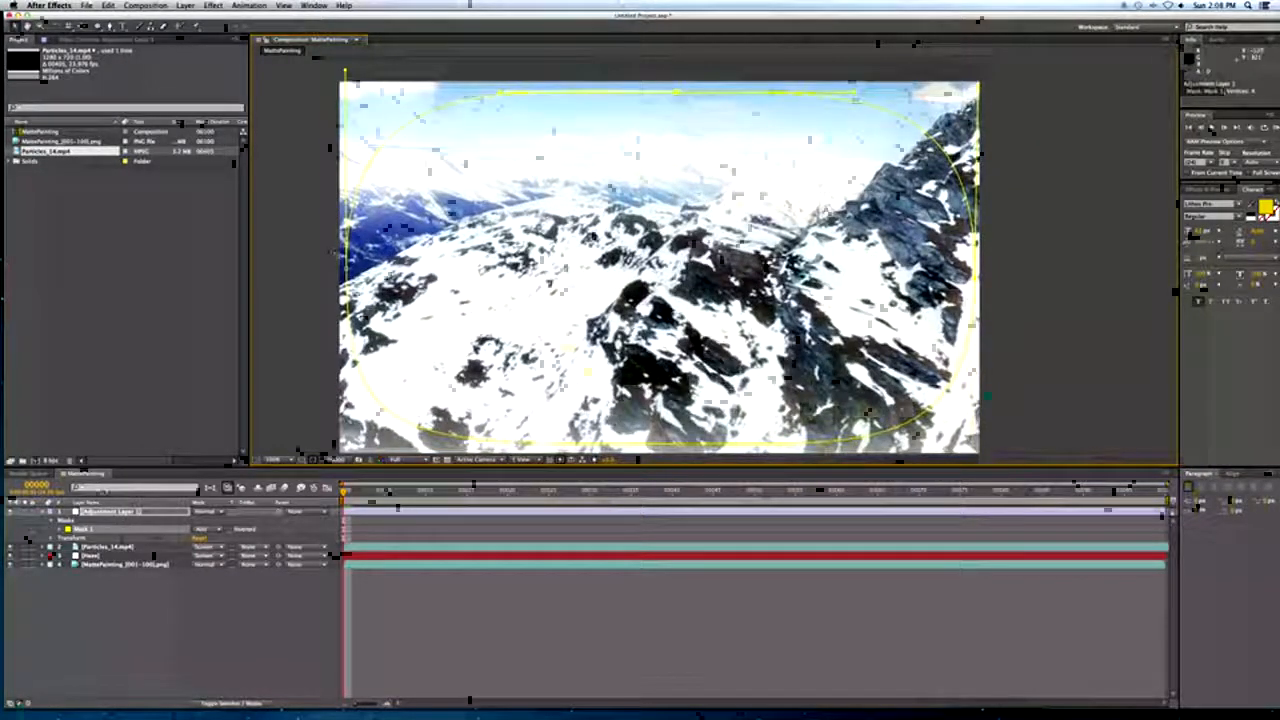
Rename the adjustment layer as Vin.
left_click(98, 511)
key("Return")
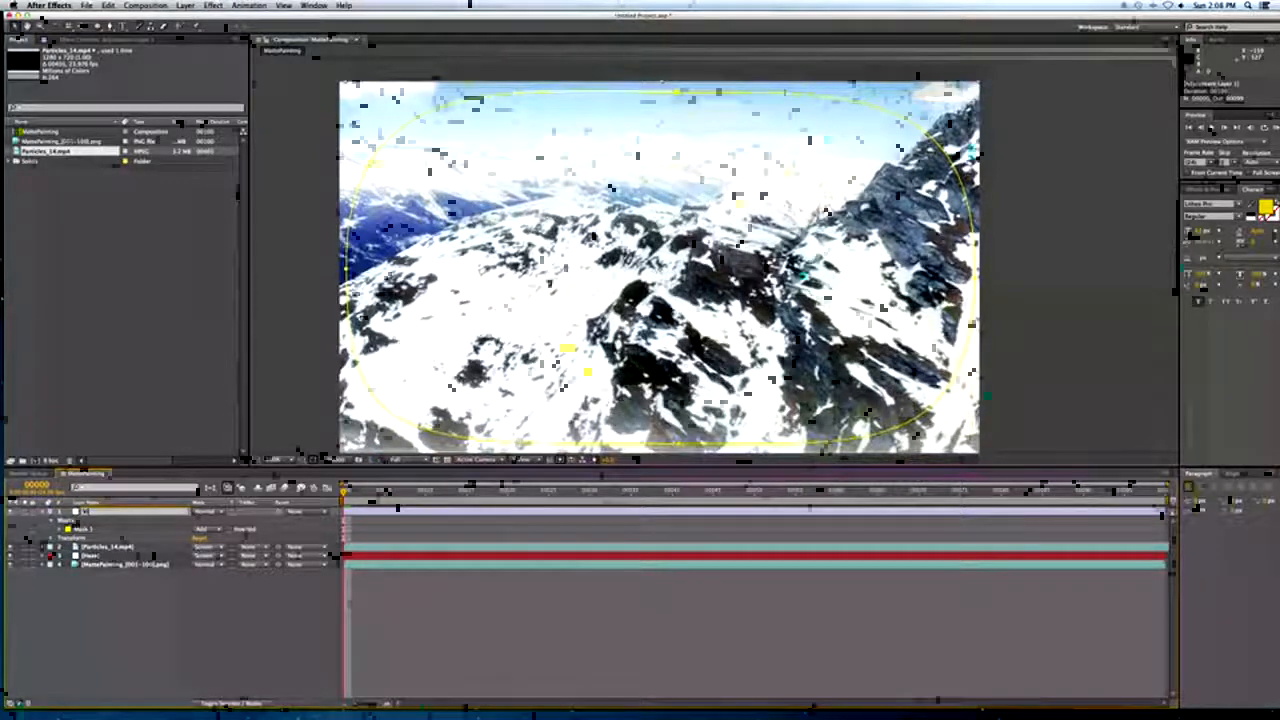
type("Vig")
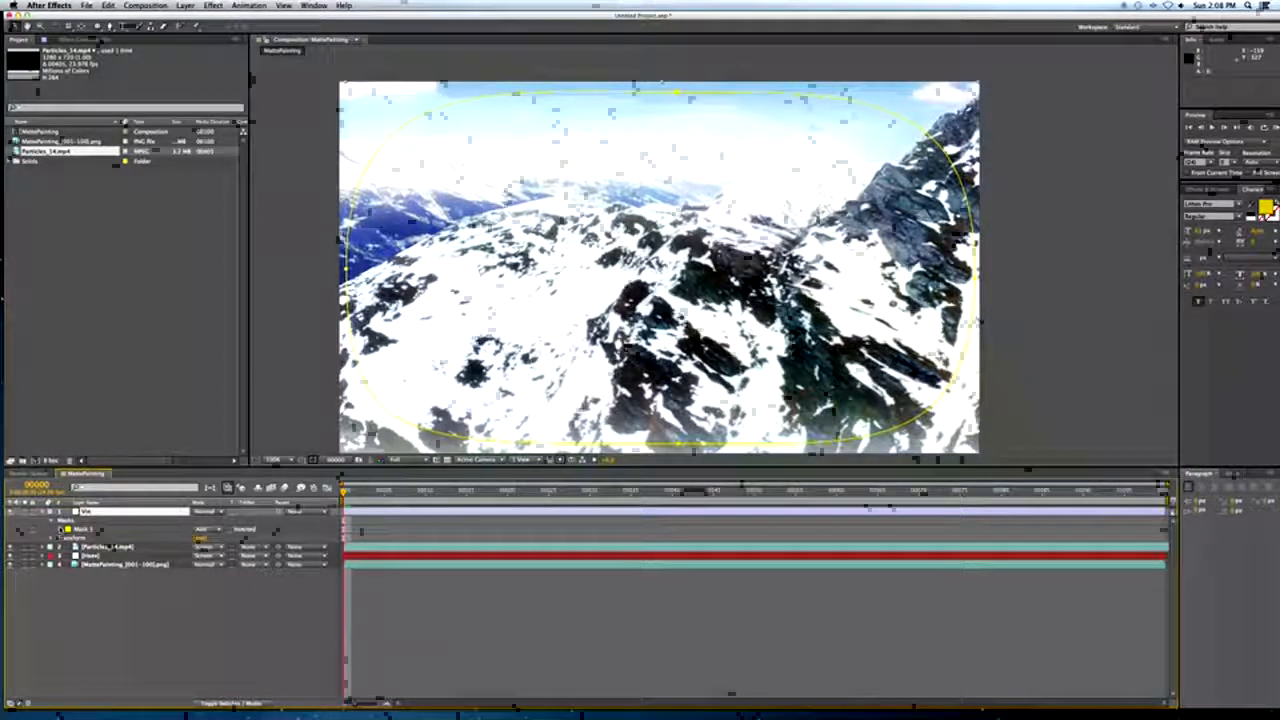
Apply a Curves effect to the Vin layer and bend the RGB curve downward to darken the image.
right_click(85, 511)
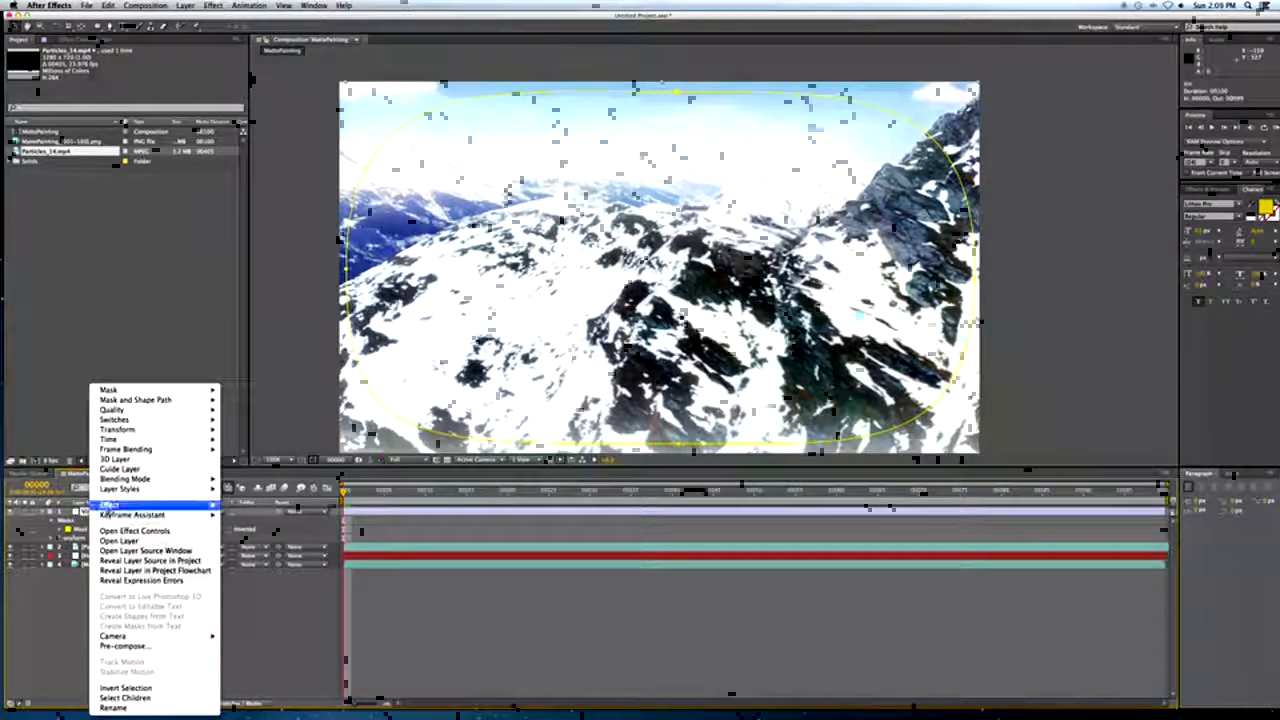
mouse_move(112, 505)
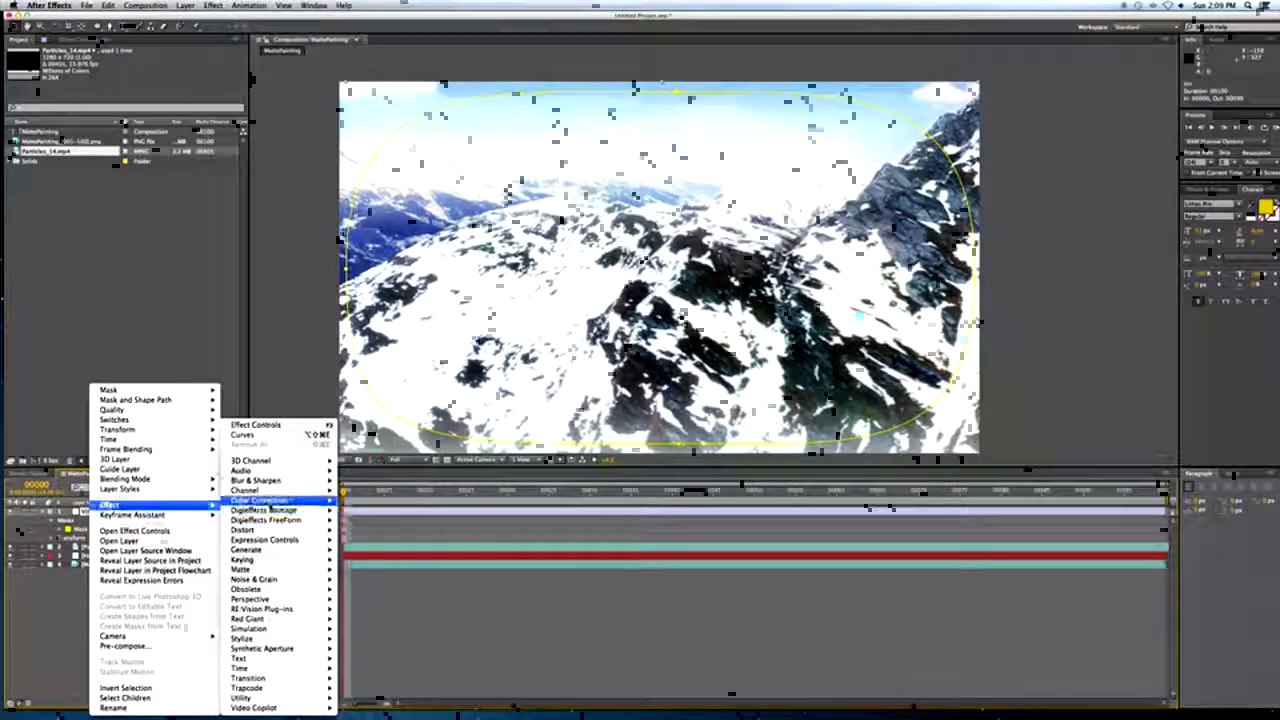
mouse_move(262, 500)
left_click(370, 570)
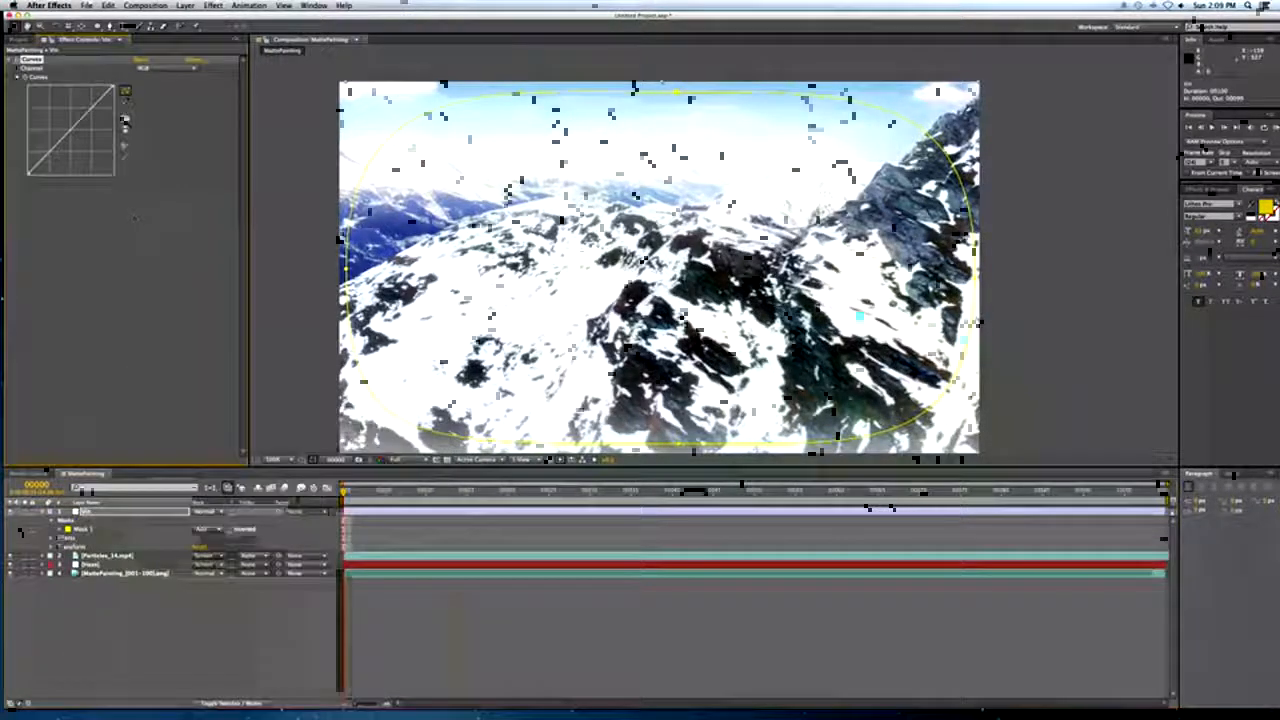
left_click_drag(72, 137, 83, 156)
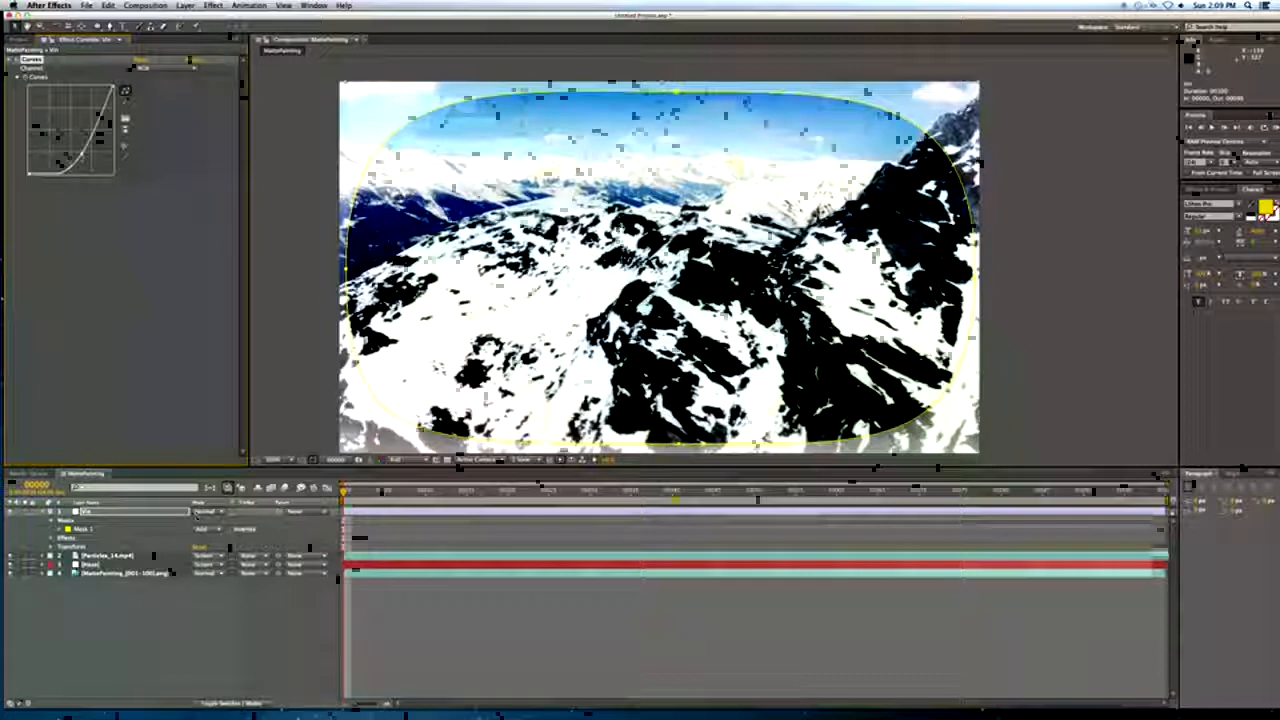
Set the Vin layer's Mask 1 to Subtract and increase its Mask Feather for a soft vignette edge.
left_click(205, 528)
left_click(214, 558)
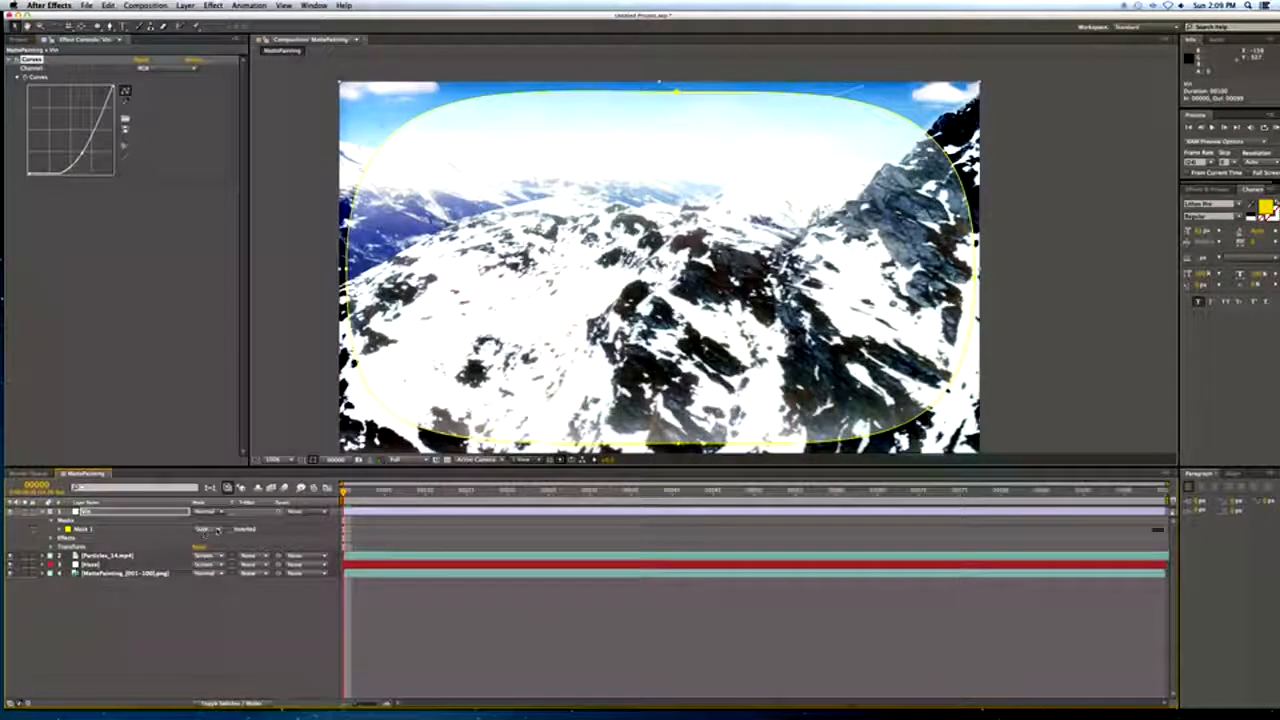
key("m")
key("m")
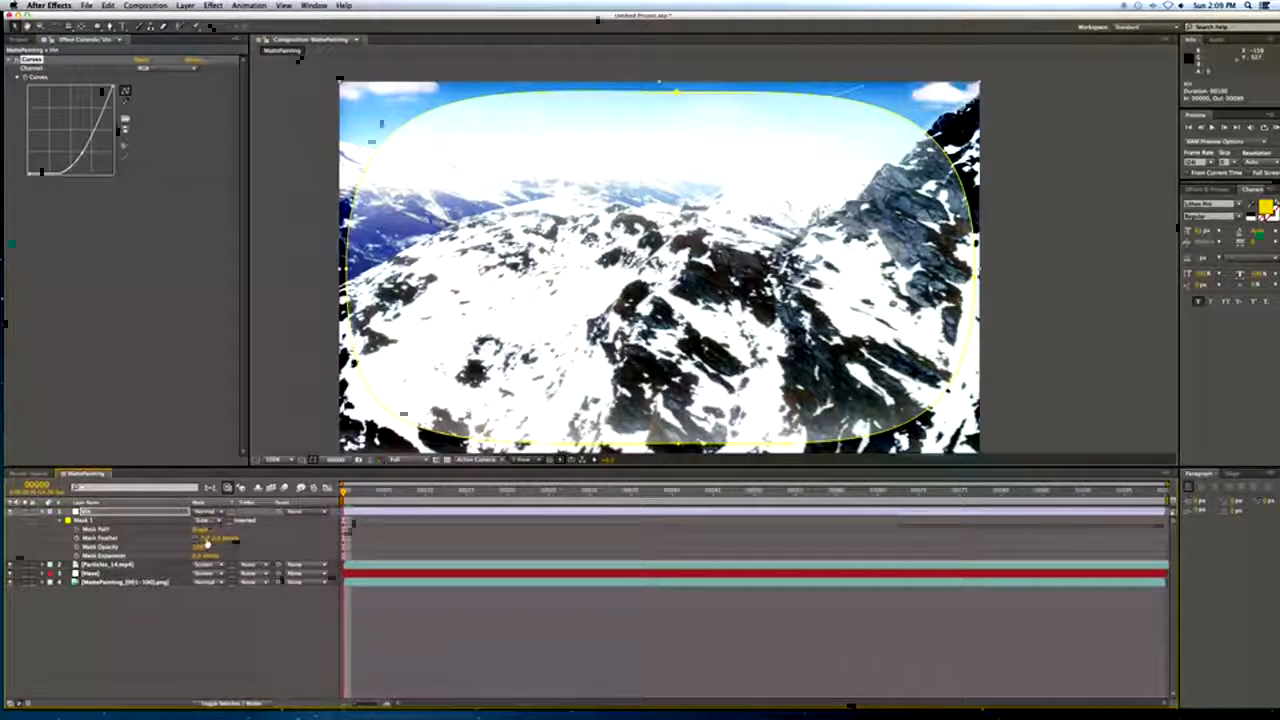
left_click_drag(205, 539, 255, 532)
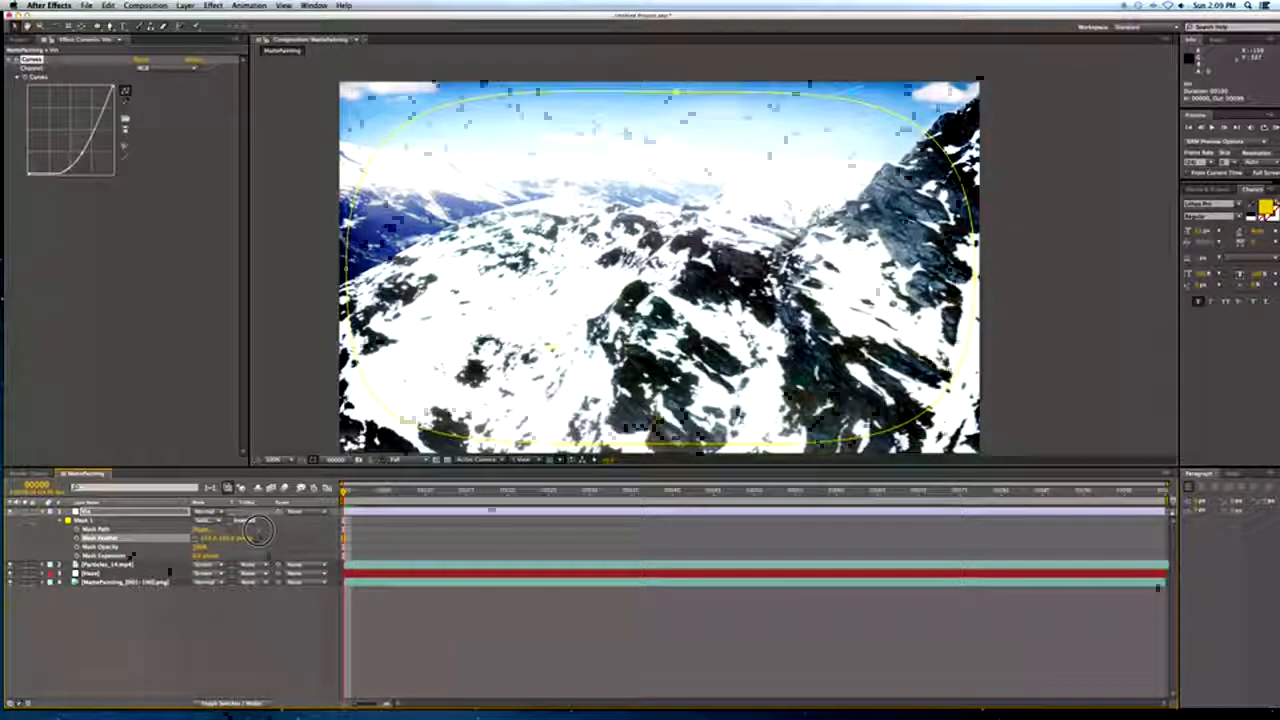
left_click_drag(254, 532, 235, 536)
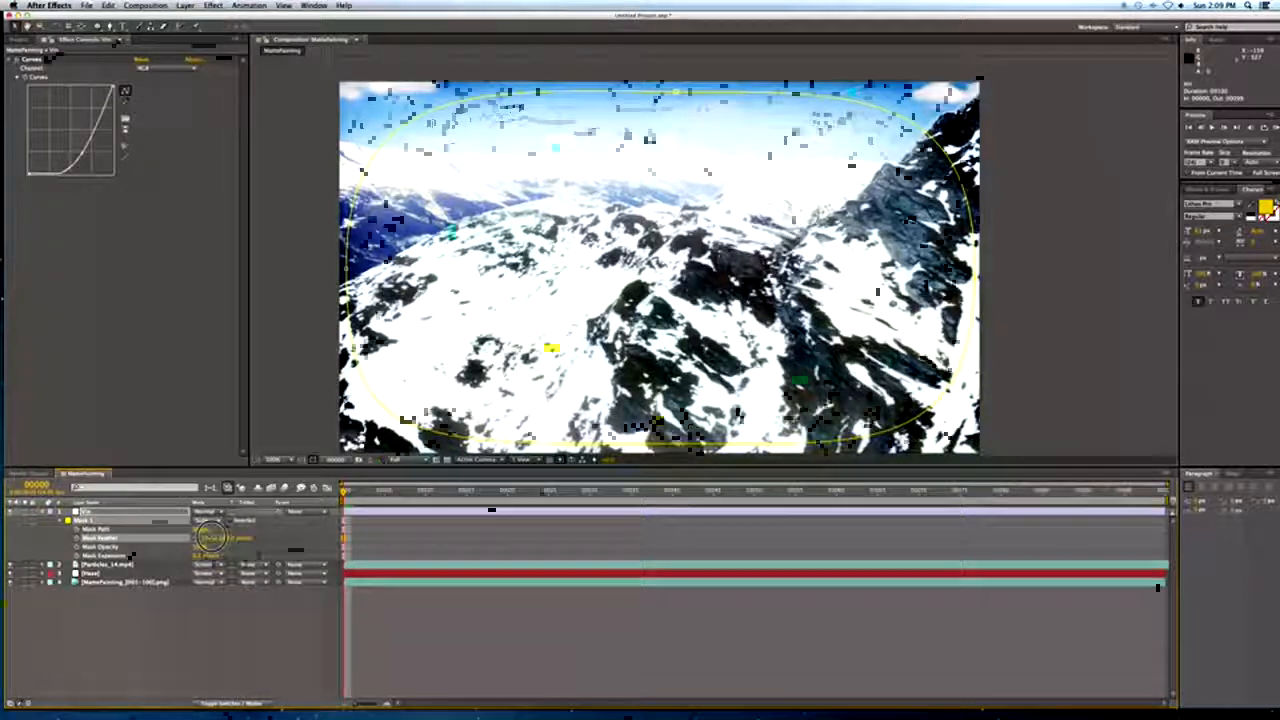
Set the Vin layer's blending mode to Multiply and lower its Opacity.
left_click(208, 511)
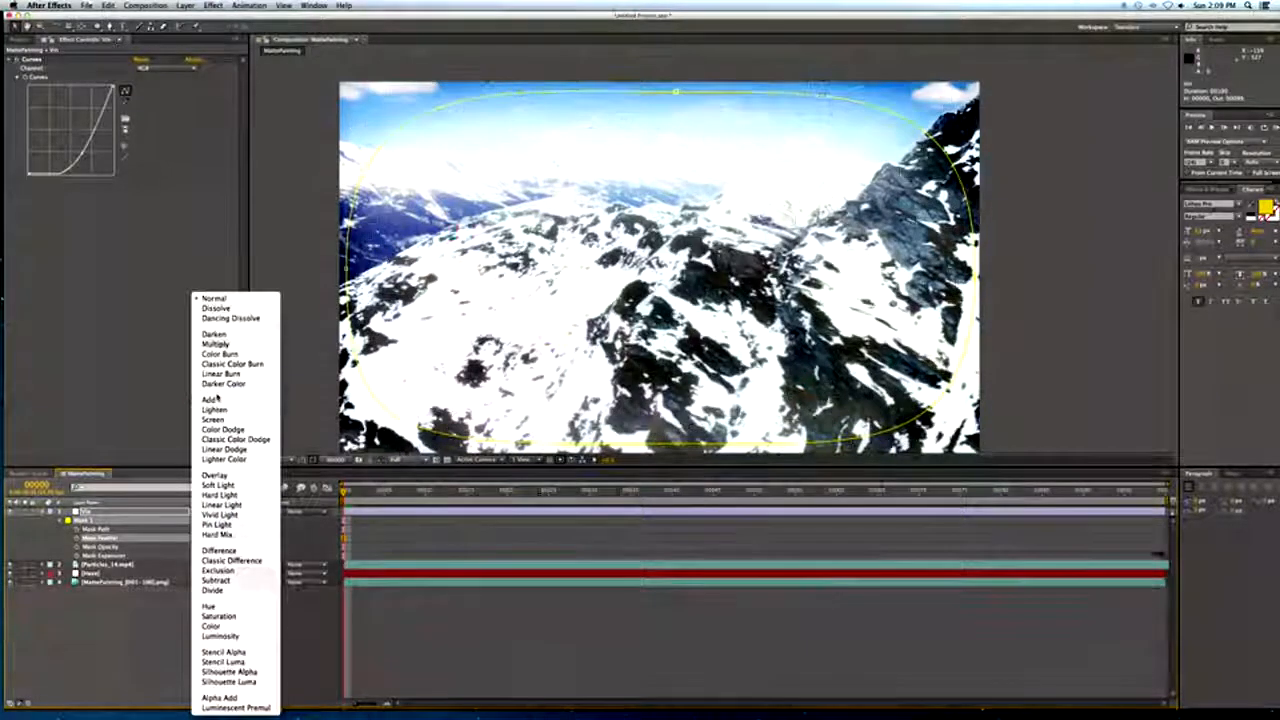
left_click(228, 344)
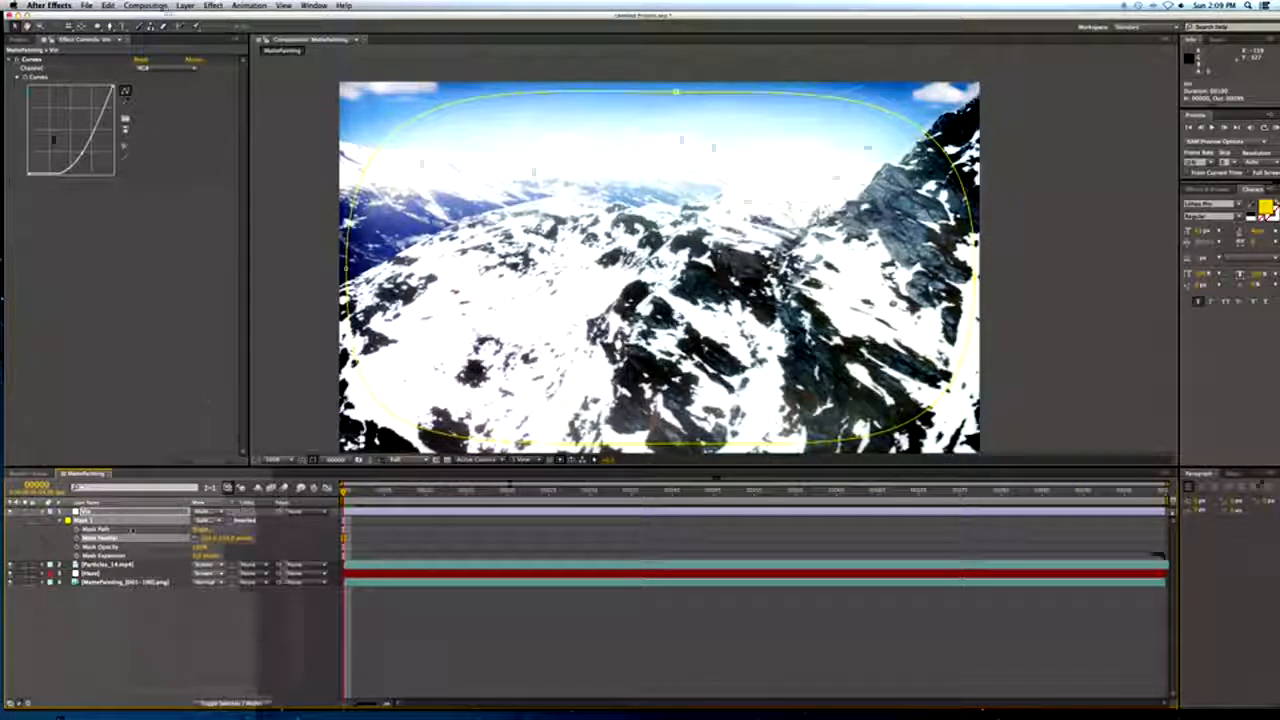
left_click(99, 513)
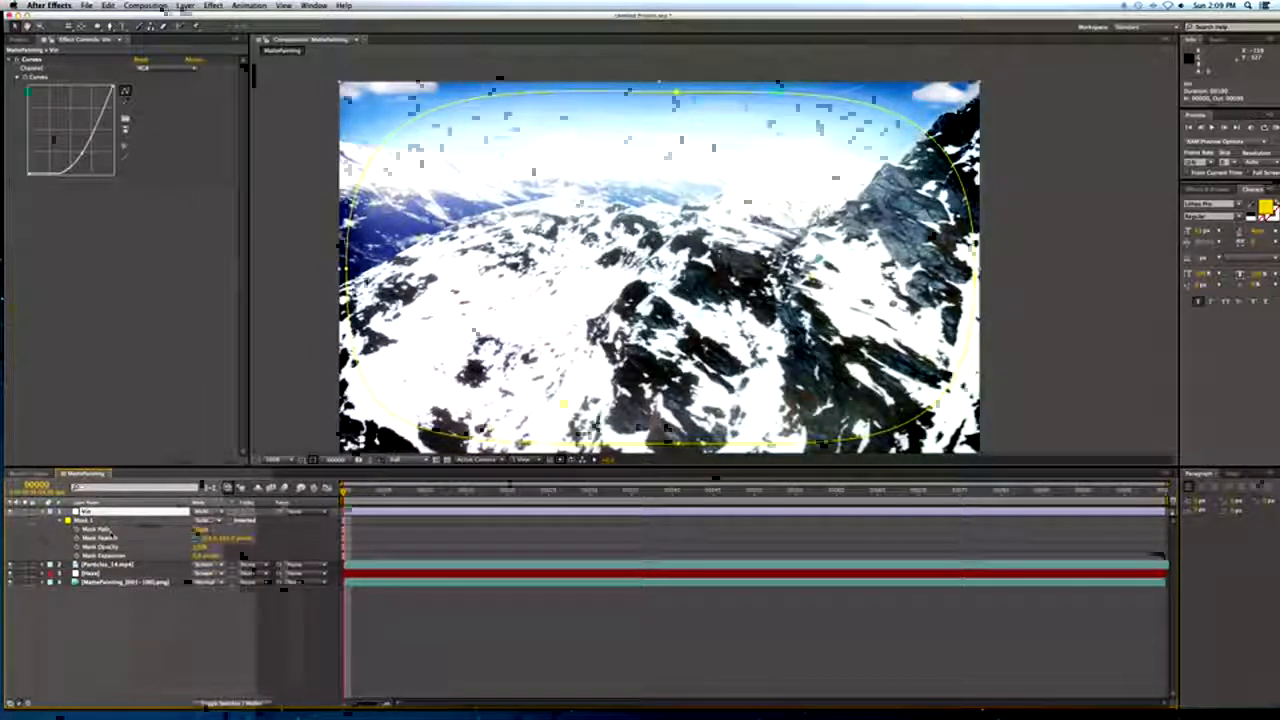
key("t")
mouse_move(194, 519)
left_mouse_down()
mouse_move(150, 523)
mouse_move(176, 523)
left_mouse_up()
left_click(150, 580)
left_click(98, 511)
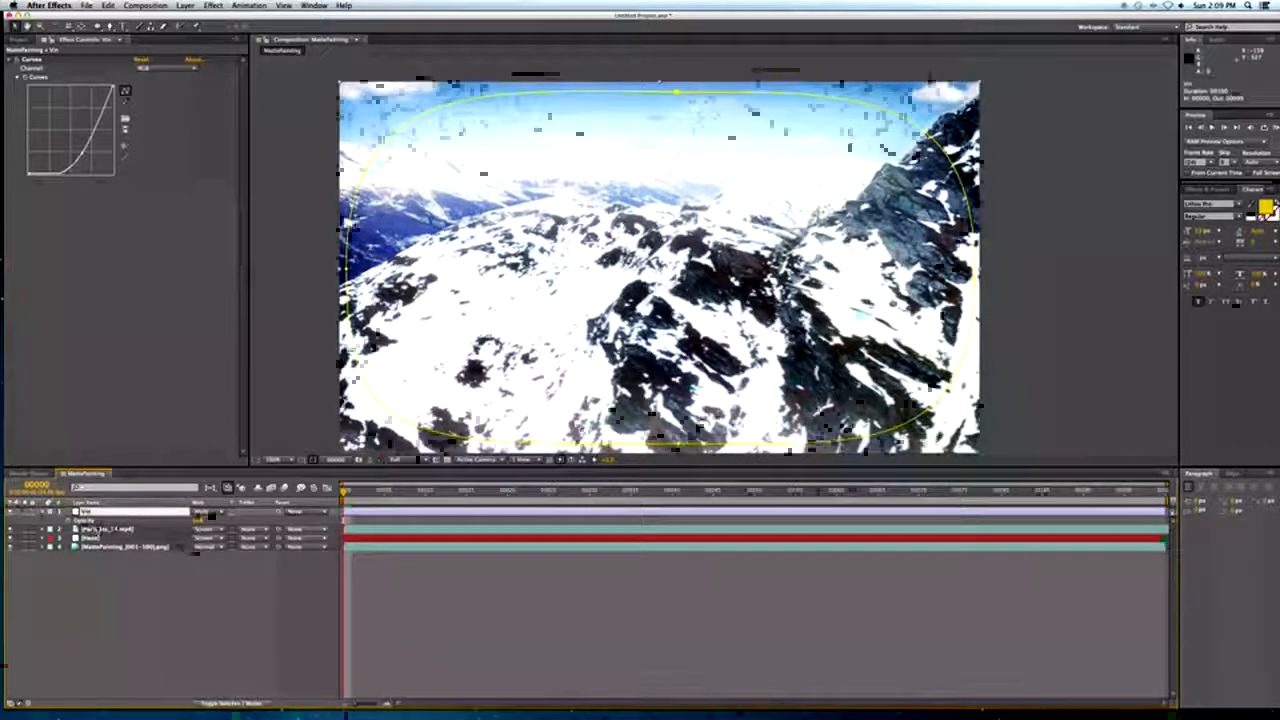
Duplicate the Vin layer and rename the copy as EdgeBlur.
left_click(108, 5)
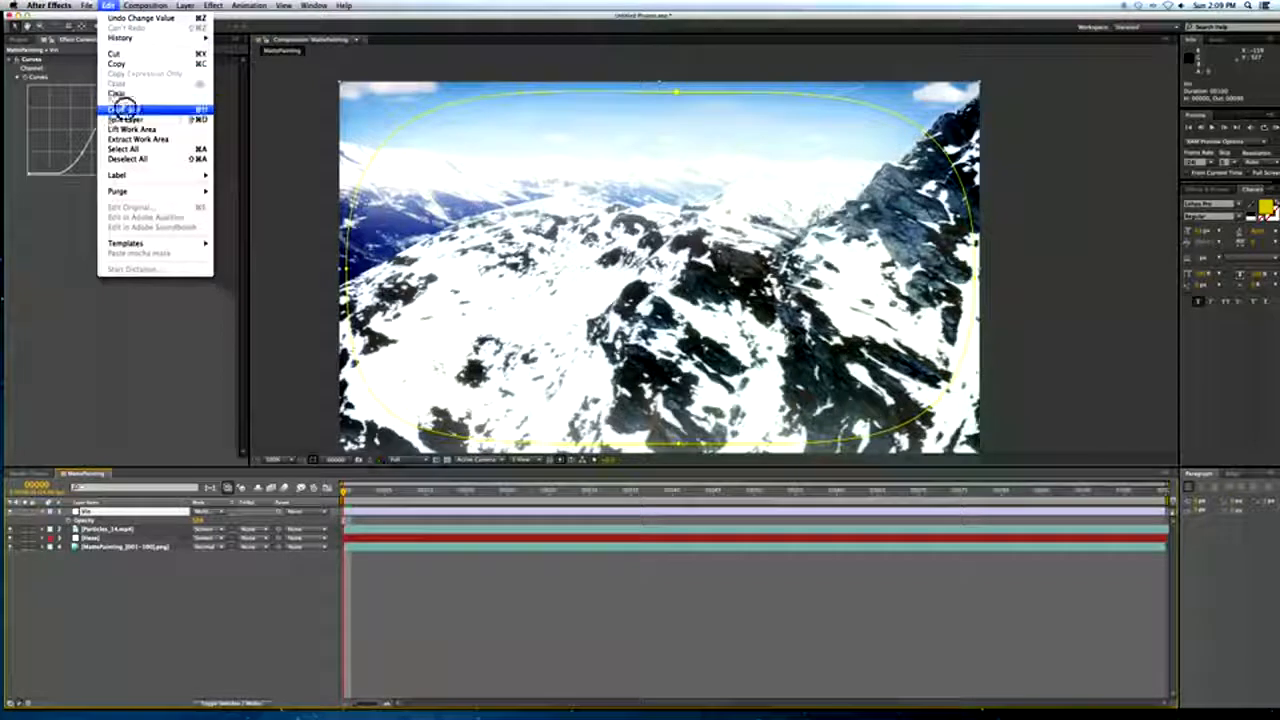
left_click(124, 109)
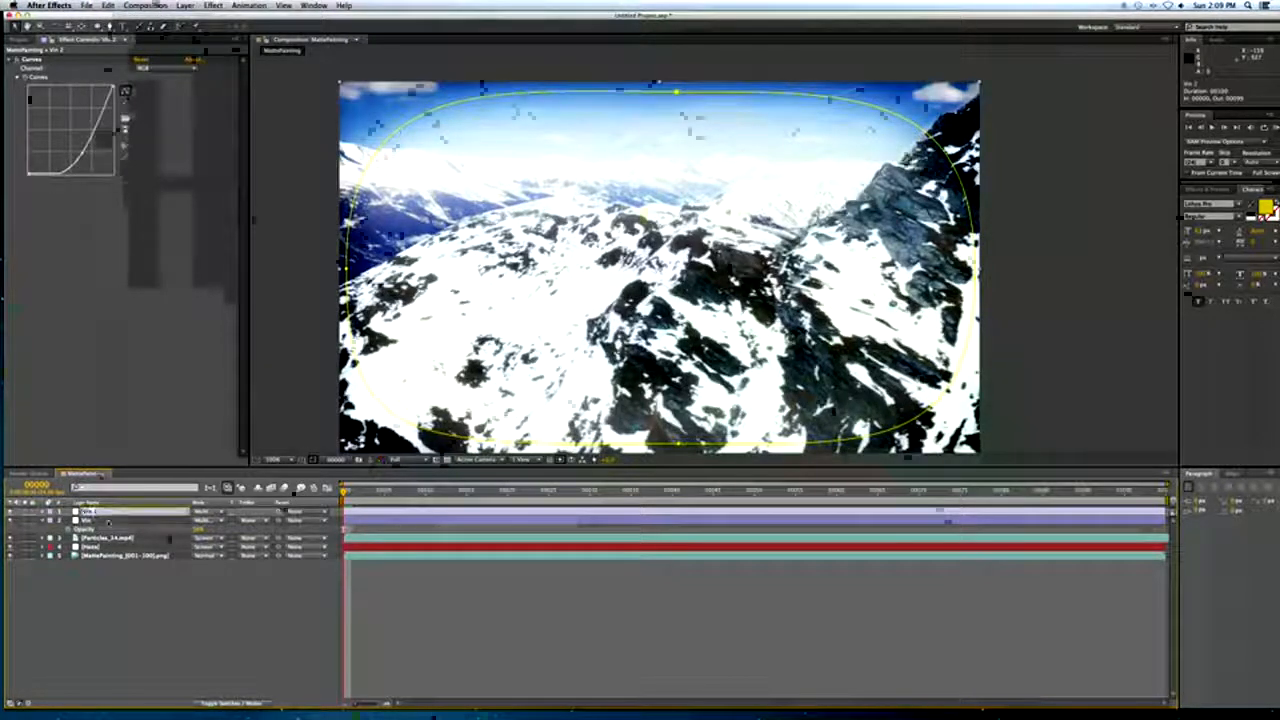
type("Edge Blur")
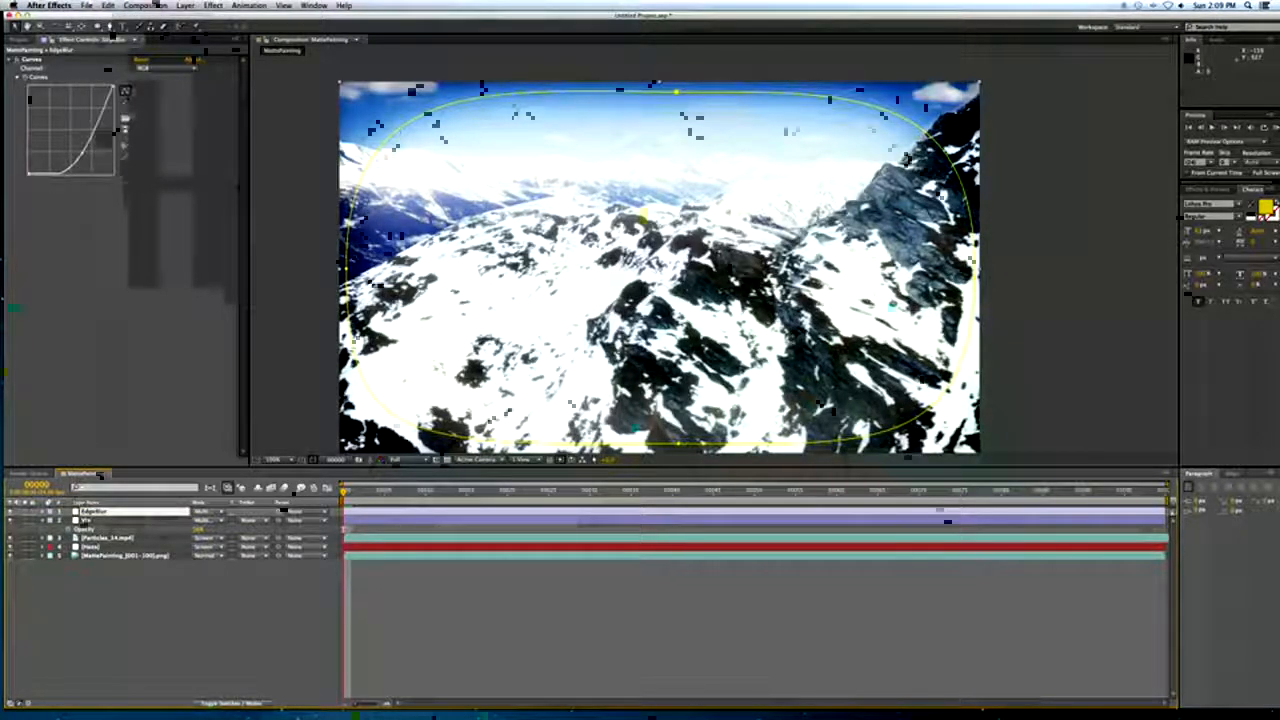
Remove the Curves effect from the EdgeBlur layer and set its blending mode to Normal.
left_click(88, 511)
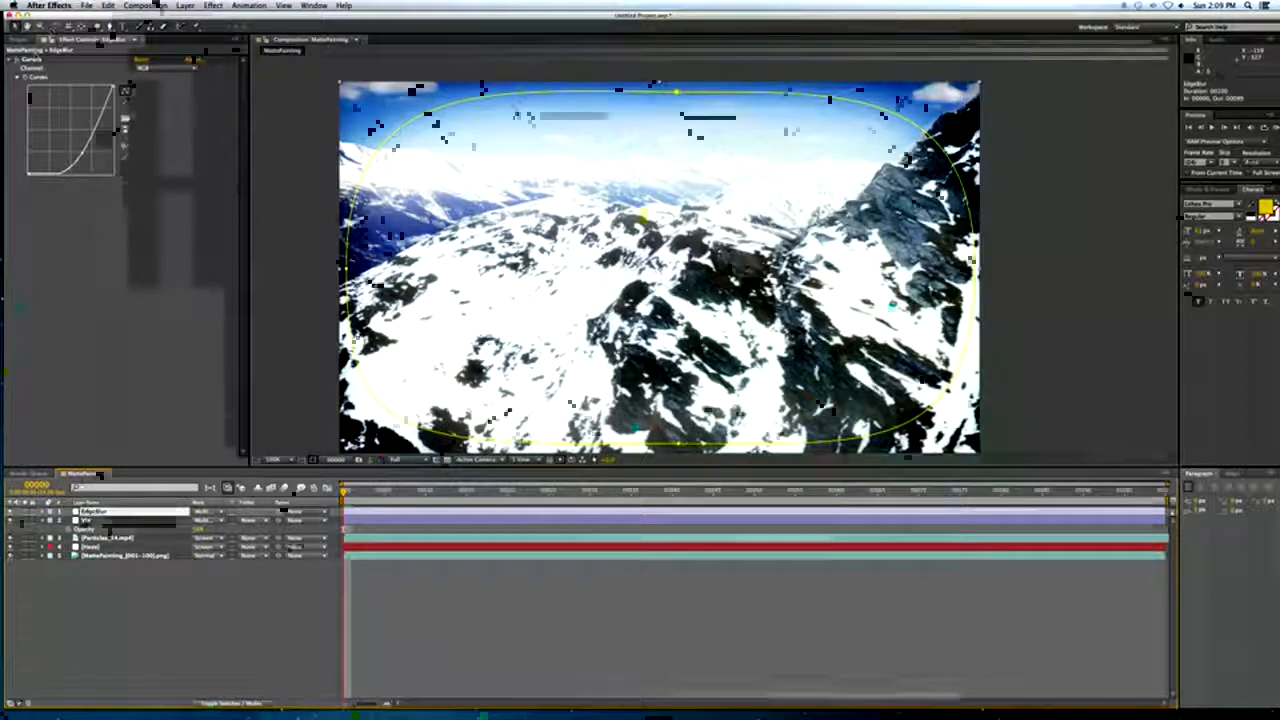
left_click(32, 60)
key("Delete")
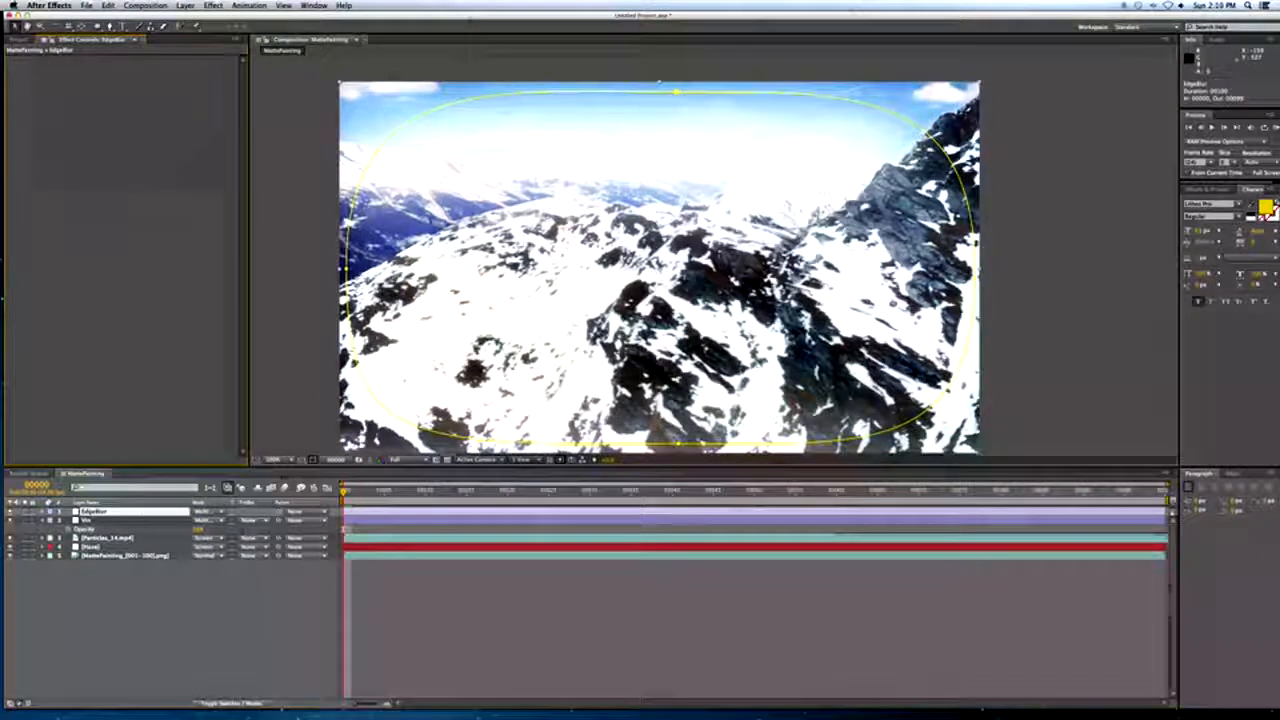
left_click(207, 511)
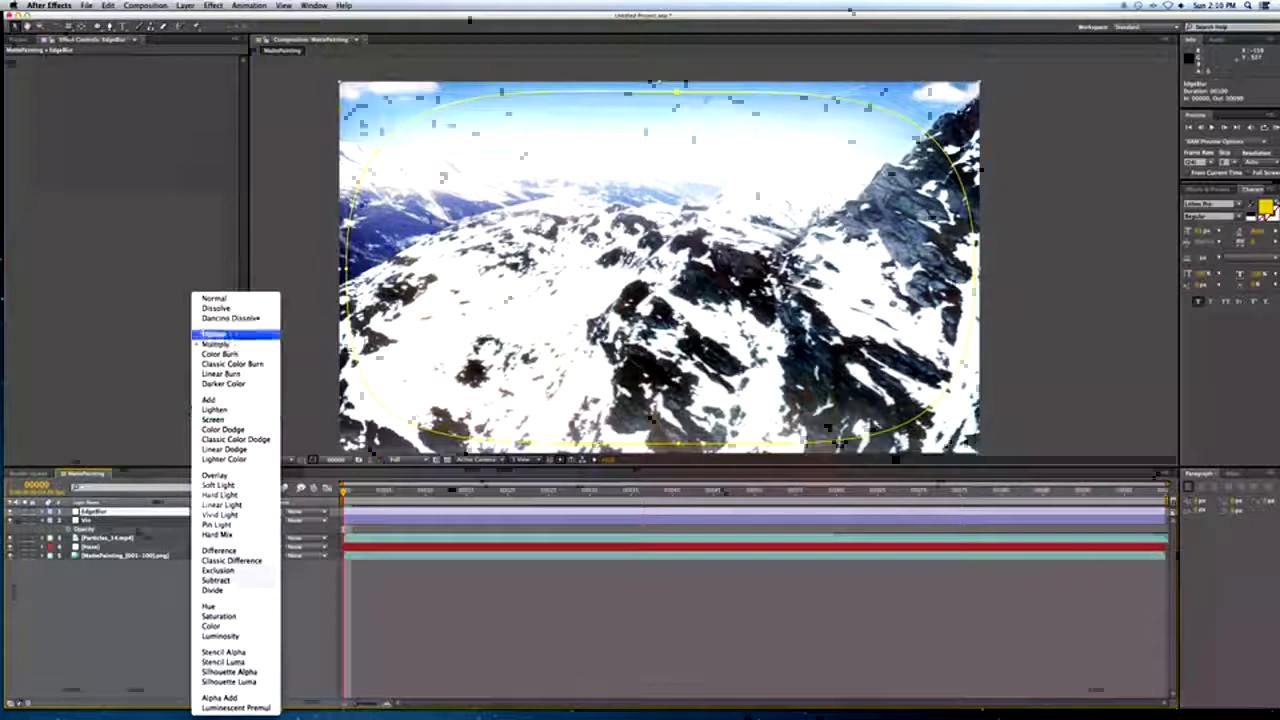
left_click(233, 299)
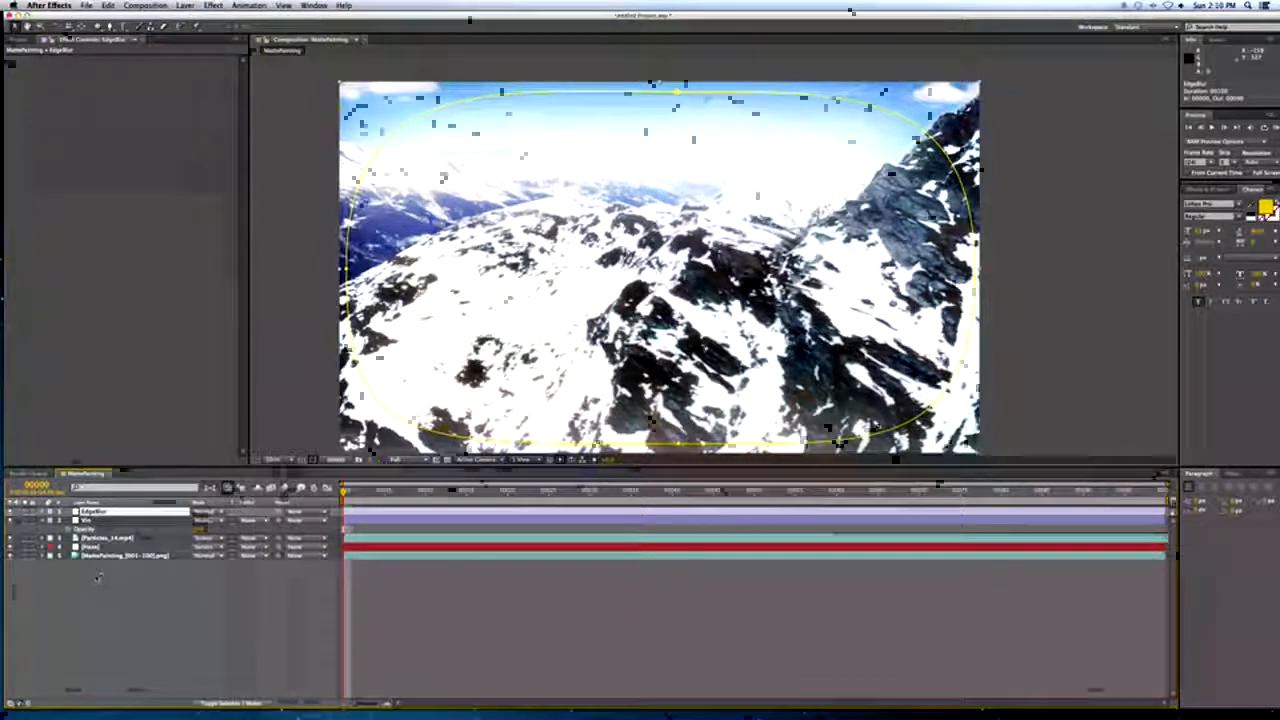
Apply Fast Blur to the EdgeBlur layer with Repeat Edge Pixels enabled and Blurriness set to 5.
right_click(108, 511)
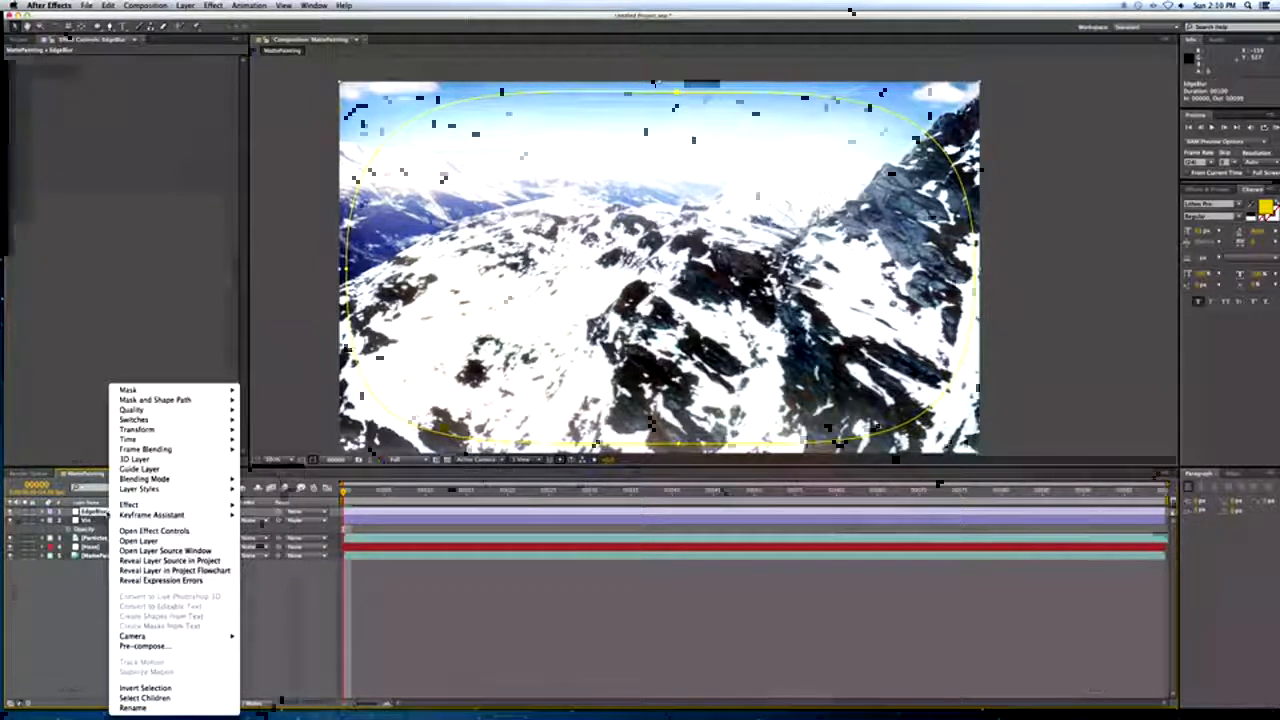
mouse_move(130, 505)
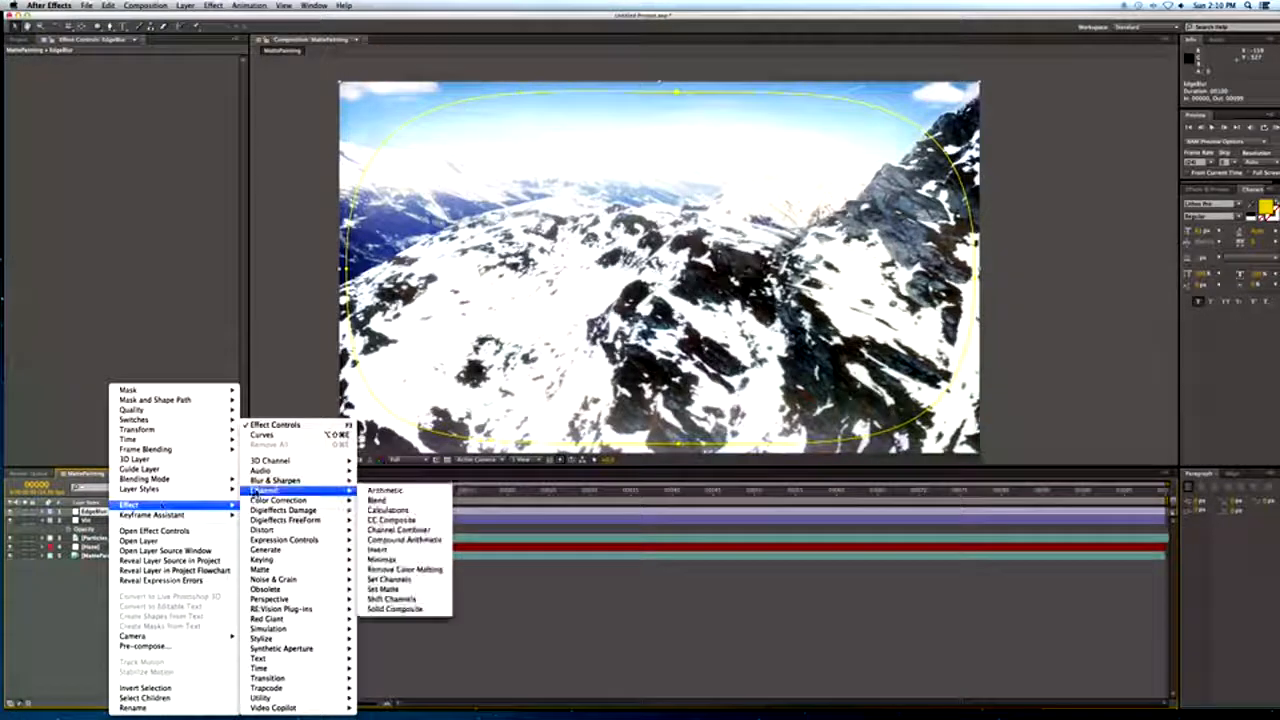
mouse_move(275, 480)
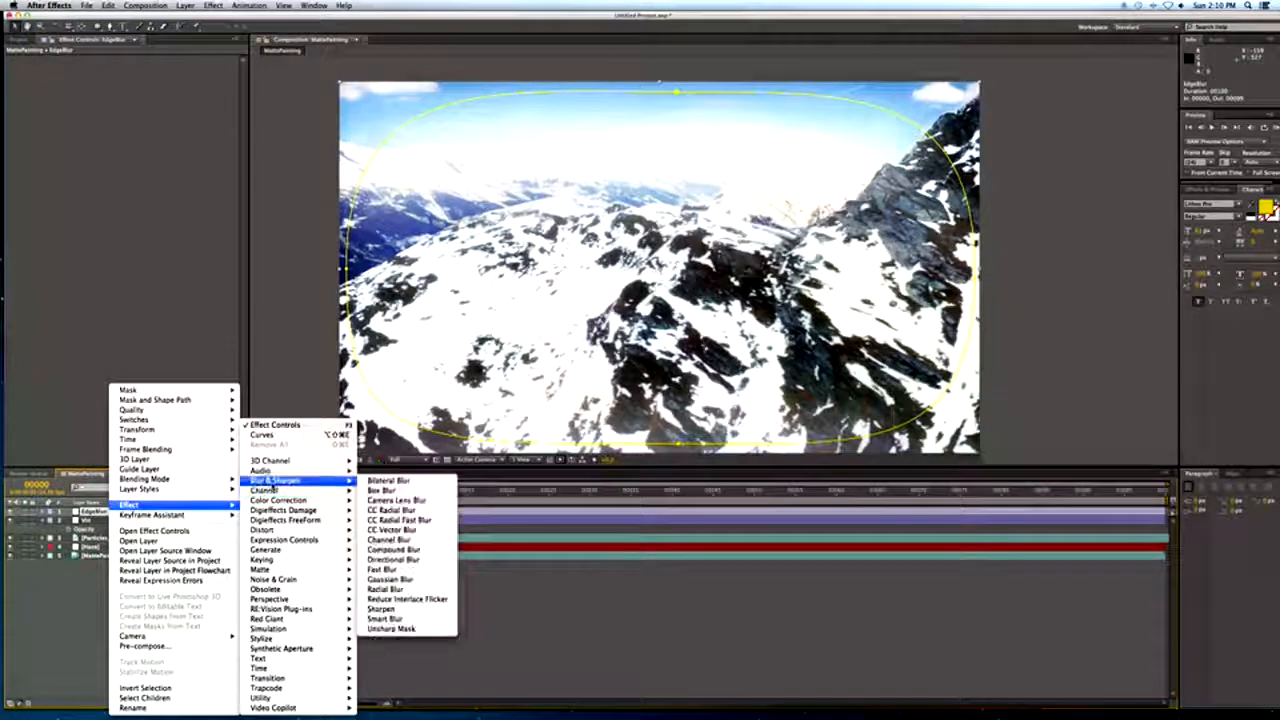
left_click(382, 569)
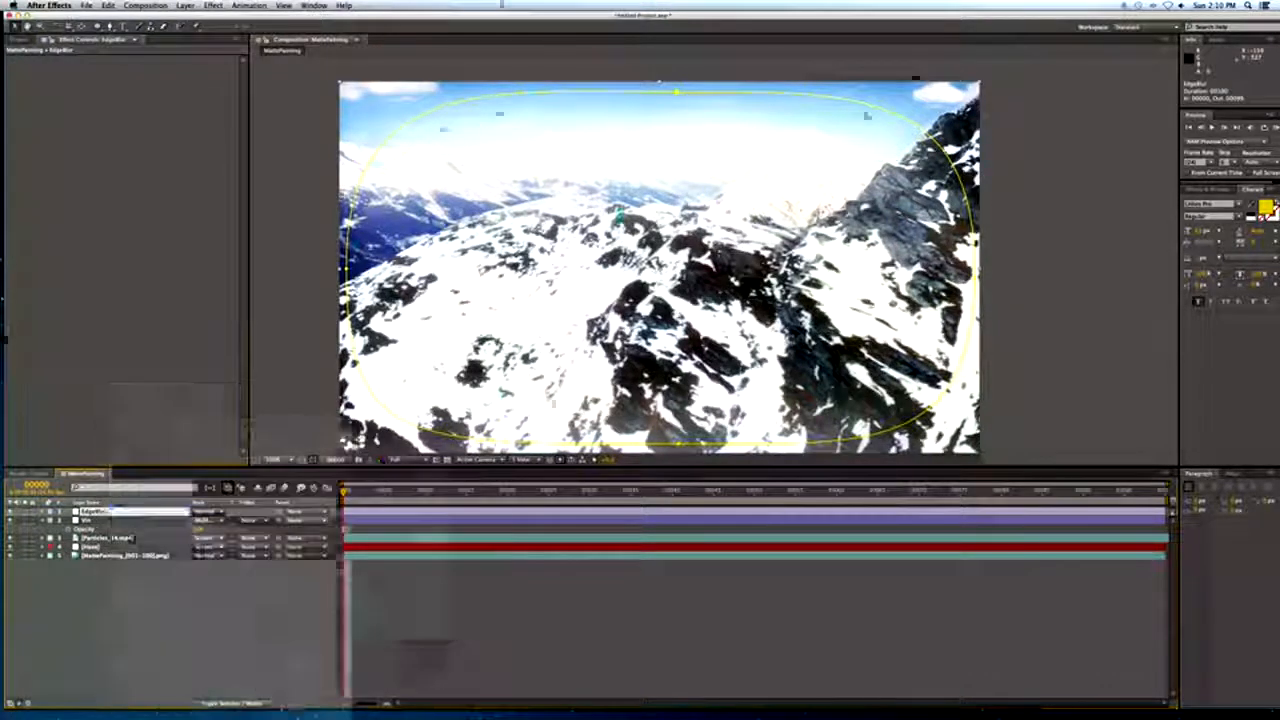
left_click(139, 86)
left_click(139, 69)
type("5")
key("Return")
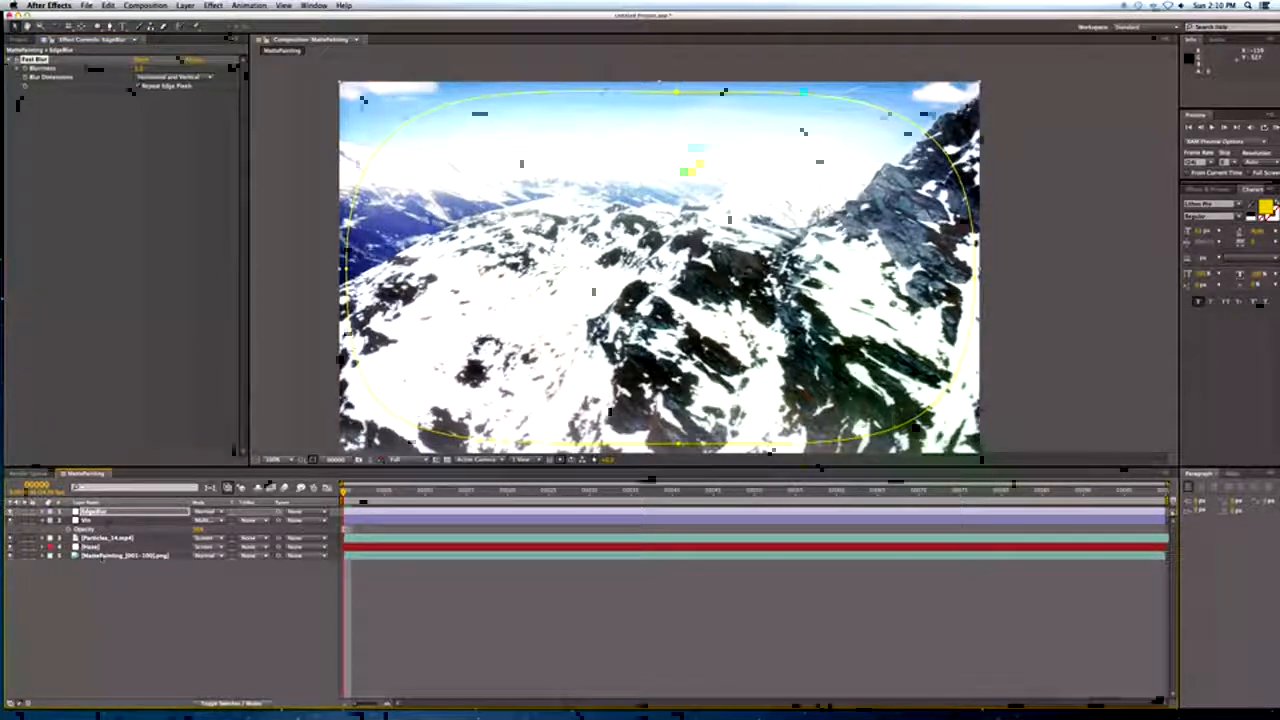
left_click(246, 608)
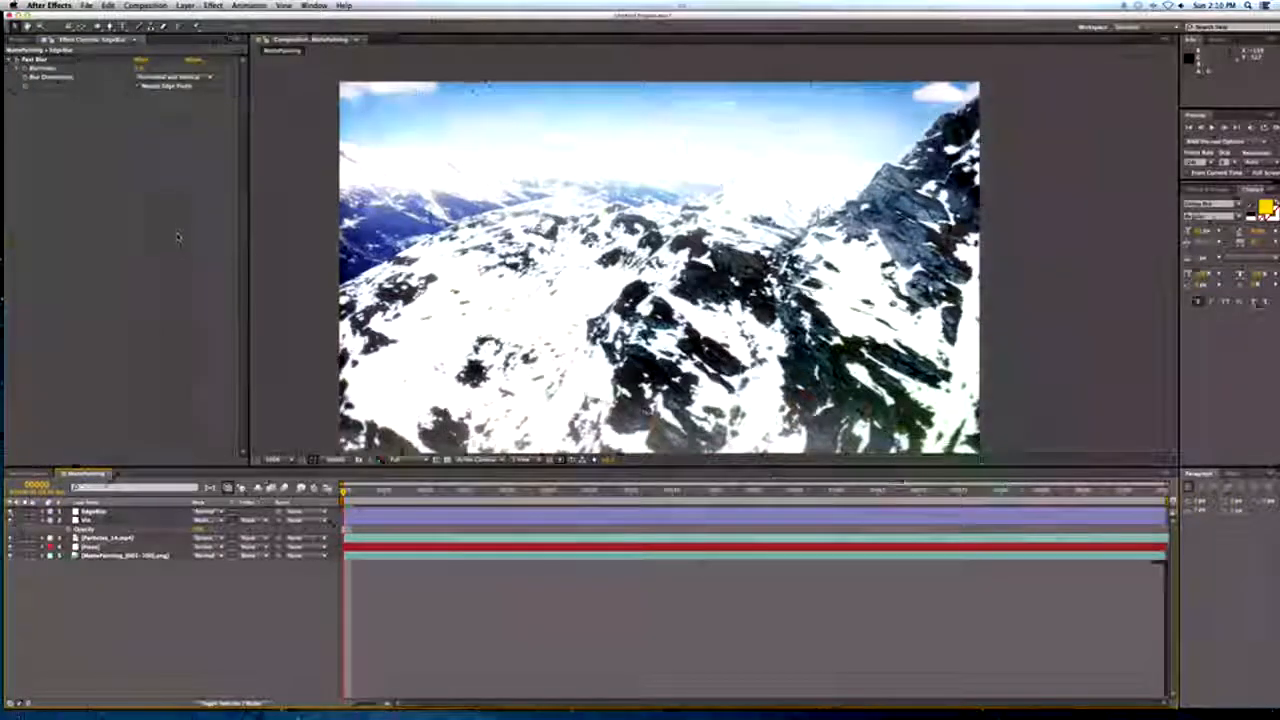
Create a new black solid layer named Flare.
left_click(185, 5)
mouse_move(194, 19)
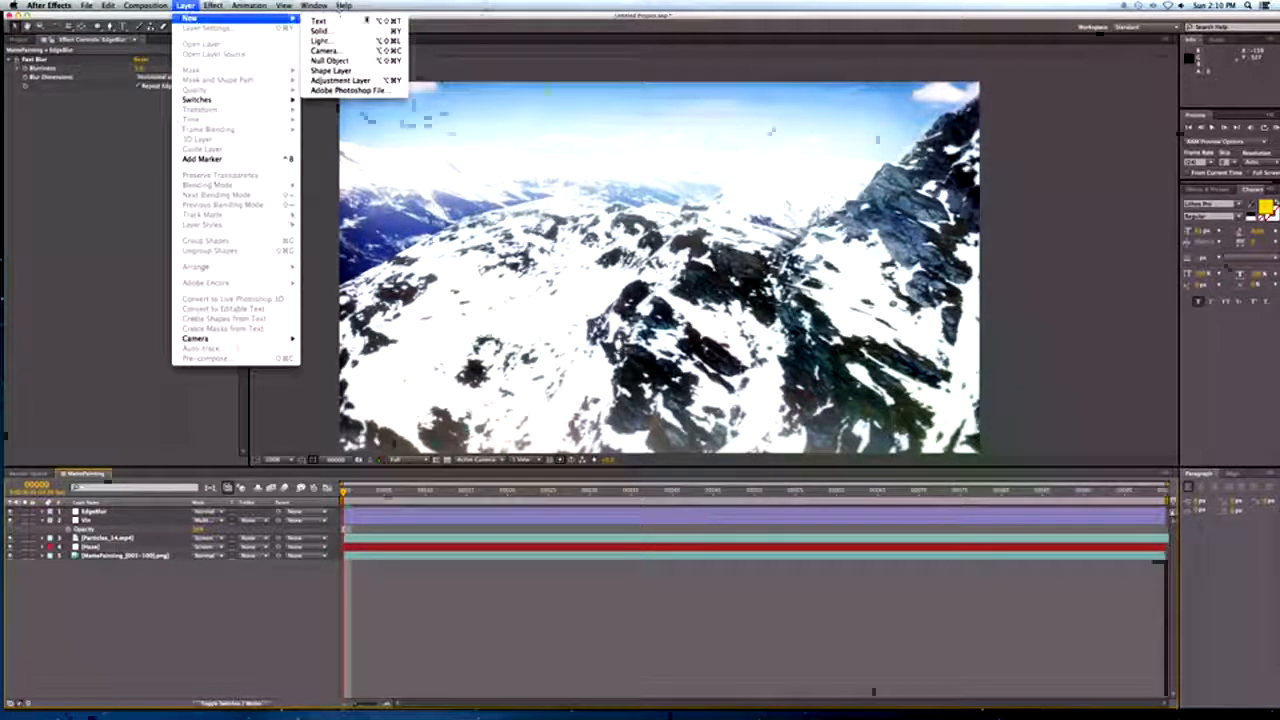
left_click(342, 31)
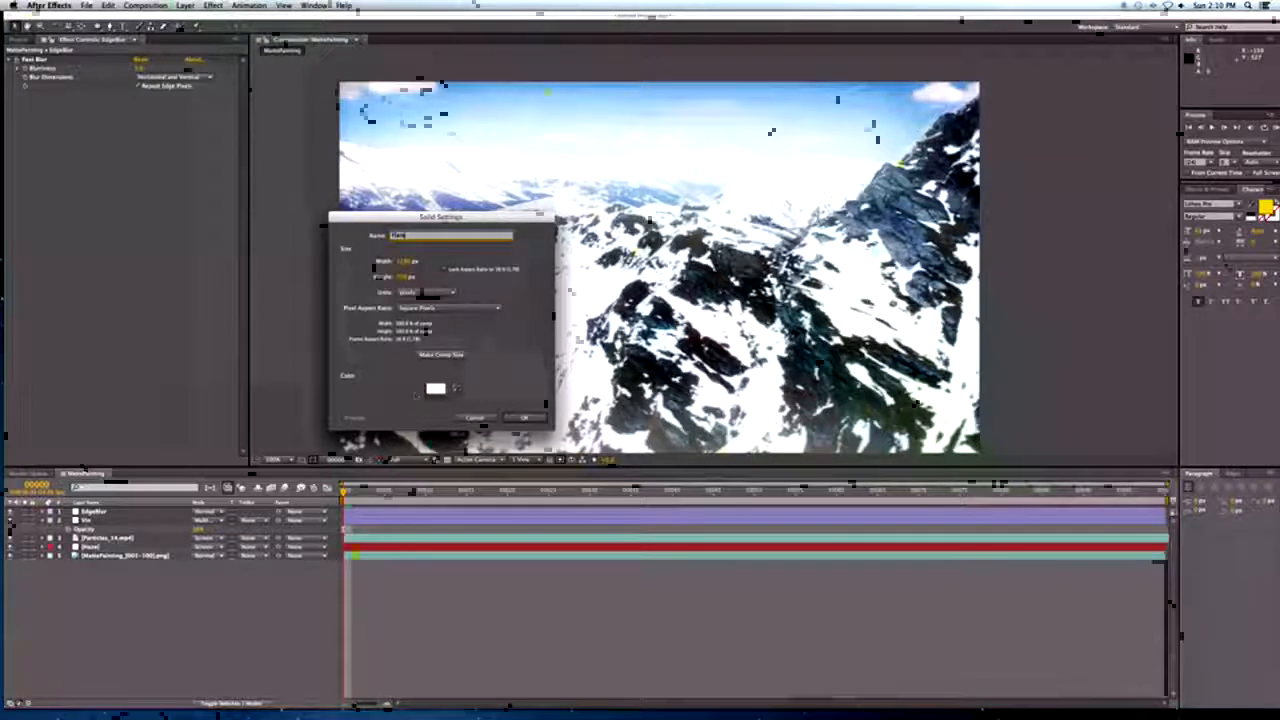
left_click(435, 388)
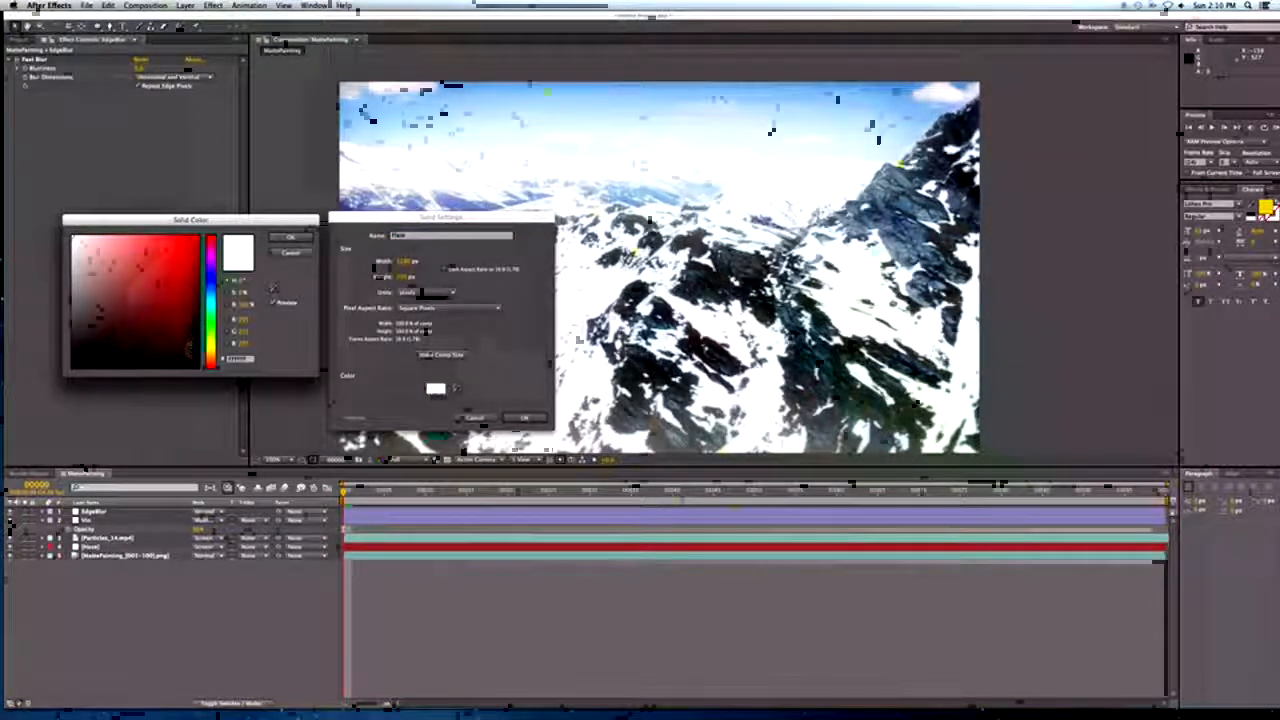
left_click(196, 370)
left_click(288, 238)
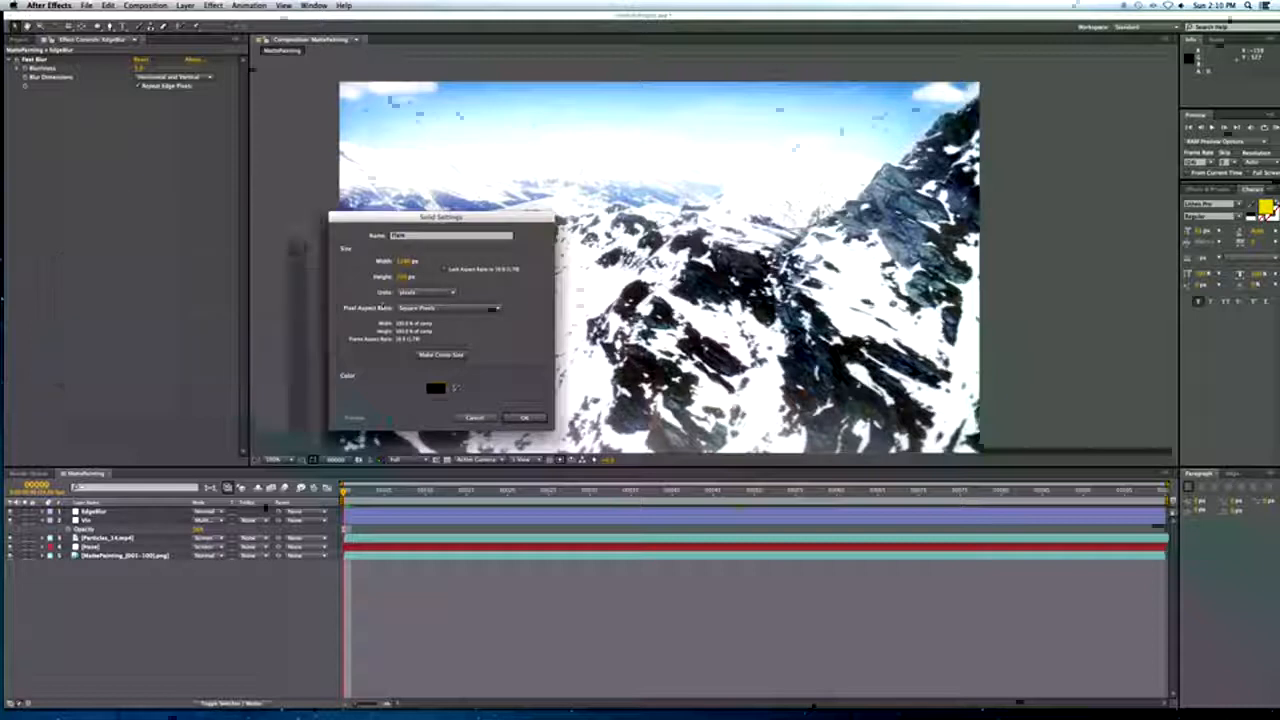
left_click(519, 417)
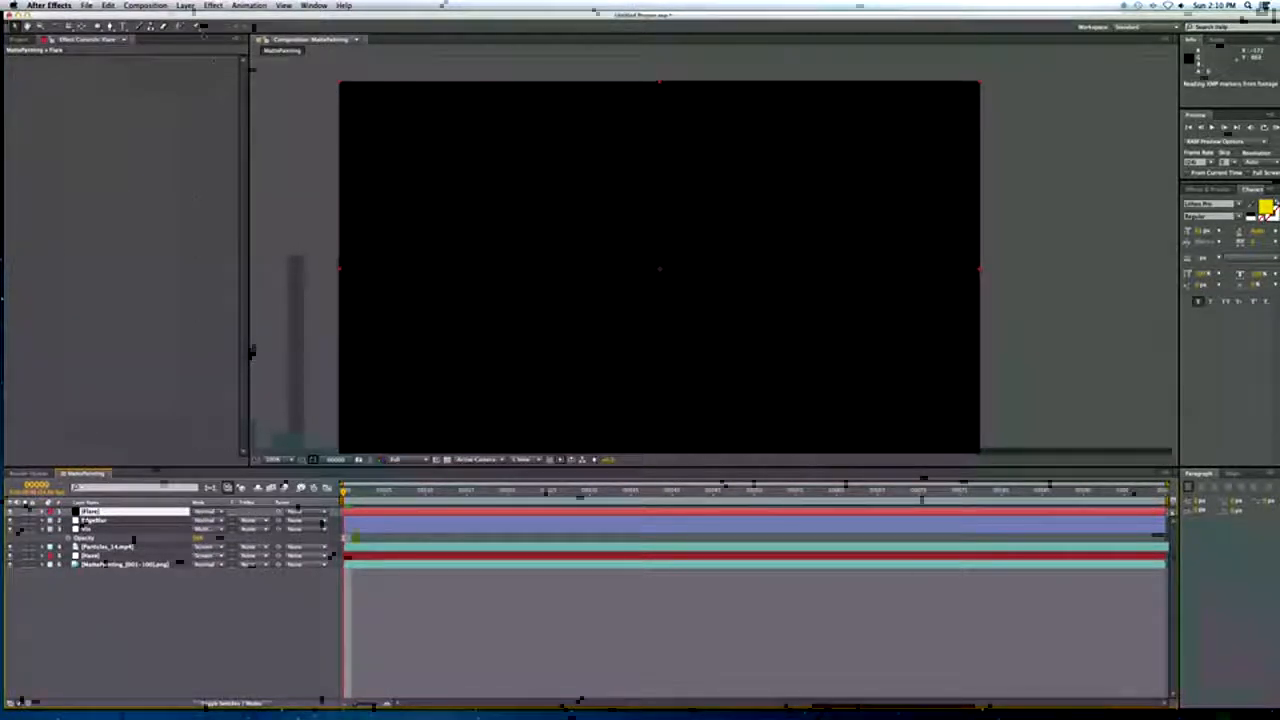
Apply a Lens Flare effect to the Flare solid and move its flare center to the image's upper-left corner.
left_click(213, 5)
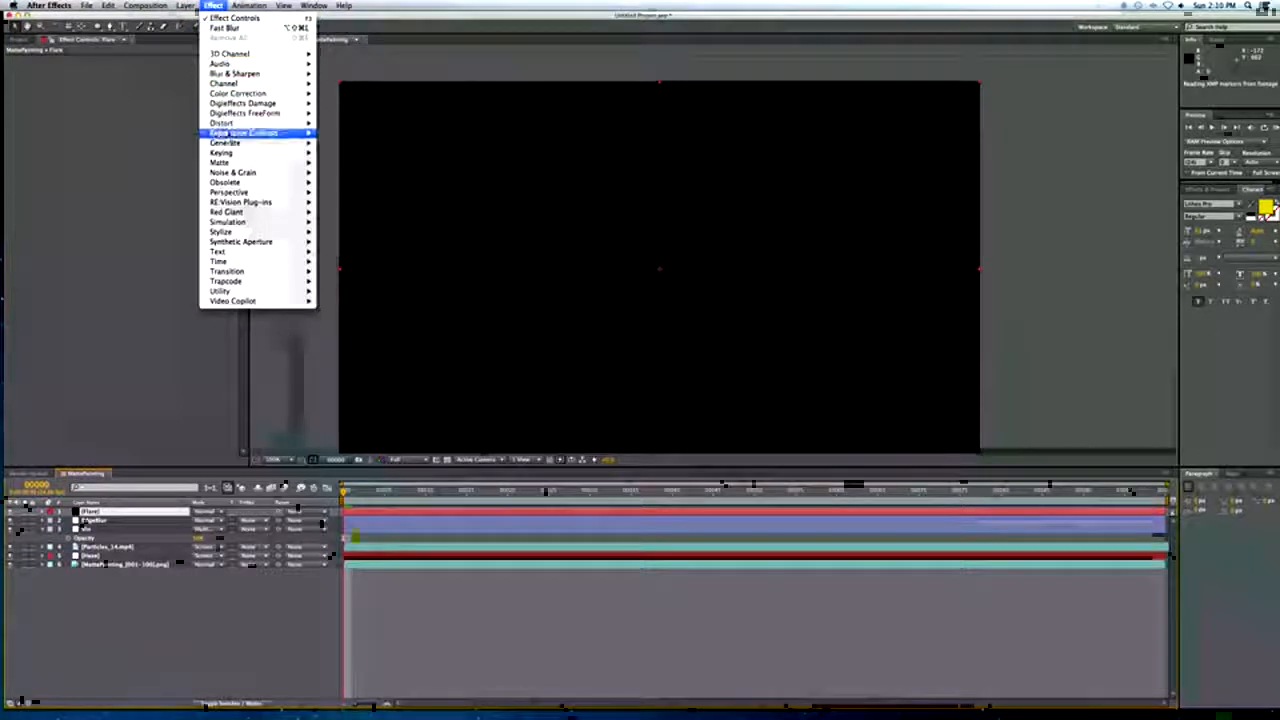
mouse_move(235, 143)
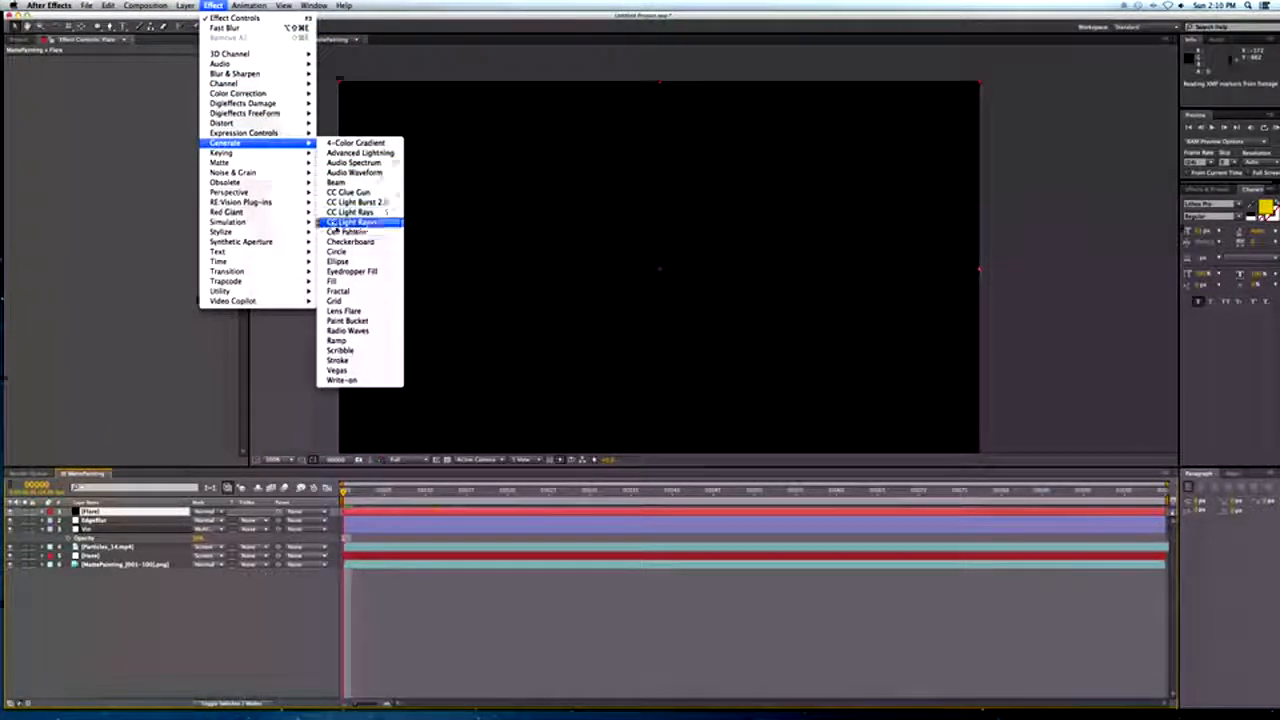
left_click(360, 313)
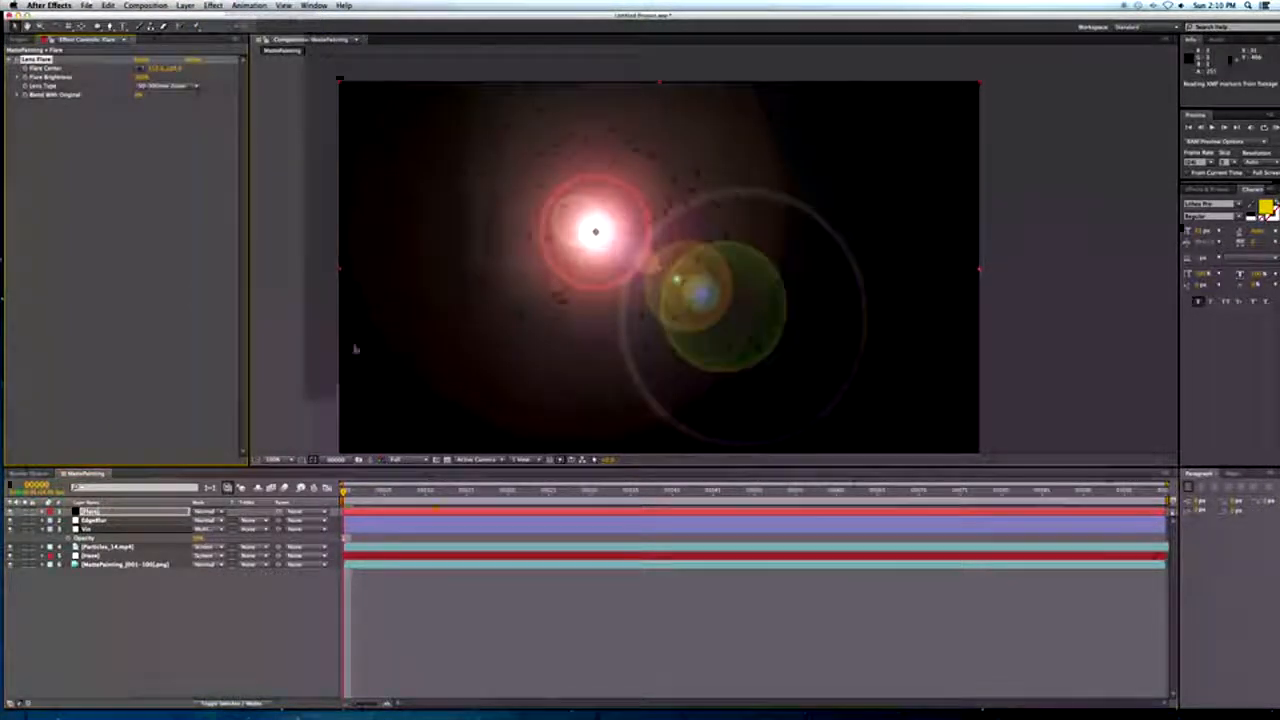
left_click_drag(596, 233, 374, 135)
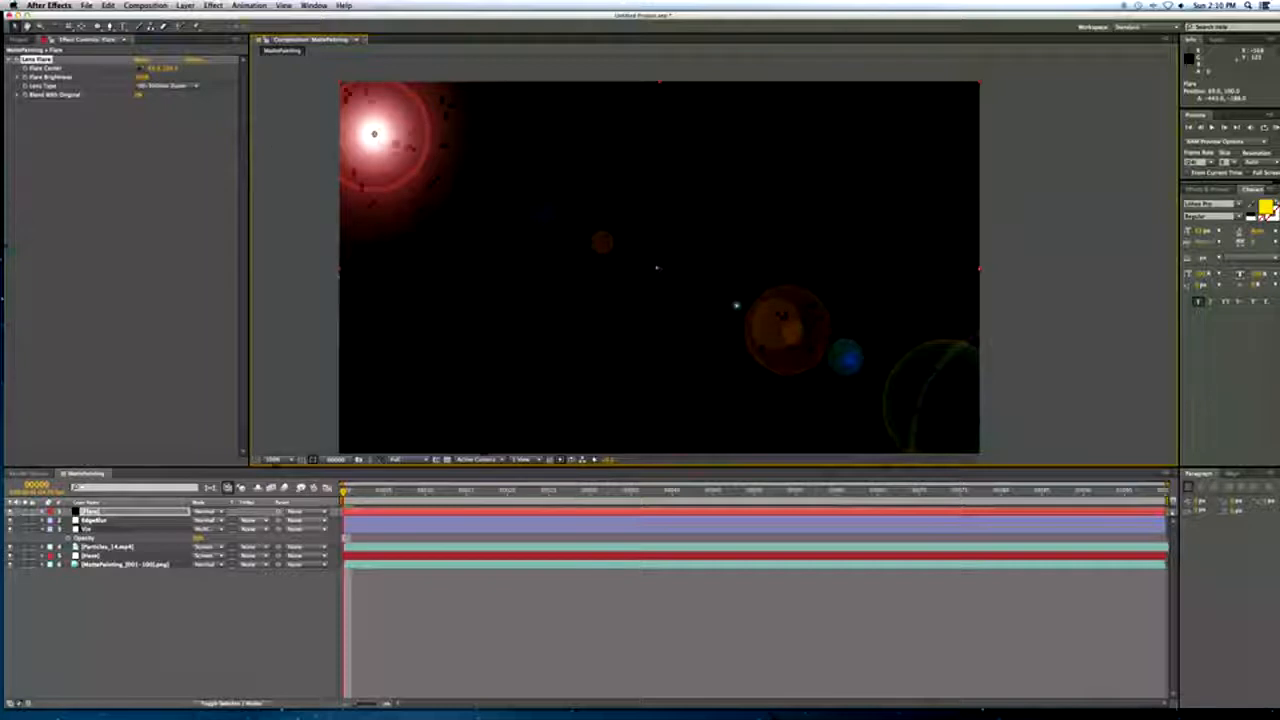
Set the flare's Lens Type to 105mm Prime and nudge its center closer to the upper-left corner of the image.
left_click(168, 86)
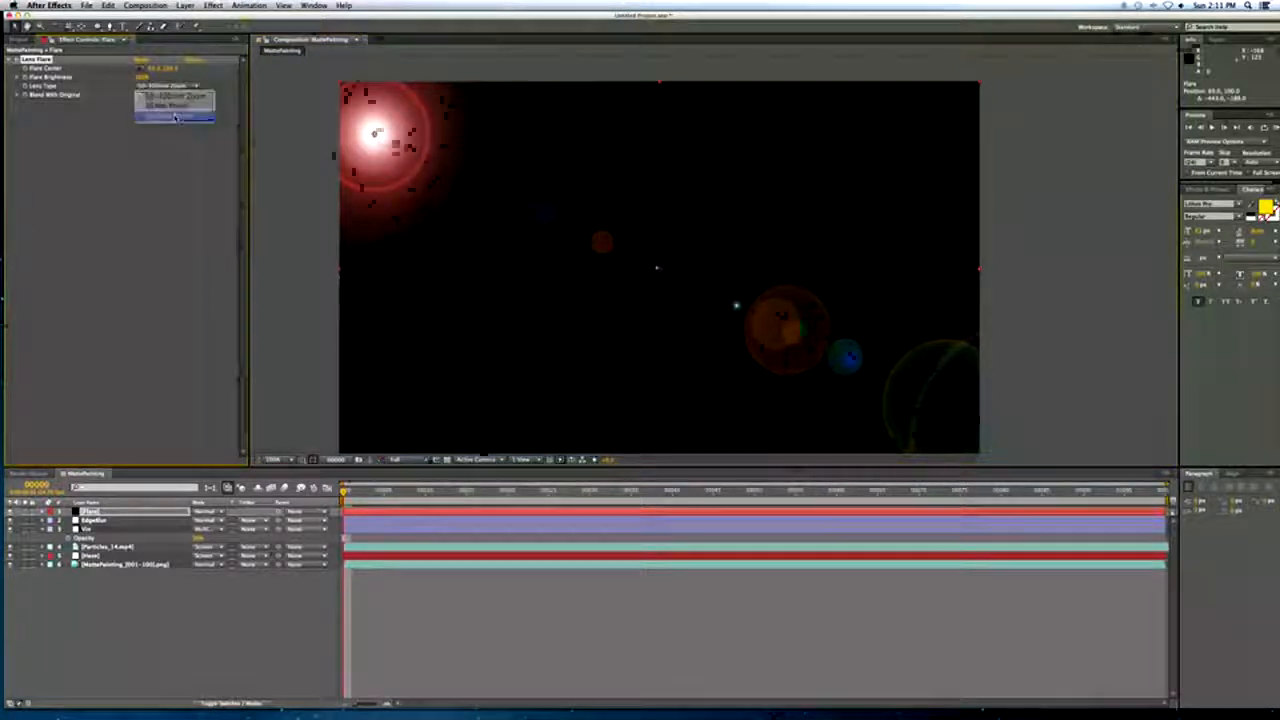
left_click(175, 118)
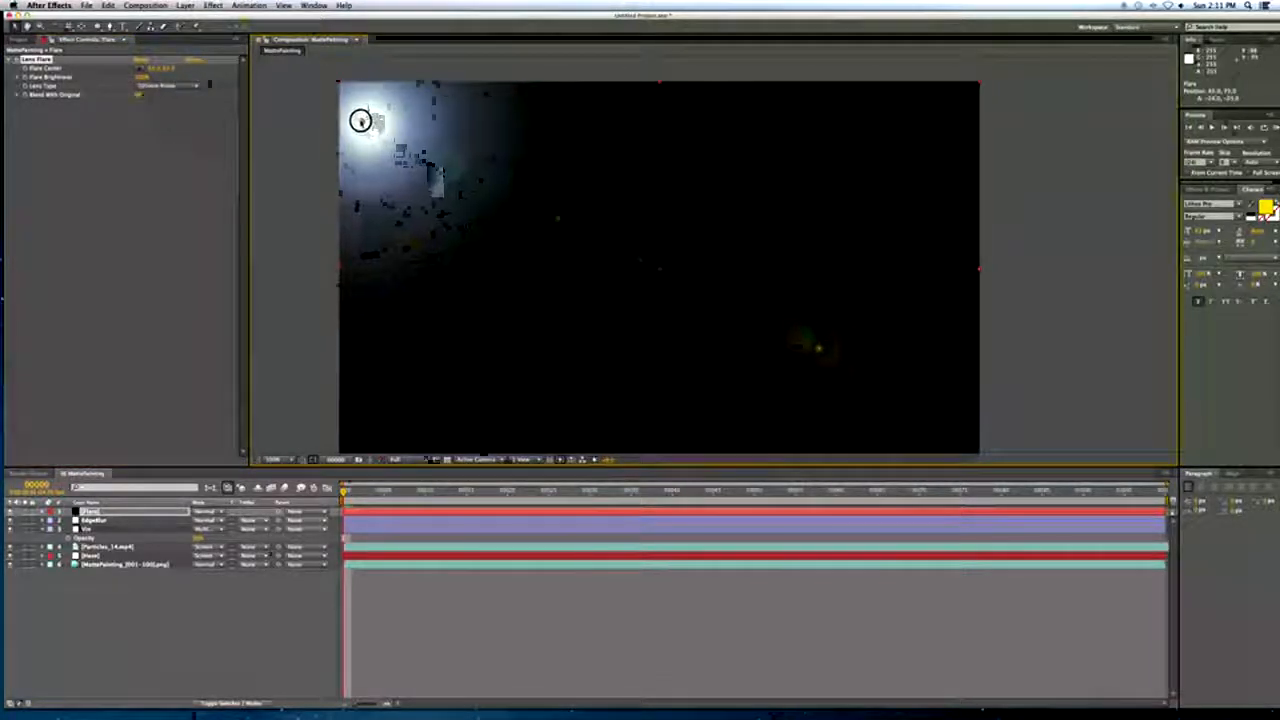
left_click_drag(361, 121, 359, 121)
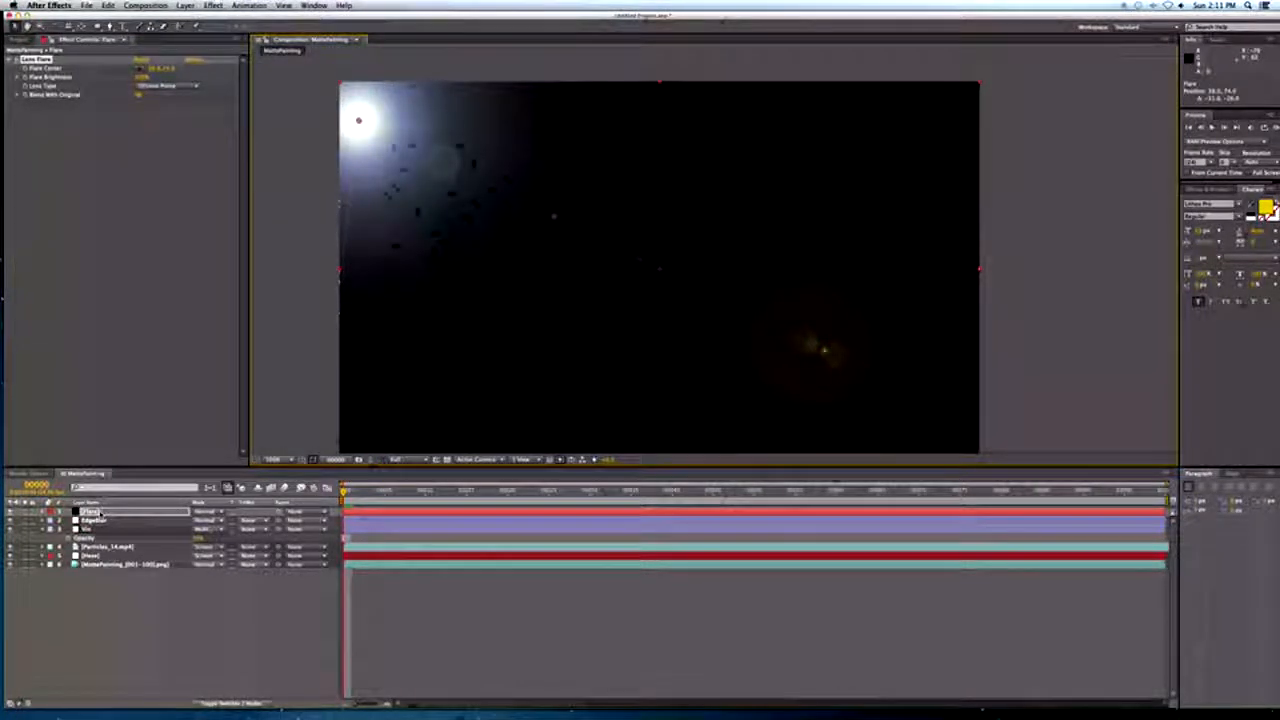
Apply a Tint effect to the Flare layer and set Map White To to a bright yellow.
right_click(100, 513)
mouse_move(118, 505)
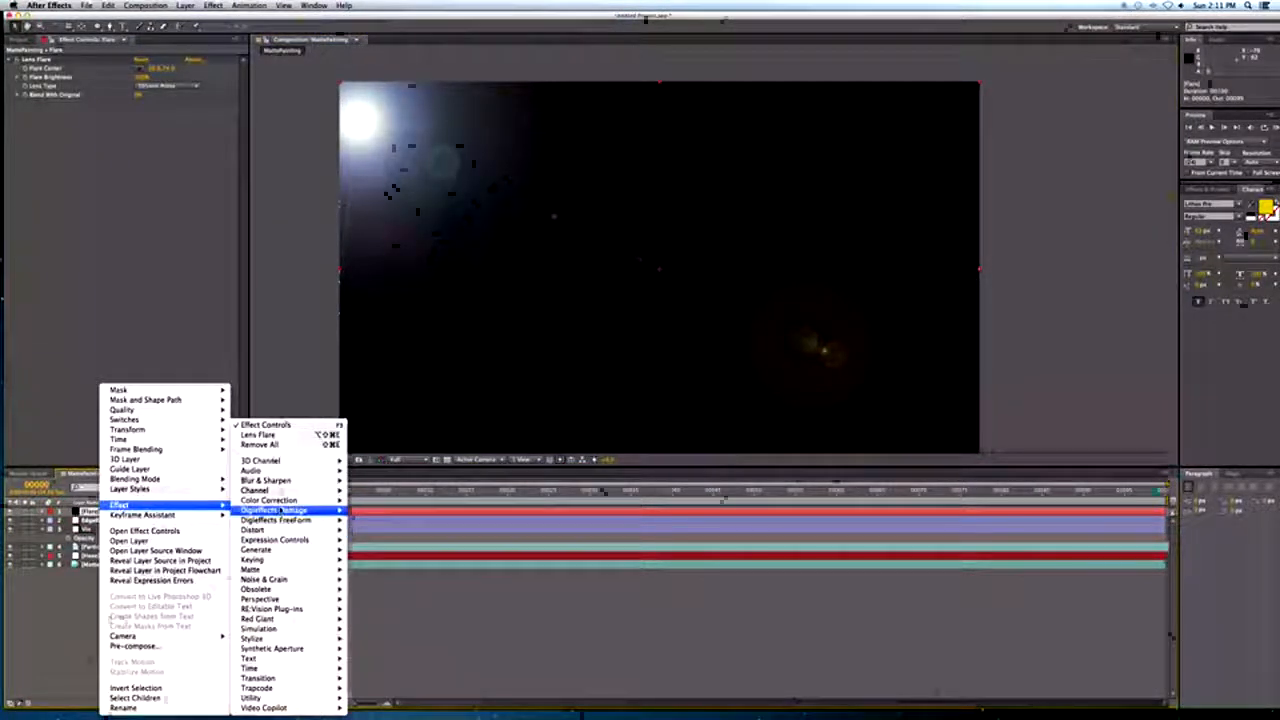
mouse_move(268, 500)
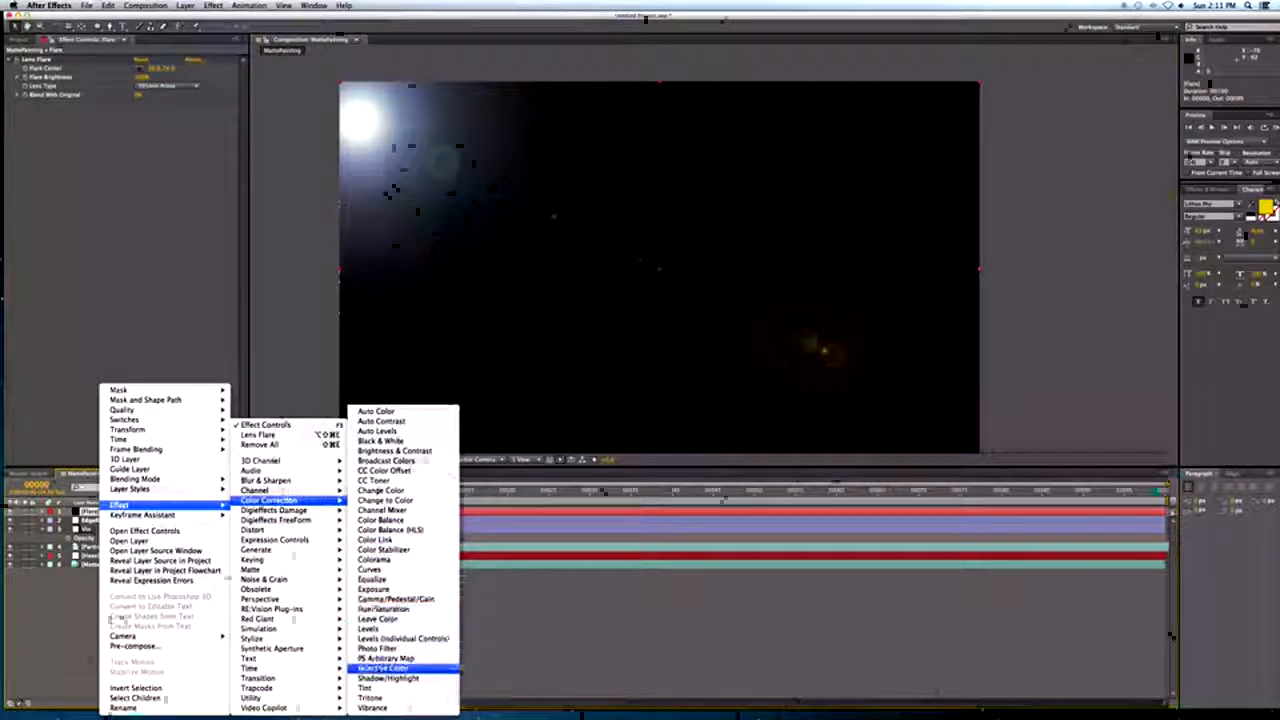
left_click(365, 688)
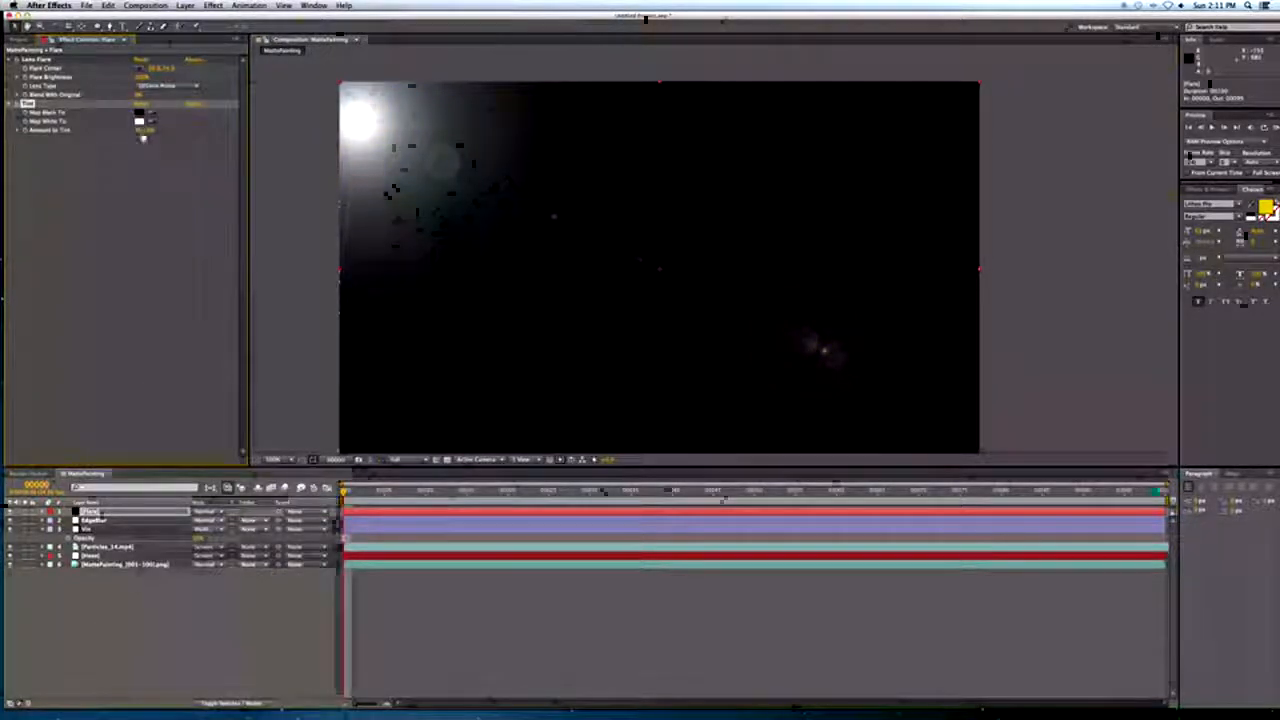
left_click(140, 121)
left_click_drag(213, 371, 211, 343)
left_click(164, 257)
left_click(158, 237)
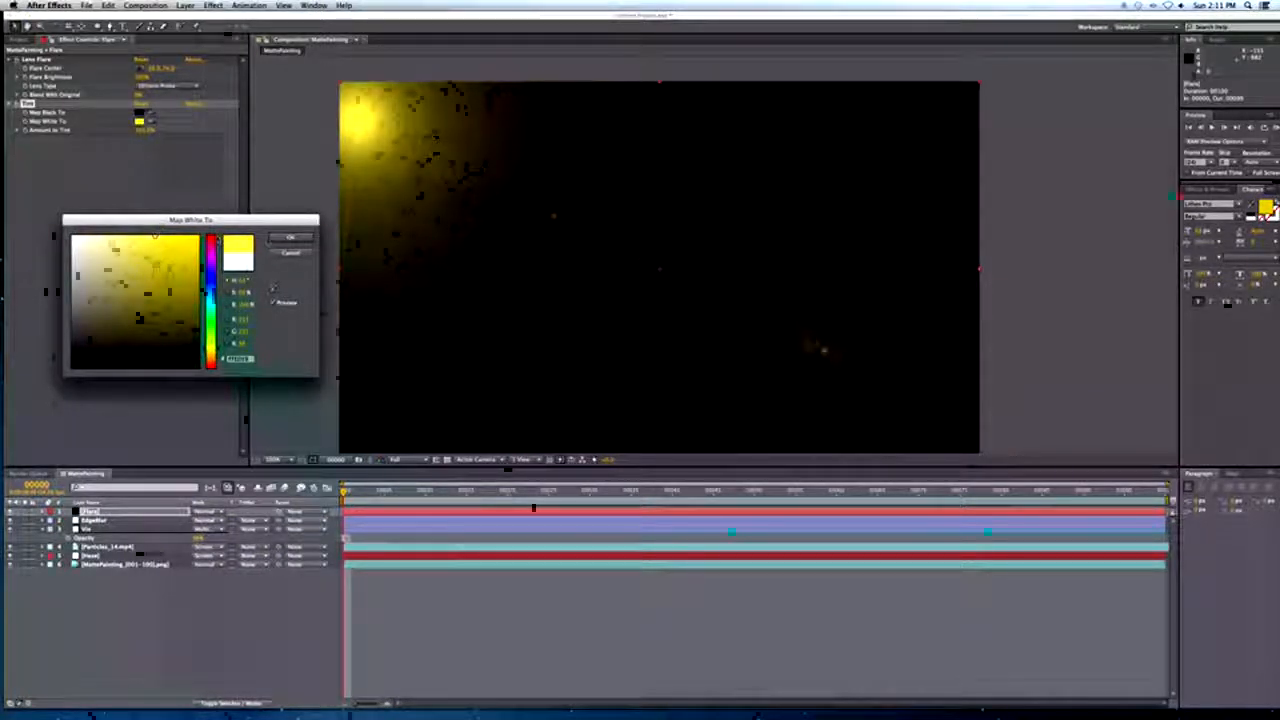
left_click(272, 239)
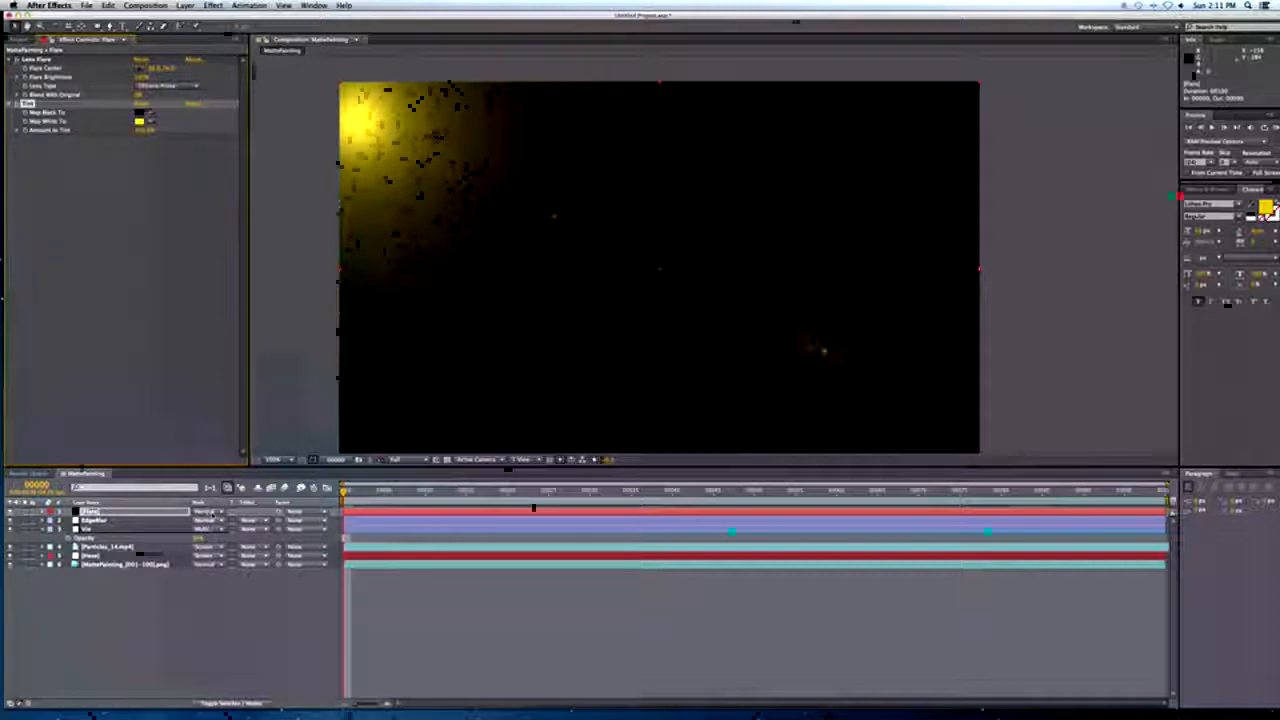
Set the Flare layer's blending mode to Add and shift the Flare Center horizontally past the image's left edge.
left_click(207, 511)
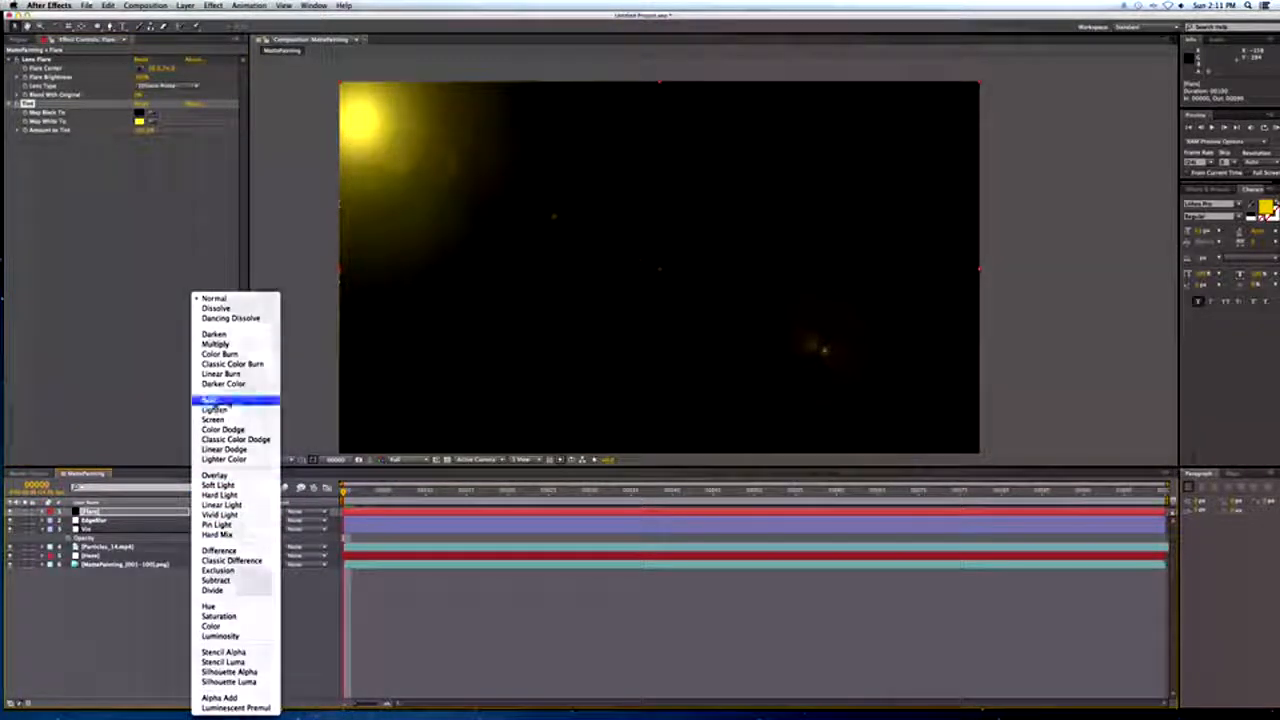
left_click(208, 400)
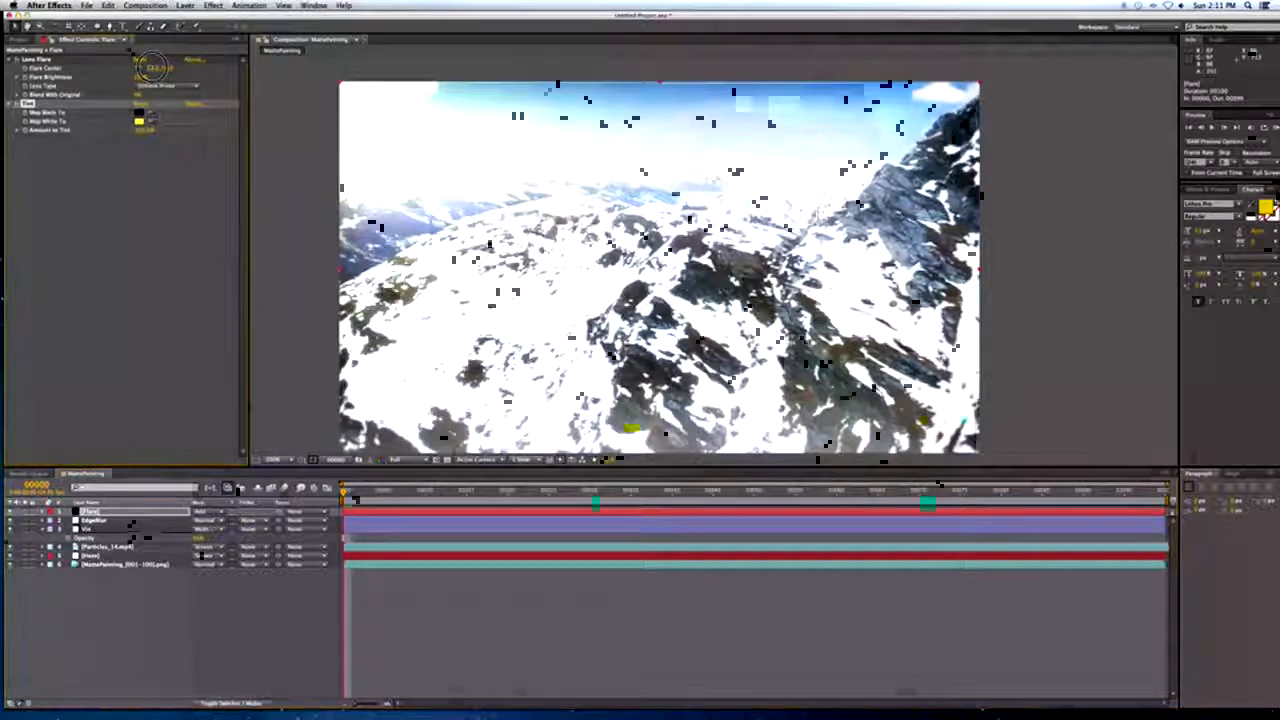
left_click(146, 69)
left_click_drag(148, 72, 125, 78)
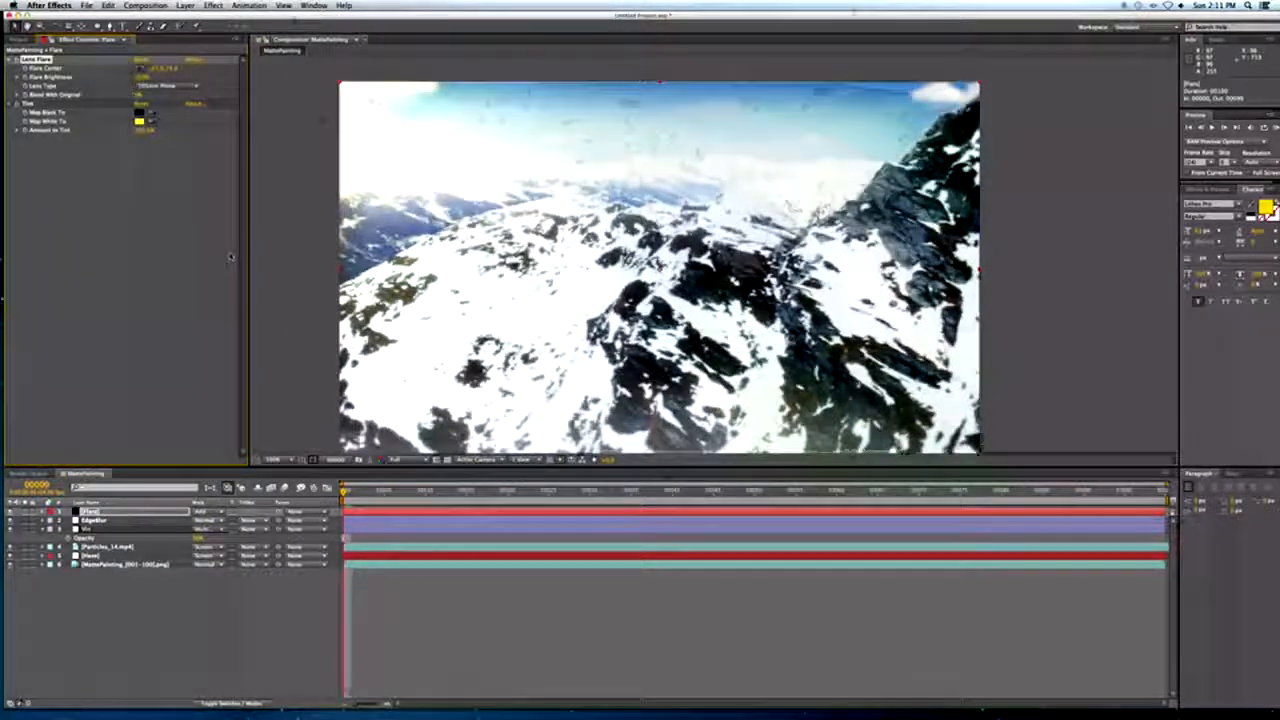
left_click(396, 660)
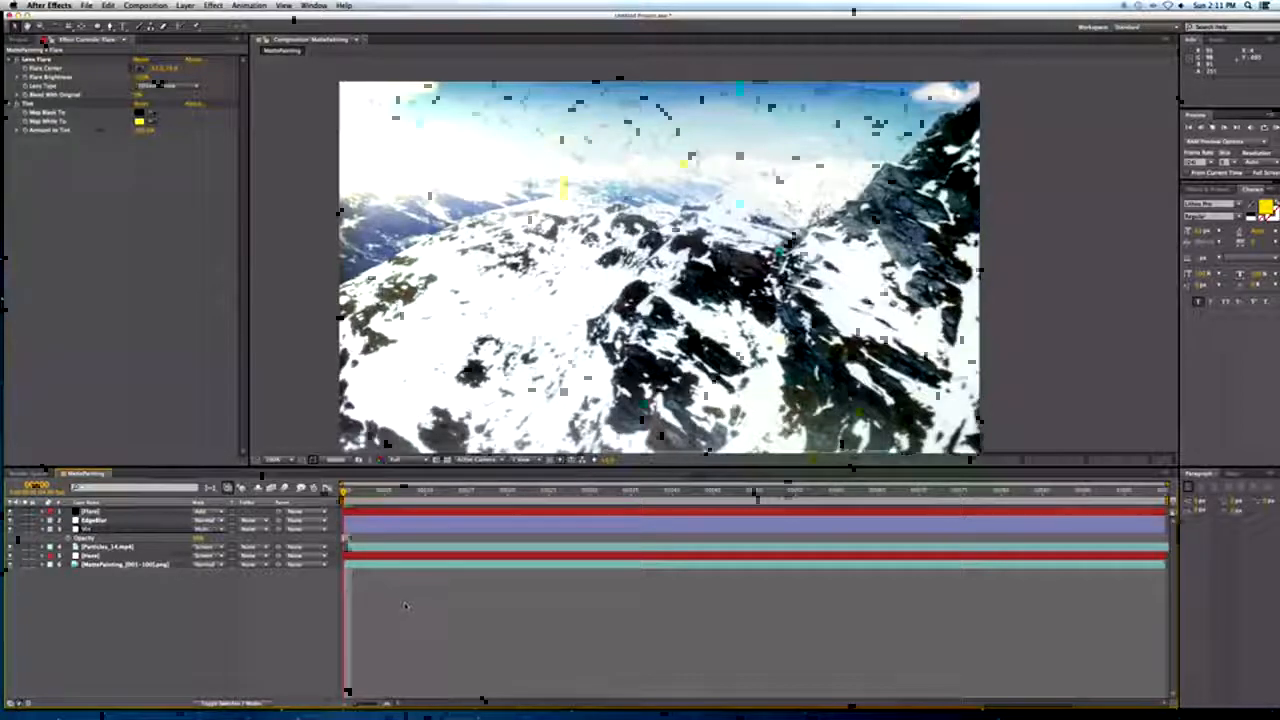
Preview the composition with the flare and return the playhead to the first frame.
key("space")
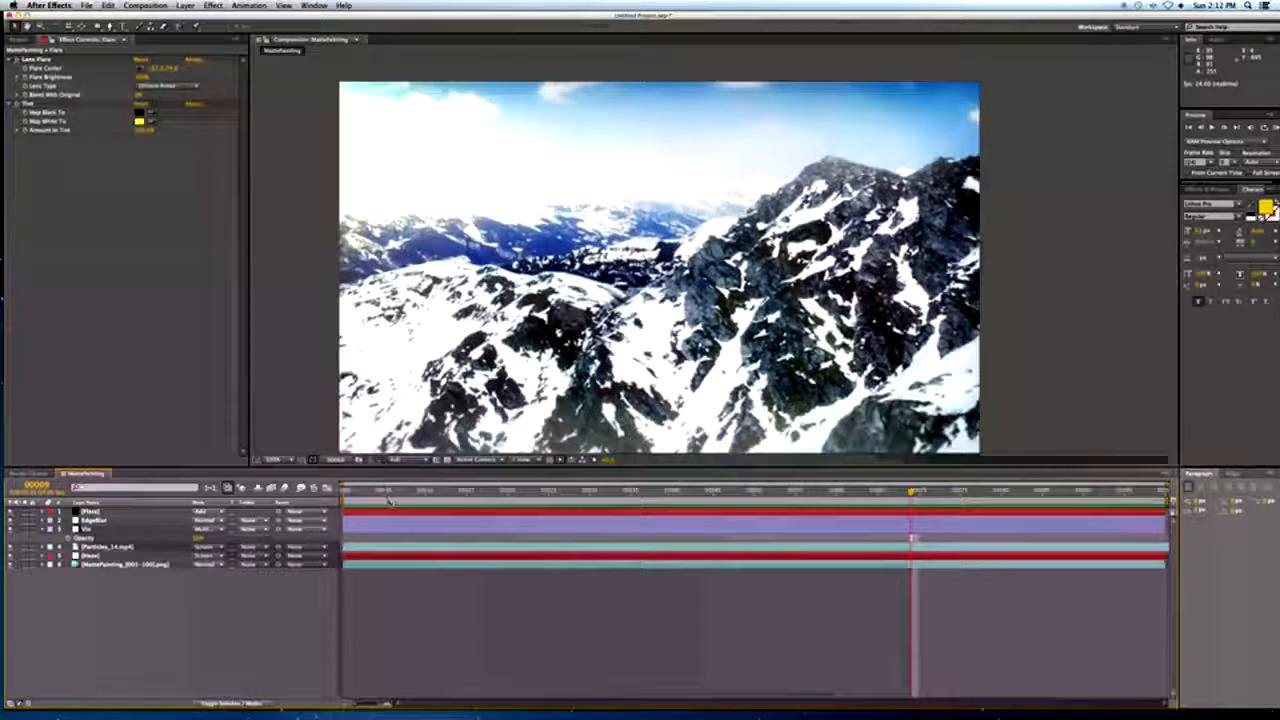
left_click(365, 489)
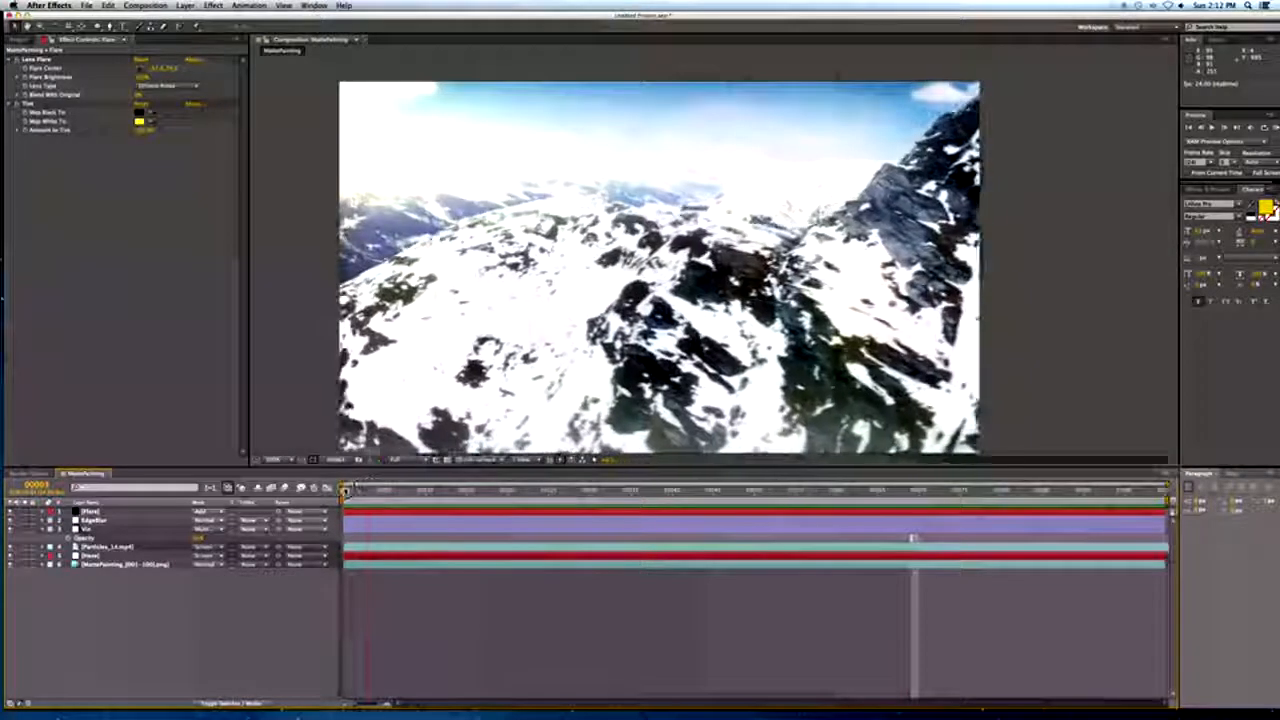
left_click(346, 491)
Set the lens flare's Flare Brightness to 90%.
left_click(142, 78)
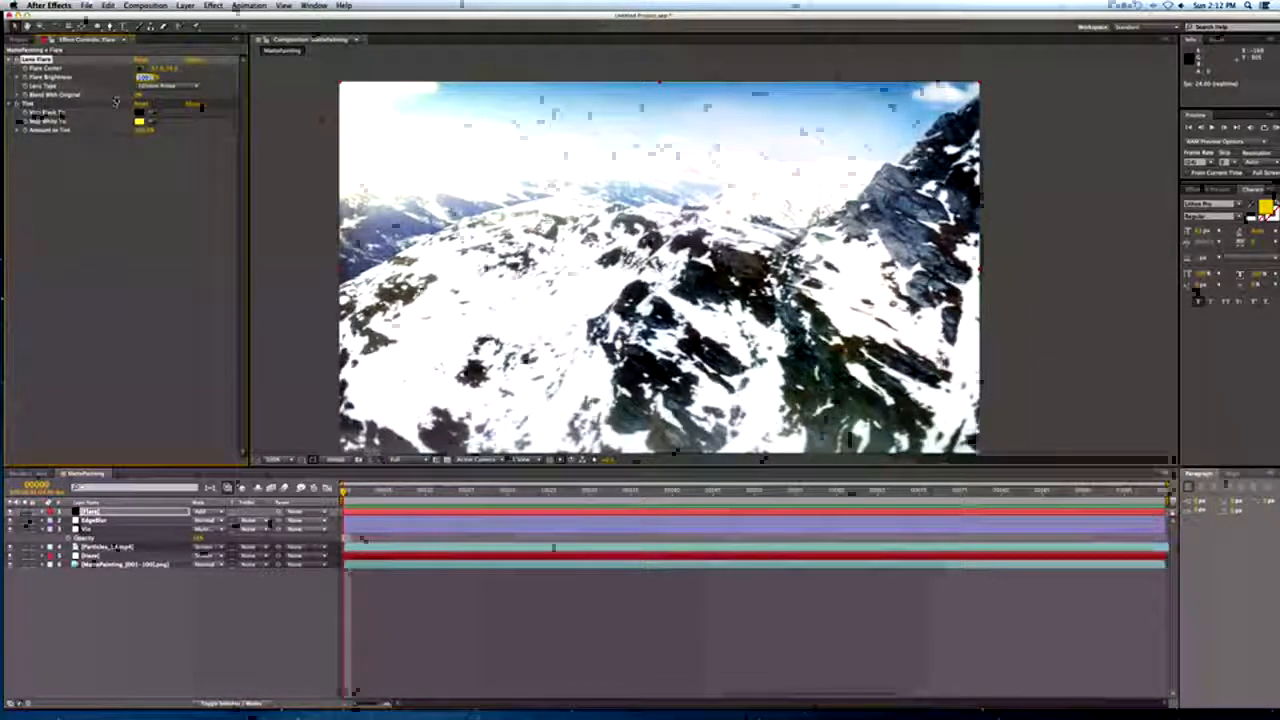
type("90")
key("Return")
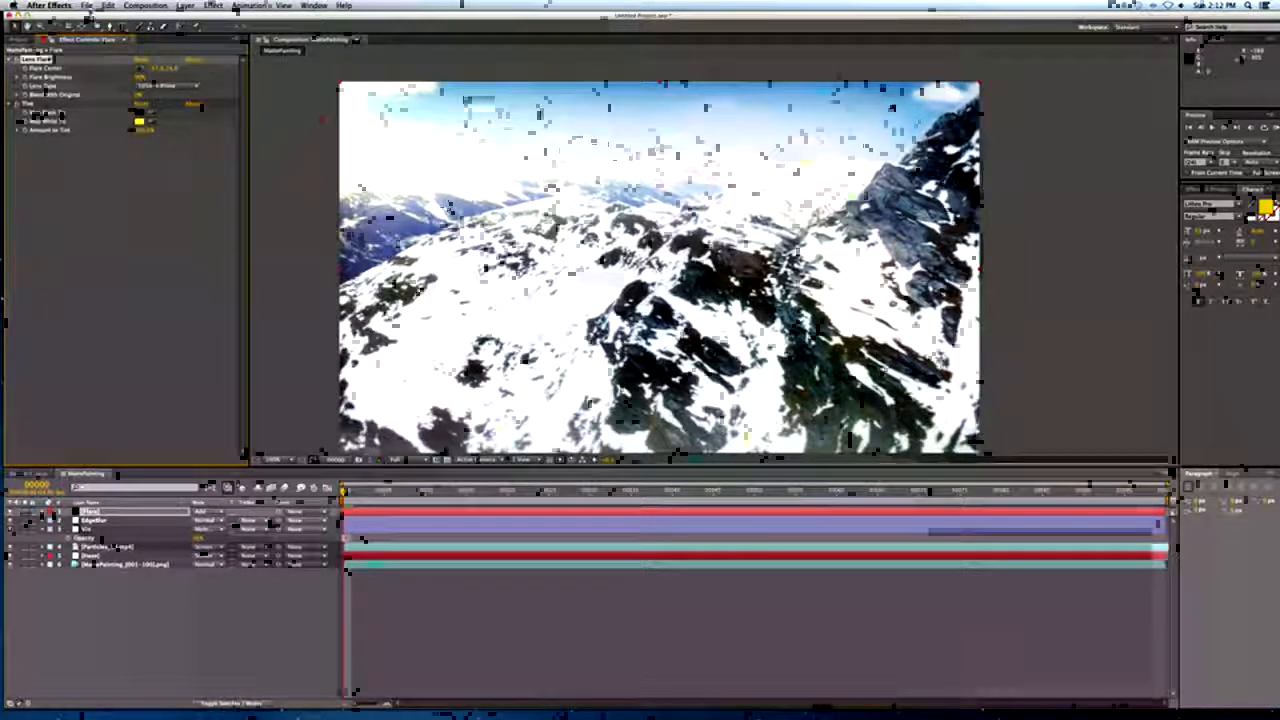
Save the project and add the MattePainting composition to the render queue.
left_click(87, 5)
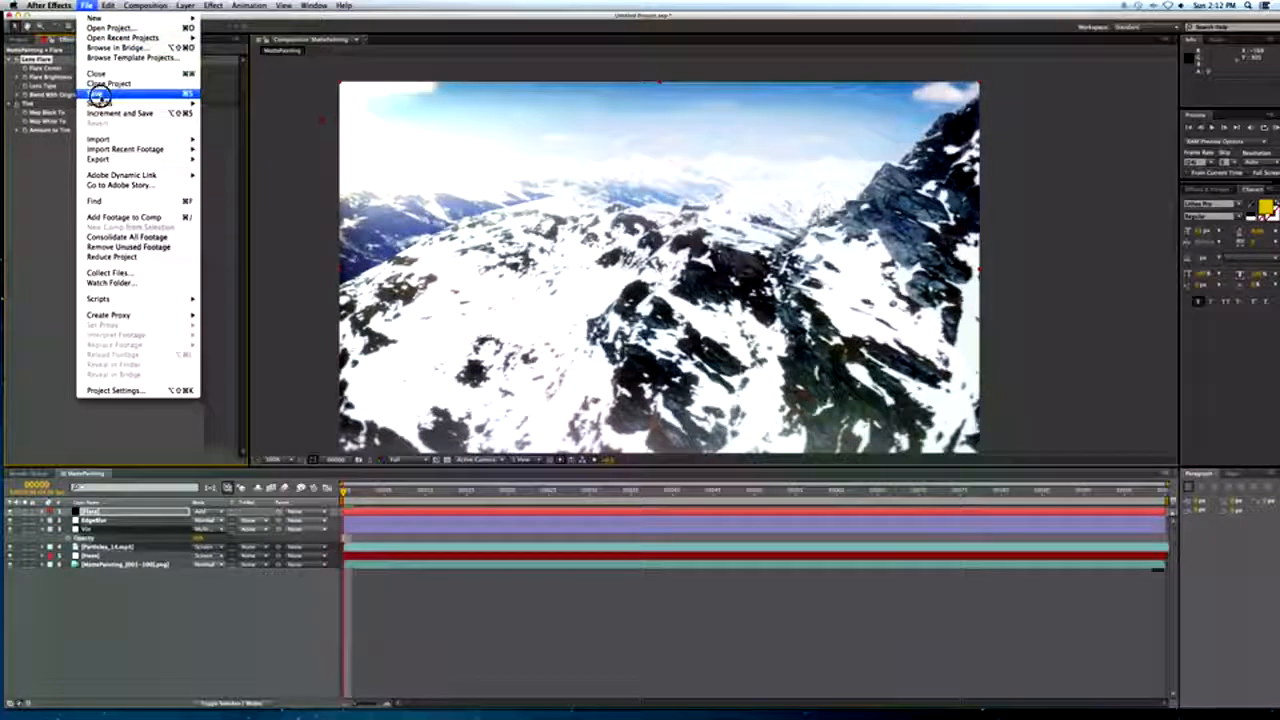
left_click(100, 93)
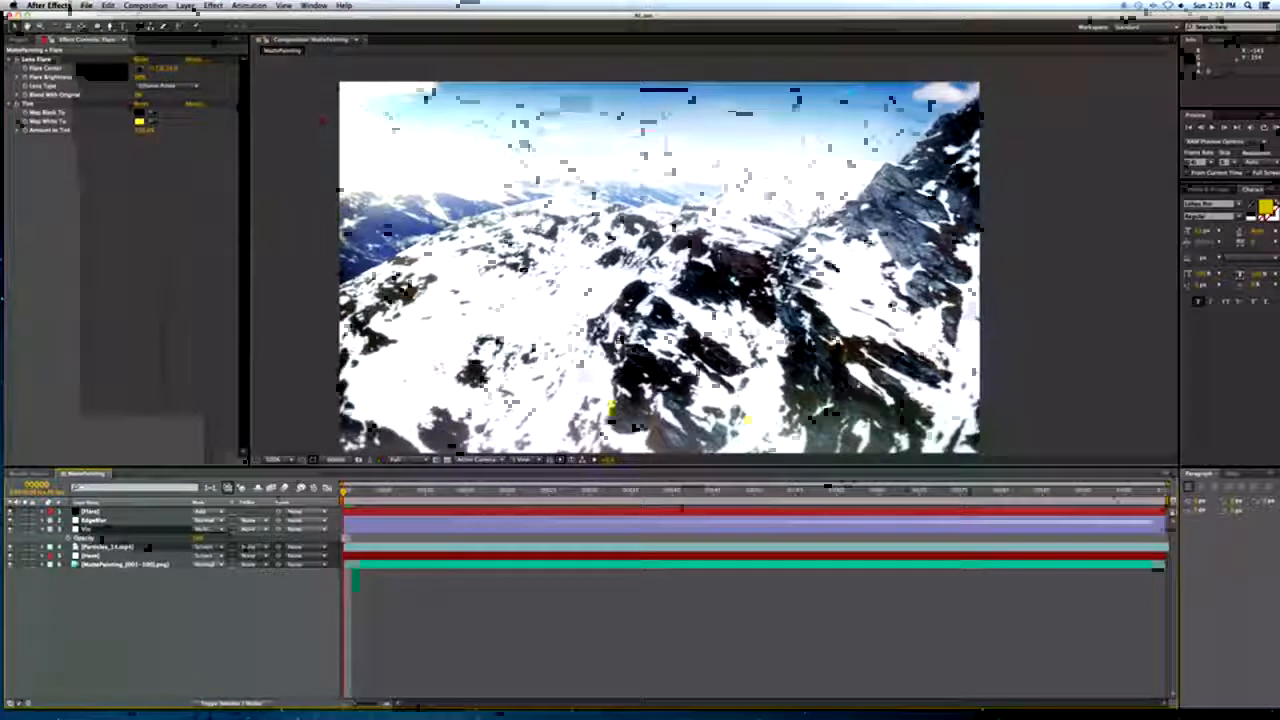
left_click(146, 5)
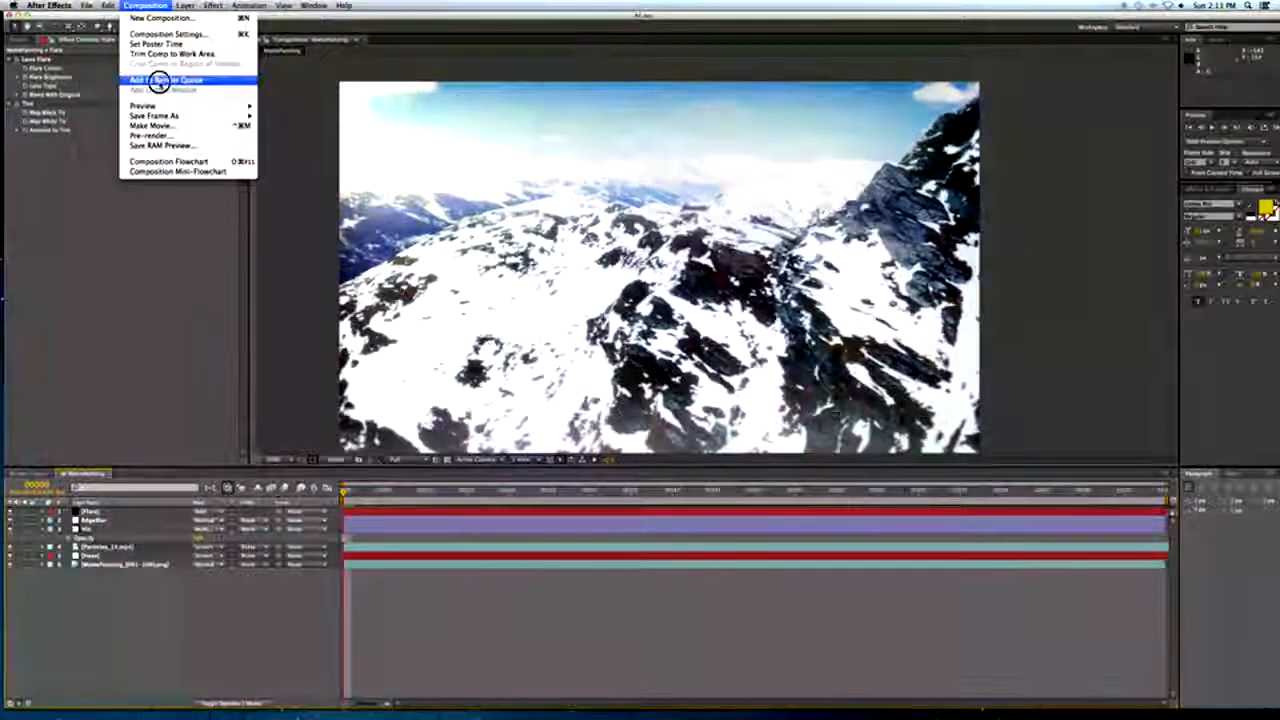
left_click(160, 79)
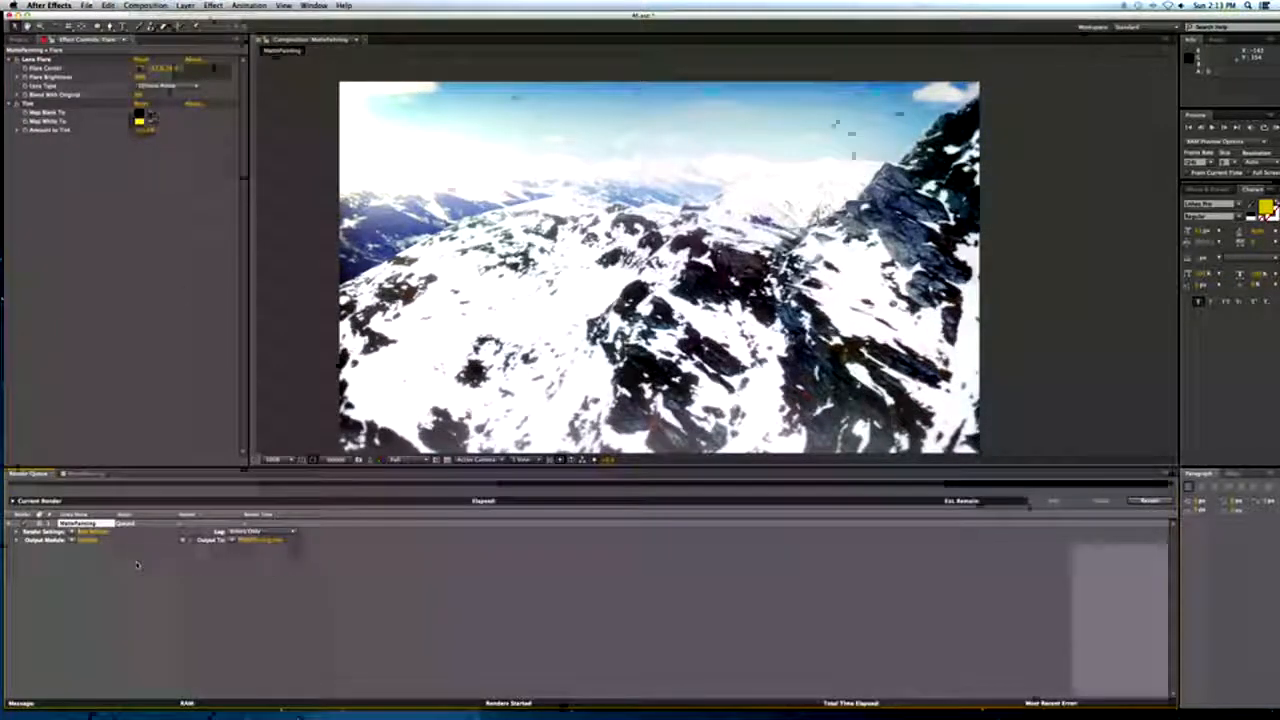
Confirm the MattePainting render settings with the composition's own frame rate of 24.00.
left_click(95, 531)
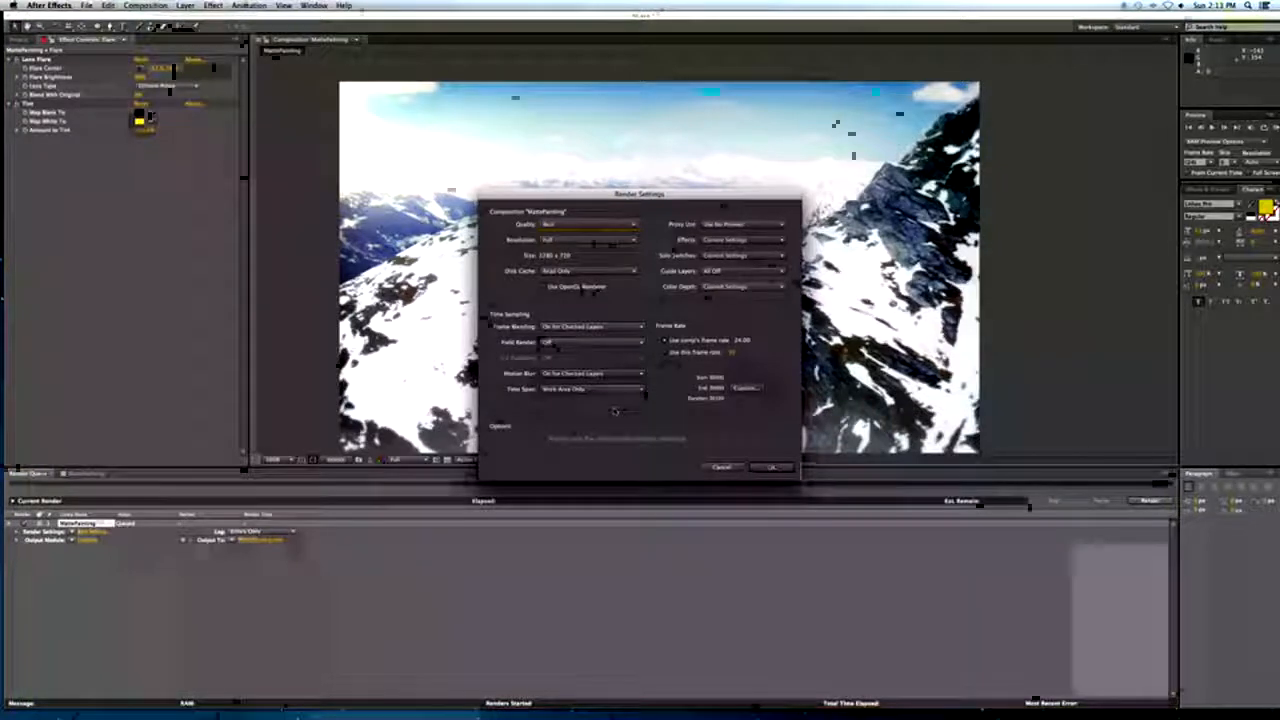
left_click(665, 352)
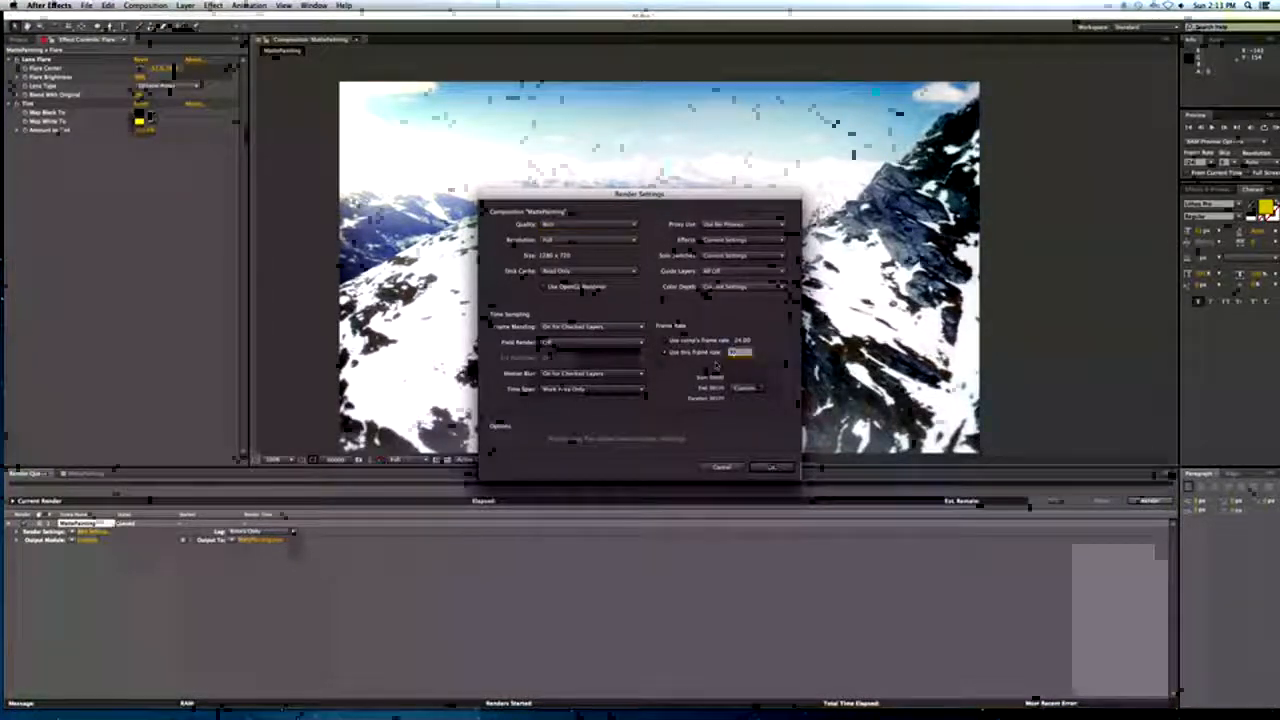
left_click(702, 342)
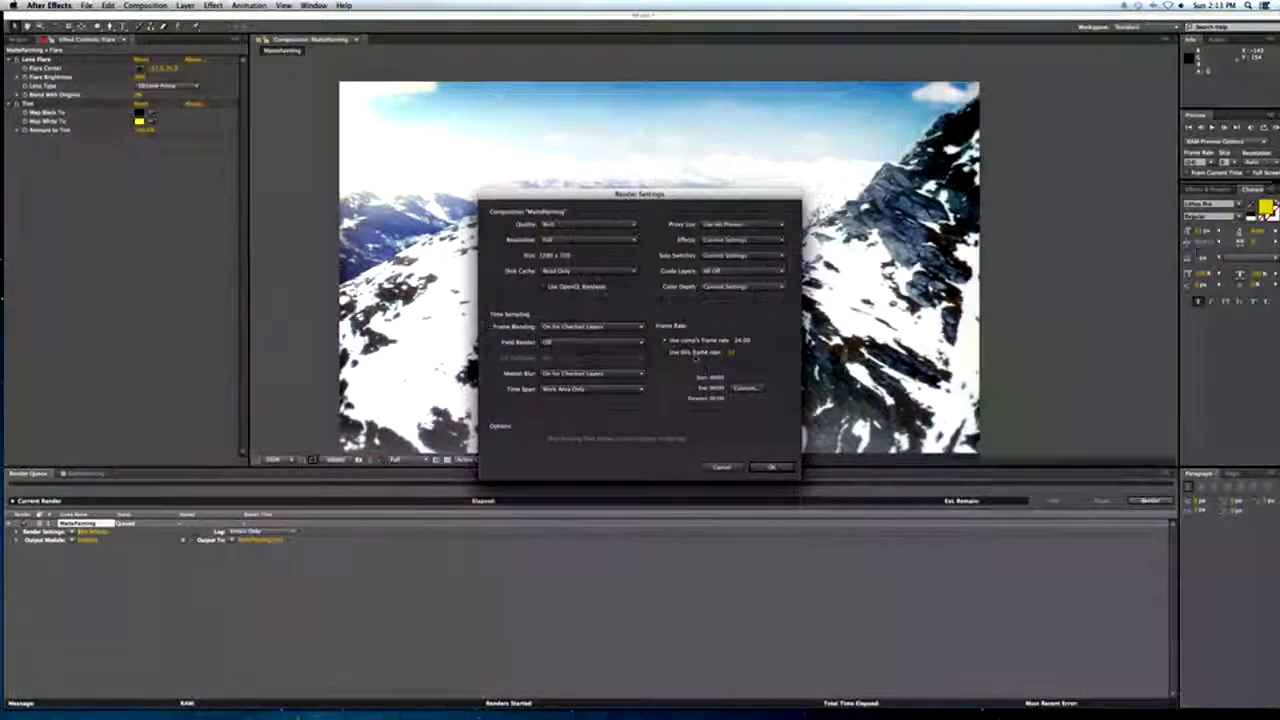
left_click(769, 467)
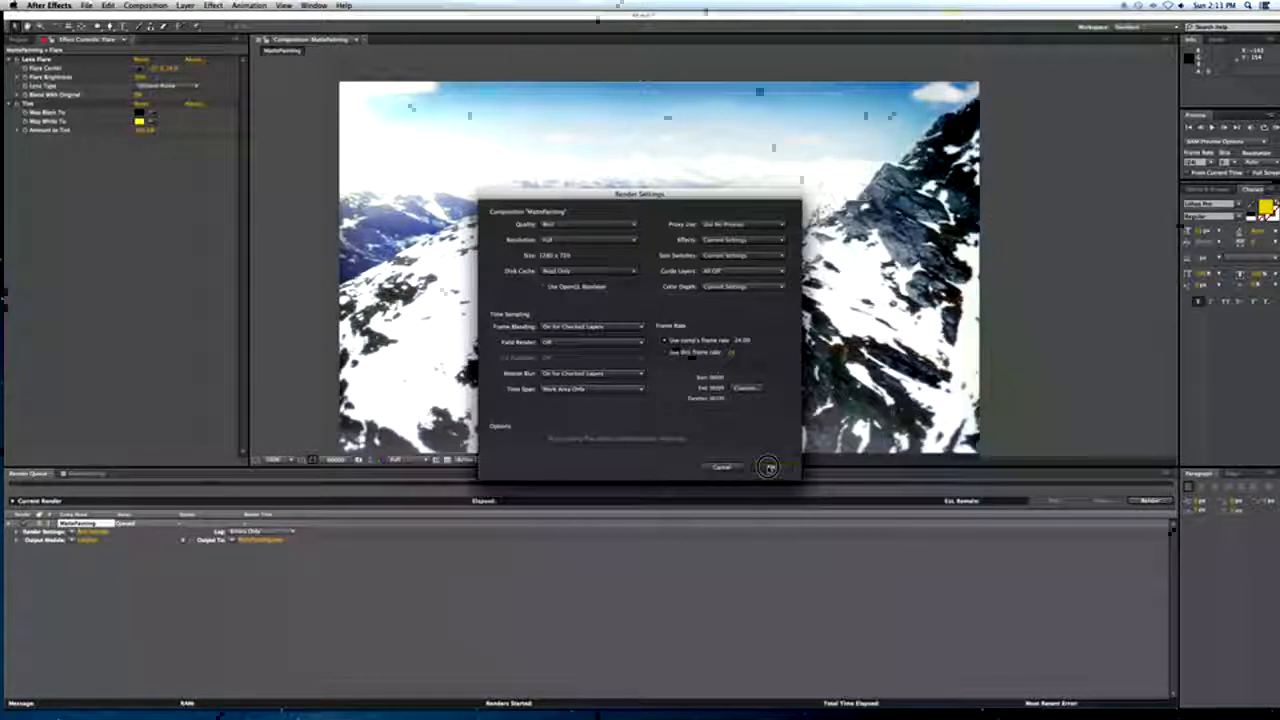
Open the output module settings and keep QuickTime as the format with RGB channels.
left_click(88, 540)
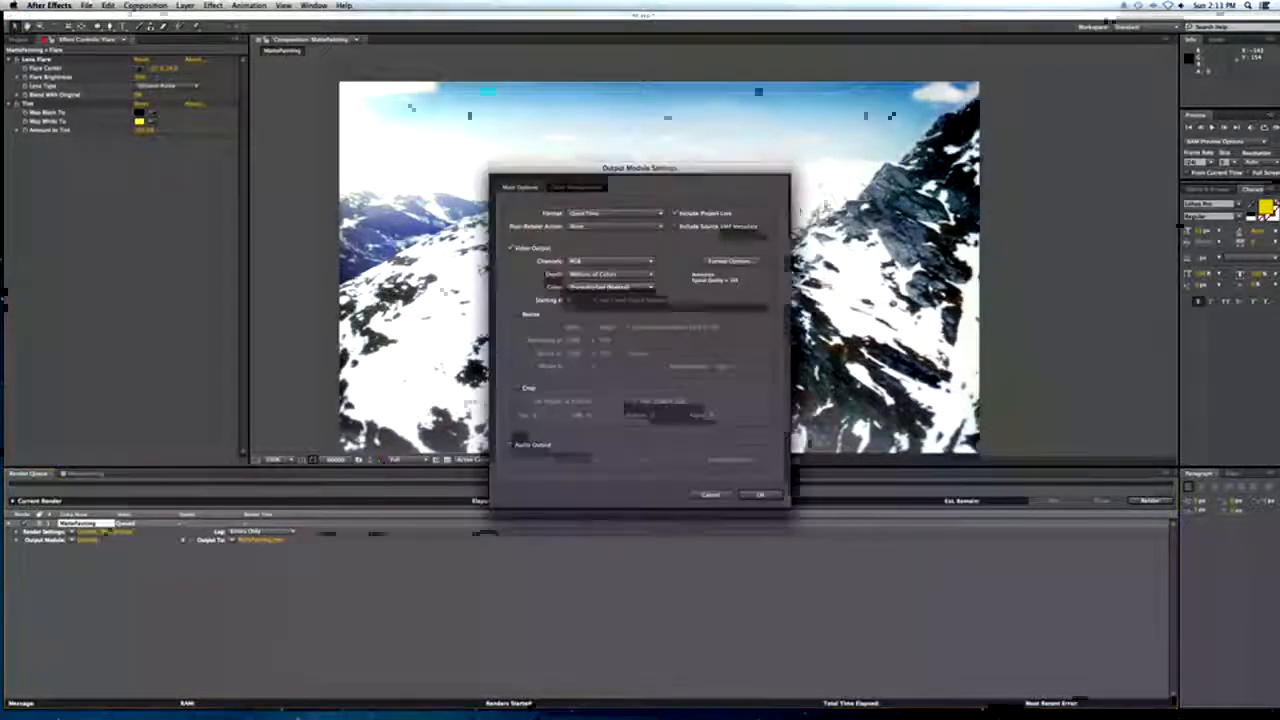
left_click(641, 211)
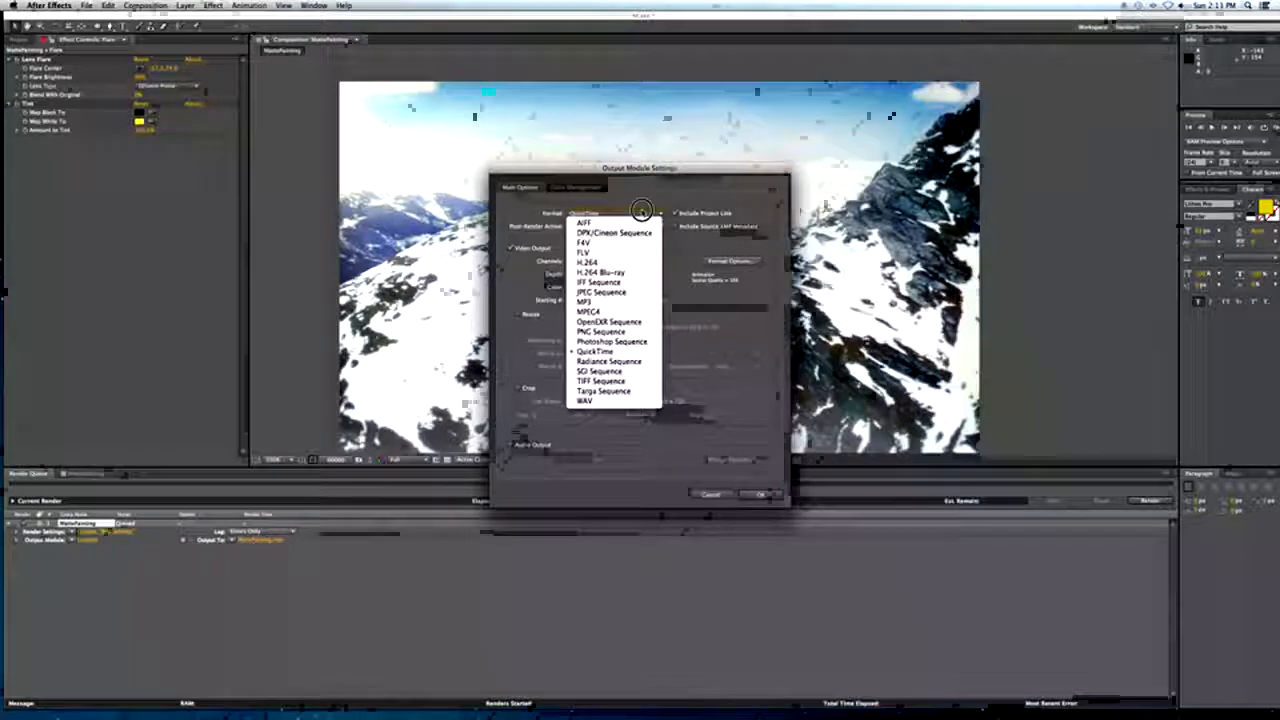
left_click(642, 211)
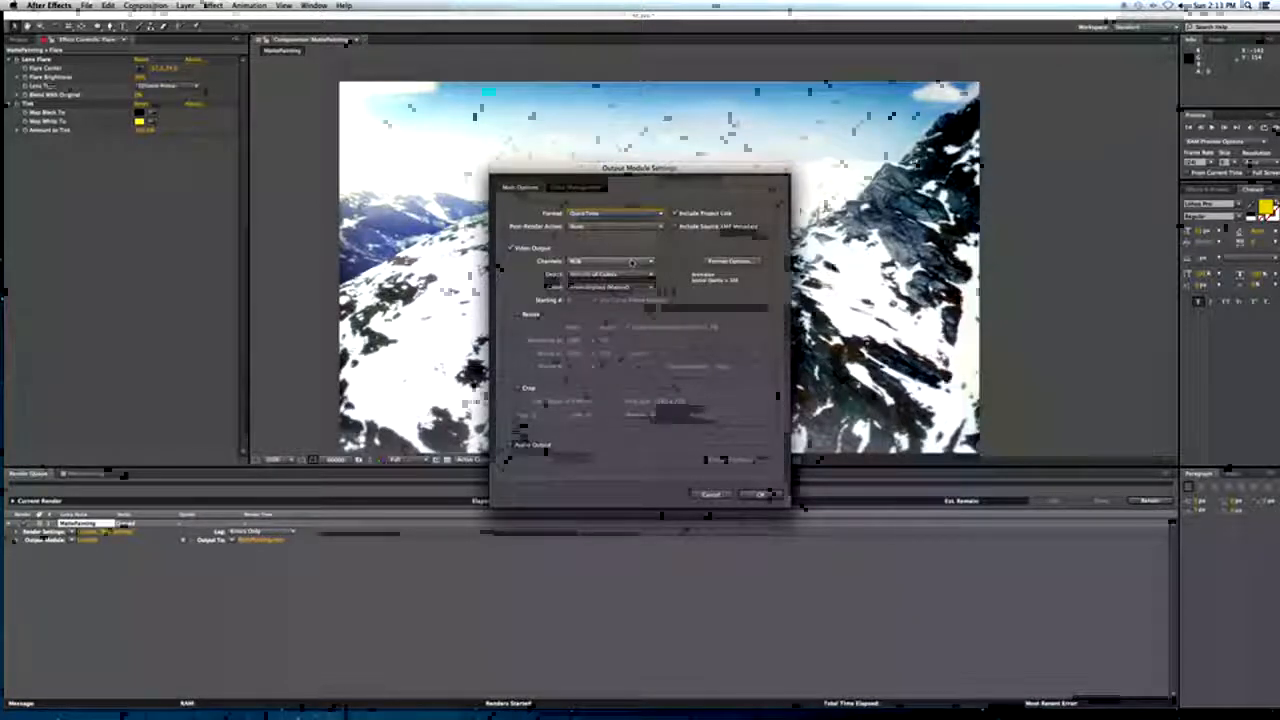
left_click(620, 261)
left_click(636, 264)
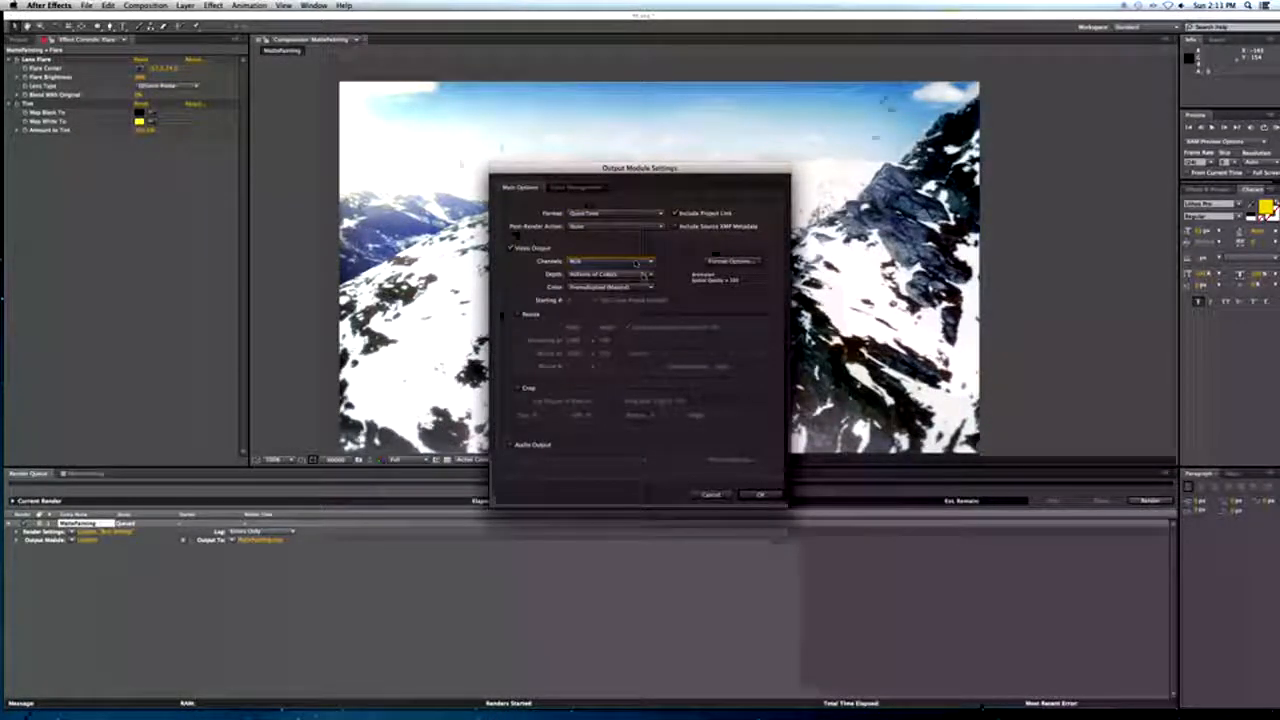
Set the QuickTime video codec to Apple ProRes 4444, choose its Gamma Correction option, and apply the output module settings.
left_click(731, 261)
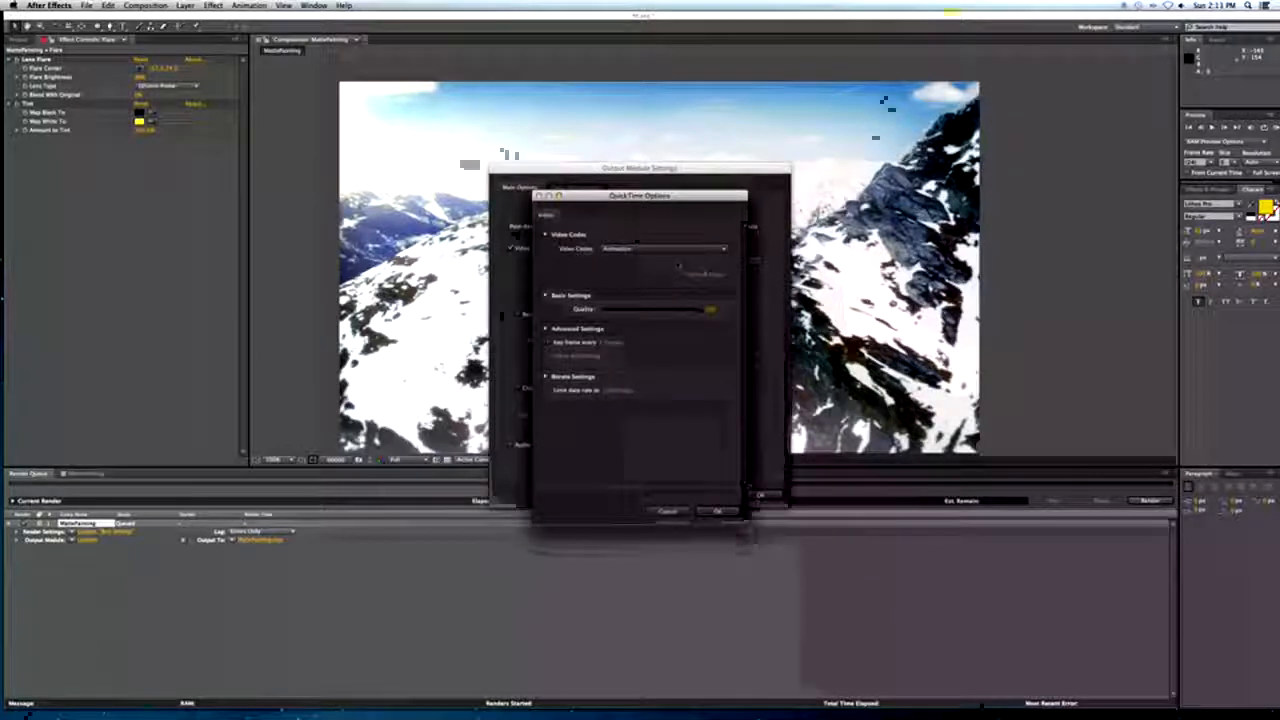
left_click(655, 248)
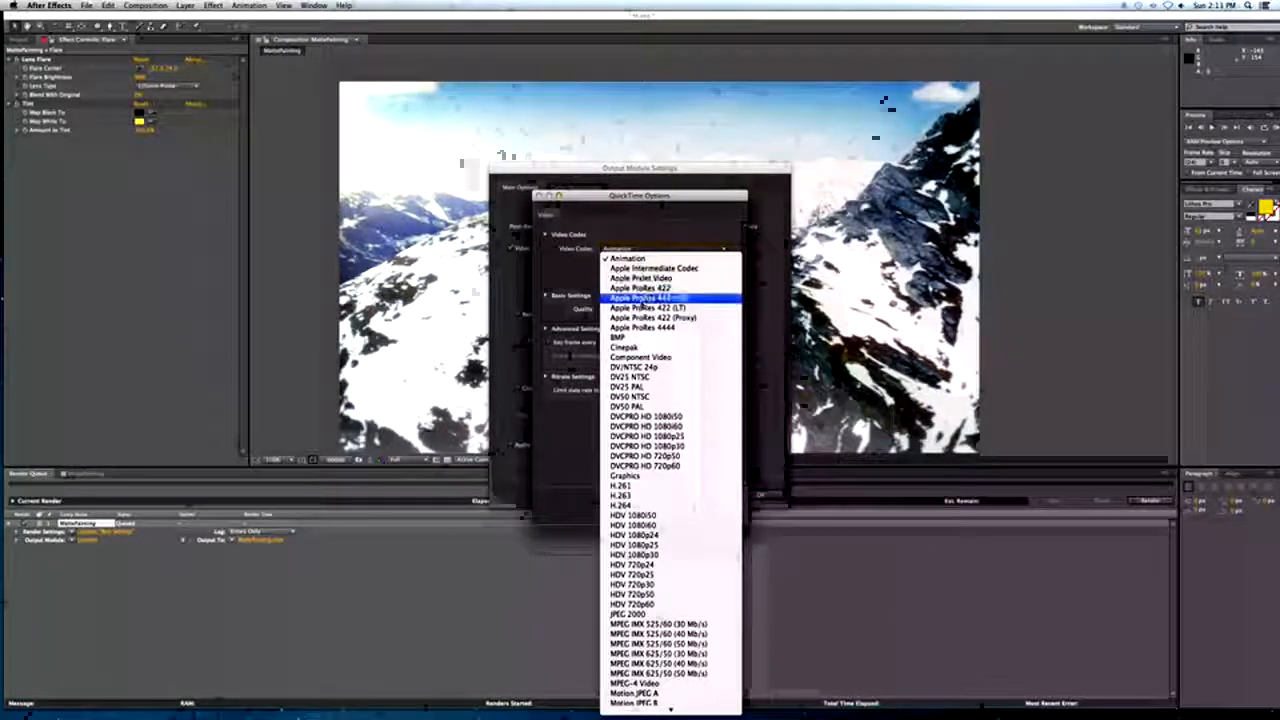
left_click(647, 329)
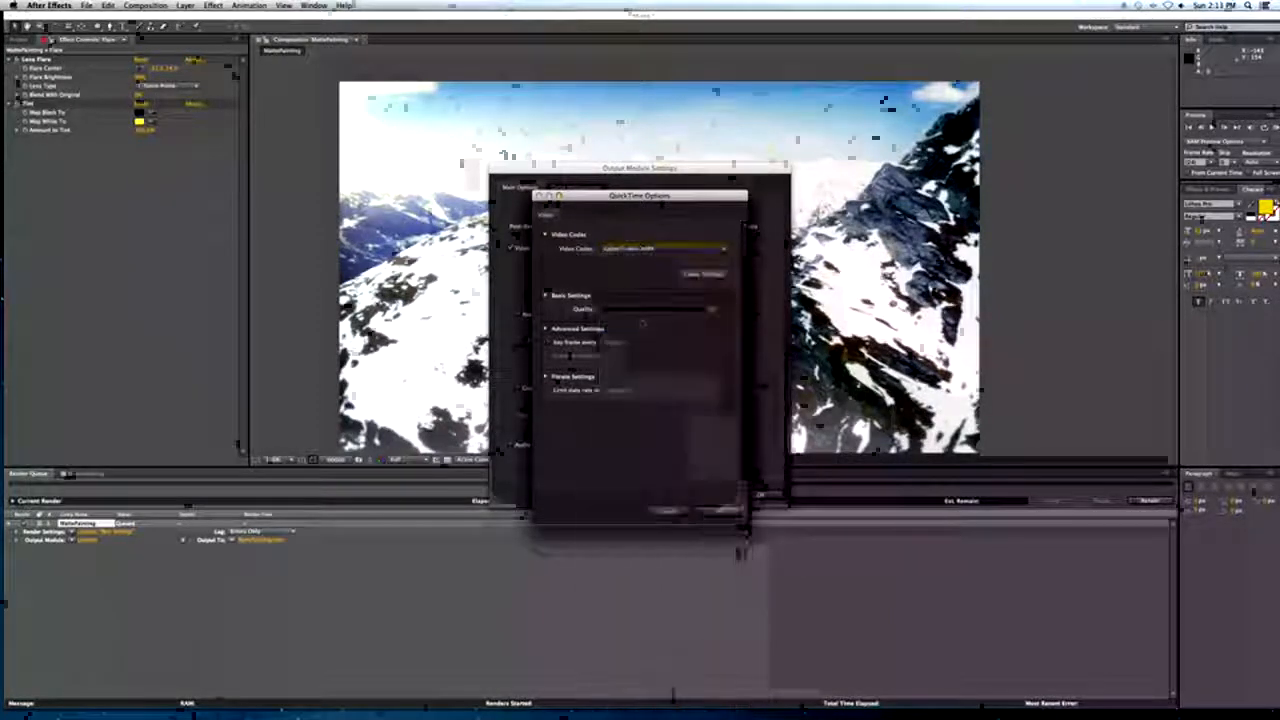
left_click(700, 274)
left_click(662, 163)
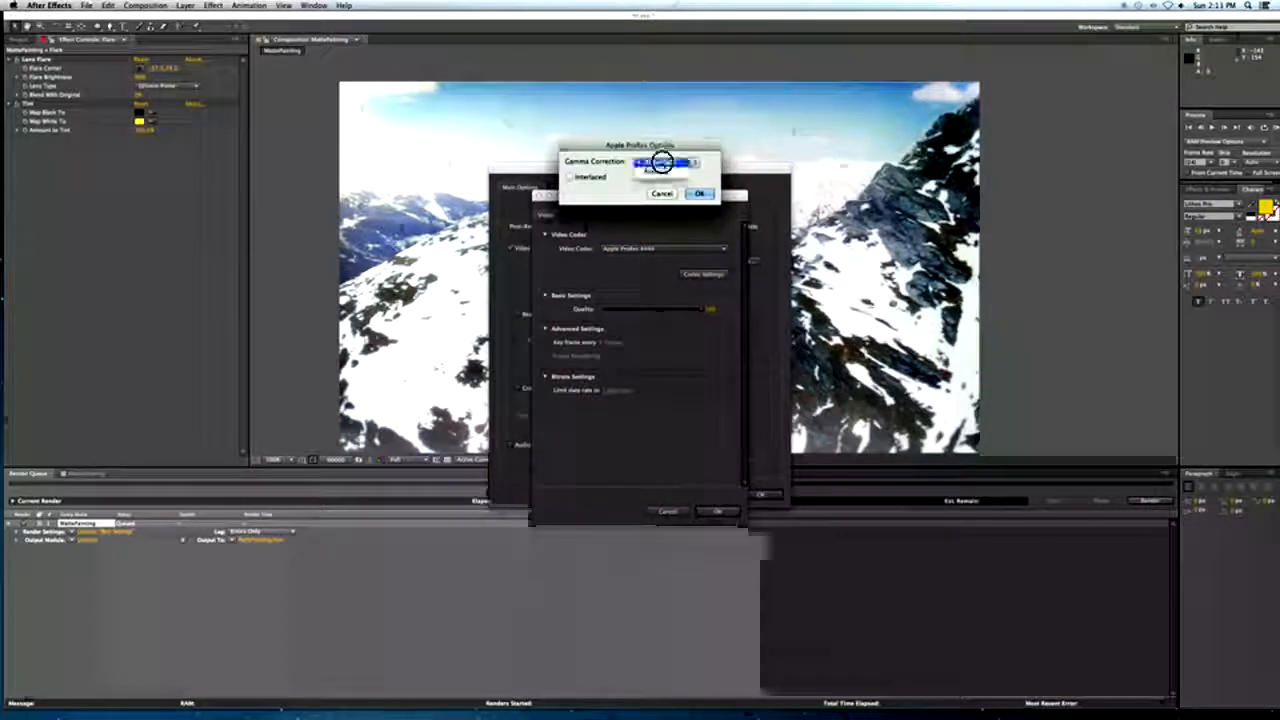
left_click(657, 172)
left_click(697, 193)
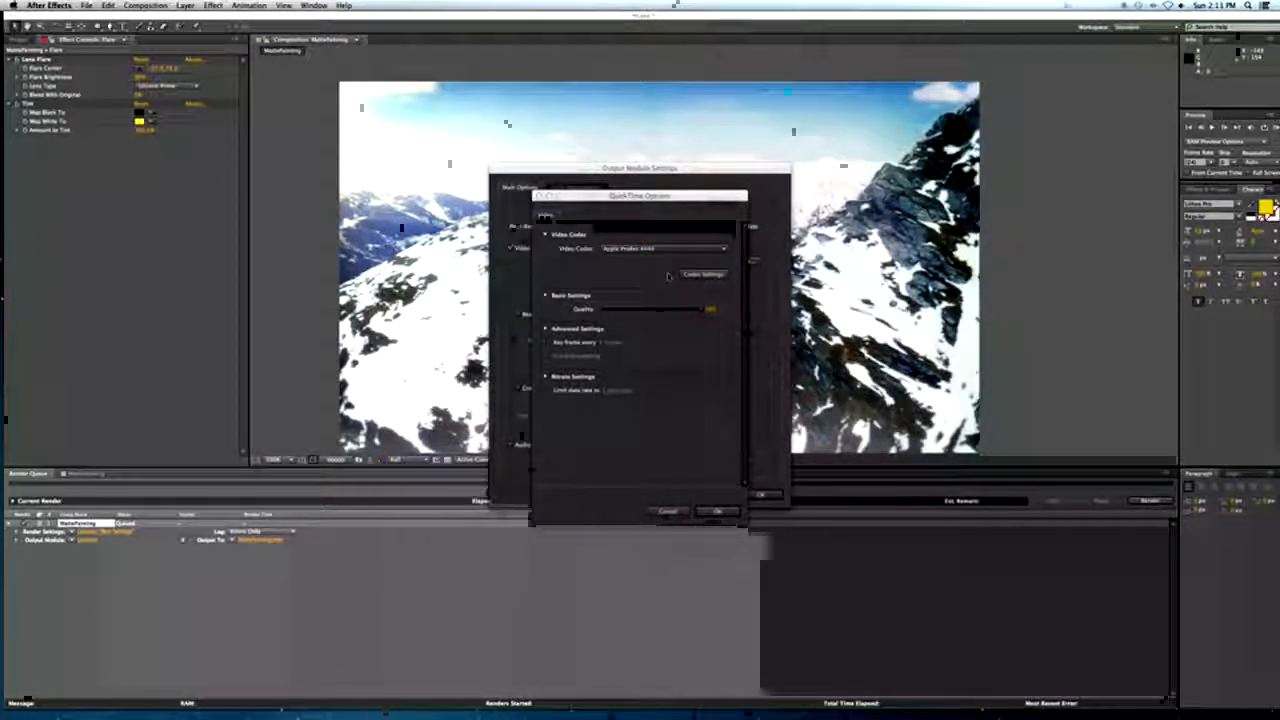
left_click(717, 511)
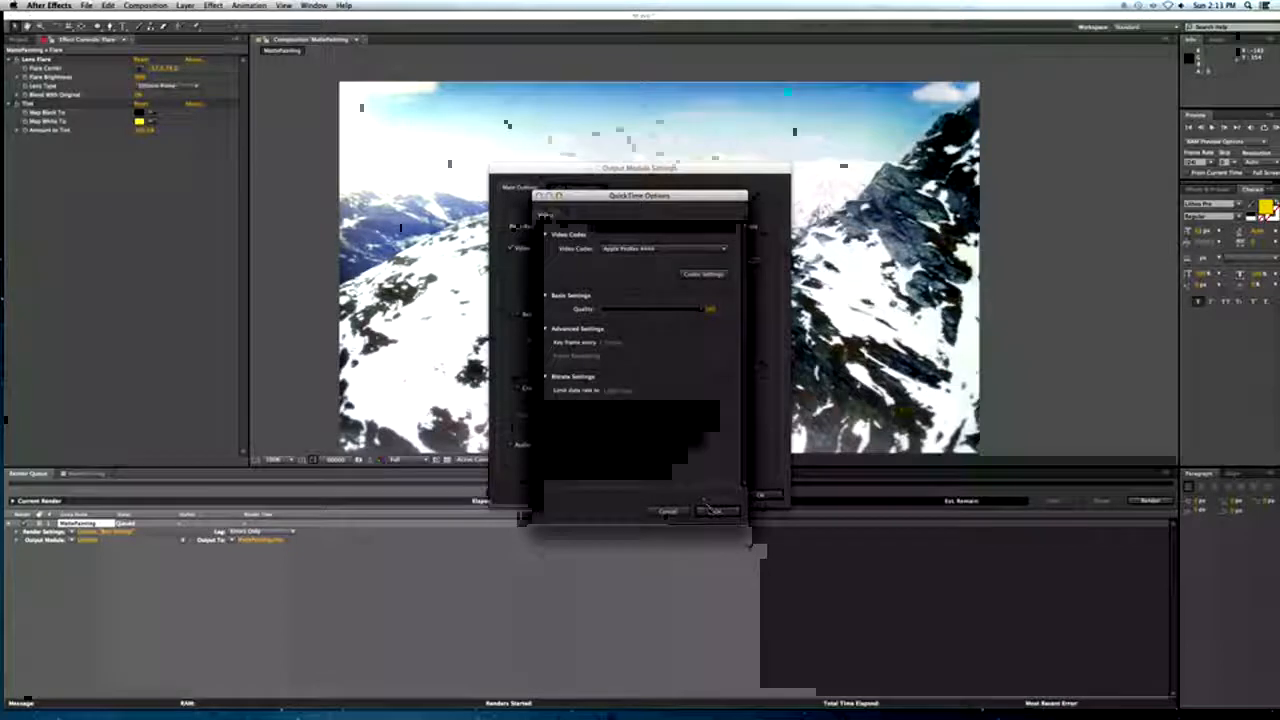
left_click(752, 495)
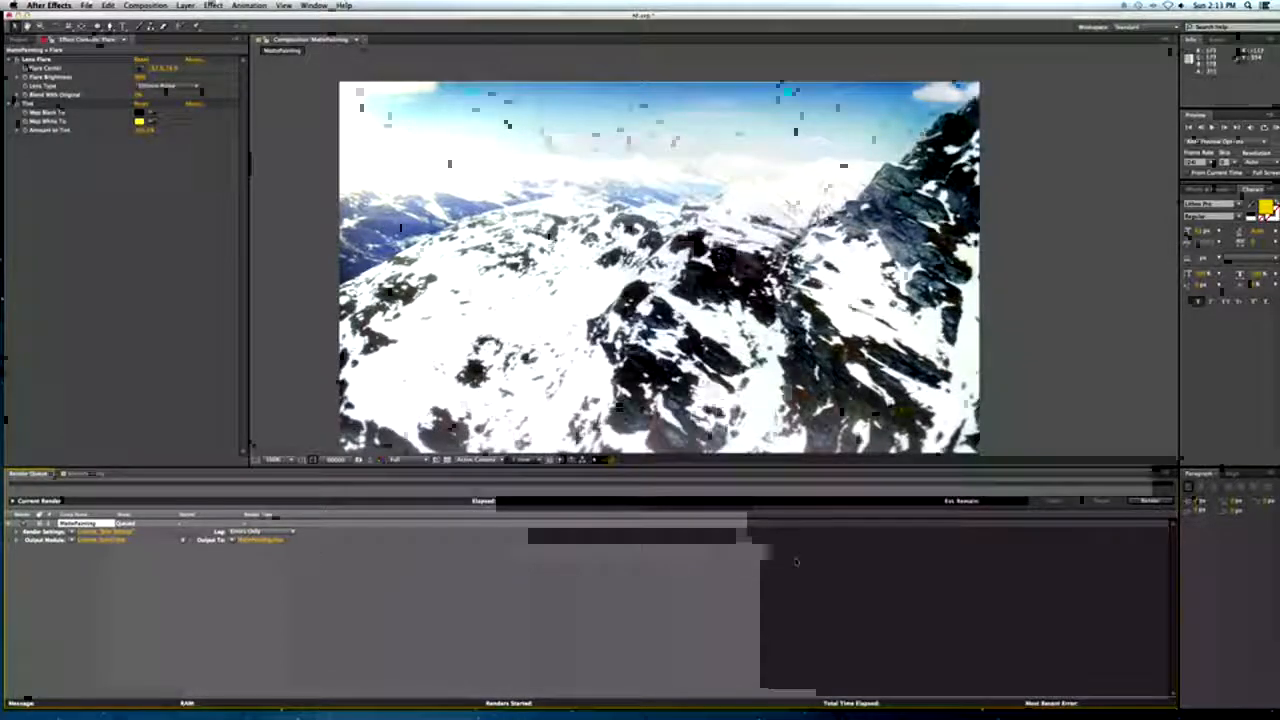
Start rendering the queued MattePainting composition.
left_click(1148, 500)
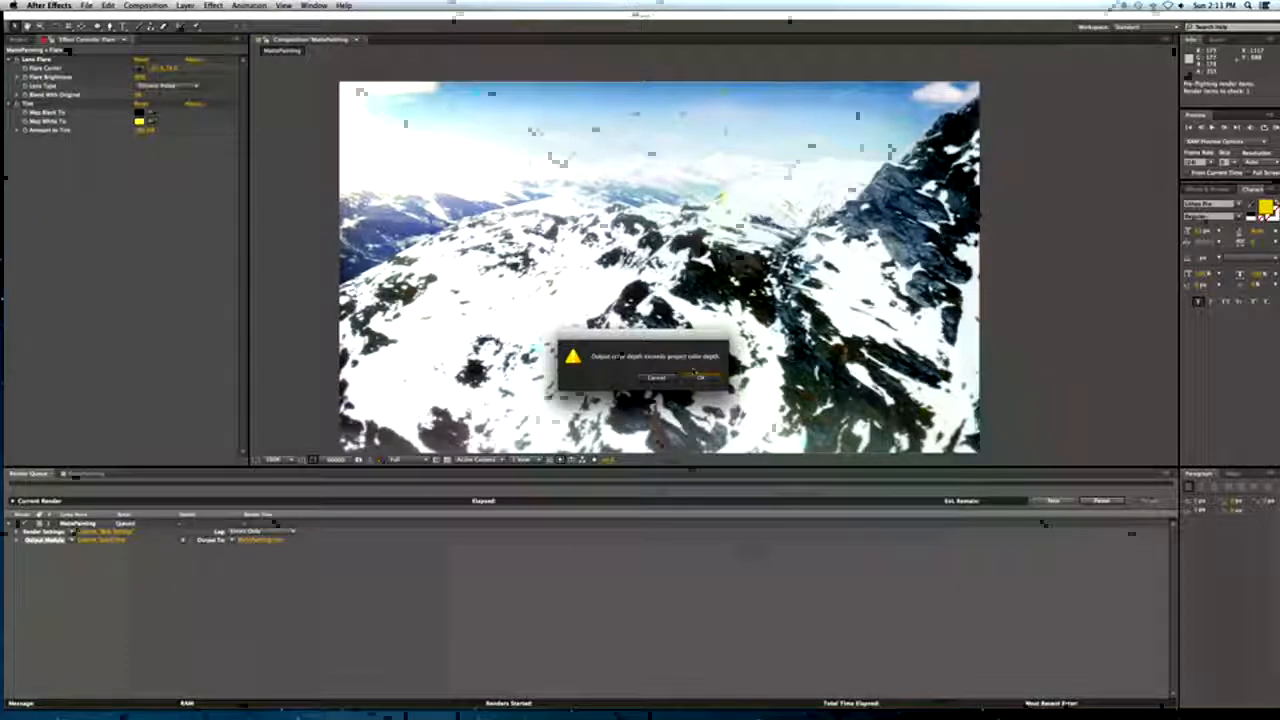